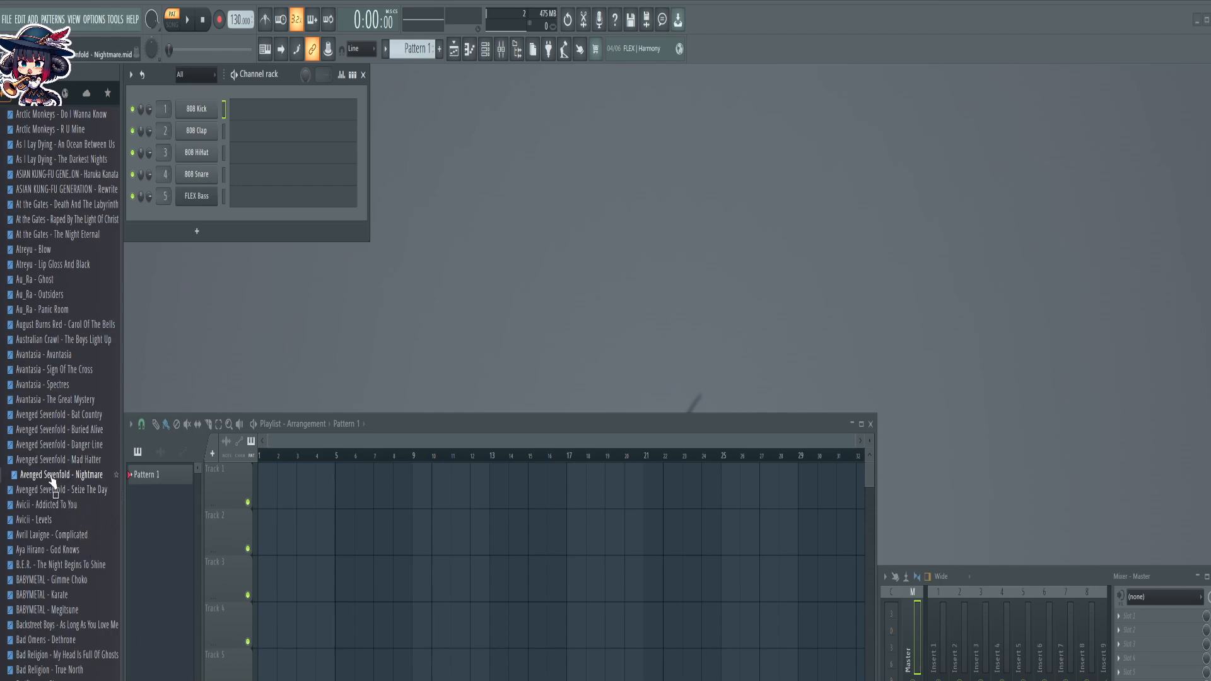
pyautogui.click(8, 19)
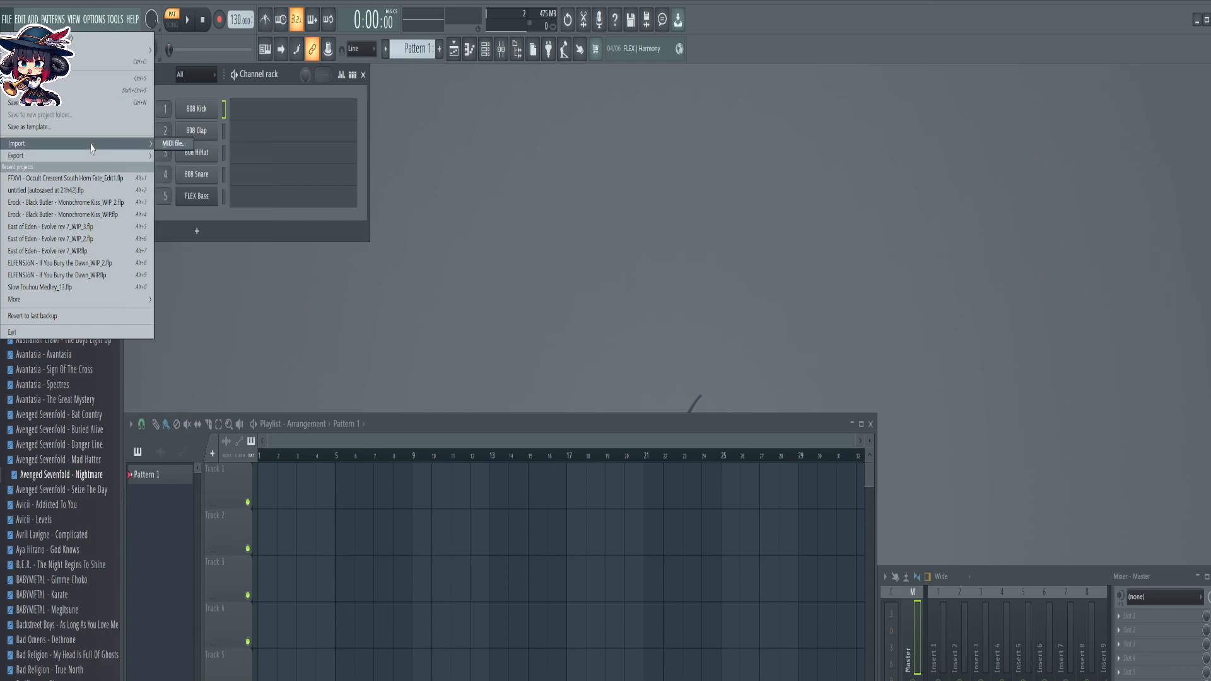
pyautogui.moveTo(93, 146)
pyautogui.click(482, 309)
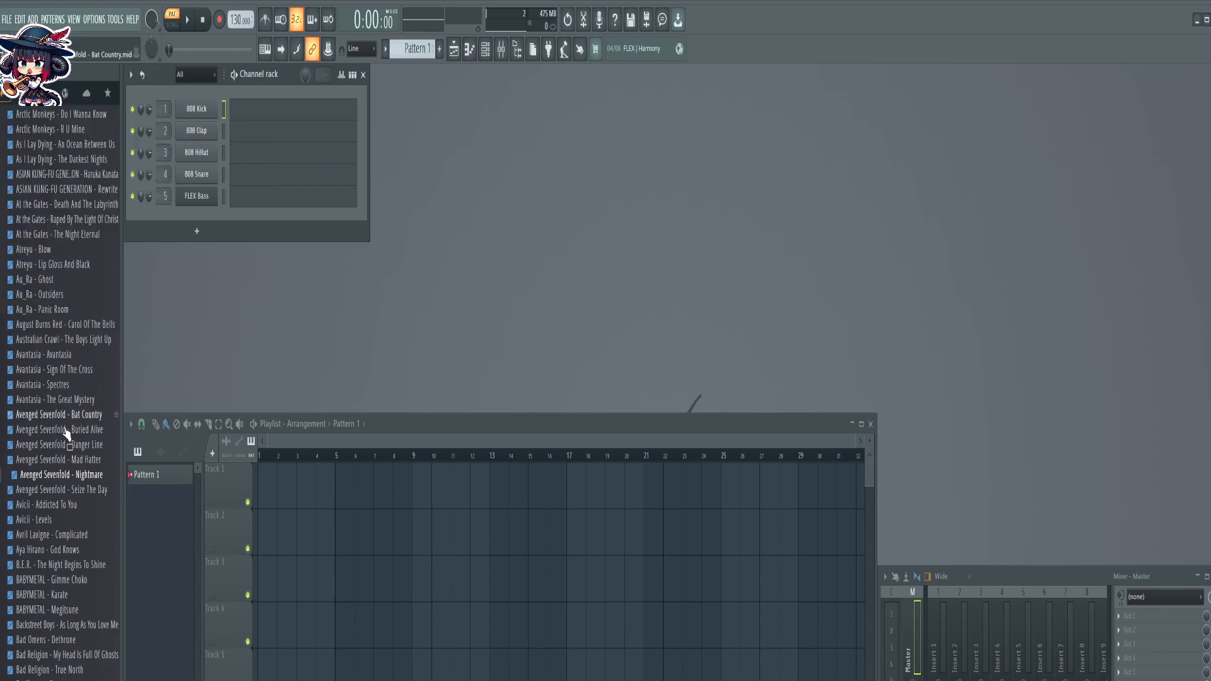
# Import the Avenged Sevenfold - Nightmare MIDI file with all tracks and the FLEX channel type
pyautogui.moveTo(79, 480); pyautogui.dragTo(500, 242)
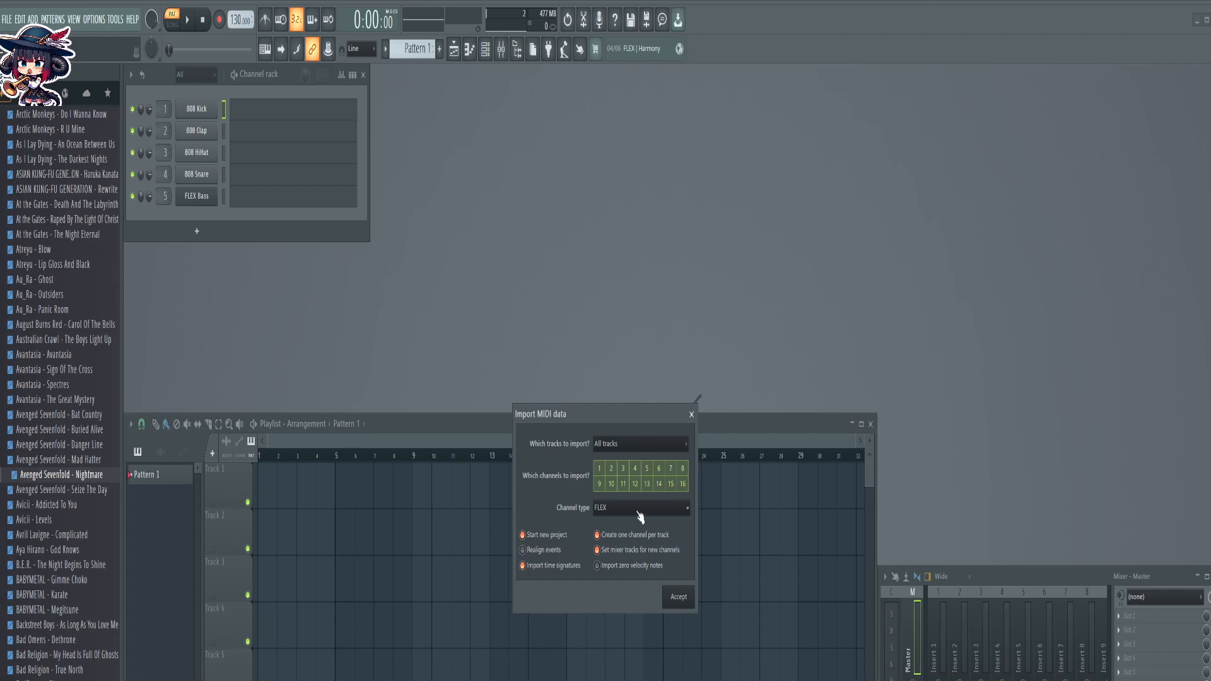
pyautogui.click(647, 445)
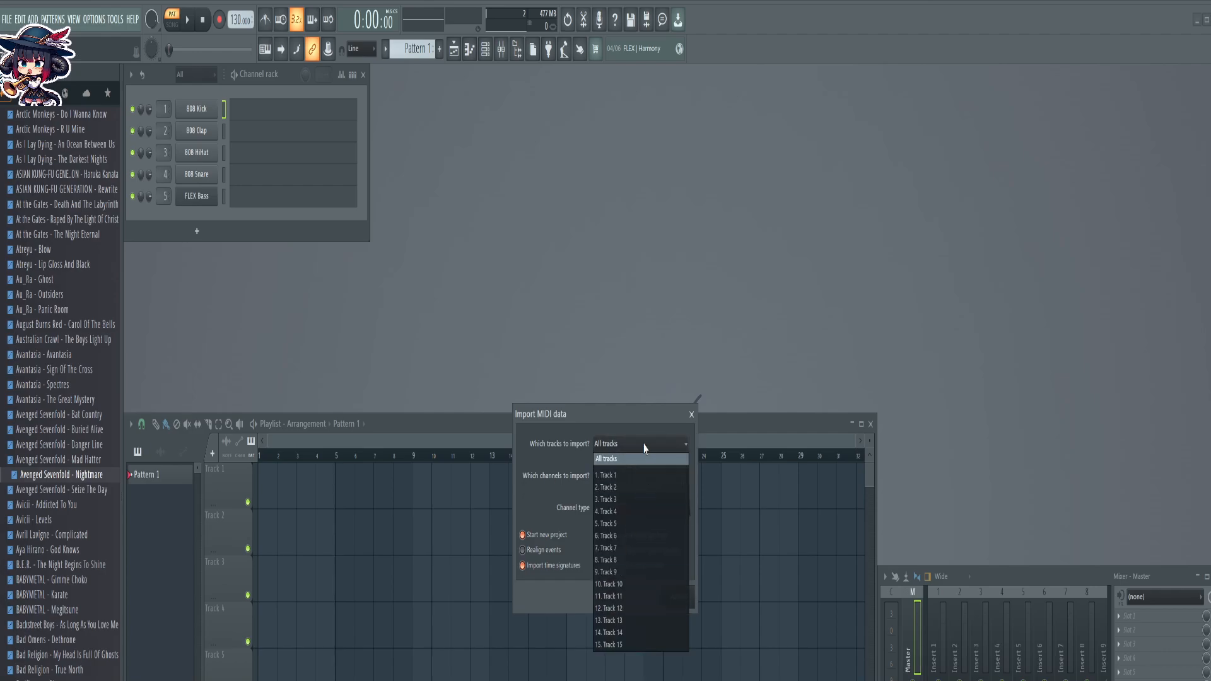
pyautogui.click(644, 448)
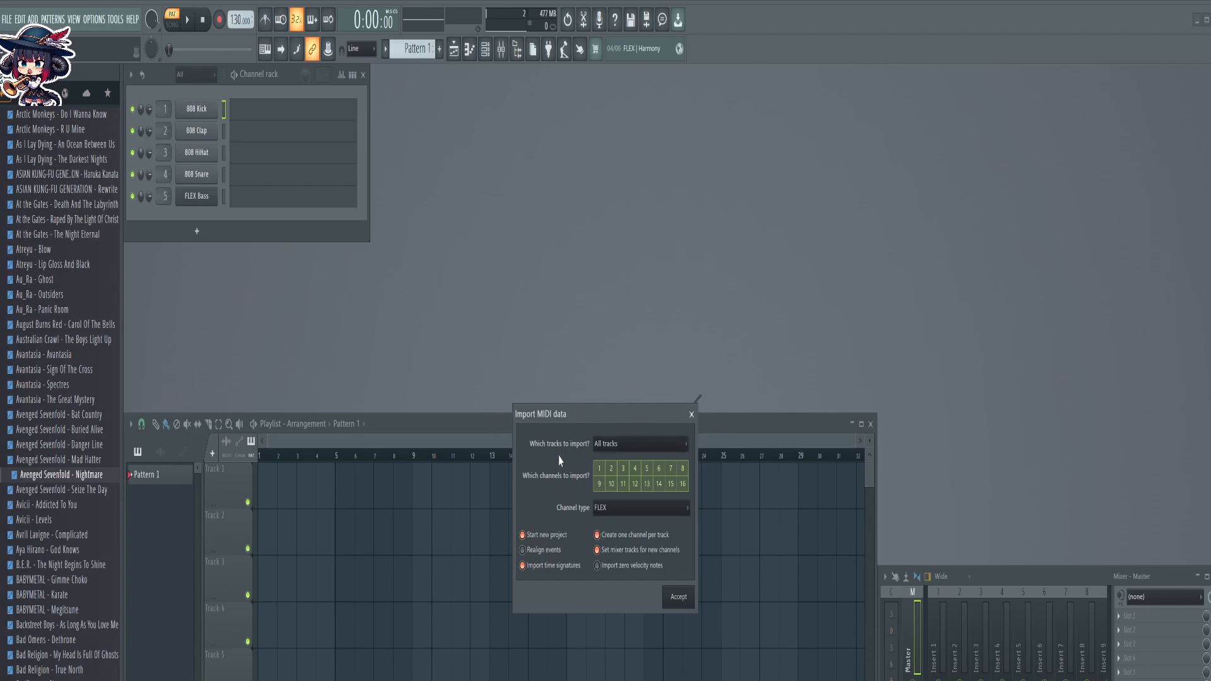
pyautogui.click(617, 511)
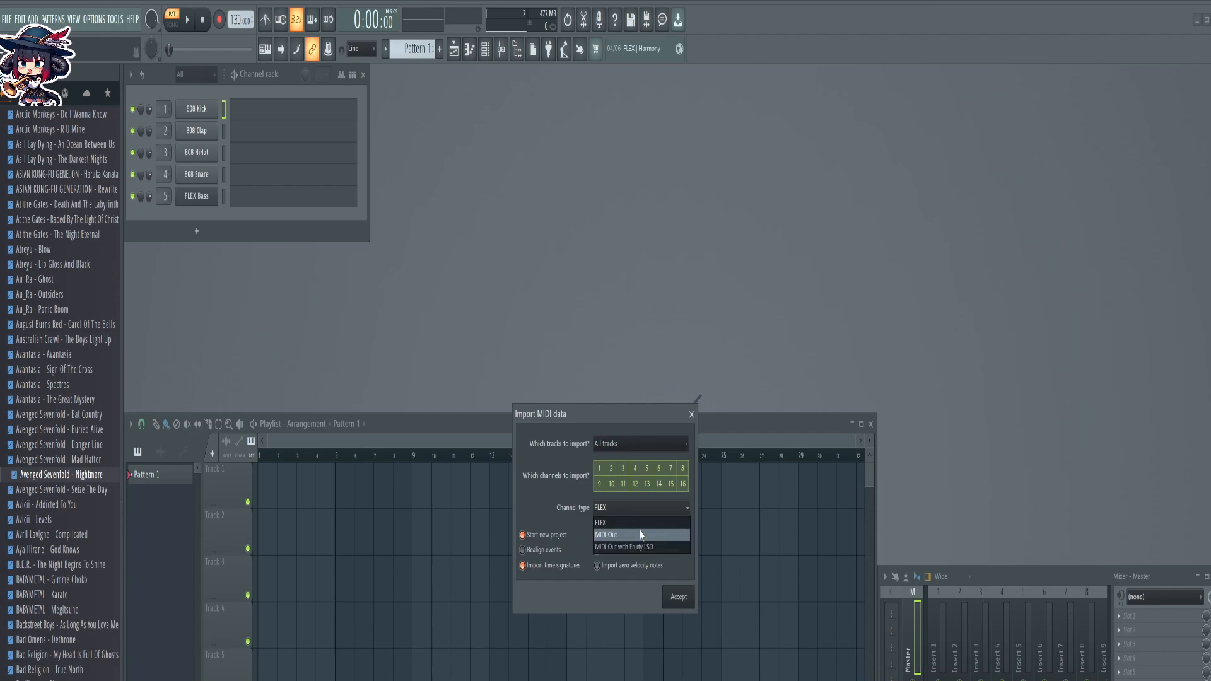
pyautogui.click(623, 521)
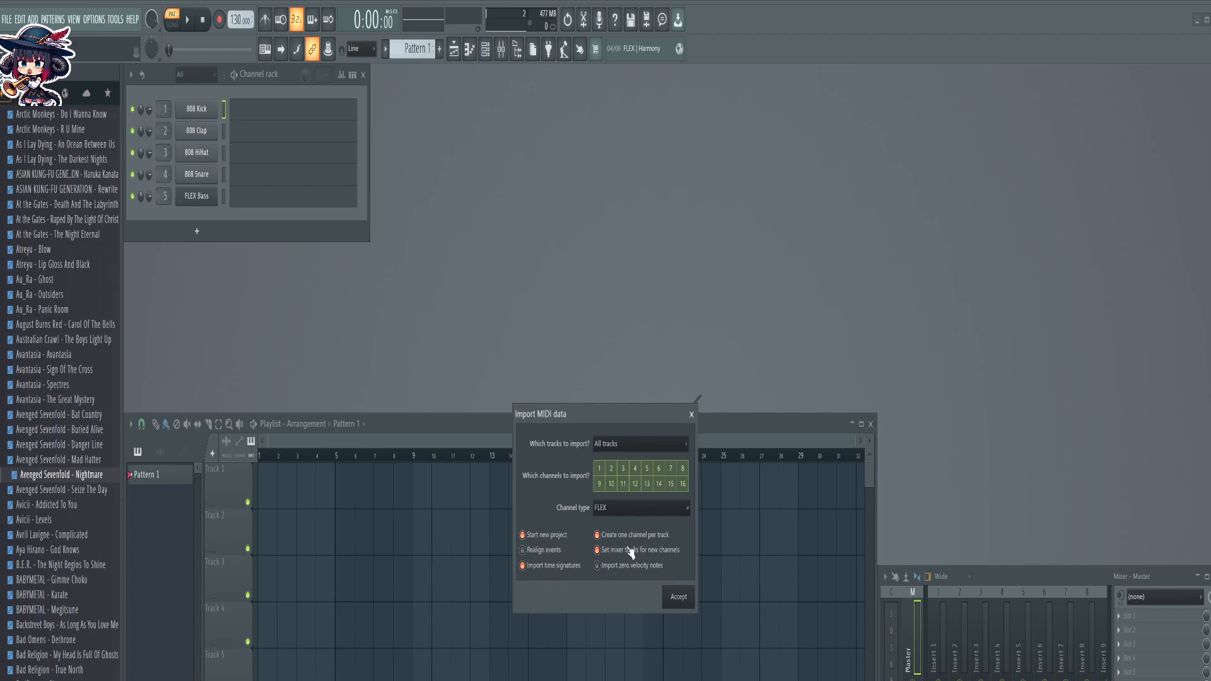
pyautogui.click(685, 603)
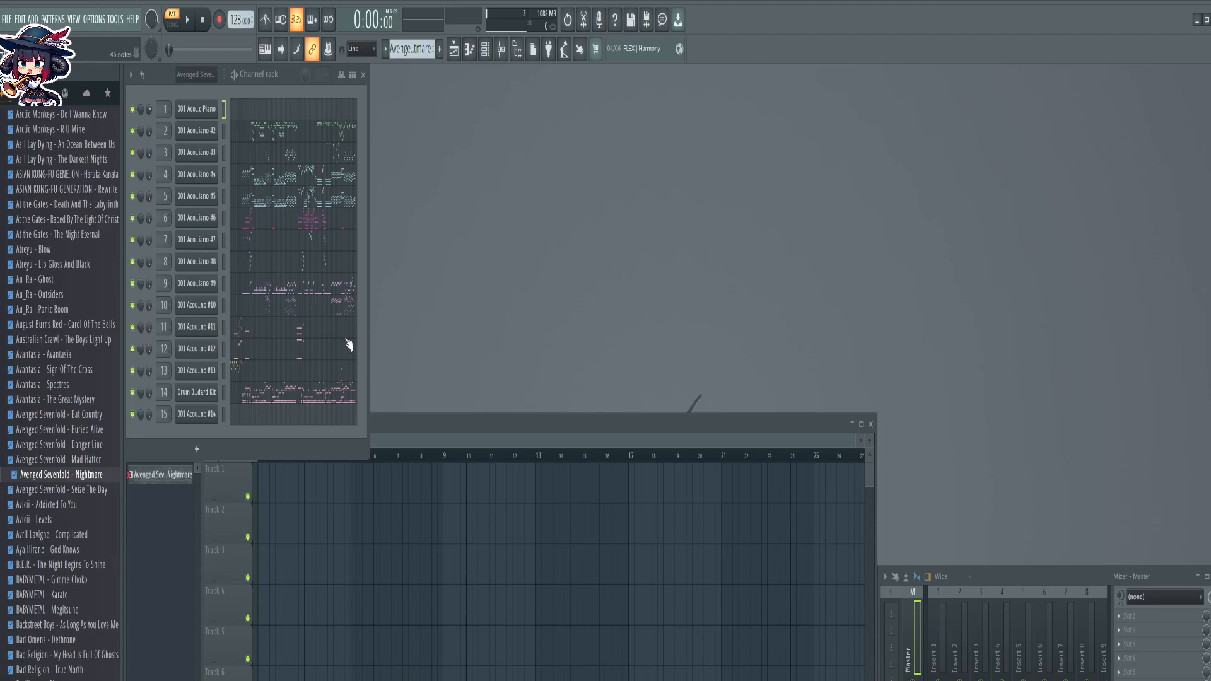
# Open the piano roll and examine the full-song note layout of 001 Acoustic Piano, Acoustic Piano #14 and Acoustic Piano #2
pyautogui.click(251, 113)
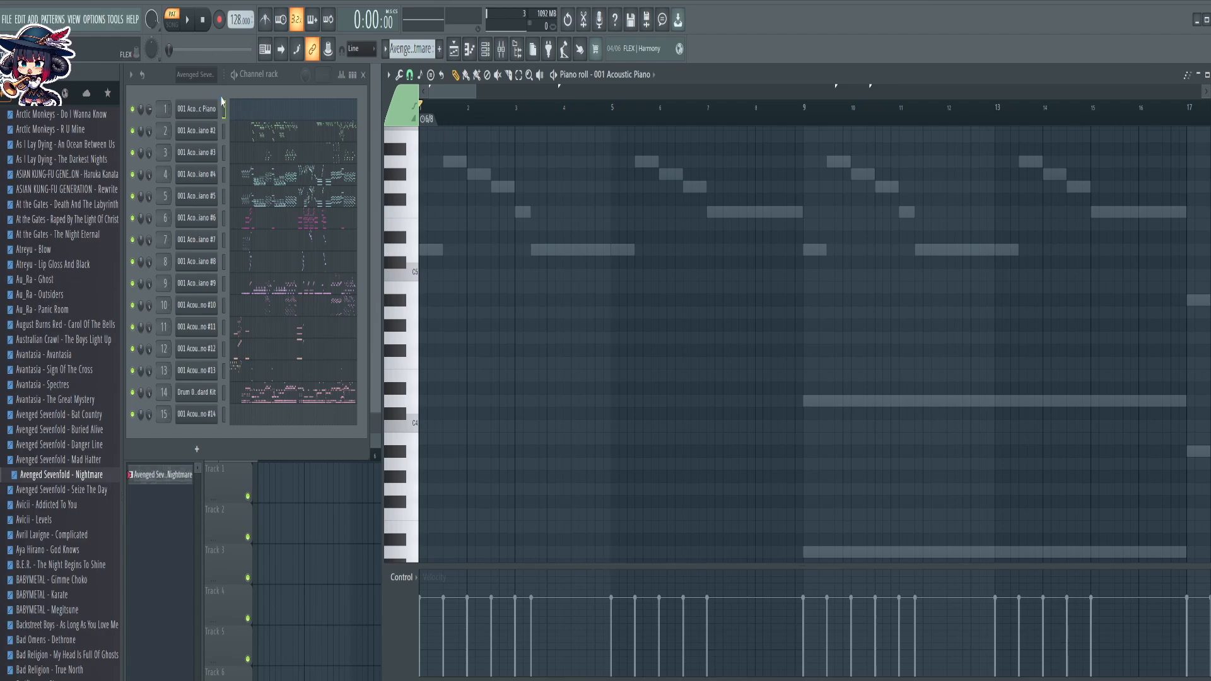
pyautogui.scroll(-8, 527, 124)
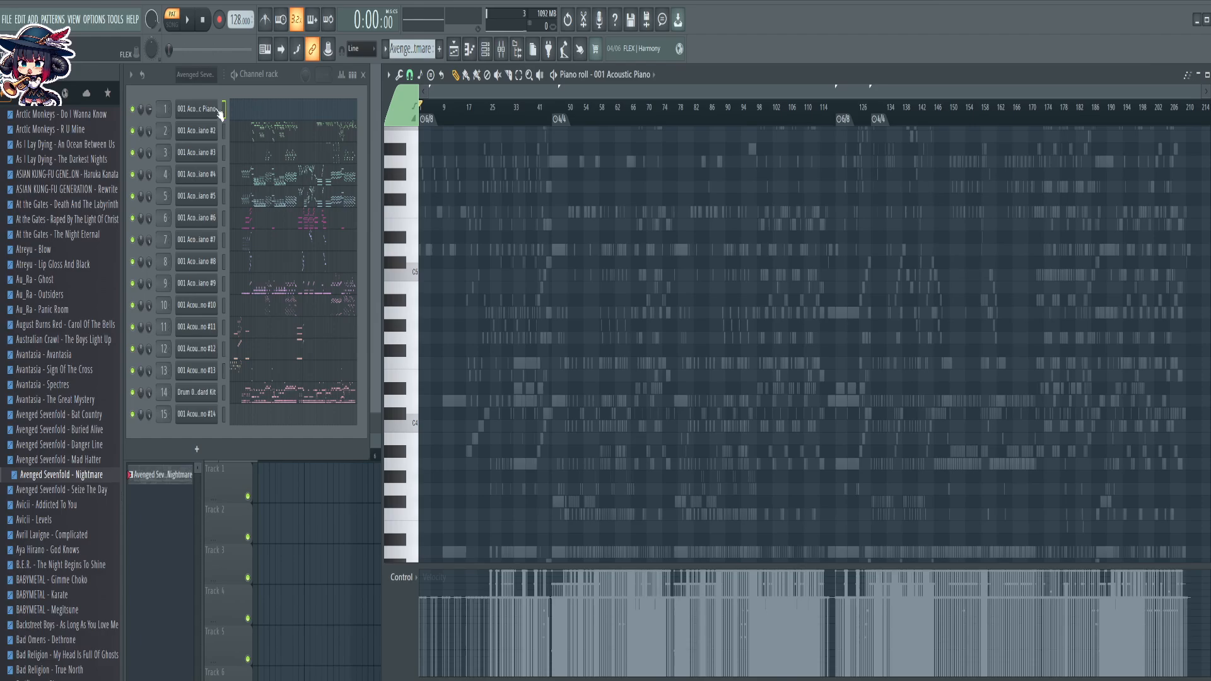
pyautogui.click(311, 413)
pyautogui.scroll(-3, 1207, 119)
pyautogui.scroll(1, 750, 253)
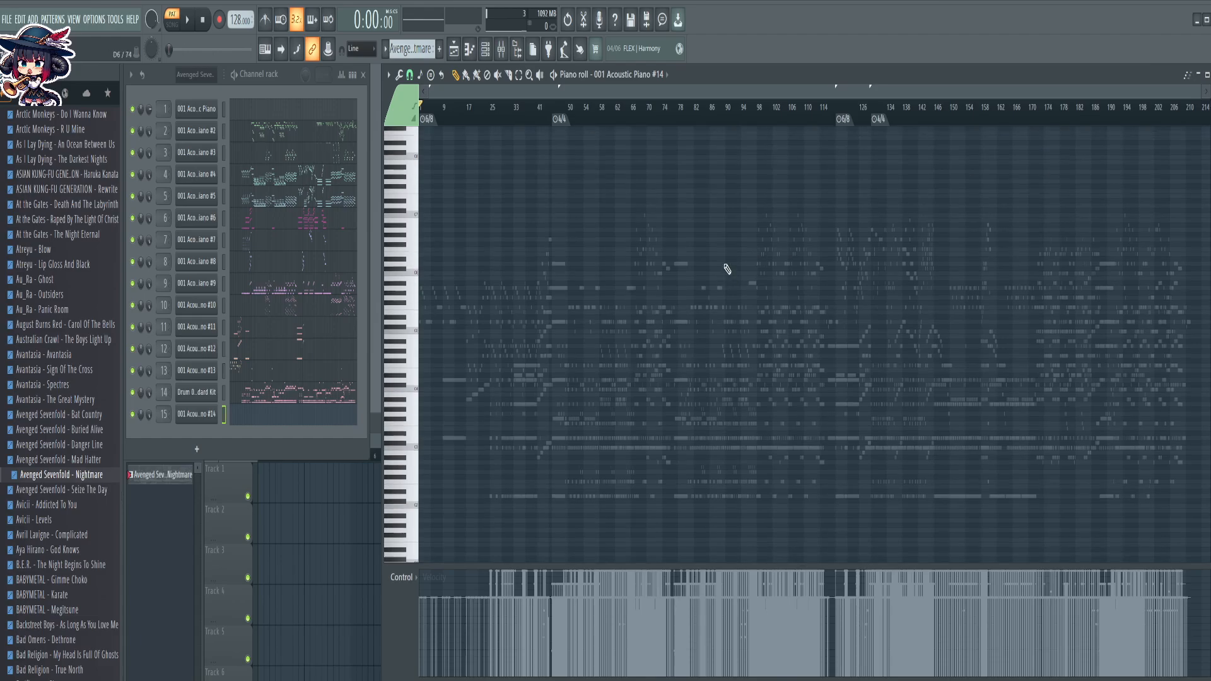
pyautogui.click(293, 138)
pyautogui.scroll(-2, 668, 244)
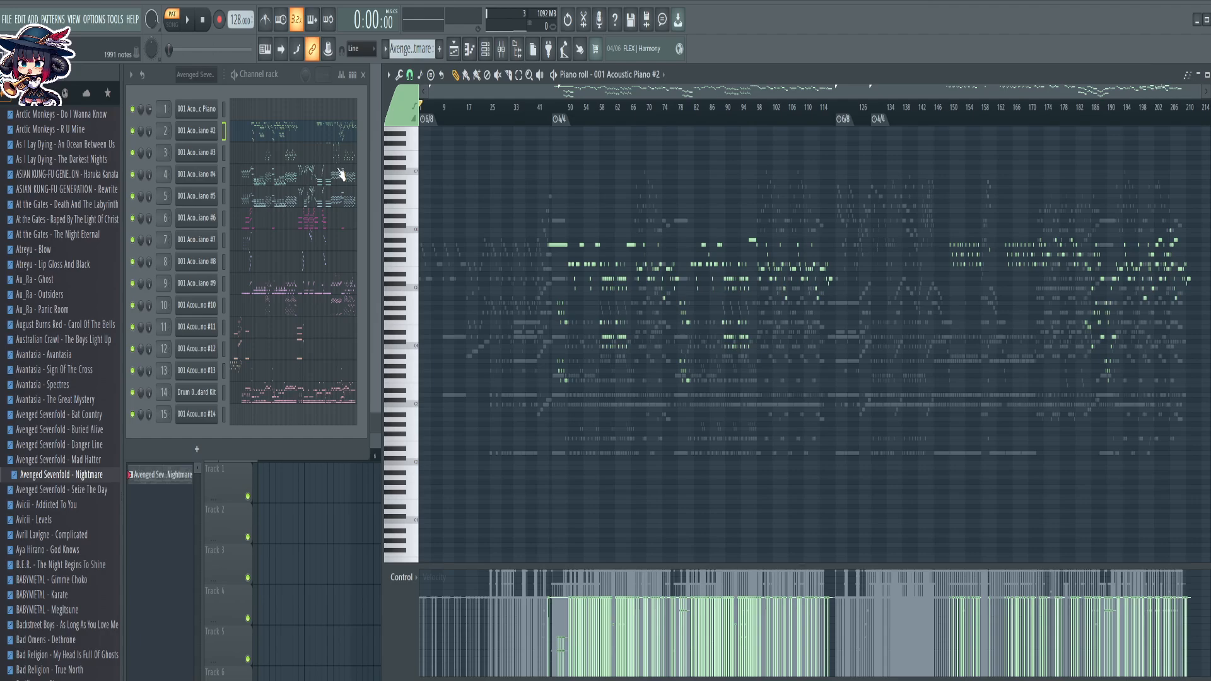
# Examine the notes of Acoustic Piano #3, #4 and #5 in the piano roll
pyautogui.click(311, 158)
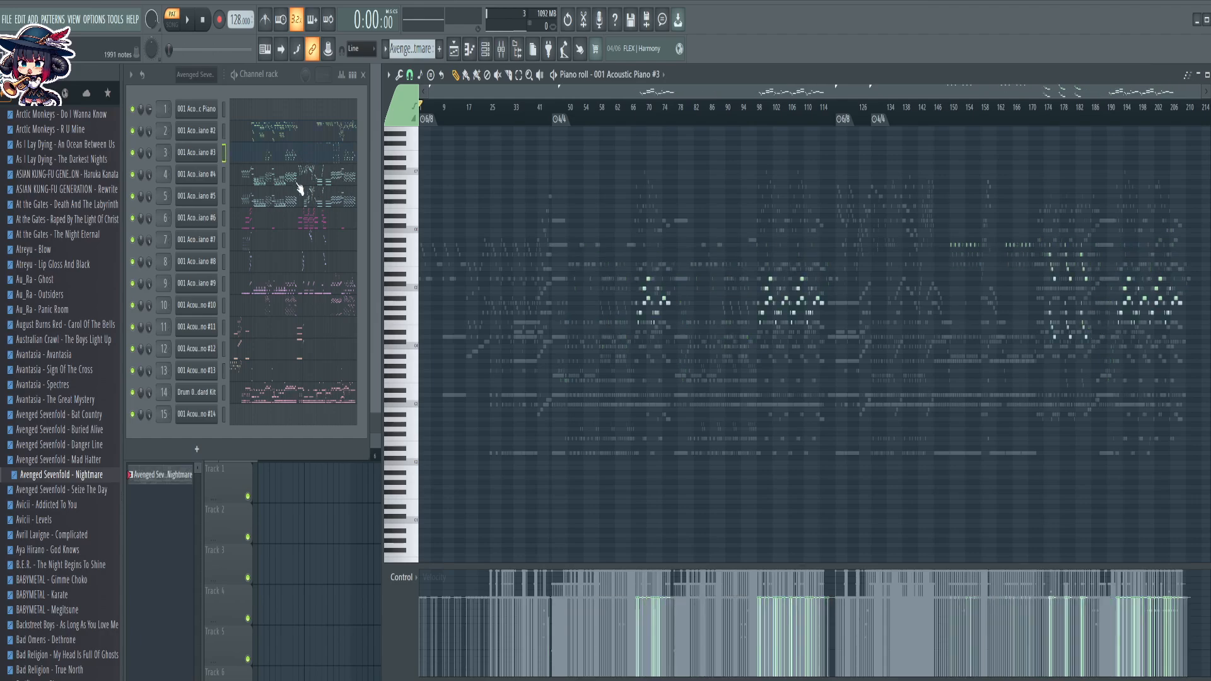
pyautogui.click(293, 182)
pyautogui.click(305, 196)
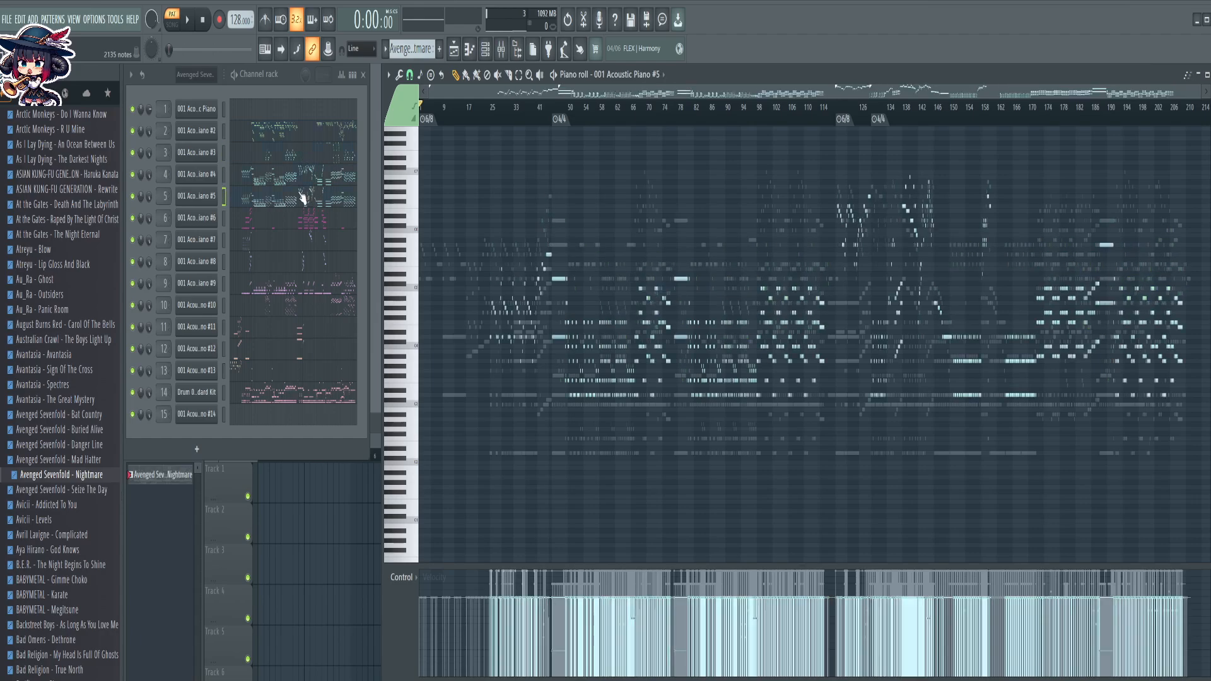
pyautogui.click(316, 176)
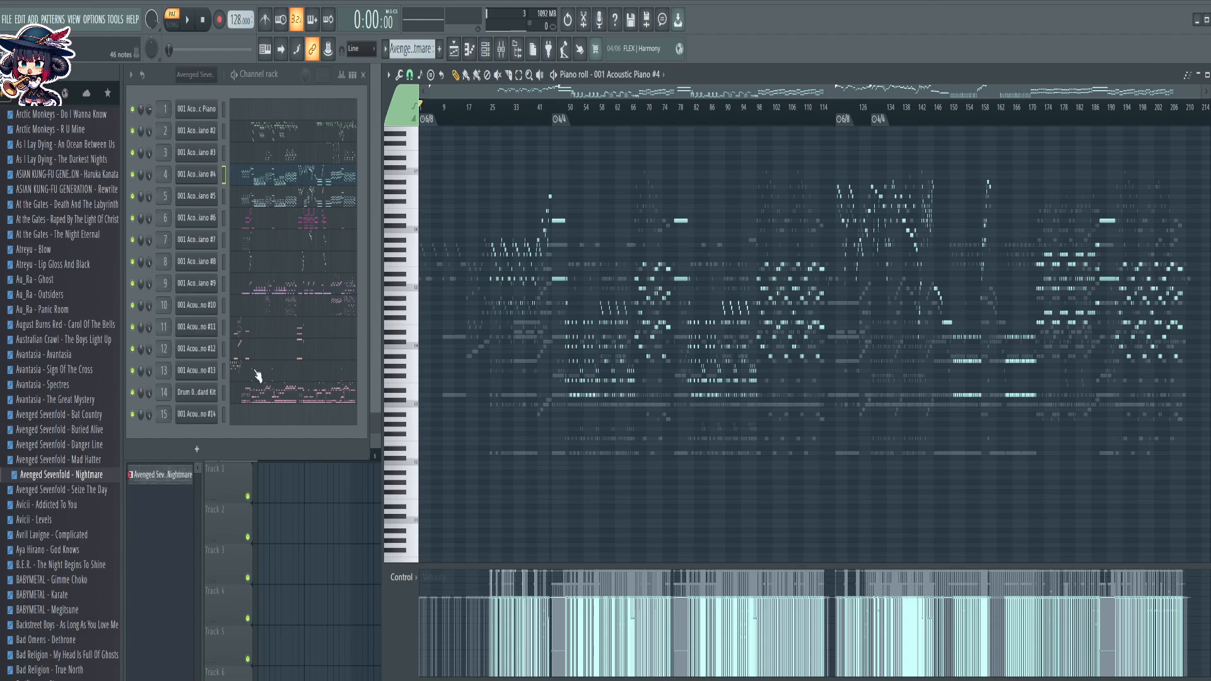
# Compare the note parts of Acoustic Piano #11 and #12 in the piano roll
pyautogui.click(265, 329)
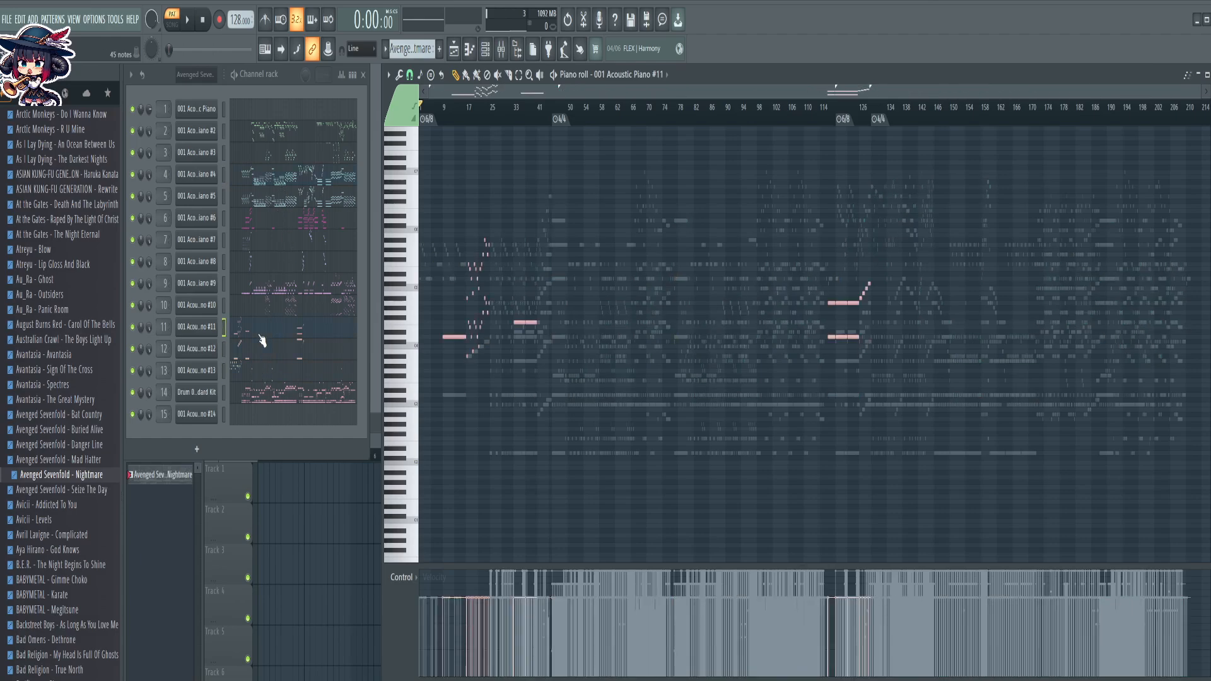
pyautogui.click(268, 355)
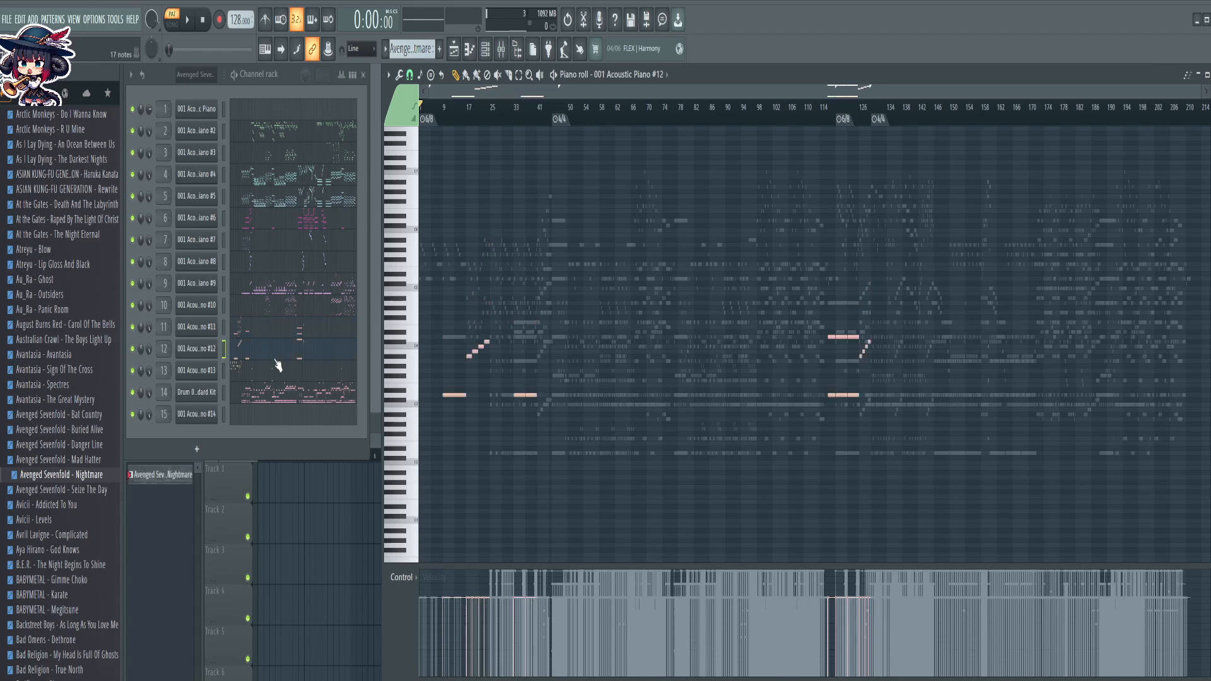
pyautogui.click(257, 332)
pyautogui.click(281, 352)
pyautogui.click(266, 334)
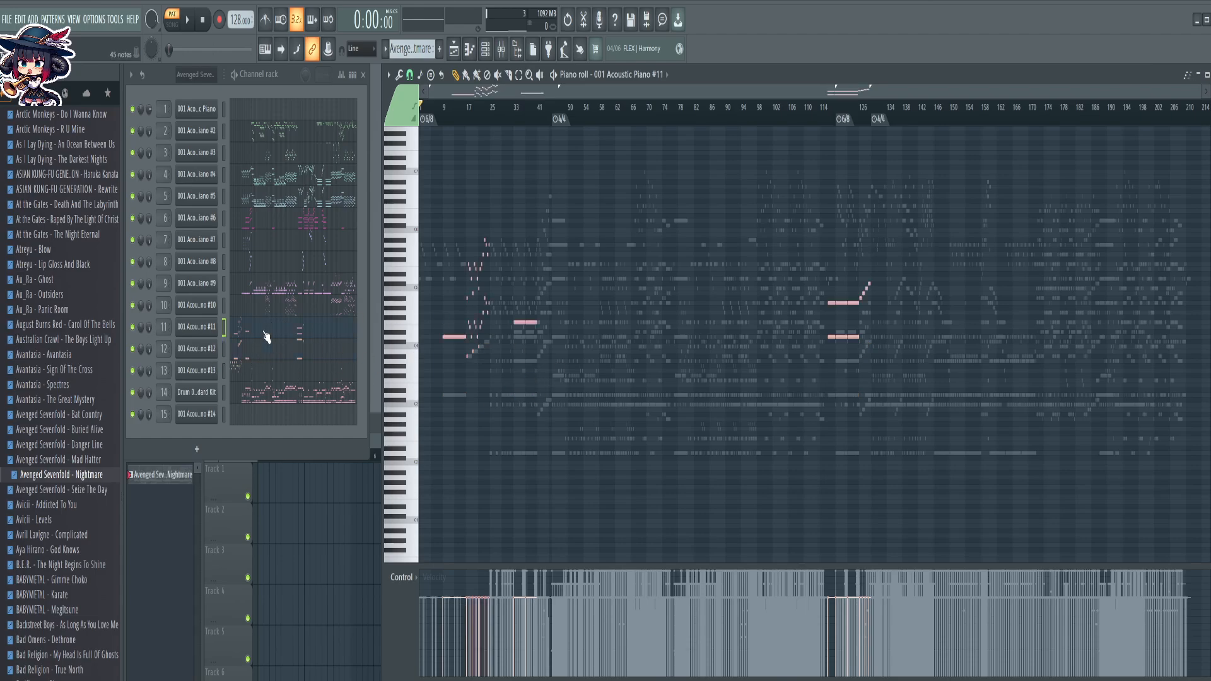
pyautogui.click(293, 356)
# Check which FLEX presets Acoustic Piano #12 and #11 use, closing each instrument again
pyautogui.click(197, 350)
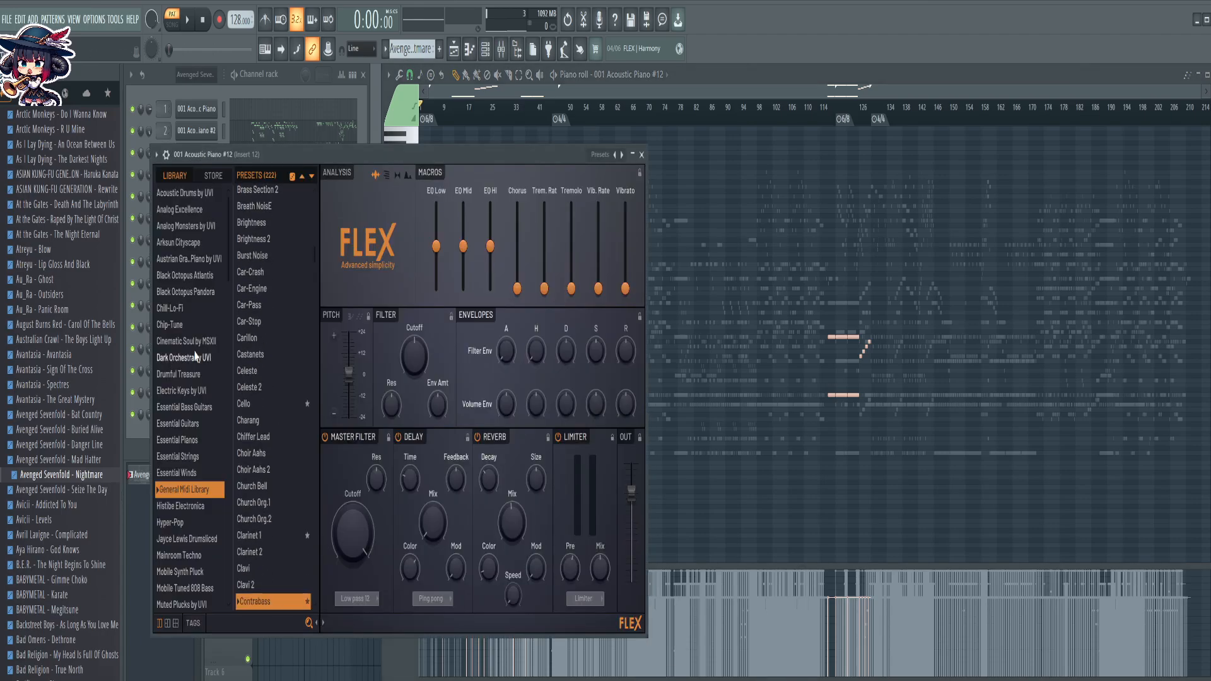
pyautogui.press('Escape')
pyautogui.click(185, 330)
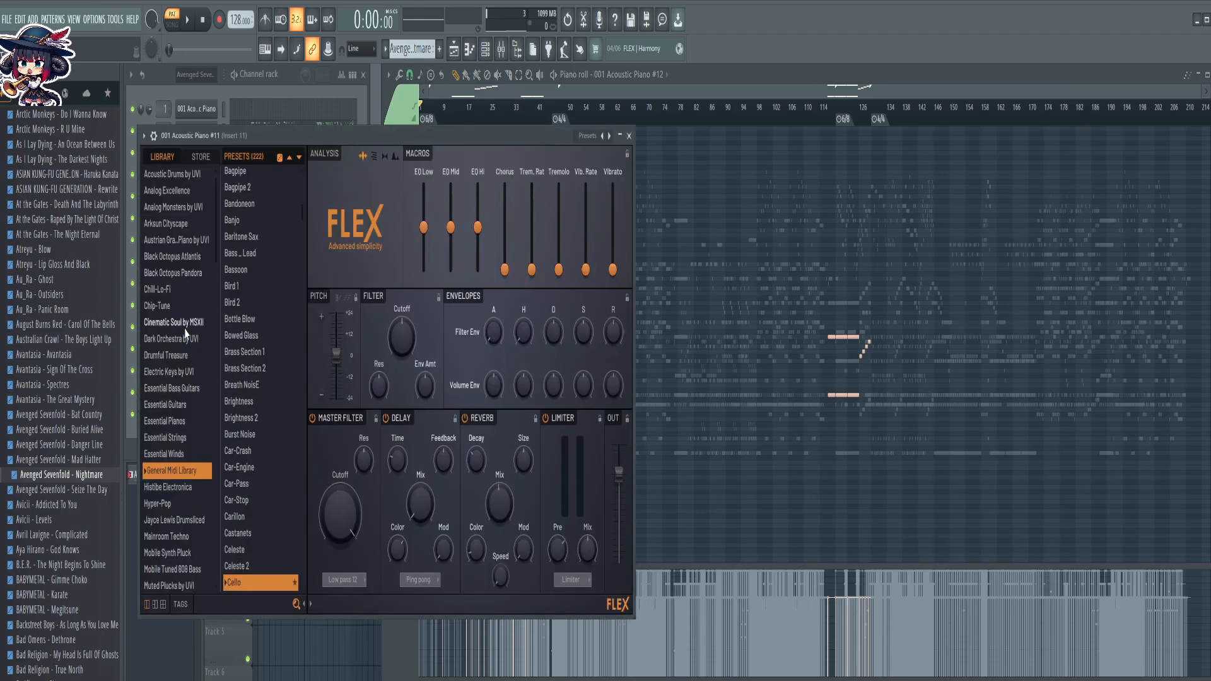
pyautogui.press('Escape')
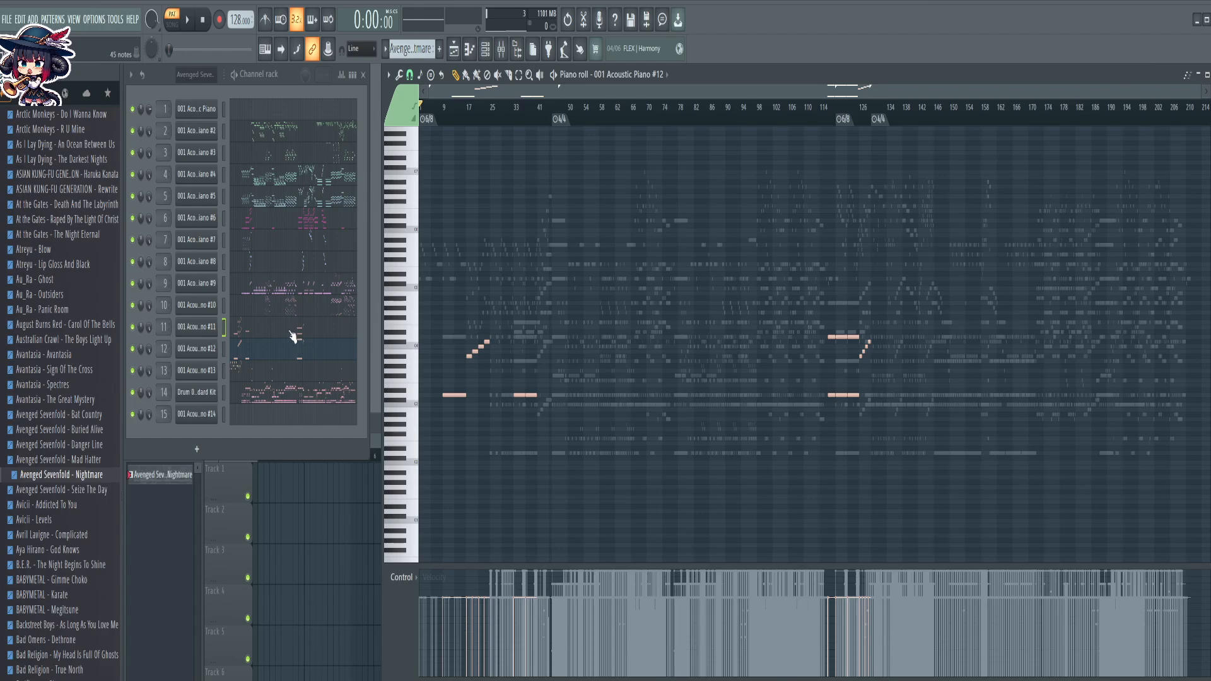
# Check the instrument of Acoustic Piano #9 and compare its notes with those of Acoustic Piano #11 and #12
pyautogui.click(272, 291)
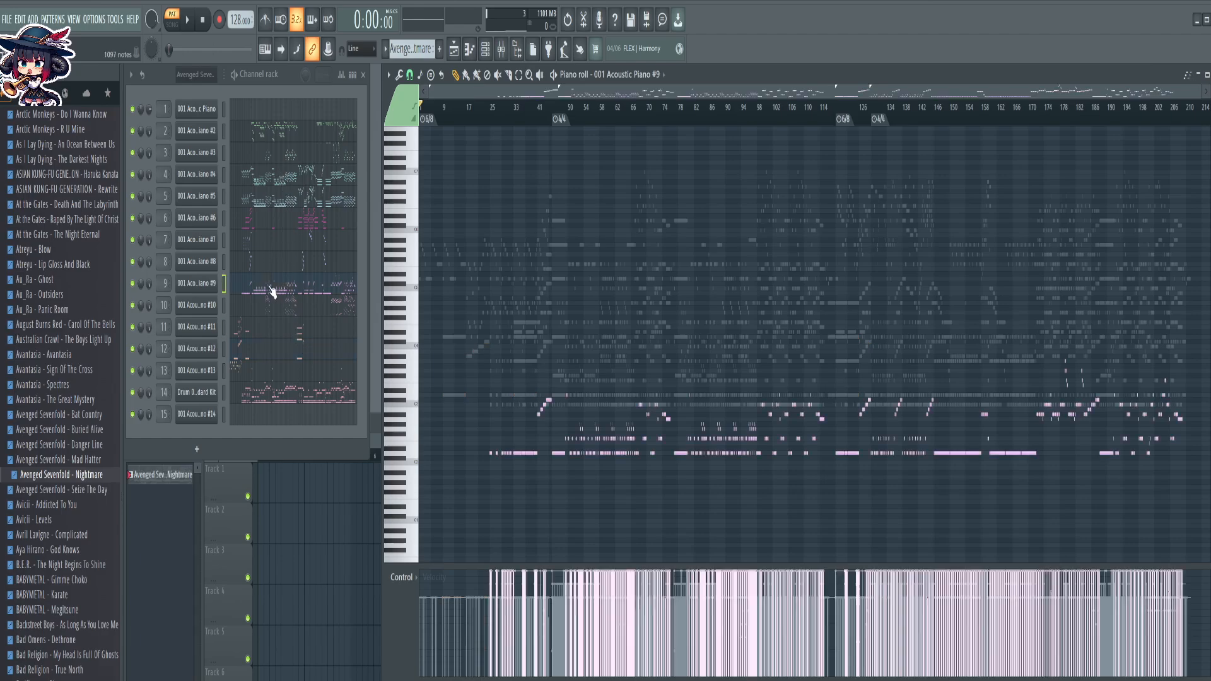
pyautogui.click(191, 287)
pyautogui.press('Escape')
pyautogui.click(294, 336)
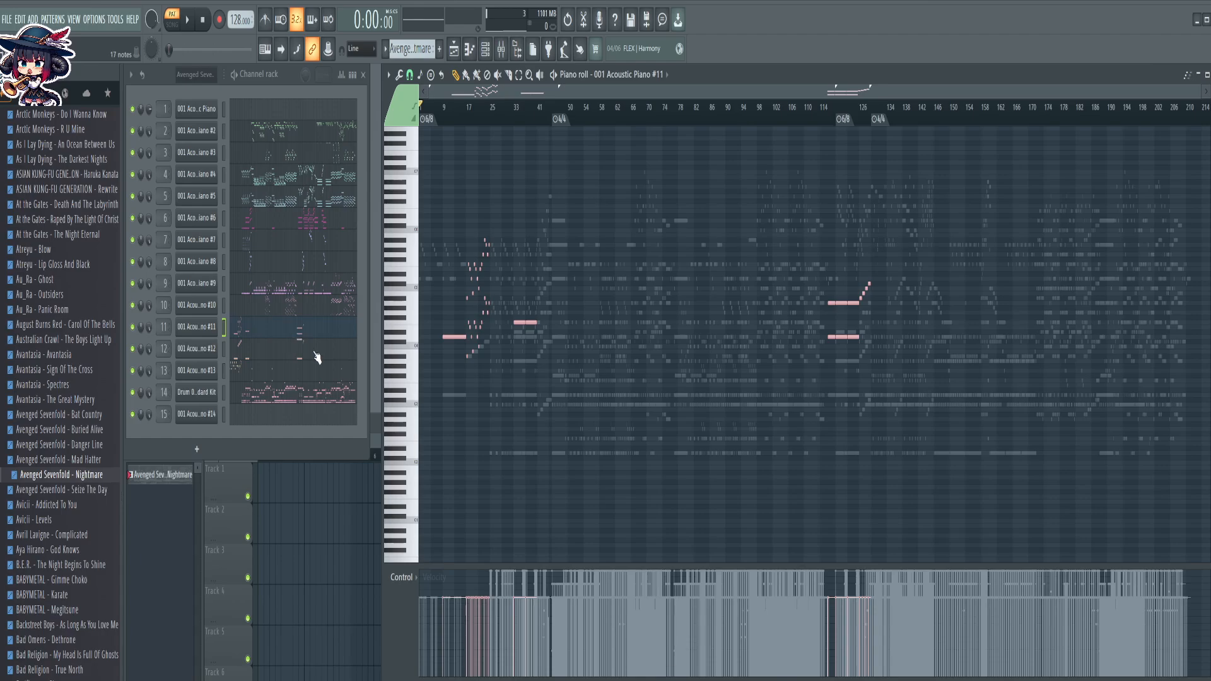
pyautogui.click(316, 353)
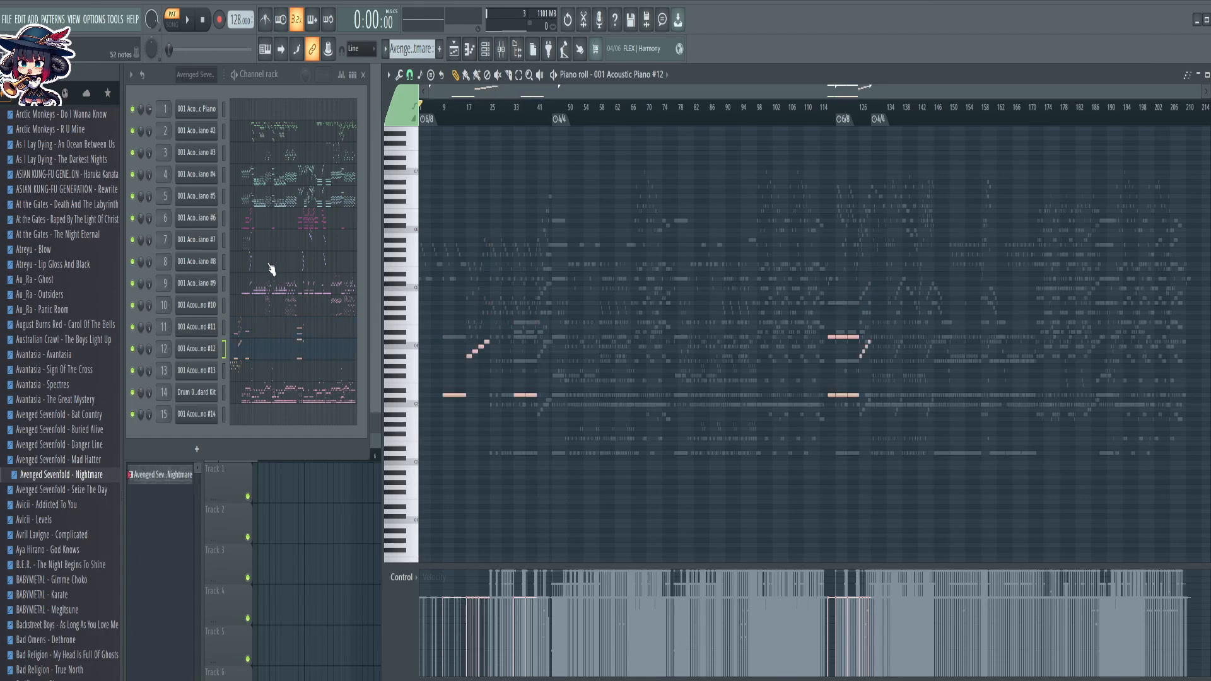
pyautogui.click(278, 290)
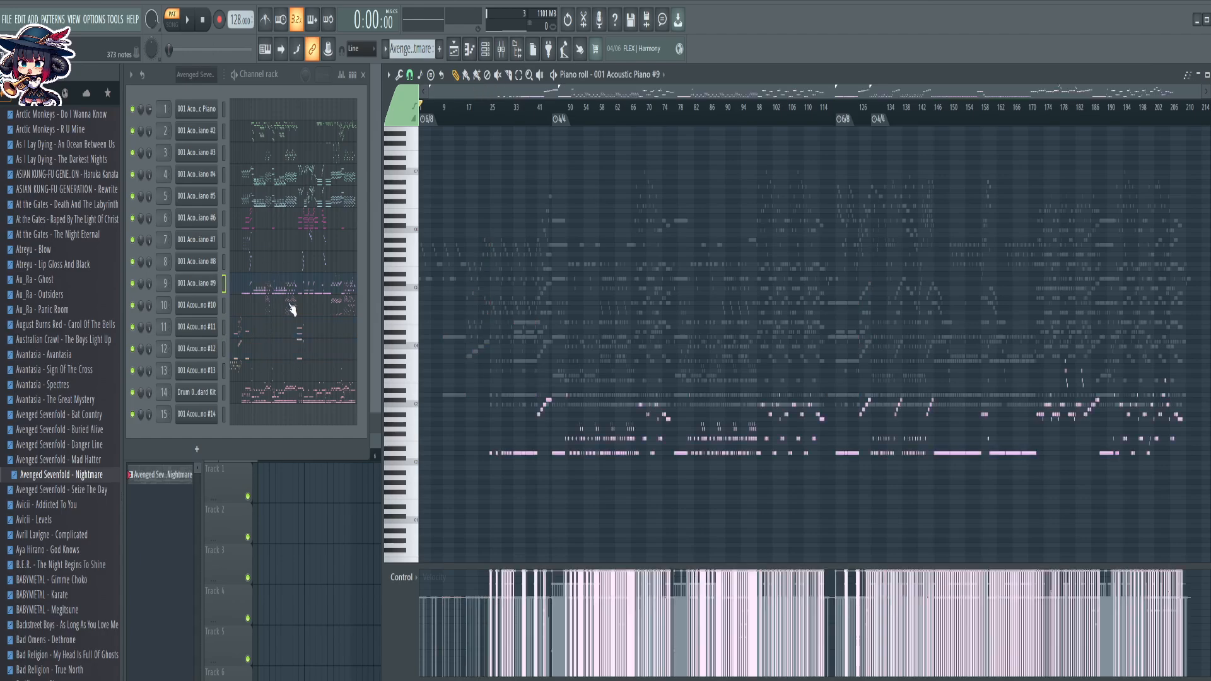
pyautogui.click(318, 333)
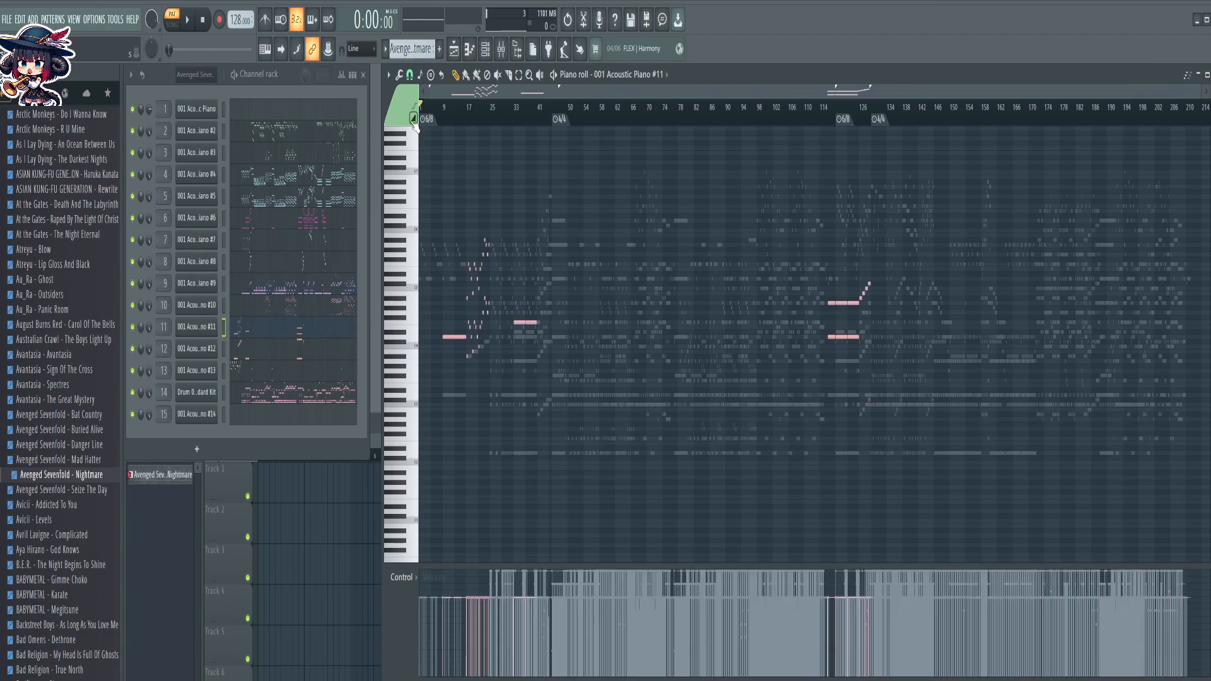
# Compare the notes of Acoustic Piano #6 with Acoustic Piano #9, #11 and #12 to see where they overlap
pyautogui.click(262, 224)
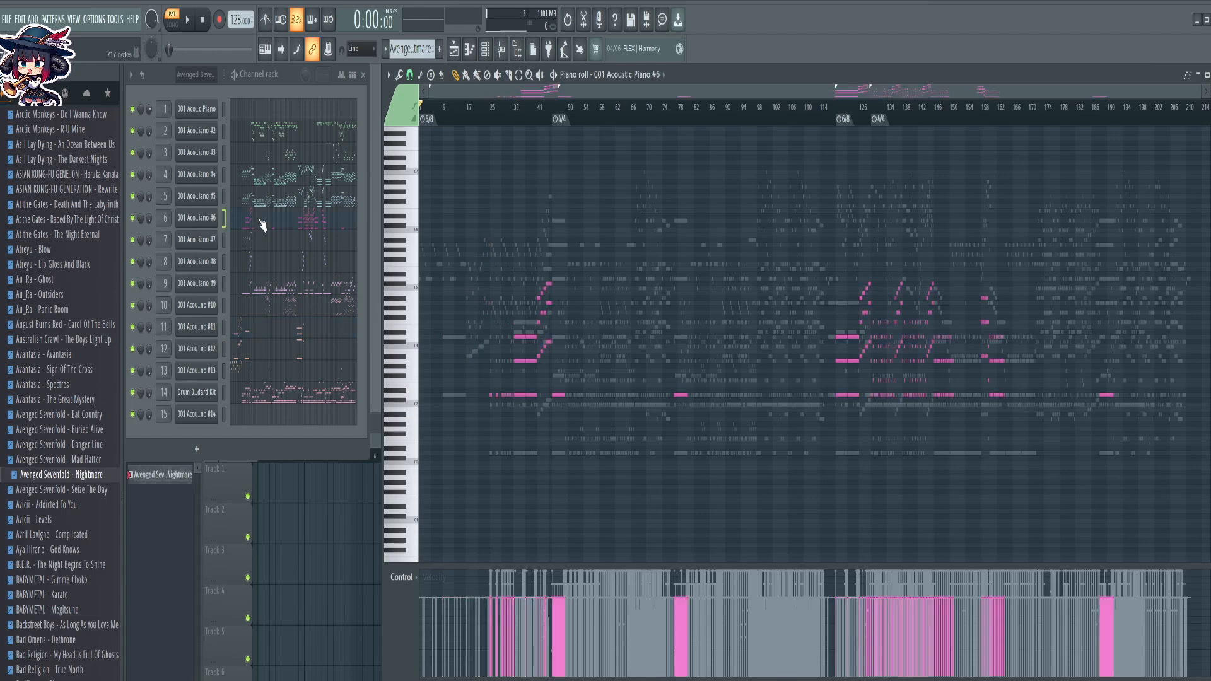
pyautogui.click(257, 292)
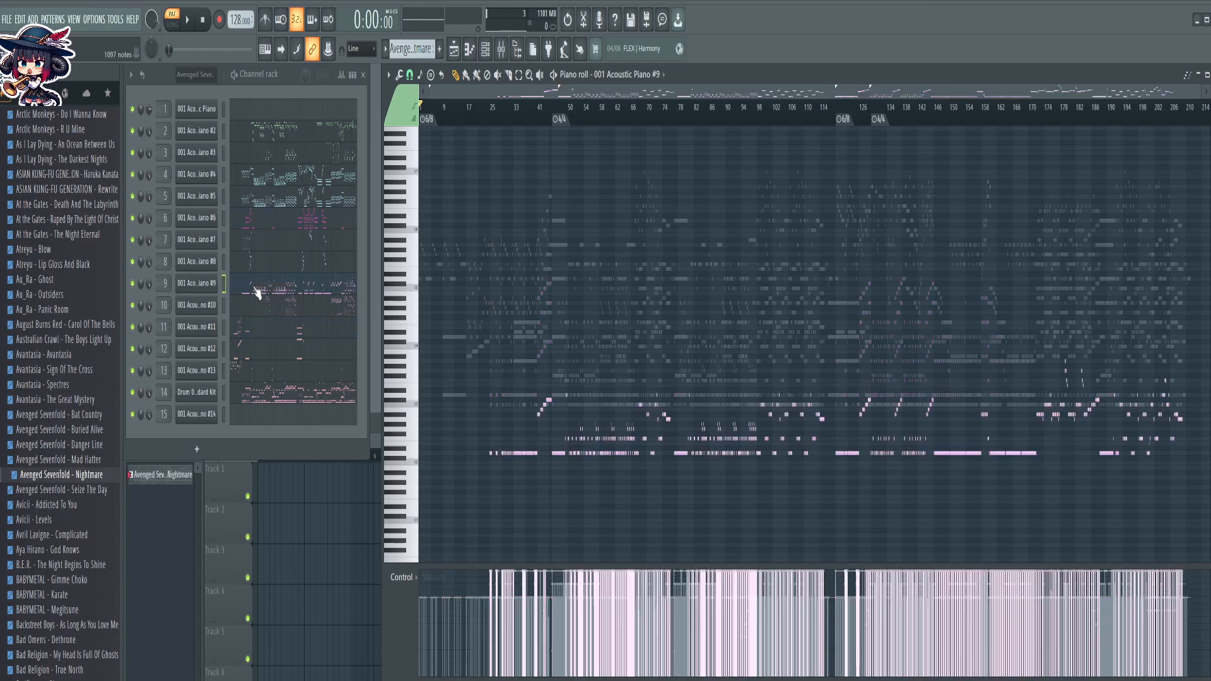
pyautogui.click(259, 334)
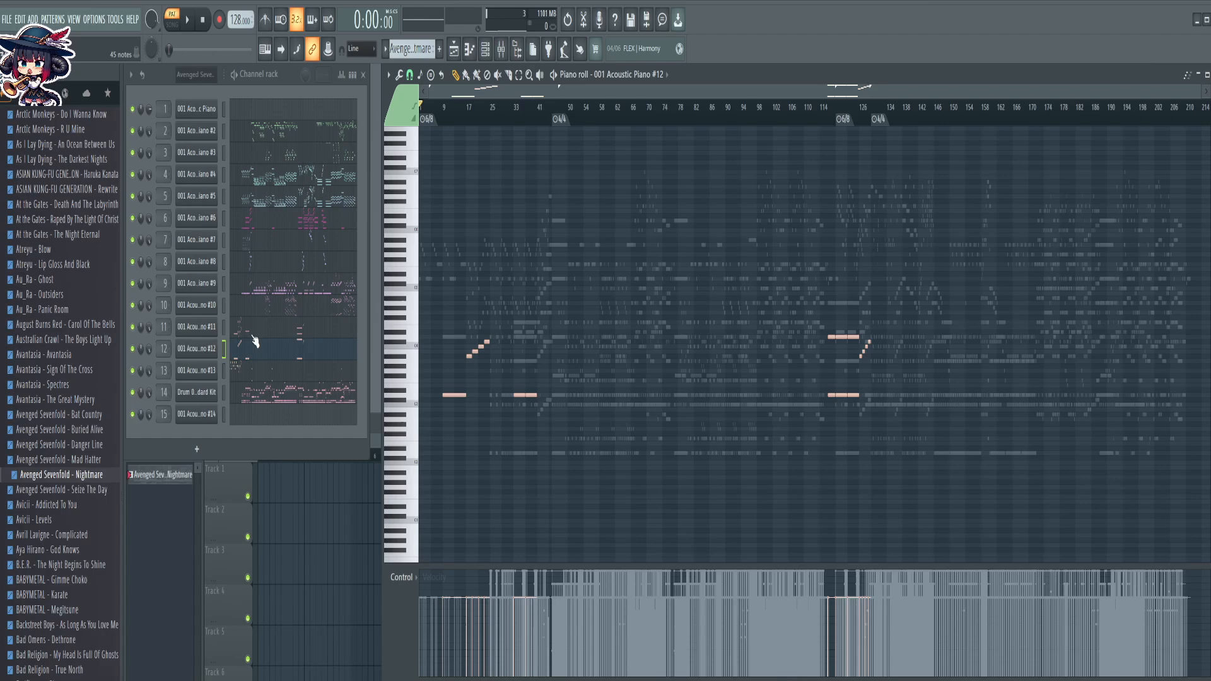
pyautogui.click(277, 290)
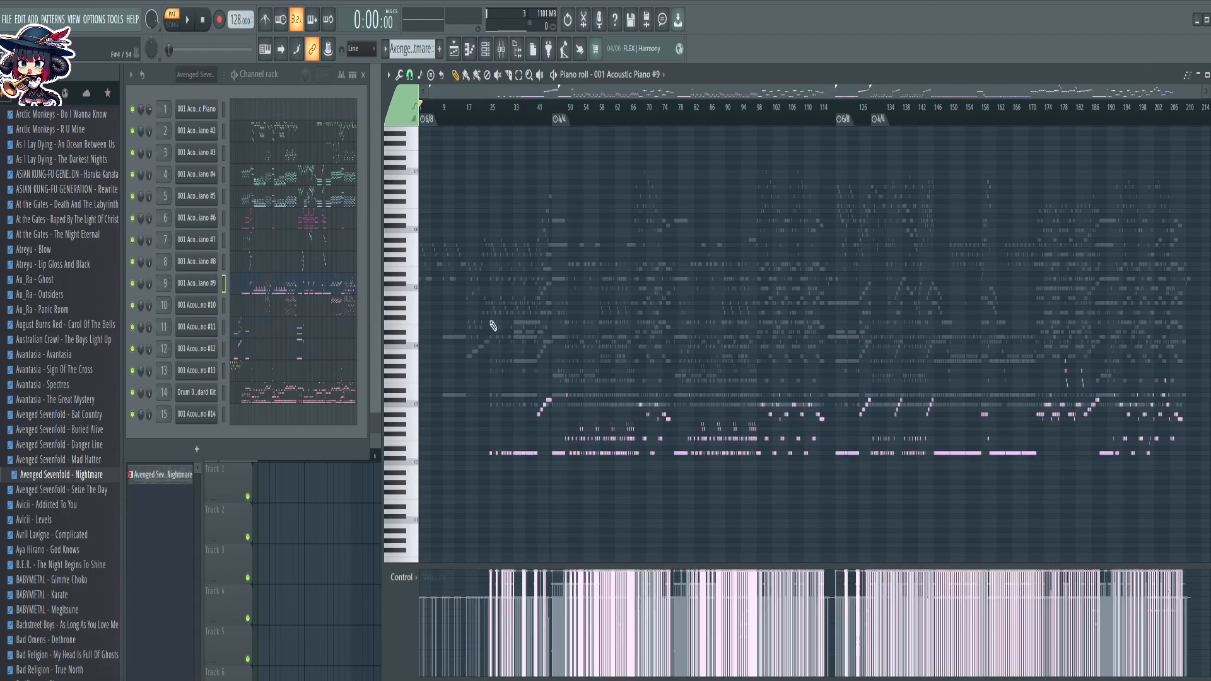
pyautogui.click(256, 355)
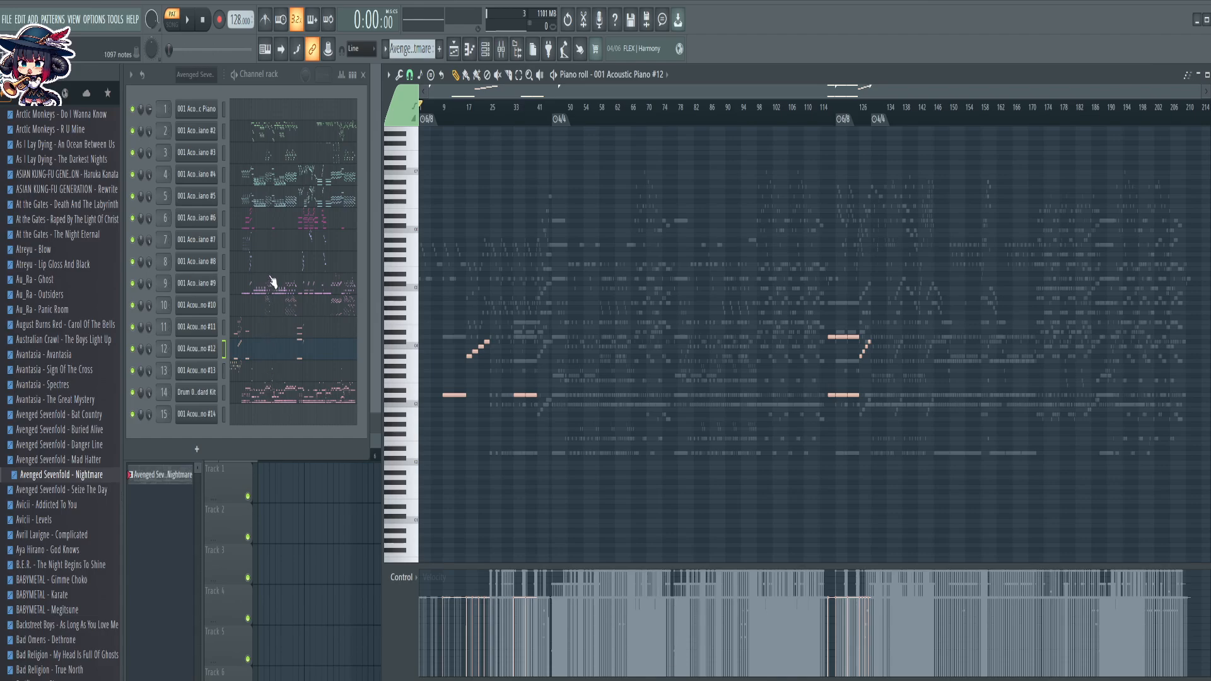
# After viewing Acoustic Piano #4, select the Acoustic Piano #5 notes around bars 50 to 57 and paste notes into its piano roll
pyautogui.click(268, 181)
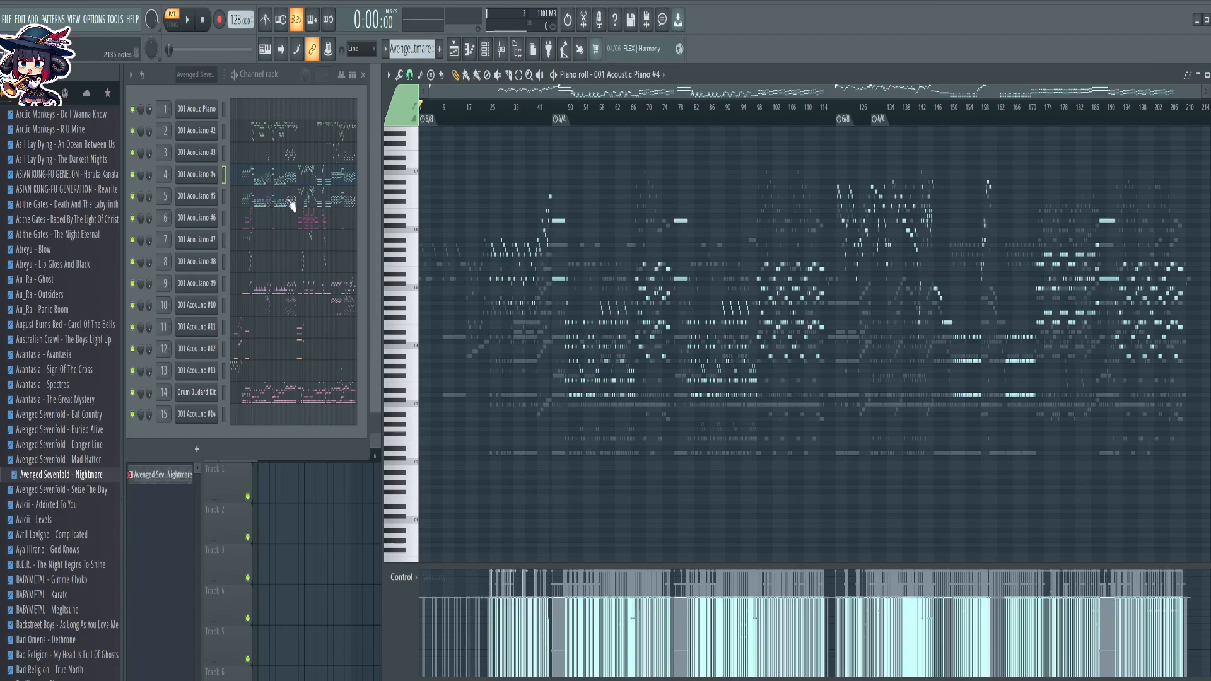
pyautogui.click(289, 200)
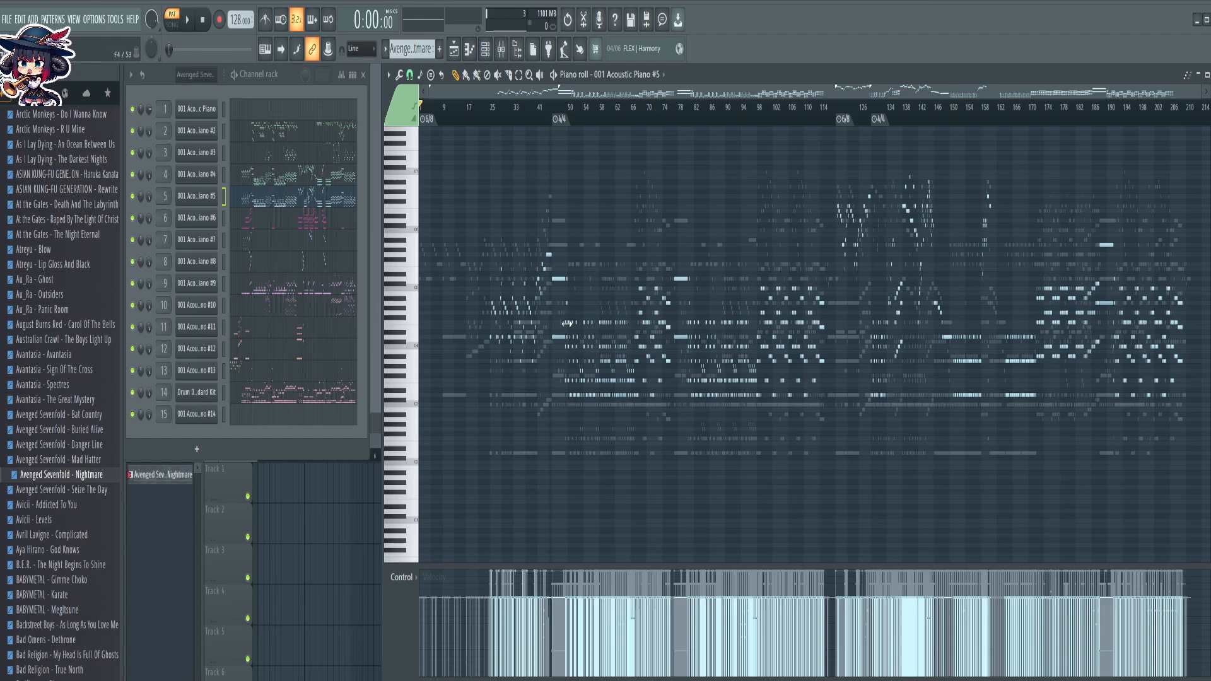
pyautogui.moveTo(567, 311); pyautogui.dragTo(599, 406)
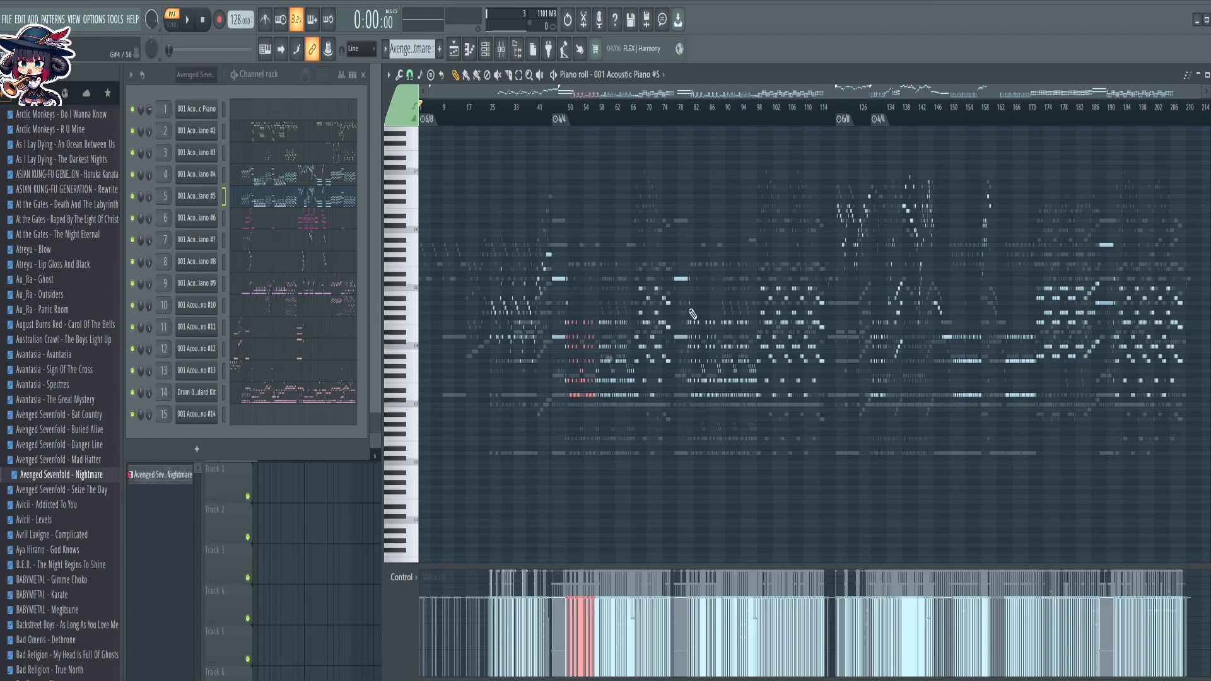
pyautogui.hotkey('ctrl', 'v')
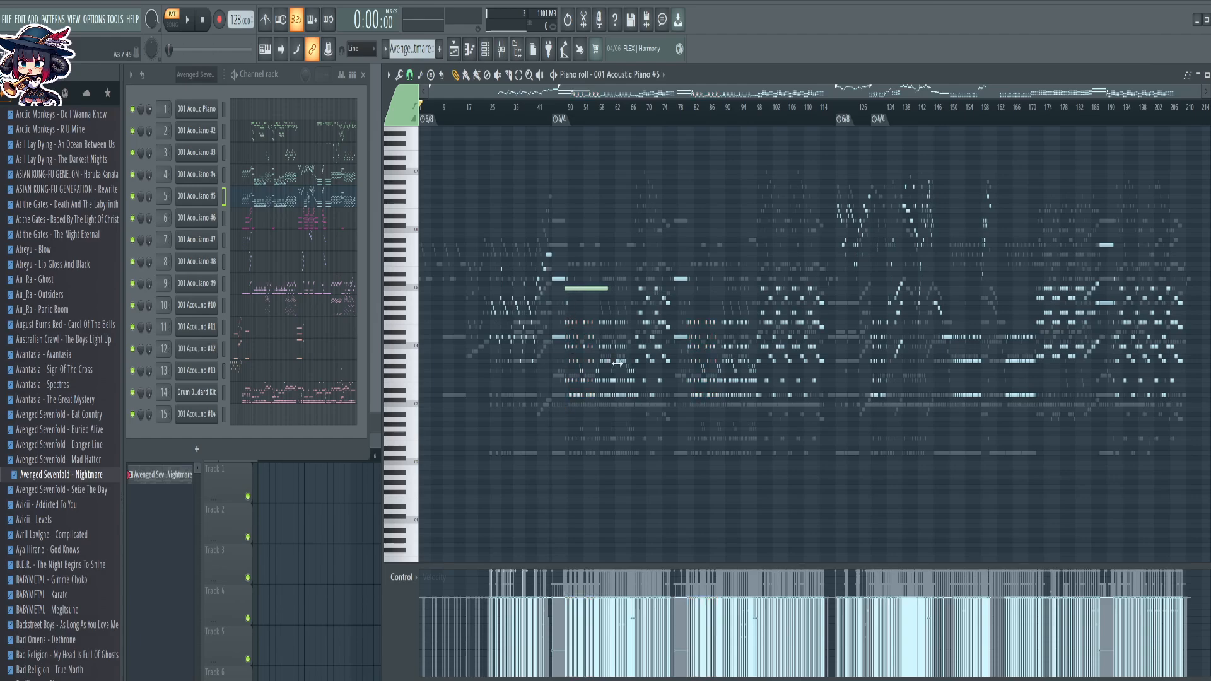
# Undo the paste in Acoustic Piano #5, examine its note groups between bars 46 and 100, and clear the selection
pyautogui.hotkey('ctrl', 'z')
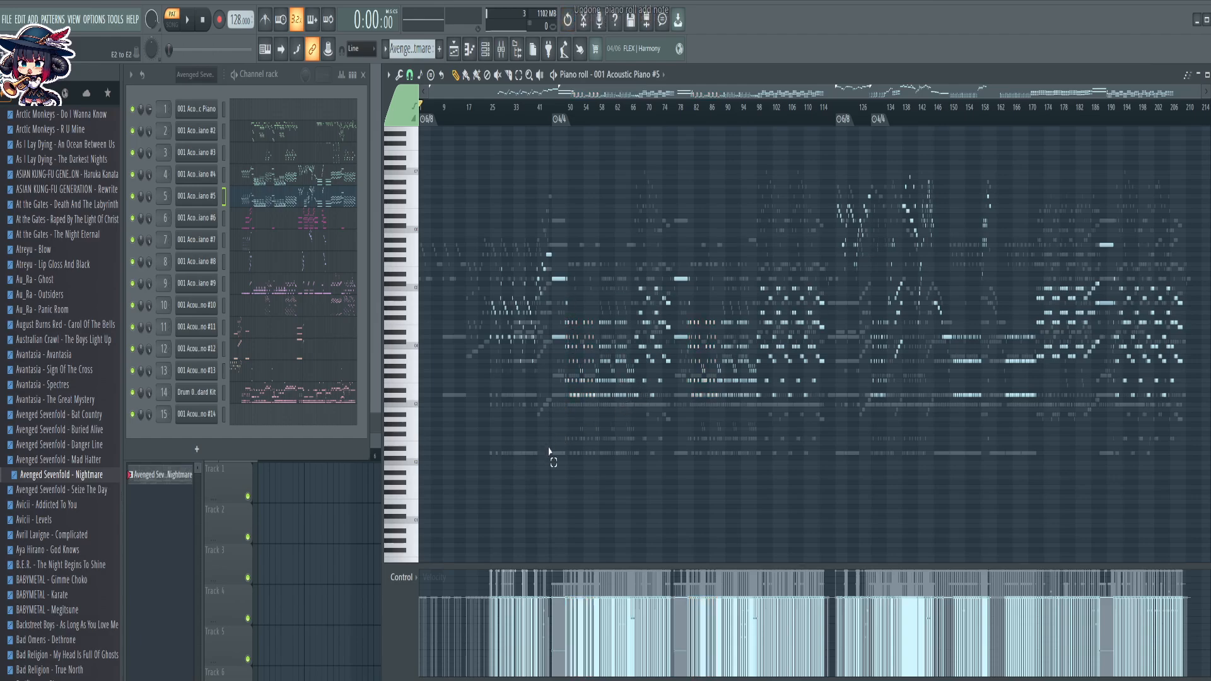
pyautogui.moveTo(541, 447); pyautogui.dragTo(632, 311)
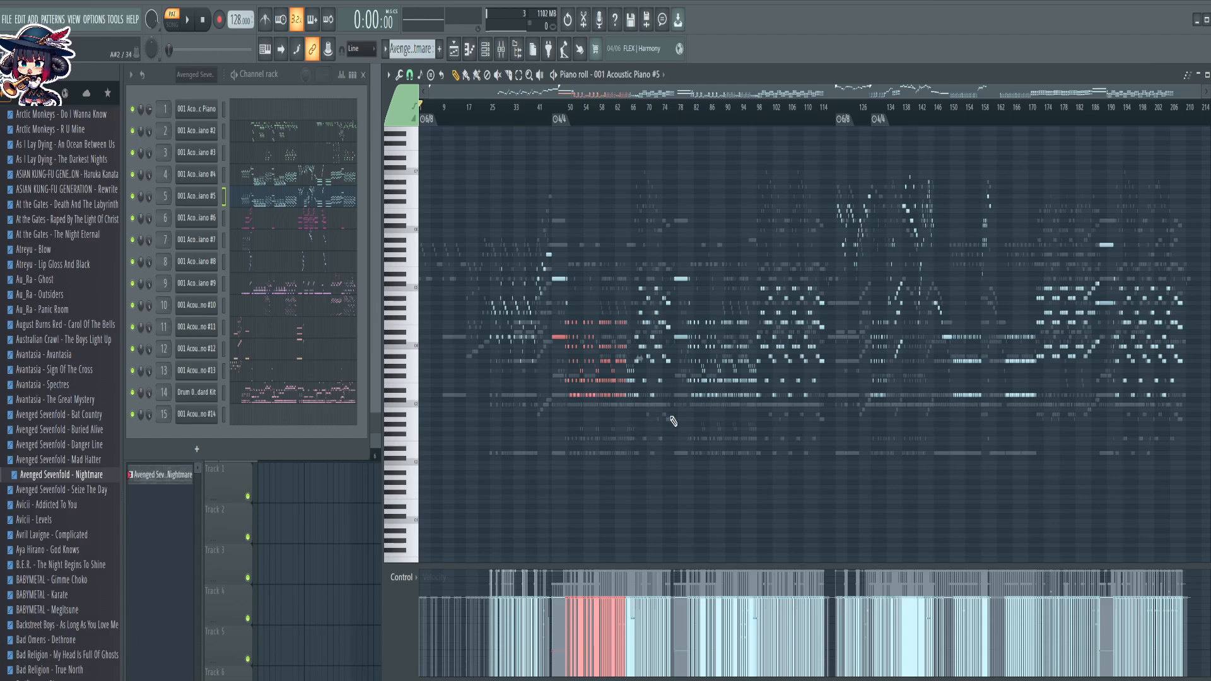
pyautogui.moveTo(704, 422); pyautogui.dragTo(781, 289)
pyautogui.keyDown('ctrl'); pyautogui.click(646, 444); pyautogui.keyUp('ctrl')
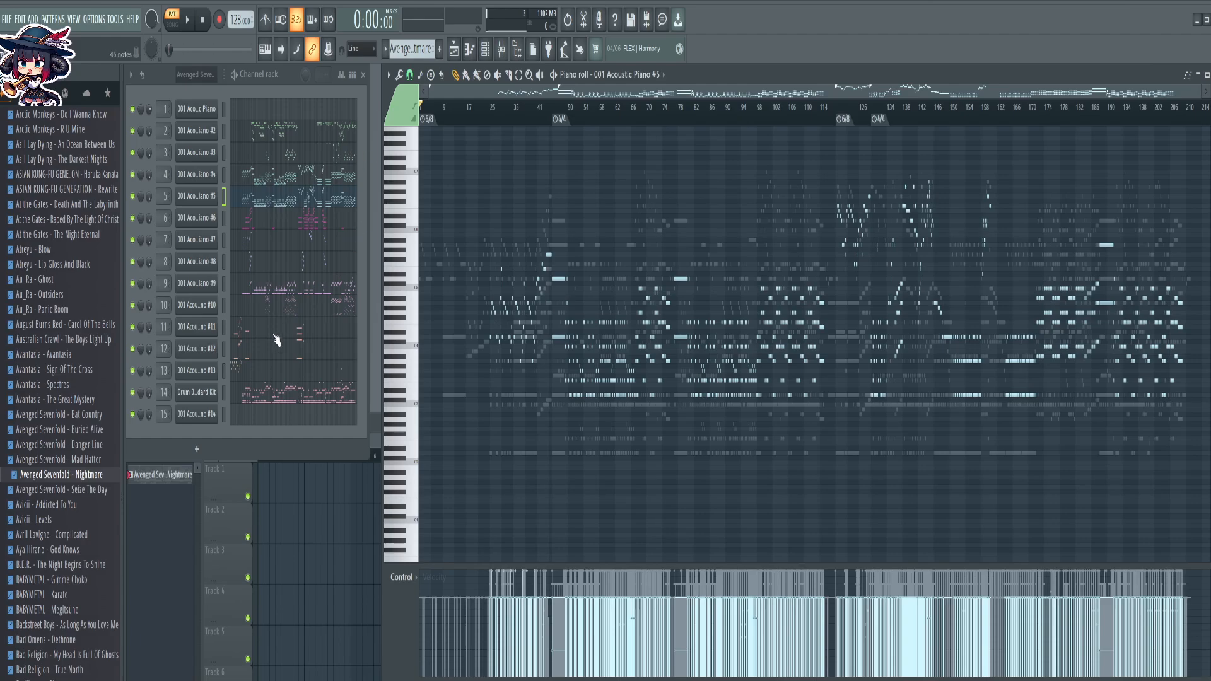
# Show the Drum 001 Standard Kit notes and preview the BD2 and SD1 rows
pyautogui.click(276, 395)
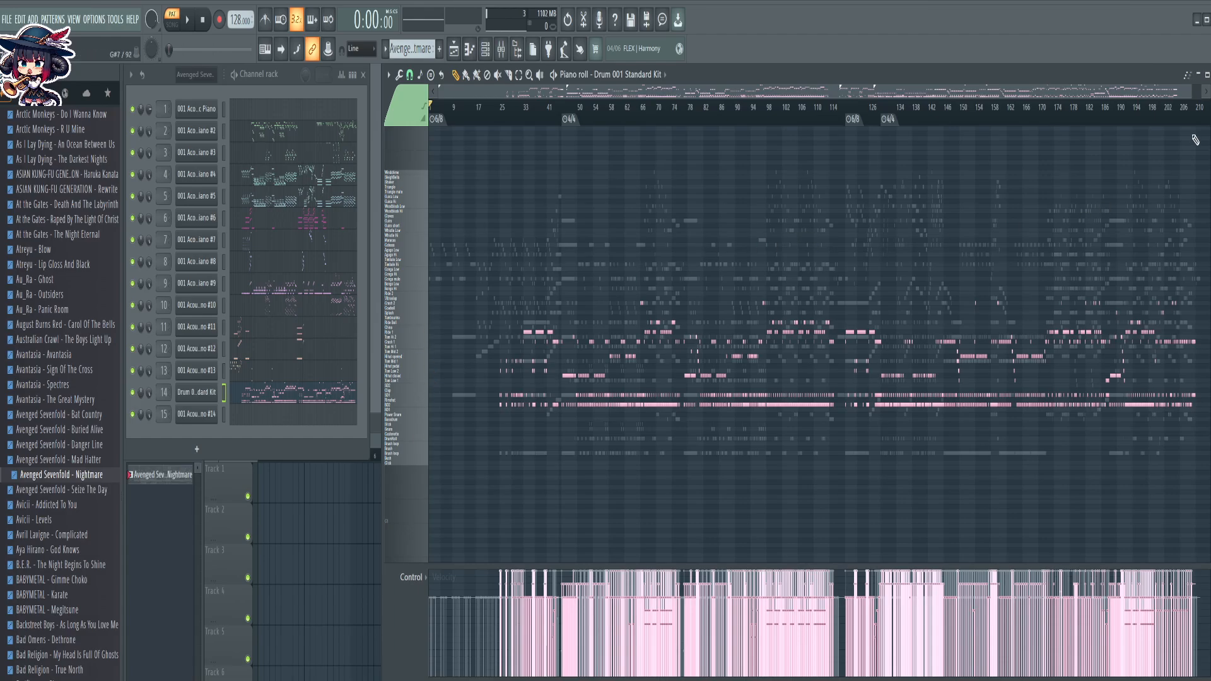
pyautogui.scroll(4, 407, 336)
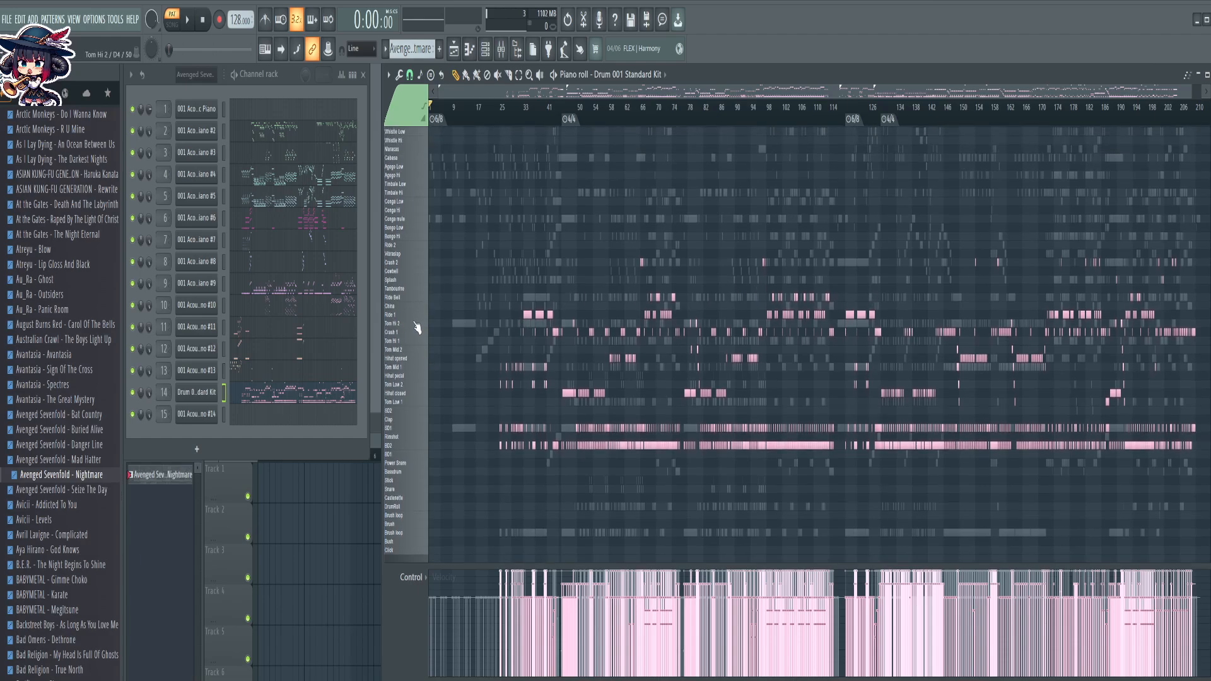
pyautogui.click(424, 446)
pyautogui.click(424, 447)
pyautogui.click(420, 430)
# Select the Crash 1, Crash 2 and Hihat opened notes, exclude the open hi-hats after bar 148, and recolor the rest green
pyautogui.click(418, 329)
pyautogui.click(407, 334)
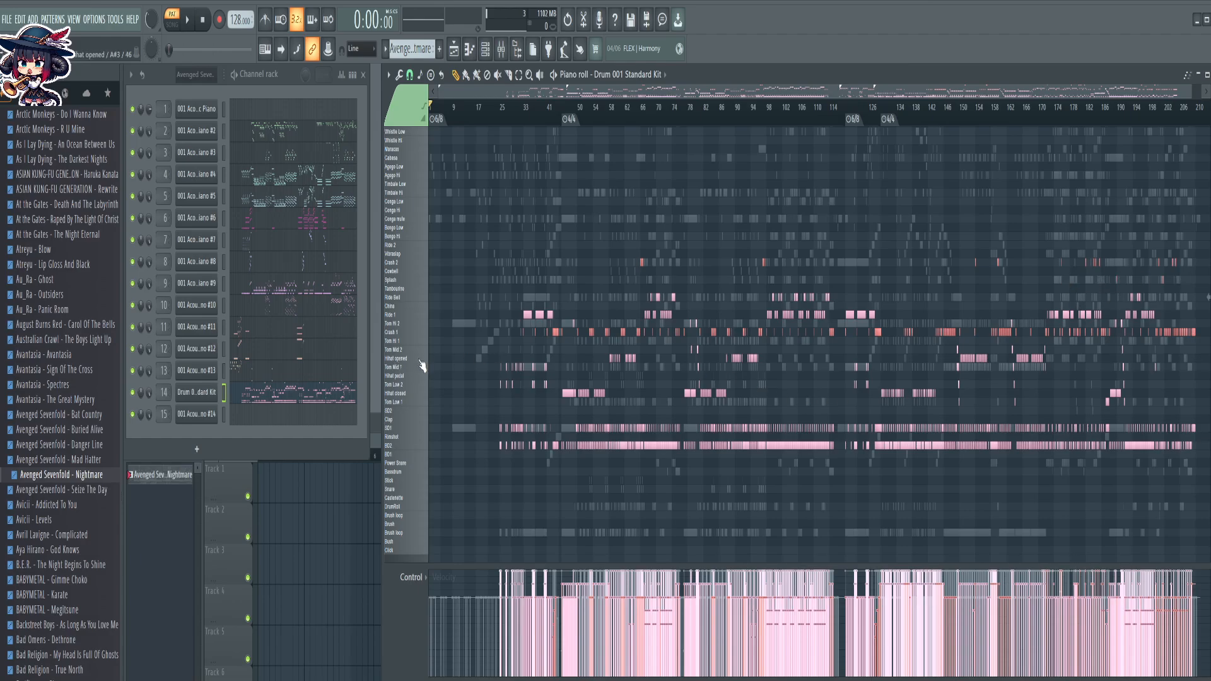
pyautogui.click(419, 362)
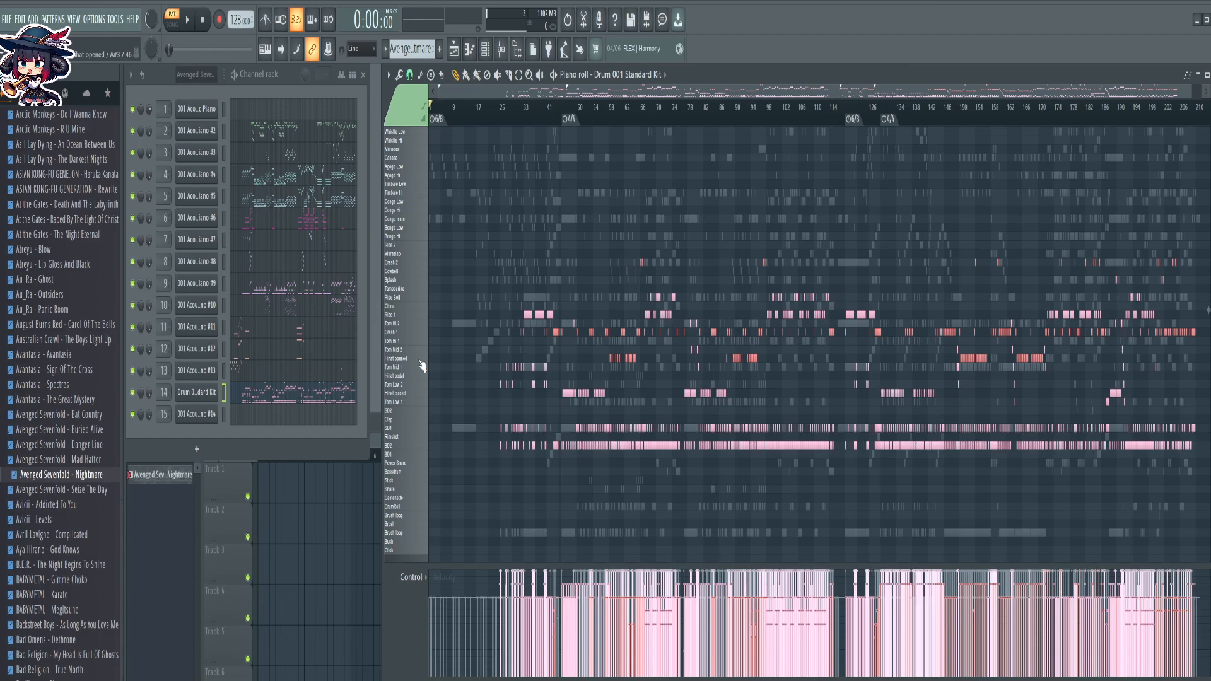
pyautogui.scroll(2, 421, 366)
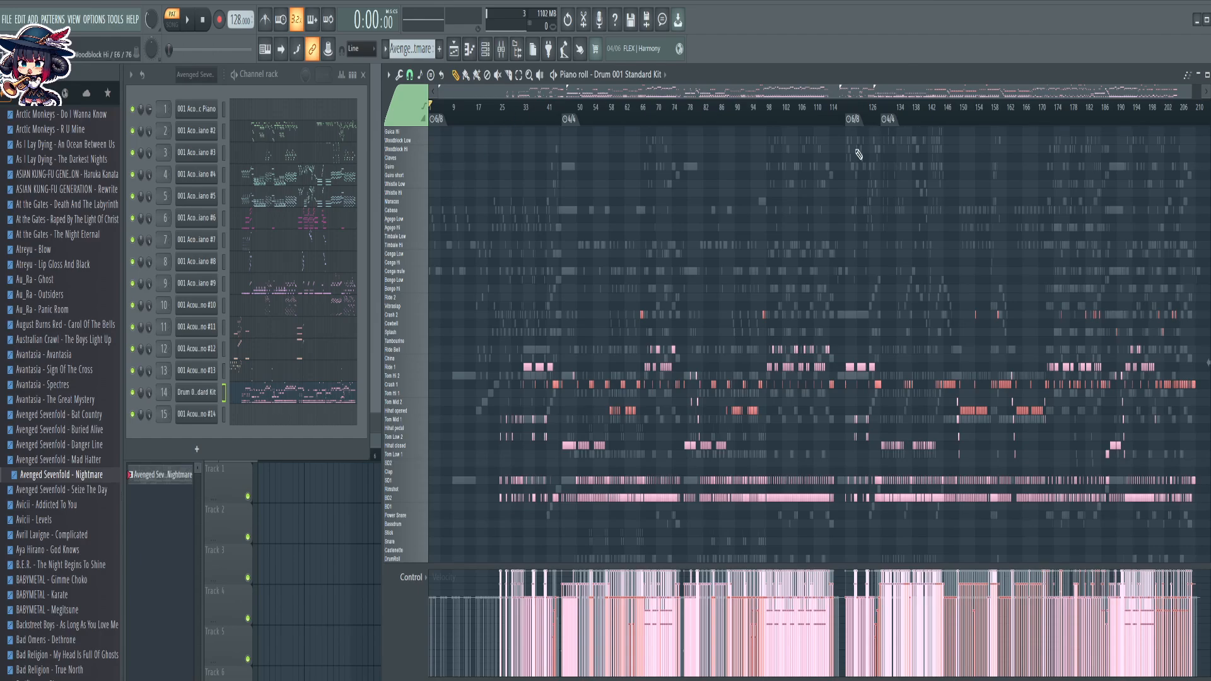
pyautogui.scroll(-1, 625, 297)
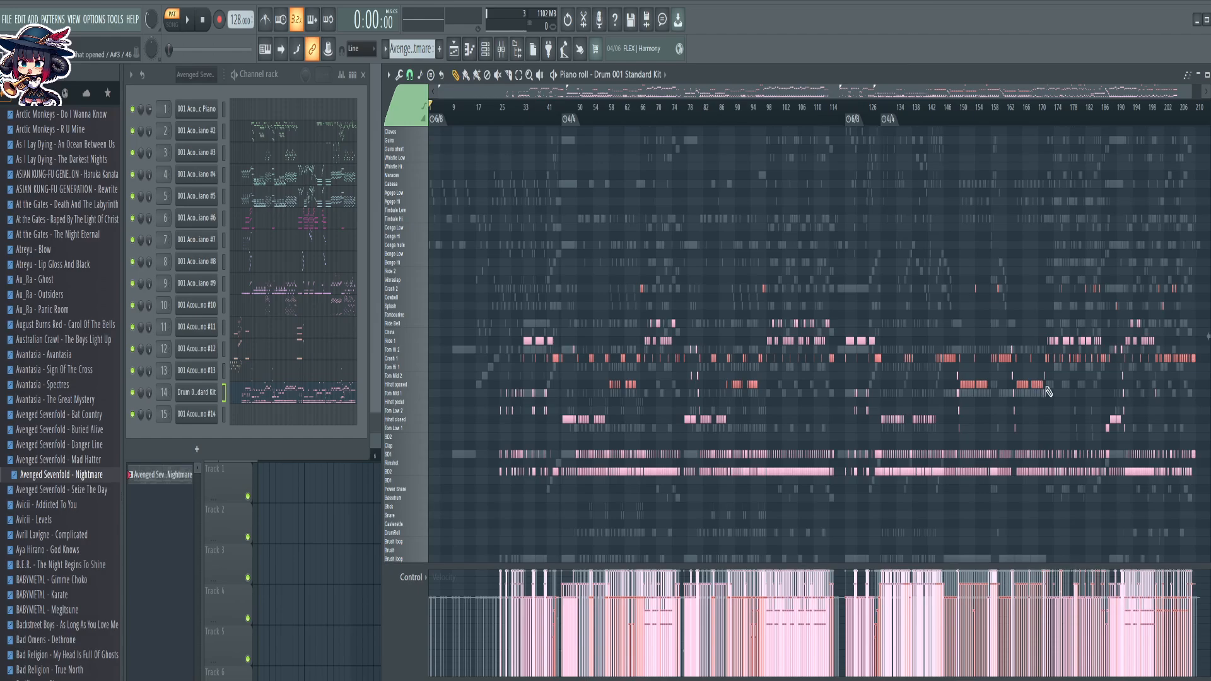
pyautogui.moveTo(1046, 388); pyautogui.dragTo(959, 385)
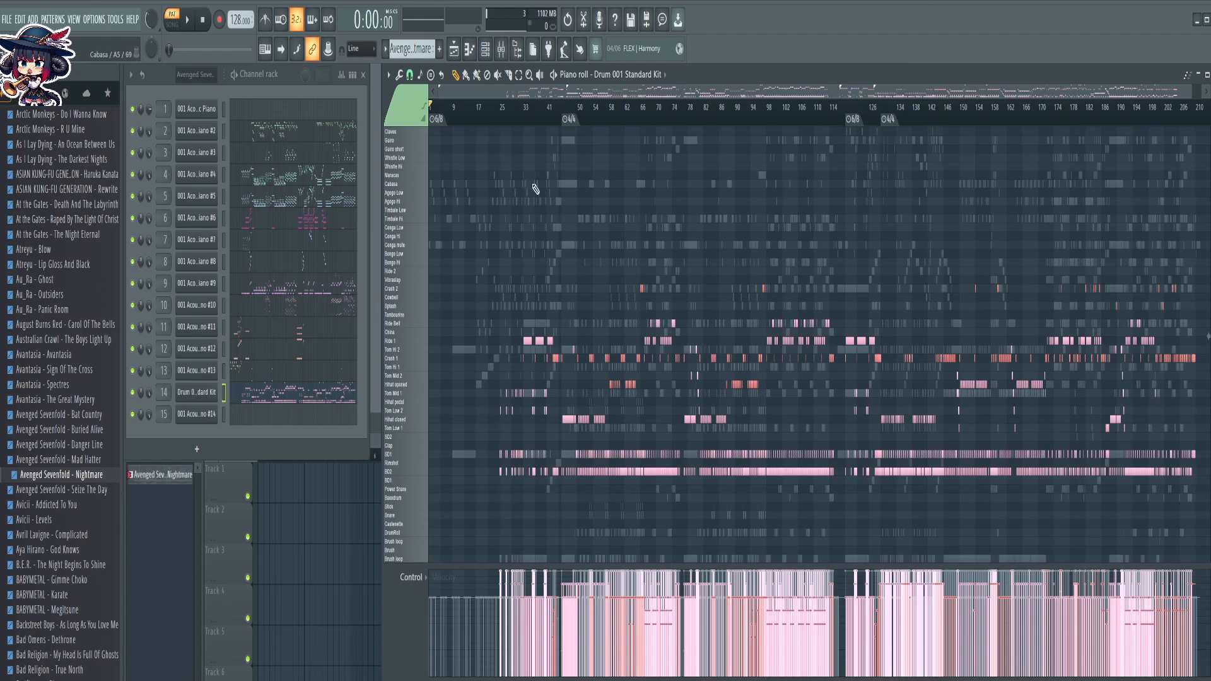
pyautogui.hotkey('ctrl', 'd')
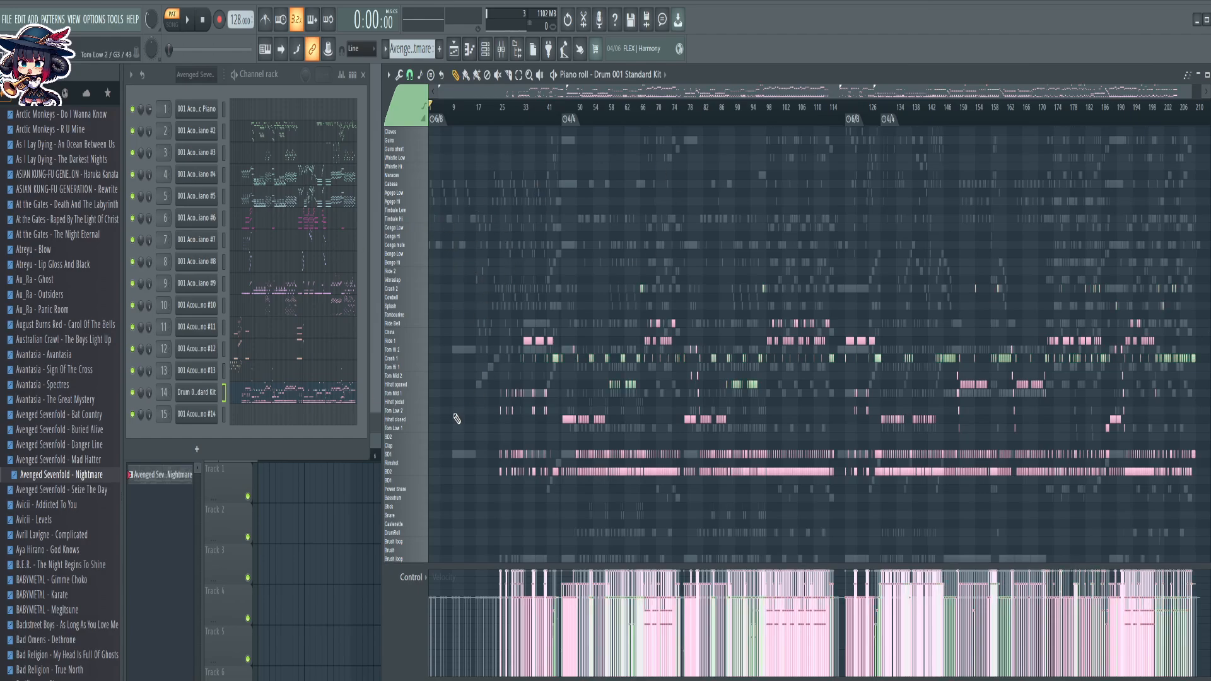
# Select the BD2 kick and all tom notes in the drum kit and recolor them with the pale yellow note color
pyautogui.click(414, 476)
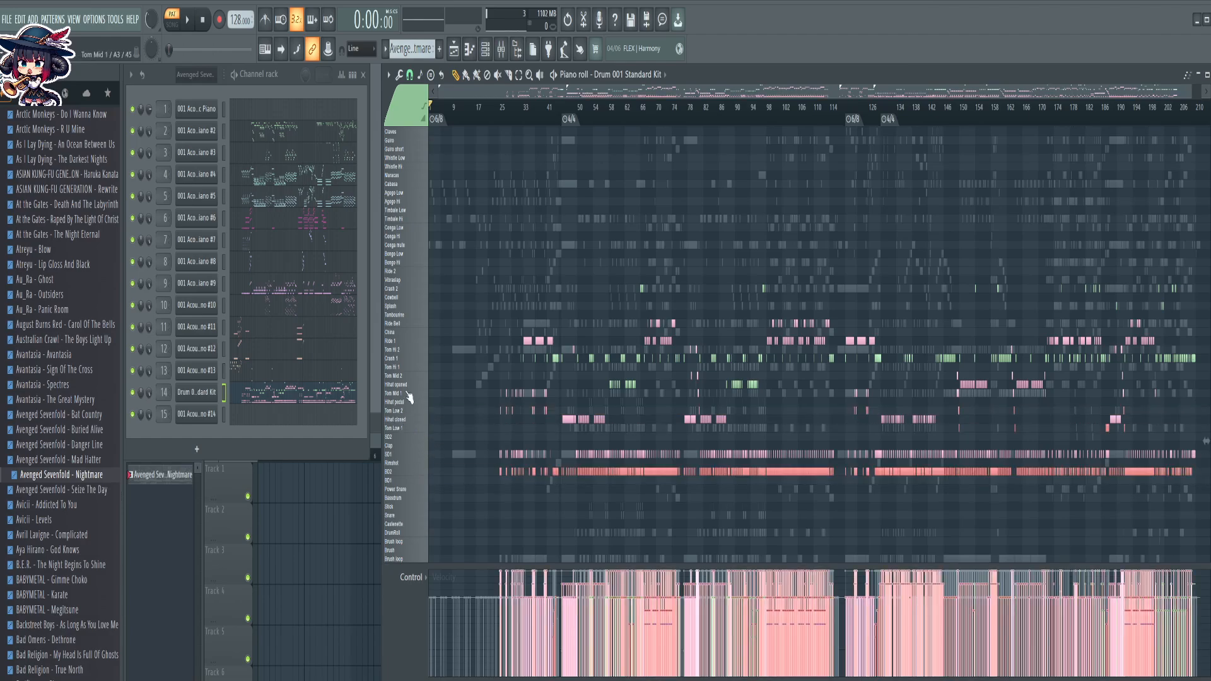
pyautogui.moveTo(396, 377); pyautogui.dragTo(404, 368)
pyautogui.keyDown('ctrl'); pyautogui.keyDown('shift'); pyautogui.click(404, 352); pyautogui.keyUp('shift'); pyautogui.keyUp('ctrl')
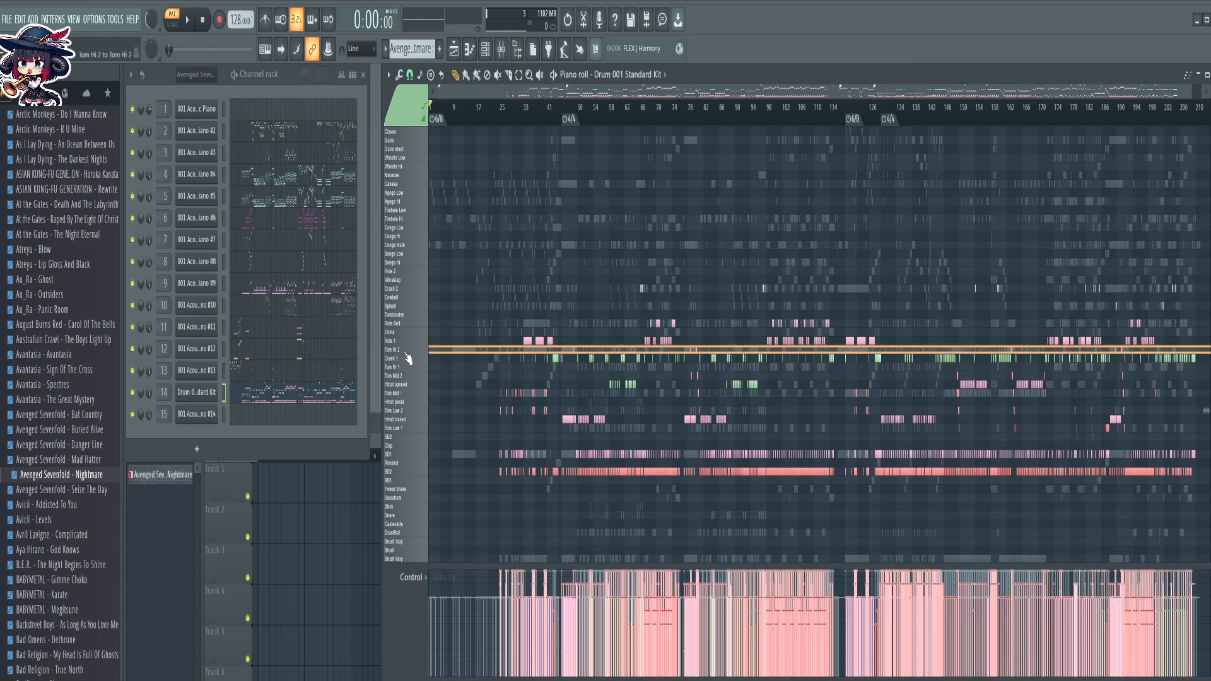
pyautogui.click(416, 109)
pyautogui.click(451, 183)
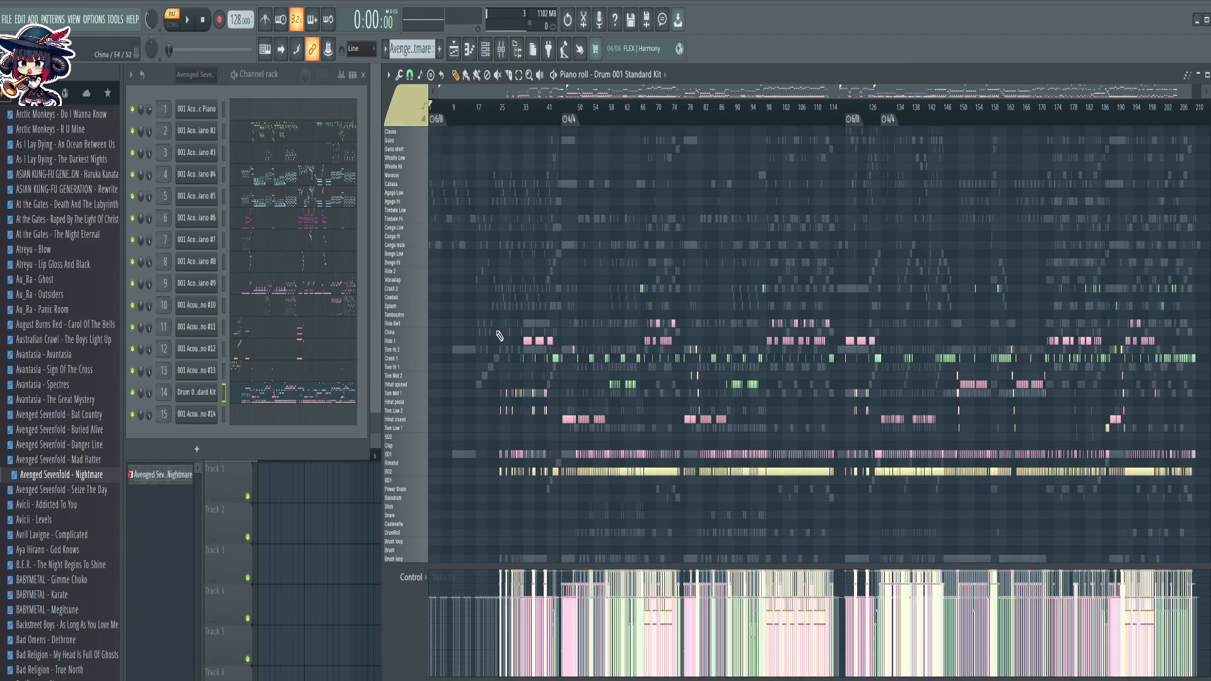
# Select the SD1 snare notes and recolor them with purple note color 6
pyautogui.click(421, 454)
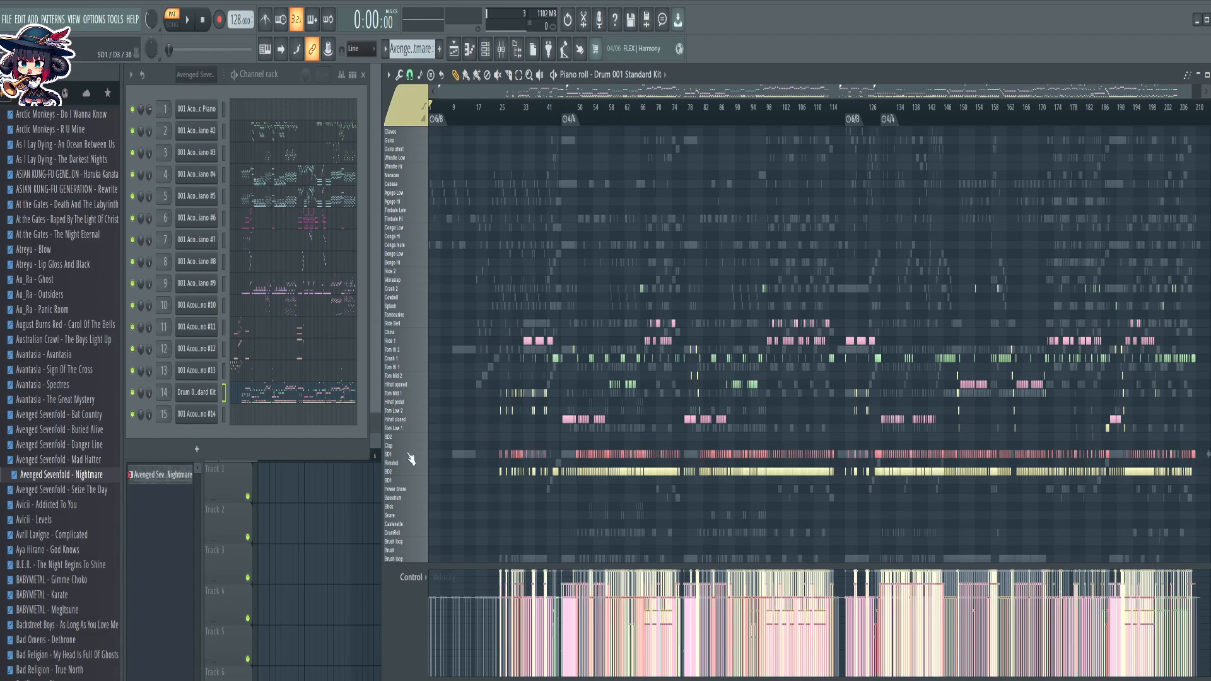
pyautogui.click(413, 119)
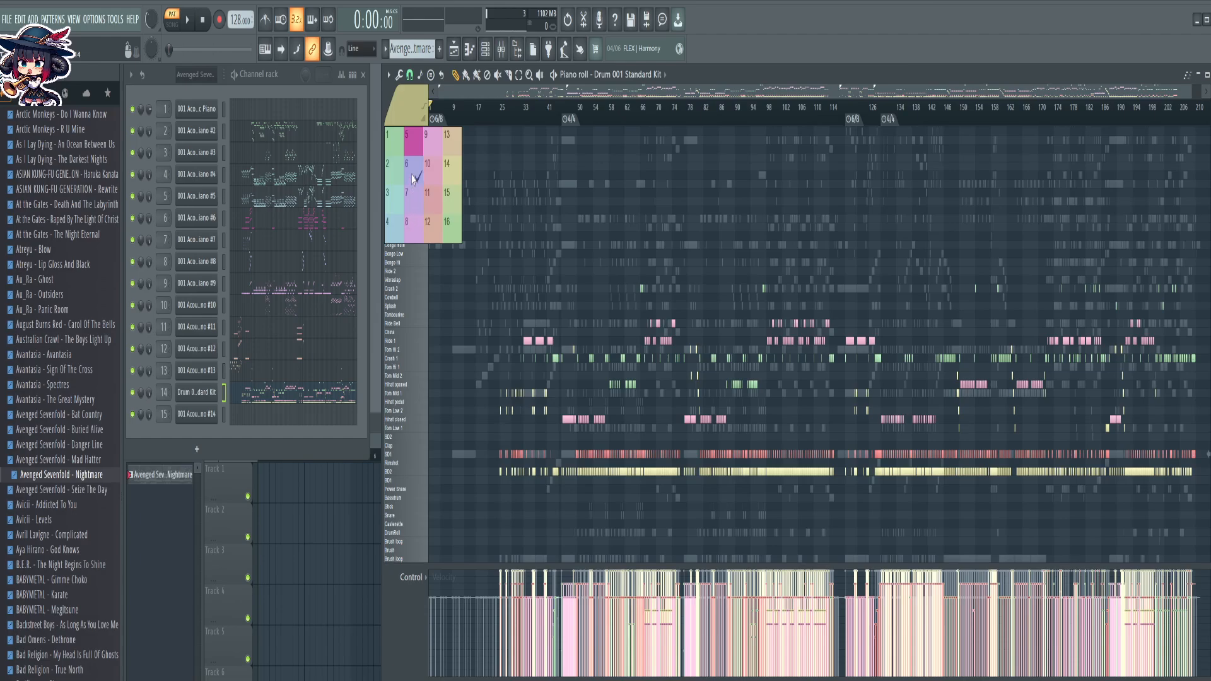
pyautogui.click(413, 175)
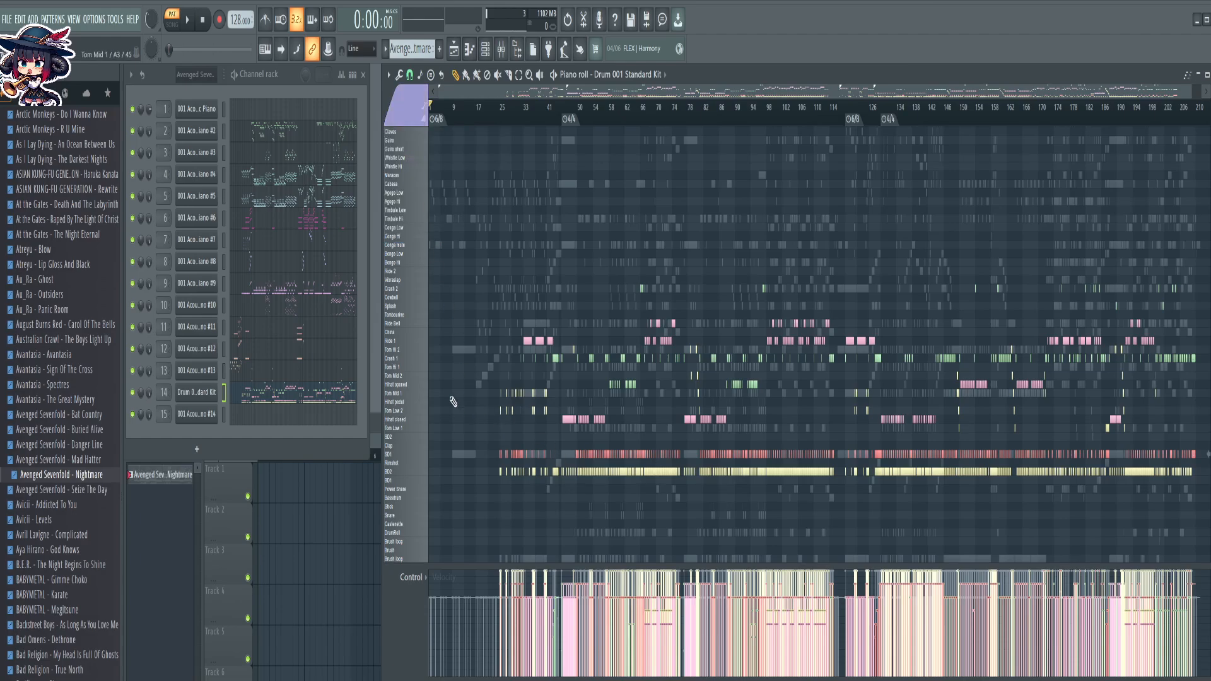
pyautogui.hotkey('alt', 'c')
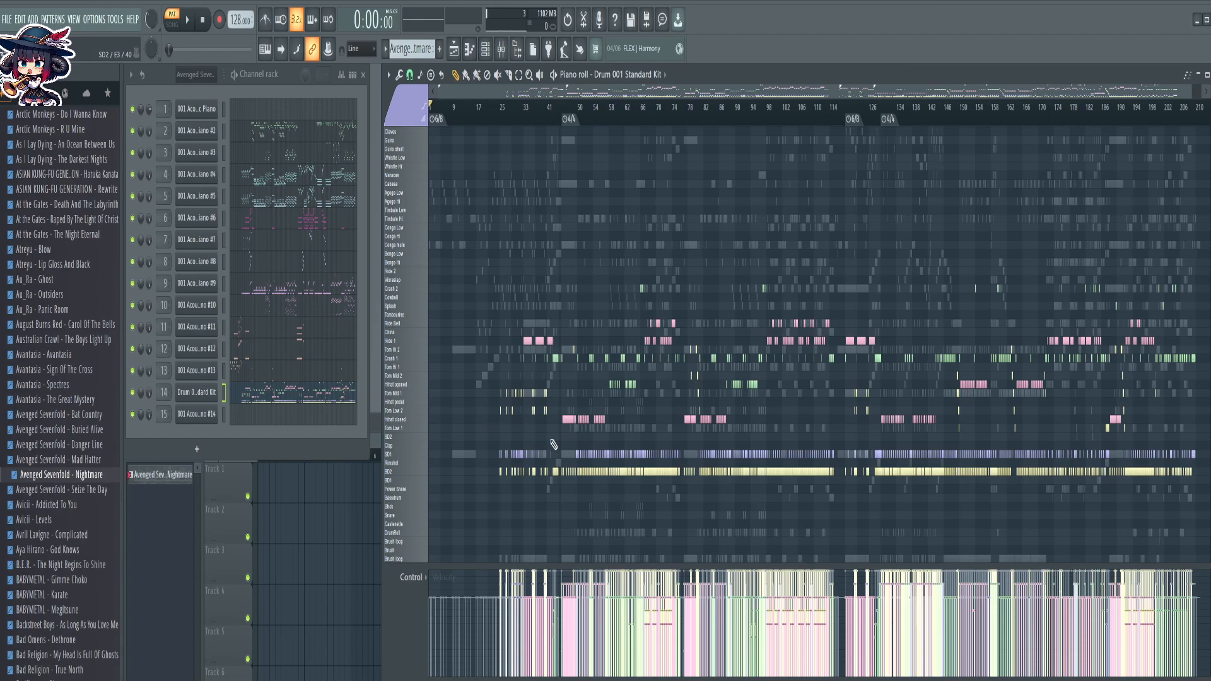
# Preview the Hihat closed sound, select all of its notes and recolor them with the same purple as the snare
pyautogui.click(420, 422)
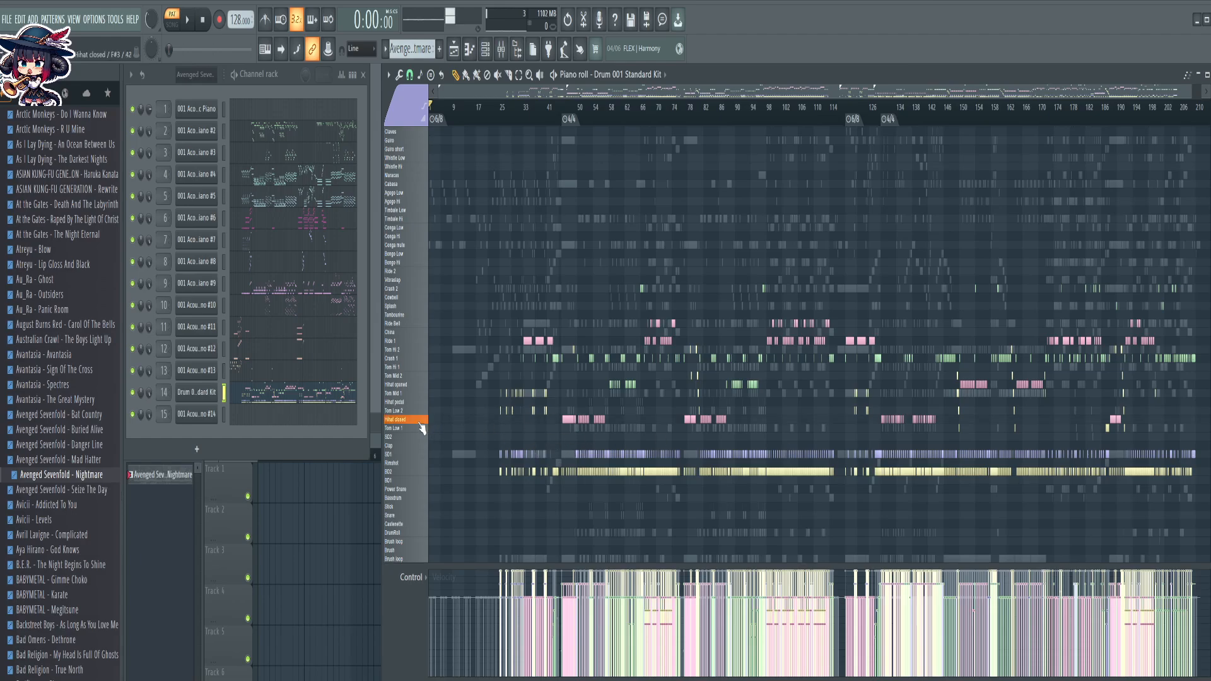
pyautogui.click(419, 422)
pyautogui.click(419, 422)
pyautogui.click(419, 422)
pyautogui.click(420, 421)
pyautogui.click(419, 421)
pyautogui.doubleClick(419, 421)
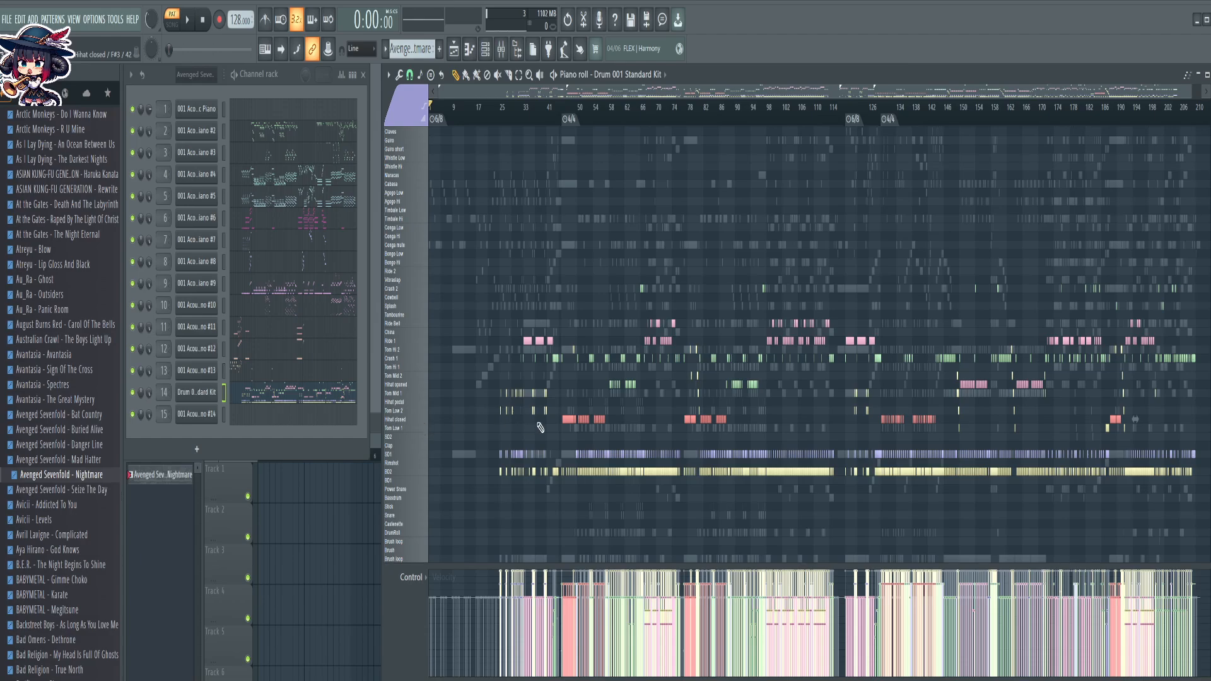
pyautogui.hotkey('alt', 'c')
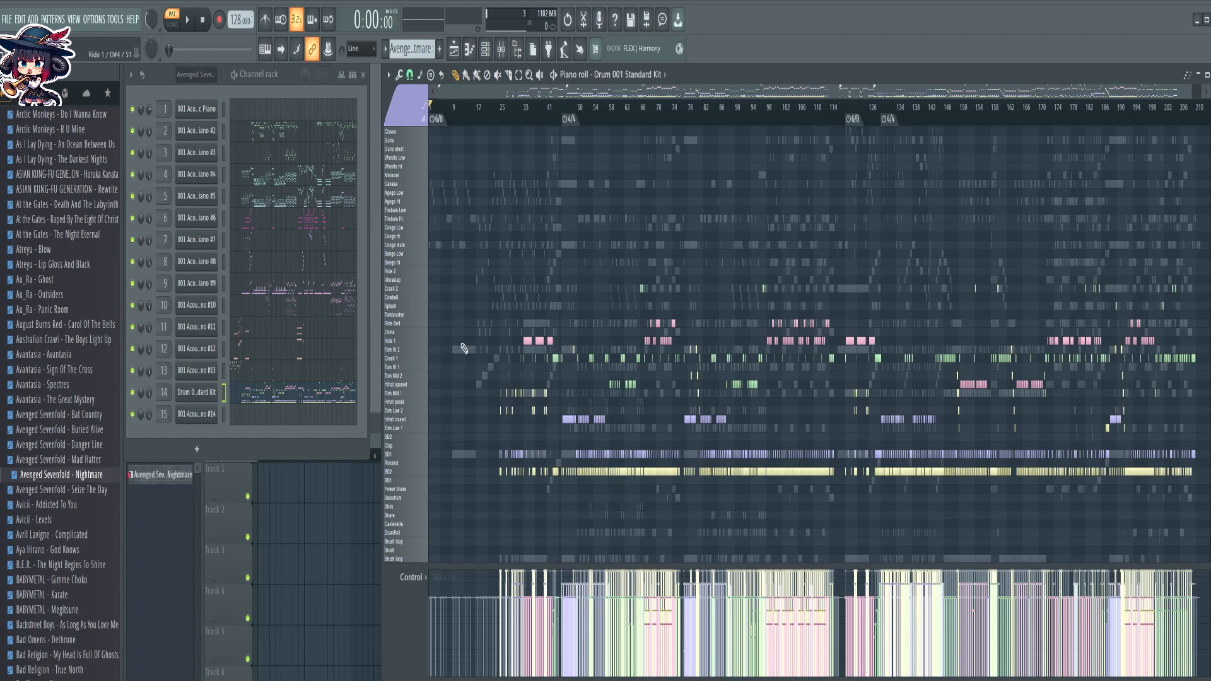
# Preview the Ride 1 and Ride Bell sounds, check where their notes occur, and clear the selection
pyautogui.doubleClick(423, 341)
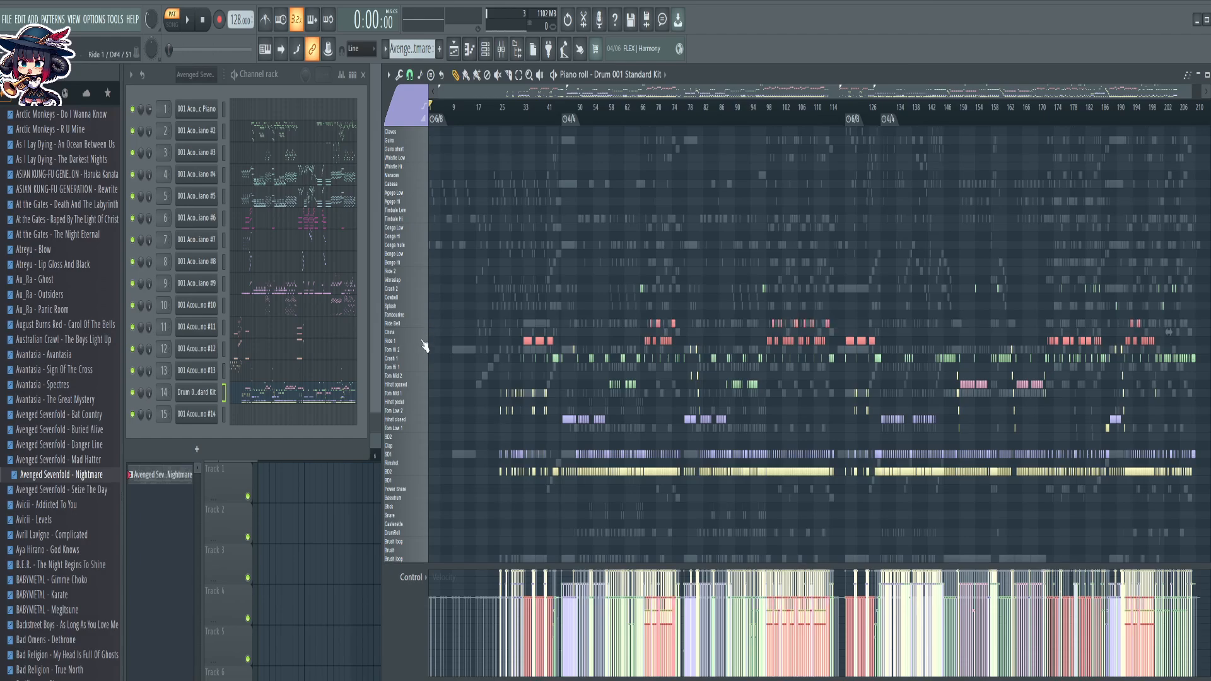
pyautogui.click(423, 341)
pyautogui.click(424, 341)
pyautogui.click(418, 324)
pyautogui.click(426, 325)
pyautogui.hotkey('ctrl', 'd')
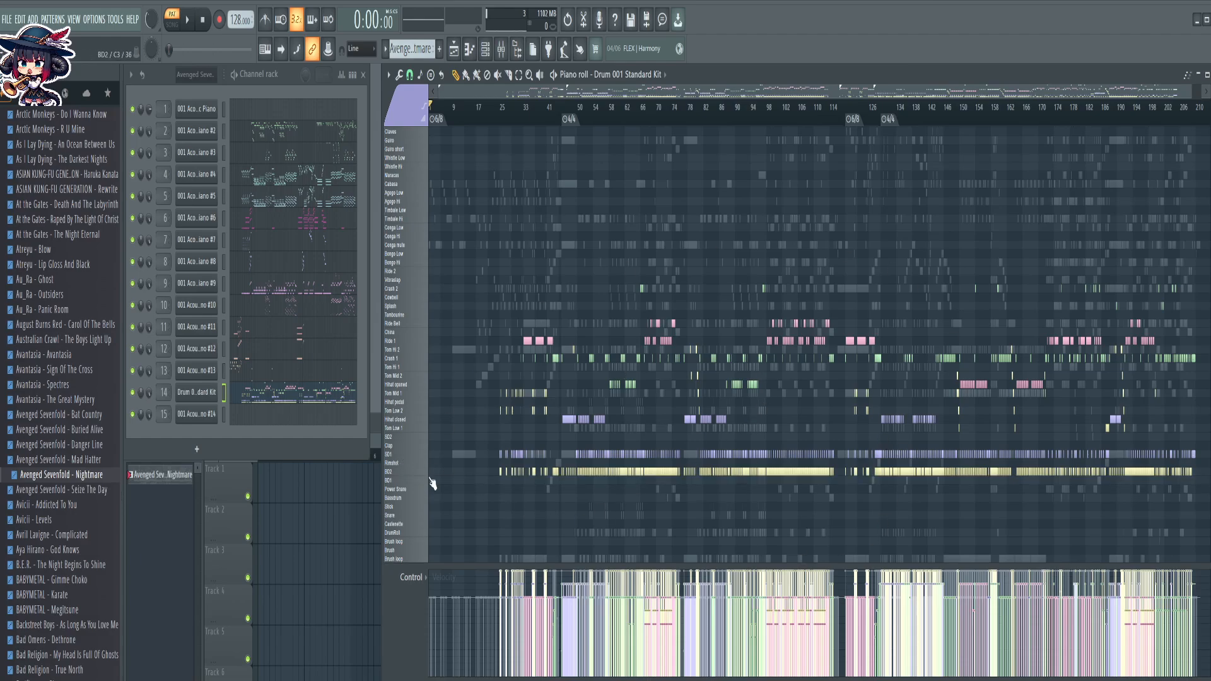
# Preview the BD2, SD1 and Crash 1 drum sounds to compare the color groups
pyautogui.click(415, 471)
pyautogui.click(416, 456)
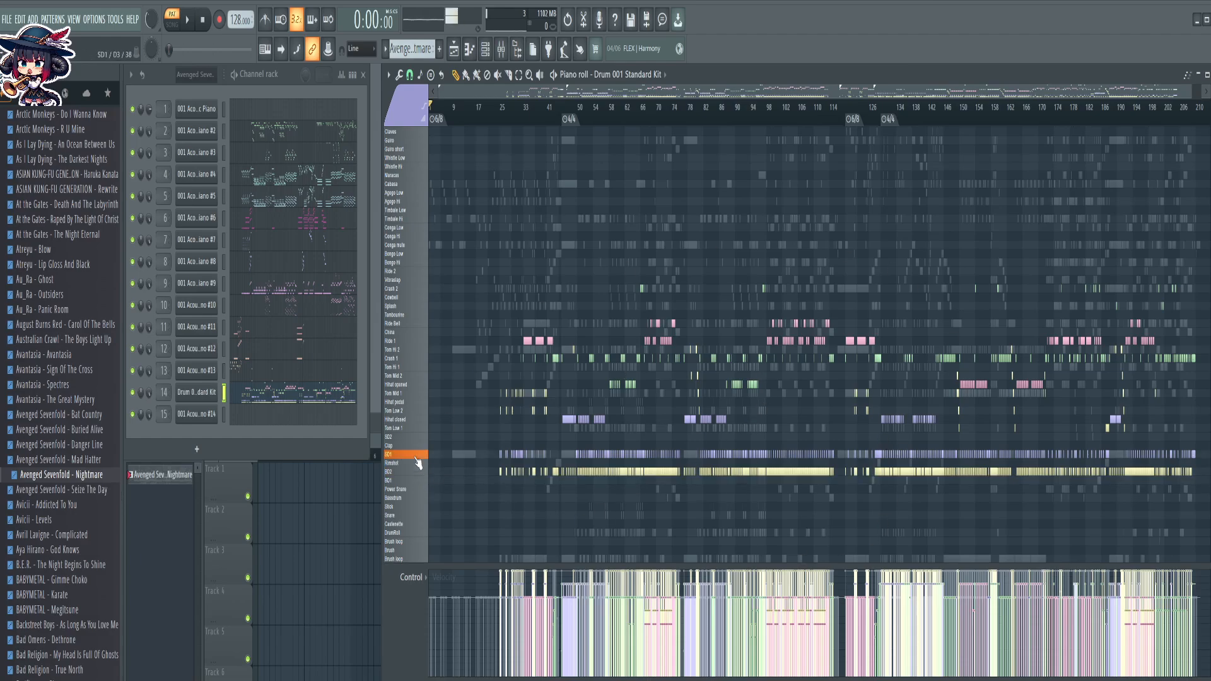
pyautogui.click(408, 360)
# Check which FLEX preset Acoustic Piano #2 uses, close the instrument and audition its sound on the piano keys
pyautogui.click(268, 137)
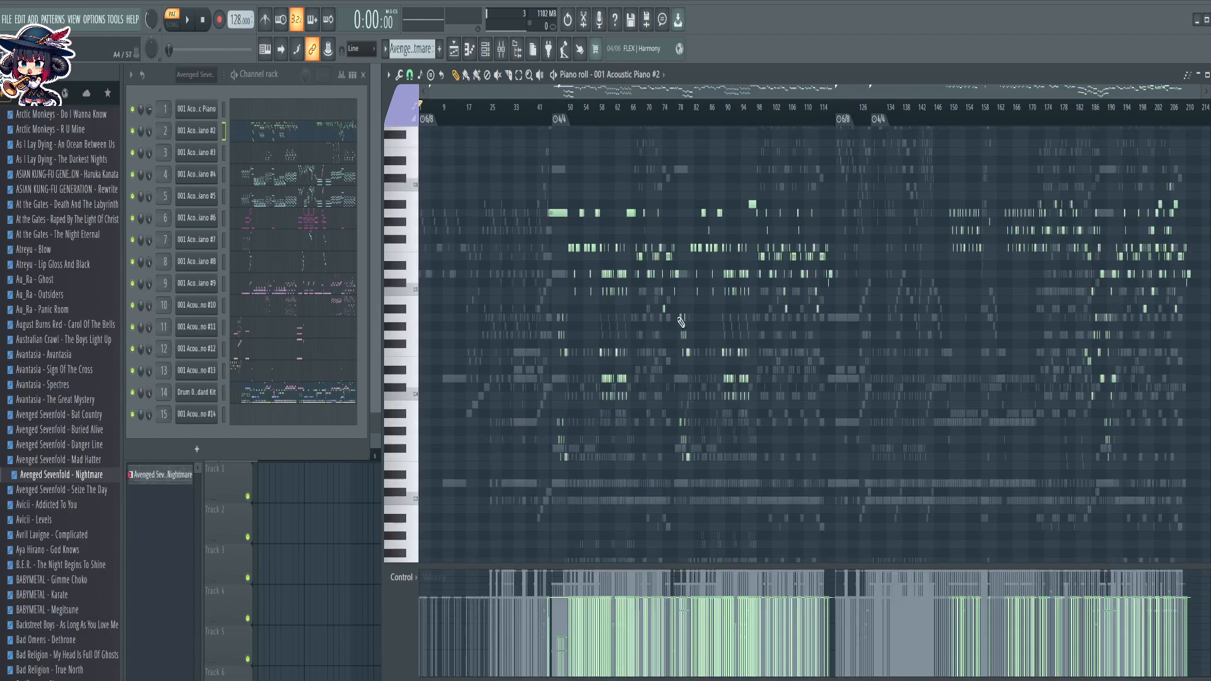
pyautogui.click(192, 134)
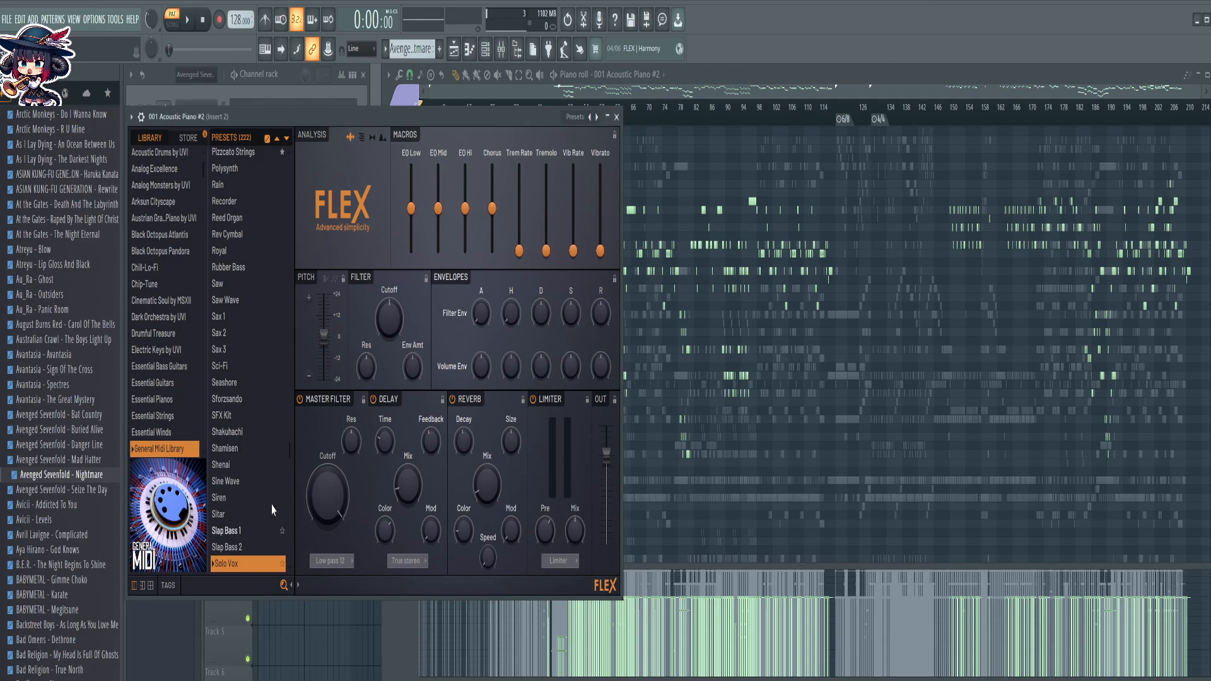
pyautogui.click(616, 117)
pyautogui.moveTo(402, 321); pyautogui.dragTo(410, 259)
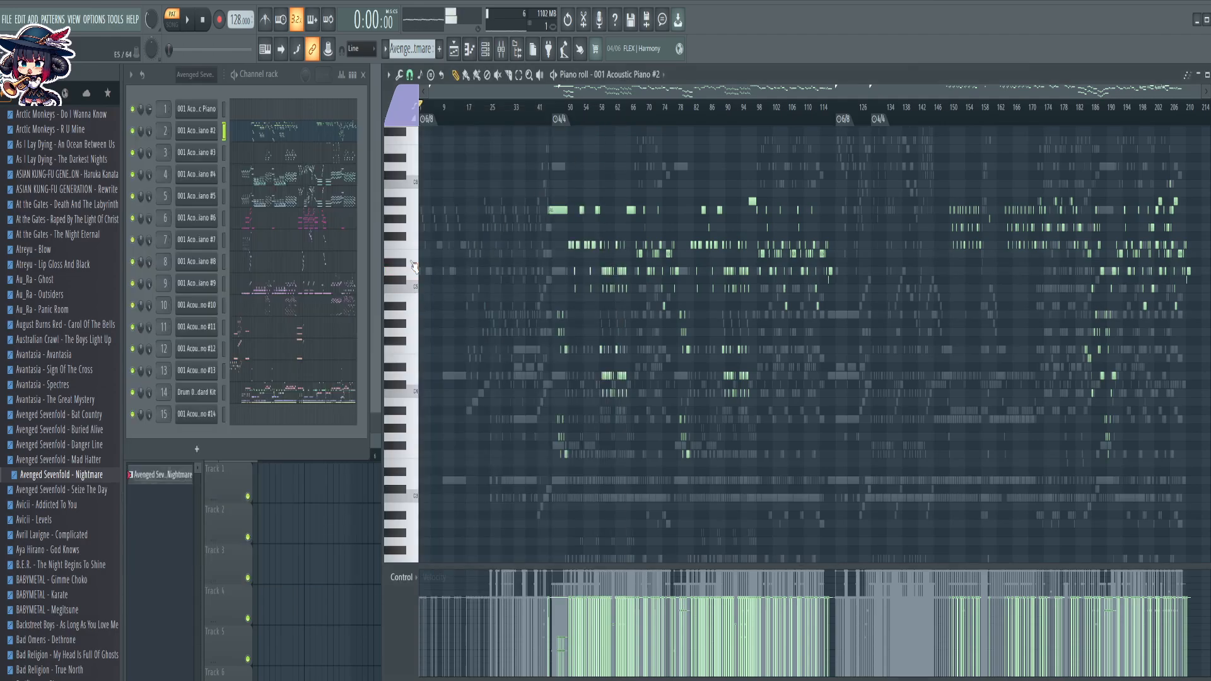
# Check which FLEX preset Acoustic Piano #3 uses, close the instrument and audition its sound on the piano keys
pyautogui.click(271, 153)
pyautogui.click(200, 153)
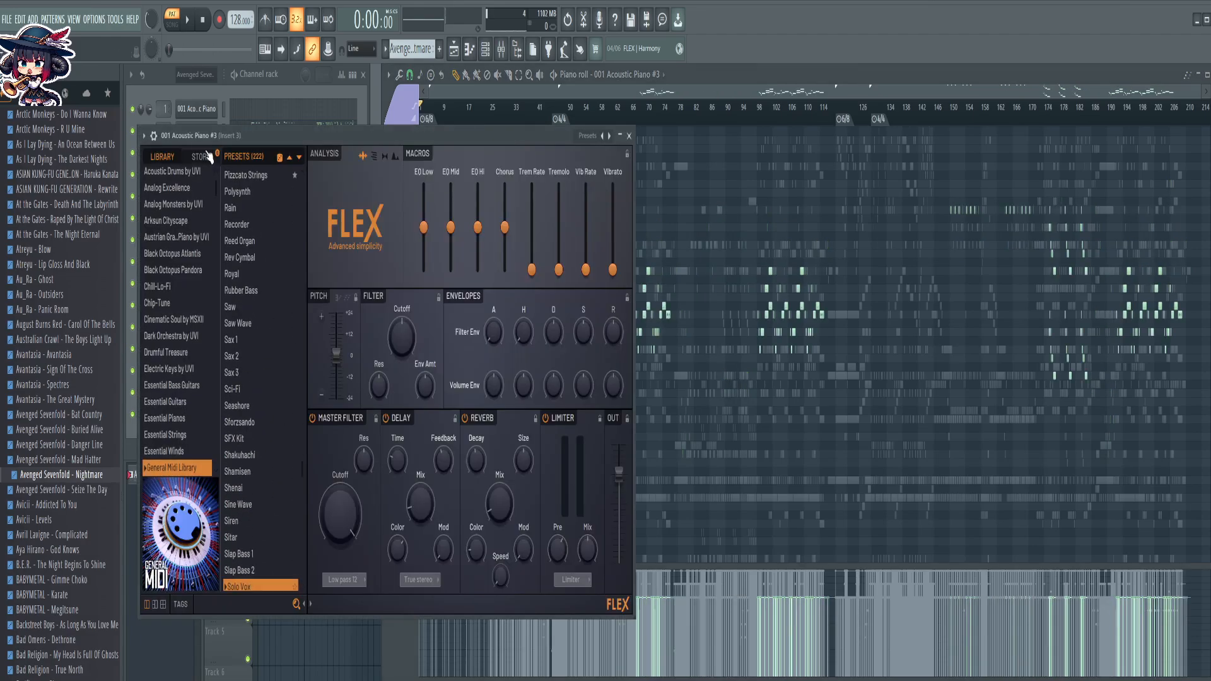
pyautogui.click(629, 136)
pyautogui.moveTo(410, 372); pyautogui.dragTo(413, 305)
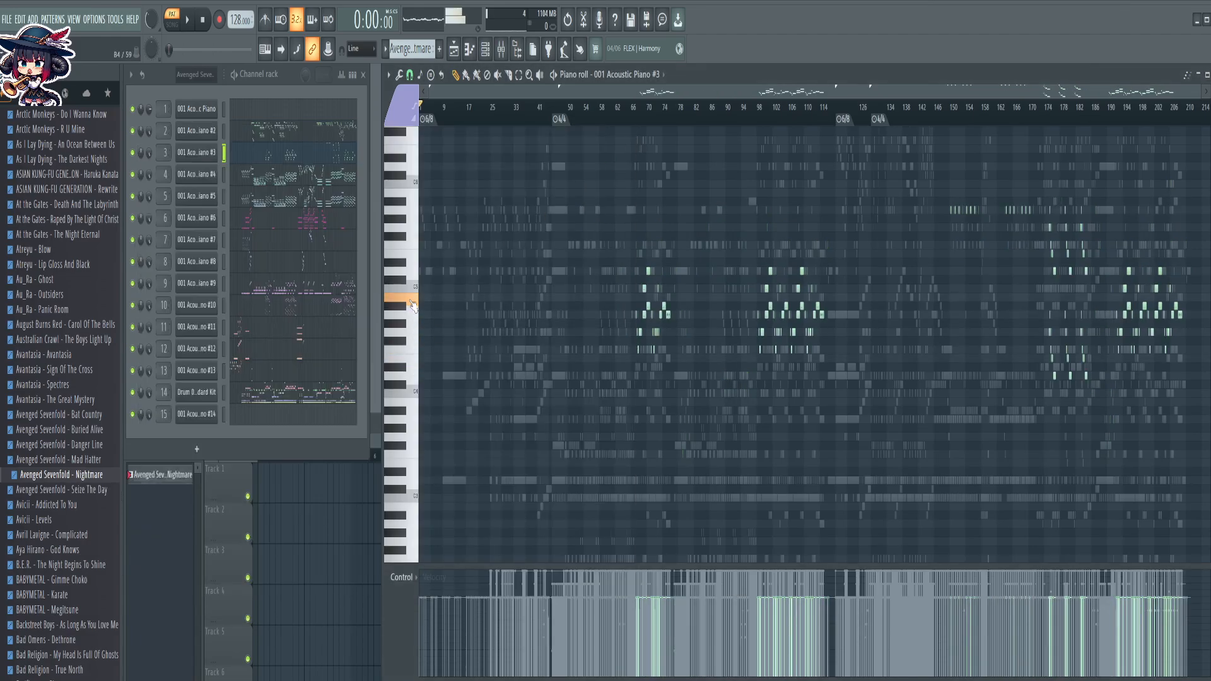
# Compare the notes of Acoustic Piano #2 and Acoustic Piano #3 around bars 66 to 88
pyautogui.click(291, 137)
pyautogui.scroll(2, 660, 124)
pyautogui.scroll(3, 660, 124)
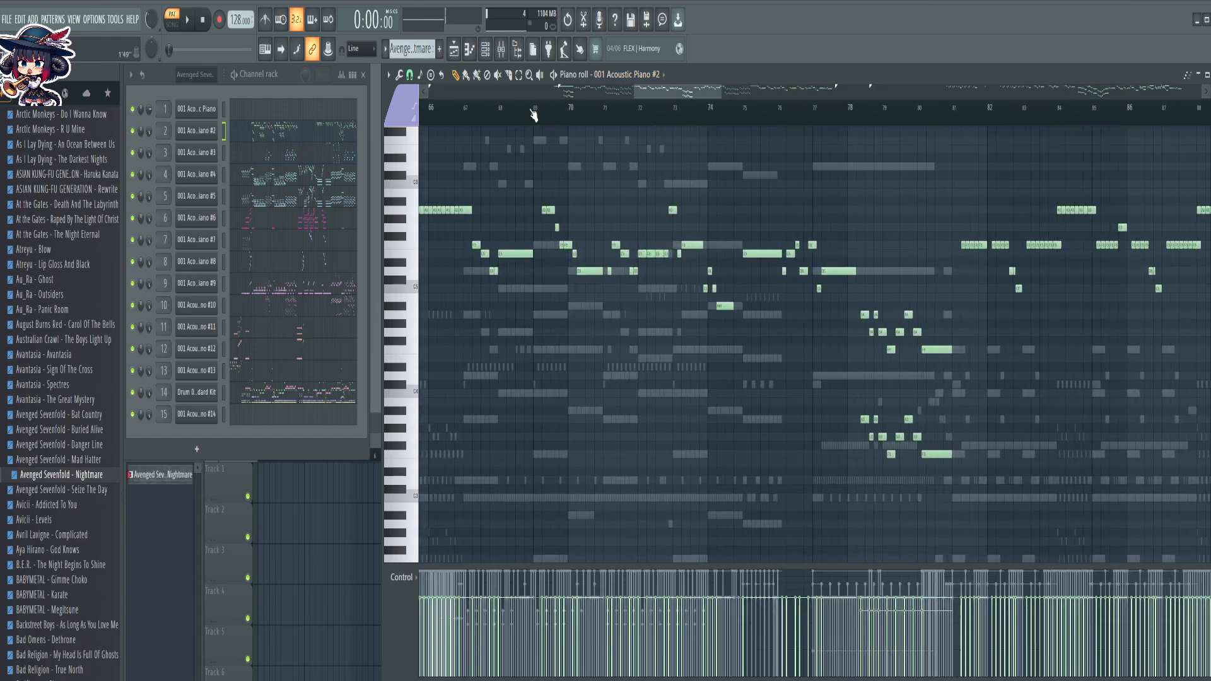
pyautogui.click(309, 152)
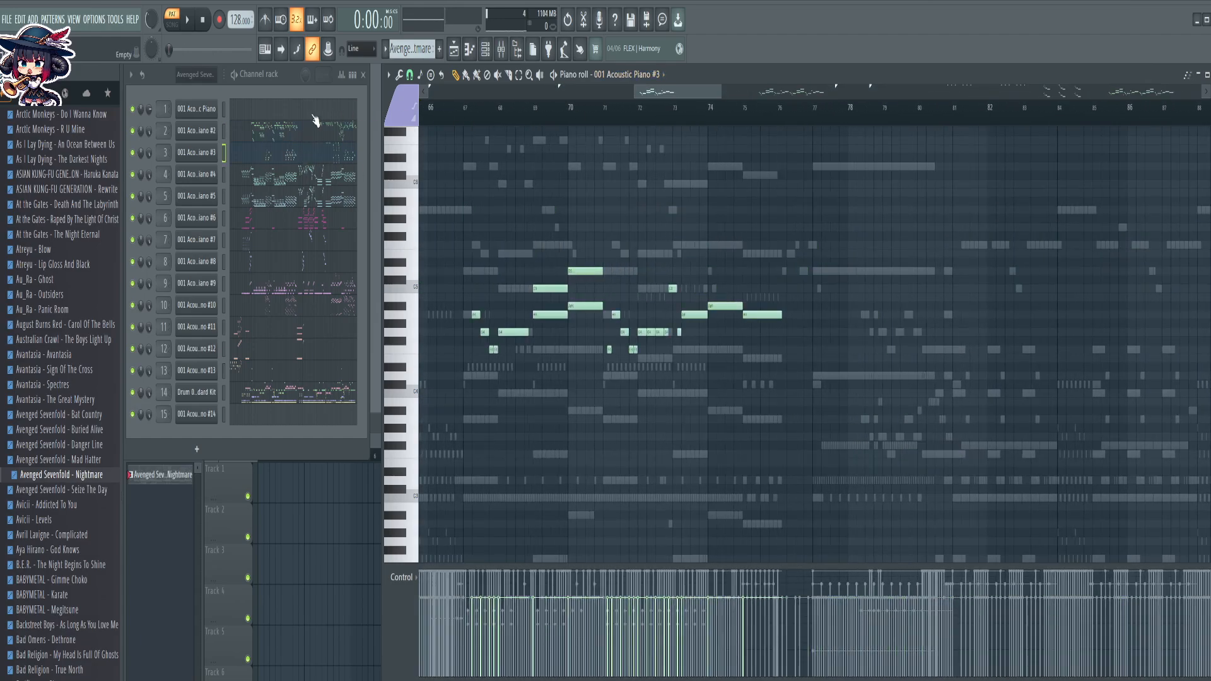
pyautogui.click(294, 137)
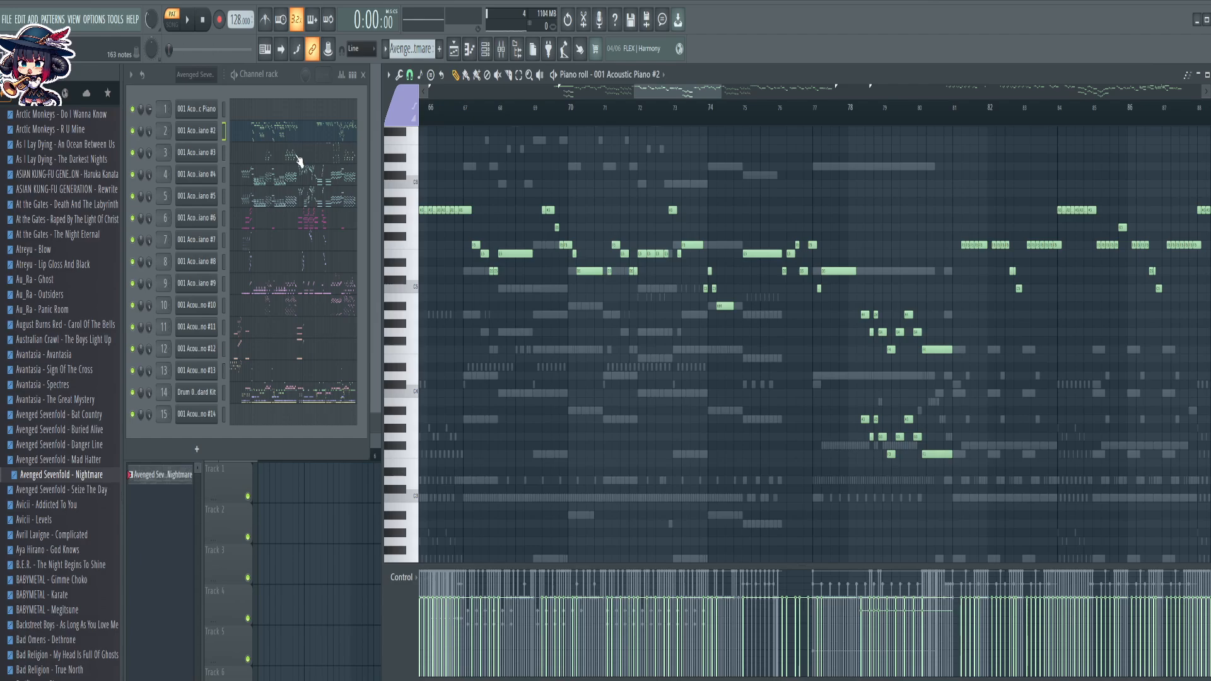
pyautogui.click(299, 161)
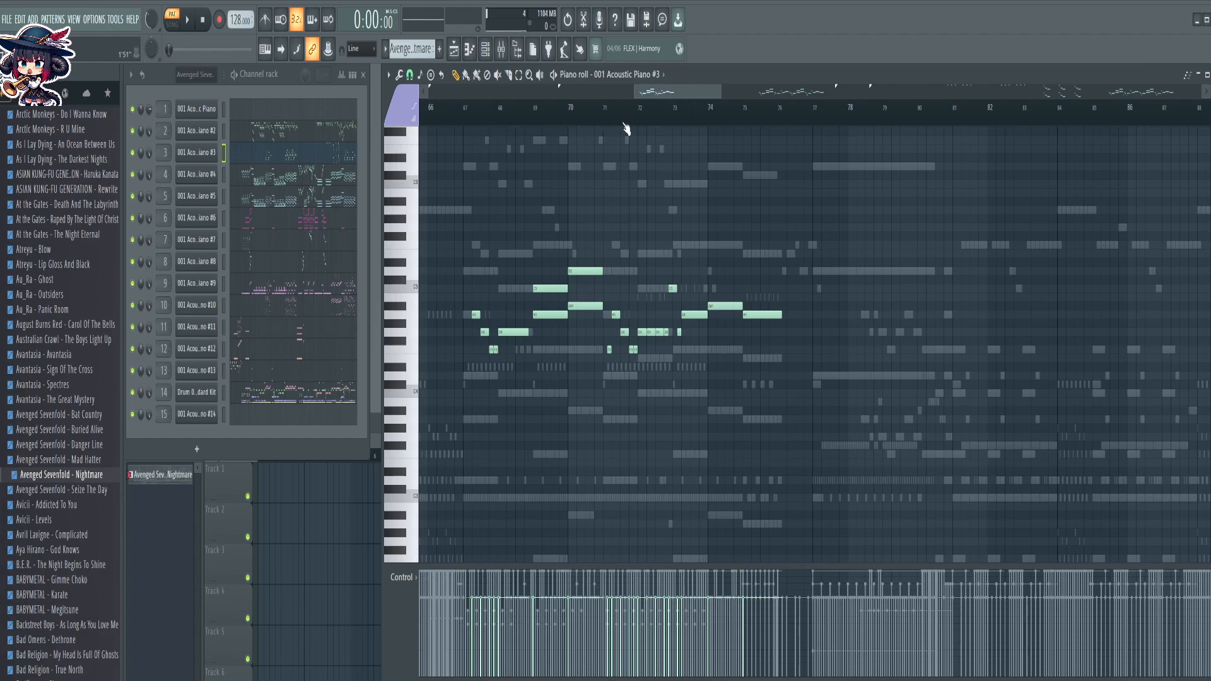
# Compare the notes of Acoustic Piano #2 and Acoustic Piano #3 around bars 96 to 134
pyautogui.scroll(-2, 654, 111)
pyautogui.moveTo(711, 95); pyautogui.dragTo(842, 114)
pyautogui.click(347, 135)
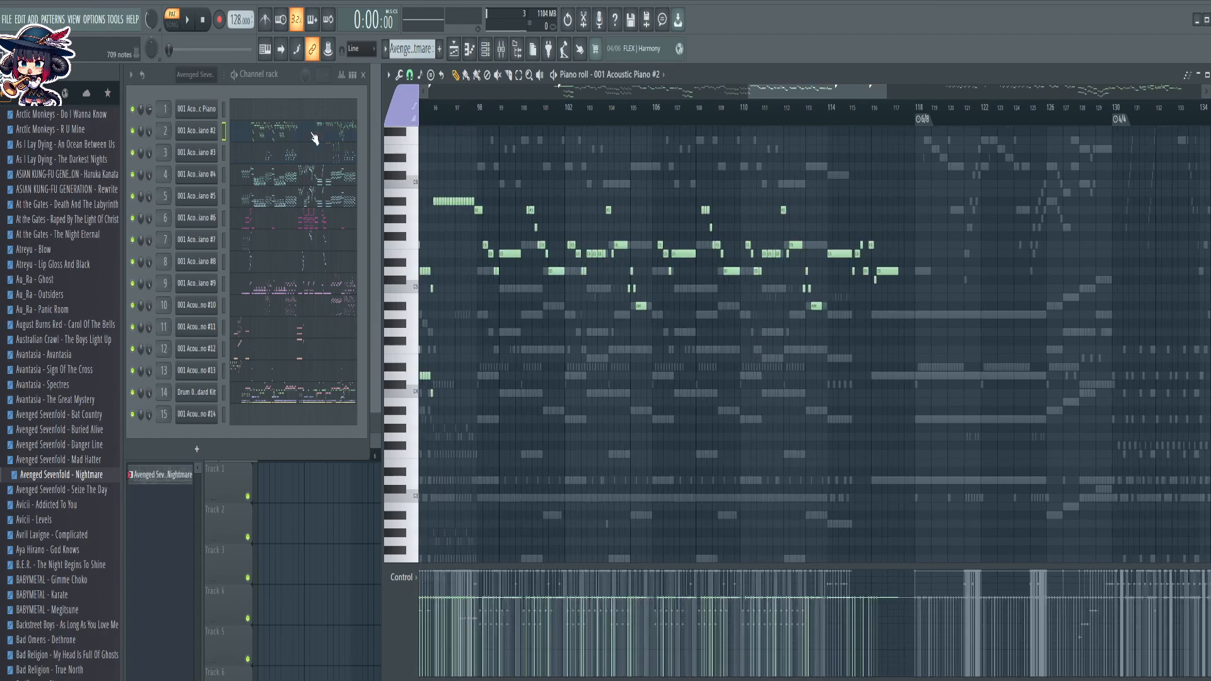
pyautogui.click(336, 157)
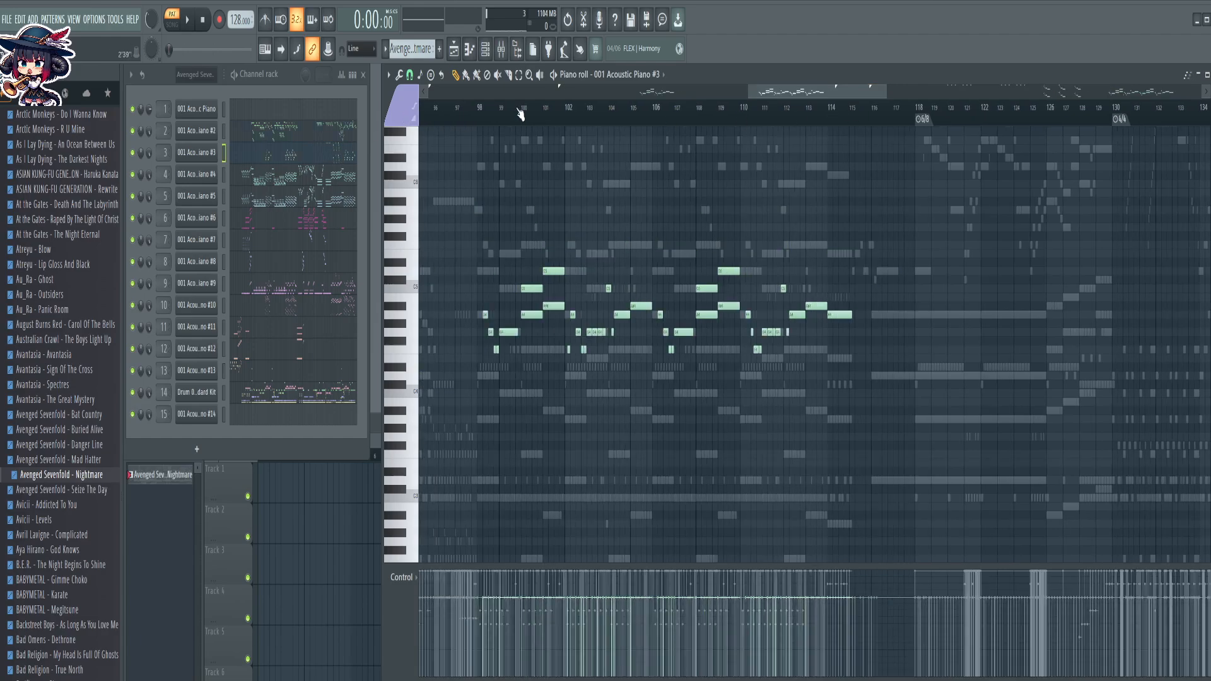
# Compare the notes of Acoustic Piano #2 and Acoustic Piano #3 around bars 146 to 206
pyautogui.hscroll(15, 557, 221)
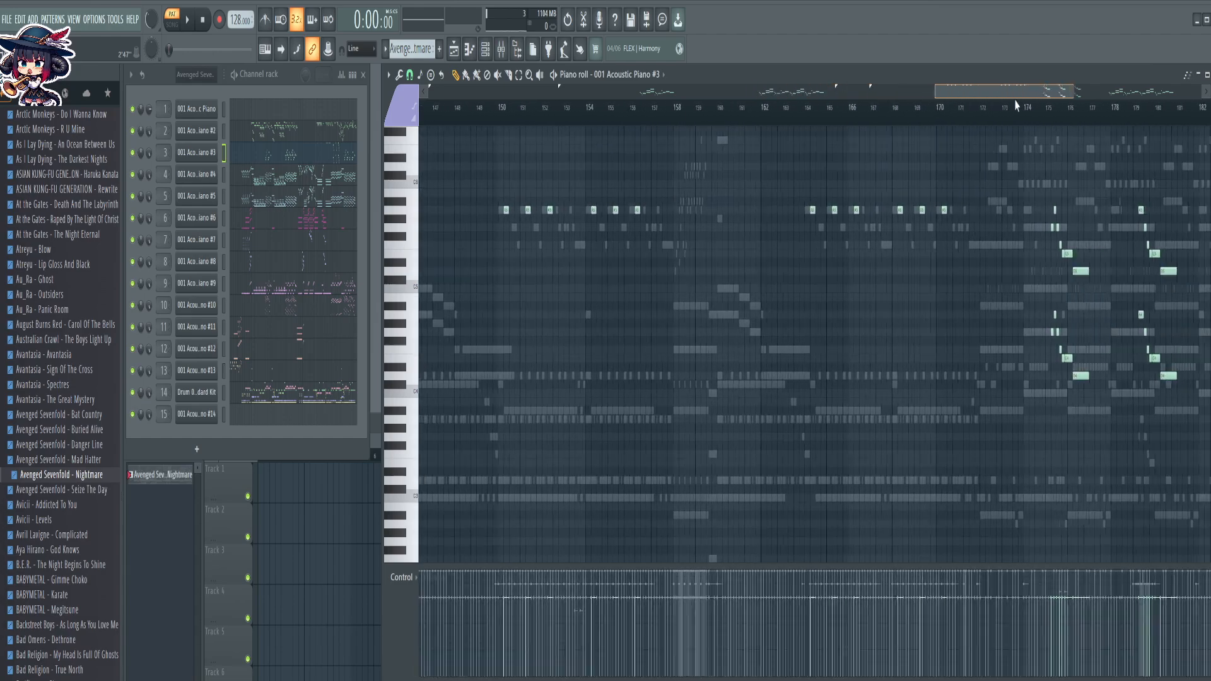
pyautogui.click(307, 142)
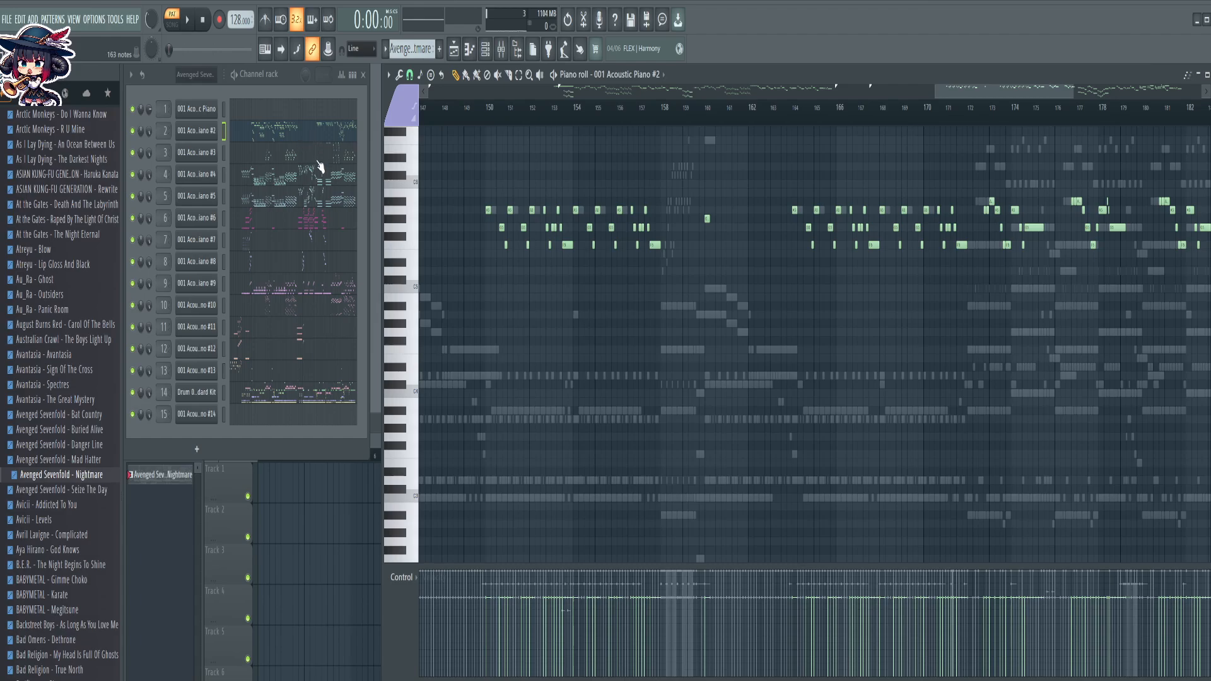
pyautogui.click(306, 157)
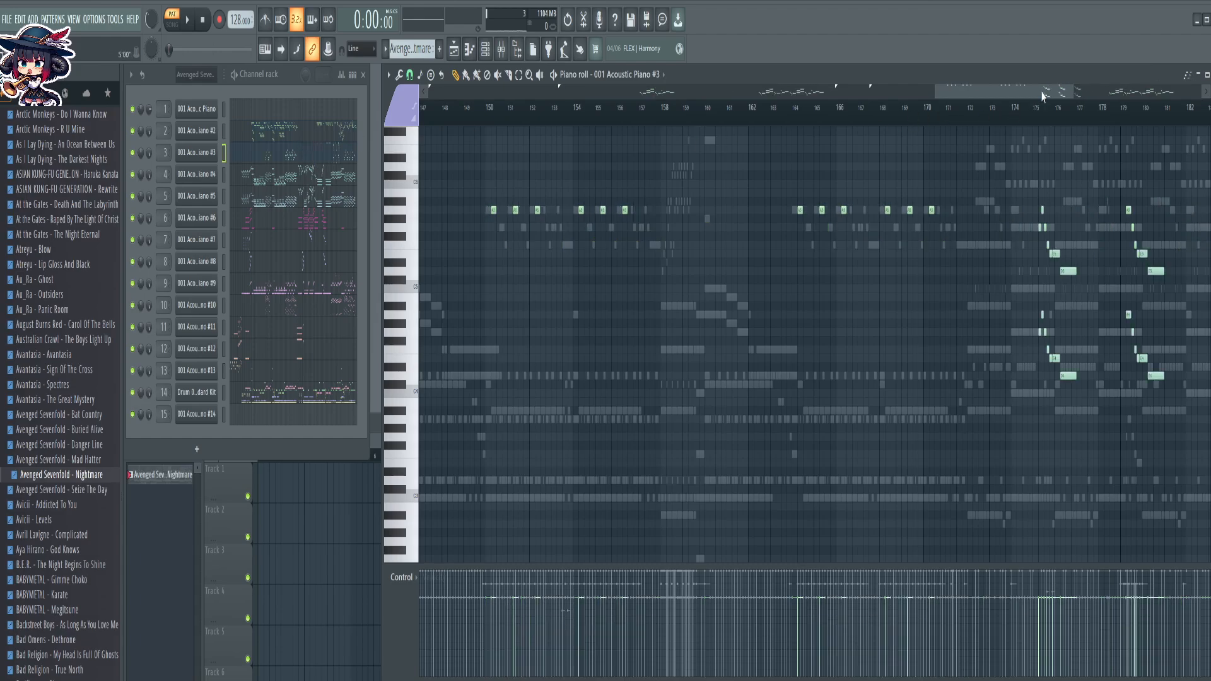
pyautogui.hscroll(5, 1043, 96)
pyautogui.click(326, 135)
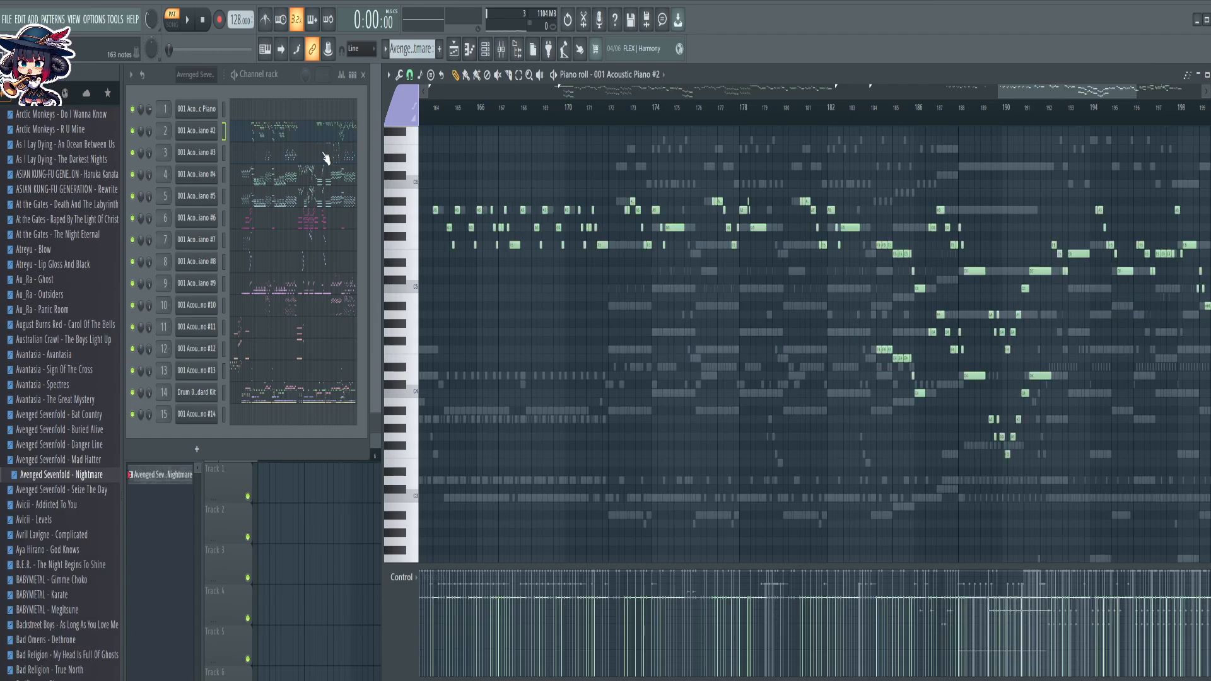
pyautogui.click(325, 159)
pyautogui.click(297, 135)
pyautogui.moveTo(1082, 95); pyautogui.dragTo(1109, 94)
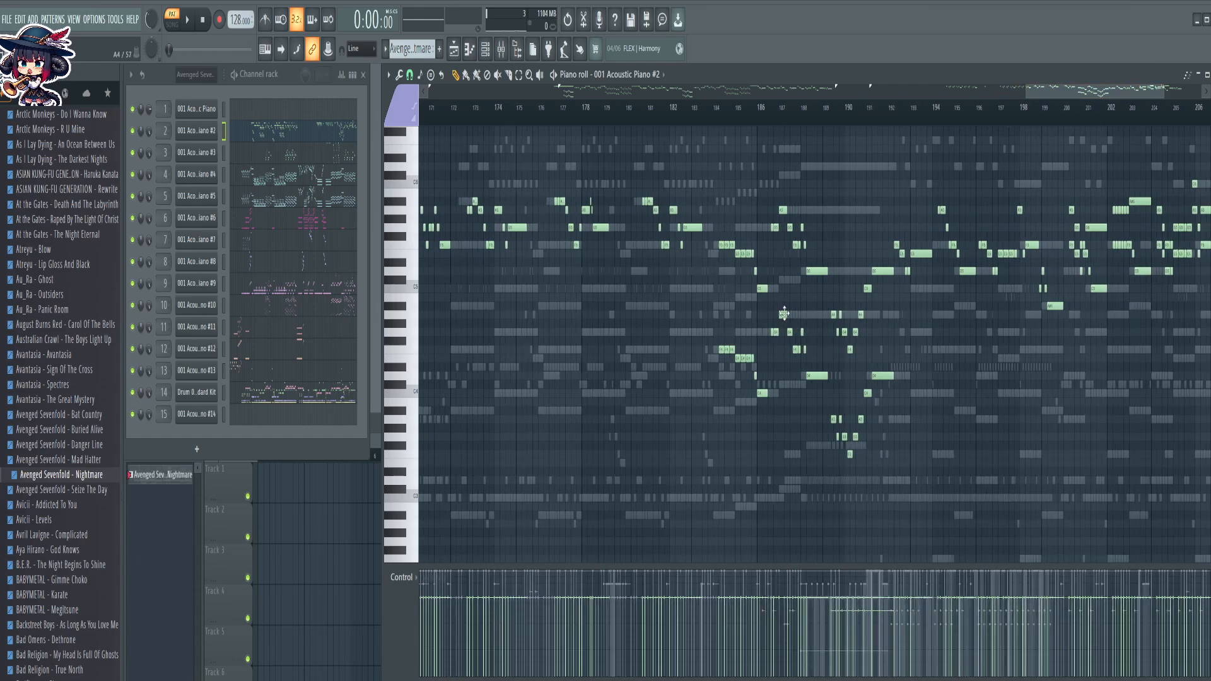
# Select the lower-octave duplicate notes of Acoustic Piano #2 around bars 184 to 192
pyautogui.scroll(1, 882, 129)
pyautogui.scroll(2, 882, 130)
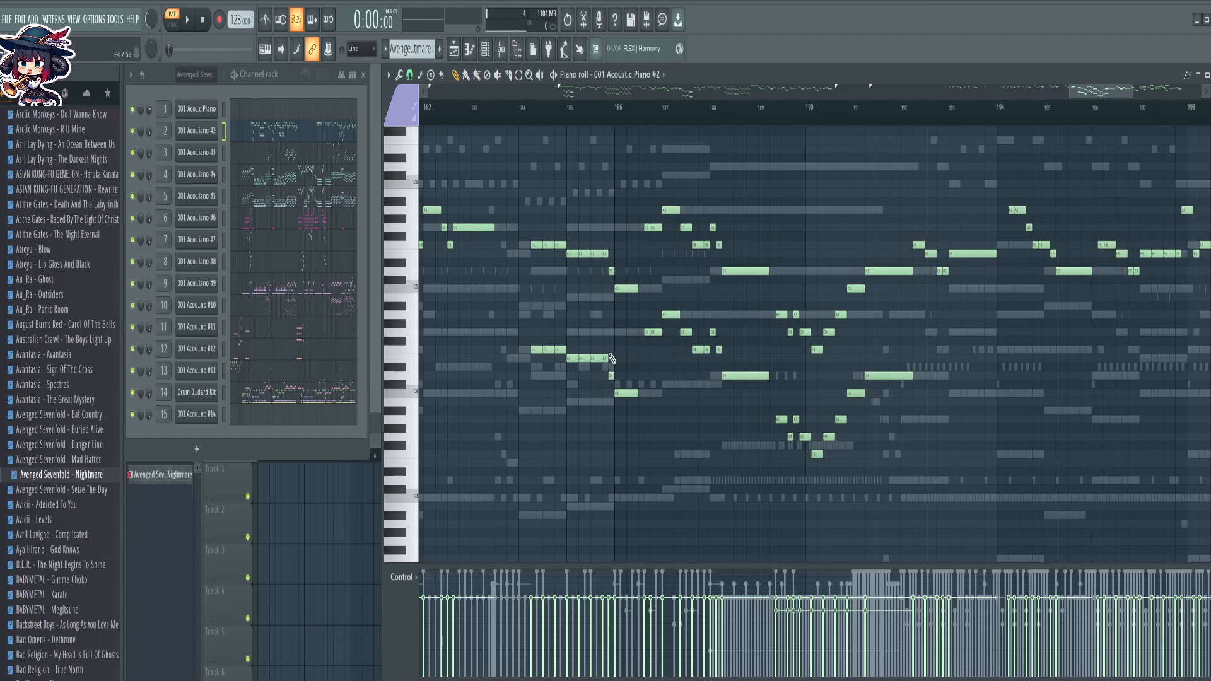
pyautogui.moveTo(525, 321); pyautogui.dragTo(646, 428)
pyautogui.moveTo(645, 294); pyautogui.dragTo(769, 392)
pyautogui.moveTo(895, 367); pyautogui.dragTo(766, 464)
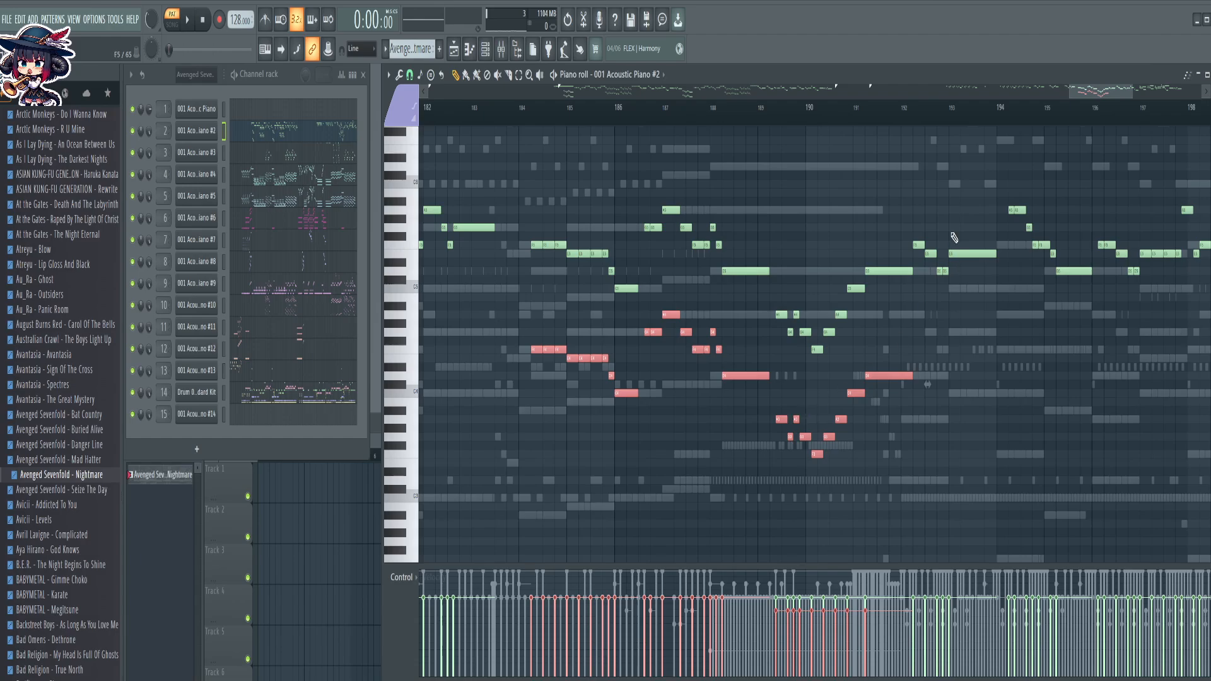
# Check which notes of Acoustic Piano #2 across the whole song lie within the C4 to C7 range
pyautogui.scroll(-10, 951, 119)
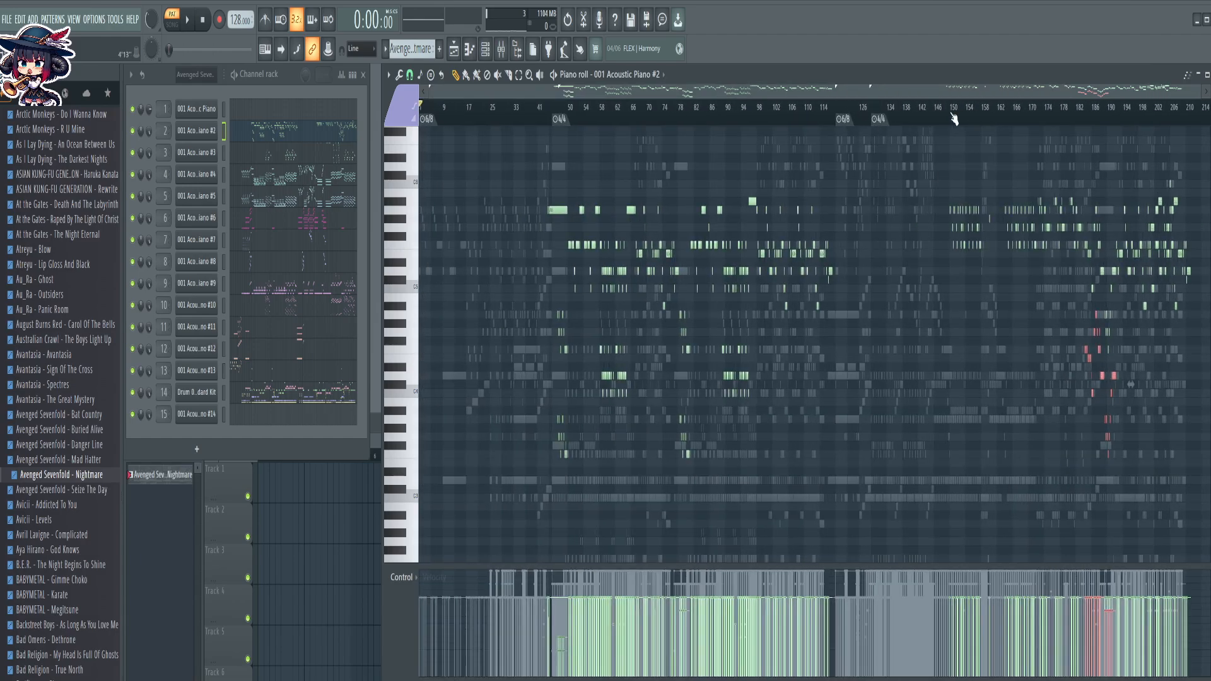
pyautogui.scroll(-3, 794, 355)
pyautogui.scroll(3, 797, 366)
pyautogui.scroll(3, 587, 462)
pyautogui.scroll(-1, 587, 463)
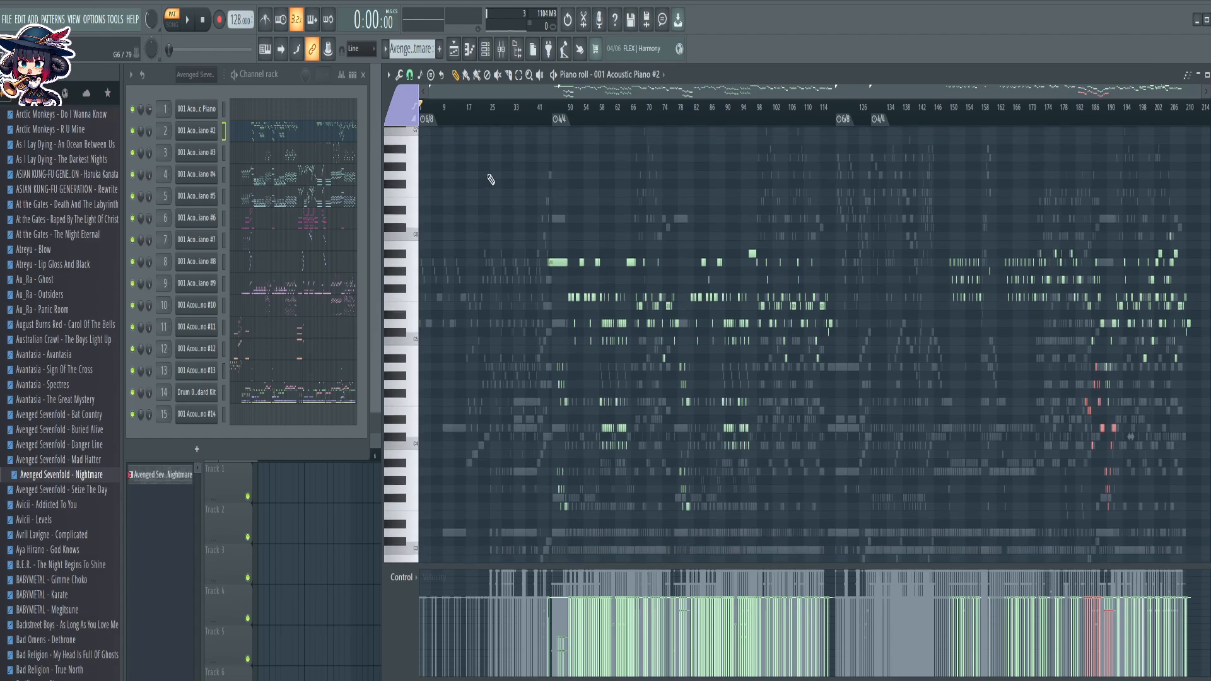
pyautogui.scroll(2, 469, 186)
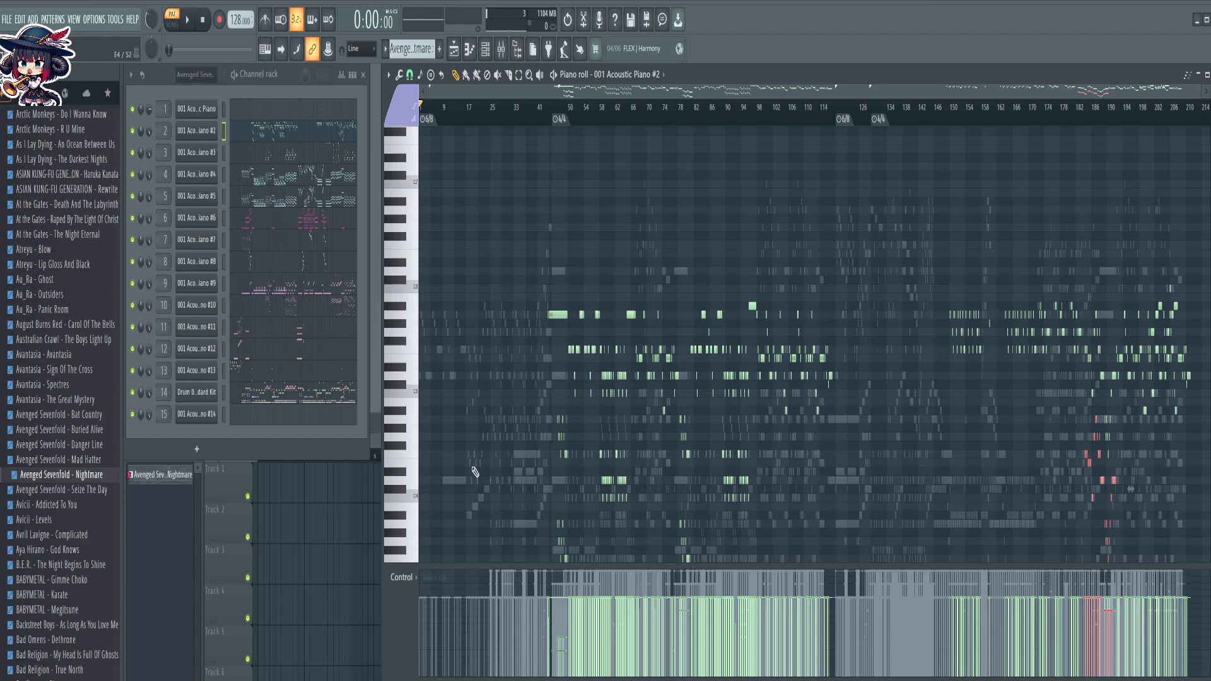
pyautogui.click(410, 499)
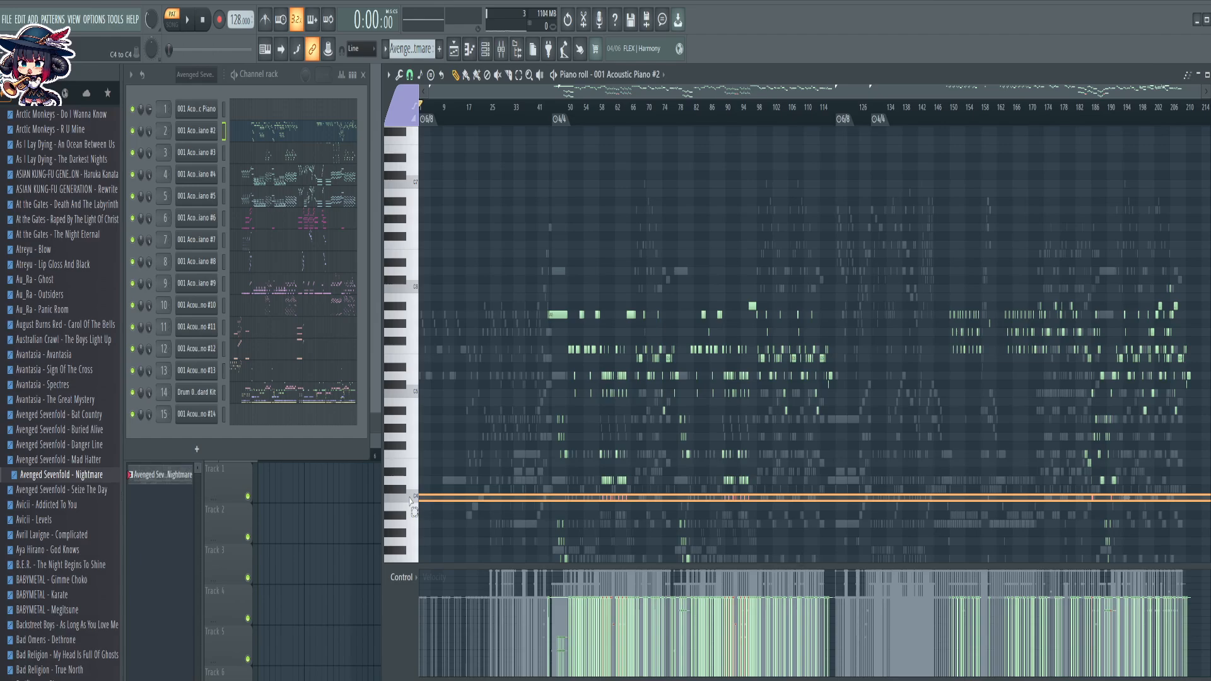
pyautogui.moveTo(411, 501); pyautogui.dragTo(415, 186)
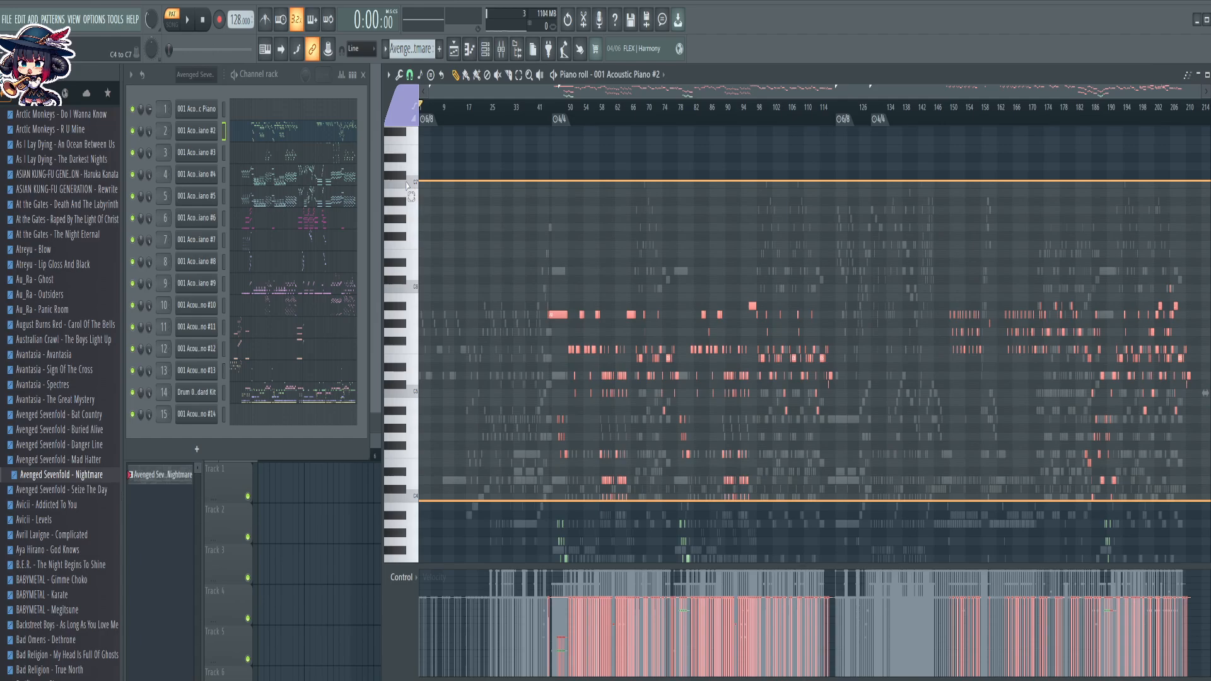
pyautogui.scroll(-5, 476, 199)
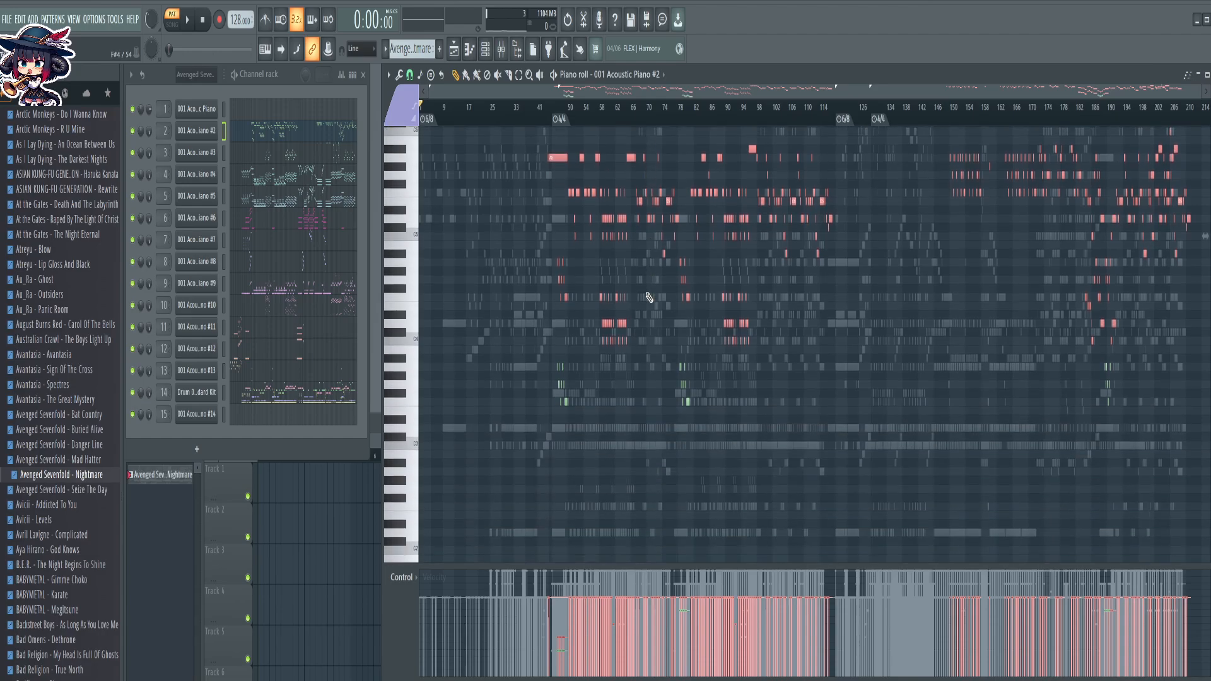
# Delete the lower-octave duplicate notes of Acoustic Piano #2 around bars 184 to 192
pyautogui.scroll(4, 1156, 128)
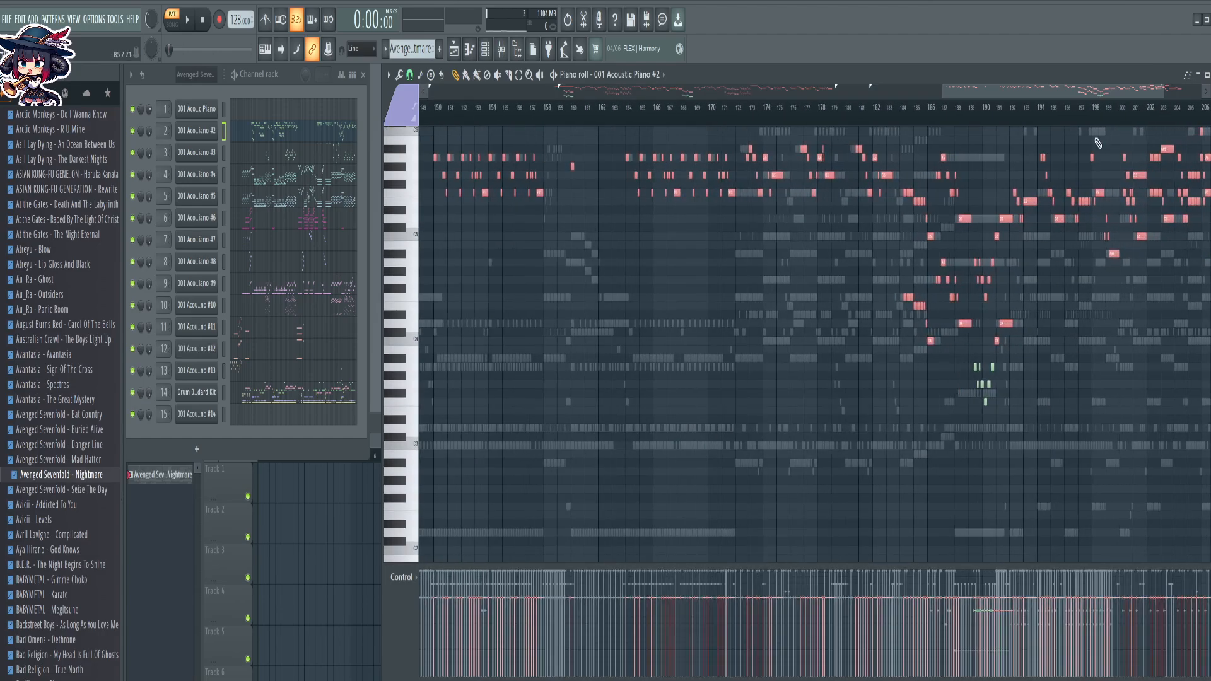
pyautogui.scroll(3, 1098, 144)
pyautogui.moveTo(788, 413); pyautogui.dragTo(697, 339)
pyautogui.keyDown('ctrl'); pyautogui.keyDown('shift'); pyautogui.click(821, 326); pyautogui.keyUp('shift'); pyautogui.keyUp('ctrl')
pyautogui.moveTo(668, 259); pyautogui.dragTo(479, 364)
pyautogui.hotkey('ctrl', 'Up')
pyautogui.press('Delete')
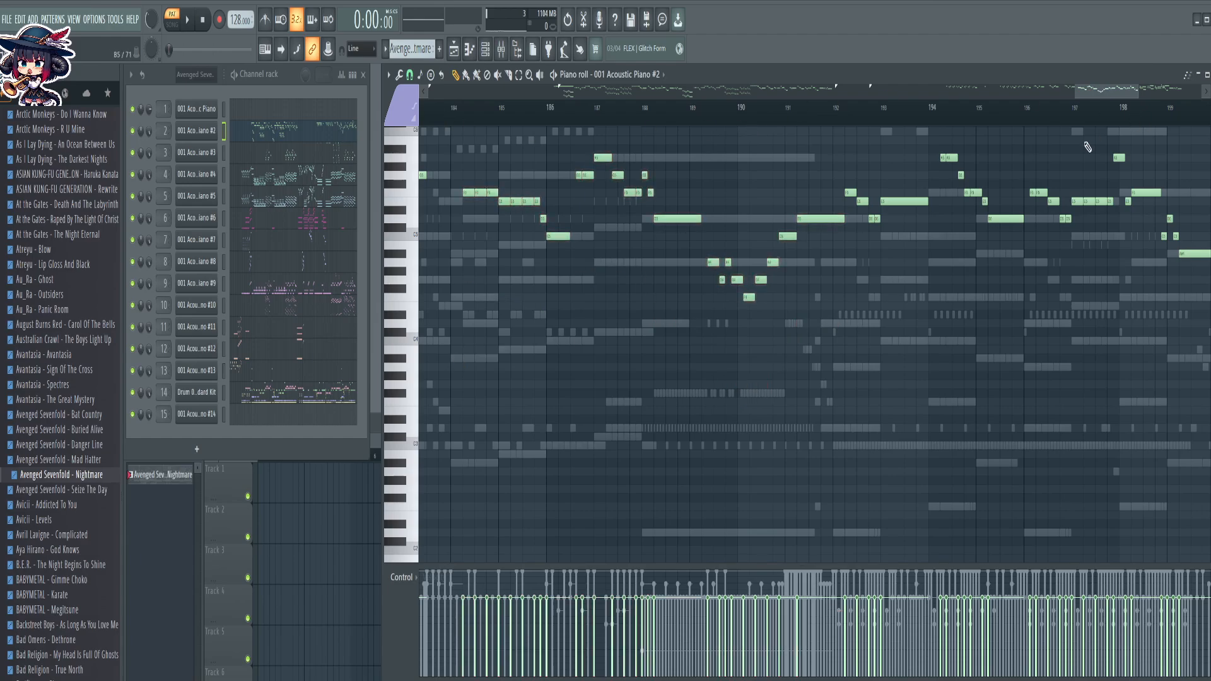
# Delete the lower-octave duplicate notes of Acoustic Piano #2 around bars 89 to 96 and bars 78 to 80
pyautogui.scroll(-1, 1066, 126)
pyautogui.scroll(-2, 1066, 113)
pyautogui.moveTo(1077, 95); pyautogui.dragTo(772, 88)
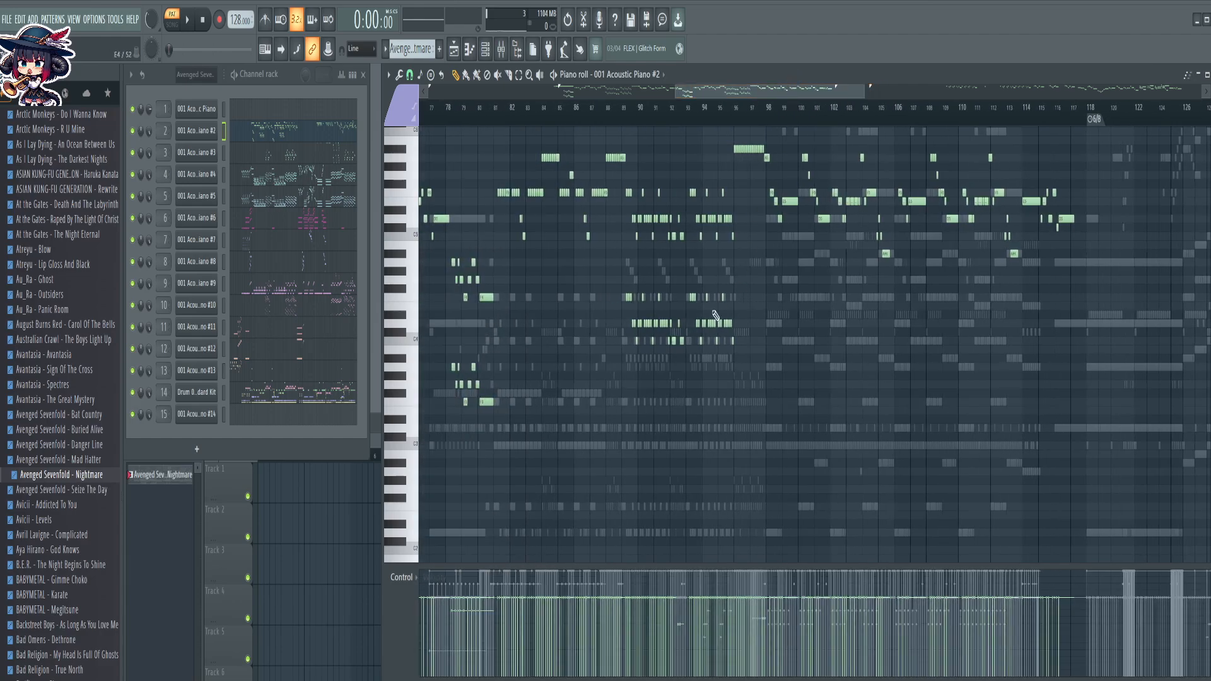
pyautogui.moveTo(606, 276); pyautogui.dragTo(794, 394)
pyautogui.hotkey('ctrl', 'Up')
pyautogui.hotkey('ctrl', 'Down')
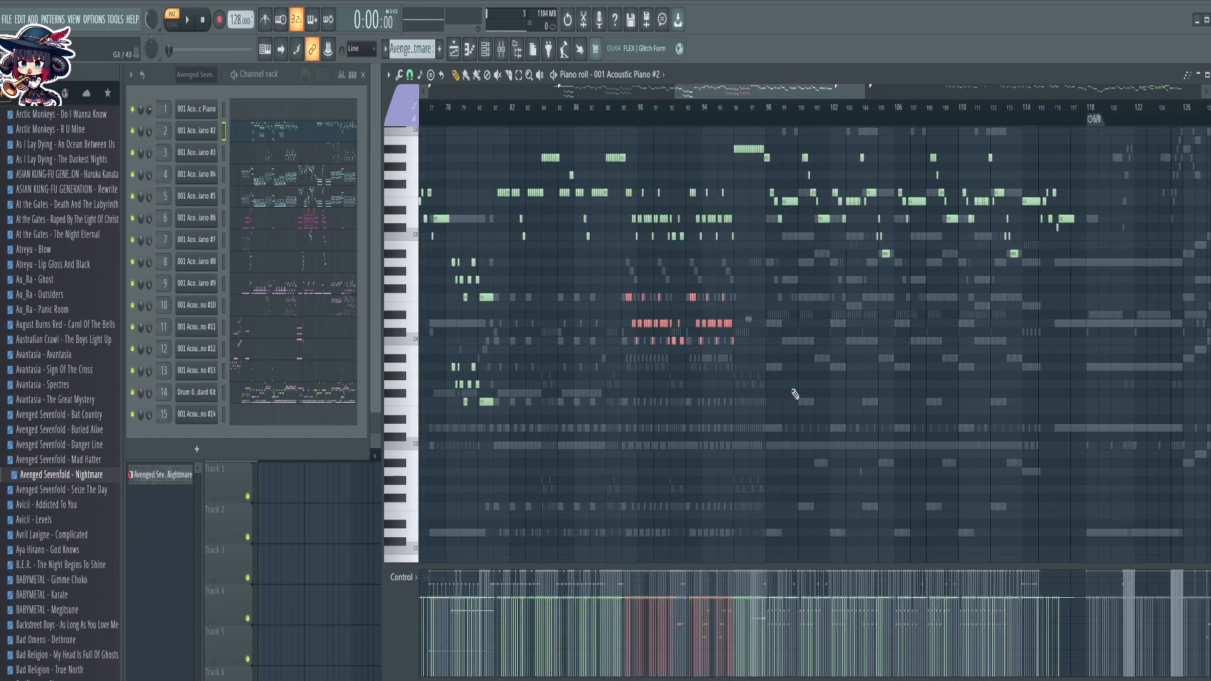
pyautogui.press('Delete')
pyautogui.moveTo(444, 359); pyautogui.dragTo(518, 419)
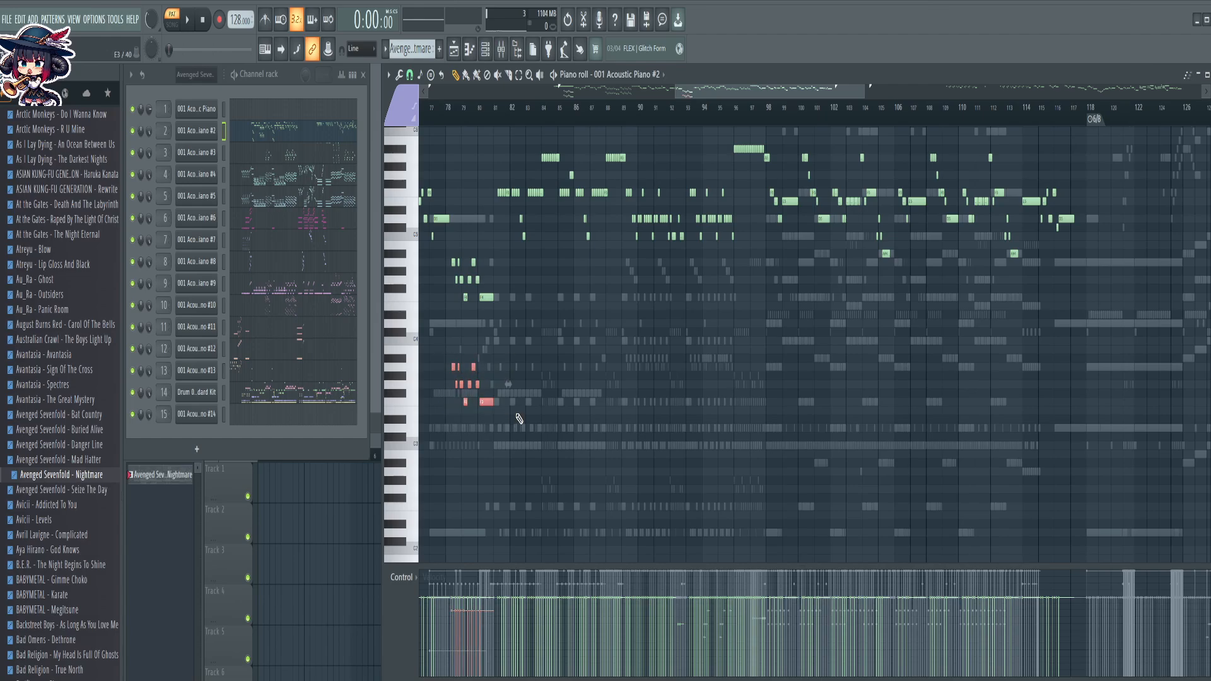
pyautogui.press('Delete')
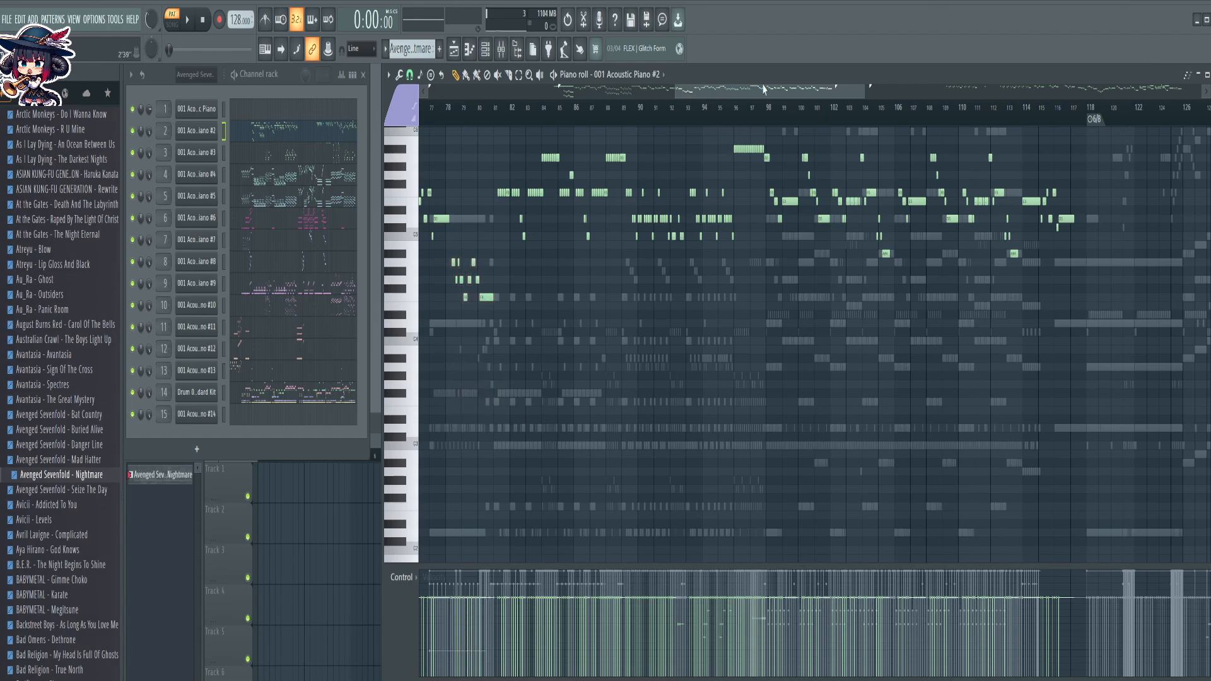
# Delete the lower-octave duplicate notes of Acoustic Piano #2 around bars 47 to 50 and bars 58 to 65
pyautogui.moveTo(769, 87)
pyautogui.mouseDown()
pyautogui.moveTo(630, 97)
pyautogui.moveTo(747, 101)
pyautogui.moveTo(768, 87)
pyautogui.moveTo(601, 93)
pyautogui.mouseUp()
pyautogui.moveTo(655, 364); pyautogui.dragTo(768, 456)
pyautogui.moveTo(817, 293); pyautogui.dragTo(1006, 399)
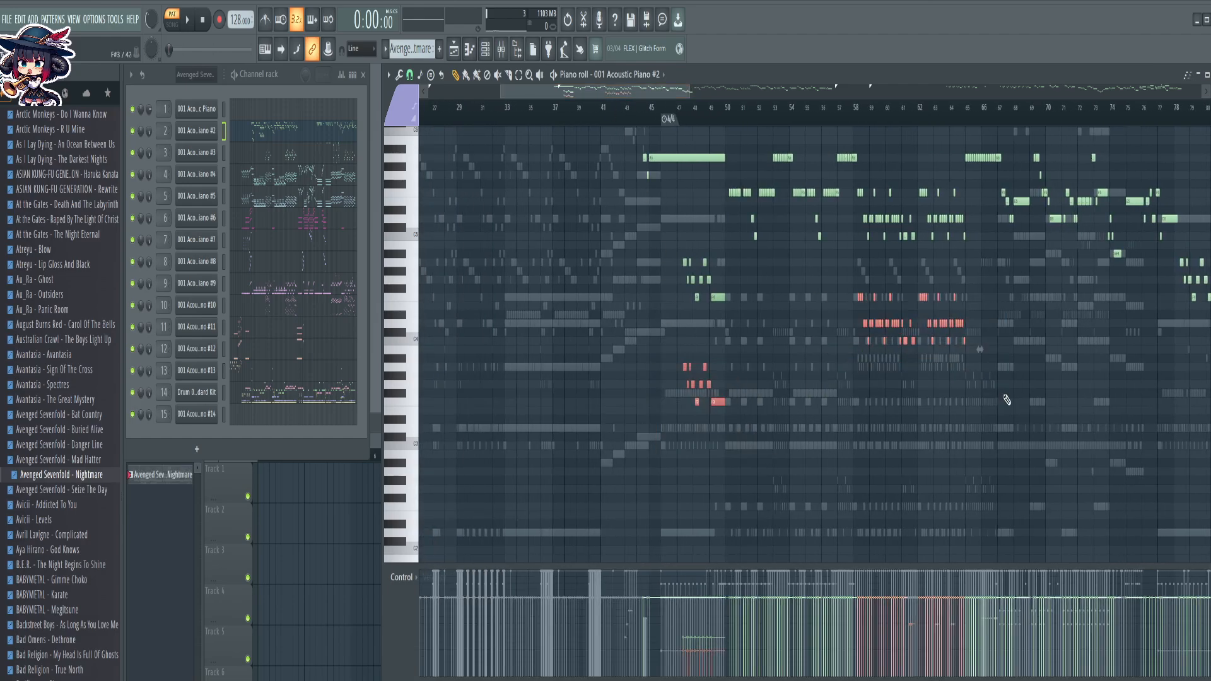
pyautogui.hotkey('ctrl', 'Up')
pyautogui.hotkey('ctrl', 'd')
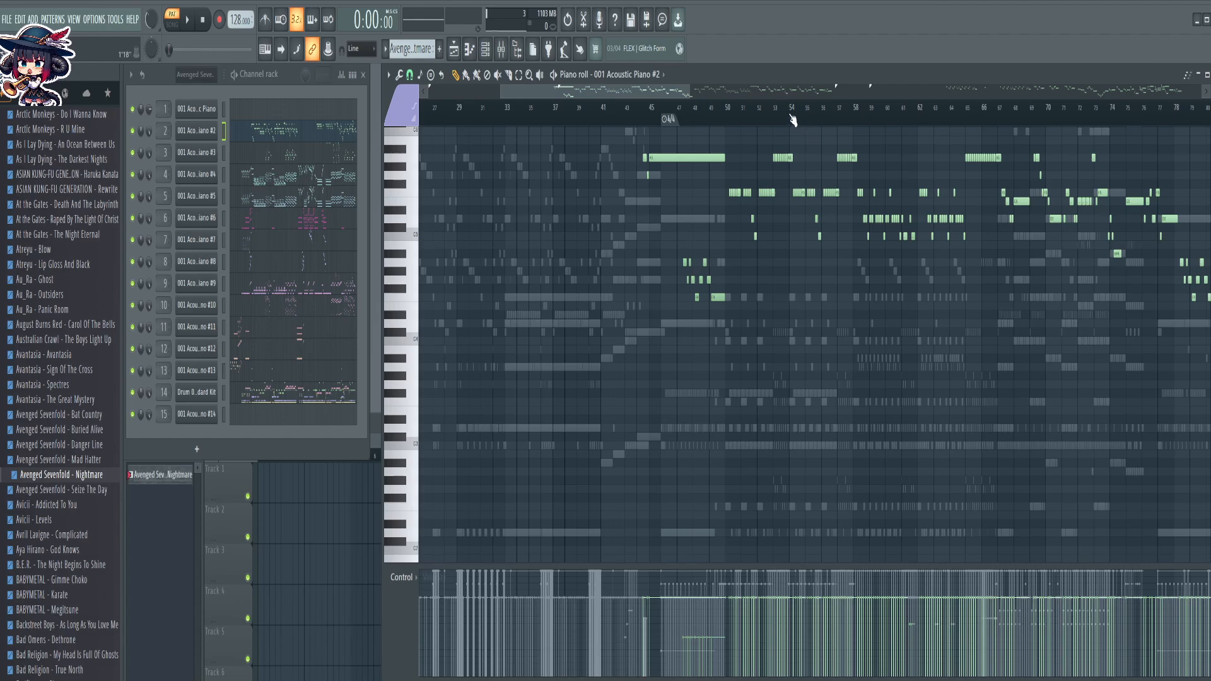
# Compare the full-song notes of Acoustic Piano #4, #5 and #6 with those of Acoustic Piano #2
pyautogui.scroll(-5, 797, 122)
pyautogui.scroll(-2, 933, 120)
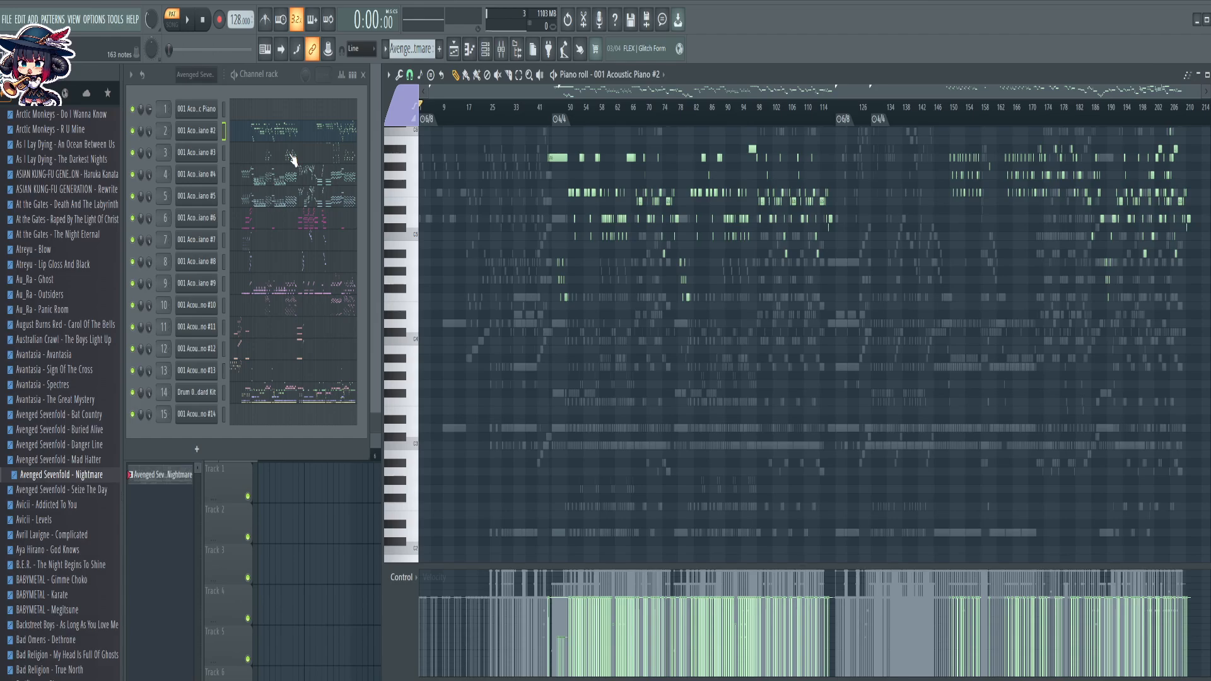
pyautogui.click(318, 181)
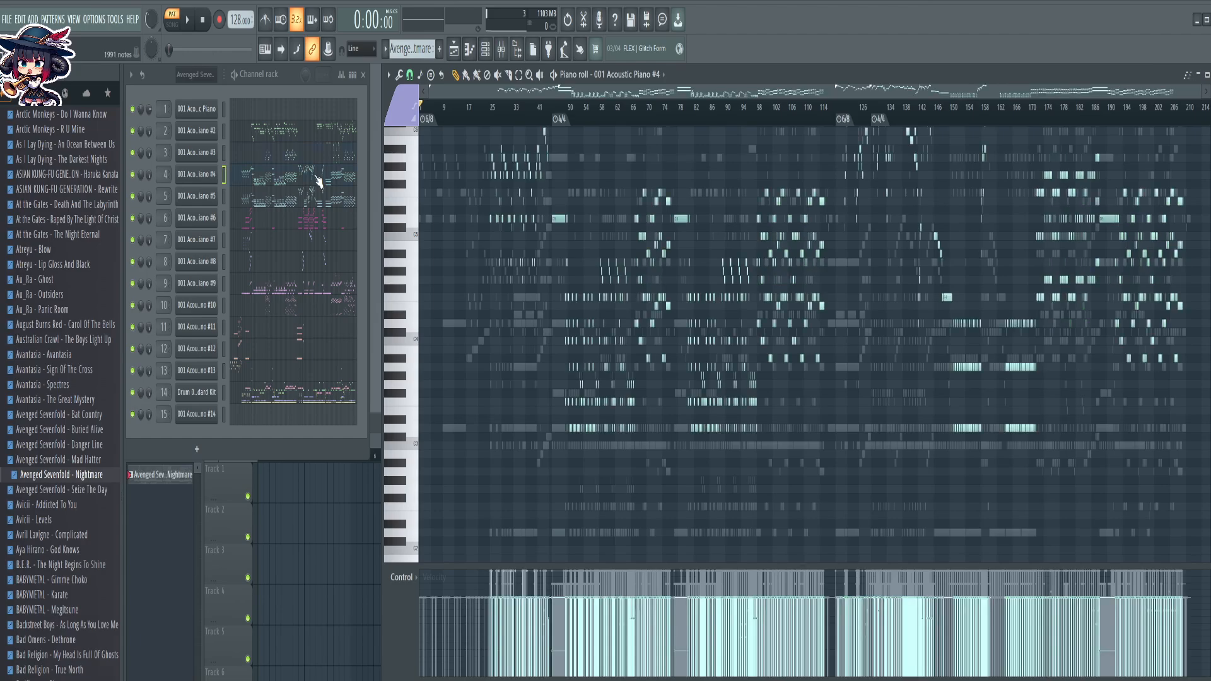
pyautogui.click(336, 201)
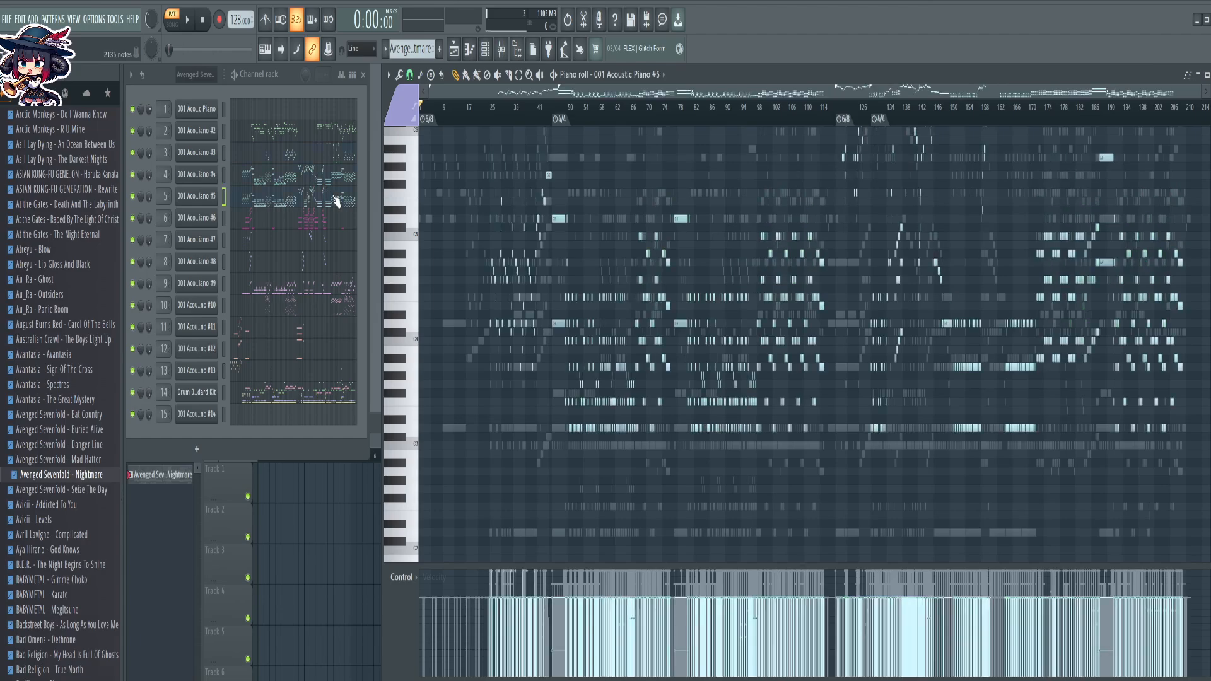
pyautogui.click(308, 225)
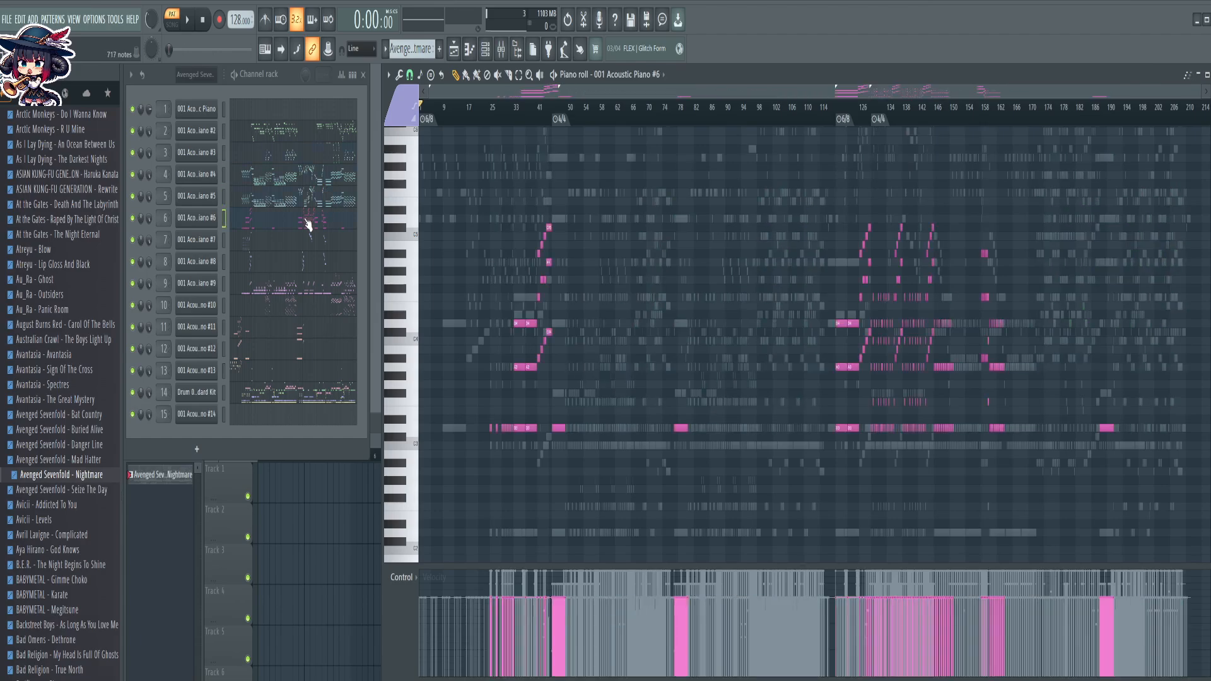
pyautogui.click(297, 136)
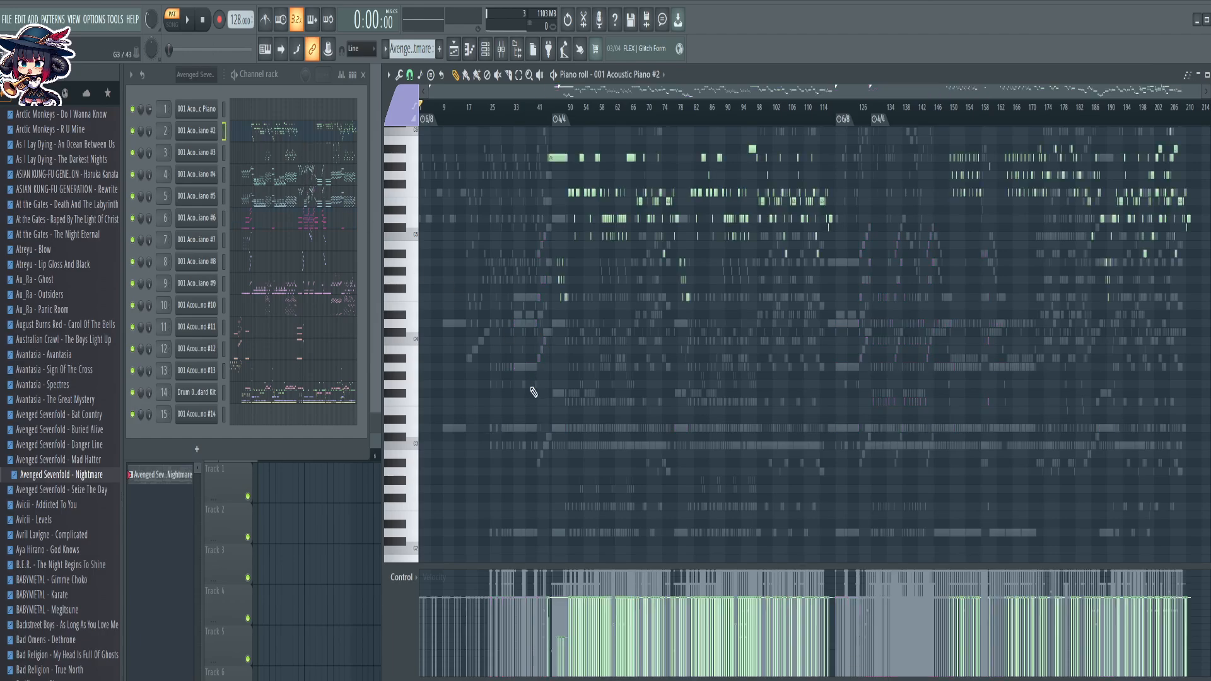
# Check the pattern's tempo events and show the channel pitch events of Acoustic Piano #2
pyautogui.scroll(4, 558, 385)
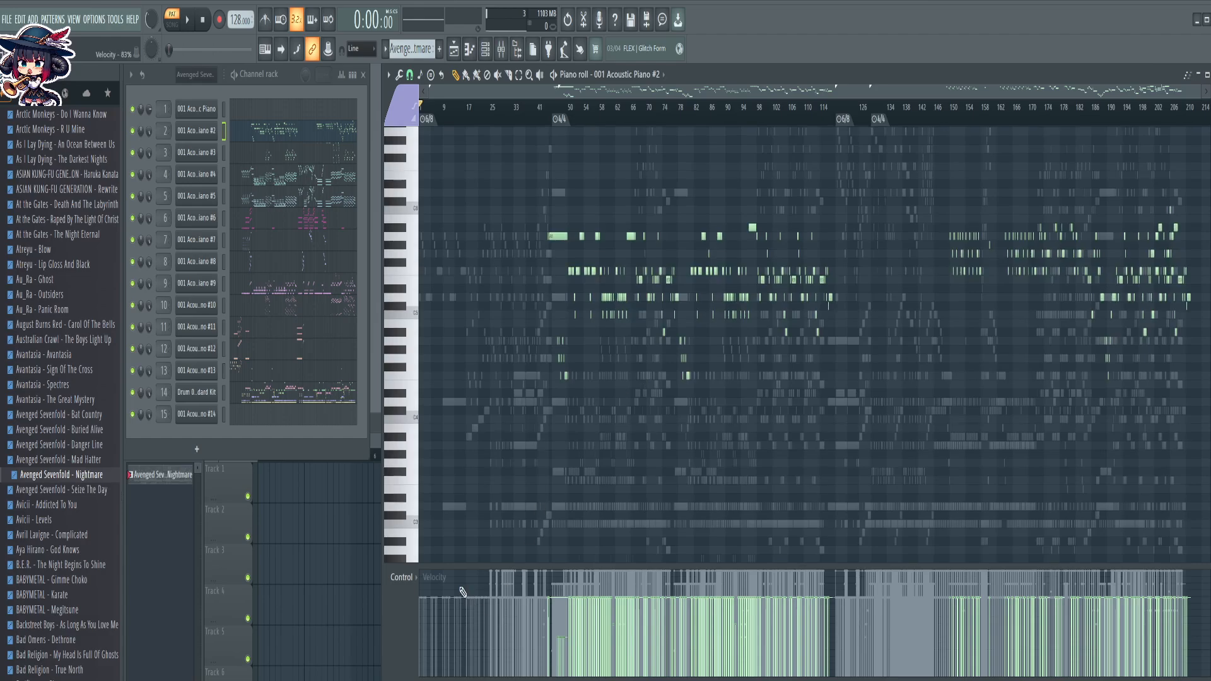
pyautogui.click(403, 577)
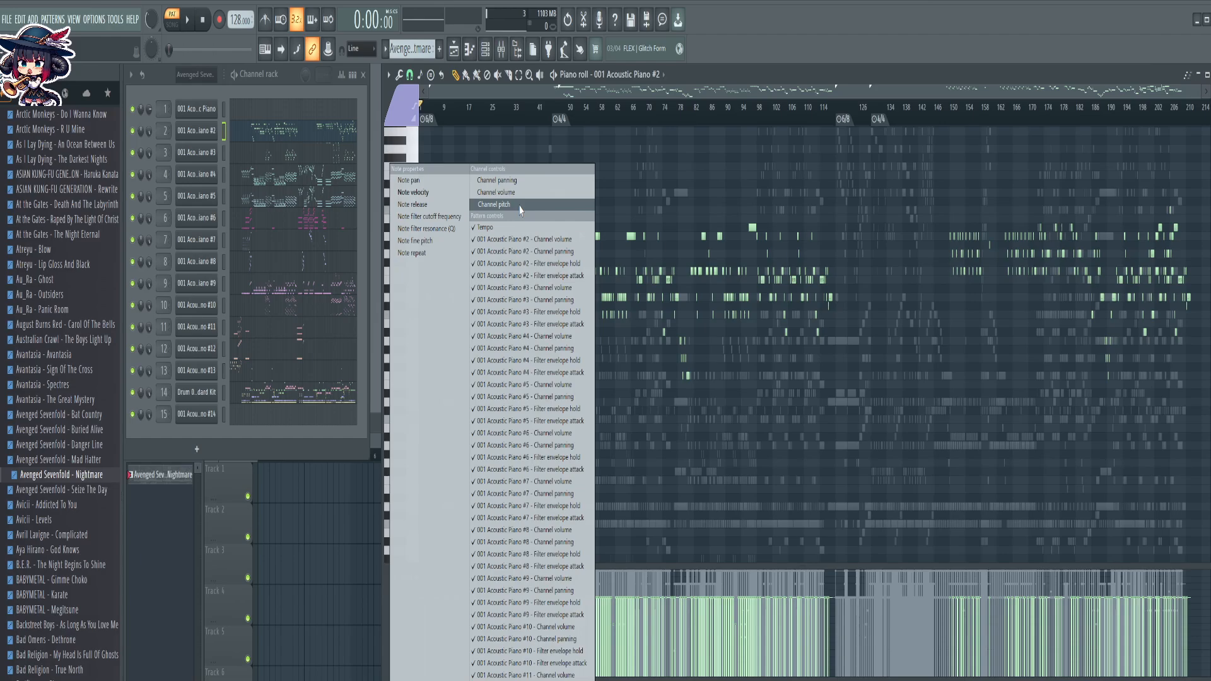
pyautogui.click(486, 227)
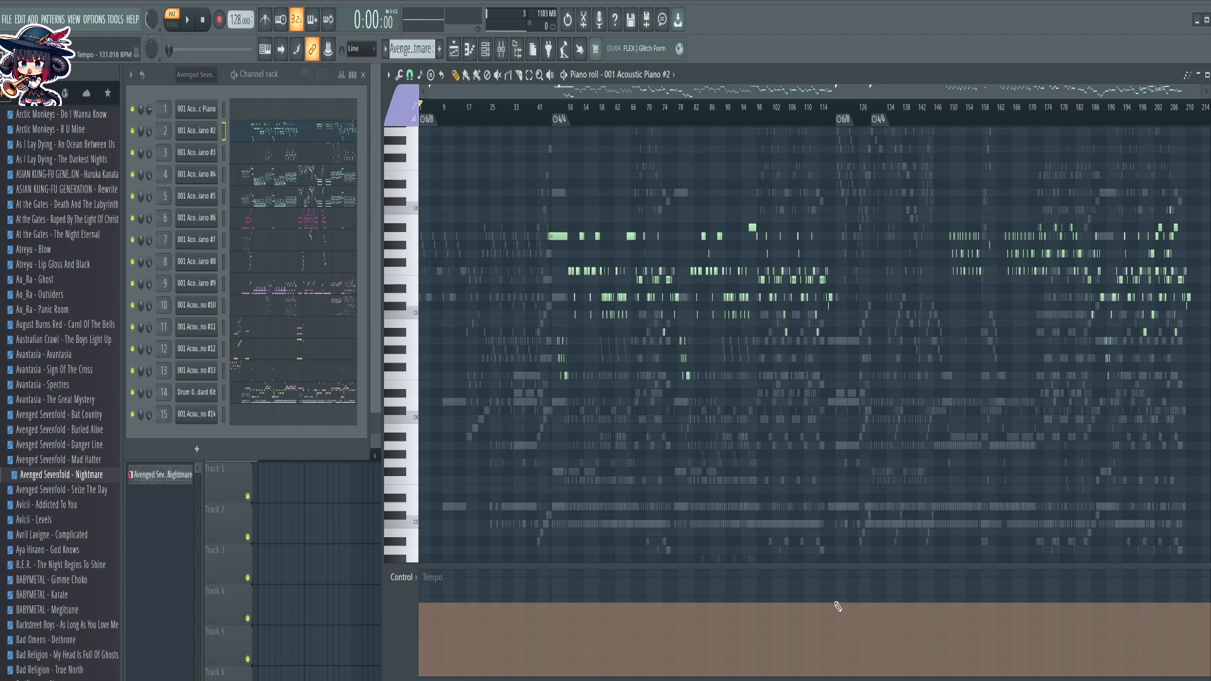
pyautogui.click(416, 578)
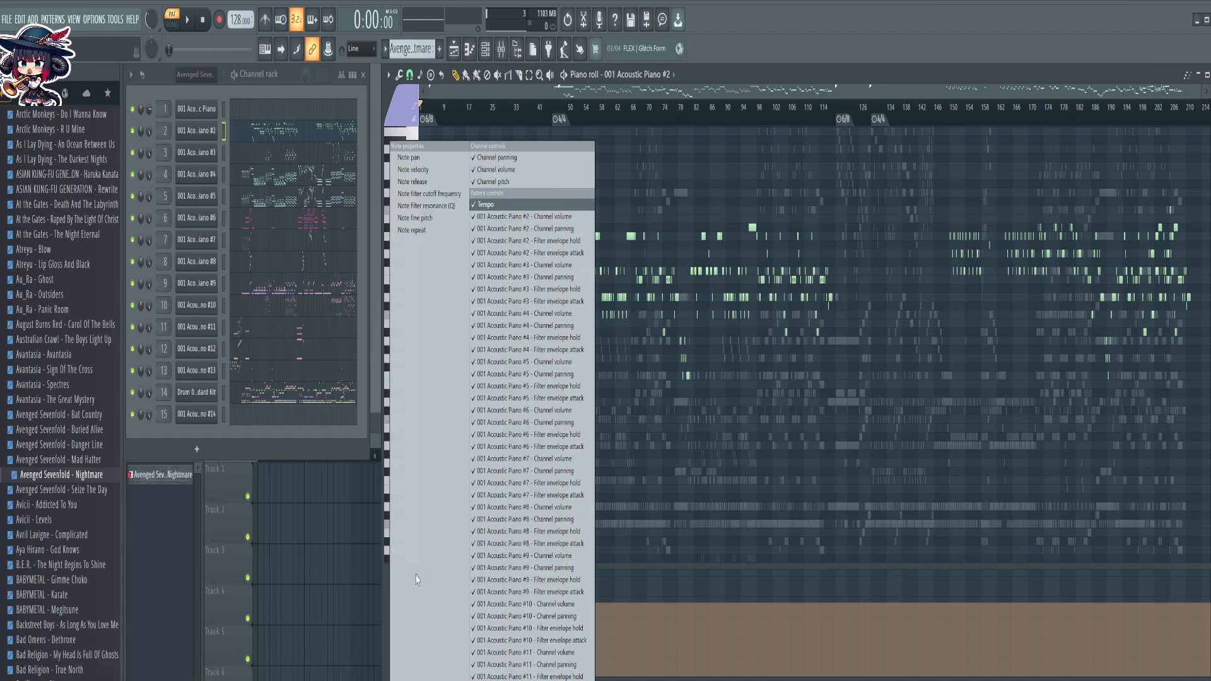
pyautogui.click(522, 183)
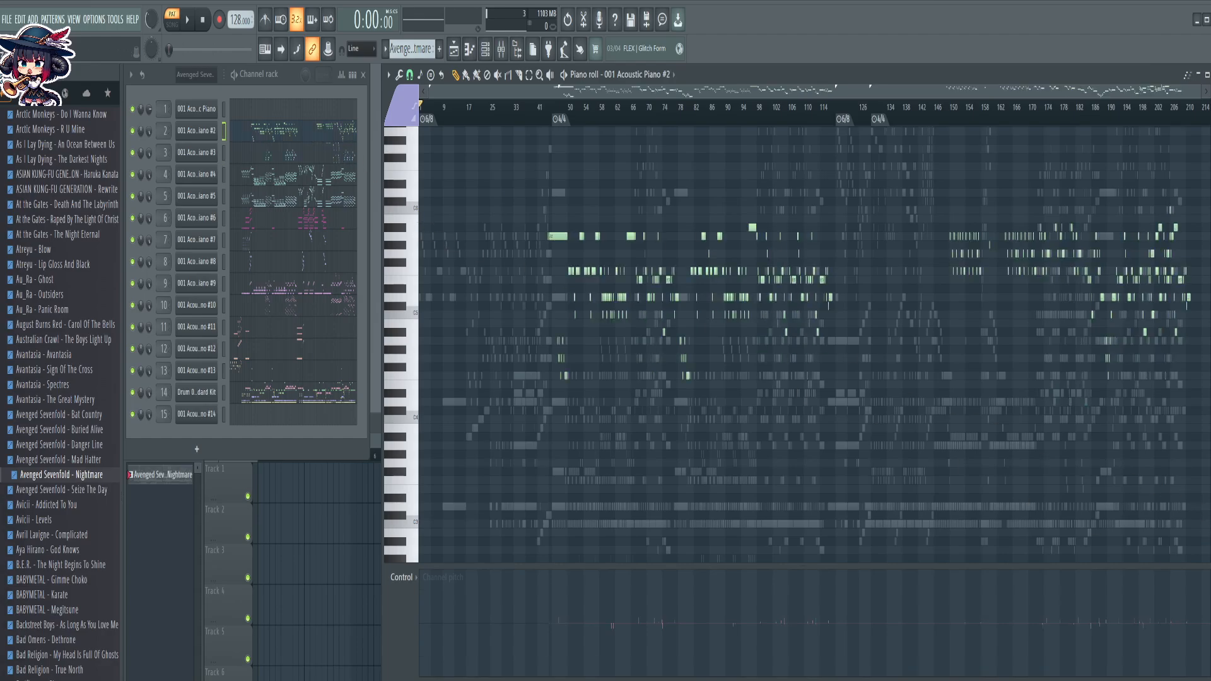
# Examine the pitch bend of Acoustic Piano #2 just before bar 45 and place the playback position within it
pyautogui.scroll(6, 558, 119)
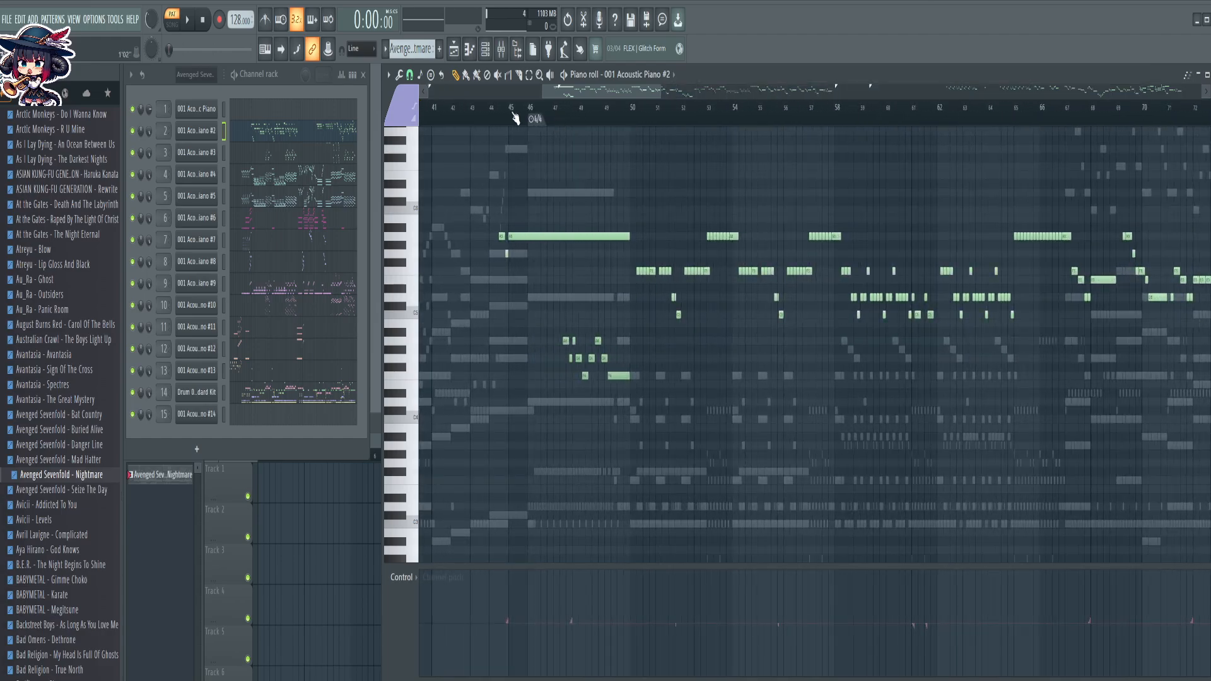
pyautogui.scroll(5, 495, 108)
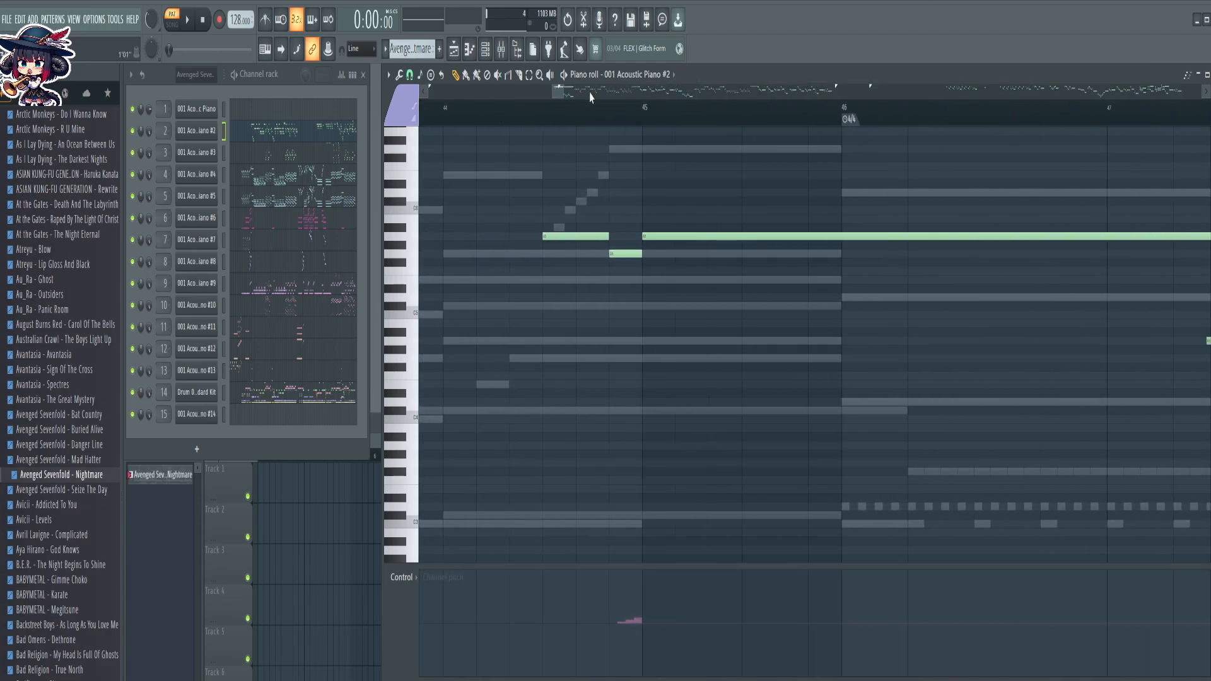
pyautogui.scroll(3, 642, 120)
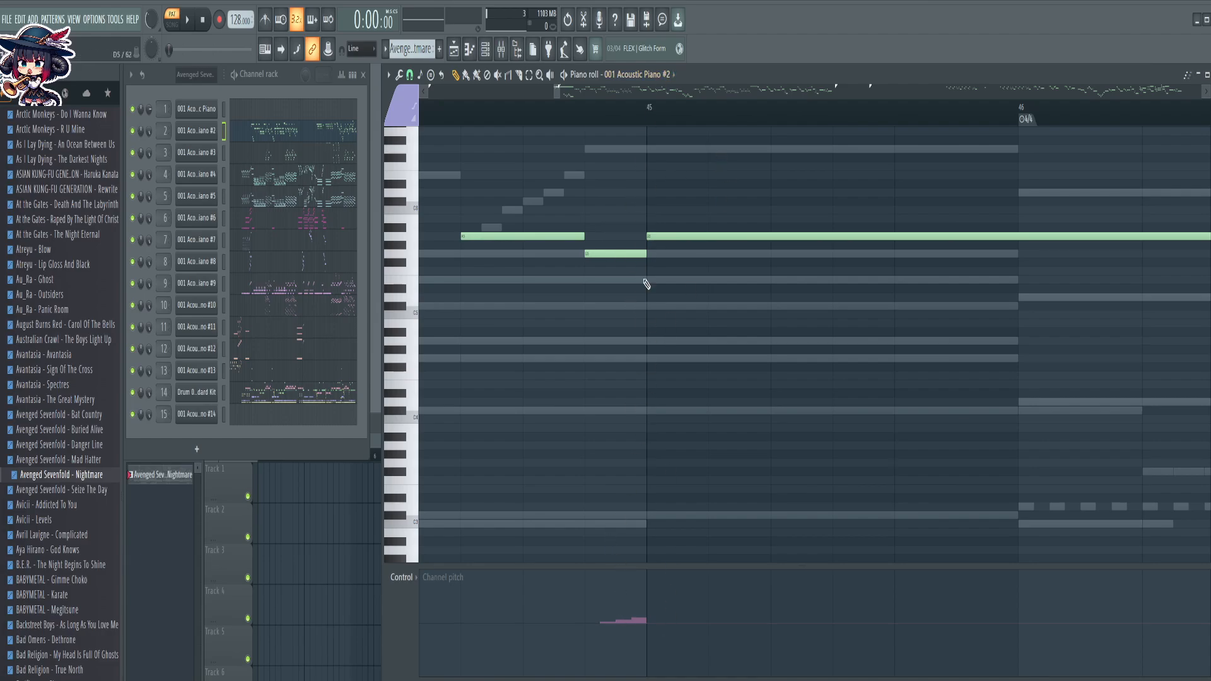
pyautogui.moveTo(623, 118)
pyautogui.mouseDown()
pyautogui.moveTo(603, 118)
pyautogui.moveTo(649, 118)
pyautogui.moveTo(638, 118)
pyautogui.mouseUp()
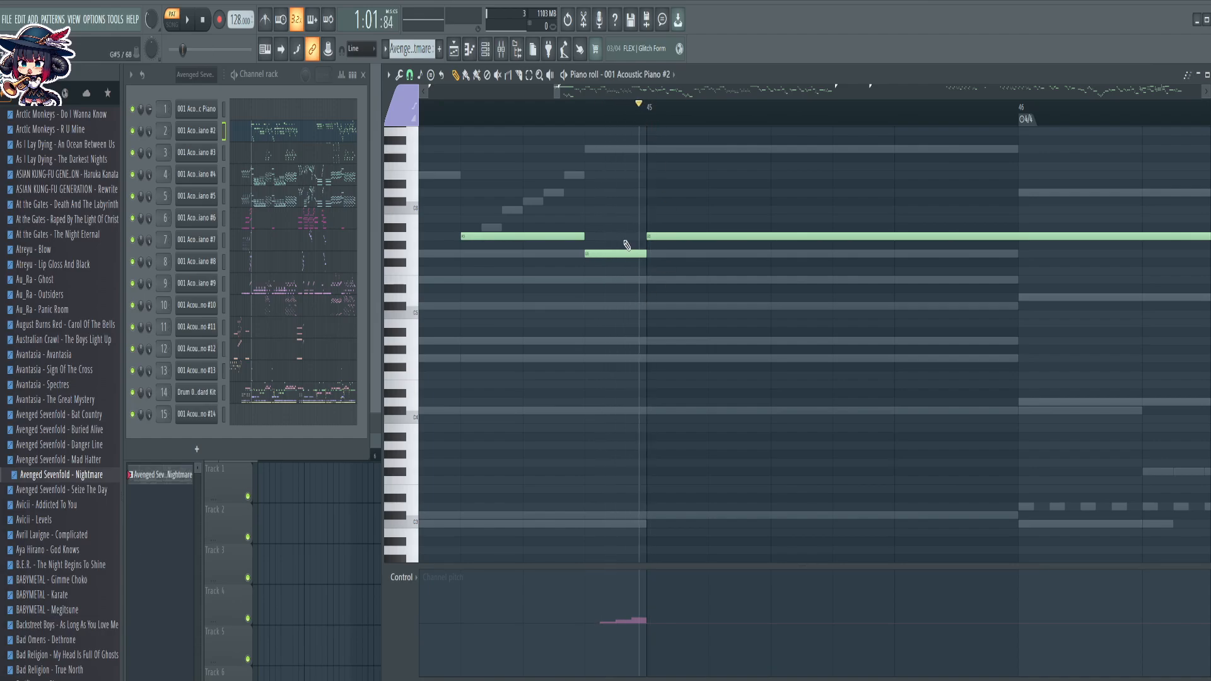
# Examine the channel pitch events of Acoustic Piano #2 around bar 45 and across the following bars
pyautogui.scroll(-4, 671, 110)
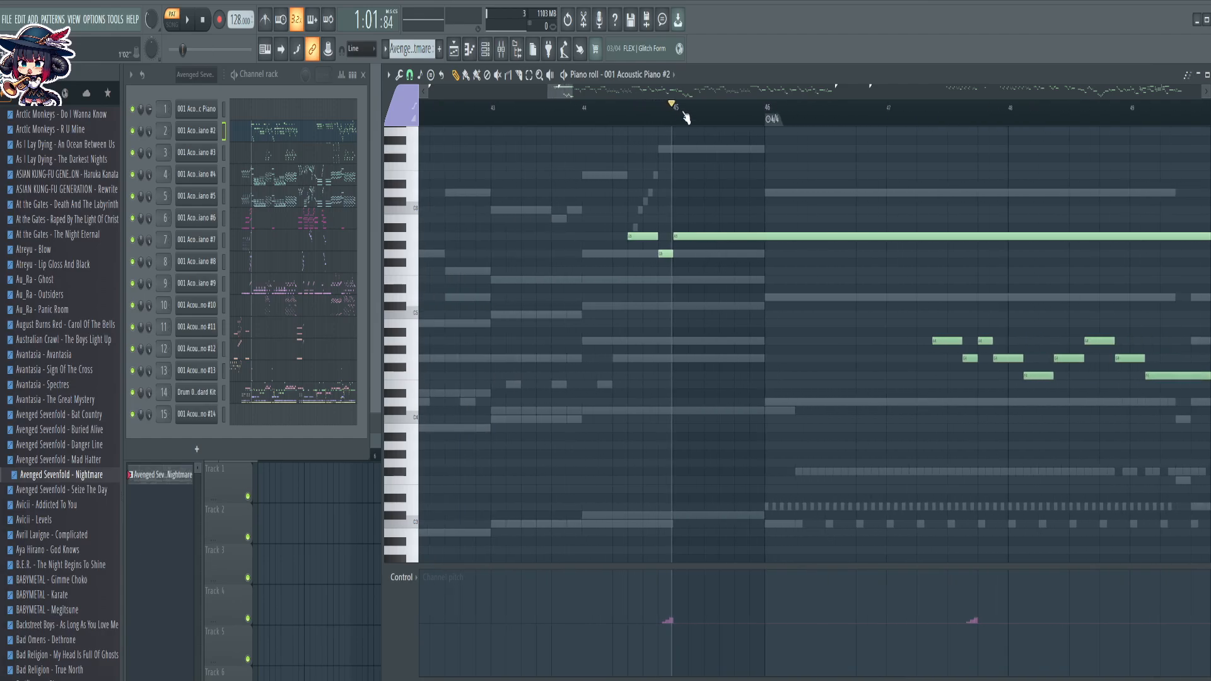
pyautogui.scroll(-4, 686, 117)
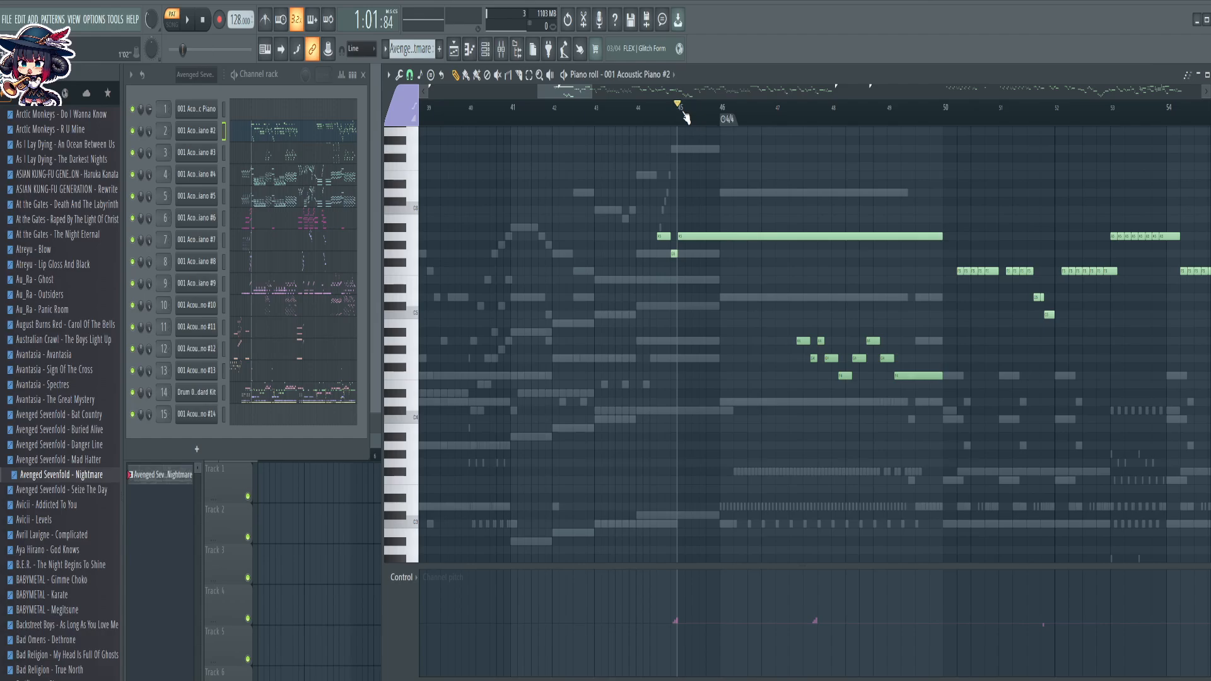
pyautogui.scroll(8, 686, 117)
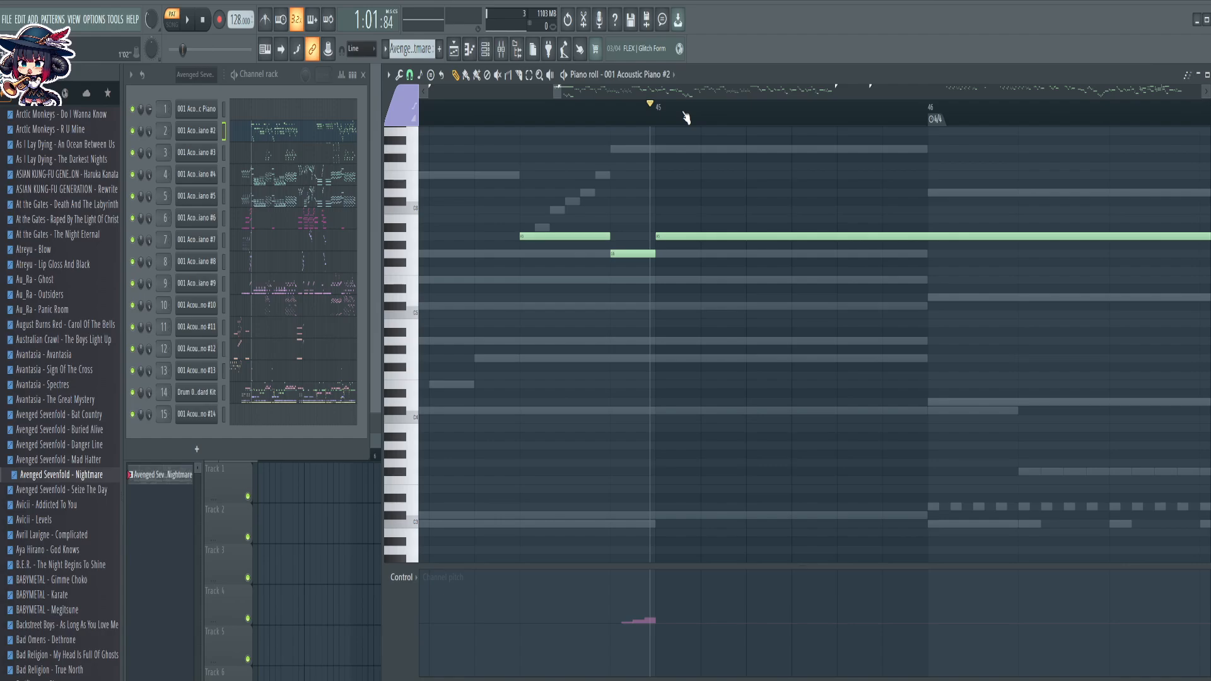
pyautogui.scroll(-14, 685, 117)
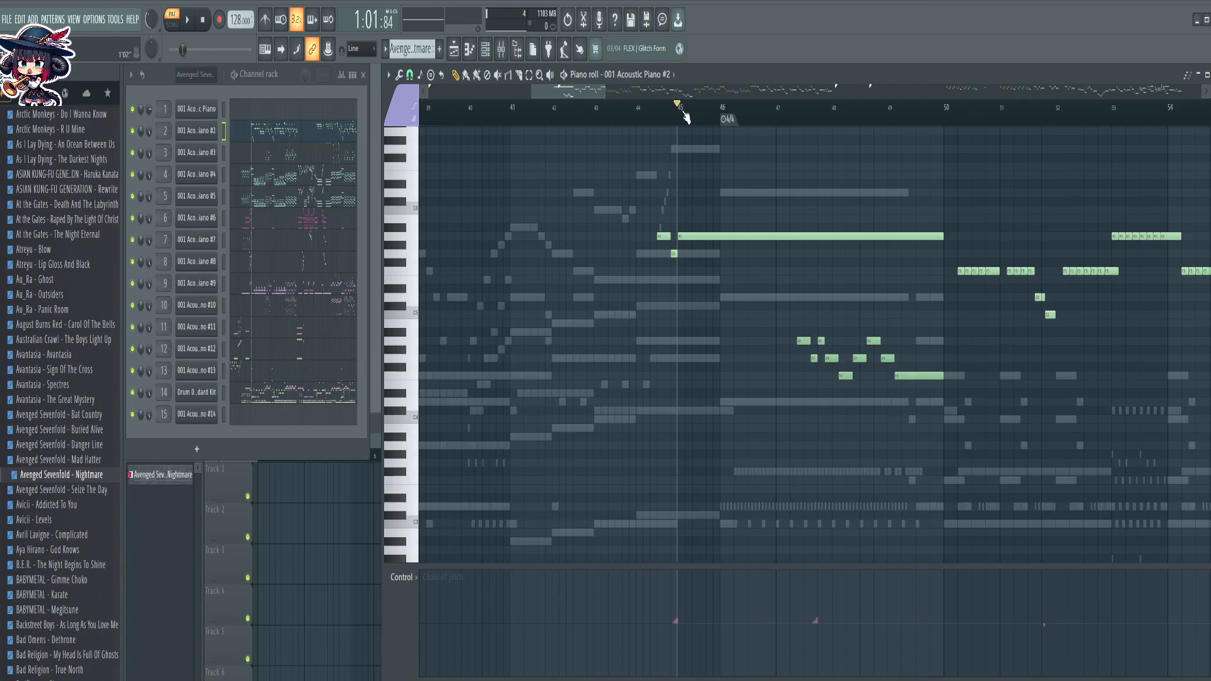
pyautogui.scroll(-4, 685, 117)
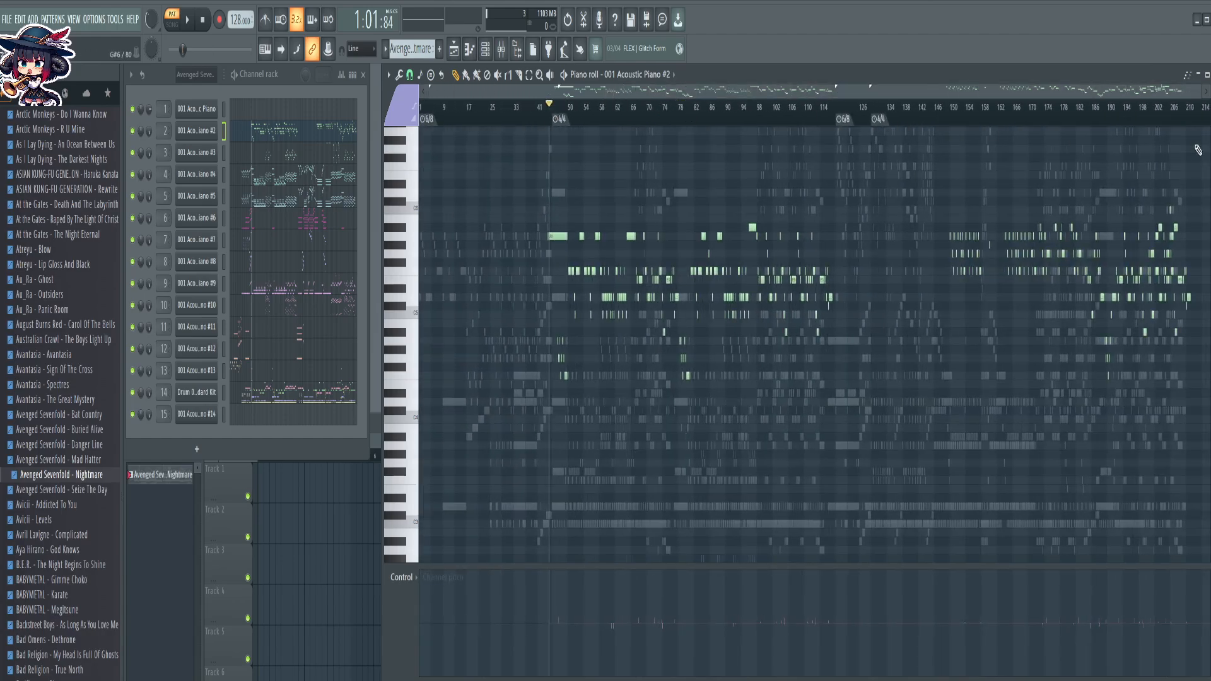
# Examine the channel pitch events of Acoustic Piano #4 around bars 130 to 134 and bars 98 to 105
pyautogui.click(305, 178)
pyautogui.scroll(2, 860, 450)
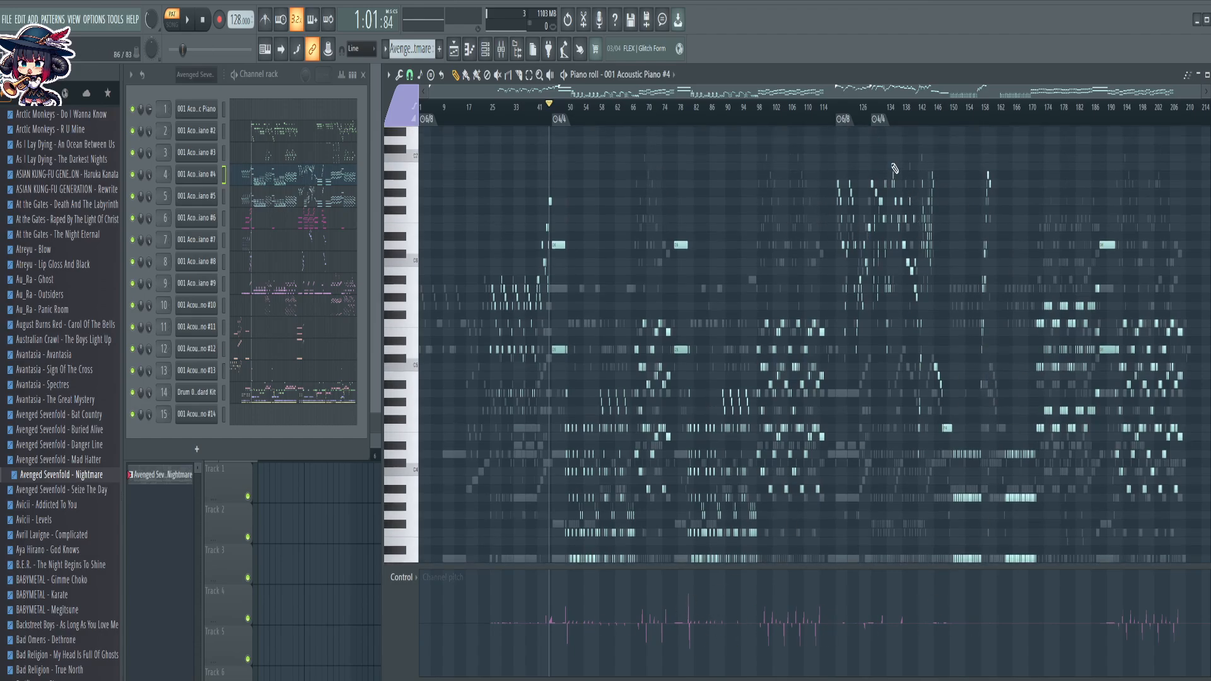
pyautogui.scroll(8, 907, 116)
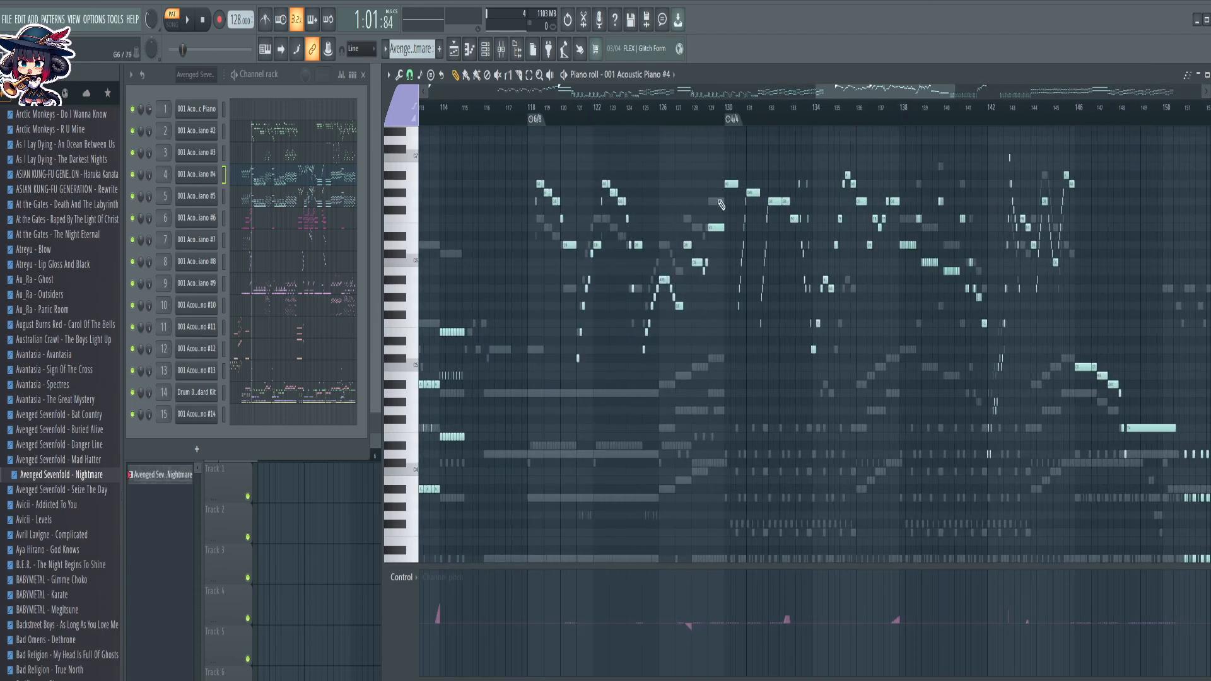
pyautogui.scroll(6, 830, 112)
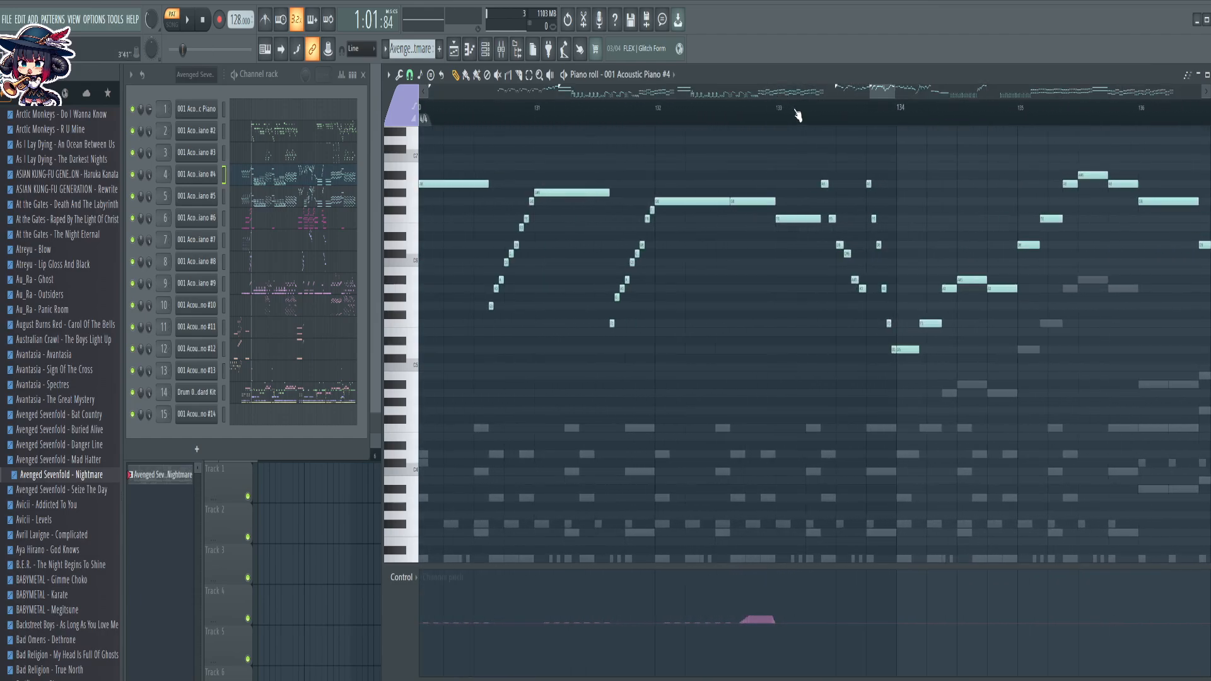
pyautogui.scroll(-5, 735, 116)
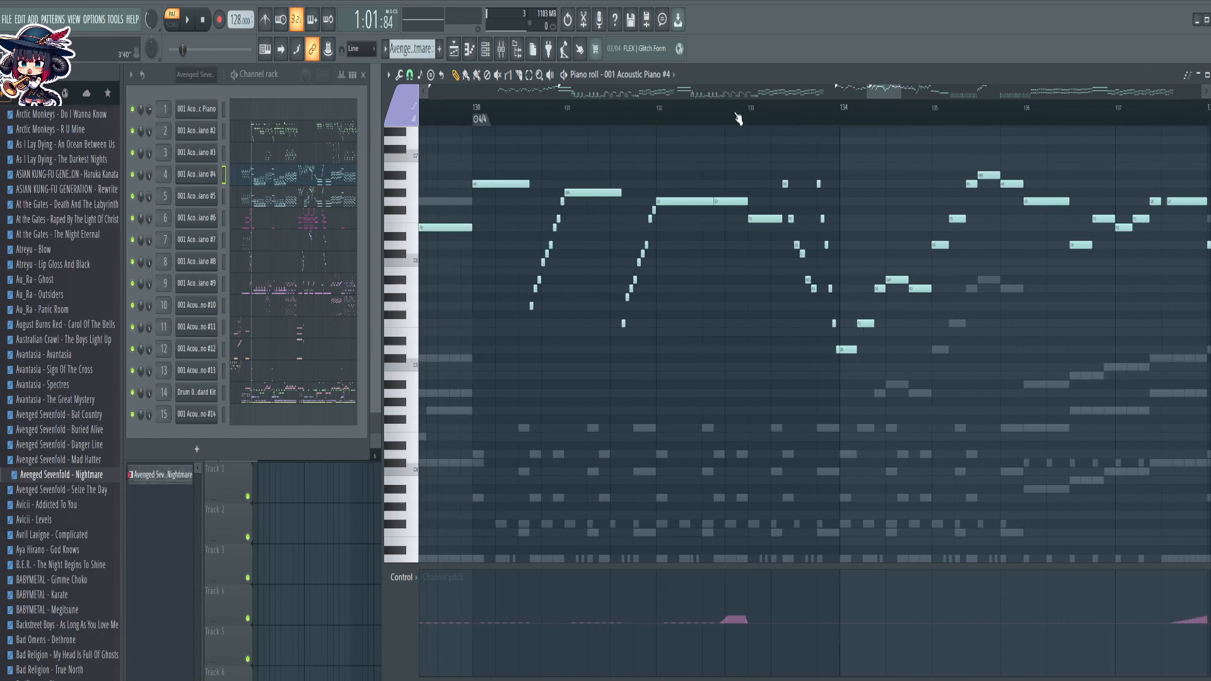
pyautogui.scroll(-8, 827, 121)
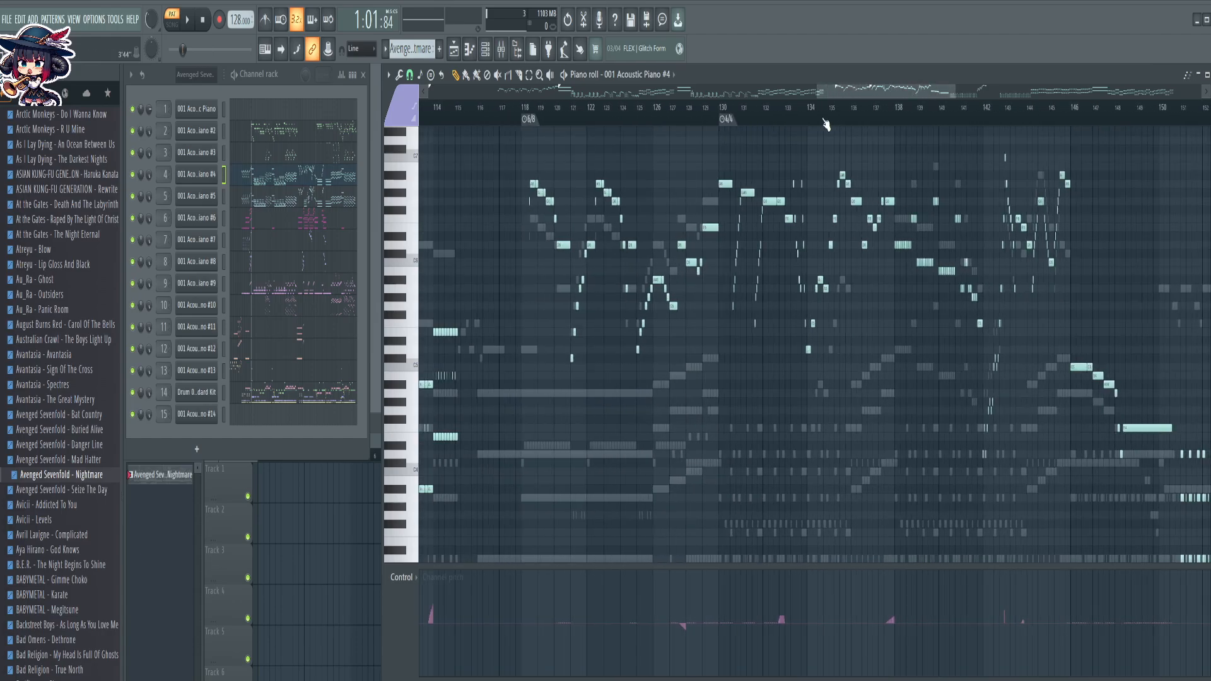
pyautogui.scroll(8, 765, 122)
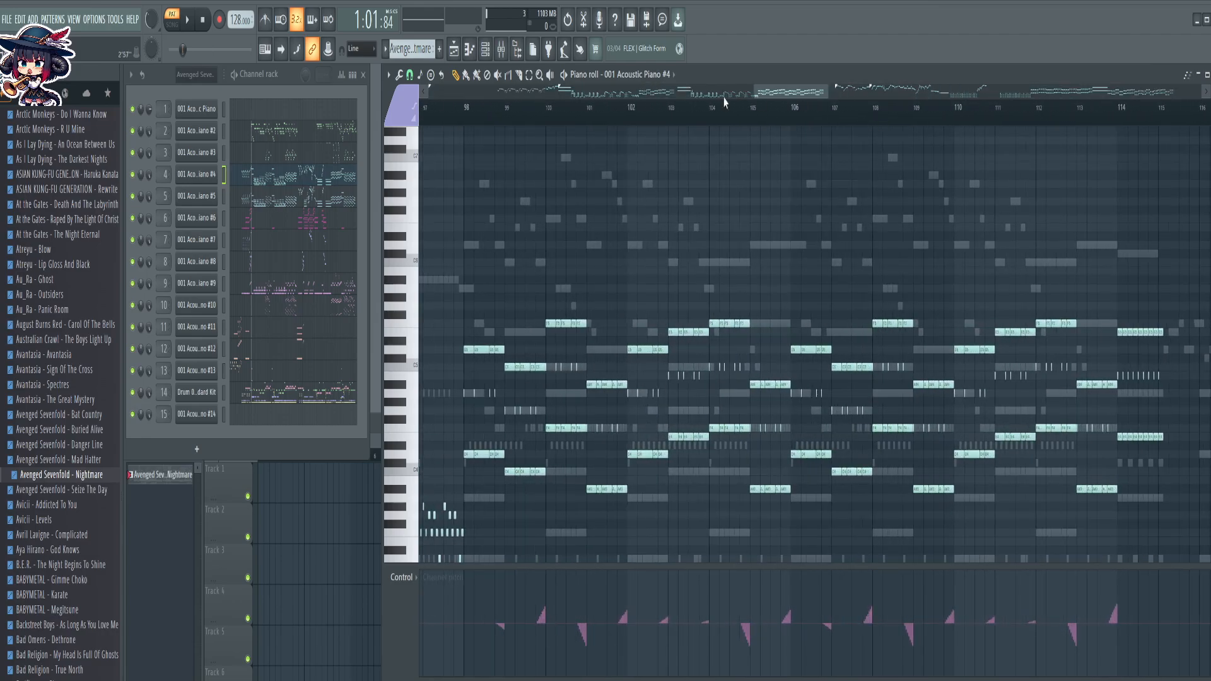
pyautogui.scroll(4, 544, 118)
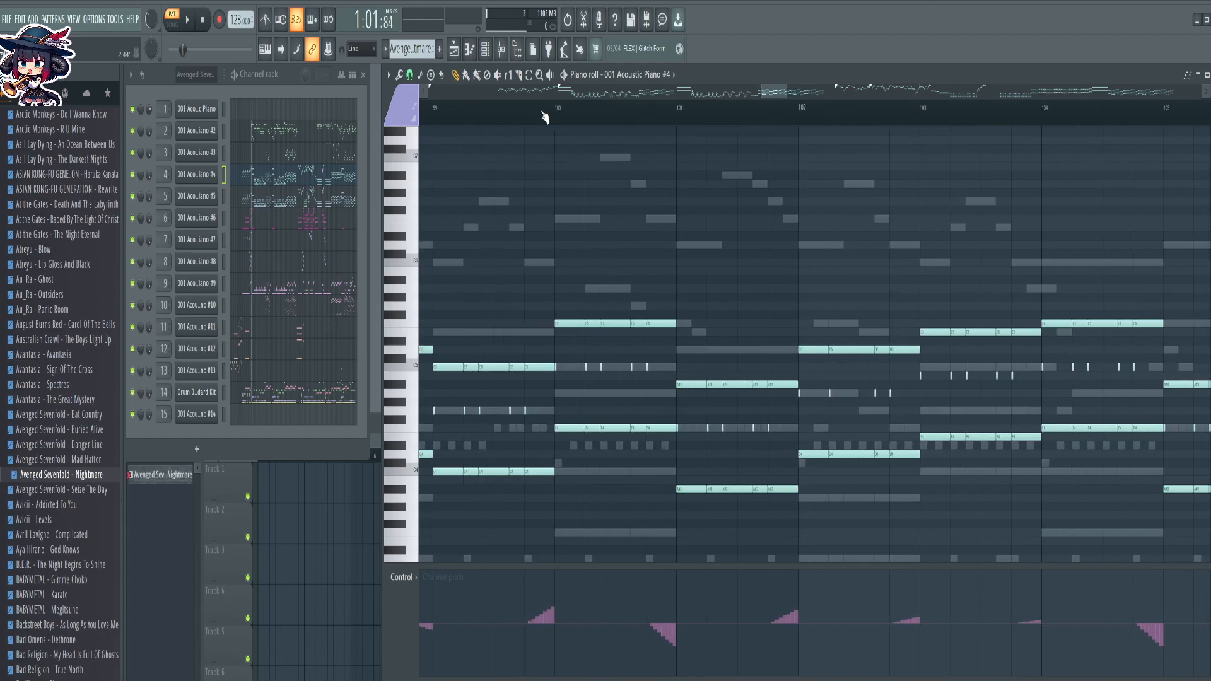
pyautogui.scroll(-12, 691, 121)
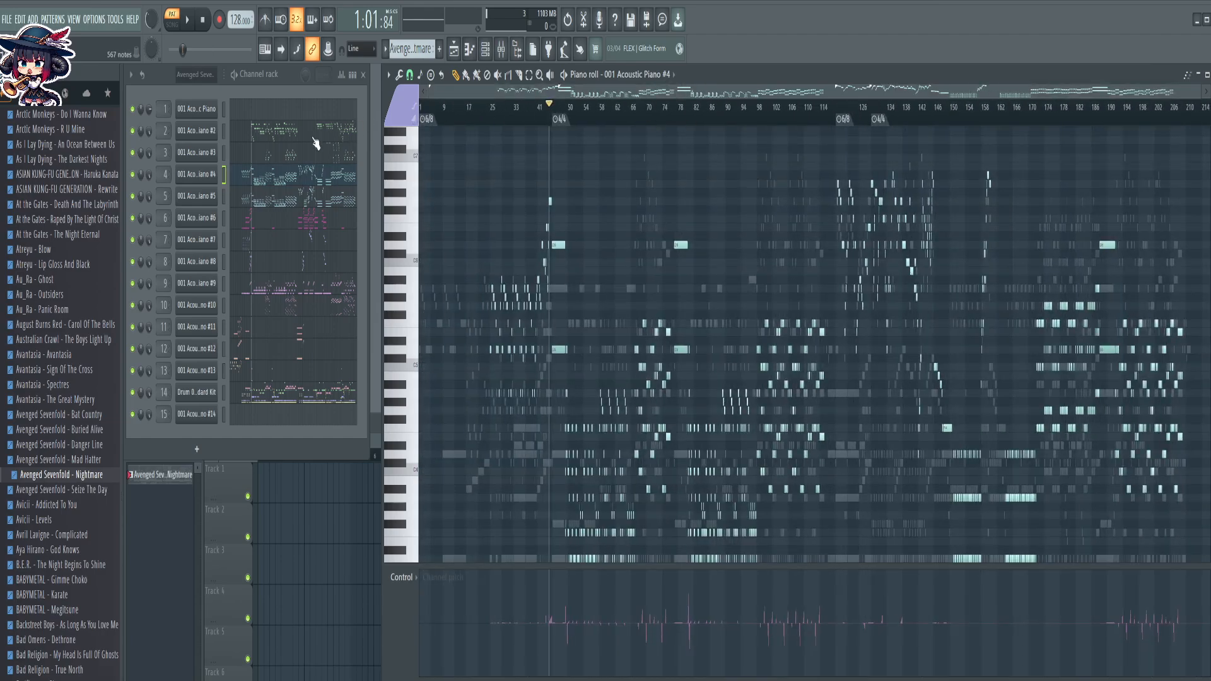
# Compare the full-song notes and channel pitch events of Acoustic Piano #3, #2, #5 and #4
pyautogui.click(326, 158)
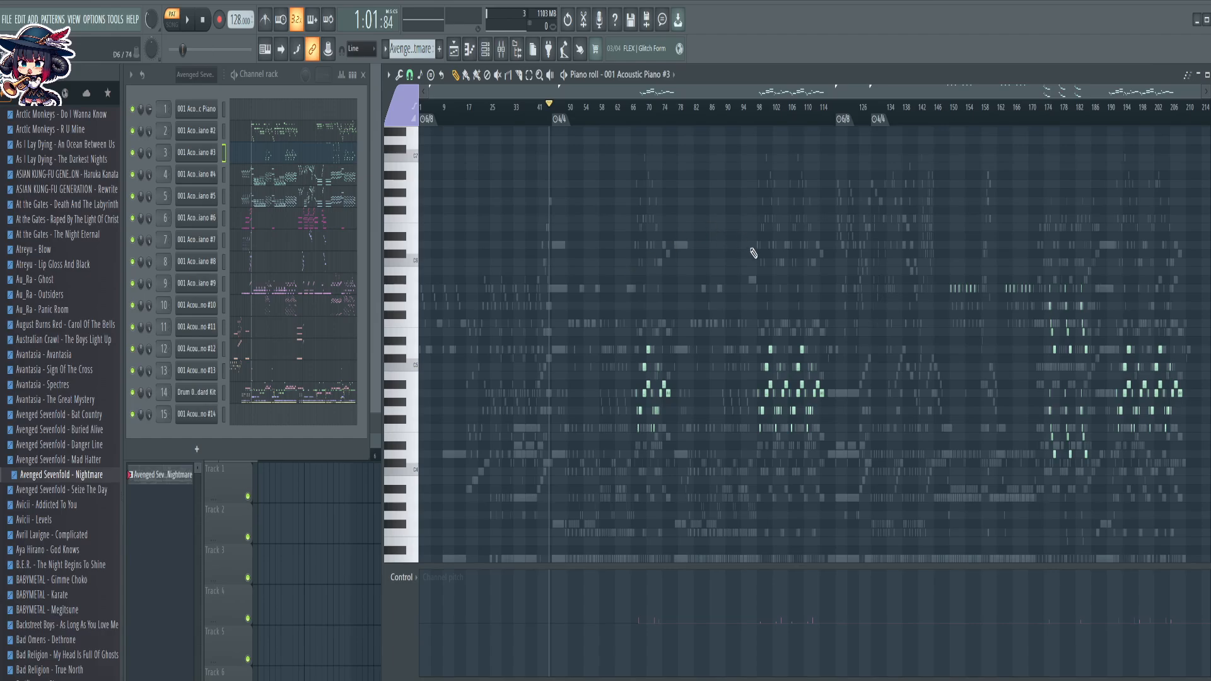
pyautogui.click(295, 137)
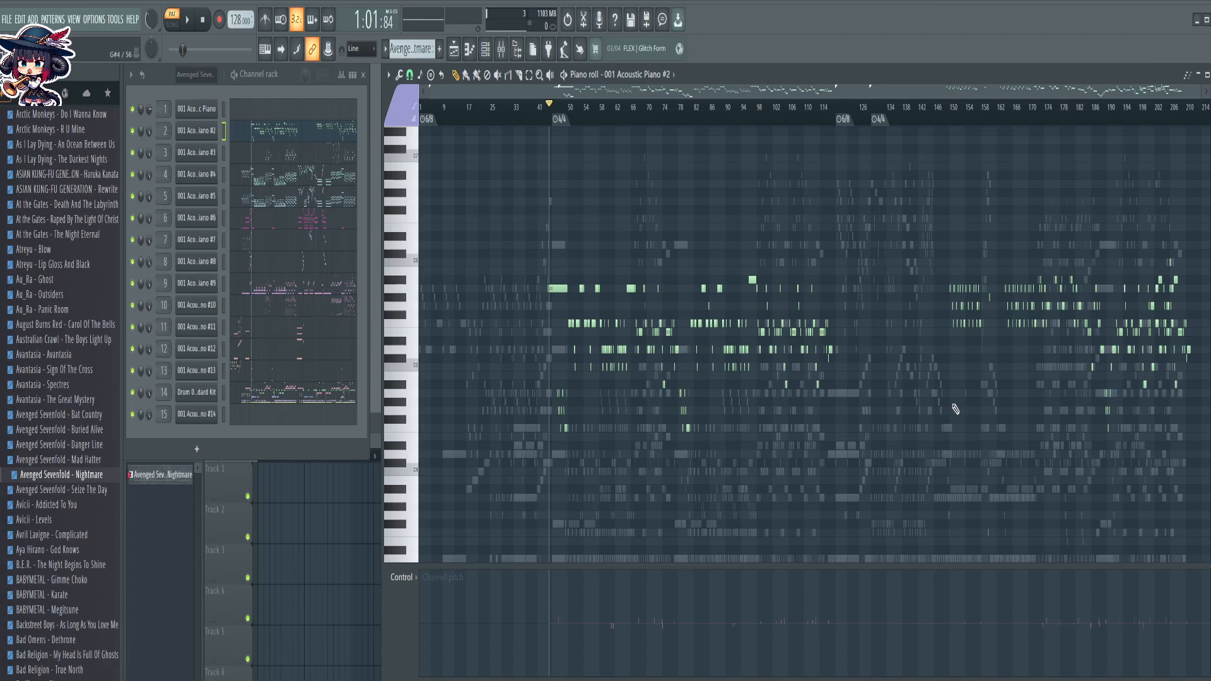
pyautogui.click(287, 200)
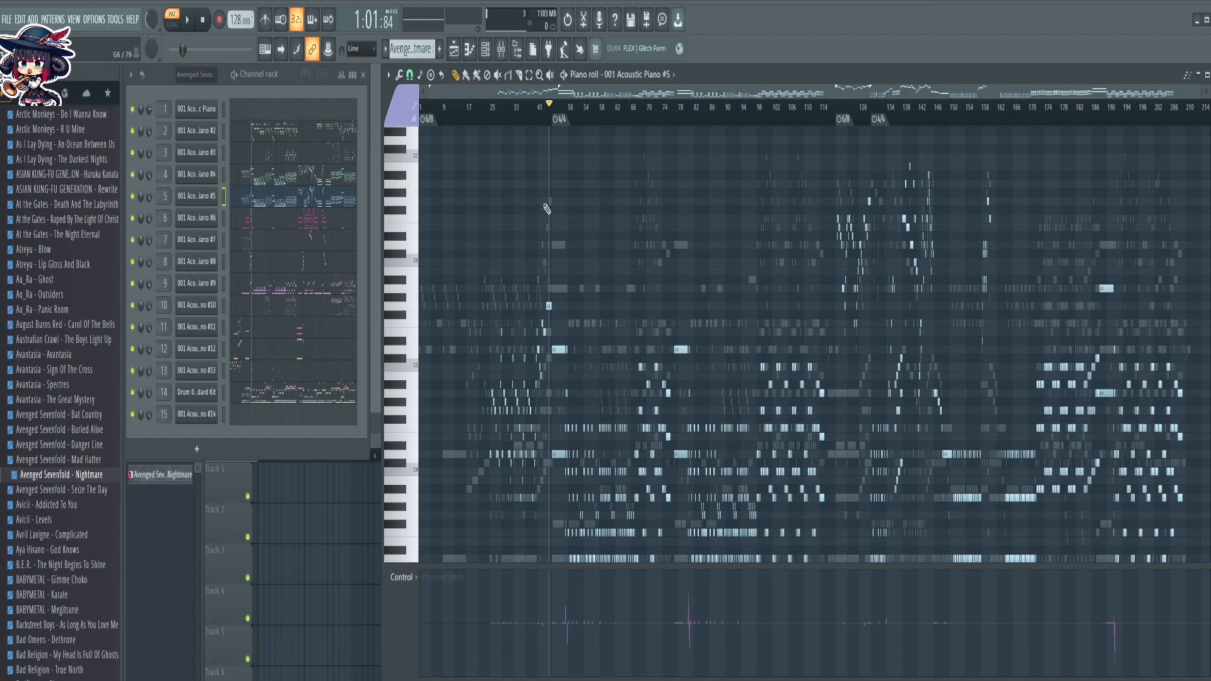
pyautogui.scroll(-3, 763, 278)
pyautogui.moveTo(1209, 113); pyautogui.dragTo(1209, 121)
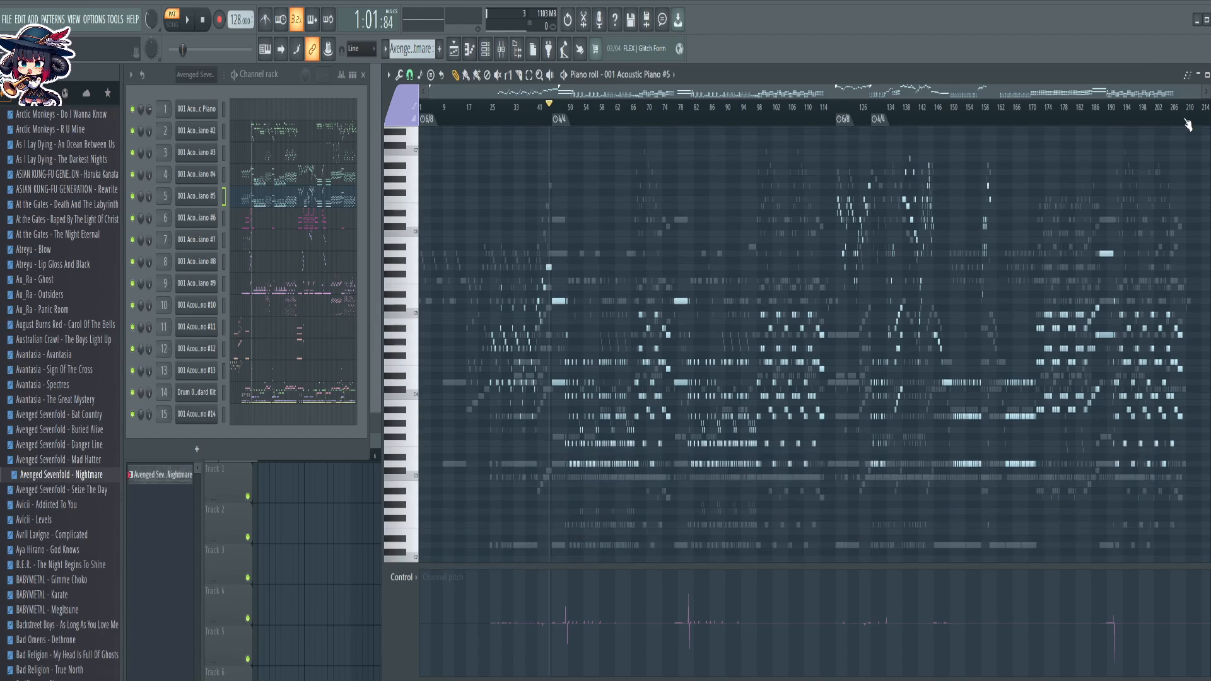
pyautogui.scroll(-3, 821, 297)
pyautogui.scroll(3, 821, 297)
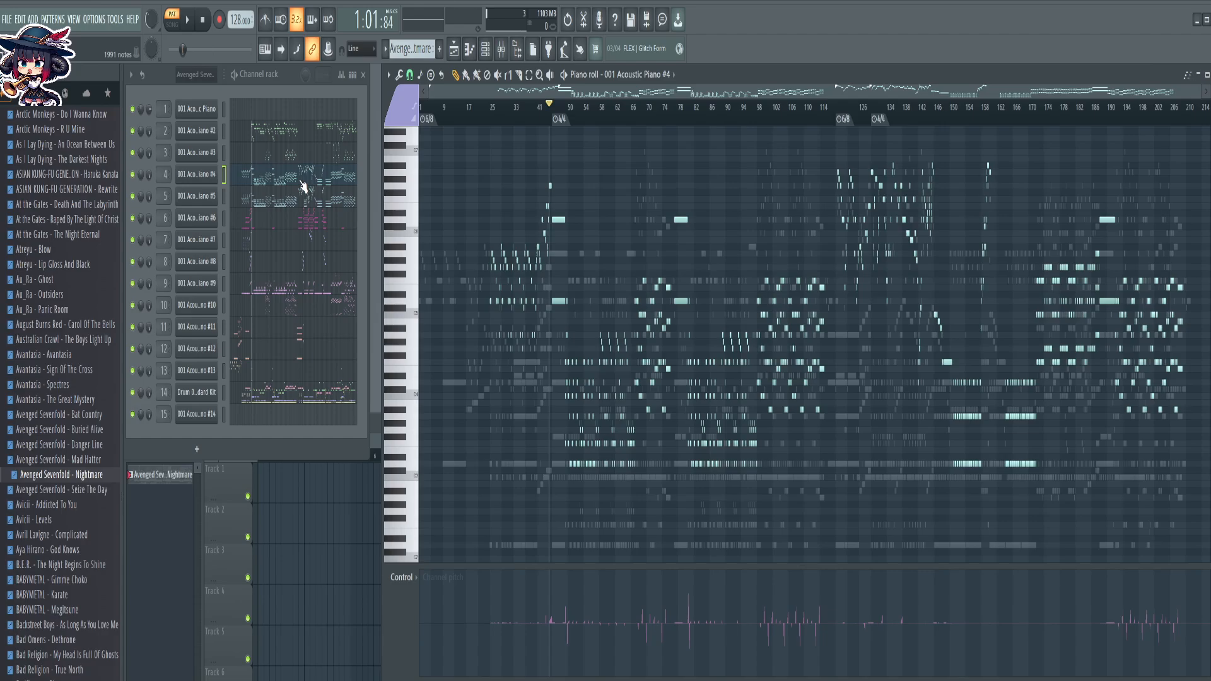
# Check the instrument preset of Acoustic Piano #6 and examine its channel pitch events around bars 130 to 146
pyautogui.click(300, 225)
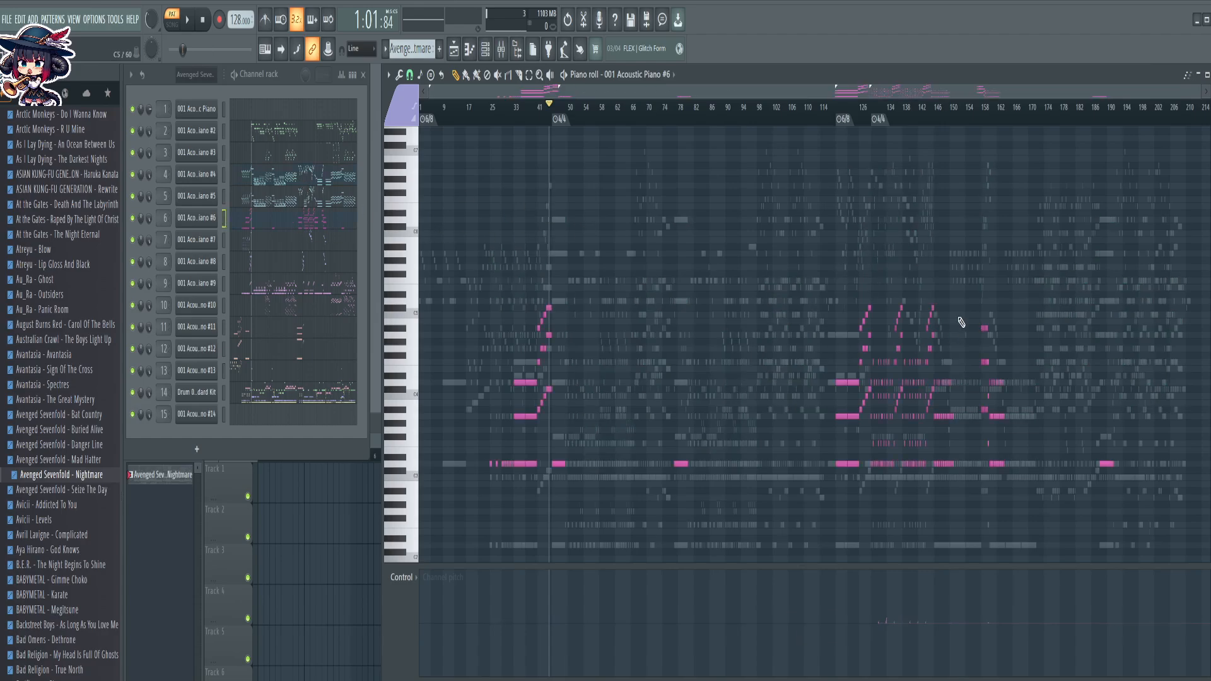
pyautogui.click(196, 218)
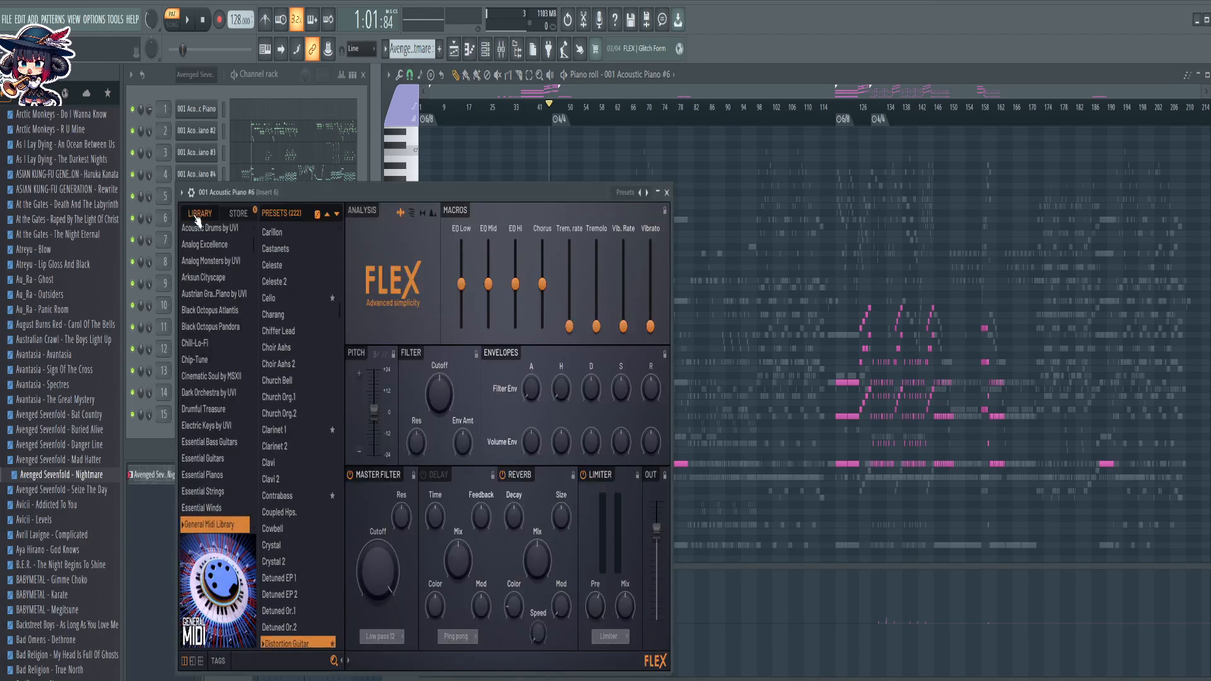
pyautogui.click(667, 192)
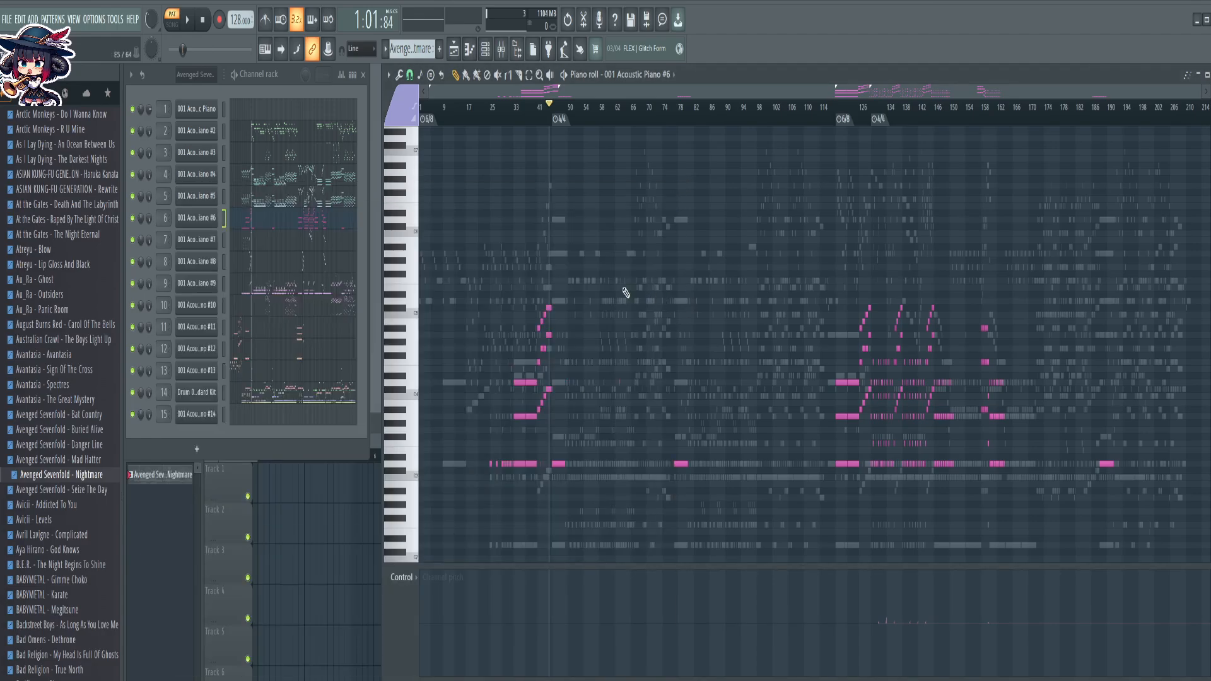
pyautogui.click(408, 405)
pyautogui.click(409, 405)
pyautogui.click(411, 372)
pyautogui.scroll(10, 926, 119)
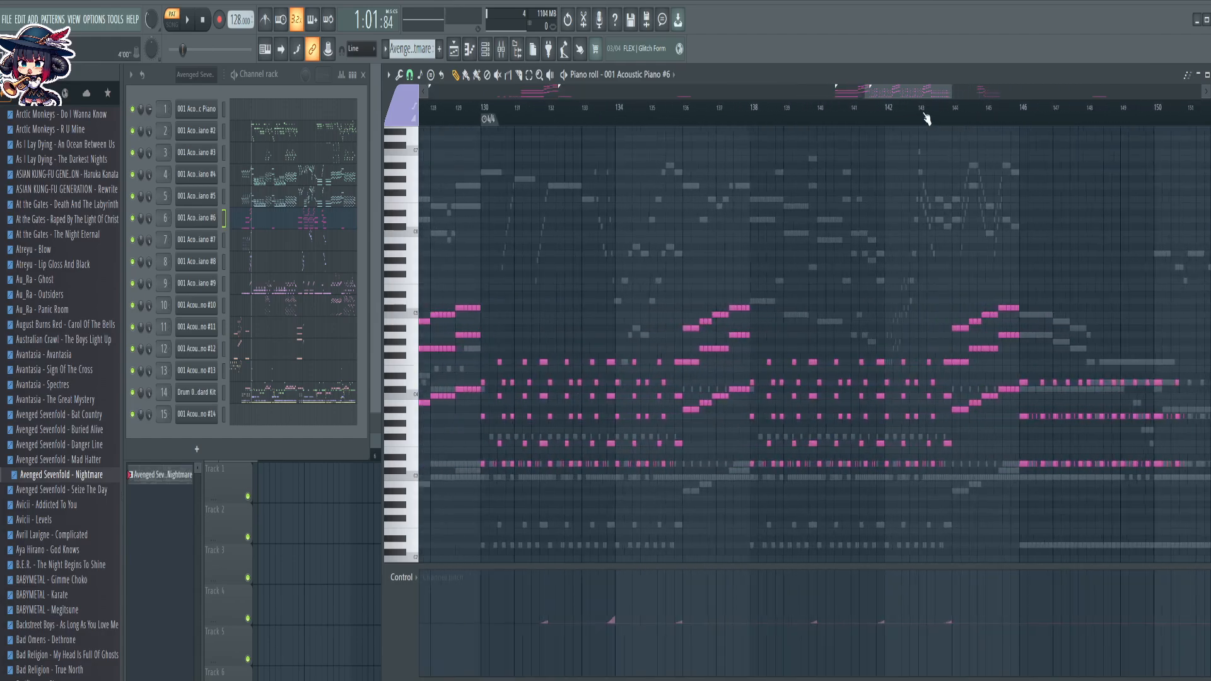
pyautogui.scroll(3, 925, 119)
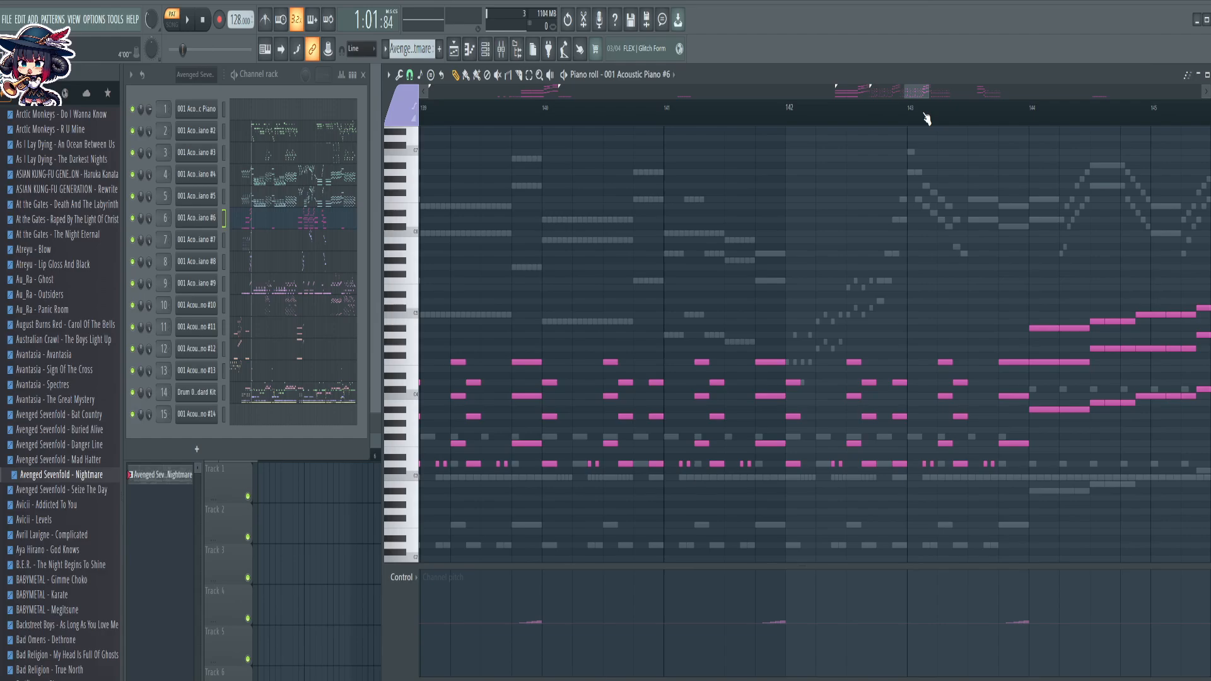
pyautogui.scroll(-13, 925, 118)
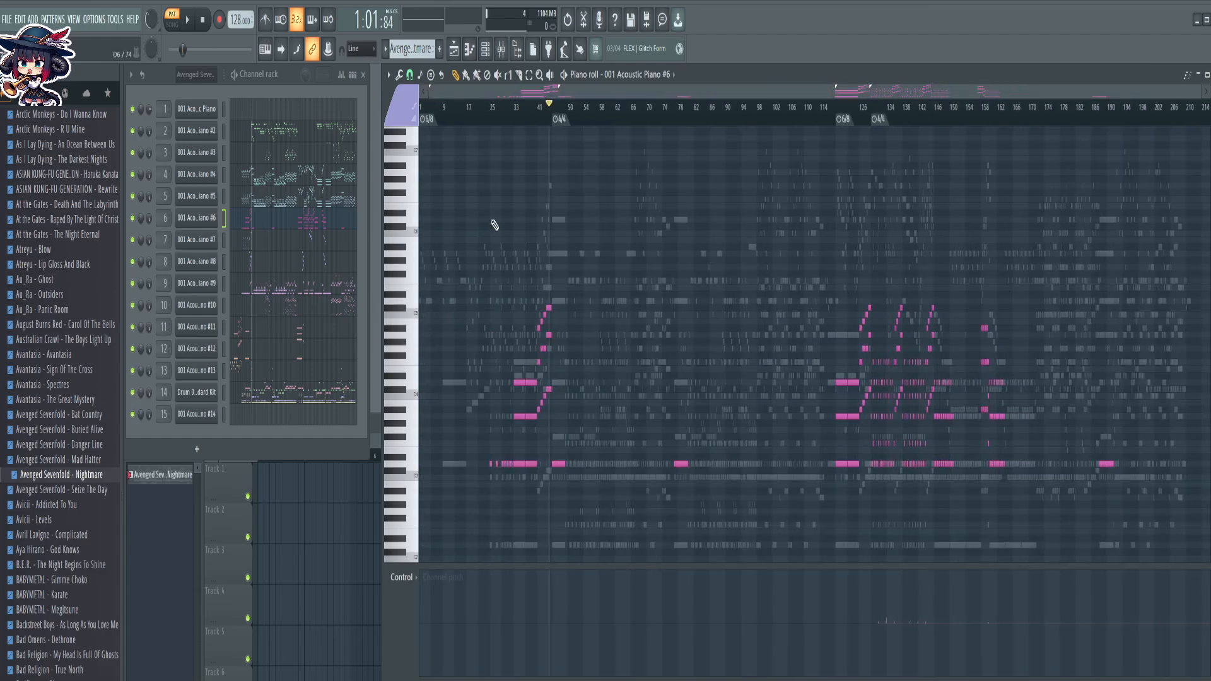
# Check the instrument preset of Acoustic Piano #7 and view its notes and channel pitch events across the song
pyautogui.click(262, 246)
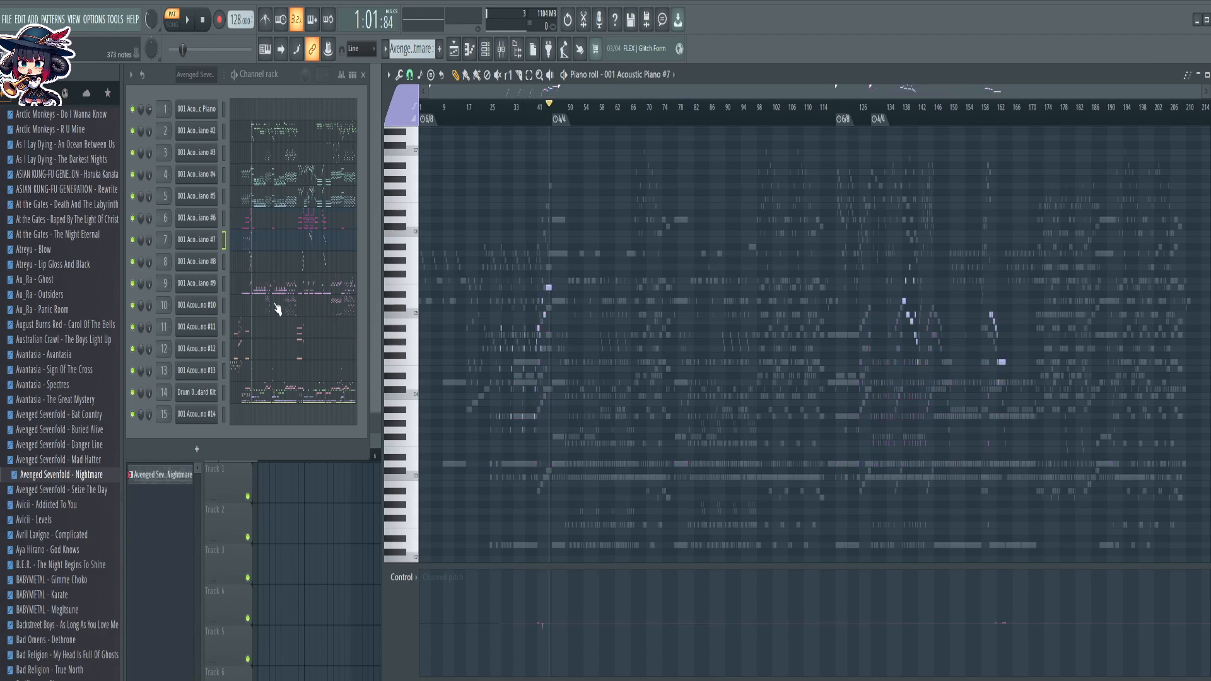
pyautogui.click(203, 242)
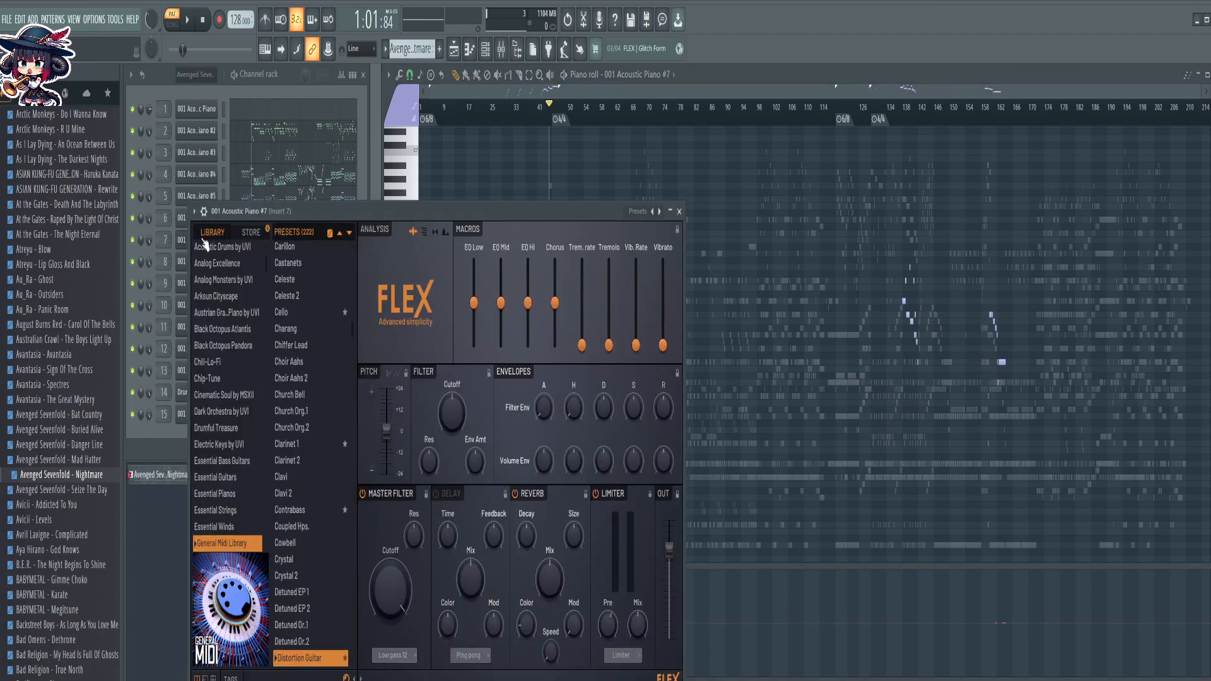
pyautogui.click(679, 212)
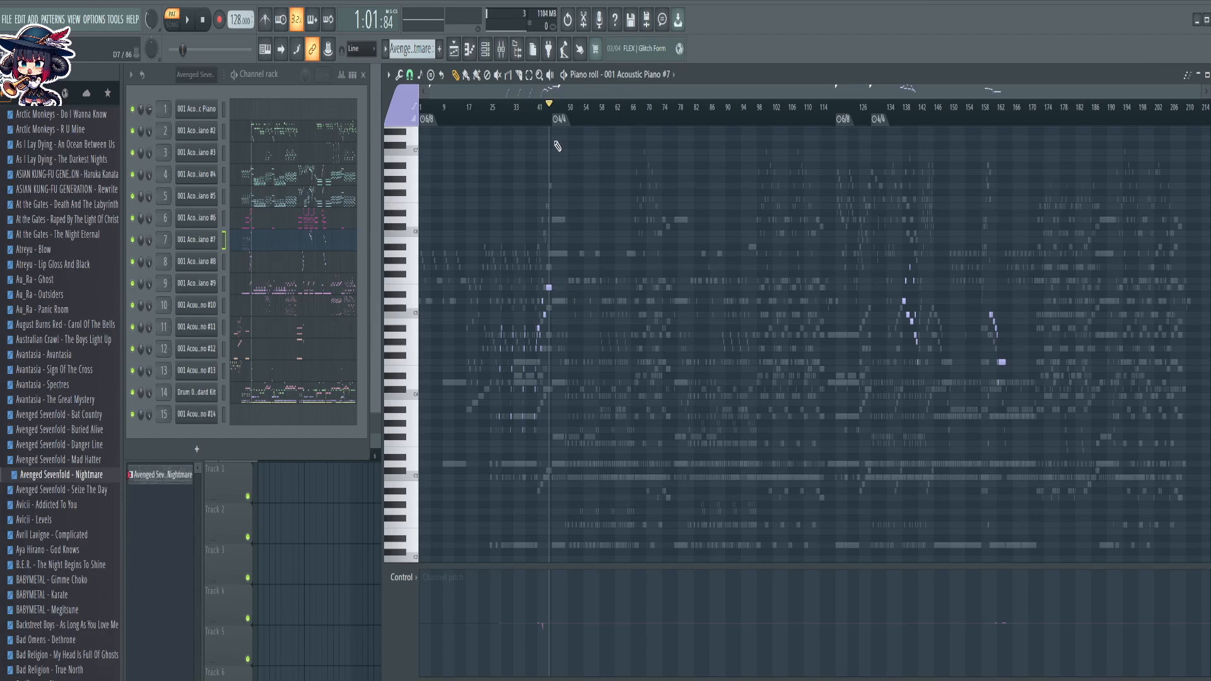
pyautogui.scroll(5, 551, 123)
pyautogui.scroll(-5, 546, 127)
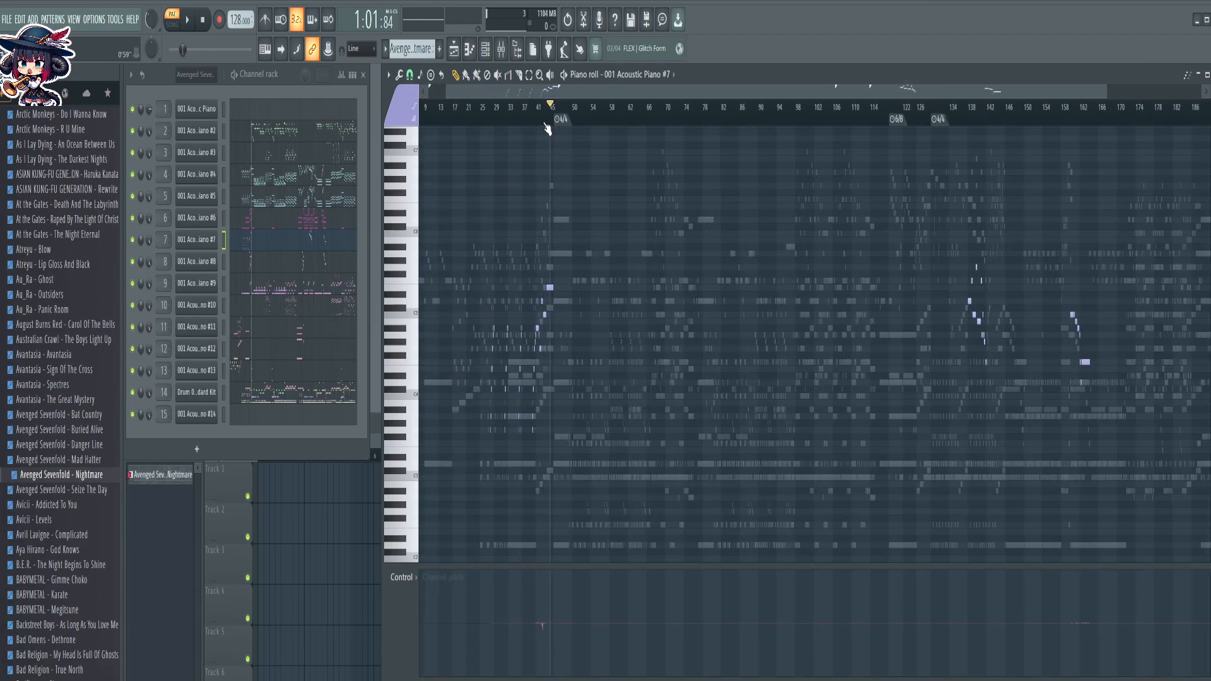
# Examine the notes and channel pitch events of Acoustic Piano #8 around bars 160 to 164
pyautogui.click(302, 270)
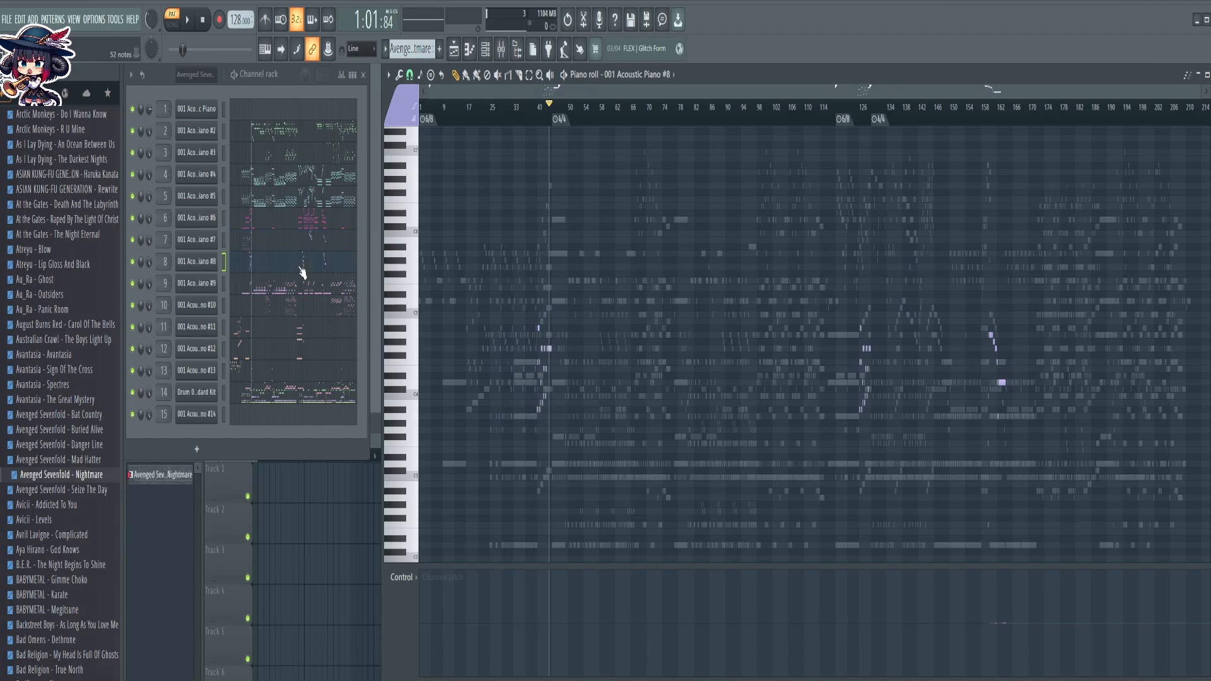
pyautogui.scroll(8, 1026, 123)
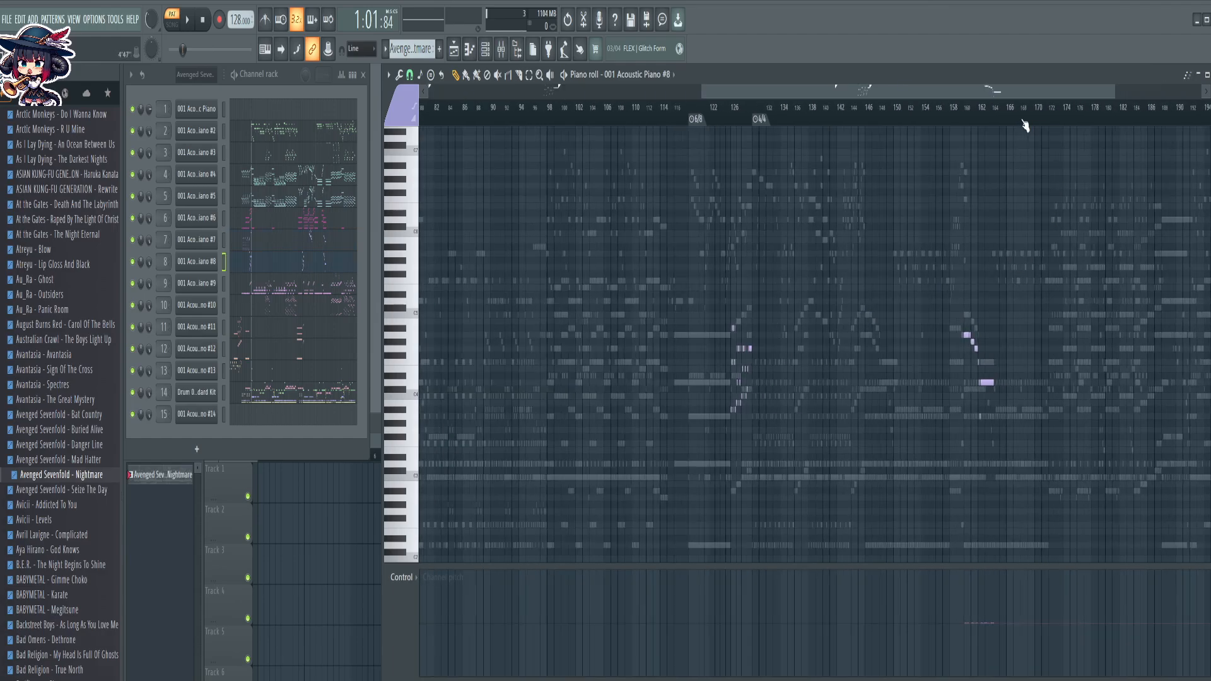
pyautogui.scroll(3, 1025, 125)
pyautogui.scroll(3, 656, 123)
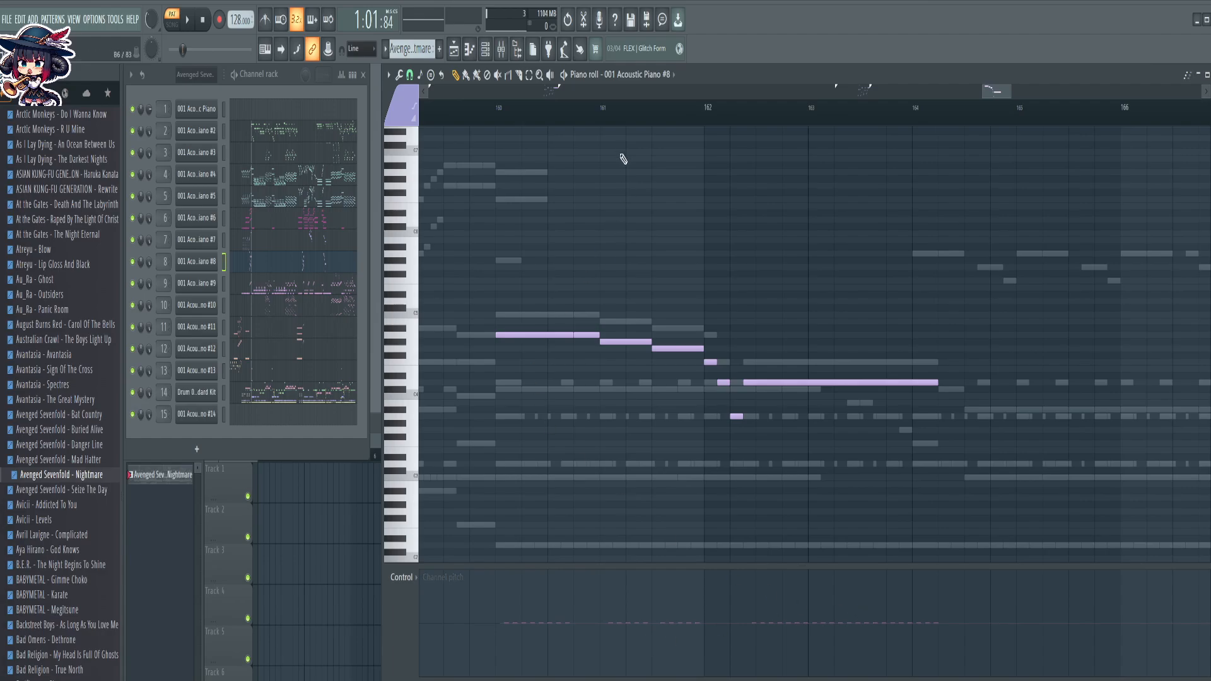
pyautogui.scroll(2, 608, 124)
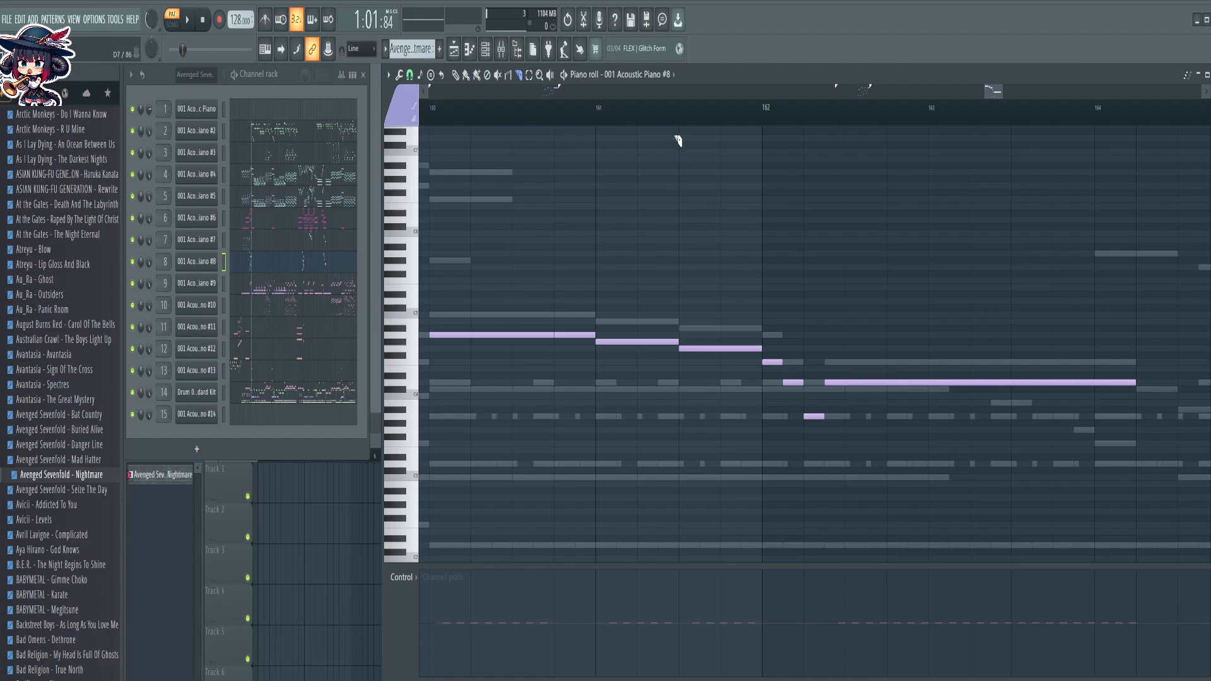
# Try slicing the long Acoustic Piano #8 note after bar 162 into shorter pieces, and restore it to a single note
pyautogui.moveTo(854, 235)
pyautogui.mouseDown()
pyautogui.moveTo(845, 330)
pyautogui.moveTo(829, 327)
pyautogui.moveTo(903, 326)
pyautogui.moveTo(857, 416)
pyautogui.moveTo(924, 285)
pyautogui.moveTo(951, 321)
pyautogui.moveTo(782, 264)
pyautogui.moveTo(832, 316)
pyautogui.moveTo(864, 440)
pyautogui.moveTo(849, 484)
pyautogui.mouseUp()
pyautogui.moveTo(877, 300); pyautogui.dragTo(871, 451)
pyautogui.moveTo(926, 282); pyautogui.dragTo(918, 443)
pyautogui.moveTo(954, 320); pyautogui.dragTo(964, 455)
pyautogui.press('b')
pyautogui.moveTo(840, 349); pyautogui.dragTo(1016, 410)
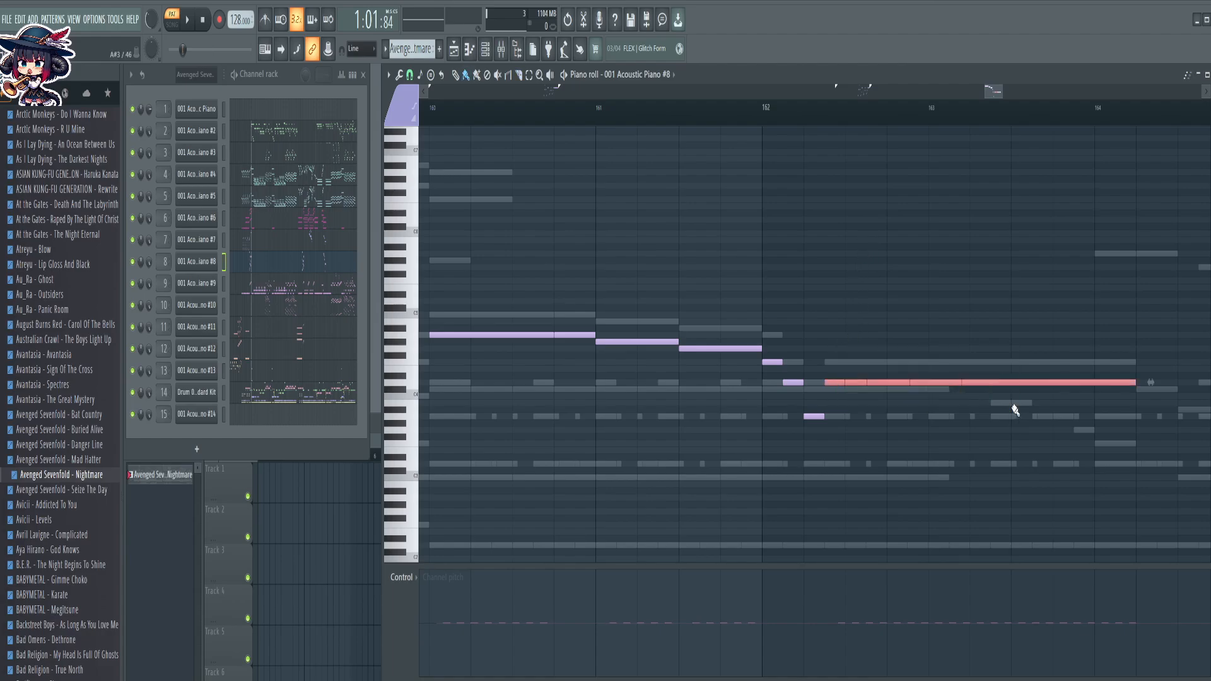
pyautogui.click(858, 282)
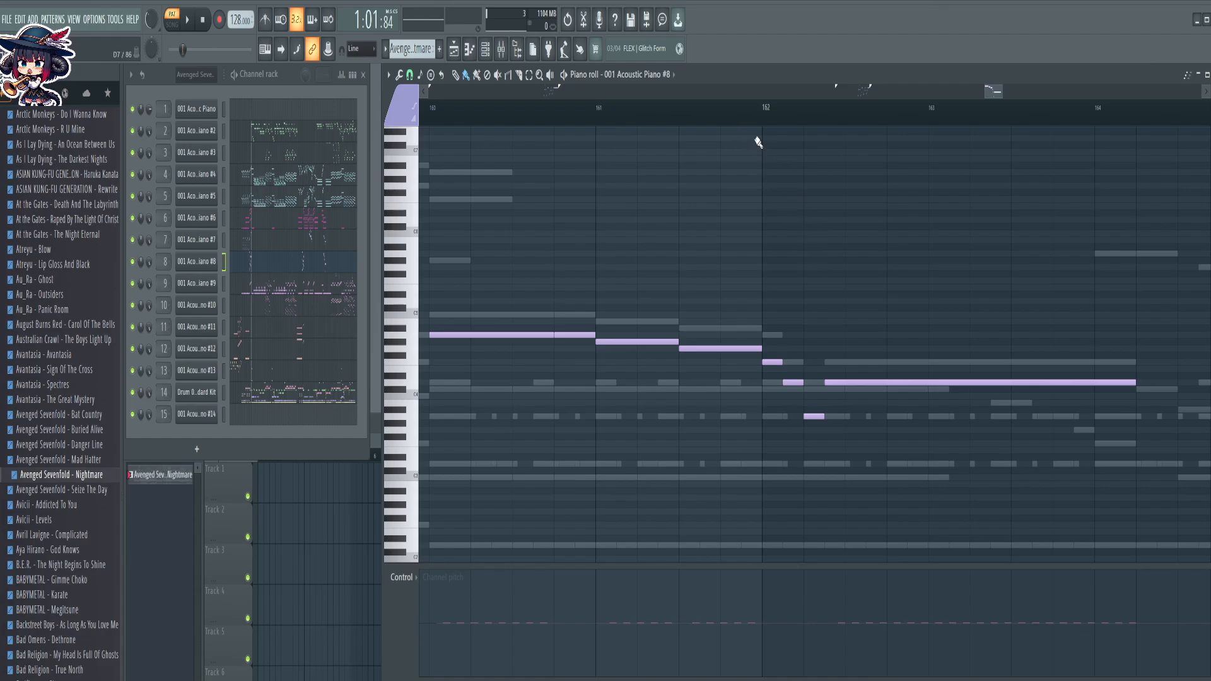
pyautogui.scroll(-5, 745, 125)
pyautogui.scroll(-3, 745, 125)
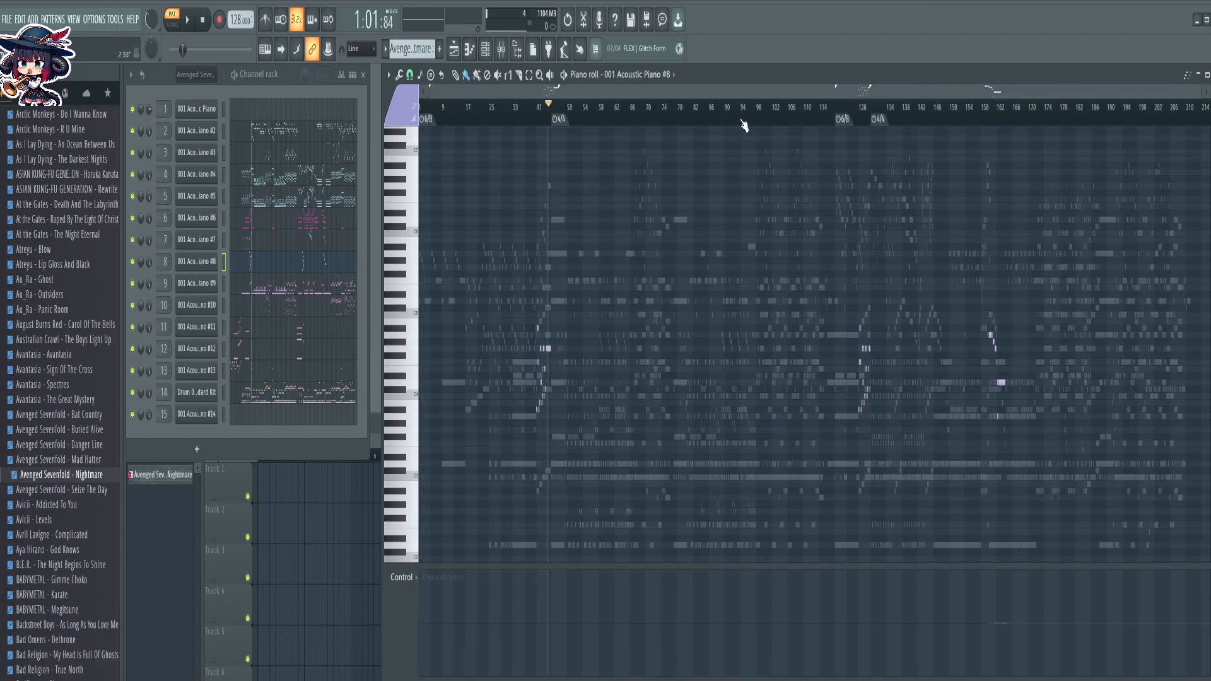
# View the notes and channel pitch events of Acoustic Piano #9, and check the notes and instrument preset of Acoustic Piano #10
pyautogui.click(284, 287)
pyautogui.scroll(-3, 899, 361)
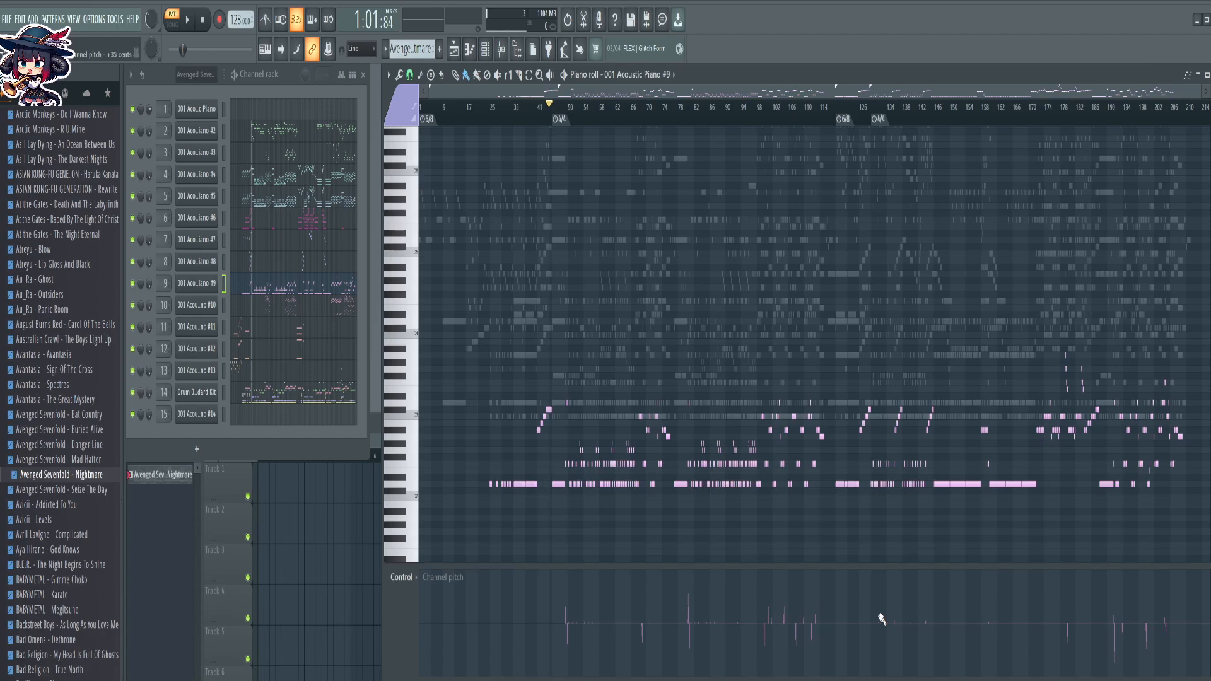
pyautogui.click(298, 305)
pyautogui.scroll(3, 680, 361)
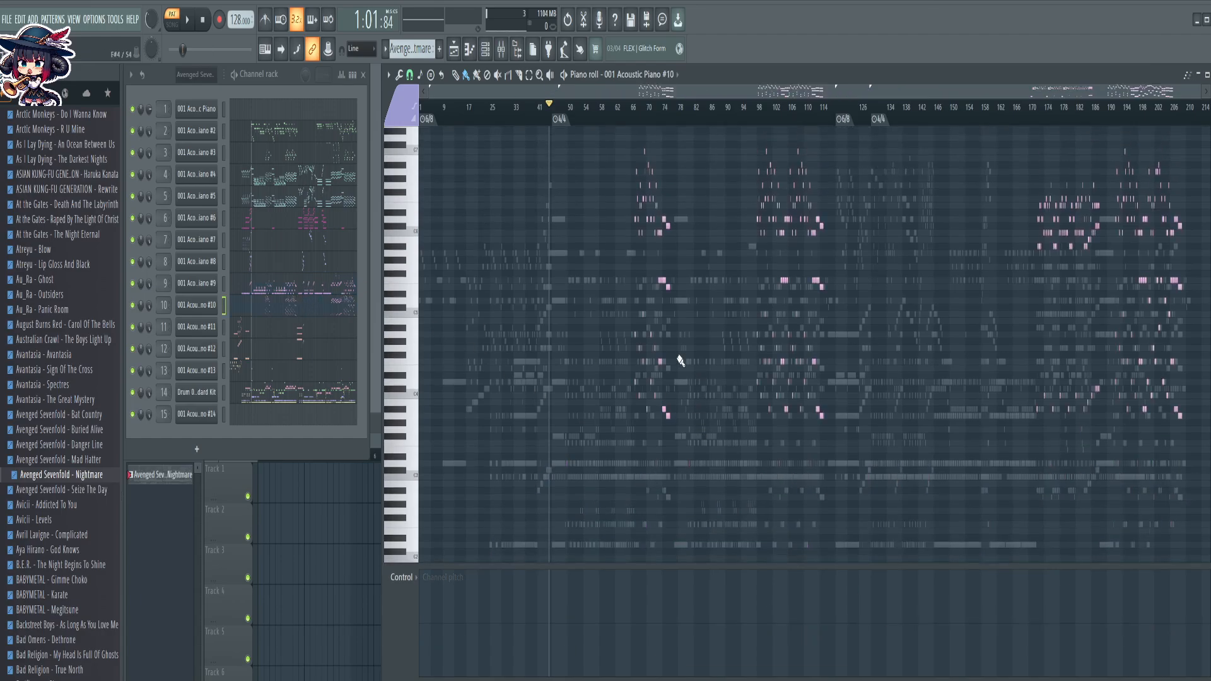
pyautogui.click(194, 309)
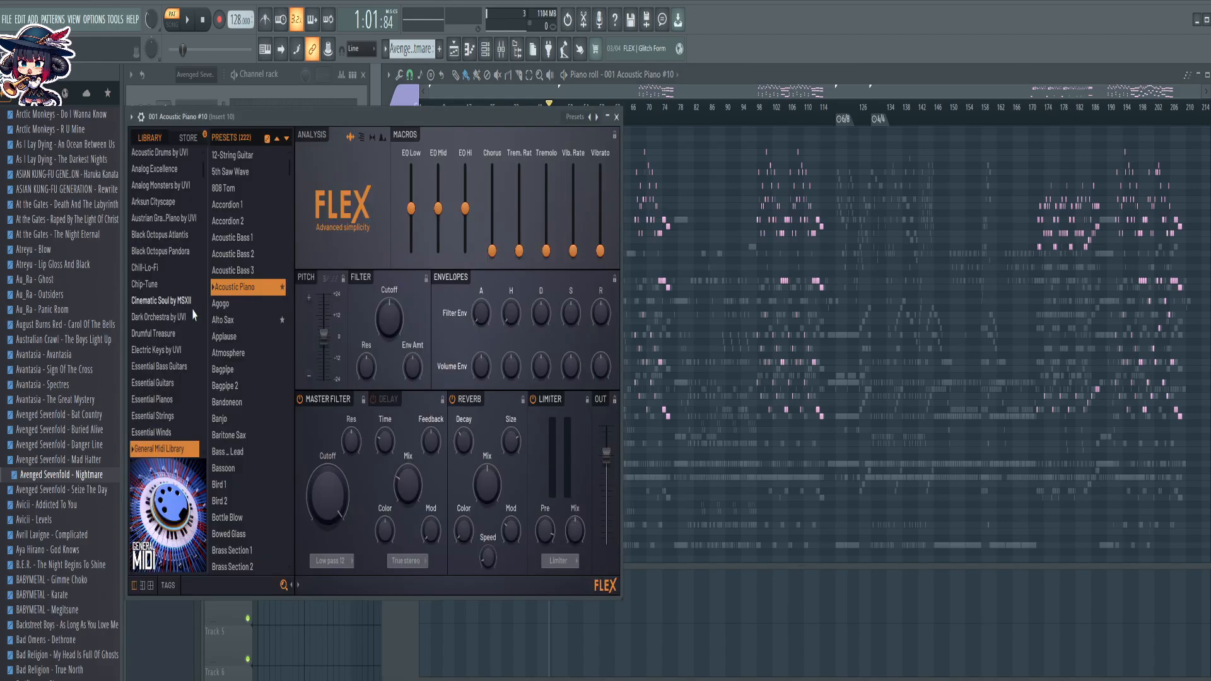
pyautogui.click(616, 117)
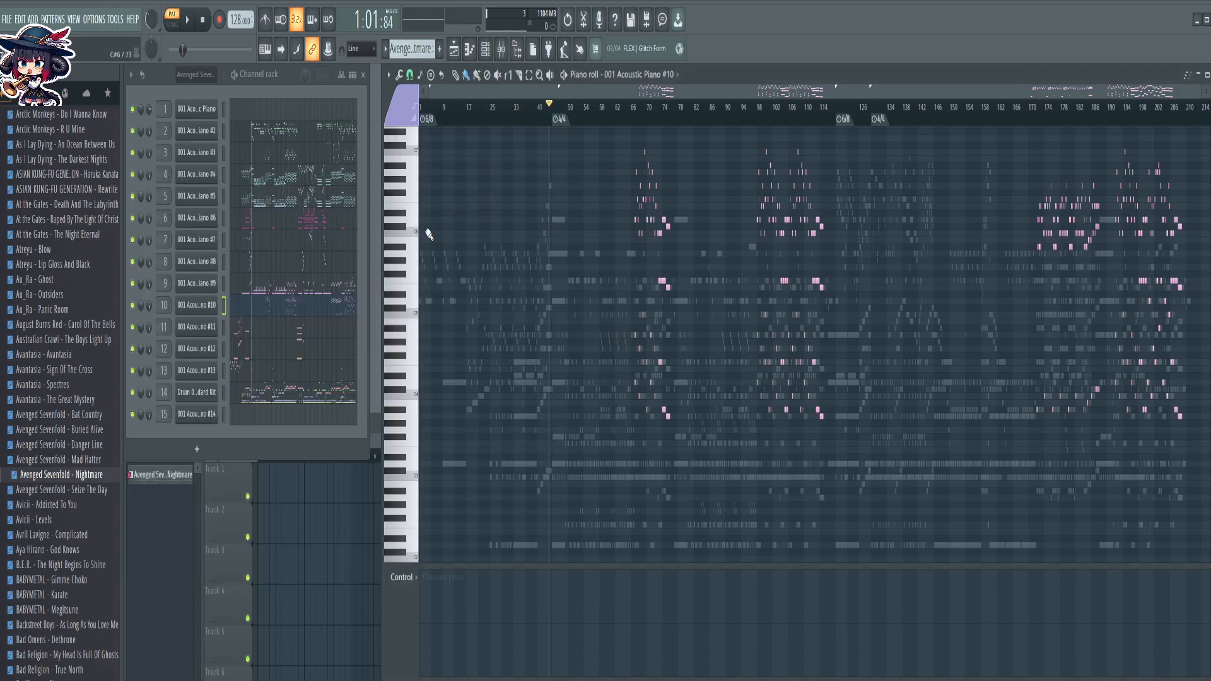
# Check the notes and instrument presets of Acoustic Piano #11 and Acoustic Piano #13
pyautogui.click(256, 331)
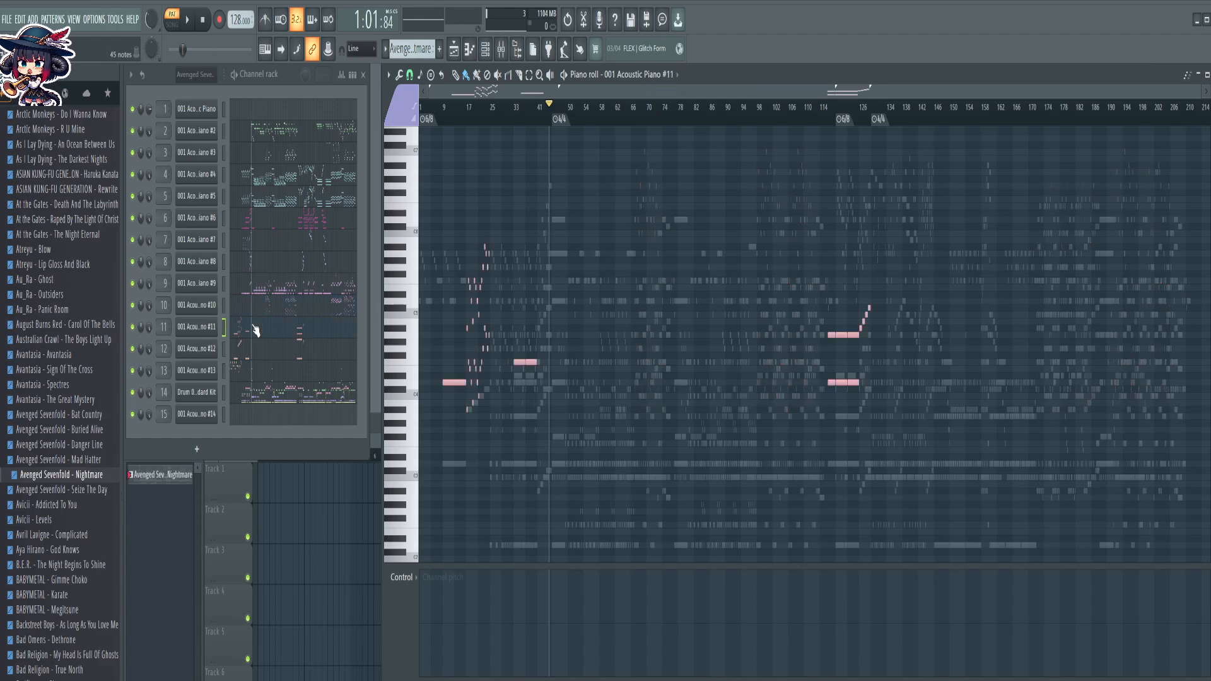
pyautogui.click(199, 326)
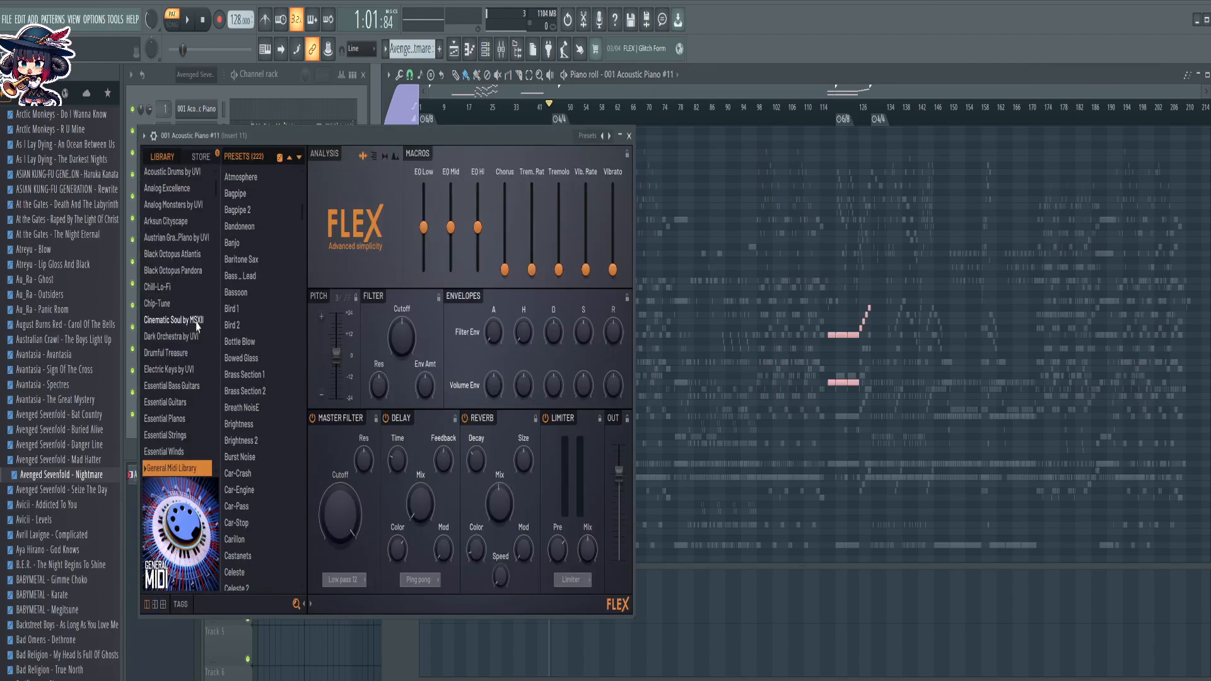
pyautogui.click(628, 135)
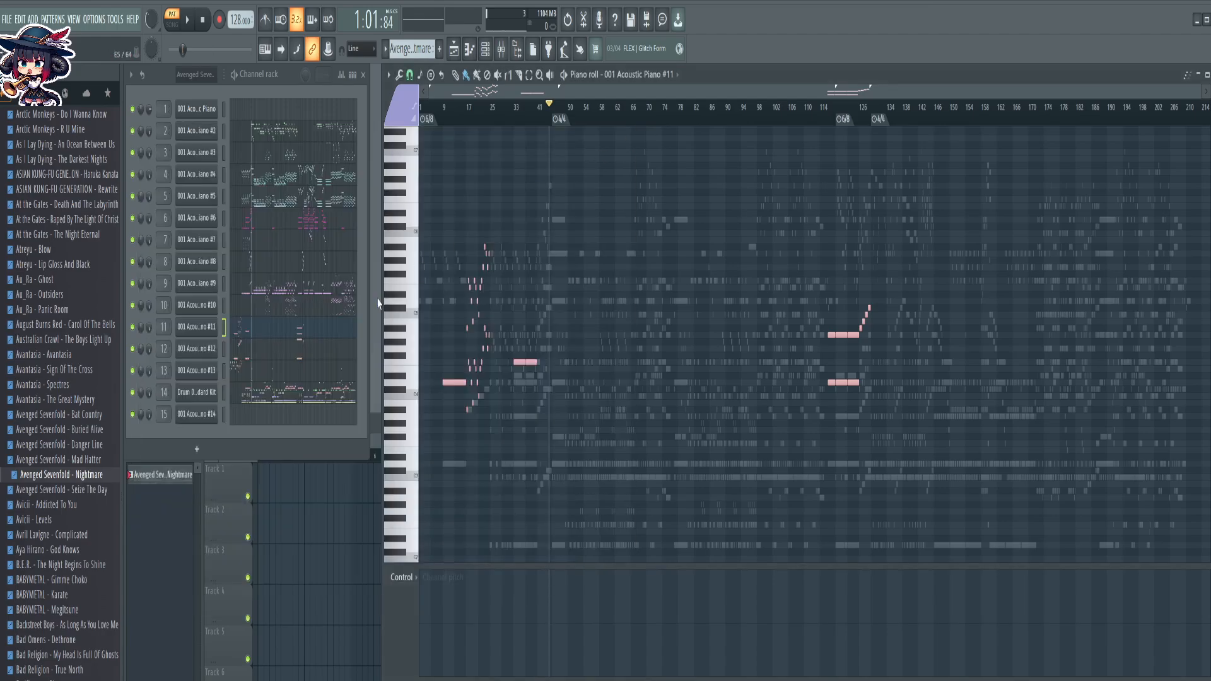
pyautogui.click(255, 368)
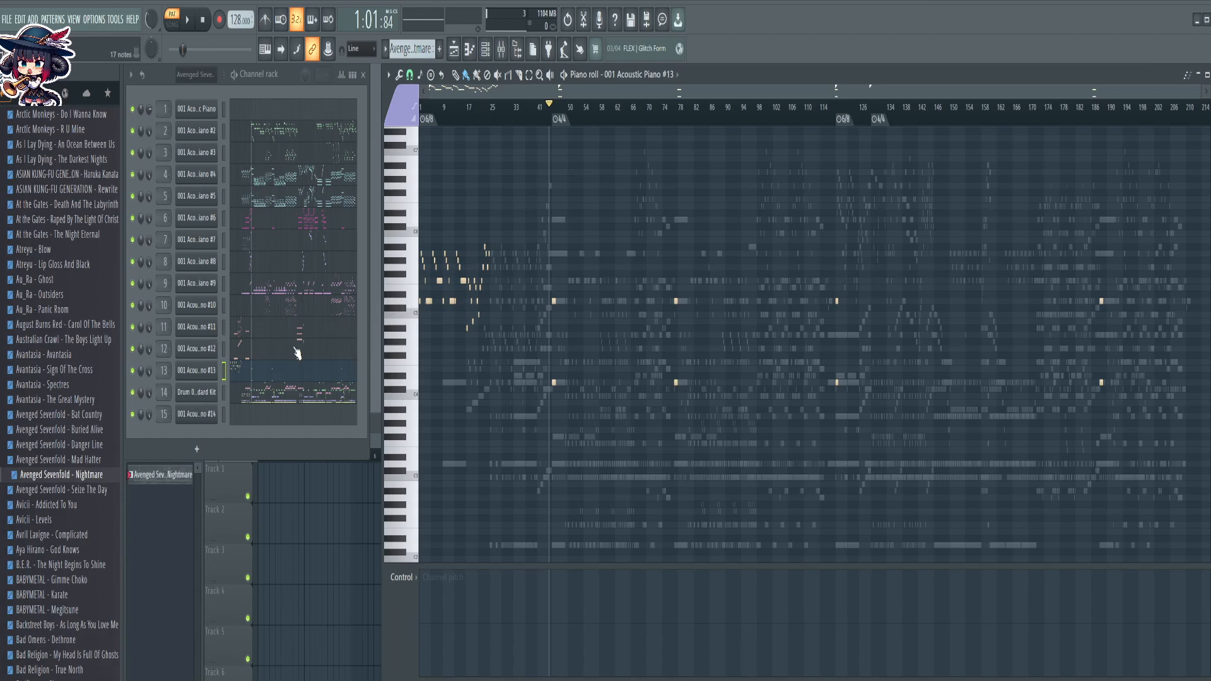
pyautogui.click(198, 377)
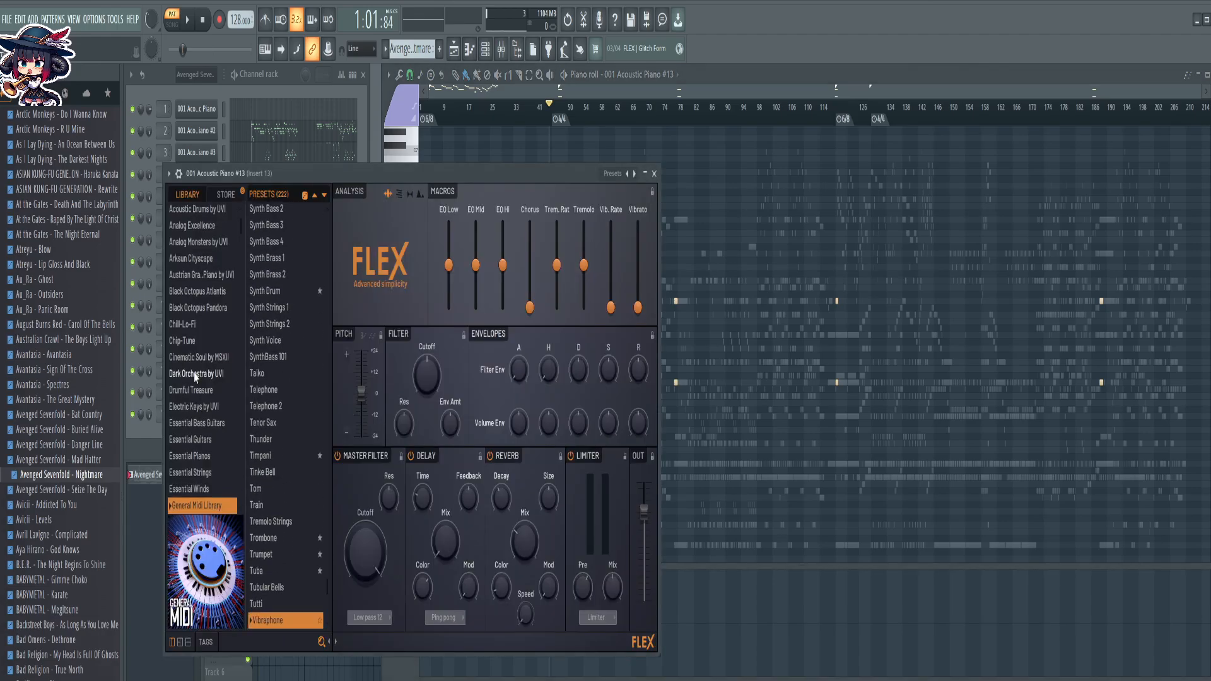
pyautogui.click(654, 173)
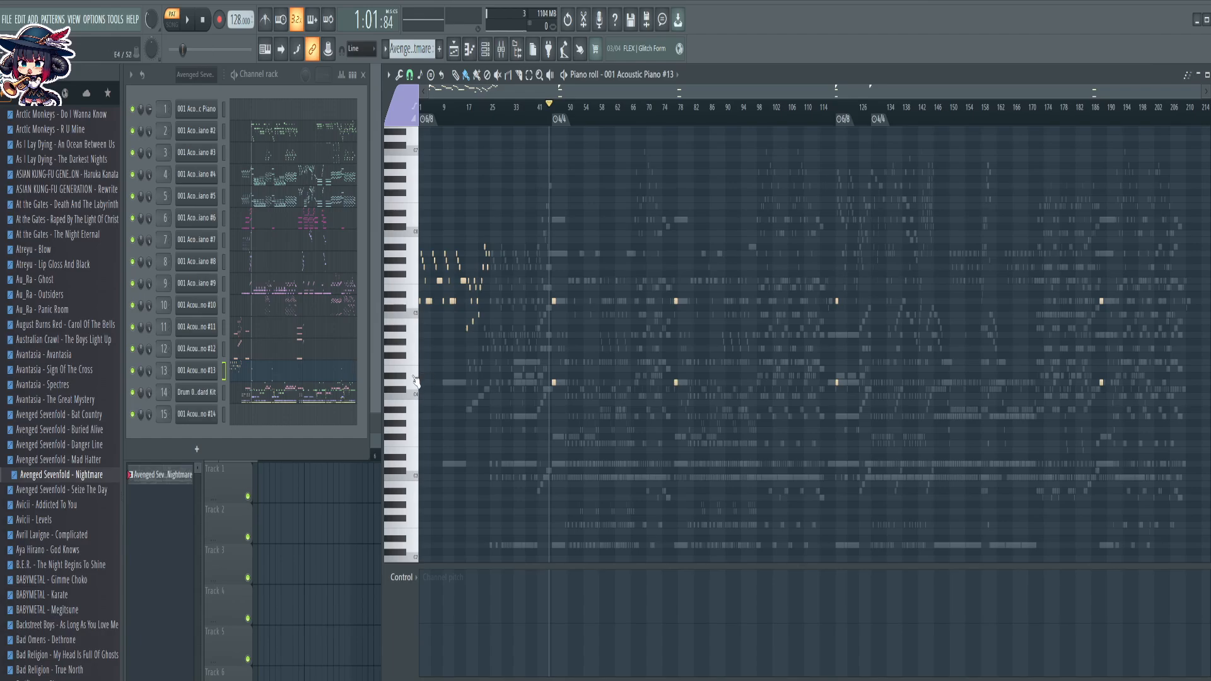
pyautogui.moveTo(413, 378); pyautogui.dragTo(416, 406)
pyautogui.hotkey('ctrl', 'Up')
pyautogui.hotkey('ctrl', 'v')
pyautogui.press('Delete')
# Mark the lower notes of Acoustic Piano #10 at bars 67 to 76 and compare them with the repeat around bars 98 to 115
pyautogui.click(294, 316)
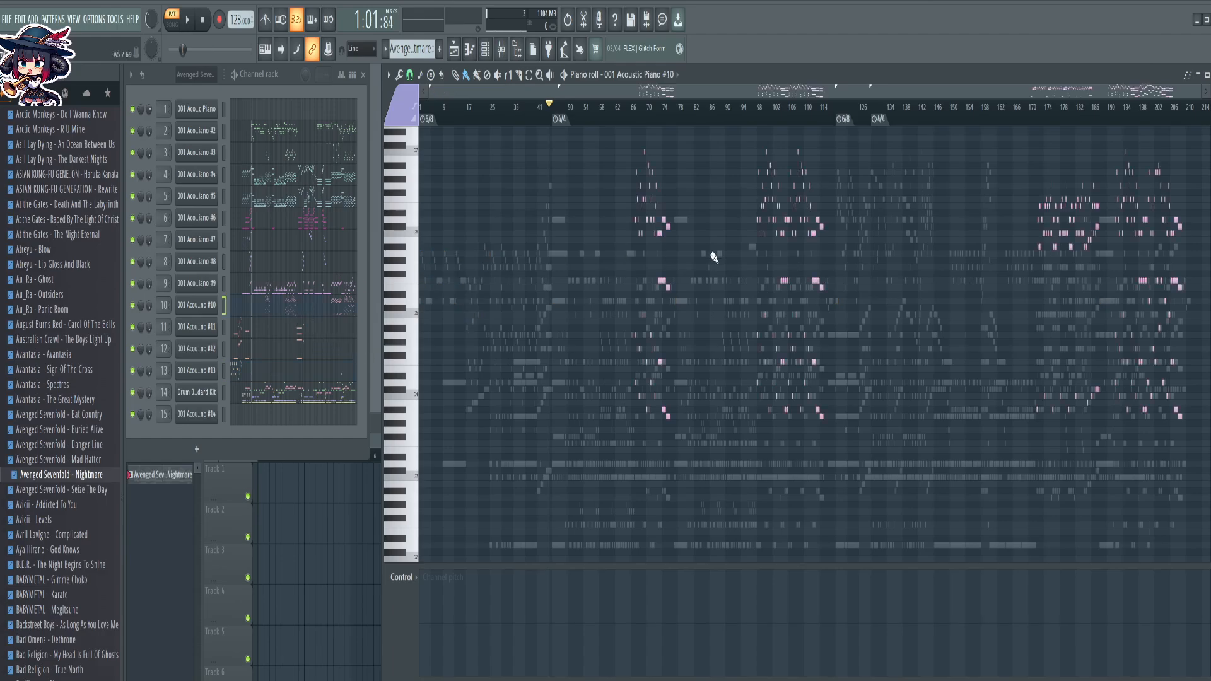
pyautogui.click(421, 192)
pyautogui.hotkey('ctrl', 'z')
pyautogui.scroll(5, 650, 120)
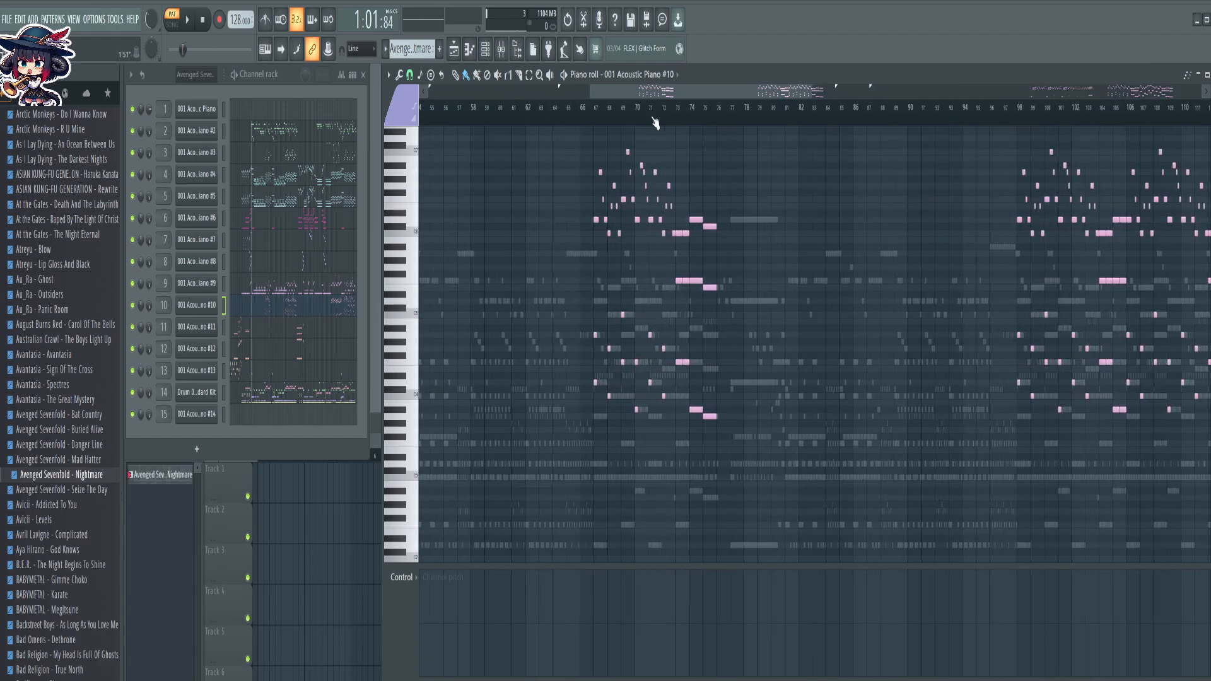
pyautogui.scroll(2, 615, 120)
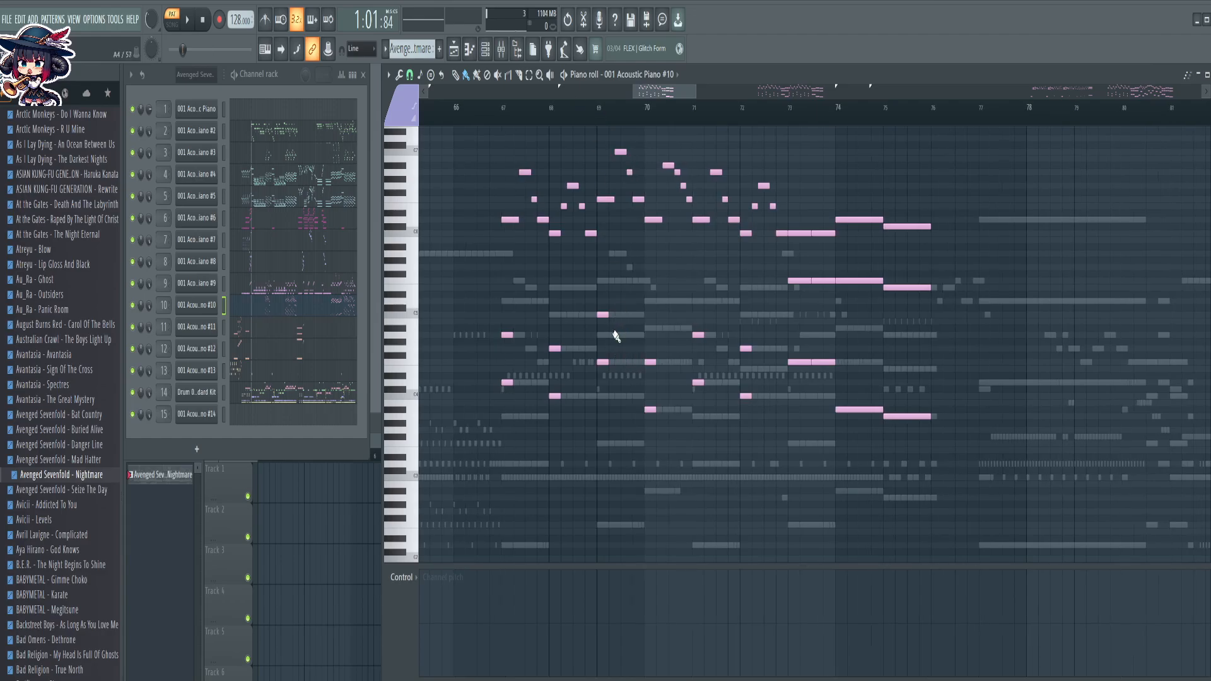
pyautogui.moveTo(481, 305); pyautogui.dragTo(1021, 475)
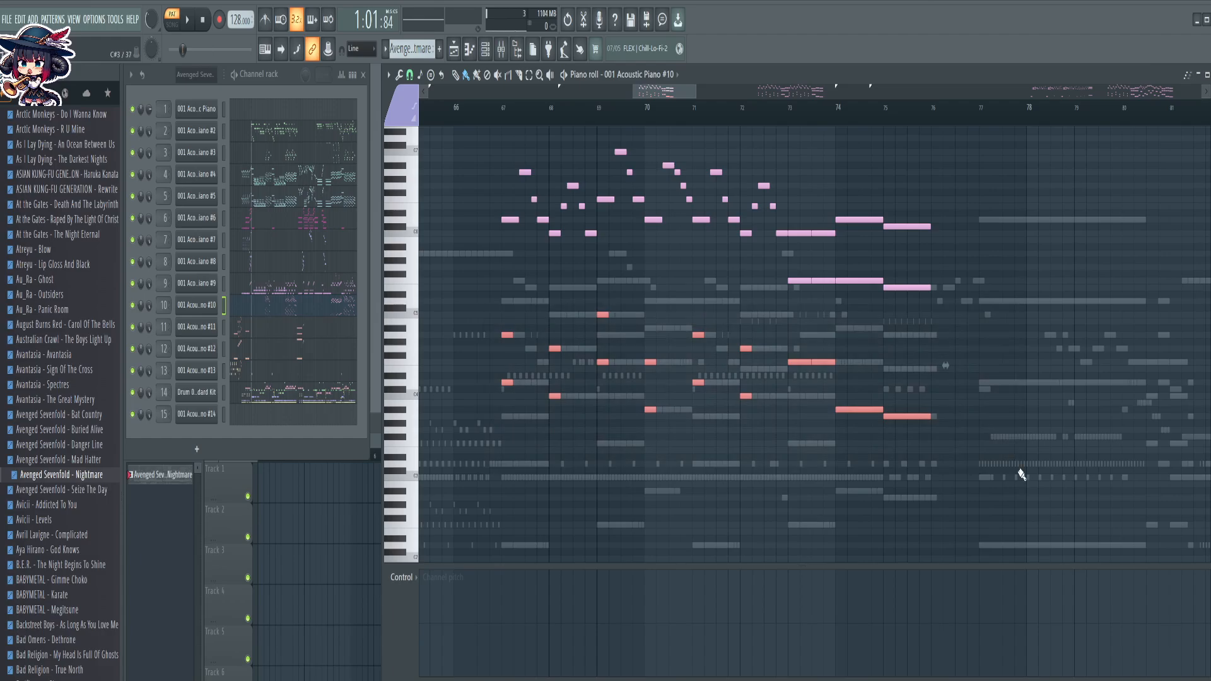
pyautogui.scroll(3, 873, 353)
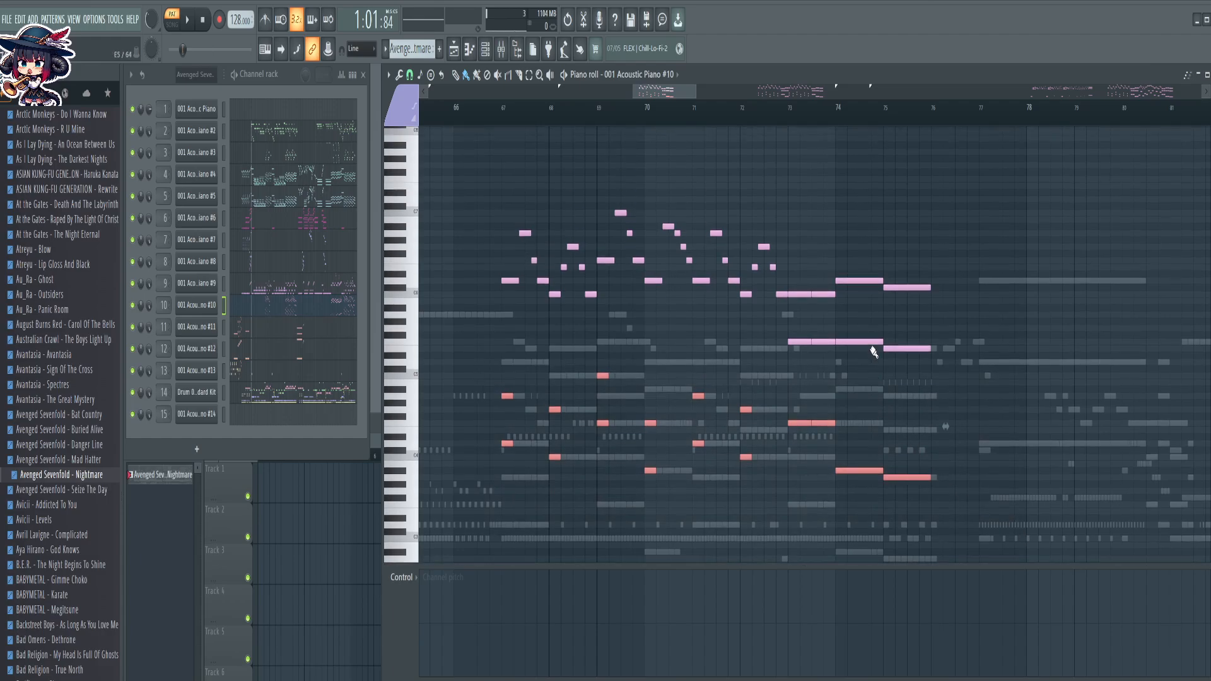
pyautogui.scroll(-6, 788, 119)
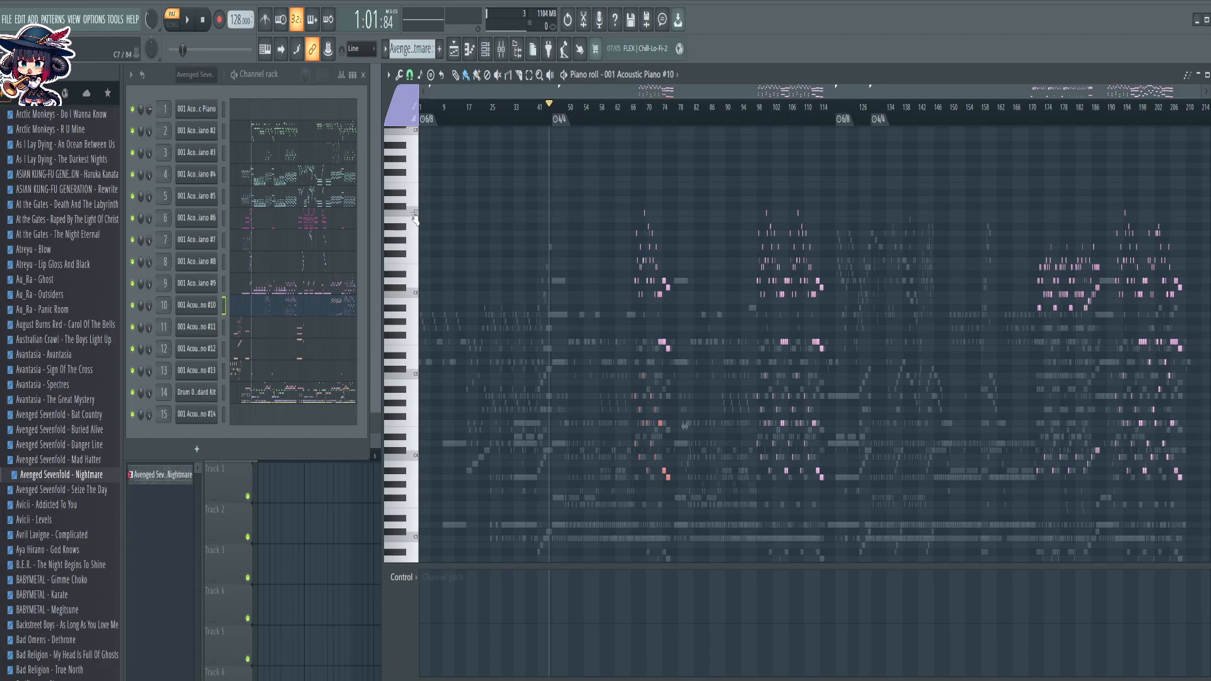
pyautogui.scroll(-2, 740, 346)
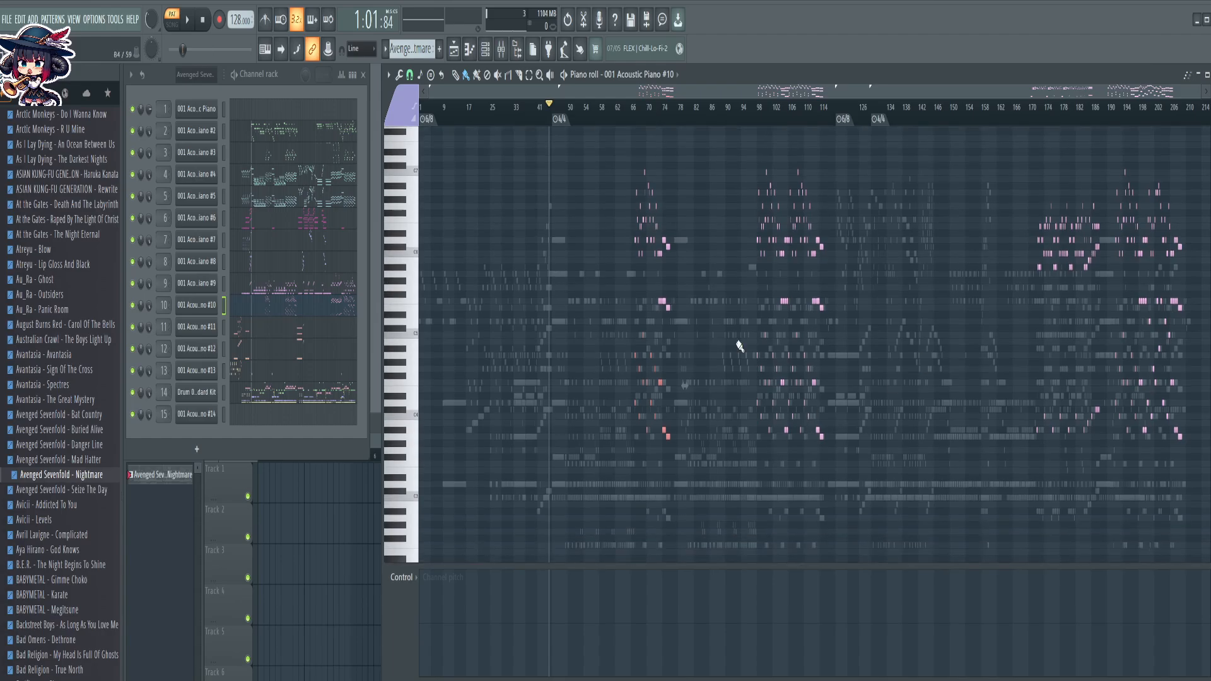
pyautogui.scroll(5, 801, 119)
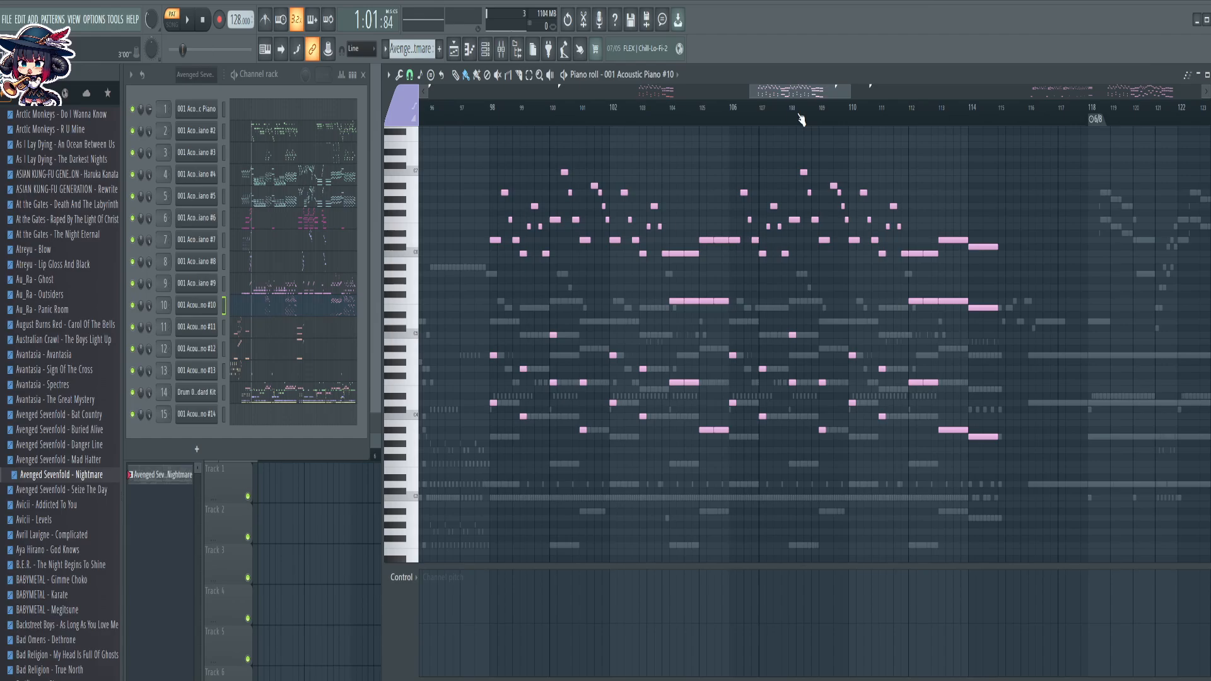
pyautogui.scroll(-5, 801, 120)
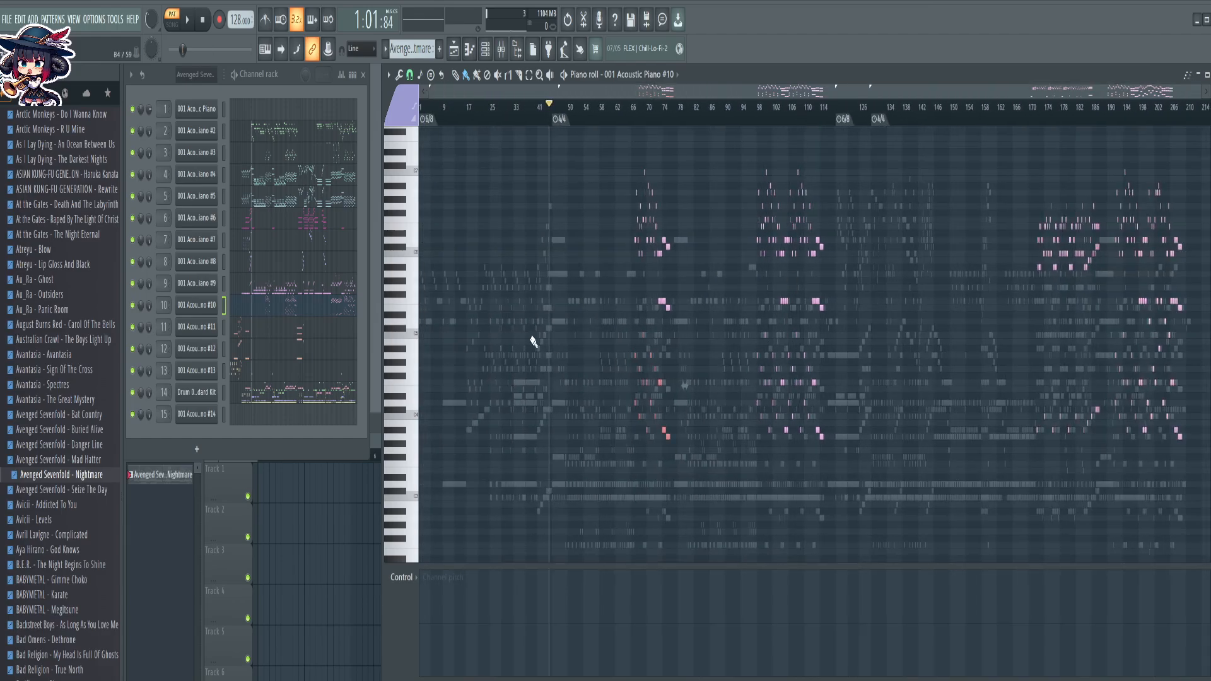
# Select the lower notes of Acoustic Piano #10 across the whole song and remove them, keeping only the upper parts
pyautogui.moveTo(407, 329); pyautogui.dragTo(381, 452)
pyautogui.scroll(5, 1196, 113)
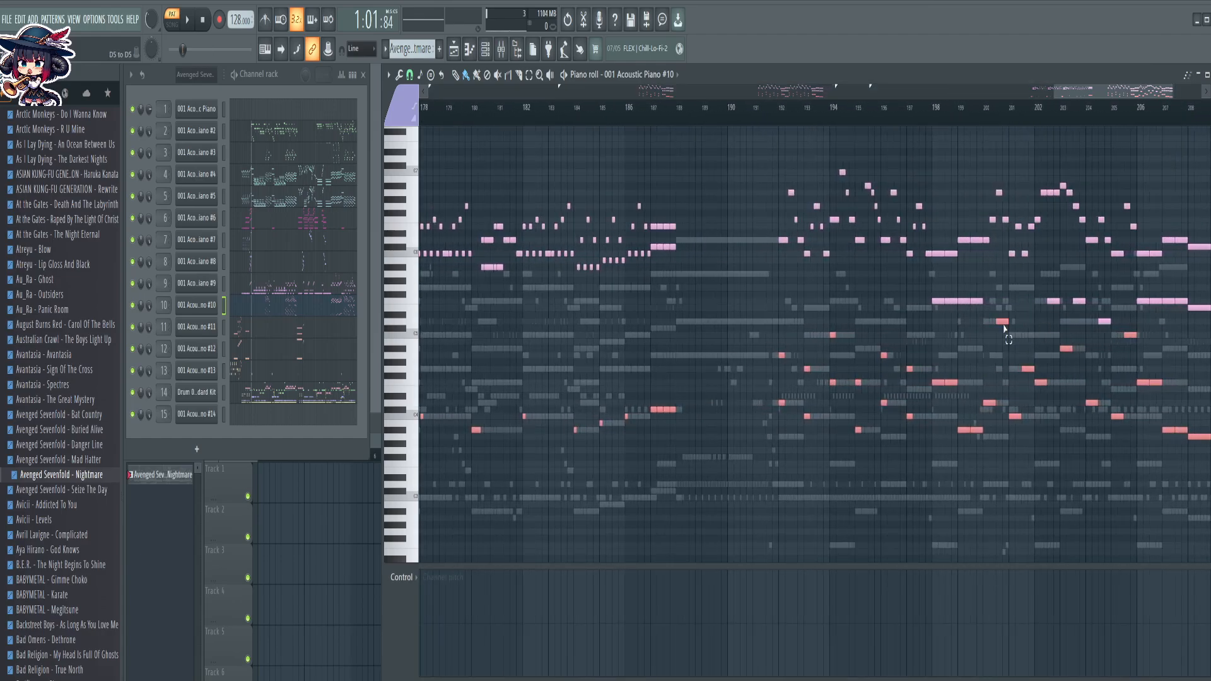
pyautogui.moveTo(1124, 377); pyautogui.dragTo(1124, 377)
pyautogui.scroll(-2, 864, 113)
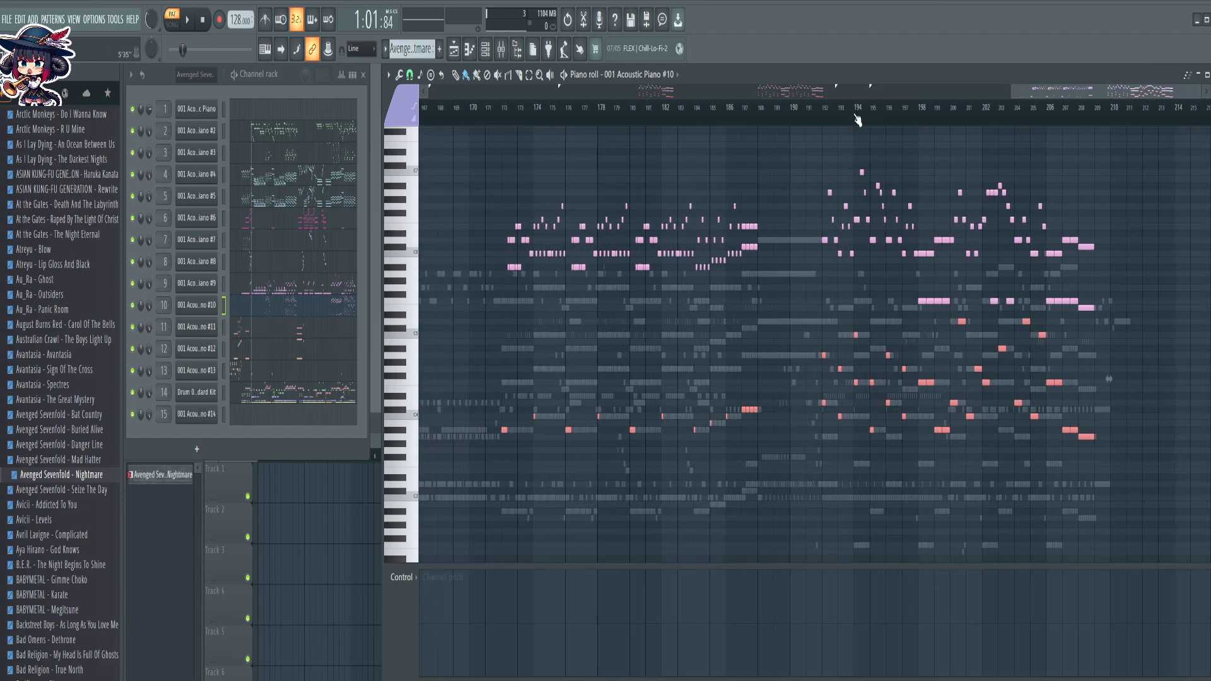
pyautogui.scroll(3, 857, 116)
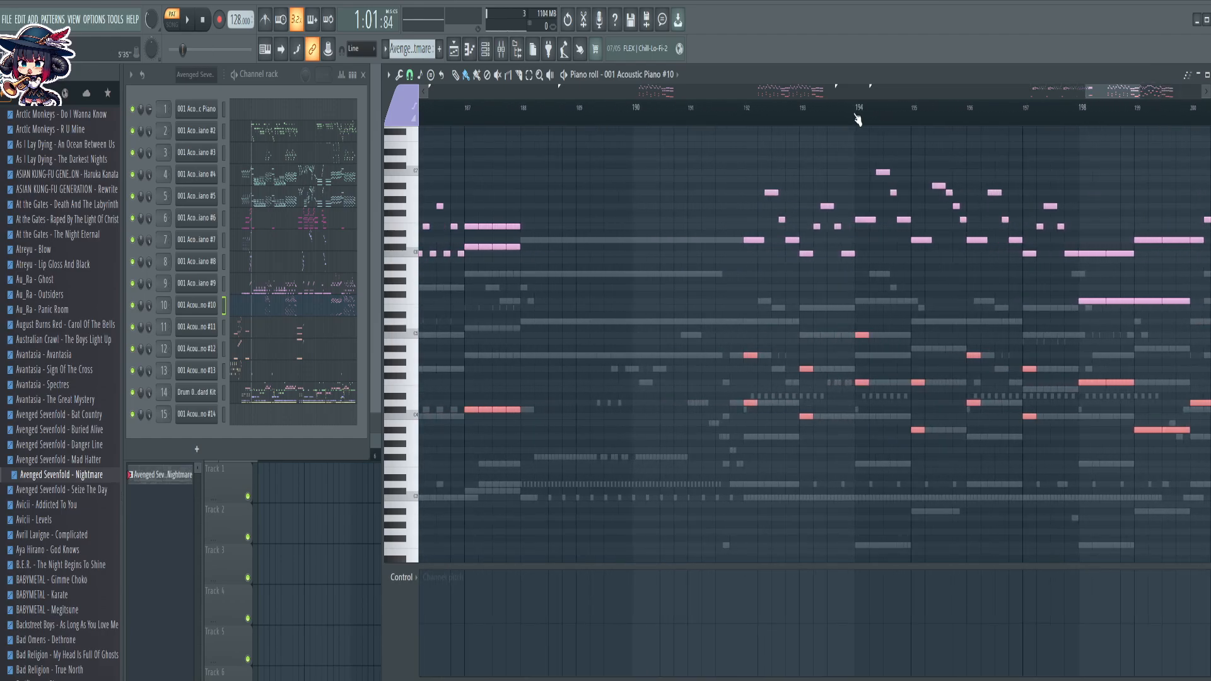
pyautogui.scroll(-5, 857, 118)
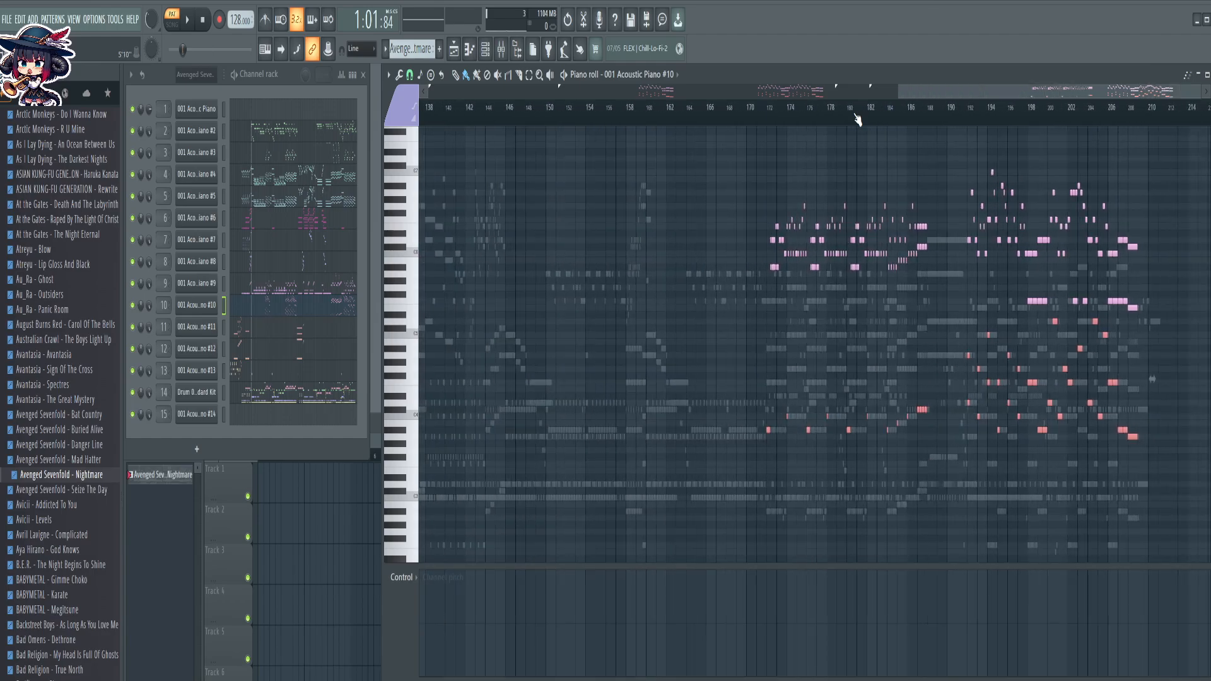
pyautogui.scroll(-3, 858, 118)
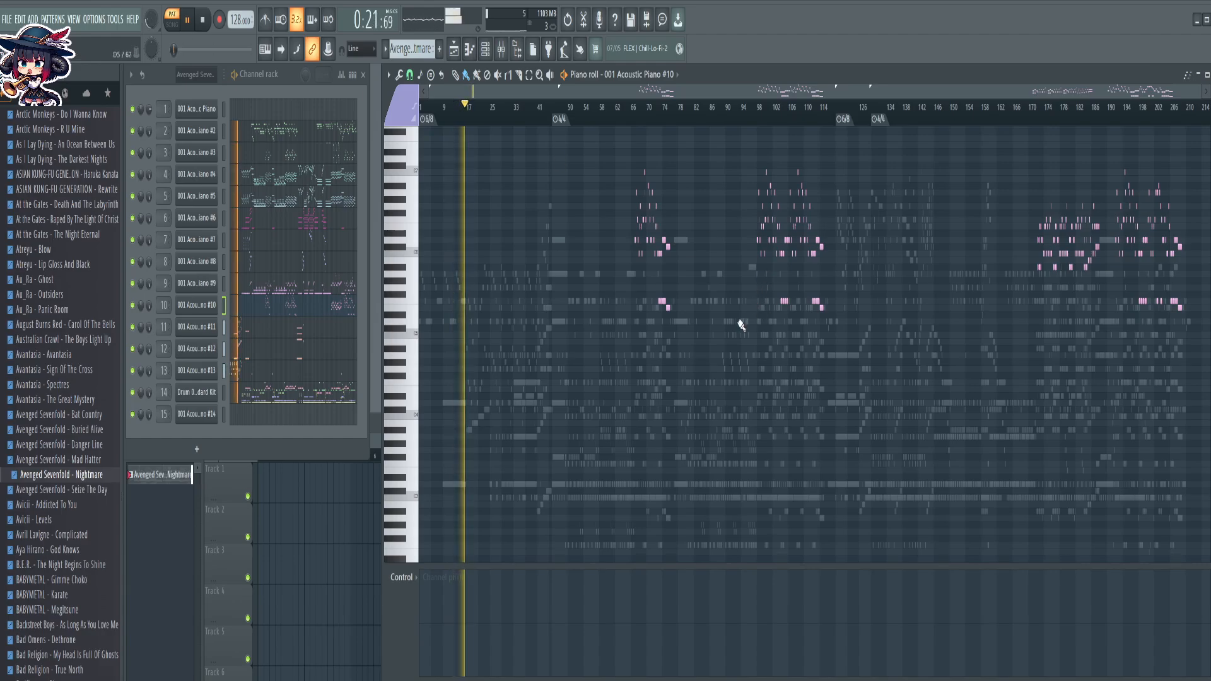
# Compare the upper-octave notes of Acoustic Piano #11 at bars 17 to 25 with the lower octave, and delete the upper notes
pyautogui.click(258, 336)
pyautogui.scroll(5, 436, 107)
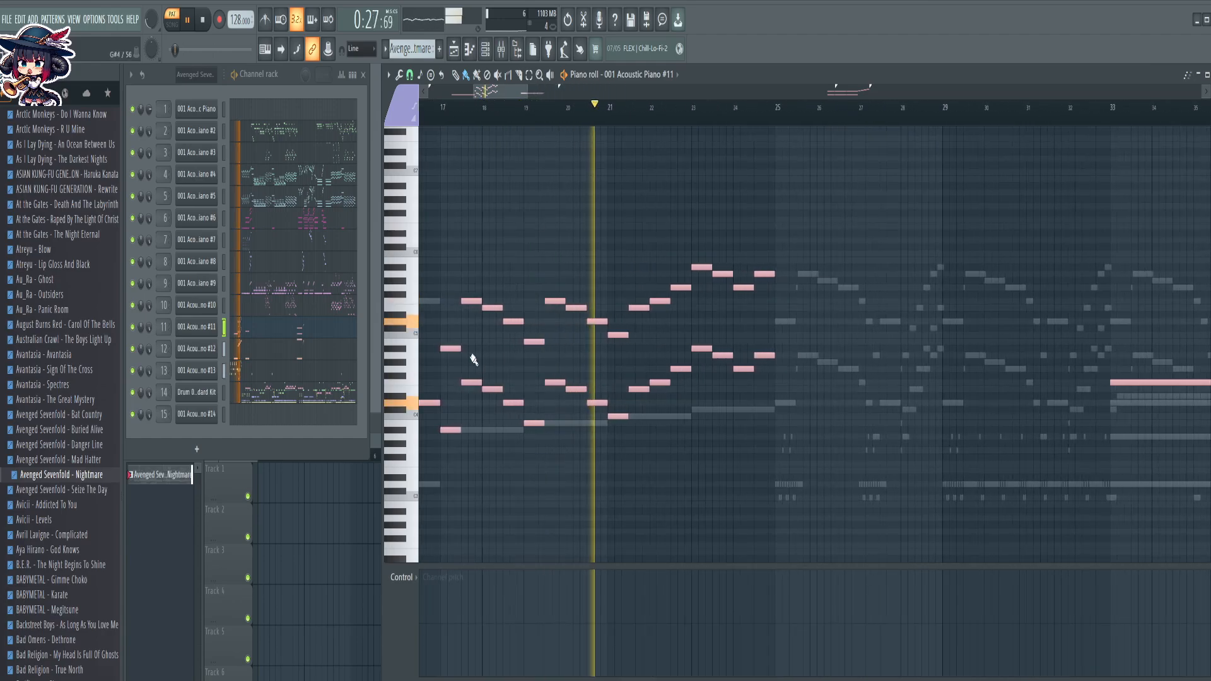
pyautogui.moveTo(449, 357); pyautogui.dragTo(795, 251)
pyautogui.hotkey('ctrl', 'Down')
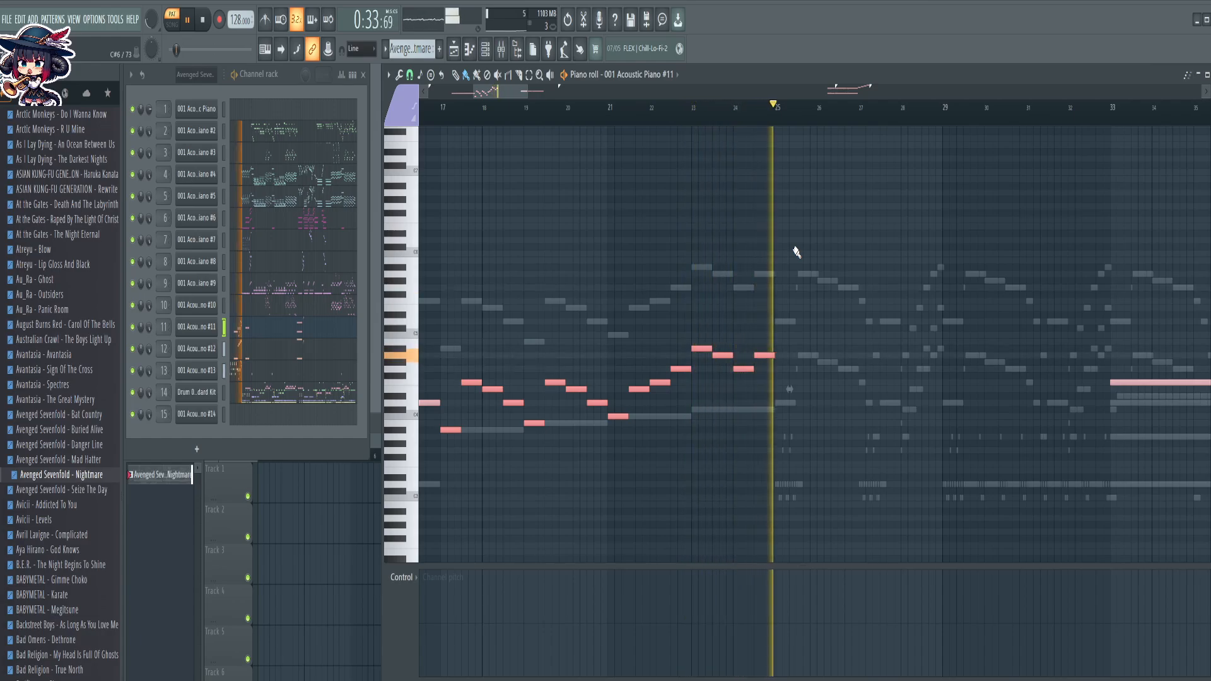
pyautogui.hotkey('ctrl', 'v')
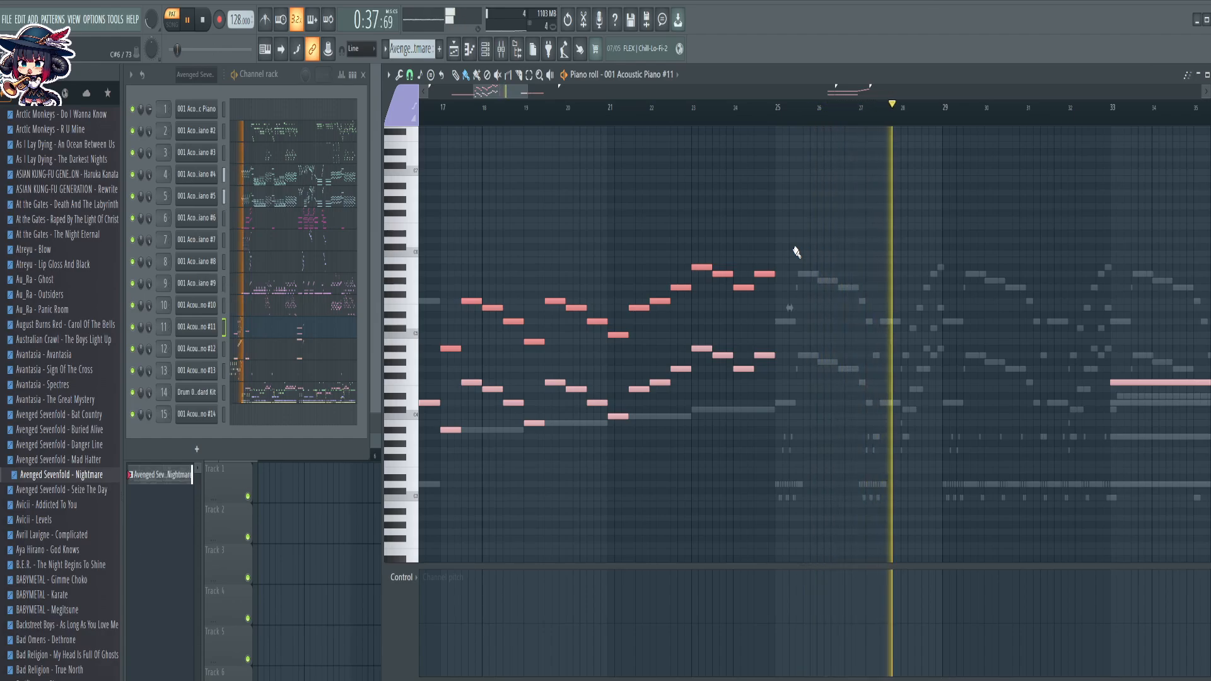
pyautogui.press('Delete')
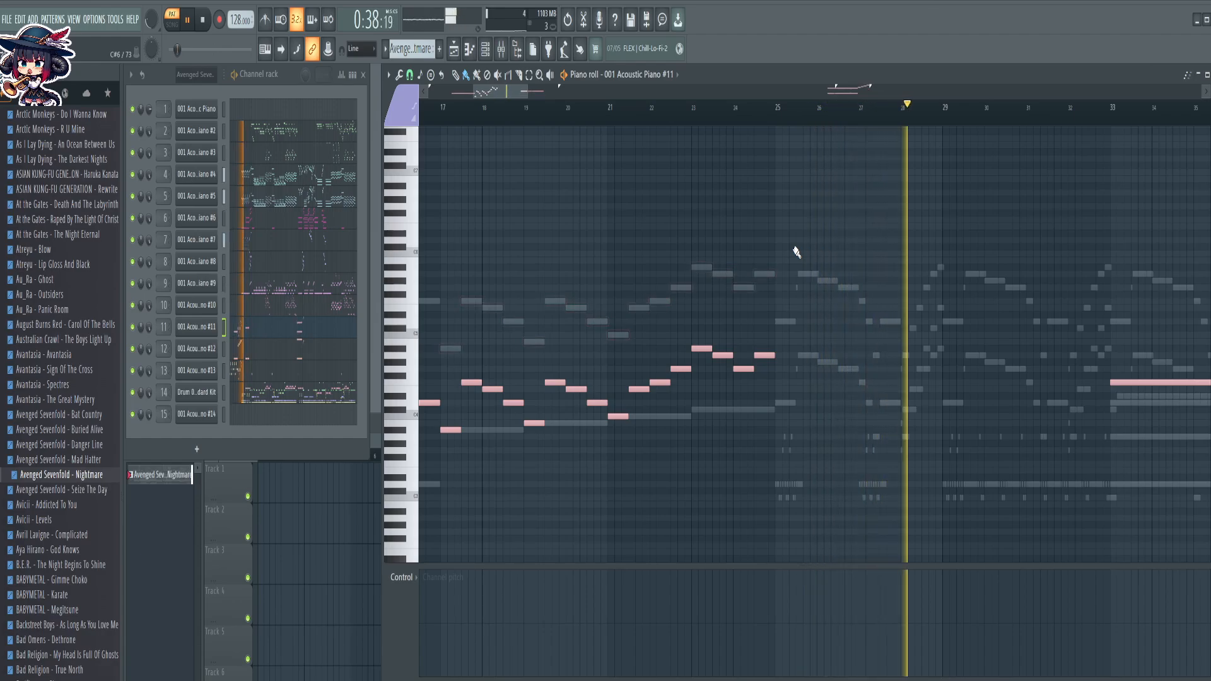
# View the notes of Acoustic Piano #12 at bars 17 to 33 and across the whole song
pyautogui.click(256, 350)
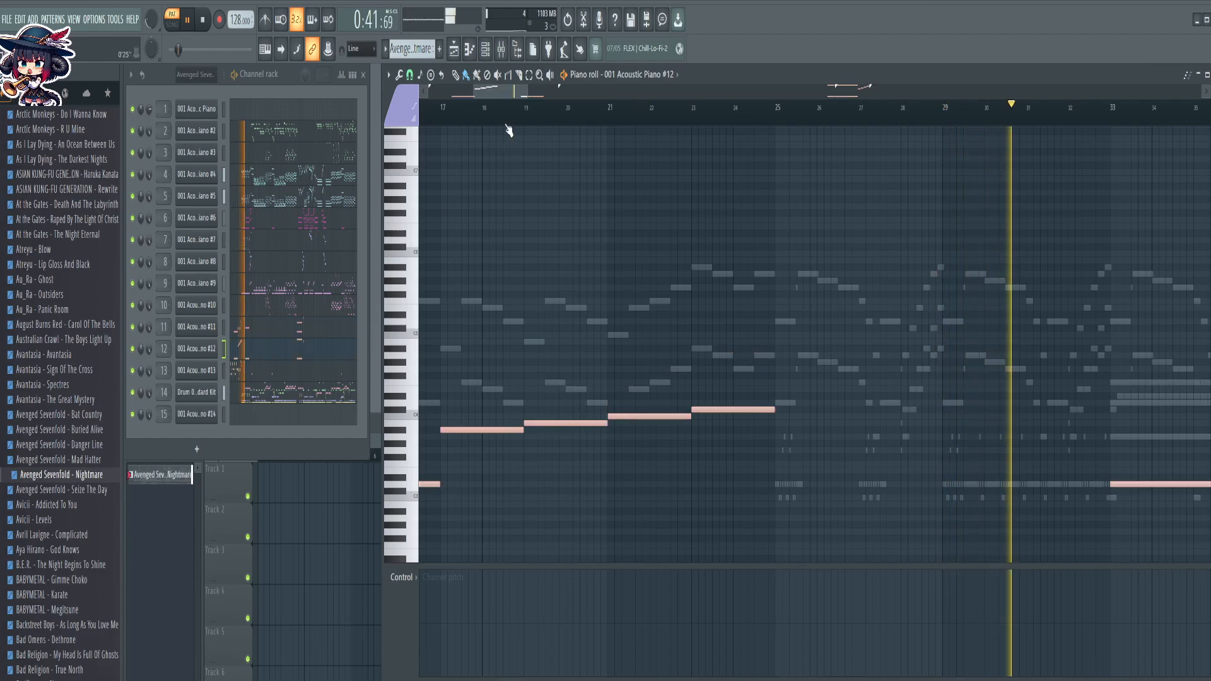
pyautogui.scroll(-10, 506, 121)
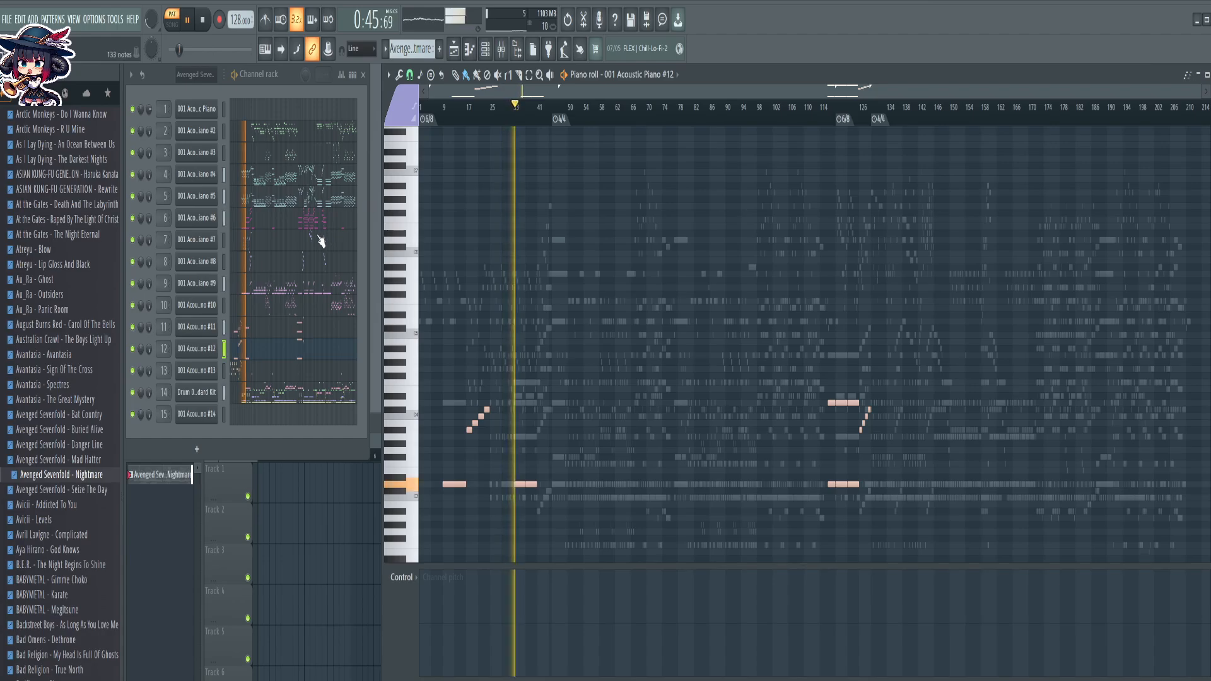
# Check the instrument preset of Acoustic Piano #7 and compare its notes around bars 25 to 46 with those of Acoustic Piano #5
pyautogui.click(273, 247)
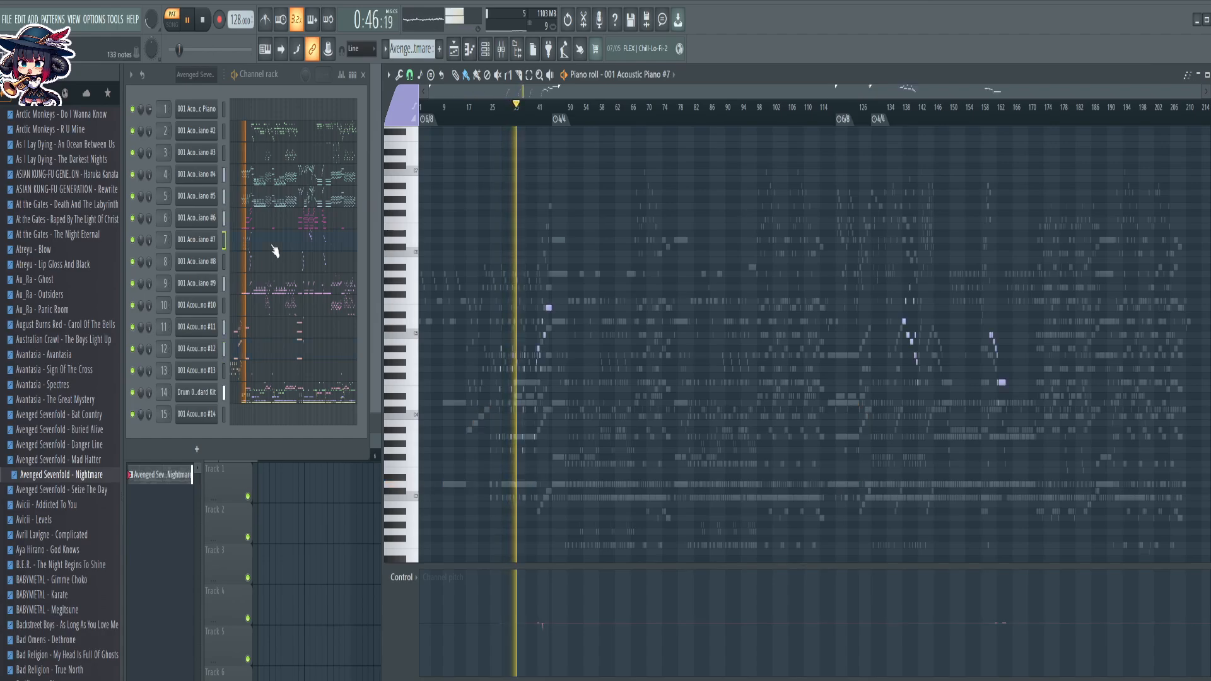
pyautogui.click(205, 245)
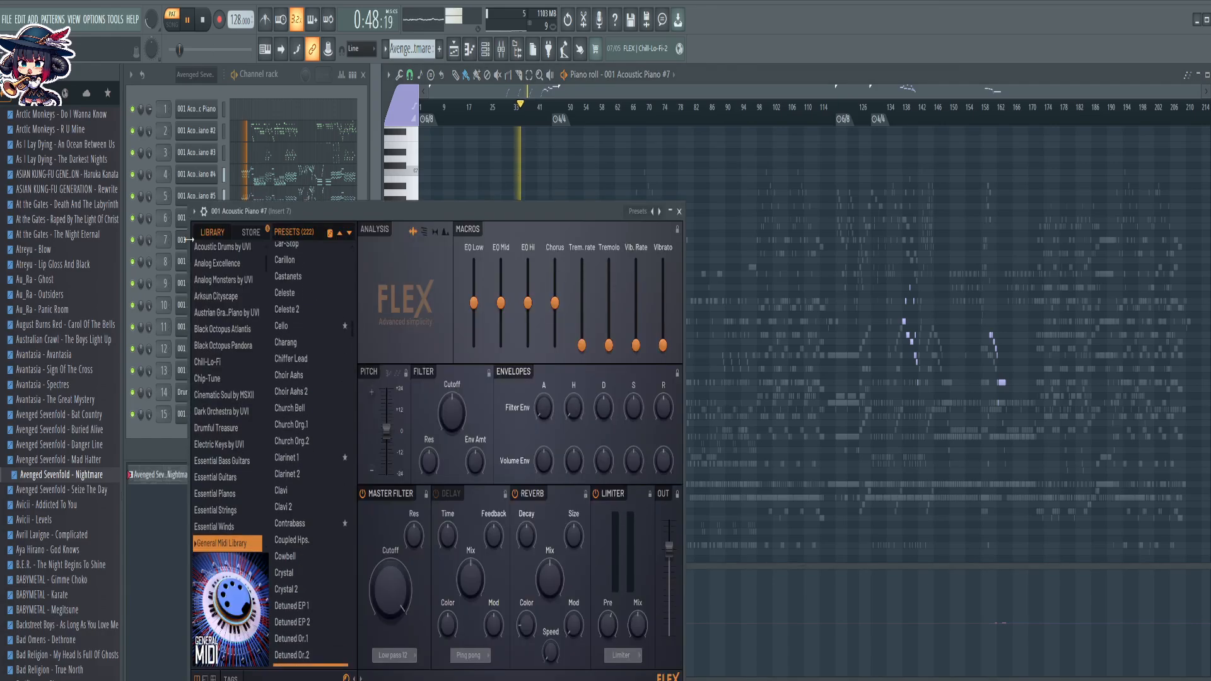
pyautogui.click(679, 212)
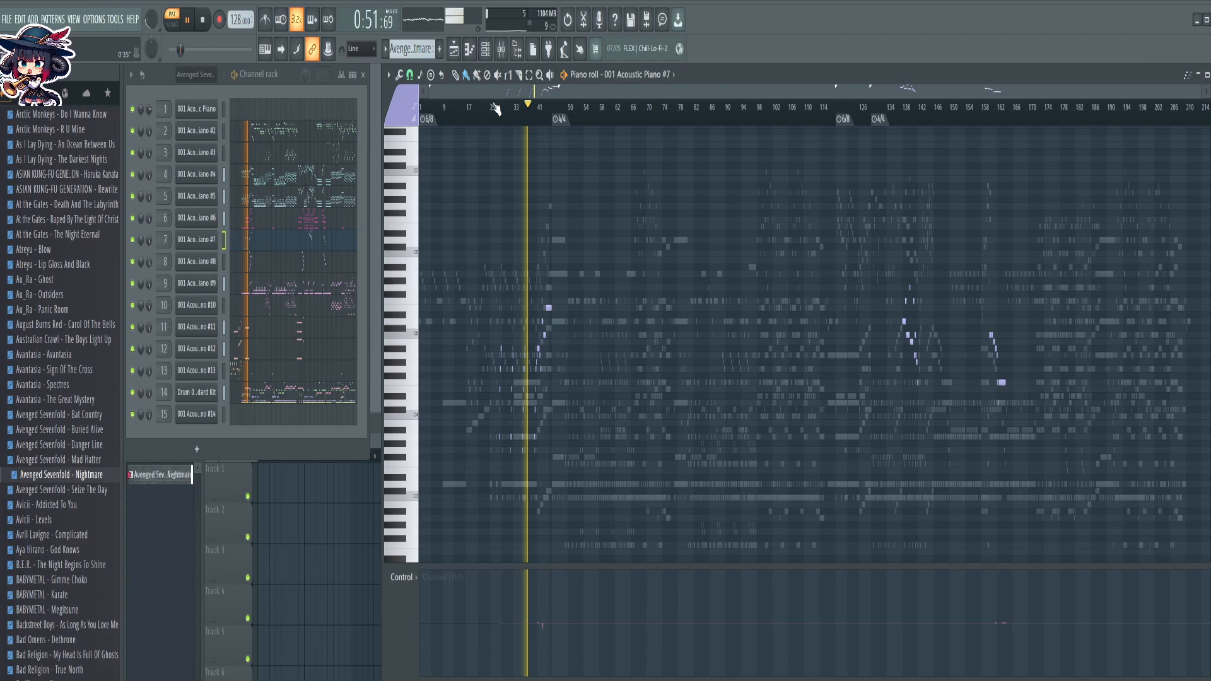
pyautogui.scroll(3, 496, 109)
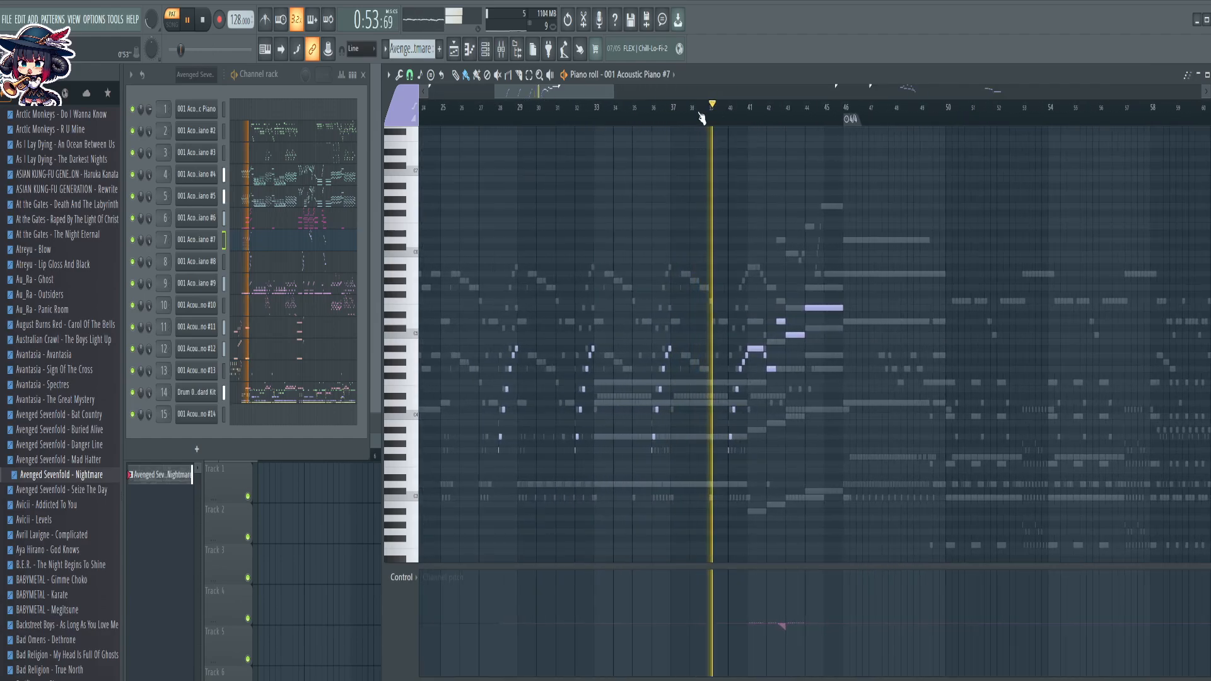
pyautogui.click(297, 204)
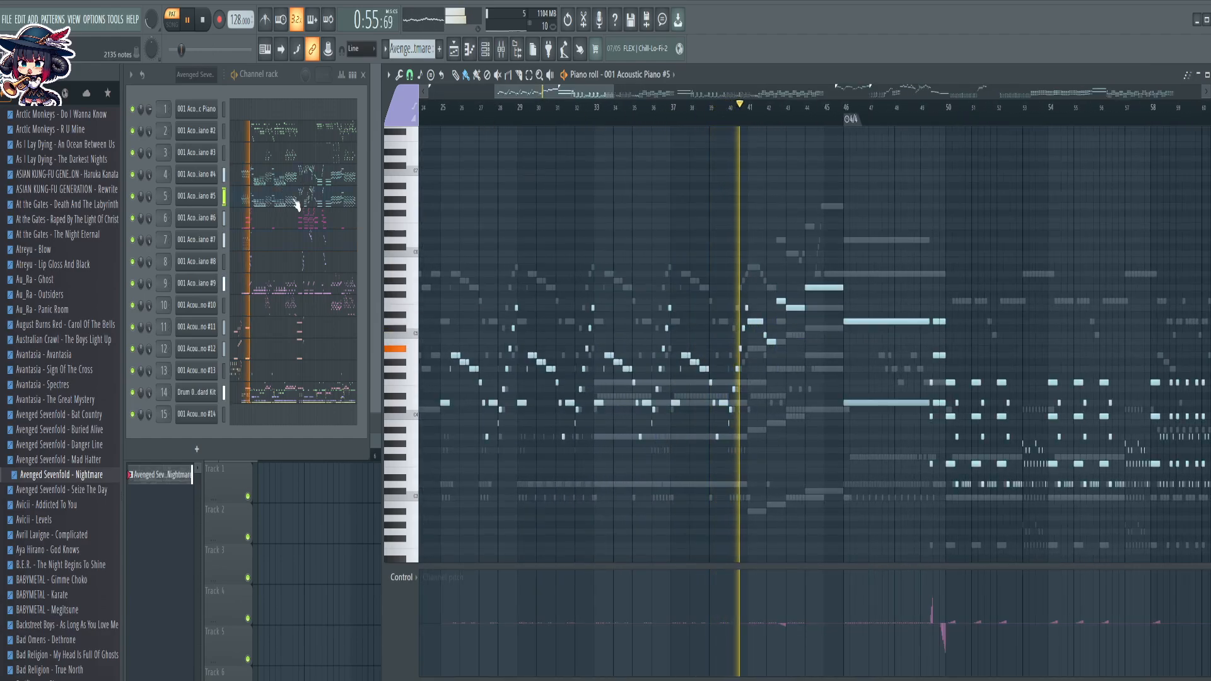
# Examine the notes of Acoustic Piano #4, Acoustic Piano #2 and the drum kit between bars 25 and 94
pyautogui.click(274, 182)
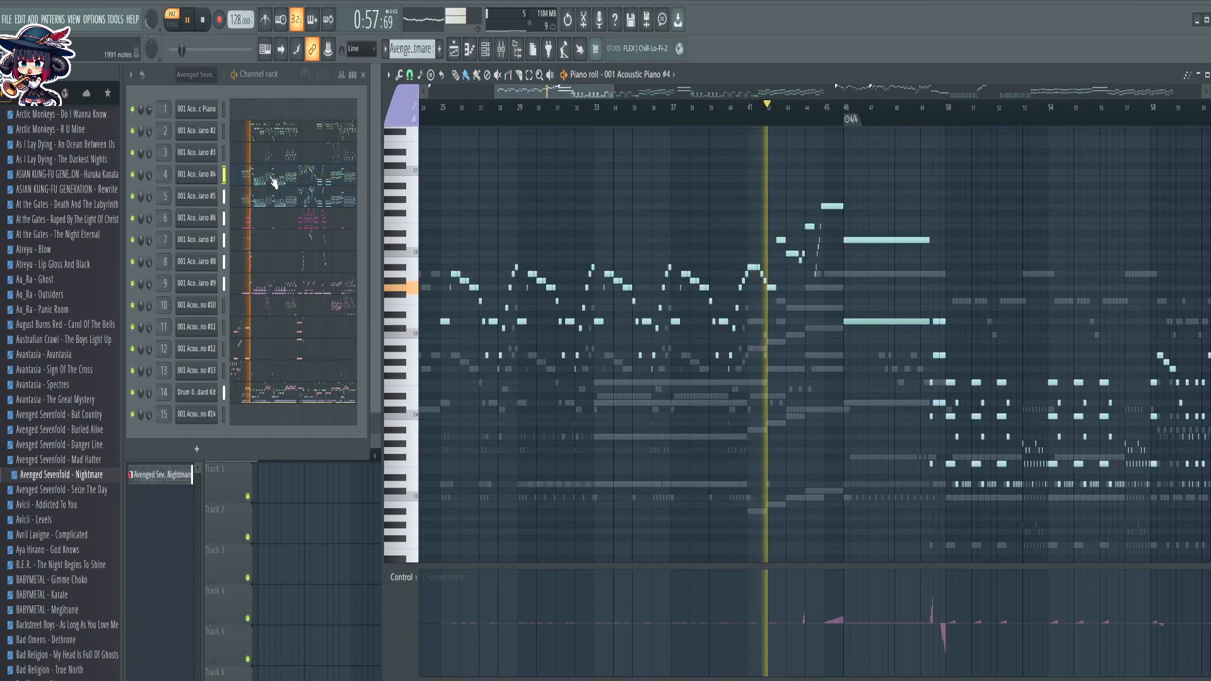
pyautogui.click(278, 141)
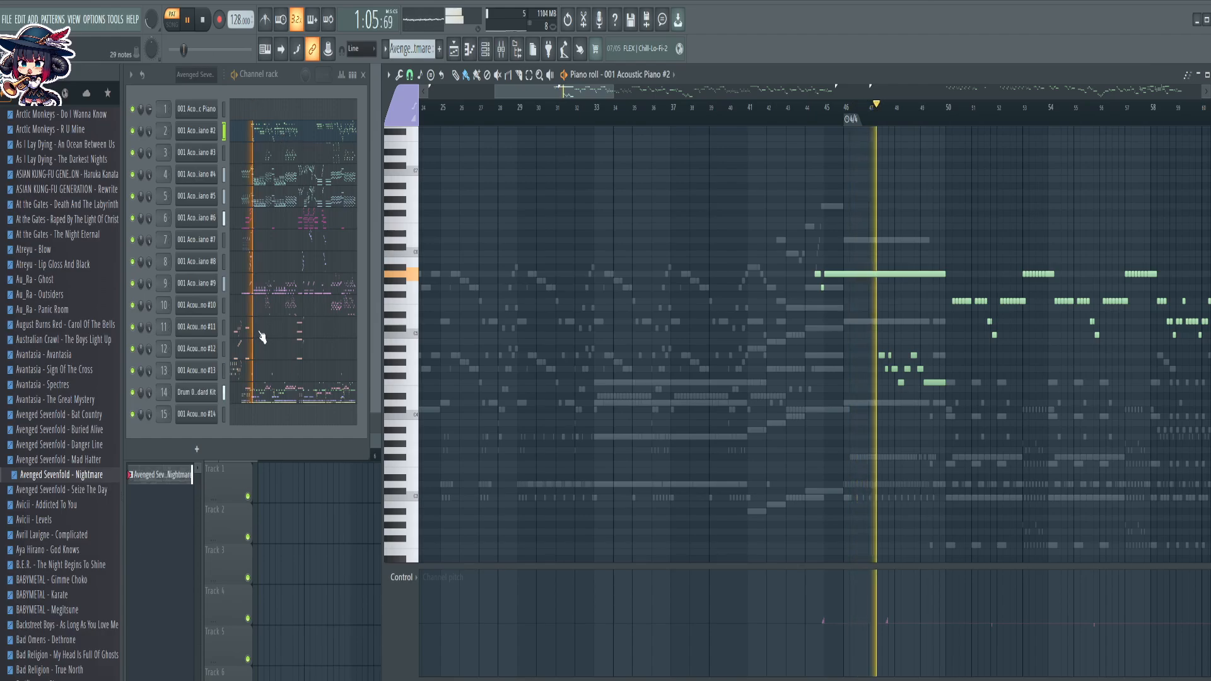
pyautogui.click(265, 392)
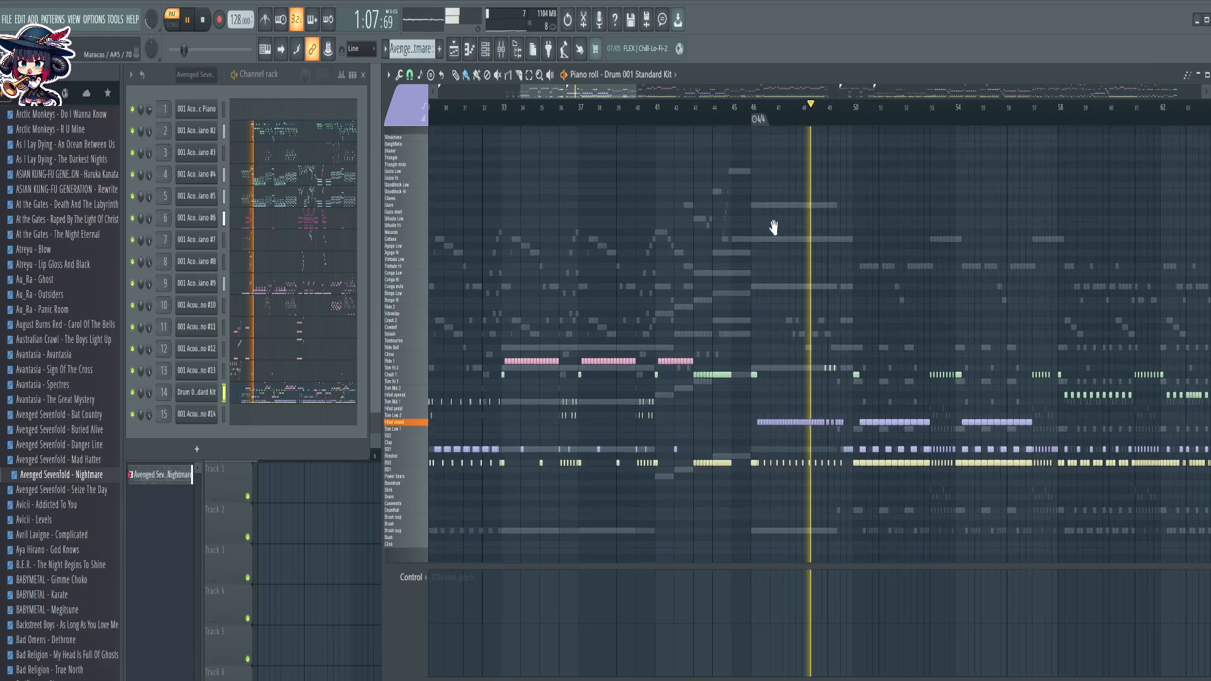
pyautogui.moveTo(773, 227); pyautogui.dragTo(713, 218)
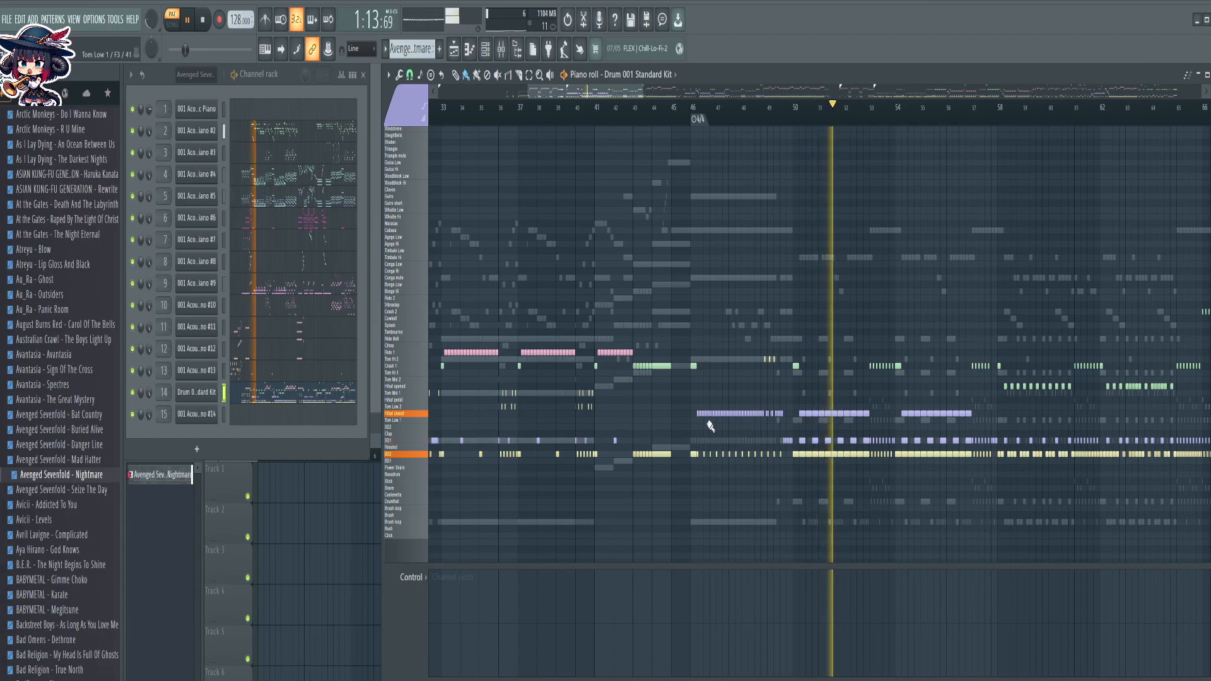
pyautogui.click(284, 132)
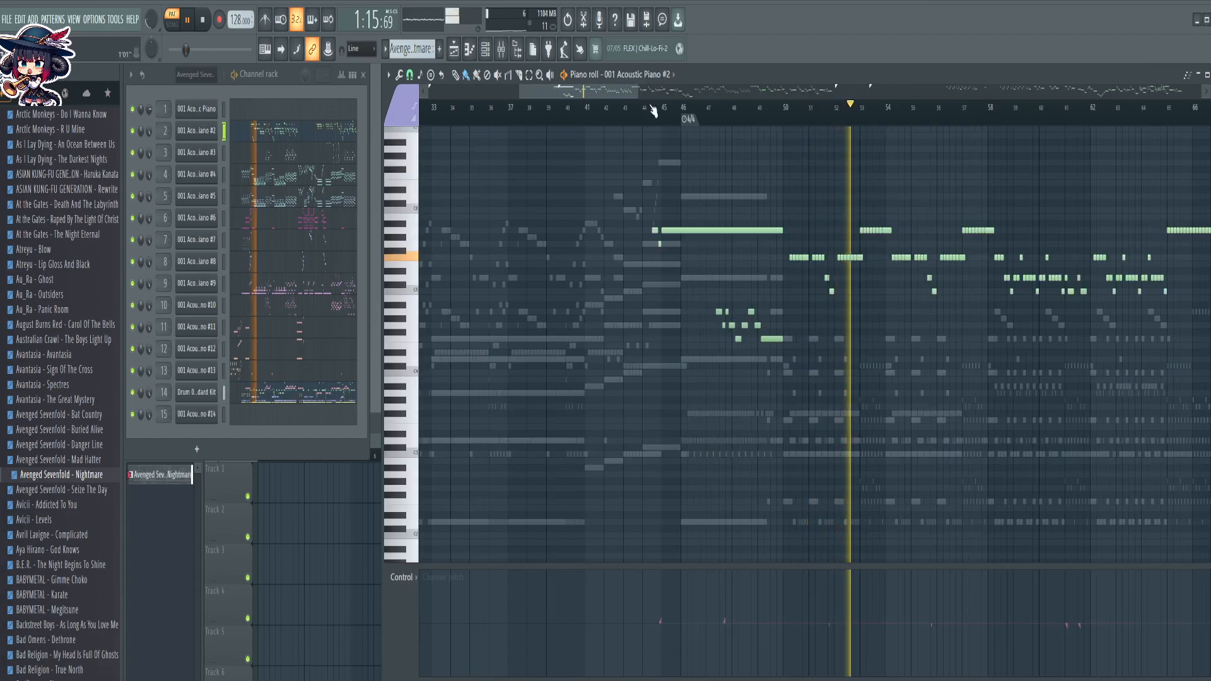
pyautogui.scroll(-3, 654, 111)
pyautogui.moveTo(719, 408); pyautogui.dragTo(568, 450)
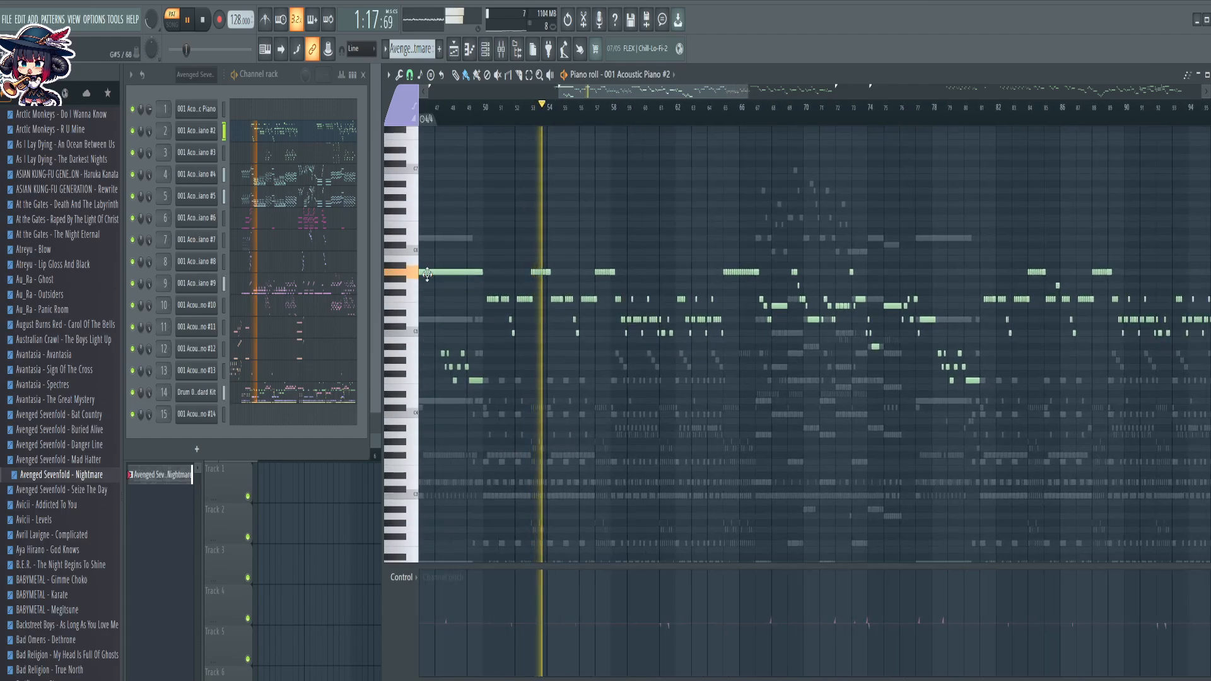
# Compare the notes of Acoustic Piano #5 with those of Acoustic Piano #4 across bars 45 to 100
pyautogui.click(278, 197)
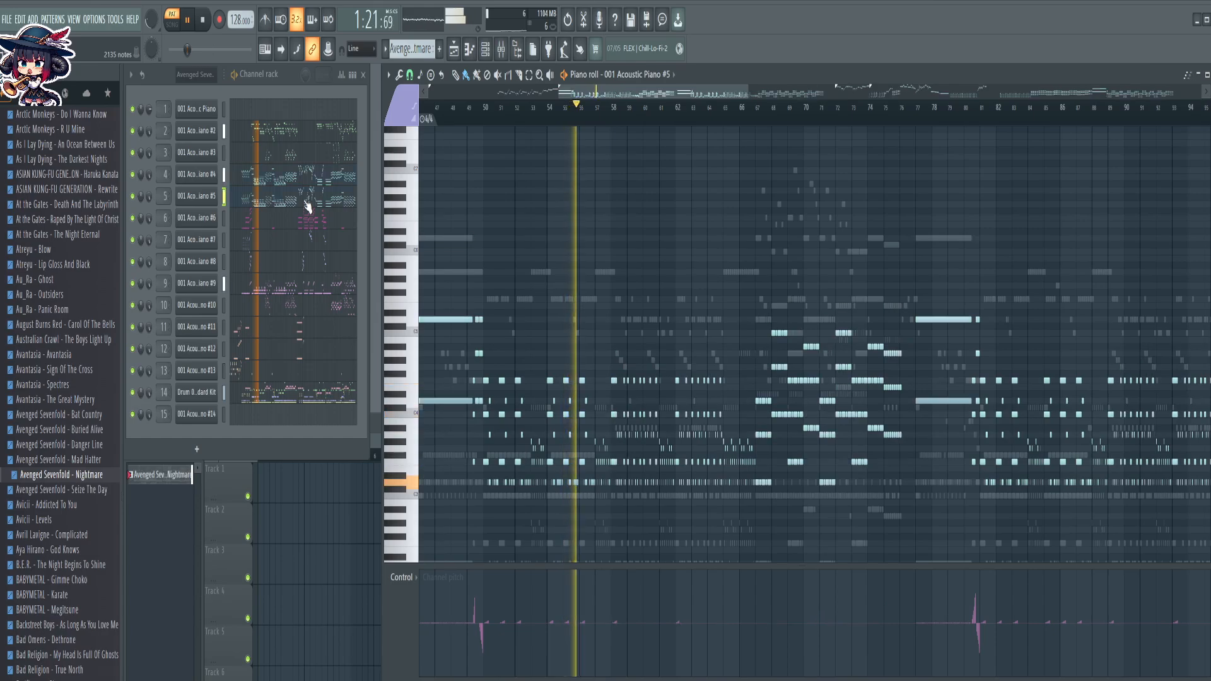
pyautogui.click(278, 180)
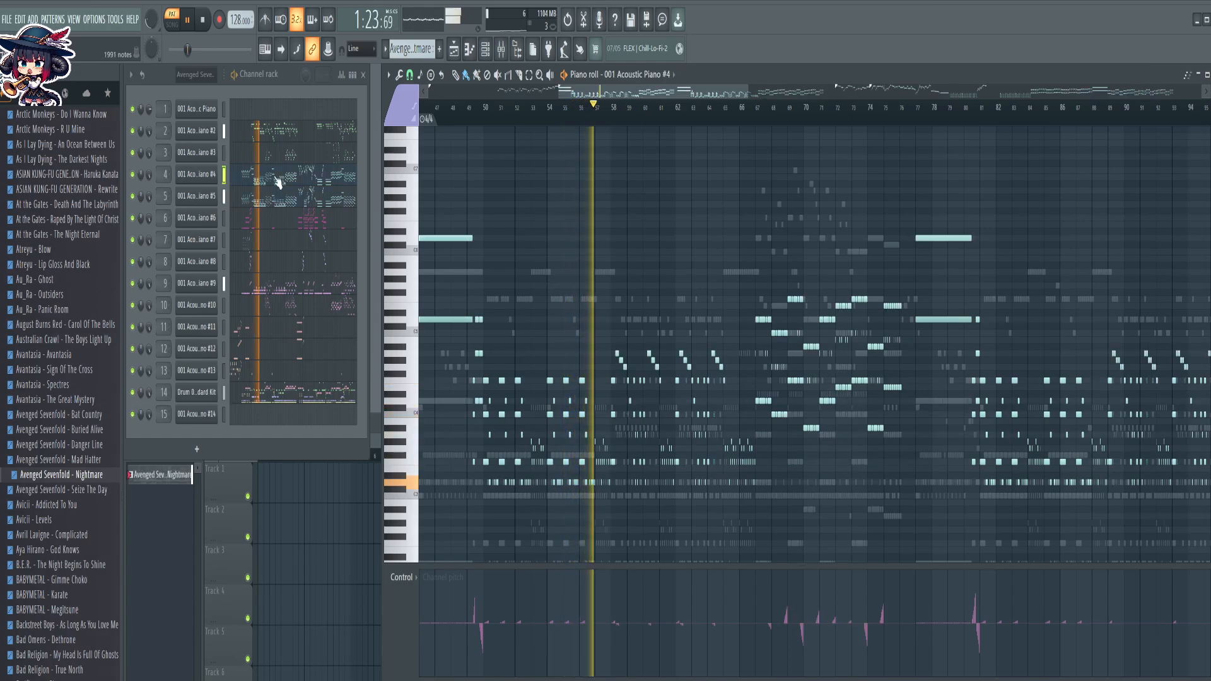
pyautogui.scroll(3, 586, 123)
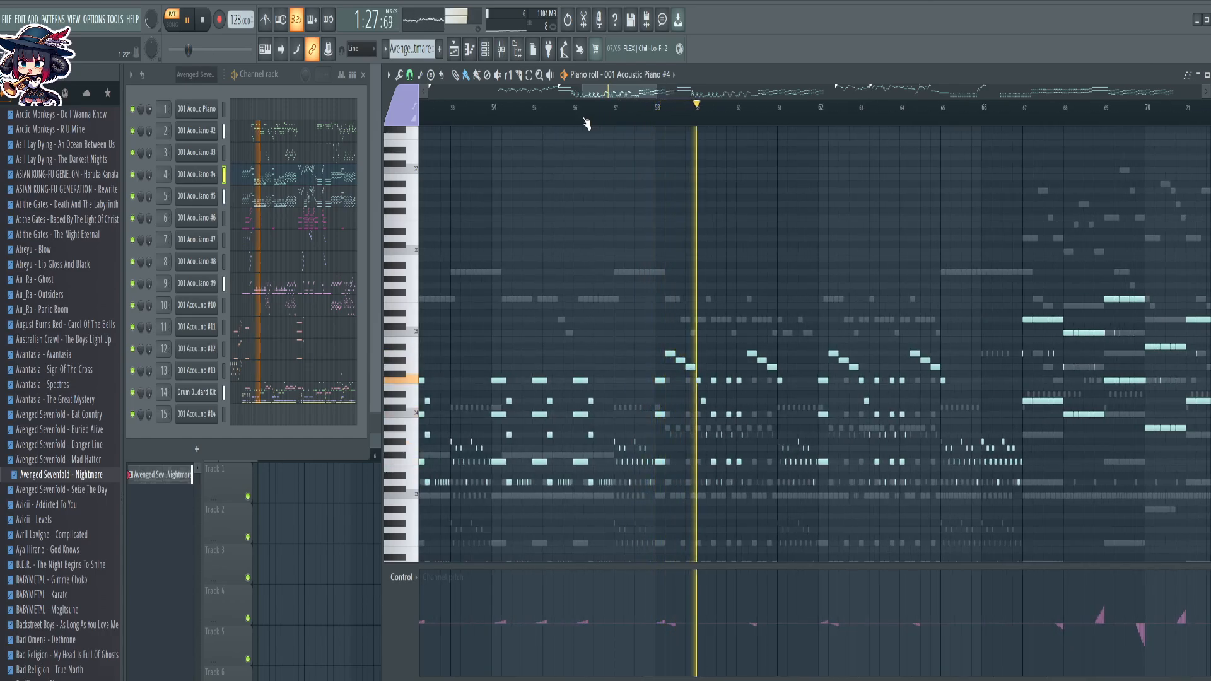
pyautogui.click(309, 203)
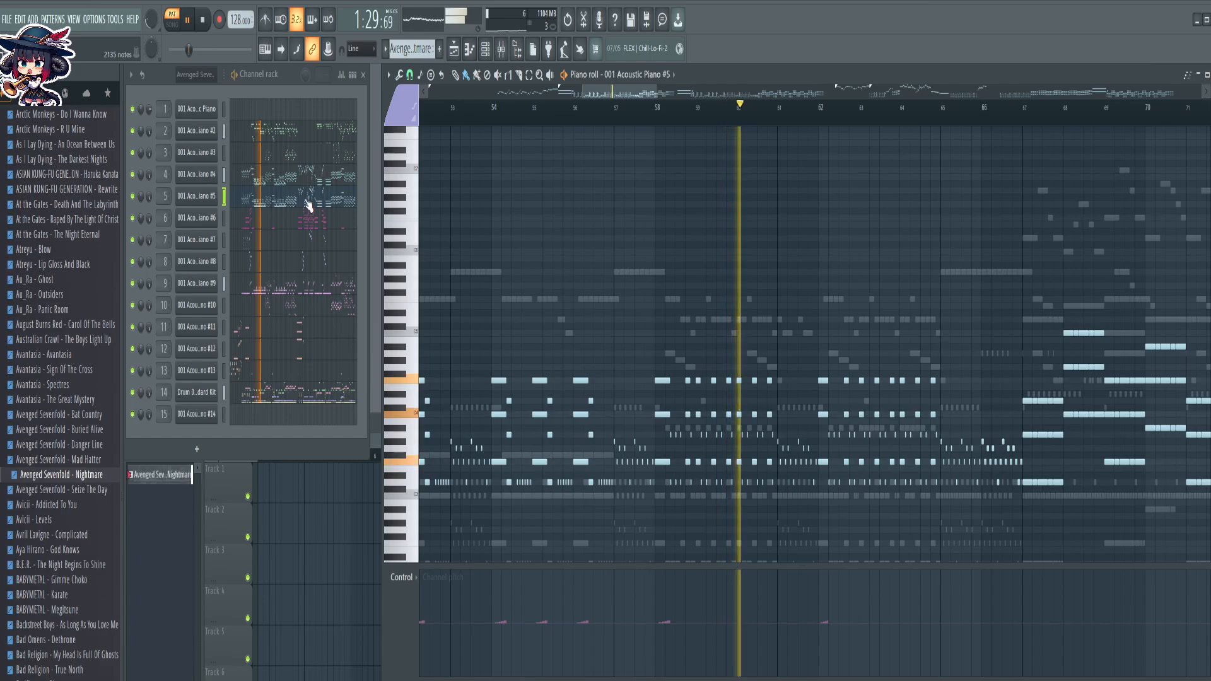
pyautogui.click(278, 181)
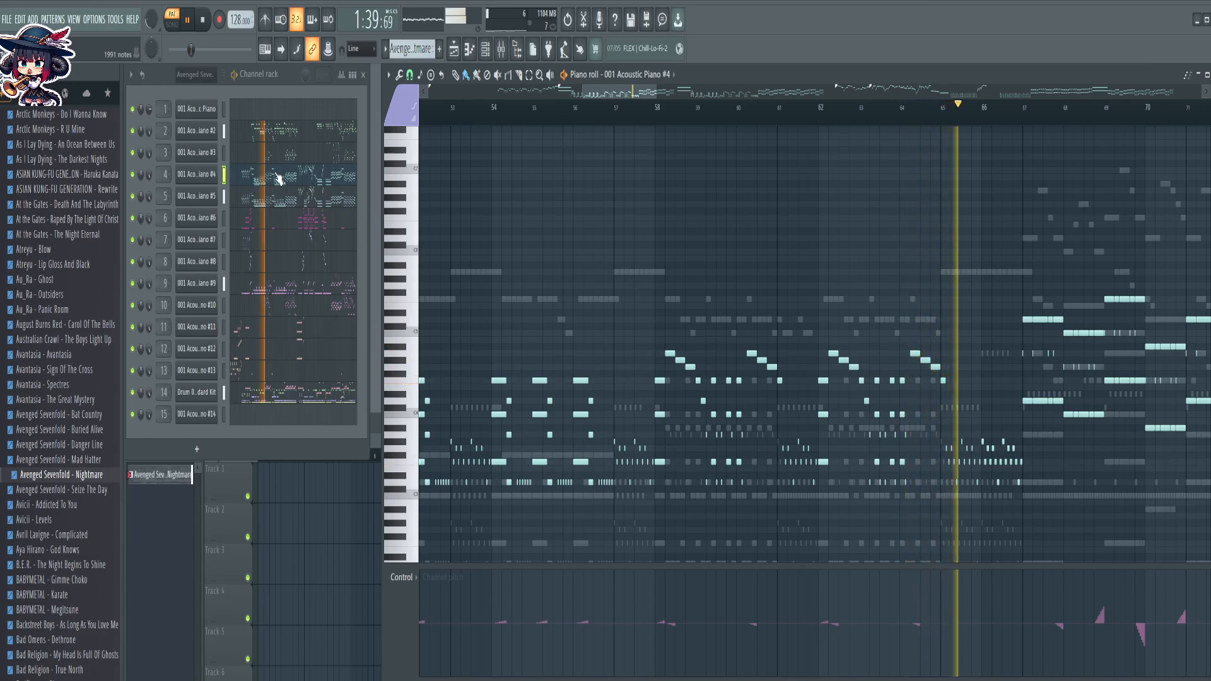
pyautogui.click(307, 201)
pyautogui.scroll(-4, 690, 111)
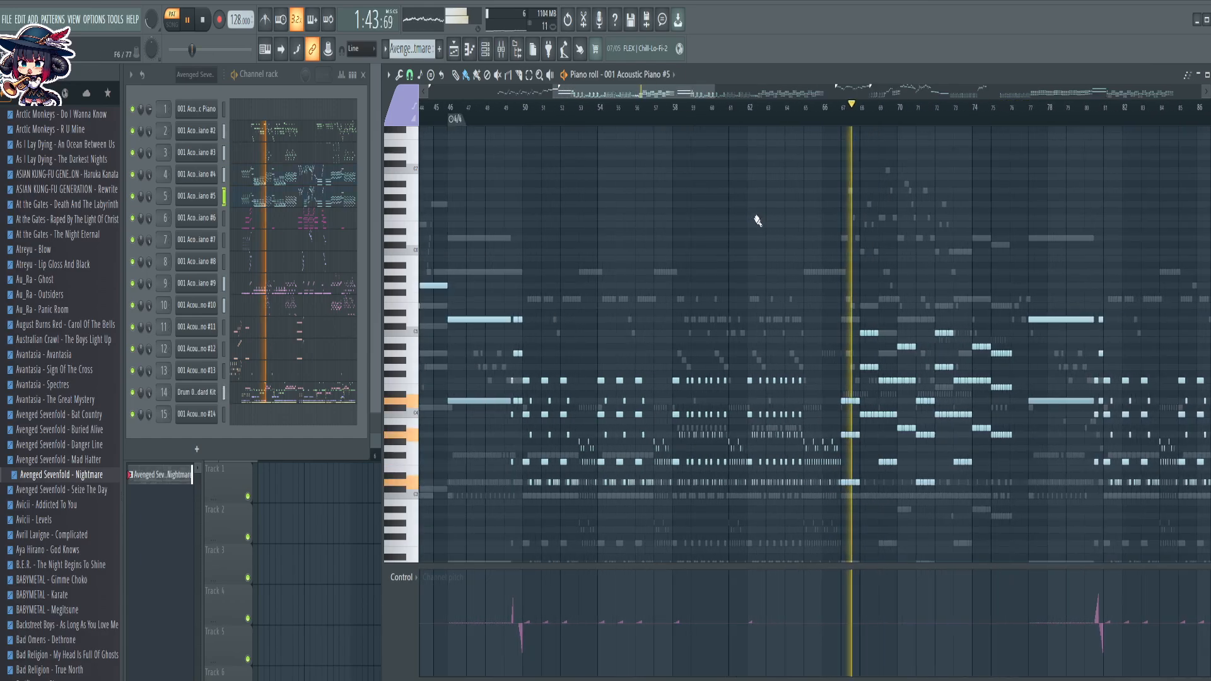
pyautogui.moveTo(741, 217); pyautogui.dragTo(469, 207)
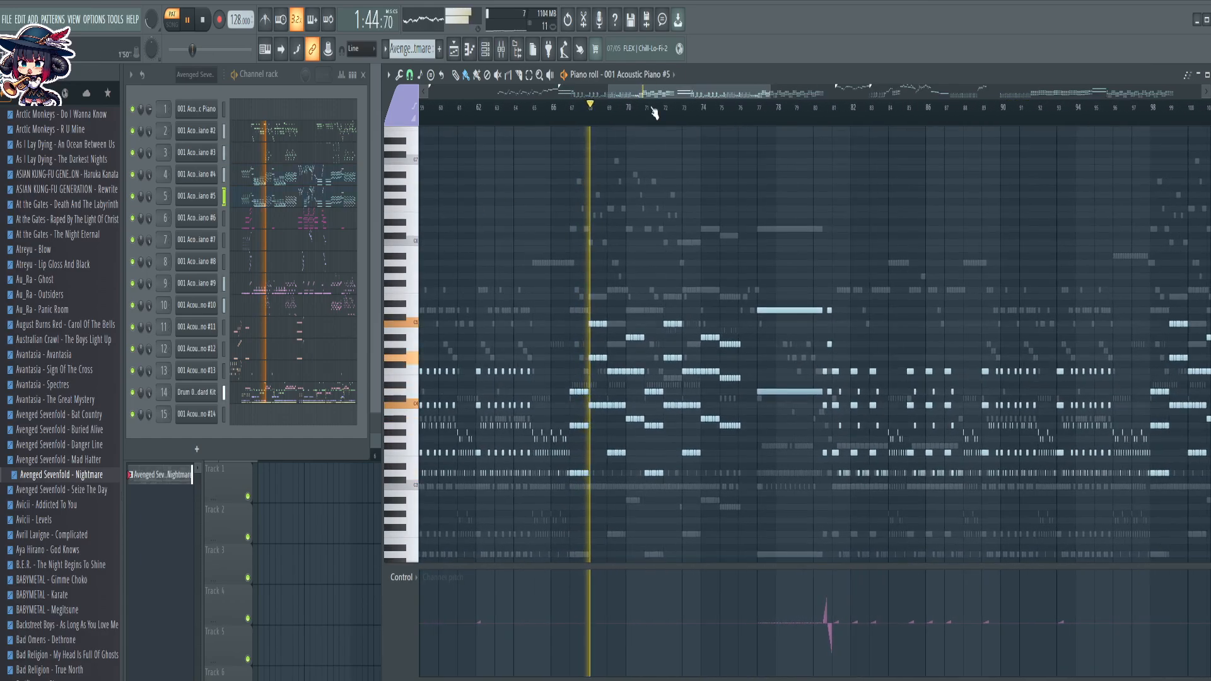
# View the notes of Acoustic Piano #10 and change its instrument to the Harp preset from the favourites
pyautogui.click(271, 315)
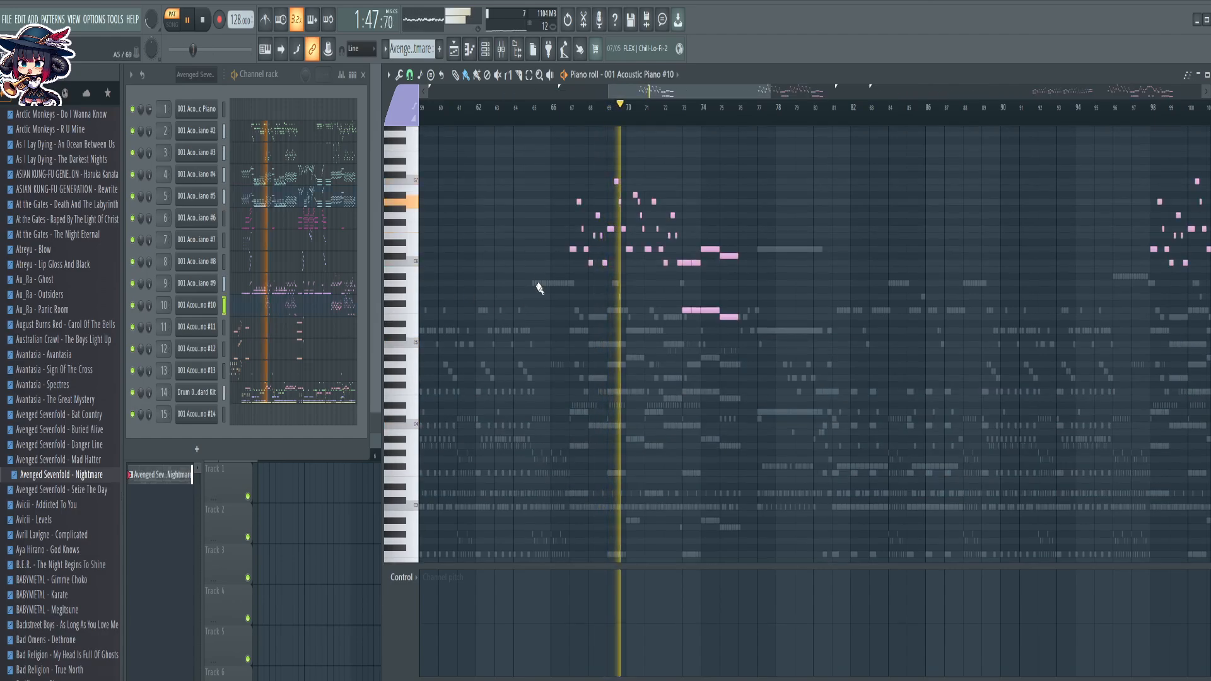
pyautogui.scroll(1, 544, 280)
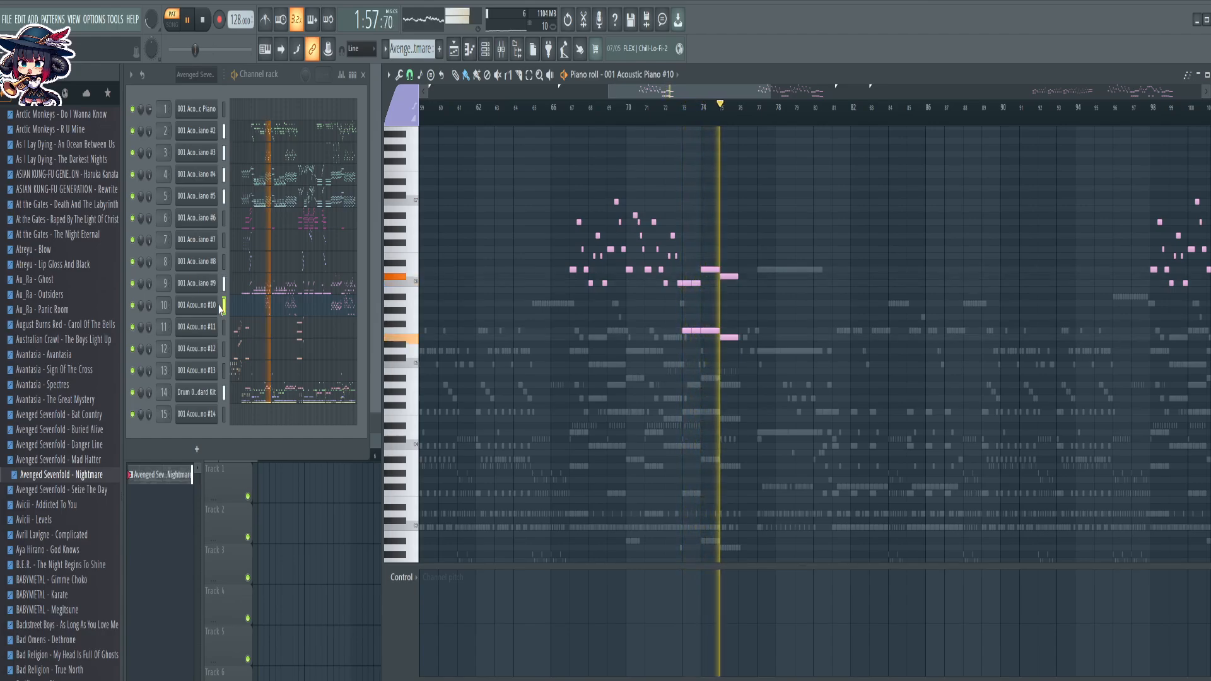
pyautogui.click(196, 309)
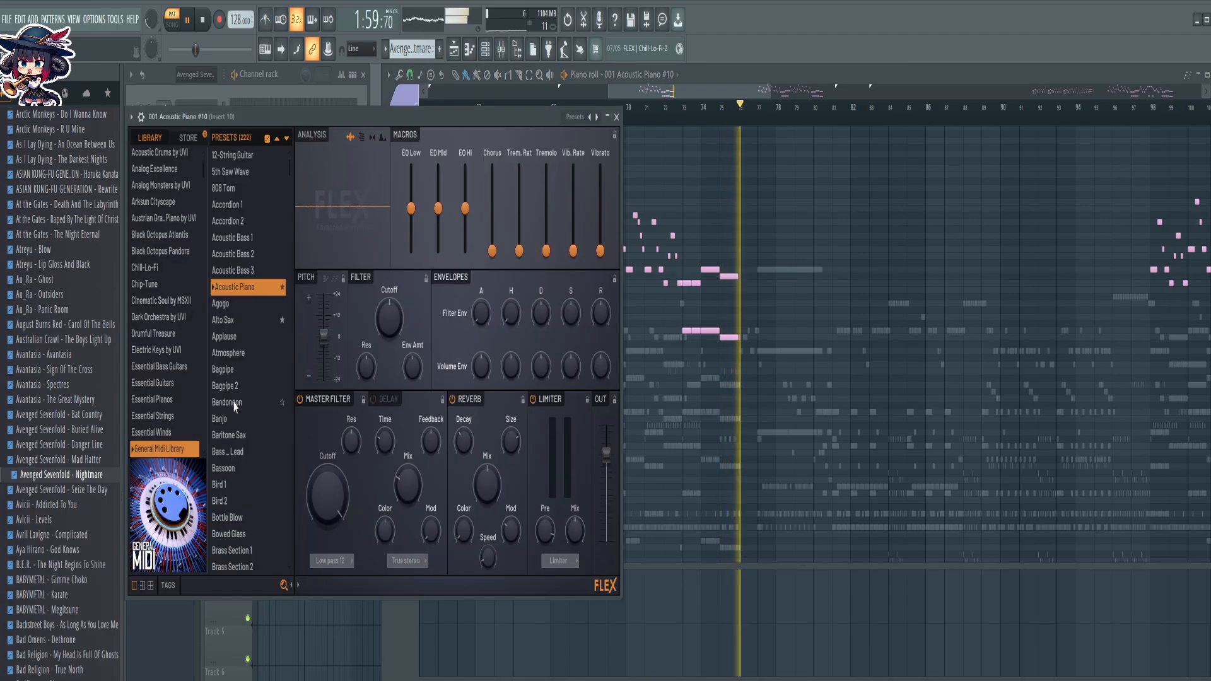
pyautogui.scroll(-5, 166, 391)
pyautogui.click(155, 452)
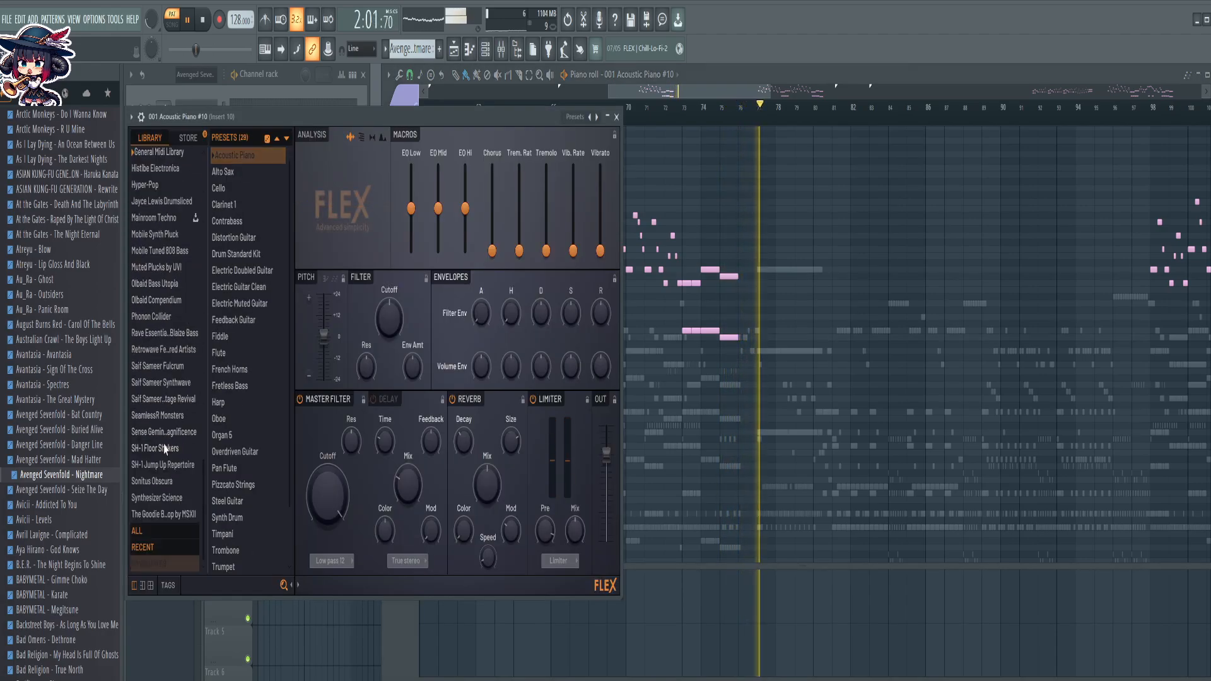
pyautogui.click(228, 402)
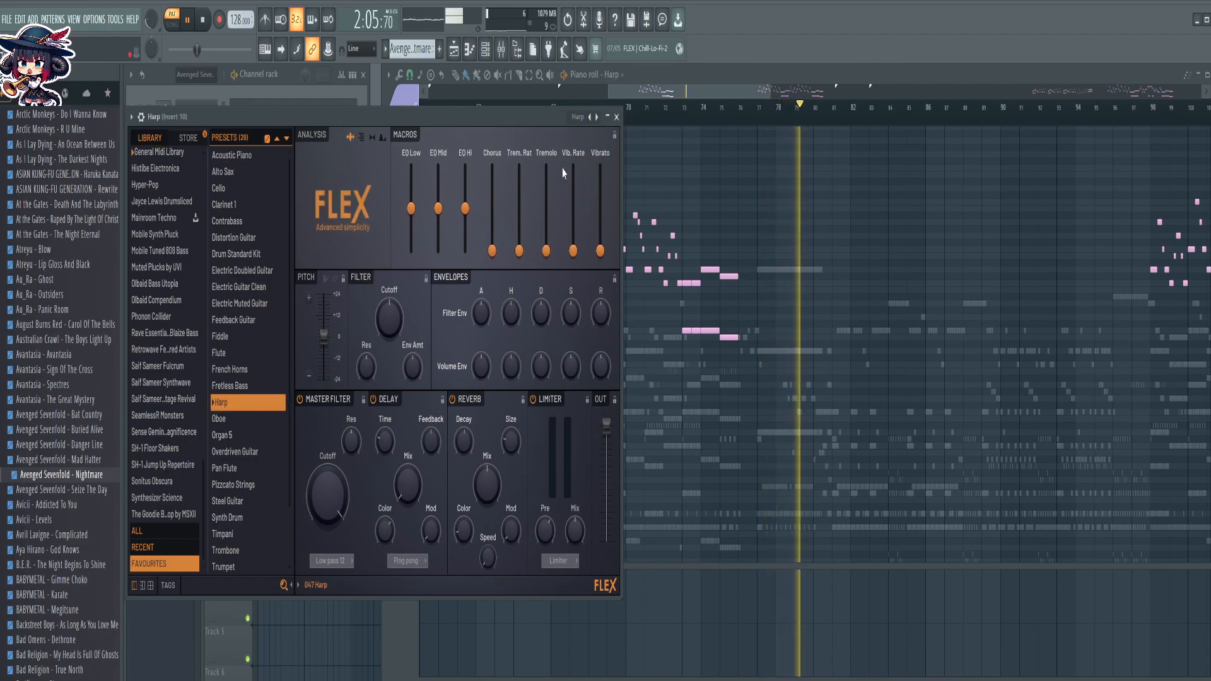
pyautogui.click(616, 118)
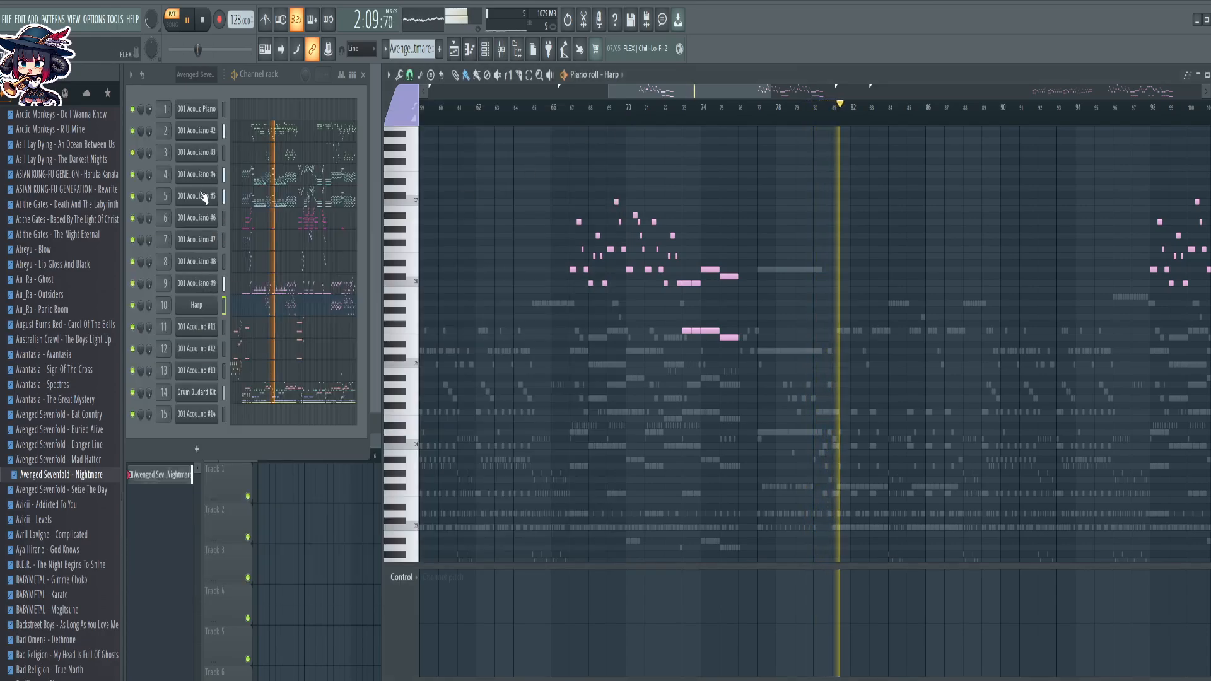
# Show the favourite FLEX presets for the Acoustic Piano #2 channel
pyautogui.click(196, 135)
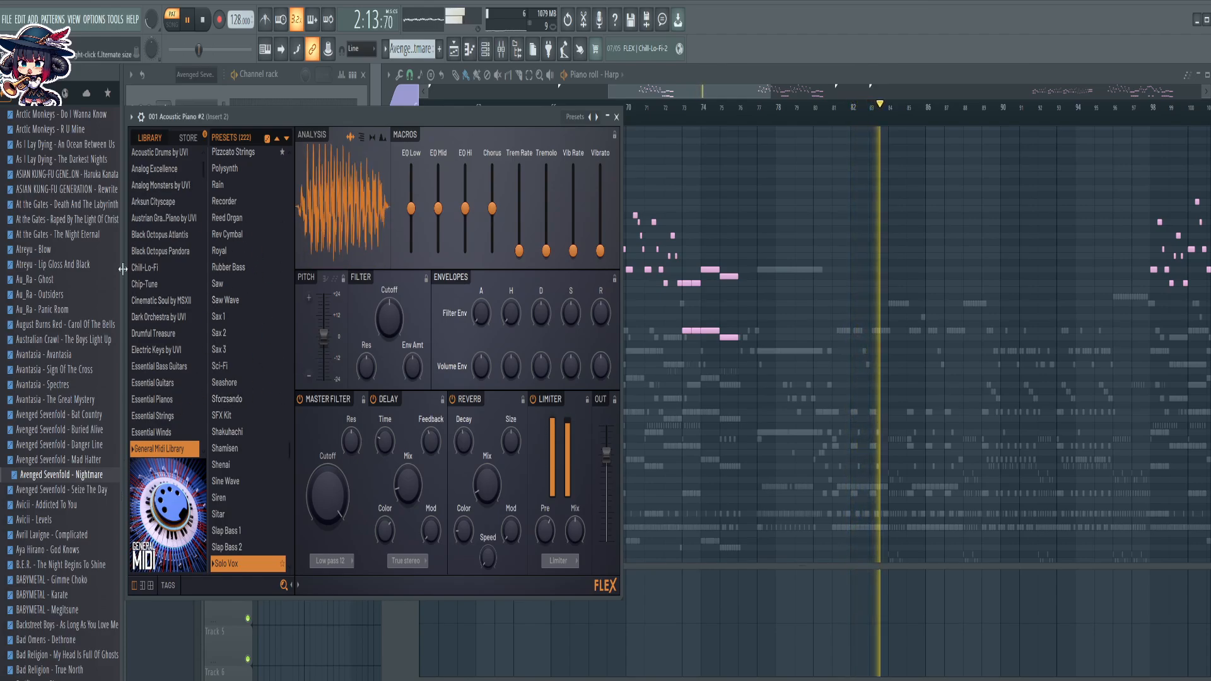
pyautogui.scroll(-10, 145, 297)
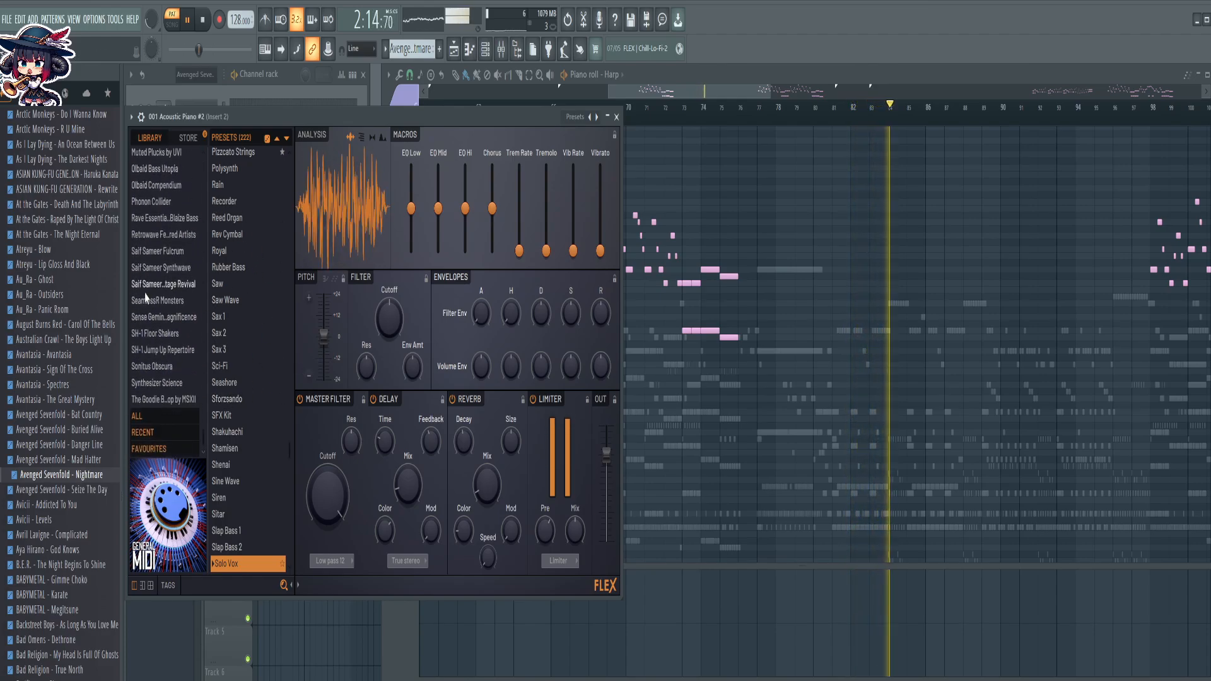
pyautogui.click(154, 448)
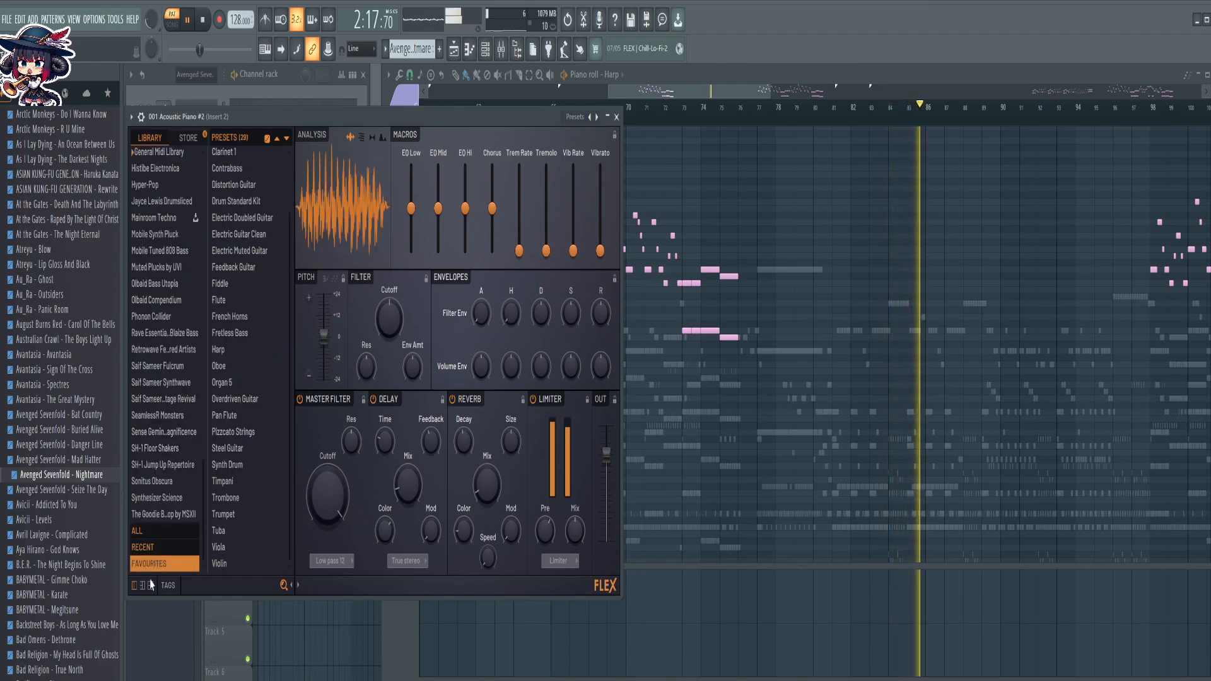
pyautogui.click(159, 348)
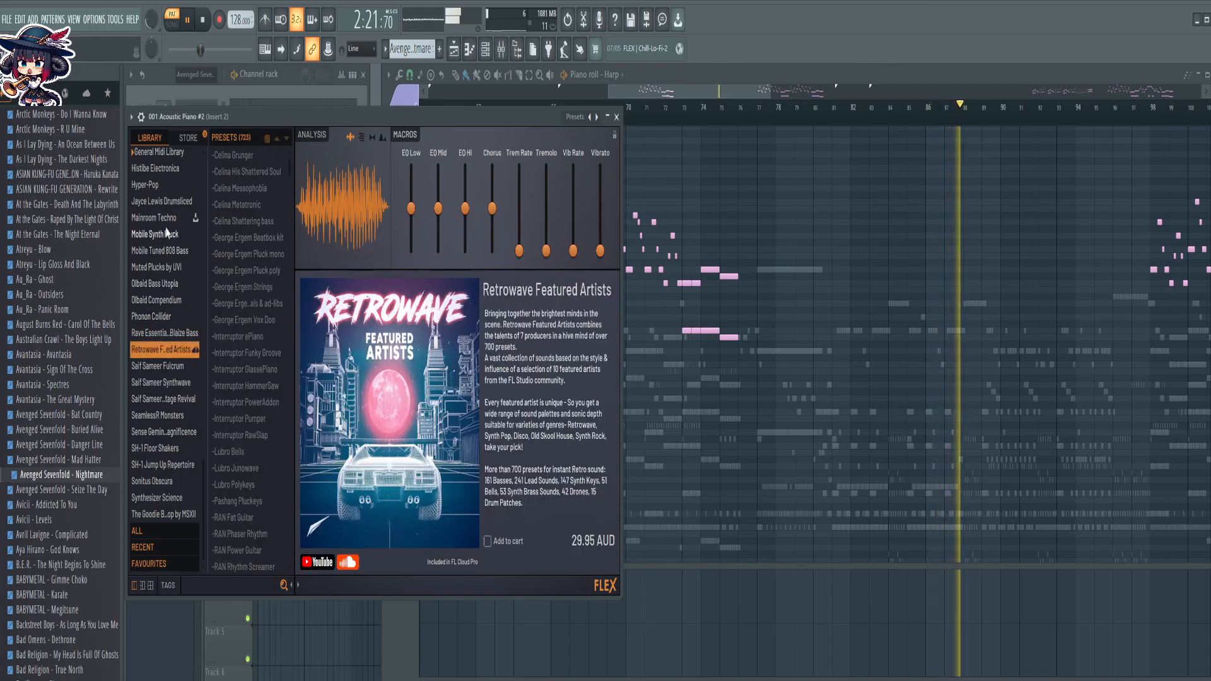
pyautogui.scroll(5, 153, 353)
pyautogui.click(152, 386)
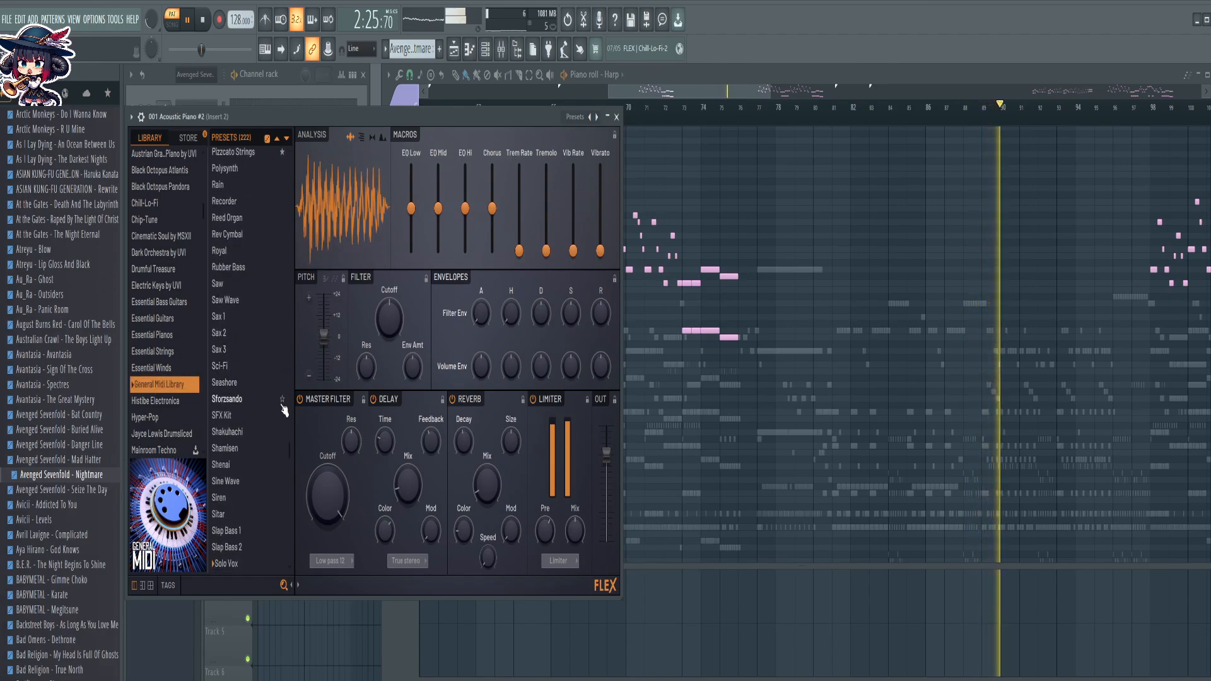
pyautogui.scroll(-5, 165, 429)
pyautogui.click(165, 448)
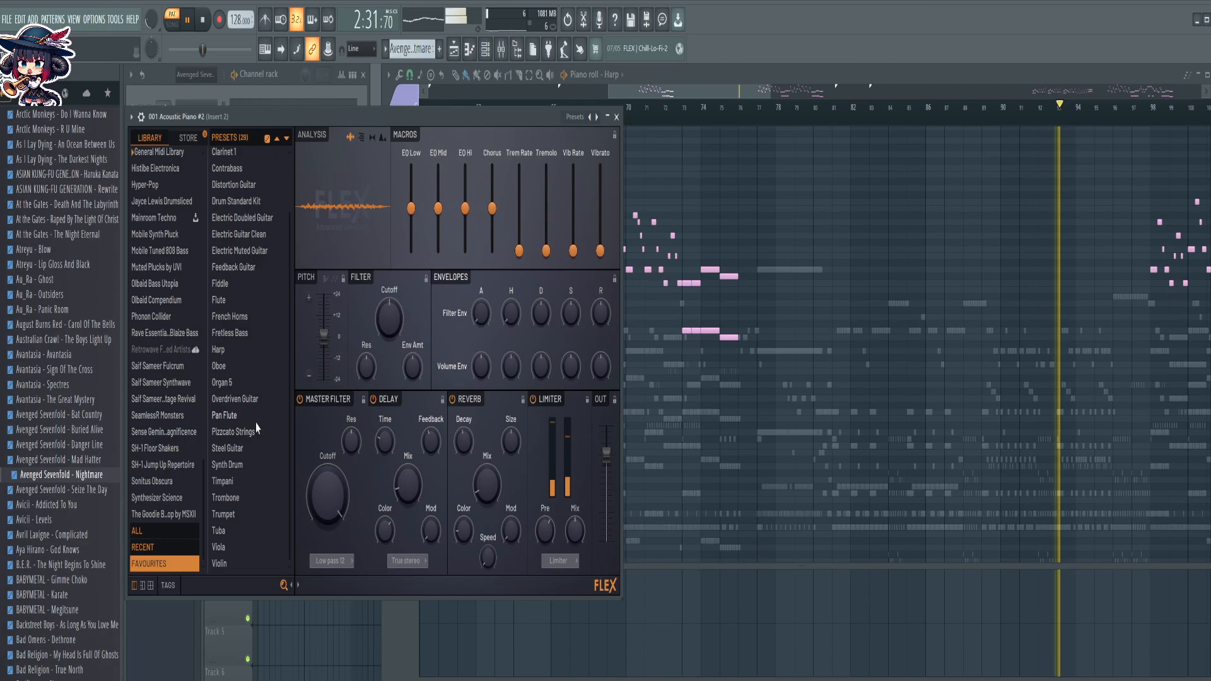
# Assign the Trumpet preset to the Acoustic Piano #2 channel and close its instrument window
pyautogui.click(240, 514)
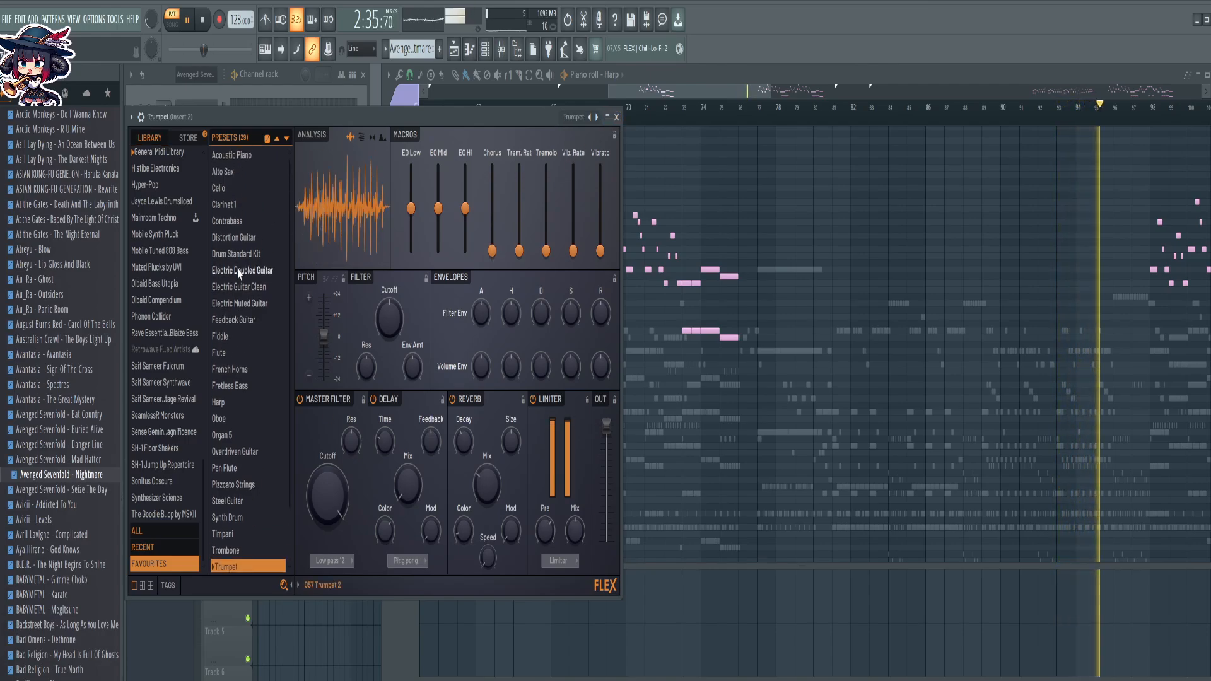
pyautogui.scroll(1, 239, 273)
pyautogui.click(617, 118)
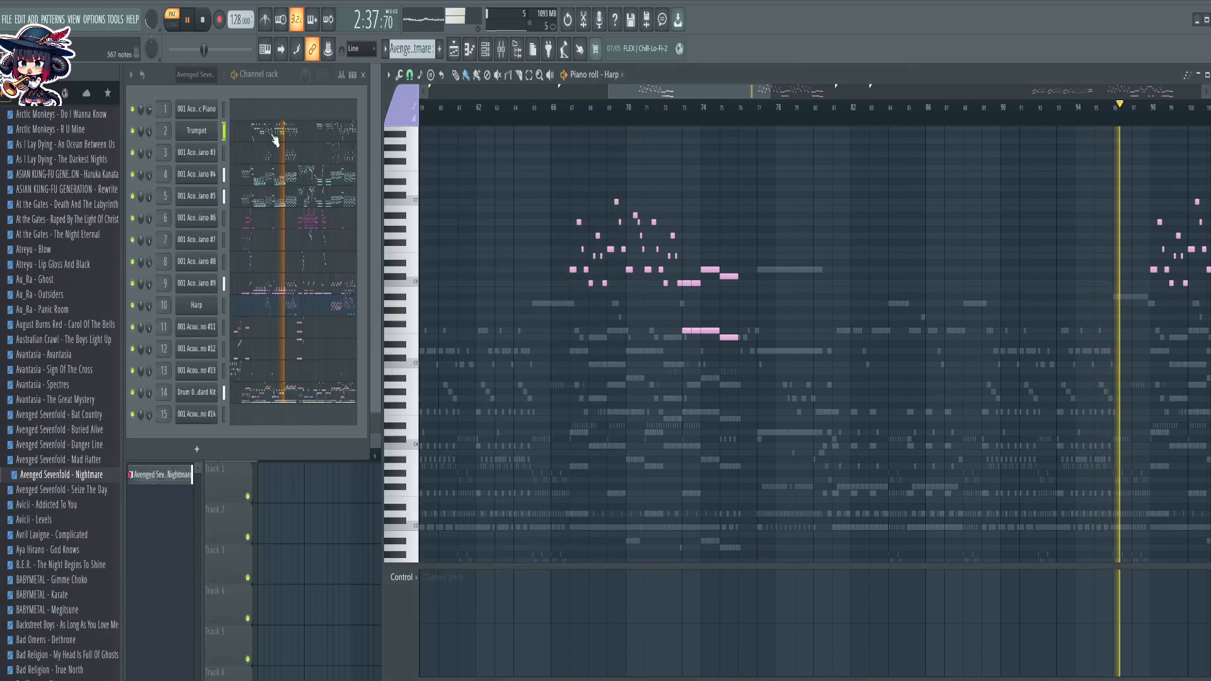
# View the notes of the Trumpet and Harp channels across the whole song
pyautogui.scroll(-4, 756, 123)
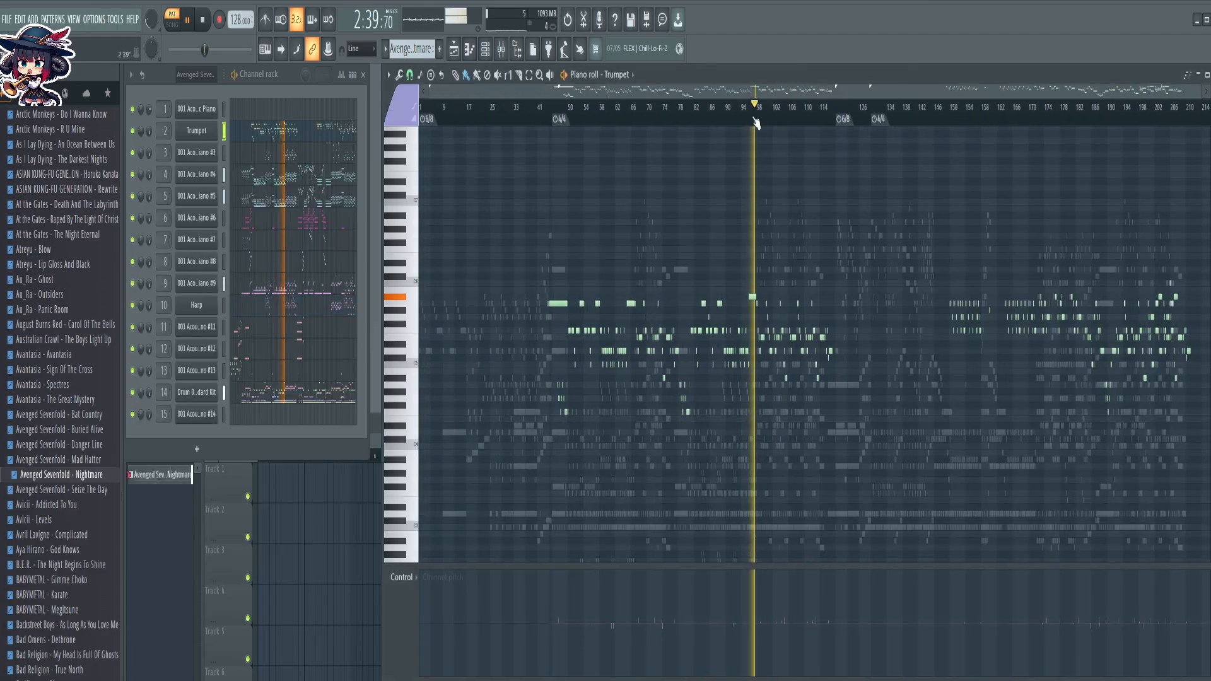
pyautogui.scroll(-3, 442, 284)
pyautogui.scroll(1, 548, 262)
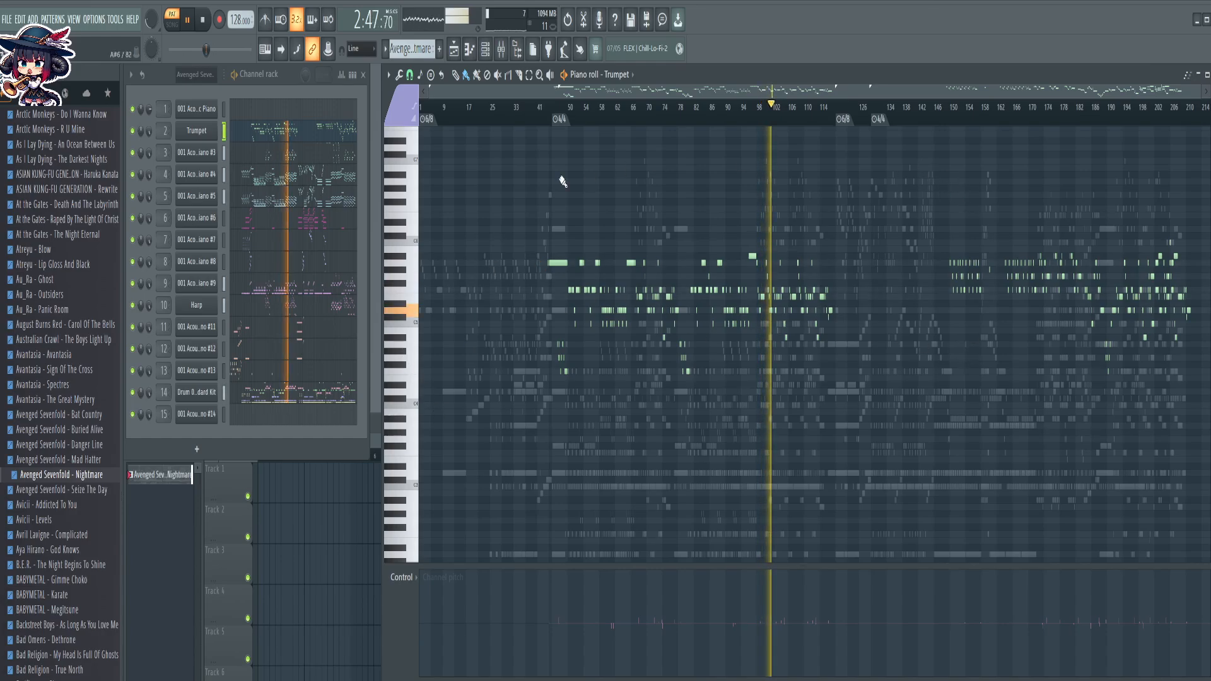
pyautogui.click(287, 309)
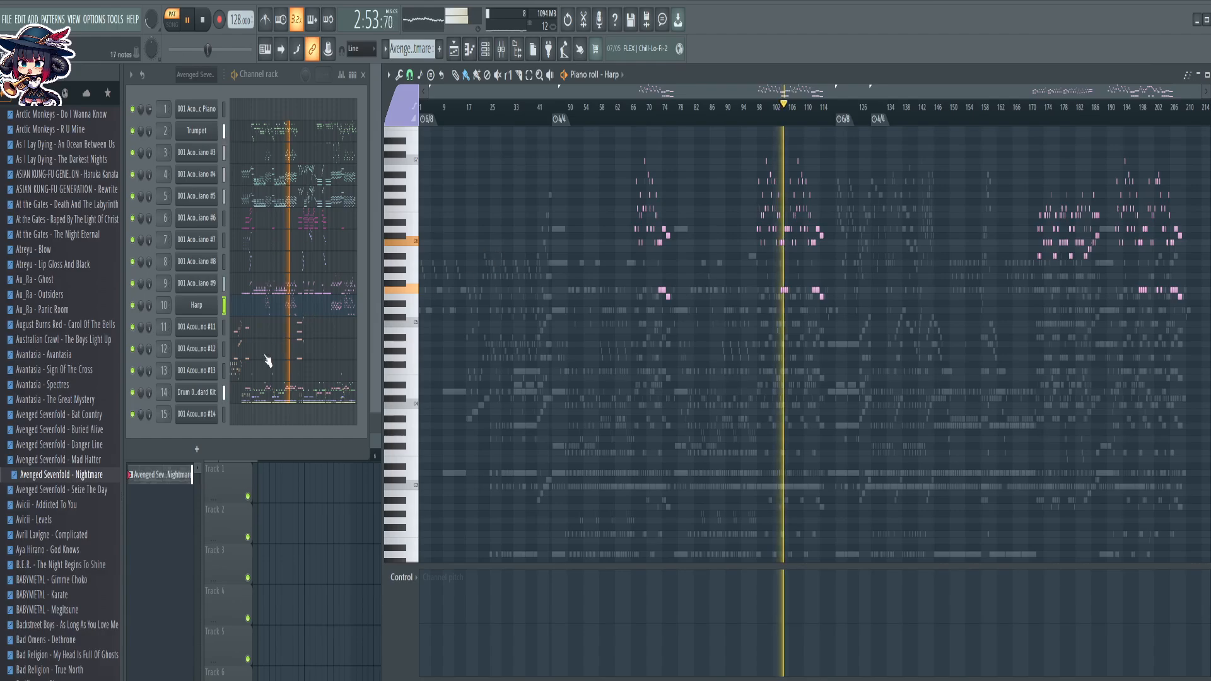
# Try raising all Acoustic Piano #9 notes by two octaves, with the whole song in view
pyautogui.click(251, 291)
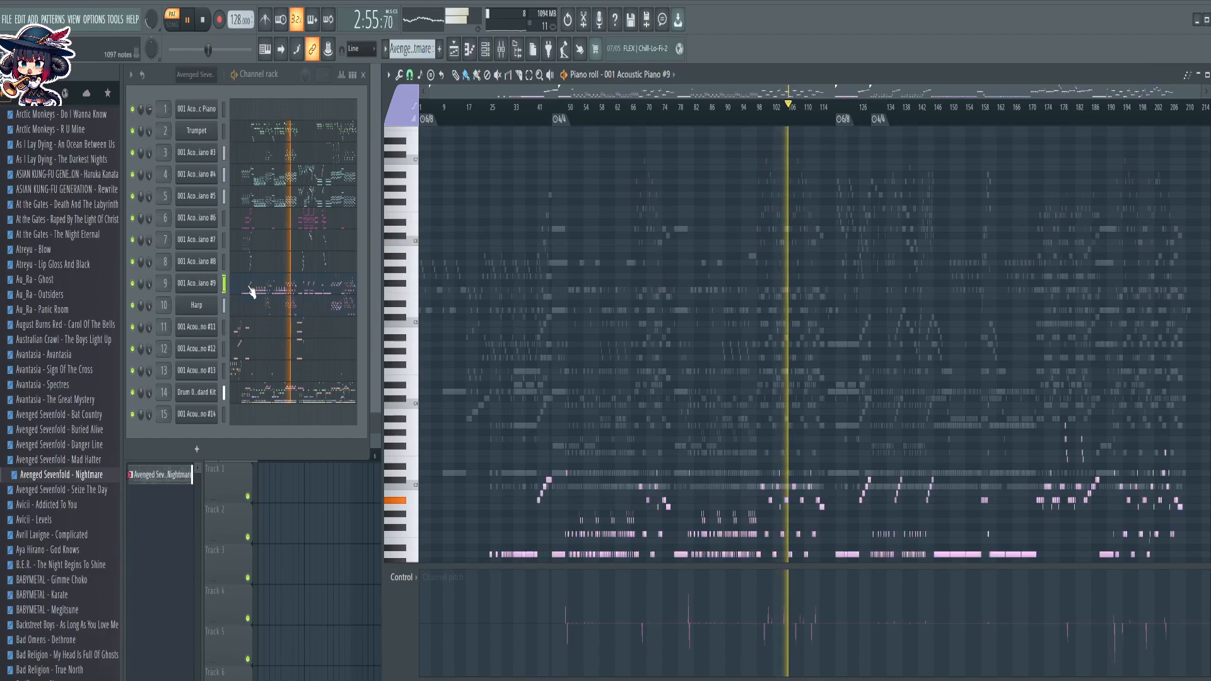
pyautogui.scroll(-2, 609, 364)
pyautogui.scroll(1, 602, 365)
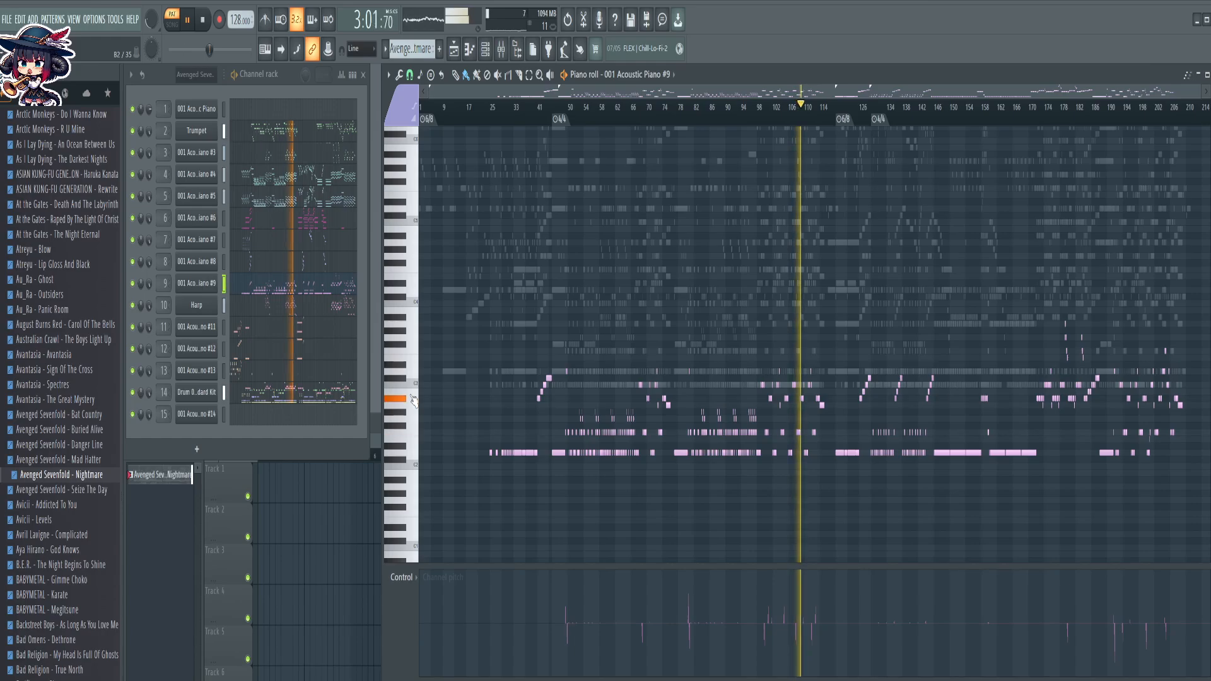
pyautogui.scroll(-8, 1072, 341)
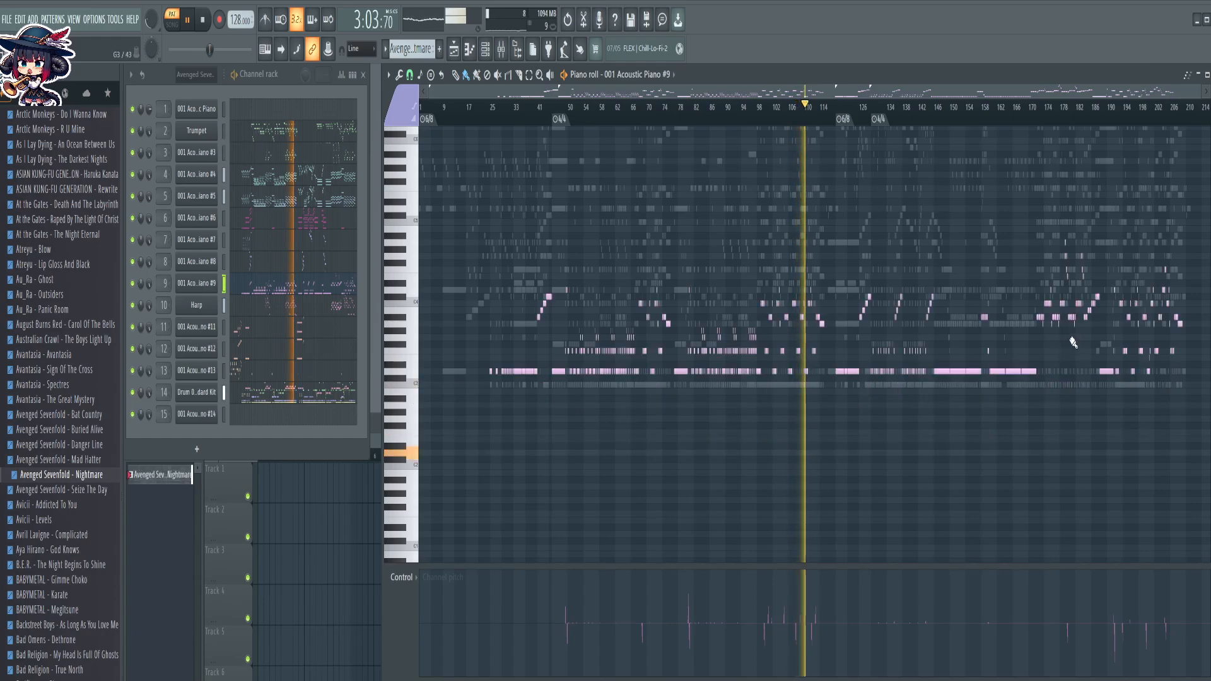
pyautogui.scroll(5, 1072, 341)
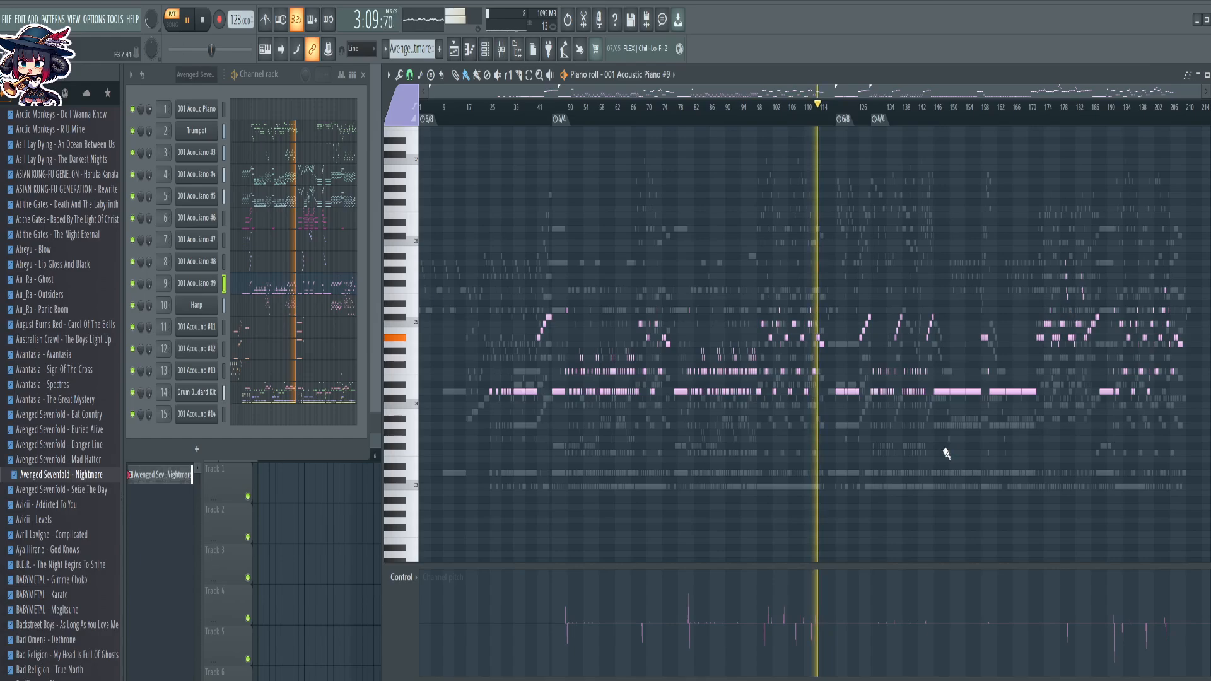
pyautogui.scroll(8, 944, 454)
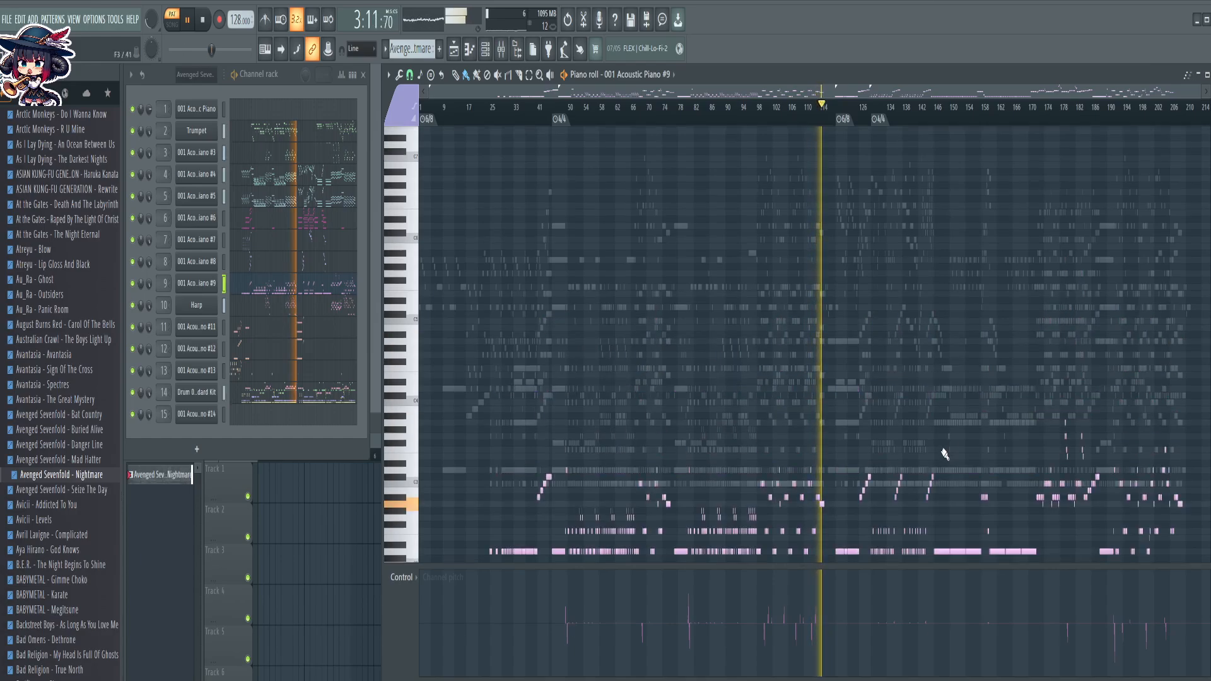
# Examine the Acoustic Piano #9 notes across the whole song and up close around bars 118 to 130
pyautogui.scroll(-4, 945, 454)
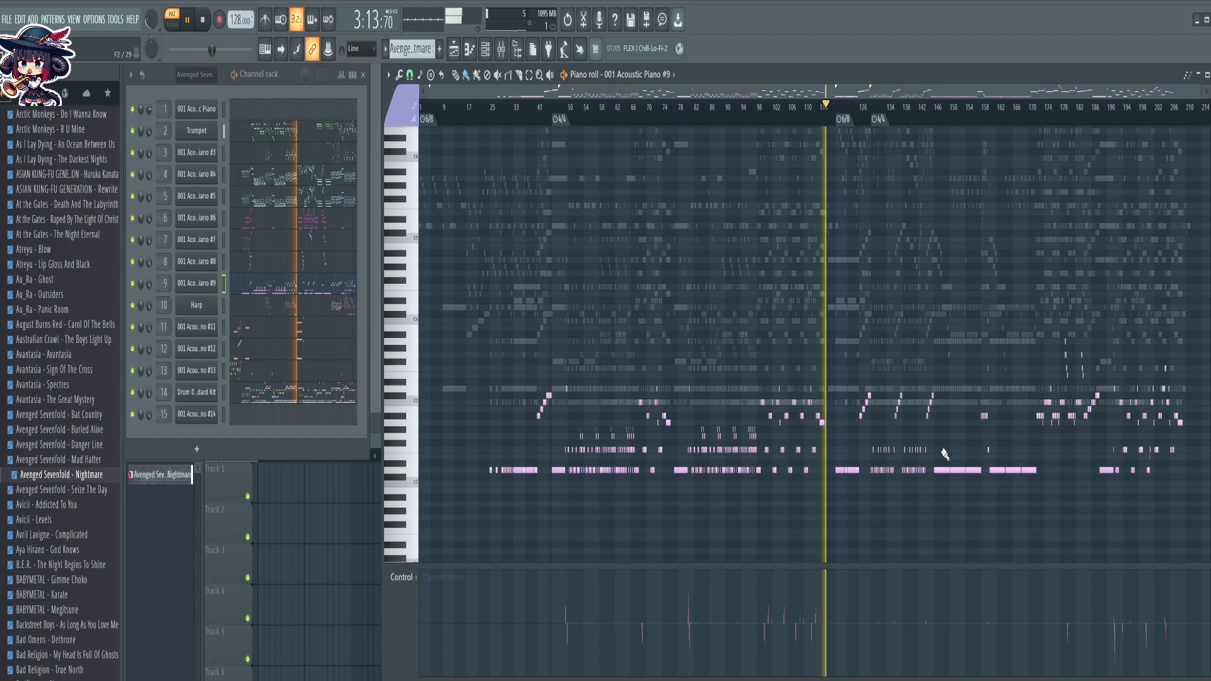
pyautogui.click(317, 333)
pyautogui.click(274, 295)
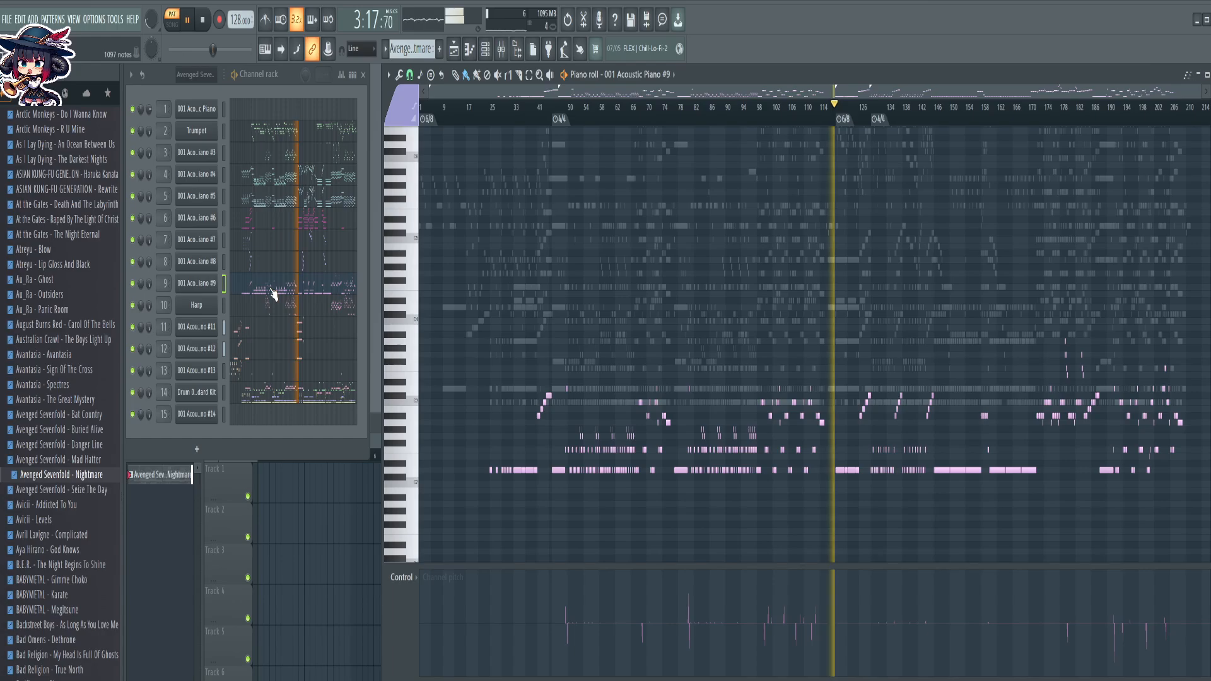
pyautogui.scroll(5, 872, 108)
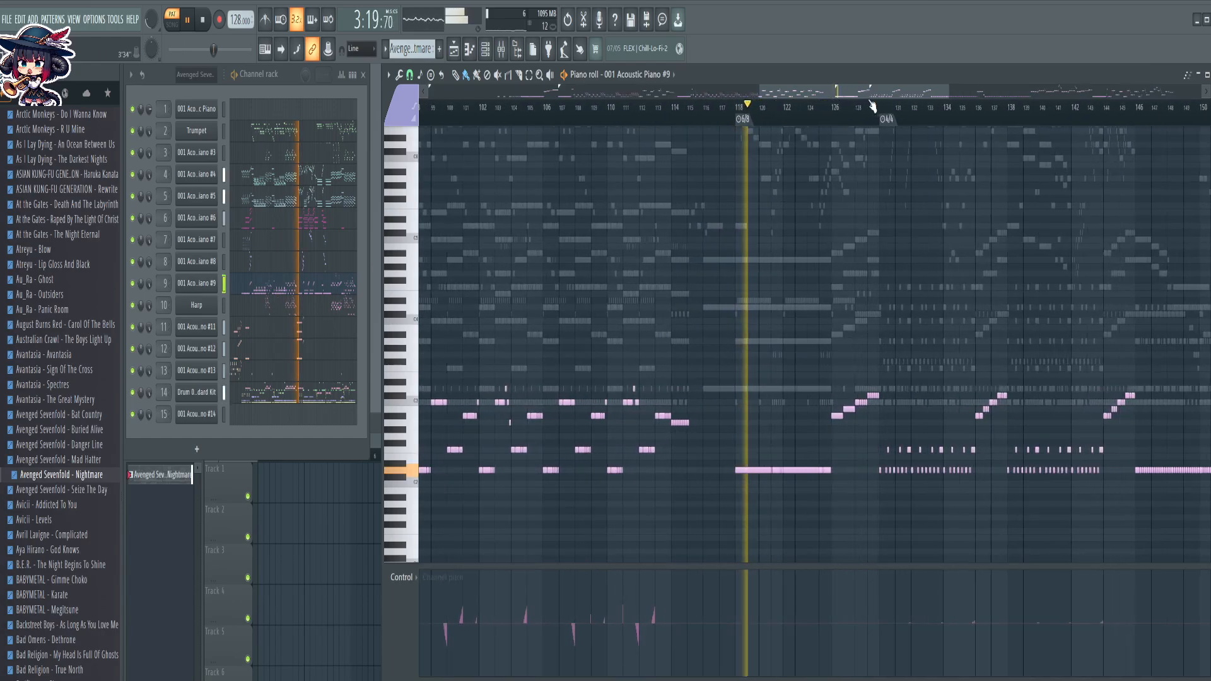
pyautogui.scroll(2, 734, 109)
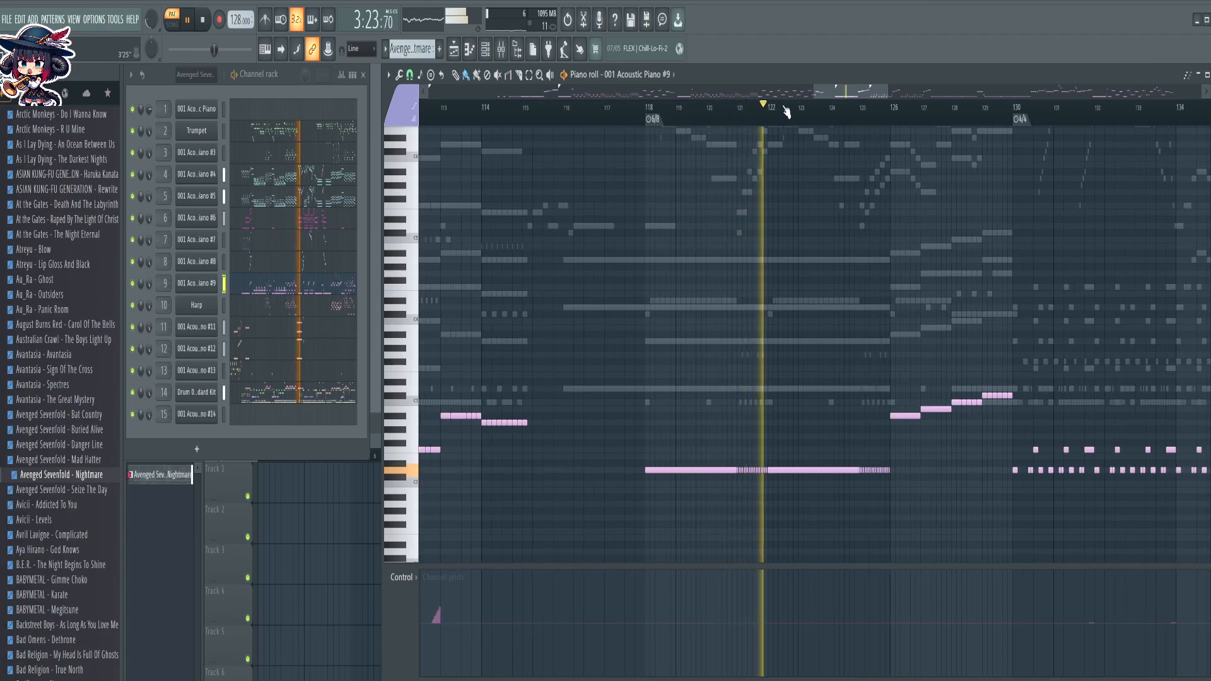
pyautogui.scroll(-2, 856, 194)
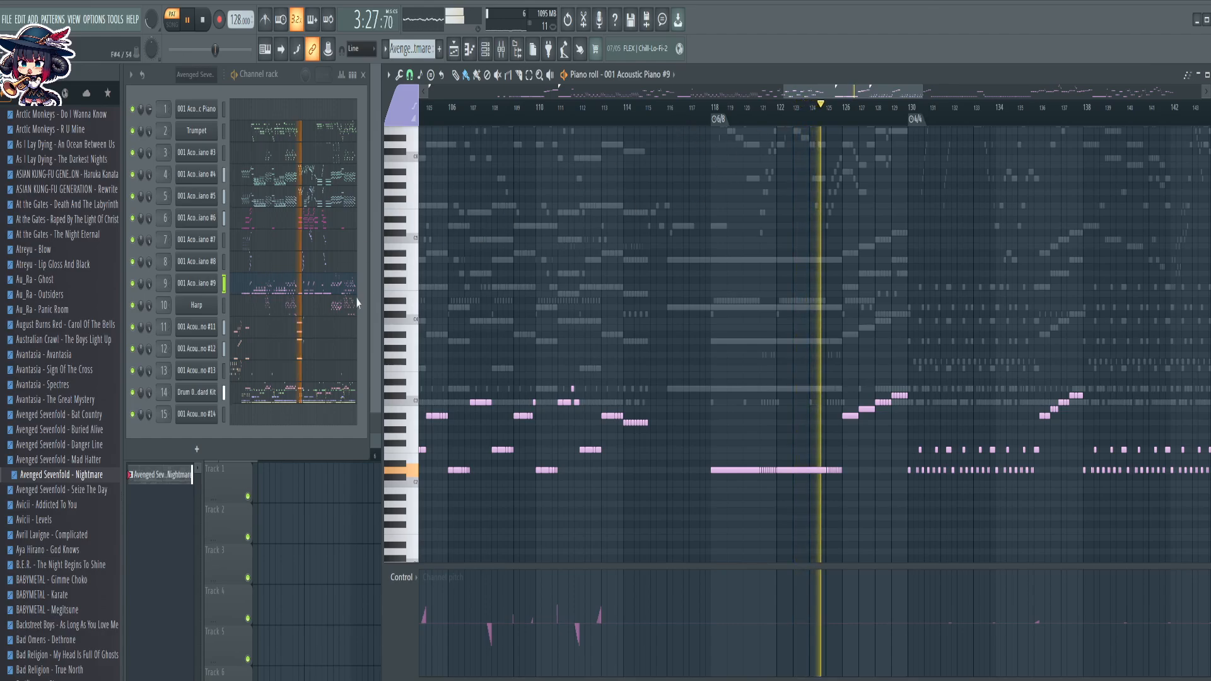
# Compare the Acoustic Piano #12 and #11 notes around bars 116 to 130 and view #11 across the whole song
pyautogui.click(306, 329)
pyautogui.click(331, 349)
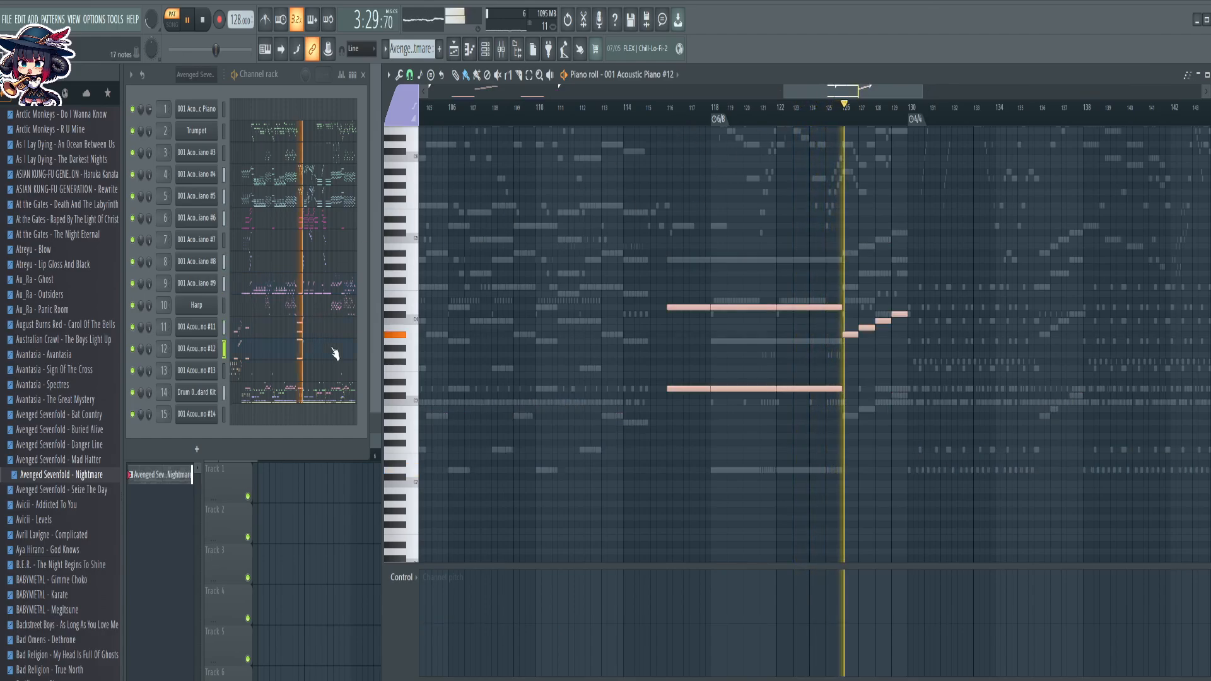
pyautogui.scroll(3, 830, 290)
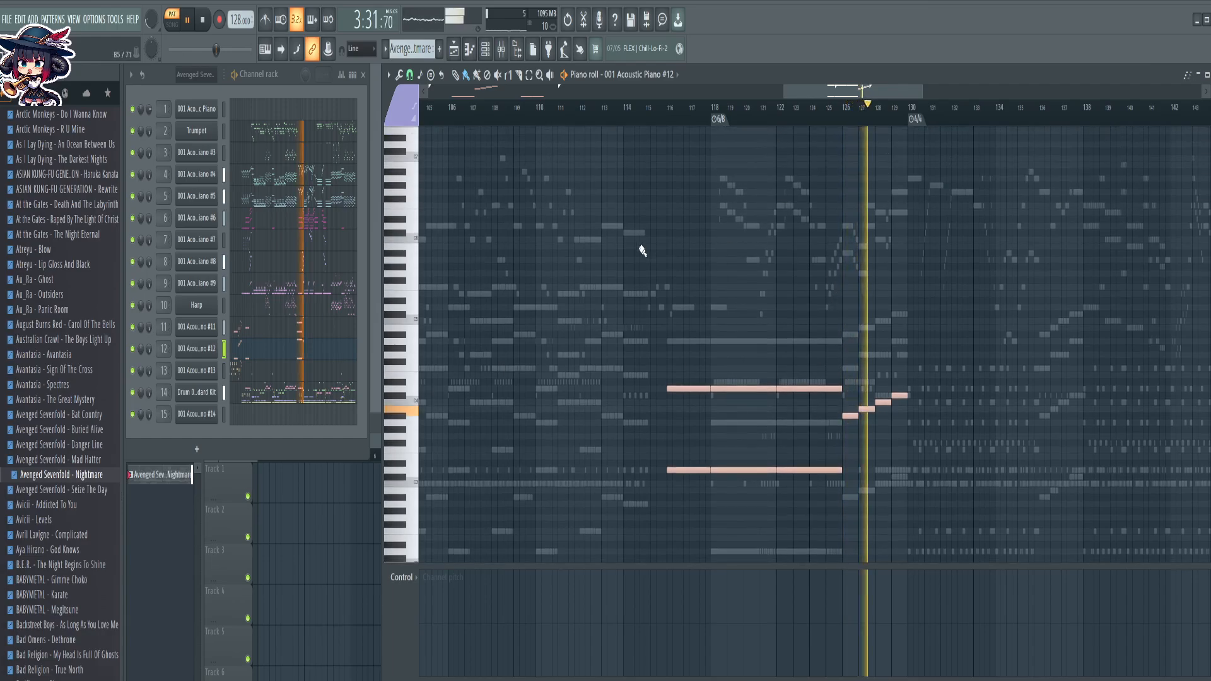
pyautogui.click(274, 328)
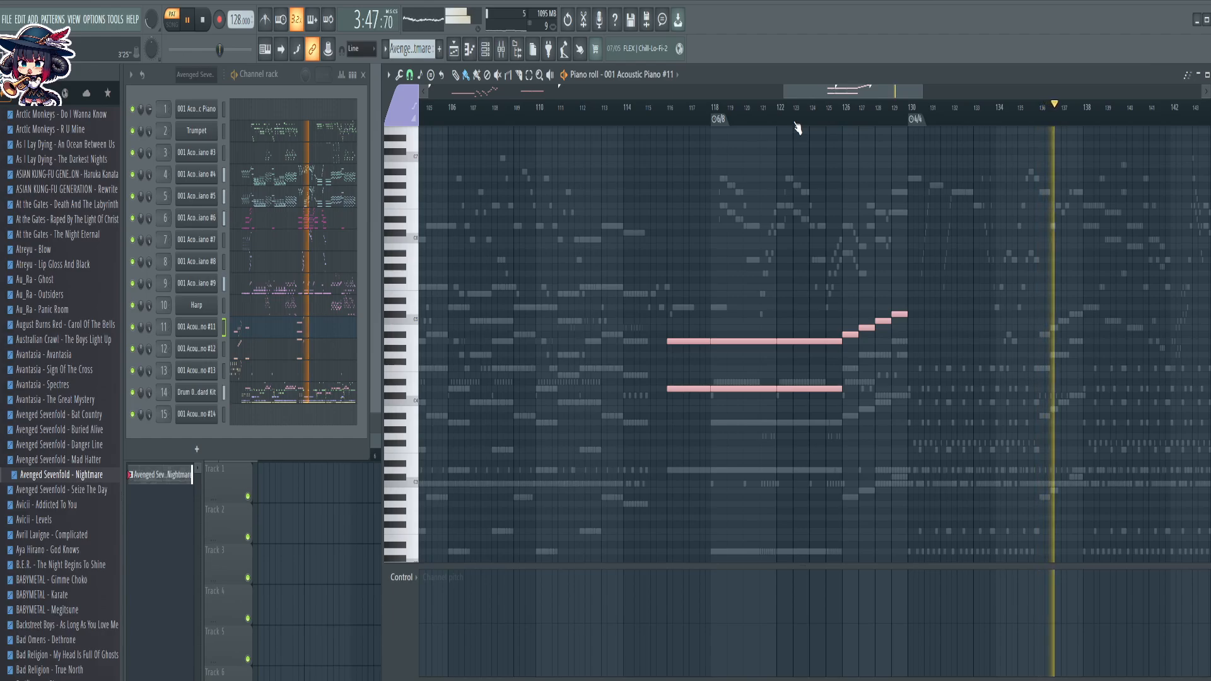
pyautogui.keyDown('ctrl'); pyautogui.scroll(-2, 798, 129); pyautogui.keyUp('ctrl')
pyautogui.keyDown('ctrl'); pyautogui.scroll(-2, 798, 129); pyautogui.keyUp('ctrl')
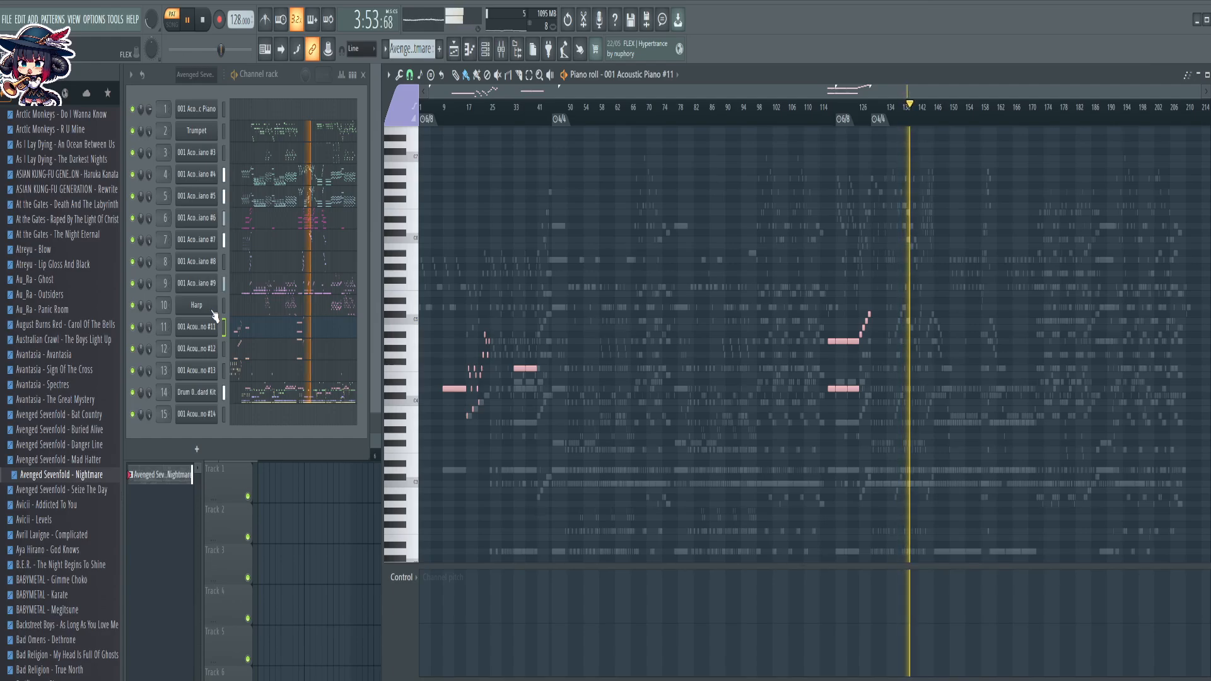
# Compare the Acoustic Piano #5 and #4 notes up close around bars 134 to 150
pyautogui.click(328, 205)
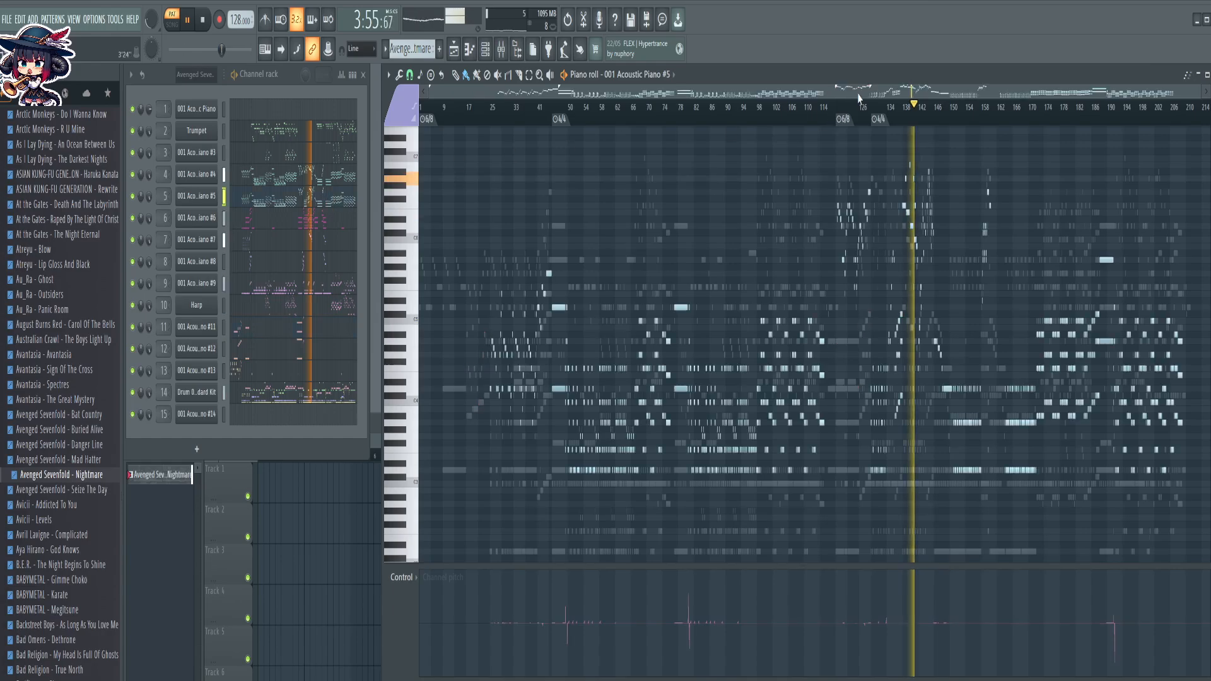
pyautogui.scroll(5, 832, 104)
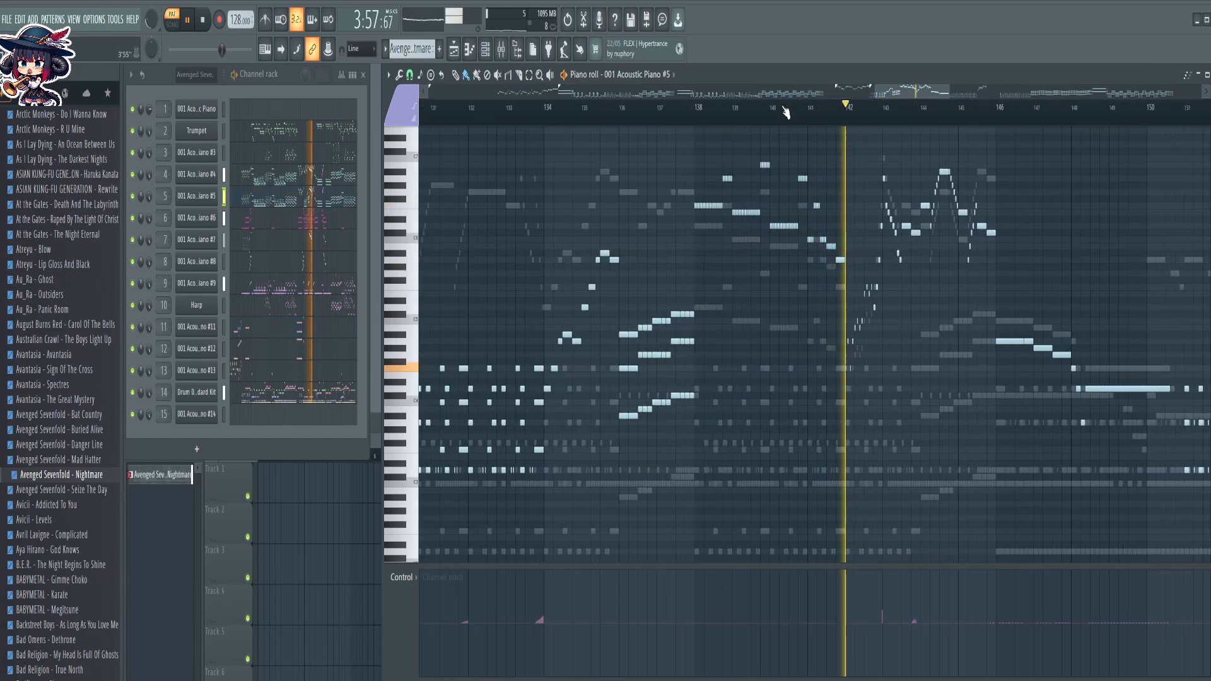
pyautogui.scroll(2, 832, 105)
pyautogui.click(302, 177)
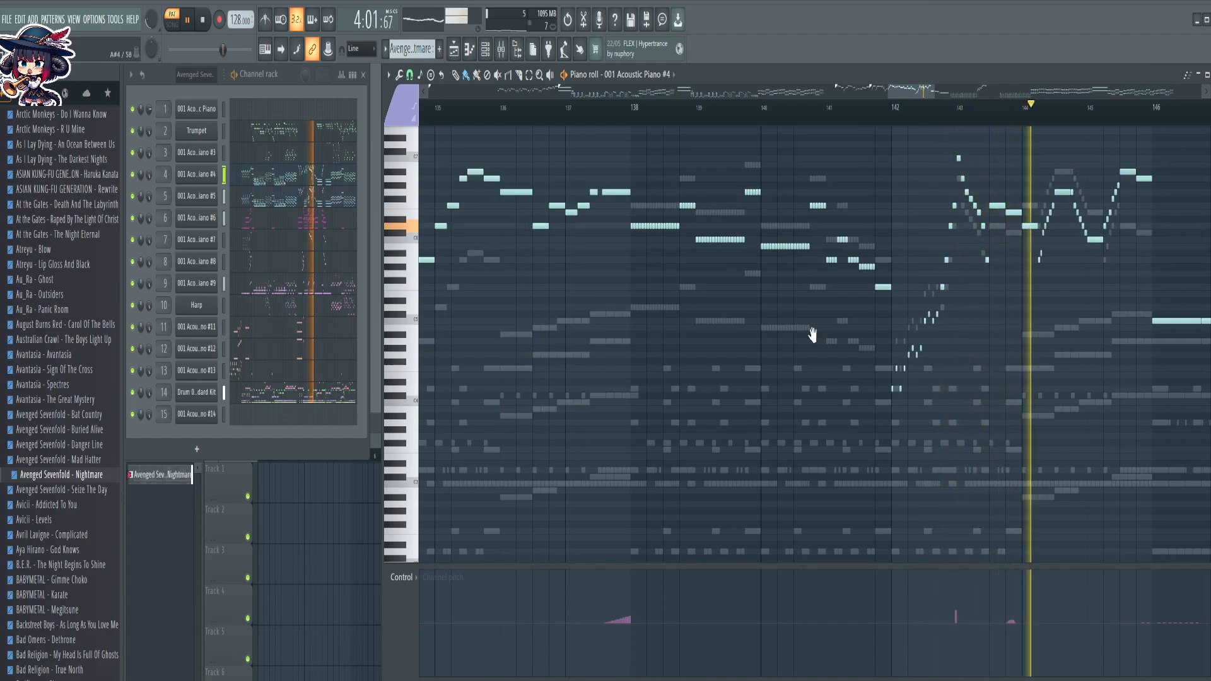
pyautogui.click(281, 200)
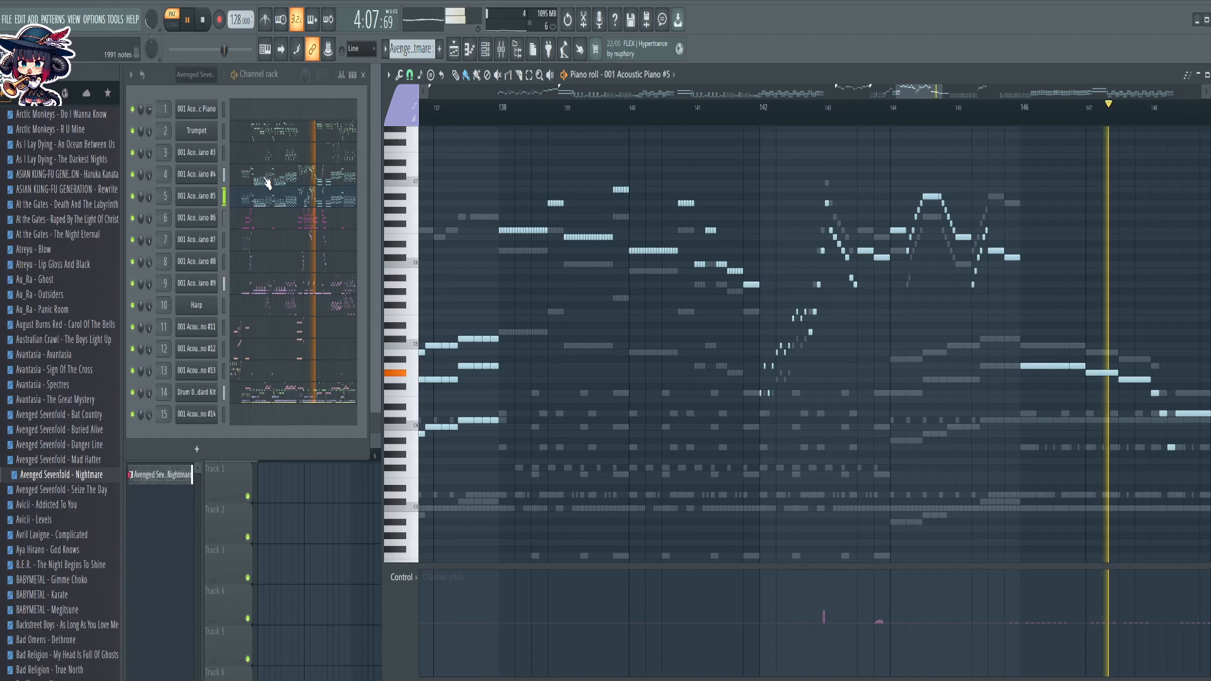
pyautogui.scroll(-5, 903, 117)
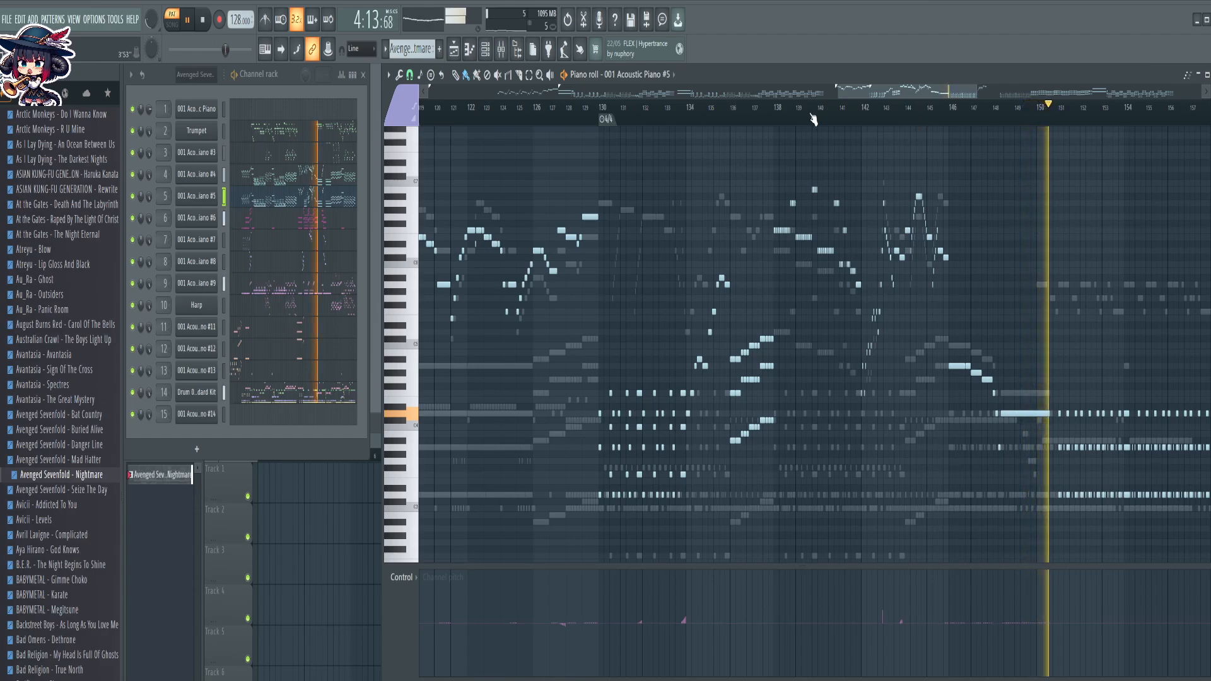
# Check the Acoustic Piano #3, Trumpet and Acoustic Piano #11 notes around bars 106 to 156, ending with #3 across the whole song
pyautogui.click(293, 171)
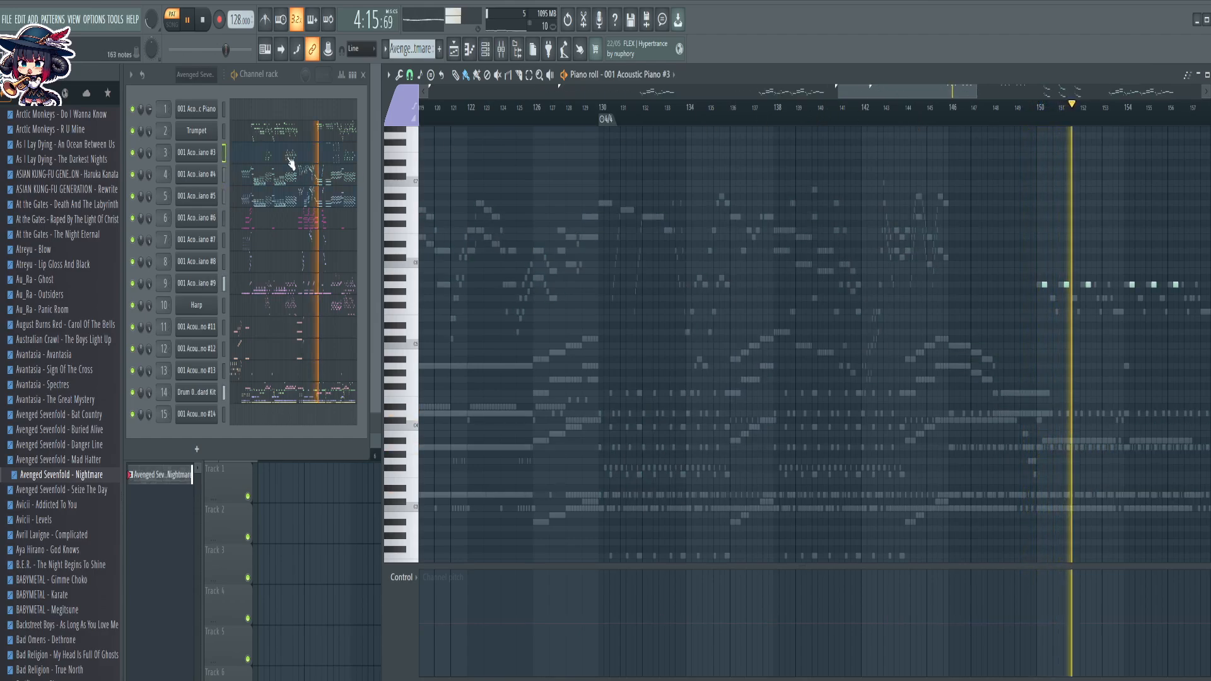
pyautogui.click(305, 130)
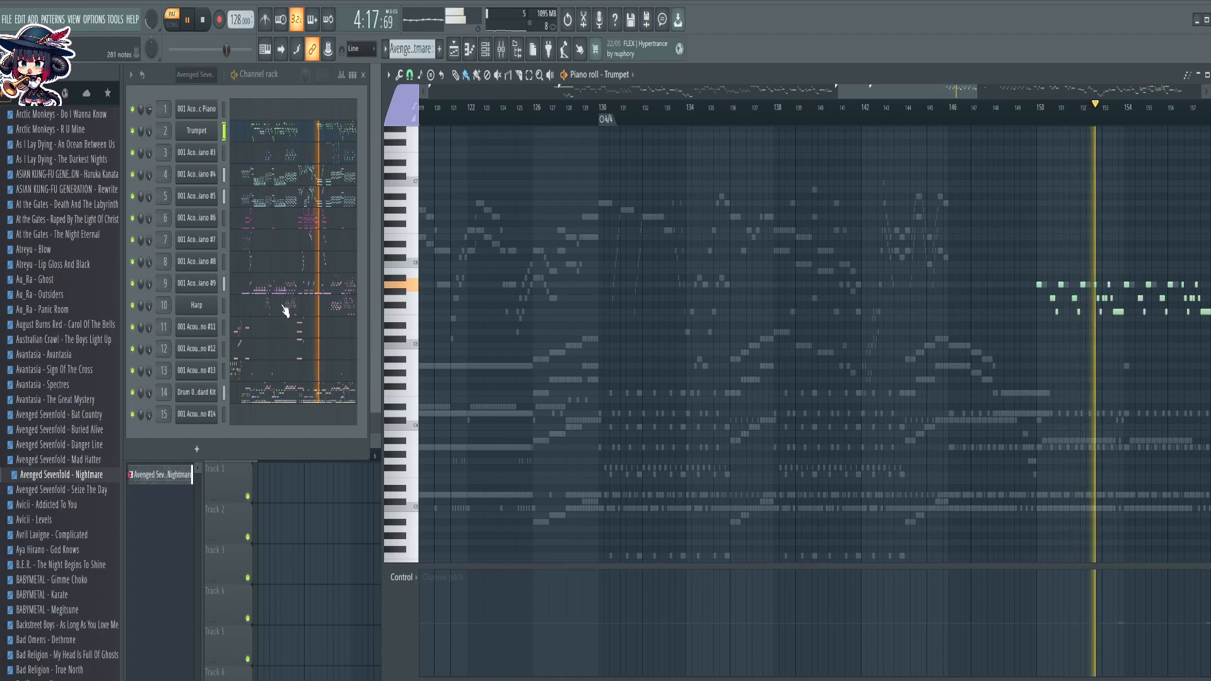
pyautogui.click(305, 328)
pyautogui.moveTo(850, 94); pyautogui.dragTo(617, 115)
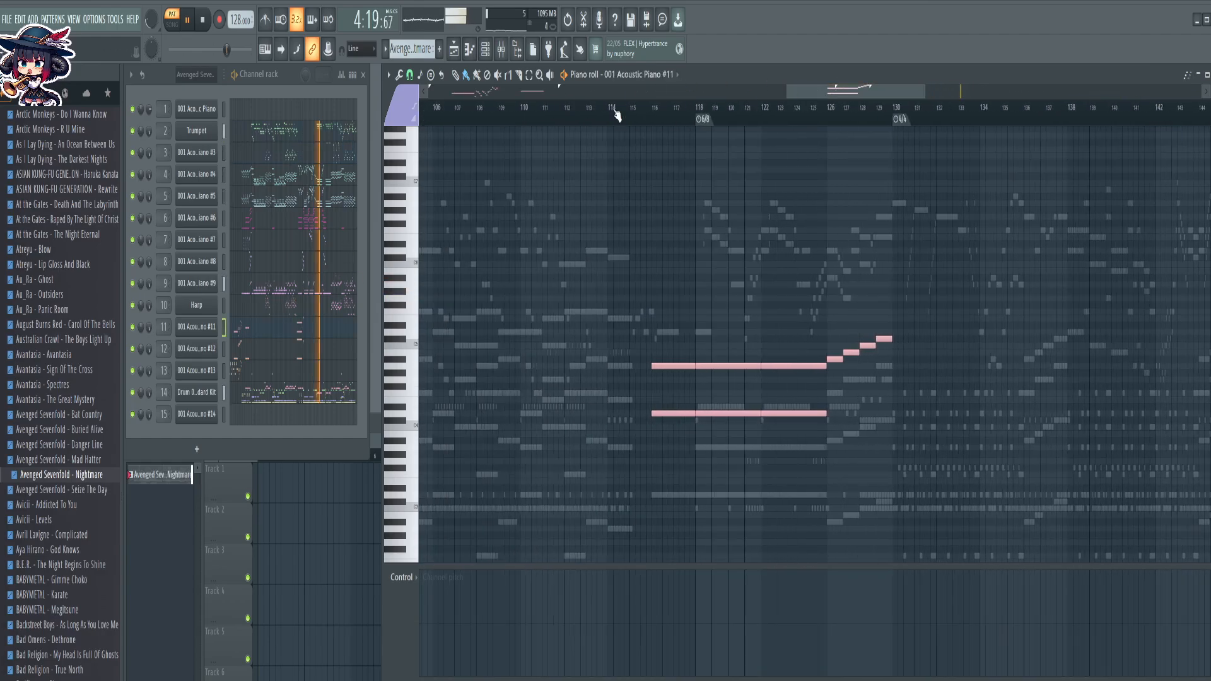
pyautogui.click(291, 135)
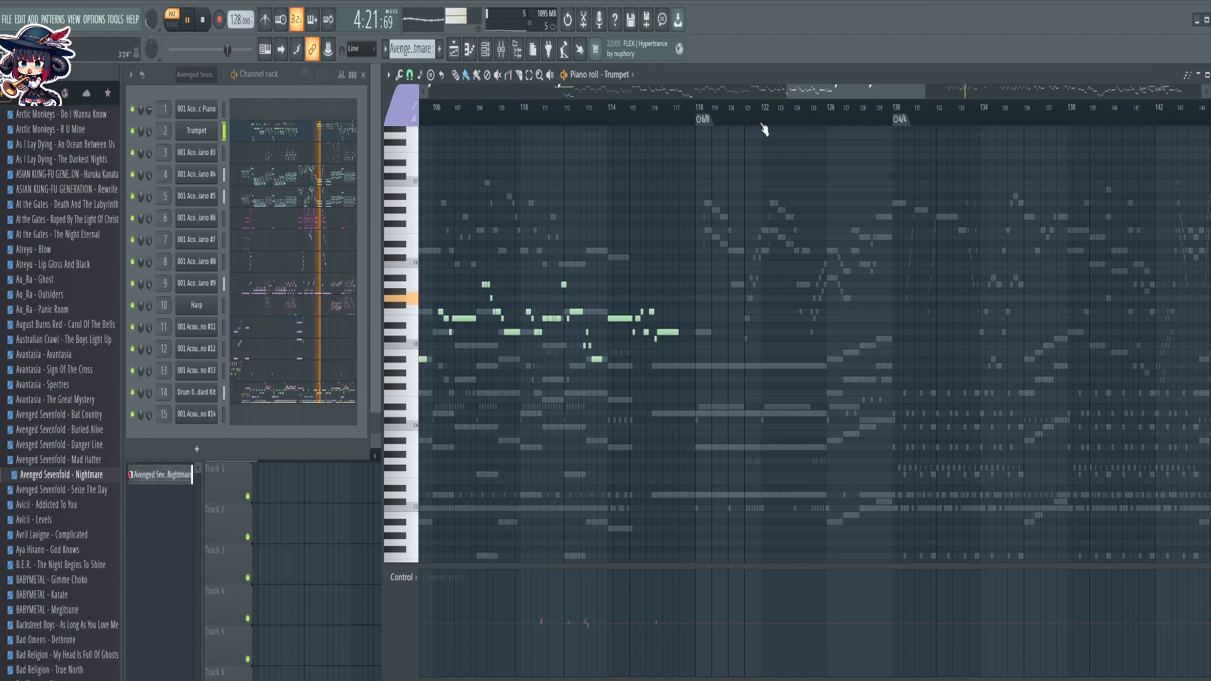
pyautogui.scroll(4, 770, 120)
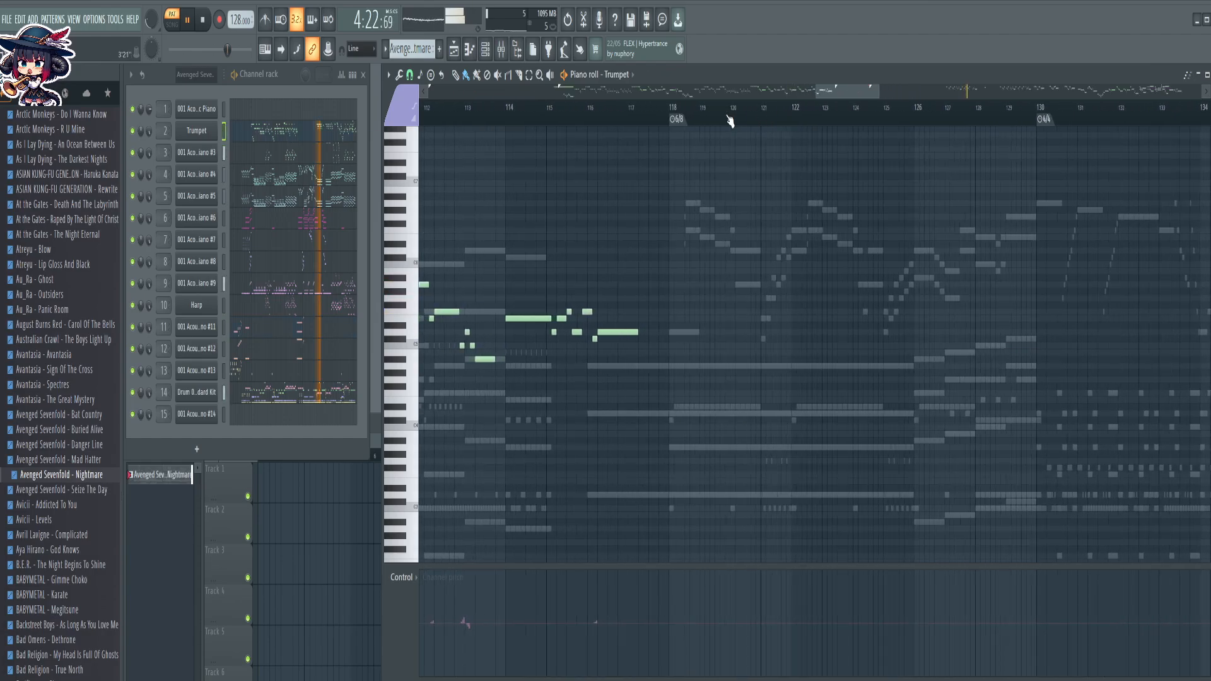
pyautogui.click(297, 161)
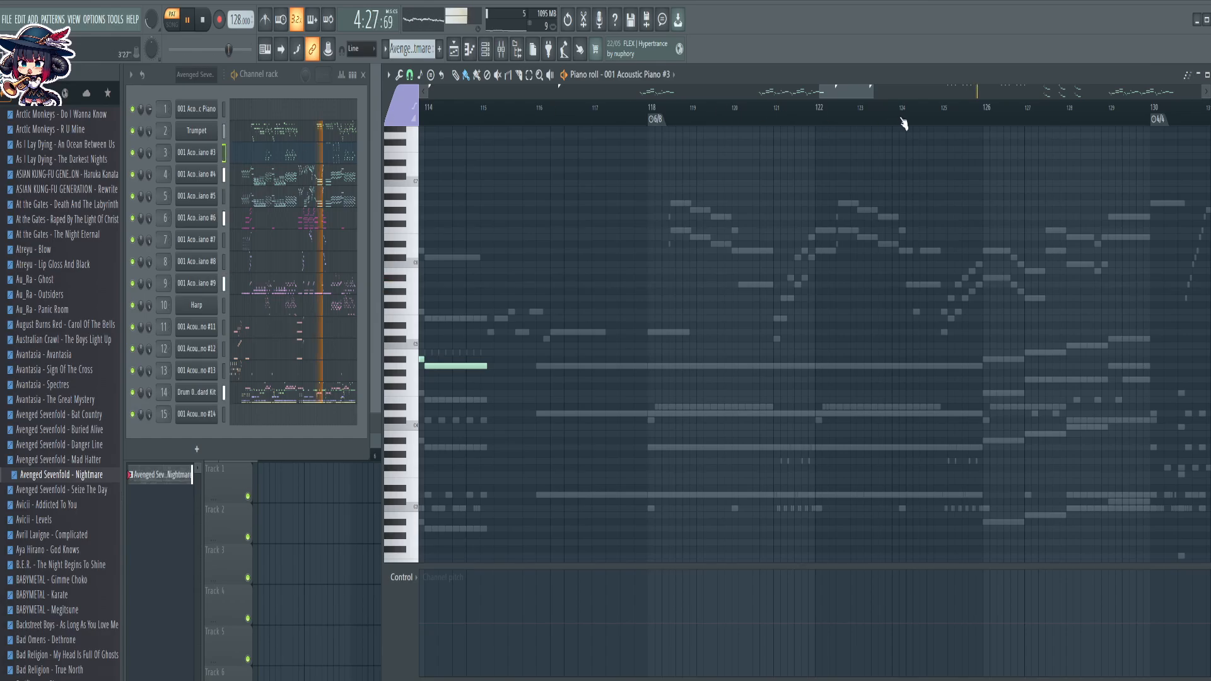
pyautogui.scroll(-2, 903, 122)
pyautogui.scroll(-7, 732, 113)
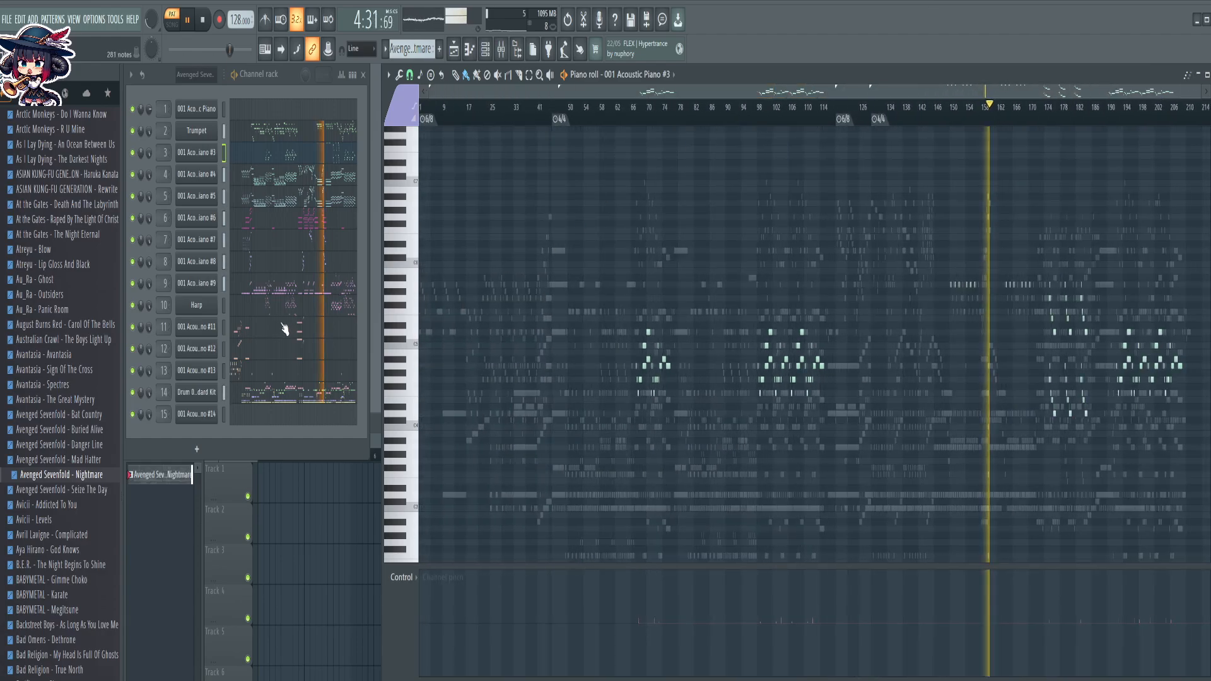
# View the notes of Acoustic Piano #12, #9 and #13 across the whole song
pyautogui.click(270, 329)
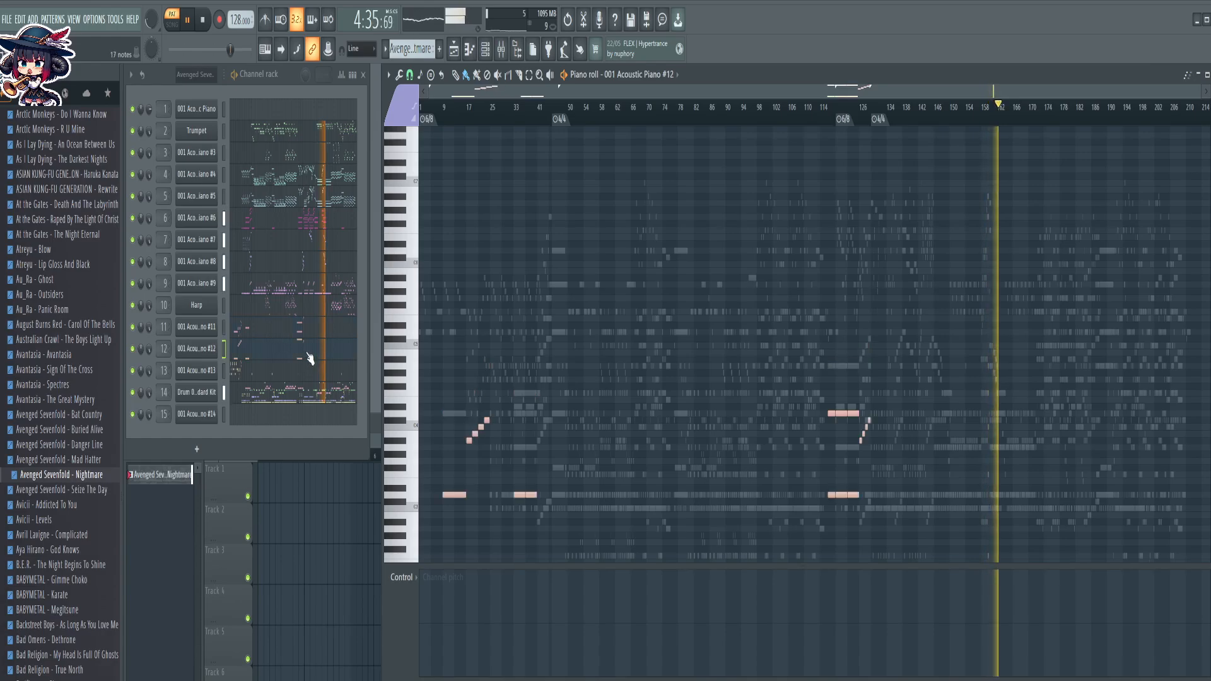
pyautogui.click(263, 289)
pyautogui.scroll(-4, 582, 440)
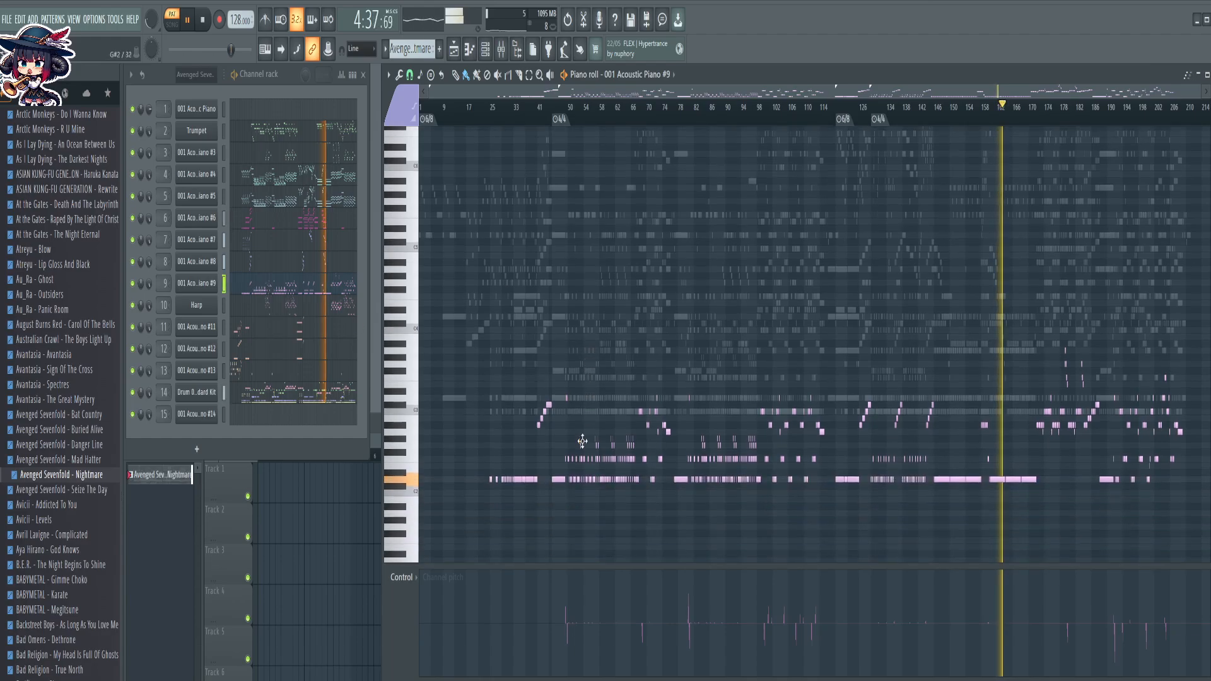
pyautogui.click(241, 334)
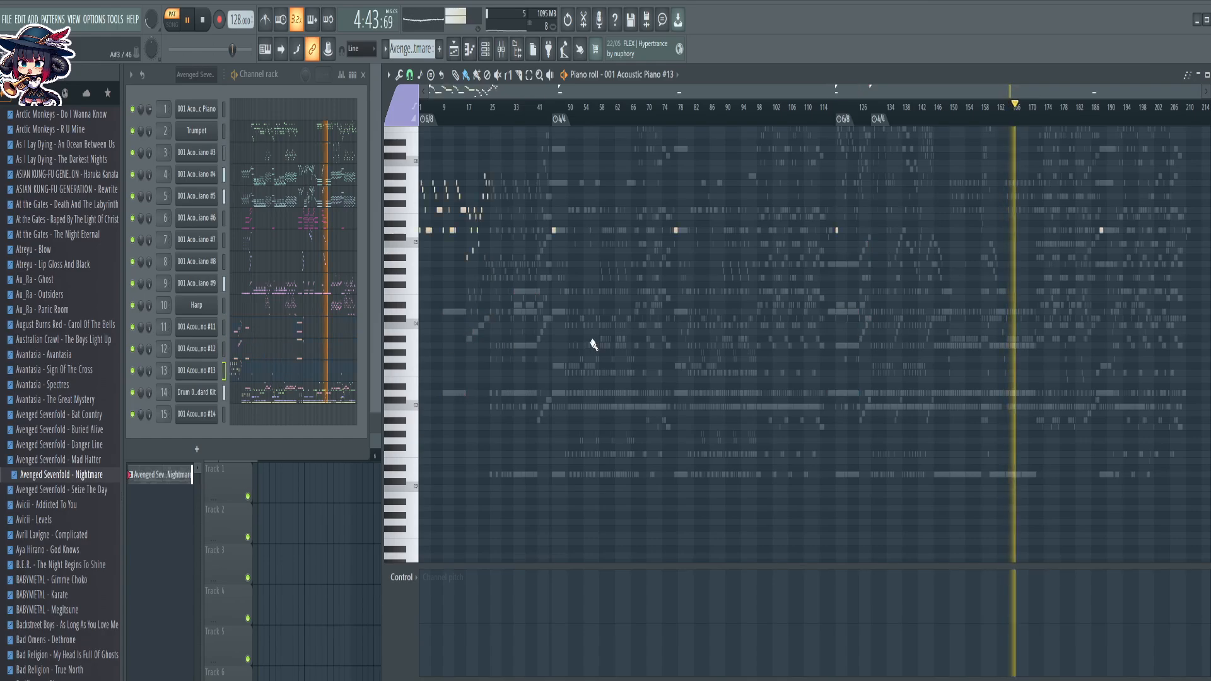
pyautogui.scroll(4, 593, 344)
pyautogui.scroll(-2, 592, 344)
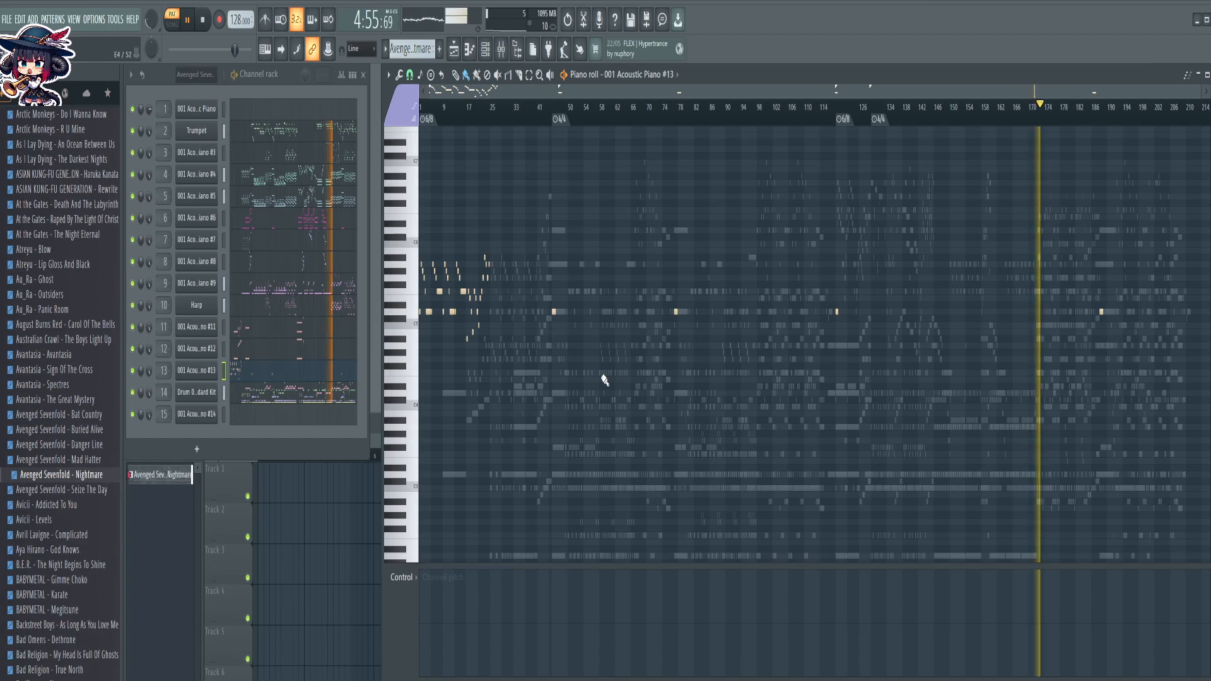
# Inspect the Harp notes up close from bar 172 to the end of the song
pyautogui.click(320, 311)
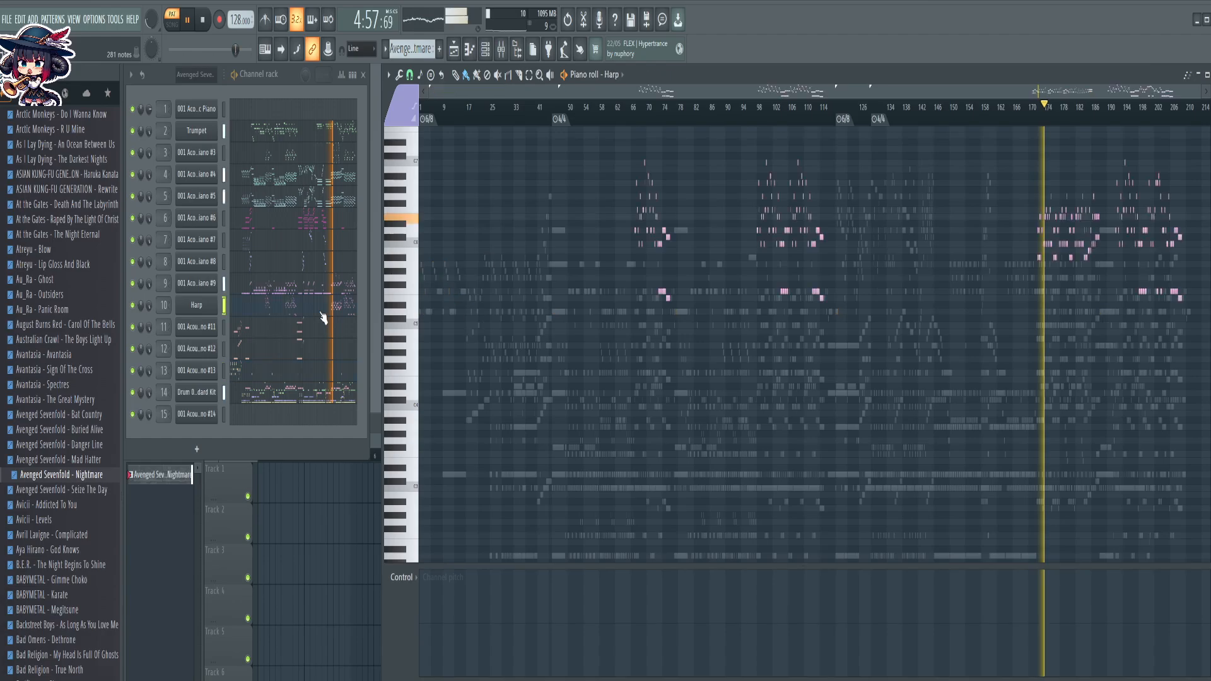
pyautogui.scroll(4, 1172, 120)
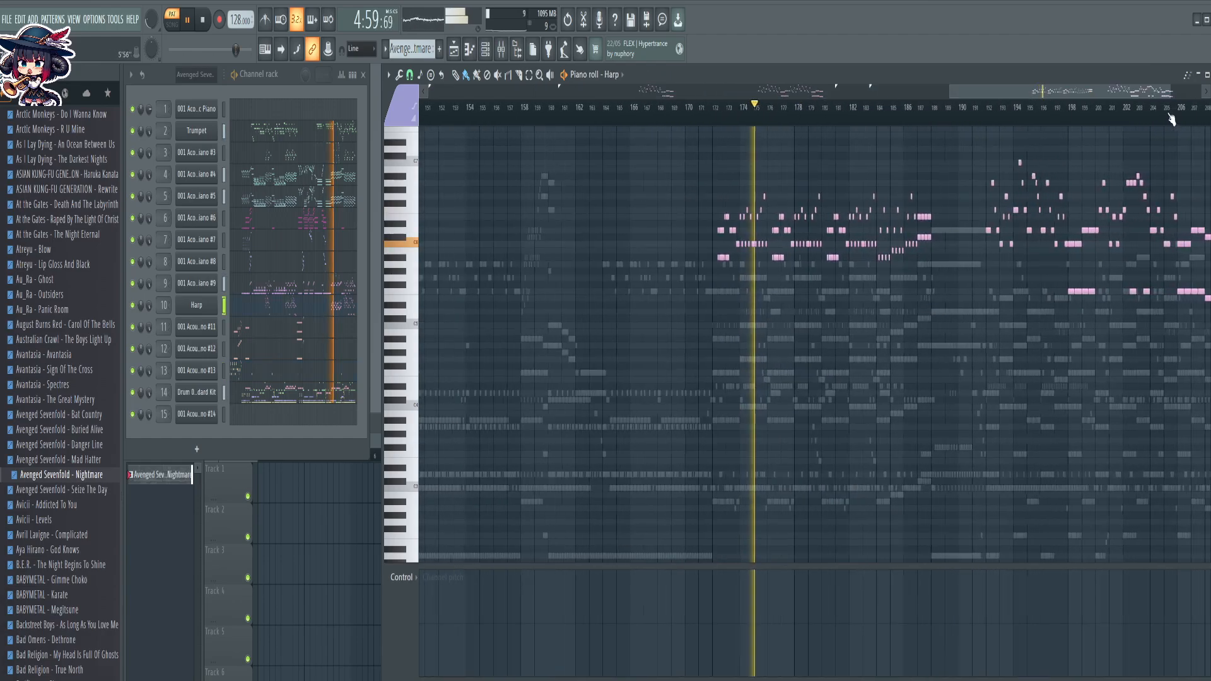
pyautogui.moveTo(946, 373); pyautogui.dragTo(845, 401)
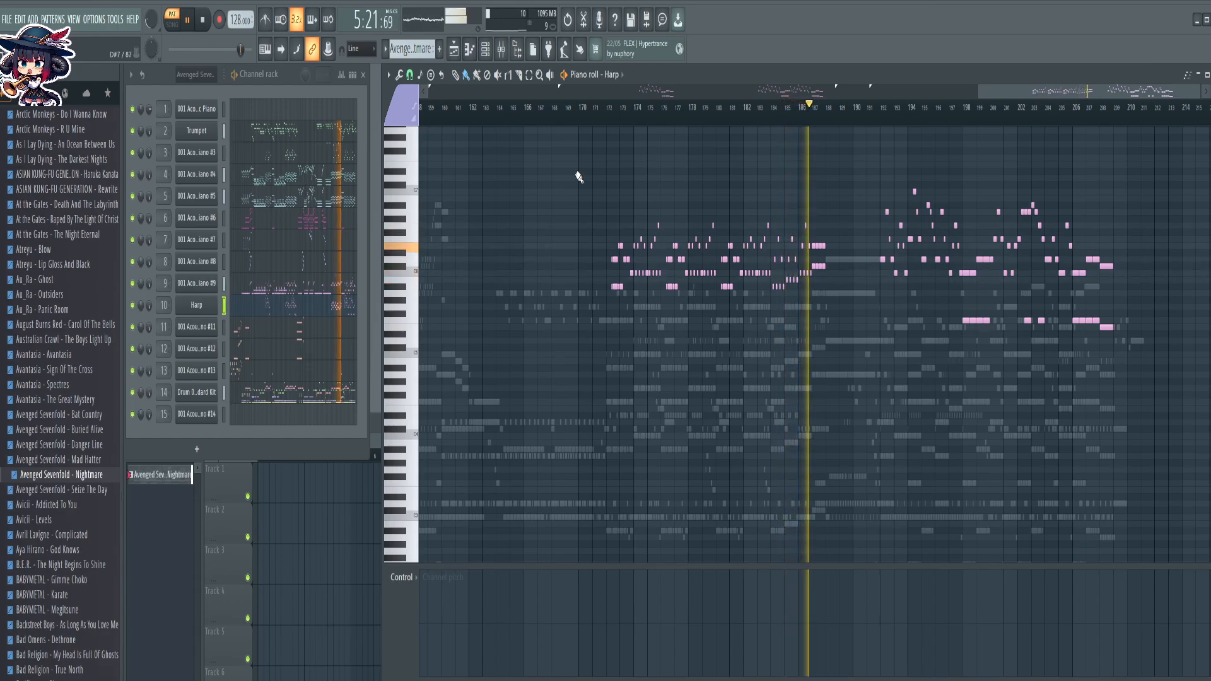
# Raise the lower-octave notes of Acoustic Piano #3 between bars 174 and 186 by one octave and deselect them
pyautogui.click(336, 157)
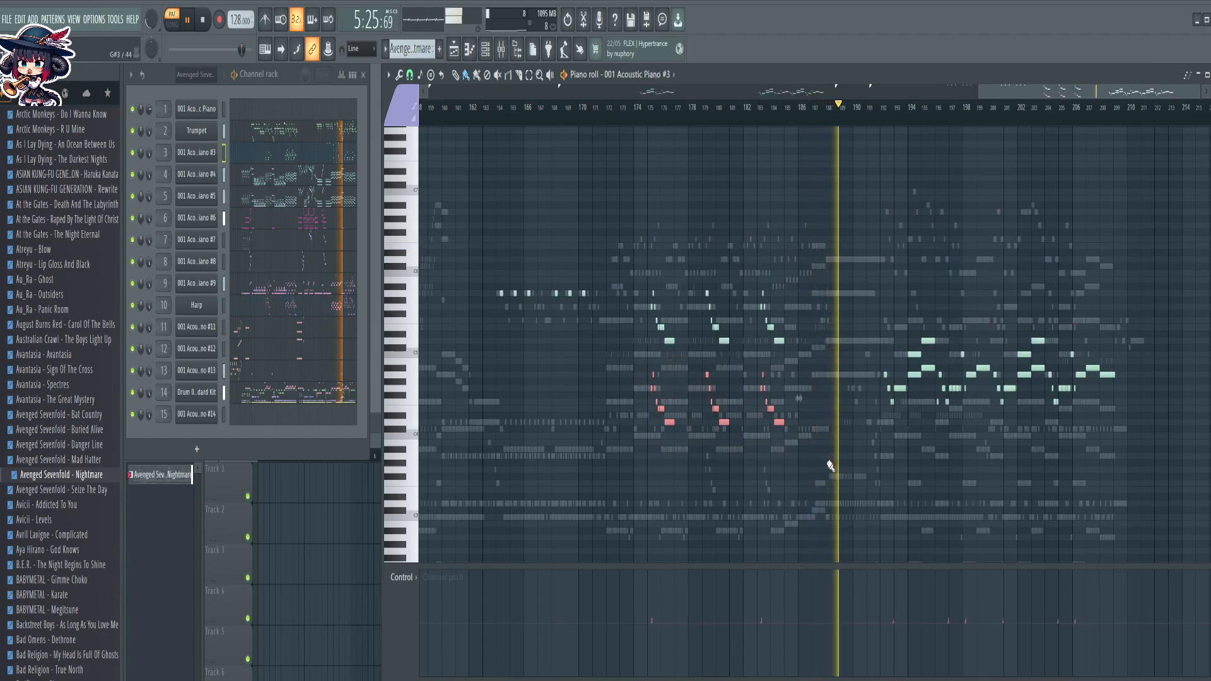
pyautogui.hotkey('ctrl', 'Up')
pyautogui.hotkey('ctrl', 'd')
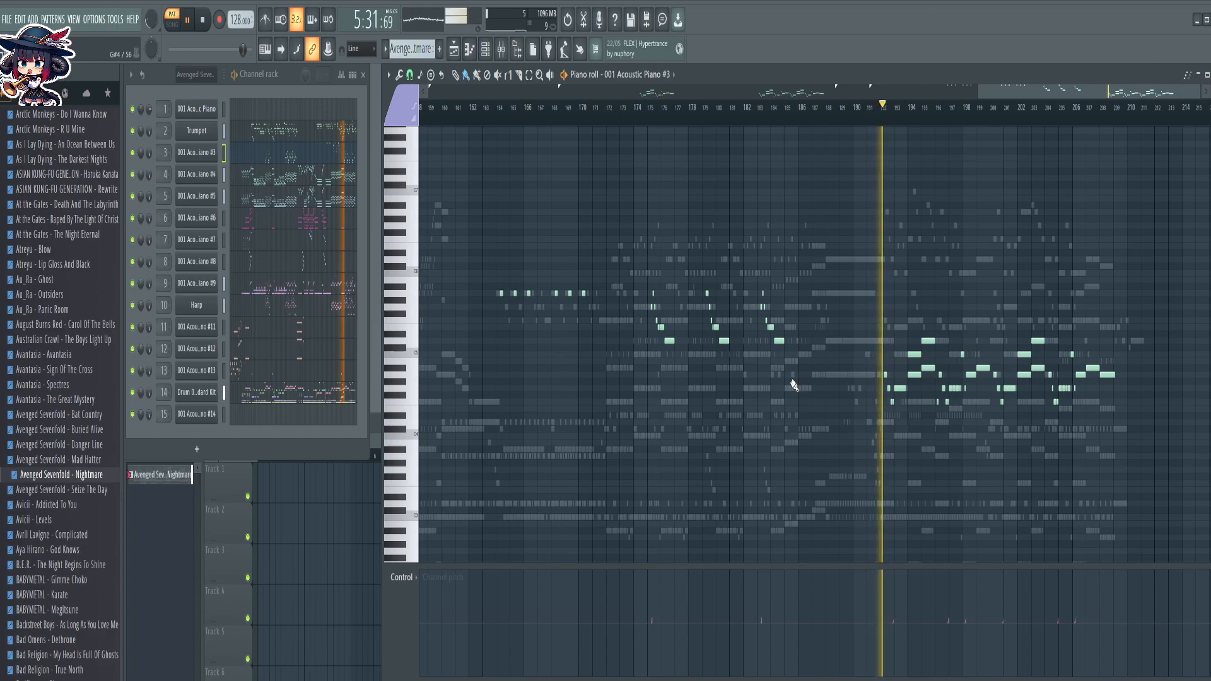
# Review the drum kit notes and the Trumpet notes, from the song's ending back to bars 58 to 114, with playback stopped
pyautogui.click(326, 394)
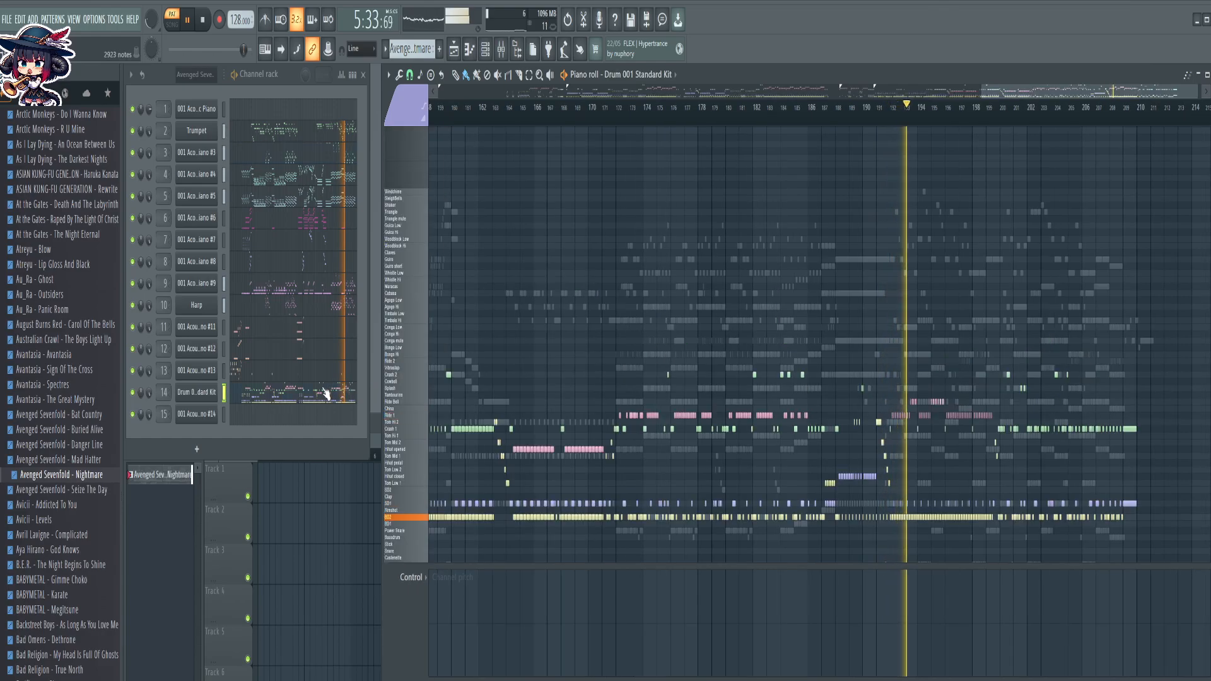
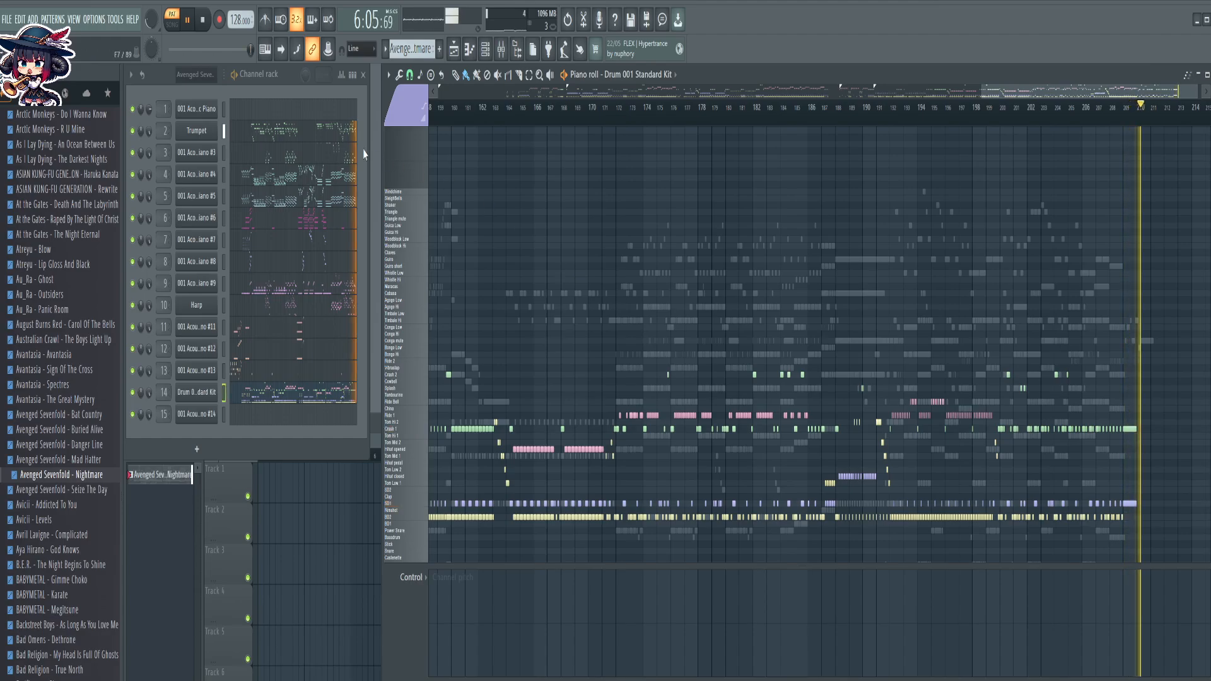
pyautogui.click(224, 131)
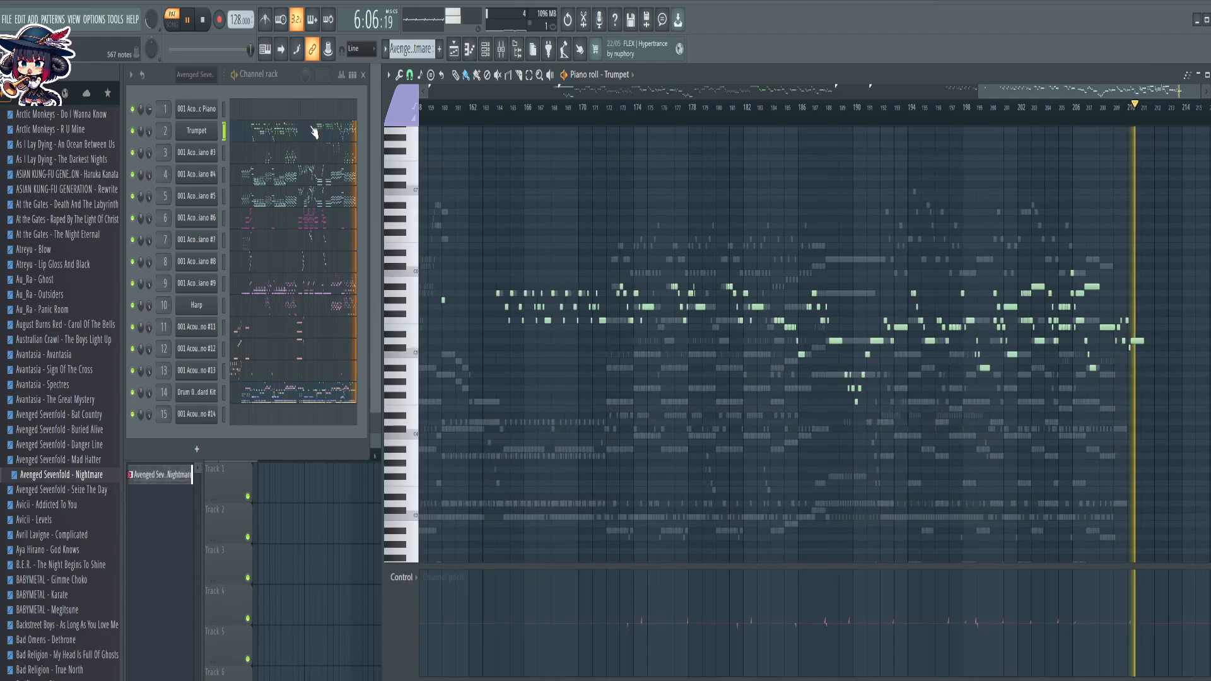
pyautogui.click(204, 20)
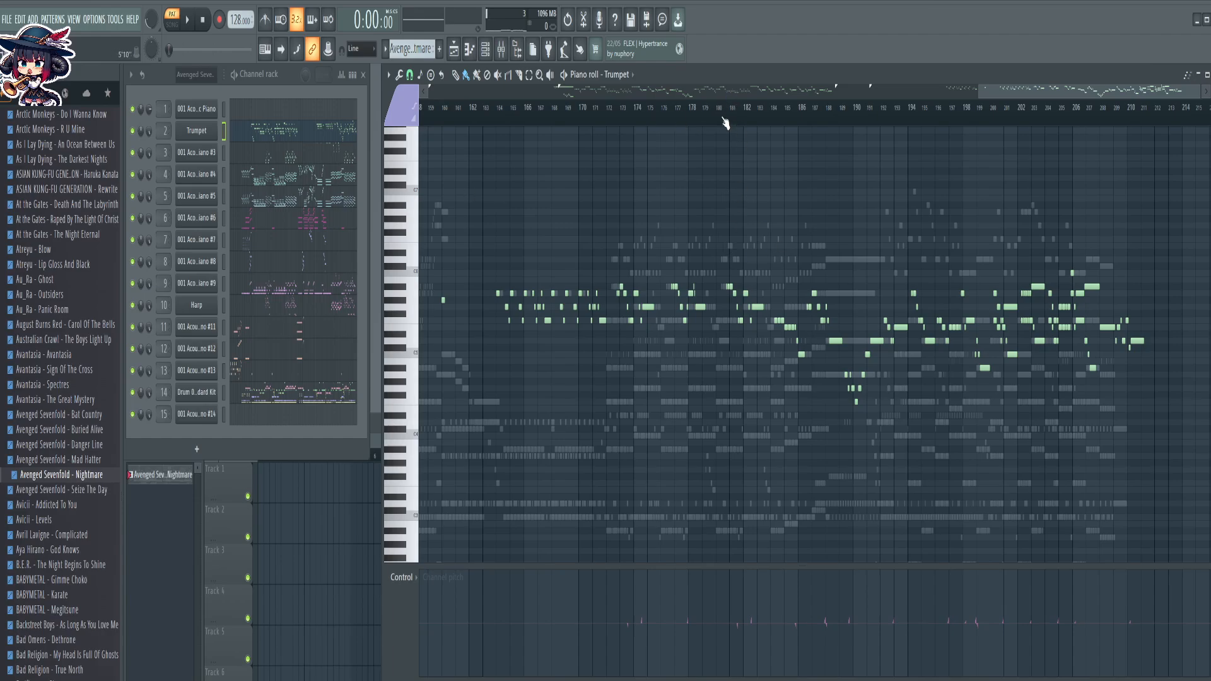
pyautogui.scroll(-7, 725, 123)
pyautogui.scroll(4, 725, 123)
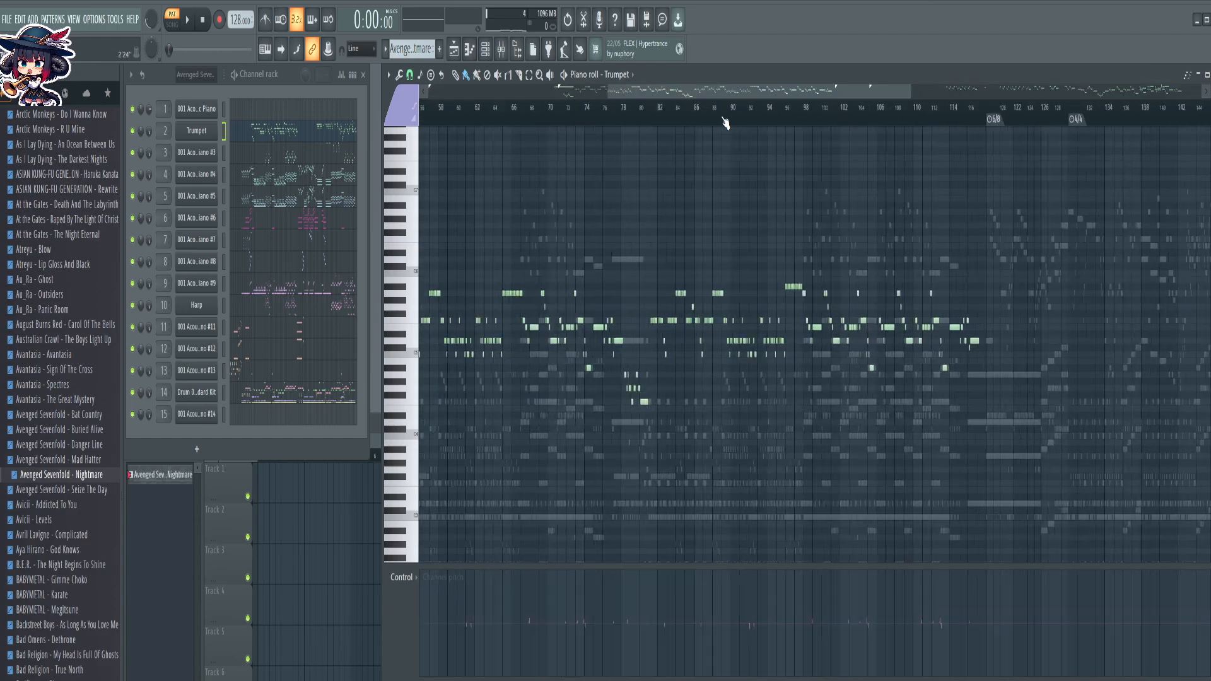
# Review the Trumpet notes across the whole song and up close between bars 64 and 118
pyautogui.scroll(-3, 725, 123)
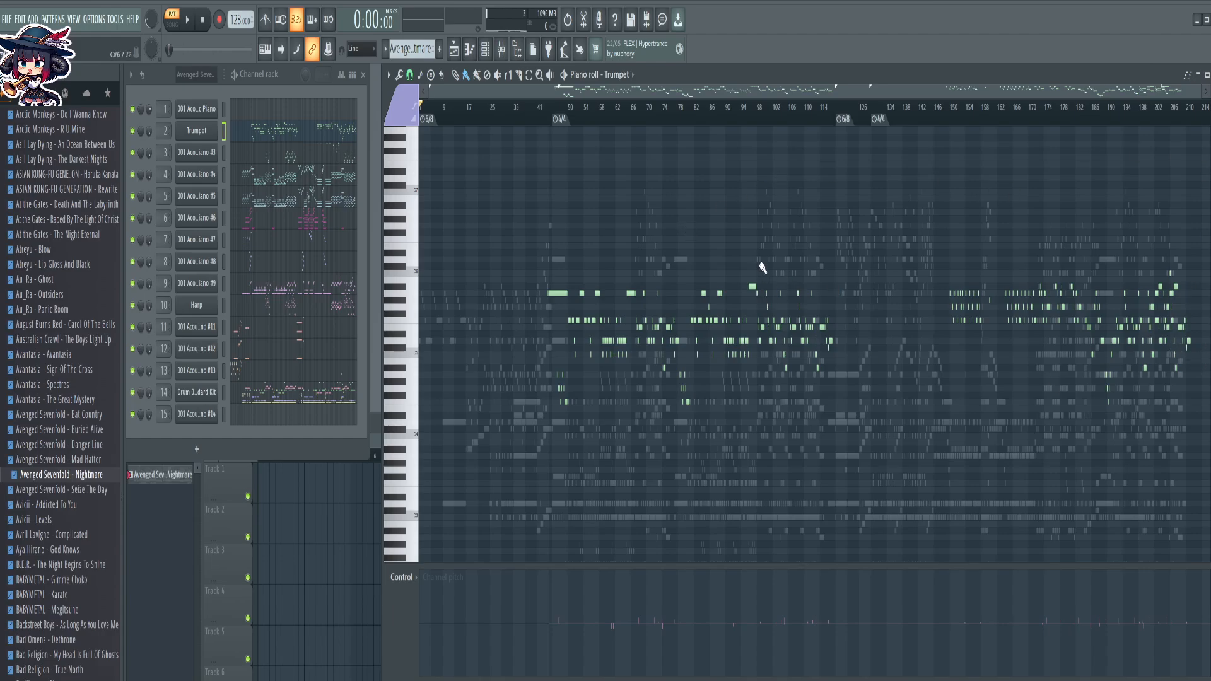
pyautogui.moveTo(717, 207); pyautogui.dragTo(903, 133)
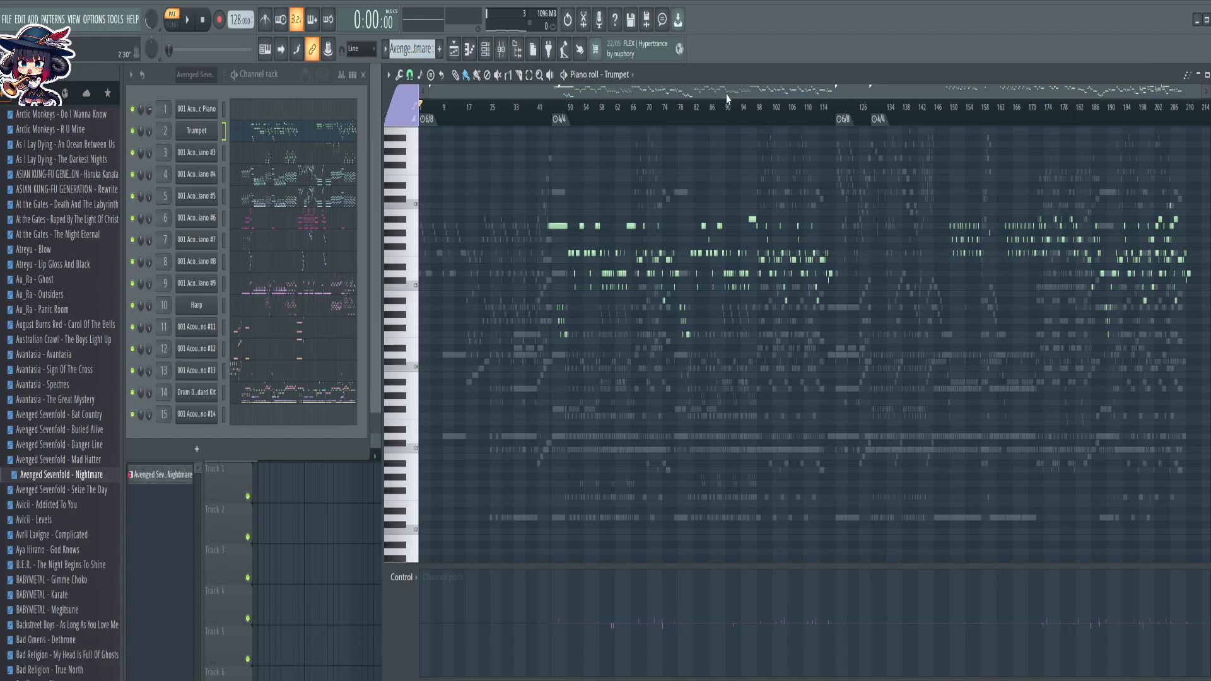
pyautogui.scroll(5, 727, 98)
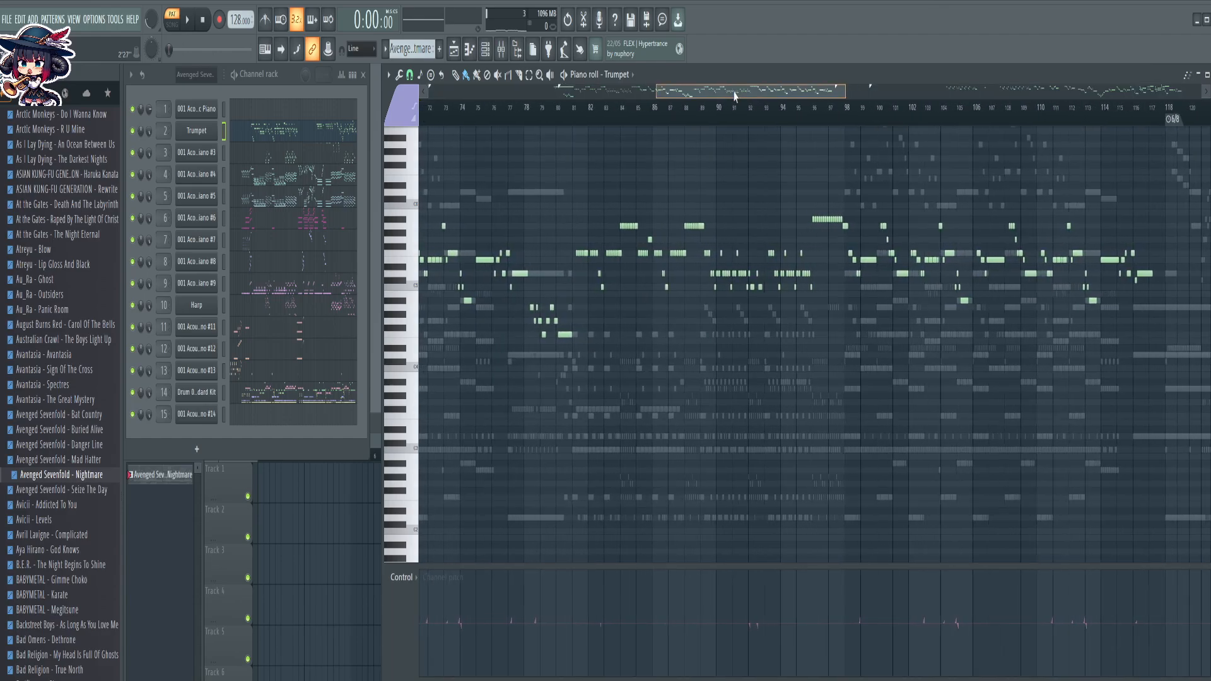
pyautogui.moveTo(713, 90)
pyautogui.mouseDown()
pyautogui.moveTo(837, 118)
pyautogui.moveTo(716, 113)
pyautogui.mouseUp()
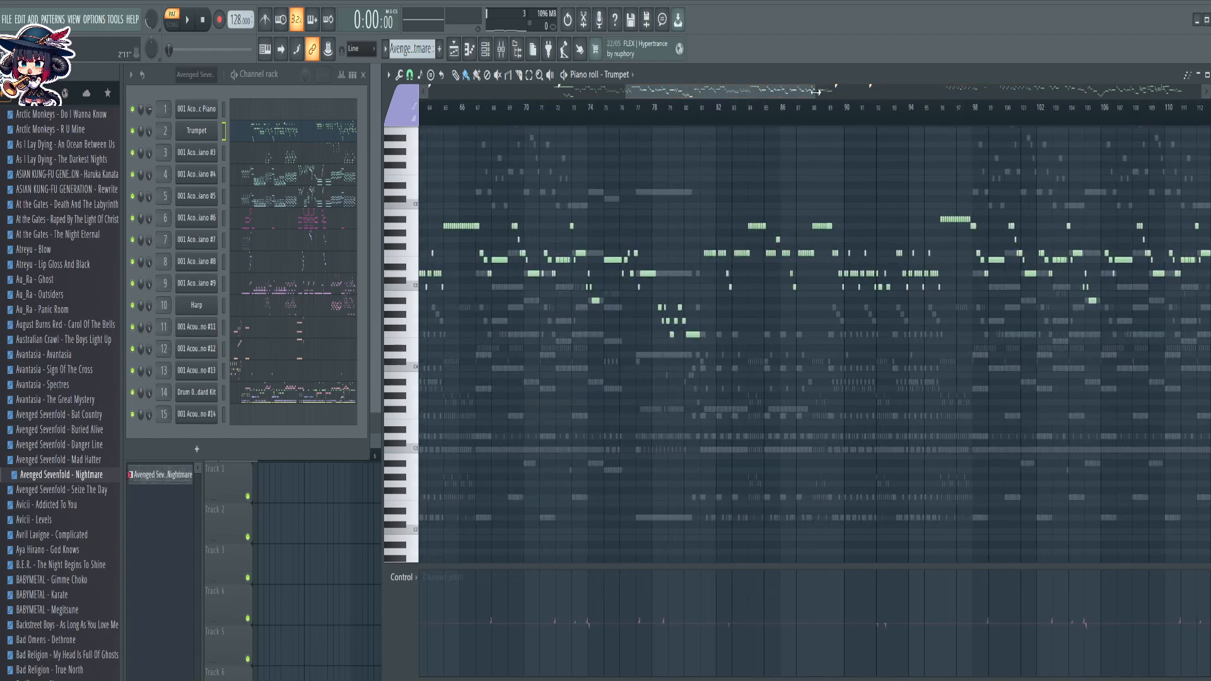
pyautogui.moveTo(816, 91); pyautogui.dragTo(851, 96)
pyautogui.scroll(-5, 776, 114)
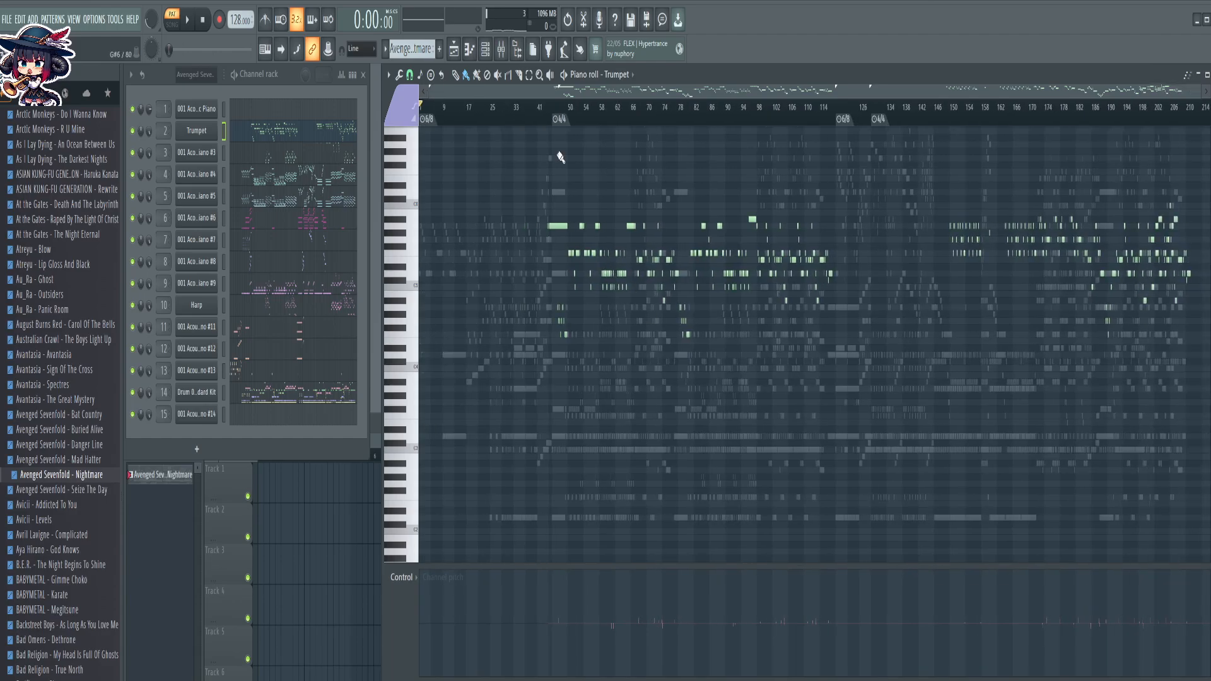
# Move the notes of Acoustic Piano #13 into the Harp channel, leaving Acoustic Piano #13 empty
pyautogui.click(252, 369)
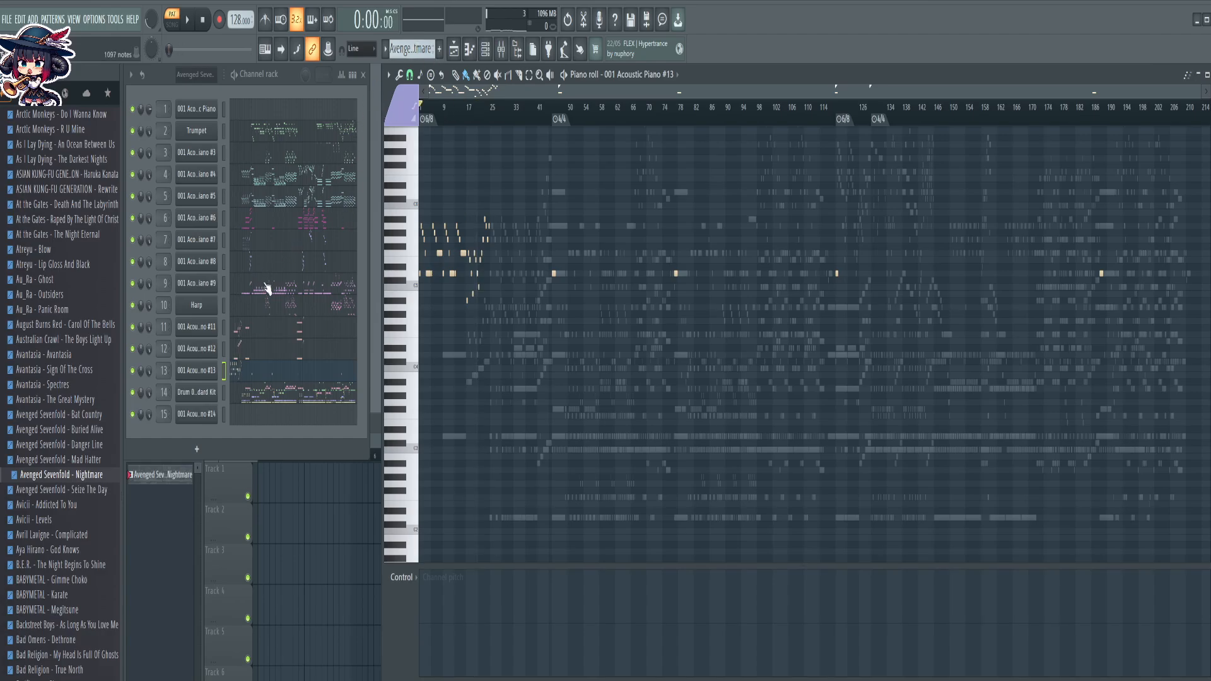
pyautogui.click(271, 307)
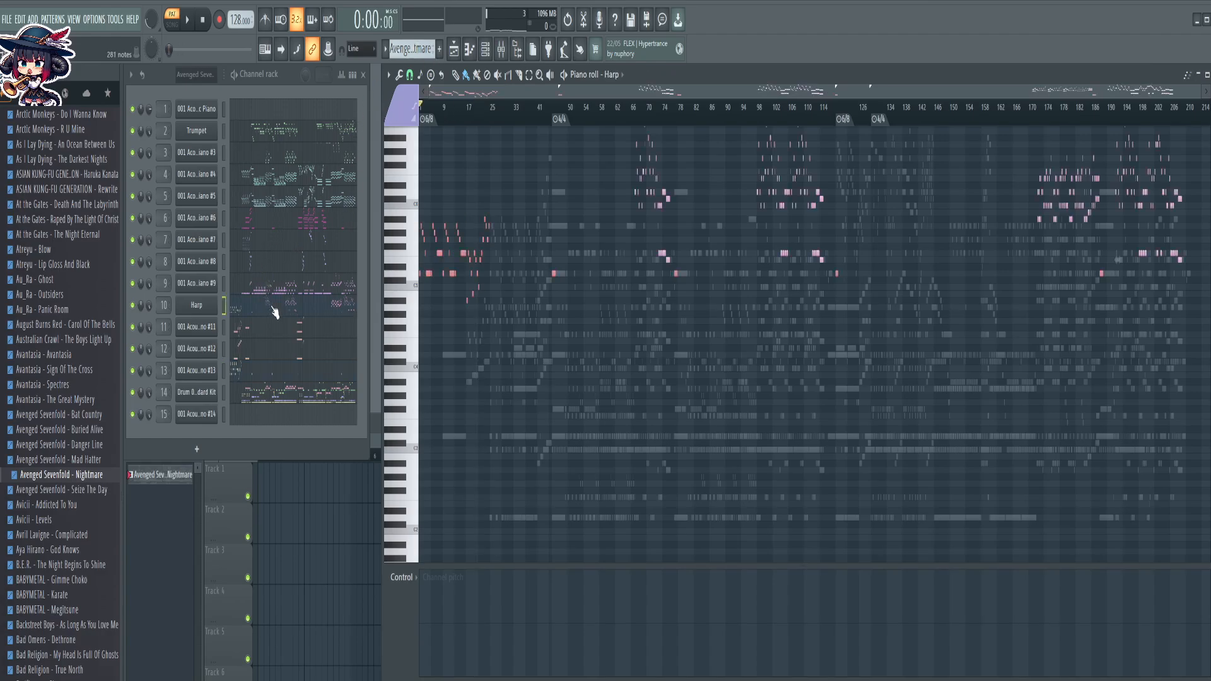
pyautogui.scroll(3, 590, 411)
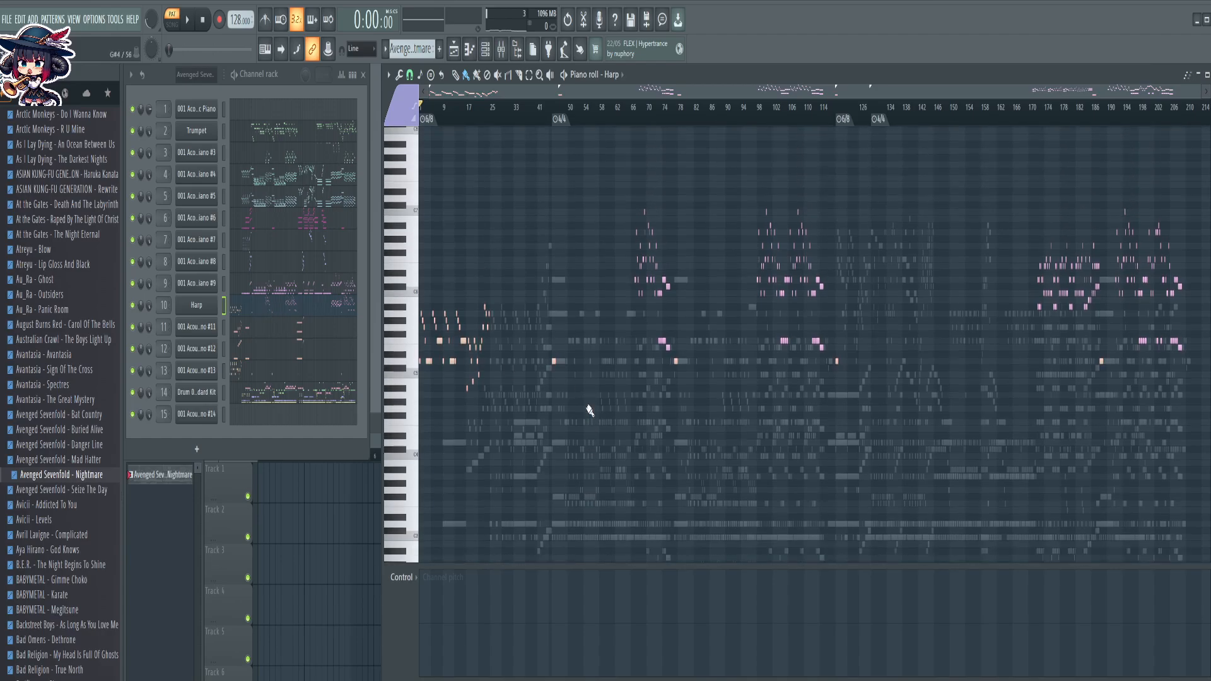
pyautogui.click(240, 374)
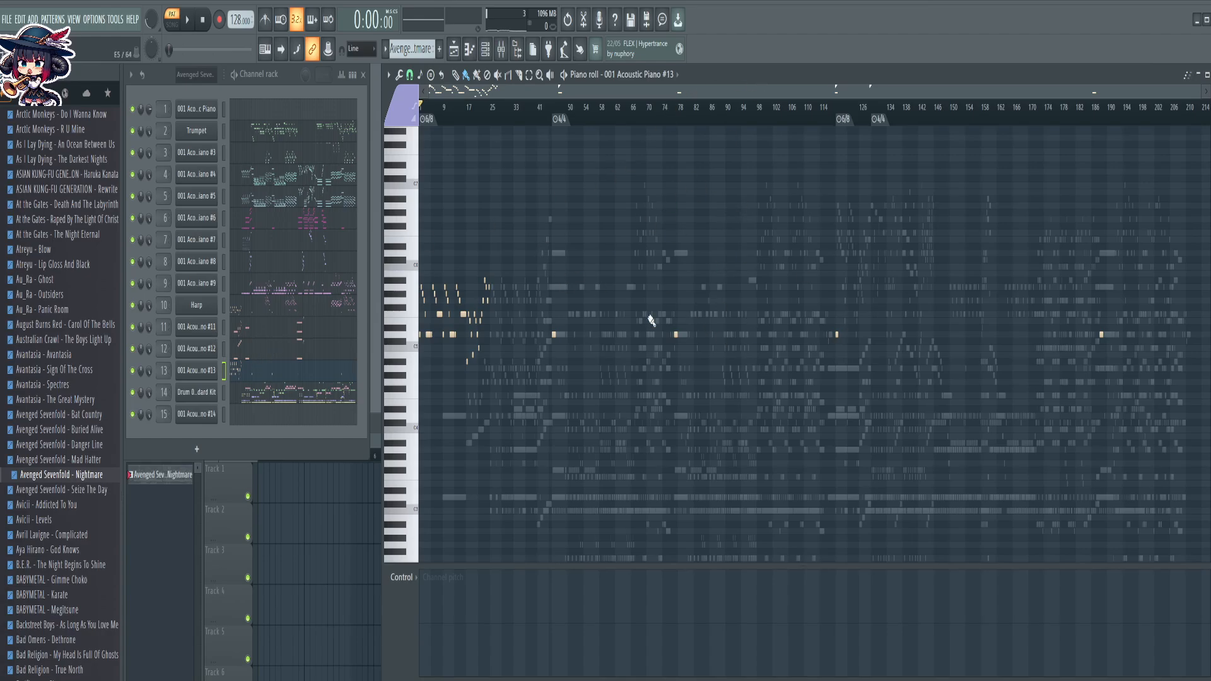
pyautogui.hotkey('ctrl', 'x')
# Give the Harp, Acoustic Piano #9 and Trumpet channels random colors
pyautogui.rightClick(206, 308)
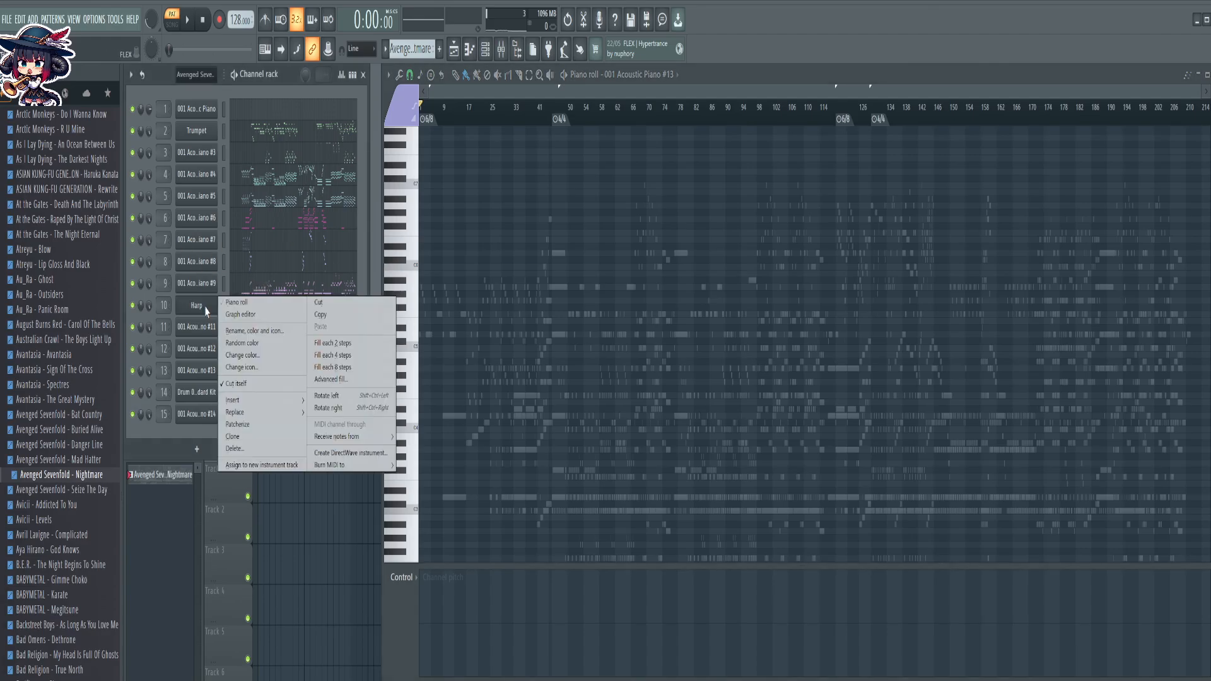
pyautogui.click(253, 343)
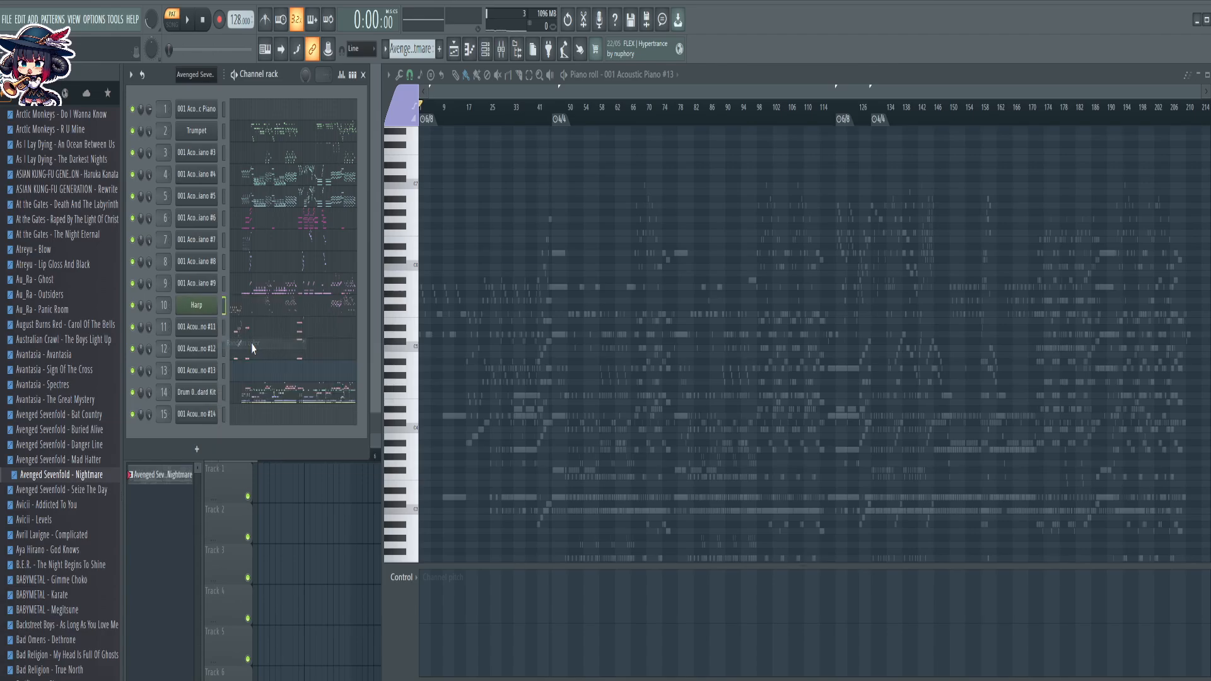
pyautogui.click(269, 293)
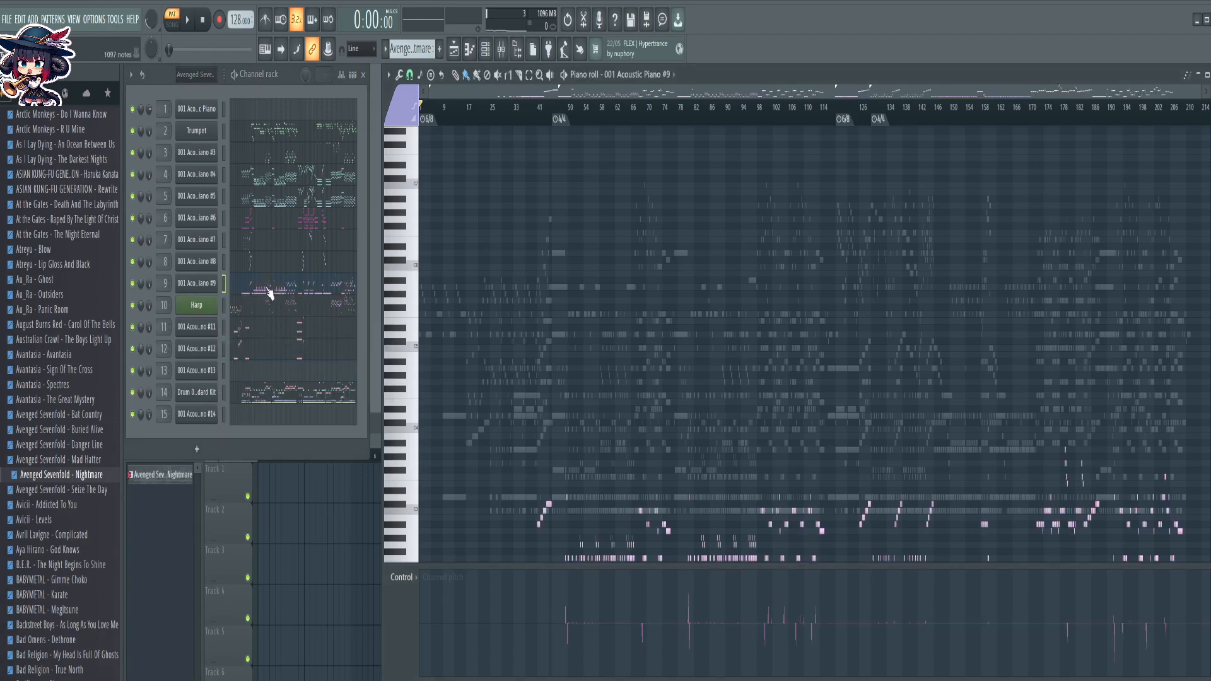
pyautogui.rightClick(184, 283)
pyautogui.click(241, 322)
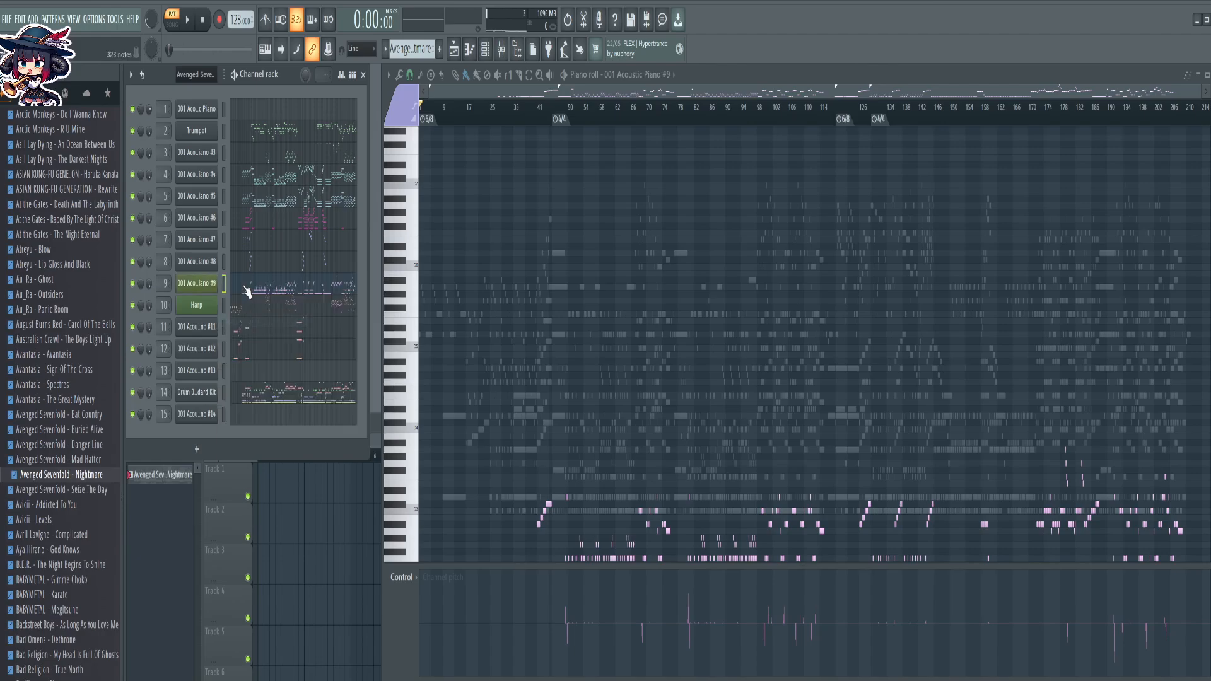
pyautogui.rightClick(203, 130)
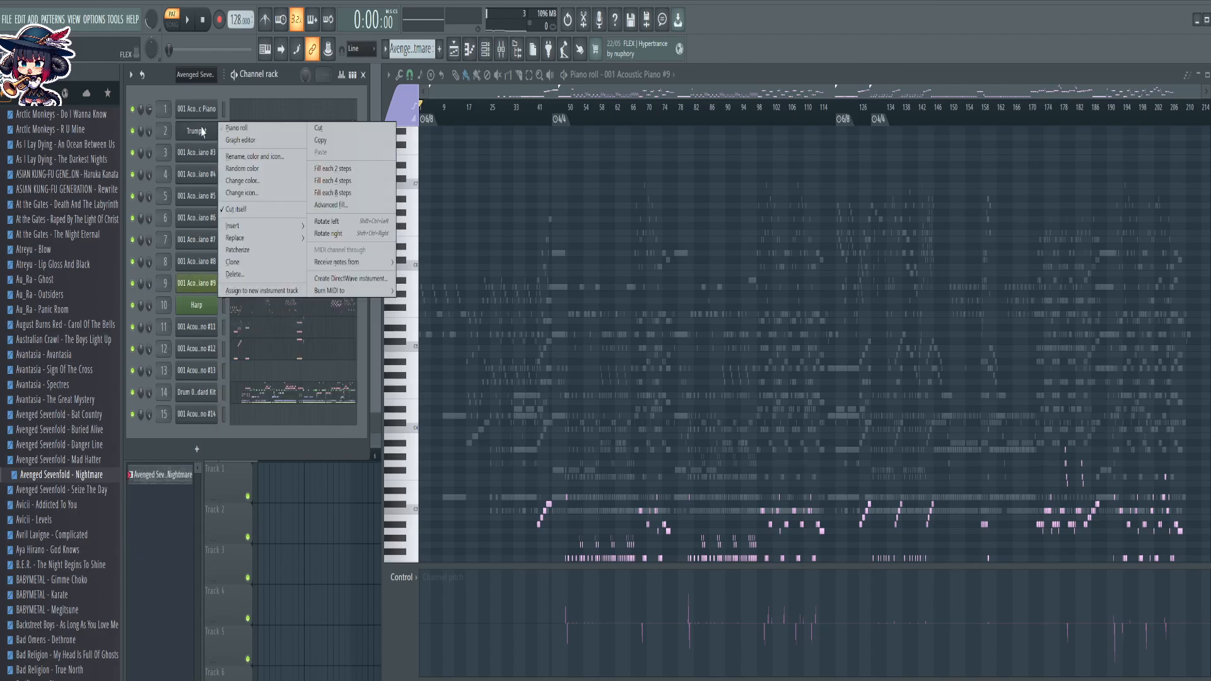
pyautogui.click(263, 170)
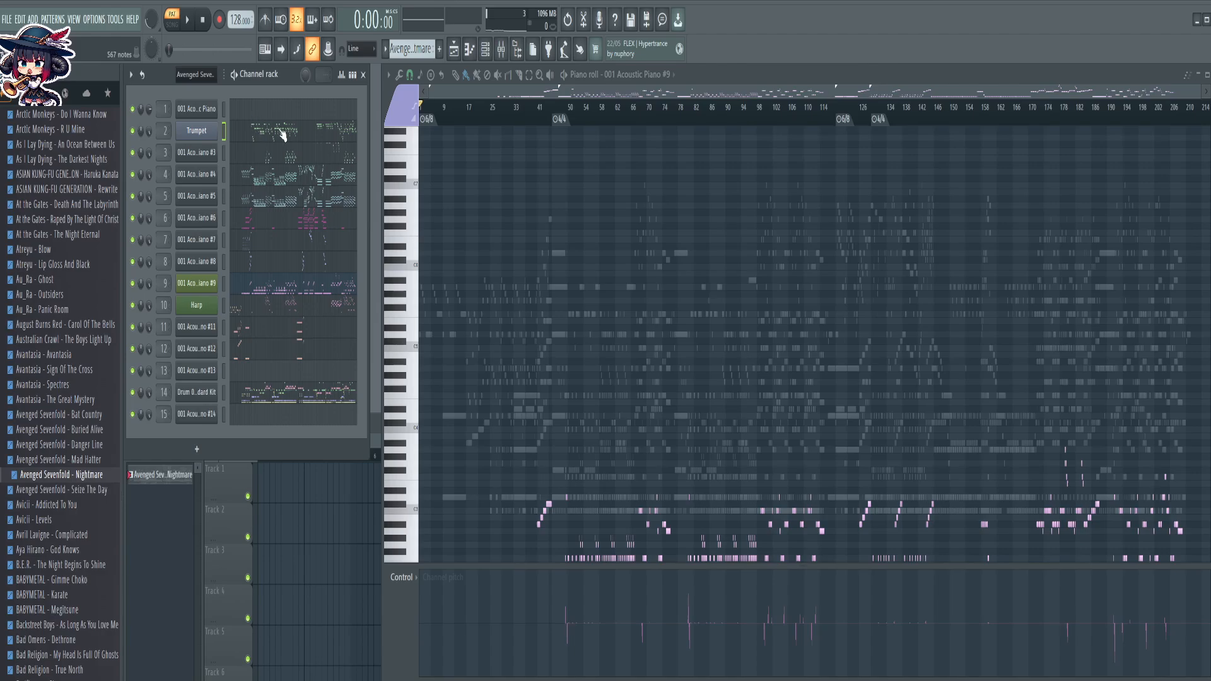
# Examine the Harp notes and the low notes of Acoustic Piano #9 across the whole song
pyautogui.click(277, 310)
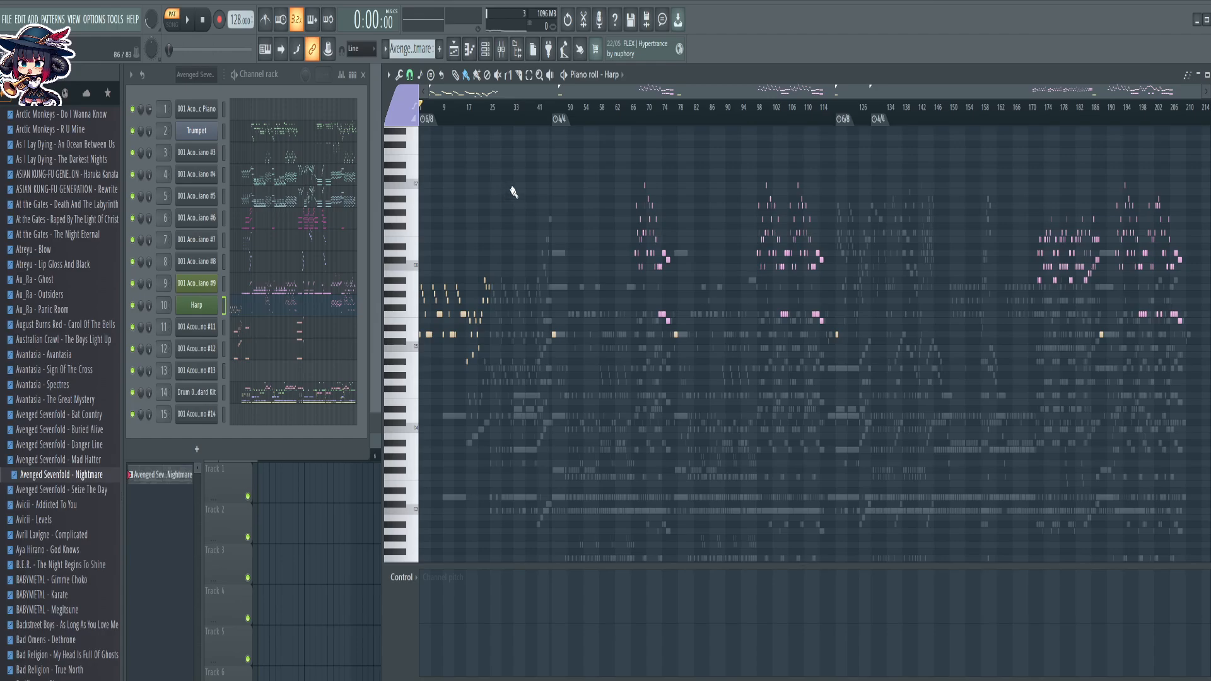
pyautogui.scroll(-1, 655, 330)
pyautogui.scroll(-2, 655, 330)
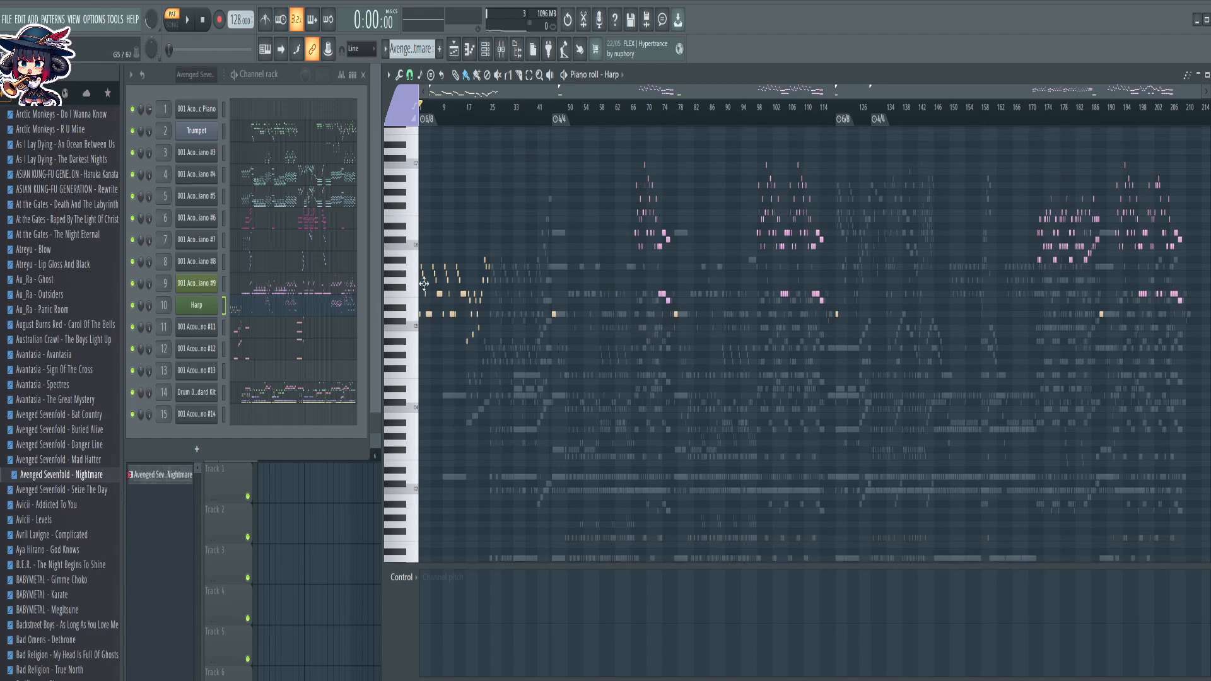
pyautogui.click(260, 291)
pyautogui.scroll(-2, 661, 276)
pyautogui.scroll(-2, 661, 275)
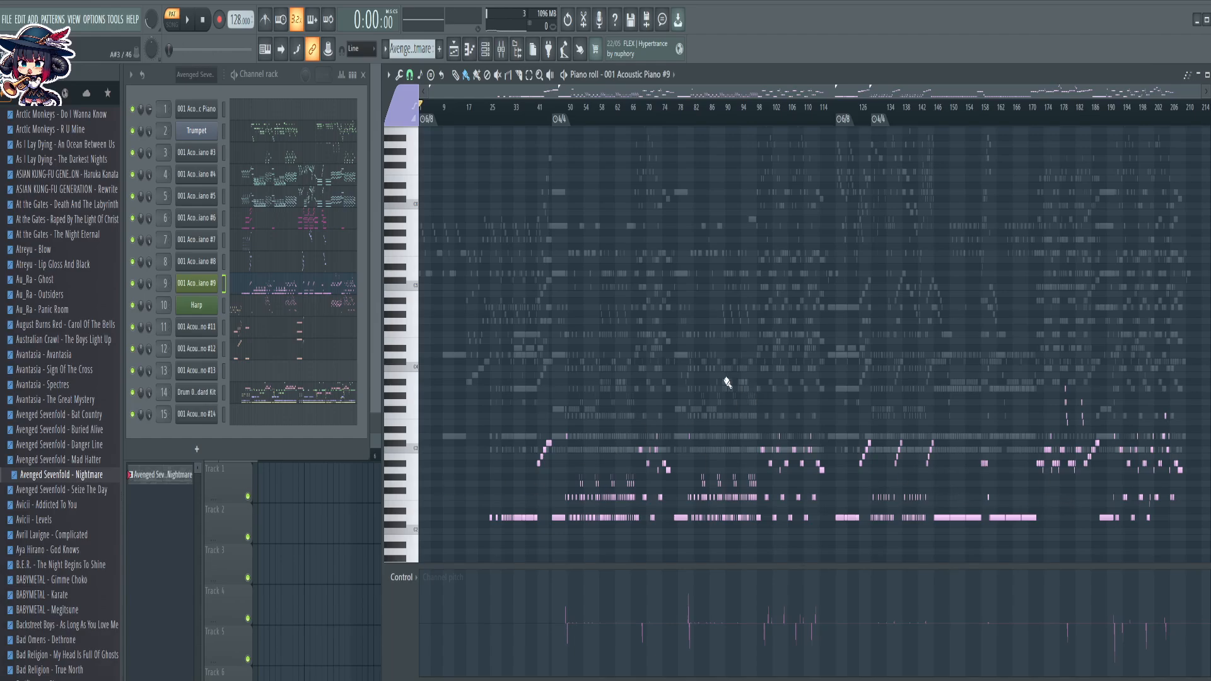
pyautogui.scroll(-3, 727, 382)
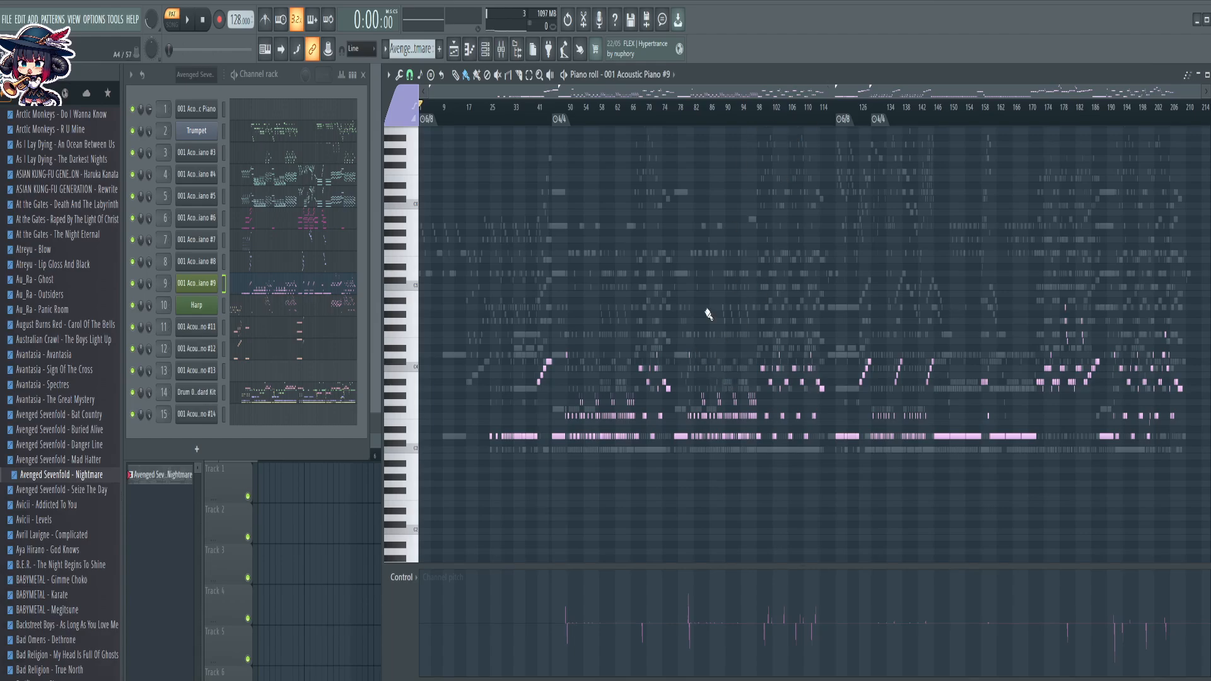
# Raise all notes of Acoustic Piano #9 by two octaves
pyautogui.hotkey('ctrl', 'Up')
pyautogui.hotkey('ctrl', 'Down')
pyautogui.hotkey('ctrl', 'Down')
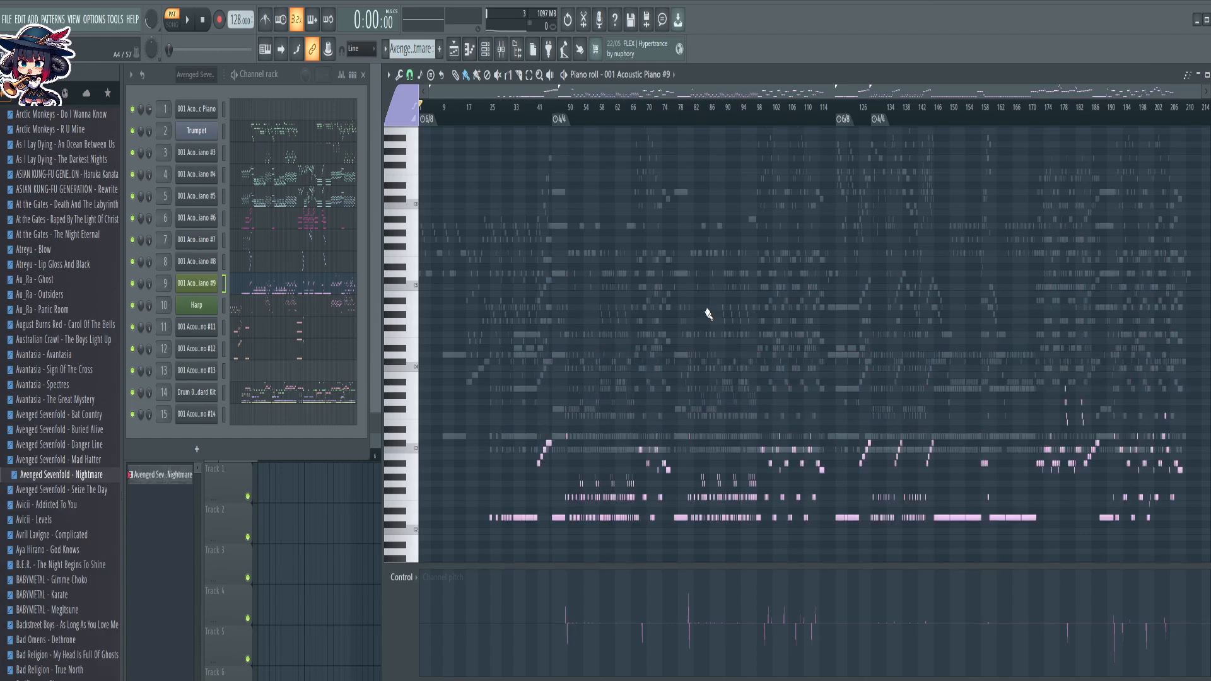
pyautogui.hotkey('ctrl', 'Up')
pyautogui.hotkey('ctrl', 'Up')
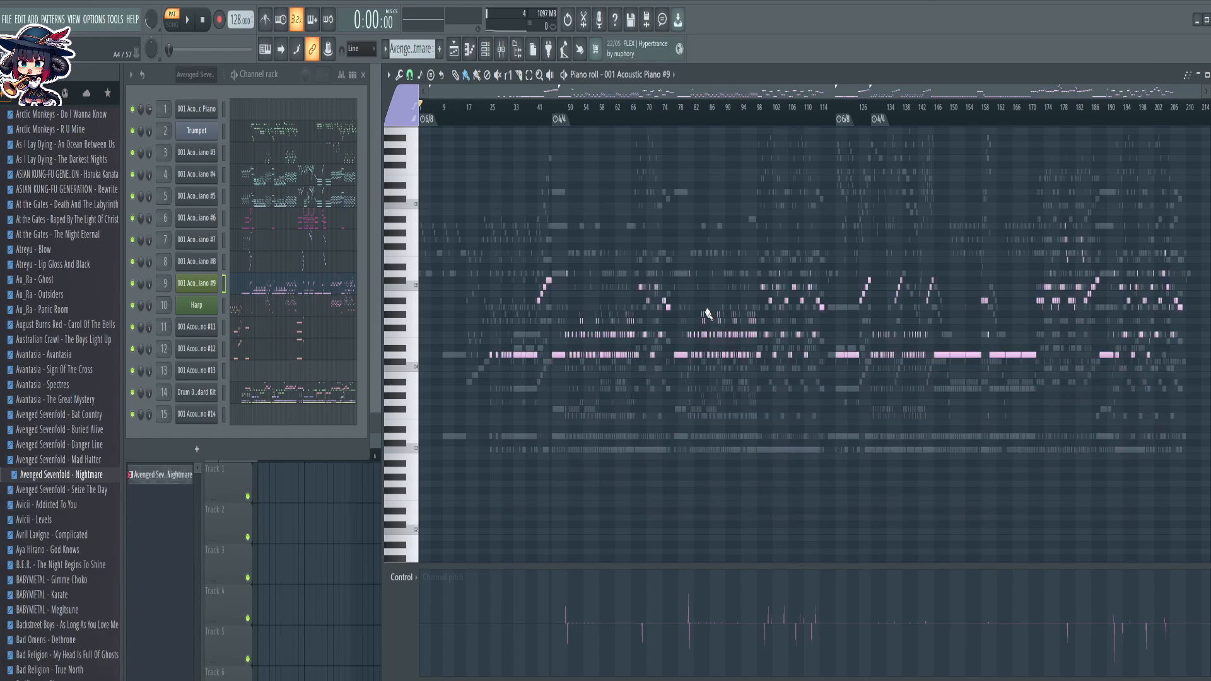
pyautogui.hotkey('shift', 'Up')
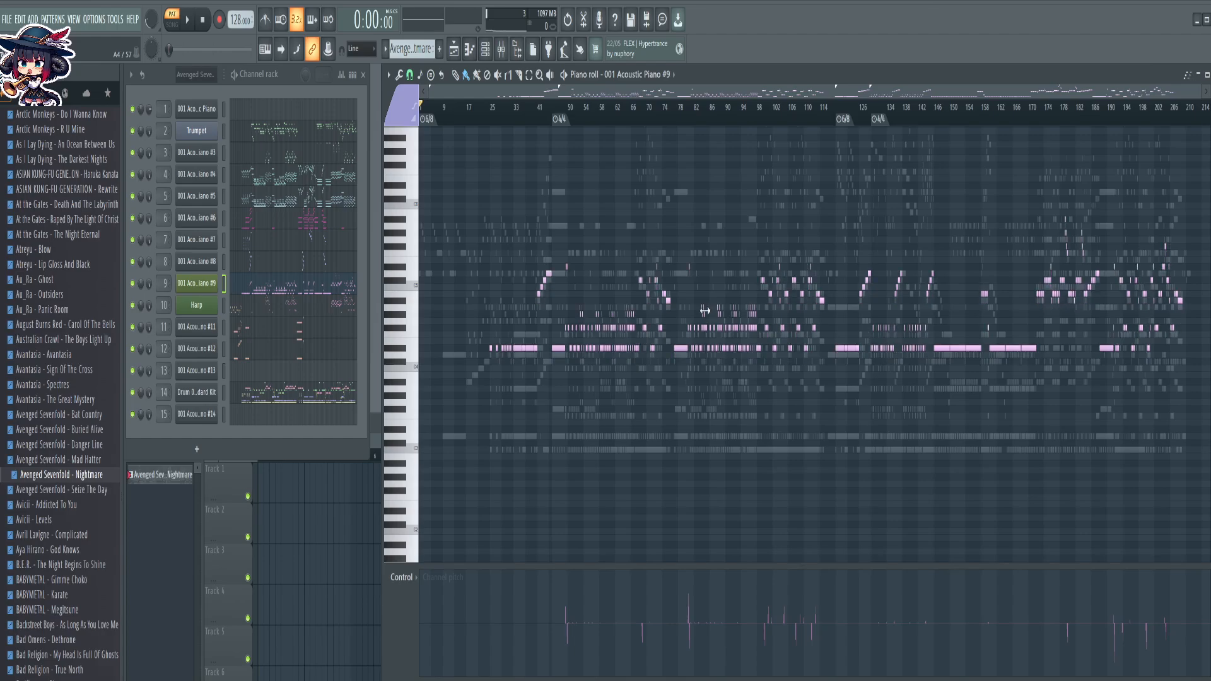
pyautogui.hotkey('shift', 'Down')
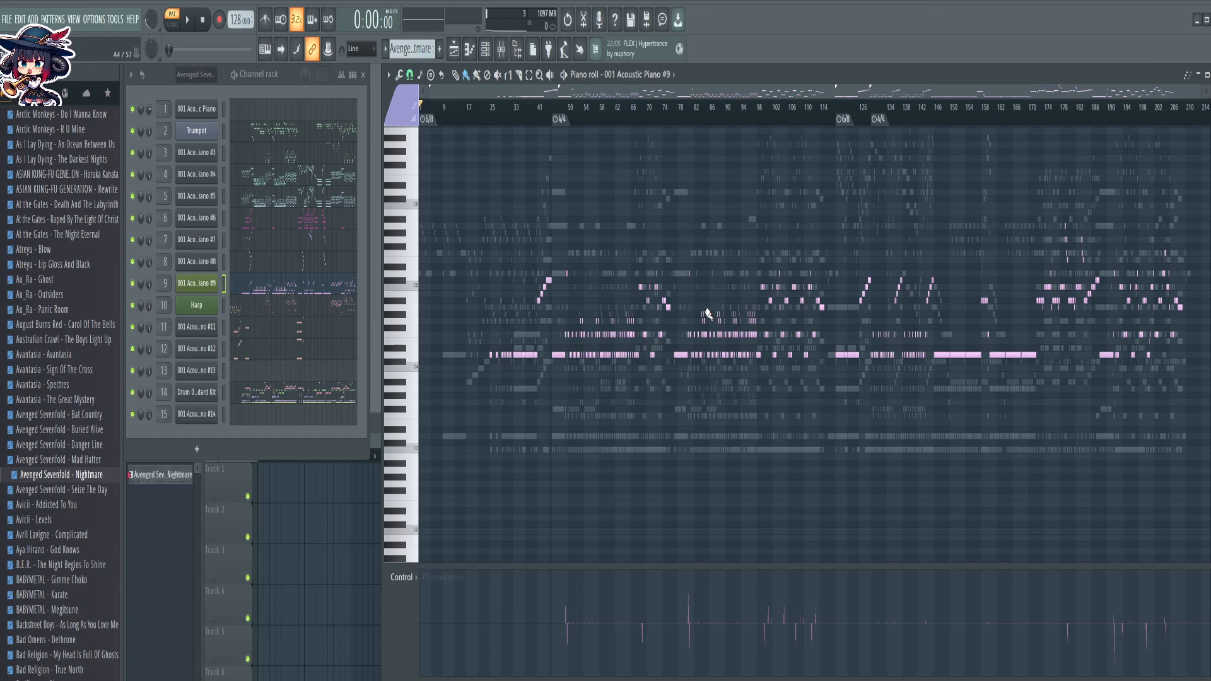
# Audition Acoustic Piano #9 on the piano roll keyboard and rename the channel as Cello
pyautogui.scroll(3, 637, 421)
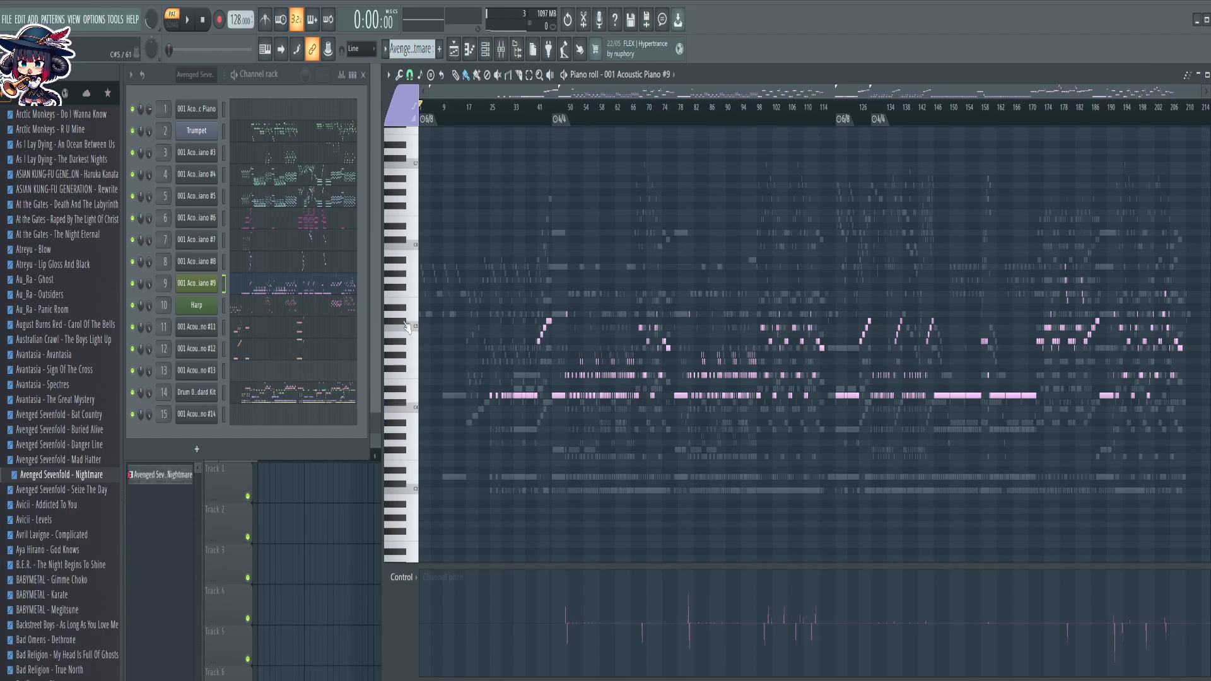
pyautogui.click(401, 272)
pyautogui.moveTo(400, 276); pyautogui.dragTo(399, 302)
pyautogui.scroll(1, 416, 302)
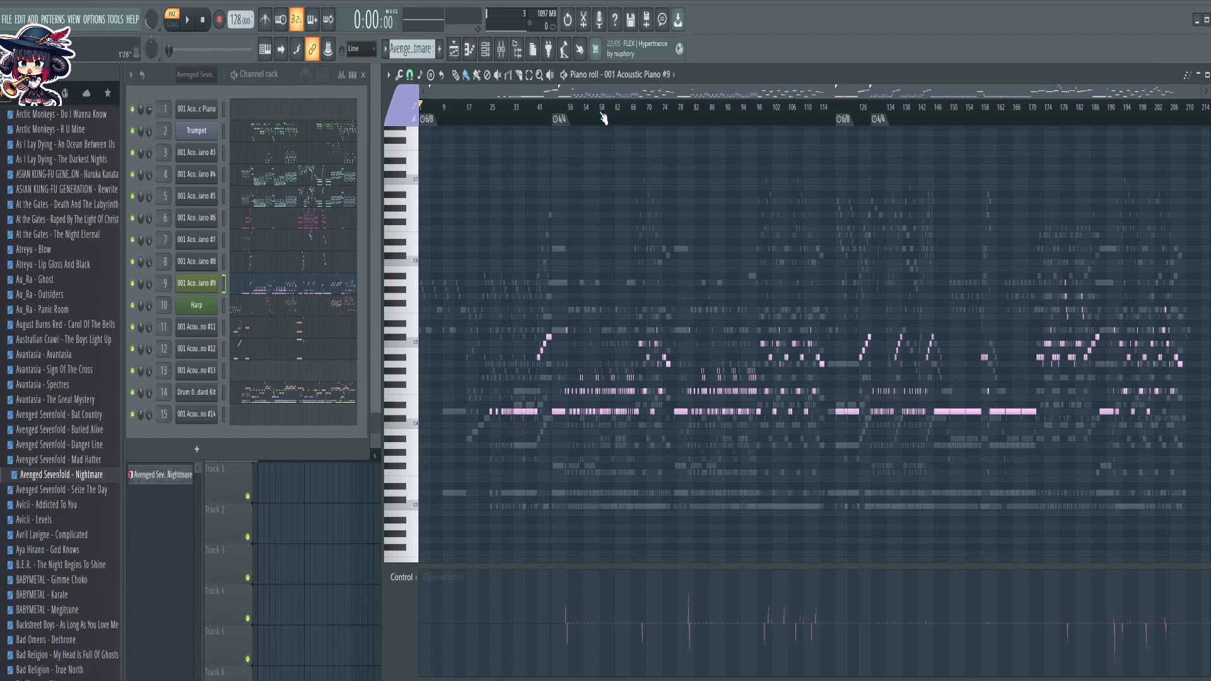
pyautogui.keyDown('shift'); pyautogui.click(201, 285); pyautogui.keyUp('shift')
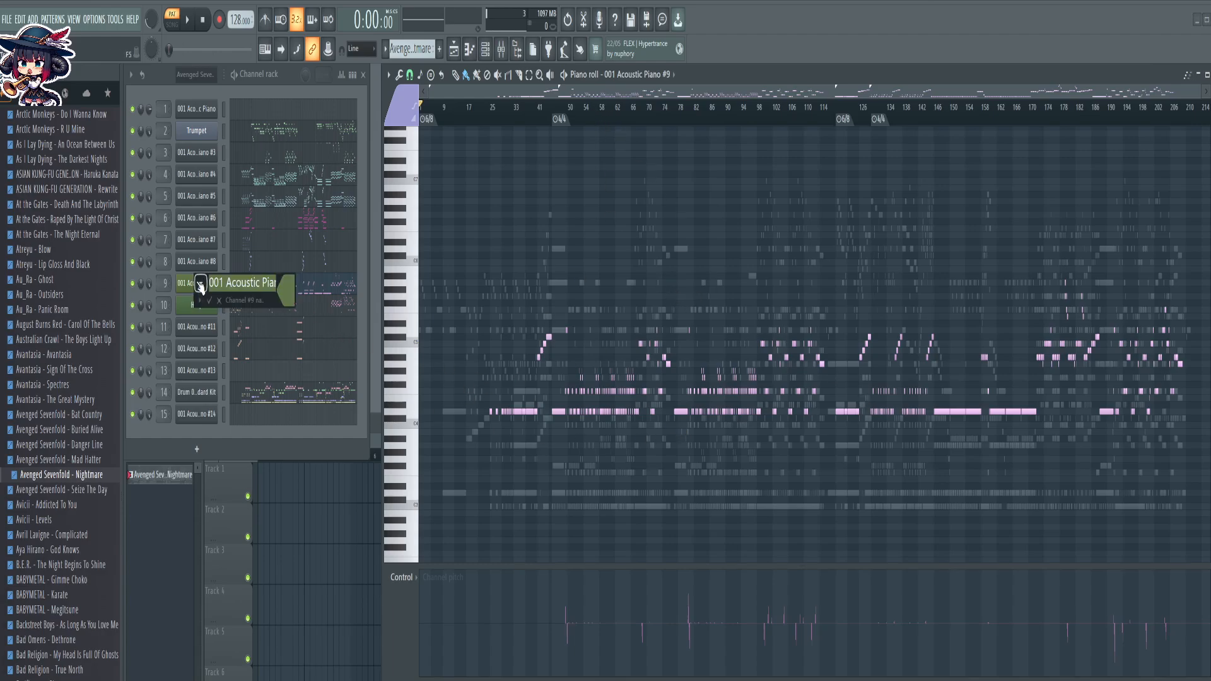
pyautogui.write('Cello')
pyautogui.press('Return')
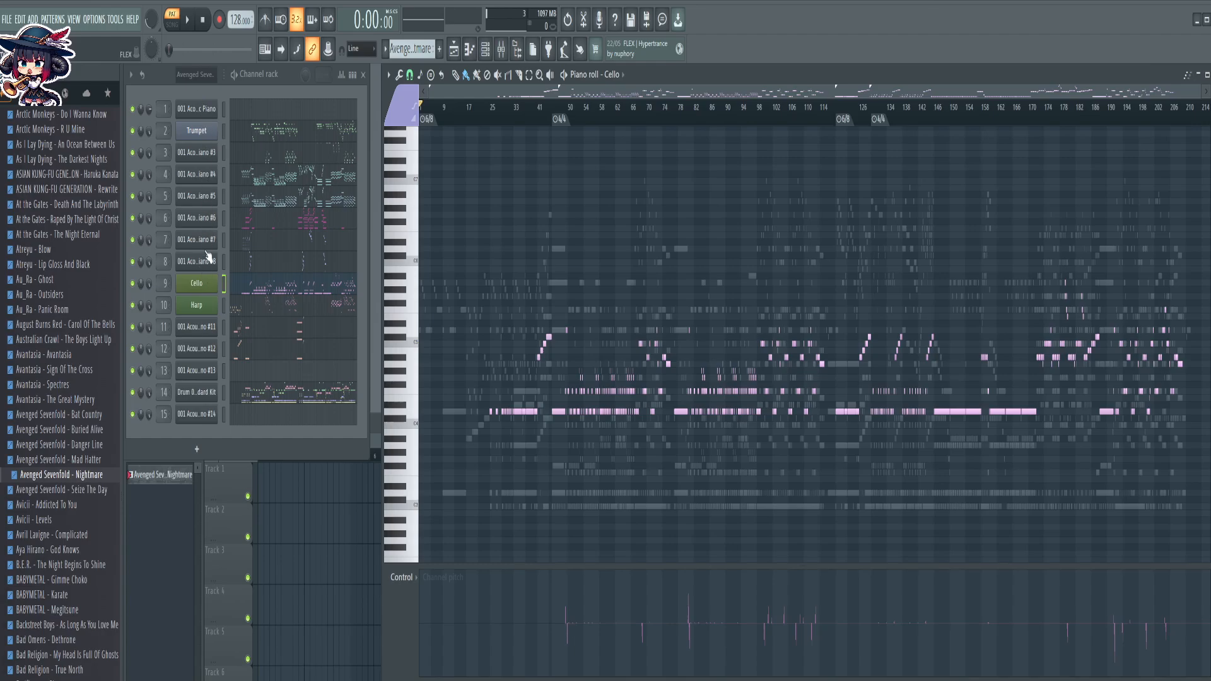
# Rename Acoustic Piano #8 as Name1, keeping that name when reopening its naming box
pyautogui.press('F2')
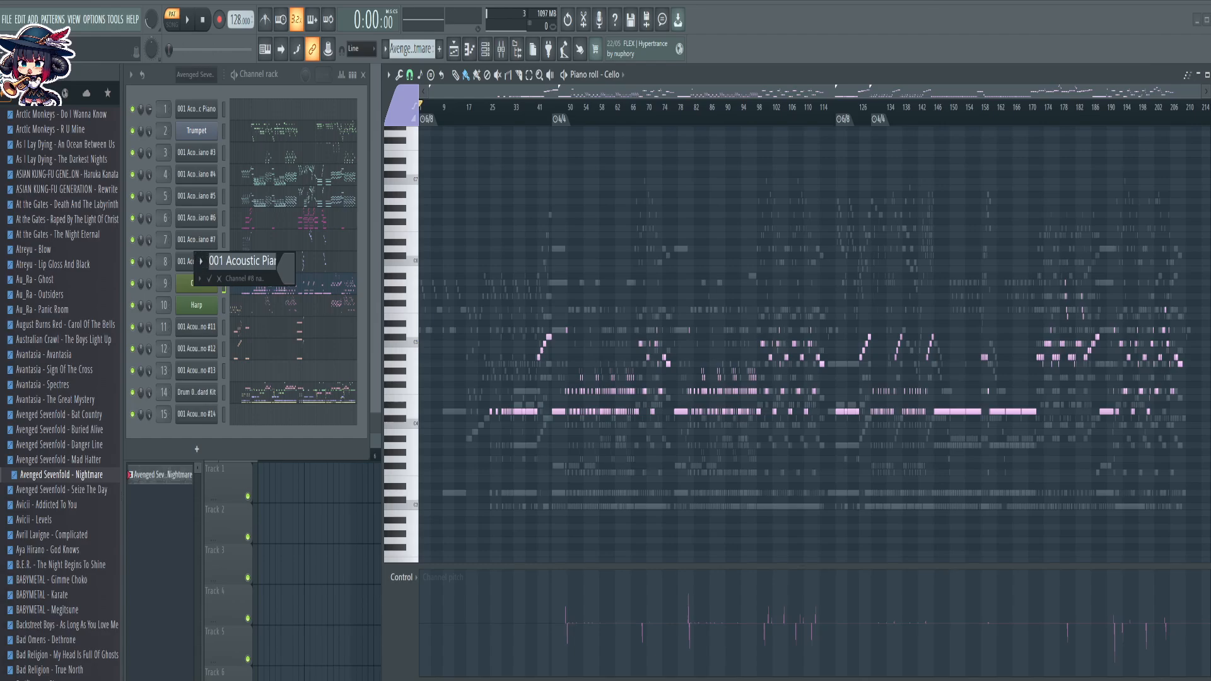
pyautogui.write('Name1')
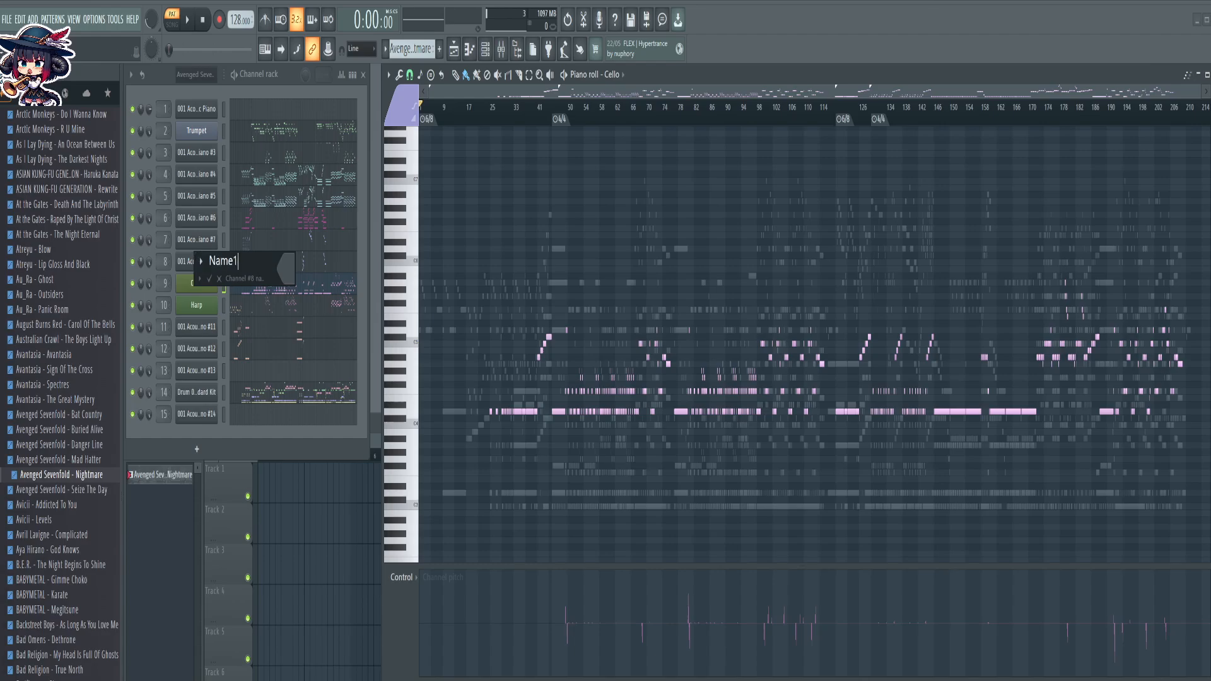
pyautogui.press('Return')
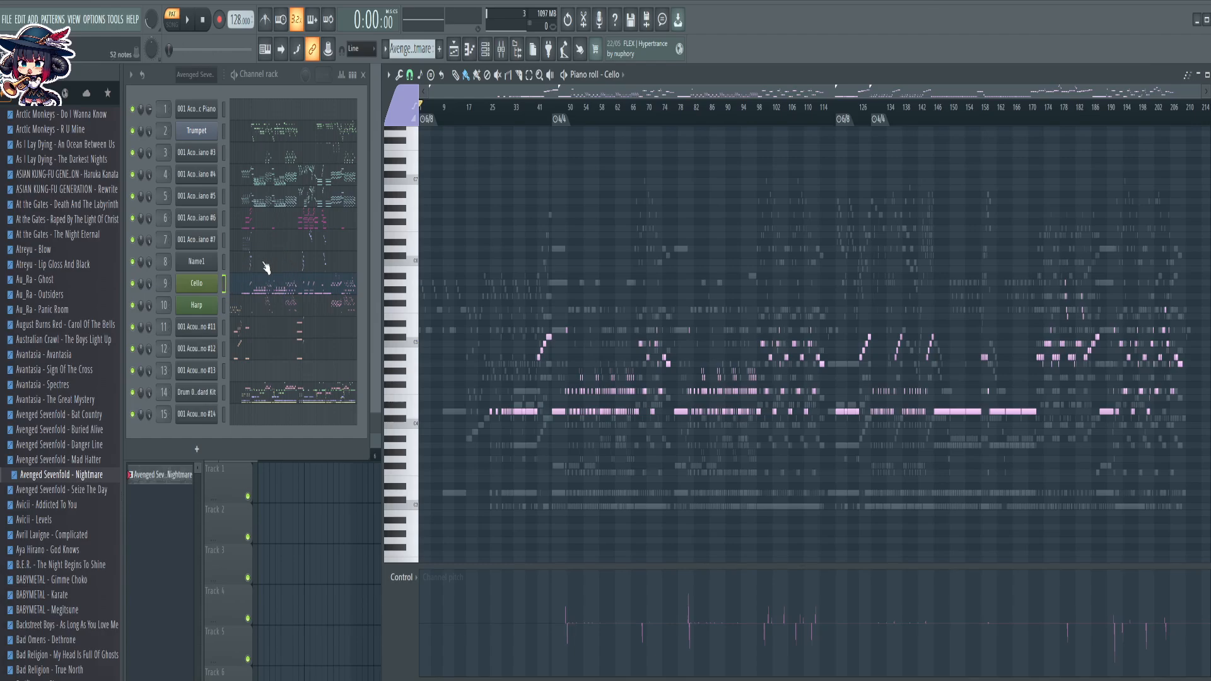
pyautogui.rightClick(202, 263)
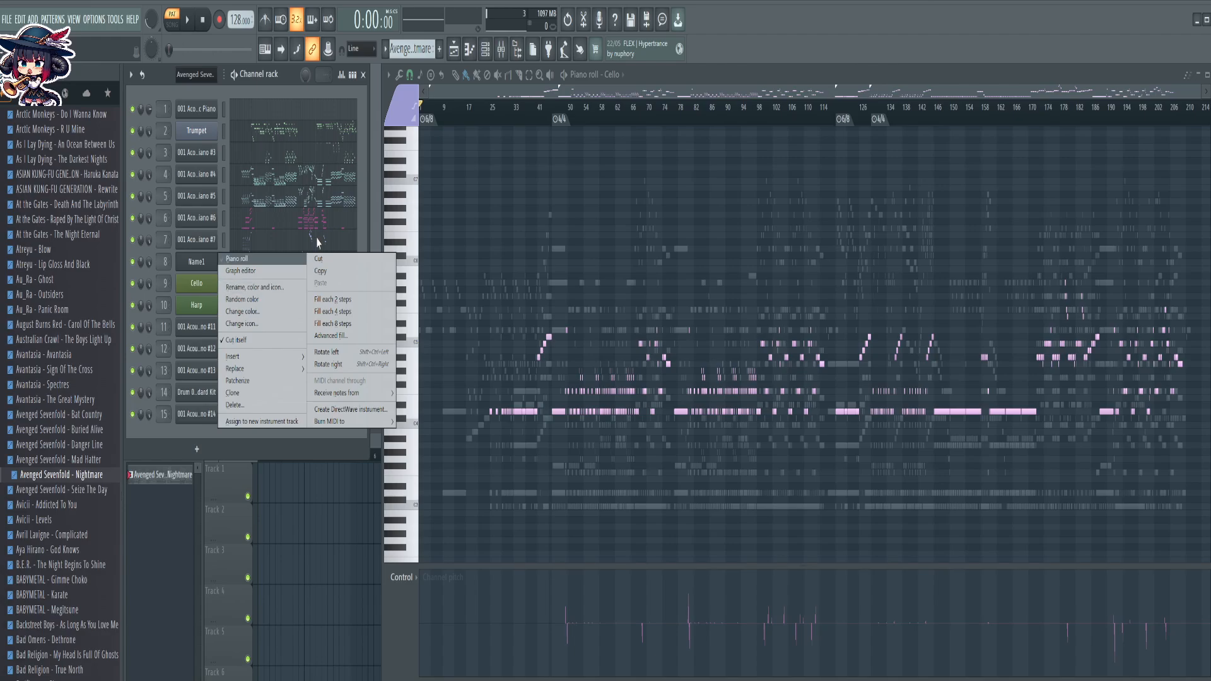
pyautogui.click(258, 288)
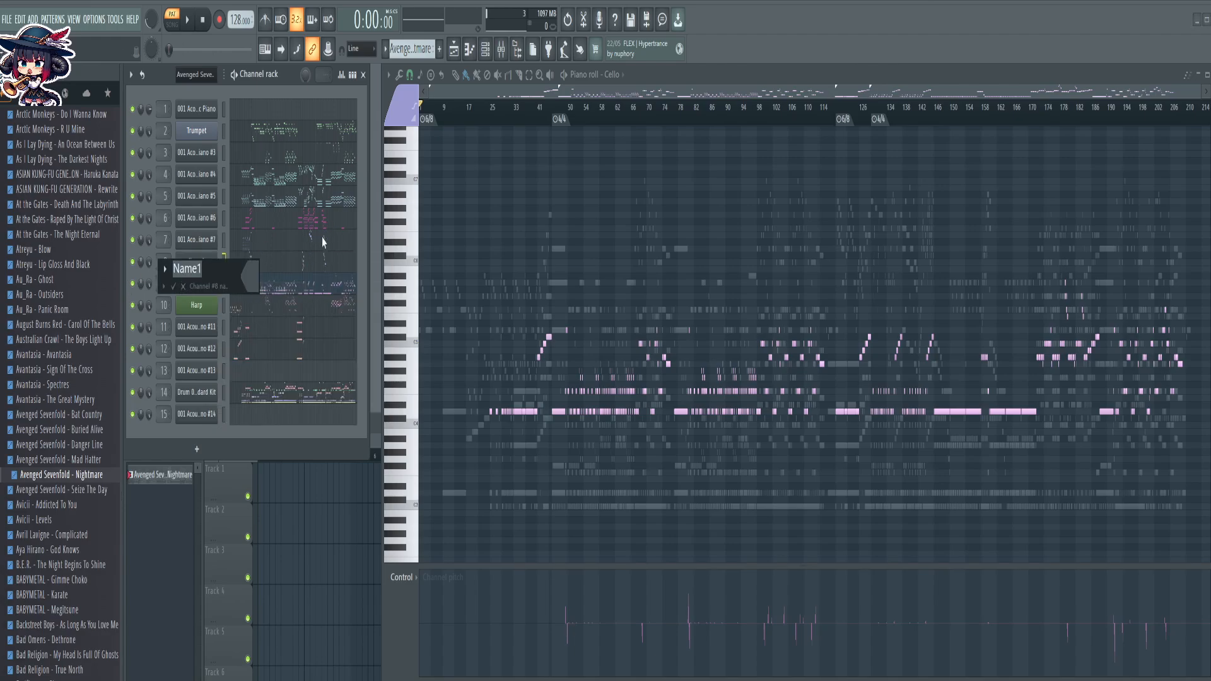
pyautogui.press('Return')
# View the notes of the Name1 channel across the song and check its FLEX instrument
pyautogui.click(269, 268)
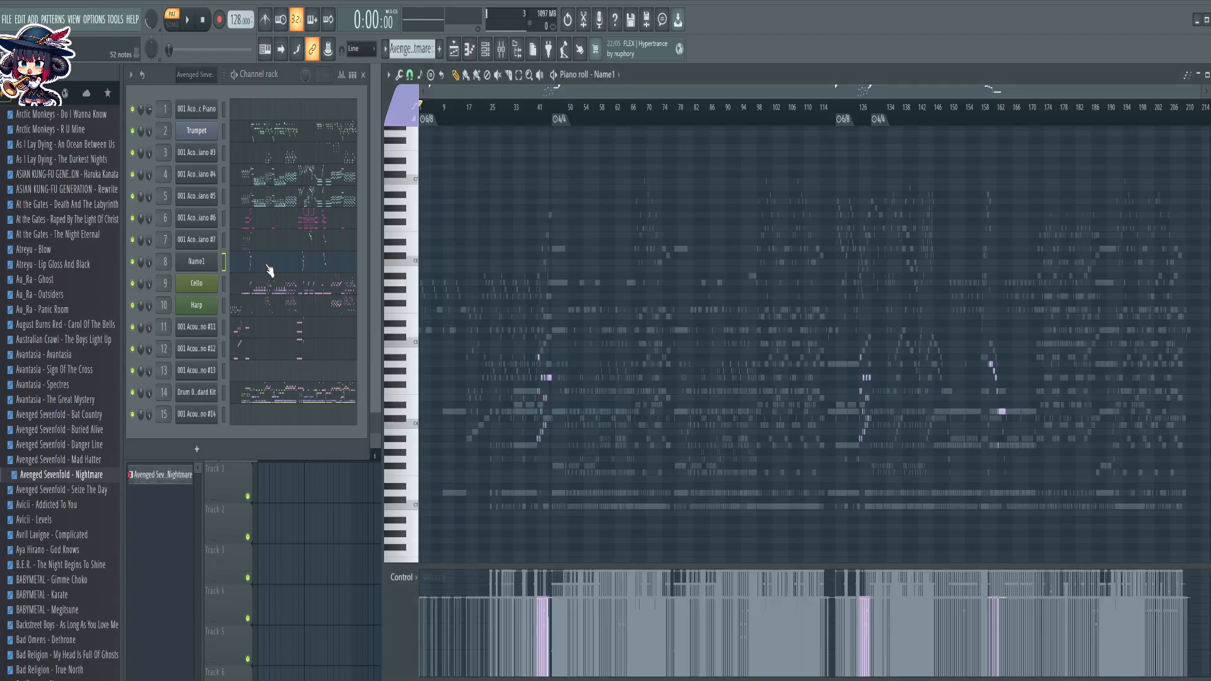
pyautogui.click(196, 263)
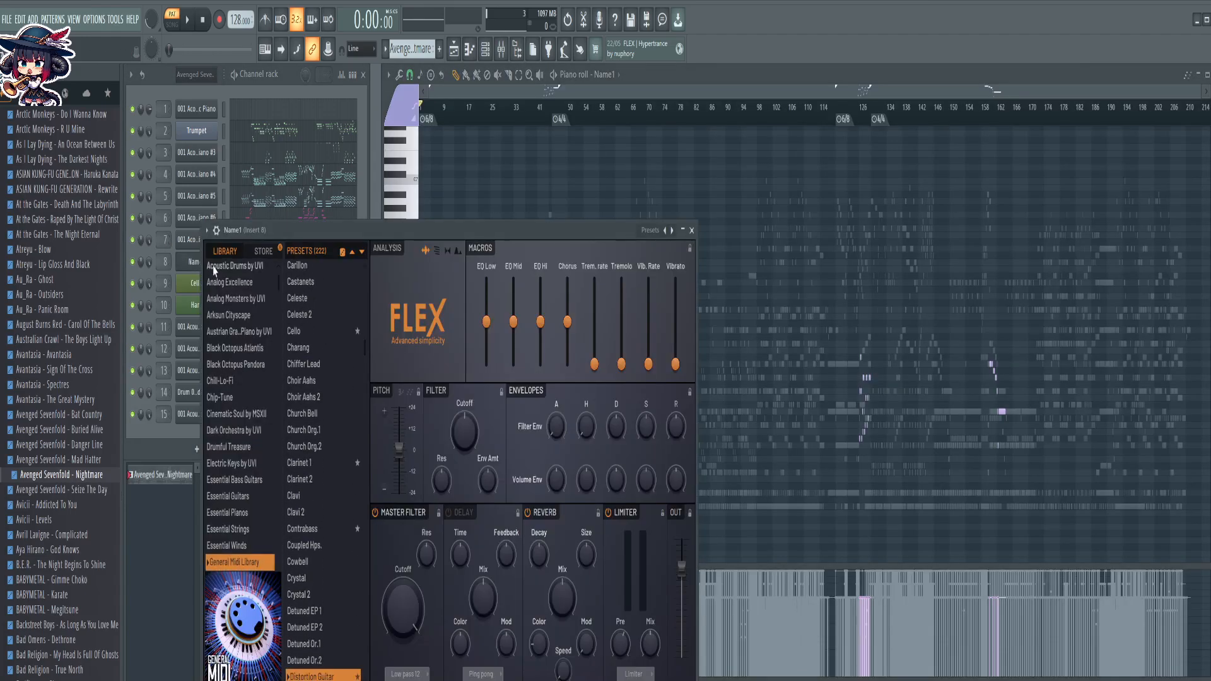
pyautogui.scroll(-2, 540, 238)
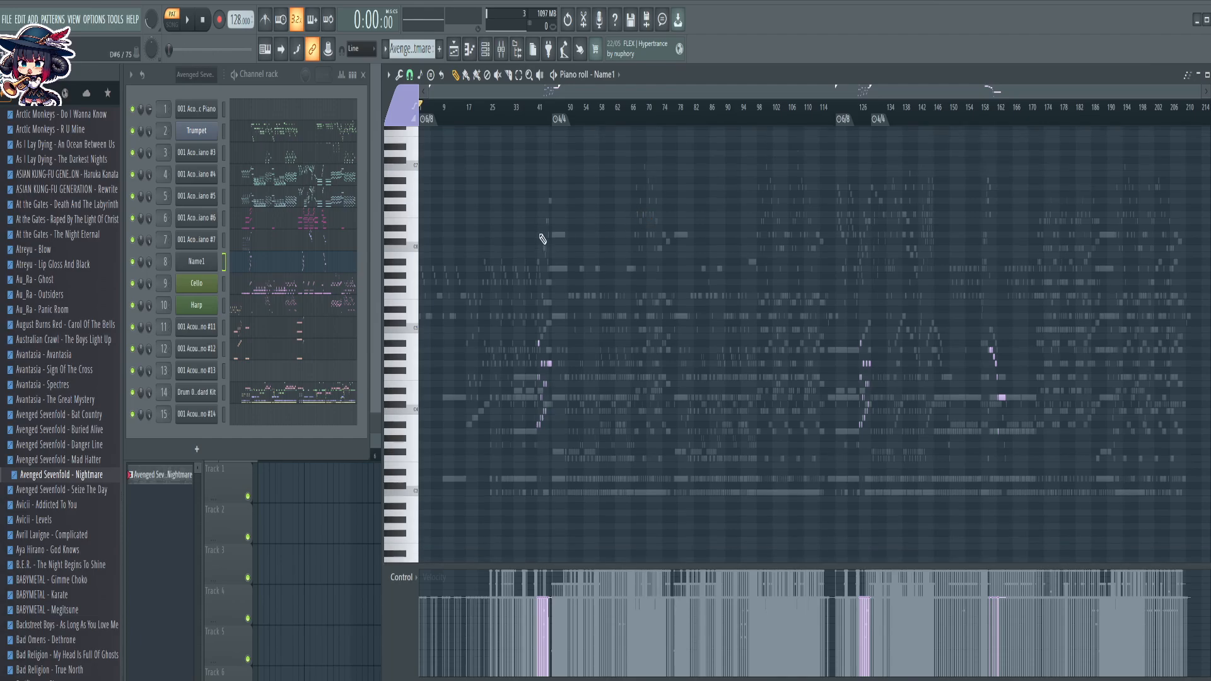
# Compare the notes of Name1 and Harp around bars 41 to 46 and play back that passage from just before bar 41
pyautogui.scroll(4, 554, 108)
pyautogui.scroll(3, 517, 111)
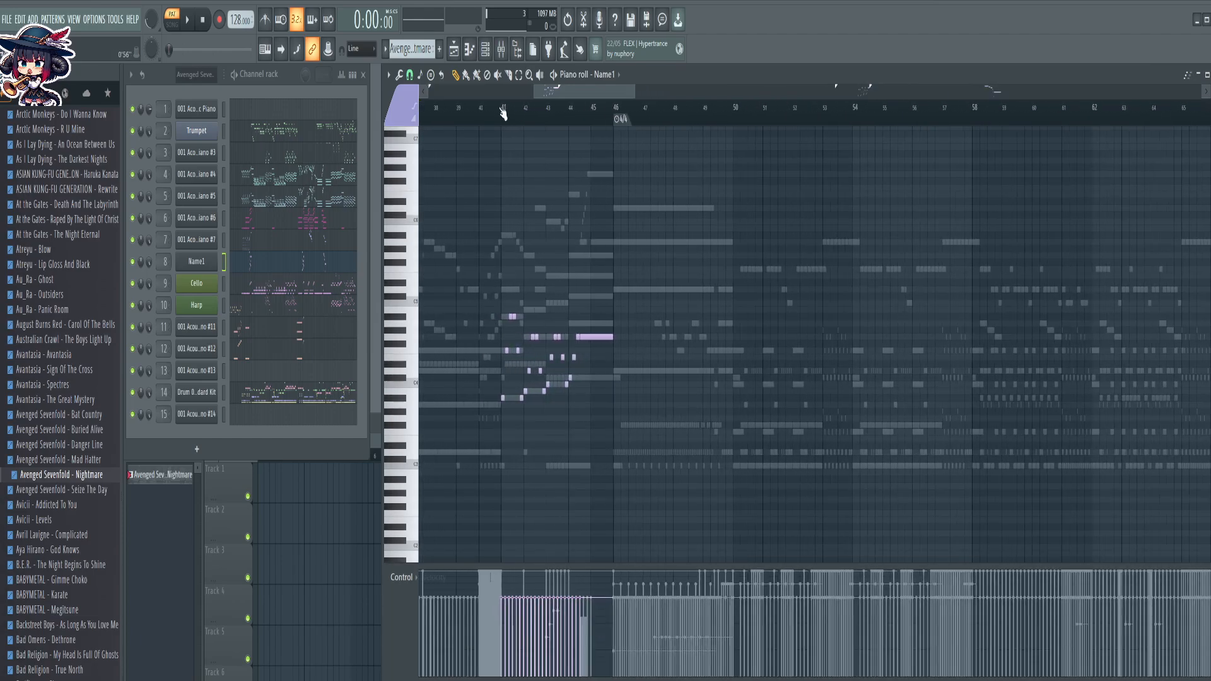
pyautogui.click(282, 308)
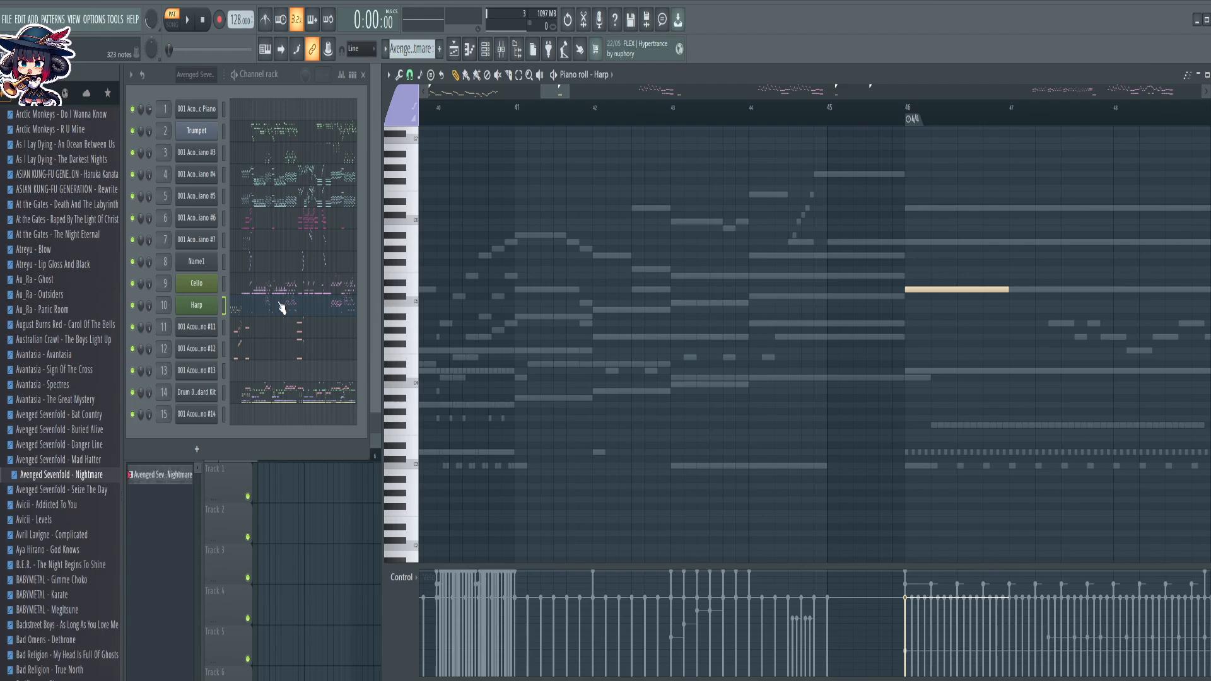
pyautogui.click(259, 268)
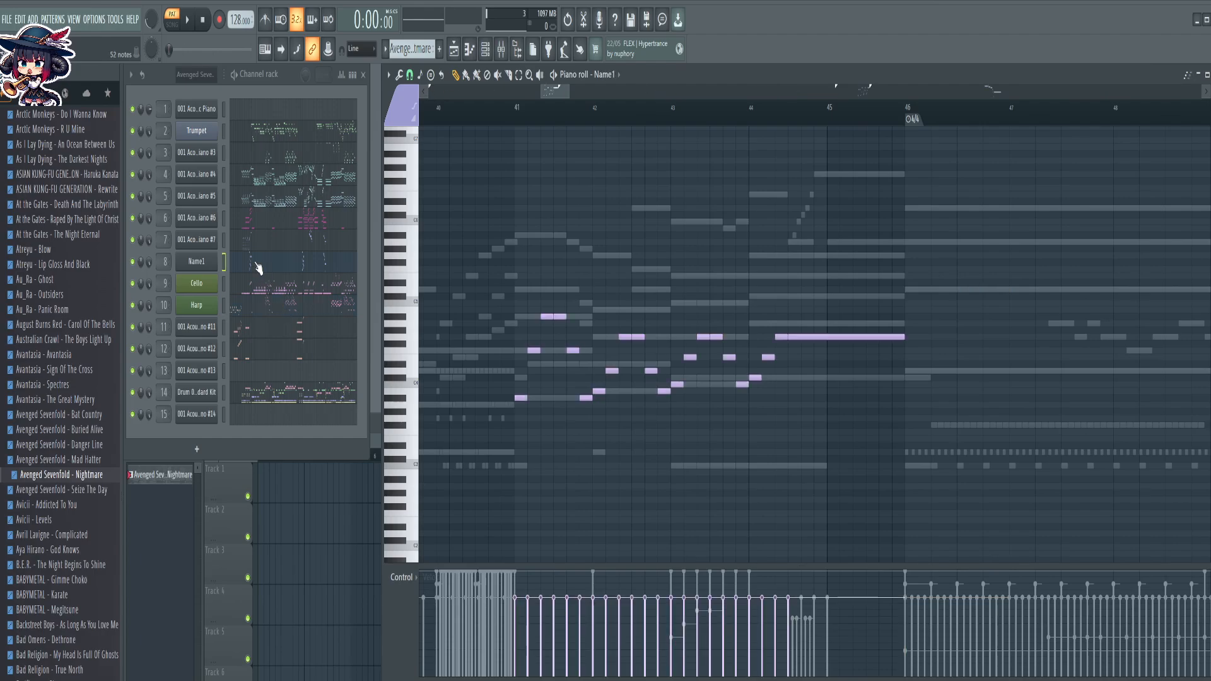
pyautogui.click(504, 118)
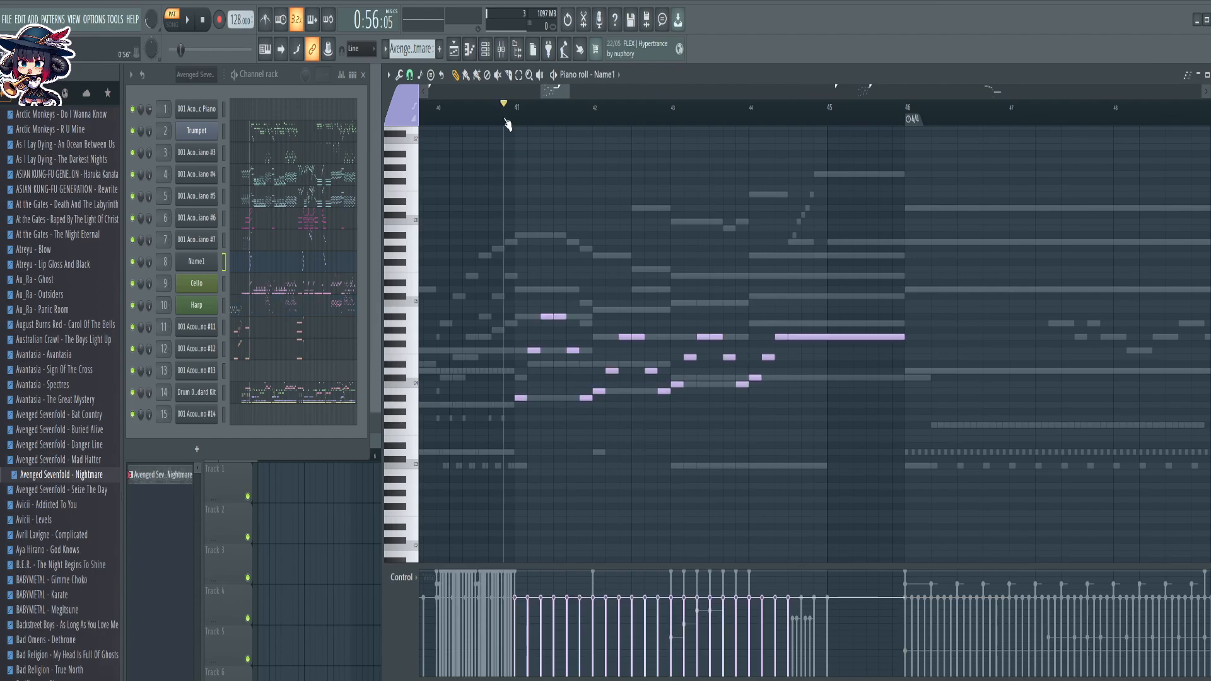
pyautogui.click(190, 26)
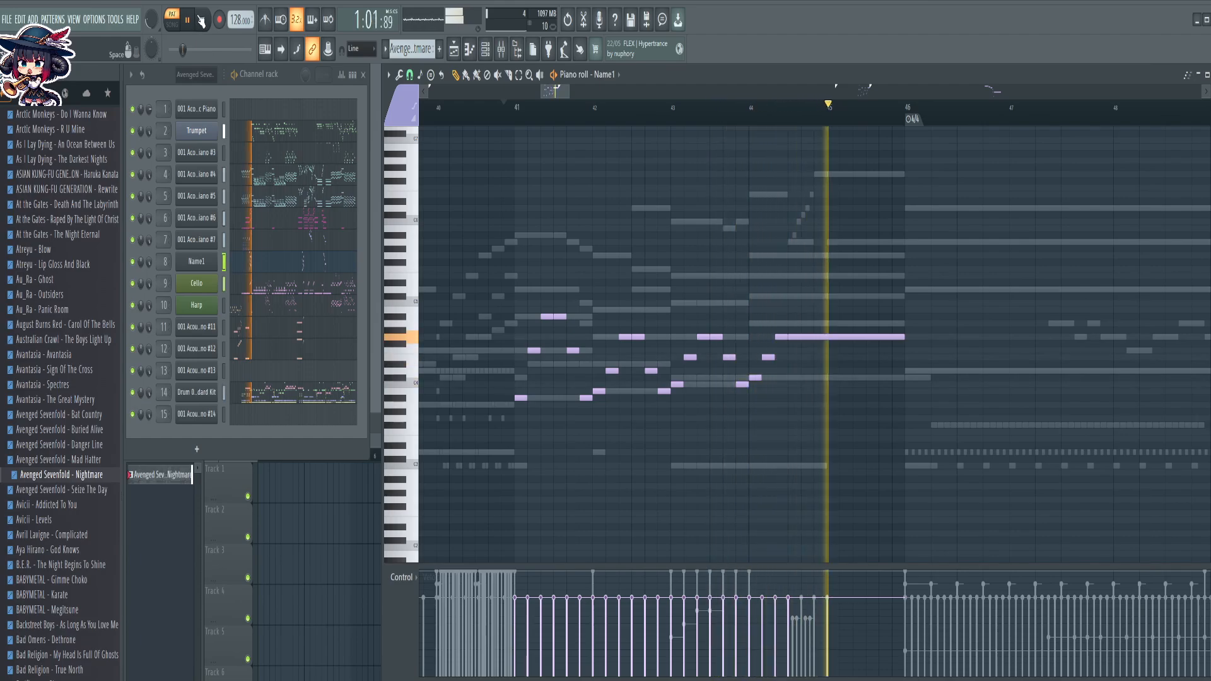
pyautogui.click(201, 21)
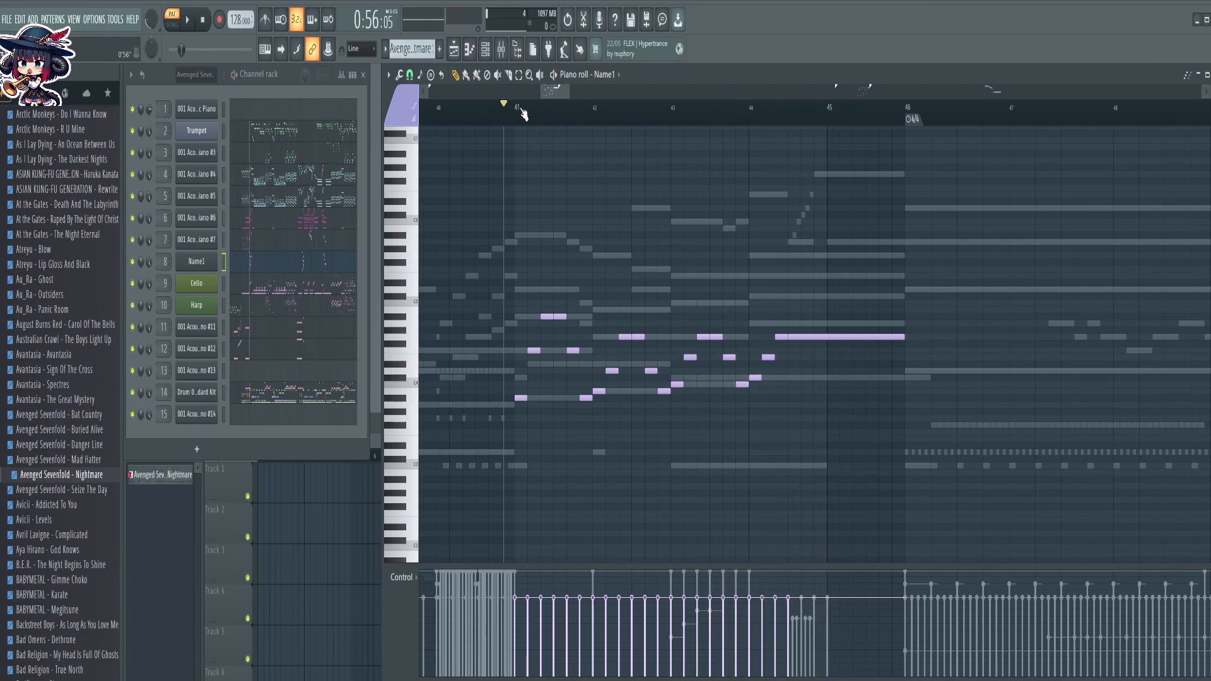
# Place the playback position at the start of bar 41, exactly on Name1's first note
pyautogui.scroll(5, 523, 109)
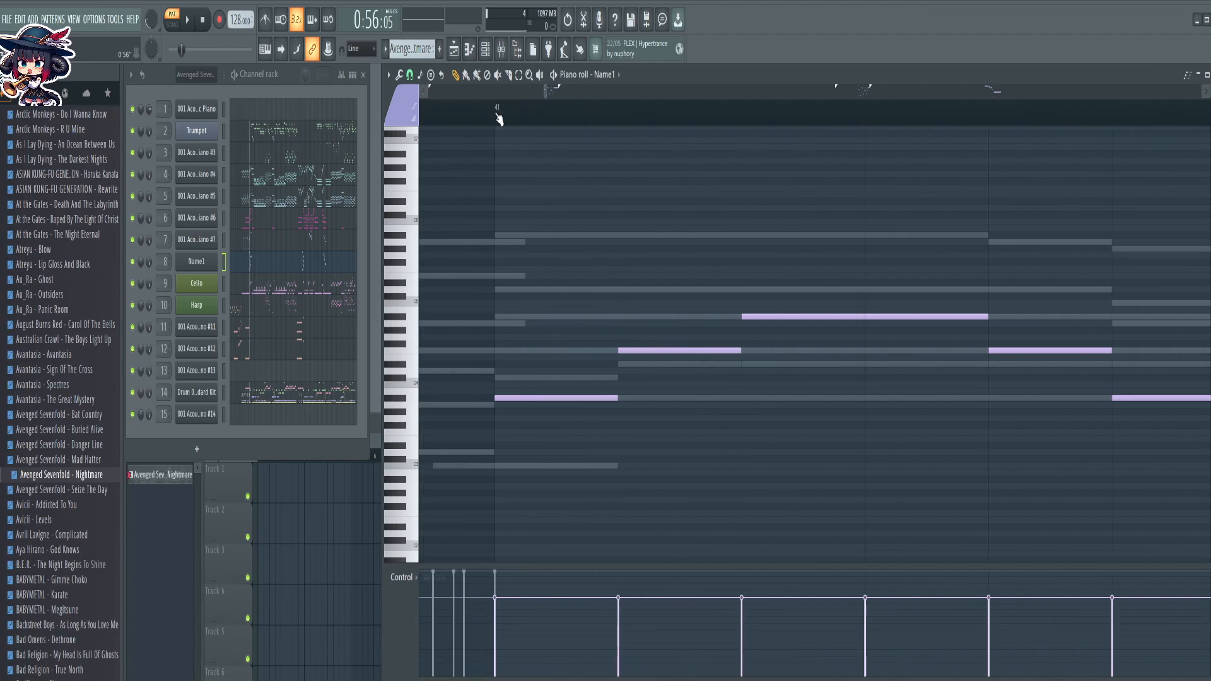
pyautogui.click(495, 113)
pyautogui.scroll(-5, 498, 117)
pyautogui.scroll(-8, 499, 119)
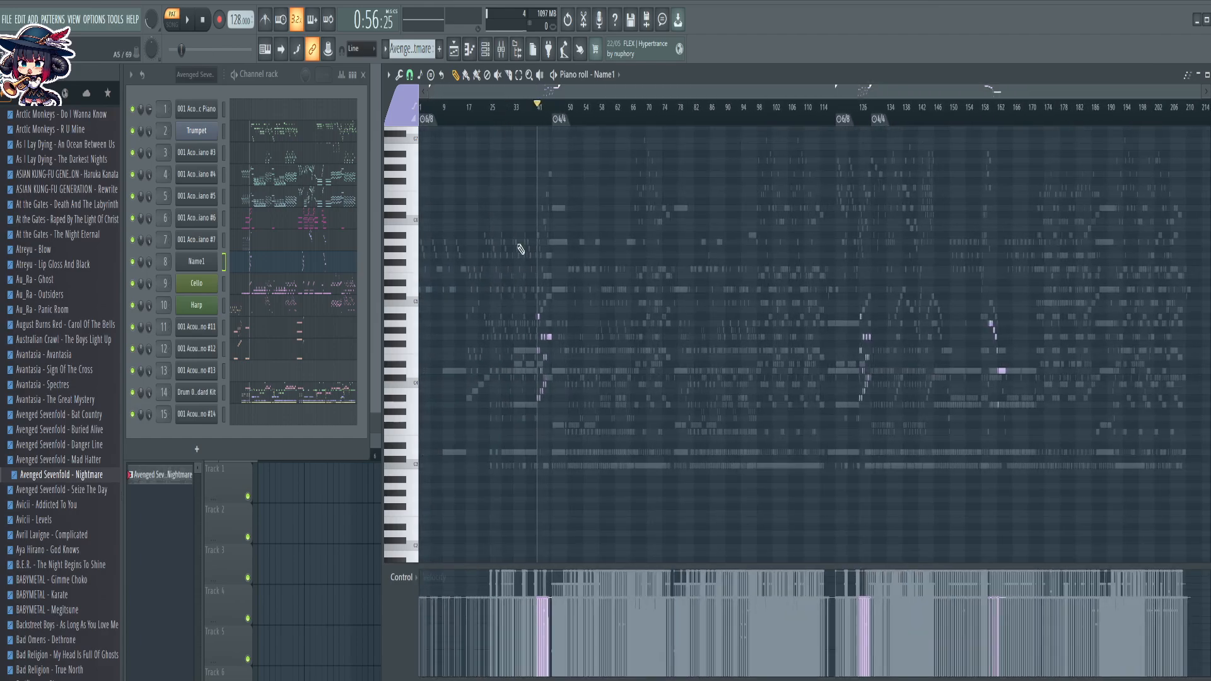
# Paste the Name1 notes into the Harp channel, raise them by one octave and deselect them
pyautogui.click(318, 312)
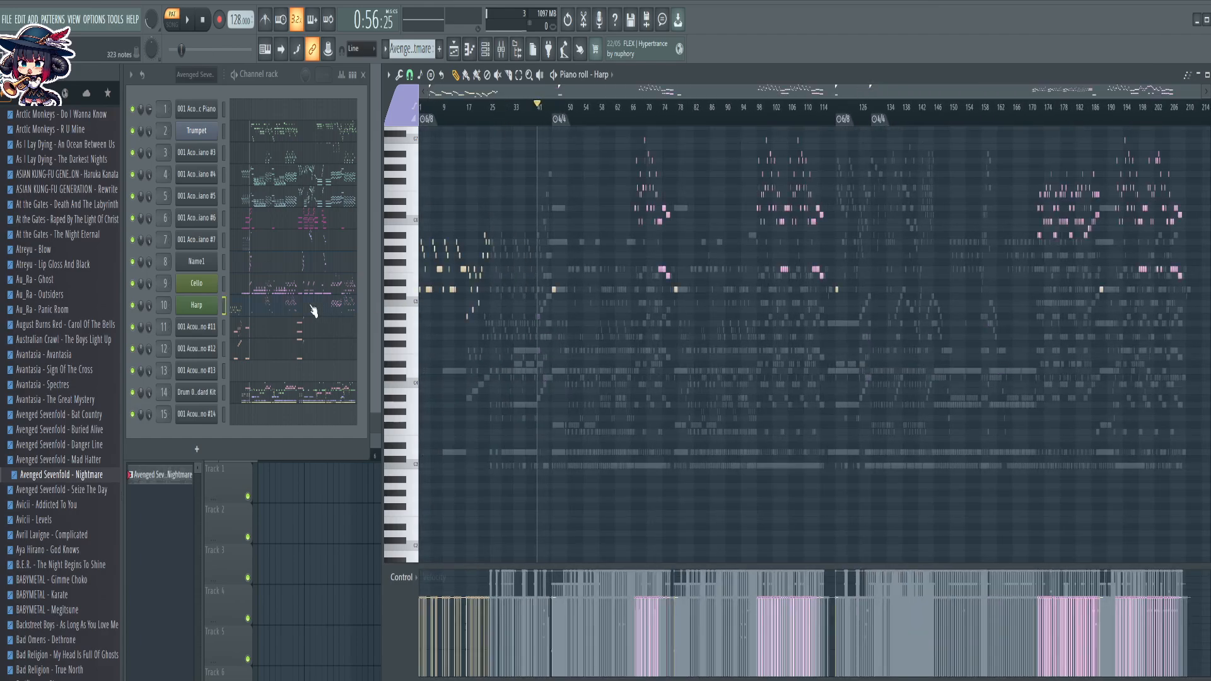
pyautogui.scroll(2, 676, 415)
pyautogui.scroll(1, 677, 414)
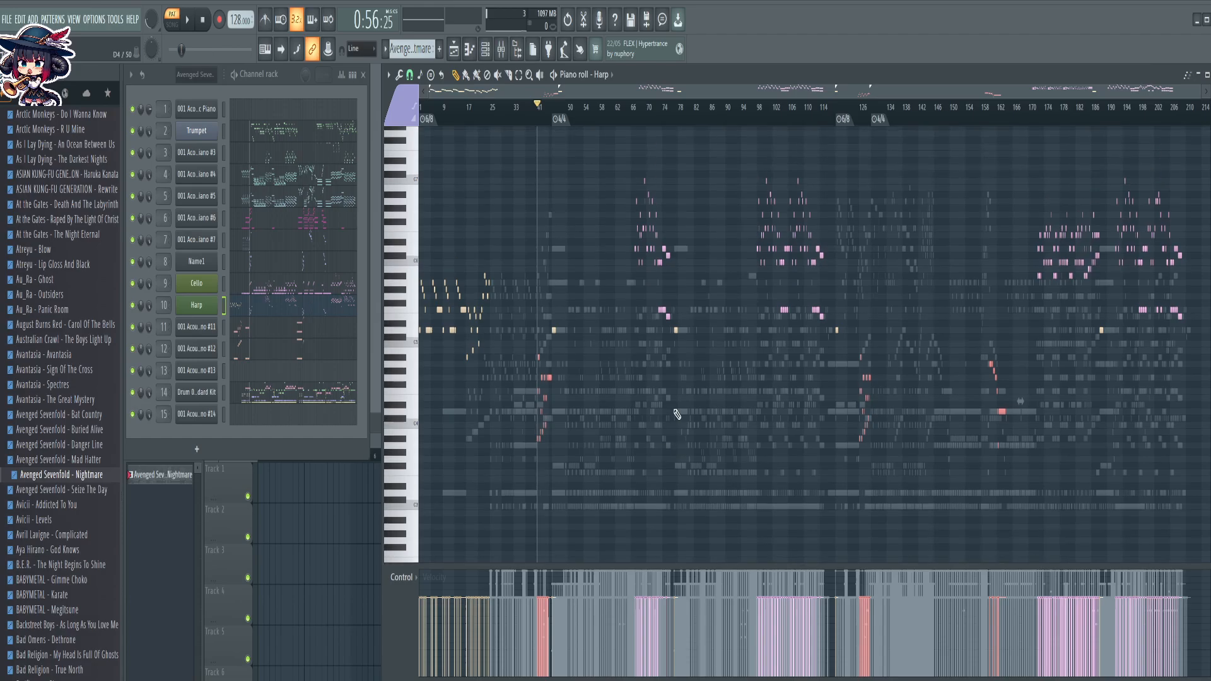
pyautogui.scroll(2, 676, 478)
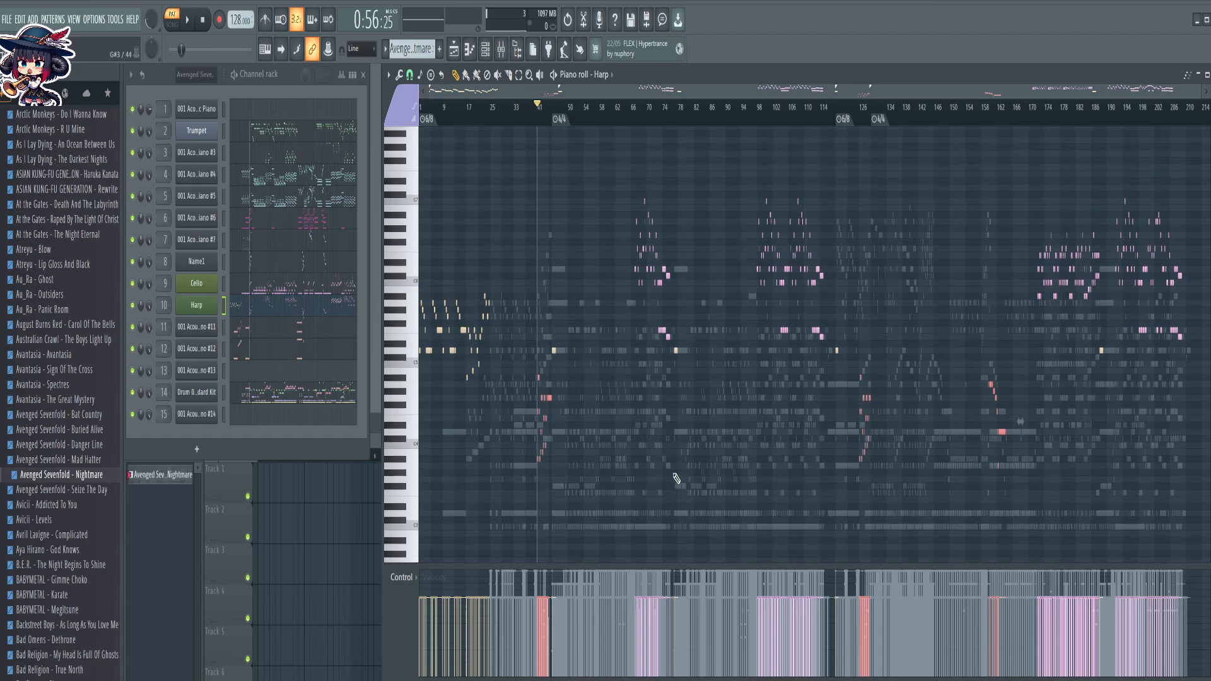
pyautogui.hotkey('ctrl', 'Up')
pyautogui.hotkey('ctrl', 'd')
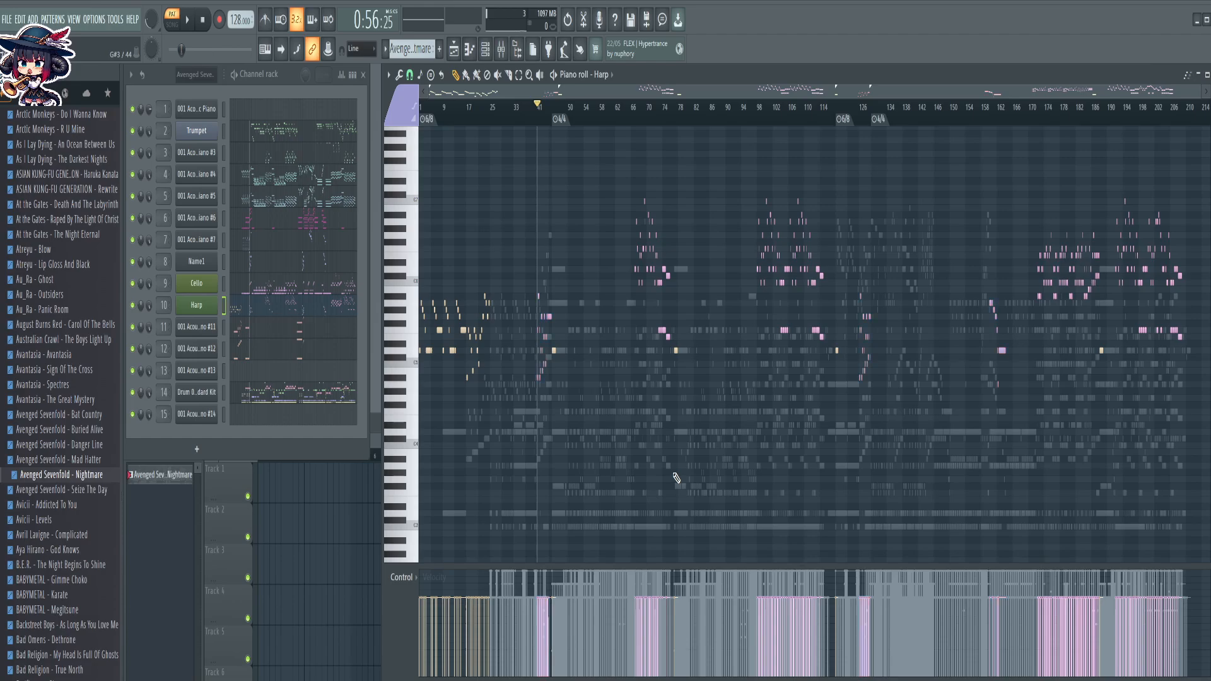
# Compare the notes of Acoustic Piano #7 with those of Acoustic Piano #6 and Cello around bars 21 to 62
pyautogui.click(264, 247)
pyautogui.scroll(-3, 533, 291)
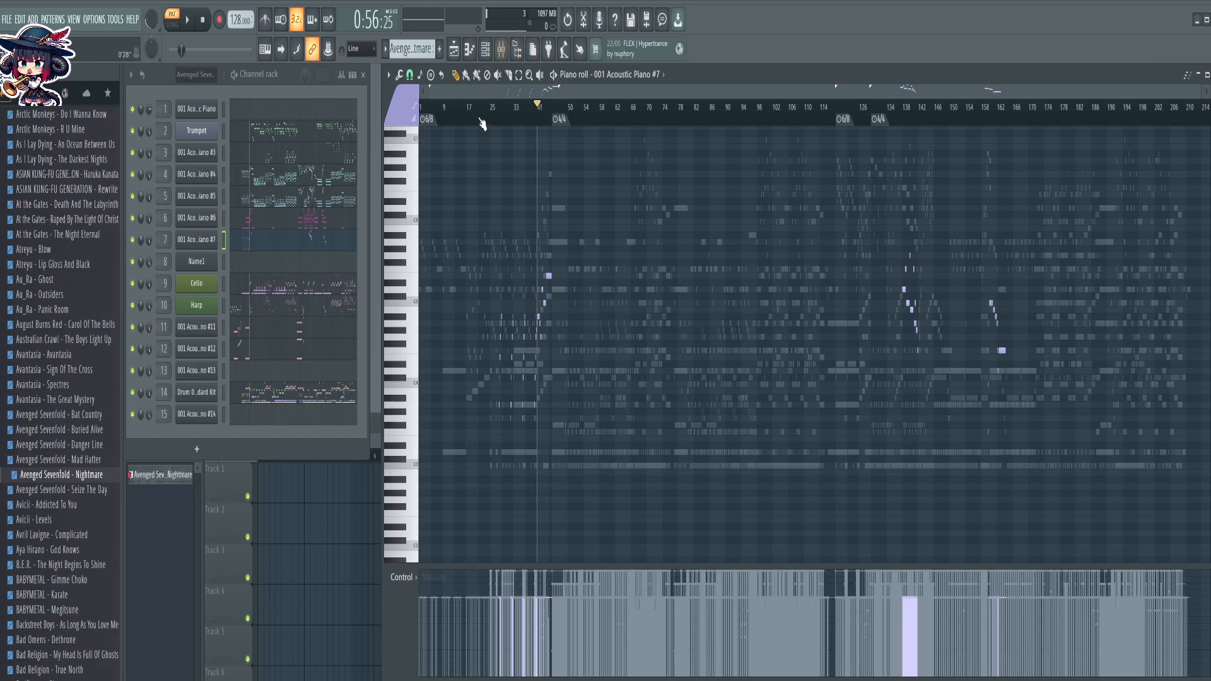
pyautogui.scroll(6, 491, 123)
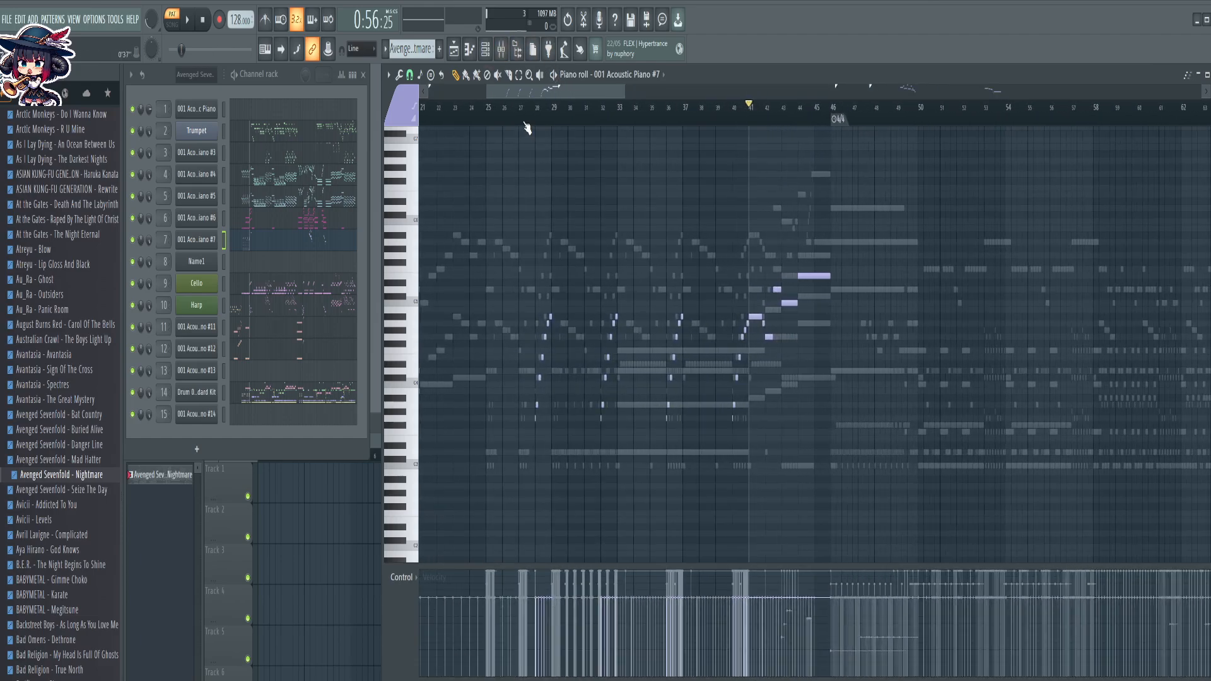
pyautogui.click(275, 225)
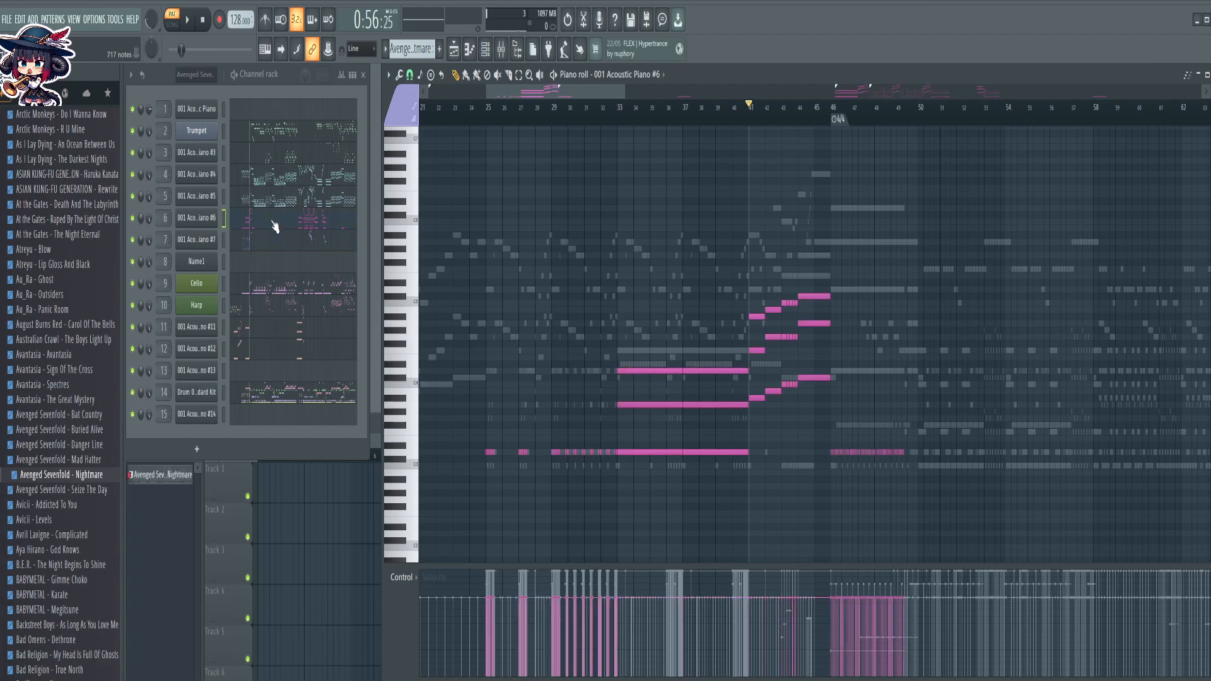
pyautogui.click(269, 288)
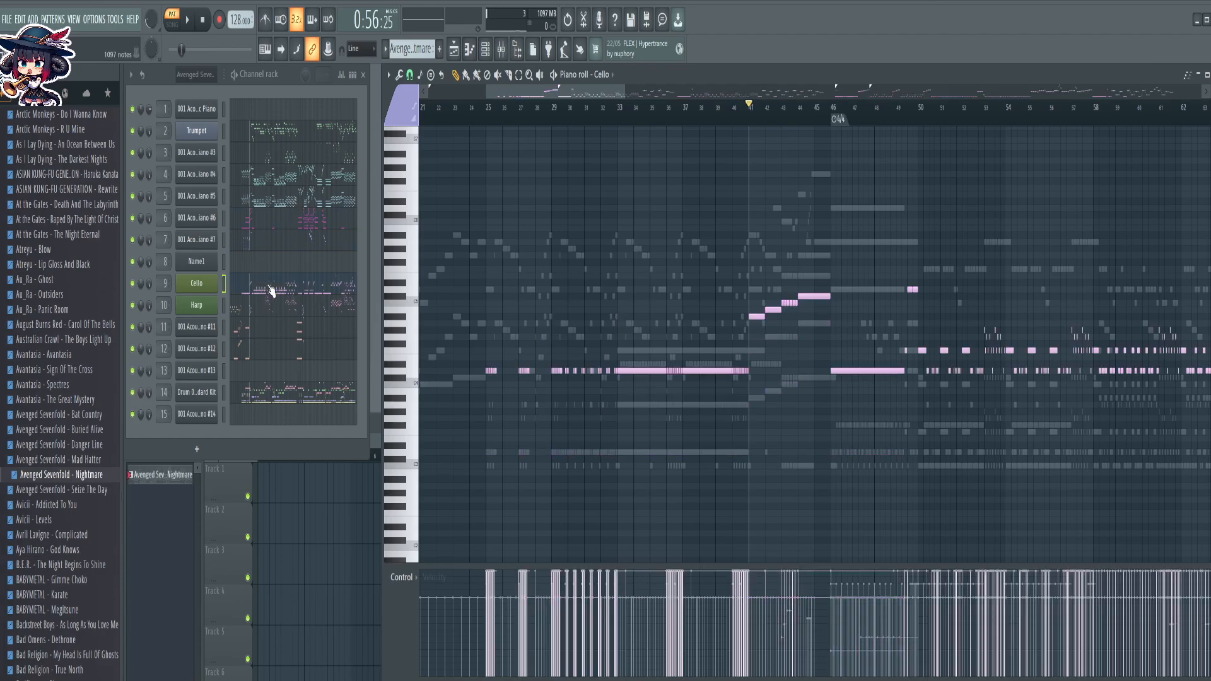
pyautogui.click(262, 247)
# Place the playback position exactly on the first note of Acoustic Piano #7, at bar 28
pyautogui.scroll(10, 540, 114)
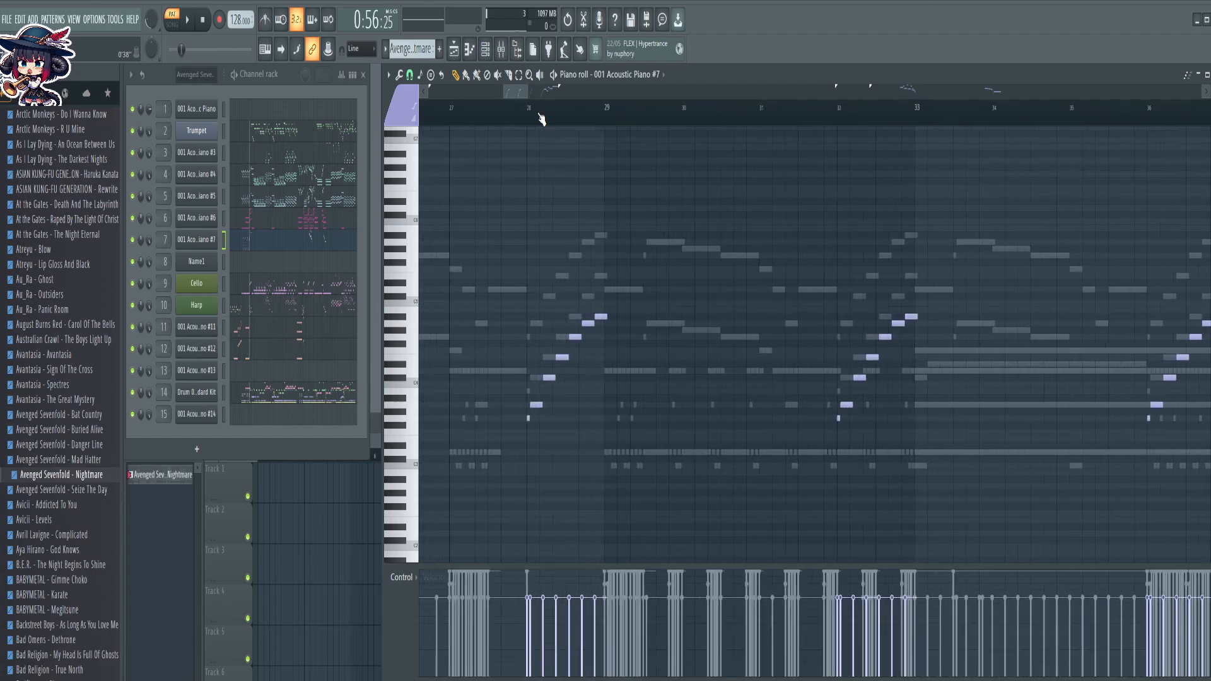
pyautogui.click(517, 118)
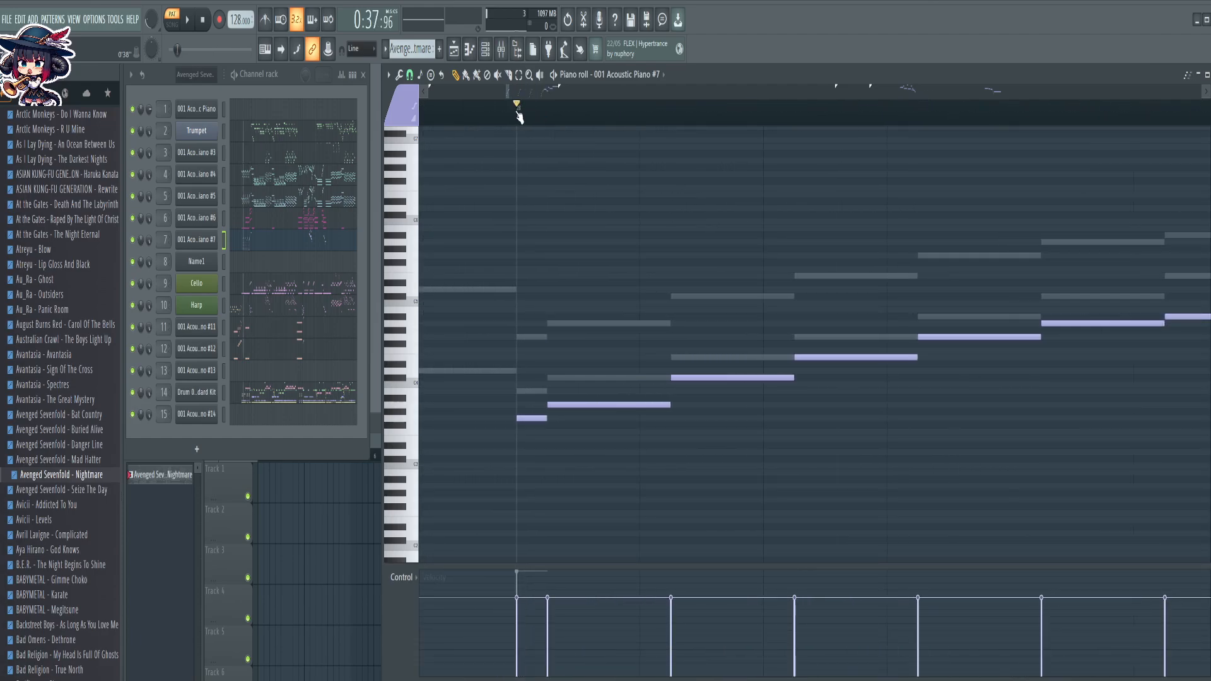
pyautogui.scroll(-3, 528, 122)
pyautogui.scroll(-8, 529, 121)
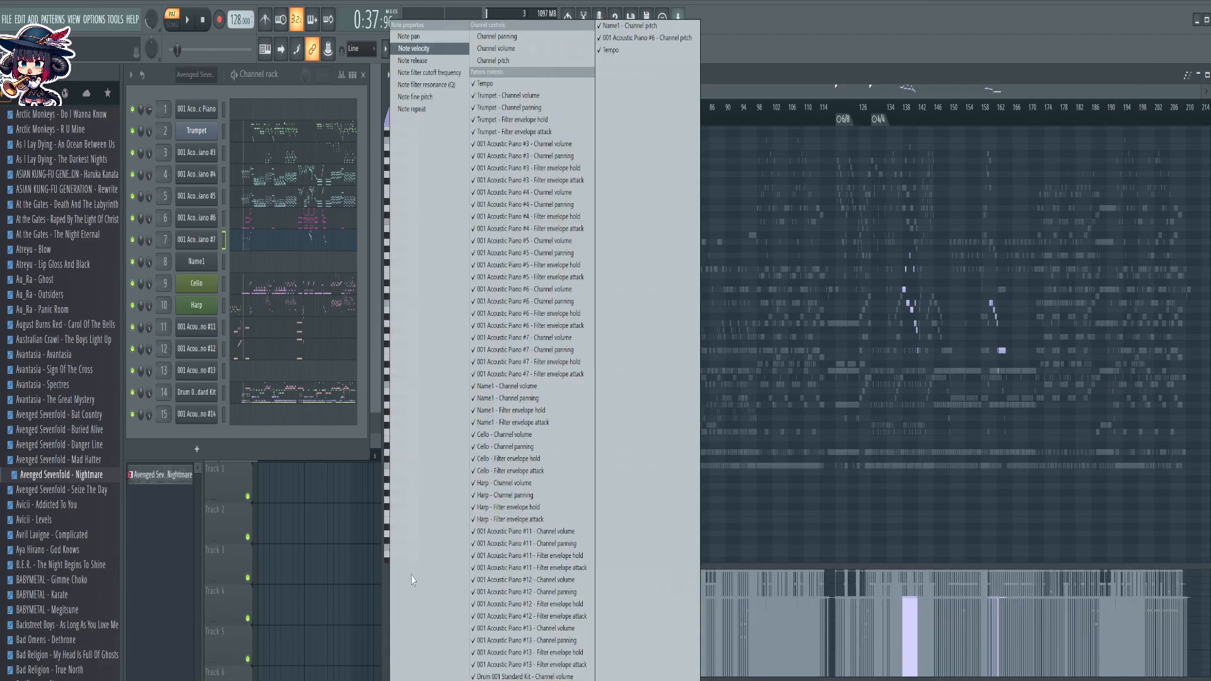
# Show channel pitch in the piano roll's control lane and compare it for Acoustic Piano #7 and Name1
pyautogui.click(403, 577)
pyautogui.click(503, 63)
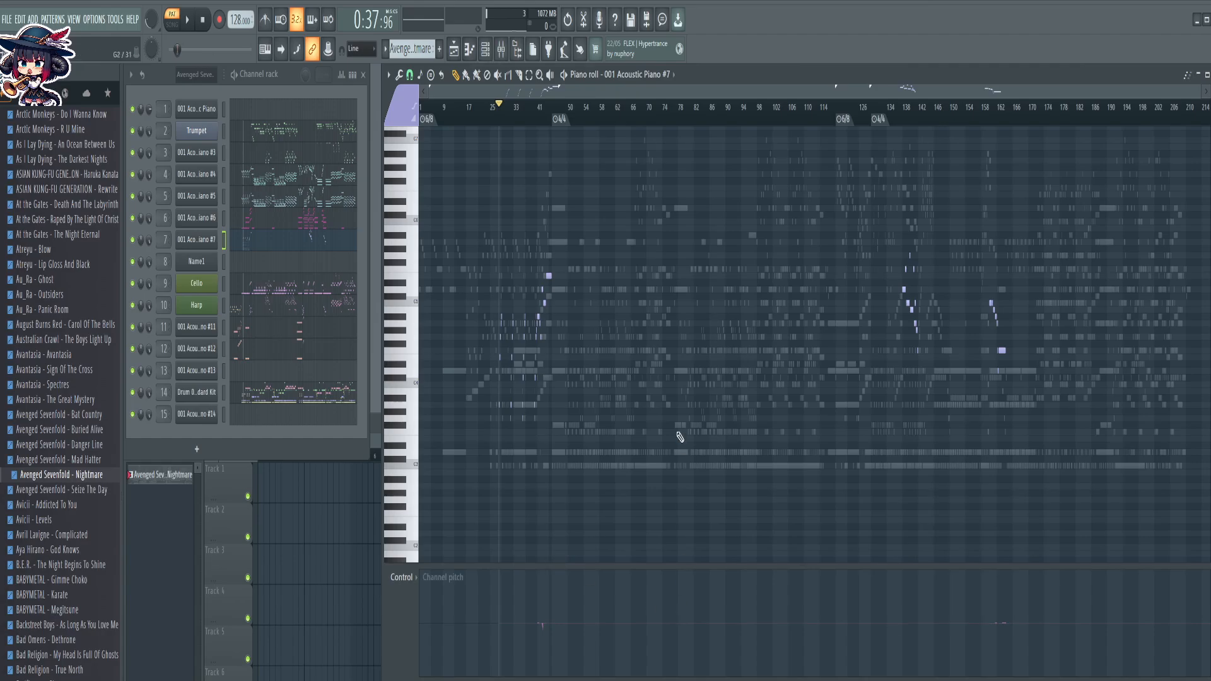
pyautogui.click(271, 258)
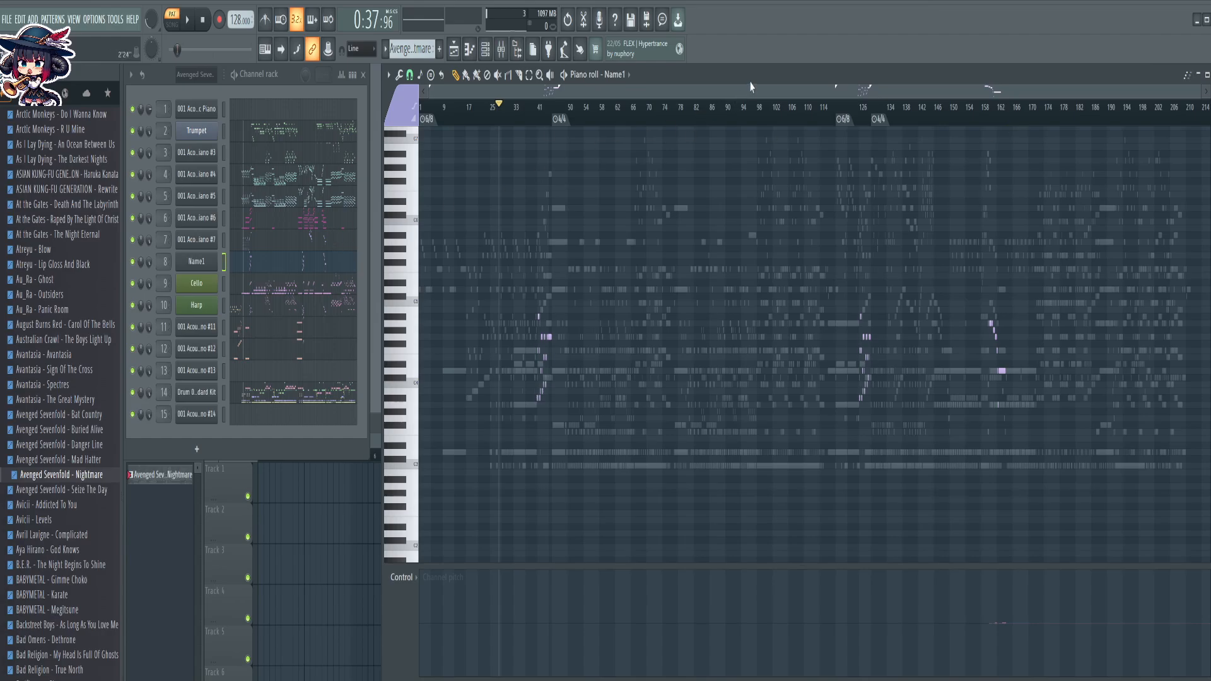
pyautogui.click(259, 244)
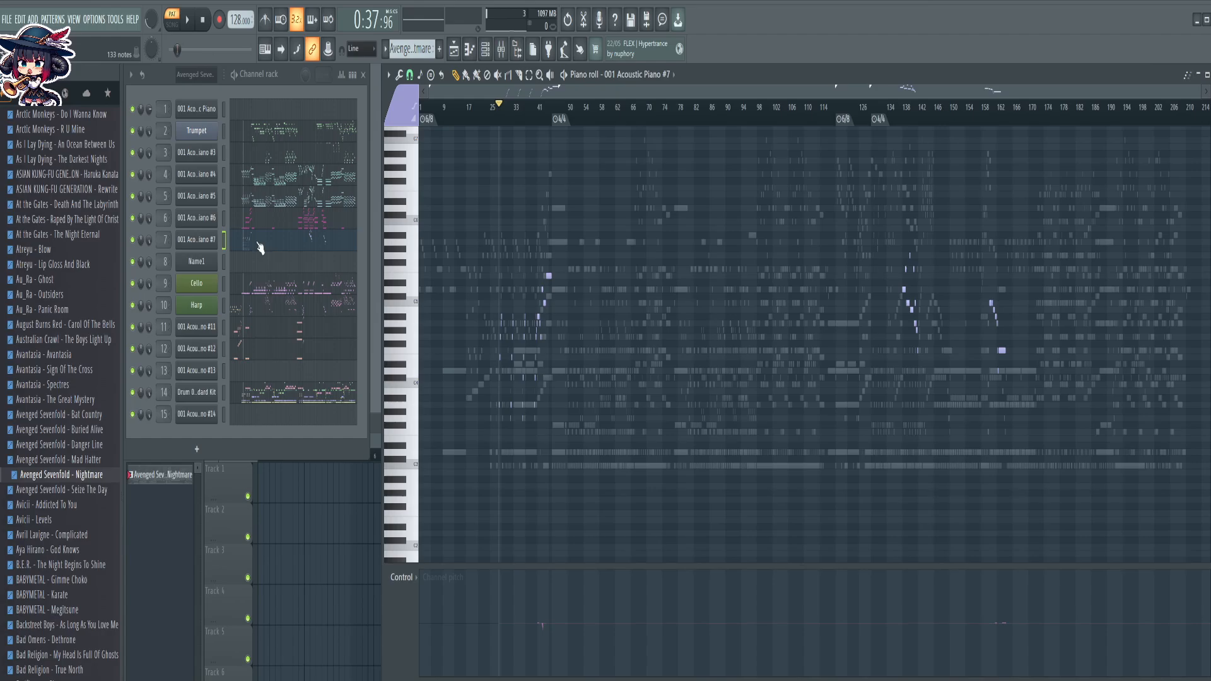
# Copy the notes of Acoustic Piano #7 into the Harp channel, keeping their original positions
pyautogui.scroll(3, 500, 117)
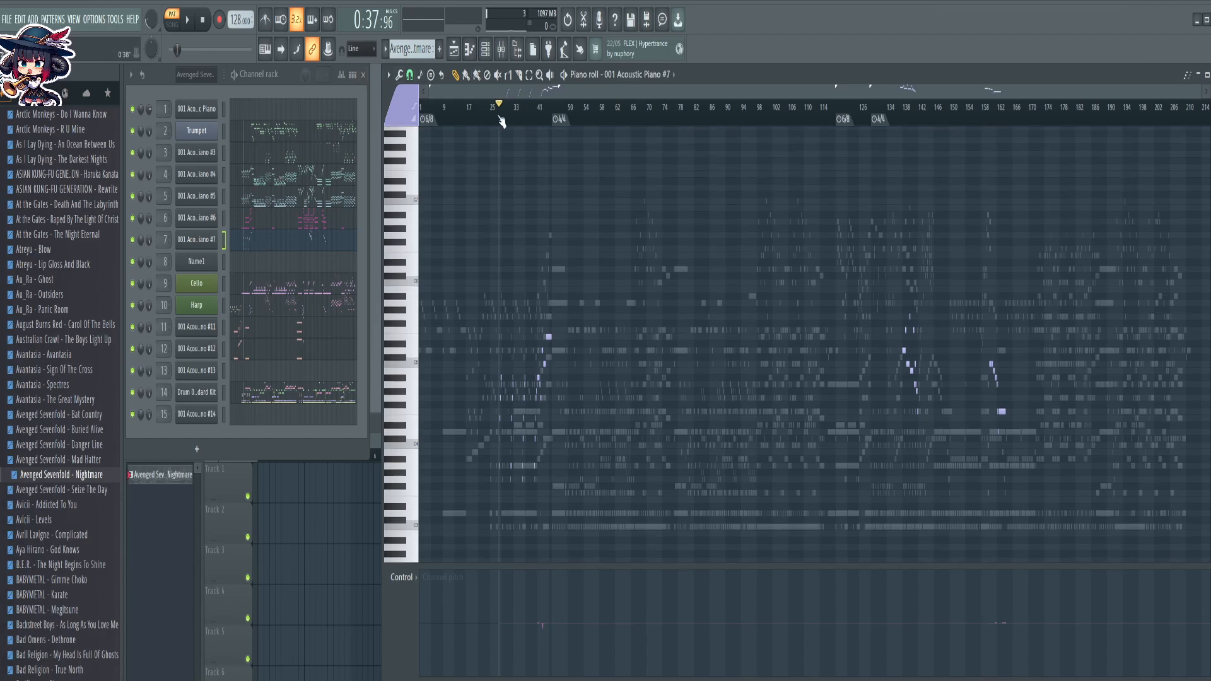
pyautogui.scroll(14, 500, 119)
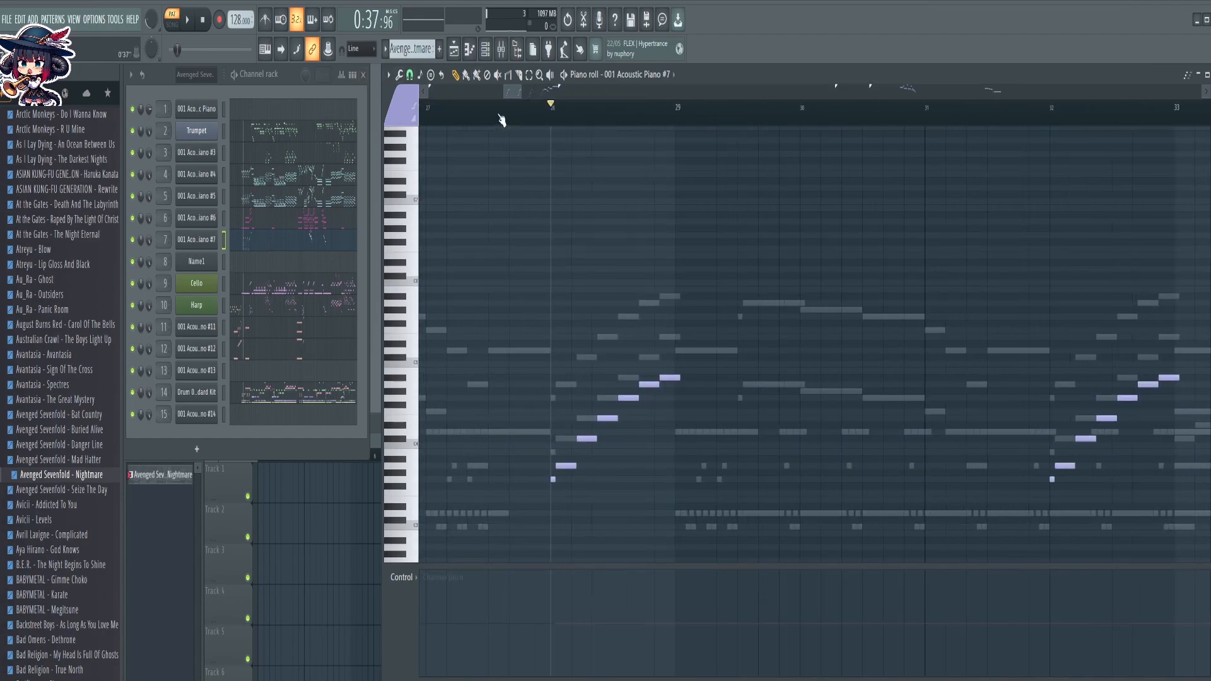
pyautogui.click(261, 313)
pyautogui.scroll(-14, 570, 115)
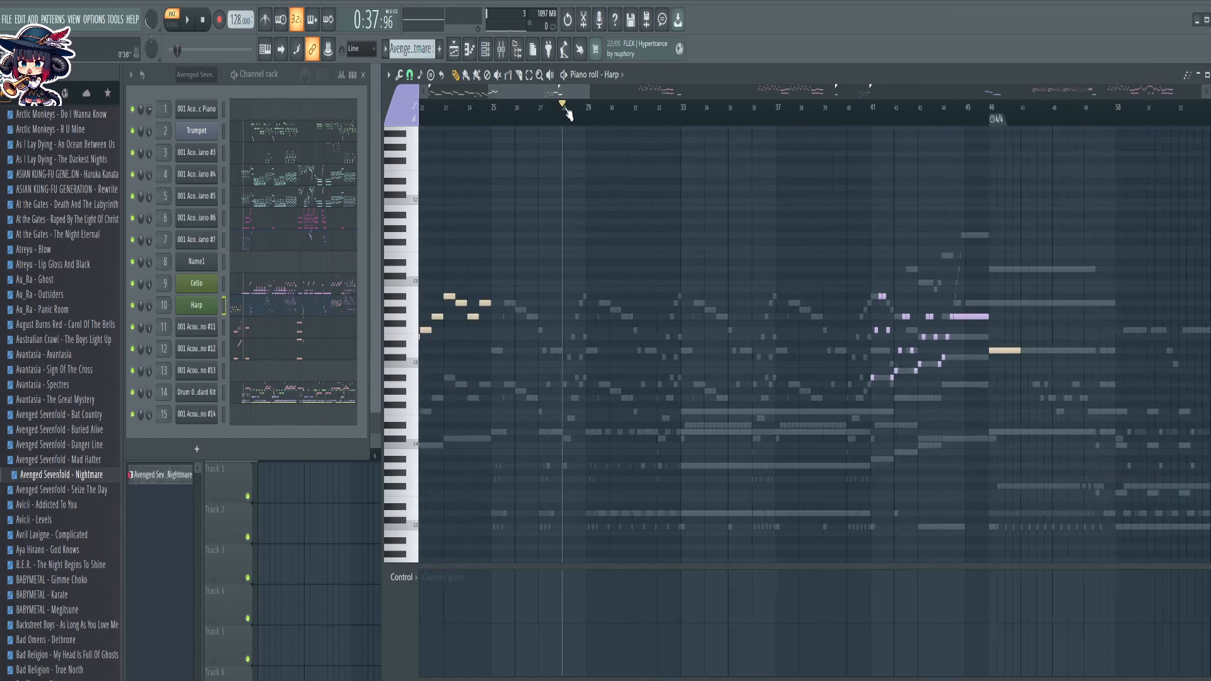
pyautogui.scroll(12, 575, 119)
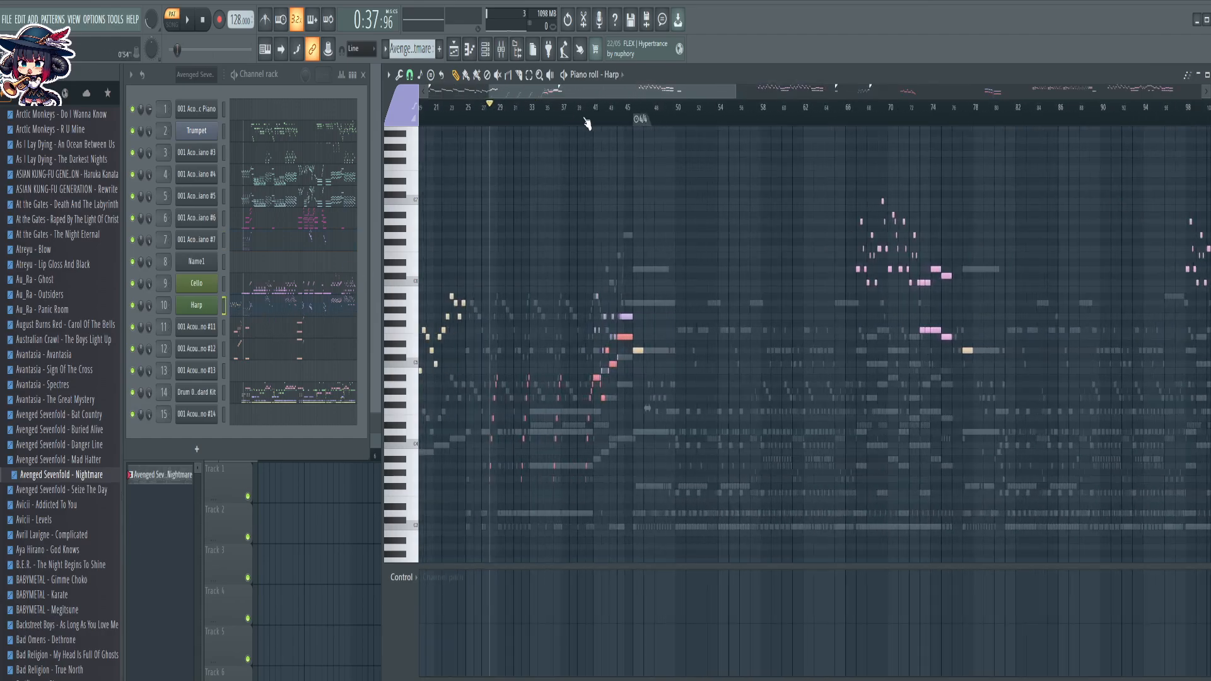
# Try shifting the pasted Harp notes up and down by a semitone against the surrounding notes
pyautogui.hotkey('shift', 'Up')
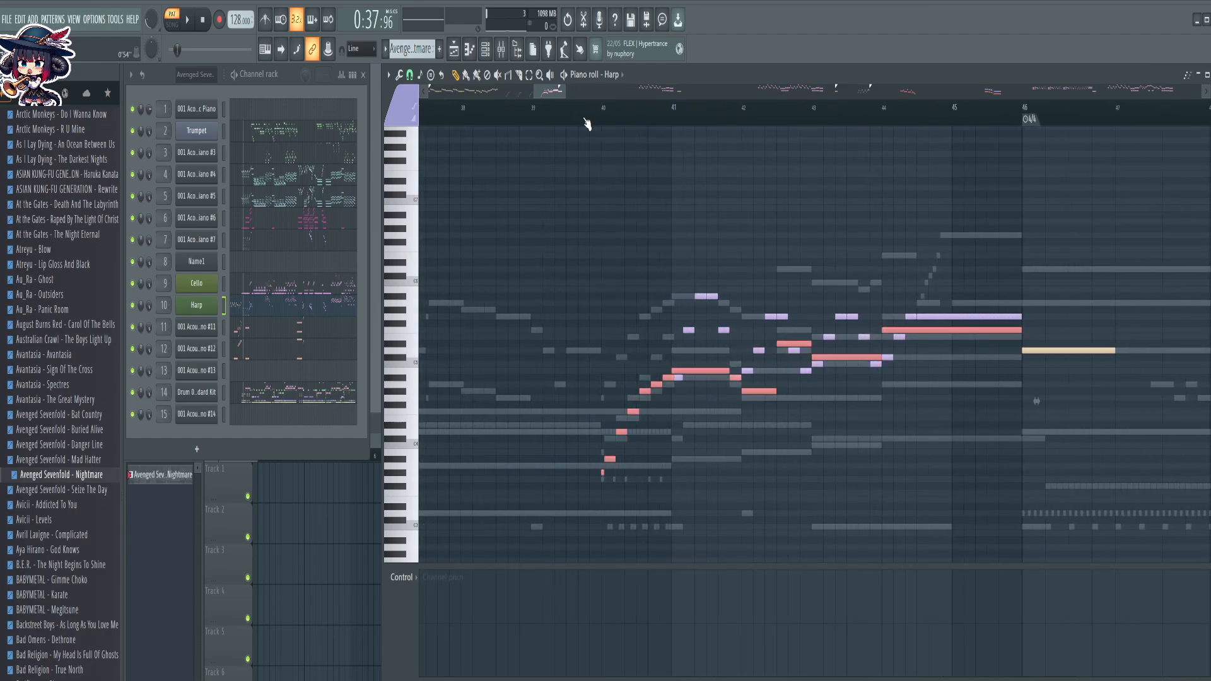
pyautogui.hotkey('shift', 'Down')
pyautogui.scroll(-4, 584, 121)
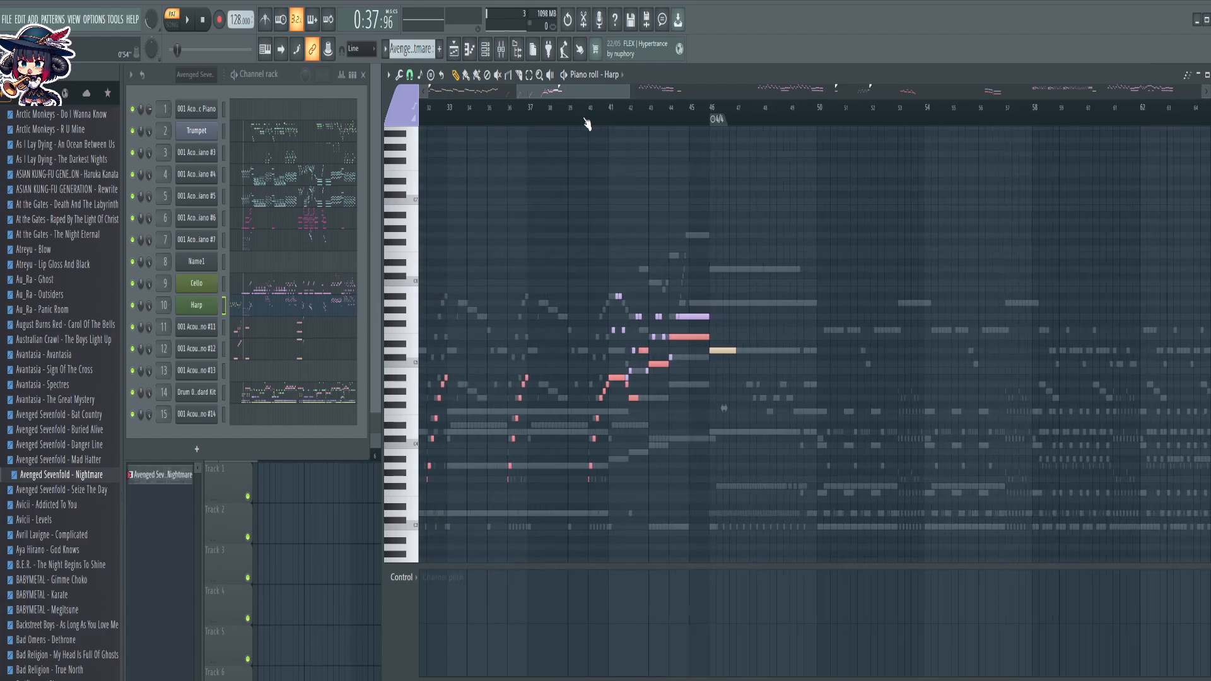
pyautogui.scroll(4, 550, 99)
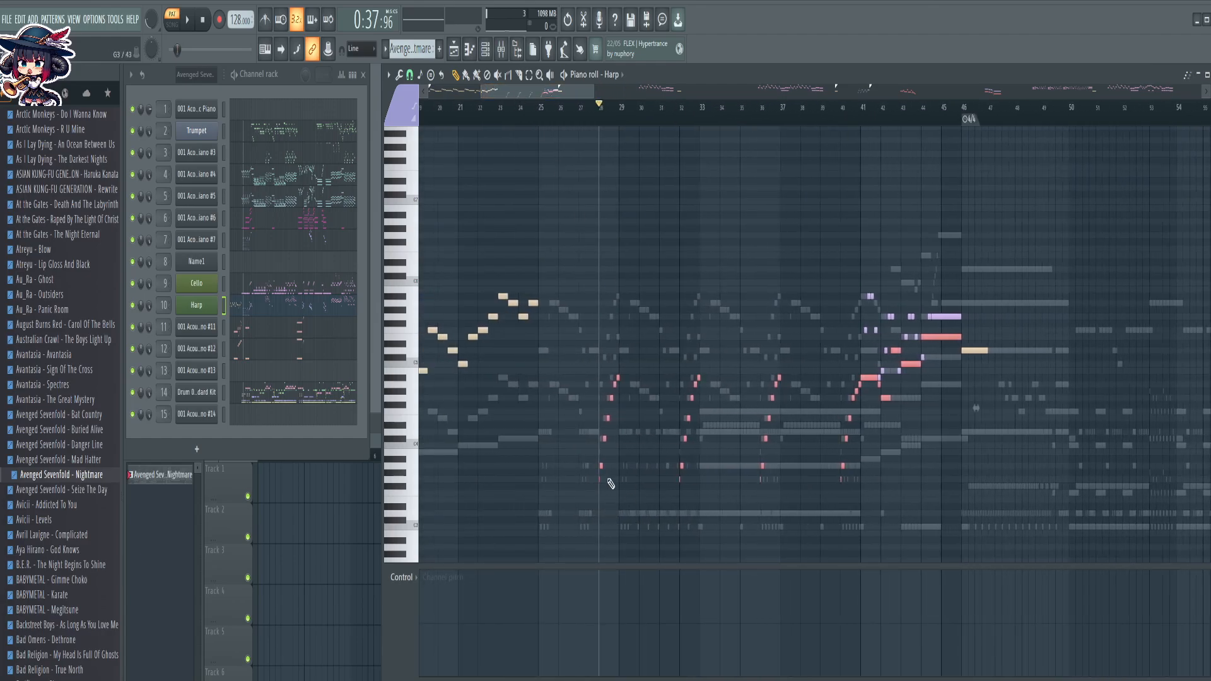
pyautogui.scroll(4, 902, 114)
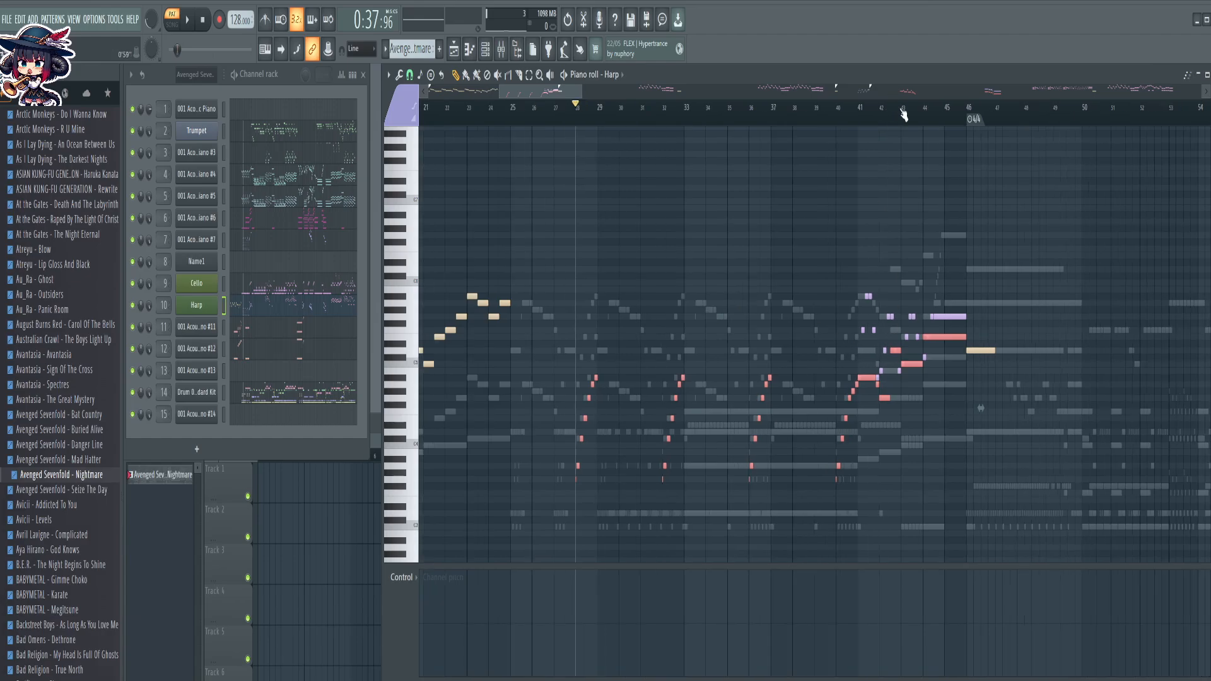
pyautogui.hotkey('shift', 'Up')
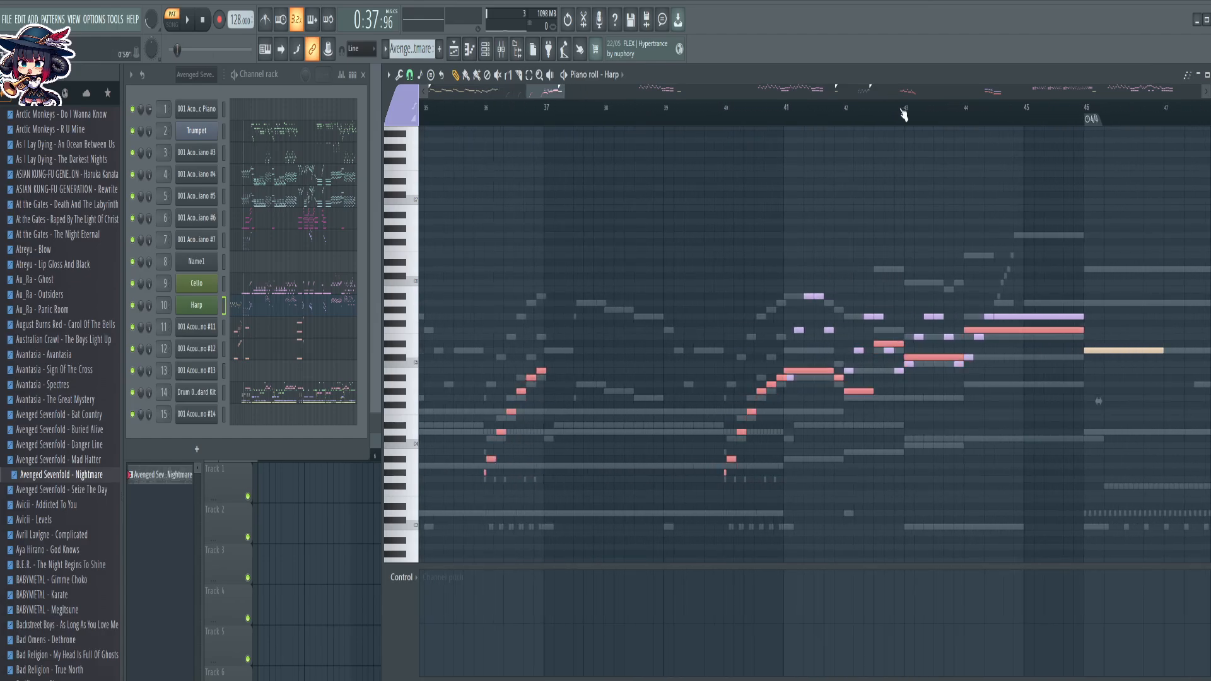
pyautogui.hotkey('shift', 'Down')
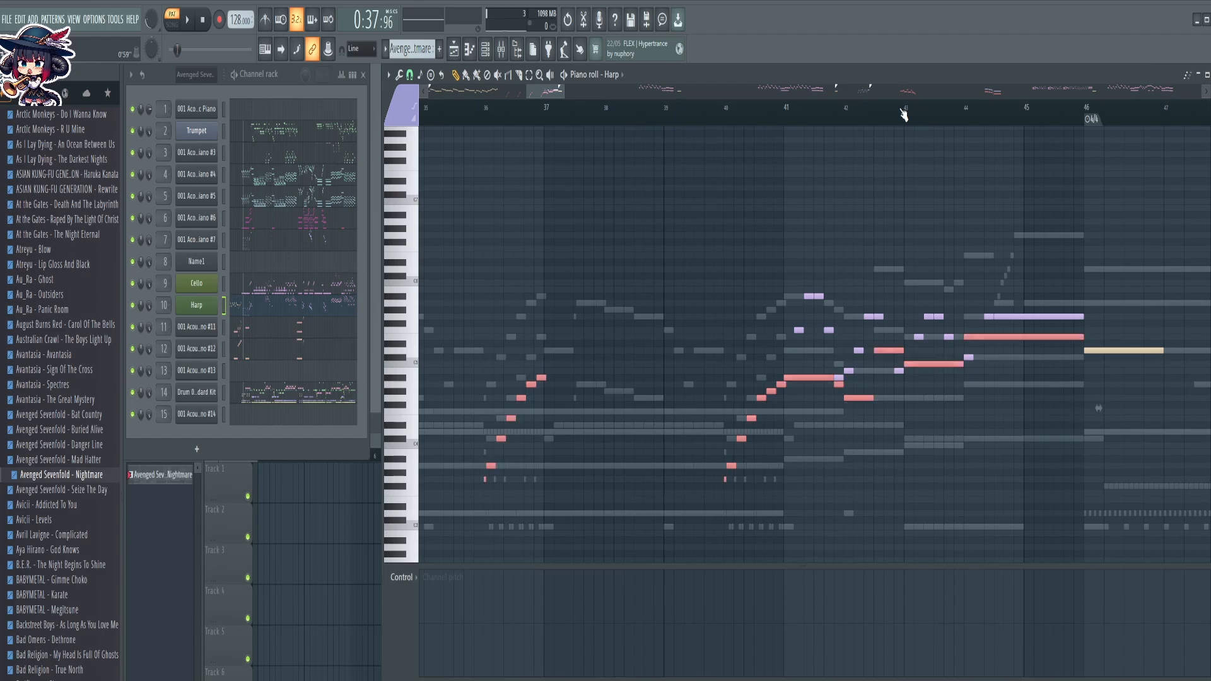
pyautogui.hotkey('shift', 'Down')
pyautogui.hotkey('shift', 'Up')
pyautogui.hotkey('shift', 'Up')
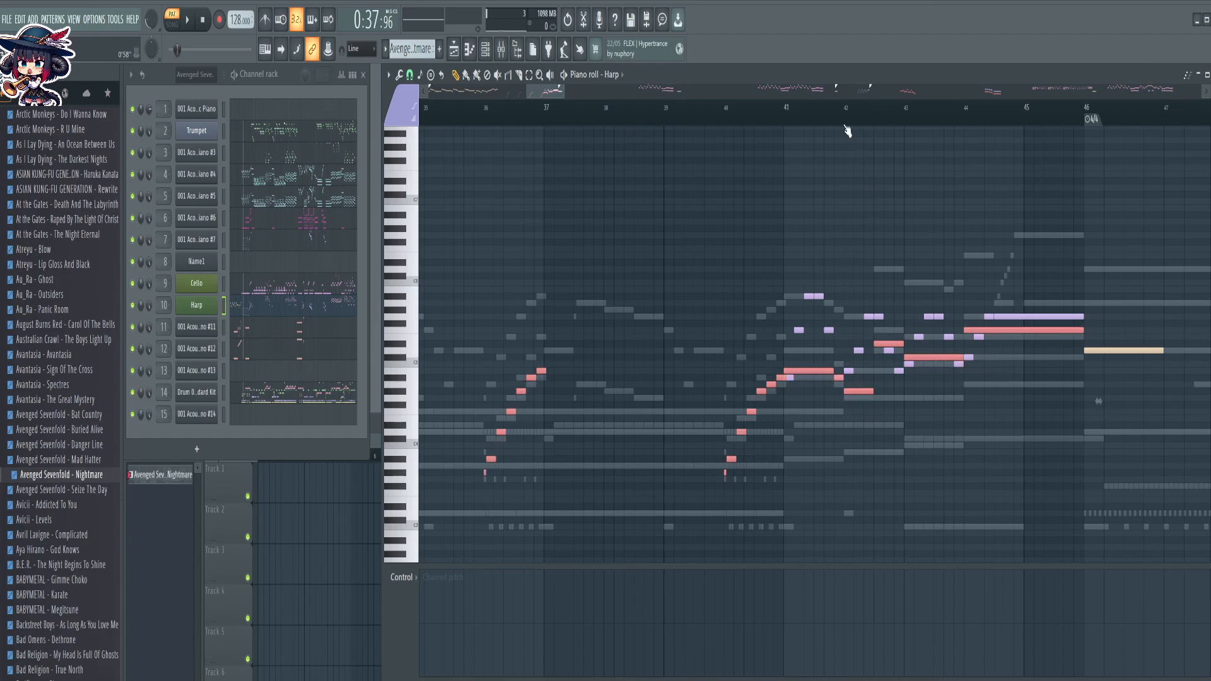
pyautogui.hotkey('shift', 'Down')
# Compare the pasted Harp notes around bars 28 to 45, 138 to 142 and 160 to 164 with the surrounding ghost notes
pyautogui.scroll(-5, 846, 130)
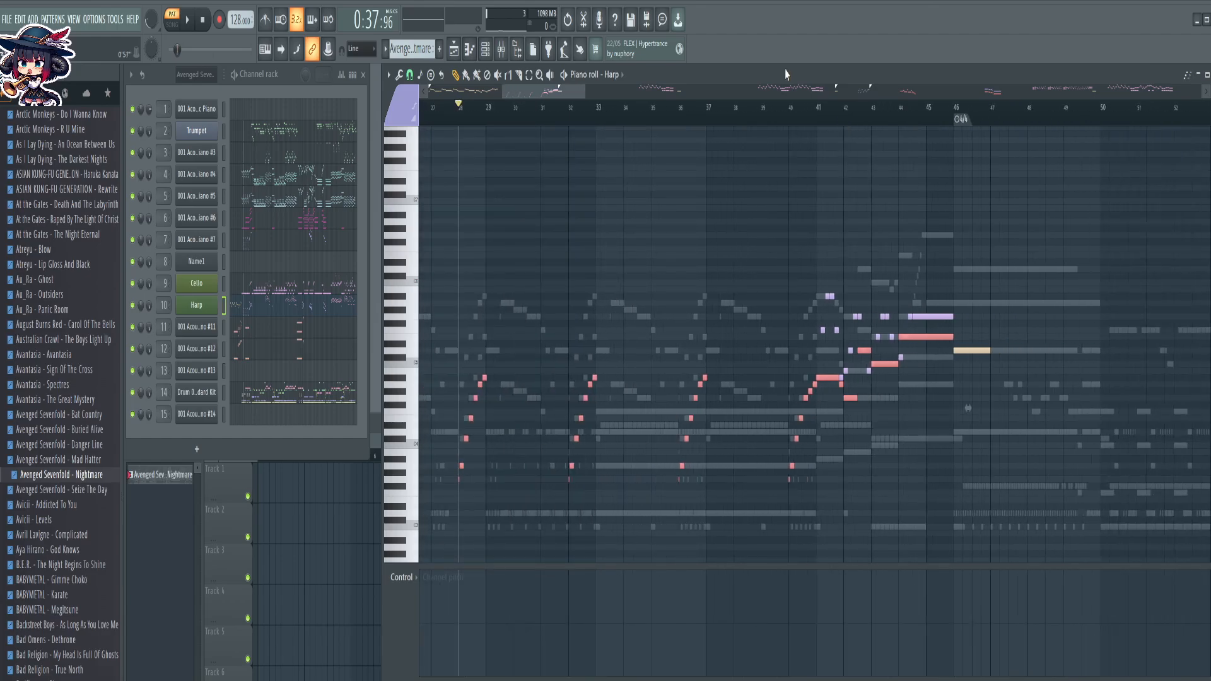
pyautogui.moveTo(615, 93); pyautogui.dragTo(957, 140)
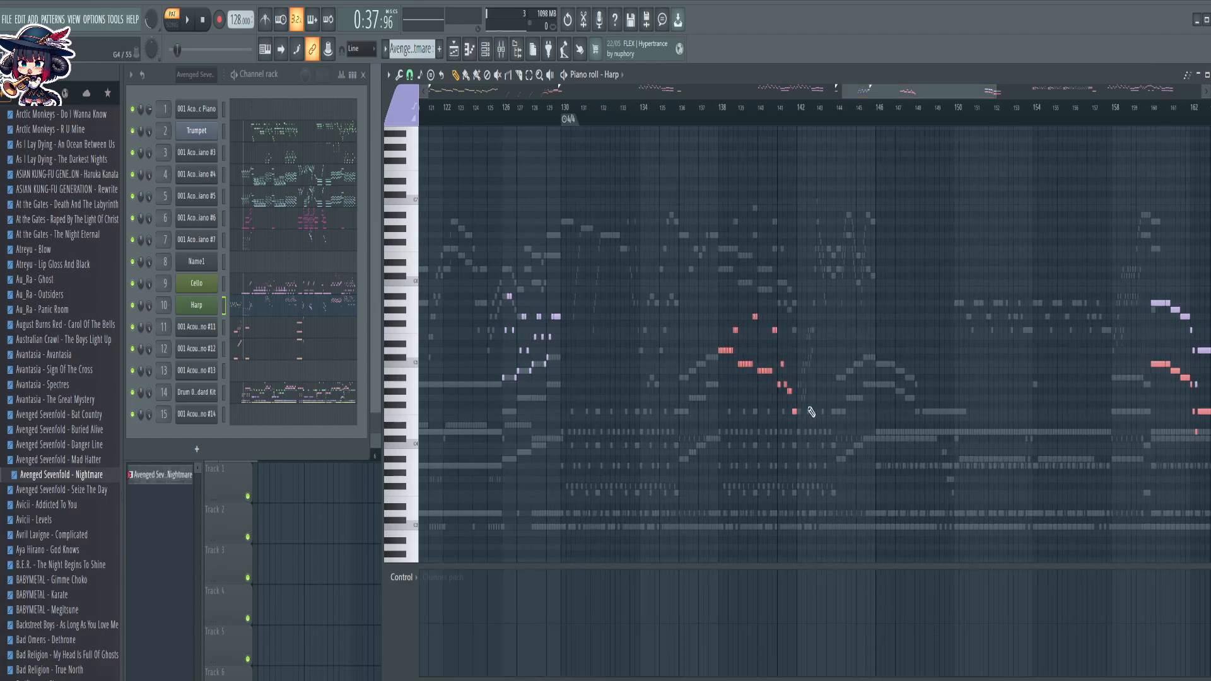
pyautogui.scroll(5, 827, 113)
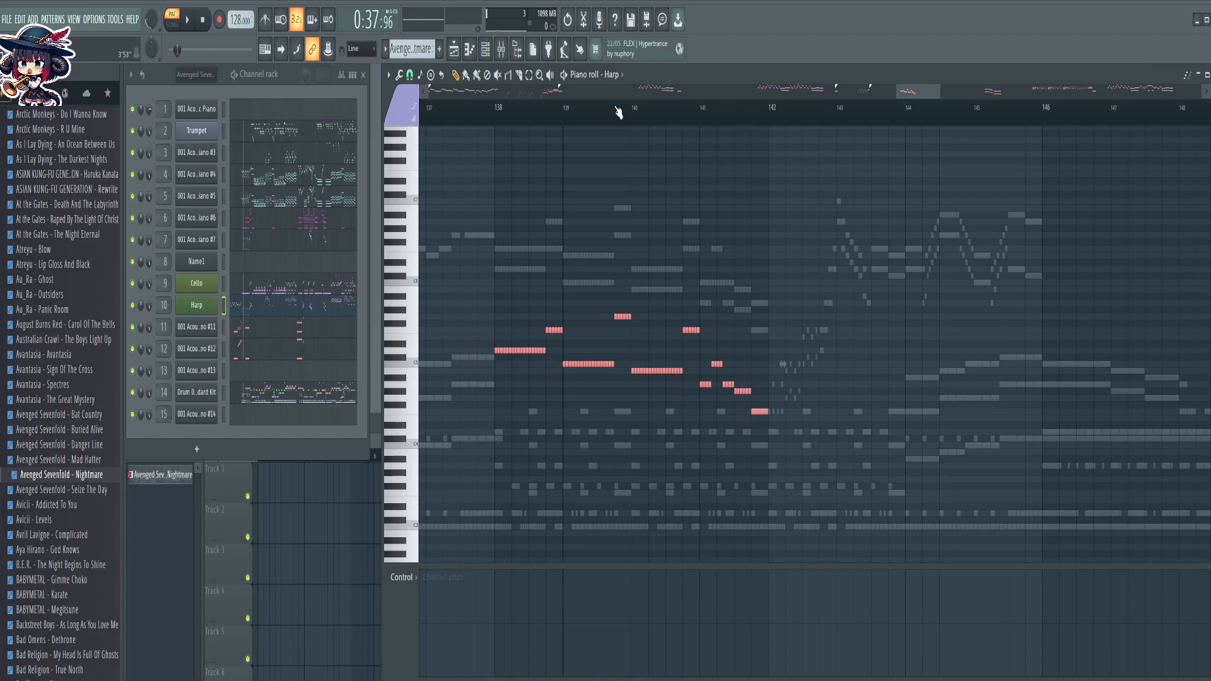
pyautogui.scroll(-5, 618, 112)
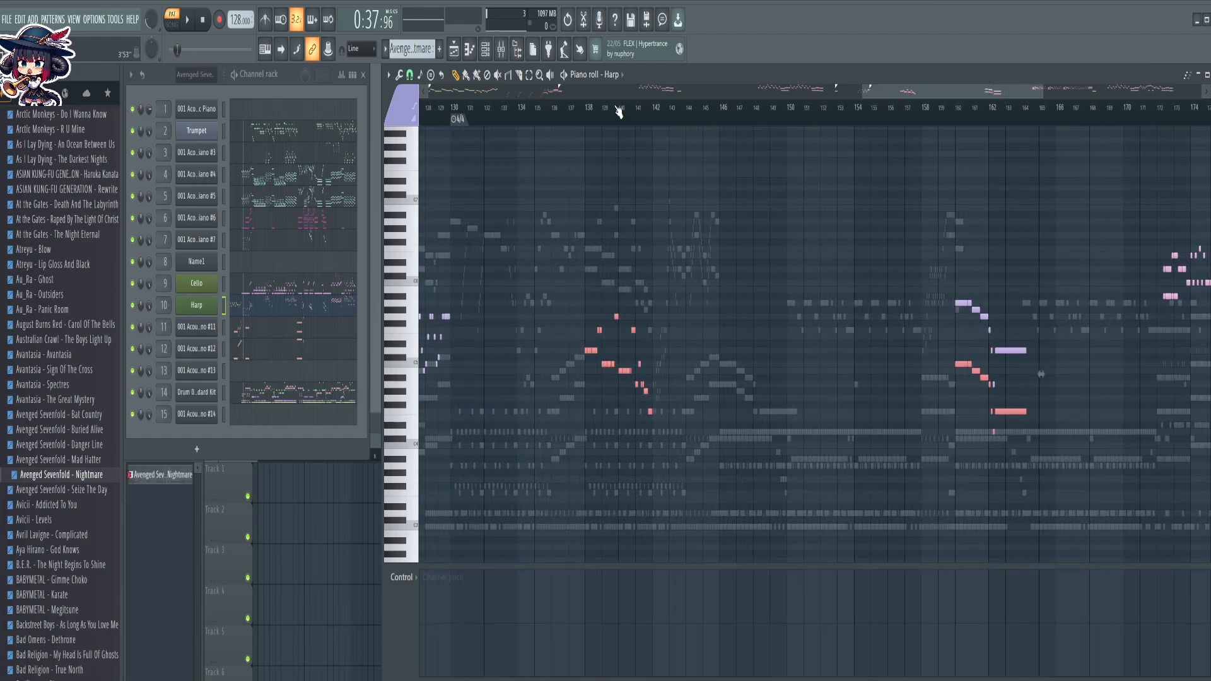
pyautogui.scroll(-3, 618, 112)
pyautogui.scroll(5, 791, 124)
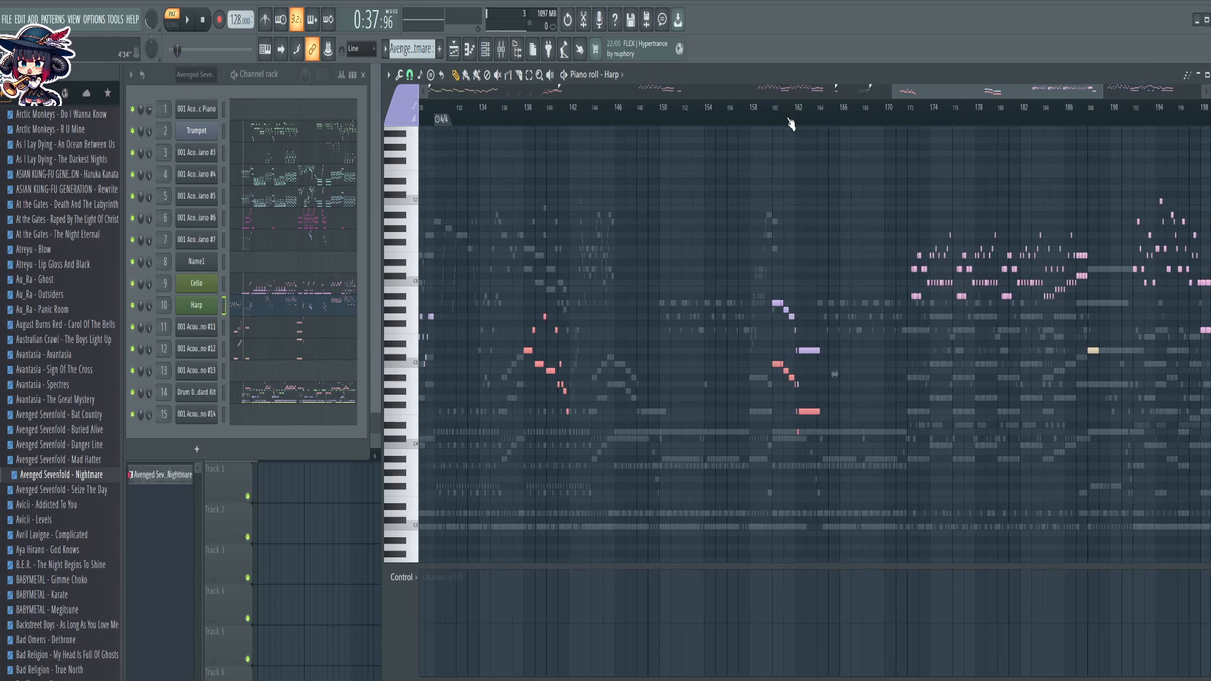
pyautogui.scroll(3, 792, 123)
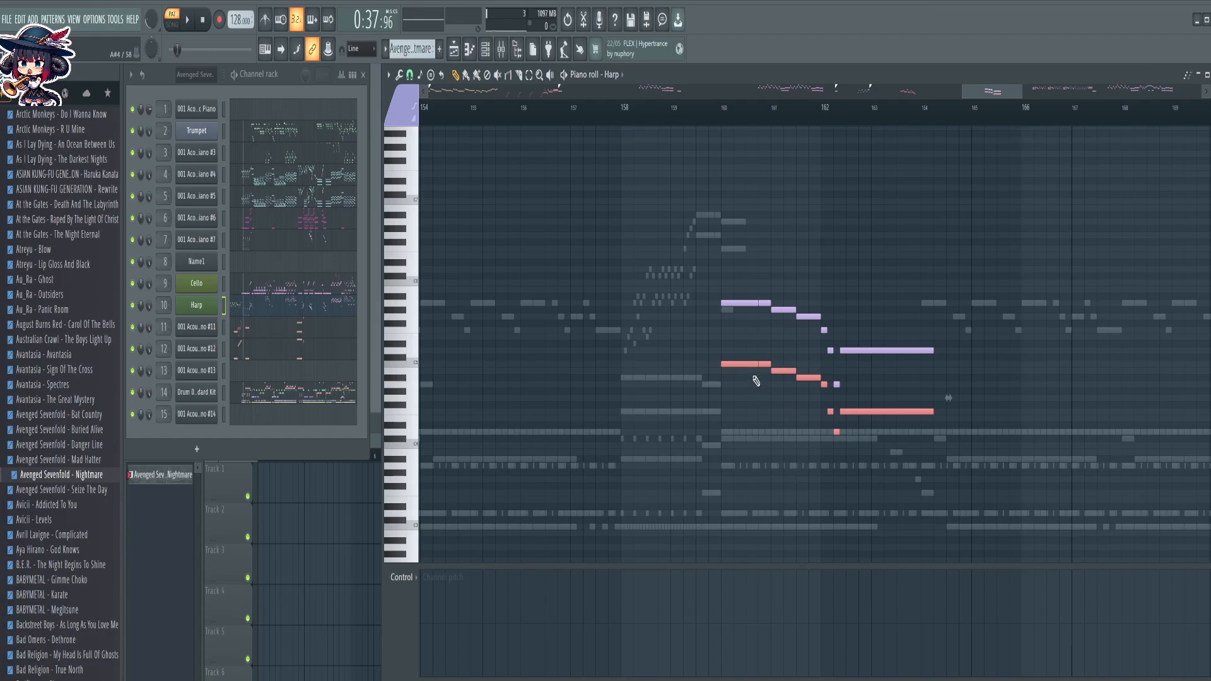
pyautogui.moveTo(752, 362); pyautogui.dragTo(956, 530)
pyautogui.moveTo(999, 94); pyautogui.dragTo(540, 92)
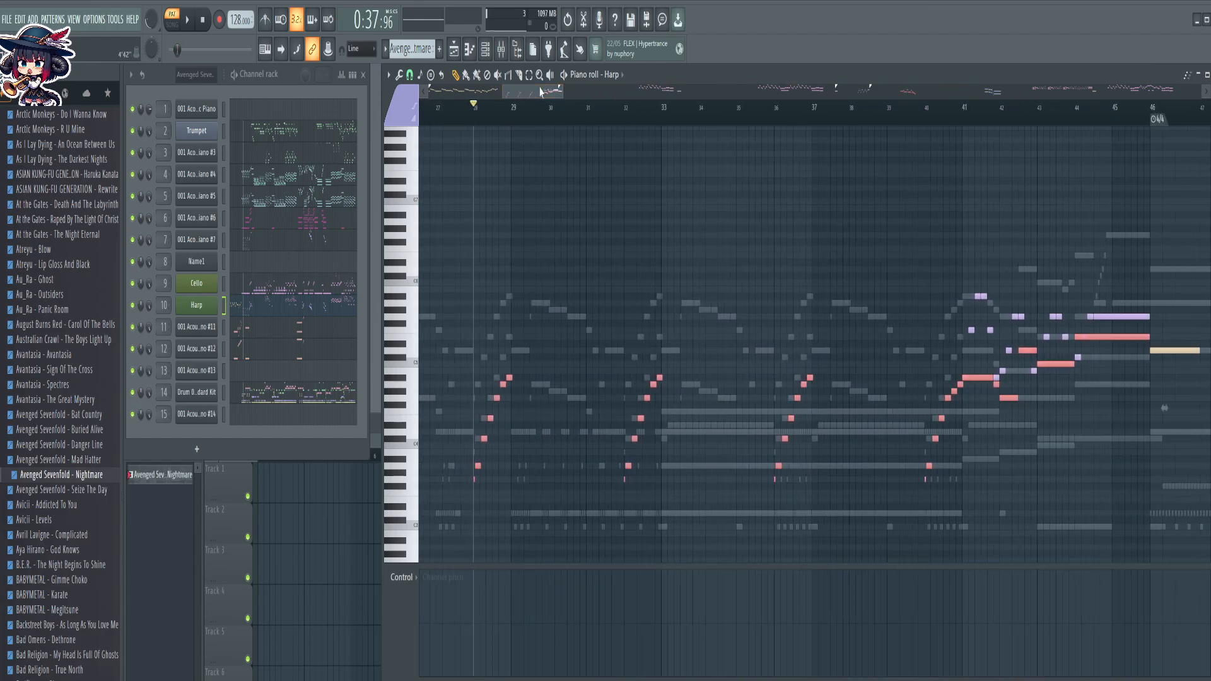
# Try the pasted Harp notes an octave higher, undo the shift, and delete these notes from the Harp channel
pyautogui.hotkey('ctrl', 'Up')
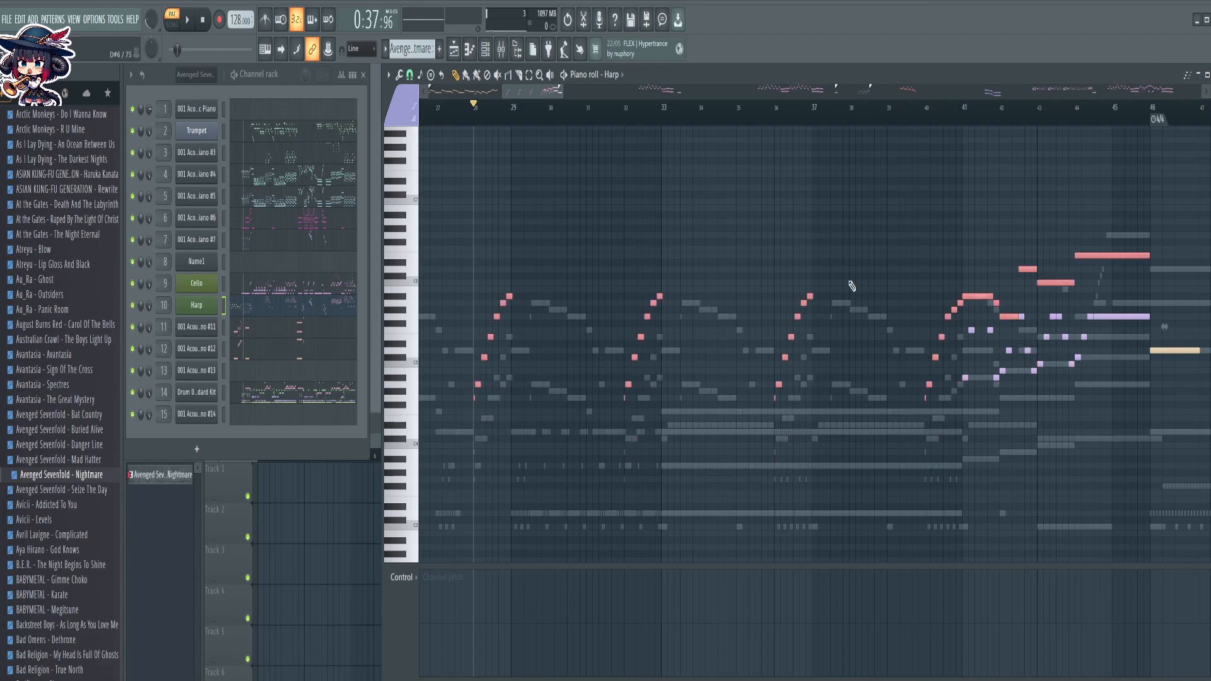
pyautogui.moveTo(813, 293); pyautogui.dragTo(473, 479)
pyautogui.scroll(-5, 600, 110)
pyautogui.hotkey('ctrl', 'z')
pyautogui.hotkey('ctrl', 'z')
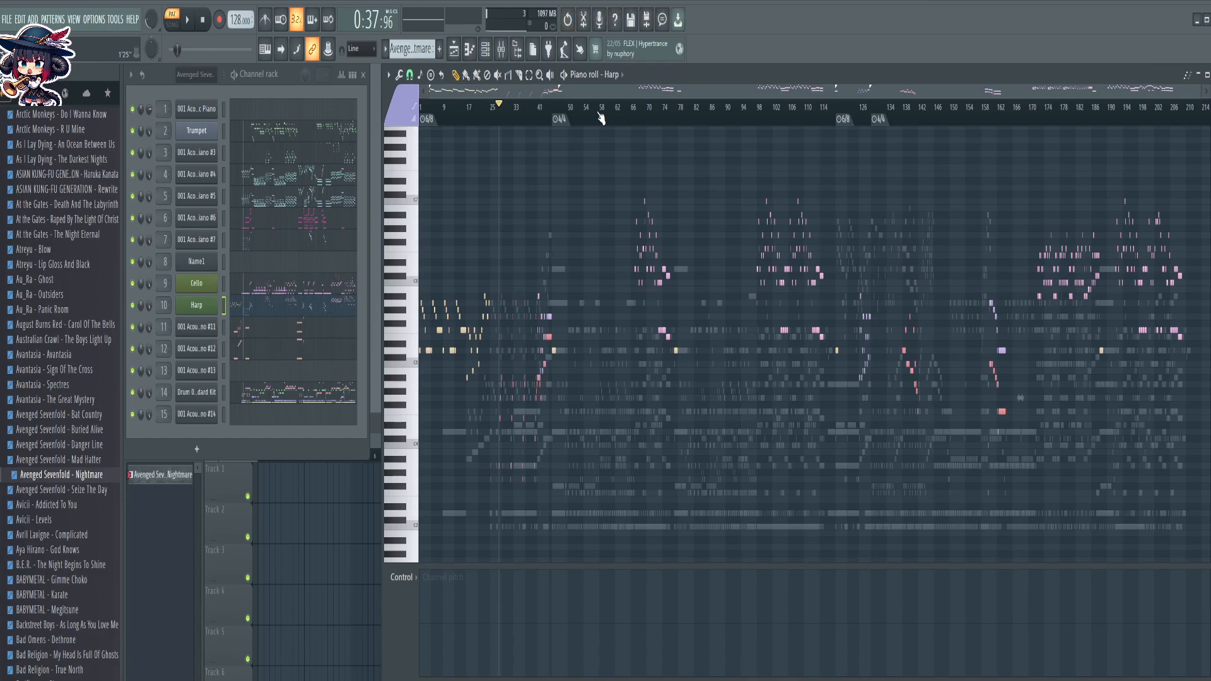
pyautogui.press('Delete')
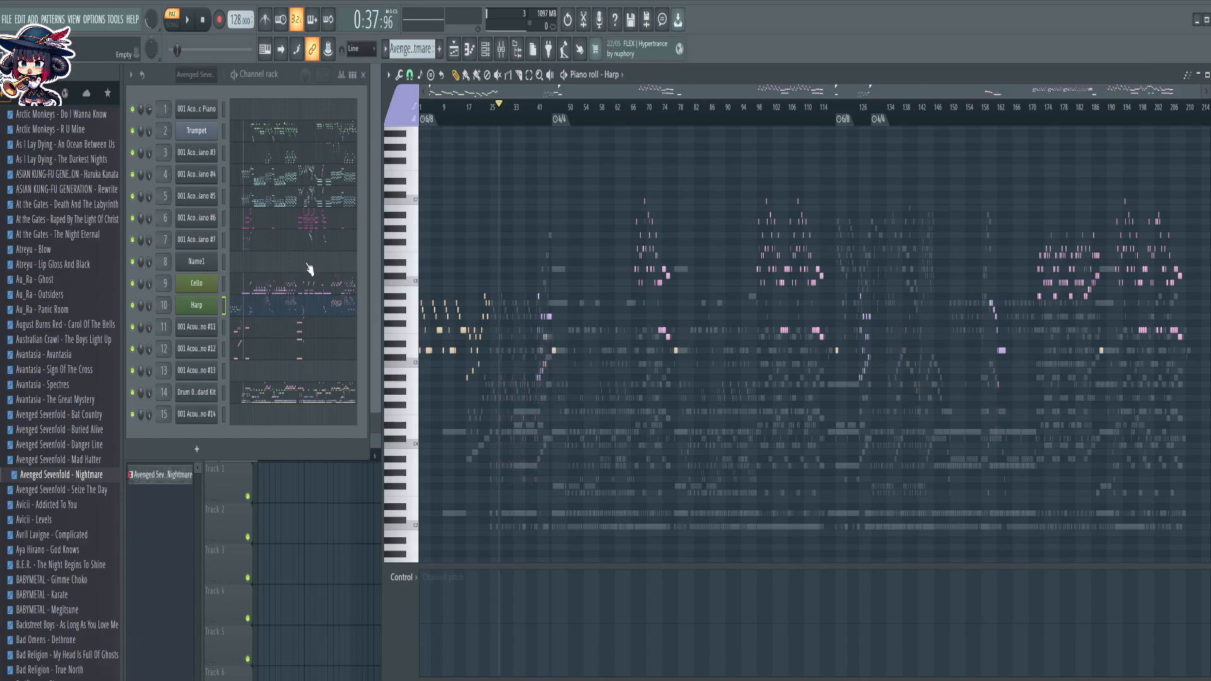
# In Acoustic Piano #7, slice off the end of the last note in bar 42 and lower the cut piece by one semitone
pyautogui.click(285, 252)
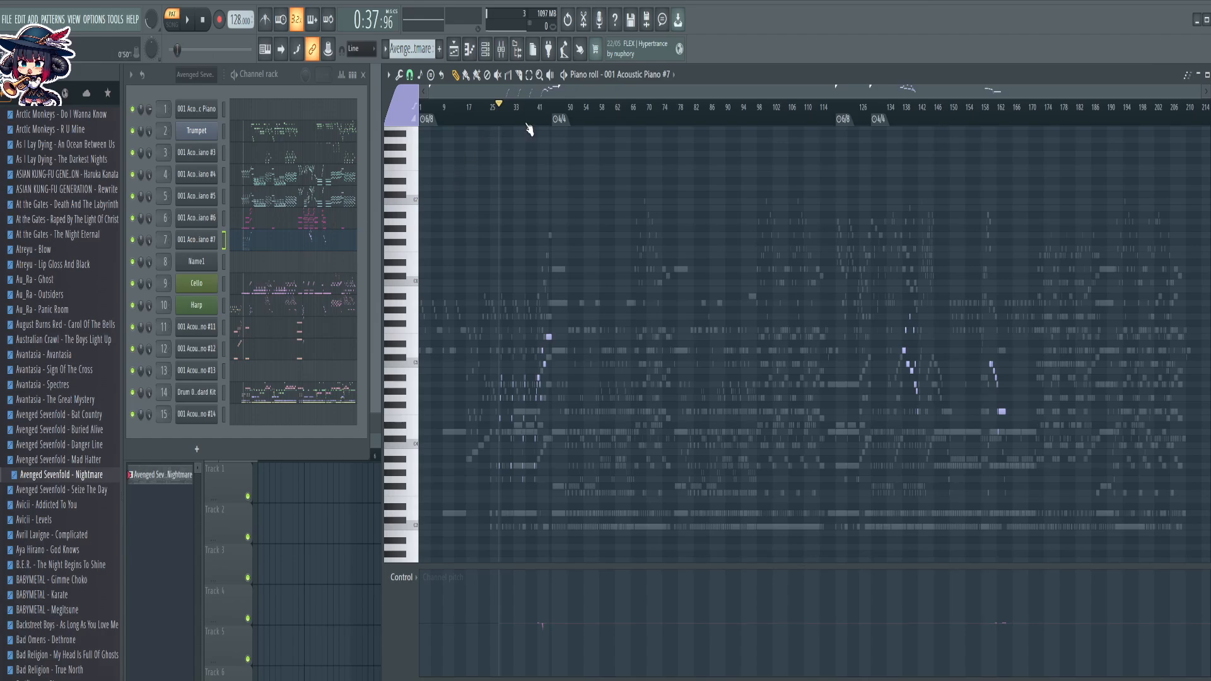
pyautogui.scroll(5, 544, 122)
pyautogui.scroll(3, 544, 121)
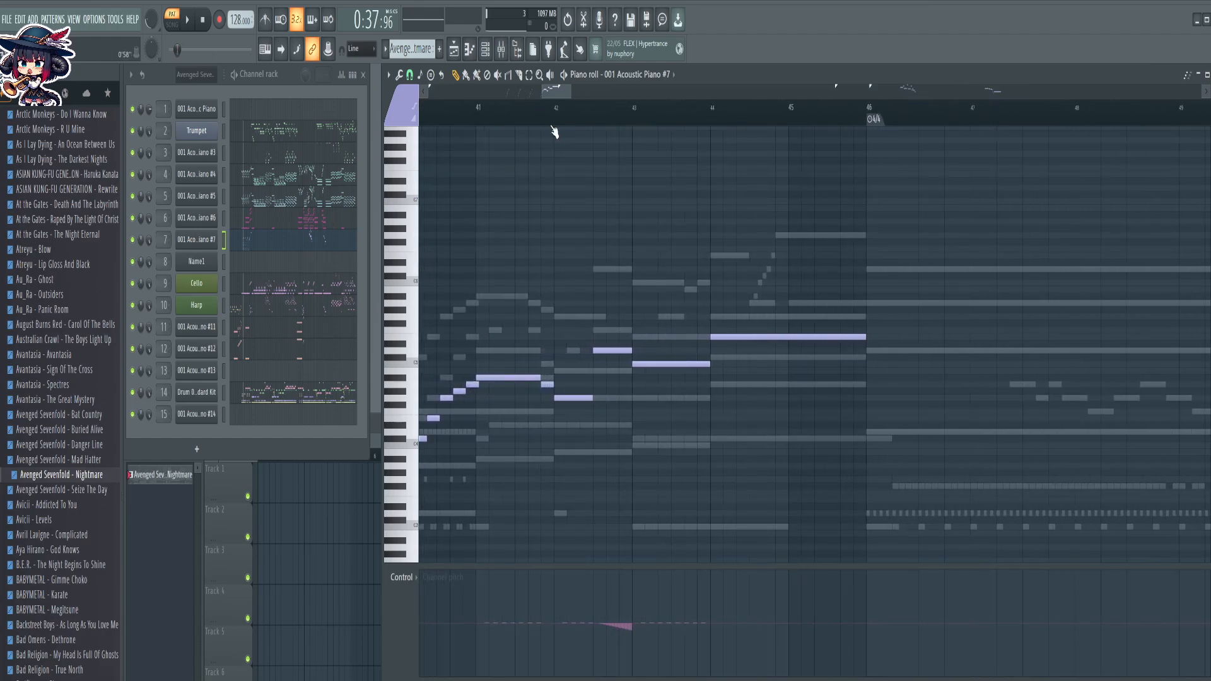
pyautogui.press('c')
pyautogui.moveTo(603, 269); pyautogui.dragTo(629, 426)
pyautogui.press('Down')
pyautogui.scroll(-5, 636, 113)
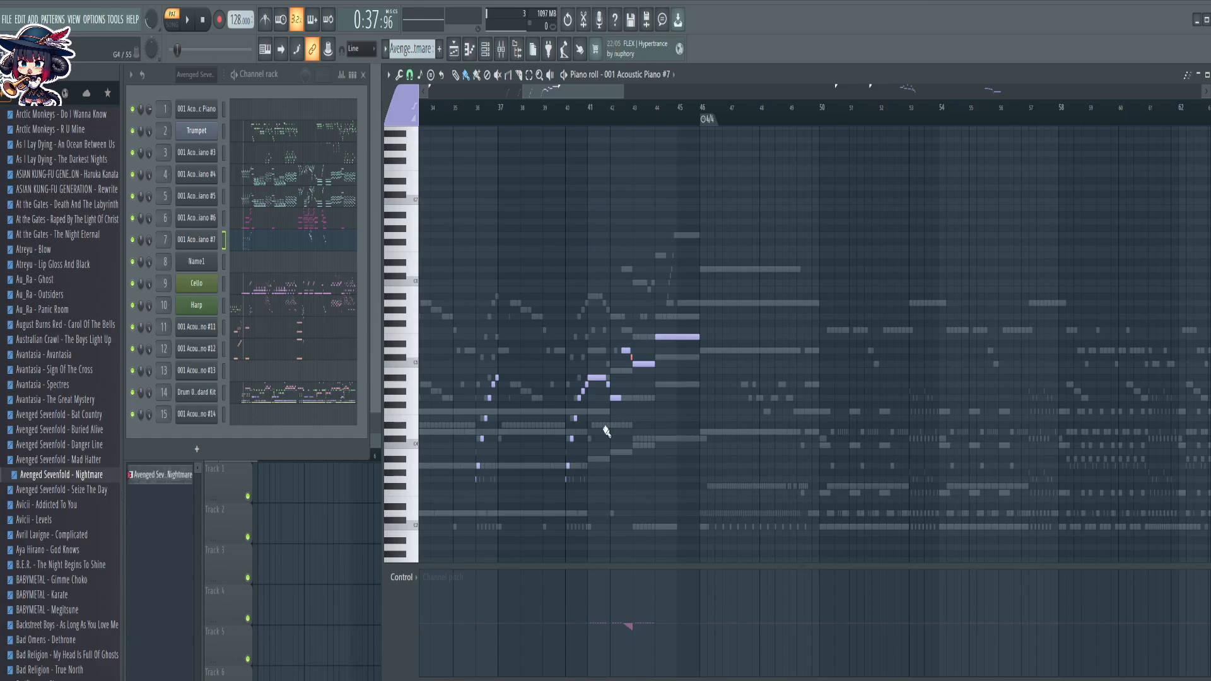
pyautogui.scroll(4, 629, 126)
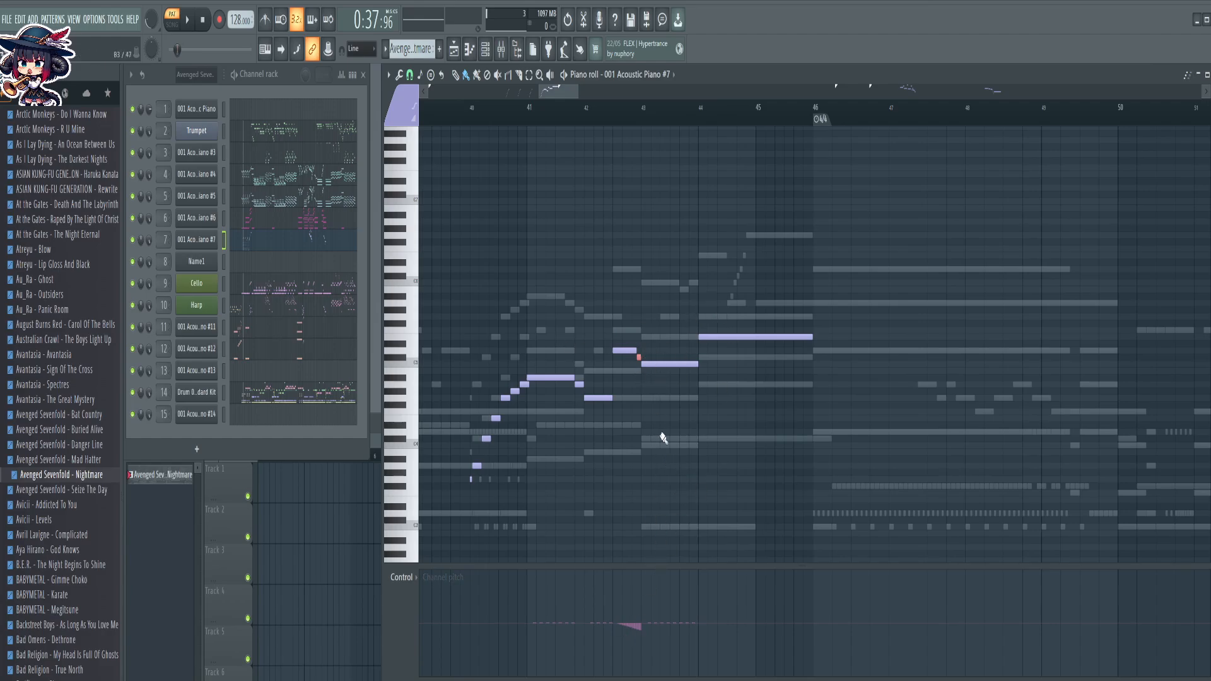
# Try drawing downward and upward channel pitch bends around bar 44 of Acoustic Piano #7, and undo both edits
pyautogui.moveTo(689, 623); pyautogui.dragTo(700, 662)
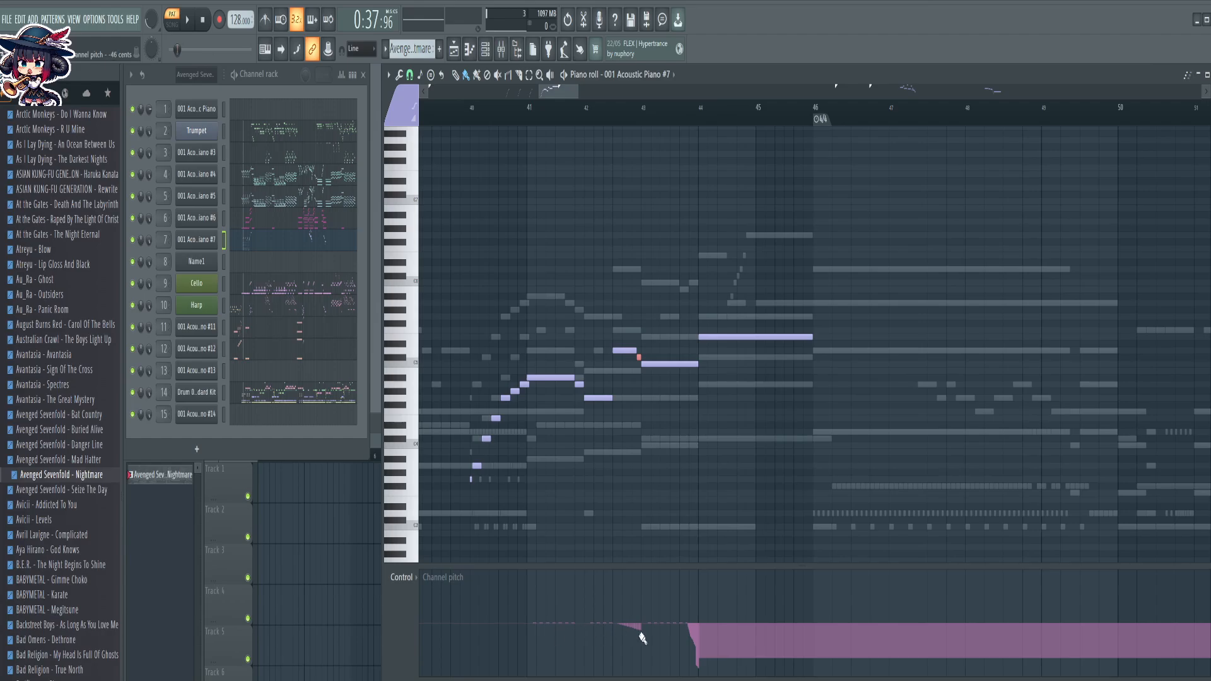
pyautogui.moveTo(705, 623)
pyautogui.mouseDown()
pyautogui.moveTo(734, 603)
pyautogui.moveTo(765, 622)
pyautogui.moveTo(732, 590)
pyautogui.mouseUp()
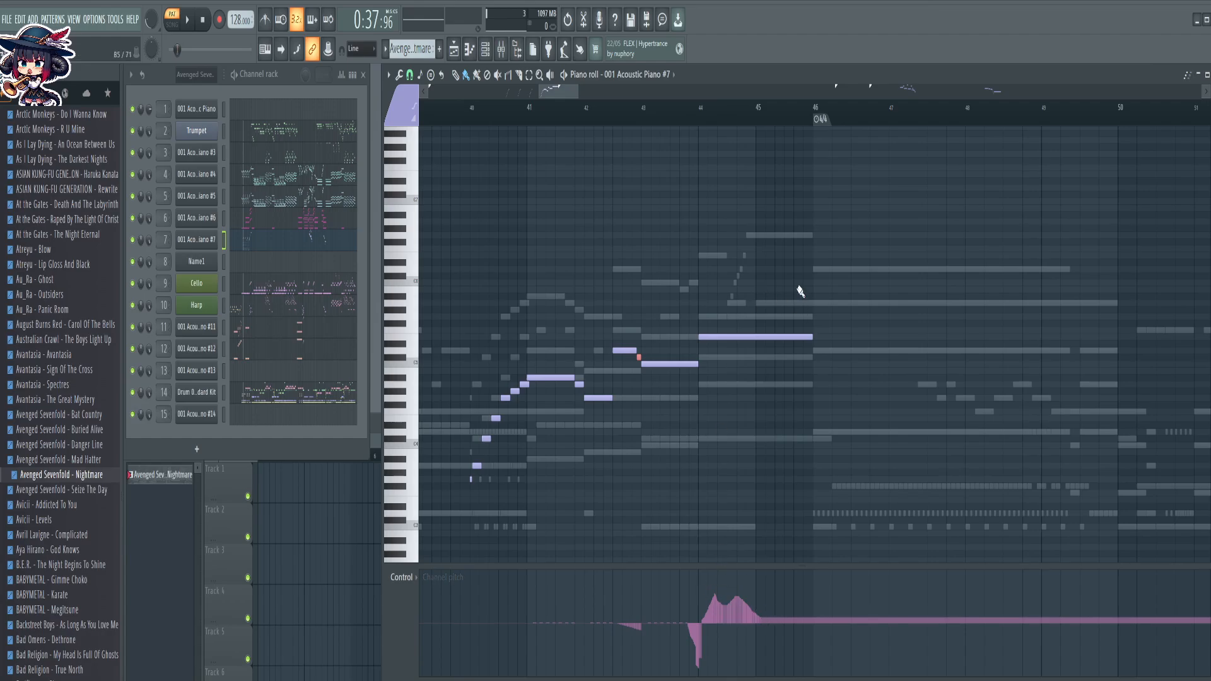
pyautogui.hotkey('ctrl', 'z')
pyautogui.hotkey('ctrl', 'z')
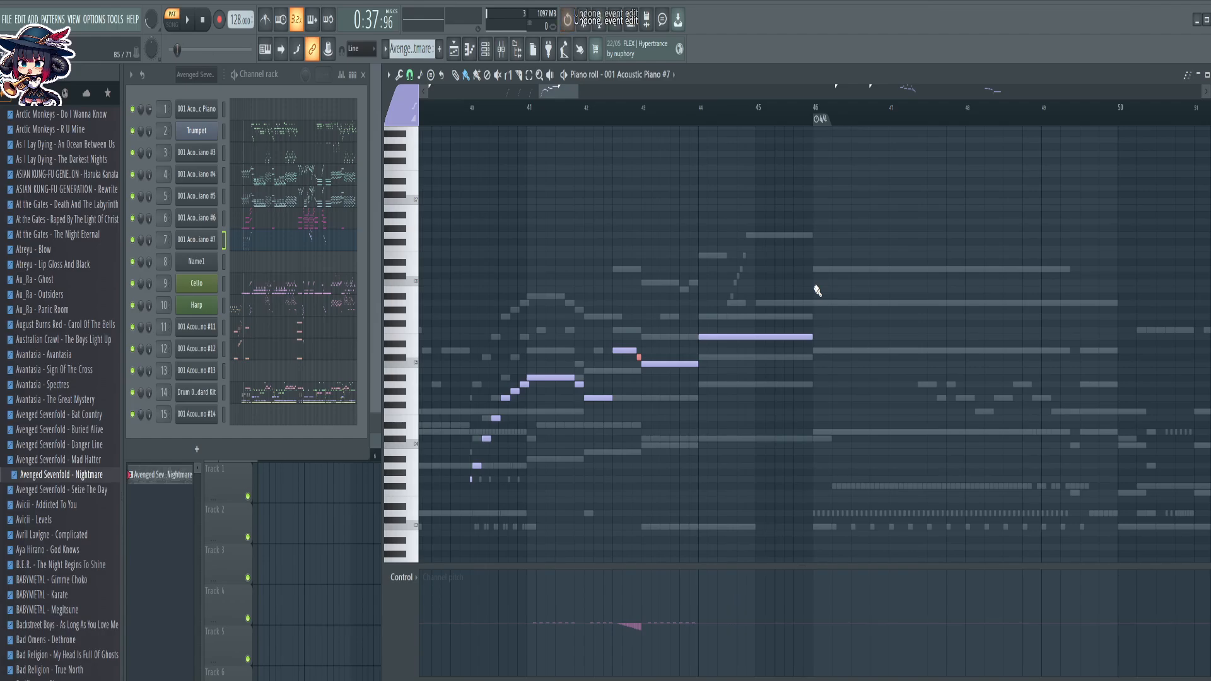
# Examine the other Acoustic Piano #7 passages, around bars 28 to 45 and 160 to 164, for further pitch bends
pyautogui.scroll(-2, 729, 121)
pyautogui.scroll(-4, 730, 121)
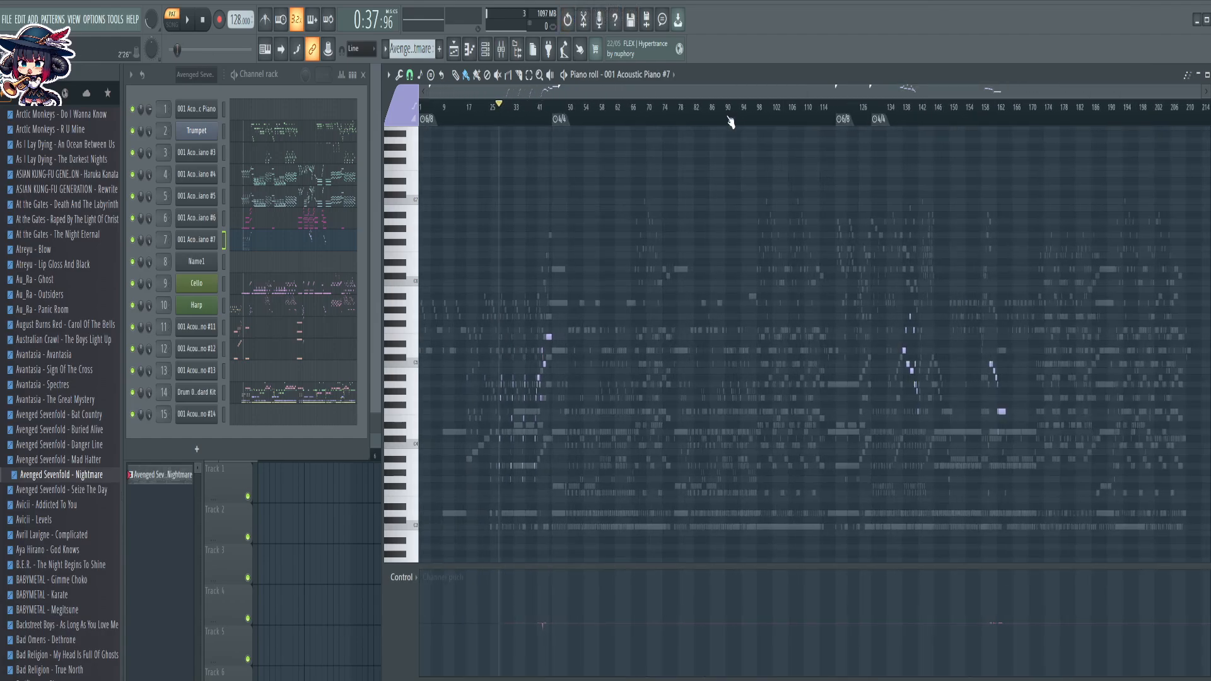
pyautogui.scroll(5, 1011, 111)
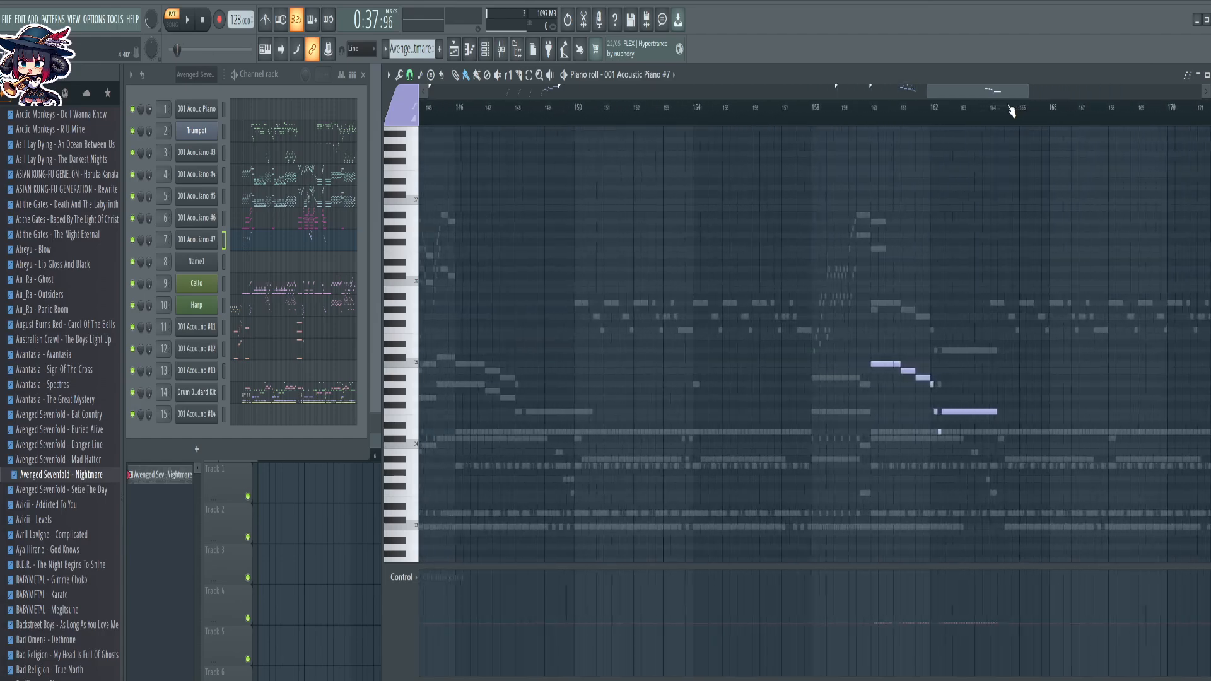
pyautogui.scroll(-5, 1011, 111)
pyautogui.scroll(5, 514, 115)
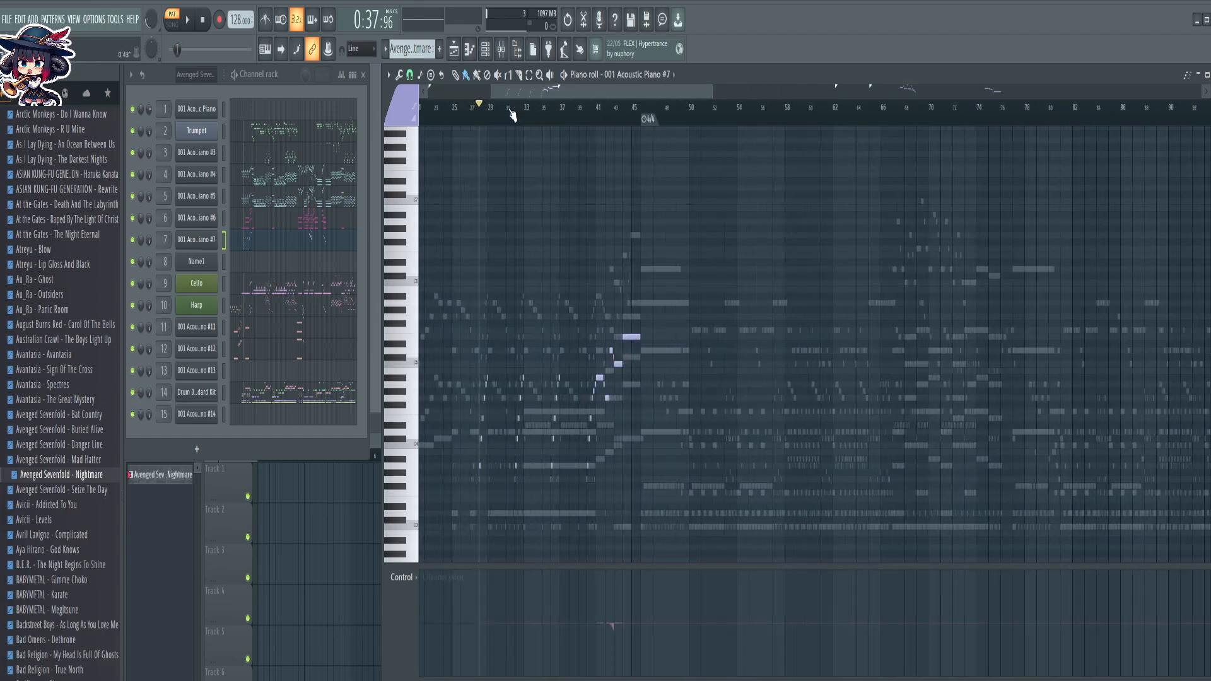
pyautogui.scroll(6, 452, 115)
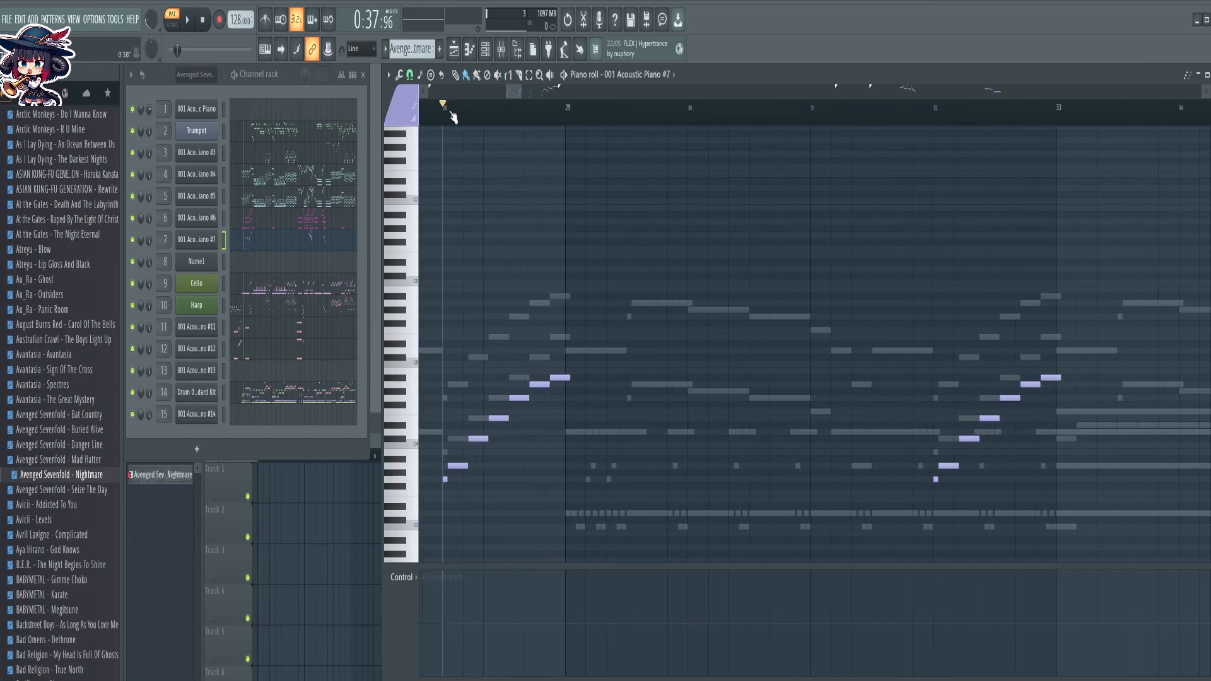
pyautogui.scroll(-6, 453, 116)
pyautogui.scroll(-8, 453, 116)
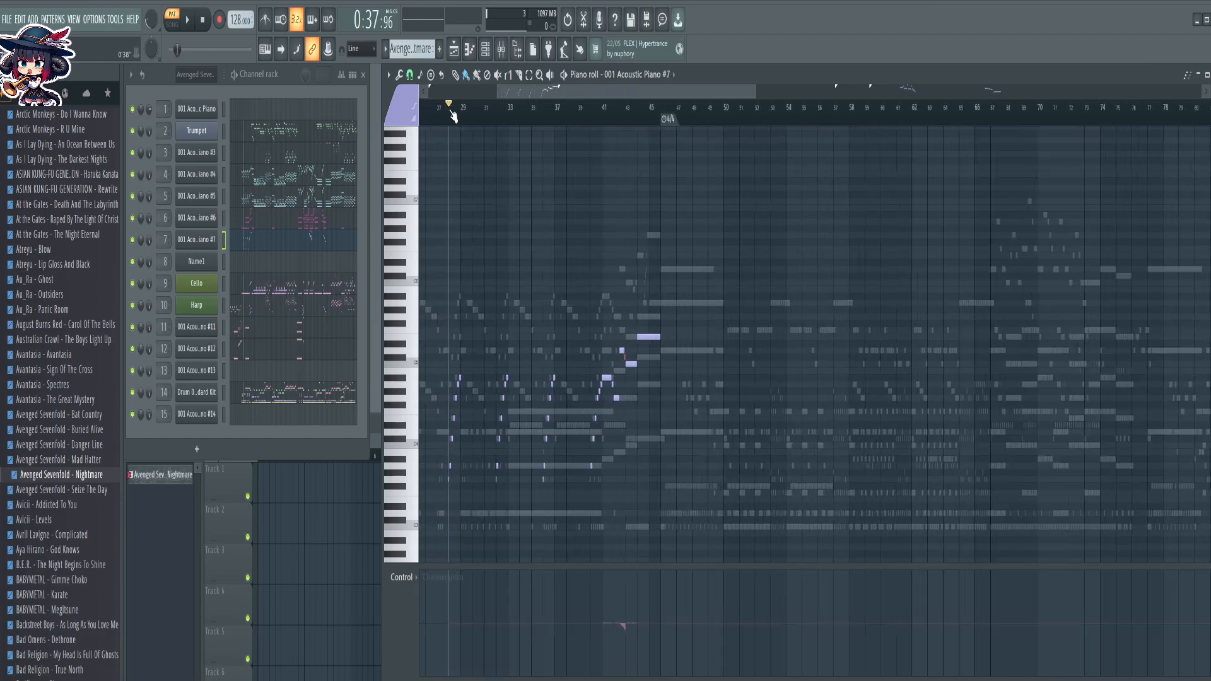
# Copy all Acoustic Piano #7 notes into the Harp channel at their original positions and raise them by one octave
pyautogui.click(257, 314)
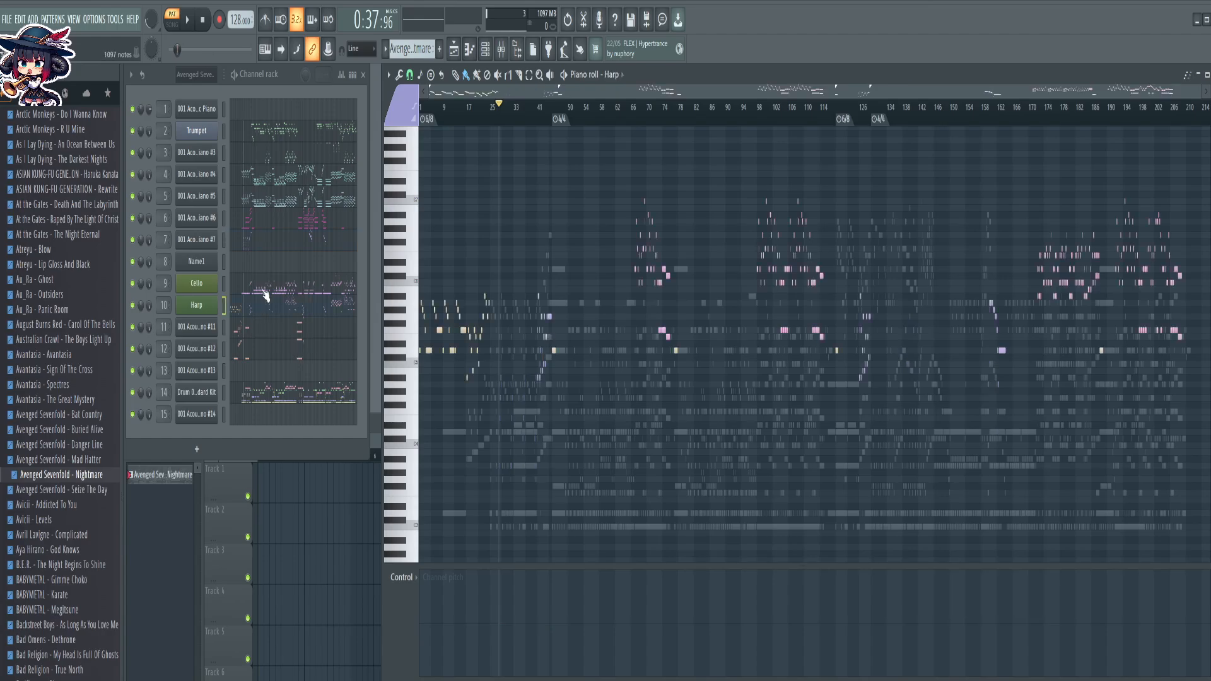
pyautogui.click(284, 251)
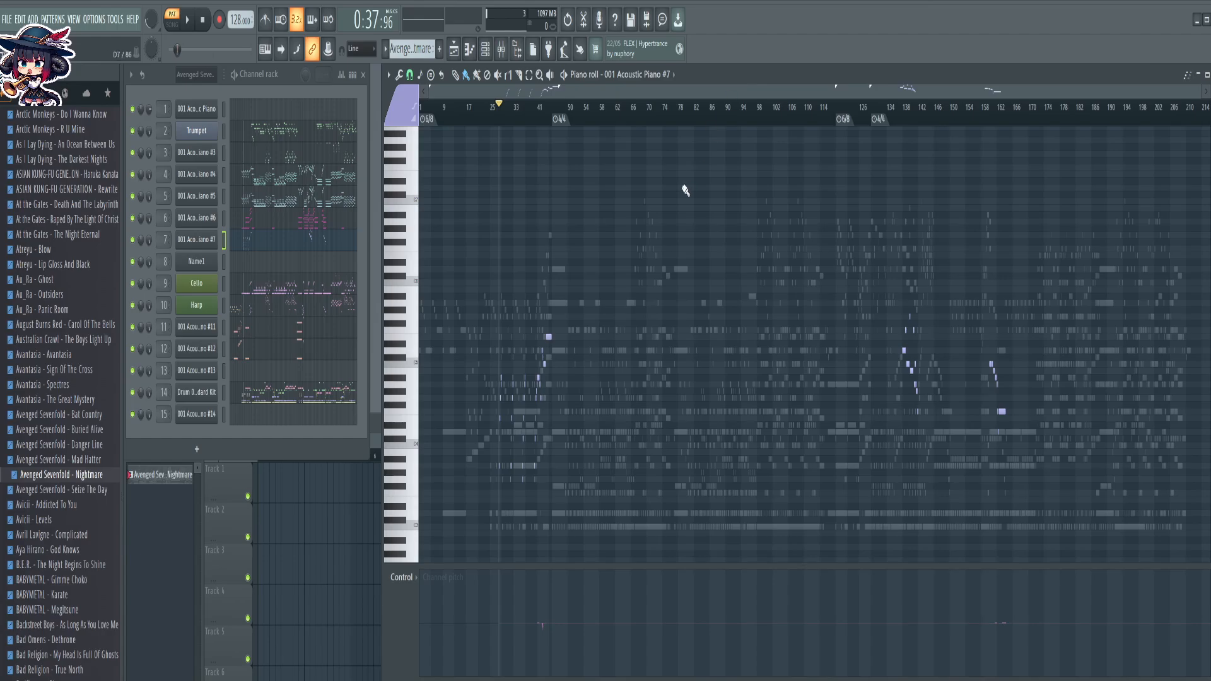
pyautogui.click(266, 312)
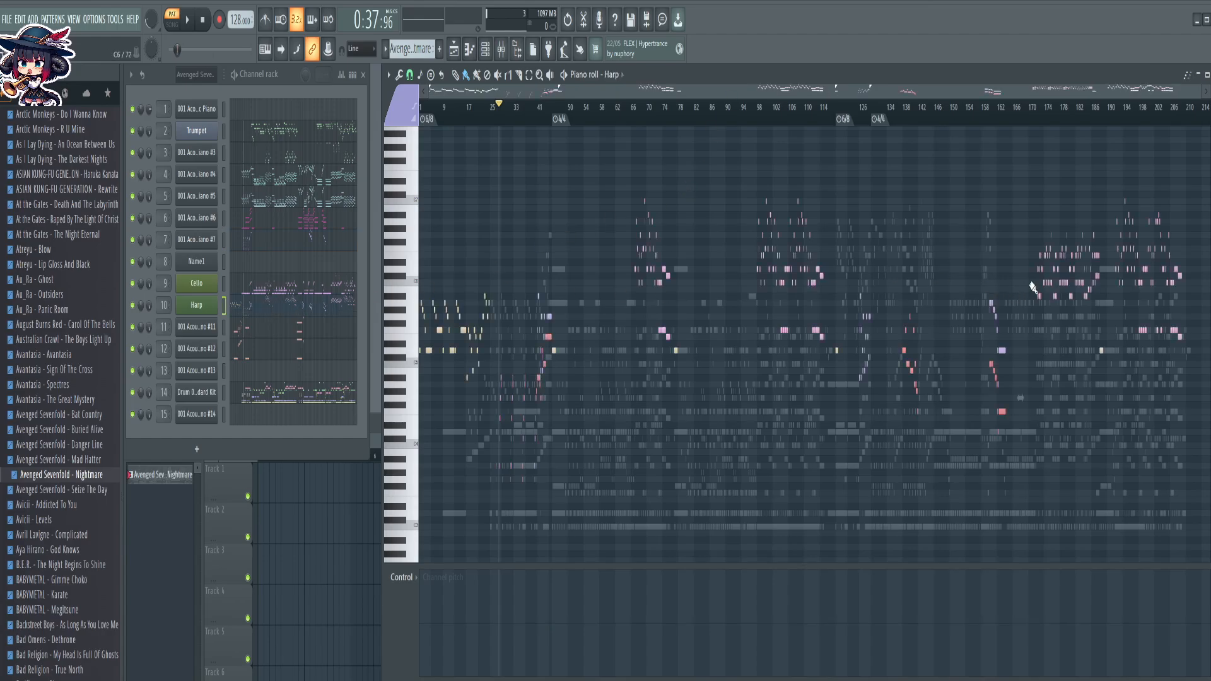
pyautogui.scroll(5, 505, 120)
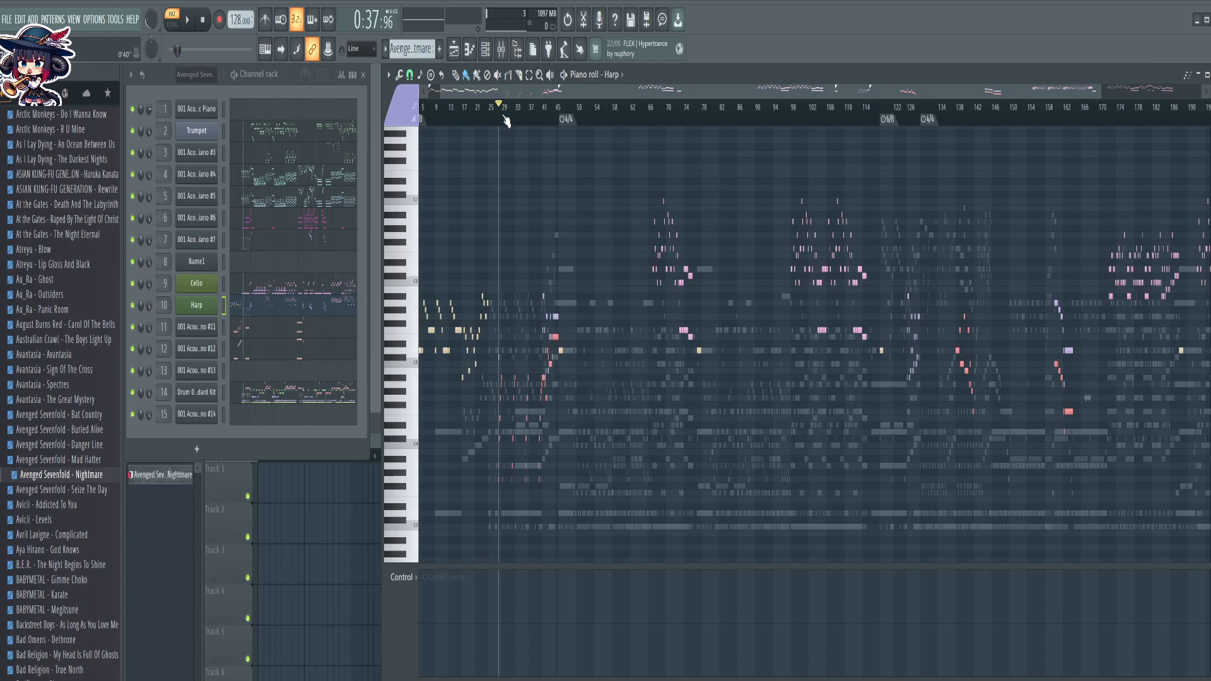
pyautogui.hotkey('ctrl', 'Up')
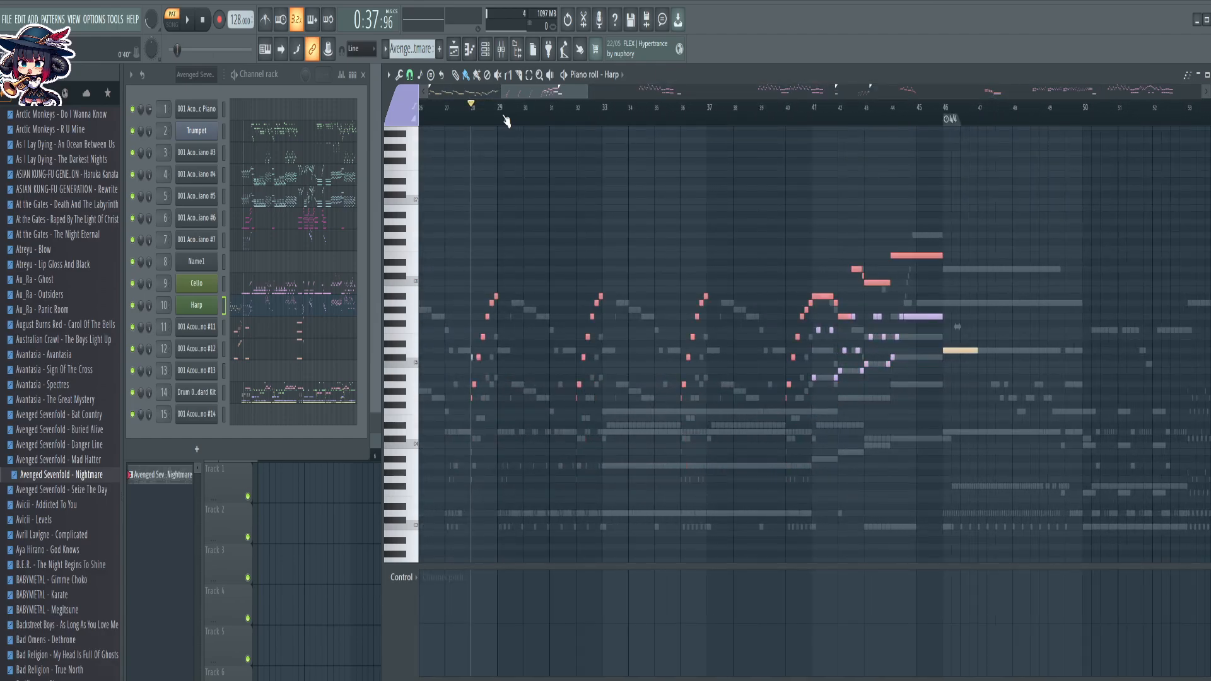
# Compare the raised Harp notes with the surrounding notes throughout the song, briefly testing them one semitone higher
pyautogui.scroll(2, 504, 119)
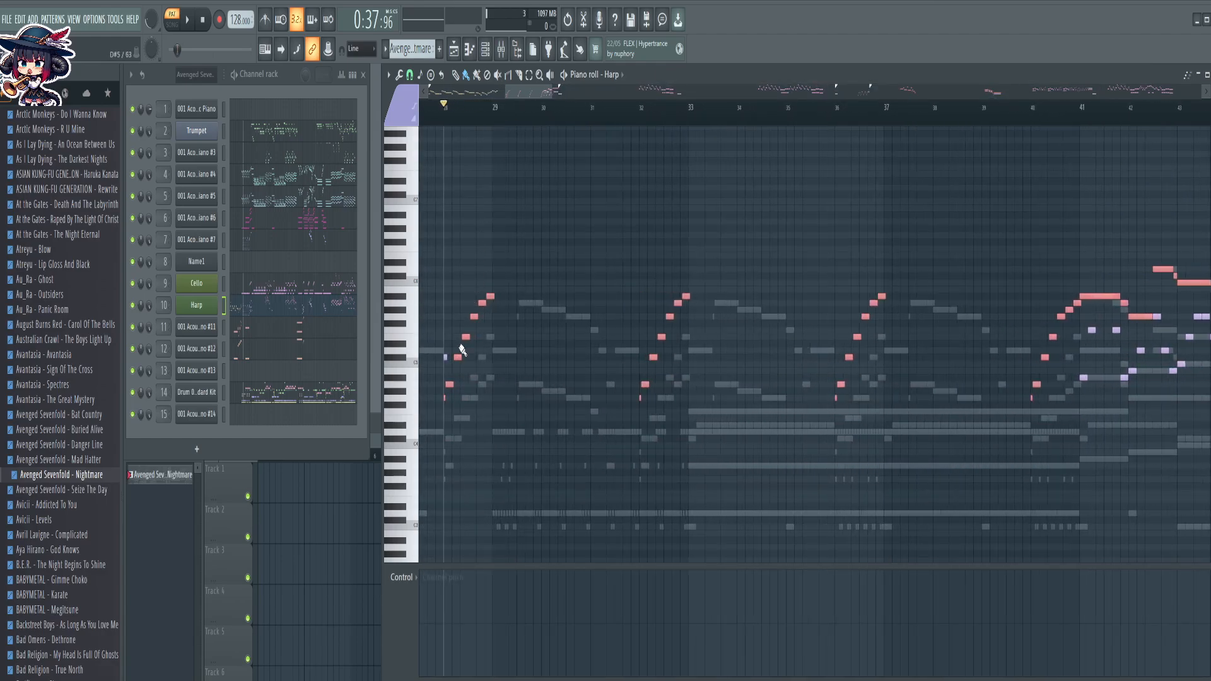
pyautogui.scroll(-2, 611, 191)
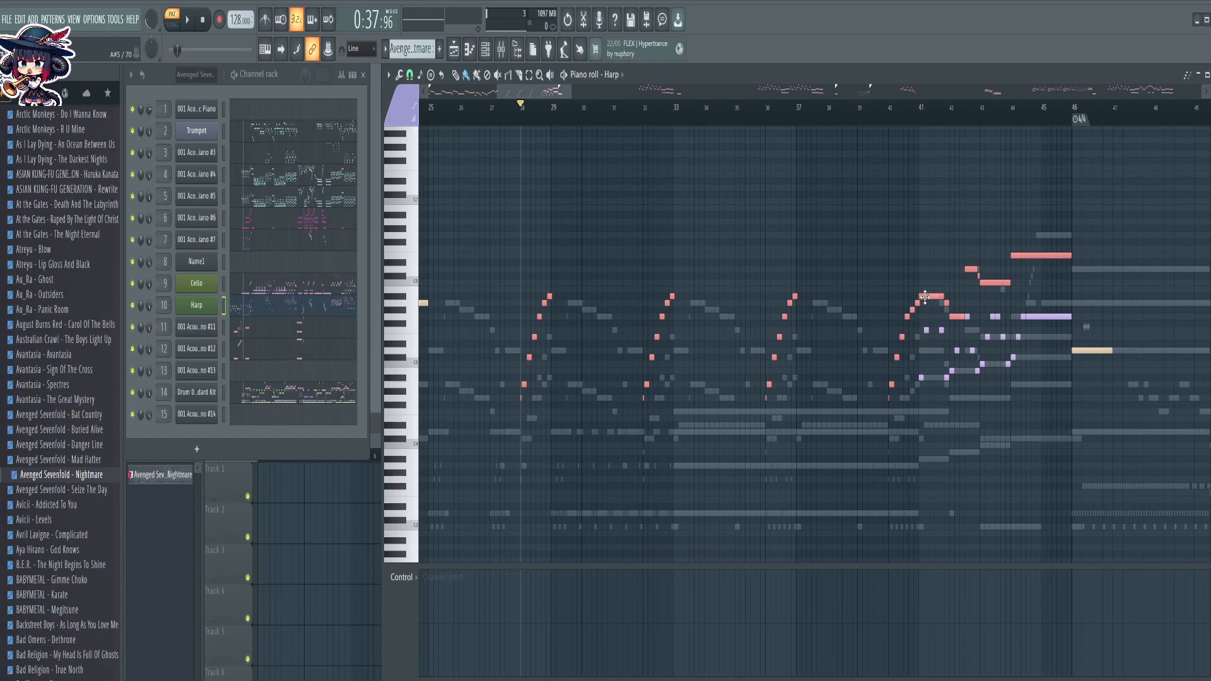
pyautogui.press('Up')
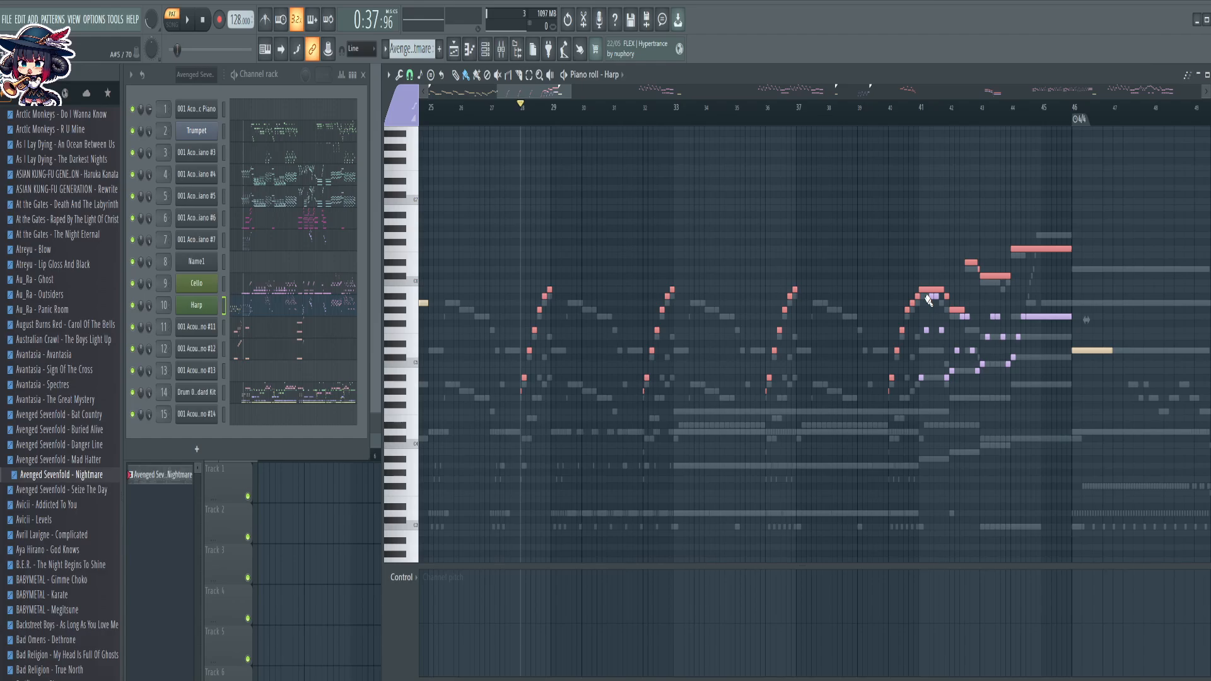
pyautogui.press('Down')
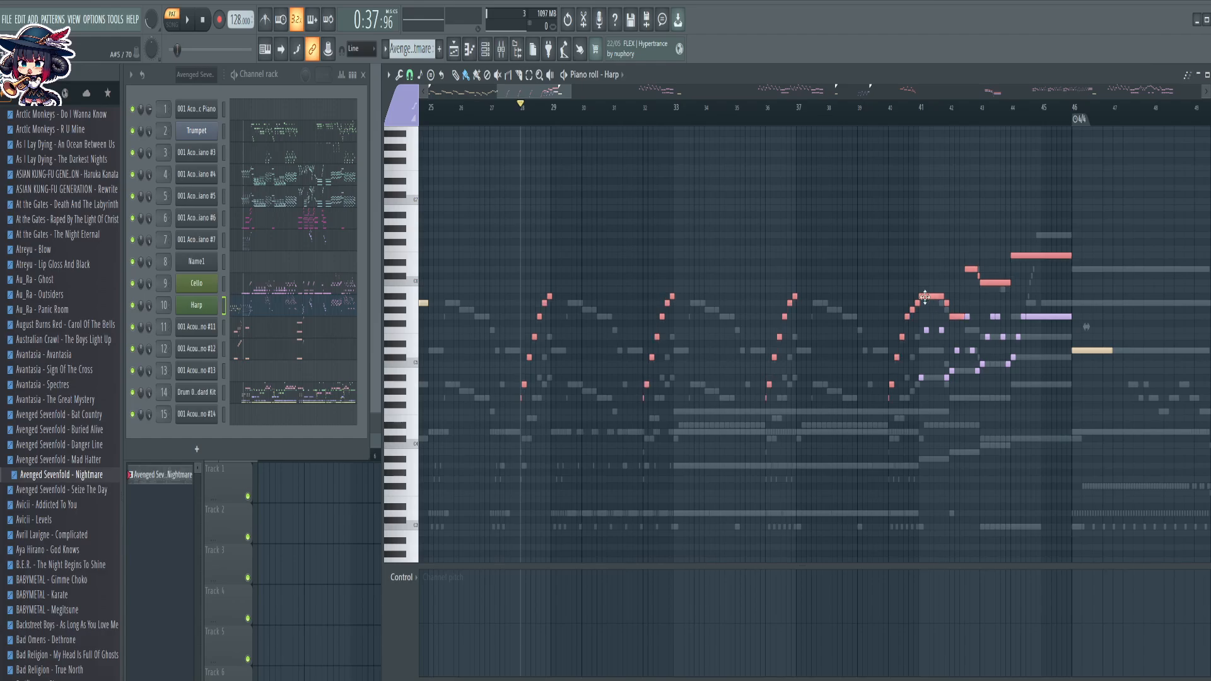
pyautogui.scroll(-3, 590, 112)
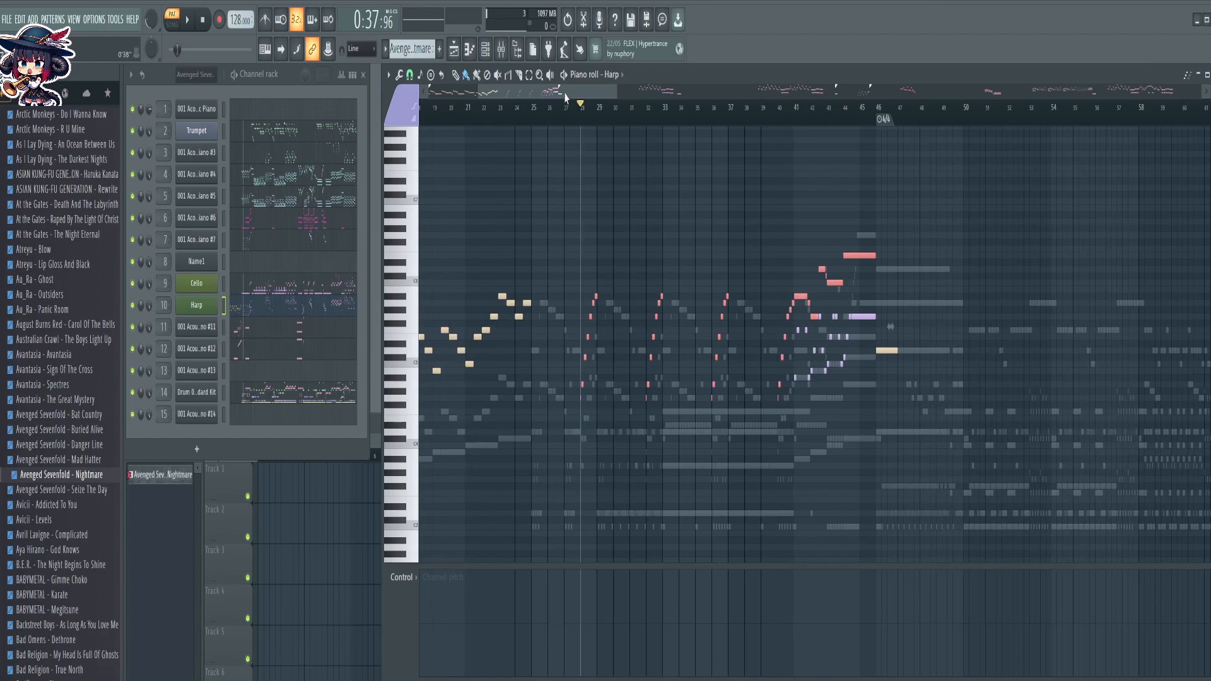
pyautogui.moveTo(564, 96); pyautogui.dragTo(864, 108)
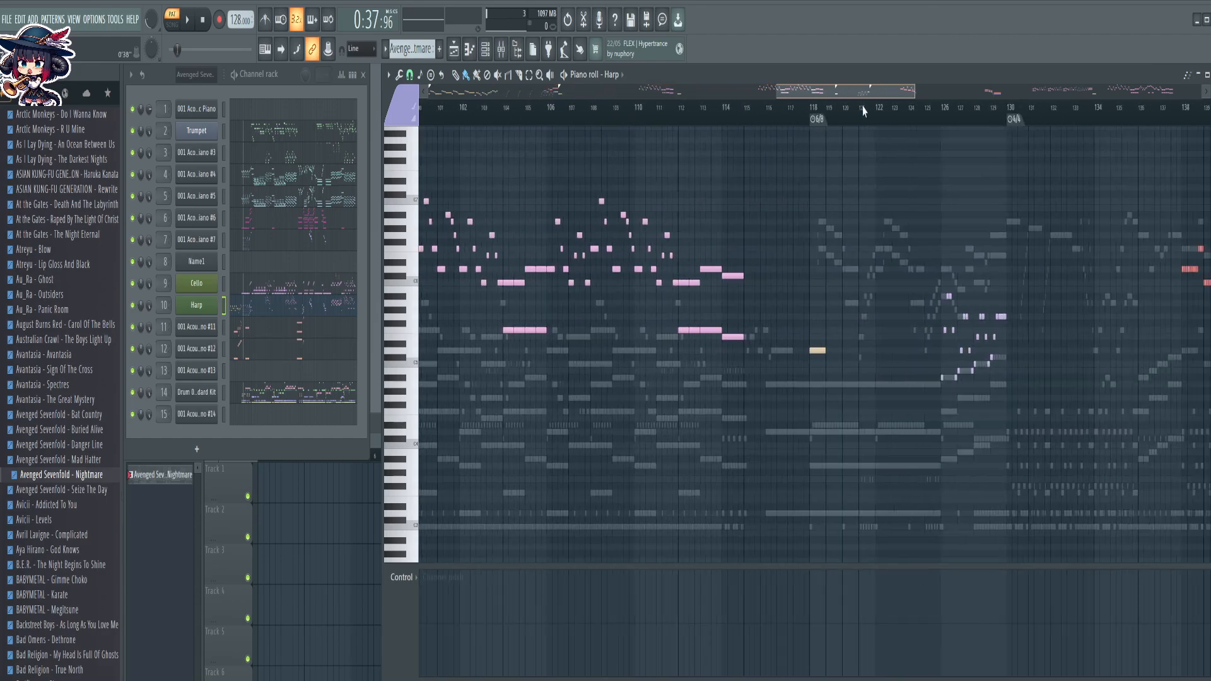
pyautogui.scroll(-5, 870, 114)
pyautogui.scroll(-2, 871, 114)
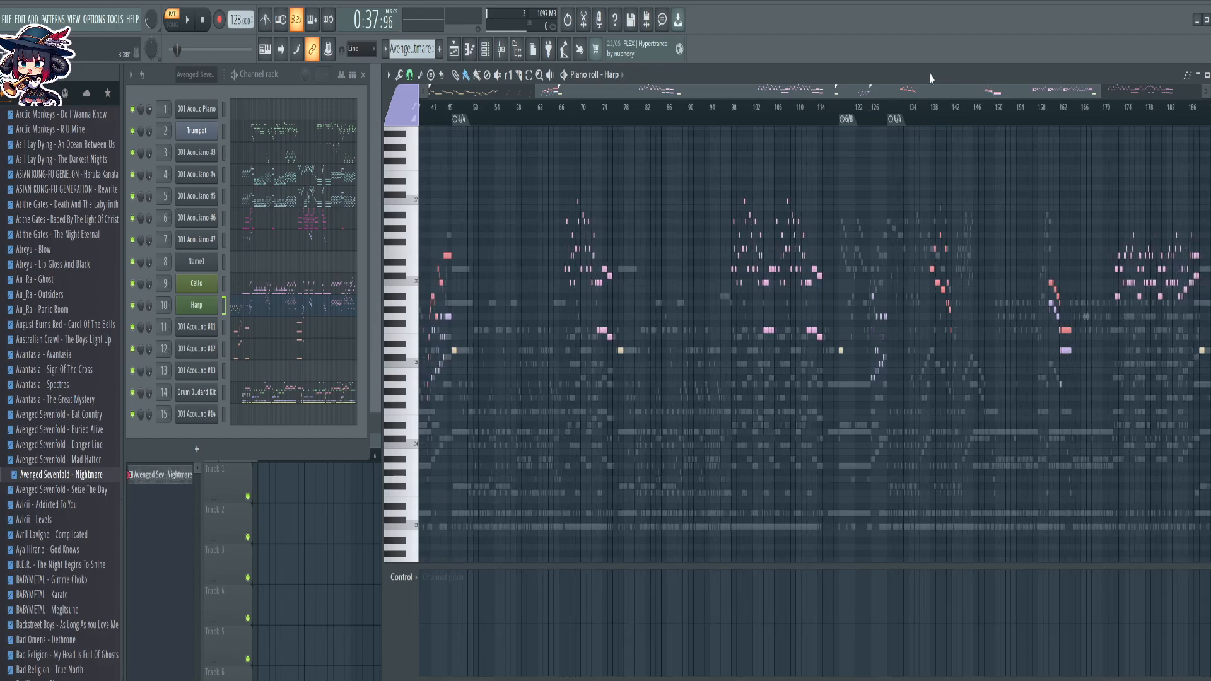
pyautogui.scroll(-2, 991, 109)
pyautogui.moveTo(992, 108); pyautogui.dragTo(1042, 106)
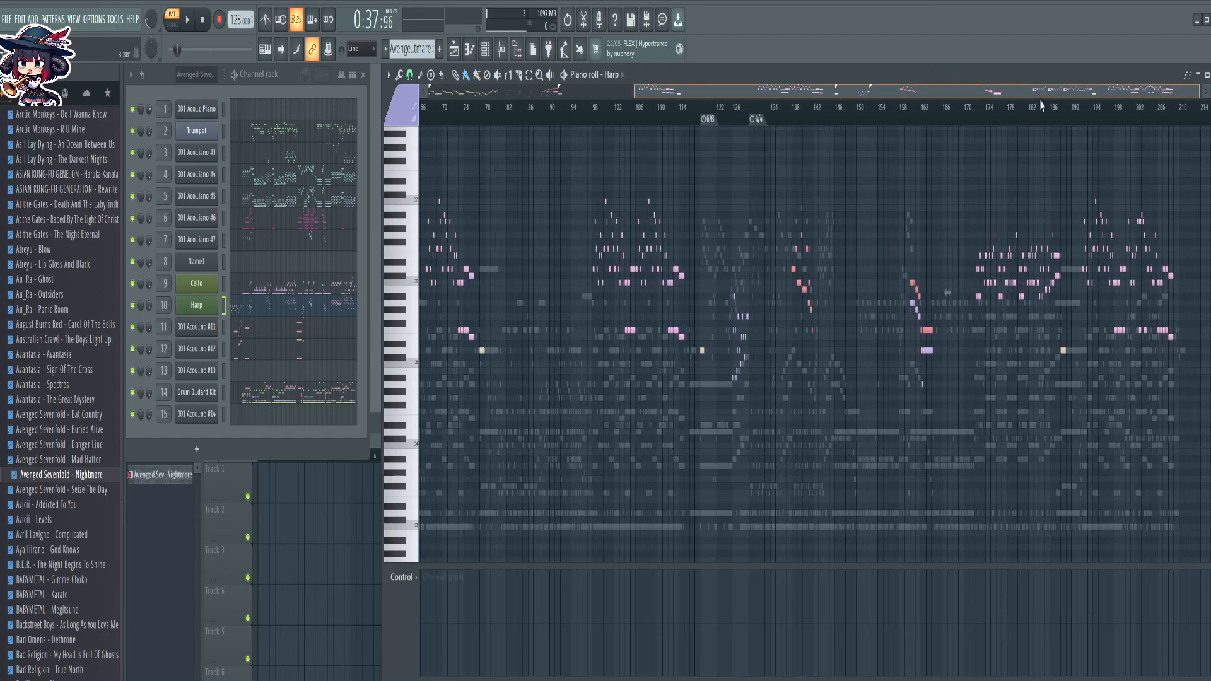
# Lower the selected Harp notes around bars 138 to 164 by one octave, and raise only the bar 138 to 142 phrase back up
pyautogui.hotkey('ctrl', 'Down')
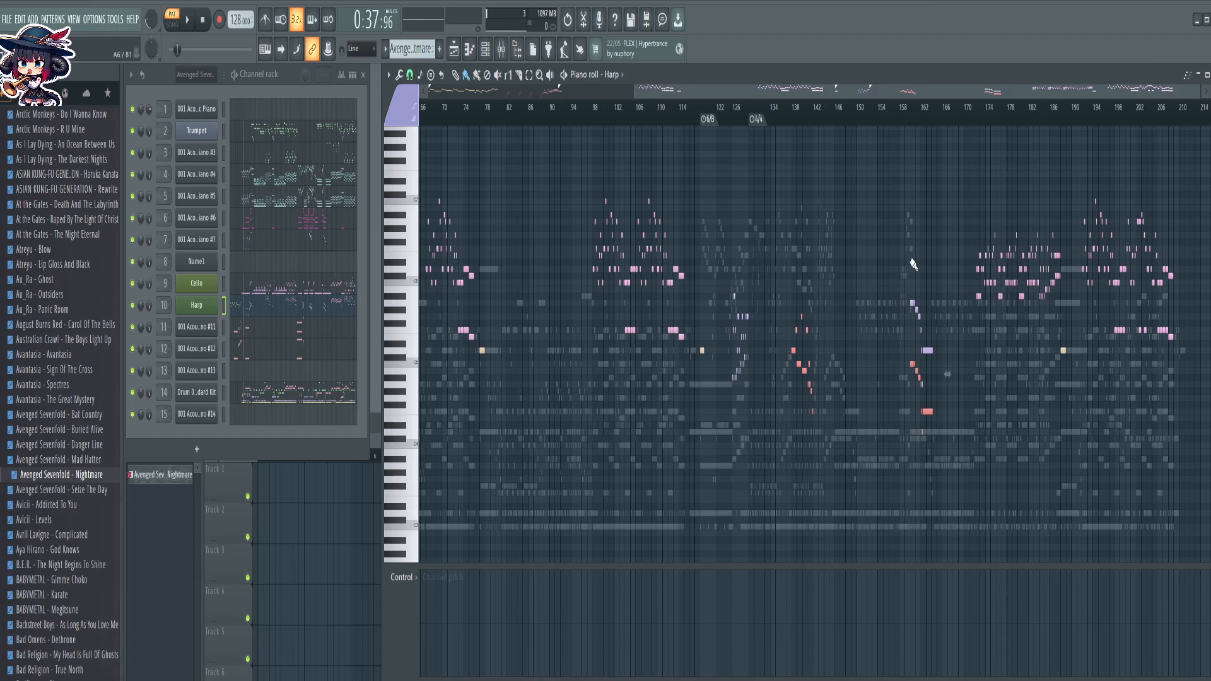
pyautogui.moveTo(932, 116); pyautogui.dragTo(929, 195)
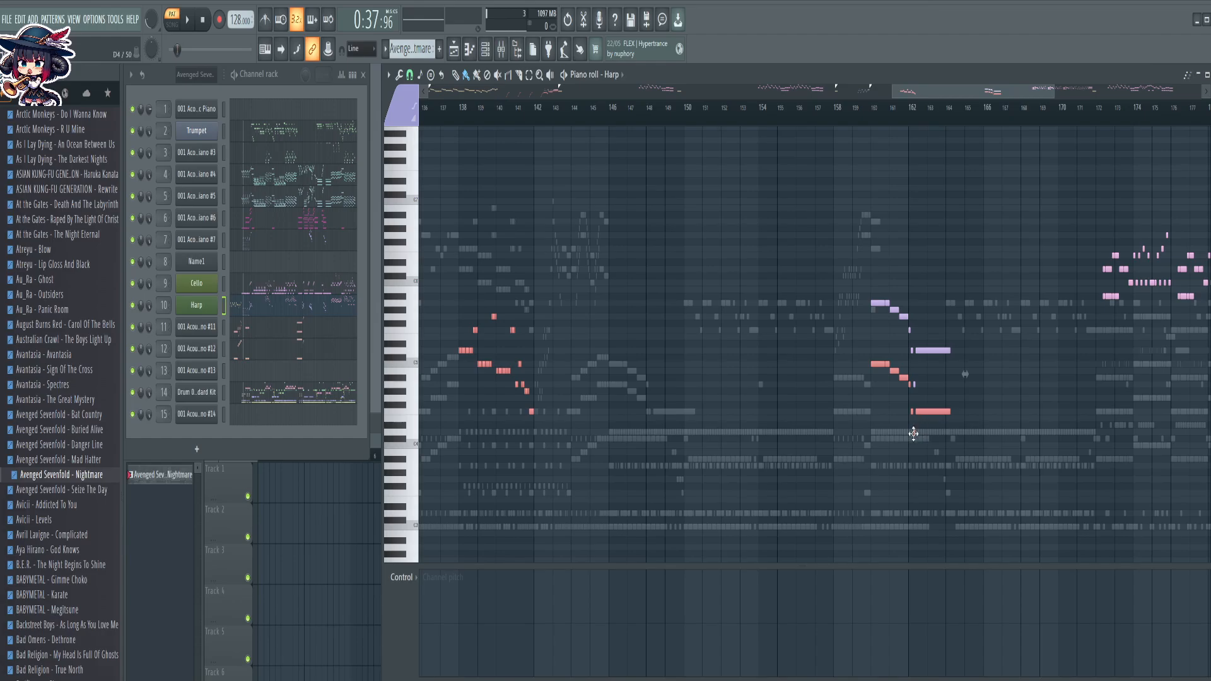
pyautogui.moveTo(913, 433); pyautogui.dragTo(577, 298)
pyautogui.keyDown('ctrl'); pyautogui.keyDown('shift'); pyautogui.click(937, 413); pyautogui.keyUp('shift'); pyautogui.keyUp('ctrl')
pyautogui.hotkey('ctrl', 'Up')
pyautogui.press('Up')
pyautogui.press('Down')
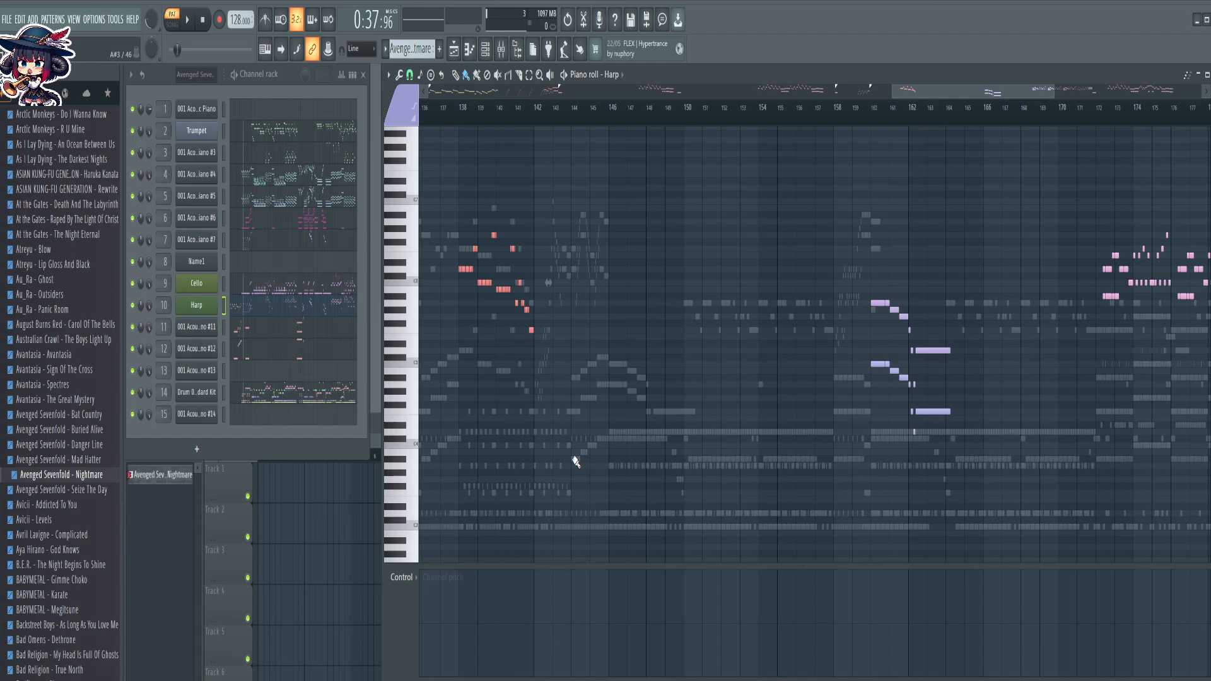
# Try the Harp phrase around bars 138 to 142 one octave lower, compare it with the rest of the song and restore the higher octave
pyautogui.hotkey('ctrl', 'Down')
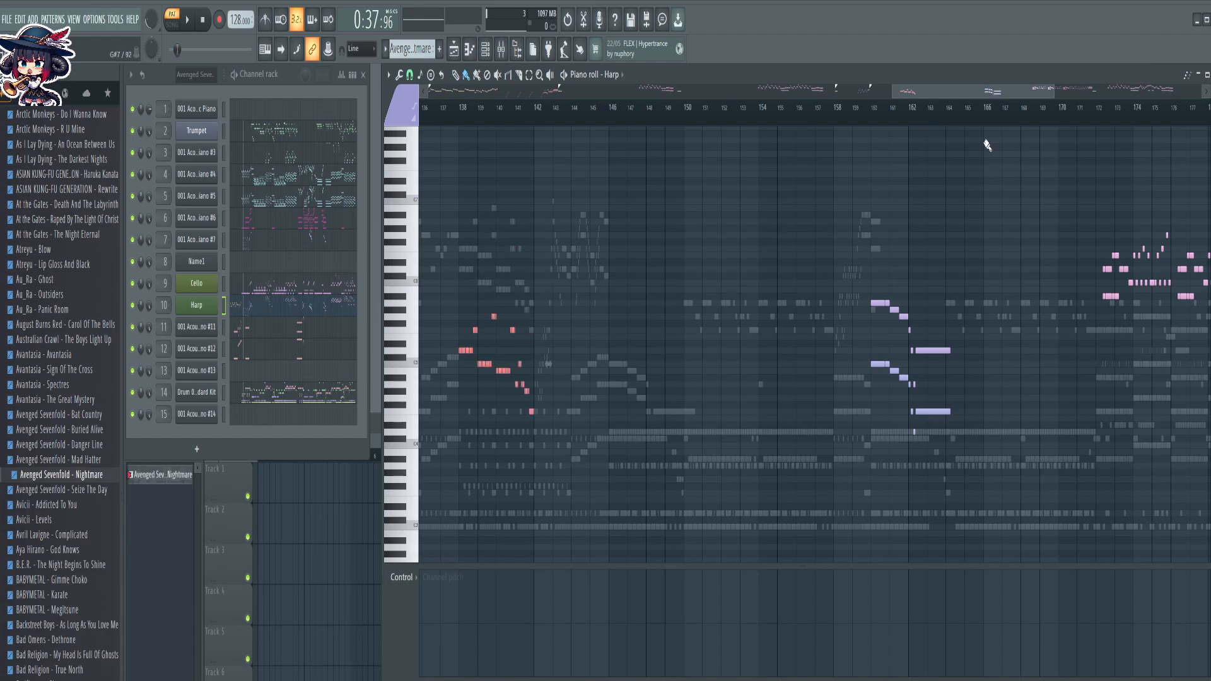
pyautogui.moveTo(968, 94); pyautogui.dragTo(944, 93)
pyautogui.click(895, 106)
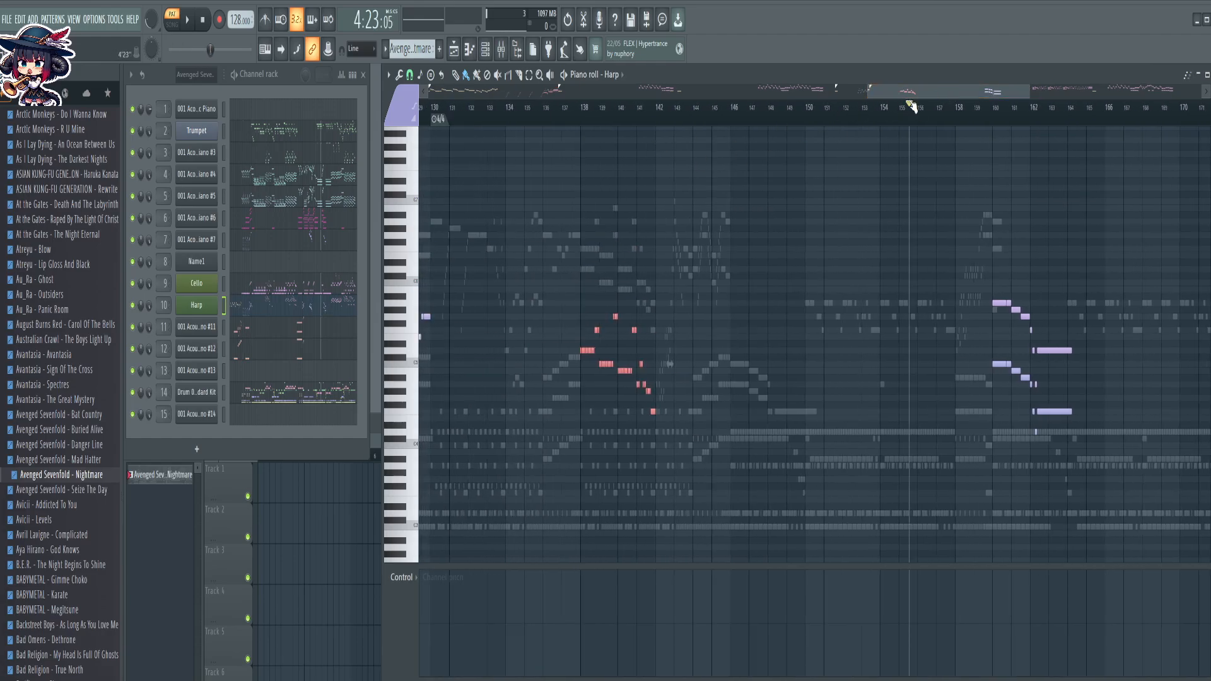
pyautogui.click(202, 20)
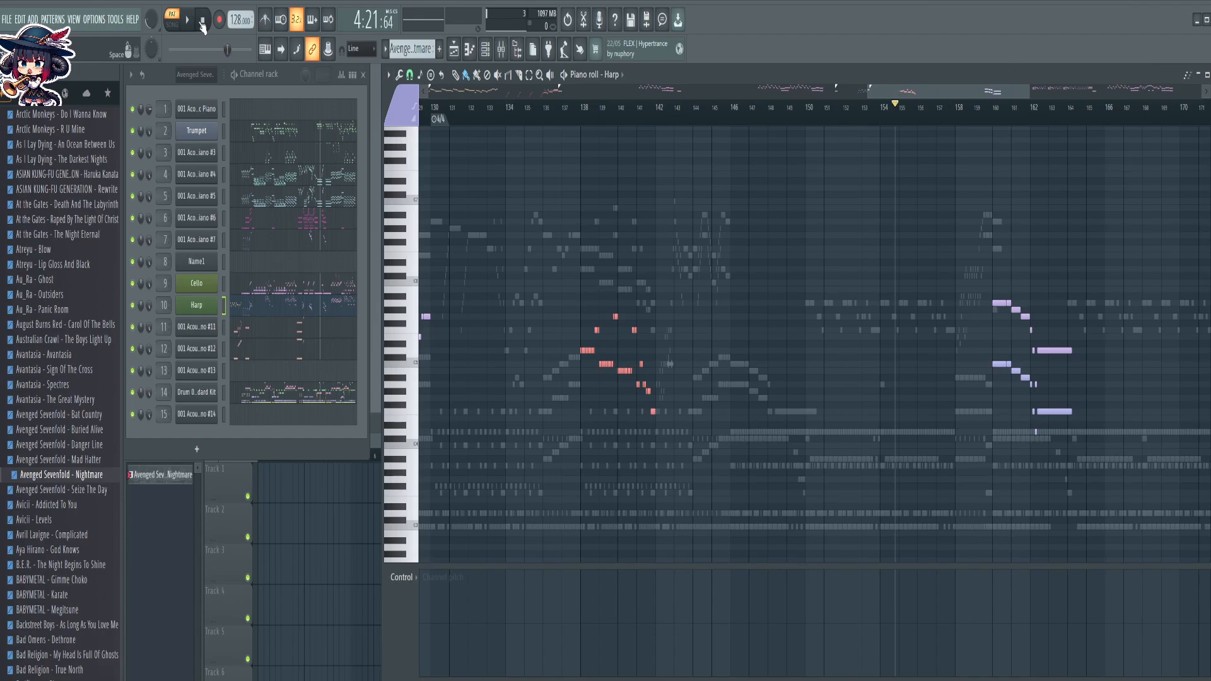
pyautogui.moveTo(949, 96); pyautogui.dragTo(559, 108)
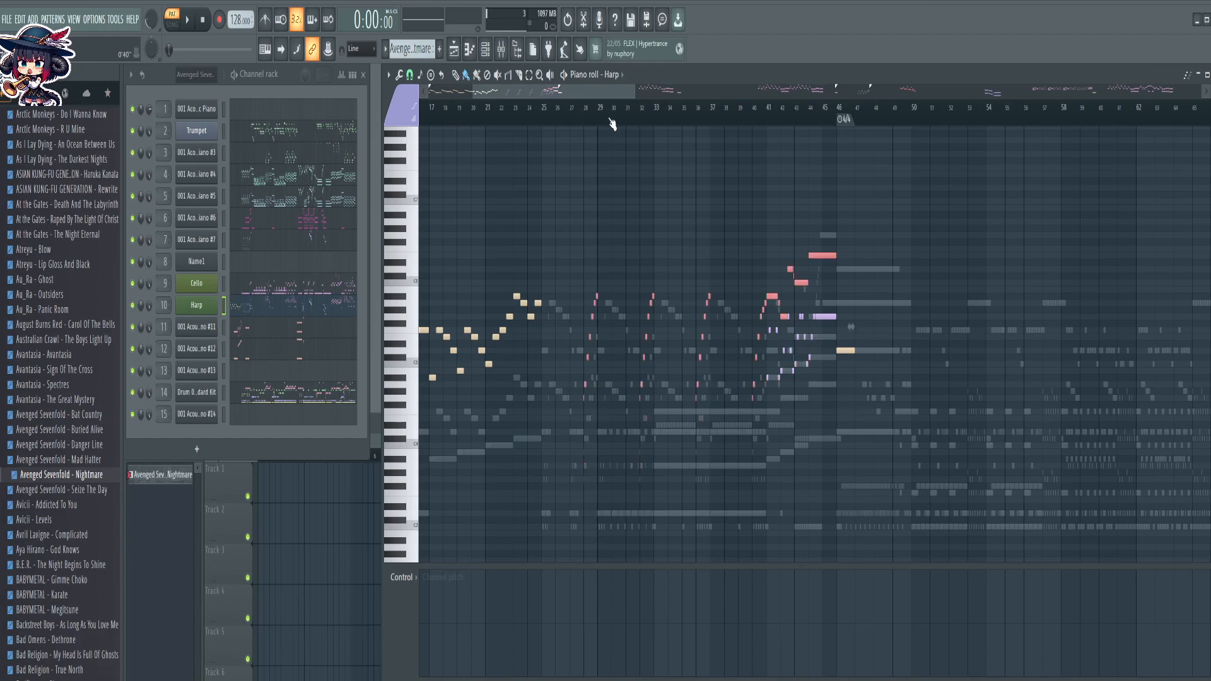
pyautogui.scroll(-8, 940, 109)
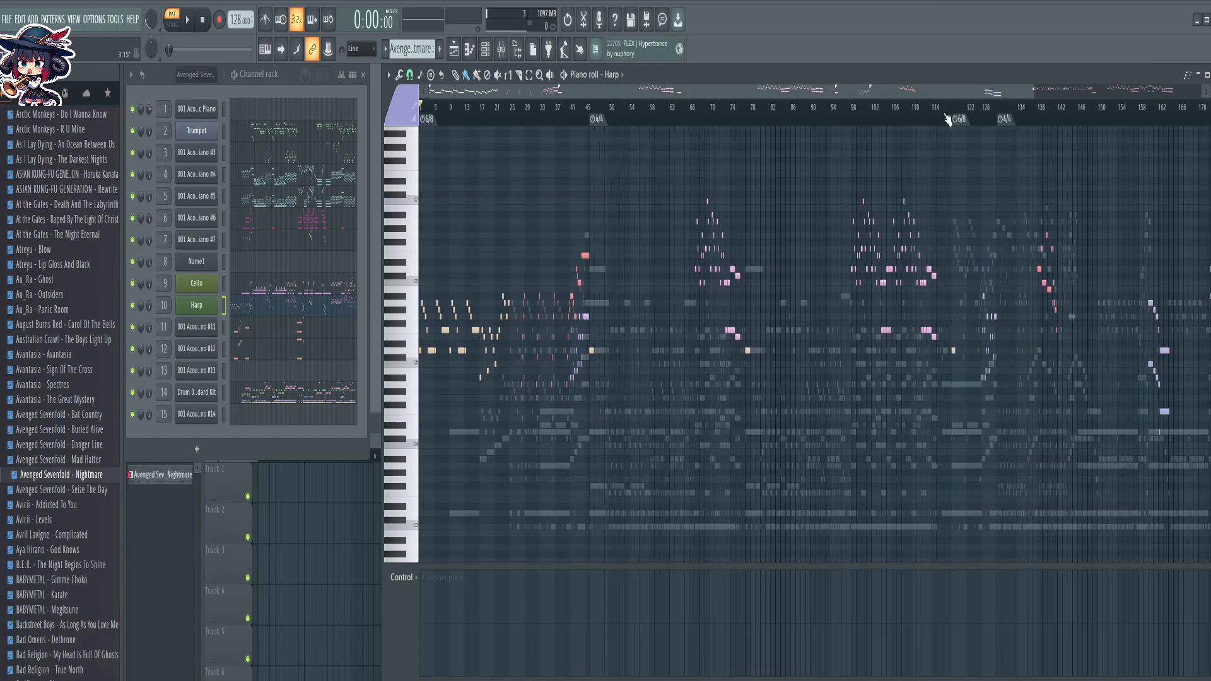
pyautogui.moveTo(899, 218); pyautogui.dragTo(936, 377)
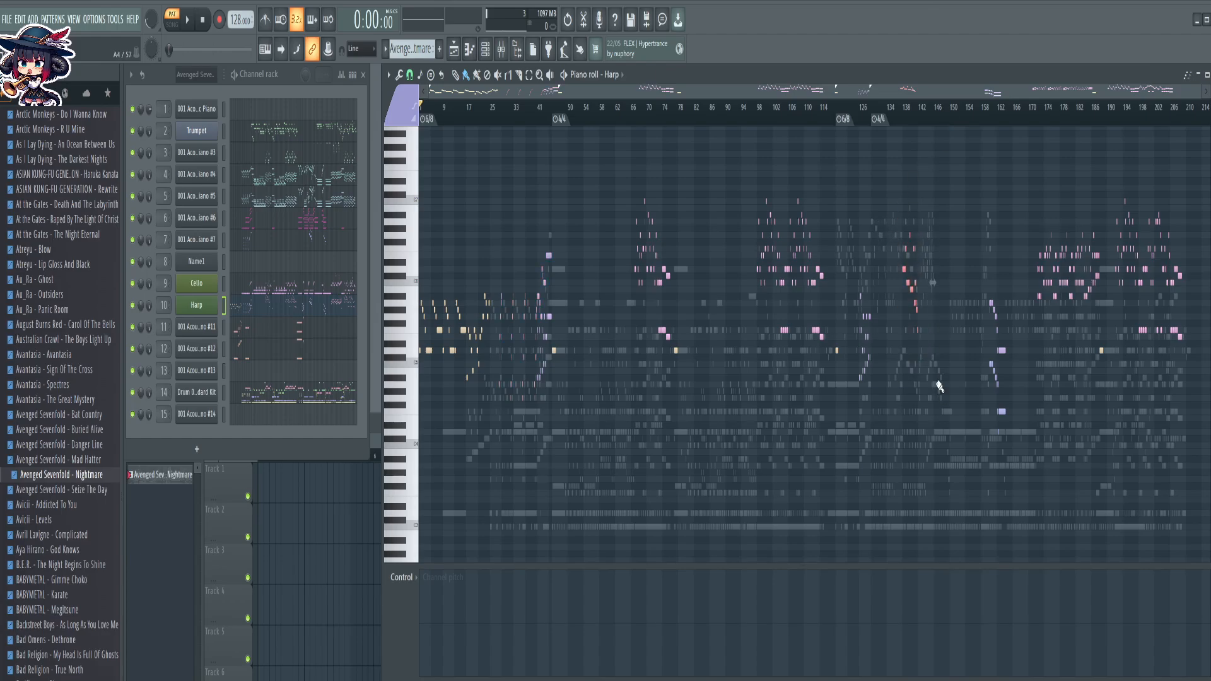
# Delete all the notes from the Acoustic Piano #7 channel
pyautogui.press('Delete')
pyautogui.click(282, 245)
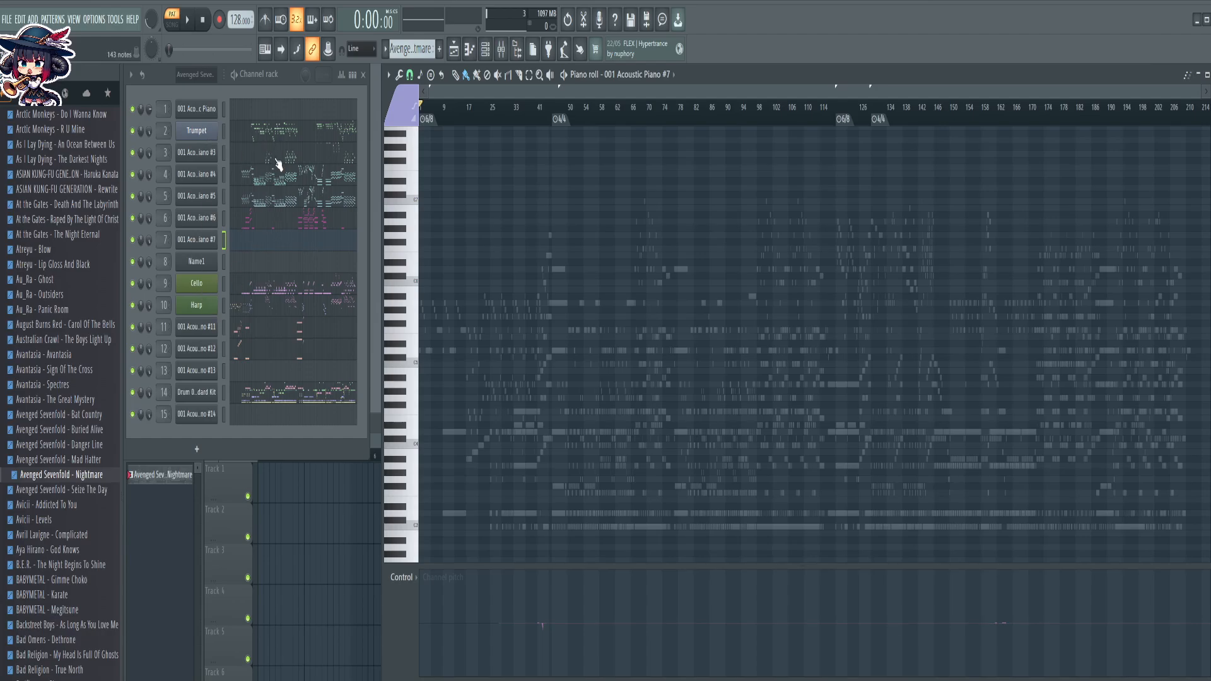
# Review the Acoustic Piano #4 and #5 parts and recolor both channels in purple shades
pyautogui.click(252, 178)
pyautogui.click(283, 202)
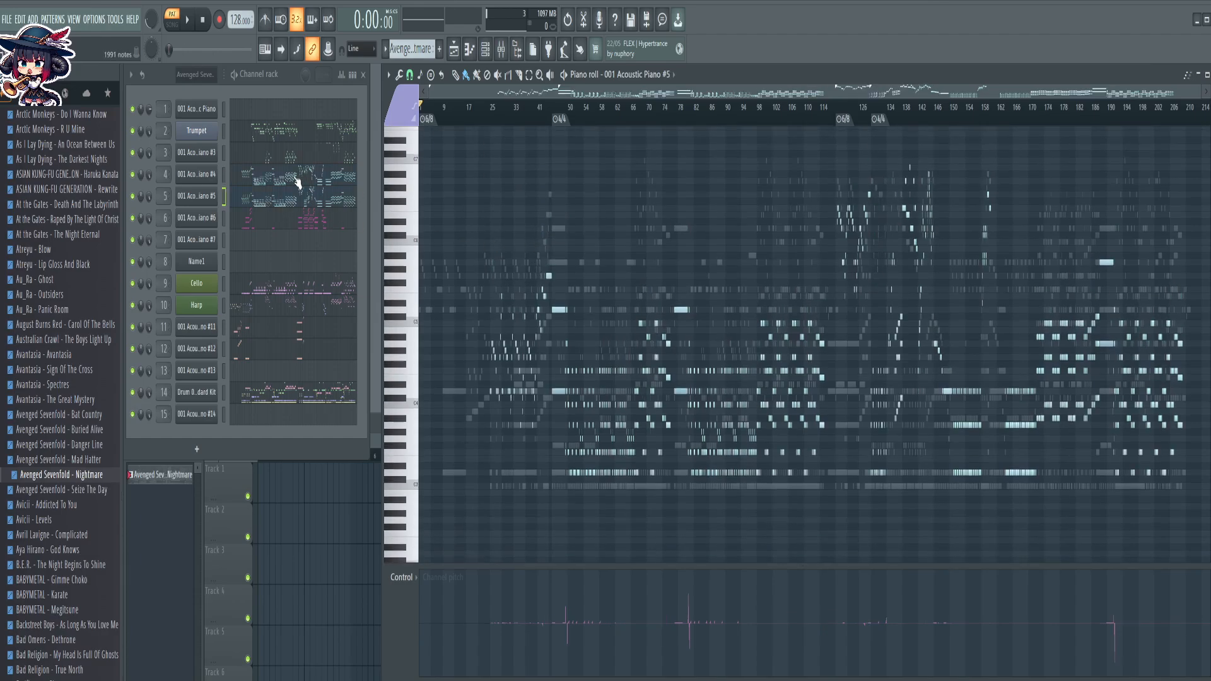
pyautogui.rightClick(196, 180)
pyautogui.click(245, 213)
pyautogui.rightClick(201, 196)
pyautogui.click(246, 232)
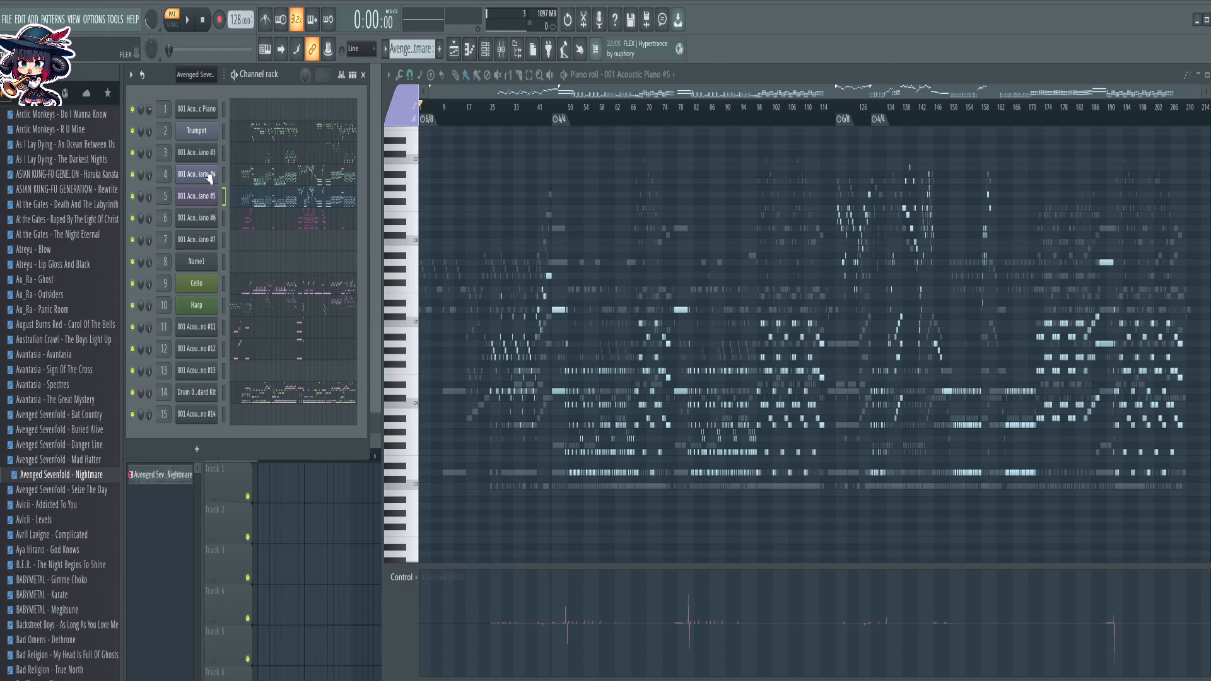
# Examine the note patterns of the drum kit, Acoustic Piano #6 and Acoustic Piano #12 channels
pyautogui.click(258, 397)
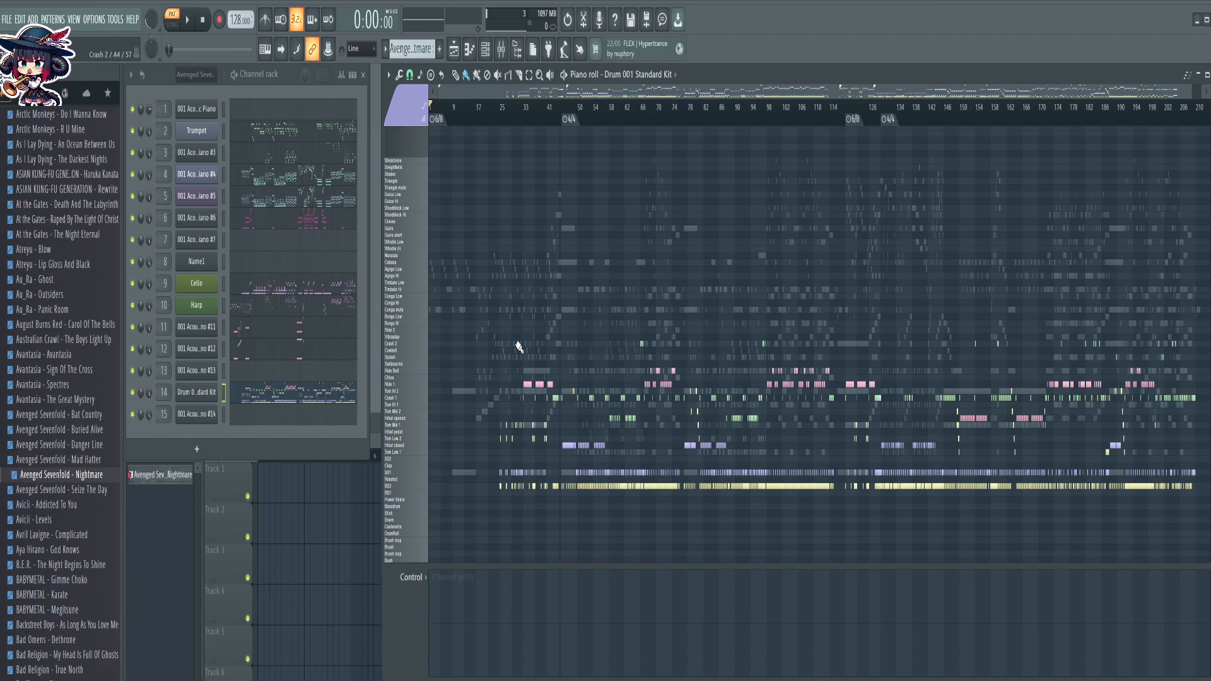
pyautogui.click(295, 225)
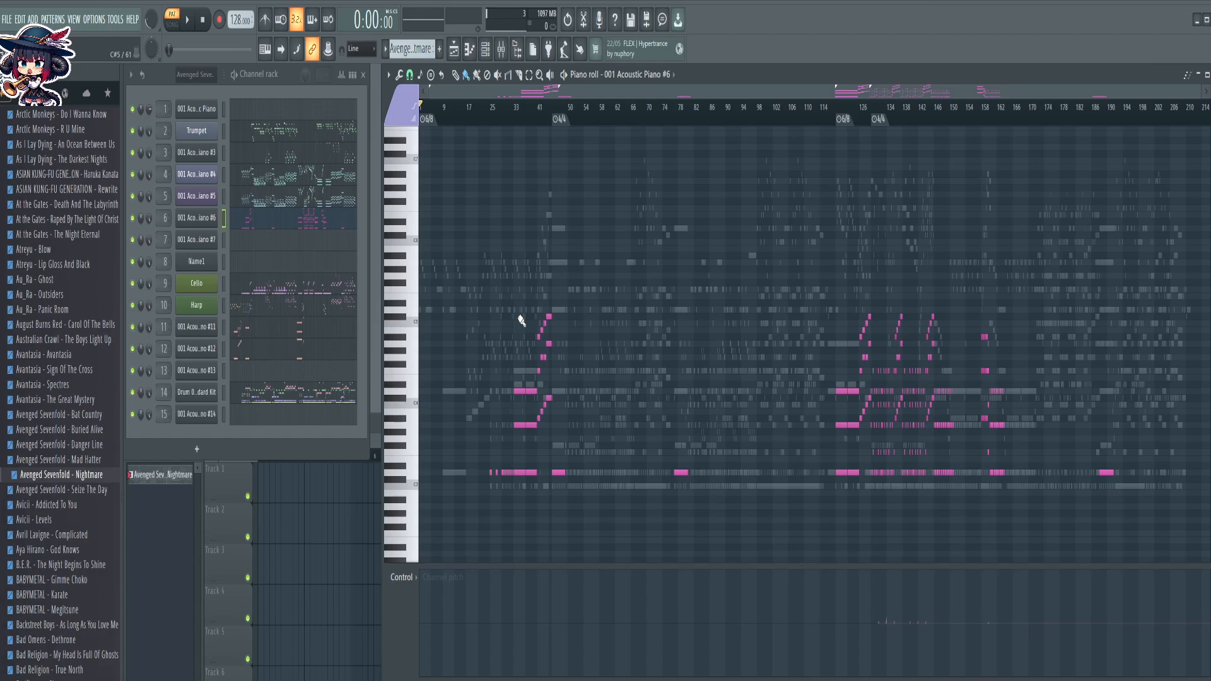
pyautogui.click(300, 341)
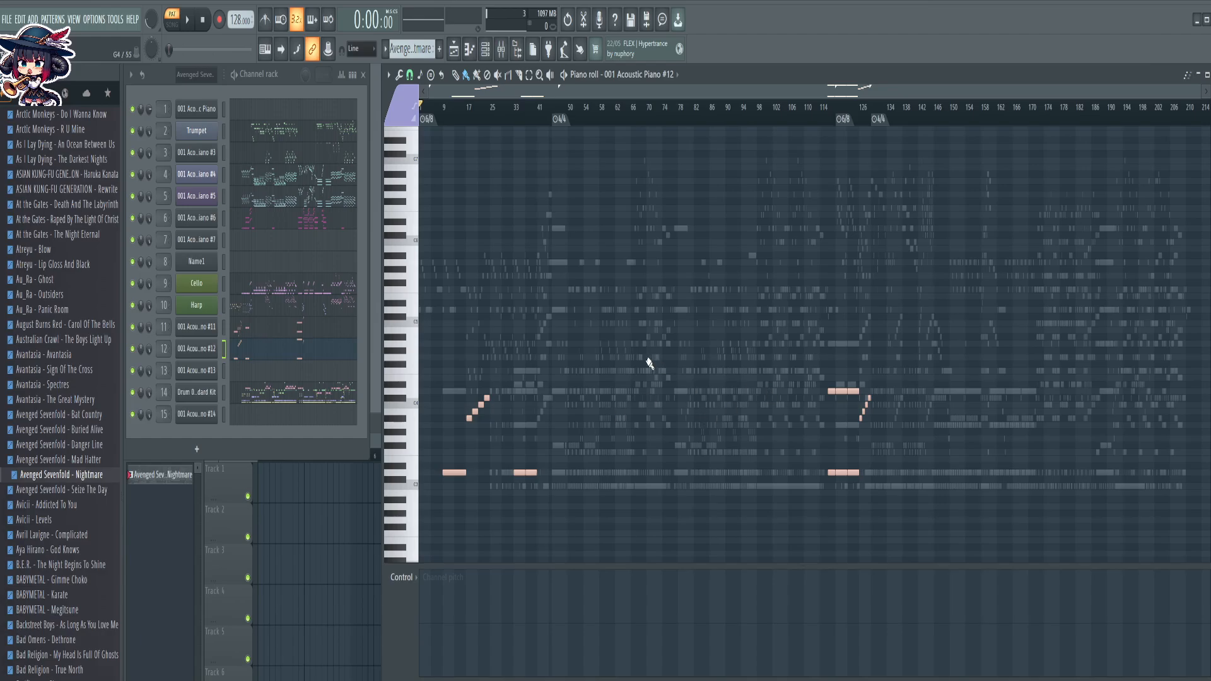
# Compare the notes of the 001 Acoustic Piano #11, 001 Acoustic Piano #12, Cello and Trumpet channels in the piano roll
pyautogui.click(266, 335)
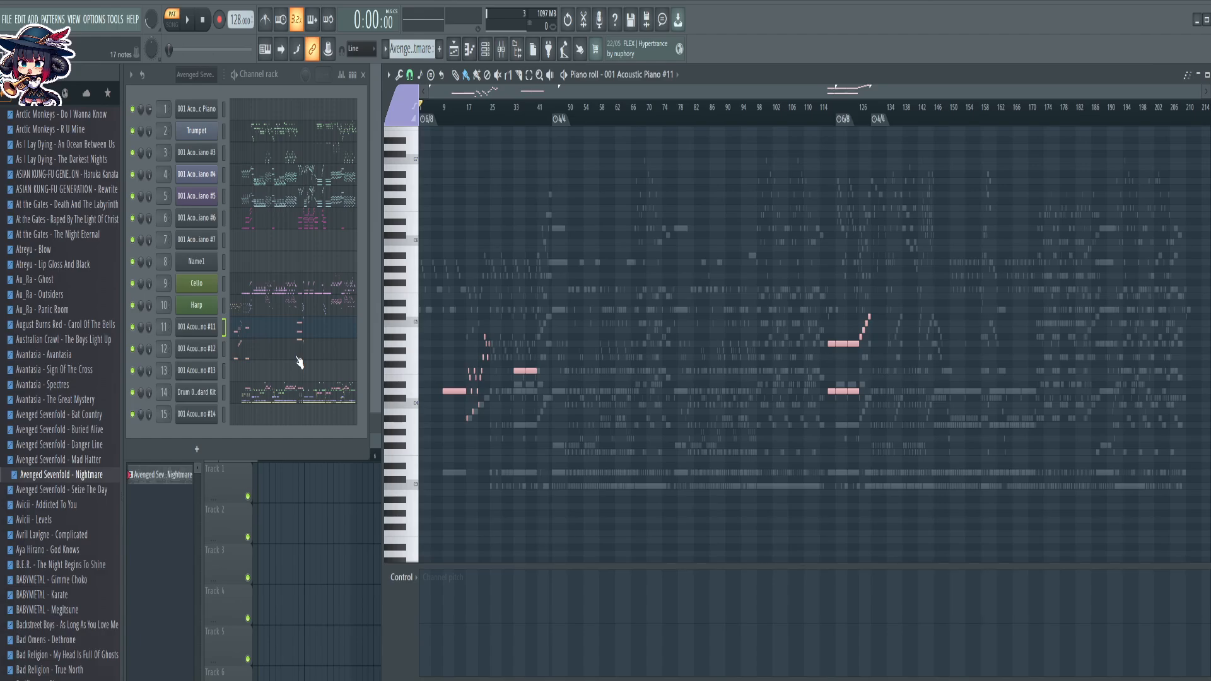
pyautogui.click(280, 285)
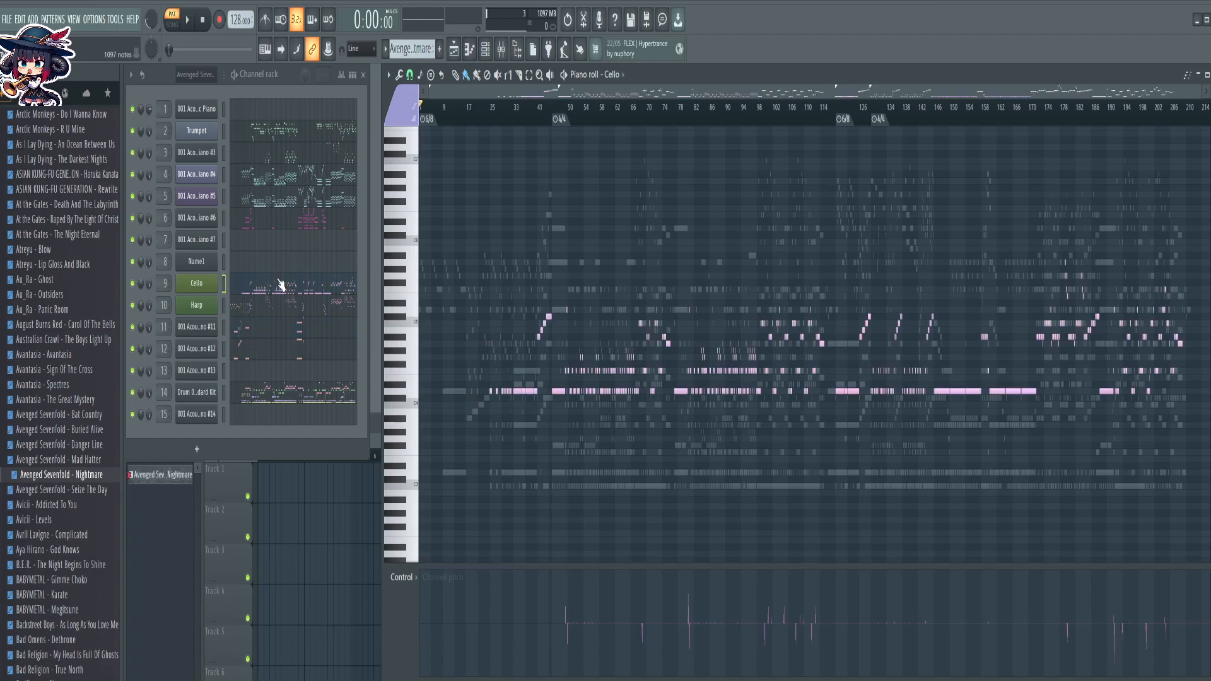
pyautogui.click(259, 358)
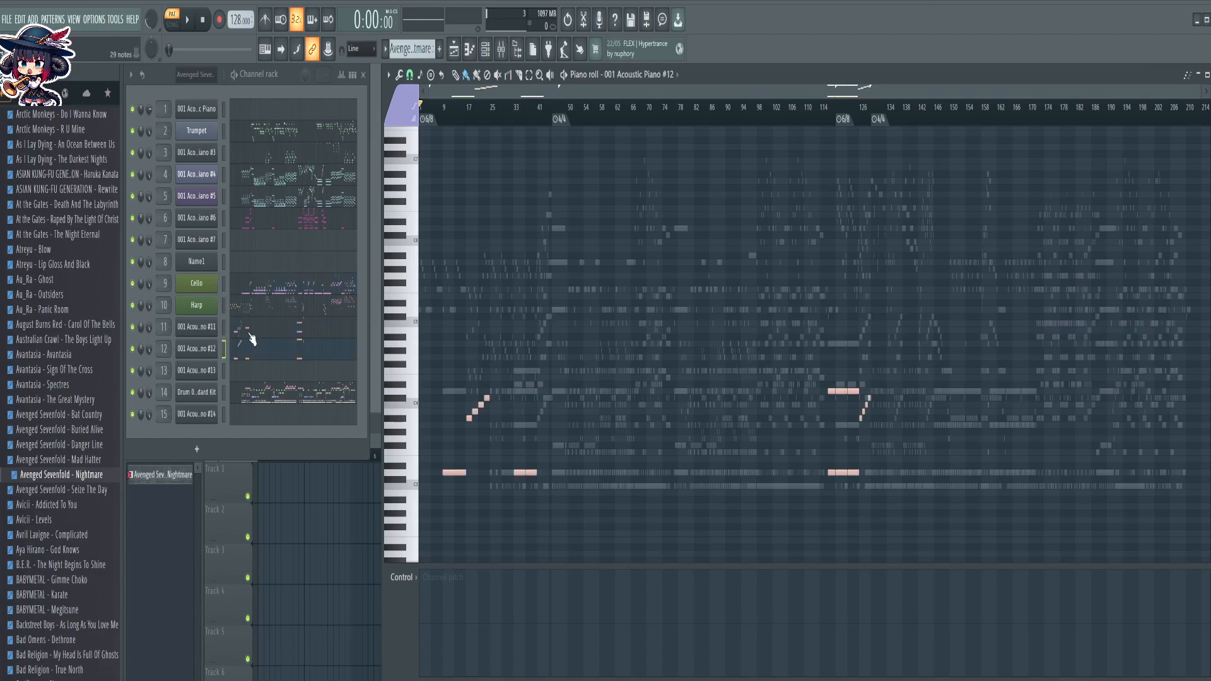
pyautogui.click(283, 290)
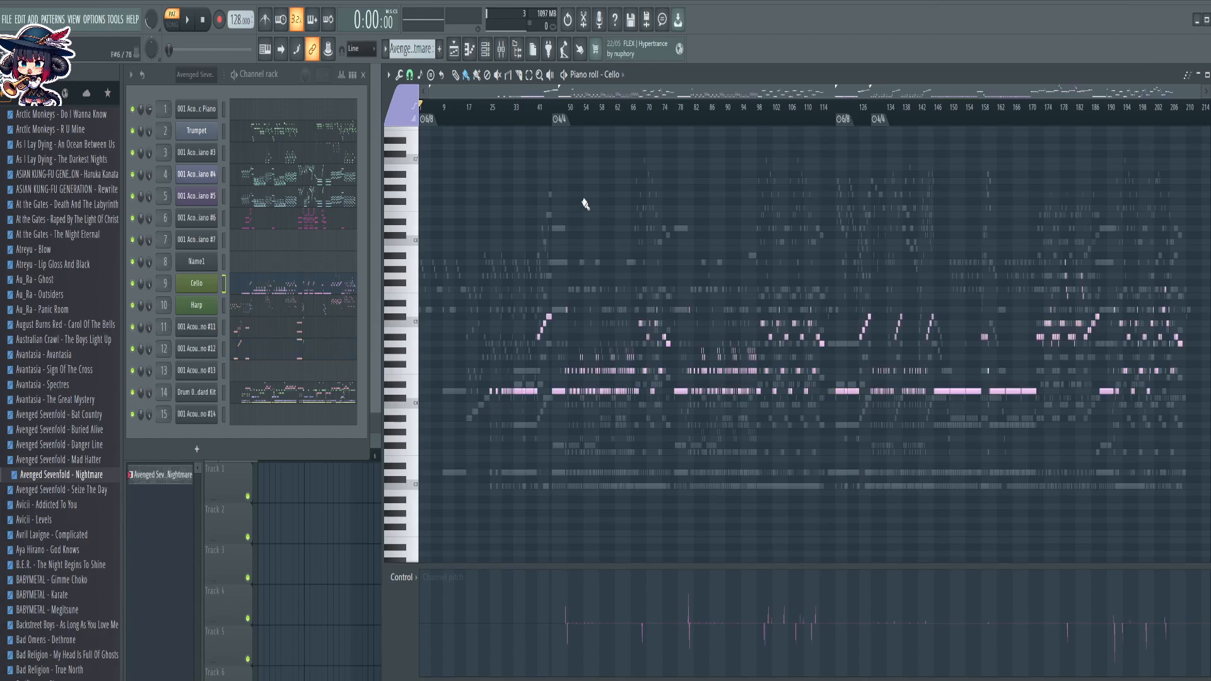
pyautogui.scroll(6, 839, 116)
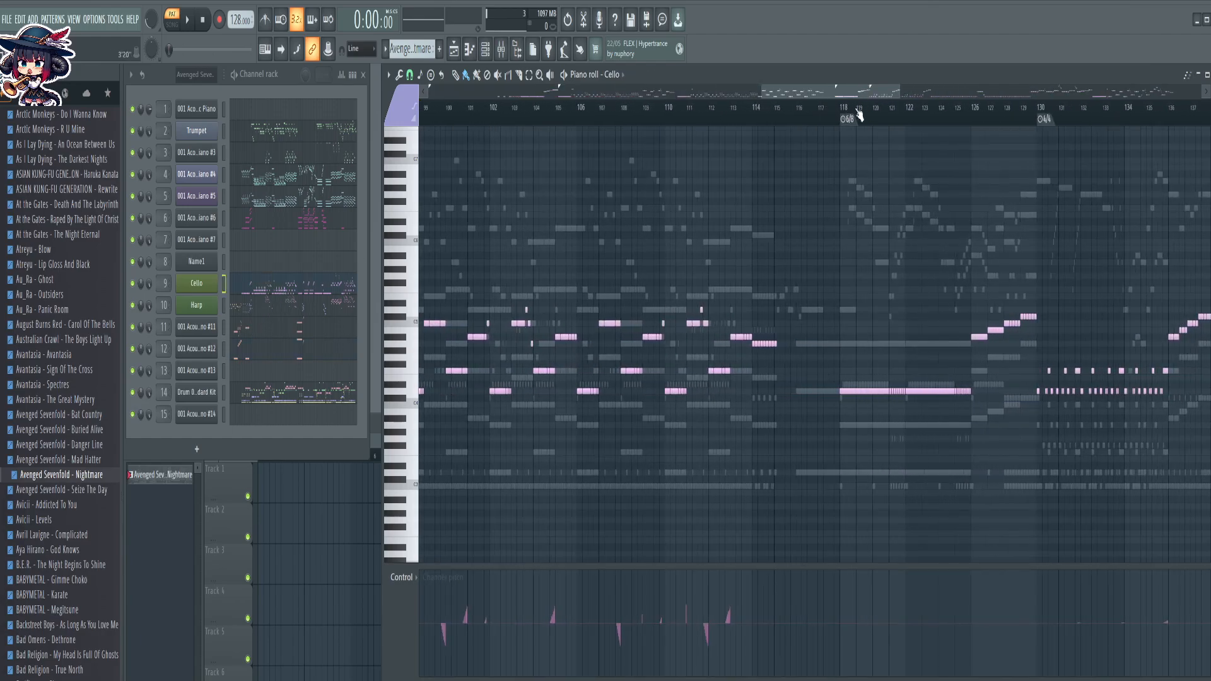
pyautogui.click(315, 357)
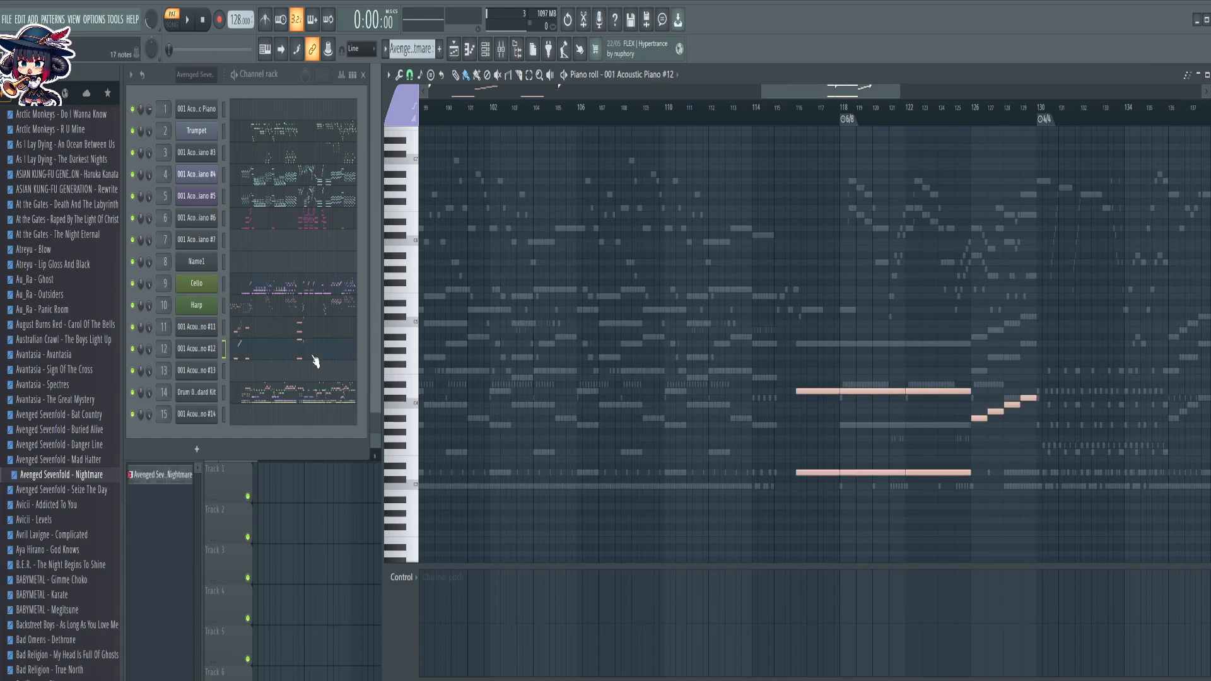
pyautogui.click(292, 329)
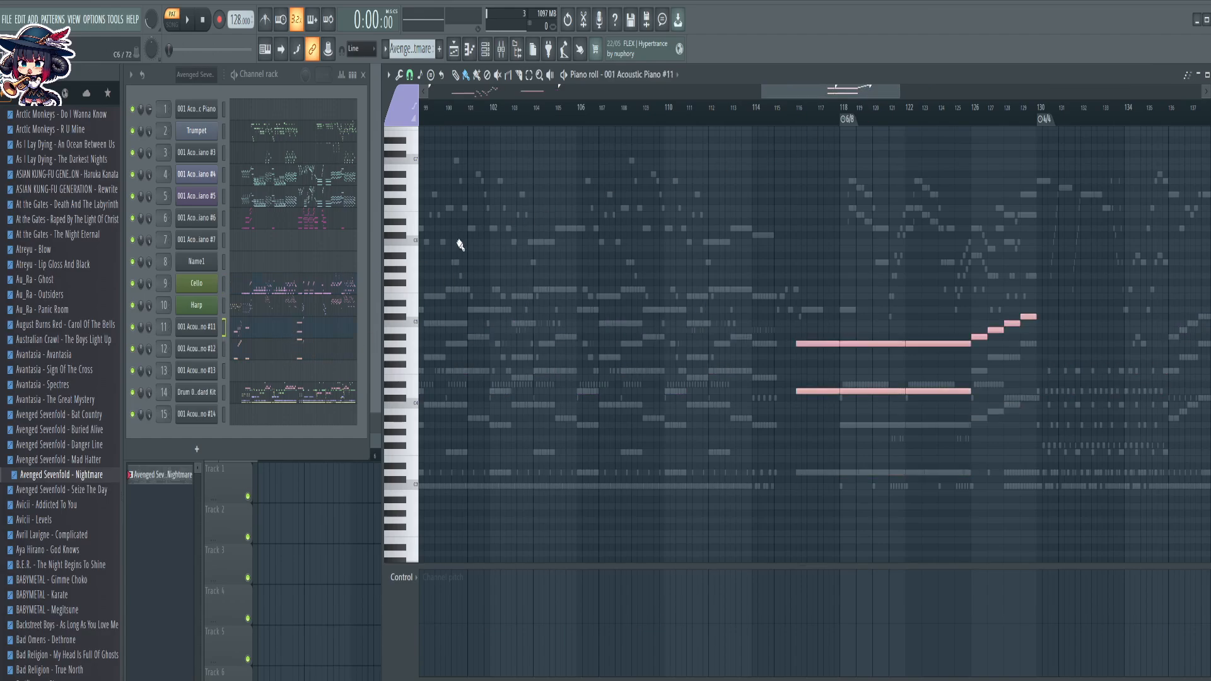
pyautogui.click(320, 357)
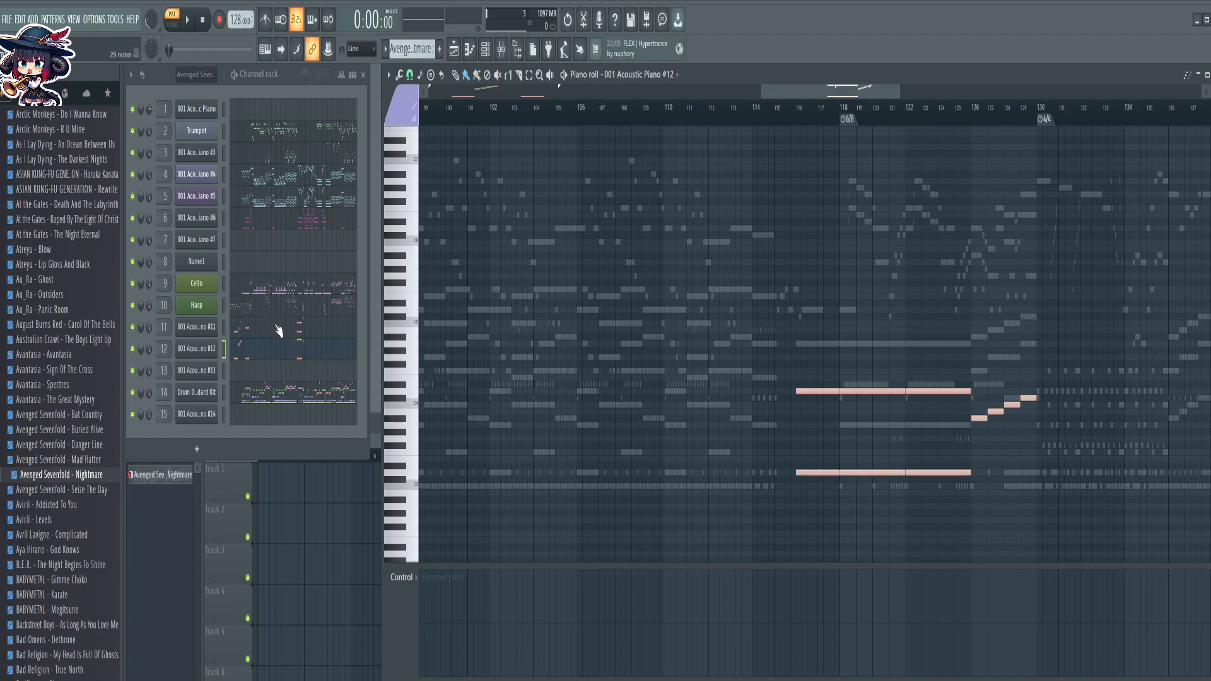
pyautogui.click(279, 331)
pyautogui.scroll(-5, 701, 128)
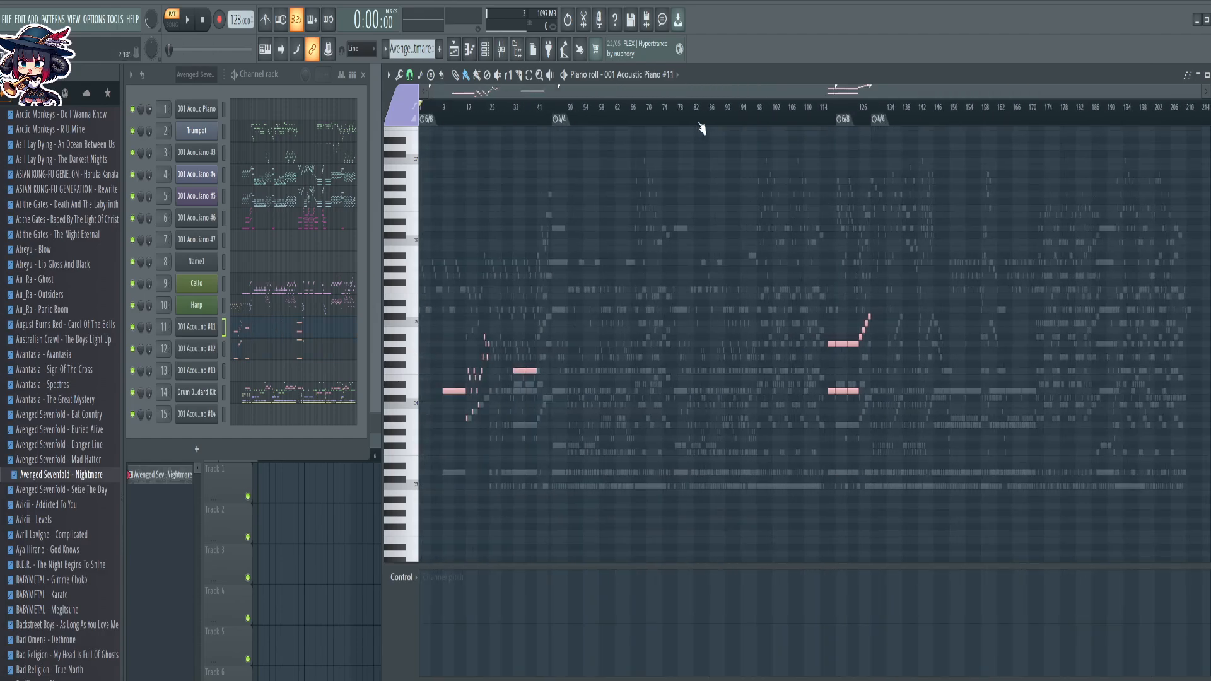
pyautogui.click(287, 140)
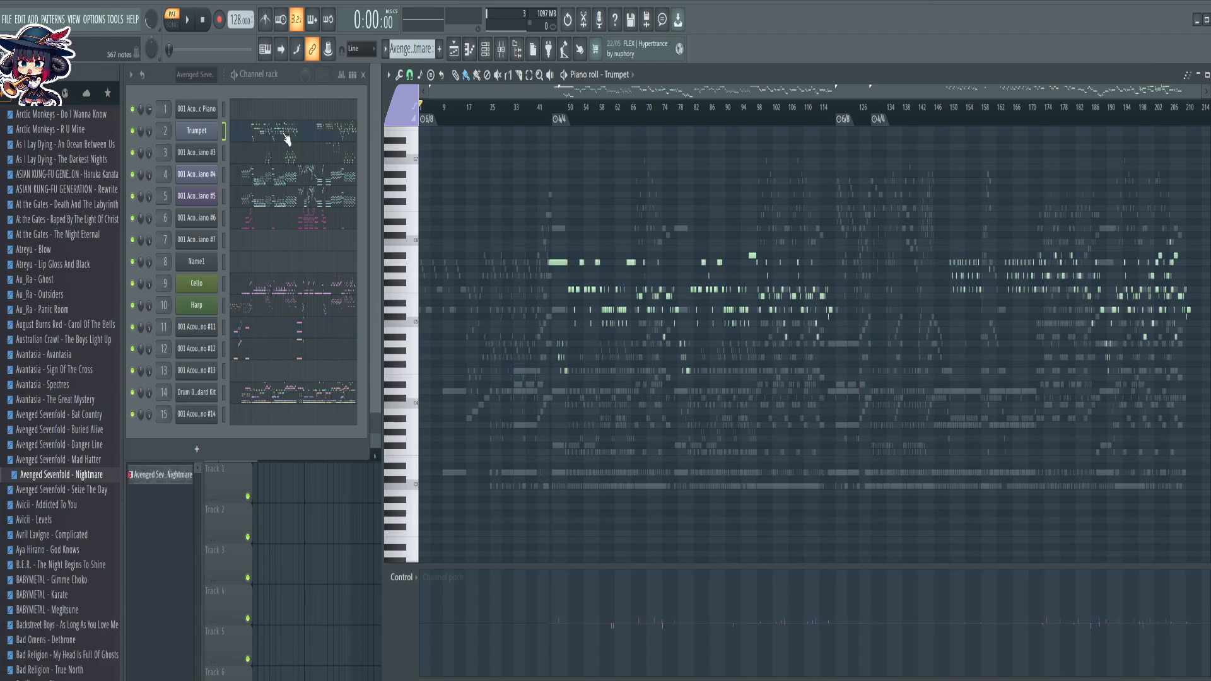
# Open the notes of 001 Acoustic Piano #3 and slice off the pitch-bent tail of the note ending at bar 68
pyautogui.click(312, 158)
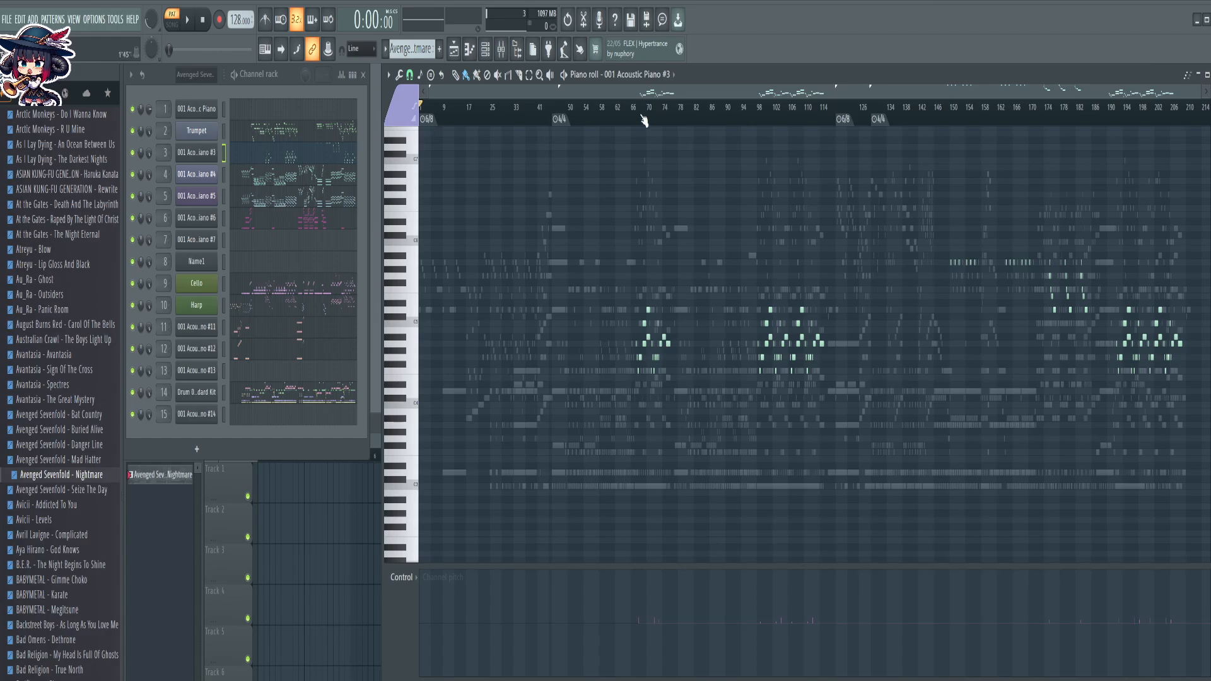
pyautogui.scroll(10, 643, 120)
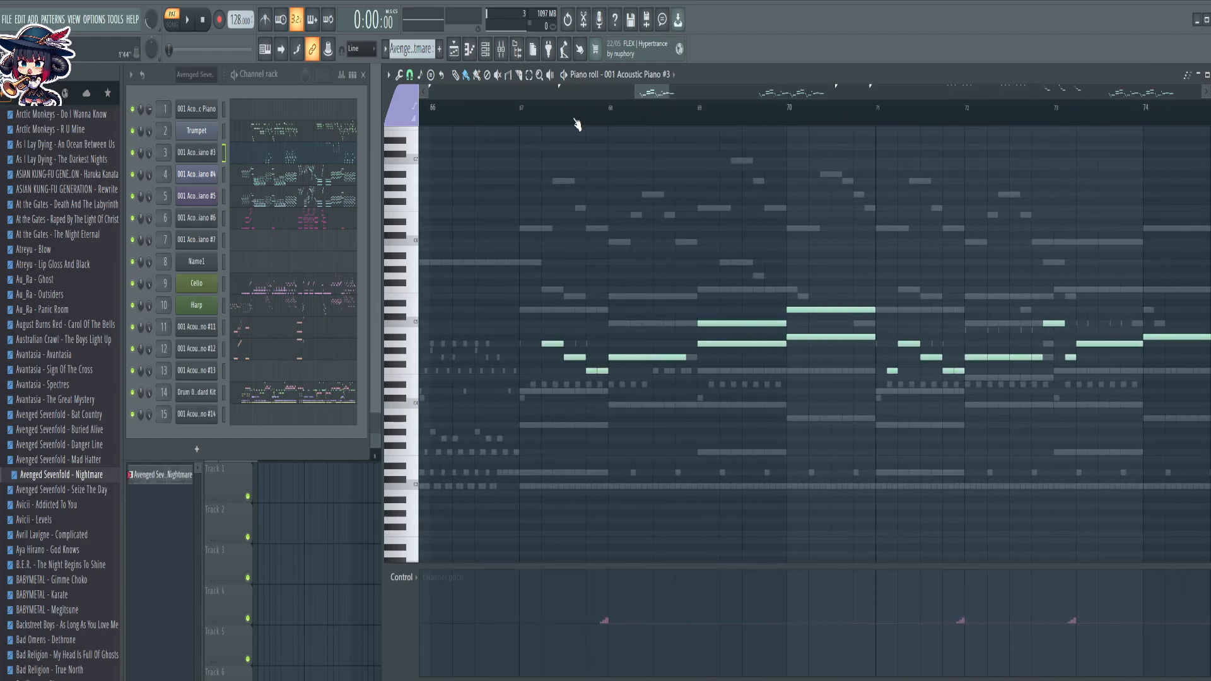
pyautogui.scroll(3, 586, 123)
pyautogui.press('c')
pyautogui.moveTo(655, 229); pyautogui.dragTo(660, 410)
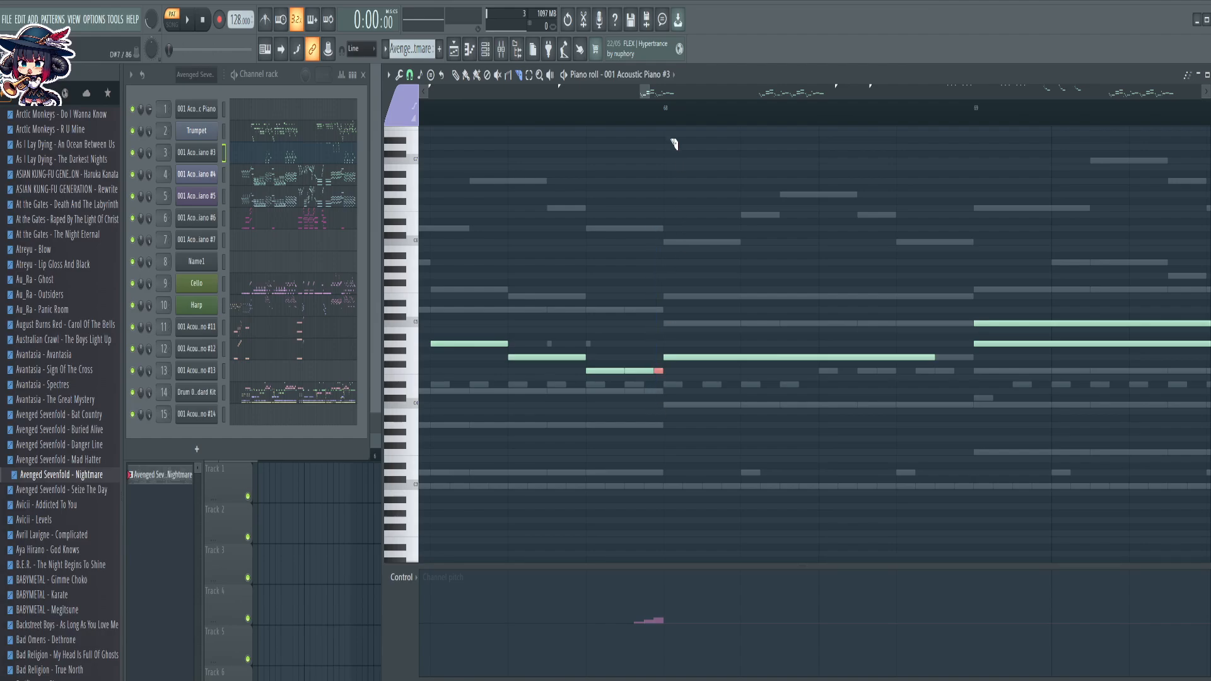
# Slice off the pitch-bent tails of the notes ending at bar 72 and one beat into bar 73
pyautogui.scroll(-3, 673, 146)
pyautogui.hscroll(5, 573, 432)
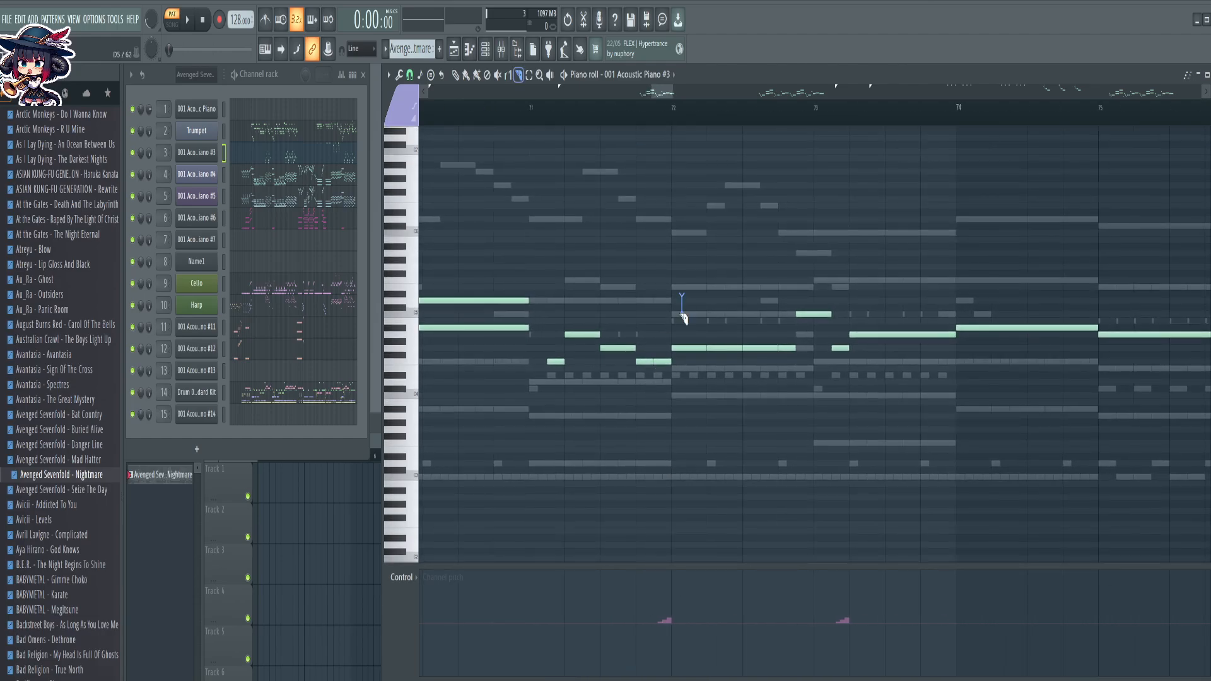
pyautogui.moveTo(664, 293); pyautogui.dragTo(670, 410)
pyautogui.moveTo(849, 294); pyautogui.dragTo(849, 374)
pyautogui.scroll(-4, 699, 134)
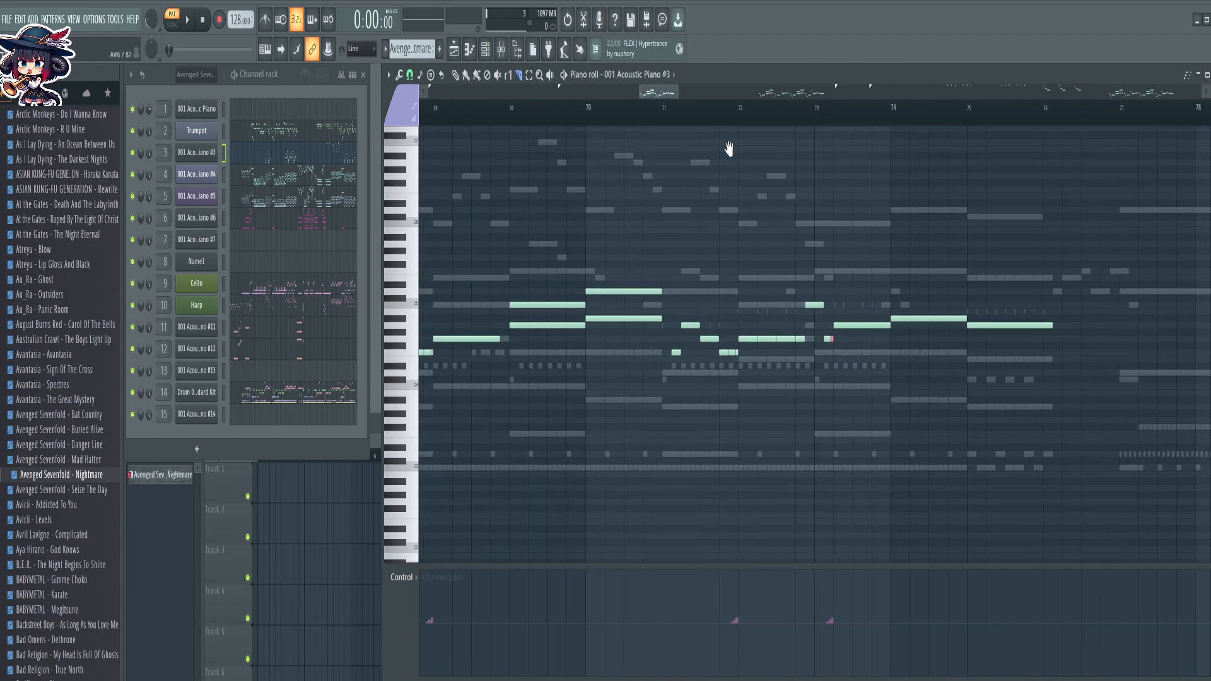
# Raise the three sliced tails at bars 68, 72 and 73 by one semitone
pyautogui.press('b')
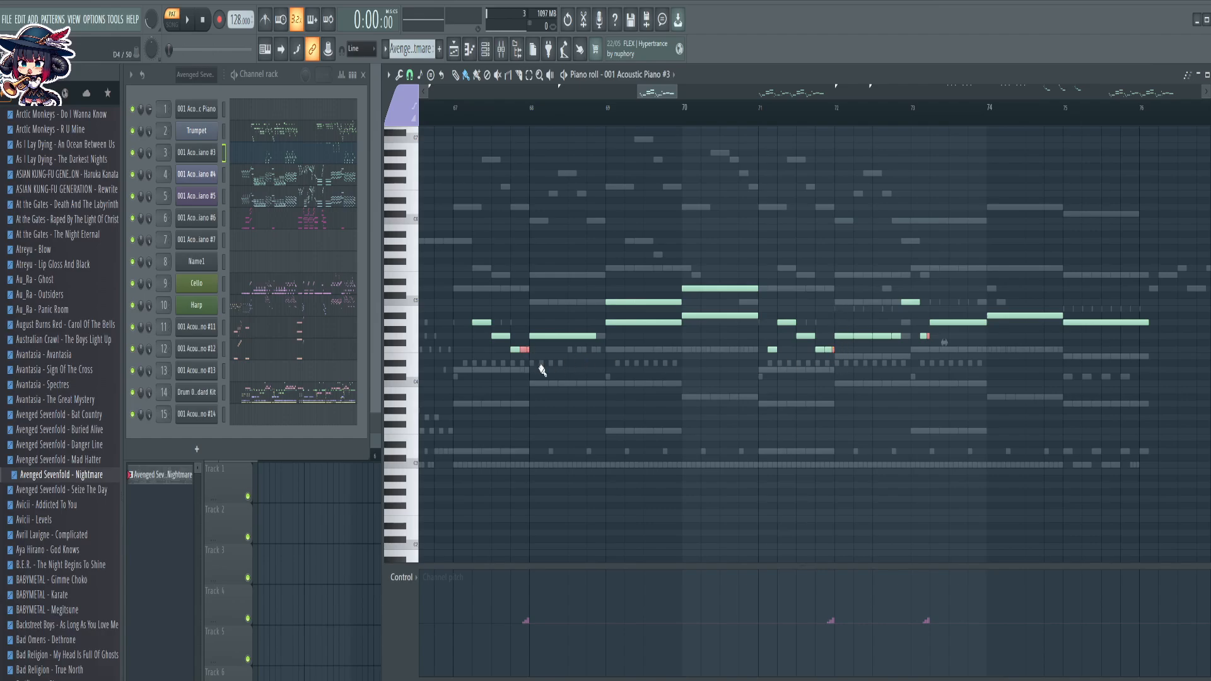
pyautogui.hotkey('shift', 'Up')
pyautogui.moveTo(637, 399); pyautogui.dragTo(673, 381)
# Slice off the pitch-bent tail of the note ending at bar 99 and raise it one semitone
pyautogui.moveTo(661, 95); pyautogui.dragTo(775, 106)
pyautogui.scroll(5, 599, 119)
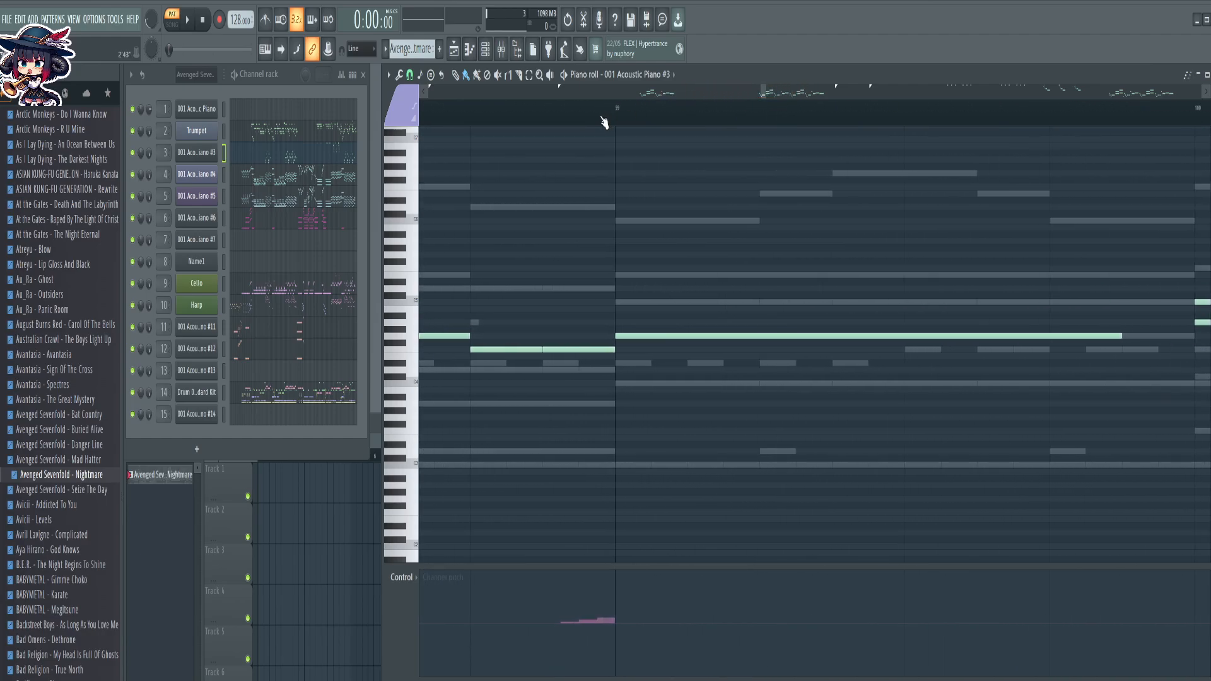
pyautogui.moveTo(607, 261); pyautogui.dragTo(607, 383)
pyautogui.hotkey('shift', 'Up')
pyautogui.scroll(-2, 777, 121)
# Slice off the tails of the notes ending at bar 103 and one beat into bar 104, raising both one semitone
pyautogui.moveTo(1192, 532); pyautogui.dragTo(463, 524)
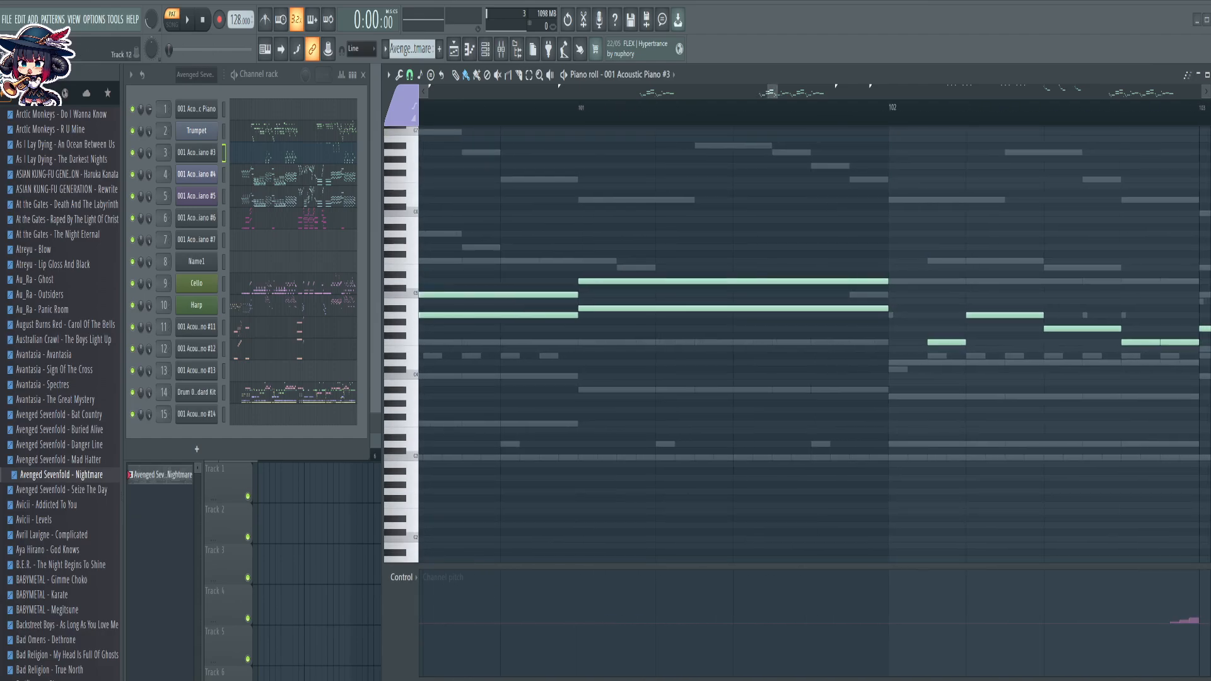
pyautogui.moveTo(1202, 465)
pyautogui.mouseDown()
pyautogui.moveTo(920, 419)
pyautogui.moveTo(694, 465)
pyautogui.mouseUp()
pyautogui.press('c')
pyautogui.moveTo(623, 295); pyautogui.dragTo(626, 374)
pyautogui.moveTo(997, 255)
pyautogui.mouseDown()
pyautogui.moveTo(1001, 360)
pyautogui.moveTo(1013, 372)
pyautogui.mouseUp()
pyautogui.press('p')
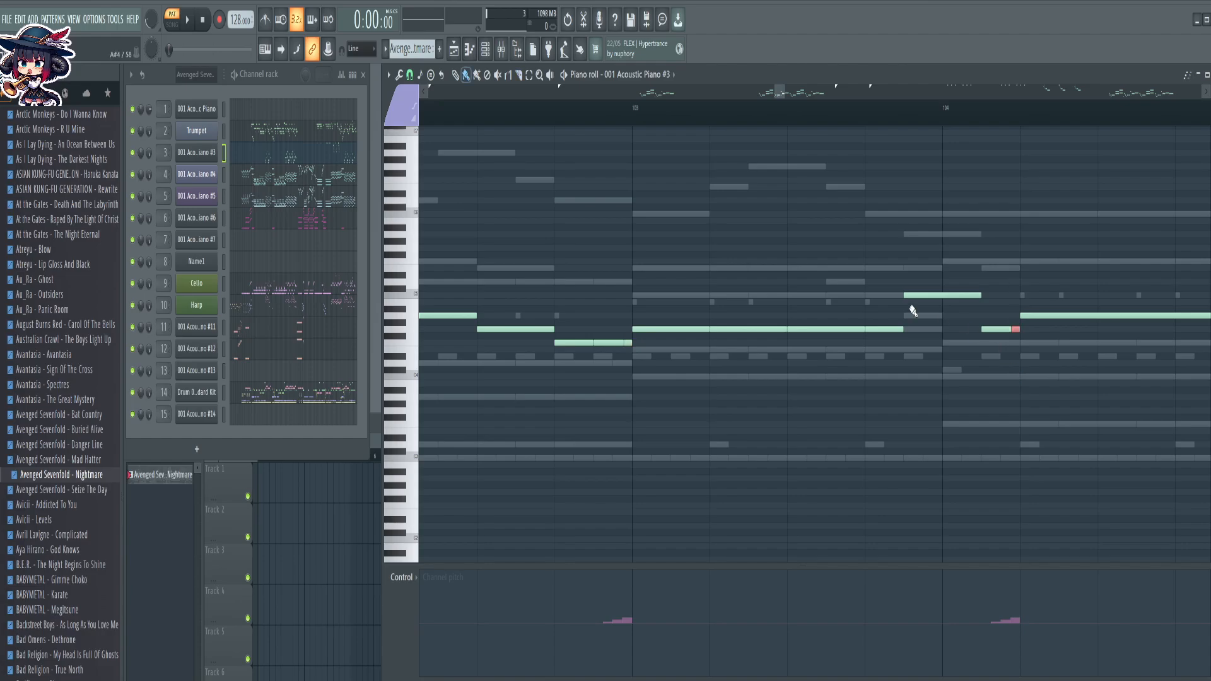
pyautogui.hotkey('shift', 'Up')
# Slice off the pitch-bent tail of the note ending at bar 107 and raise it one semitone
pyautogui.scroll(-4, 837, 111)
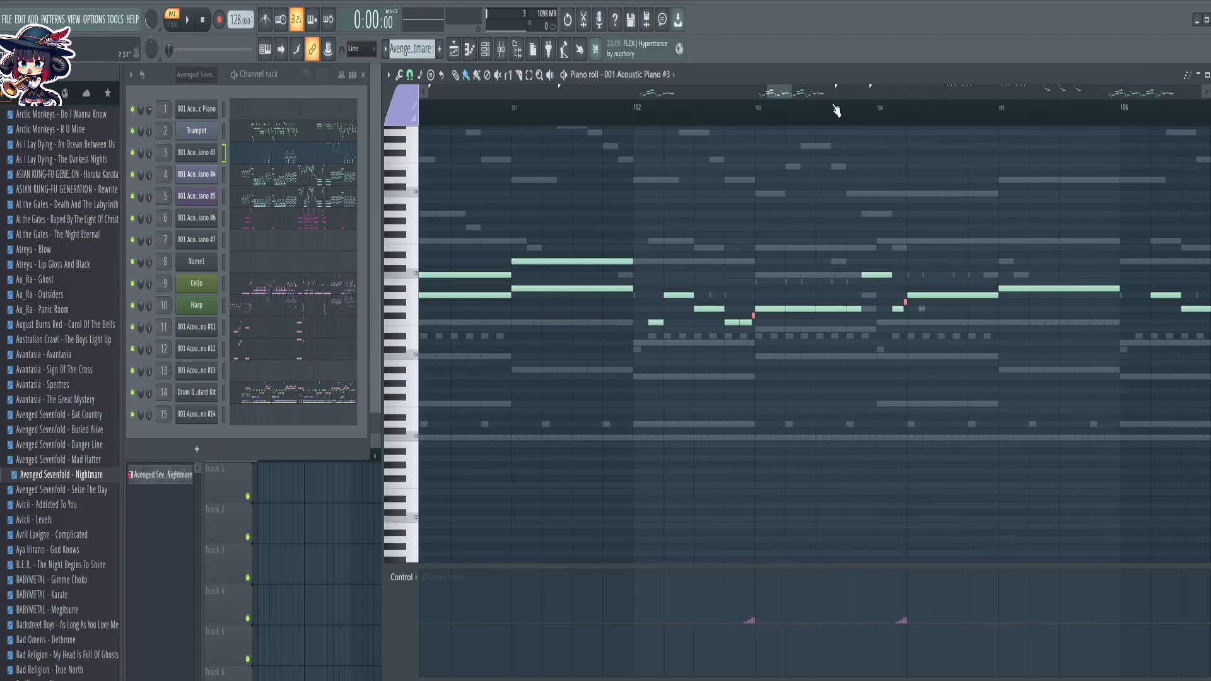
pyautogui.moveTo(998, 350); pyautogui.dragTo(793, 416)
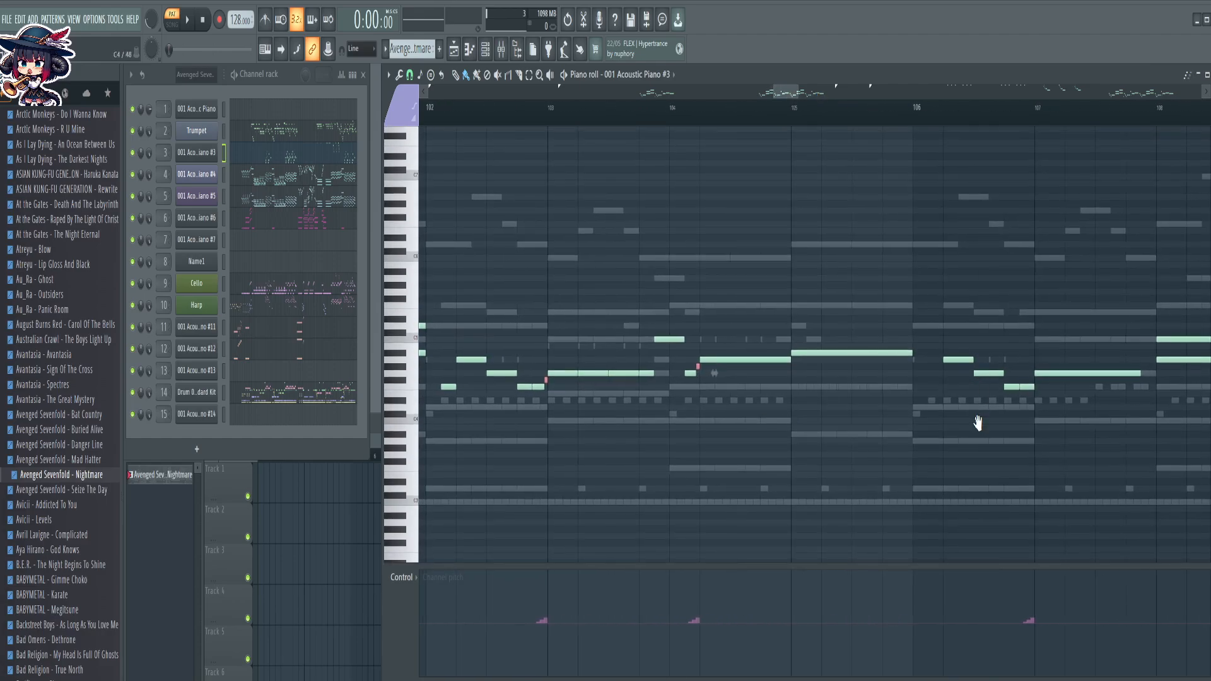
pyautogui.moveTo(952, 419); pyautogui.dragTo(866, 413)
pyautogui.moveTo(882, 485); pyautogui.dragTo(719, 262)
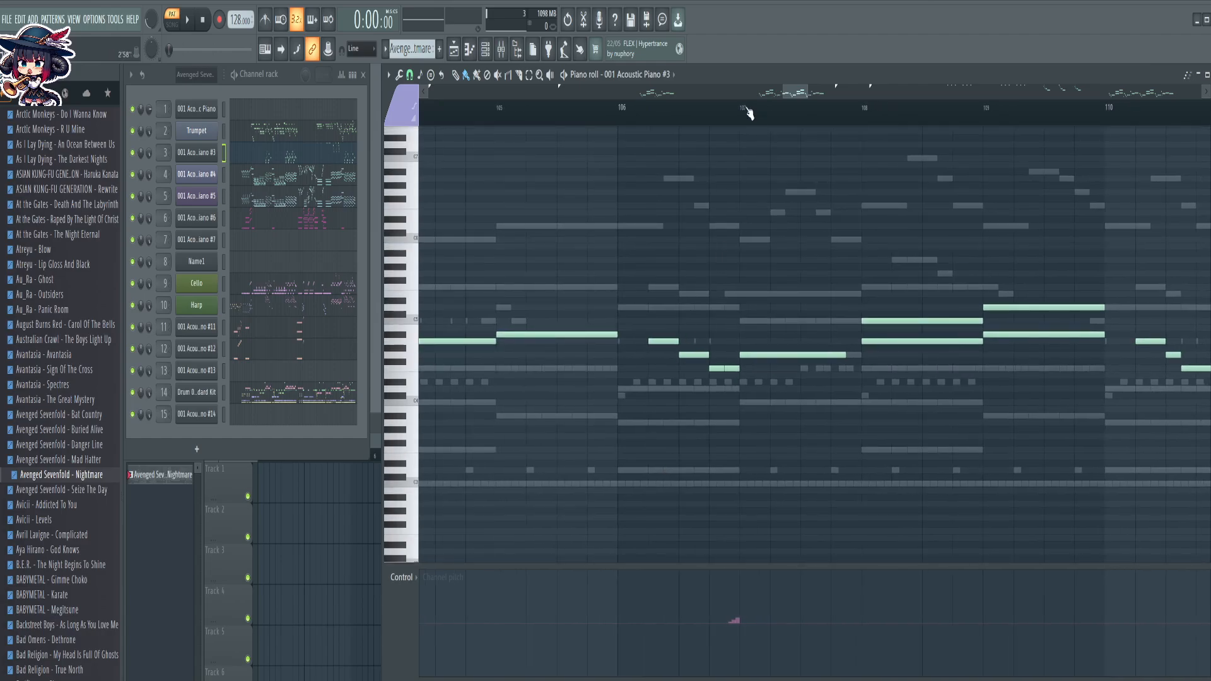
pyautogui.scroll(4, 748, 111)
pyautogui.moveTo(728, 370); pyautogui.dragTo(722, 390)
pyautogui.press('b')
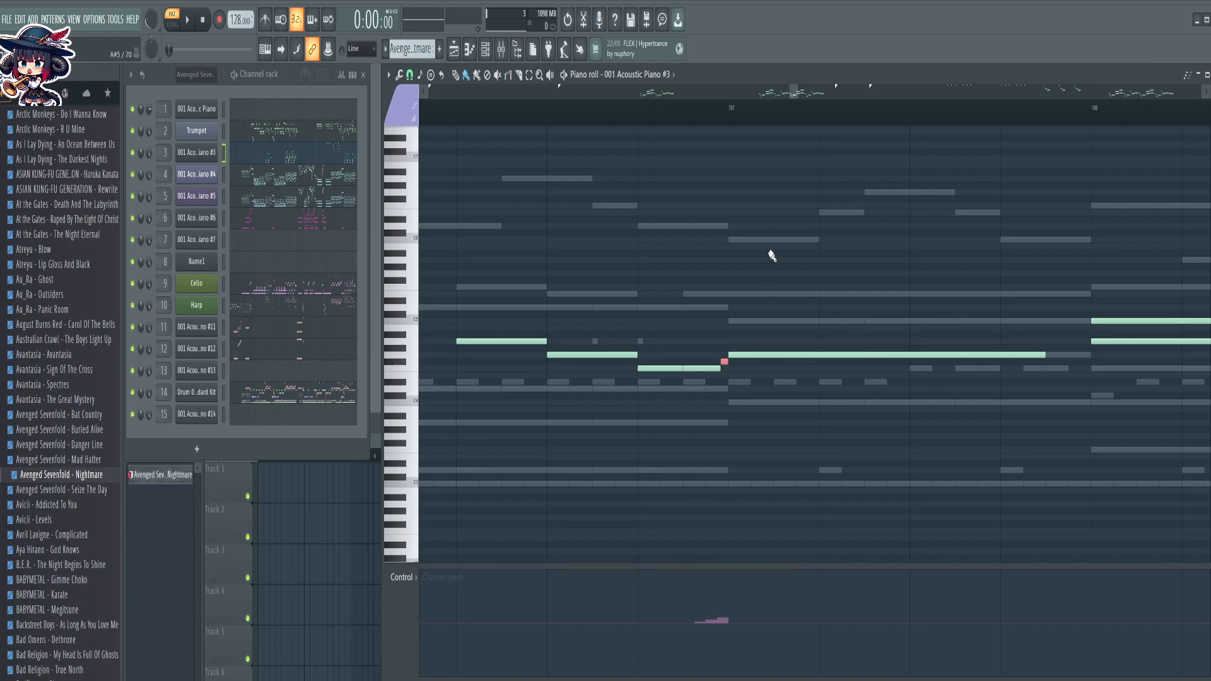
# Slice off the tails of the notes ending at bar 111 and one beat into bar 112, raising both one semitone
pyautogui.scroll(-5, 828, 111)
pyautogui.moveTo(881, 216); pyautogui.dragTo(589, 205)
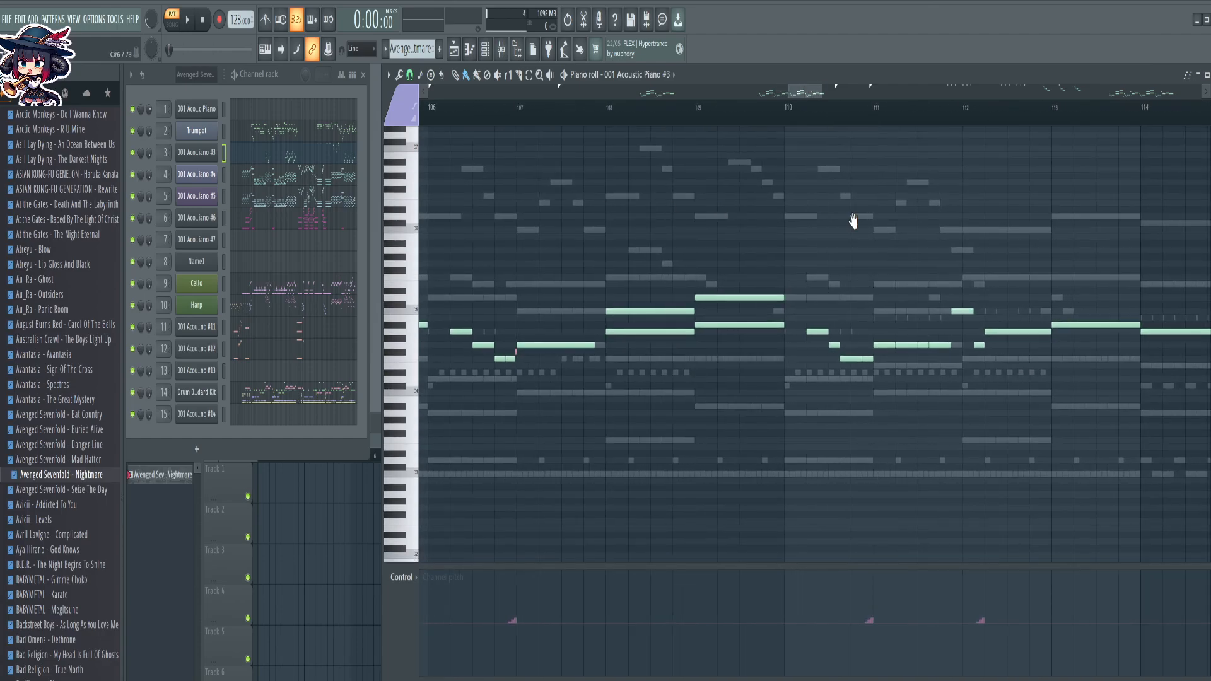
pyautogui.moveTo(883, 159); pyautogui.dragTo(582, 113)
pyautogui.scroll(5, 575, 114)
pyautogui.press('c')
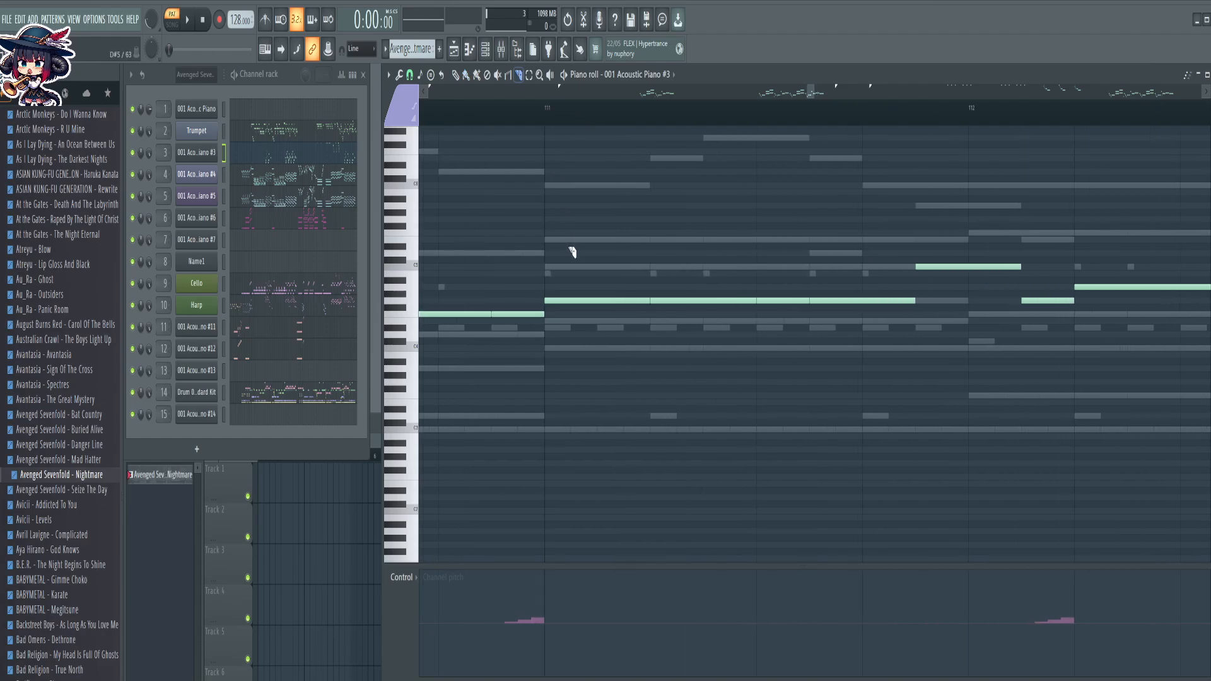
pyautogui.moveTo(550, 242); pyautogui.dragTo(539, 341)
pyautogui.moveTo(1074, 306); pyautogui.dragTo(1071, 326)
pyautogui.moveTo(540, 300); pyautogui.dragTo(543, 344)
# Slice off the pitch-bent tail of the first phrase note in bar 175 and raise it one semitone
pyautogui.scroll(-5, 814, 117)
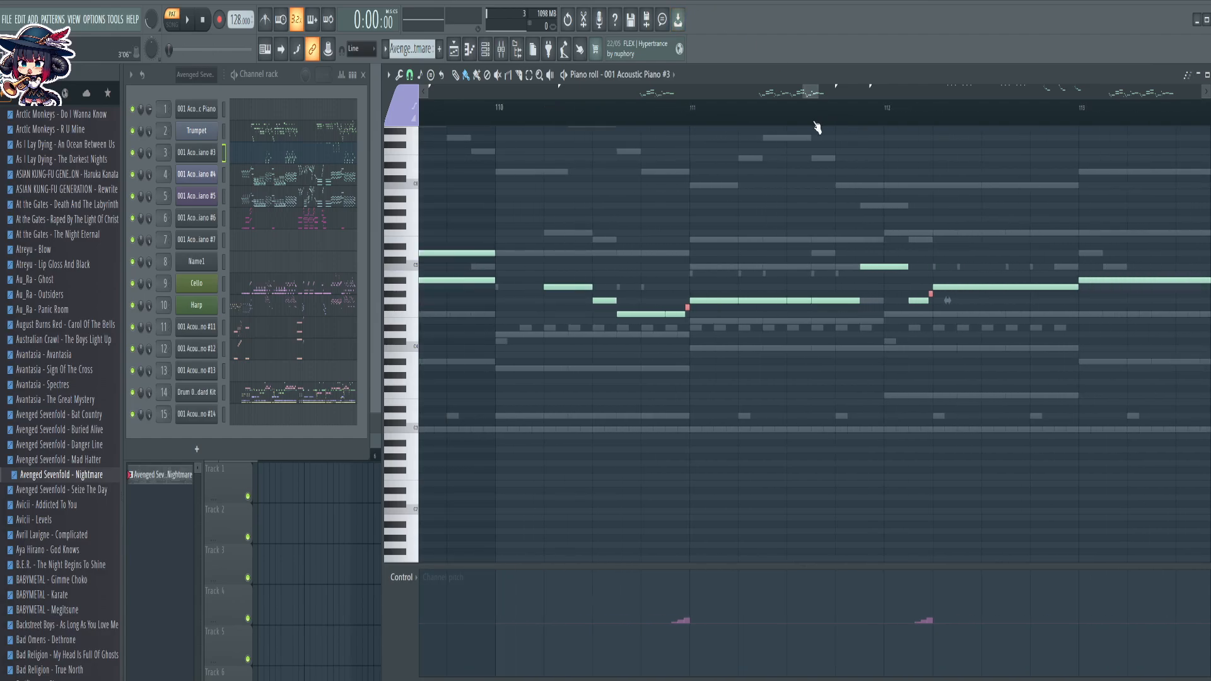
pyautogui.moveTo(823, 101); pyautogui.dragTo(1039, 128)
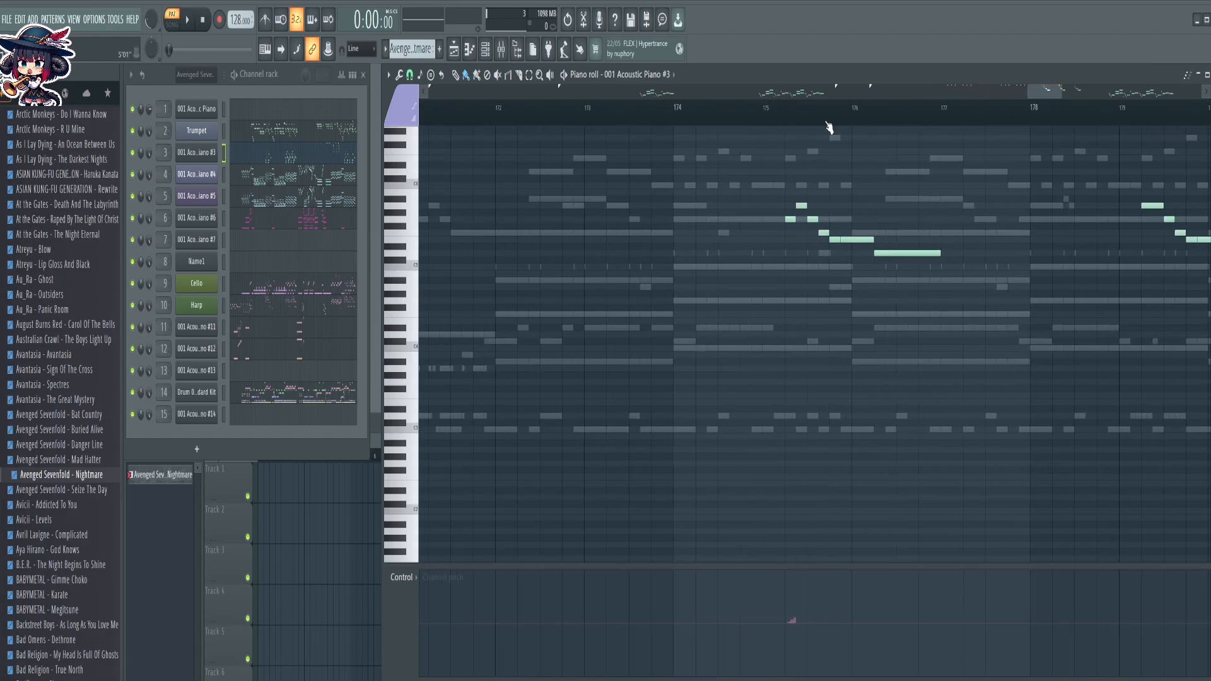
pyautogui.scroll(5, 830, 126)
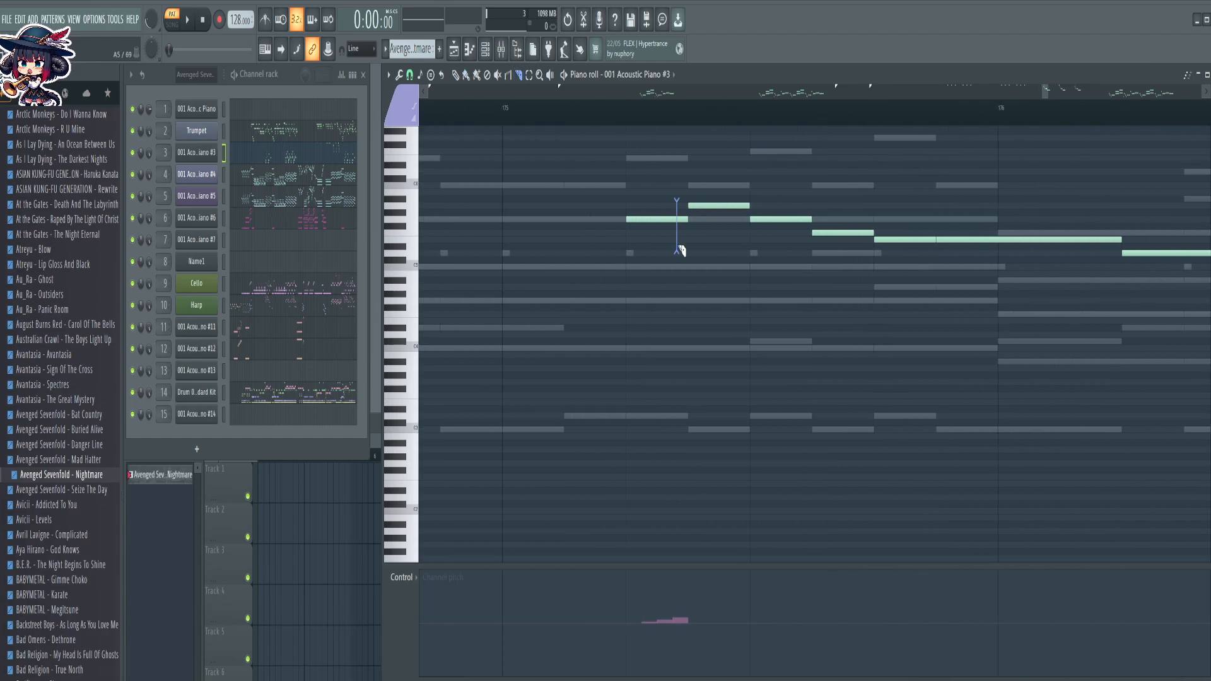
pyautogui.press('b')
pyautogui.hotkey('shift', 'Up')
# Slice off the pitch-bent tail of the first phrase note in bar 183 and raise it one semitone
pyautogui.scroll(-4, 880, 123)
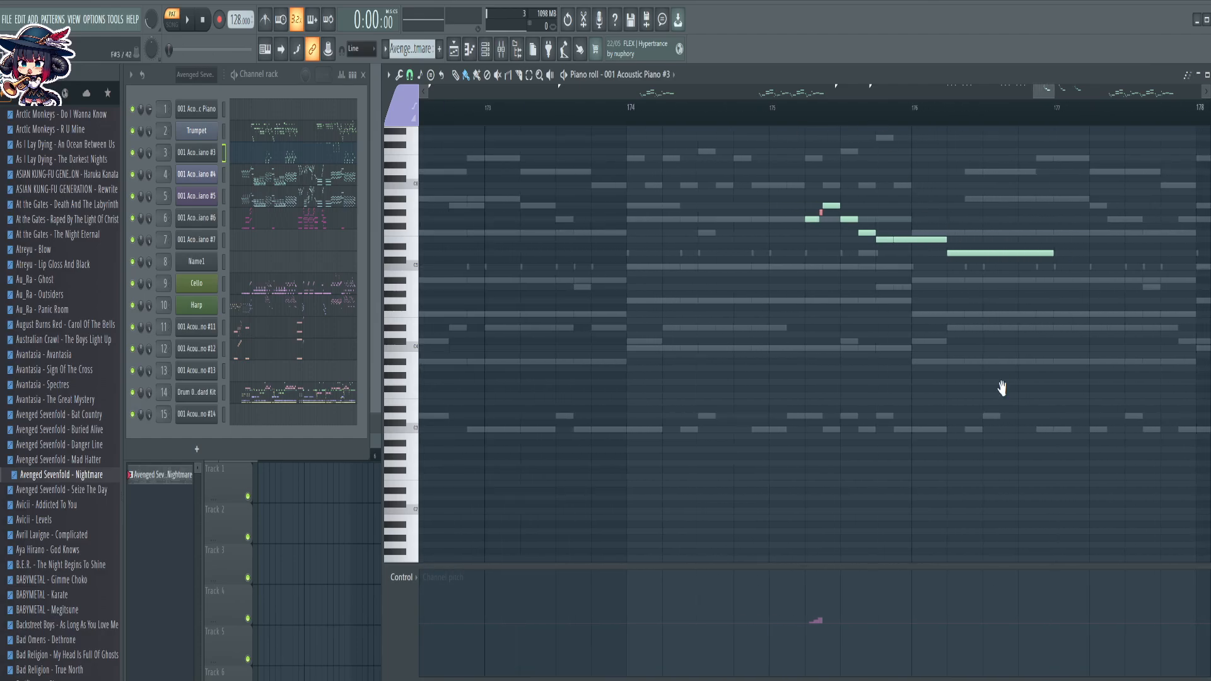
pyautogui.moveTo(1002, 387); pyautogui.dragTo(652, 403)
pyautogui.moveTo(1147, 431)
pyautogui.mouseDown()
pyautogui.moveTo(850, 399)
pyautogui.moveTo(547, 429)
pyautogui.mouseUp()
pyautogui.moveTo(688, 386); pyautogui.dragTo(384, 387)
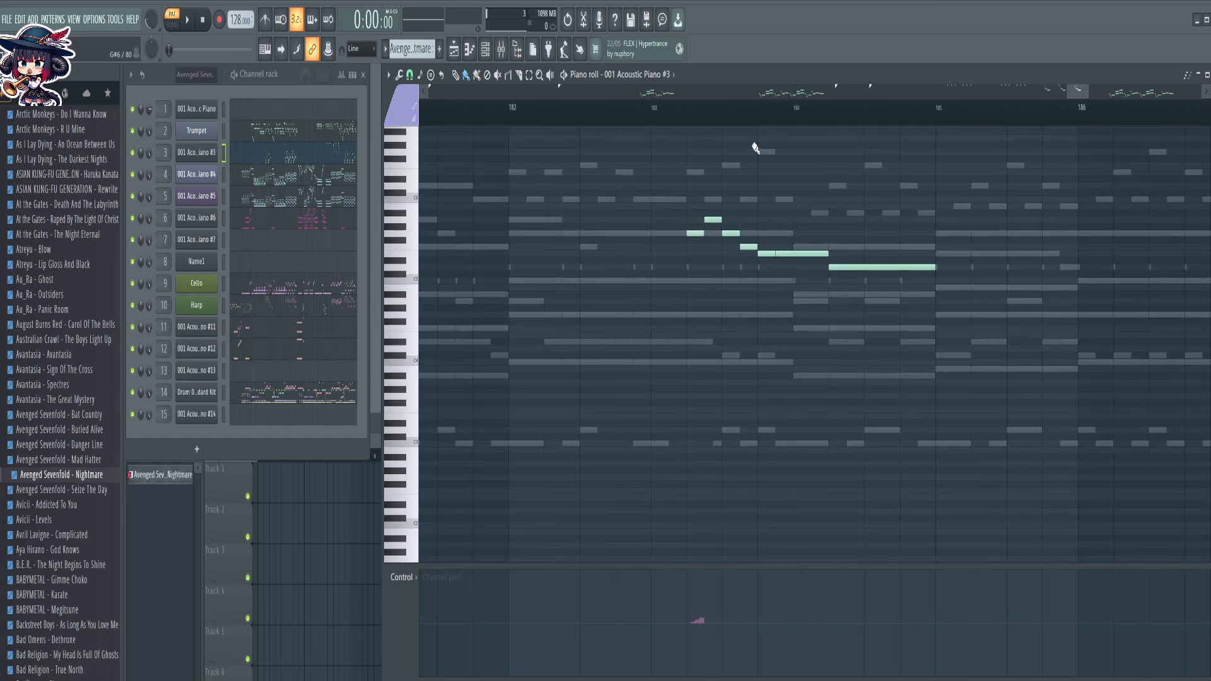
pyautogui.scroll(5, 694, 119)
pyautogui.press('c')
pyautogui.moveTo(735, 184); pyautogui.dragTo(735, 270)
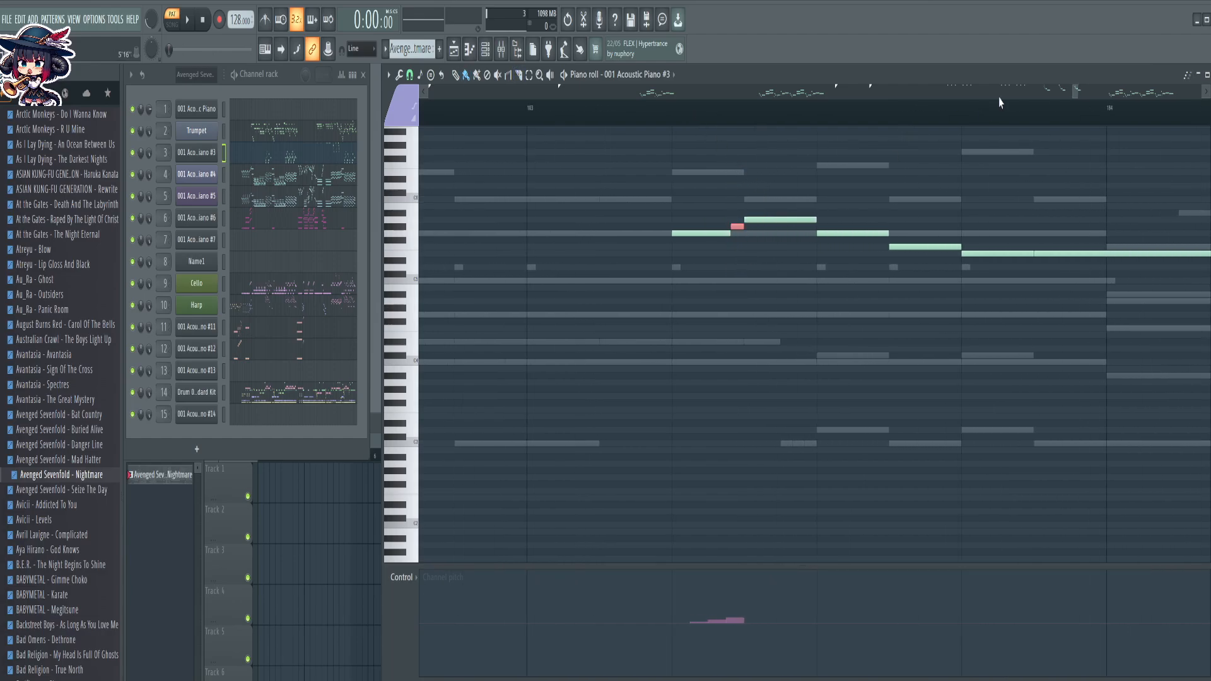
# Slice off the pitch-bent tail of the note ending at bar 193 and raise it one semitone
pyautogui.scroll(-3, 1017, 111)
pyautogui.moveTo(1073, 97); pyautogui.dragTo(1109, 114)
pyautogui.scroll(-2, 1109, 114)
pyautogui.moveTo(982, 253); pyautogui.dragTo(751, 190)
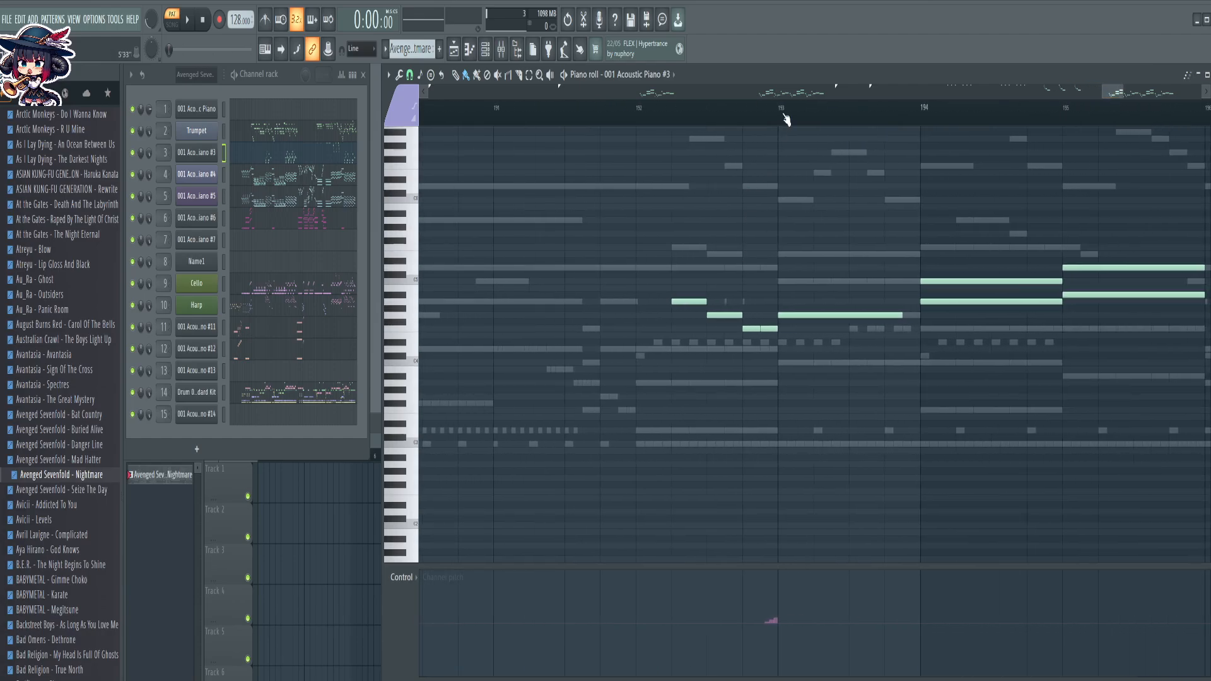
pyautogui.scroll(3, 785, 120)
pyautogui.moveTo(772, 247); pyautogui.dragTo(759, 374)
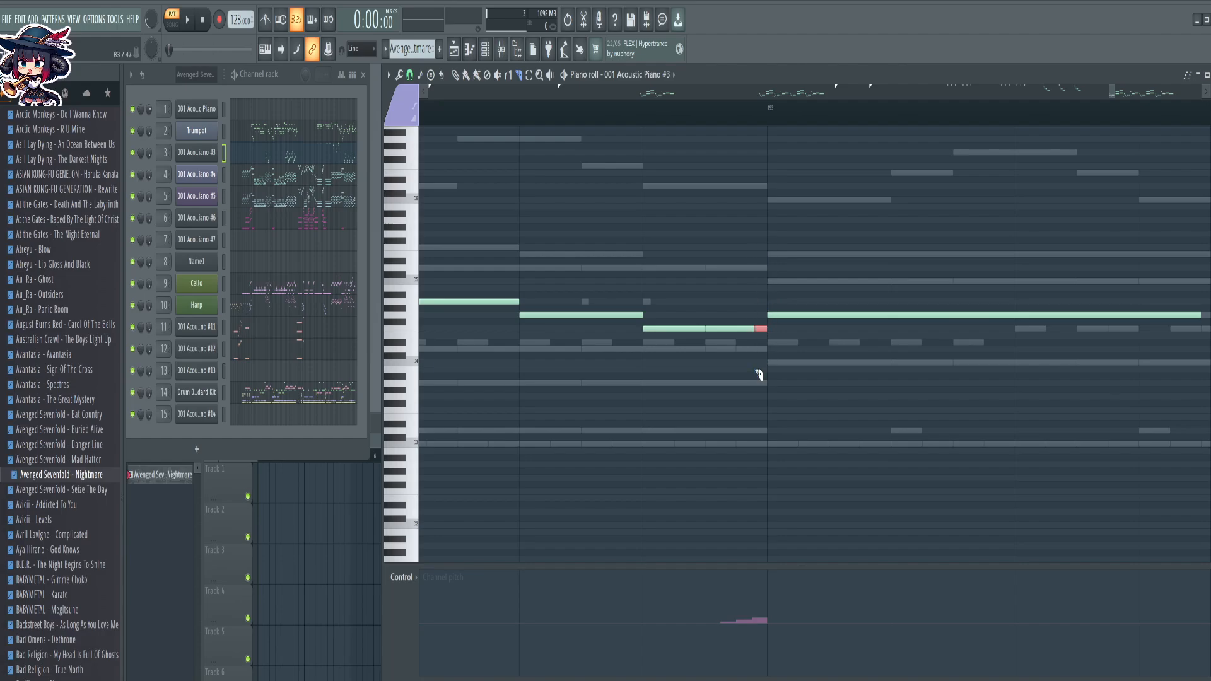
pyautogui.hotkey('shift', 'Up')
# Slice off the pitch-bent tails of the notes ending at bar 197 and one beat into bar 198, raising both one semitone
pyautogui.scroll(-3, 896, 114)
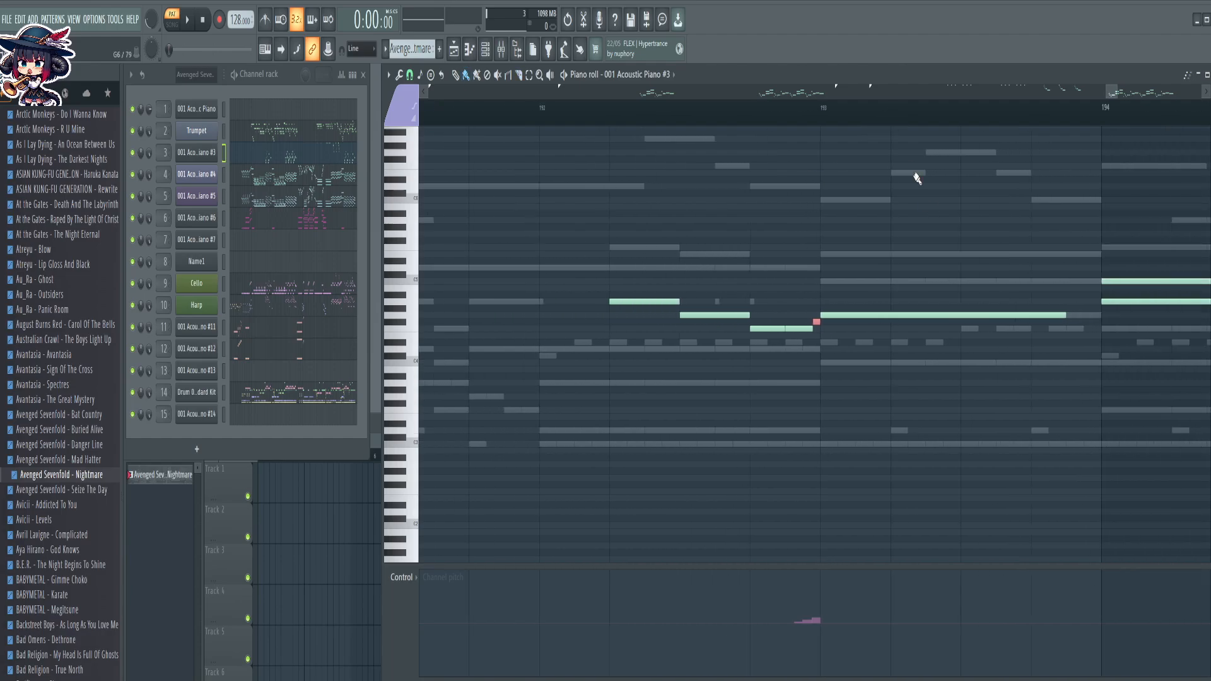
pyautogui.moveTo(1134, 260); pyautogui.dragTo(833, 246)
pyautogui.moveTo(1186, 245); pyautogui.dragTo(879, 208)
pyautogui.moveTo(955, 379); pyautogui.dragTo(576, 474)
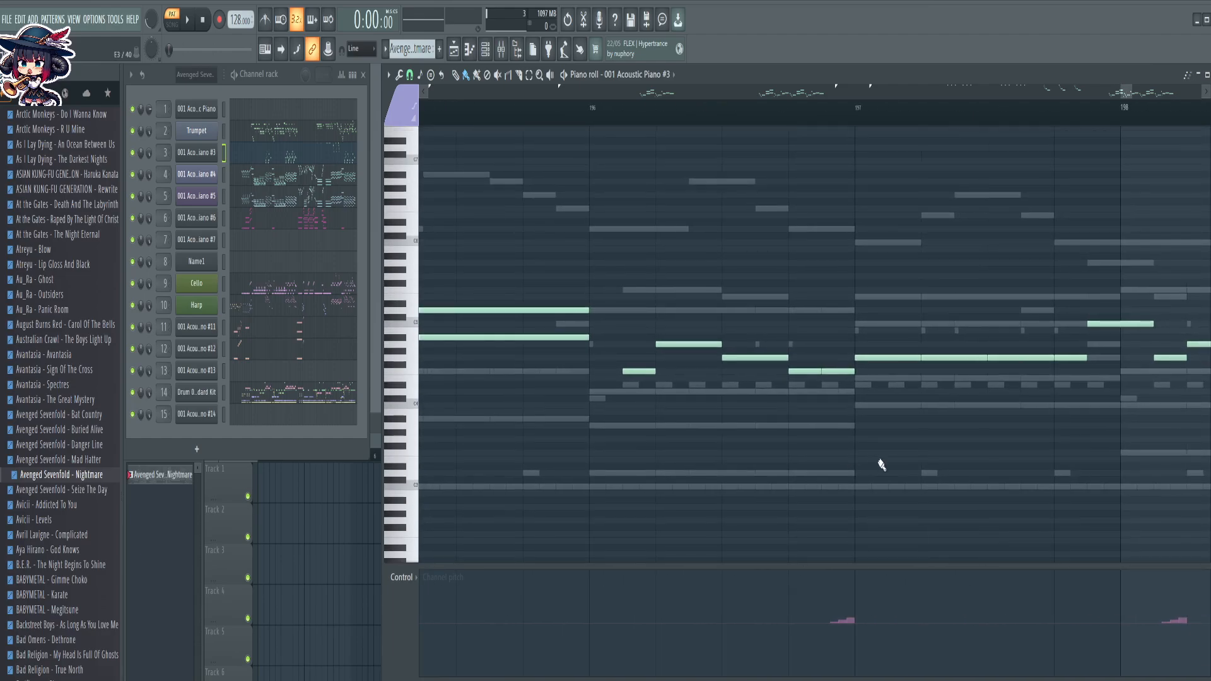
pyautogui.moveTo(878, 465); pyautogui.dragTo(641, 407)
pyautogui.click(519, 74)
pyautogui.moveTo(610, 257); pyautogui.dragTo(611, 347)
pyautogui.moveTo(938, 237); pyautogui.dragTo(942, 328)
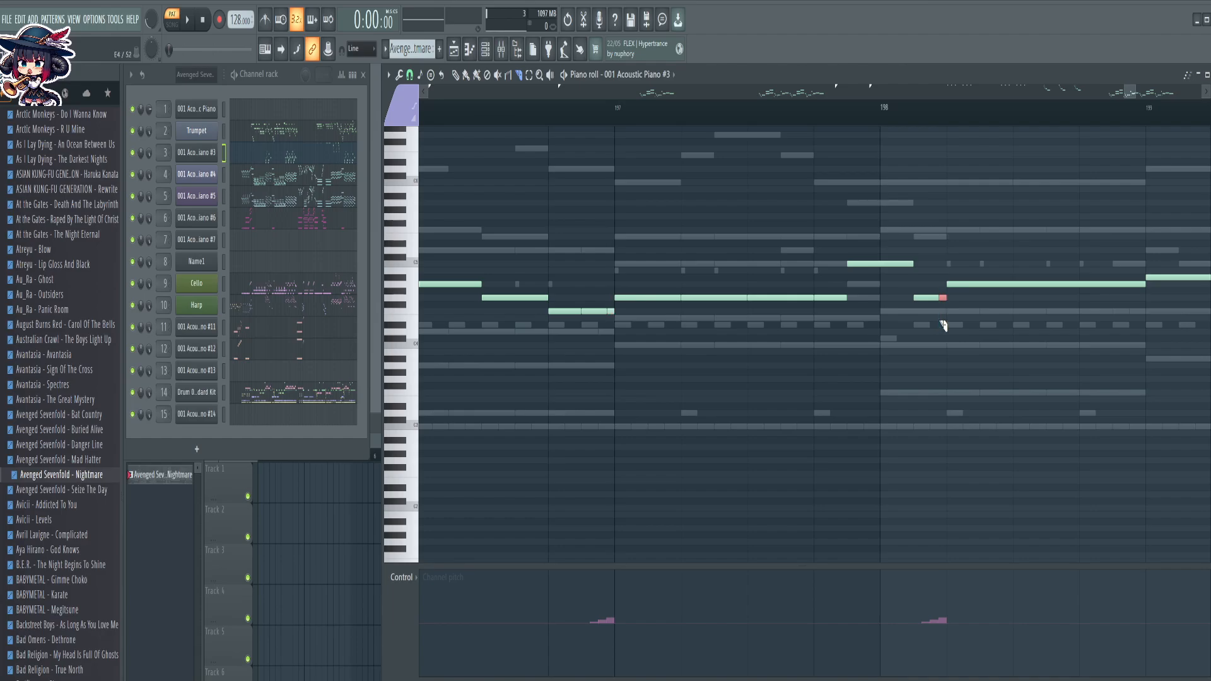
pyautogui.press('b')
pyautogui.moveTo(618, 316); pyautogui.dragTo(609, 314)
pyautogui.scroll(-2, 940, 114)
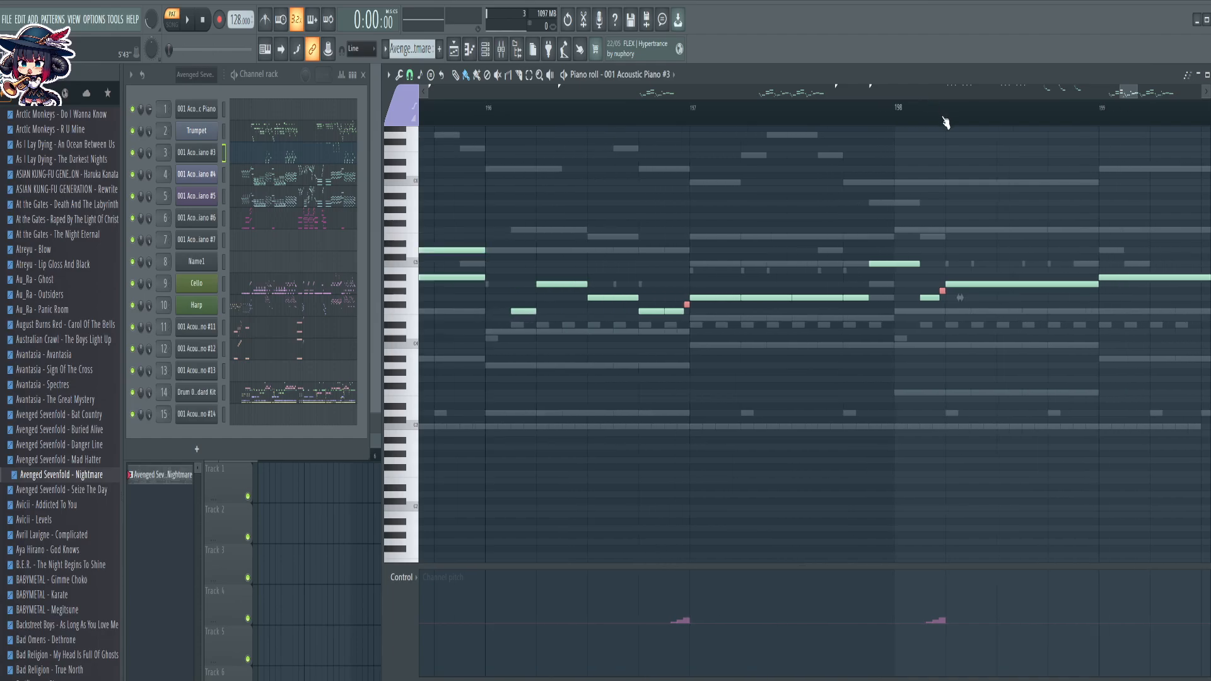
# Slice off the pitch-bent tail of the note ending at bar 201 and raise it one semitone
pyautogui.moveTo(875, 202); pyautogui.dragTo(598, 167)
pyautogui.moveTo(1014, 376); pyautogui.dragTo(603, 413)
pyautogui.scroll(4, 712, 113)
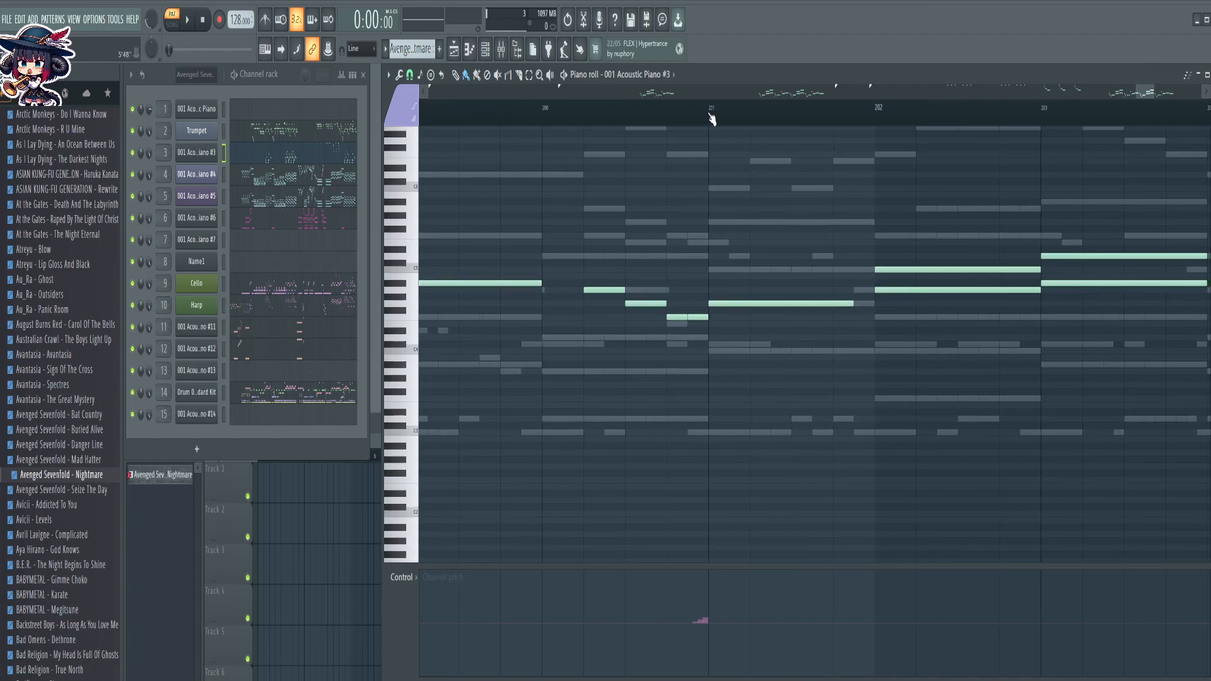
pyautogui.press('c')
pyautogui.moveTo(699, 290); pyautogui.dragTo(700, 358)
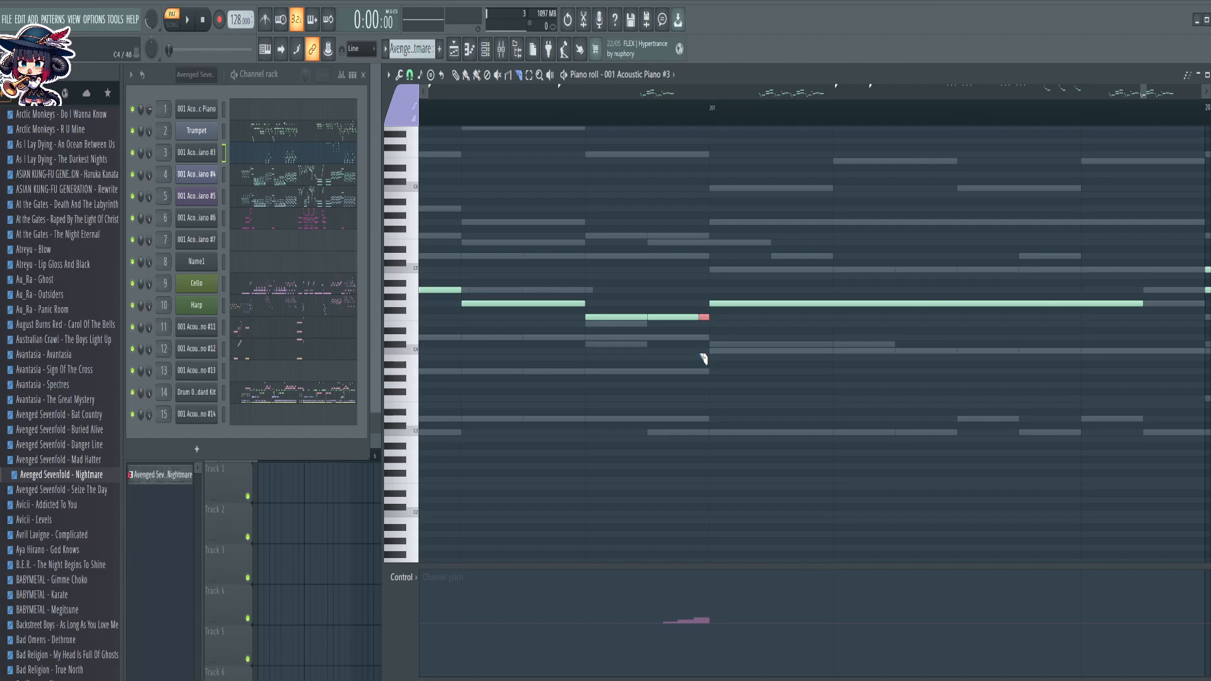
pyautogui.scroll(-3, 924, 123)
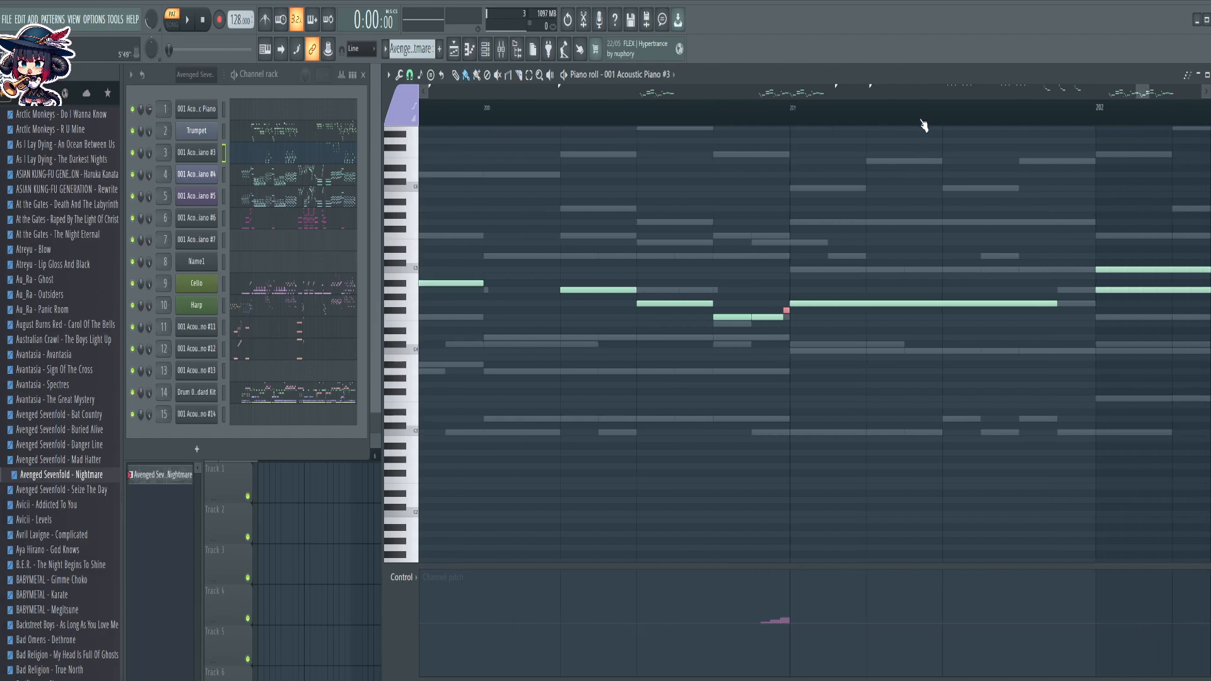
# Slice off the pitch-bent tails of the notes ending at bar 205 and one beat into bar 206, raising both one semitone
pyautogui.moveTo(900, 448); pyautogui.dragTo(423, 464)
pyautogui.moveTo(962, 137); pyautogui.dragTo(620, 343)
pyautogui.moveTo(901, 237); pyautogui.dragTo(904, 329)
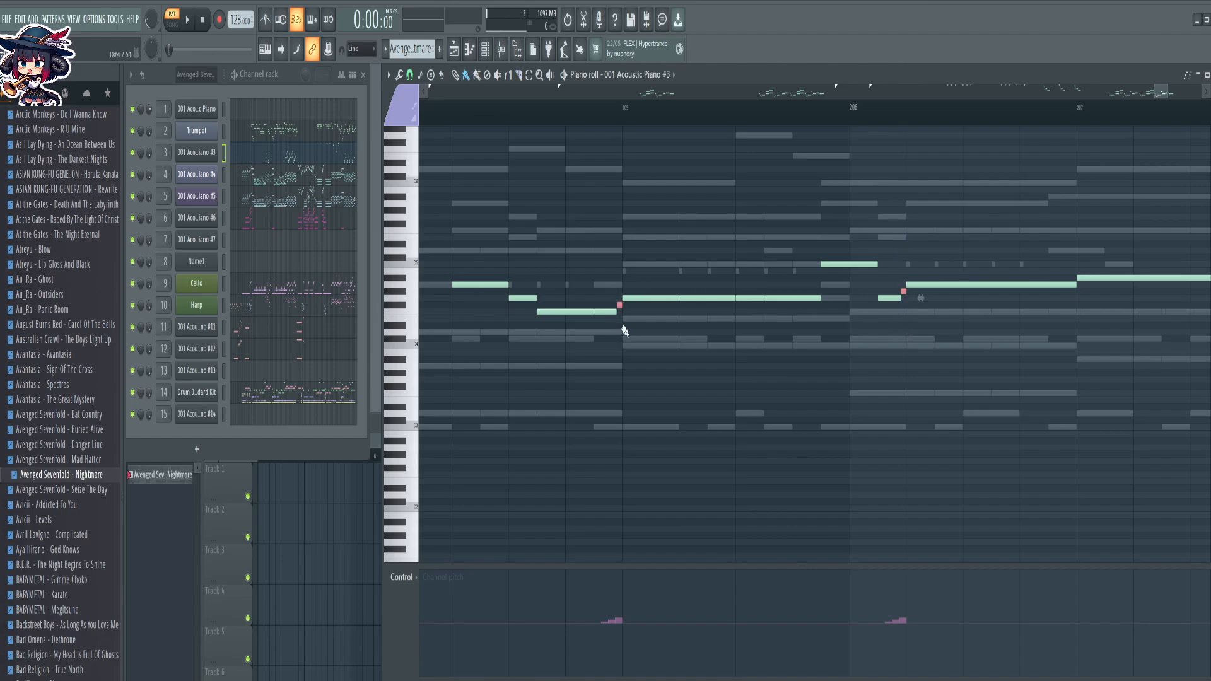
# Look over the whole 001 Acoustic Piano #3 part and switch the piano roll to the Trumpet channel
pyautogui.scroll(-10, 971, 130)
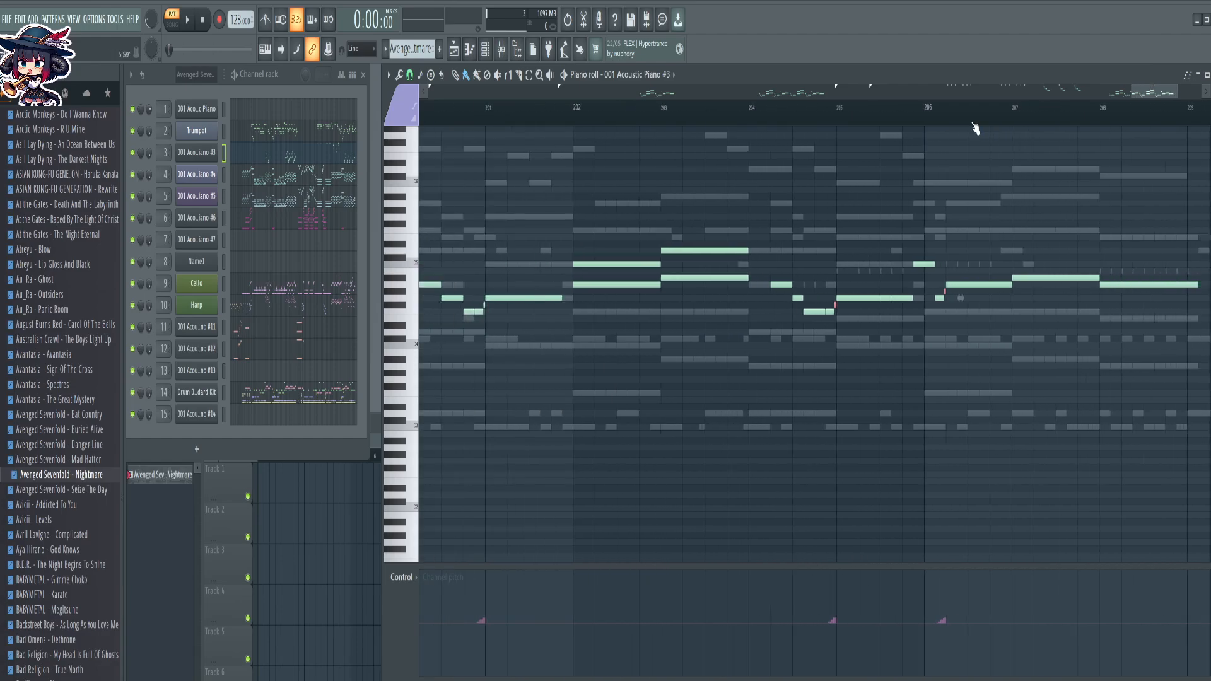
pyautogui.scroll(-3, 975, 130)
pyautogui.scroll(5, 859, 319)
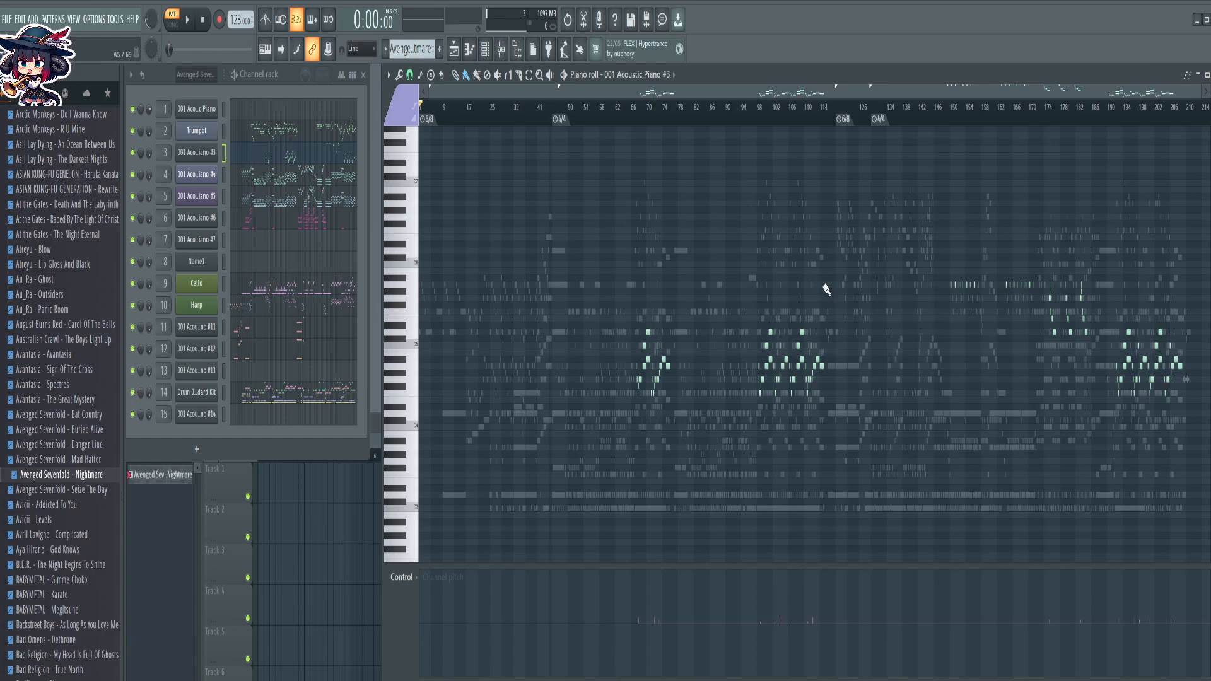
pyautogui.click(336, 139)
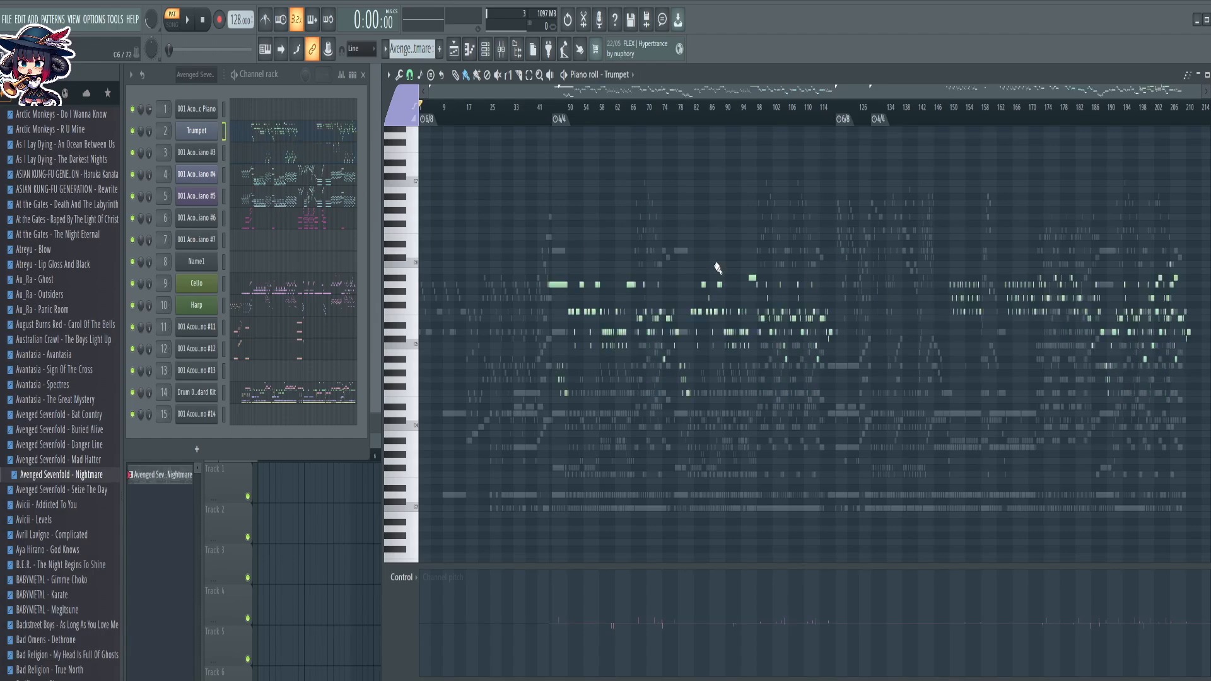
# Slice off the pitch-bent tail of the Trumpet note ending at bar 45 and raise it one semitone
pyautogui.scroll(10, 568, 122)
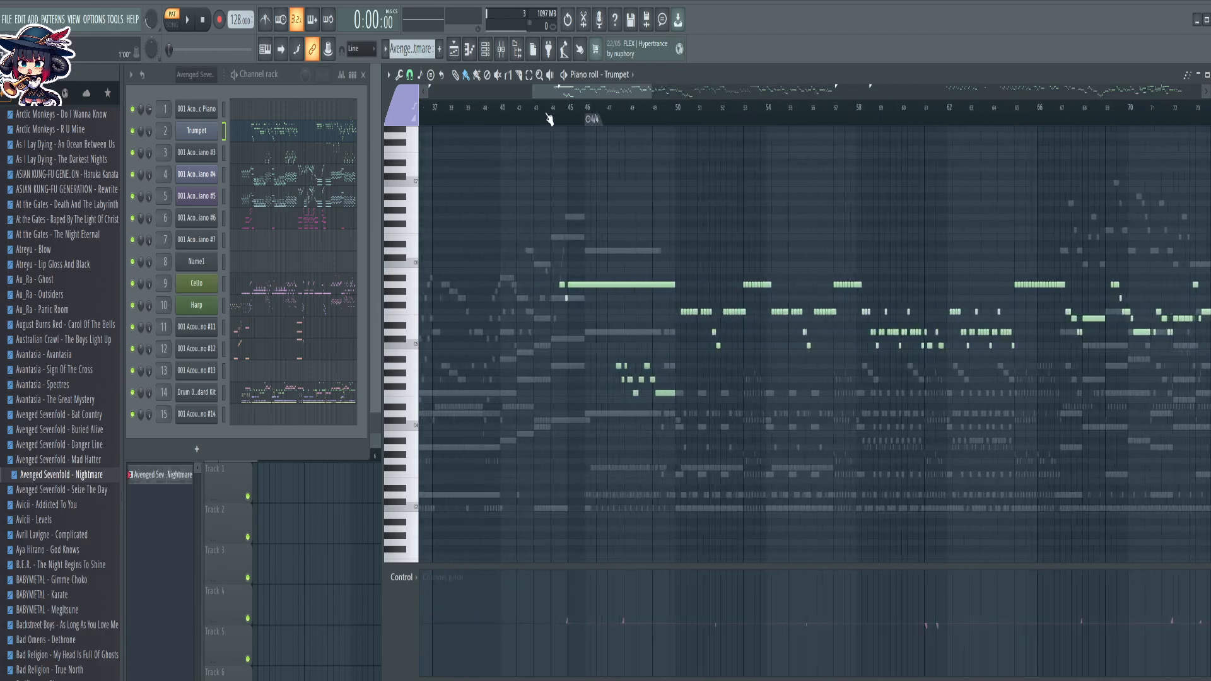
pyautogui.scroll(5, 566, 121)
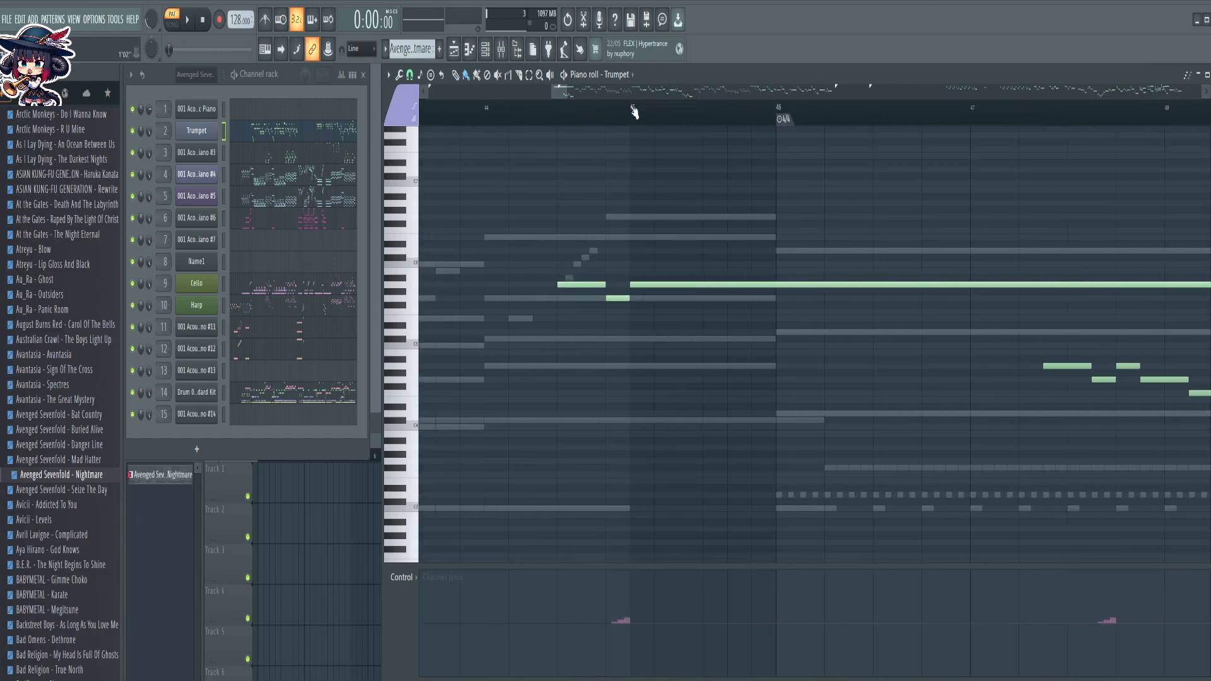
pyautogui.press('c')
pyautogui.moveTo(618, 341); pyautogui.dragTo(615, 346)
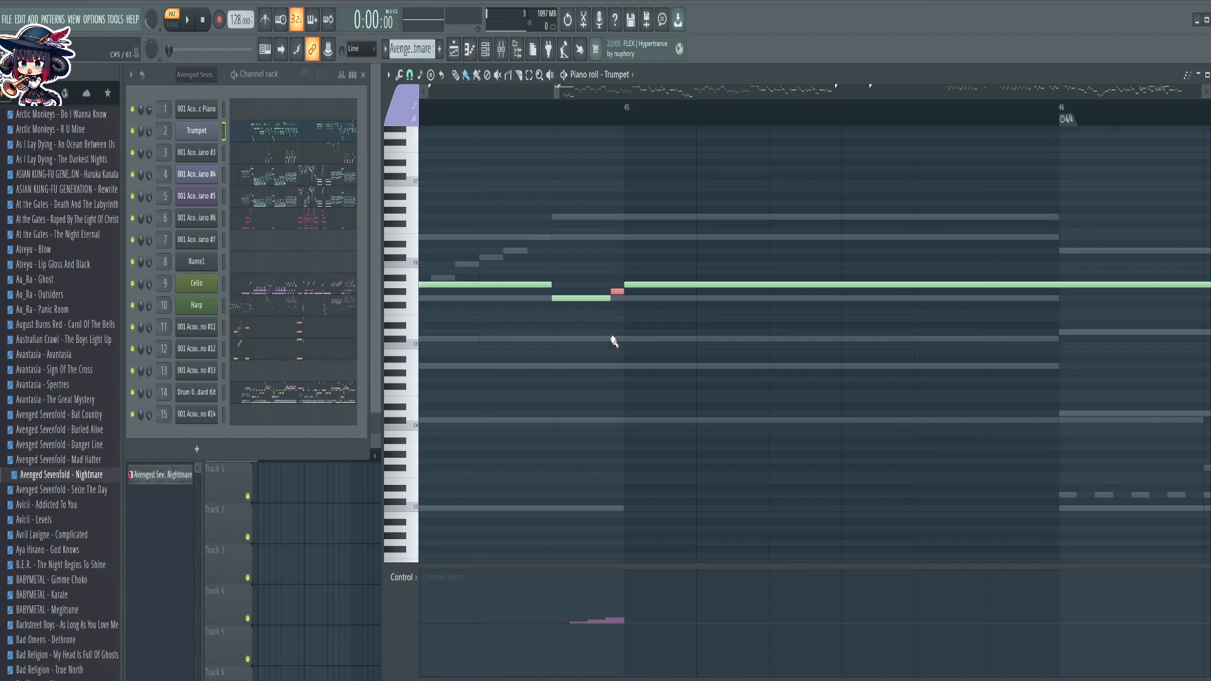
# Slice off the pitch-bent tail of the Trumpet note ending three beats into bar 47 and raise it one semitone
pyautogui.scroll(-3, 663, 118)
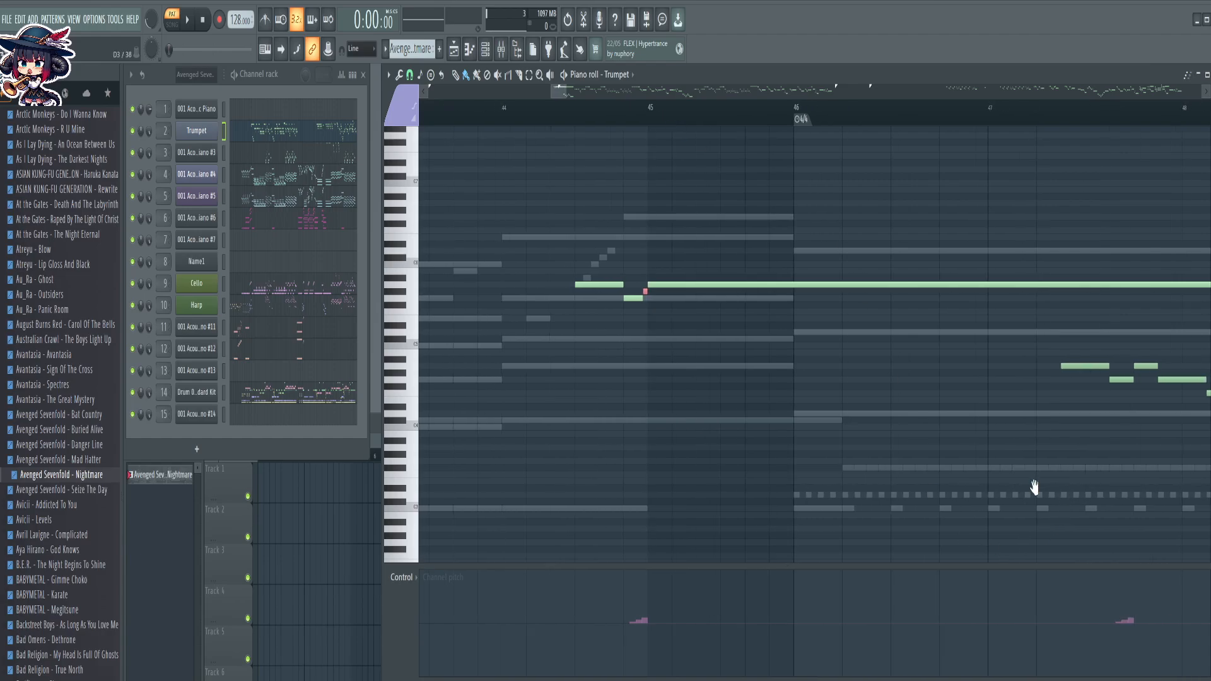
pyautogui.moveTo(1034, 487); pyautogui.dragTo(480, 453)
pyautogui.press('c')
pyautogui.moveTo(544, 284); pyautogui.dragTo(547, 370)
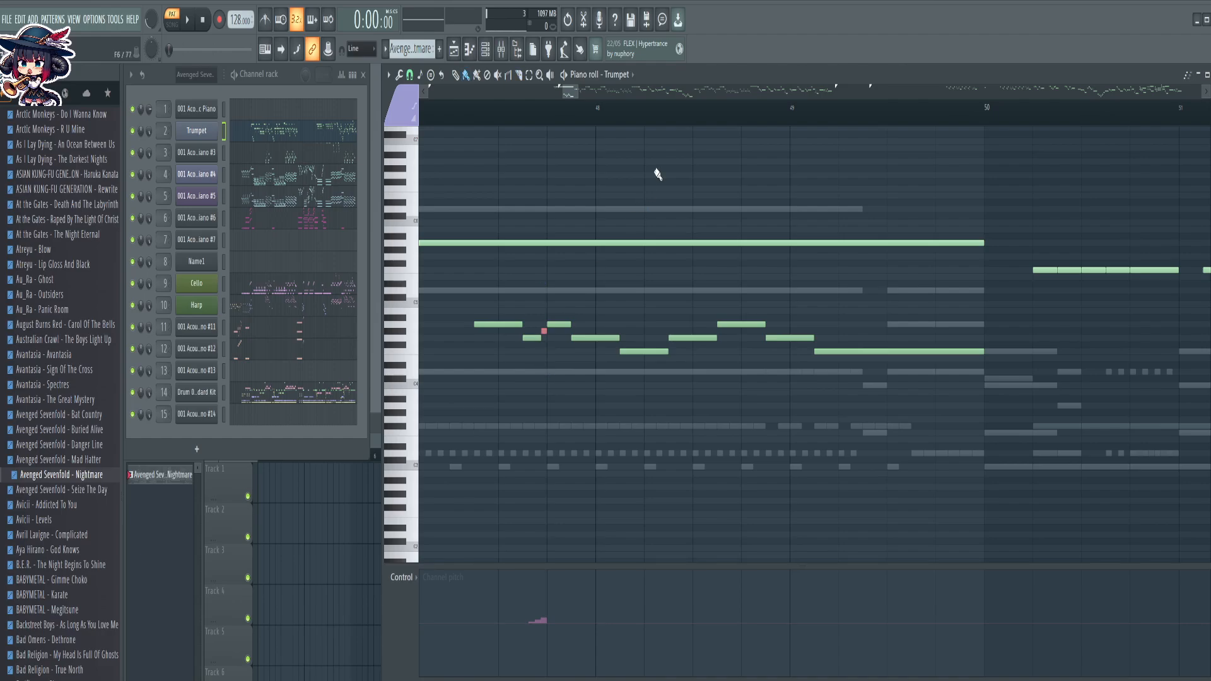
# Slice off the pitch-bent tail of the second-to-last Trumpet note before bar 52 and lower it one semitone
pyautogui.scroll(-3, 674, 107)
pyautogui.moveTo(1016, 461); pyautogui.dragTo(606, 449)
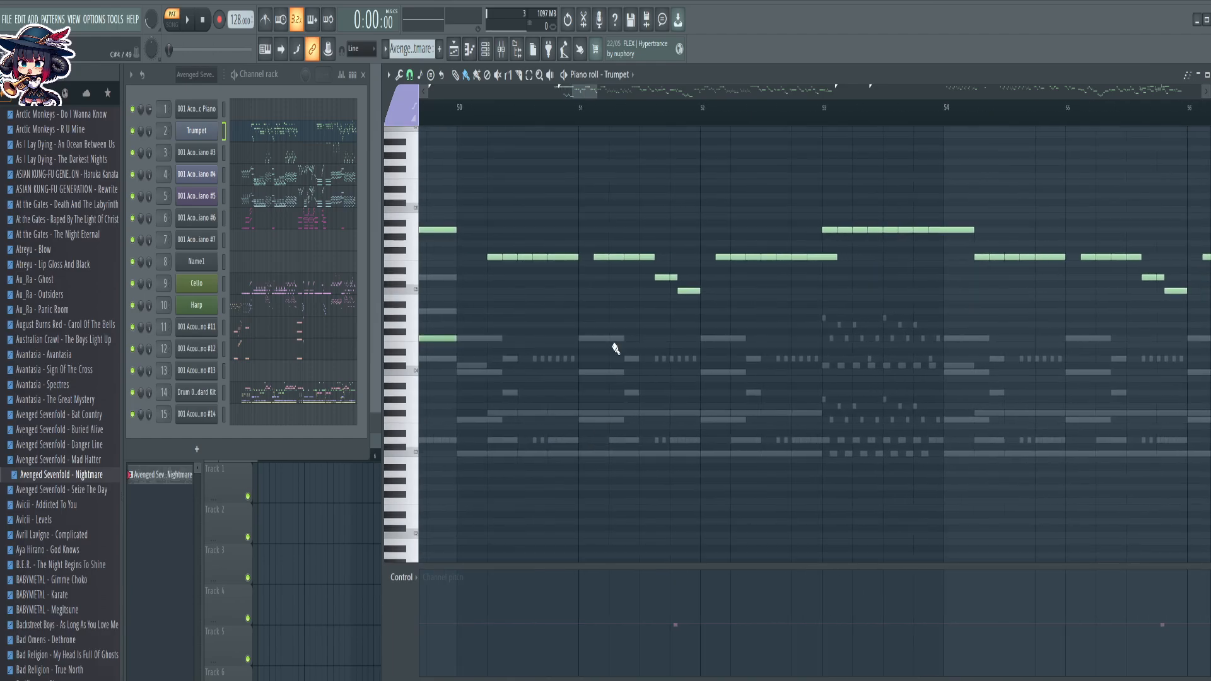
pyautogui.scroll(6, 681, 122)
pyautogui.press('c')
pyautogui.moveTo(666, 216); pyautogui.dragTo(673, 379)
pyautogui.press('Down')
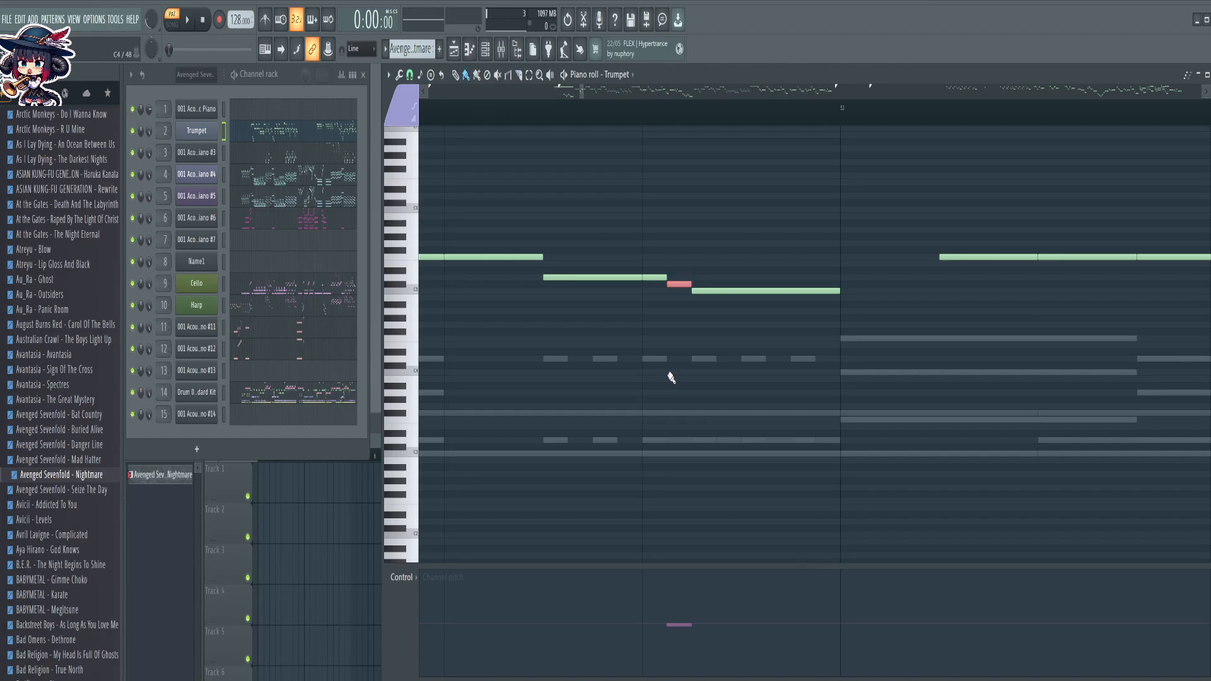
# Slice off the pitch-bent tail of the Trumpet note preceding the last one before bar 56 and lower it one semitone
pyautogui.scroll(-7, 779, 118)
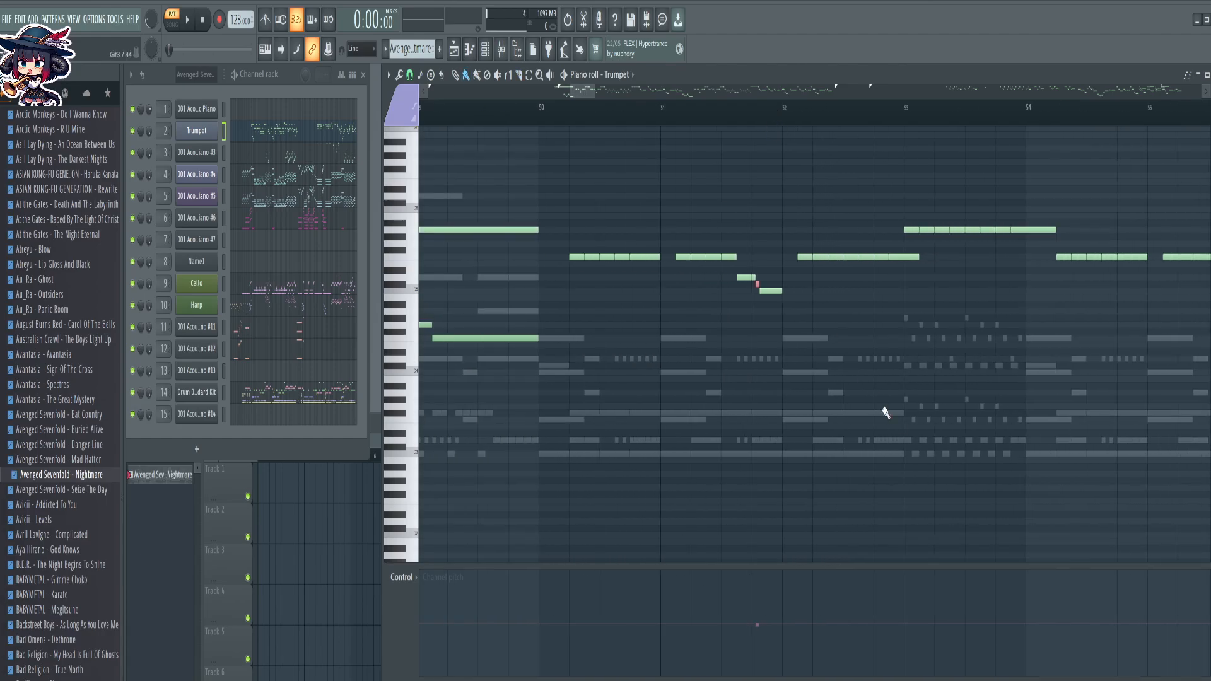
pyautogui.moveTo(888, 415); pyautogui.dragTo(536, 394)
pyautogui.moveTo(896, 455); pyautogui.dragTo(635, 469)
pyautogui.scroll(5, 640, 122)
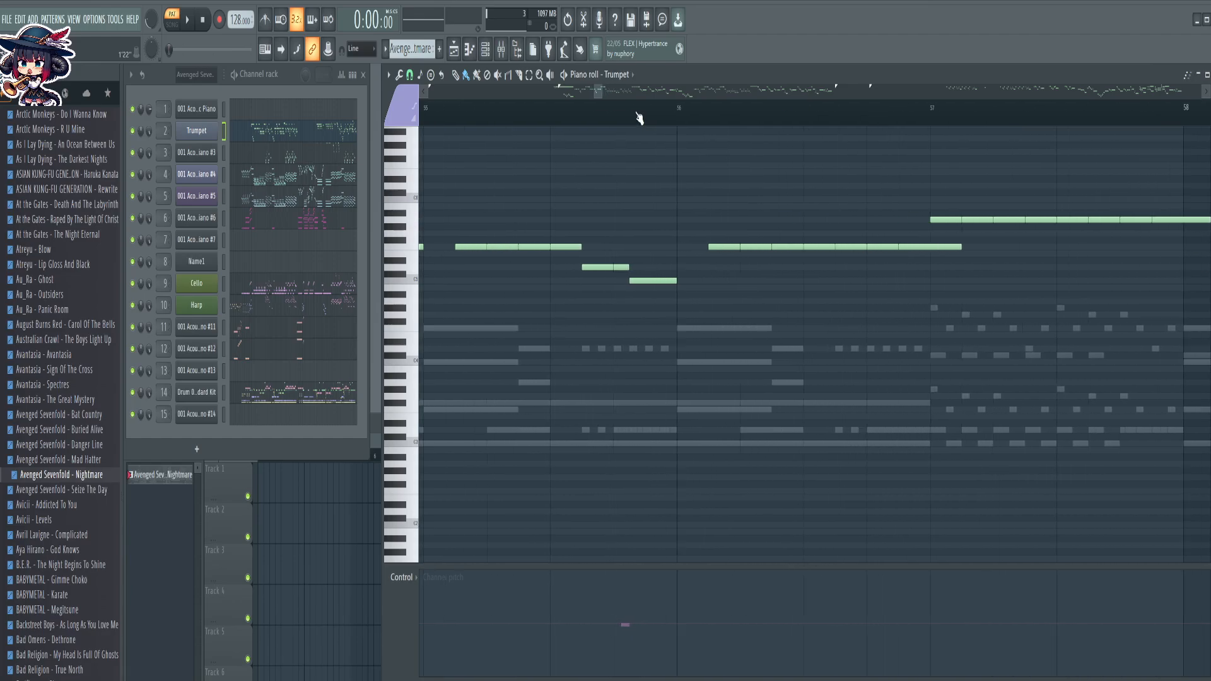
pyautogui.press('c')
pyautogui.moveTo(600, 201); pyautogui.dragTo(603, 389)
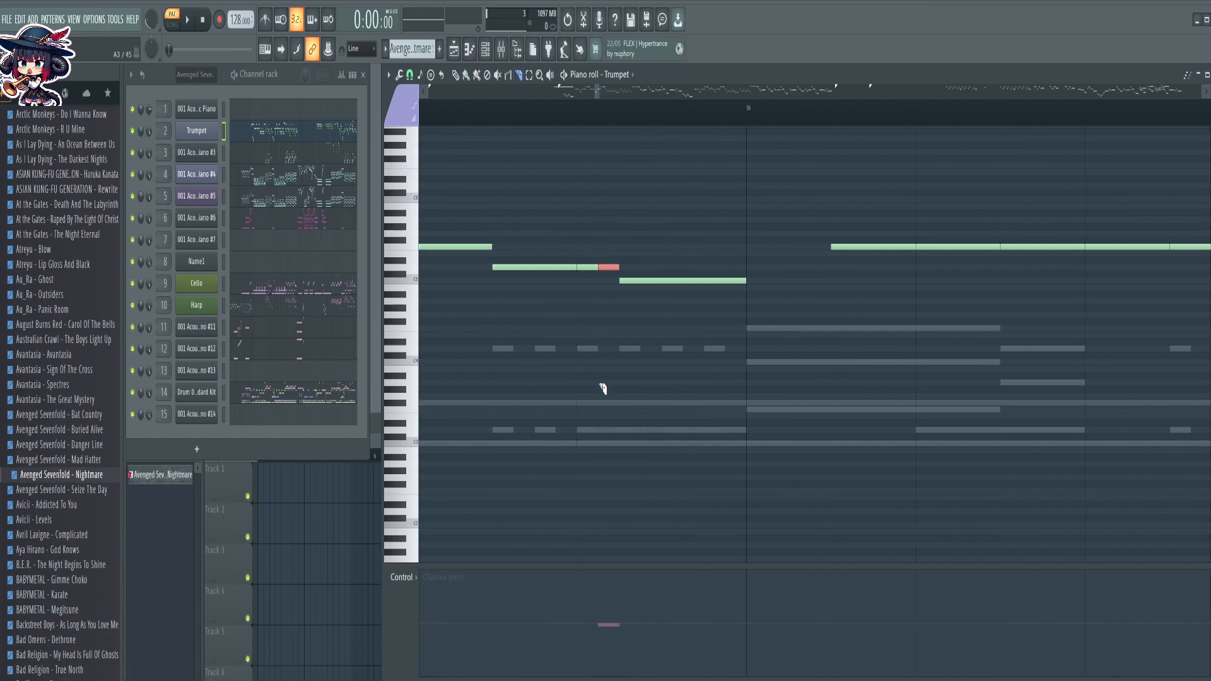
pyautogui.press('Down')
# Slice off the pitch-bent tails of the two higher Trumpet notes in bar 61 and lower both one semitone
pyautogui.scroll(-6, 696, 117)
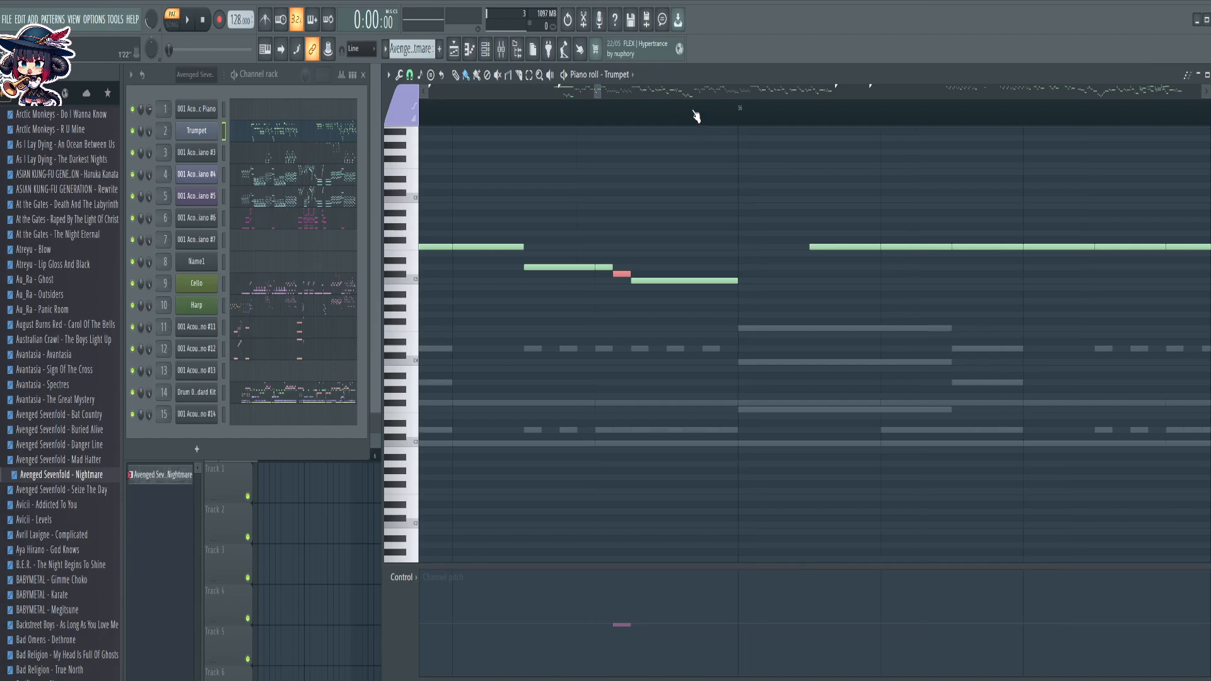
pyautogui.moveTo(870, 351); pyautogui.dragTo(662, 424)
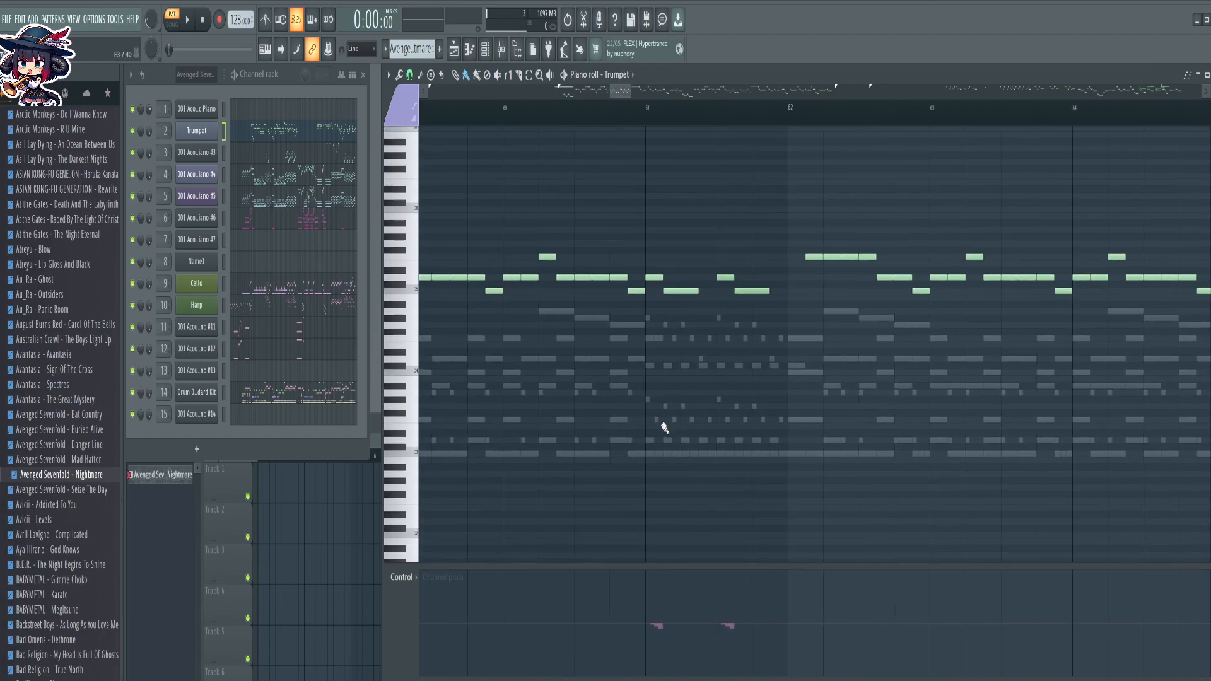
pyautogui.scroll(5, 697, 113)
pyautogui.moveTo(580, 245); pyautogui.dragTo(584, 343)
pyautogui.moveTo(798, 197); pyautogui.dragTo(797, 316)
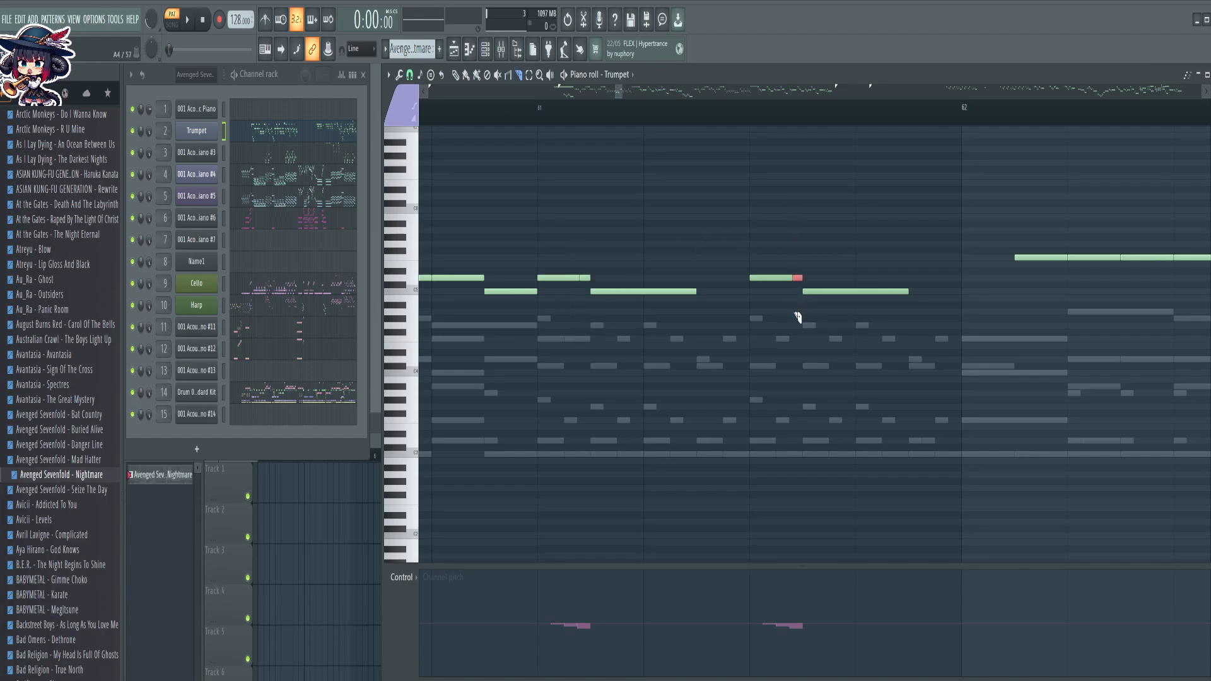
pyautogui.keyDown('ctrl'); pyautogui.keyDown('shift'); pyautogui.click(586, 278); pyautogui.keyUp('shift'); pyautogui.keyUp('ctrl')
pyautogui.hotkey('shift', 'Down')
# Slice off the pitch-bent tail of the Trumpet note ending at bar 68 and raise it one semitone
pyautogui.keyDown('ctrl'); pyautogui.scroll(-3, 692, 139); pyautogui.keyUp('ctrl')
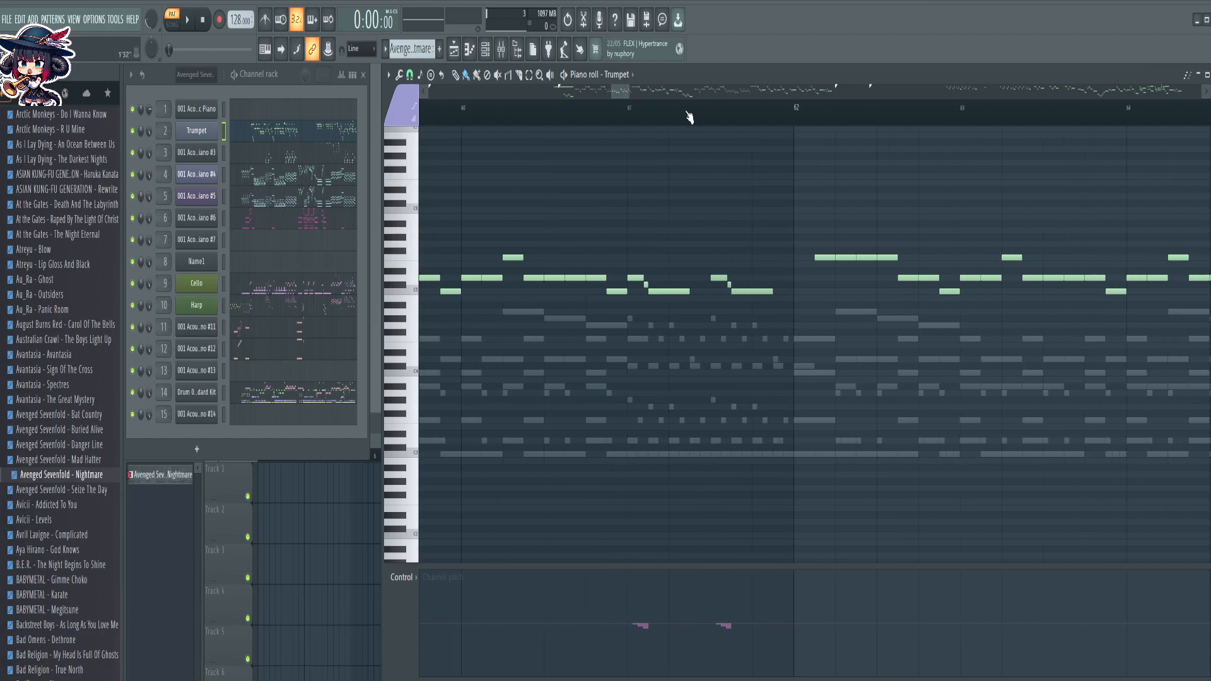
pyautogui.moveTo(619, 93); pyautogui.dragTo(648, 104)
pyautogui.keyDown('ctrl'); pyautogui.scroll(3, 597, 111); pyautogui.keyUp('ctrl')
pyautogui.press('c')
pyautogui.moveTo(564, 218); pyautogui.dragTo(565, 354)
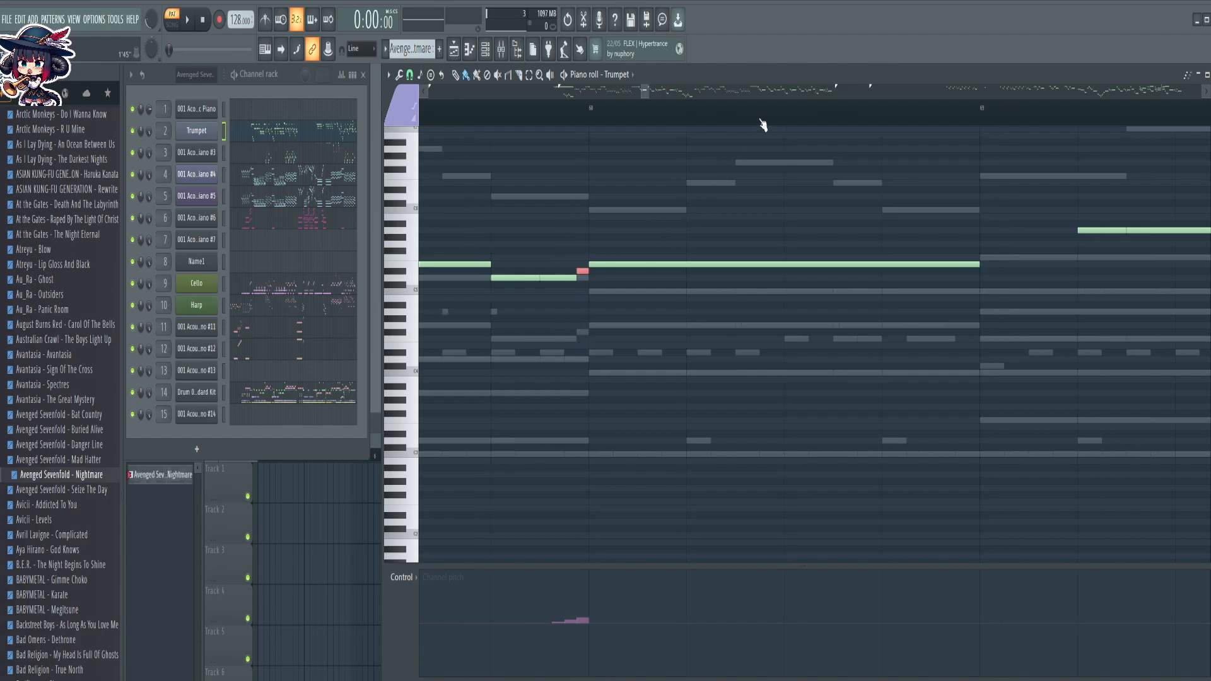
# Slice off the pitch-bent tail of the Trumpet note ending at bar 72 and raise it one semitone
pyautogui.scroll(-3, 763, 127)
pyautogui.moveTo(932, 358); pyautogui.dragTo(642, 334)
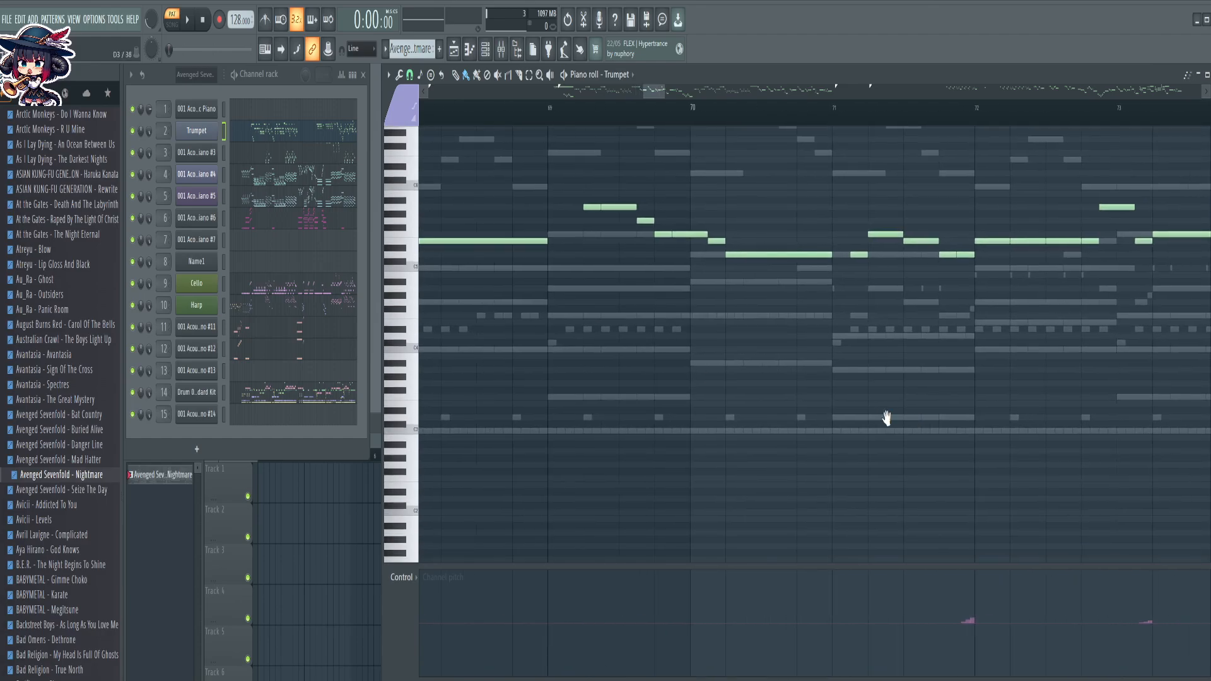
pyautogui.moveTo(886, 418); pyautogui.dragTo(582, 447)
pyautogui.scroll(4, 695, 122)
pyautogui.scroll(1, 695, 122)
pyautogui.press('c')
pyautogui.moveTo(561, 228); pyautogui.dragTo(567, 355)
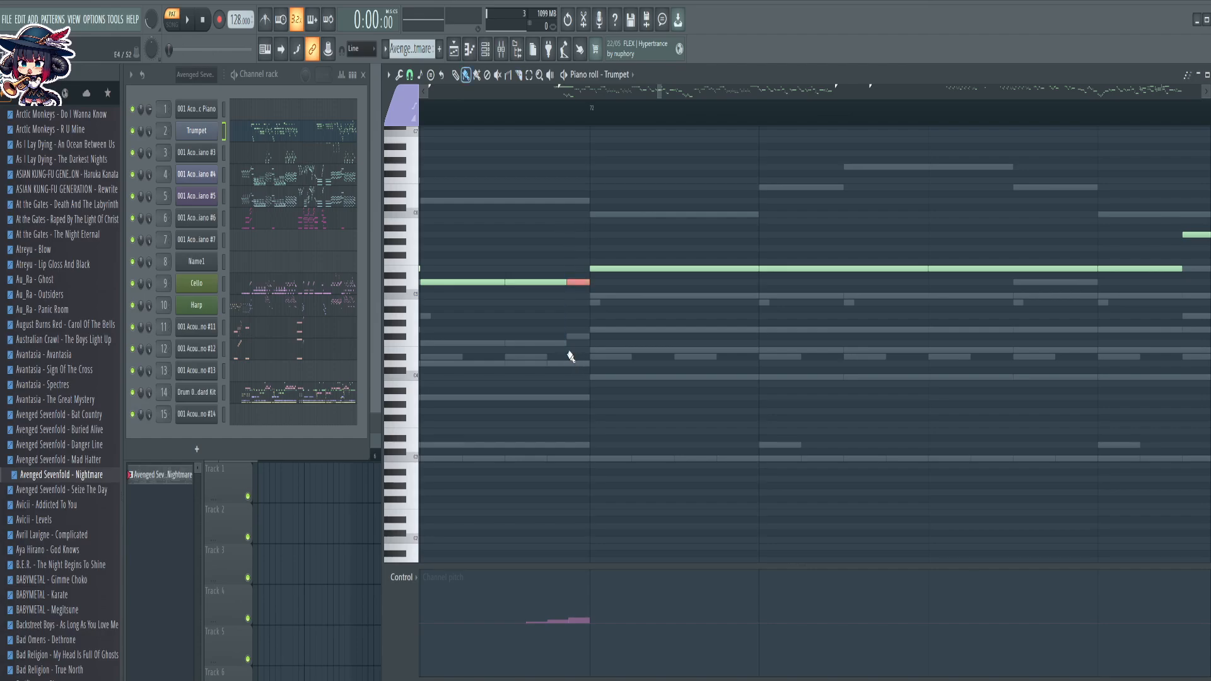
pyautogui.hotkey('shift', 'Up')
# Slice off the tails of the Trumpet notes ending and starting at bar 74, raising the first and lowering the second one semitone
pyautogui.scroll(-4, 750, 119)
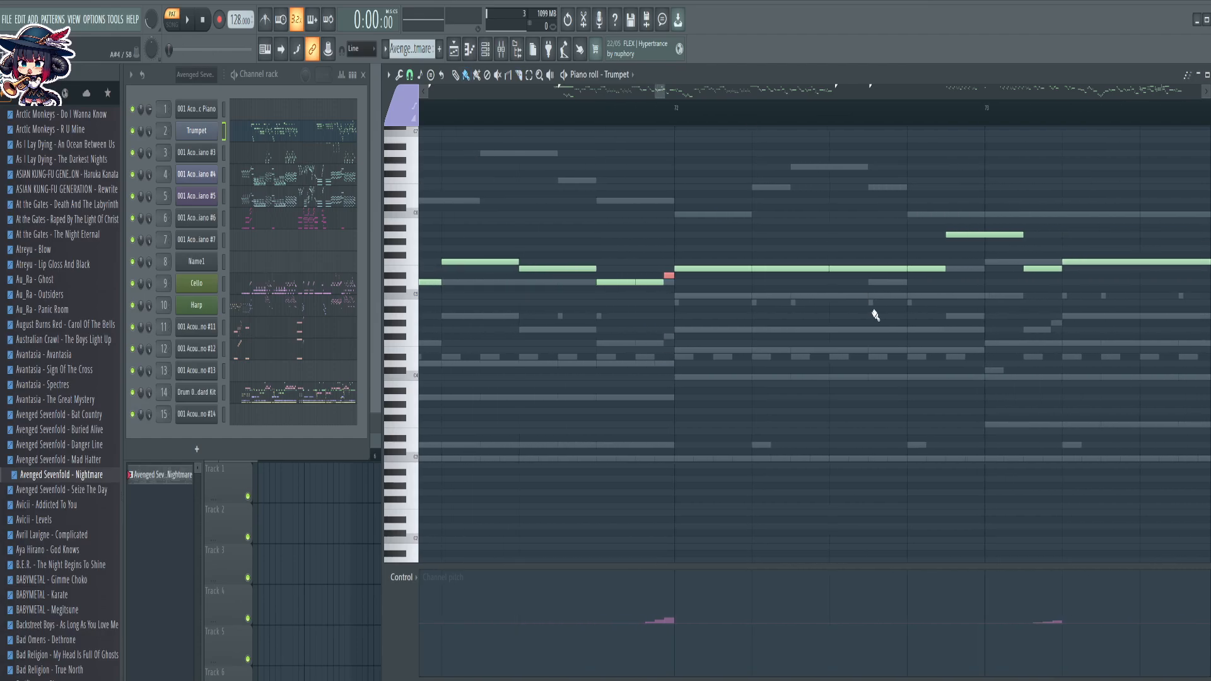
pyautogui.moveTo(874, 314); pyautogui.dragTo(592, 331)
pyautogui.moveTo(712, 363); pyautogui.dragTo(486, 360)
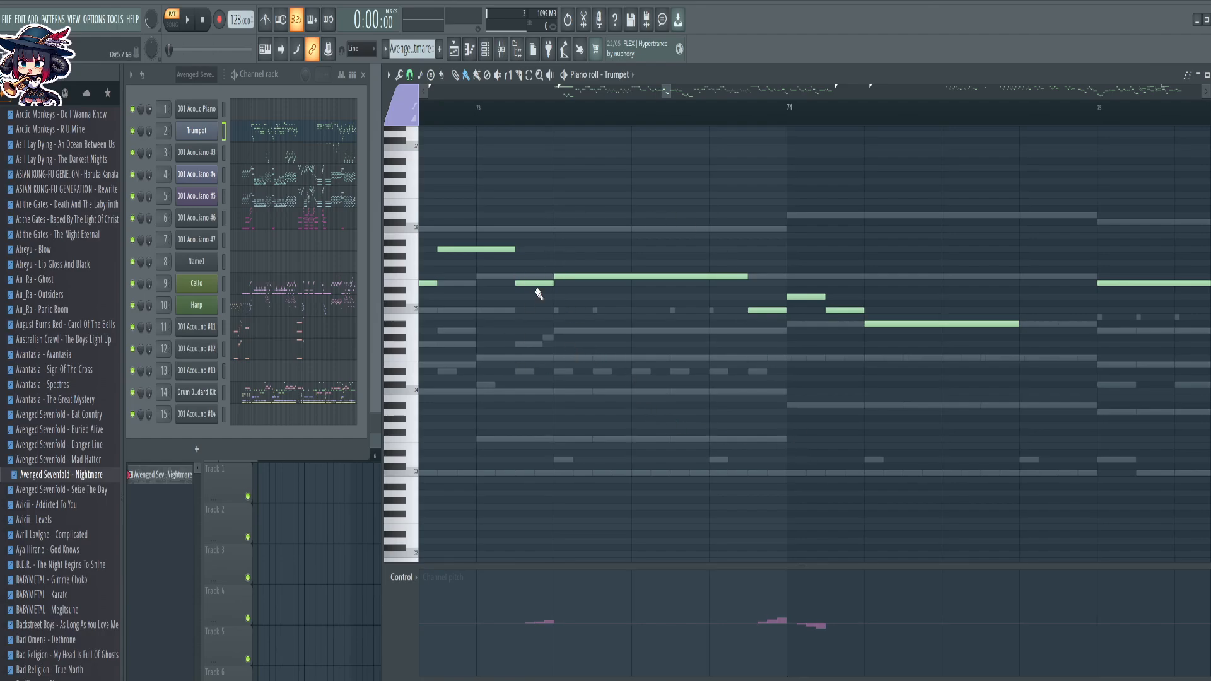
pyautogui.moveTo(700, 421); pyautogui.dragTo(594, 439)
pyautogui.moveTo(772, 381); pyautogui.dragTo(667, 373)
pyautogui.moveTo(552, 340); pyautogui.dragTo(735, 331)
pyautogui.moveTo(751, 446); pyautogui.dragTo(584, 467)
pyautogui.scroll(2, 645, 125)
pyautogui.scroll(2, 645, 126)
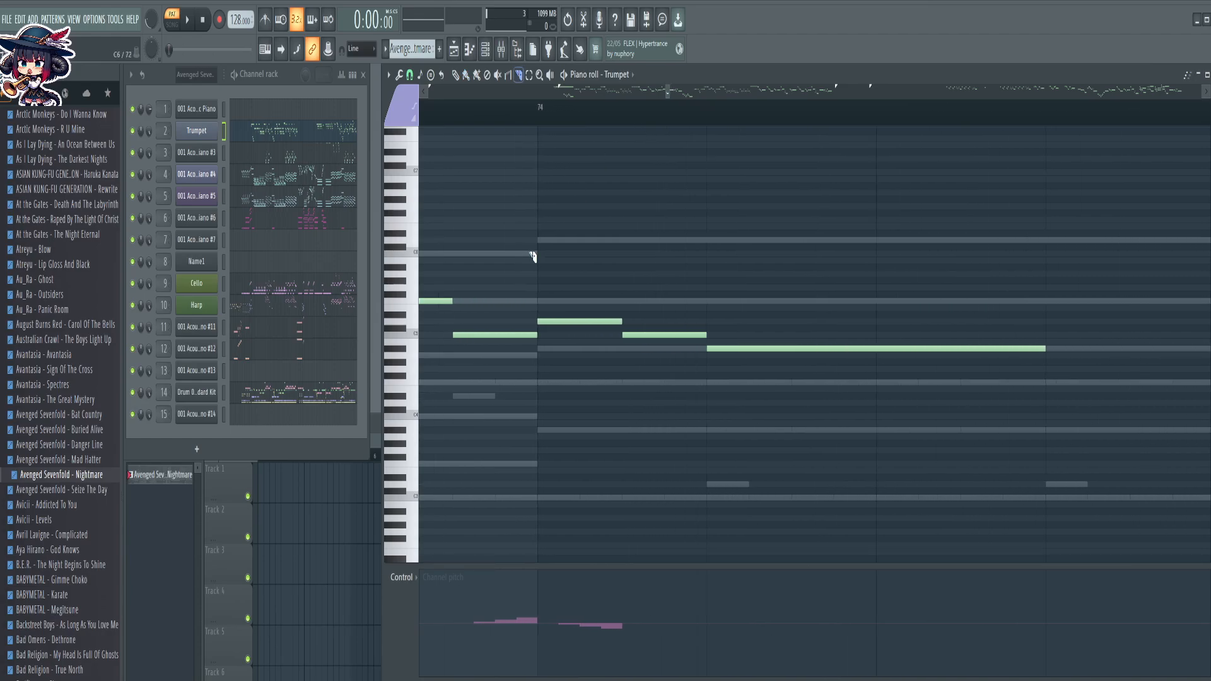
pyautogui.press('c')
pyautogui.moveTo(520, 241); pyautogui.dragTo(523, 388)
pyautogui.moveTo(609, 265); pyautogui.dragTo(609, 363)
pyautogui.hotkey('shift', 'Down')
pyautogui.hotkey('shift', 'Up')
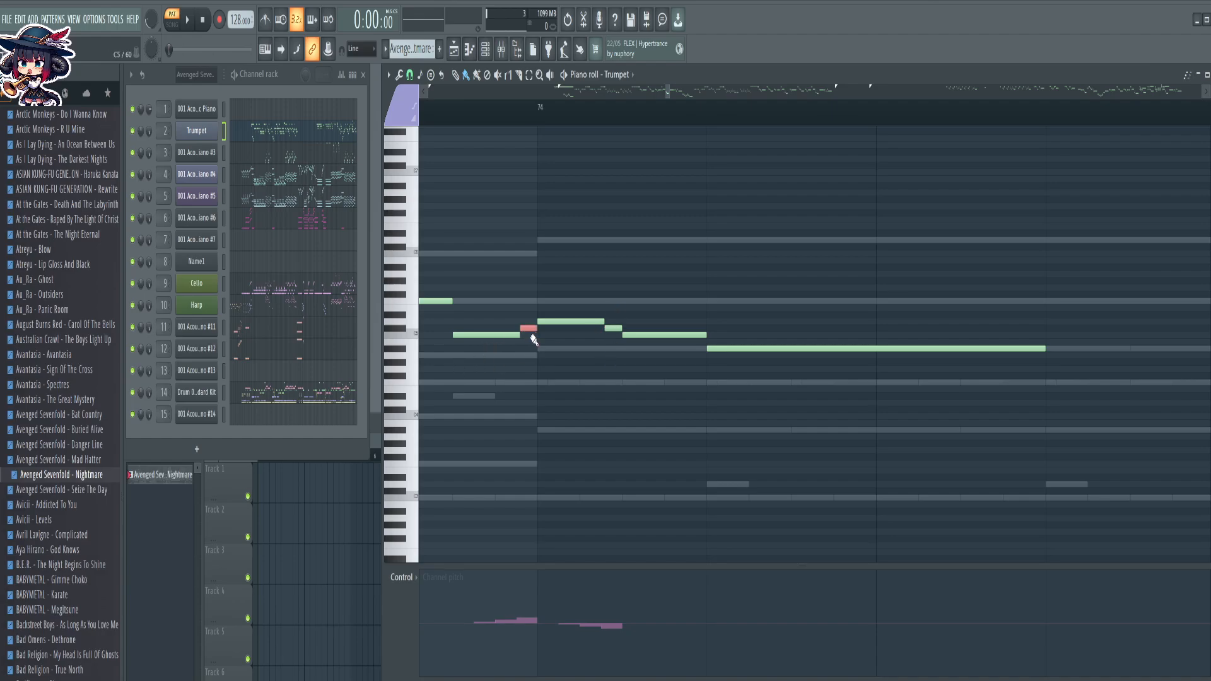
# Slice off the tails of the Trumpet notes ending one beat into bar 77 and three beats into bar 78, raising both one semitone
pyautogui.scroll(-4, 803, 118)
pyautogui.moveTo(989, 427); pyautogui.dragTo(698, 420)
pyautogui.moveTo(1029, 476); pyautogui.dragTo(667, 469)
pyautogui.moveTo(777, 469); pyautogui.dragTo(692, 459)
pyautogui.press('c')
pyautogui.moveTo(540, 268); pyautogui.dragTo(536, 330)
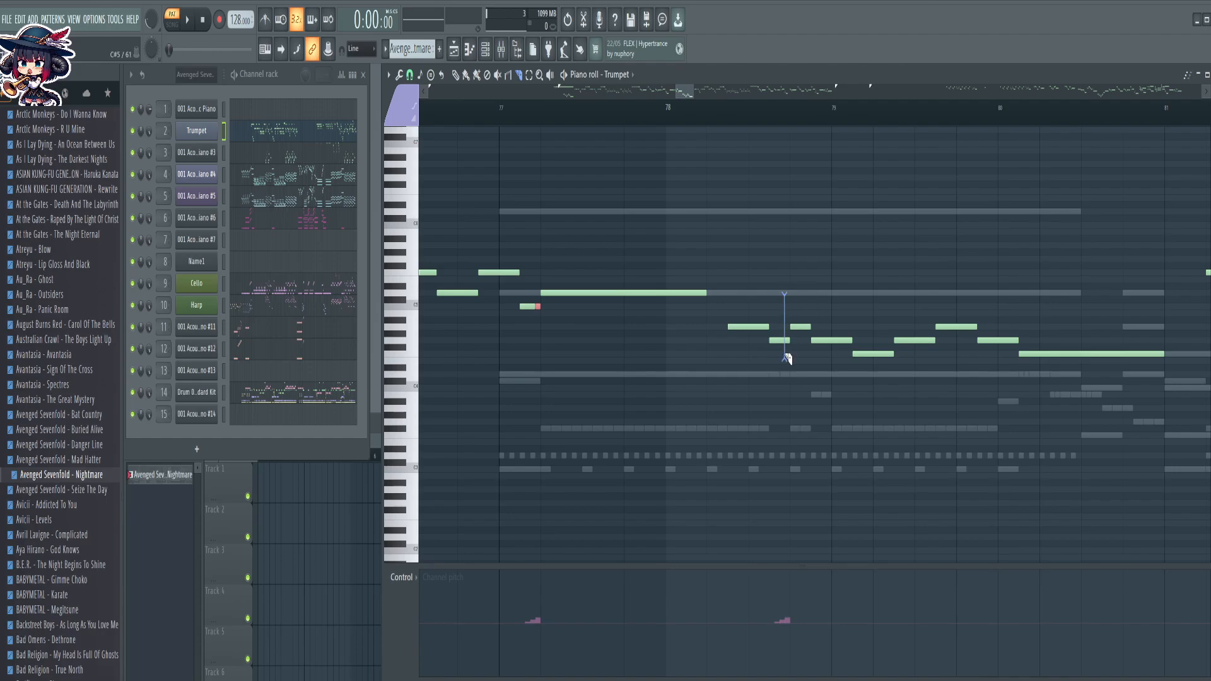
pyautogui.moveTo(789, 360); pyautogui.dragTo(789, 360)
pyautogui.press('b')
pyautogui.hotkey('shift', 'Up')
# Slice off the pitch-bent tail of the Trumpet note ending 3.25 beats into bar 82 and lower it one semitone
pyautogui.hscroll(5, 849, 208)
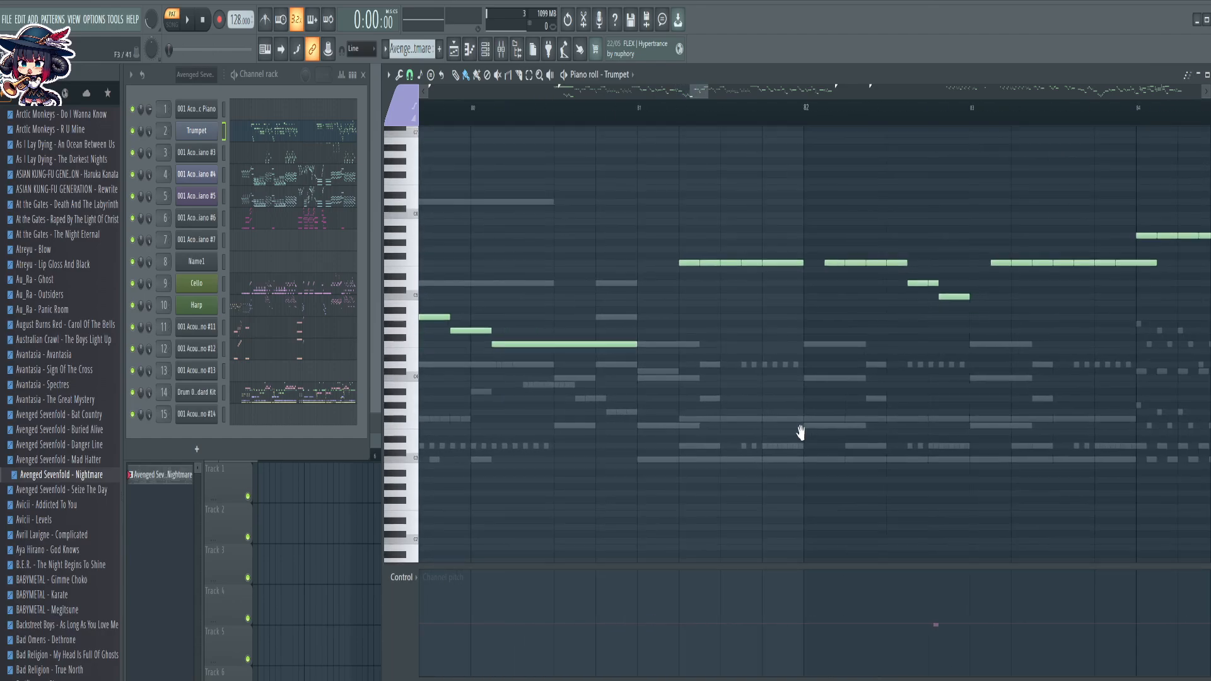
pyautogui.scroll(5, 607, 116)
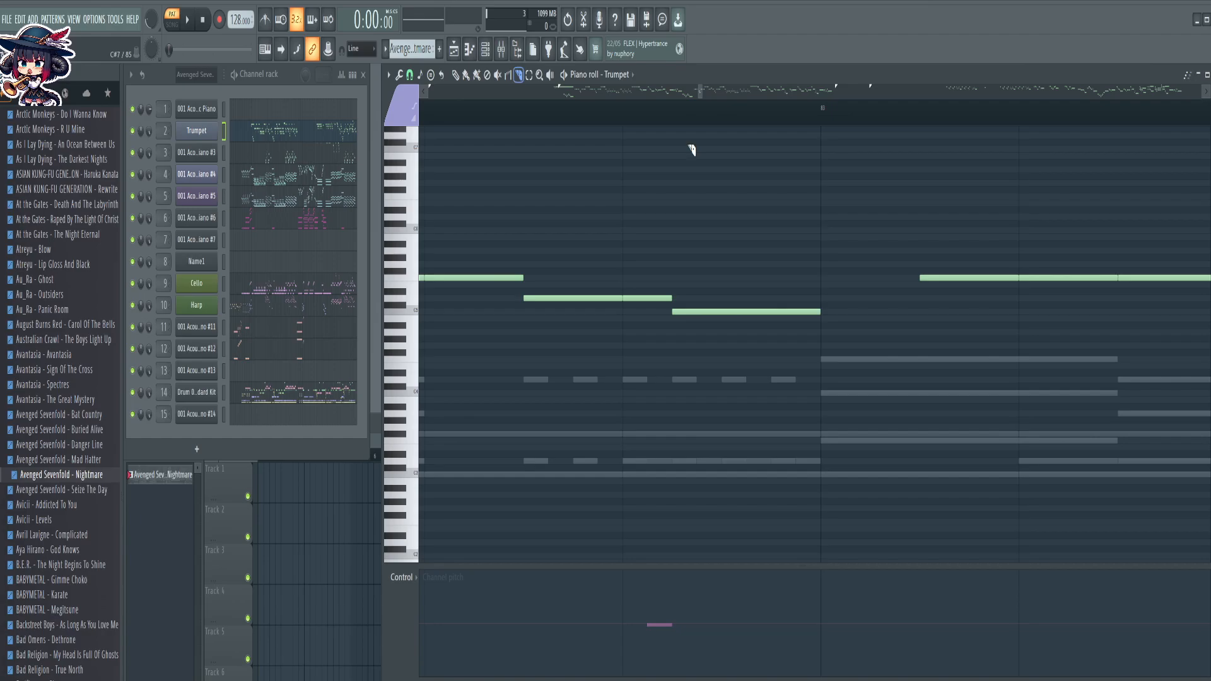
pyautogui.moveTo(644, 197); pyautogui.dragTo(652, 435)
pyautogui.press('Down')
# Slice off the pitch-bent tail of the Trumpet note ending 3.25 beats into bar 86 and lower it one semitone
pyautogui.scroll(-5, 697, 114)
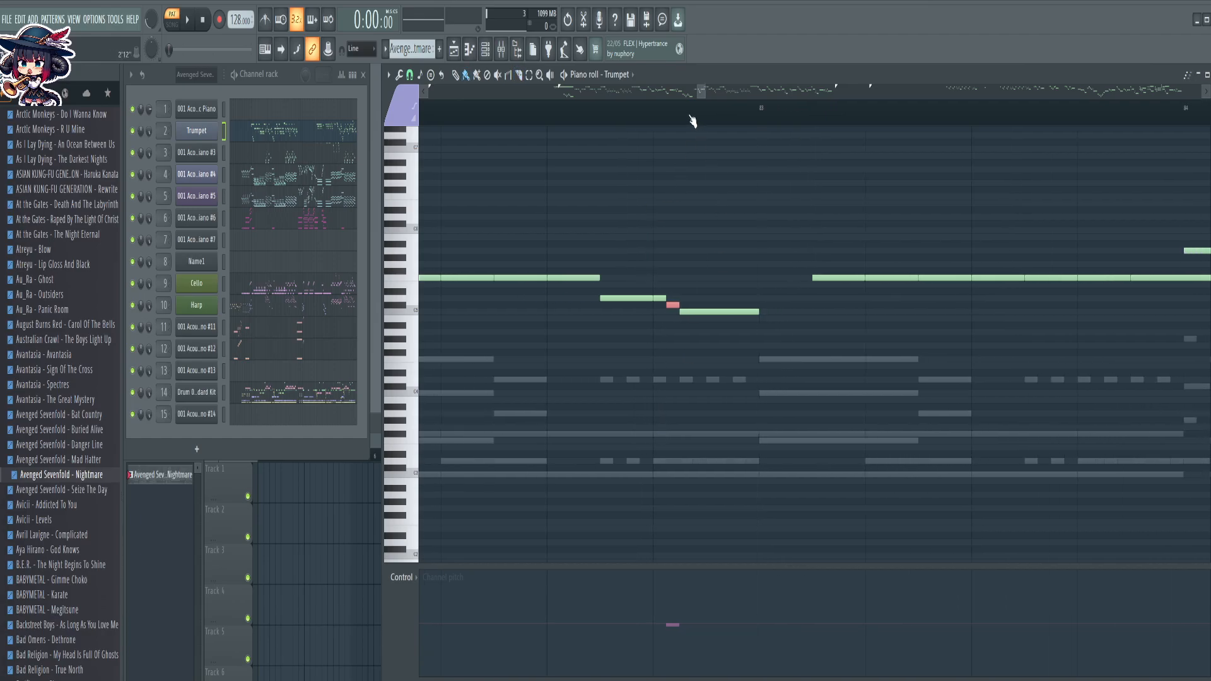
pyautogui.scroll(2, 792, 375)
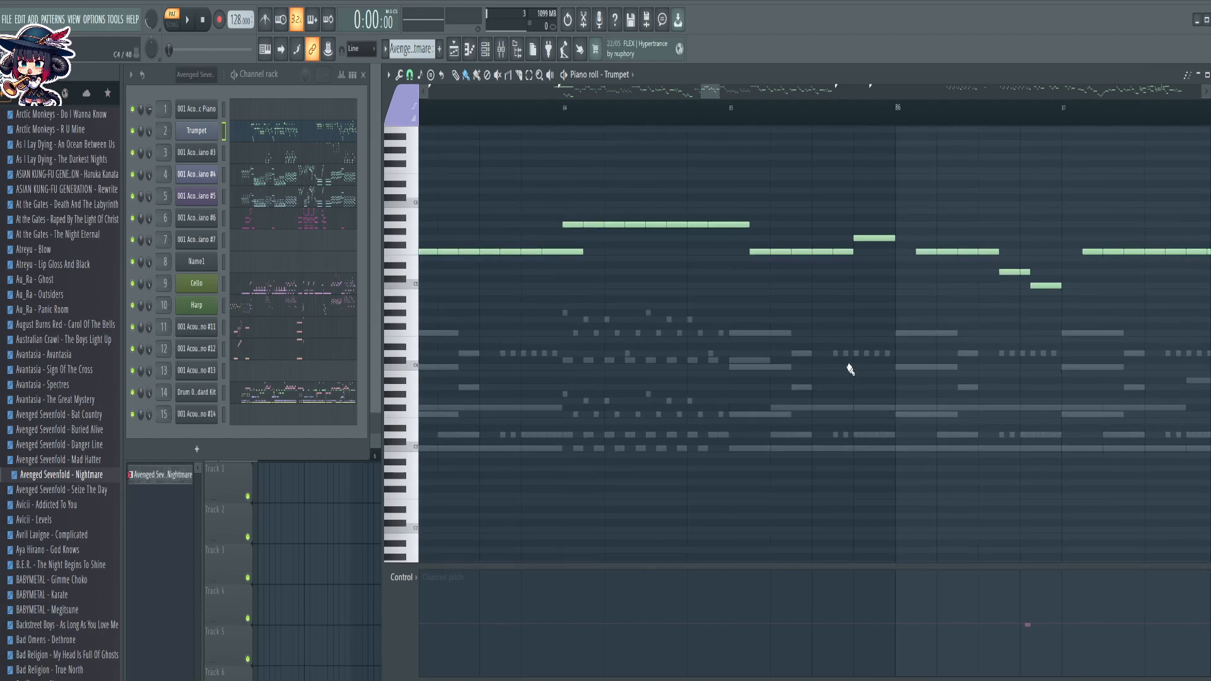
pyautogui.moveTo(1080, 353); pyautogui.dragTo(639, 411)
pyautogui.scroll(2, 592, 123)
pyautogui.scroll(4, 593, 125)
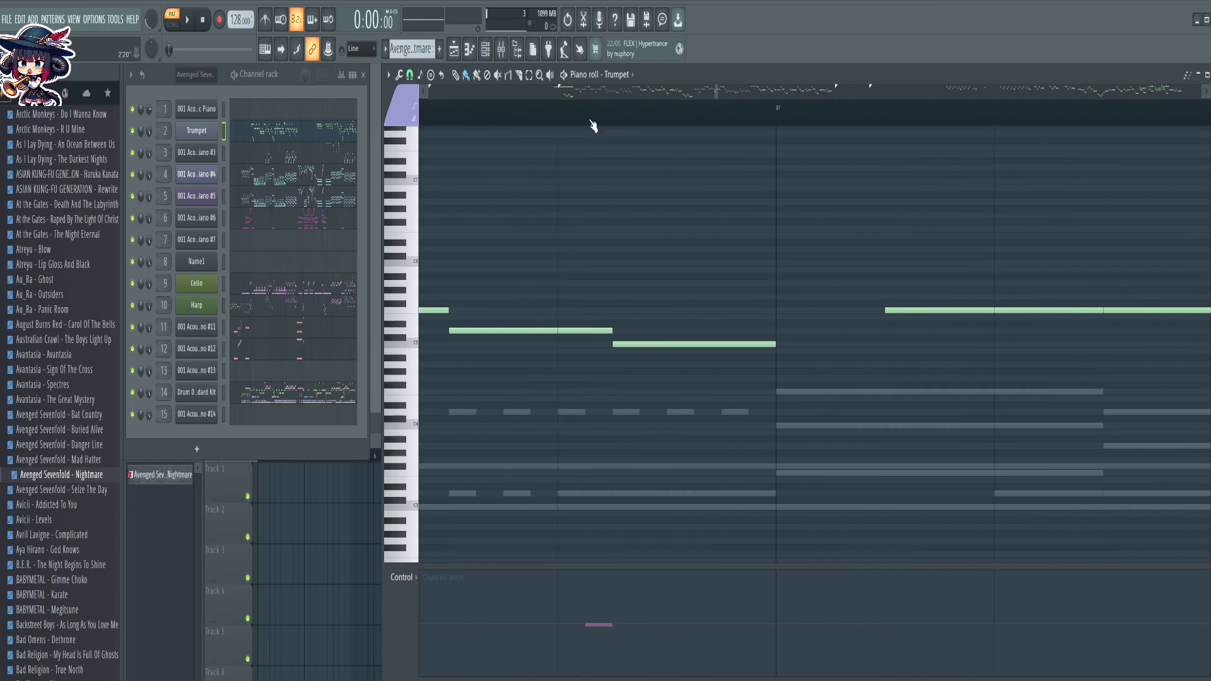
pyautogui.press('c')
pyautogui.moveTo(597, 264); pyautogui.dragTo(585, 449)
pyautogui.press('Down')
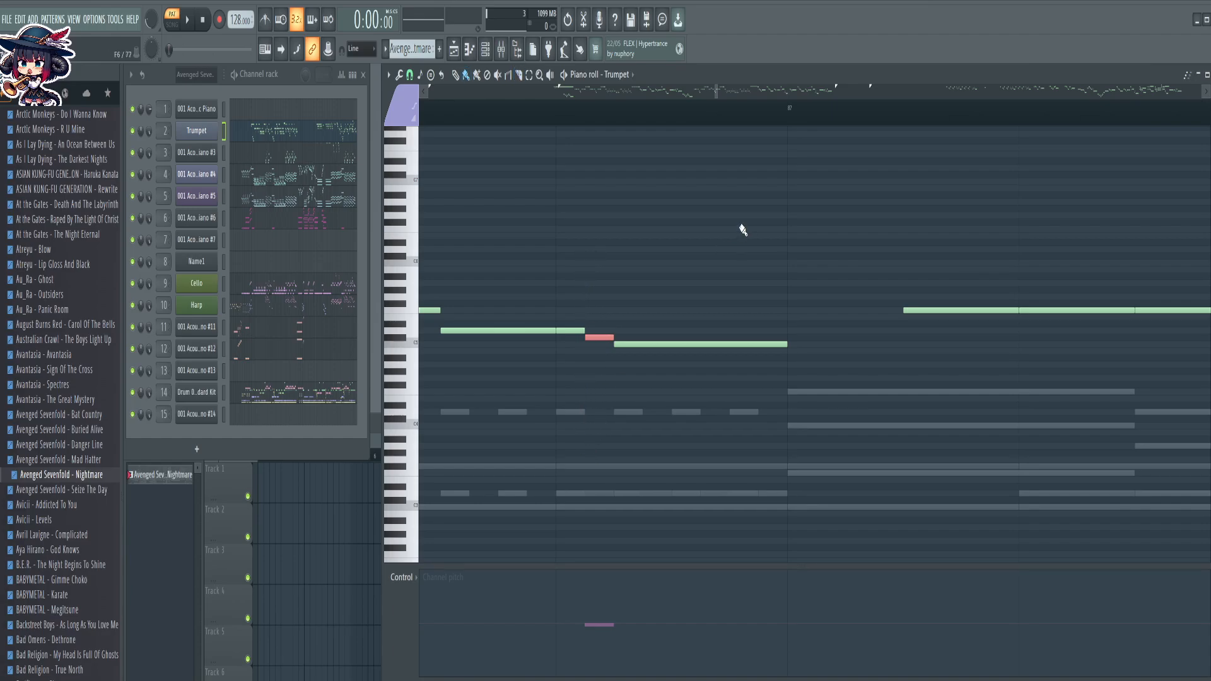
# Slice off the tails of the Trumpet notes starting at bar 92 and two beats into it, lowering both one semitone
pyautogui.scroll(-4, 735, 108)
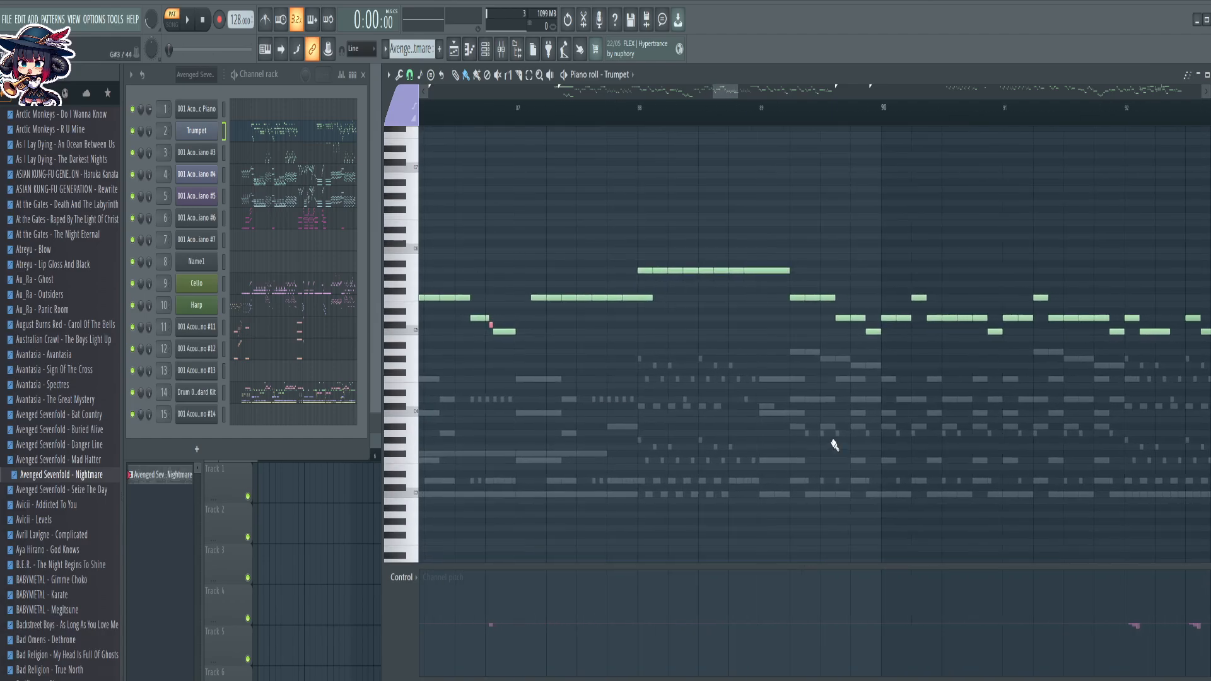
pyautogui.moveTo(1167, 458); pyautogui.dragTo(637, 445)
pyautogui.scroll(4, 652, 119)
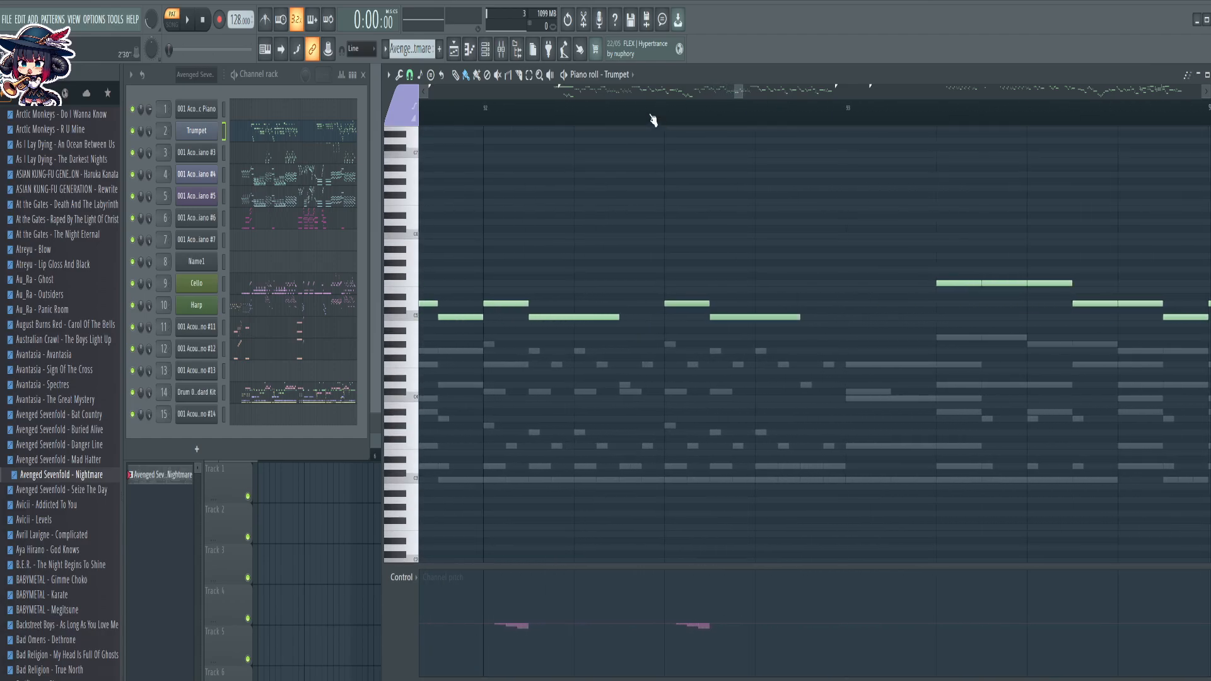
pyautogui.press('c')
pyautogui.moveTo(535, 250); pyautogui.dragTo(705, 339)
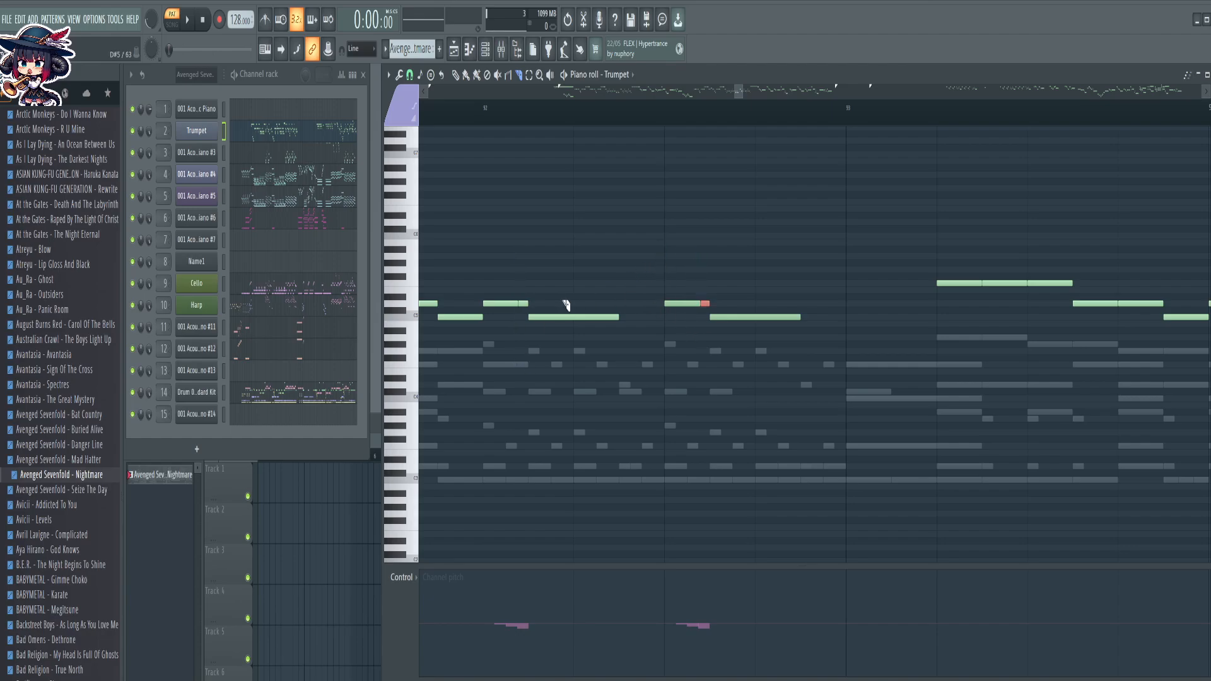
pyautogui.press('b')
pyautogui.keyDown('ctrl'); pyautogui.keyDown('shift'); pyautogui.click(524, 304); pyautogui.keyUp('shift'); pyautogui.keyUp('ctrl')
pyautogui.hotkey('shift', 'Down')
# Slice off the tails of the Trumpet notes ending at bars 99 and 103 and raise both one semitone
pyautogui.scroll(-3, 700, 109)
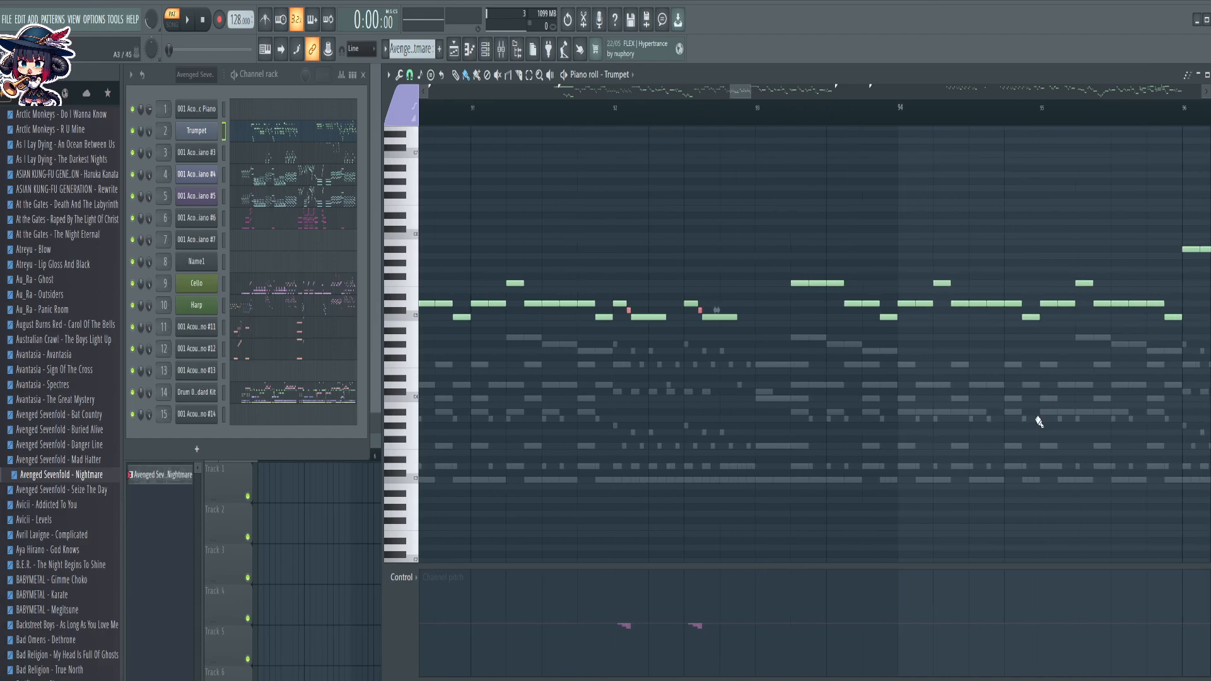
pyautogui.moveTo(1036, 417); pyautogui.dragTo(620, 416)
pyautogui.press('c')
pyautogui.moveTo(576, 262); pyautogui.dragTo(587, 323)
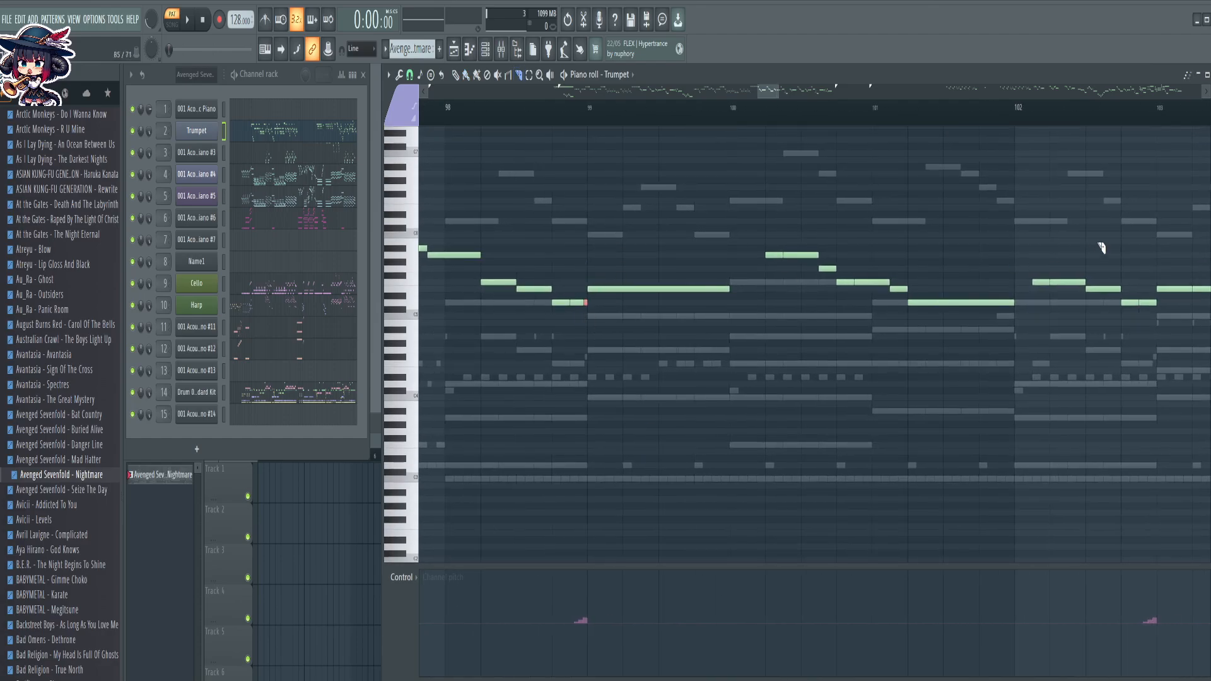
pyautogui.moveTo(1142, 253); pyautogui.dragTo(1157, 325)
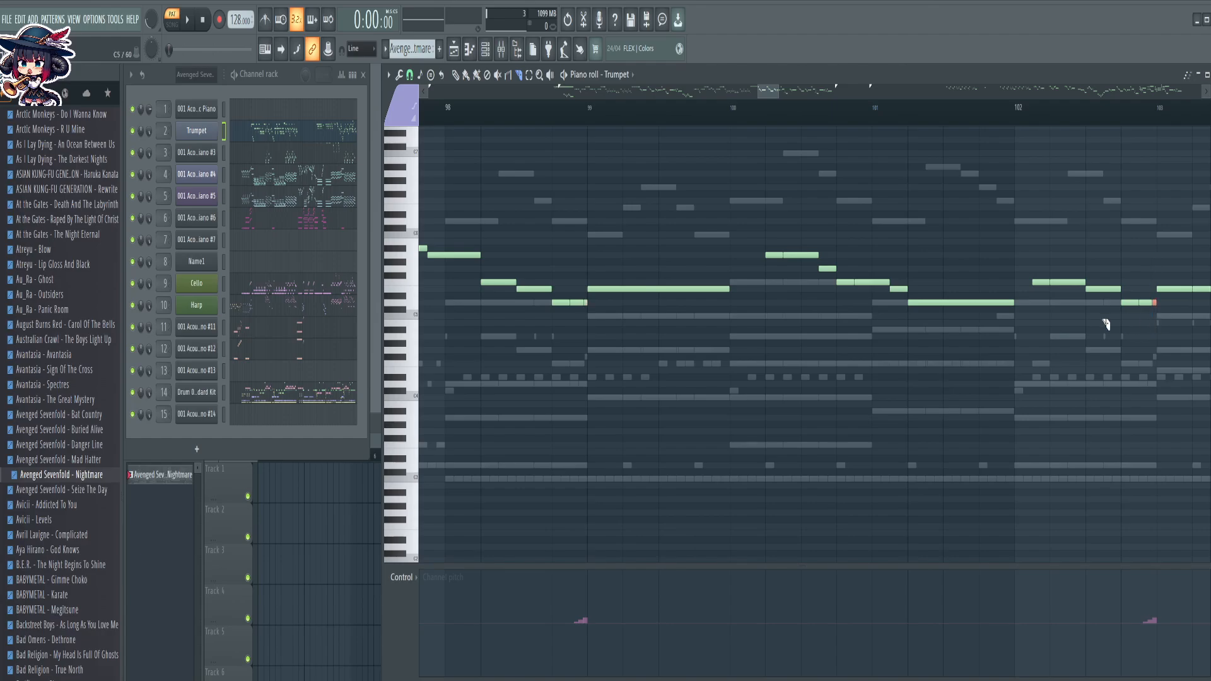
pyautogui.click(466, 75)
pyautogui.keyDown('ctrl'); pyautogui.keyDown('shift'); pyautogui.click(585, 302); pyautogui.keyUp('shift'); pyautogui.keyUp('ctrl')
# Slice off the tails of the Trumpet notes ending and starting at bar 105, raising the first and lowering the second one semitone
pyautogui.hscroll(5, 671, 386)
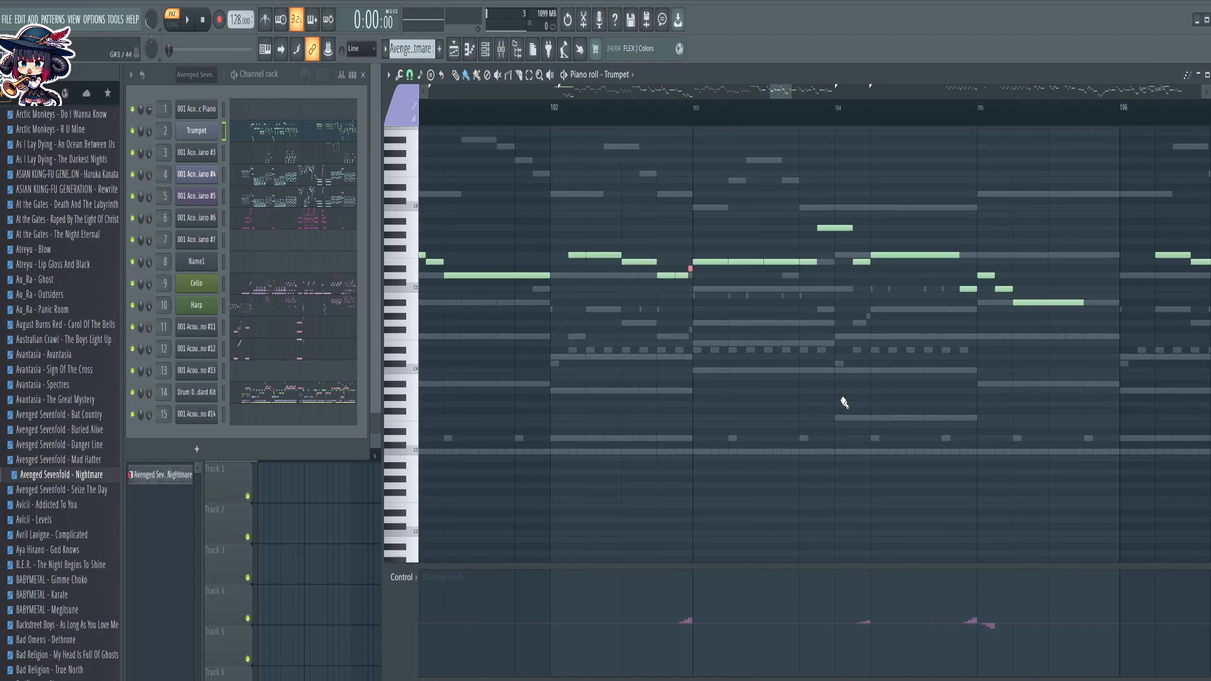
pyautogui.press('c')
pyautogui.moveTo(615, 202)
pyautogui.mouseDown()
pyautogui.moveTo(627, 279)
pyautogui.moveTo(708, 281)
pyautogui.moveTo(726, 375)
pyautogui.mouseUp()
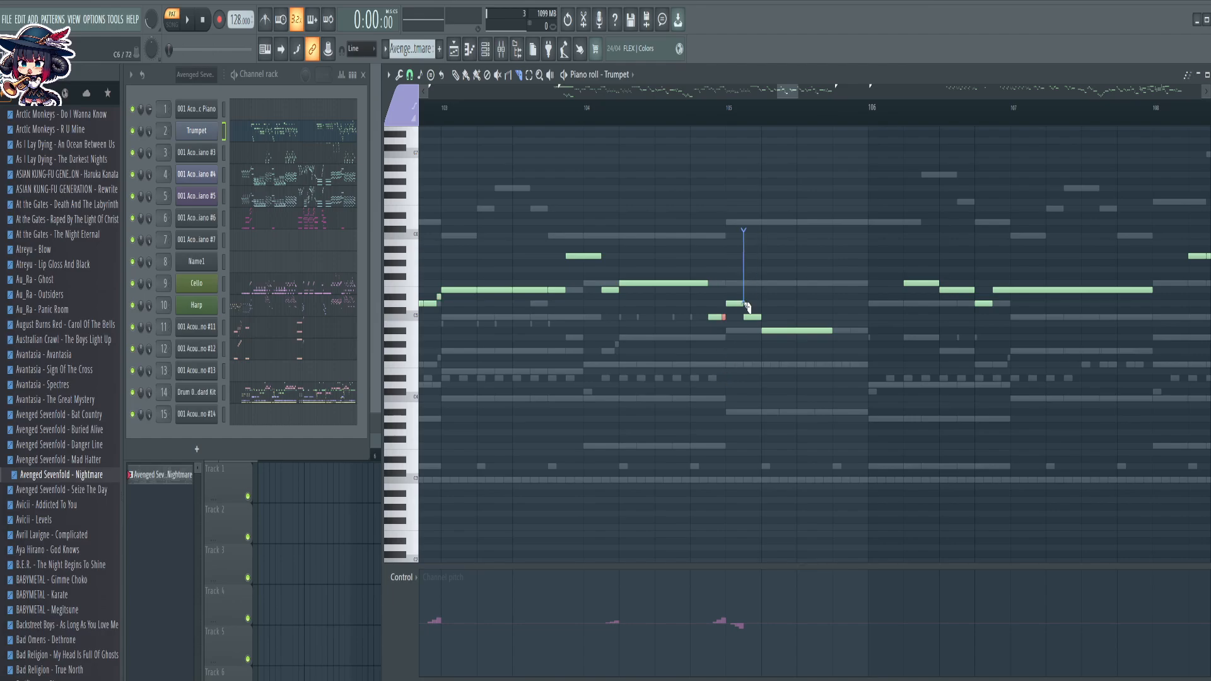
pyautogui.press('b')
# Slice off the pitch-bent tail of the Trumpet note ending at bar 111
pyautogui.moveTo(1127, 466); pyautogui.dragTo(662, 430)
pyautogui.moveTo(1160, 453); pyautogui.dragTo(631, 450)
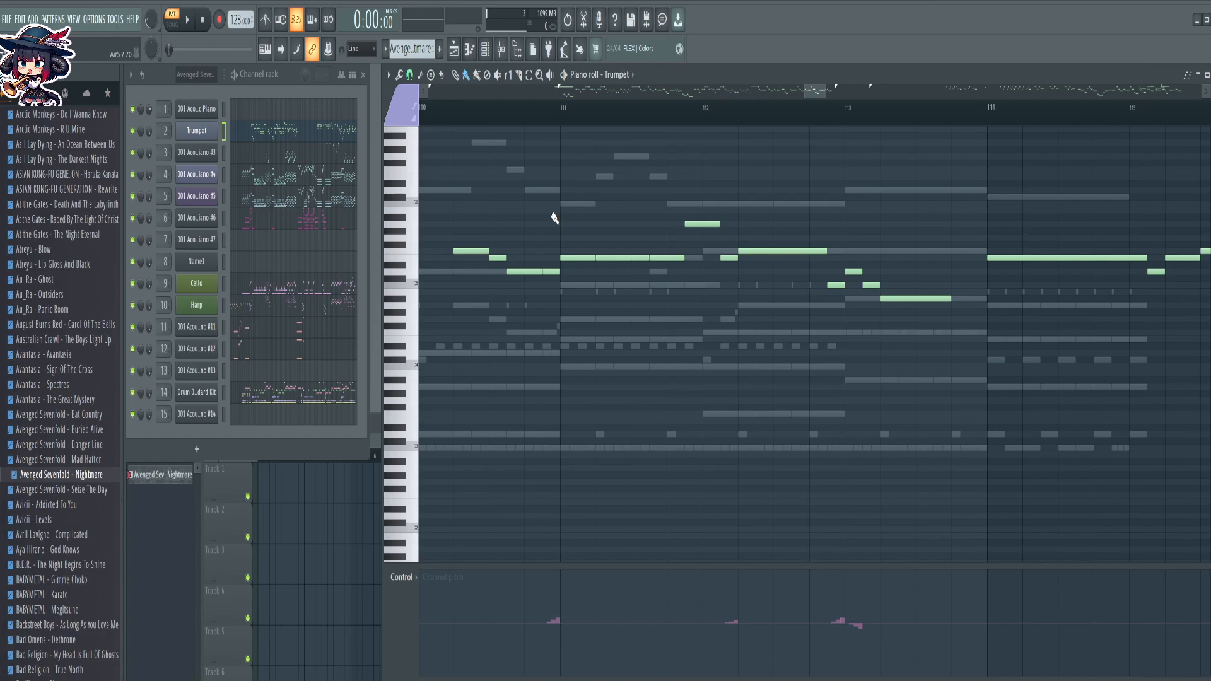
pyautogui.press('c')
pyautogui.moveTo(557, 212); pyautogui.dragTo(560, 322)
# Slice off the tails of the Trumpet notes ending and starting at bar 113, raising the first and lowering the second one semitone
pyautogui.moveTo(728, 189); pyautogui.dragTo(841, 323)
pyautogui.moveTo(859, 232); pyautogui.dragTo(859, 290)
pyautogui.press('b')
pyautogui.moveTo(840, 275); pyautogui.dragTo(843, 293)
pyautogui.moveTo(841, 278); pyautogui.dragTo(842, 294)
# Slice off the tails of the Trumpet notes ending 2.5 beats into bars 173 and 174, lowering the first and raising the second one semitone
pyautogui.moveTo(987, 472); pyautogui.dragTo(656, 472)
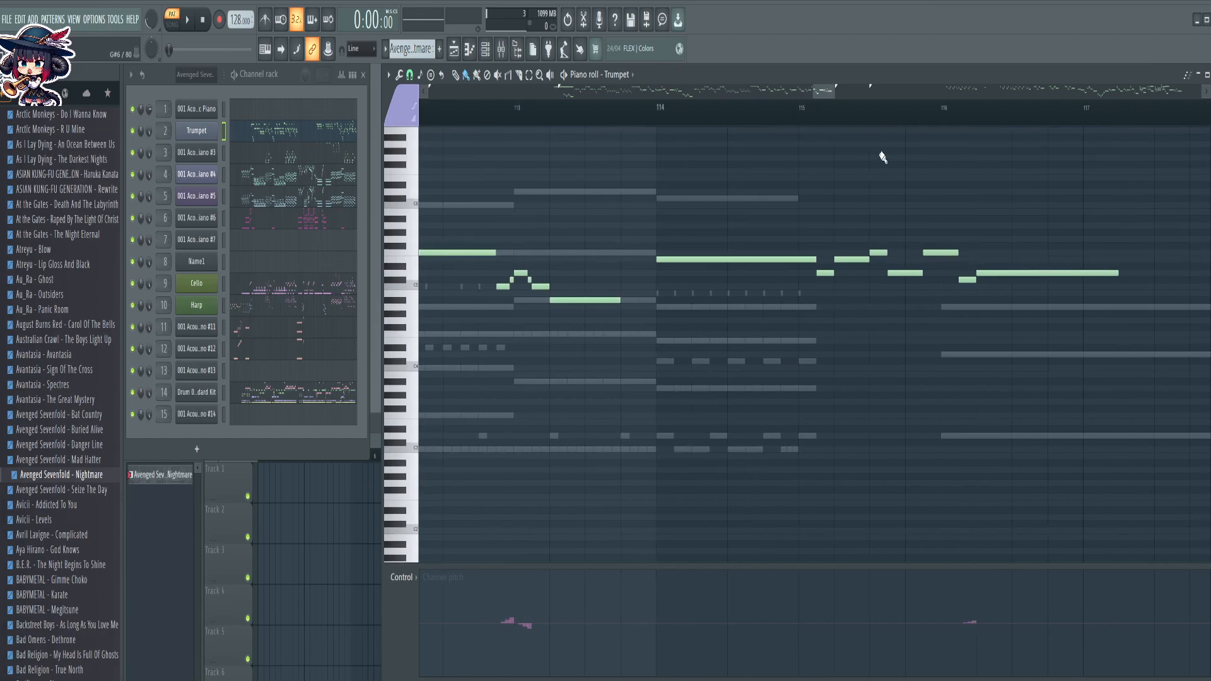
pyautogui.moveTo(979, 405); pyautogui.dragTo(710, 405)
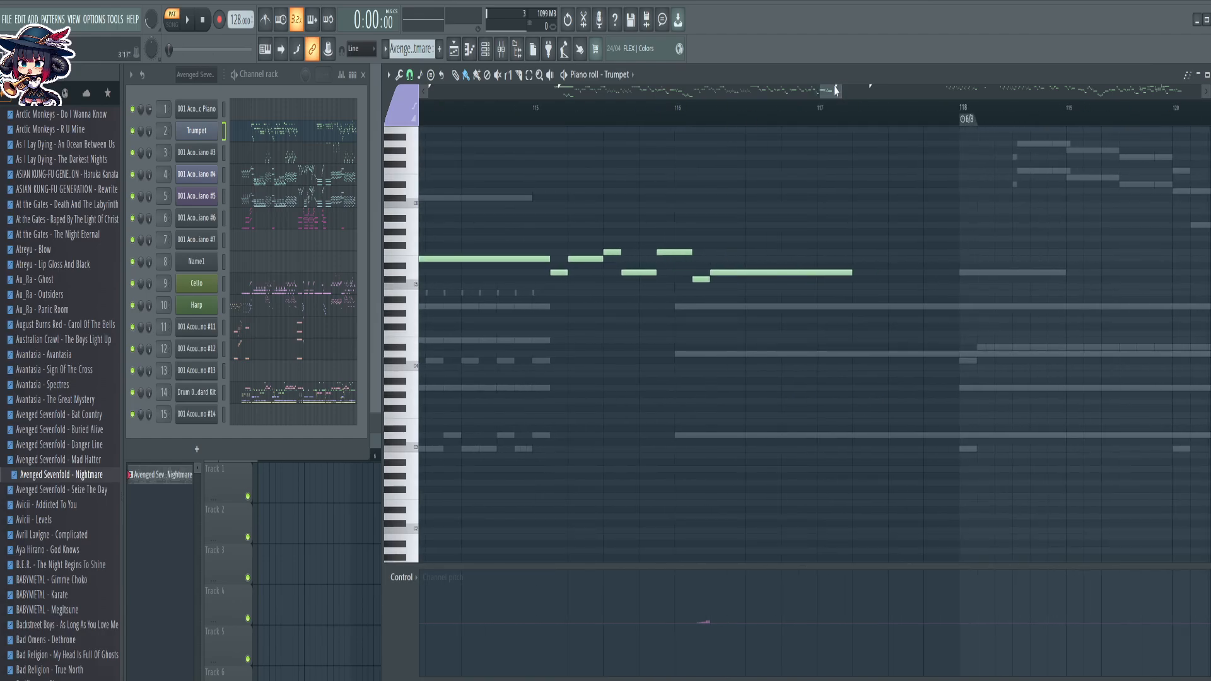
pyautogui.moveTo(836, 90); pyautogui.dragTo(1044, 95)
pyautogui.press('c')
pyautogui.moveTo(550, 178); pyautogui.dragTo(542, 266)
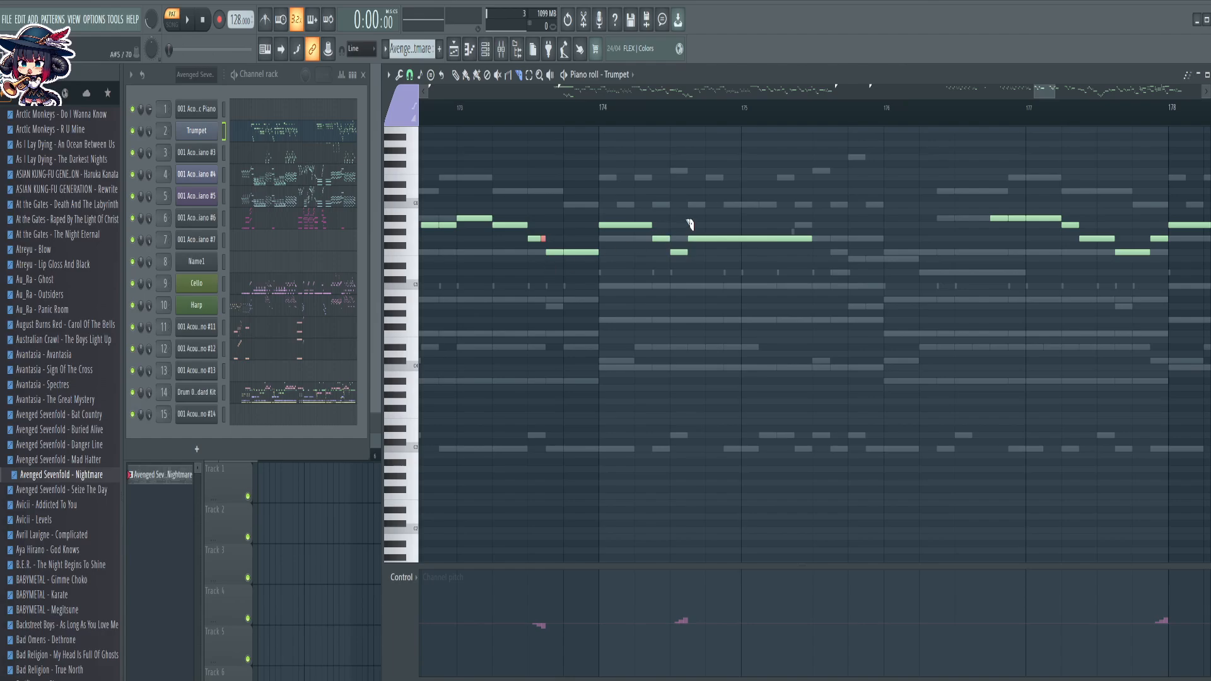
pyautogui.moveTo(691, 205); pyautogui.dragTo(686, 286)
pyautogui.press('b')
# Slice off the pitch-bent tail of the Trumpet note ending at bar 178 and raise it one semitone
pyautogui.moveTo(900, 346); pyautogui.dragTo(725, 405)
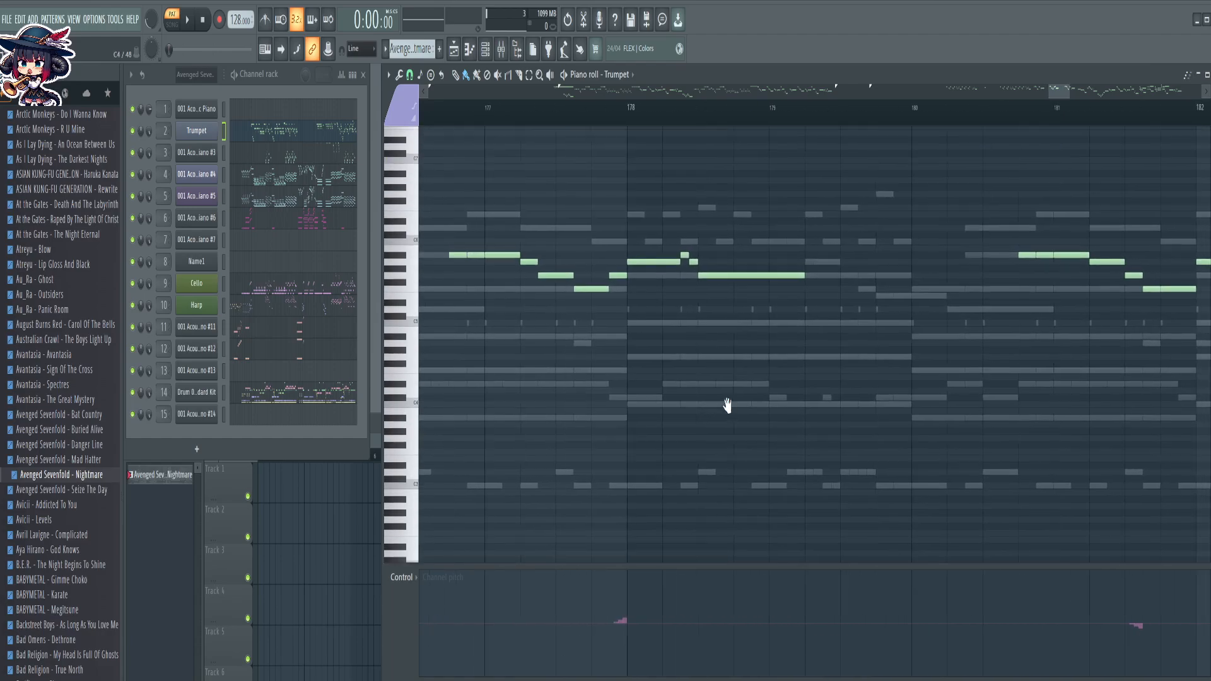
pyautogui.press('c')
pyautogui.moveTo(620, 228); pyautogui.dragTo(625, 301)
pyautogui.press('b')
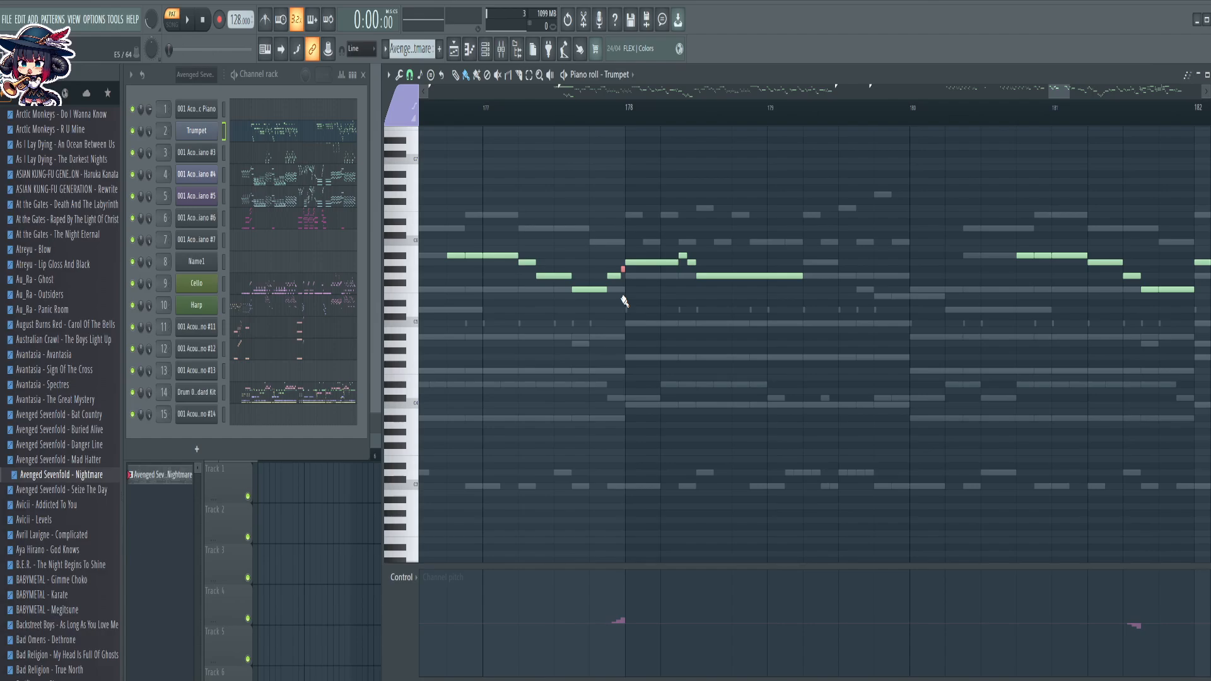
# Slice off the tails of the Trumpet notes ending 2.5 beats into bars 181 and 182, lowering the first and raising the second one semitone
pyautogui.moveTo(759, 372); pyautogui.dragTo(542, 372)
pyautogui.press('c')
pyautogui.moveTo(565, 237); pyautogui.dragTo(572, 332)
pyautogui.press('b')
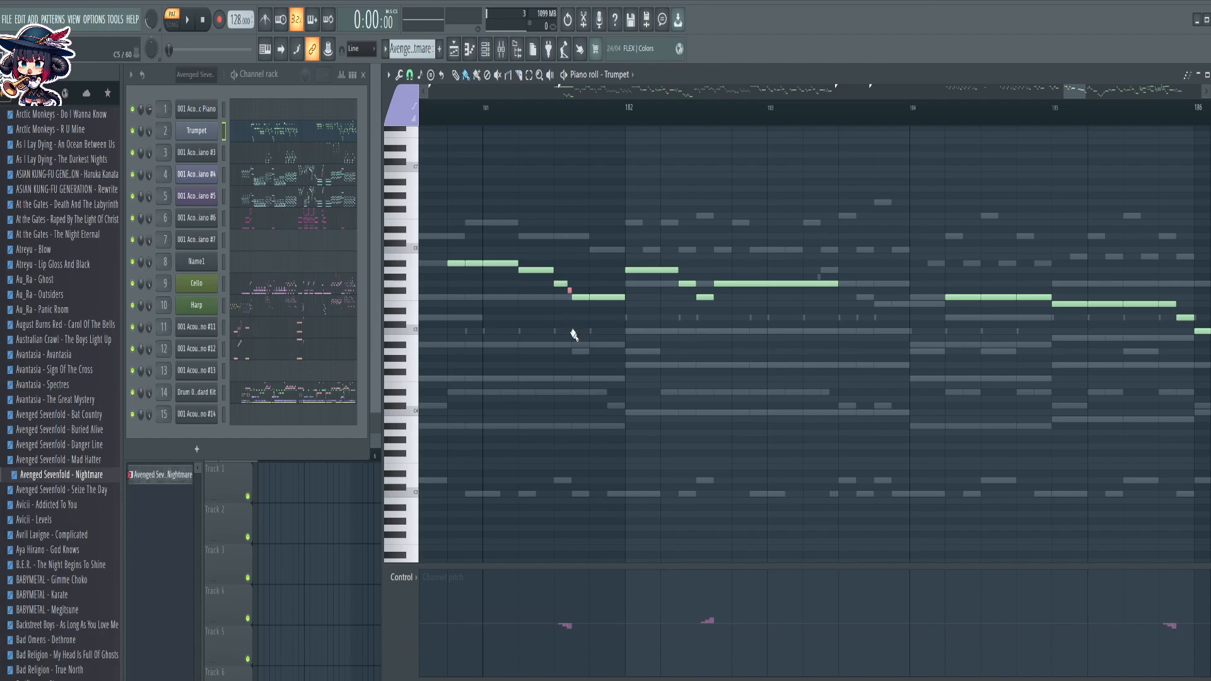
pyautogui.press('c')
pyautogui.moveTo(725, 203); pyautogui.dragTo(712, 320)
pyautogui.press('b')
# Slice off the pitch-bent tail of the Trumpet note ending 3.5 beats into bar 185 and lower it one semitone
pyautogui.hscroll(4, 823, 412)
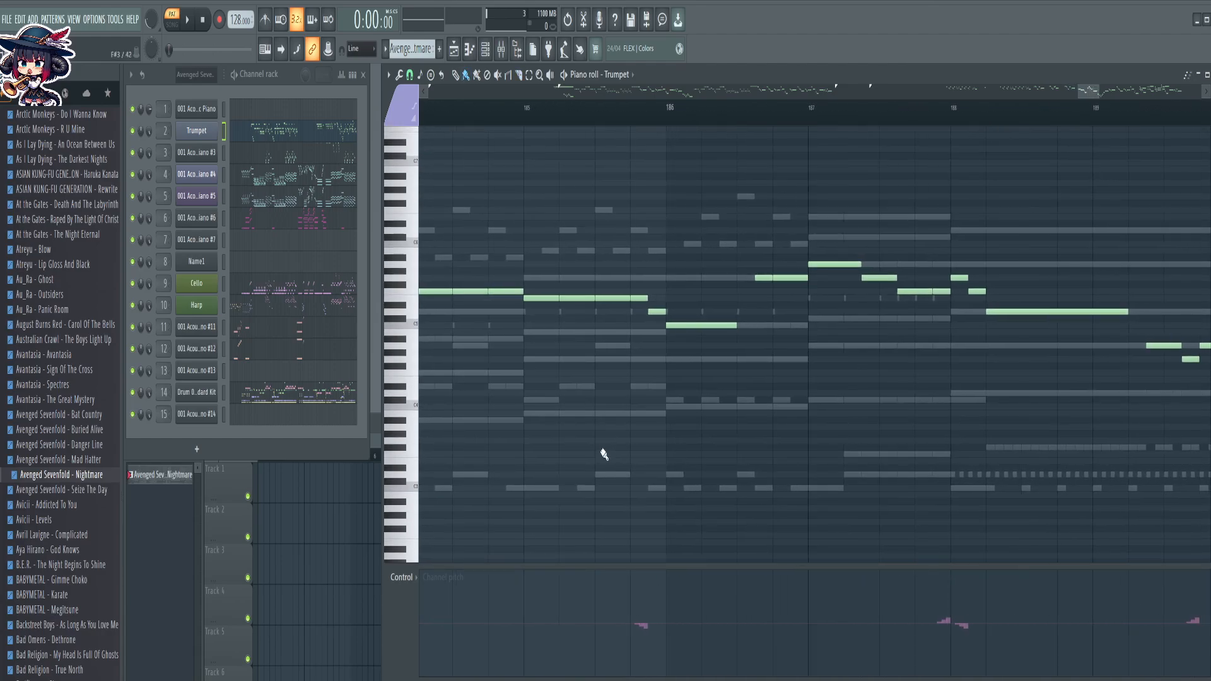
pyautogui.press('c')
pyautogui.moveTo(642, 259); pyautogui.dragTo(645, 321)
pyautogui.press('b')
# Slice off the tails of the Trumpet notes ending and starting at bar 188, raising the first and lowering the second one semitone
pyautogui.hscroll(2, 877, 386)
pyautogui.press('c')
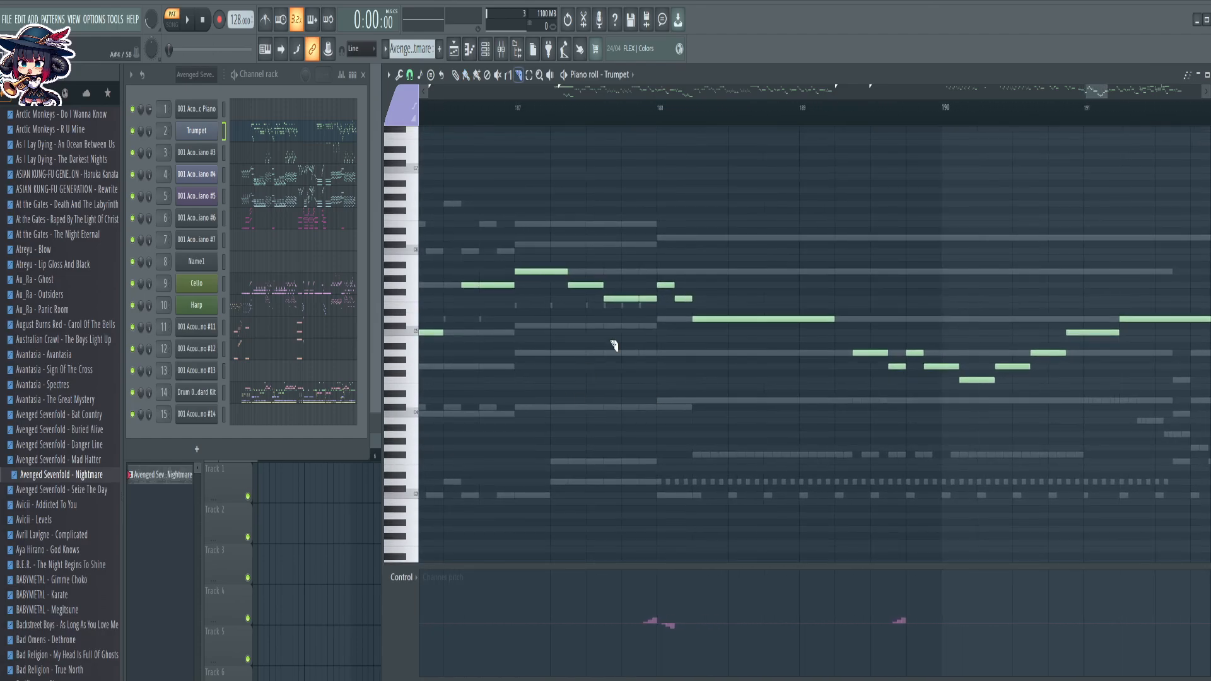
pyautogui.moveTo(666, 235); pyautogui.dragTo(656, 319)
pyautogui.moveTo(667, 239); pyautogui.dragTo(673, 300)
pyautogui.press('b')
# Slice off the tails of the Trumpet notes ending three beats into bar 189 and at bar 193, raising both one semitone
pyautogui.hscroll(3, 681, 378)
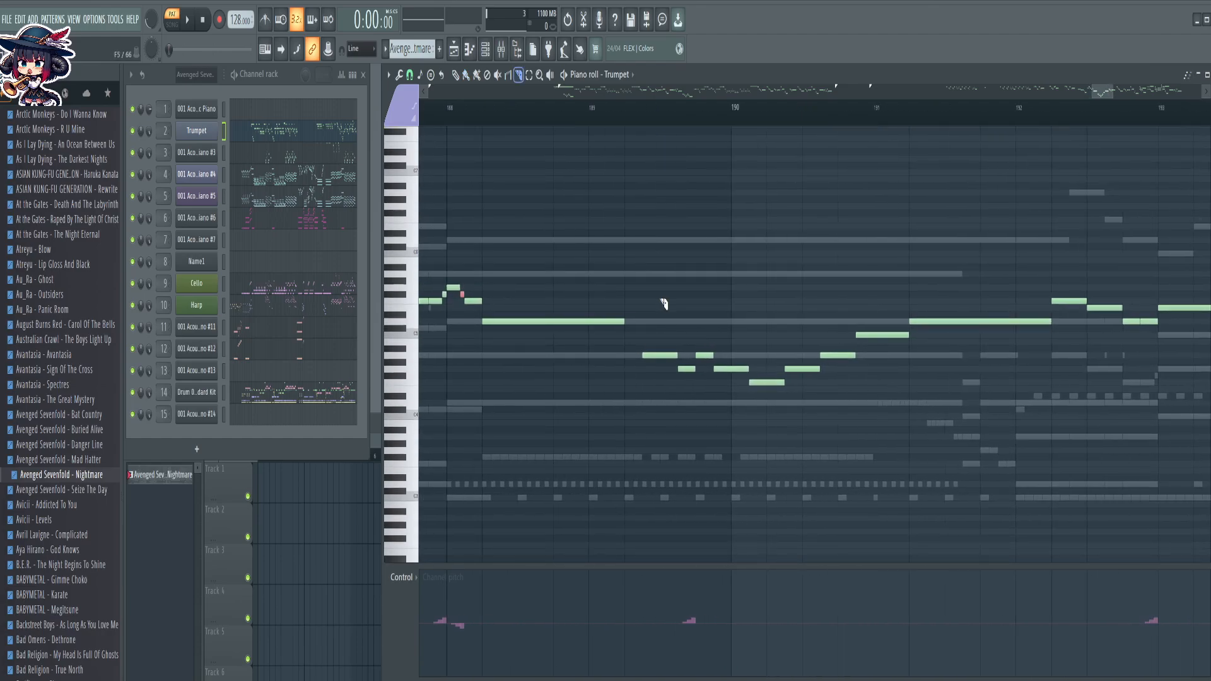
pyautogui.press('c')
pyautogui.moveTo(696, 399); pyautogui.dragTo(693, 407)
pyautogui.press('b')
pyautogui.hscroll(6, 738, 411)
pyautogui.press('c')
pyautogui.moveTo(616, 271); pyautogui.dragTo(619, 363)
pyautogui.press('Up')
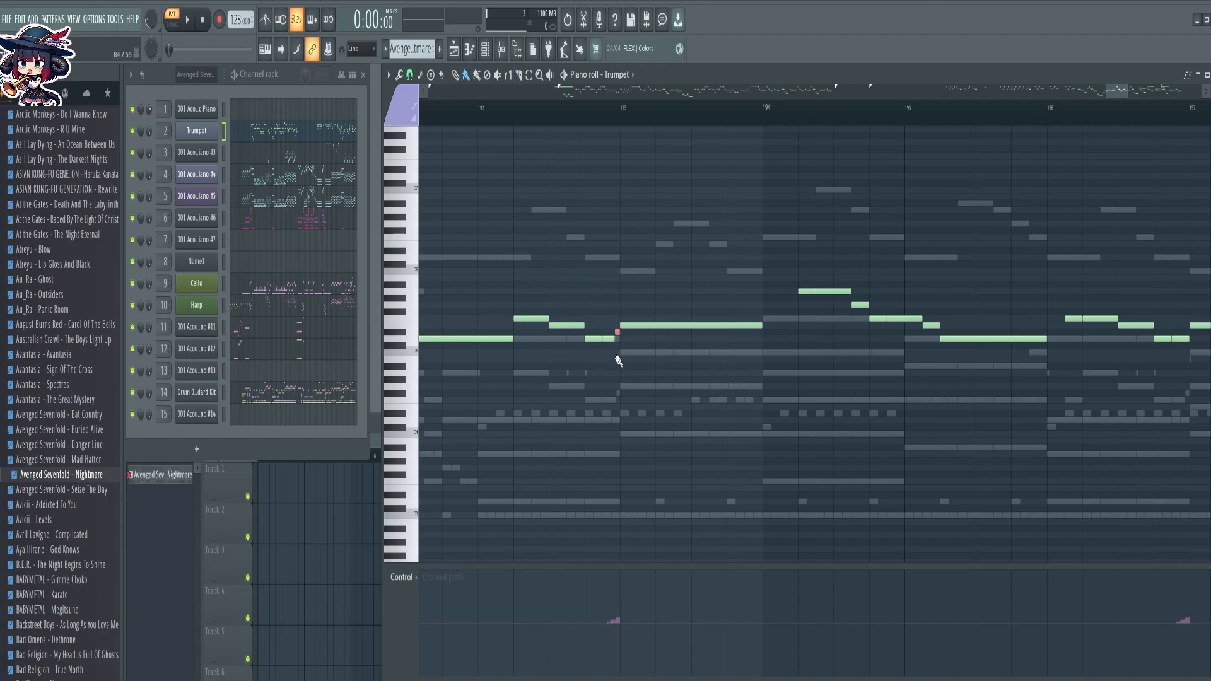
# Slice off the pitch-bent tail of the Trumpet note ending at bar 197 and raise it one semitone
pyautogui.hscroll(7, 693, 403)
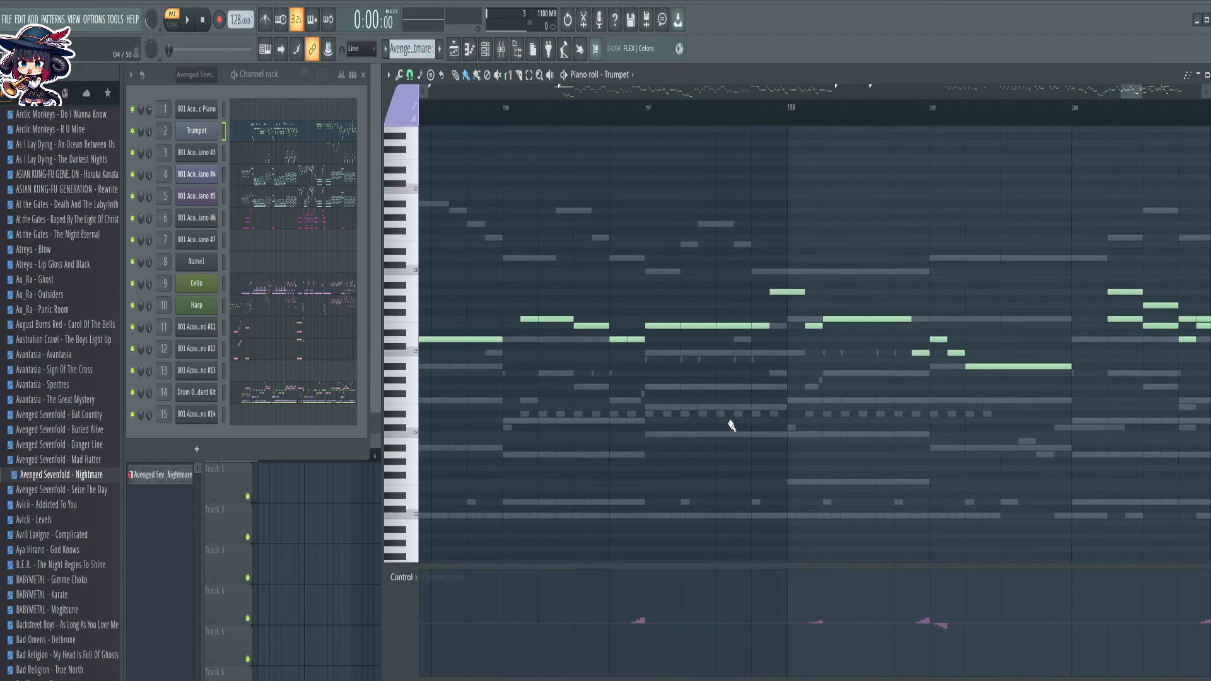
pyautogui.press('c')
pyautogui.moveTo(540, 265); pyautogui.dragTo(544, 376)
pyautogui.press('b')
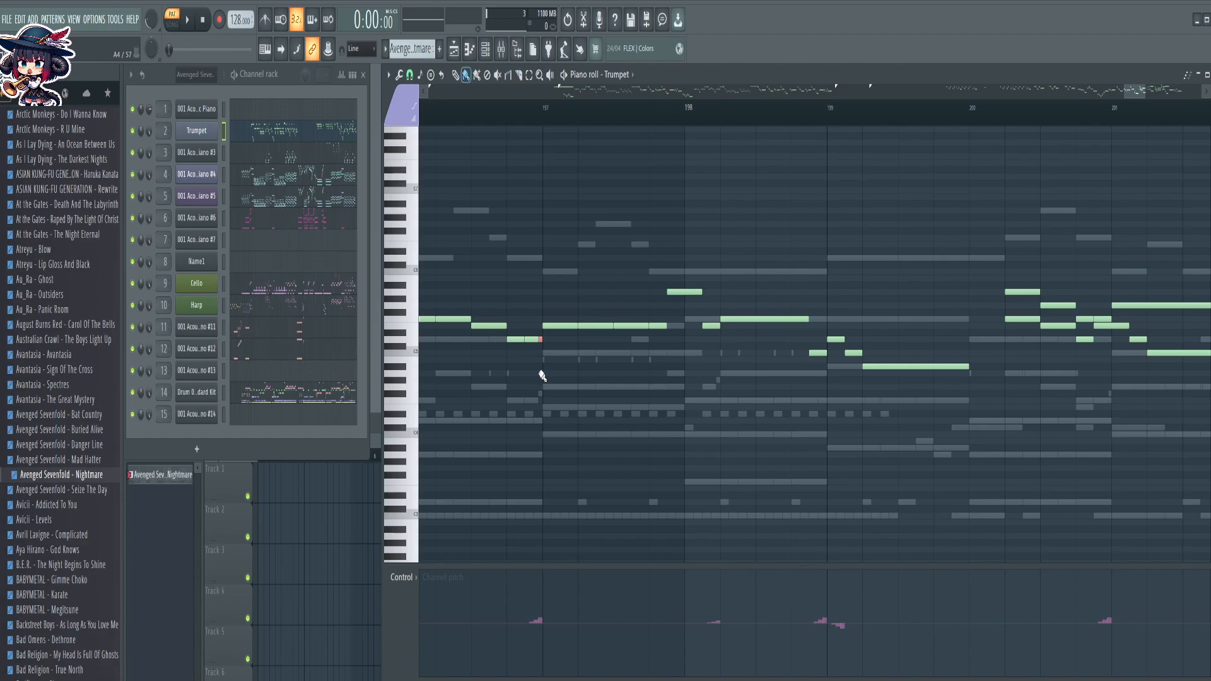
# Slice off the tails of the Trumpet notes ending and starting at bar 199, raising the first and lowering the second one semitone
pyautogui.moveTo(839, 441); pyautogui.dragTo(624, 409)
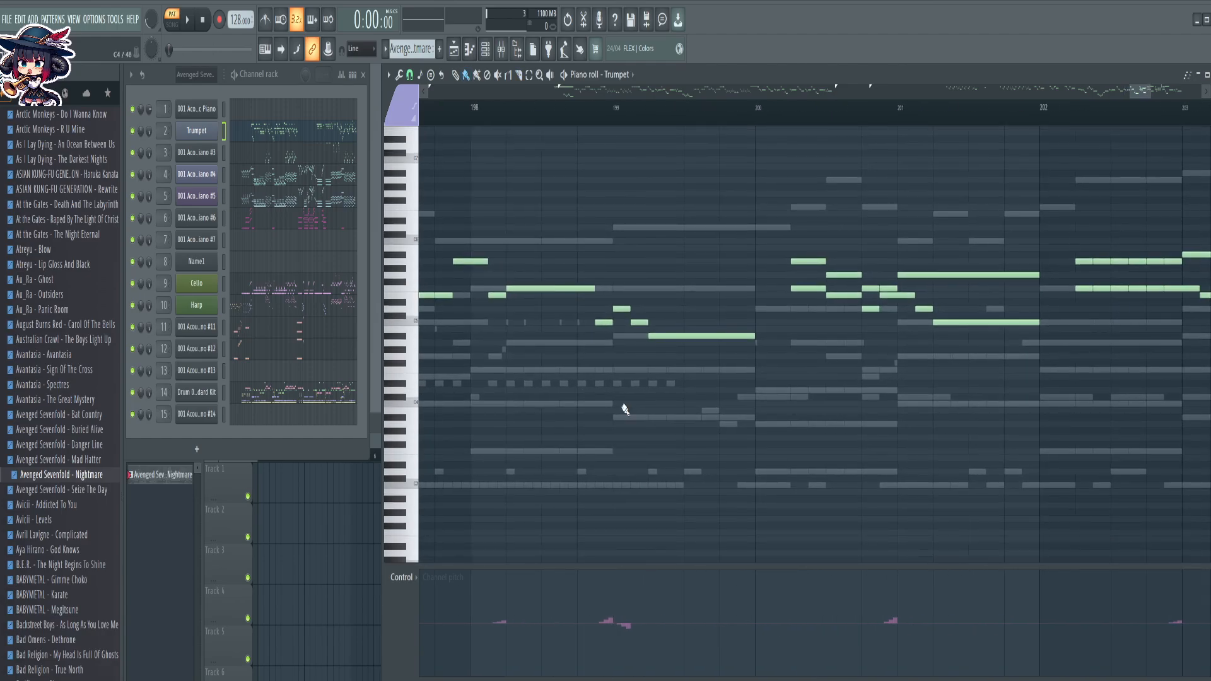
pyautogui.press('c')
pyautogui.moveTo(604, 237); pyautogui.dragTo(611, 354)
pyautogui.press('b')
# Slice off the tail of the upper Trumpet note ending at bar 201, raise it one semitone, and glue the overlapping lower note back together
pyautogui.hscroll(3, 710, 384)
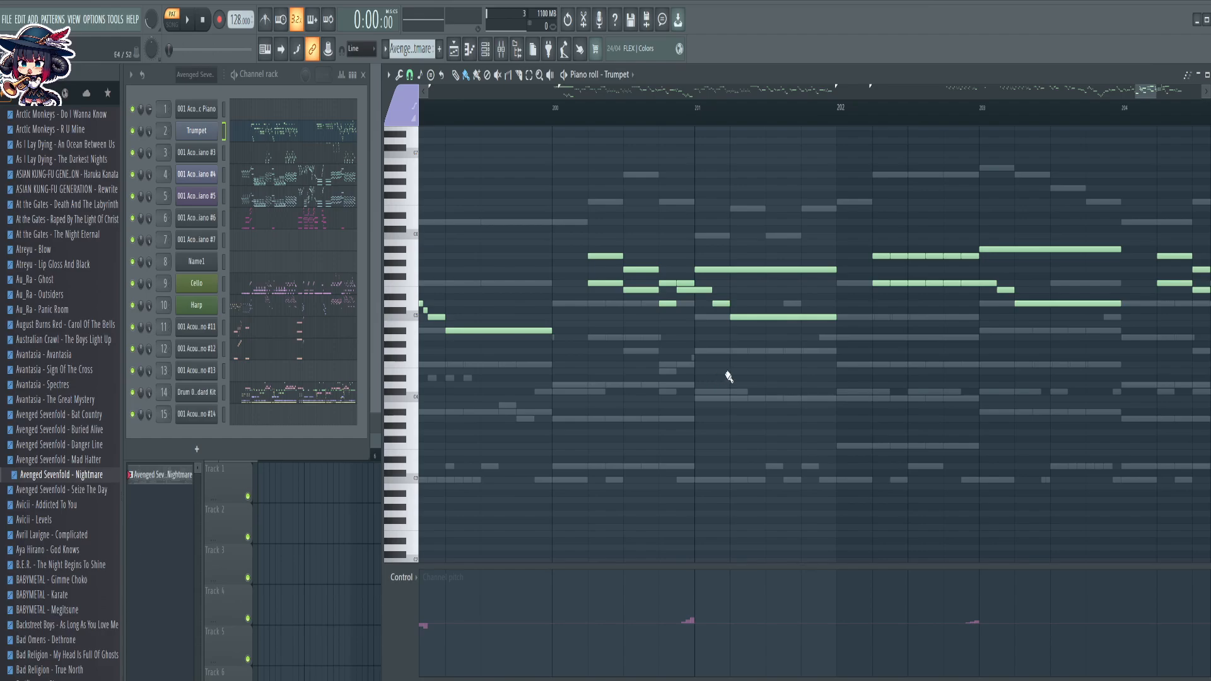
pyautogui.scroll(4, 644, 114)
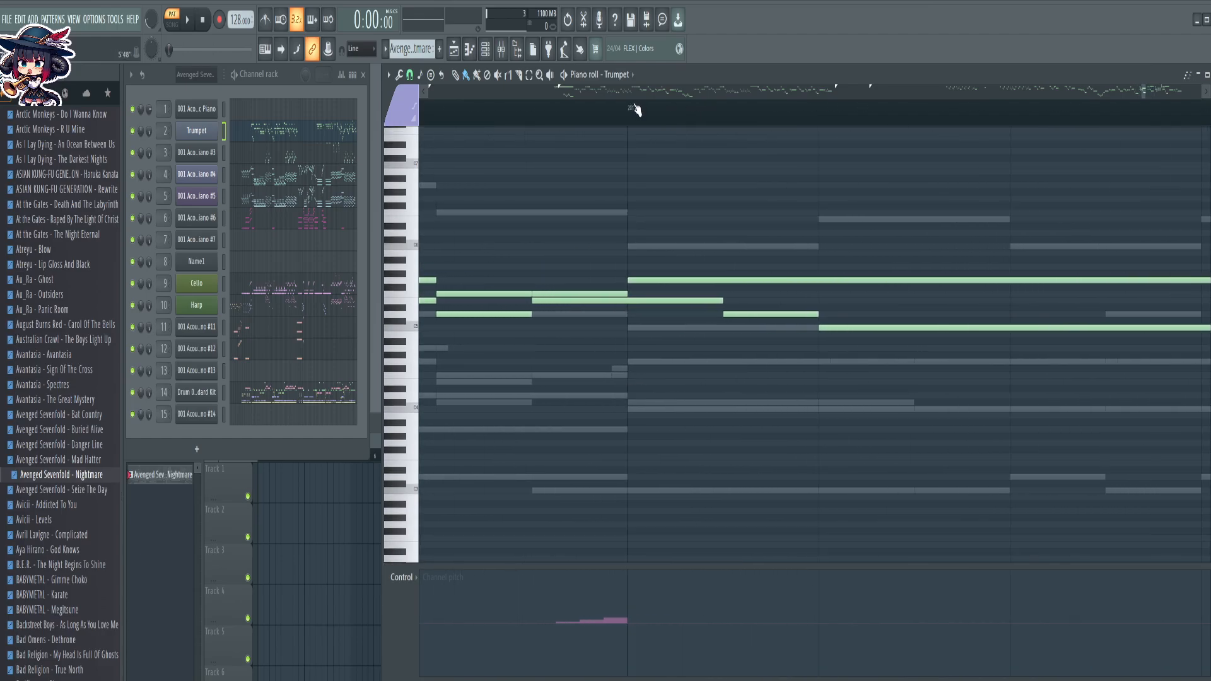
pyautogui.moveTo(629, 246); pyautogui.dragTo(614, 299)
pyautogui.hotkey('shift', 'Down')
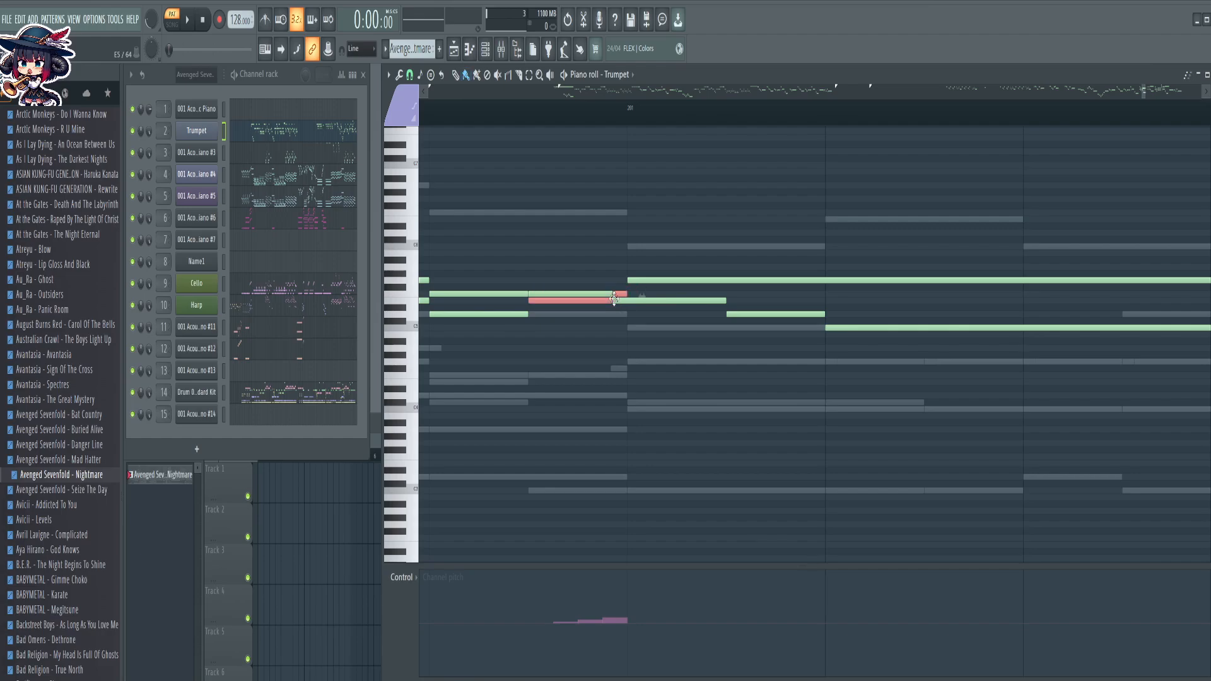
pyautogui.moveTo(620, 286); pyautogui.dragTo(619, 319)
pyautogui.hotkey('shift', 'Up')
pyautogui.hotkey('ctrl', 'g')
pyautogui.keyDown('ctrl'); pyautogui.click(689, 337); pyautogui.keyUp('ctrl')
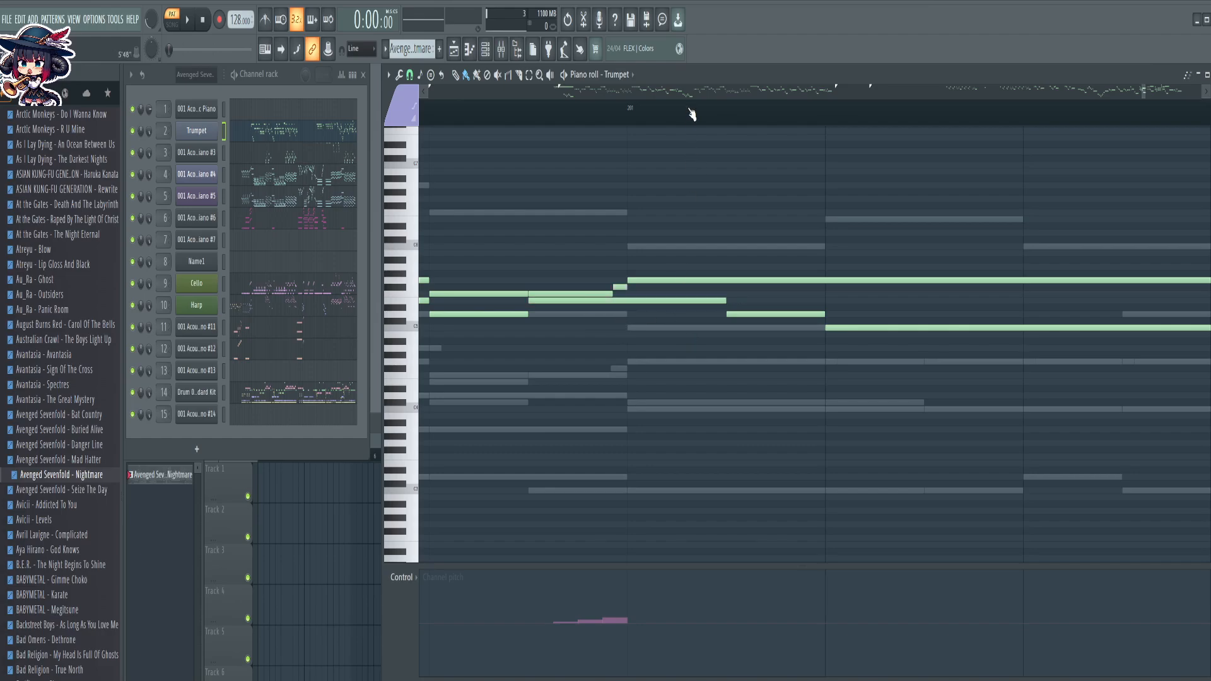
# Slice off the tails of both Trumpet notes ending at bar 205 and raise them one semitone
pyautogui.scroll(-5, 692, 114)
pyautogui.moveTo(1122, 418); pyautogui.dragTo(637, 383)
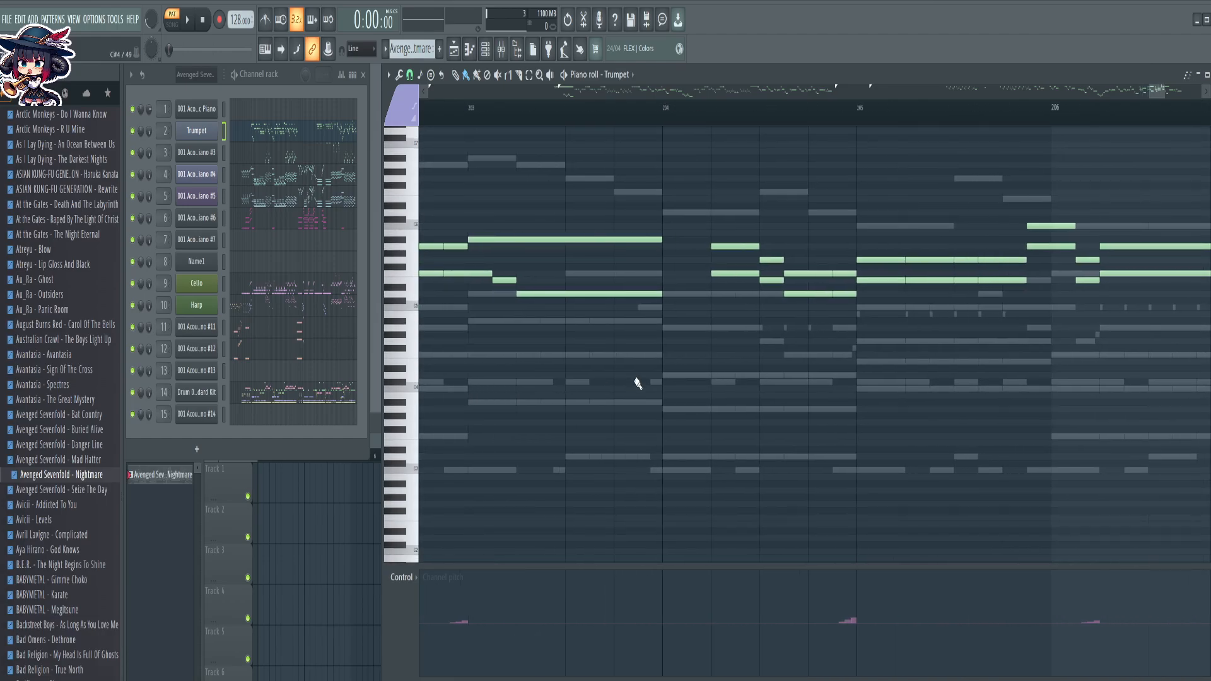
pyautogui.moveTo(850, 388); pyautogui.dragTo(615, 413)
pyautogui.scroll(5, 643, 114)
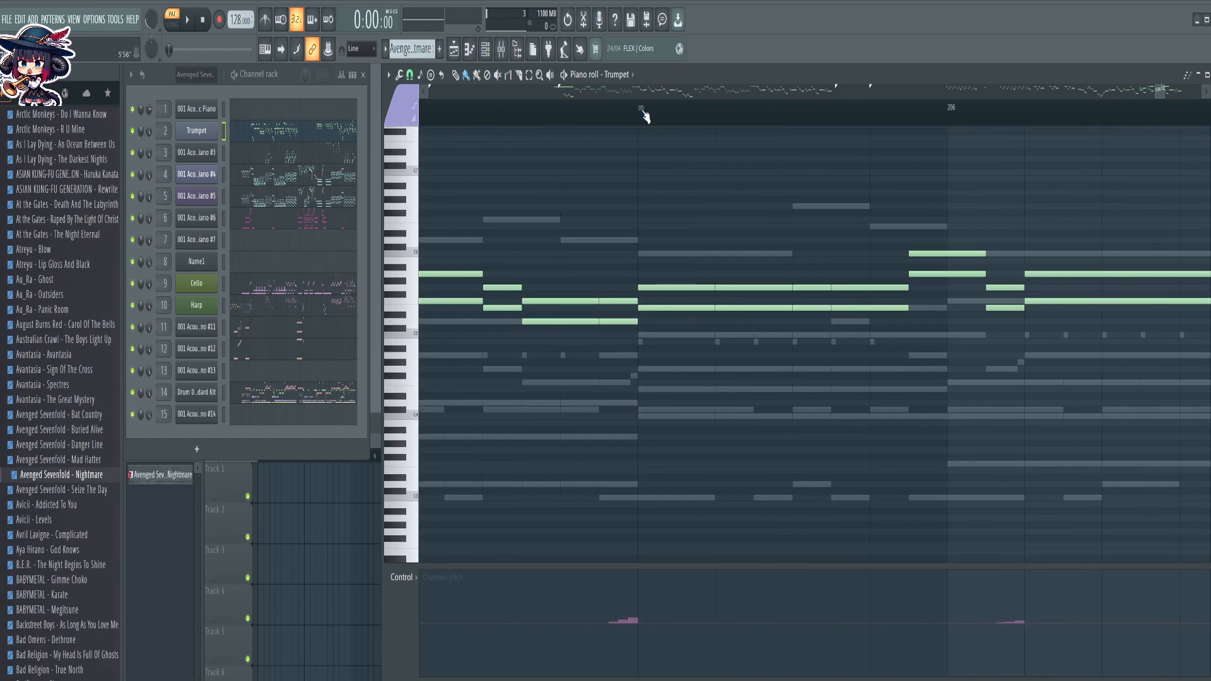
pyautogui.press('c')
pyautogui.moveTo(621, 239); pyautogui.dragTo(624, 354)
pyautogui.press('b')
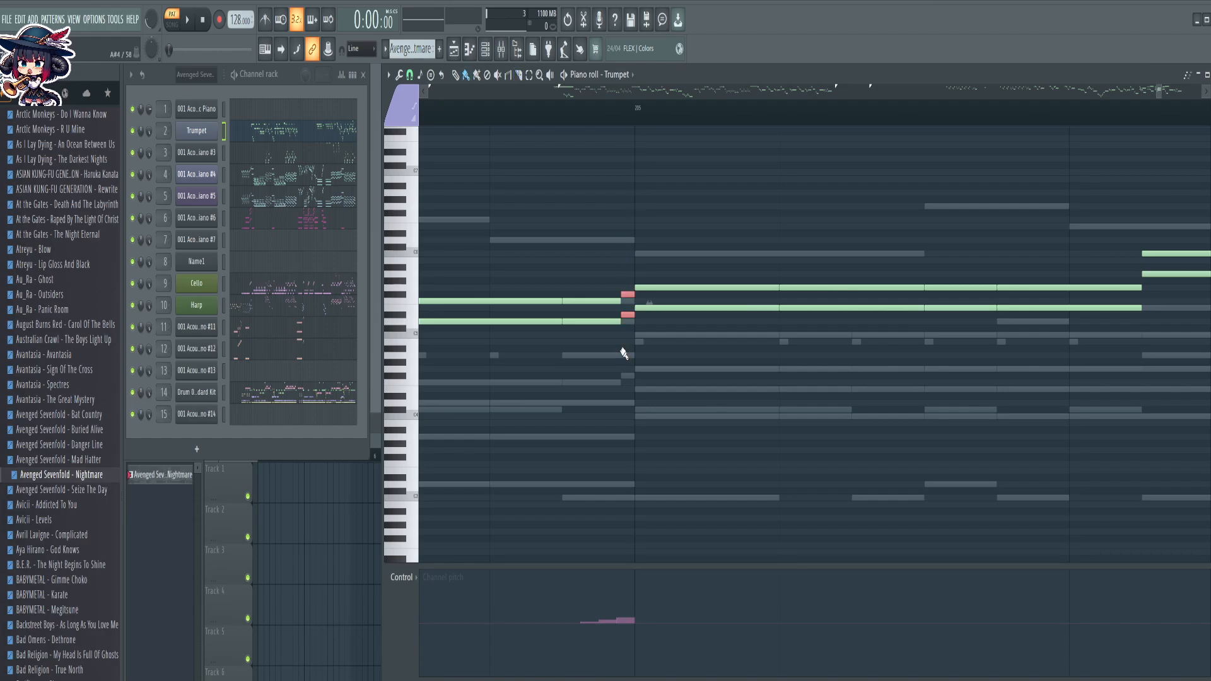
# Slice off the tail of the short upper Trumpet note near the start of bar 206 and raise it one semitone
pyautogui.scroll(-3, 727, 120)
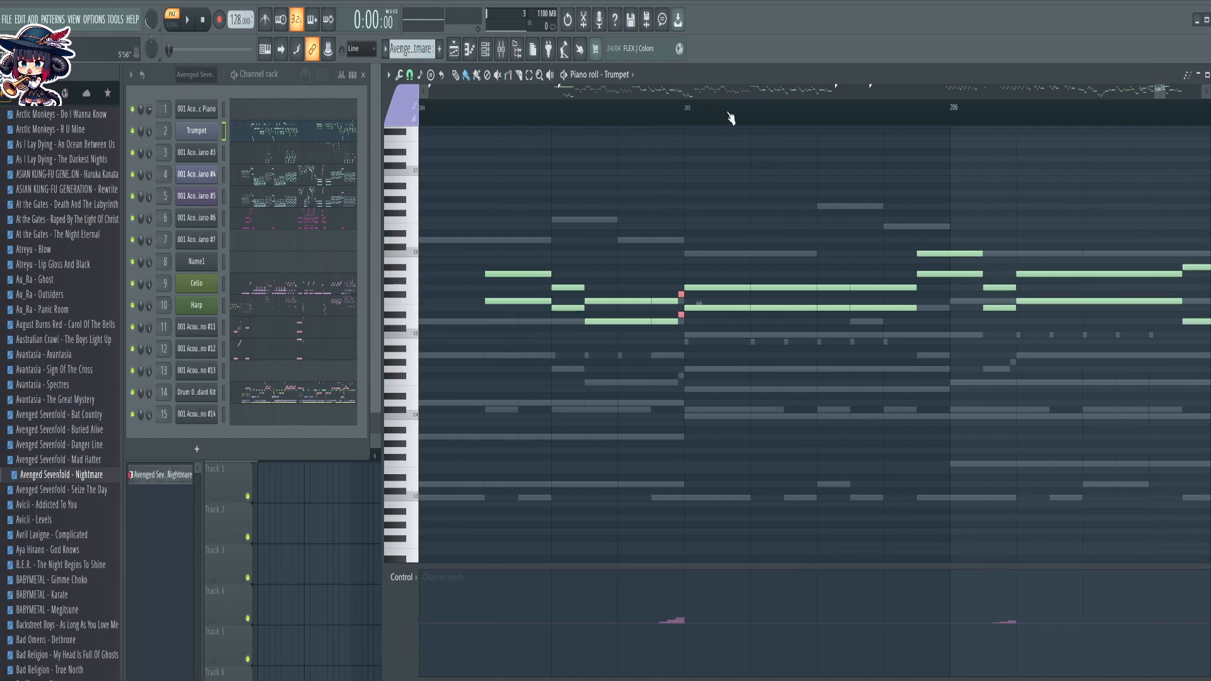
pyautogui.moveTo(1060, 493); pyautogui.dragTo(801, 466)
pyautogui.moveTo(867, 437); pyautogui.dragTo(720, 419)
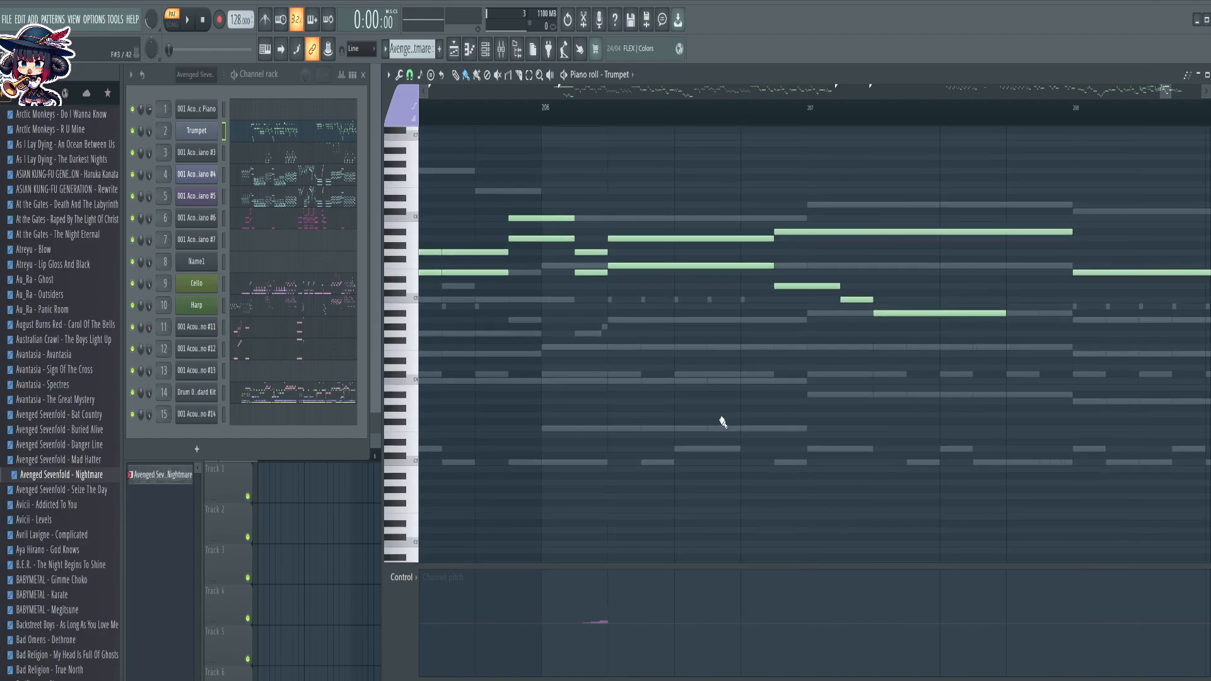
pyautogui.press('c')
pyautogui.moveTo(602, 249); pyautogui.dragTo(602, 257)
pyautogui.moveTo(989, 233); pyautogui.dragTo(988, 128)
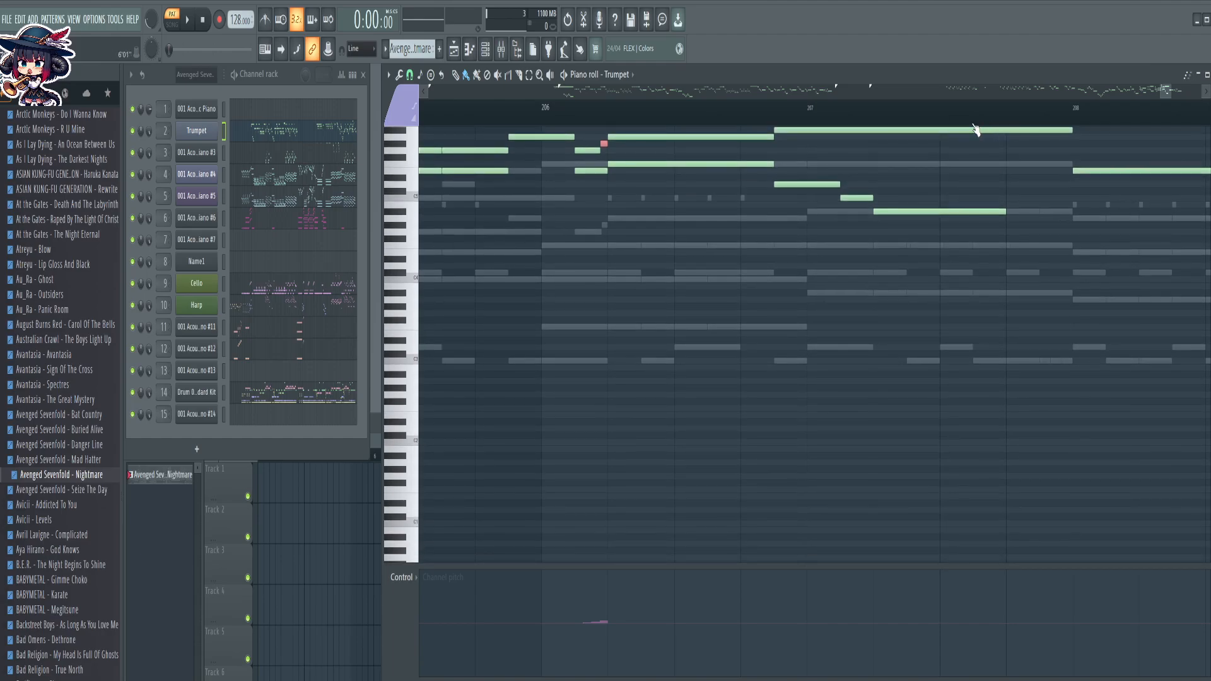
pyautogui.moveTo(817, 387); pyautogui.dragTo(429, 457)
pyautogui.moveTo(1024, 429); pyautogui.dragTo(770, 422)
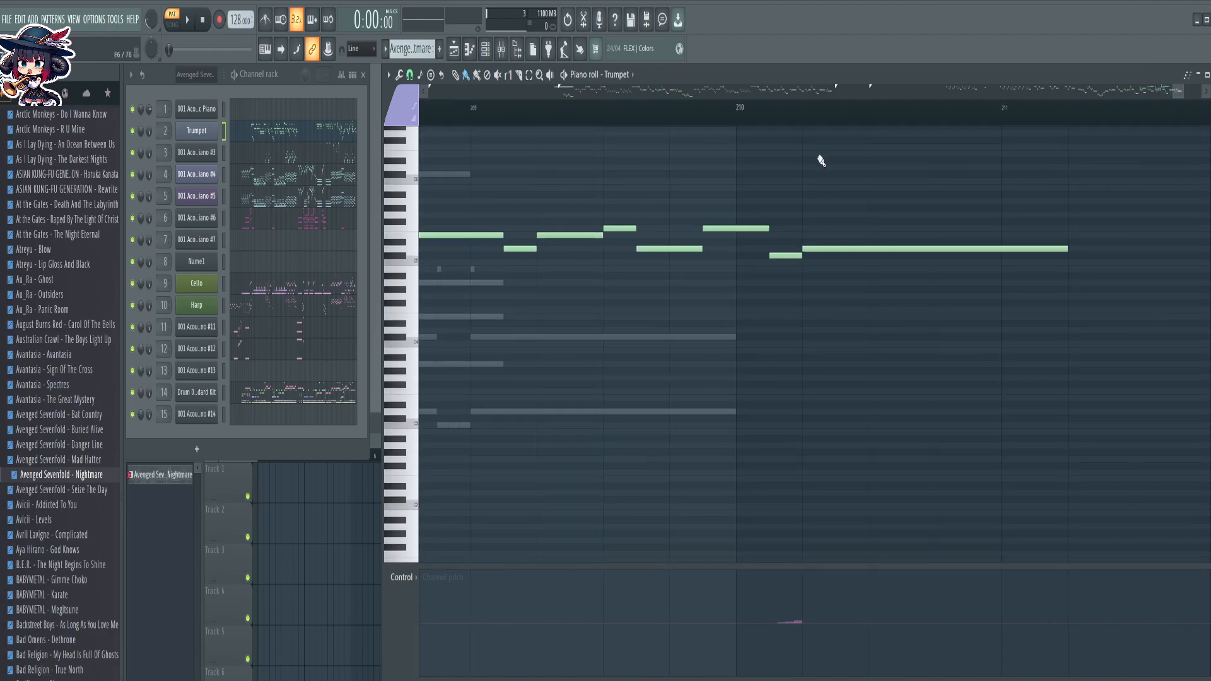
pyautogui.scroll(-15, 795, 115)
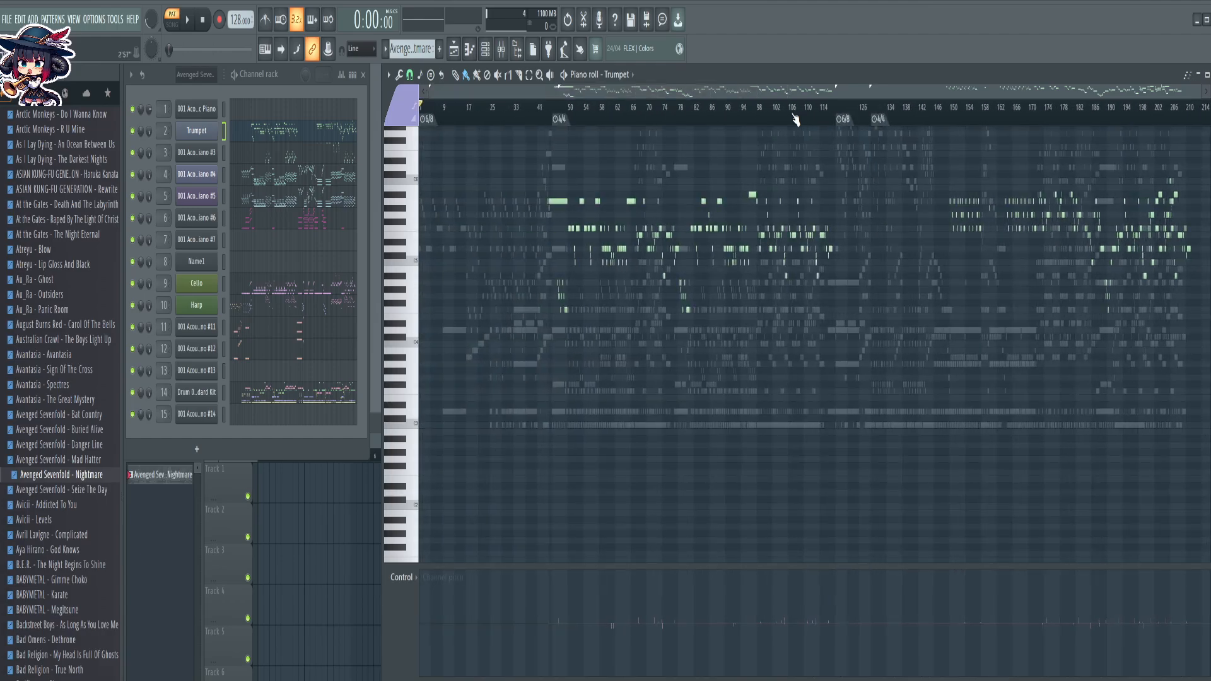
# Copy the 001 Acoustic Piano #3 notes with the playhead at the first note (1:43:12), and paste them into Trumpet
pyautogui.click(305, 156)
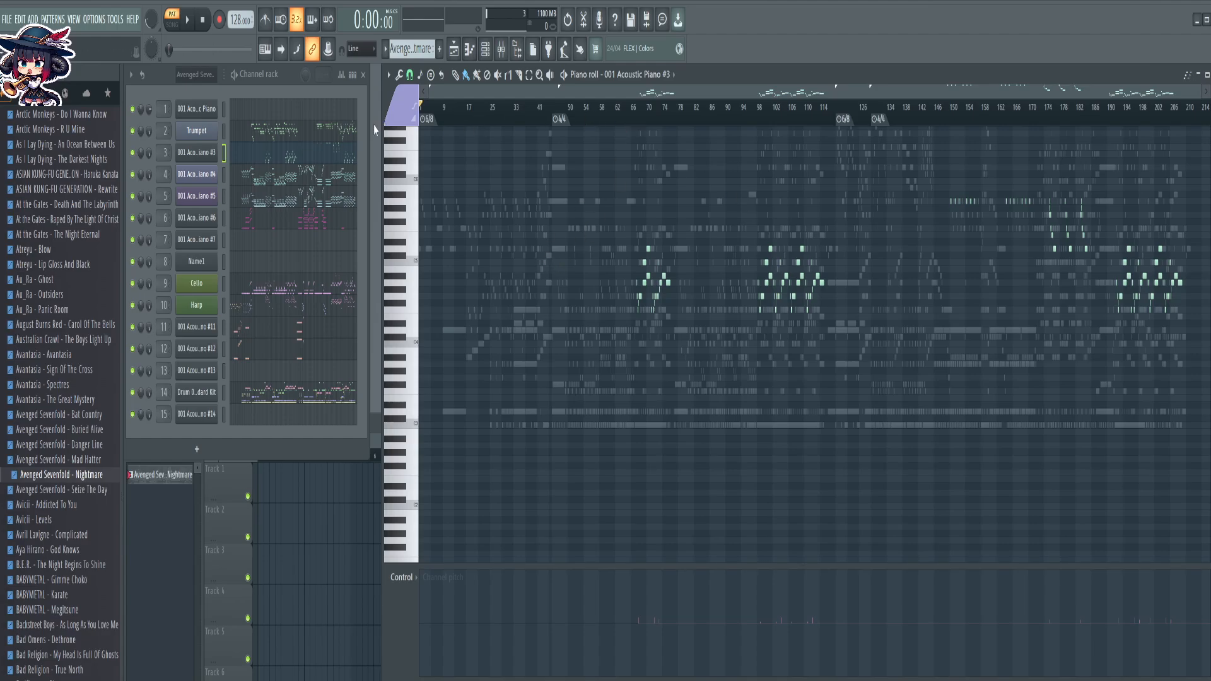
pyautogui.click(294, 303)
pyautogui.scroll(5, 433, 241)
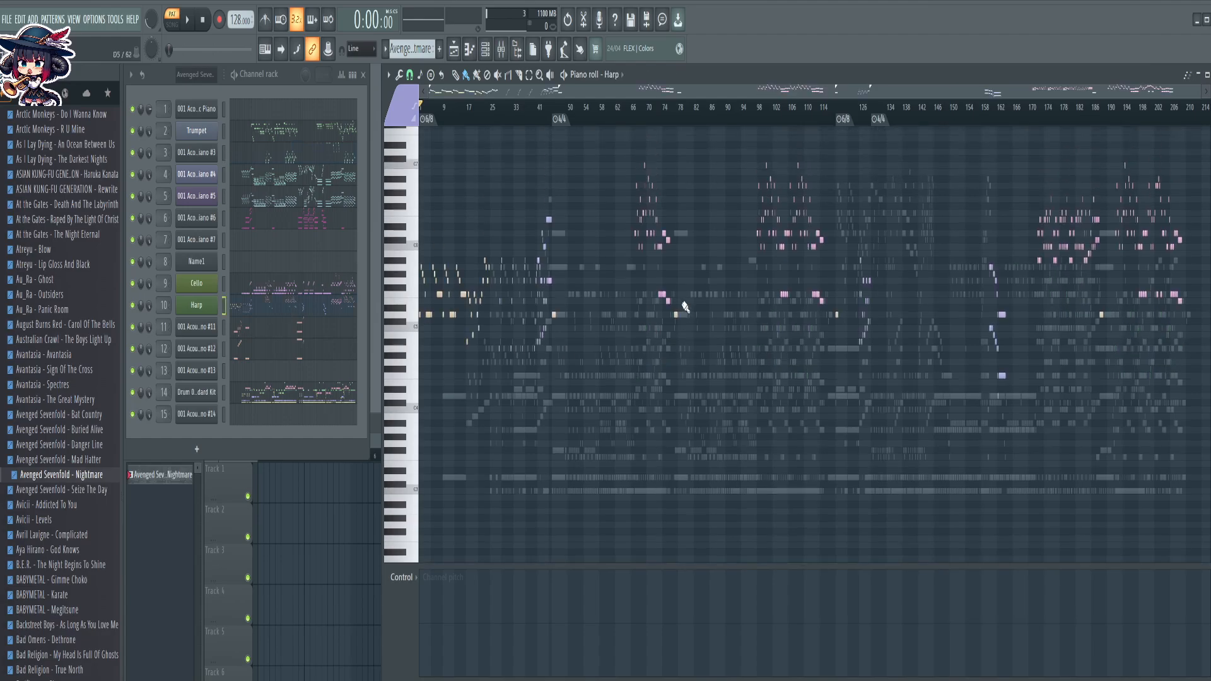
pyautogui.click(297, 160)
pyautogui.scroll(2, 657, 116)
pyautogui.scroll(2, 658, 115)
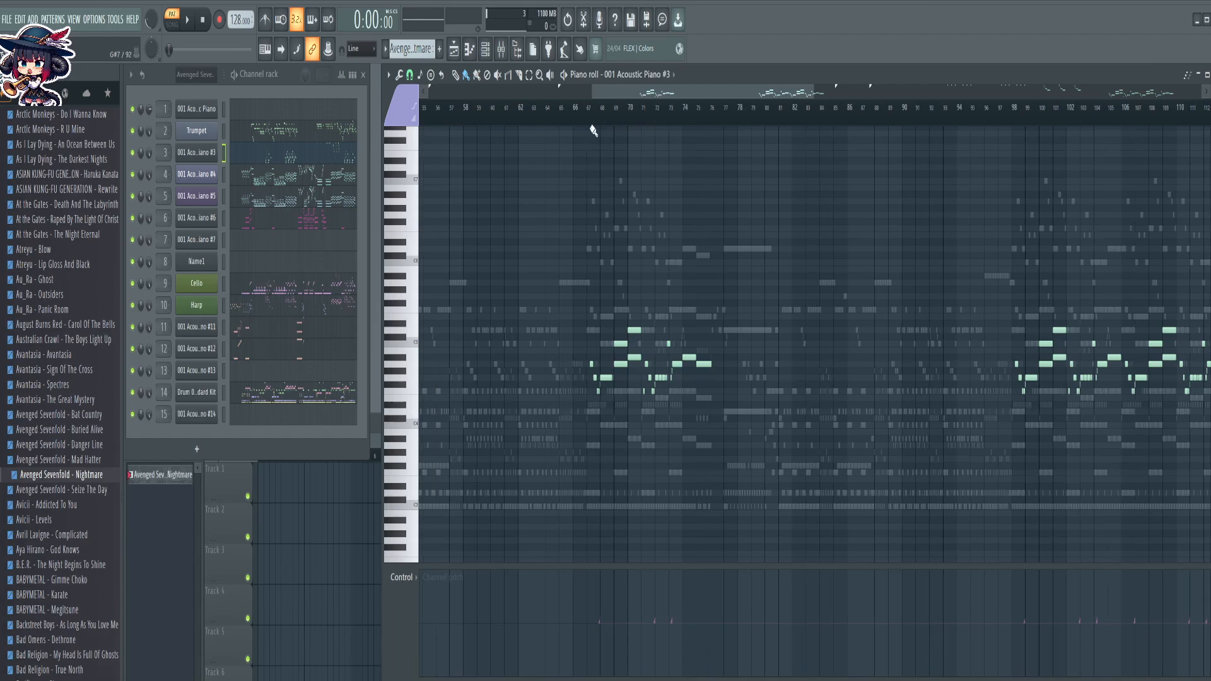
pyautogui.scroll(2, 591, 128)
pyautogui.scroll(-3, 563, 230)
pyautogui.scroll(8, 593, 124)
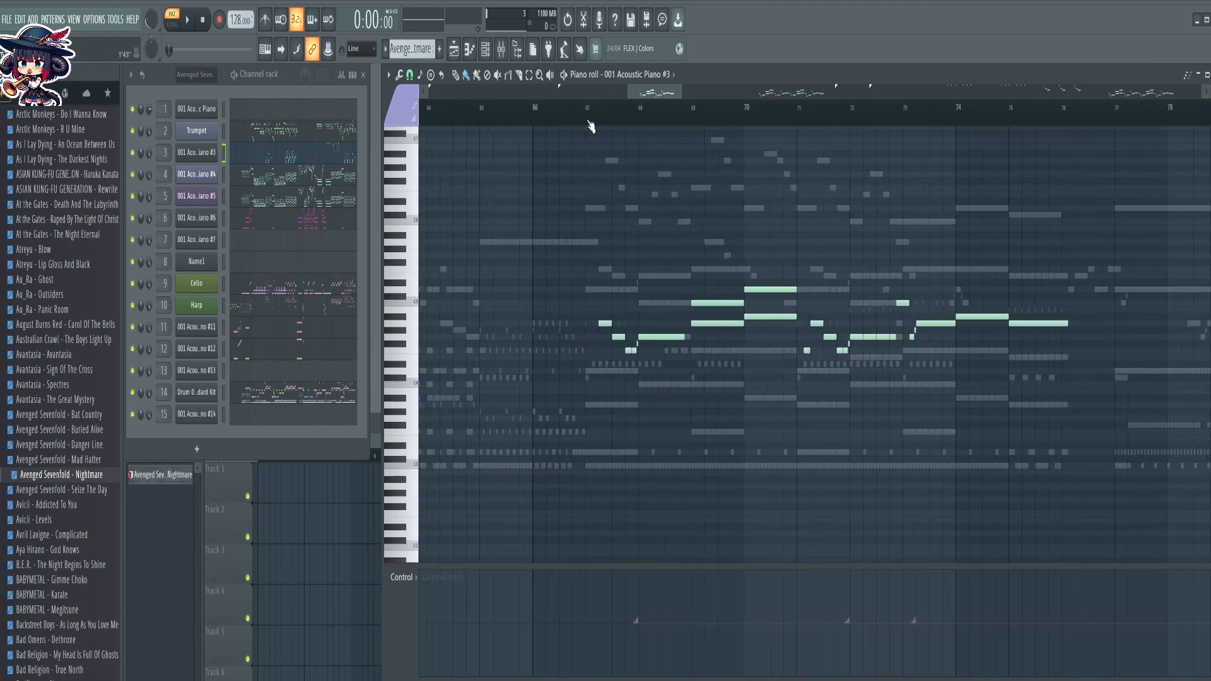
pyautogui.moveTo(644, 119); pyautogui.dragTo(630, 124)
pyautogui.scroll(-2, 630, 123)
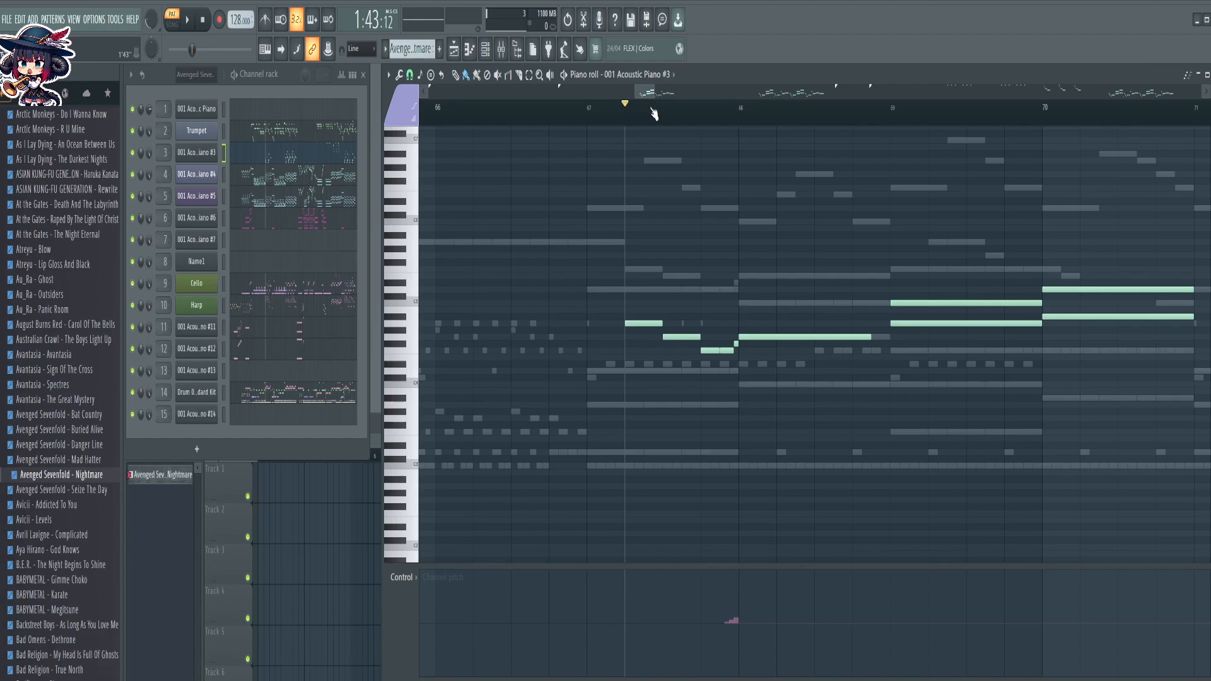
pyautogui.click(316, 133)
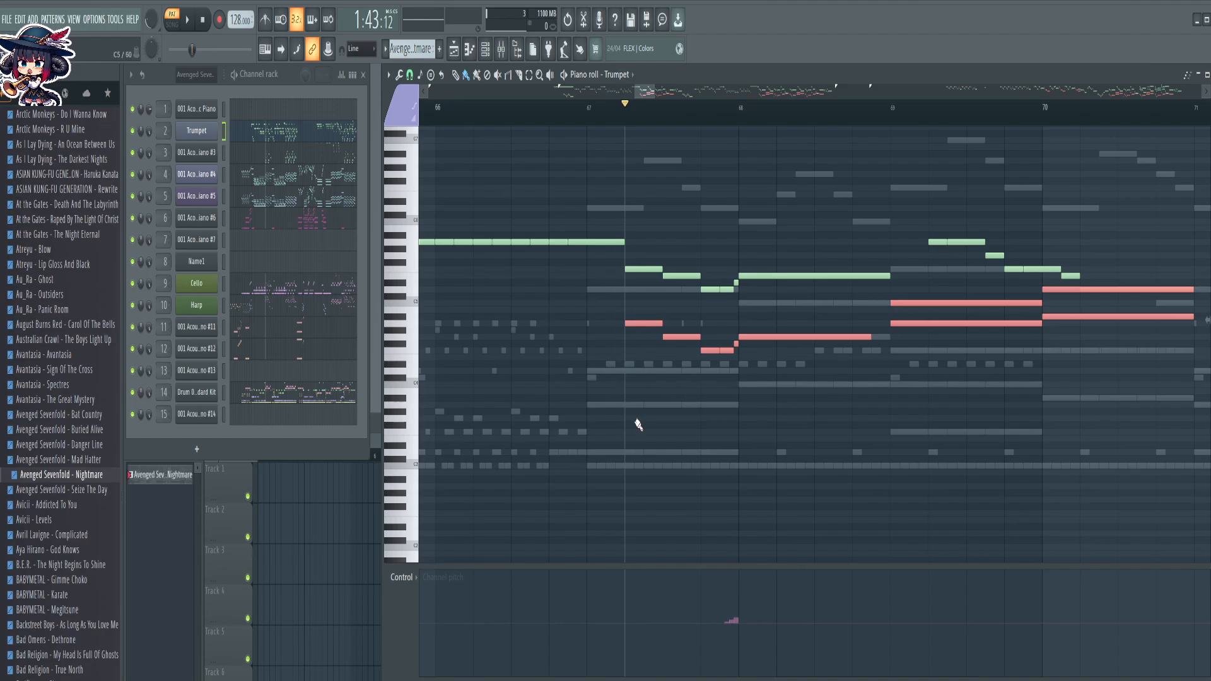
# Try pasting the copied notes into Trumpet from 1:41:29, and undo that paste
pyautogui.click(477, 108)
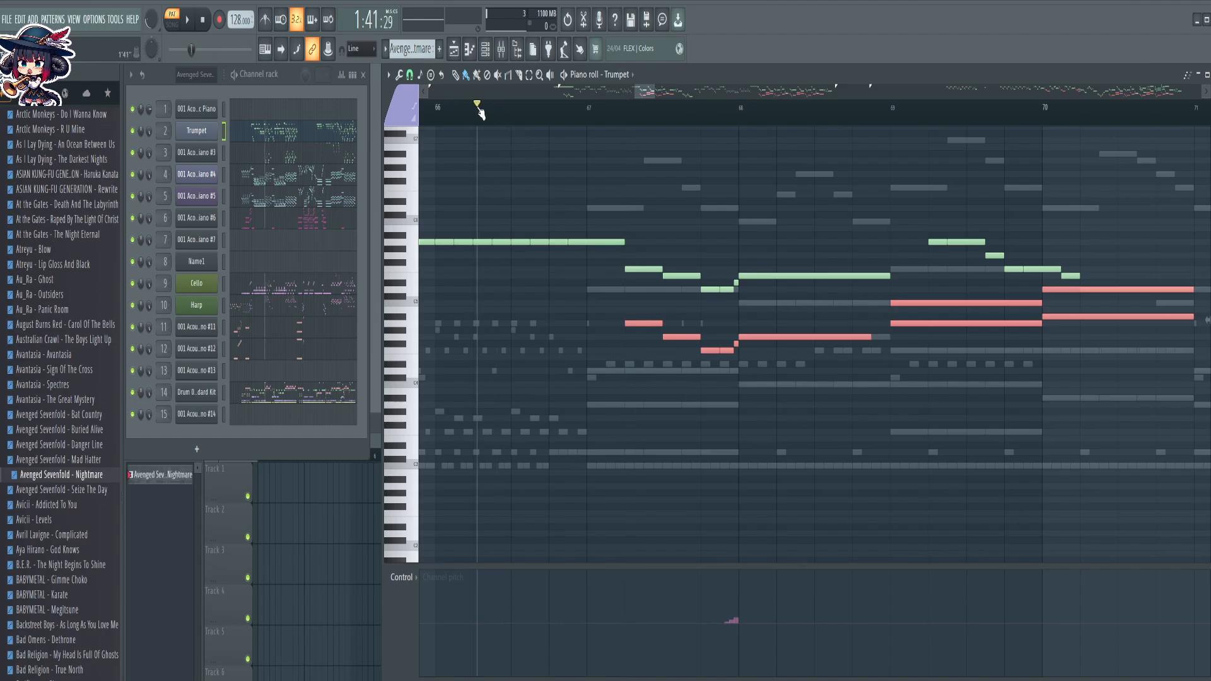
pyautogui.hotkey('ctrl', 'v')
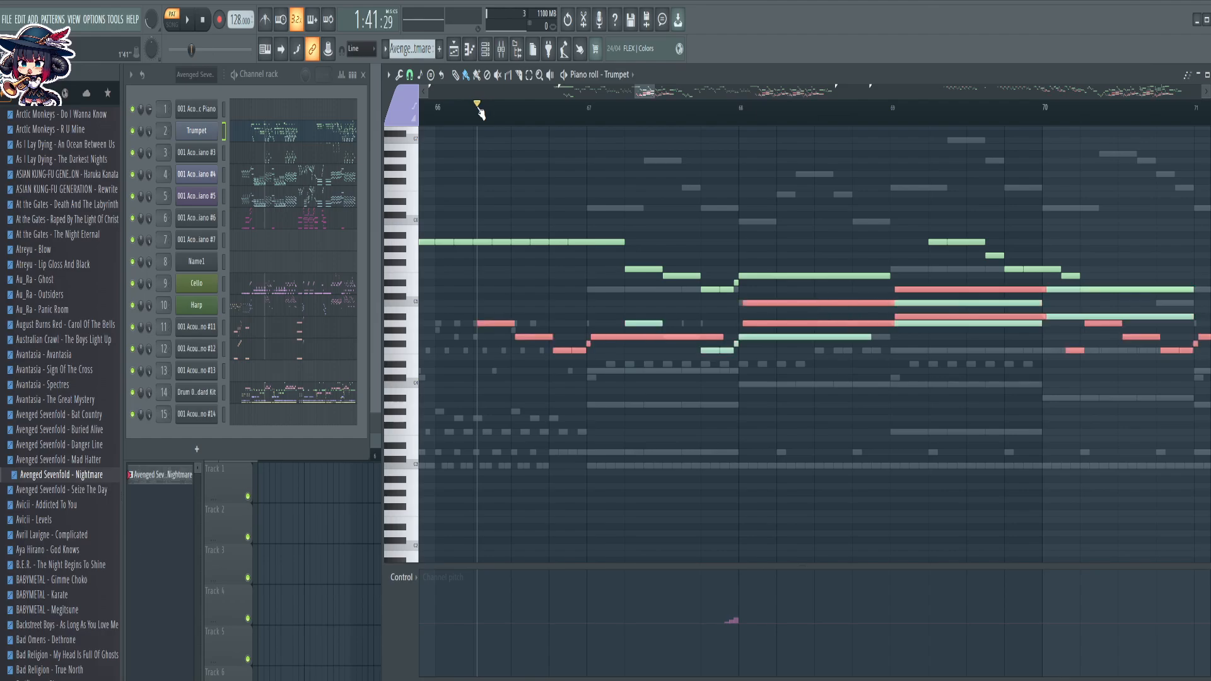
pyautogui.hotkey('ctrl', 'z')
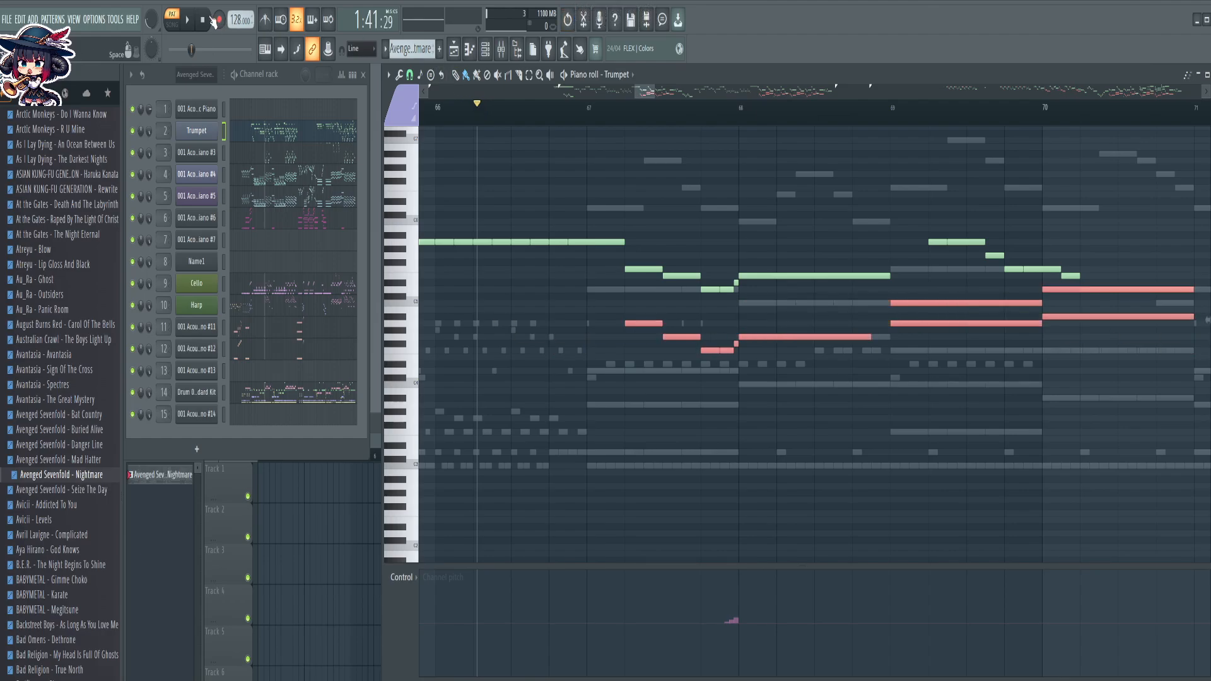
# Try pasting the copied notes into Trumpet with the playhead at the song start, and undo all the pastes
pyautogui.scroll(-10, 543, 117)
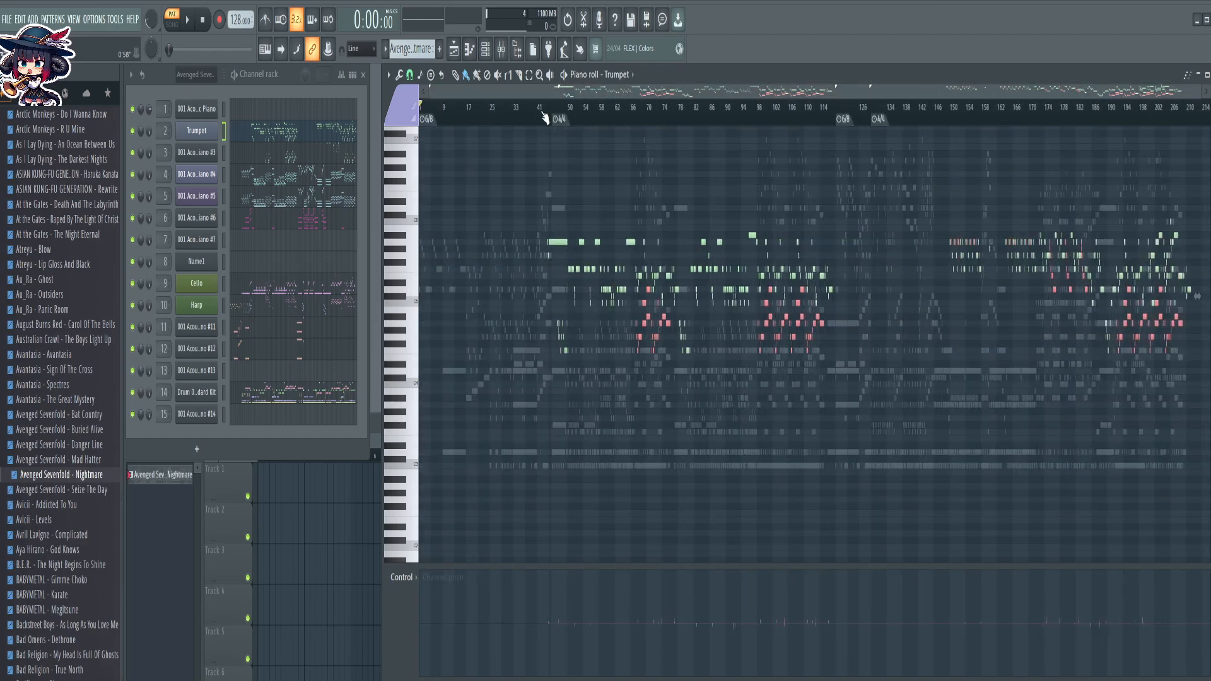
pyautogui.hotkey('ctrl', 'v')
pyautogui.scroll(10, 723, 121)
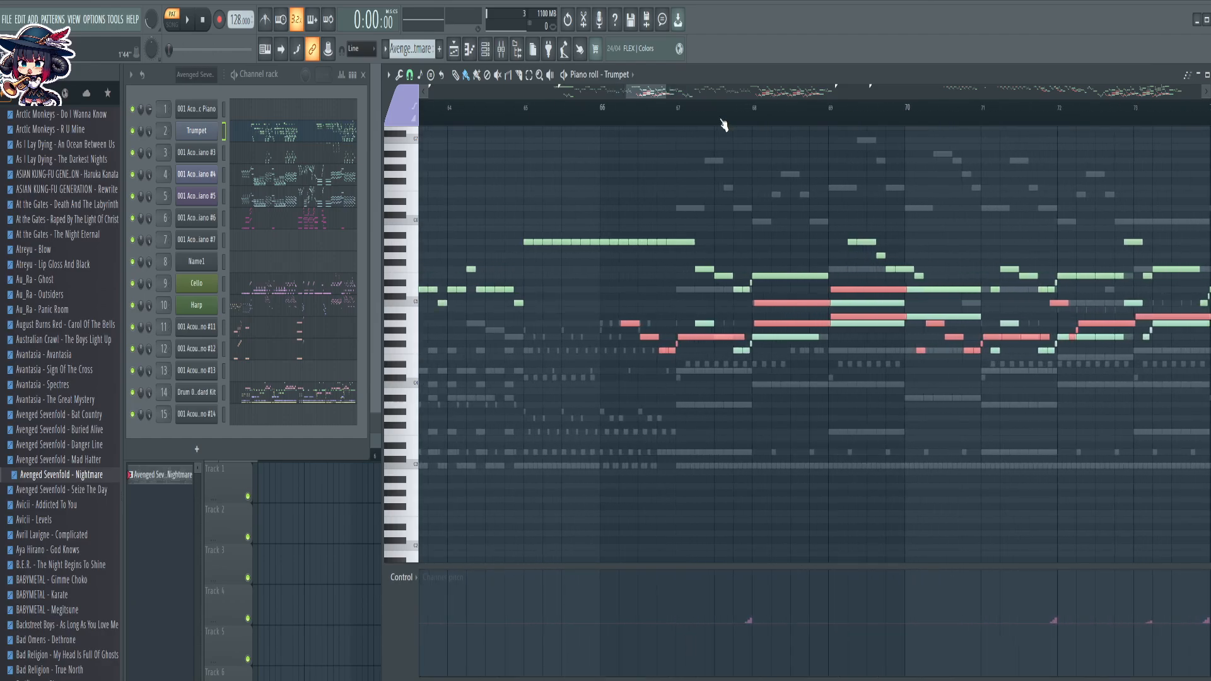
pyautogui.hotkey('ctrl', 'z')
pyautogui.hotkey('ctrl', 'z')
pyautogui.hotkey('ctrl', 'z')
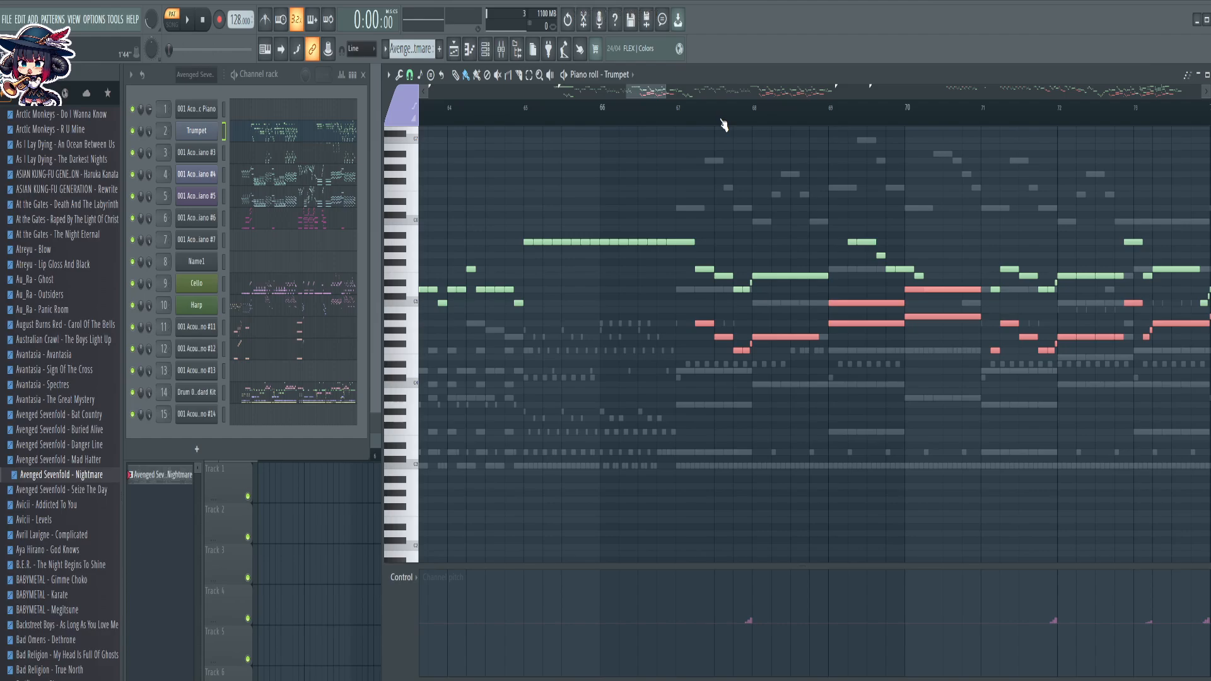
pyautogui.hotkey('ctrl', 'z')
pyautogui.hotkey('ctrl', 'z')
pyautogui.hotkey('ctrl', 'z')
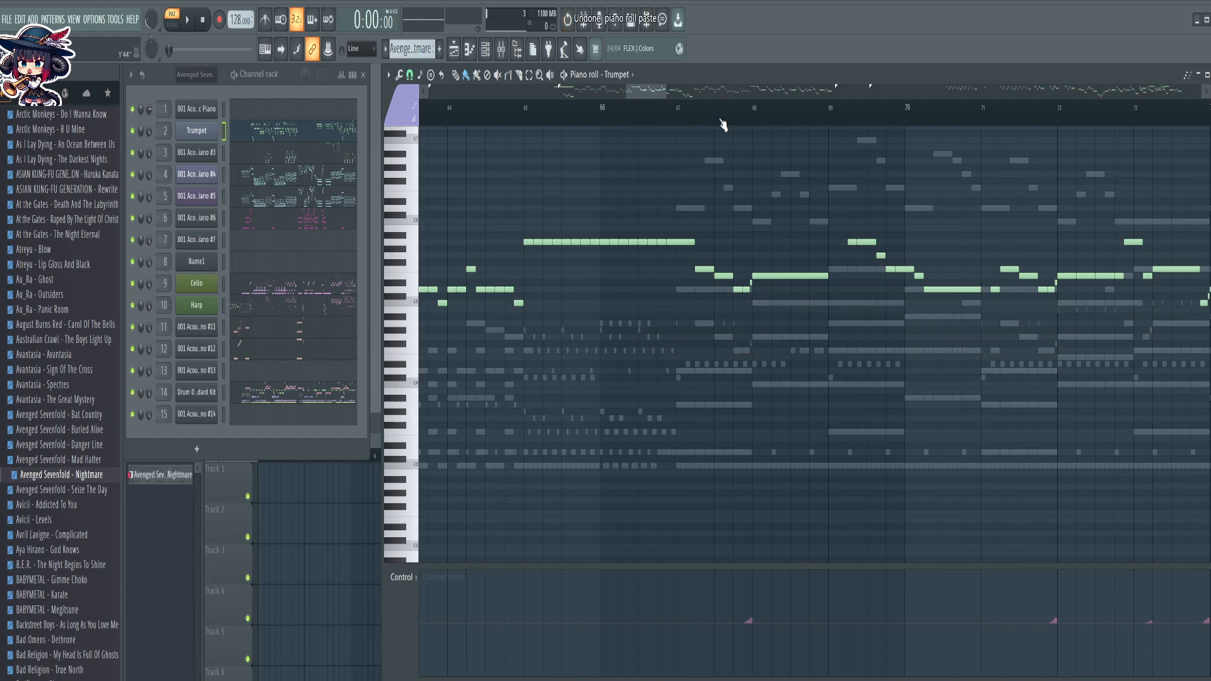
# Try pasting the copied notes into Trumpet from about bar 67 (1:42:65), and remove them
pyautogui.scroll(8, 675, 109)
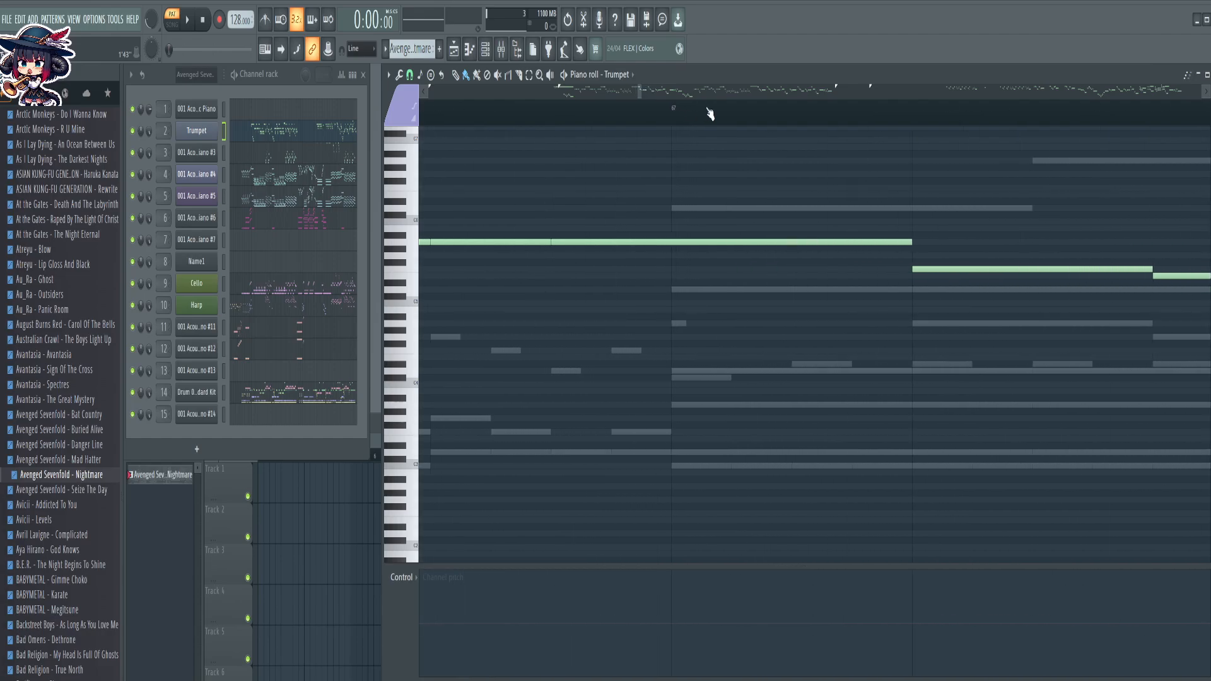
pyautogui.click(697, 108)
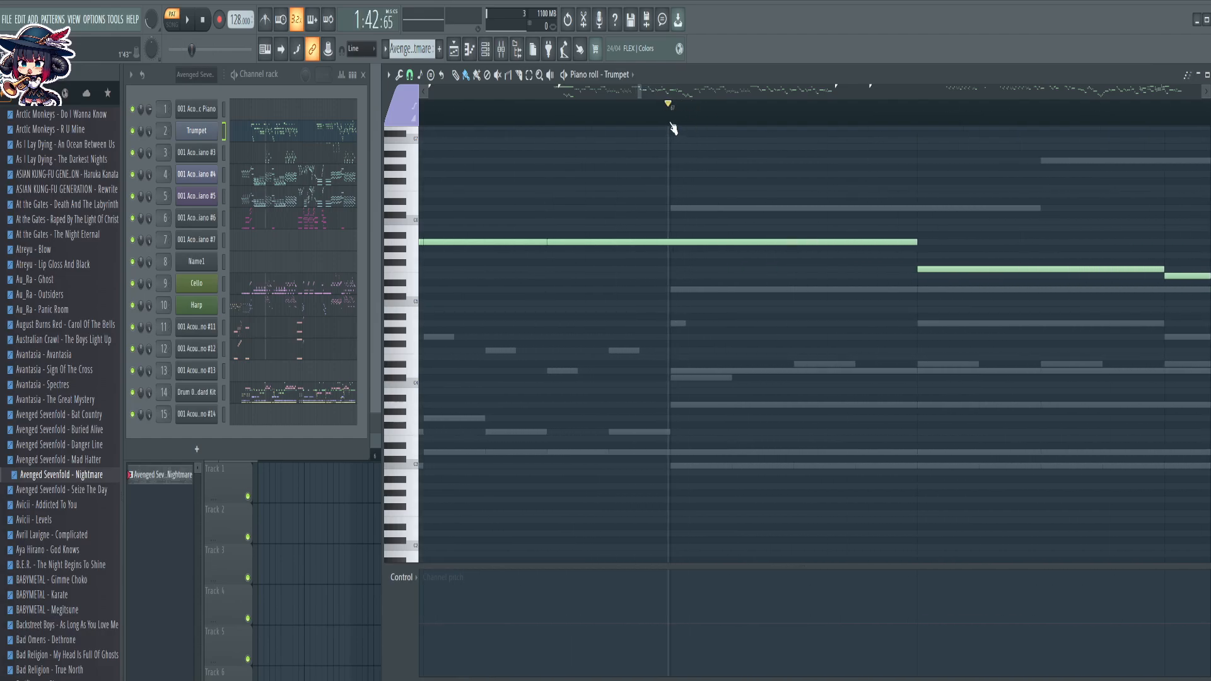
pyautogui.hotkey('ctrl', 'v')
pyautogui.scroll(-8, 671, 124)
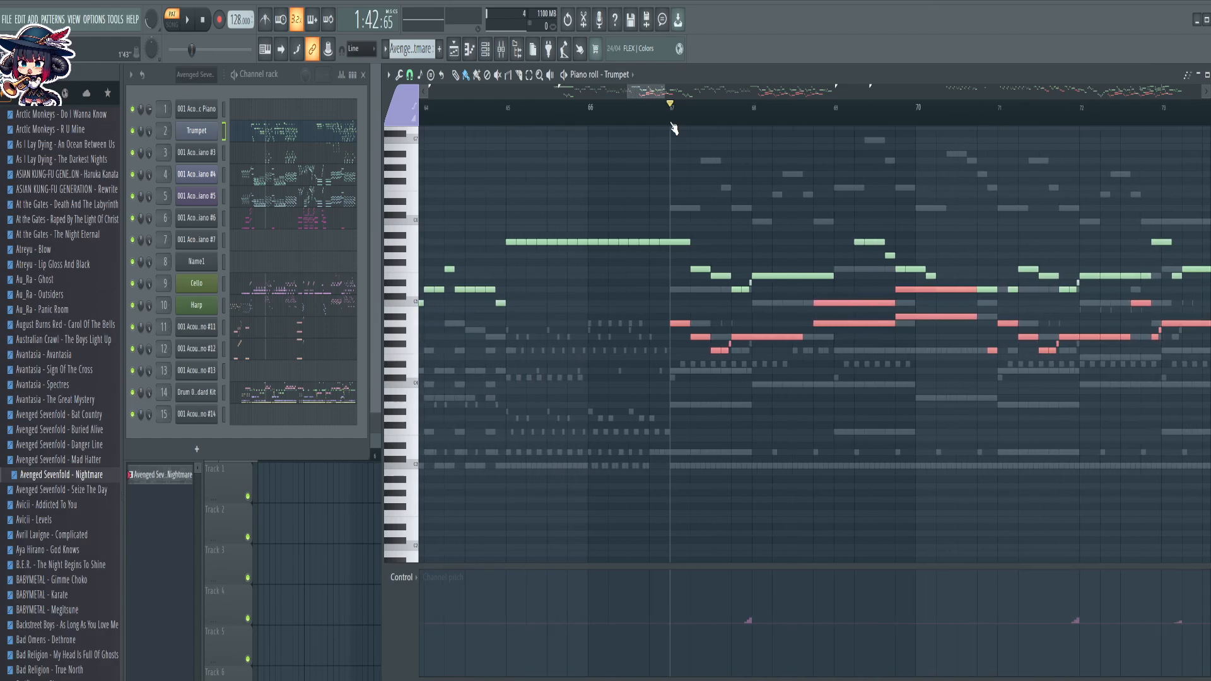
pyautogui.press('Delete')
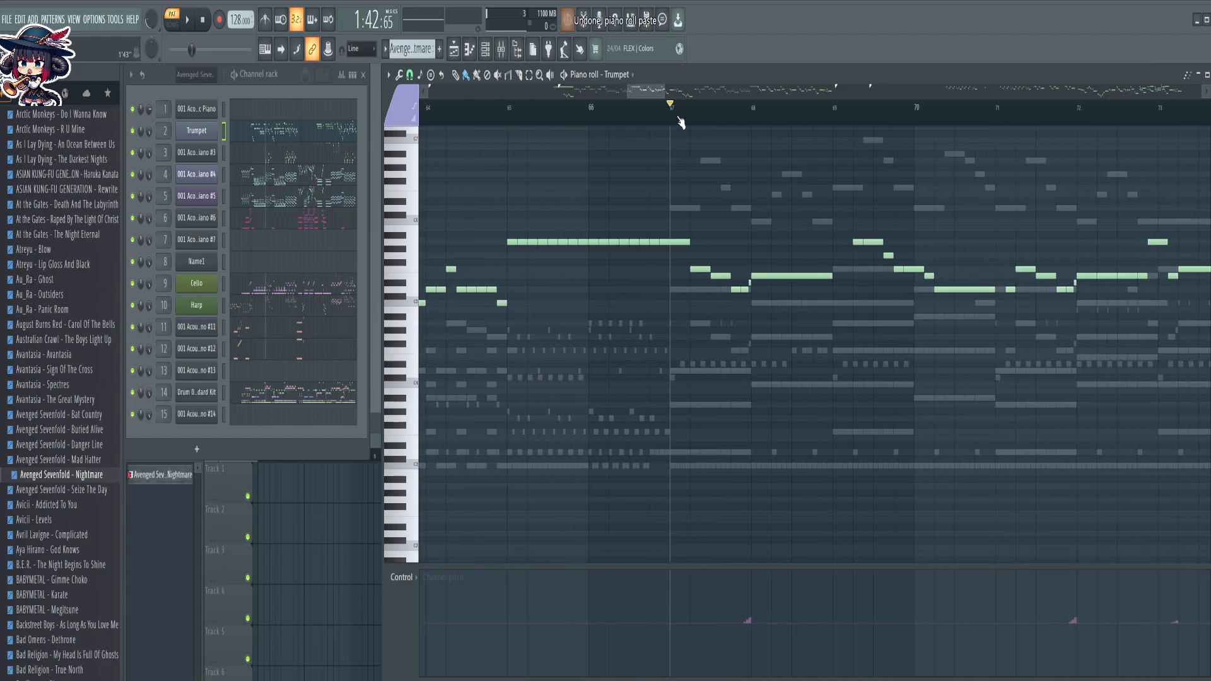
# Paste the copied 001 Acoustic Piano #3 notes into Trumpet from 1:43:12, where the held note run ends after bar 67
pyautogui.scroll(6, 694, 121)
pyautogui.scroll(1, 719, 106)
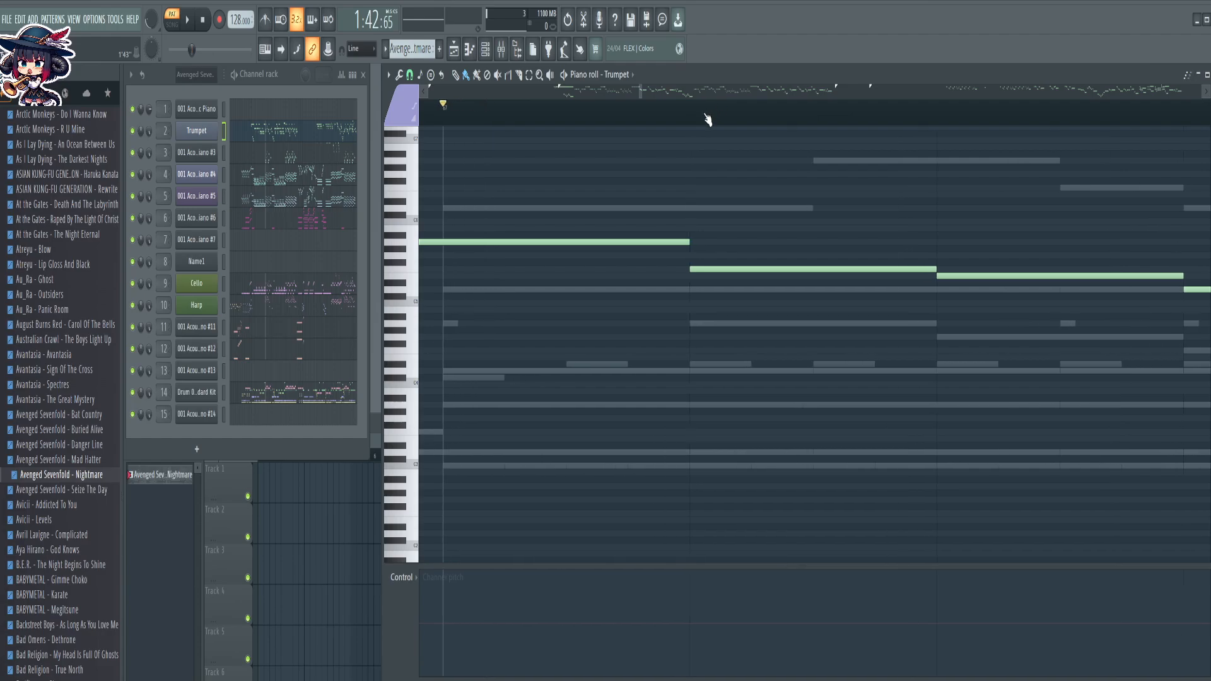
pyautogui.moveTo(705, 114); pyautogui.dragTo(691, 118)
pyautogui.scroll(-3, 694, 120)
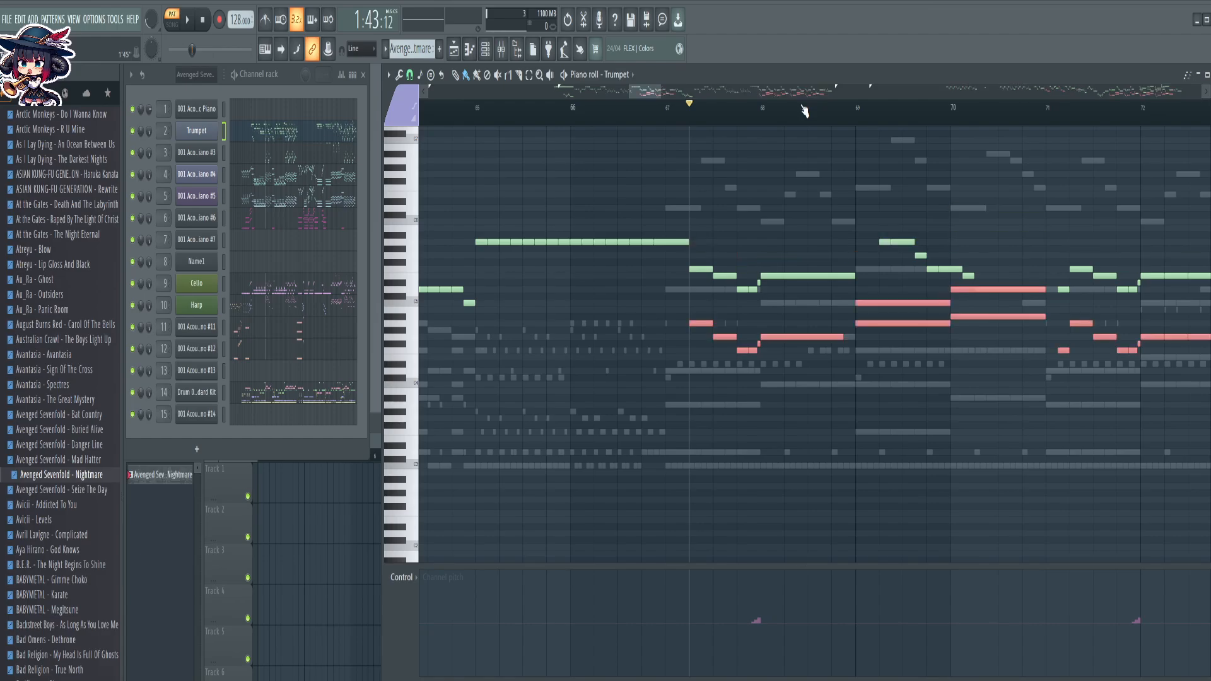
# Try the pasted Trumpet notes one octave lower, compare them along the song, and raise them back one octave
pyautogui.hotkey('ctrl', 'Down')
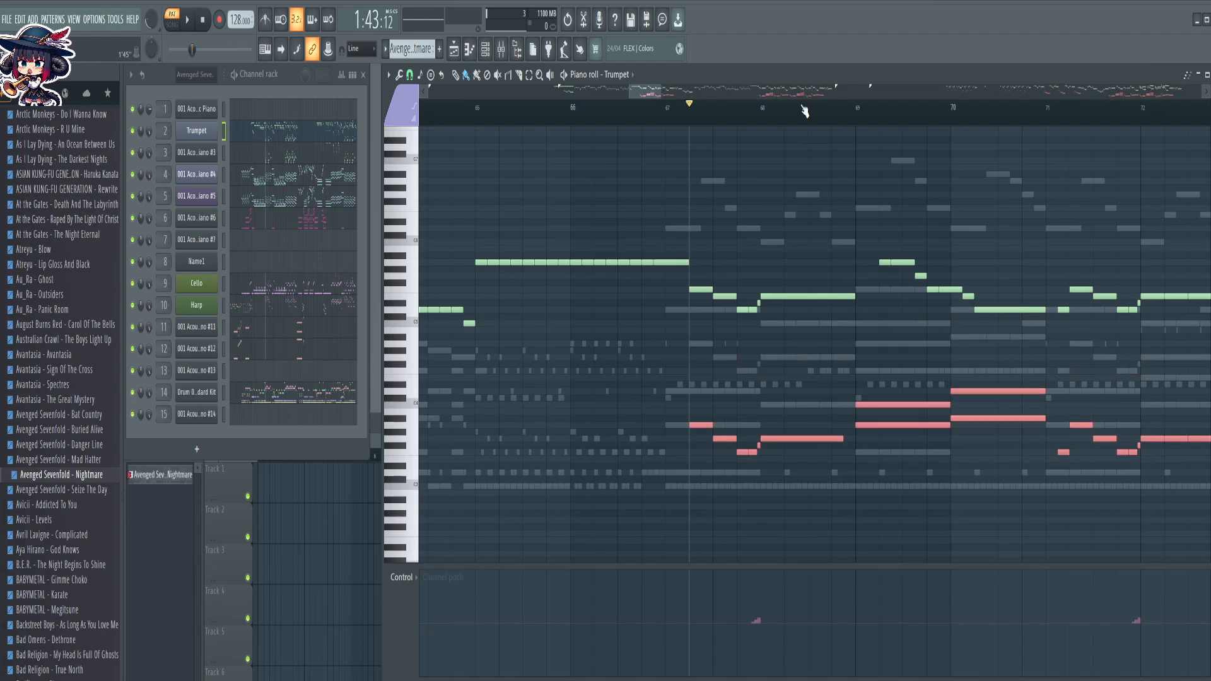
pyautogui.scroll(-3, 804, 110)
pyautogui.moveTo(1090, 509); pyautogui.dragTo(904, 457)
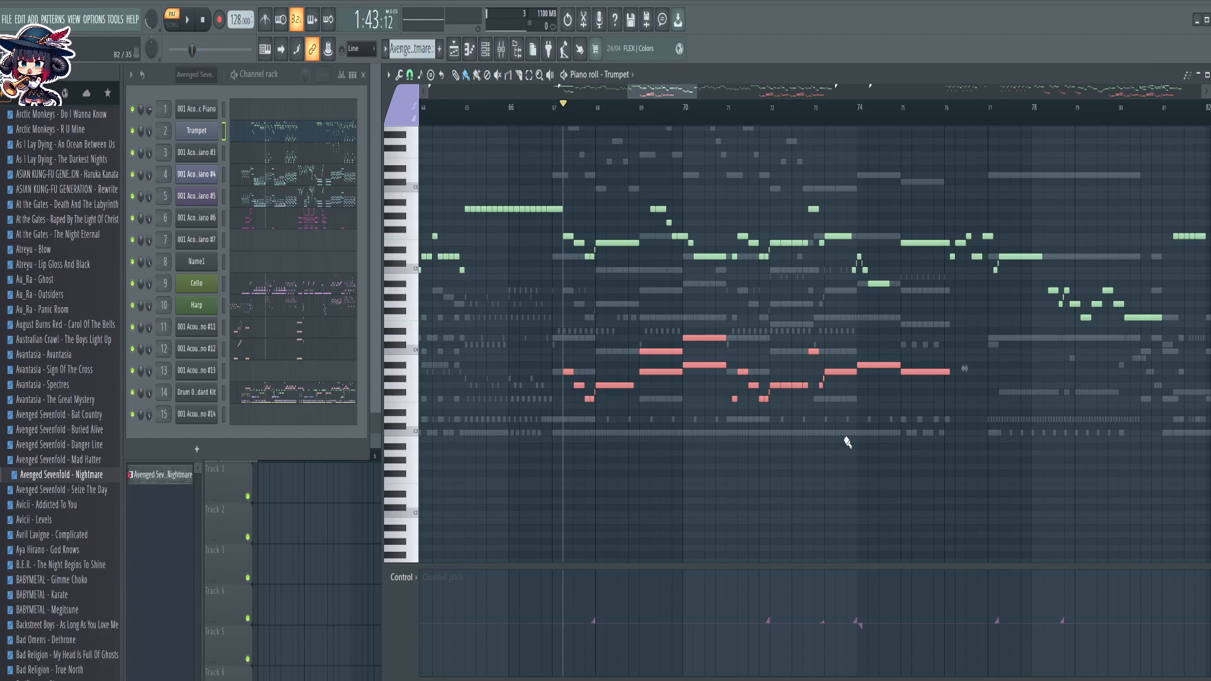
pyautogui.moveTo(976, 465); pyautogui.dragTo(681, 467)
pyautogui.moveTo(974, 435); pyautogui.dragTo(536, 421)
pyautogui.moveTo(1071, 450); pyautogui.dragTo(536, 458)
pyautogui.moveTo(801, 460); pyautogui.dragTo(658, 482)
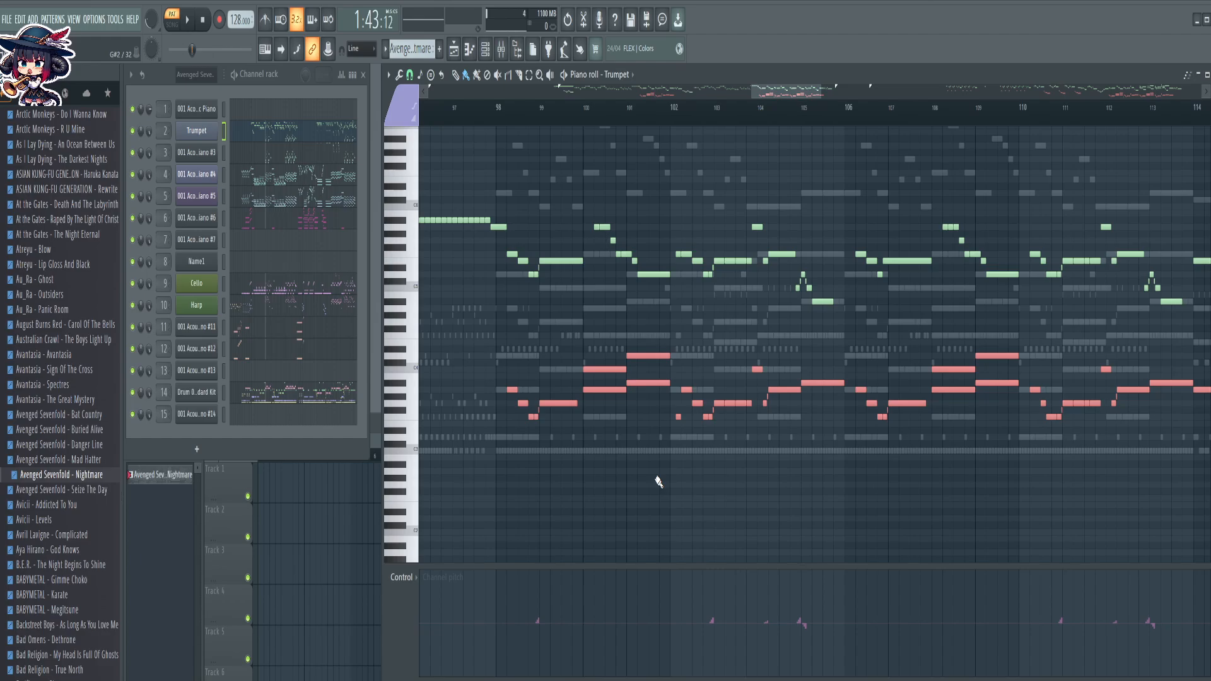
pyautogui.scroll(-10, 855, 120)
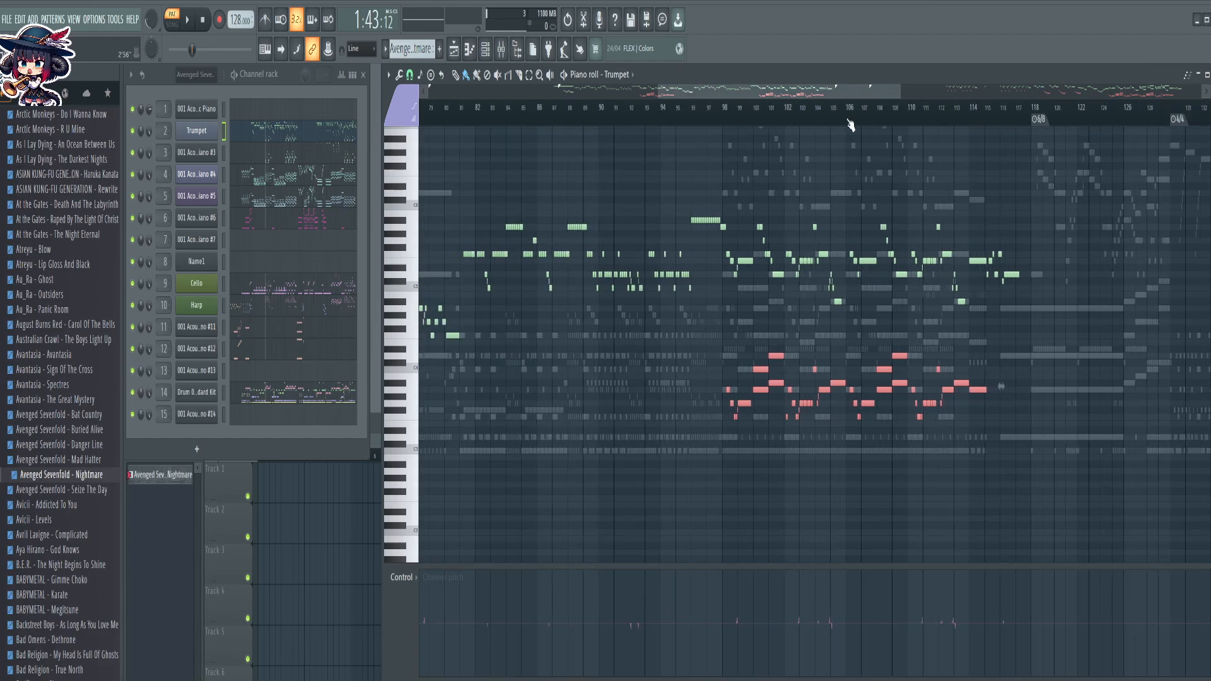
pyautogui.scroll(-3, 850, 125)
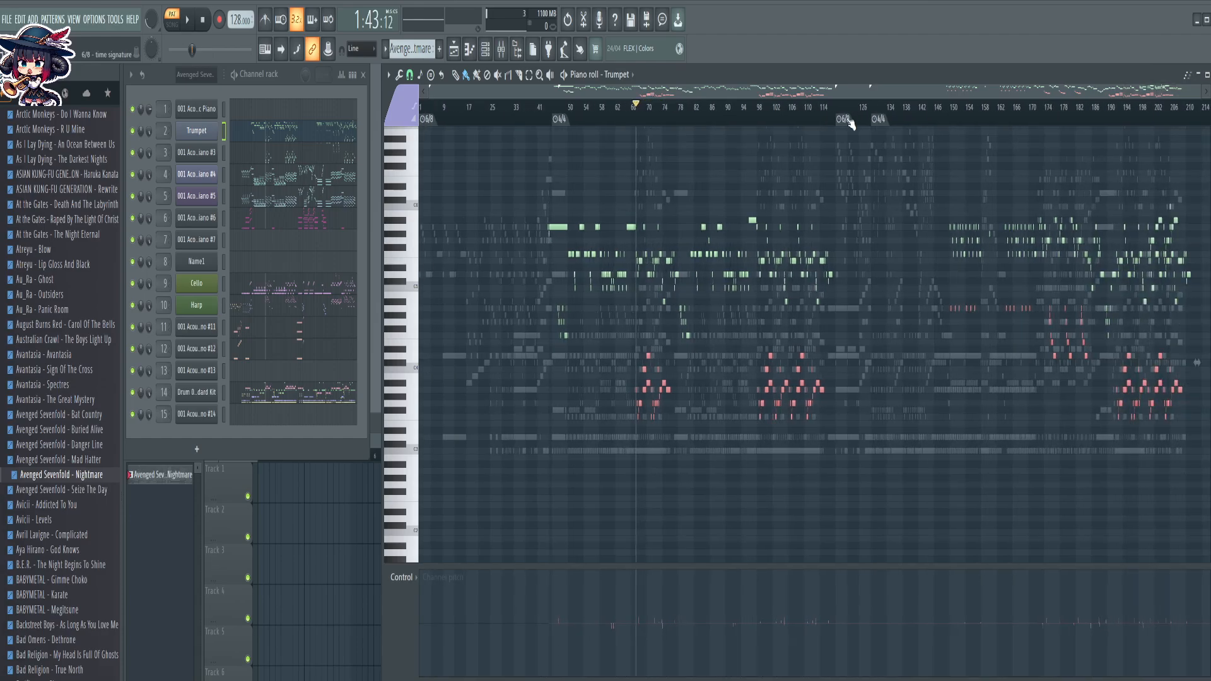
pyautogui.hotkey('ctrl', 'Up')
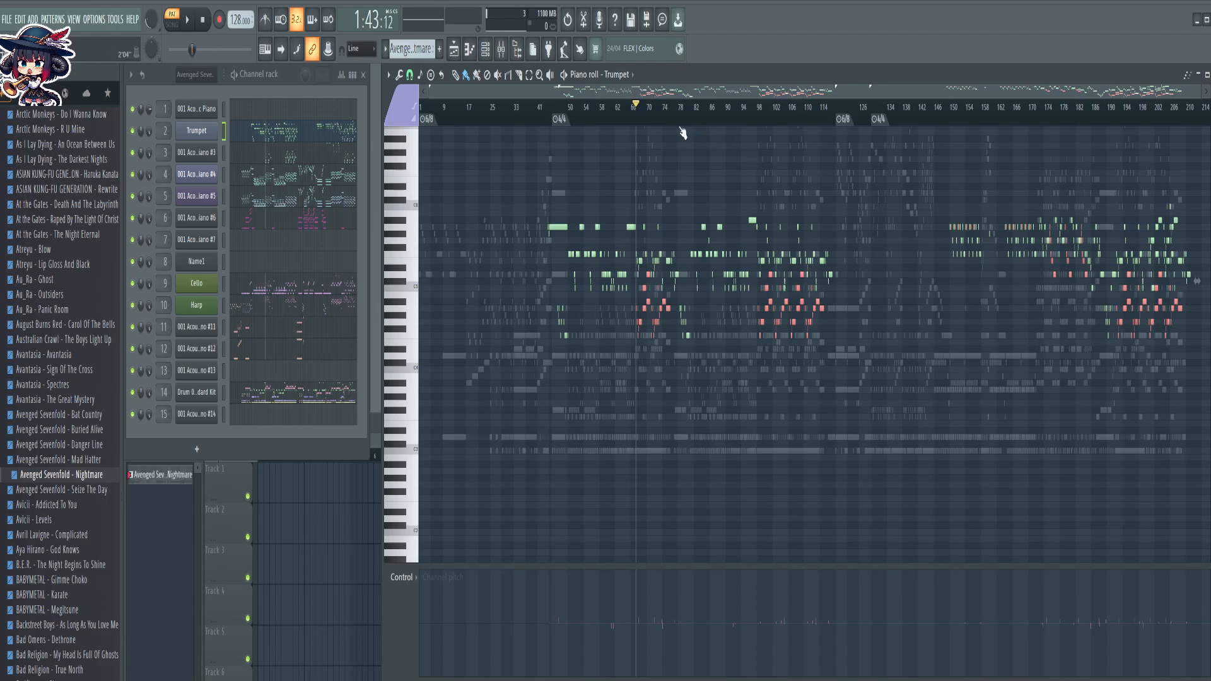
# Recolour the pasted Trumpet notes purple, and select the overlapping notes in the channel
pyautogui.hotkey('ctrl', 'd')
pyautogui.click(388, 75)
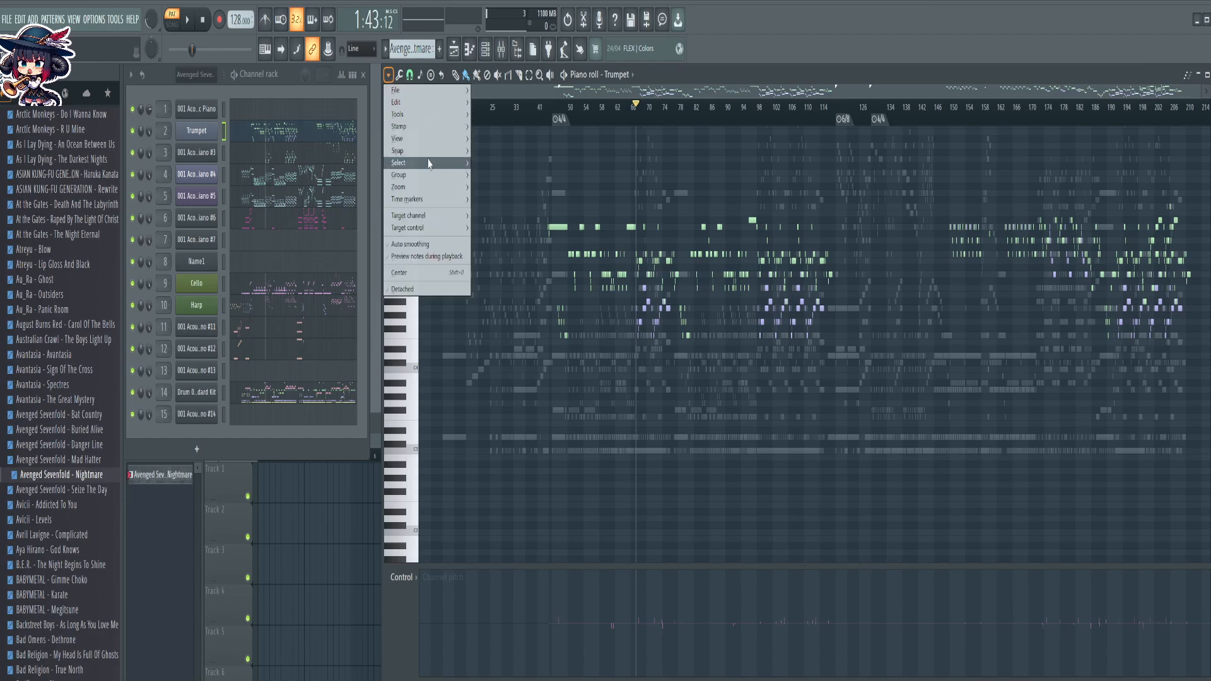
pyautogui.moveTo(433, 164)
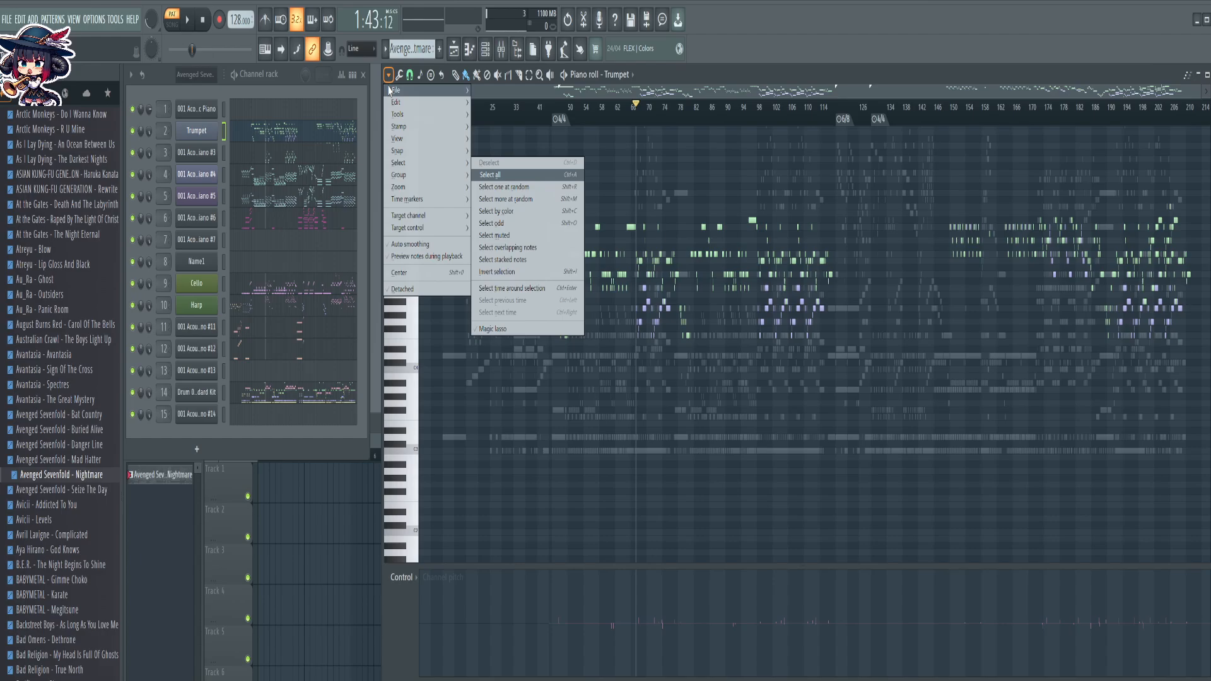
pyautogui.moveTo(404, 116)
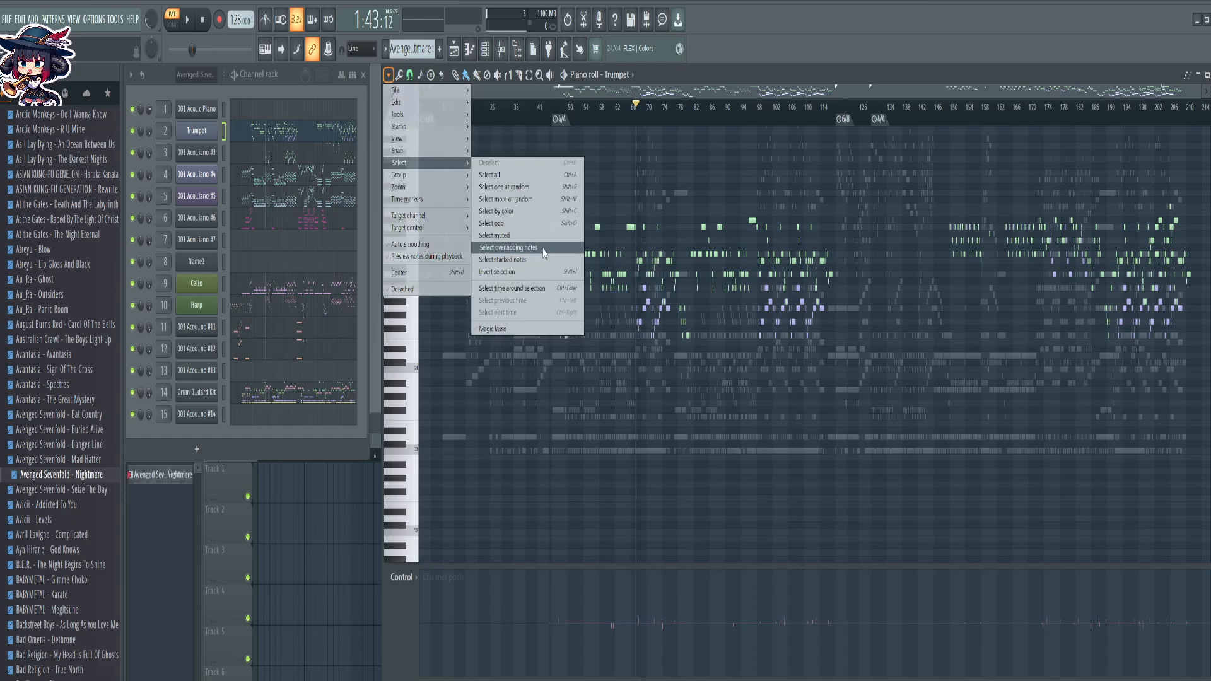
pyautogui.click(543, 249)
pyautogui.scroll(4, 681, 110)
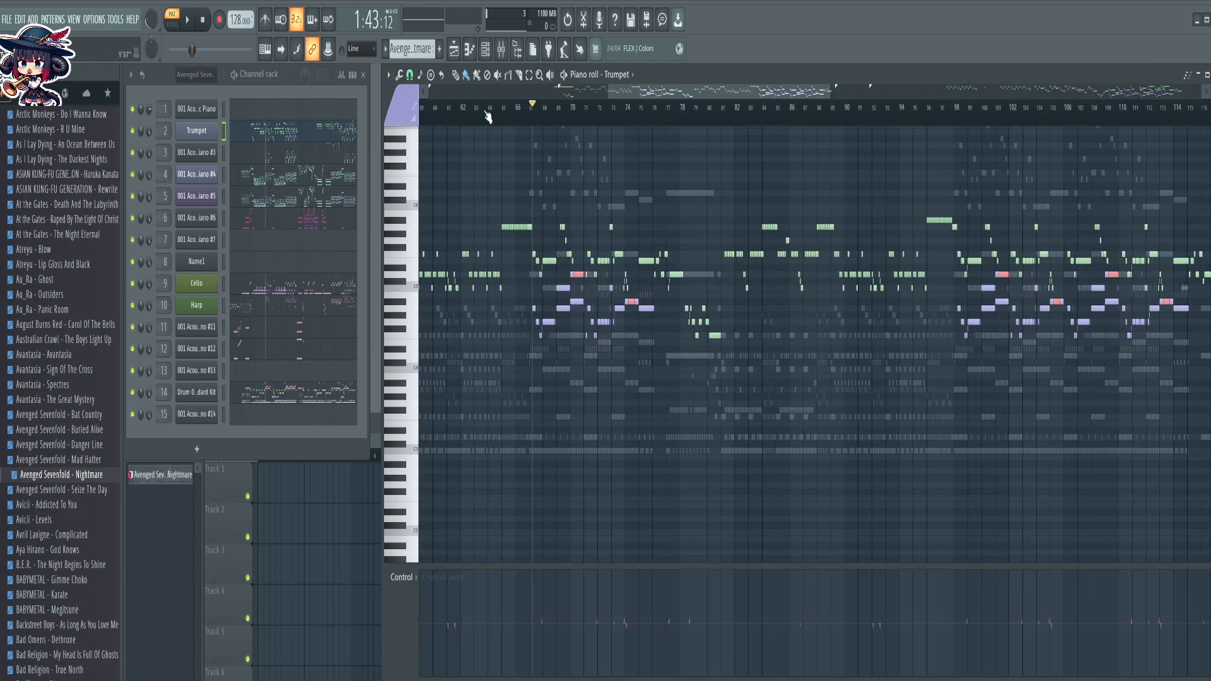
# Switch the note colour to pink with the overlapping Trumpet notes selected
pyautogui.click(389, 77)
pyautogui.click(390, 77)
pyautogui.click(402, 103)
pyautogui.click(412, 145)
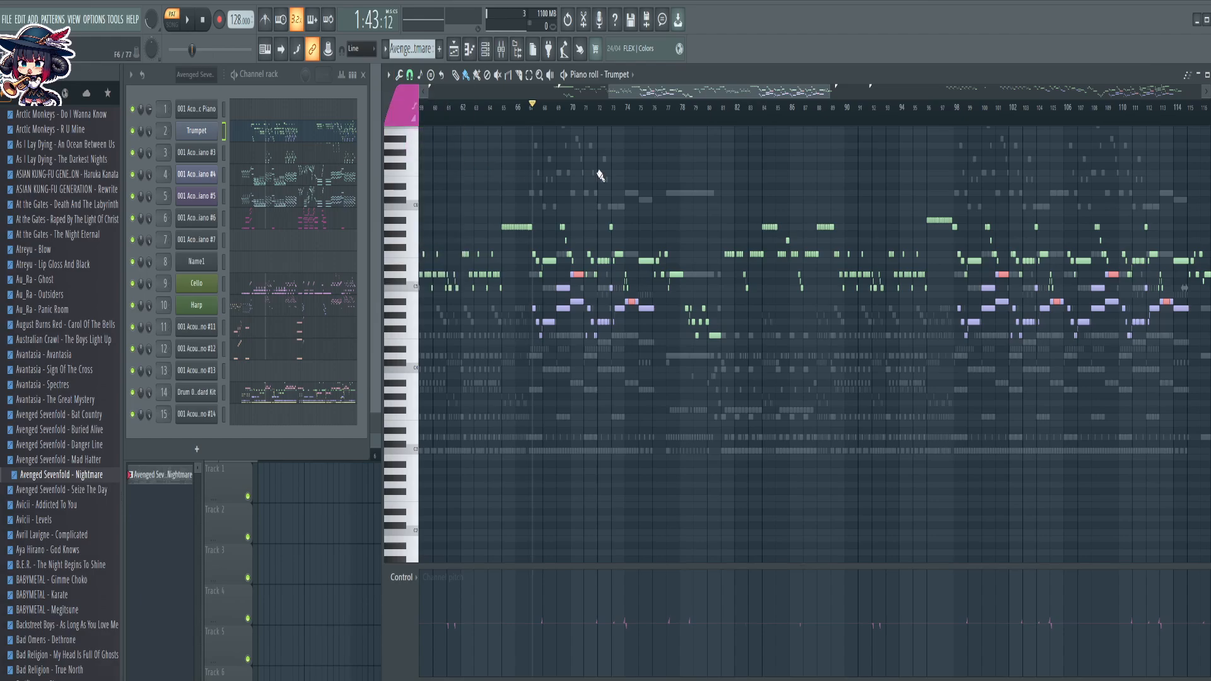
# Shorten the long purple Trumpet note at bar 70 so it ends where the pink note on the same pitch starts
pyautogui.scroll(1, 569, 117)
pyautogui.scroll(3, 570, 117)
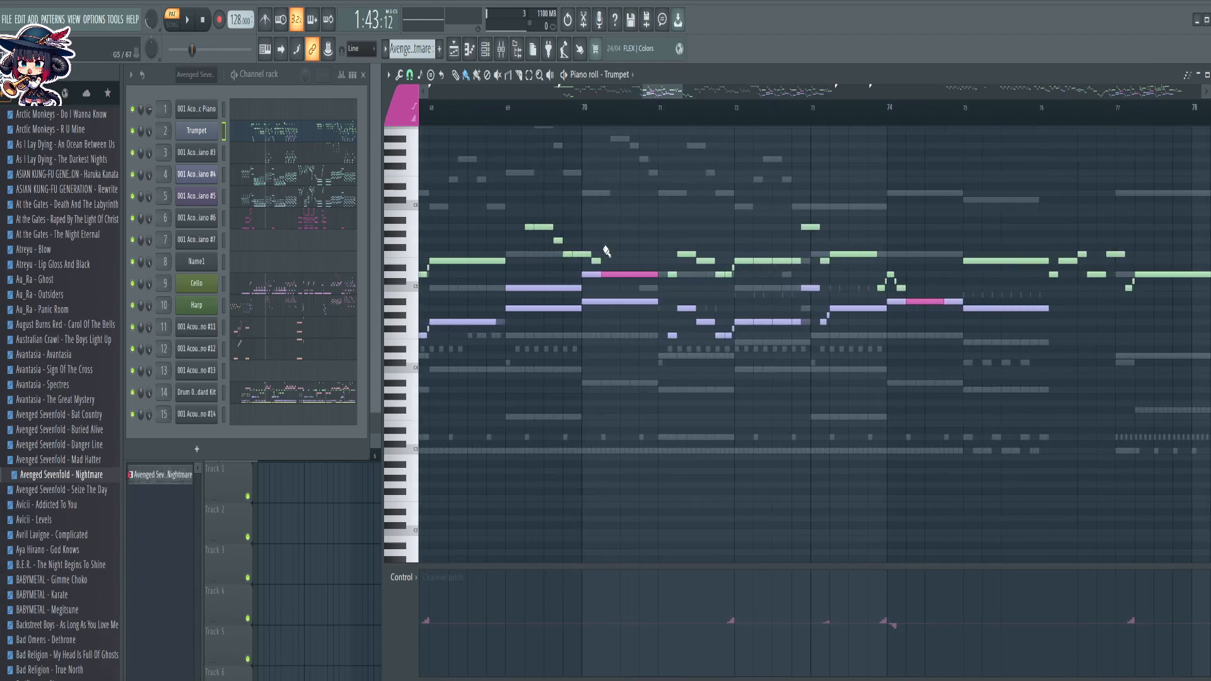
pyautogui.moveTo(656, 275); pyautogui.dragTo(599, 287)
# Test the 1/2 step and beat snap settings by drawing a note low in the grid at bar 70 and lengthening it
pyautogui.click(409, 75)
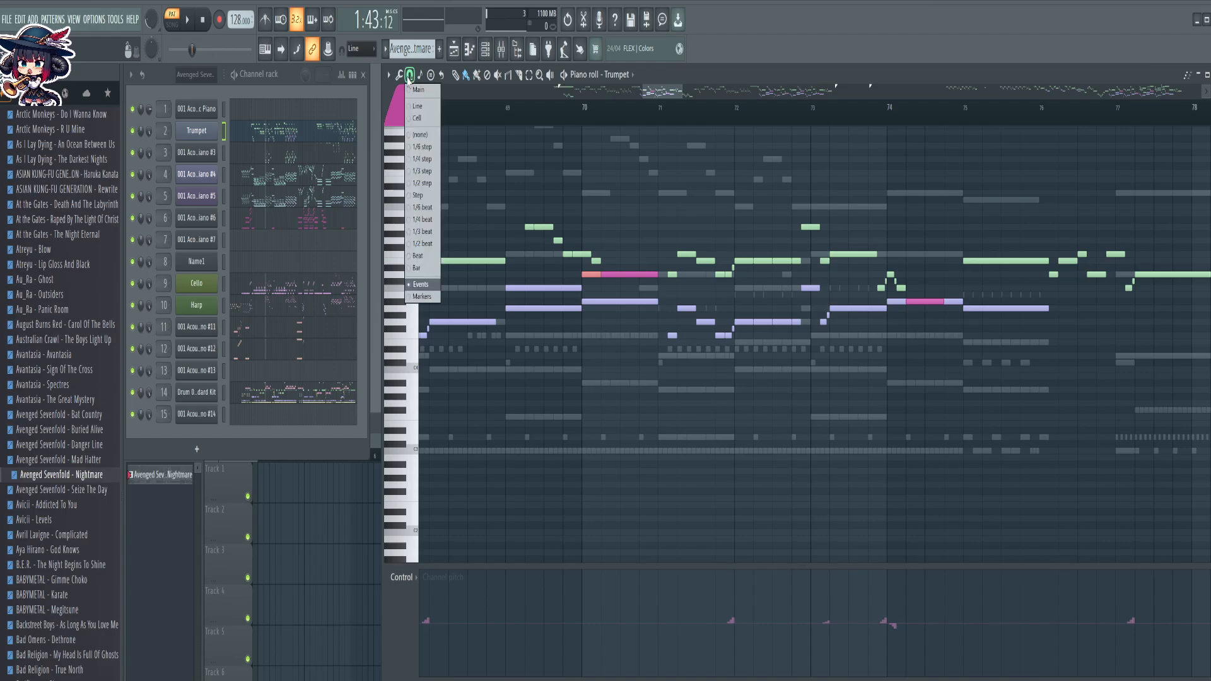
pyautogui.click(428, 183)
pyautogui.click(583, 478)
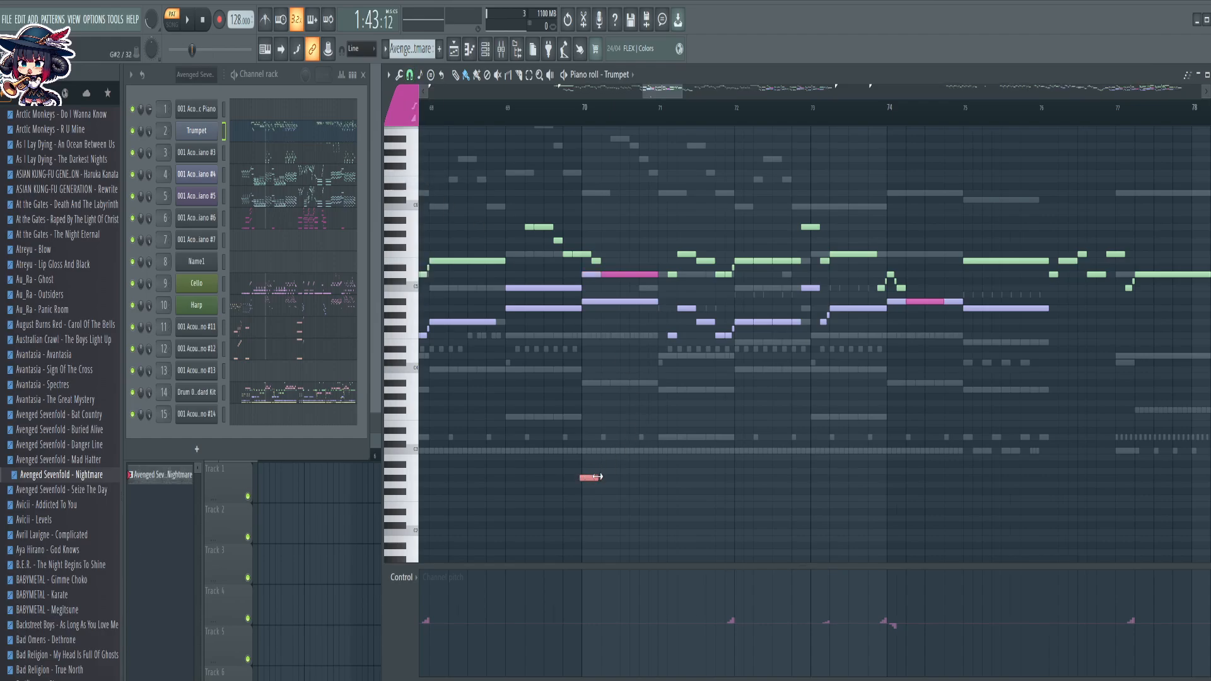
pyautogui.moveTo(596, 478); pyautogui.dragTo(658, 490)
pyautogui.click(409, 75)
pyautogui.click(424, 258)
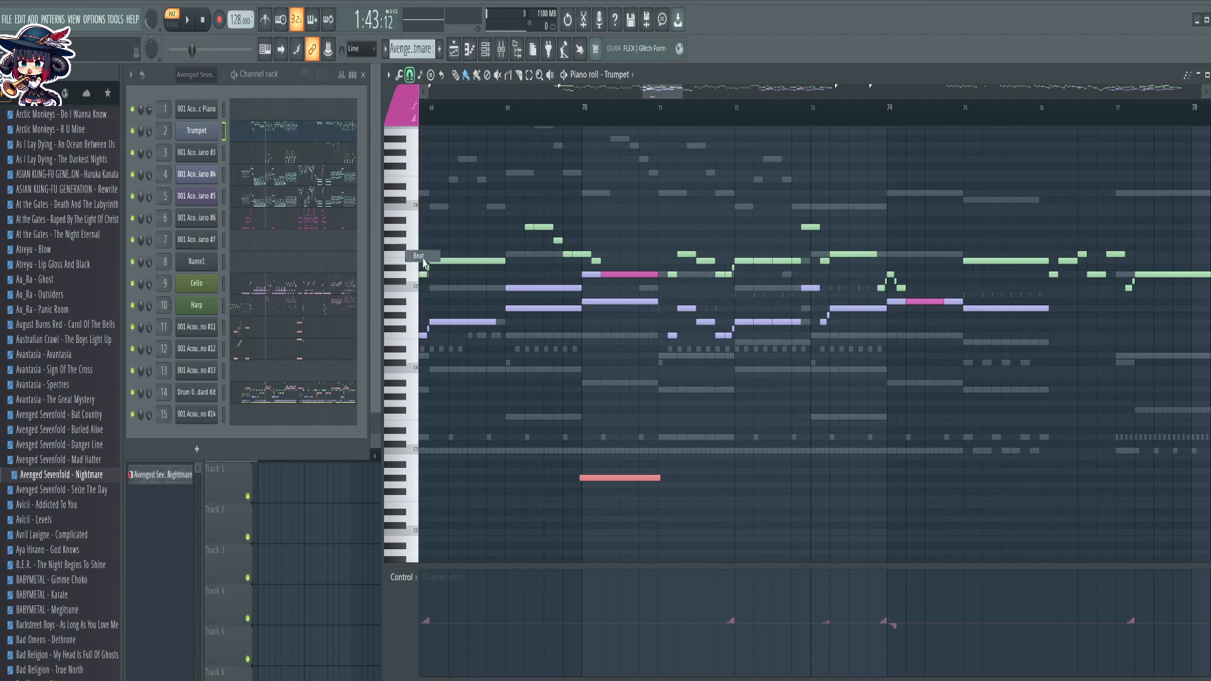
pyautogui.moveTo(658, 477); pyautogui.dragTo(757, 496)
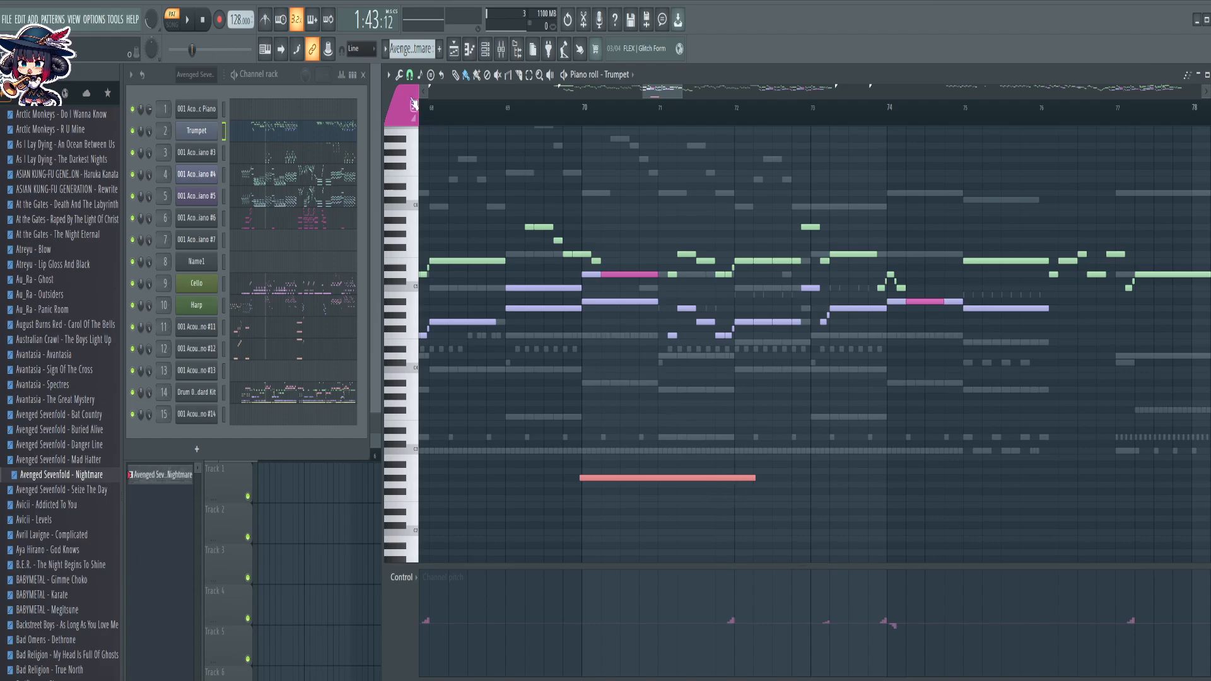
# Test the bar snap setting with a second note at bar 72, and delete both test notes
pyautogui.click(409, 74)
pyautogui.click(421, 267)
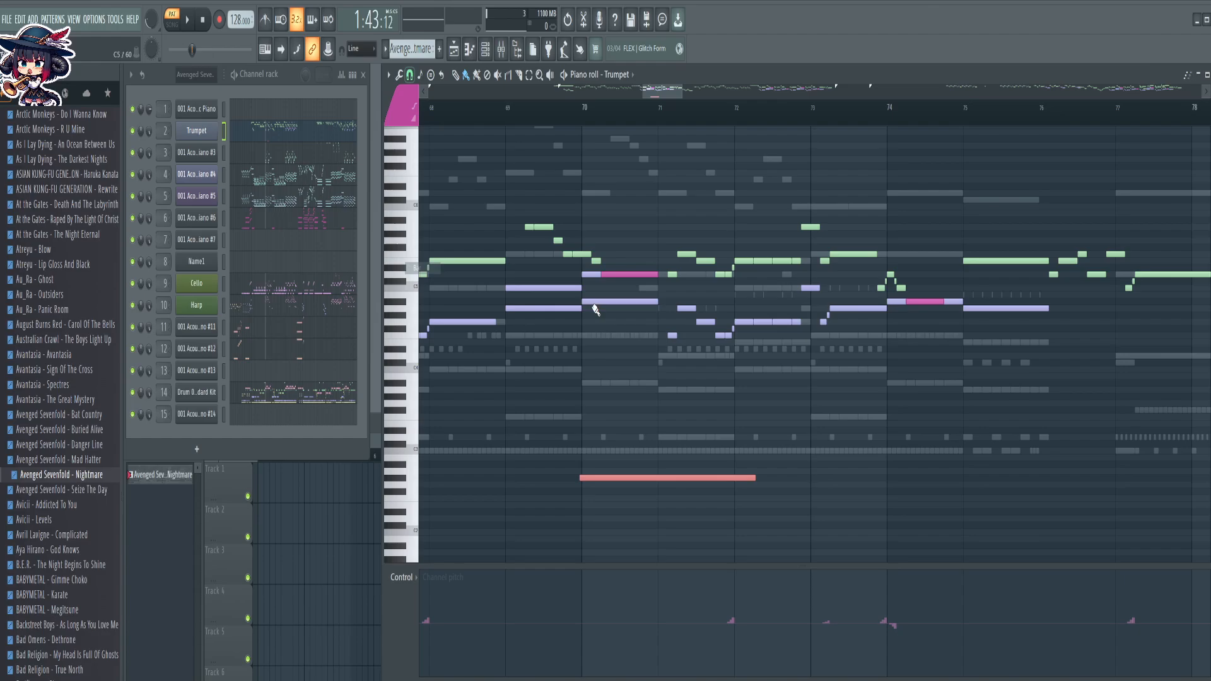
pyautogui.click(755, 472)
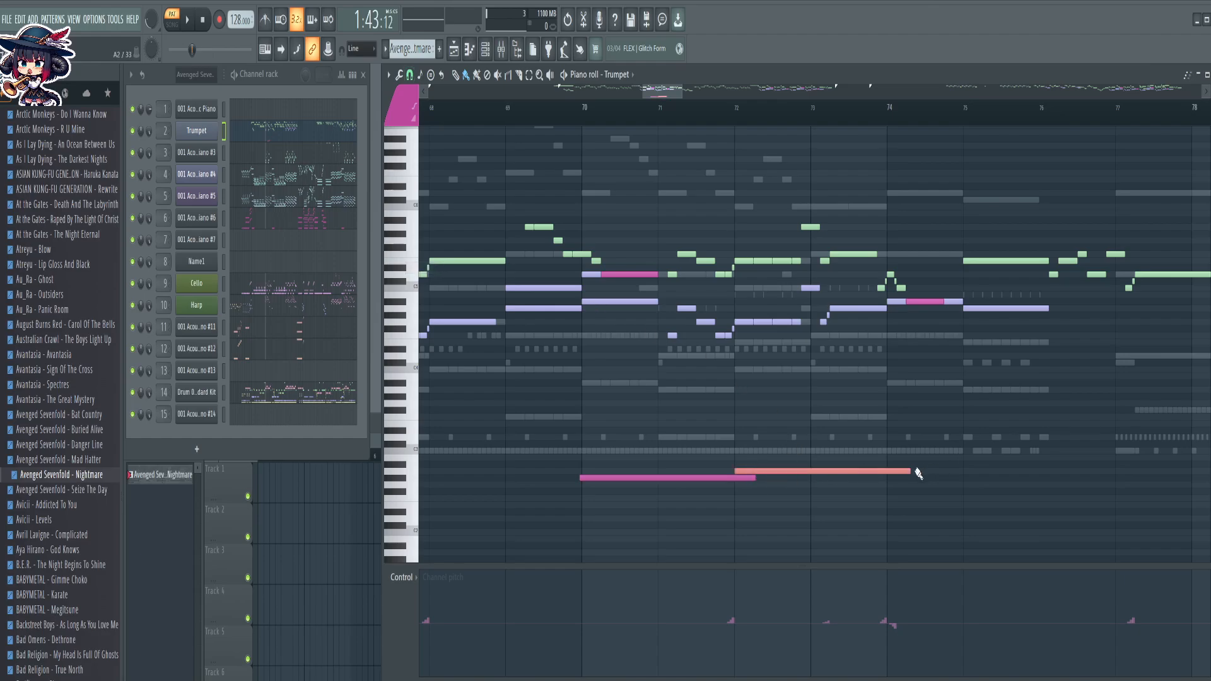
pyautogui.moveTo(916, 472); pyautogui.dragTo(754, 492)
pyautogui.rightClick(742, 471)
pyautogui.rightClick(739, 478)
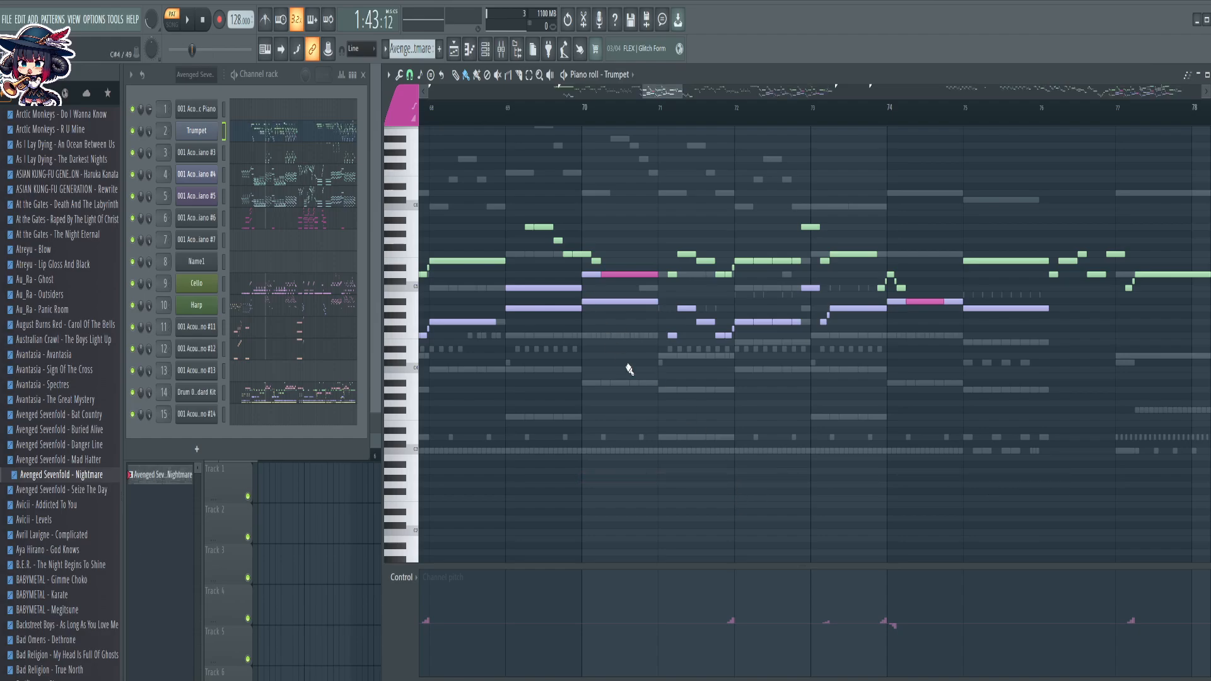
pyautogui.click(410, 74)
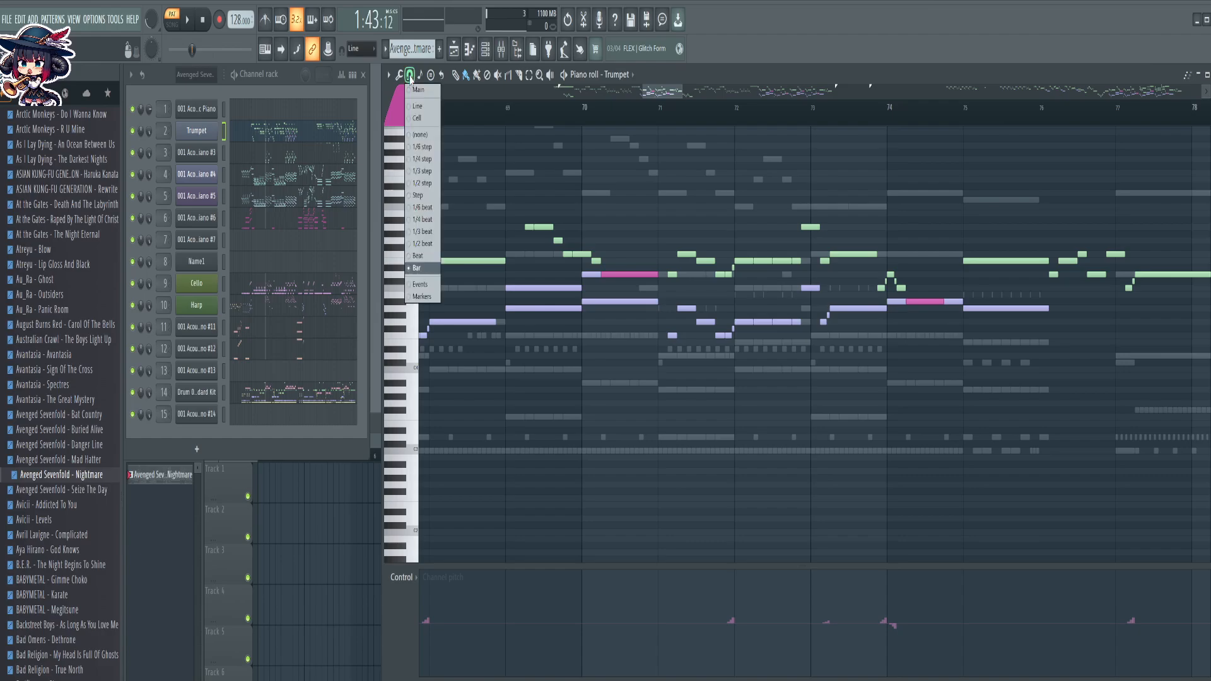
pyautogui.click(421, 268)
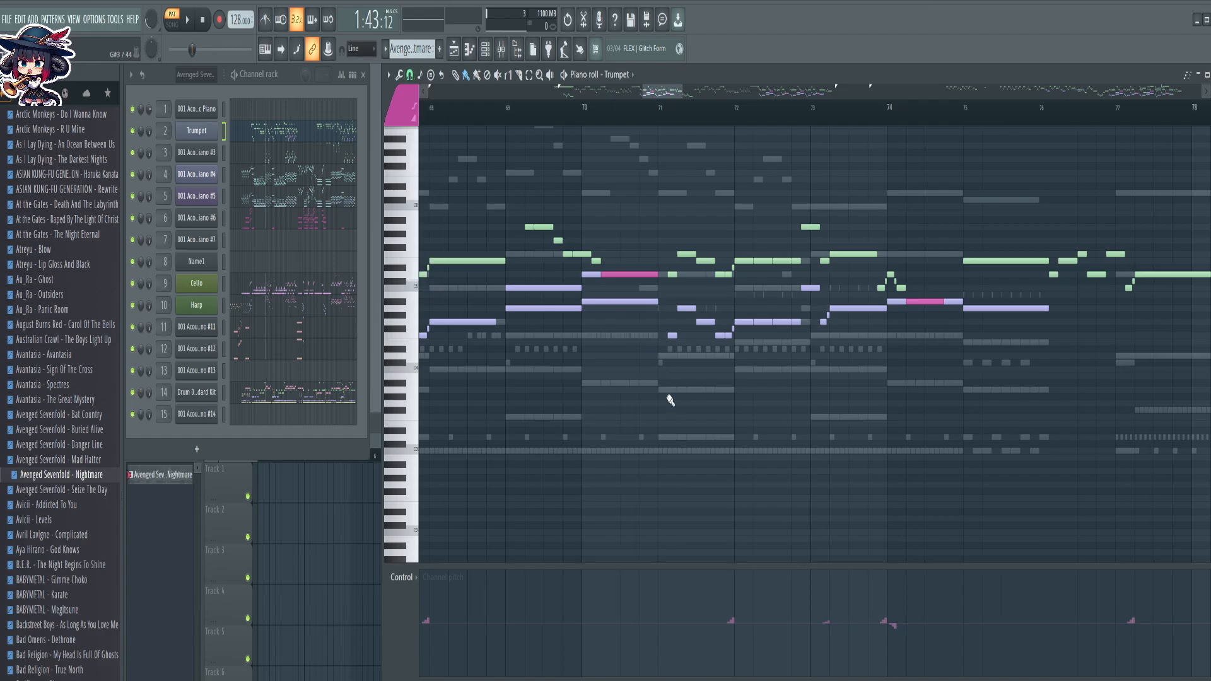
# Examine up close how the end of the purple note at bar 70 lines up with the pink note's start
pyautogui.click(596, 276)
pyautogui.click(597, 276)
pyautogui.scroll(8, 604, 118)
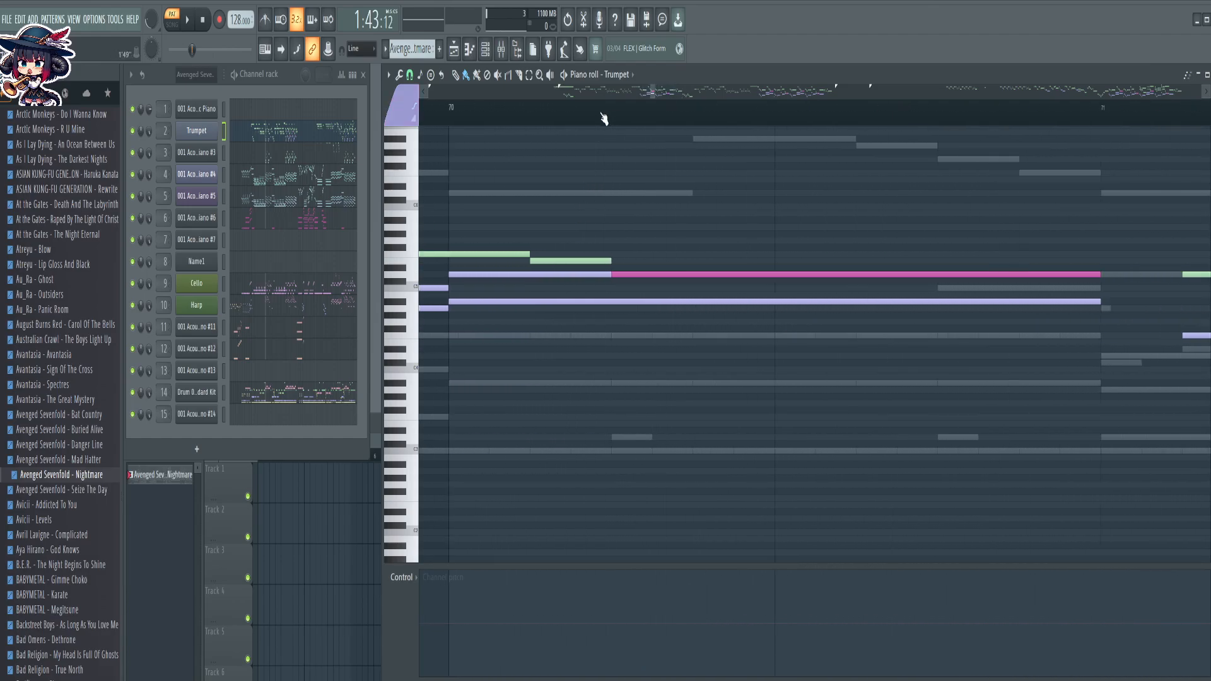
pyautogui.scroll(2, 604, 118)
pyautogui.moveTo(614, 276)
pyautogui.mouseDown()
pyautogui.moveTo(594, 286)
pyautogui.moveTo(615, 283)
pyautogui.mouseUp()
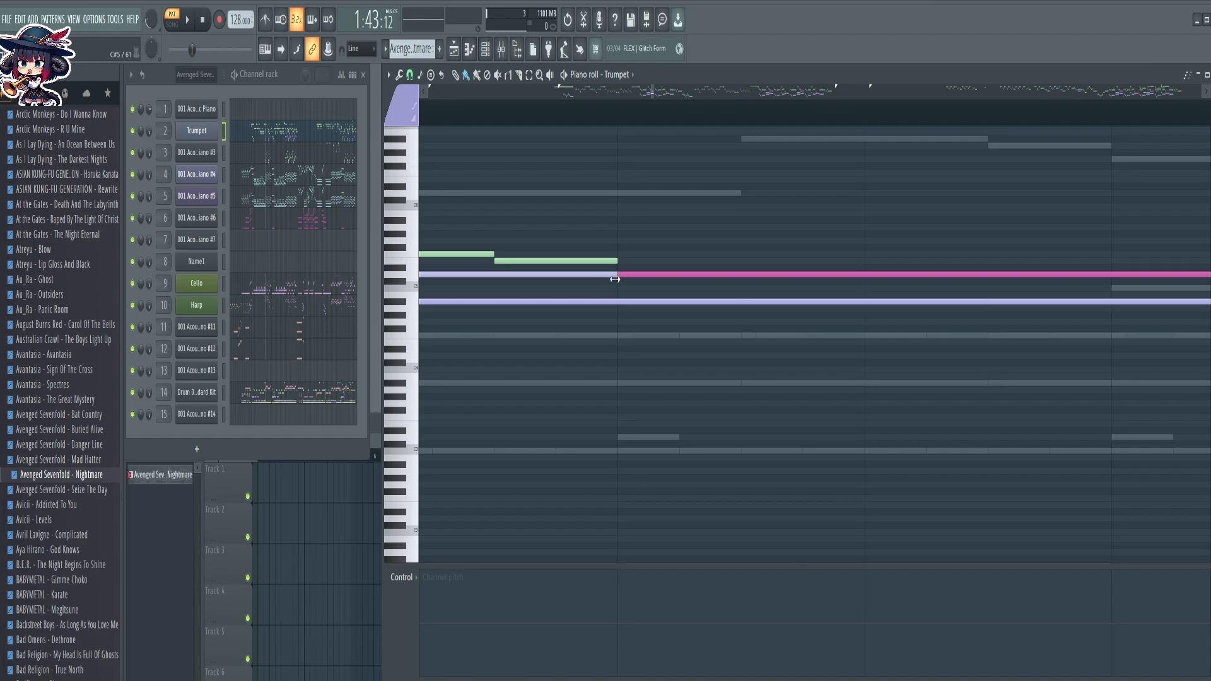
# Remove the overlap at bar 74 by ending the purple note at the pink note's start and extending the pink note to bar 75
pyautogui.scroll(-10, 619, 127)
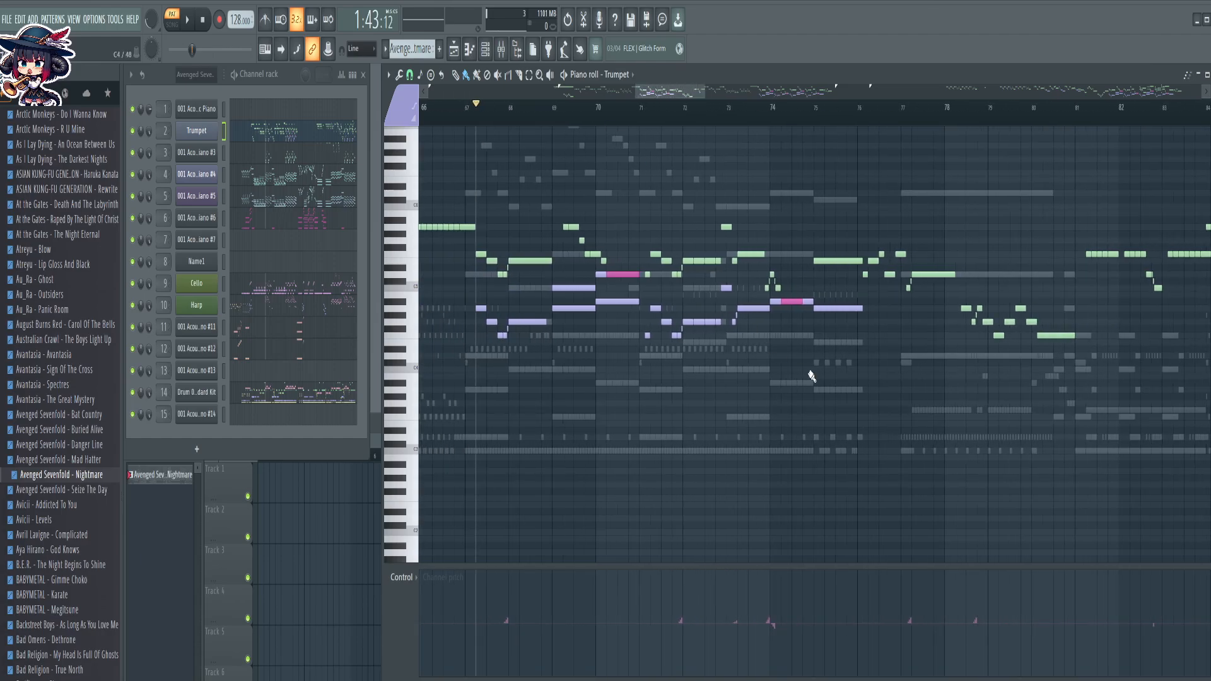
pyautogui.hscroll(3, 812, 376)
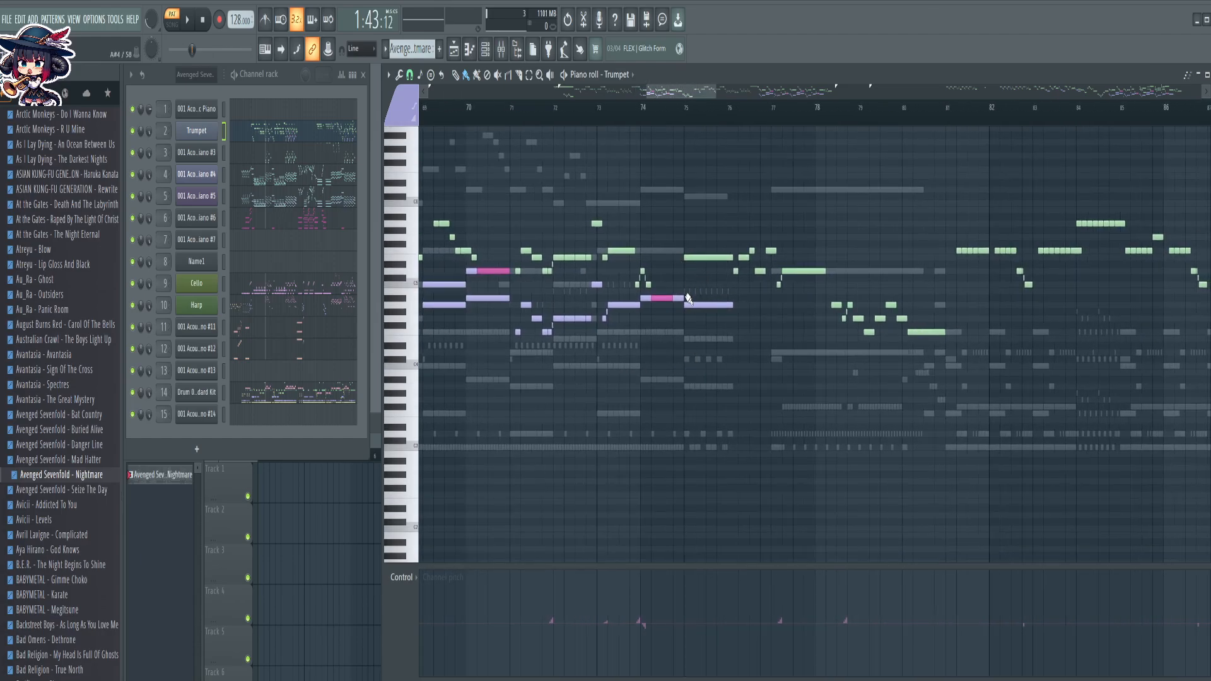
pyautogui.moveTo(688, 299)
pyautogui.mouseDown()
pyautogui.moveTo(650, 310)
pyautogui.moveTo(683, 299)
pyautogui.mouseUp()
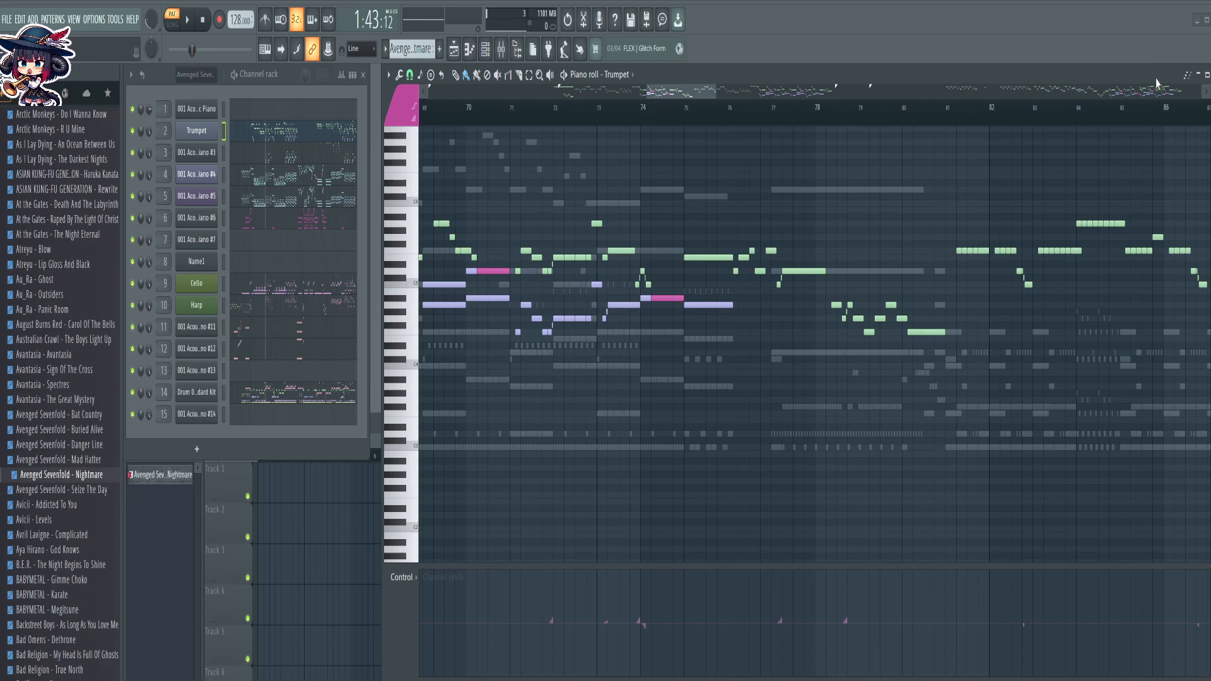
# Try a larger vertical note zoom in the piano roll, and restore the compact view and the window's position
pyautogui.moveTo(1156, 82); pyautogui.dragTo(1146, 82)
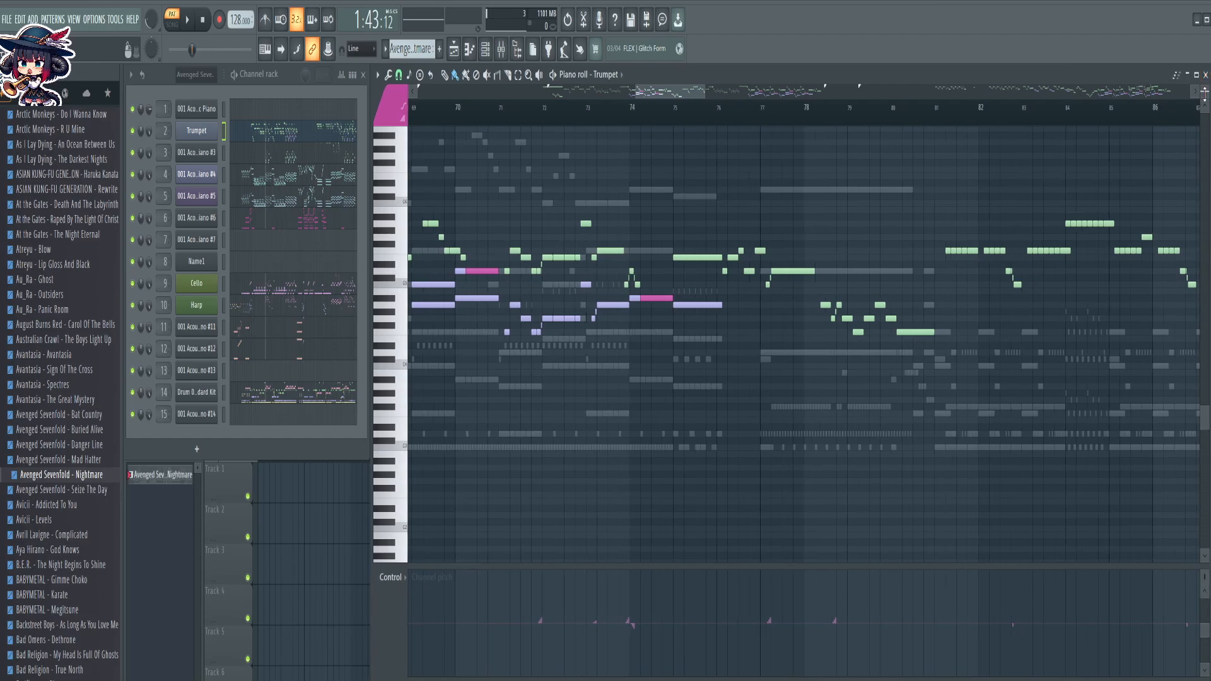
pyautogui.moveTo(1204, 96); pyautogui.dragTo(1205, 94)
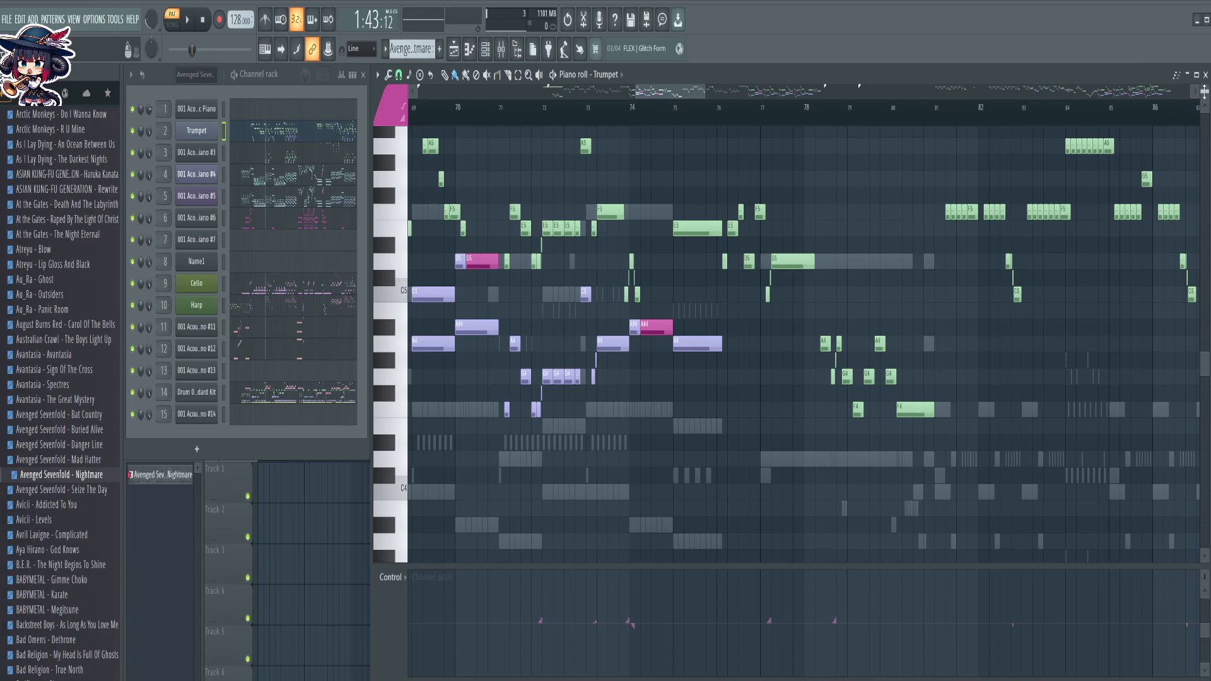
pyautogui.moveTo(1205, 91)
pyautogui.mouseDown()
pyautogui.moveTo(1206, 102)
pyautogui.moveTo(1205, 74)
pyautogui.moveTo(1204, 118)
pyautogui.moveTo(1204, 109)
pyautogui.mouseUp()
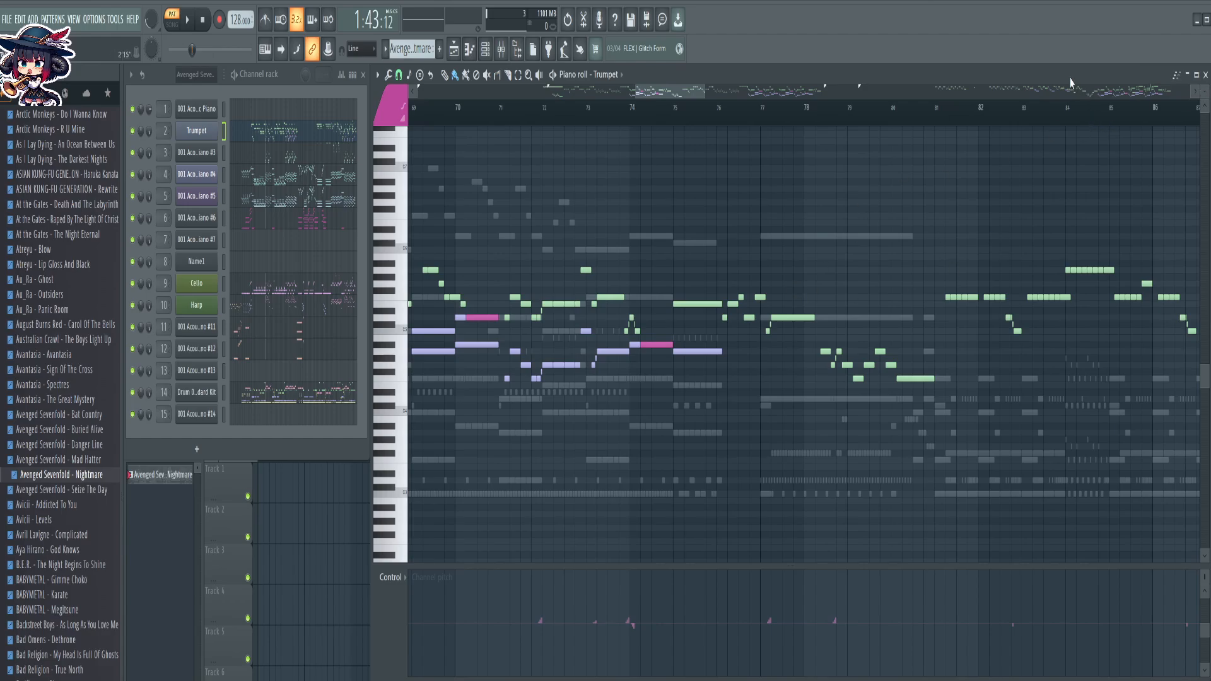
pyautogui.moveTo(1070, 79); pyautogui.dragTo(1081, 78)
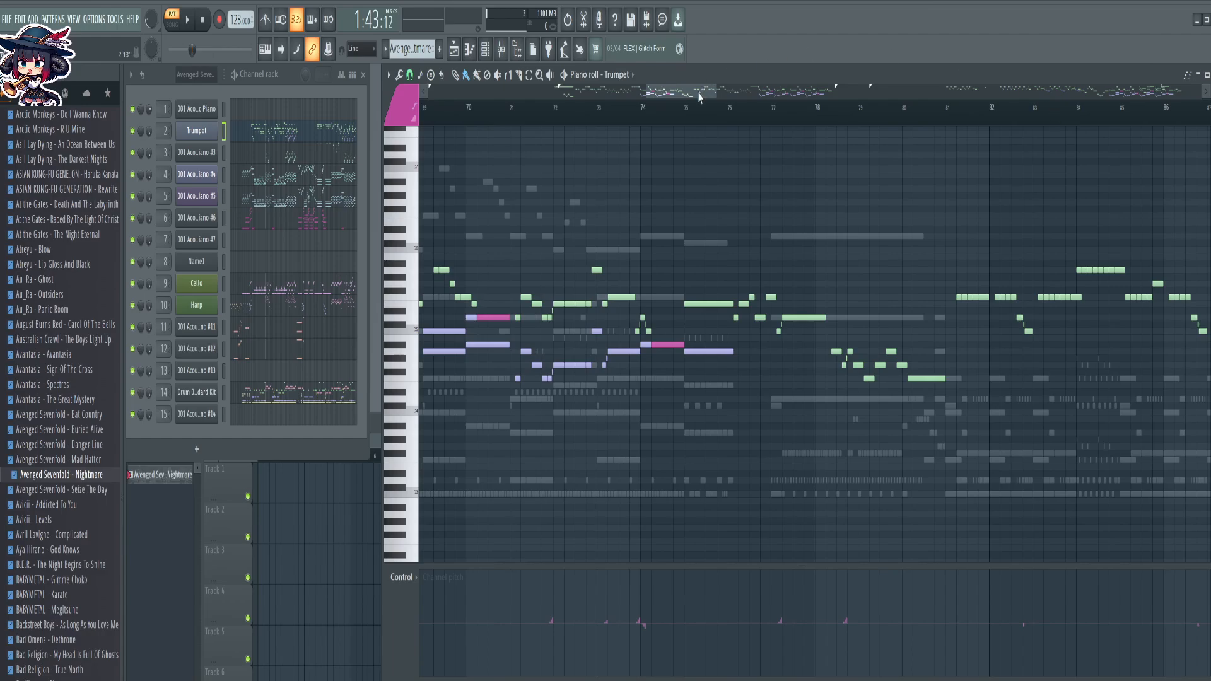
# Trim the overlapping purple notes at bars 101 and 105 to the pink notes' starts, and extend the second pink note to bar 106
pyautogui.moveTo(699, 96); pyautogui.dragTo(802, 95)
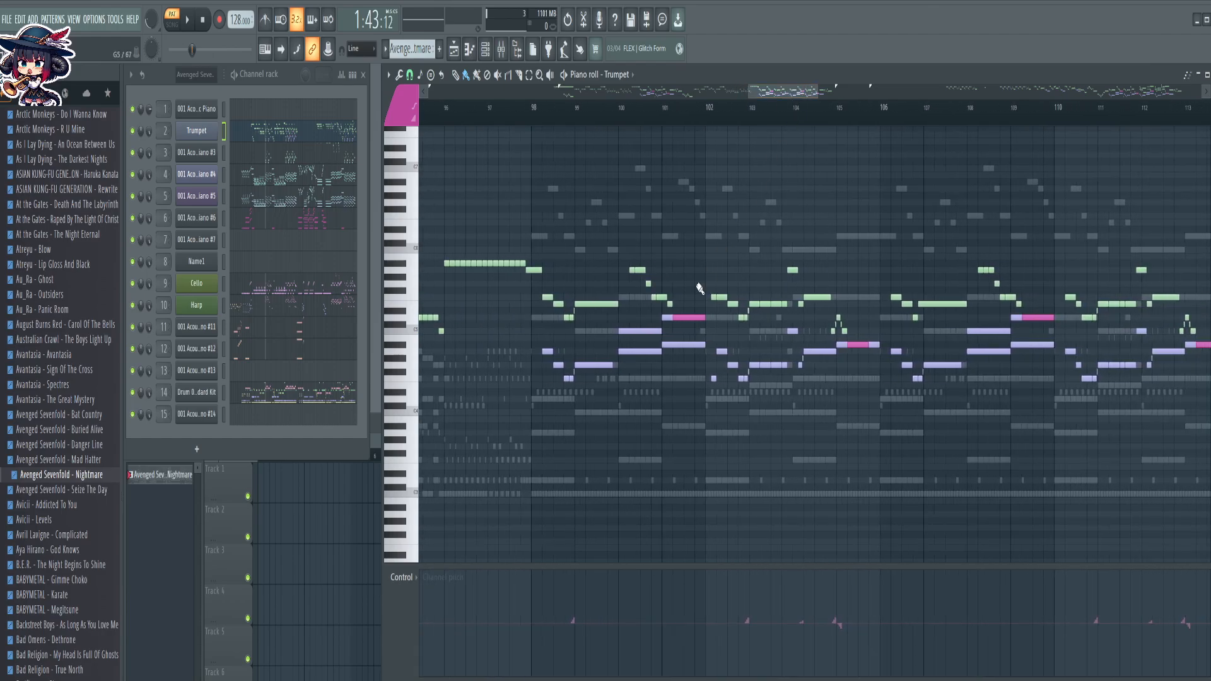
pyautogui.keyDown('ctrl'); pyautogui.click(667, 317); pyautogui.keyUp('ctrl')
pyautogui.moveTo(701, 319); pyautogui.dragTo(670, 331)
pyautogui.moveTo(876, 346)
pyautogui.mouseDown()
pyautogui.moveTo(843, 350)
pyautogui.moveTo(888, 349)
pyautogui.mouseUp()
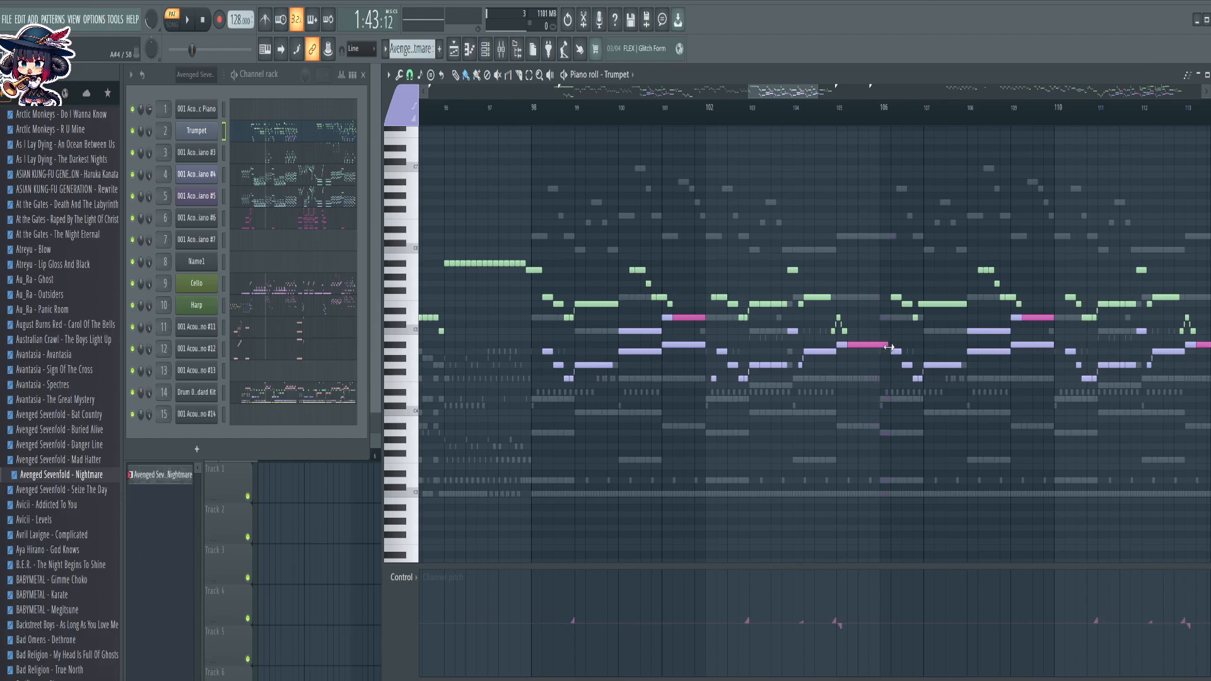
pyautogui.hotkey('ctrl', 'z')
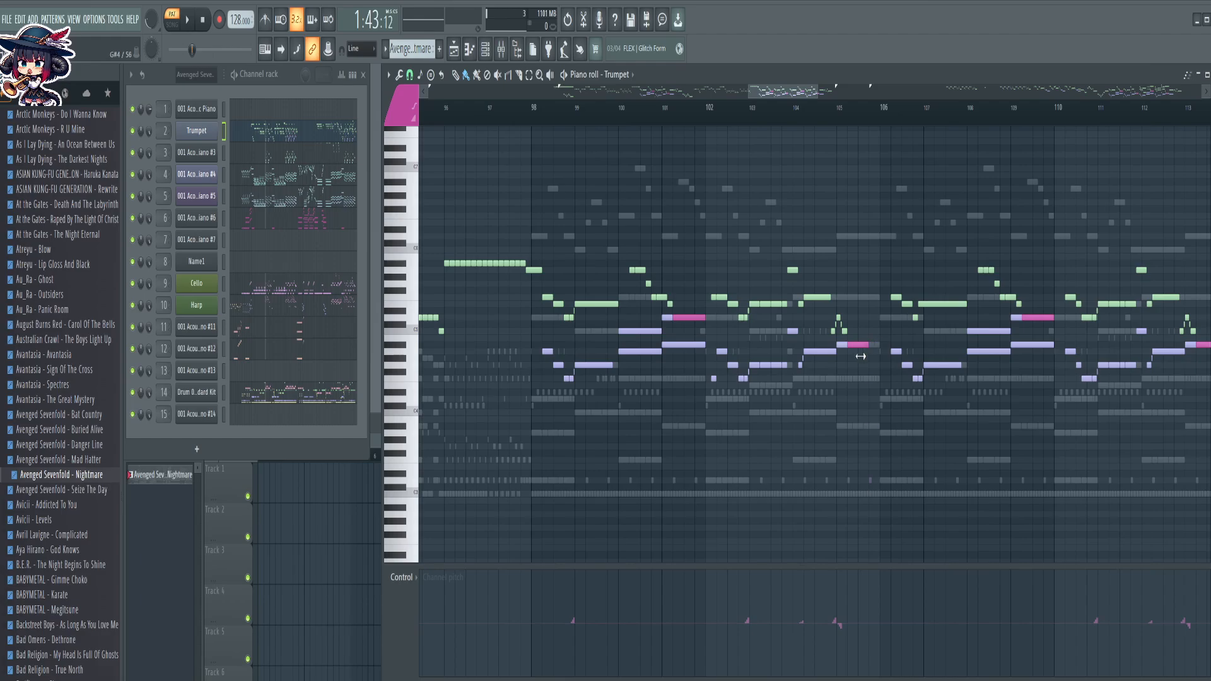
pyautogui.moveTo(869, 346); pyautogui.dragTo(877, 354)
# Trim the overlapping purple notes at bars 109 and 113 to the pink notes' starts, and extend the second pink note to bar 114
pyautogui.moveTo(795, 96); pyautogui.dragTo(831, 95)
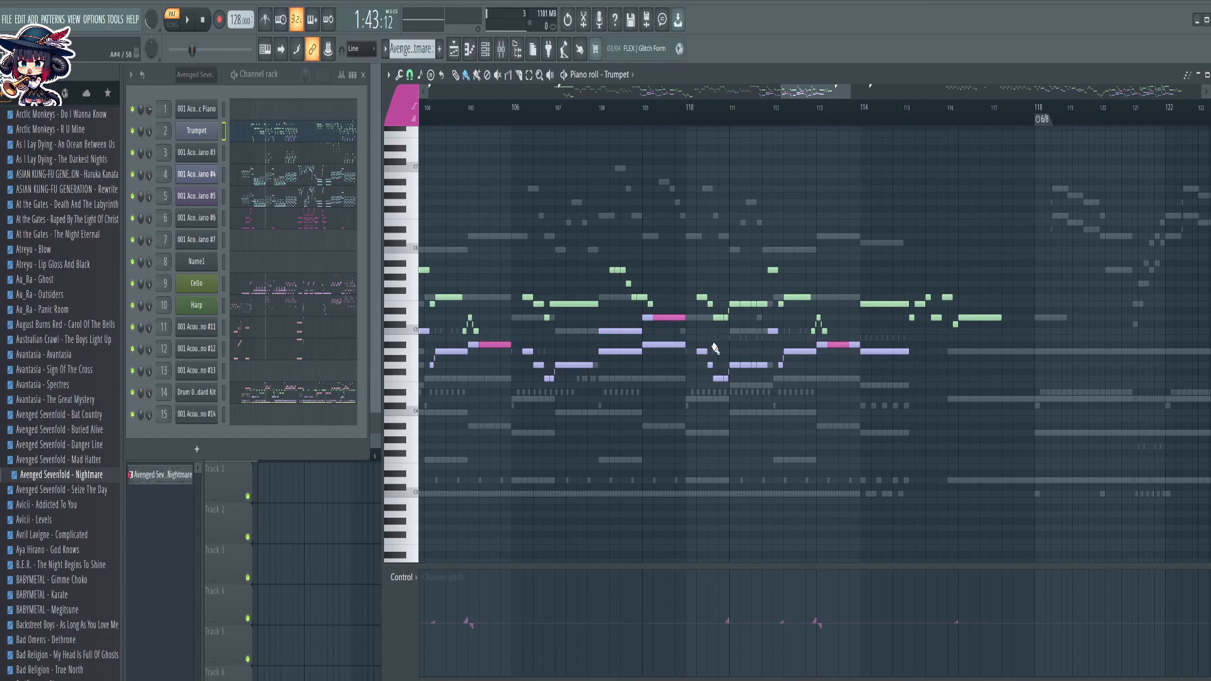
pyautogui.keyDown('ctrl'); pyautogui.click(644, 318); pyautogui.keyUp('ctrl')
pyautogui.moveTo(683, 320); pyautogui.dragTo(646, 330)
pyautogui.moveTo(859, 342); pyautogui.dragTo(850, 346)
# Shorten the overlapping purple Trumpet note at bar 195 so it ends where the pink note starts
pyautogui.scroll(-3, 843, 126)
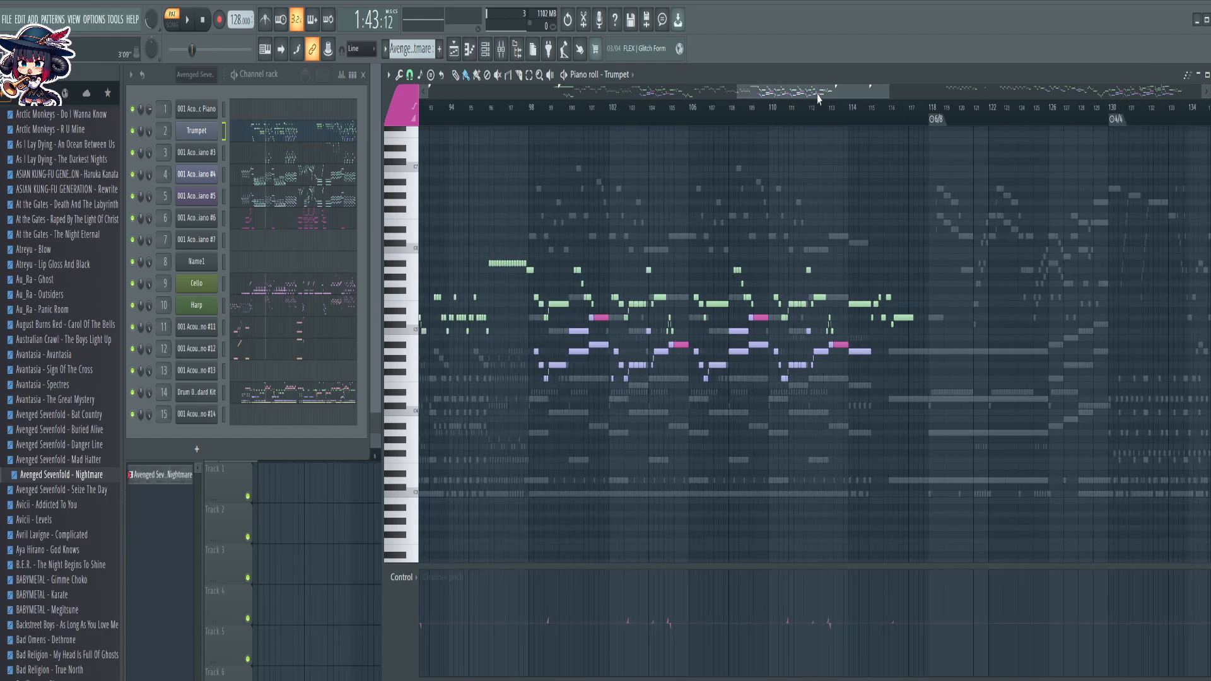
pyautogui.moveTo(818, 98); pyautogui.dragTo(1063, 120)
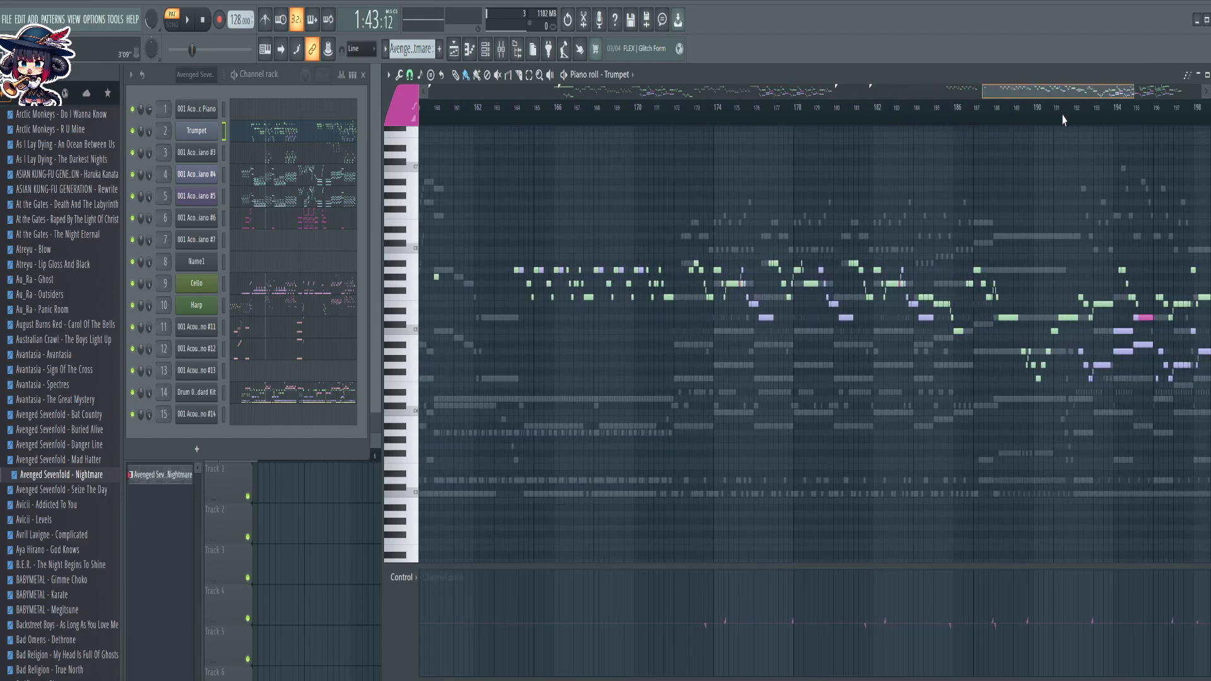
pyautogui.scroll(4, 729, 116)
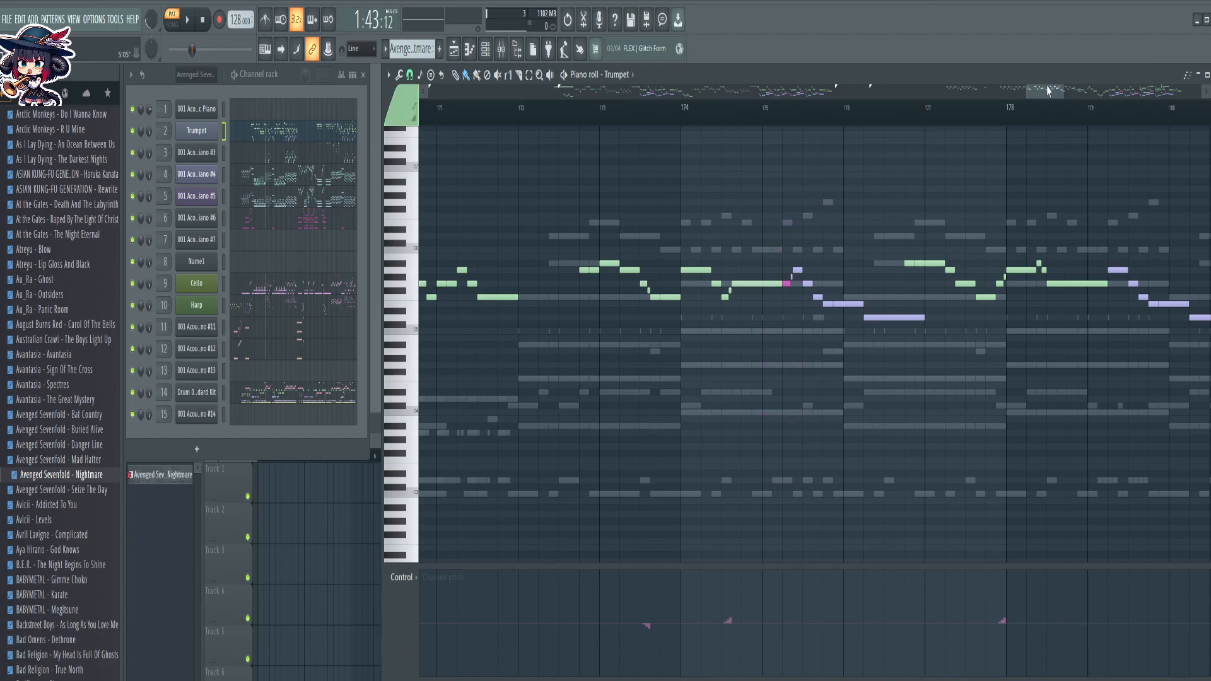
pyautogui.moveTo(1050, 92); pyautogui.dragTo(1075, 105)
pyautogui.hscroll(5, 1075, 105)
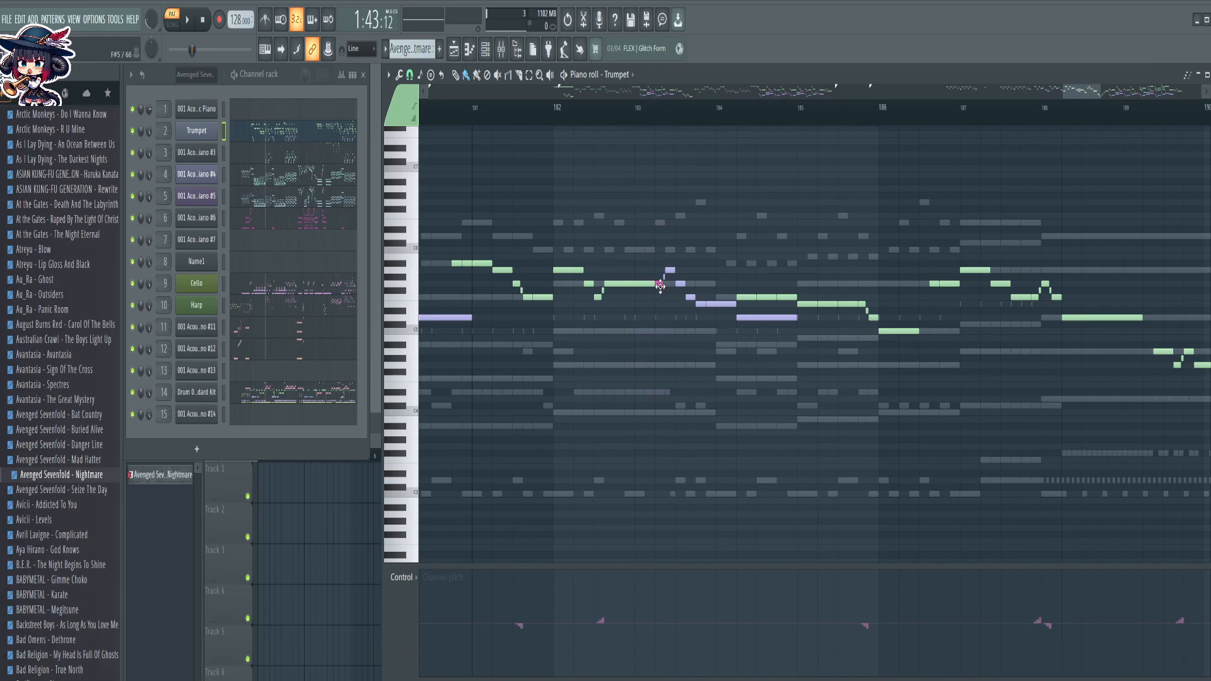
pyautogui.moveTo(1083, 93); pyautogui.dragTo(1127, 95)
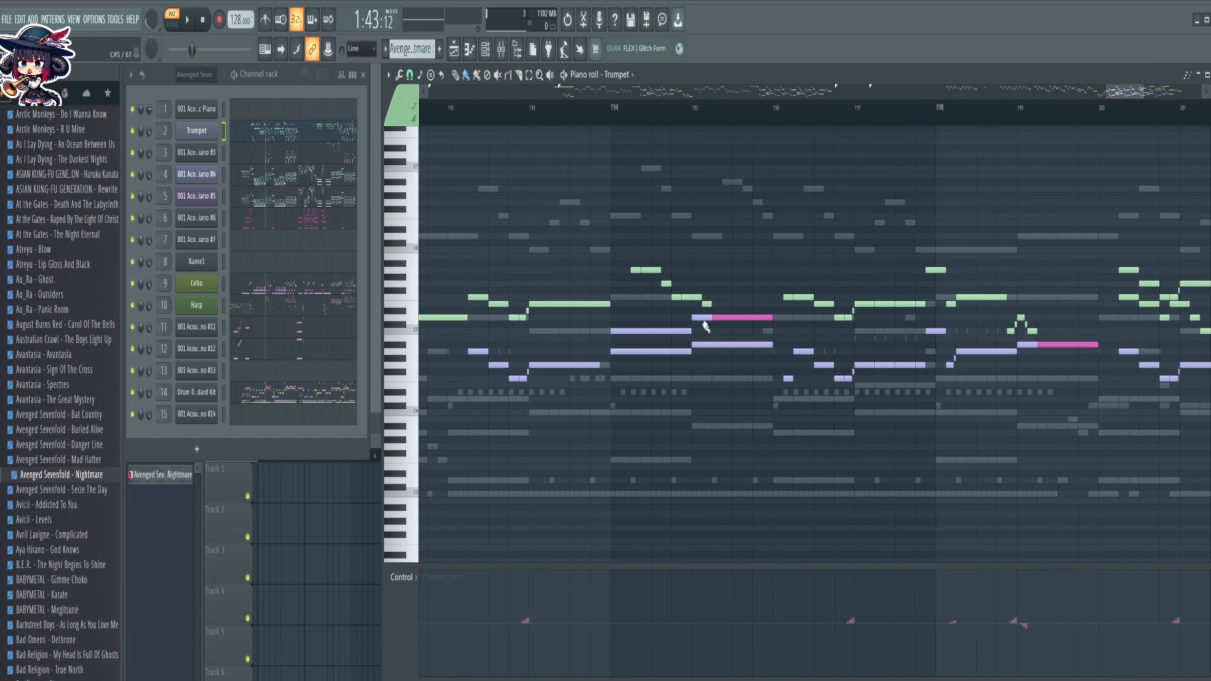
pyautogui.click(699, 317)
pyautogui.moveTo(772, 318); pyautogui.dragTo(709, 318)
pyautogui.click(705, 318)
# Shorten the overlapping purple Trumpet note at bar 199 to the pink note's start and clear the selection
pyautogui.scroll(1, 755, 246)
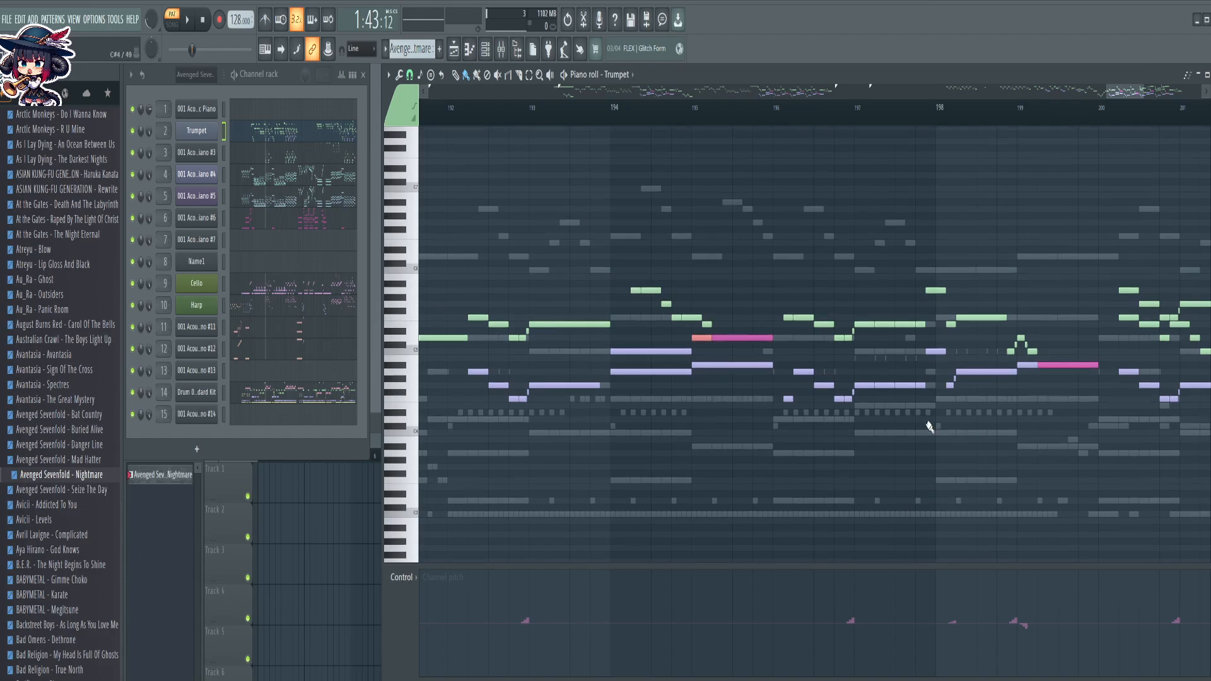
pyautogui.moveTo(908, 454); pyautogui.dragTo(695, 433)
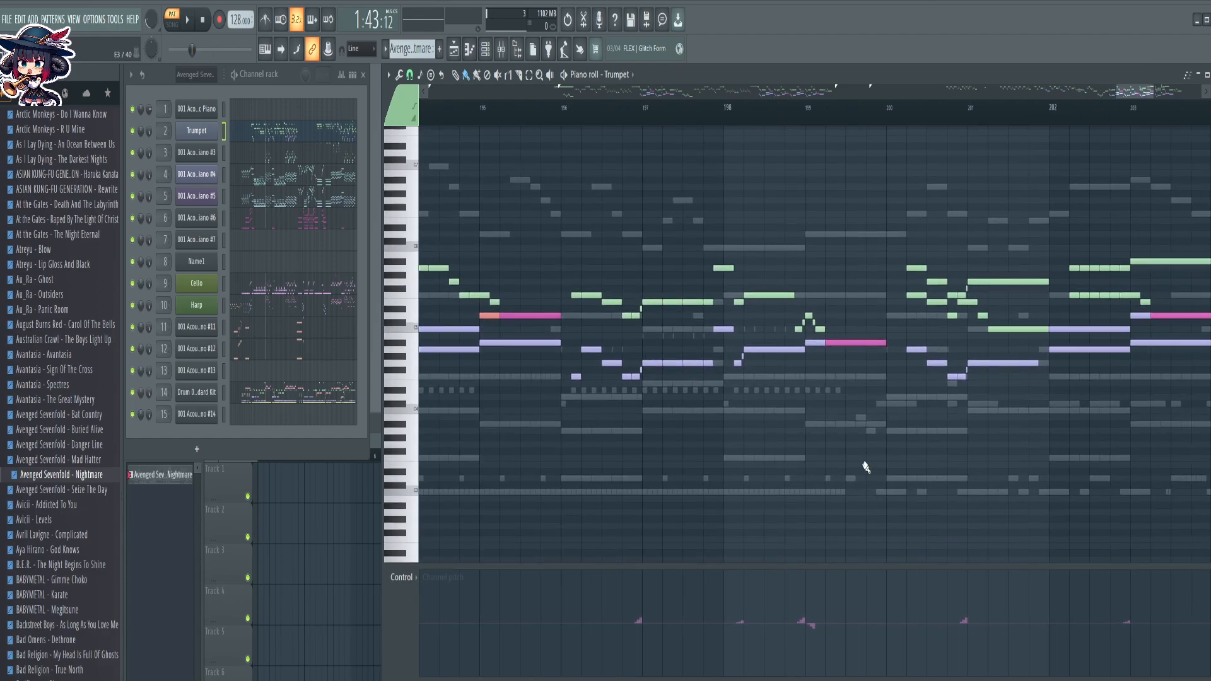
pyautogui.moveTo(879, 458); pyautogui.dragTo(732, 486)
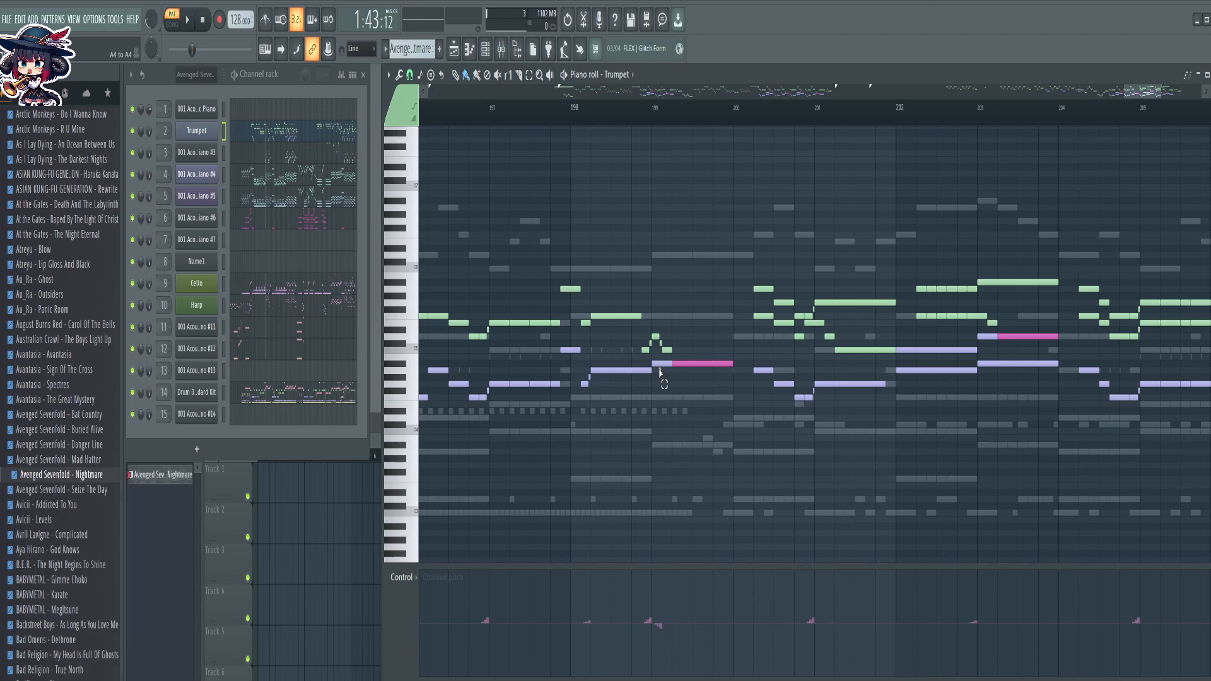
pyautogui.moveTo(660, 370); pyautogui.dragTo(652, 358)
pyautogui.moveTo(732, 363); pyautogui.dragTo(669, 370)
pyautogui.keyDown('ctrl'); pyautogui.click(660, 435); pyautogui.keyUp('ctrl')
# Raise the purple Trumpet notes in bars 200 and 201 by one octave onto the green line, and deselect them
pyautogui.moveTo(975, 489); pyautogui.dragTo(814, 492)
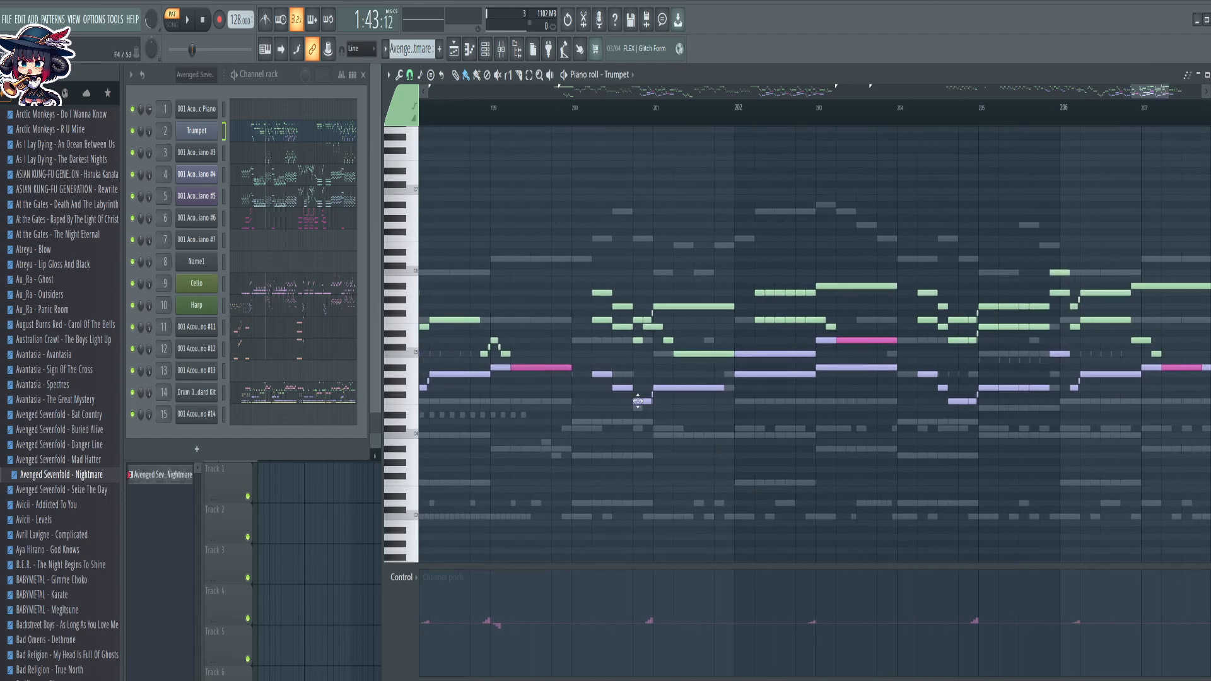
pyautogui.moveTo(598, 366); pyautogui.dragTo(667, 423)
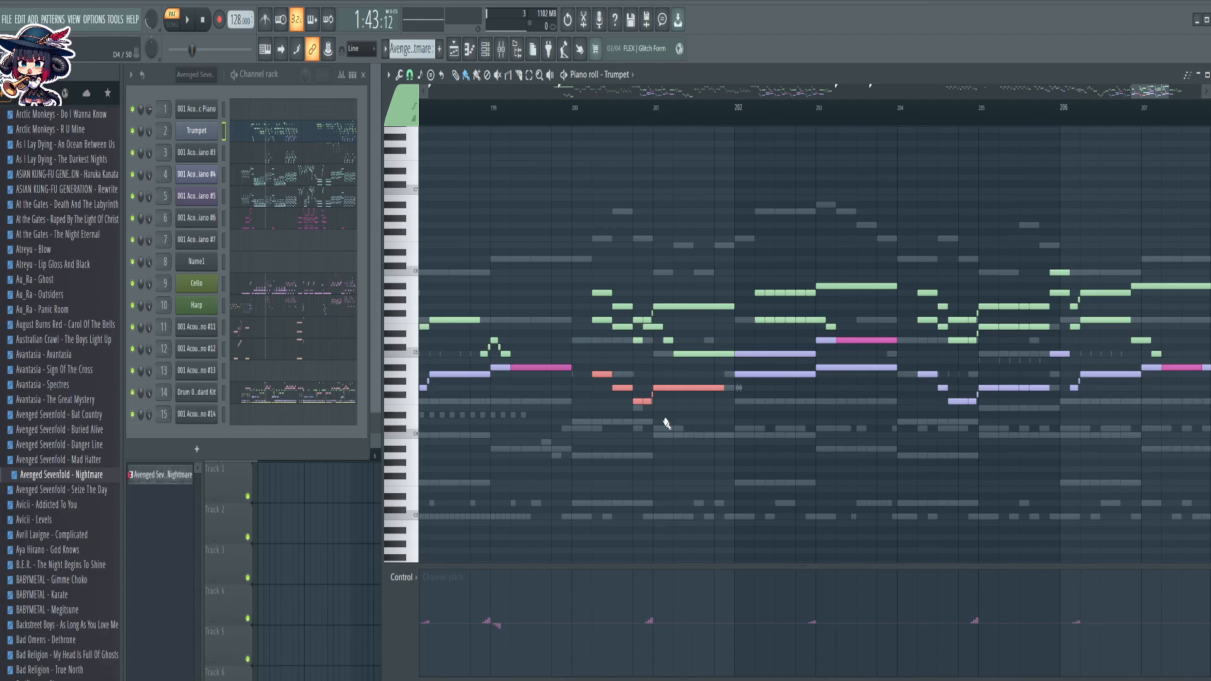
pyautogui.hotkey('ctrl', 'Up')
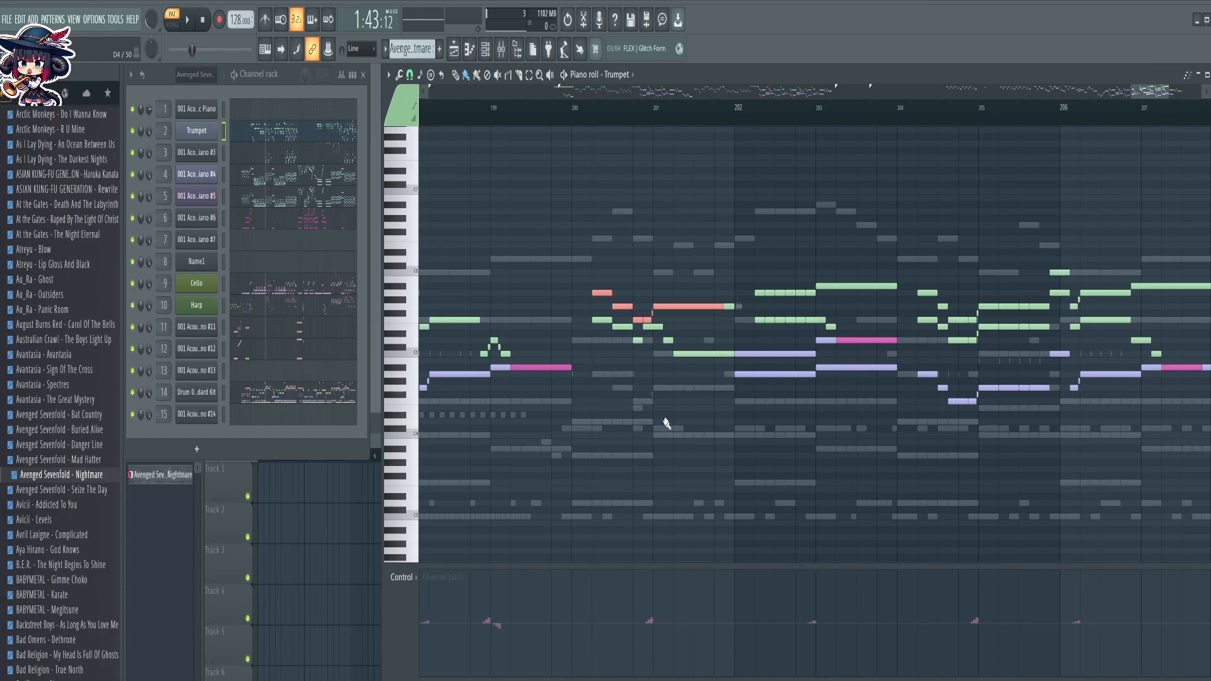
pyautogui.hotkey('ctrl', 'd')
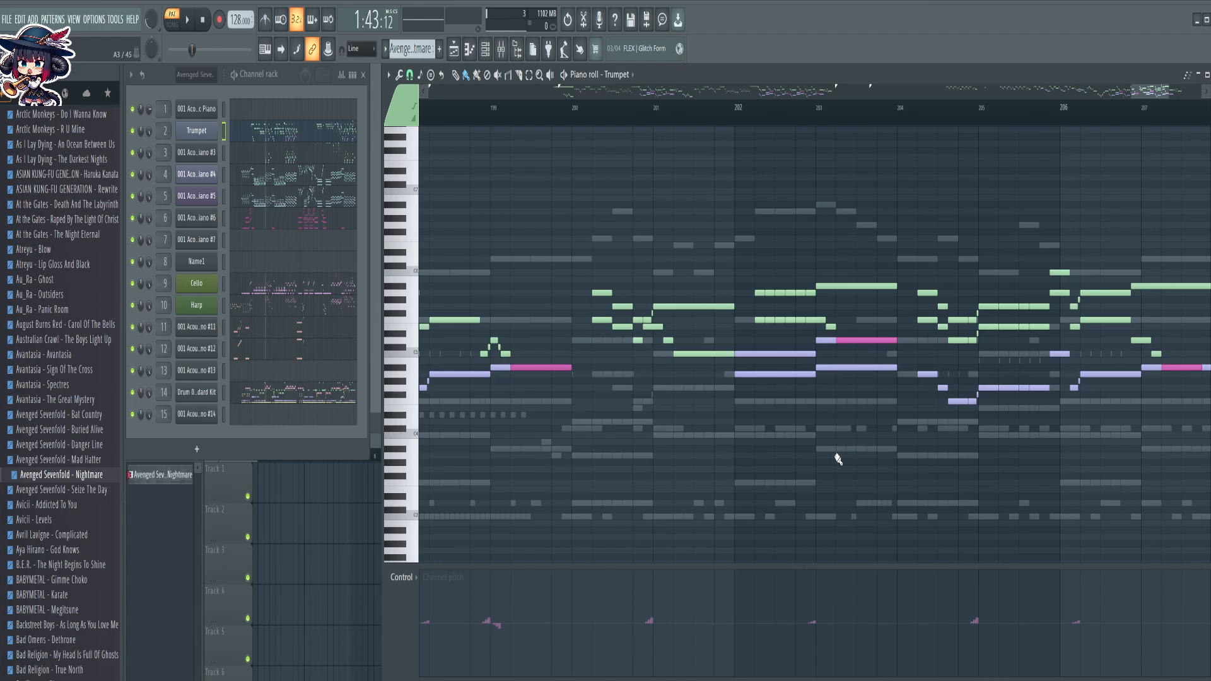
# Raise the long purple Trumpet note in bar 203 by one octave onto the green line, and deselect it
pyautogui.moveTo(837, 458); pyautogui.dragTo(758, 489)
pyautogui.keyDown('ctrl'); pyautogui.click(762, 399); pyautogui.keyUp('ctrl')
pyautogui.hotkey('ctrl', 'Up')
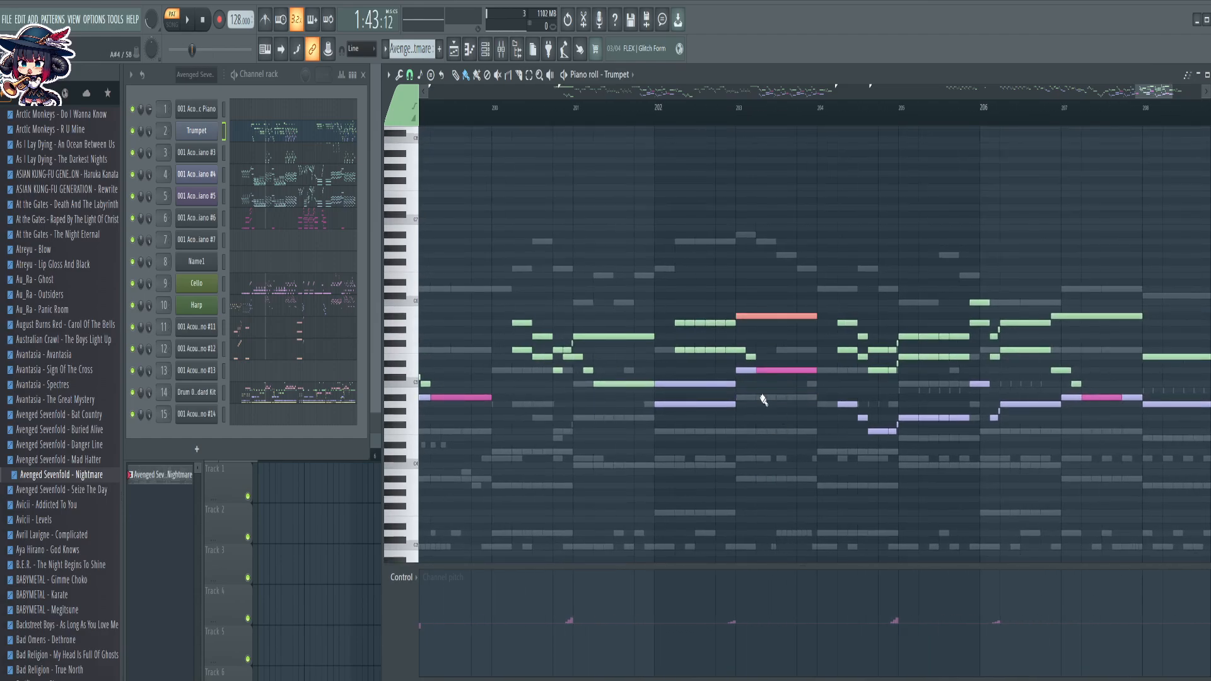
pyautogui.hotkey('ctrl', 'd')
# Try the purple Trumpet notes in bars 204 to 206 an octave higher, restore their pitch and delete them
pyautogui.moveTo(842, 394); pyautogui.dragTo(962, 489)
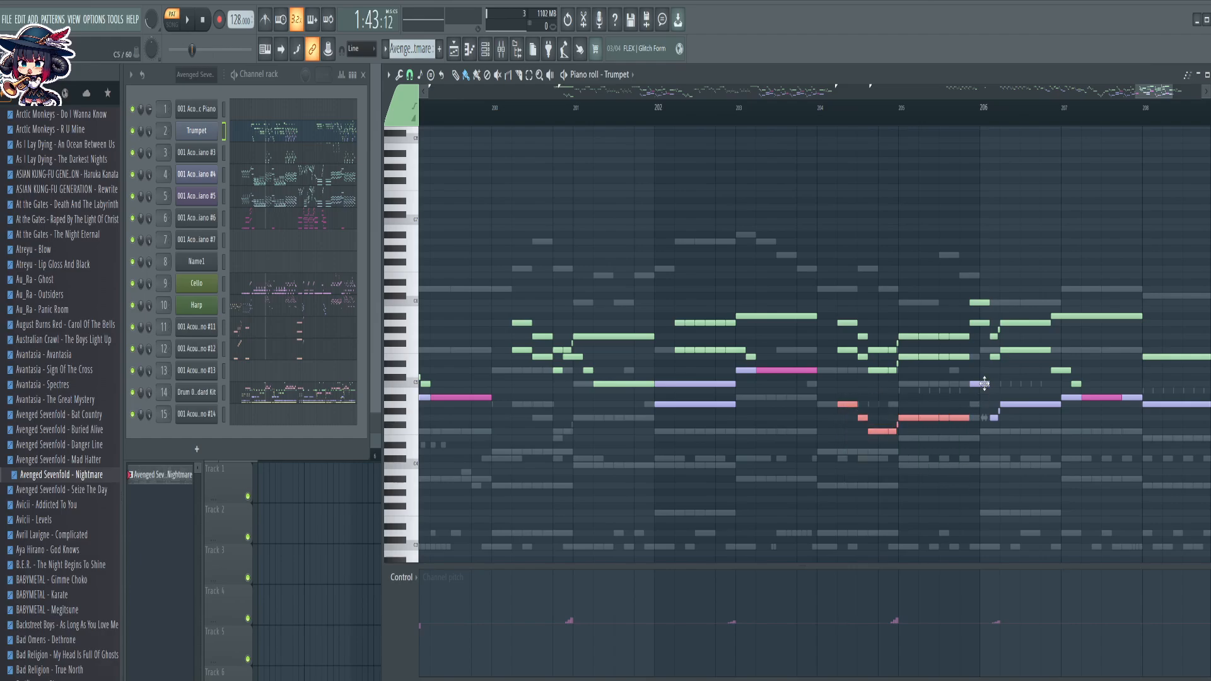
pyautogui.moveTo(984, 382); pyautogui.dragTo(1014, 424)
pyautogui.hotkey('ctrl', 'Up')
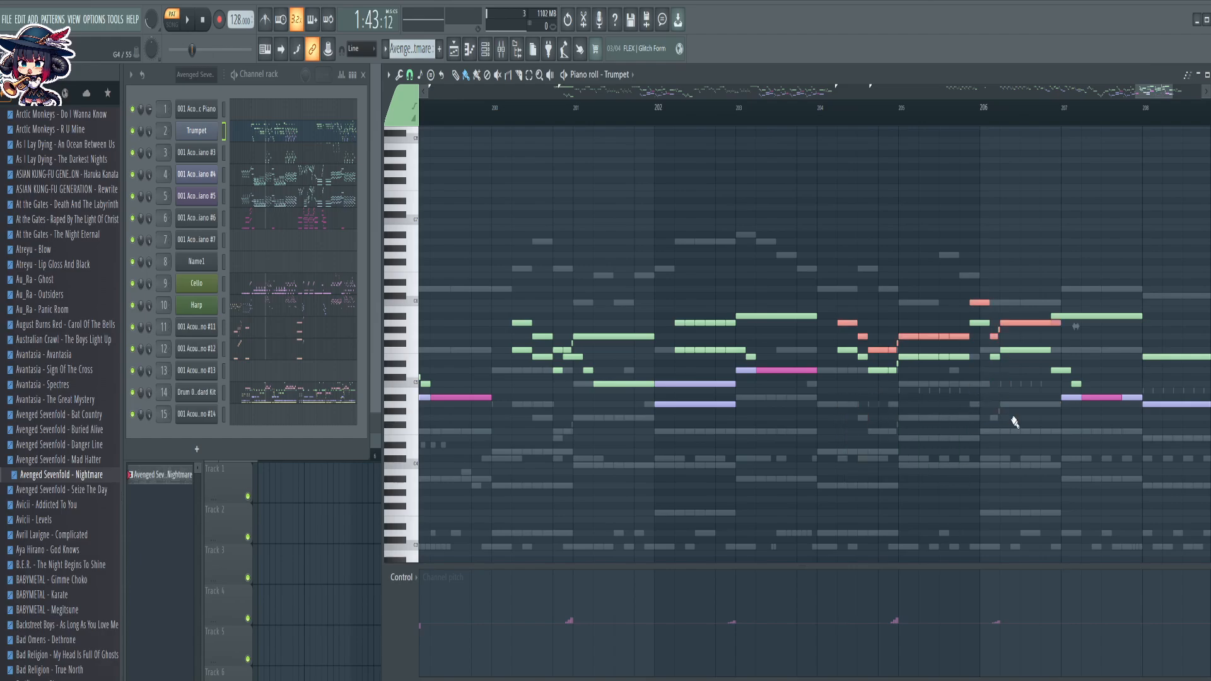
pyautogui.hotkey('ctrl', 'Down')
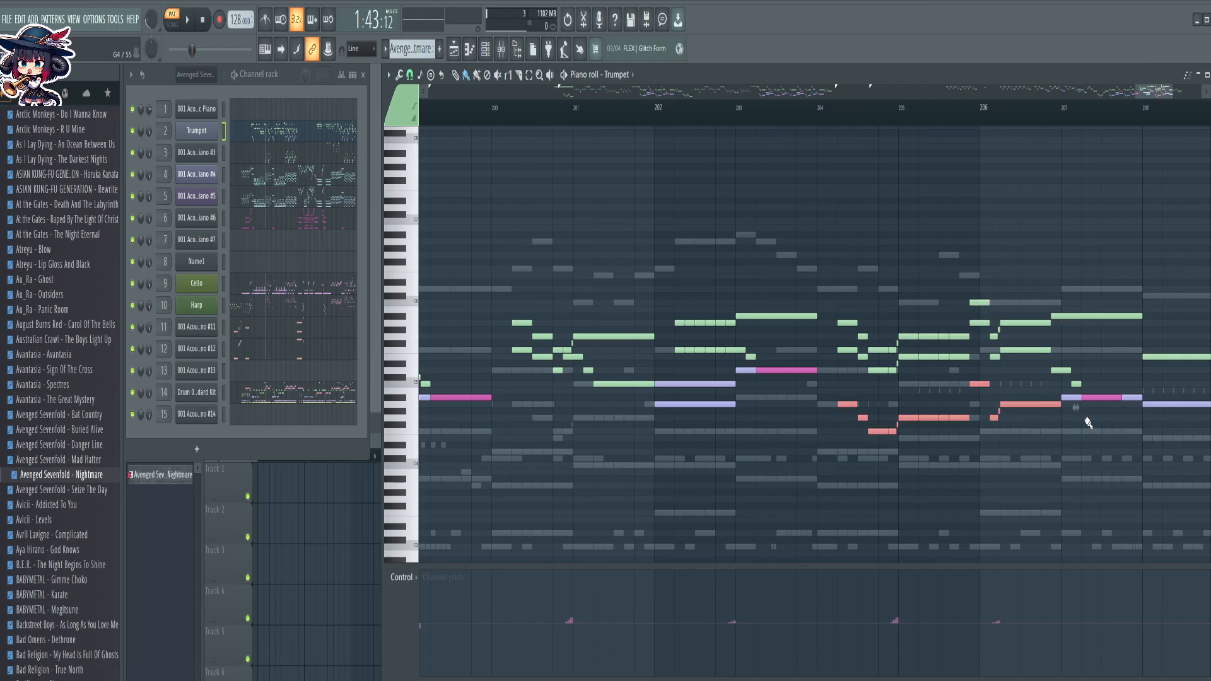
pyautogui.keyDown('ctrl'); pyautogui.keyDown('shift'); pyautogui.click(1065, 399); pyautogui.keyUp('shift'); pyautogui.keyUp('ctrl')
pyautogui.hotkey('ctrl', 'Up')
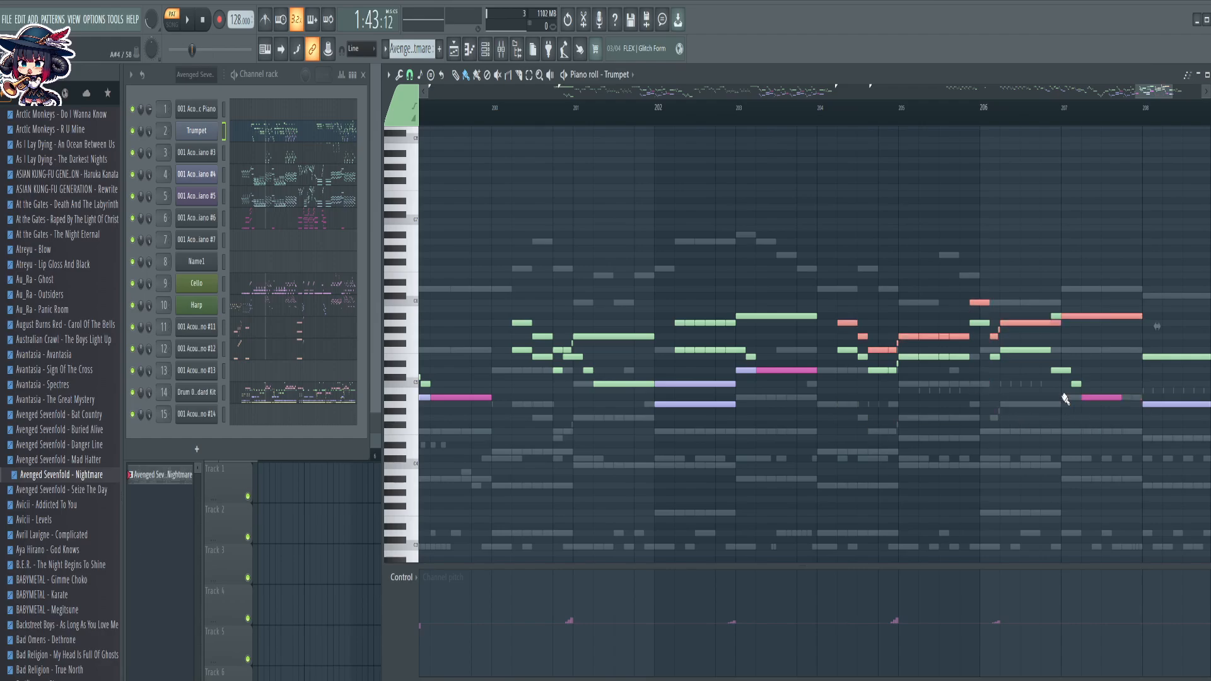
pyautogui.hotkey('ctrl', 'Down')
pyautogui.keyDown('ctrl'); pyautogui.keyDown('shift'); pyautogui.click(1061, 396); pyautogui.keyUp('shift'); pyautogui.keyUp('ctrl')
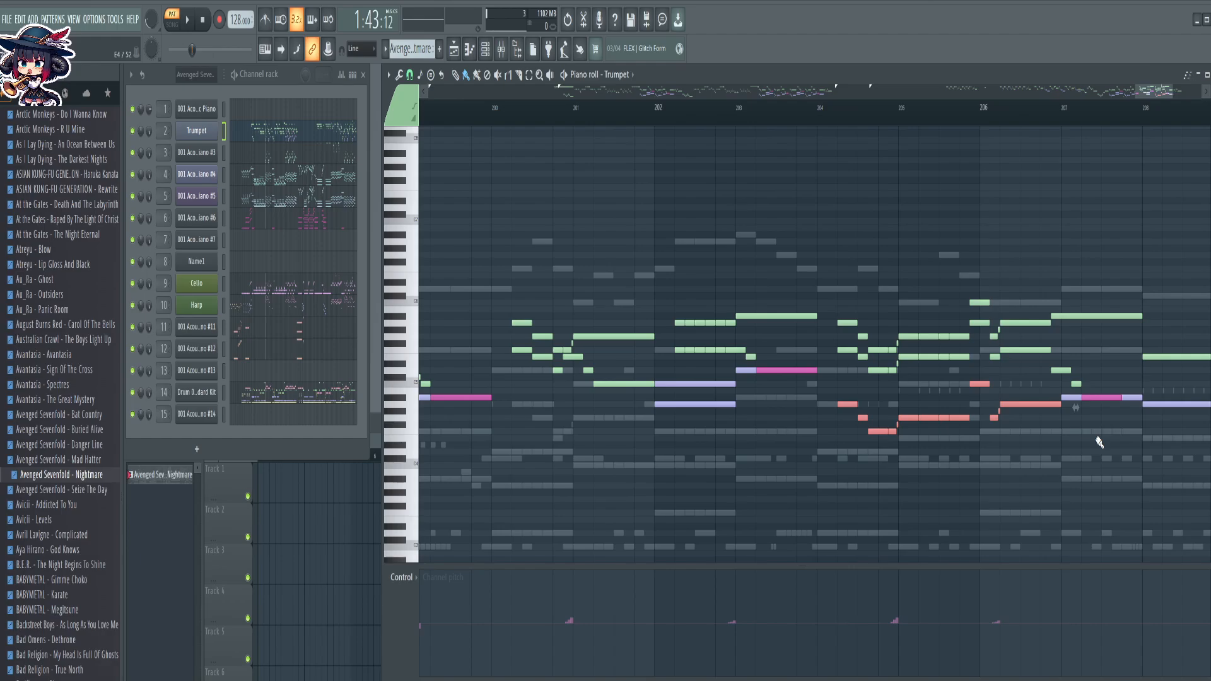
pyautogui.press('Delete')
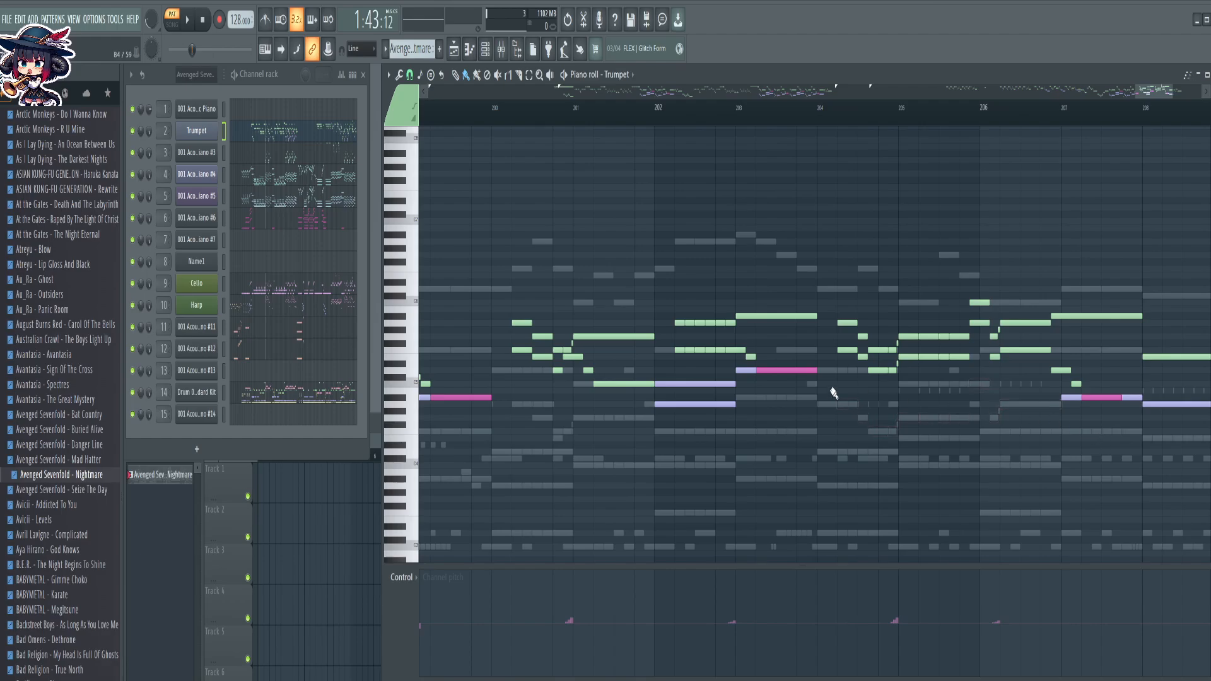
pyautogui.keyDown('ctrl'); pyautogui.click(745, 370); pyautogui.keyUp('ctrl')
pyautogui.moveTo(818, 368); pyautogui.dragTo(752, 379)
pyautogui.hotkey('ctrl', 'z')
pyautogui.keyDown('ctrl'); pyautogui.click(750, 372); pyautogui.keyUp('ctrl')
pyautogui.keyDown('ctrl'); pyautogui.click(764, 438); pyautogui.keyUp('ctrl')
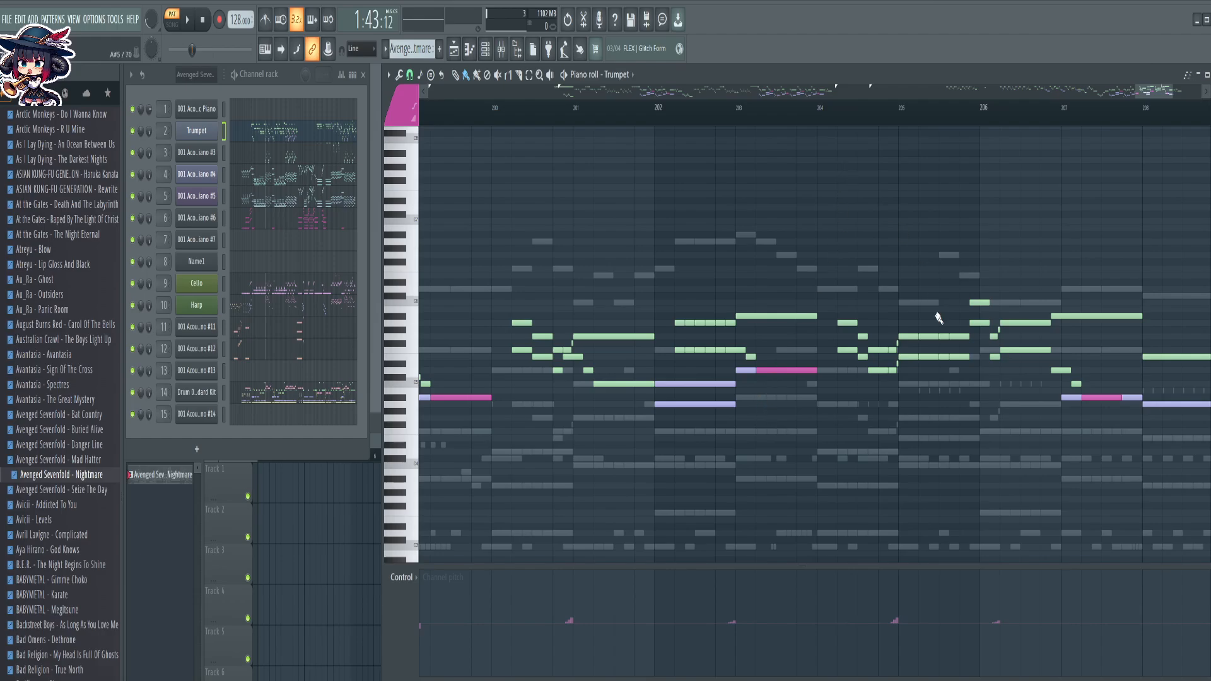
# Extend the pink note in bar 207 to the start of bar 208 and delete the purple pieces on both sides of it
pyautogui.moveTo(960, 478); pyautogui.dragTo(793, 429)
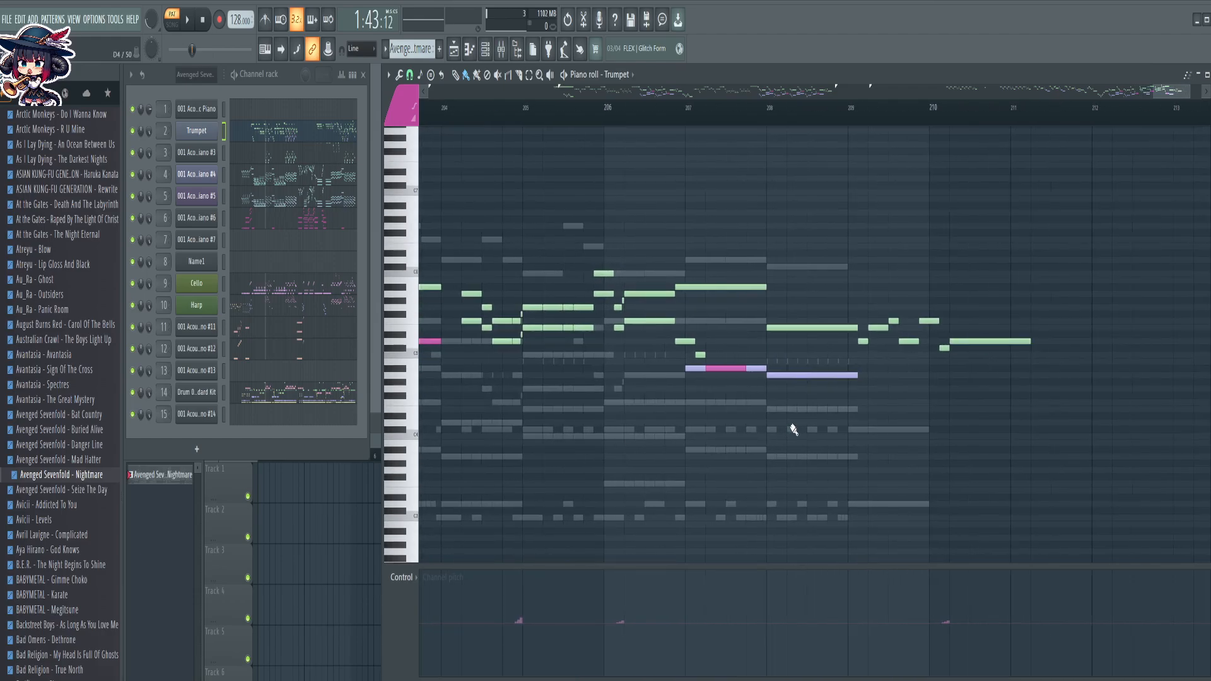
pyautogui.moveTo(766, 371)
pyautogui.mouseDown()
pyautogui.moveTo(702, 381)
pyautogui.moveTo(767, 373)
pyautogui.mouseUp()
pyautogui.rightClick(750, 369)
pyautogui.rightClick(694, 370)
# Delete the short purple note directly before the pink note in bar 203
pyautogui.scroll(-3, 965, 120)
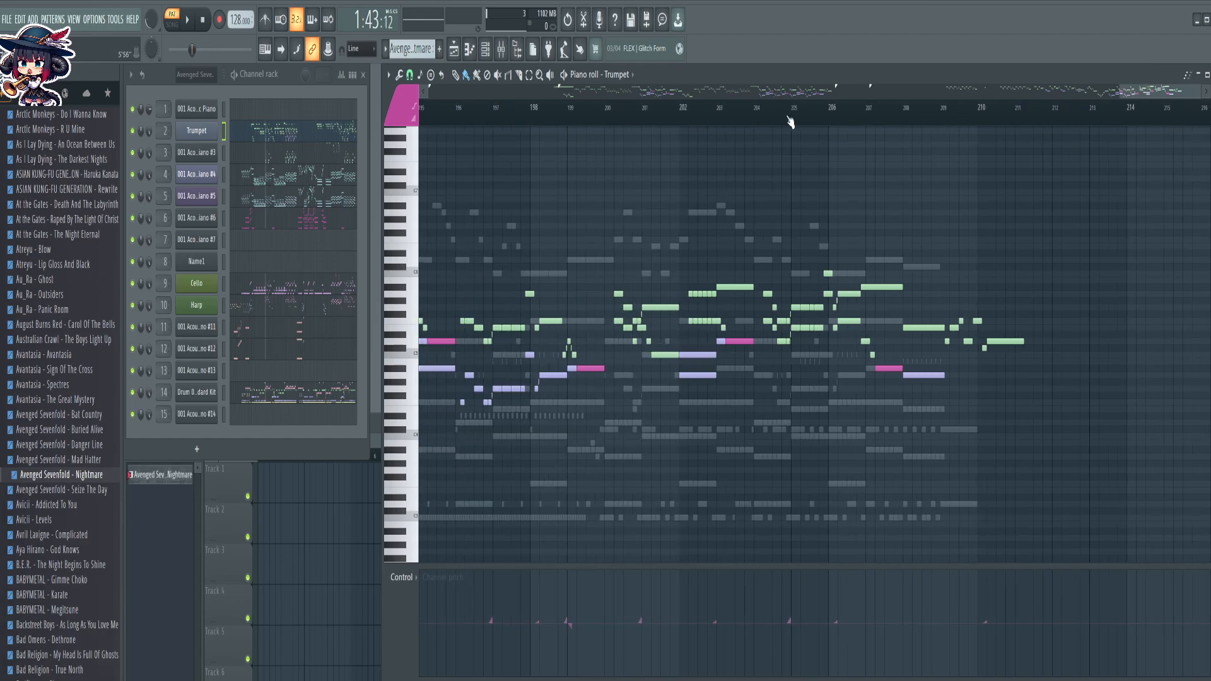
pyautogui.scroll(4, 730, 112)
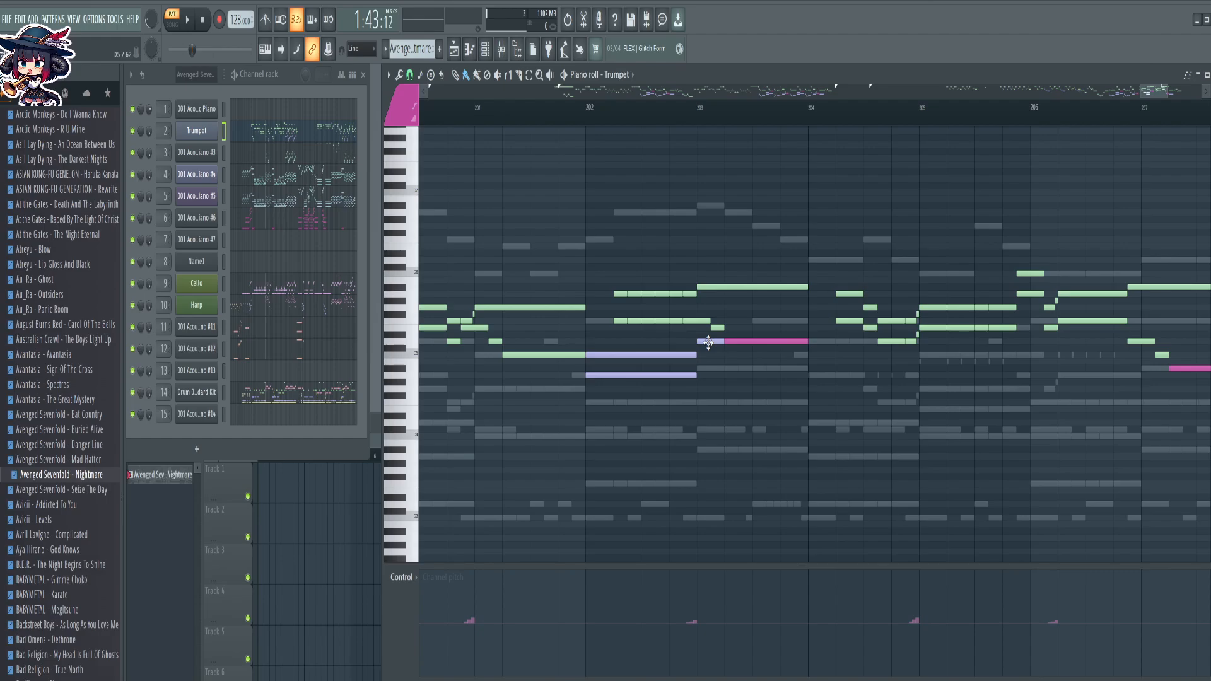
pyautogui.rightClick(708, 342)
# Slice the short green note in bar 198 where the pitch bend peaks and raise the cut-off end by one semitone
pyautogui.scroll(-4, 659, 139)
pyautogui.moveTo(542, 186); pyautogui.dragTo(776, 205)
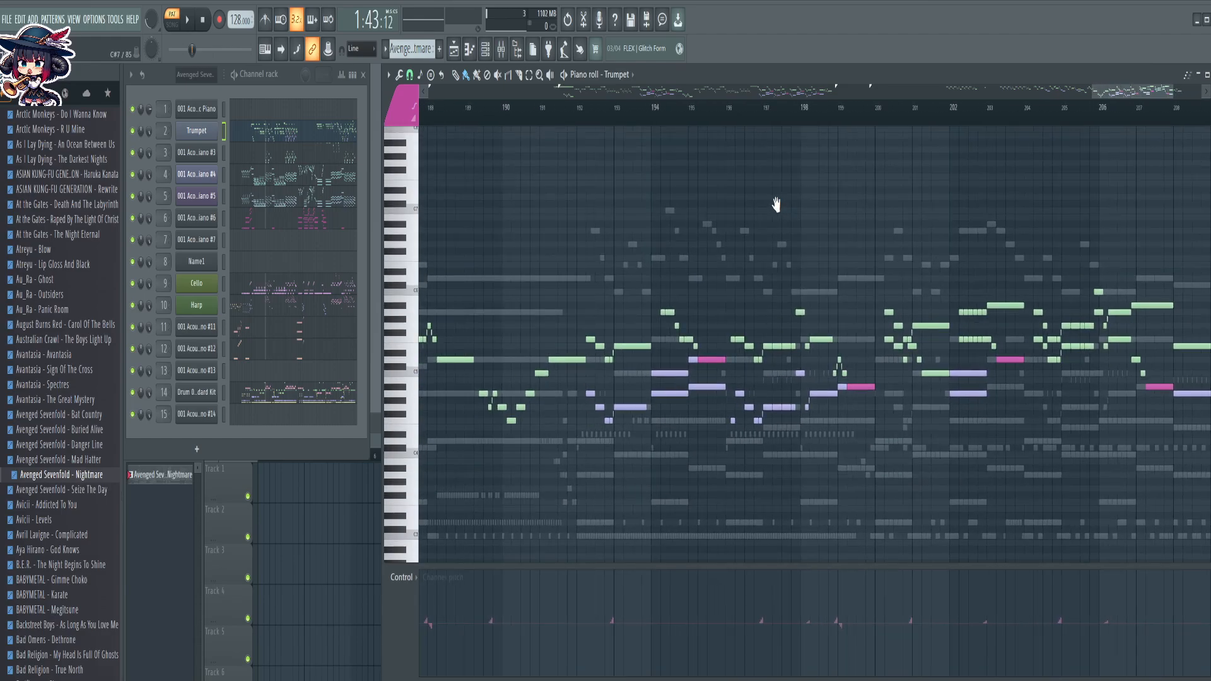
pyautogui.scroll(5, 818, 116)
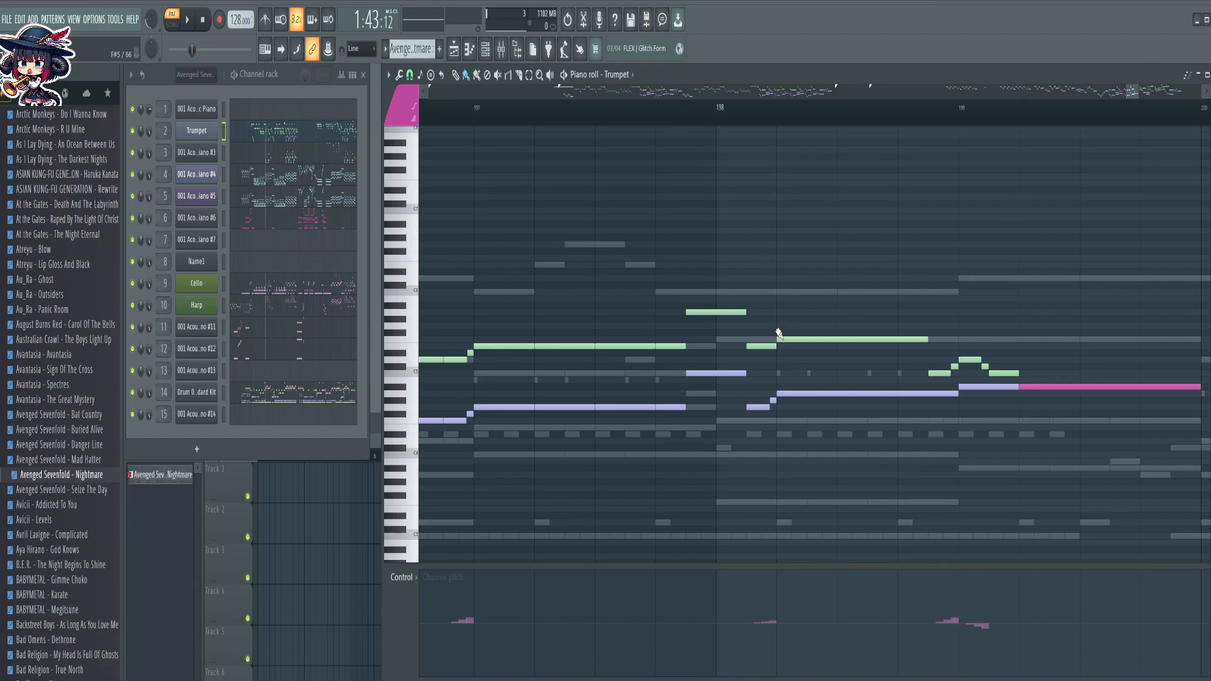
pyautogui.press('c')
pyautogui.scroll(4, 760, 116)
pyautogui.moveTo(845, 211); pyautogui.dragTo(812, 435)
pyautogui.press('b')
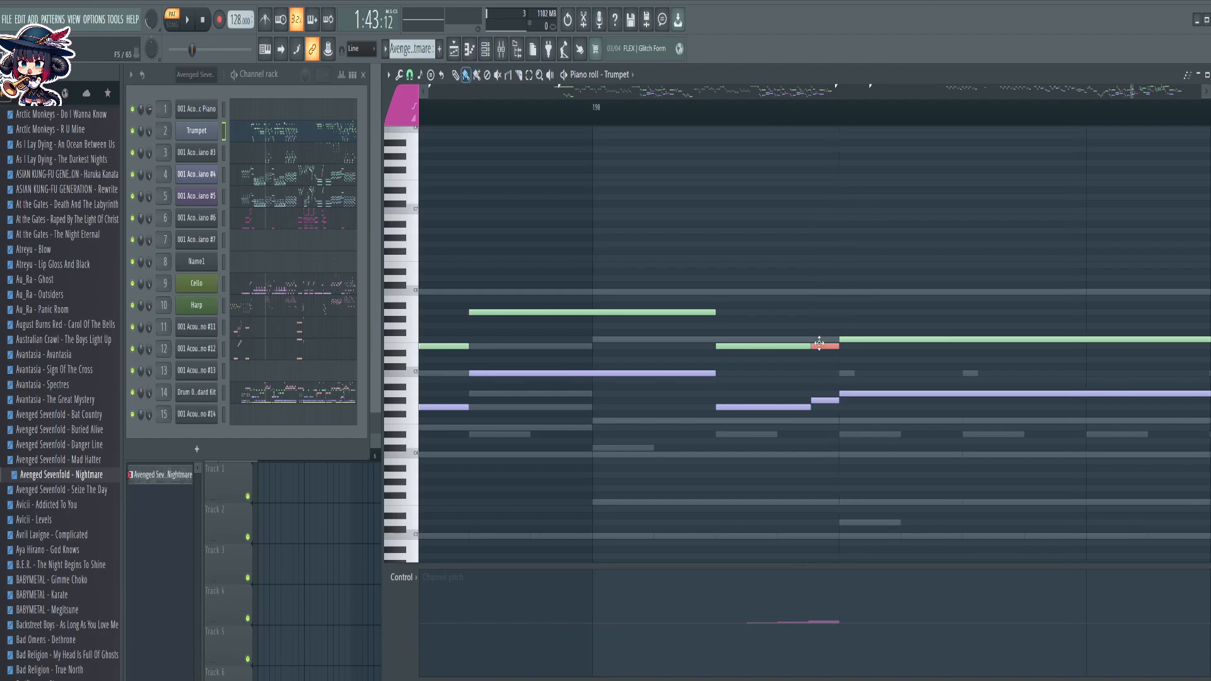
pyautogui.hotkey('shift', 'Up')
pyautogui.scroll(-3, 775, 129)
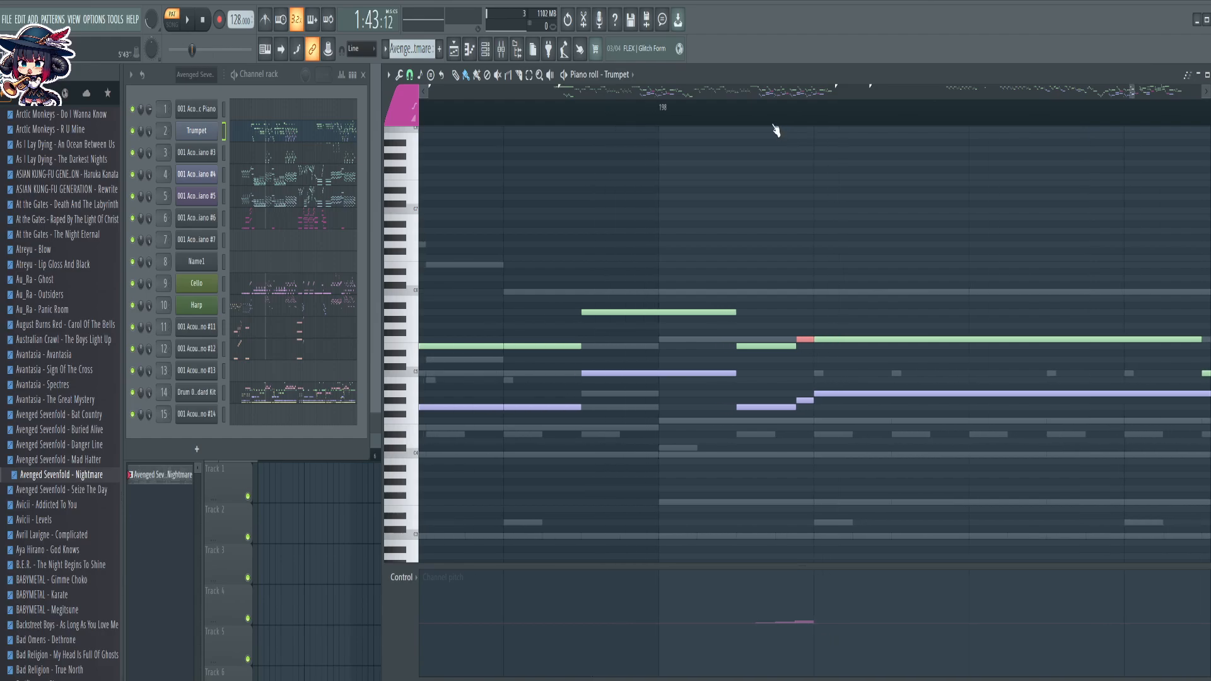
# Try raising the purple Trumpet notes from the end of bar 197 through bar 198 by one octave
pyautogui.moveTo(603, 141); pyautogui.dragTo(786, 133)
pyautogui.scroll(-3, 770, 122)
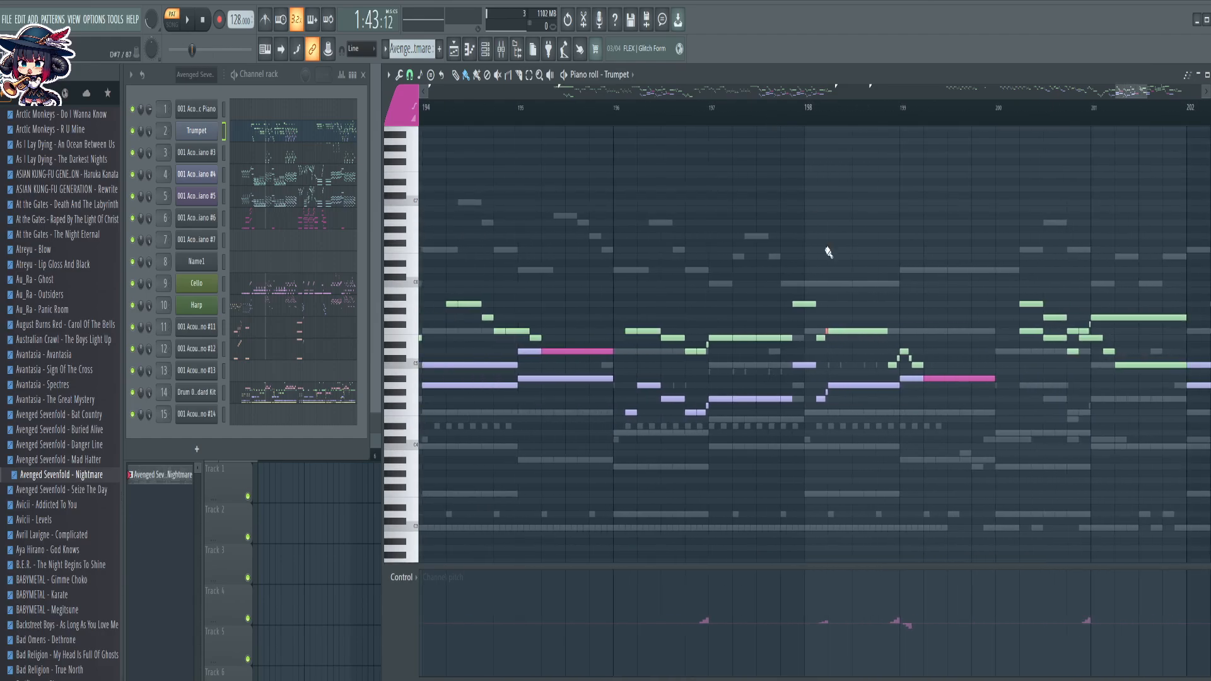
pyautogui.moveTo(820, 389); pyautogui.dragTo(783, 400)
pyautogui.hotkey('ctrl', 'Up')
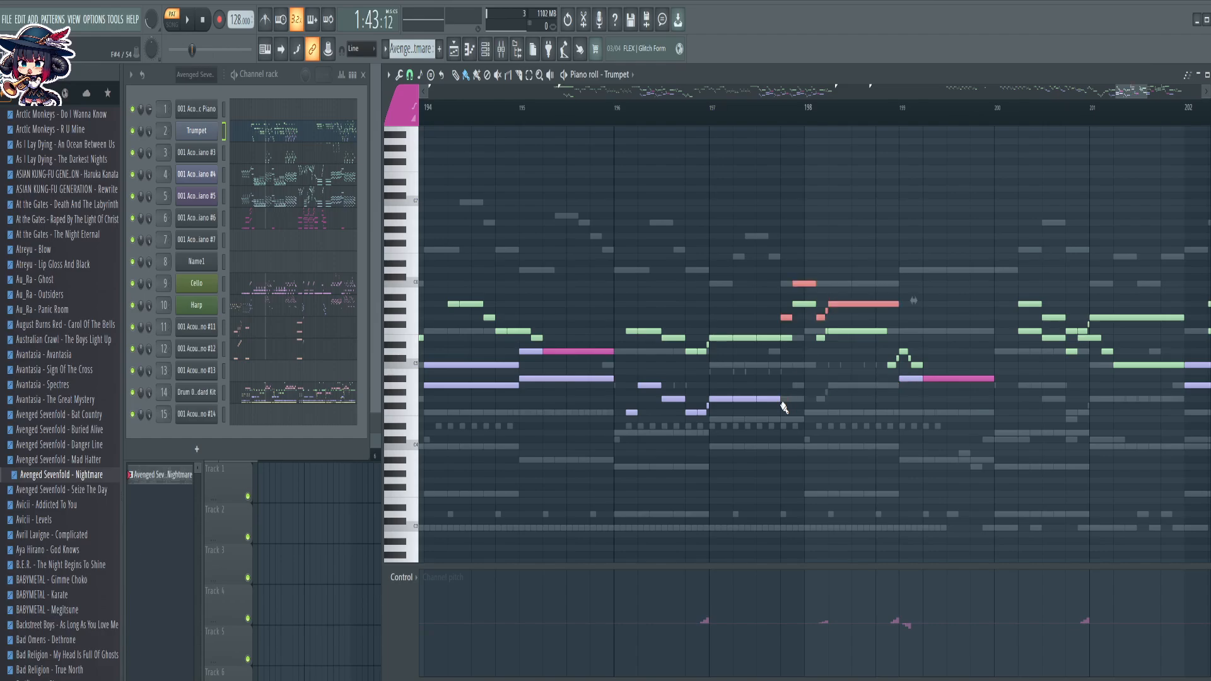
pyautogui.hotkey('ctrl', 'Down')
pyautogui.hotkey('ctrl', 'd')
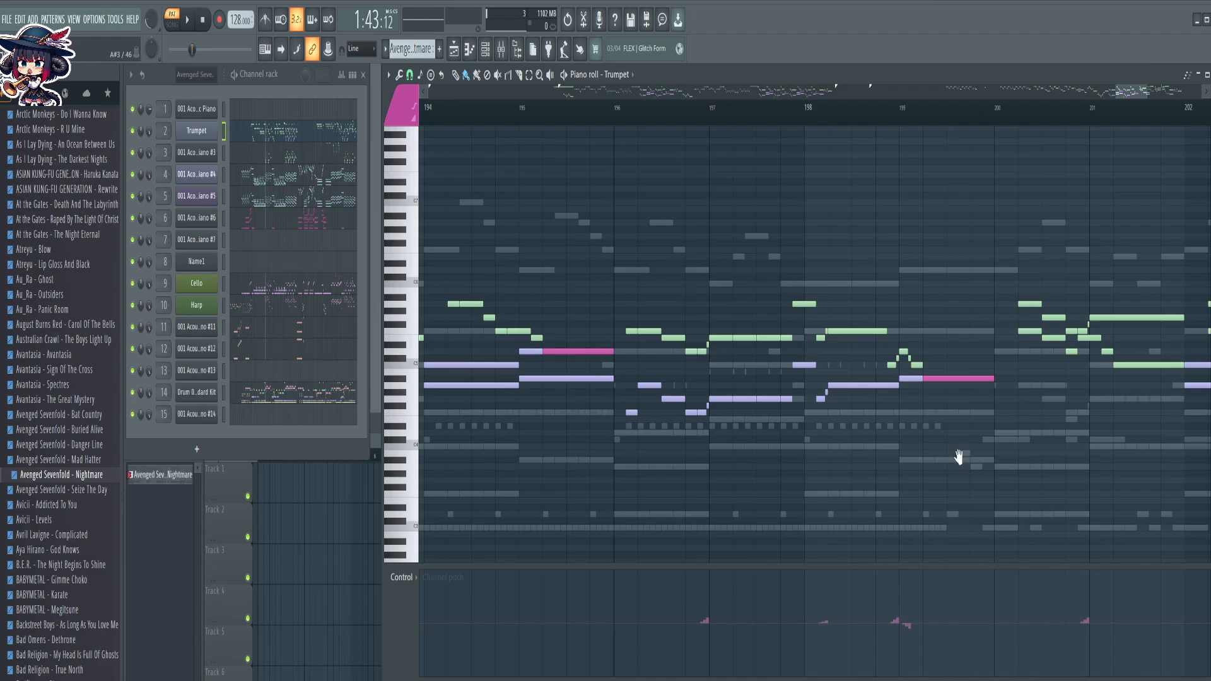
# Review the Trumpet's coloured notes from bar 203 backwards through the earlier sections, ending with an overview of the whole pattern
pyautogui.moveTo(958, 456); pyautogui.dragTo(797, 440)
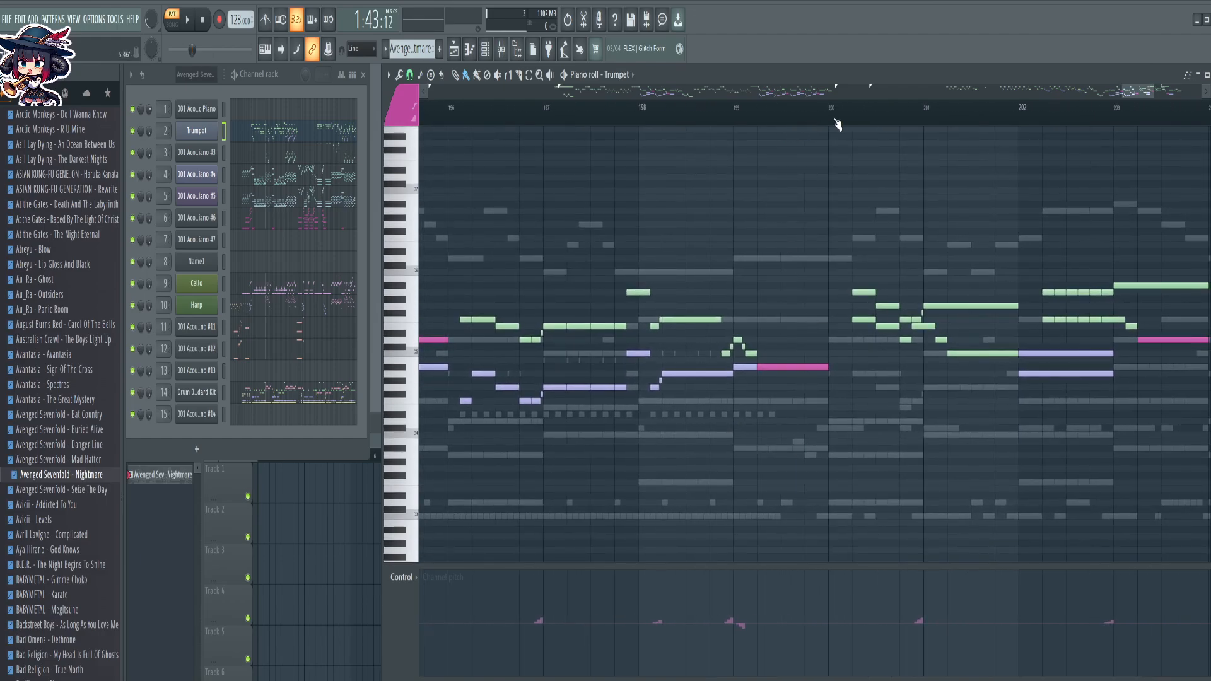
pyautogui.moveTo(864, 428); pyautogui.dragTo(1081, 427)
pyautogui.moveTo(576, 481); pyautogui.dragTo(828, 488)
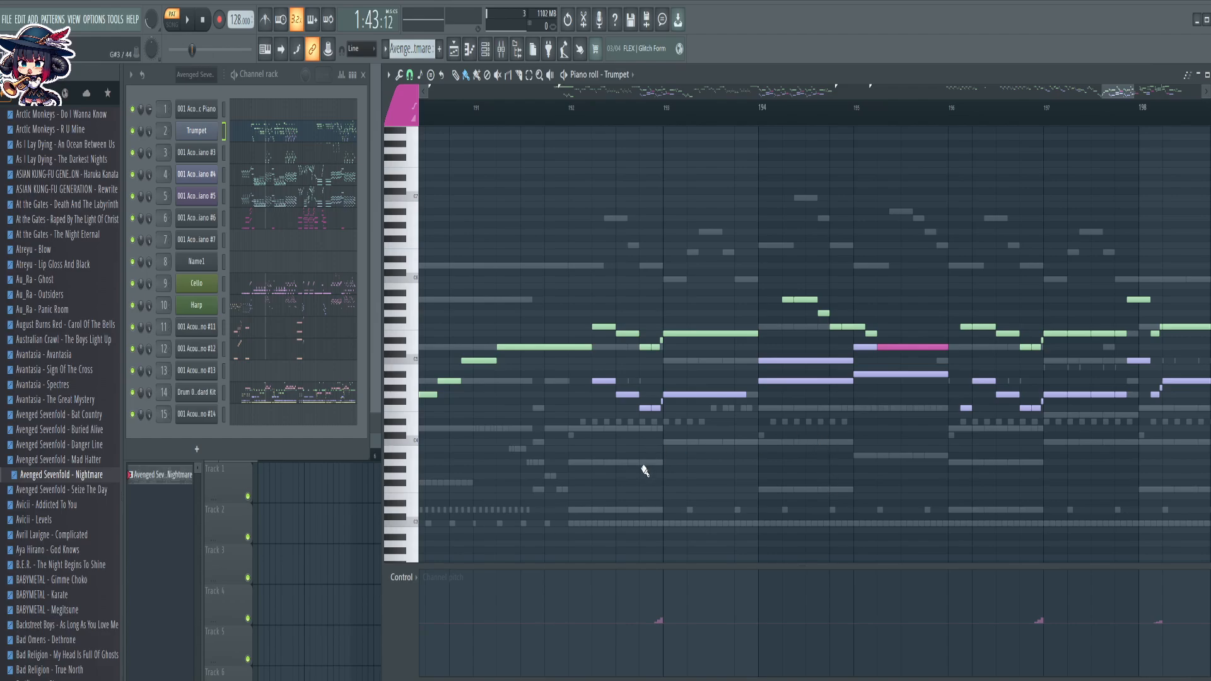
pyautogui.moveTo(669, 466); pyautogui.dragTo(839, 476)
pyautogui.hscroll(-8, 838, 476)
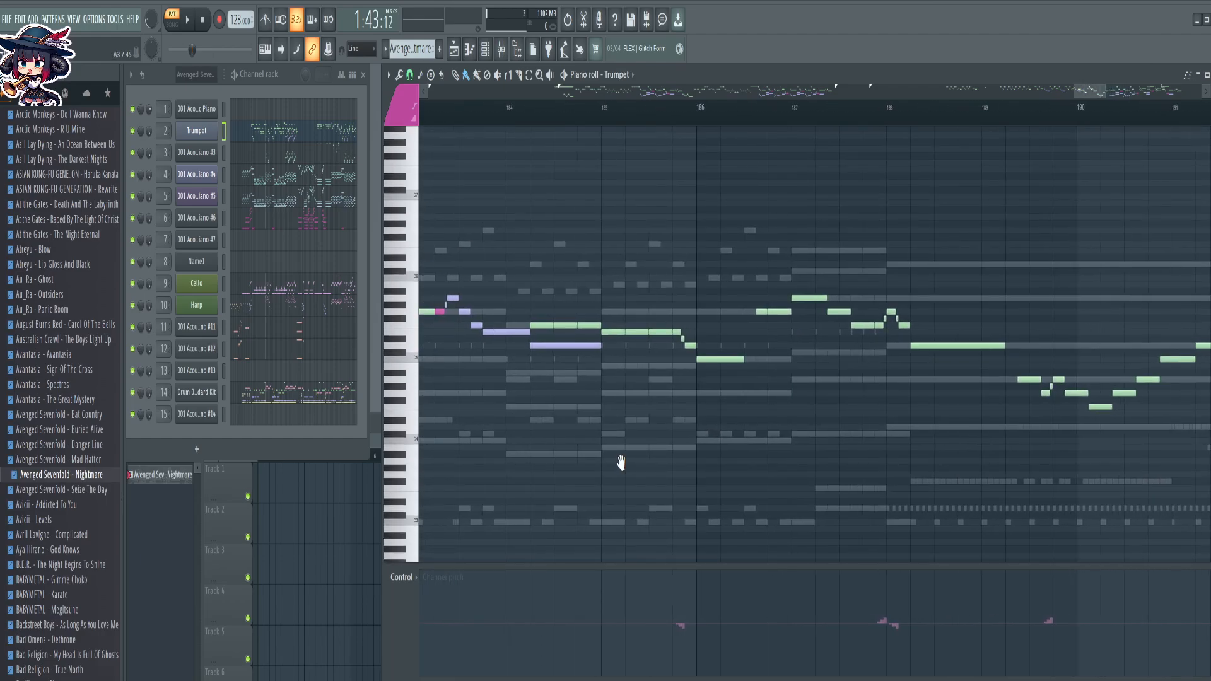
pyautogui.moveTo(698, 441); pyautogui.dragTo(787, 441)
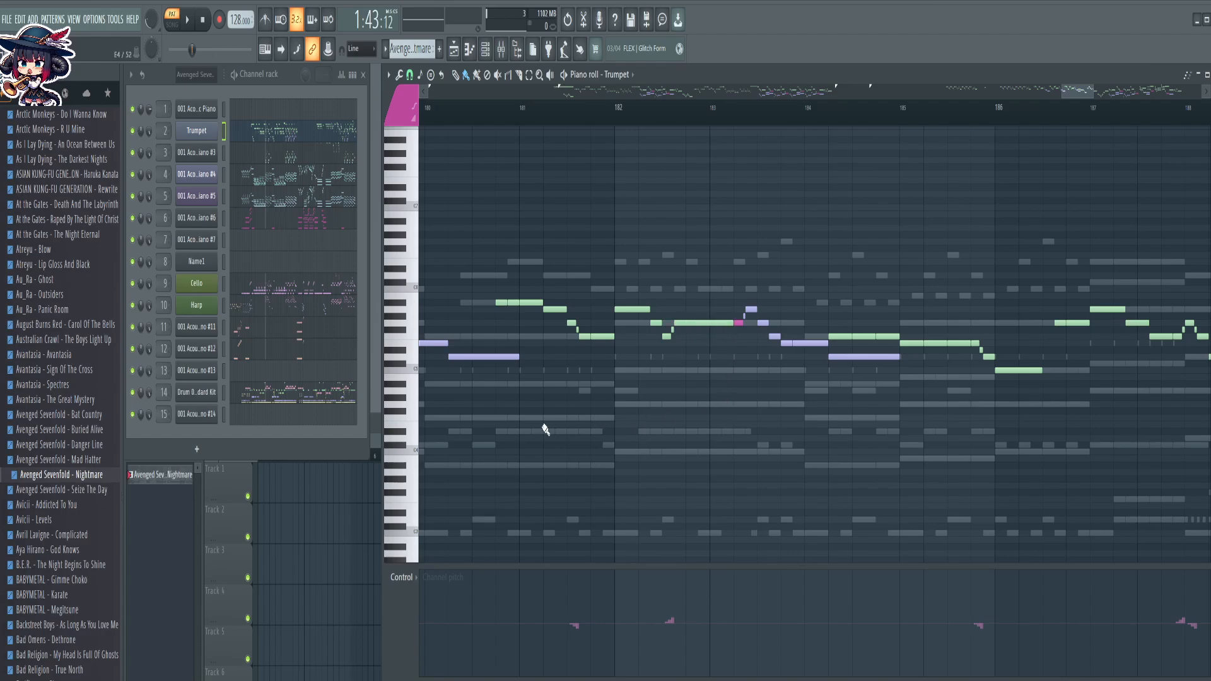
pyautogui.moveTo(545, 430); pyautogui.dragTo(660, 449)
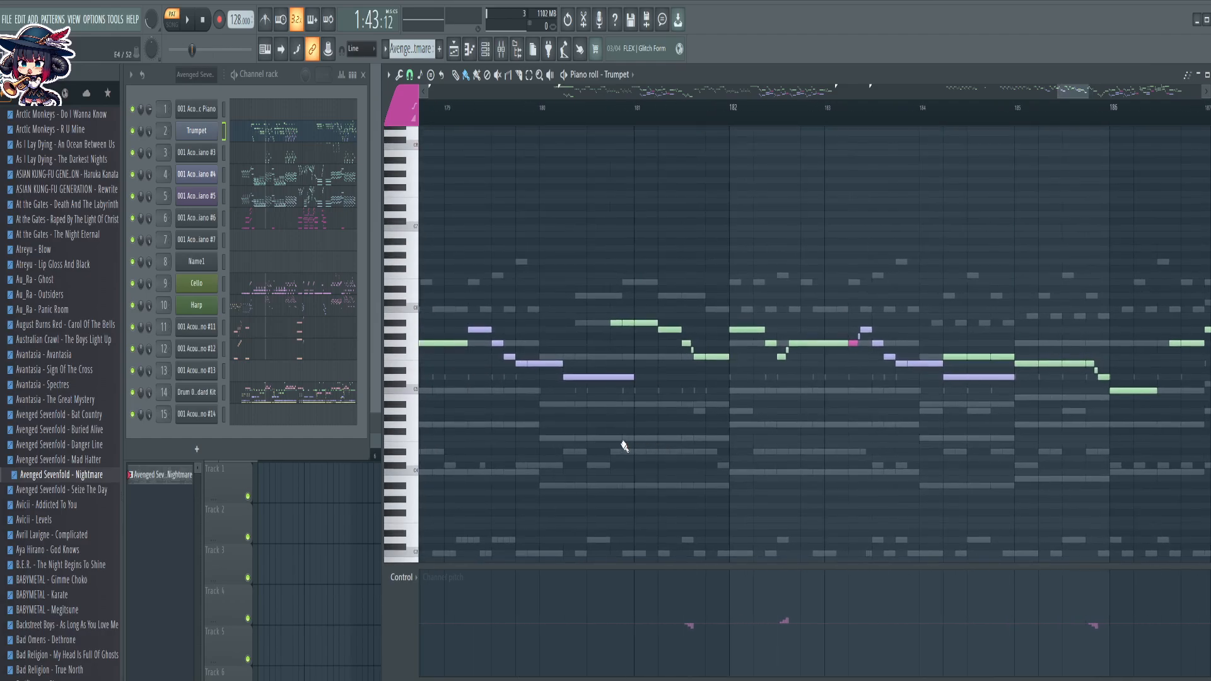
pyautogui.moveTo(671, 477); pyautogui.dragTo(970, 504)
pyautogui.scroll(-3, 720, 123)
pyautogui.moveTo(589, 210); pyautogui.dragTo(779, 212)
pyautogui.moveTo(445, 231); pyautogui.dragTo(912, 223)
pyautogui.moveTo(631, 237); pyautogui.dragTo(914, 242)
pyautogui.moveTo(591, 264); pyautogui.dragTo(886, 244)
pyautogui.moveTo(713, 224); pyautogui.dragTo(959, 206)
pyautogui.moveTo(681, 168); pyautogui.dragTo(928, 165)
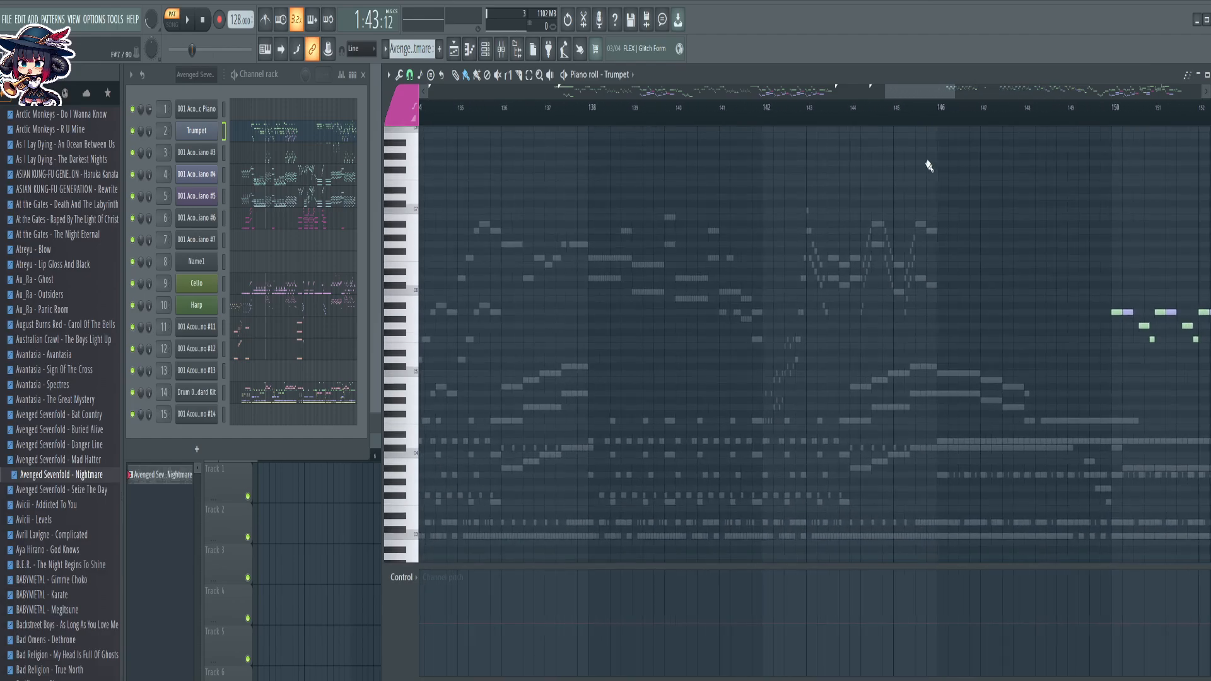
pyautogui.moveTo(922, 92); pyautogui.dragTo(814, 90)
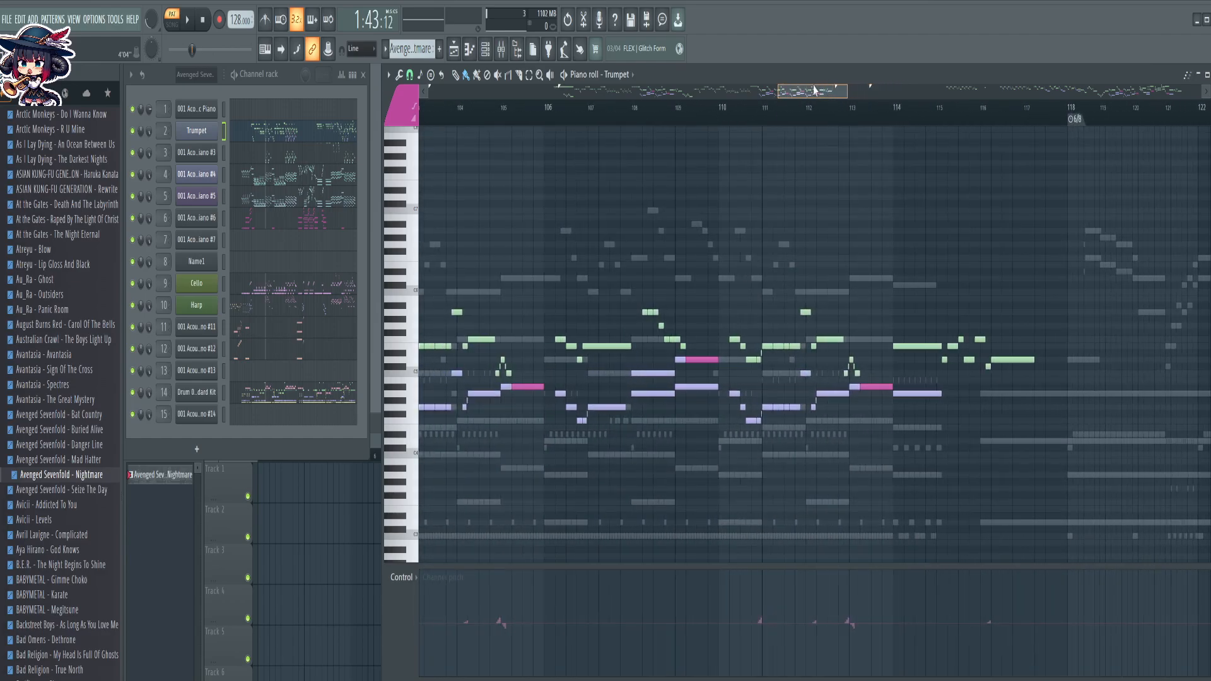
pyautogui.moveTo(749, 217); pyautogui.dragTo(750, 170)
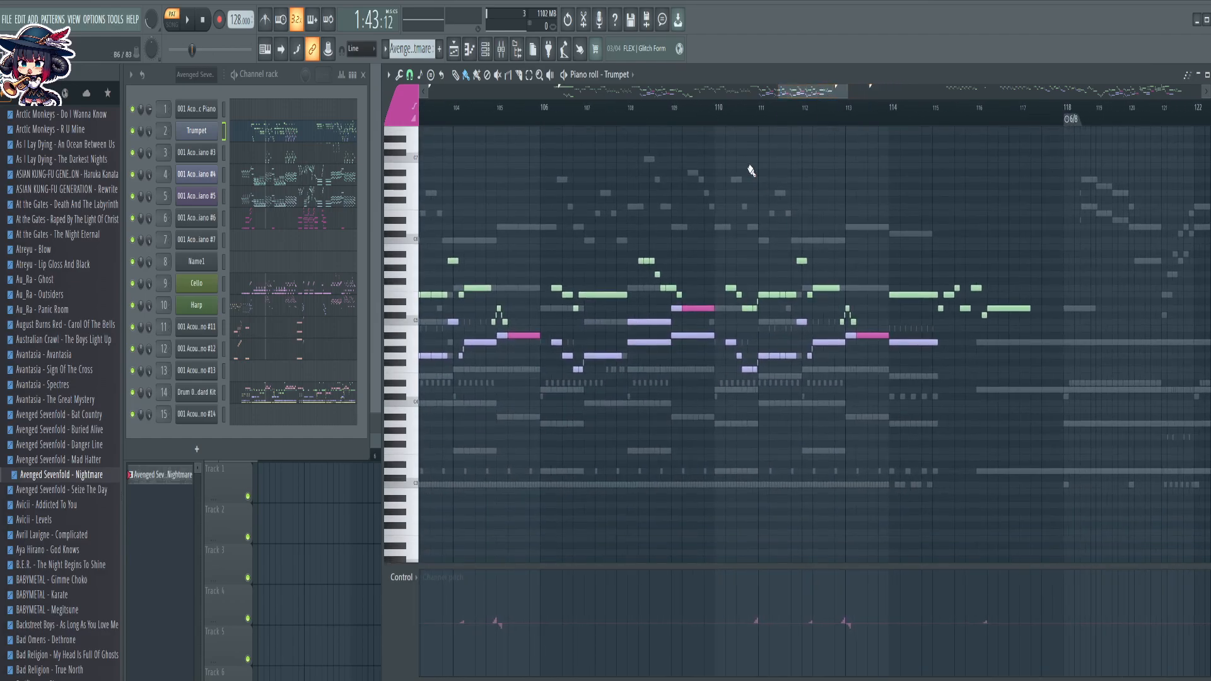
pyautogui.moveTo(654, 180); pyautogui.dragTo(725, 197)
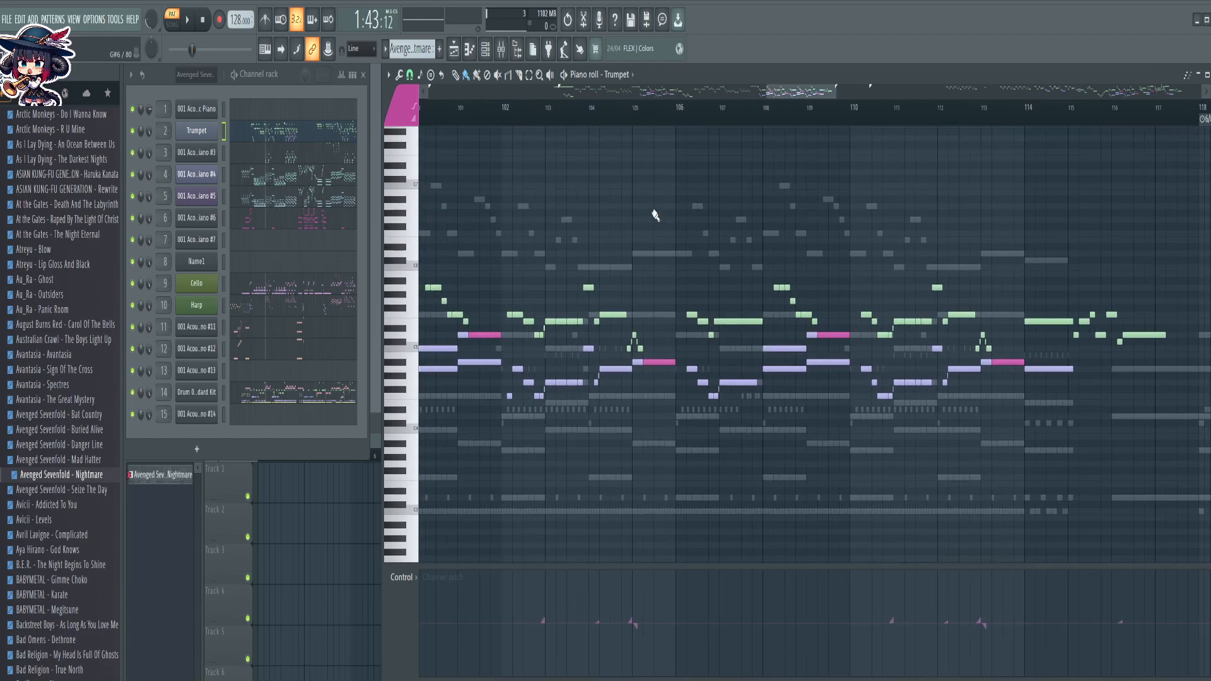
pyautogui.moveTo(655, 215); pyautogui.dragTo(763, 203)
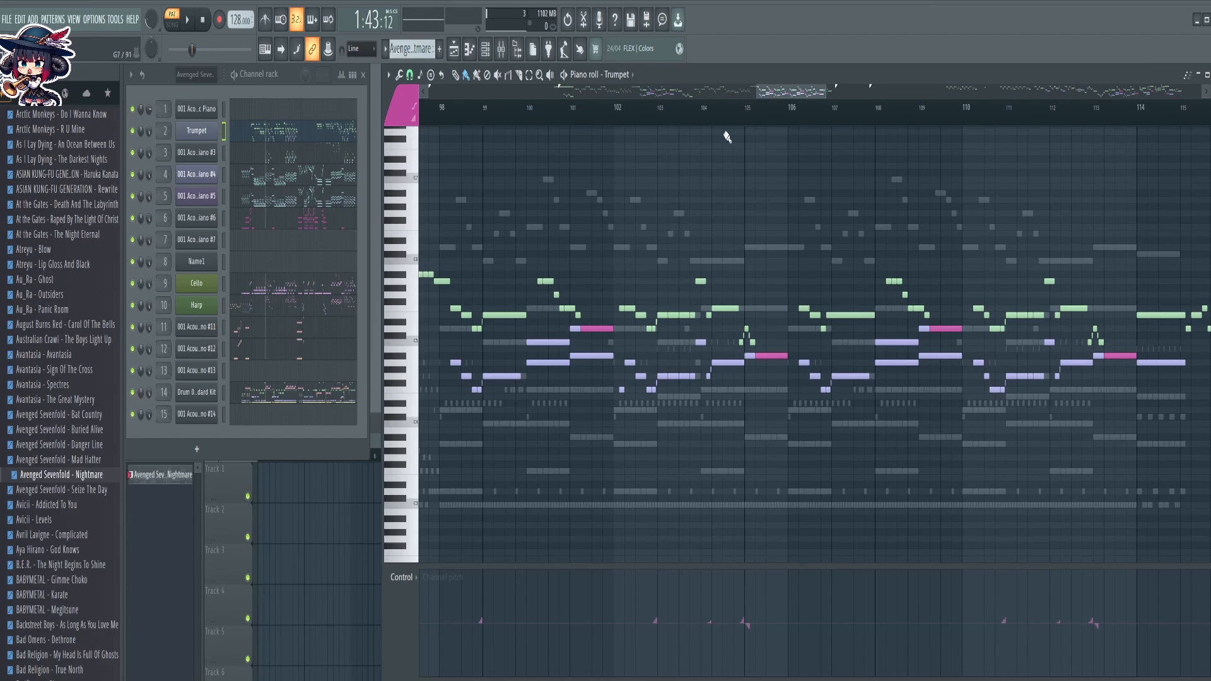
pyautogui.scroll(-4, 712, 127)
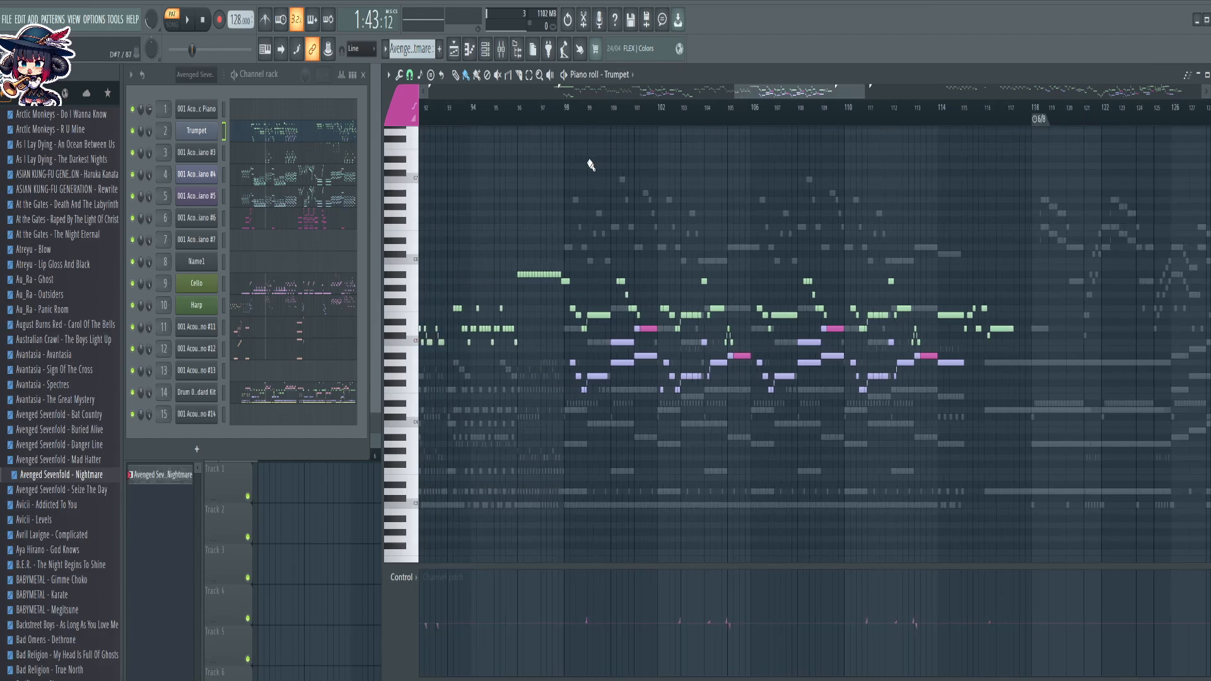
pyautogui.moveTo(568, 184); pyautogui.dragTo(781, 209)
pyautogui.moveTo(606, 212); pyautogui.dragTo(764, 202)
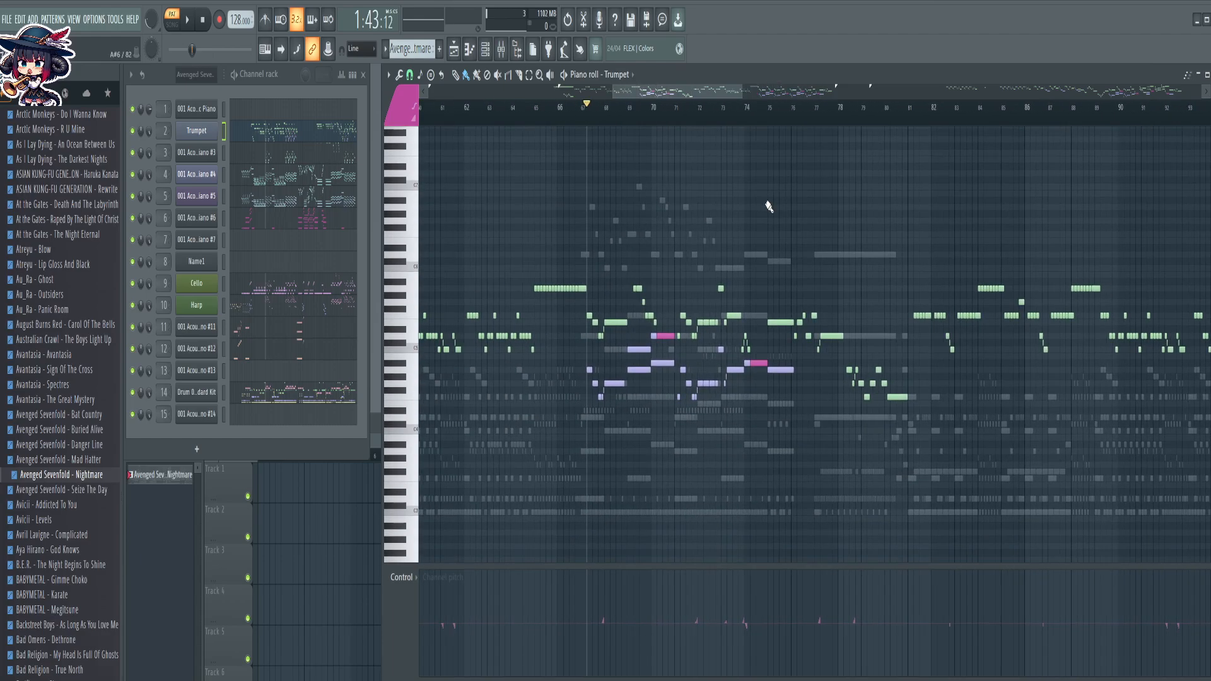
pyautogui.moveTo(625, 194); pyautogui.dragTo(743, 193)
pyautogui.scroll(-3, 707, 111)
pyautogui.scroll(-5, 708, 111)
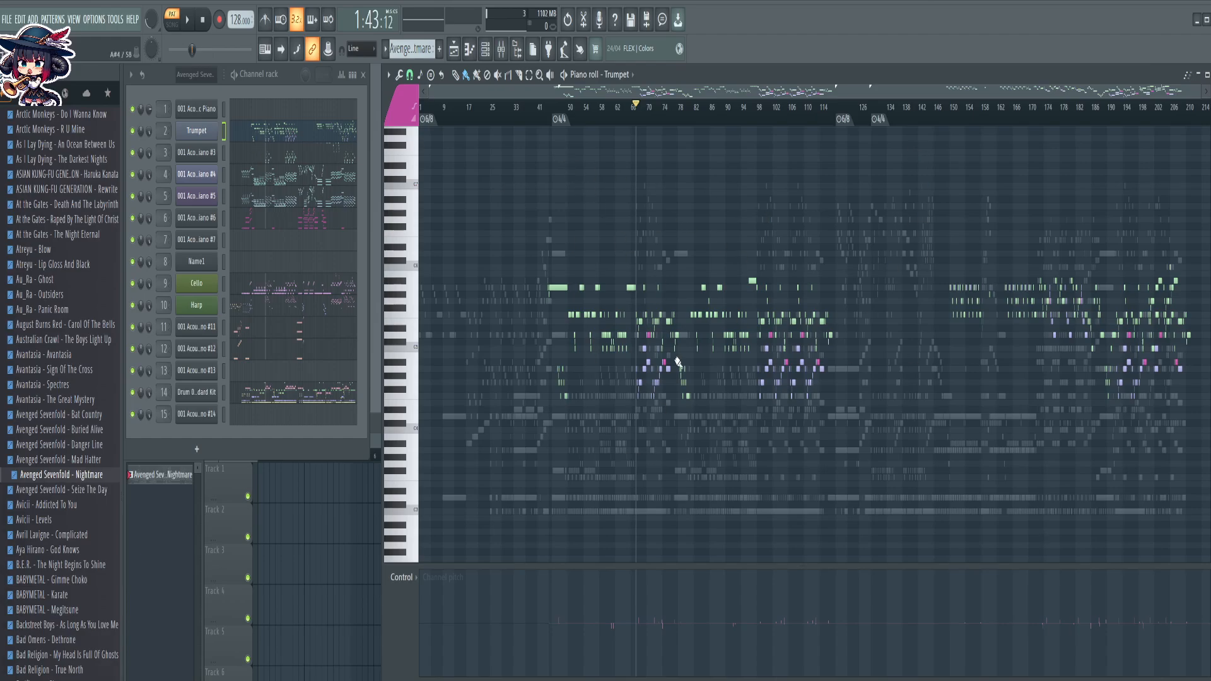
# Rename the Trumpet channel as Trumpet+1
pyautogui.keyDown('shift'); pyautogui.click(197, 131); pyautogui.keyUp('shift')
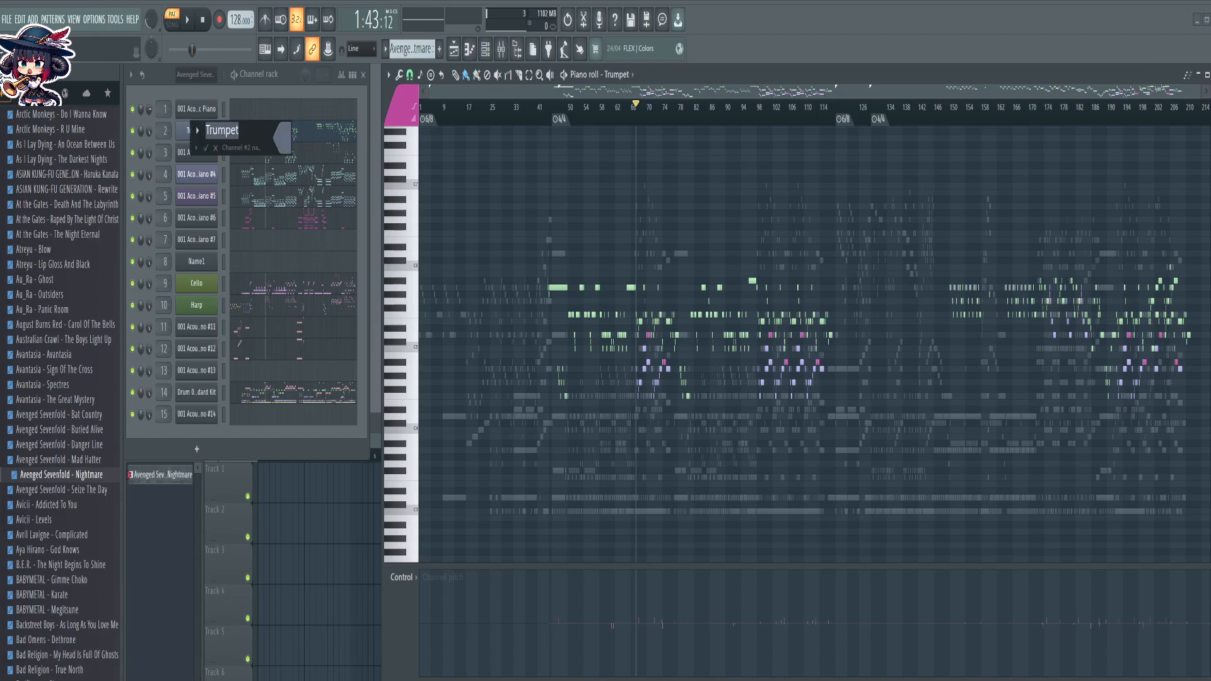
pyautogui.click(240, 131)
pyautogui.write('+1')
pyautogui.press('Return')
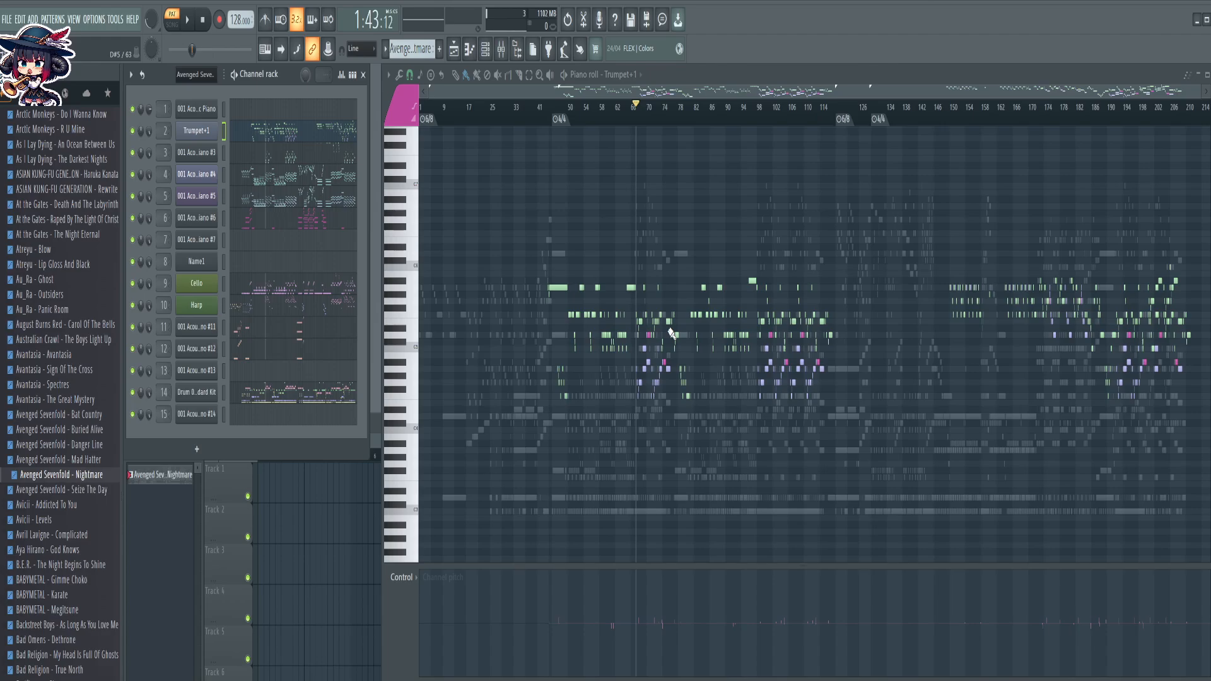
# Remove the +1 suffix from the channel's name, restoring it as Trumpet
pyautogui.keyDown('shift'); pyautogui.click(203, 130); pyautogui.keyUp('shift')
pyautogui.press('BackSpace')
pyautogui.press('BackSpace')
pyautogui.press('Return')
# Open the Cello channel's notes and delete the 001 Acoustic Piano #3 channel
pyautogui.click(266, 289)
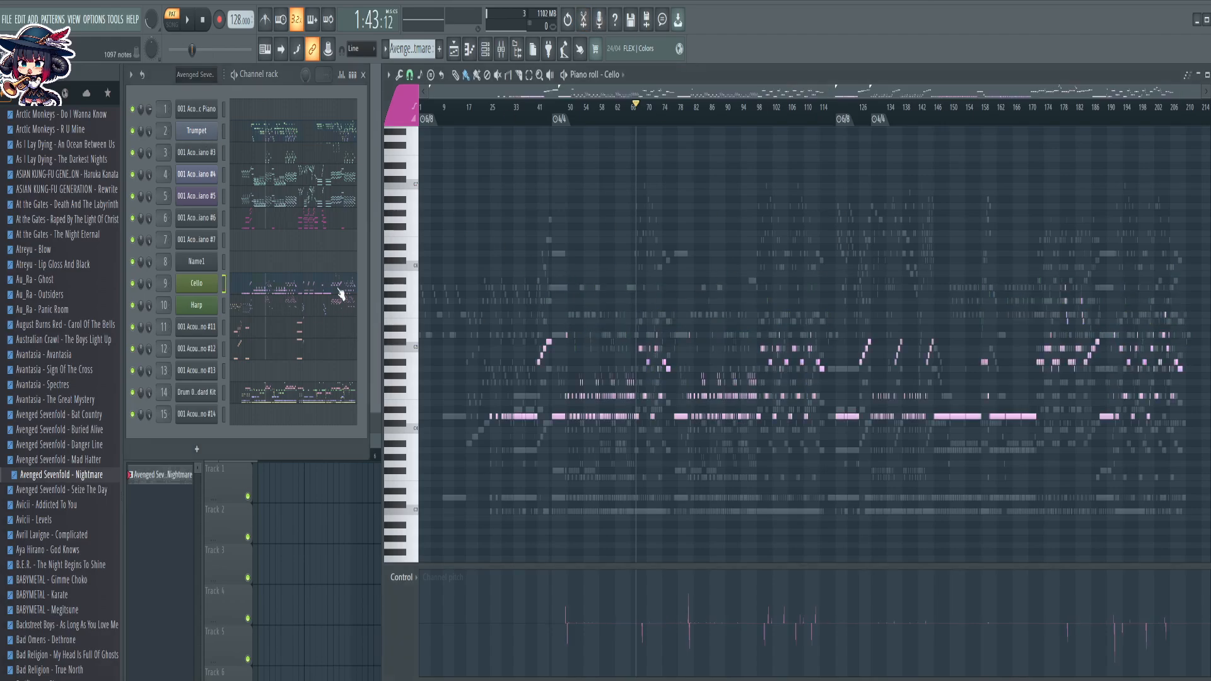
pyautogui.scroll(-3, 526, 533)
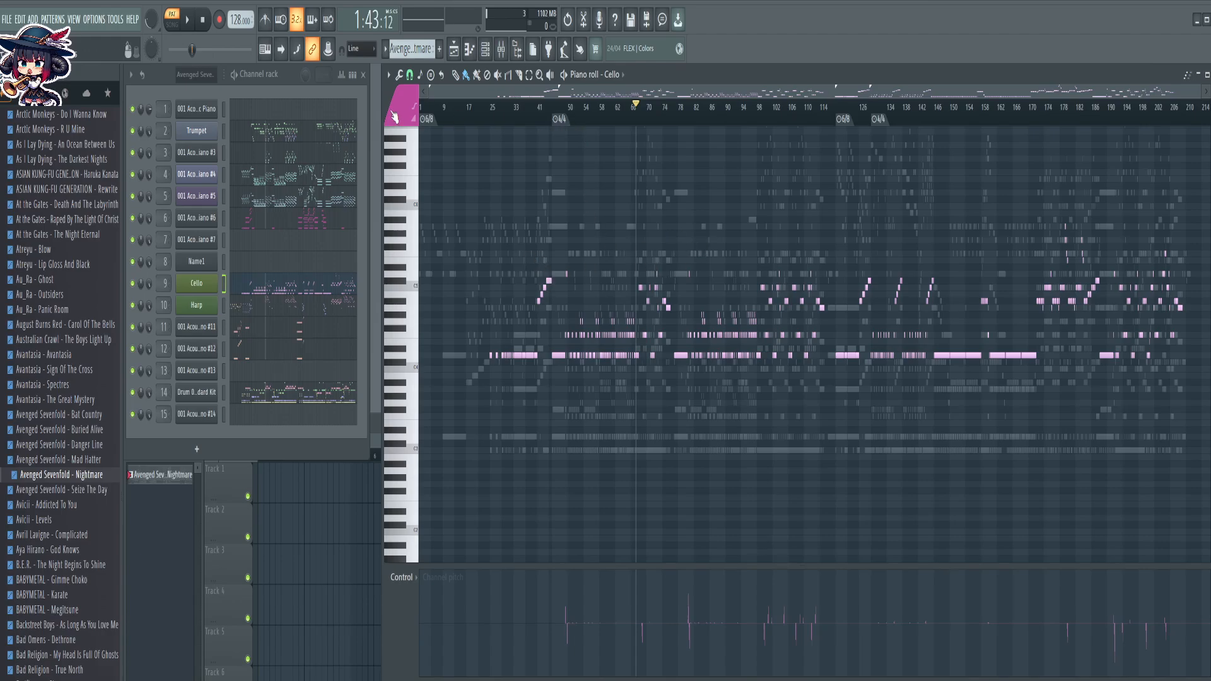
pyautogui.rightClick(192, 156)
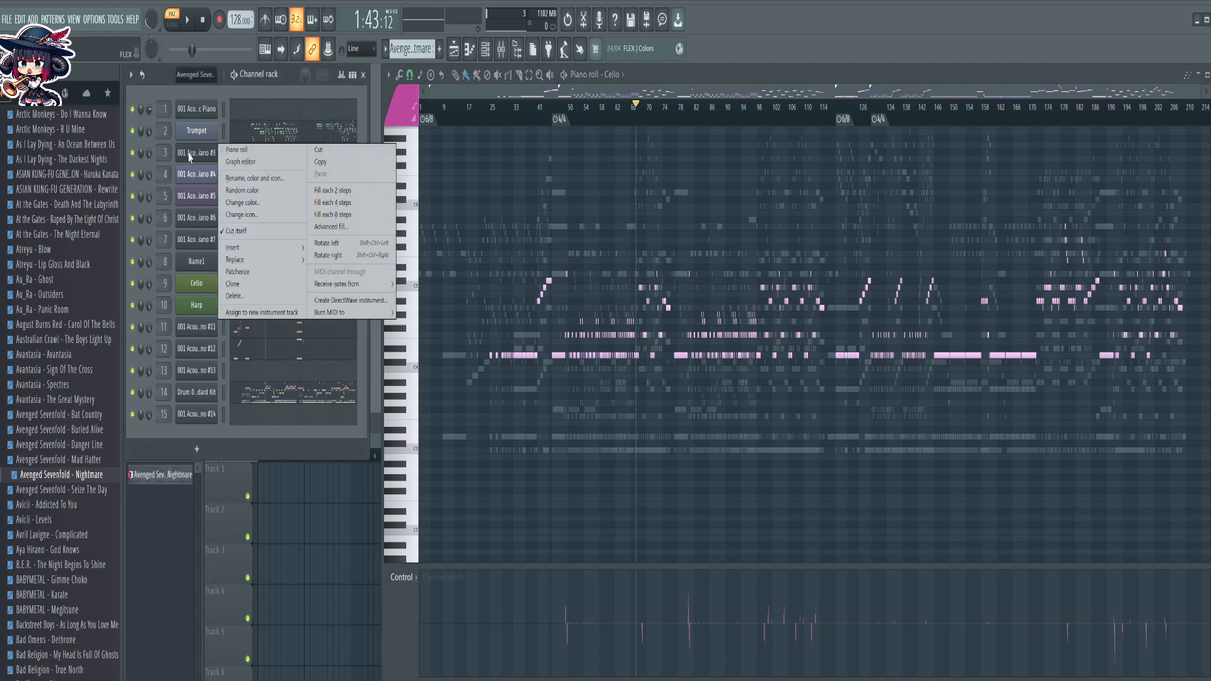
pyautogui.click(259, 293)
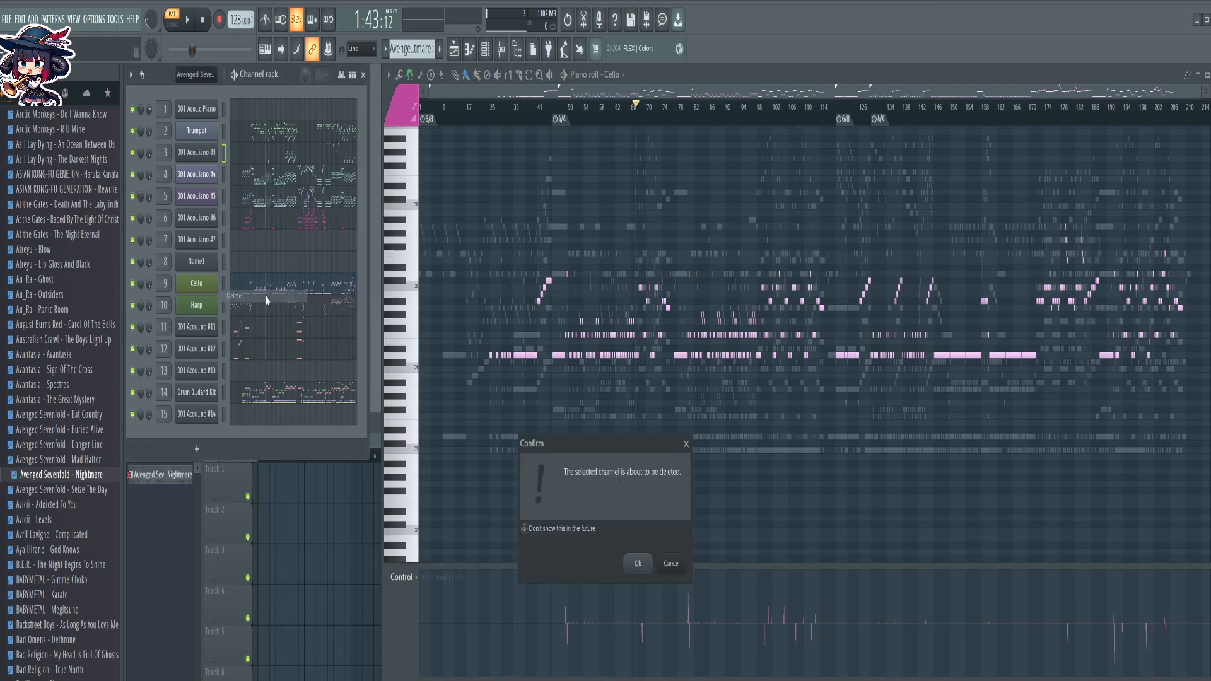
pyautogui.click(638, 563)
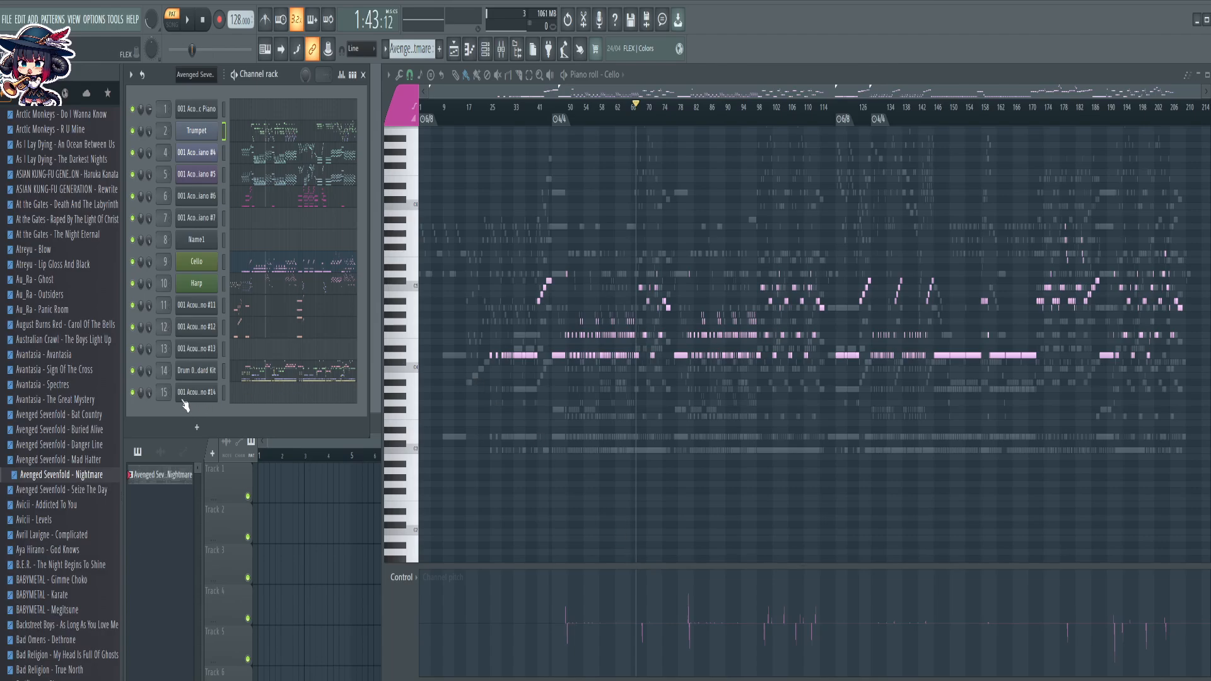
# Delete the 001 Acoustic Piano #14 channel and the unnumbered 001 Acoustic Piano channel
pyautogui.rightClick(189, 397)
pyautogui.click(255, 536)
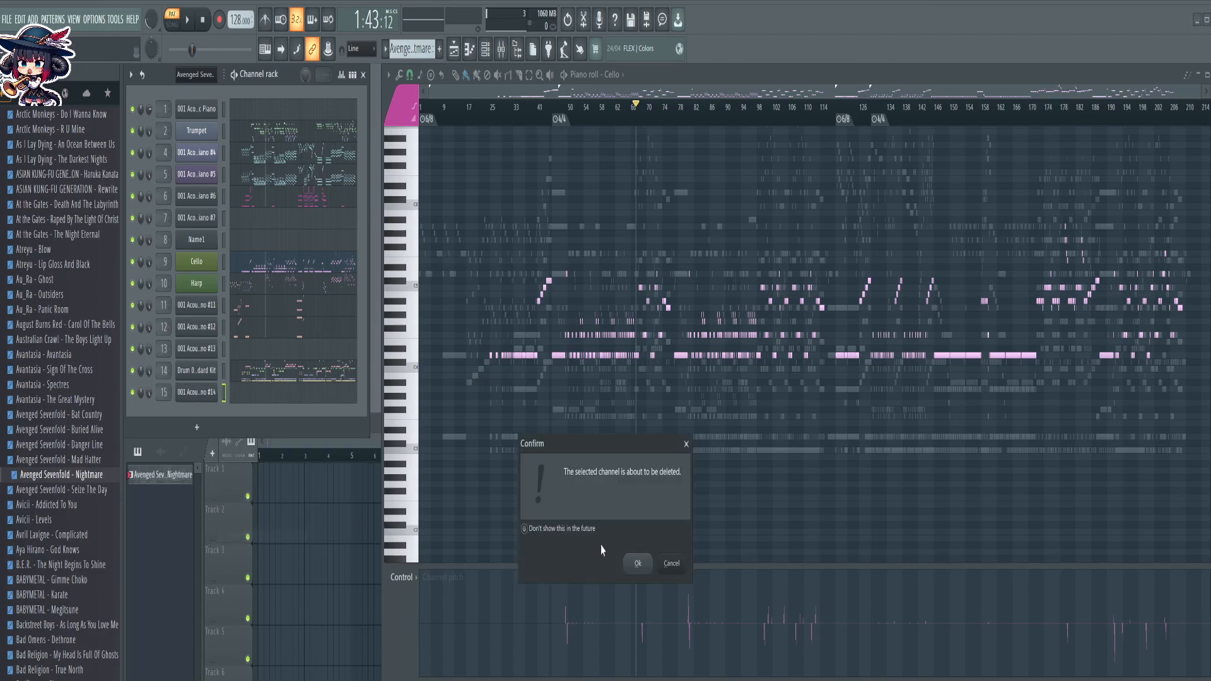
pyautogui.click(638, 563)
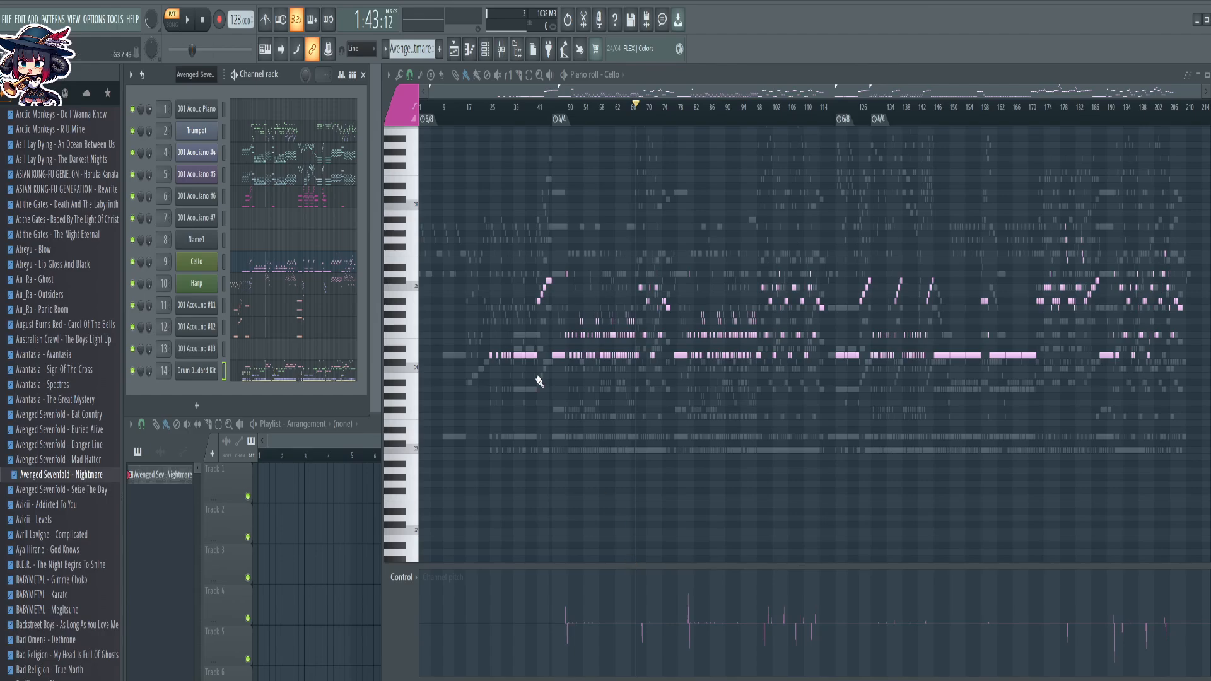
pyautogui.rightClick(194, 114)
pyautogui.click(252, 253)
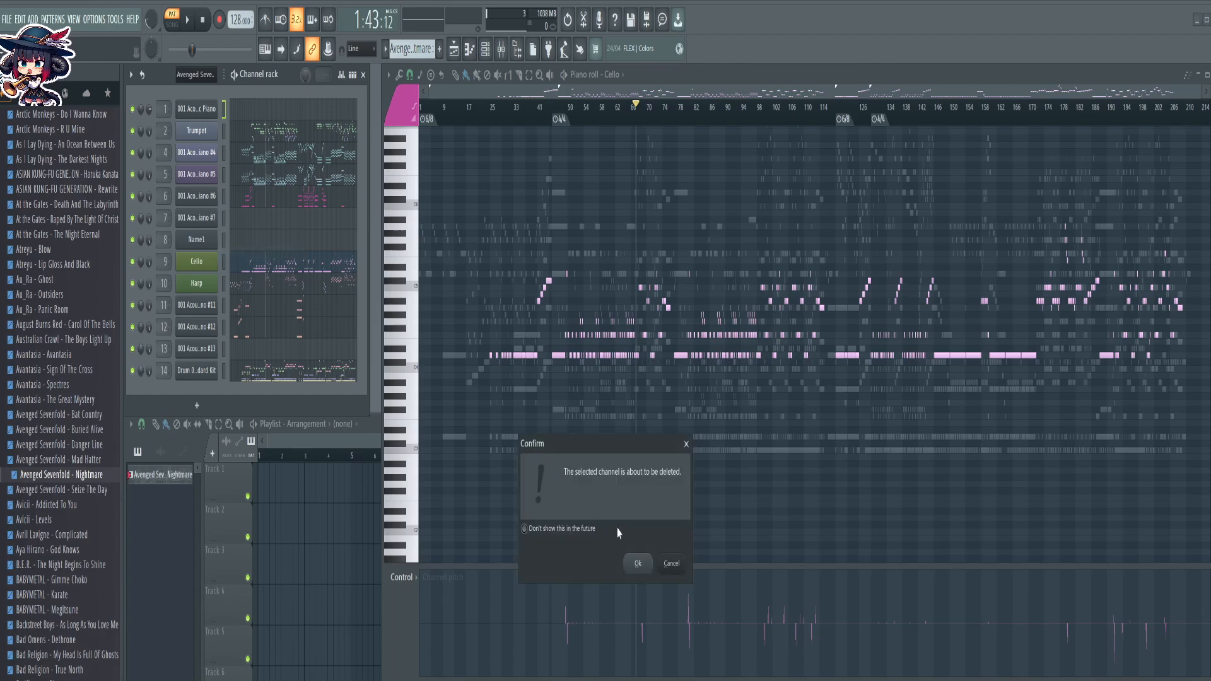
pyautogui.click(638, 563)
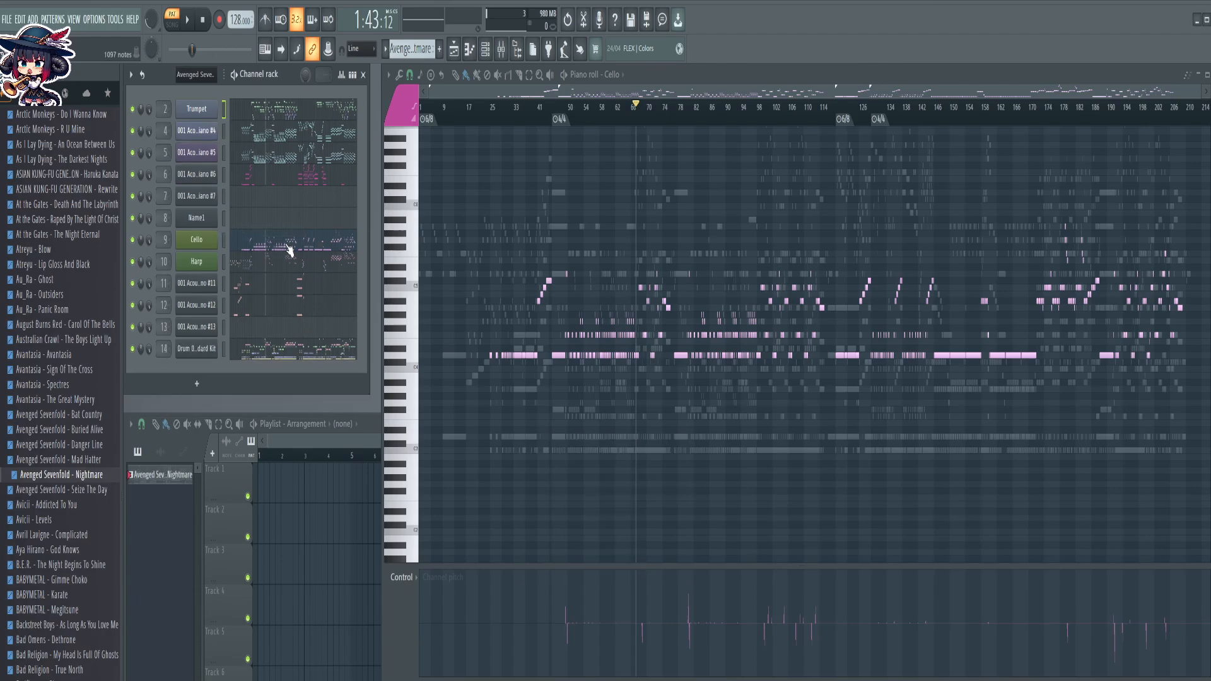
# Move the Name1 channel down the channel order to just below 001 Acoustic Piano #12
pyautogui.click(269, 222)
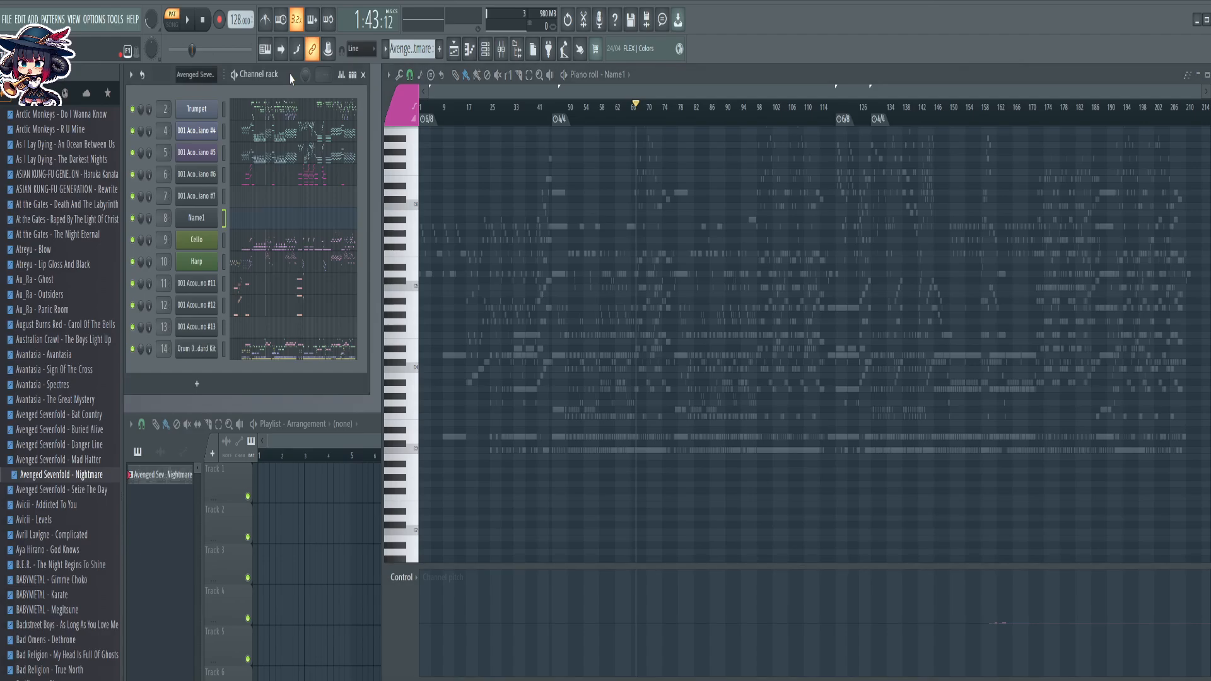
pyautogui.hotkey('alt', 'Down')
pyautogui.hotkey('alt', 'Down')
pyautogui.hotkey('alt', 'Down')
pyautogui.hotkey('alt', 'Down')
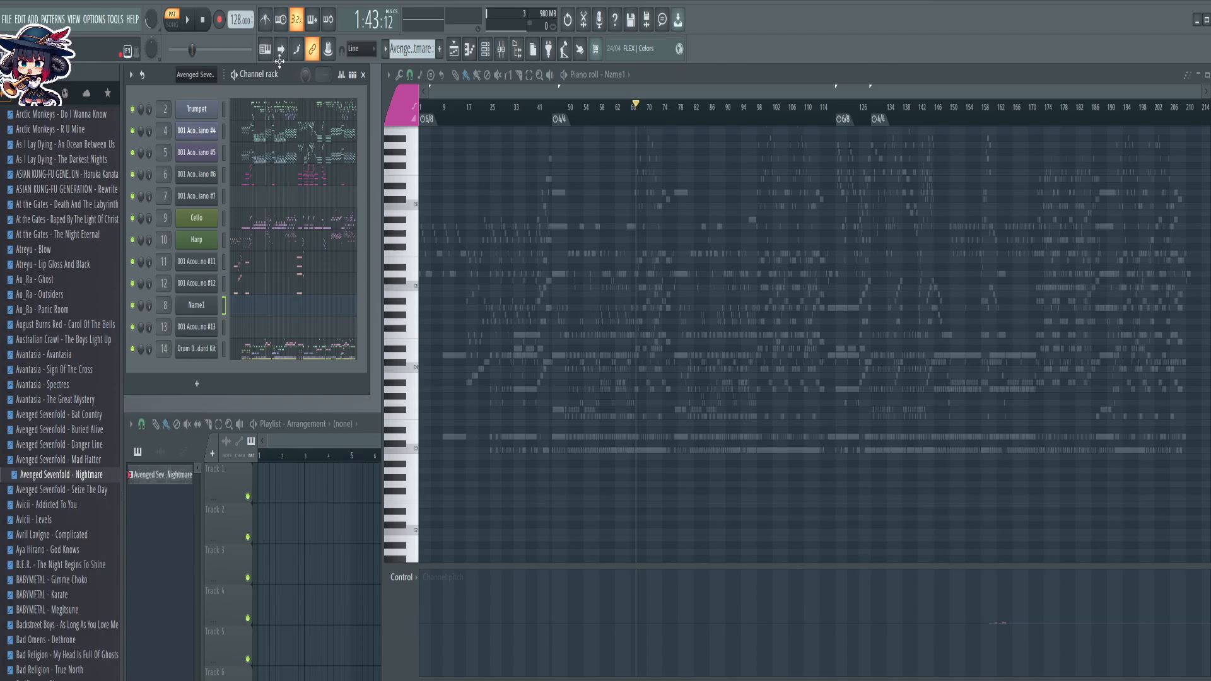
# Move the 001 Acoustic Piano #7 channel down the order to sit directly above Name1
pyautogui.click(299, 204)
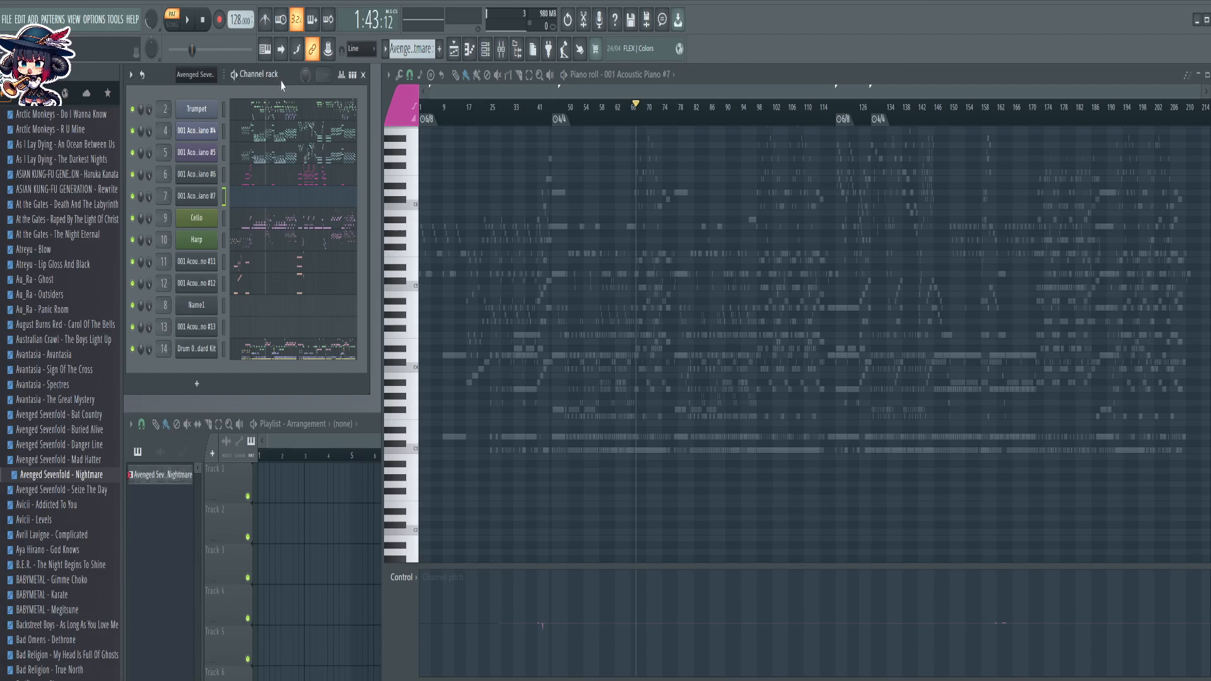
pyautogui.hotkey('alt', 'Down')
pyautogui.hotkey('alt', 'Down')
pyautogui.hotkey('alt', 'Down')
pyautogui.hotkey('alt', 'Down')
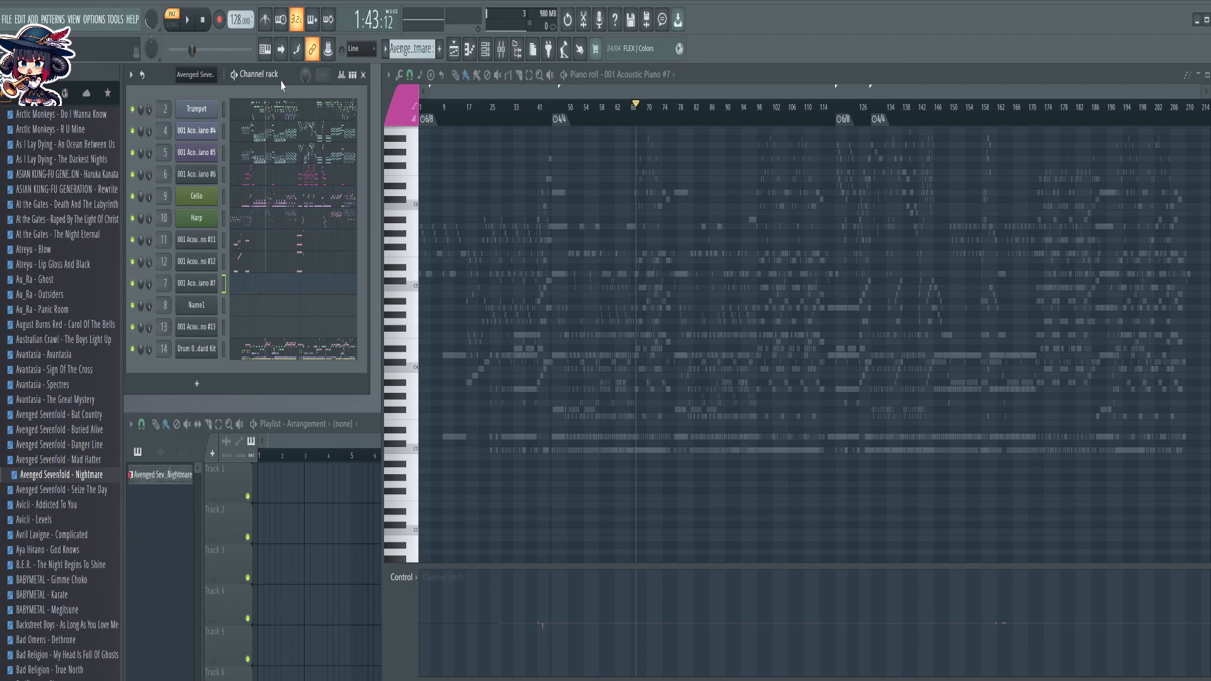
pyautogui.hotkey('alt', 'Up')
pyautogui.hotkey('alt', 'Down')
# Rename the 001 Acoustic Piano #7 channel as BassDrum
pyautogui.keyDown('shift'); pyautogui.click(193, 283); pyautogui.keyUp('shift')
pyautogui.write('Sn')
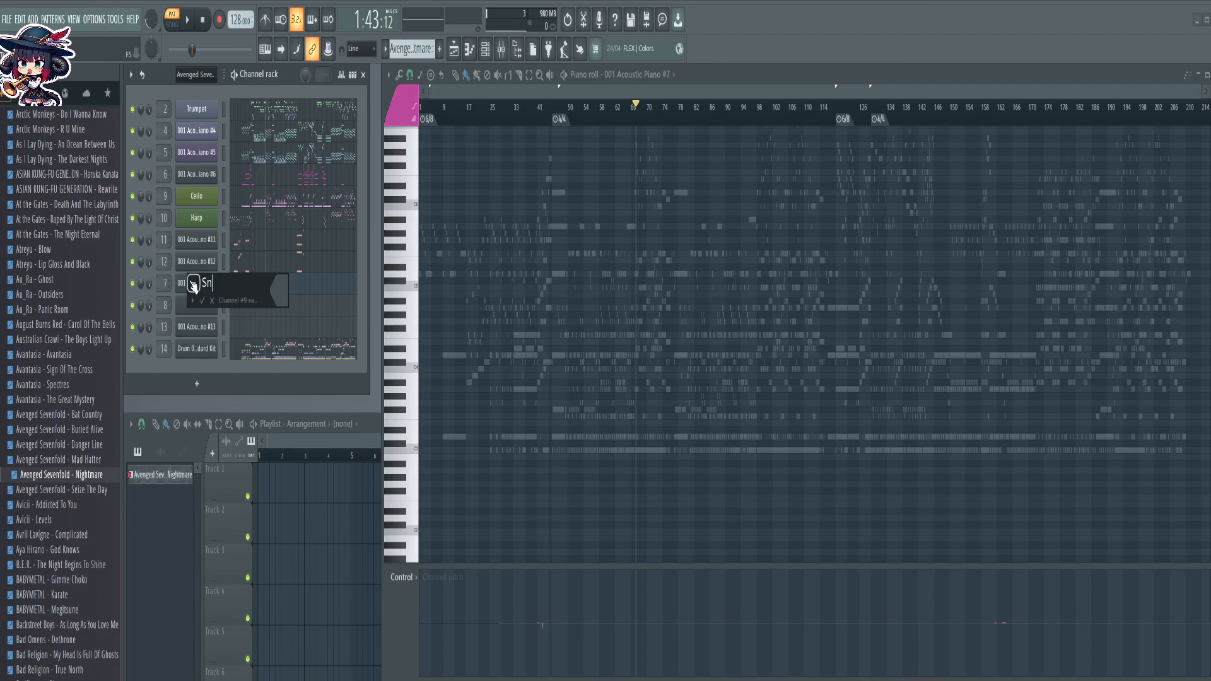
pyautogui.press('BackSpace')
pyautogui.press('BackSpace')
pyautogui.write('BassDrum')
pyautogui.press('Return')
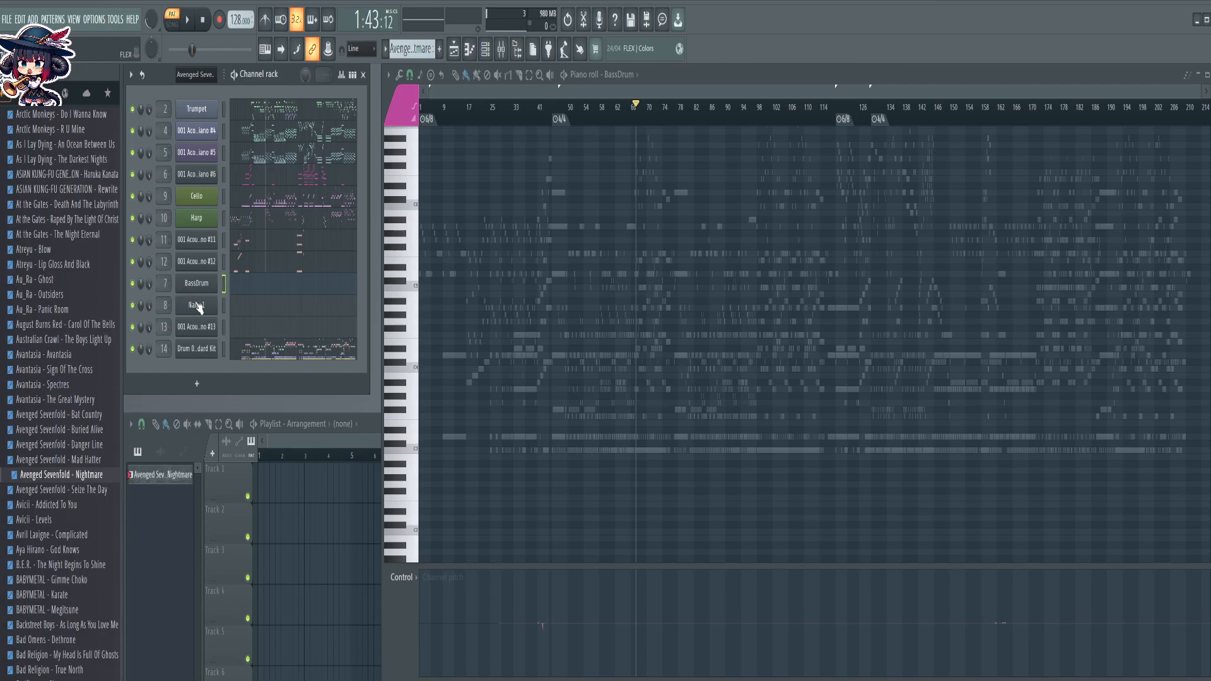
# Rename the Name1 channel as SnareDrum
pyautogui.middleClick(198, 306)
pyautogui.write('Snare')
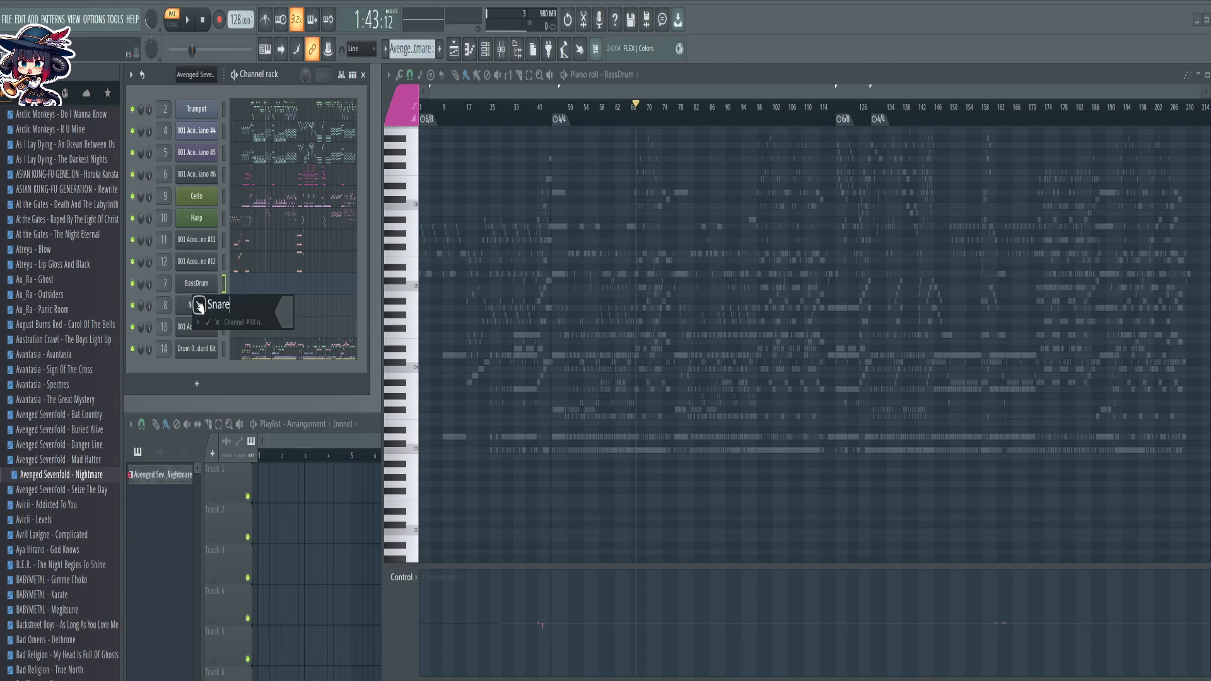
pyautogui.write('Drum')
pyautogui.press('Return')
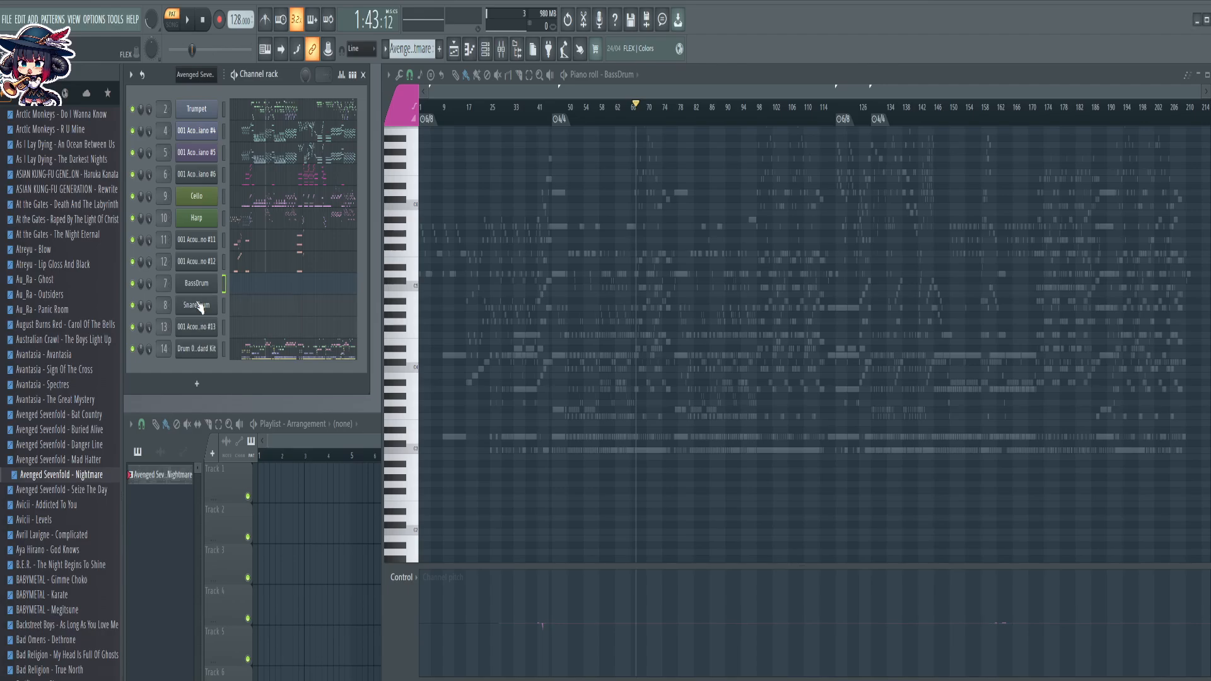
# Rename the 001 Acoustic Piano #13 channel as Cymbal
pyautogui.middleClick(195, 326)
pyautogui.write('C')
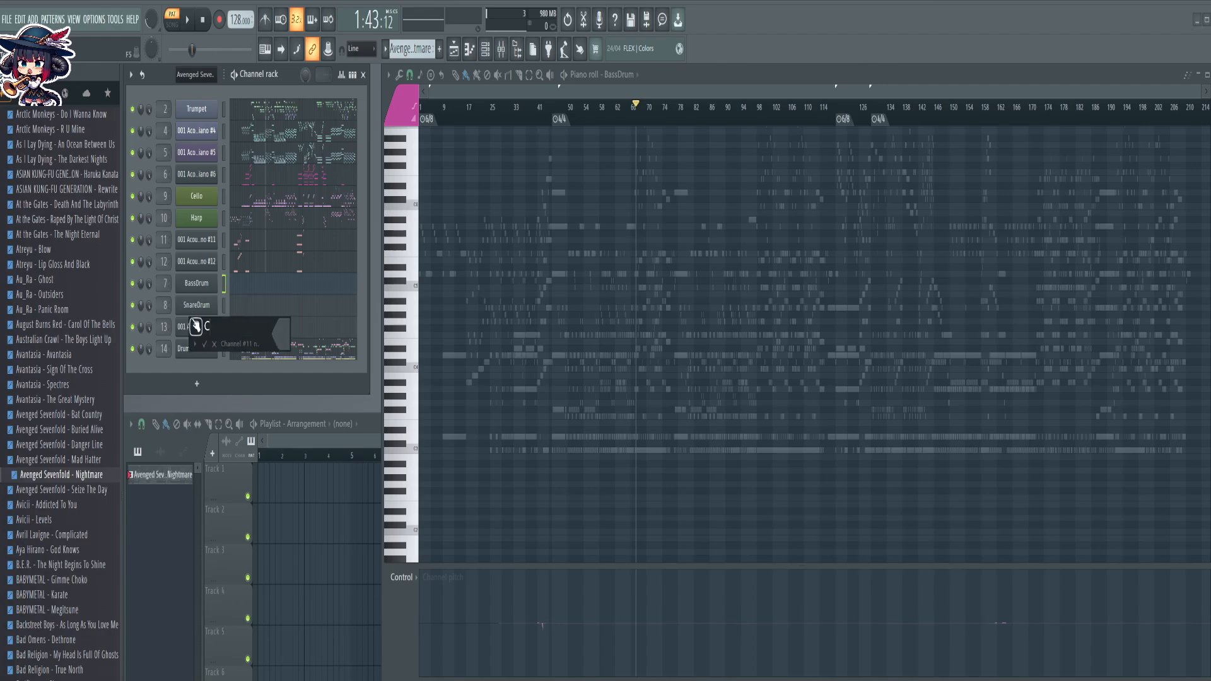
pyautogui.write('ymbal')
pyautogui.press('Return')
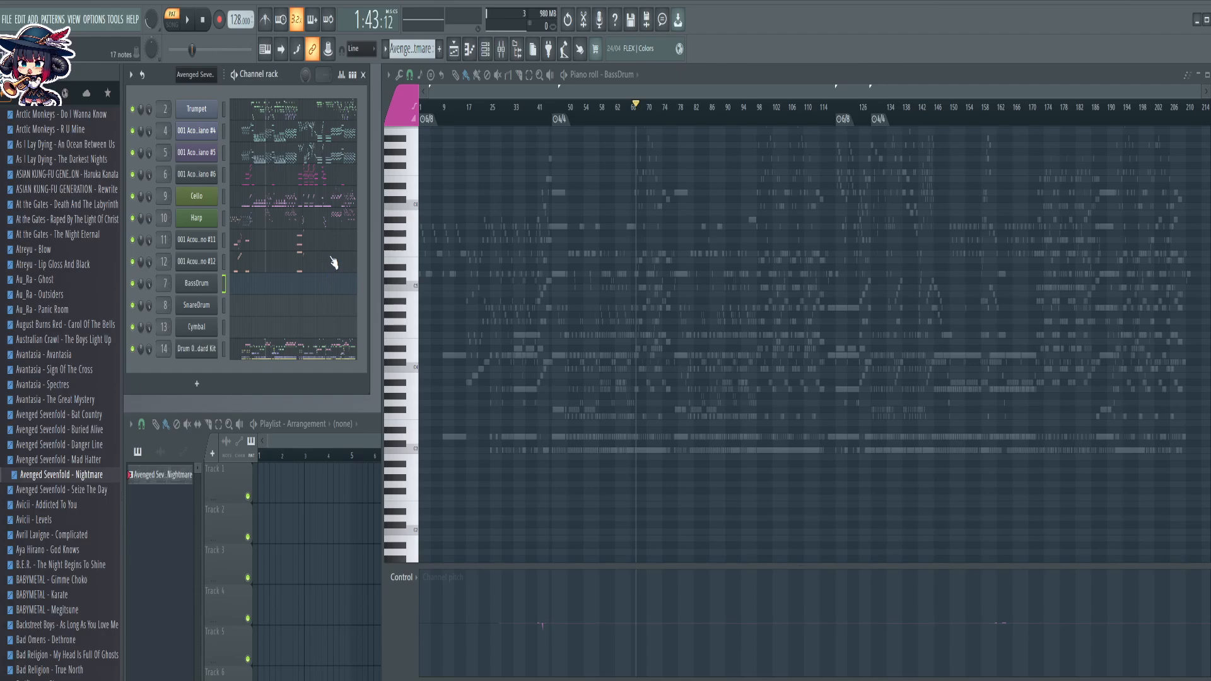
# Slice the Cello's short note in bar 49 and the end of the following long note at their pitch-bend steps
pyautogui.click(273, 200)
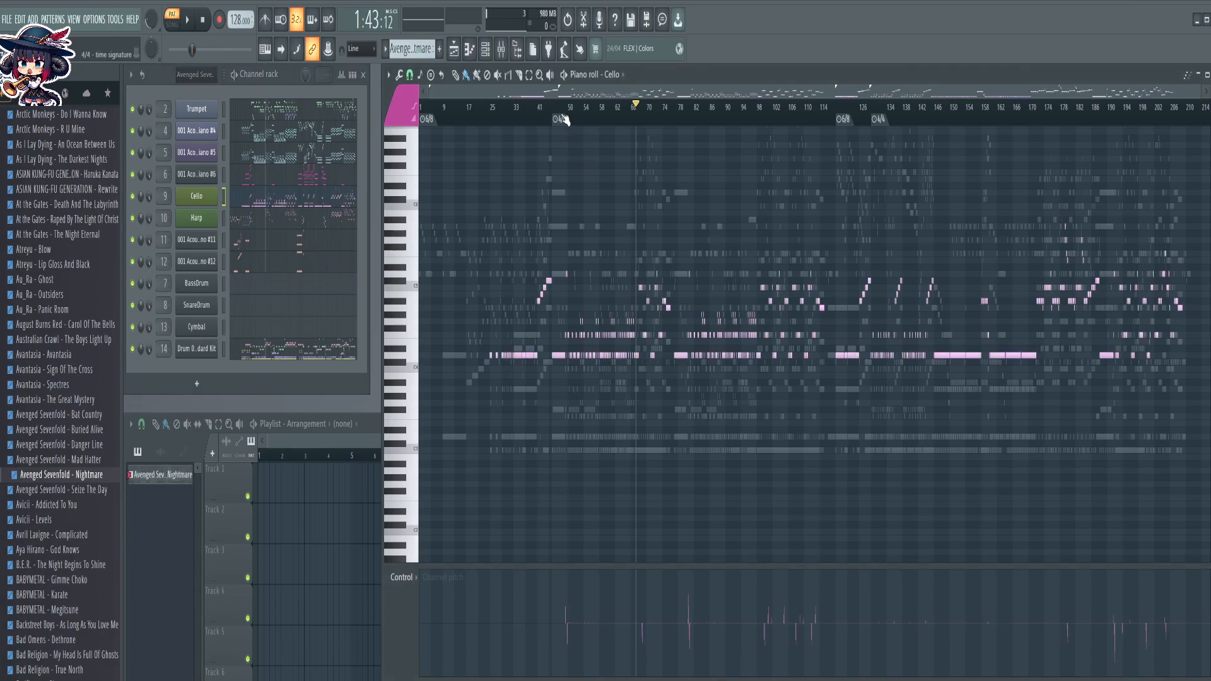
pyautogui.scroll(8, 592, 120)
pyautogui.scroll(4, 594, 116)
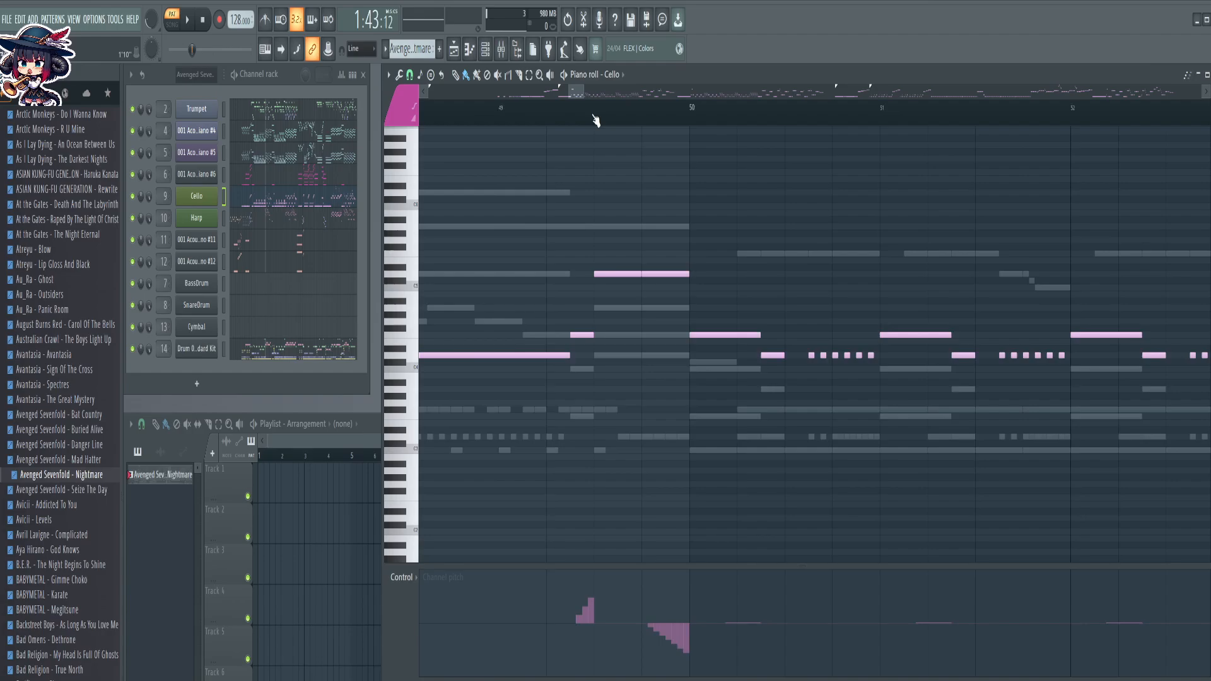
pyautogui.press('c')
pyautogui.moveTo(596, 222); pyautogui.dragTo(583, 358)
pyautogui.moveTo(580, 255); pyautogui.dragTo(579, 362)
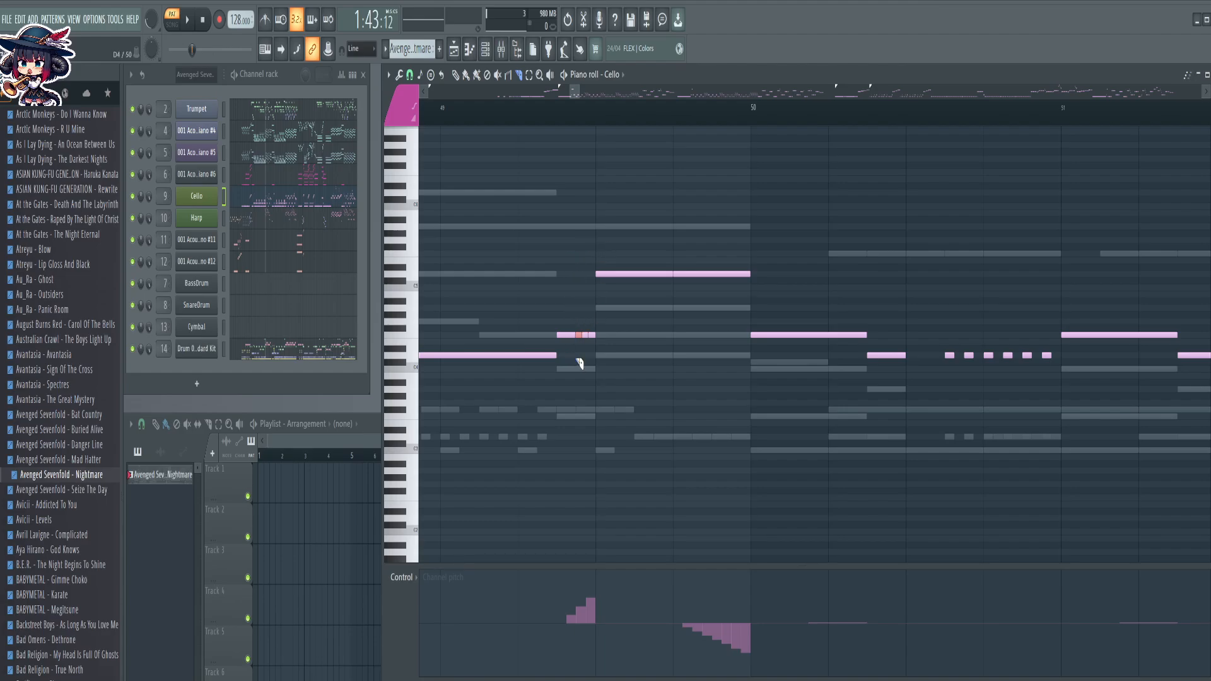
pyautogui.moveTo(576, 288); pyautogui.dragTo(574, 370)
pyautogui.moveTo(564, 240); pyautogui.dragTo(567, 353)
pyautogui.moveTo(729, 221)
pyautogui.mouseDown()
pyautogui.moveTo(729, 292)
pyautogui.moveTo(747, 319)
pyautogui.moveTo(733, 291)
pyautogui.mouseUp()
pyautogui.moveTo(718, 234); pyautogui.dragTo(722, 279)
# Raise the slices of the Cello's short note in bar 49 progressively, forming a rising run that follows the pitch bend
pyautogui.moveTo(562, 320); pyautogui.dragTo(622, 369)
pyautogui.moveTo(565, 334); pyautogui.dragTo(564, 328)
pyautogui.hotkey('shift', 'Up')
pyautogui.hotkey('shift', 'Up')
pyautogui.hotkey('shift', 'Down')
pyautogui.keyDown('ctrl'); pyautogui.keyDown('shift'); pyautogui.click(574, 323); pyautogui.keyUp('shift'); pyautogui.keyUp('ctrl')
pyautogui.hotkey('shift', 'Up')
pyautogui.hotkey('shift', 'Up')
pyautogui.hotkey('shift', 'Down')
pyautogui.keyDown('ctrl'); pyautogui.keyDown('shift'); pyautogui.click(579, 315); pyautogui.keyUp('shift'); pyautogui.keyUp('ctrl')
pyautogui.hotkey('shift', 'Up')
# Lower the slices at the end of the Cello's long note before bar 50 progressively, forming a descending run that follows the pitch bend
pyautogui.scroll(-5, 608, 126)
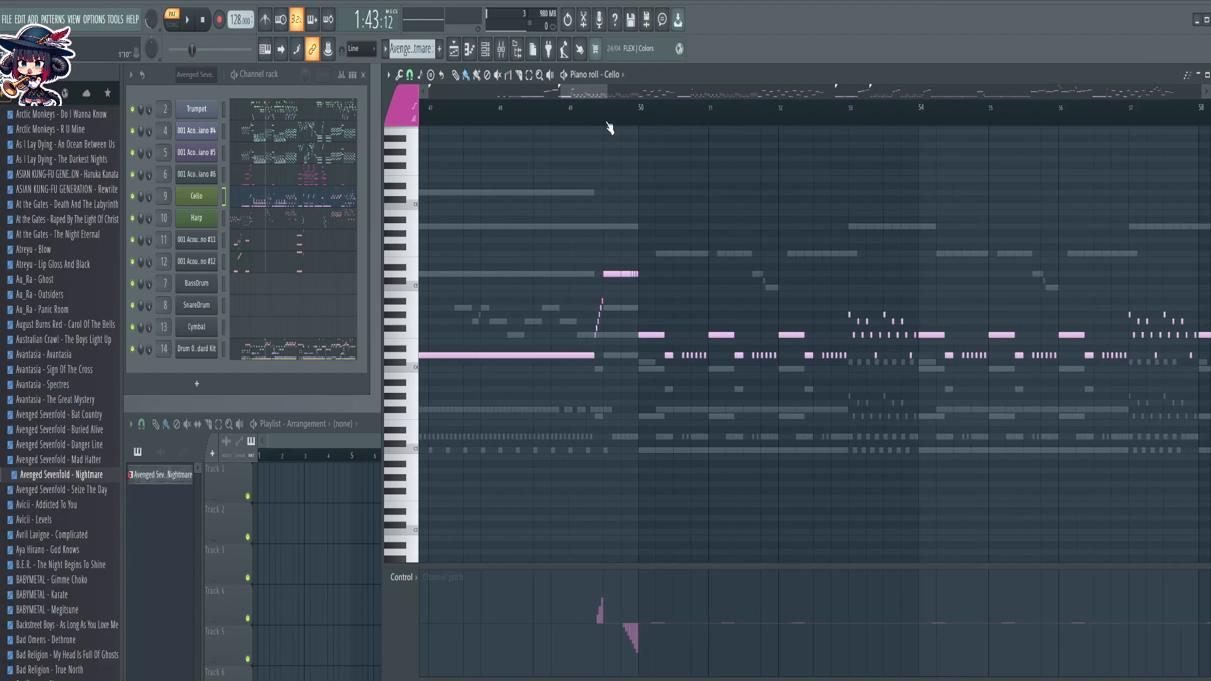
pyautogui.scroll(-5, 608, 127)
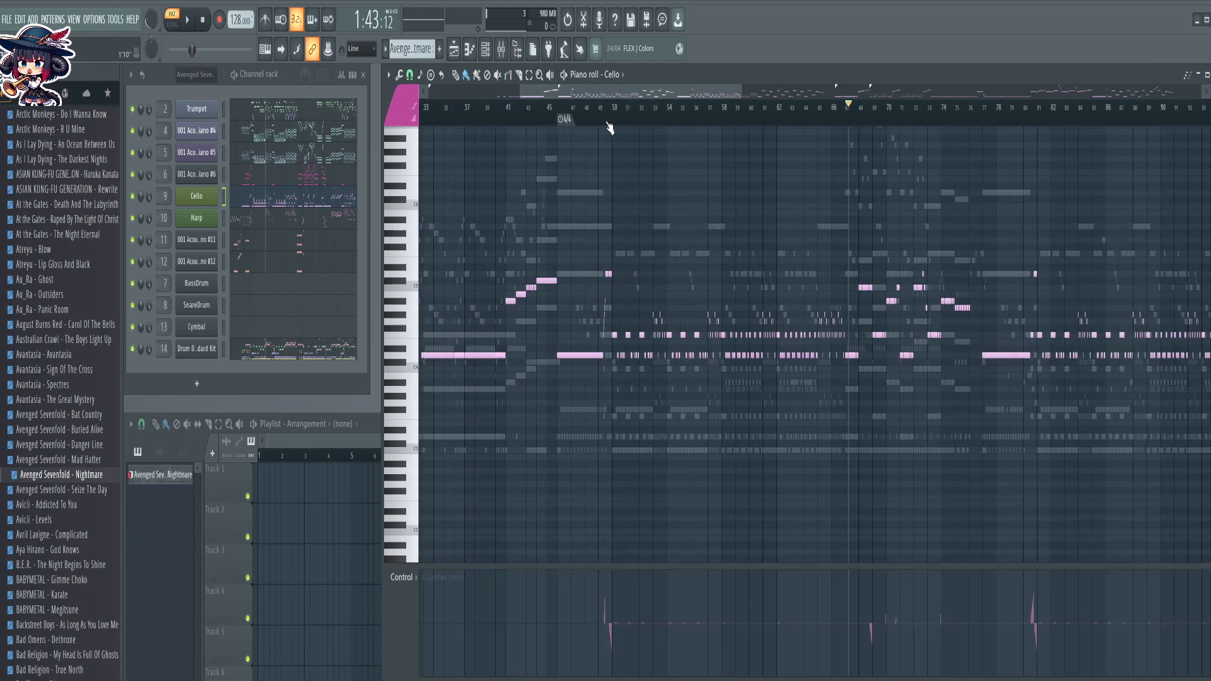
pyautogui.scroll(5, 608, 126)
pyautogui.scroll(5, 627, 124)
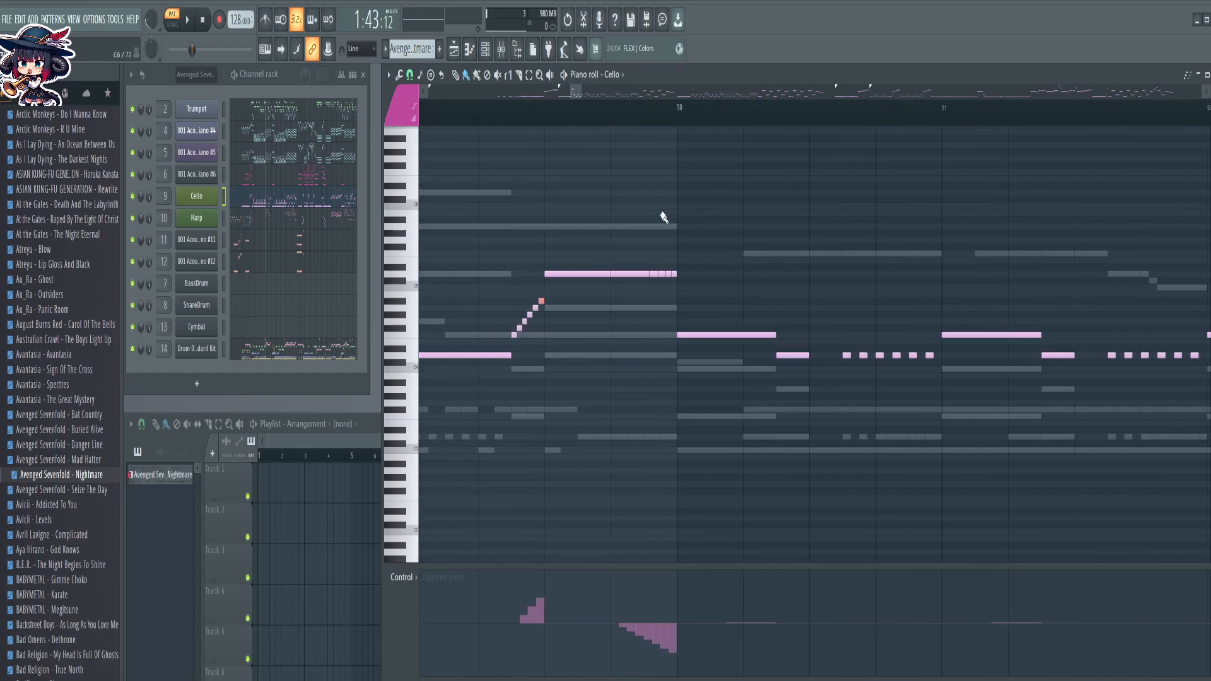
pyautogui.moveTo(660, 270); pyautogui.dragTo(673, 301)
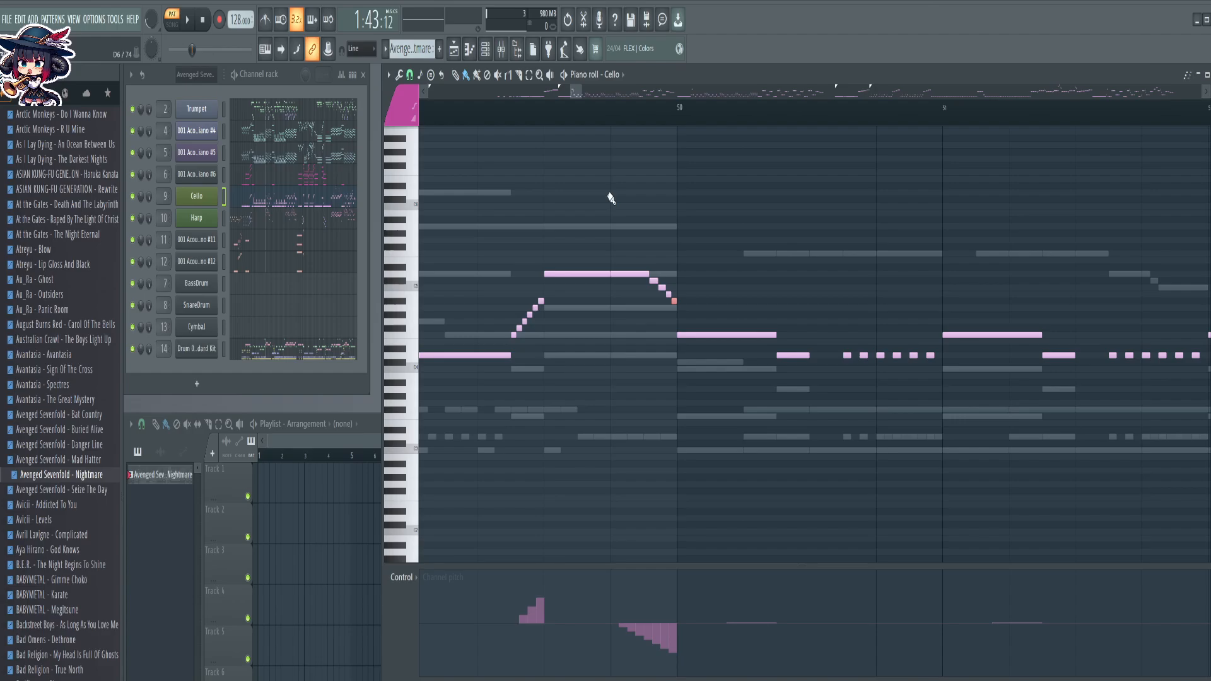
# Slice the end of the Cello's bar 68 note and lower the pieces progressively into a descending run up to bar 69
pyautogui.scroll(-3, 661, 126)
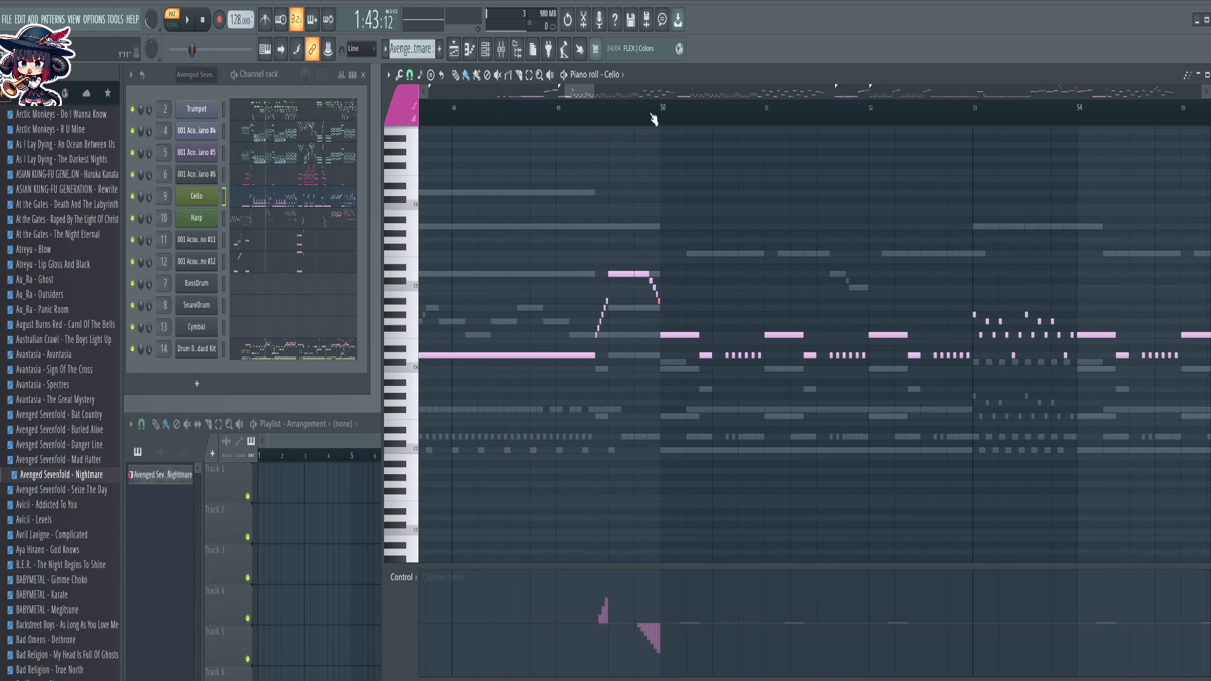
pyautogui.scroll(-2, 654, 120)
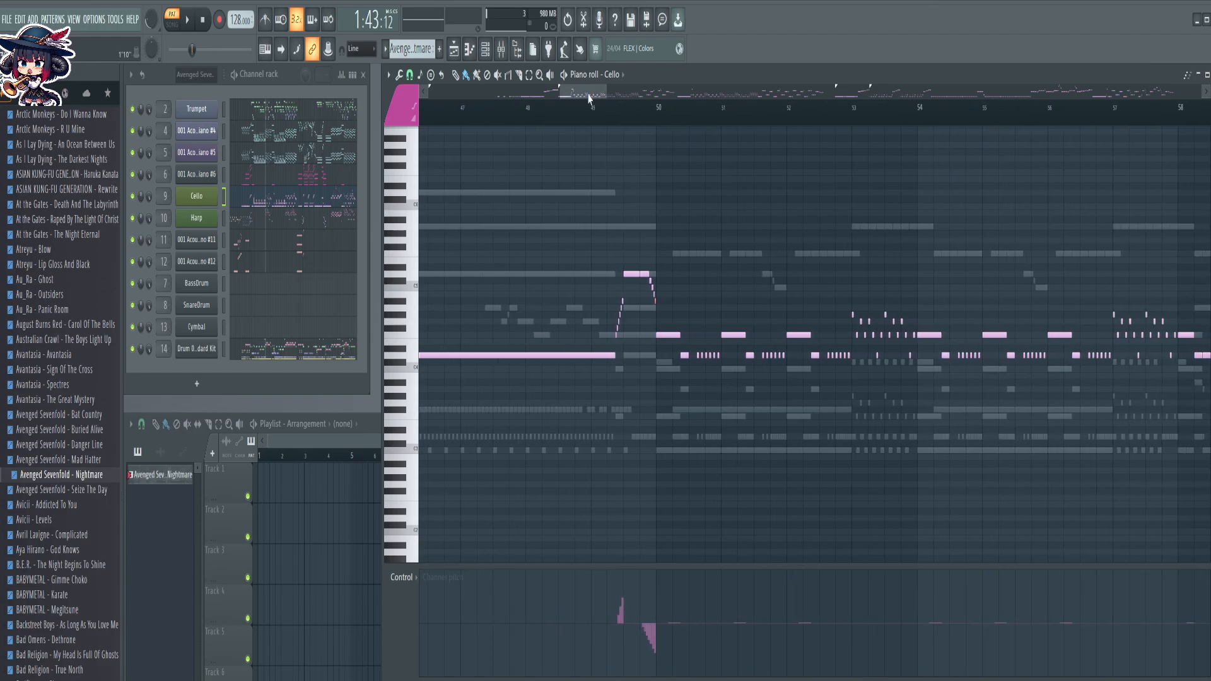
pyautogui.moveTo(588, 95); pyautogui.dragTo(662, 110)
pyautogui.scroll(5, 668, 123)
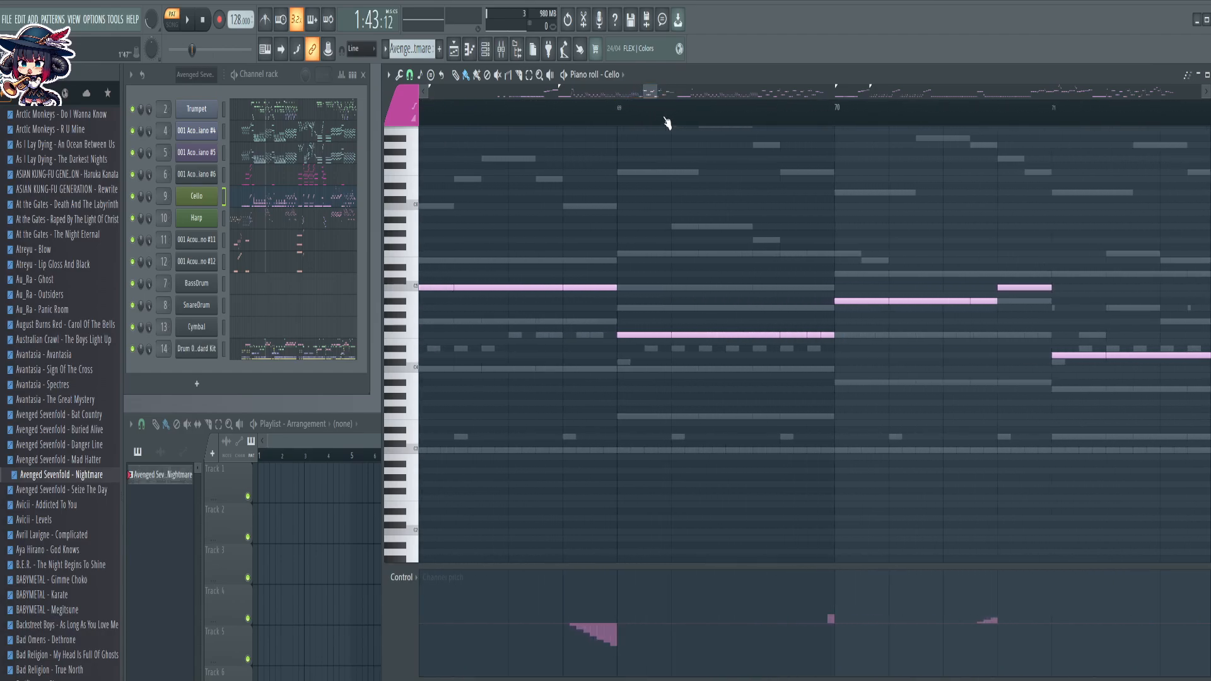
pyautogui.scroll(3, 596, 122)
pyautogui.moveTo(626, 180); pyautogui.dragTo(605, 319)
pyautogui.moveTo(589, 251)
pyautogui.mouseDown()
pyautogui.moveTo(591, 315)
pyautogui.moveTo(648, 266)
pyautogui.moveTo(598, 307)
pyautogui.moveTo(631, 316)
pyautogui.mouseUp()
pyautogui.press('b')
pyautogui.keyDown('ctrl'); pyautogui.keyDown('shift'); pyautogui.click(621, 309); pyautogui.keyUp('shift'); pyautogui.keyUp('ctrl')
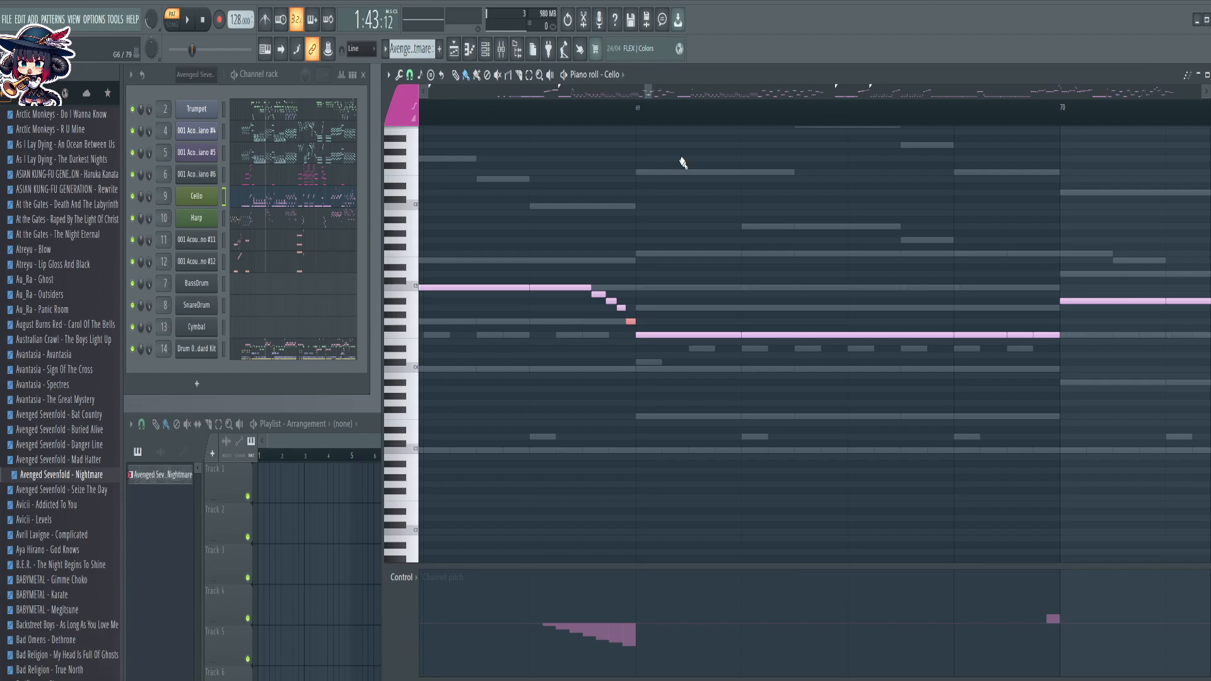
# Slice off the end of the Cello's bar 69 note at the pitch bend and raise that piece two semitones
pyautogui.moveTo(943, 404); pyautogui.dragTo(573, 369)
pyautogui.press('c')
pyautogui.moveTo(662, 182); pyautogui.dragTo(677, 334)
pyautogui.hotkey('shift', 'Up')
pyautogui.hotkey('shift', 'Up')
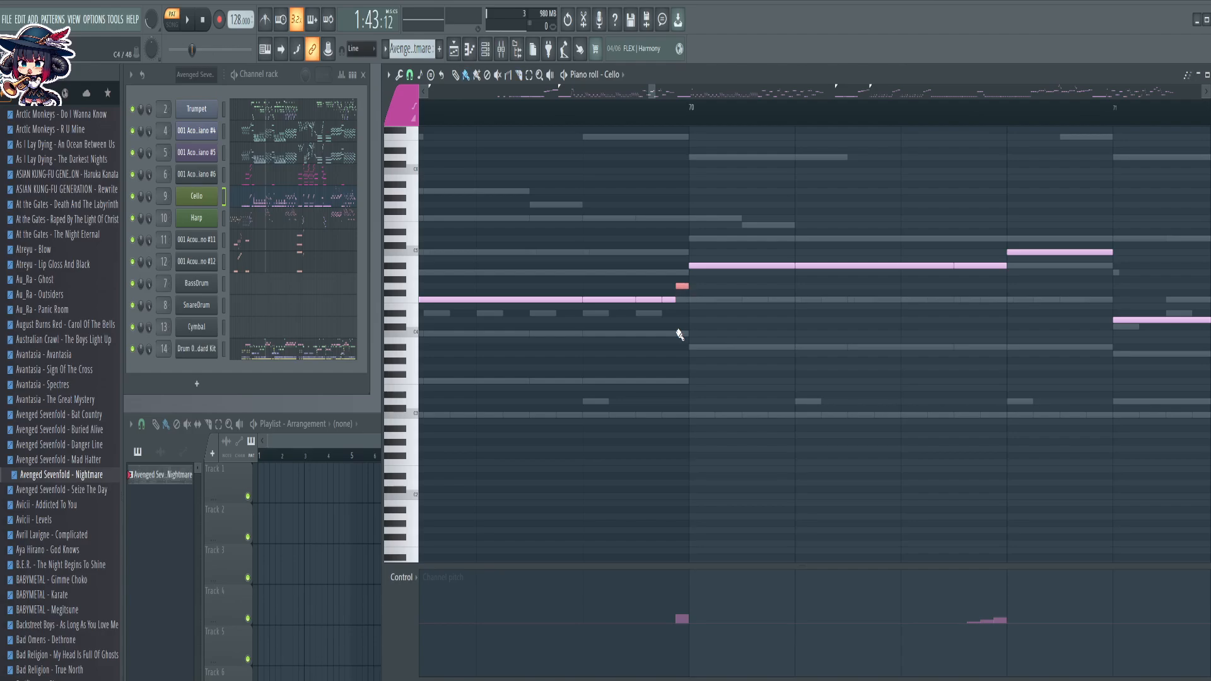
# Slice the end of the Cello's first long note in bar 70 at the pitch bend and raise that piece one semitone
pyautogui.scroll(-3, 742, 114)
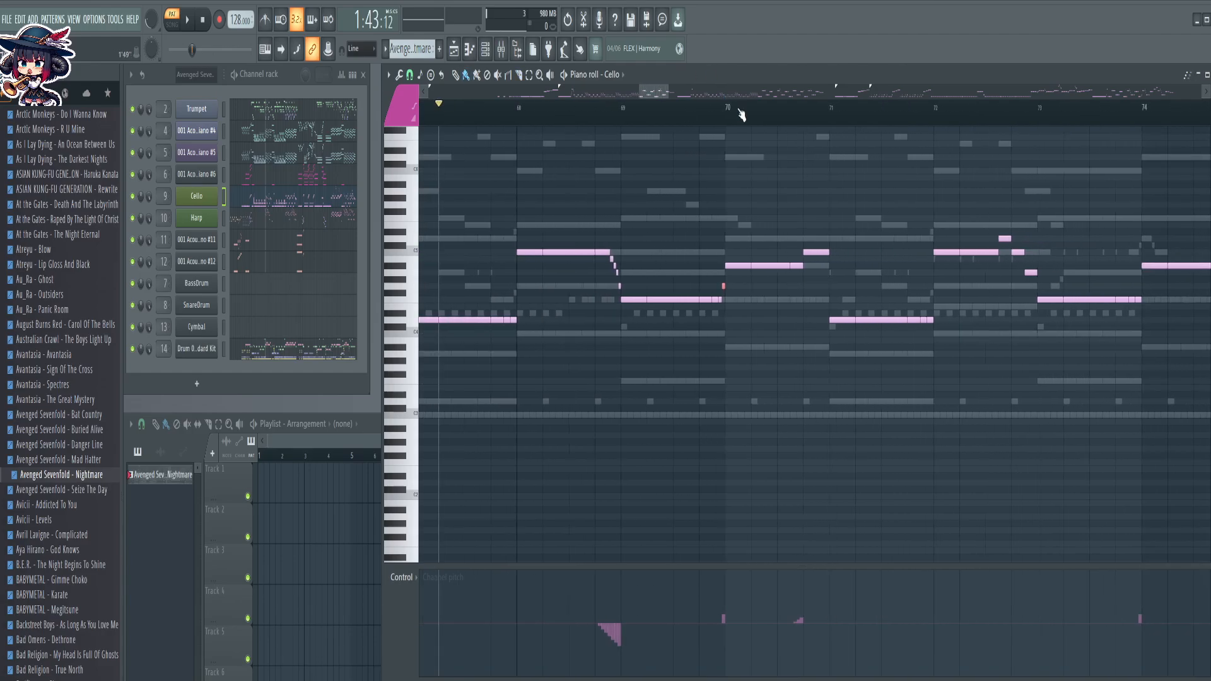
pyautogui.scroll(3, 741, 114)
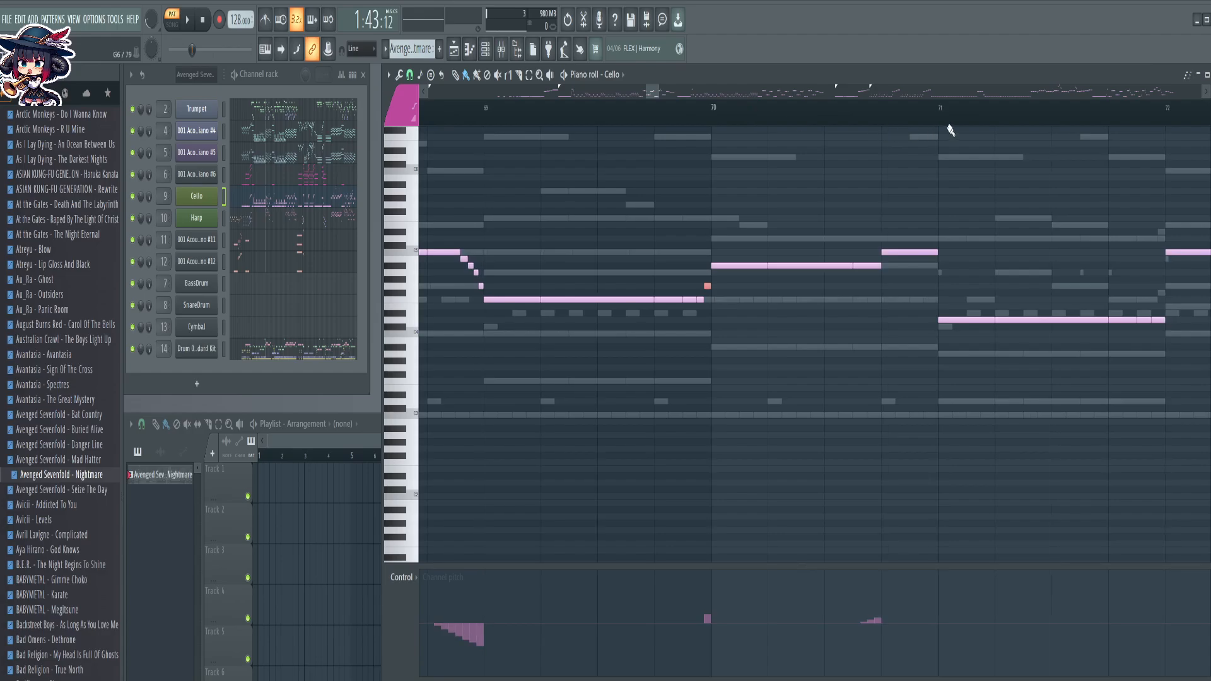
pyautogui.scroll(3, 892, 251)
pyautogui.moveTo(875, 239); pyautogui.dragTo(878, 346)
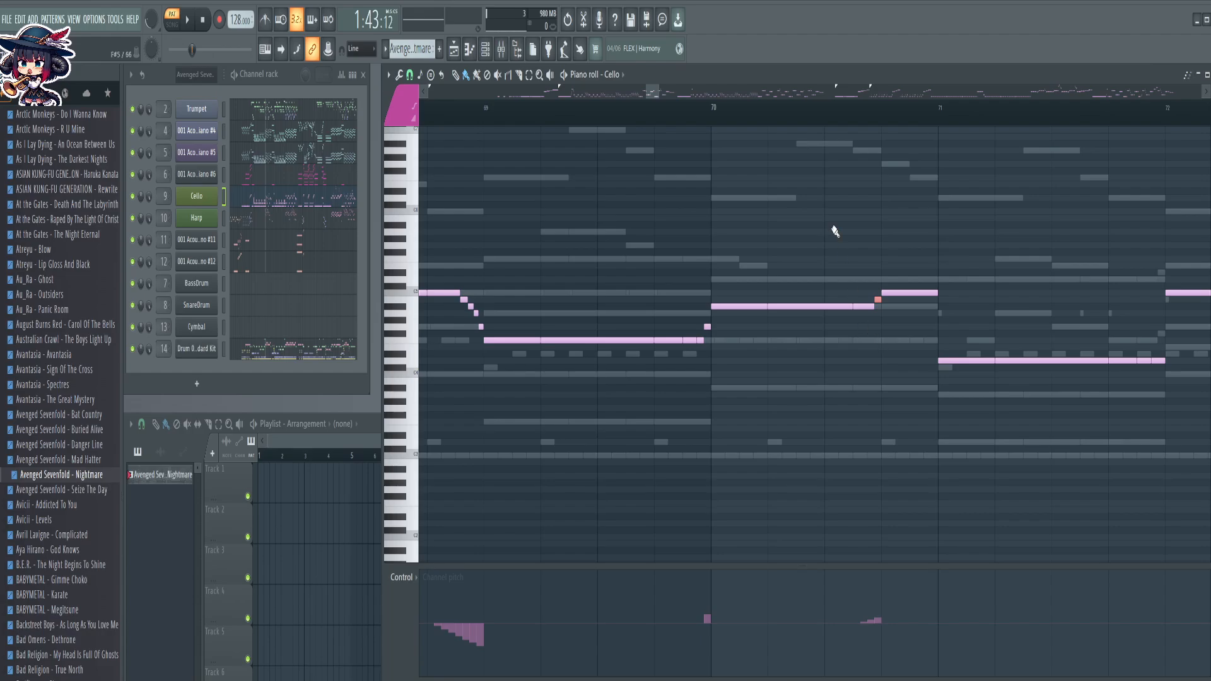
pyautogui.scroll(-3, 746, 108)
pyautogui.moveTo(913, 456); pyautogui.dragTo(536, 455)
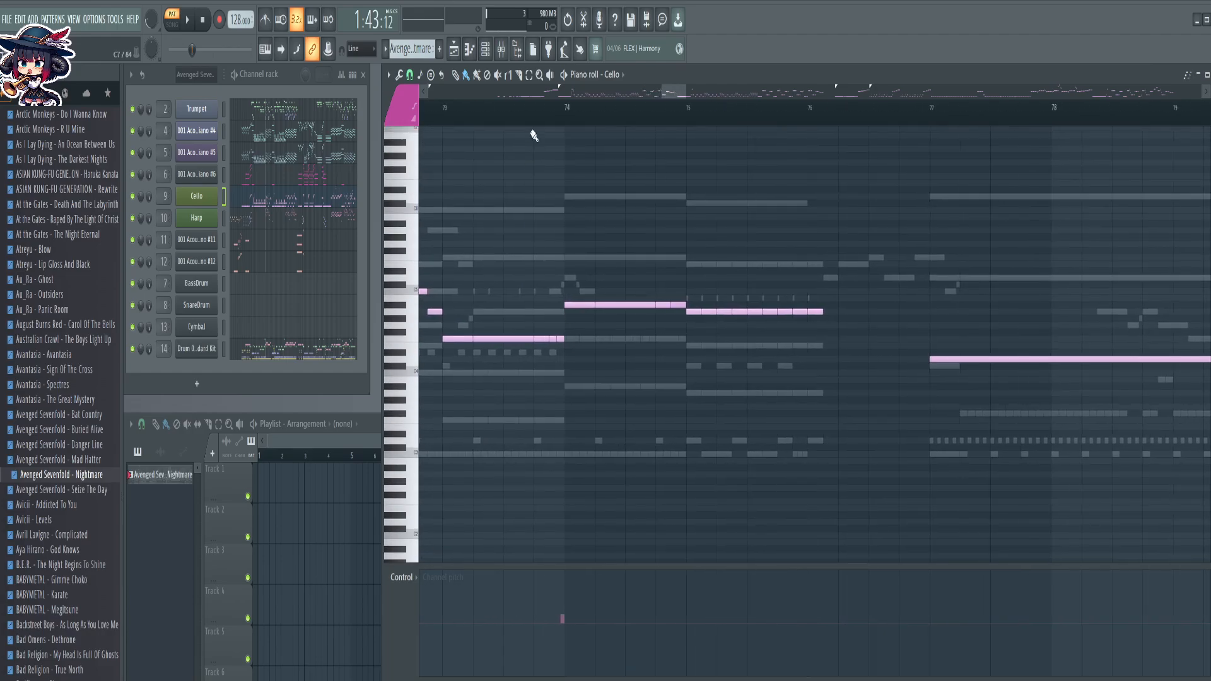
# Slice off the end of the Cello's bar 73 note at the pitch bend and raise that piece two semitones
pyautogui.scroll(3, 557, 123)
pyautogui.scroll(2, 558, 129)
pyautogui.moveTo(595, 189); pyautogui.dragTo(599, 409)
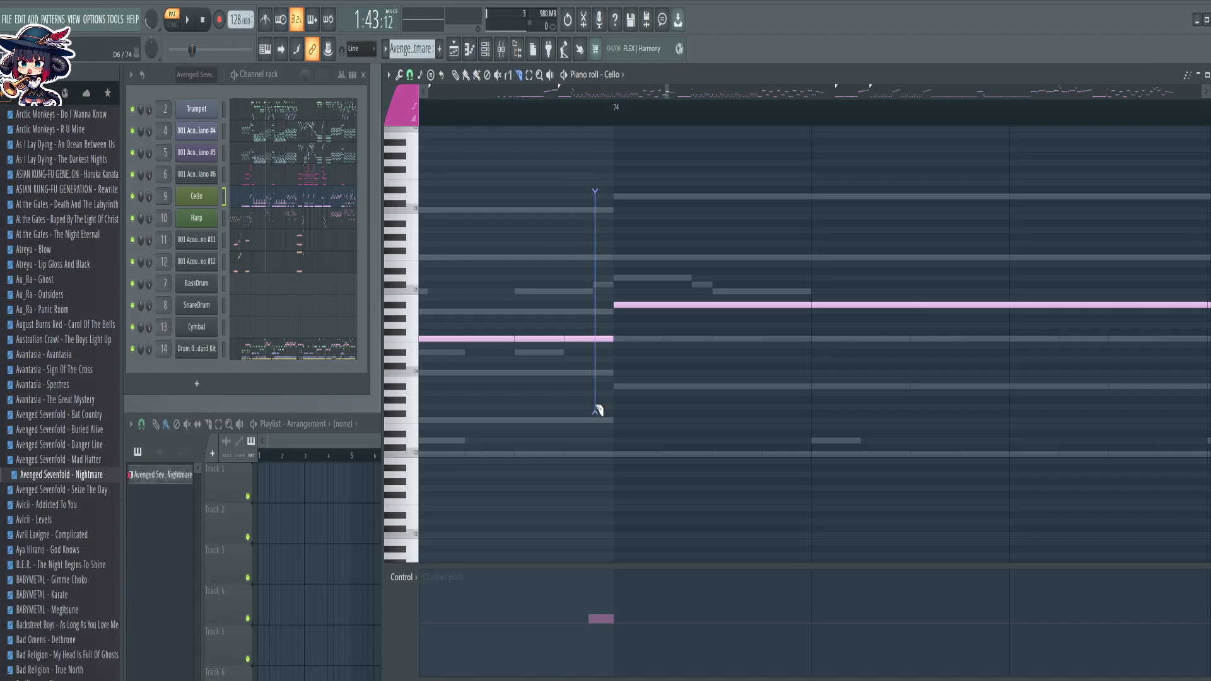
pyautogui.moveTo(597, 412); pyautogui.dragTo(597, 413)
pyautogui.press('Up')
pyautogui.press('Up')
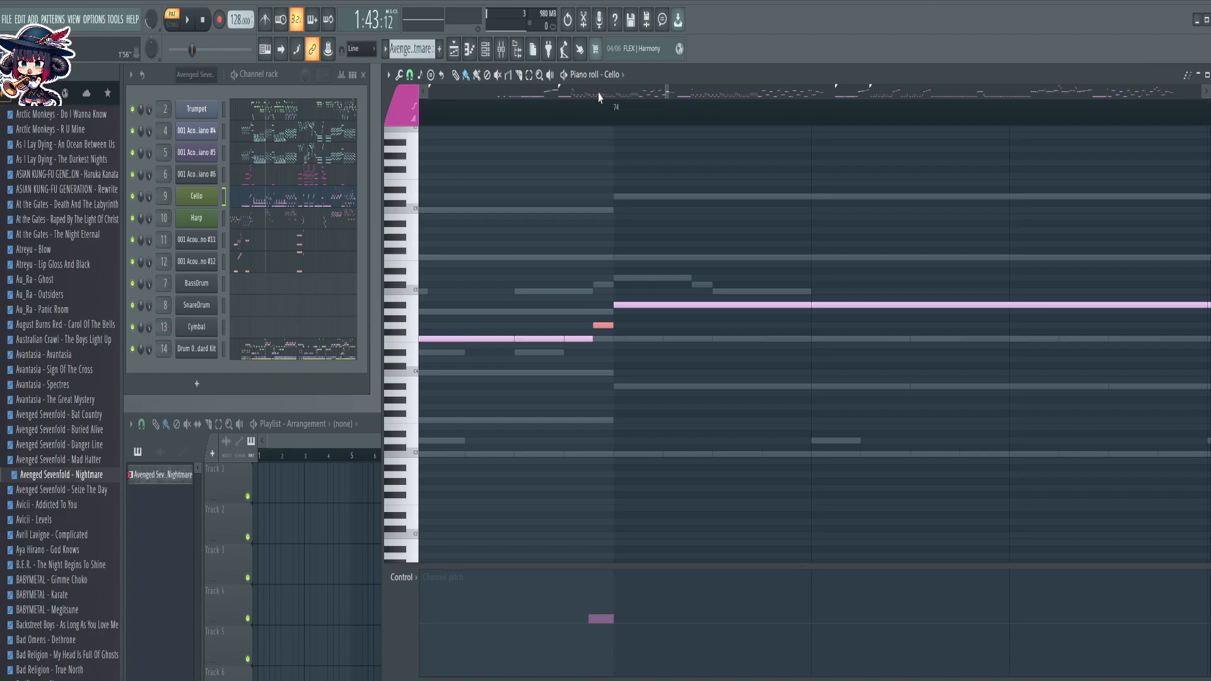
# Compare the Trumpet's notes and pitch bends around bar 74 with the Cello's, ending on the Cello channel
pyautogui.scroll(1, 619, 115)
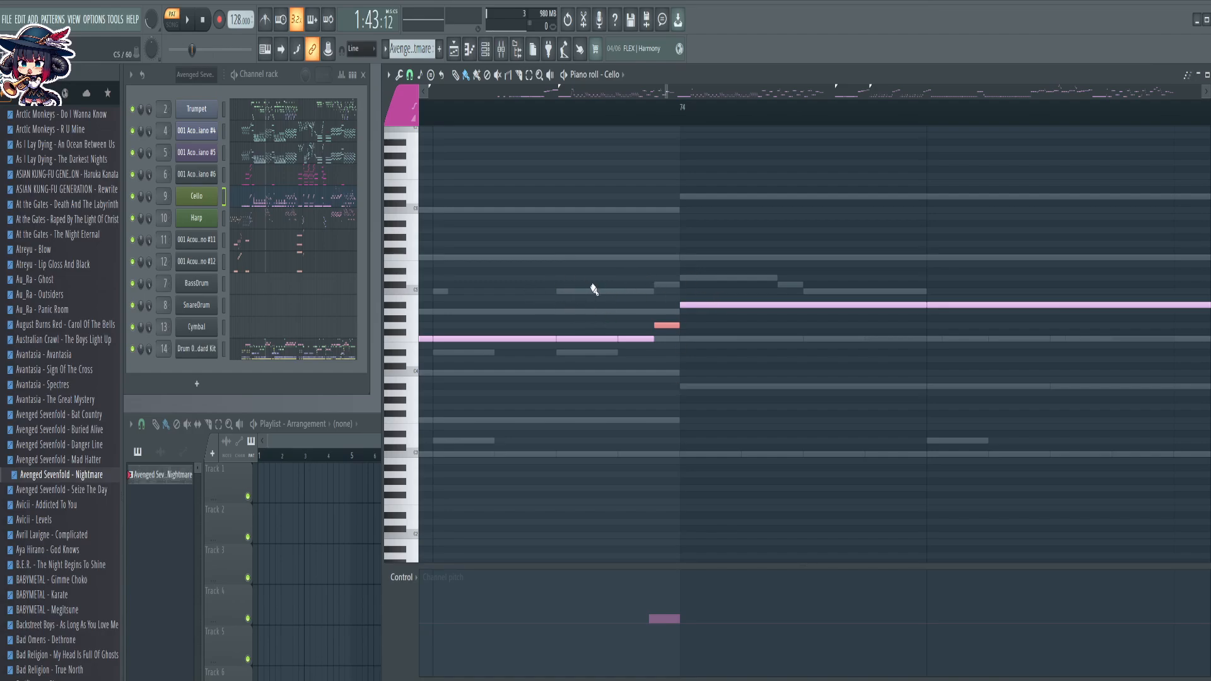
pyautogui.click(284, 114)
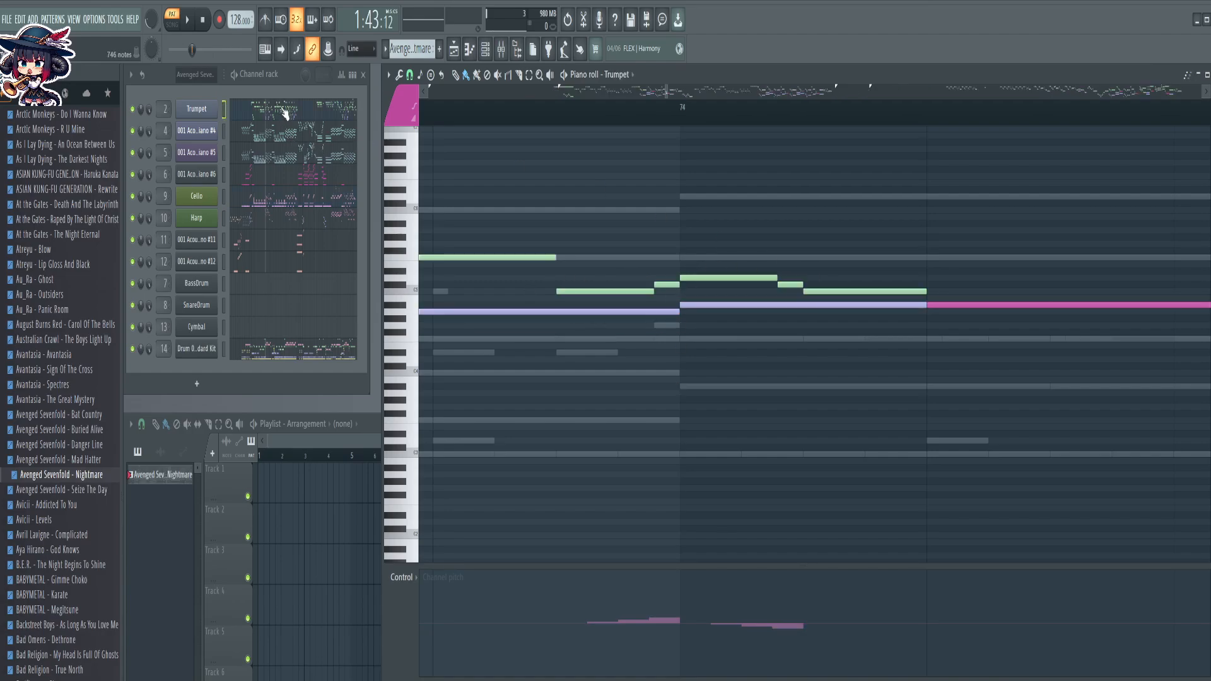
pyautogui.click(280, 202)
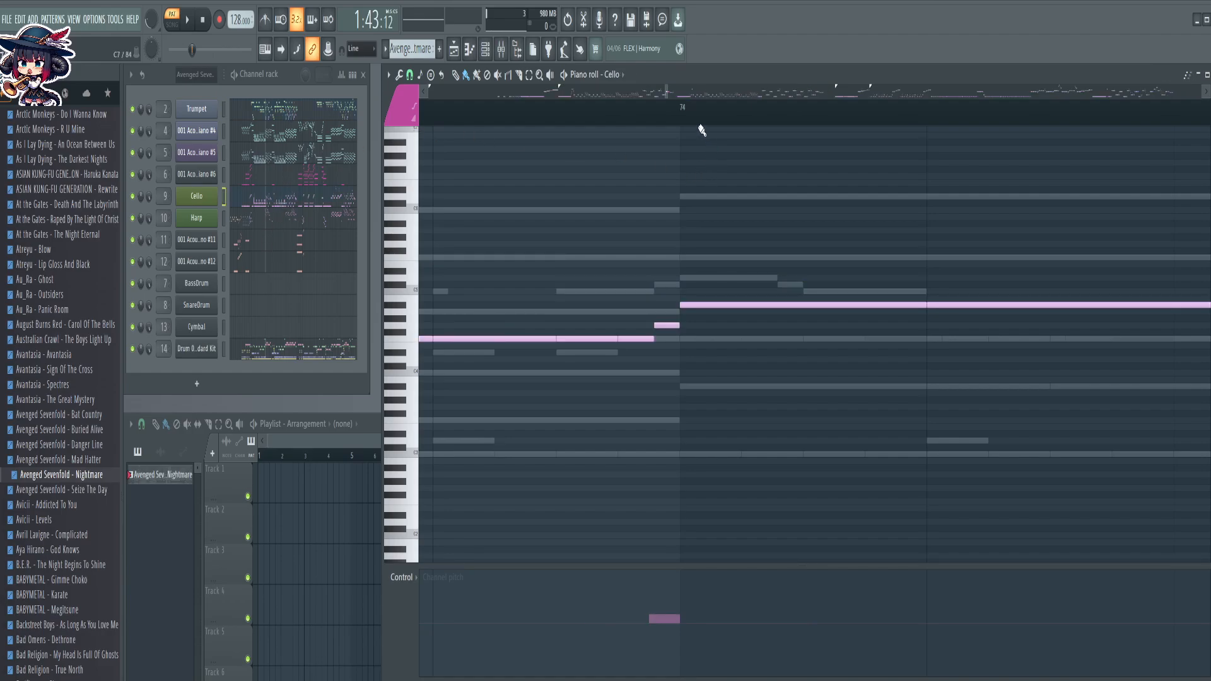
pyautogui.scroll(-5, 703, 120)
pyautogui.scroll(4, 690, 133)
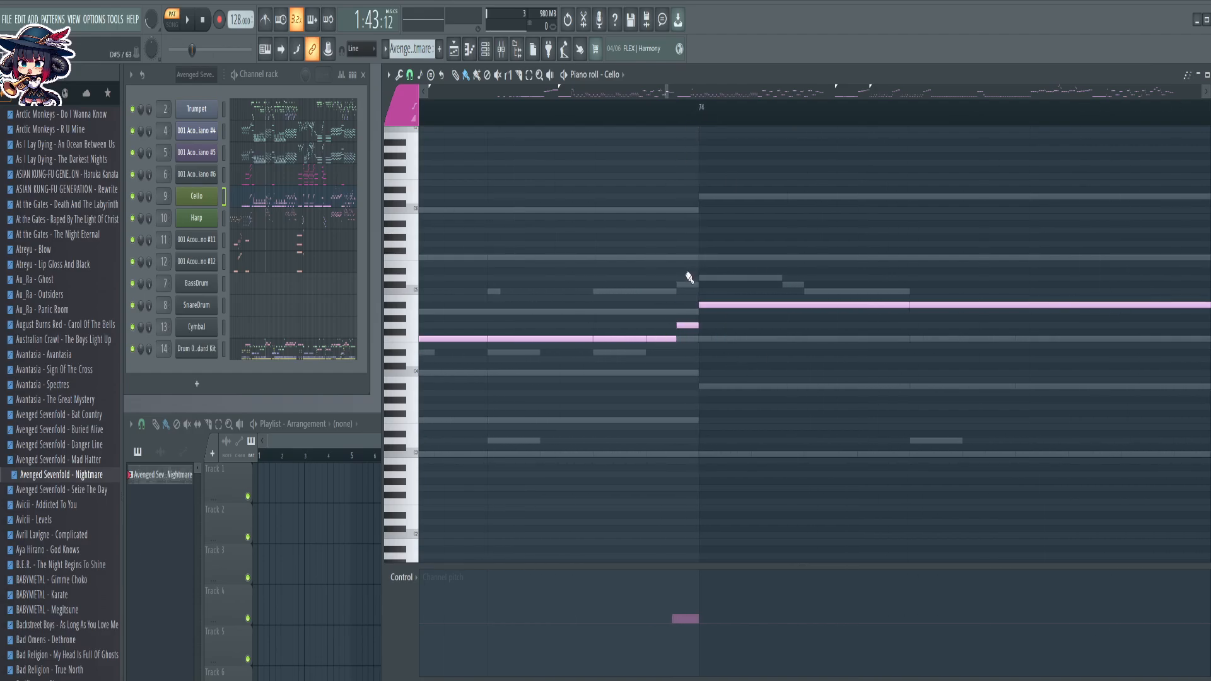
pyautogui.scroll(-3, 764, 122)
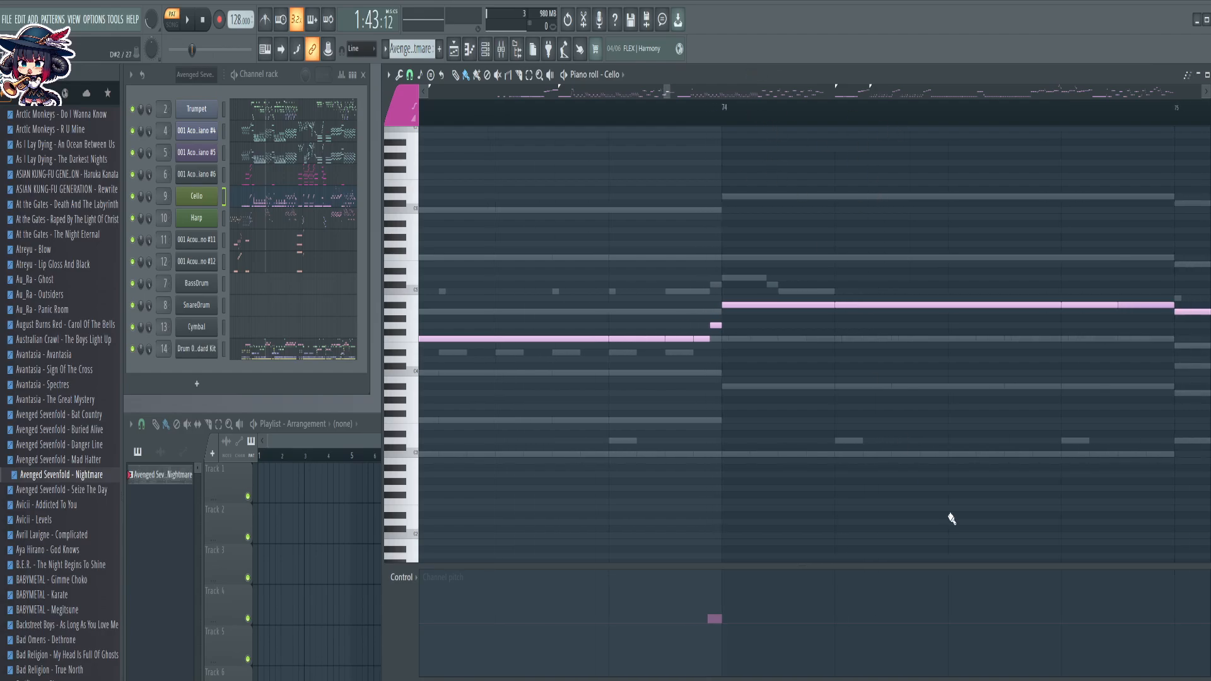
# Slice the Cello note in the second half of bar 80 into short pieces along the rising pitch bend
pyautogui.moveTo(951, 516); pyautogui.dragTo(611, 486)
pyautogui.scroll(-1, 854, 117)
pyautogui.scroll(-2, 854, 116)
pyautogui.moveTo(818, 392); pyautogui.dragTo(542, 365)
pyautogui.moveTo(1112, 369); pyautogui.dragTo(643, 393)
pyautogui.moveTo(1185, 457); pyautogui.dragTo(650, 427)
pyautogui.scroll(1, 746, 373)
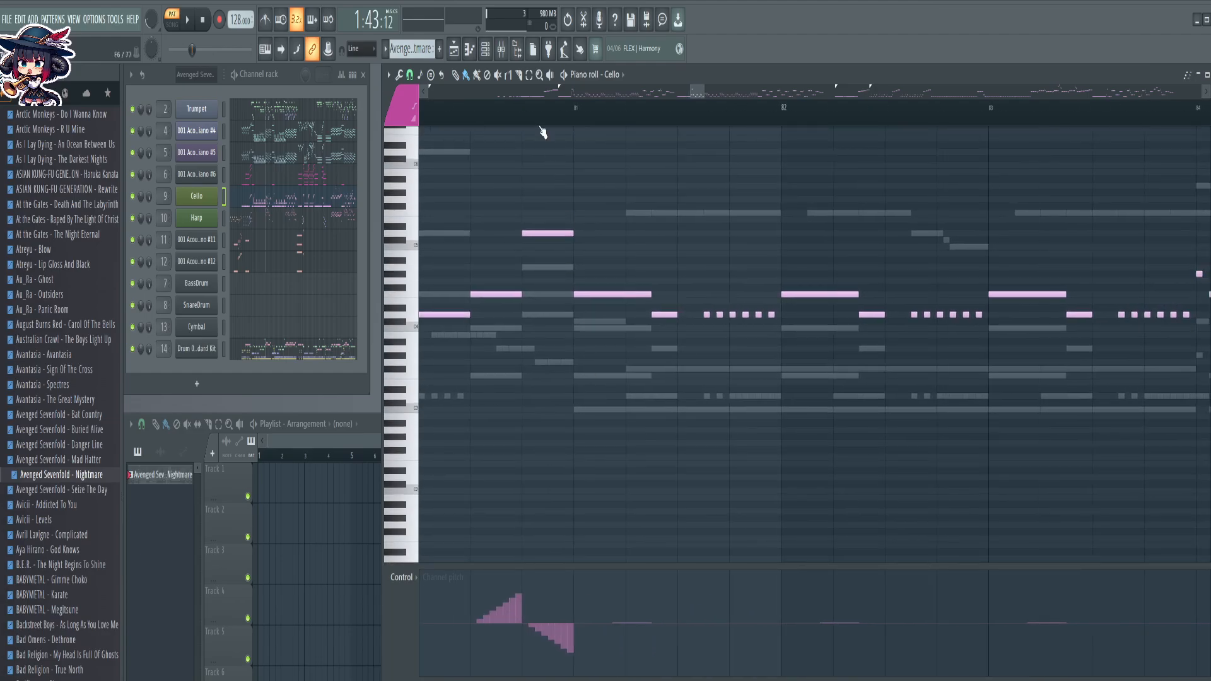
pyautogui.scroll(3, 495, 126)
pyautogui.scroll(1, 495, 126)
pyautogui.moveTo(579, 201); pyautogui.dragTo(660, 218)
pyautogui.press('c')
pyautogui.moveTo(635, 215); pyautogui.dragTo(640, 334)
pyautogui.moveTo(628, 235); pyautogui.dragTo(631, 332)
pyautogui.moveTo(628, 210); pyautogui.dragTo(620, 346)
pyautogui.moveTo(614, 245); pyautogui.dragTo(606, 336)
pyautogui.moveTo(602, 257); pyautogui.dragTo(591, 334)
pyautogui.moveTo(593, 241); pyautogui.dragTo(580, 333)
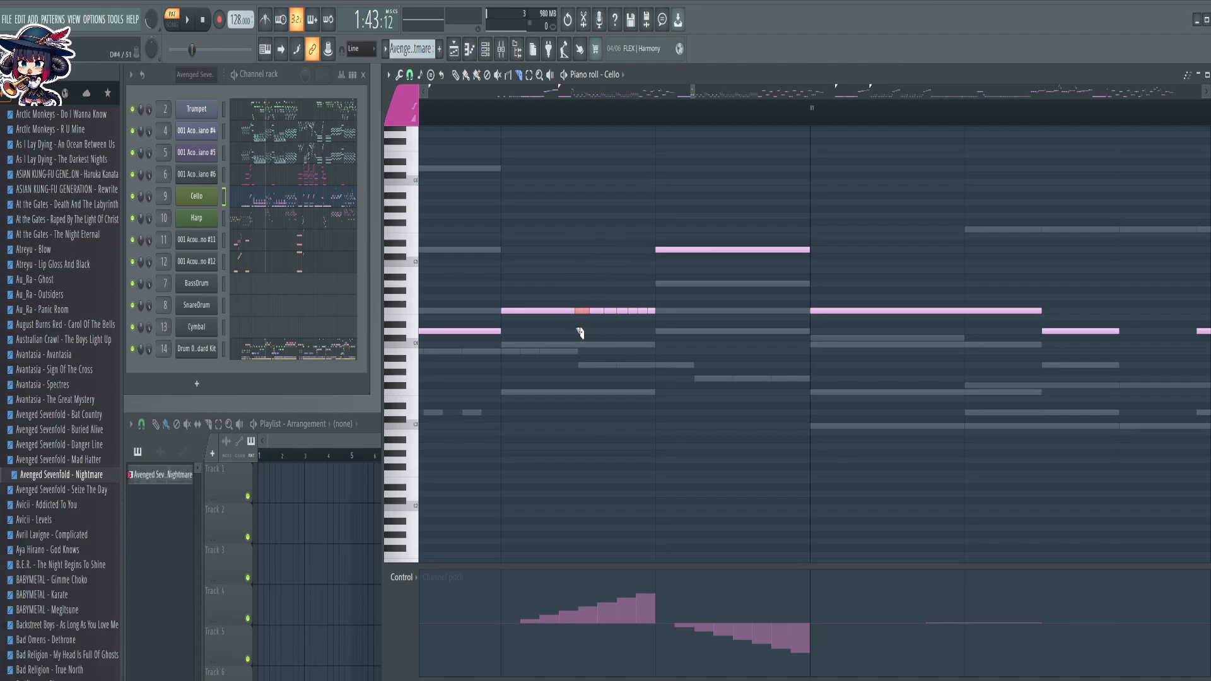
# Slice the end of the Cello's high note before bar 81 into short pieces along the falling pitch bend
pyautogui.moveTo(788, 221); pyautogui.dragTo(802, 265)
pyautogui.moveTo(794, 183); pyautogui.dragTo(798, 270)
pyautogui.moveTo(786, 193); pyautogui.dragTo(792, 263)
pyautogui.moveTo(778, 193); pyautogui.dragTo(779, 260)
pyautogui.moveTo(758, 207); pyautogui.dragTo(749, 257)
# Raise the slices of the lower bar 80 Cello note progressively by one semitone each, forming an ascending run to the high note
pyautogui.moveTo(580, 294); pyautogui.dragTo(656, 348)
pyautogui.hotkey('shift', 'Up')
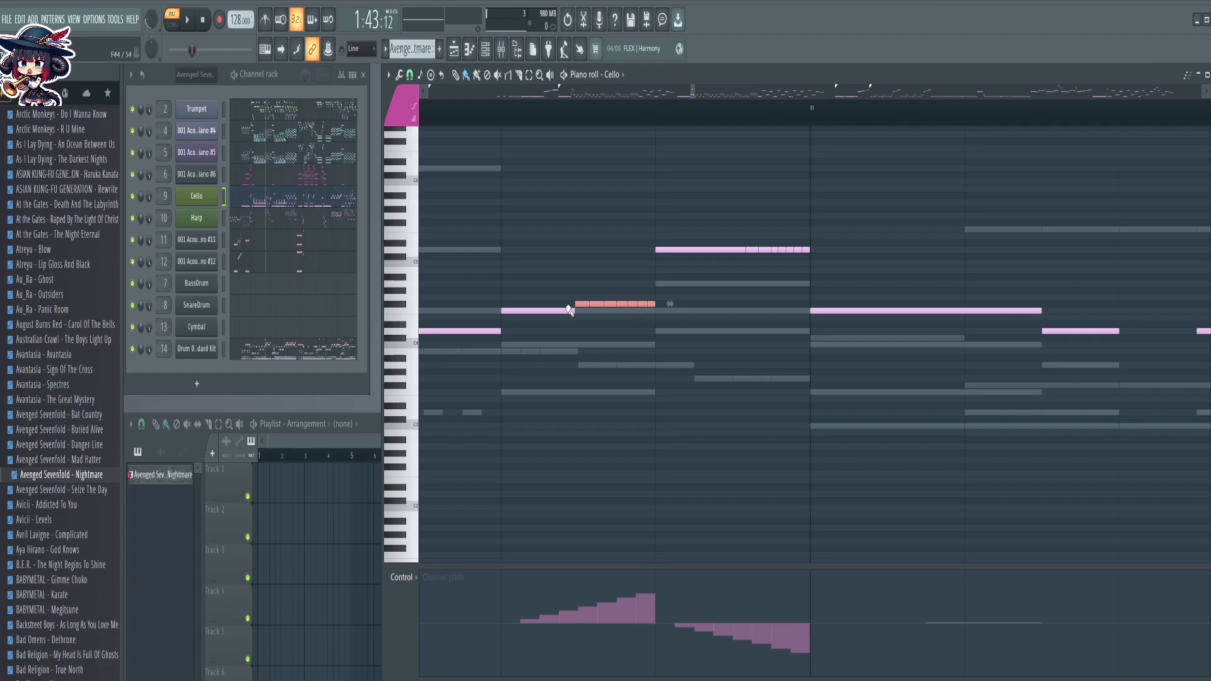
pyautogui.hotkey('shift', 'Up')
pyautogui.keyDown('ctrl'); pyautogui.keyDown('shift'); pyautogui.click(596, 298); pyautogui.keyUp('shift'); pyautogui.keyUp('ctrl')
pyautogui.hotkey('shift', 'Up')
pyautogui.keyDown('ctrl'); pyautogui.keyDown('shift'); pyautogui.click(610, 291); pyautogui.keyUp('shift'); pyautogui.keyUp('ctrl')
pyautogui.hotkey('shift', 'Up')
pyautogui.keyDown('ctrl'); pyautogui.keyDown('shift'); pyautogui.click(622, 284); pyautogui.keyUp('shift'); pyautogui.keyUp('ctrl')
pyautogui.hotkey('shift', 'Up')
pyautogui.keyDown('ctrl'); pyautogui.keyDown('shift'); pyautogui.click(634, 277); pyautogui.keyUp('shift'); pyautogui.keyUp('ctrl')
pyautogui.hotkey('shift', 'Up')
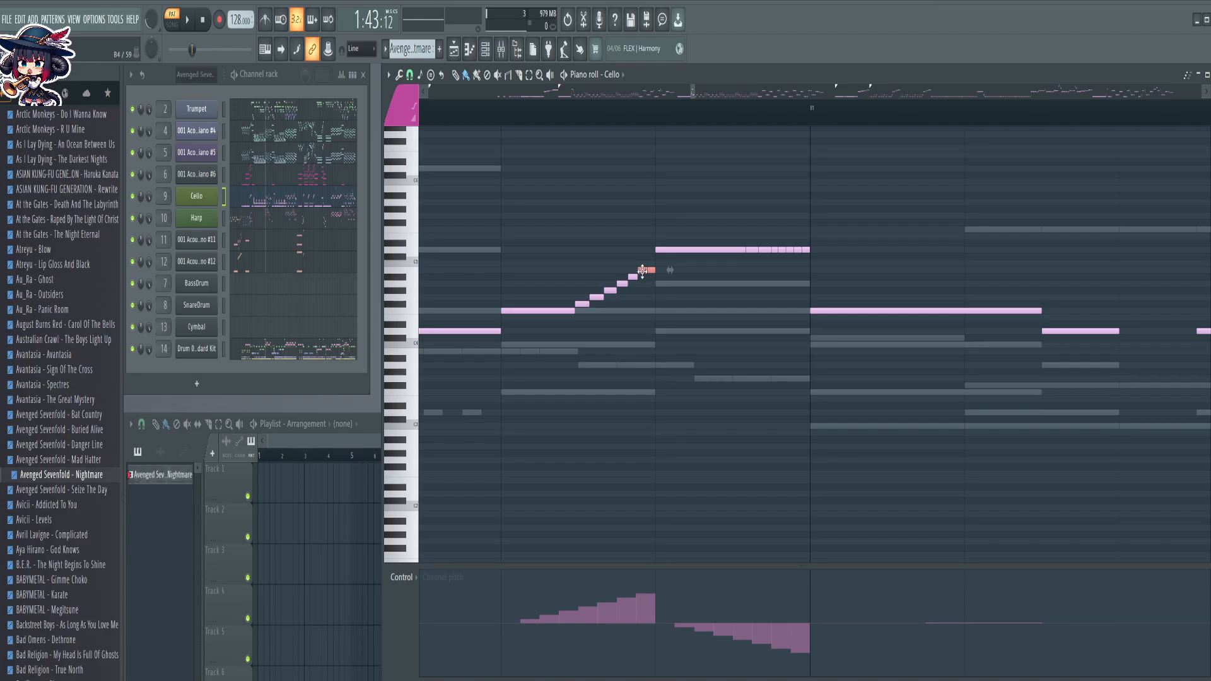
pyautogui.keyDown('ctrl'); pyautogui.keyDown('shift'); pyautogui.click(642, 270); pyautogui.keyUp('shift'); pyautogui.keyUp('ctrl')
pyautogui.hotkey('shift', 'Up')
# Lower the slices of the Cello's high note progressively by one semitone each, forming a descending run to bar 81
pyautogui.moveTo(811, 232); pyautogui.dragTo(736, 254)
pyautogui.hotkey('shift', 'Down')
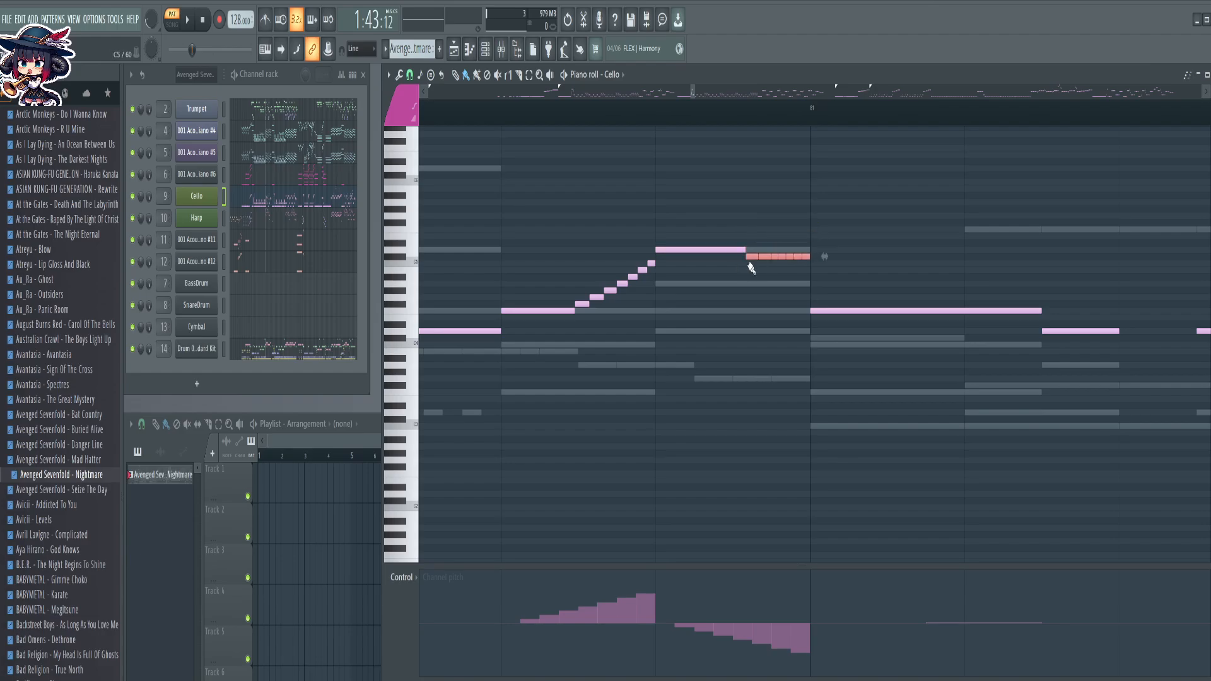
pyautogui.hotkey('shift', 'Down')
pyautogui.keyDown('ctrl'); pyautogui.keyDown('shift'); pyautogui.click(766, 265); pyautogui.keyUp('shift'); pyautogui.keyUp('ctrl')
pyautogui.hotkey('shift', 'Down')
pyautogui.keyDown('ctrl'); pyautogui.keyDown('shift'); pyautogui.click(774, 271); pyautogui.keyUp('shift'); pyautogui.keyUp('ctrl')
pyautogui.hotkey('shift', 'Down')
pyautogui.keyDown('ctrl'); pyautogui.keyDown('shift'); pyautogui.click(781, 278); pyautogui.keyUp('shift'); pyautogui.keyUp('ctrl')
pyautogui.hotkey('shift', 'Down')
pyautogui.keyDown('ctrl'); pyautogui.keyDown('shift'); pyautogui.click(789, 284); pyautogui.keyUp('shift'); pyautogui.keyUp('ctrl')
pyautogui.hotkey('shift', 'Down')
pyautogui.scroll(-4, 798, 123)
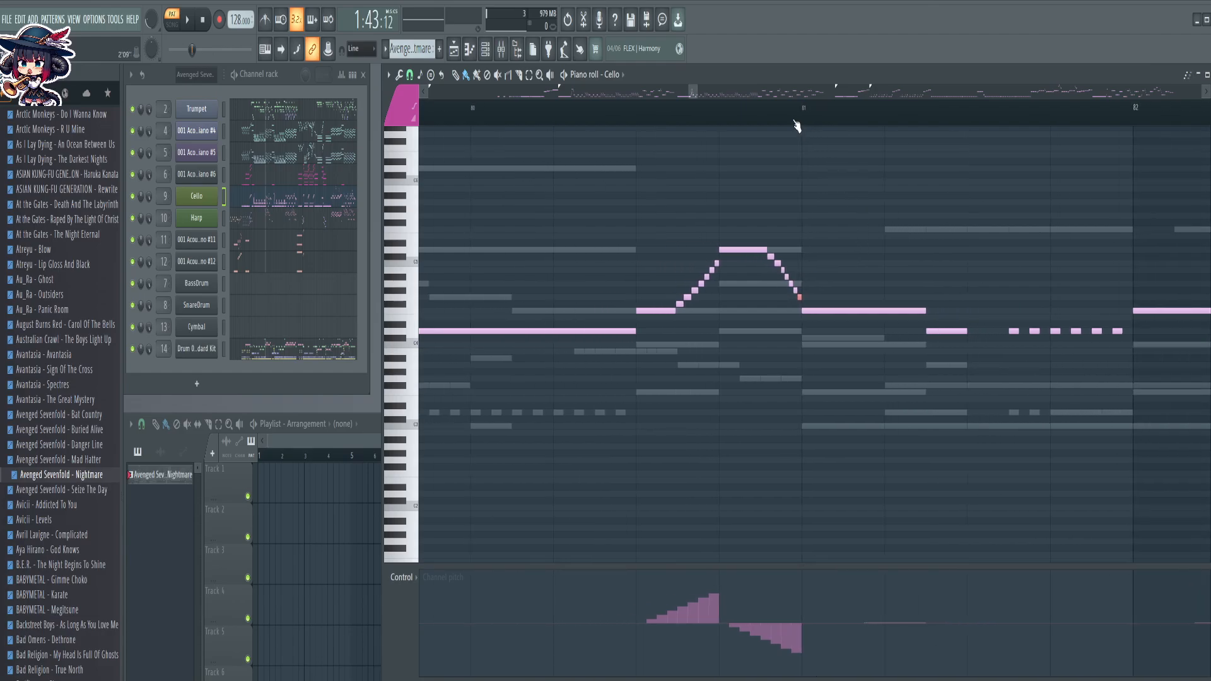
# Examine the Cello's pitch bends from bar 81 onward, including the faint one in bar 89, up to about bar 99
pyautogui.scroll(-2, 797, 127)
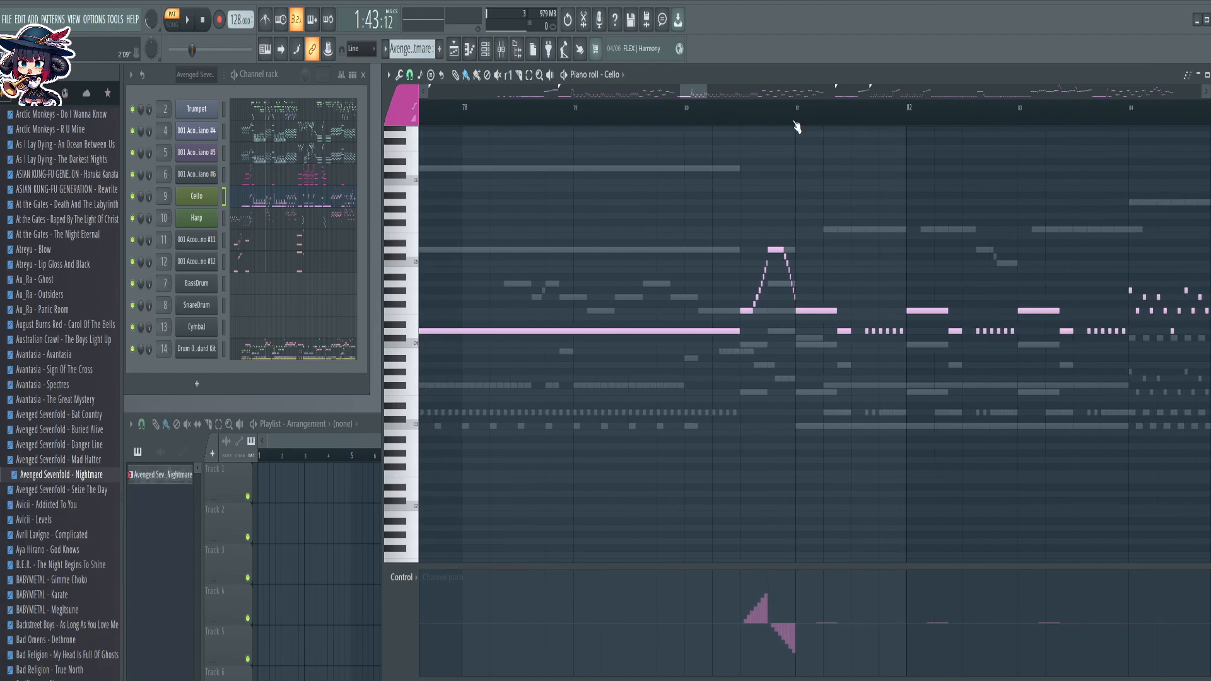
pyautogui.moveTo(928, 213); pyautogui.dragTo(727, 189)
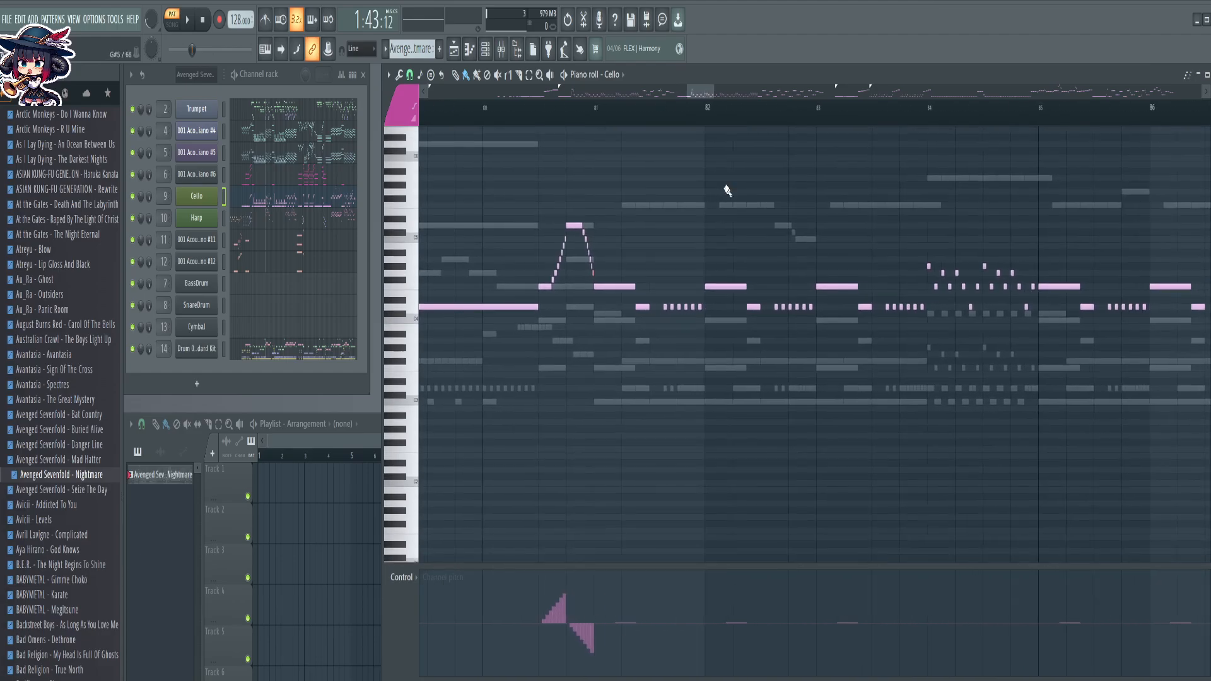
pyautogui.moveTo(849, 382); pyautogui.dragTo(619, 395)
pyautogui.moveTo(847, 410); pyautogui.dragTo(460, 416)
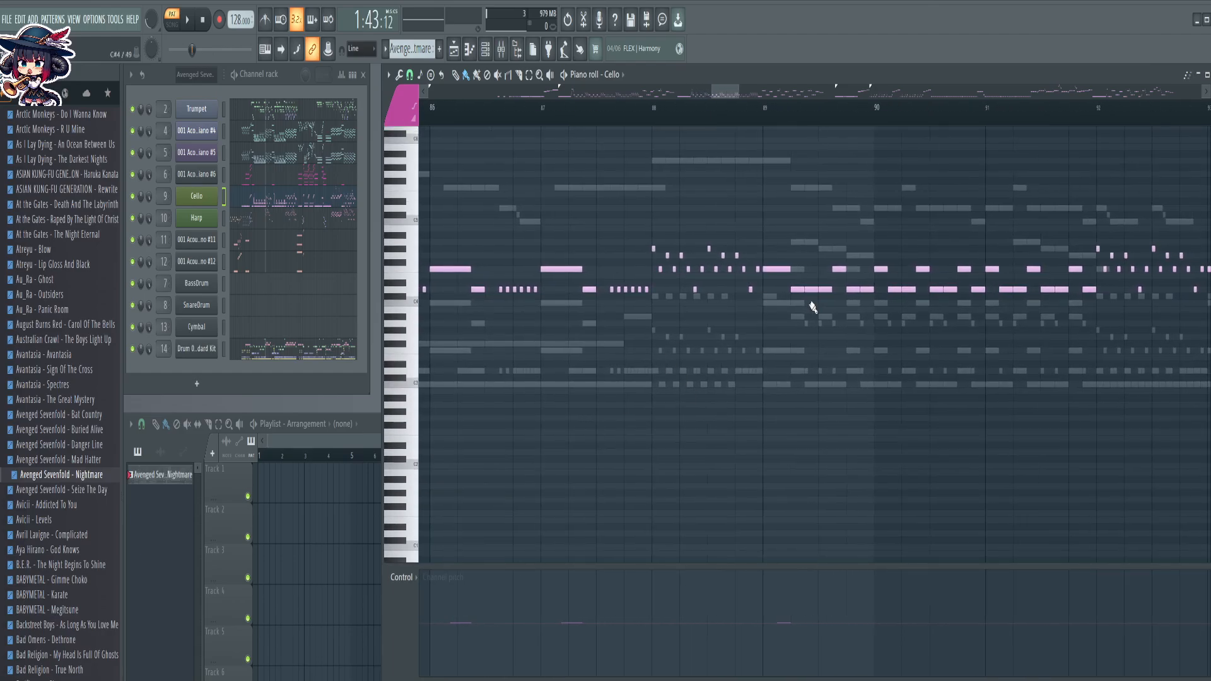
pyautogui.moveTo(866, 377); pyautogui.dragTo(711, 358)
pyautogui.scroll(3, 697, 127)
pyautogui.scroll(4, 707, 119)
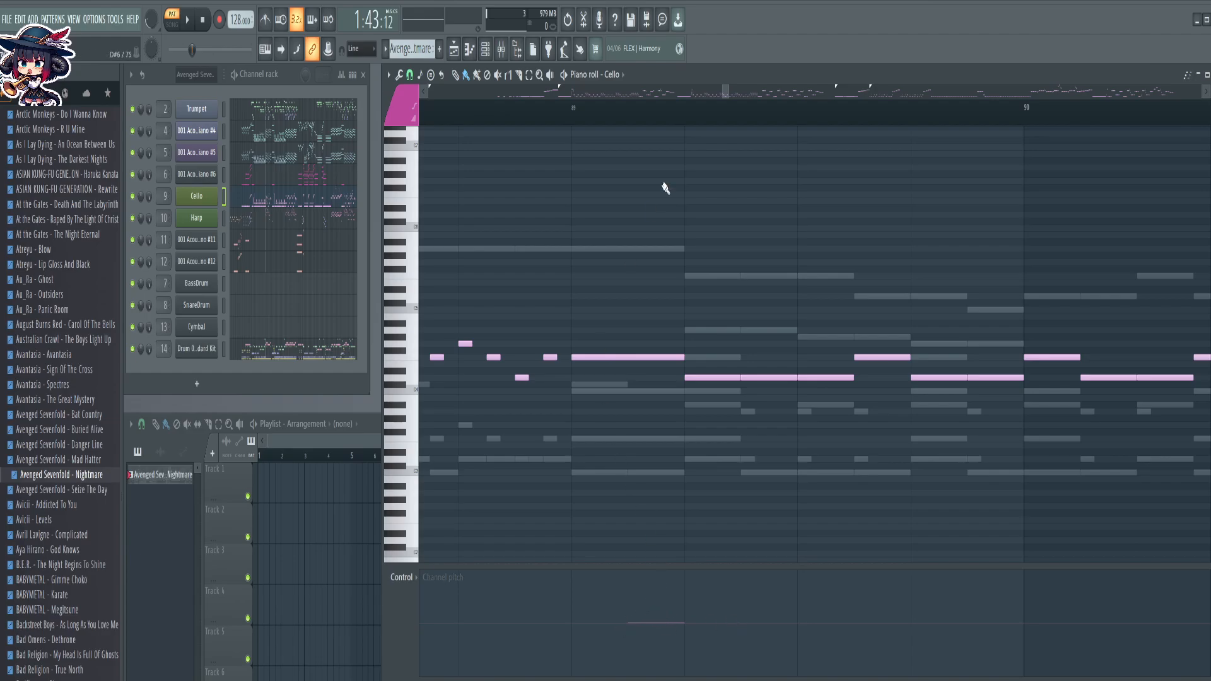
pyautogui.scroll(-4, 731, 122)
pyautogui.moveTo(913, 486); pyautogui.dragTo(529, 462)
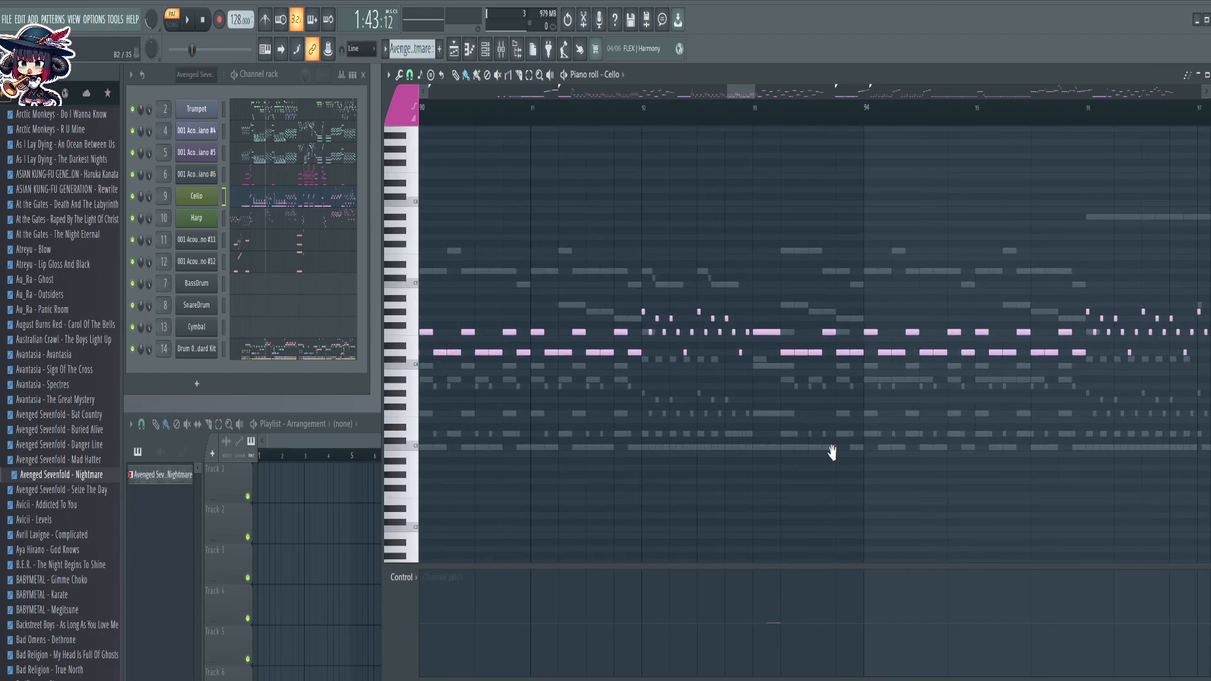
pyautogui.moveTo(891, 447); pyautogui.dragTo(505, 446)
pyautogui.moveTo(933, 473); pyautogui.dragTo(413, 456)
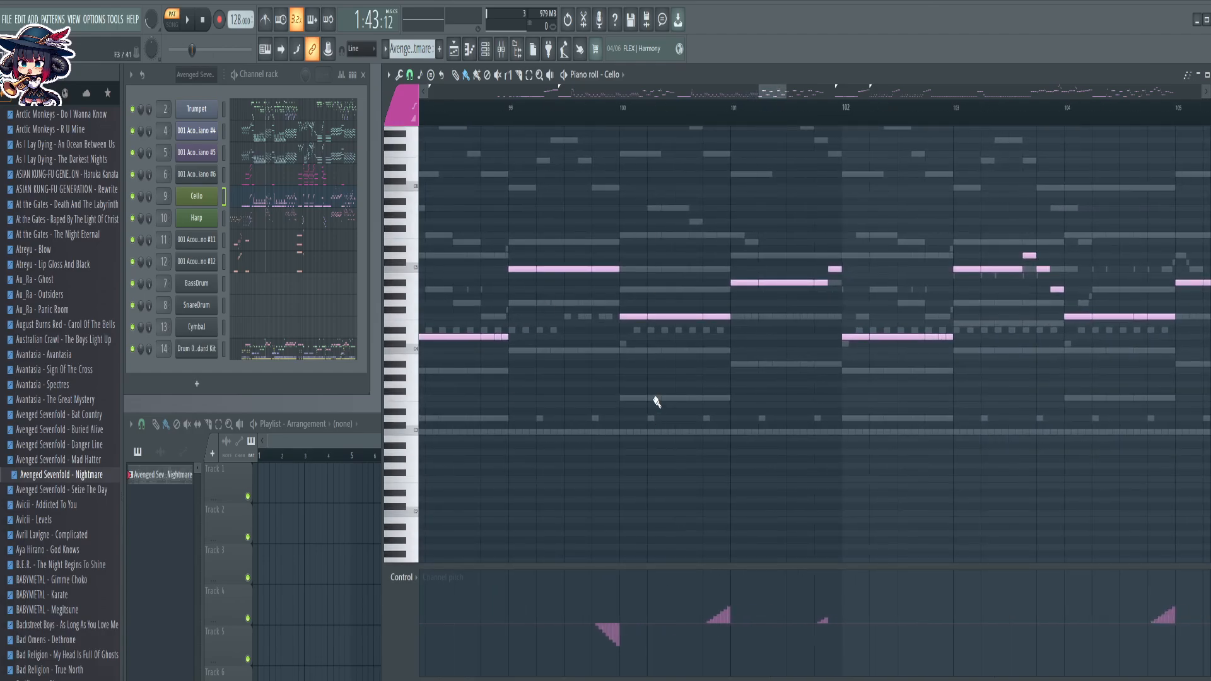
# Slice the end of the Cello's bar 99 note and lower the pieces progressively into a descending run to bar 100
pyautogui.scroll(4, 615, 126)
pyautogui.press('c')
pyautogui.moveTo(616, 195); pyautogui.dragTo(618, 324)
pyautogui.moveTo(613, 237); pyautogui.dragTo(596, 285)
pyautogui.moveTo(582, 242)
pyautogui.mouseDown()
pyautogui.moveTo(585, 282)
pyautogui.moveTo(646, 266)
pyautogui.moveTo(593, 283)
pyautogui.moveTo(603, 290)
pyautogui.mouseUp()
pyautogui.press('b')
pyautogui.hotkey('shift', 'Down')
pyautogui.hotkey('shift', 'Down')
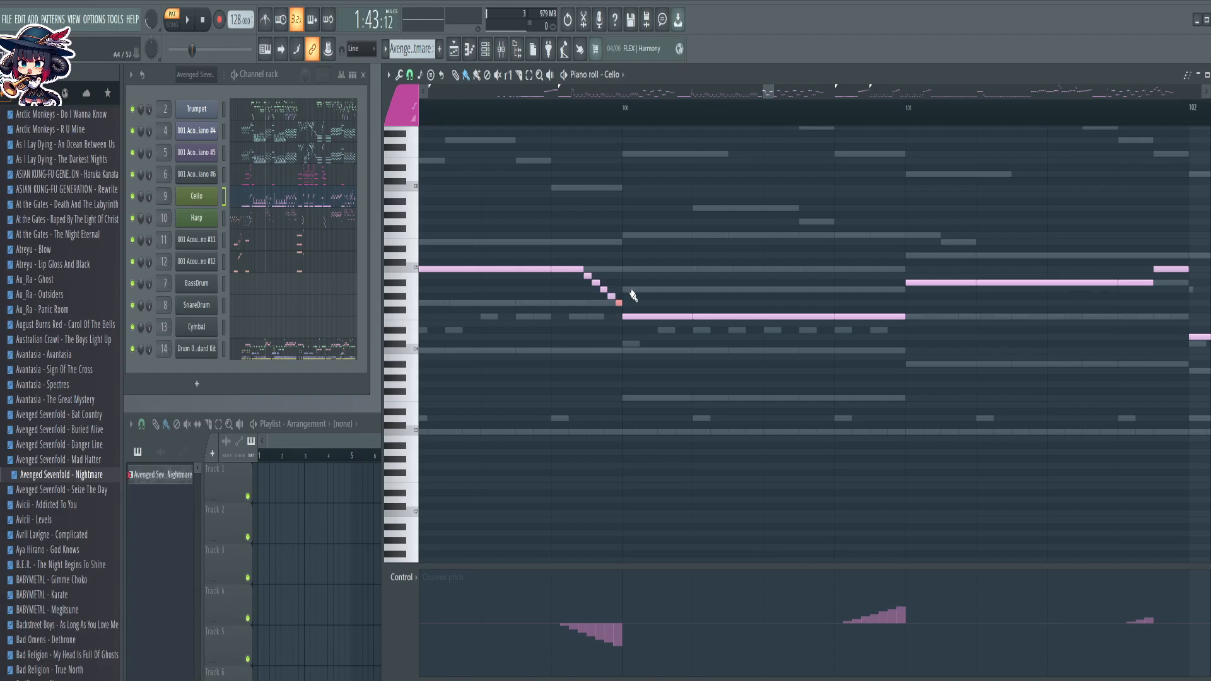
pyautogui.moveTo(570, 249); pyautogui.dragTo(623, 349)
pyautogui.moveTo(944, 384); pyautogui.dragTo(835, 399)
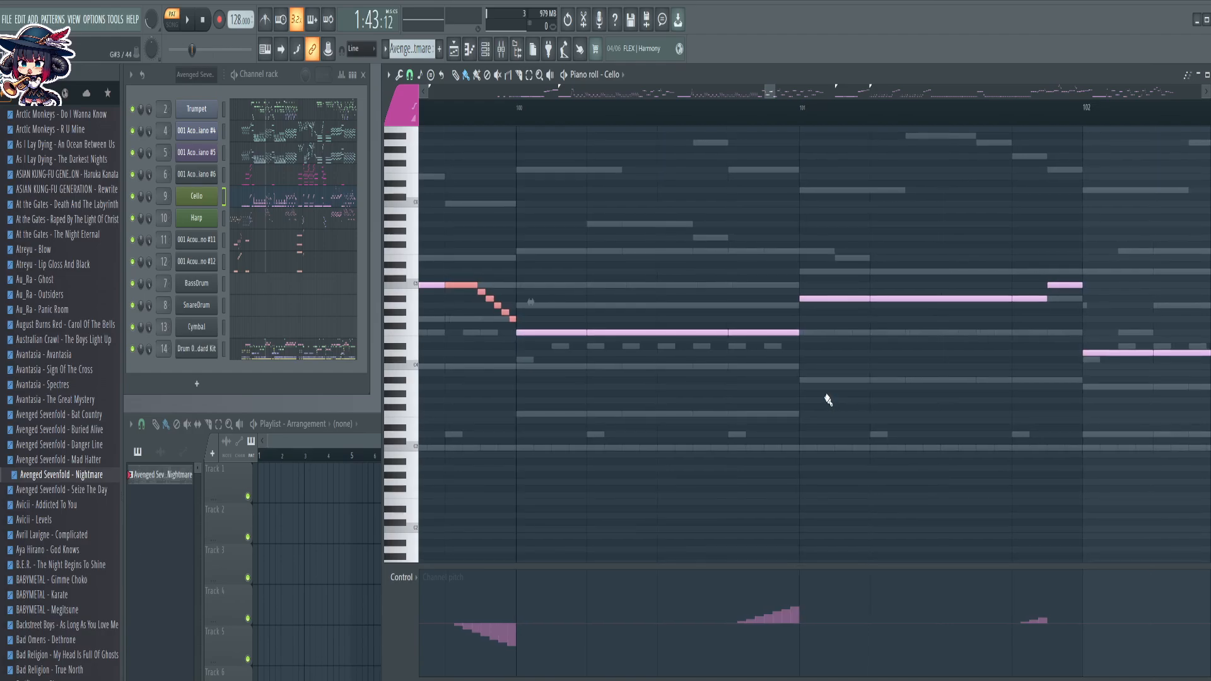
pyautogui.hotkey('ctrl', 'd')
pyautogui.scroll(-14, 855, 110)
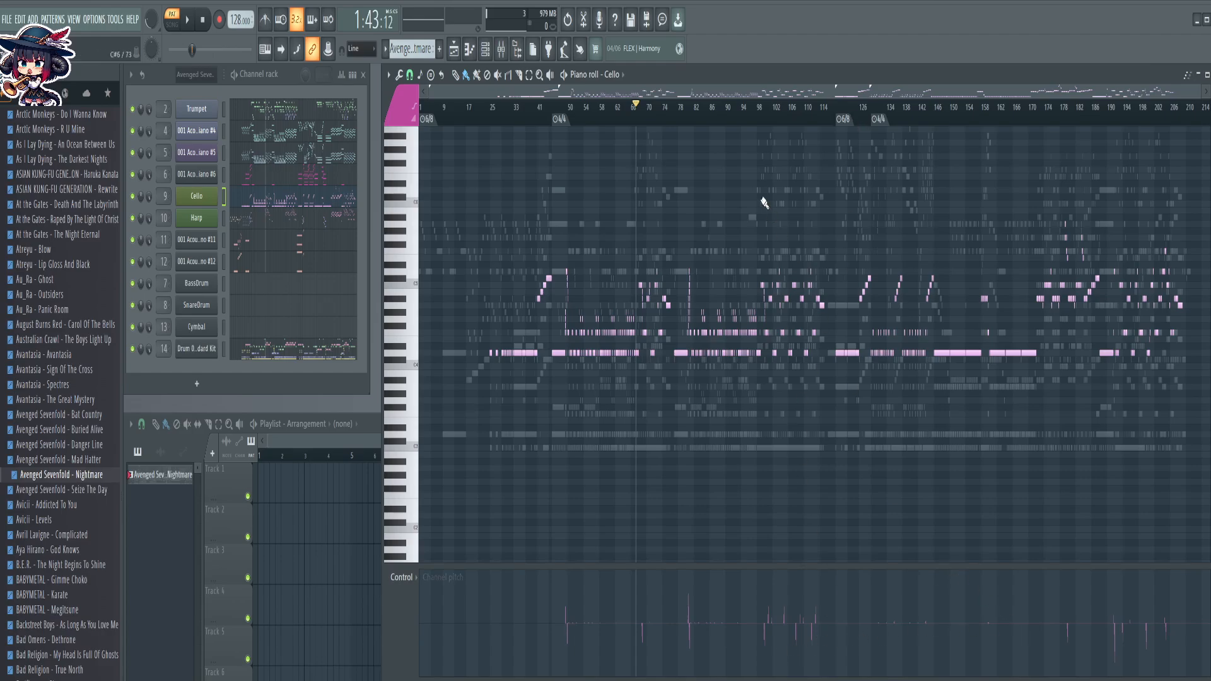
pyautogui.scroll(8, 787, 117)
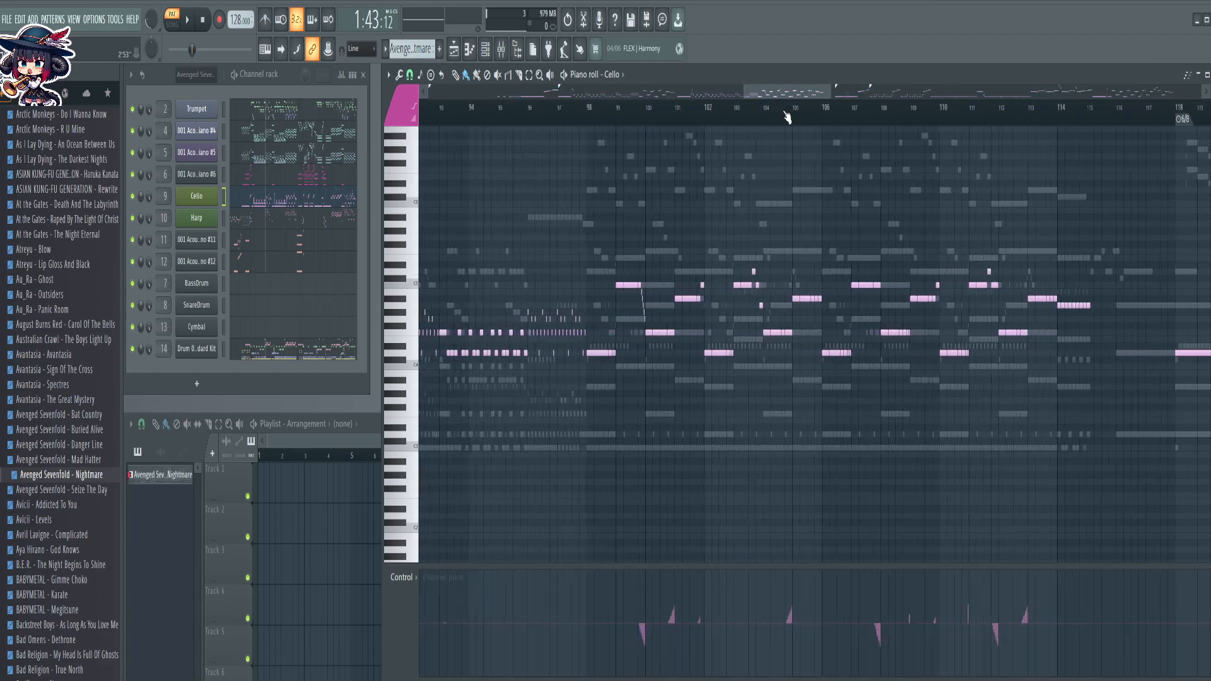
pyautogui.scroll(10, 610, 110)
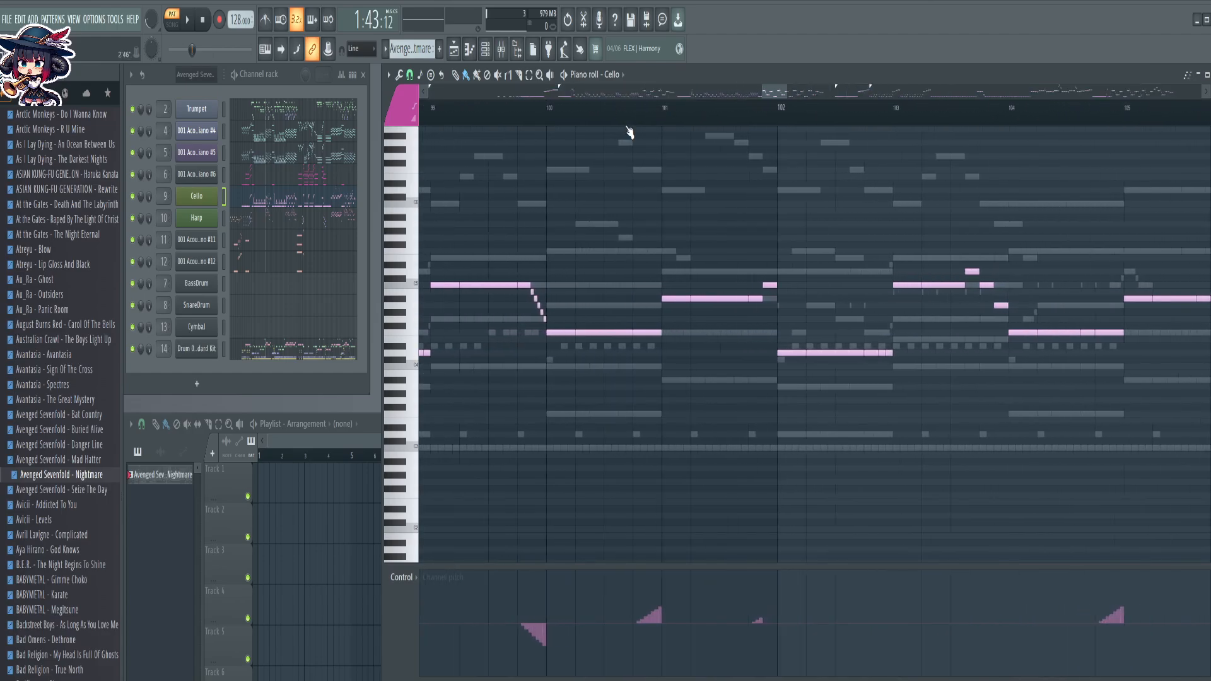
# Slice the end of the Cello's bar 100 note and raise the pieces progressively into an ascending run to bar 101
pyautogui.moveTo(805, 251); pyautogui.dragTo(794, 372)
pyautogui.moveTo(783, 229); pyautogui.dragTo(787, 353)
pyautogui.moveTo(761, 242); pyautogui.dragTo(818, 323)
pyautogui.press('b')
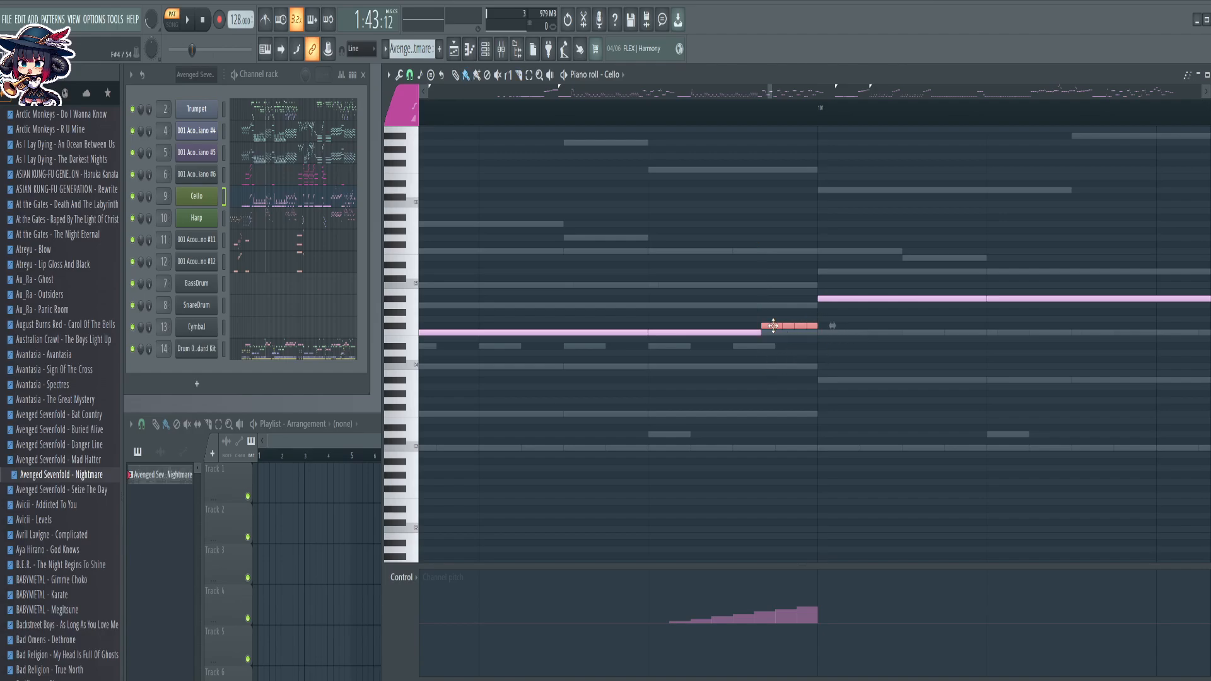
pyautogui.keyDown('ctrl'); pyautogui.keyDown('shift'); pyautogui.click(773, 325); pyautogui.keyUp('shift'); pyautogui.keyUp('ctrl')
pyautogui.hotkey('shift', 'Up')
pyautogui.keyDown('ctrl'); pyautogui.keyDown('shift'); pyautogui.click(789, 320); pyautogui.keyUp('shift'); pyautogui.keyUp('ctrl')
pyautogui.hotkey('shift', 'Up')
pyautogui.keyDown('ctrl'); pyautogui.keyDown('shift'); pyautogui.click(801, 313); pyautogui.keyUp('shift'); pyautogui.keyUp('ctrl')
pyautogui.hotkey('shift', 'Up')
# Slice the end of the Cello's first long note in bar 101 at the pitch bend
pyautogui.scroll(-3, 786, 123)
pyautogui.moveTo(966, 441); pyautogui.dragTo(514, 439)
pyautogui.press('c')
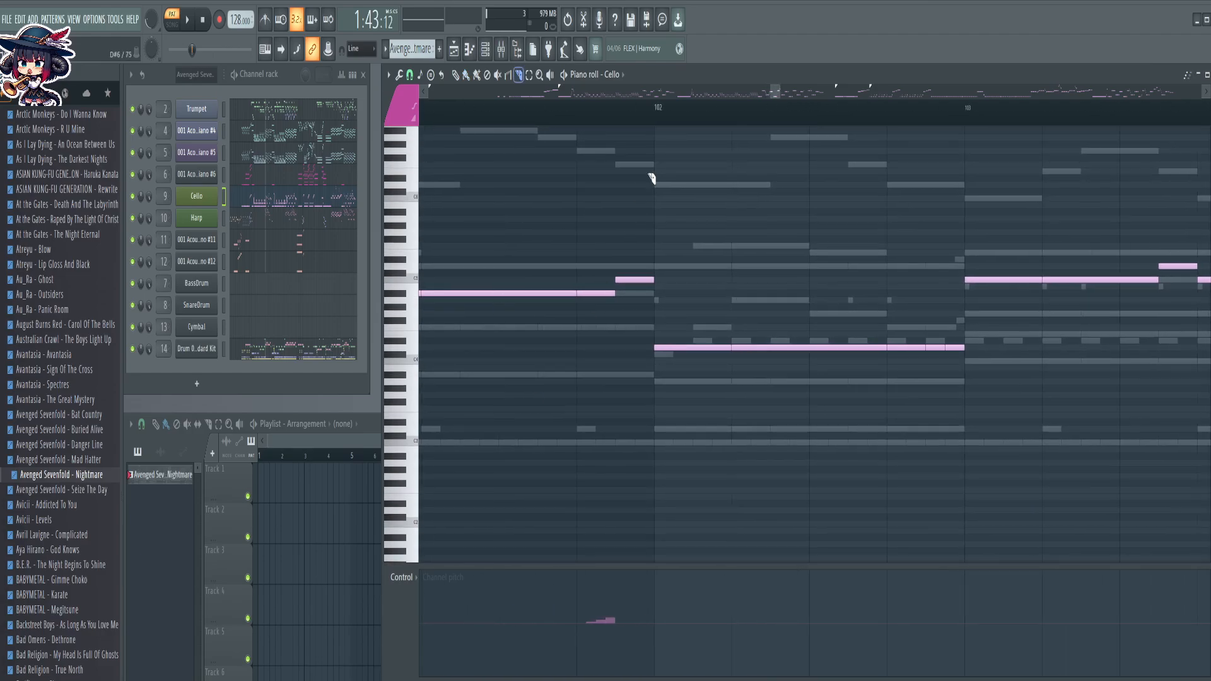
pyautogui.moveTo(608, 159); pyautogui.dragTo(610, 347)
pyautogui.press('b')
# Slice the end of the Cello's bar 104 note into short pieces along the rising pitch bend
pyautogui.moveTo(1052, 459); pyautogui.dragTo(806, 457)
pyautogui.moveTo(915, 447); pyautogui.dragTo(627, 451)
pyautogui.moveTo(803, 449); pyautogui.dragTo(547, 468)
pyautogui.moveTo(711, 432); pyautogui.dragTo(562, 443)
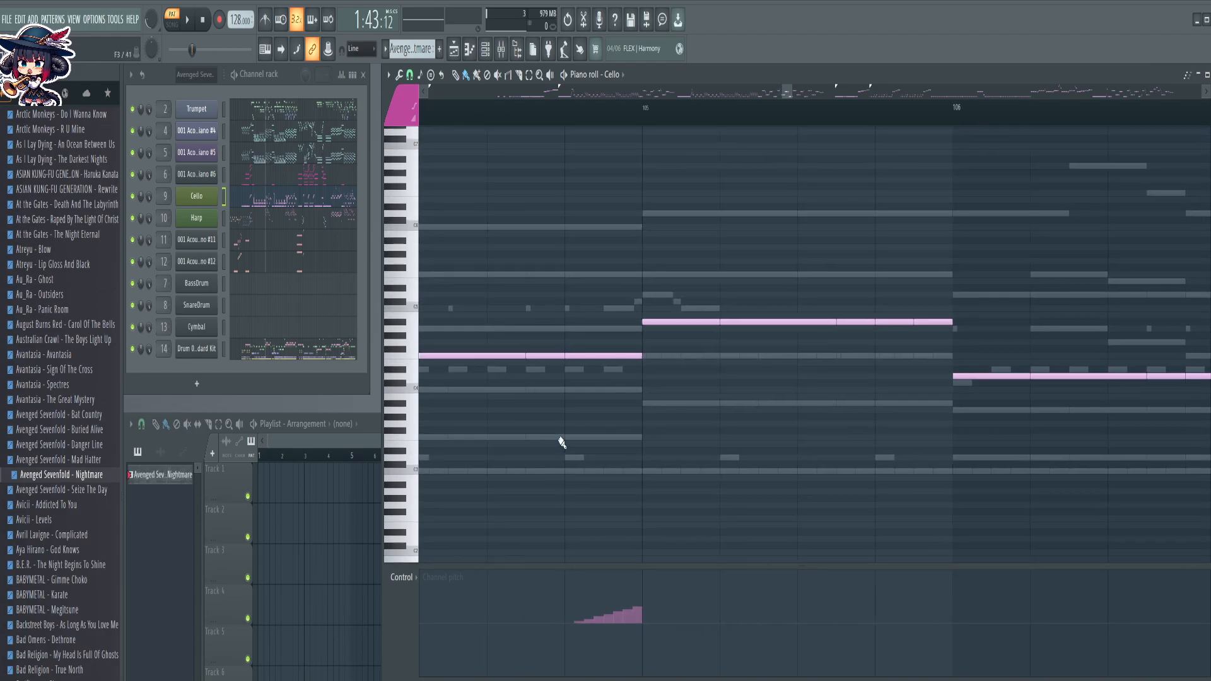
pyautogui.press('c')
pyautogui.moveTo(635, 253); pyautogui.dragTo(636, 394)
pyautogui.moveTo(625, 208); pyautogui.dragTo(630, 393)
pyautogui.moveTo(617, 280); pyautogui.dragTo(615, 374)
# Shift the pieces at the end of the Cello's bar 104 note in pitch to follow the bend up to bar 105
pyautogui.moveTo(613, 332); pyautogui.dragTo(653, 361)
pyautogui.hotkey('shift', 'Up')
pyautogui.moveTo(607, 318); pyautogui.dragTo(631, 373)
pyautogui.press('Down')
pyautogui.moveTo(589, 332); pyautogui.dragTo(611, 373)
pyautogui.keyDown('ctrl'); pyautogui.click(729, 371); pyautogui.keyUp('ctrl')
# Slice the end of the Cello's bar 107 note into short pieces along the falling pitch bend
pyautogui.scroll(-3, 766, 119)
pyautogui.moveTo(797, 412); pyautogui.dragTo(500, 450)
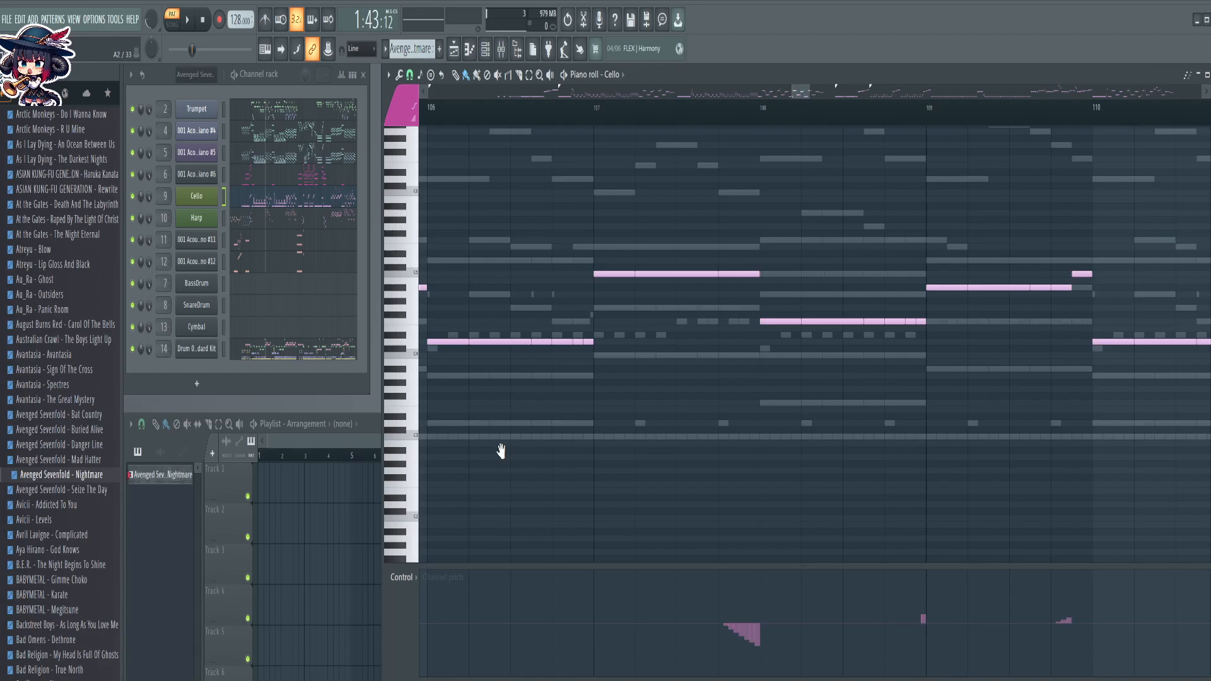
pyautogui.moveTo(853, 398); pyautogui.dragTo(595, 402)
pyautogui.scroll(5, 467, 107)
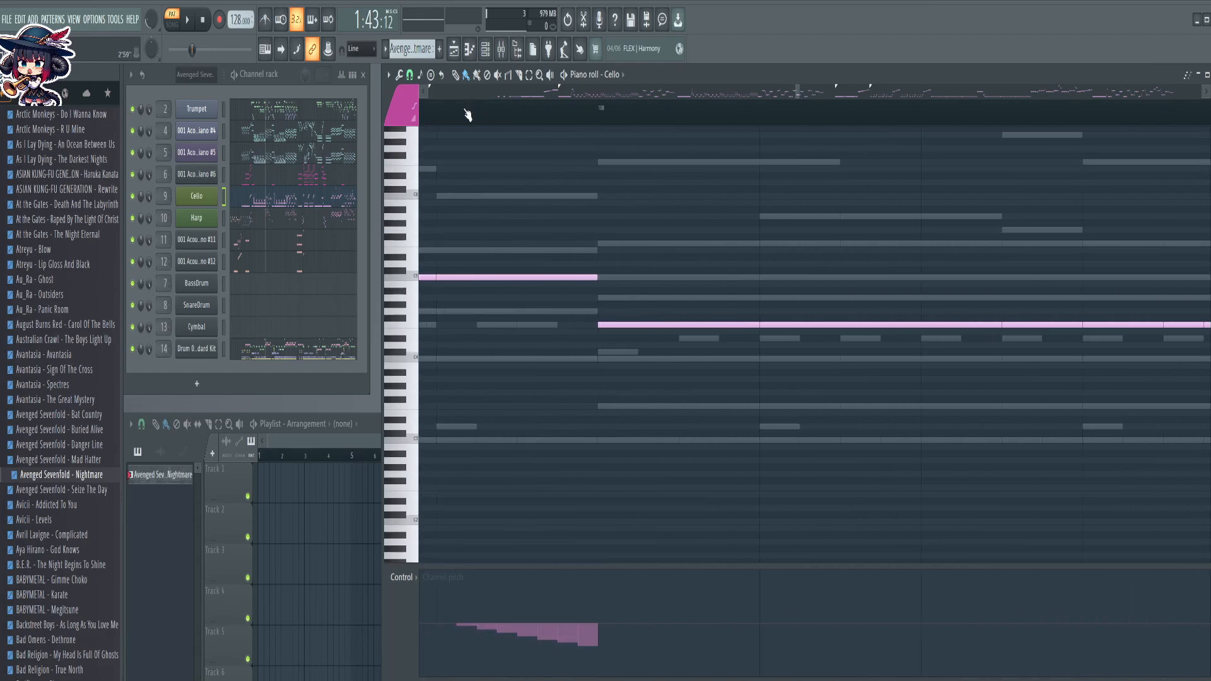
pyautogui.press('c')
pyautogui.moveTo(622, 238); pyautogui.dragTo(650, 344)
pyautogui.moveTo(646, 199); pyautogui.dragTo(638, 310)
pyautogui.moveTo(631, 212); pyautogui.dragTo(626, 306)
pyautogui.moveTo(586, 221); pyautogui.dragTo(600, 333)
# Lower the slices of the Cello's bar 107 note progressively by one semitone each, forming a descending run to bar 108
pyautogui.moveTo(586, 222)
pyautogui.mouseDown()
pyautogui.moveTo(590, 282)
pyautogui.moveTo(563, 305)
pyautogui.moveTo(674, 273)
pyautogui.mouseUp()
pyautogui.press('b')
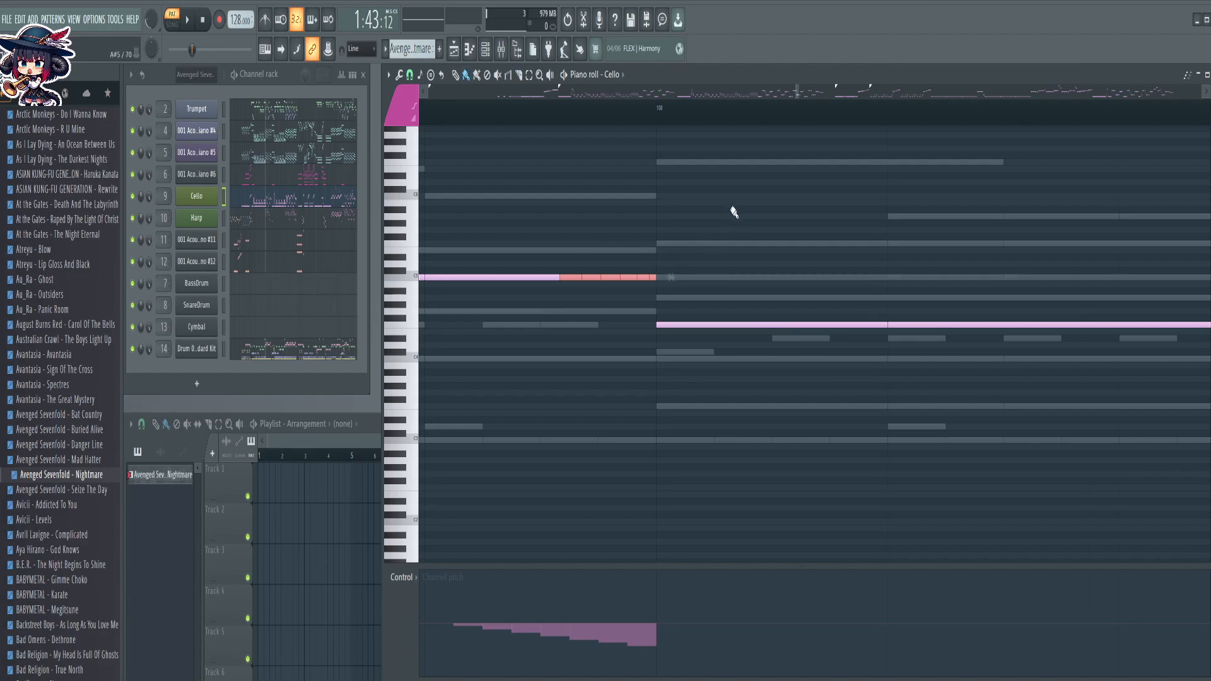
pyautogui.hotkey('shift', 'Down')
pyautogui.keyDown('ctrl'); pyautogui.keyDown('shift'); pyautogui.click(573, 284); pyautogui.keyUp('shift'); pyautogui.keyUp('ctrl')
pyautogui.hotkey('shift', 'Down')
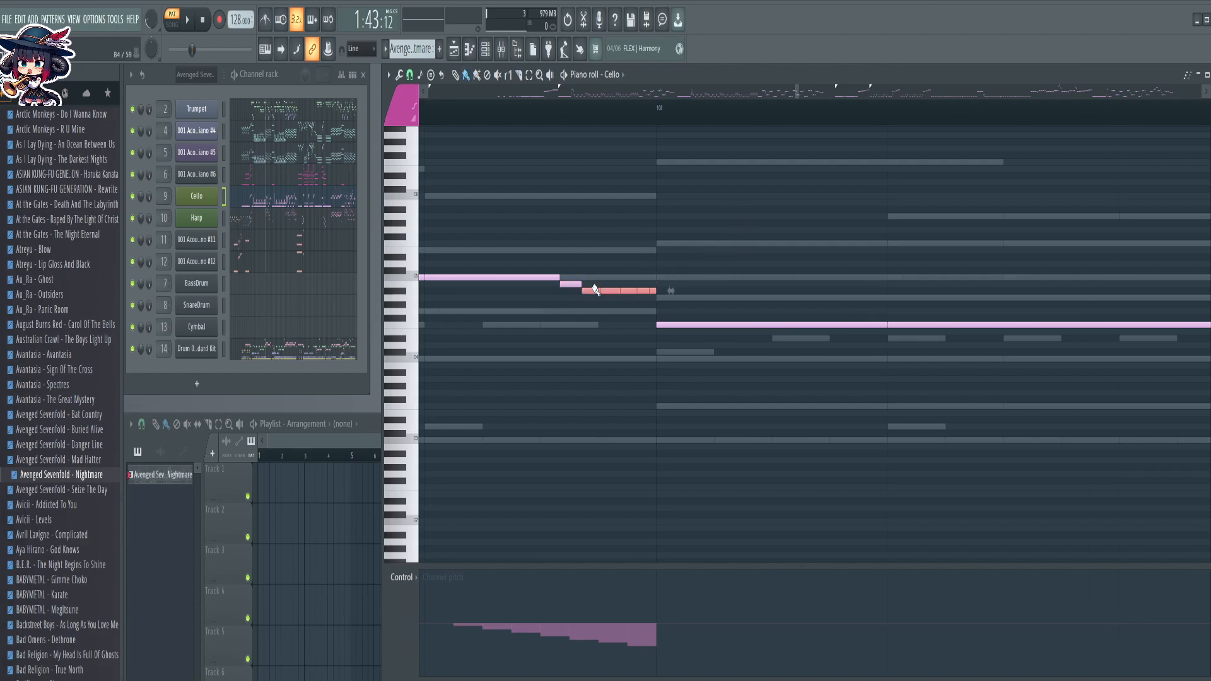
pyautogui.keyDown('ctrl'); pyautogui.keyDown('shift'); pyautogui.click(596, 292); pyautogui.keyUp('shift'); pyautogui.keyUp('ctrl')
pyautogui.hotkey('shift', 'Down')
pyautogui.keyDown('ctrl'); pyautogui.keyDown('shift'); pyautogui.click(609, 299); pyautogui.keyUp('shift'); pyautogui.keyUp('ctrl')
pyautogui.hotkey('shift', 'Down')
pyautogui.keyDown('ctrl'); pyautogui.keyDown('shift'); pyautogui.click(631, 305); pyautogui.keyUp('shift'); pyautogui.keyUp('ctrl')
pyautogui.hotkey('shift', 'Down')
pyautogui.keyDown('ctrl'); pyautogui.keyDown('shift'); pyautogui.click(640, 312); pyautogui.keyUp('shift'); pyautogui.keyUp('ctrl')
pyautogui.hotkey('shift', 'Down')
# Slice off the end of the Cello's bar 108 note at the pitch bend and raise that piece two semitones
pyautogui.scroll(-5, 681, 124)
pyautogui.moveTo(876, 382); pyautogui.dragTo(604, 388)
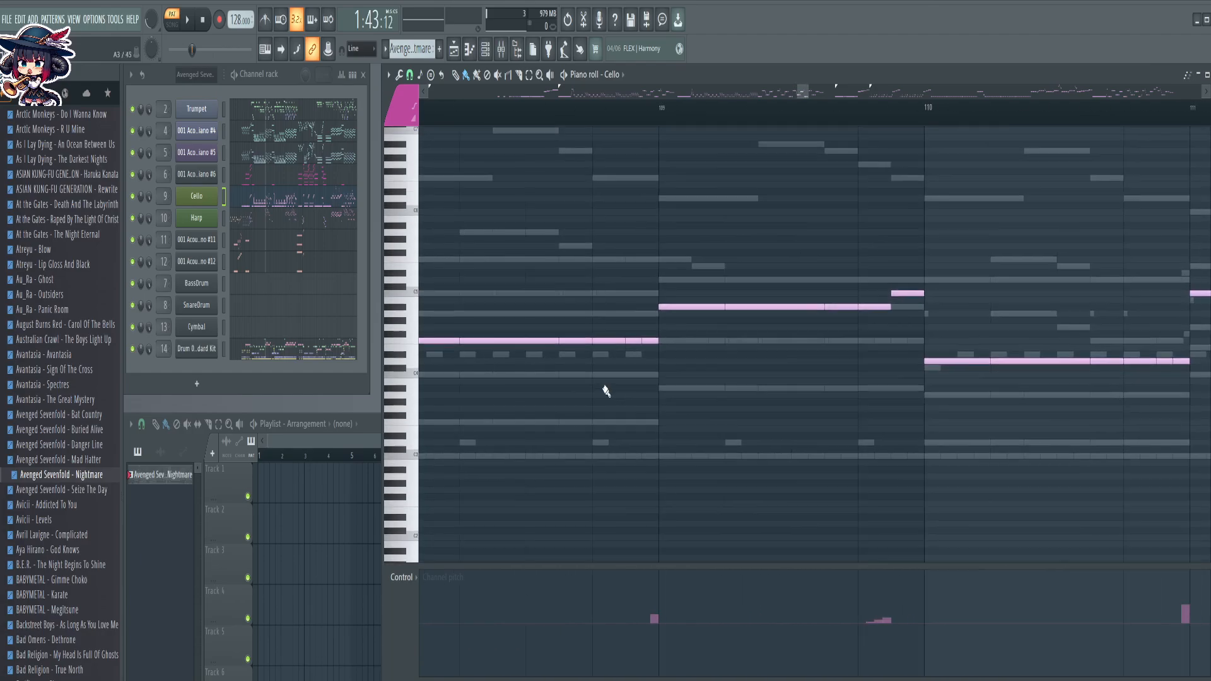
pyautogui.scroll(4, 643, 111)
pyautogui.press('c')
pyautogui.moveTo(667, 219); pyautogui.dragTo(674, 418)
pyautogui.press('b')
pyautogui.hotkey('shift', 'Up')
pyautogui.hotkey('shift', 'Up')
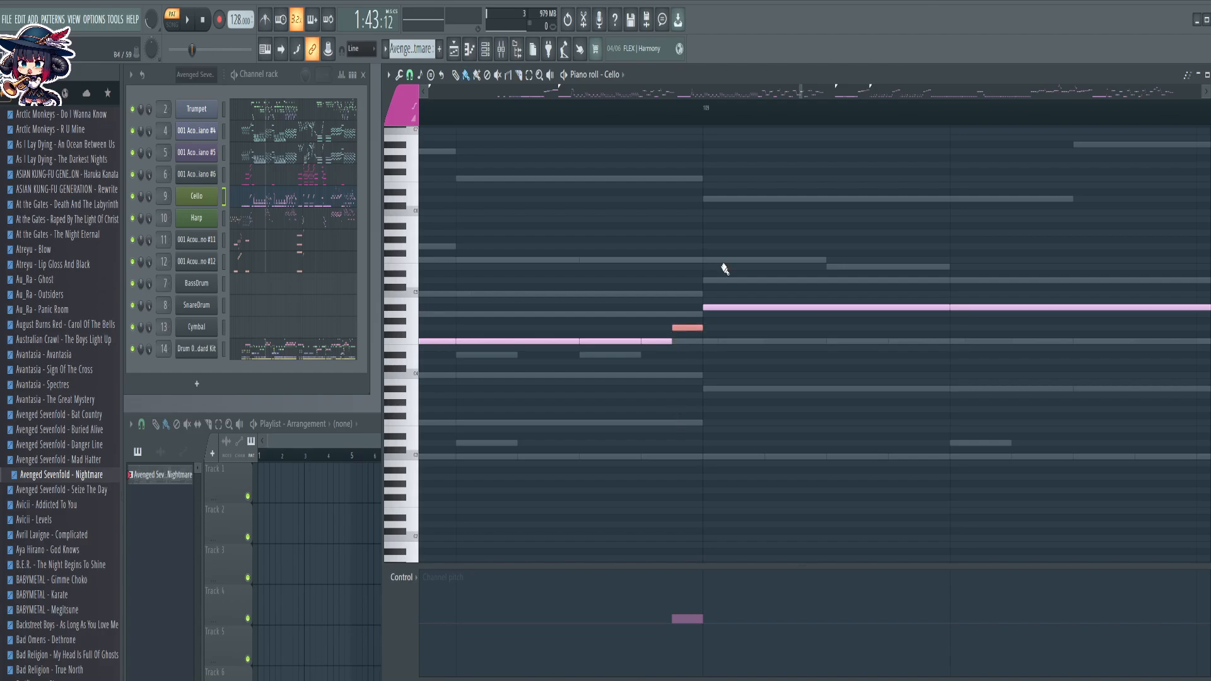
# Slice the end of the Cello's first long note in bar 109 at the pitch bend and raise that piece one semitone
pyautogui.scroll(-4, 830, 115)
pyautogui.moveTo(865, 473); pyautogui.dragTo(513, 438)
pyautogui.moveTo(797, 443); pyautogui.dragTo(599, 457)
pyautogui.press('c')
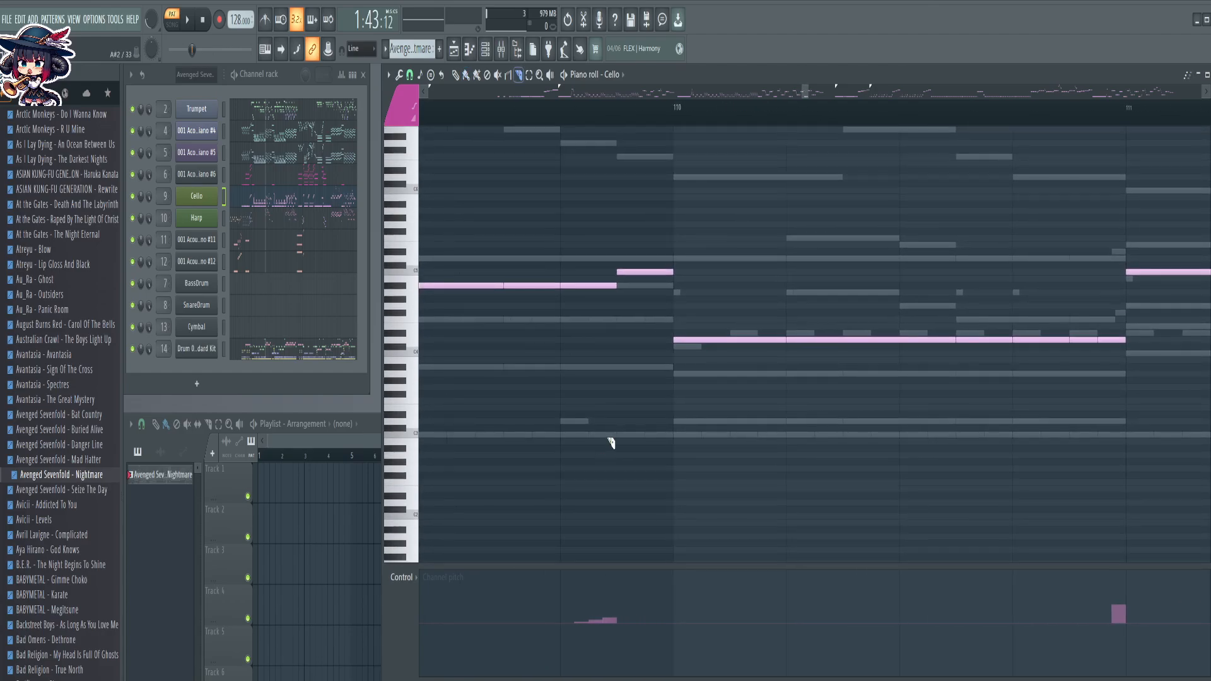
pyautogui.moveTo(606, 231); pyautogui.dragTo(609, 309)
pyautogui.press('b')
pyautogui.hotkey('shift', 'Up')
pyautogui.moveTo(985, 422); pyautogui.dragTo(468, 403)
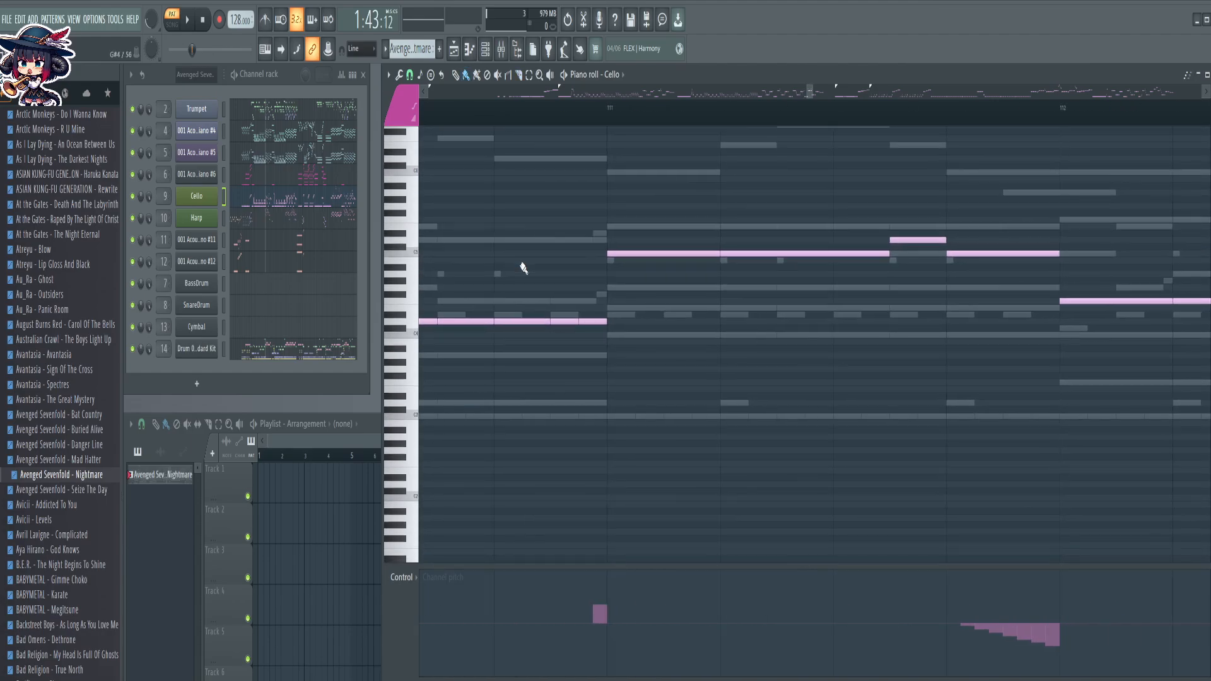
# Slice off the end of the Cello's bar 110 note at the pitch bend and raise that piece two semitones
pyautogui.scroll(3, 600, 113)
pyautogui.press('c')
pyautogui.moveTo(595, 237); pyautogui.dragTo(597, 366)
pyautogui.hotkey('shift', 'Up')
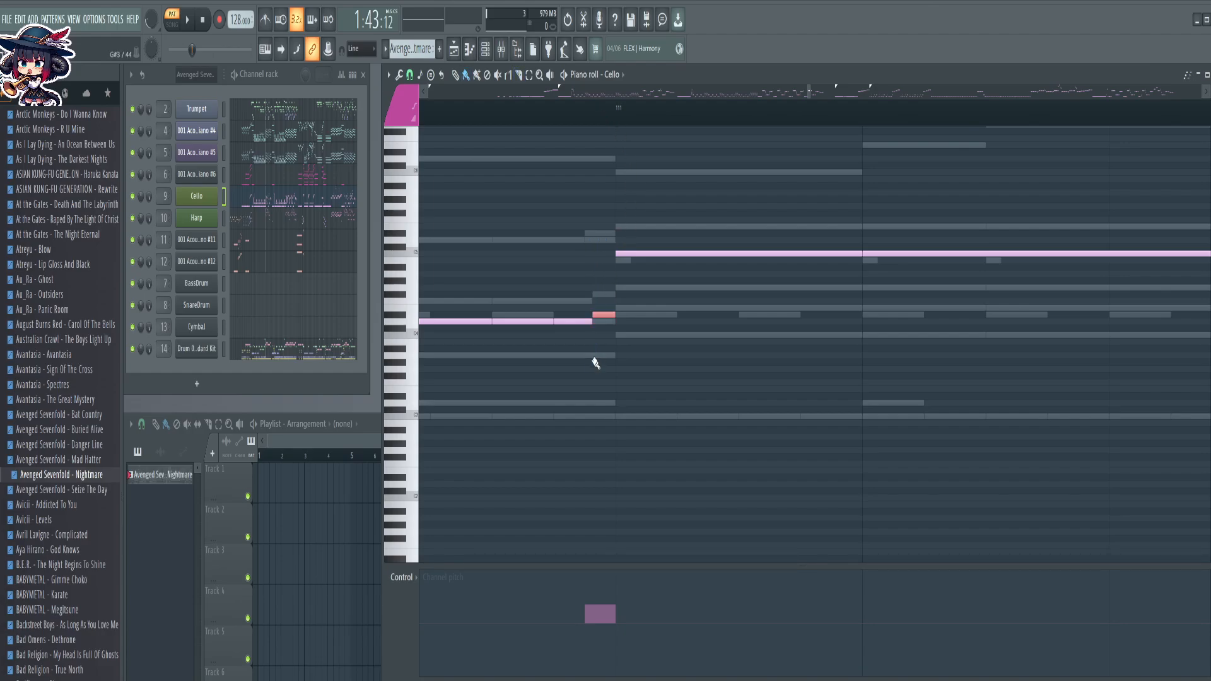
pyautogui.scroll(-3, 722, 122)
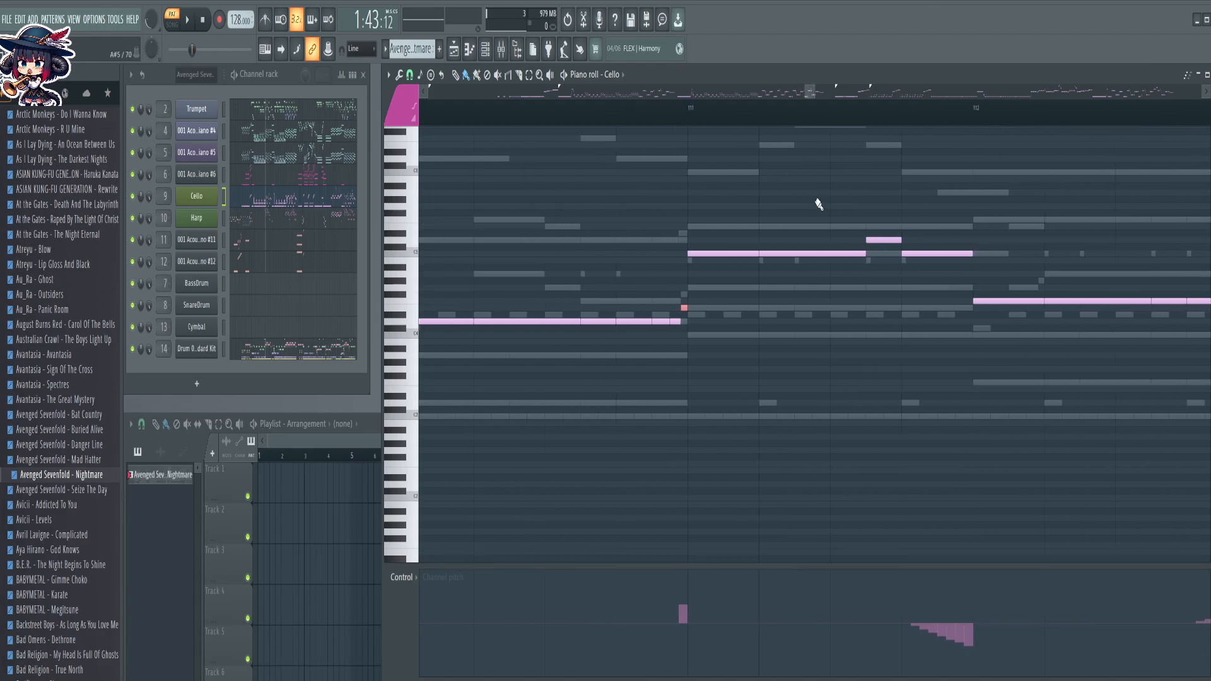
# Slice the end of the Cello's last bar 111 note into short pieces along the falling pitch bend
pyautogui.moveTo(983, 330); pyautogui.dragTo(639, 359)
pyautogui.scroll(1, 601, 117)
pyautogui.scroll(1, 602, 117)
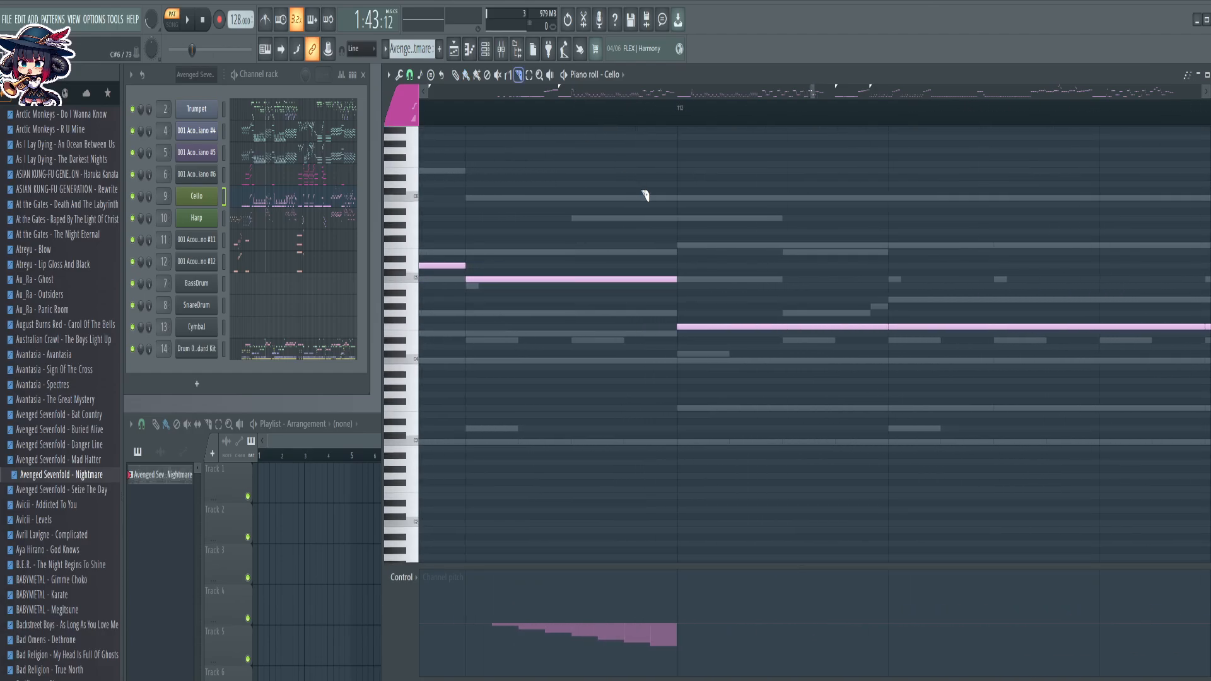
pyautogui.moveTo(656, 197); pyautogui.dragTo(656, 313)
pyautogui.moveTo(650, 191); pyautogui.dragTo(642, 318)
pyautogui.moveTo(625, 191); pyautogui.dragTo(624, 292)
pyautogui.moveTo(603, 224); pyautogui.dragTo(599, 293)
# Lower the slices of the Cello's last bar 111 note progressively by one semitone each, forming a descending run to bar 112
pyautogui.moveTo(627, 251); pyautogui.dragTo(693, 313)
pyautogui.press('Down')
pyautogui.keyDown('ctrl'); pyautogui.keyDown('shift'); pyautogui.click(618, 287); pyautogui.keyUp('shift'); pyautogui.keyUp('ctrl')
pyautogui.hotkey('shift', 'Down')
pyautogui.keyDown('ctrl'); pyautogui.keyDown('shift'); pyautogui.click(634, 294); pyautogui.keyUp('shift'); pyautogui.keyUp('ctrl')
pyautogui.press('Down')
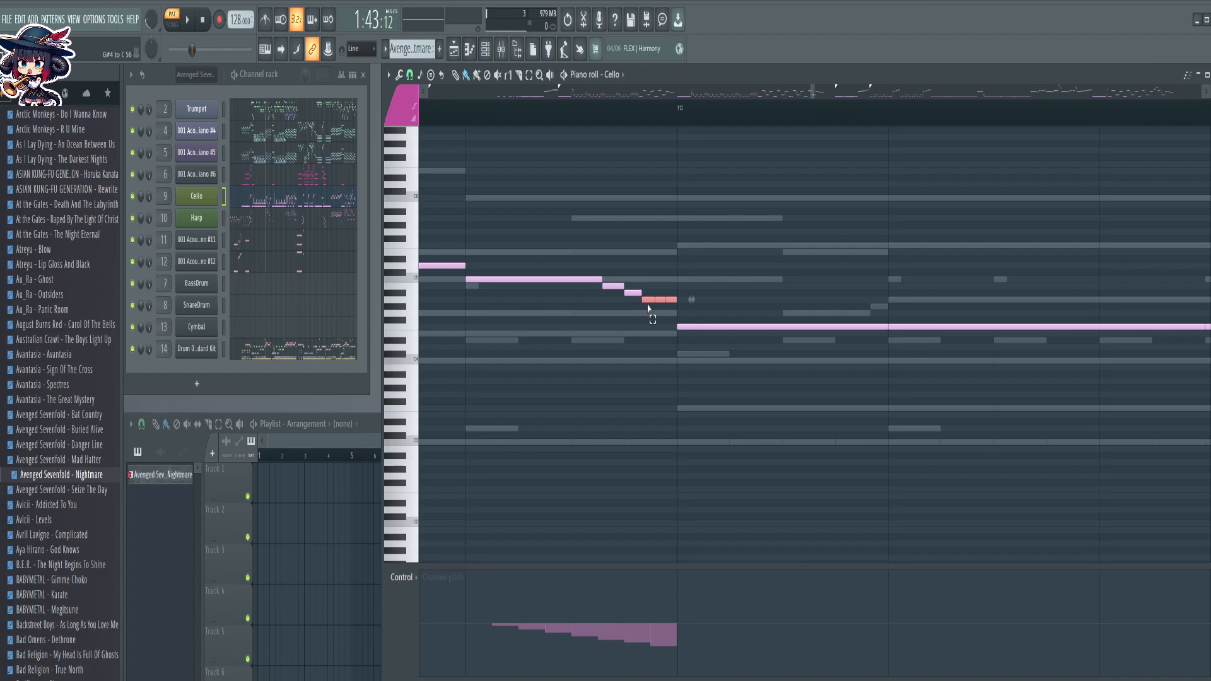
pyautogui.press('Down')
pyautogui.keyDown('ctrl'); pyautogui.keyDown('shift'); pyautogui.click(659, 305); pyautogui.keyUp('shift'); pyautogui.keyUp('ctrl')
pyautogui.press('Down')
# Slice the end of the Cello's bar 112 note into short pieces along the rising pitch bend
pyautogui.moveTo(708, 116); pyautogui.dragTo(695, 116)
pyautogui.scroll(-3, 695, 116)
pyautogui.moveTo(1057, 384); pyautogui.dragTo(633, 405)
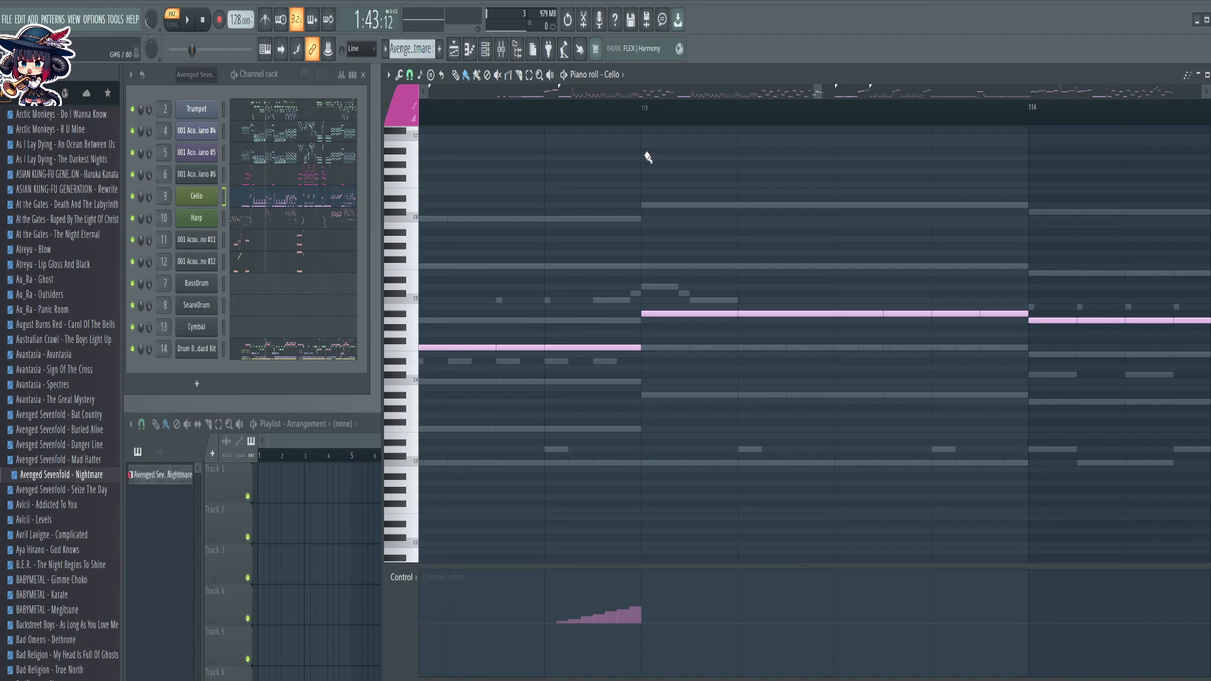
pyautogui.scroll(2, 634, 115)
pyautogui.press('c')
pyautogui.moveTo(633, 265)
pyautogui.mouseDown()
pyautogui.moveTo(637, 391)
pyautogui.moveTo(636, 375)
pyautogui.moveTo(601, 379)
pyautogui.mouseUp()
pyautogui.moveTo(594, 260); pyautogui.dragTo(579, 392)
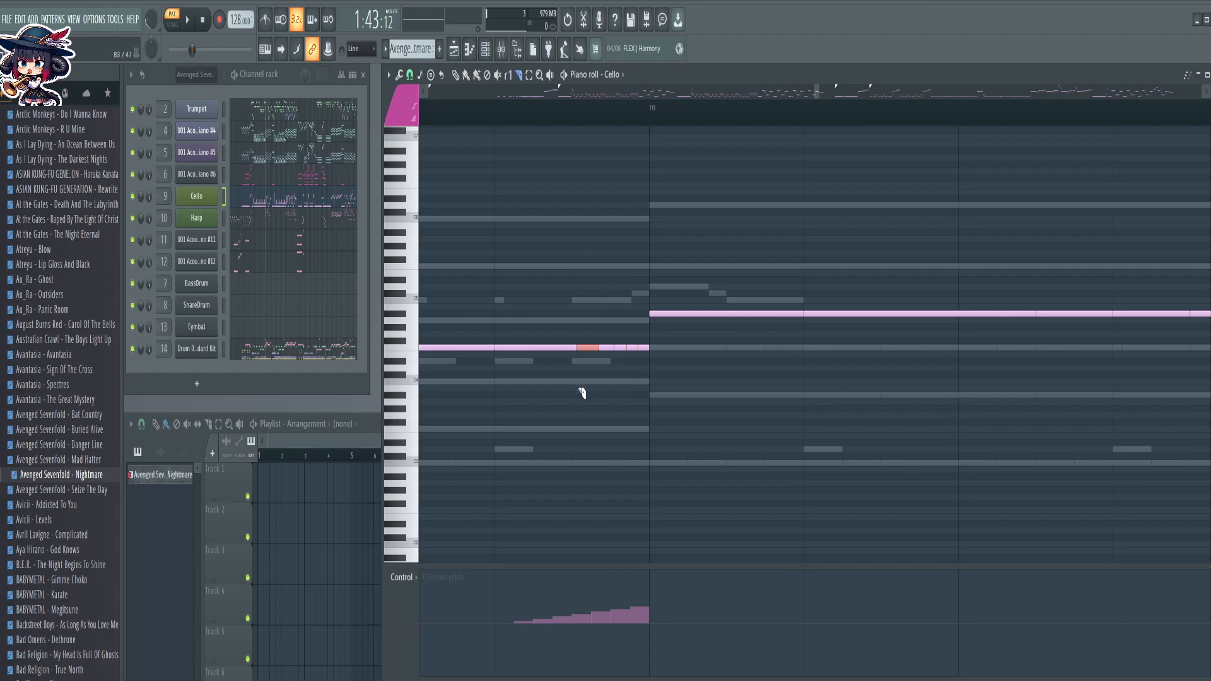
# Raise the slices of the Cello's bar 112 note progressively by one semitone each, forming an ascending run to bar 113
pyautogui.press('b')
pyautogui.moveTo(612, 346)
pyautogui.mouseDown()
pyautogui.moveTo(649, 348)
pyautogui.moveTo(601, 336)
pyautogui.mouseUp()
pyautogui.hotkey('shift', 'Up')
pyautogui.keyDown('ctrl'); pyautogui.keyDown('shift'); pyautogui.click(591, 340); pyautogui.keyUp('shift'); pyautogui.keyUp('ctrl')
pyautogui.hotkey('shift', 'Up')
pyautogui.keyDown('ctrl'); pyautogui.keyDown('shift'); pyautogui.click(619, 328); pyautogui.keyUp('shift'); pyautogui.keyUp('ctrl')
pyautogui.hotkey('shift', 'Up')
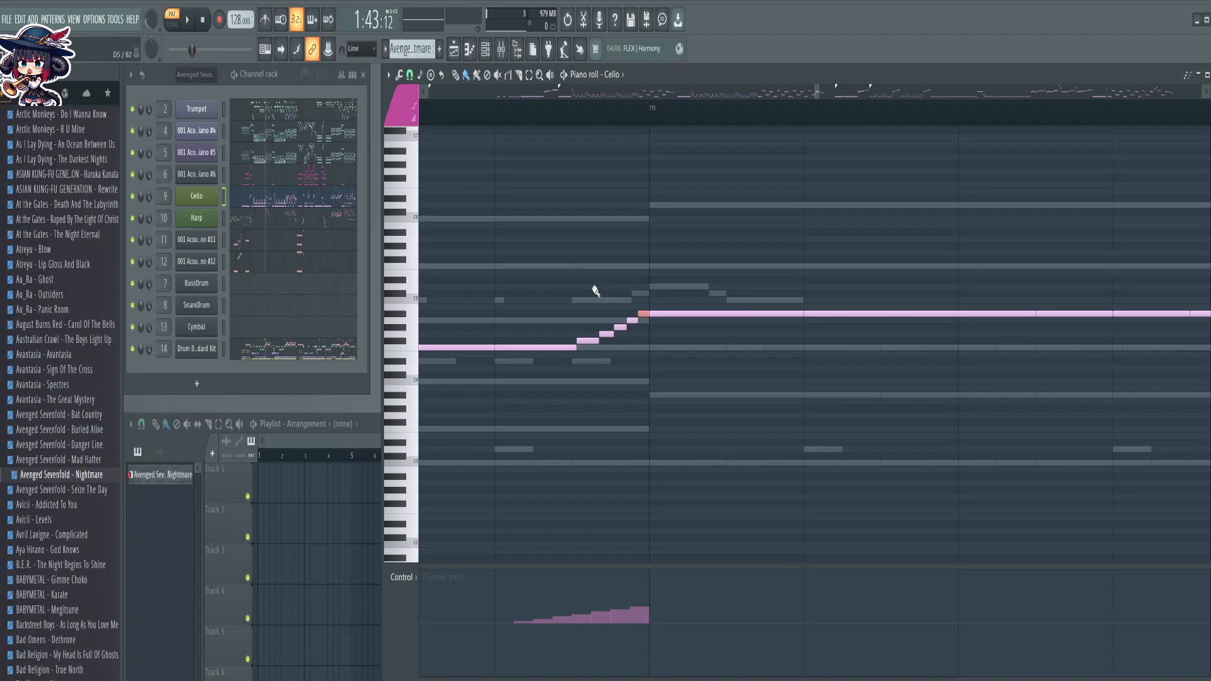
# Lower the whole ascending run at the end of the Cello's bar 112 by one semitone
pyautogui.moveTo(595, 290); pyautogui.dragTo(644, 382)
pyautogui.hotkey('shift', 'Down')
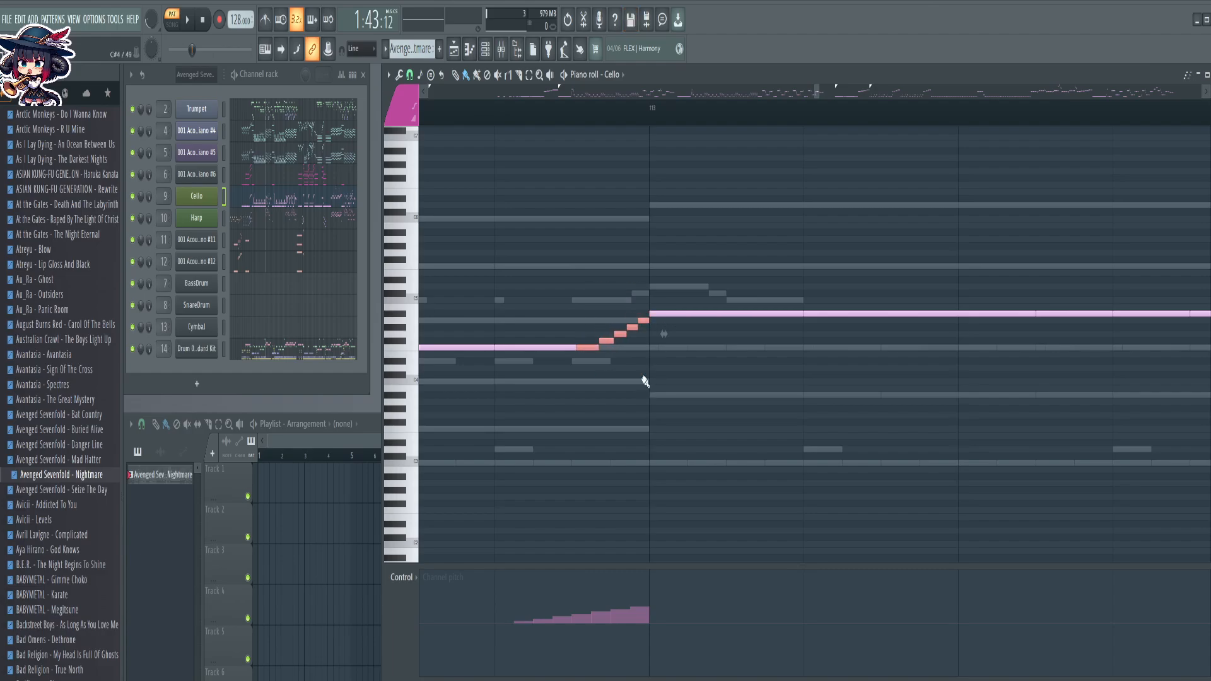
pyautogui.moveTo(554, 297); pyautogui.dragTo(583, 381)
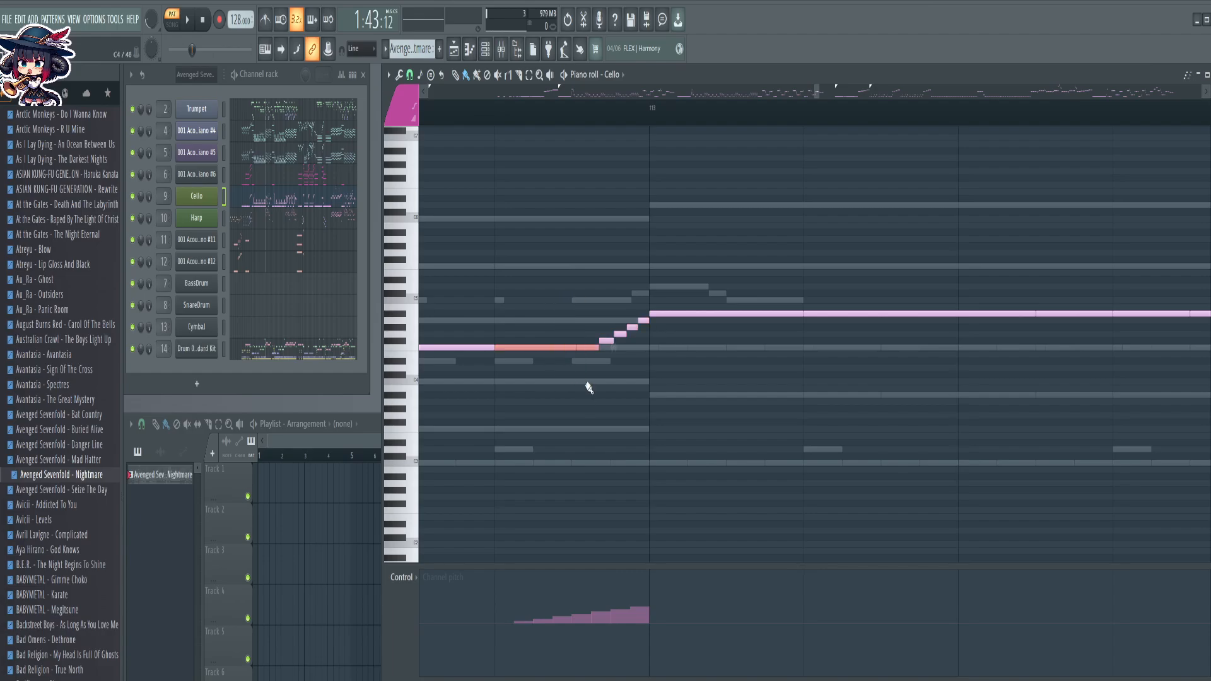
pyautogui.keyDown('ctrl'); pyautogui.click(789, 438); pyautogui.keyUp('ctrl')
# Slice the Cello's short note in bar 179 at the small pitch bend and raise its end piece one semitone
pyautogui.moveTo(921, 405); pyautogui.dragTo(655, 344)
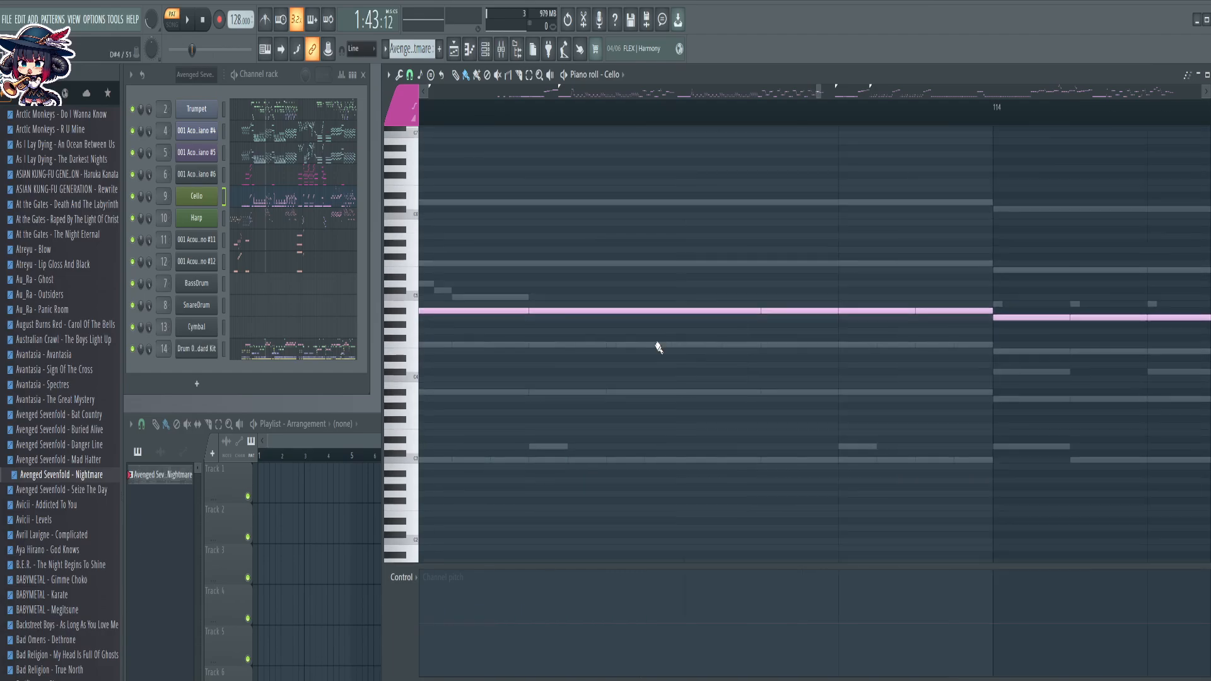
pyautogui.scroll(-5, 858, 110)
pyautogui.moveTo(1006, 416); pyautogui.dragTo(716, 370)
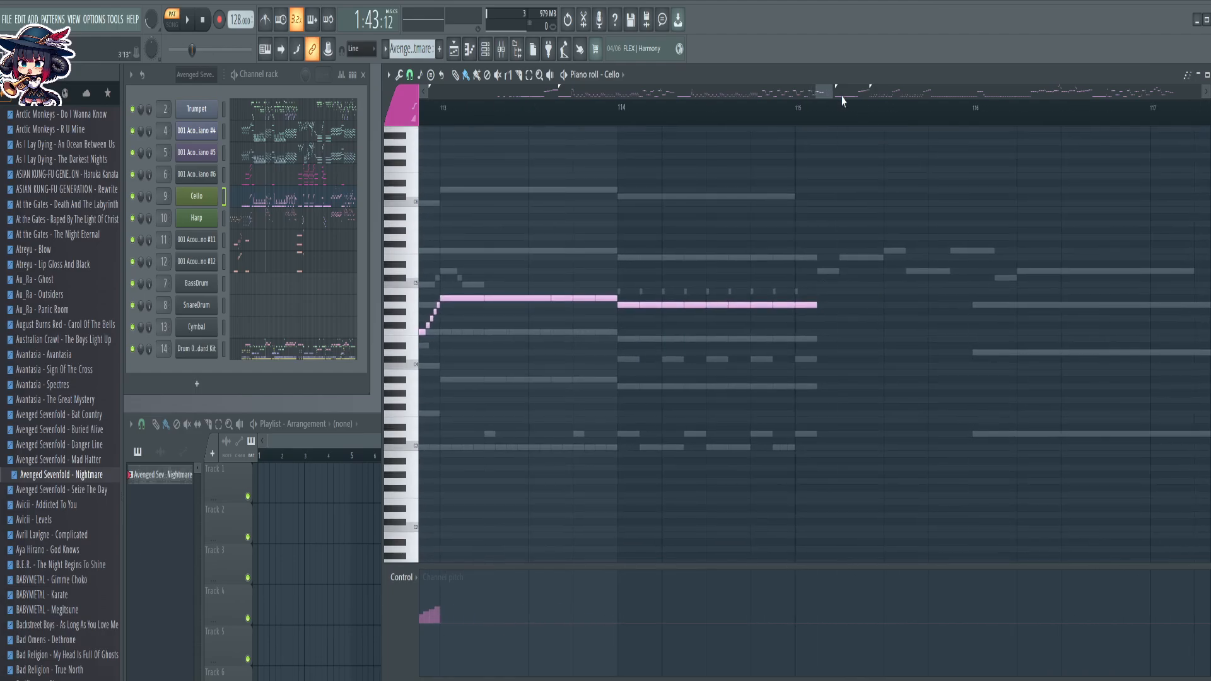
pyautogui.moveTo(826, 96); pyautogui.dragTo(897, 131)
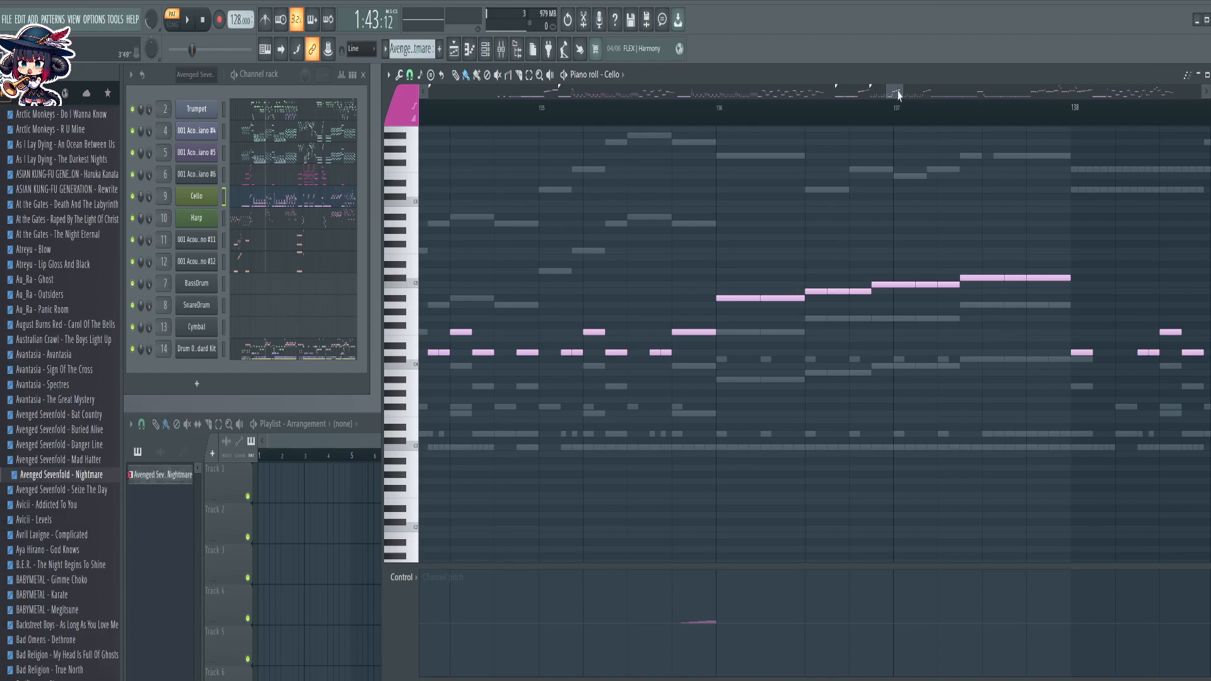
pyautogui.moveTo(898, 94); pyautogui.dragTo(1071, 121)
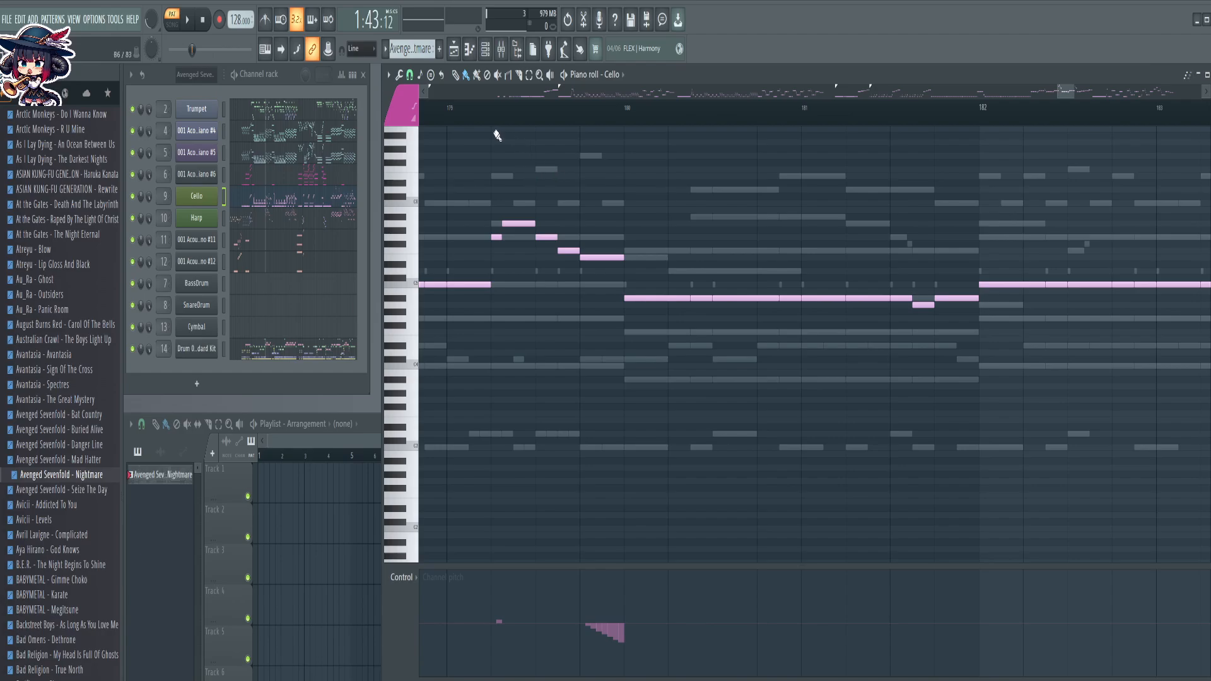
pyautogui.scroll(5, 497, 126)
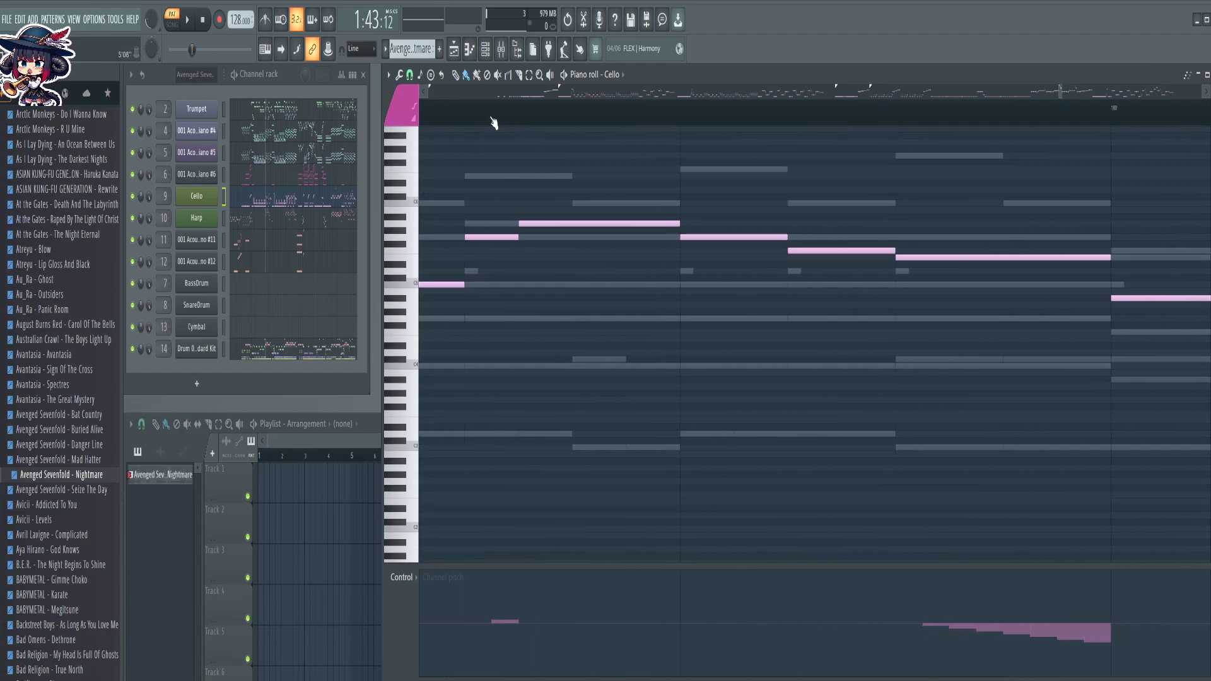
pyautogui.scroll(1, 493, 123)
pyautogui.press('c')
pyautogui.moveTo(504, 184); pyautogui.dragTo(493, 295)
pyautogui.moveTo(503, 154); pyautogui.dragTo(498, 275)
pyautogui.press('b')
pyautogui.hotkey('shift', 'Up')
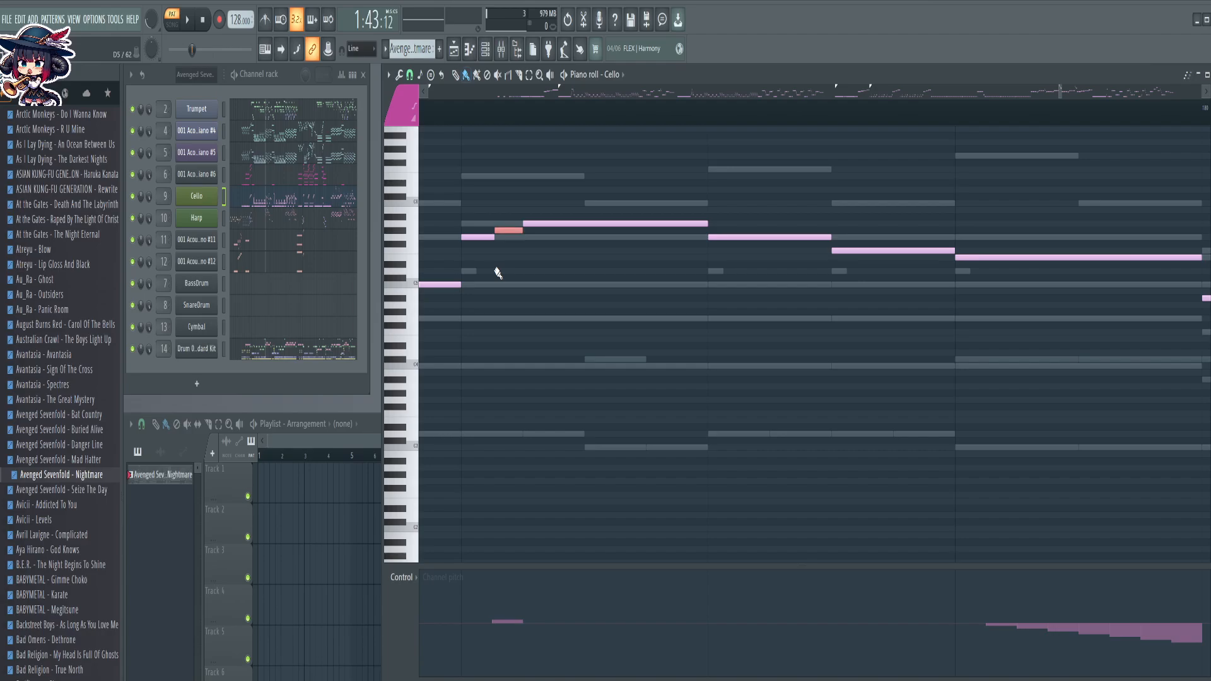
# Slice the end of the Cello's last bar 179 note into short pieces along the falling pitch bend
pyautogui.hscroll(3, 1044, 327)
pyautogui.scroll(-1, 883, 252)
pyautogui.press('c')
pyautogui.moveTo(799, 179); pyautogui.dragTo(780, 268)
pyautogui.moveTo(765, 198); pyautogui.dragTo(750, 267)
pyautogui.moveTo(732, 197); pyautogui.dragTo(724, 266)
pyautogui.press('b')
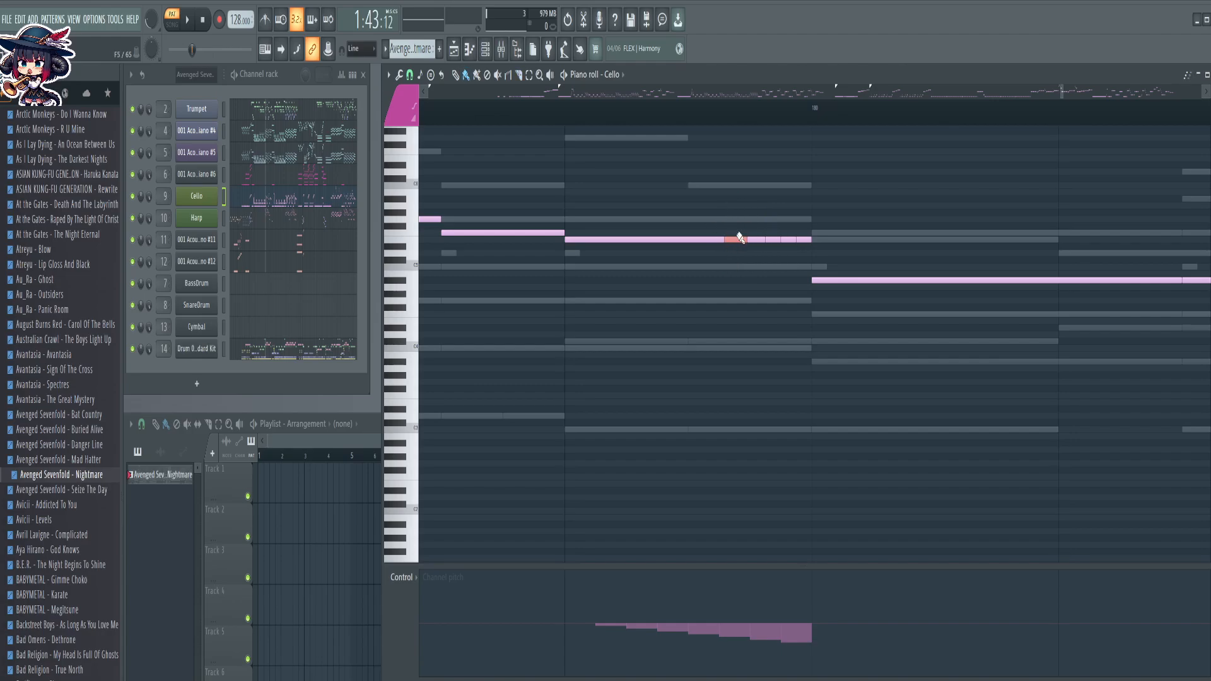
# Lower the slices of the Cello's last bar 179 note progressively by one semitone each, forming a descending run to bar 180
pyautogui.moveTo(759, 223); pyautogui.dragTo(822, 255)
pyautogui.press('Down')
pyautogui.keyDown('ctrl'); pyautogui.keyDown('shift'); pyautogui.click(737, 246); pyautogui.keyUp('shift'); pyautogui.keyUp('ctrl')
pyautogui.press('Down')
pyautogui.keyDown('ctrl'); pyautogui.keyDown('shift'); pyautogui.click(756, 253); pyautogui.keyUp('shift'); pyautogui.keyUp('ctrl')
pyautogui.press('Down')
pyautogui.keyDown('ctrl'); pyautogui.keyDown('shift'); pyautogui.click(773, 260); pyautogui.keyUp('shift'); pyautogui.keyUp('ctrl')
pyautogui.press('Down')
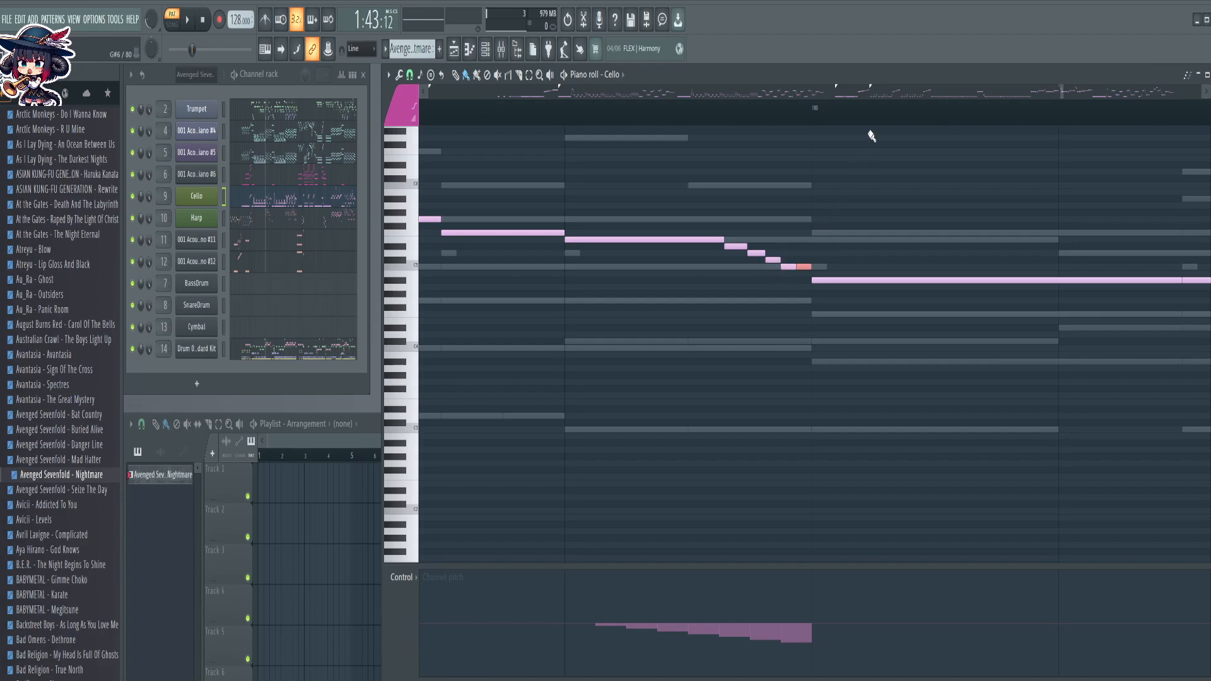
pyautogui.press('Down')
# Slice the Cello's short lower note near the end of bar 191 into pieces along the rising pitch bend
pyautogui.scroll(-3, 855, 113)
pyautogui.moveTo(1072, 385); pyautogui.dragTo(605, 372)
pyautogui.moveTo(1034, 382); pyautogui.dragTo(814, 341)
pyautogui.scroll(-1, 944, 130)
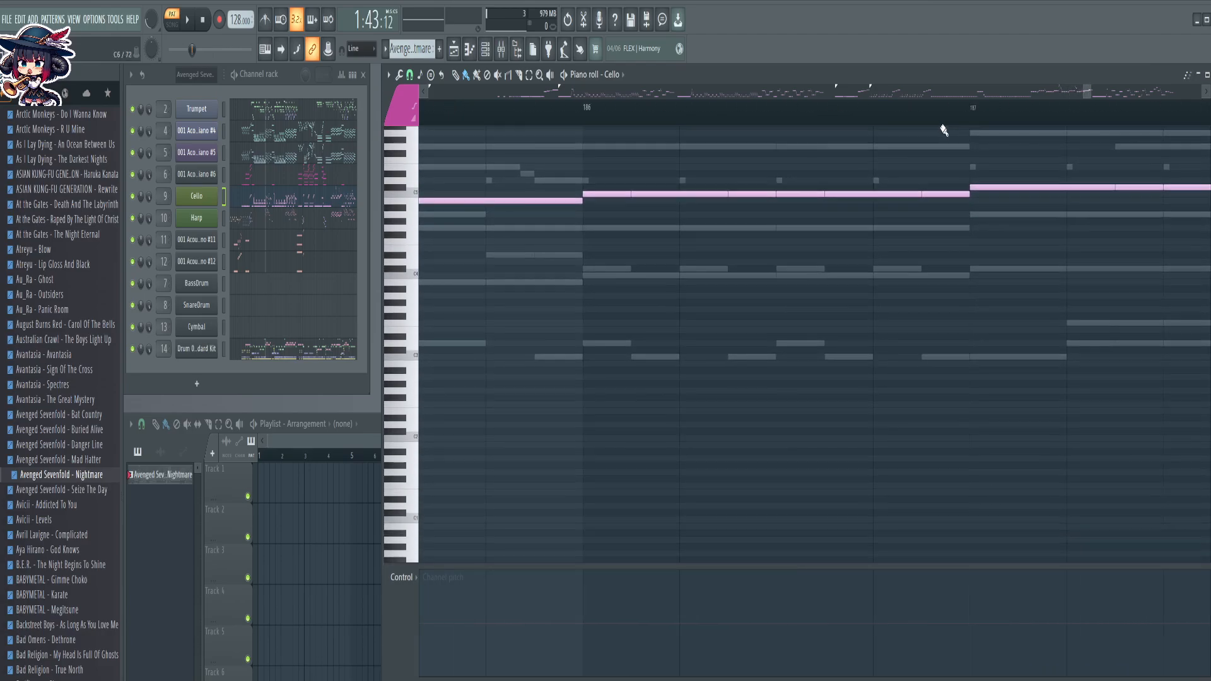
pyautogui.scroll(-3, 931, 122)
pyautogui.moveTo(1064, 323); pyautogui.dragTo(733, 328)
pyautogui.moveTo(1034, 383); pyautogui.dragTo(687, 407)
pyautogui.moveTo(951, 369); pyautogui.dragTo(590, 372)
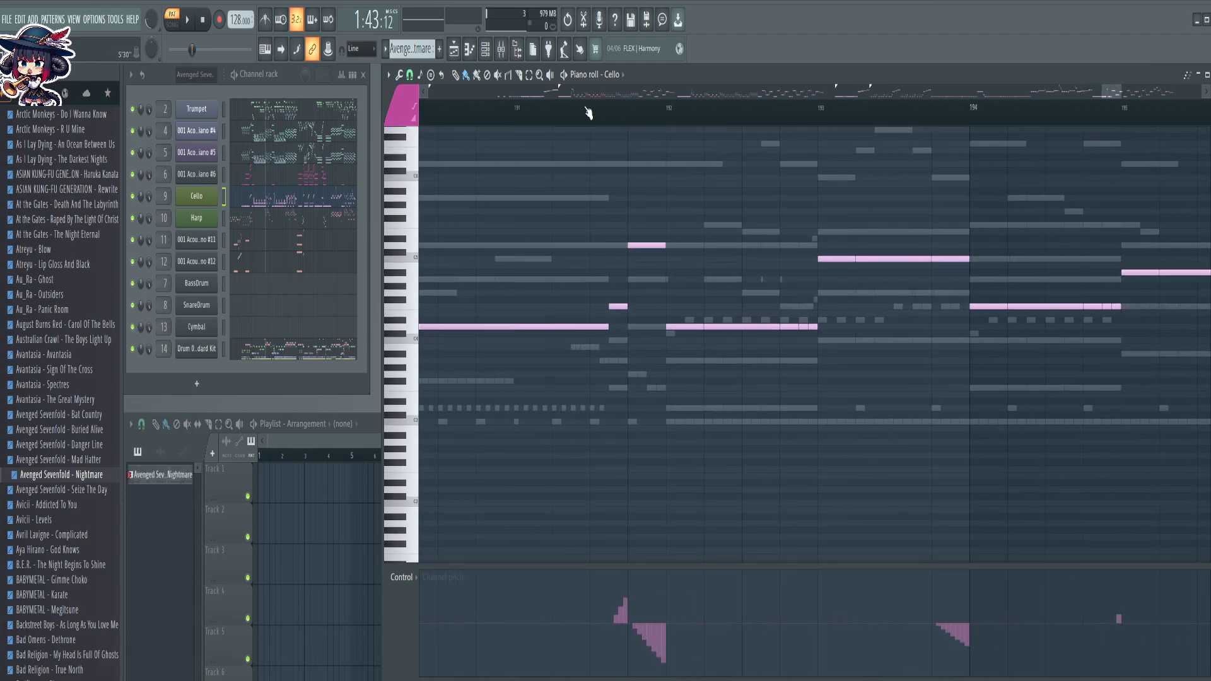
pyautogui.scroll(4, 593, 115)
pyautogui.press('c')
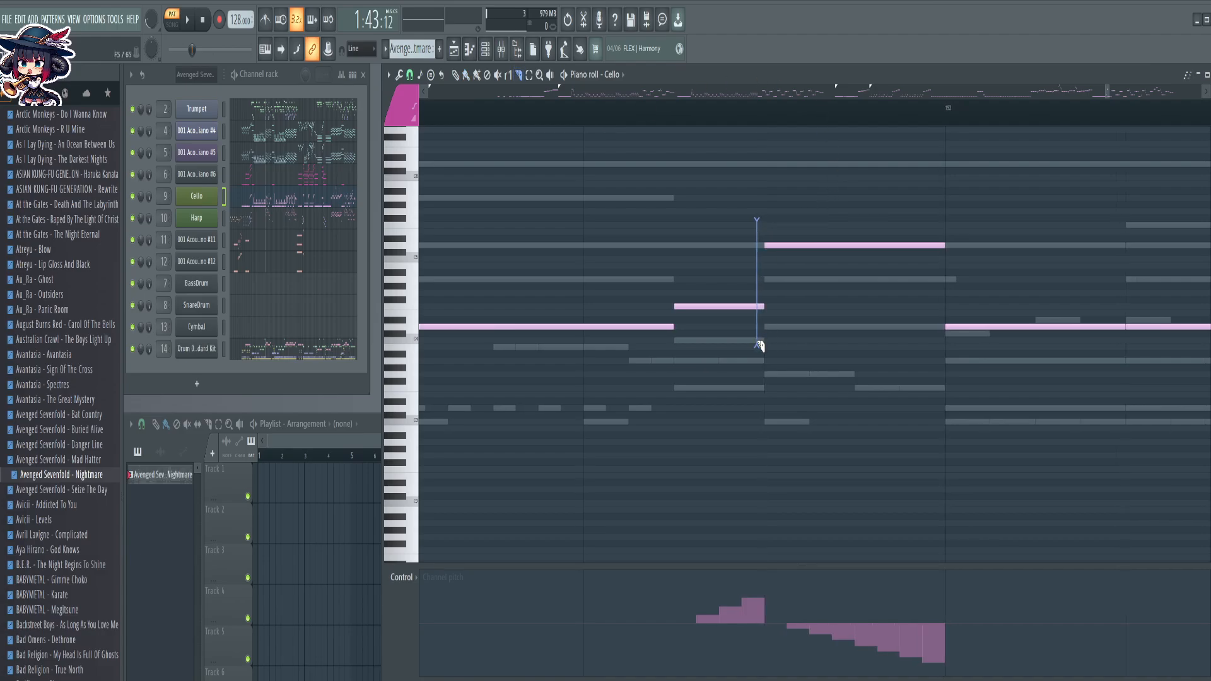
pyautogui.moveTo(758, 346); pyautogui.dragTo(751, 350)
pyautogui.moveTo(746, 200); pyautogui.dragTo(741, 347)
pyautogui.moveTo(730, 213); pyautogui.dragTo(730, 328)
pyautogui.moveTo(710, 237); pyautogui.dragTo(719, 343)
# Slice the end of the Cello's high note before bar 192 into short pieces along the falling pitch bend
pyautogui.moveTo(940, 153); pyautogui.dragTo(926, 270)
pyautogui.moveTo(915, 185); pyautogui.dragTo(900, 264)
pyautogui.moveTo(885, 197); pyautogui.dragTo(869, 263)
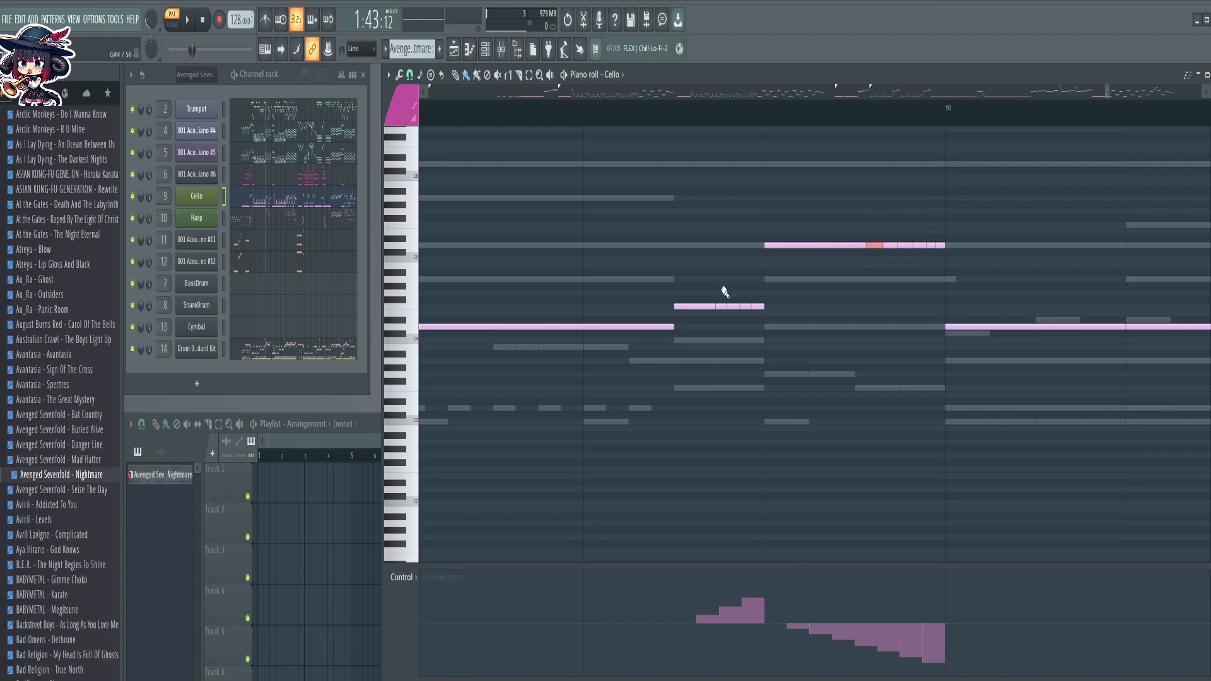
# Raise the slices of the Cello's short lower bar 191 note progressively by one semitone each, forming an ascending run
pyautogui.moveTo(724, 291); pyautogui.dragTo(802, 366)
pyautogui.moveTo(884, 233); pyautogui.dragTo(873, 246)
pyautogui.moveTo(721, 298); pyautogui.dragTo(727, 300)
pyautogui.keyDown('ctrl'); pyautogui.keyDown('shift'); pyautogui.click(733, 295); pyautogui.keyUp('shift'); pyautogui.keyUp('ctrl')
pyautogui.hotkey('shift', 'Up')
pyautogui.keyDown('ctrl'); pyautogui.keyDown('shift'); pyautogui.click(744, 288); pyautogui.keyUp('shift'); pyautogui.keyUp('ctrl')
pyautogui.hotkey('shift', 'Up')
# Lower the slices of the Cello's high bar 191 note progressively by one semitone each, forming a descending run to bar 192
pyautogui.moveTo(952, 208); pyautogui.dragTo(881, 251)
pyautogui.keyDown('ctrl'); pyautogui.keyDown('shift'); pyautogui.click(877, 253); pyautogui.keyUp('shift'); pyautogui.keyUp('ctrl')
pyautogui.hotkey('shift', 'Down')
pyautogui.keyDown('ctrl'); pyautogui.keyDown('shift'); pyautogui.click(890, 260); pyautogui.keyUp('shift'); pyautogui.keyUp('ctrl')
pyautogui.hotkey('shift', 'Down')
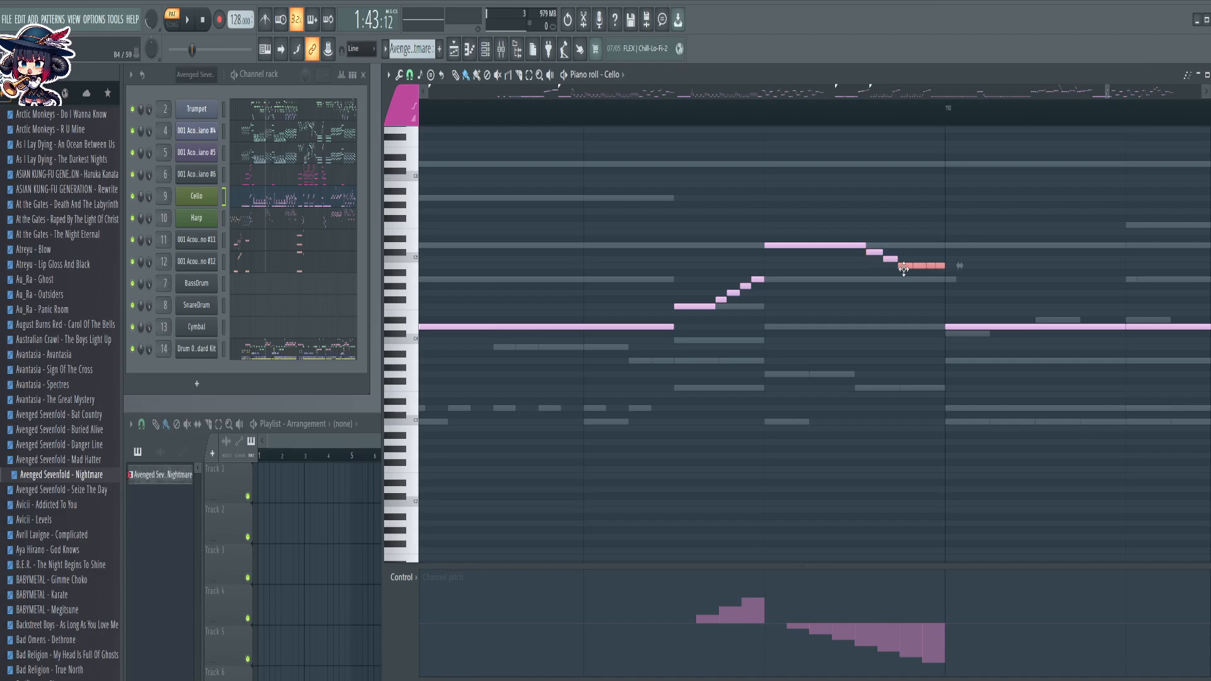
pyautogui.keyDown('ctrl'); pyautogui.keyDown('shift'); pyautogui.click(906, 267); pyautogui.keyUp('shift'); pyautogui.keyUp('ctrl')
pyautogui.hotkey('shift', 'Down')
pyautogui.keyDown('ctrl'); pyautogui.keyDown('shift'); pyautogui.click(913, 273); pyautogui.keyUp('shift'); pyautogui.keyUp('ctrl')
pyautogui.hotkey('shift', 'Down')
pyautogui.hotkey('shift', 'Down')
# Slice the end of the Cello's bar 193 note into short pieces along the falling pitch bend
pyautogui.scroll(-4, 979, 143)
pyautogui.scroll(-3, 963, 128)
pyautogui.scroll(5, 1003, 130)
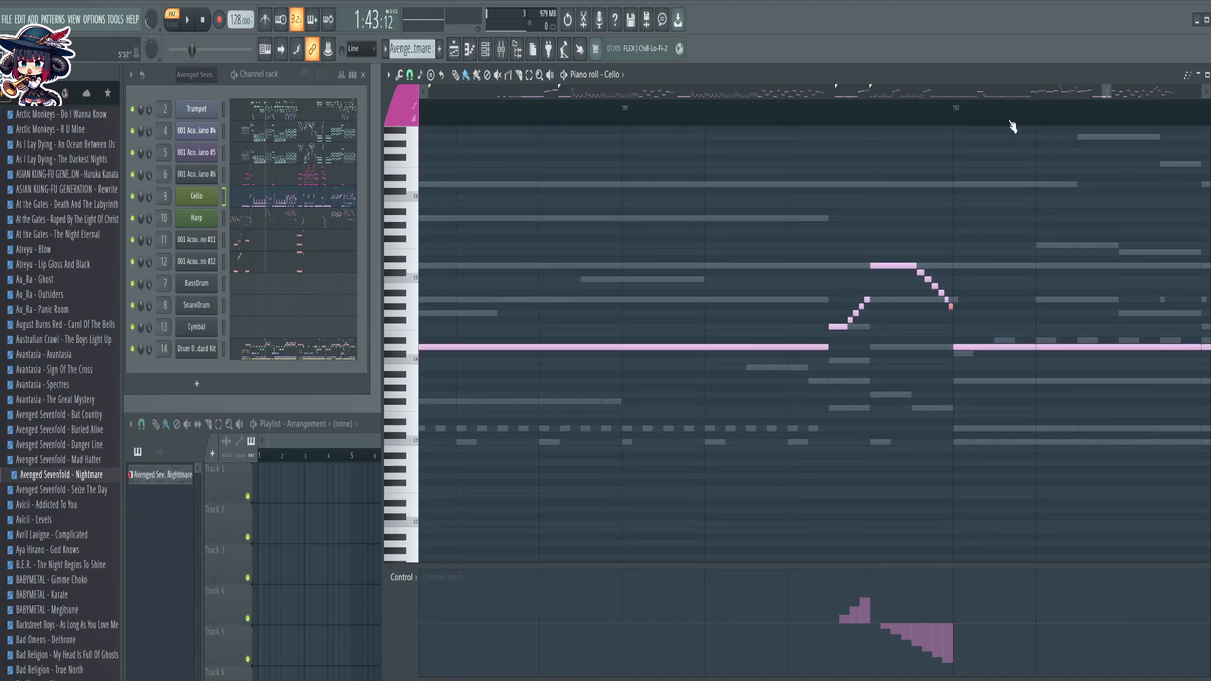
pyautogui.scroll(-3, 1012, 126)
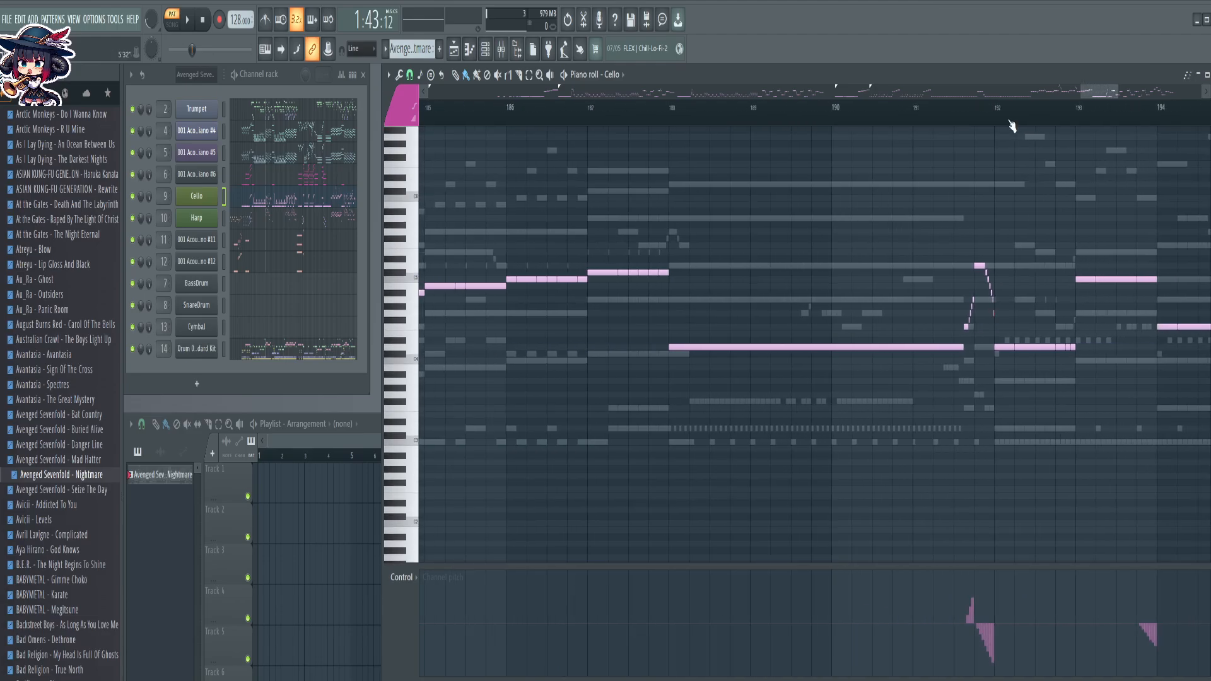
pyautogui.moveTo(1095, 419); pyautogui.dragTo(743, 400)
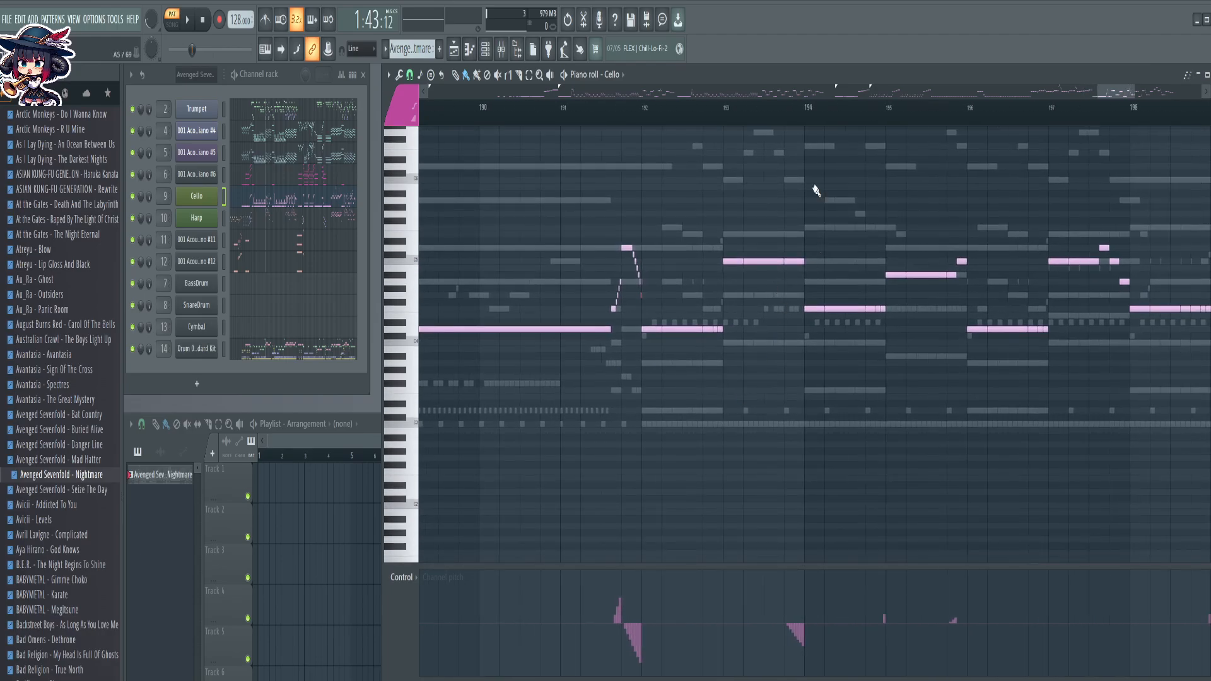
pyautogui.scroll(4, 816, 110)
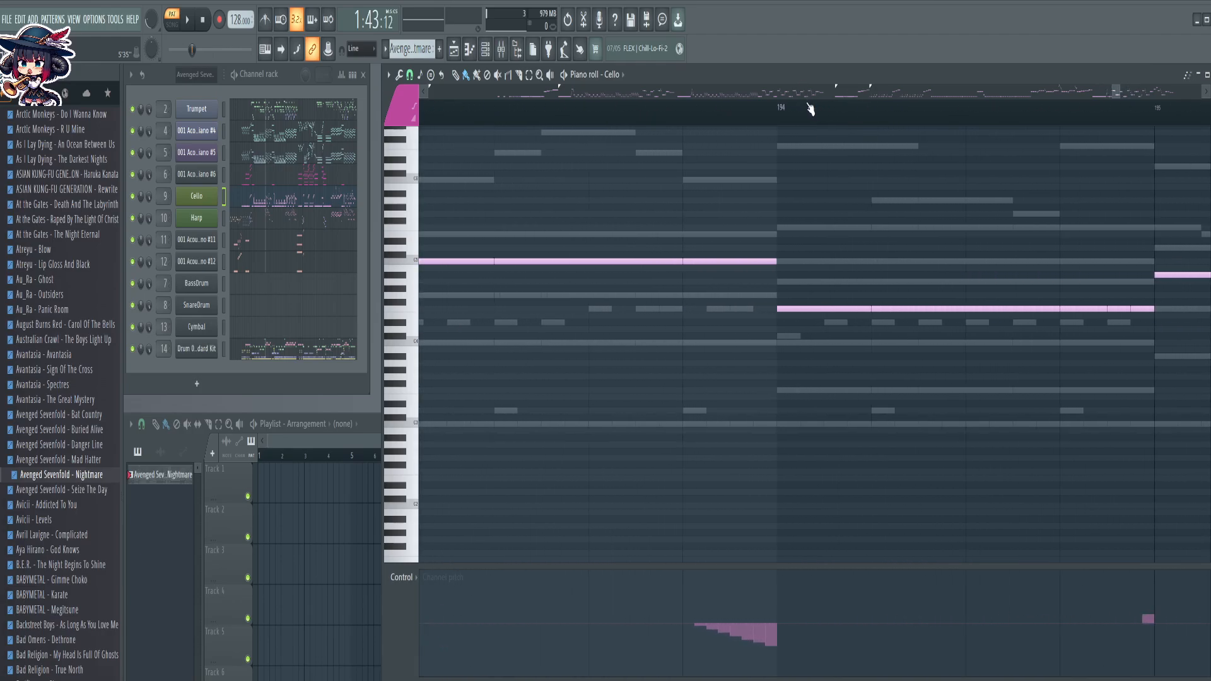
pyautogui.press('c')
pyautogui.moveTo(755, 229); pyautogui.dragTo(762, 301)
pyautogui.moveTo(746, 232); pyautogui.dragTo(743, 278)
pyautogui.press('b')
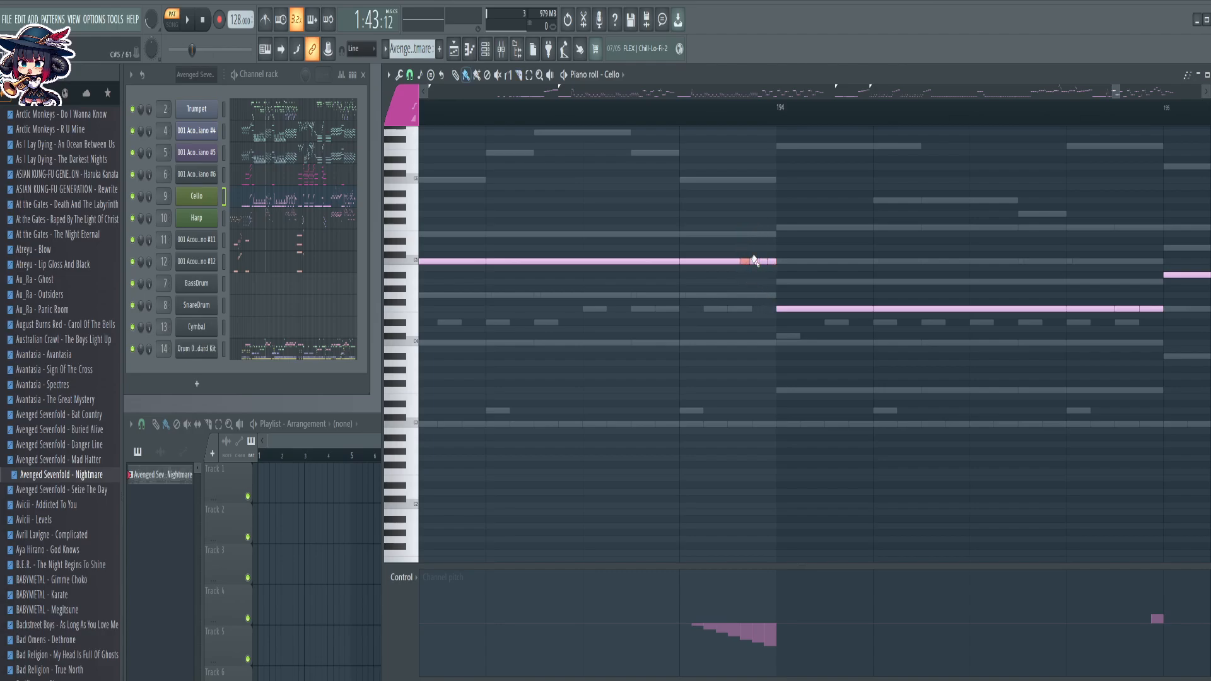
# Lower the slices of the Cello's bar 193 note progressively, forming a descending run to bar 194
pyautogui.press('Down')
pyautogui.keyDown('ctrl'); pyautogui.keyDown('shift'); pyautogui.click(746, 270); pyautogui.keyUp('shift'); pyautogui.keyUp('ctrl')
pyautogui.hotkey('shift', 'Down')
pyautogui.moveTo(752, 275); pyautogui.dragTo(773, 289)
pyautogui.hotkey('shift', 'Down')
pyautogui.keyDown('ctrl'); pyautogui.keyDown('shift'); pyautogui.click(763, 289); pyautogui.keyUp('shift'); pyautogui.keyUp('ctrl')
pyautogui.hotkey('shift', 'Down')
# Slice off the end of the Cello's bar 194 note at the pitch bend and raise that piece two semitones
pyautogui.scroll(-3, 805, 116)
pyautogui.moveTo(1015, 386); pyautogui.dragTo(706, 401)
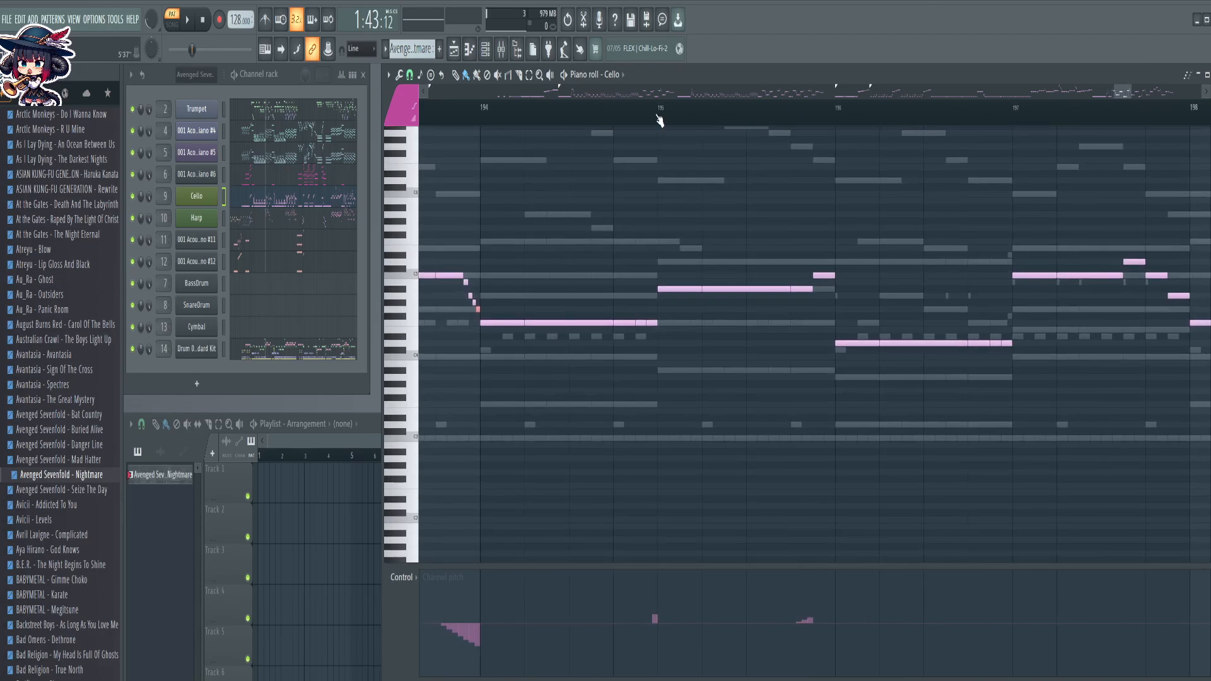
pyautogui.scroll(3, 659, 121)
pyautogui.press('c')
pyautogui.moveTo(640, 193); pyautogui.dragTo(643, 395)
pyautogui.press('b')
pyautogui.hotkey('shift', 'Up')
pyautogui.hotkey('shift', 'Up')
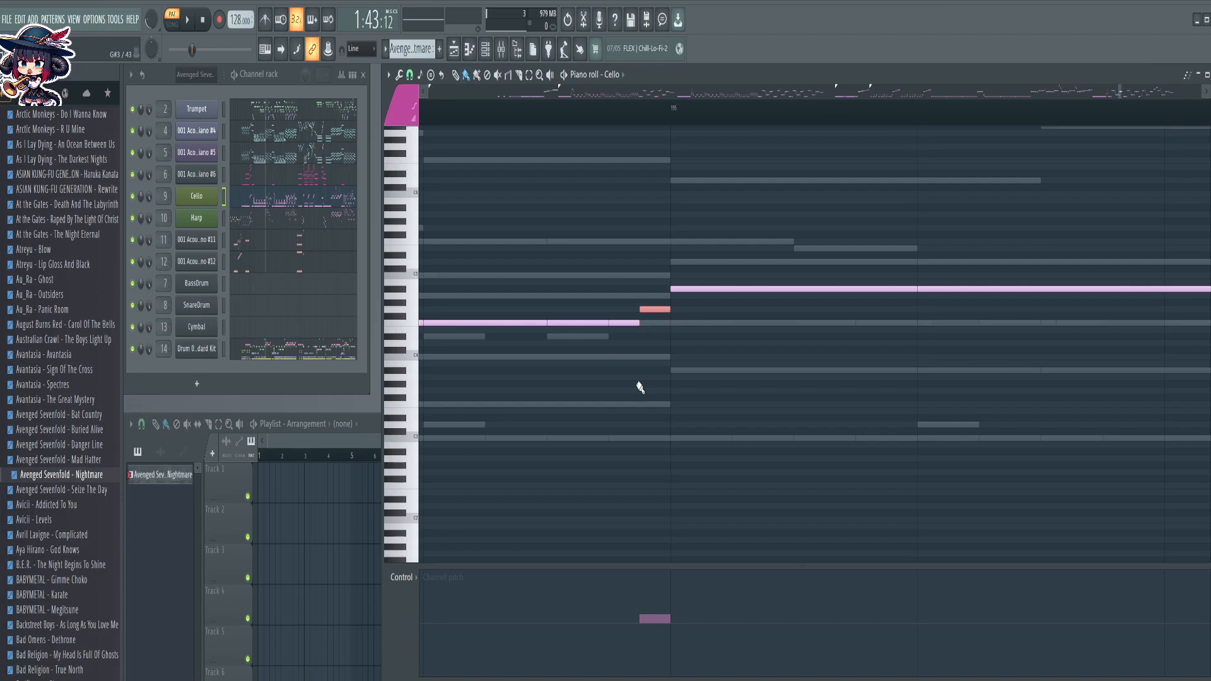
# Slice the end of the Cello's long bar 195 note at the small pitch bend and raise that piece one semitone
pyautogui.scroll(-4, 816, 122)
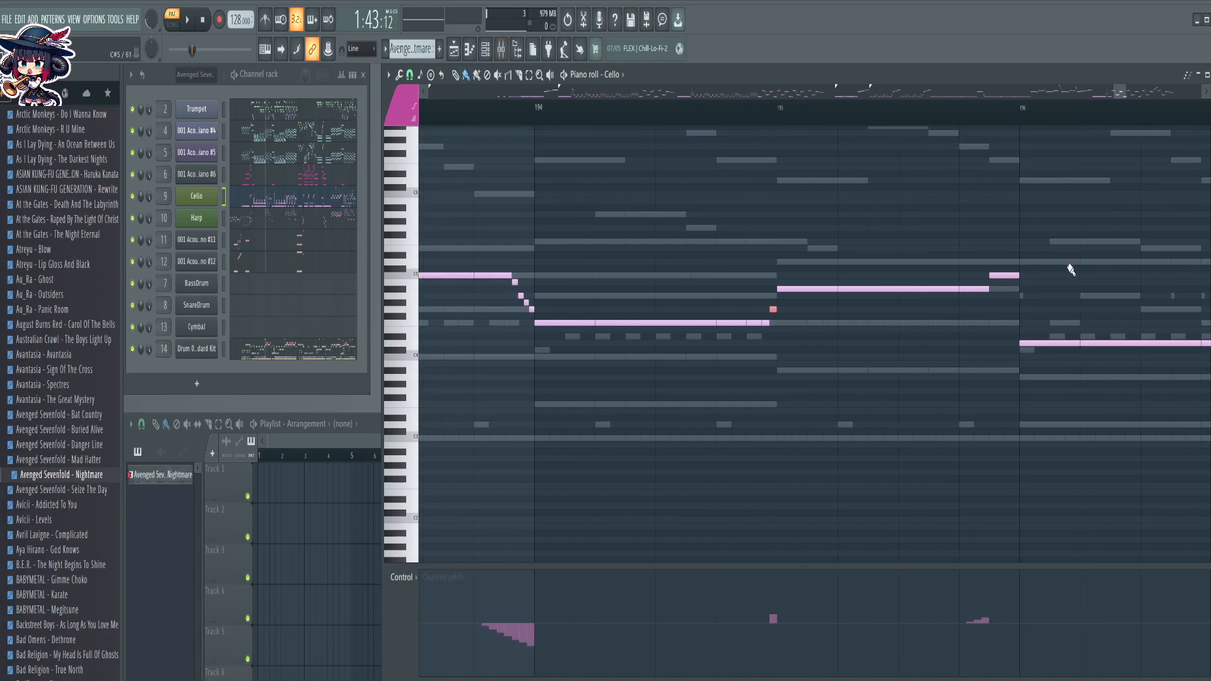
pyautogui.moveTo(1068, 266); pyautogui.dragTo(826, 315)
pyautogui.press('c')
pyautogui.moveTo(740, 250); pyautogui.dragTo(741, 347)
pyautogui.press('b')
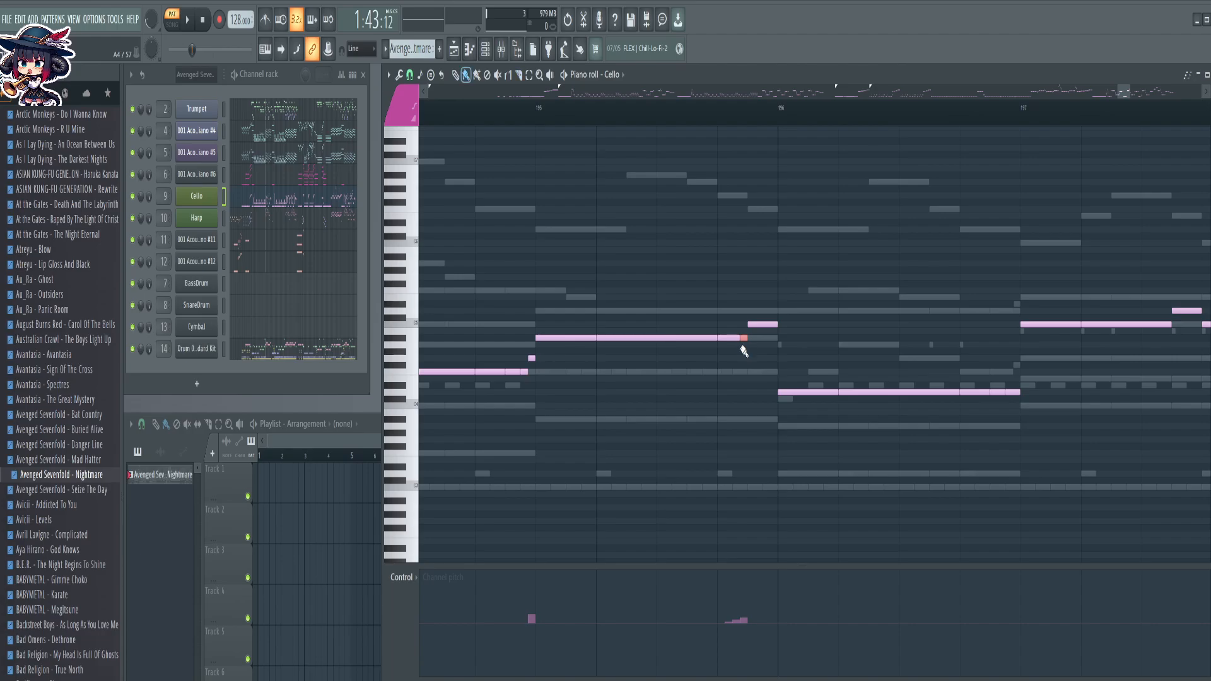
pyautogui.hotkey('shift', 'Up')
# Slice off the end of the Cello's bar 198 note at the pitch bend and raise that piece two semitones
pyautogui.moveTo(964, 218); pyautogui.dragTo(562, 227)
pyautogui.scroll(3, 551, 125)
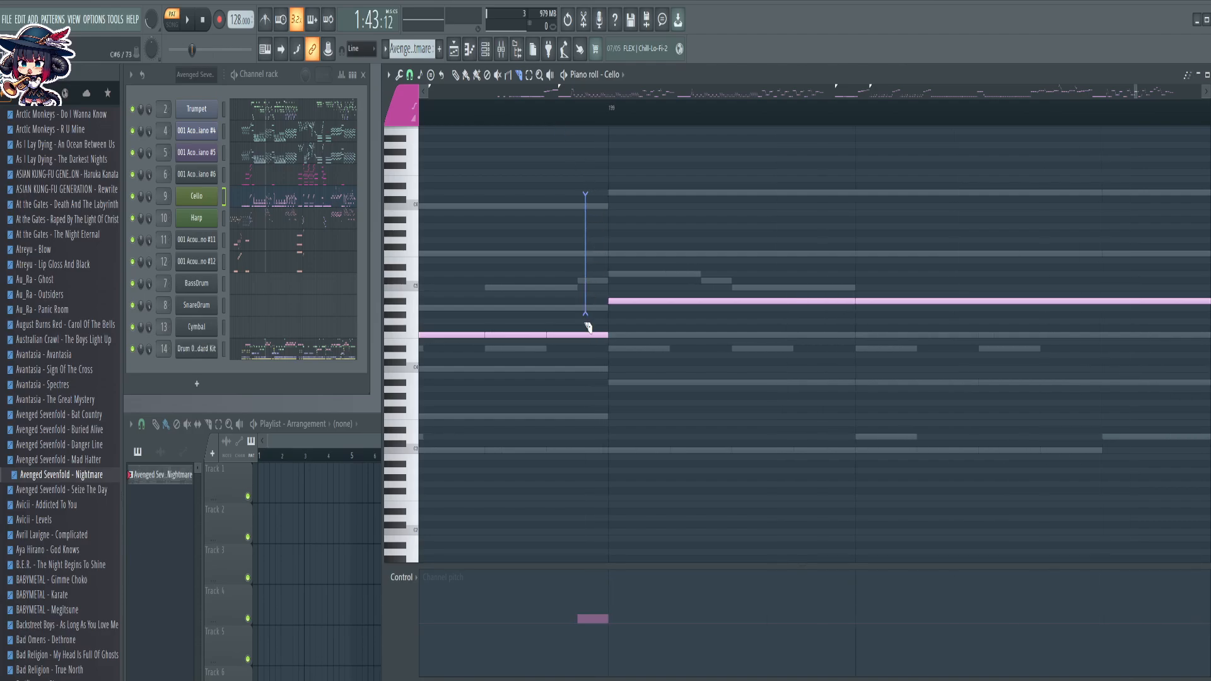
pyautogui.hotkey('shift', 'Up')
pyautogui.hotkey('shift', 'Up')
# Slice the end of the Cello's bar 199 note into short pieces along the falling pitch bend
pyautogui.moveTo(883, 108)
pyautogui.mouseDown()
pyautogui.moveTo(946, 204)
pyautogui.moveTo(744, 290)
pyautogui.moveTo(797, 352)
pyautogui.mouseUp()
pyautogui.moveTo(789, 317); pyautogui.dragTo(790, 360)
pyautogui.moveTo(790, 309); pyautogui.dragTo(790, 356)
pyautogui.moveTo(783, 311)
pyautogui.mouseDown()
pyautogui.moveTo(786, 363)
pyautogui.moveTo(765, 348)
pyautogui.moveTo(767, 370)
pyautogui.moveTo(772, 352)
pyautogui.mouseUp()
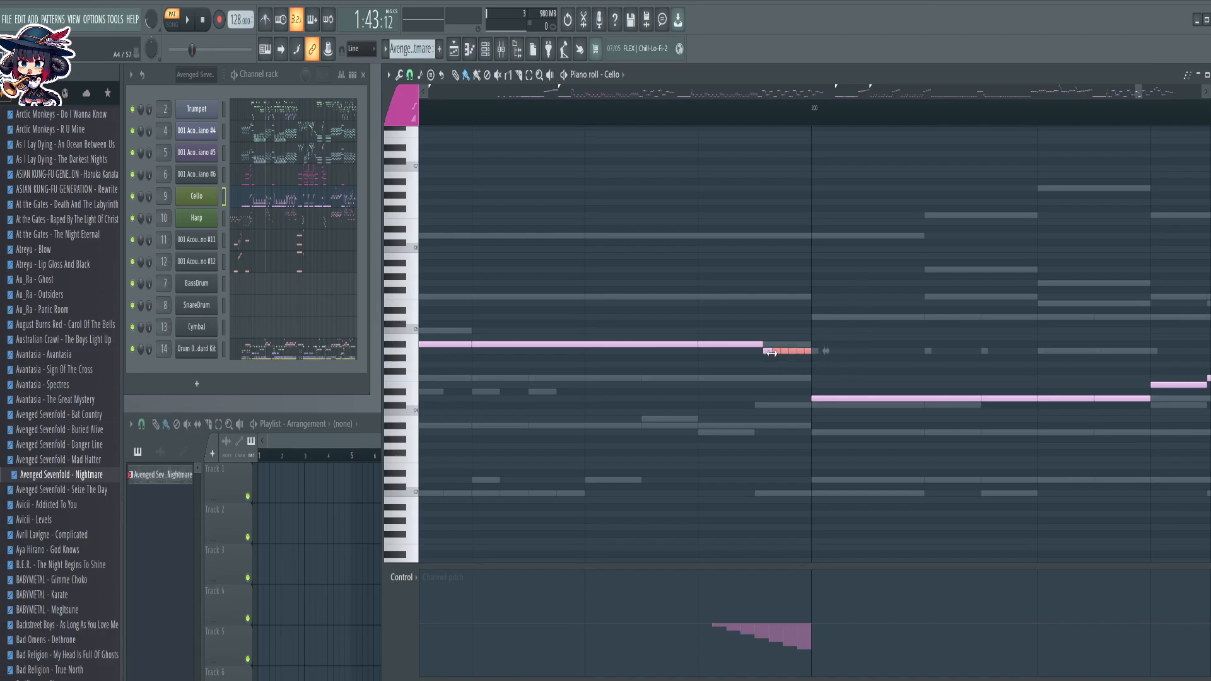
# Lower the slices of the Cello's bar 199 note progressively by one semitone each, forming a descending run to bar 200
pyautogui.hotkey('shift', 'Down')
pyautogui.keyDown('ctrl'); pyautogui.keyDown('shift'); pyautogui.click(780, 360); pyautogui.keyUp('shift'); pyautogui.keyUp('ctrl')
pyautogui.hotkey('shift', 'Down')
pyautogui.keyDown('ctrl'); pyautogui.keyDown('shift'); pyautogui.click(786, 366); pyautogui.keyUp('shift'); pyautogui.keyUp('ctrl')
pyautogui.hotkey('shift', 'Down')
pyautogui.keyDown('ctrl'); pyautogui.keyDown('shift'); pyautogui.click(793, 373); pyautogui.keyUp('shift'); pyautogui.keyUp('ctrl')
pyautogui.hotkey('shift', 'Down')
pyautogui.keyDown('ctrl'); pyautogui.keyDown('shift'); pyautogui.click(802, 378); pyautogui.keyUp('shift'); pyautogui.keyUp('ctrl')
pyautogui.hotkey('shift', 'Down')
# Slice the end of the Cello's first bar 204 note at the rising bend and raise the pieces one and two semitones
pyautogui.scroll(-3, 842, 118)
pyautogui.moveTo(940, 255); pyautogui.dragTo(552, 224)
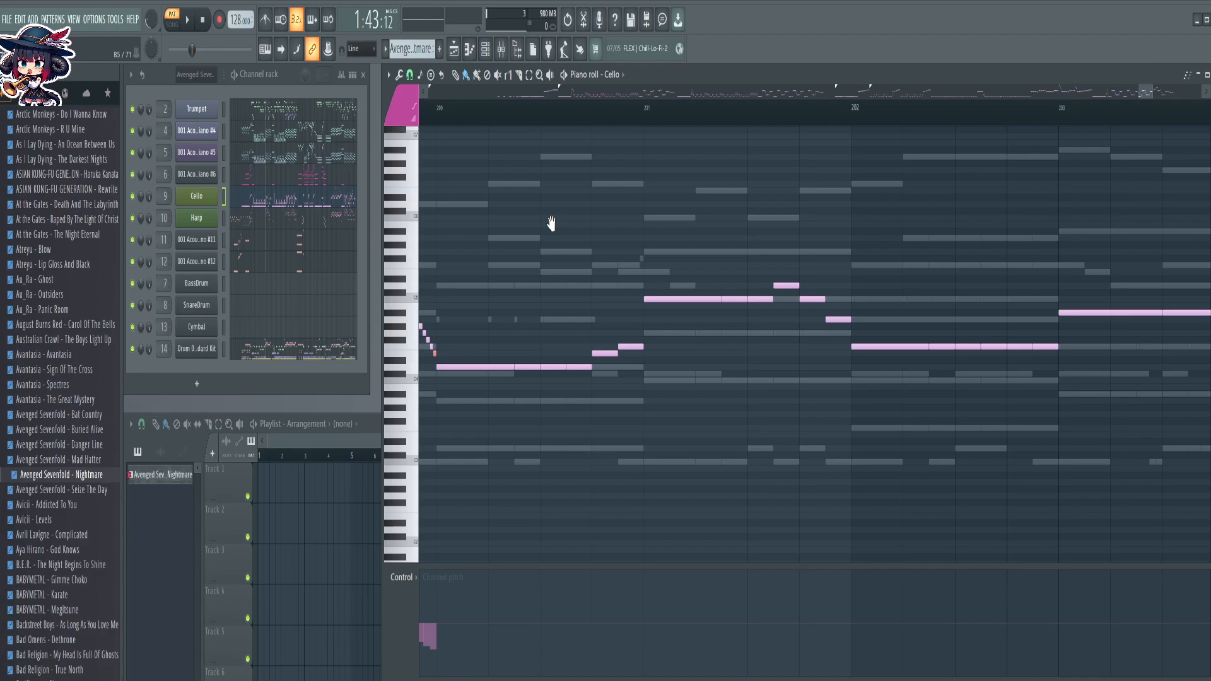
pyautogui.click(413, 354)
pyautogui.moveTo(948, 465); pyautogui.dragTo(570, 463)
pyautogui.scroll(5, 728, 119)
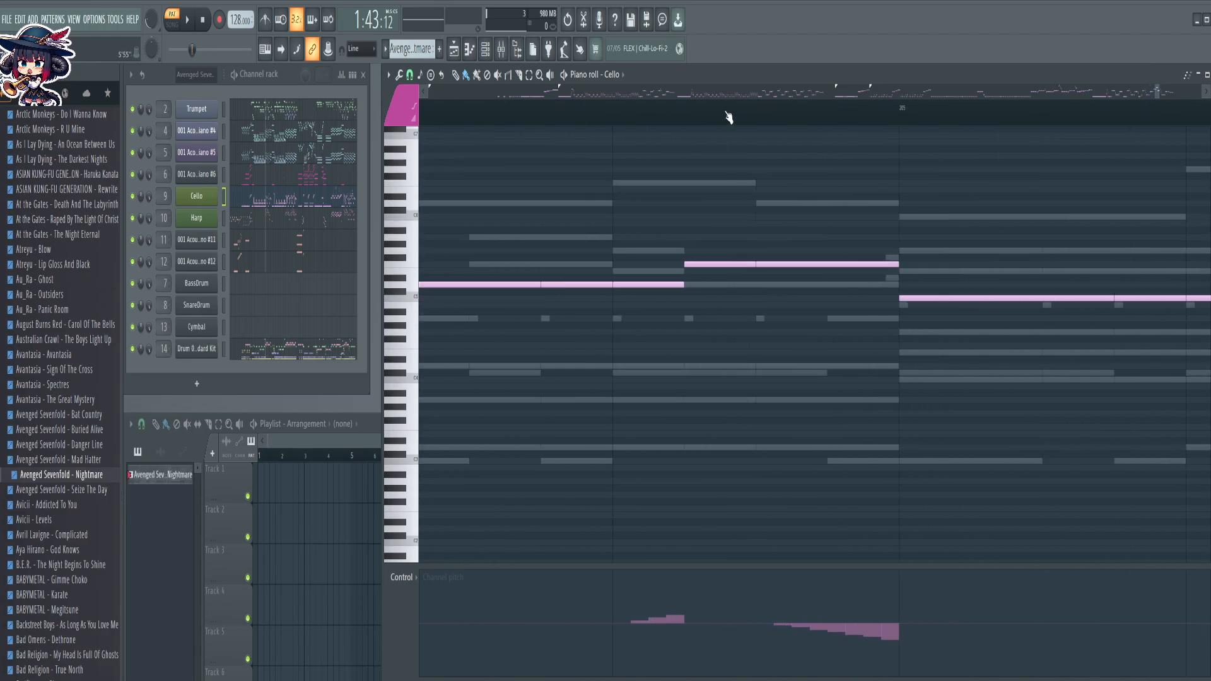
pyautogui.press('c')
pyautogui.moveTo(667, 210); pyautogui.dragTo(662, 322)
pyautogui.moveTo(656, 204)
pyautogui.mouseDown()
pyautogui.moveTo(654, 302)
pyautogui.moveTo(693, 284)
pyautogui.moveTo(668, 298)
pyautogui.mouseUp()
pyautogui.press('b')
pyautogui.hotkey('shift', 'Up')
pyautogui.hotkey('shift', 'Up')
# Slice the end of the Cello's second bar 204 note into short pieces along the falling pitch bend
pyautogui.scroll(-5, 704, 110)
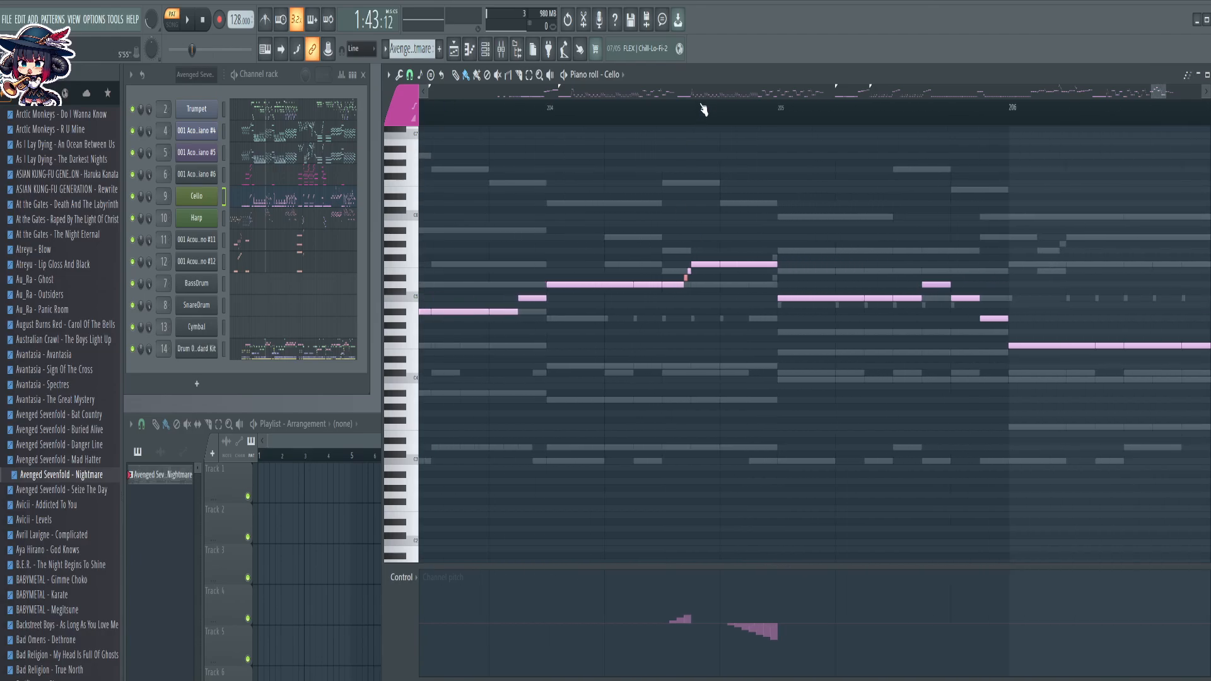
pyautogui.scroll(-1, 703, 110)
pyautogui.moveTo(821, 391); pyautogui.dragTo(688, 415)
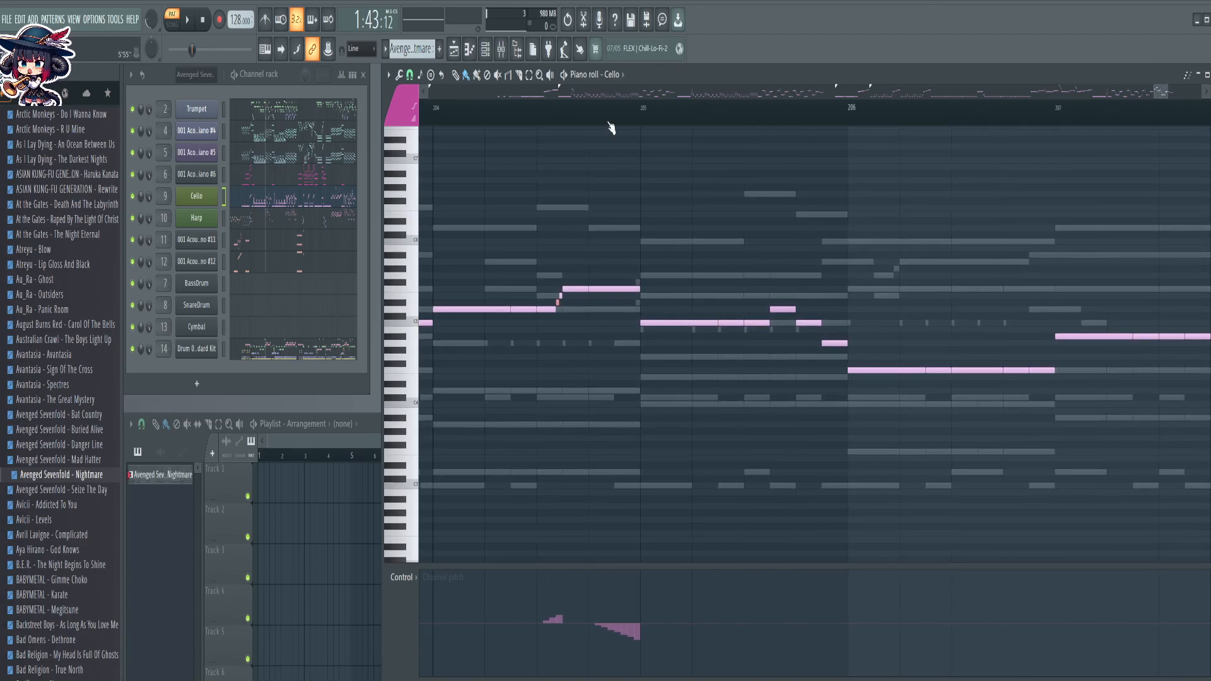
pyautogui.scroll(5, 611, 128)
pyautogui.moveTo(709, 215); pyautogui.dragTo(674, 319)
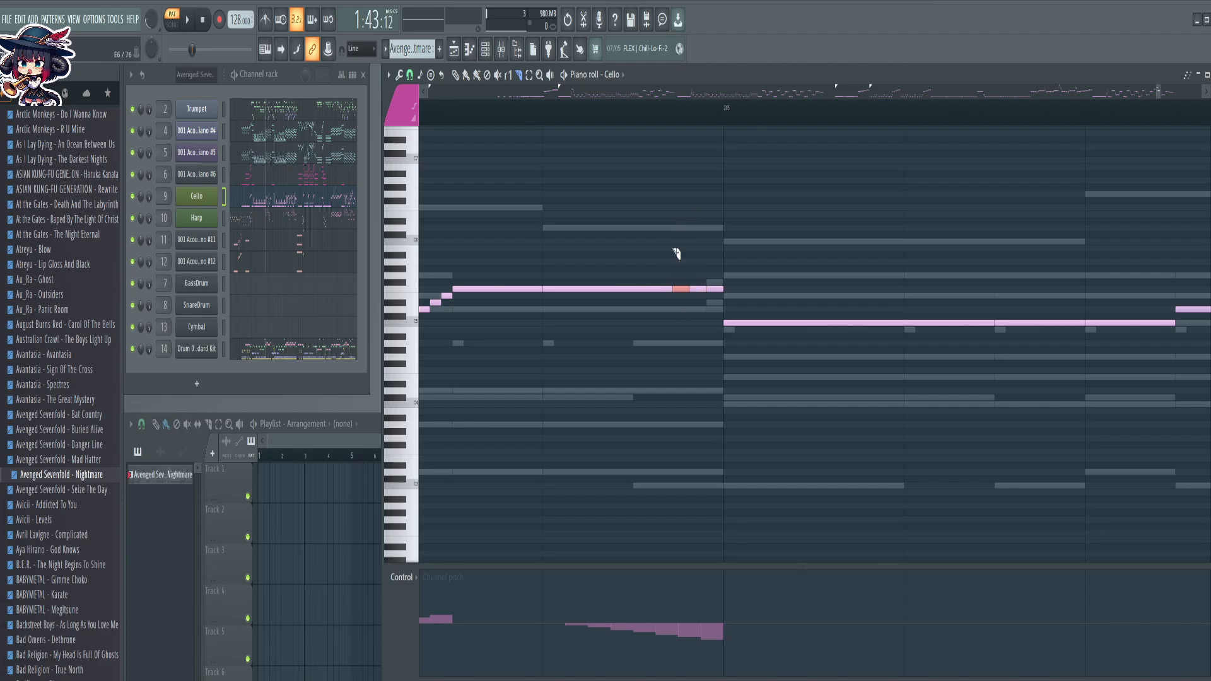
pyautogui.moveTo(652, 210); pyautogui.dragTo(654, 321)
pyautogui.moveTo(619, 236); pyautogui.dragTo(638, 319)
# Lower the slices at the end of the Cello's bar 204 progressively by one semitone each, forming a descending run
pyautogui.press('b')
pyautogui.moveTo(669, 281); pyautogui.dragTo(760, 298)
pyautogui.moveTo(650, 289); pyautogui.dragTo(649, 296)
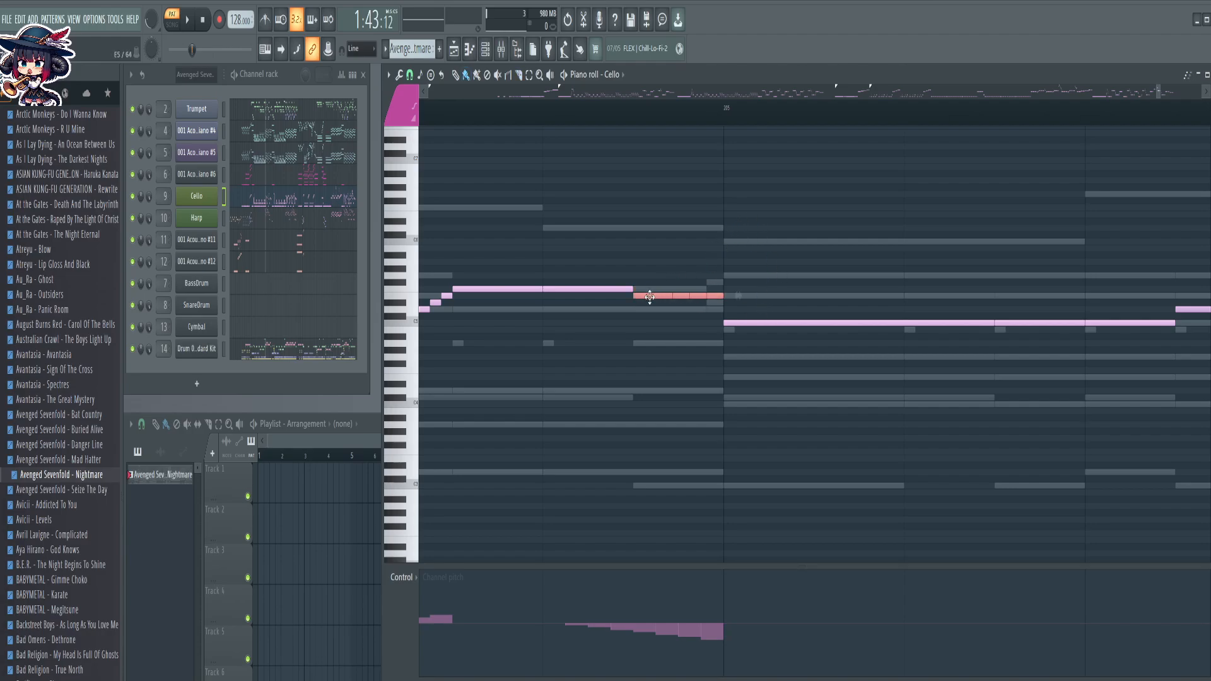
pyautogui.hotkey('shift', 'Down')
pyautogui.keyDown('ctrl'); pyautogui.keyDown('shift'); pyautogui.click(666, 303); pyautogui.keyUp('shift'); pyautogui.keyUp('ctrl')
pyautogui.hotkey('shift', 'Down')
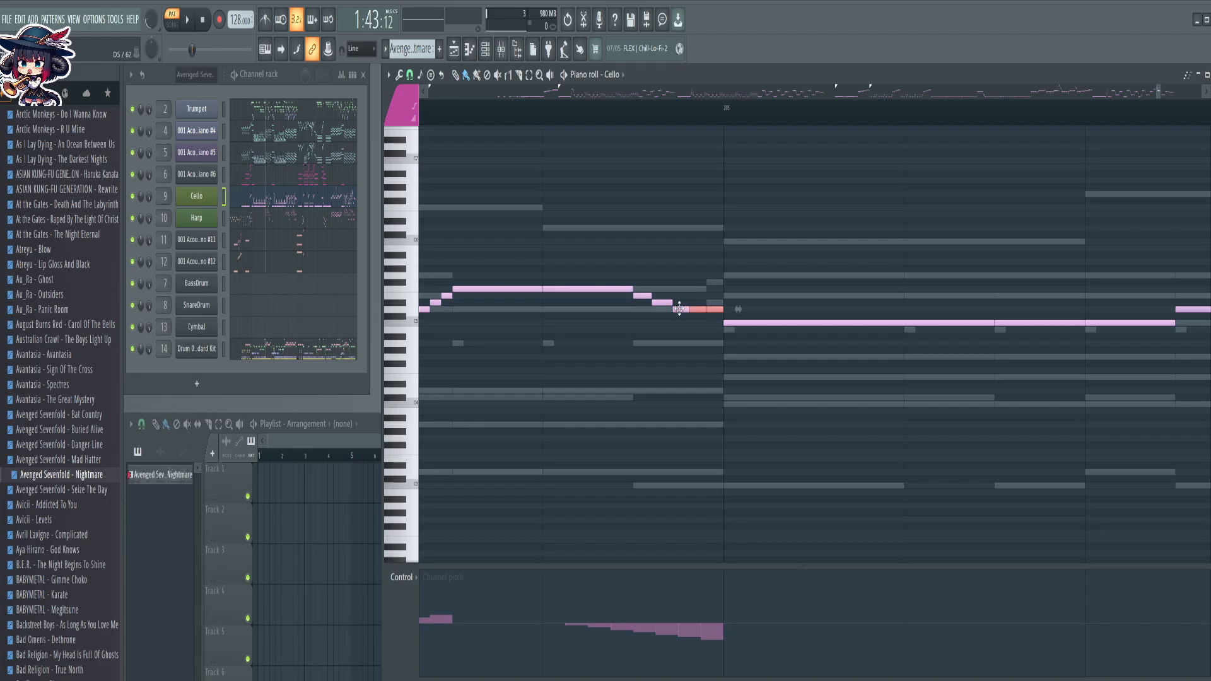
pyautogui.hotkey('shift', 'Down')
pyautogui.keyDown('ctrl'); pyautogui.keyDown('shift'); pyautogui.click(698, 316); pyautogui.keyUp('shift'); pyautogui.keyUp('ctrl')
# Raise the first four slices of the bar 204 descent one semitone and merge the first with the preceding held note
pyautogui.moveTo(644, 291); pyautogui.dragTo(697, 343)
pyautogui.hotkey('shift', 'Up')
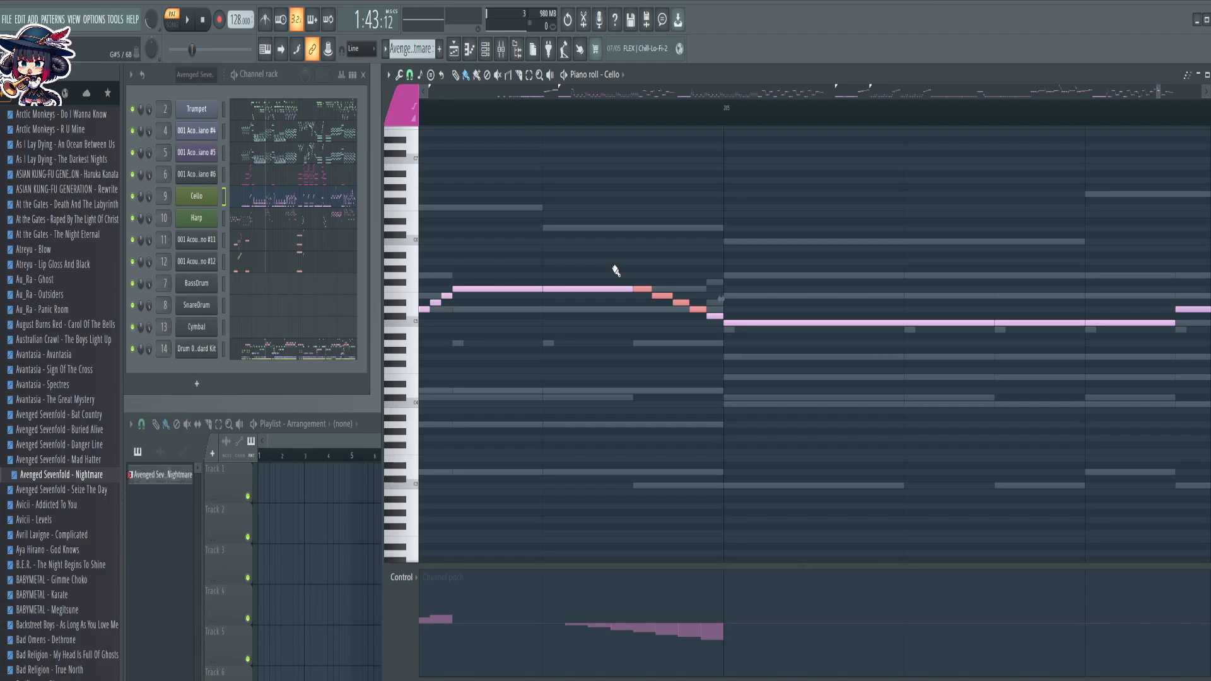
pyautogui.moveTo(614, 265); pyautogui.dragTo(643, 309)
pyautogui.hotkey('ctrl', 'g')
# Check the rest of the Cello part after bar 205 for pitch bends, and look over the whole song
pyautogui.scroll(-1, 848, 121)
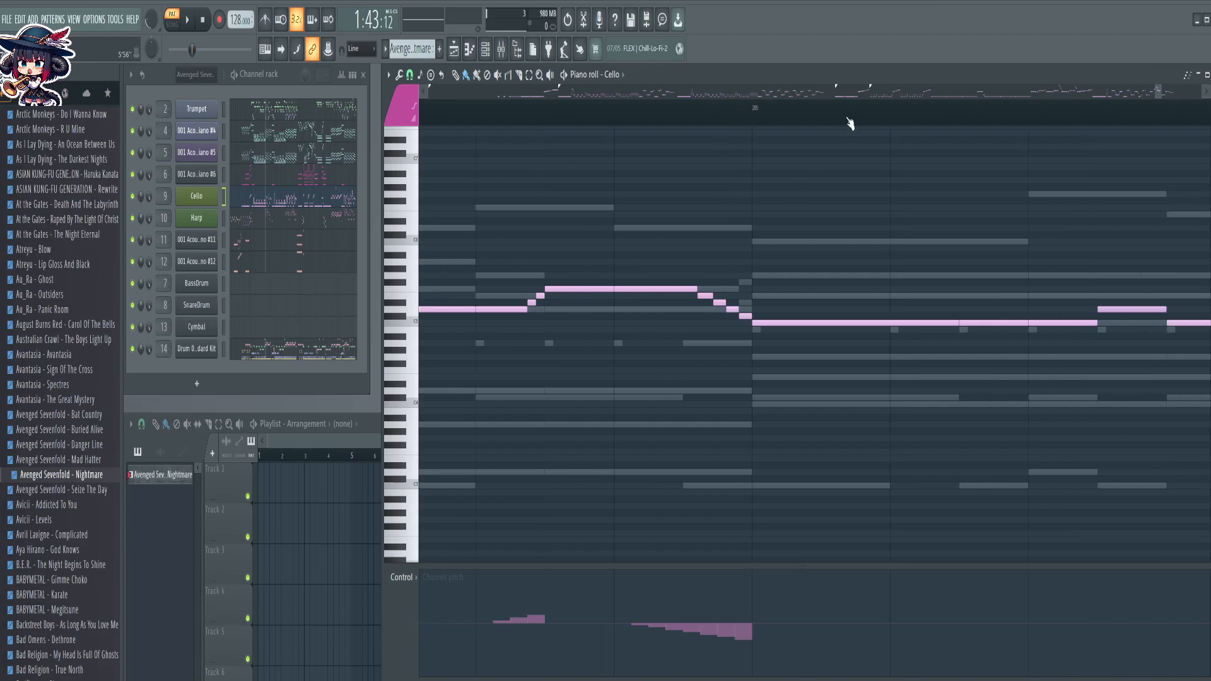
pyautogui.scroll(-4, 850, 123)
pyautogui.moveTo(978, 280); pyautogui.dragTo(694, 270)
pyautogui.moveTo(1038, 244); pyautogui.dragTo(783, 249)
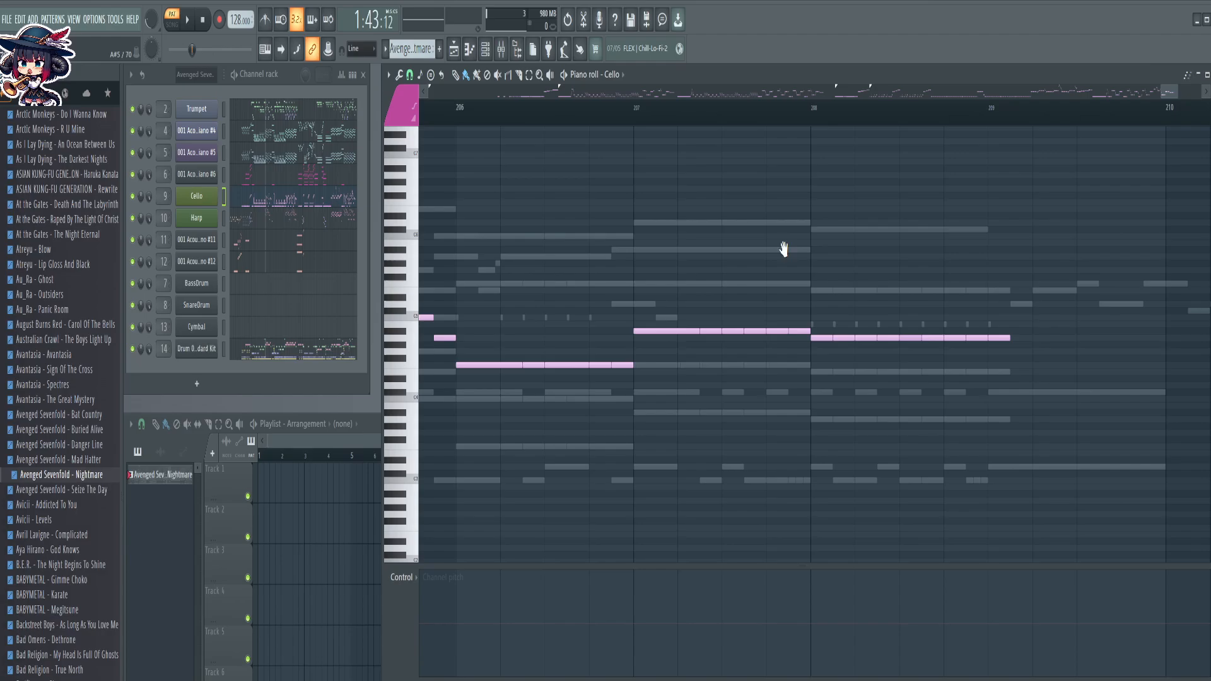
pyautogui.scroll(-8, 906, 110)
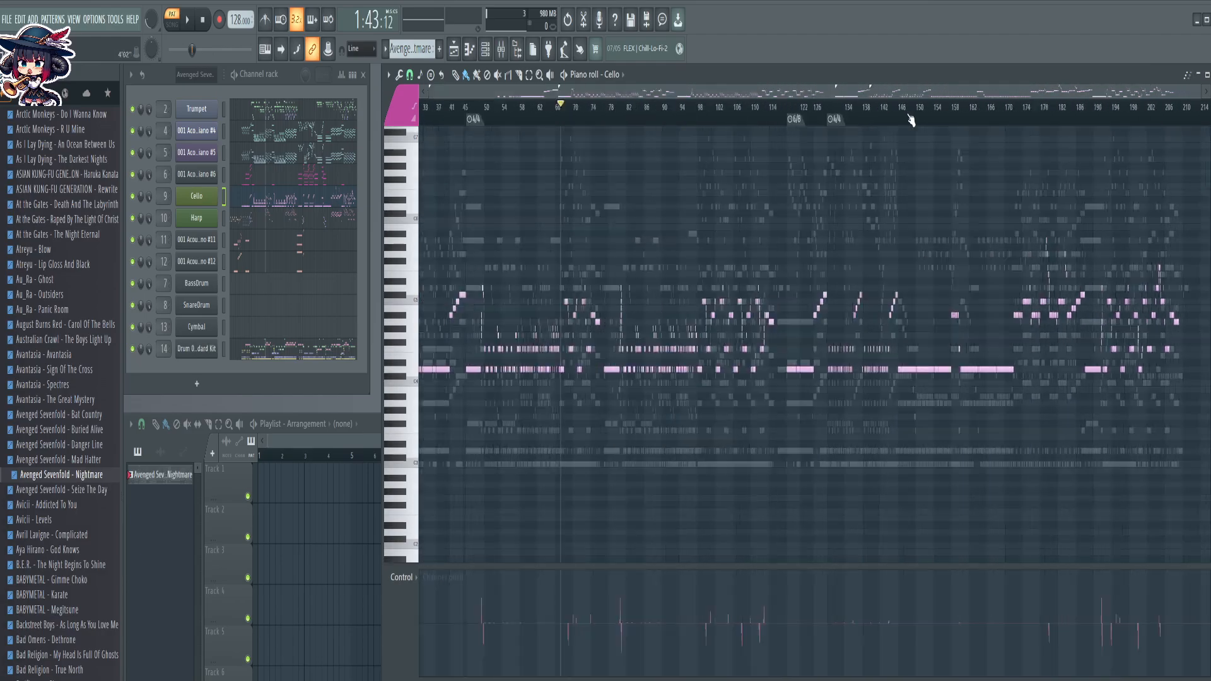
pyautogui.scroll(-2, 911, 120)
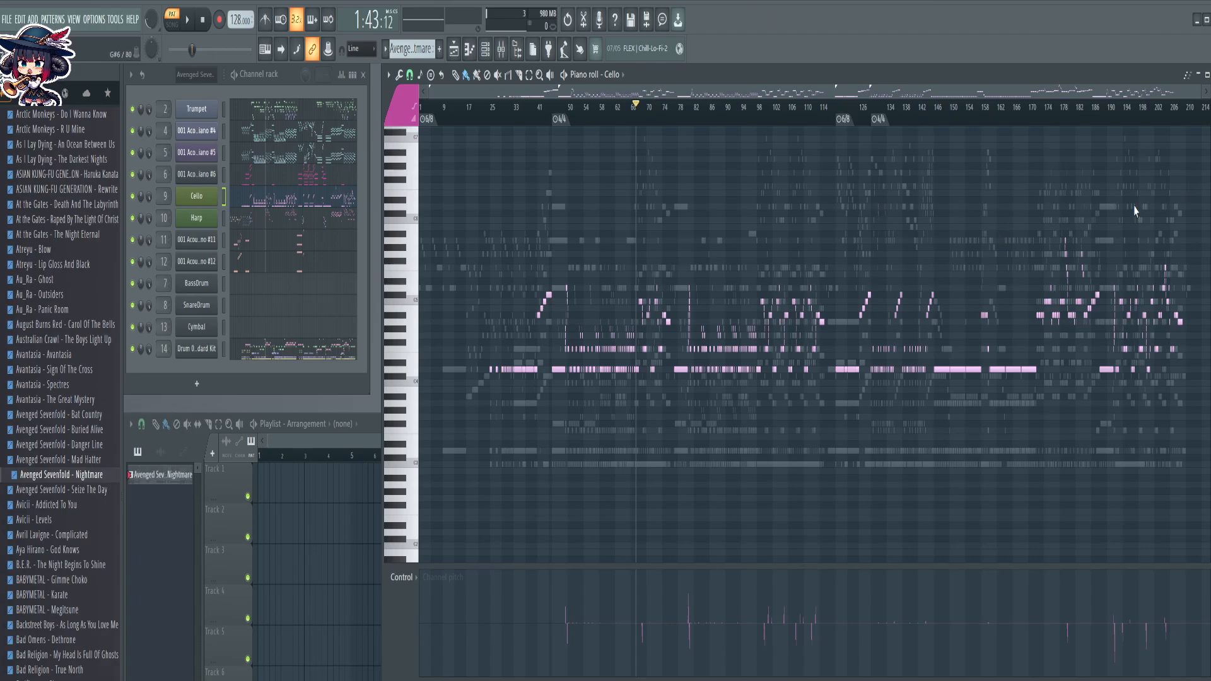
pyautogui.moveTo(1209, 109); pyautogui.dragTo(1209, 126)
pyautogui.scroll(2, 1036, 248)
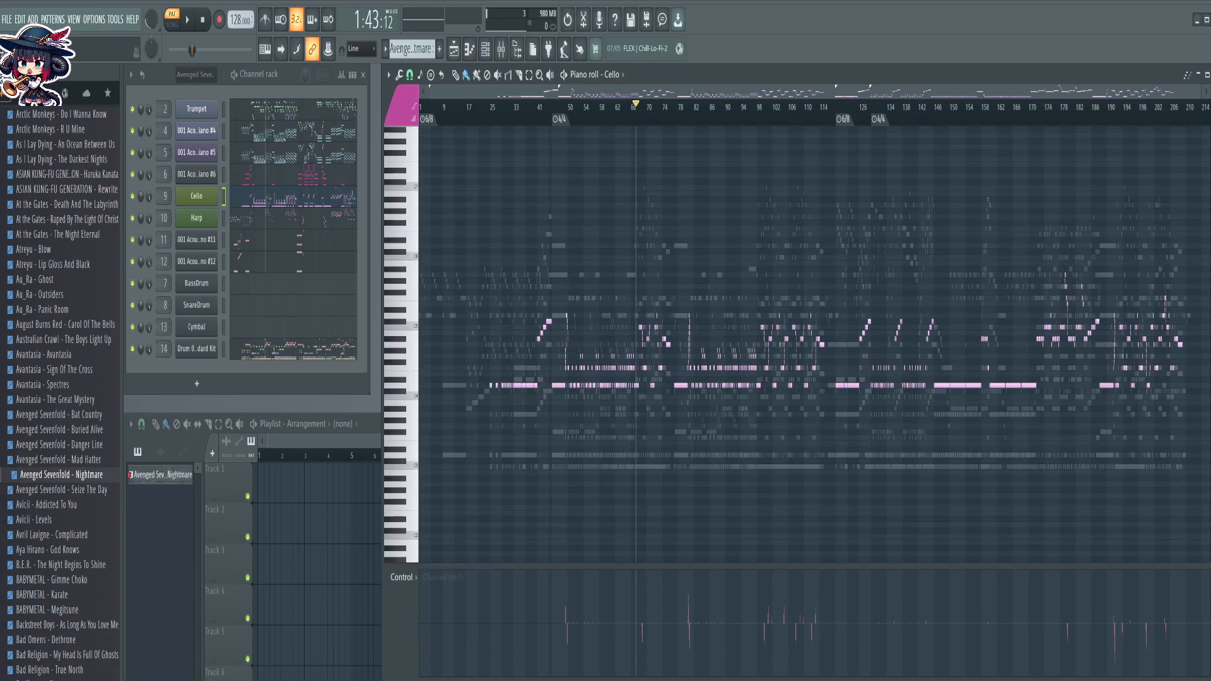
# Copy all notes of 001 Acoustic Piano #11 into the Cello channel, aligned with their original start at bar 9
pyautogui.click(289, 223)
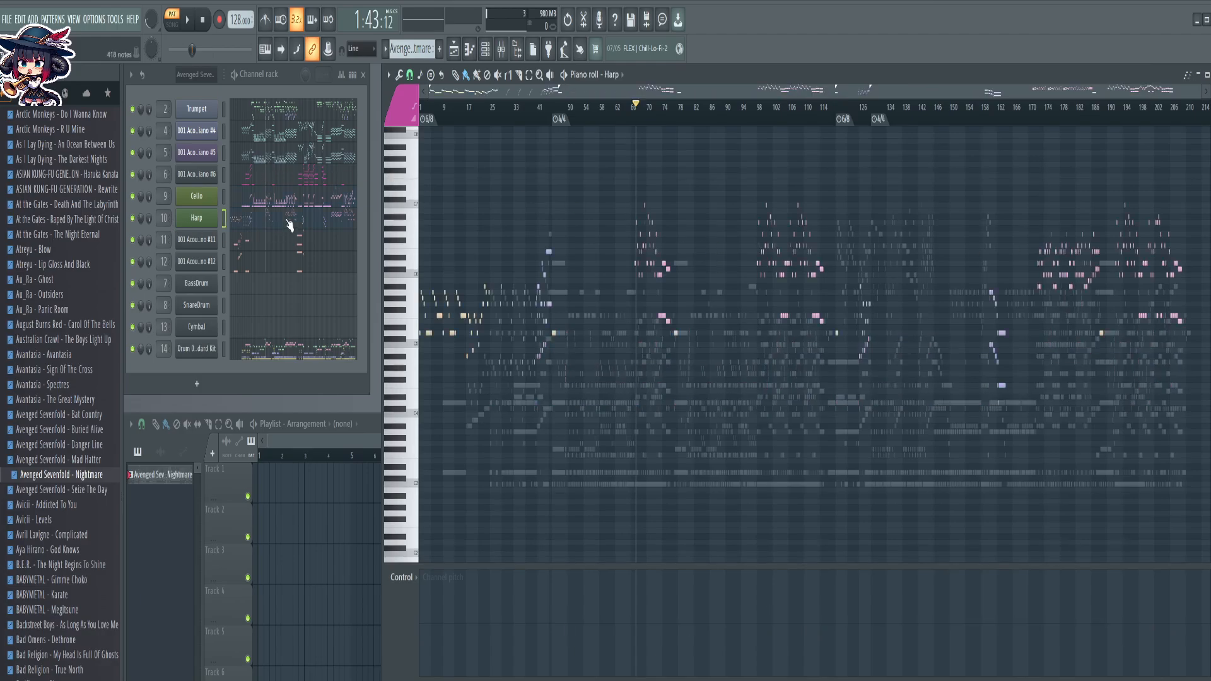
pyautogui.click(259, 244)
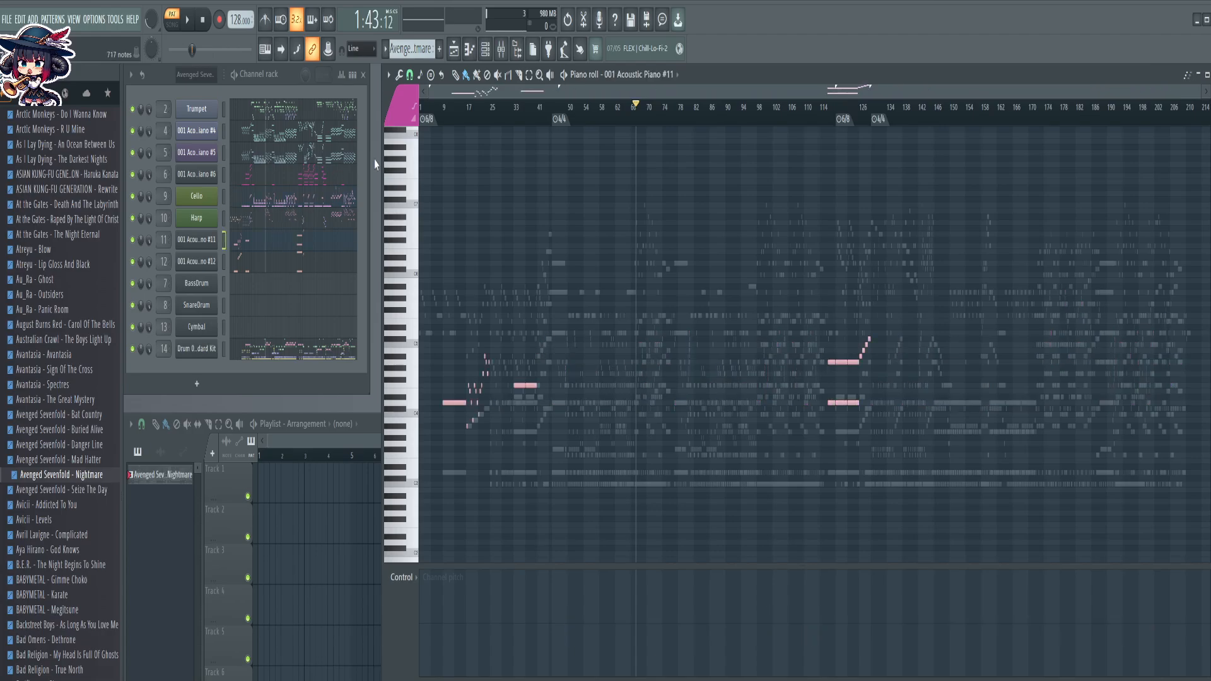
pyautogui.scroll(8, 445, 110)
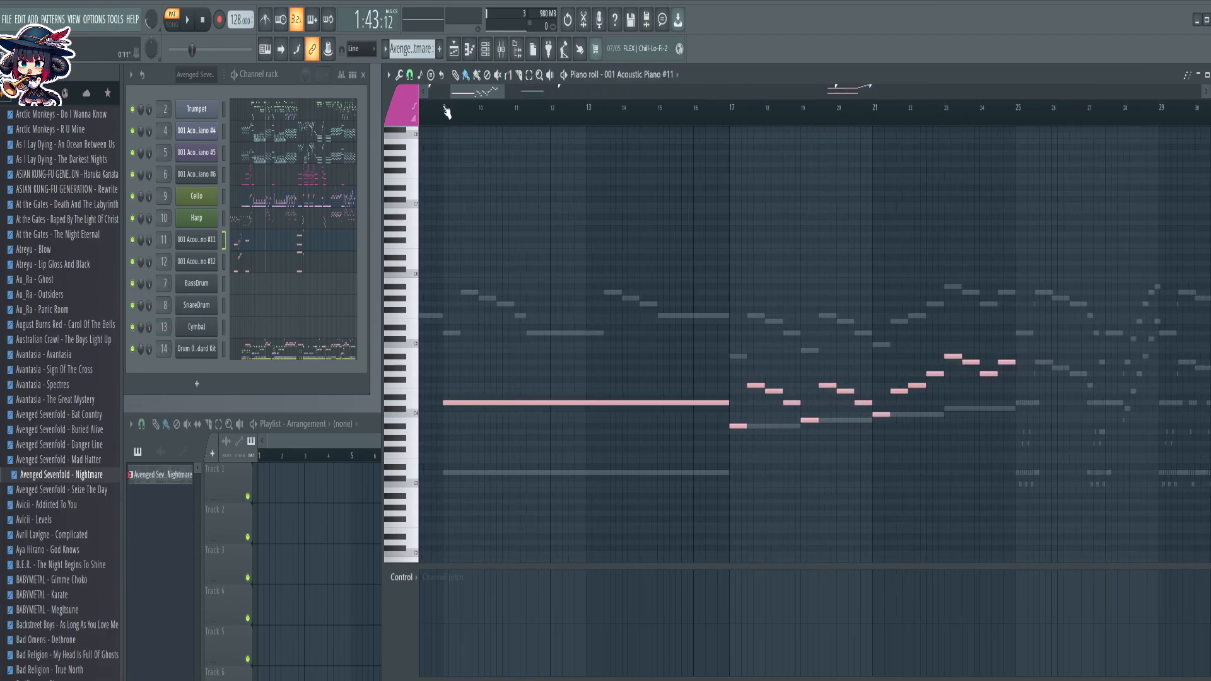
pyautogui.scroll(5, 446, 111)
pyautogui.click(444, 108)
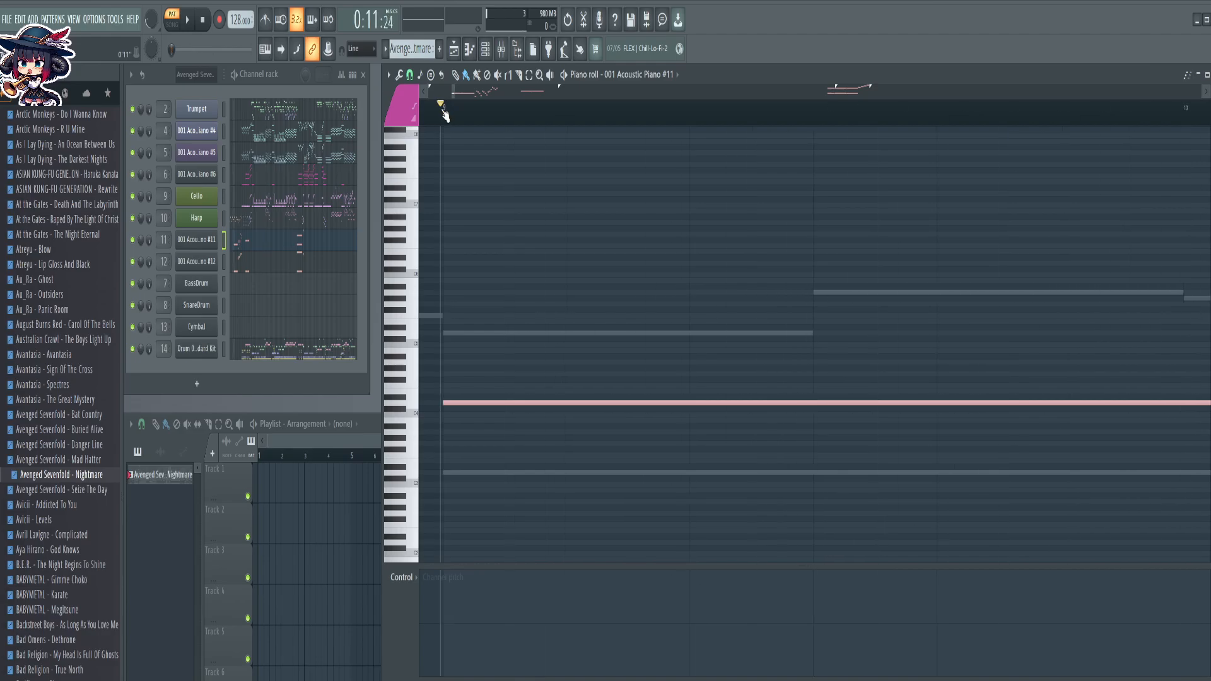
pyautogui.scroll(-6, 445, 111)
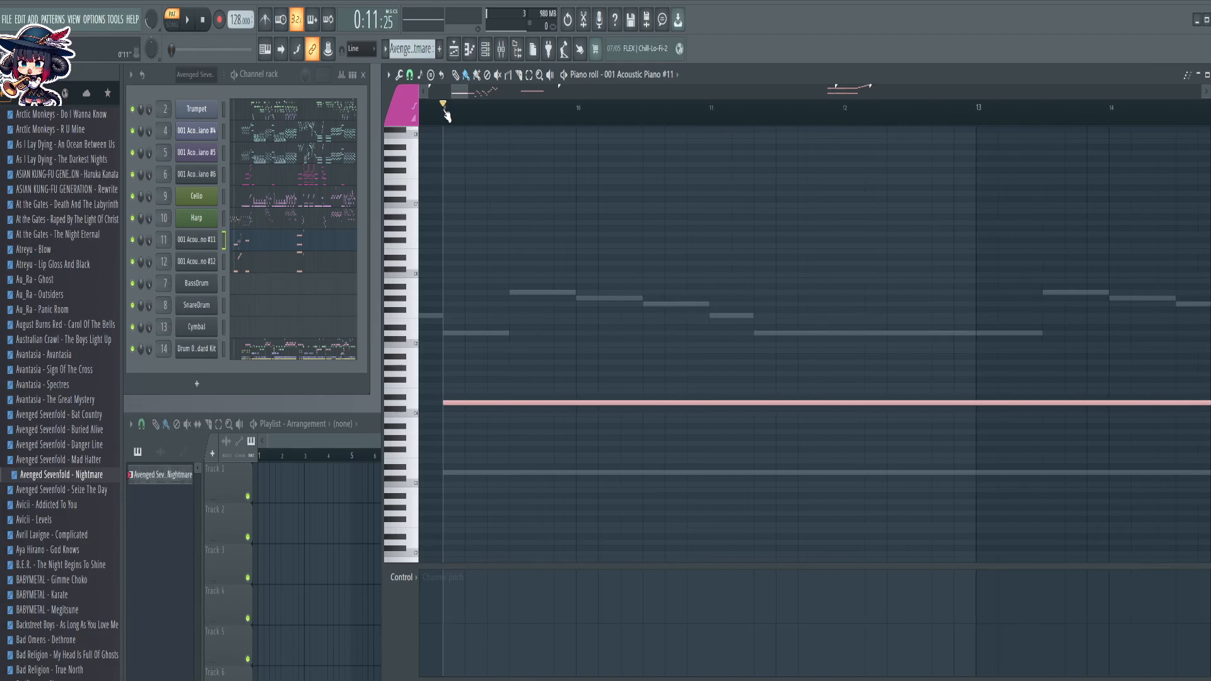
pyautogui.scroll(-4, 445, 112)
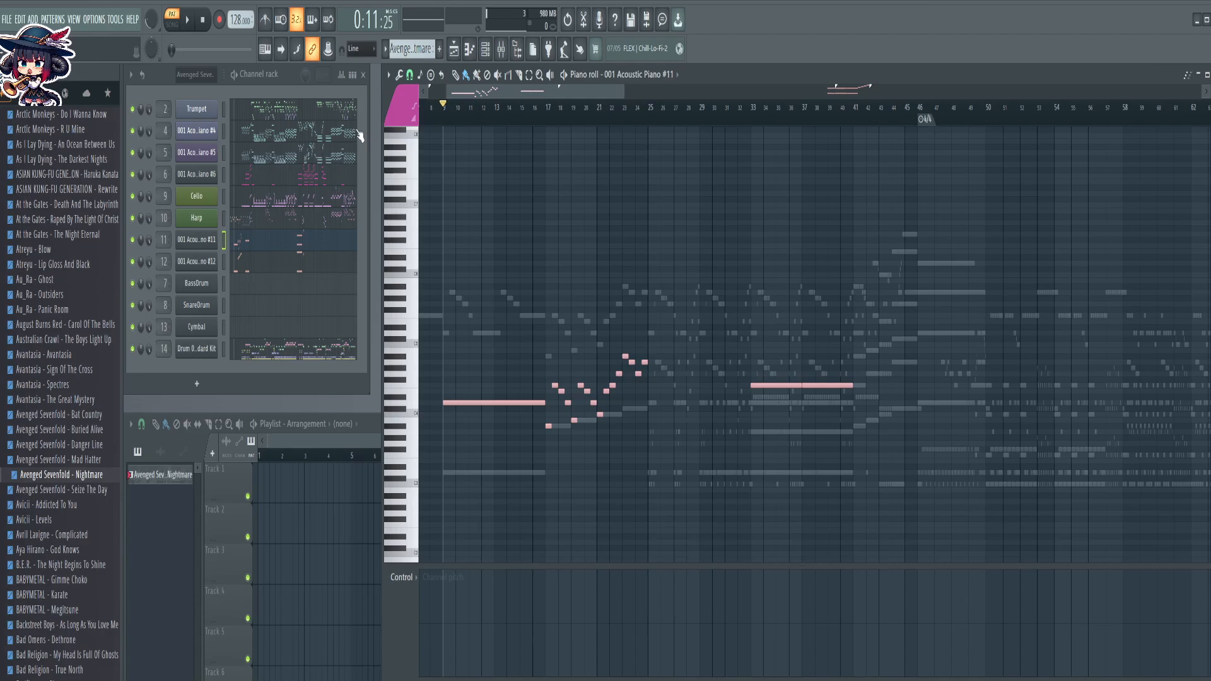
pyautogui.click(269, 203)
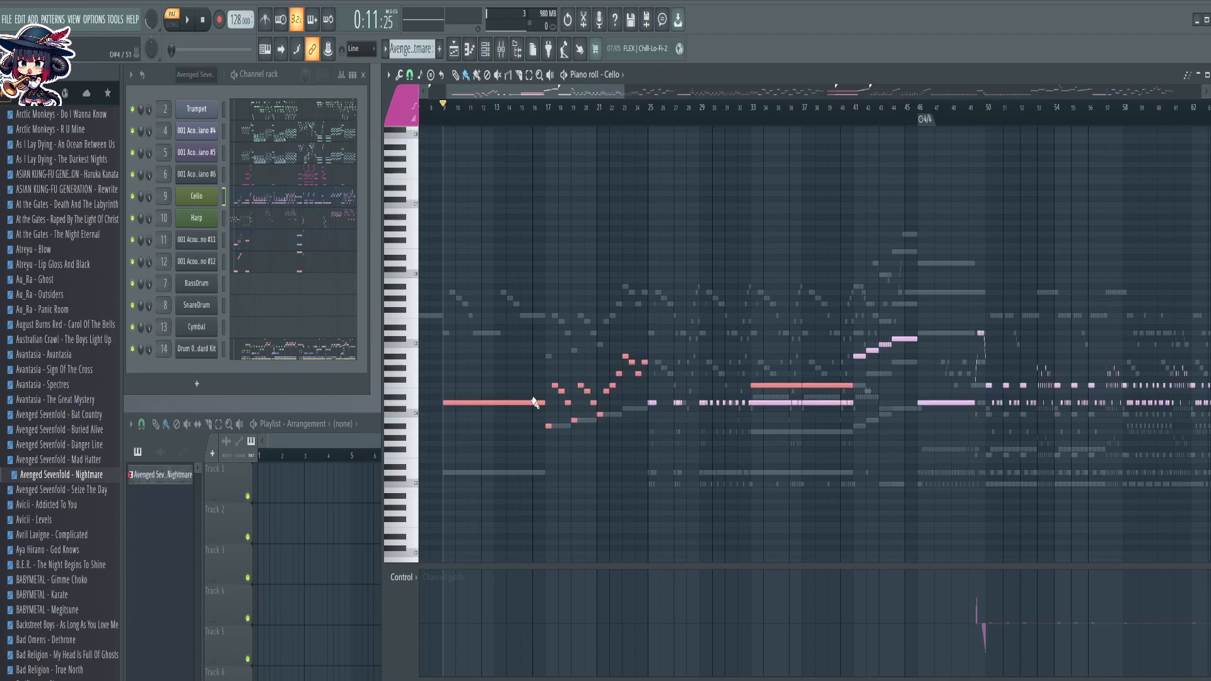
# Raise the notes pasted into the Cello one semitone to separate them from the existing overlapping notes
pyautogui.scroll(6, 851, 112)
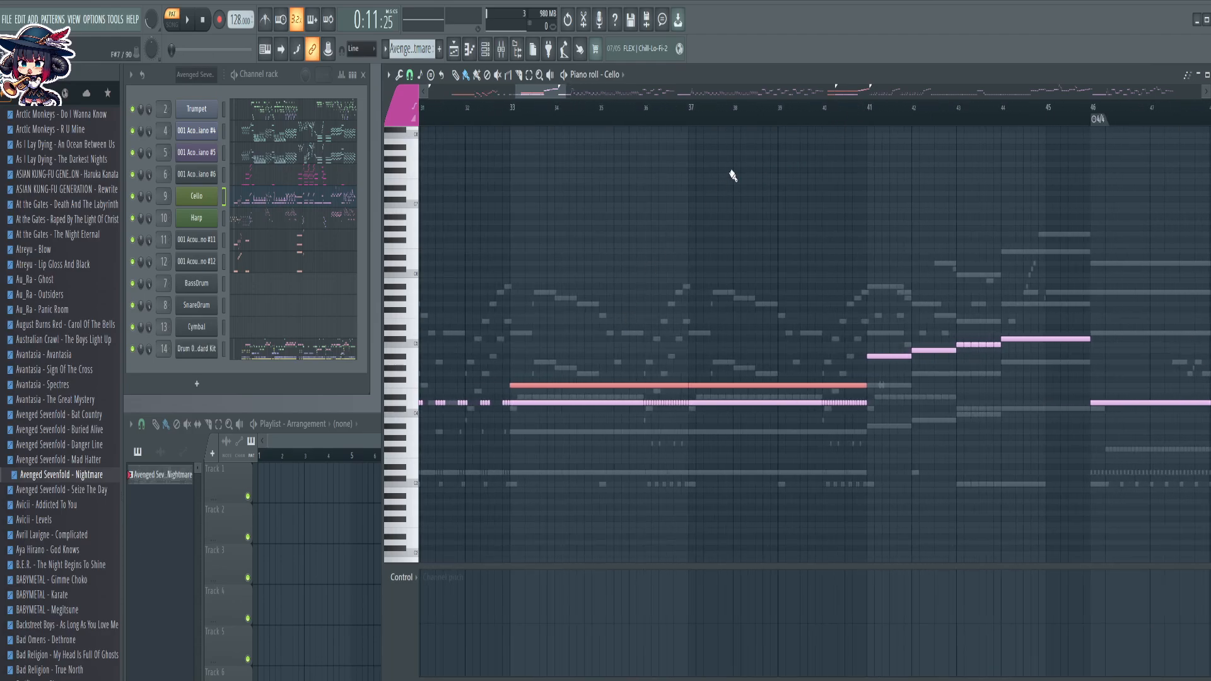
pyautogui.scroll(-6, 797, 120)
pyautogui.moveTo(593, 93); pyautogui.dragTo(898, 118)
pyautogui.scroll(5, 900, 119)
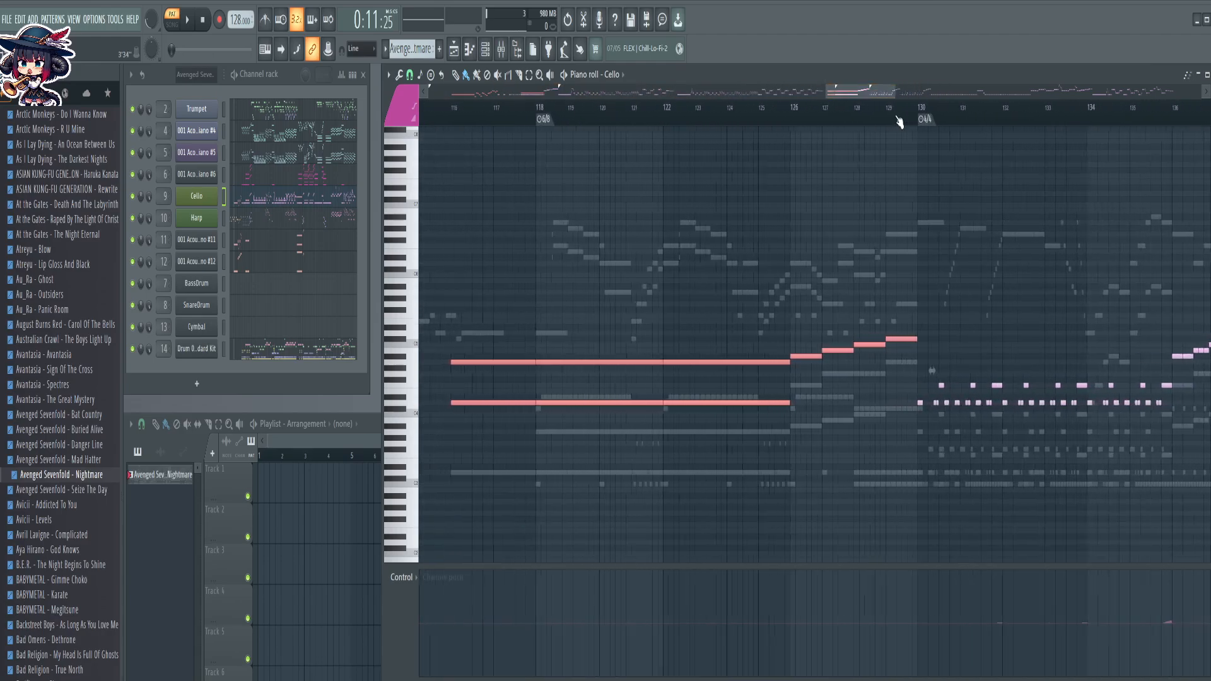
pyautogui.hotkey('shift', 'Up')
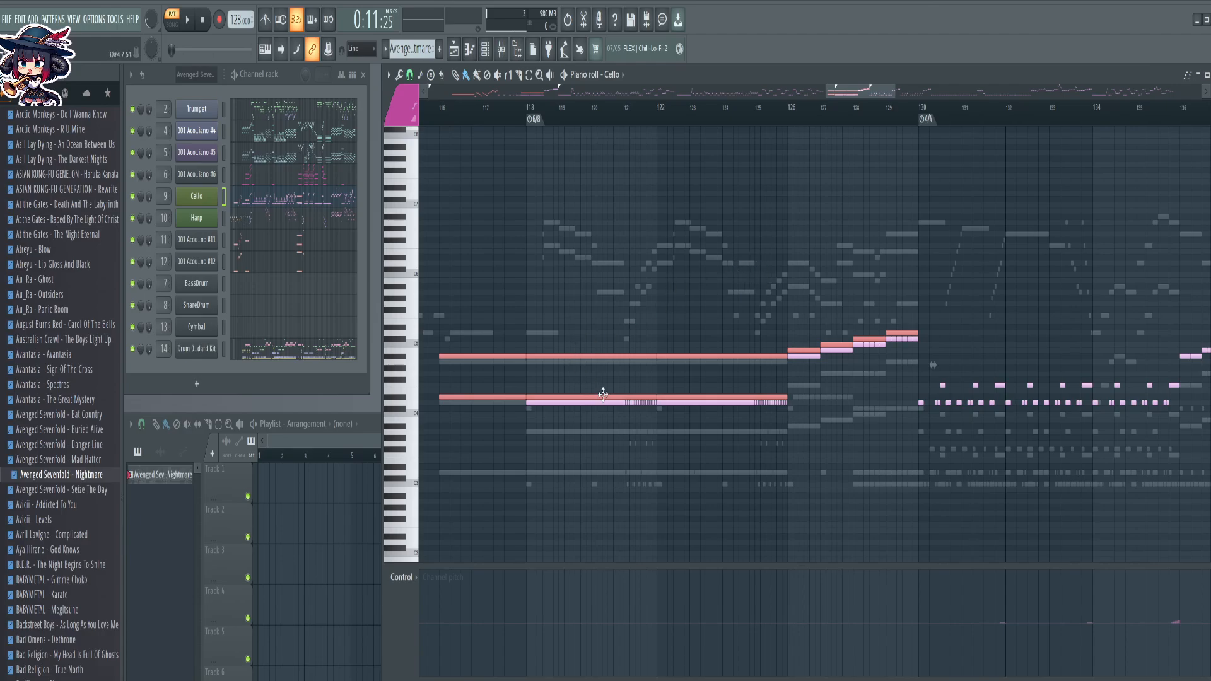
# Delete the raised pasted notes that duplicate Cello notes from bar 118 up to bar 130, and lower the remaining ones one semitone
pyautogui.rightClick(602, 396)
pyautogui.rightClick(713, 396)
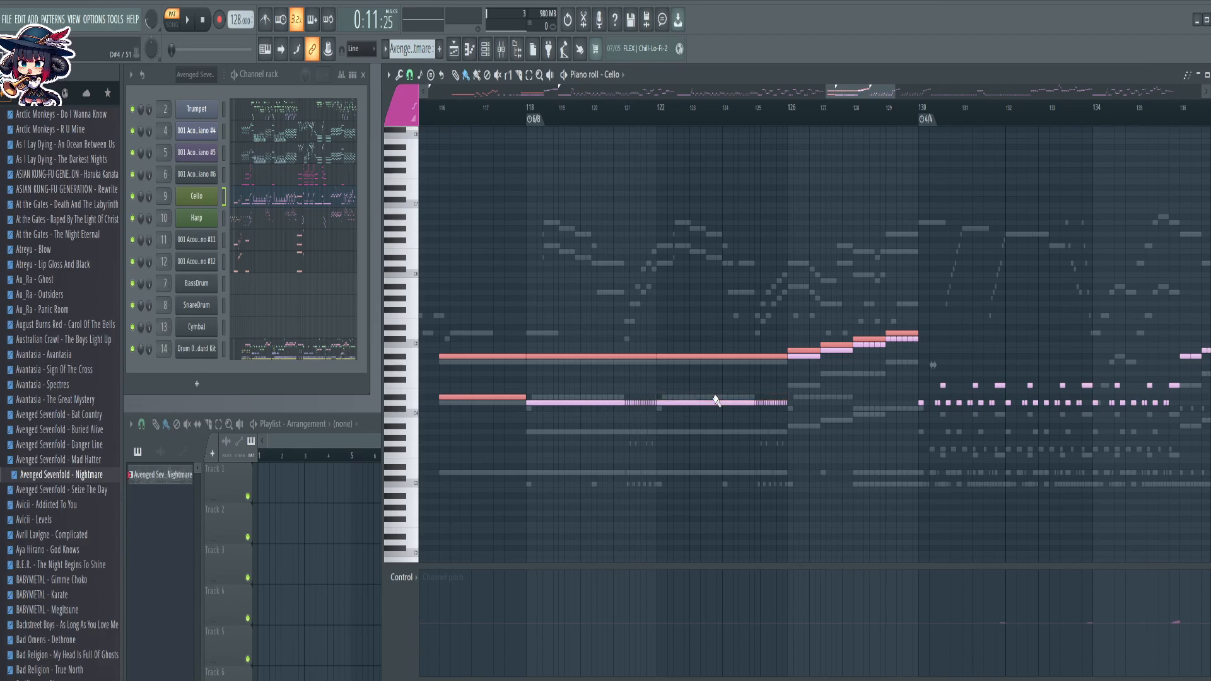
pyautogui.rightClick(817, 349)
pyautogui.rightClick(836, 346)
pyautogui.rightClick(871, 342)
pyautogui.rightClick(896, 333)
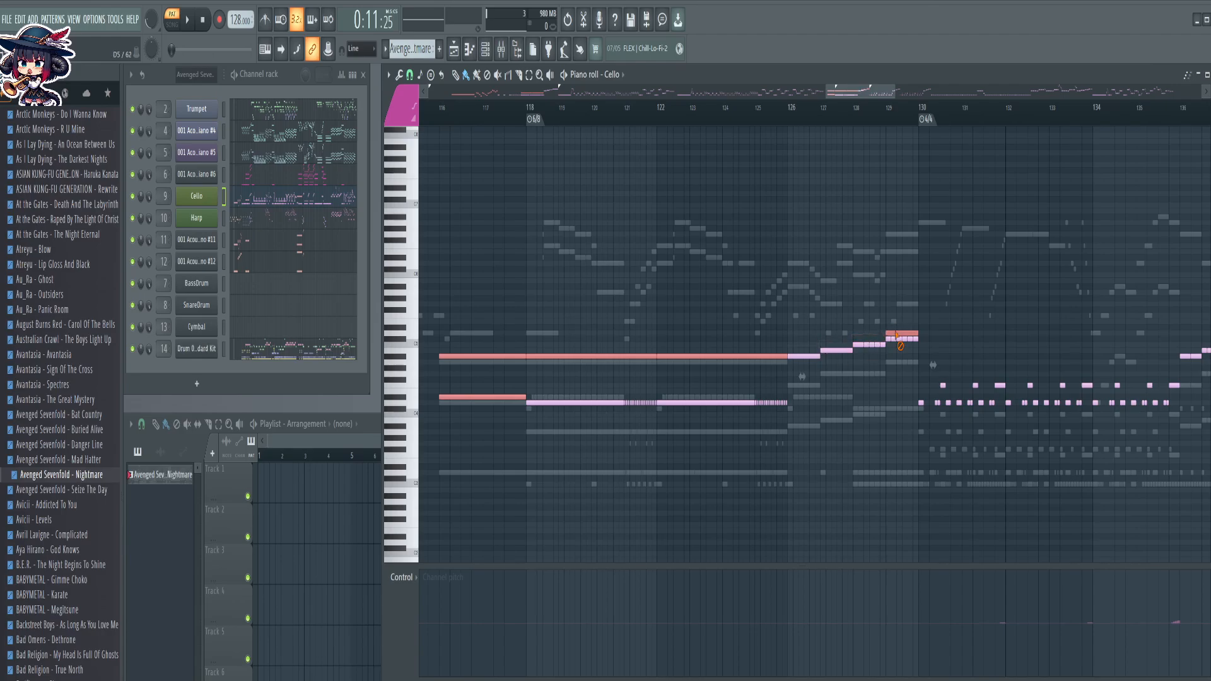
pyautogui.press('Down')
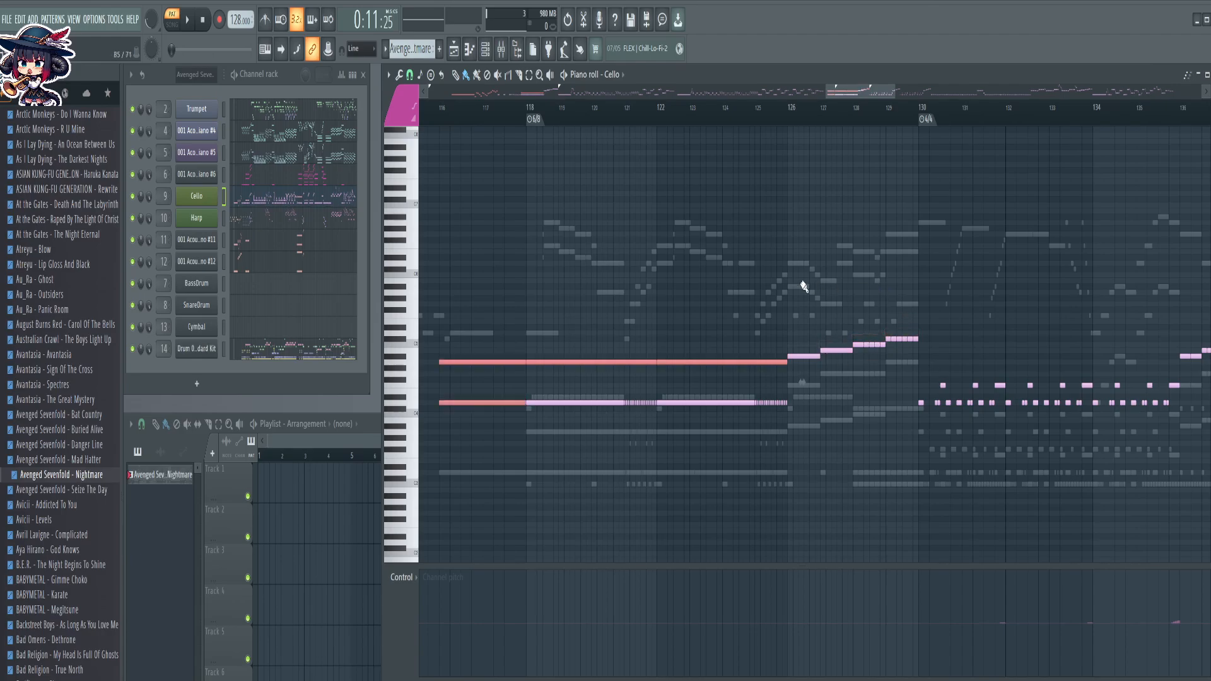
pyautogui.rightClick(712, 338)
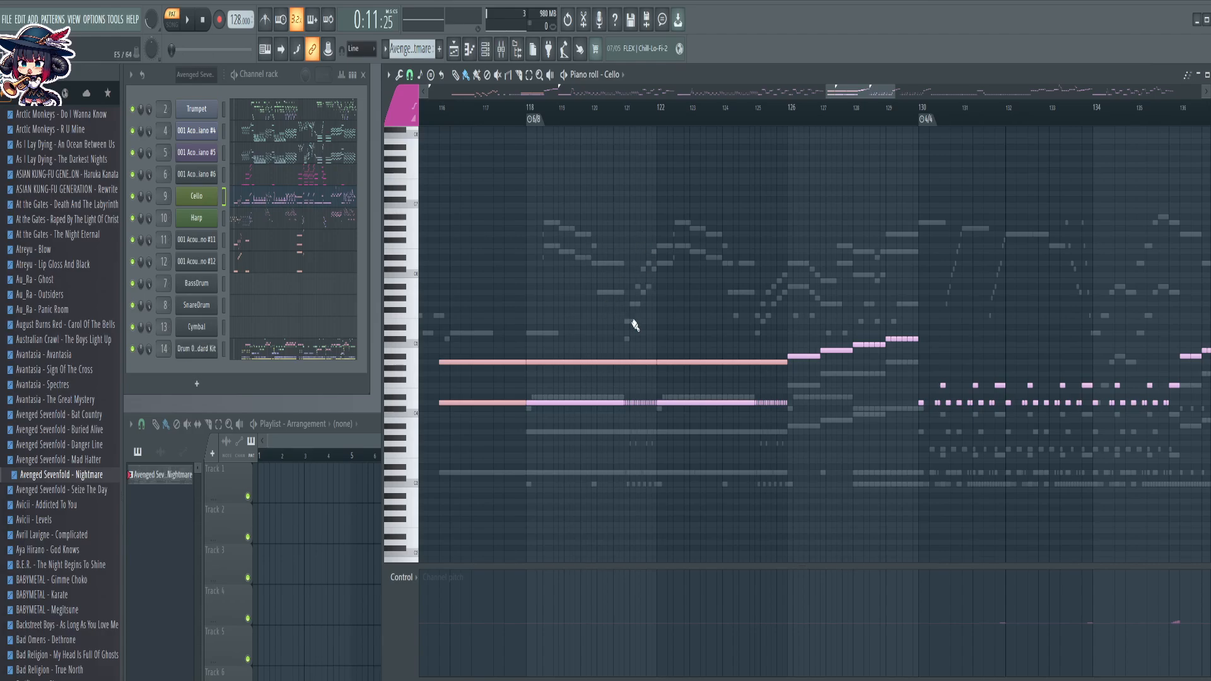
pyautogui.moveTo(632, 320); pyautogui.dragTo(719, 365)
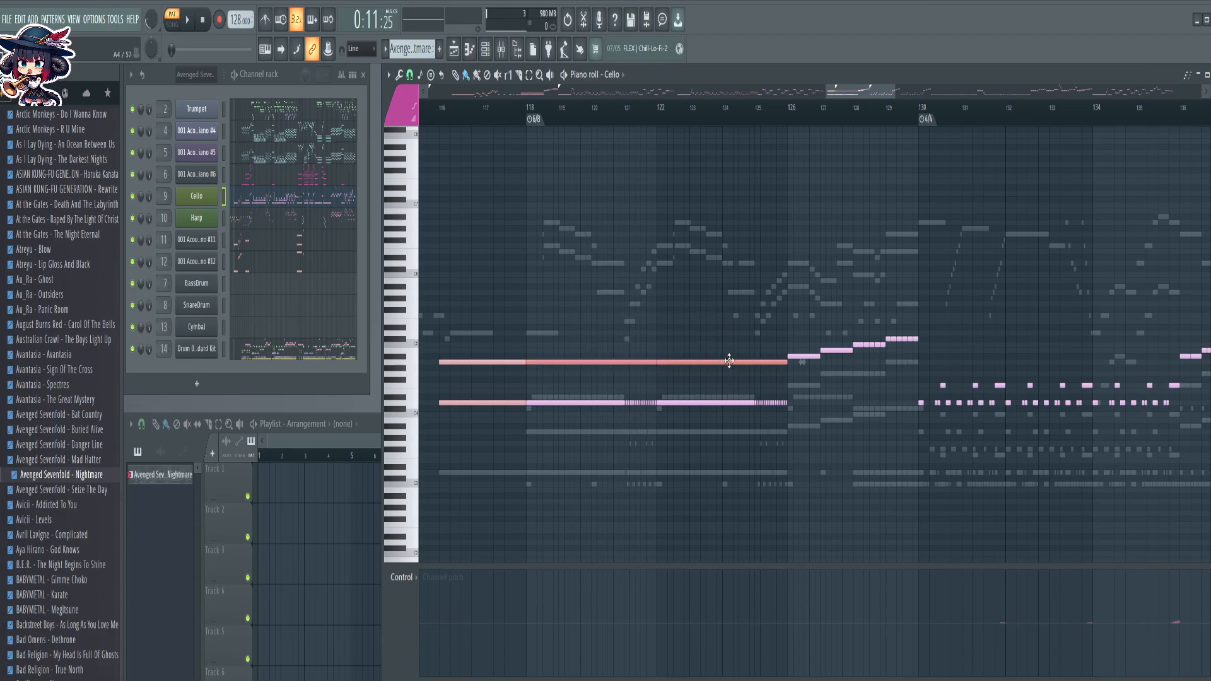
pyautogui.keyDown('ctrl'); pyautogui.click(689, 308); pyautogui.keyUp('ctrl')
pyautogui.moveTo(624, 326); pyautogui.dragTo(695, 387)
pyautogui.keyDown('ctrl'); pyautogui.click(654, 320); pyautogui.keyUp('ctrl')
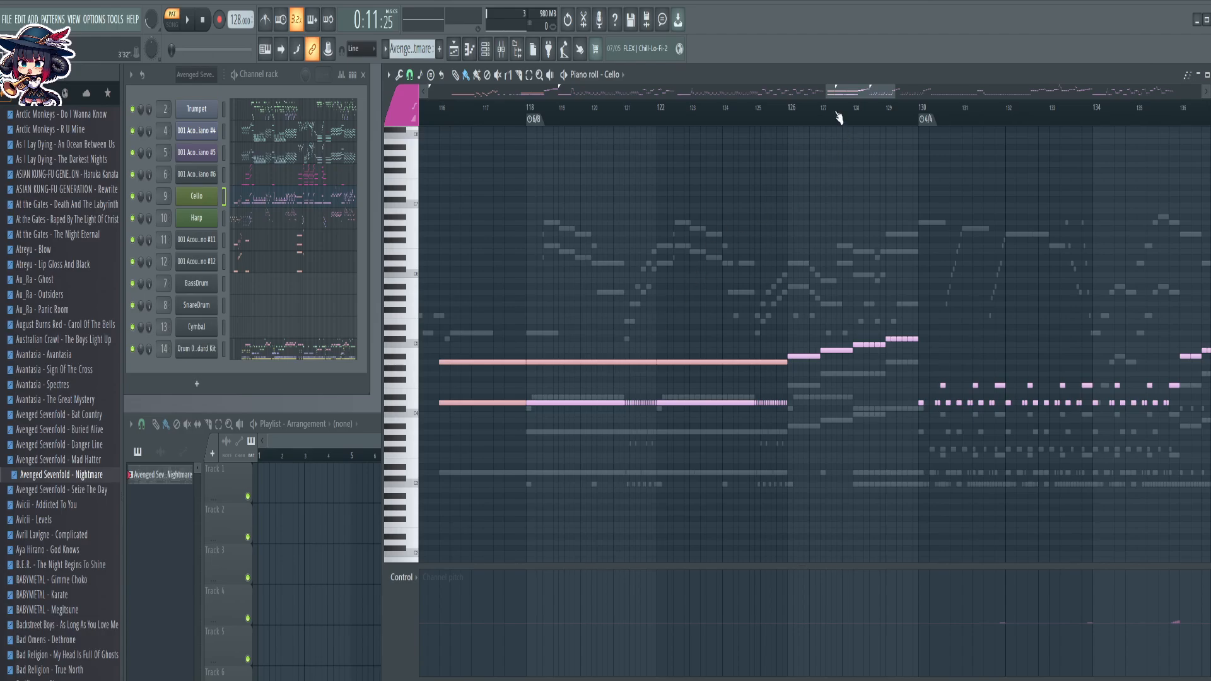
# Review the Cello's combined notes across the song, and look through 001 Acoustic Piano #11, Harp and 001 Acoustic Piano #5
pyautogui.scroll(-2, 838, 113)
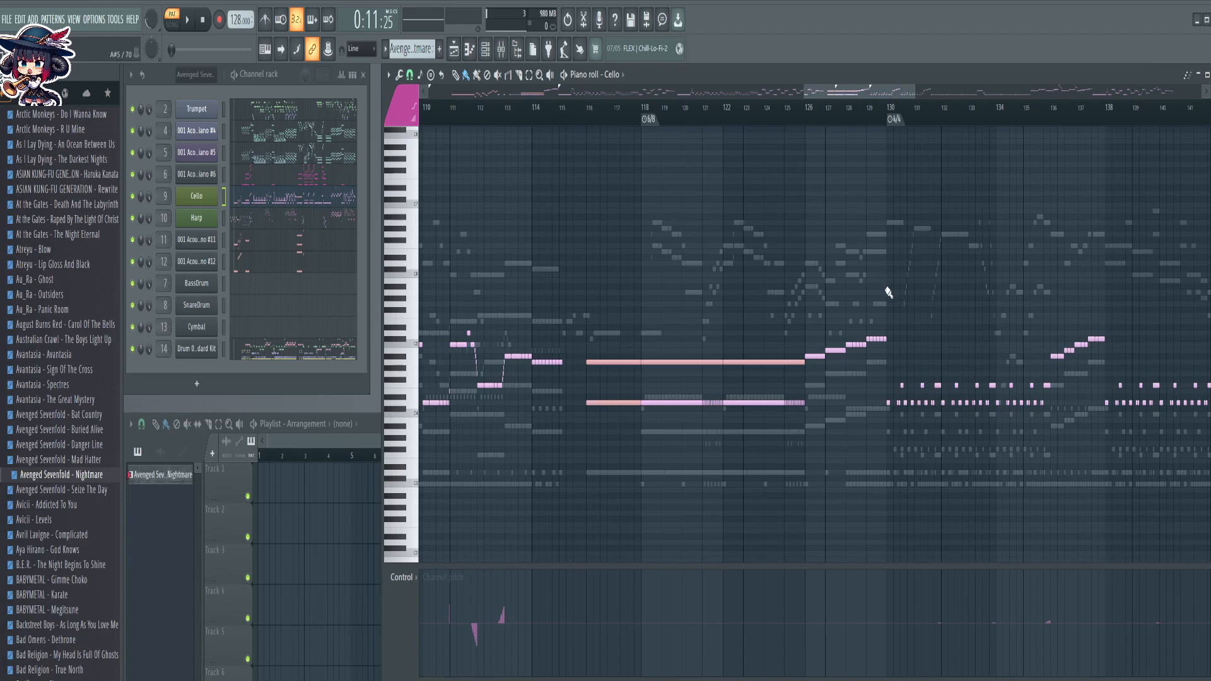
pyautogui.moveTo(844, 92); pyautogui.dragTo(861, 102)
pyautogui.scroll(-5, 861, 103)
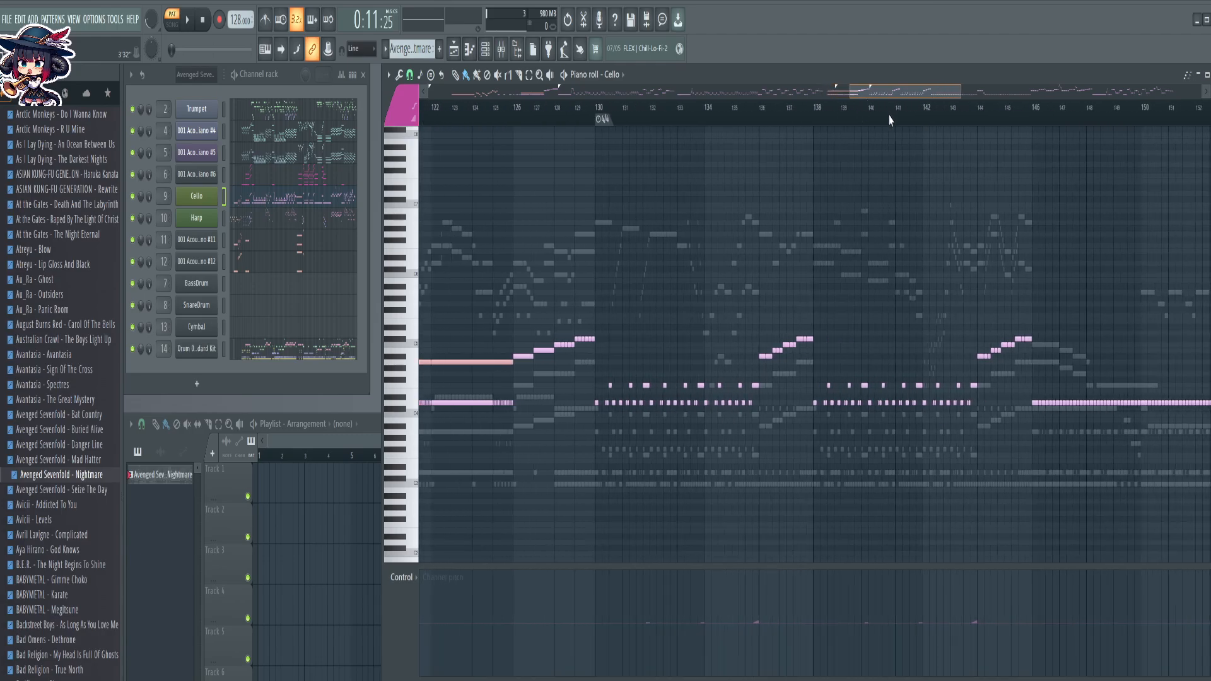
pyautogui.scroll(-3, 969, 126)
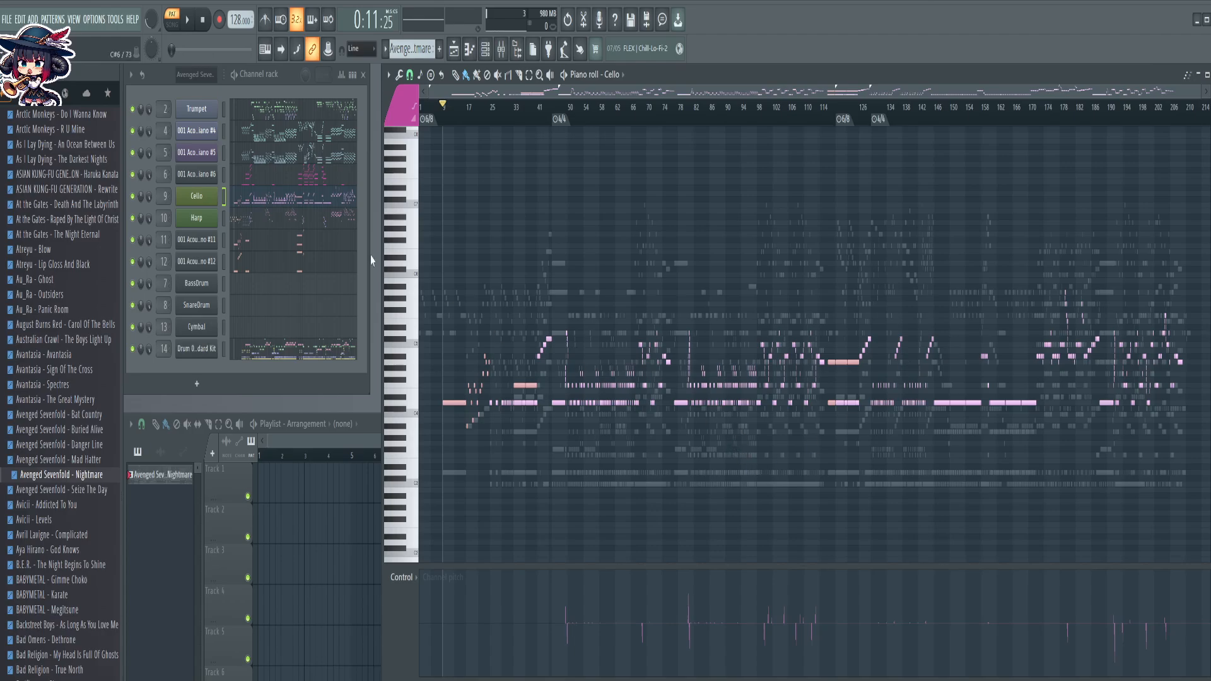
pyautogui.click(272, 239)
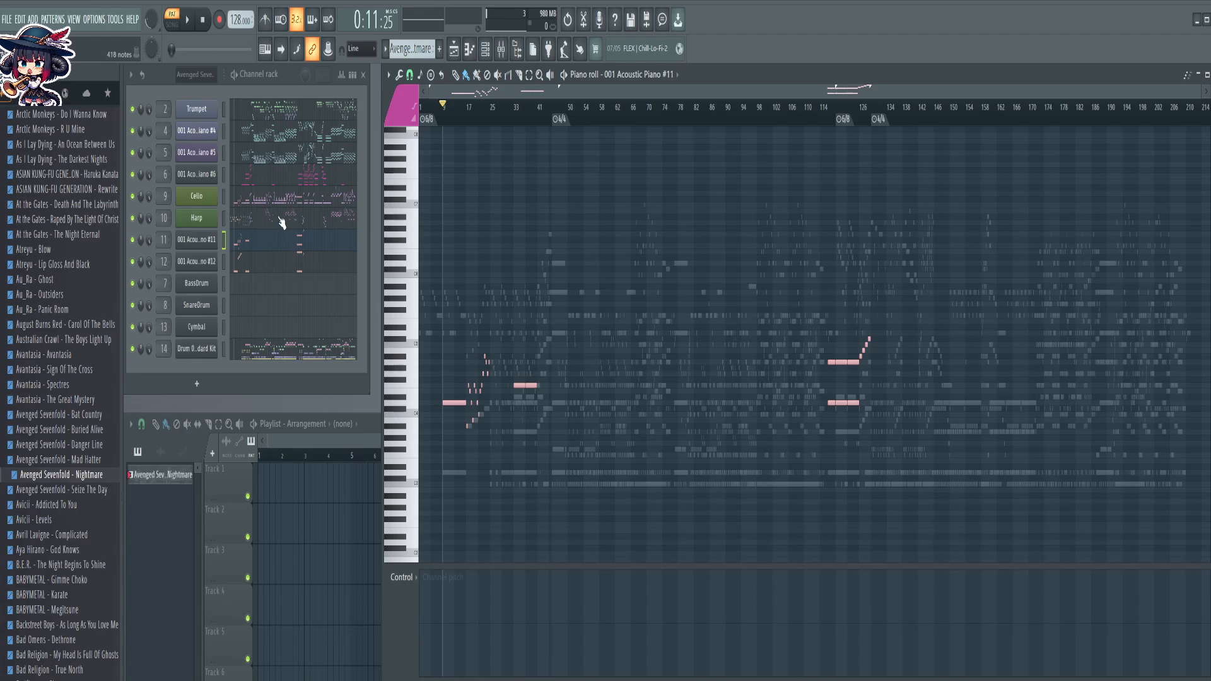
pyautogui.click(282, 223)
pyautogui.click(300, 203)
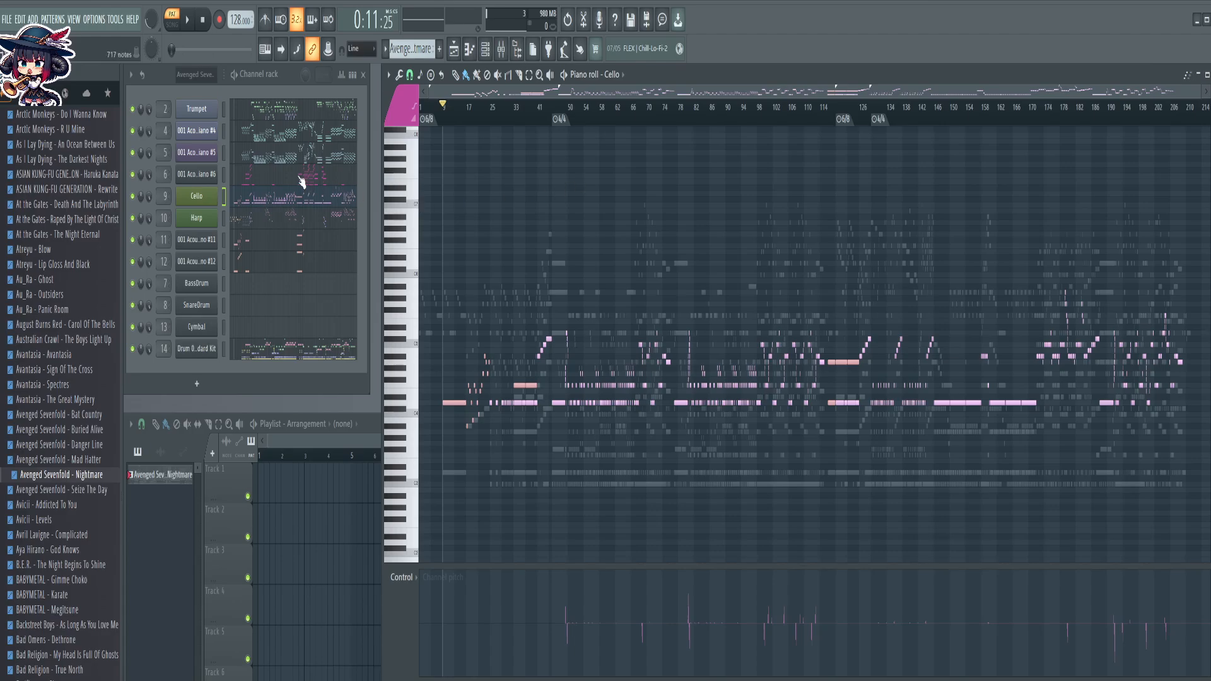
pyautogui.click(301, 182)
pyautogui.click(302, 169)
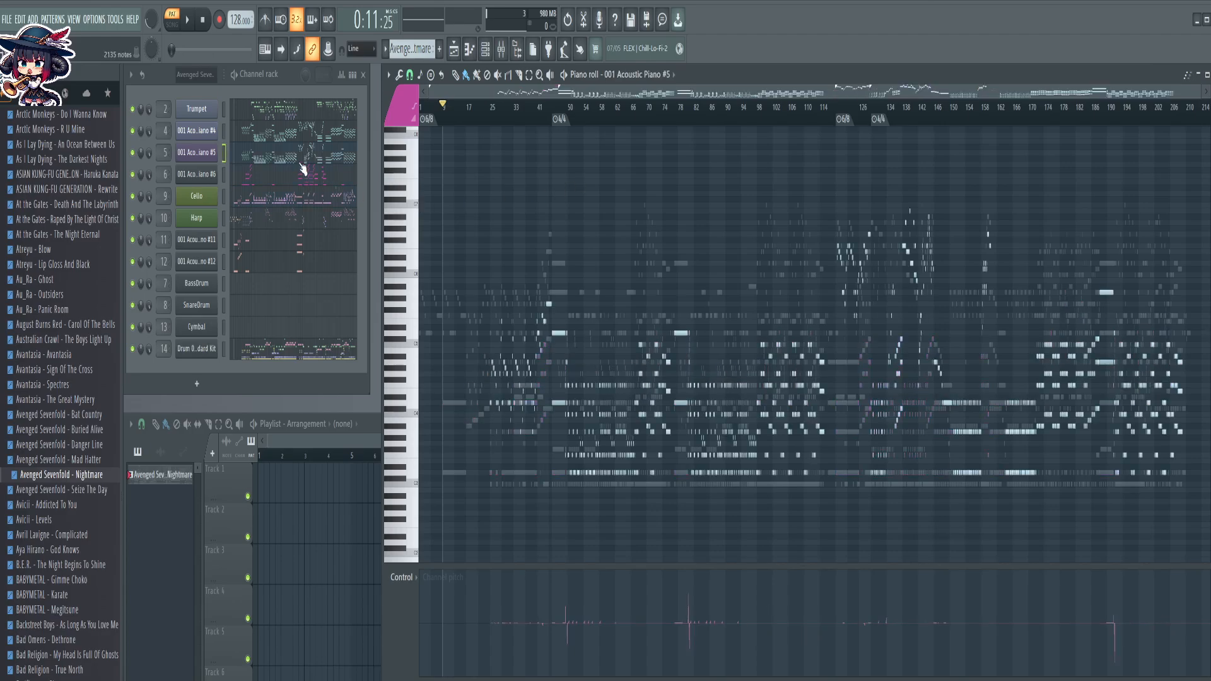
# Copy all notes of 001 Acoustic Piano #6 into the Harp channel, aligned with their original start at bar 25
pyautogui.click(329, 183)
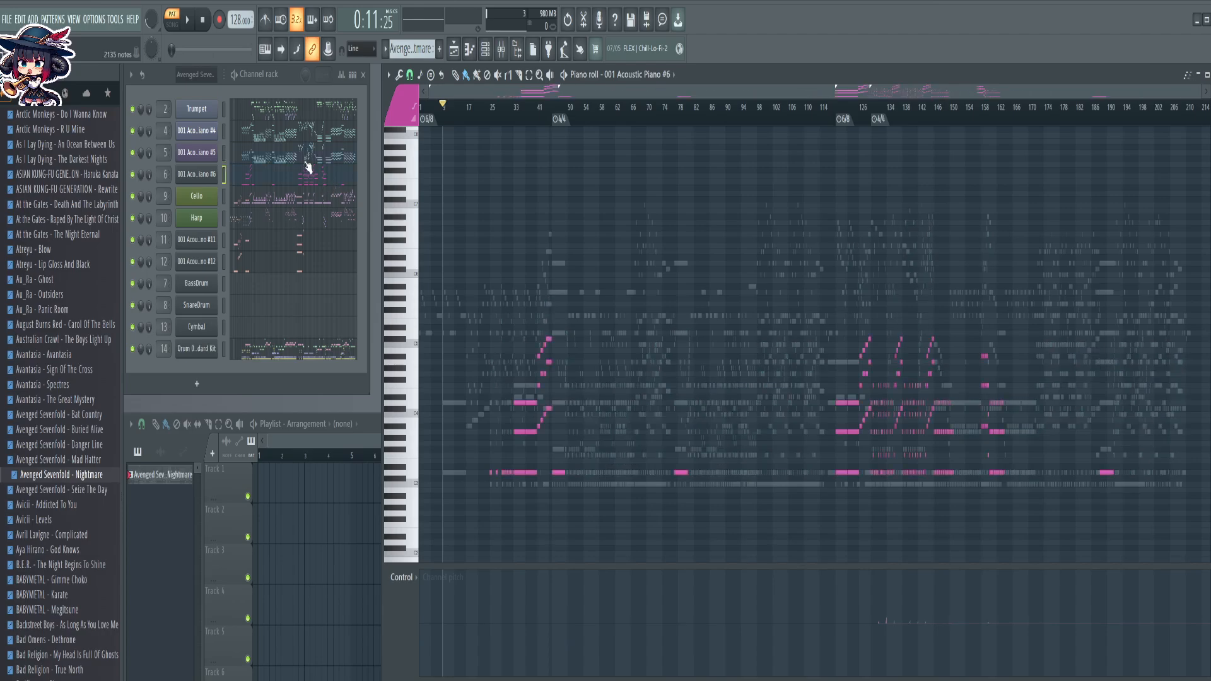
pyautogui.click(307, 165)
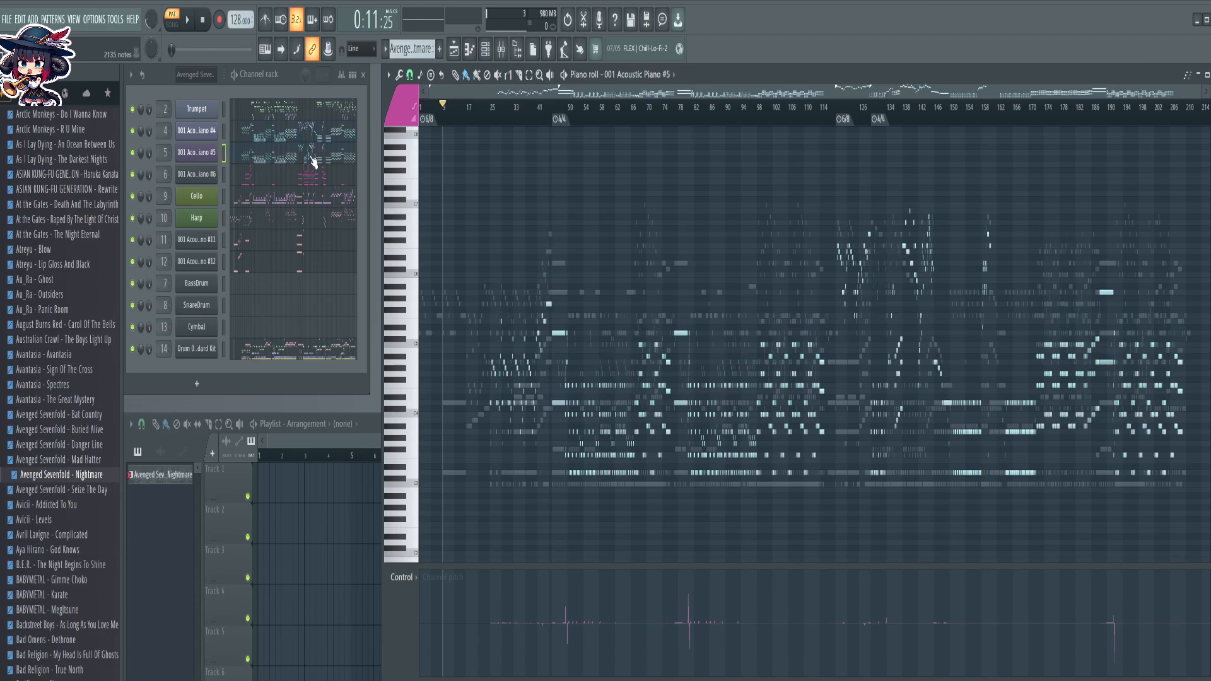
pyautogui.click(299, 183)
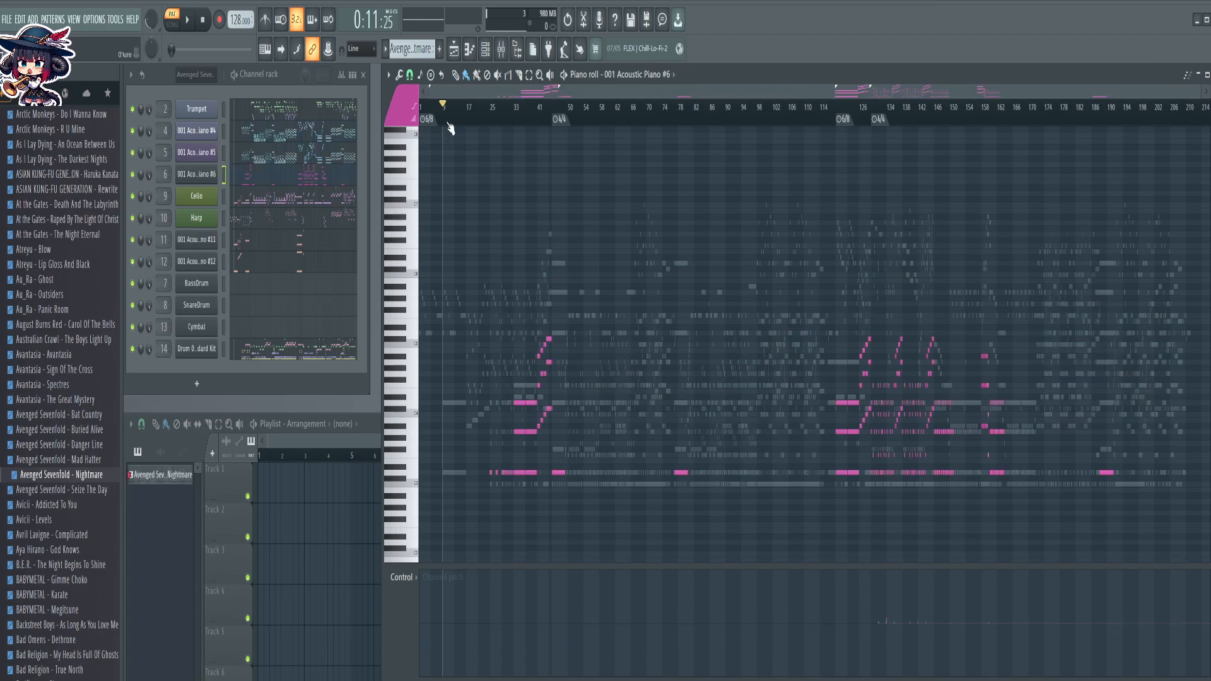
pyautogui.scroll(4, 503, 116)
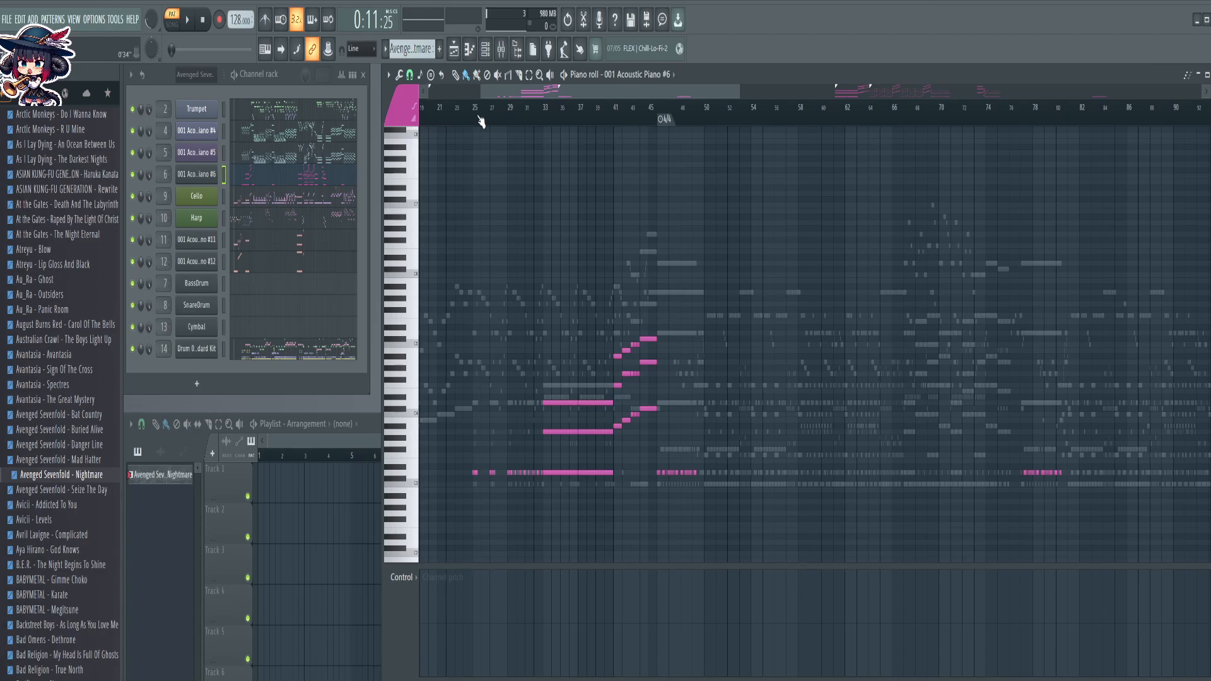
pyautogui.scroll(5, 479, 120)
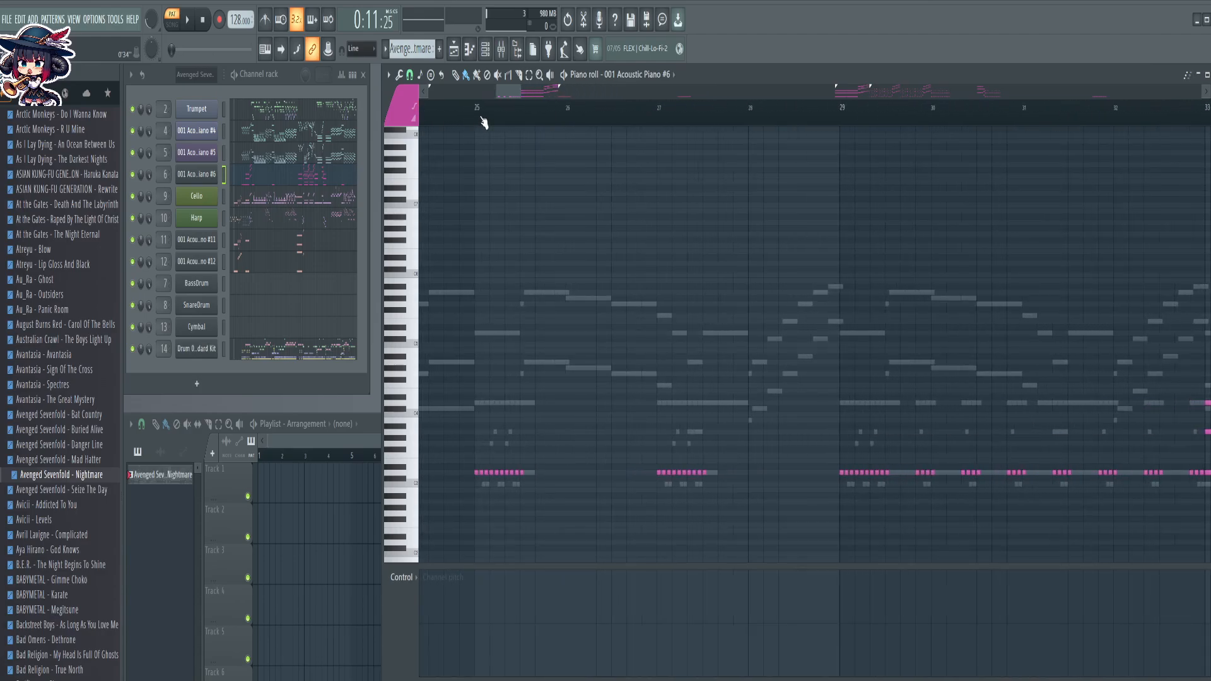
pyautogui.scroll(3, 467, 118)
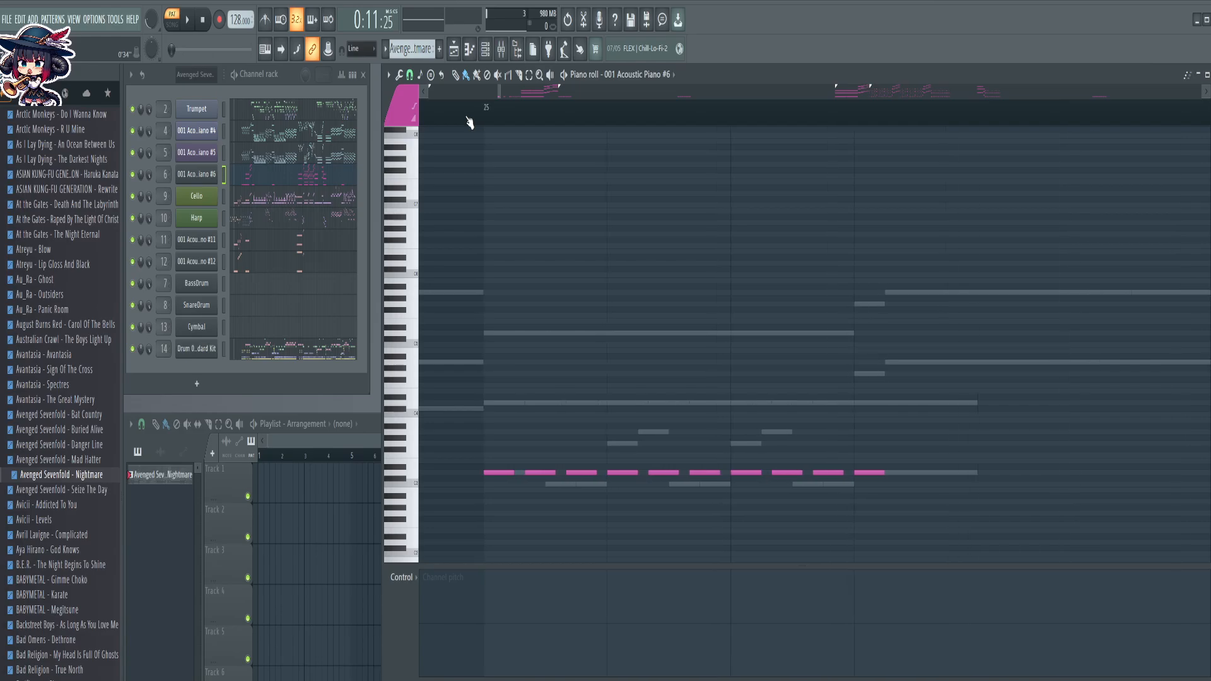
pyautogui.click(484, 117)
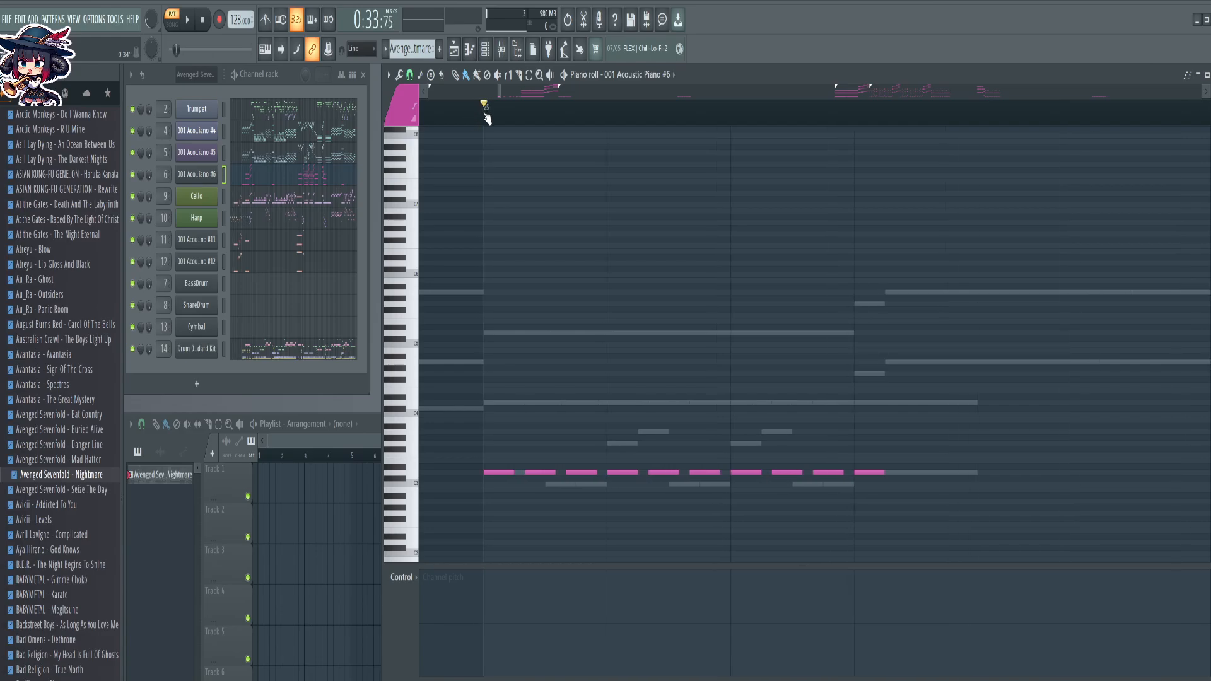
pyautogui.click(258, 219)
pyautogui.scroll(-5, 543, 122)
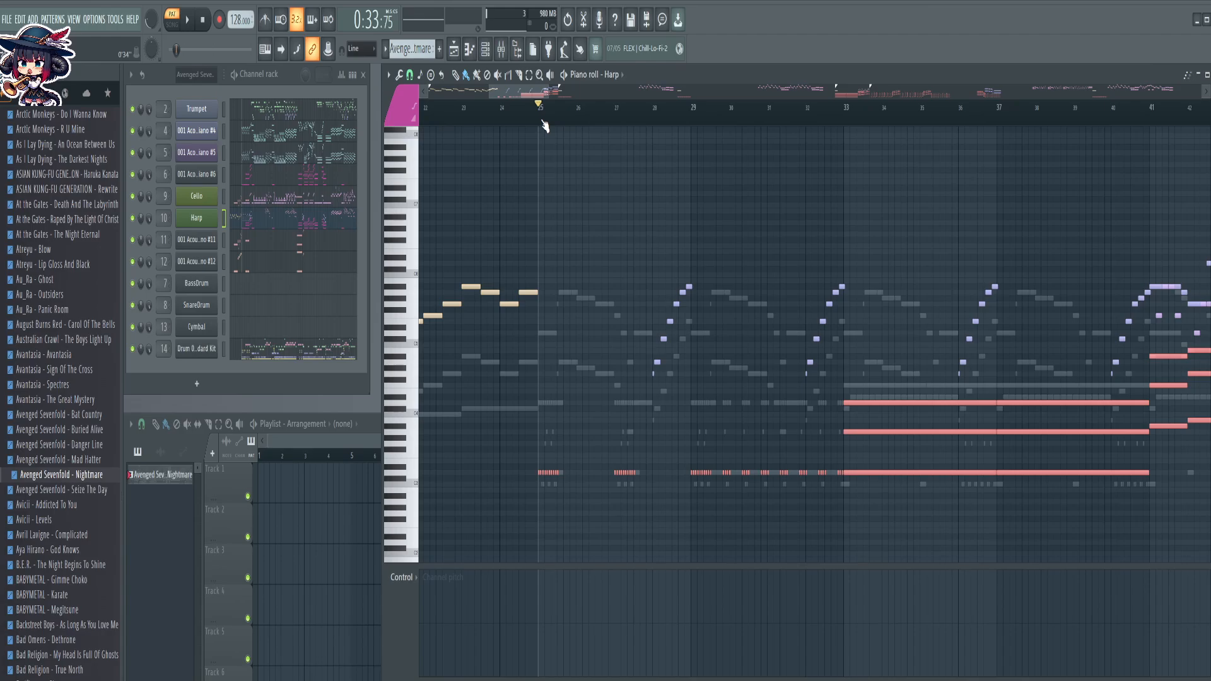
# Shift the pasted Harp notes up a semitone and back to check for overlaps, and delete their top row of held notes in bars 33 to 41
pyautogui.hotkey('shift', 'Up')
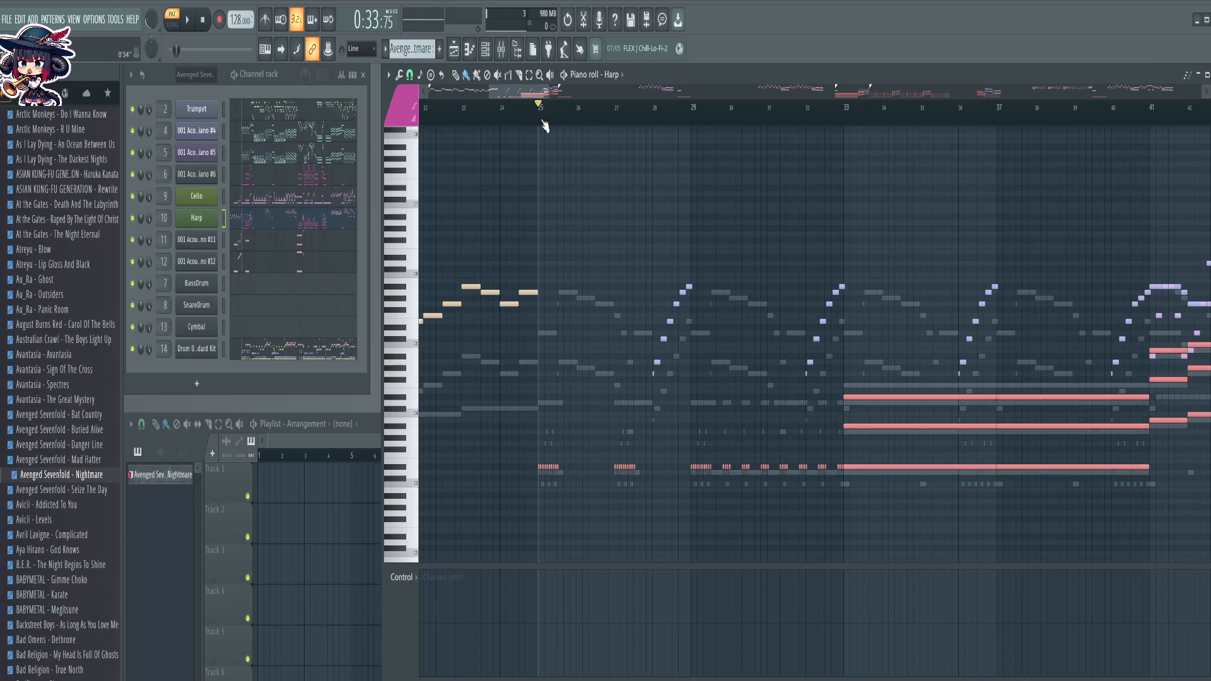
pyautogui.hotkey('shift', 'Down')
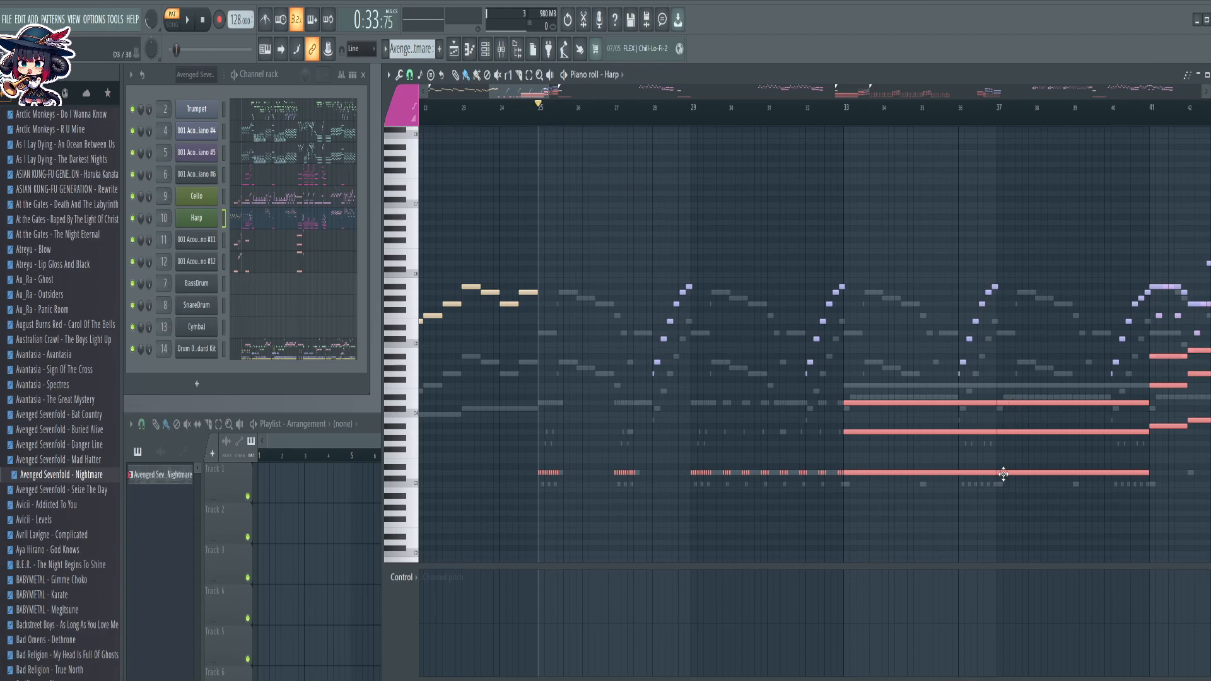
pyautogui.rightClick(993, 406)
pyautogui.rightClick(1001, 406)
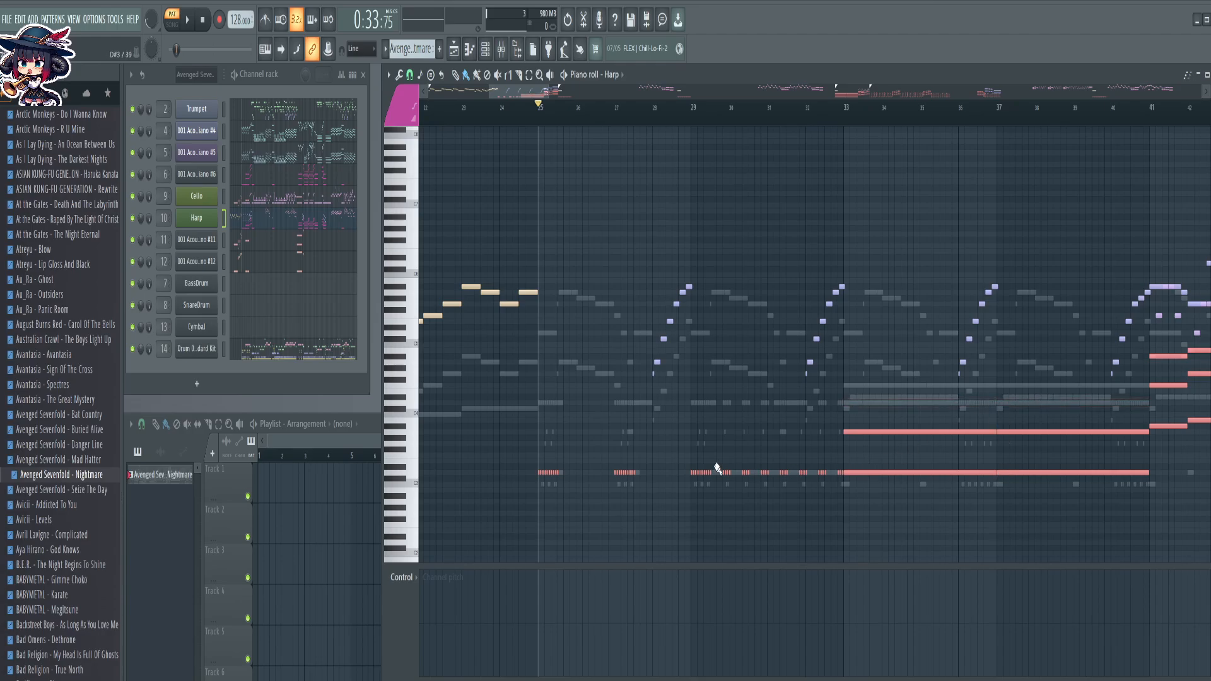
# Delete the short, low repeated notes pasted into the Harp through bar 32, working back from bar 33
pyautogui.scroll(5, 845, 466)
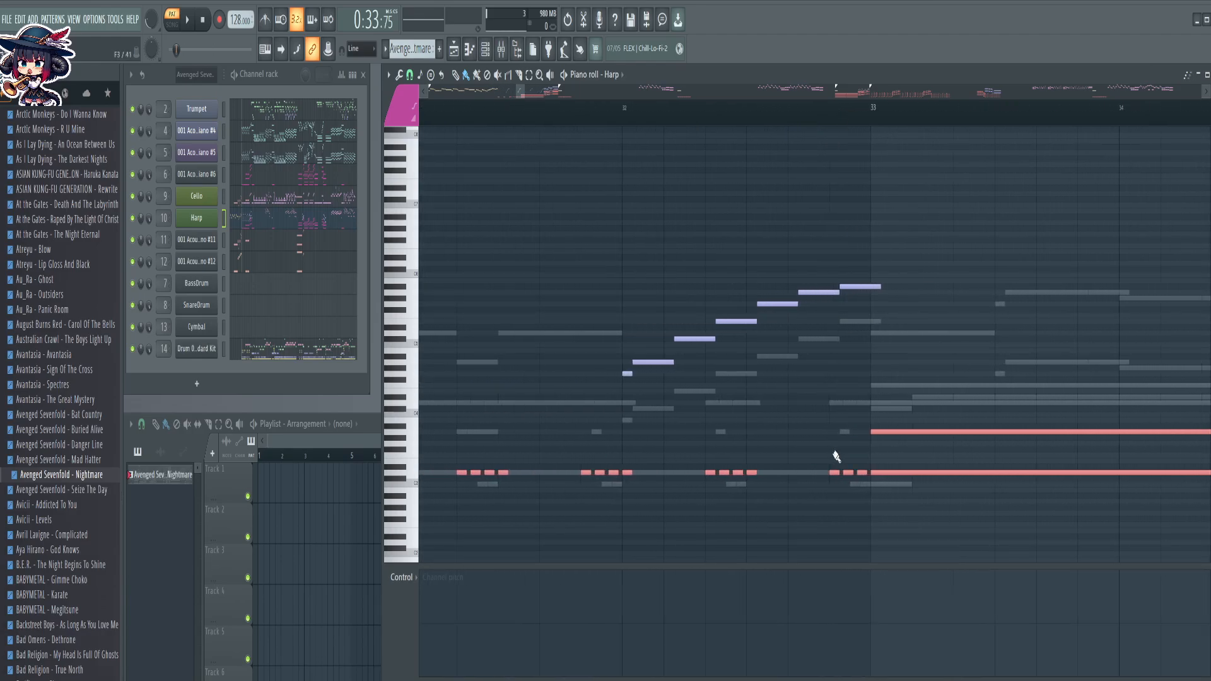
pyautogui.rightClick(861, 472)
pyautogui.rightClick(847, 473)
pyautogui.rightClick(834, 472)
pyautogui.rightClick(752, 472)
pyautogui.rightClick(738, 472)
pyautogui.rightClick(724, 473)
pyautogui.rightClick(710, 472)
pyautogui.rightClick(627, 472)
pyautogui.scroll(-5, 807, 133)
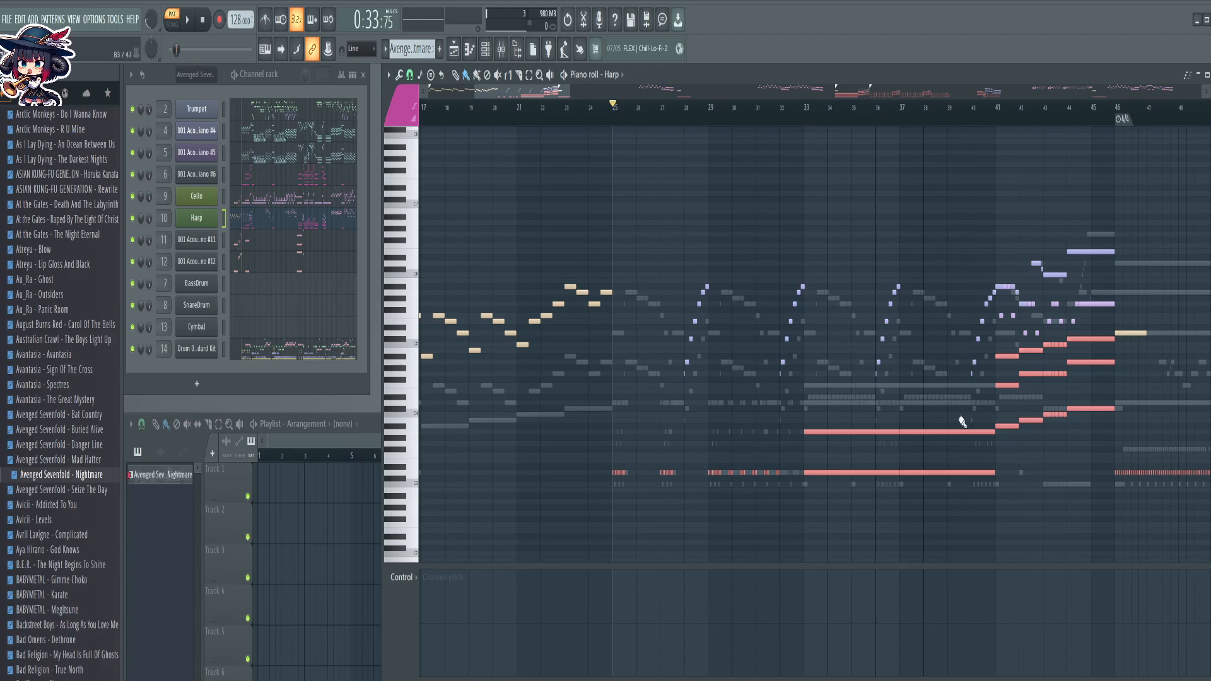
# Deselect the remaining low pasted Harp notes in bars 25 to 41 and the repeated low notes from bar 47 into bar 49
pyautogui.moveTo(927, 432); pyautogui.dragTo(570, 543)
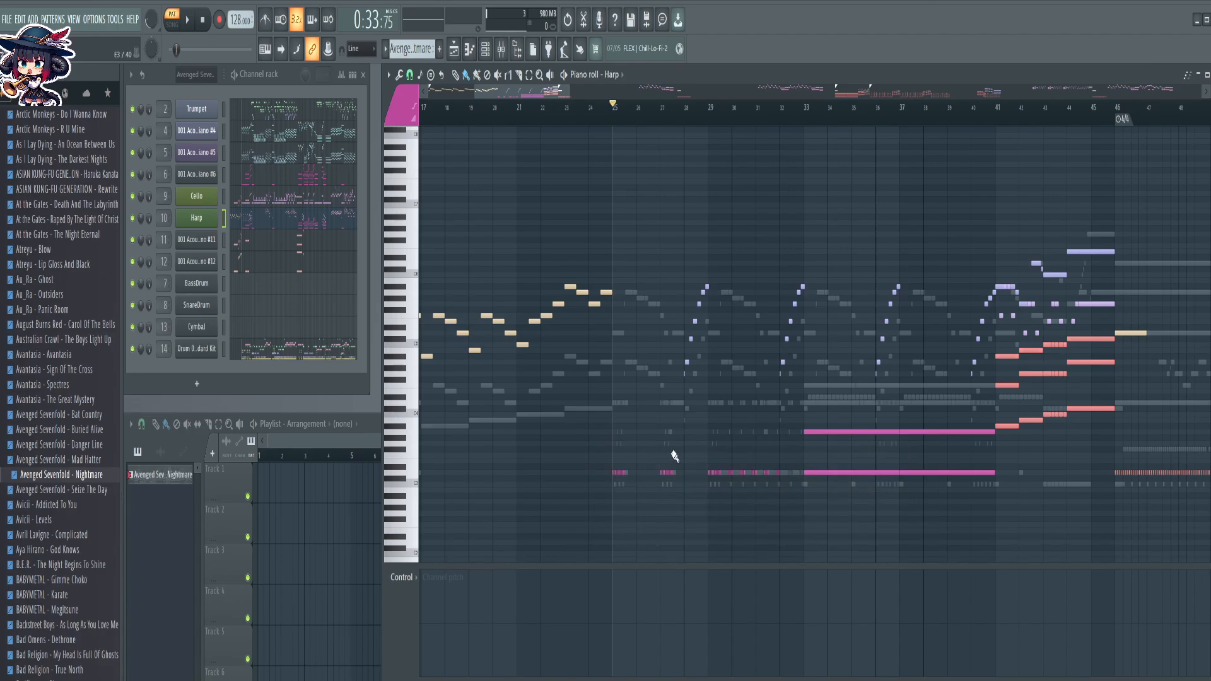
pyautogui.moveTo(528, 92); pyautogui.dragTo(597, 136)
pyautogui.scroll(3, 629, 120)
pyautogui.scroll(2, 630, 120)
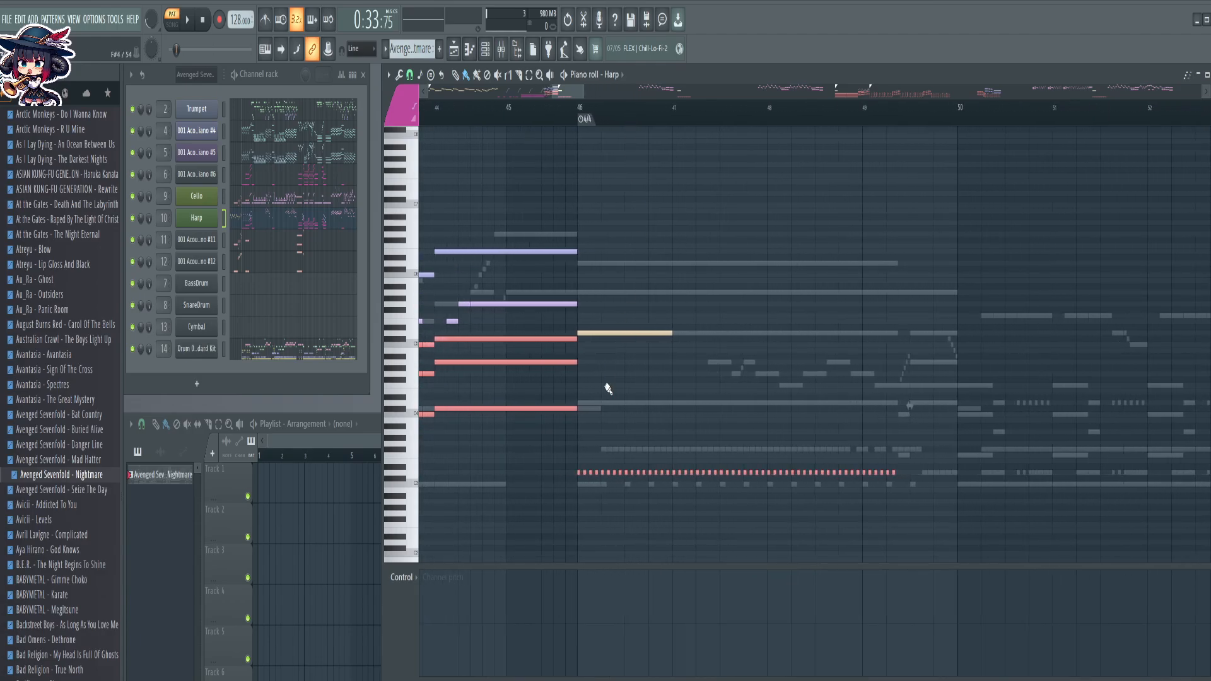
pyautogui.moveTo(675, 471); pyautogui.dragTo(1022, 480)
pyautogui.scroll(-3, 730, 120)
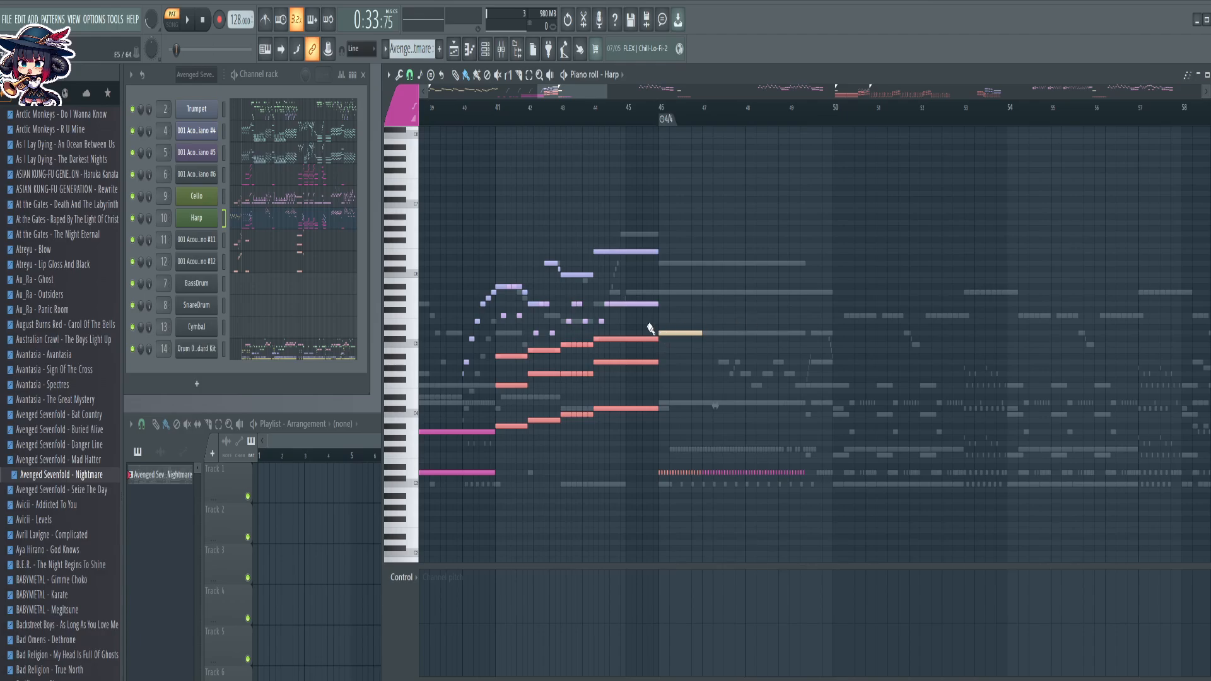
pyautogui.scroll(5, 694, 122)
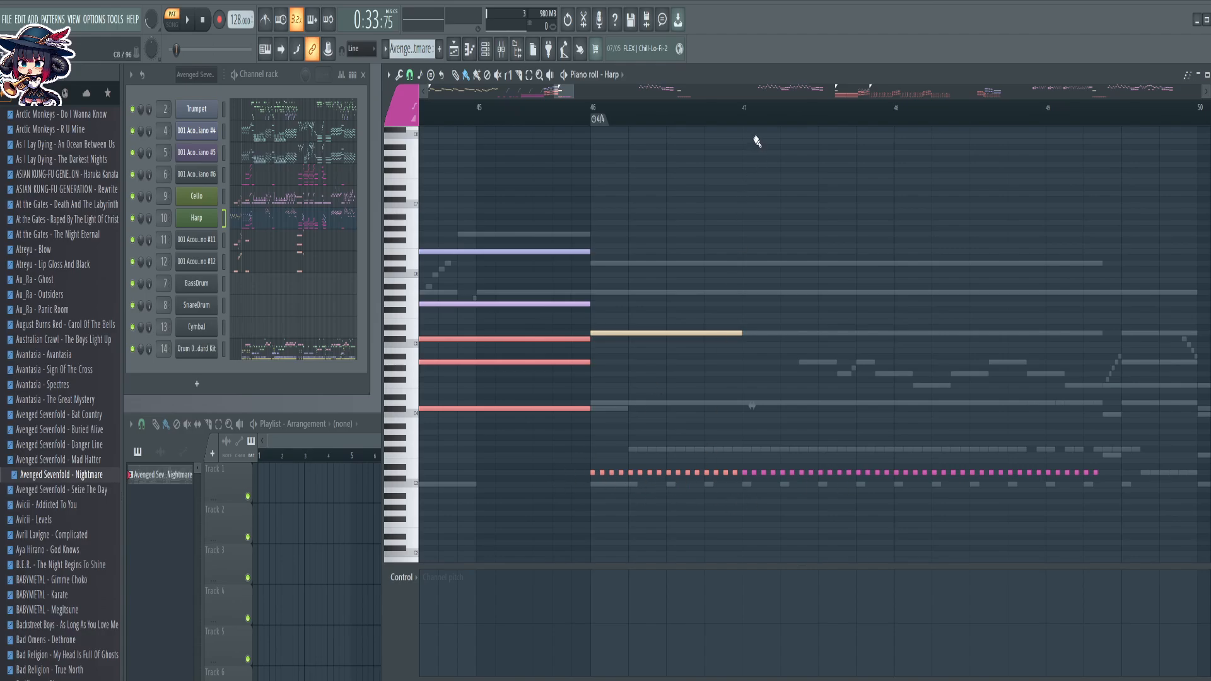
pyautogui.scroll(-5, 754, 132)
pyautogui.scroll(4, 768, 158)
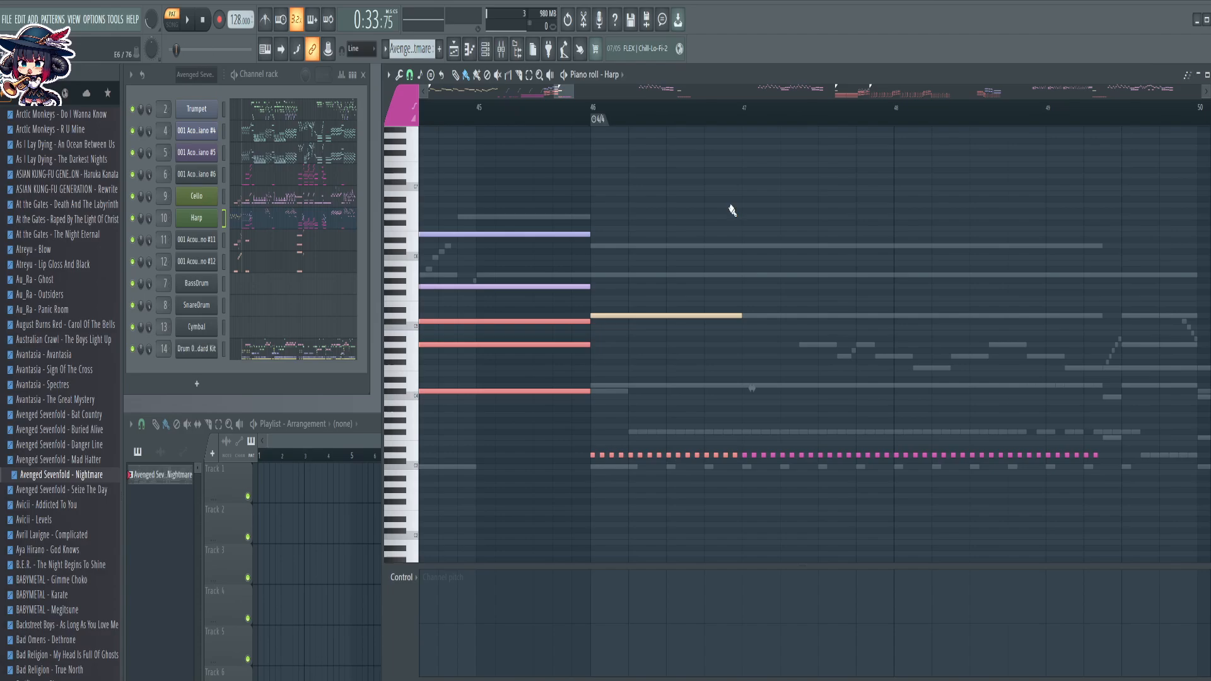
pyautogui.scroll(-4, 766, 114)
# Deselect the repeated low Harp notes from bar 78 into bar 80, leaving those in bar 77 selected
pyautogui.moveTo(584, 94); pyautogui.dragTo(708, 99)
pyautogui.scroll(4, 779, 95)
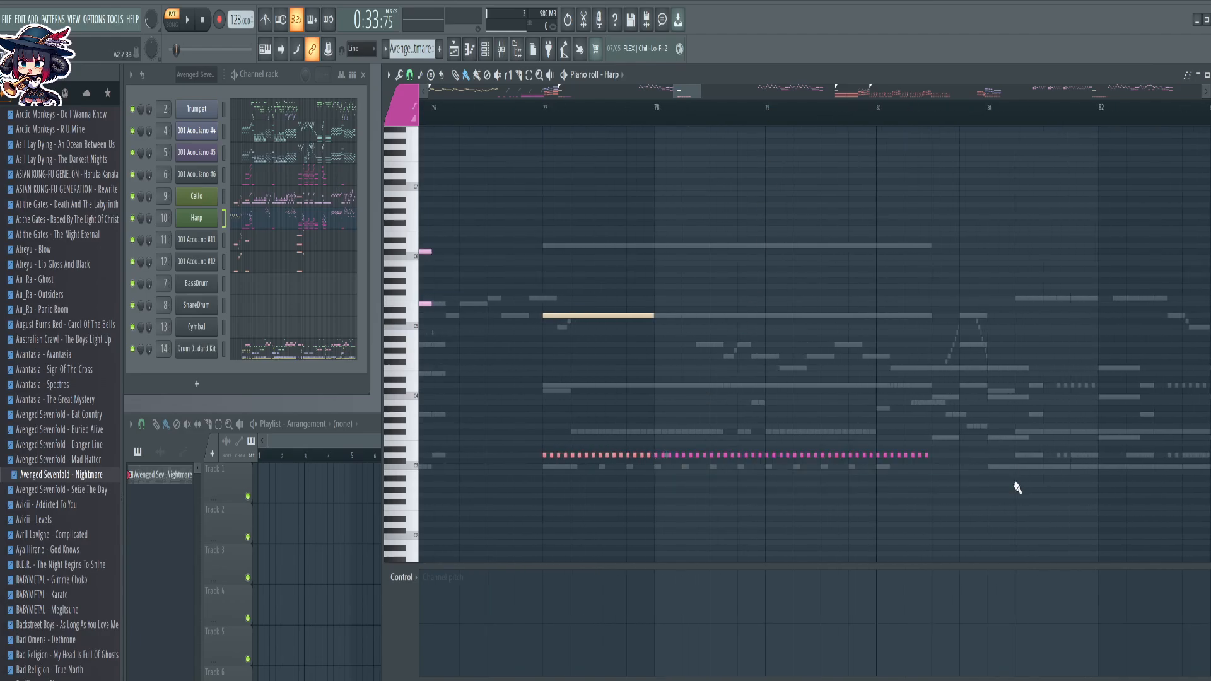
pyautogui.scroll(-3, 675, 119)
# Delete the upper and lowest held notes pasted into the Harp between bars 118 and 122, keeping the middle one
pyautogui.moveTo(694, 98); pyautogui.dragTo(864, 90)
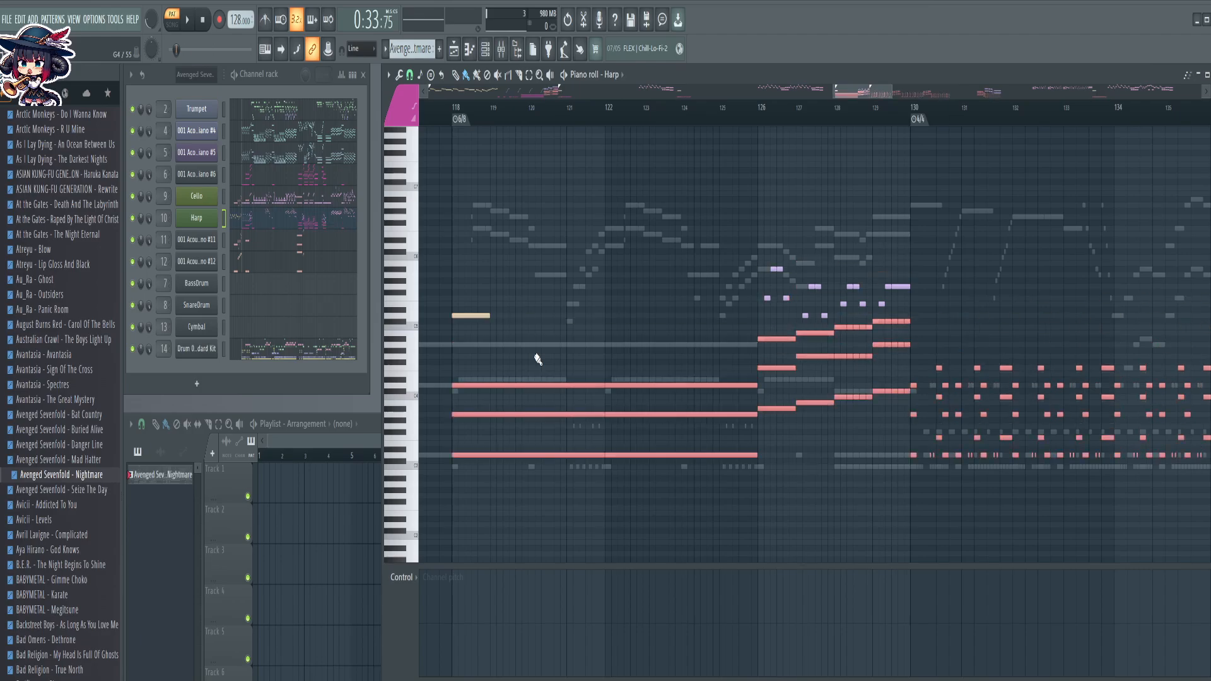
pyautogui.rightClick(511, 384)
pyautogui.rightClick(543, 456)
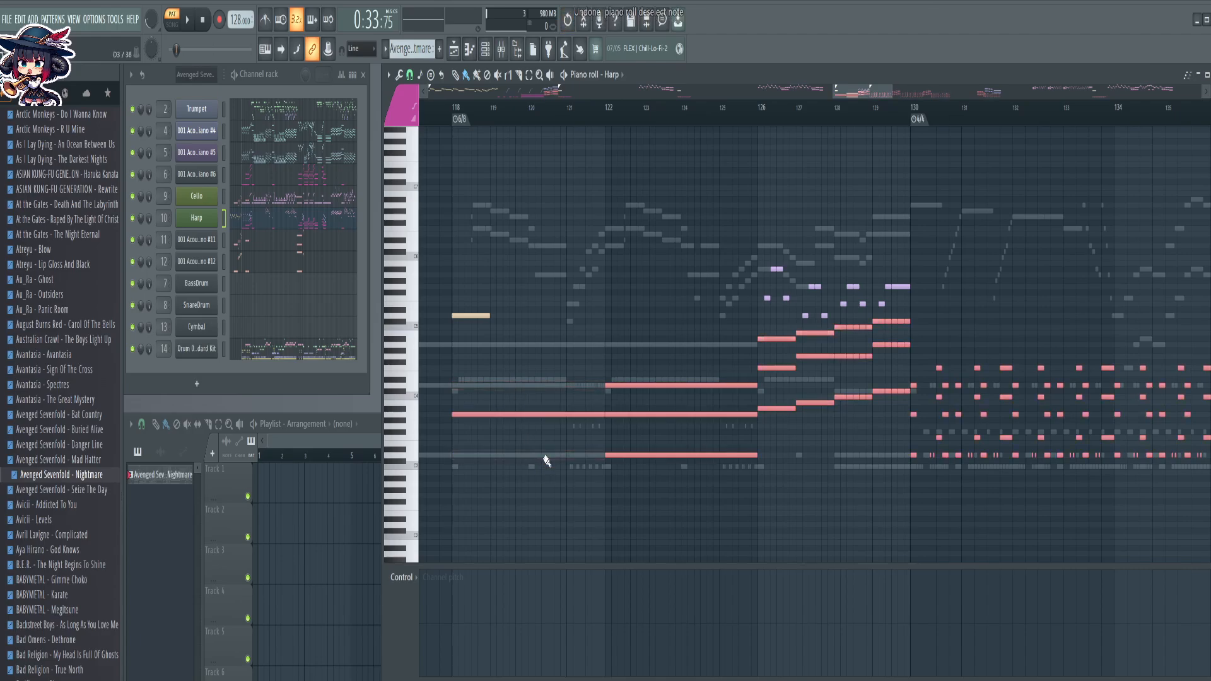
# Delete the upper sustained harp note in bars 122–126 and deselect the lower sustained notes that remain
pyautogui.rightClick(658, 385)
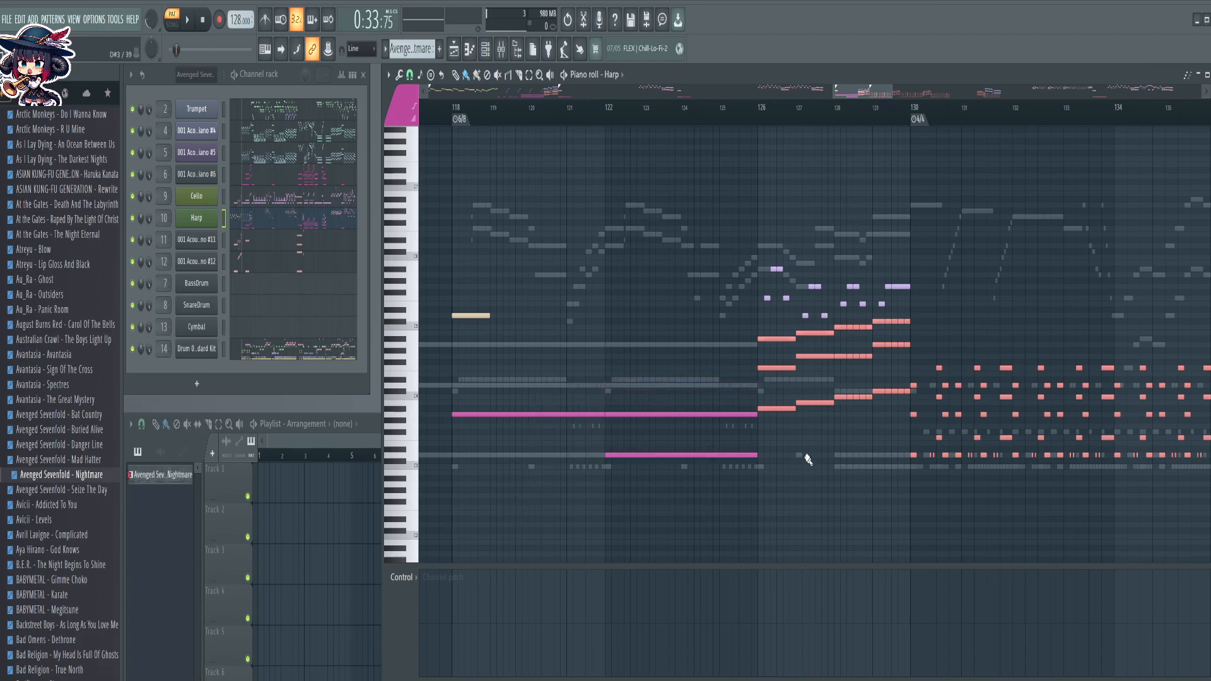
pyautogui.moveTo(816, 474); pyautogui.dragTo(619, 479)
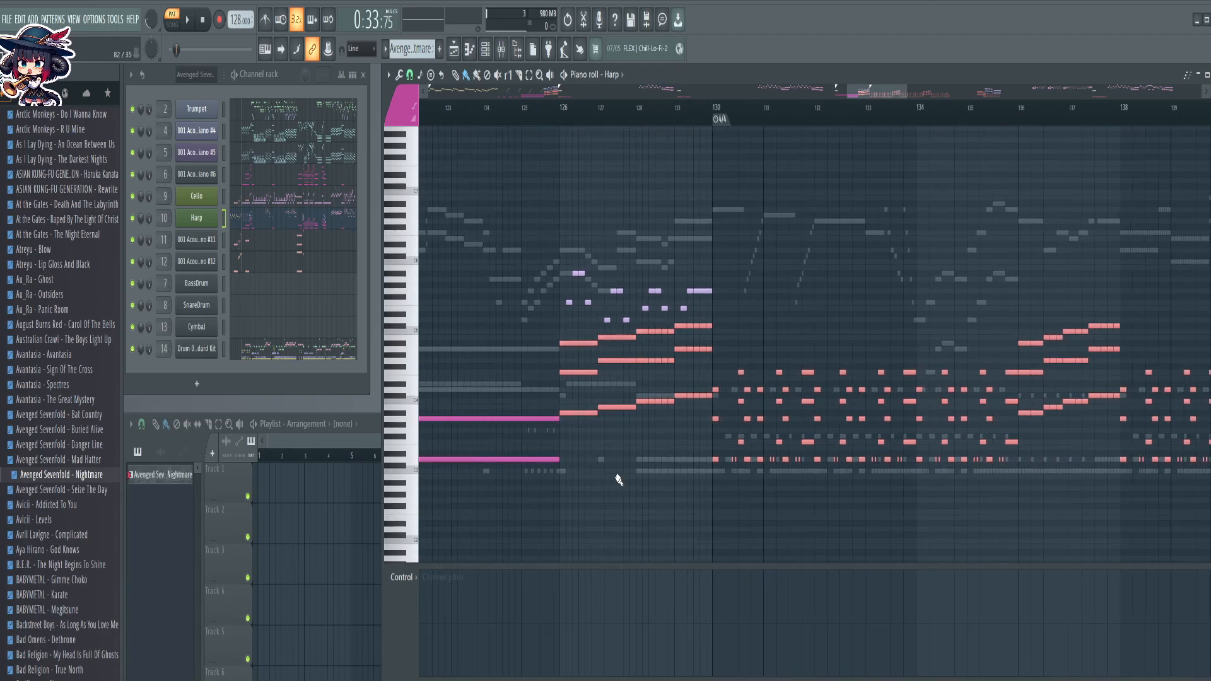
pyautogui.press('Down')
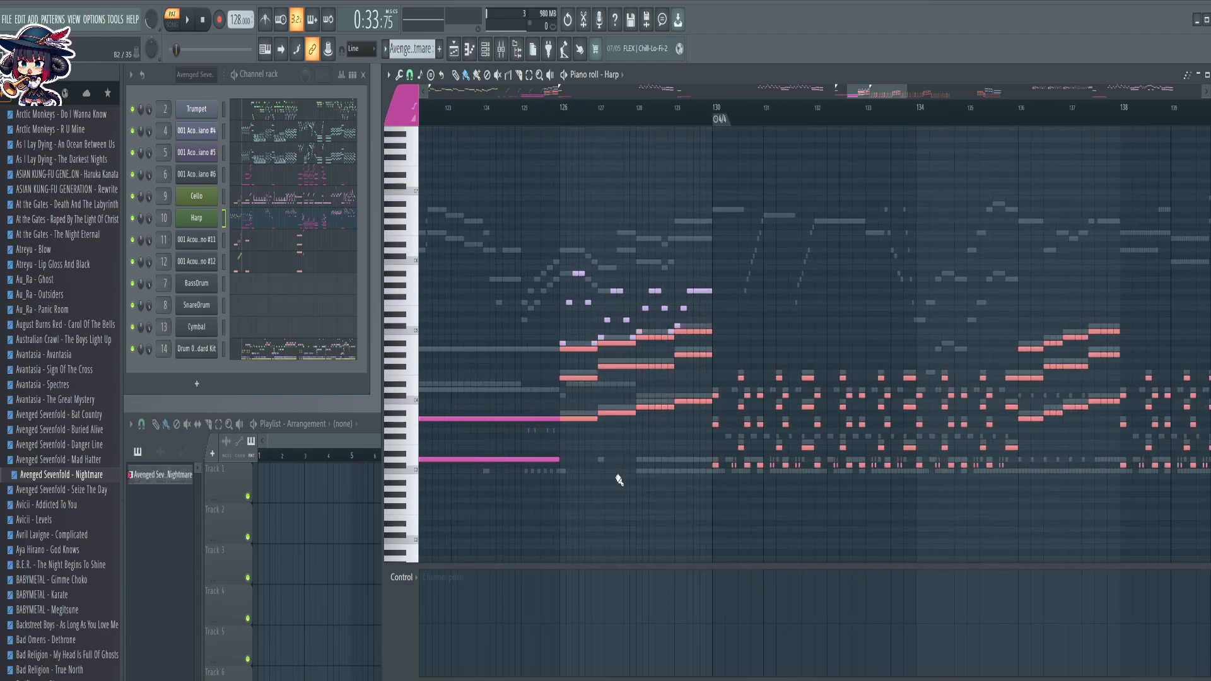
pyautogui.press('Up')
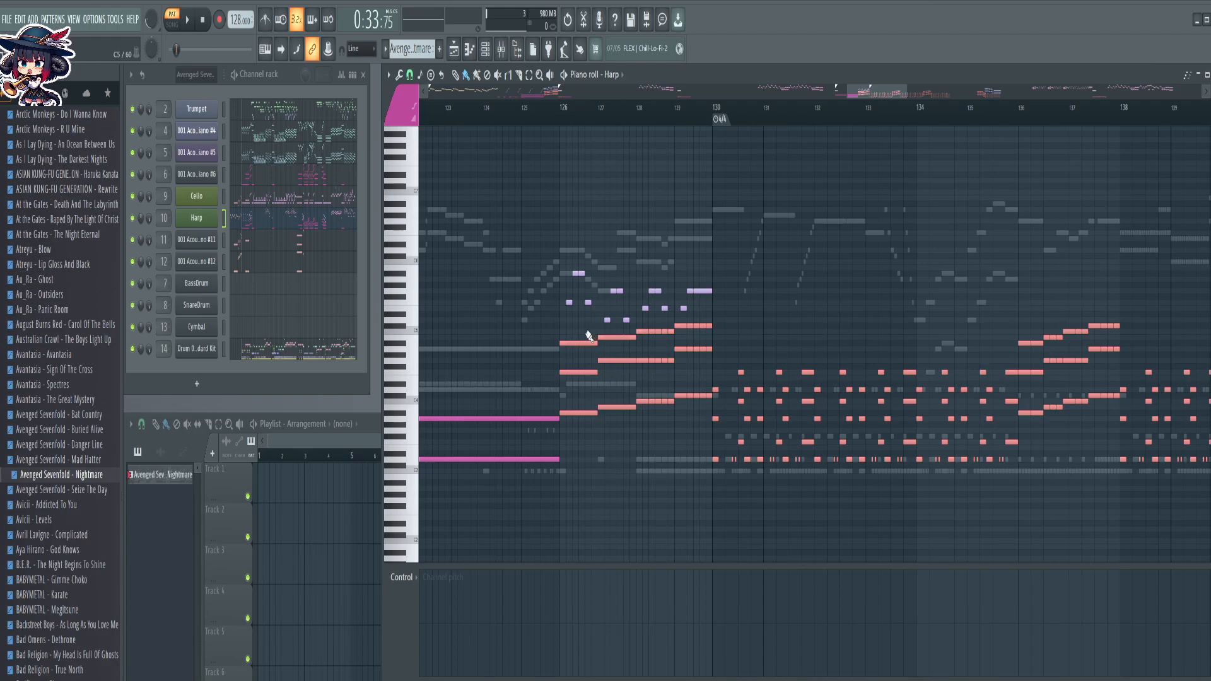
# Delete the selected notes of the top harp voice in bars 126–128, keeping the purple melody notes
pyautogui.rightClick(575, 343)
pyautogui.rightClick(616, 338)
pyautogui.rightClick(650, 332)
# Delete the repeated notes of the highest selected harp voice in bar 129, keeping the purple melody notes
pyautogui.scroll(5, 726, 114)
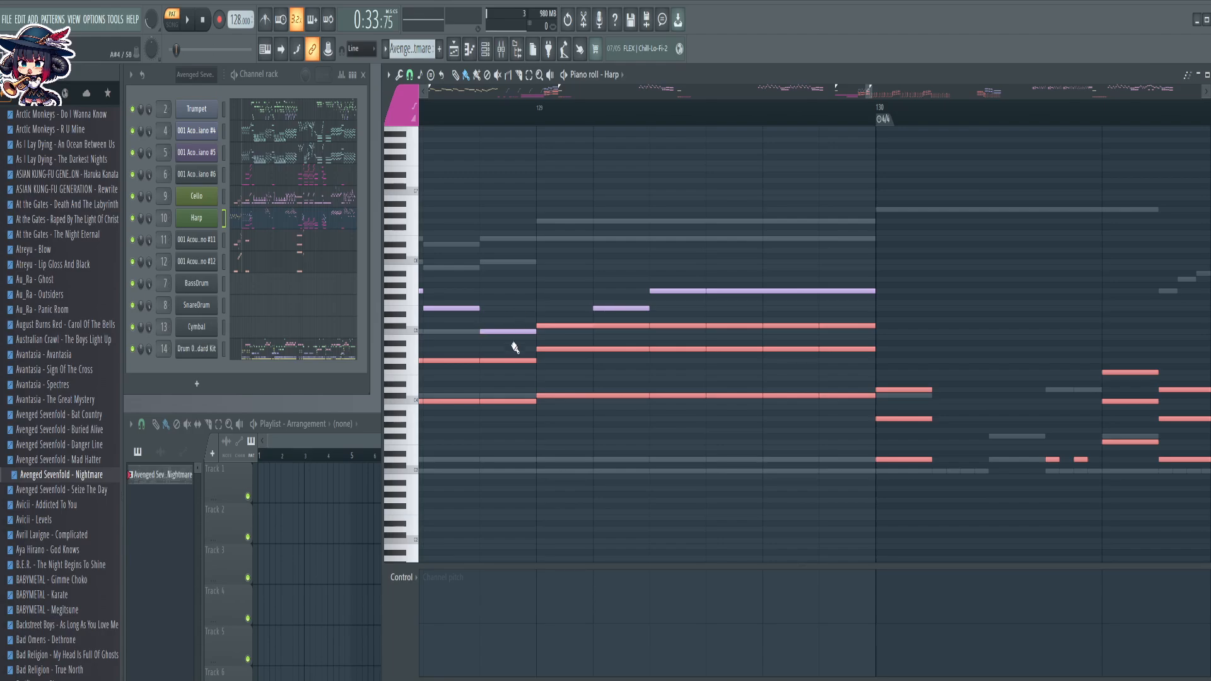
pyautogui.rightClick(560, 324)
pyautogui.rightClick(688, 326)
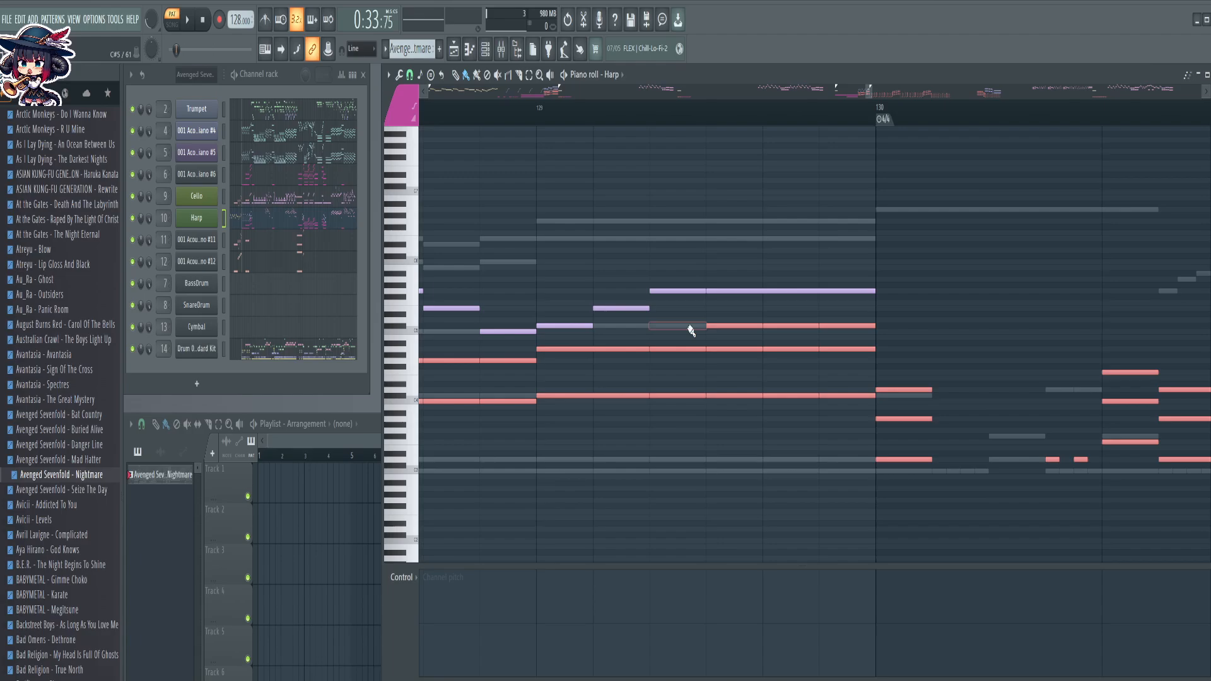
pyautogui.rightClick(731, 325)
pyautogui.rightClick(790, 326)
pyautogui.rightClick(842, 326)
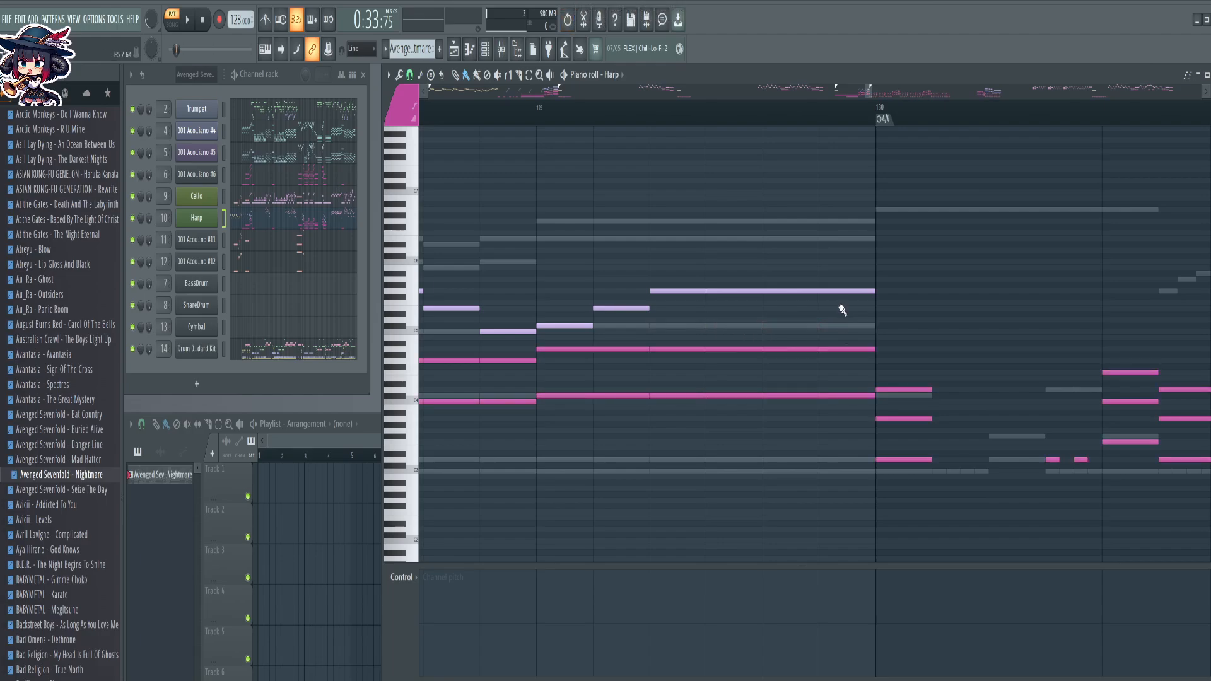
pyautogui.hotkey('ctrl', 'z')
pyautogui.hotkey('ctrl', 'z')
pyautogui.rightClick(844, 325)
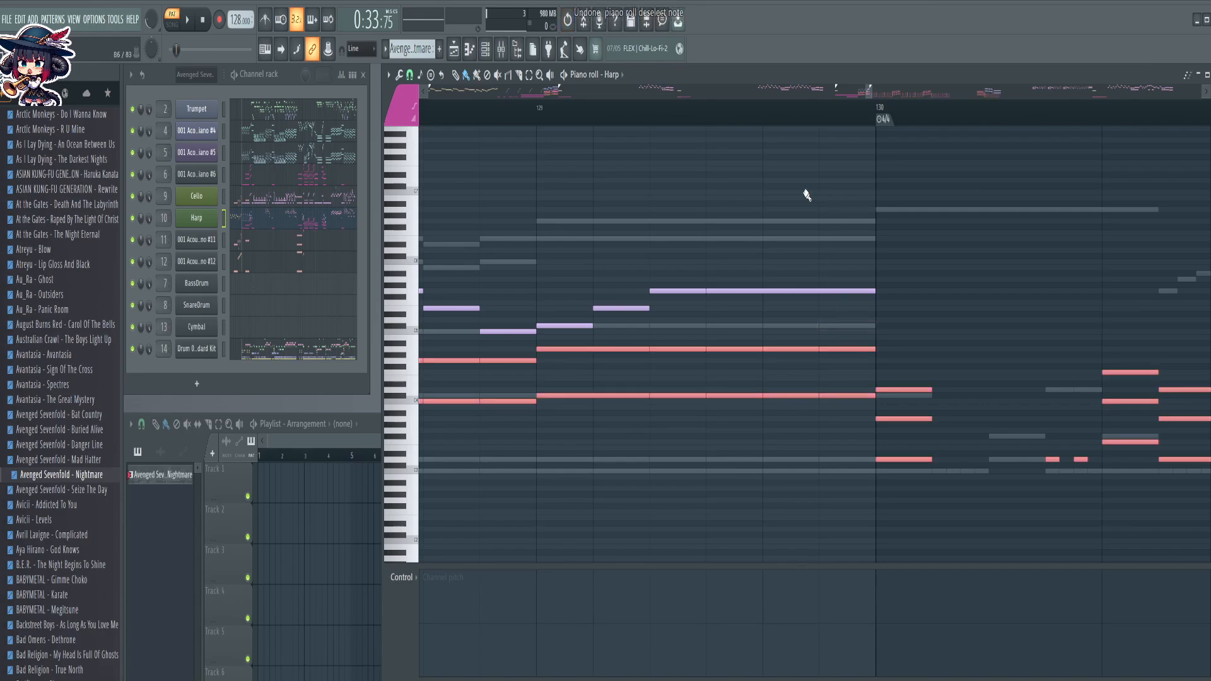
# Delete the lowest harp voice in bars 126–127 and its first notes in bars 128 and 129
pyautogui.scroll(-5, 751, 126)
pyautogui.scroll(-3, 751, 129)
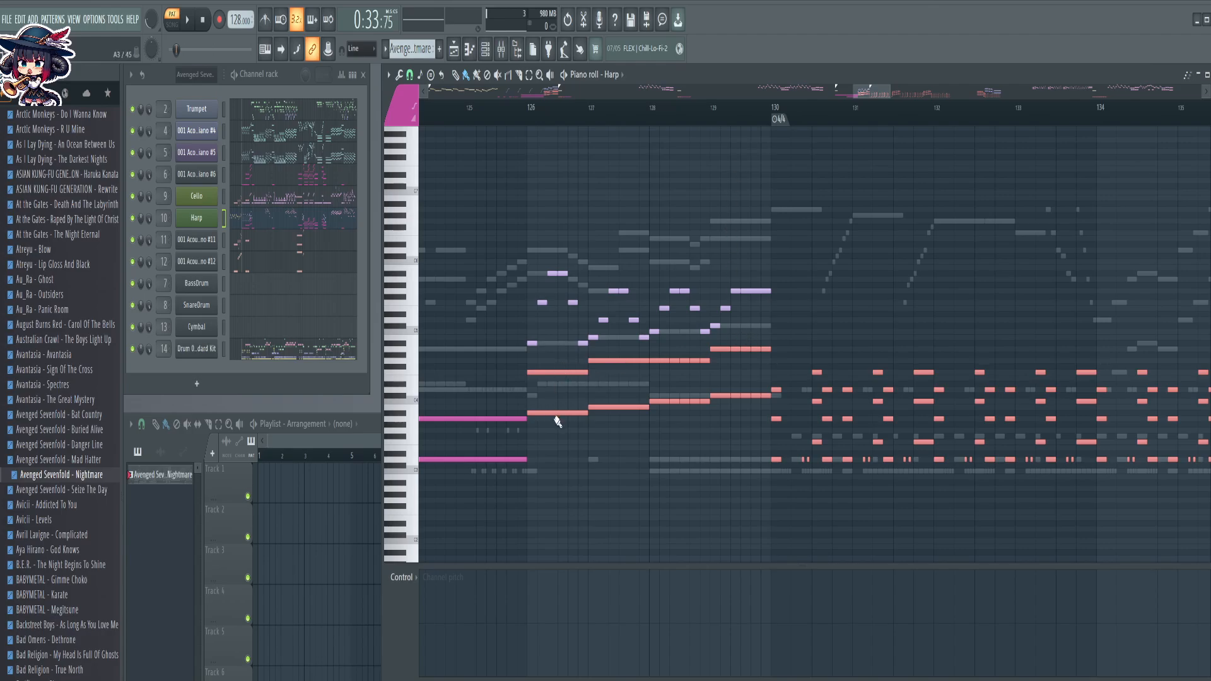
pyautogui.rightClick(561, 415)
pyautogui.rightClick(620, 408)
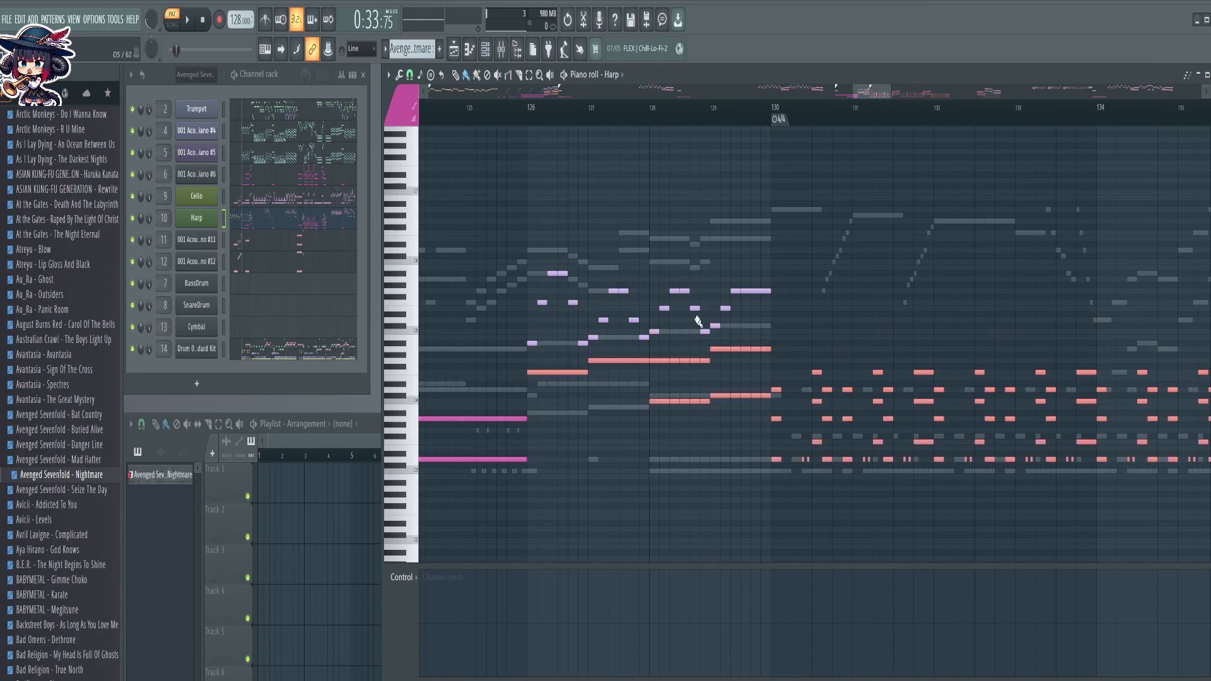
pyautogui.rightClick(659, 401)
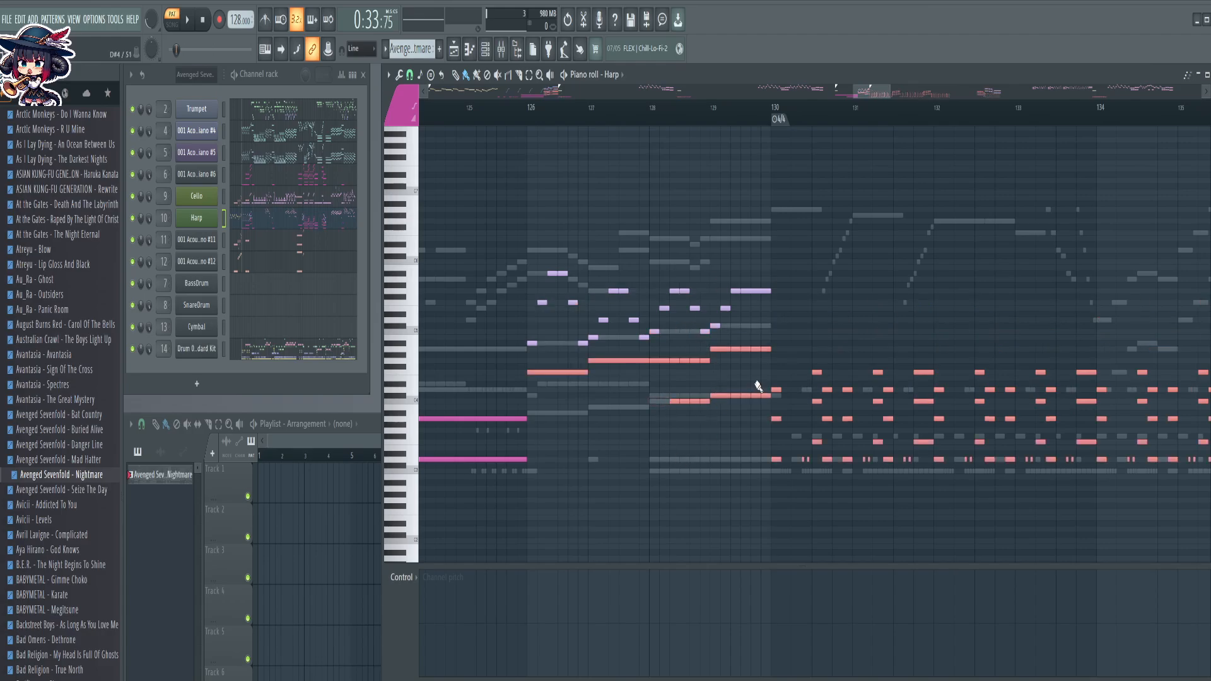
pyautogui.rightClick(719, 396)
pyautogui.hotkey('ctrl', 'Up')
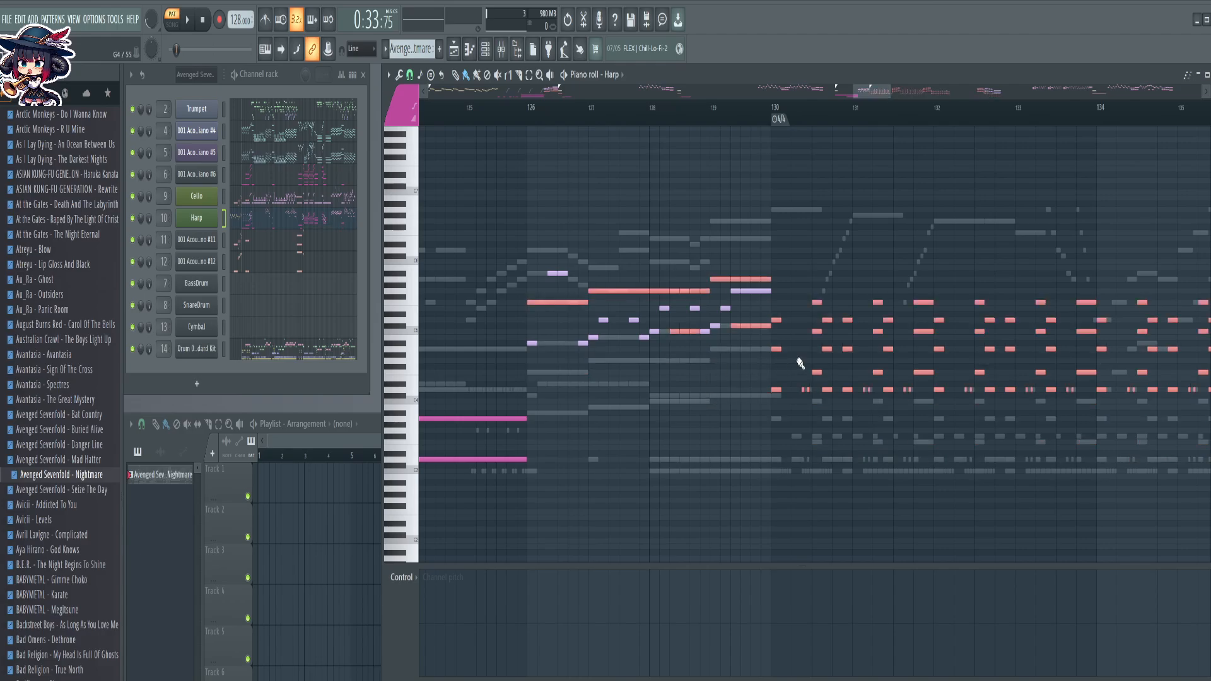
pyautogui.hotkey('ctrl', 'Down')
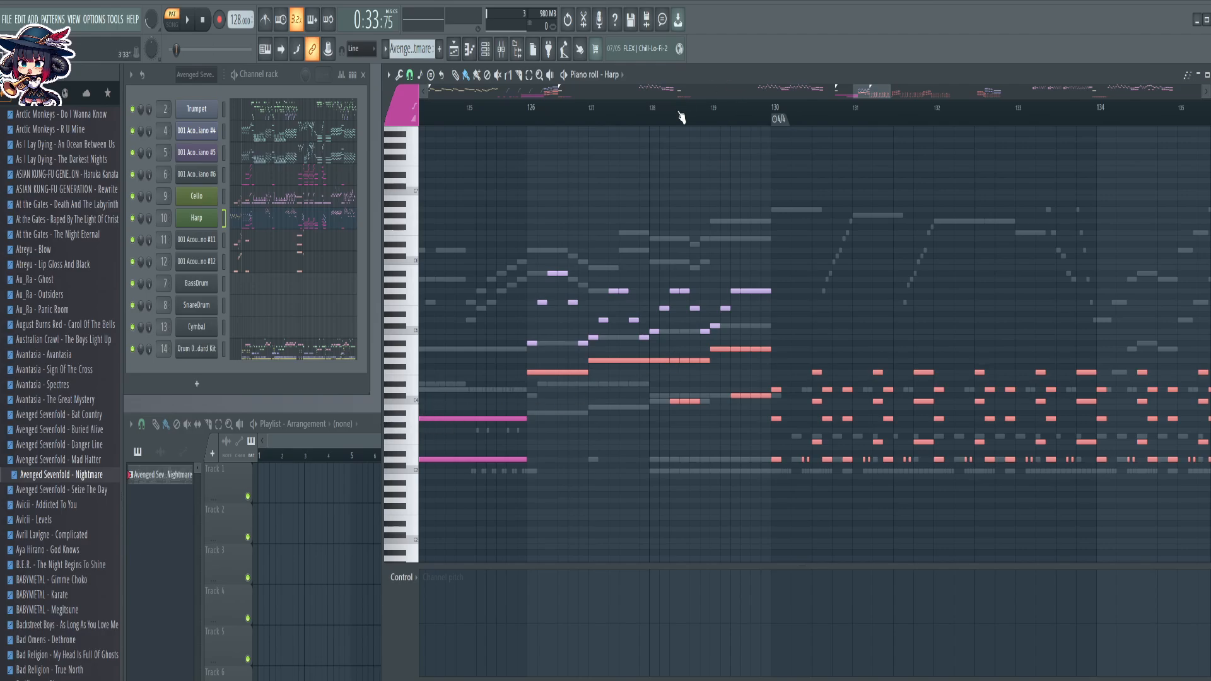
# Delete the remaining repeated notes of the lowest harp voice in bars 128 and 129
pyautogui.scroll(3, 681, 117)
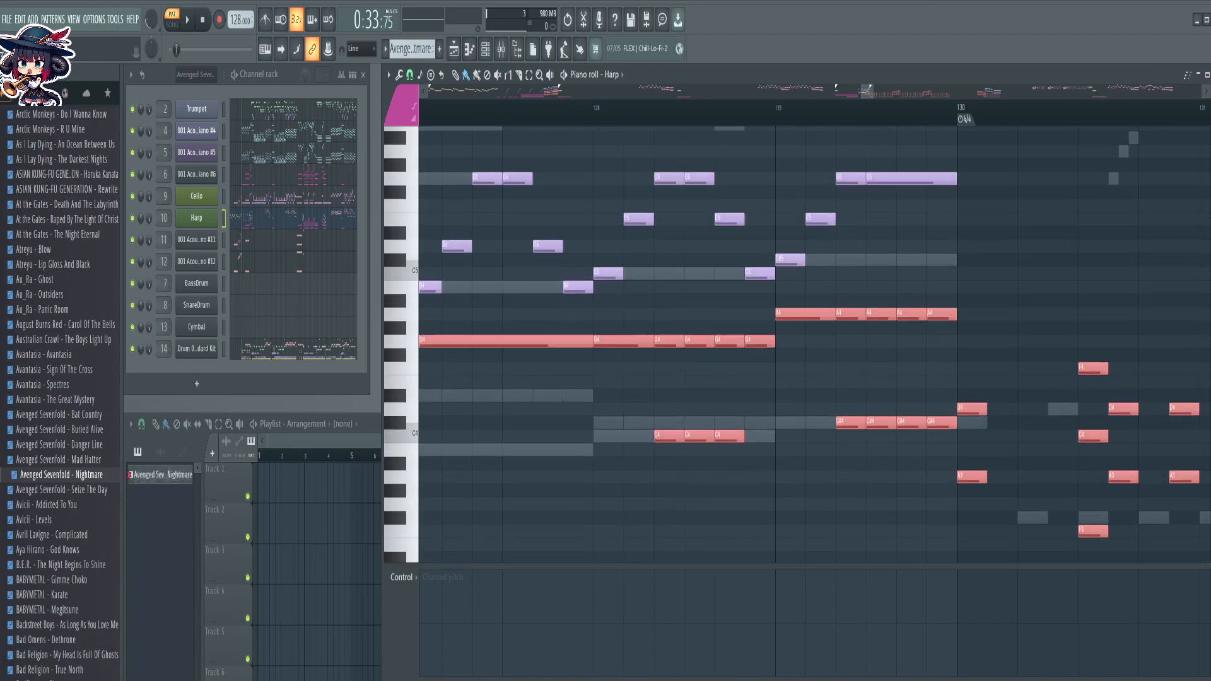
pyautogui.scroll(-4, 813, 344)
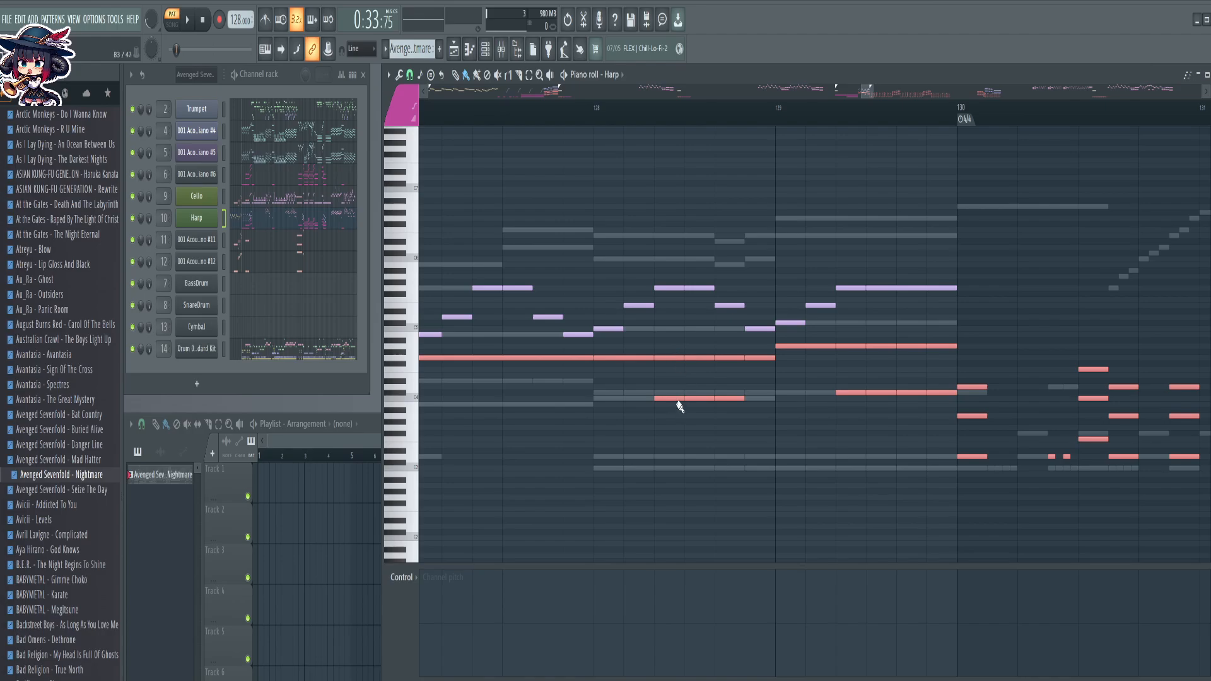
pyautogui.rightClick(678, 399)
pyautogui.rightClick(690, 399)
pyautogui.rightClick(725, 399)
pyautogui.rightClick(852, 395)
pyautogui.rightClick(881, 395)
pyautogui.rightClick(933, 397)
# Deselect the remaining middle-voice harp notes in bars 126–129
pyautogui.scroll(-3, 880, 116)
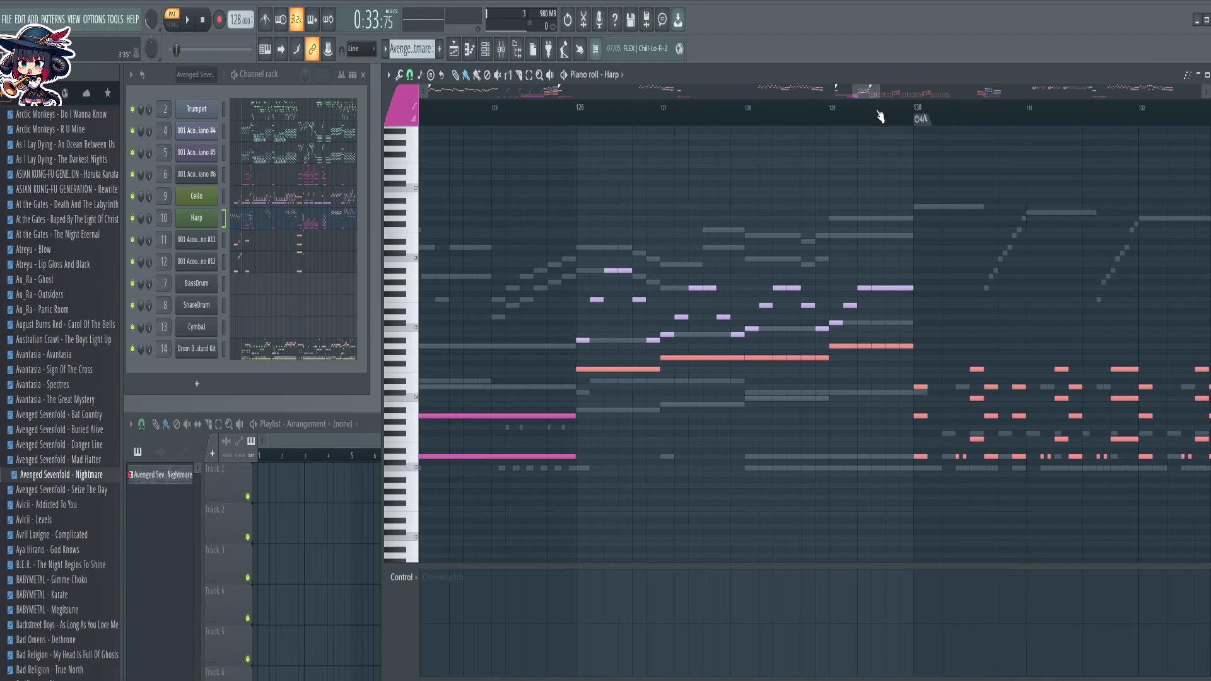
pyautogui.moveTo(880, 117); pyautogui.dragTo(546, 291)
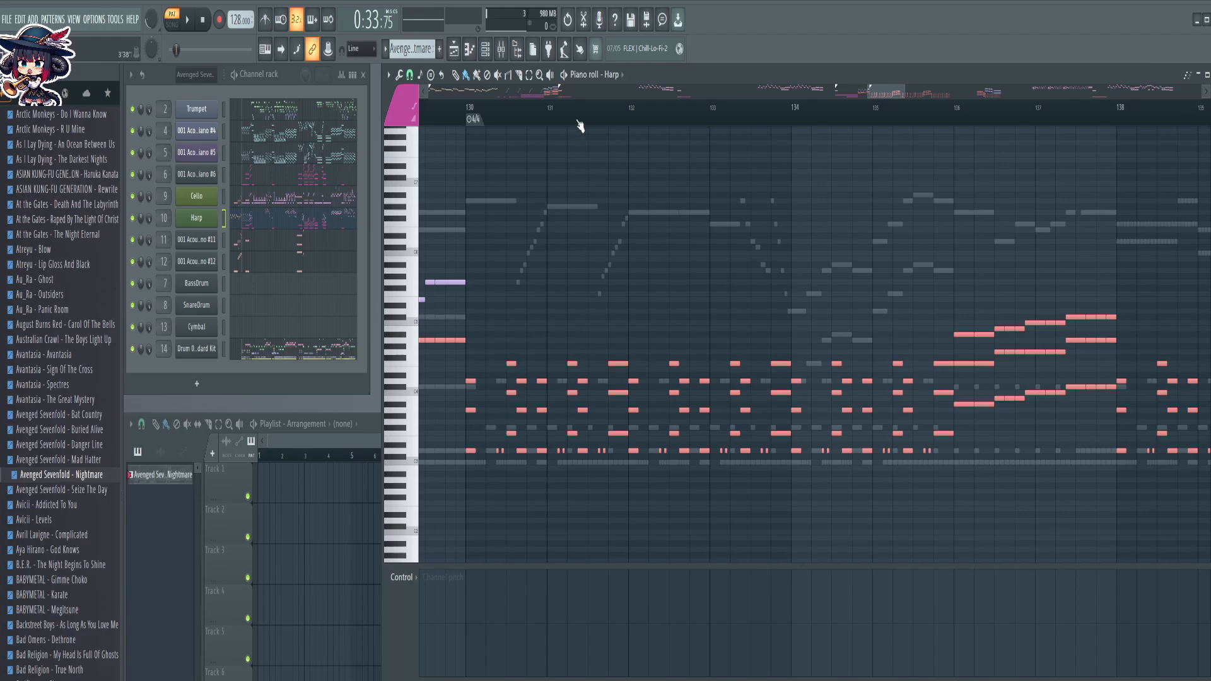
pyautogui.scroll(-2, 575, 122)
pyautogui.moveTo(539, 201); pyautogui.dragTo(902, 192)
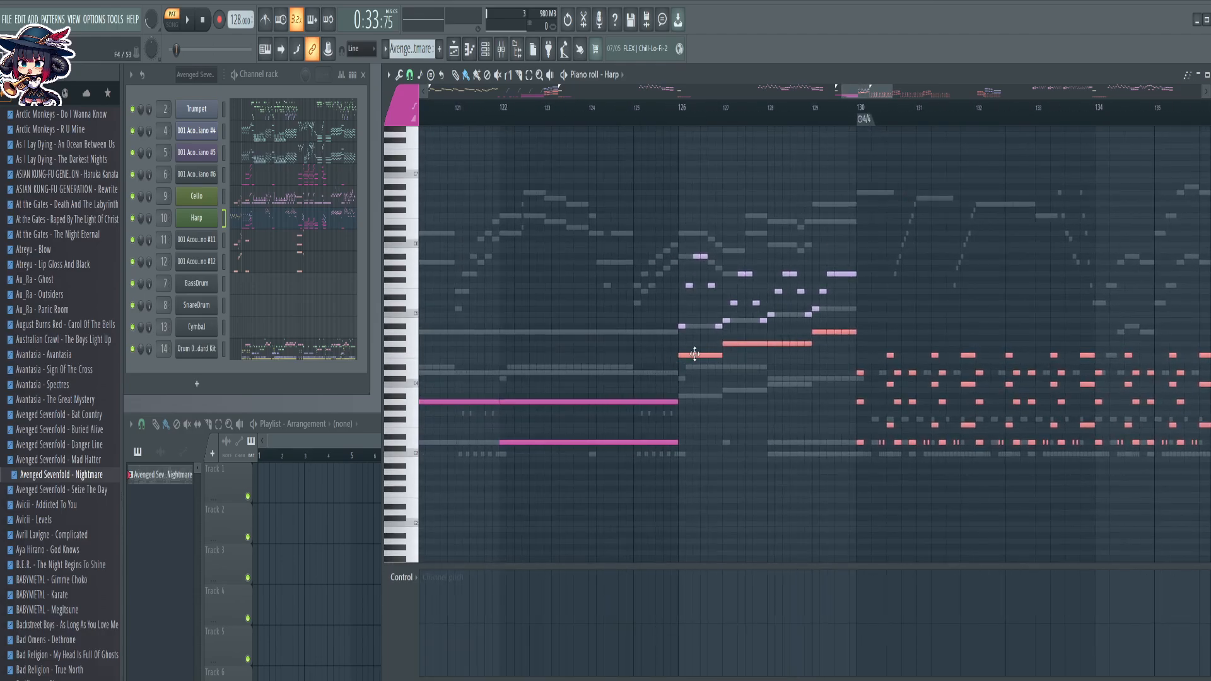
pyautogui.moveTo(706, 355); pyautogui.dragTo(855, 320)
# Deselect the lowest notes of the harp chords in bars 130–144, including the rising low line in bars 136–137
pyautogui.moveTo(963, 250); pyautogui.dragTo(647, 237)
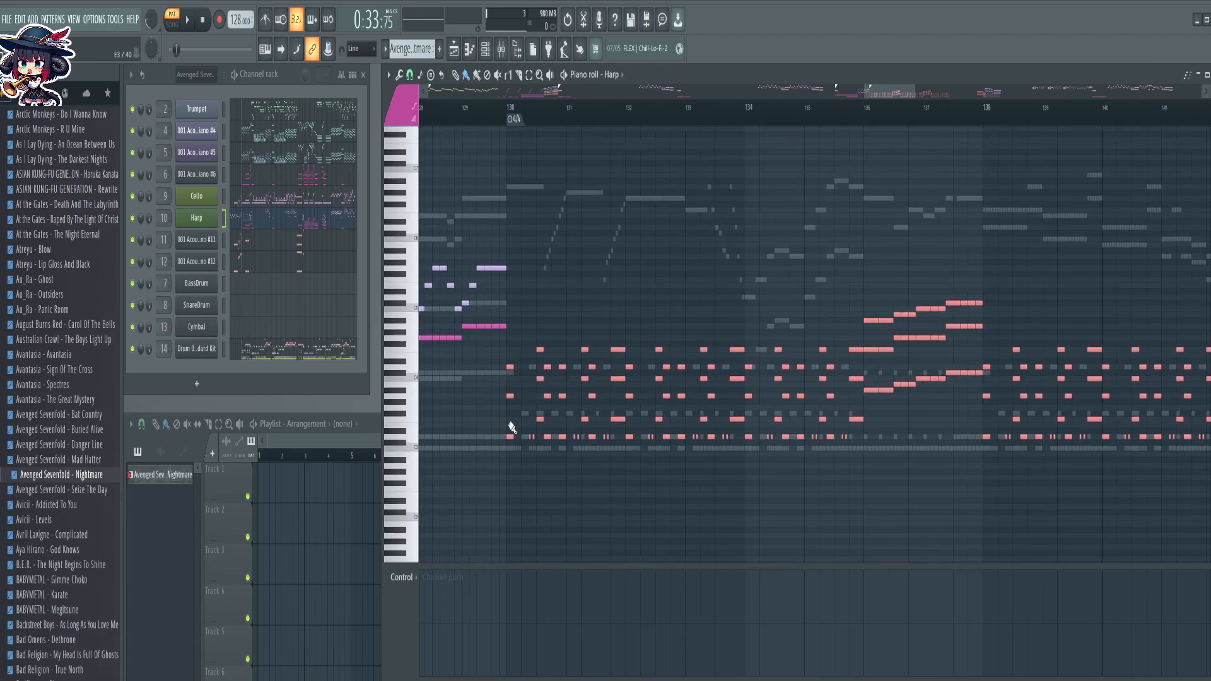
pyautogui.moveTo(509, 445); pyautogui.dragTo(985, 358)
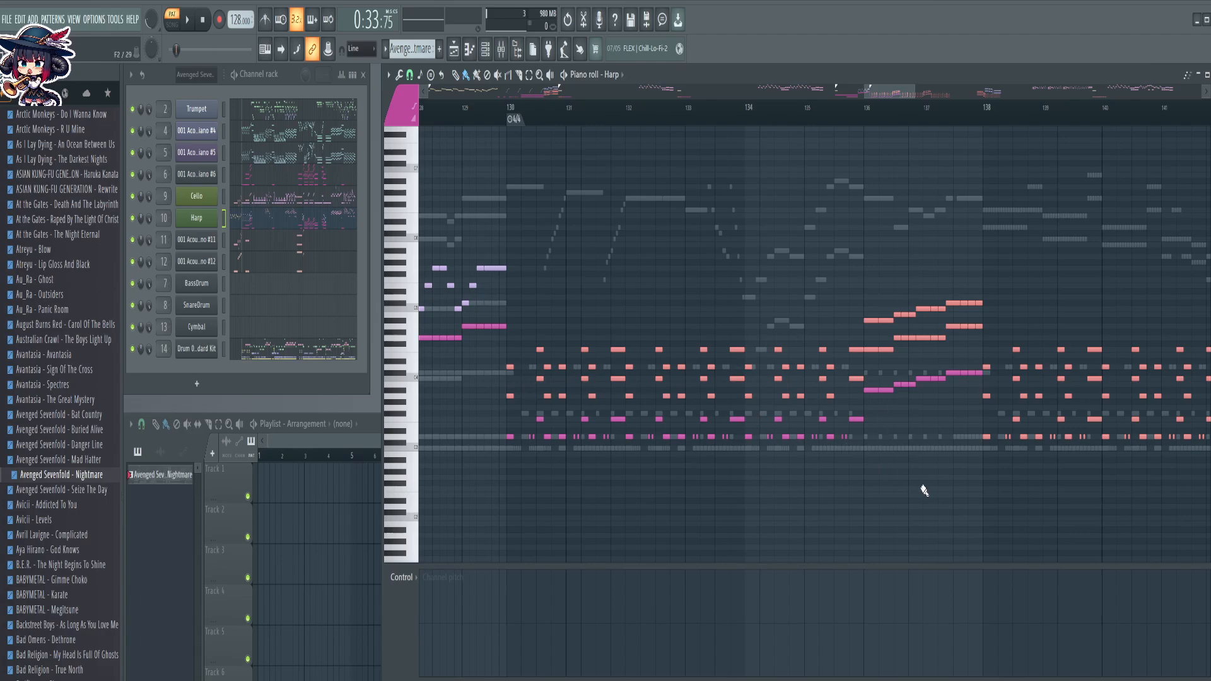
pyautogui.moveTo(924, 491); pyautogui.dragTo(872, 512)
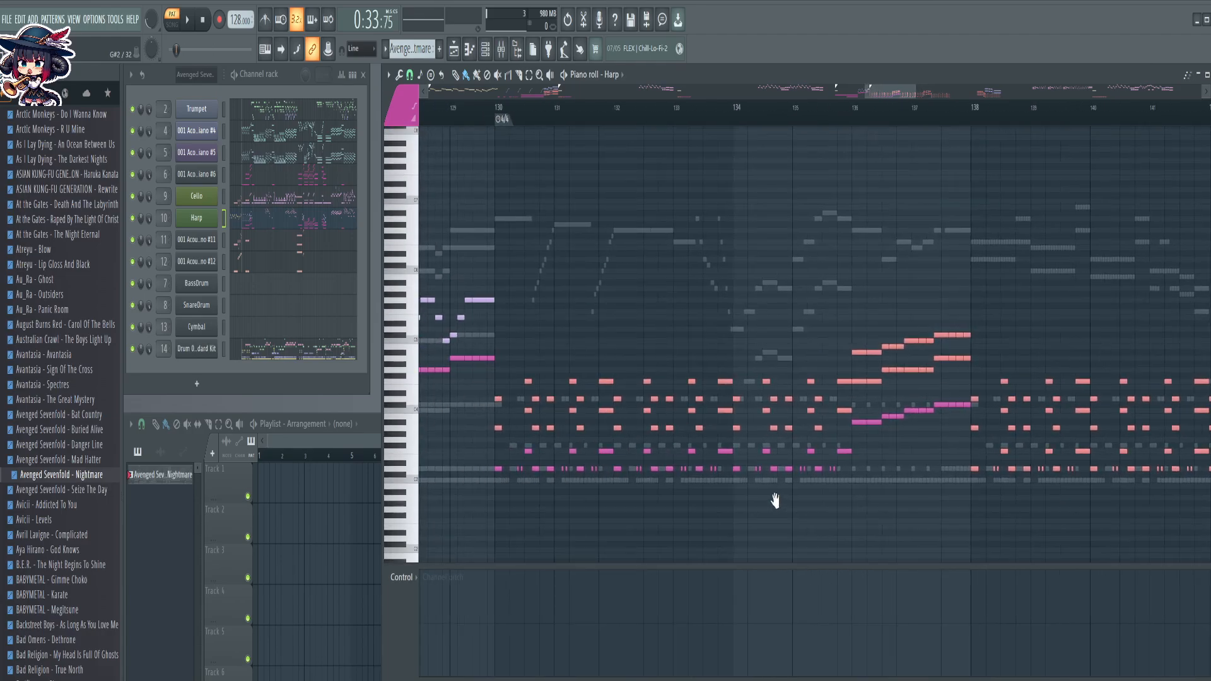
pyautogui.moveTo(938, 489); pyautogui.dragTo(700, 497)
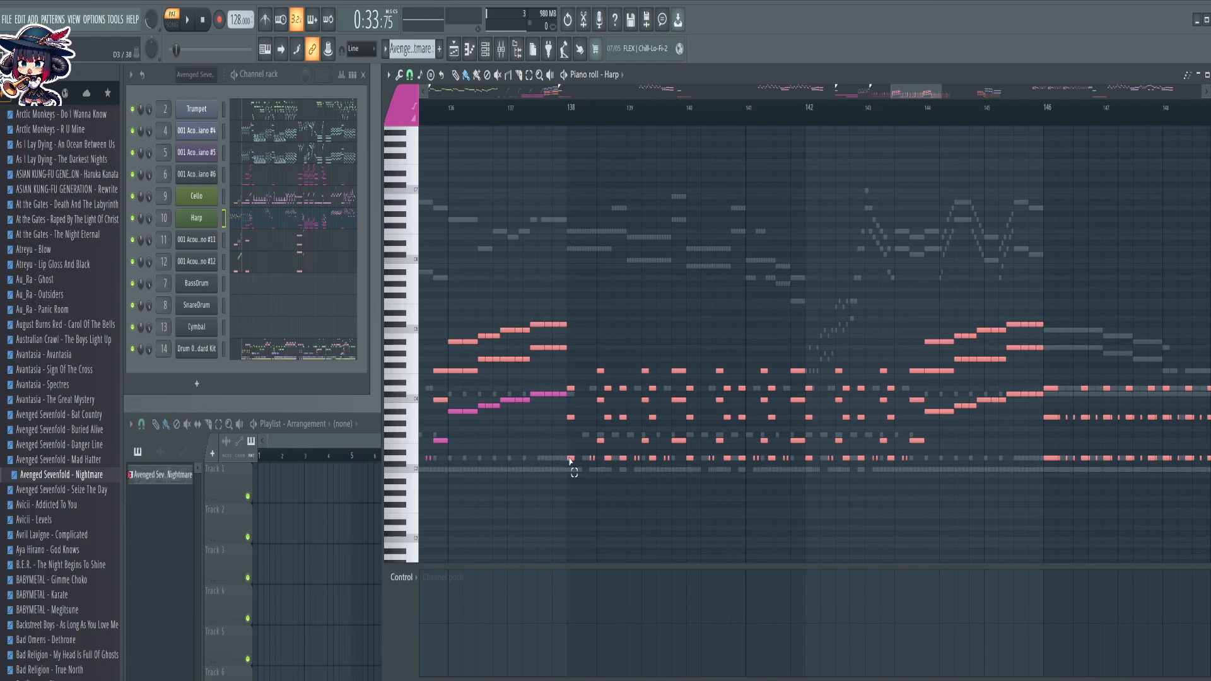
pyautogui.moveTo(570, 461); pyautogui.dragTo(952, 440)
# Deselect the rising lowest harp voice in bars 144–145 and the repeated bottom notes from bar 146 onward
pyautogui.moveTo(959, 500); pyautogui.dragTo(600, 458)
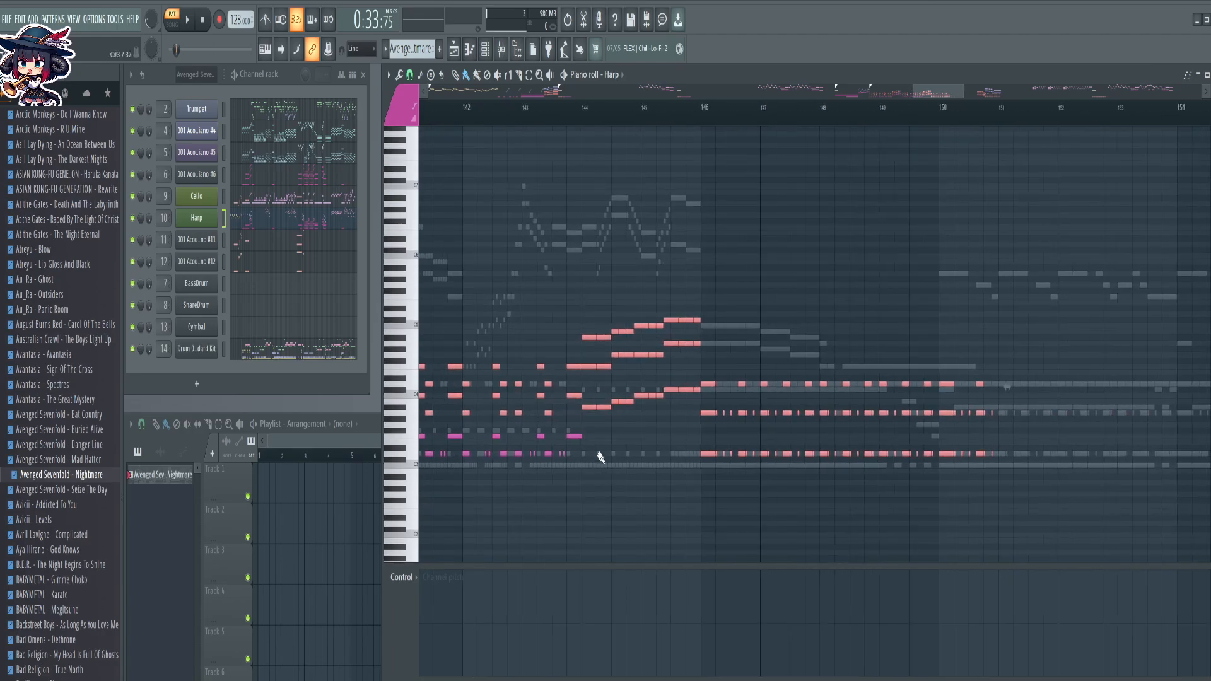
pyautogui.moveTo(596, 409); pyautogui.dragTo(696, 389)
pyautogui.click(719, 453)
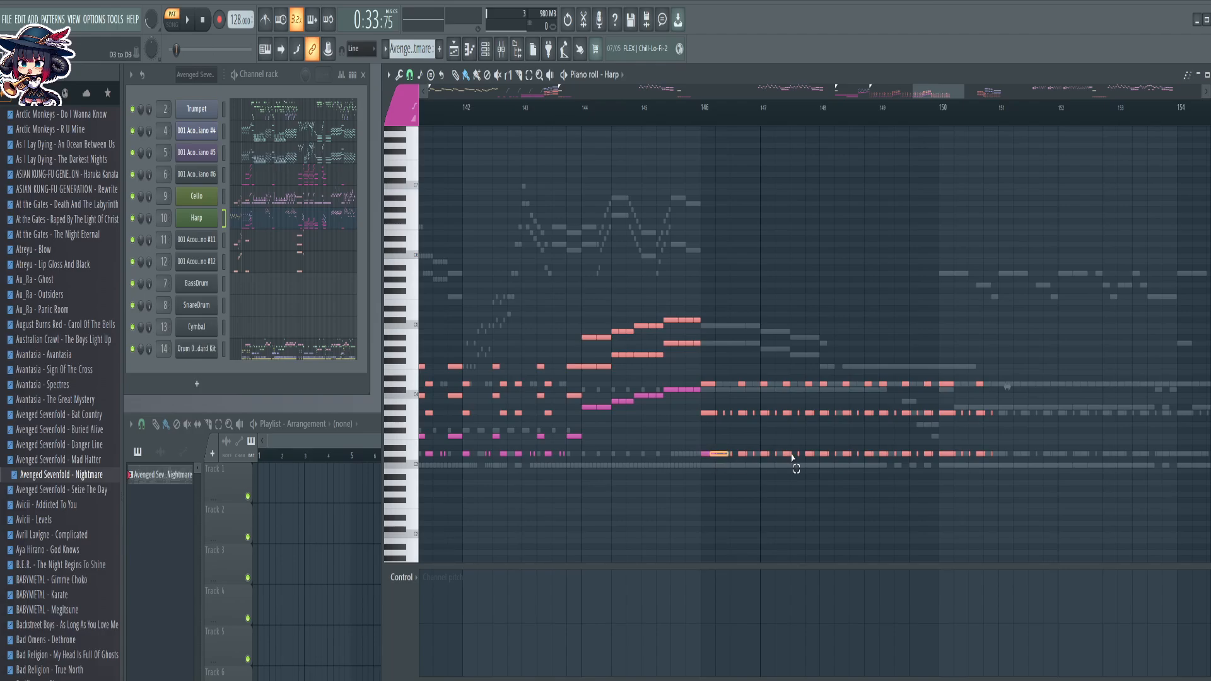
pyautogui.moveTo(791, 455); pyautogui.dragTo(1115, 456)
# Deselect the lowest harp notes of the chords in bars 158–159
pyautogui.scroll(-3, 773, 132)
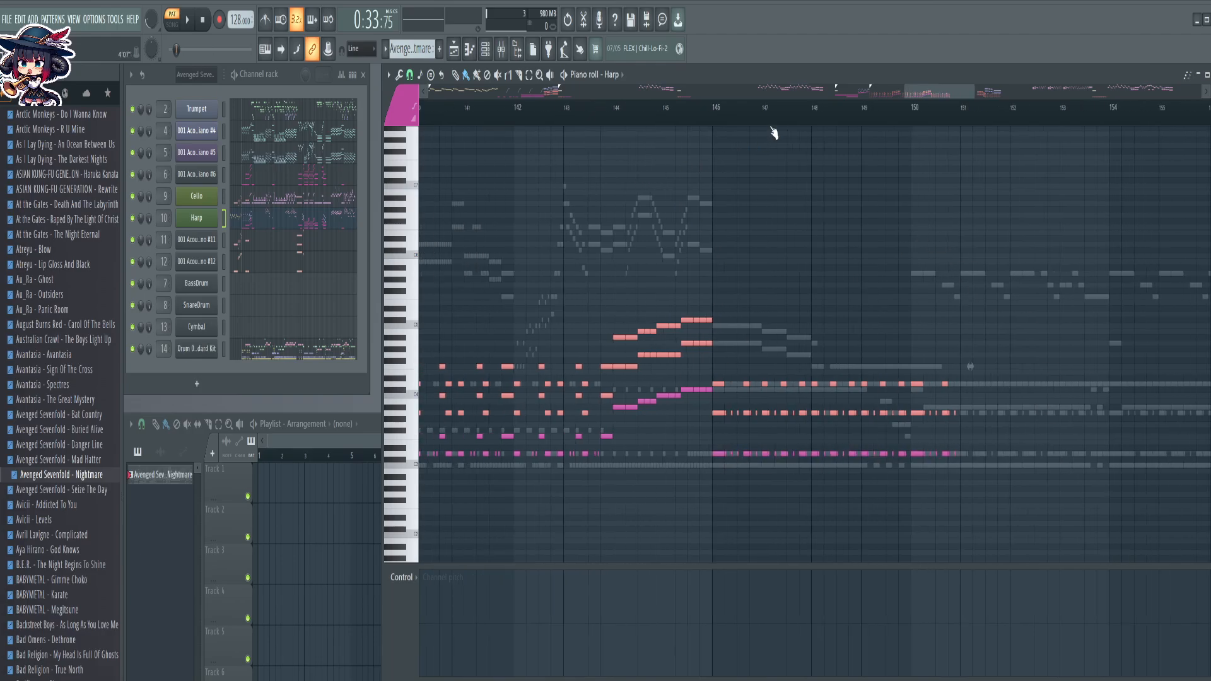
pyautogui.moveTo(866, 278); pyautogui.dragTo(284, 246)
pyautogui.scroll(2, 535, 121)
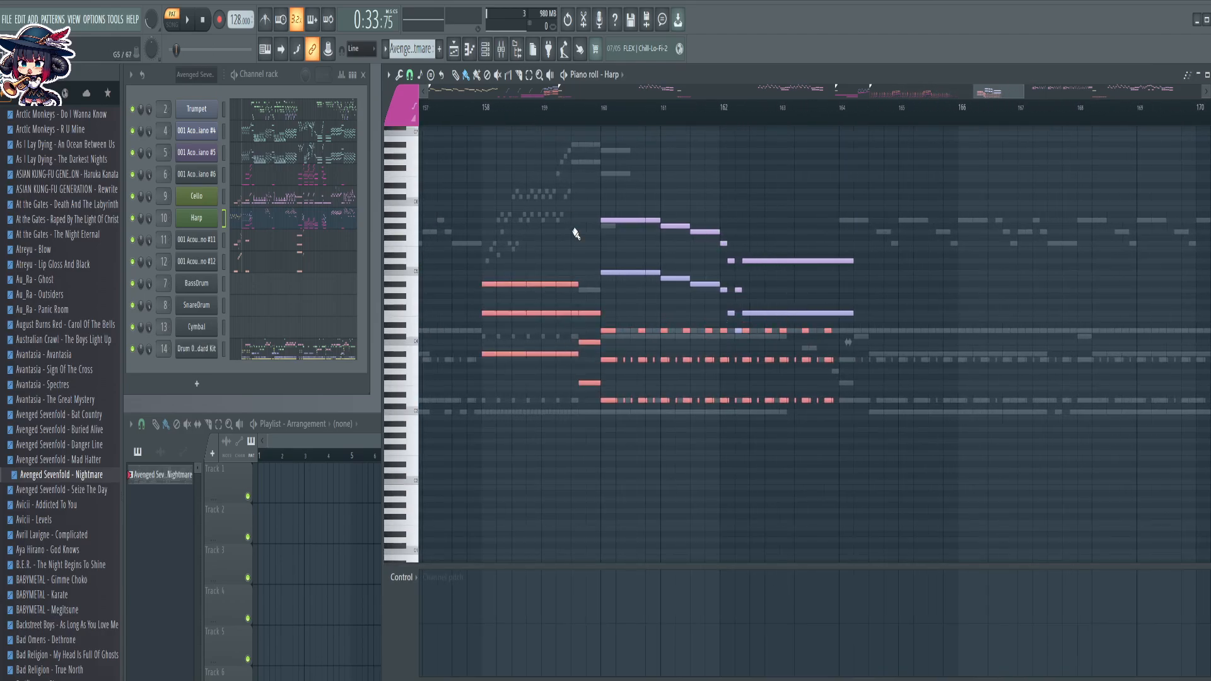
pyautogui.moveTo(490, 350); pyautogui.dragTo(607, 404)
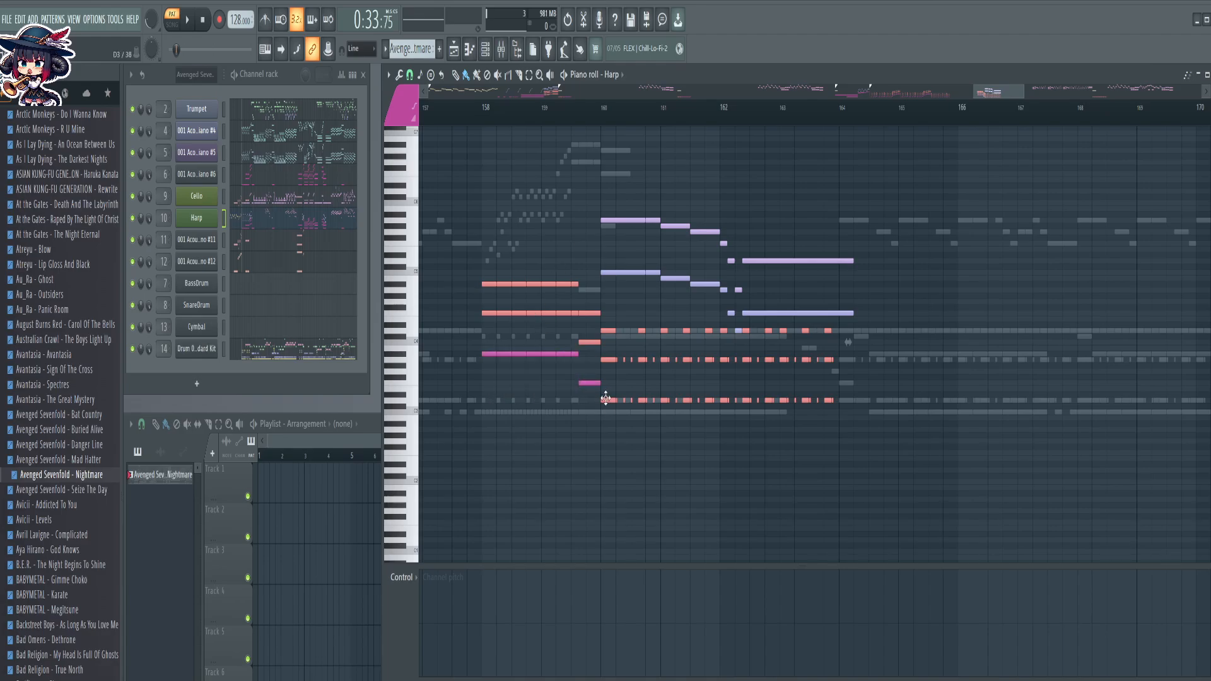
# Deselect the fast repeated low harp notes in bars 189–191
pyautogui.scroll(-3, 930, 112)
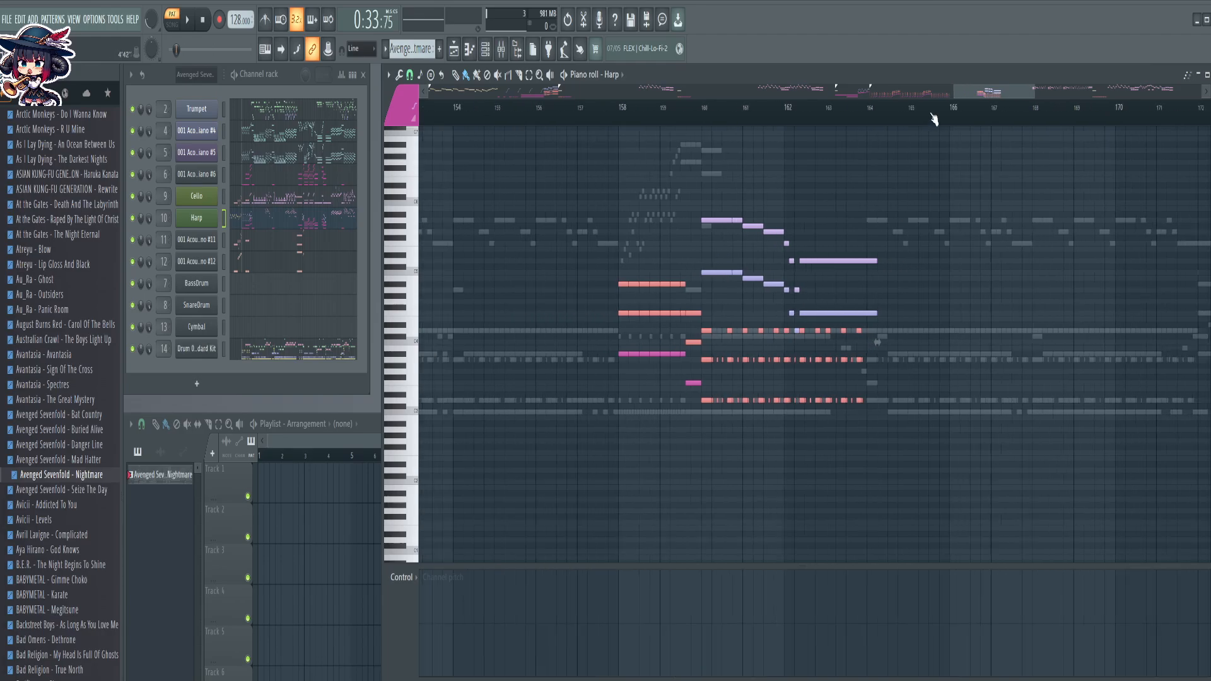
pyautogui.moveTo(1026, 94); pyautogui.dragTo(1129, 104)
pyautogui.scroll(3, 926, 111)
pyautogui.scroll(2, 926, 113)
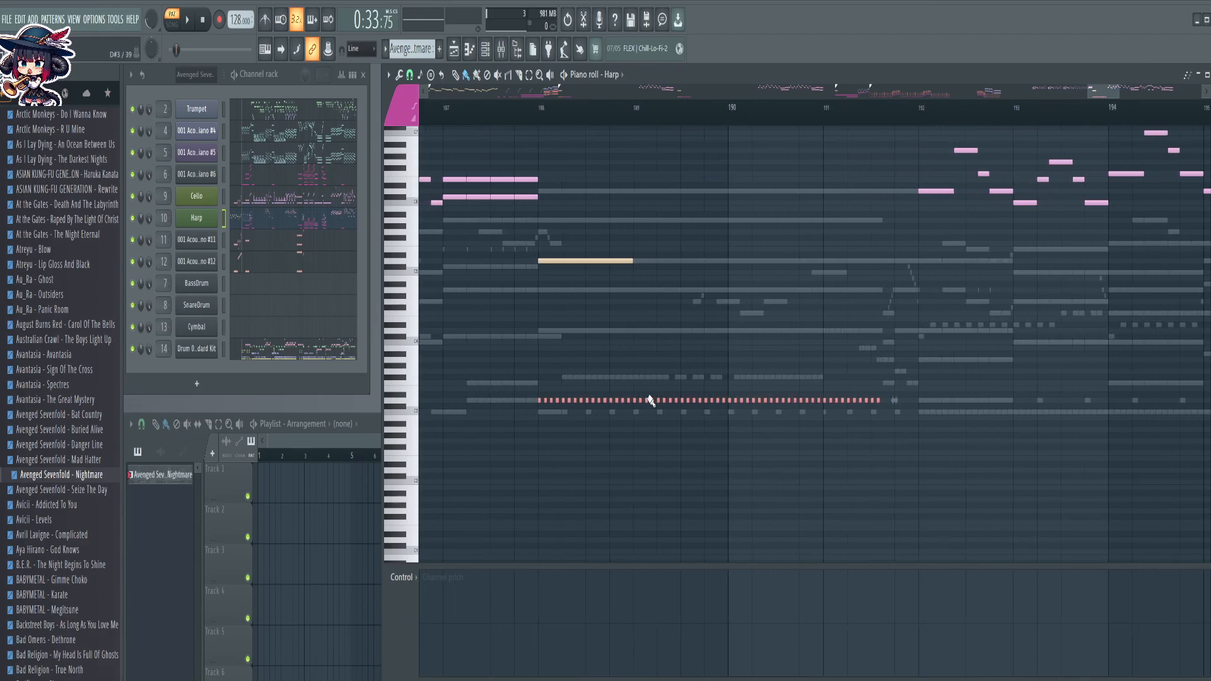
pyautogui.moveTo(637, 403); pyautogui.dragTo(952, 435)
# Delete the upper chord notes still selected and select the remaining low harp notes across the song
pyautogui.scroll(-10, 863, 127)
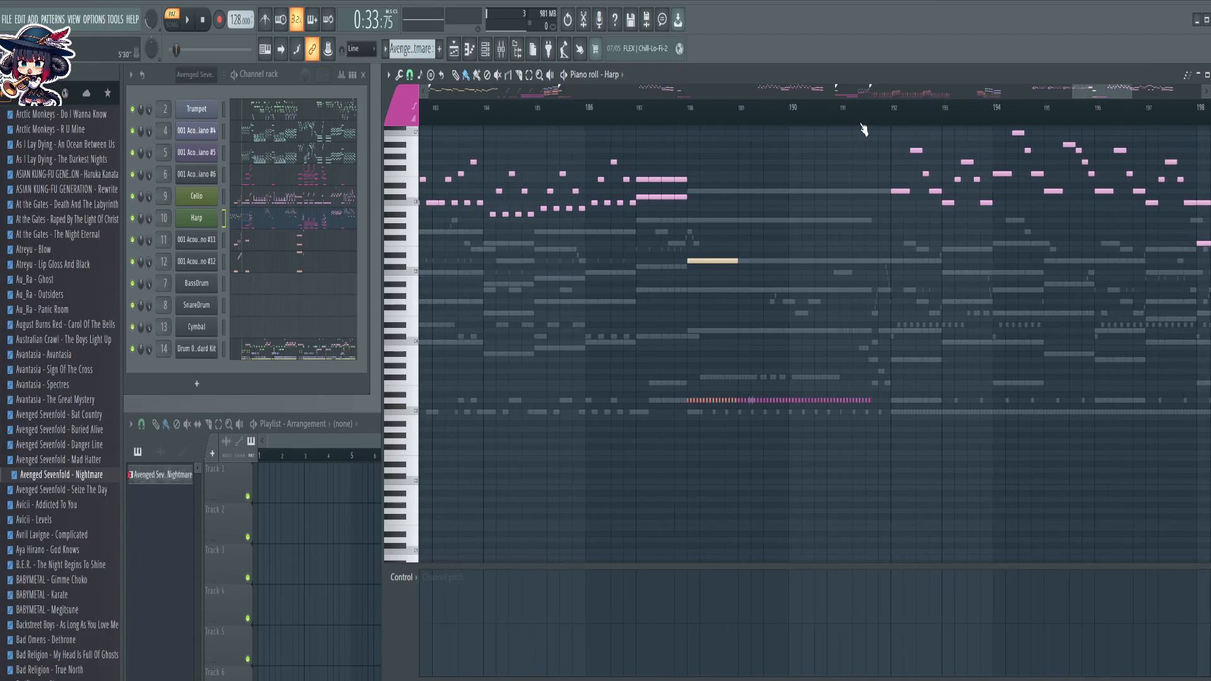
pyautogui.scroll(-2, 864, 127)
pyautogui.scroll(2, 781, 315)
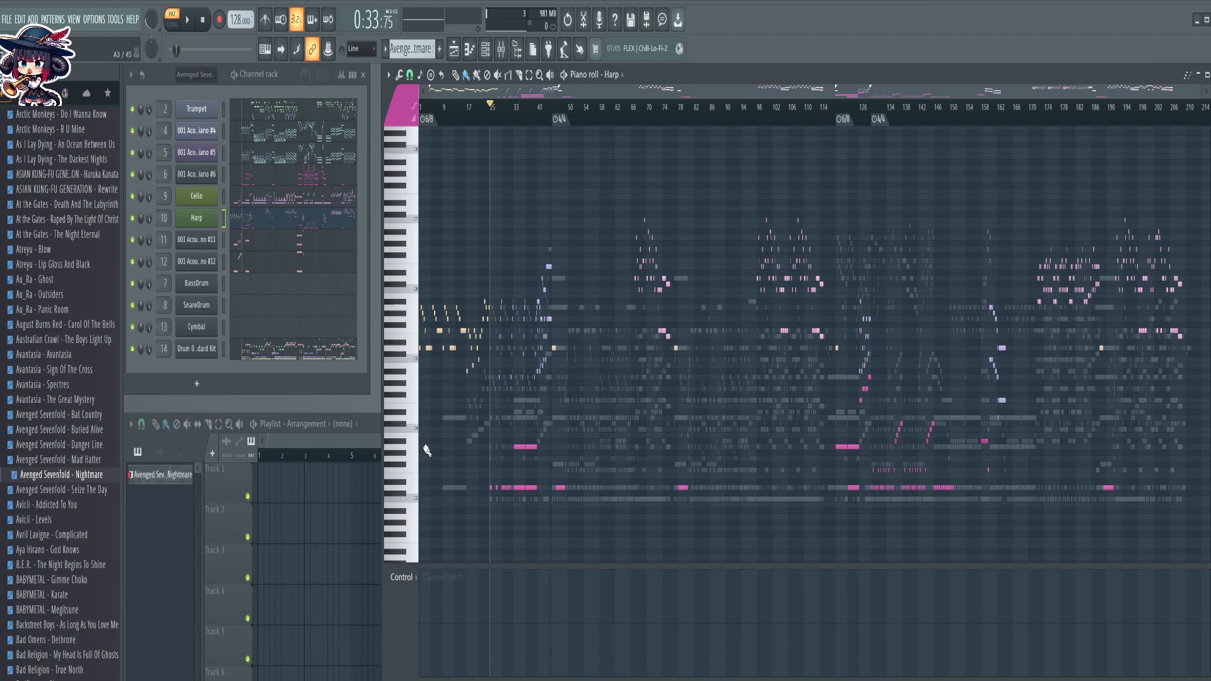
pyautogui.moveTo(416, 433); pyautogui.dragTo(532, 541)
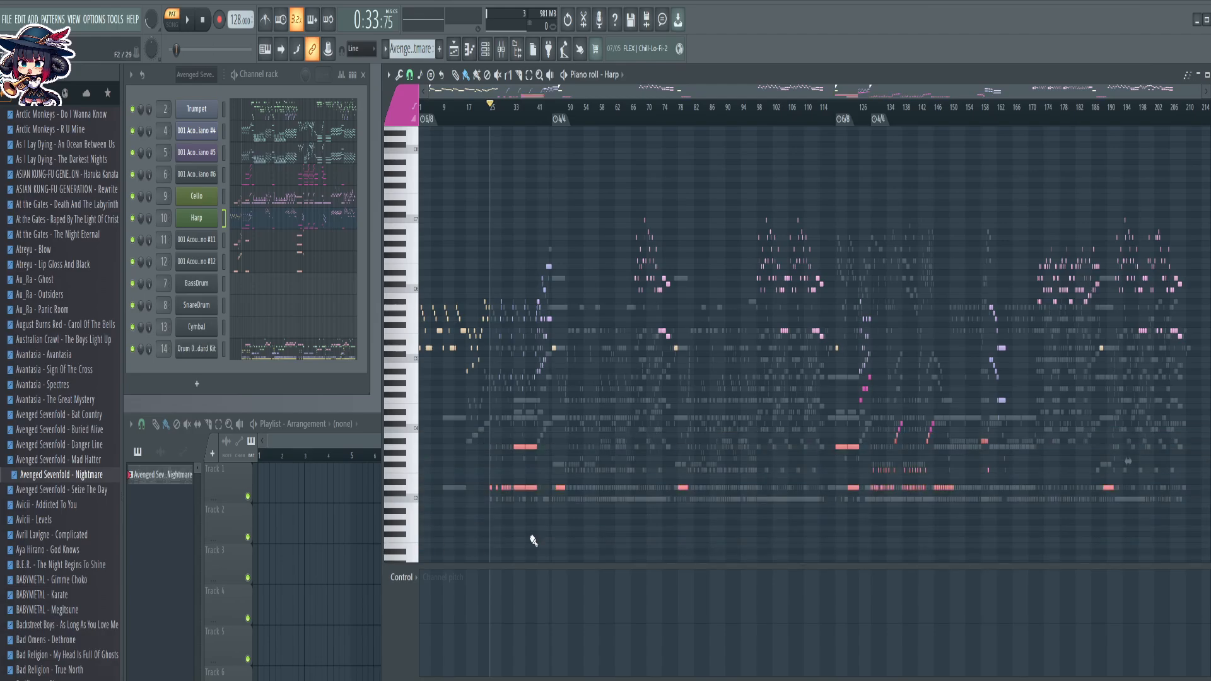
pyautogui.moveTo(892, 416); pyautogui.dragTo(980, 446)
# Delete the upper sustained low notes in bars 33–40 and raise the selected low harp notes one octave
pyautogui.scroll(5, 522, 120)
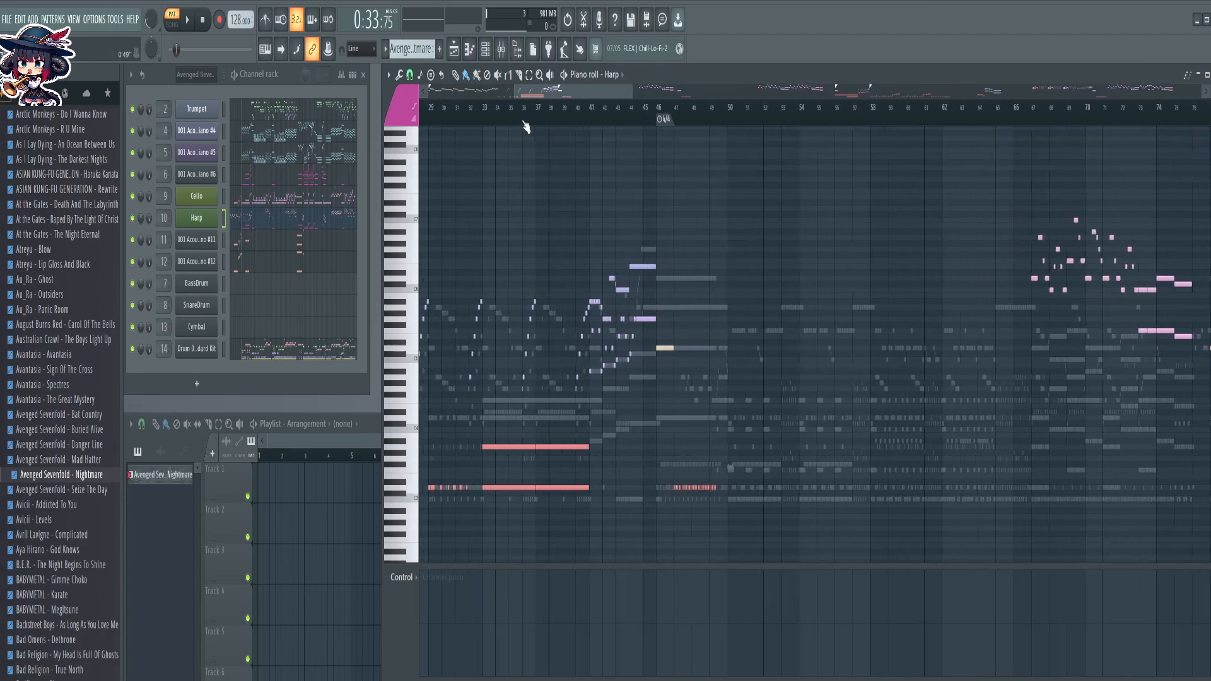
pyautogui.rightClick(525, 441)
pyautogui.hotkey('ctrl', 'z')
pyautogui.rightClick(528, 447)
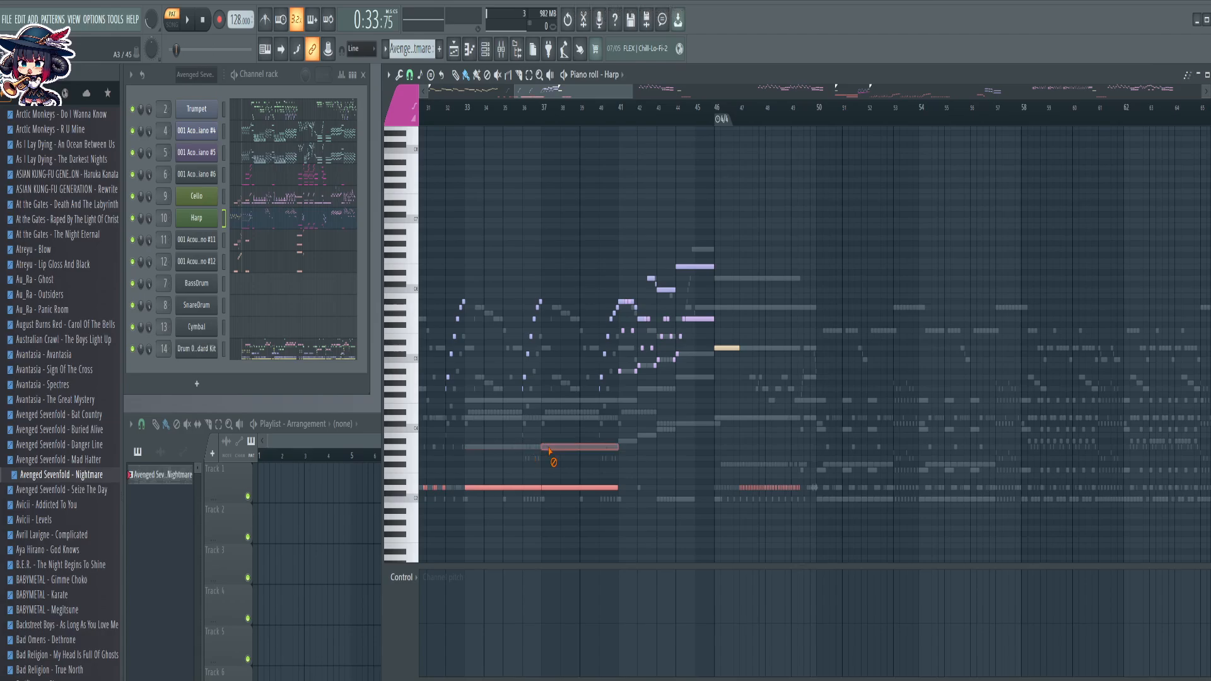
pyautogui.hotkey('ctrl', 'Up')
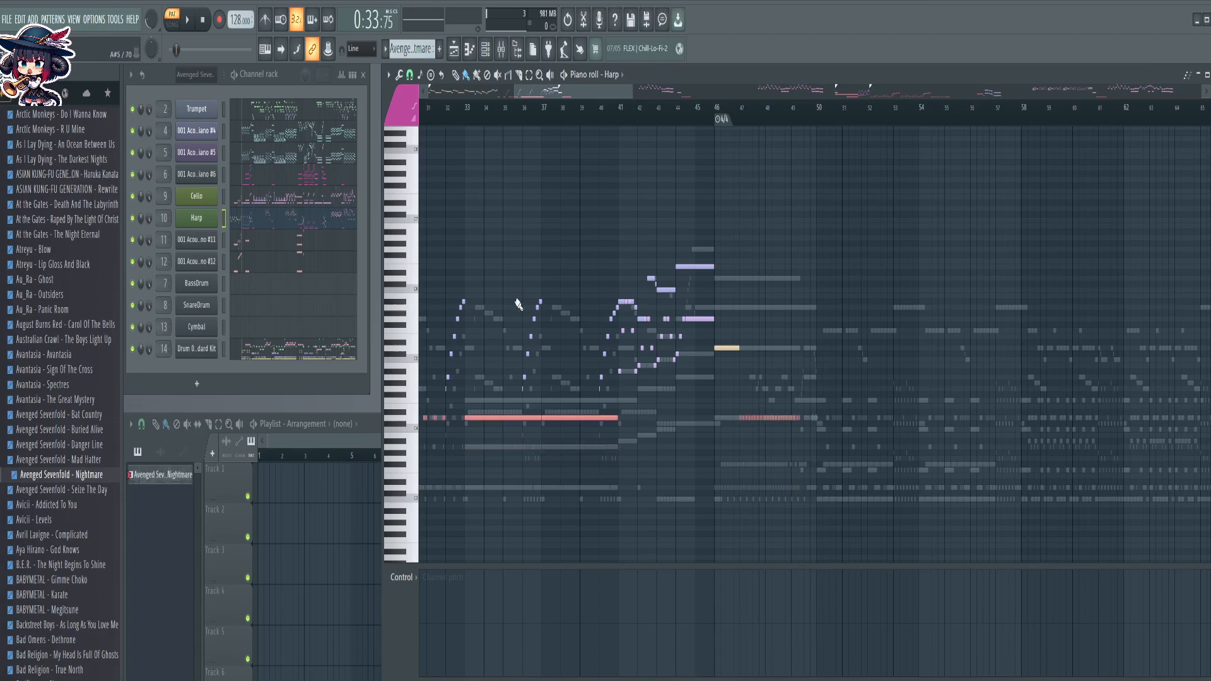
# Deselect the harp notes and delete the 001 Acoustic Piano #6 channel
pyautogui.scroll(-3, 576, 128)
pyautogui.scroll(-2, 577, 130)
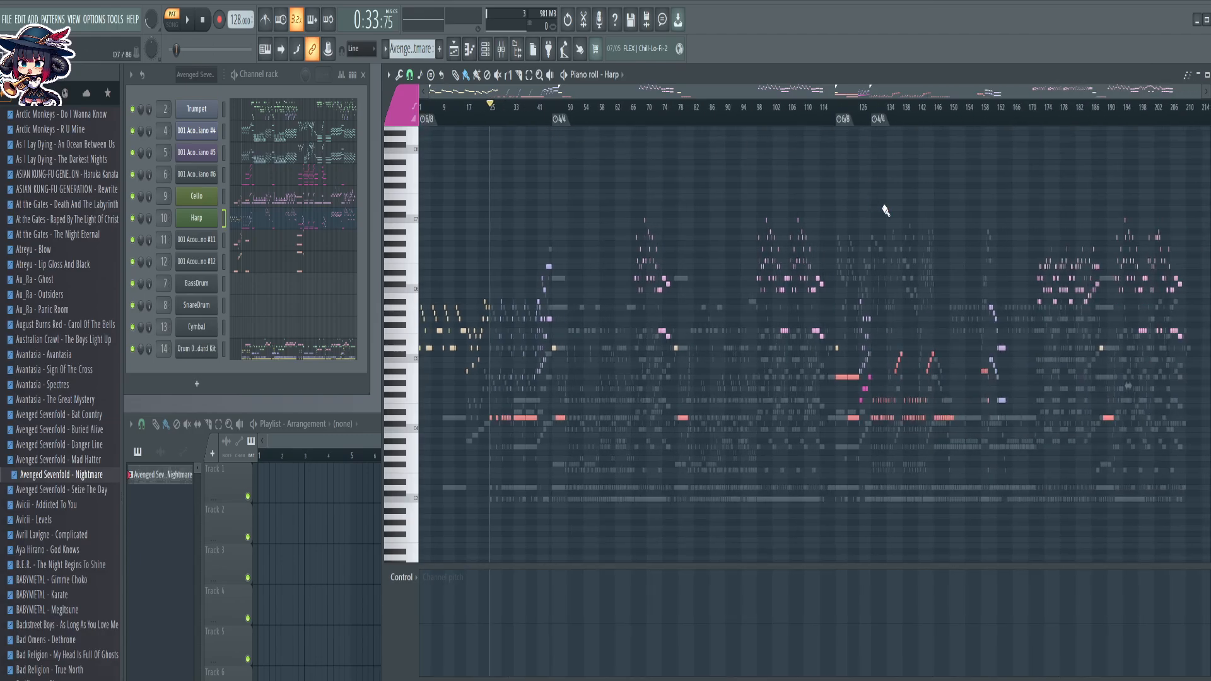
pyautogui.scroll(4, 854, 117)
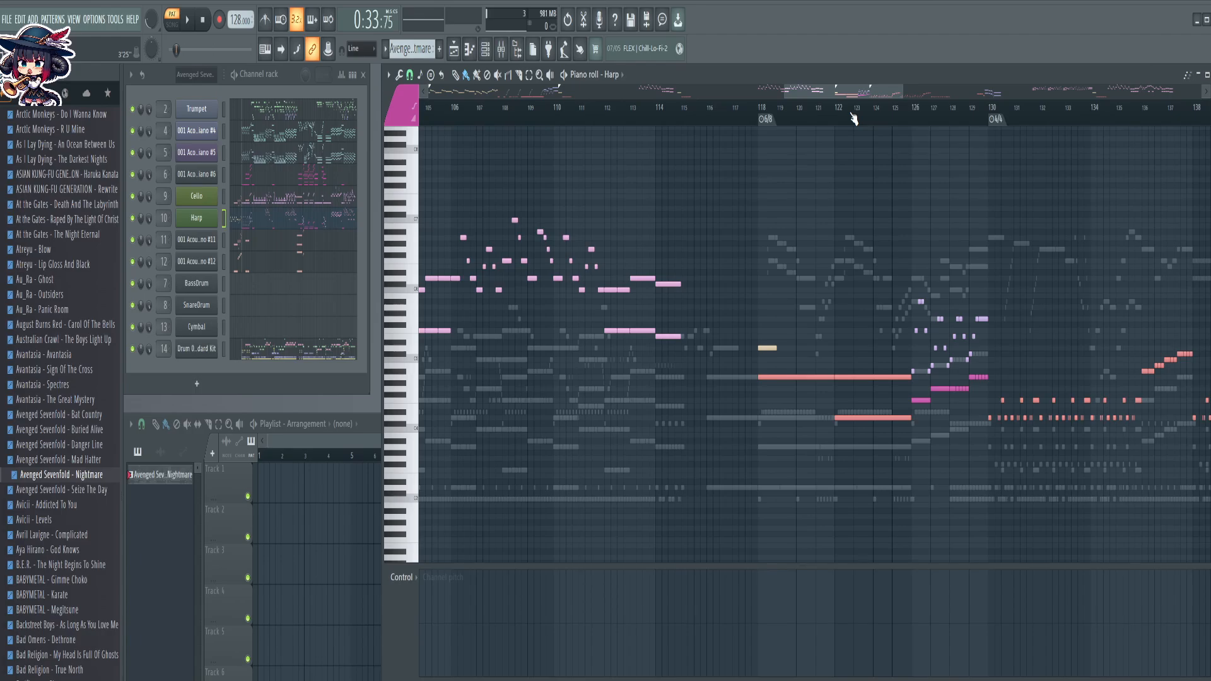
pyautogui.scroll(-2, 854, 117)
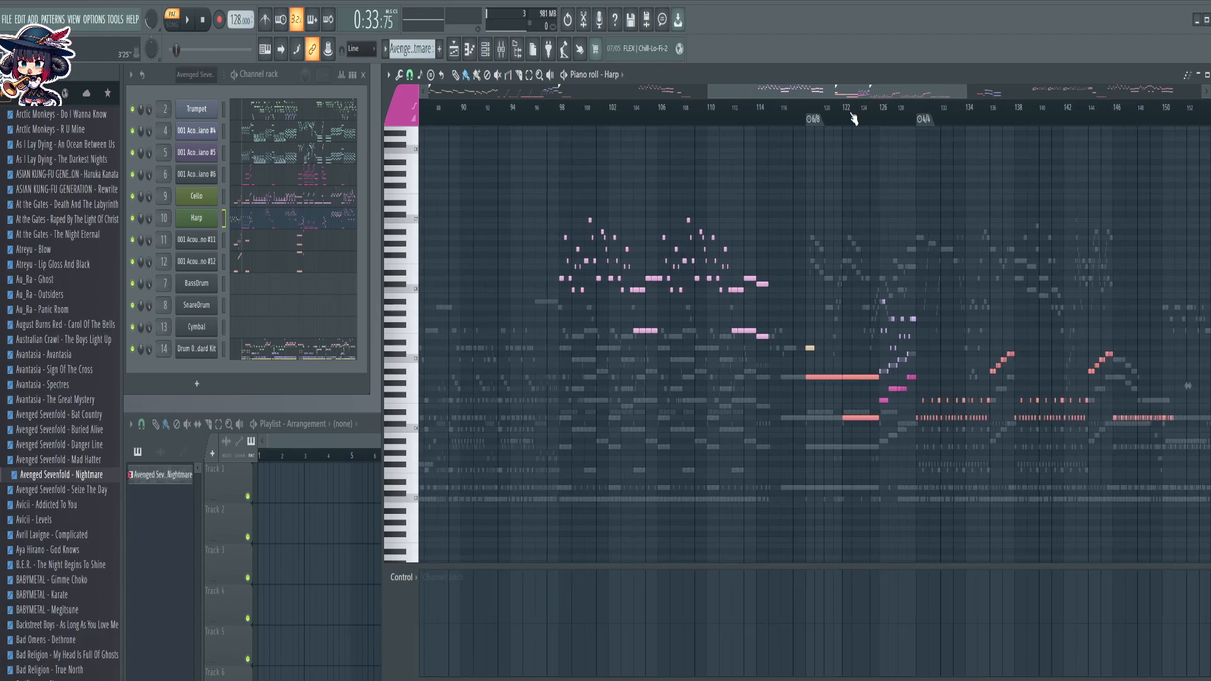
pyautogui.scroll(-3, 854, 118)
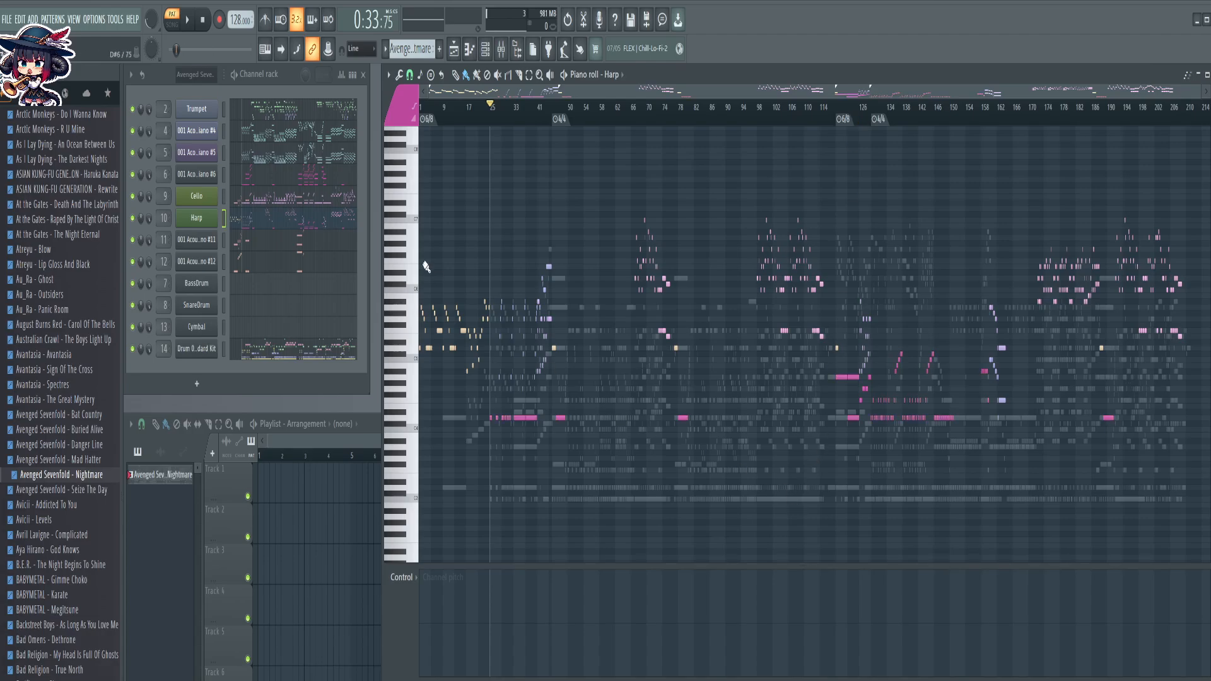
pyautogui.rightClick(201, 181)
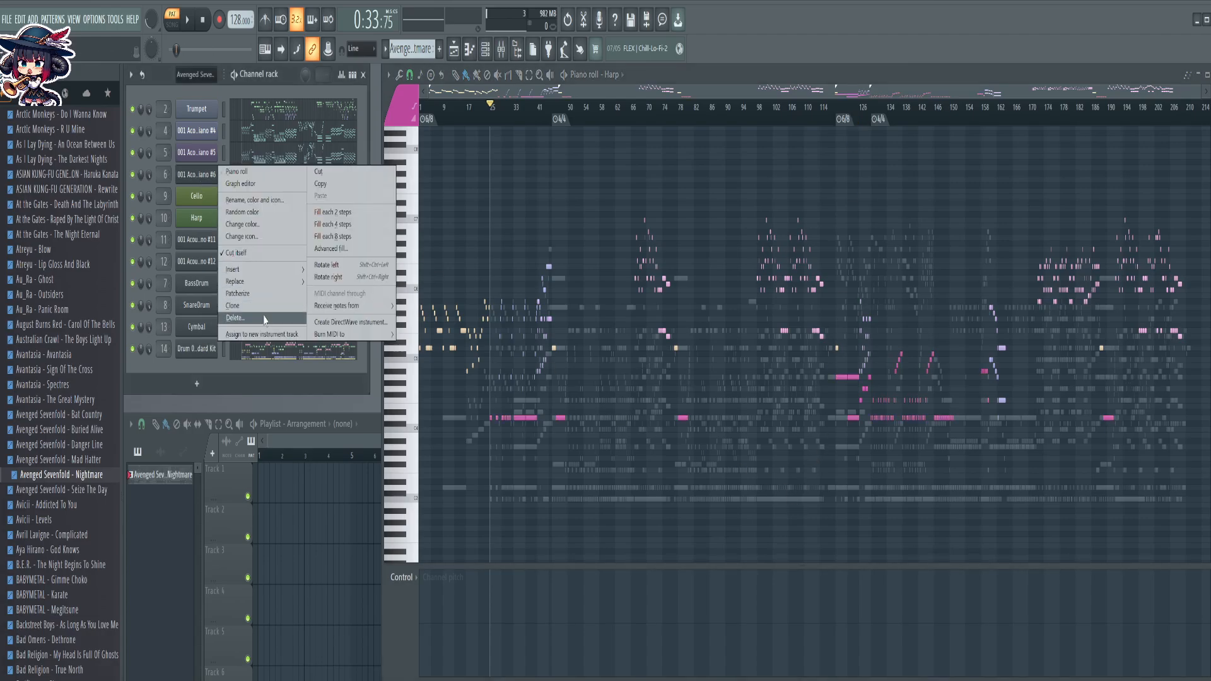
pyautogui.click(235, 318)
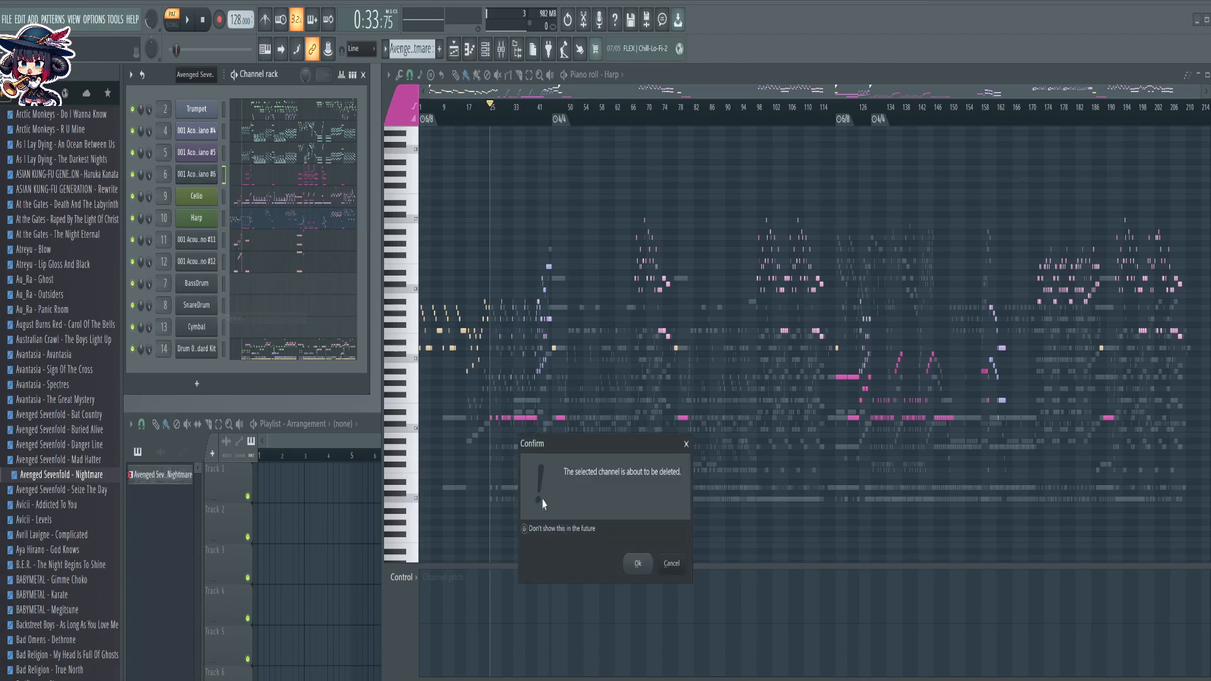
pyautogui.click(638, 563)
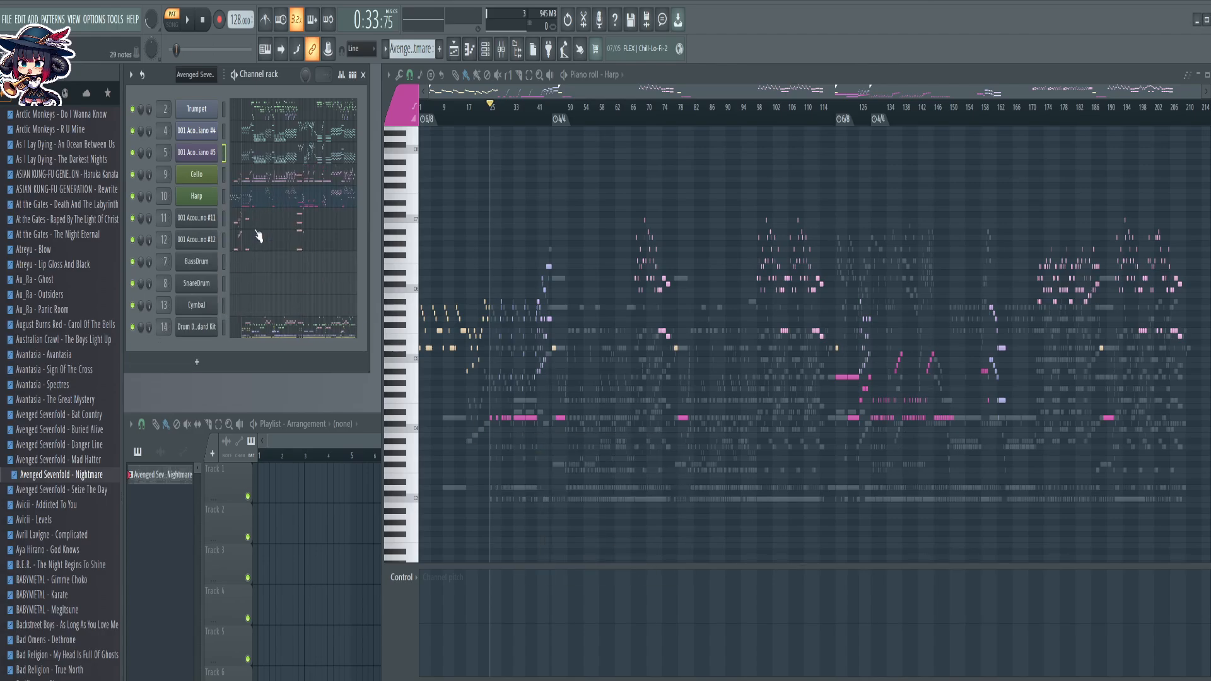
# Compare the notes of the Acoustic Piano #11, Acoustic Piano #12 and Harp channels
pyautogui.click(280, 224)
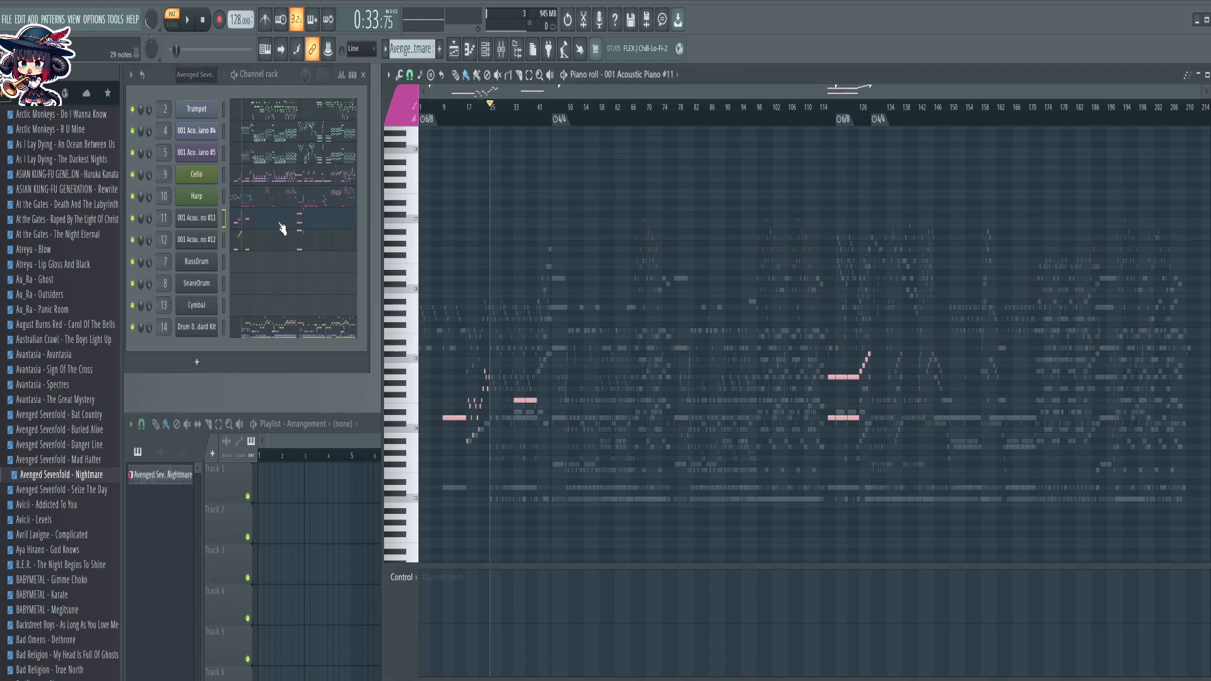
pyautogui.click(265, 177)
pyautogui.click(307, 227)
pyautogui.click(301, 245)
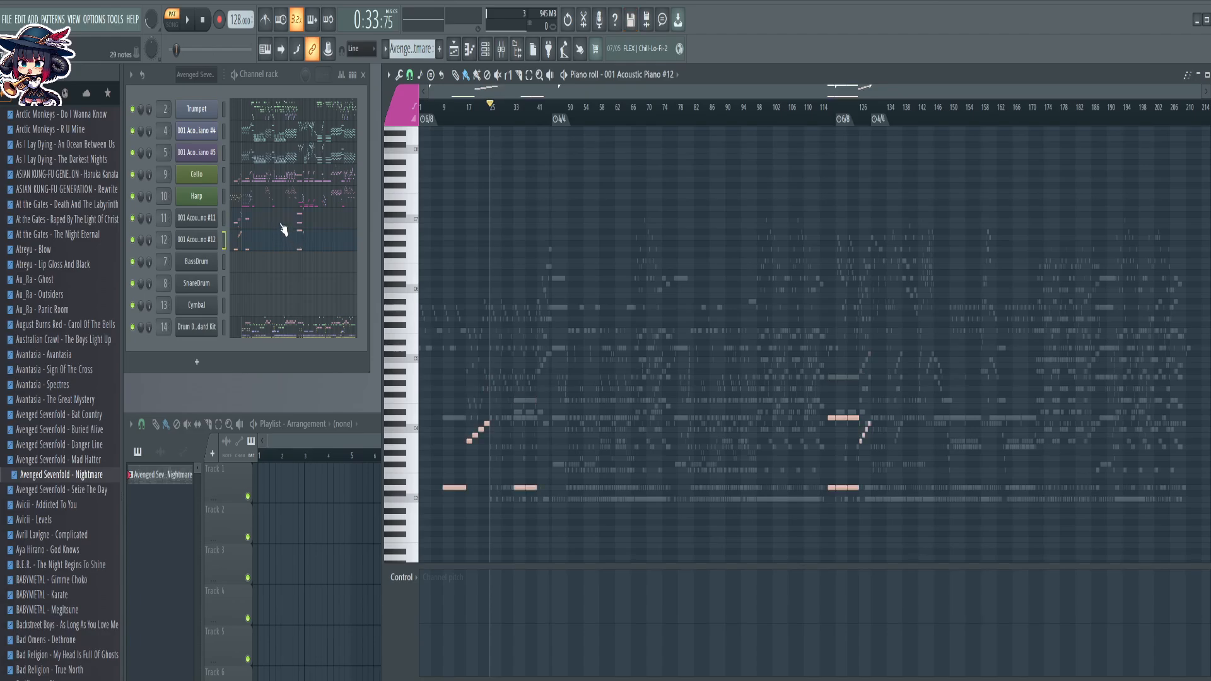
pyautogui.click(283, 226)
pyautogui.click(304, 247)
pyautogui.click(274, 228)
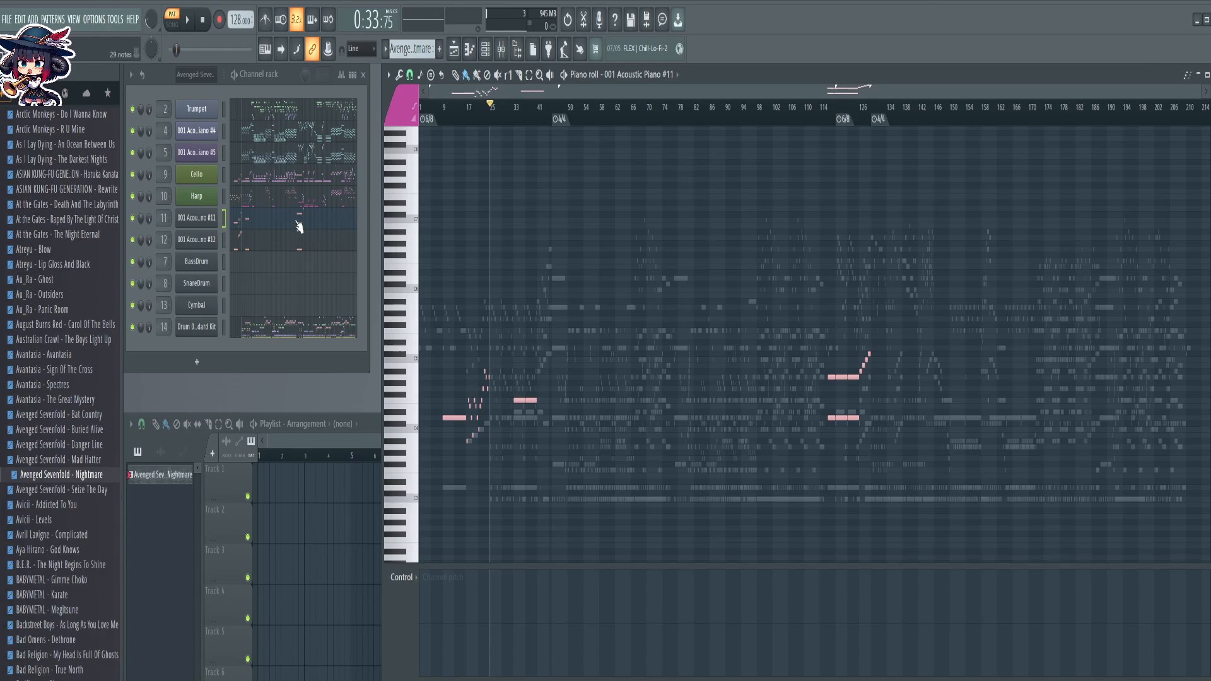
pyautogui.click(280, 203)
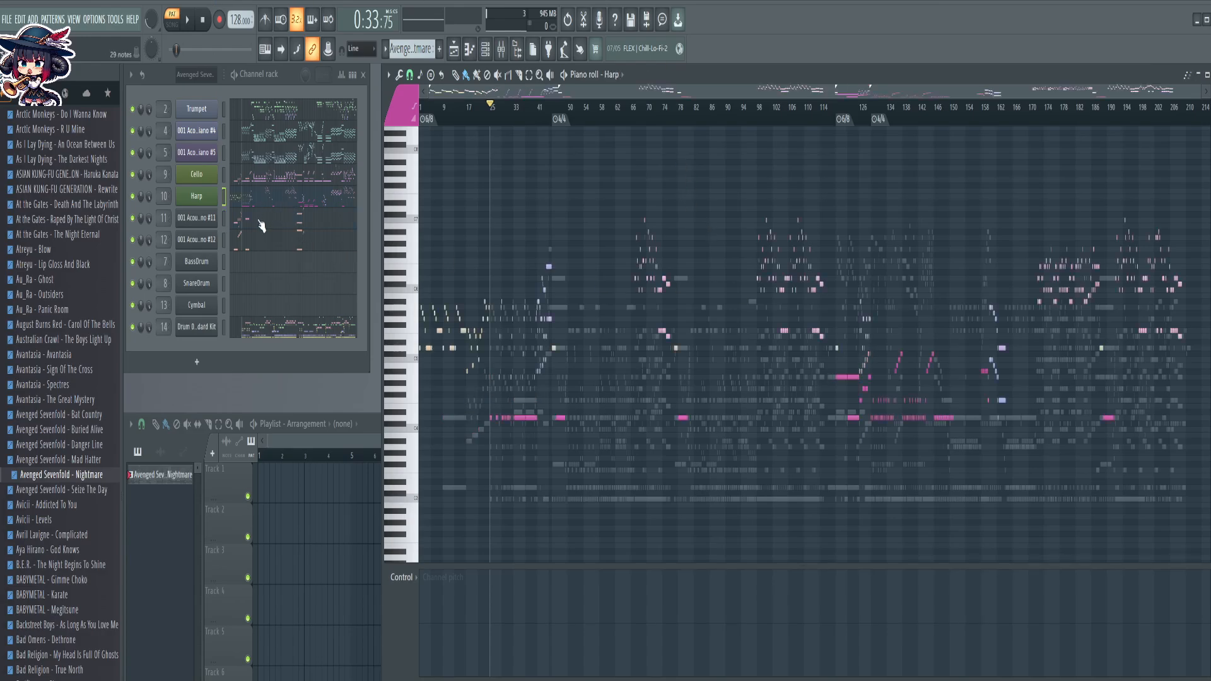
pyautogui.click(318, 226)
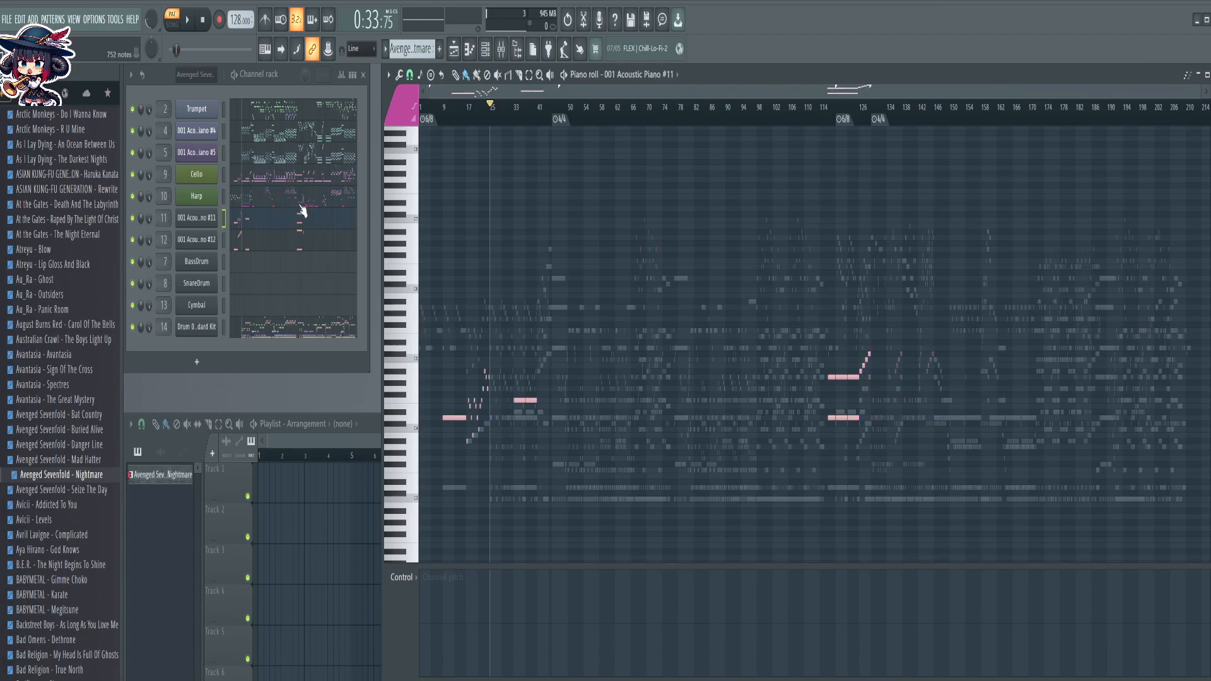
pyautogui.click(296, 202)
# Copy the Acoustic Piano #11 notes and paste them into Acoustic Piano #5 from the start of bar 9
pyautogui.click(314, 219)
pyautogui.scroll(1, 441, 127)
pyautogui.scroll(6, 441, 127)
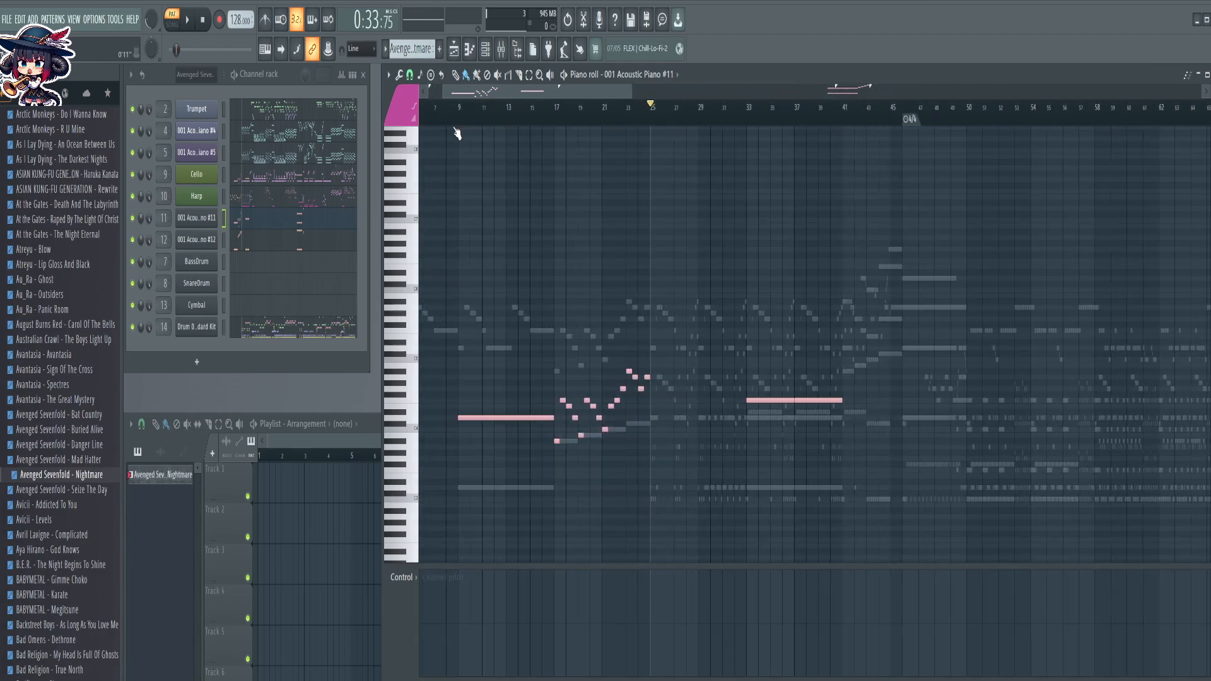
pyautogui.scroll(1, 470, 119)
pyautogui.moveTo(464, 109); pyautogui.dragTo(486, 122)
pyautogui.scroll(-8, 489, 127)
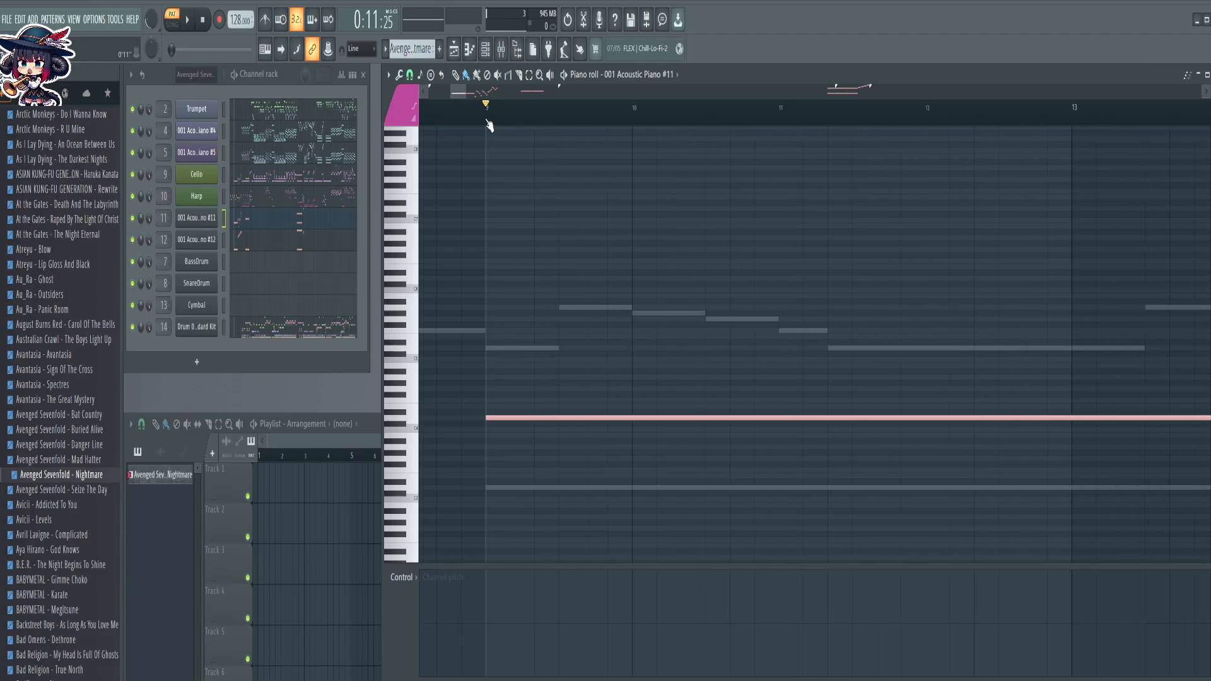
pyautogui.scroll(-1, 488, 126)
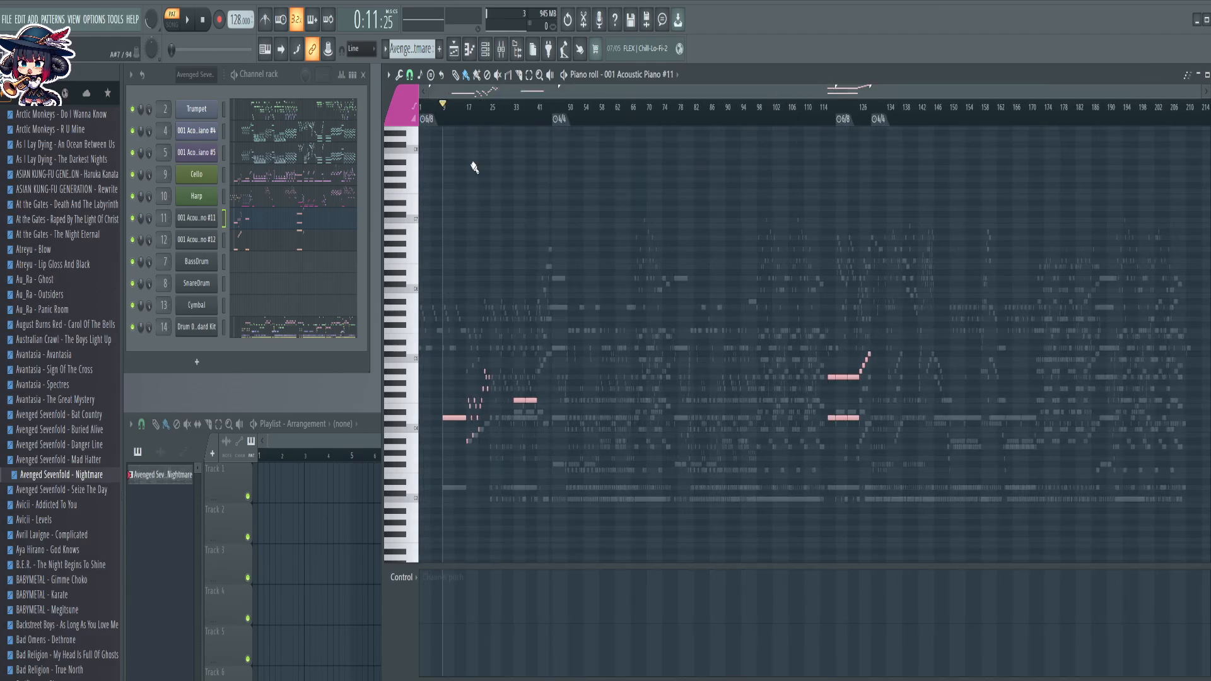
pyautogui.click(279, 159)
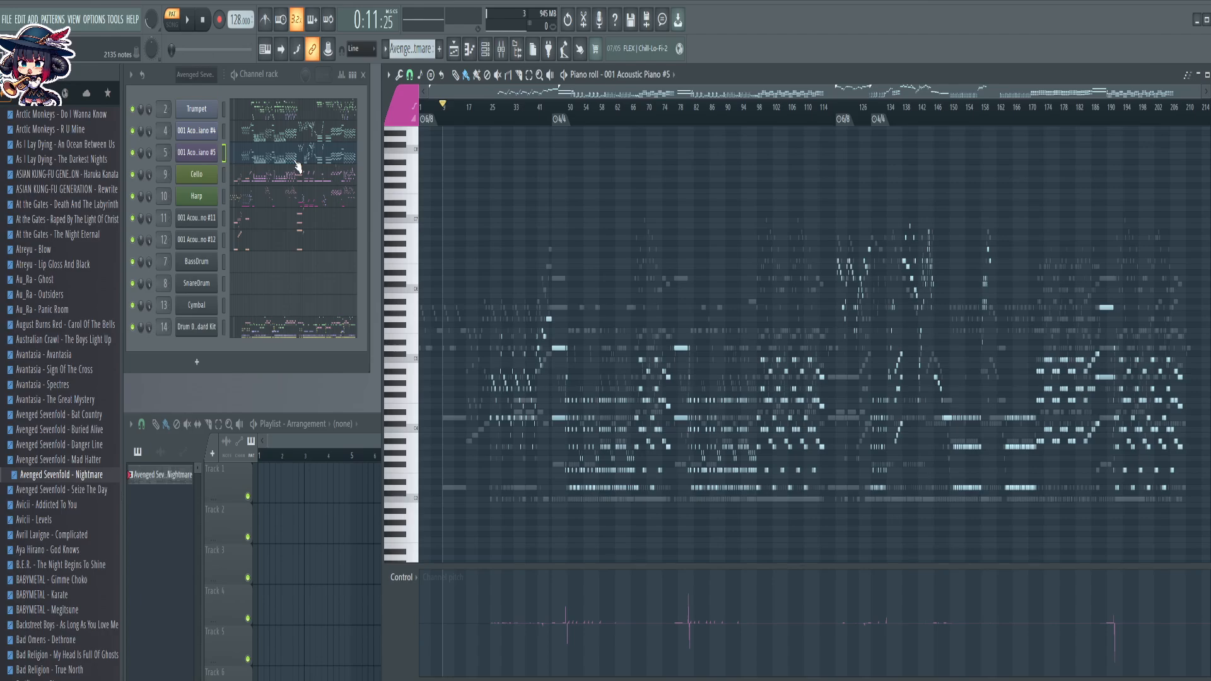
pyautogui.hotkey('ctrl', 'v')
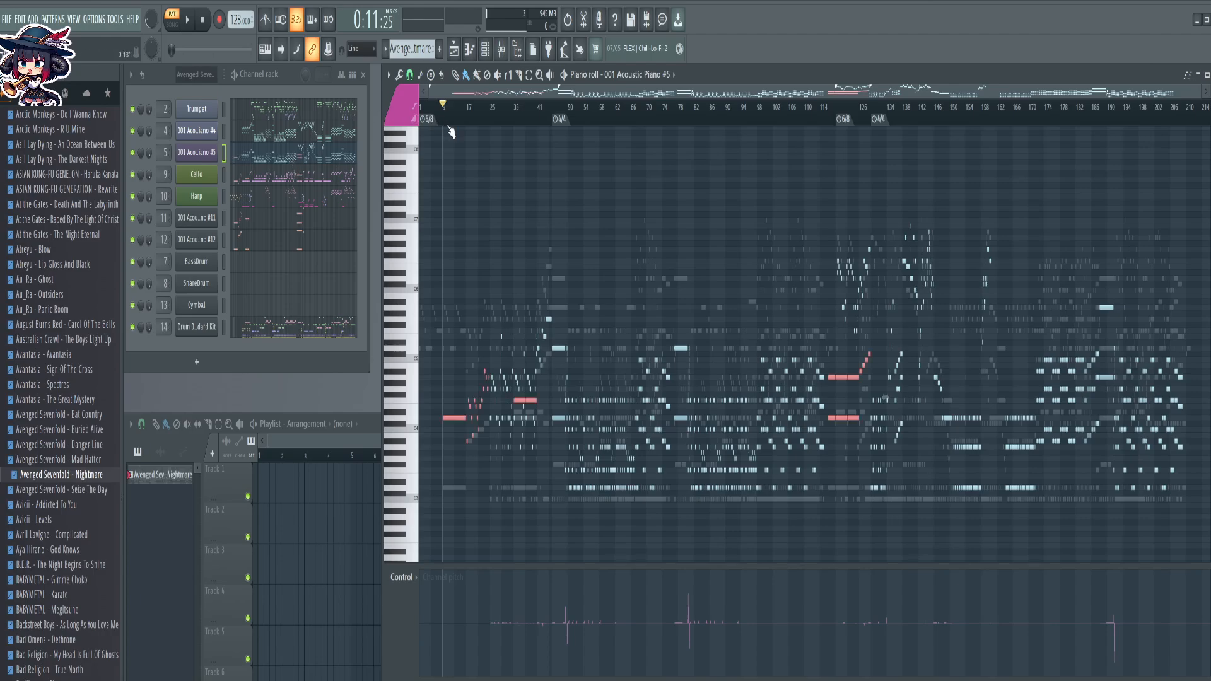
# Deselect the pasted notes in bars 9–24 of Acoustic Piano #5
pyautogui.scroll(4, 445, 121)
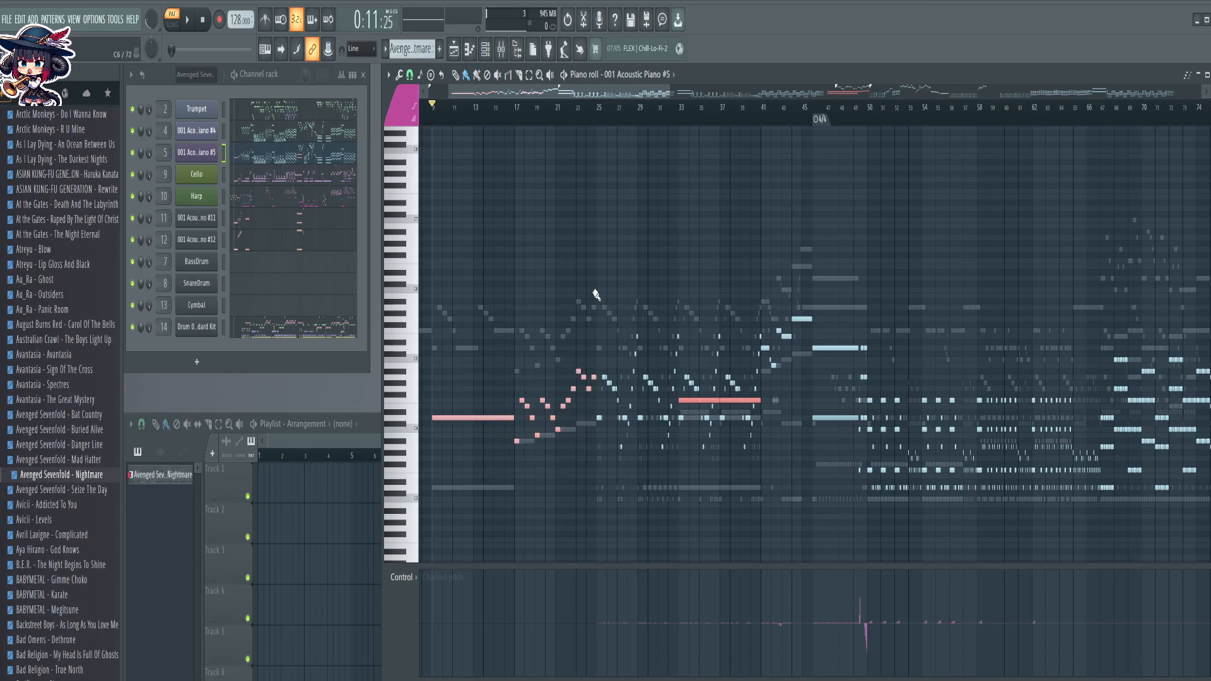
pyautogui.scroll(-4, 507, 121)
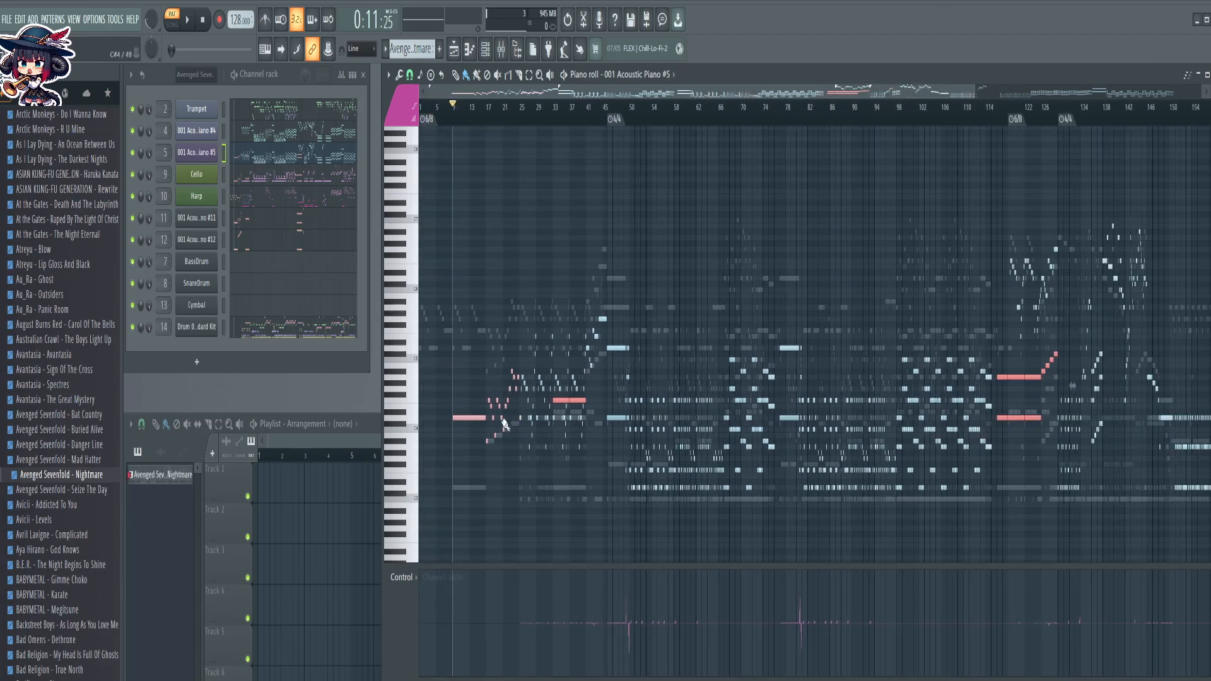
pyautogui.scroll(4, 492, 119)
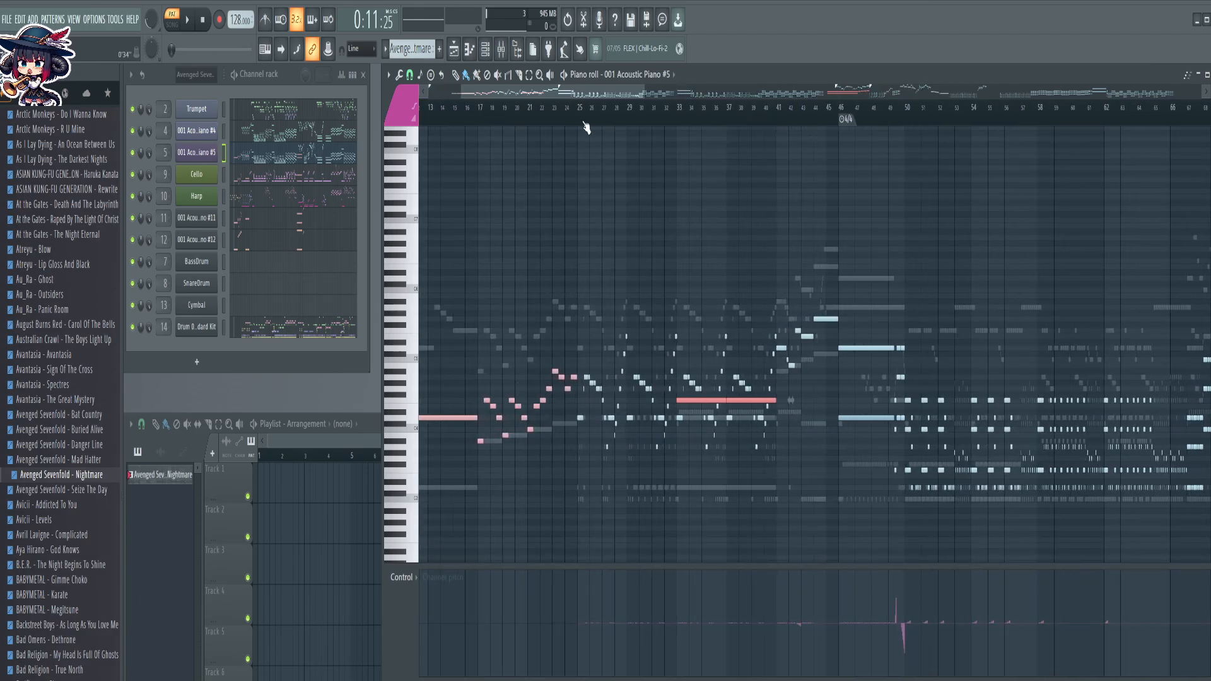
pyautogui.scroll(-2, 586, 128)
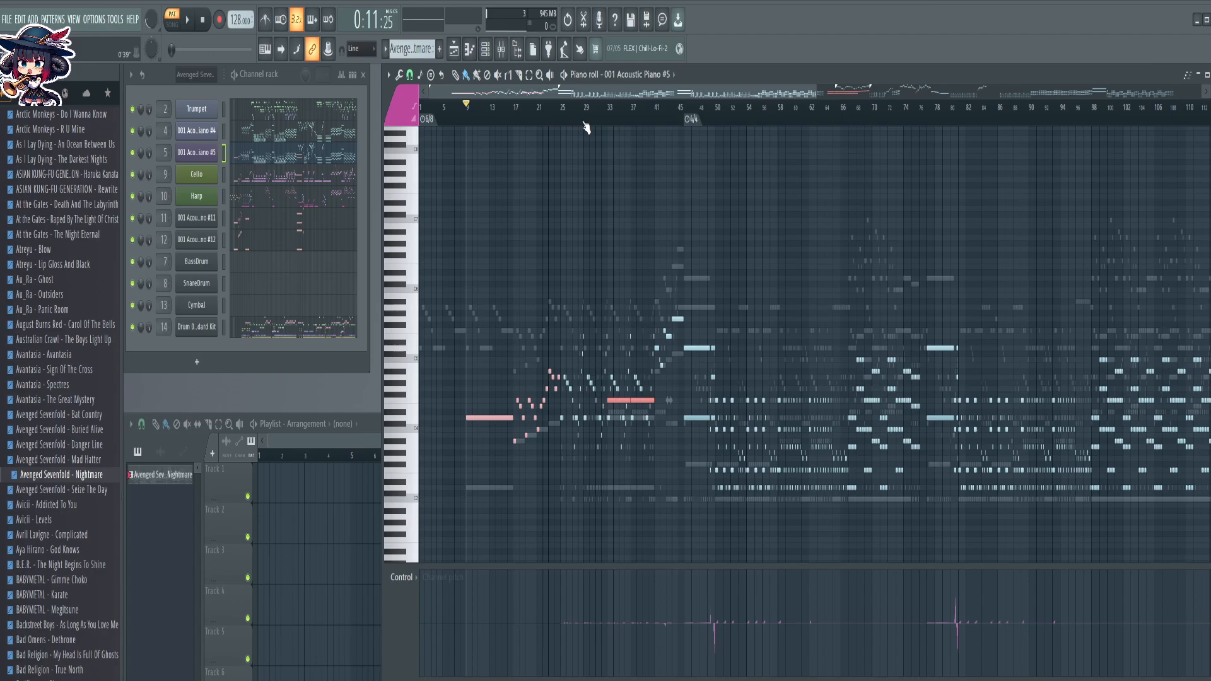
pyautogui.scroll(-2, 586, 128)
pyautogui.scroll(-1, 586, 127)
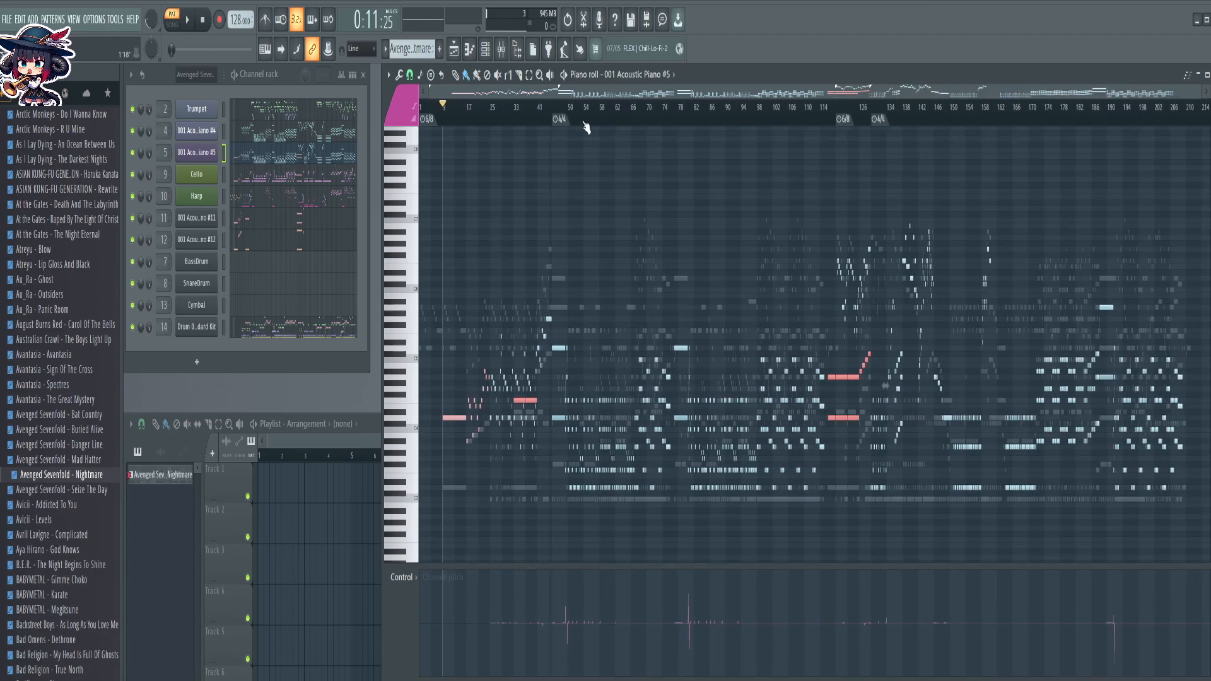
# Shift the selected pasted notes up one semitone and back down to compare them with the notes beneath
pyautogui.press('Up')
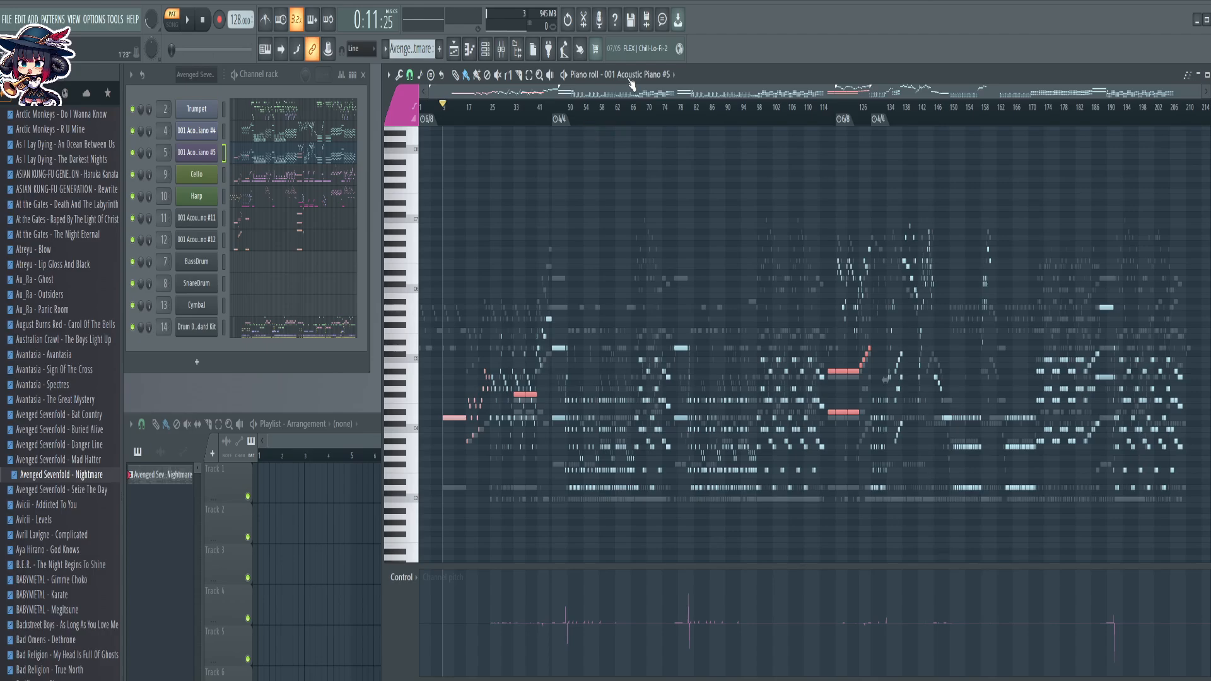
pyautogui.scroll(3, 853, 122)
pyautogui.scroll(2, 853, 122)
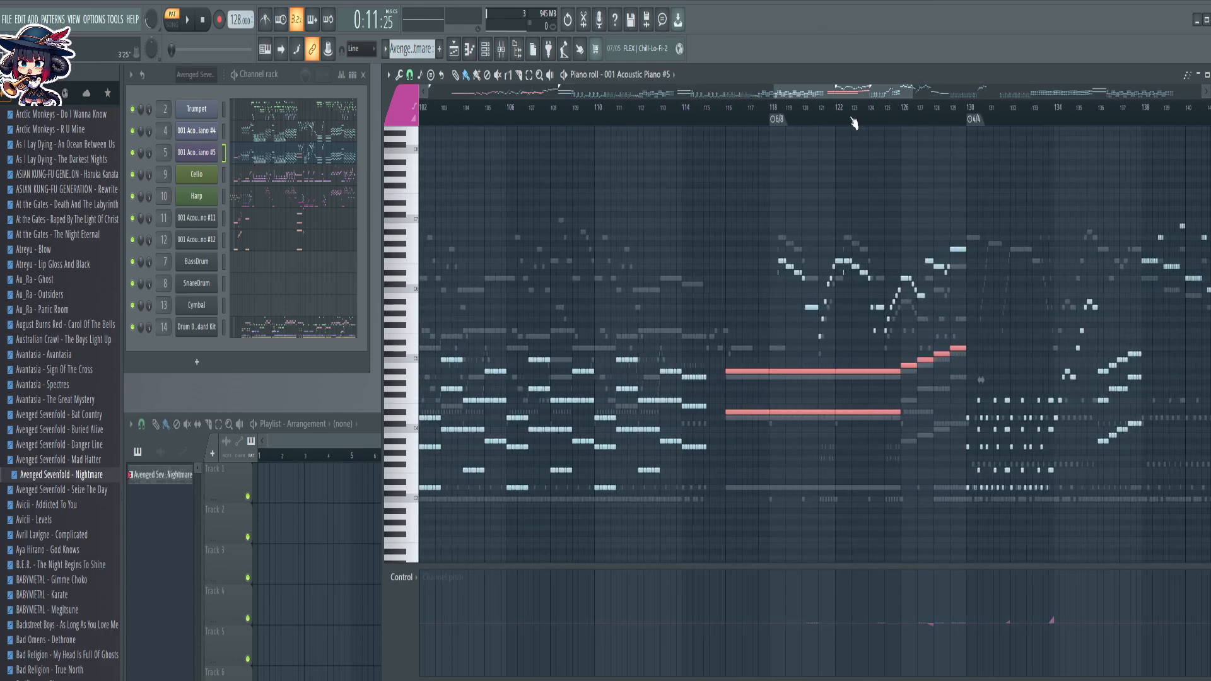
pyautogui.press('Down')
# Deselect the lower sustained pasted notes in bars 116–121 of Acoustic Piano #5
pyautogui.scroll(2, 853, 122)
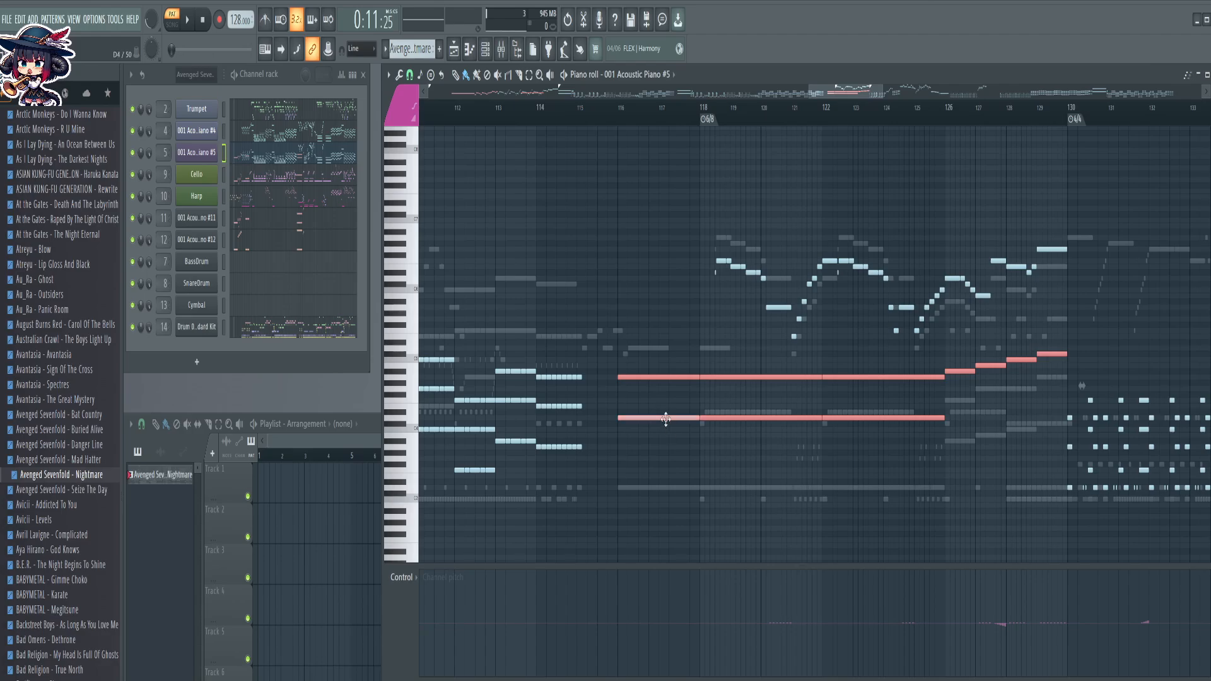
pyautogui.click(709, 419)
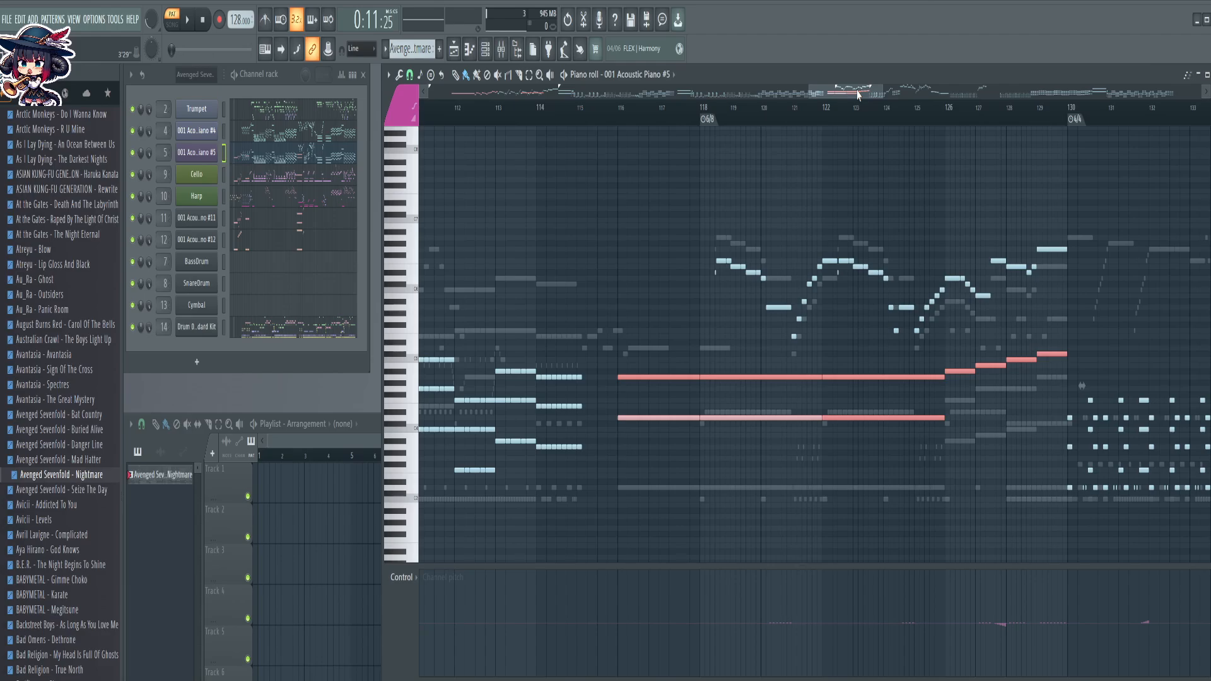
pyautogui.scroll(-10, 844, 110)
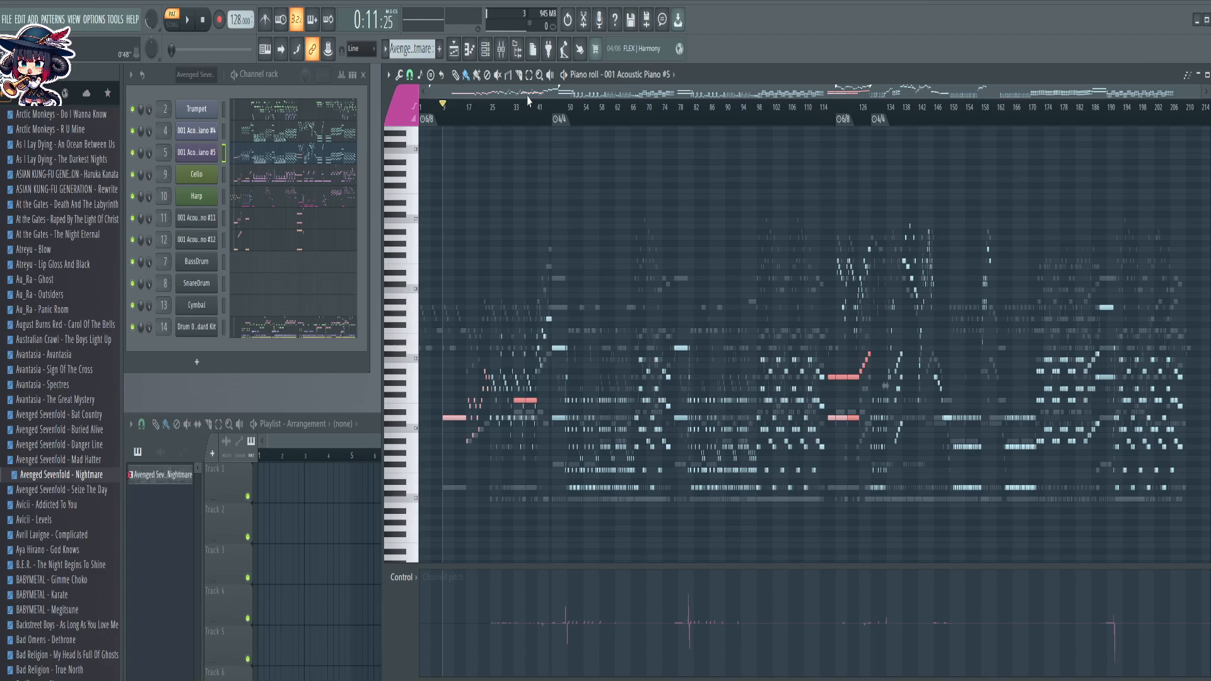
# Cut the selected notes from Acoustic Piano #5 and paste them into Acoustic Piano #4 from the start of bar 33
pyautogui.scroll(10, 498, 111)
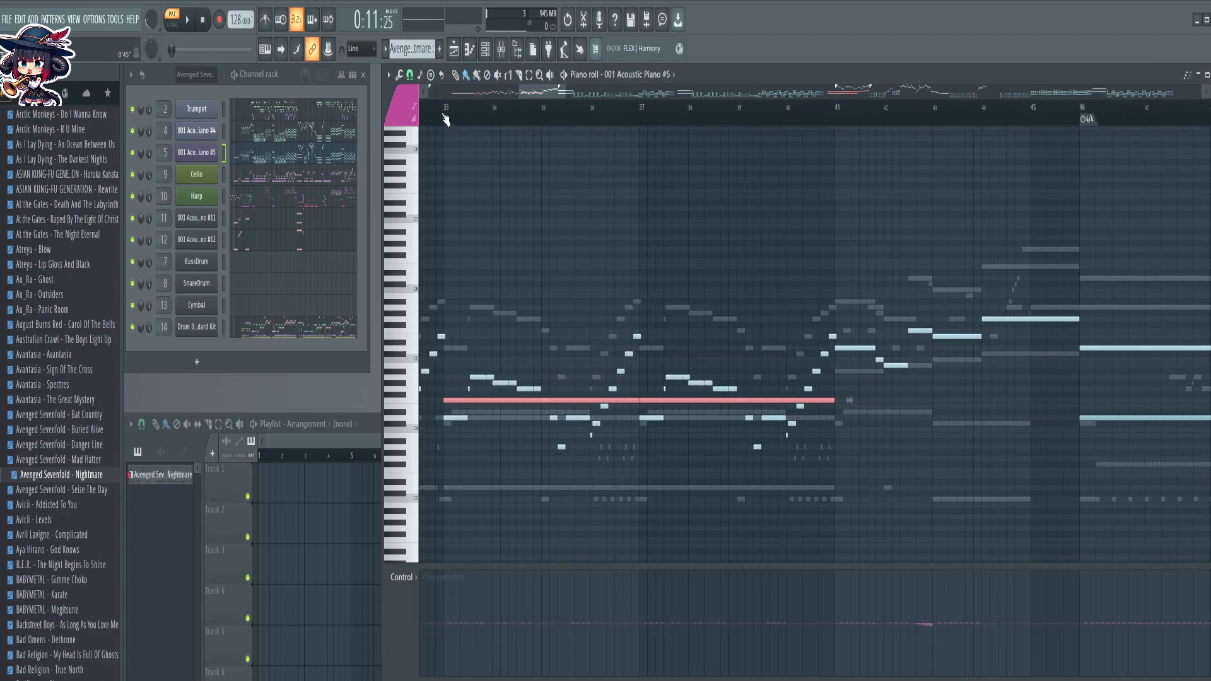
pyautogui.scroll(5, 446, 113)
pyautogui.click(475, 117)
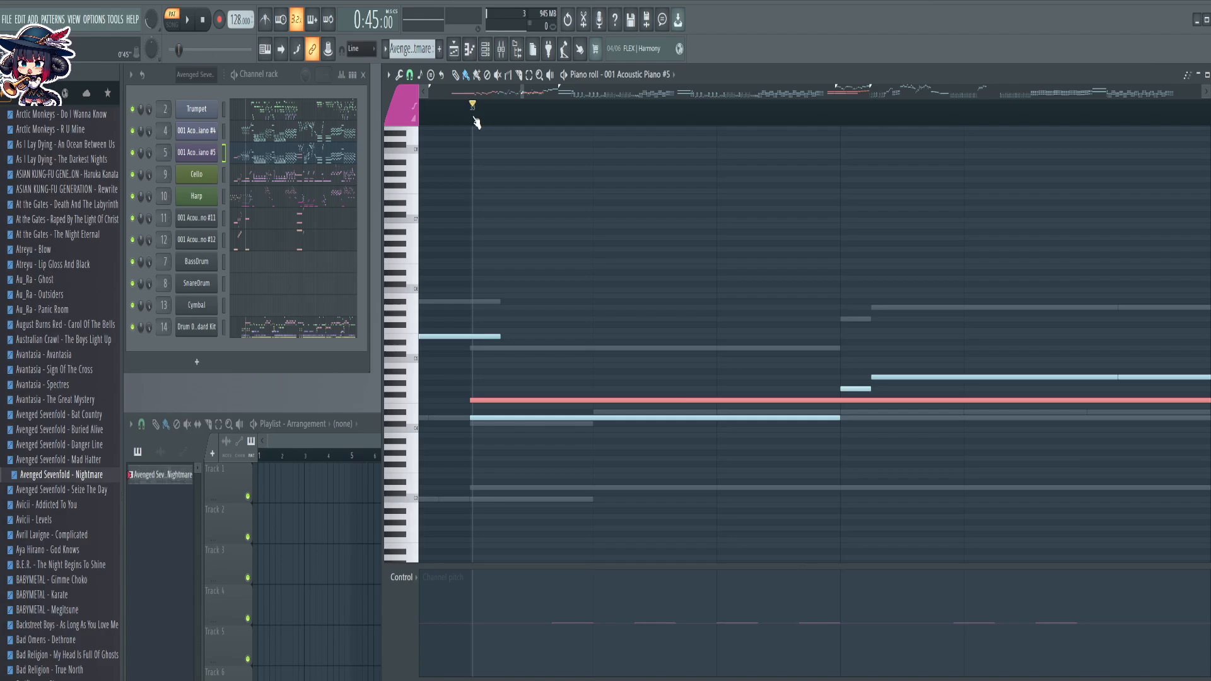
pyautogui.scroll(-5, 476, 120)
pyautogui.scroll(-10, 475, 122)
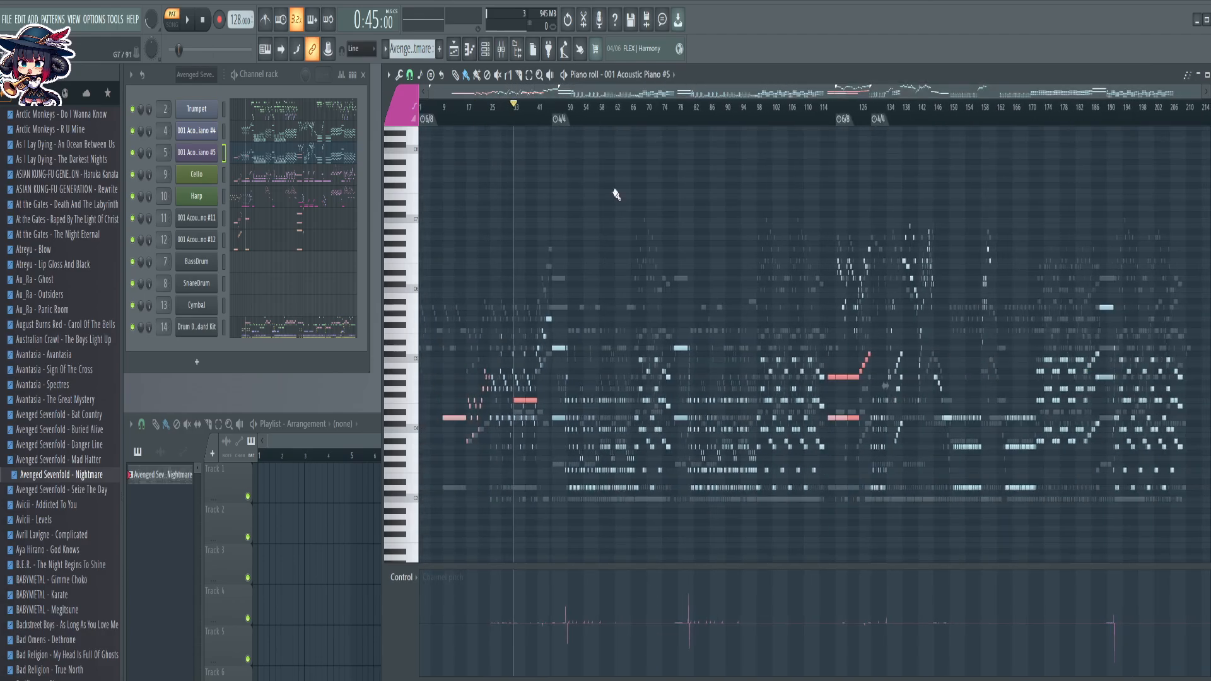
pyautogui.hotkey('ctrl', 'x')
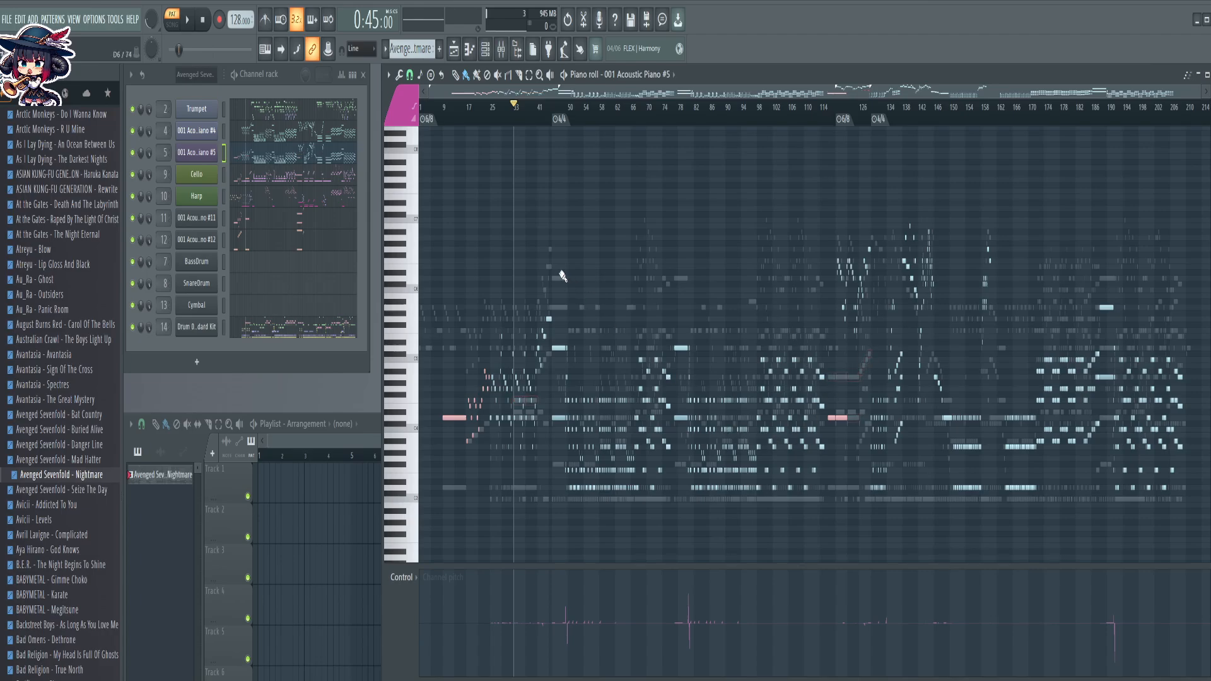
pyautogui.click(296, 140)
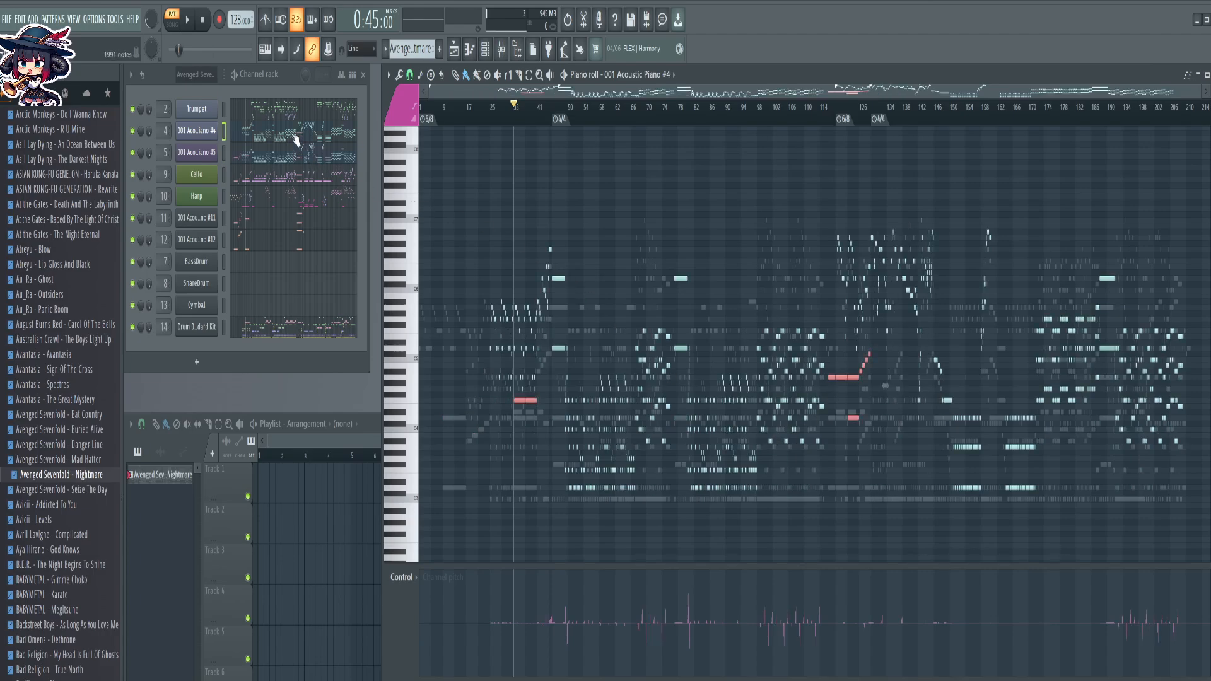
# Deselect the upper sustained notes in bars 116–121 and move the notes still selected from Acoustic Piano #4 to the Trumpet channel
pyautogui.scroll(6, 852, 126)
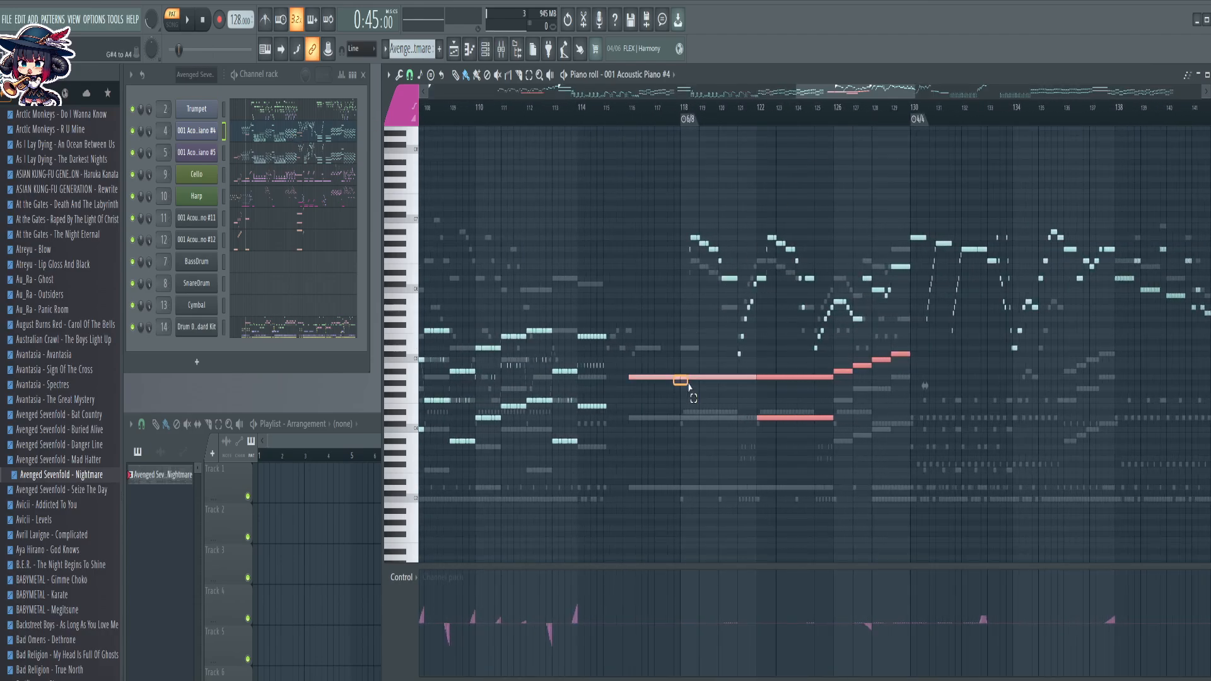
pyautogui.scroll(-6, 765, 126)
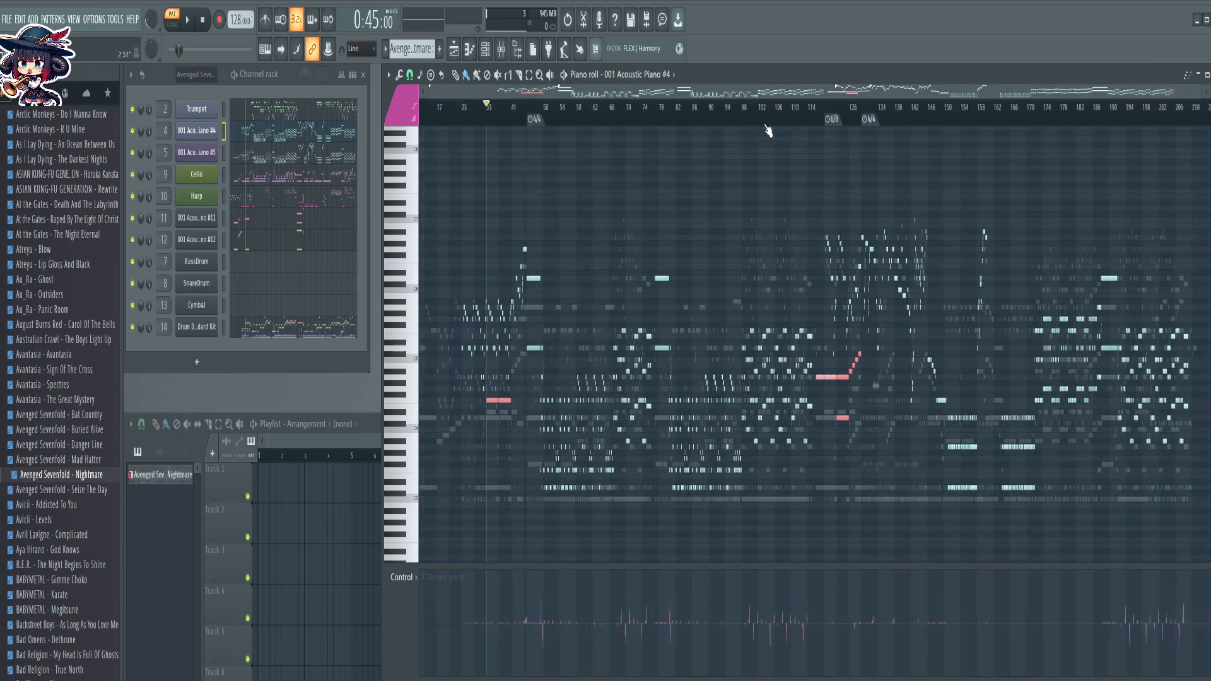
pyautogui.click(295, 113)
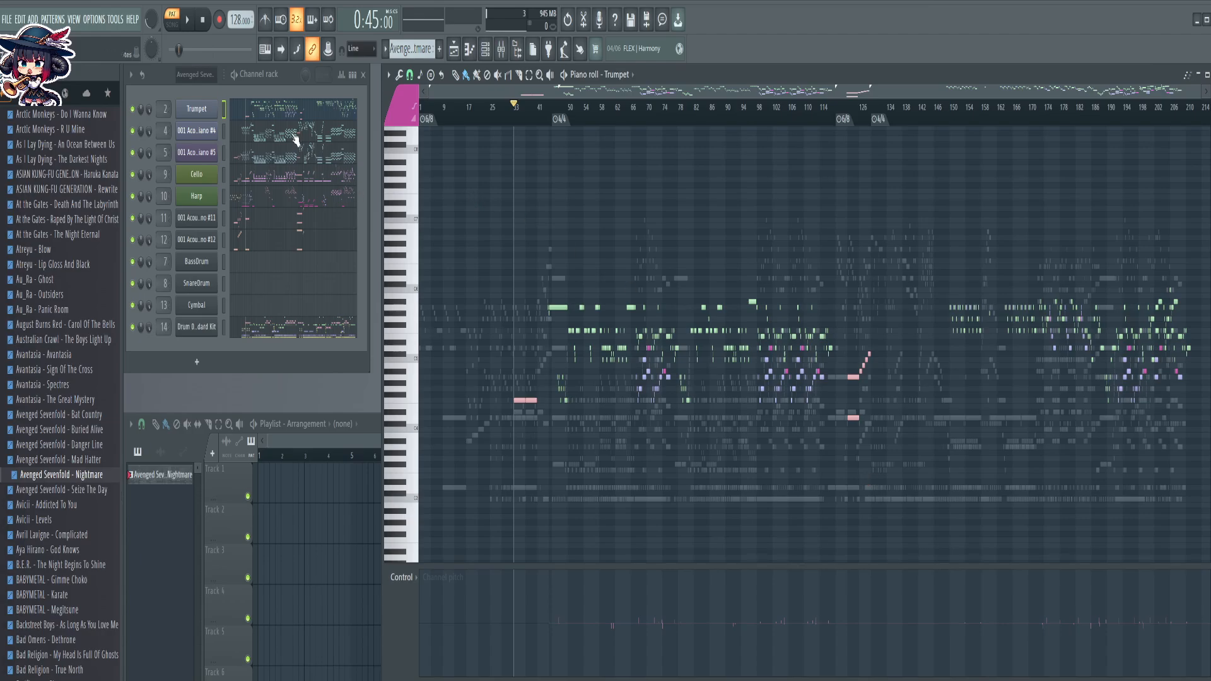
# Examine the notes in the Acoustic Piano #4, Harp and Cello channels over the whole song
pyautogui.click(312, 153)
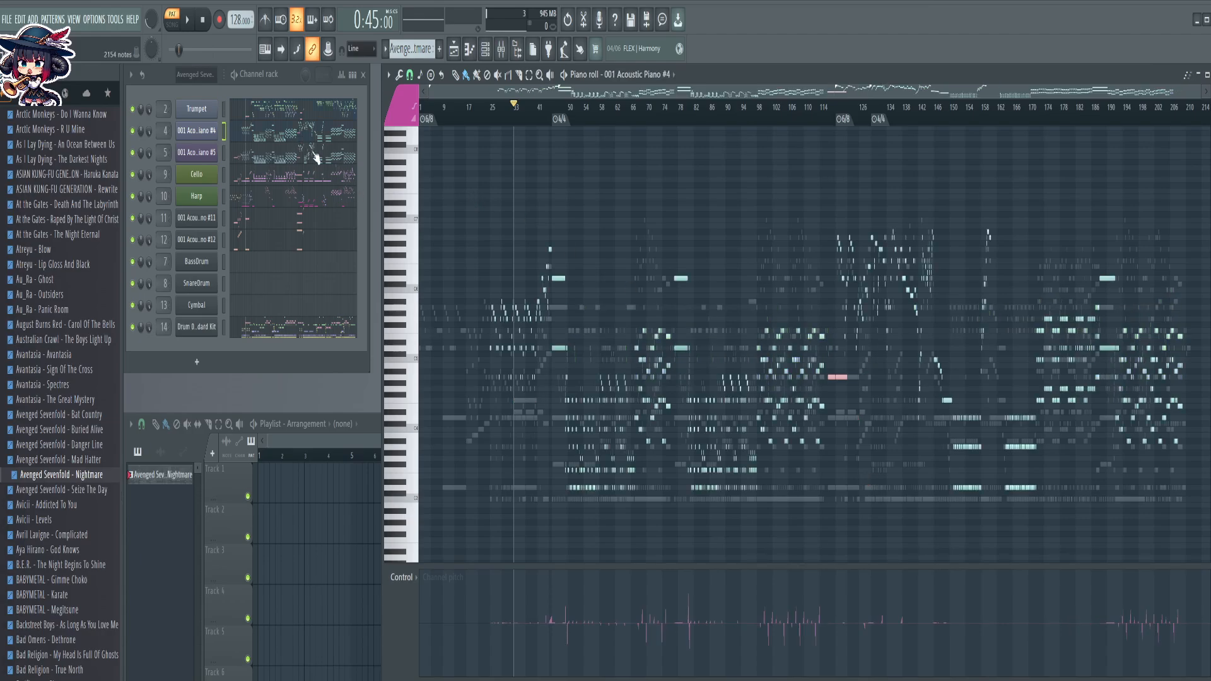
pyautogui.click(265, 133)
pyautogui.click(272, 202)
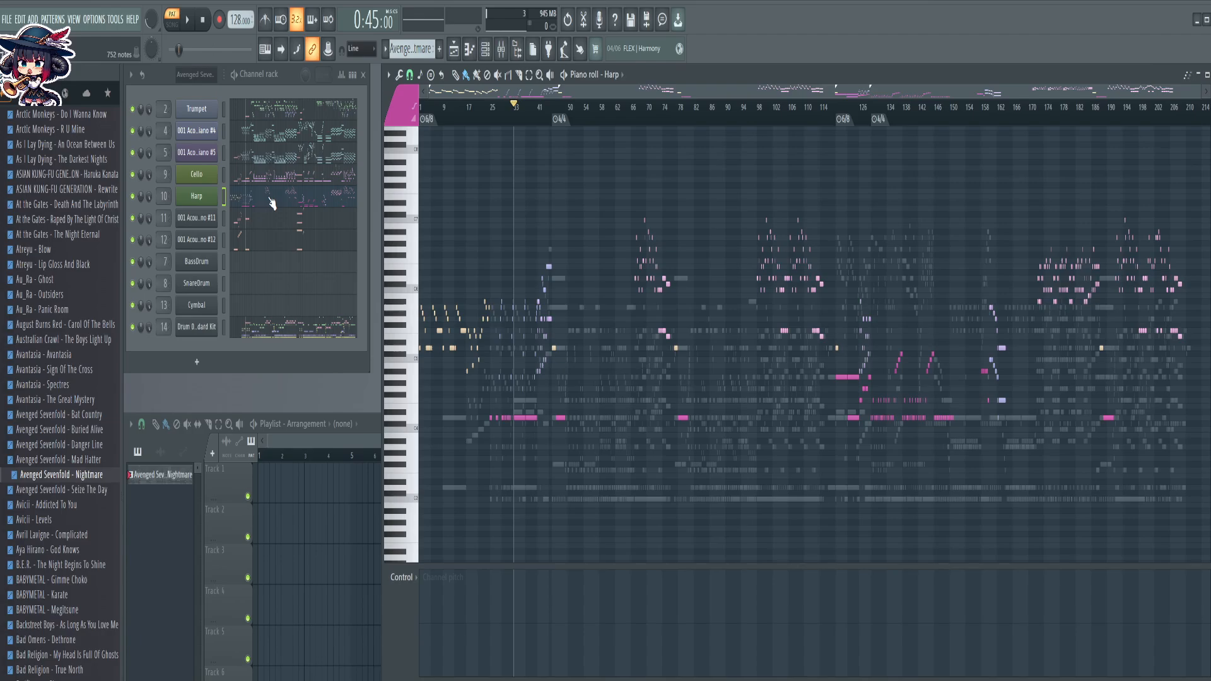
pyautogui.click(283, 182)
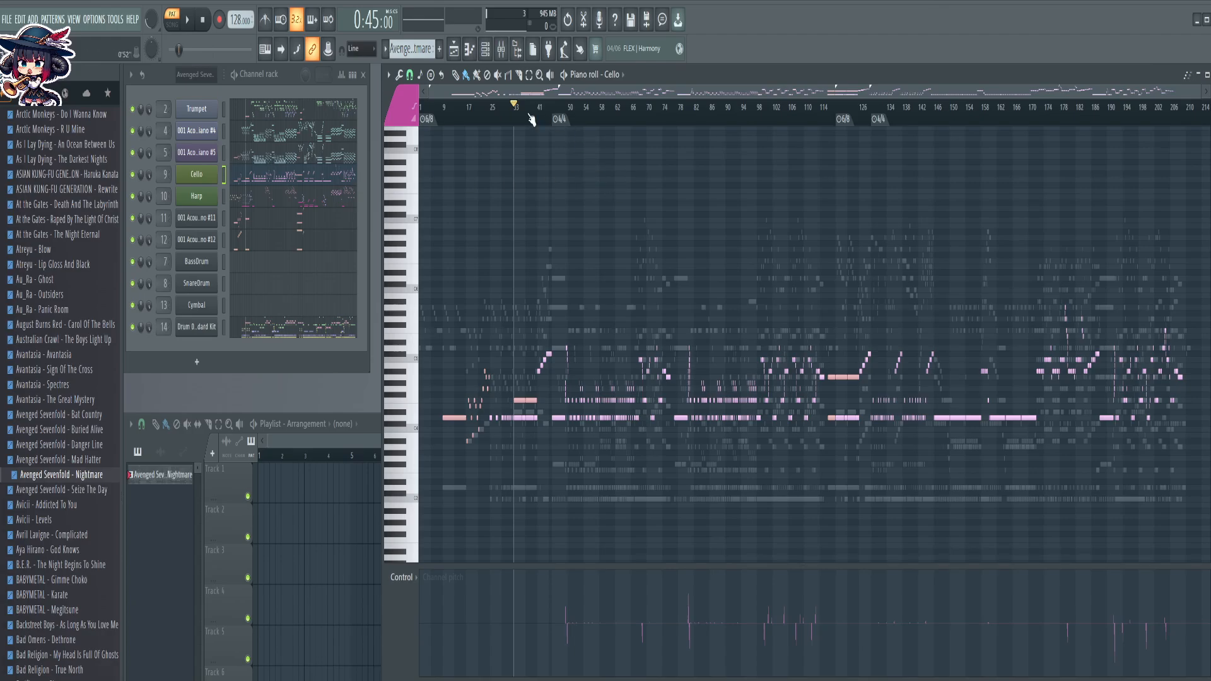
pyautogui.scroll(4, 527, 113)
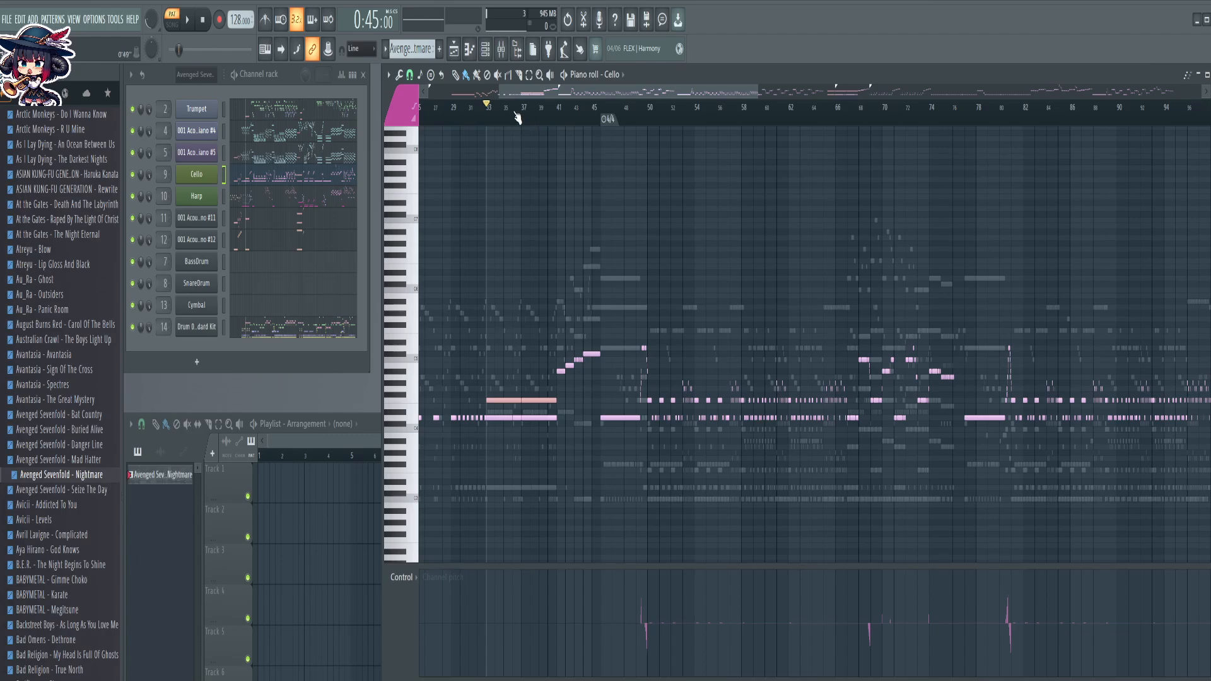
pyautogui.scroll(-5, 921, 127)
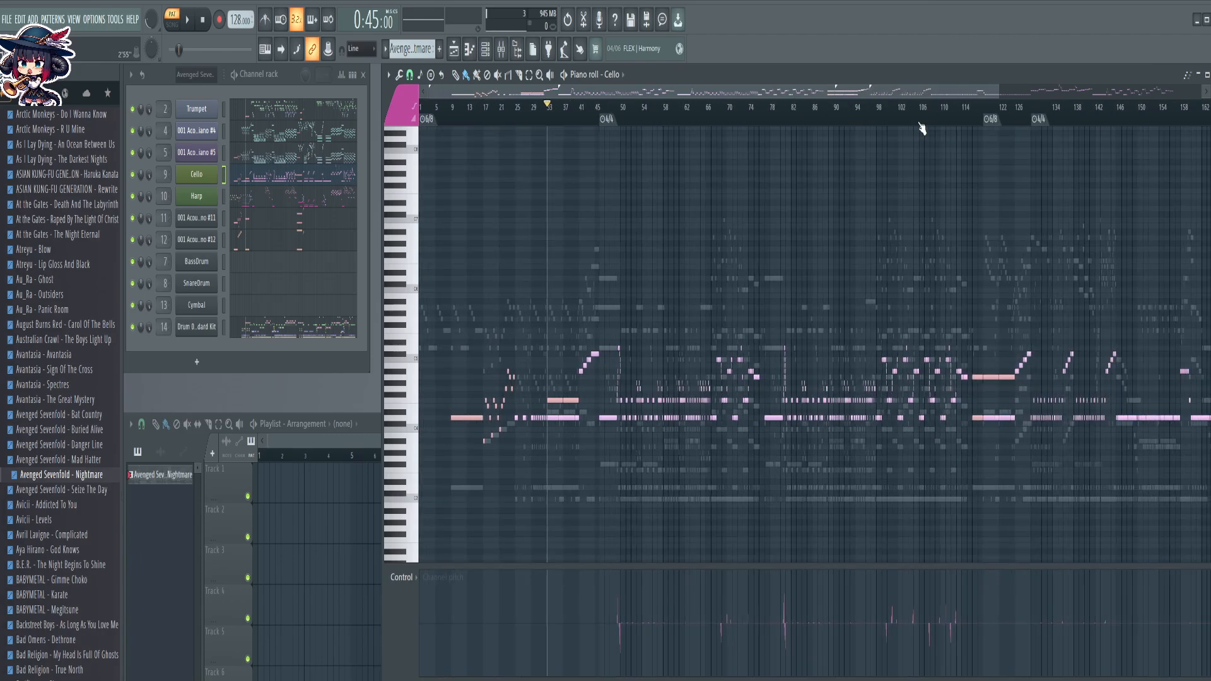
pyautogui.scroll(-1, 920, 128)
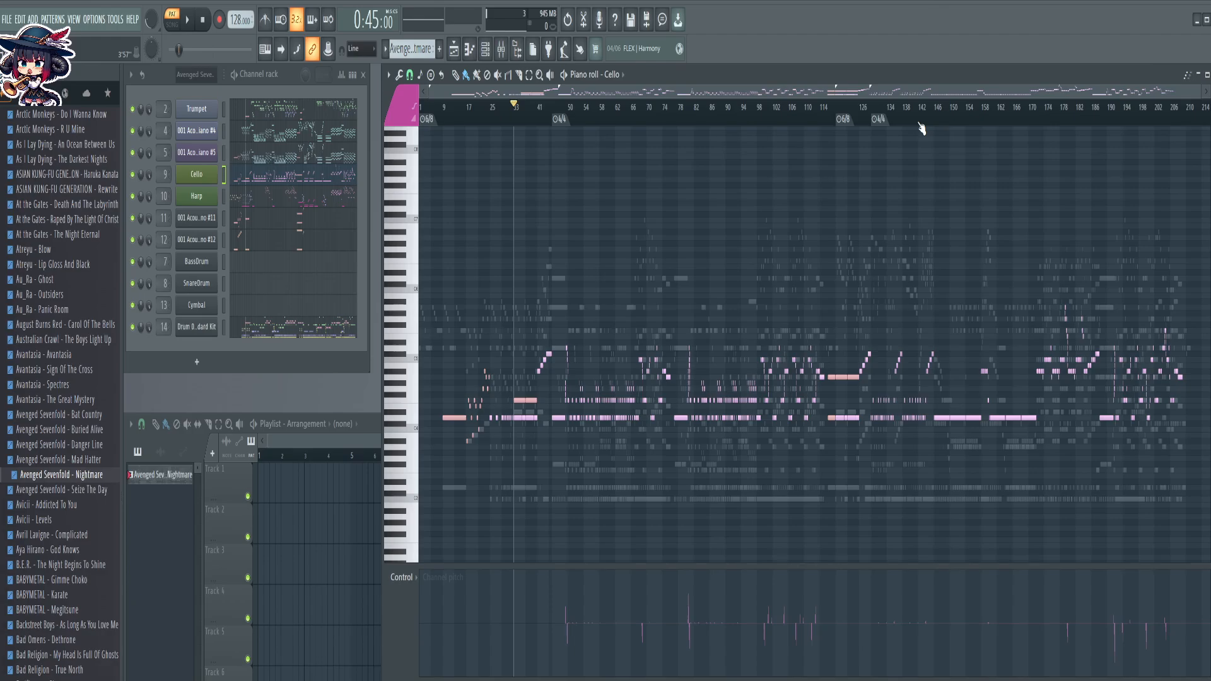
# Open the Acoustic Piano #5 part and examine its stacked chords in bars 50–54
pyautogui.click(301, 159)
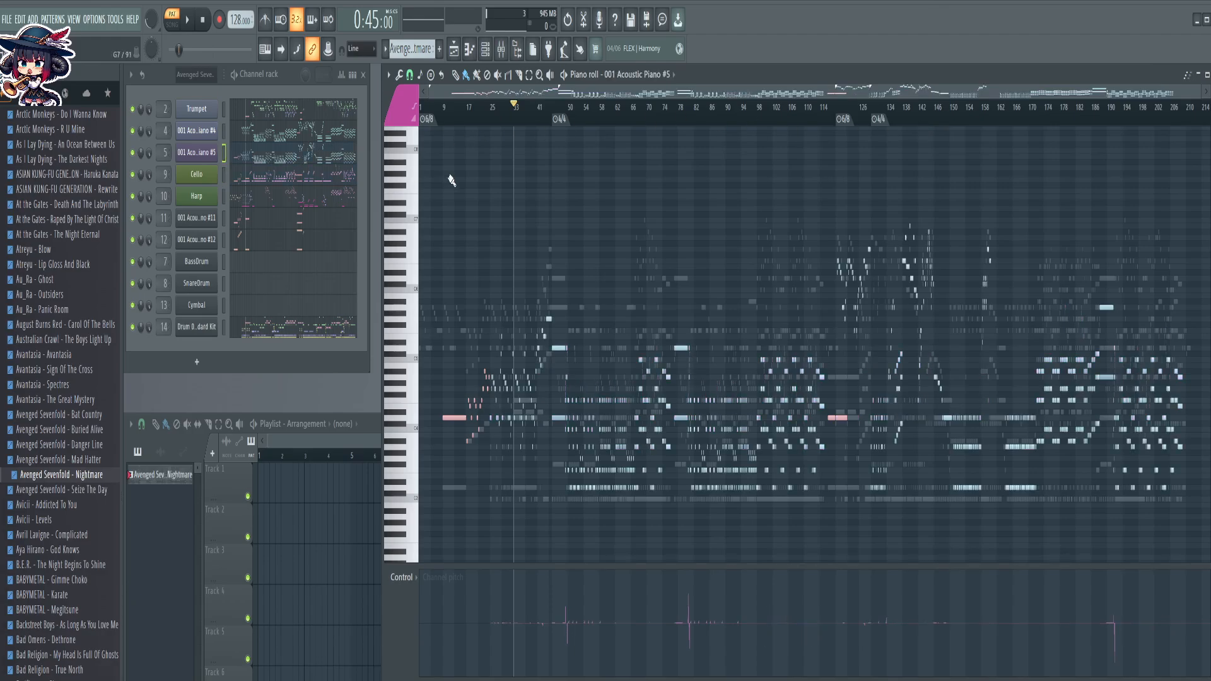
pyautogui.scroll(-1, 580, 177)
pyautogui.scroll(5, 602, 119)
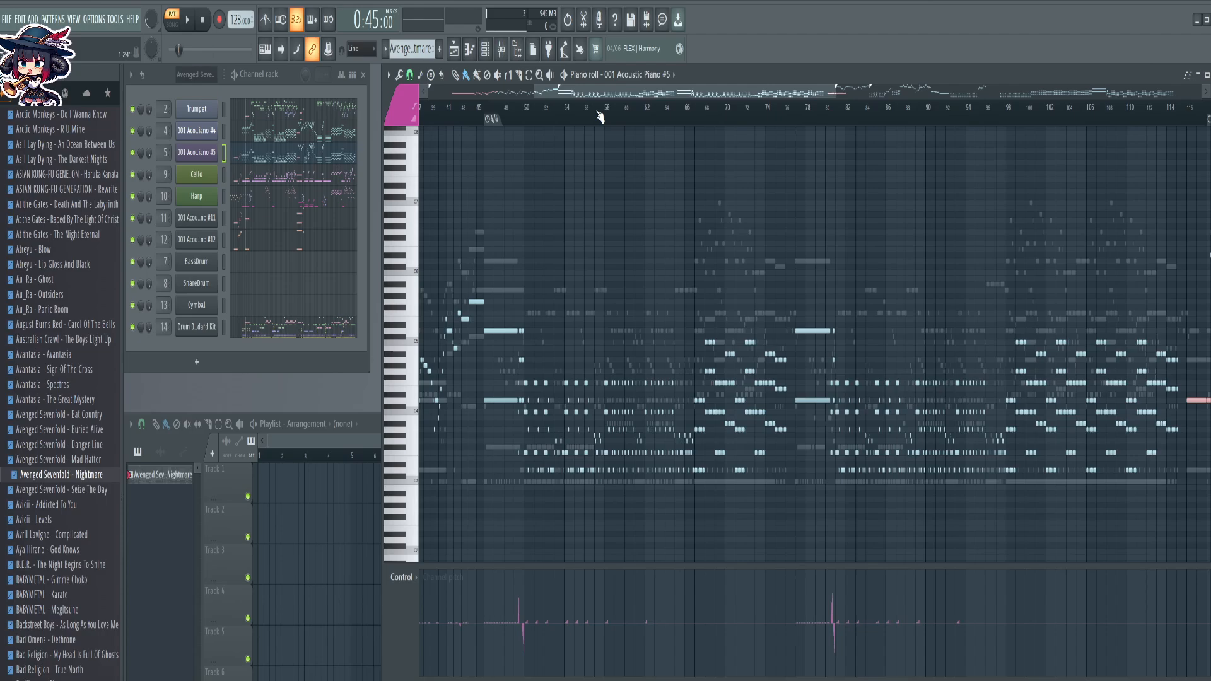
pyautogui.scroll(4, 535, 121)
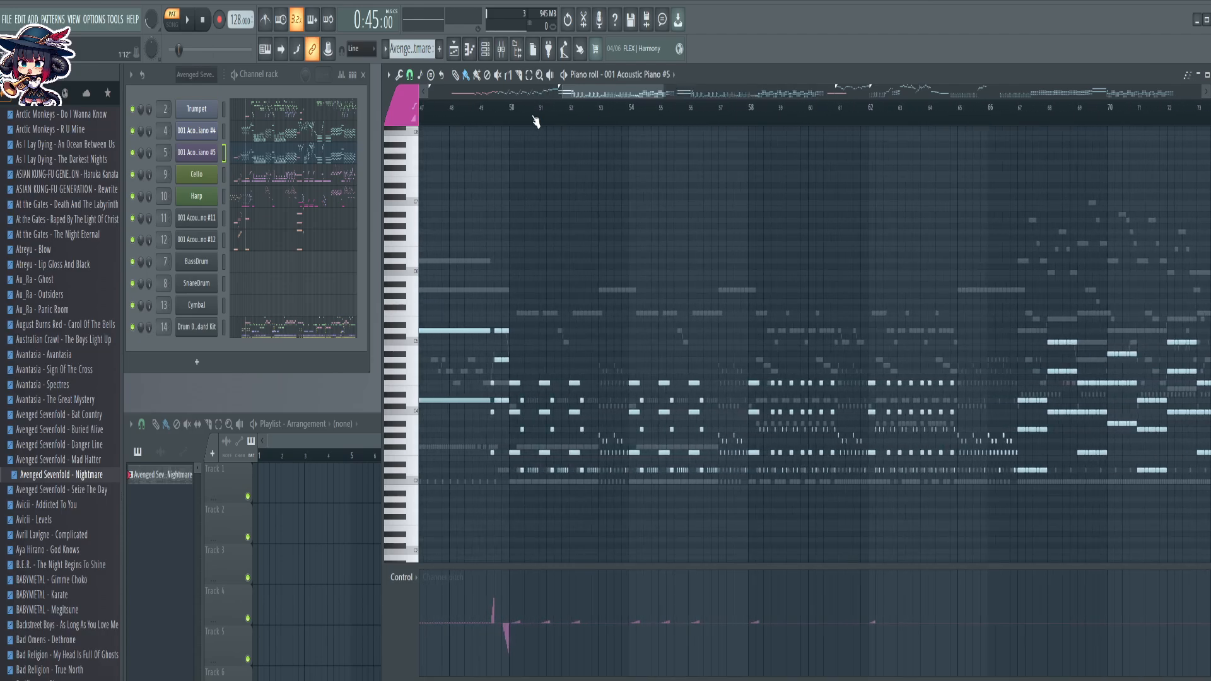
pyautogui.scroll(3, 535, 121)
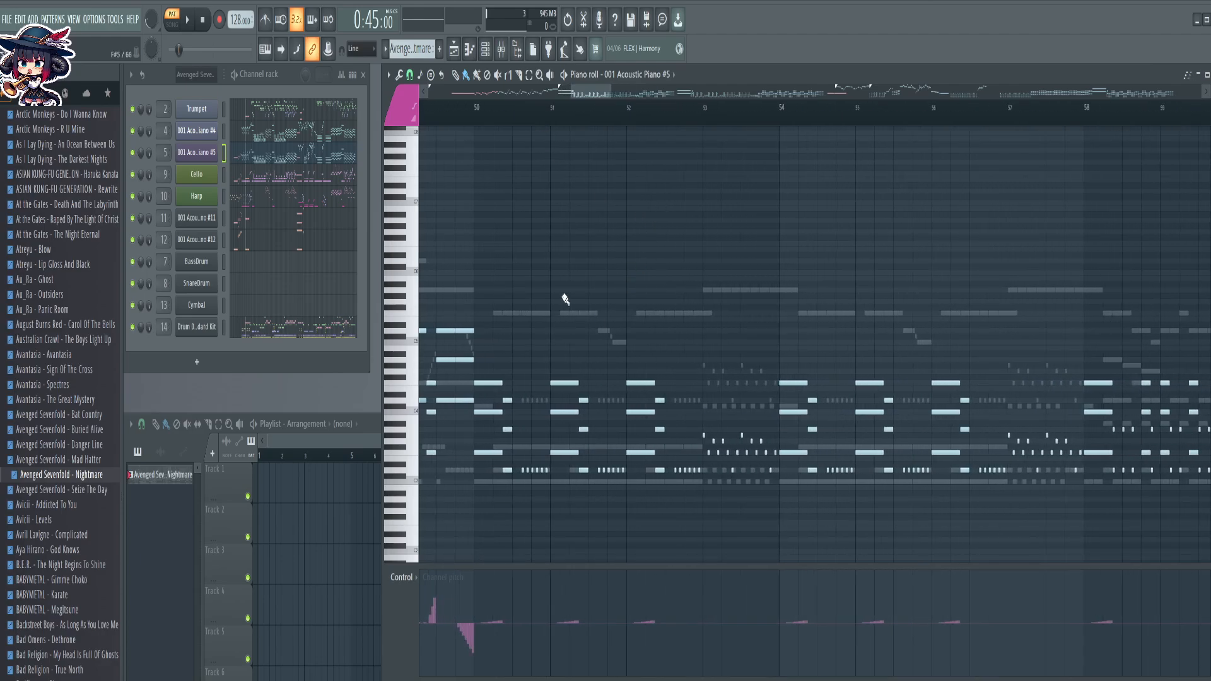
pyautogui.scroll(2, 585, 131)
pyautogui.scroll(1, 585, 131)
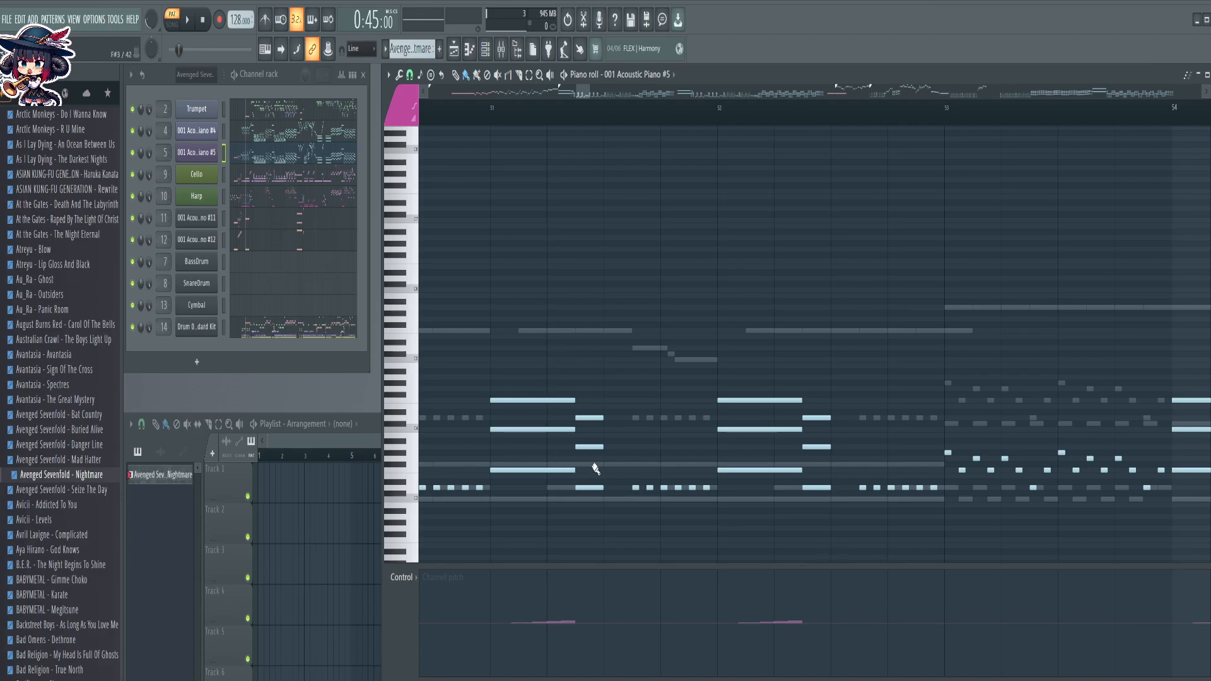
# Try shortening the outer notes of the Acoustic Piano #5 chord at the start of bar 51
pyautogui.moveTo(573, 401); pyautogui.dragTo(509, 409)
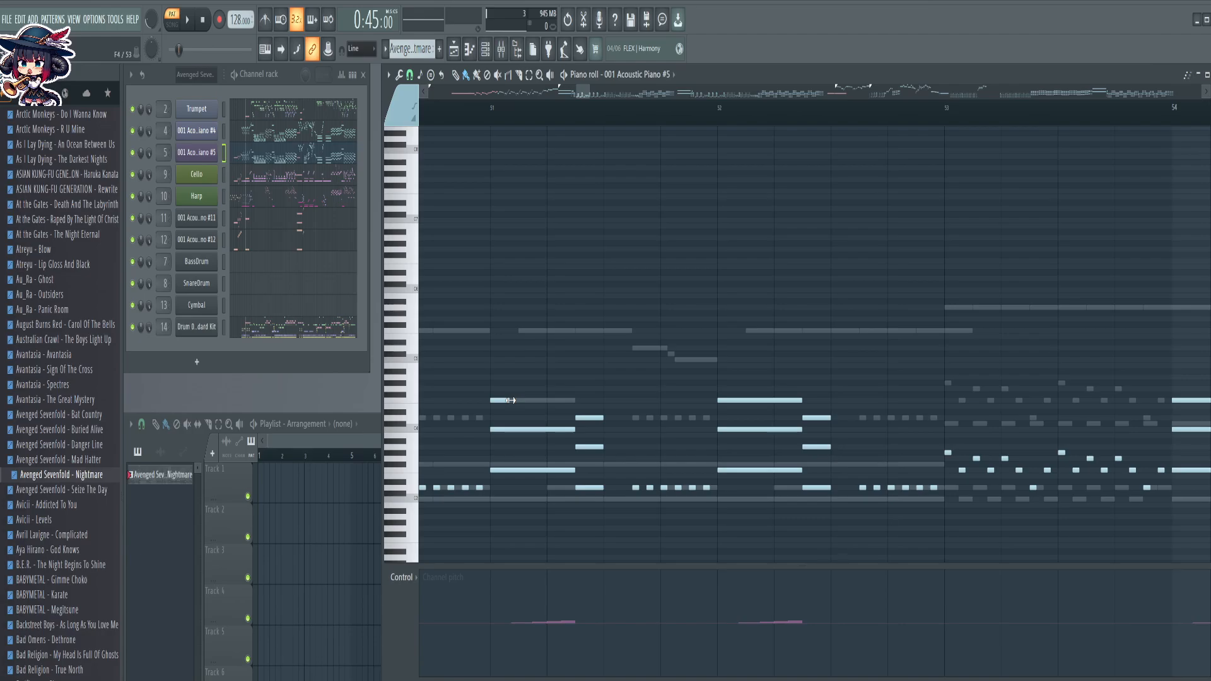
pyautogui.moveTo(510, 401); pyautogui.dragTo(506, 485)
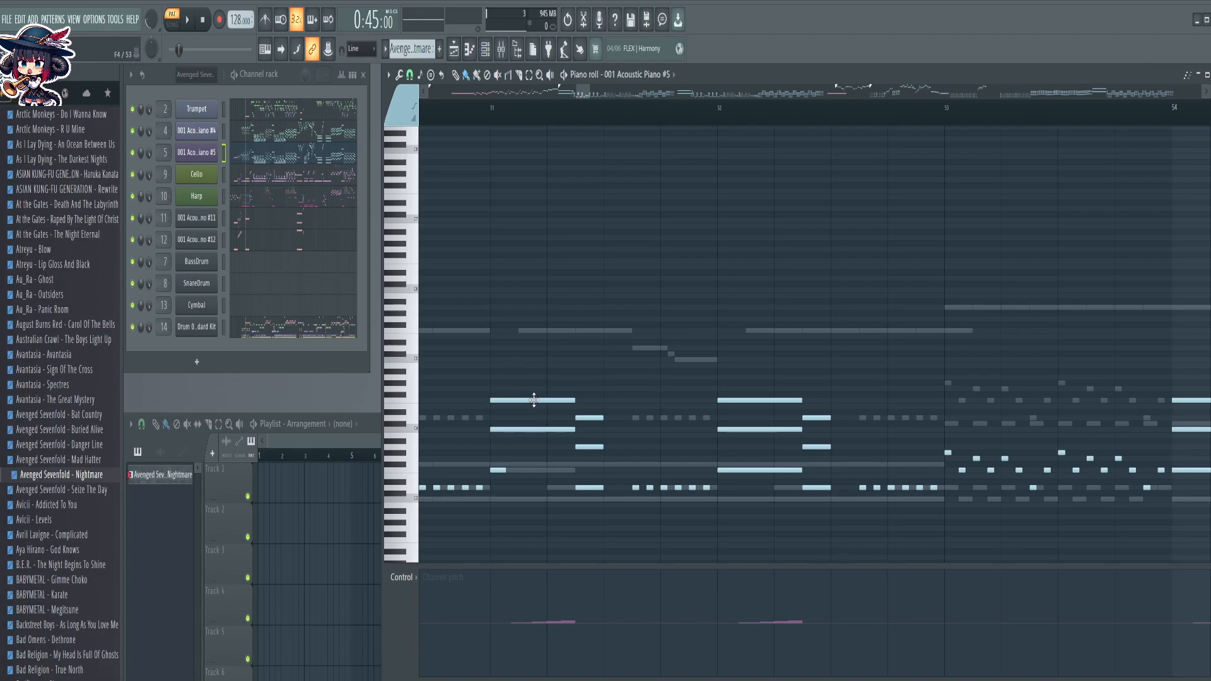
pyautogui.hotkey('ctrl', 'z')
# Look over the Acoustic Piano #5 part around bars 48–58 and across the whole song, and sound out the lower piano keys
pyautogui.scroll(-2, 603, 119)
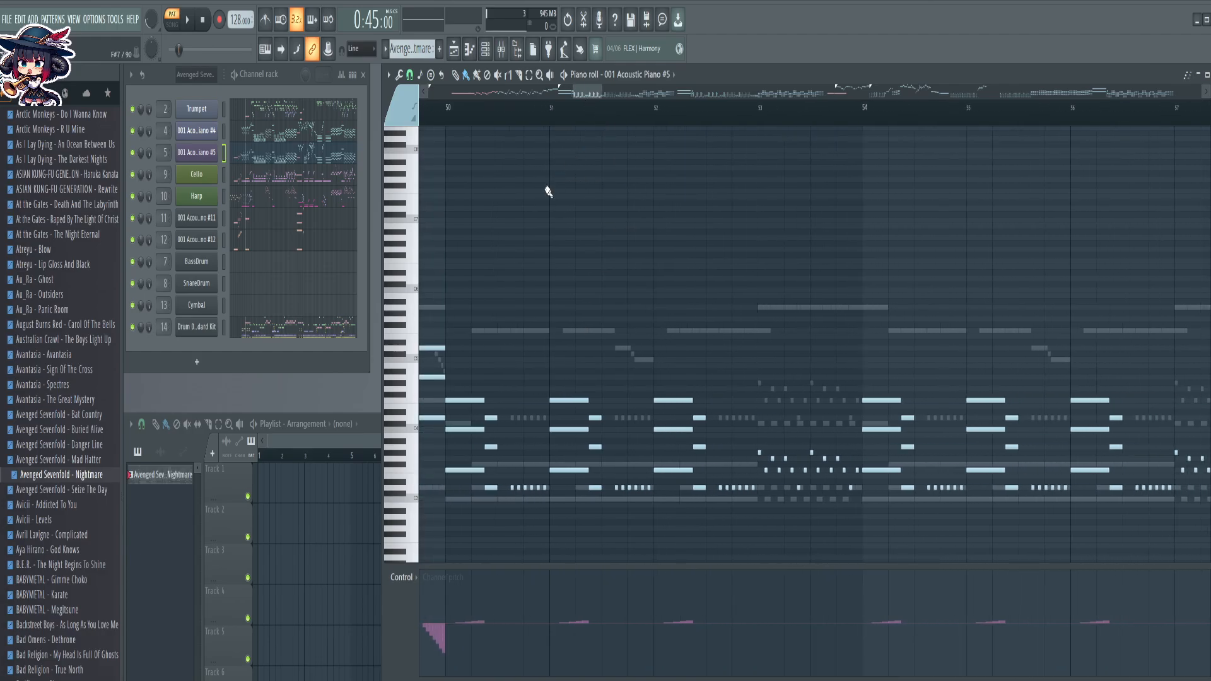
pyautogui.scroll(-2, 662, 183)
pyautogui.scroll(2, 654, 132)
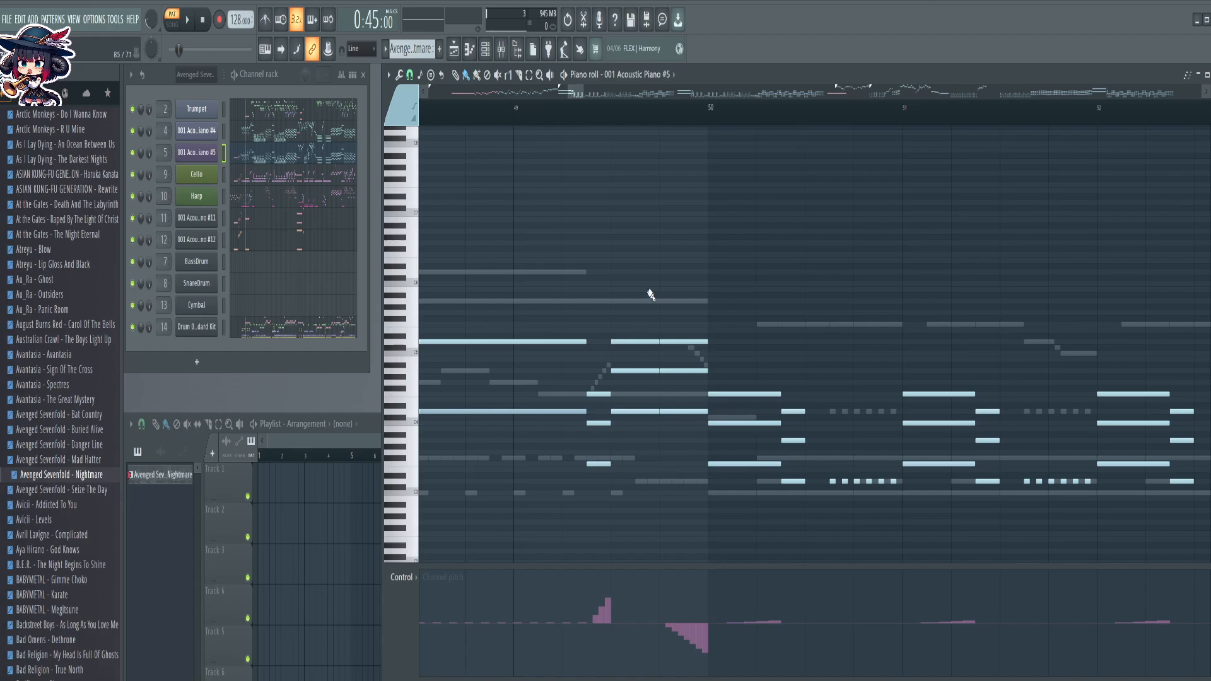
pyautogui.scroll(-3, 570, 131)
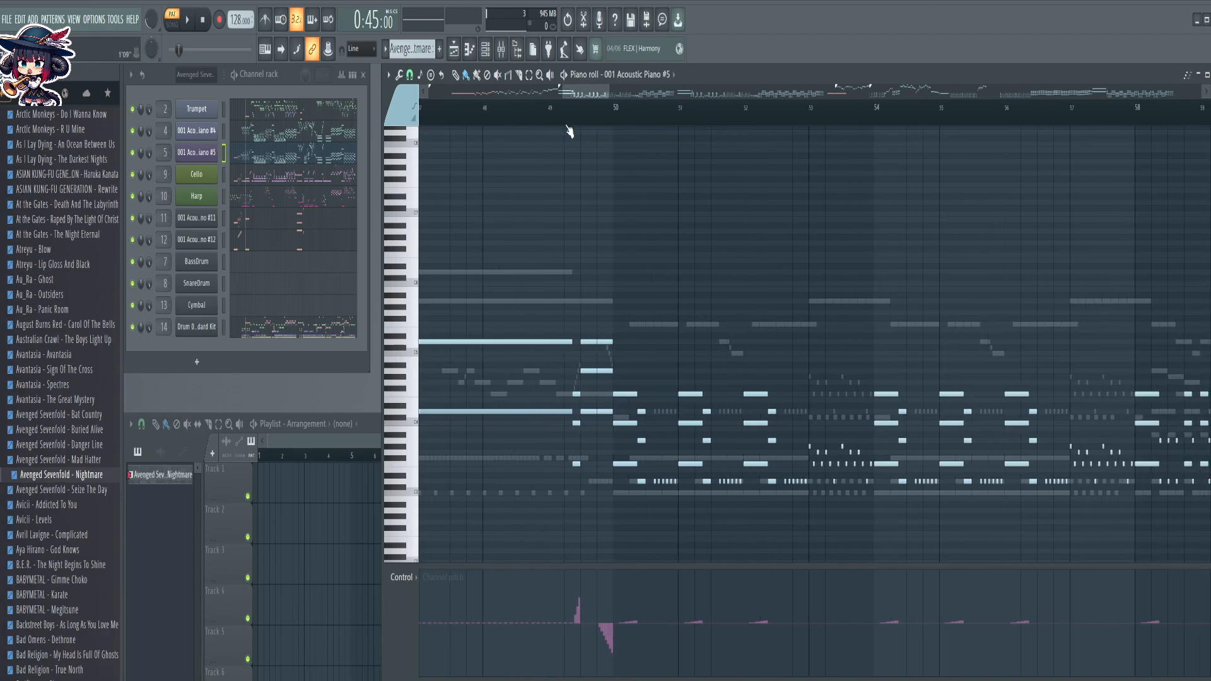
pyautogui.scroll(2, 648, 108)
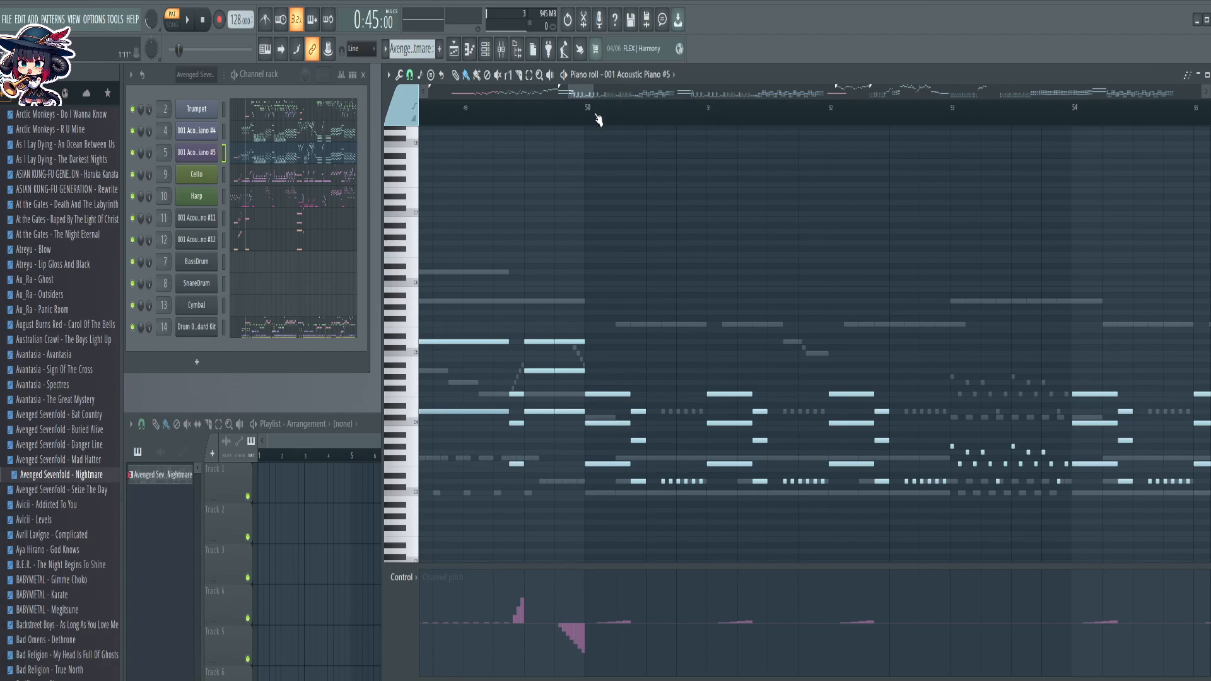
pyautogui.scroll(-2, 596, 117)
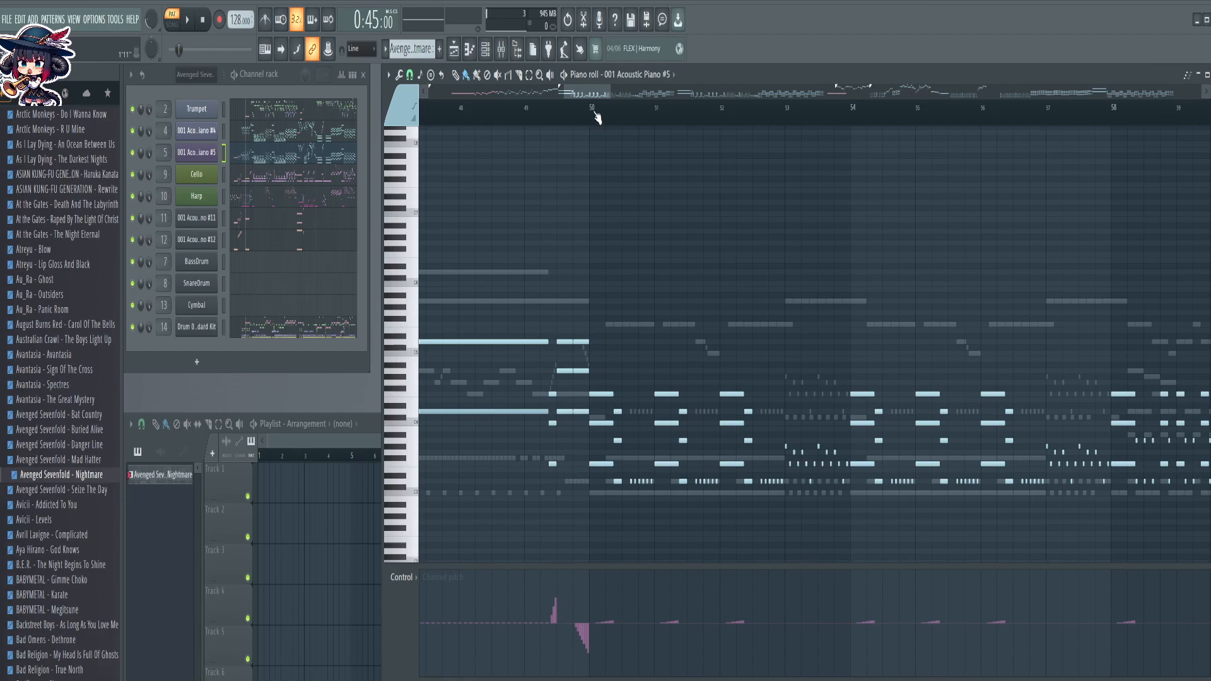
pyautogui.moveTo(592, 94); pyautogui.dragTo(528, 93)
pyautogui.scroll(-8, 587, 123)
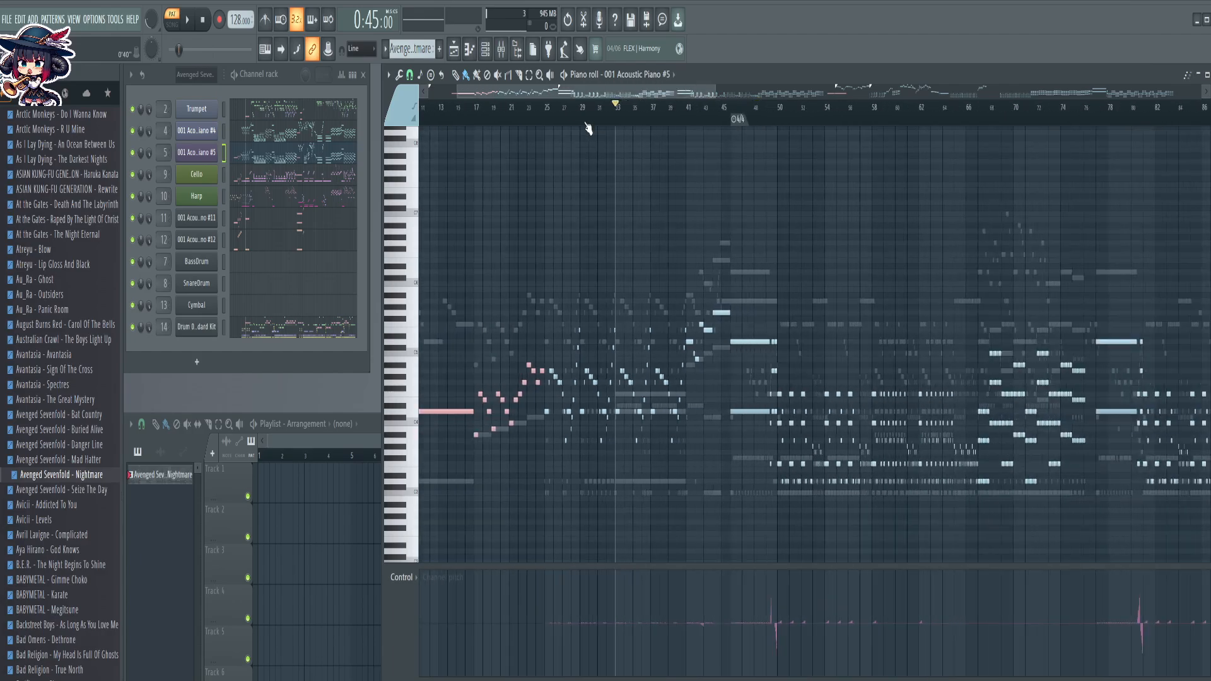
pyautogui.scroll(-1, 587, 126)
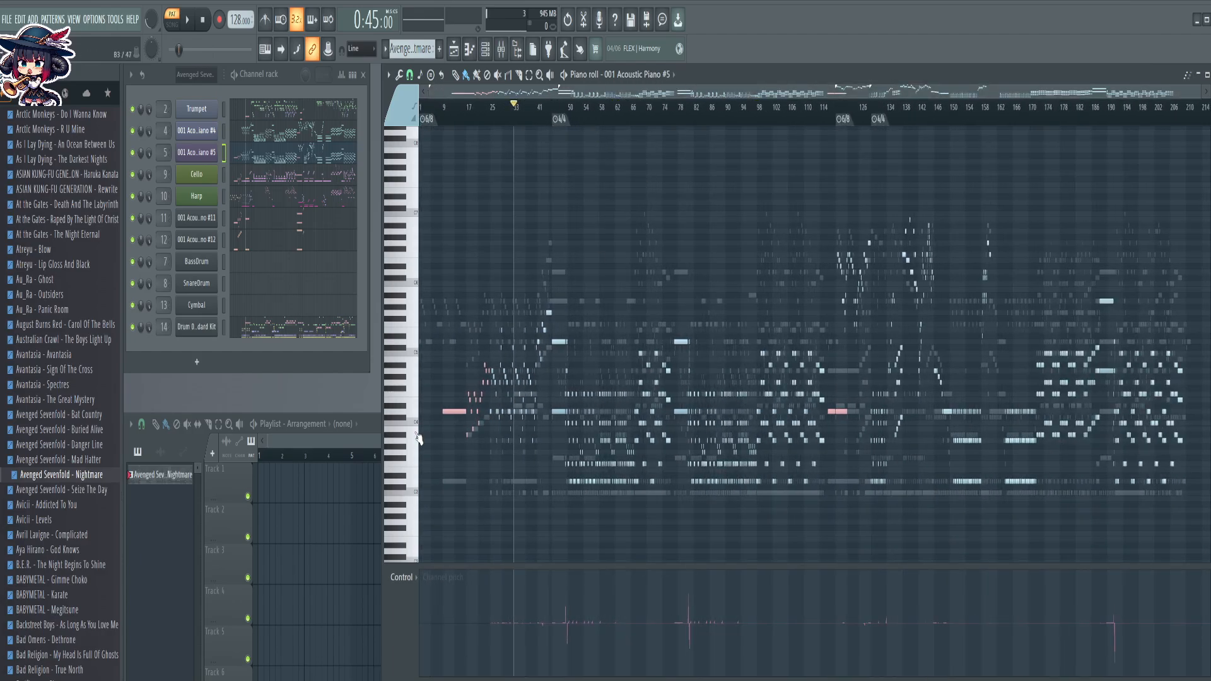
pyautogui.moveTo(411, 432); pyautogui.dragTo(396, 556)
# Select the upper two notes of the short chord in bar 49 of Acoustic Piano #5
pyautogui.scroll(3, 554, 128)
pyautogui.scroll(4, 530, 116)
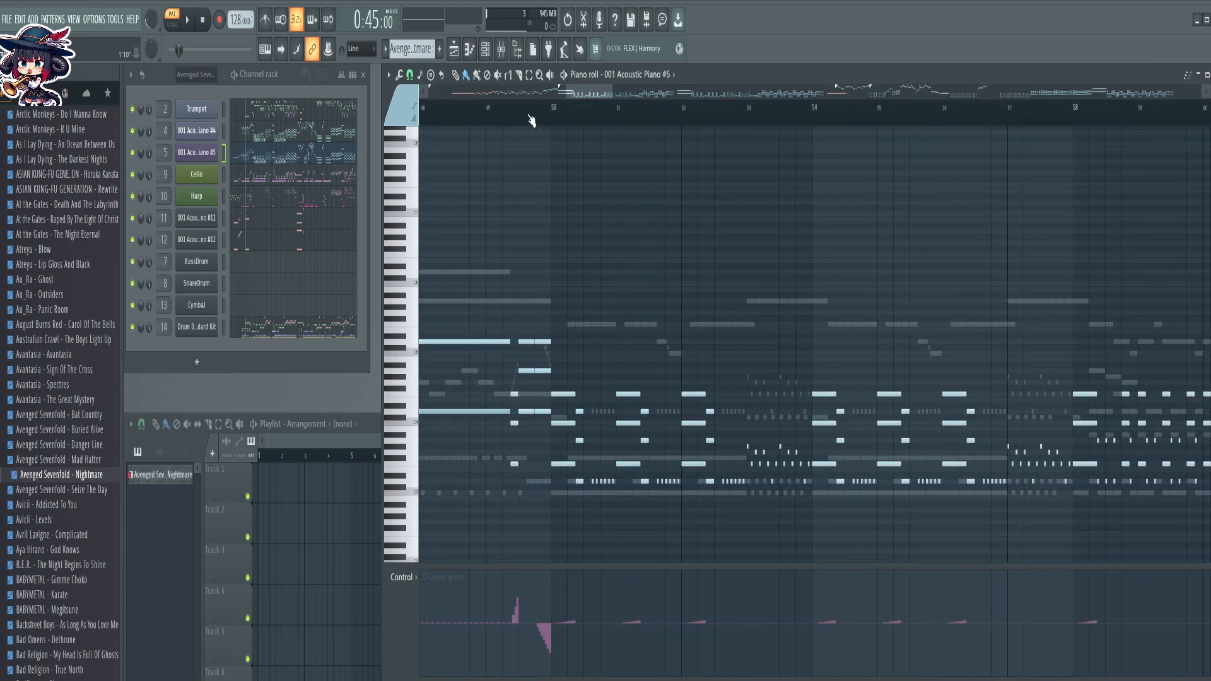
pyautogui.moveTo(503, 372); pyautogui.dragTo(514, 442)
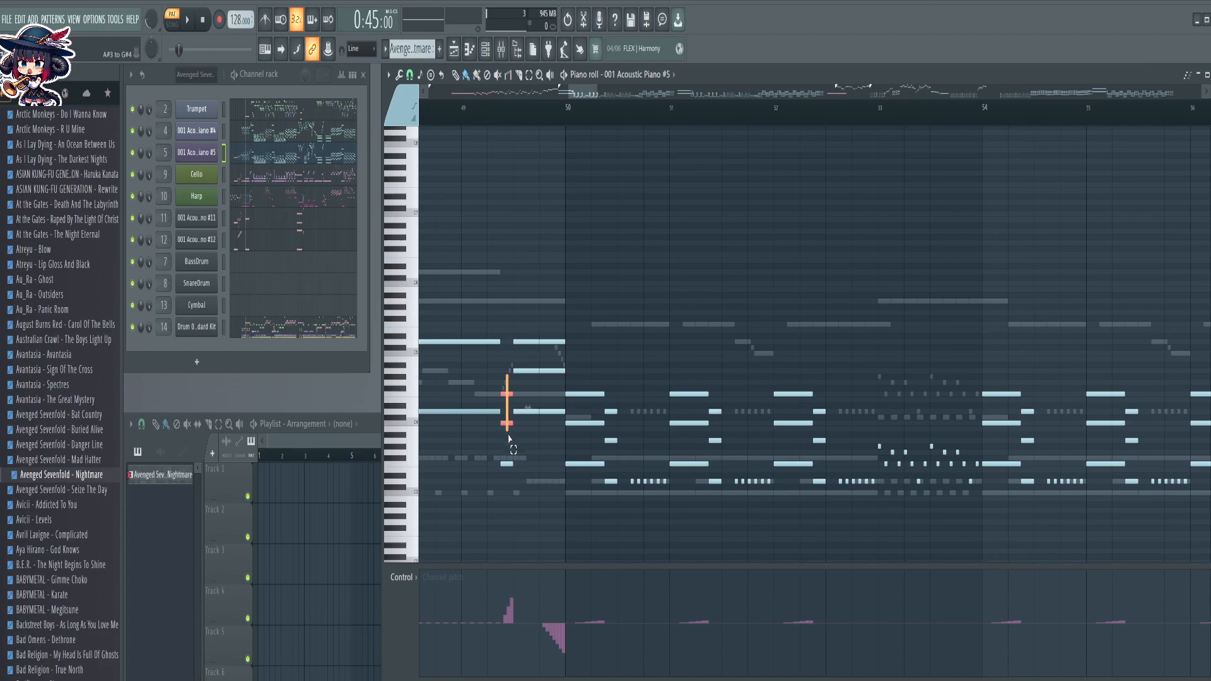
# Check which FLEX presets Acoustic Piano #5 and Acoustic Piano #4 use
pyautogui.click(193, 154)
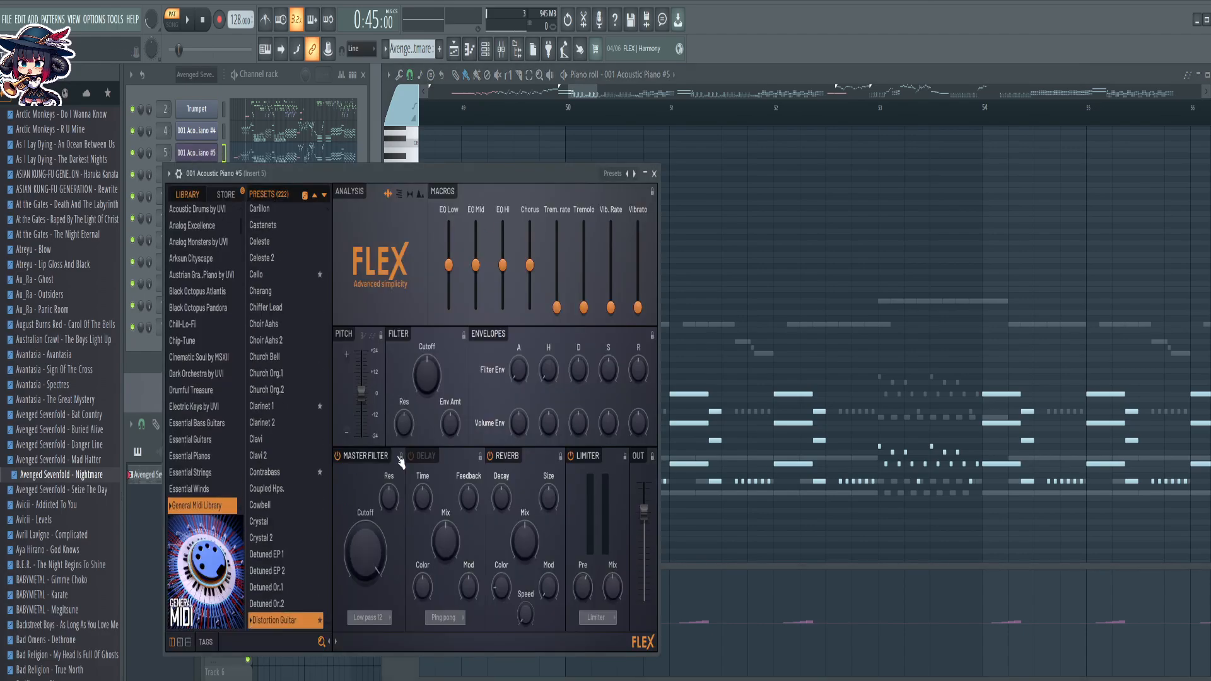
pyautogui.click(654, 173)
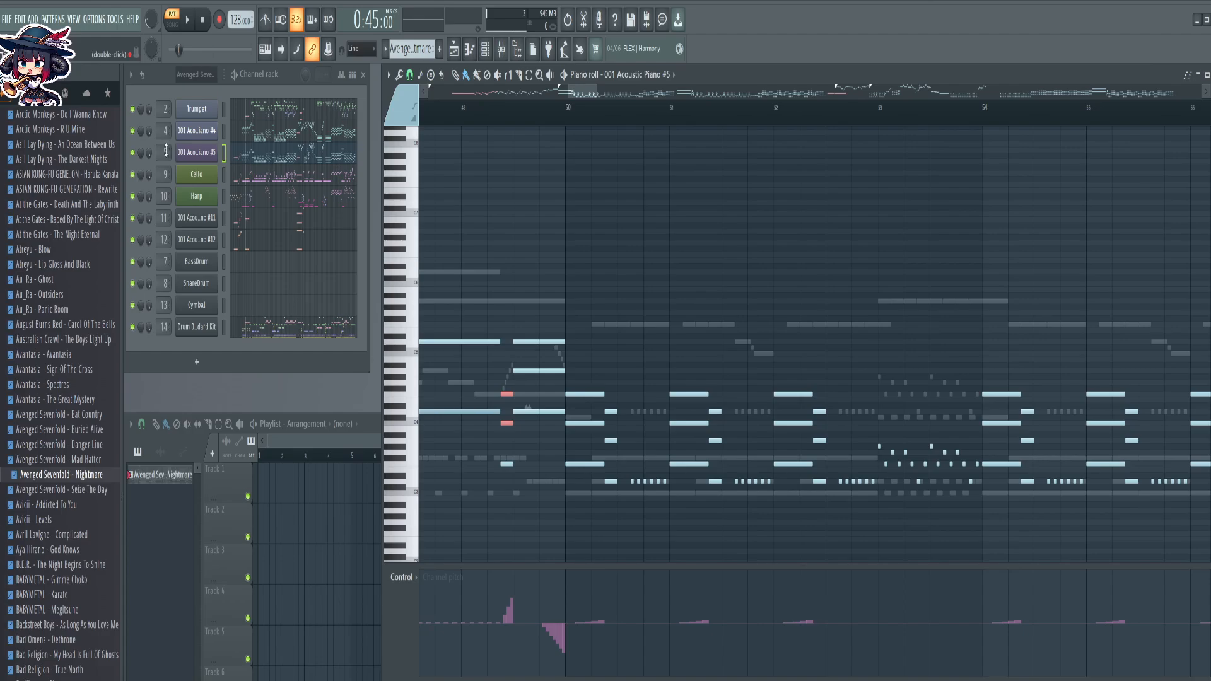
pyautogui.click(197, 131)
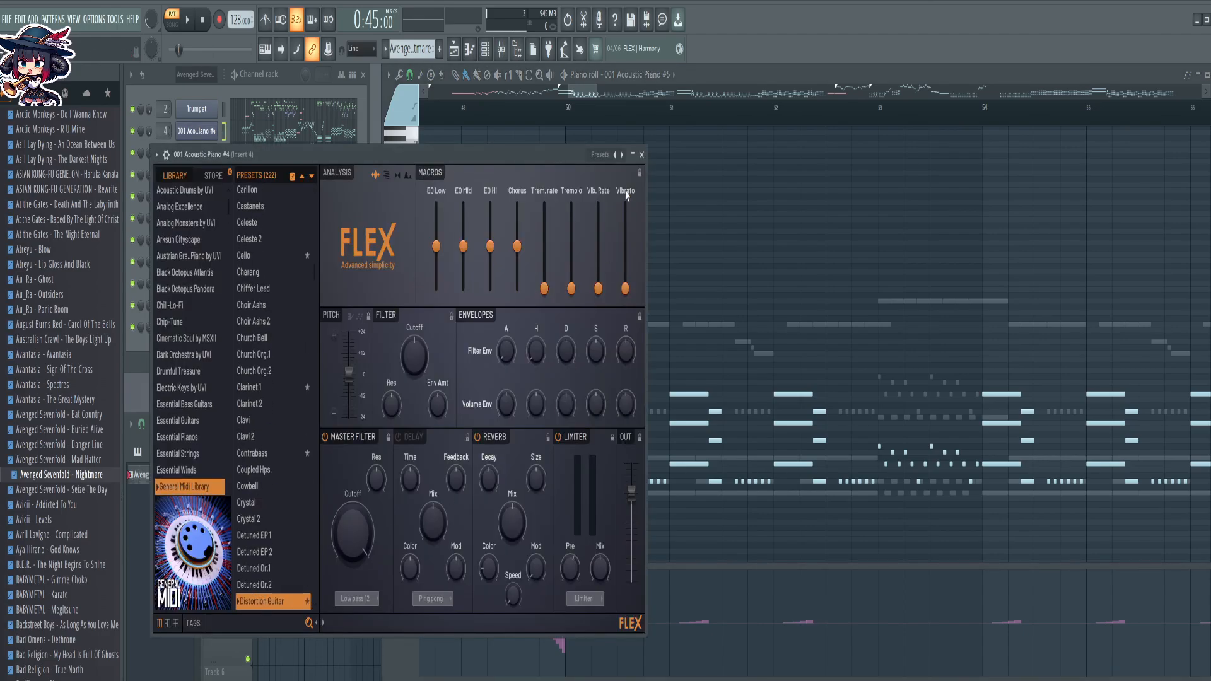
pyautogui.click(641, 155)
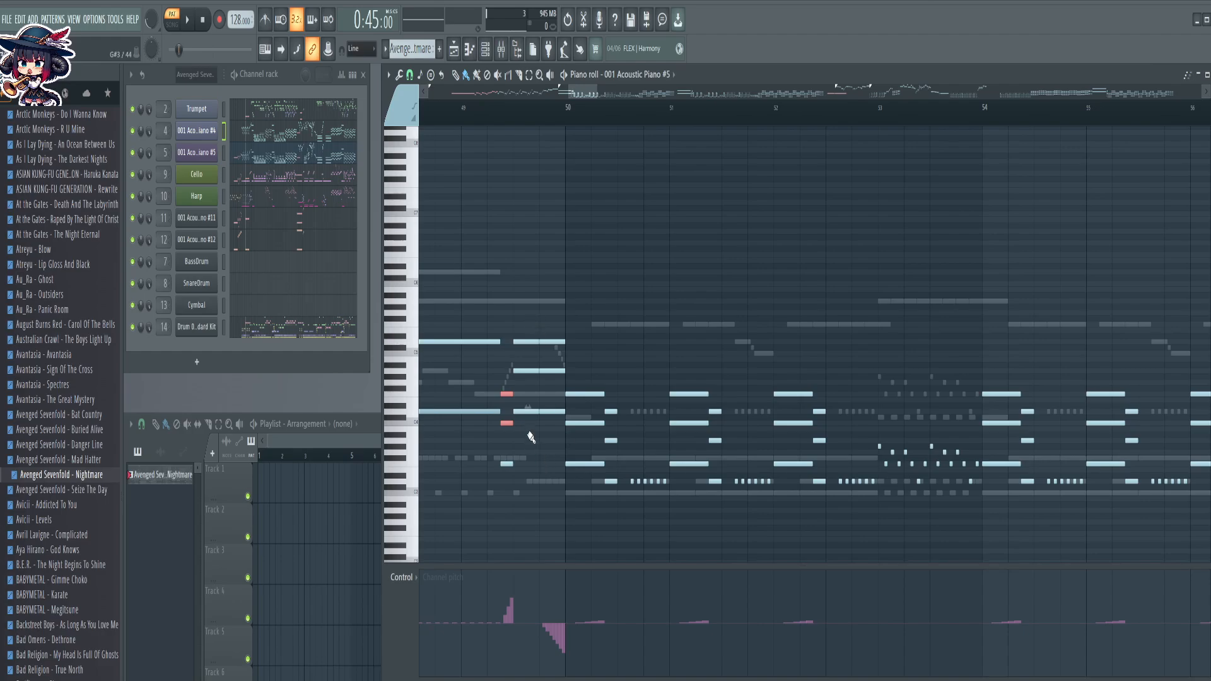
# Adjust the bar 49 selection and add the upper two notes of the Acoustic Piano #5 chords through bar 56
pyautogui.keyDown('ctrl'); pyautogui.click(507, 394); pyautogui.keyUp('ctrl')
pyautogui.moveTo(513, 334); pyautogui.dragTo(624, 449)
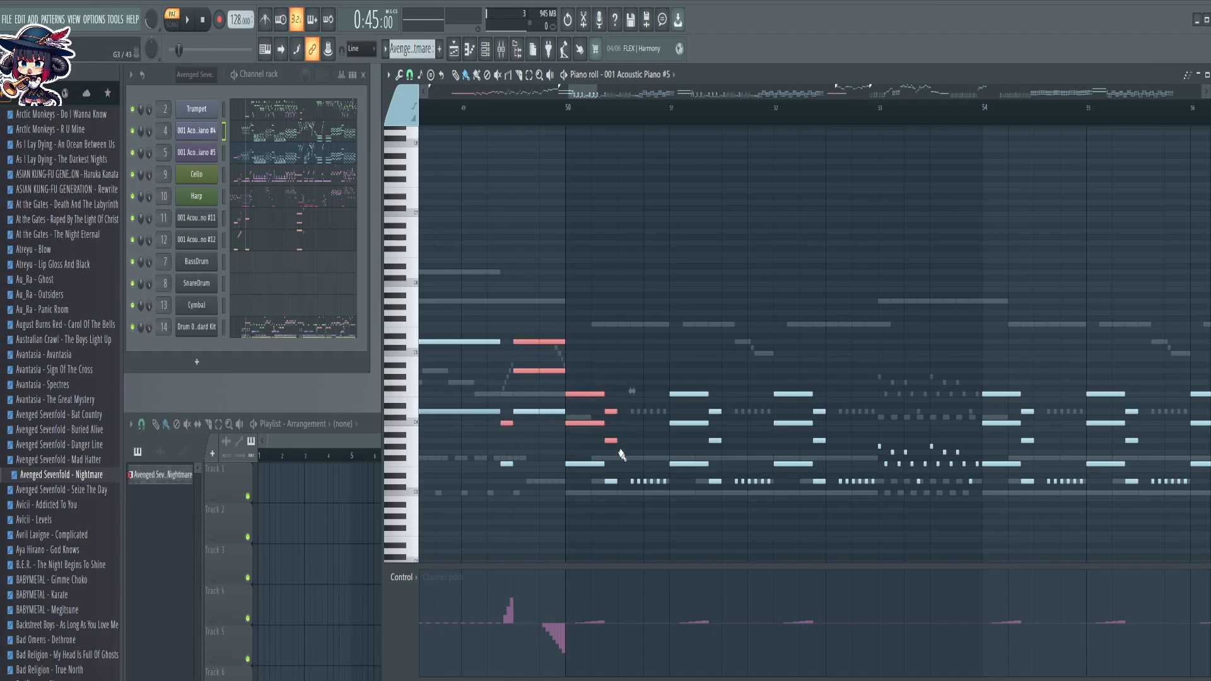
pyautogui.moveTo(685, 376); pyautogui.dragTo(750, 455)
pyautogui.moveTo(798, 369)
pyautogui.mouseDown()
pyautogui.moveTo(842, 463)
pyautogui.moveTo(792, 346)
pyautogui.mouseUp()
pyautogui.moveTo(919, 312); pyautogui.dragTo(544, 280)
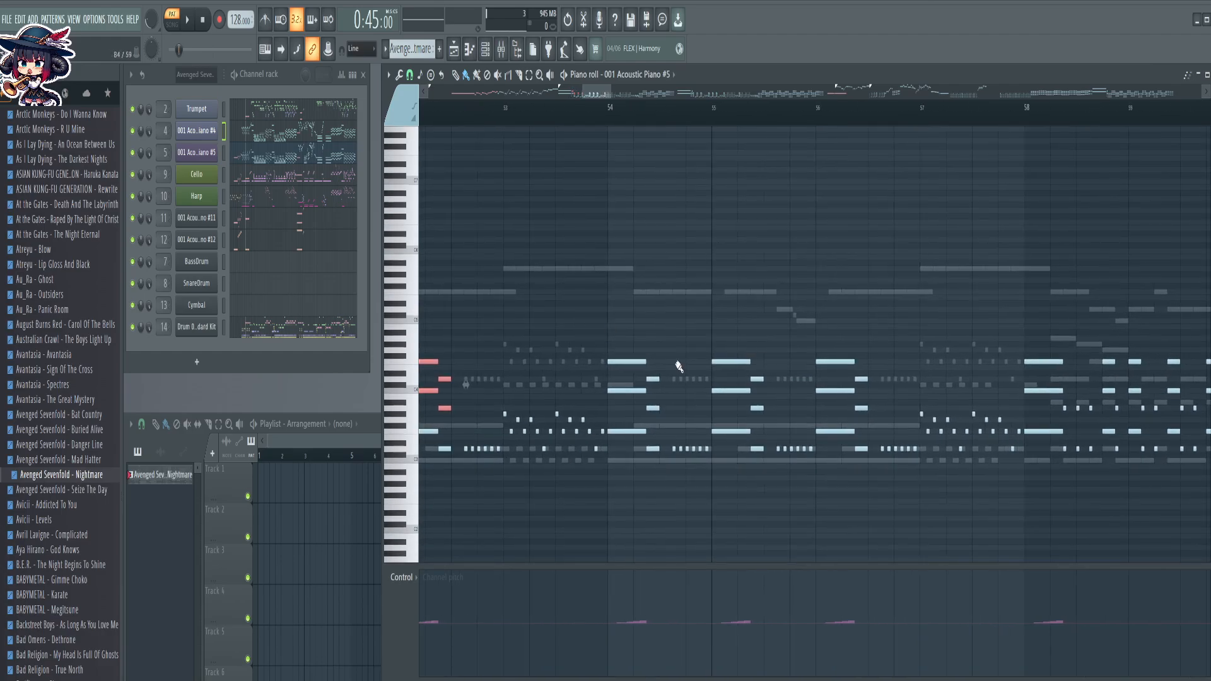
pyautogui.moveTo(864, 413); pyautogui.dragTo(609, 306)
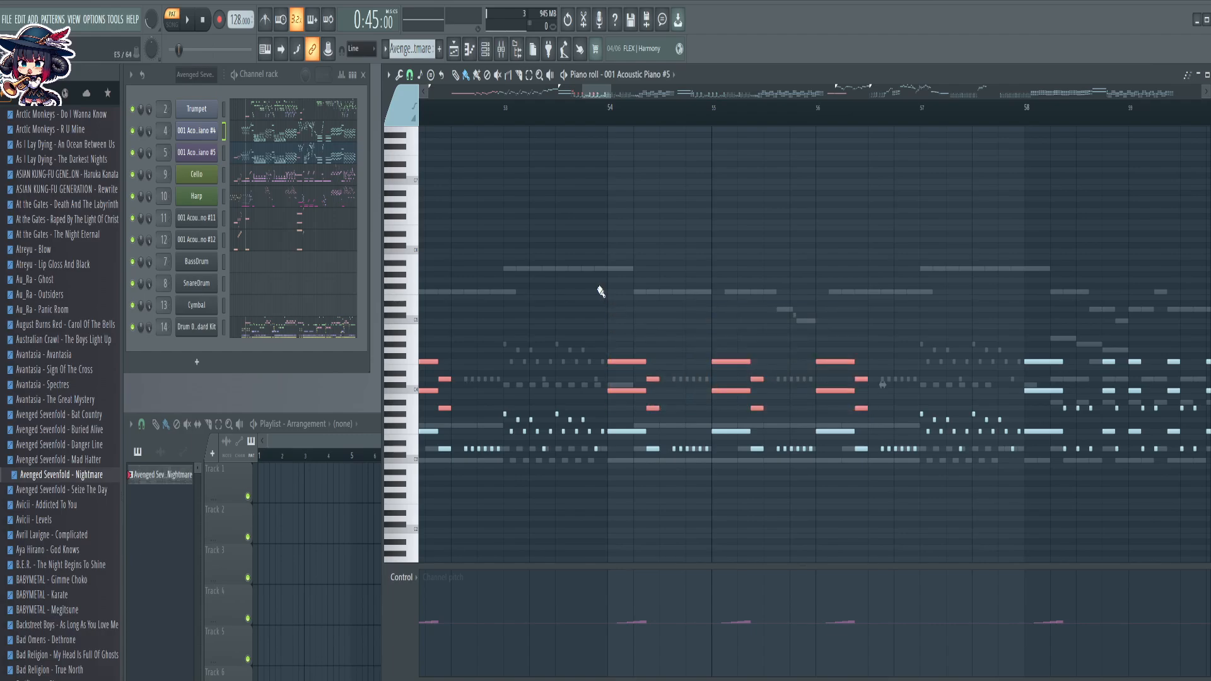
# Add the upper two chord notes and the short notes between them in bars 58–60 and 62–64 to the selection
pyautogui.scroll(-2, 573, 124)
pyautogui.moveTo(929, 245); pyautogui.dragTo(599, 194)
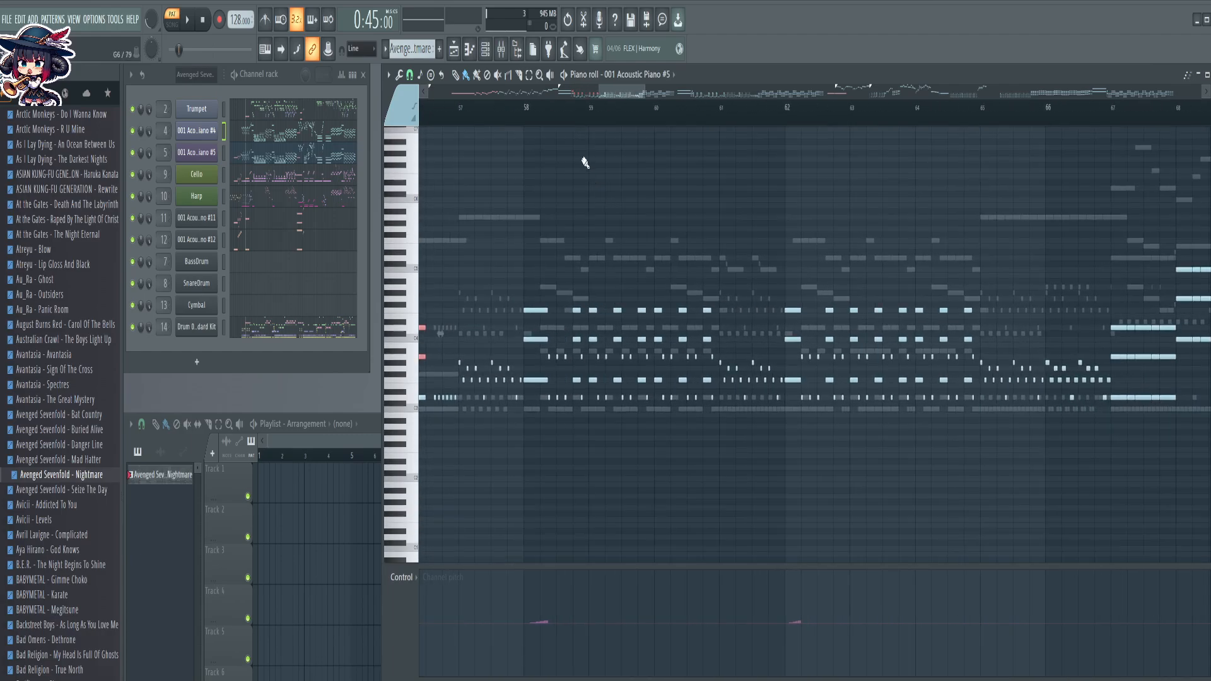
pyautogui.scroll(2, 592, 125)
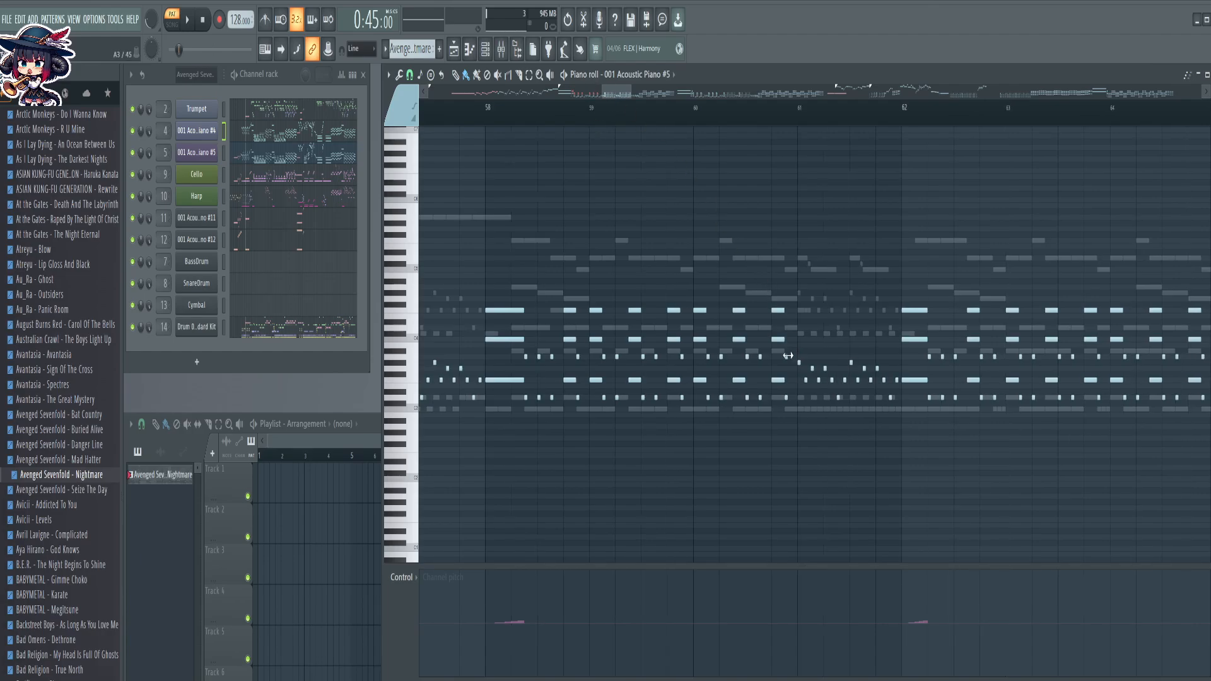
pyautogui.moveTo(789, 360); pyautogui.dragTo(501, 261)
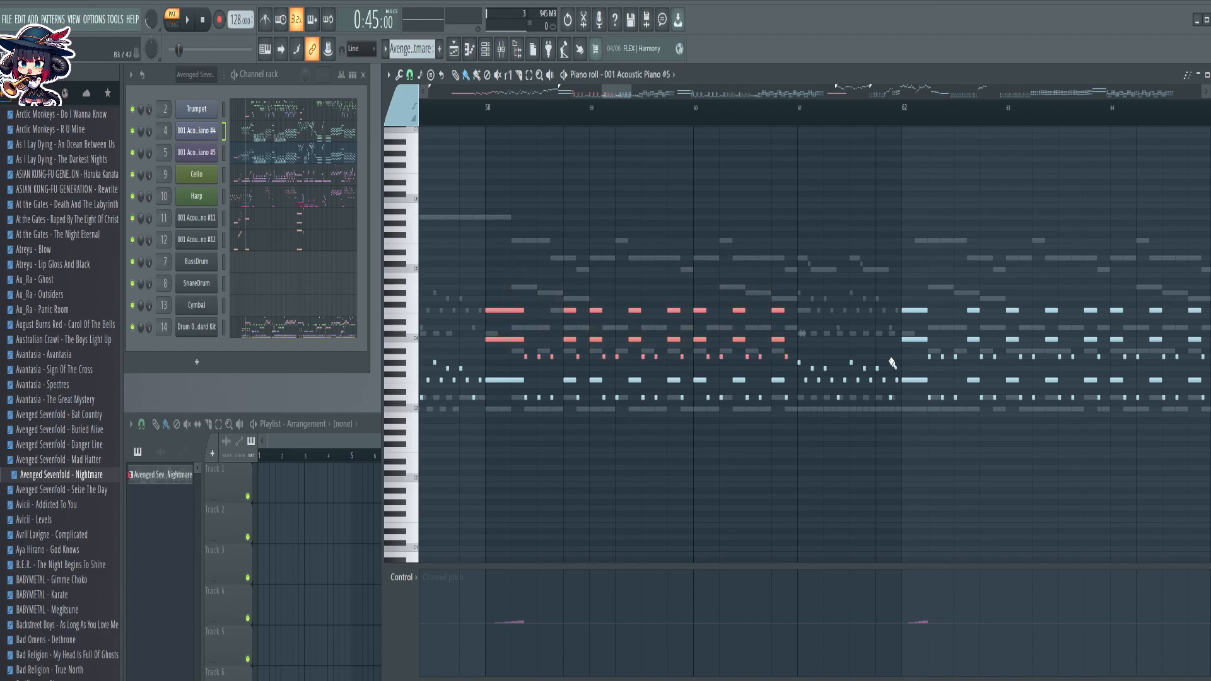
pyautogui.moveTo(1079, 431); pyautogui.dragTo(694, 440)
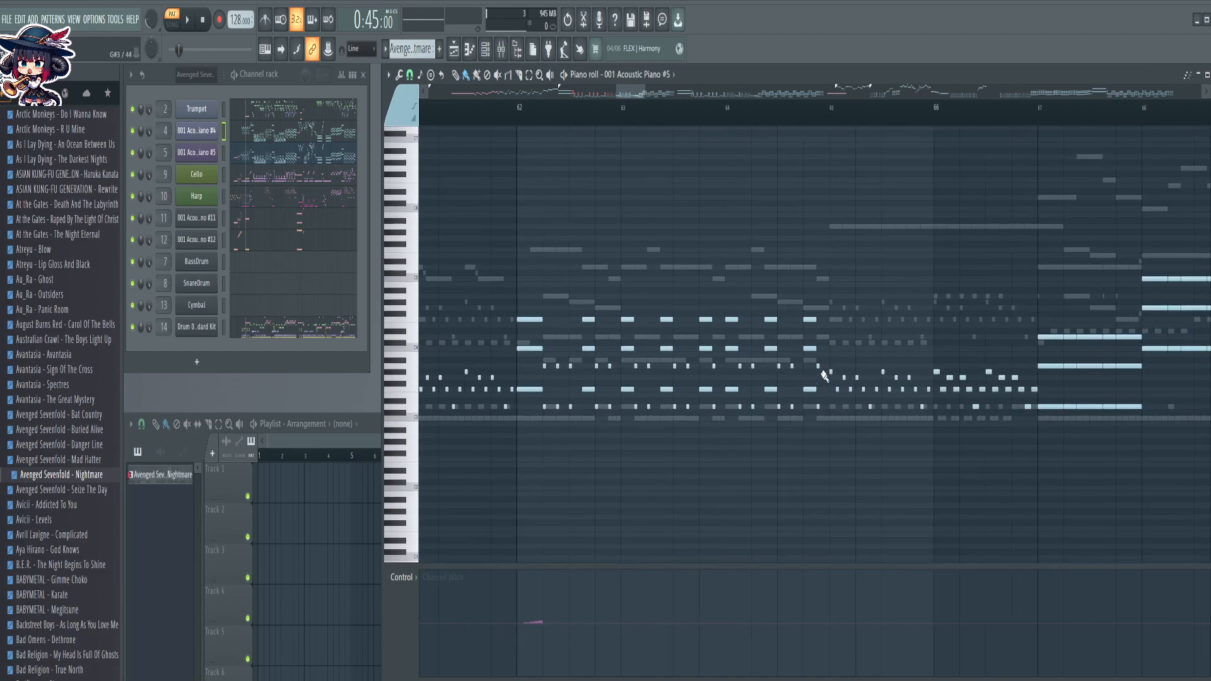
pyautogui.moveTo(822, 371); pyautogui.dragTo(519, 269)
# Add the upper two notes of the sustained Acoustic Piano #5 chords from bar 67 through bar 75 to the selection
pyautogui.moveTo(1024, 420); pyautogui.dragTo(572, 428)
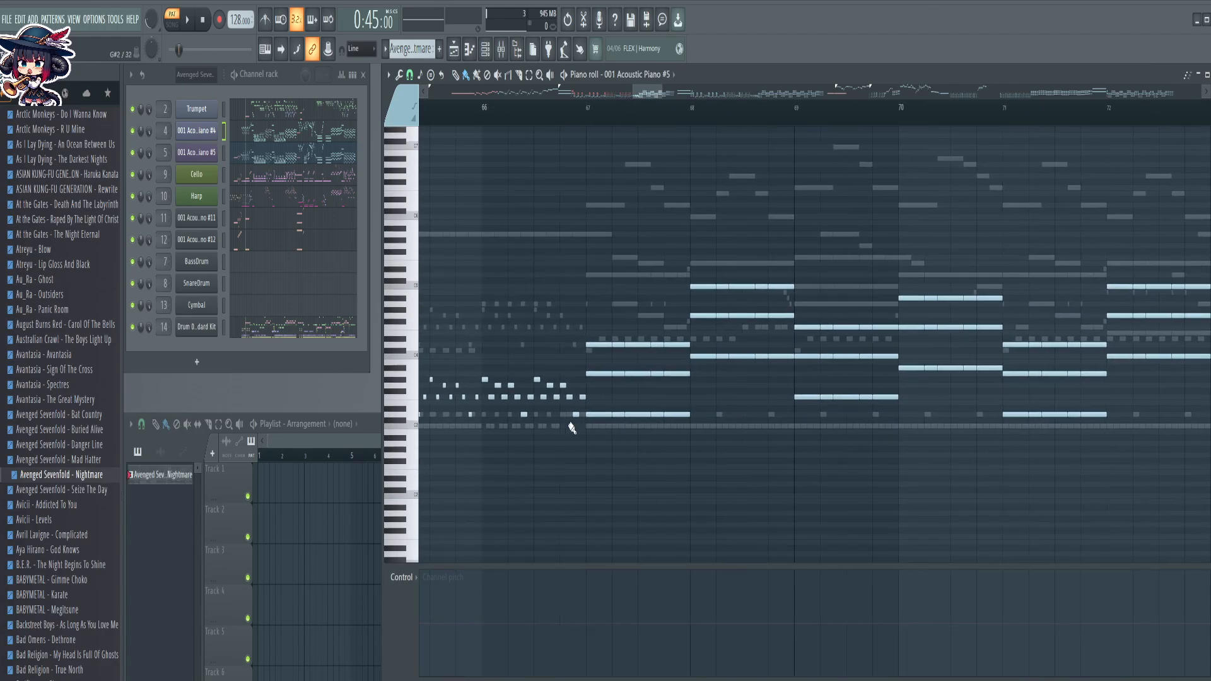
pyautogui.moveTo(587, 334); pyautogui.dragTo(680, 386)
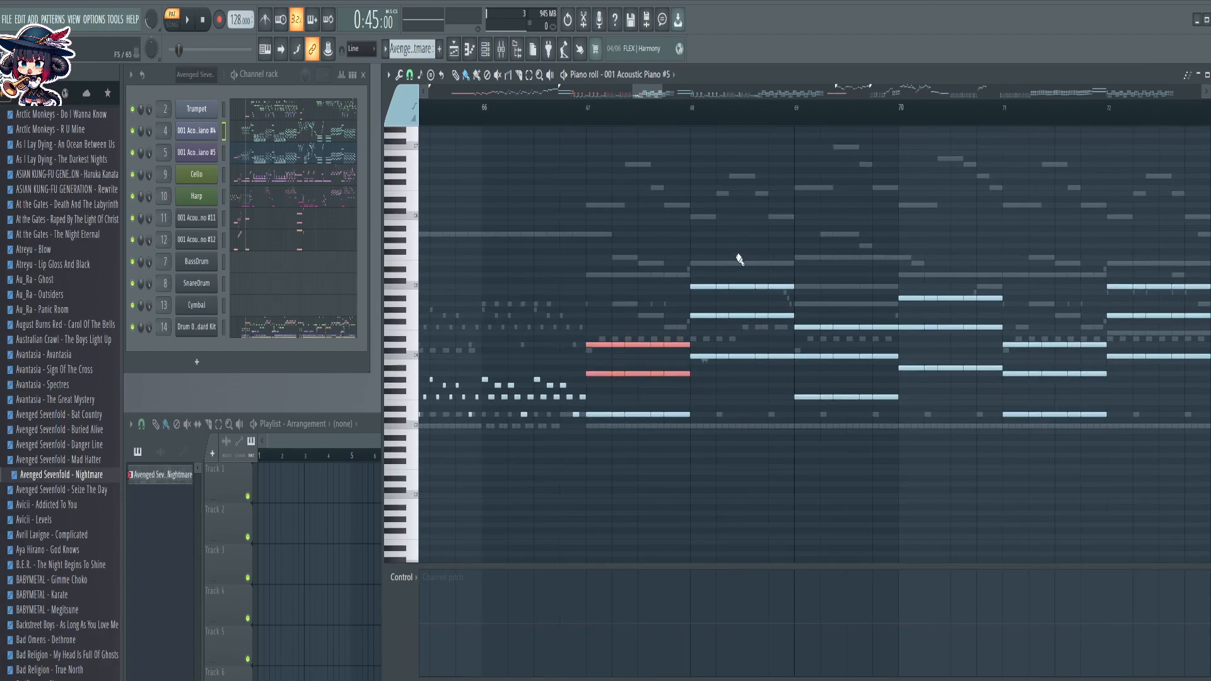
pyautogui.moveTo(698, 272); pyautogui.dragTo(801, 318)
pyautogui.moveTo(878, 375); pyautogui.dragTo(876, 373)
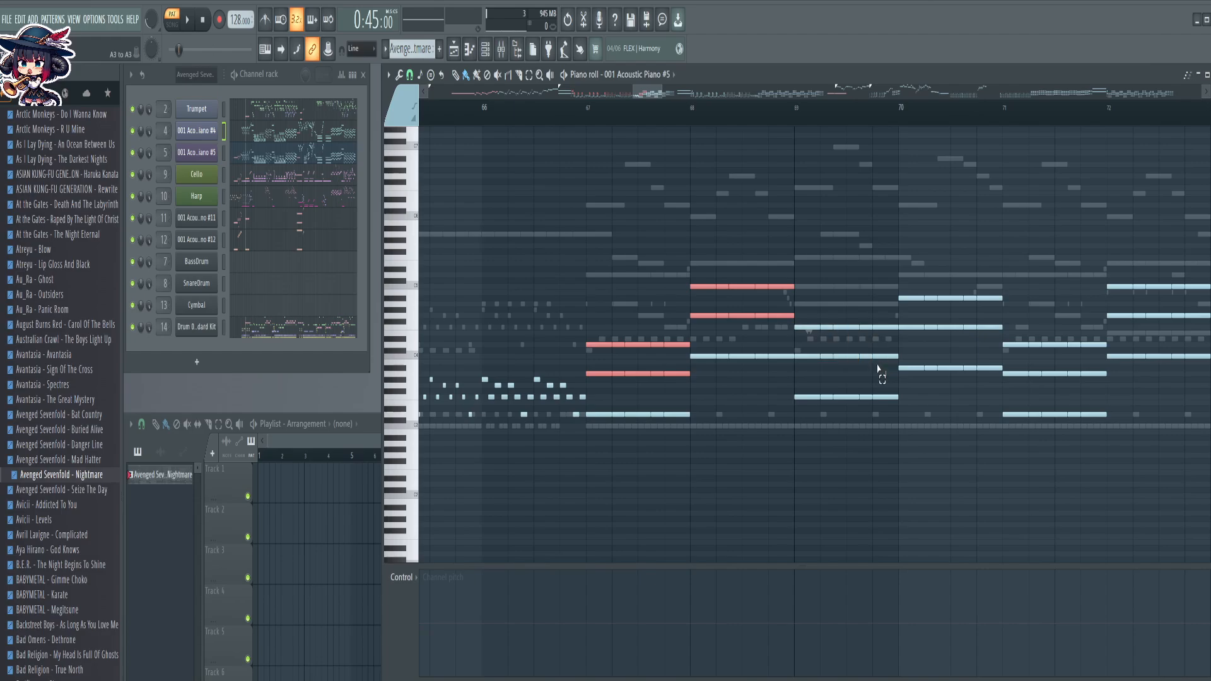
pyautogui.moveTo(999, 340); pyautogui.dragTo(906, 269)
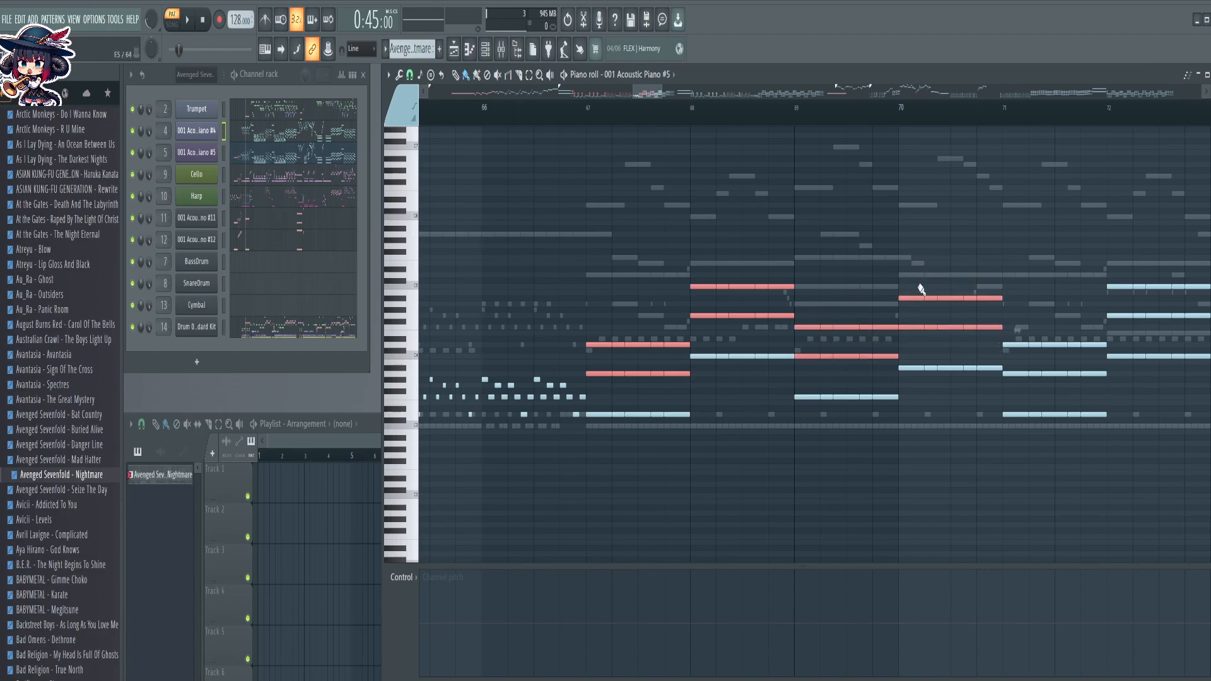
pyautogui.moveTo(981, 498); pyautogui.dragTo(524, 504)
pyautogui.moveTo(561, 388); pyautogui.dragTo(860, 375)
pyautogui.moveTo(874, 281); pyautogui.dragTo(1108, 351)
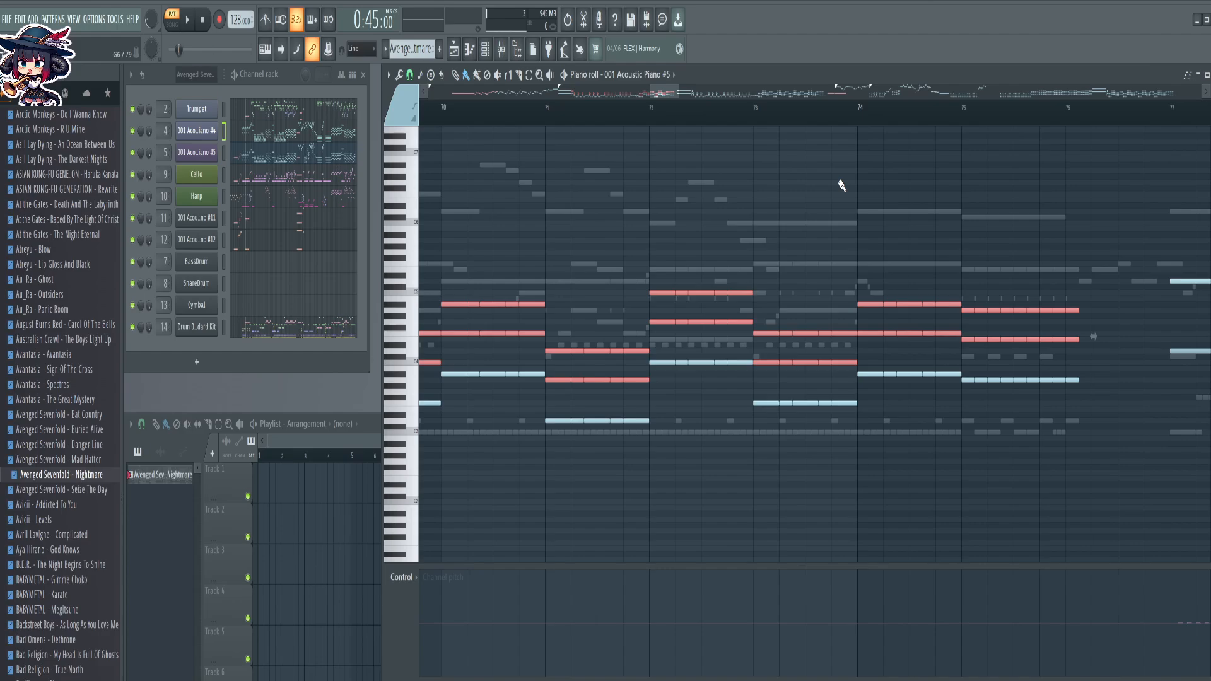
# Go back to bar 46 and add the upper long note there to the selection
pyautogui.scroll(-2, 727, 112)
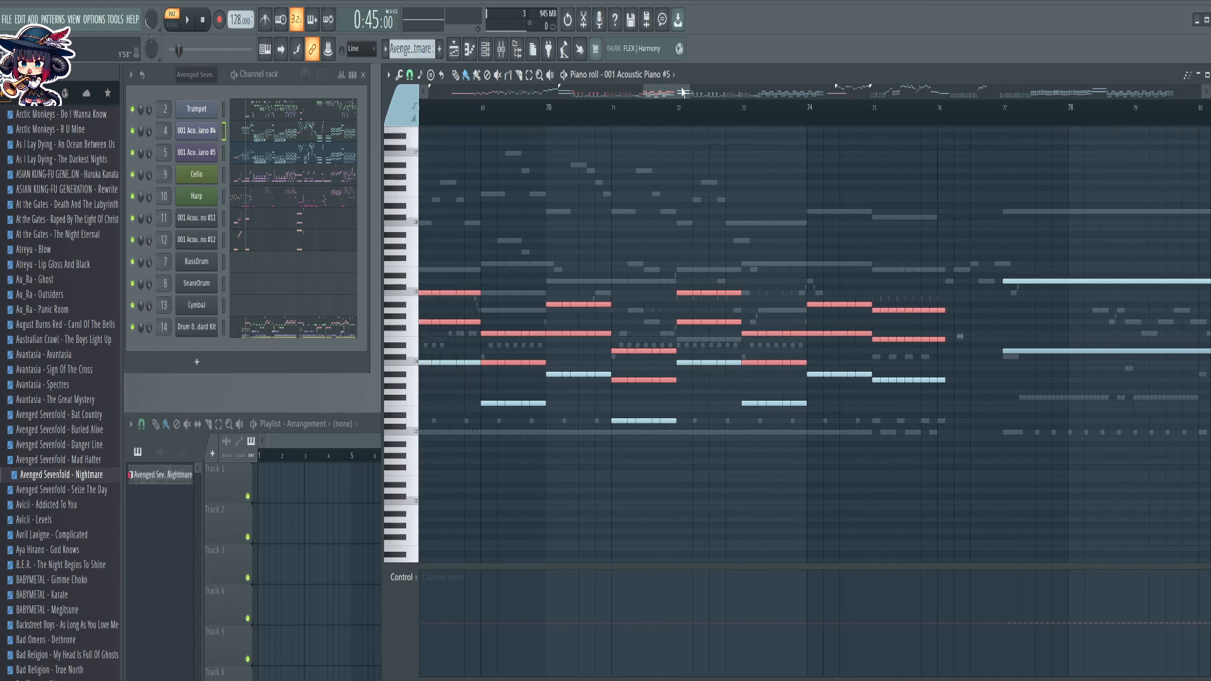
pyautogui.moveTo(680, 92); pyautogui.dragTo(593, 101)
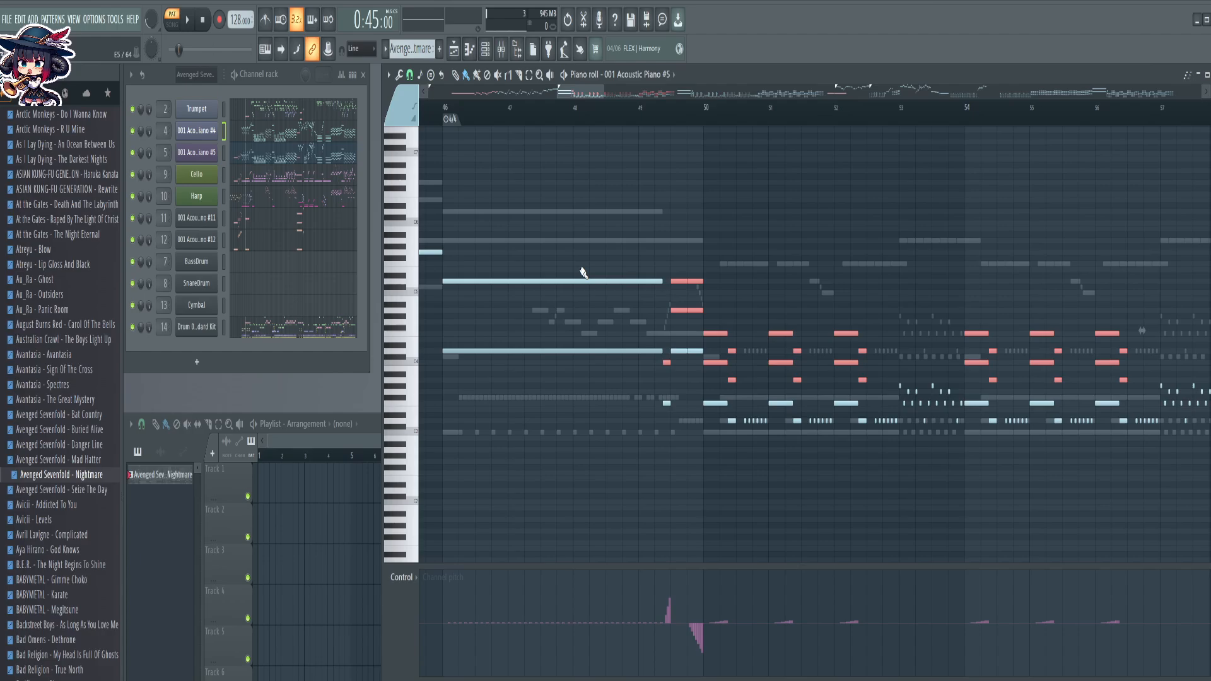
pyautogui.moveTo(585, 272); pyautogui.dragTo(600, 300)
pyautogui.moveTo(519, 186); pyautogui.dragTo(940, 248)
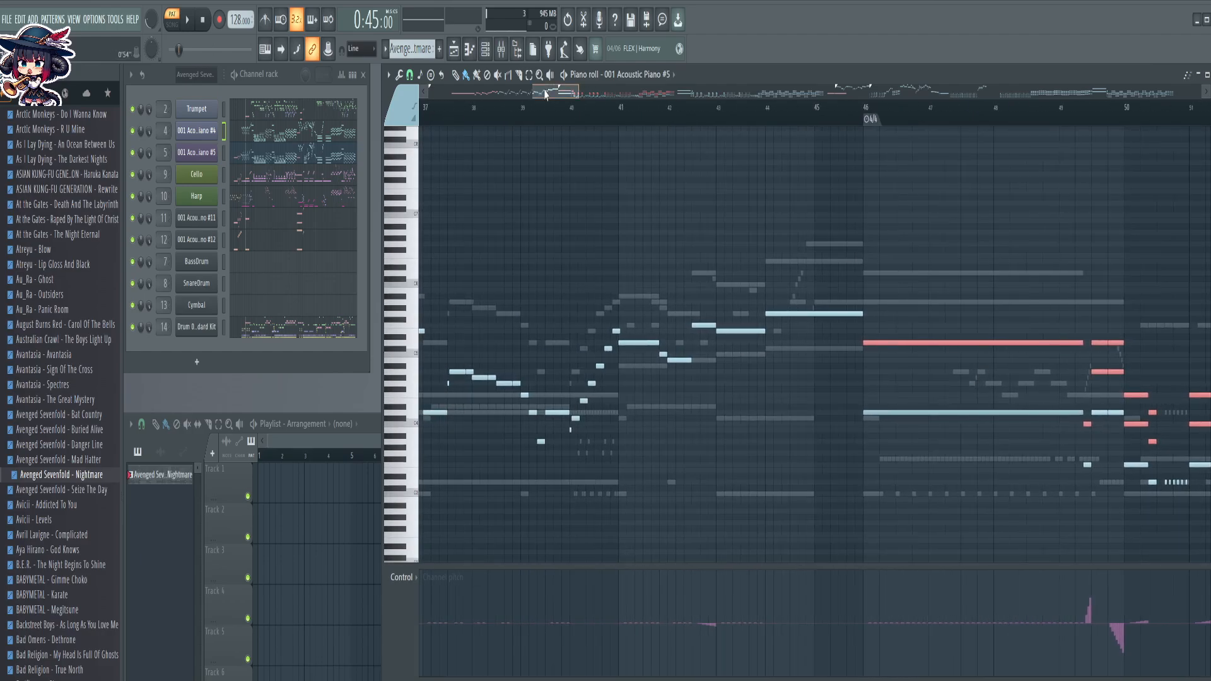
# Extend the selection with the upper long note starting at bar 77 and the upper notes of the following chords into bar 81
pyautogui.moveTo(555, 92); pyautogui.dragTo(694, 94)
pyautogui.keyDown('ctrl'); pyautogui.click(677, 343); pyautogui.keyUp('ctrl')
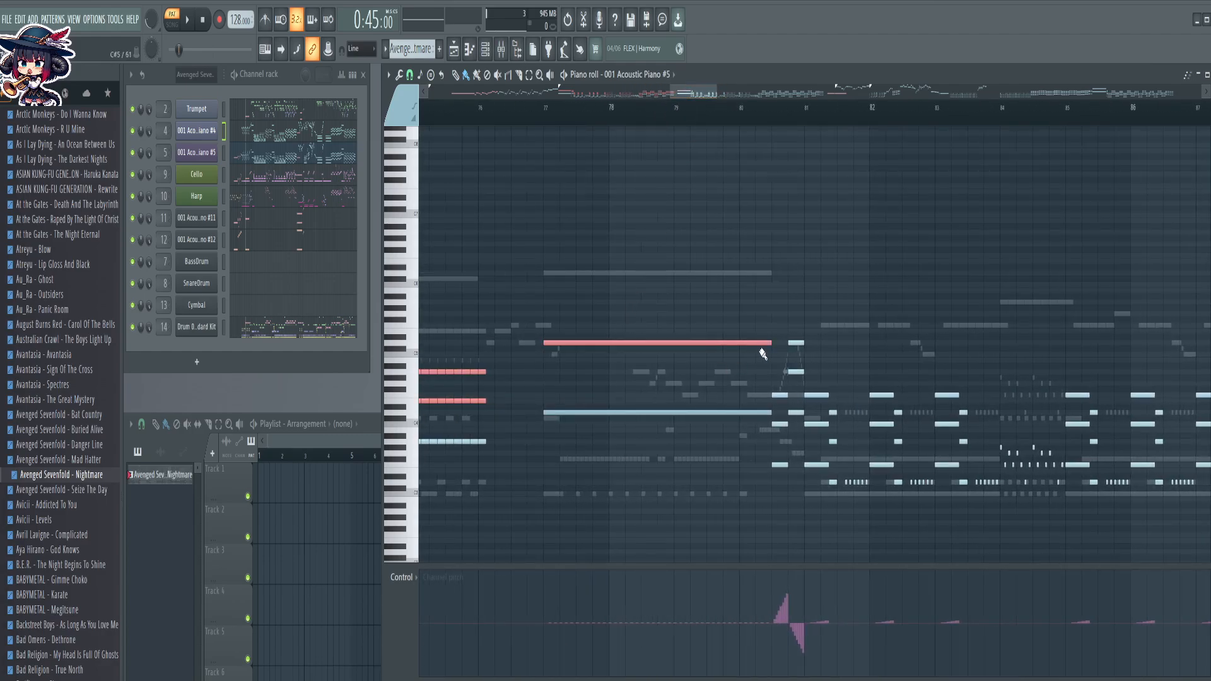
pyautogui.moveTo(771, 386); pyautogui.dragTo(792, 435)
pyautogui.moveTo(787, 323); pyautogui.dragTo(842, 441)
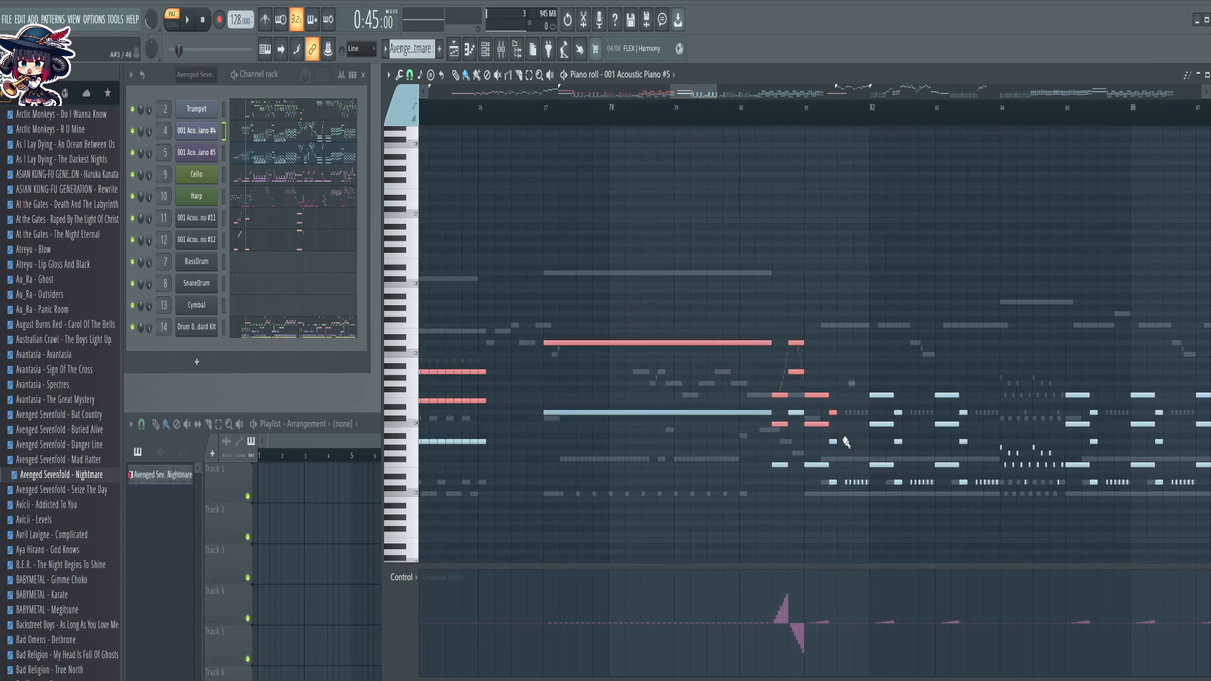
# Add the upper chord notes in bars 82–83, 85–87, 89–91 and 93–95 to the selection
pyautogui.moveTo(891, 266); pyautogui.dragTo(633, 244)
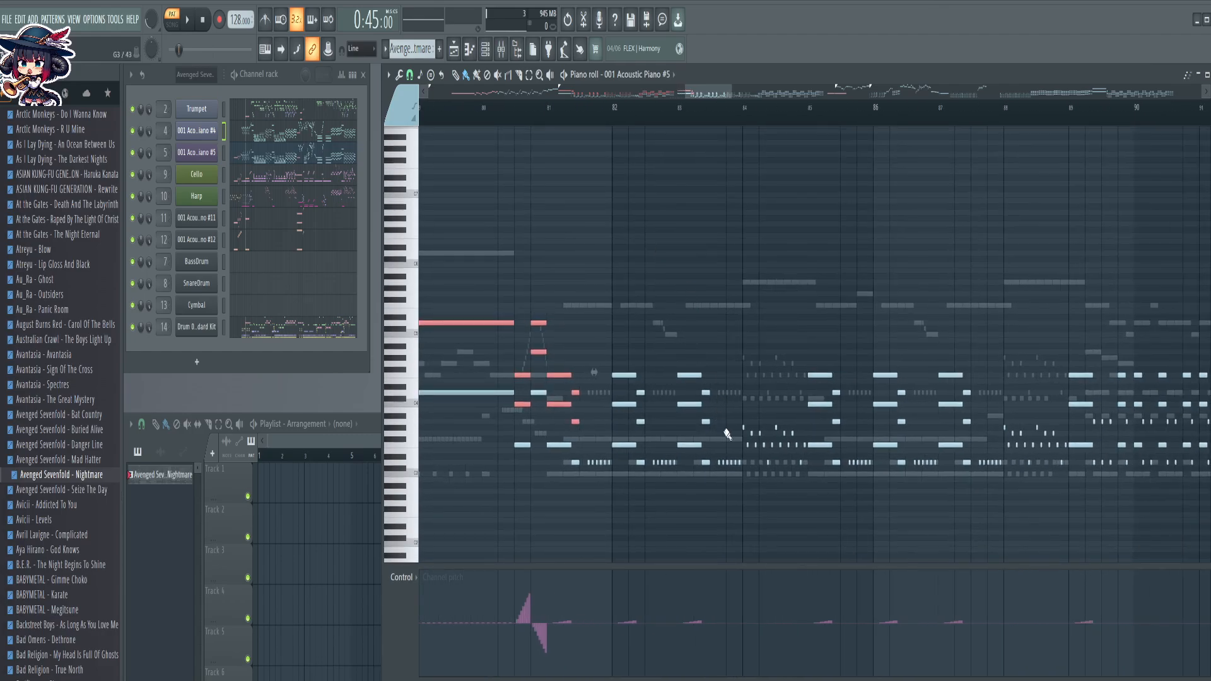
pyautogui.moveTo(725, 437); pyautogui.dragTo(621, 337)
pyautogui.moveTo(969, 425); pyautogui.dragTo(814, 356)
pyautogui.moveTo(806, 254); pyautogui.dragTo(562, 249)
pyautogui.moveTo(733, 226); pyautogui.dragTo(504, 238)
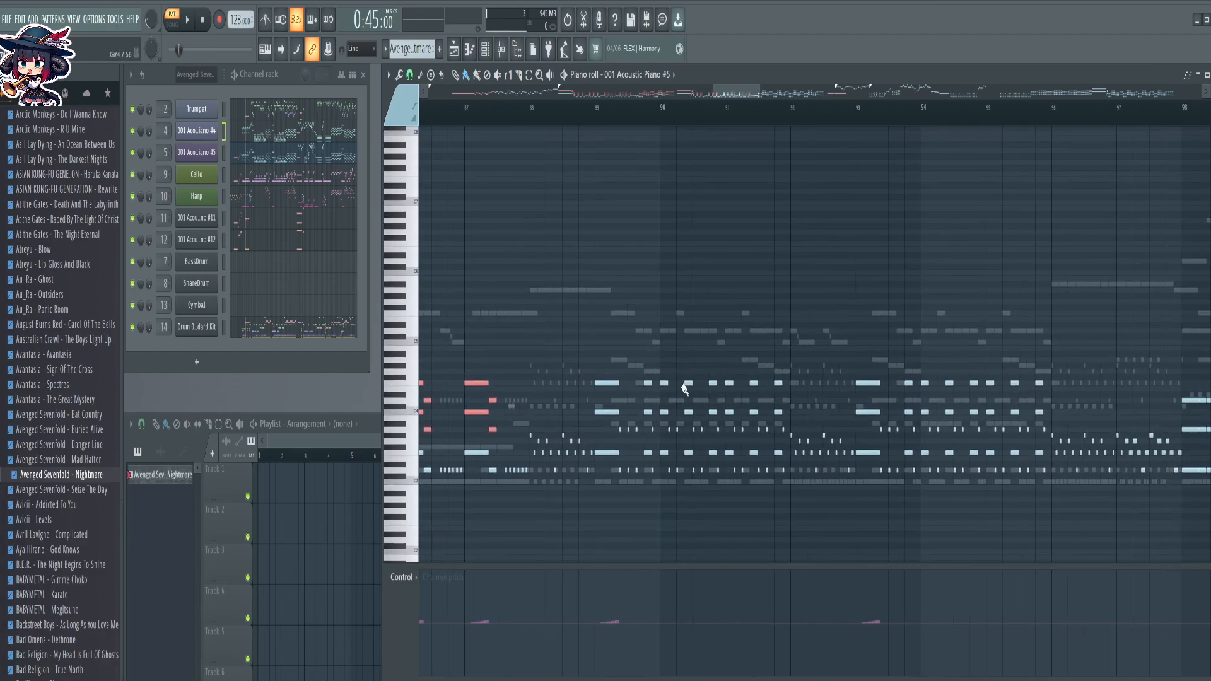
pyautogui.moveTo(786, 432); pyautogui.dragTo(605, 340)
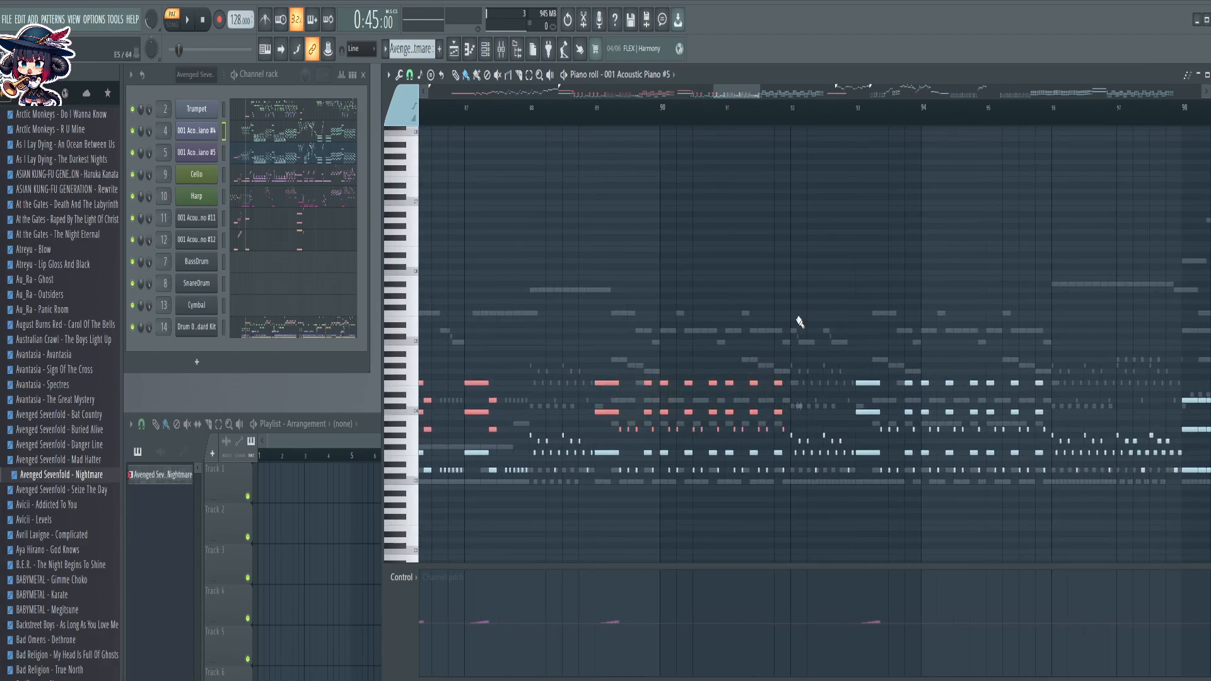
pyautogui.moveTo(949, 338); pyautogui.dragTo(741, 349)
pyautogui.moveTo(842, 456); pyautogui.dragTo(642, 320)
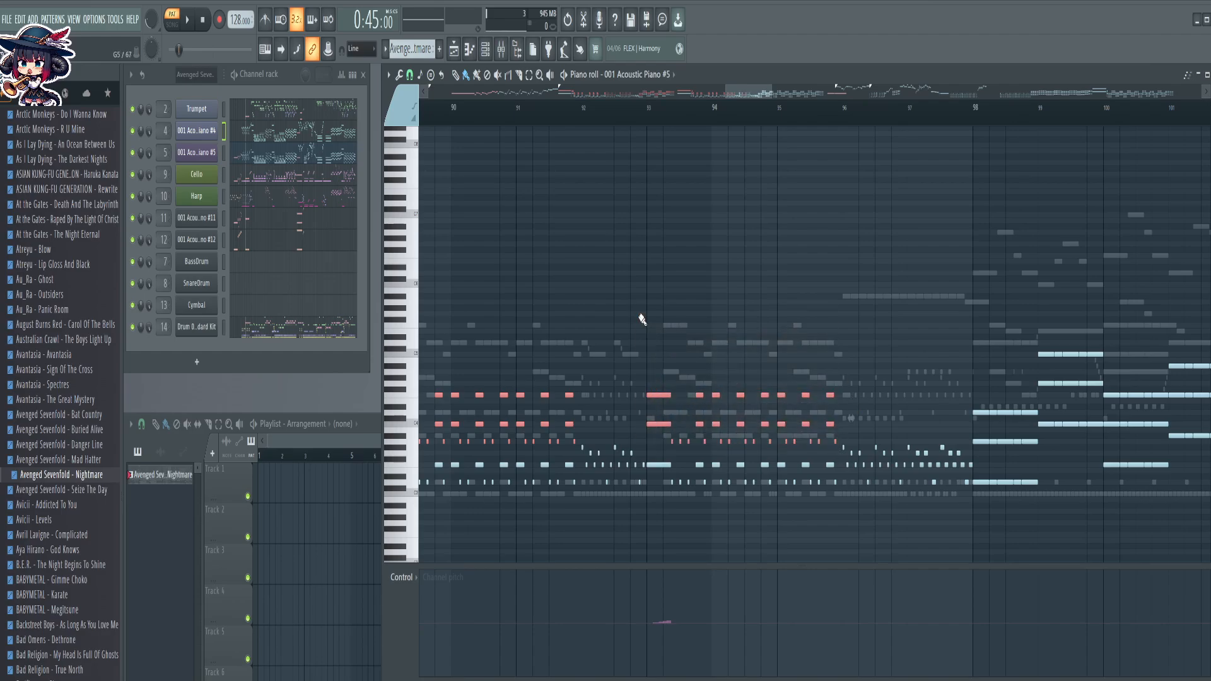
# Add the upper two notes of the sustained chords in bars 98–102 to the selection
pyautogui.moveTo(848, 285); pyautogui.dragTo(512, 286)
pyautogui.moveTo(648, 410); pyautogui.dragTo(700, 462)
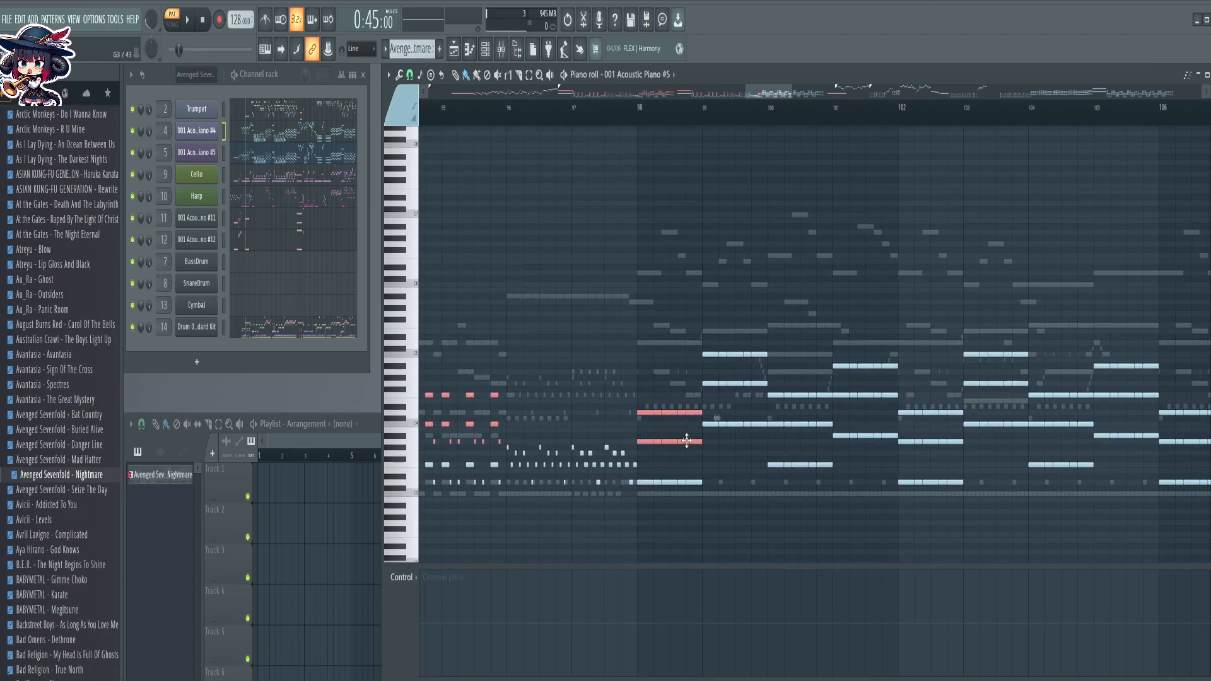
pyautogui.moveTo(703, 323); pyautogui.dragTo(803, 422)
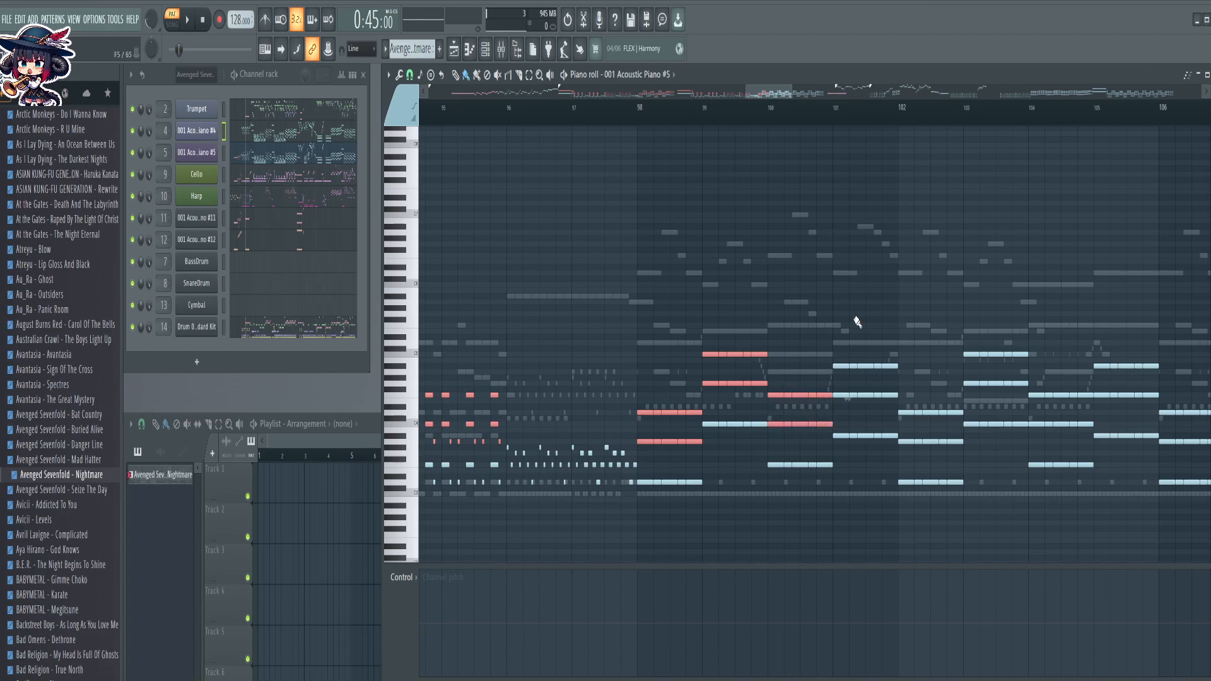
pyautogui.moveTo(903, 265); pyautogui.dragTo(651, 271)
pyautogui.moveTo(585, 356); pyautogui.dragTo(638, 416)
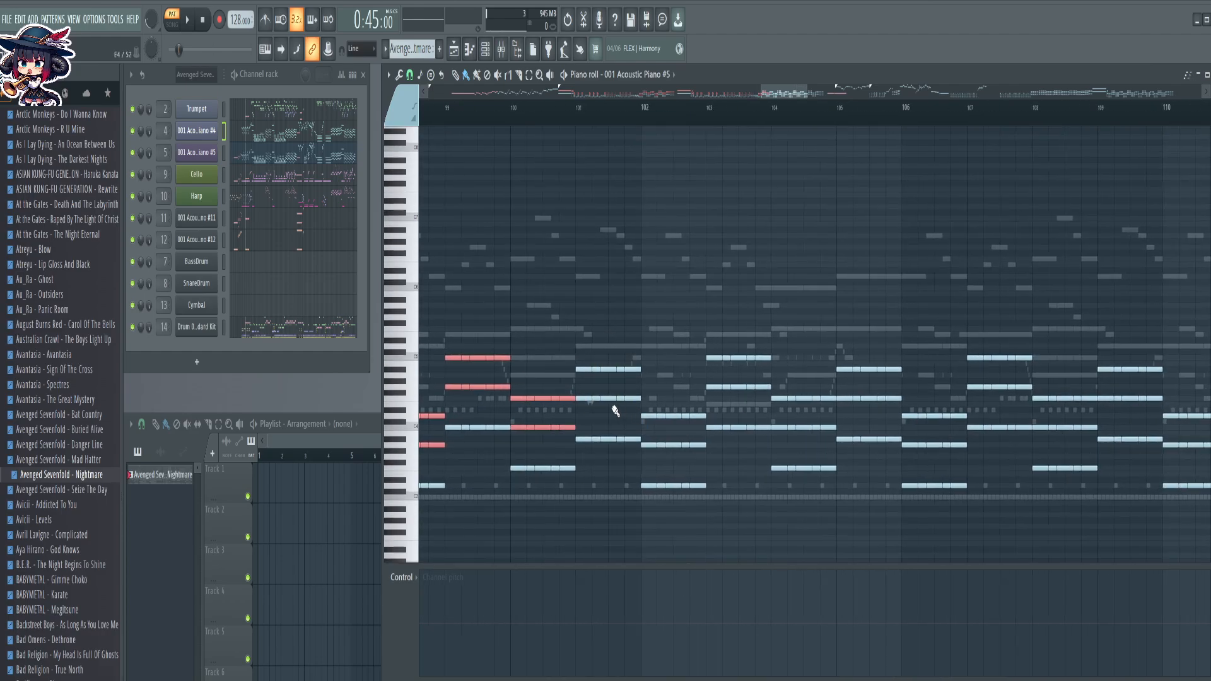
pyautogui.moveTo(587, 378); pyautogui.dragTo(709, 445)
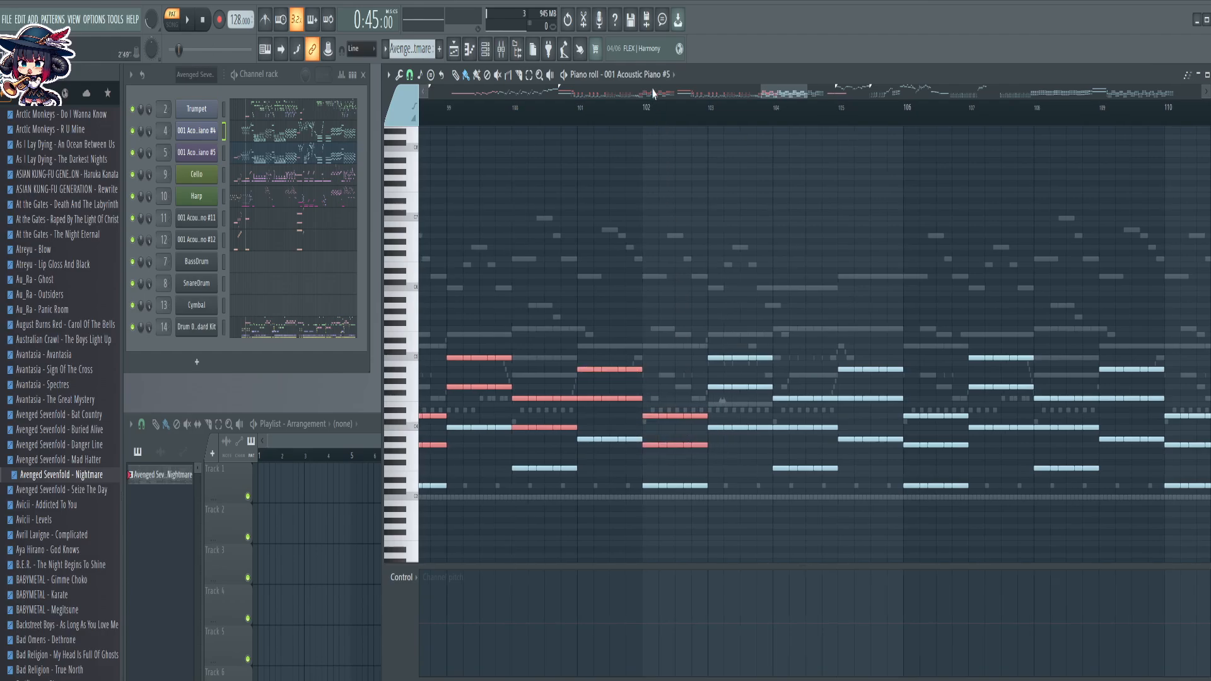
# Continue the selection with the upper two notes of each sustained chord in bars 103–109
pyautogui.scroll(2, 652, 93)
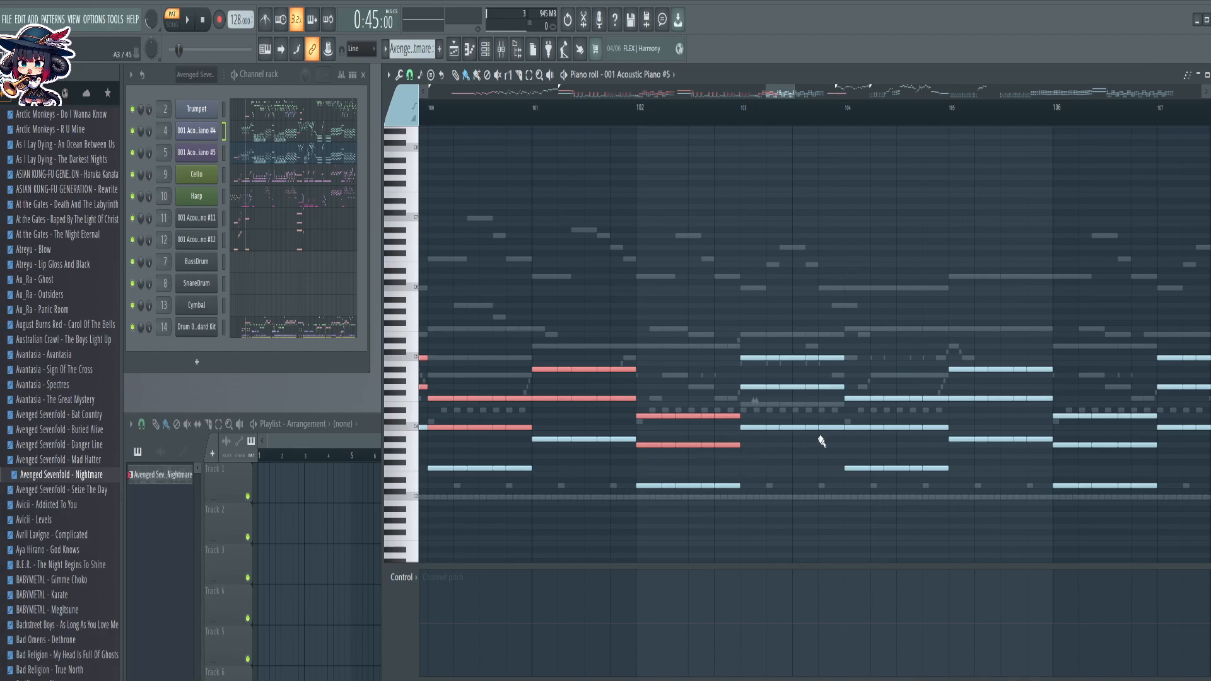
pyautogui.scroll(-3, 717, 244)
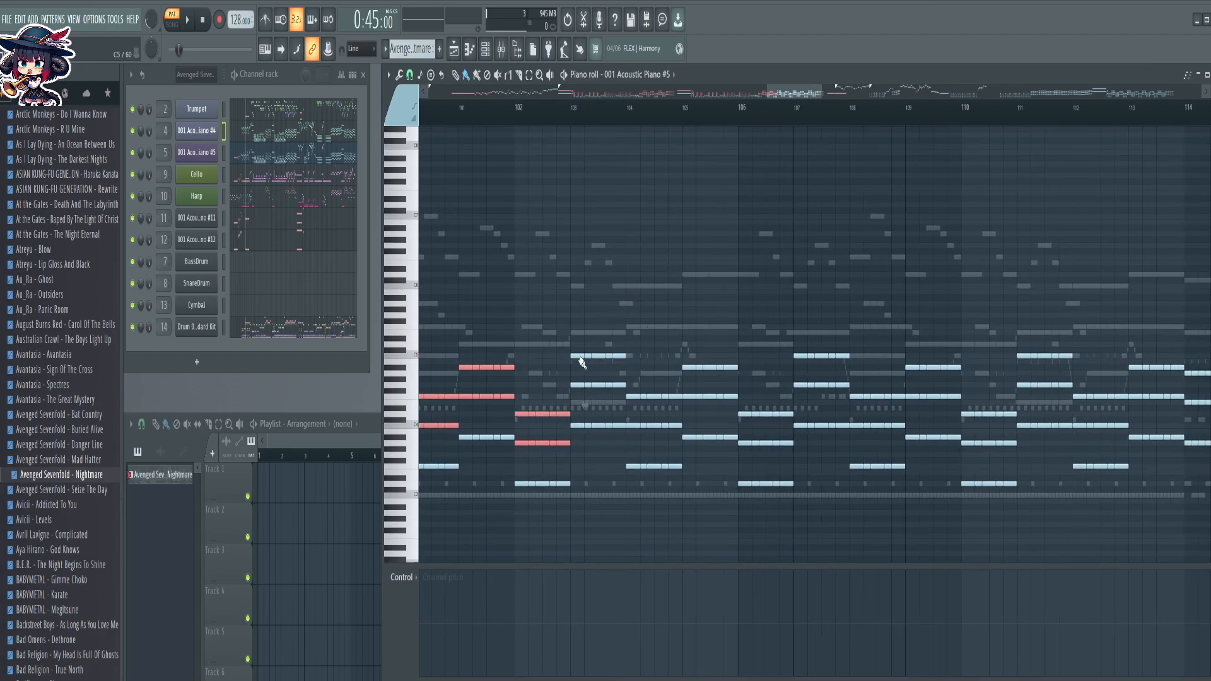
pyautogui.moveTo(582, 352); pyautogui.dragTo(682, 440)
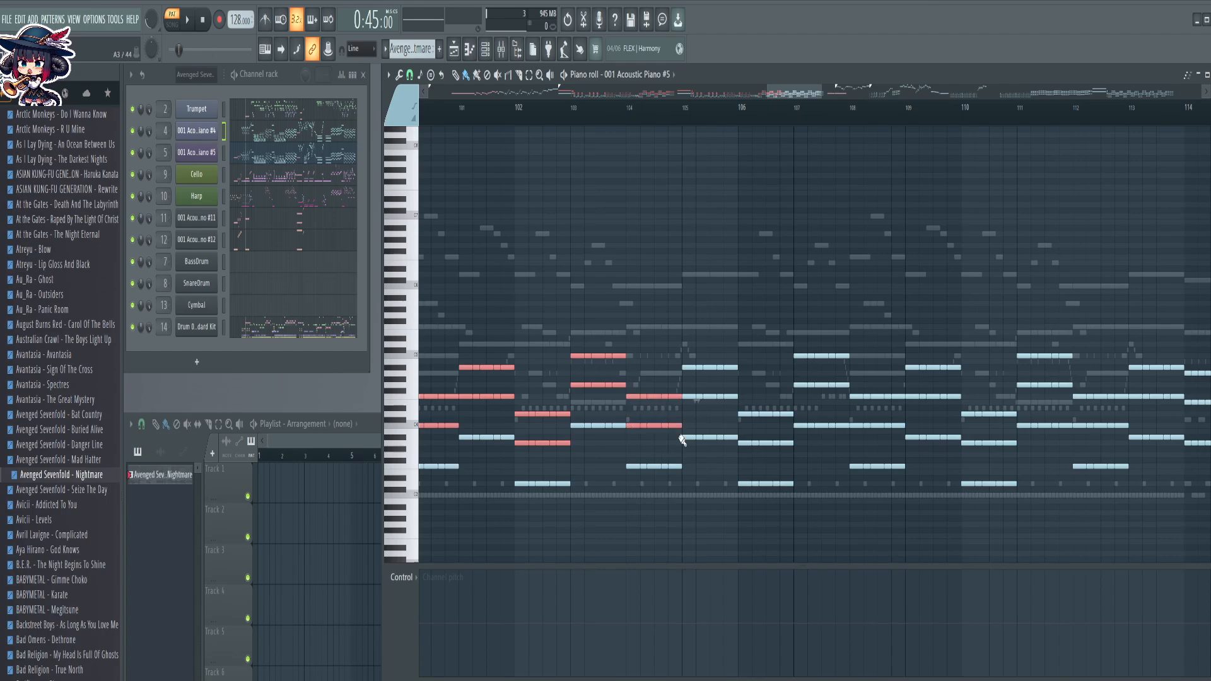
pyautogui.moveTo(694, 353); pyautogui.dragTo(734, 402)
pyautogui.moveTo(685, 365); pyautogui.dragTo(775, 455)
pyautogui.moveTo(796, 337); pyautogui.dragTo(891, 431)
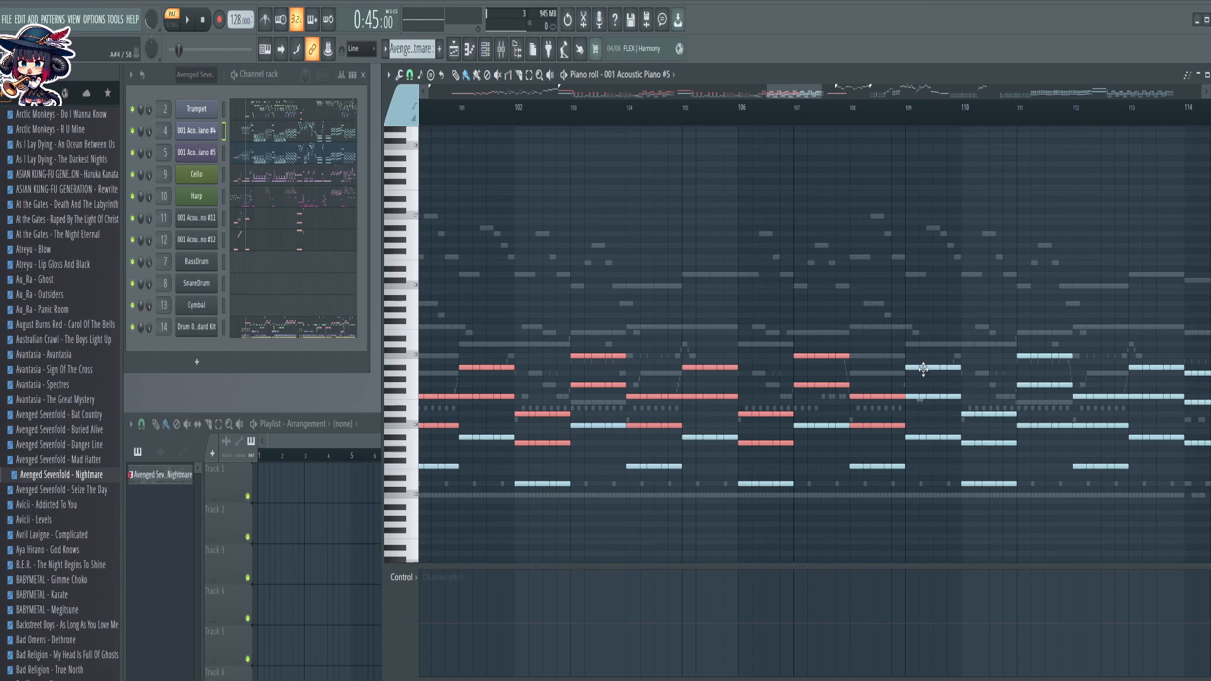
pyautogui.moveTo(908, 361); pyautogui.dragTo(963, 416)
# Add the upper two chord notes in bars 110–114 to the selection and remove all selected notes from Acoustic Piano #5
pyautogui.hscroll(5, 921, 262)
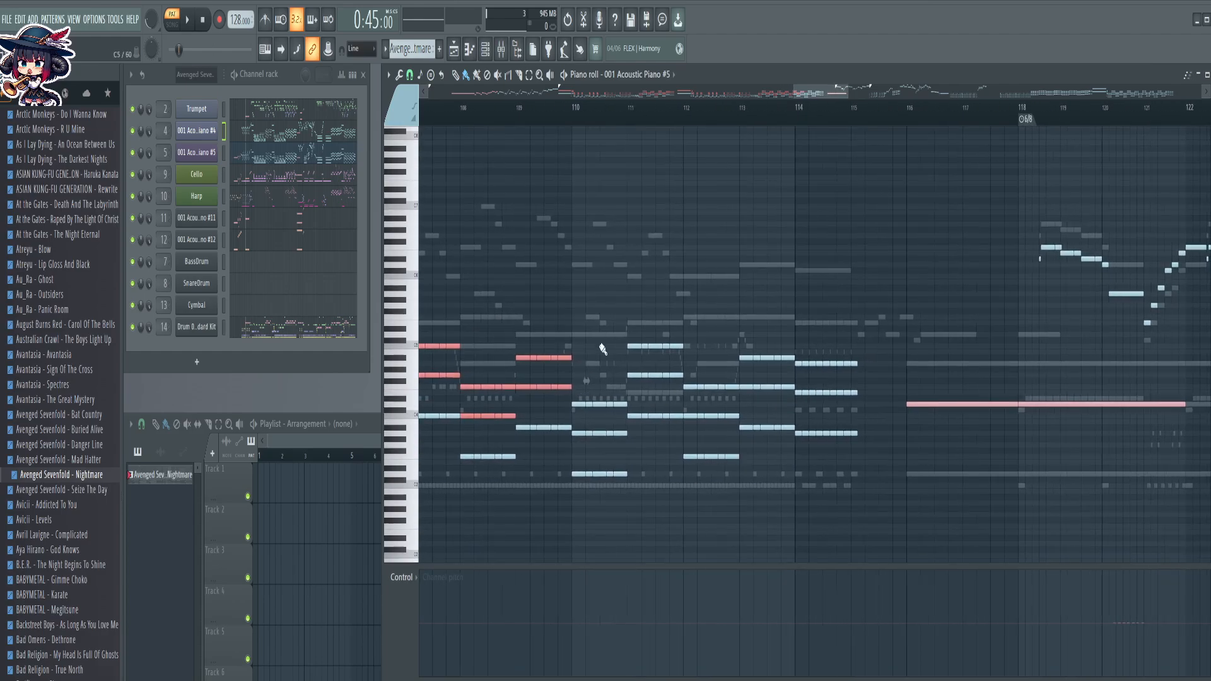
pyautogui.moveTo(577, 397); pyautogui.dragTo(628, 454)
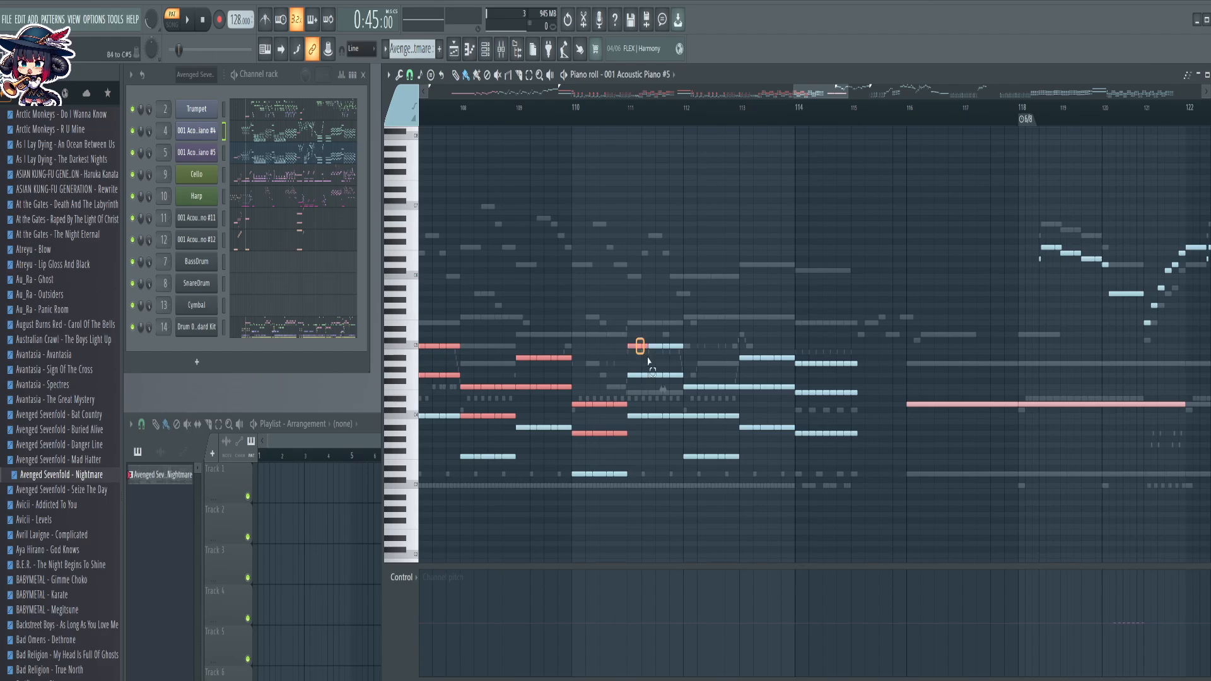
pyautogui.moveTo(636, 338); pyautogui.dragTo(680, 392)
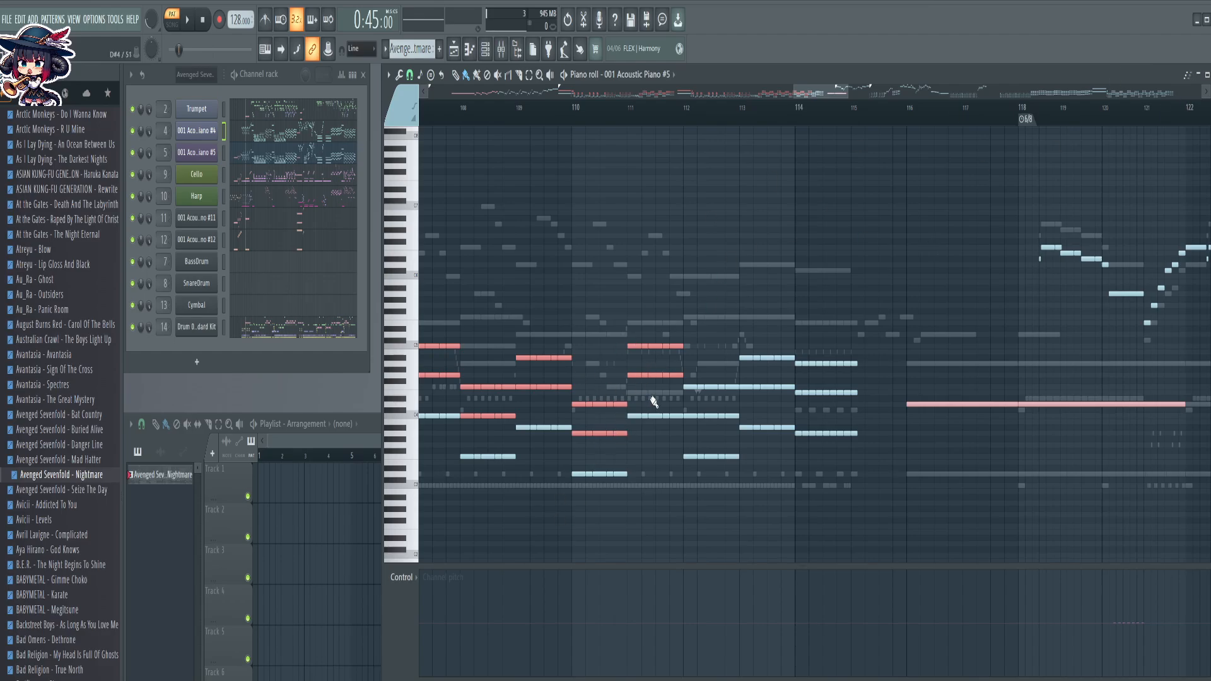
pyautogui.moveTo(686, 382); pyautogui.dragTo(731, 428)
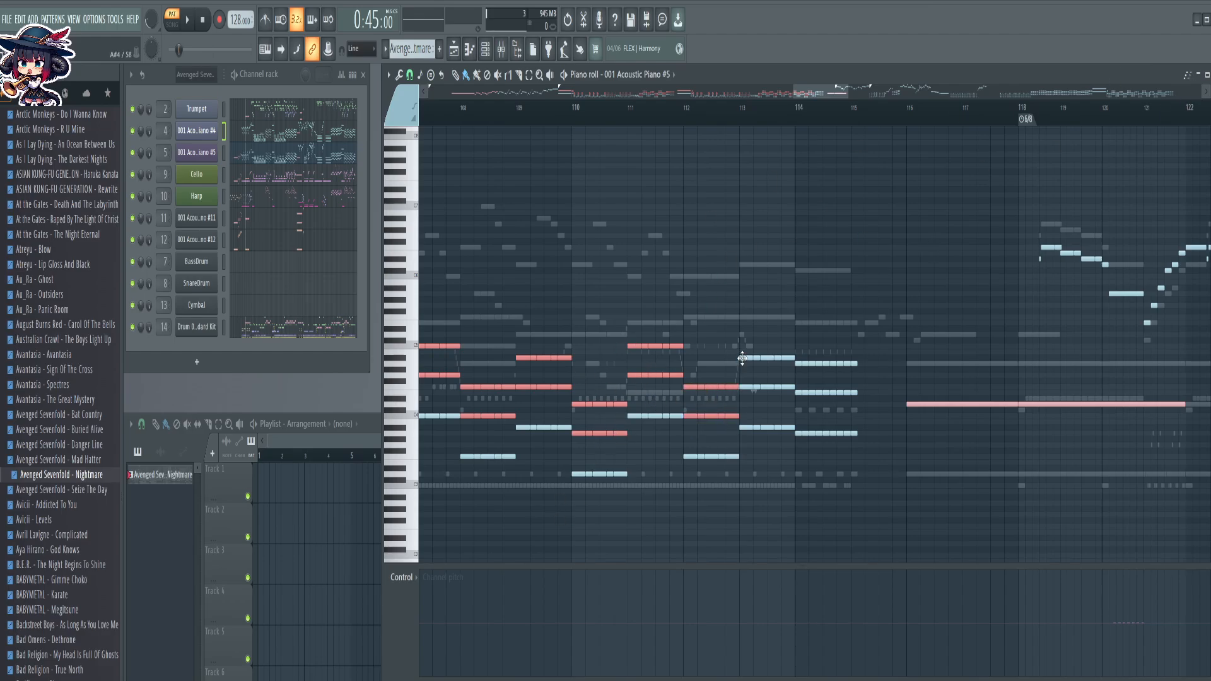
pyautogui.moveTo(742, 357); pyautogui.dragTo(883, 400)
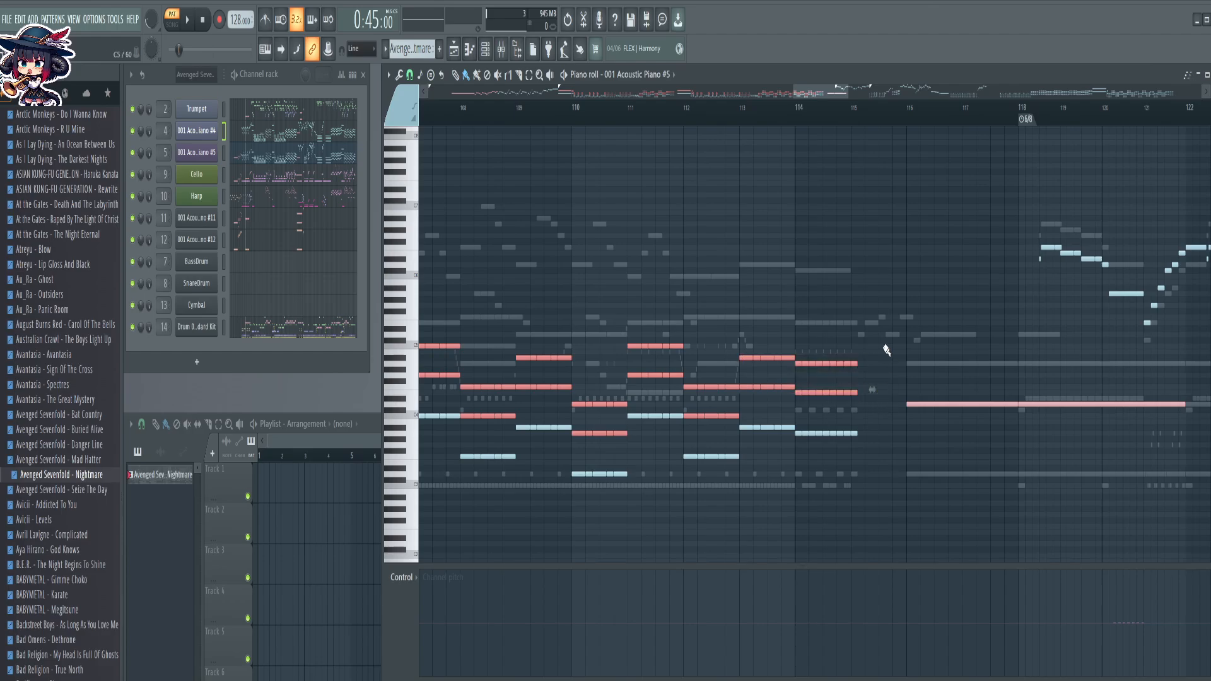
pyautogui.moveTo(968, 252); pyautogui.dragTo(674, 245)
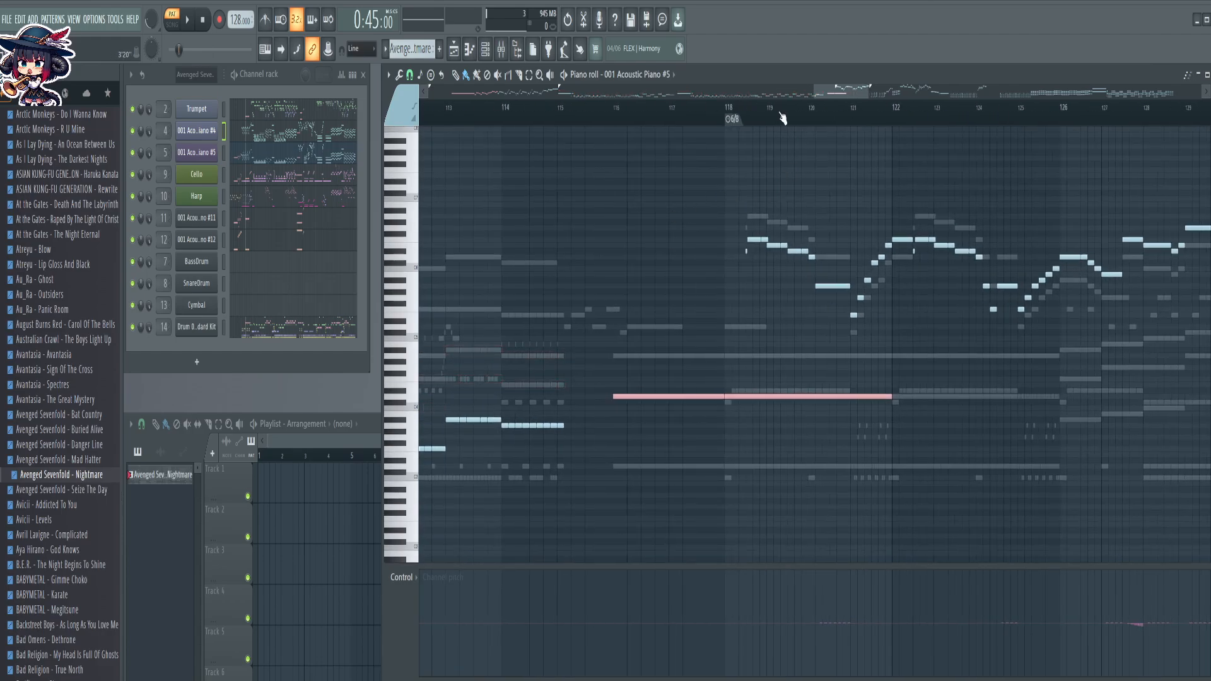
# Shorten the long pink note starting at bar 116 so that it ends where the melody begins in bar 118
pyautogui.scroll(3, 784, 113)
pyautogui.moveTo(1071, 400); pyautogui.dragTo(692, 405)
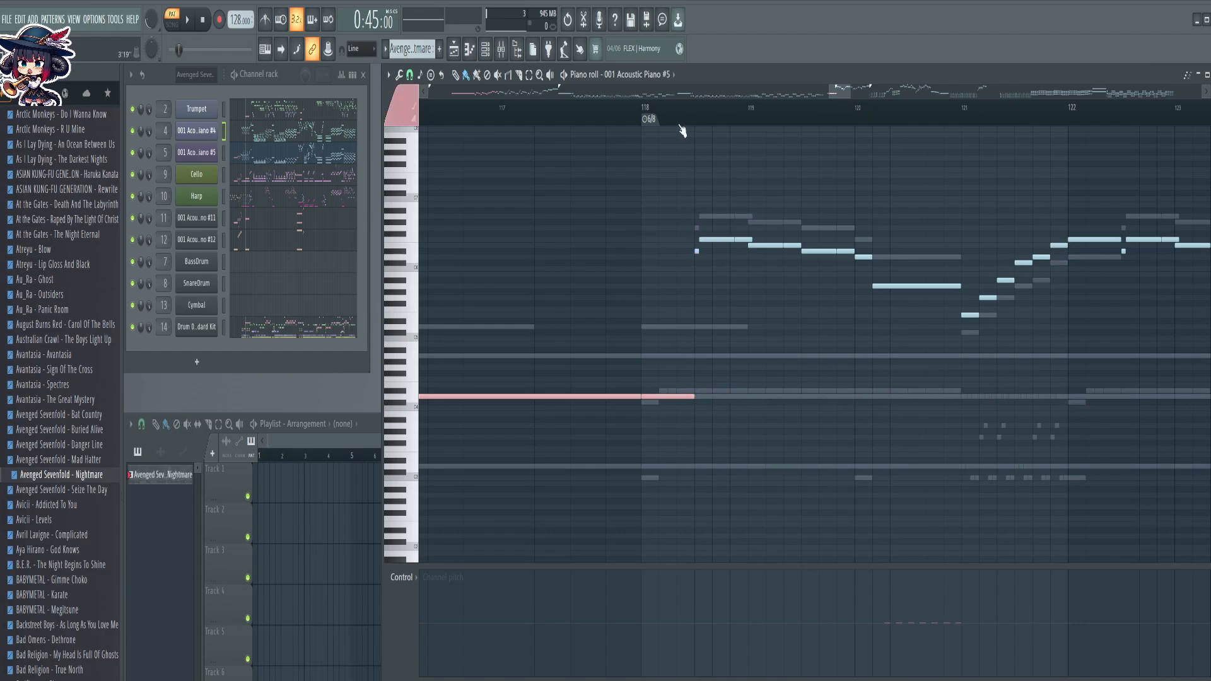
pyautogui.scroll(3, 681, 130)
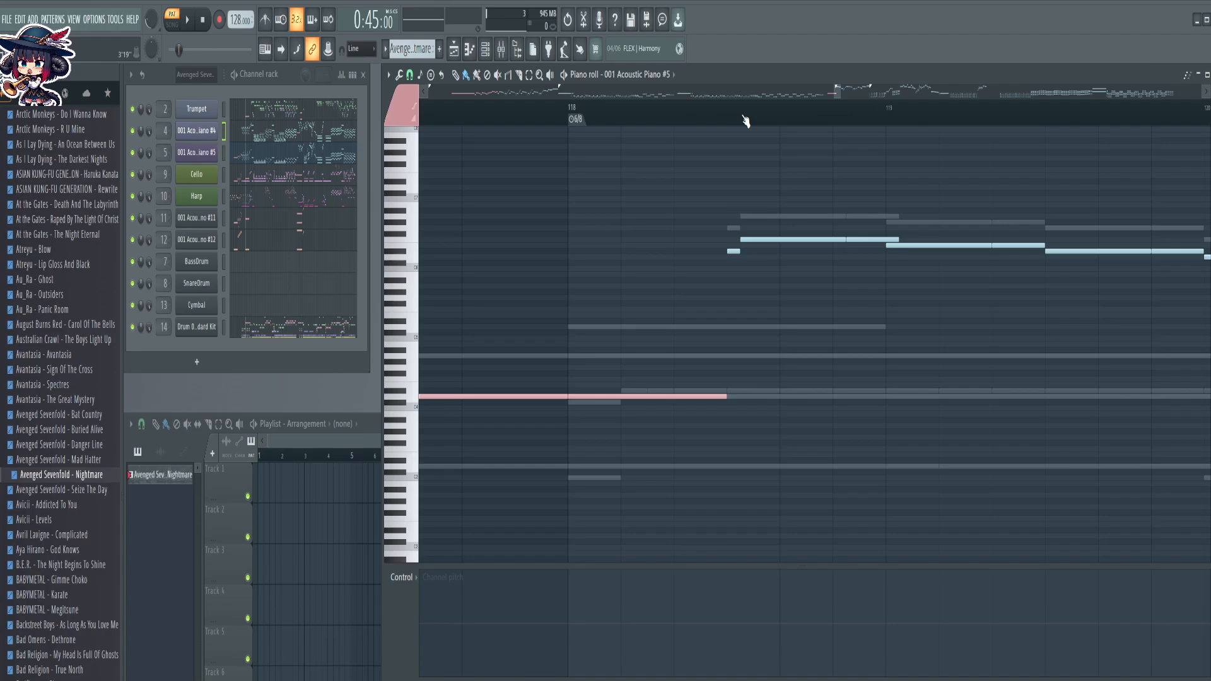
pyautogui.scroll(-4, 744, 120)
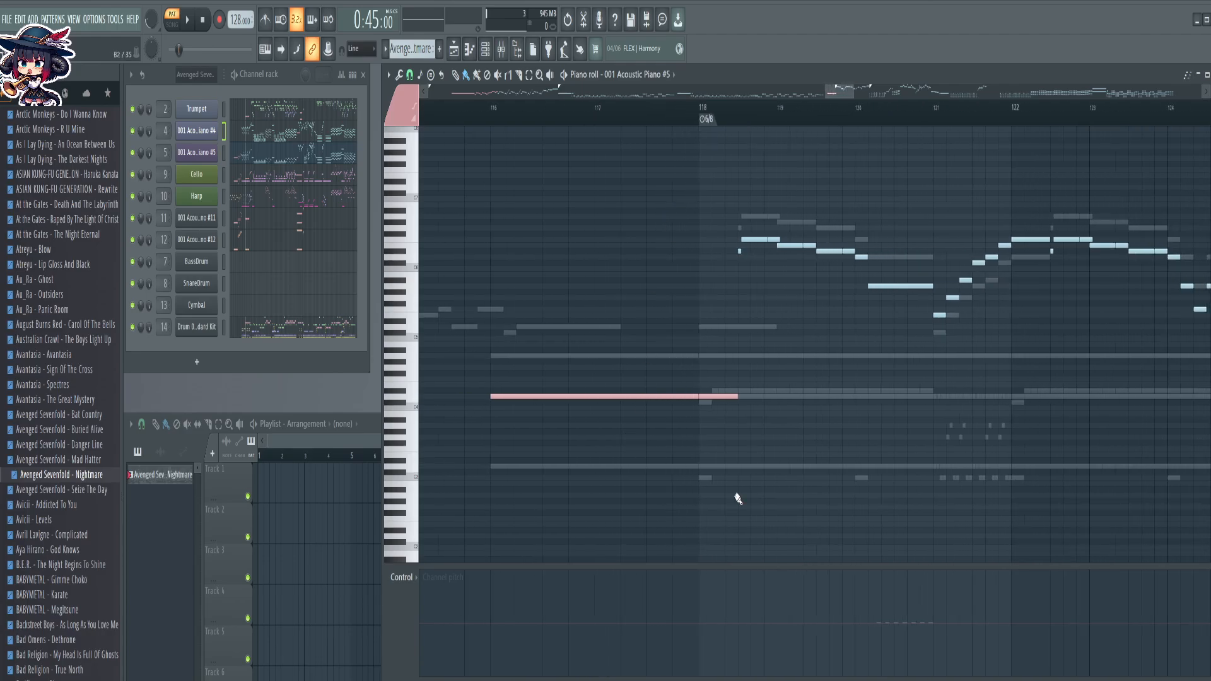
# Select the upper notes of each chord in bars 130–133 of Acoustic Piano #5, leaving the lowest note unselected
pyautogui.scroll(-2, 868, 113)
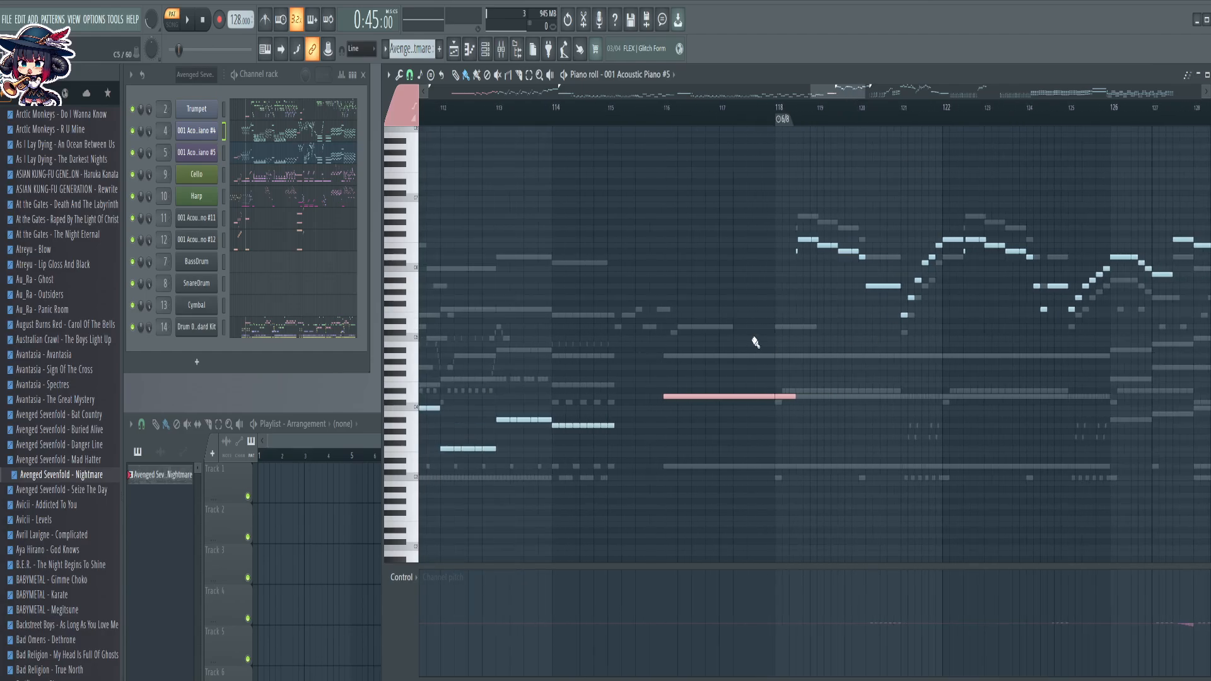
pyautogui.moveTo(893, 450); pyautogui.dragTo(509, 455)
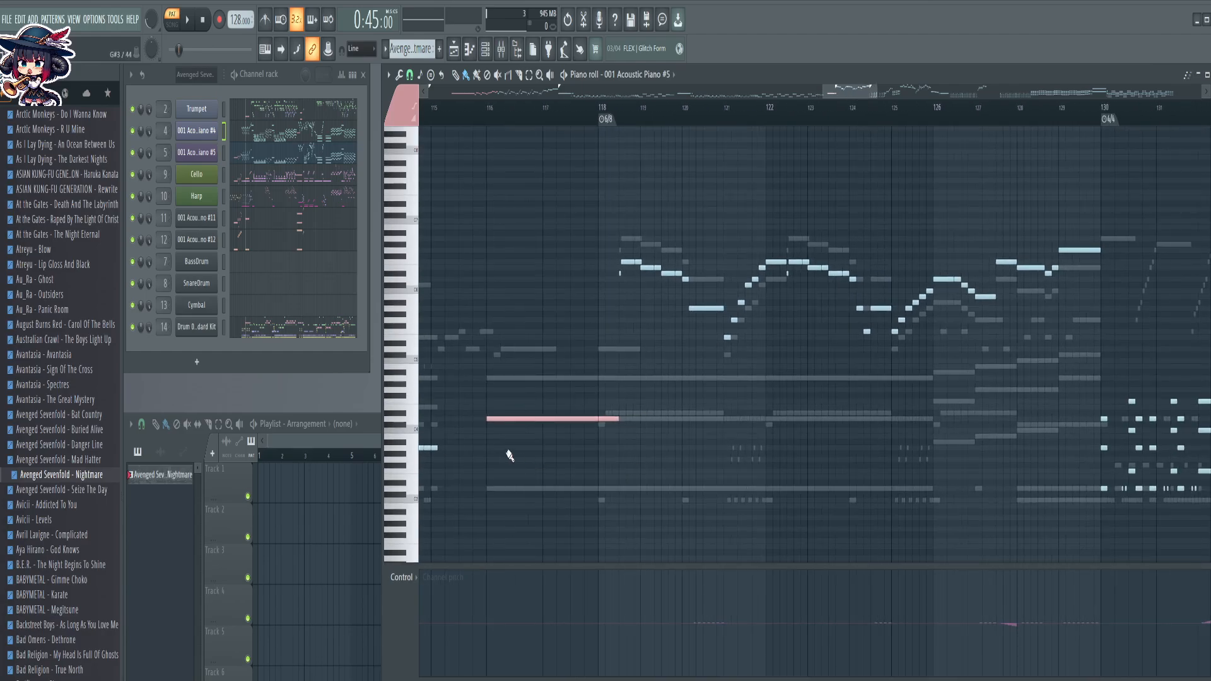
pyautogui.moveTo(608, 222); pyautogui.dragTo(717, 359)
pyautogui.keyDown('ctrl'); pyautogui.click(649, 422); pyautogui.keyUp('ctrl')
pyautogui.moveTo(896, 430); pyautogui.dragTo(673, 421)
pyautogui.moveTo(769, 426); pyautogui.dragTo(567, 449)
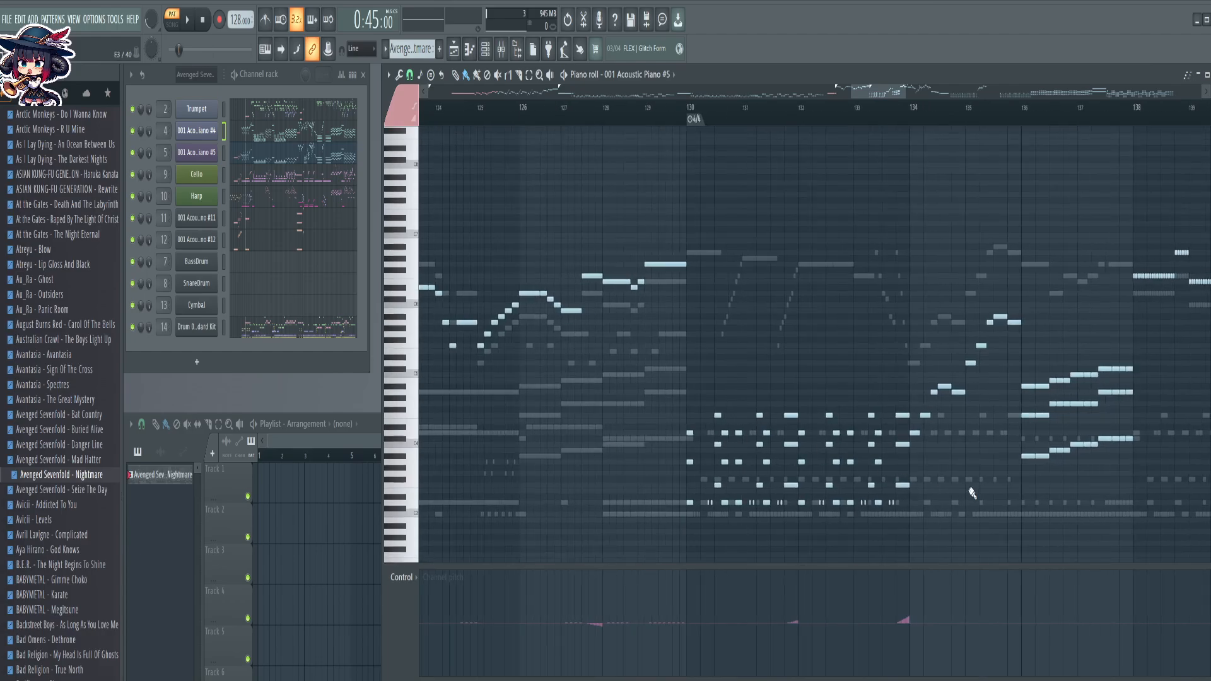
pyautogui.moveTo(1004, 506); pyautogui.dragTo(864, 452)
pyautogui.scroll(3, 583, 125)
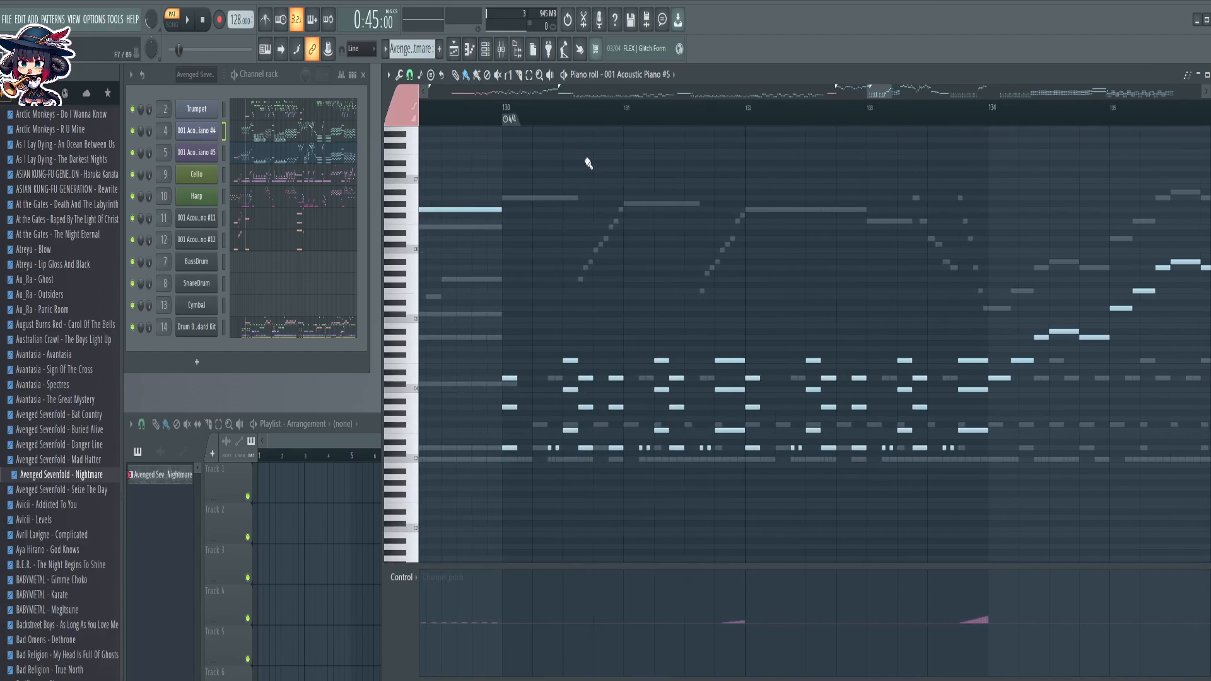
pyautogui.moveTo(482, 319); pyautogui.dragTo(946, 422)
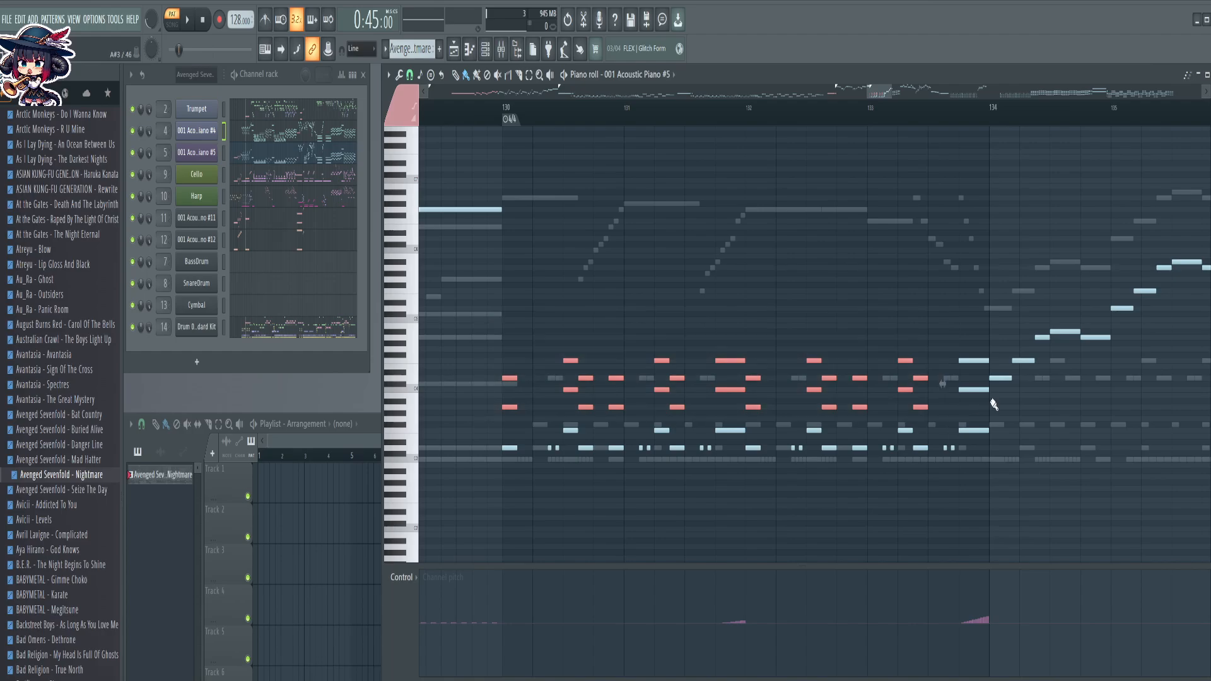
pyautogui.moveTo(1038, 486); pyautogui.dragTo(815, 517)
pyautogui.moveTo(744, 369); pyautogui.dragTo(751, 429)
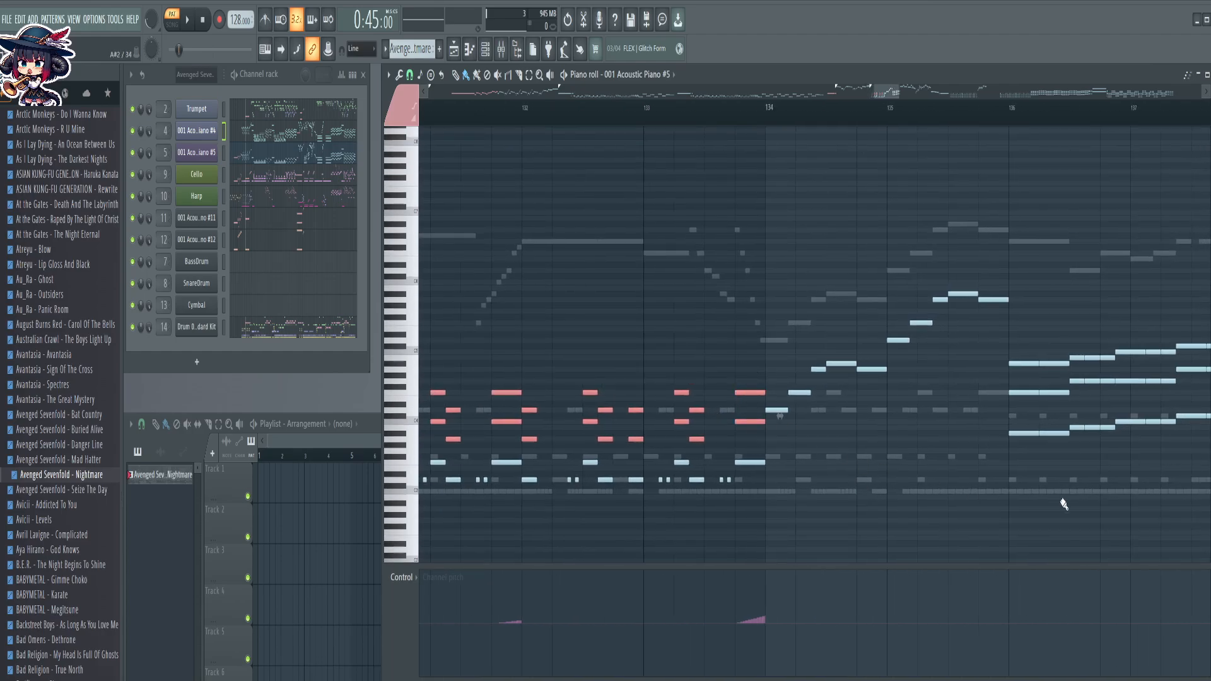
# Add the upper two notes of each chord in bars 136–137 to the selection
pyautogui.moveTo(1040, 499); pyautogui.dragTo(519, 494)
pyautogui.scroll(-3, 546, 131)
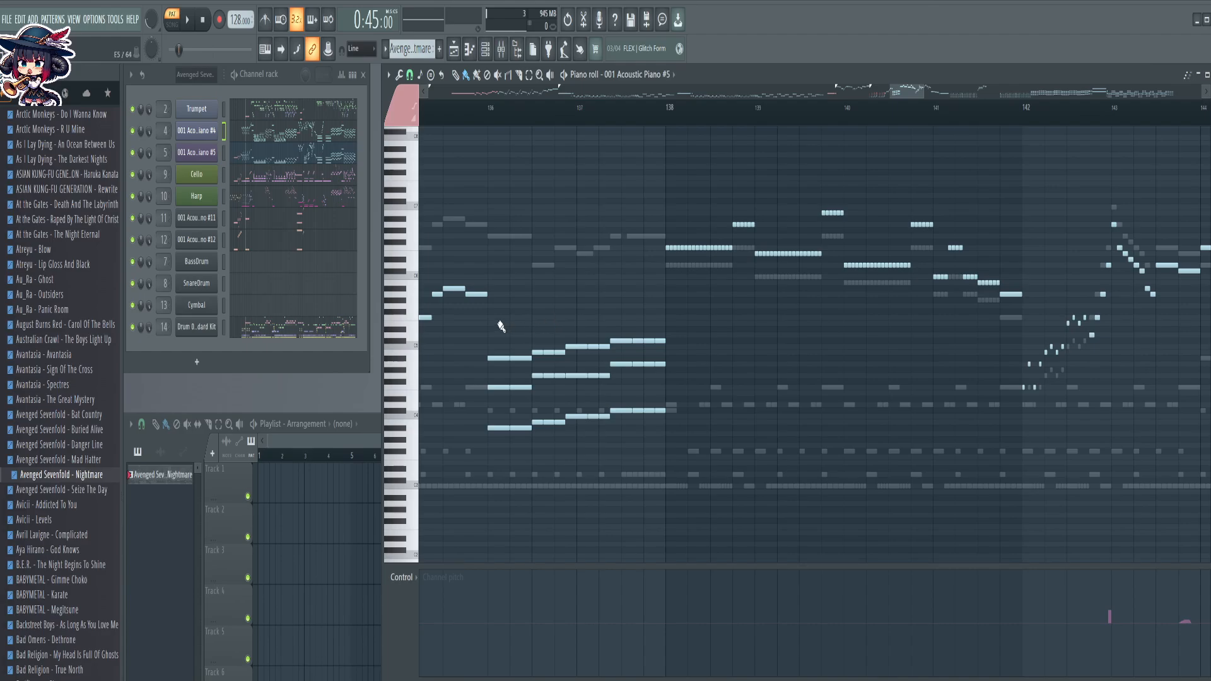
pyautogui.moveTo(494, 323); pyautogui.dragTo(737, 410)
# Extend the selection with the upper two notes of the repeated chords in bars 151–157
pyautogui.moveTo(1066, 498); pyautogui.dragTo(575, 543)
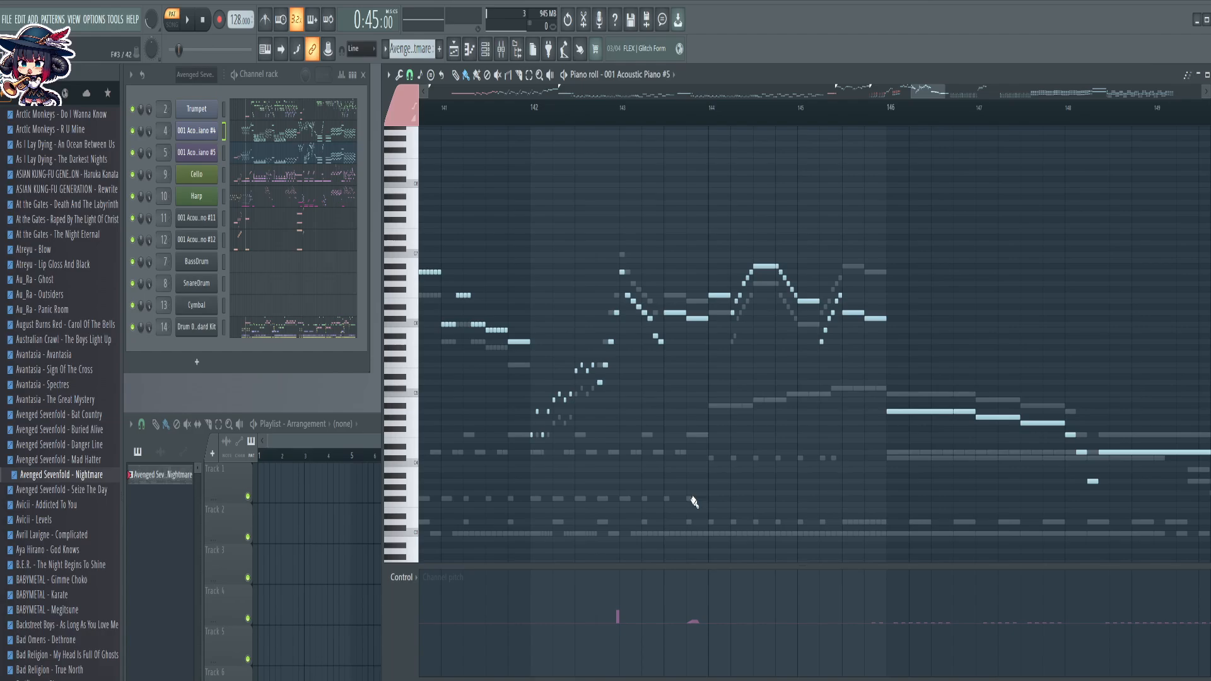
pyautogui.moveTo(924, 520); pyautogui.dragTo(606, 489)
pyautogui.moveTo(999, 500); pyautogui.dragTo(549, 460)
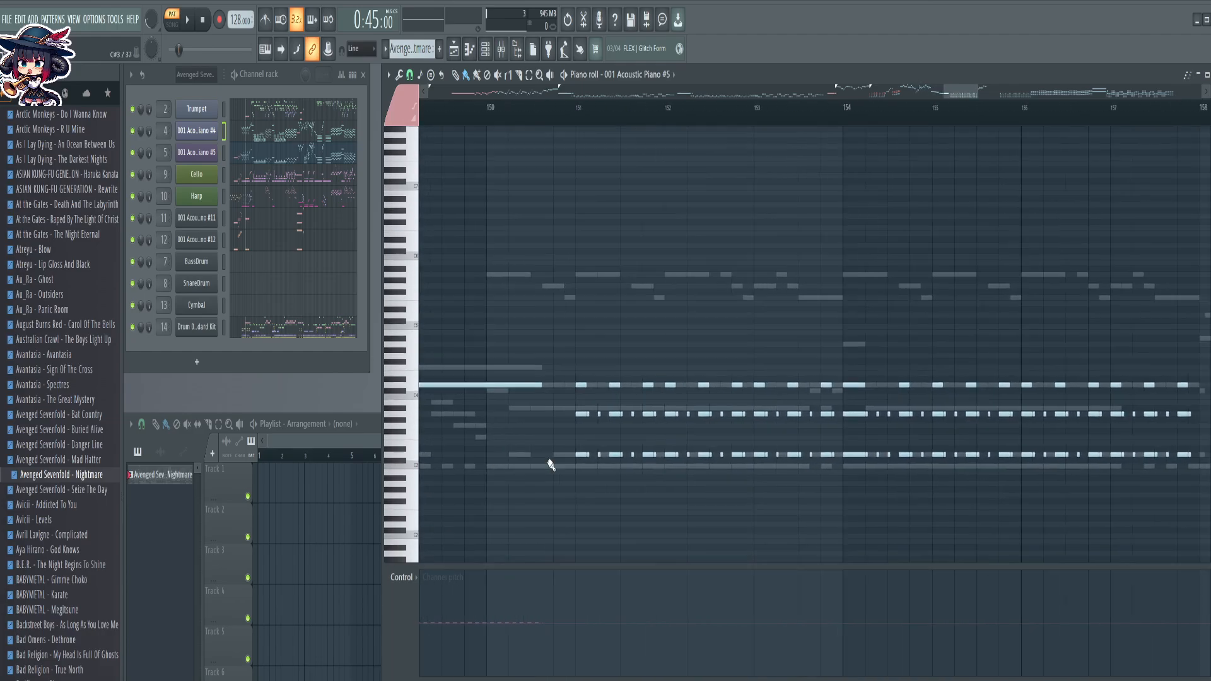
pyautogui.moveTo(570, 347); pyautogui.dragTo(1186, 421)
# Add the upper two chord notes from bar 164 up to the long sustained chord at bar 188 to the selection
pyautogui.moveTo(1095, 386); pyautogui.dragTo(388, 243)
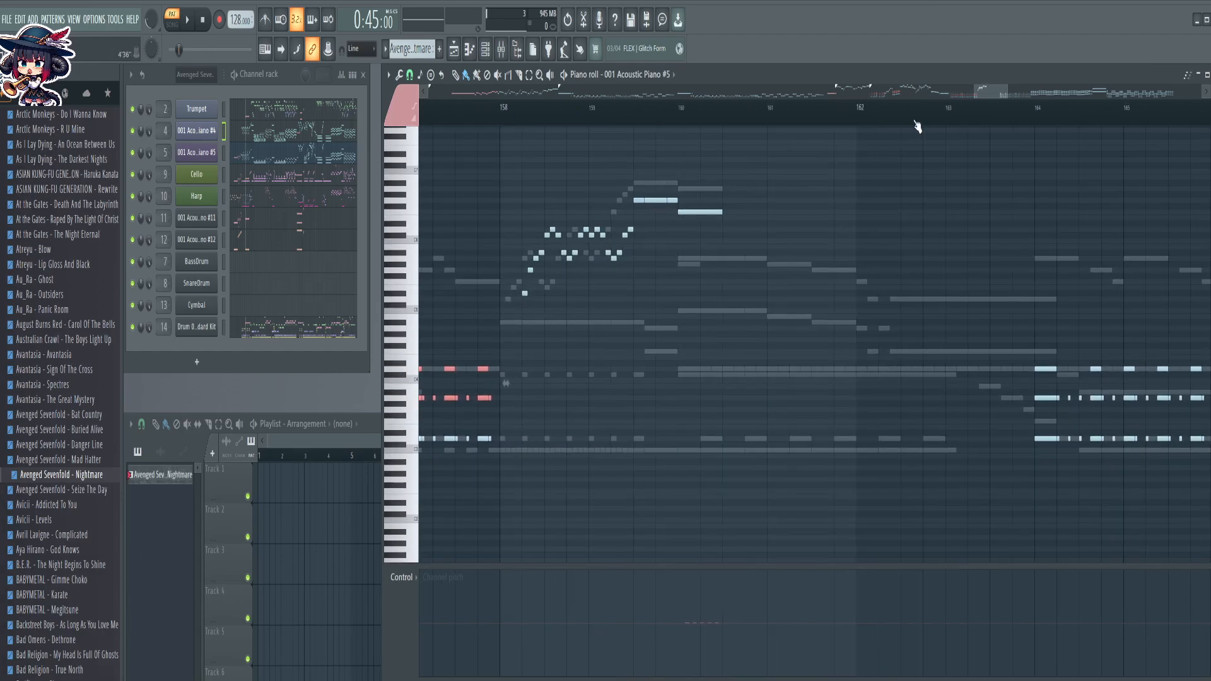
pyautogui.scroll(-2, 915, 122)
pyautogui.moveTo(970, 333); pyautogui.dragTo(979, 375)
pyautogui.moveTo(984, 469); pyautogui.dragTo(604, 497)
pyautogui.moveTo(619, 253); pyautogui.dragTo(1147, 356)
pyautogui.moveTo(1026, 453); pyautogui.dragTo(424, 463)
pyautogui.moveTo(593, 298); pyautogui.dragTo(891, 363)
pyautogui.moveTo(923, 232); pyautogui.dragTo(957, 281)
pyautogui.moveTo(1025, 456); pyautogui.dragTo(735, 464)
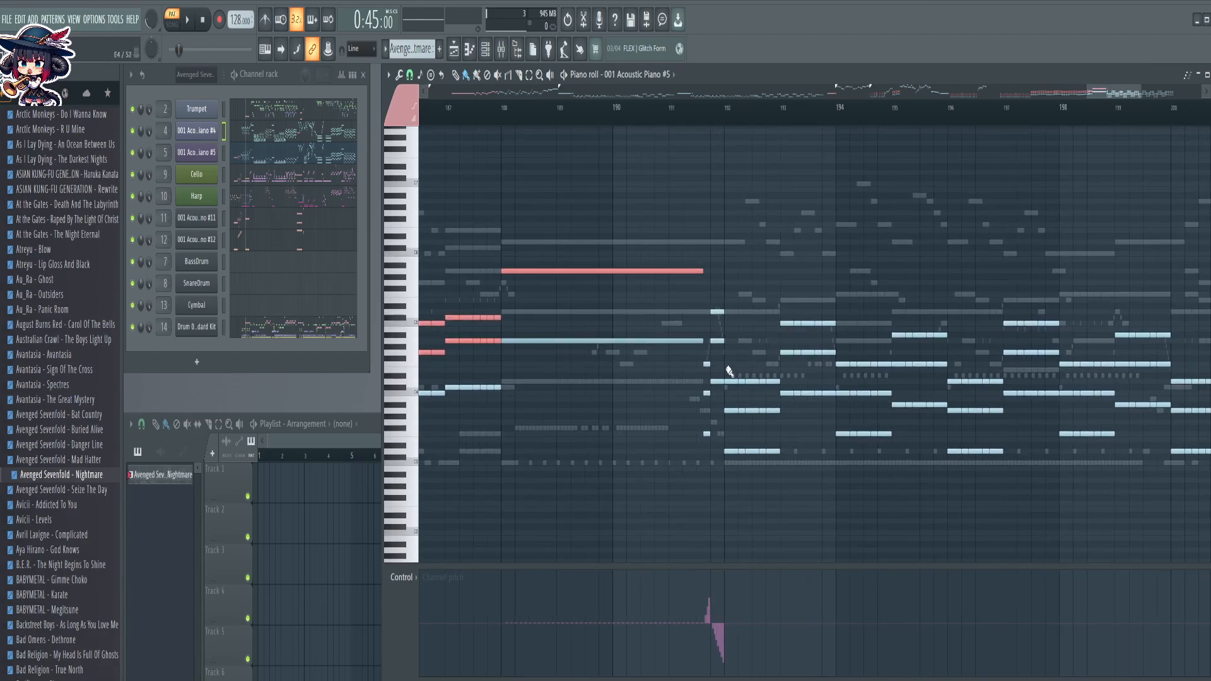
# Continue the selection with the upper two chord notes from the end of bar 191 through bar 196
pyautogui.moveTo(708, 358); pyautogui.dragTo(701, 396)
pyautogui.moveTo(715, 285); pyautogui.dragTo(769, 415)
pyautogui.moveTo(789, 283); pyautogui.dragTo(890, 403)
pyautogui.moveTo(900, 319); pyautogui.dragTo(950, 403)
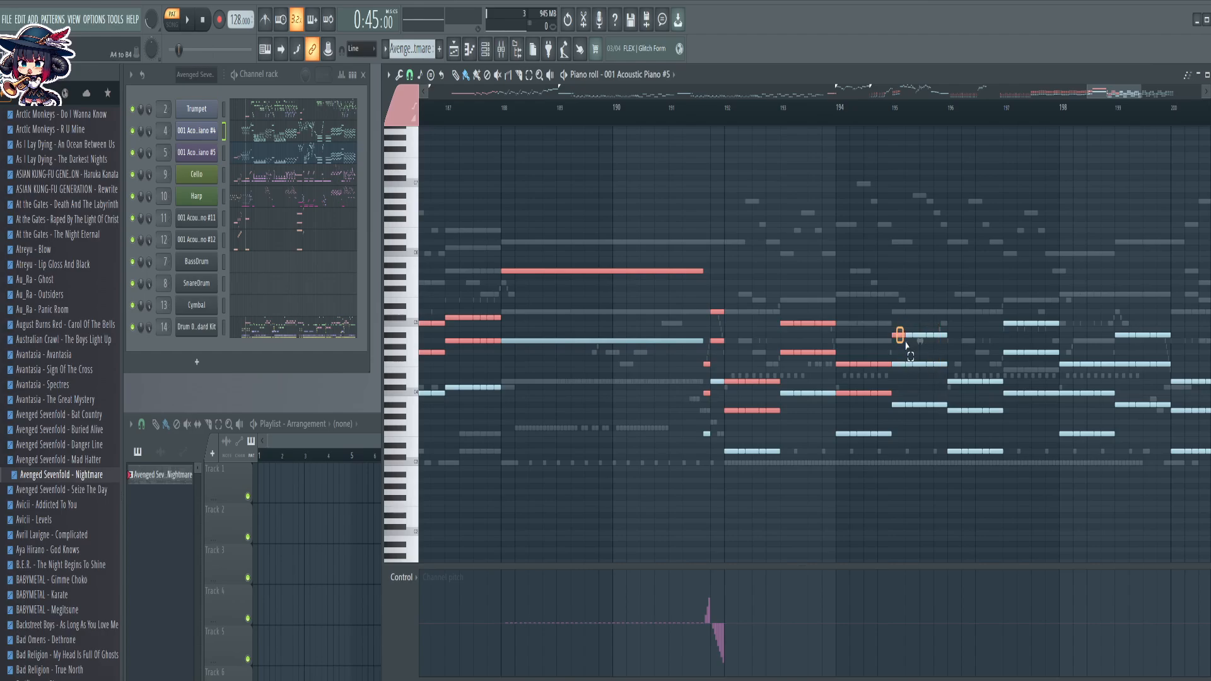
pyautogui.moveTo(893, 327); pyautogui.dragTo(999, 435)
# Add the upper two chord notes in bars 197–201 to the selection
pyautogui.moveTo(998, 219); pyautogui.dragTo(554, 201)
pyautogui.moveTo(560, 295); pyautogui.dragTo(665, 388)
pyautogui.moveTo(677, 285); pyautogui.dragTo(777, 411)
pyautogui.moveTo(790, 287); pyautogui.dragTo(833, 341)
# Add the upper two chord notes in bars 202–208 to the selection and delete all selected notes from Acoustic Piano #5
pyautogui.moveTo(924, 330); pyautogui.dragTo(538, 345)
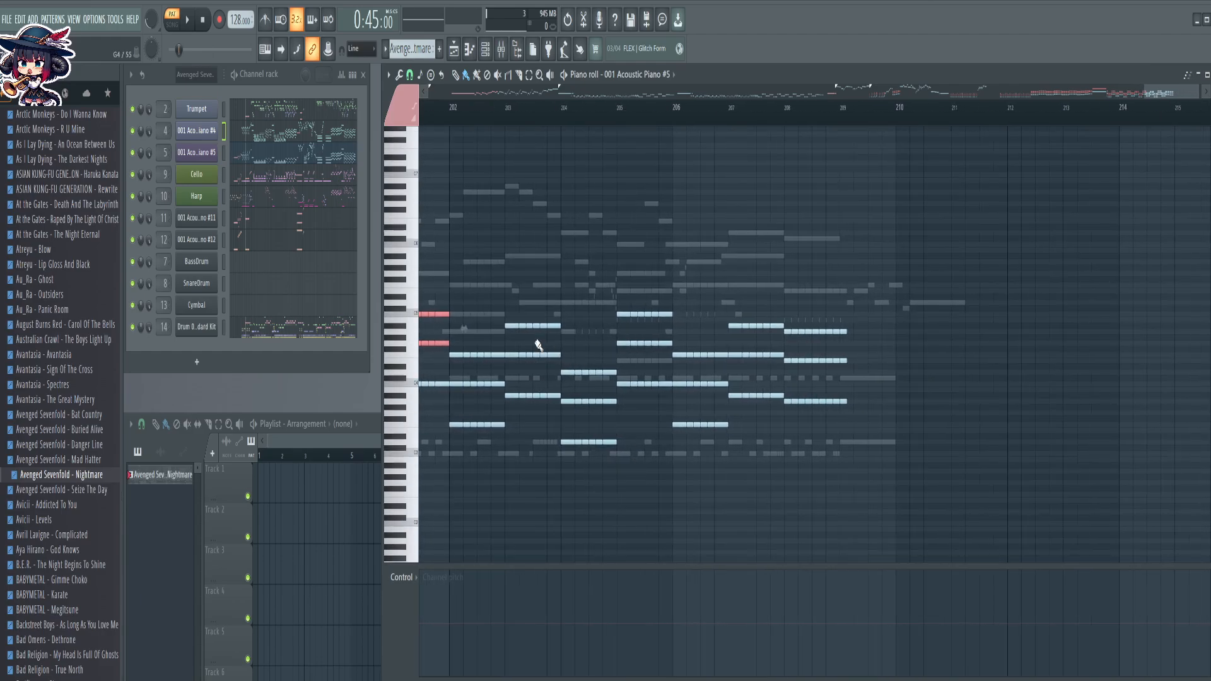
pyautogui.moveTo(456, 341); pyautogui.dragTo(503, 401)
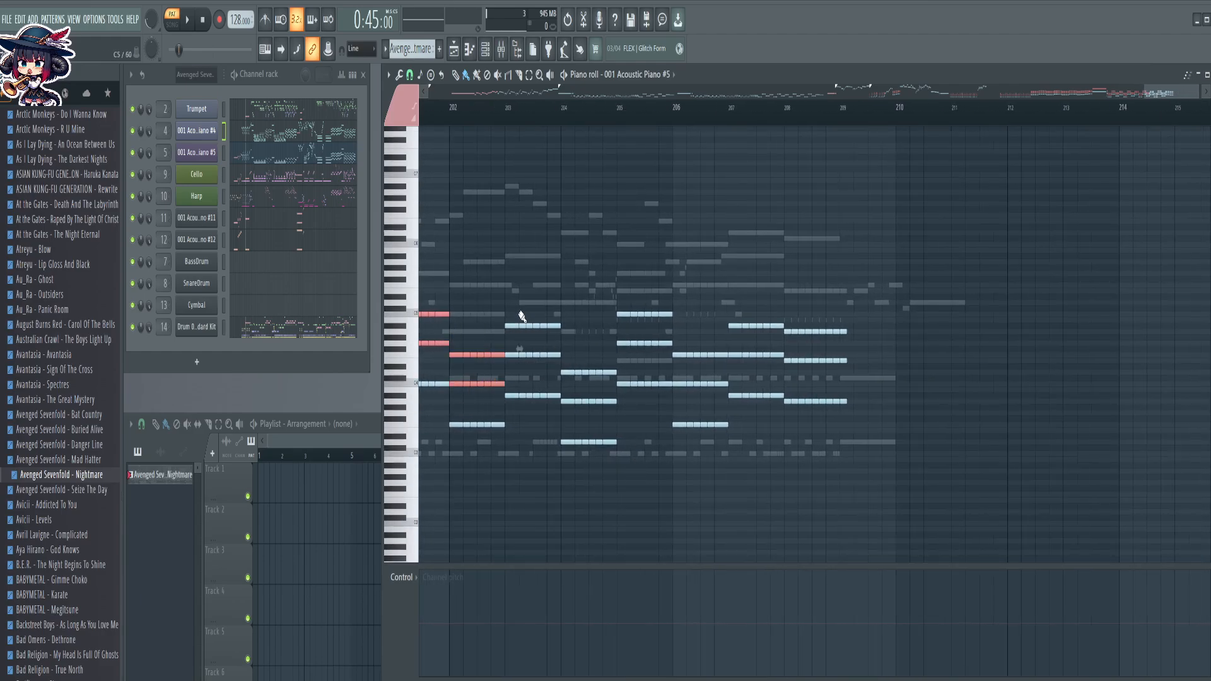
pyautogui.moveTo(512, 312); pyautogui.dragTo(616, 431)
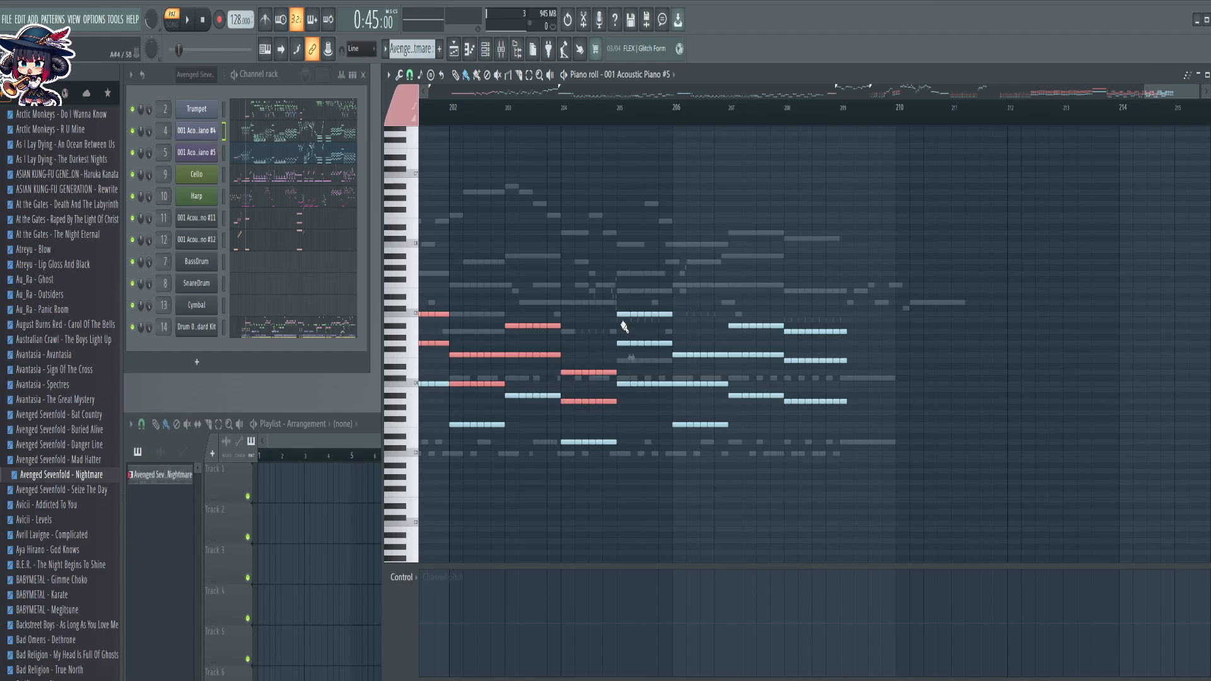
pyautogui.moveTo(623, 294); pyautogui.dragTo(727, 392)
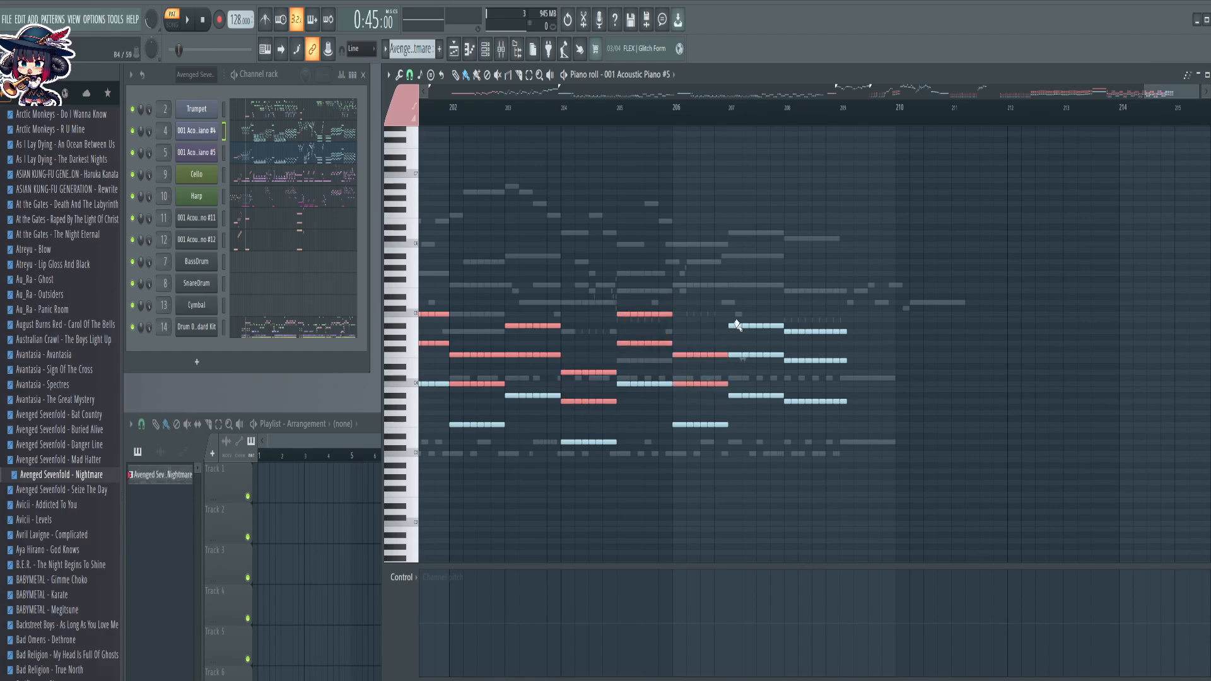
pyautogui.moveTo(734, 319); pyautogui.dragTo(885, 374)
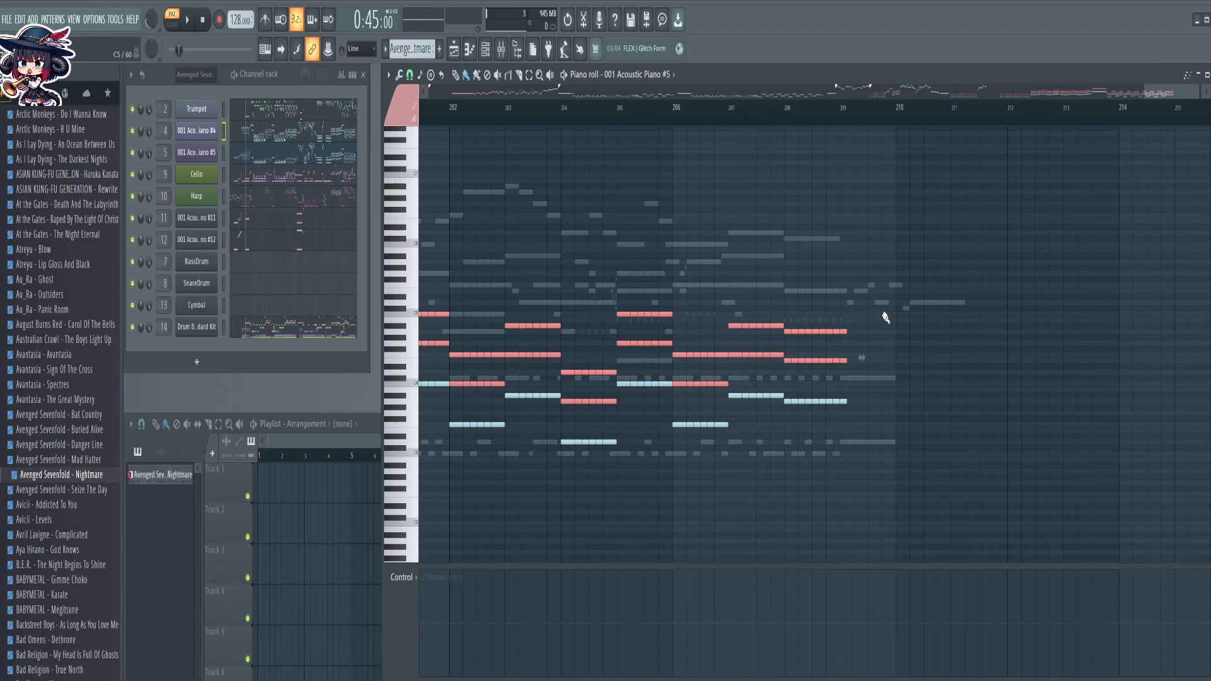
pyautogui.press('Delete')
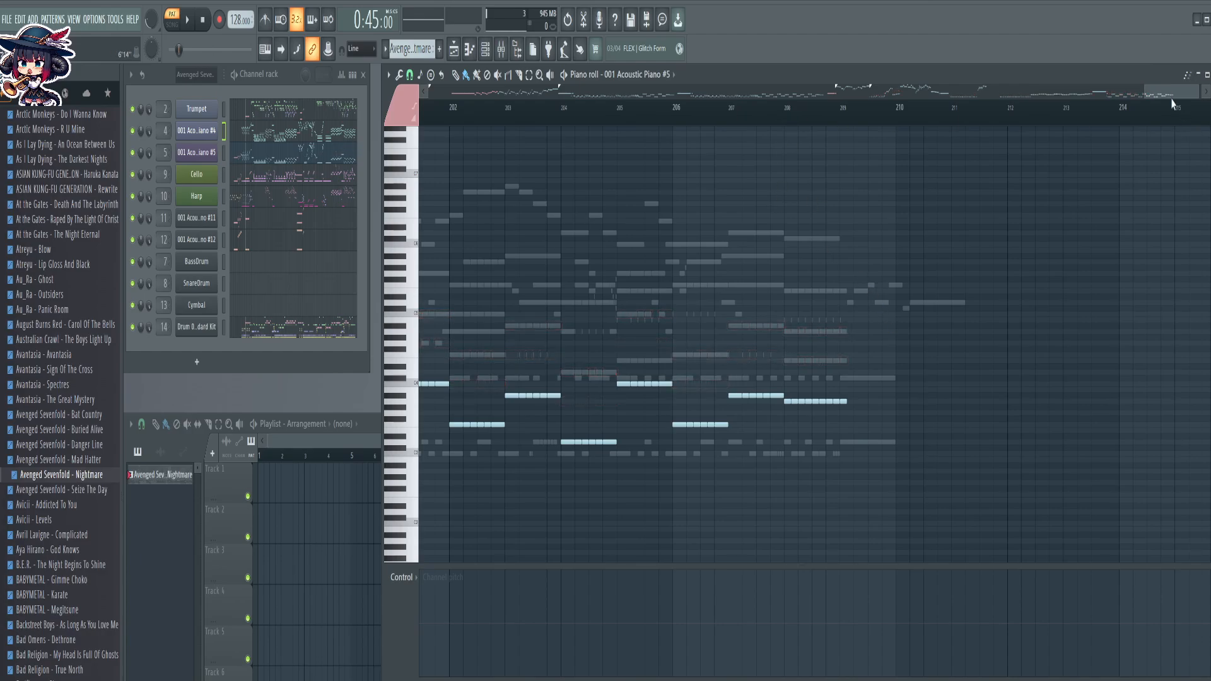
# Slice the short F3 note in bar 49 into six pieces matching the ghosted ascending run
pyautogui.moveTo(1172, 97); pyautogui.dragTo(648, 131)
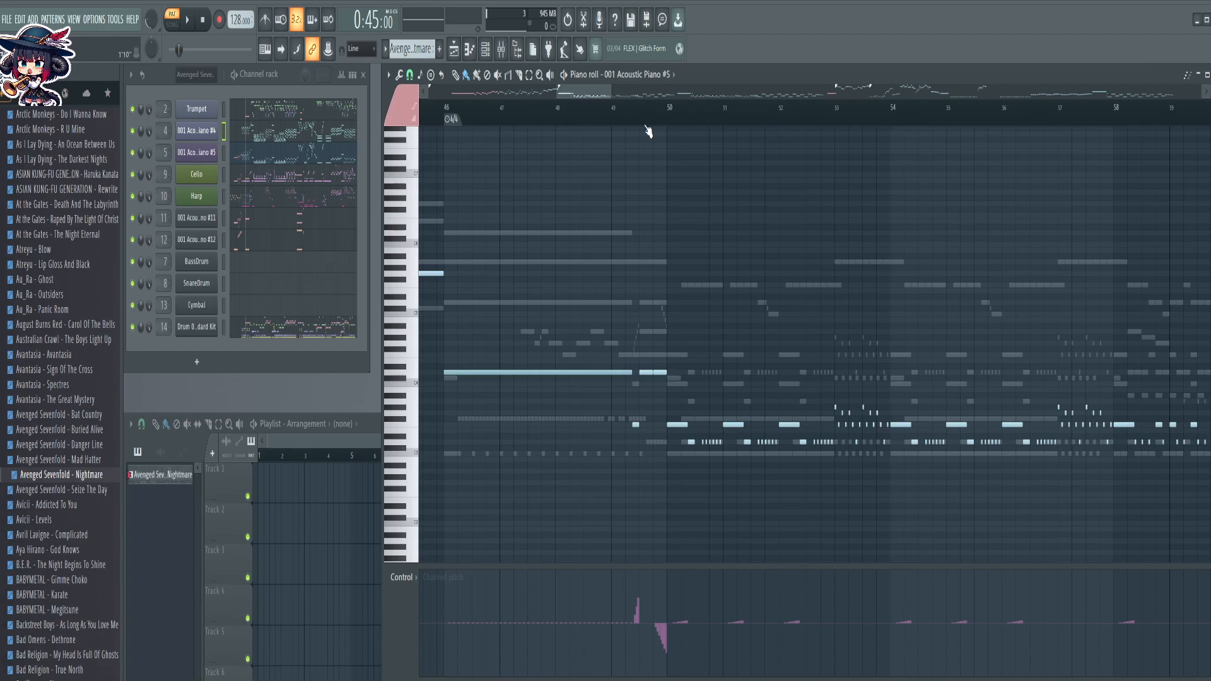
pyautogui.scroll(8, 645, 124)
pyautogui.press('c')
pyautogui.moveTo(587, 251); pyautogui.dragTo(587, 478)
pyautogui.moveTo(578, 303); pyautogui.dragTo(570, 461)
pyautogui.moveTo(561, 272); pyautogui.dragTo(555, 461)
pyautogui.moveTo(556, 302); pyautogui.dragTo(548, 447)
# Raise the sliced pieces in bar 49 stepwise by semitones to form an ascending run from F3 to A#3
pyautogui.moveTo(527, 290)
pyautogui.mouseDown()
pyautogui.moveTo(530, 460)
pyautogui.moveTo(662, 436)
pyautogui.mouseUp()
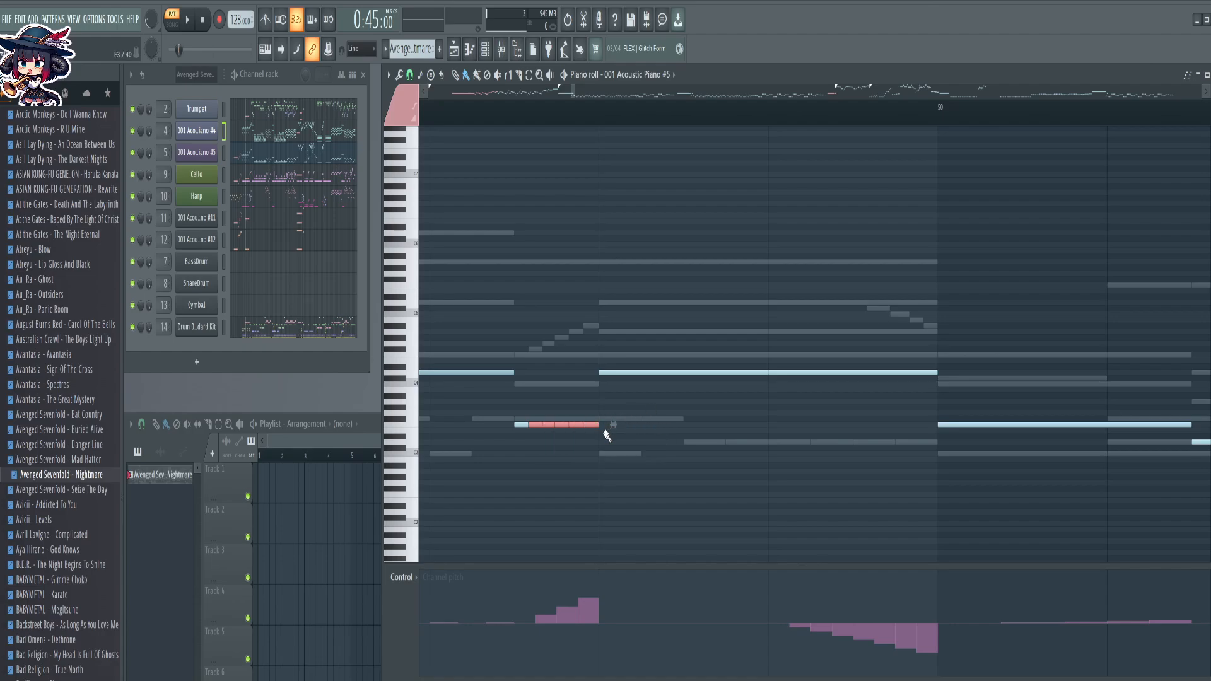
pyautogui.press('Up')
pyautogui.keyDown('ctrl'); pyautogui.keyDown('shift'); pyautogui.click(534, 418); pyautogui.keyUp('shift'); pyautogui.keyUp('ctrl')
pyautogui.hotkey('shift', 'Up')
pyautogui.keyDown('ctrl'); pyautogui.keyDown('shift'); pyautogui.click(547, 413); pyautogui.keyUp('shift'); pyautogui.keyUp('ctrl')
pyautogui.hotkey('shift', 'Up')
pyautogui.keyDown('ctrl'); pyautogui.keyDown('shift'); pyautogui.click(563, 408); pyautogui.keyUp('shift'); pyautogui.keyUp('ctrl')
pyautogui.press('Up')
pyautogui.keyDown('ctrl'); pyautogui.keyDown('shift'); pyautogui.click(576, 402); pyautogui.keyUp('shift'); pyautogui.keyUp('ctrl')
pyautogui.press('Up')
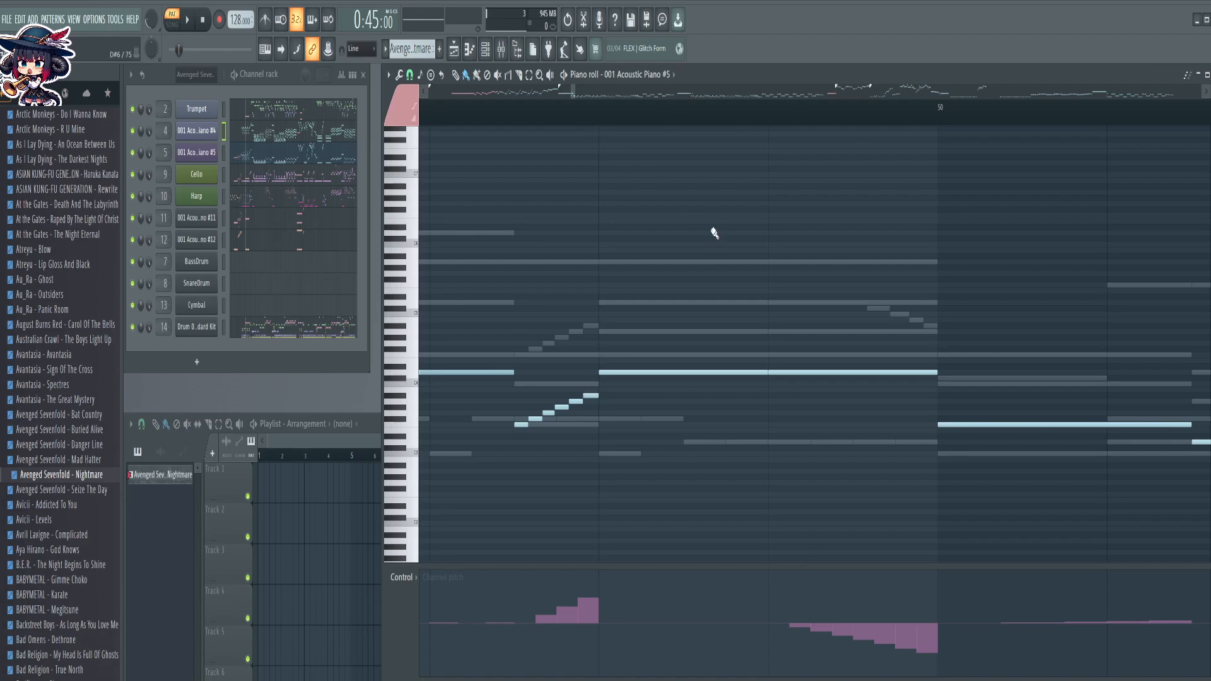
# Transpose the six-note ascending run in bar 49 up one octave
pyautogui.press('e')
pyautogui.moveTo(1207, 108); pyautogui.dragTo(1207, 152)
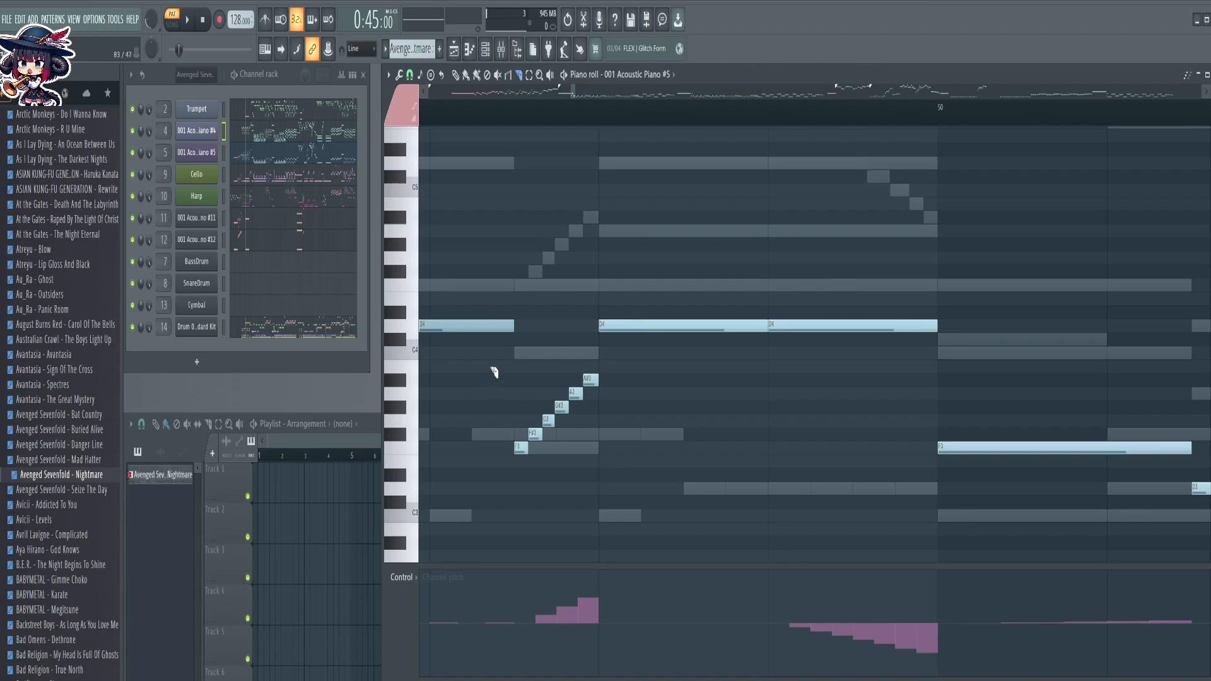
pyautogui.moveTo(491, 364); pyautogui.dragTo(570, 458)
pyautogui.hotkey('ctrl', 'Up')
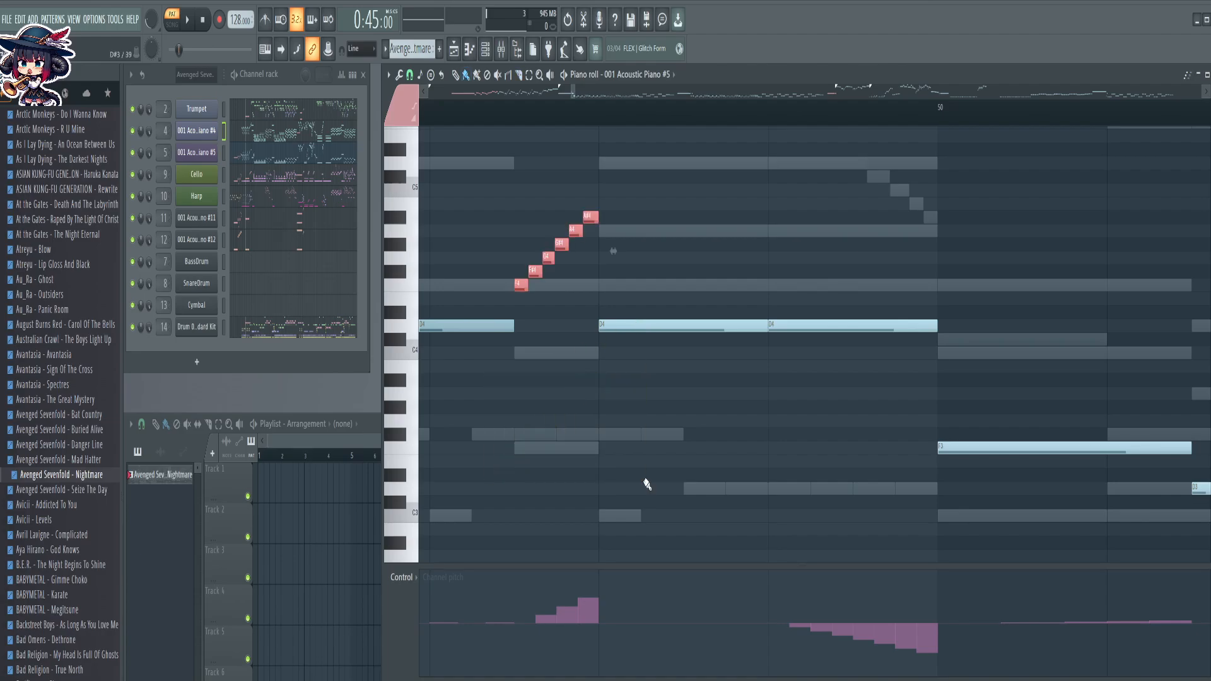
# Try to slice the end of the D4 note before bar 50 and lower its pieces by semitones, and undo it
pyautogui.moveTo(716, 439); pyautogui.dragTo(593, 460)
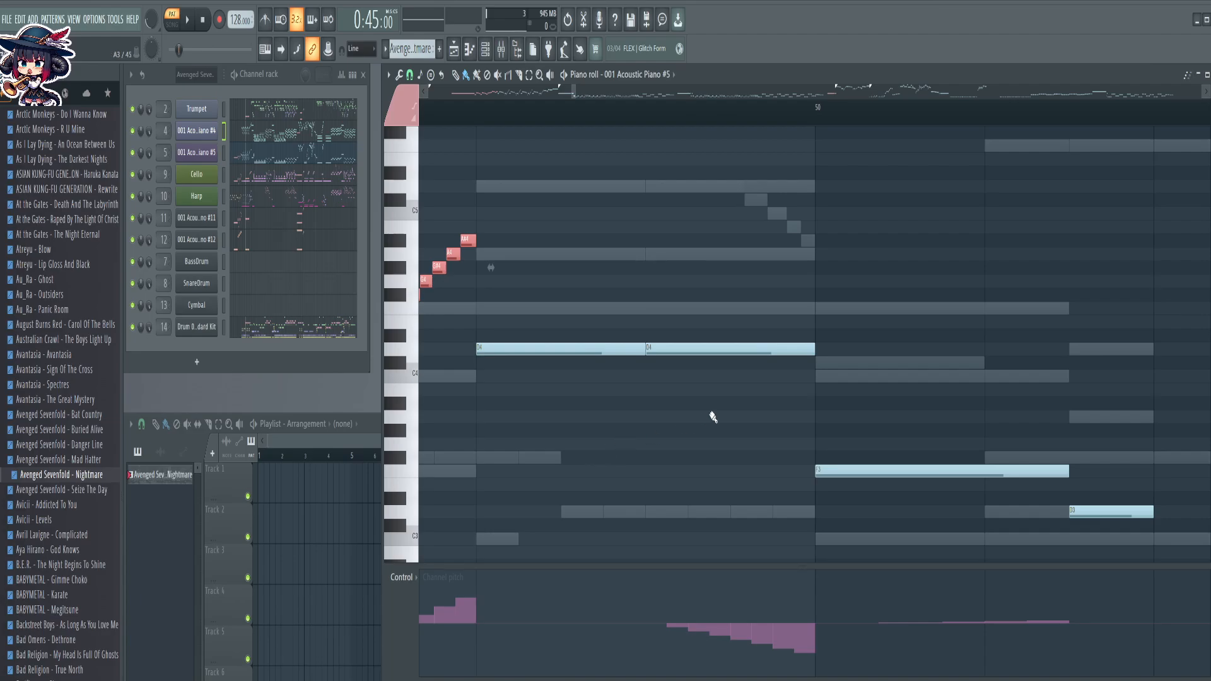
pyautogui.press('c')
pyautogui.moveTo(764, 271); pyautogui.dragTo(768, 419)
pyautogui.moveTo(770, 175); pyautogui.dragTo(768, 398)
pyautogui.moveTo(766, 399); pyautogui.dragTo(766, 398)
pyautogui.moveTo(745, 216); pyautogui.dragTo(750, 381)
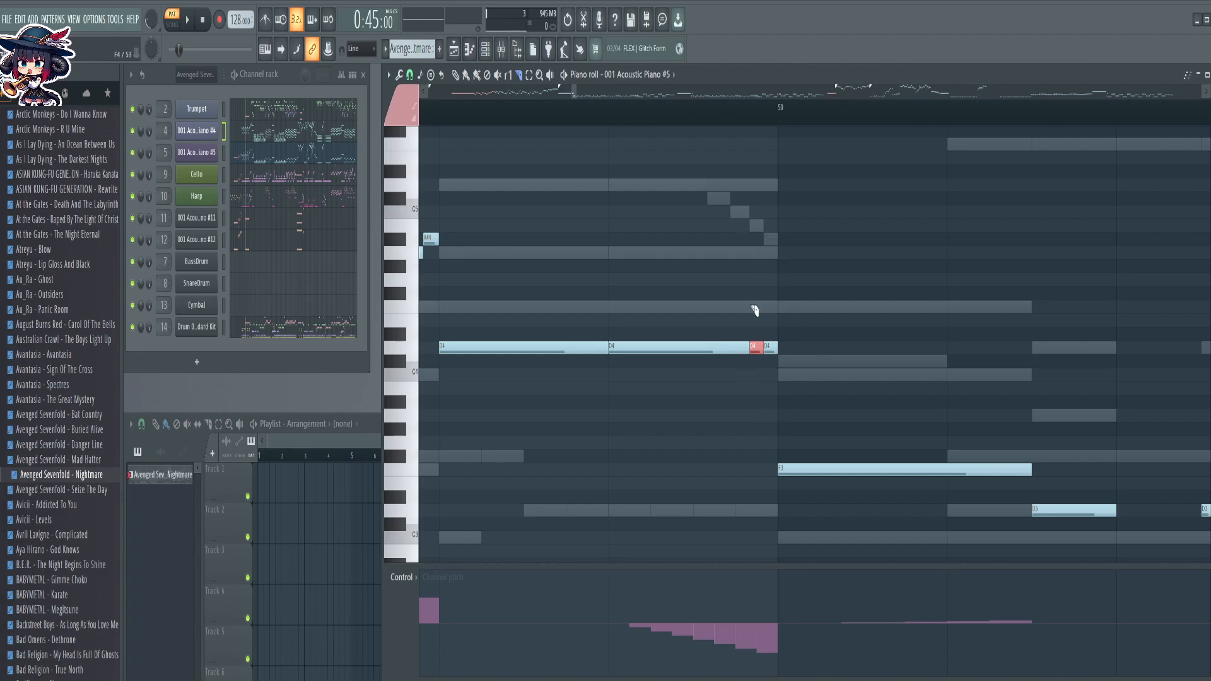
pyautogui.click(769, 348)
pyautogui.hotkey('shift', 'Down')
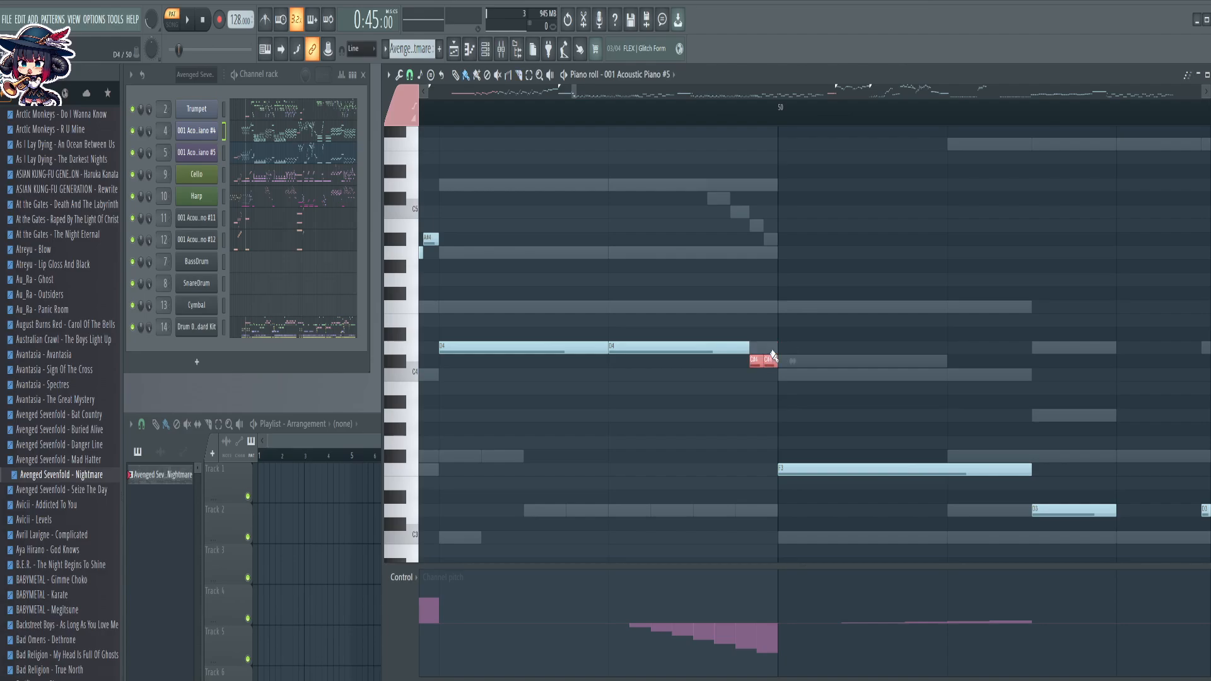
pyautogui.moveTo(773, 355); pyautogui.dragTo(789, 372)
pyautogui.hotkey('shift', 'Down')
pyautogui.hotkey('ctrl', 'z')
pyautogui.hotkey('ctrl', 'z')
pyautogui.hotkey('ctrl', 'z')
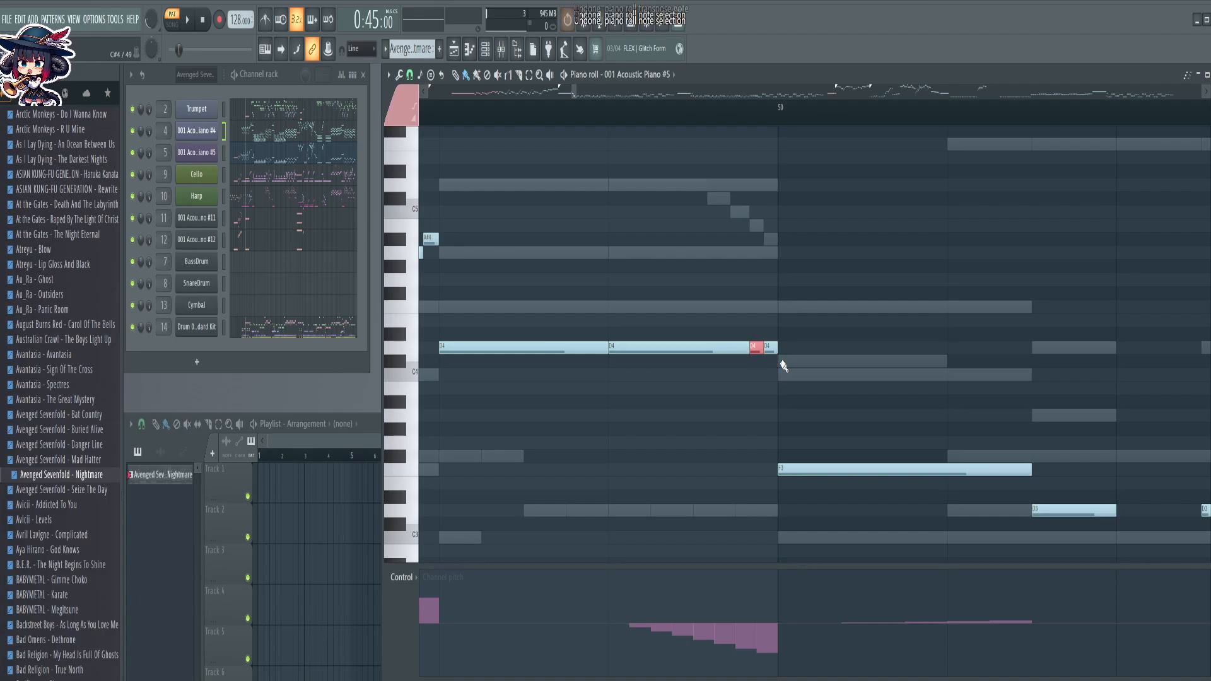
# Slice the end of the D4 note before bar 50 into two short pieces and lower them to C#4 and C4
pyautogui.press('c')
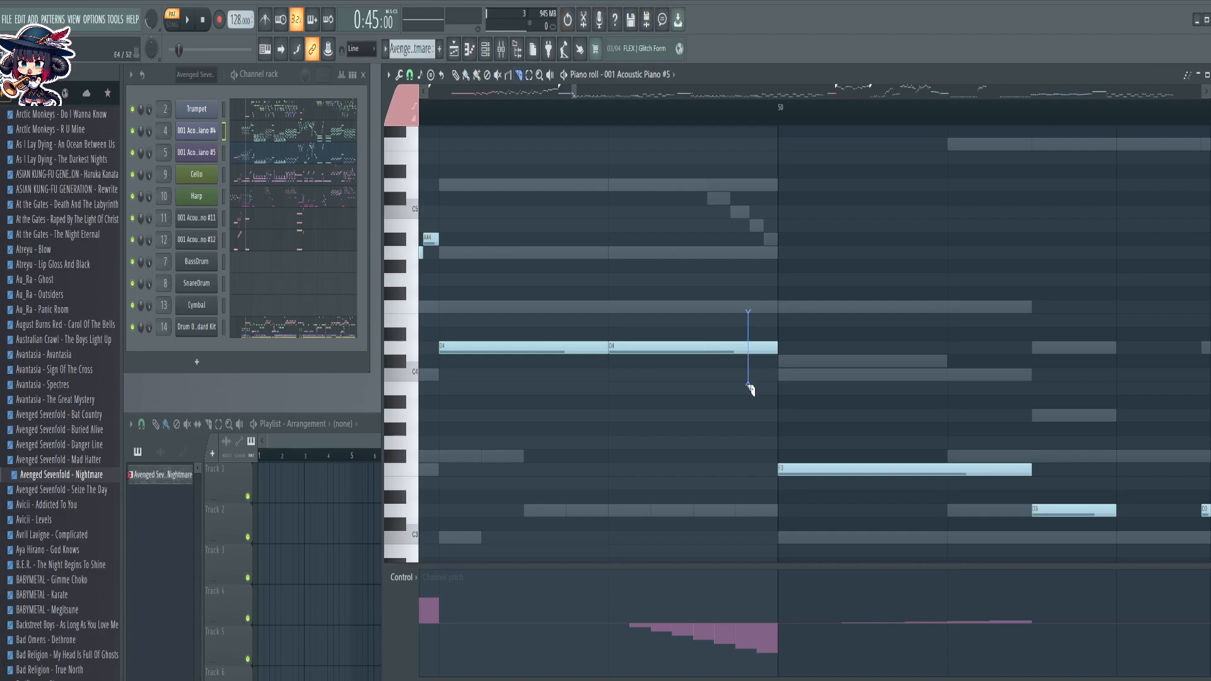
pyautogui.click(756, 386)
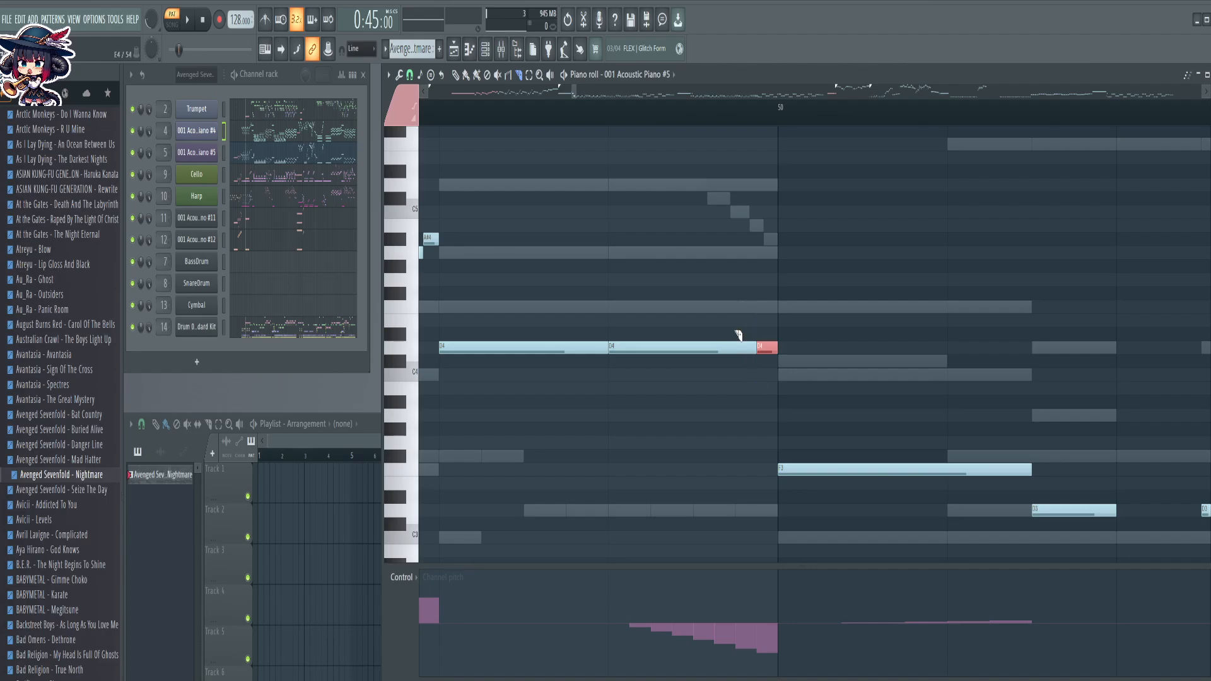
pyautogui.click(730, 394)
pyautogui.hotkey('shift', 'Down')
pyautogui.moveTo(802, 356); pyautogui.dragTo(767, 376)
pyautogui.hotkey('shift', 'Down')
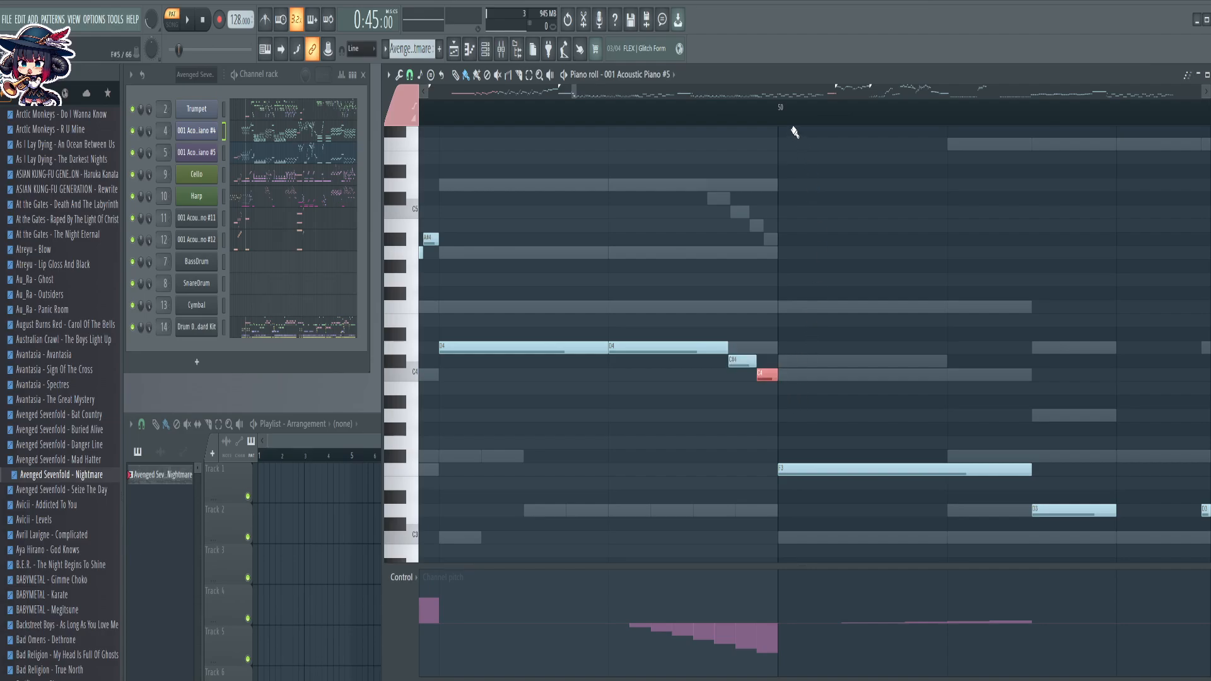
# Select all Acoustic Piano #5 notes on the keys from B3 downwards across the whole song
pyautogui.scroll(-1, 780, 109)
pyautogui.scroll(-4, 782, 111)
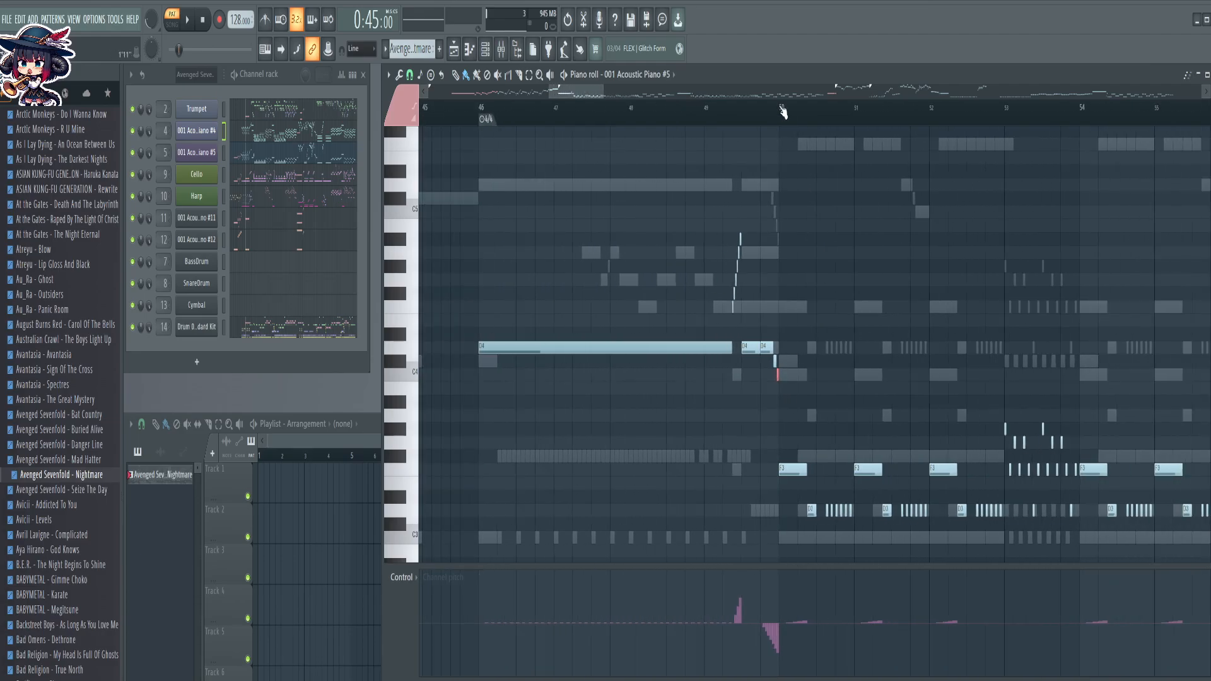
pyautogui.scroll(-5, 782, 112)
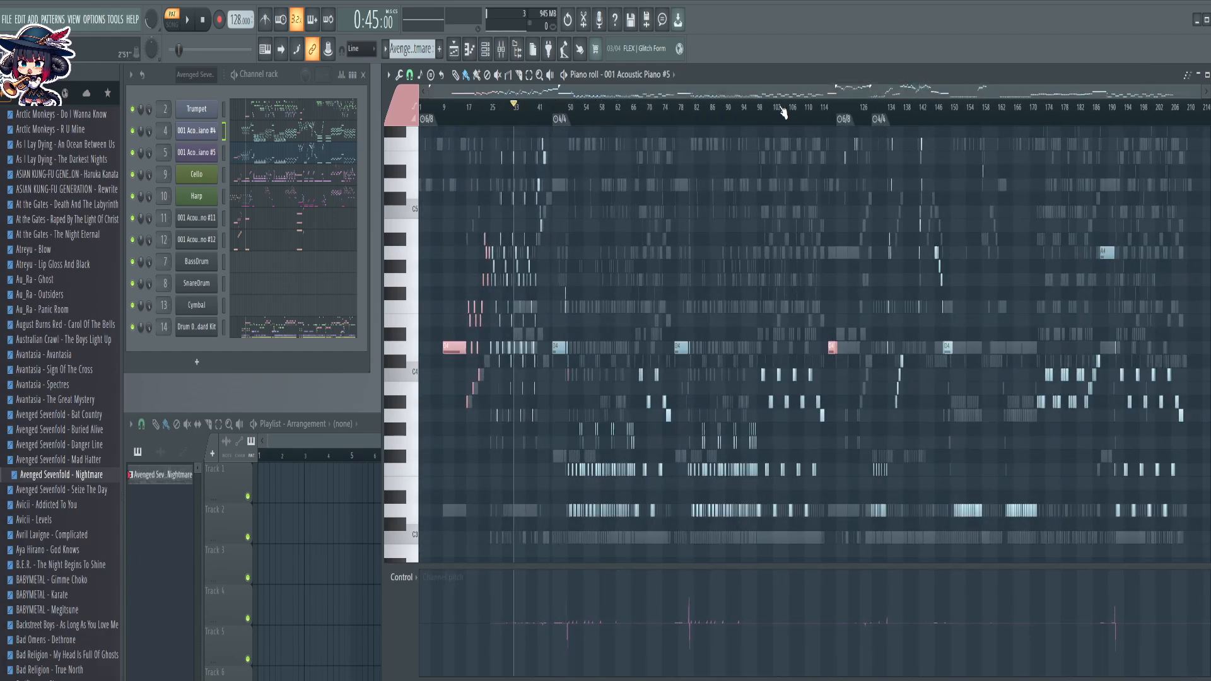
pyautogui.scroll(-3, 711, 264)
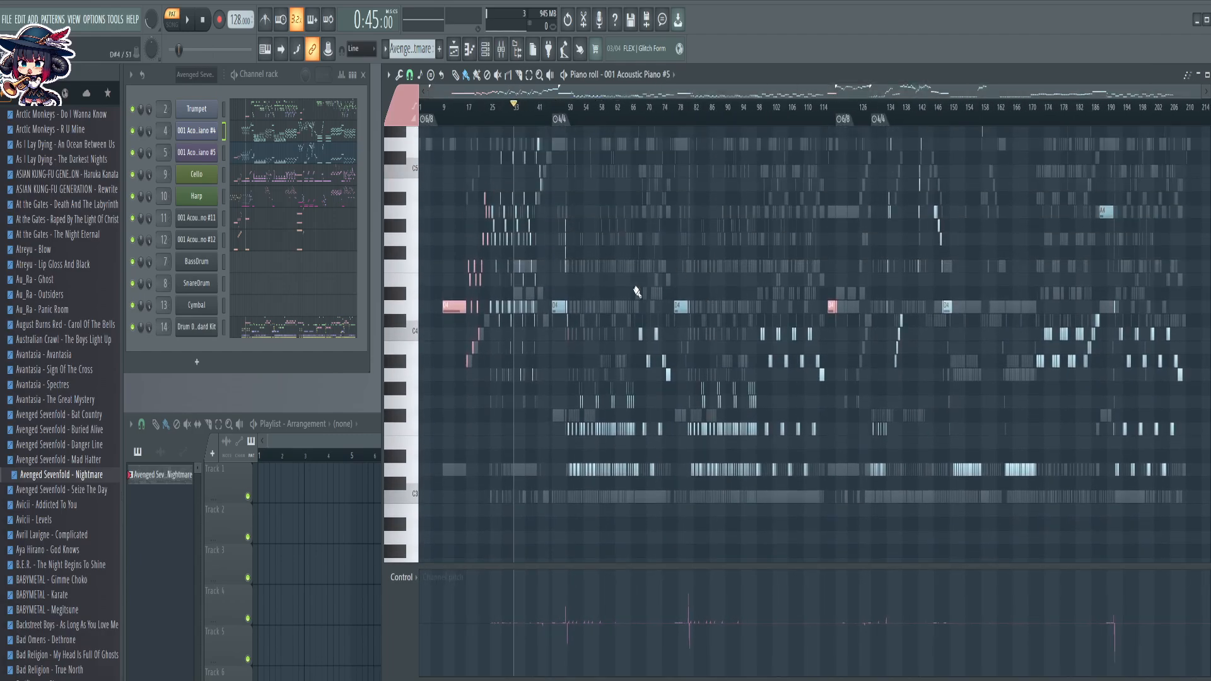
pyautogui.moveTo(411, 353); pyautogui.dragTo(413, 476)
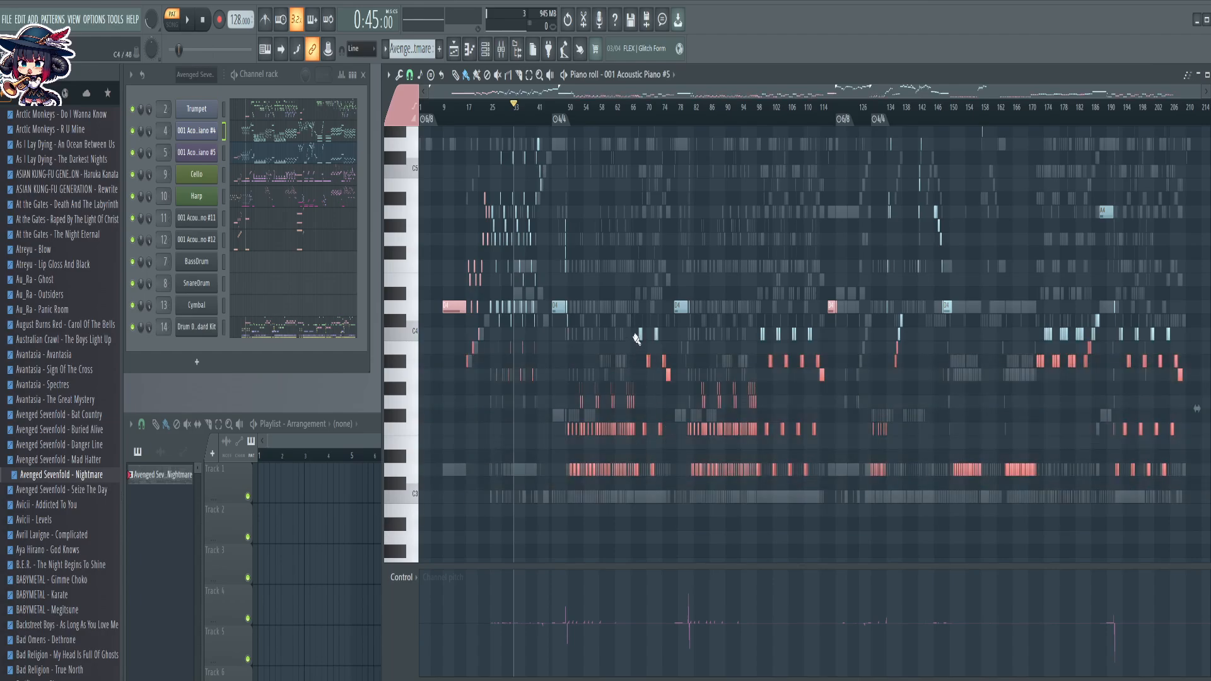
# Add the C4 notes in bars 66–112 and after bar 192, the rising run near bar 136 and the short D4 in bar 191 to the selection
pyautogui.moveTo(634, 329); pyautogui.dragTo(831, 356)
pyautogui.moveTo(911, 314); pyautogui.dragTo(896, 350)
pyautogui.moveTo(1149, 329); pyautogui.dragTo(1106, 348)
pyautogui.moveTo(1190, 328); pyautogui.dragTo(1146, 349)
pyautogui.keyDown('ctrl'); pyautogui.scroll(6, 1143, 129); pyautogui.keyUp('ctrl')
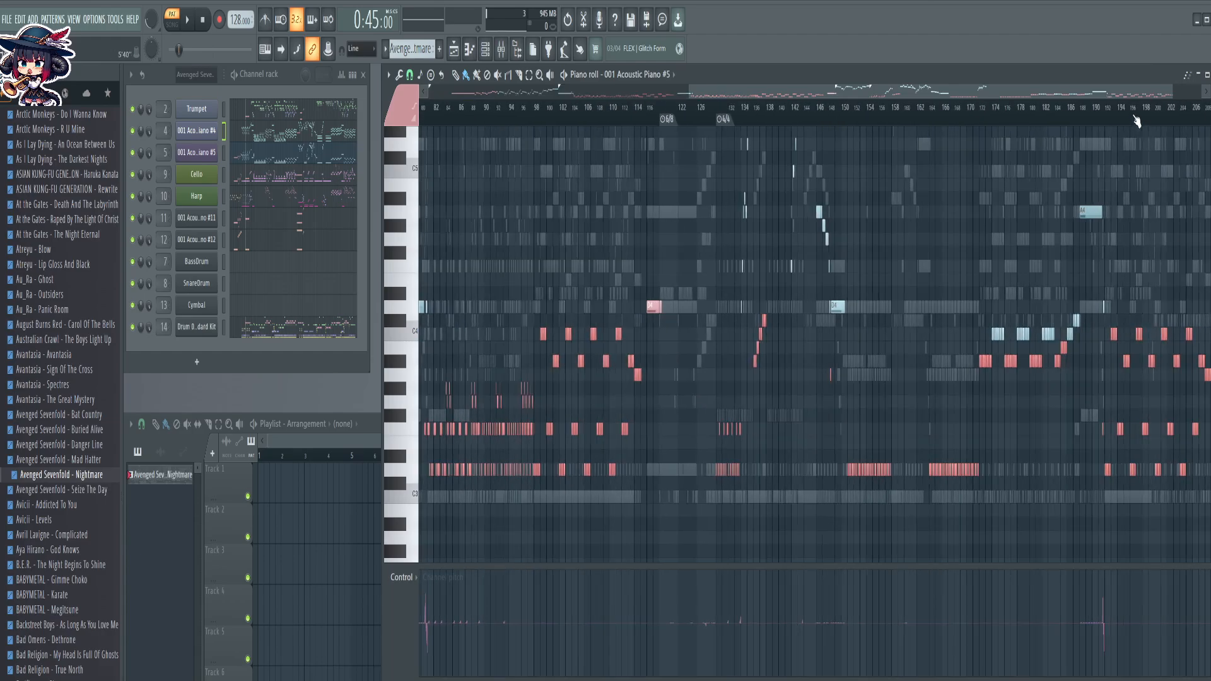
pyautogui.scroll(2, 1048, 195)
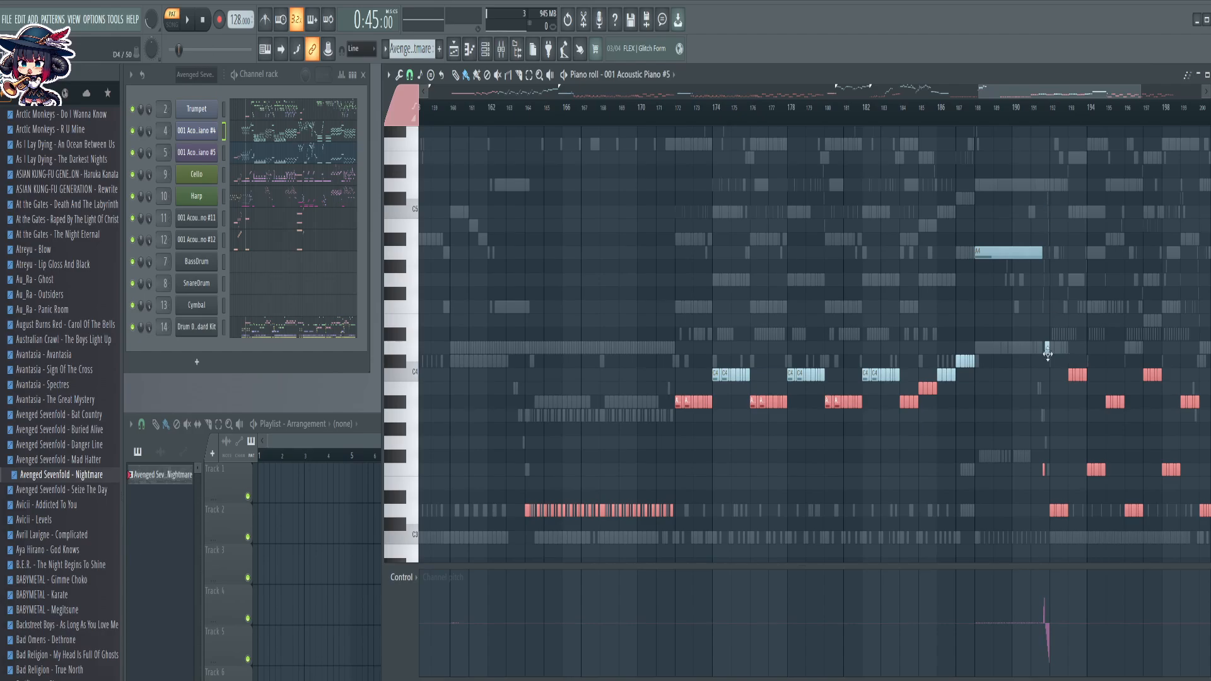
pyautogui.keyDown('ctrl'); pyautogui.scroll(6, 1081, 129); pyautogui.keyUp('ctrl')
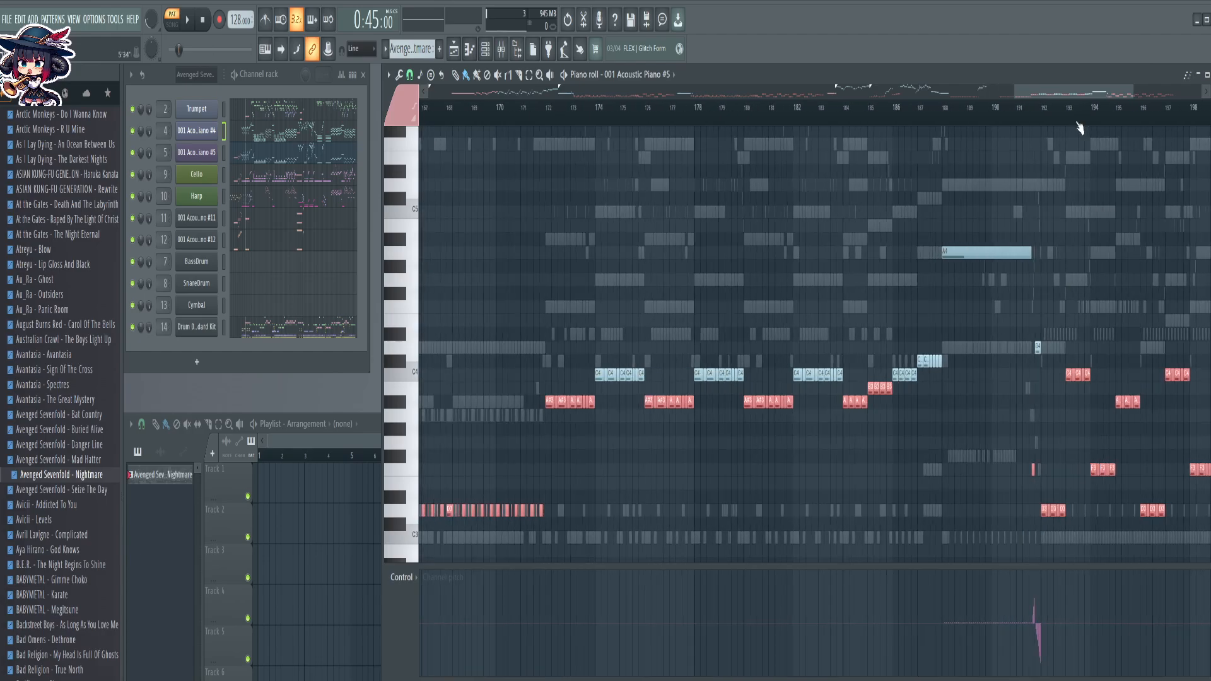
pyautogui.moveTo(947, 326); pyautogui.dragTo(941, 375)
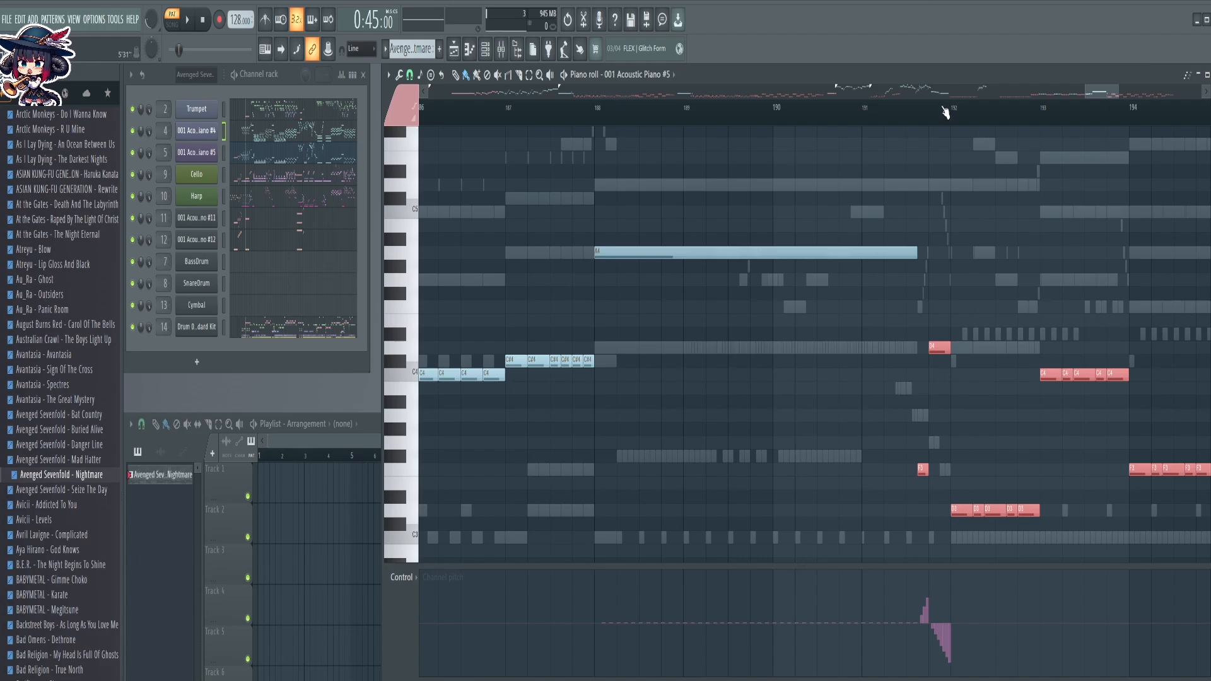
pyautogui.keyDown('ctrl'); pyautogui.scroll(-3, 945, 112); pyautogui.keyUp('ctrl')
pyautogui.hscroll(-3, 883, 256)
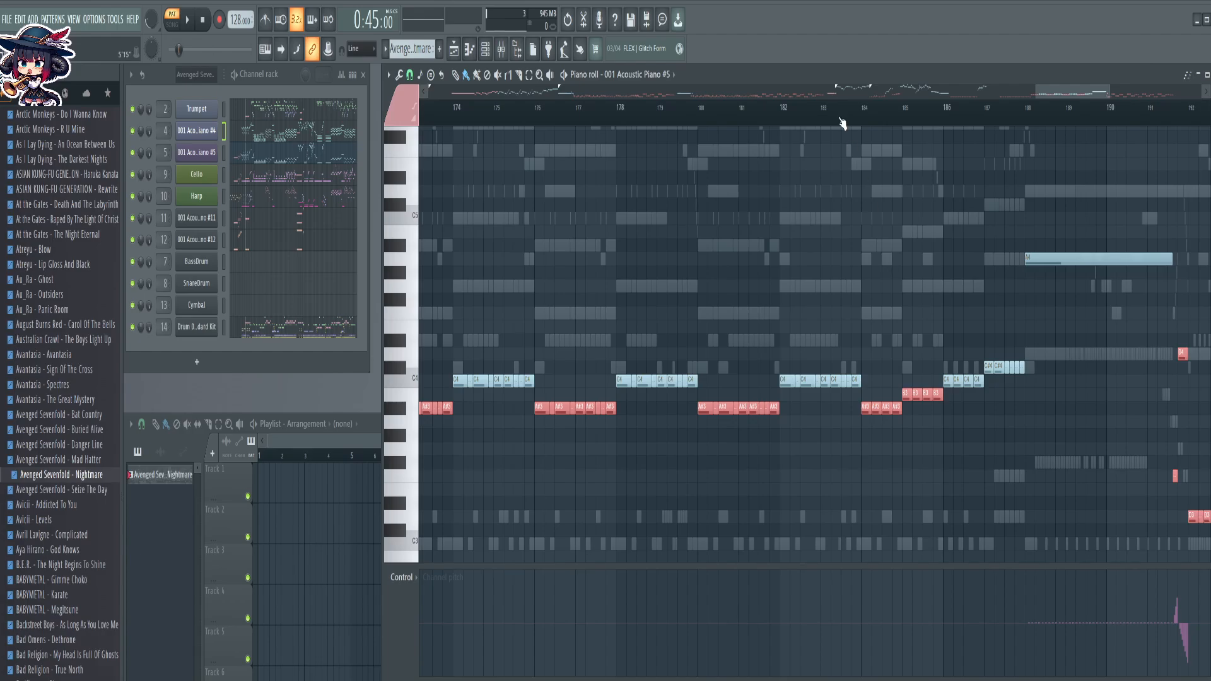
# Add the C4, B3 and C#4 note groups between bars 174 and 187 to the selection
pyautogui.keyDown('ctrl'); pyautogui.scroll(-3, 842, 123); pyautogui.keyUp('ctrl')
pyautogui.moveTo(928, 352); pyautogui.dragTo(693, 410)
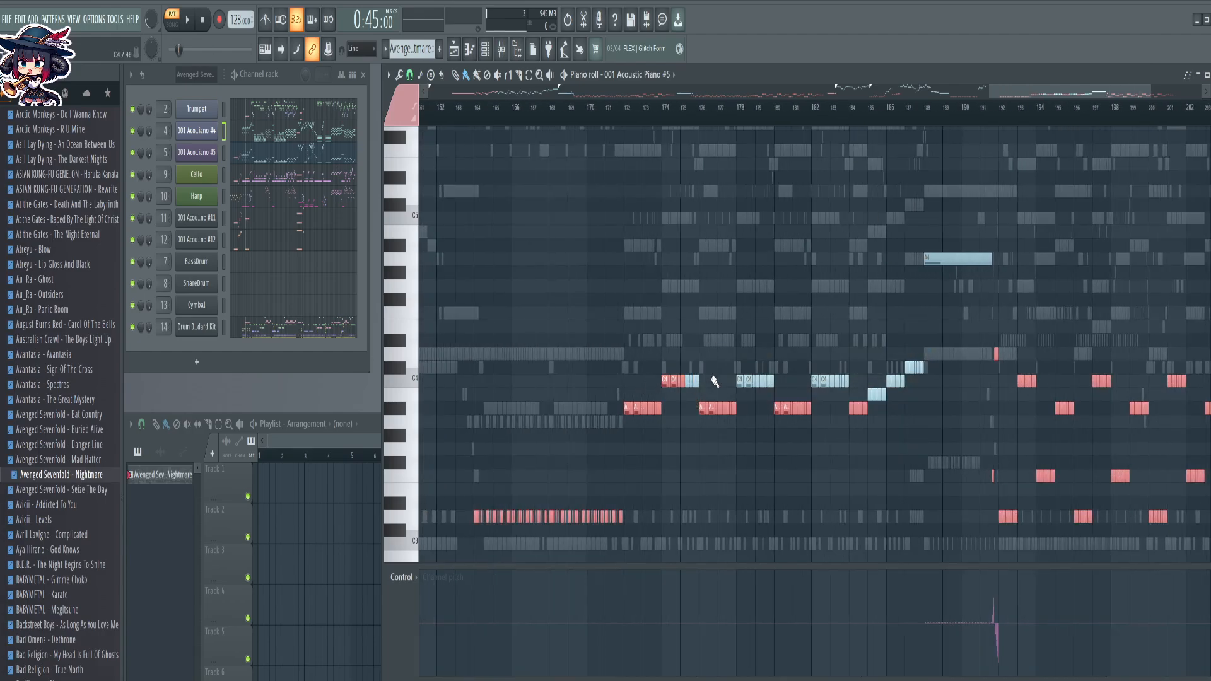
pyautogui.moveTo(929, 350); pyautogui.dragTo(681, 402)
pyautogui.moveTo(929, 348); pyautogui.dragTo(672, 404)
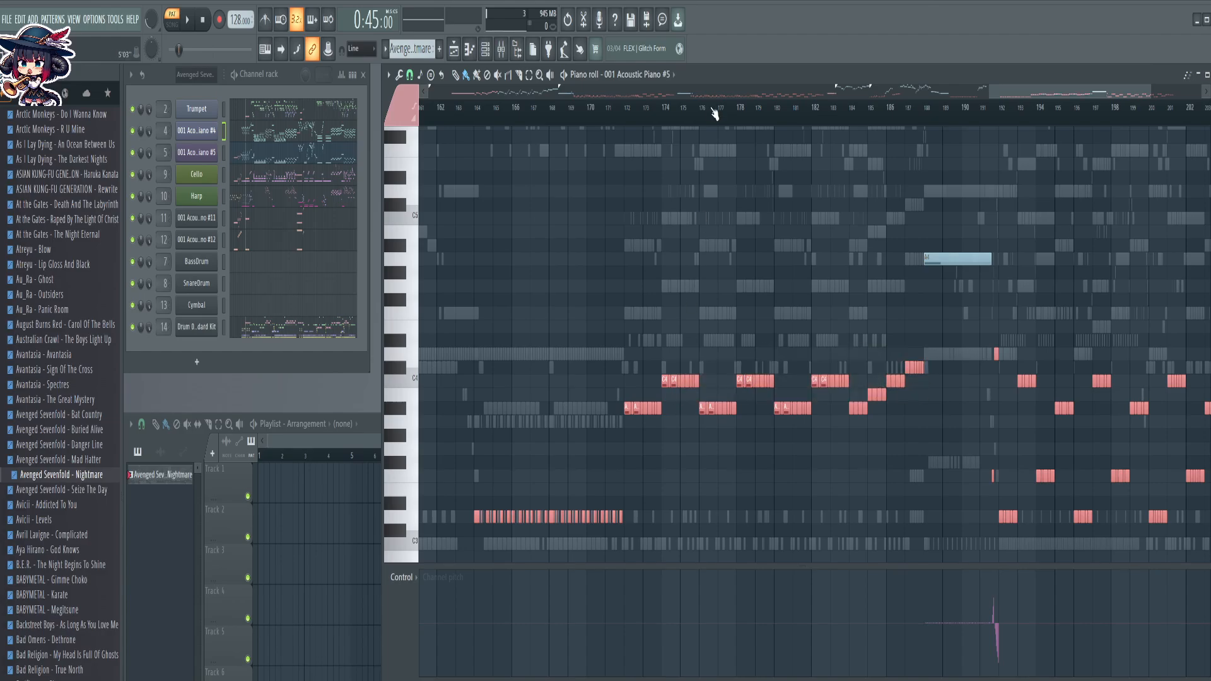
pyautogui.scroll(-3, 717, 108)
pyautogui.scroll(-3, 717, 109)
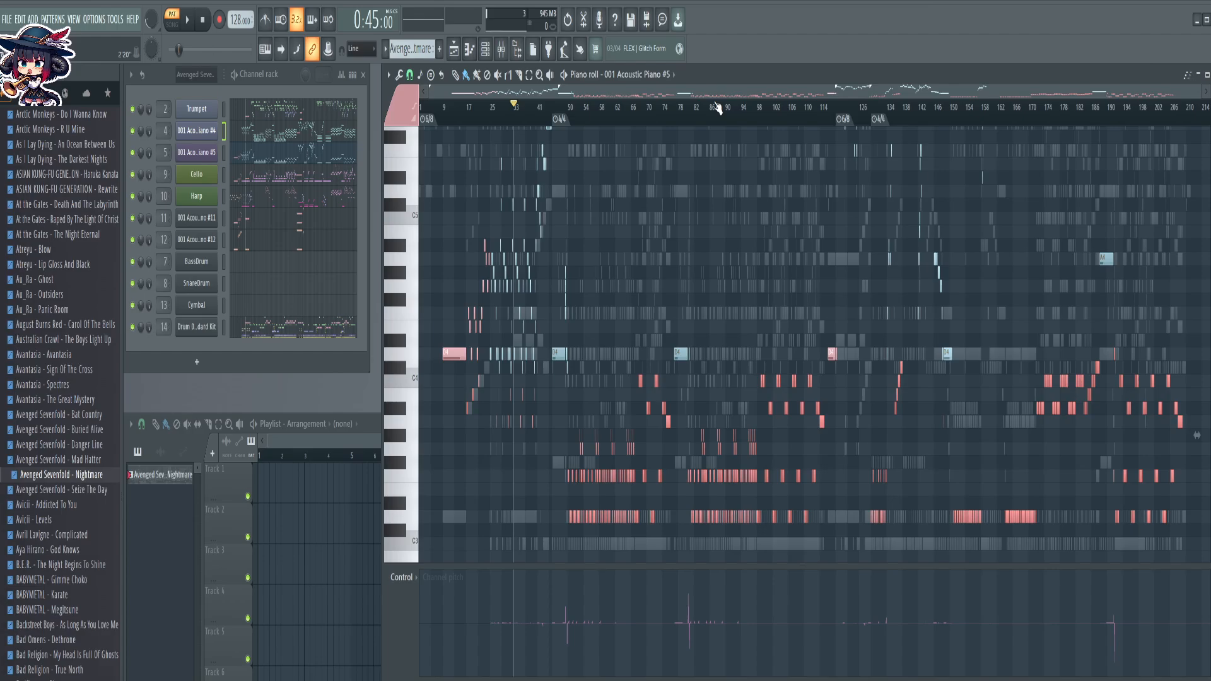
# Try transposing the selected low notes up one octave, and revert the shift
pyautogui.scroll(5, 938, 107)
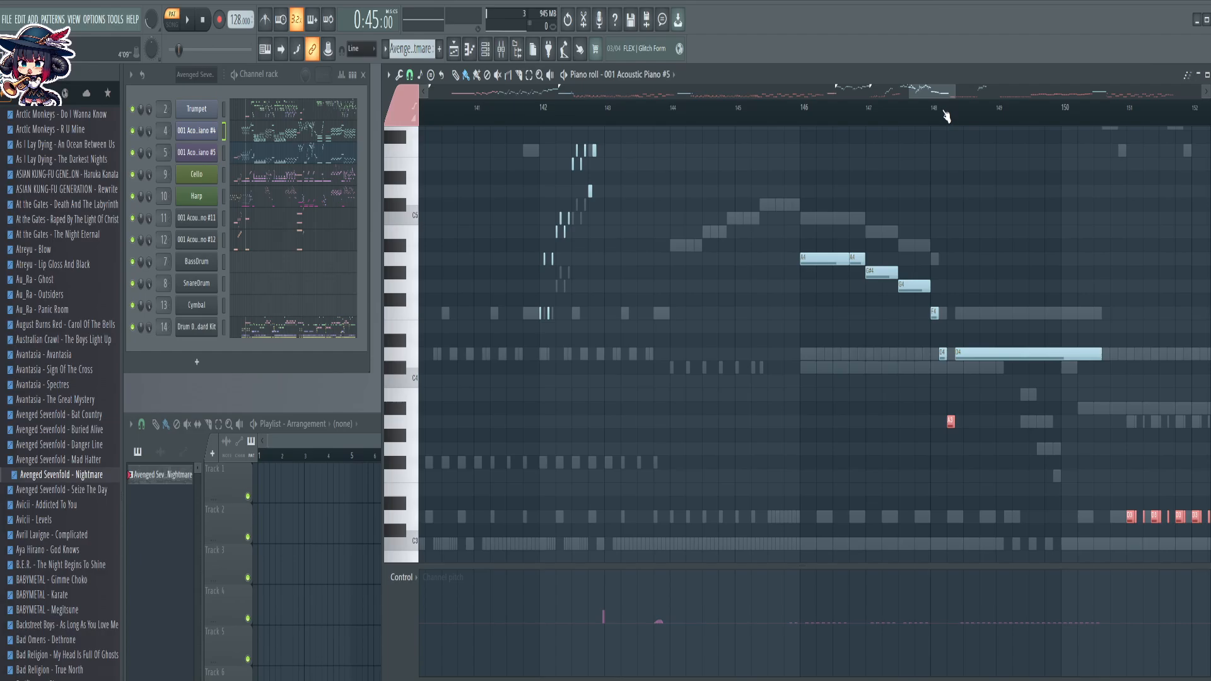
pyautogui.hotkey('ctrl', 'Up')
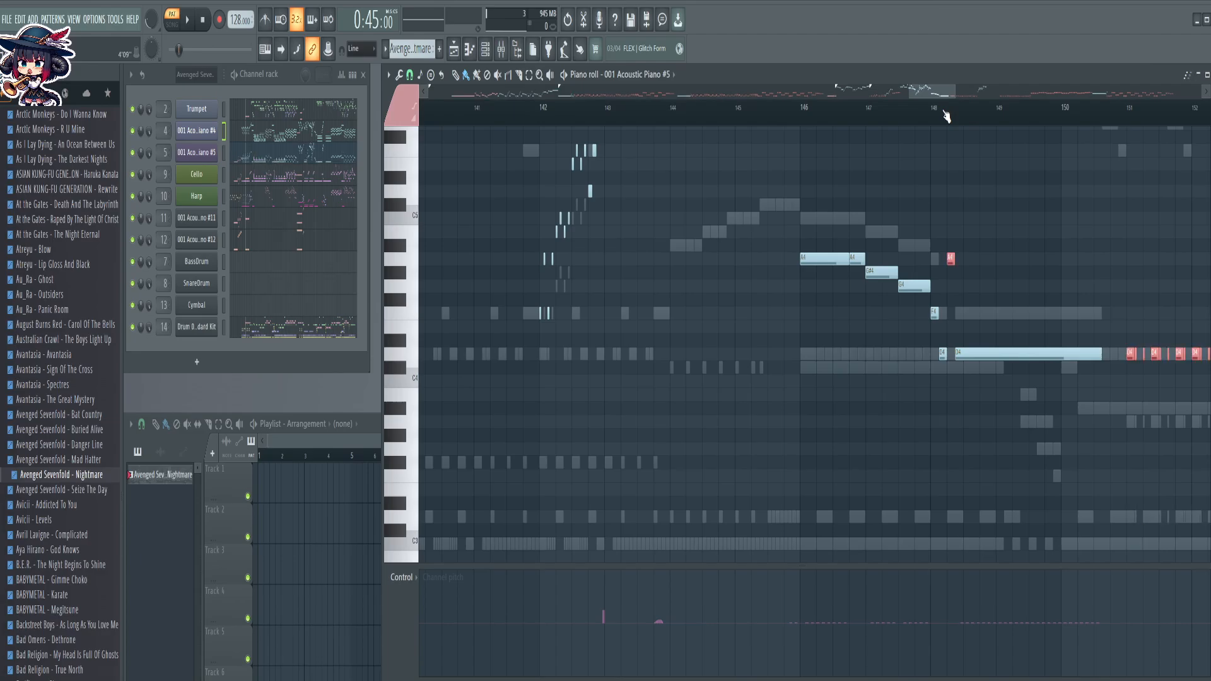
pyautogui.hotkey('ctrl', 'Down')
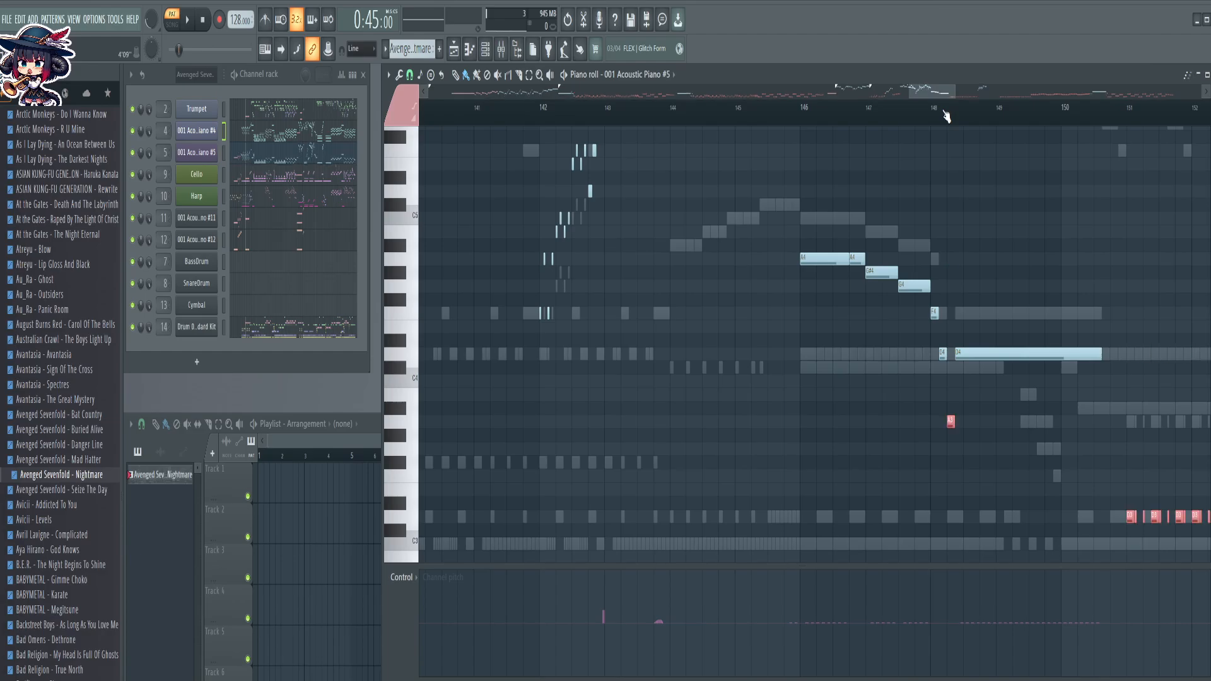
pyautogui.scroll(-10, 946, 115)
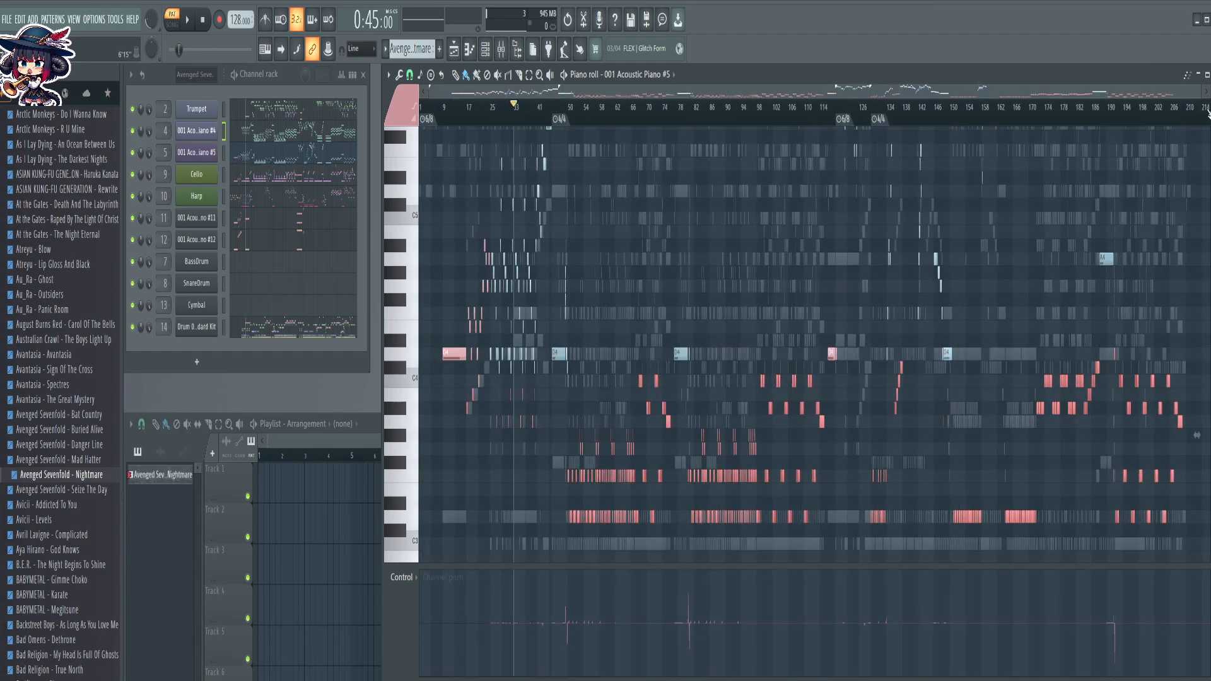
# Add the four ascending runs leading into bars 29, 33, 37 and 41 to the selection
pyautogui.scroll(-5, 950, 229)
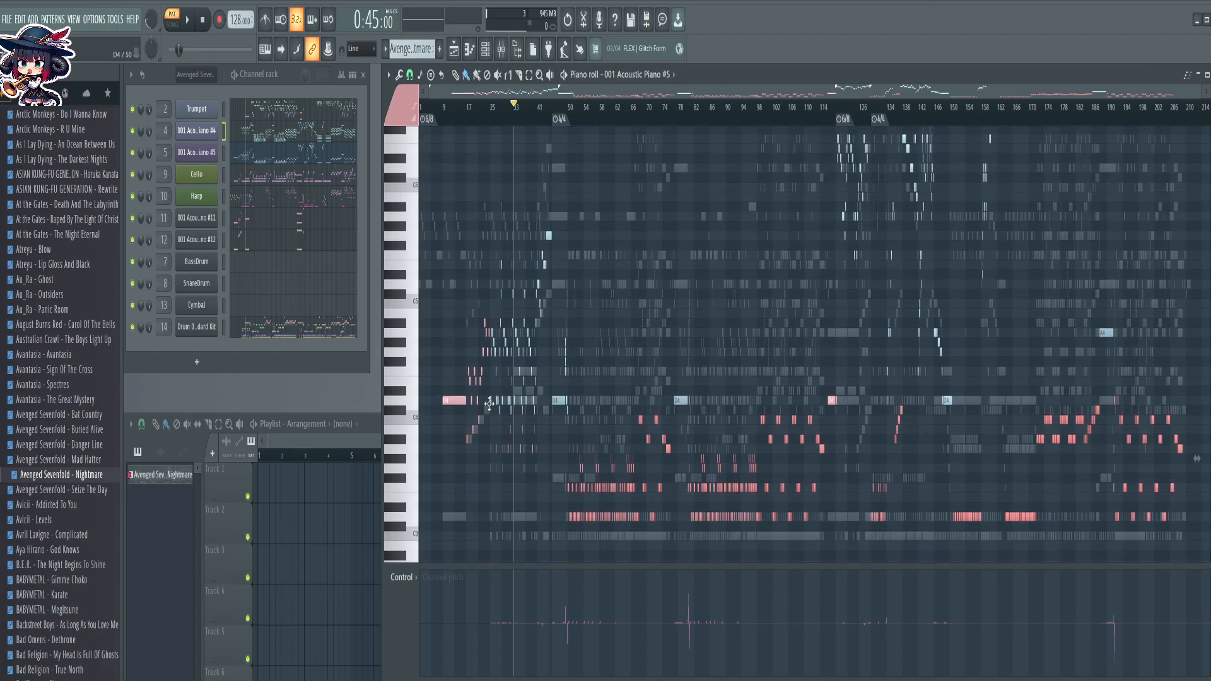
pyautogui.scroll(3, 499, 121)
pyautogui.scroll(4, 464, 120)
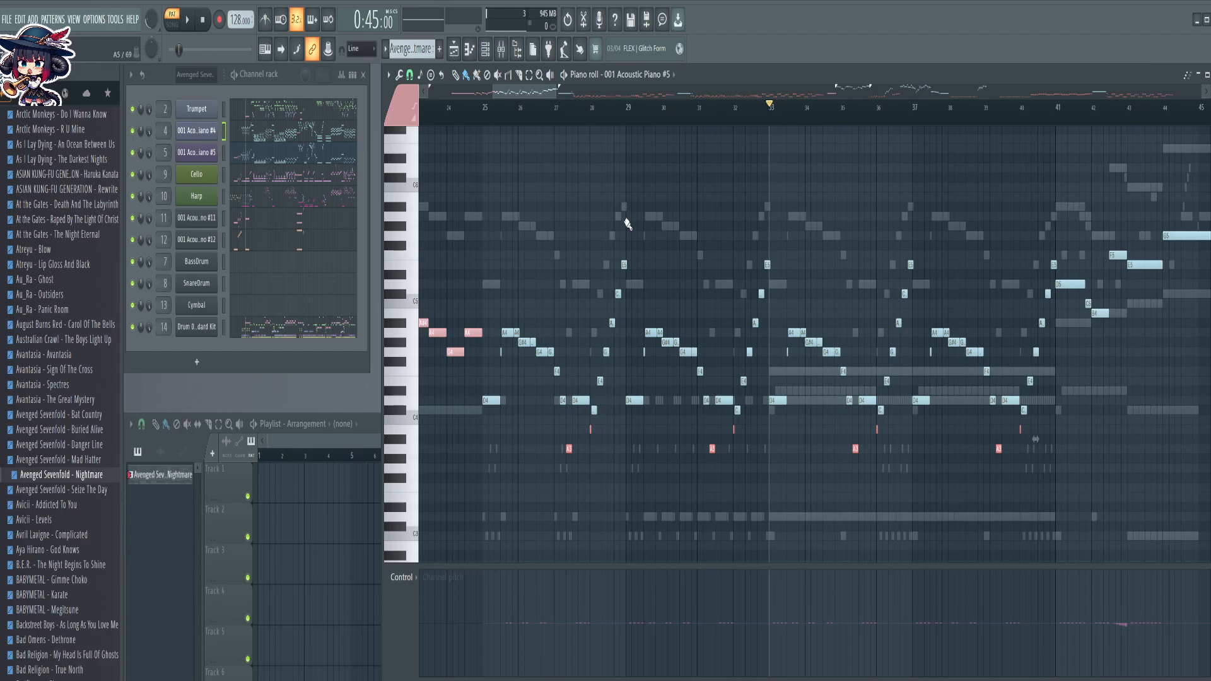
pyautogui.moveTo(624, 211); pyautogui.dragTo(590, 429)
pyautogui.moveTo(773, 239); pyautogui.dragTo(736, 433)
pyautogui.moveTo(914, 251); pyautogui.dragTo(879, 437)
pyautogui.moveTo(1053, 231); pyautogui.dragTo(1023, 435)
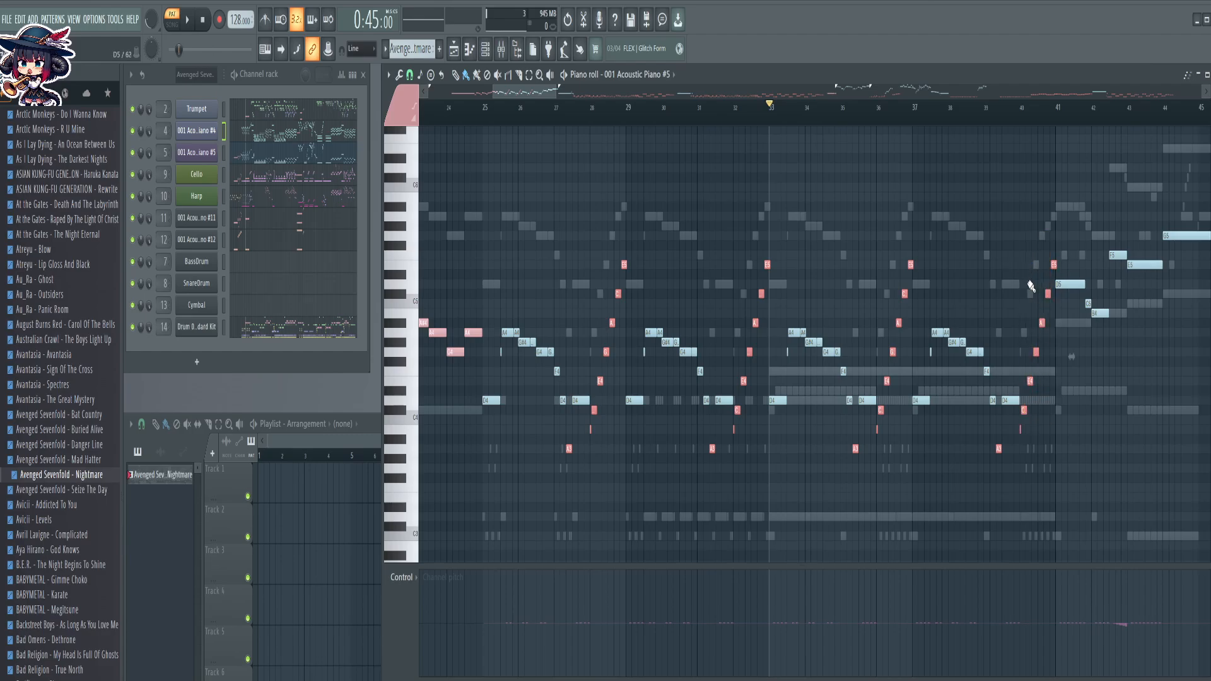
pyautogui.scroll(-2, 797, 126)
pyautogui.scroll(-6, 798, 125)
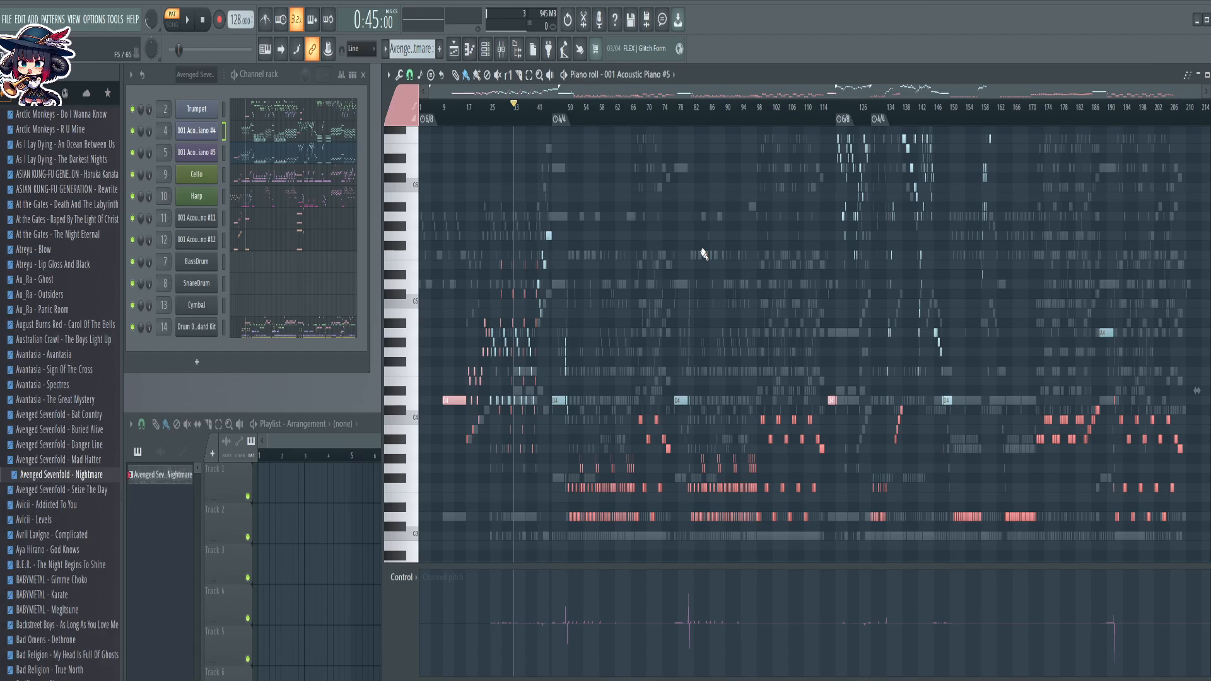
# Transpose all selected Acoustic Piano #5 notes up one octave and assign them note color 8
pyautogui.scroll(5, 465, 298)
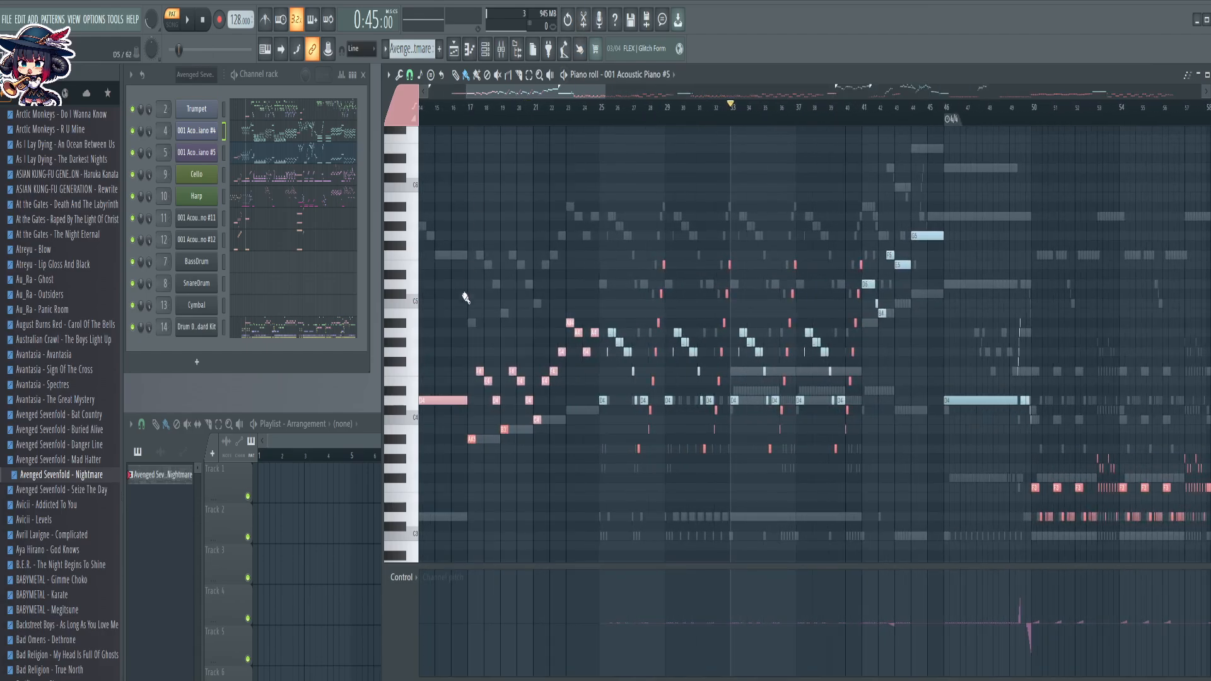
pyautogui.hscroll(-4, 466, 297)
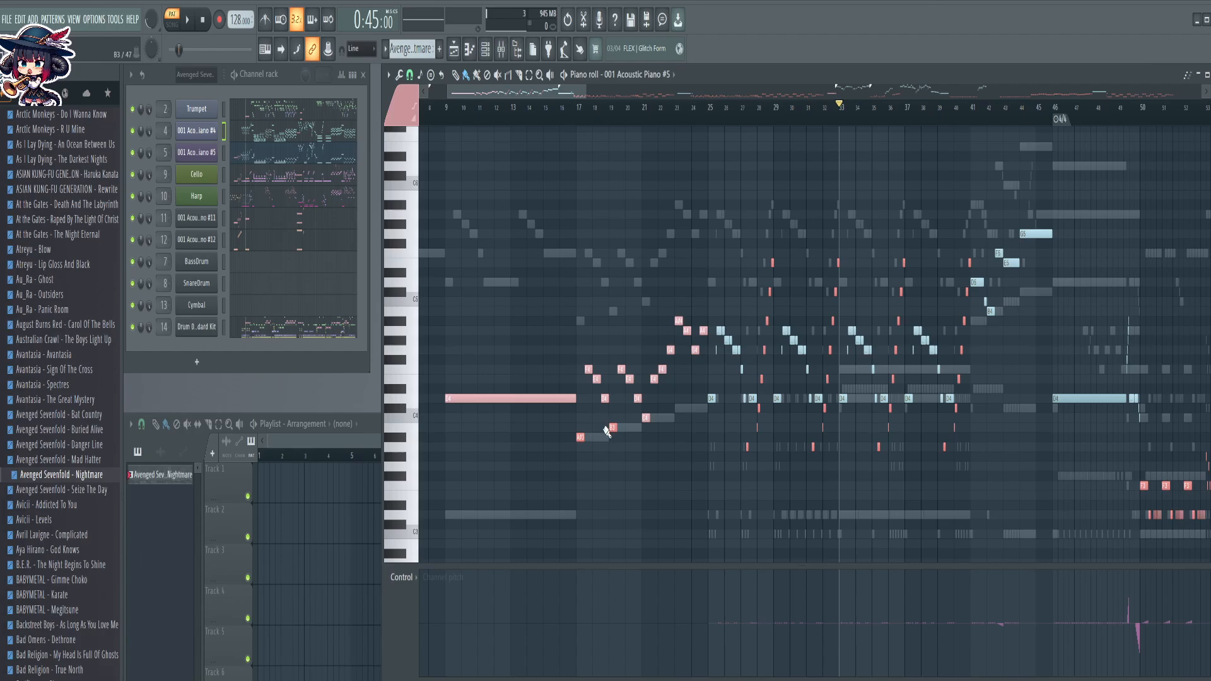
pyautogui.hotkey('ctrl', 'Up')
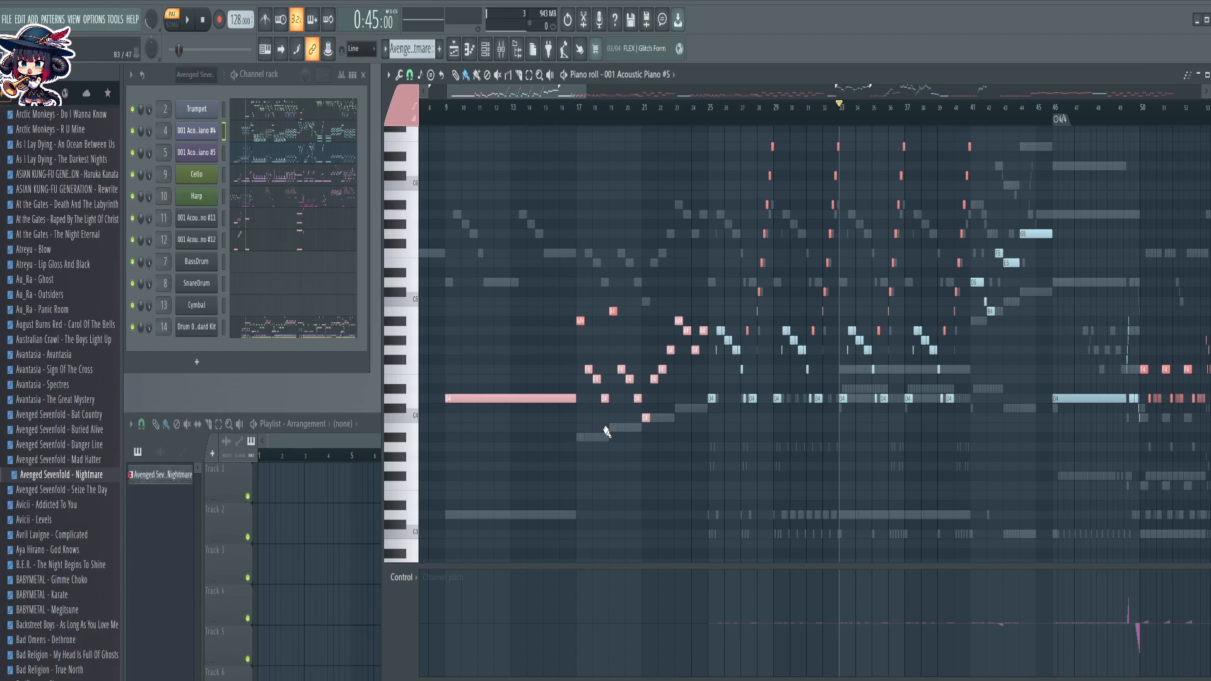
pyautogui.click(407, 115)
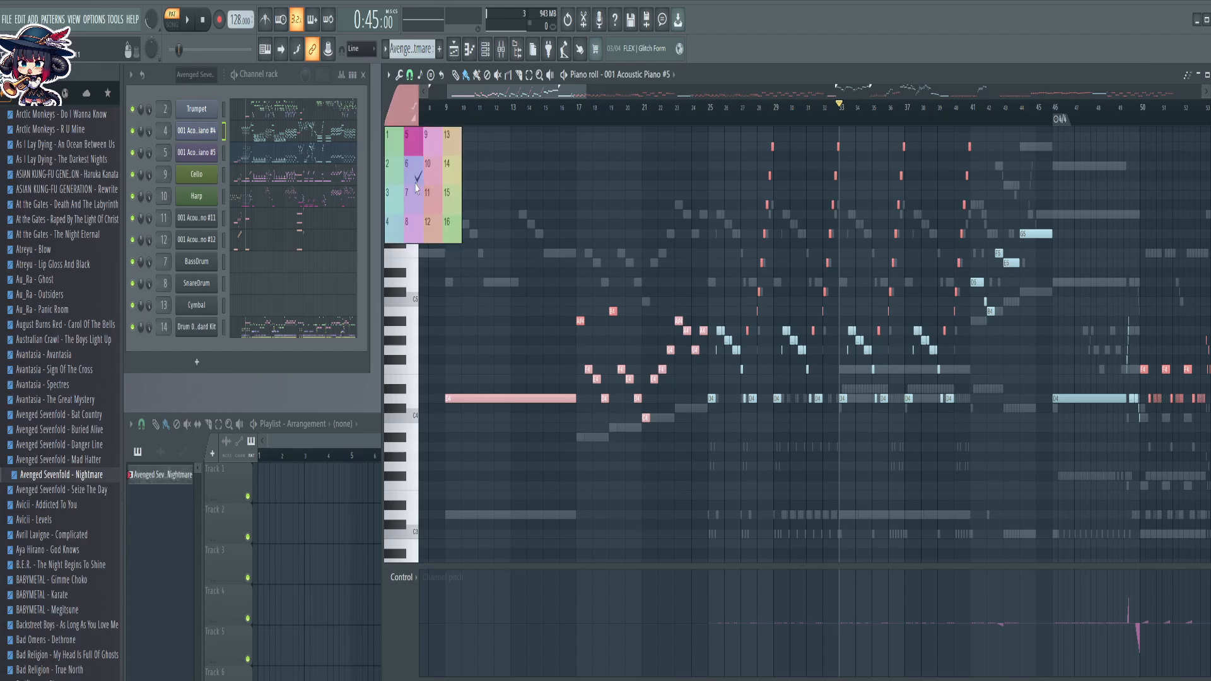
pyautogui.click(417, 226)
pyautogui.scroll(-3, 725, 122)
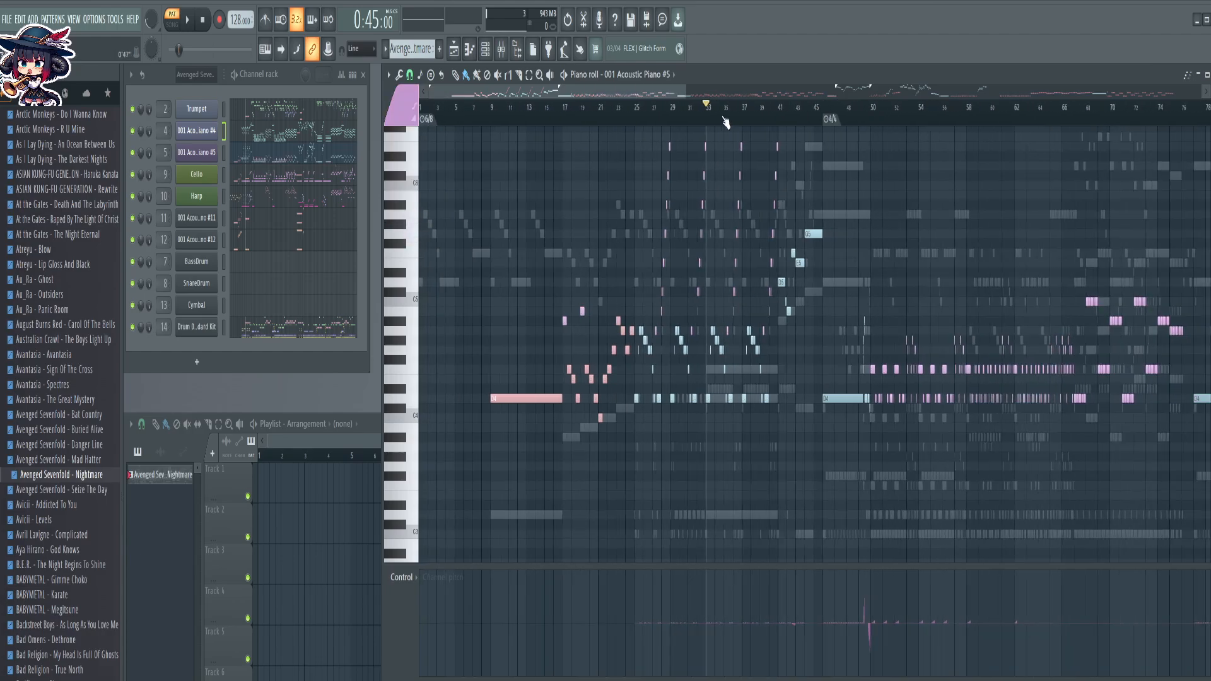
pyautogui.scroll(-4, 728, 120)
pyautogui.scroll(3, 796, 269)
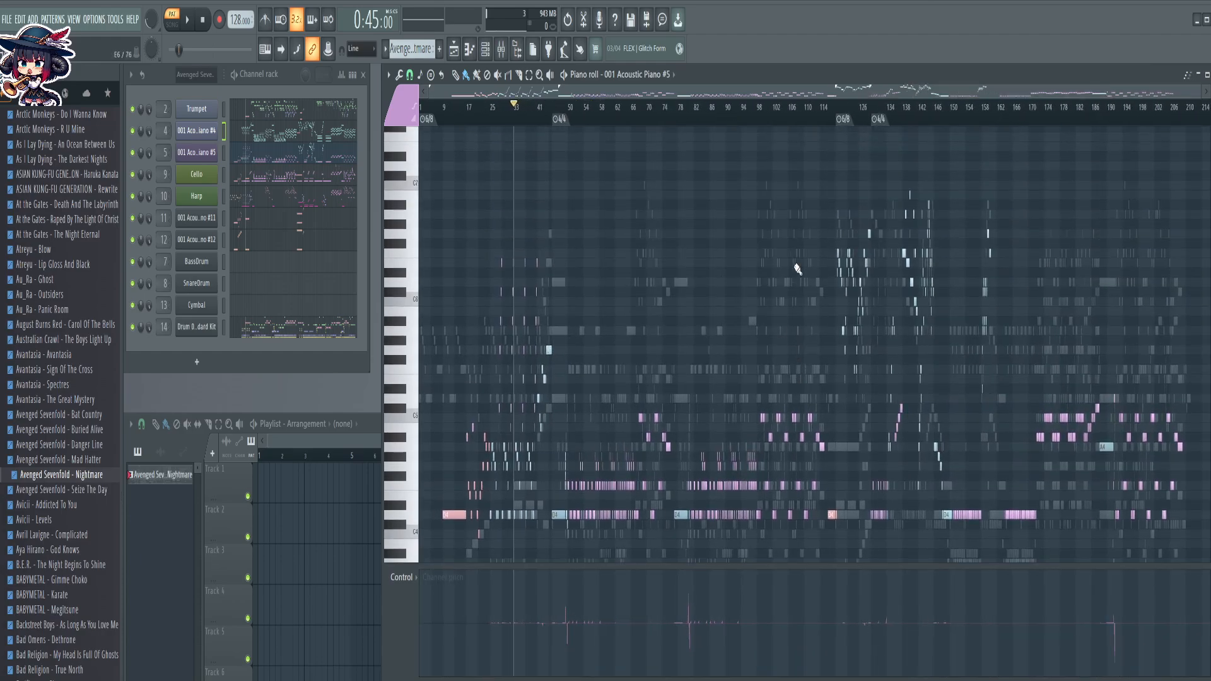
pyautogui.scroll(-1, 796, 269)
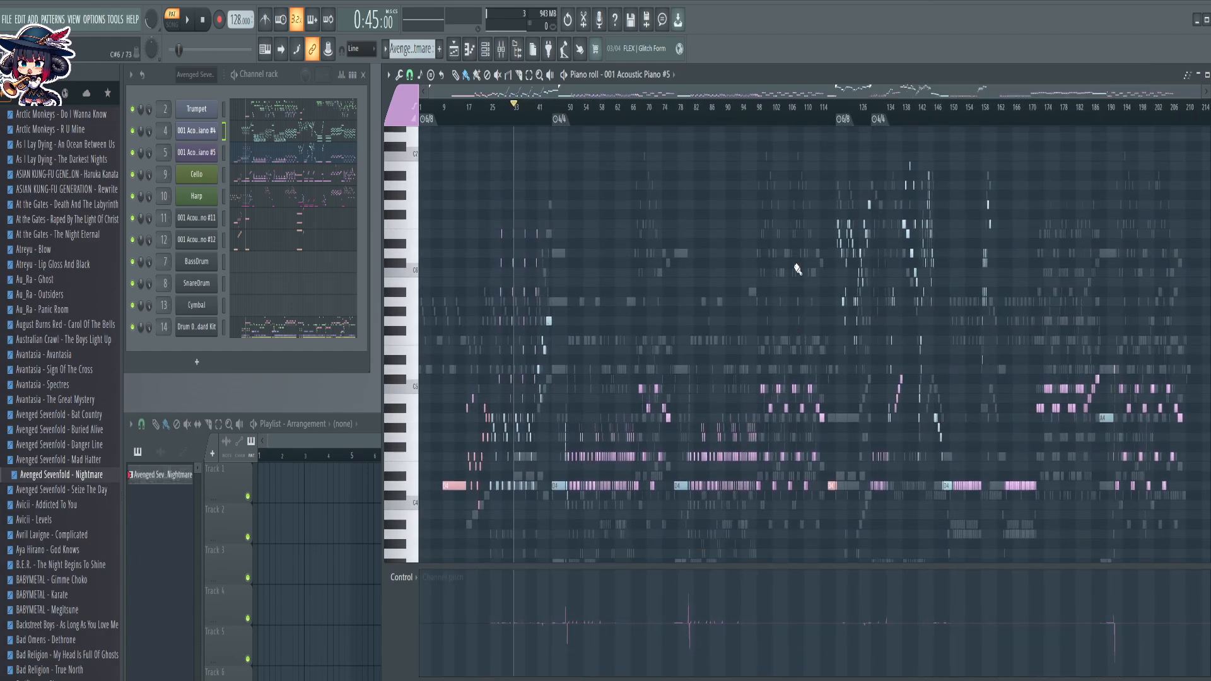
# Transpose the Cello's low A#3 and B3 notes in bars 17 and 19 up one octave
pyautogui.click(268, 184)
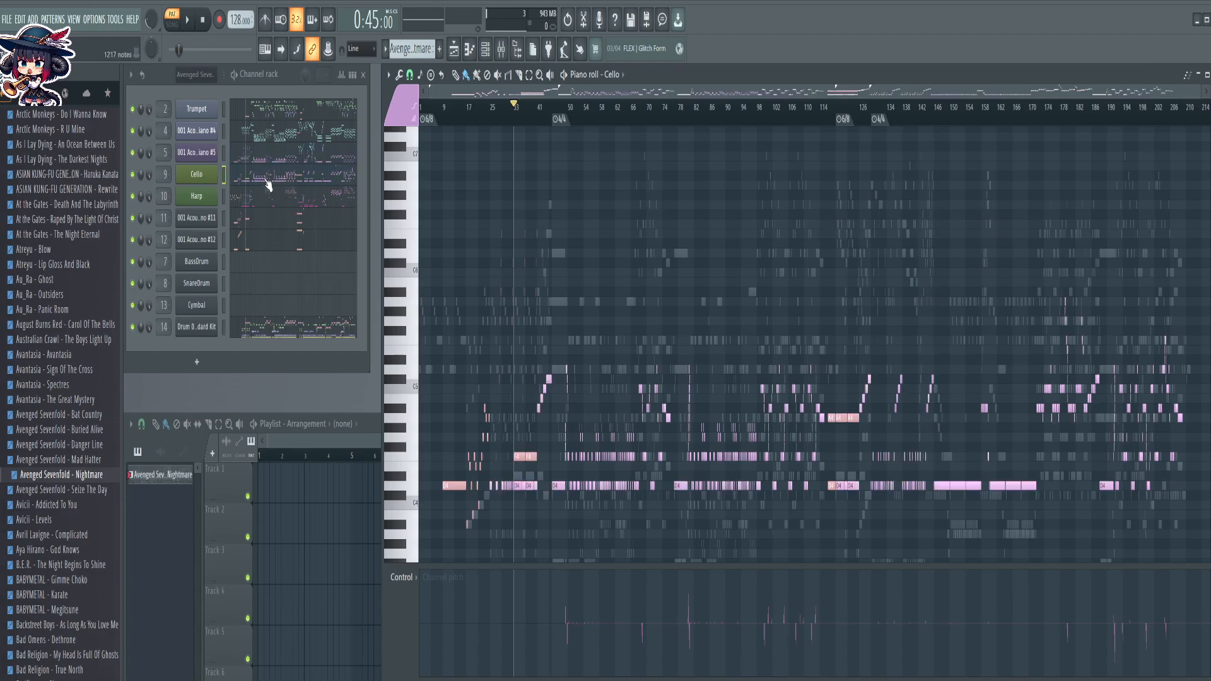
pyautogui.scroll(-2, 483, 419)
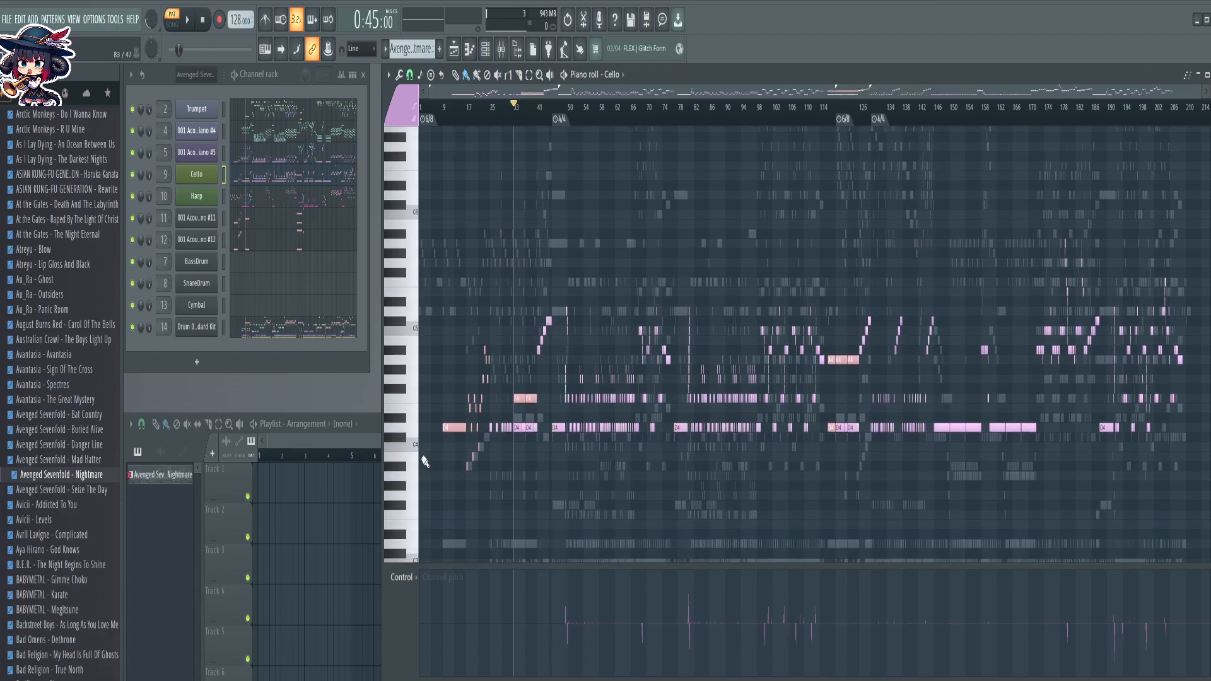
pyautogui.hotkey('ctrl', 'Up')
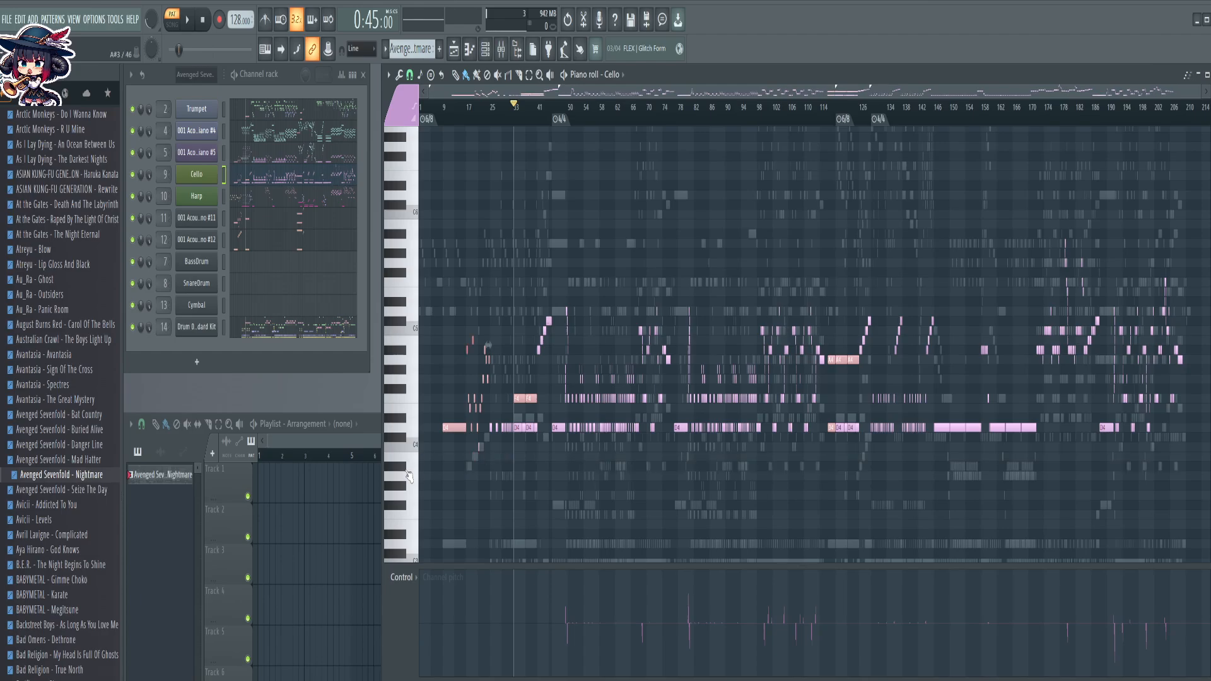
# Review the Cello part's note range, especially from bar 9 to bar 50
pyautogui.scroll(1, 449, 136)
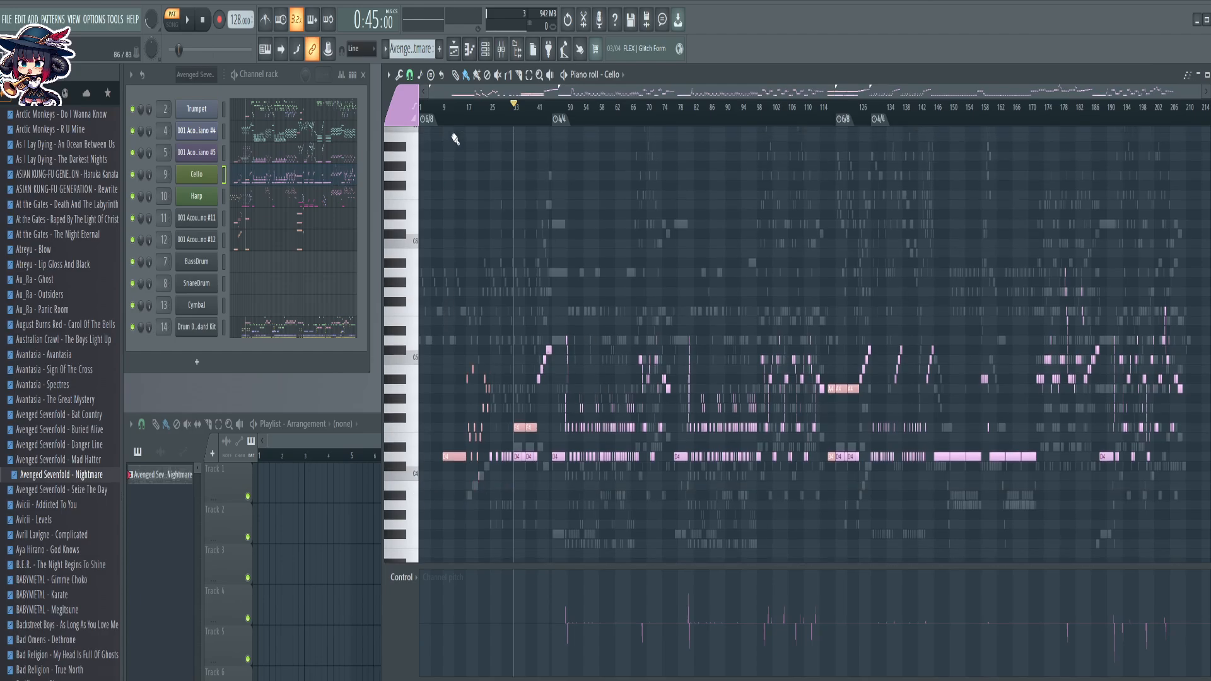
pyautogui.scroll(-4, 436, 196)
pyautogui.scroll(8, 451, 131)
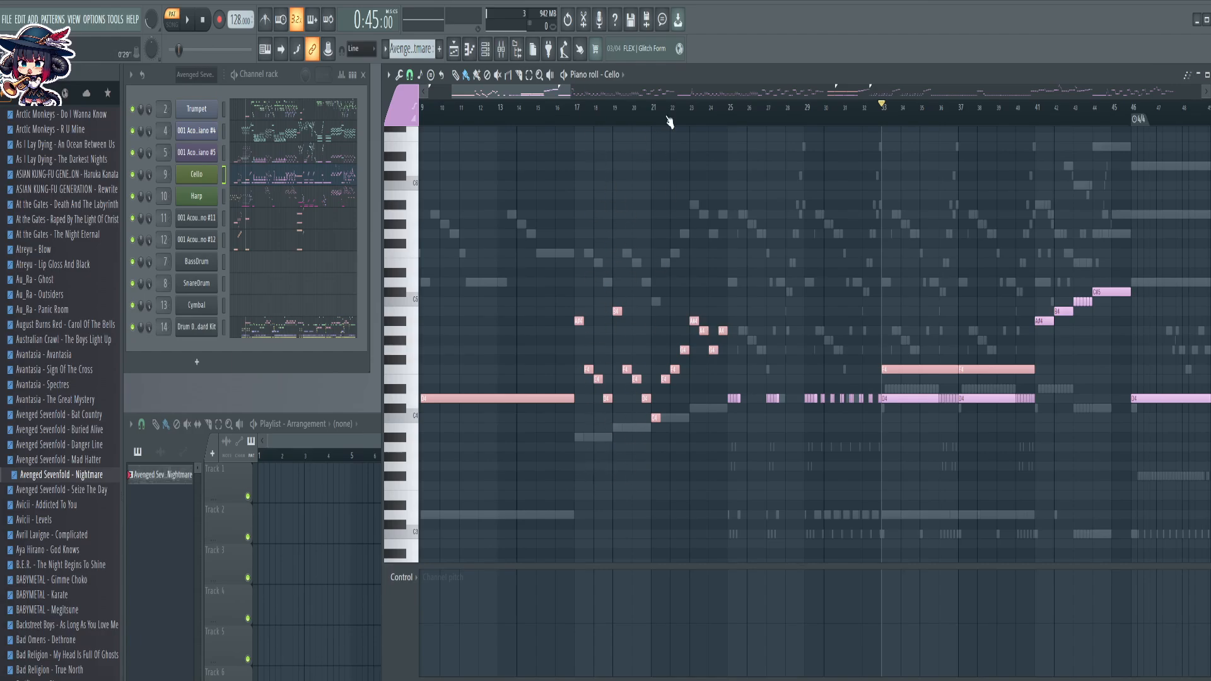
pyautogui.scroll(-2, 662, 126)
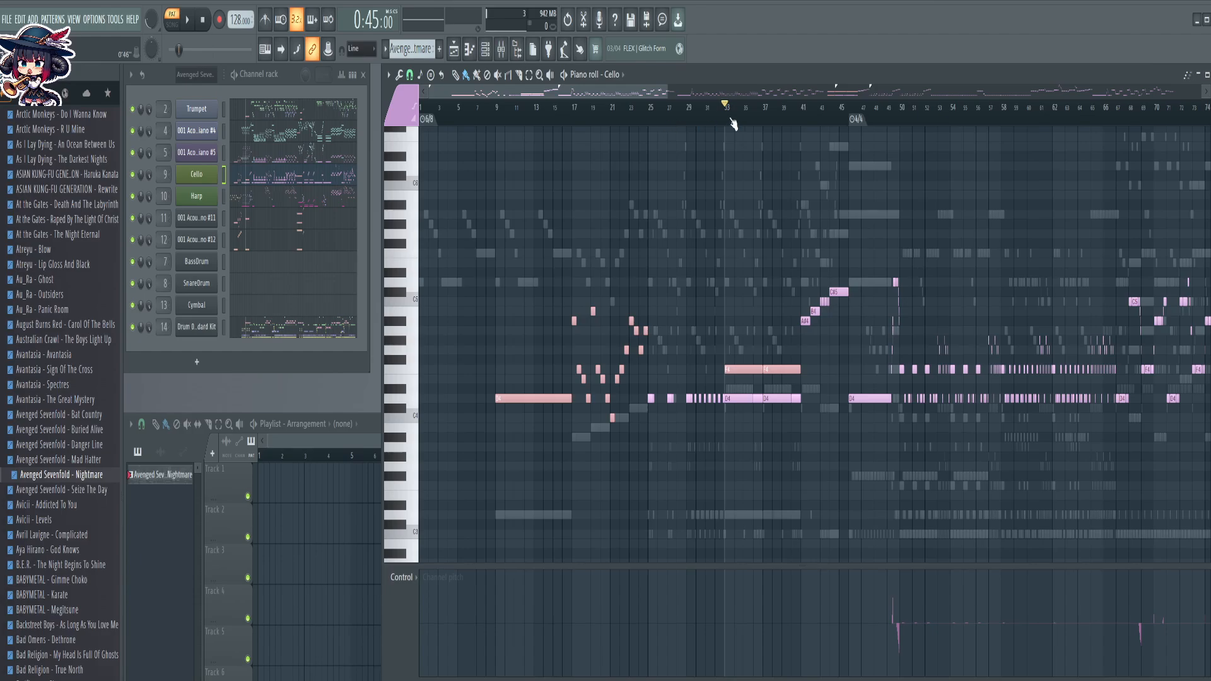
pyautogui.scroll(3, 728, 121)
pyautogui.scroll(-1, 707, 121)
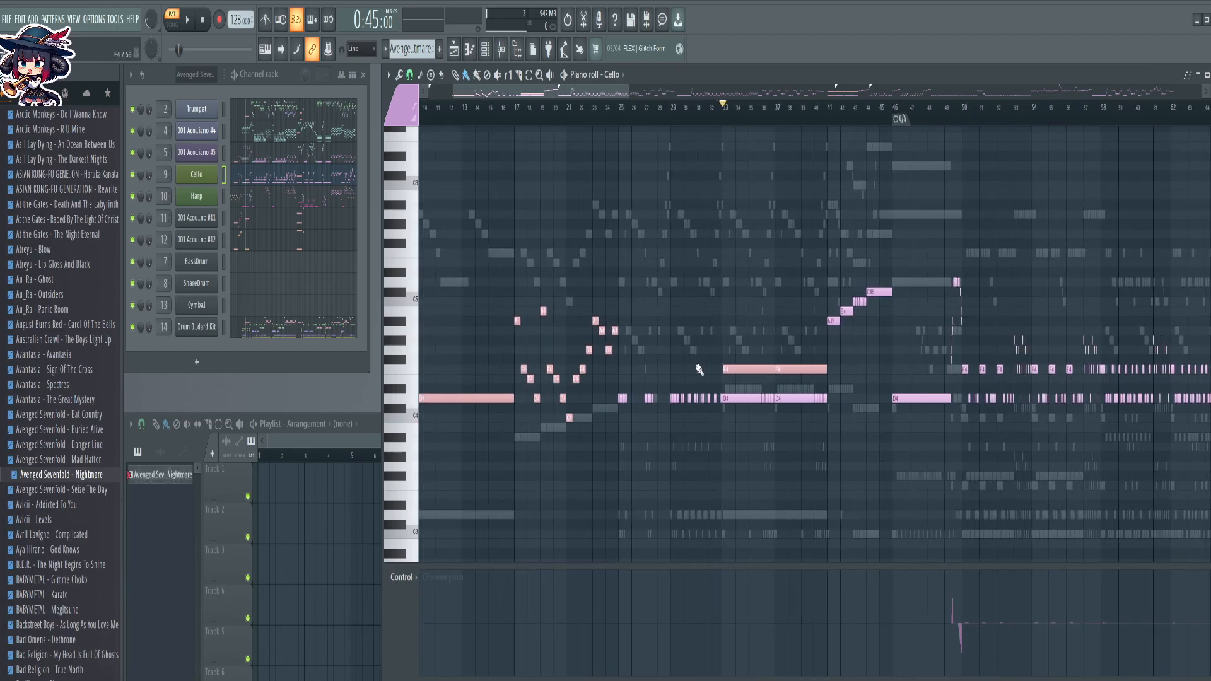
pyautogui.scroll(-2, 683, 125)
pyautogui.scroll(-2, 683, 125)
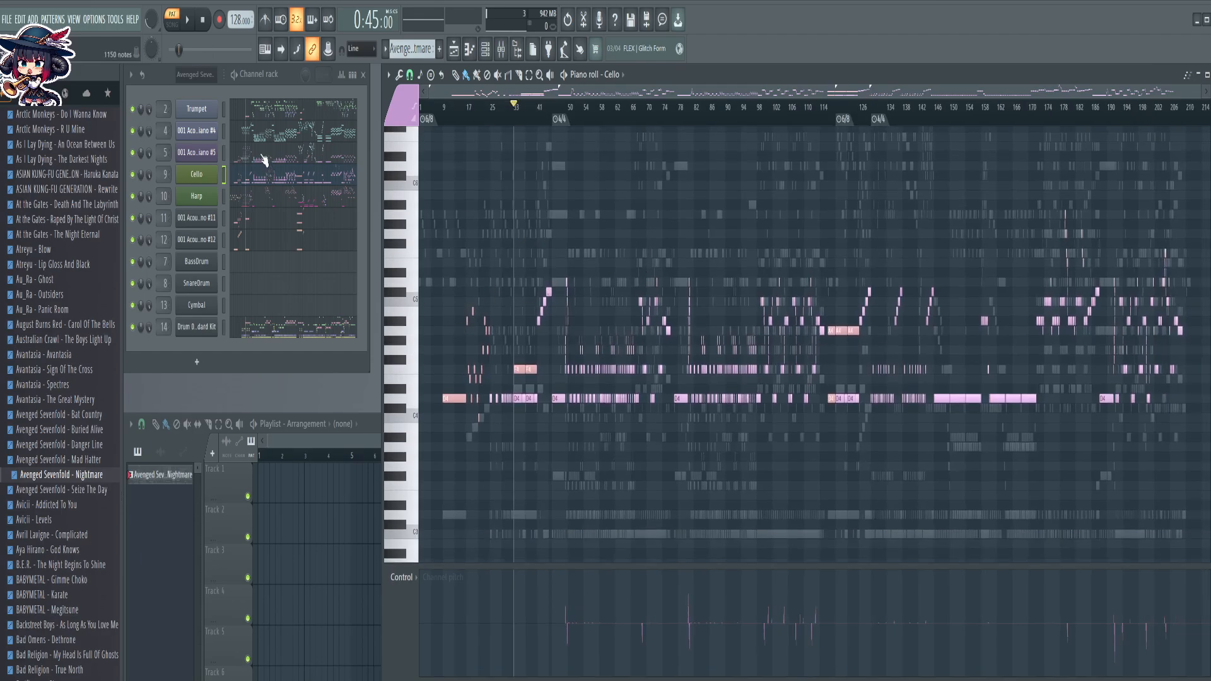
# Rename the Acoustic Piano #5 channel as ElectricGuitarClean
pyautogui.click(264, 160)
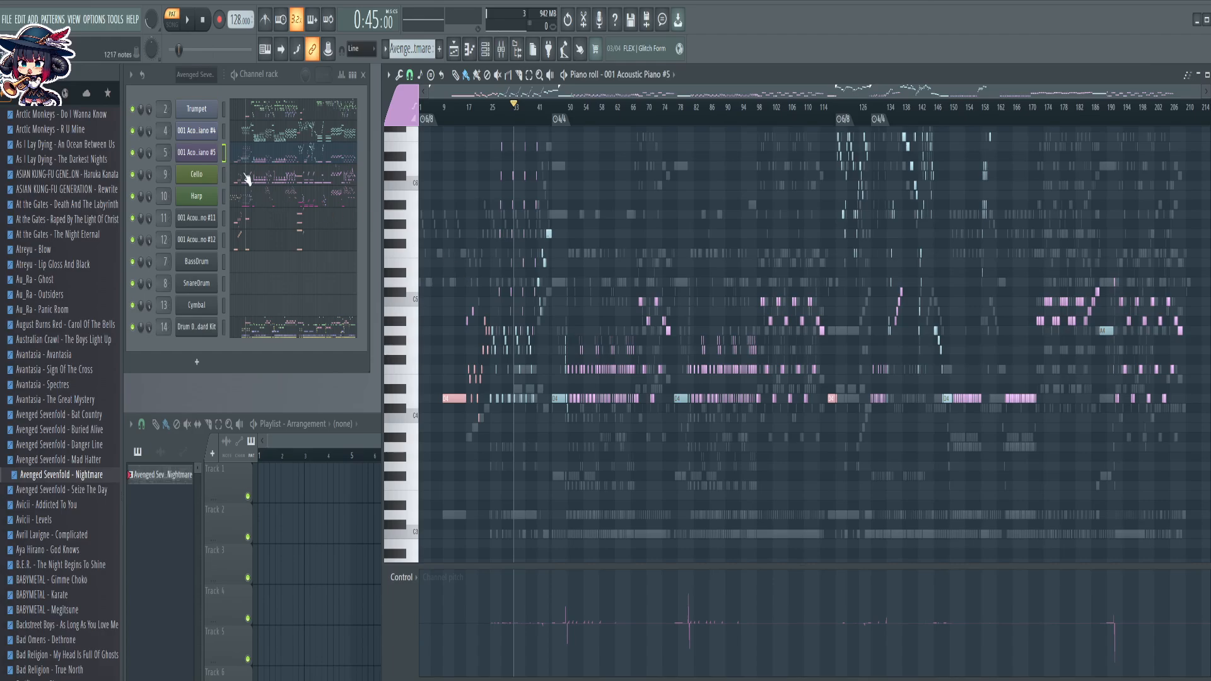
pyautogui.middleClick(205, 153)
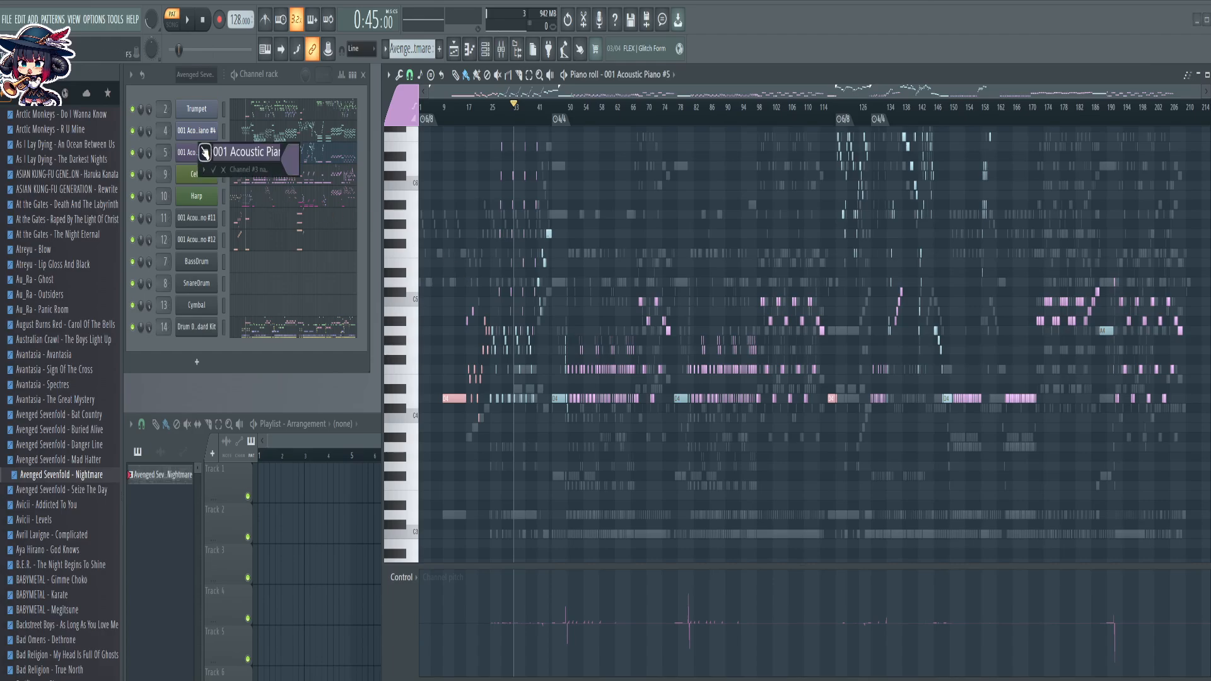
pyautogui.write('Ele')
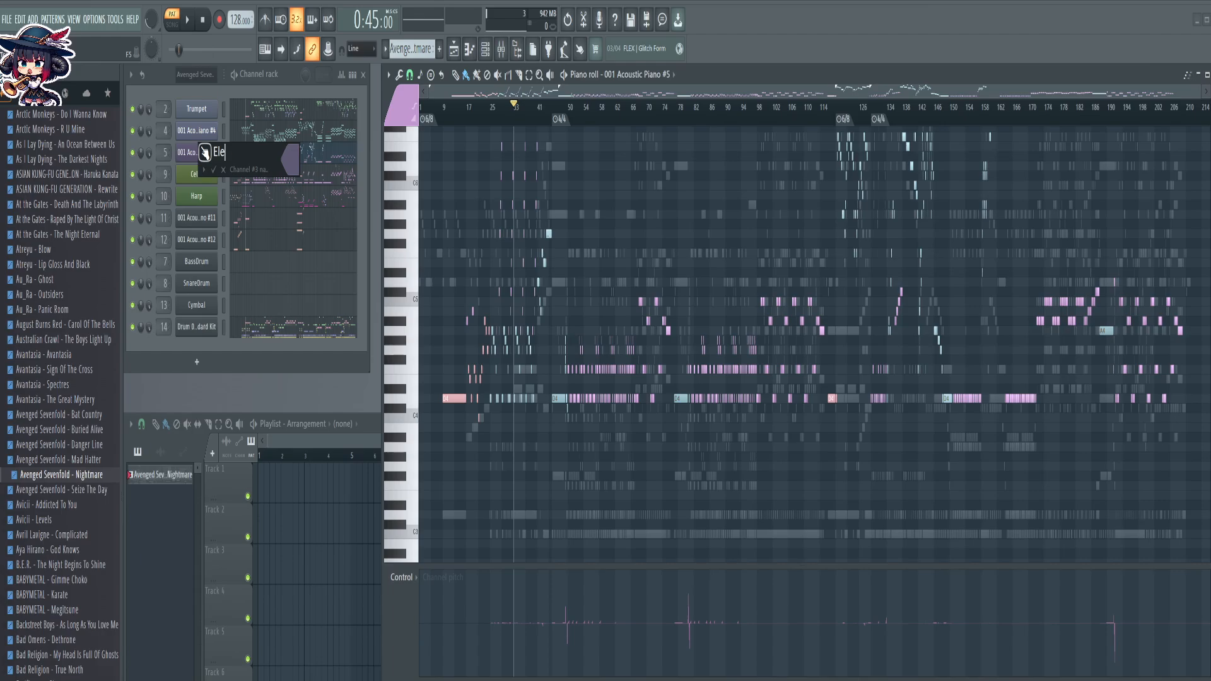
pyautogui.write('ctricGuitarClean')
pyautogui.press('Return')
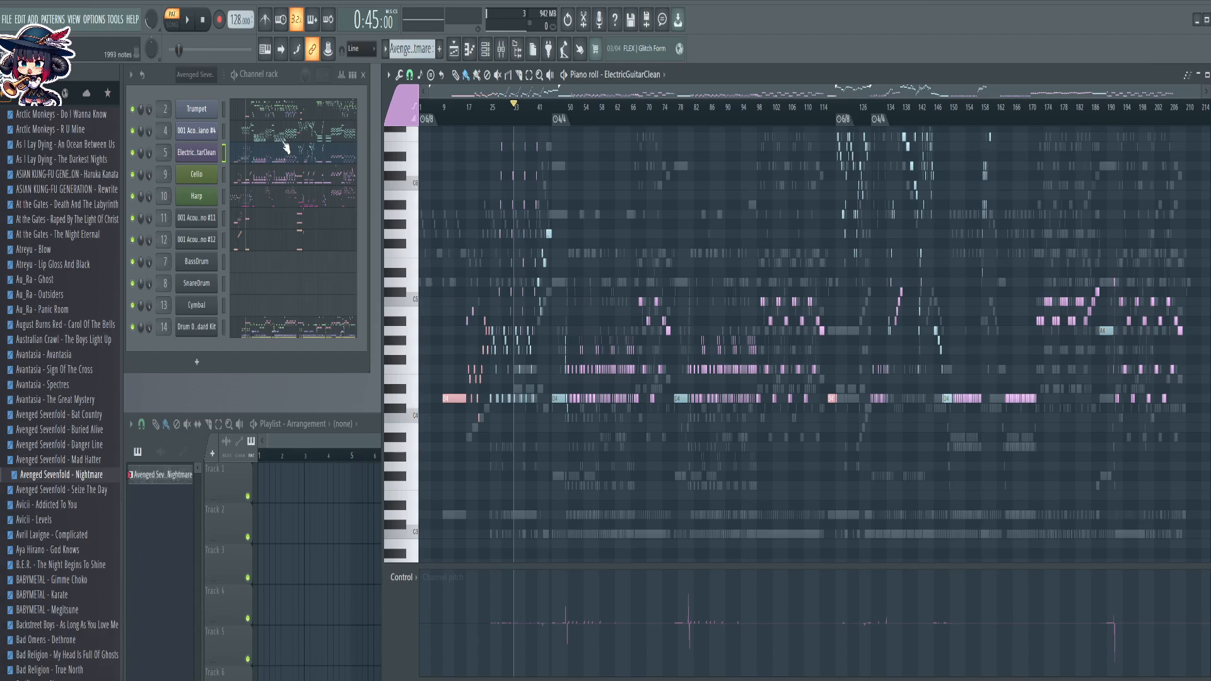
# Examine the ElectricGuitarClean notes in bars 25 to 45 and compare them with the Acoustic Piano #4 and Harp parts
pyautogui.scroll(4, 449, 119)
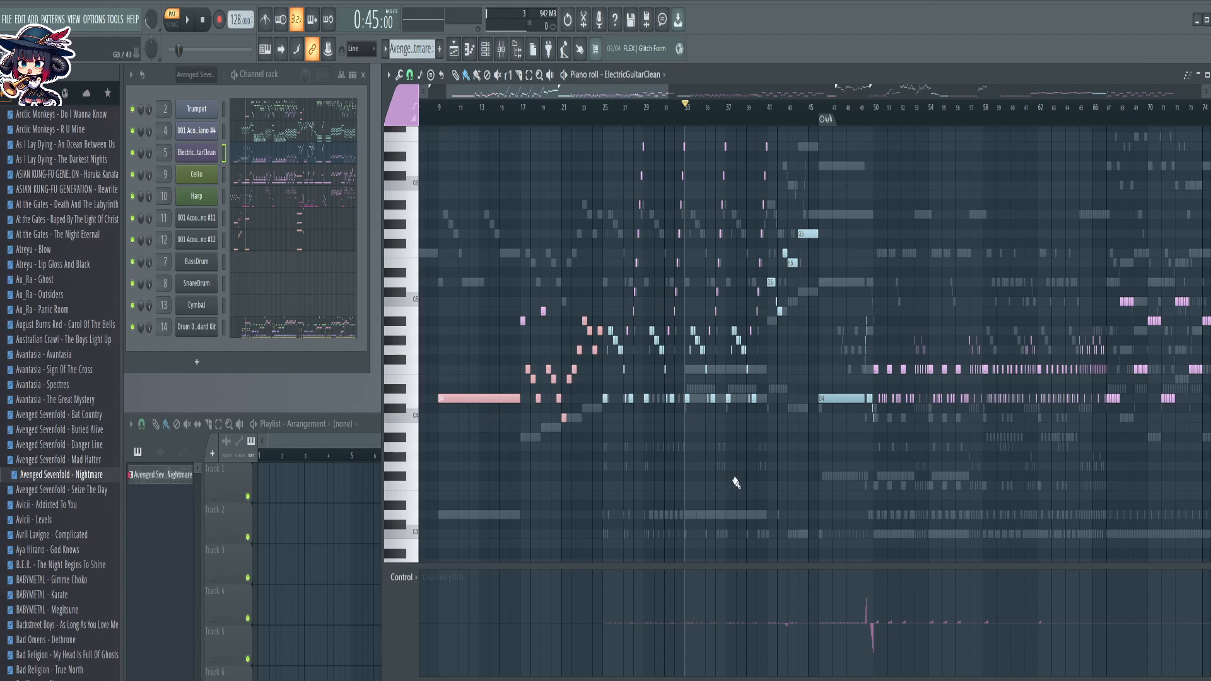
pyautogui.moveTo(764, 487); pyautogui.dragTo(661, 541)
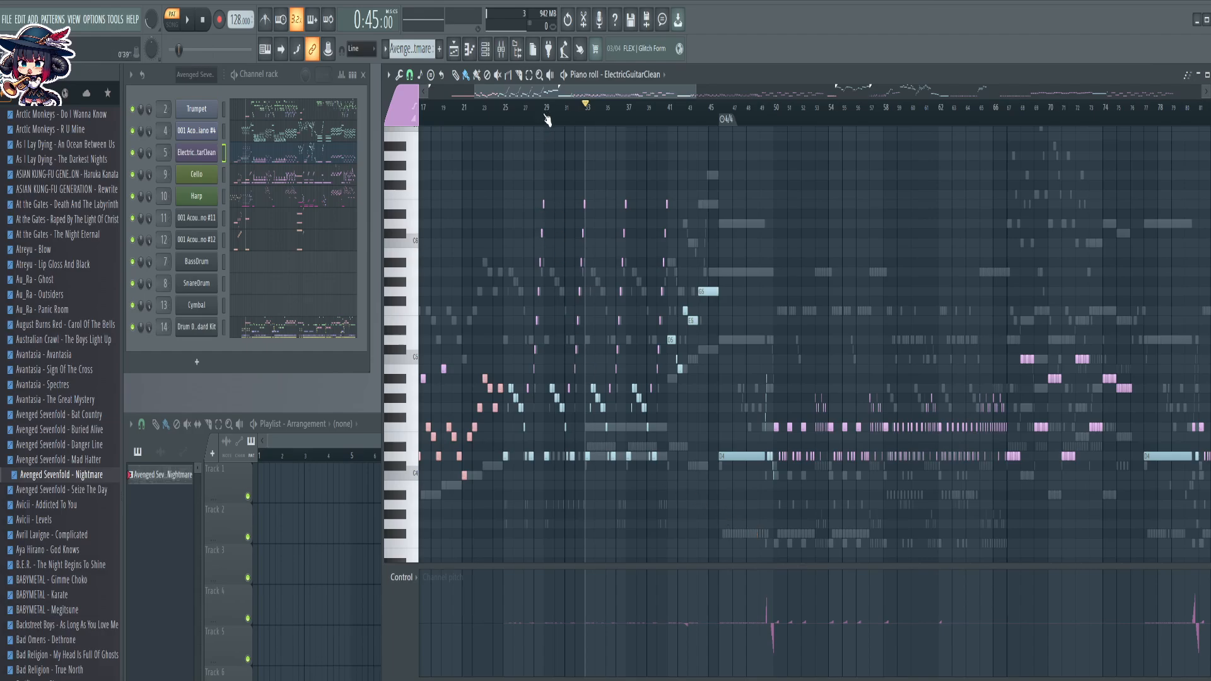
pyautogui.scroll(2, 546, 120)
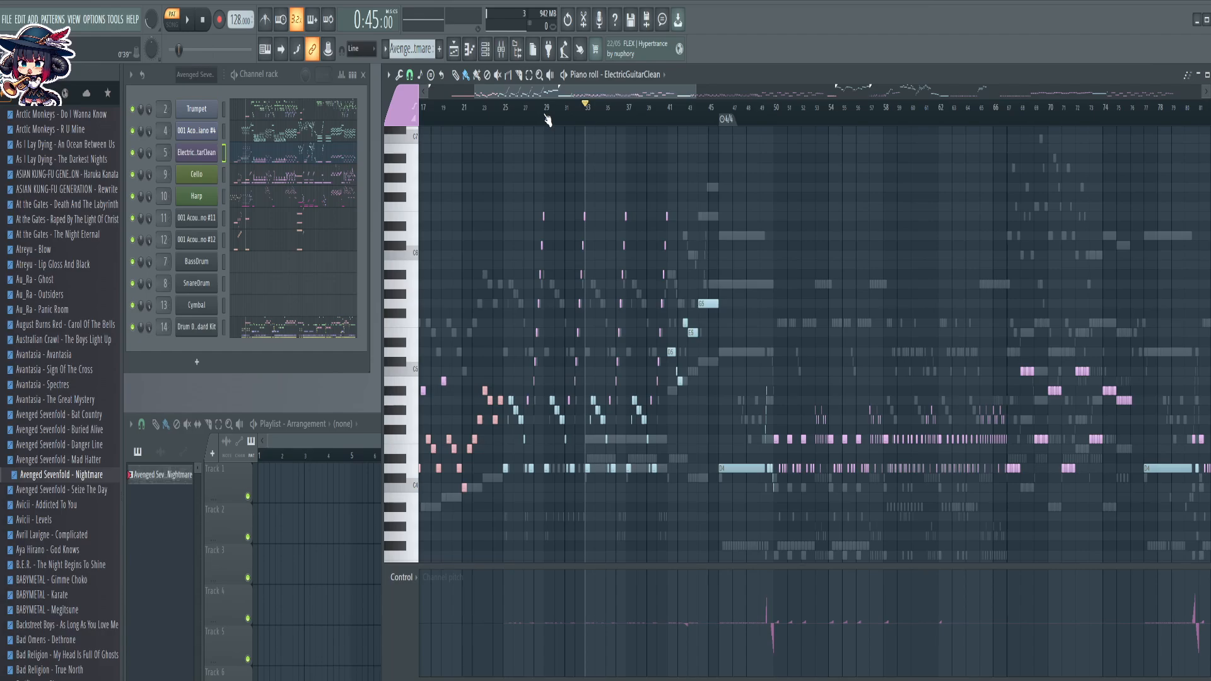
pyautogui.scroll(5, 546, 120)
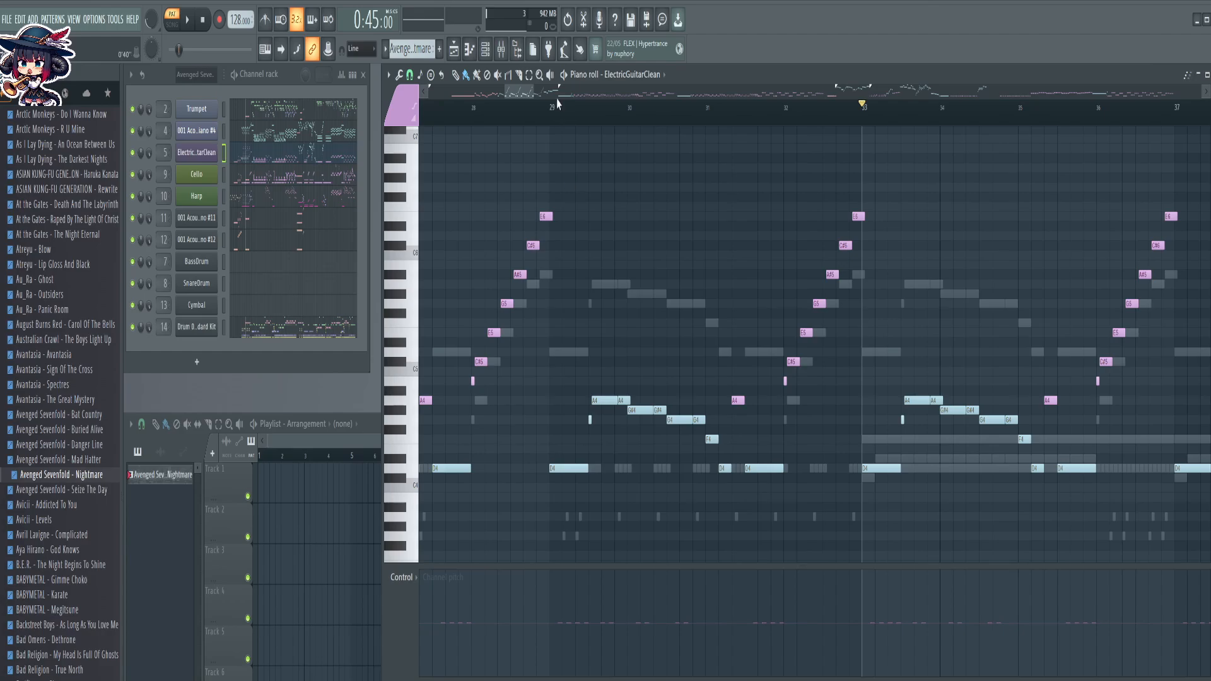
pyautogui.scroll(-4, 563, 110)
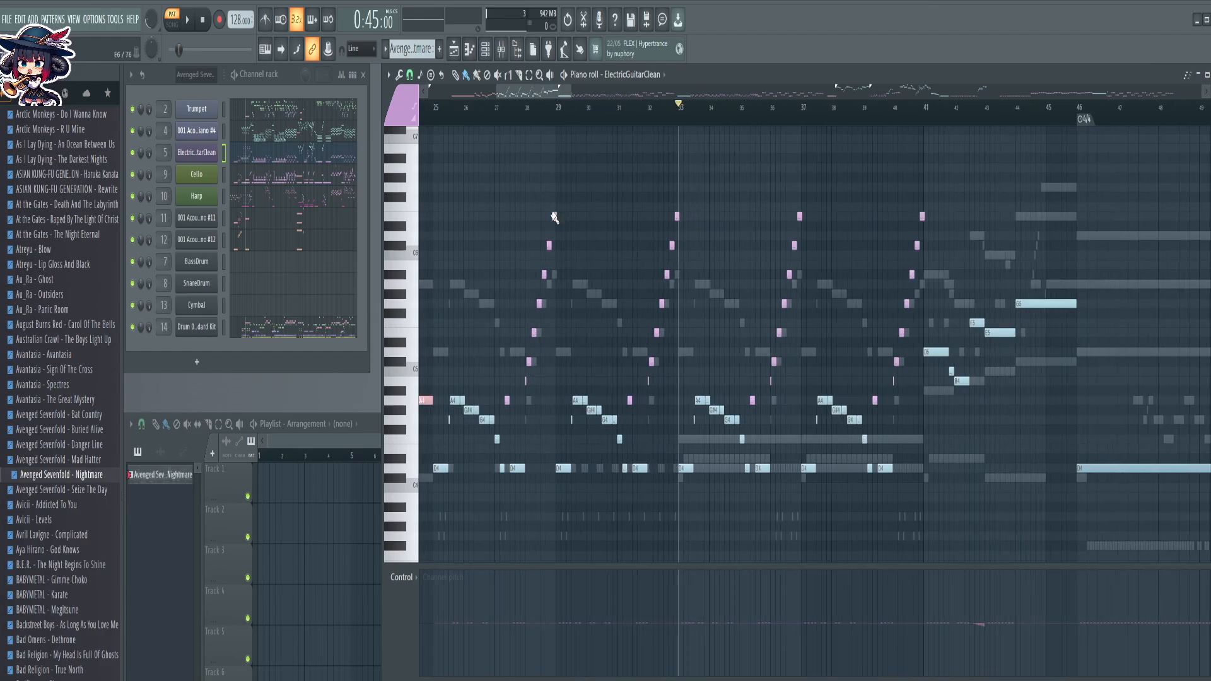
pyautogui.moveTo(490, 281); pyautogui.dragTo(528, 270)
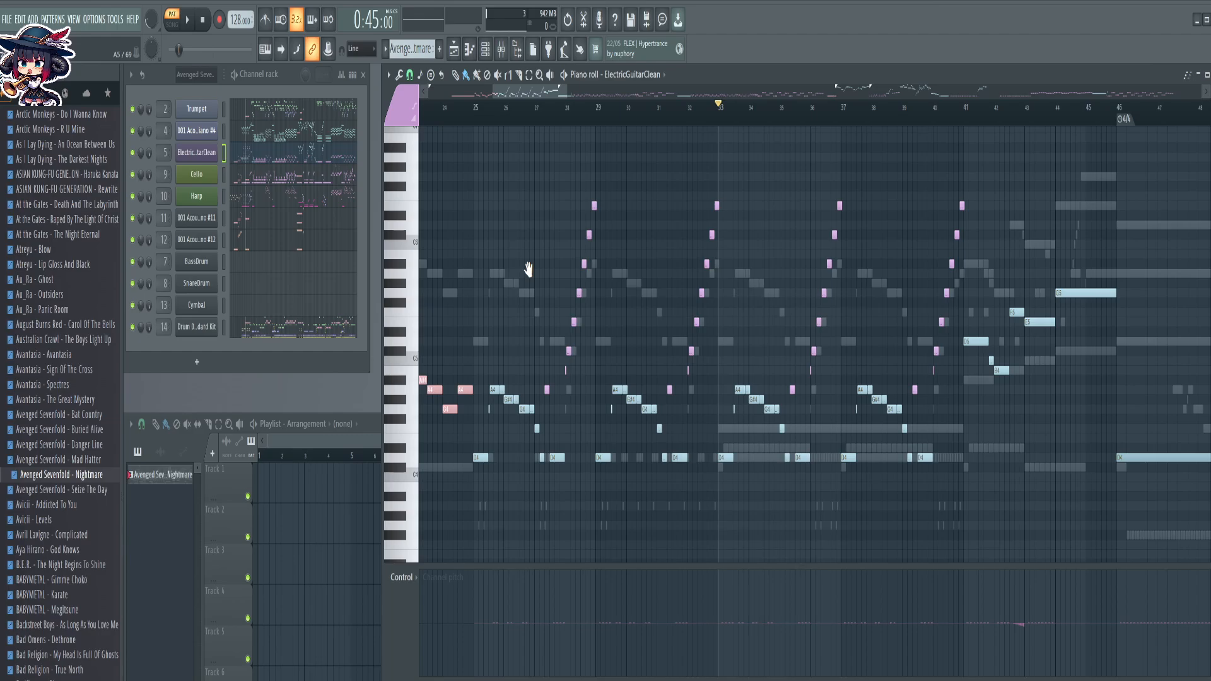
pyautogui.click(269, 134)
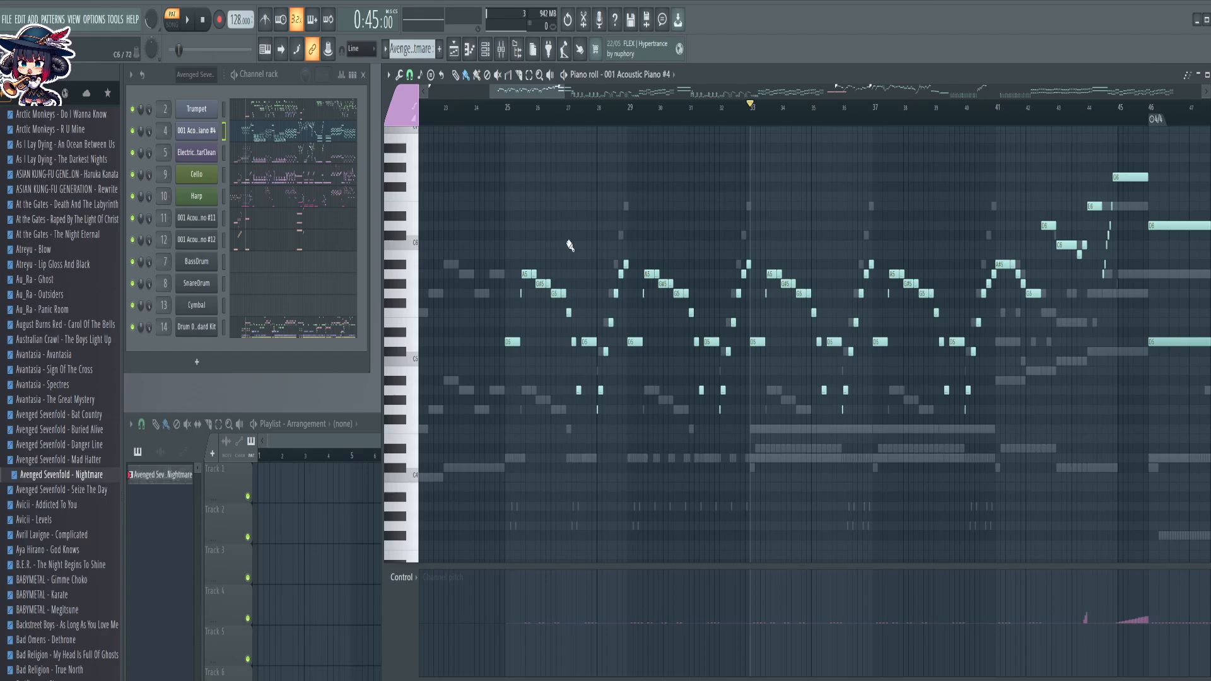
pyautogui.click(270, 198)
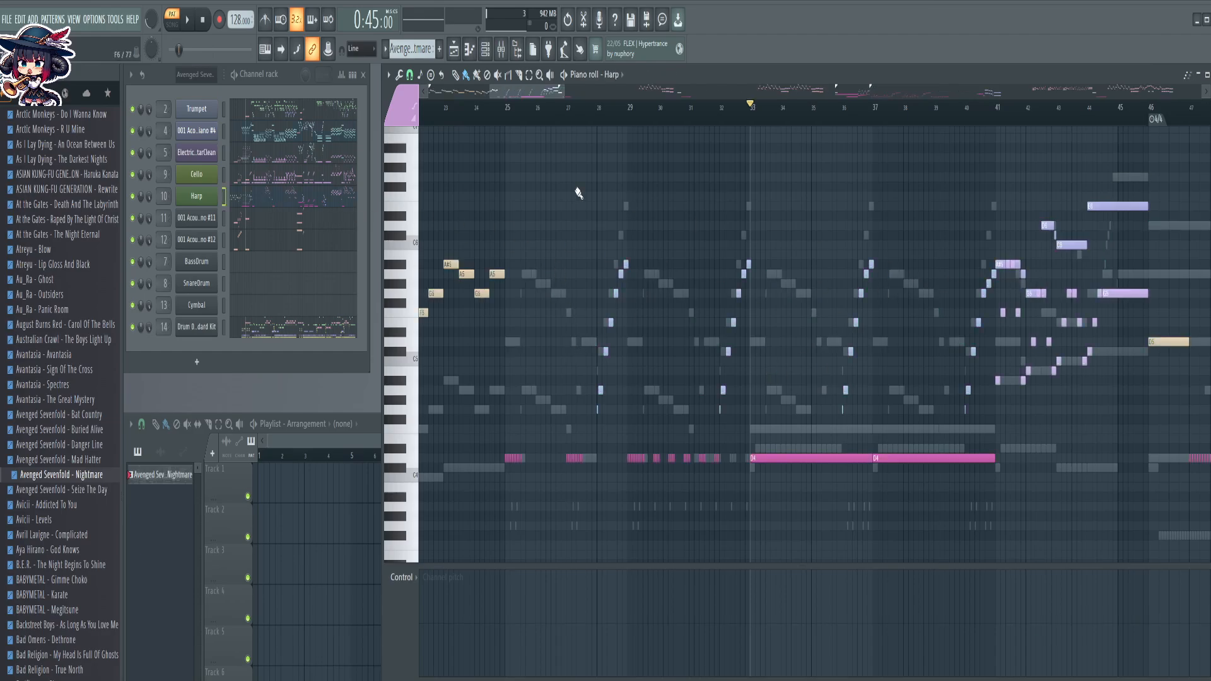
# Rename the Acoustic Piano #4 channel as ElectricGuitarOverdriven
pyautogui.click(251, 132)
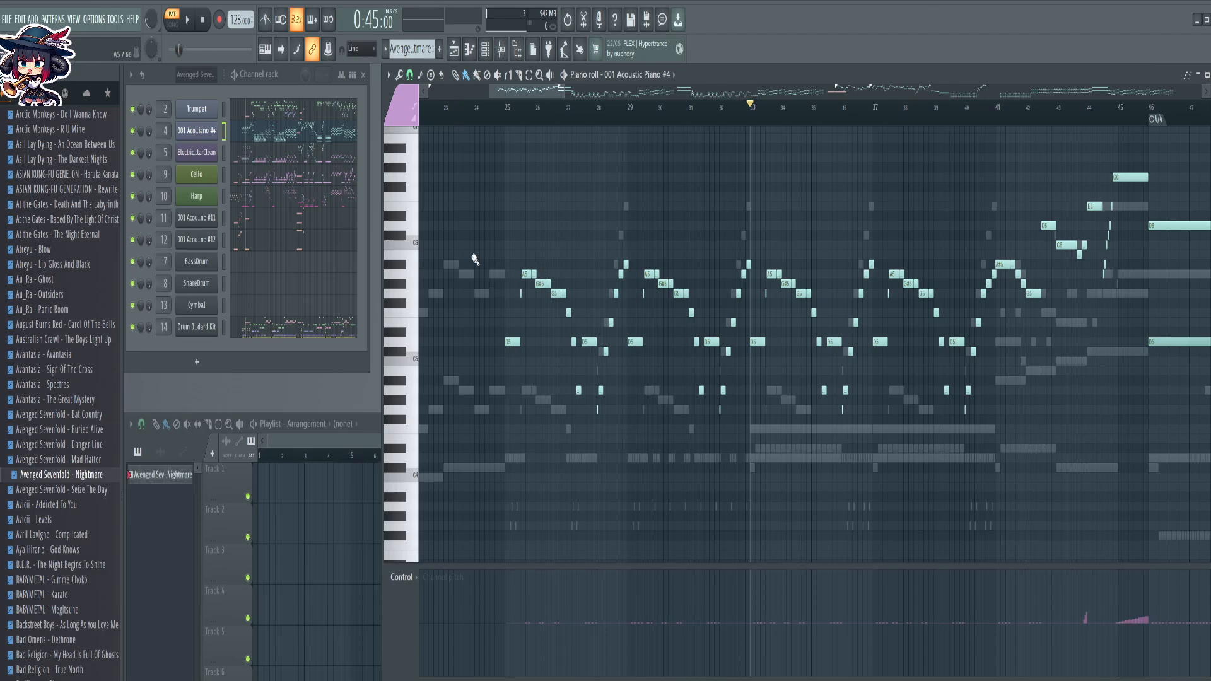
pyautogui.middleClick(197, 132)
pyautogui.write('ElectricGuitar')
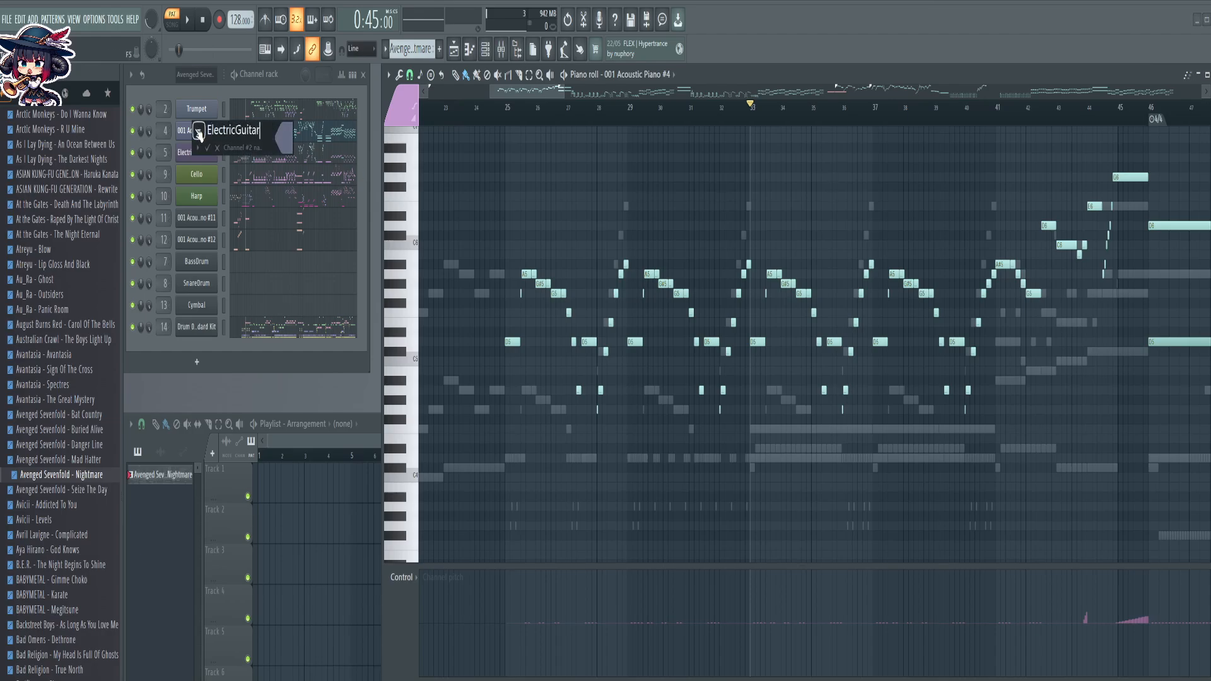
pyautogui.write('Overdriven')
pyautogui.press('Return')
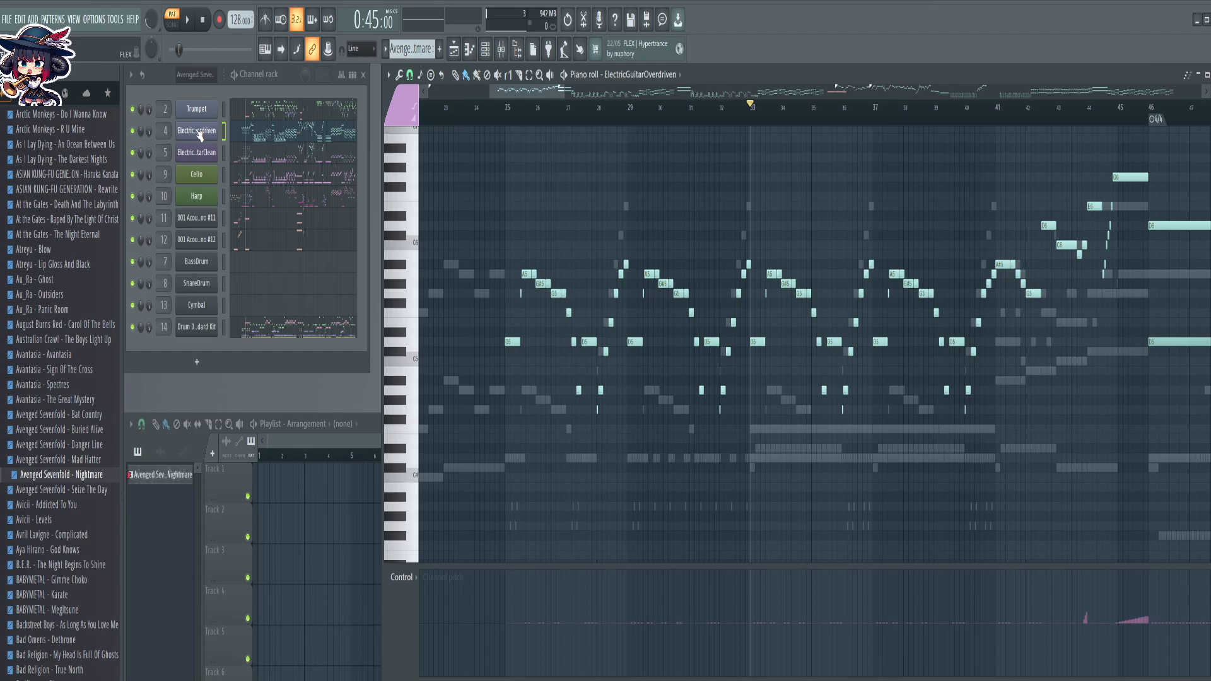
# Clone the Acoustic Piano #11 channel and close the clone's instrument window
pyautogui.rightClick(189, 224)
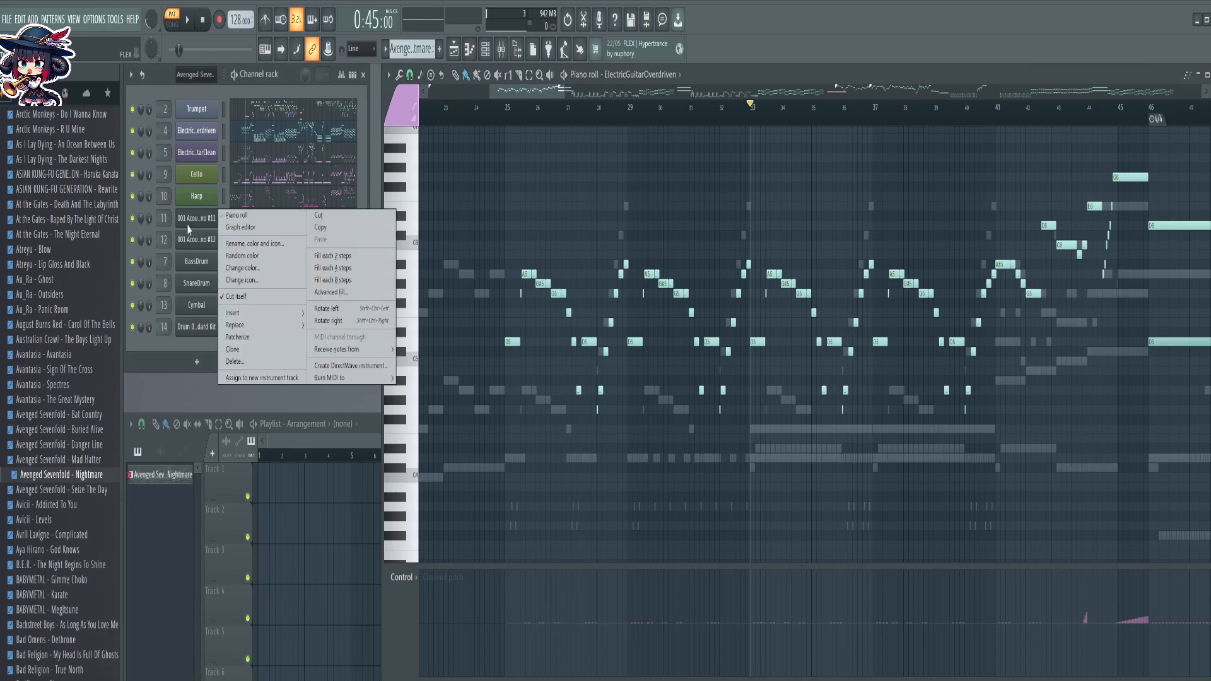
pyautogui.click(246, 353)
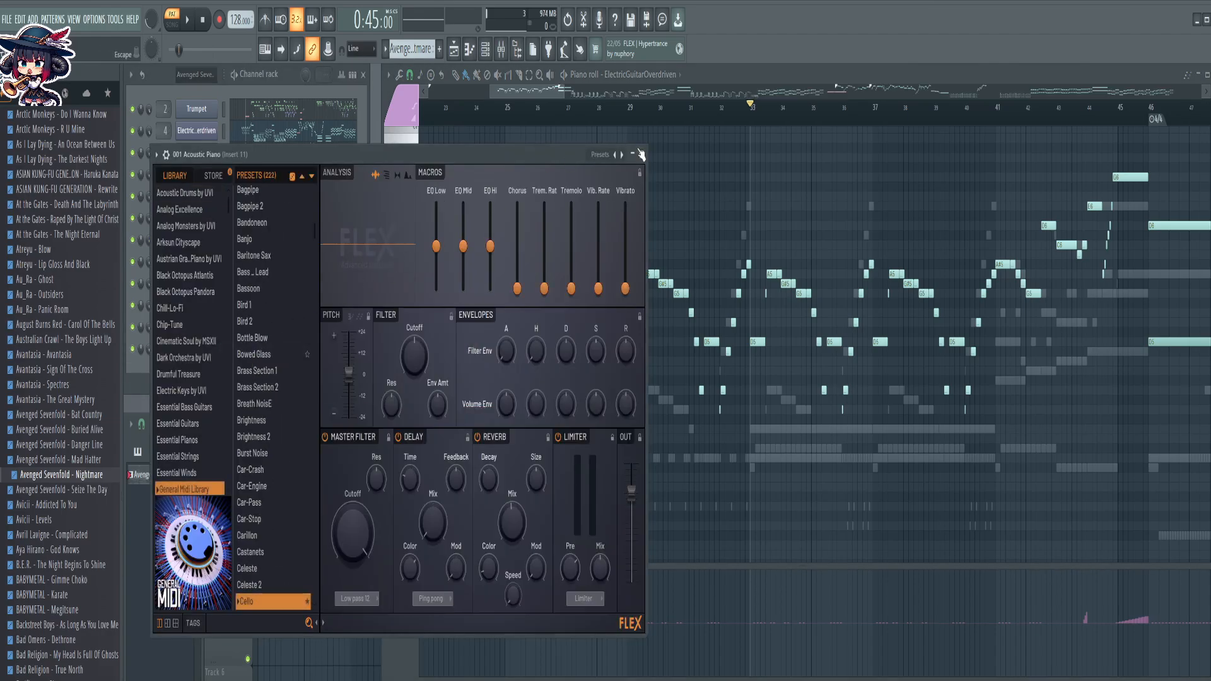
pyautogui.click(641, 154)
# Delete the leftover Acoustic Piano #11 and #12 channels along with the cloned piano channel
pyautogui.rightClick(197, 220)
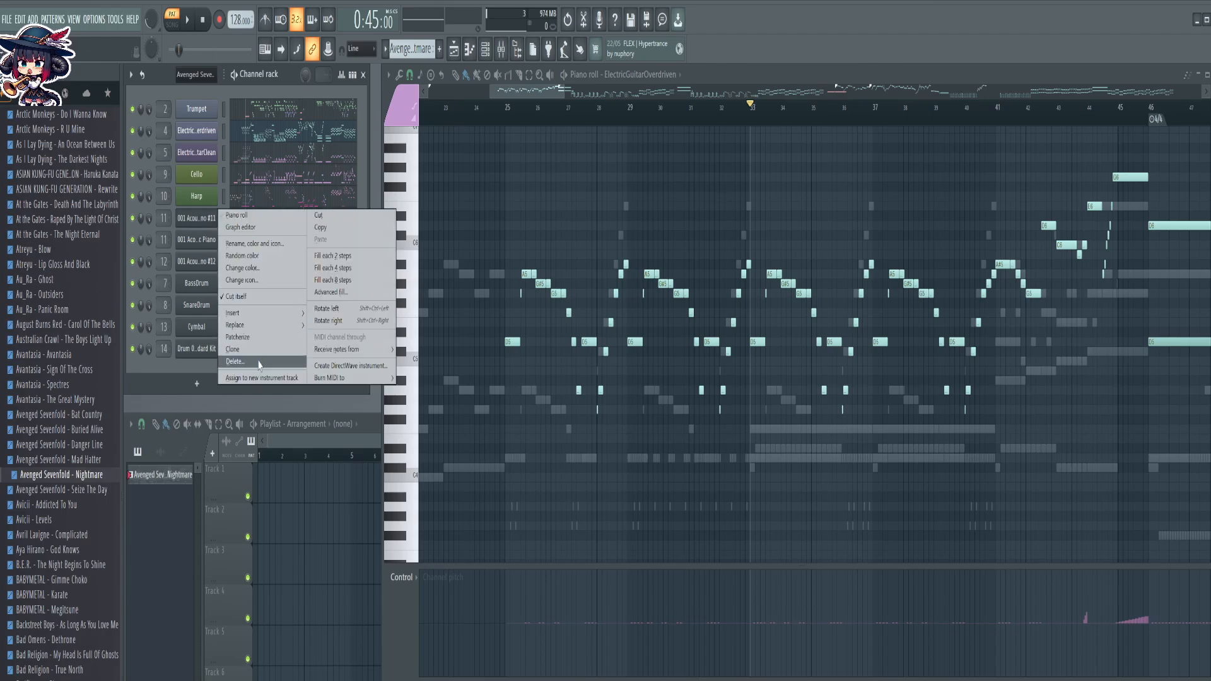
pyautogui.click(259, 363)
pyautogui.click(633, 562)
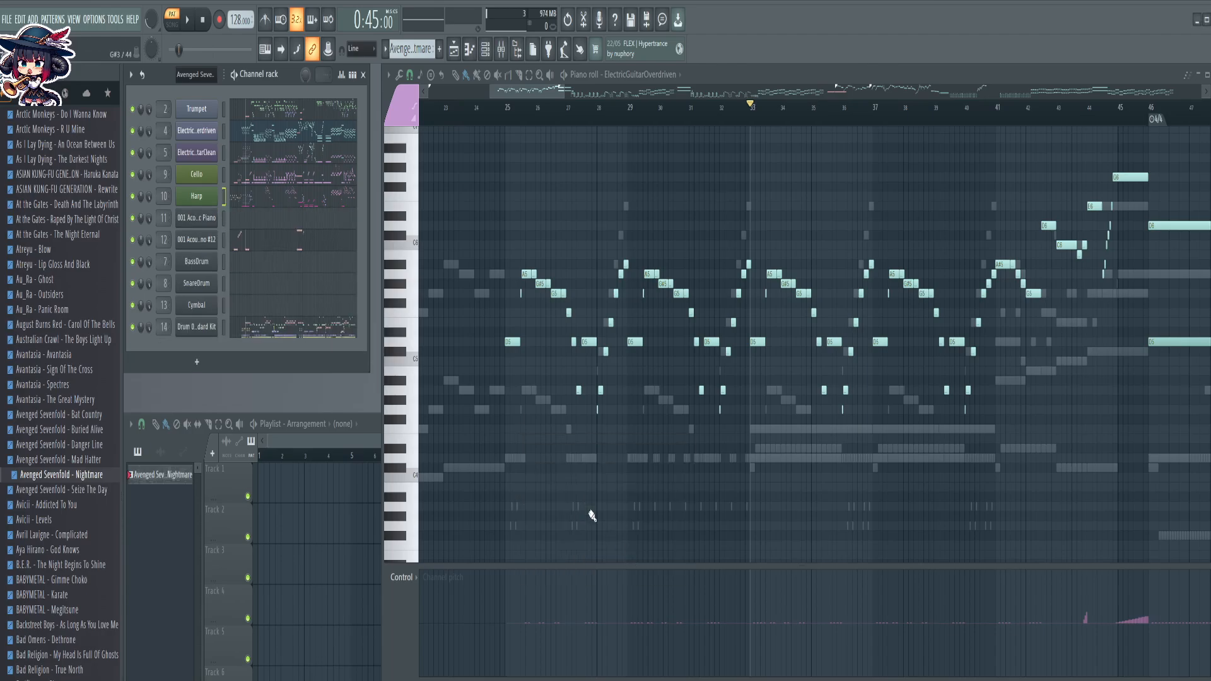
pyautogui.rightClick(194, 220)
pyautogui.click(251, 361)
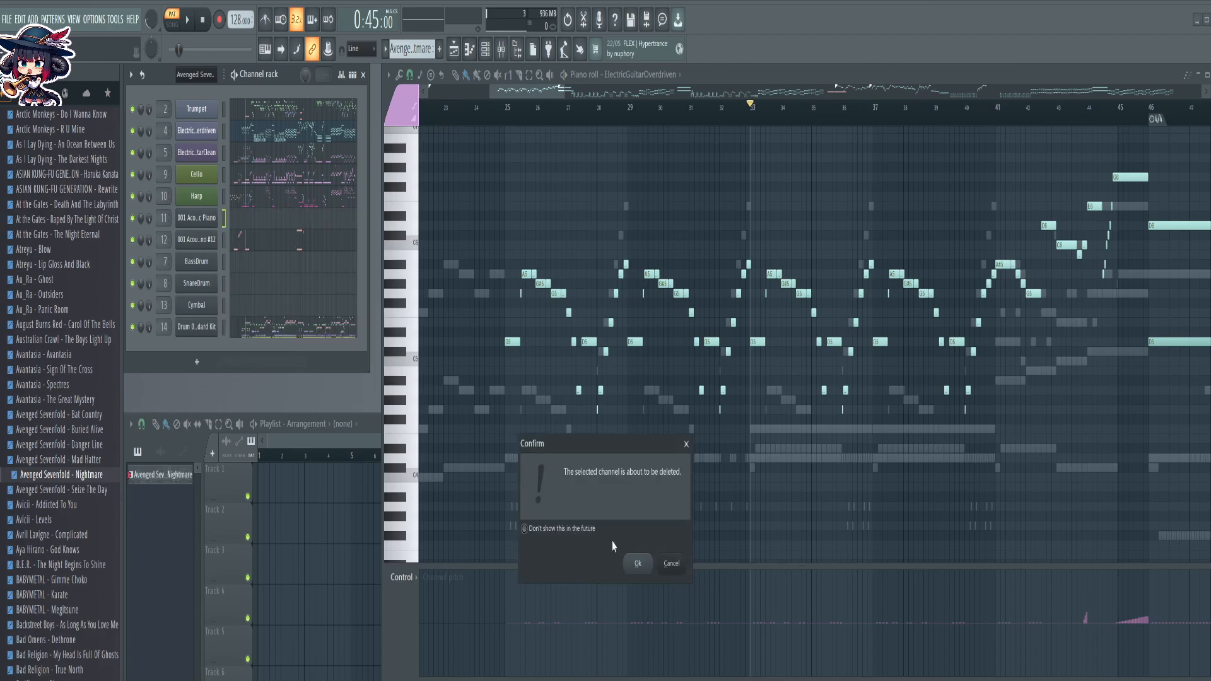
pyautogui.click(632, 562)
pyautogui.rightClick(191, 221)
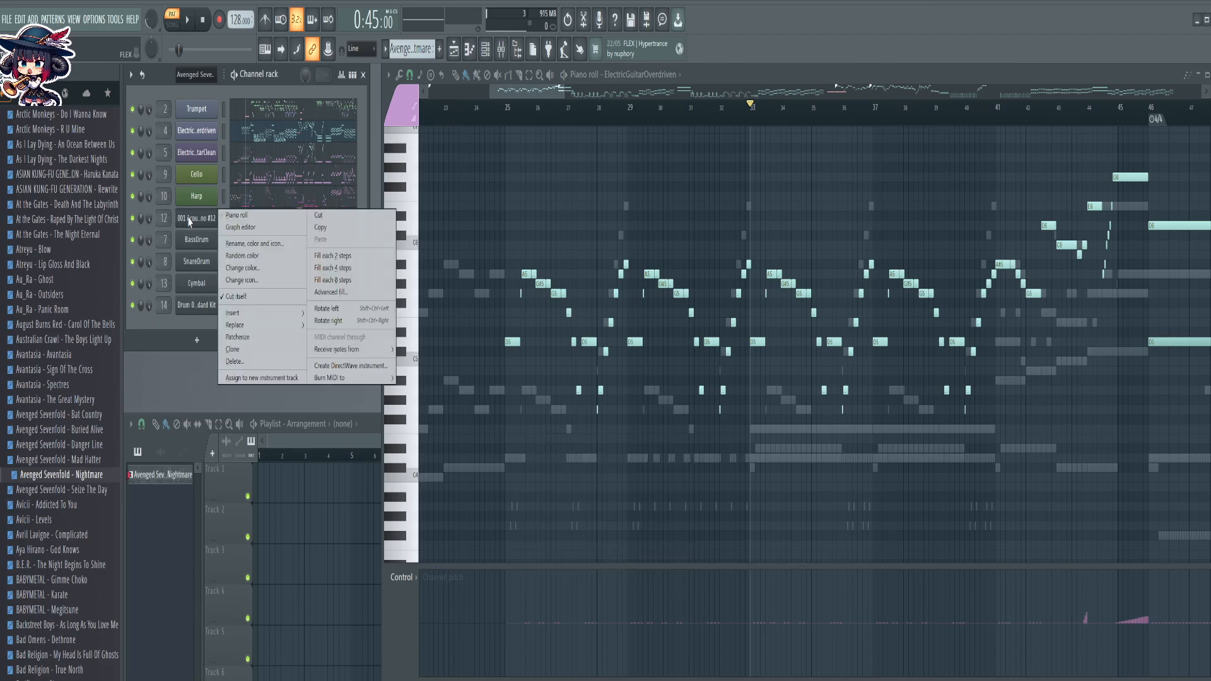
pyautogui.click(252, 362)
pyautogui.click(635, 563)
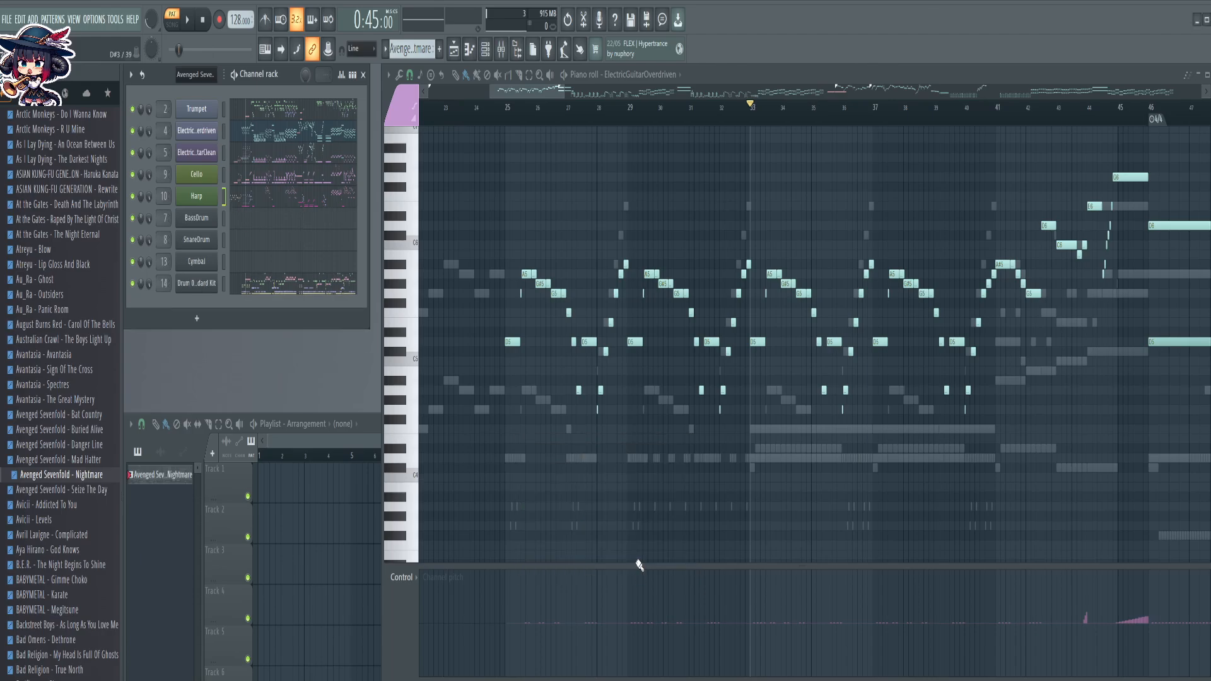
# Assign random colors to the BassDrum, SnareDrum and Cymbal channels
pyautogui.rightClick(193, 218)
pyautogui.click(255, 259)
pyautogui.rightClick(193, 218)
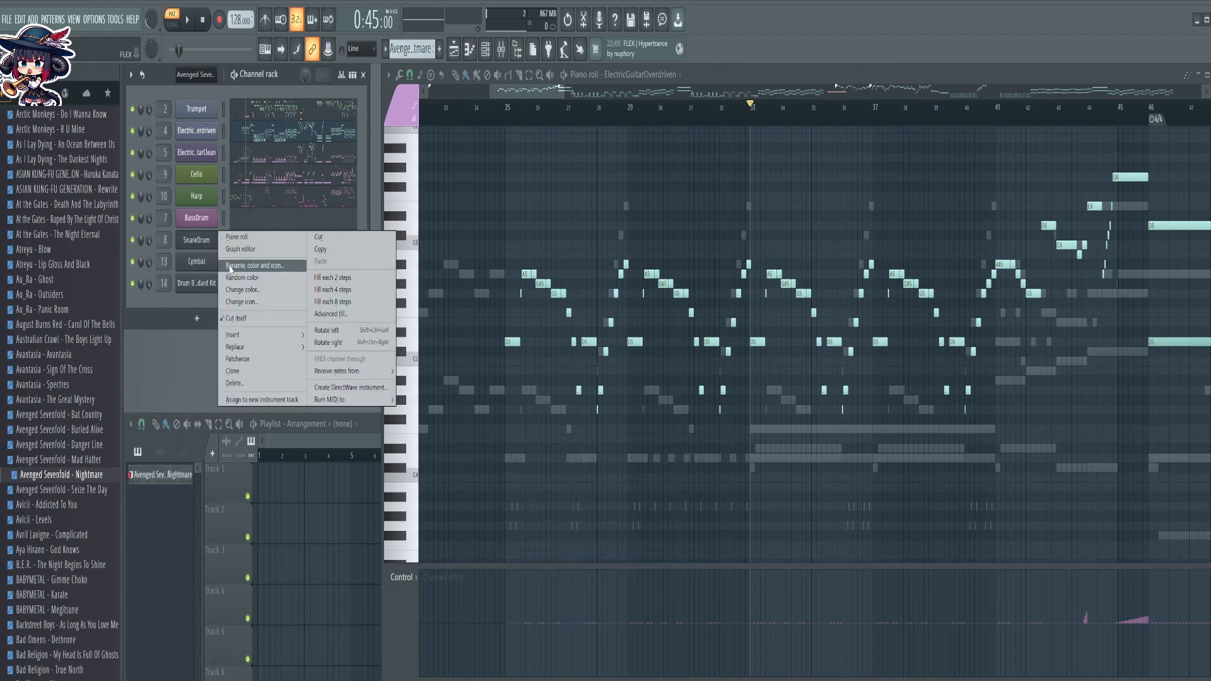
pyautogui.click(252, 256)
pyautogui.rightClick(200, 266)
pyautogui.click(242, 299)
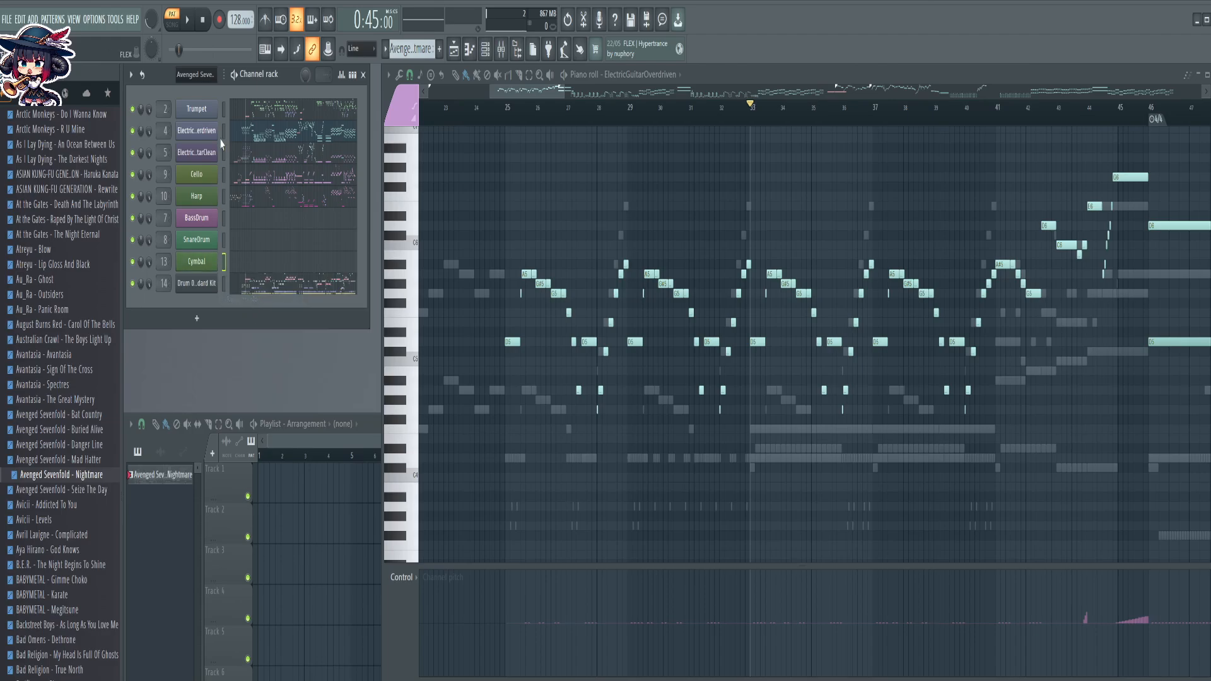
# Reorder the channels so Cello sits directly above BassDrum and Harp directly below Trumpet
pyautogui.click(276, 180)
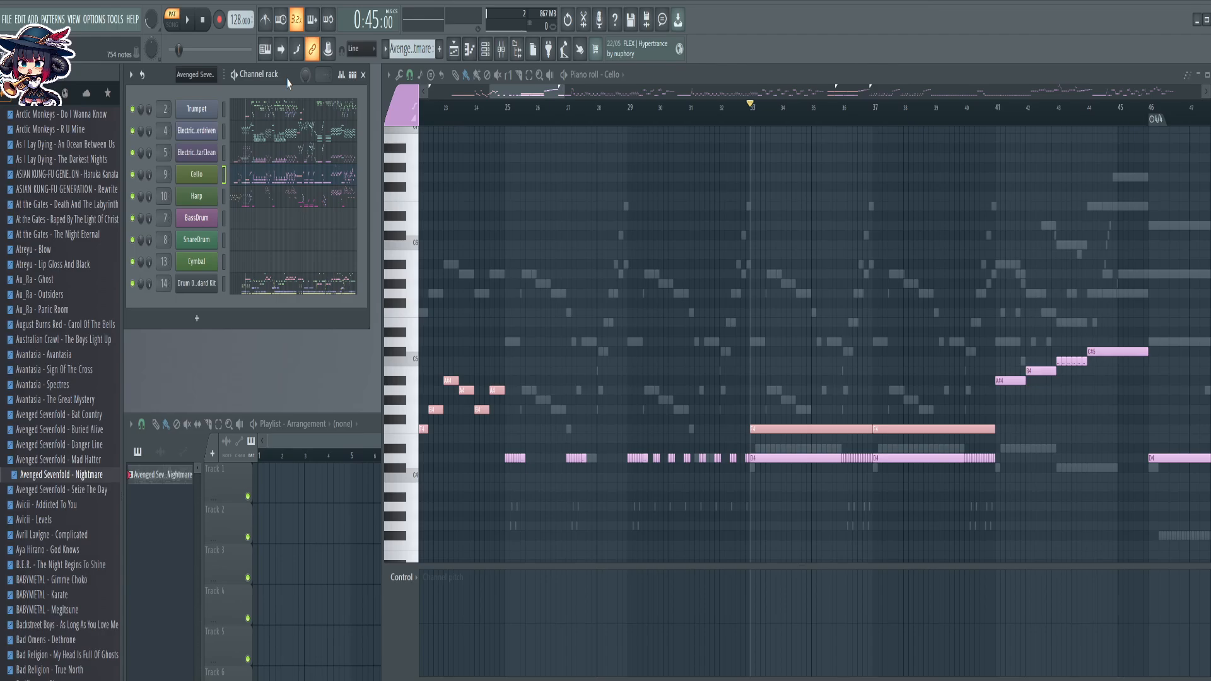
pyautogui.hotkey('alt', 'Down')
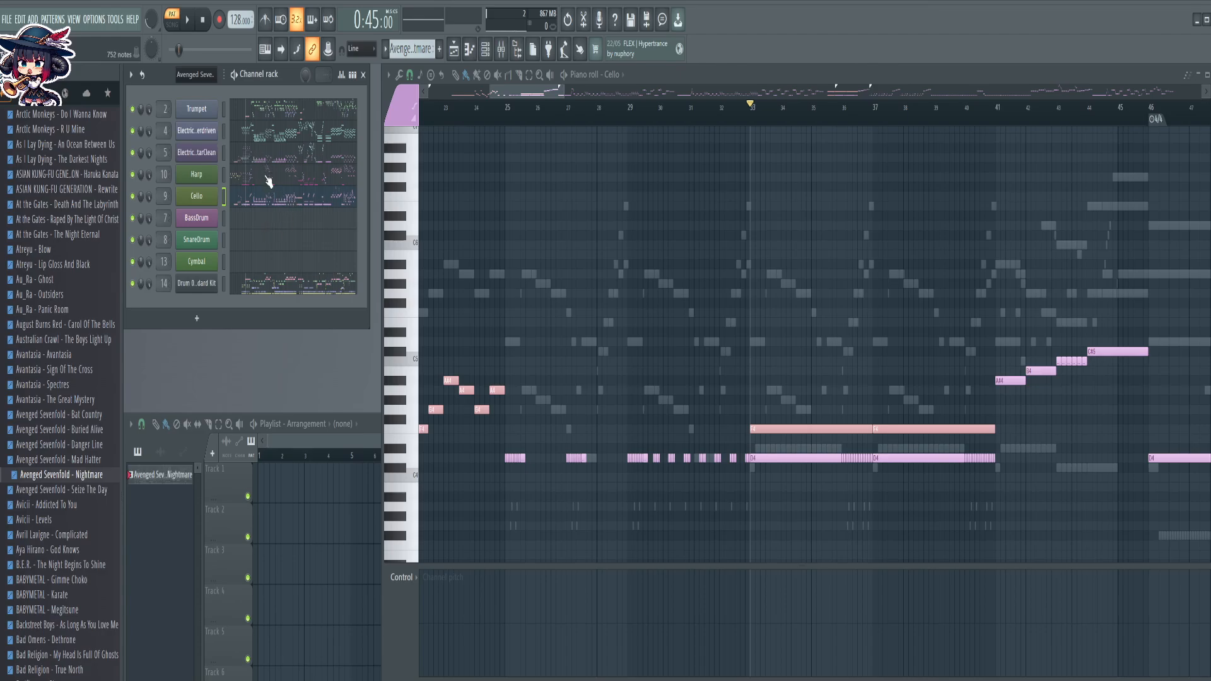
pyautogui.click(268, 181)
pyautogui.hotkey('alt', 'Up')
pyautogui.hotkey('alt', 'Up')
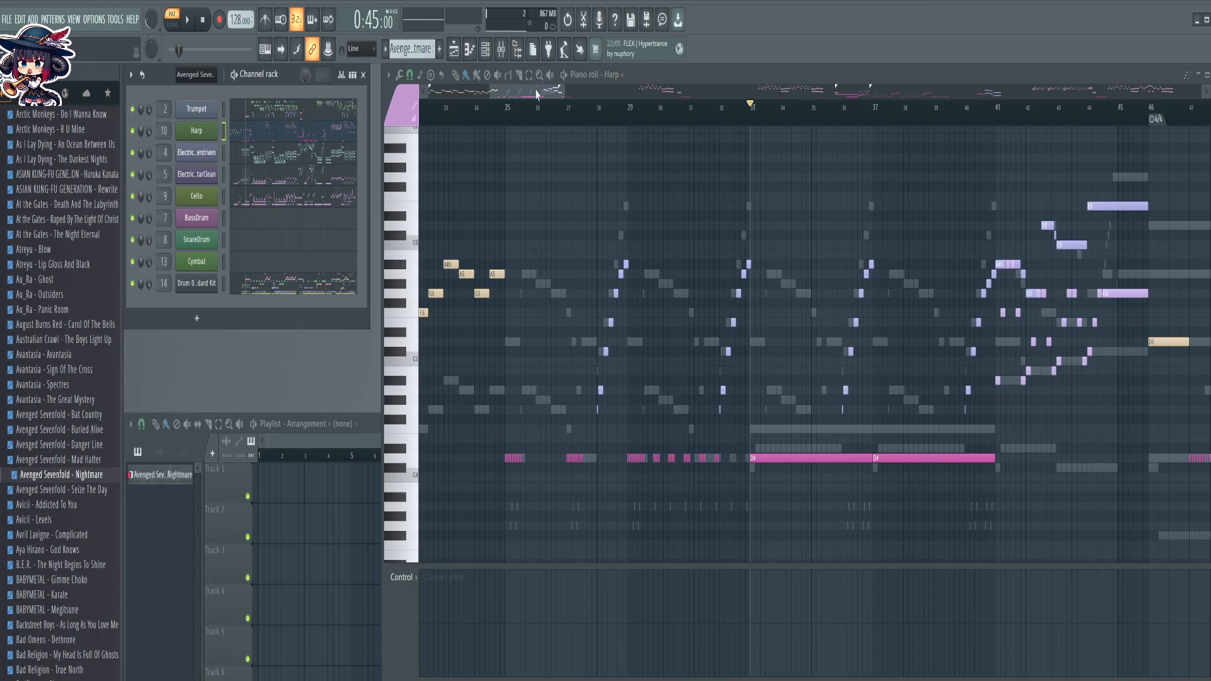
# Shorten the Harp's long A#5 note in bar 41 to end with the matching ElectricGuitarOverdriven note
pyautogui.moveTo(538, 92); pyautogui.dragTo(563, 102)
pyautogui.scroll(2, 708, 124)
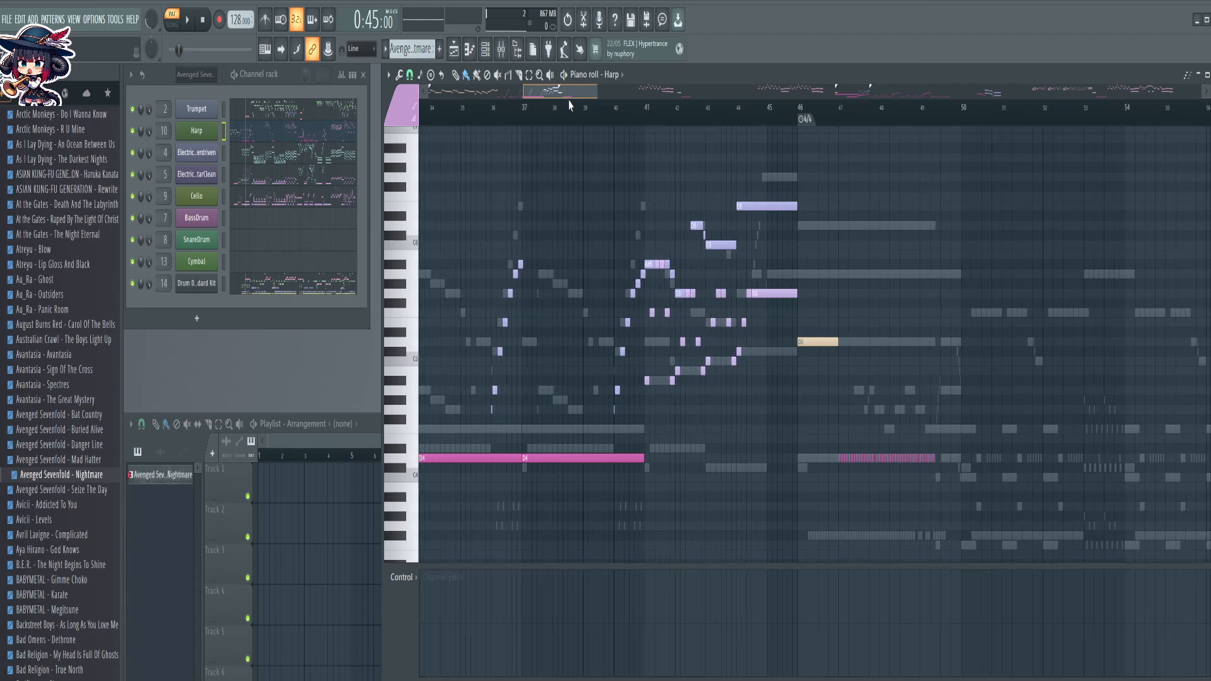
pyautogui.scroll(3, 716, 124)
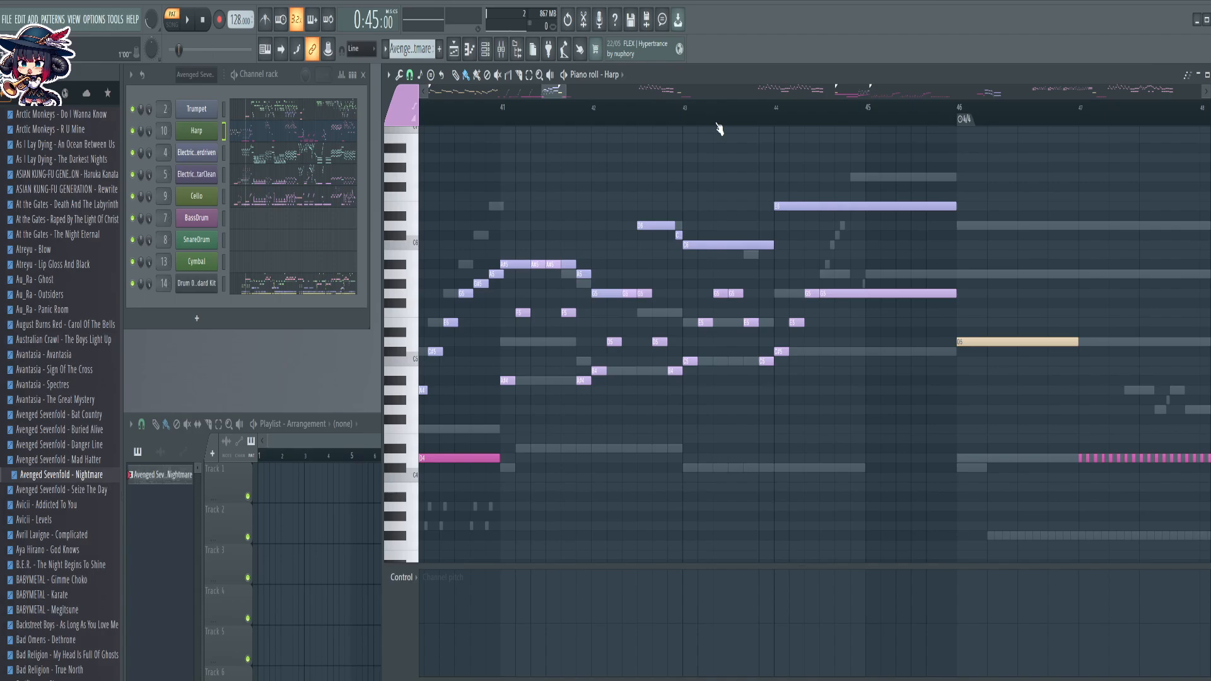
pyautogui.click(276, 157)
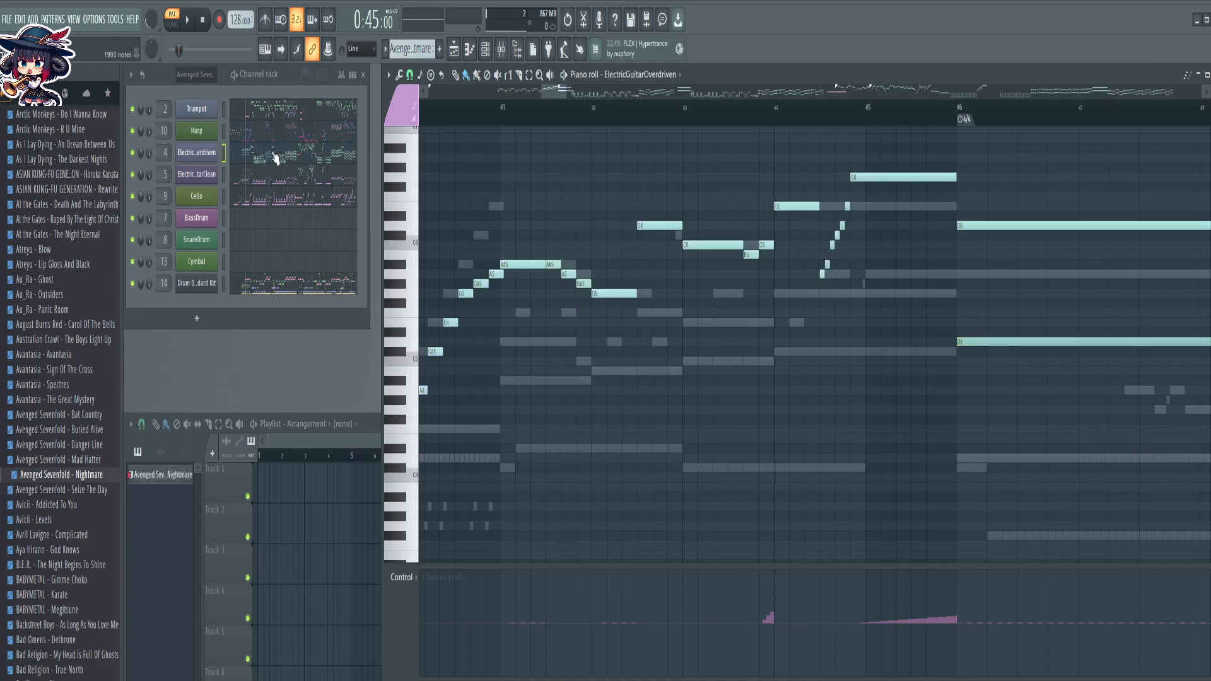
pyautogui.click(282, 130)
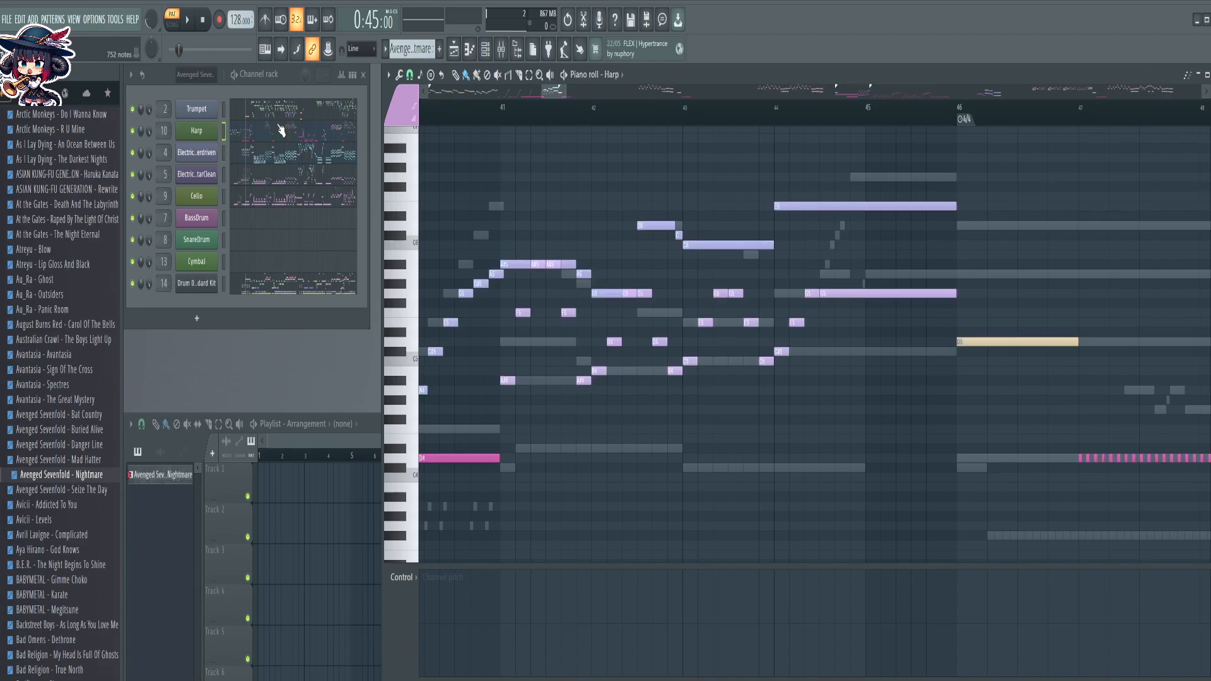
pyautogui.click(311, 155)
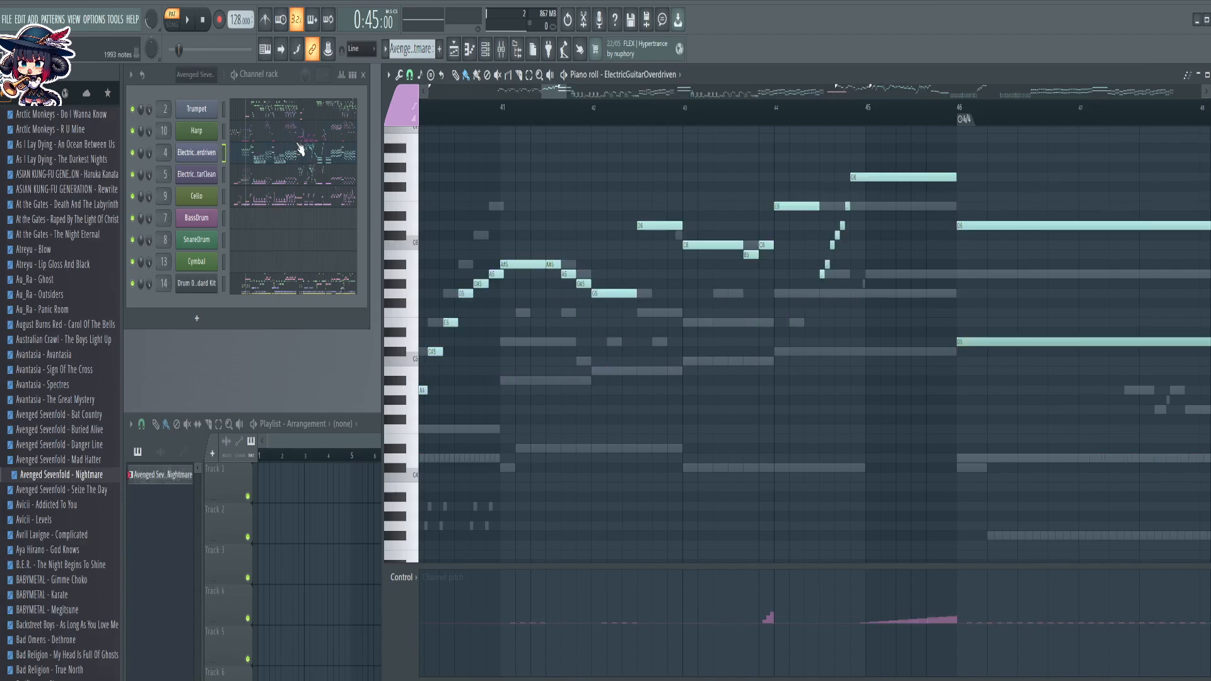
pyautogui.click(289, 137)
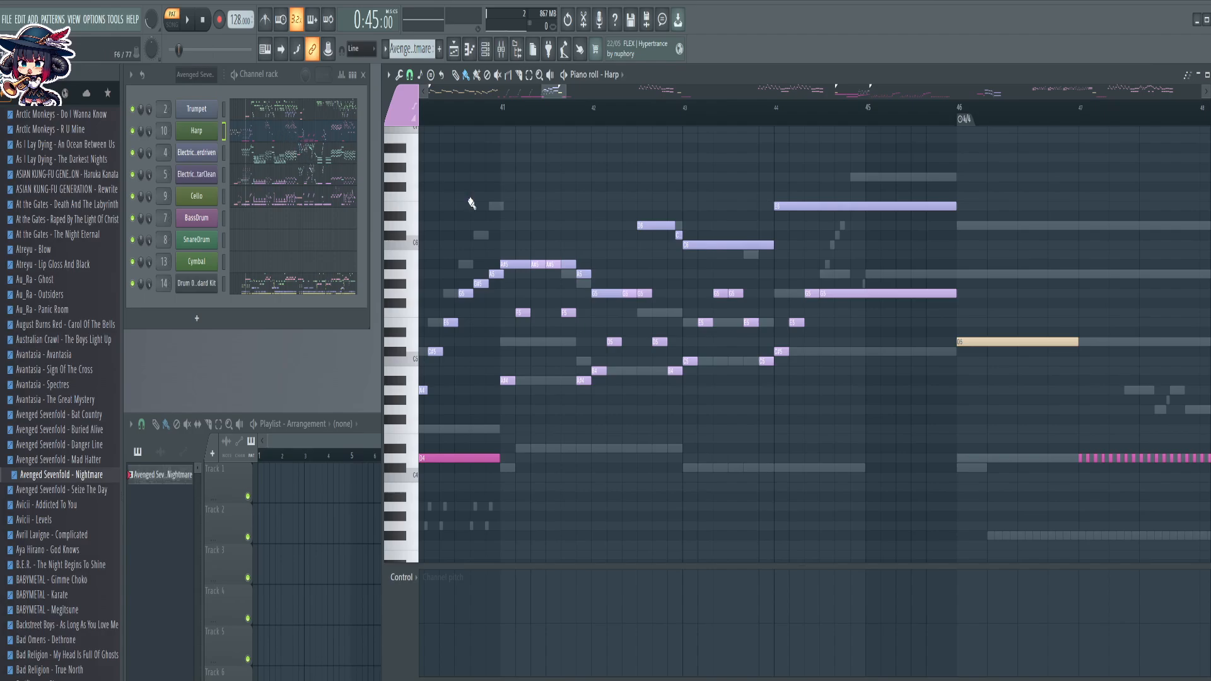
pyautogui.moveTo(572, 263); pyautogui.dragTo(528, 271)
pyautogui.moveTo(612, 274)
pyautogui.mouseDown()
pyautogui.moveTo(613, 300)
pyautogui.moveTo(621, 293)
pyautogui.mouseUp()
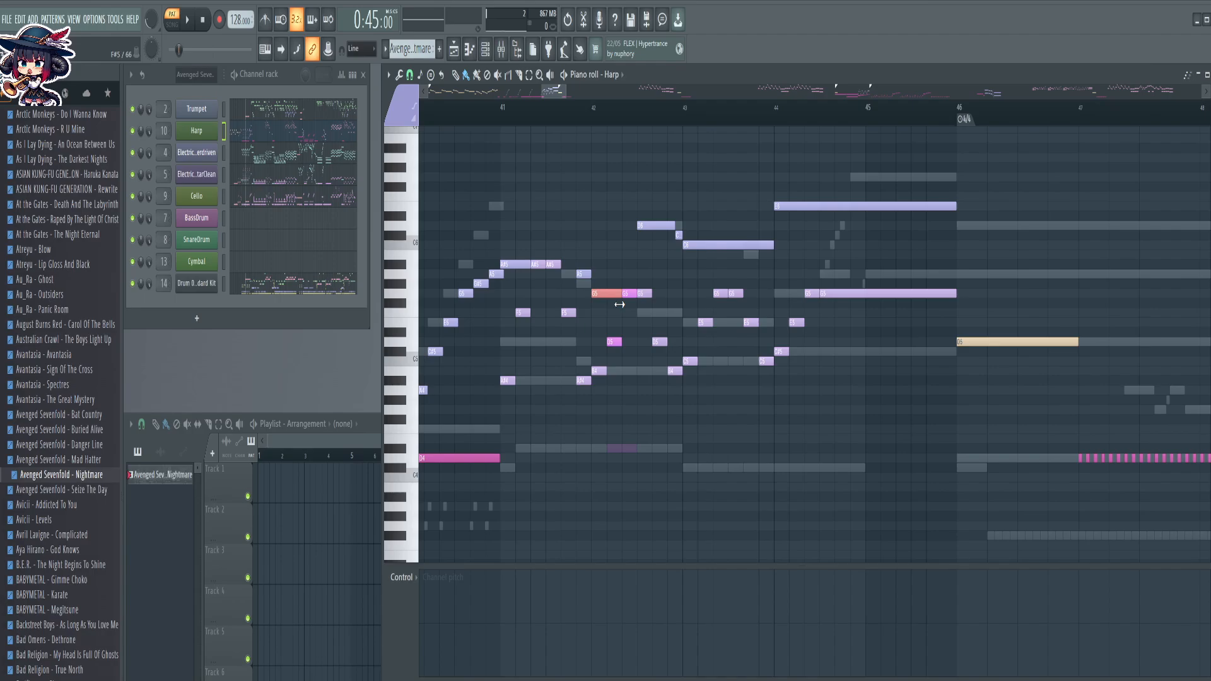
pyautogui.click(815, 419)
# Examine the Harp notes across the whole song, especially in bars 41 to 44
pyautogui.click(389, 75)
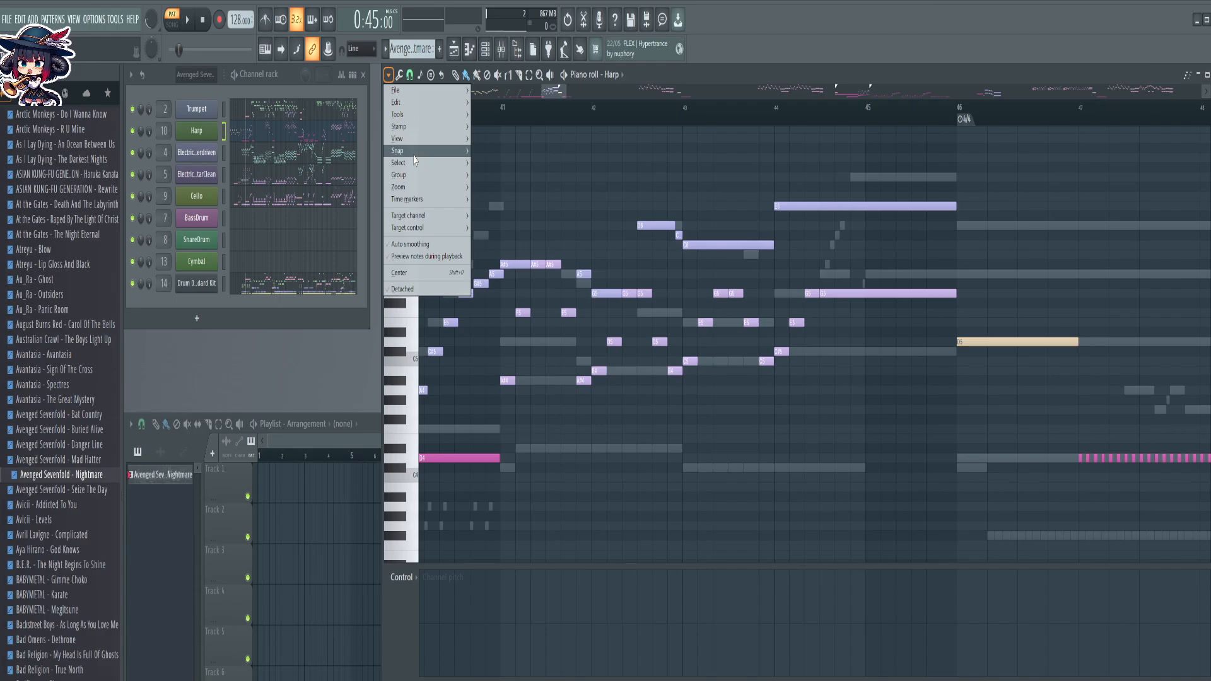
pyautogui.moveTo(410, 163)
pyautogui.click(540, 241)
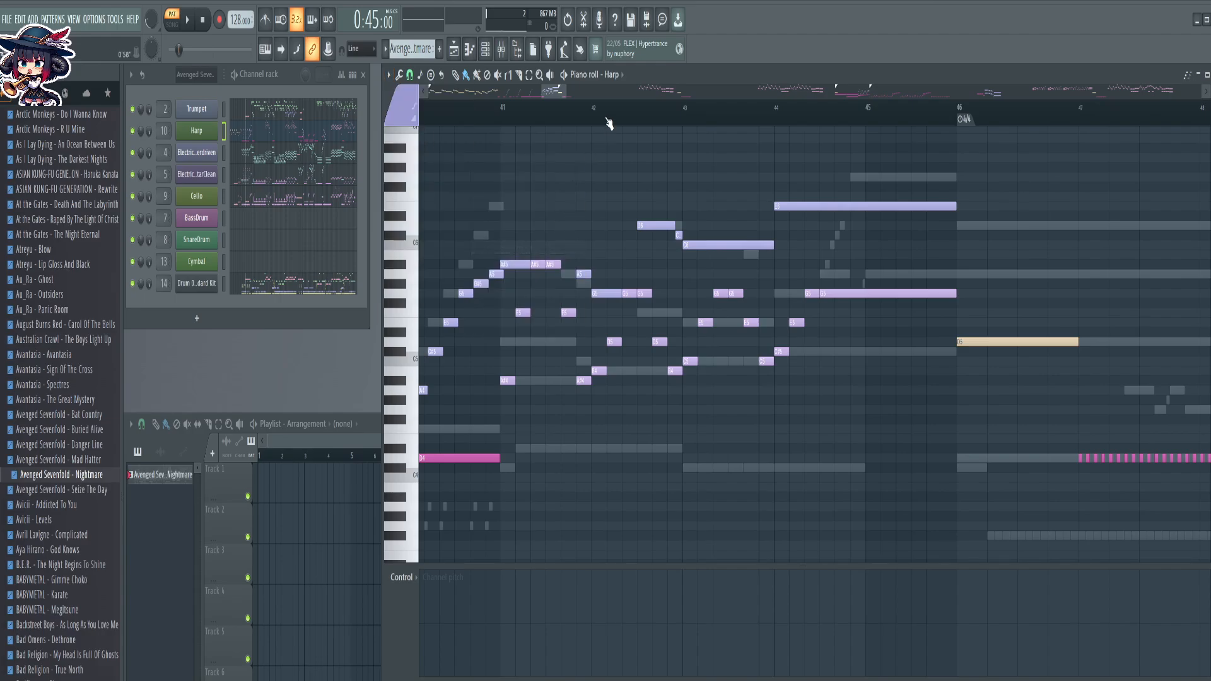
pyautogui.scroll(-4, 606, 119)
pyautogui.scroll(-8, 606, 118)
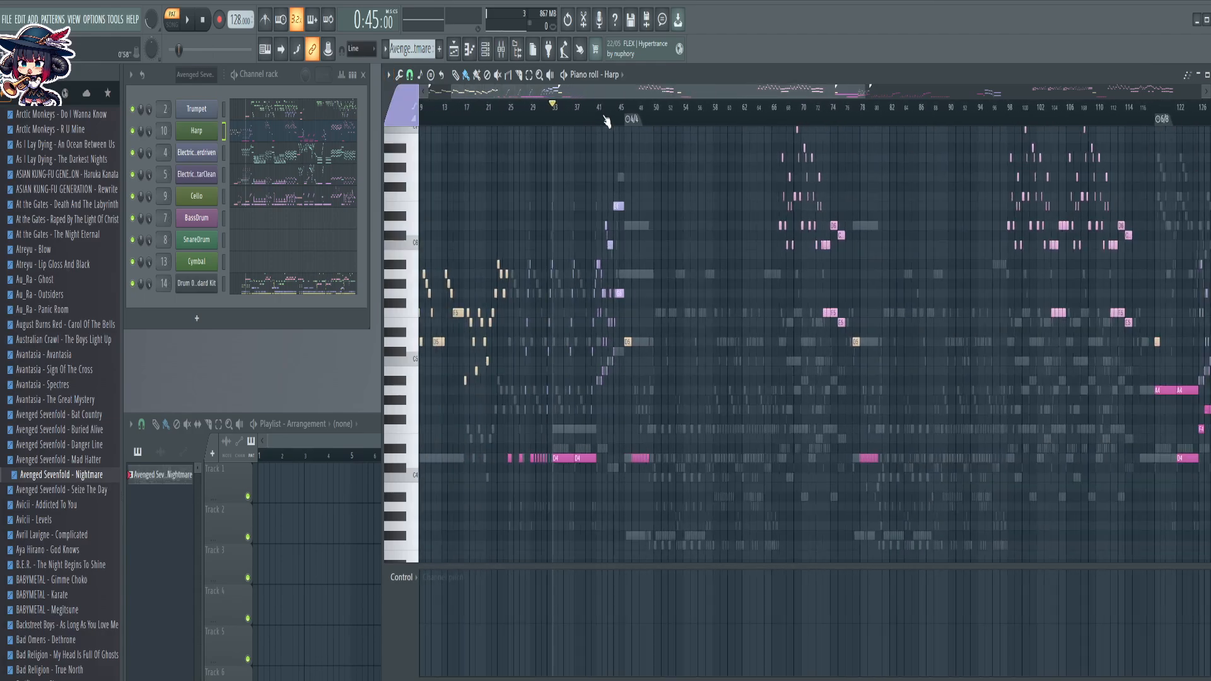
pyautogui.scroll(5, 694, 305)
pyautogui.scroll(-6, 695, 305)
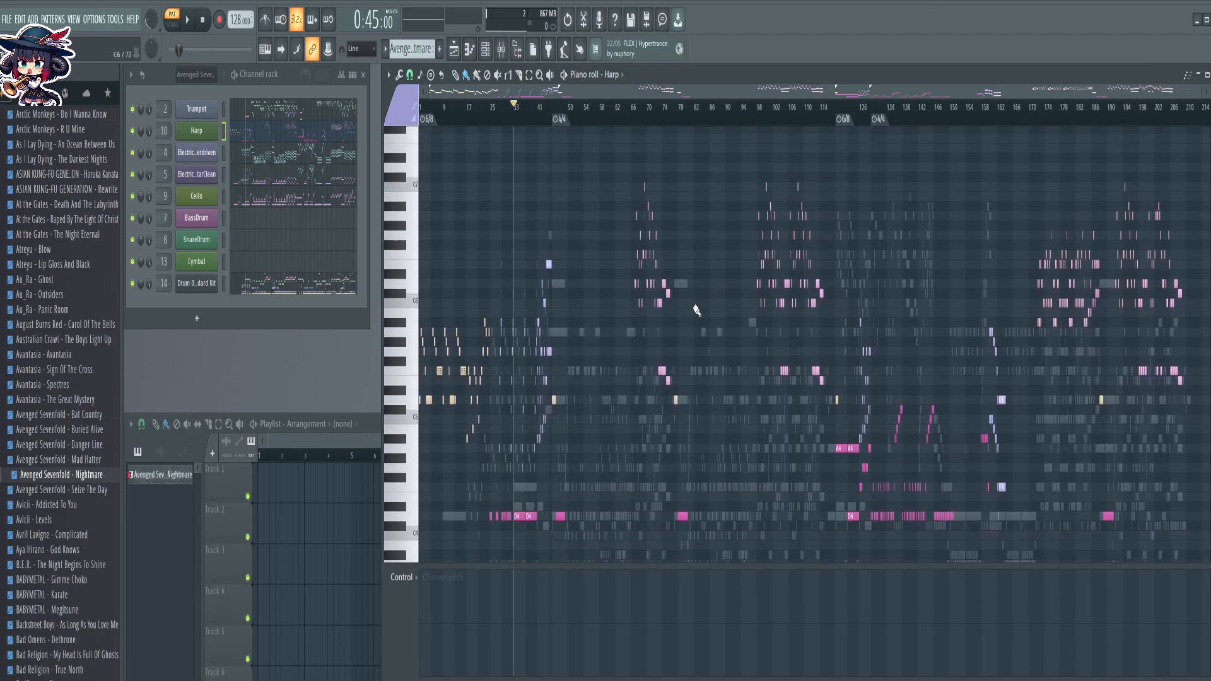
pyautogui.scroll(4, 537, 109)
pyautogui.scroll(8, 539, 111)
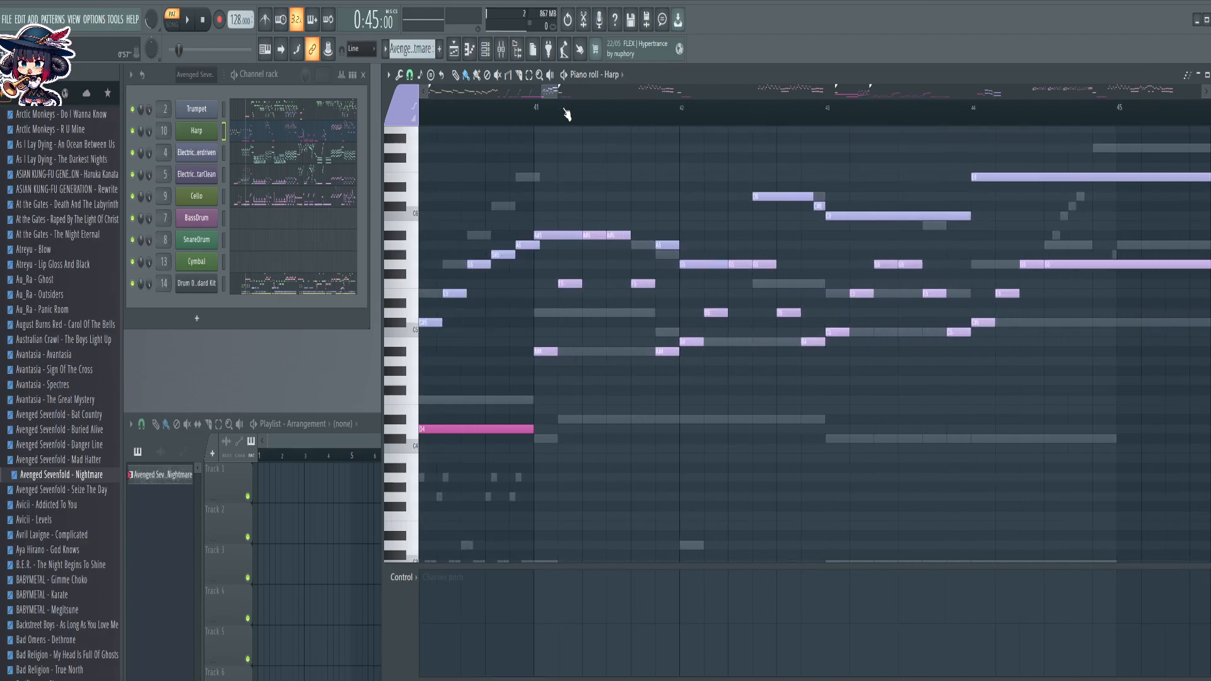
# Examine the notes of Harp, ElectricGuitarClean and ElectricGuitarOverdriven across the whole song, including the overdriven guitar's lowest notes
pyautogui.scroll(-2, 565, 114)
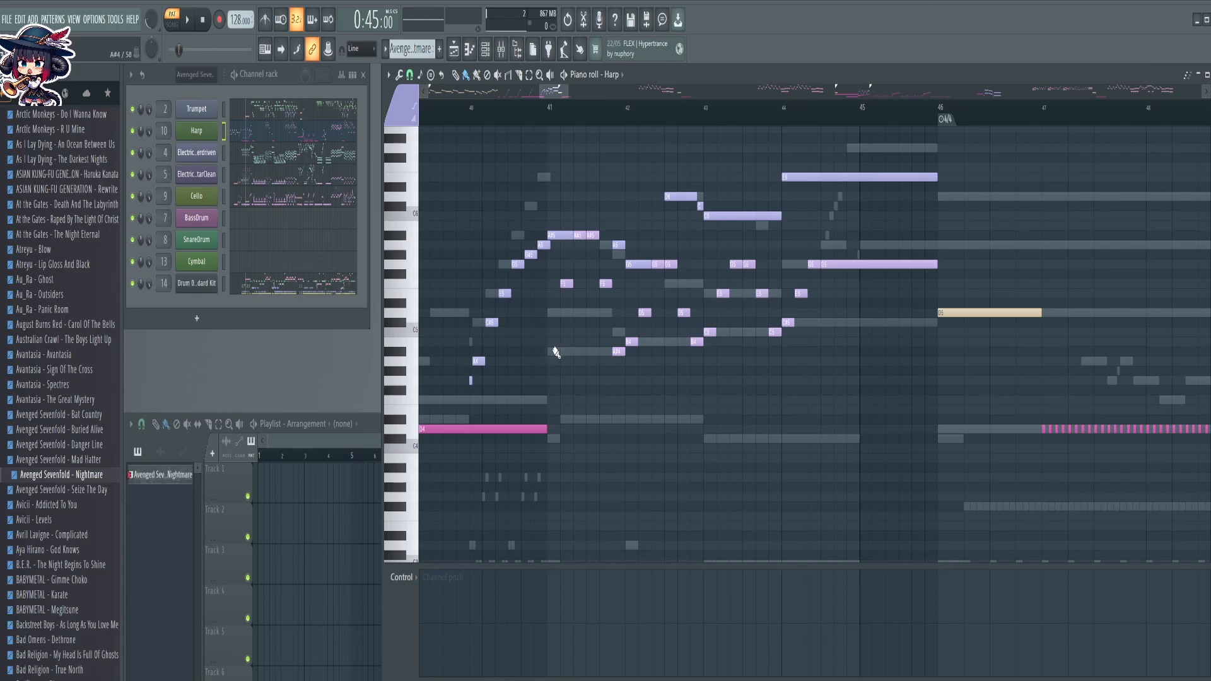
pyautogui.scroll(-8, 656, 128)
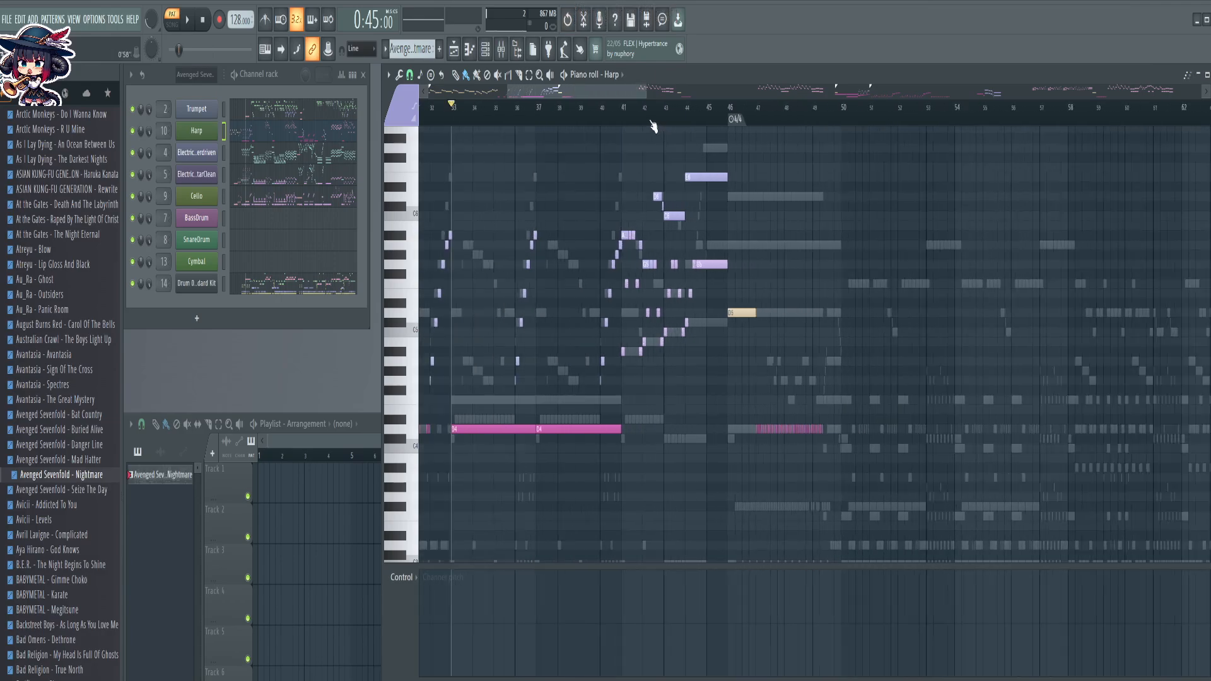
pyautogui.scroll(-6, 652, 127)
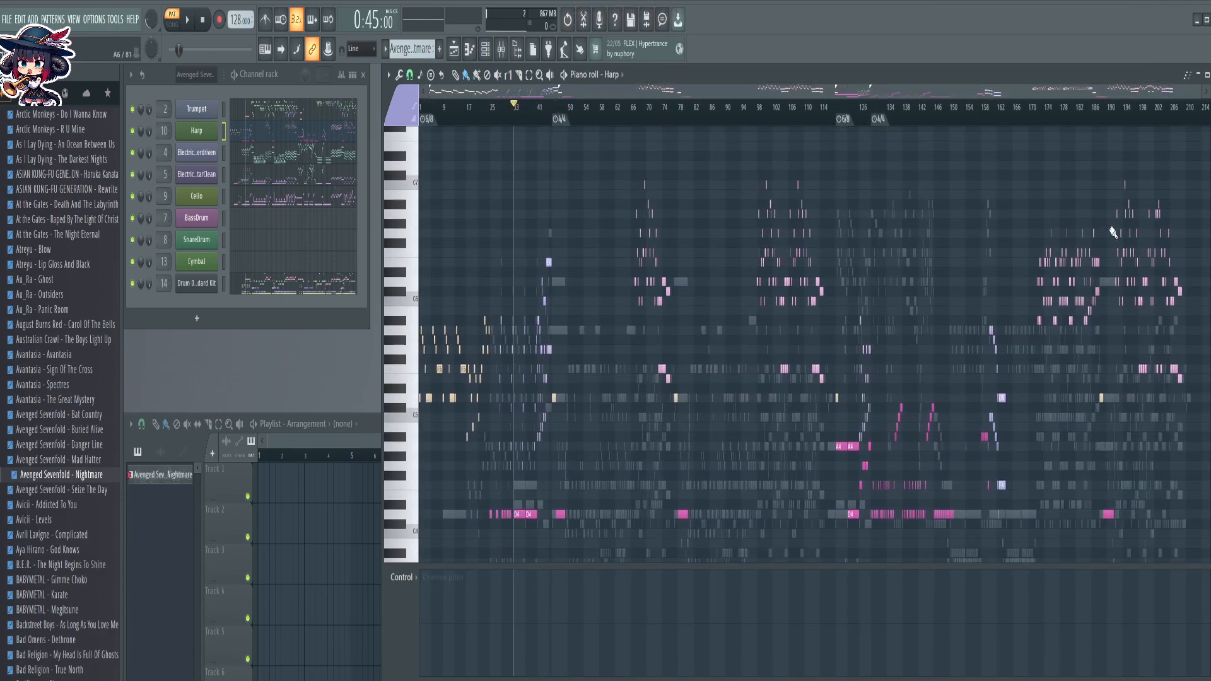
pyautogui.scroll(4, 1095, 216)
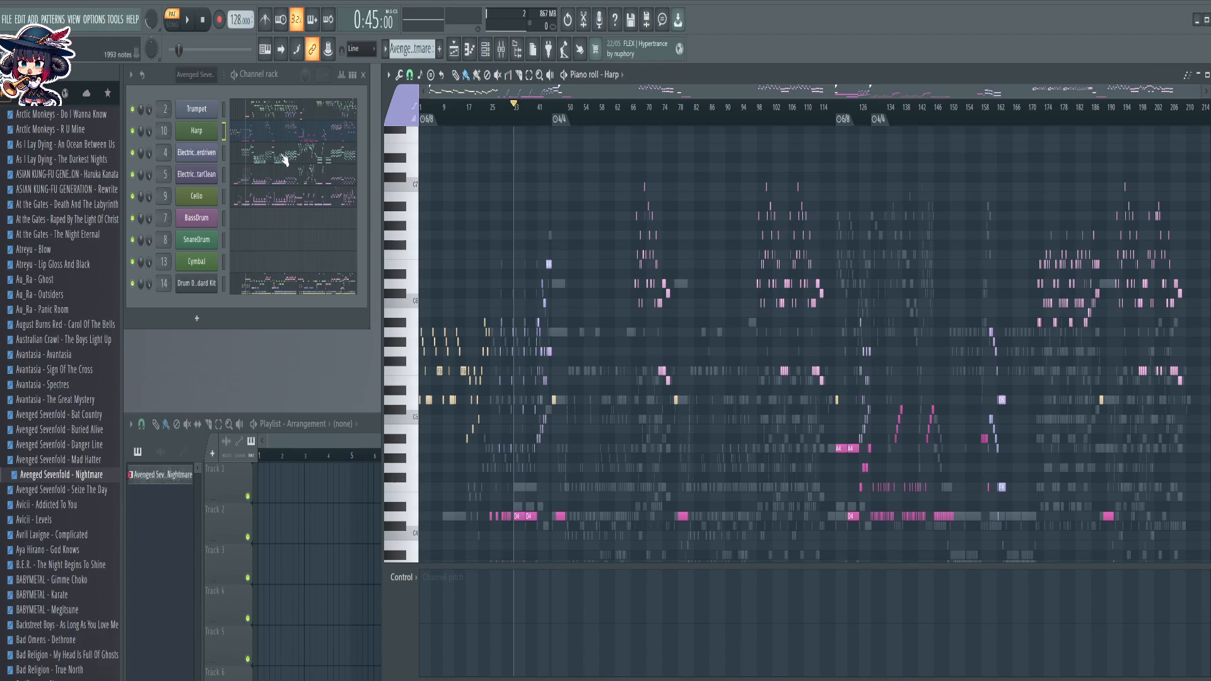
pyautogui.click(316, 180)
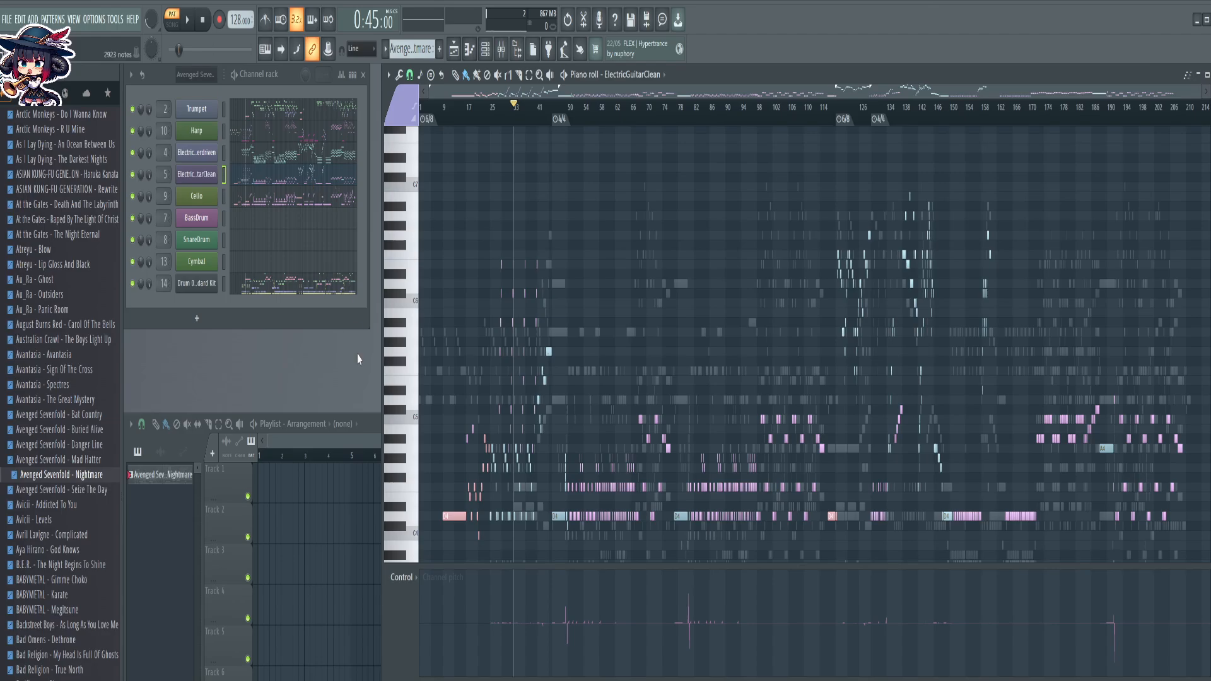
pyautogui.scroll(1, 741, 191)
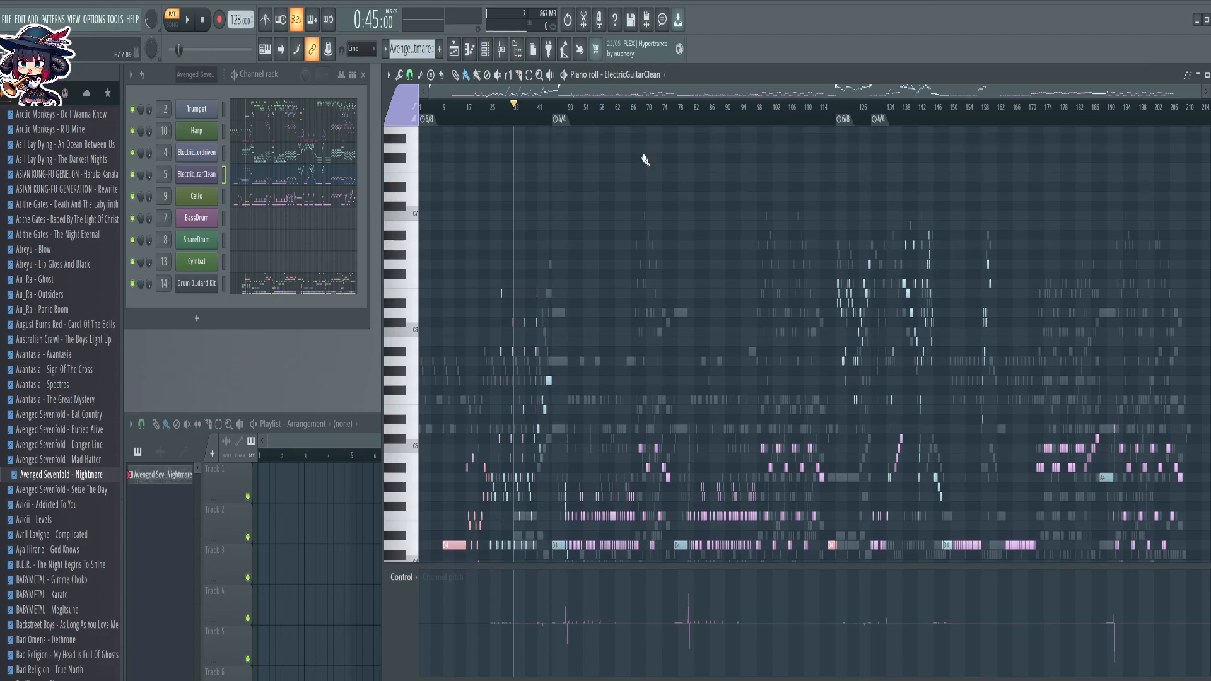
pyautogui.click(264, 156)
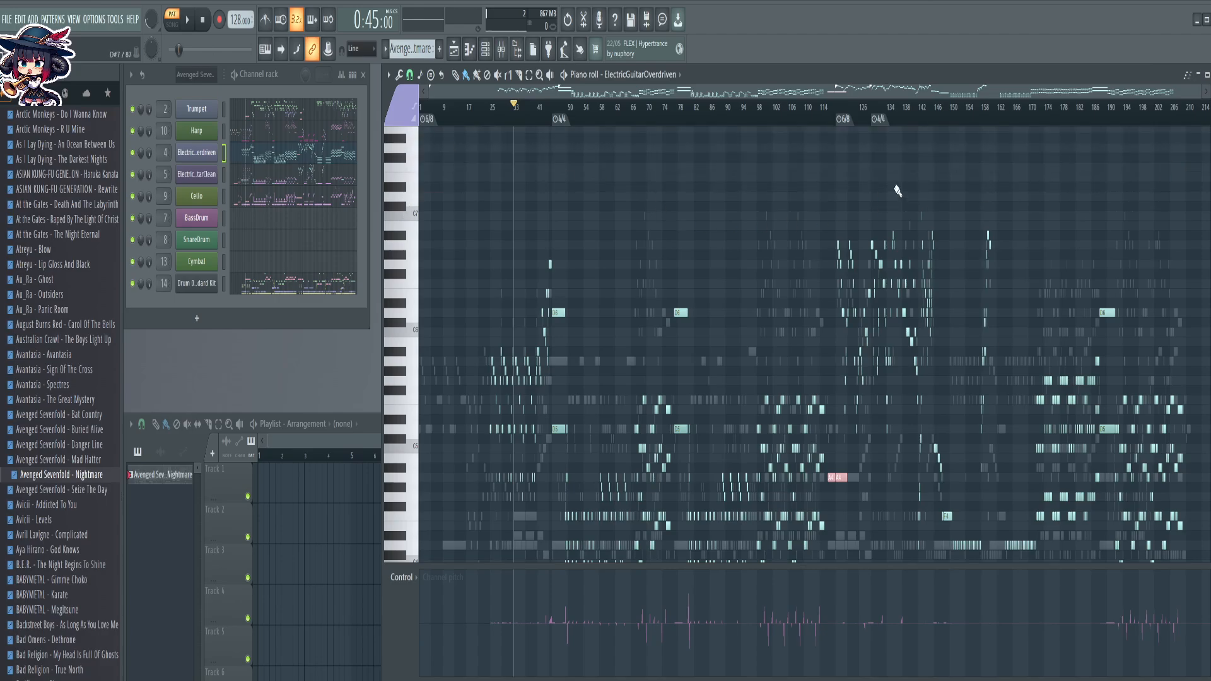
pyautogui.scroll(-5, 896, 190)
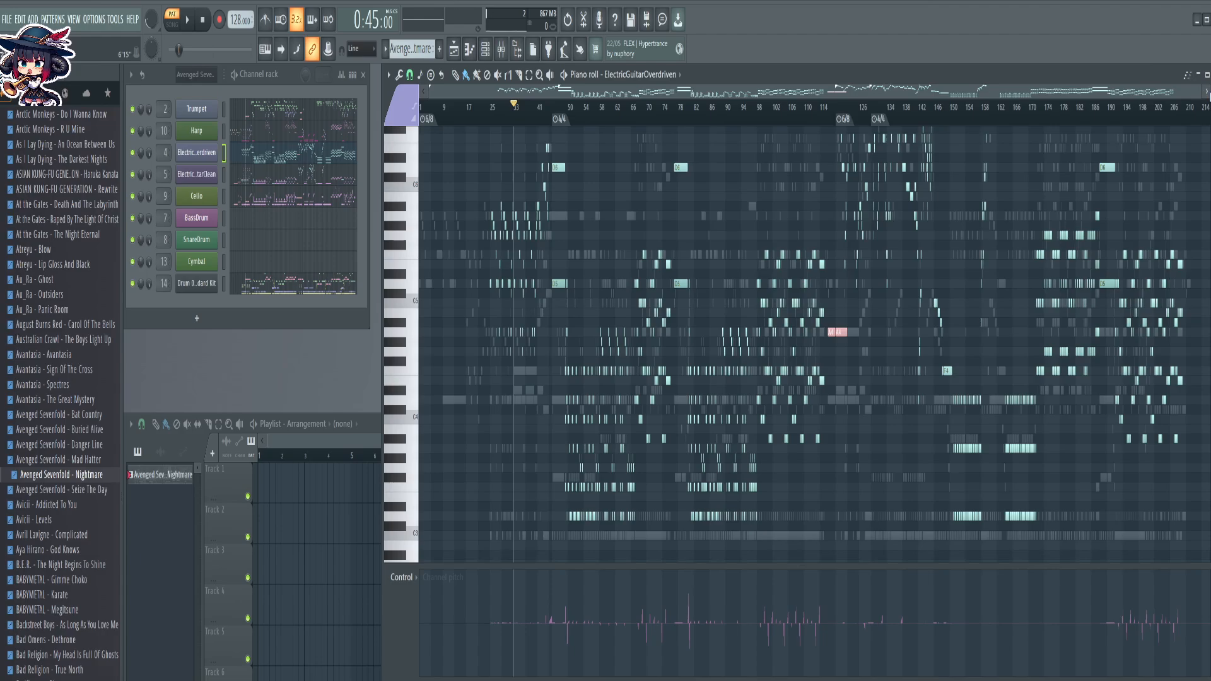
pyautogui.scroll(-2, 1209, 97)
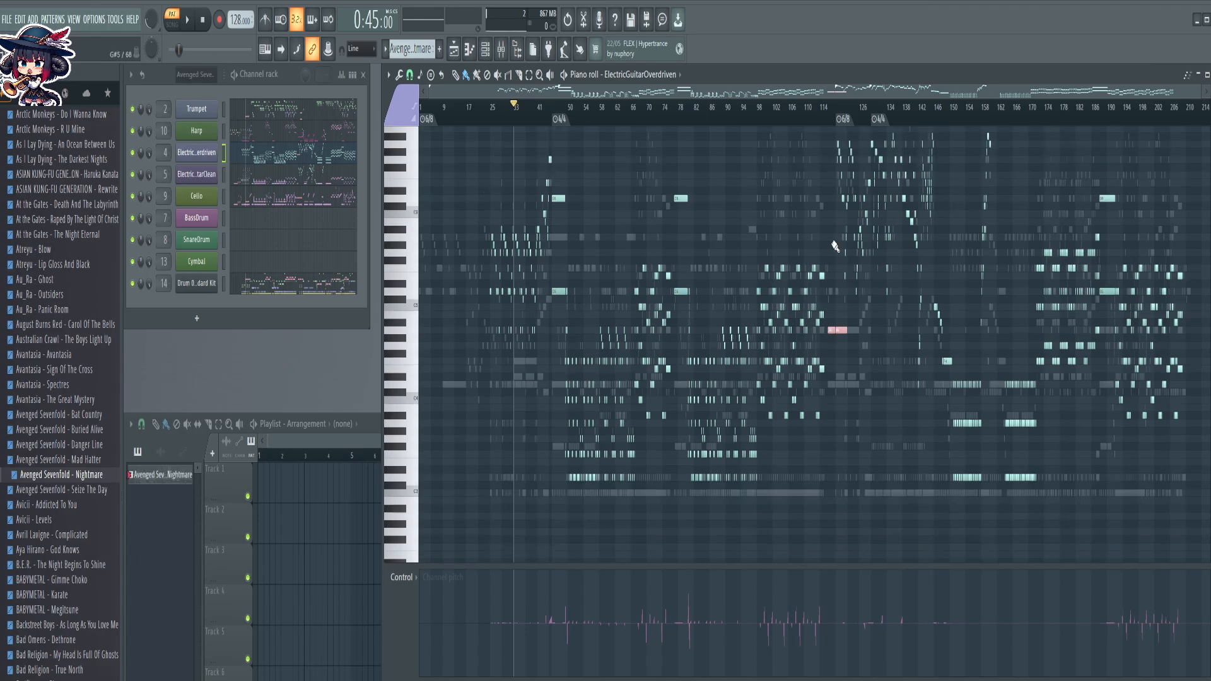
pyautogui.moveTo(415, 408); pyautogui.dragTo(394, 553)
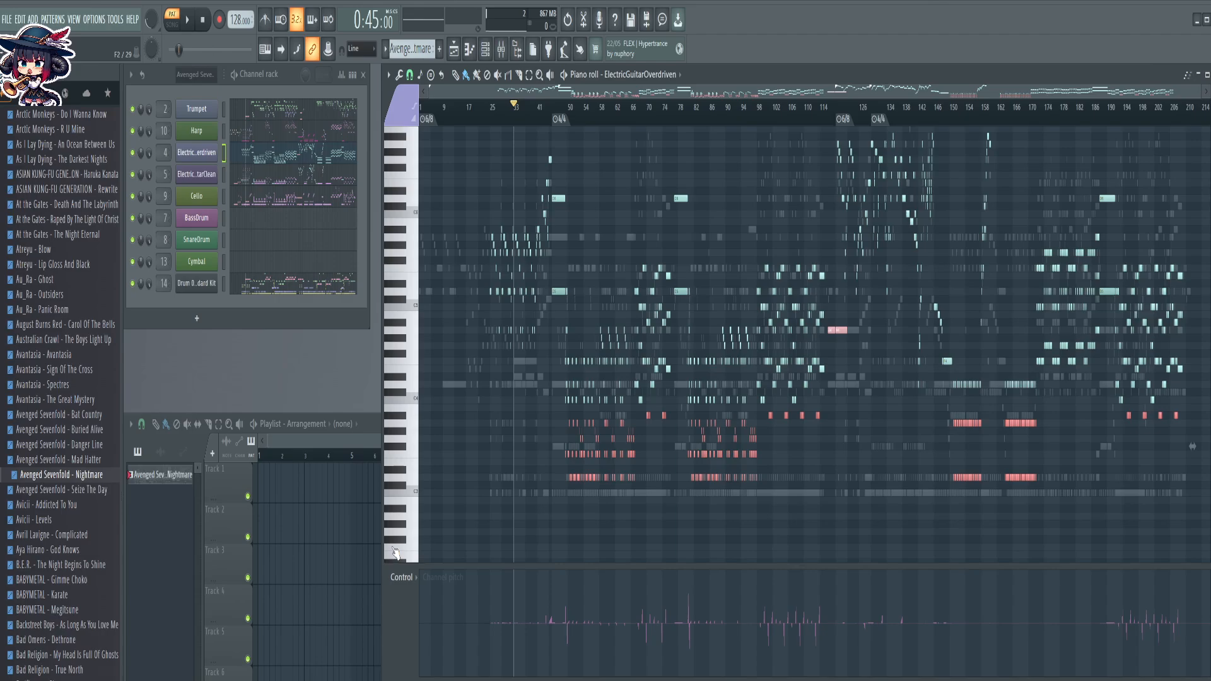
pyautogui.keyDown('ctrl'); pyautogui.click(873, 495); pyautogui.keyUp('ctrl')
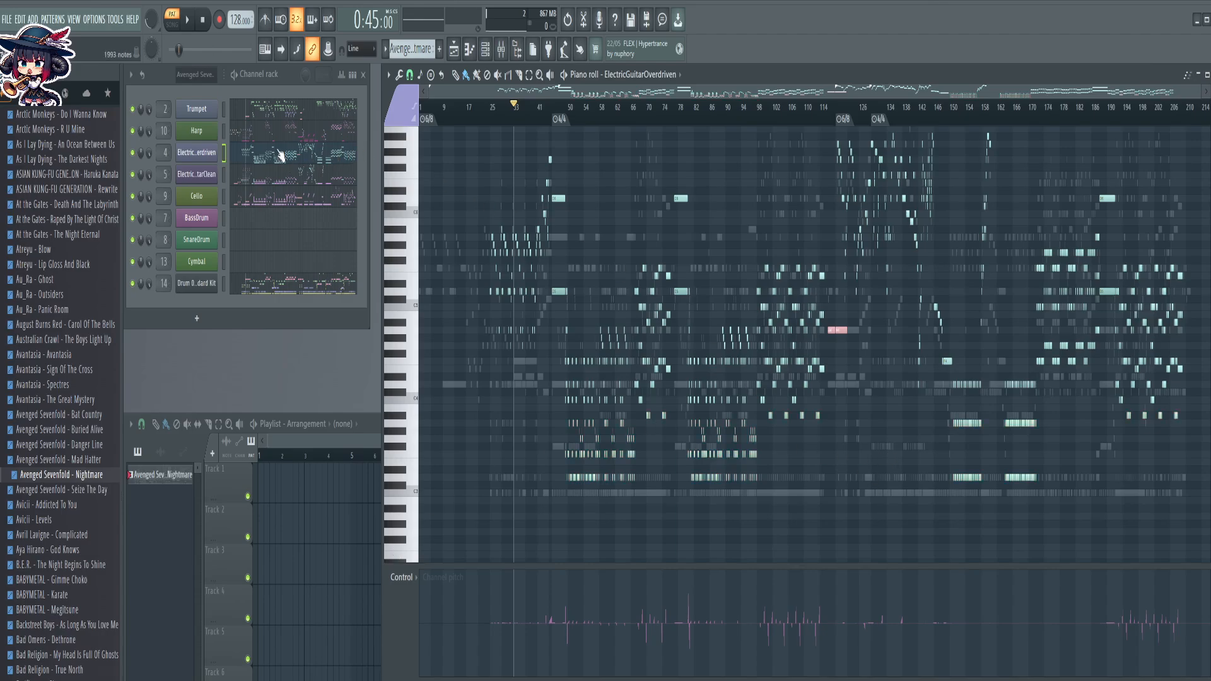
pyautogui.click(308, 176)
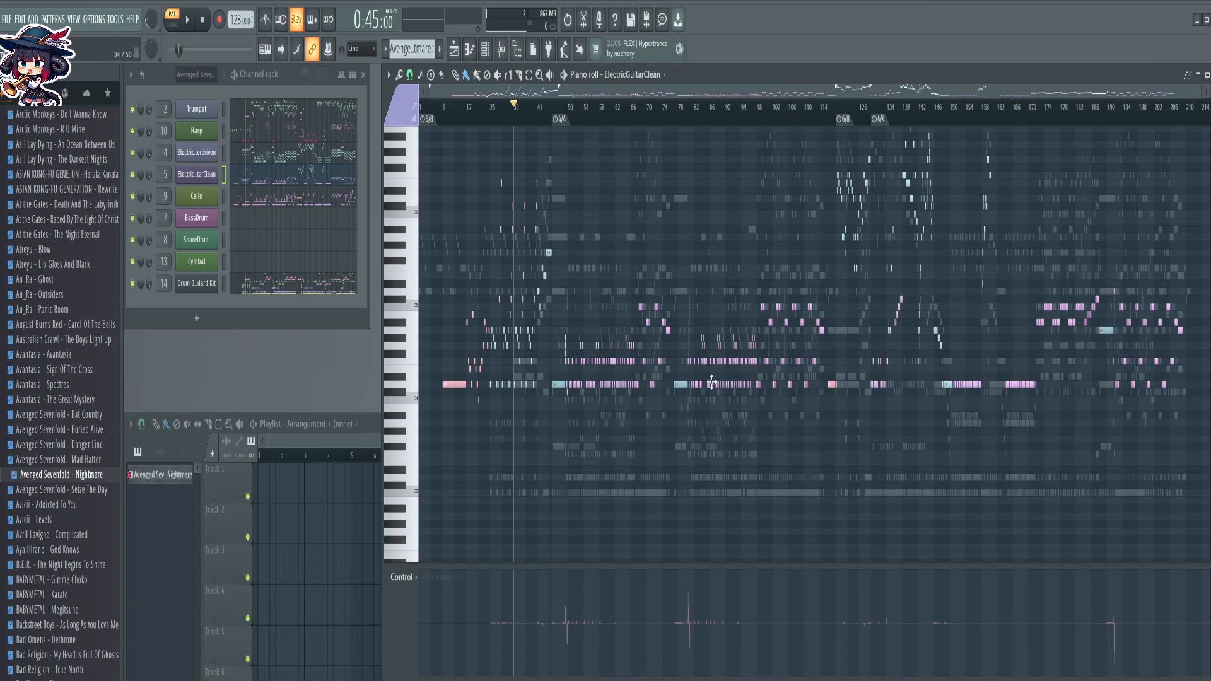
# Copy all yellow notes from Drum 001 Standard Kit into the BassDrum channel, starting at the first yellow note in bar 25
pyautogui.click(258, 292)
pyautogui.moveTo(408, 114)
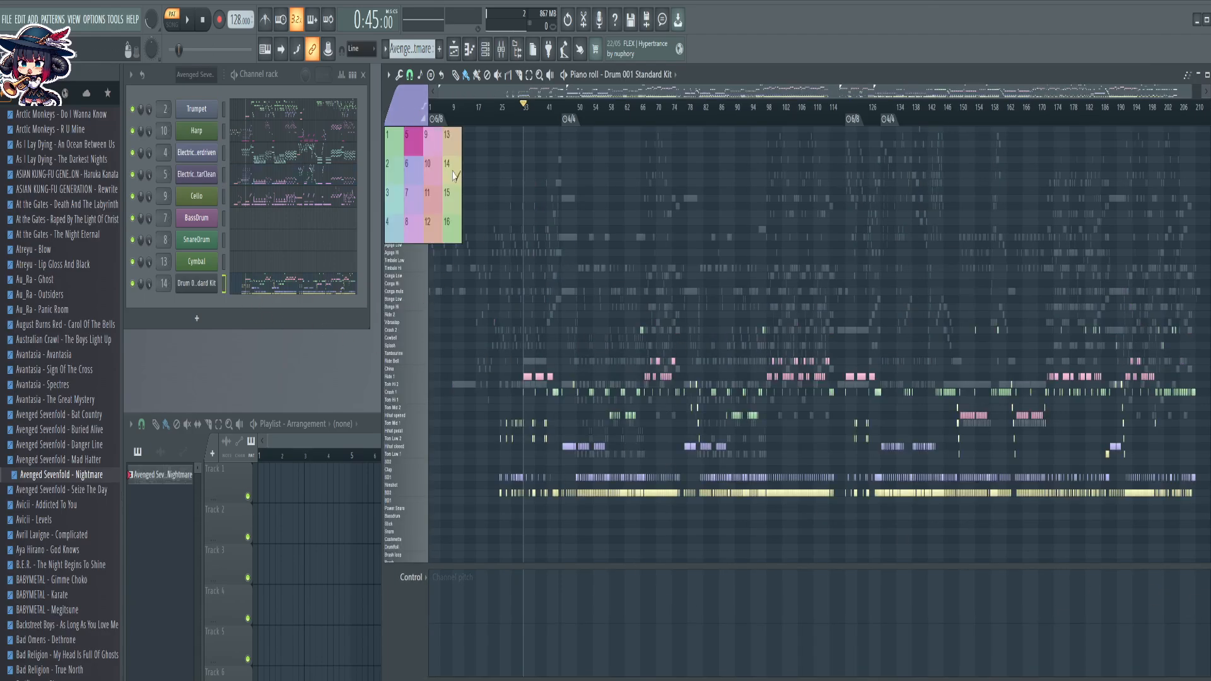
pyautogui.scroll(5, 504, 114)
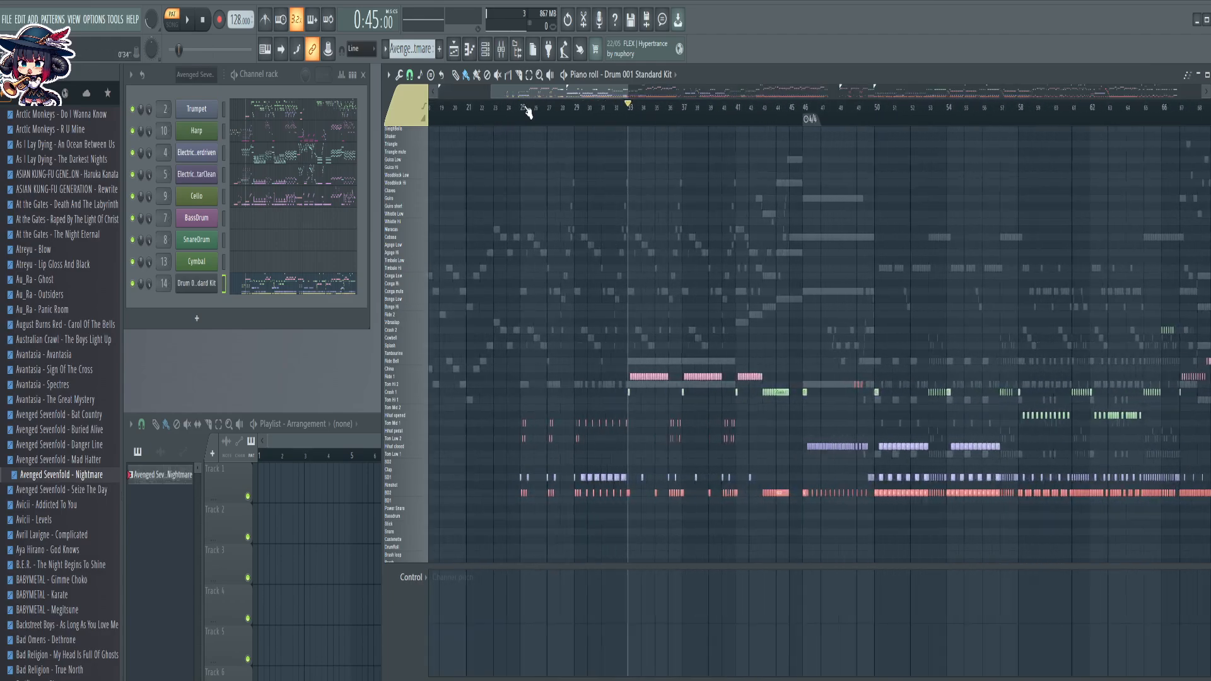
pyautogui.scroll(6, 527, 112)
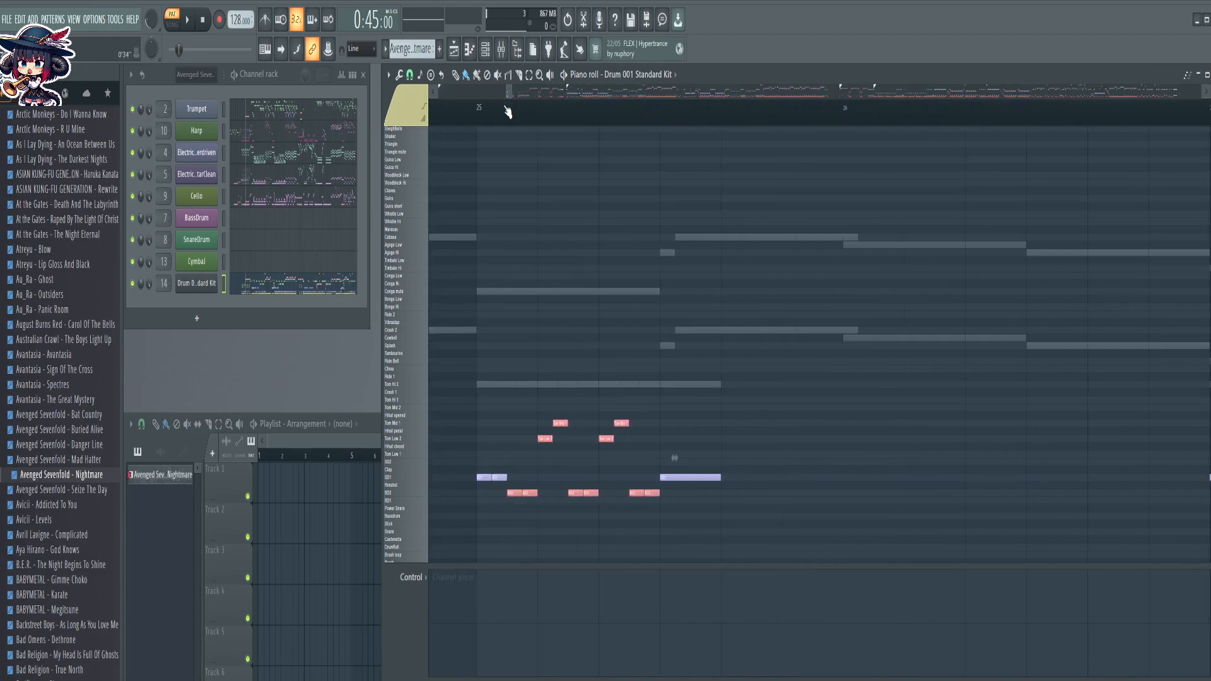
pyautogui.scroll(1, 508, 111)
pyautogui.moveTo(508, 111); pyautogui.dragTo(514, 121)
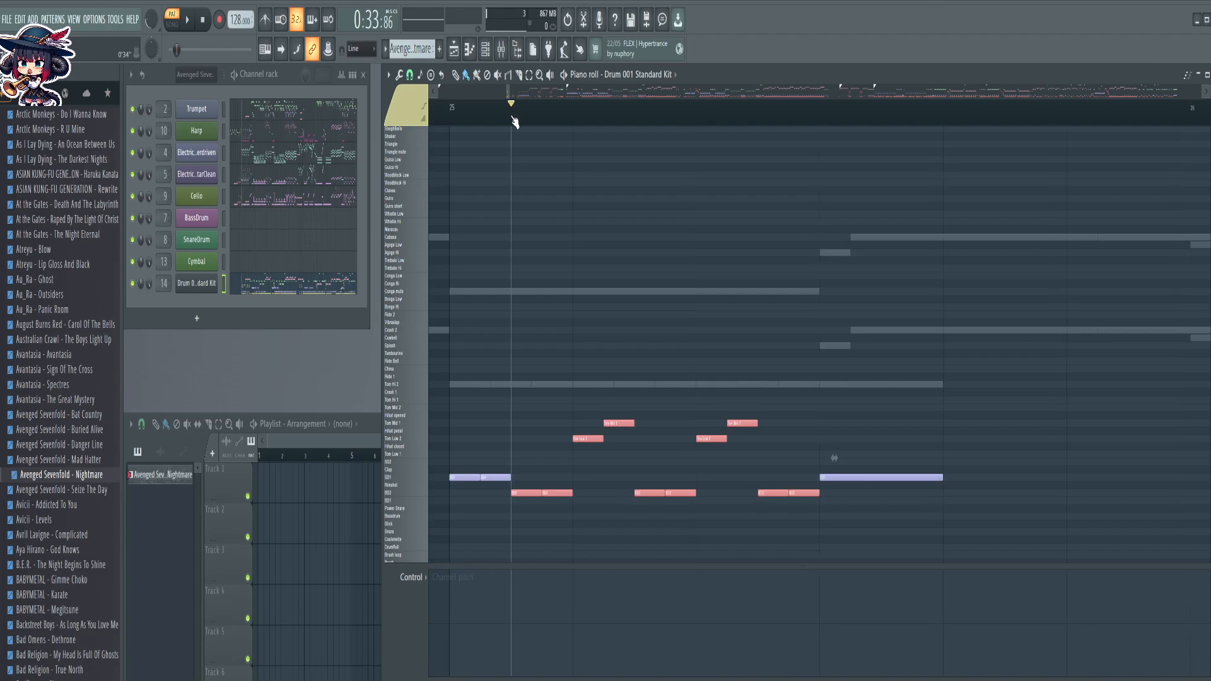
pyautogui.click(248, 229)
pyautogui.hotkey('ctrl', 'v')
# Copy all purple notes from Drum 001 Standard Kit into the SnareDrum channel, starting at the beginning of bar 25
pyautogui.click(292, 290)
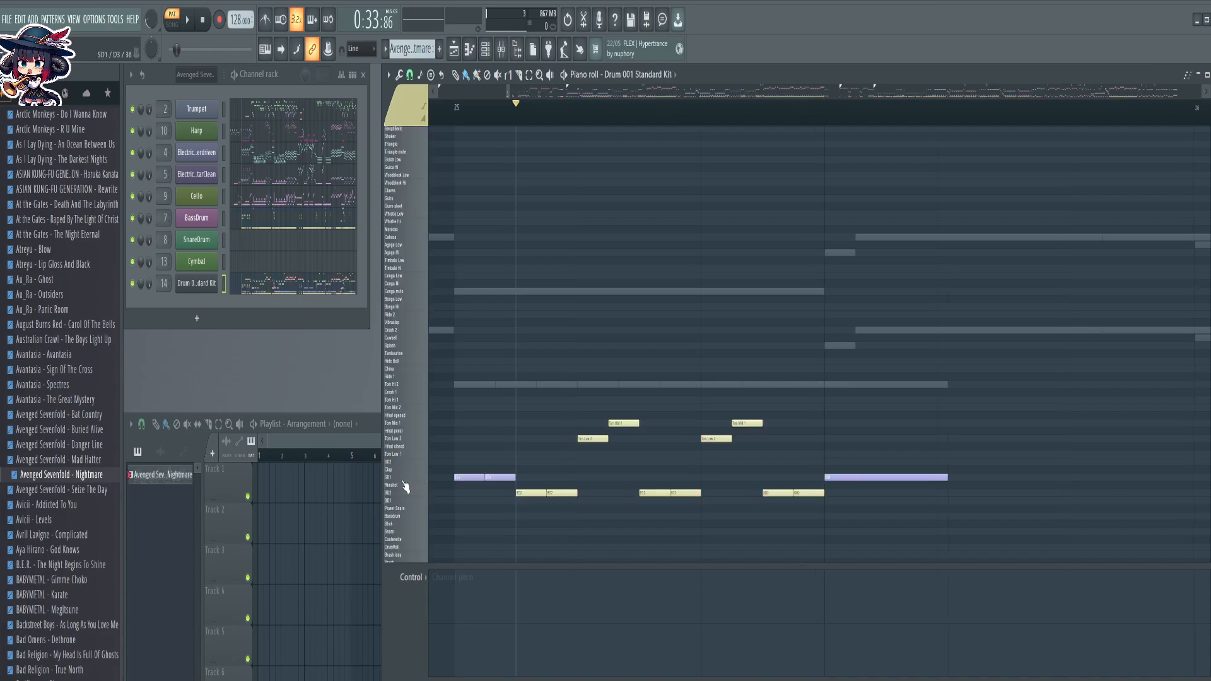
pyautogui.click(472, 477)
pyautogui.hotkey('shift', 'c')
pyautogui.moveTo(459, 115); pyautogui.dragTo(454, 118)
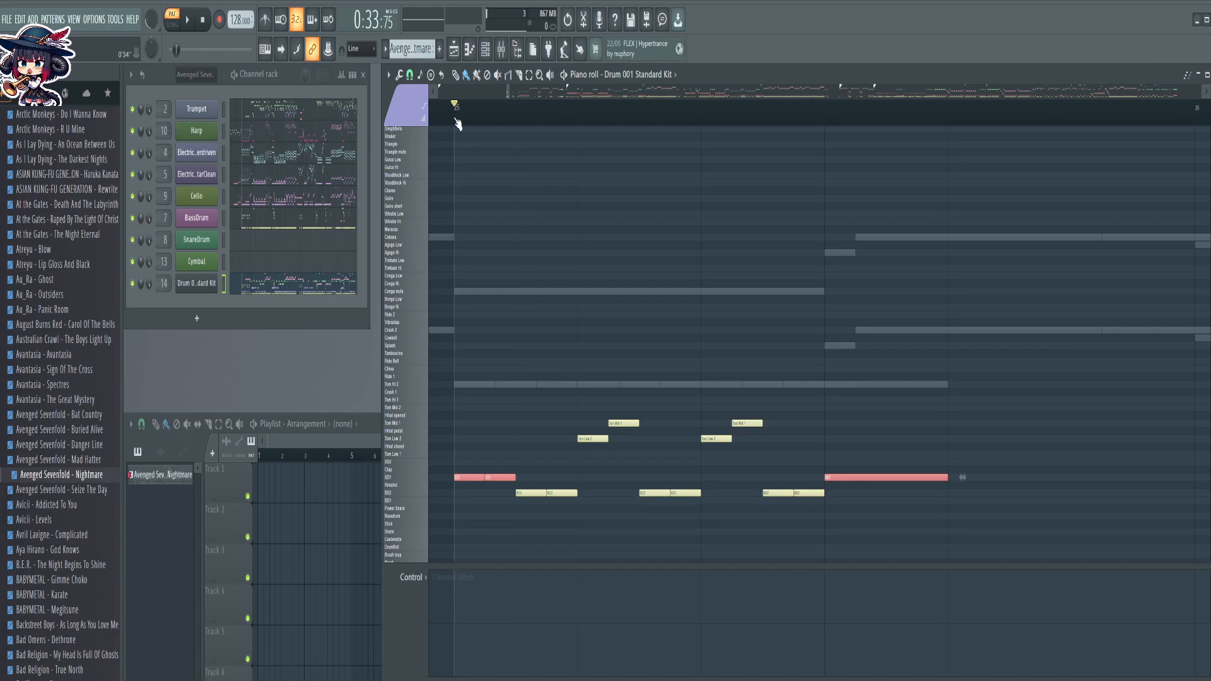
pyautogui.click(250, 242)
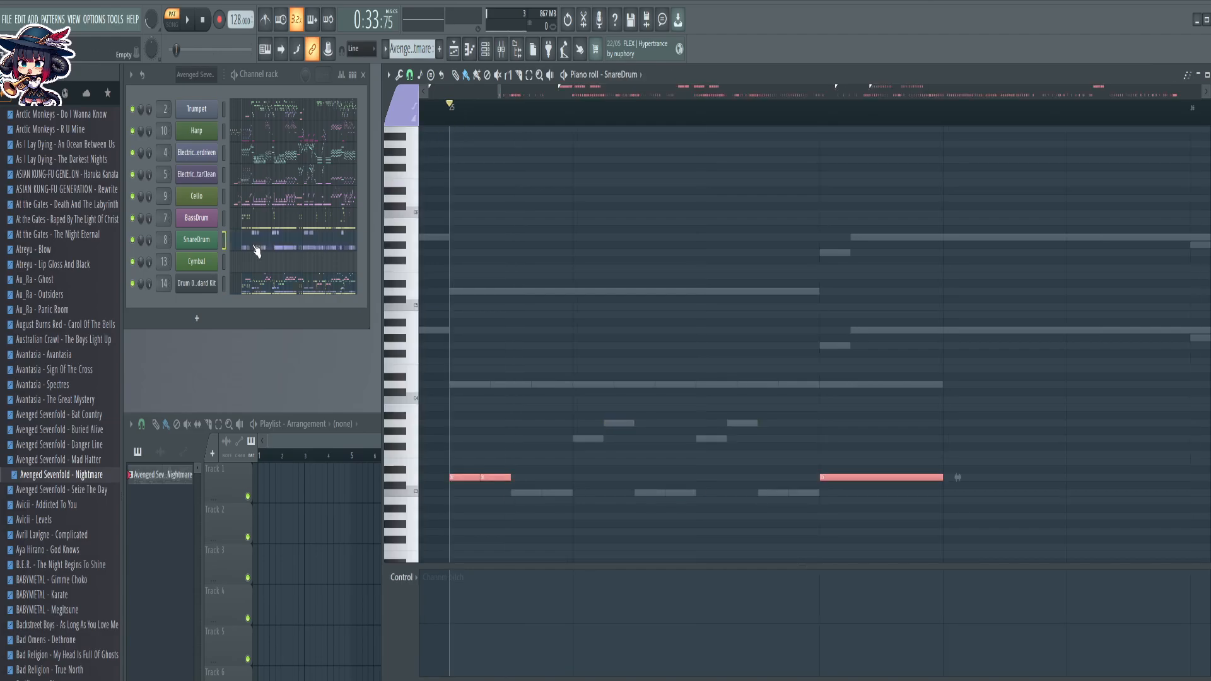
# Copy all green notes from Drum 001 Standard Kit into the Cymbal channel, starting at the crash note that opens bar 33
pyautogui.click(278, 282)
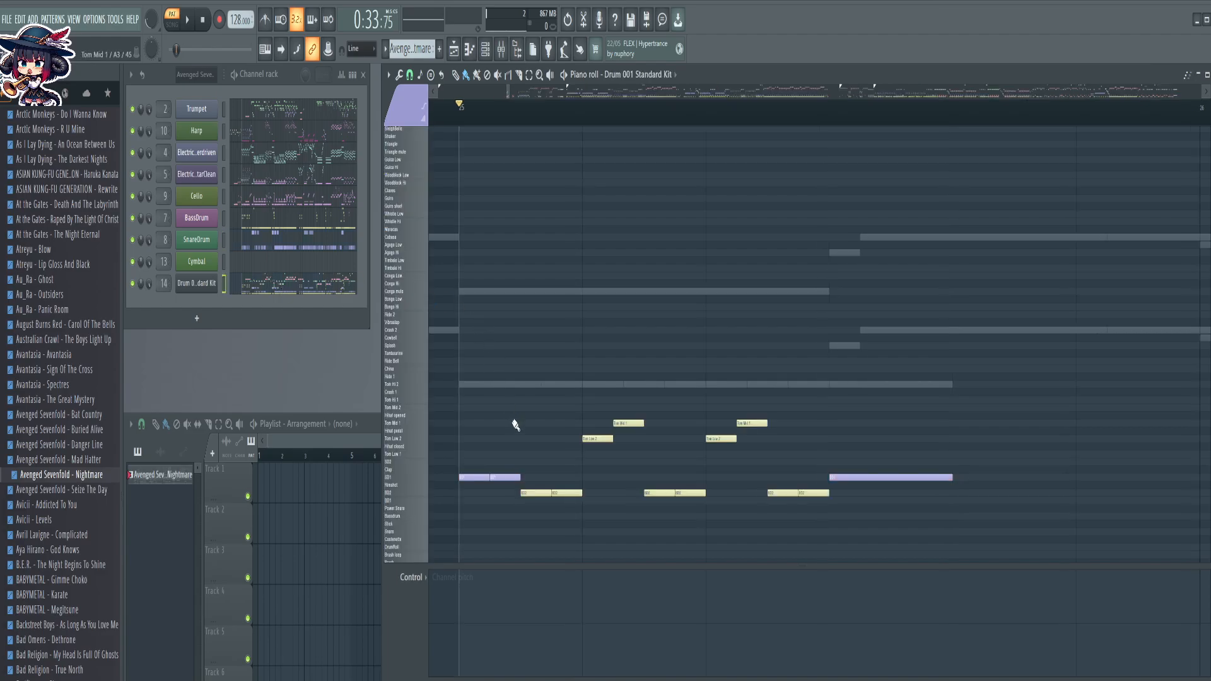
pyautogui.scroll(-4, 540, 122)
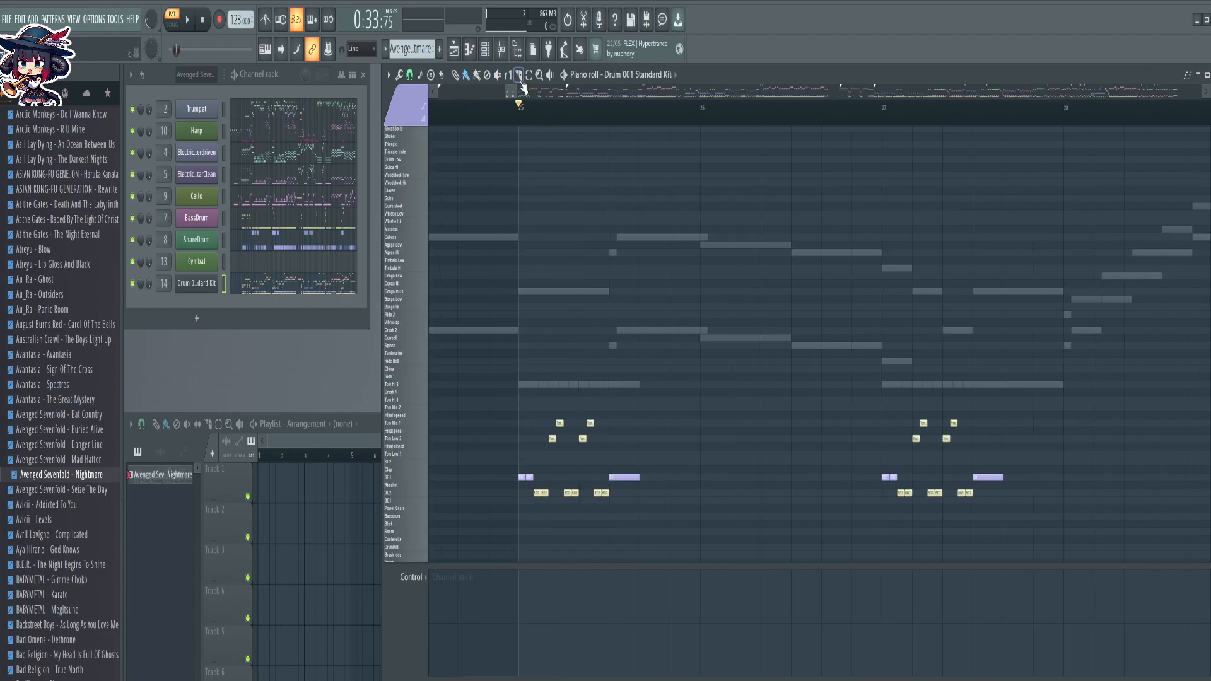
pyautogui.moveTo(516, 92); pyautogui.dragTo(534, 105)
pyautogui.scroll(4, 710, 120)
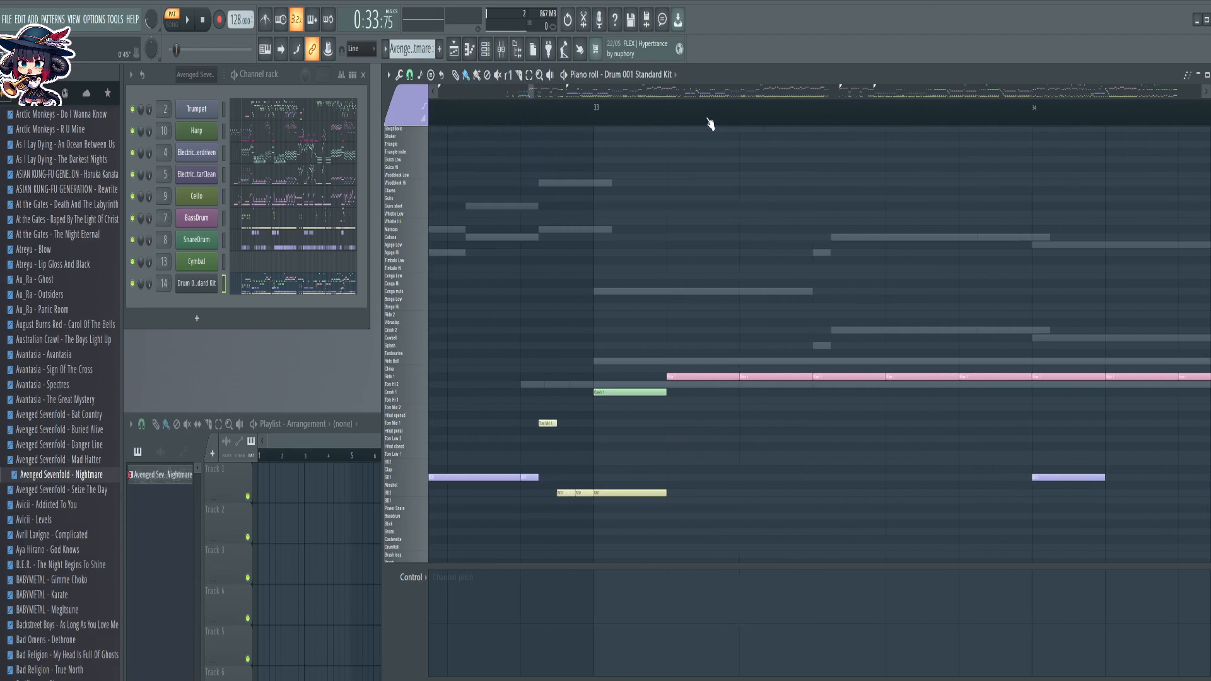
pyautogui.scroll(-3, 711, 120)
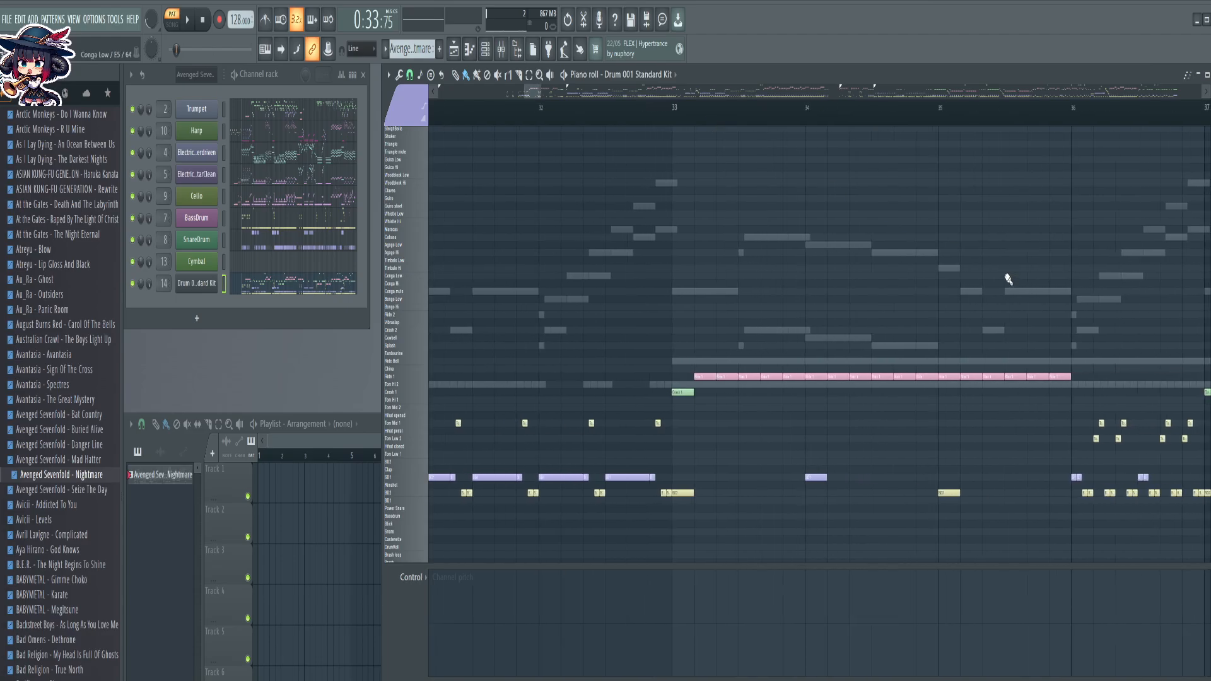
pyautogui.scroll(4, 672, 123)
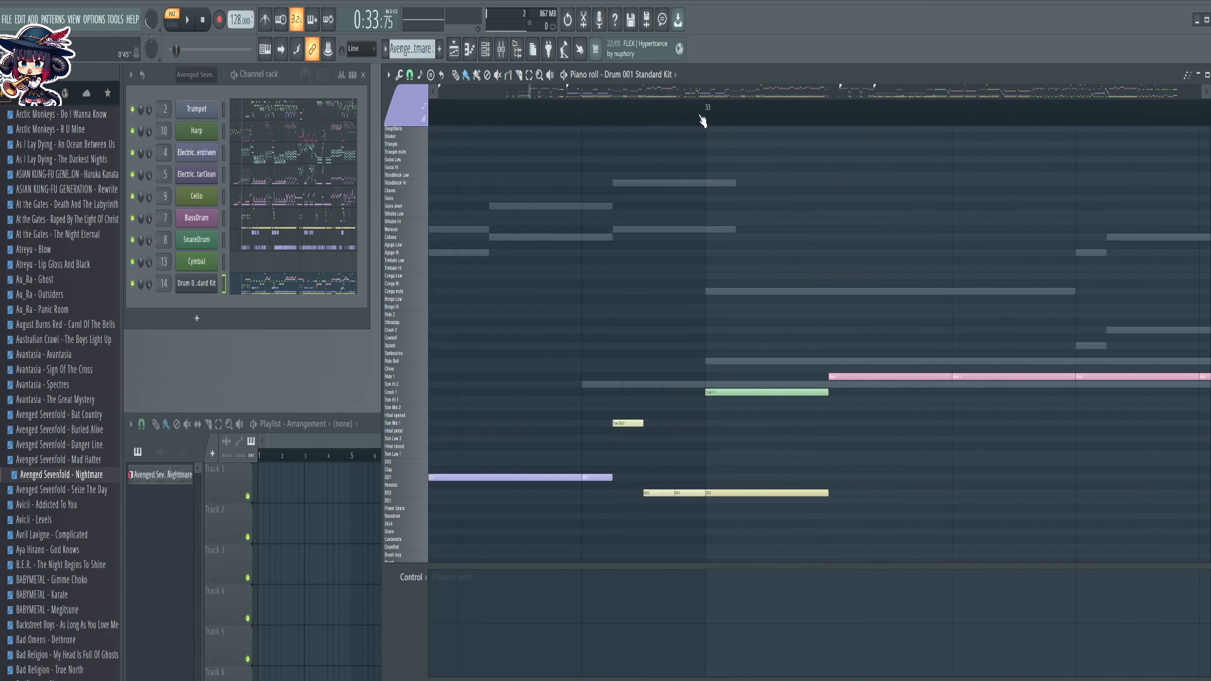
pyautogui.moveTo(711, 112); pyautogui.dragTo(706, 110)
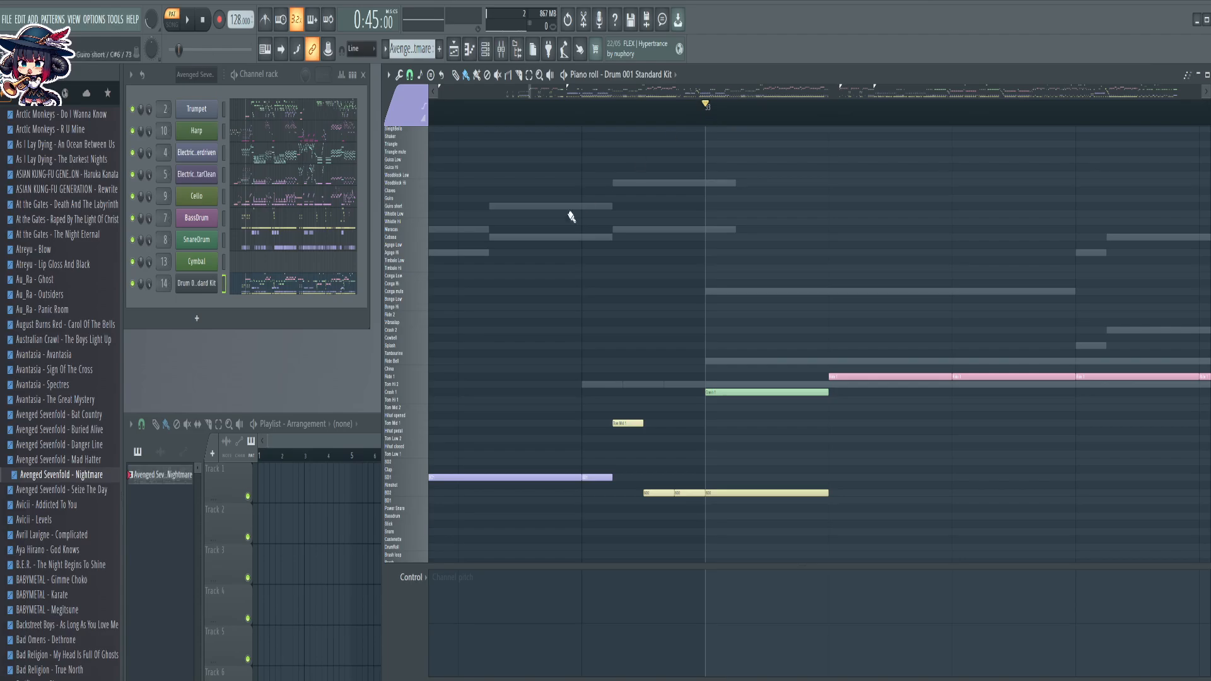
pyautogui.click(420, 114)
pyautogui.click(394, 134)
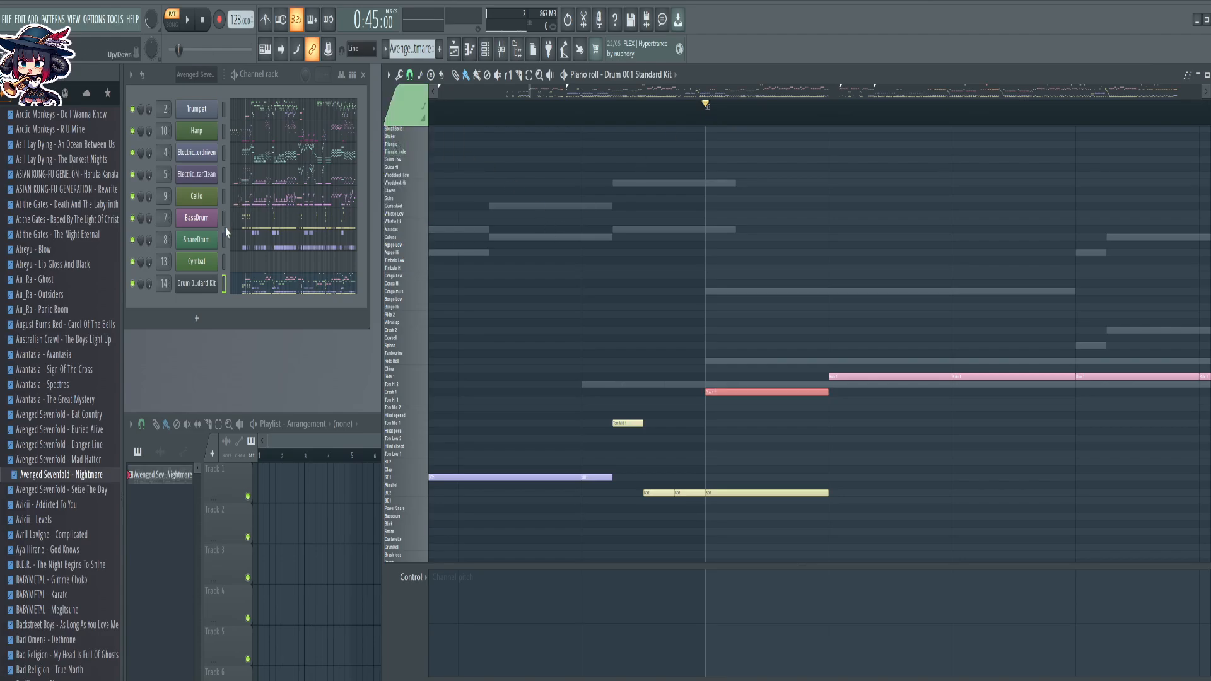
pyautogui.click(276, 263)
# Select the Cymbal channel's A#3 open hi-hat notes across the whole song and transpose them up to C7
pyautogui.scroll(-15, 568, 107)
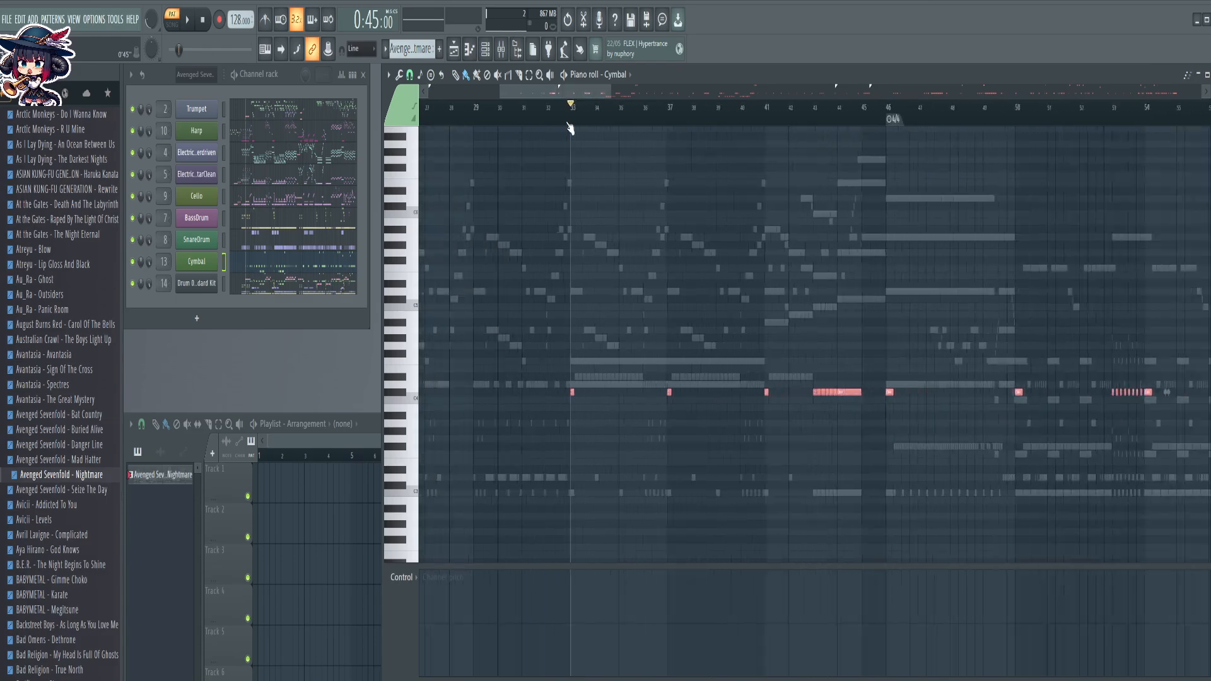
pyautogui.scroll(1, 601, 317)
pyautogui.scroll(-1, 601, 317)
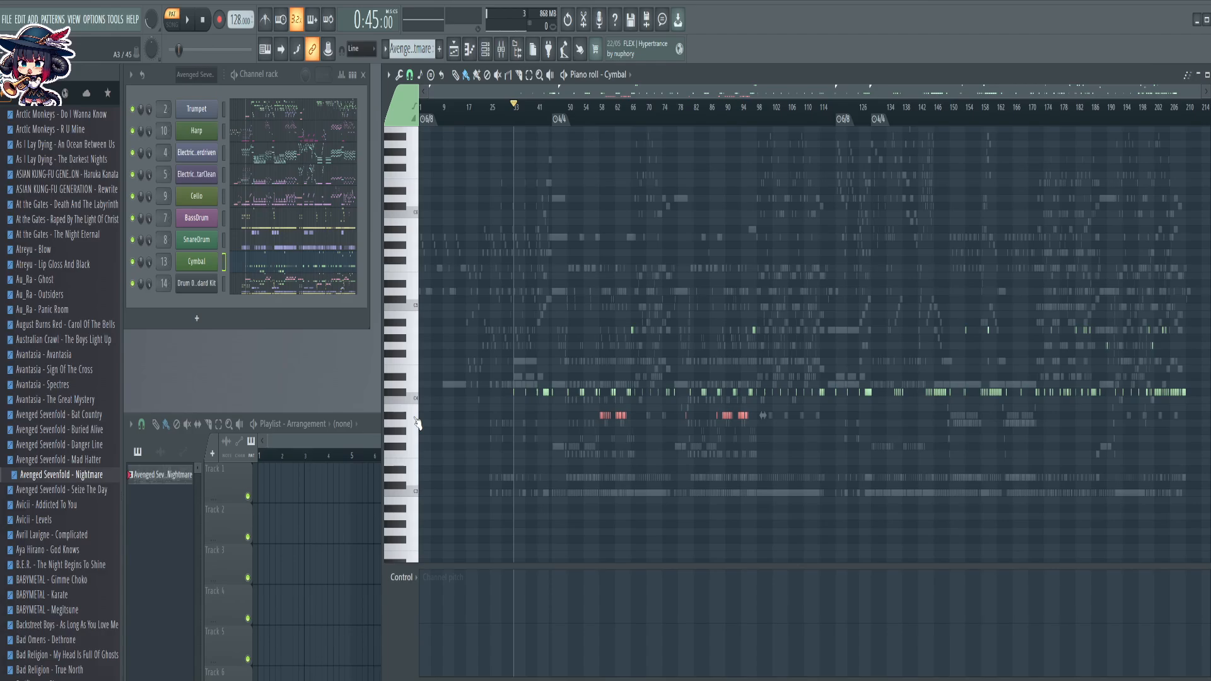
pyautogui.scroll(3, 433, 427)
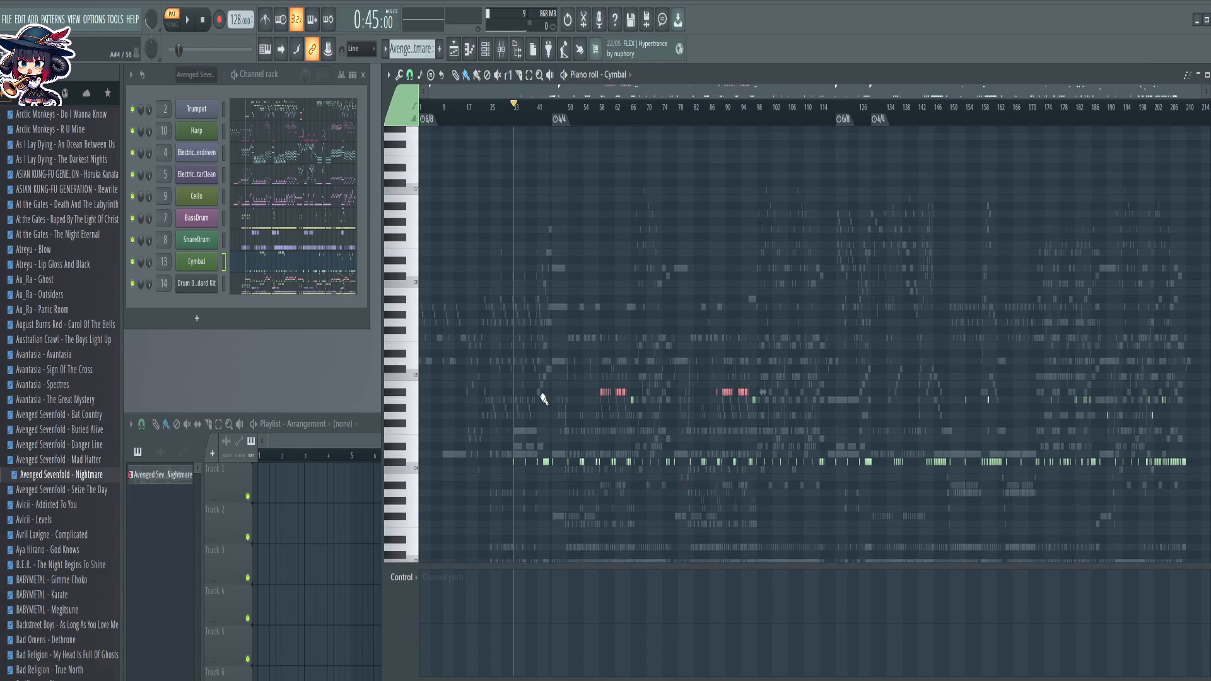
pyautogui.hotkey('ctrl', 'Up')
pyautogui.hotkey('ctrl', 'Up')
pyautogui.hotkey('shift', 'Up')
pyautogui.hotkey('shift', 'Up')
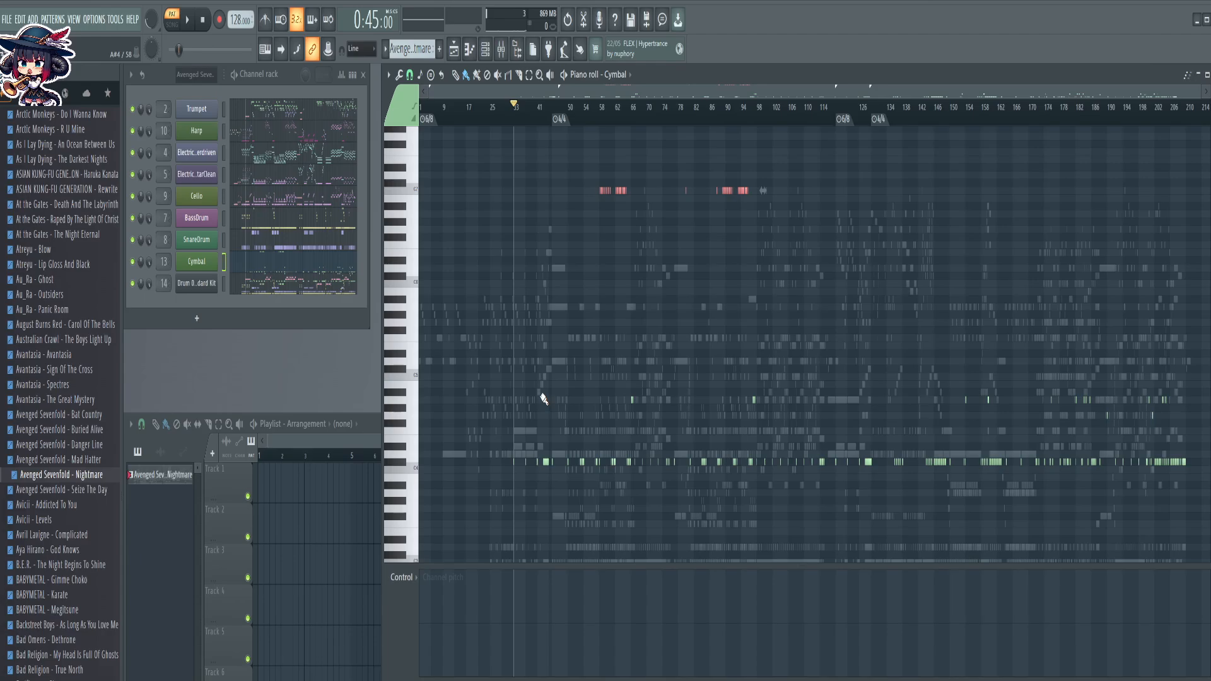
# Transpose the Cymbal's C#4 crash notes up to B5 and its A4 crash notes up to C6
pyautogui.click(399, 465)
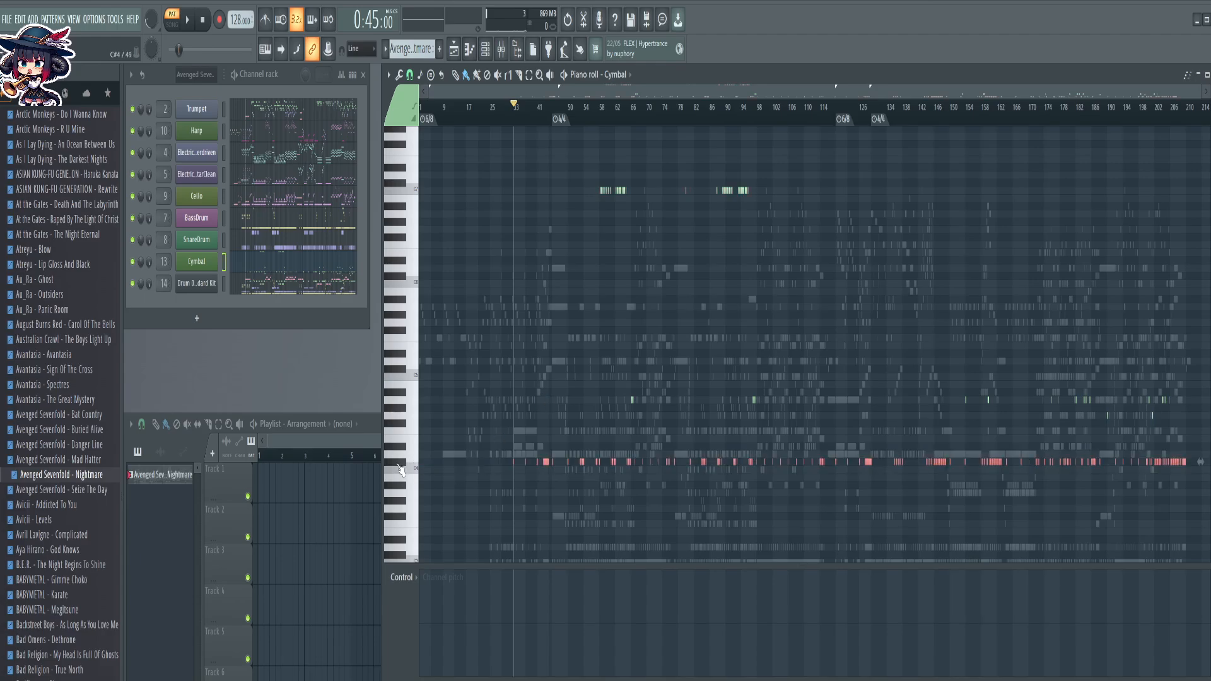
pyautogui.hotkey('shift', 'Up')
pyautogui.hotkey('shift', 'Up')
pyautogui.hotkey('shift', 'Up')
pyautogui.hotkey('shift', 'Up')
pyautogui.hotkey('shift', 'Up')
pyautogui.hotkey('shift', 'Up')
pyautogui.hotkey('shift', 'Up')
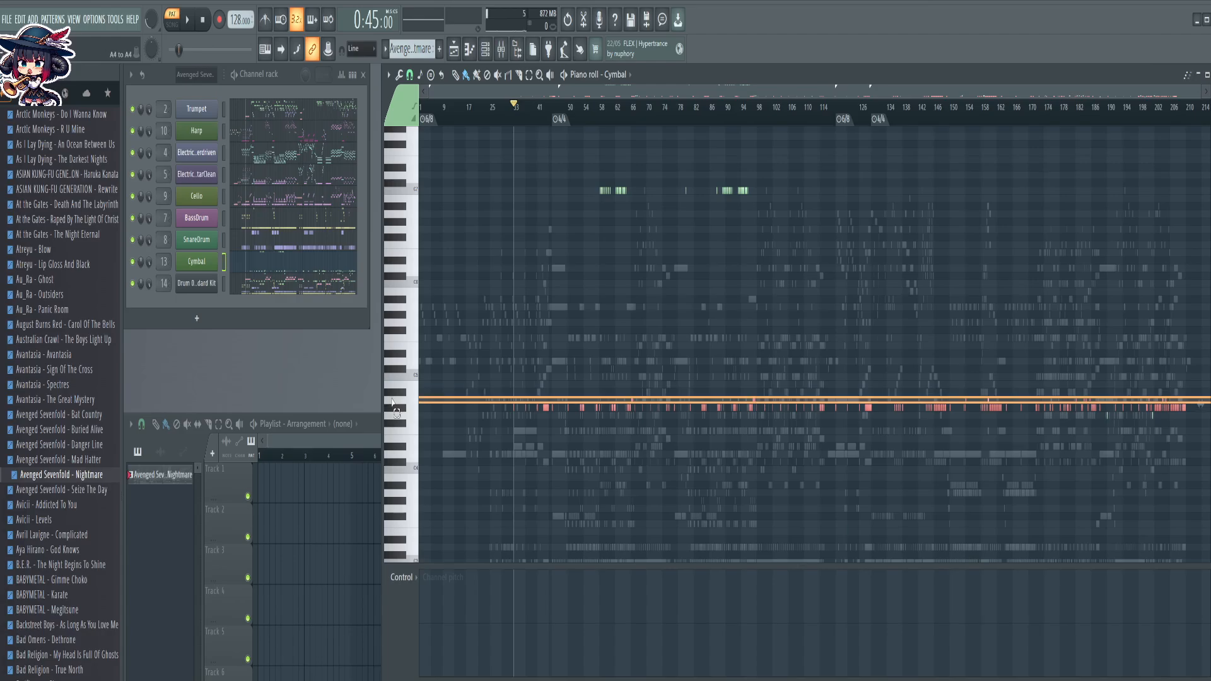
pyautogui.hotkey('shift', 'Up')
pyautogui.hotkey('shift', 'Up')
pyautogui.hotkey('shift', 'Up')
pyautogui.hotkey('ctrl', 'Up')
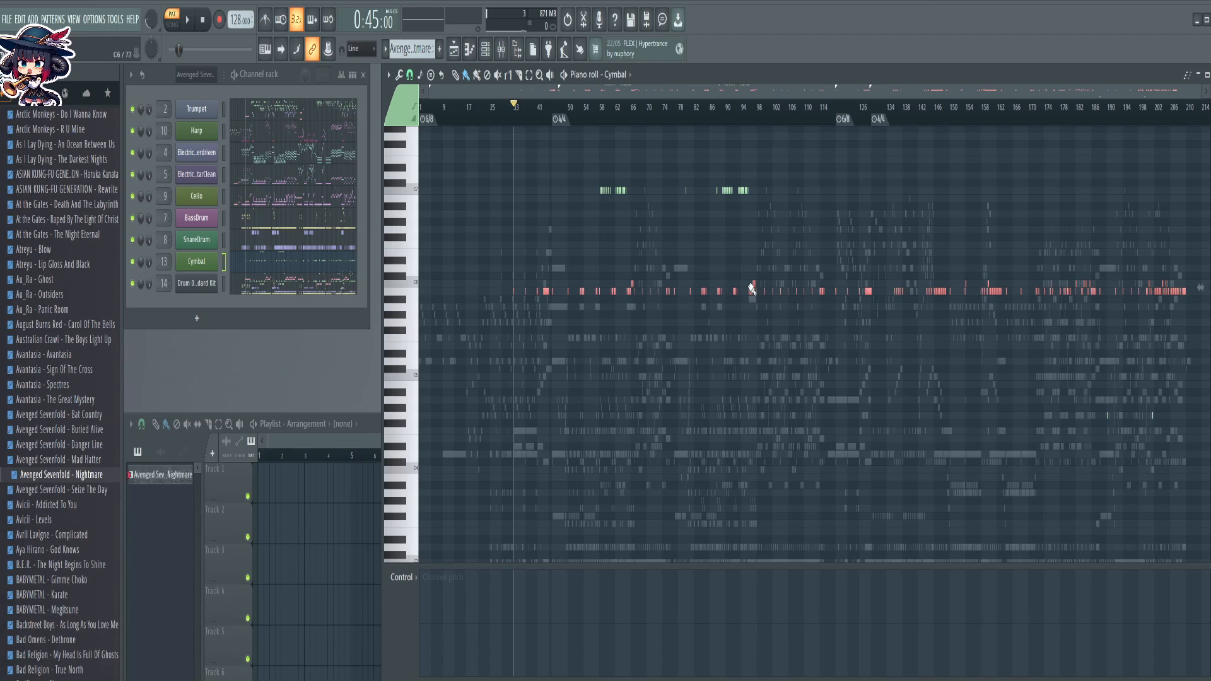
# Transpose the remaining G4 notes of the Cymbal part up between the crash notes and the C7 hi-hat notes
pyautogui.keyDown('ctrl'); pyautogui.click(737, 397); pyautogui.keyUp('ctrl')
pyautogui.keyDown('ctrl'); pyautogui.click(401, 416); pyautogui.keyUp('ctrl')
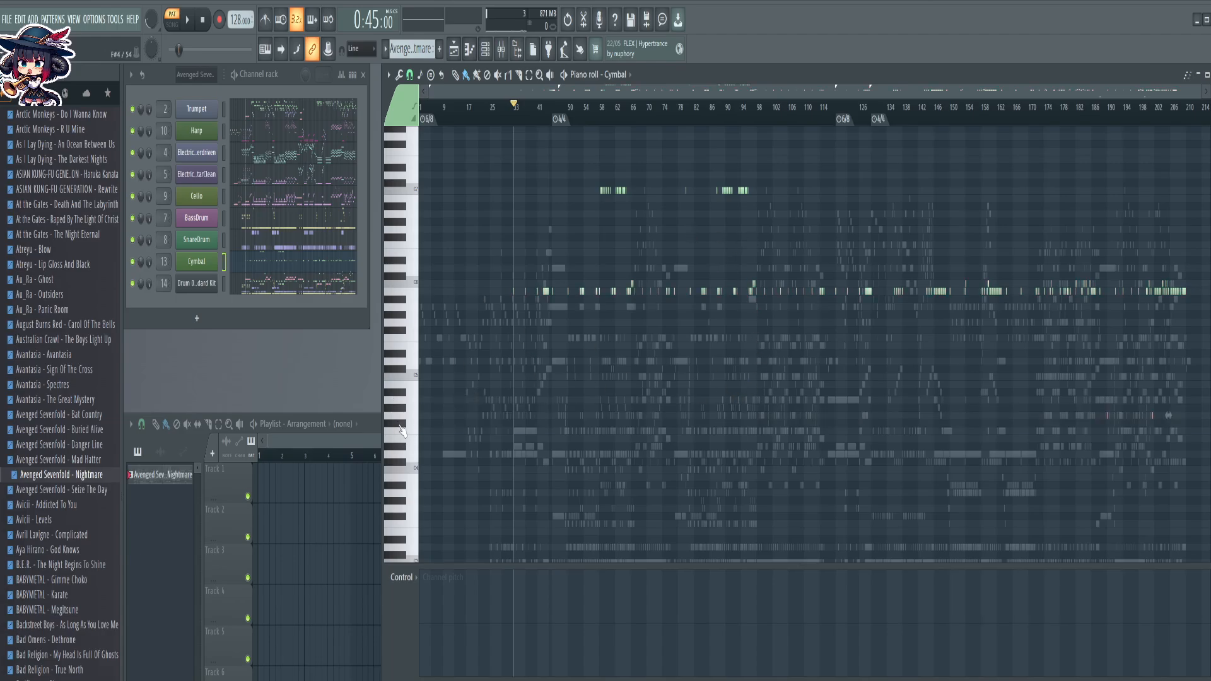
pyautogui.hotkey('ctrl', 'Up')
pyautogui.hotkey('ctrl', 'Up')
# Display note velocities and lower the first three Cymbal notes of the run at bar 43: the first to G5, the next two to A5
pyautogui.click(403, 577)
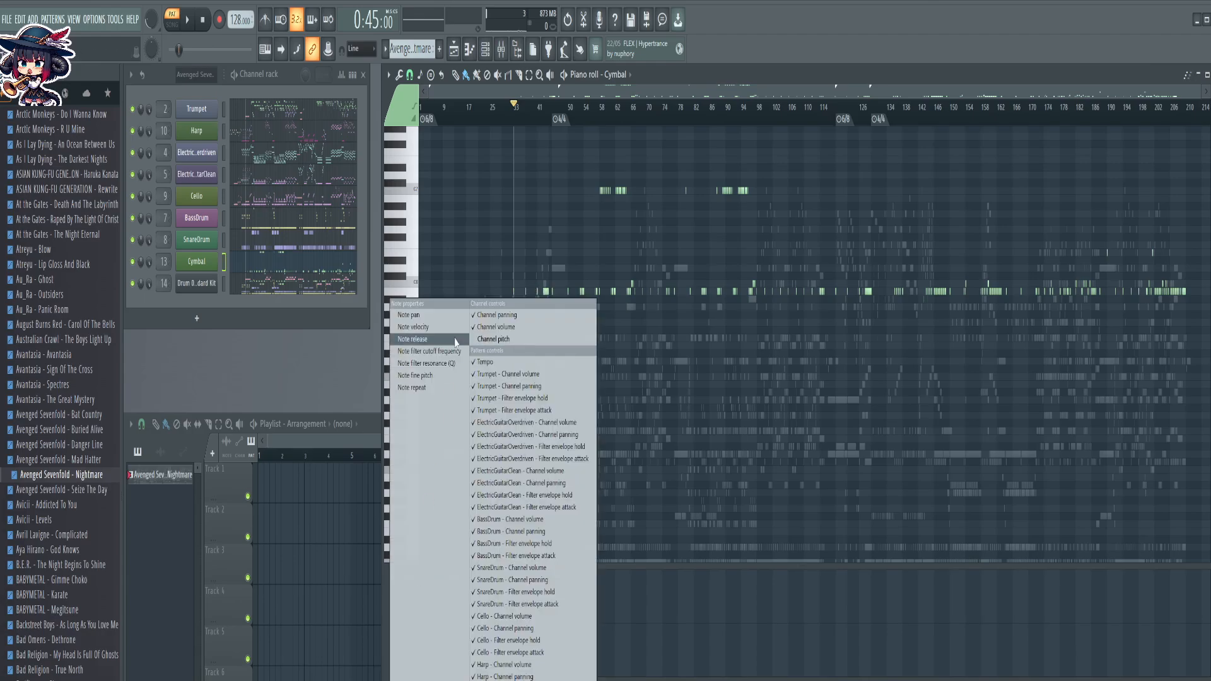
pyautogui.click(417, 328)
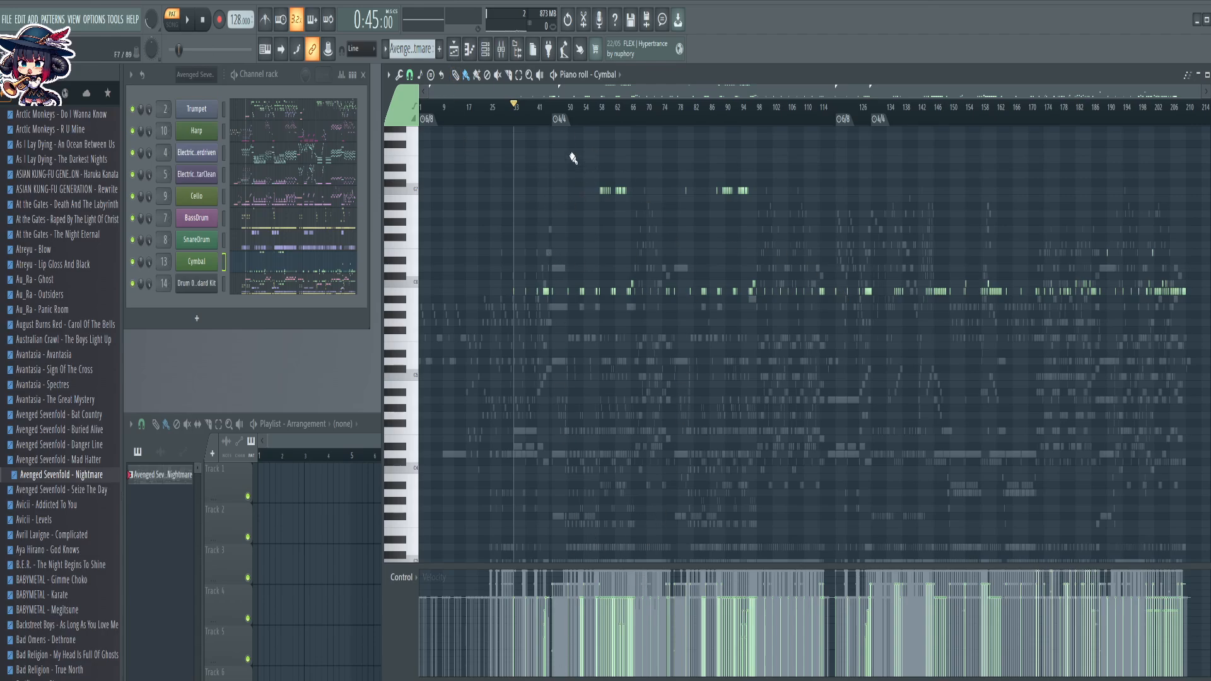
pyautogui.scroll(8, 535, 104)
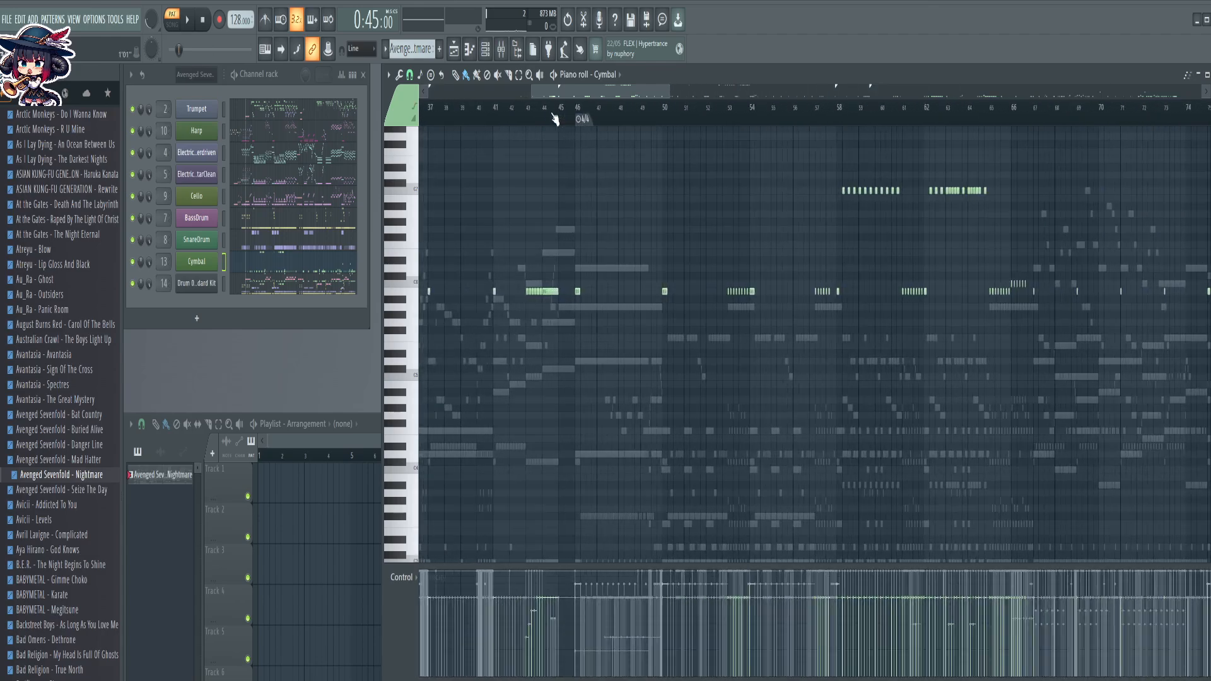
pyautogui.scroll(5, 521, 111)
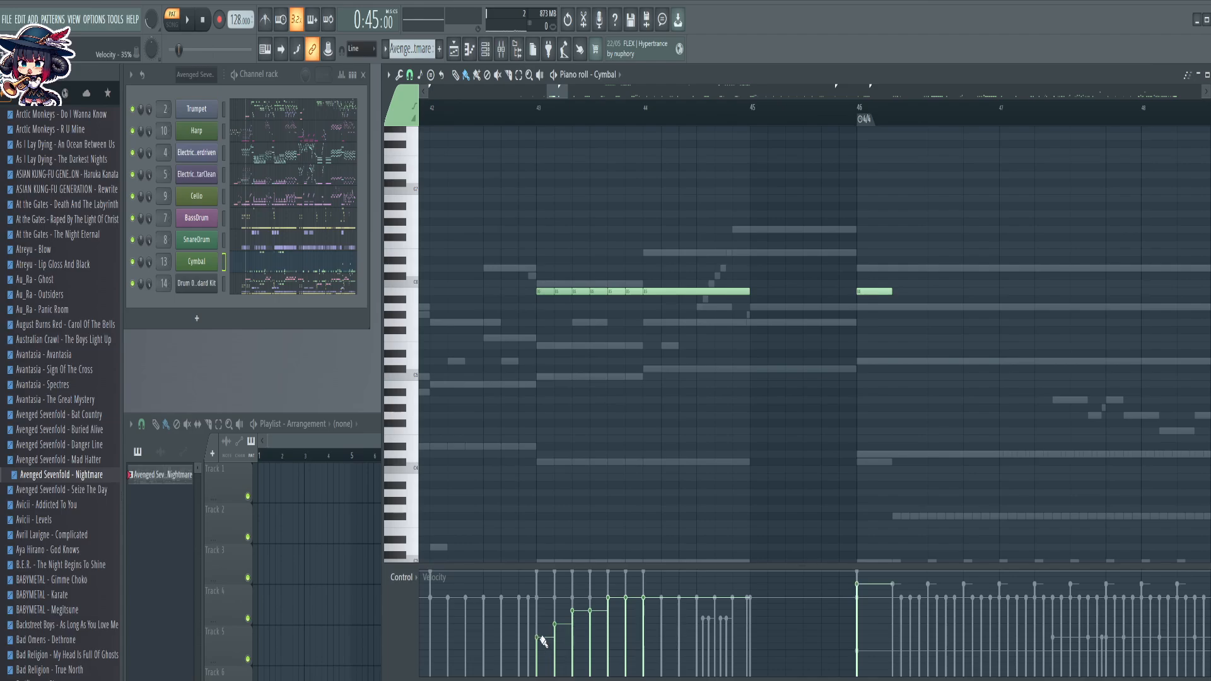
pyautogui.moveTo(536, 266); pyautogui.dragTo(575, 309)
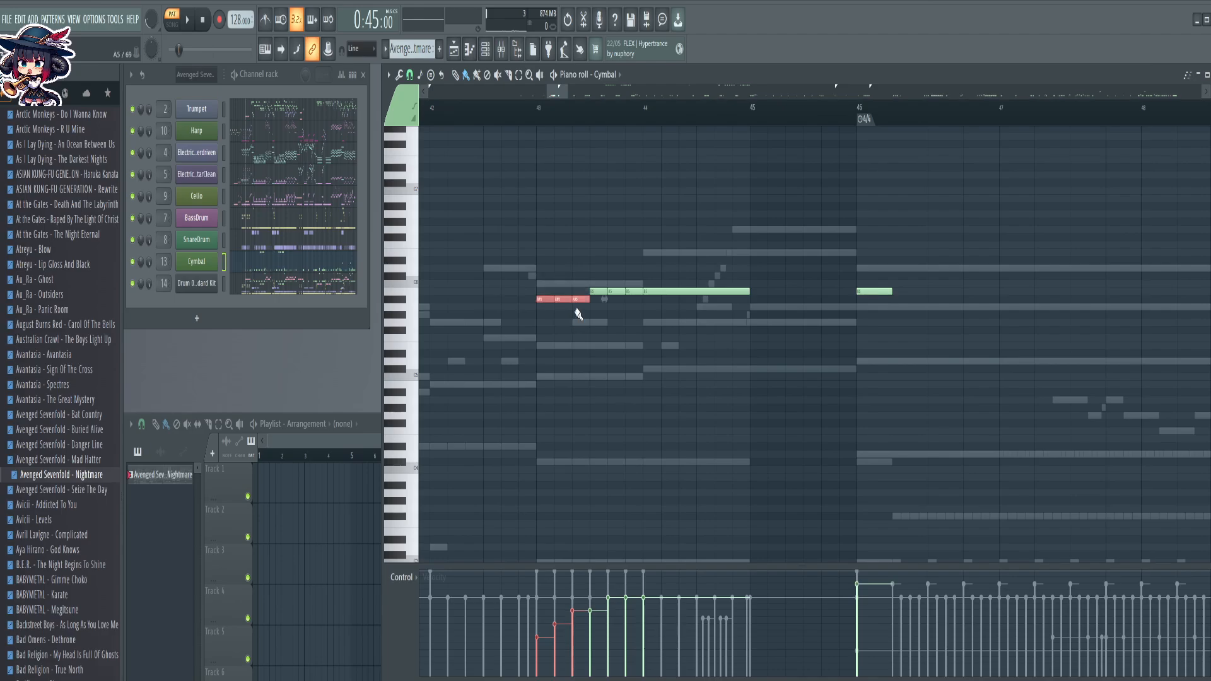
pyautogui.keyDown('ctrl'); pyautogui.click(708, 369); pyautogui.keyUp('ctrl')
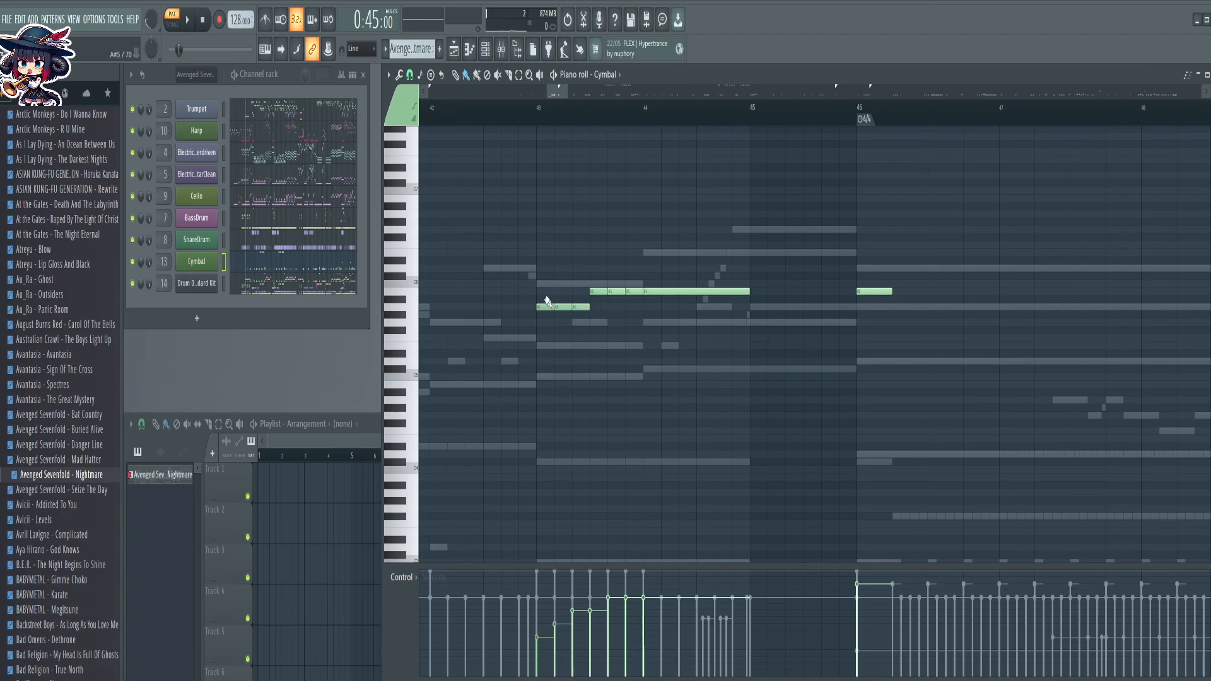
pyautogui.moveTo(544, 298); pyautogui.dragTo(543, 321)
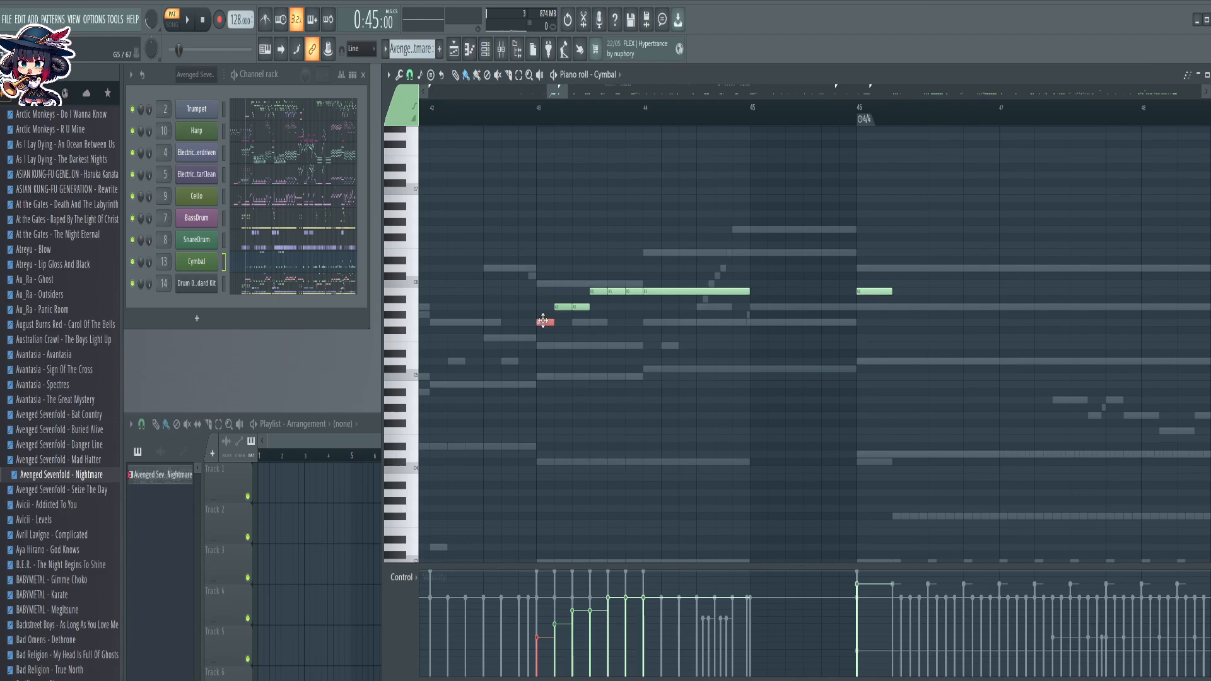
pyautogui.click(599, 357)
# Raise the accented Cymbal crash notes at the start of bars 54 and 58 to C6
pyautogui.moveTo(602, 106); pyautogui.dragTo(603, 130)
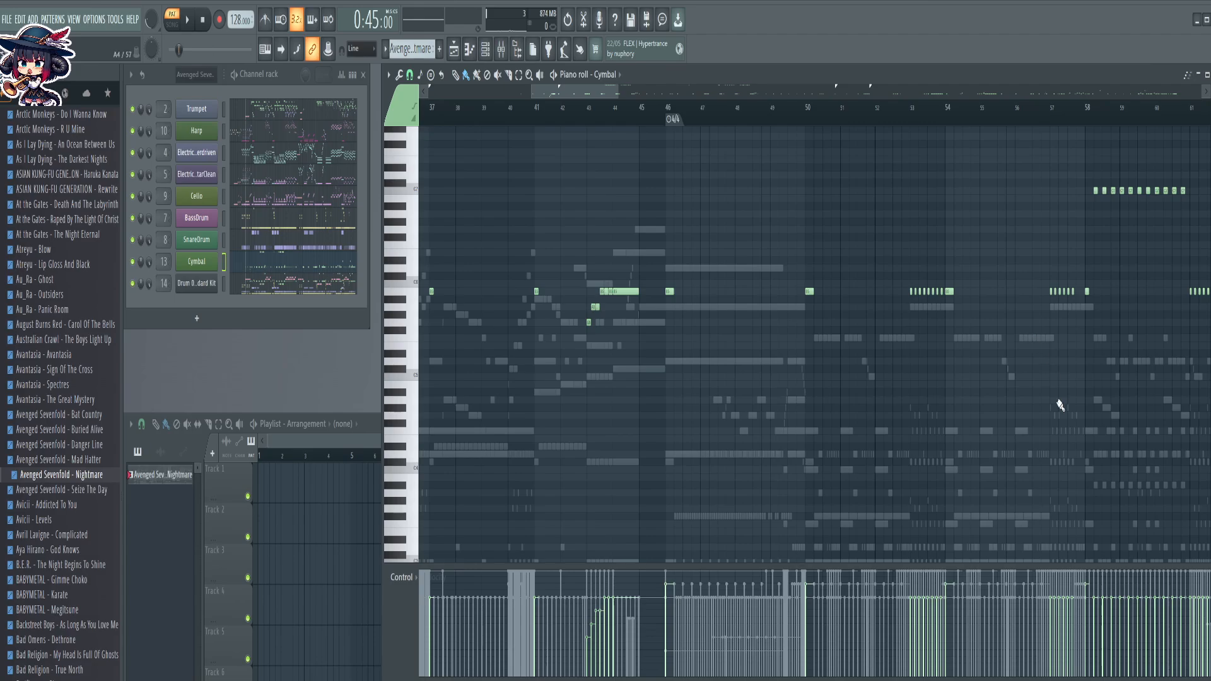
pyautogui.moveTo(1056, 400); pyautogui.dragTo(881, 418)
pyautogui.moveTo(713, 283); pyautogui.dragTo(776, 344)
pyautogui.keyDown('ctrl'); pyautogui.keyDown('shift'); pyautogui.click(775, 310); pyautogui.keyUp('shift'); pyautogui.keyUp('ctrl')
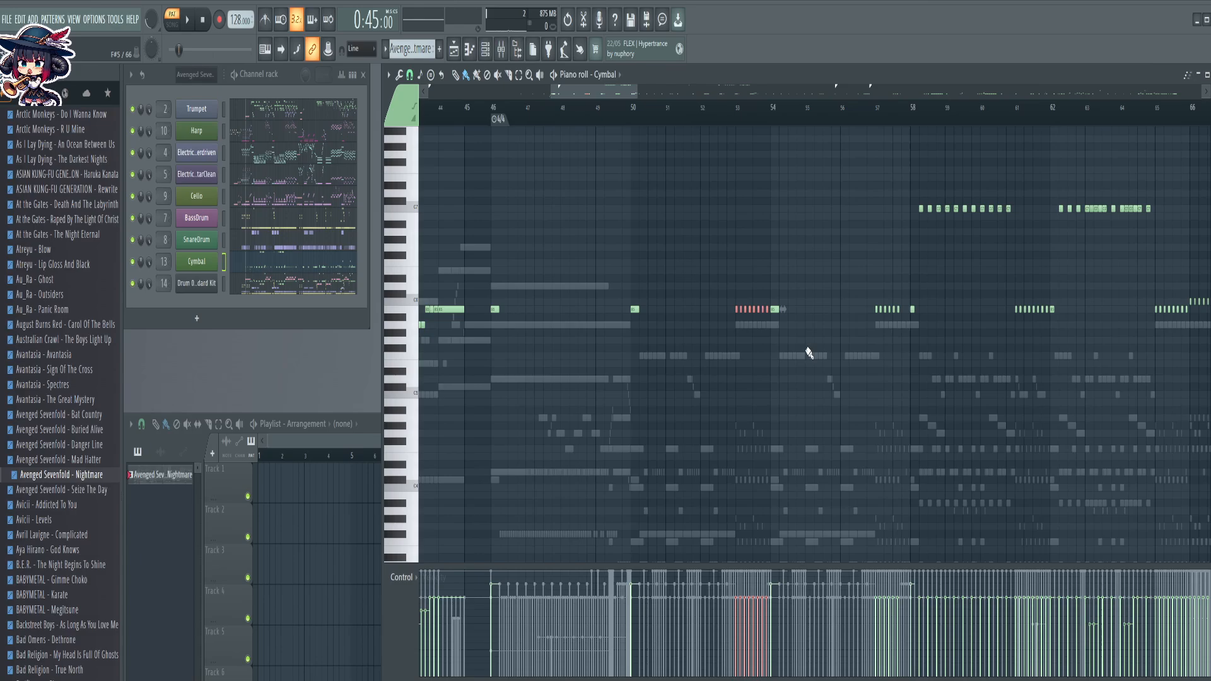
pyautogui.moveTo(778, 303); pyautogui.dragTo(793, 341)
pyautogui.hotkey('shift', 'Up')
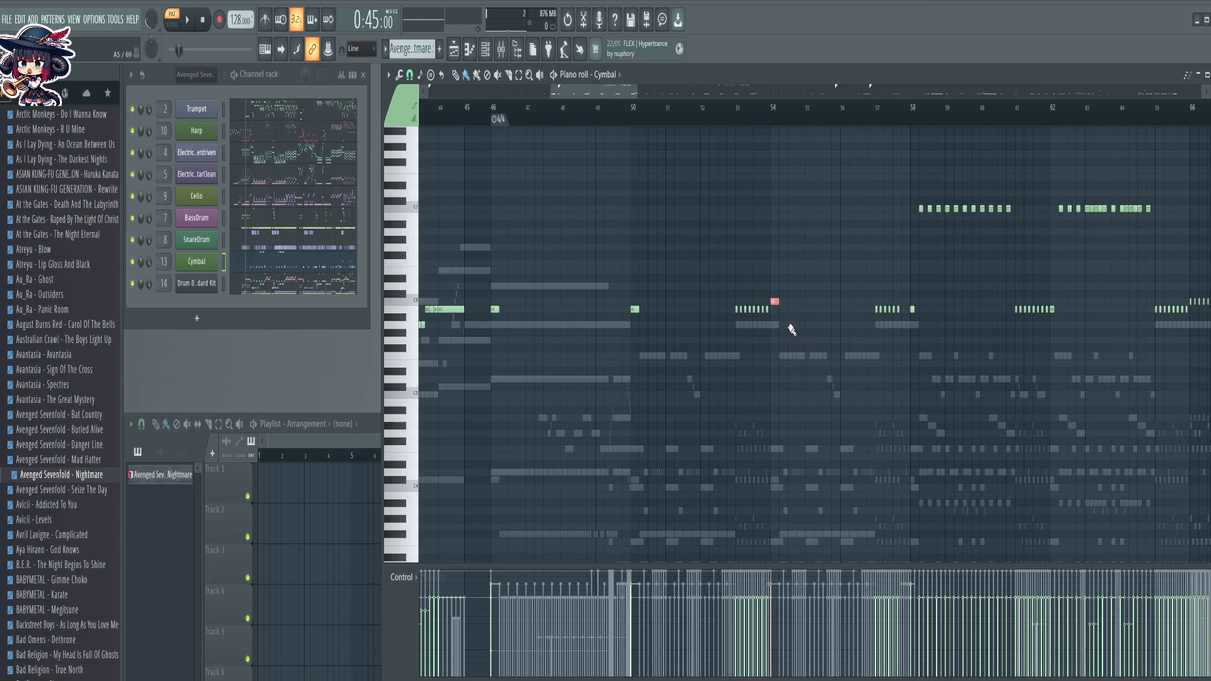
pyautogui.moveTo(897, 301); pyautogui.dragTo(927, 323)
pyautogui.keyDown('ctrl'); pyautogui.click(907, 297); pyautogui.keyUp('ctrl')
# Examine the velocity pattern of the Cymbal's crash and hi-hat notes around bars 53 to 70
pyautogui.scroll(5, 761, 114)
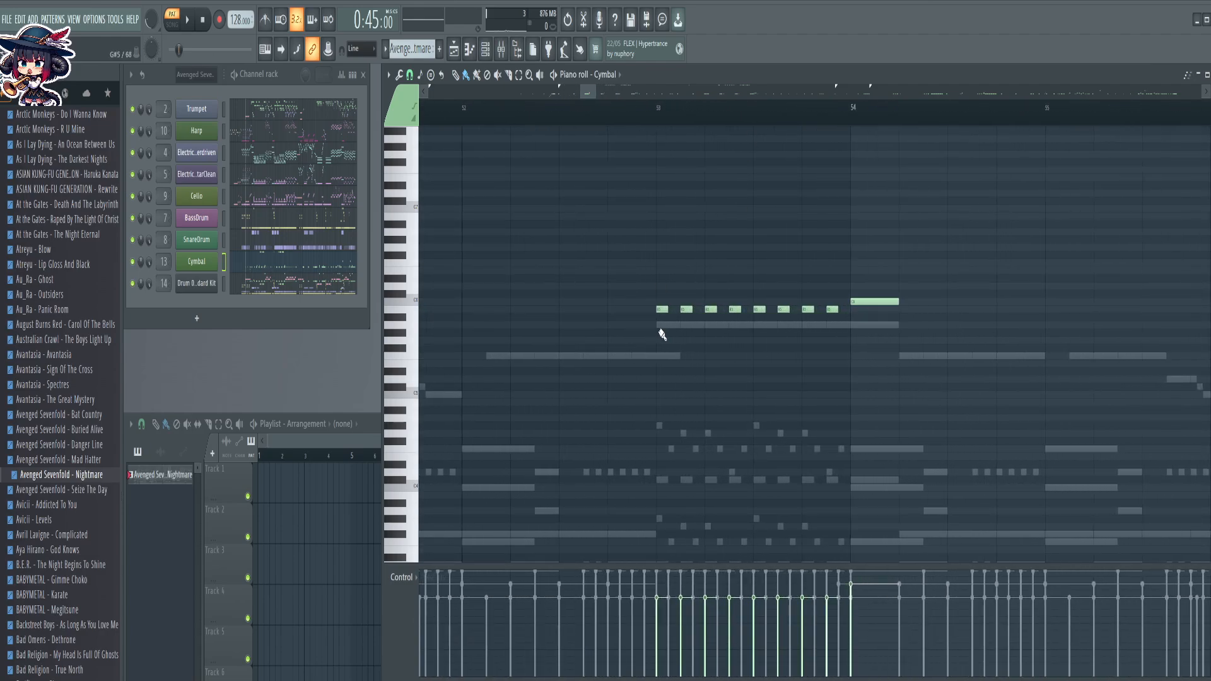
pyautogui.scroll(-5, 705, 120)
pyautogui.scroll(-5, 699, 116)
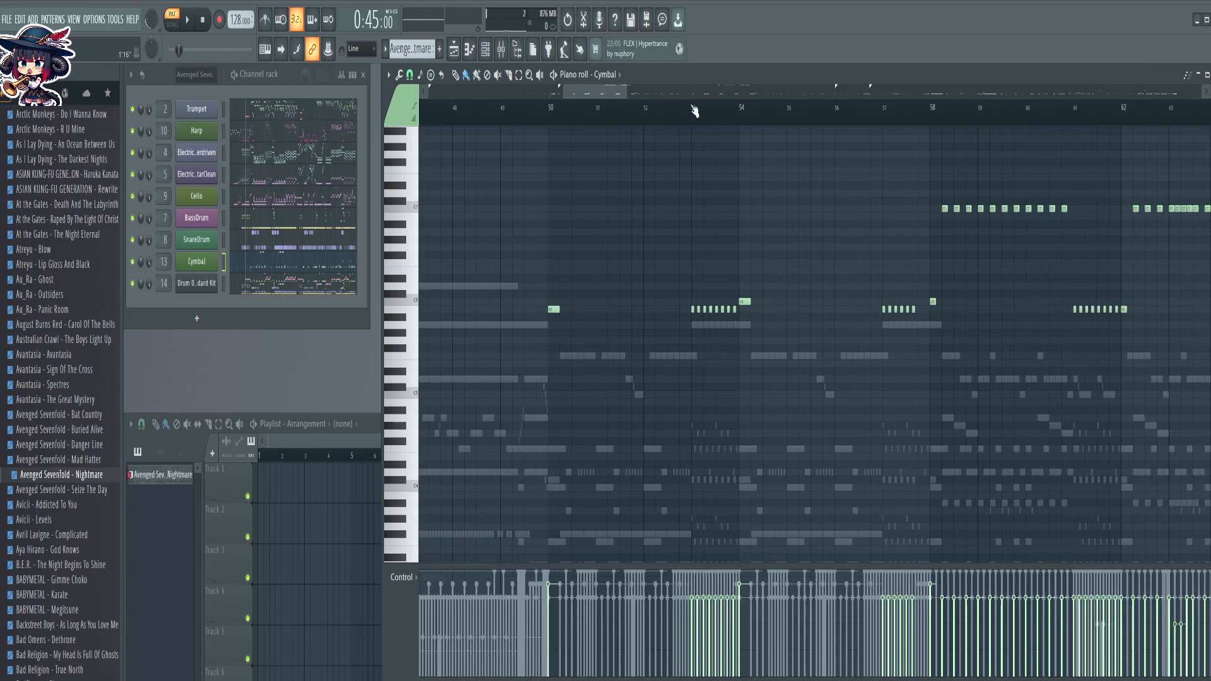
pyautogui.moveTo(605, 94); pyautogui.dragTo(645, 95)
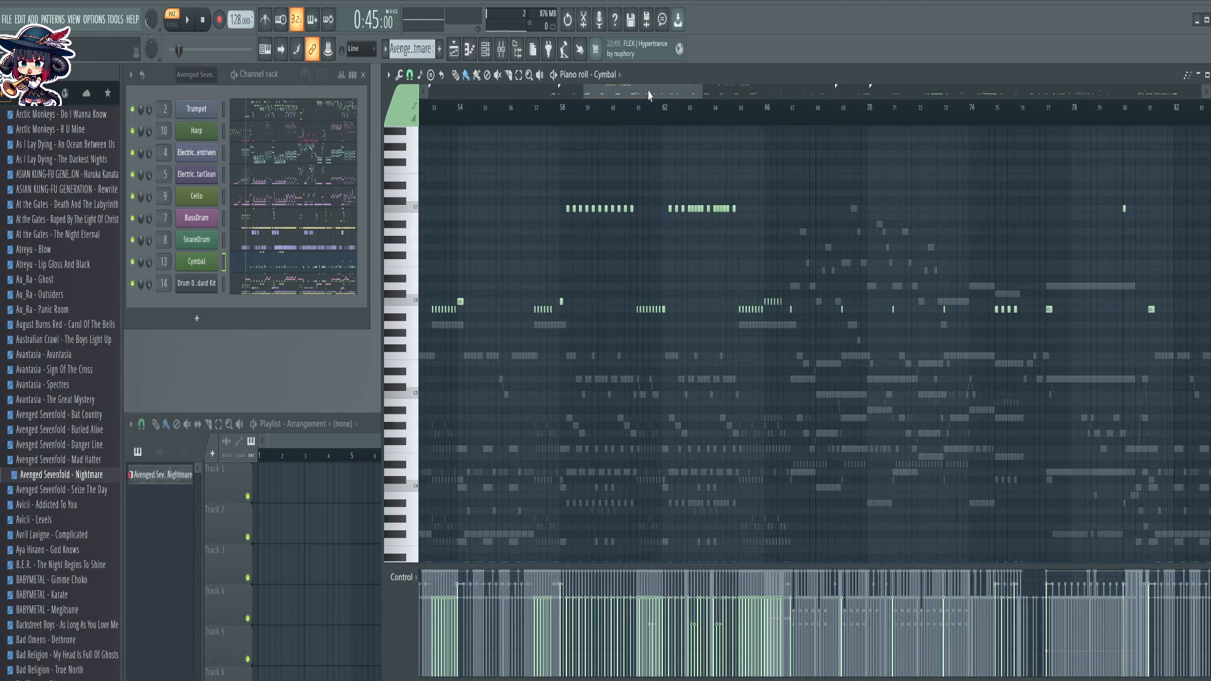
pyautogui.scroll(3, 689, 108)
pyautogui.scroll(1, 689, 108)
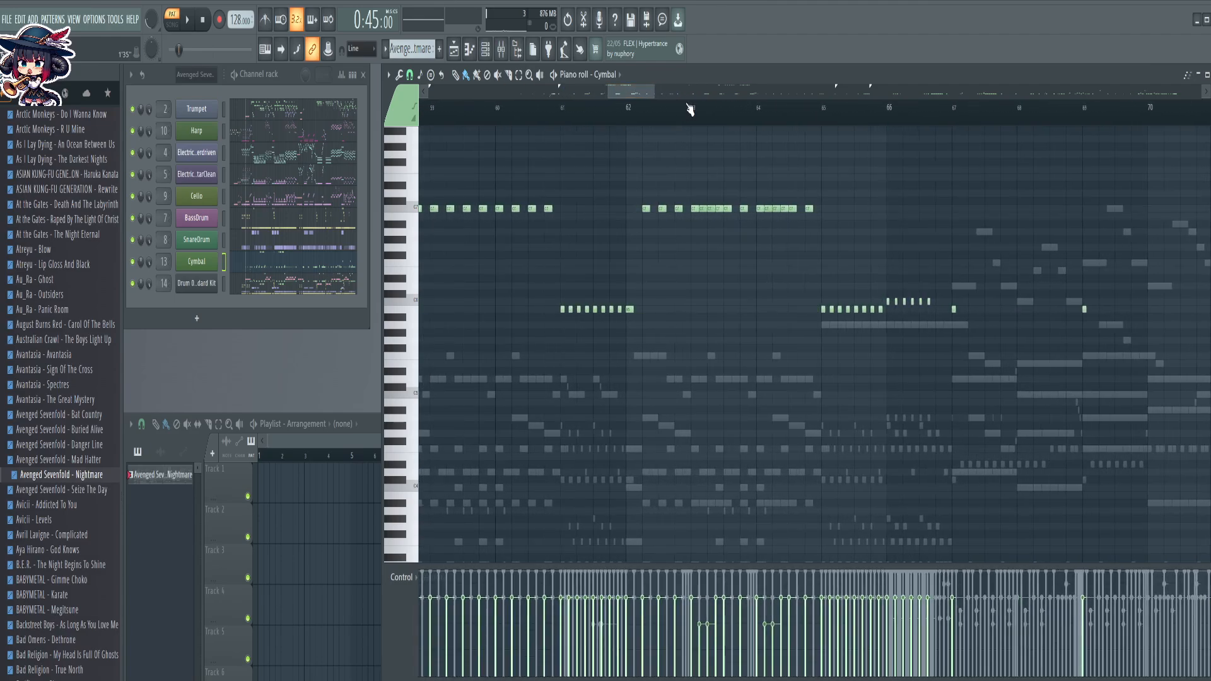
pyautogui.scroll(-10, 689, 108)
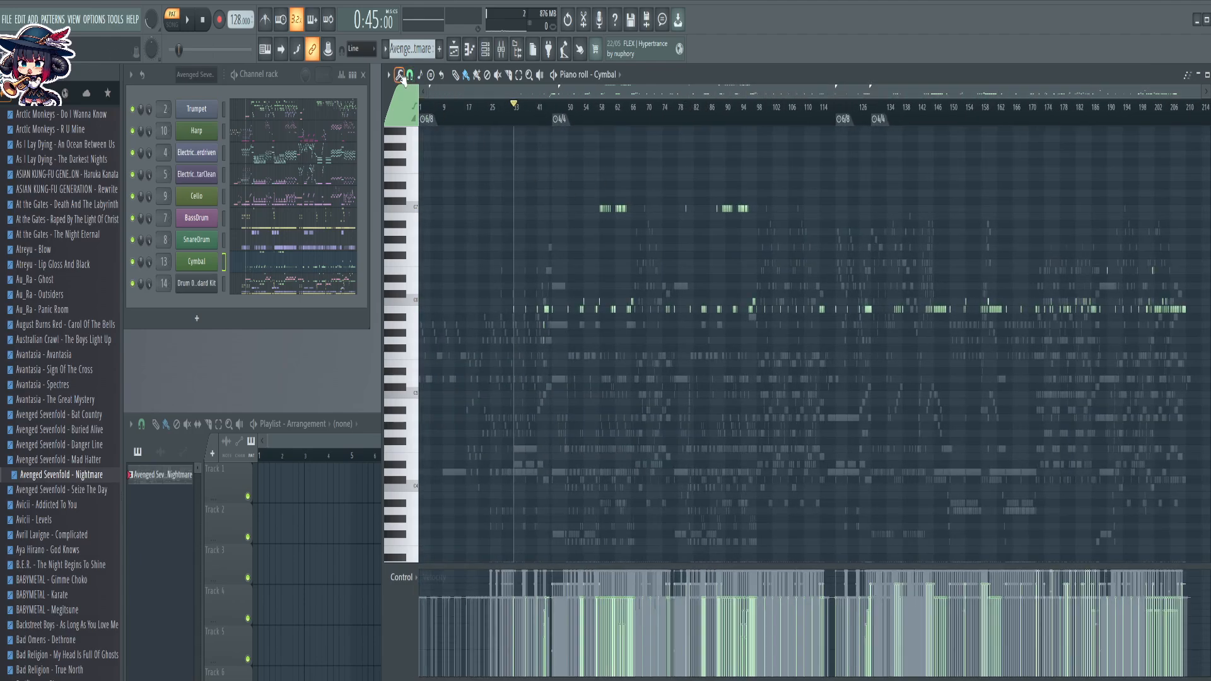
# Use the Select by velocity and more script to select Cymbal notes with velocity up to 62 and transpose them down two semitones
pyautogui.click(399, 75)
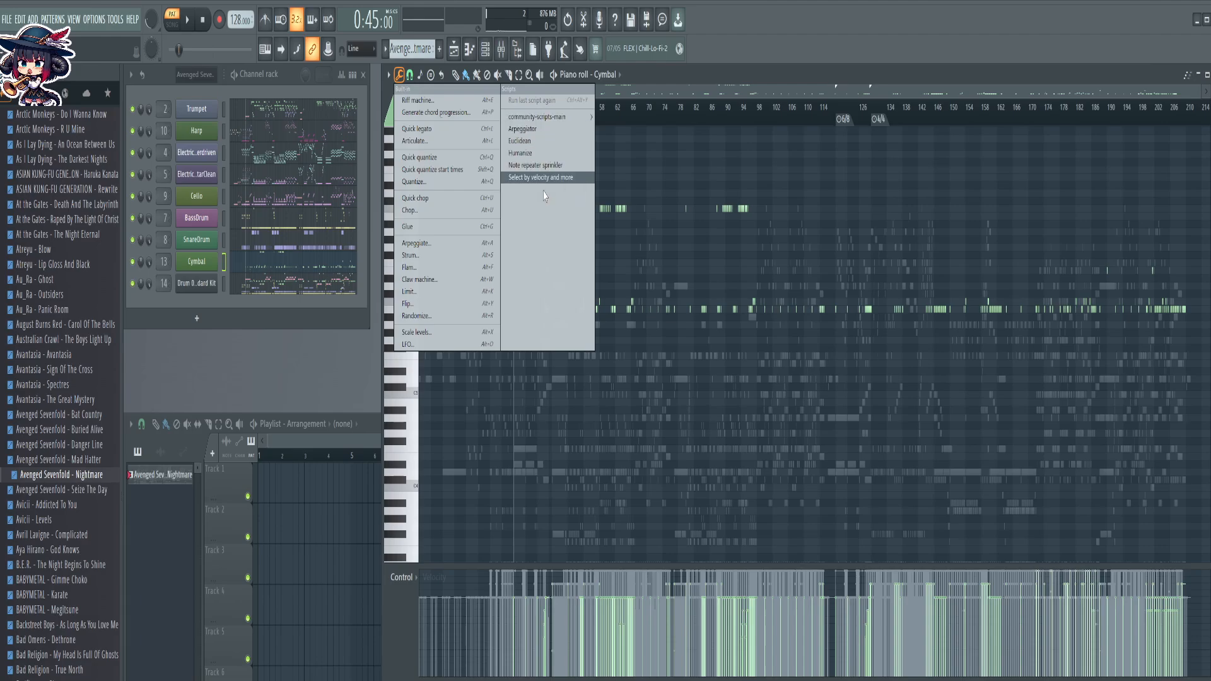
pyautogui.moveTo(554, 120)
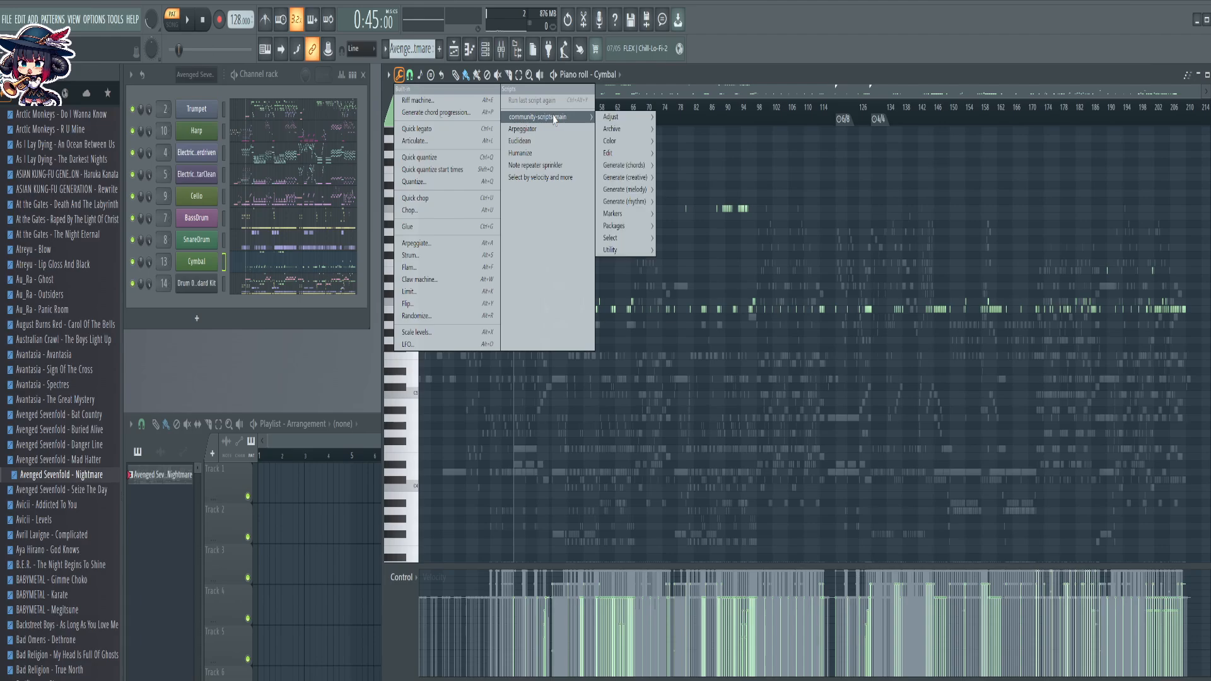
pyautogui.moveTo(621, 142)
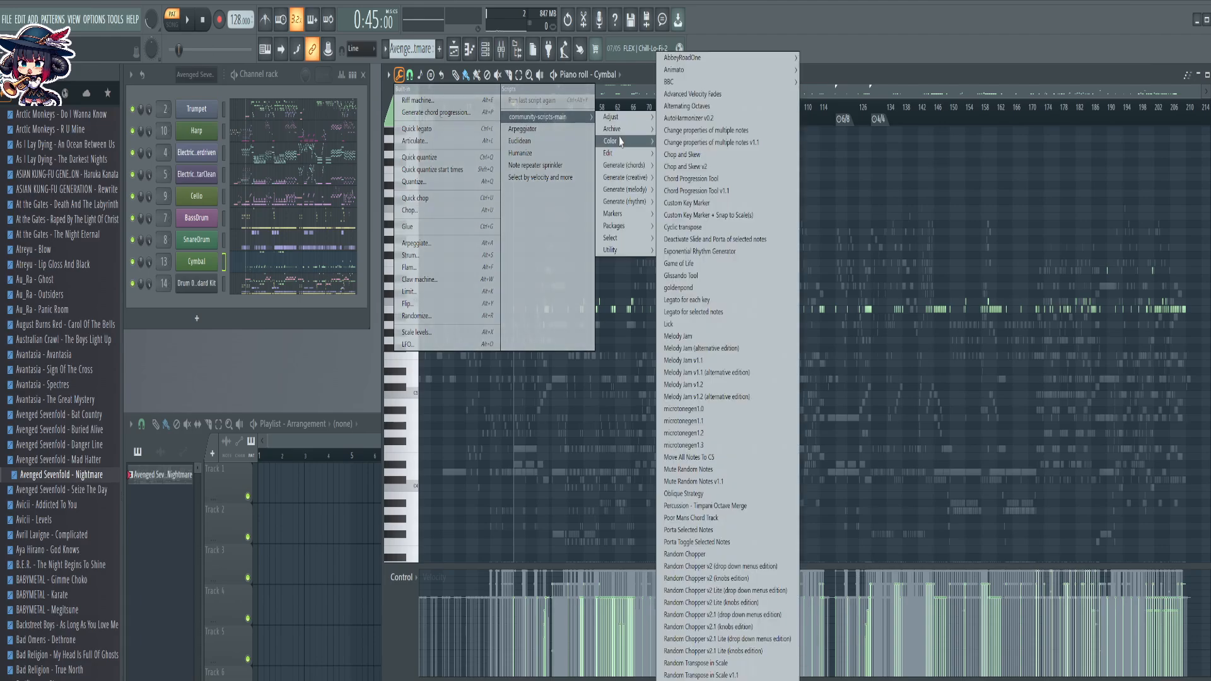
pyautogui.moveTo(622, 230)
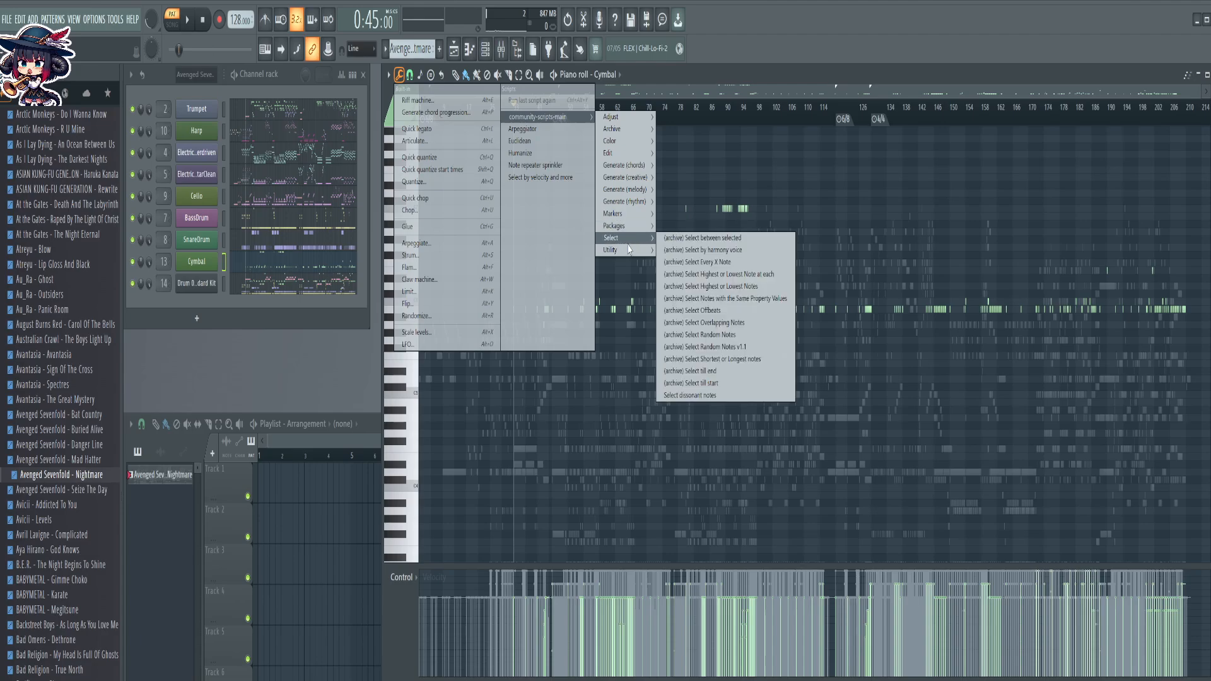
pyautogui.moveTo(622, 252)
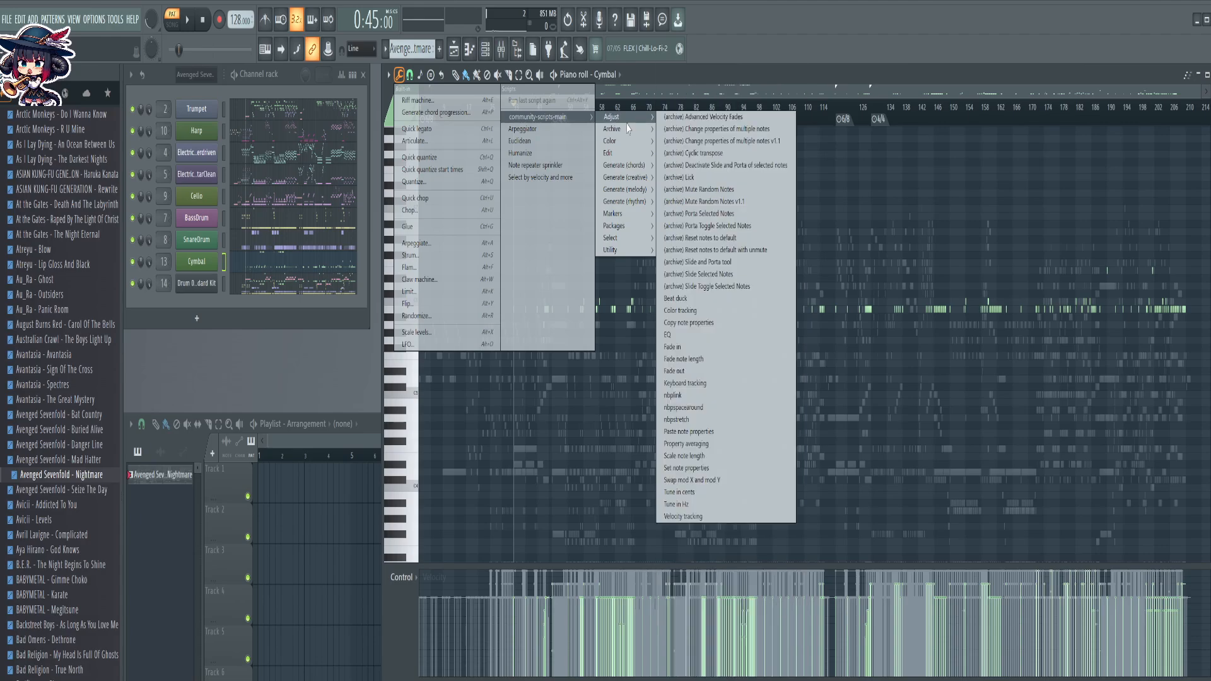
pyautogui.click(523, 177)
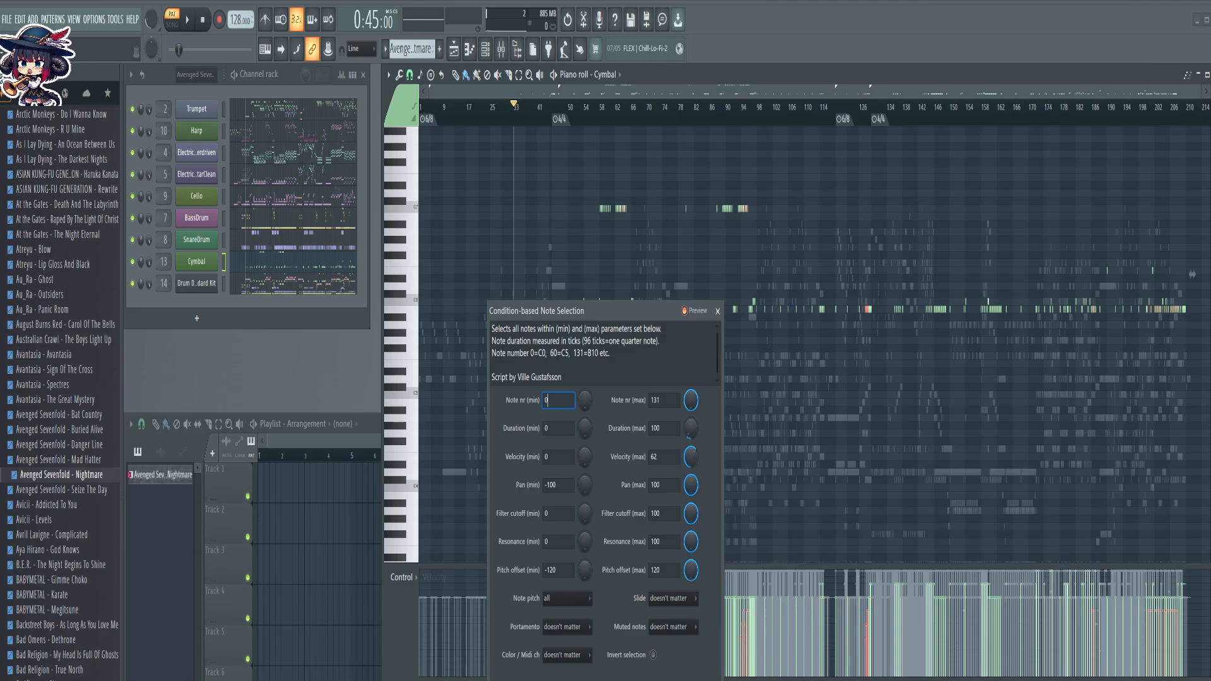
pyautogui.moveTo(691, 457); pyautogui.dragTo(690, 465)
pyautogui.click(687, 679)
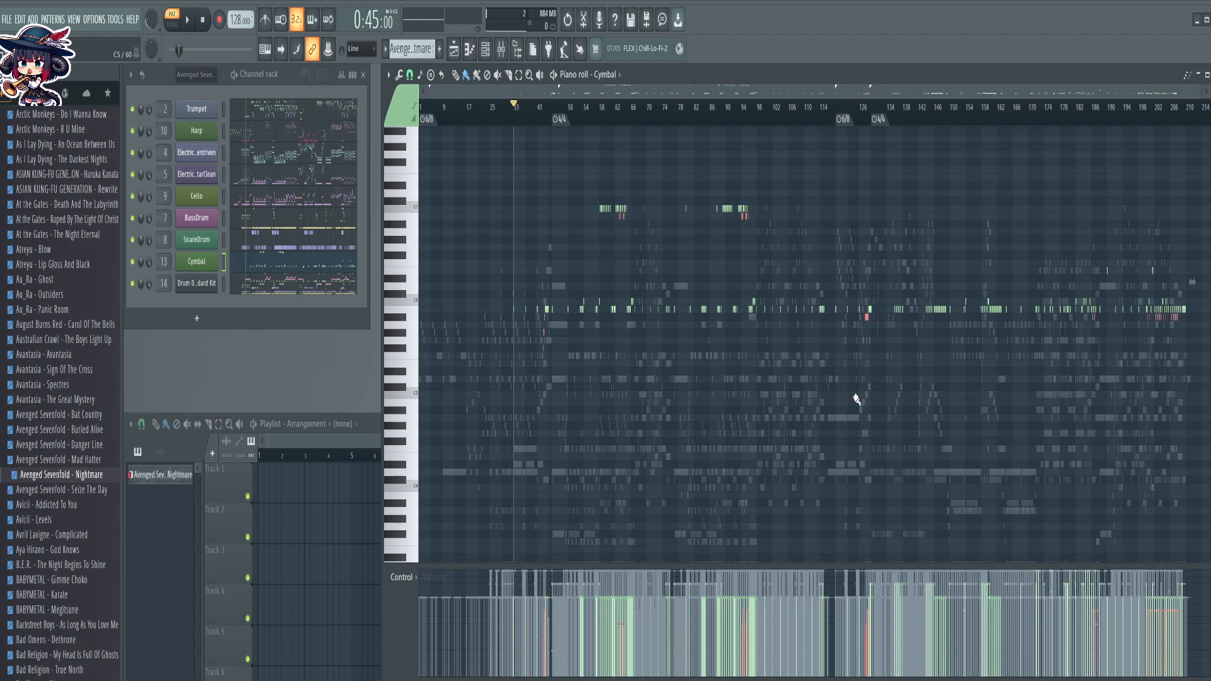
pyautogui.moveTo(551, 315); pyautogui.dragTo(530, 365)
pyautogui.hotkey('shift', 'Down')
pyautogui.moveTo(1183, 327)
pyautogui.mouseDown()
pyautogui.moveTo(1077, 336)
pyautogui.moveTo(1185, 328)
pyautogui.mouseUp()
# Select the Cymbal notes with velocity up to 59 using the same script and transpose them down two more semitones
pyautogui.click(399, 75)
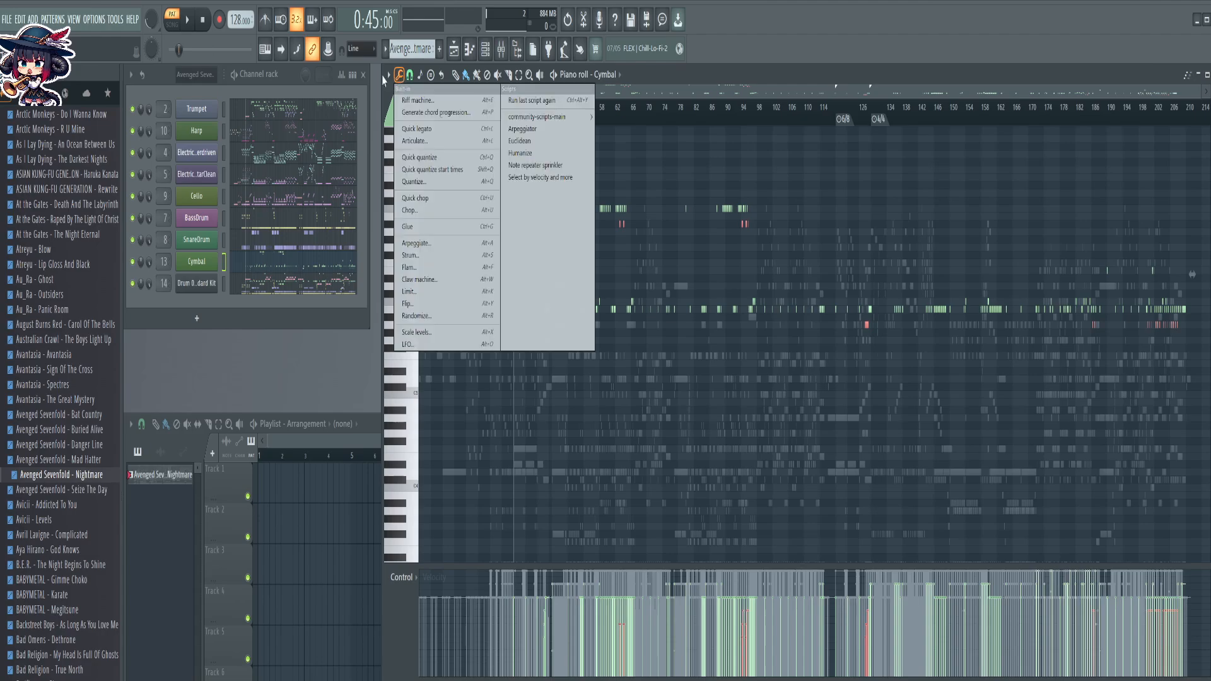
pyautogui.click(544, 178)
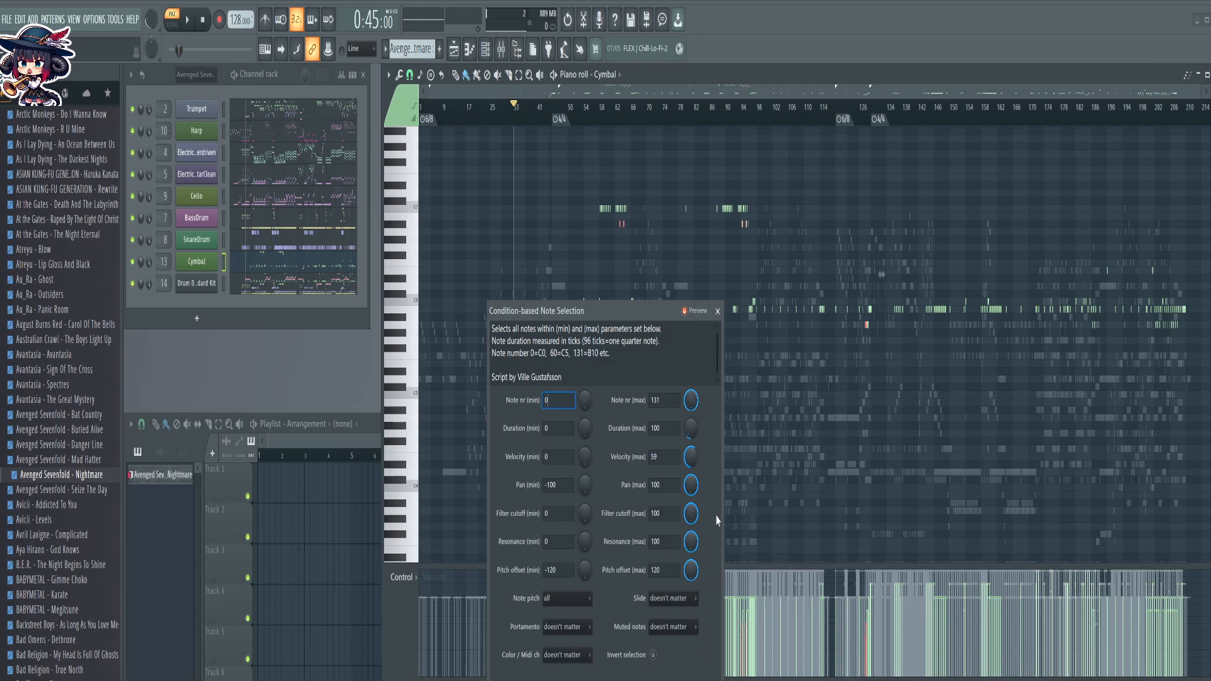
pyautogui.moveTo(689, 455); pyautogui.dragTo(689, 464)
pyautogui.click(689, 680)
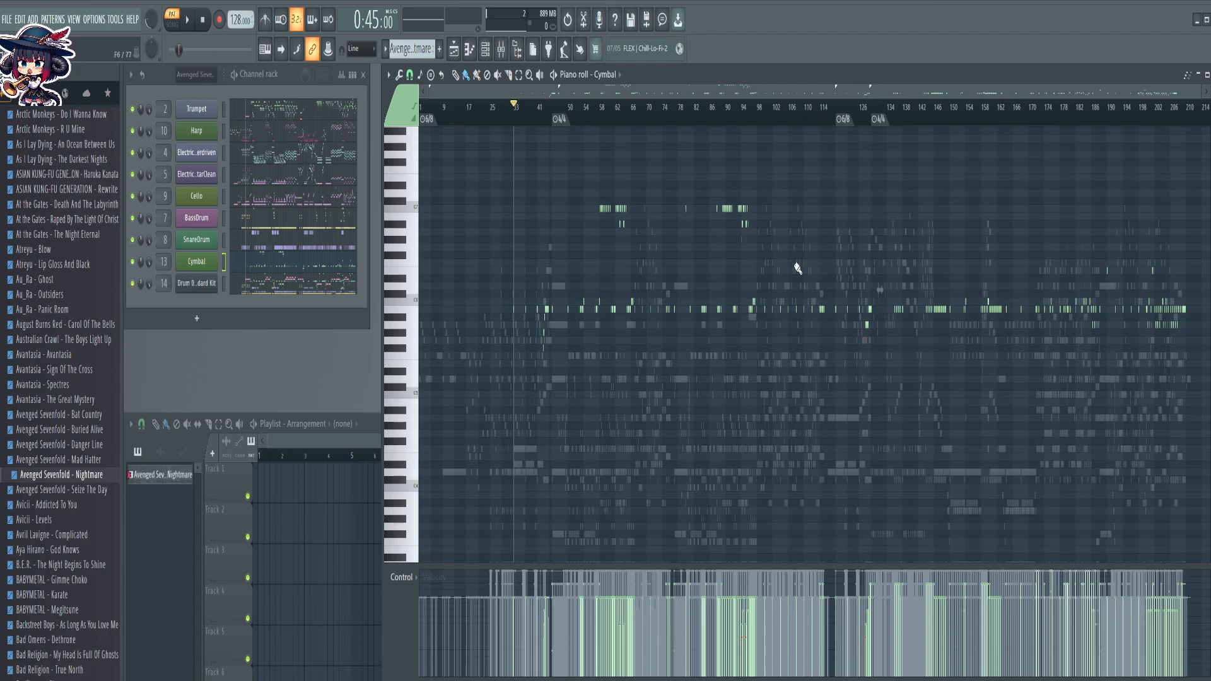
# Select the hi-hat notes just below C7 in the Cymbal channel and transpose them up one semitone
pyautogui.moveTo(788, 267); pyautogui.dragTo(603, 218)
pyautogui.hotkey('shift', 'Up')
pyautogui.keyDown('ctrl'); pyautogui.click(692, 424); pyautogui.keyUp('ctrl')
pyautogui.scroll(8, 751, 112)
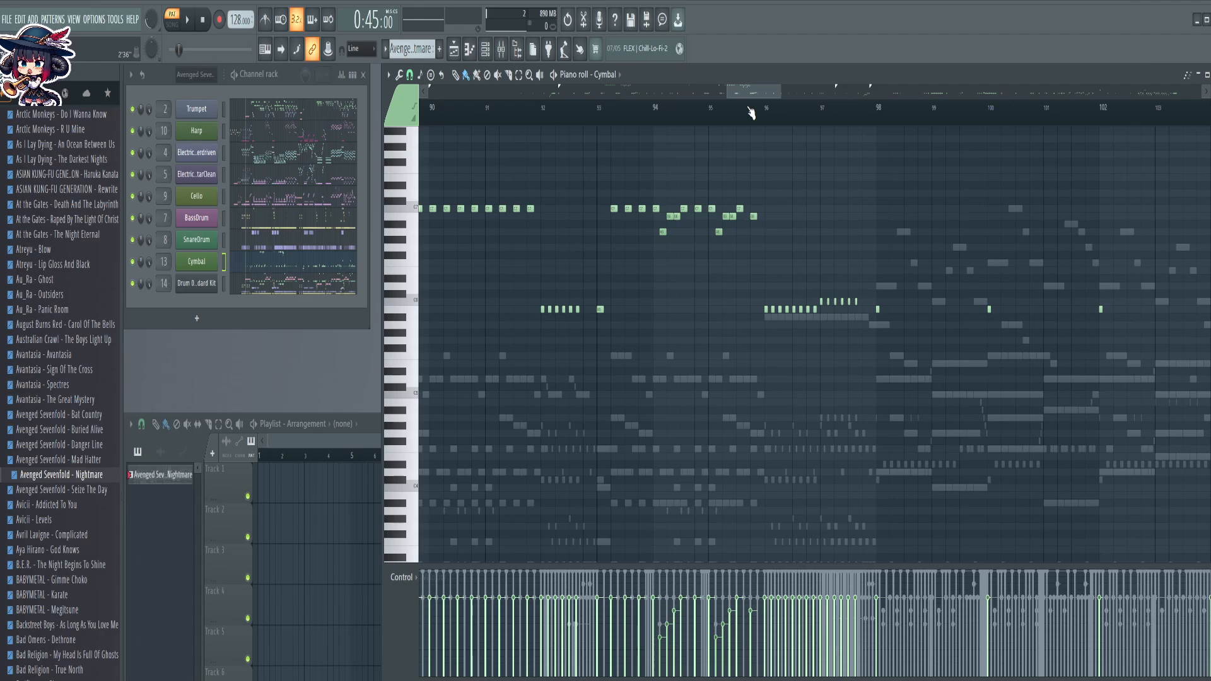
pyautogui.scroll(-10, 750, 112)
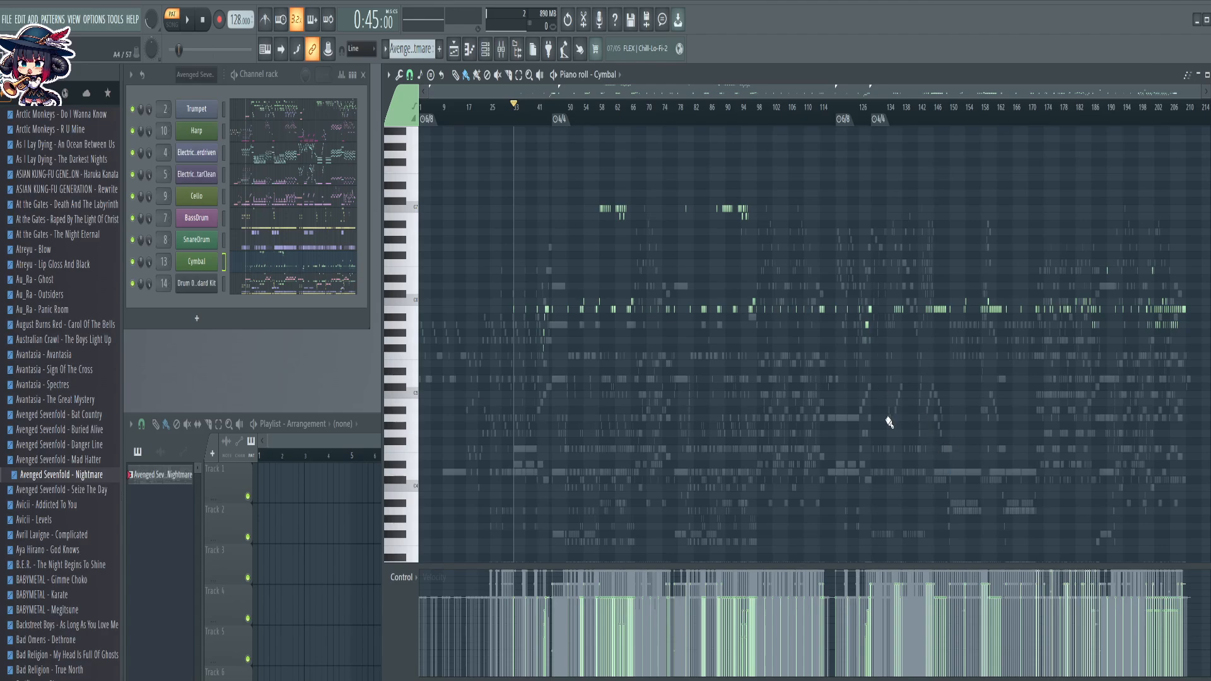
pyautogui.scroll(8, 1184, 107)
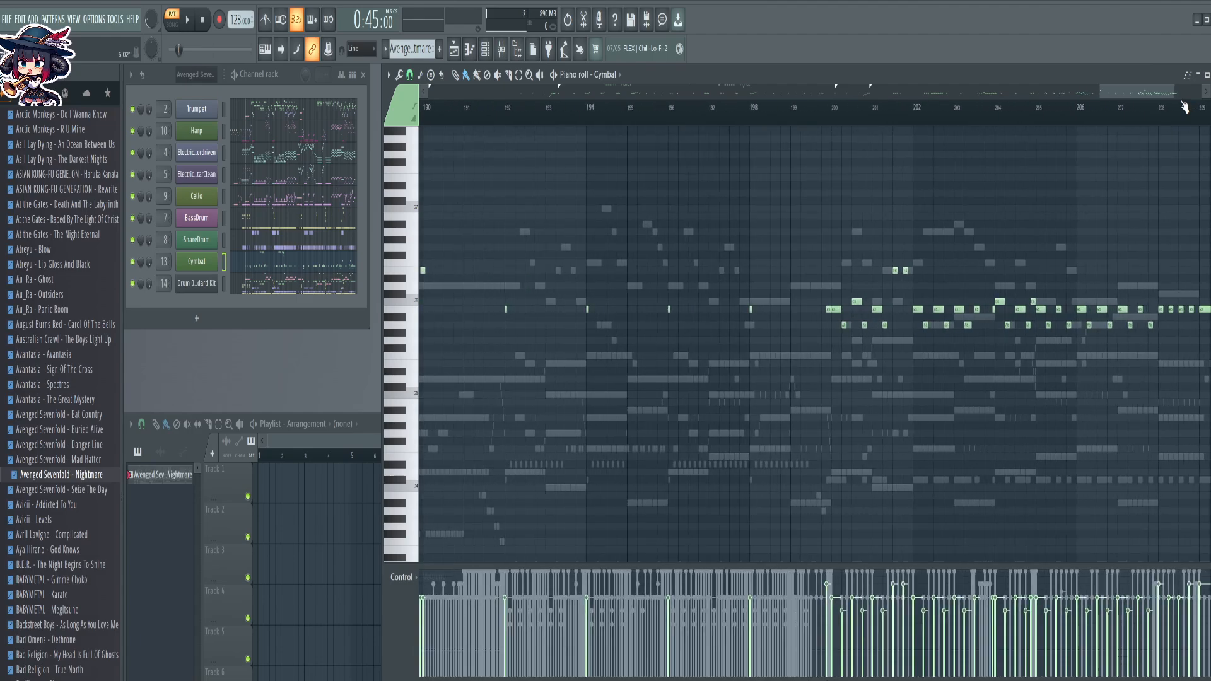
pyautogui.scroll(-8, 1184, 107)
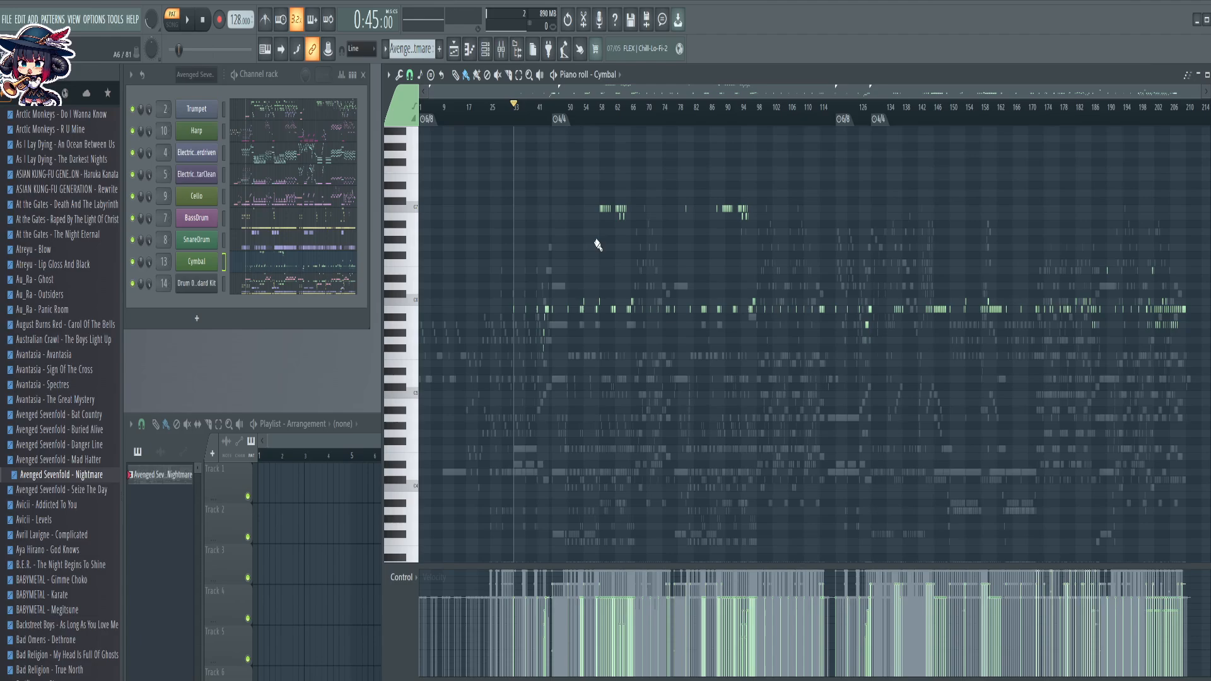
# Open the SnareDrum channel's notes and transpose all of them up two octaves
pyautogui.click(280, 247)
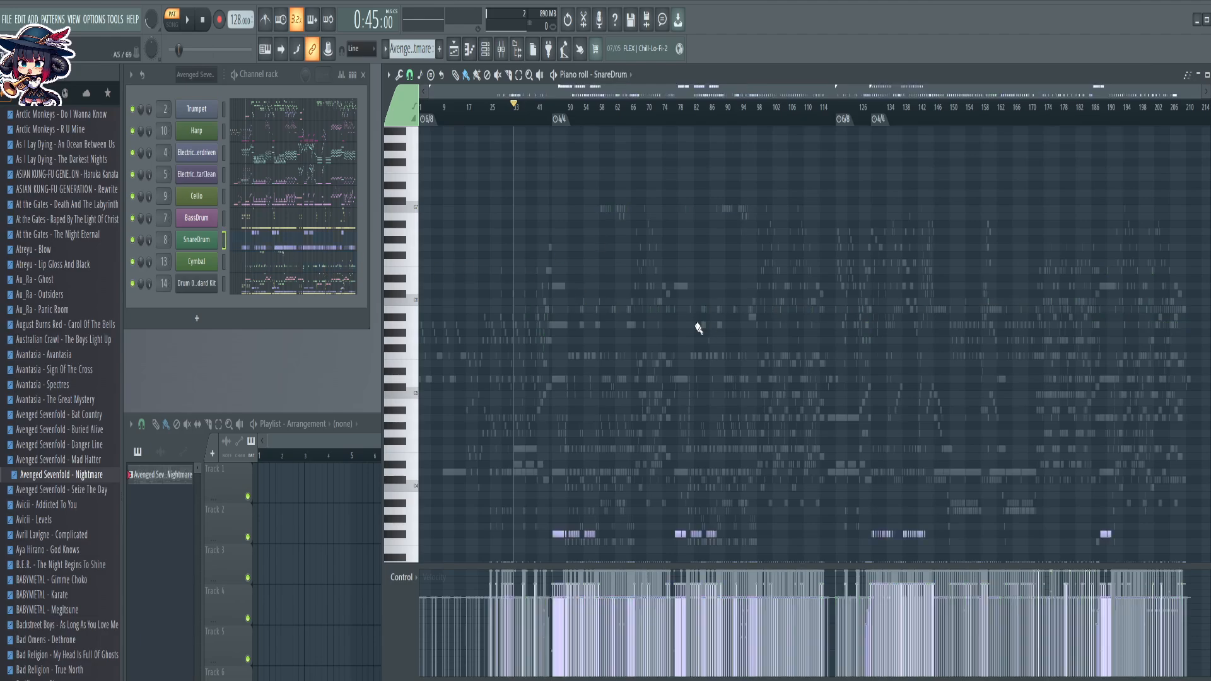
pyautogui.scroll(-2, 675, 318)
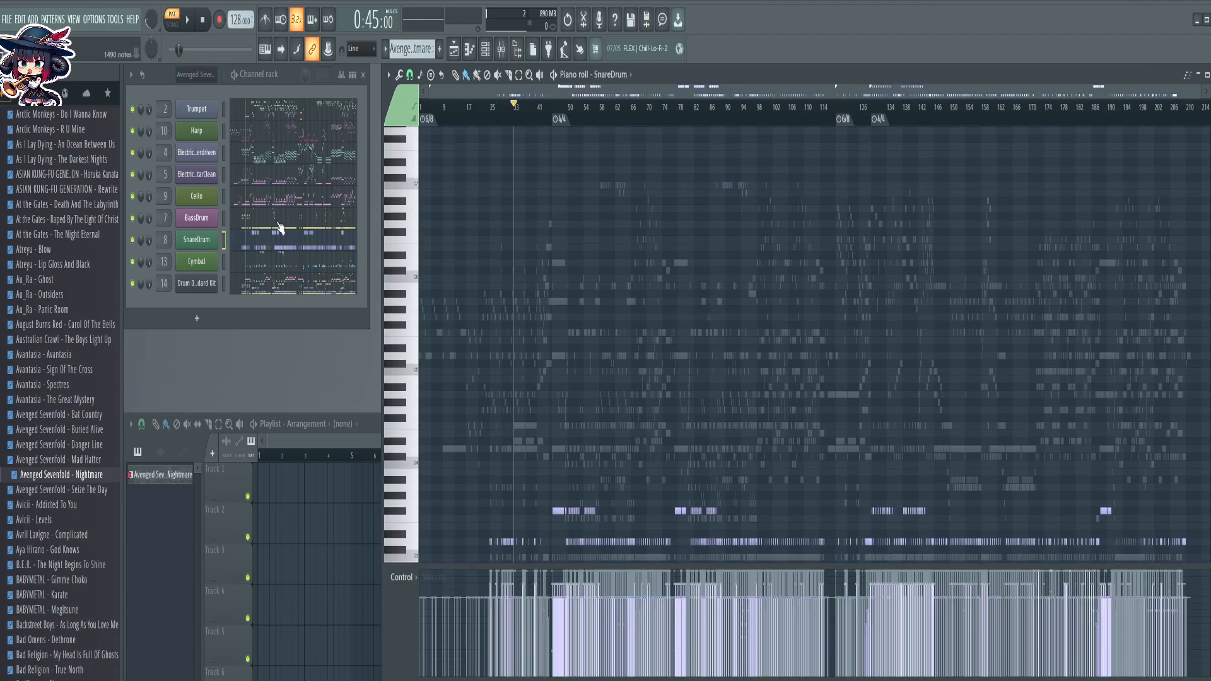
pyautogui.scroll(-4, 665, 261)
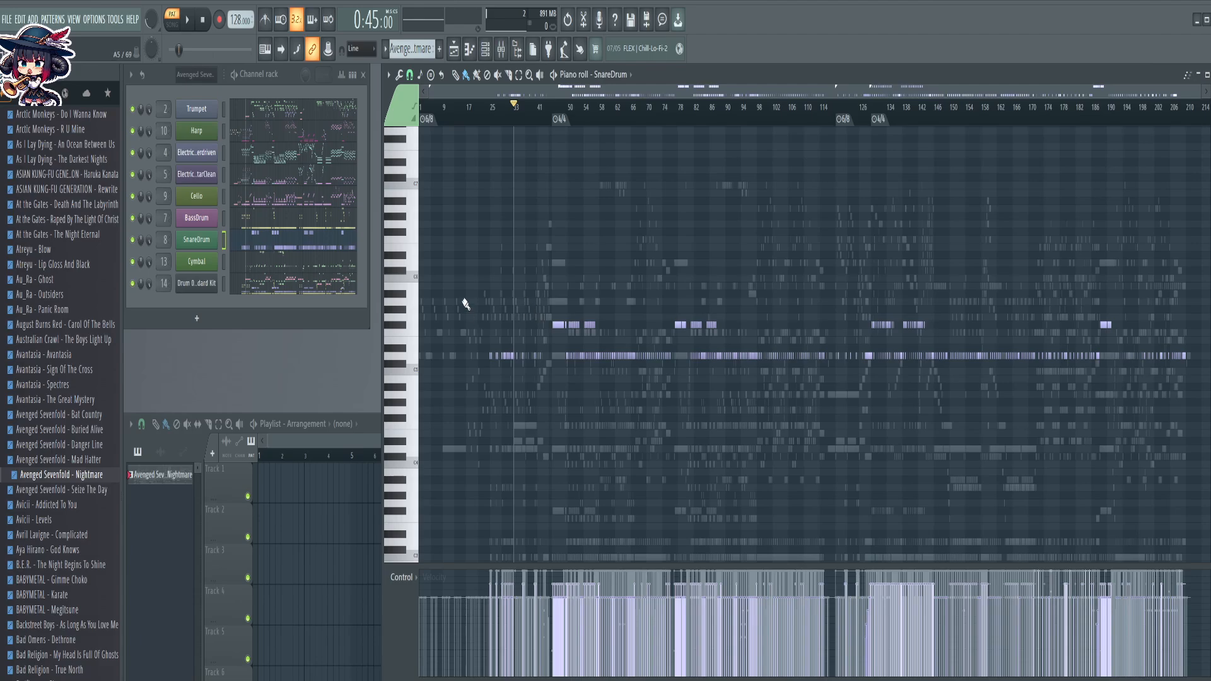
# Raise the SnareDrum's D5 notes to E5, and shift all snare notes up one more semitone to F5 and G5
pyautogui.click(415, 363)
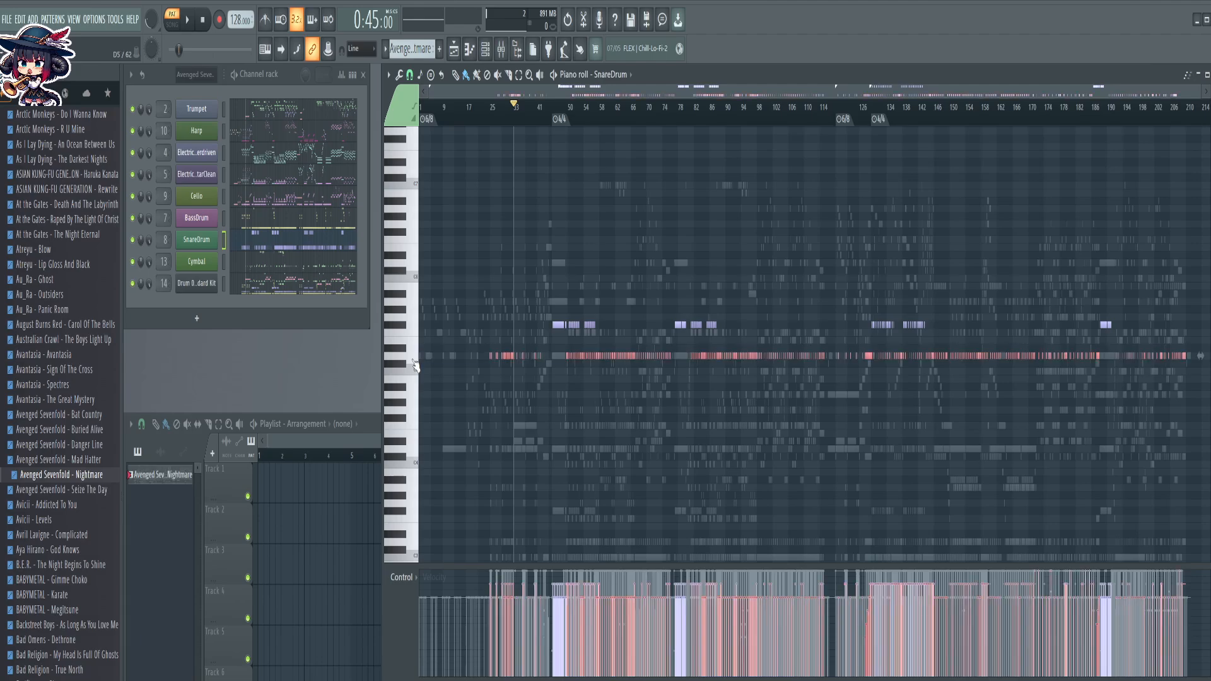
pyautogui.press('Up')
pyautogui.press('Up')
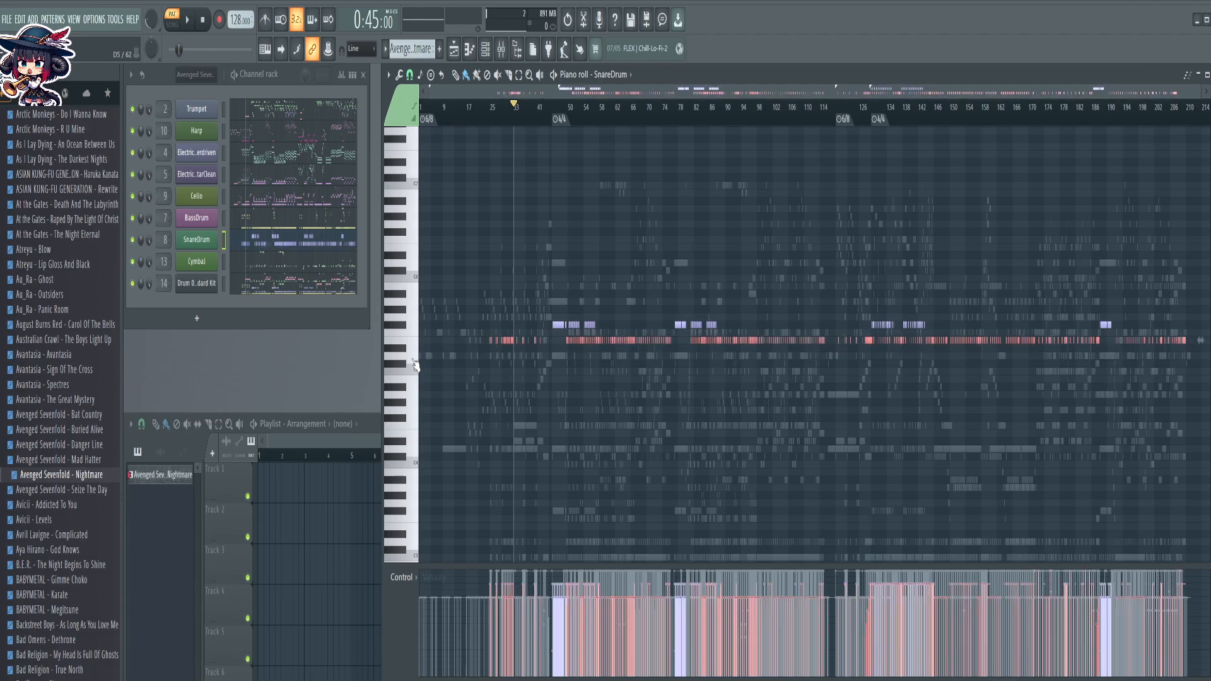
pyautogui.moveTo(416, 319); pyautogui.dragTo(402, 361)
pyautogui.hotkey('shift', 'Up')
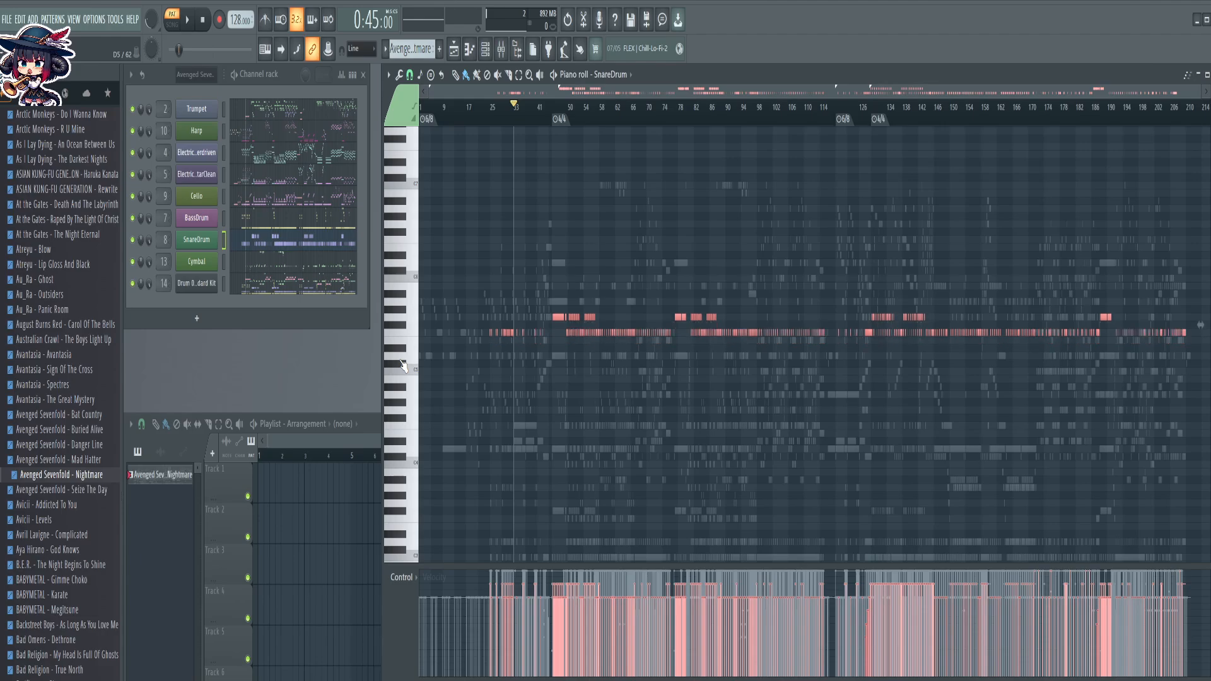
# Open the Cymbal channel's notes and examine its pitch rows one by one by selecting each row
pyautogui.hotkey('ctrl', 'd')
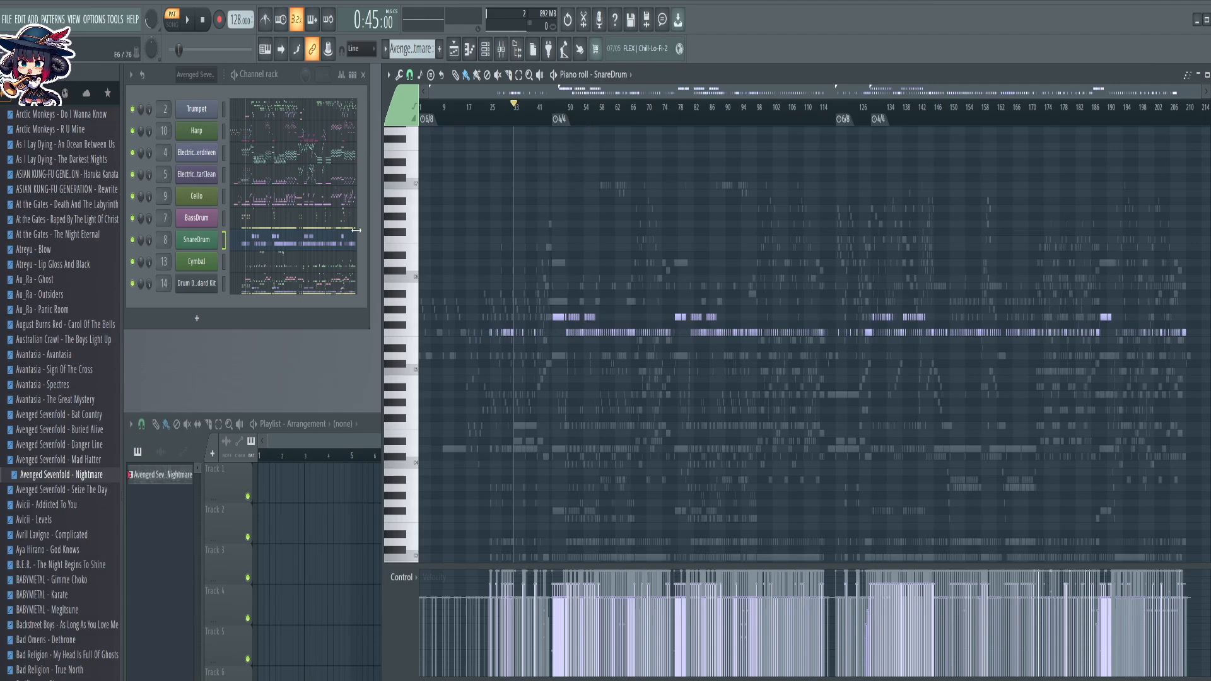
pyautogui.click(288, 265)
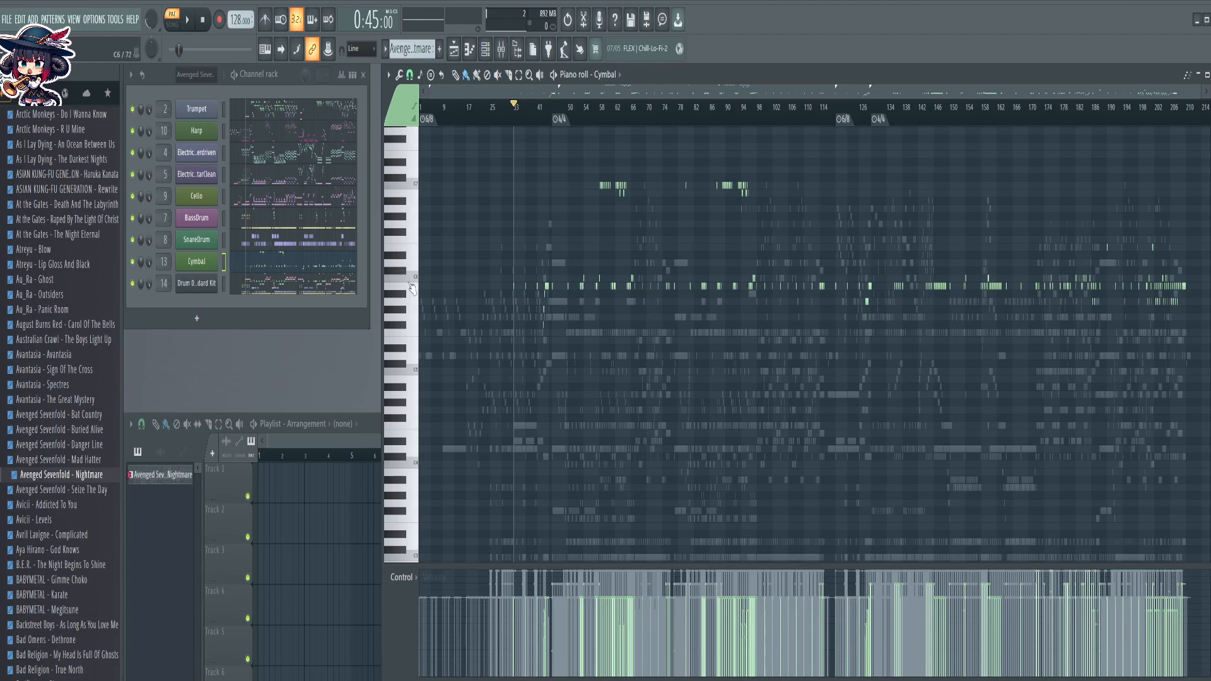
pyautogui.moveTo(417, 293); pyautogui.dragTo(410, 287)
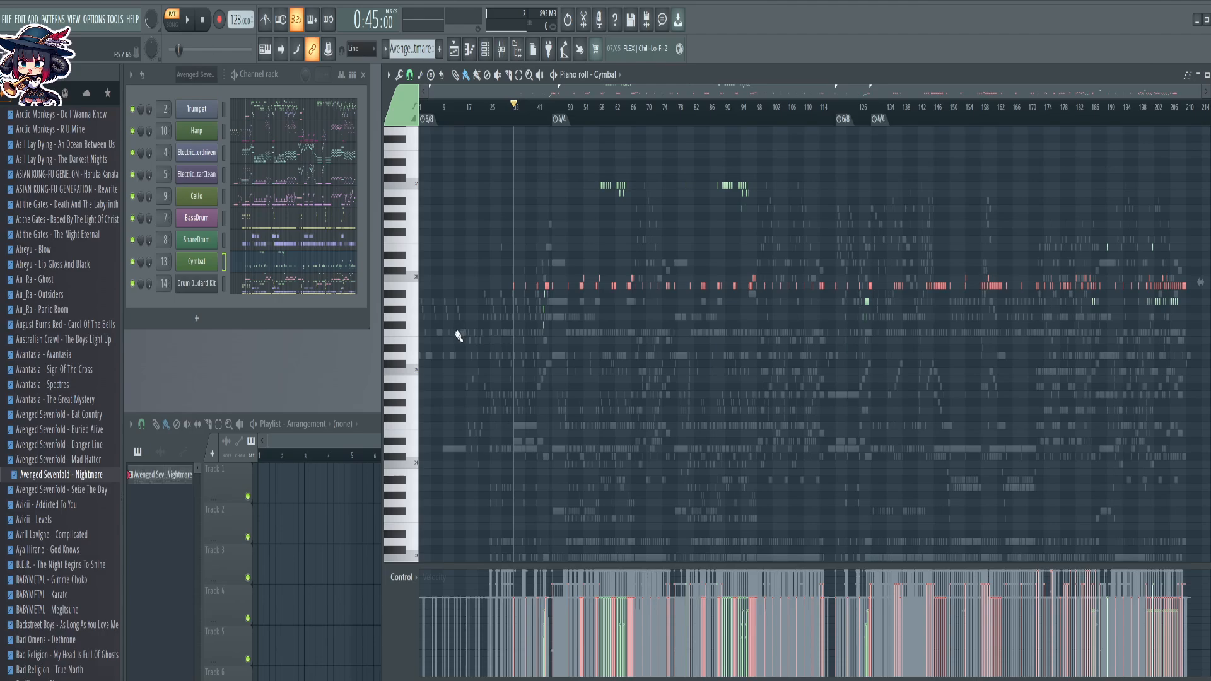
pyautogui.click(410, 302)
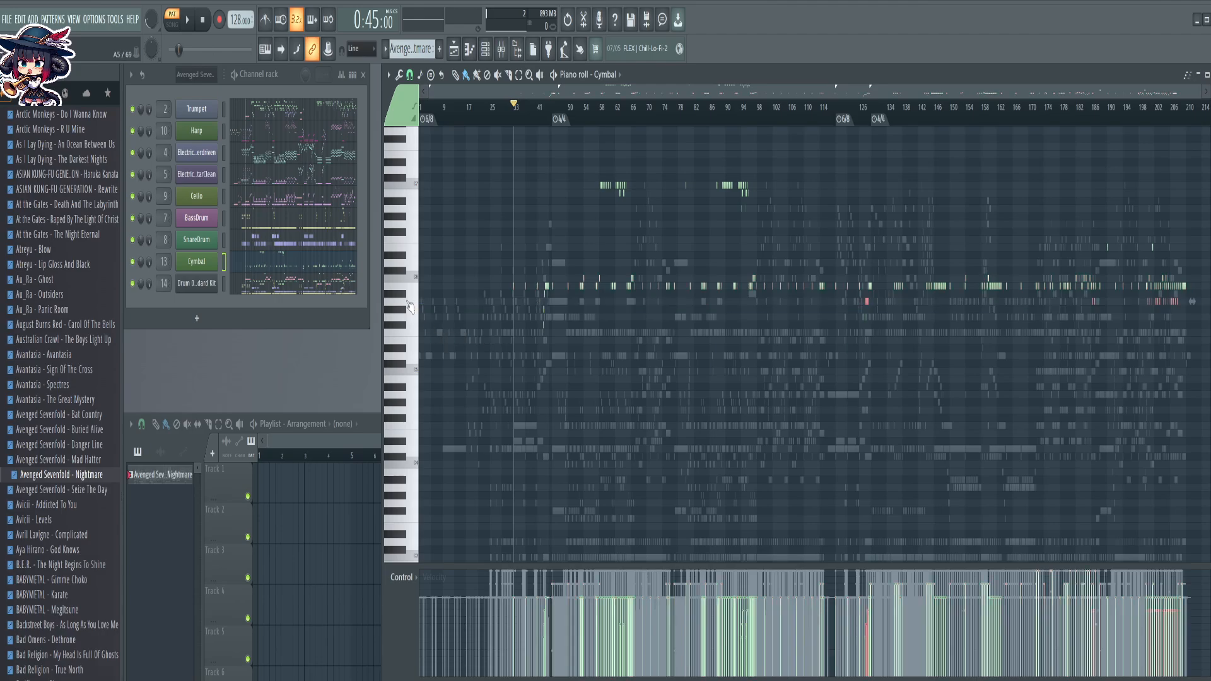
pyautogui.keyDown('ctrl'); pyautogui.click(407, 302); pyautogui.keyUp('ctrl')
pyautogui.keyDown('ctrl'); pyautogui.click(407, 302); pyautogui.keyUp('ctrl')
pyautogui.keyDown('ctrl'); pyautogui.click(407, 301); pyautogui.keyUp('ctrl')
pyautogui.keyDown('ctrl'); pyautogui.click(416, 247); pyautogui.keyUp('ctrl')
pyautogui.keyDown('ctrl'); pyautogui.click(416, 247); pyautogui.keyUp('ctrl')
pyautogui.keyDown('ctrl'); pyautogui.click(413, 190); pyautogui.keyUp('ctrl')
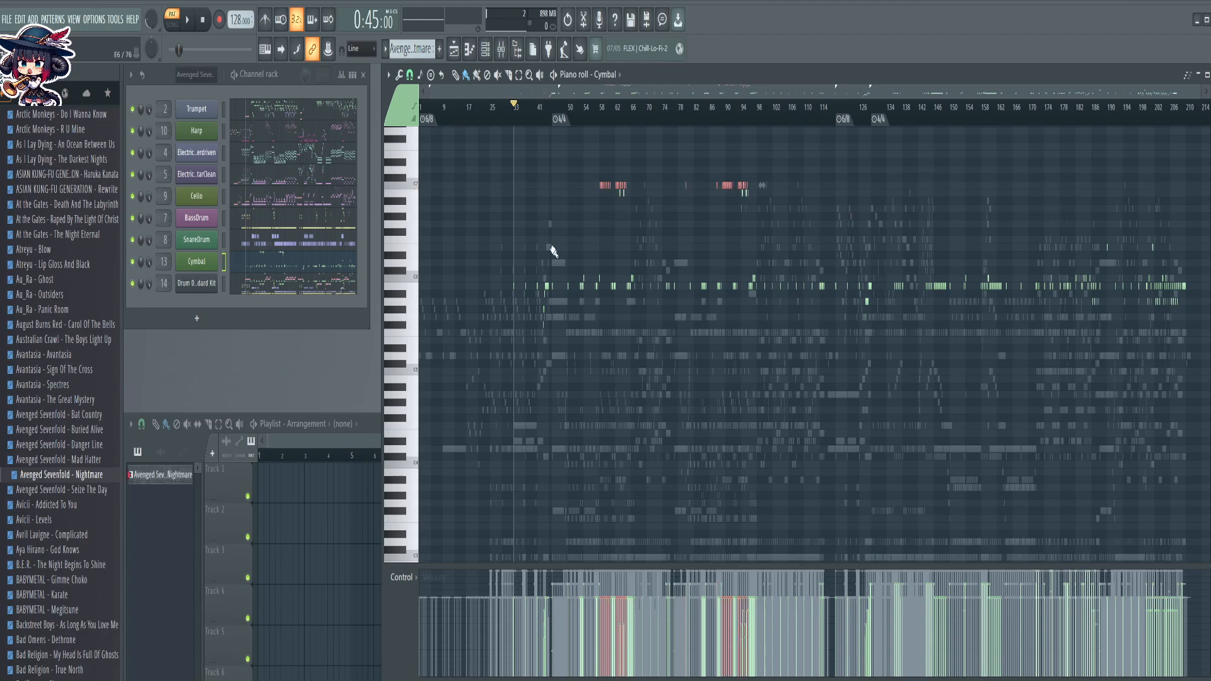
pyautogui.hotkey('ctrl', 'd')
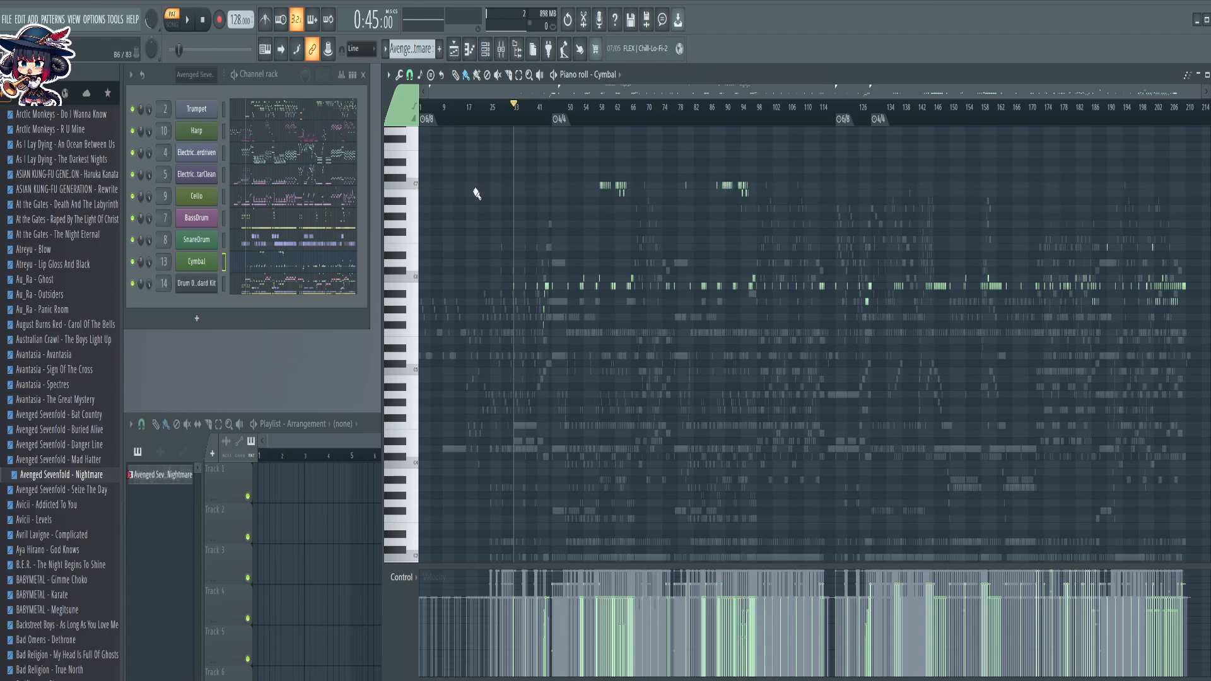
# Select the SnareDrum notes with velocity up to 68 using Condition-based Note Selection and transpose them down one semitone
pyautogui.click(282, 245)
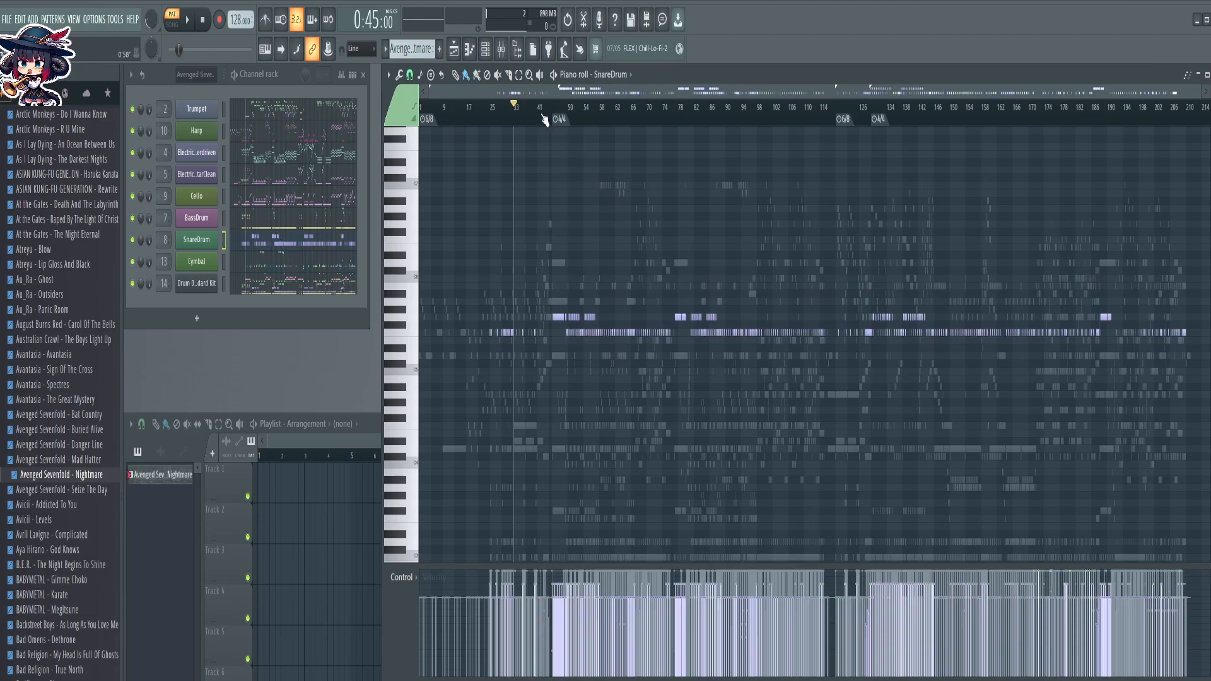
pyautogui.click(398, 74)
pyautogui.click(522, 178)
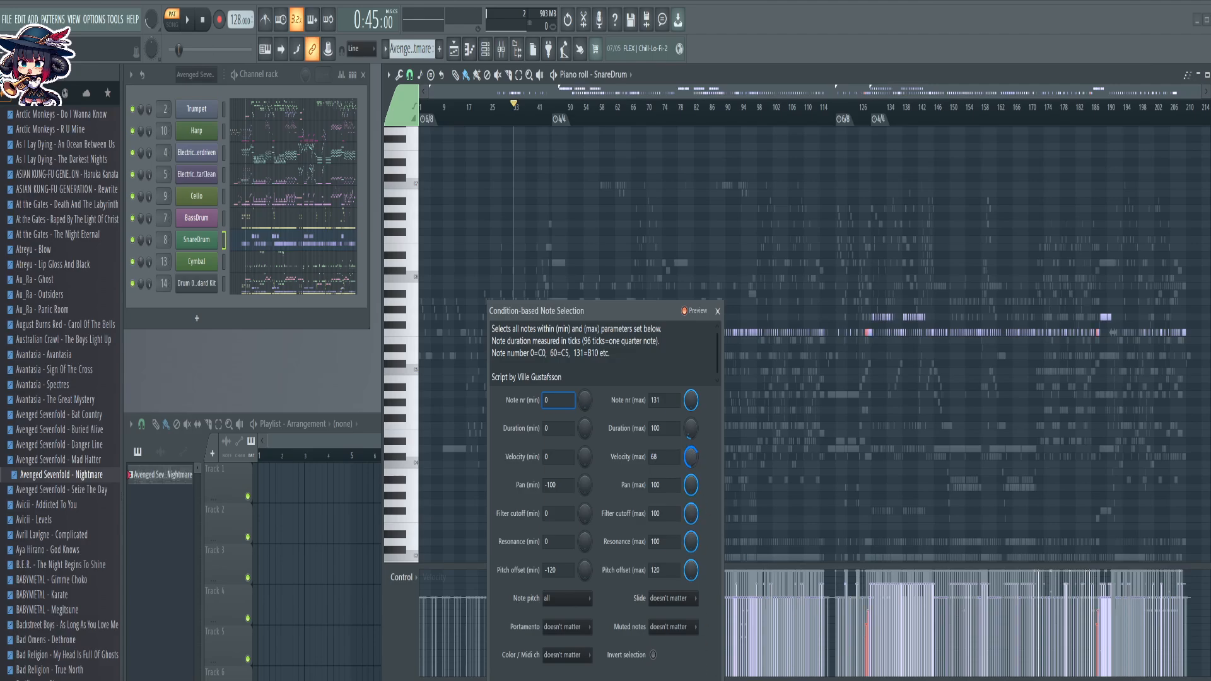
pyautogui.press('Return')
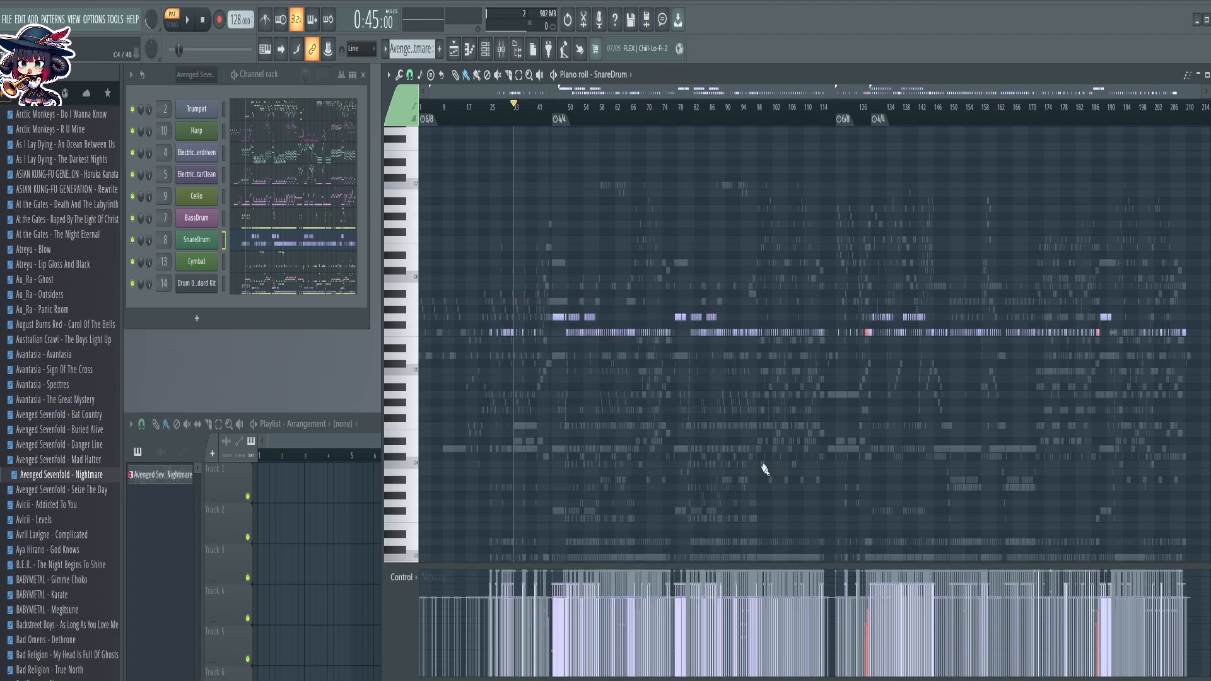
pyautogui.hotkey('shift', 'Down')
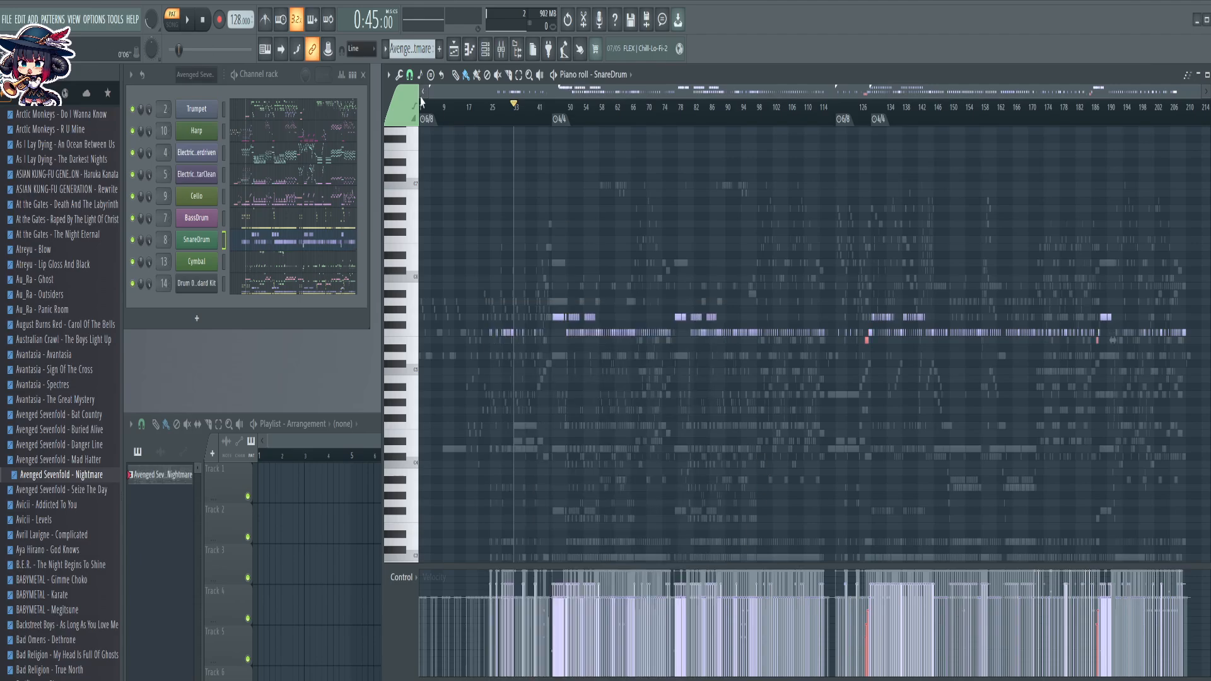
# Select the SnareDrum notes with velocity up to 60 using the same script and transpose them down two more semitones
pyautogui.click(399, 74)
pyautogui.click(545, 181)
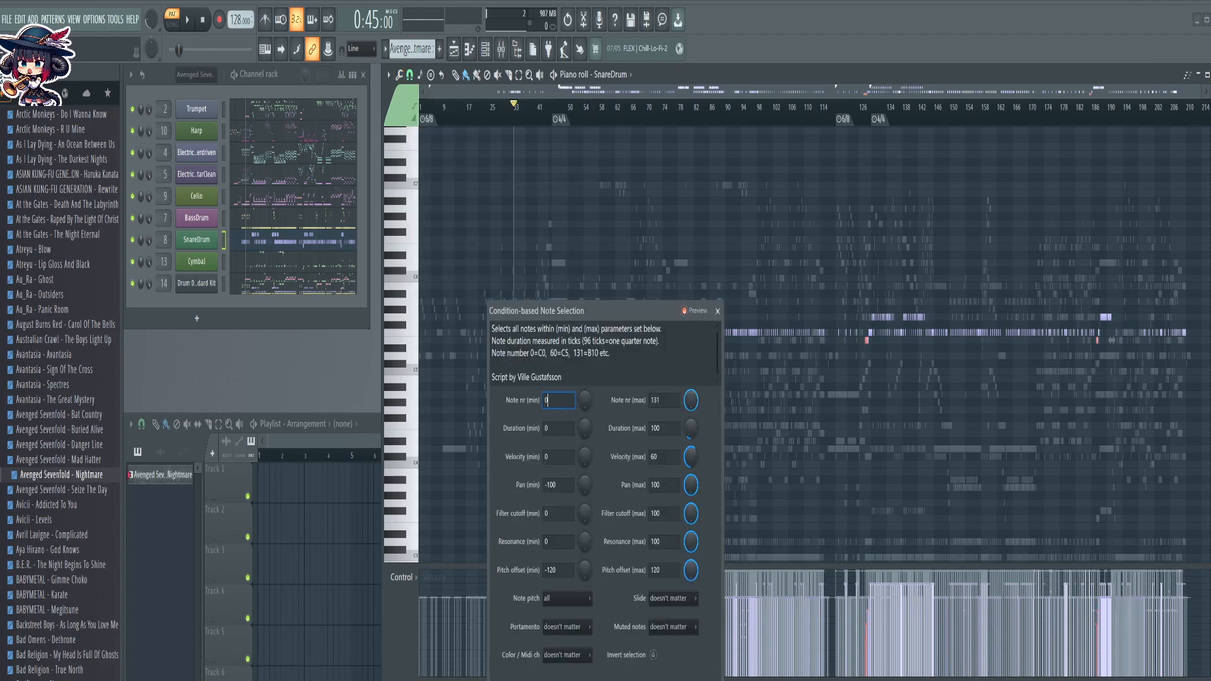
pyautogui.click(692, 679)
pyautogui.hotkey('shift', 'Down')
pyautogui.hotkey('shift', 'Down')
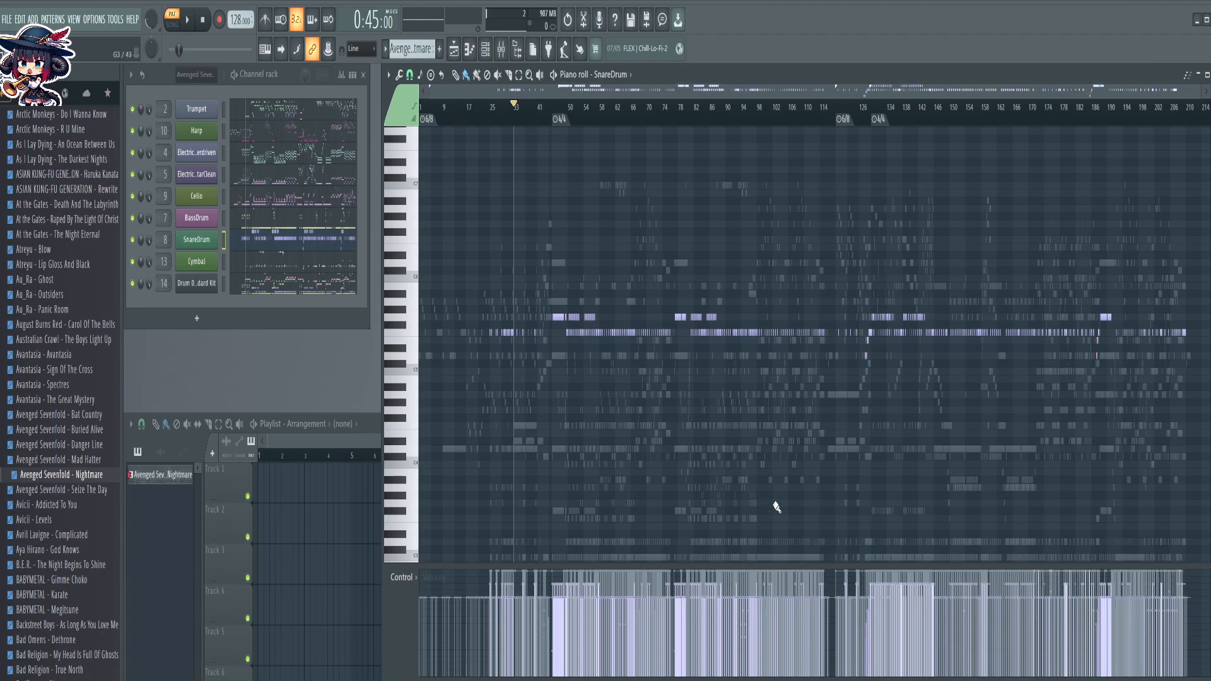
# Select the SnareDrum notes with velocity up to 76 through the selection script and transpose them down one semitone
pyautogui.keyDown('ctrl'); pyautogui.click(403, 318); pyautogui.keyUp('ctrl')
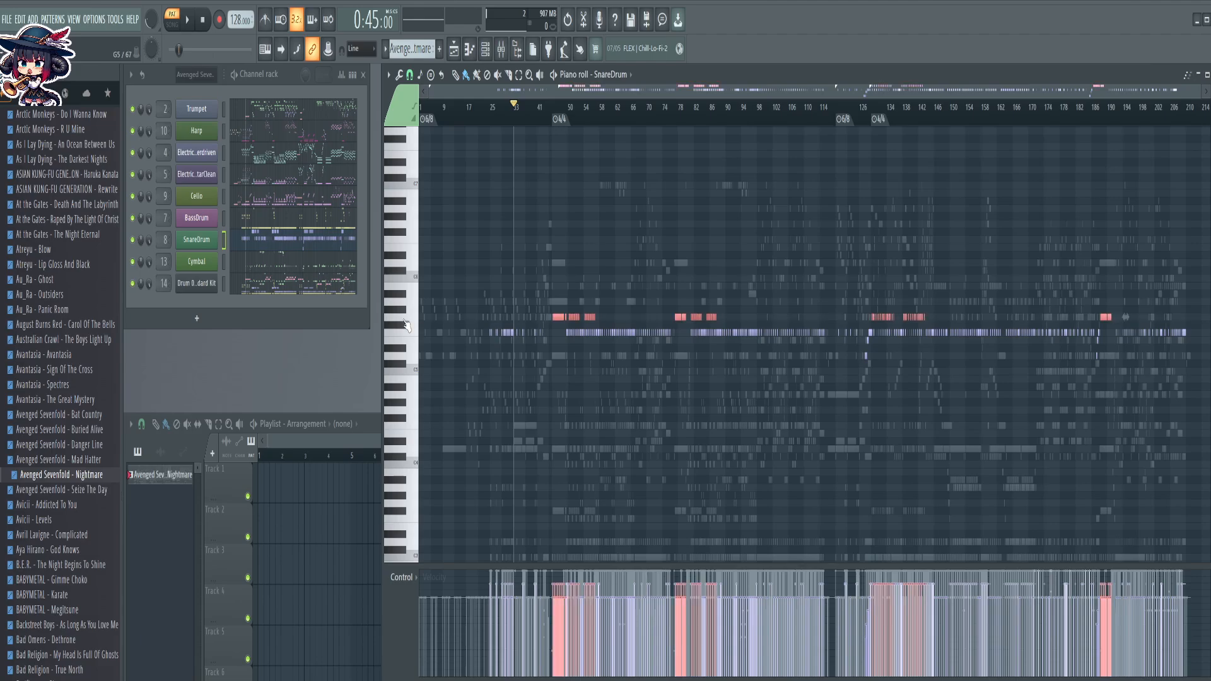
pyautogui.click(586, 441)
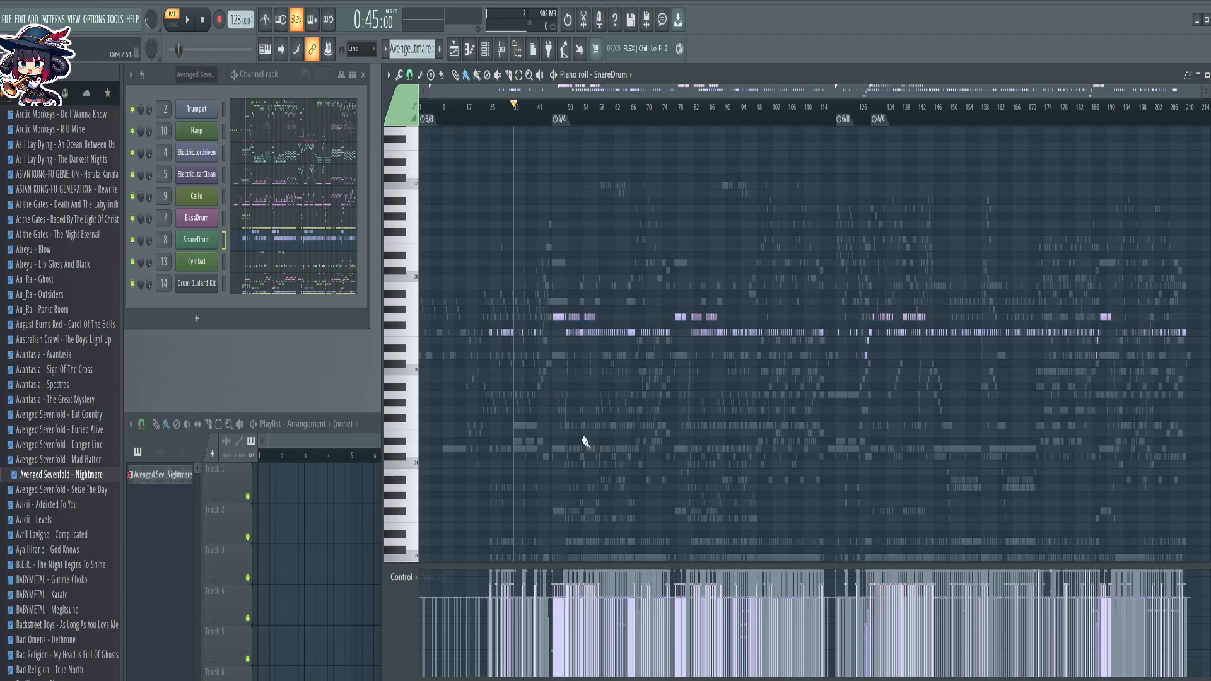
pyautogui.click(399, 74)
pyautogui.click(537, 177)
pyautogui.moveTo(691, 455); pyautogui.dragTo(688, 466)
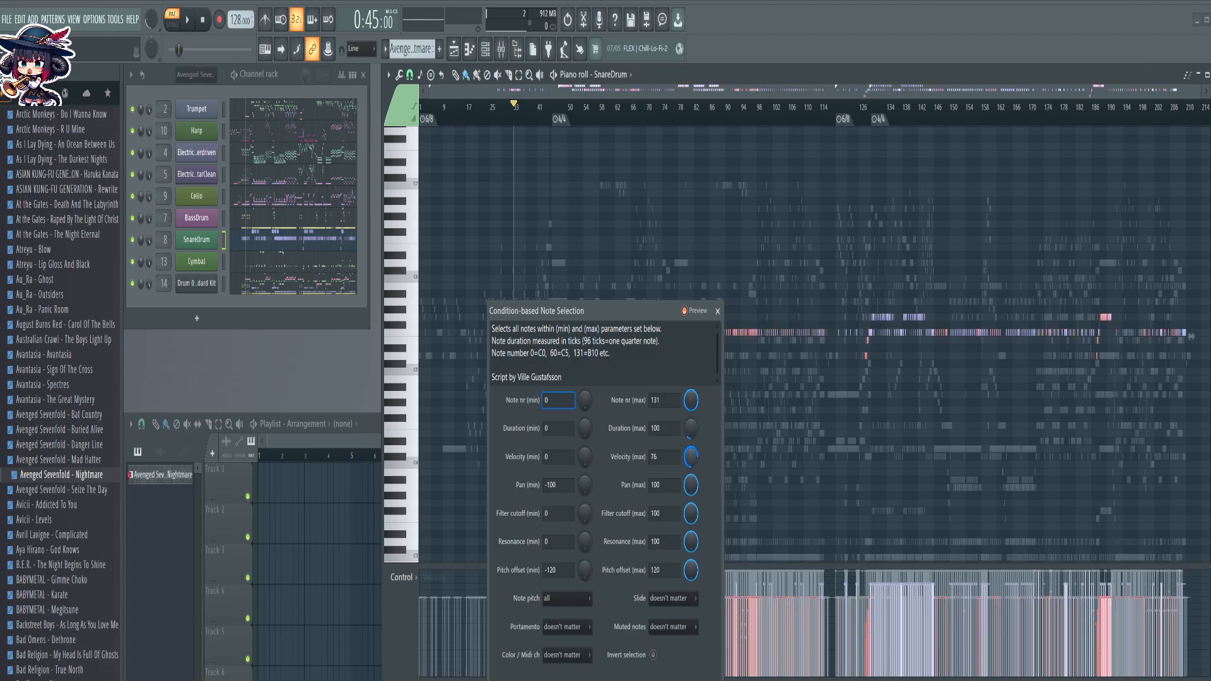
pyautogui.press('Return')
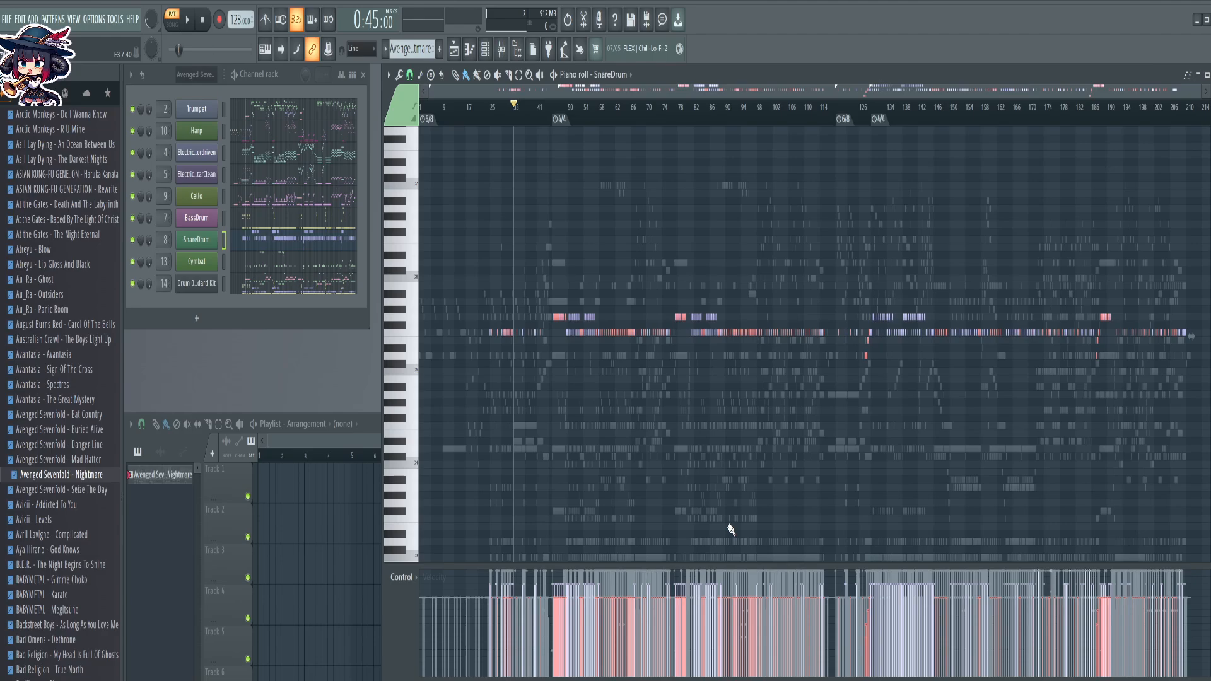
pyautogui.hotkey('shift', 'Down')
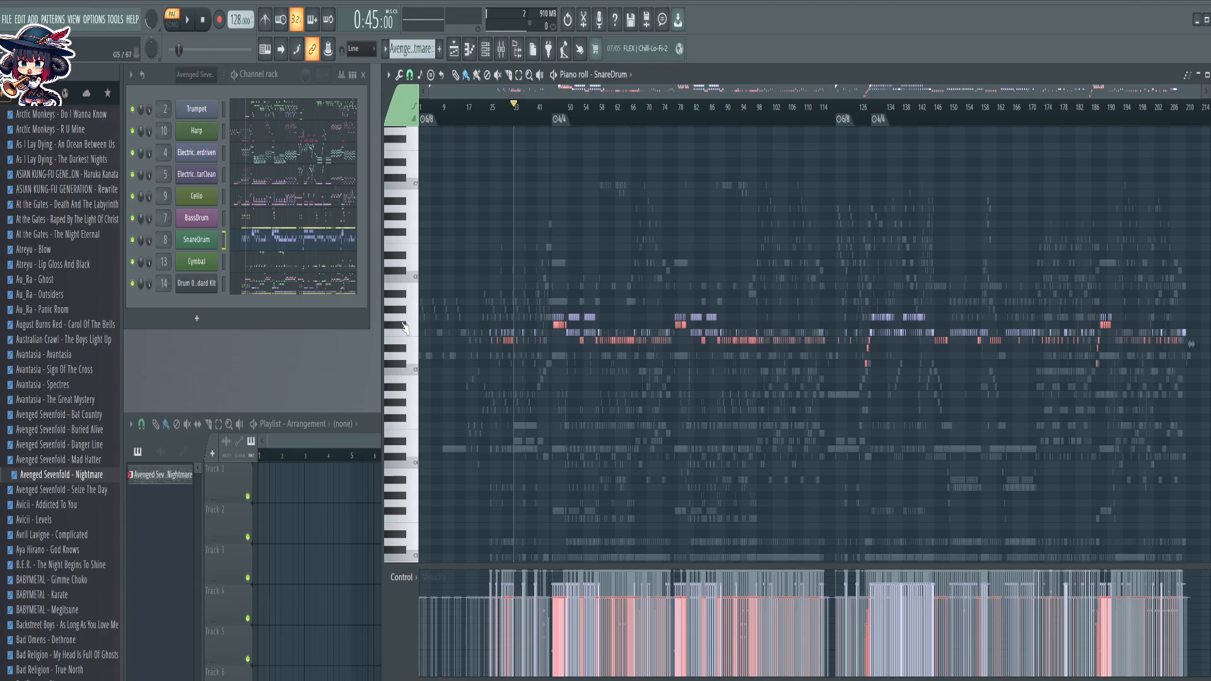
# Add the remaining G5 notes to the selection and raise everything one semitone, then raise the G#5 row one more to A5
pyautogui.click(404, 326)
pyautogui.click(399, 321)
pyautogui.click(398, 322)
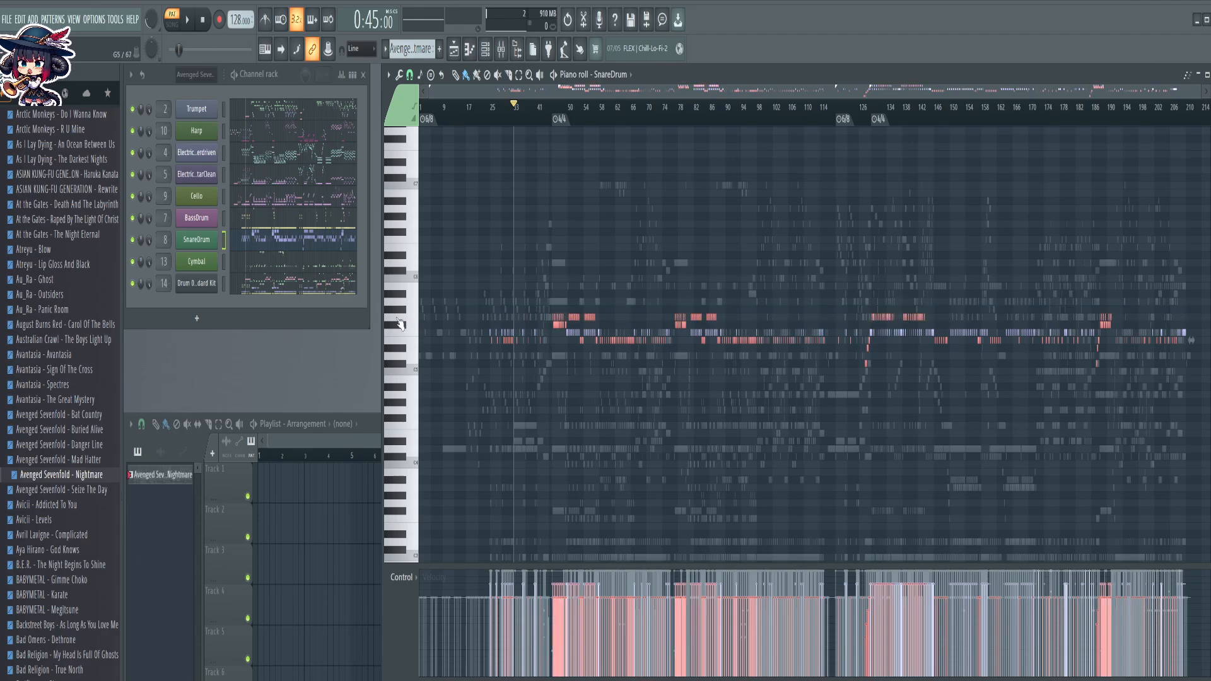
pyautogui.press('Up')
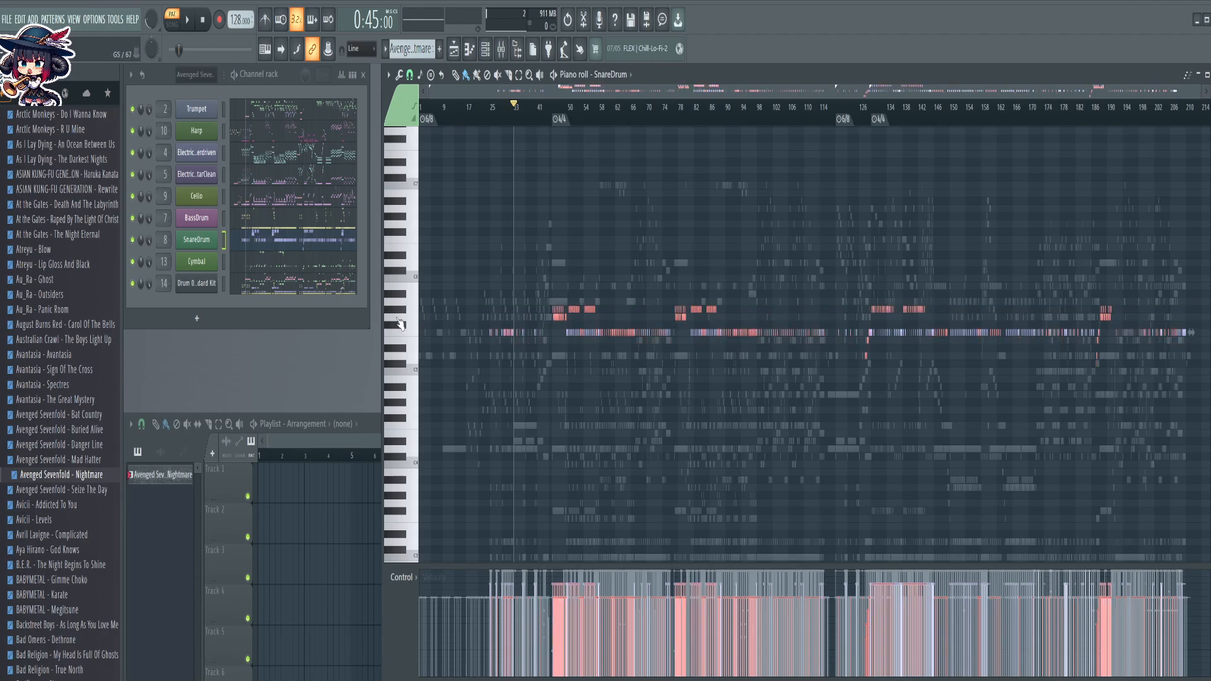
pyautogui.click(400, 313)
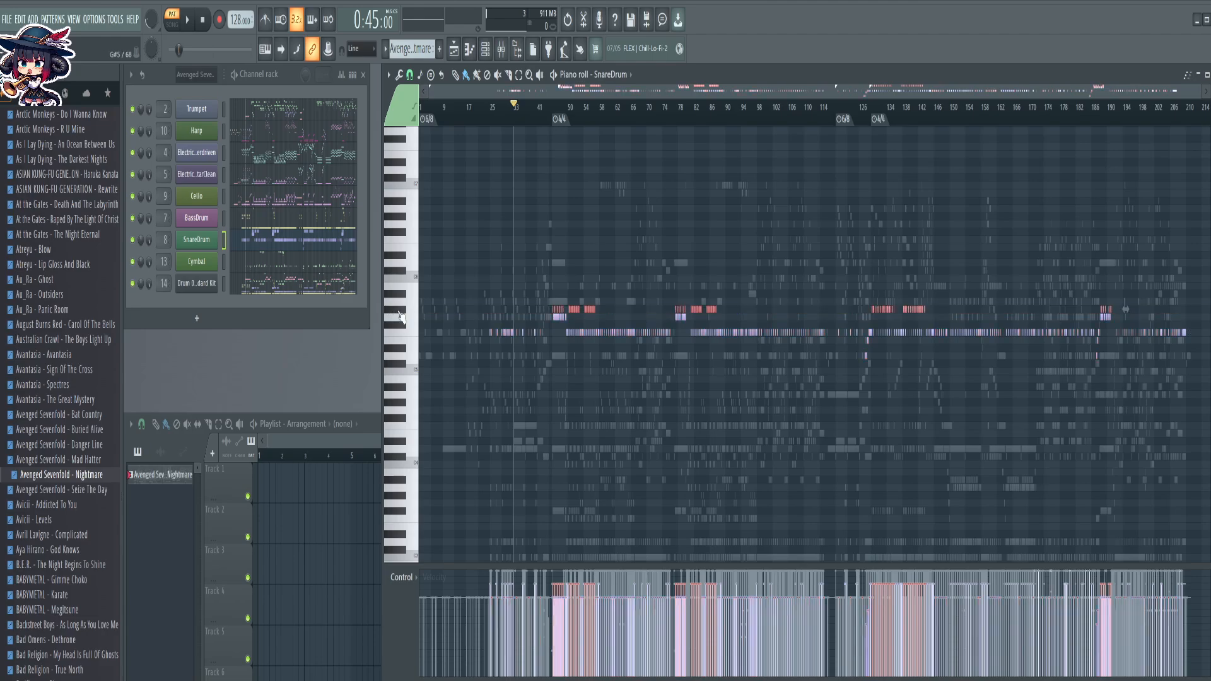
pyautogui.press('Up')
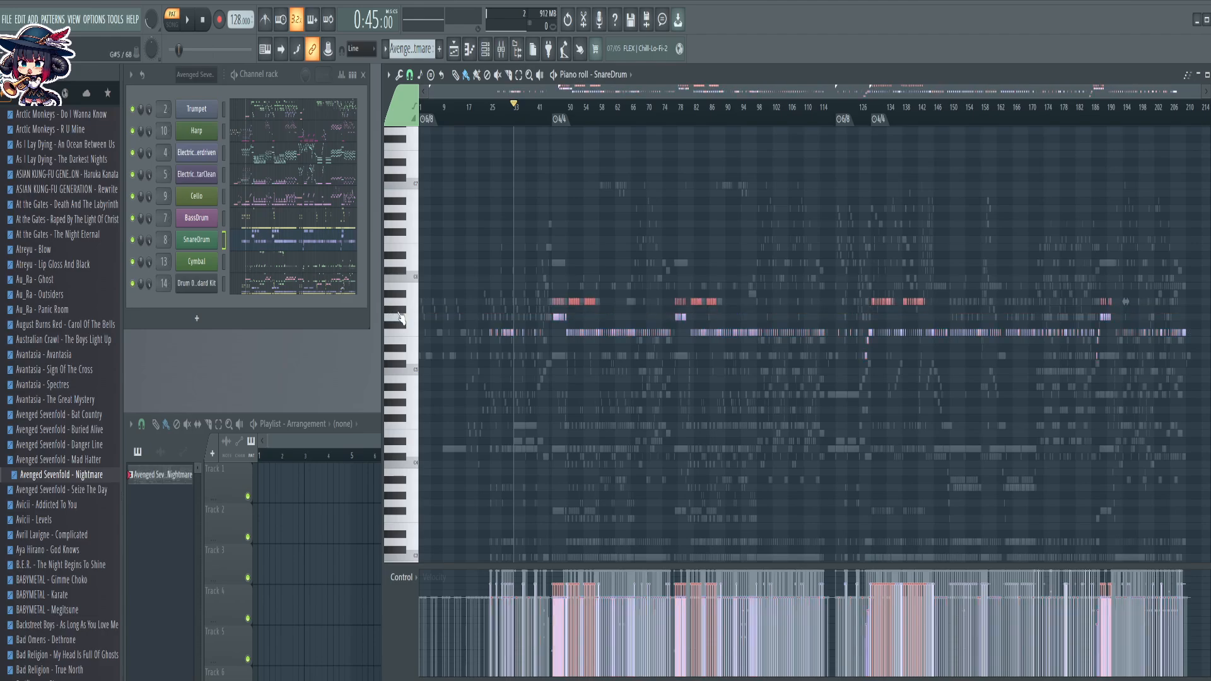
pyautogui.keyDown('ctrl'); pyautogui.click(882, 449); pyautogui.keyUp('ctrl')
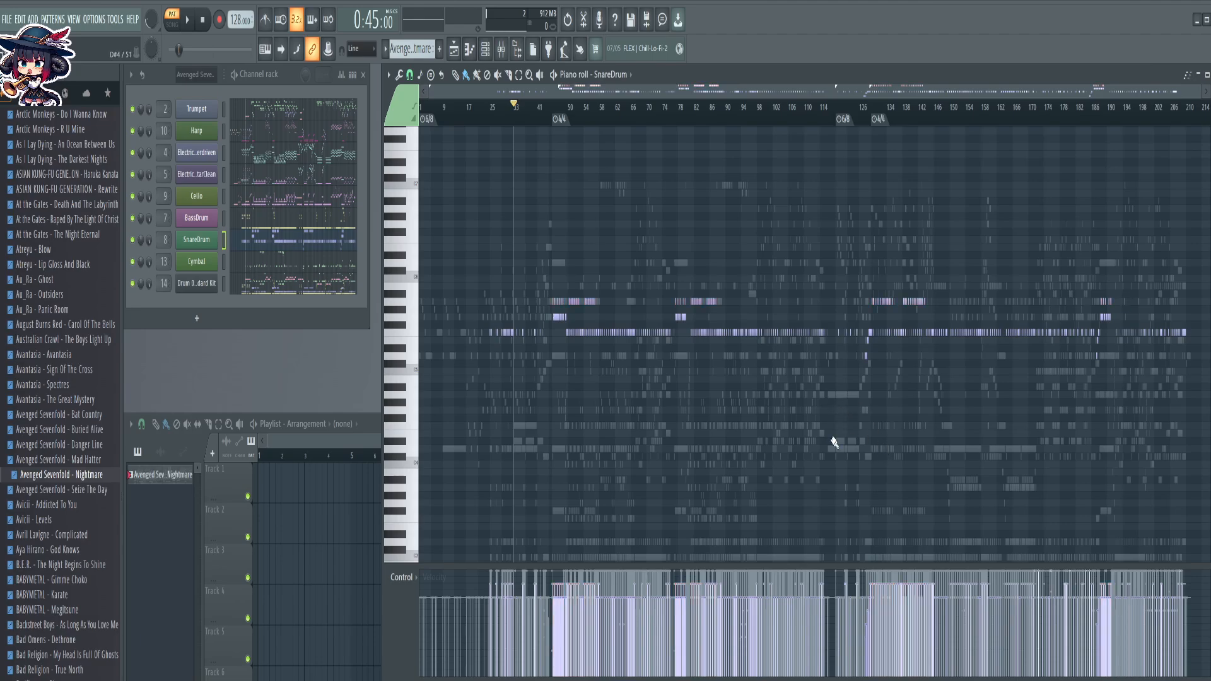
# Lower the SnareDrum's A5 notes from bar 130 to bar 144 by two semitones to G5
pyautogui.scroll(4, 910, 121)
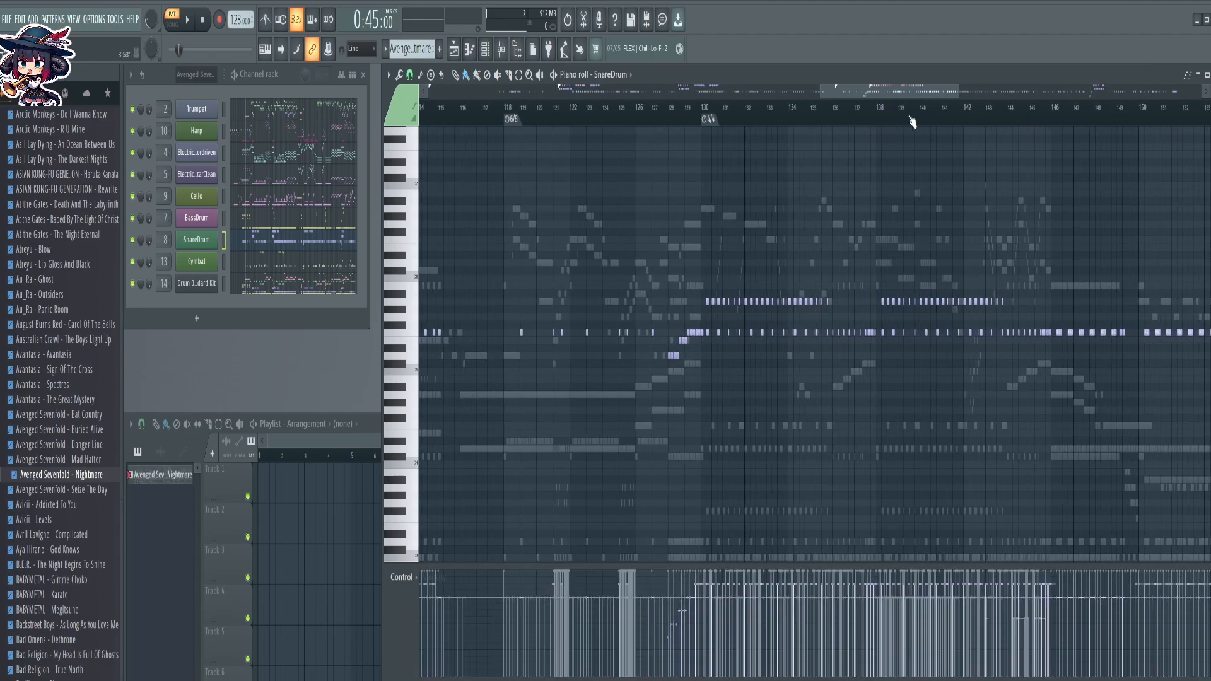
pyautogui.scroll(2, 912, 122)
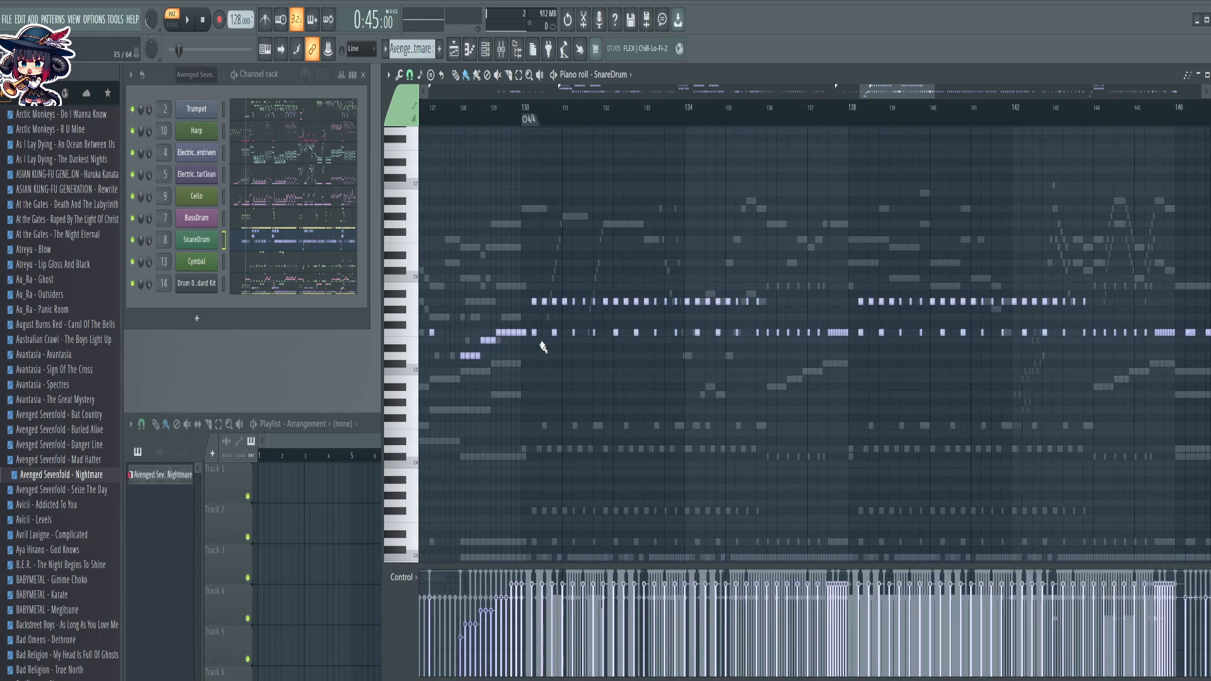
pyautogui.moveTo(530, 346); pyautogui.dragTo(775, 321)
pyautogui.scroll(-4, 805, 114)
pyautogui.moveTo(701, 267); pyautogui.dragTo(891, 321)
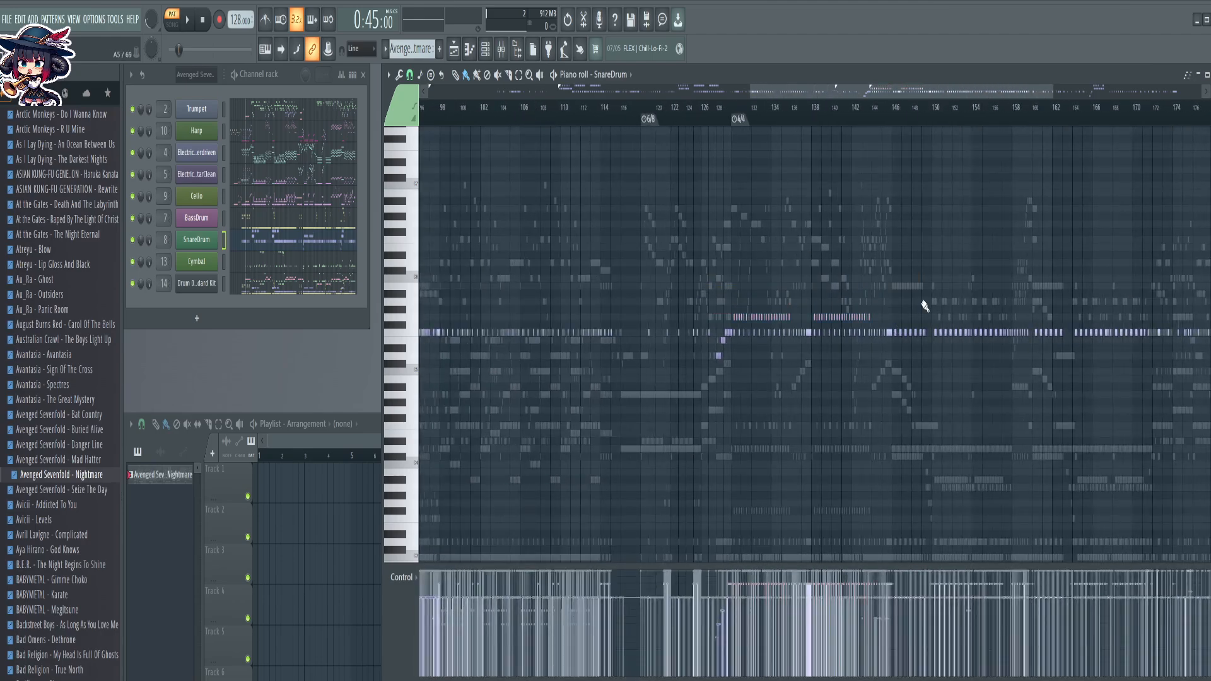
pyautogui.scroll(-4, 767, 114)
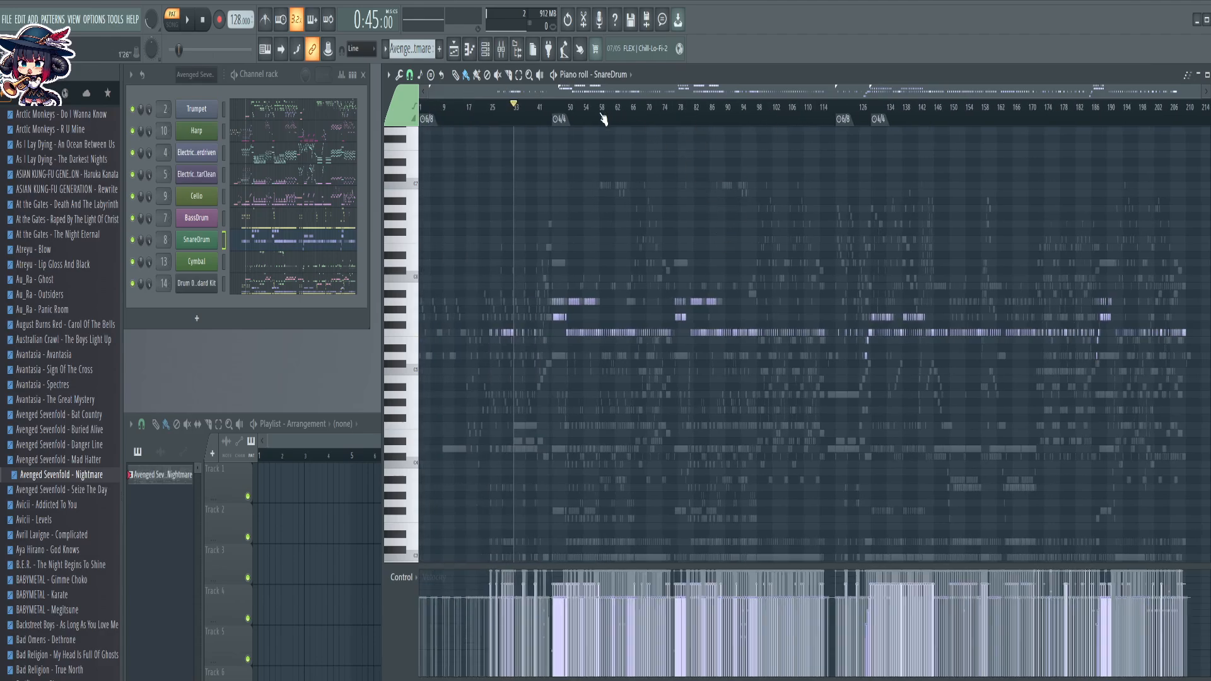
# Select the SnareDrum's A5 notes from bar 50 to bar 57 and lower them two semitones to G5
pyautogui.scroll(4, 603, 119)
pyautogui.moveTo(525, 292); pyautogui.dragTo(629, 337)
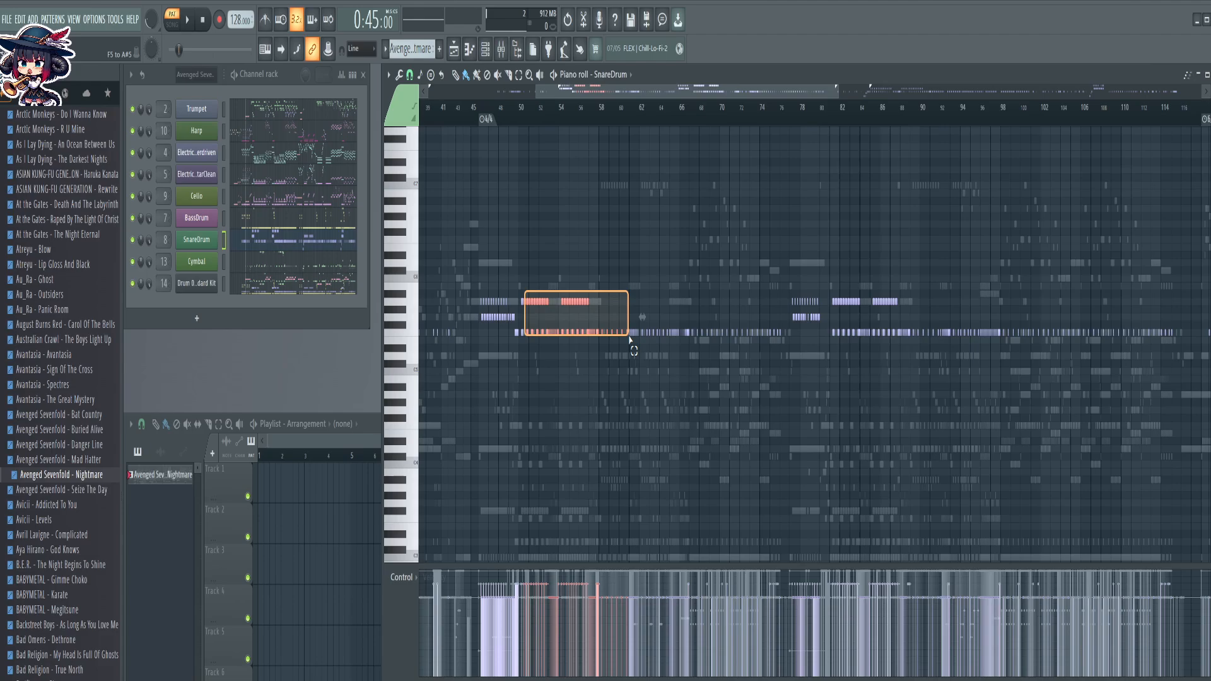
pyautogui.moveTo(629, 338); pyautogui.dragTo(628, 339)
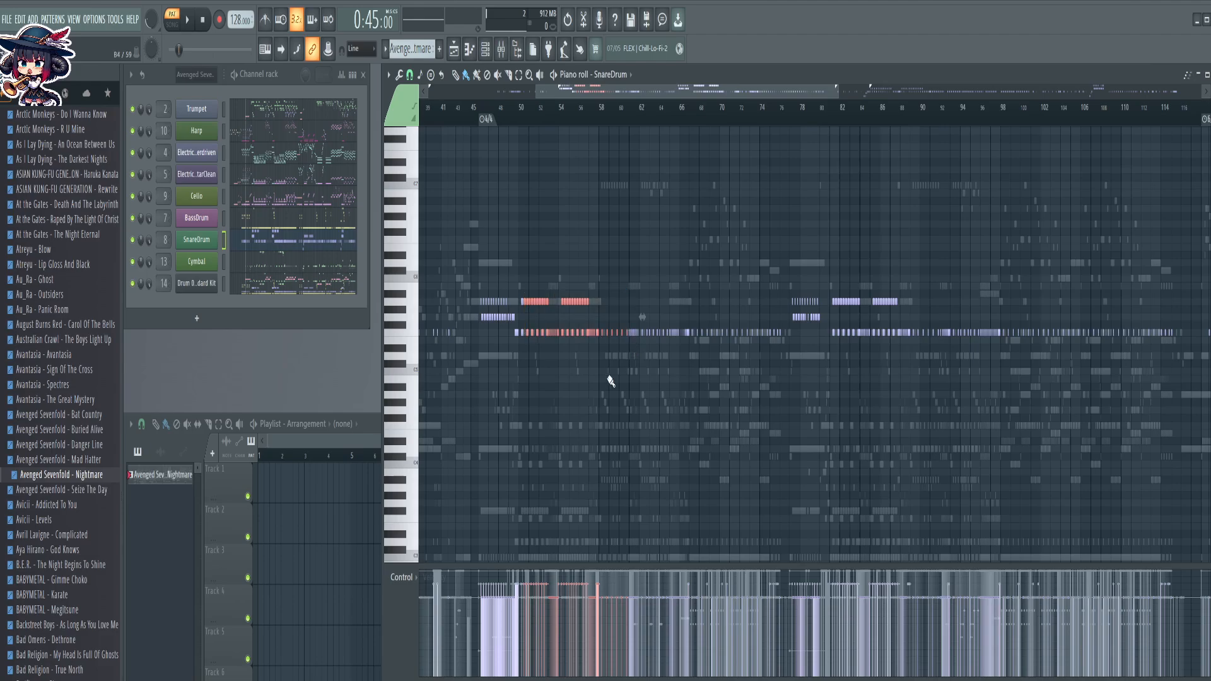
pyautogui.keyDown('ctrl'); pyautogui.click(610, 381); pyautogui.keyUp('ctrl')
pyautogui.scroll(8, 520, 121)
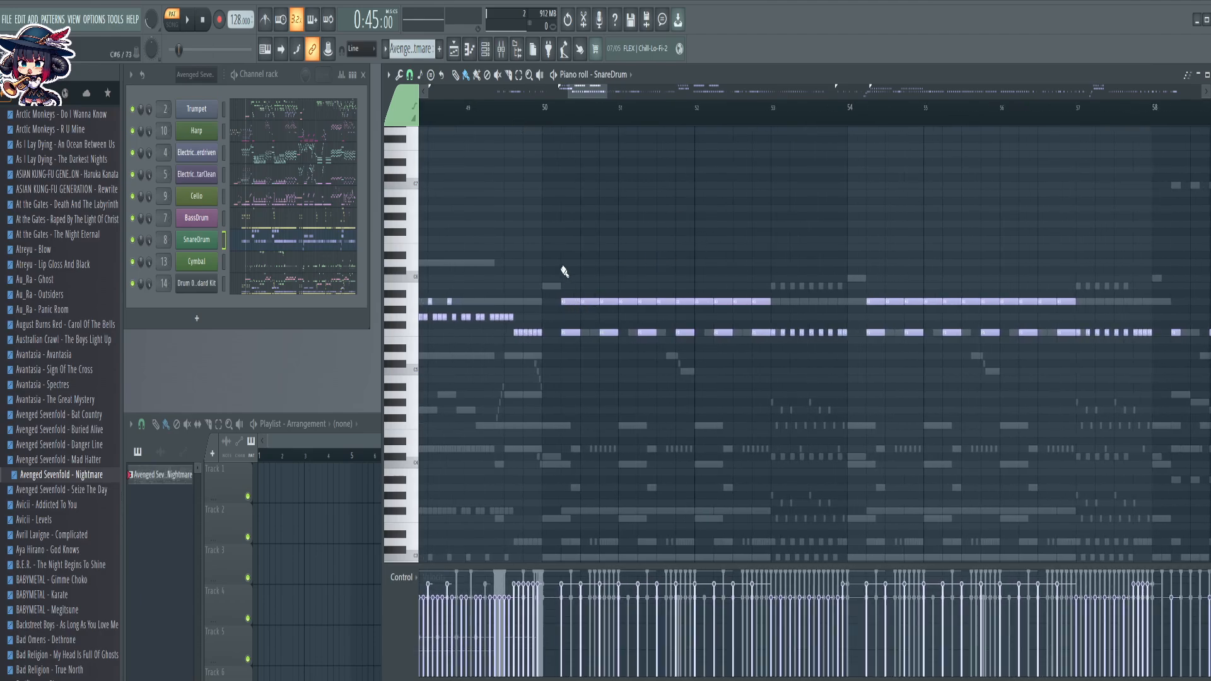
pyautogui.moveTo(565, 271); pyautogui.dragTo(1087, 307)
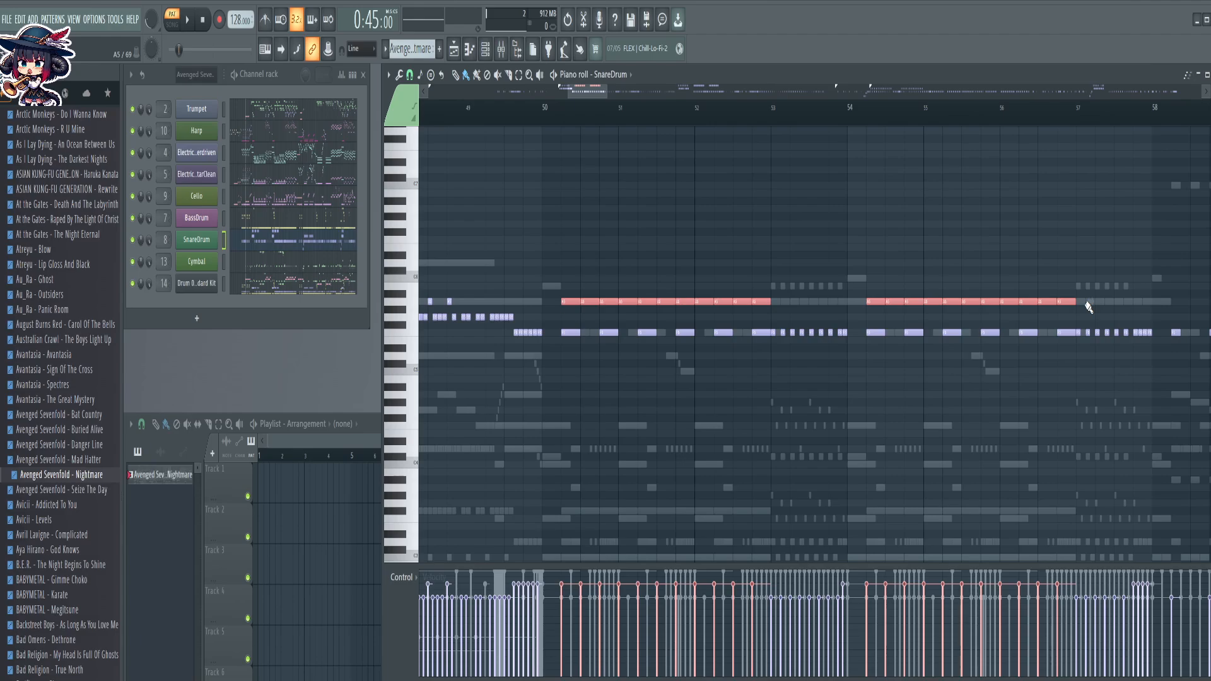
pyautogui.press('Down')
pyautogui.press('Down')
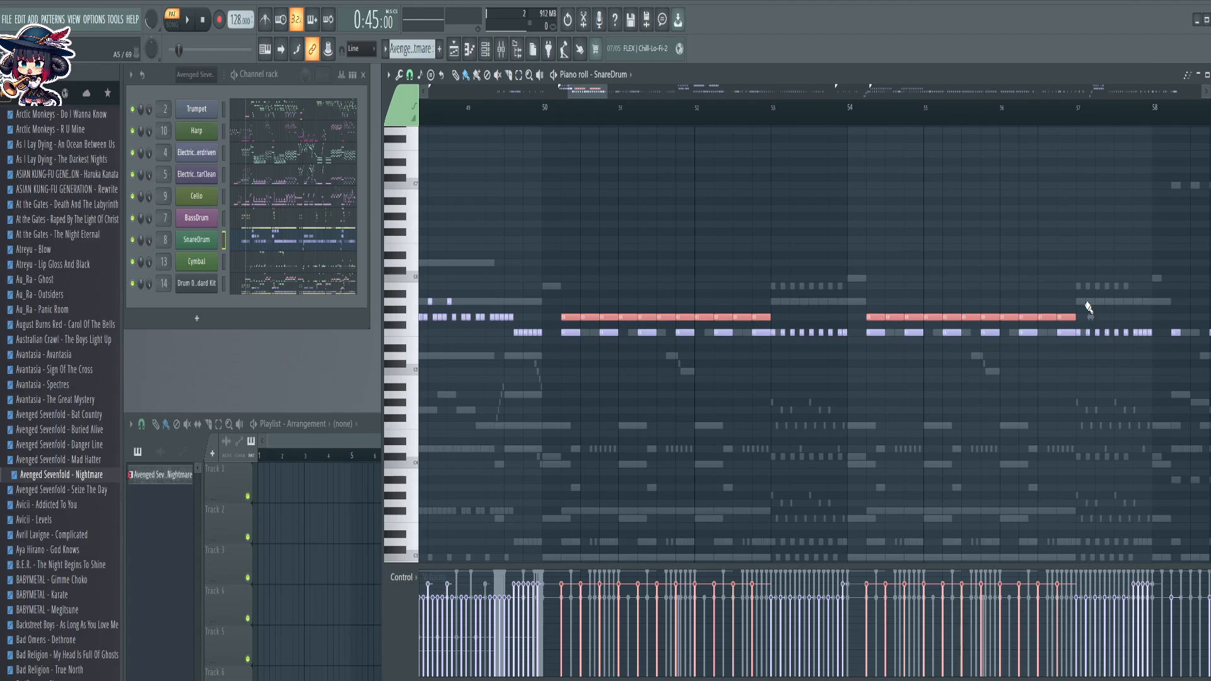
# Select both snare rows from bar 50 to 57 and from bar 81 to 88, and raise them two semitones
pyautogui.moveTo(1067, 284); pyautogui.dragTo(880, 350)
pyautogui.moveTo(761, 268); pyautogui.dragTo(573, 351)
pyautogui.scroll(-4, 600, 120)
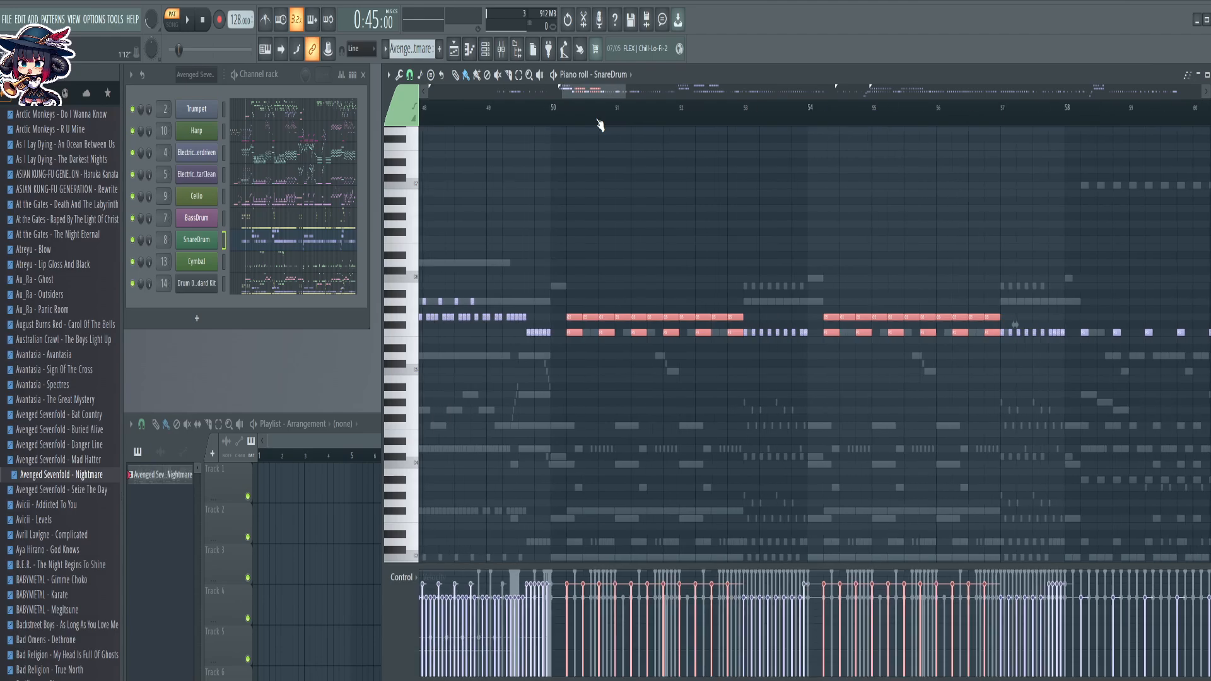
pyautogui.moveTo(585, 95); pyautogui.dragTo(719, 95)
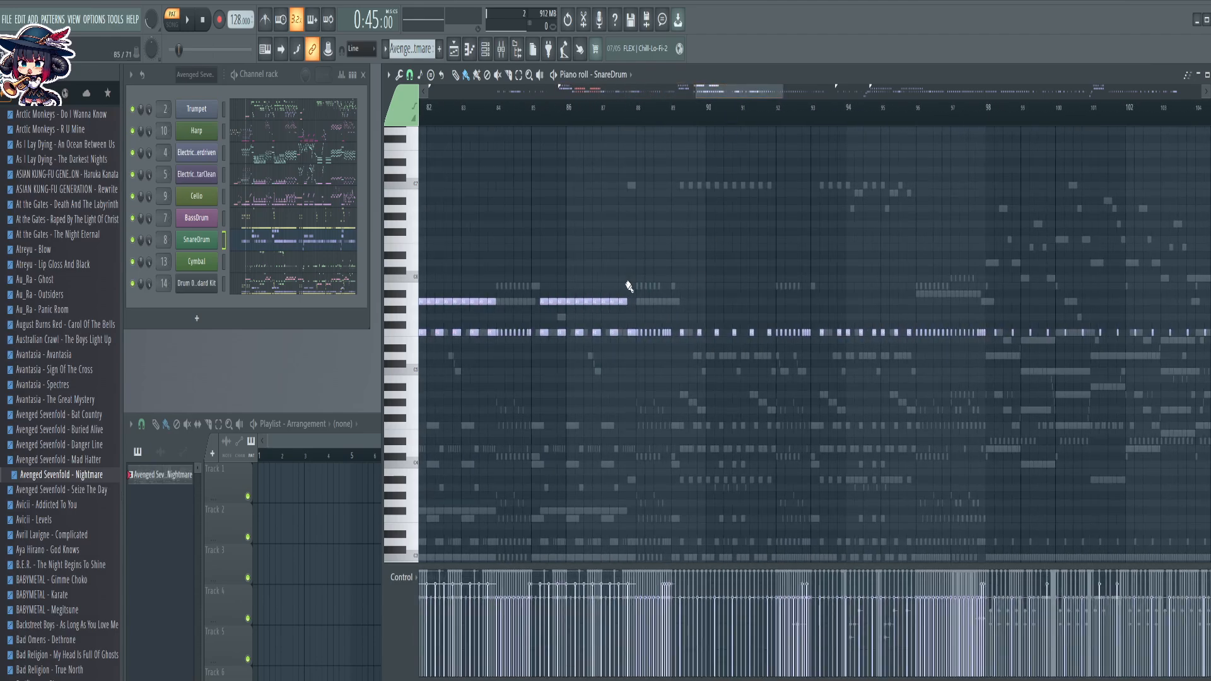
pyautogui.moveTo(635, 268); pyautogui.dragTo(546, 344)
pyautogui.moveTo(547, 424); pyautogui.dragTo(770, 413)
pyautogui.moveTo(622, 255); pyautogui.dragTo(718, 358)
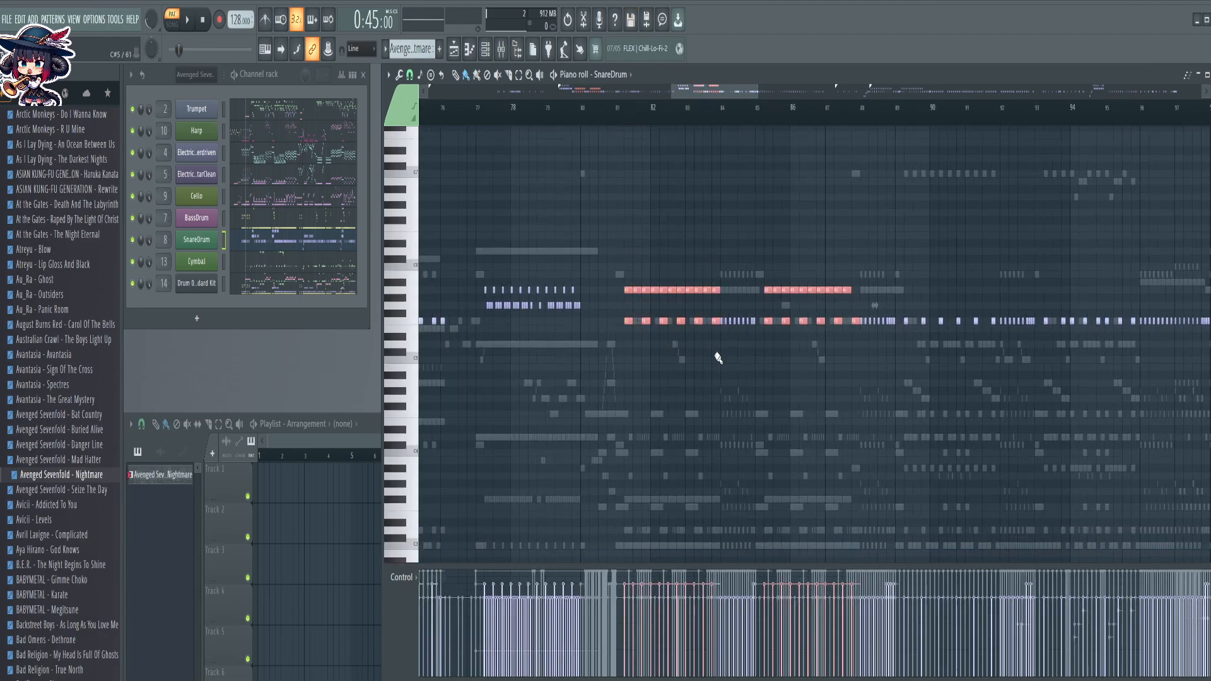
pyautogui.press('Up')
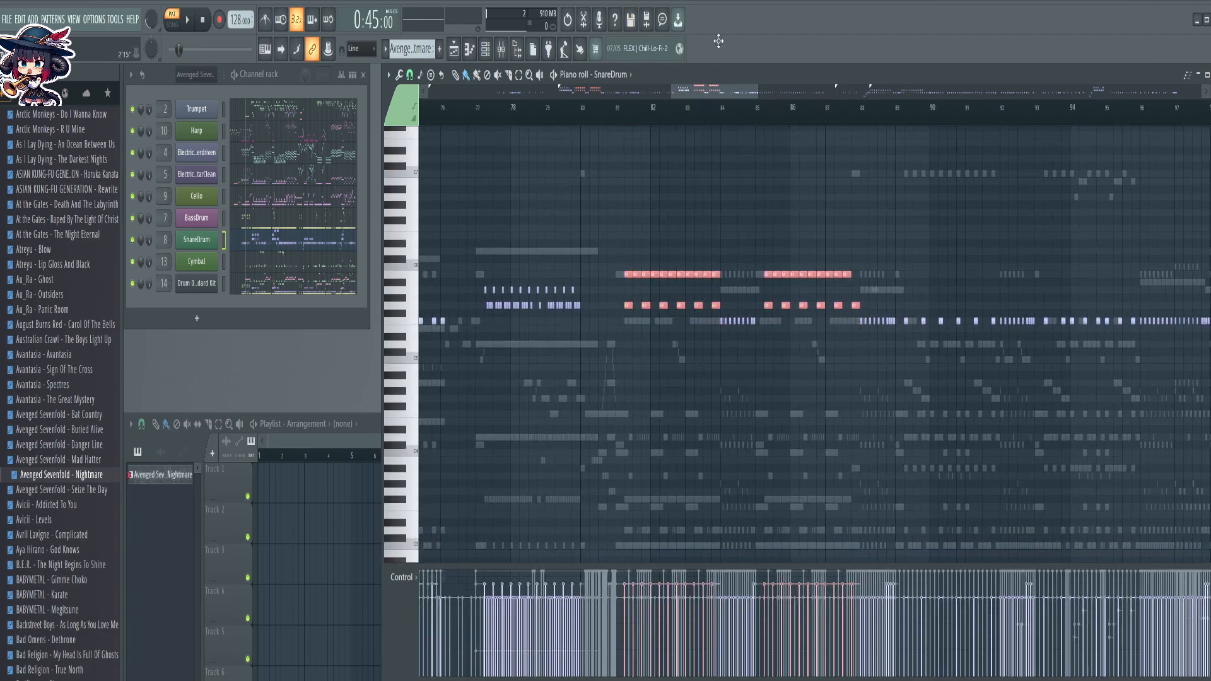
# Select the SnareDrum's upper note row from bar 81 to bar 88, lower it two semitones to A5 and clear the selection
pyautogui.scroll(-5, 729, 120)
pyautogui.moveTo(766, 303); pyautogui.dragTo(939, 268)
pyautogui.press('Down')
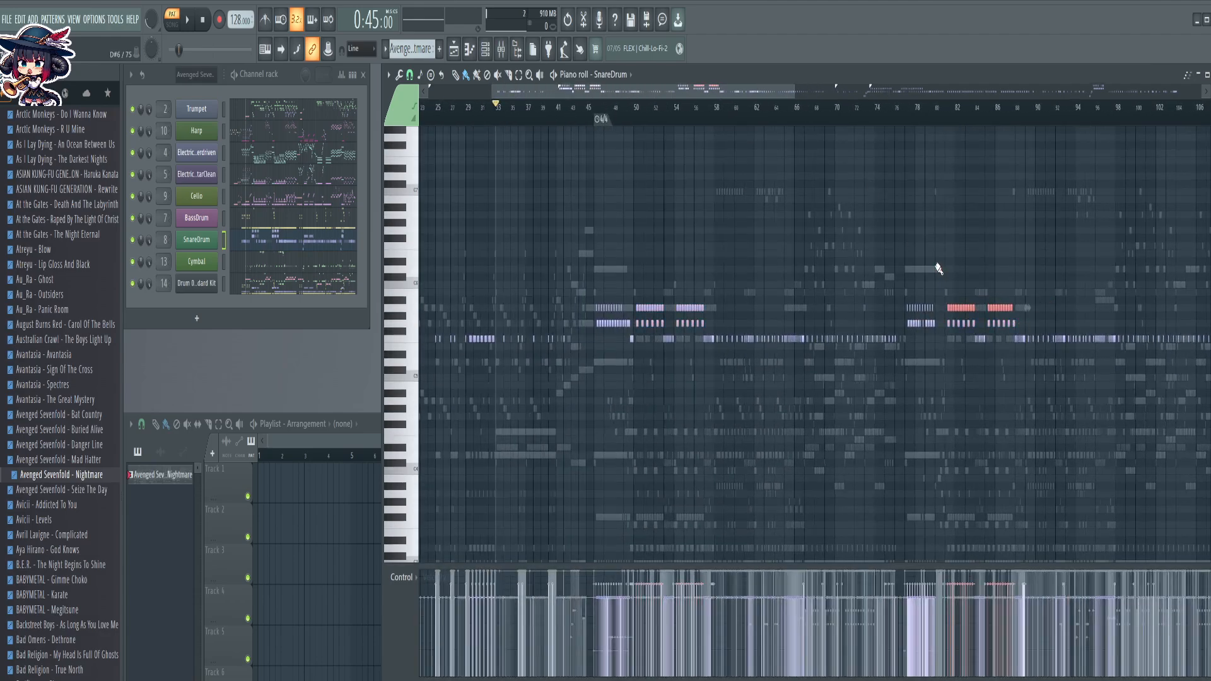
pyautogui.hotkey('ctrl', 'd')
# Delete the SnareDrum's A5 notes that coincide with G5 notes from bar 50 to bar 53
pyautogui.scroll(5, 598, 120)
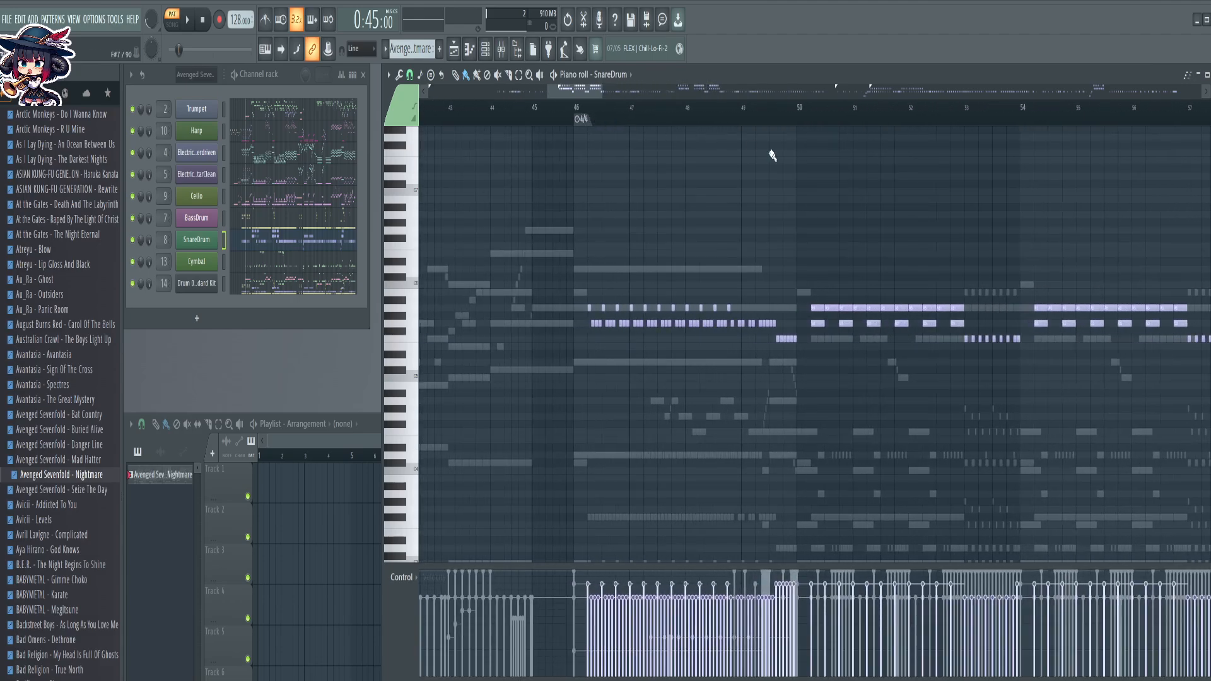
pyautogui.moveTo(944, 197); pyautogui.dragTo(606, 207)
pyautogui.scroll(2, 484, 120)
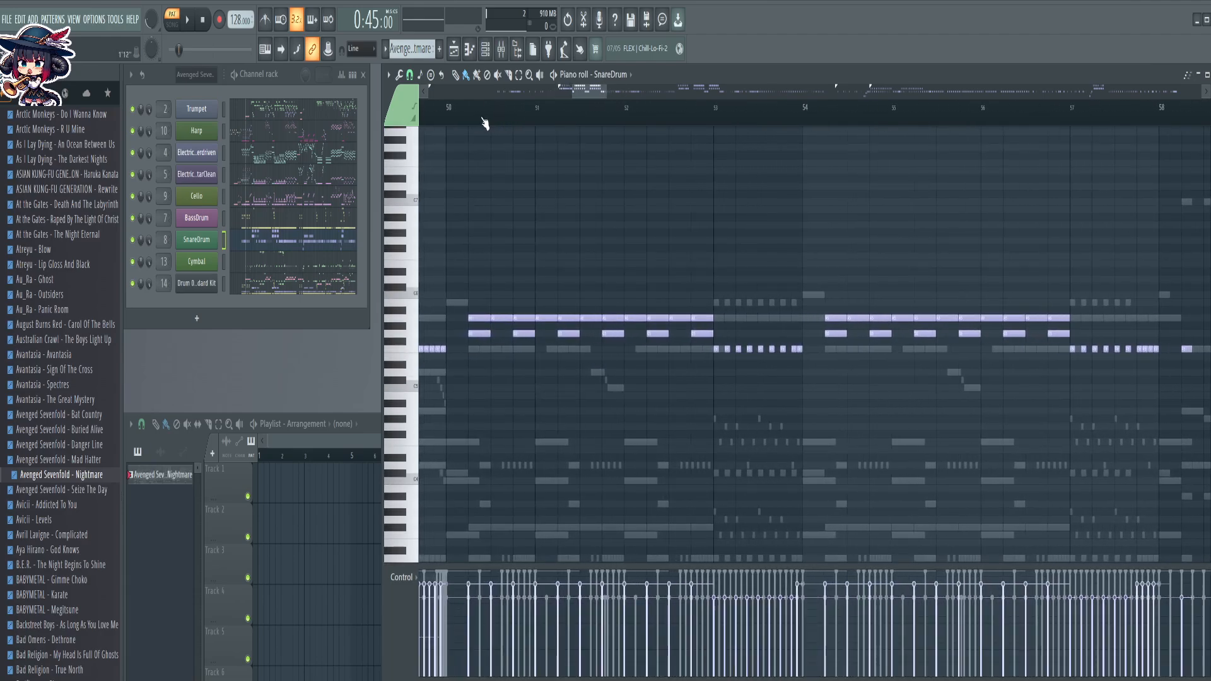
pyautogui.scroll(1, 484, 122)
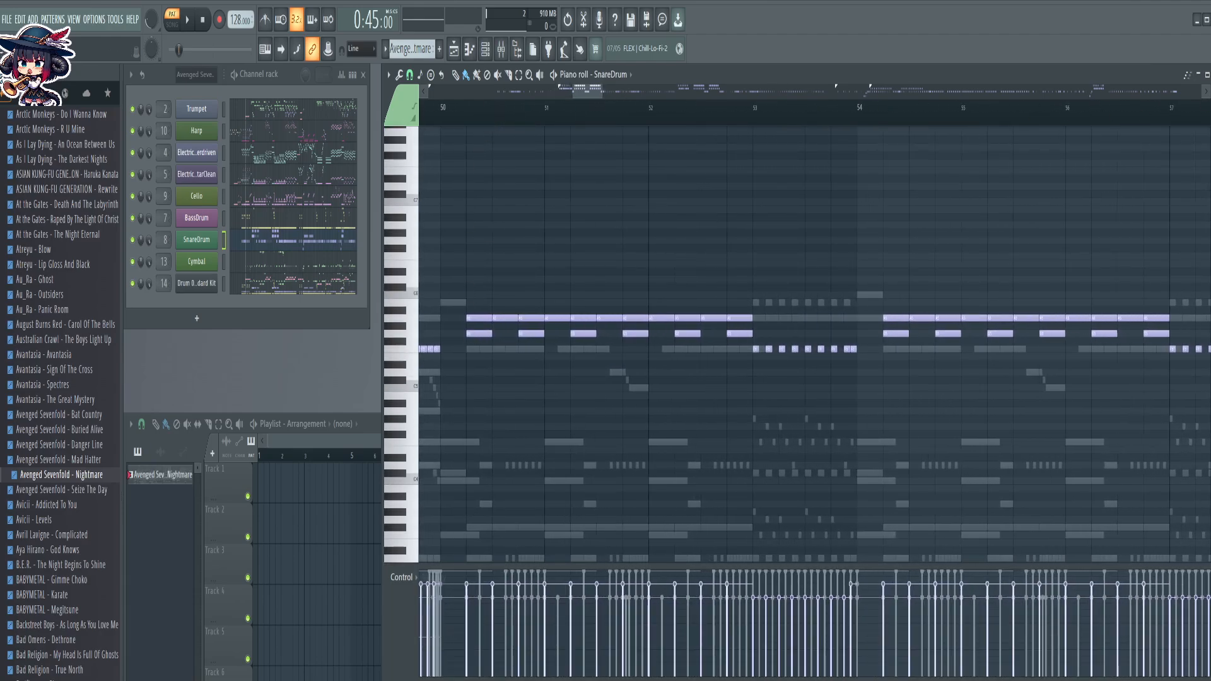
pyautogui.scroll(2, 492, 333)
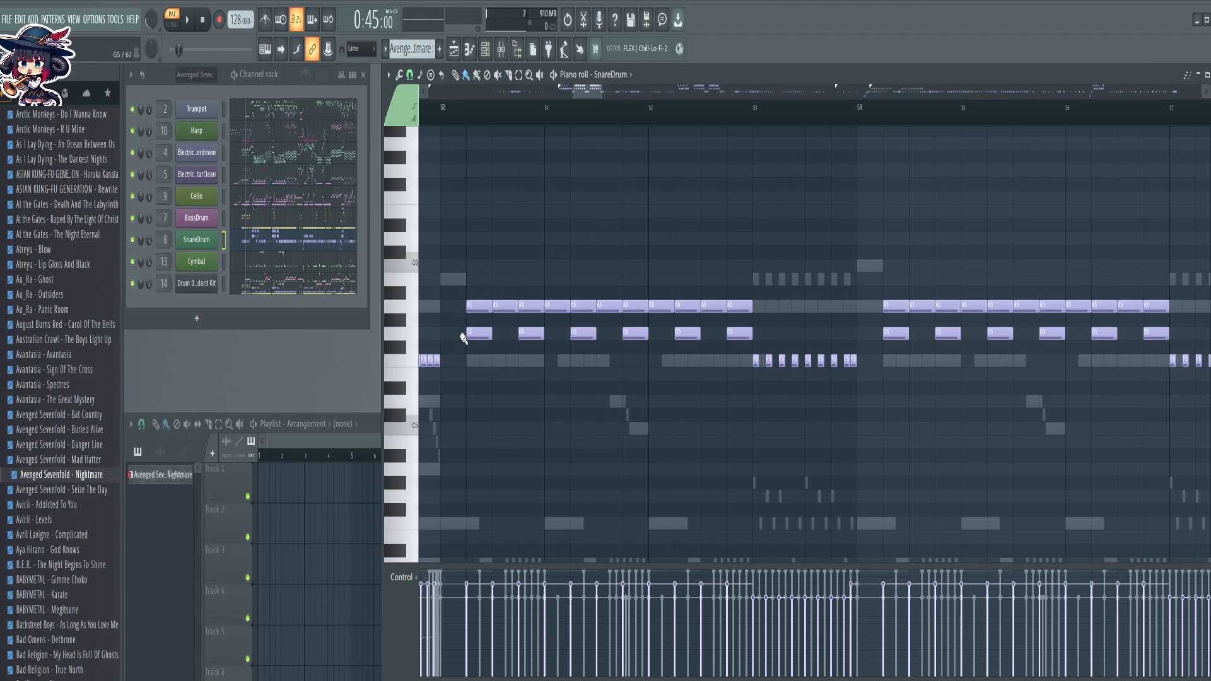
pyautogui.rightClick(478, 305)
pyautogui.rightClick(530, 306)
pyautogui.rightClick(584, 307)
pyautogui.rightClick(632, 306)
pyautogui.rightClick(685, 306)
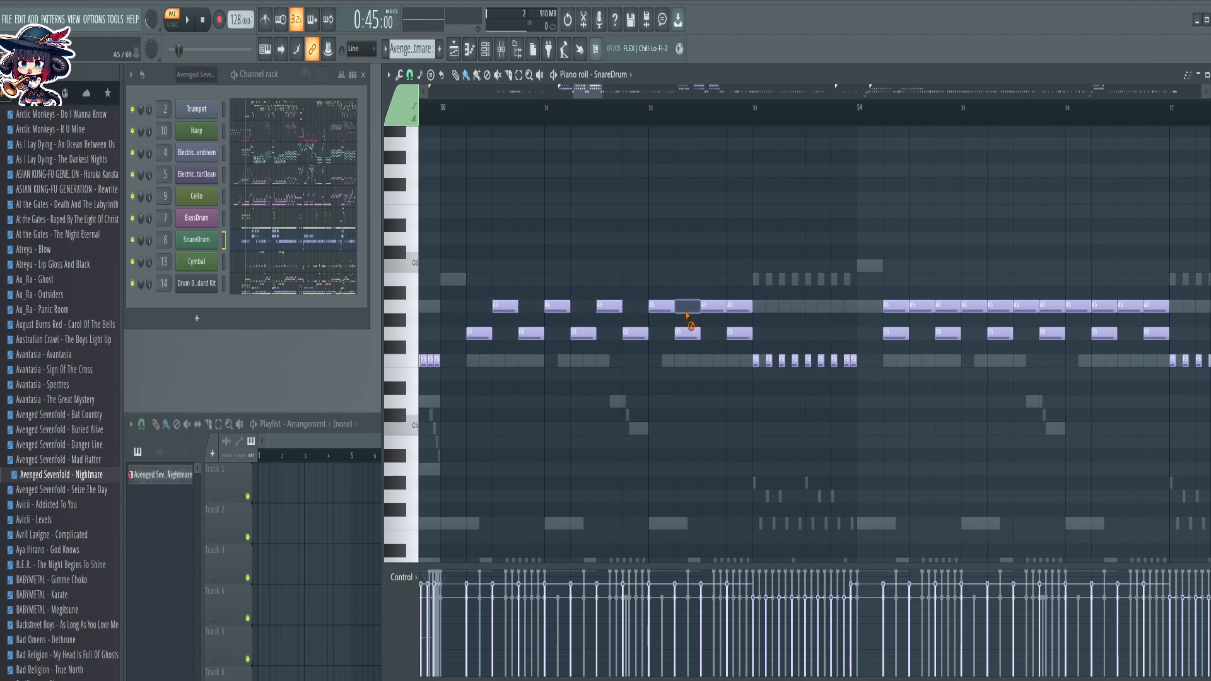
pyautogui.rightClick(736, 307)
# Delete the SnareDrum's A5 notes that coincide with G5 notes from bar 54 to bar 57
pyautogui.hscroll(3, 716, 378)
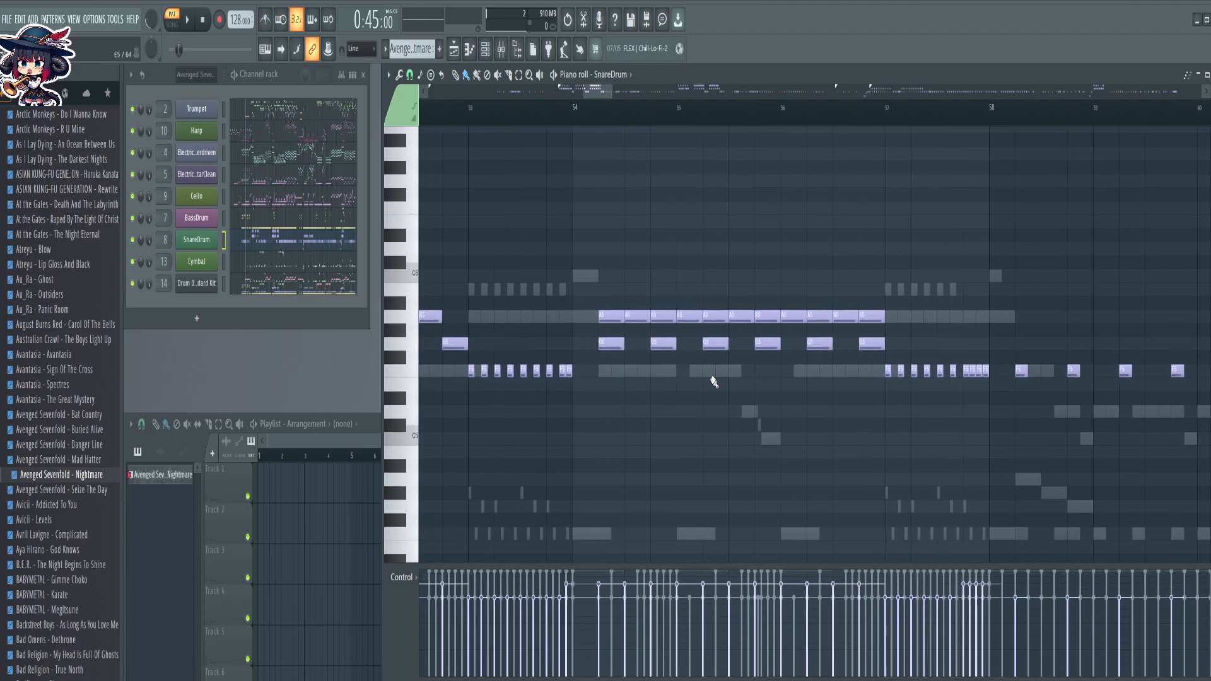
pyautogui.rightClick(607, 315)
pyautogui.rightClick(667, 316)
pyautogui.rightClick(714, 315)
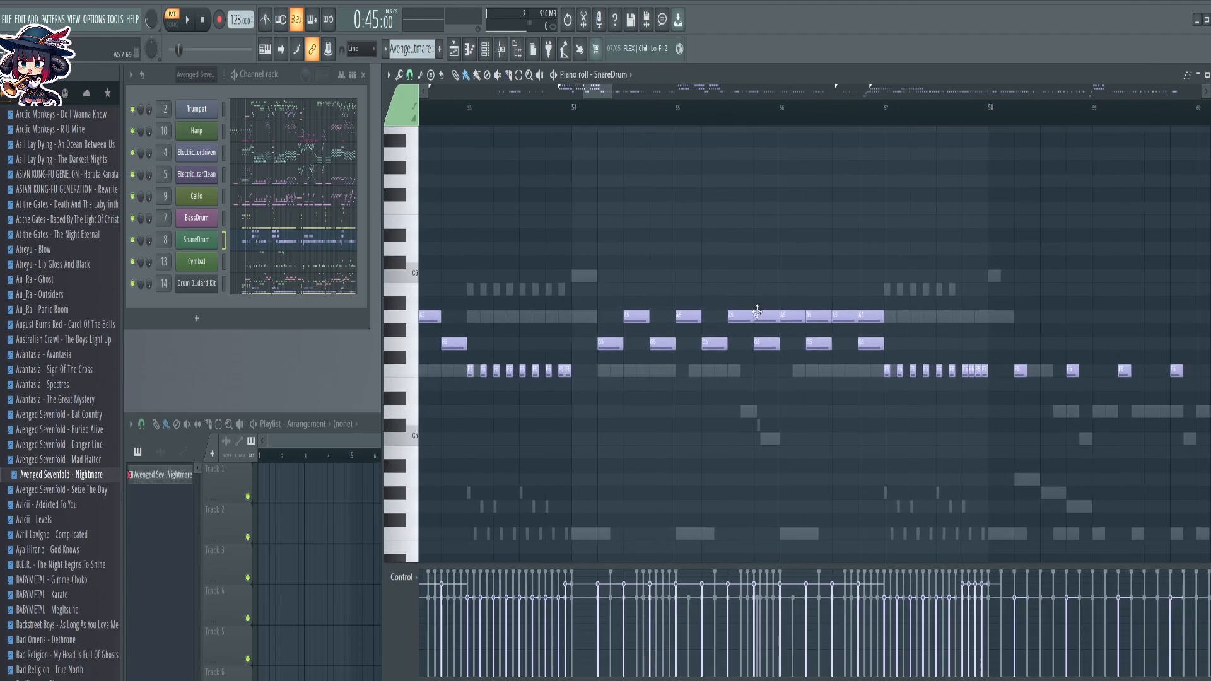
pyautogui.rightClick(766, 315)
pyautogui.rightClick(816, 317)
pyautogui.rightClick(875, 316)
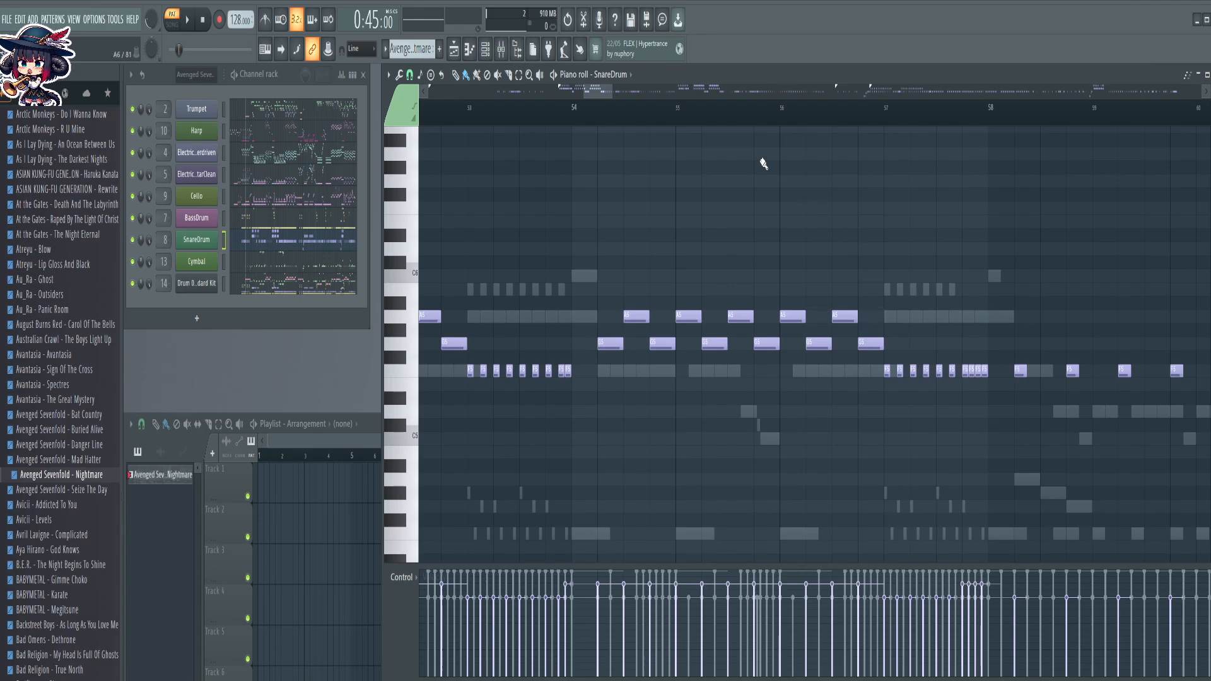
# Compare the SnareDrum's thinned A5 row in bars 50 to 57 with the matching passage in bars 81 to 88
pyautogui.scroll(-5, 700, 130)
pyautogui.scroll(5, 616, 135)
pyautogui.scroll(-3, 602, 127)
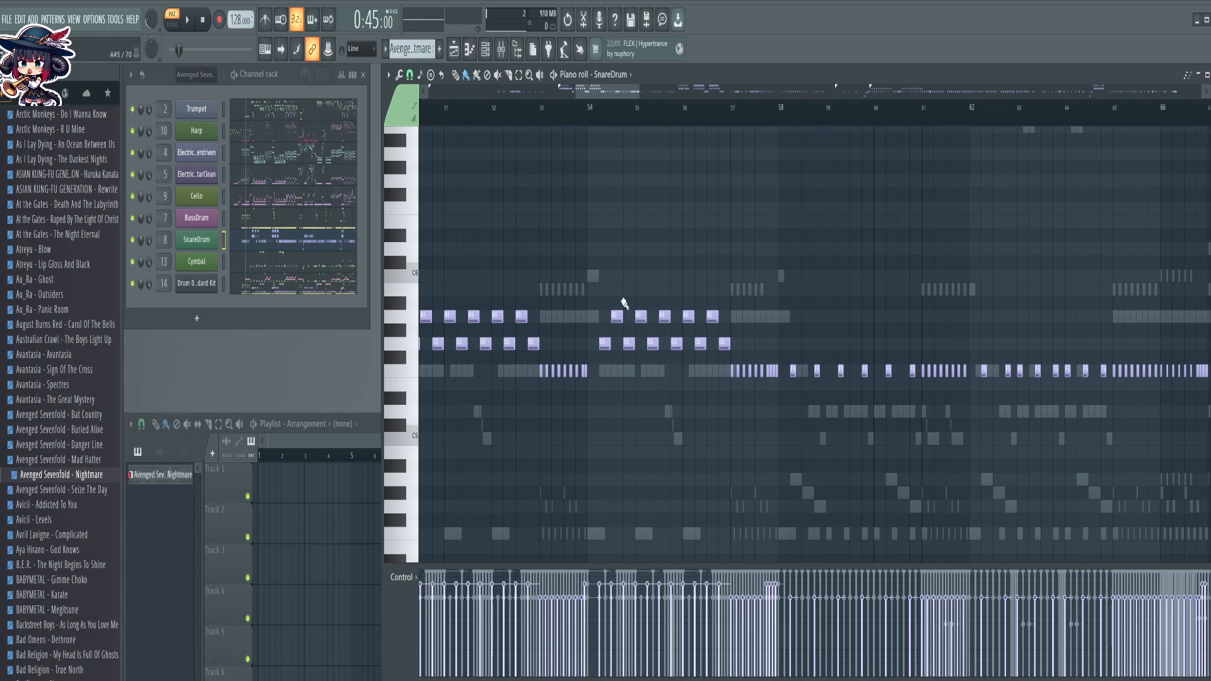
pyautogui.scroll(3, 616, 135)
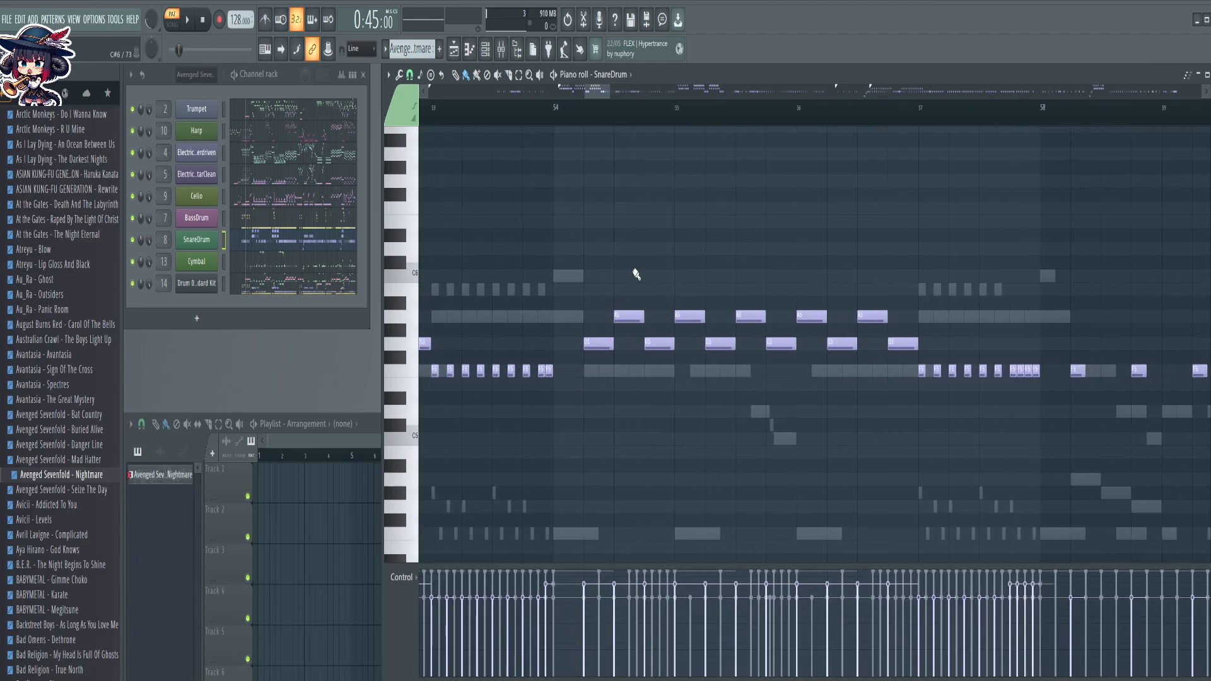
pyautogui.moveTo(601, 94); pyautogui.dragTo(703, 92)
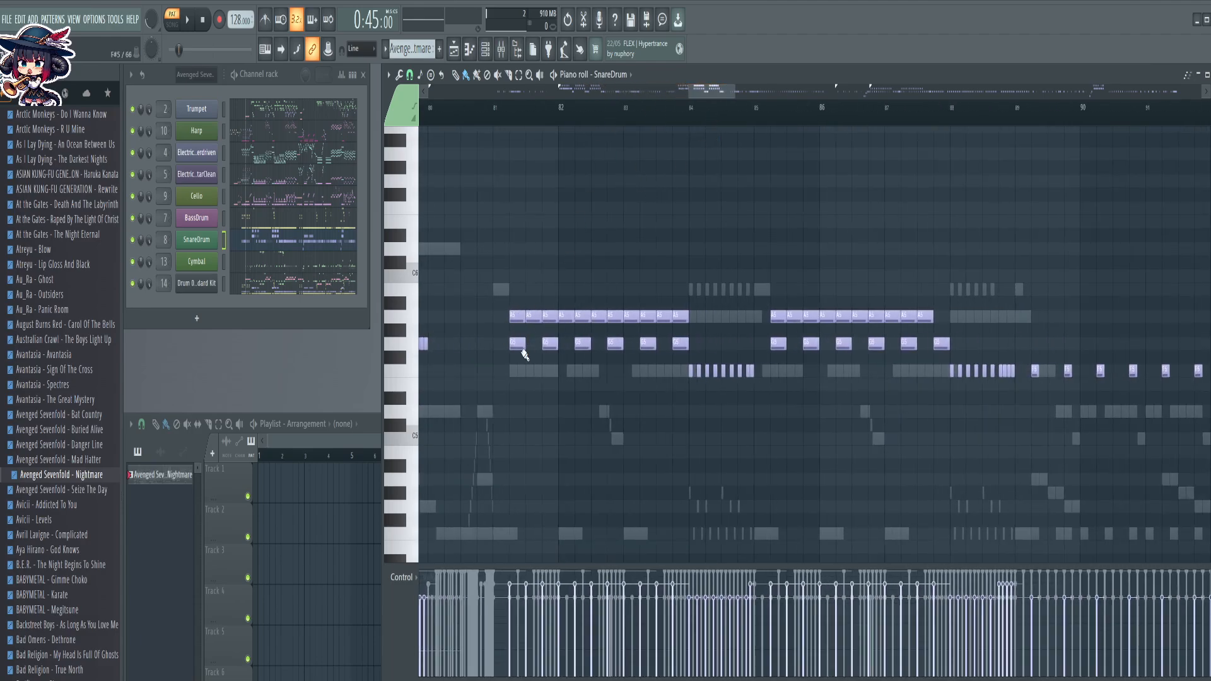
pyautogui.scroll(-2, 598, 115)
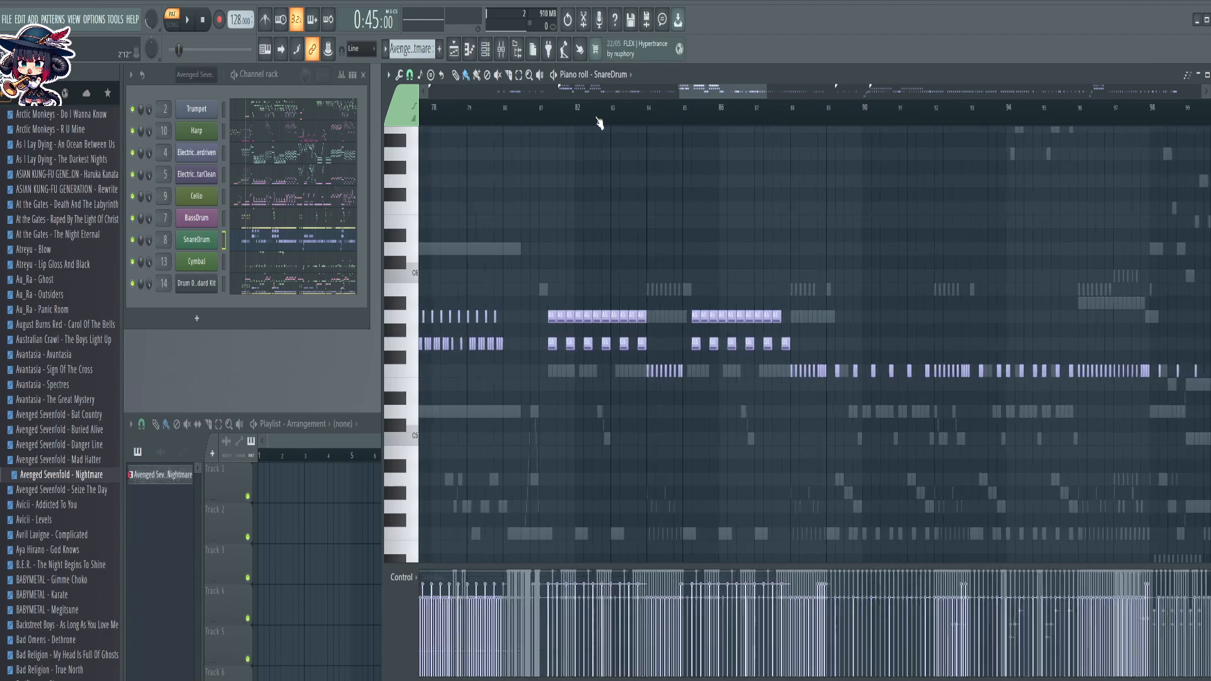
pyautogui.scroll(-5, 599, 120)
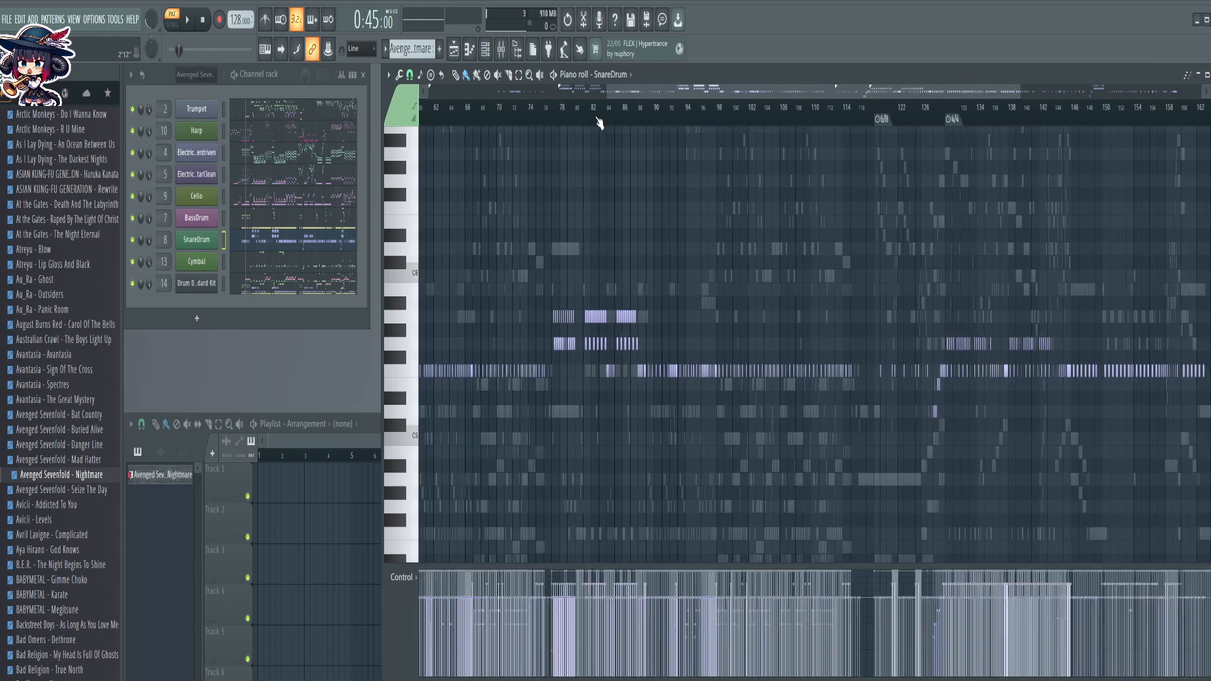
pyautogui.moveTo(742, 93); pyautogui.dragTo(622, 92)
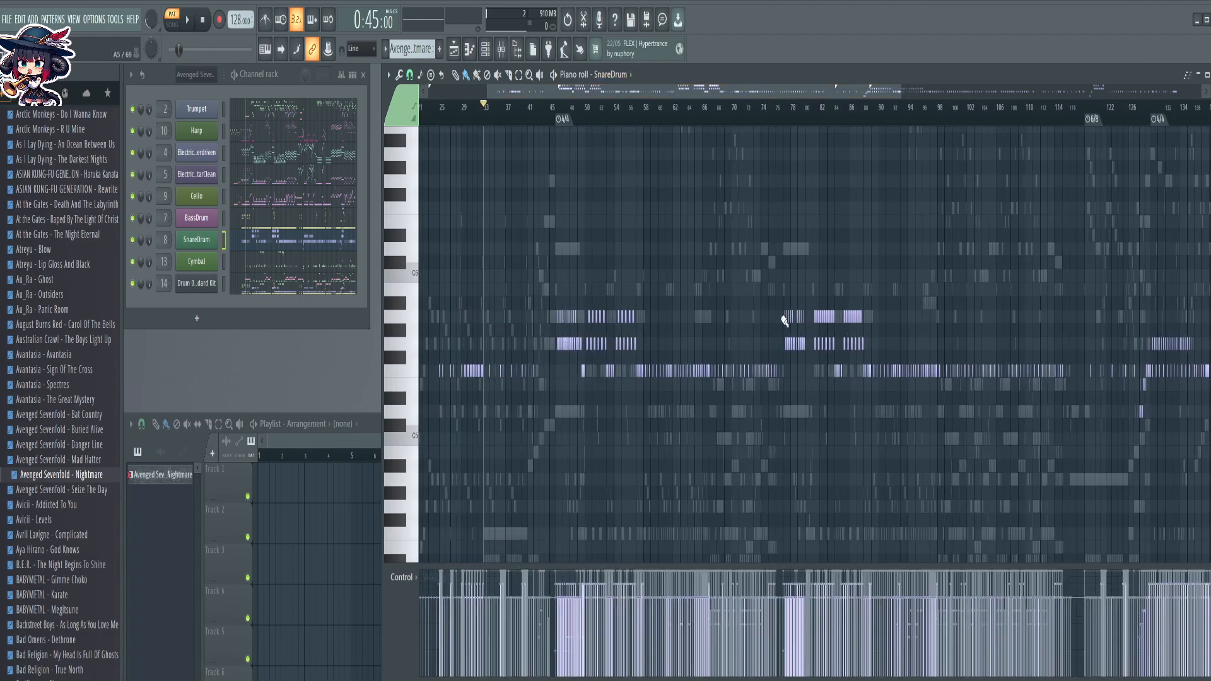
# Delete the SnareDrum's G5 notes that coincide with F5 notes from bar 130 to the start of bar 133
pyautogui.moveTo(651, 91); pyautogui.dragTo(918, 120)
pyautogui.scroll(6, 751, 114)
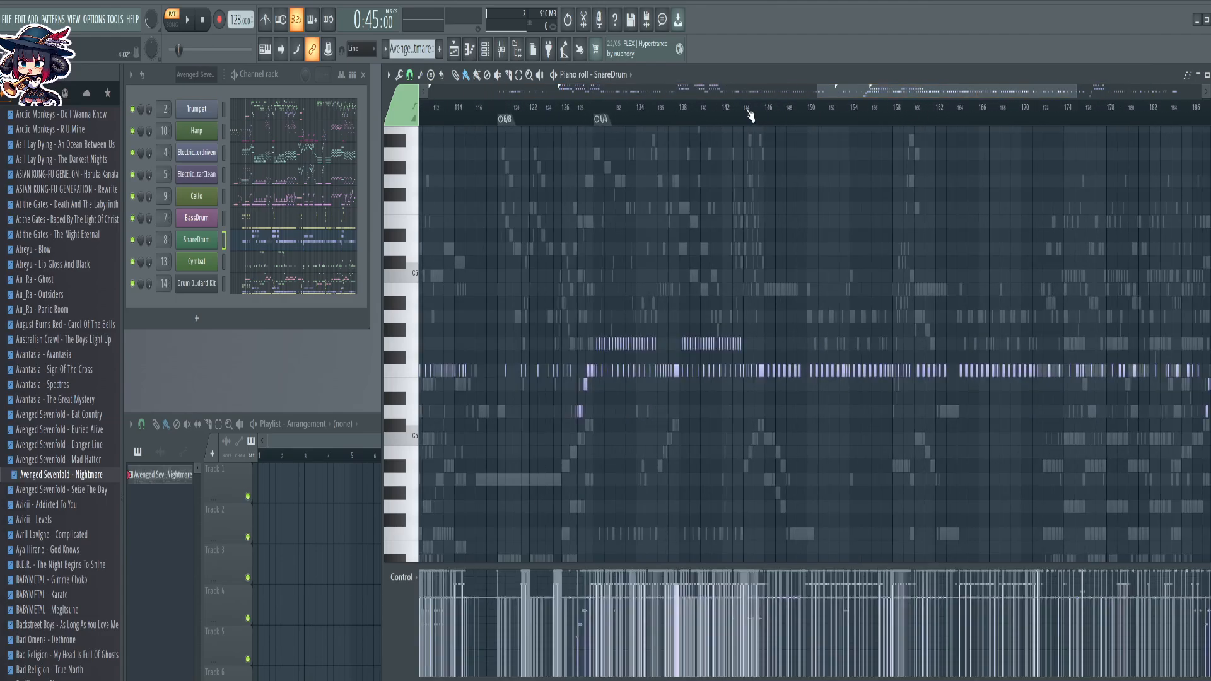
pyautogui.moveTo(759, 241); pyautogui.dragTo(841, 180)
pyautogui.scroll(2, 477, 118)
pyautogui.scroll(2, 478, 120)
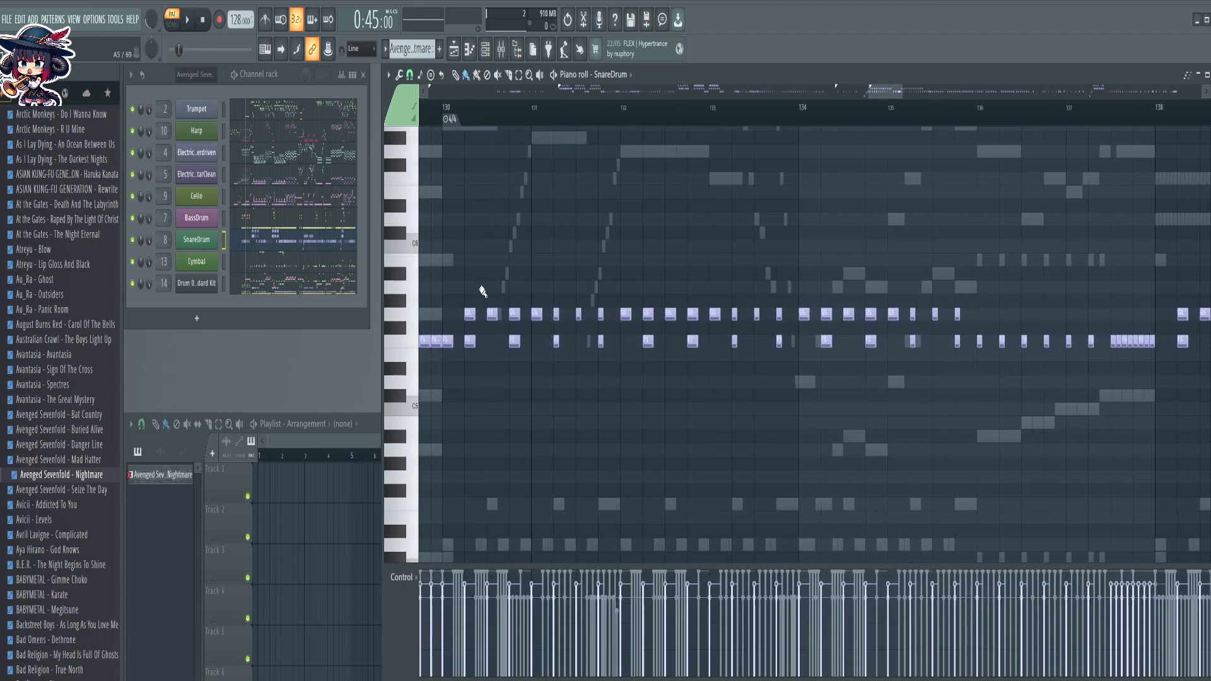
pyautogui.rightClick(469, 314)
pyautogui.rightClick(513, 313)
pyautogui.rightClick(555, 313)
pyautogui.rightClick(647, 314)
pyautogui.rightClick(692, 313)
pyautogui.rightClick(734, 313)
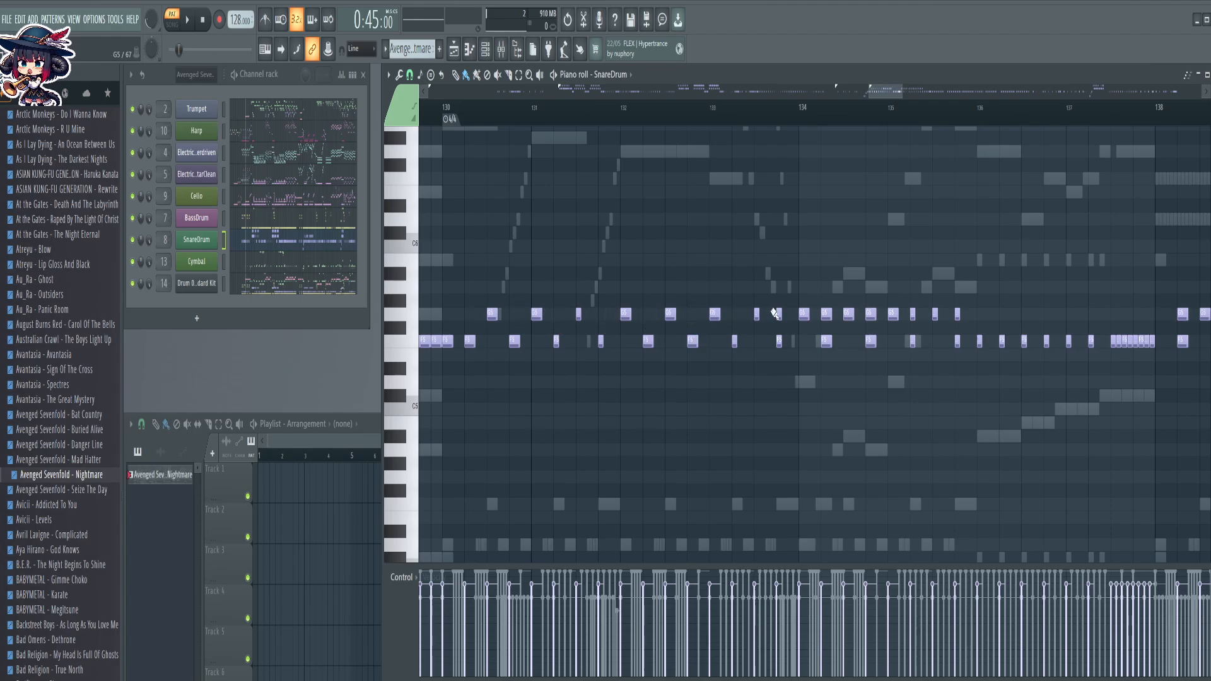
# Delete the SnareDrum's G5 notes that overlap F5 notes from the end of bar 133 through bar 135
pyautogui.rightClick(778, 313)
pyautogui.rightClick(825, 313)
pyautogui.rightClick(870, 313)
pyautogui.rightClick(874, 320)
pyautogui.hscroll(2, 914, 433)
pyautogui.rightClick(728, 315)
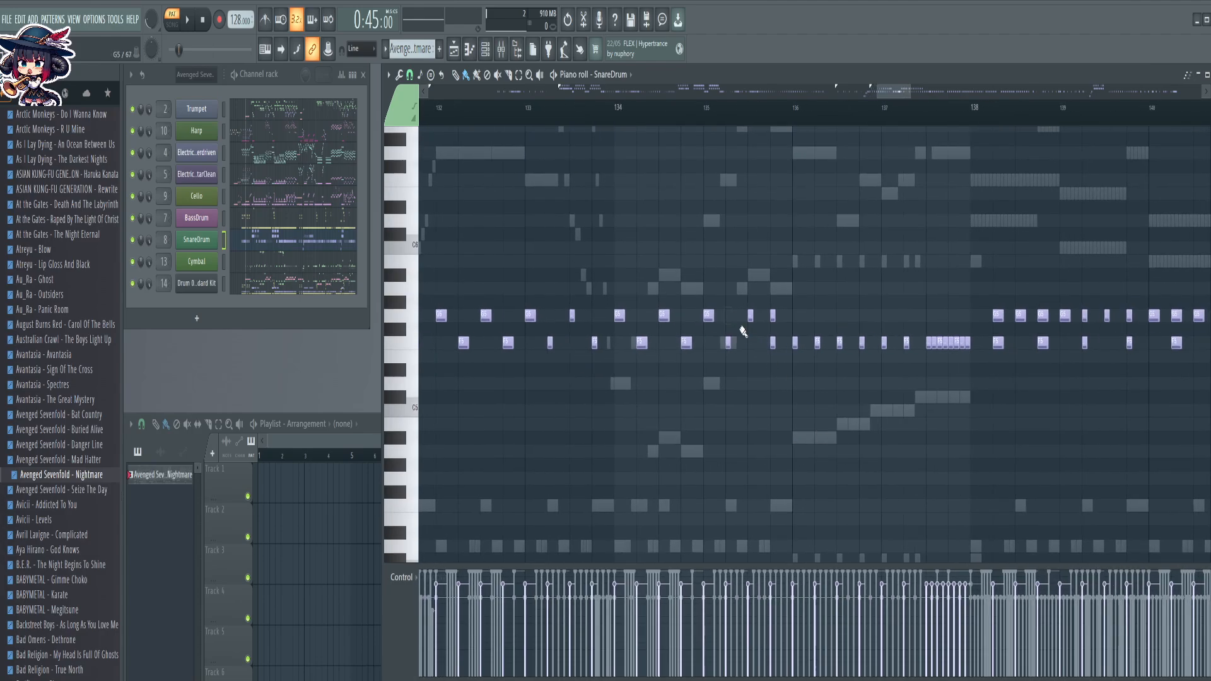
pyautogui.rightClick(774, 344)
# Delete the SnareDrum's G5 notes that coincide with F5 notes from bar 138 through bar 141
pyautogui.hscroll(4, 707, 423)
pyautogui.hscroll(2, 766, 415)
pyautogui.scroll(1, 766, 415)
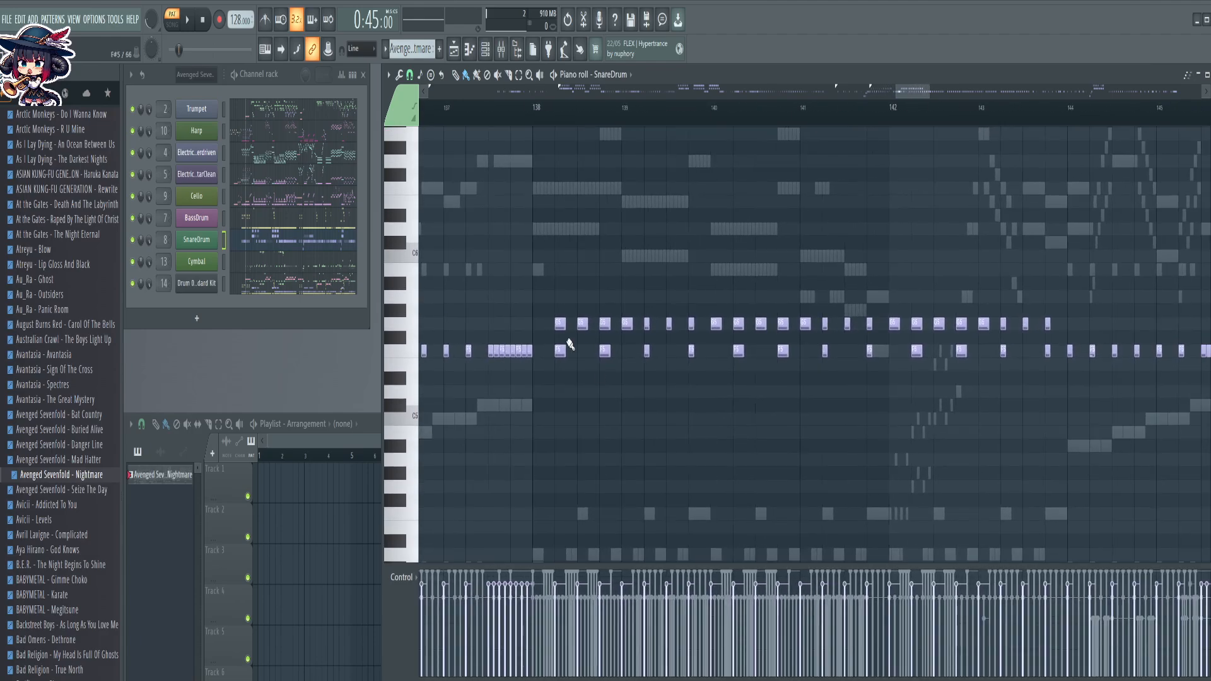
pyautogui.rightClick(560, 323)
pyautogui.rightClick(604, 323)
pyautogui.rightClick(647, 324)
pyautogui.rightClick(691, 324)
pyautogui.rightClick(738, 324)
pyautogui.rightClick(782, 324)
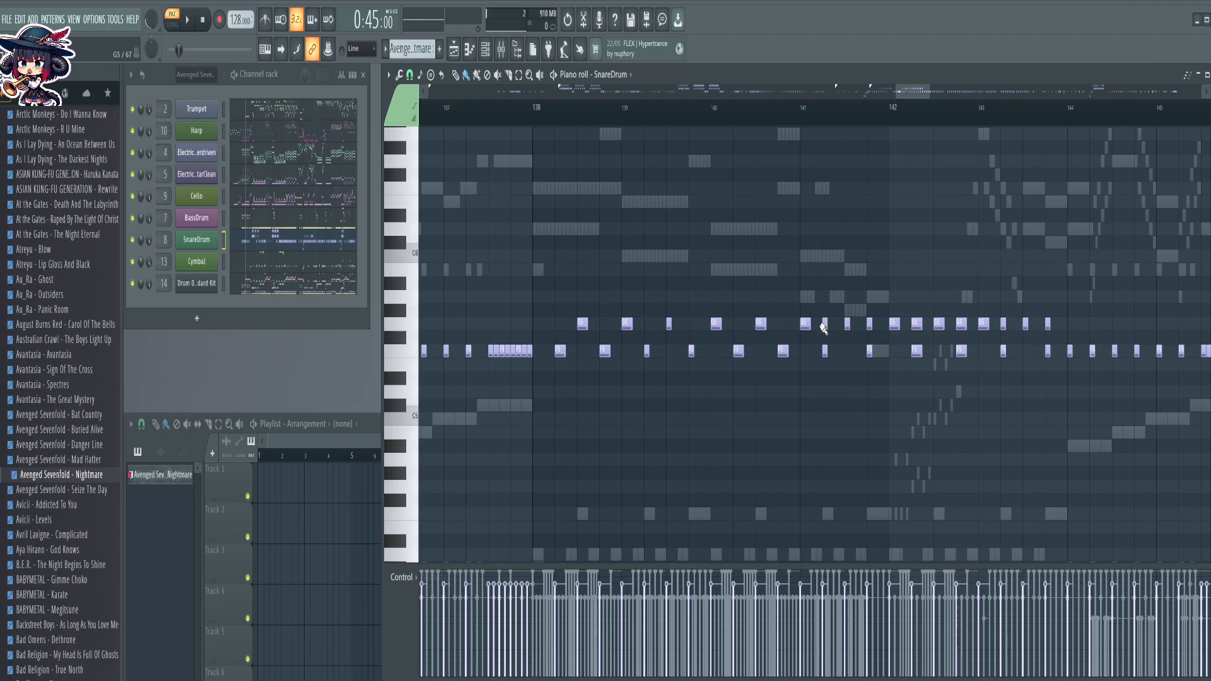
pyautogui.rightClick(825, 324)
pyautogui.rightClick(869, 324)
pyautogui.hscroll(3, 934, 424)
pyautogui.scroll(1, 934, 424)
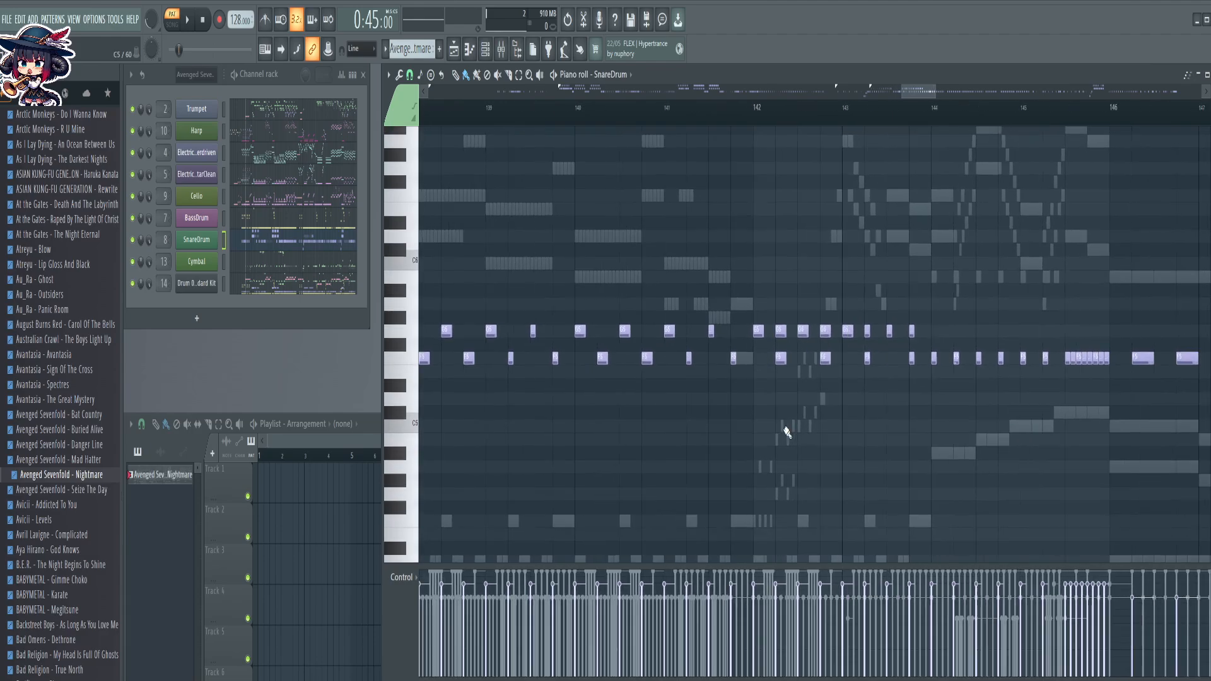
# Delete three upper-row snare notes and one lower-row note that coincide with other hits in bars 142 and 143
pyautogui.rightClick(769, 333)
pyautogui.rightClick(814, 332)
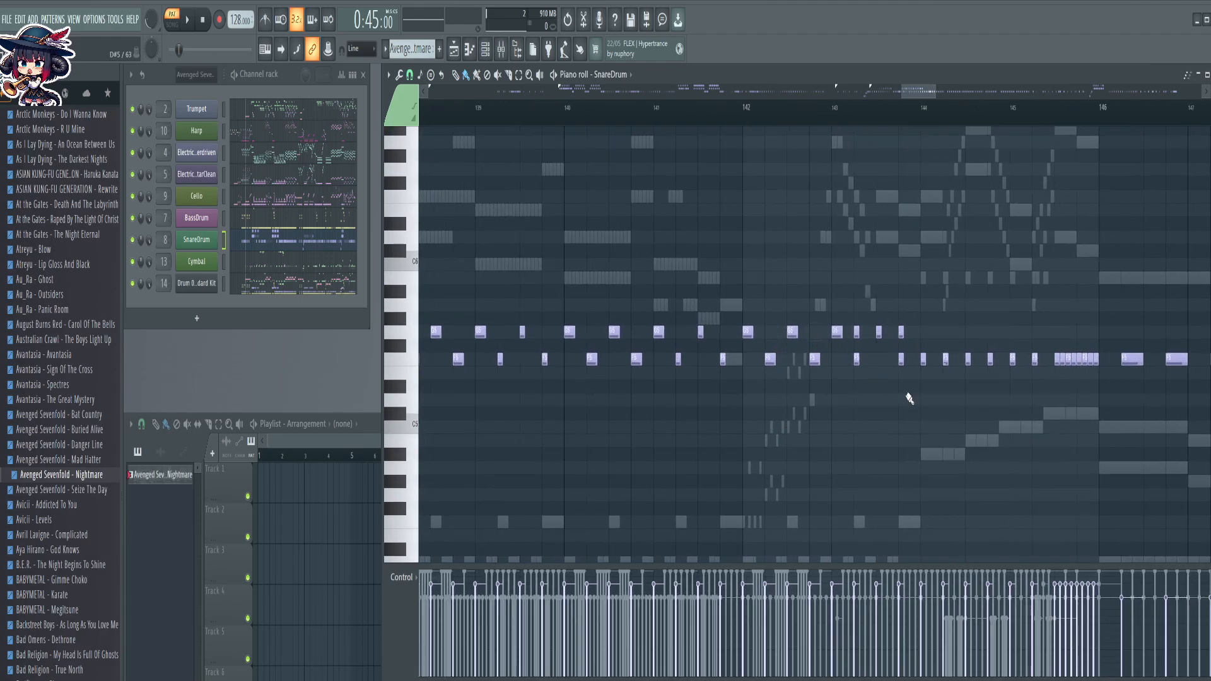
pyautogui.hscroll(4, 908, 398)
pyautogui.scroll(1, 908, 398)
pyautogui.rightClick(639, 363)
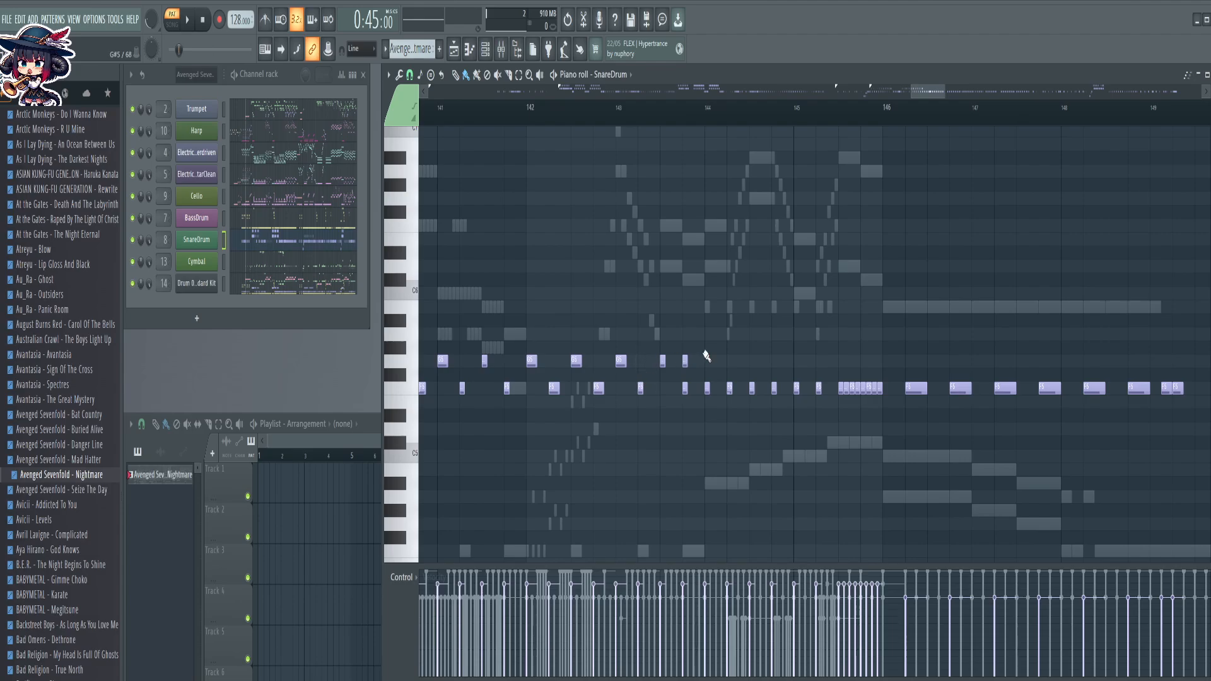
pyautogui.rightClick(686, 387)
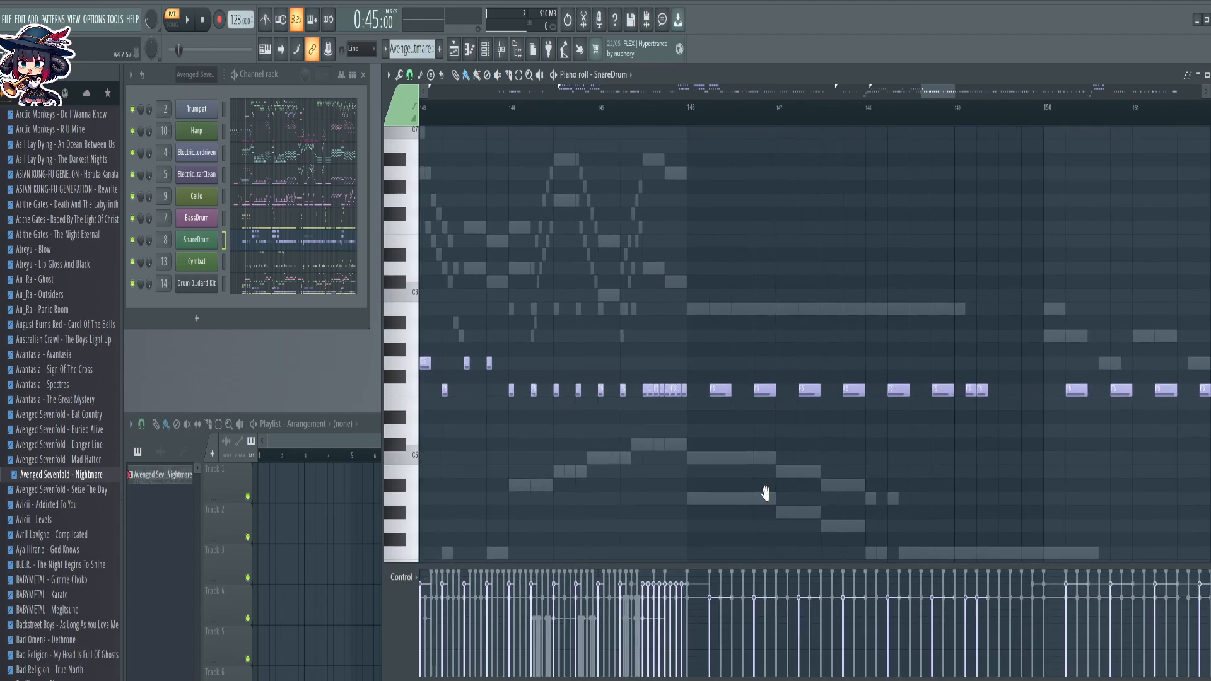
# Examine the remaining SnareDrum notes from bar 144 to the song's end, and view the whole part at once
pyautogui.hscroll(4, 765, 492)
pyautogui.scroll(-3, 932, 101)
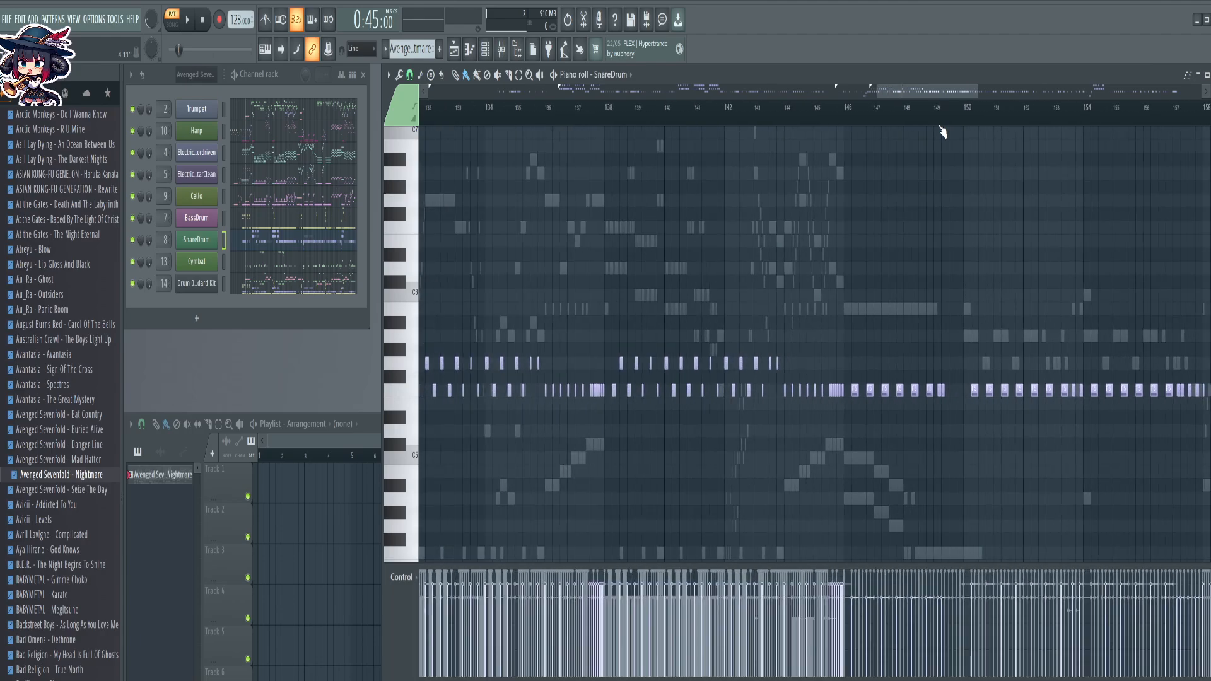
pyautogui.scroll(-2, 973, 104)
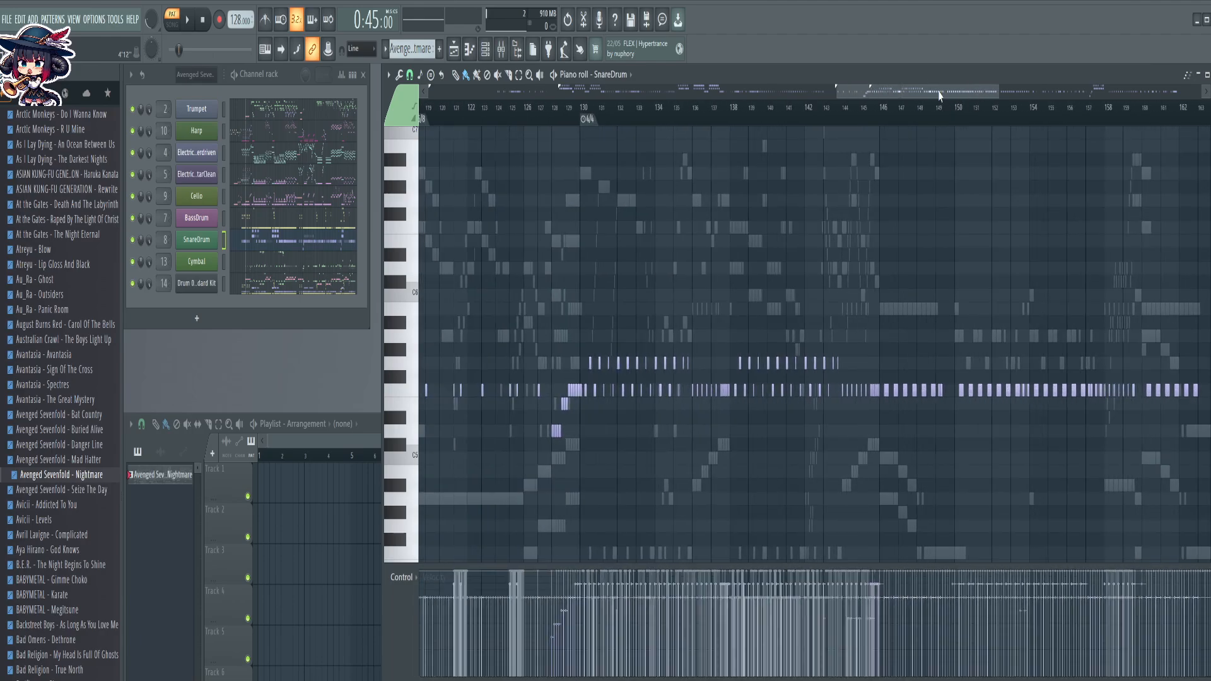
pyautogui.moveTo(959, 94); pyautogui.dragTo(1121, 109)
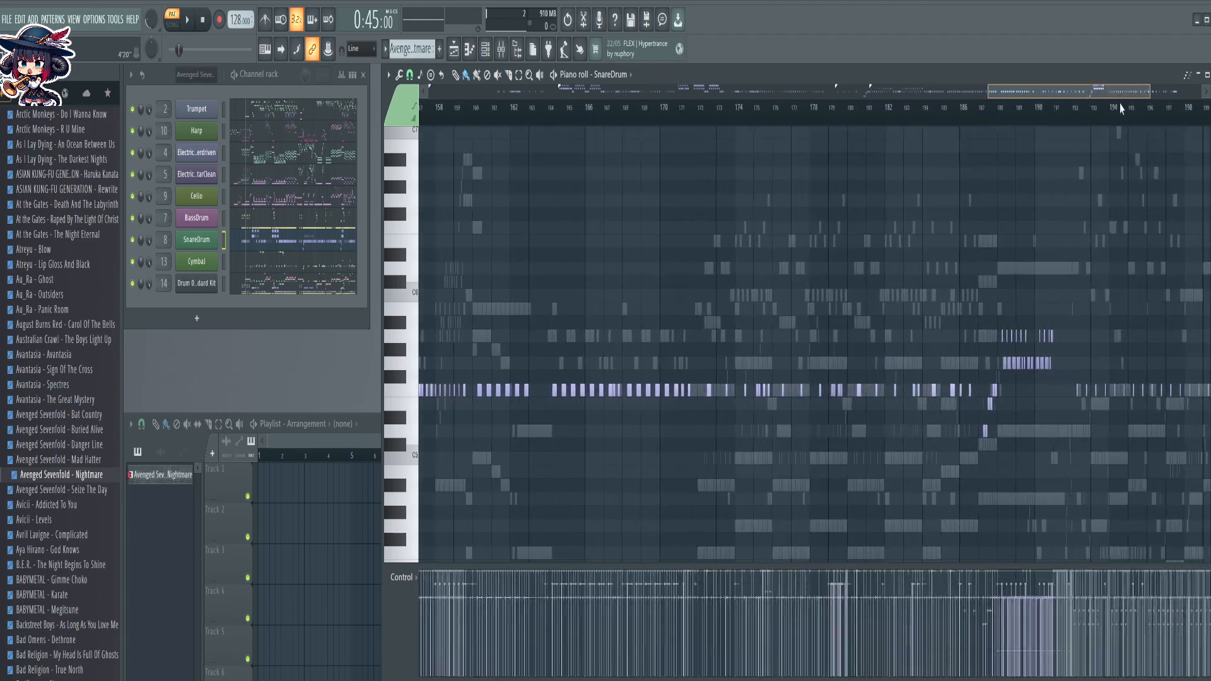
pyautogui.scroll(4, 838, 108)
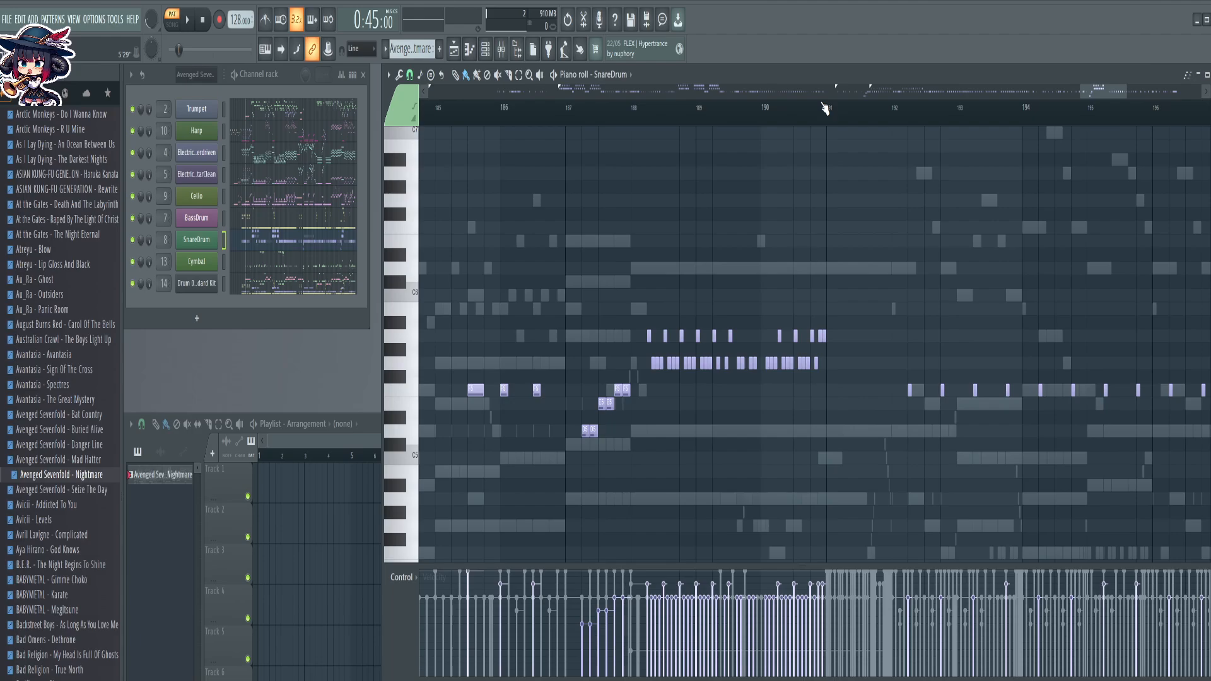
pyautogui.scroll(-9, 824, 108)
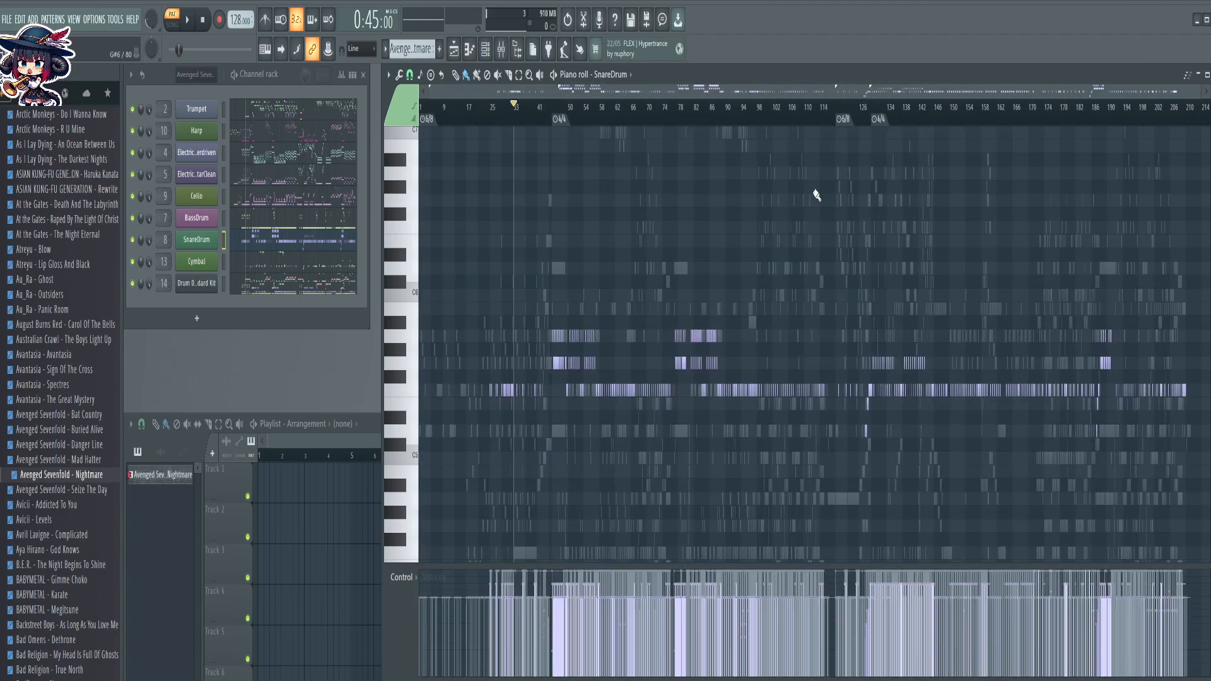
pyautogui.scroll(-4, 815, 195)
pyautogui.scroll(3, 820, 195)
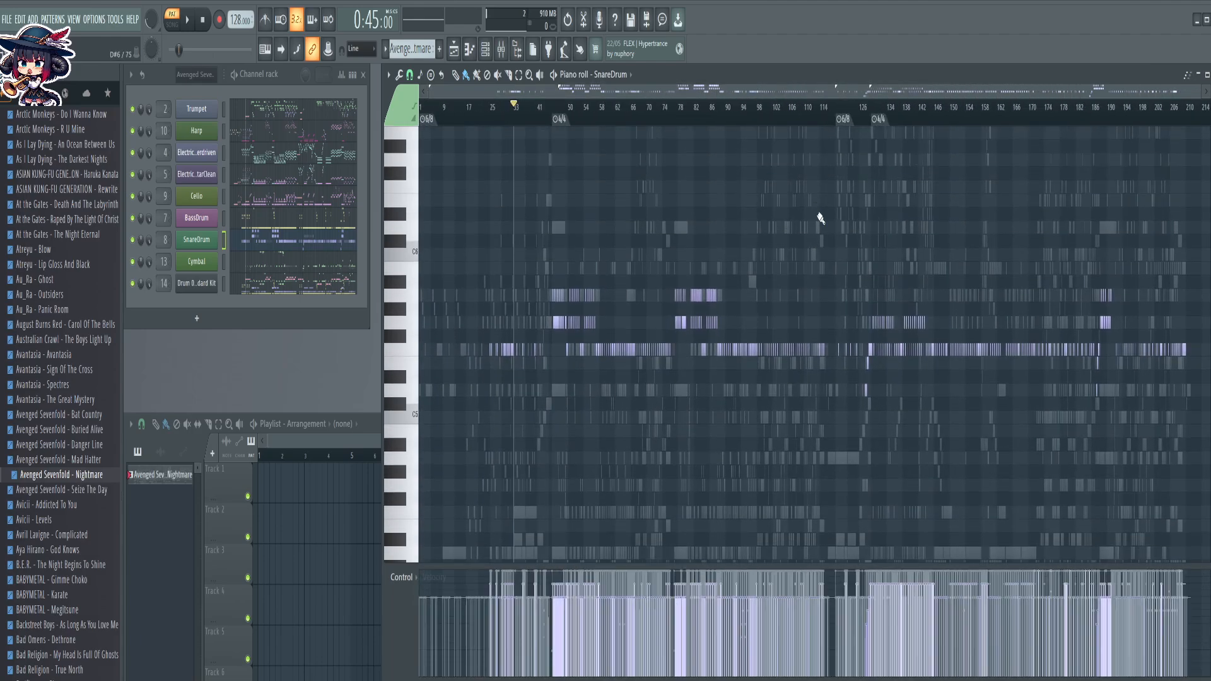
# Open the BassDrum notes and transpose the entire part up four semitones, bringing its main row from C4 to E4
pyautogui.click(250, 223)
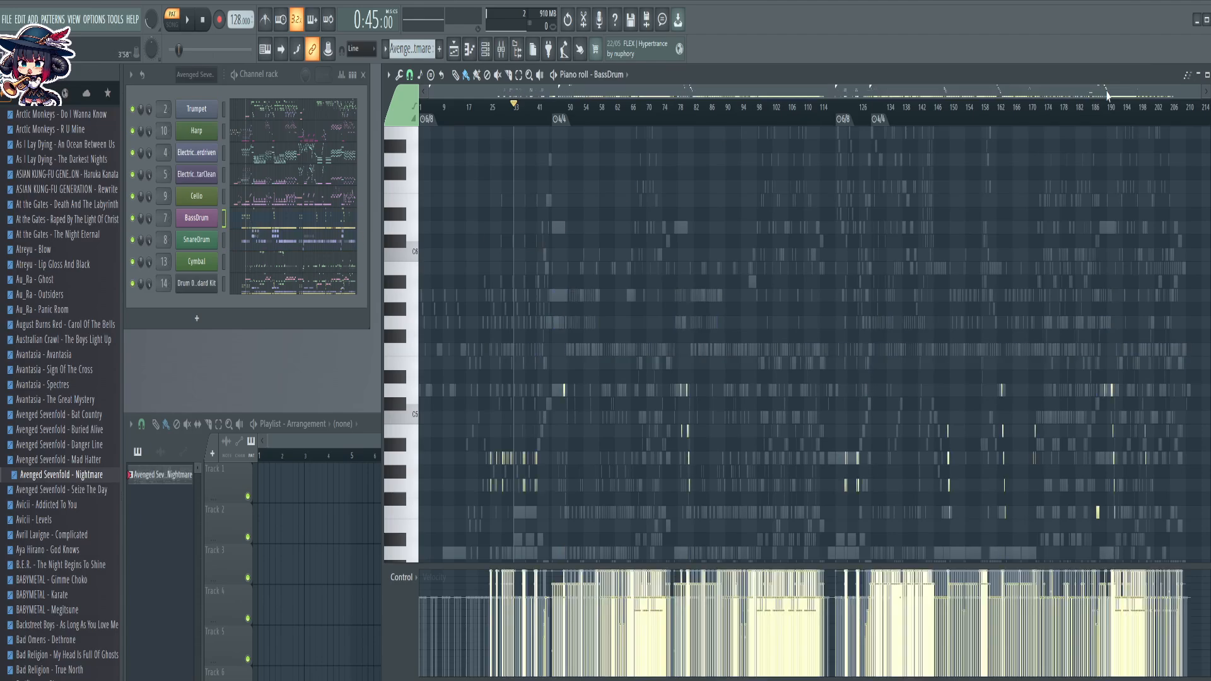
pyautogui.moveTo(1207, 108); pyautogui.dragTo(1207, 100)
pyautogui.scroll(-6, 921, 239)
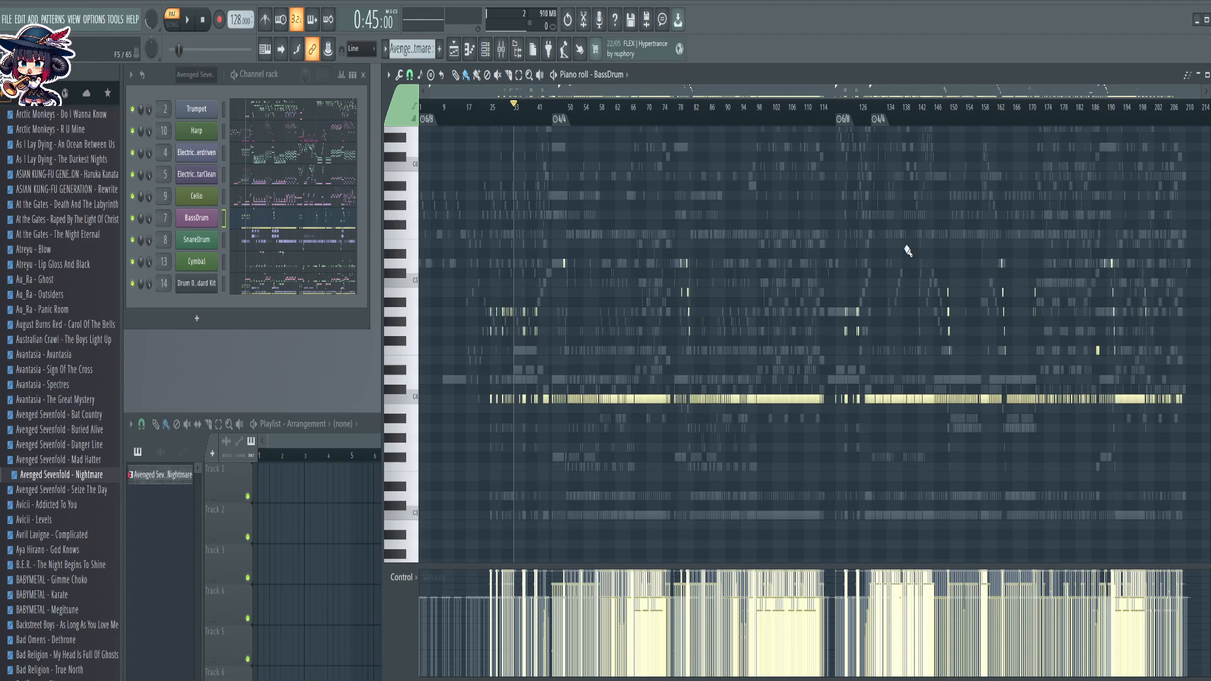
pyautogui.scroll(2, 907, 250)
pyautogui.scroll(4, 907, 251)
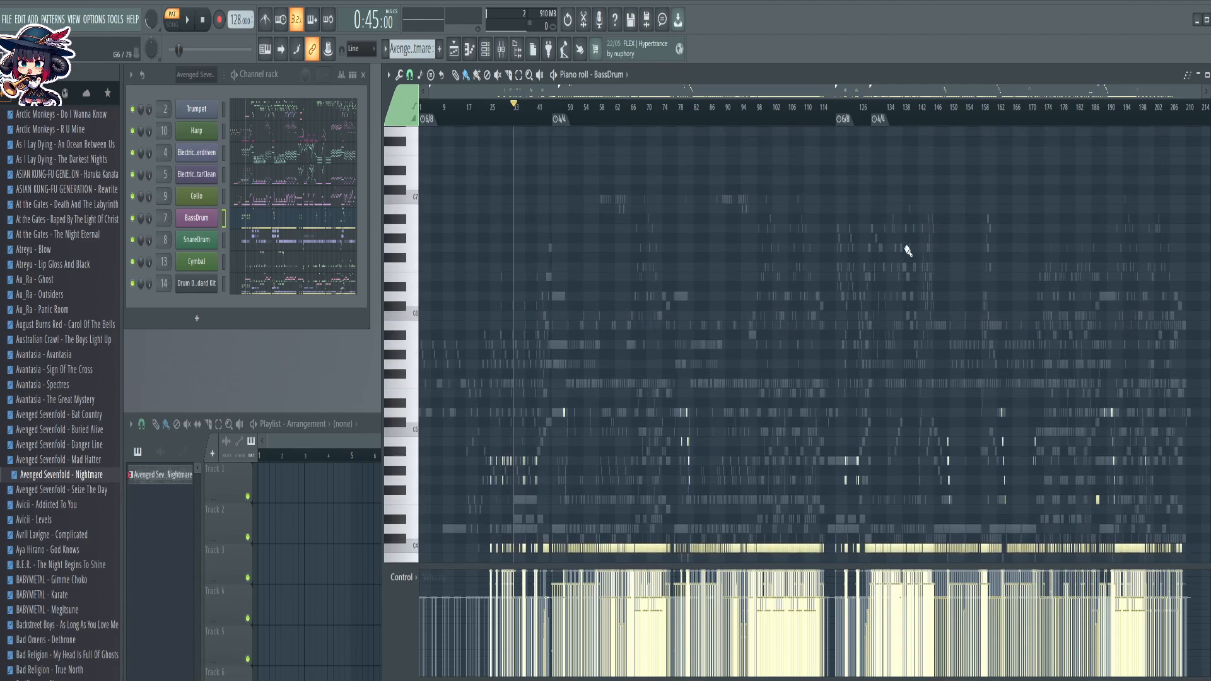
pyautogui.scroll(-4, 907, 250)
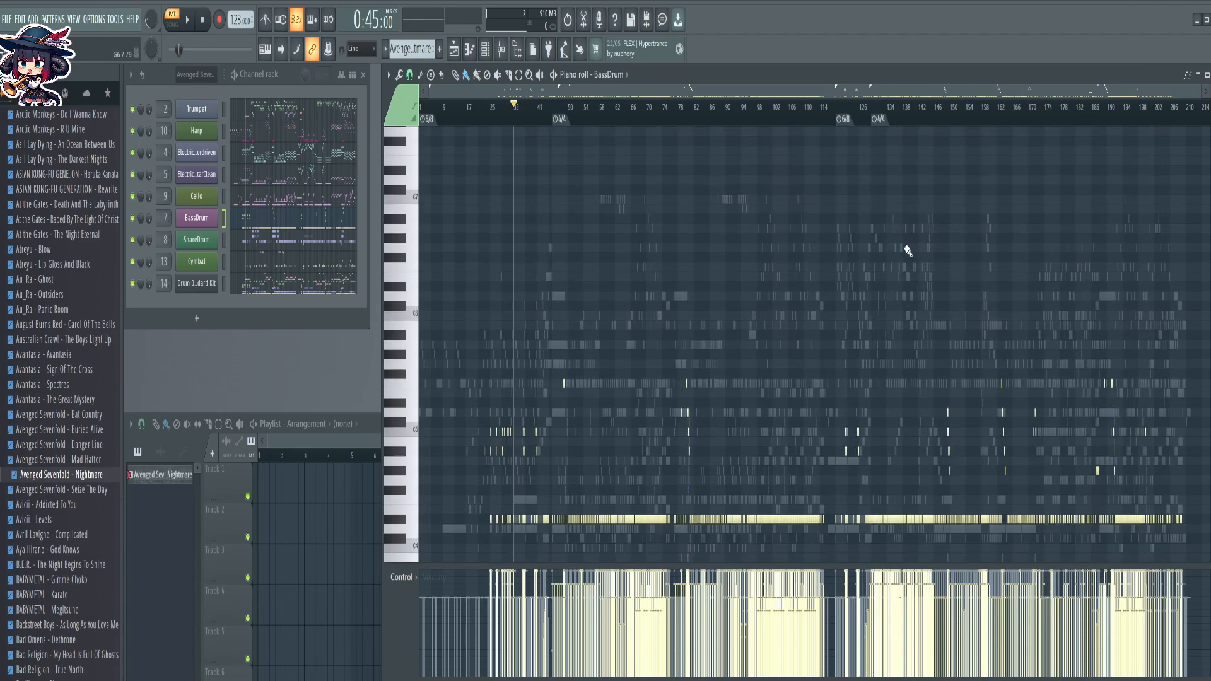
pyautogui.scroll(-1, 906, 250)
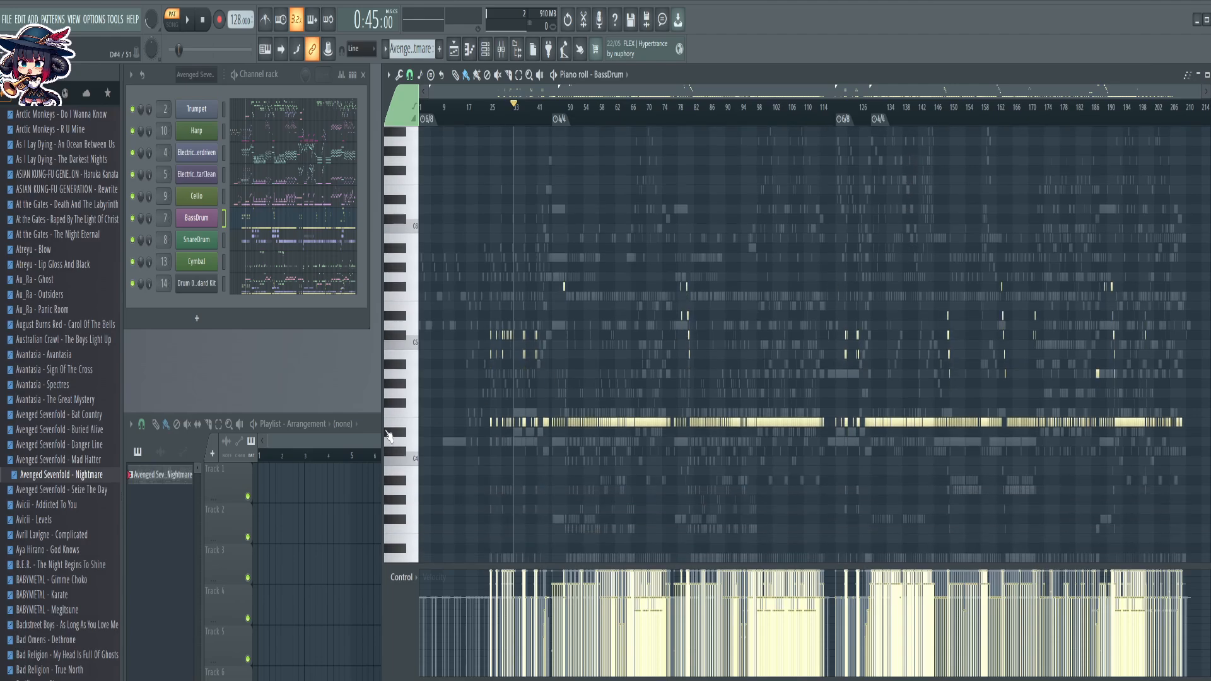
# Select the E4 row of BassDrum notes, compare it with the Drum 001 Standard Kit part, and return to BassDrum
pyautogui.doubleClick(403, 424)
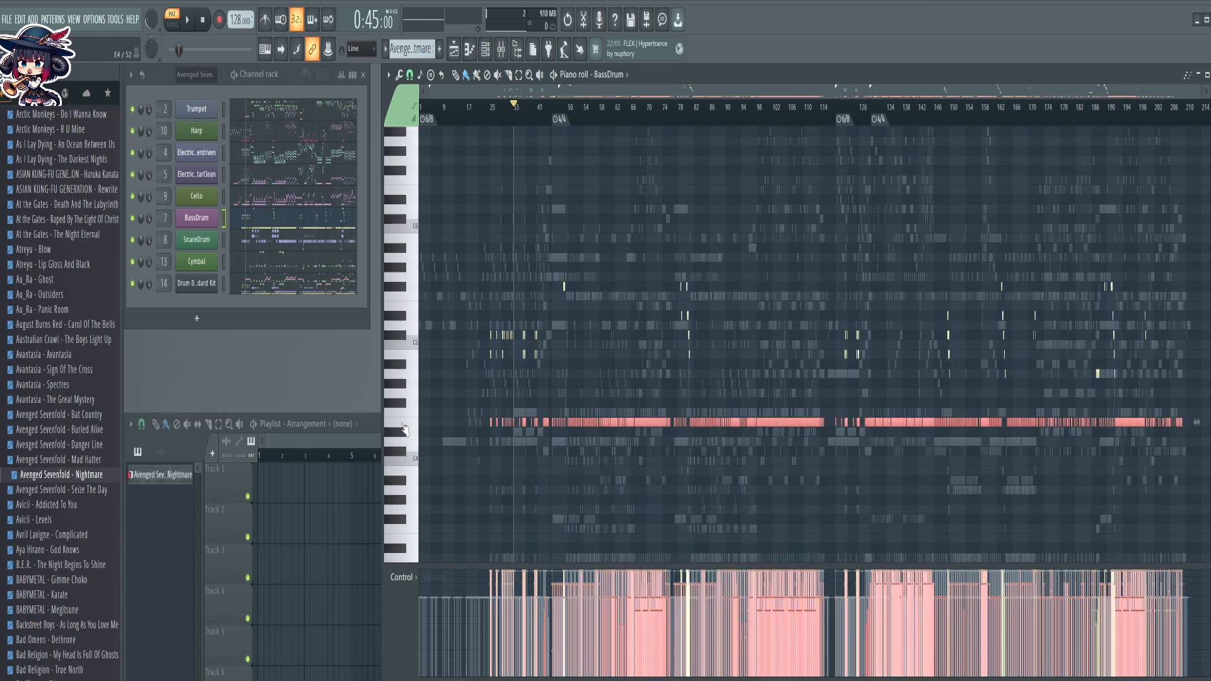
pyautogui.click(272, 284)
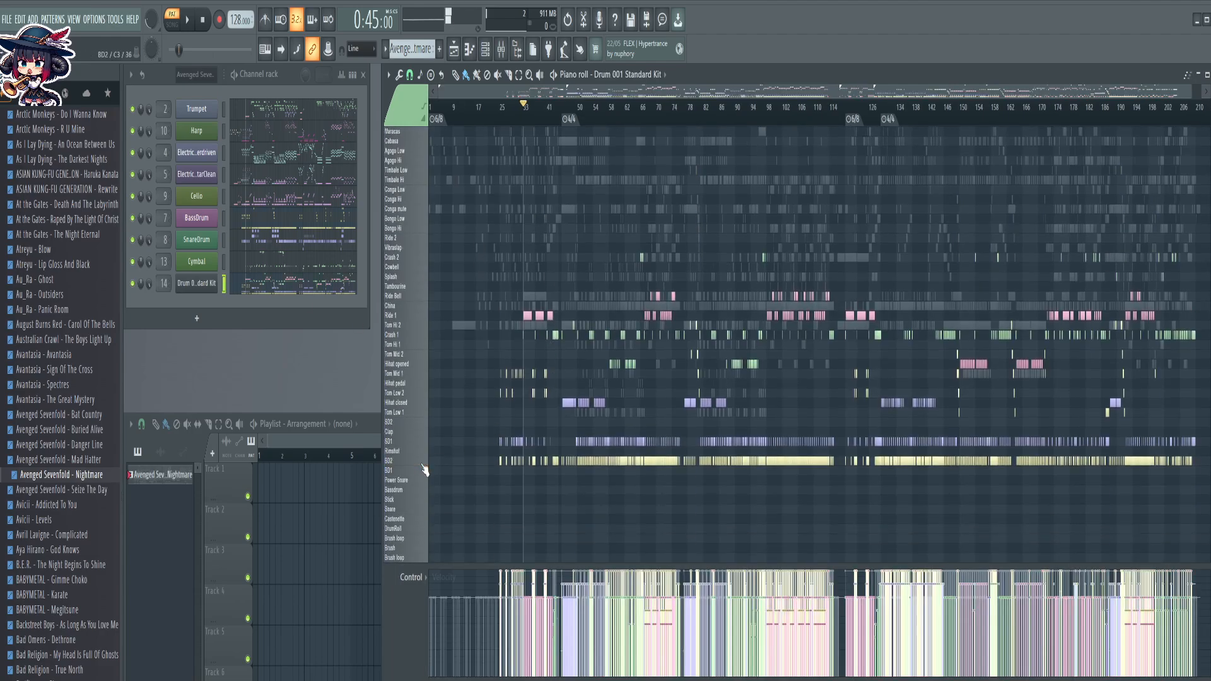
pyautogui.click(247, 222)
# Select all BassDrum notes above the main E4 row and transpose them up three semitones
pyautogui.scroll(2, 618, 383)
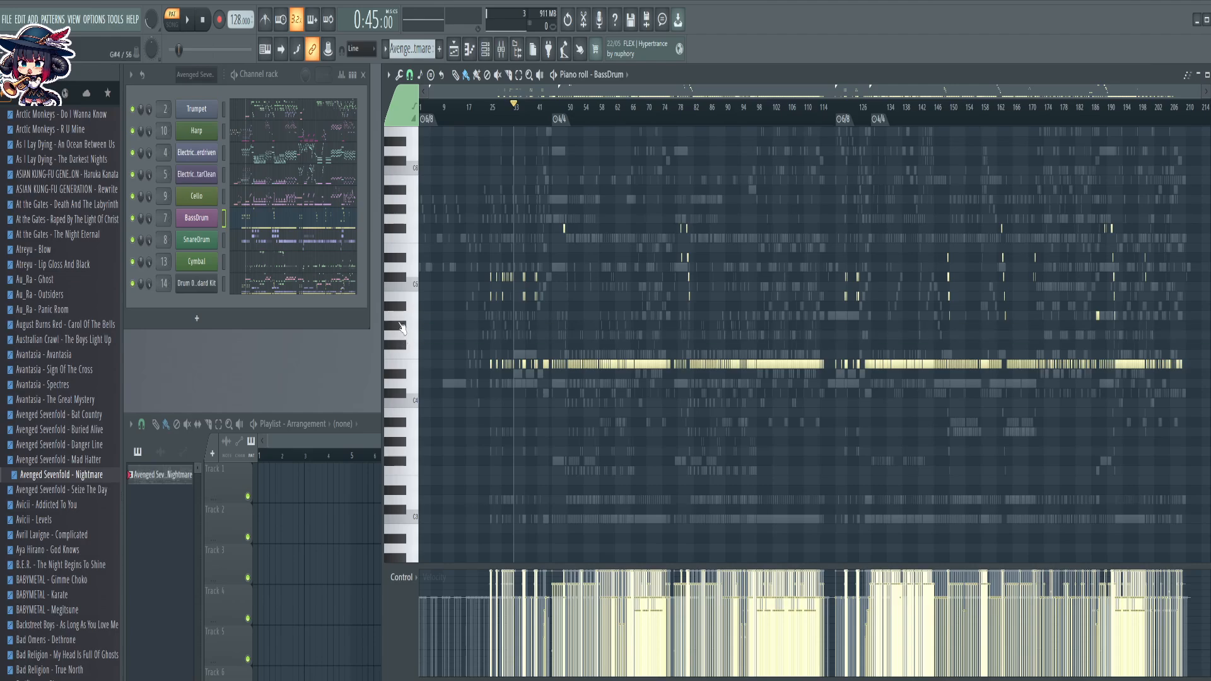
pyautogui.scroll(4, 664, 413)
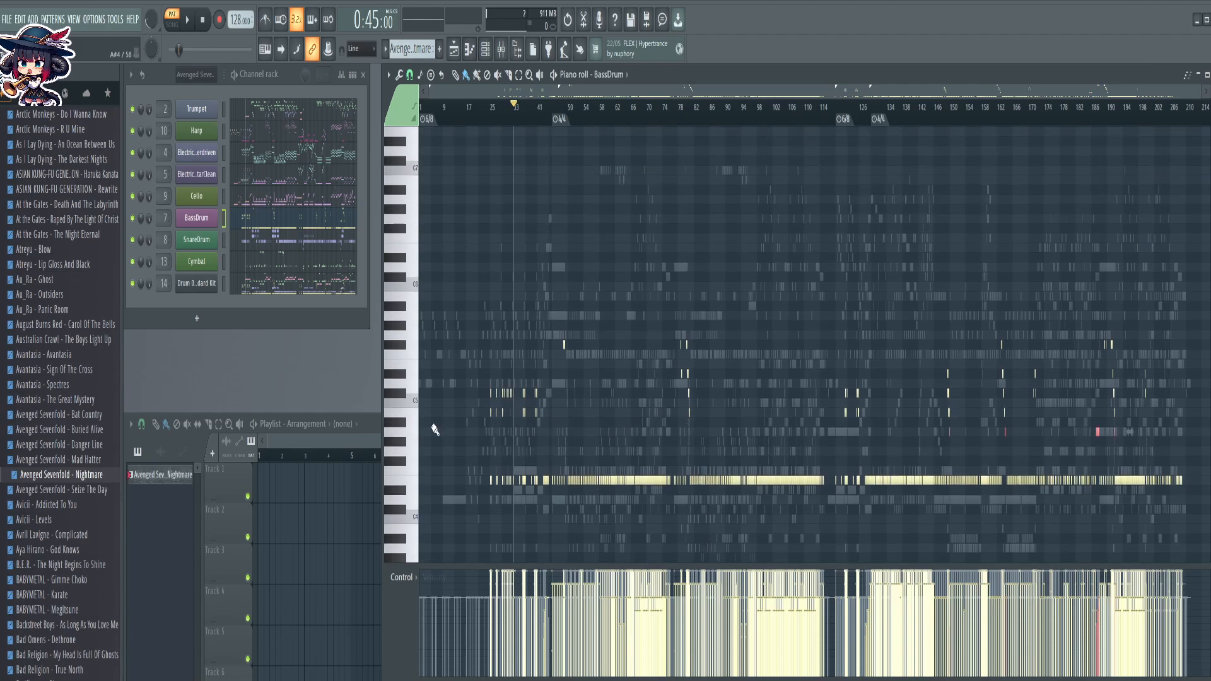
pyautogui.moveTo(407, 445); pyautogui.dragTo(402, 291)
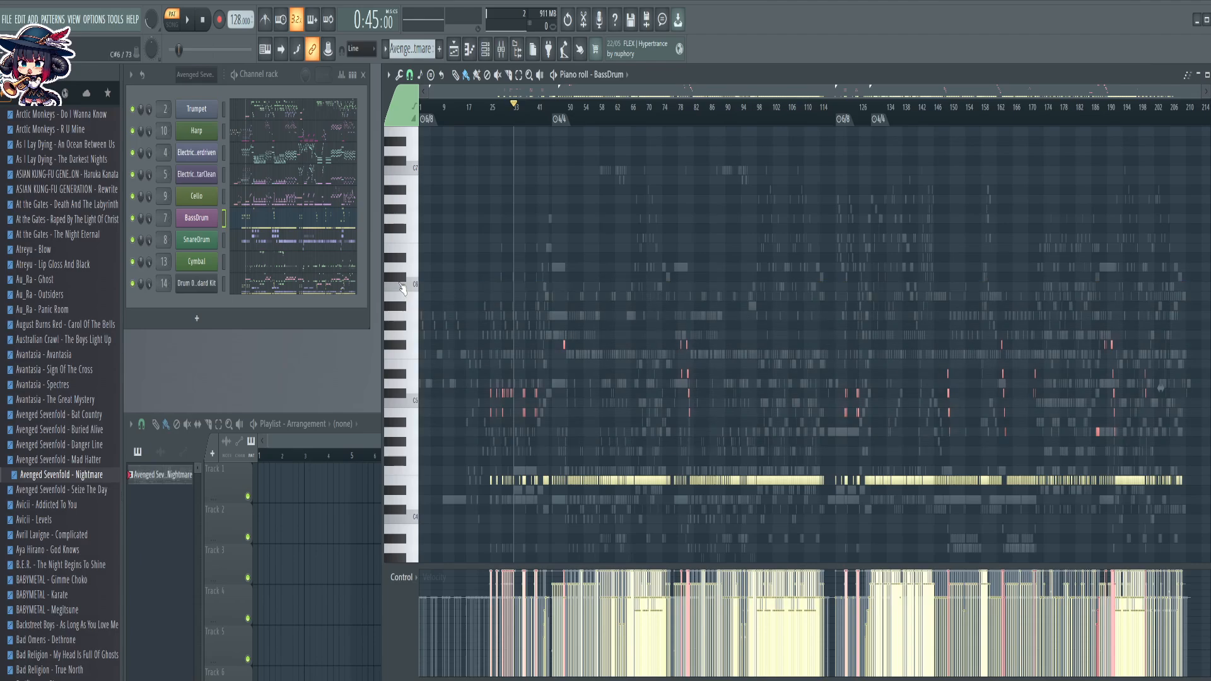
pyautogui.press('Up')
pyautogui.press('Up')
pyautogui.press('Up')
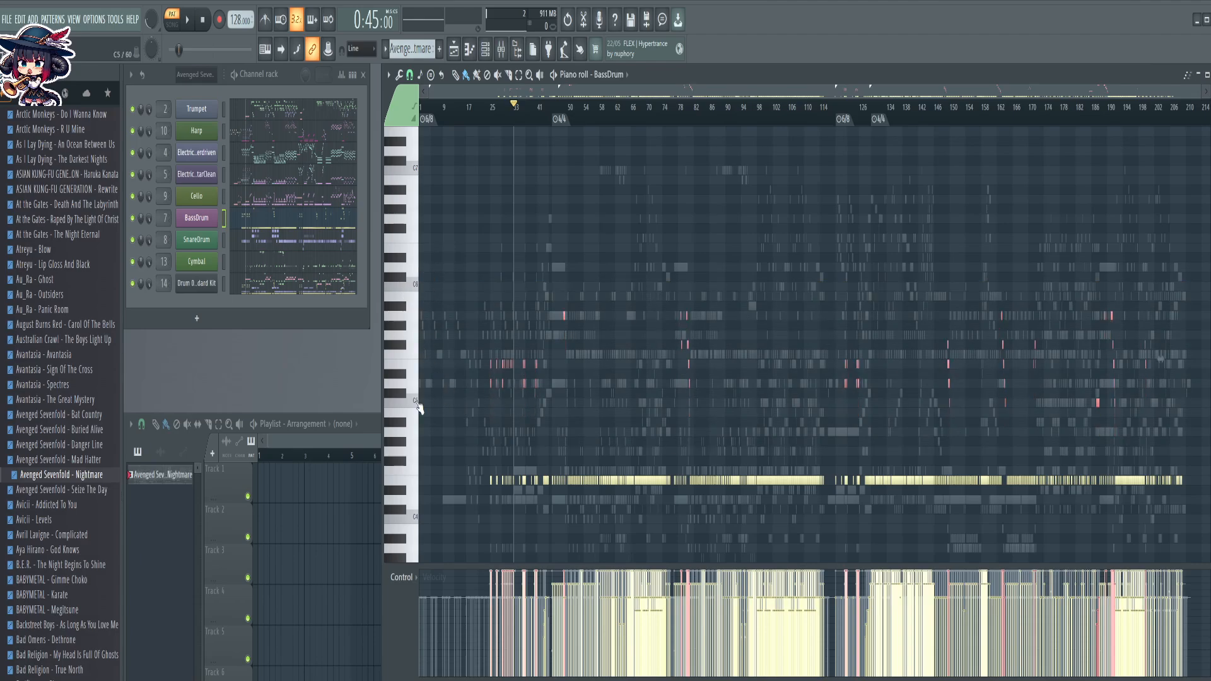
# Raise the three highest rows of BassDrum notes by one semitone, and the topmost row by one more
pyautogui.moveTo(407, 405); pyautogui.dragTo(401, 345)
pyautogui.hotkey('shift', 'Up')
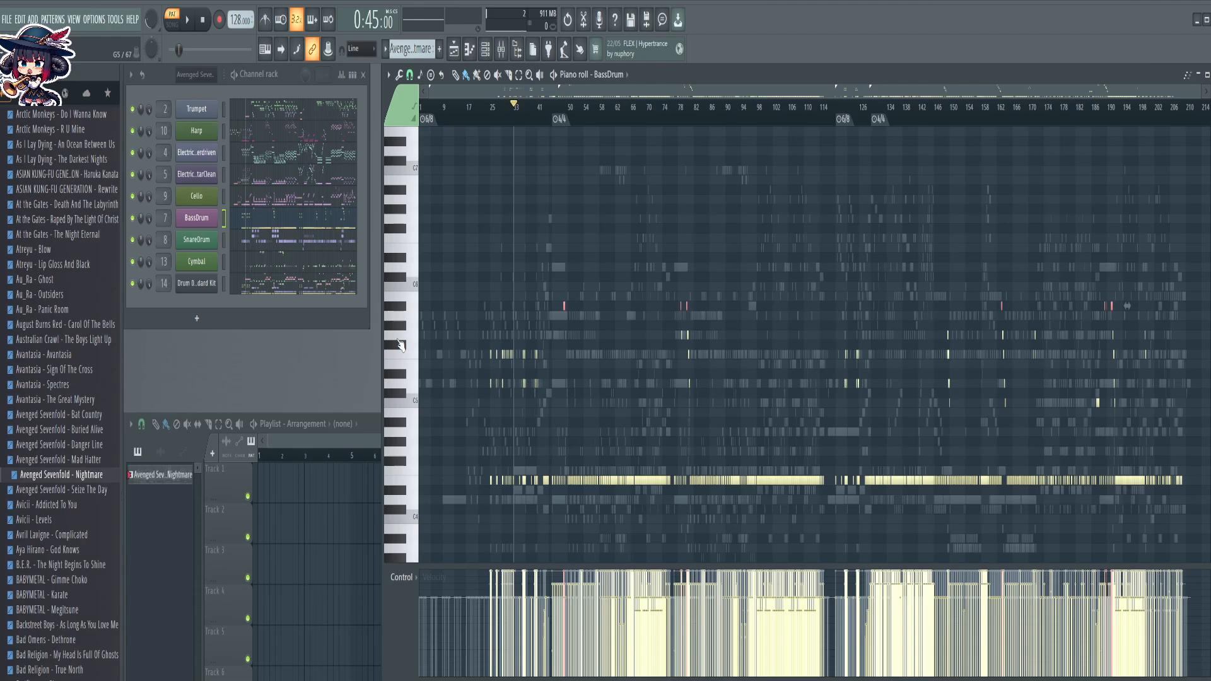
pyautogui.press('Up')
pyautogui.hotkey('ctrl', 'd')
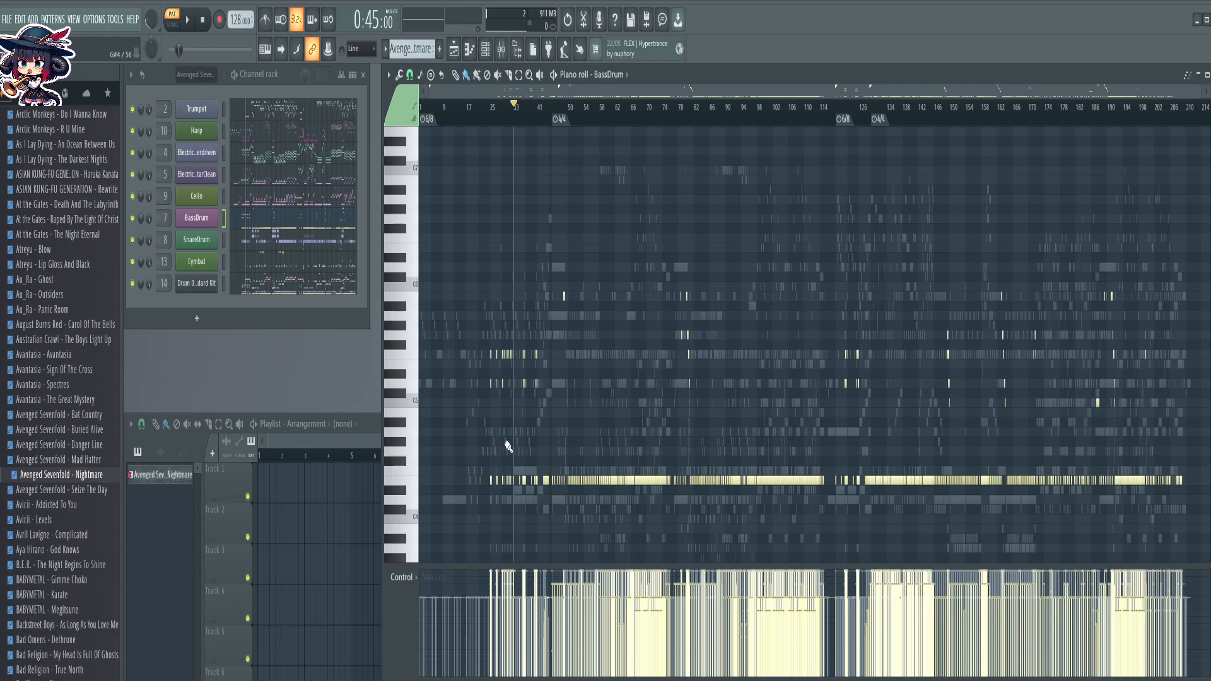
# Select the two upper rows of SnareDrum notes to check their pitches, and clear the selection
pyautogui.click(288, 246)
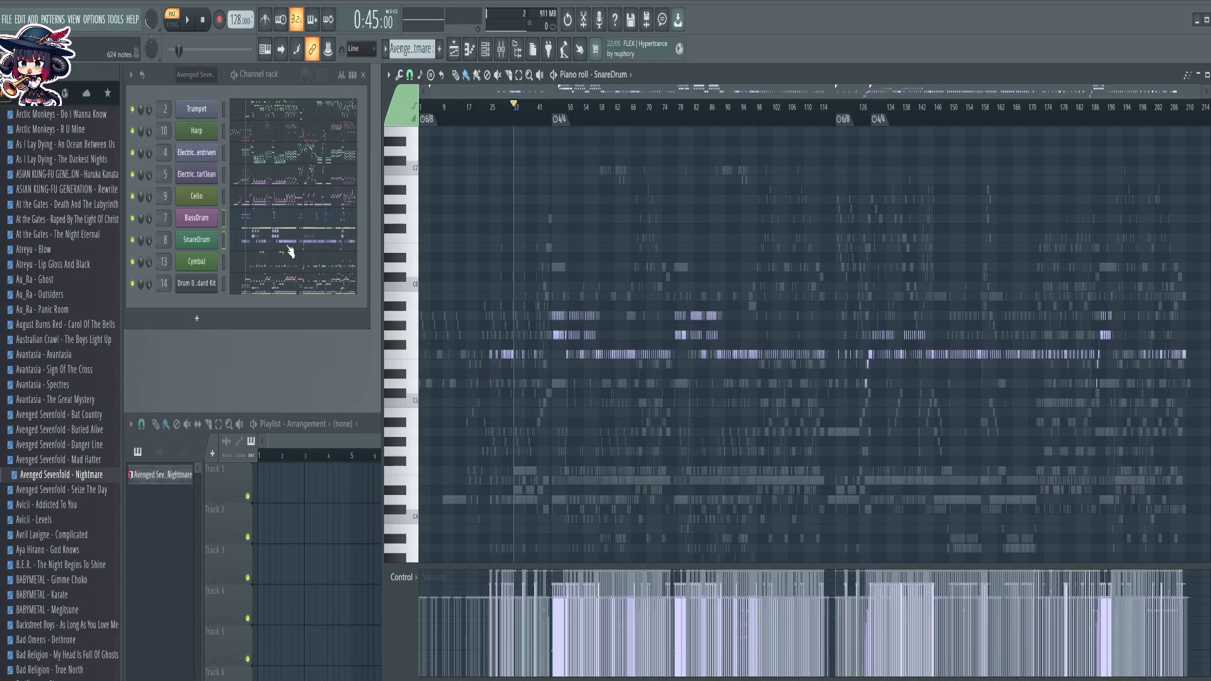
pyautogui.click(404, 334)
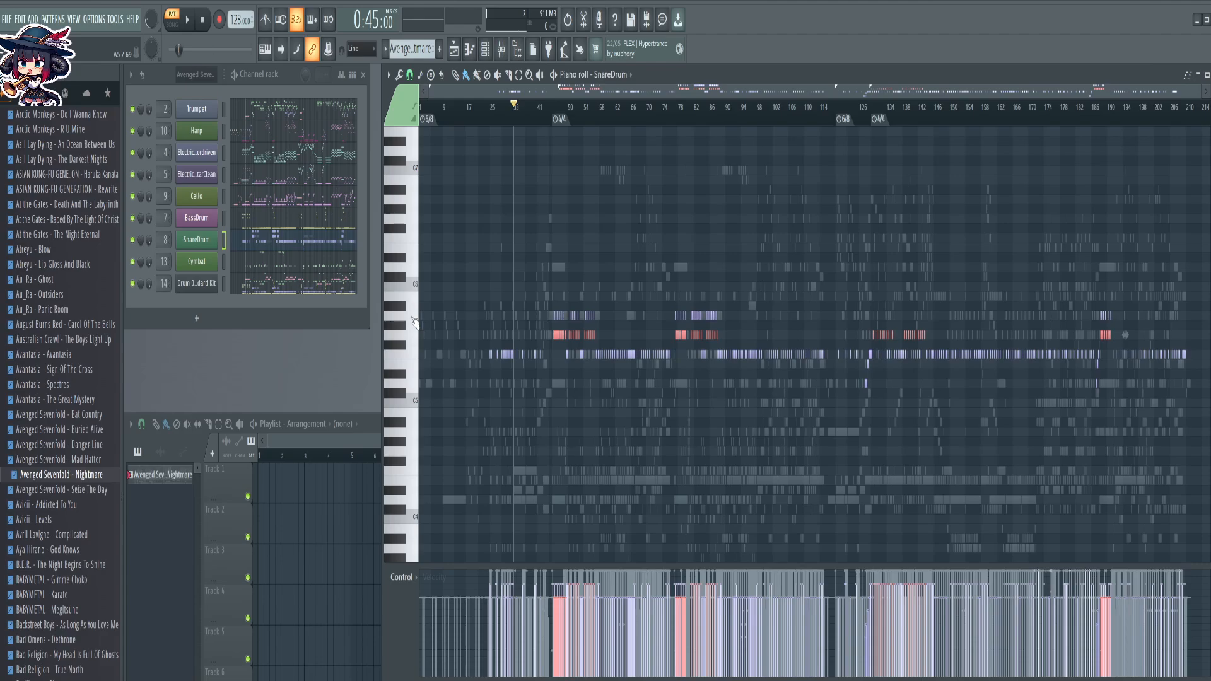
pyautogui.keyDown('shift'); pyautogui.click(411, 317); pyautogui.keyUp('shift')
pyautogui.moveTo(410, 354); pyautogui.dragTo(402, 373)
pyautogui.keyDown('ctrl'); pyautogui.click(402, 366); pyautogui.keyUp('ctrl')
pyautogui.moveTo(407, 318); pyautogui.dragTo(406, 320)
pyautogui.keyDown('ctrl'); pyautogui.click(687, 438); pyautogui.keyUp('ctrl')
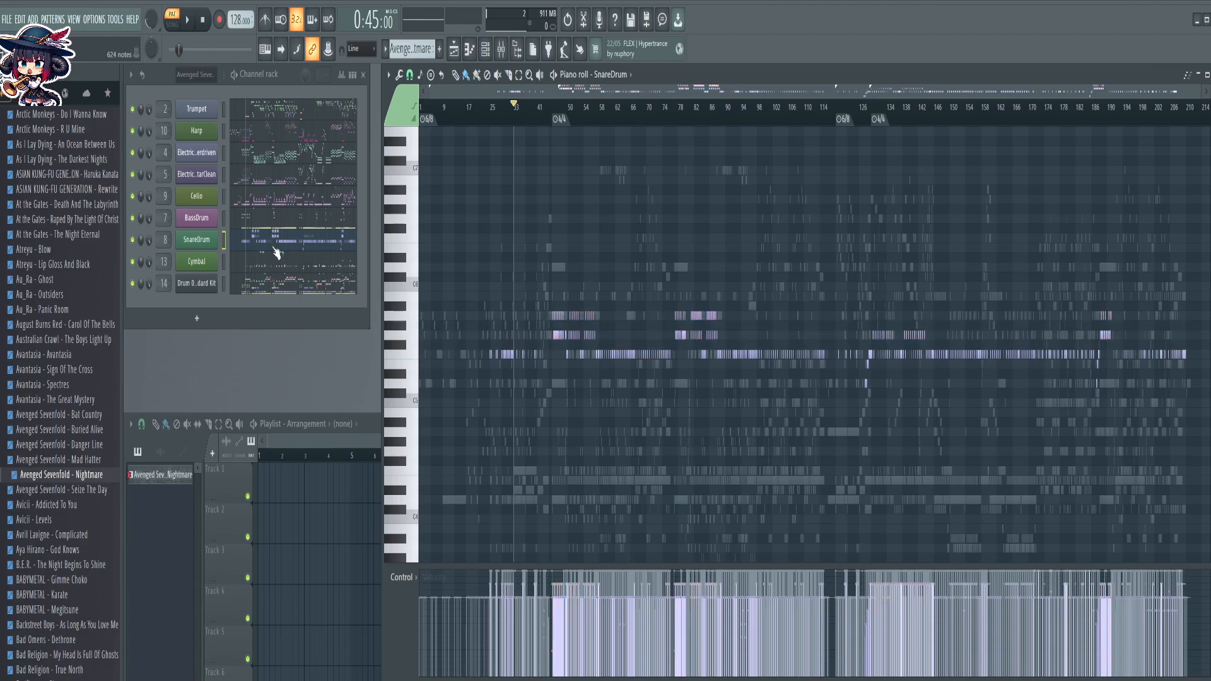
# Return to the BassDrum part and examine its notes from bar 25 through the sections after bar 58
pyautogui.click(266, 220)
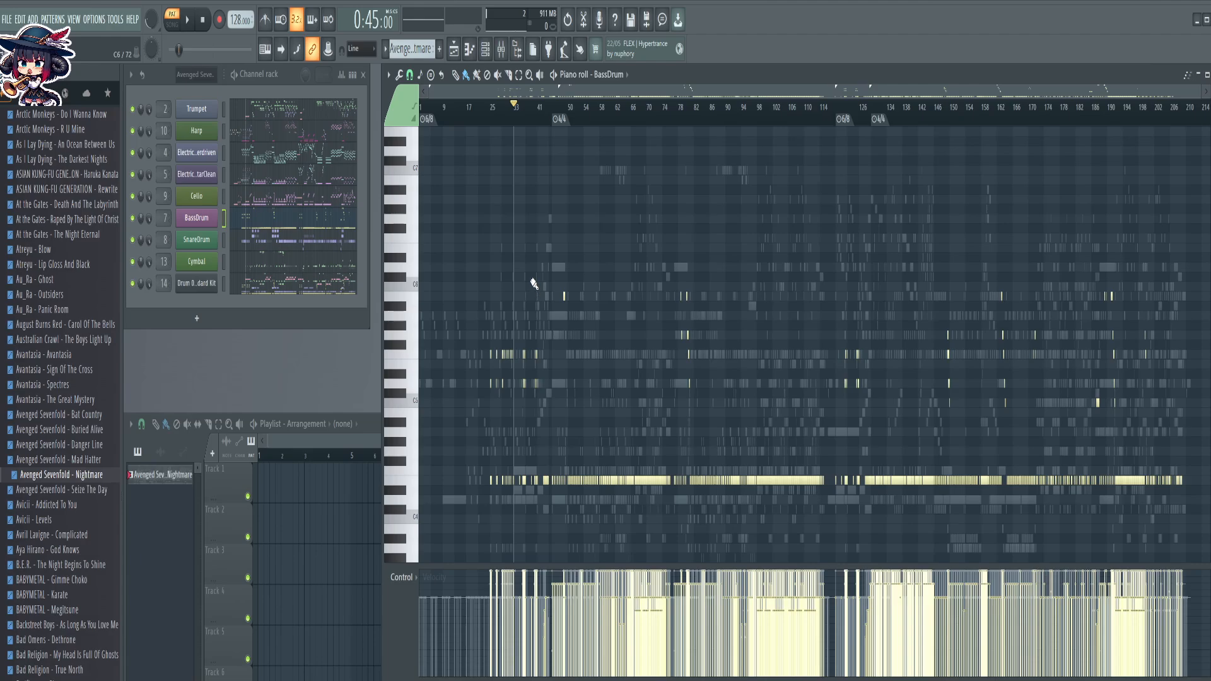
pyautogui.scroll(3, 486, 120)
pyautogui.scroll(6, 486, 120)
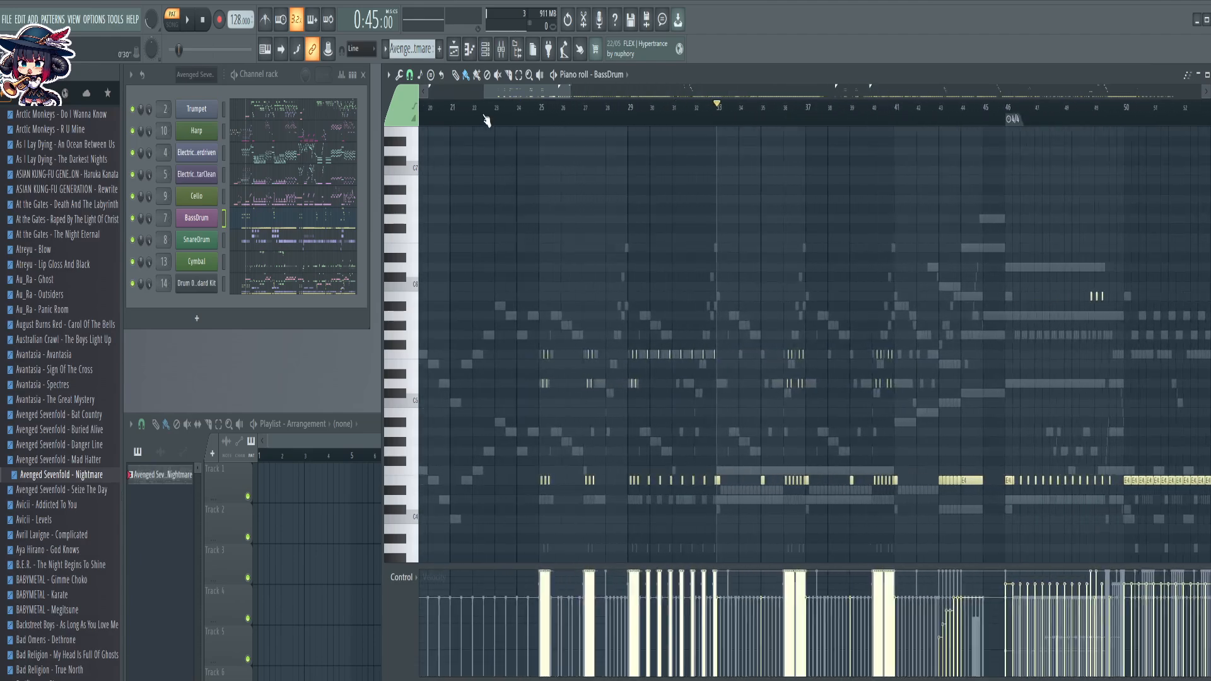
pyautogui.scroll(3, 720, 131)
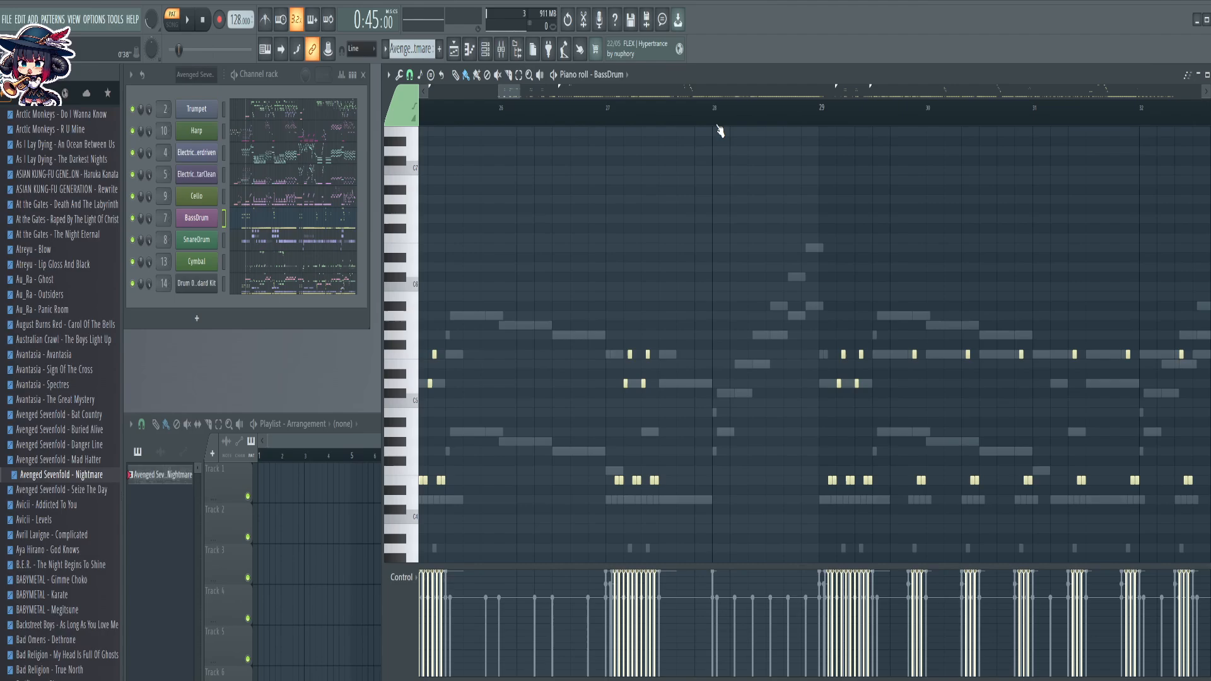
pyautogui.moveTo(970, 249); pyautogui.dragTo(692, 225)
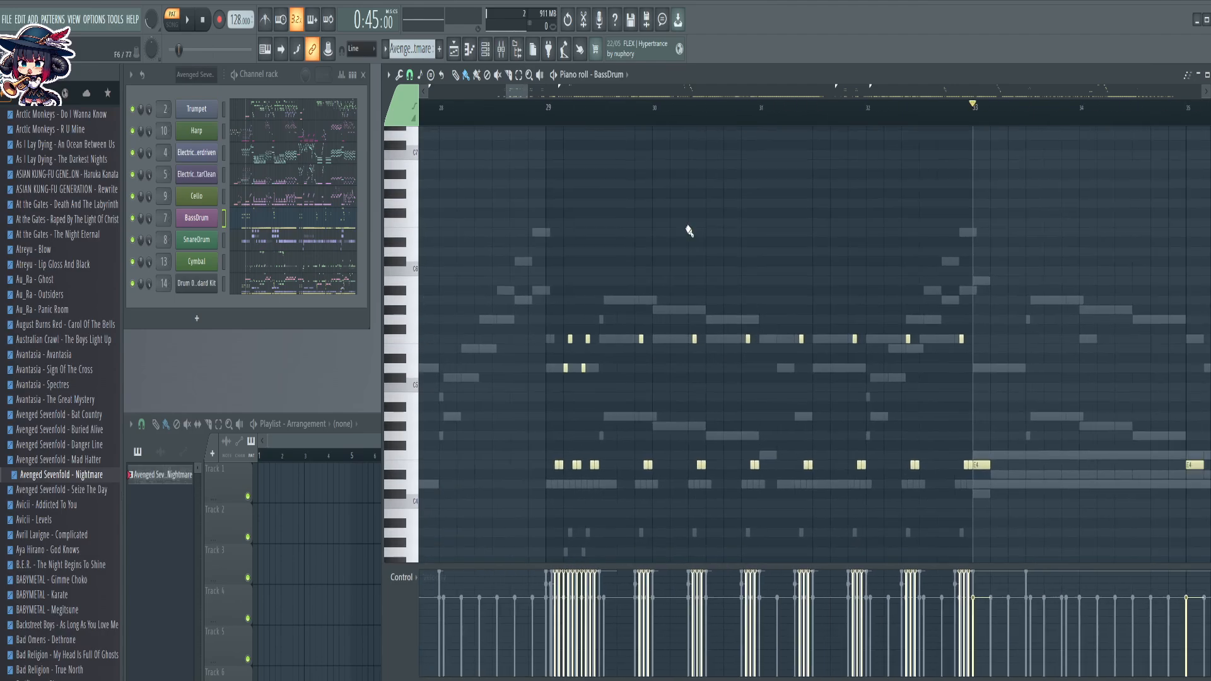
pyautogui.scroll(-4, 866, 243)
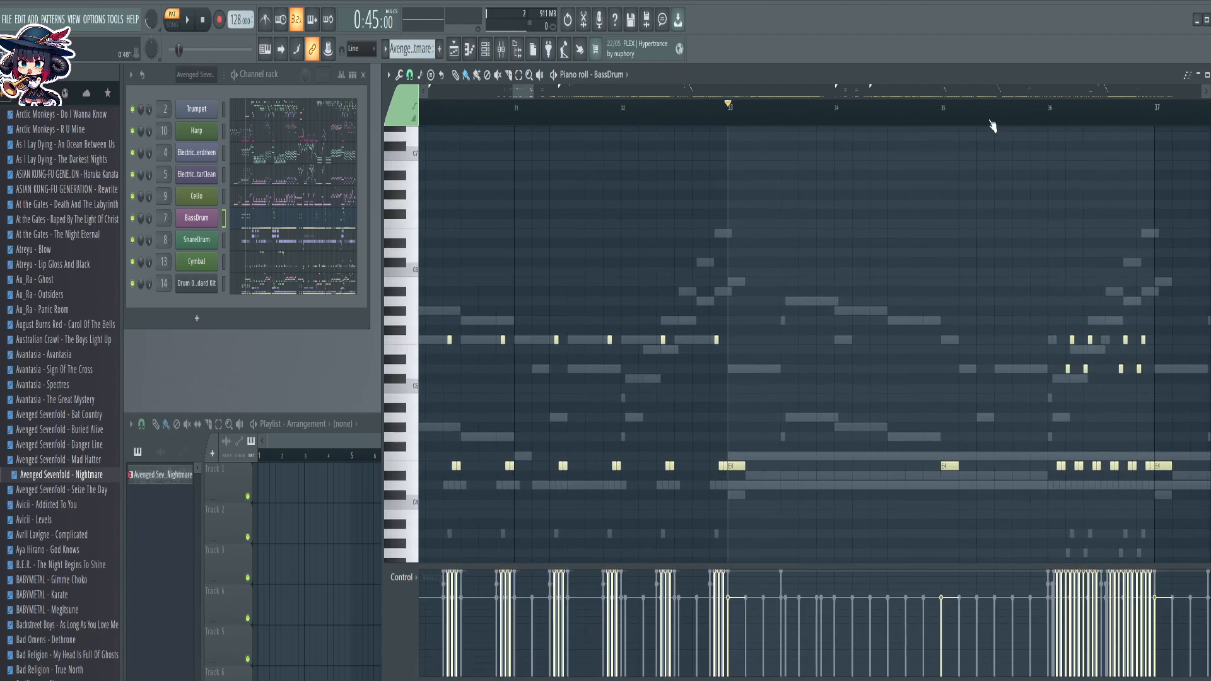
pyautogui.moveTo(1038, 221); pyautogui.dragTo(722, 203)
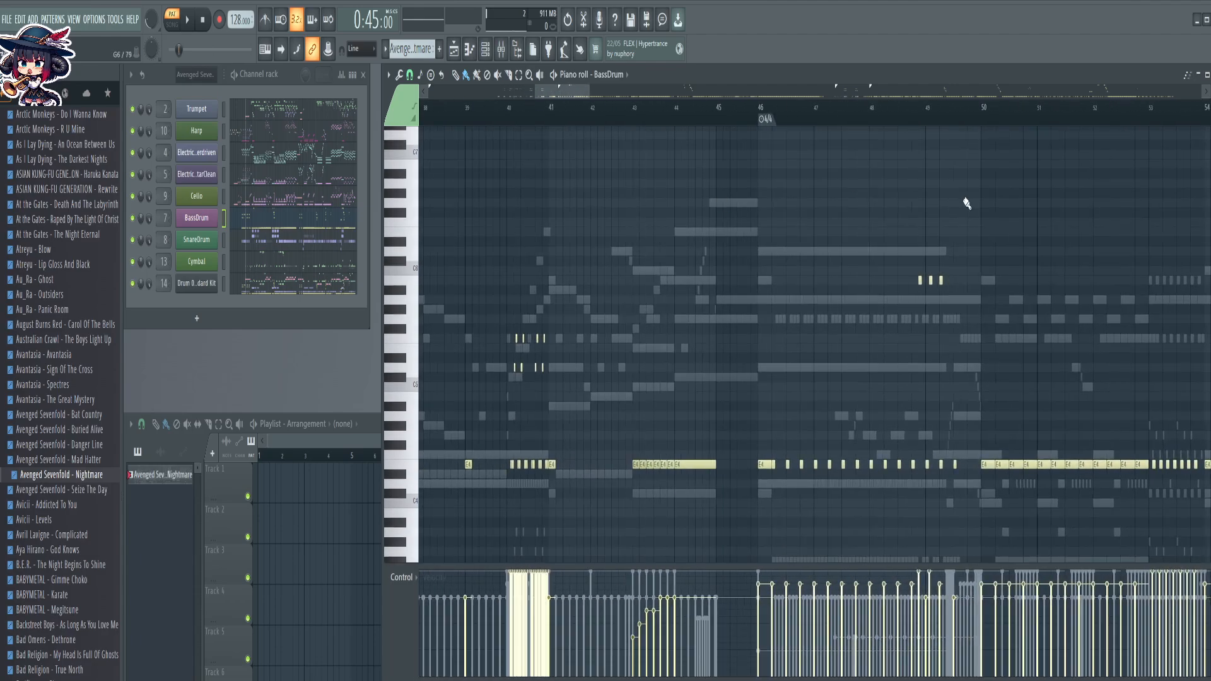
pyautogui.moveTo(966, 203); pyautogui.dragTo(747, 196)
pyautogui.scroll(3, 718, 106)
pyautogui.scroll(-5, 726, 110)
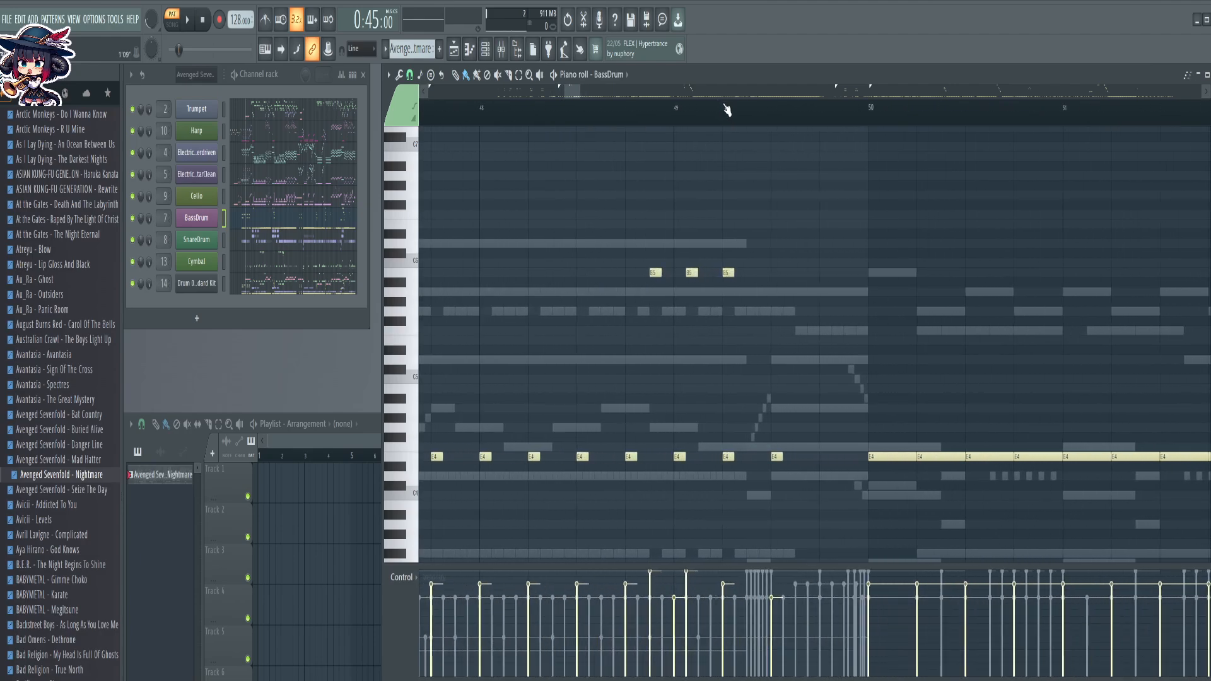
pyautogui.moveTo(1007, 198); pyautogui.dragTo(733, 169)
pyautogui.moveTo(892, 218); pyautogui.dragTo(749, 218)
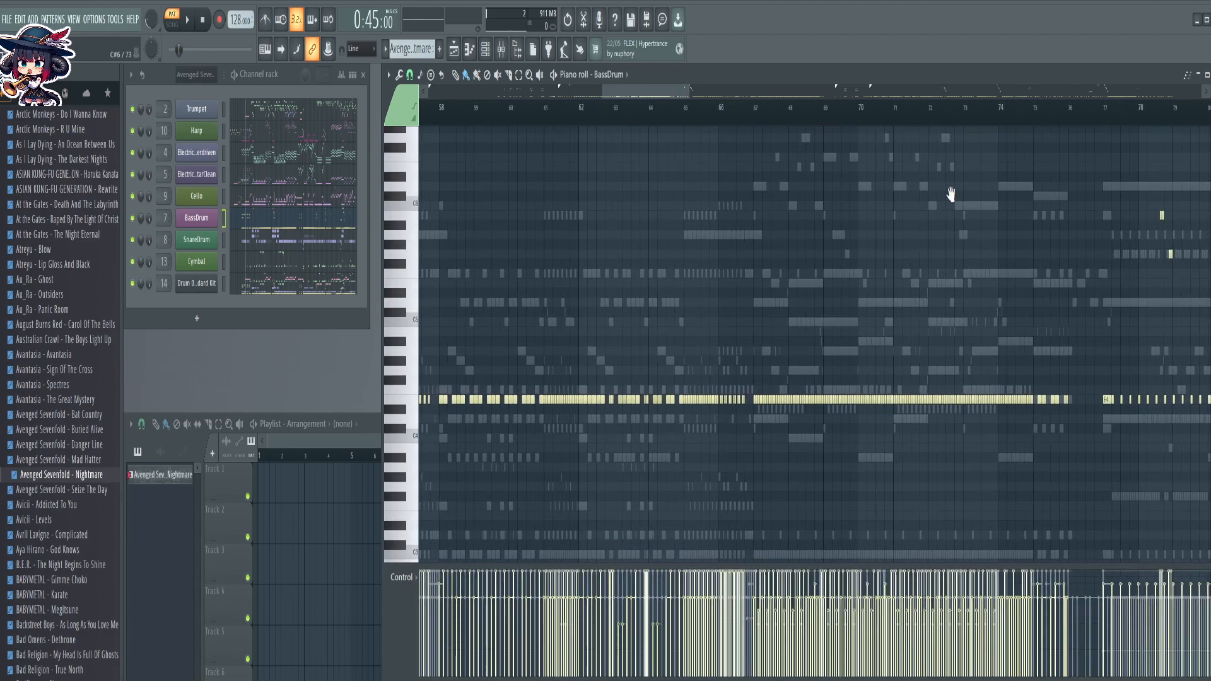
pyautogui.moveTo(952, 194); pyautogui.dragTo(654, 197)
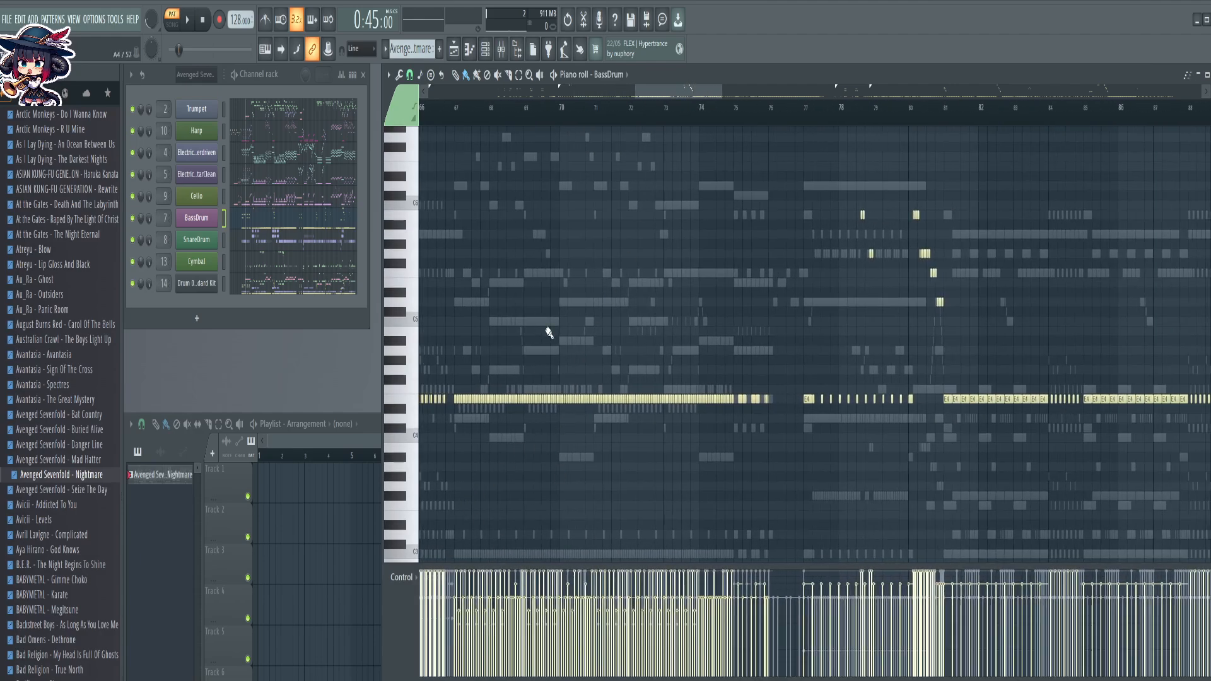
# Examine the BassDrum notes more closely around bars 66 to 84, including the descending fill before bar 81
pyautogui.moveTo(547, 334); pyautogui.dragTo(763, 304)
pyautogui.scroll(6, 706, 112)
pyautogui.moveTo(793, 200); pyautogui.dragTo(686, 193)
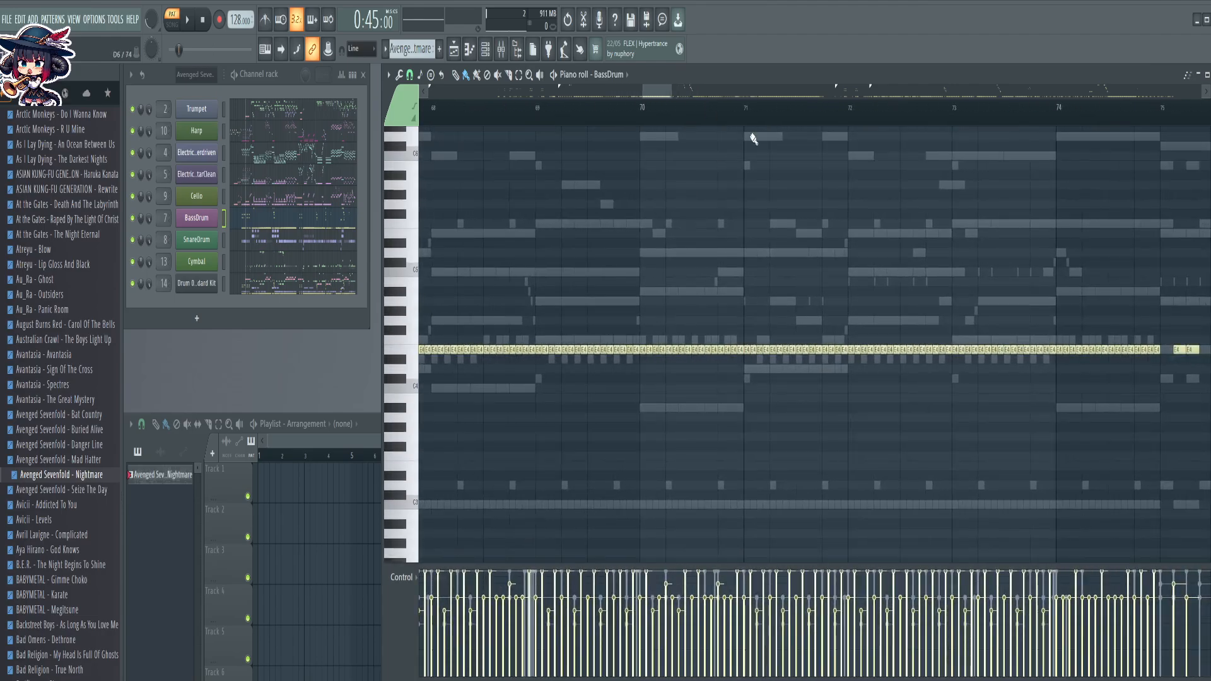
pyautogui.scroll(-2, 811, 120)
pyautogui.scroll(-4, 809, 119)
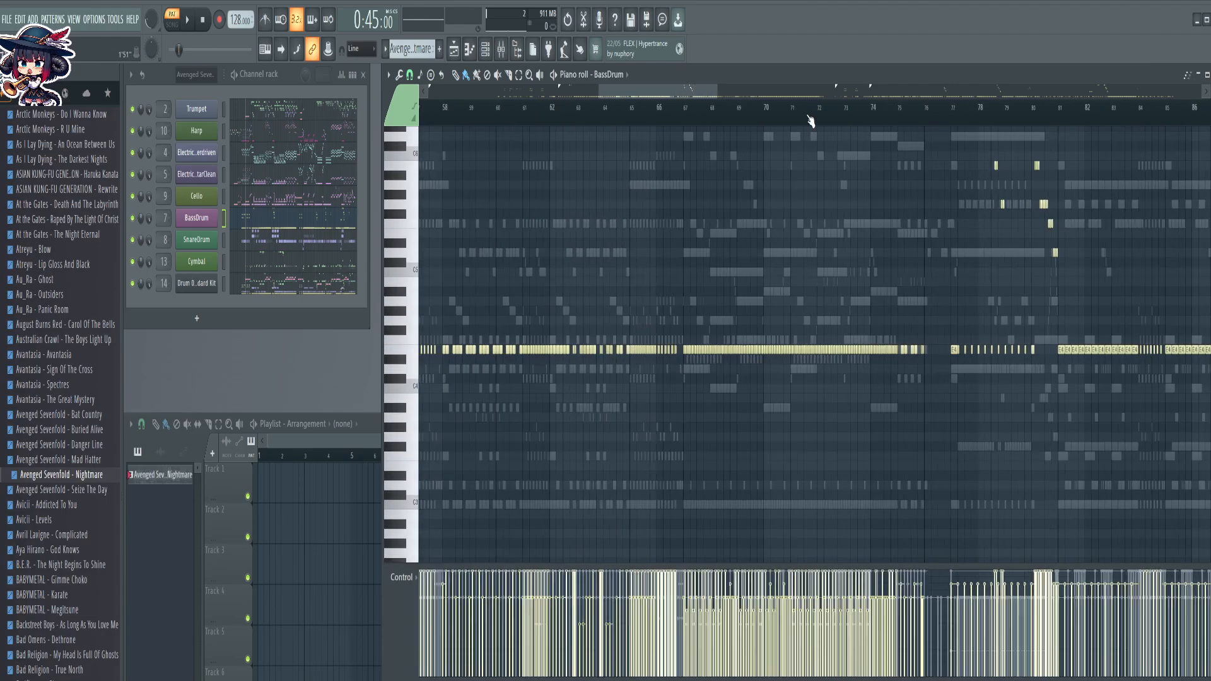
pyautogui.moveTo(791, 195); pyautogui.dragTo(450, 276)
pyautogui.scroll(2, 665, 107)
pyautogui.scroll(3, 665, 107)
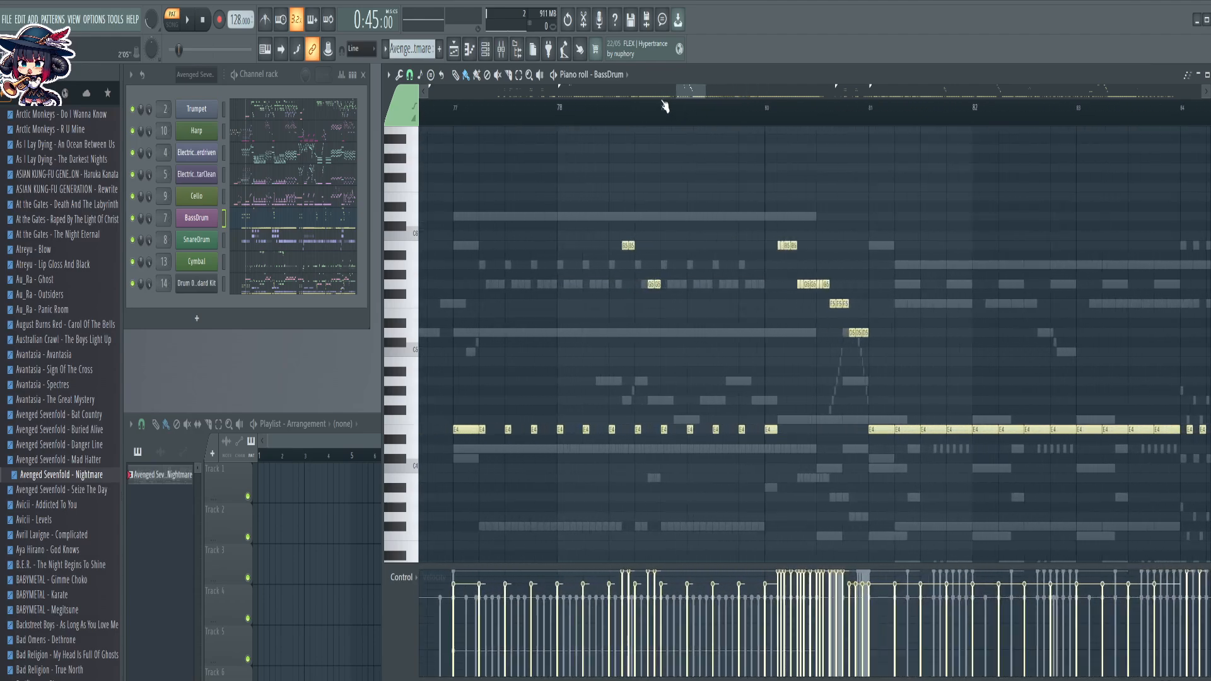
pyautogui.scroll(-6, 666, 107)
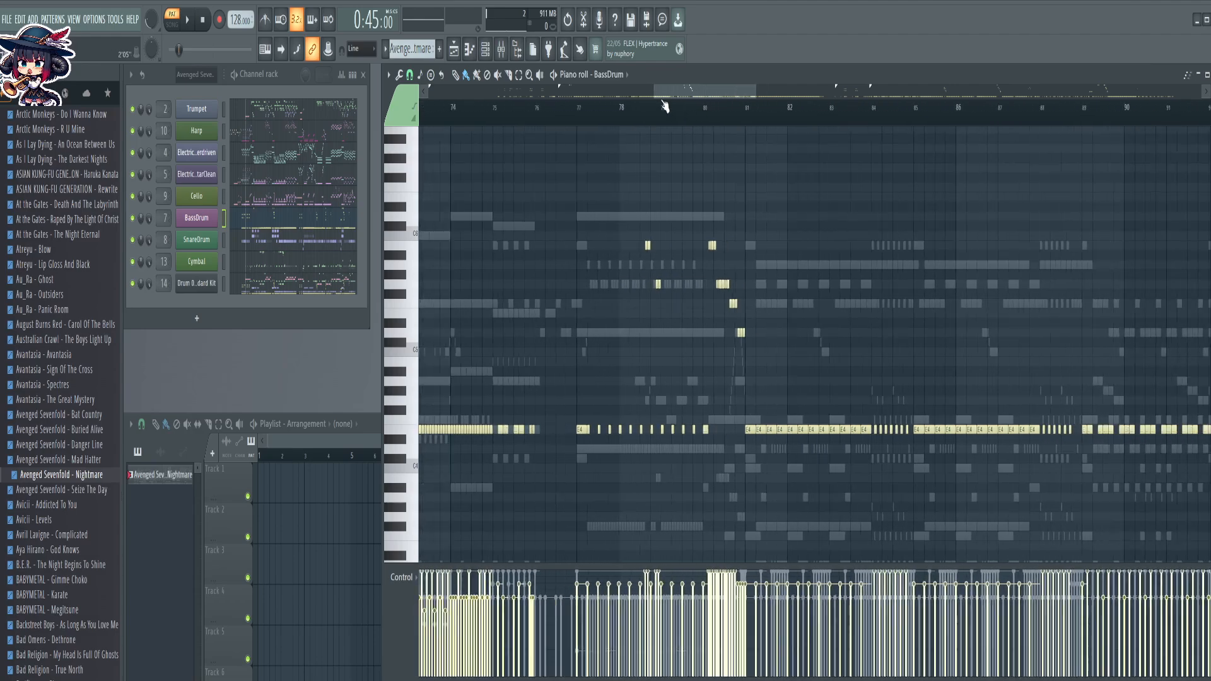
# Examine the later BassDrum sections up to the descending fill just before bar 150
pyautogui.moveTo(1144, 194); pyautogui.dragTo(762, 212)
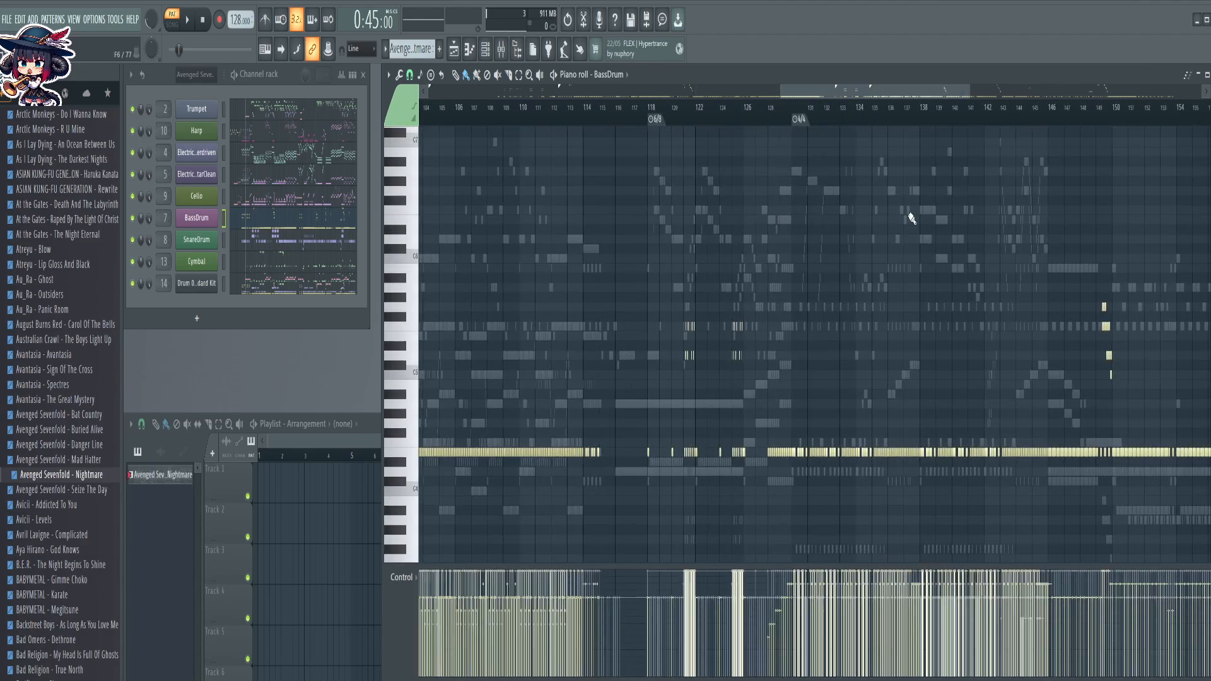
pyautogui.moveTo(799, 253); pyautogui.dragTo(655, 193)
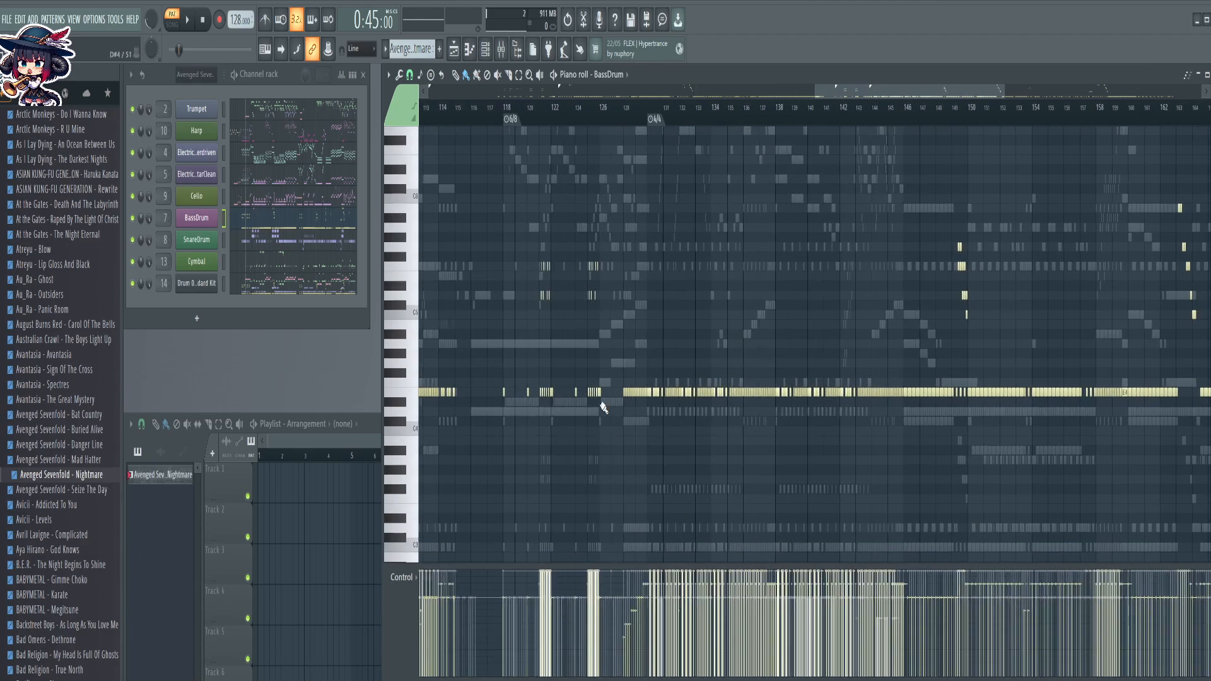
pyautogui.moveTo(1017, 260); pyautogui.dragTo(824, 279)
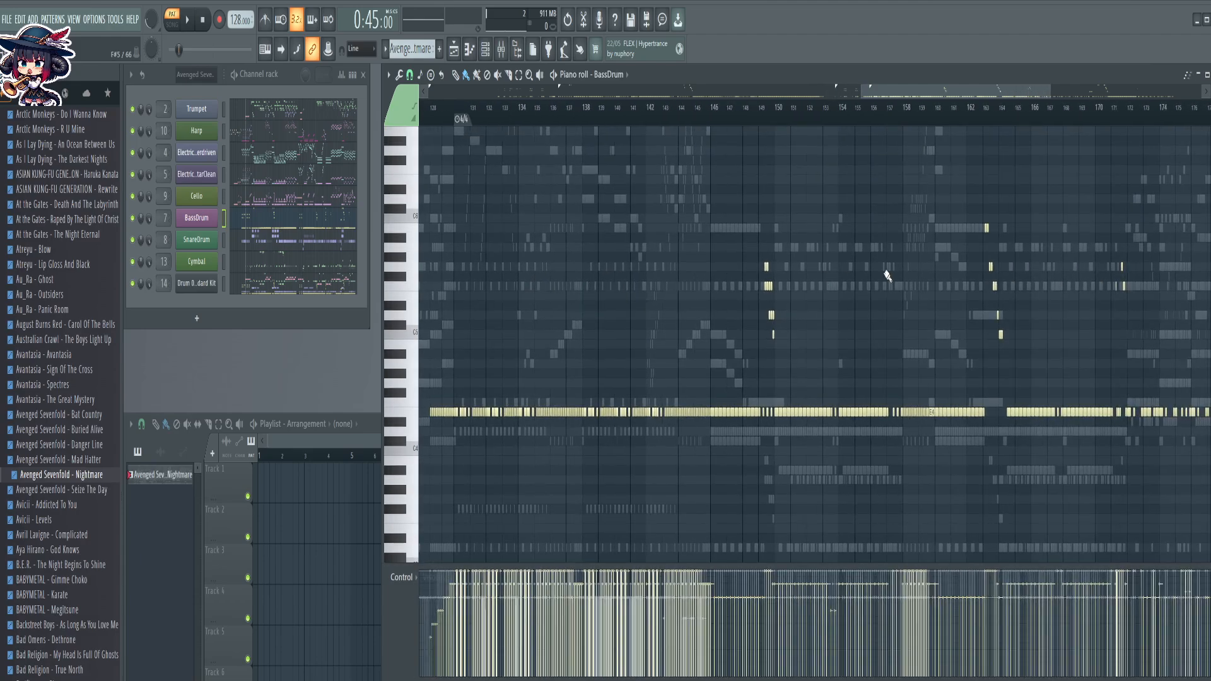
pyautogui.scroll(2, 776, 135)
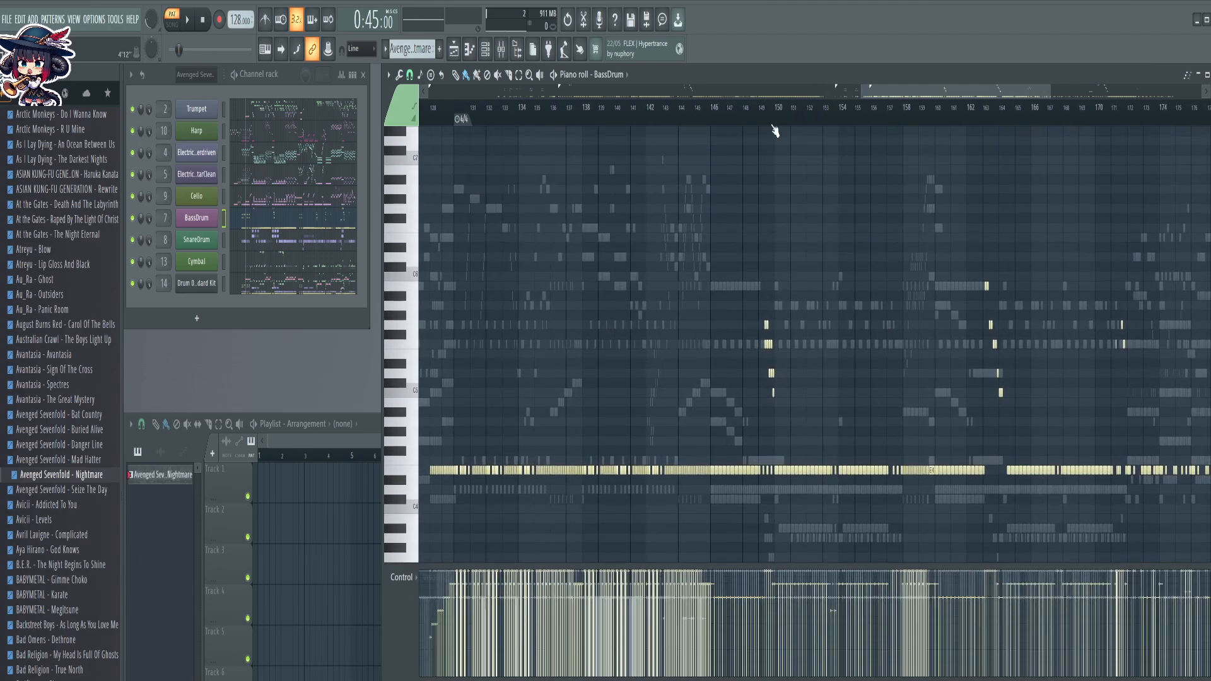
pyautogui.keyDown('ctrl'); pyautogui.scroll(4, 775, 126); pyautogui.keyUp('ctrl')
pyautogui.keyDown('ctrl'); pyautogui.scroll(3, 775, 129); pyautogui.keyUp('ctrl')
pyautogui.scroll(-2, 811, 227)
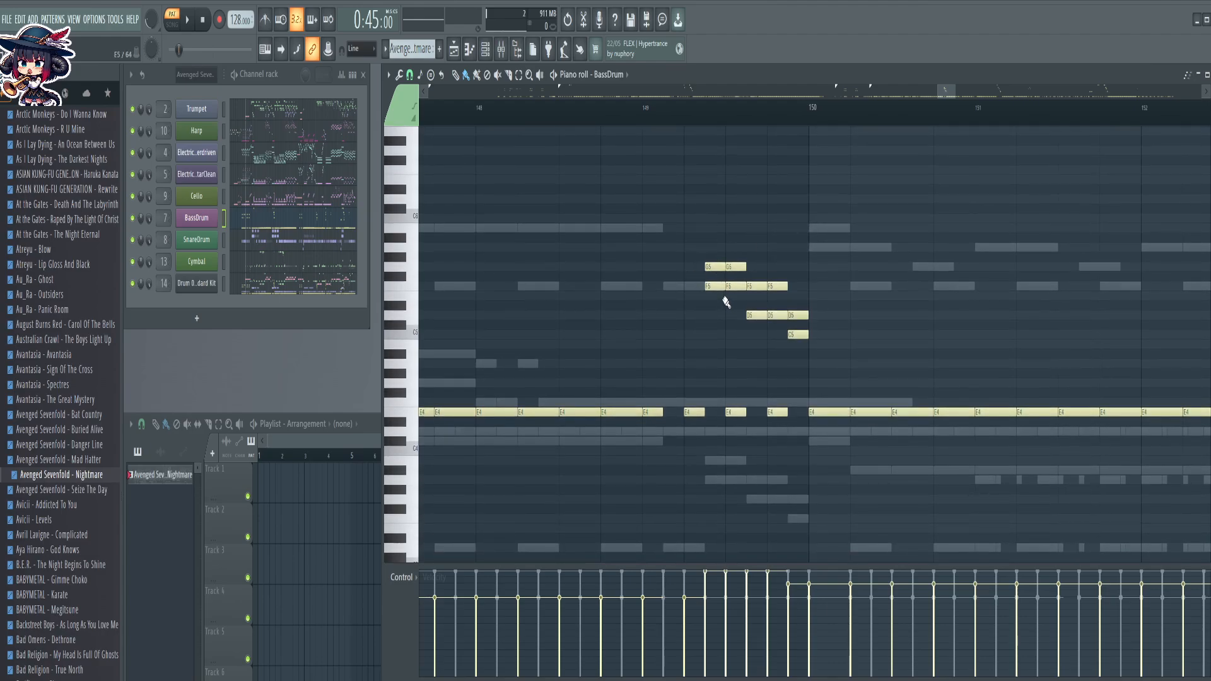
pyautogui.rightClick(735, 412)
pyautogui.rightClick(777, 412)
pyautogui.hotkey('ctrl', 'z')
pyautogui.hotkey('ctrl', 'z')
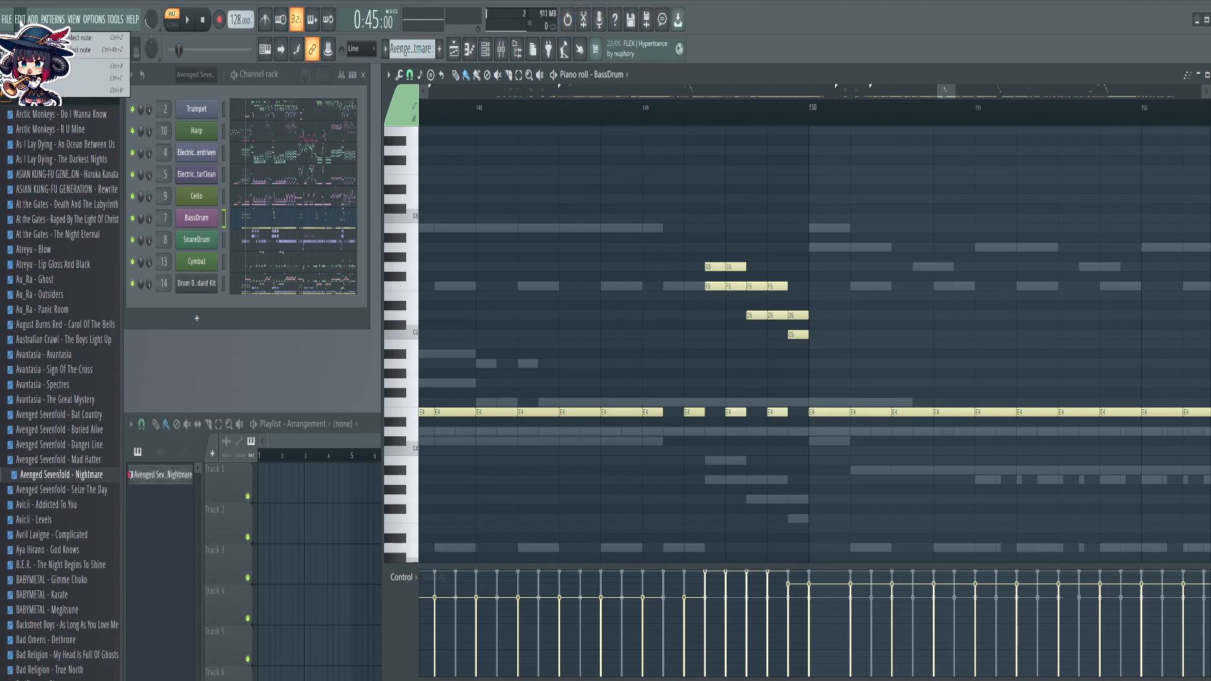
pyautogui.click(21, 18)
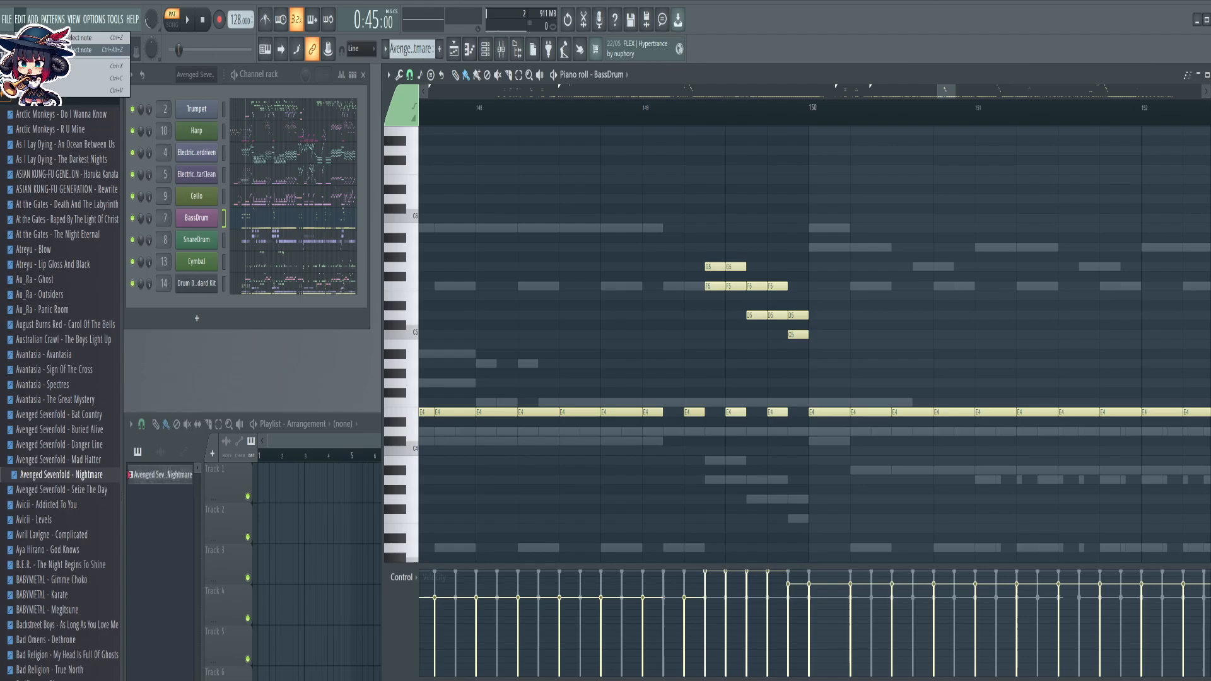
pyautogui.click(50, 50)
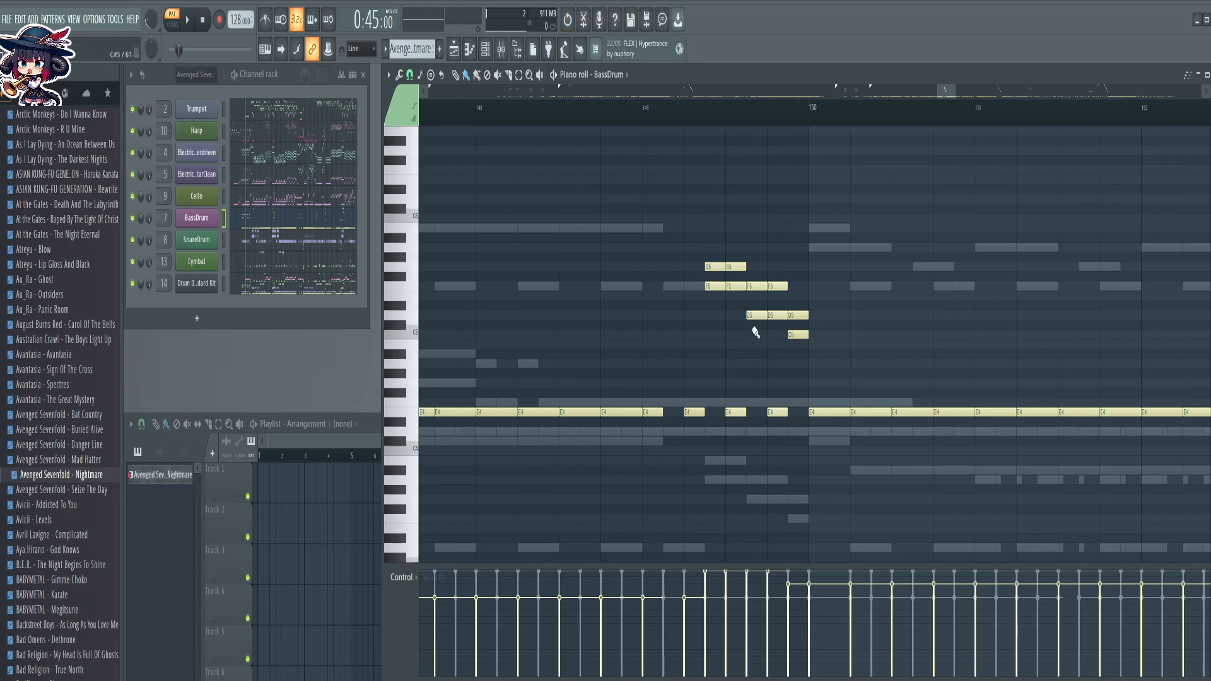
# Lower the bar 149 fill notes that sound together with the two E4 hits by one semitone
pyautogui.moveTo(733, 254); pyautogui.dragTo(733, 308)
pyautogui.moveTo(771, 272); pyautogui.dragTo(780, 341)
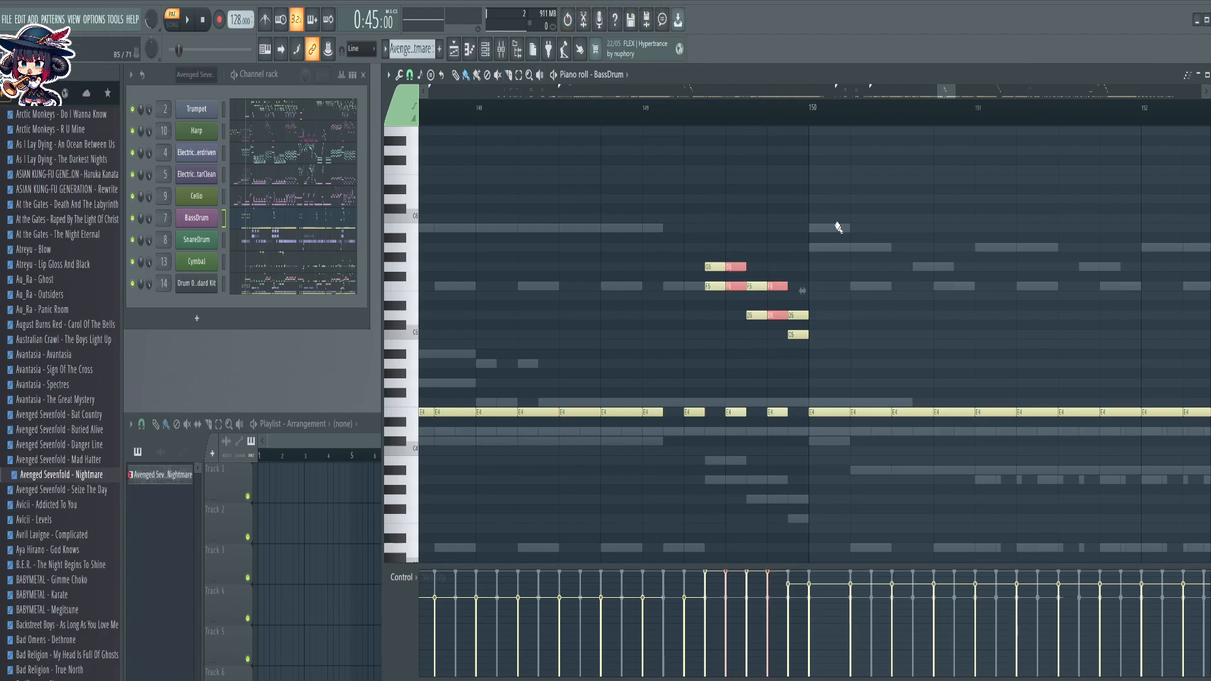
pyautogui.hotkey('shift', 'Down')
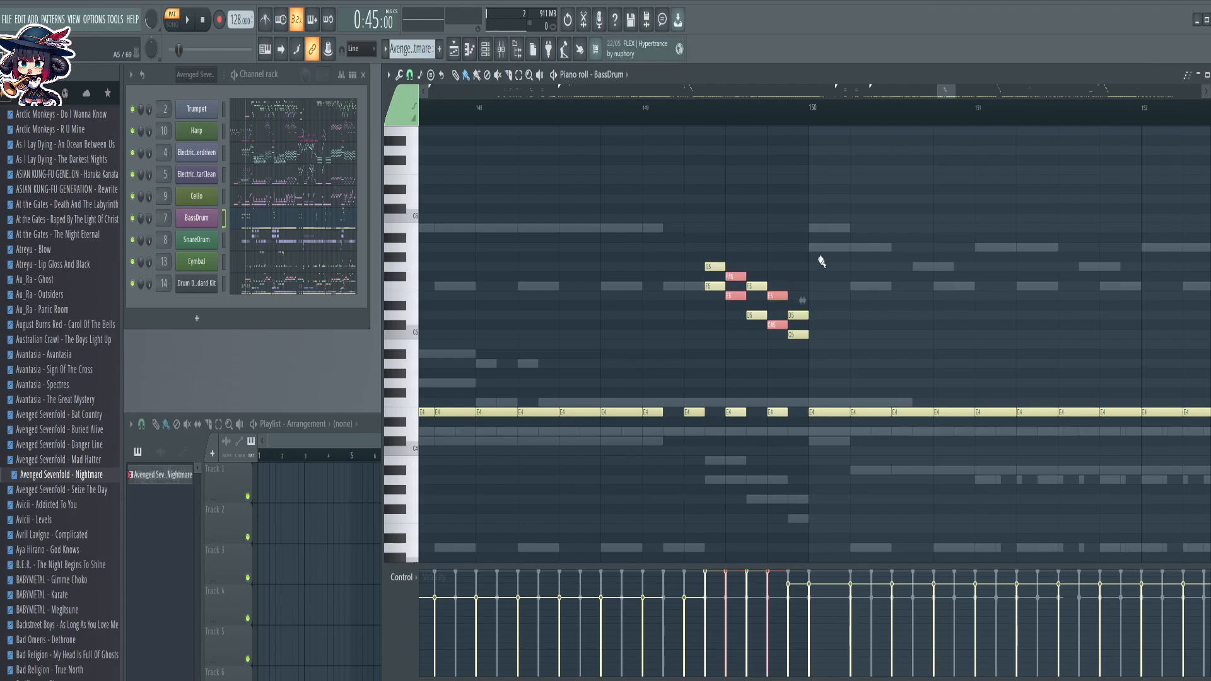
pyautogui.keyDown('ctrl'); pyautogui.keyDown('shift'); pyautogui.click(779, 296); pyautogui.keyUp('shift'); pyautogui.keyUp('ctrl')
pyautogui.keyDown('ctrl'); pyautogui.keyDown('shift'); pyautogui.click(780, 295); pyautogui.keyUp('shift'); pyautogui.keyUp('ctrl')
pyautogui.hotkey('shift', 'Down')
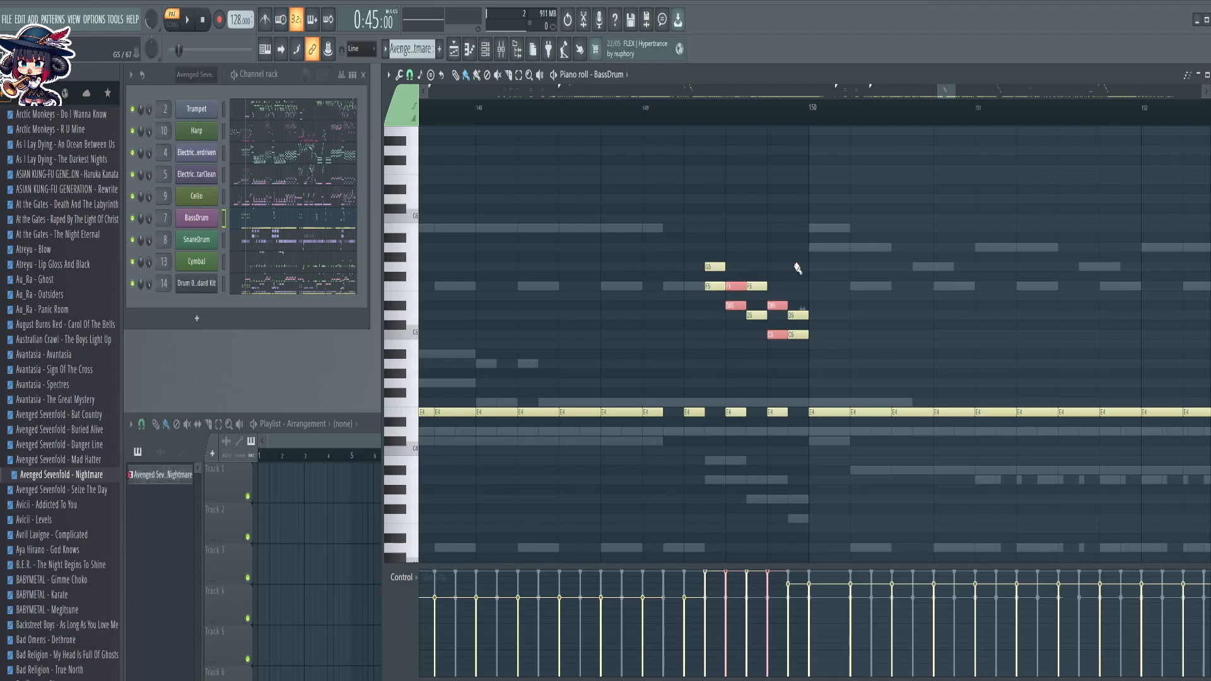
pyautogui.keyDown('ctrl'); pyautogui.keyDown('shift'); pyautogui.click(781, 335); pyautogui.keyUp('shift'); pyautogui.keyUp('ctrl')
pyautogui.hotkey('shift', 'Up')
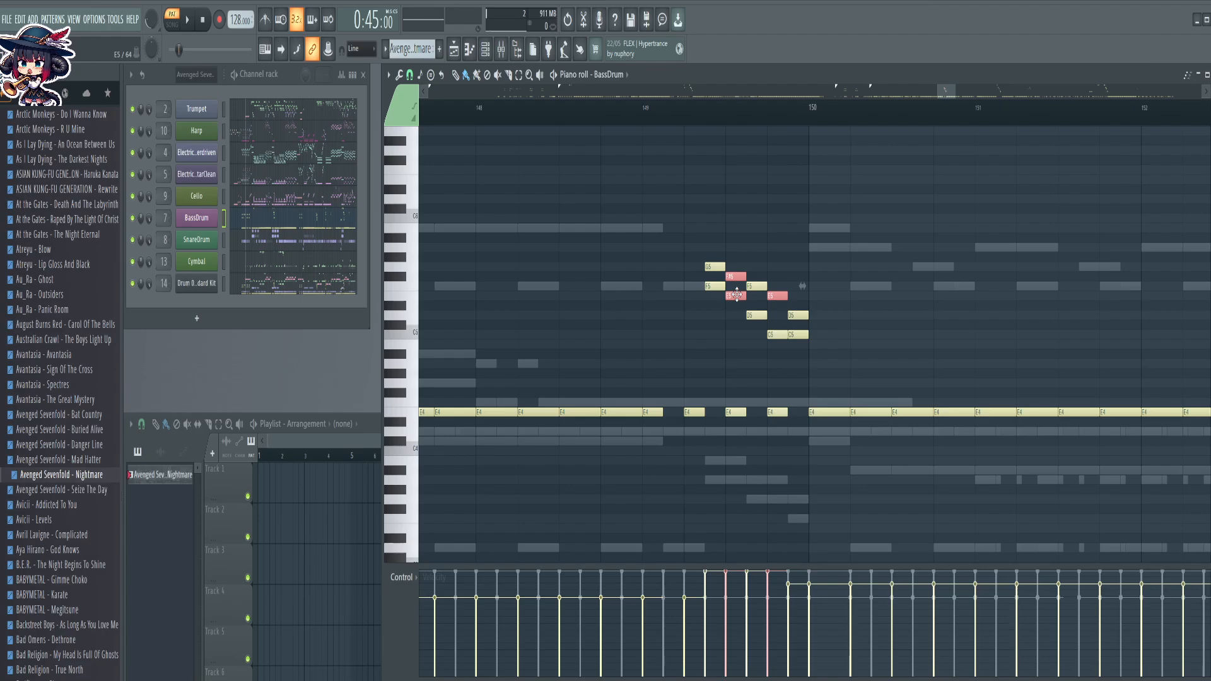
pyautogui.click(778, 335)
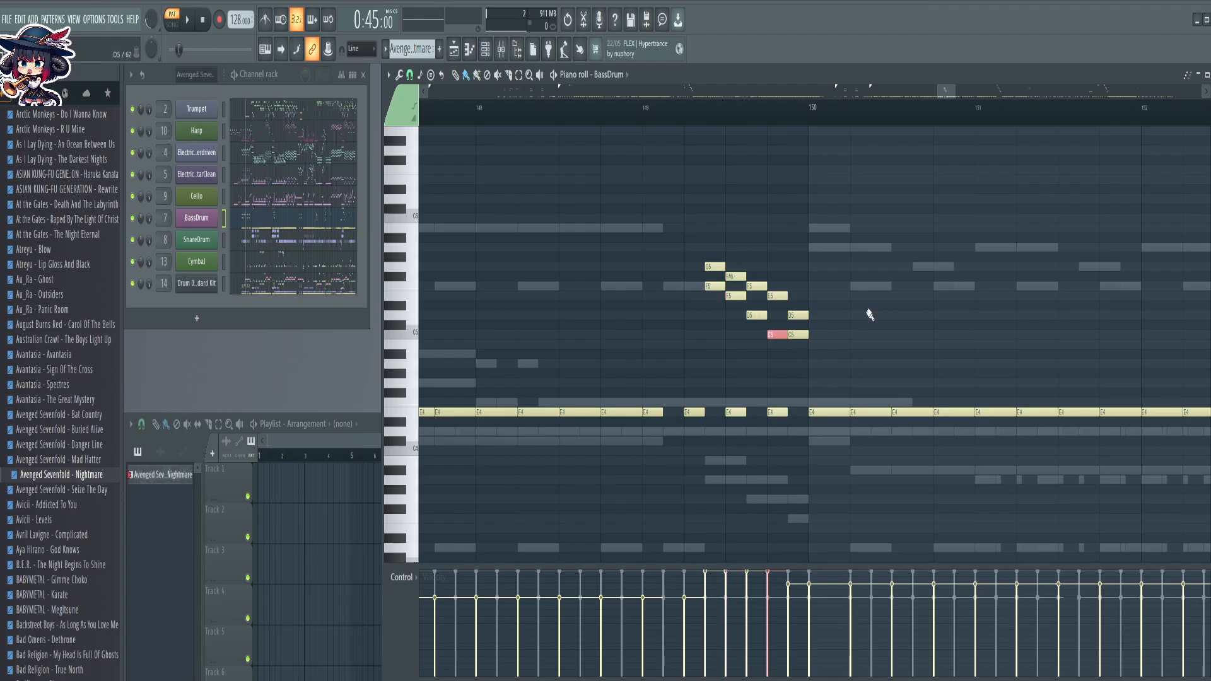
pyautogui.press('Up')
# Clear the selection and delete the two E4 notes beneath the bar 149 fill
pyautogui.hotkey('ctrl', 'd')
pyautogui.rightClick(735, 412)
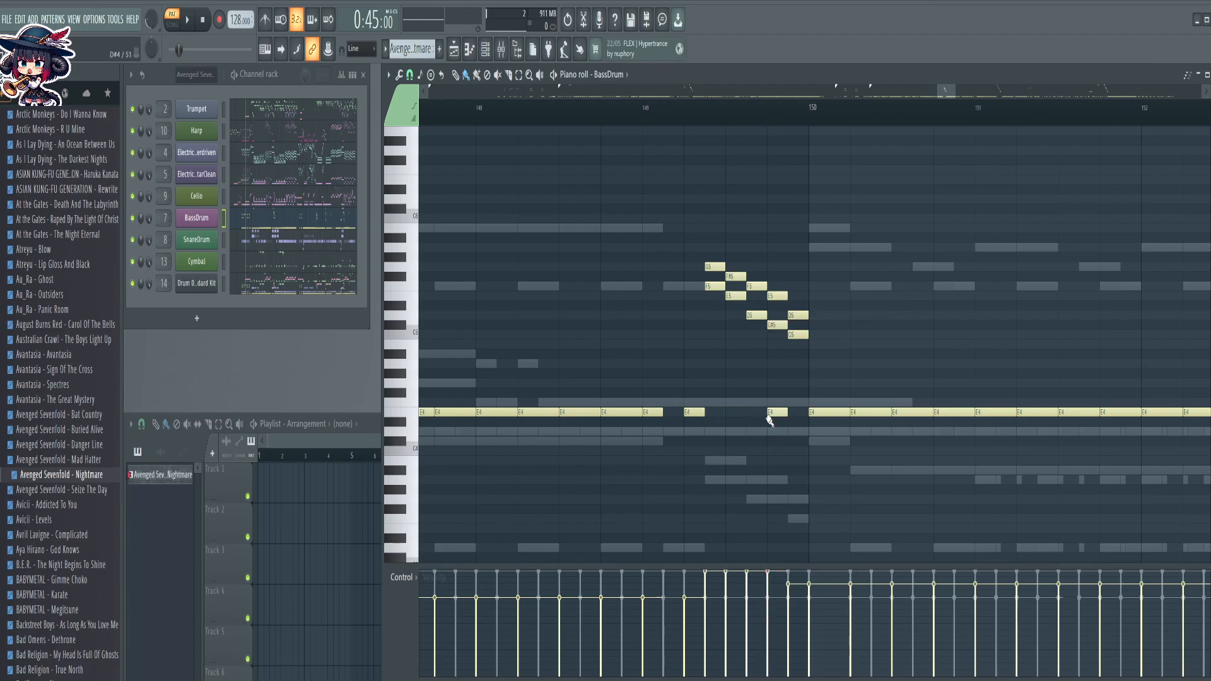
pyautogui.rightClick(773, 413)
# Examine the BassDrum notes from bar 150 onward for further fills that overlap the E4 row
pyautogui.moveTo(839, 229); pyautogui.dragTo(627, 232)
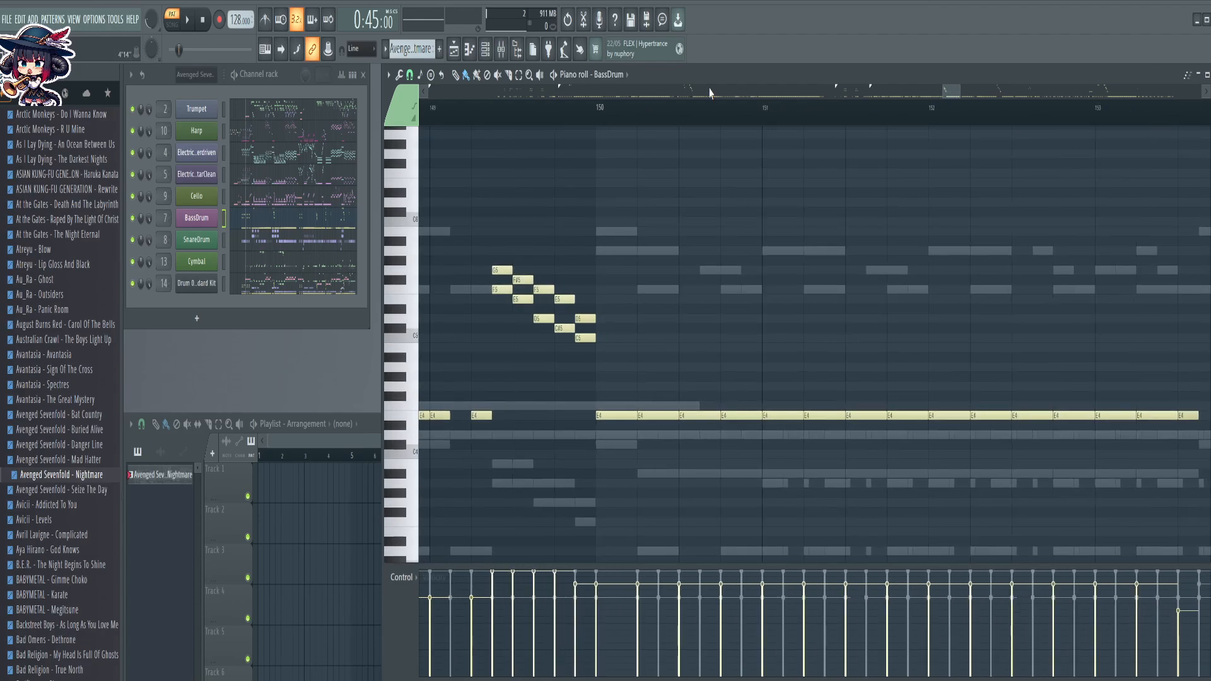
pyautogui.scroll(-3, 707, 119)
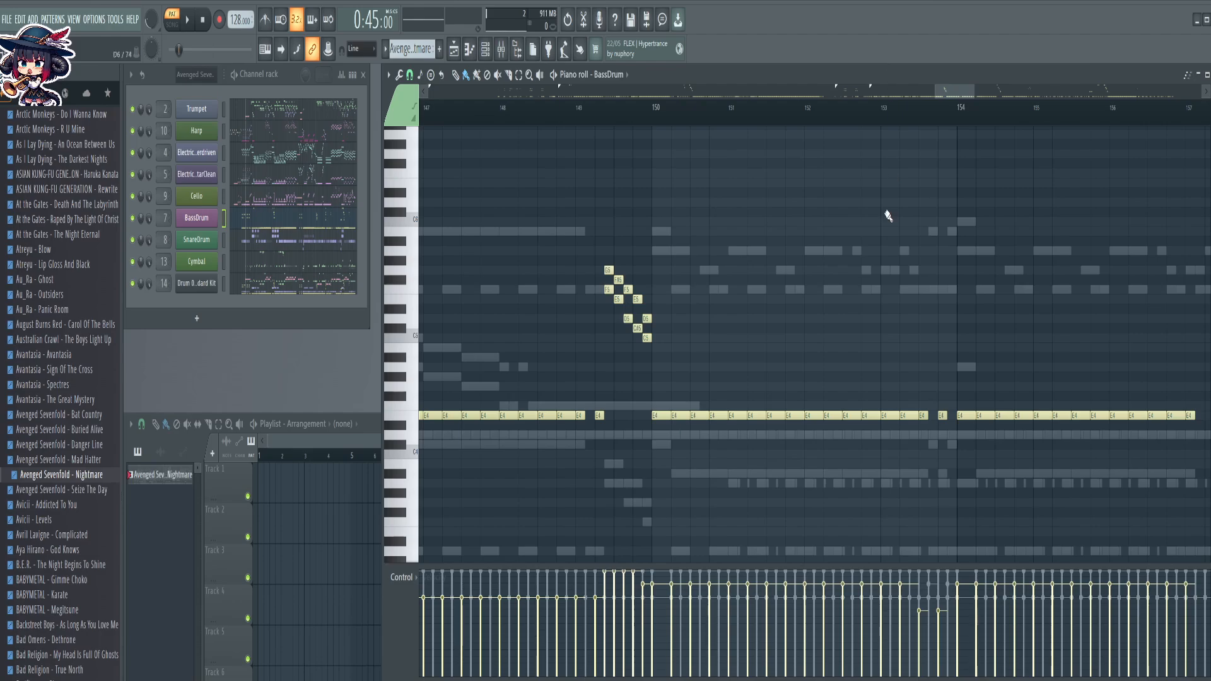
pyautogui.moveTo(946, 220); pyautogui.dragTo(693, 220)
pyautogui.moveTo(984, 239); pyautogui.dragTo(692, 237)
pyautogui.moveTo(1031, 255); pyautogui.dragTo(715, 254)
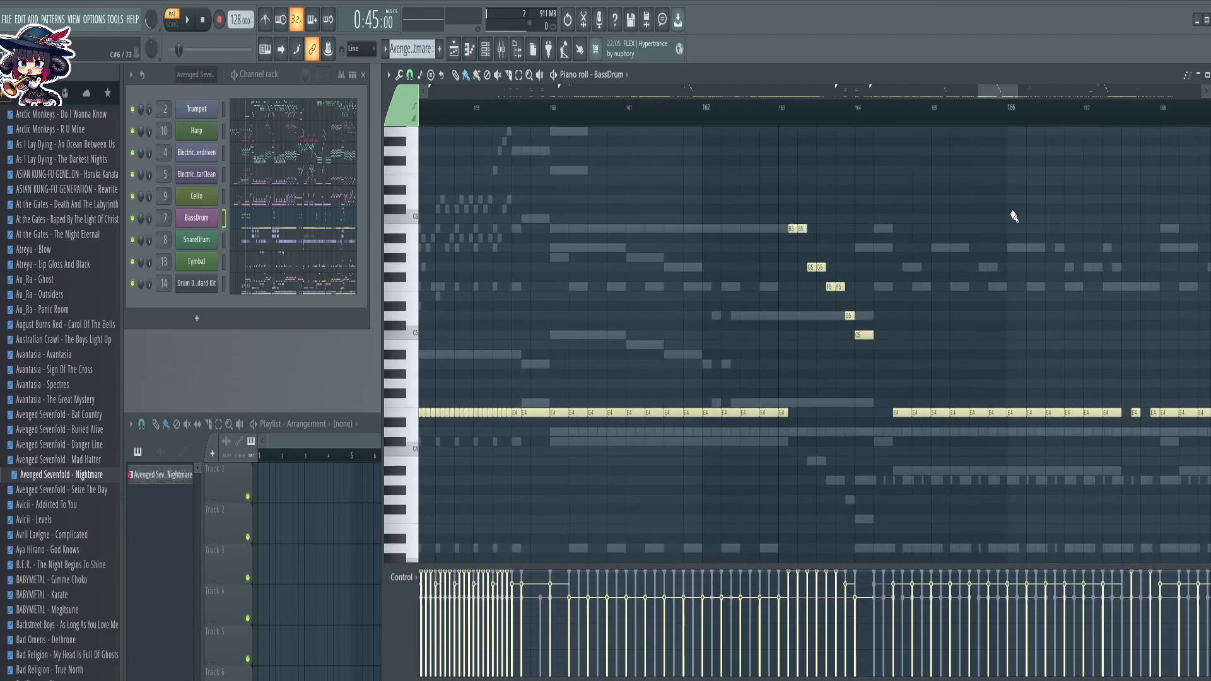
pyautogui.moveTo(1013, 217); pyautogui.dragTo(899, 227)
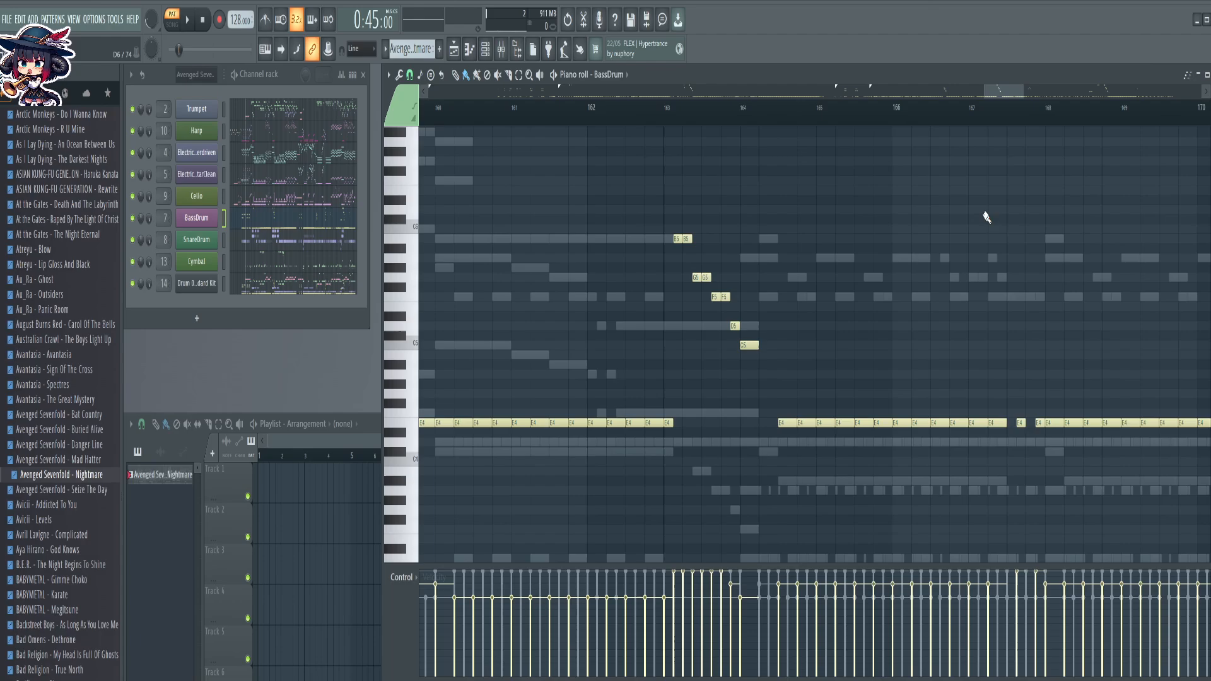
pyautogui.moveTo(1002, 219); pyautogui.dragTo(635, 195)
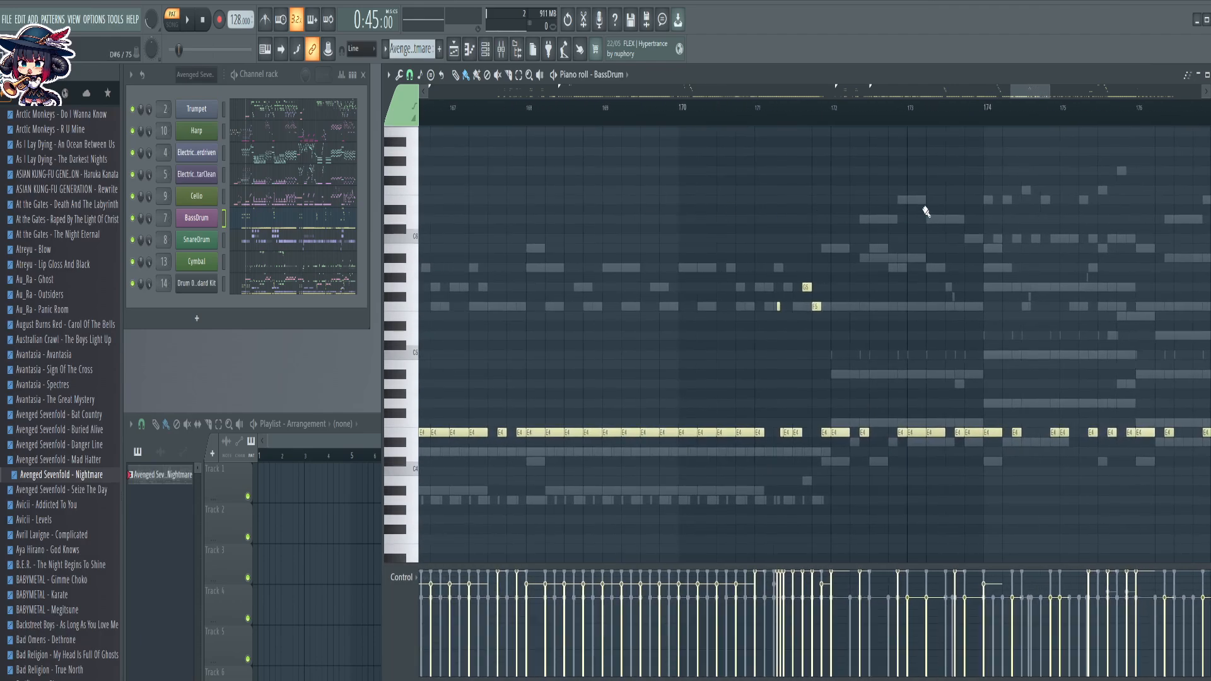
pyautogui.moveTo(921, 208); pyautogui.dragTo(621, 211)
pyautogui.moveTo(946, 211); pyautogui.dragTo(391, 176)
pyautogui.moveTo(940, 233); pyautogui.dragTo(475, 227)
# Select the bar 191 fill notes that sound together with the four E4 hits and lower them by two semitones
pyautogui.scroll(5, 789, 121)
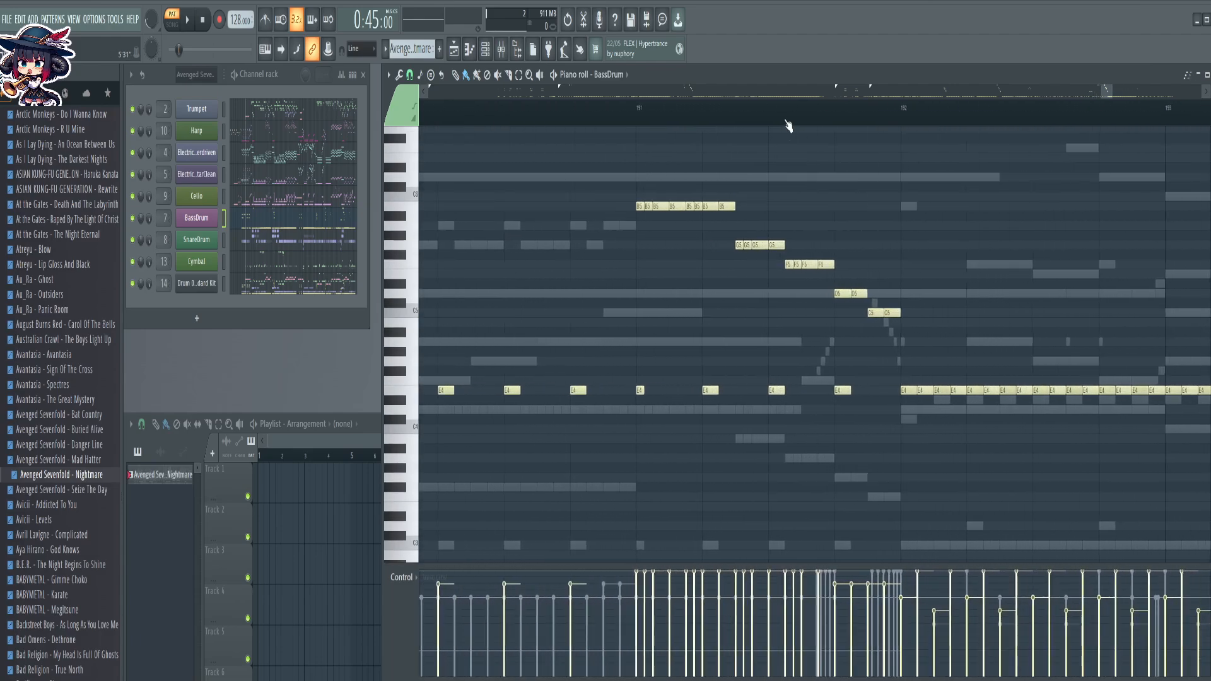
pyautogui.scroll(2, 851, 123)
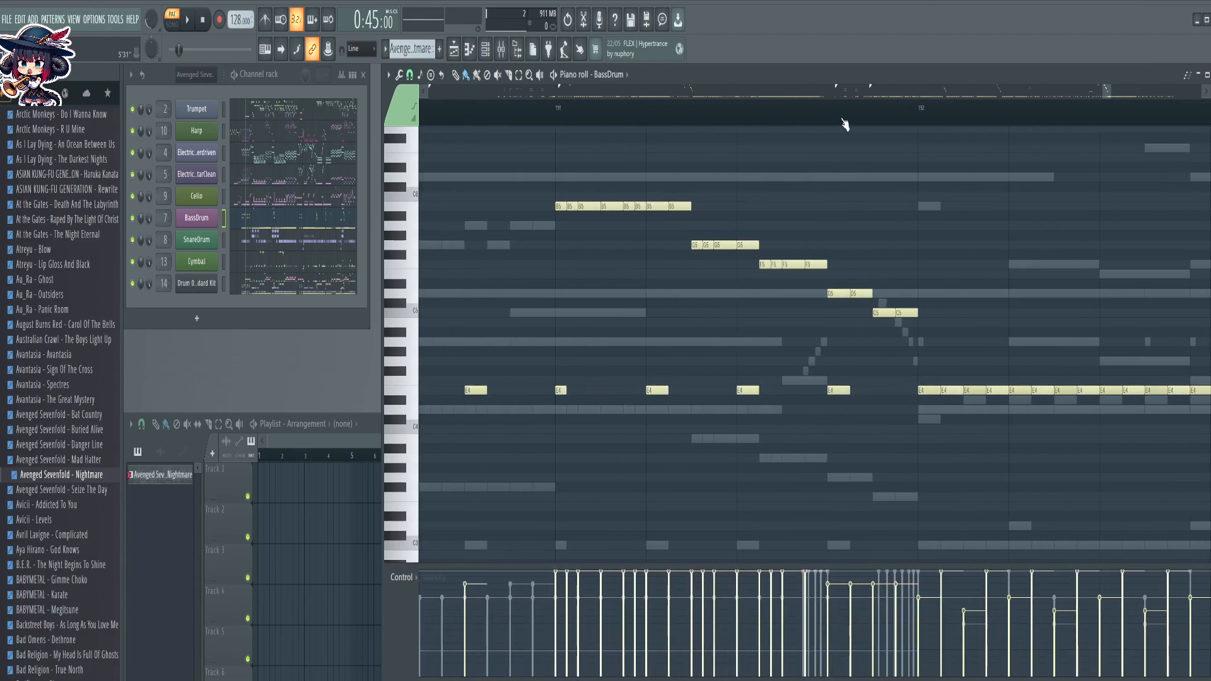
pyautogui.moveTo(552, 193); pyautogui.dragTo(559, 240)
pyautogui.moveTo(651, 198); pyautogui.dragTo(658, 223)
pyautogui.moveTo(748, 234); pyautogui.dragTo(754, 280)
pyautogui.moveTo(838, 281); pyautogui.dragTo(839, 334)
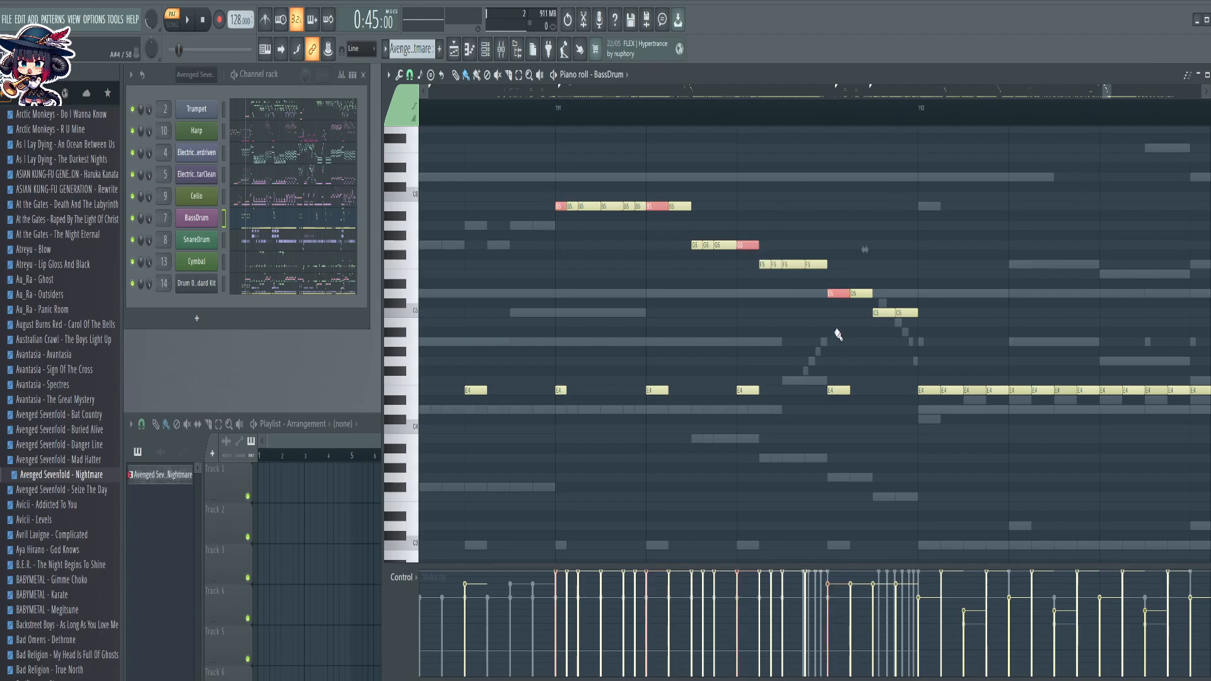
pyautogui.press('Down')
pyautogui.press('Down')
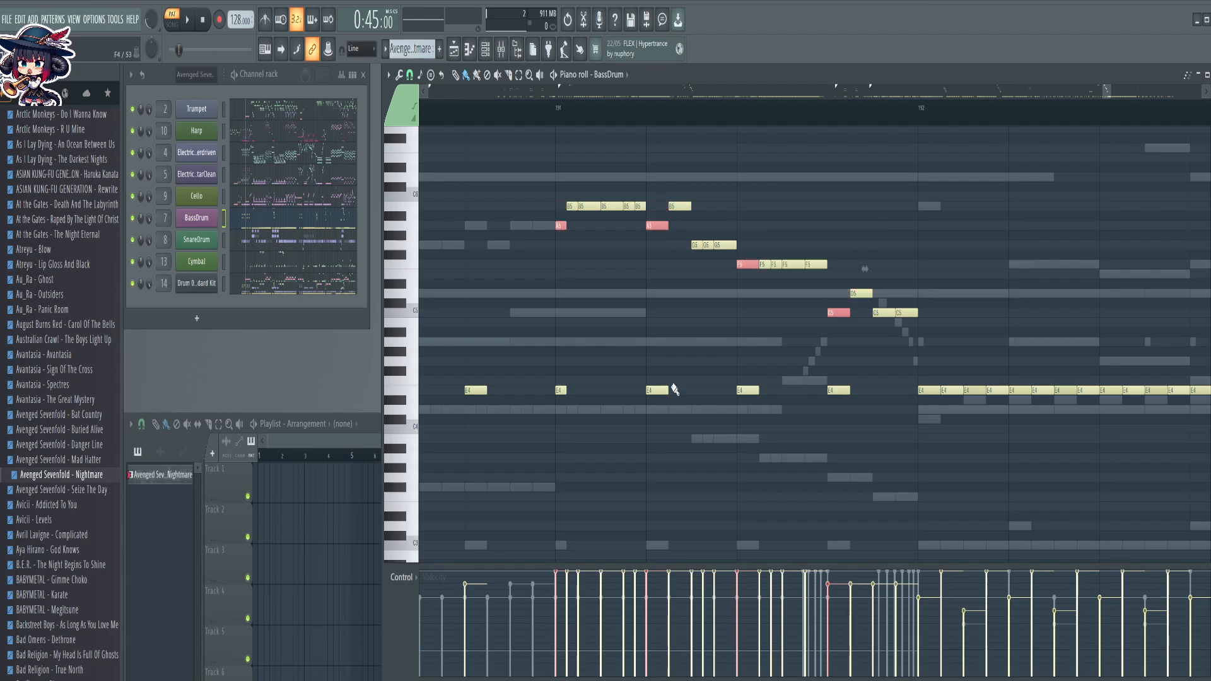
# Raise the four E4 notes beneath the bar 191 fill by three semitones to G4 and clear the selection
pyautogui.moveTo(560, 386); pyautogui.dragTo(873, 504)
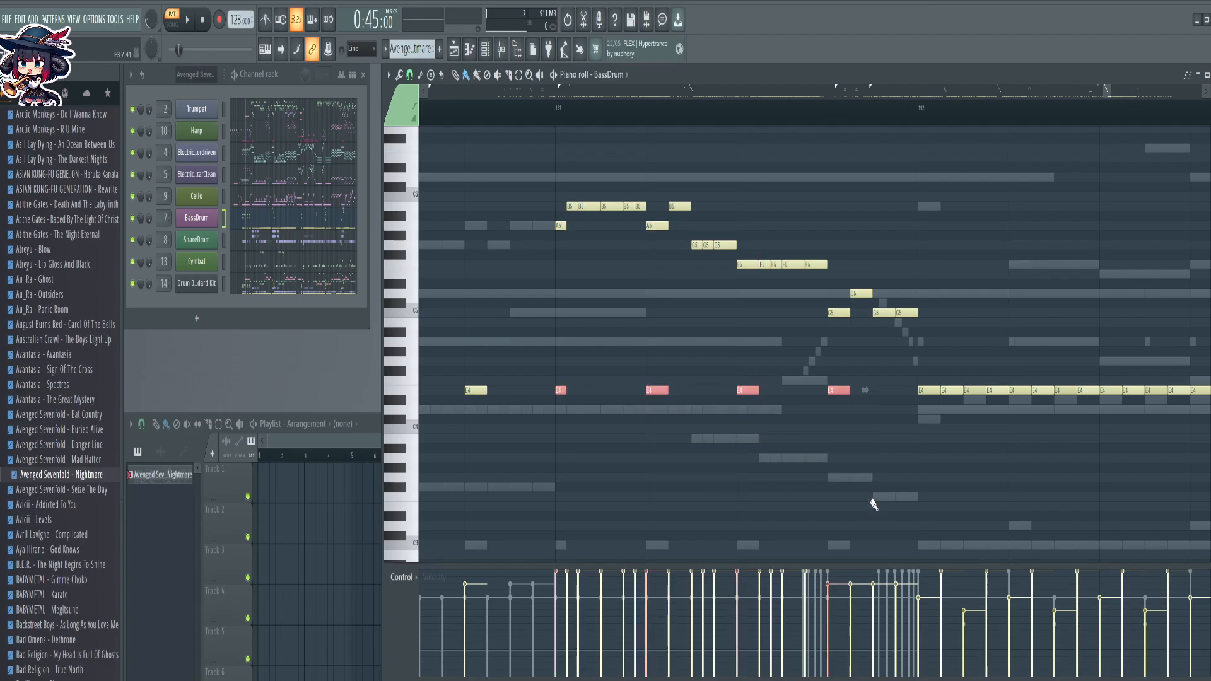
pyautogui.press('Up')
pyautogui.press('Up')
pyautogui.press('Up')
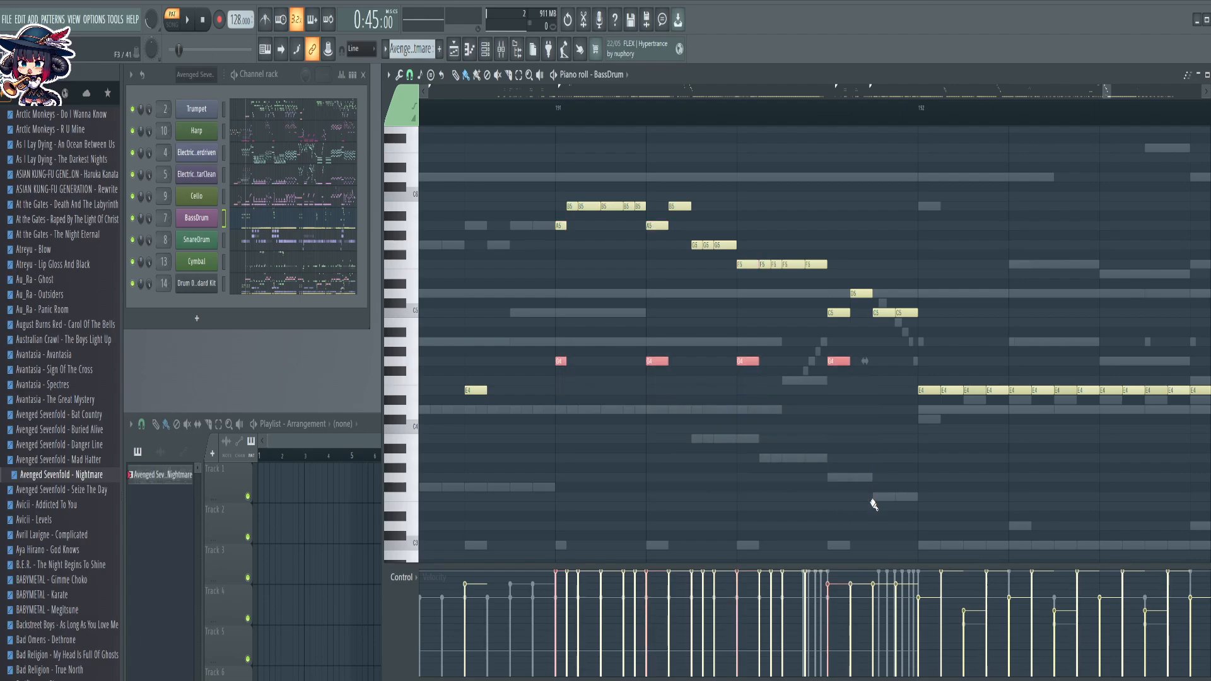
pyautogui.hotkey('ctrl', 'd')
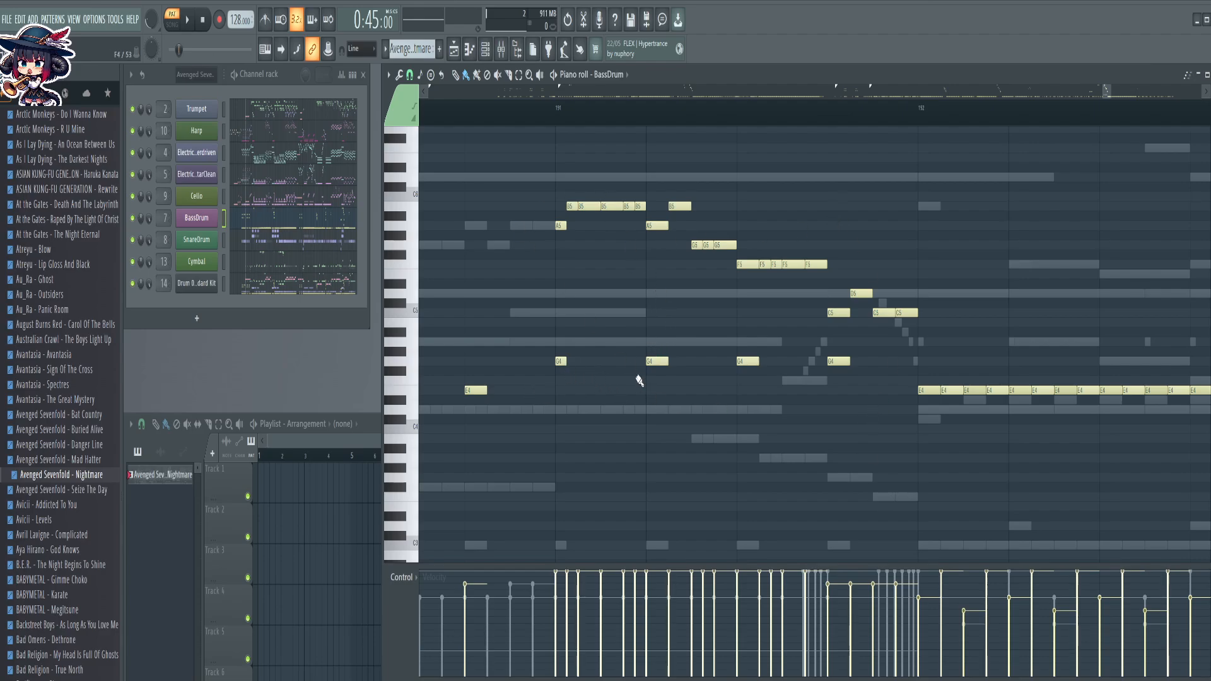
# Examine the BassDrum notes from bar 192 onward and the whole part in overview, and audition keys just above the E4 row
pyautogui.scroll(-3, 879, 130)
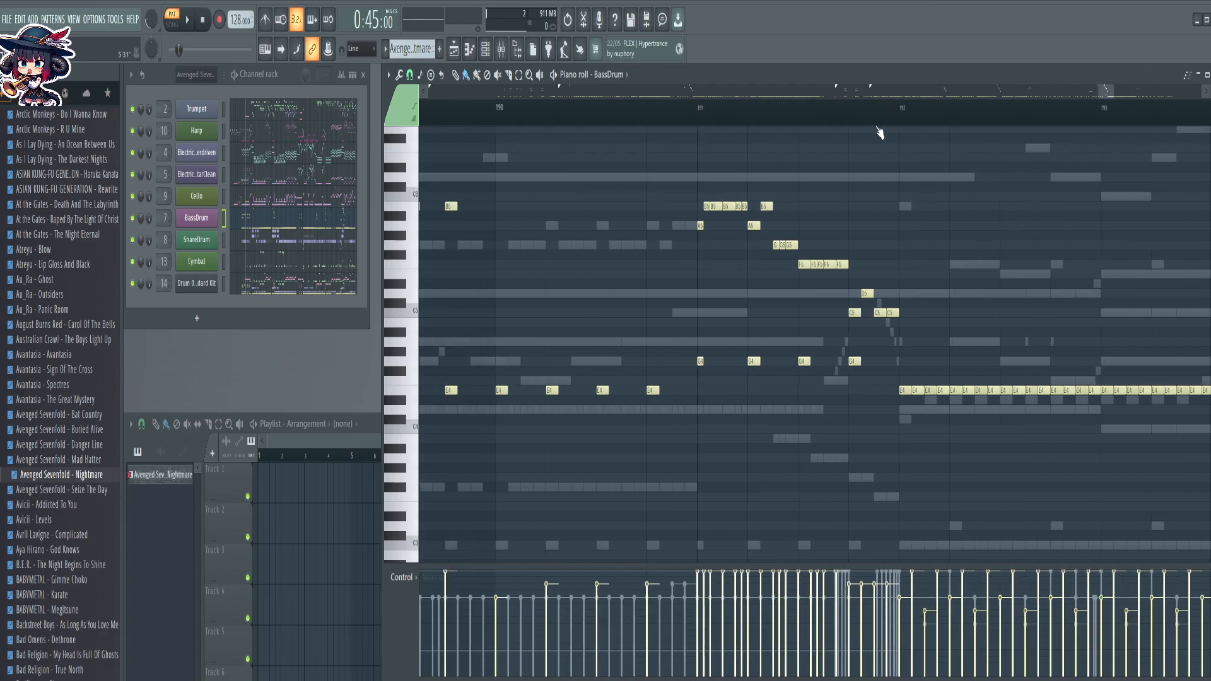
pyautogui.hscroll(8, 879, 130)
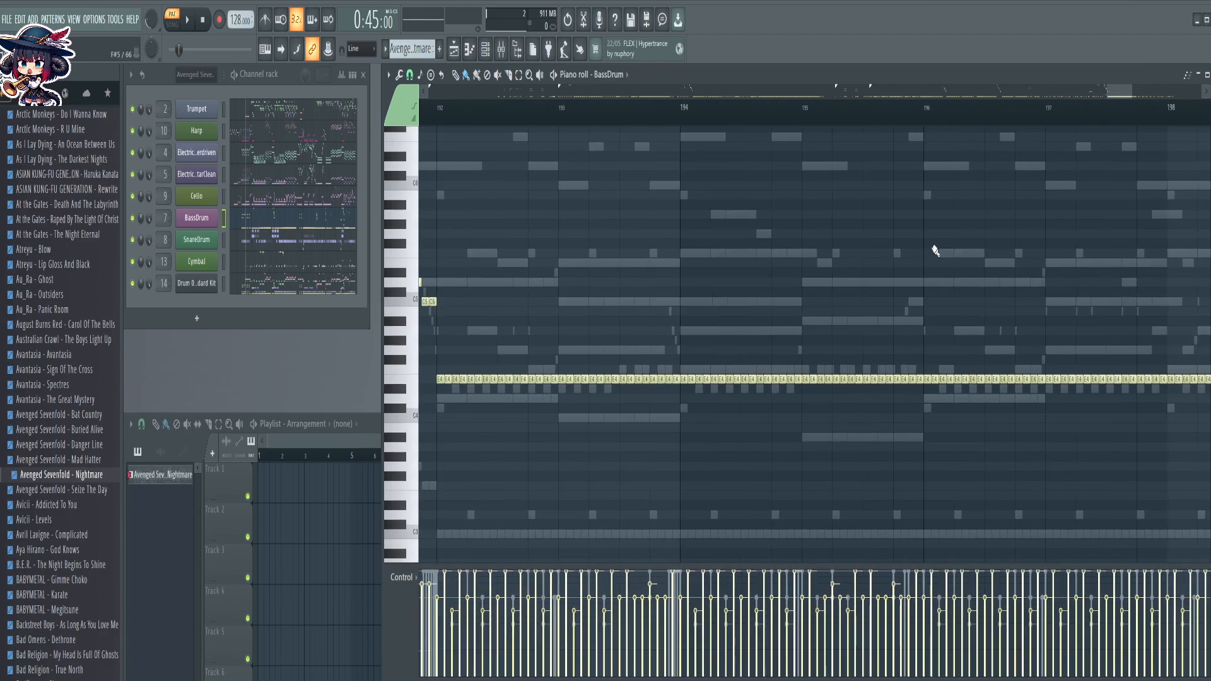
pyautogui.scroll(-10, 1059, 133)
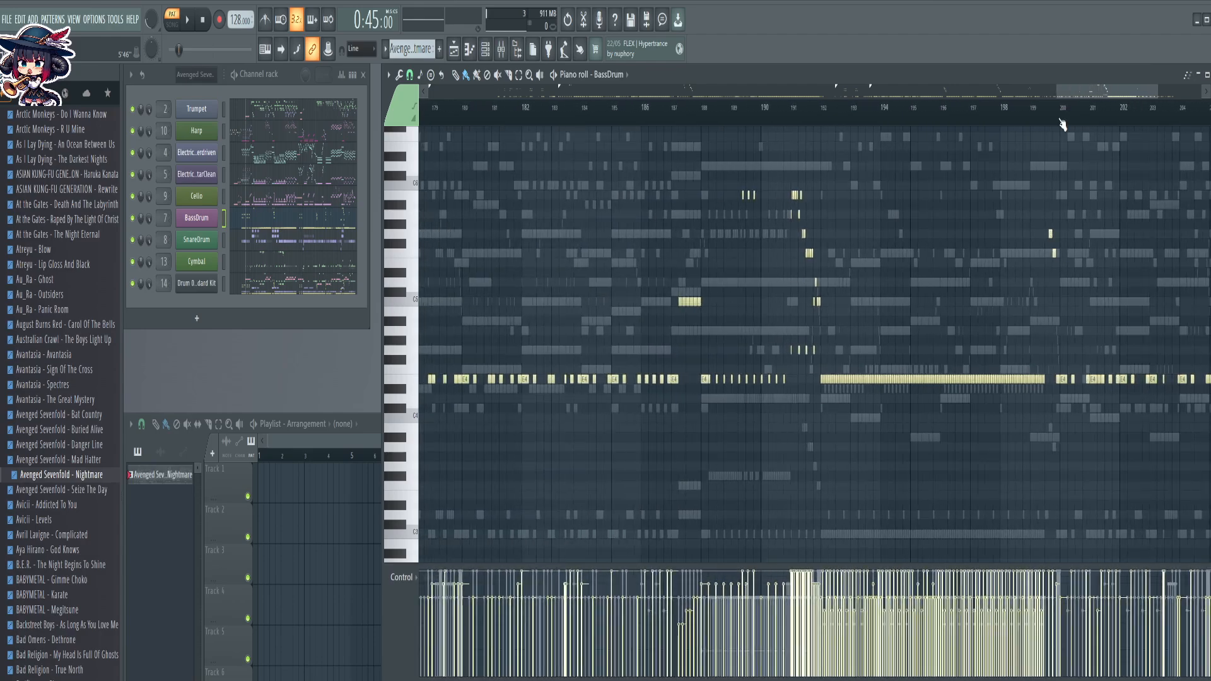
pyautogui.scroll(3, 867, 357)
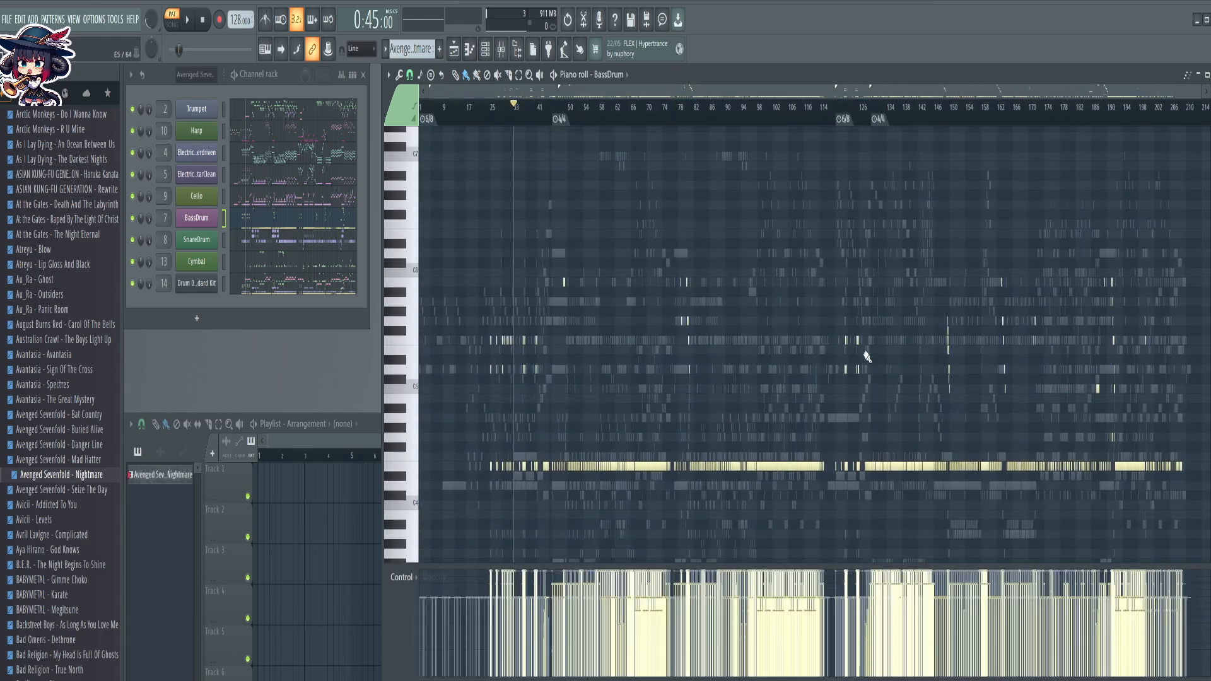
pyautogui.scroll(-2, 802, 326)
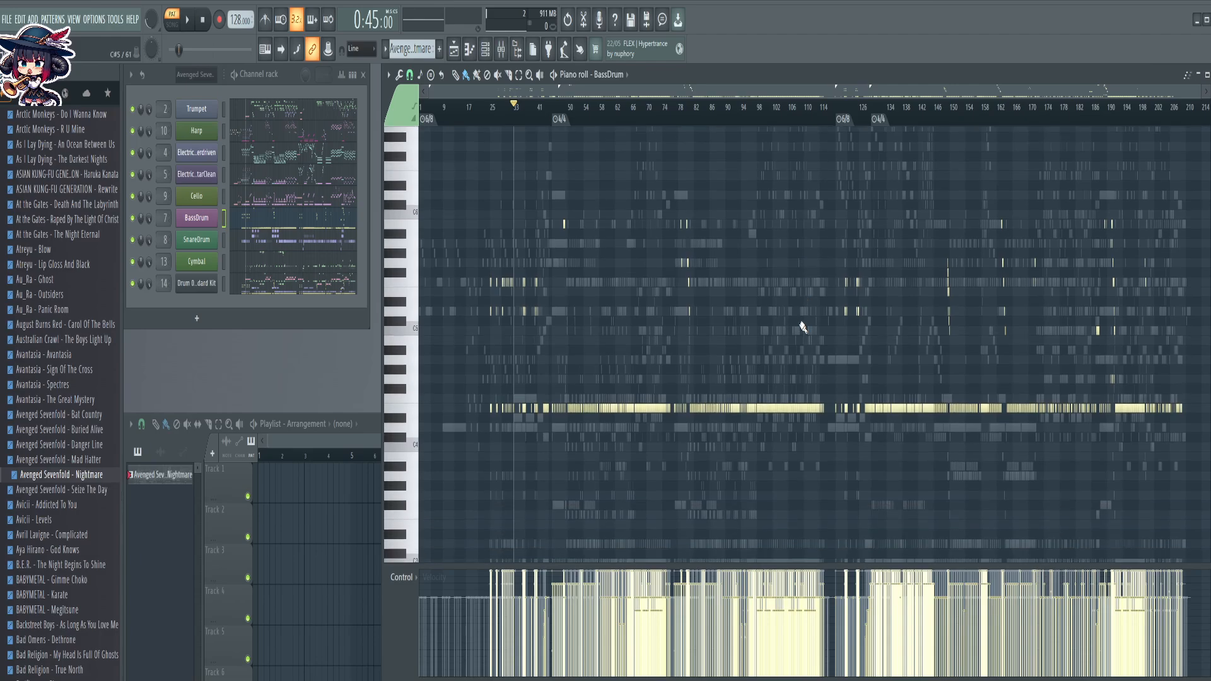
pyautogui.click(399, 390)
pyautogui.click(398, 372)
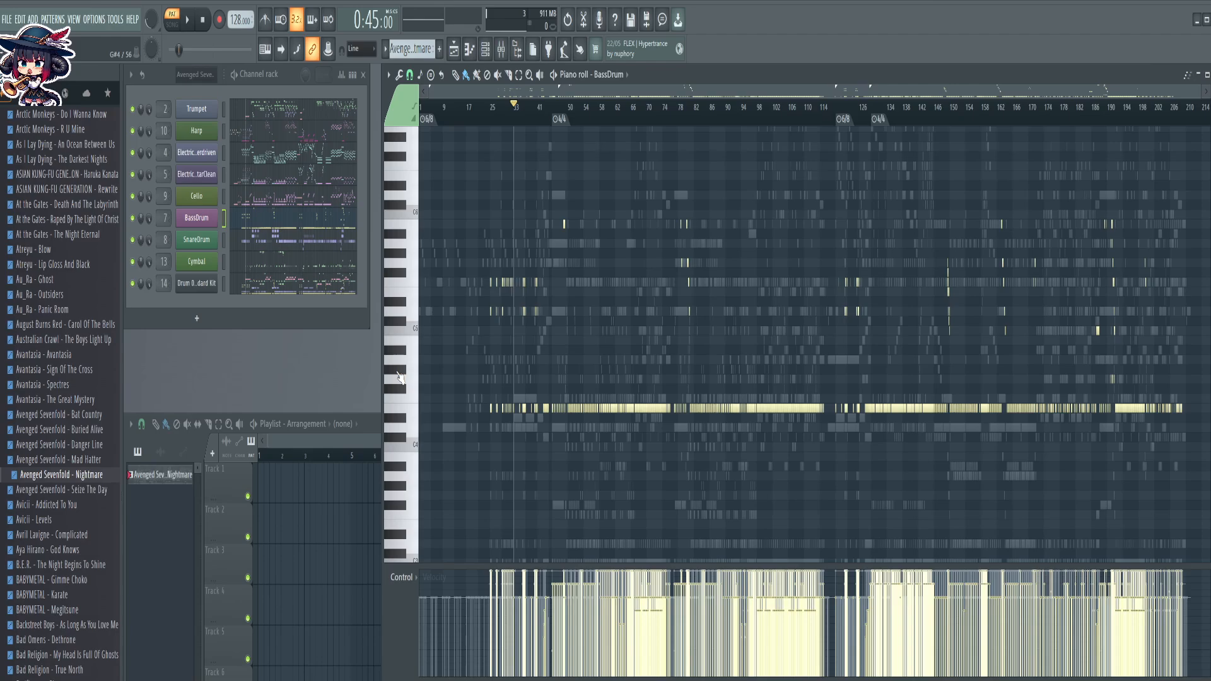
pyautogui.scroll(3, 658, 437)
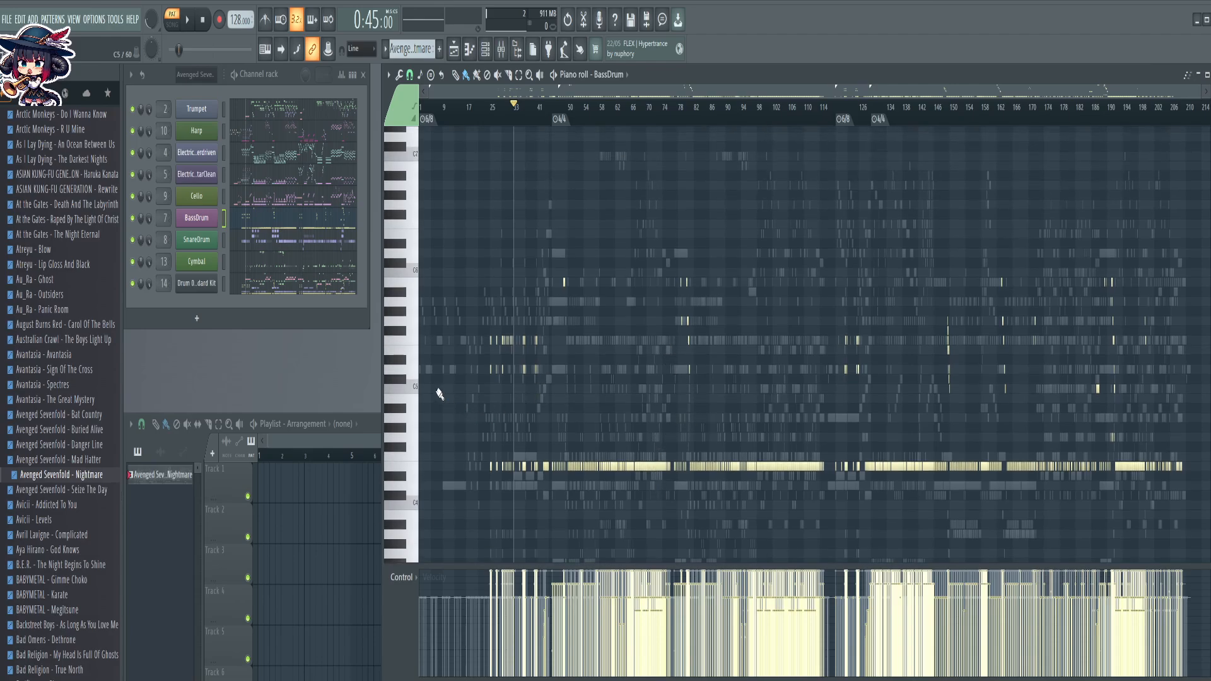
pyautogui.keyDown('ctrl'); pyautogui.click(407, 393); pyautogui.keyUp('ctrl')
pyautogui.moveTo(409, 368); pyautogui.dragTo(407, 391)
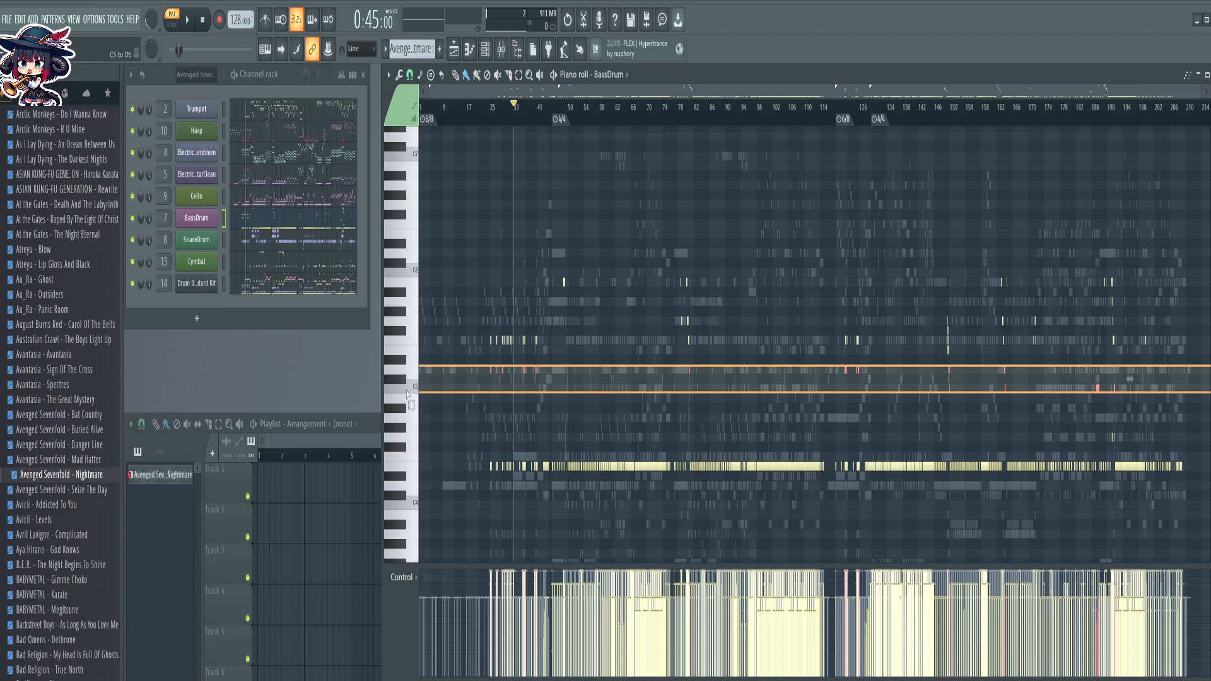
pyautogui.moveTo(407, 392); pyautogui.dragTo(406, 422)
pyautogui.moveTo(409, 359); pyautogui.dragTo(407, 314)
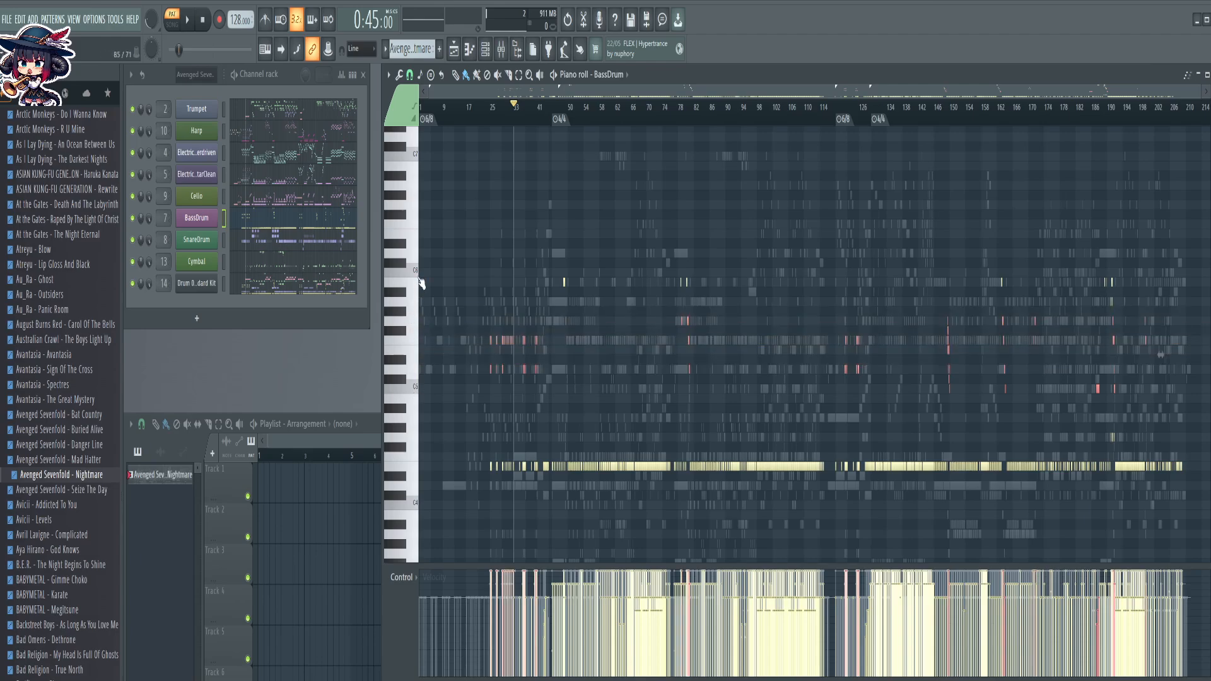
pyautogui.moveTo(411, 262); pyautogui.dragTo(403, 313)
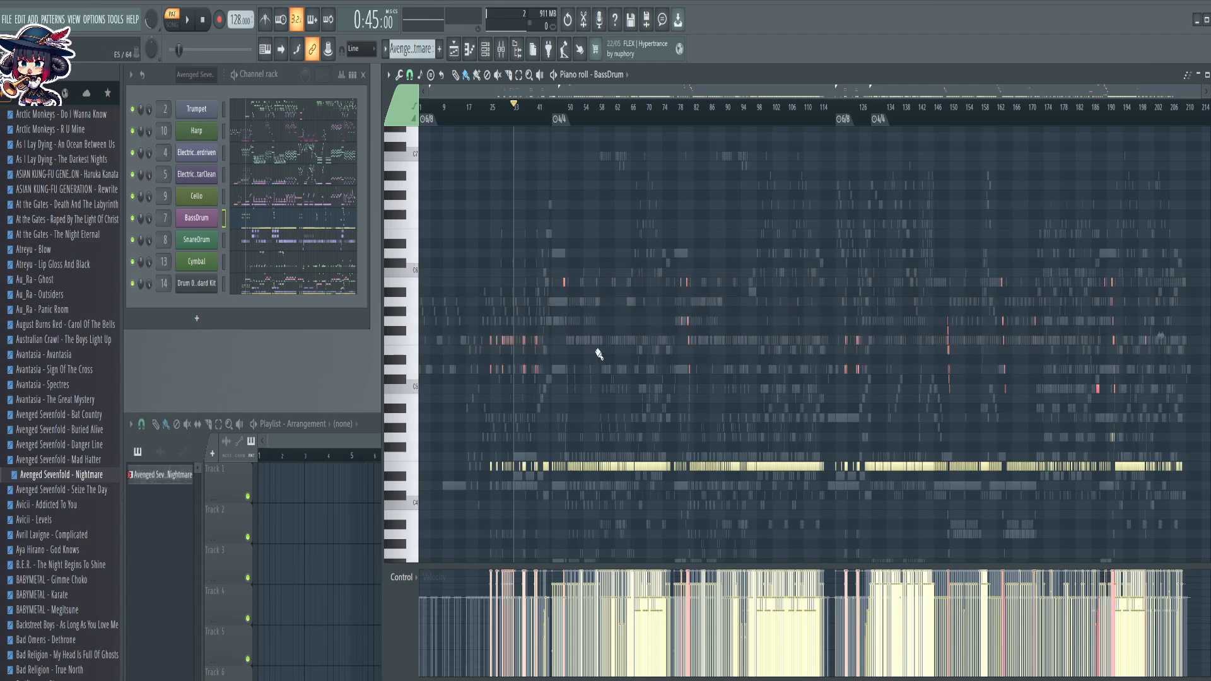
pyautogui.keyDown('ctrl'); pyautogui.click(603, 359); pyautogui.keyUp('ctrl')
pyautogui.scroll(1, 607, 365)
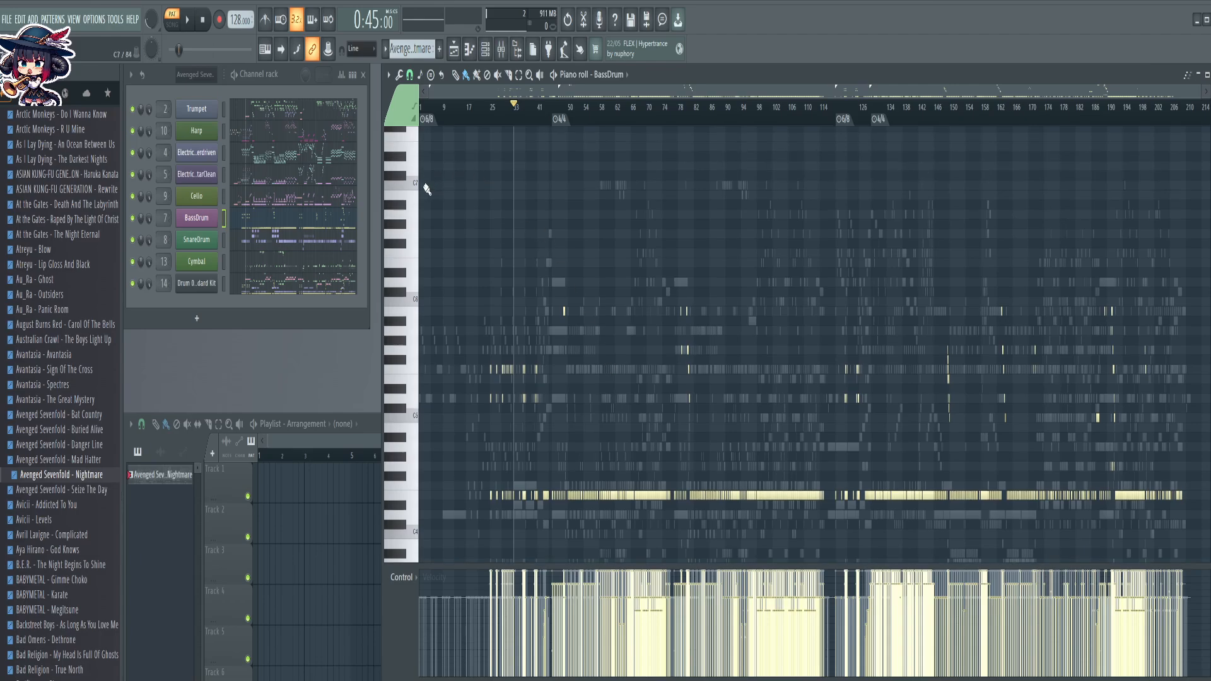
pyautogui.click(281, 241)
pyautogui.moveTo(409, 183)
pyautogui.mouseDown()
pyautogui.moveTo(404, 225)
pyautogui.moveTo(405, 201)
pyautogui.mouseUp()
pyautogui.click(280, 220)
# Select the softer BassDrum notes by velocity and lower them two semitones, raising only the fill notes near bar 187 back by one semitone
pyautogui.scroll(-3, 589, 188)
pyautogui.click(400, 75)
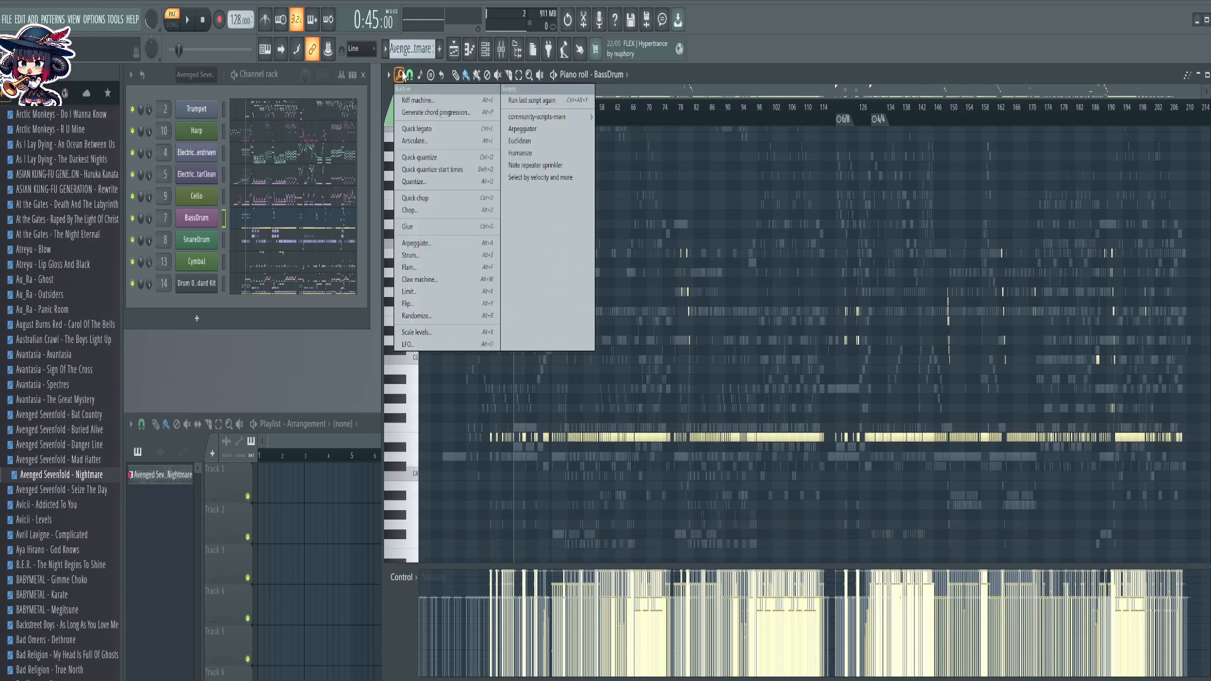
pyautogui.click(540, 177)
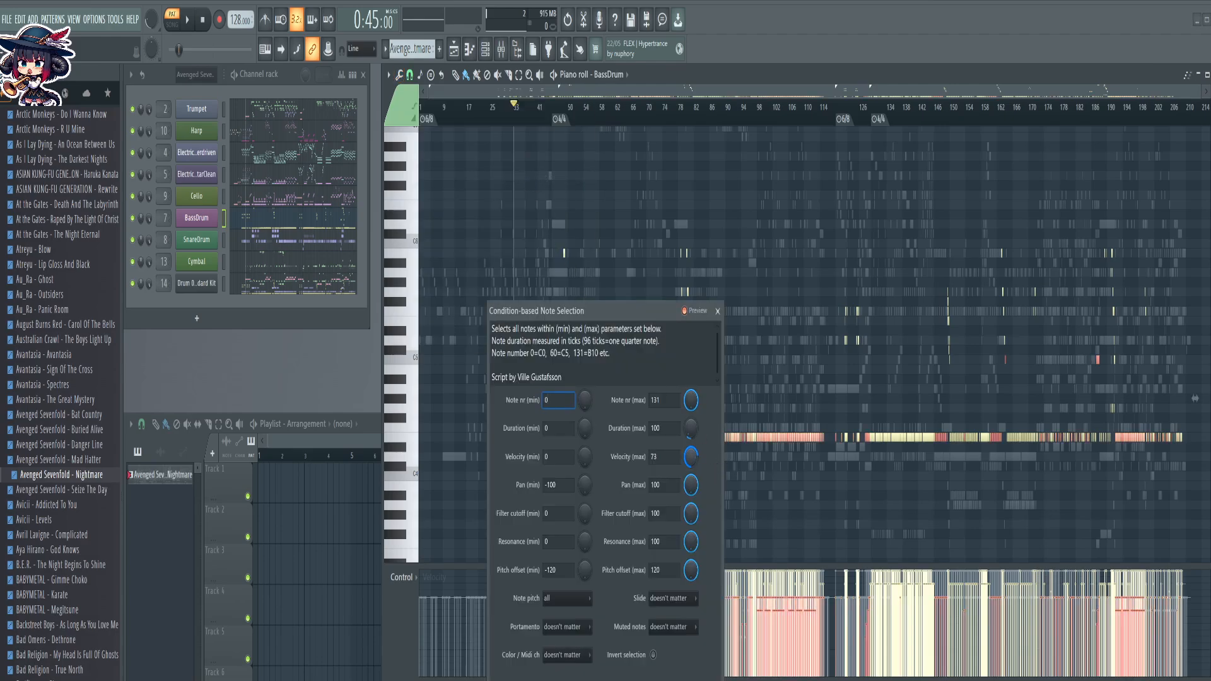
pyautogui.moveTo(1194, 398); pyautogui.dragTo(1192, 398)
pyautogui.press('Return')
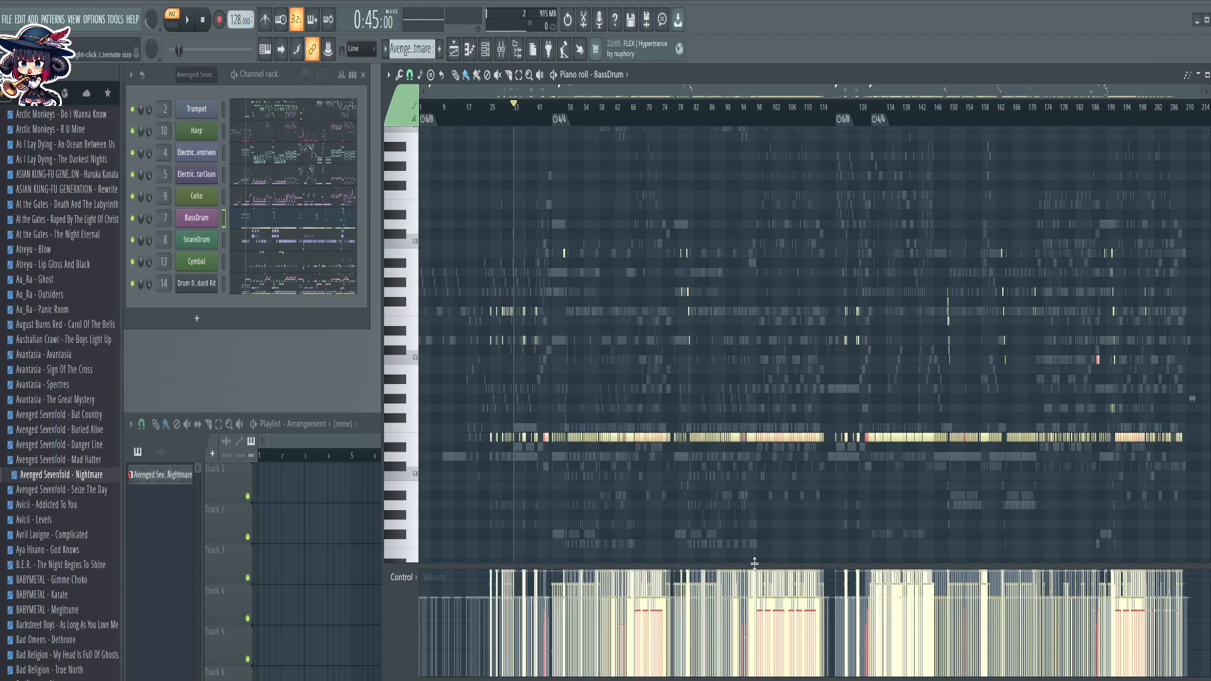
pyautogui.press('Down')
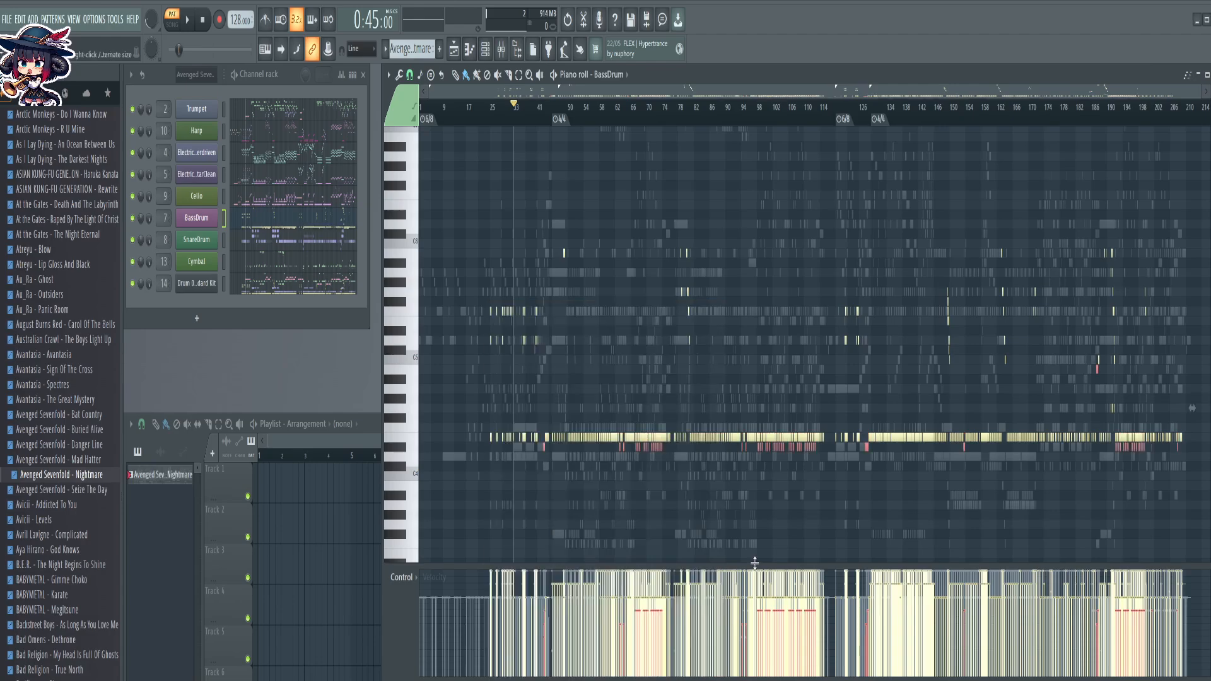
pyautogui.press('Down')
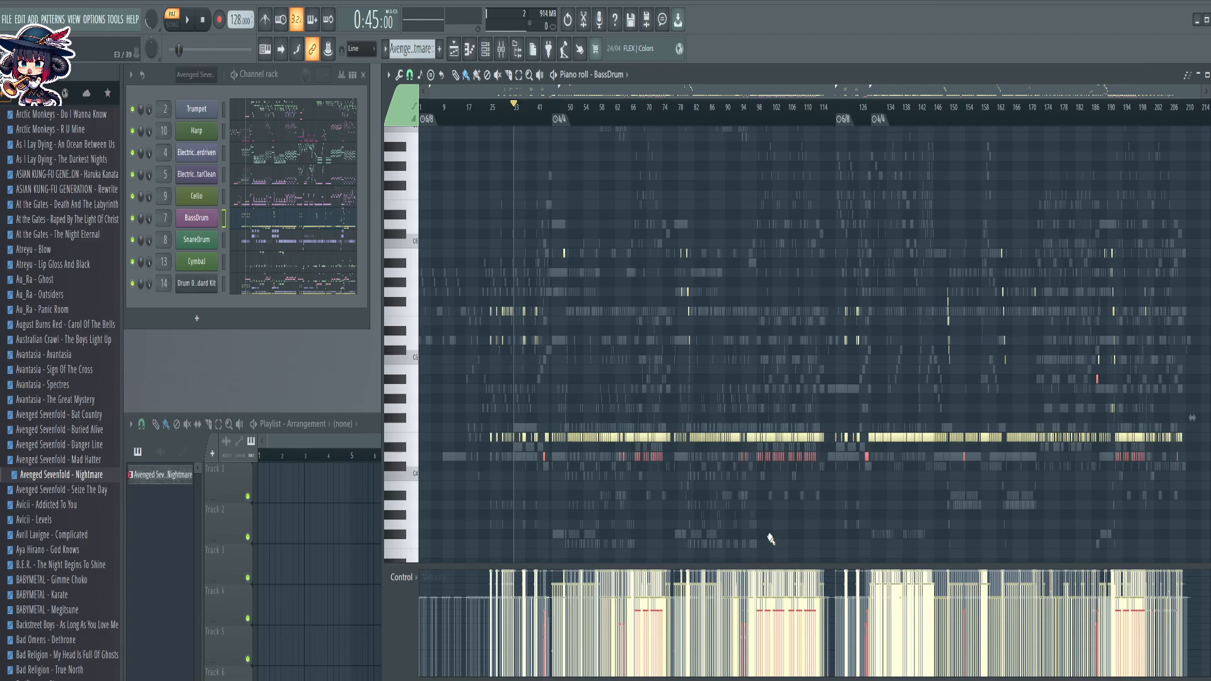
pyautogui.moveTo(1087, 380); pyautogui.dragTo(1109, 389)
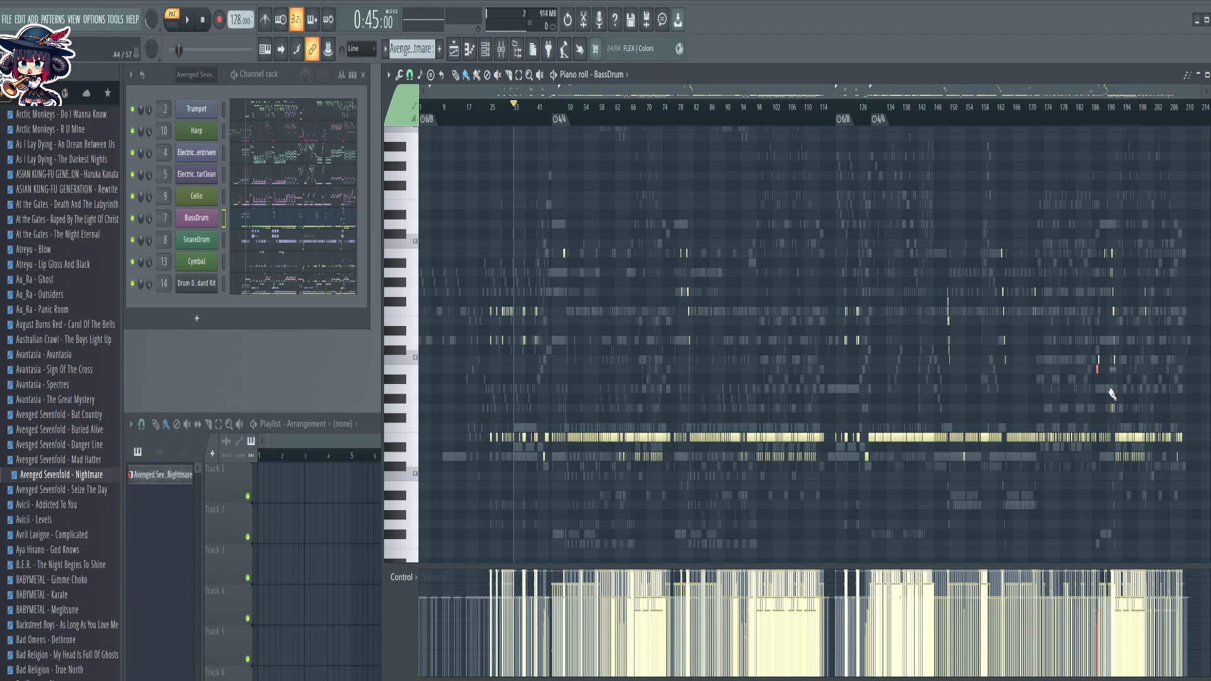
pyautogui.keyDown('ctrl'); pyautogui.click(1062, 225); pyautogui.keyUp('ctrl')
# Select the BassDrum notes with a maximum velocity of 57, lower them two more semitones and clear the selection
pyautogui.click(388, 75)
pyautogui.moveTo(441, 198)
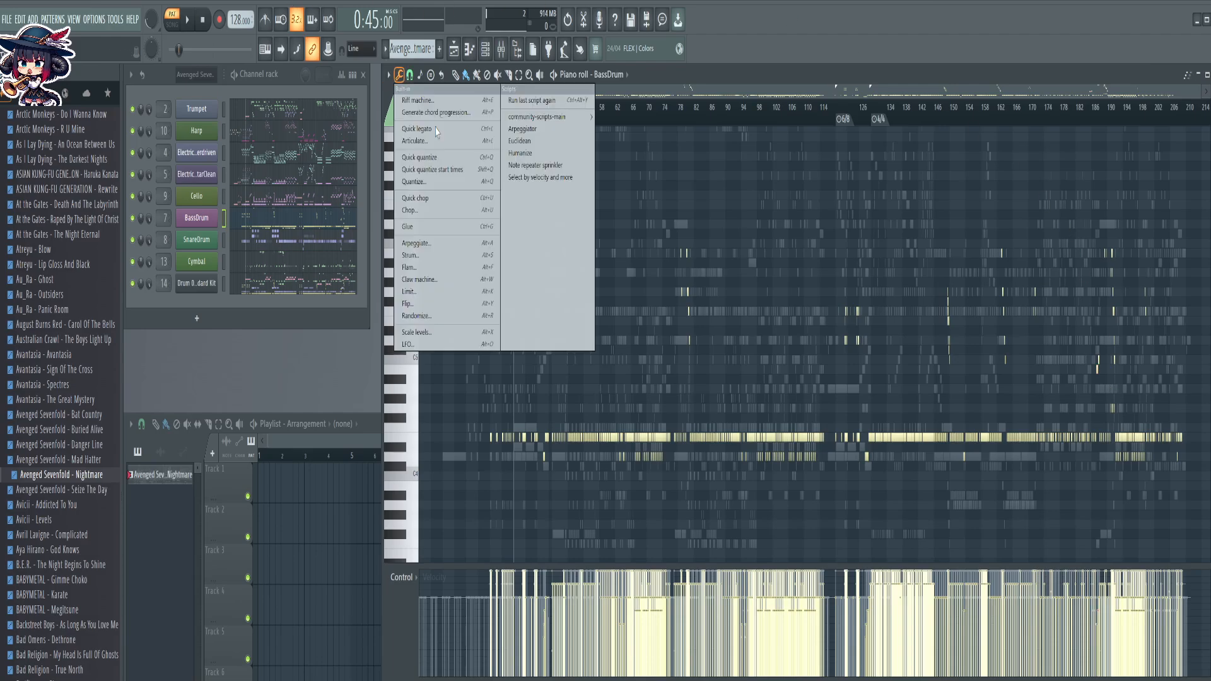
pyautogui.click(533, 178)
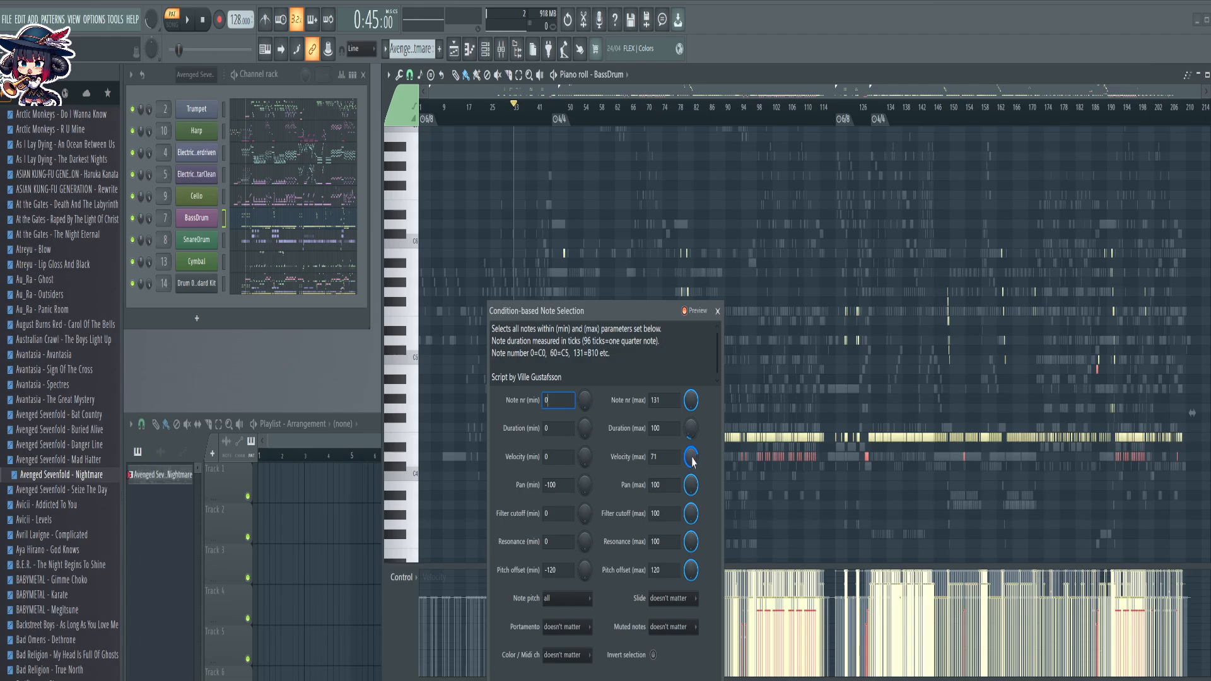
pyautogui.moveTo(691, 456); pyautogui.dragTo(691, 458)
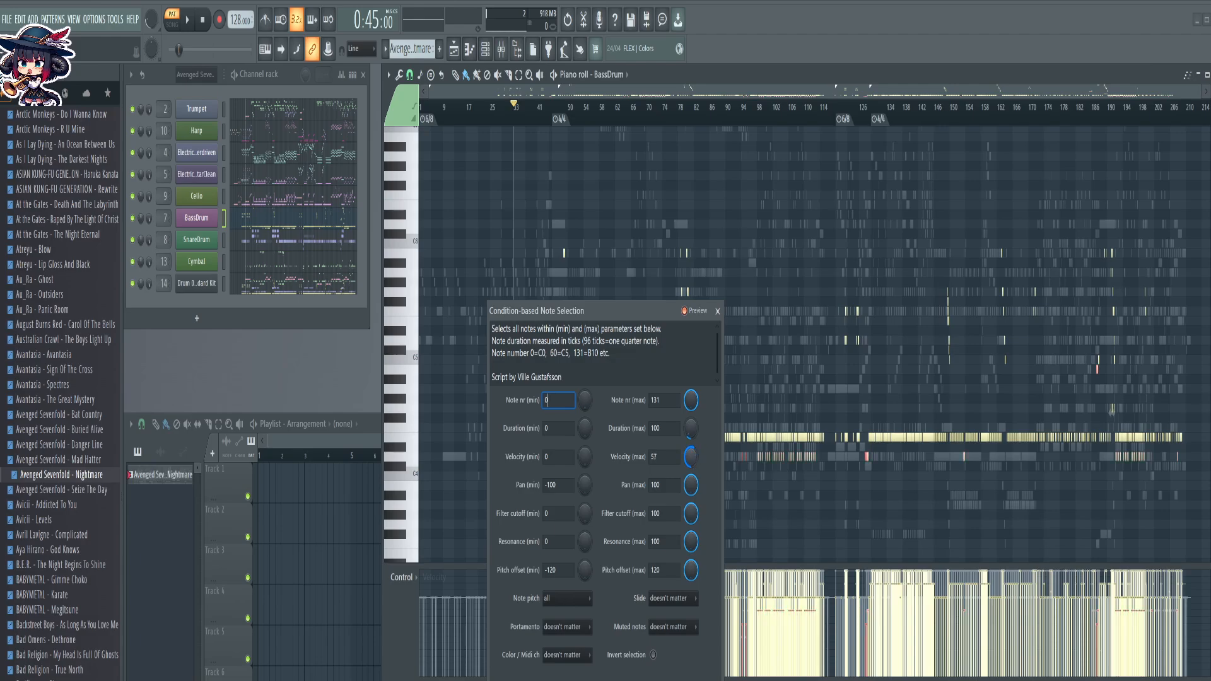
pyautogui.click(694, 680)
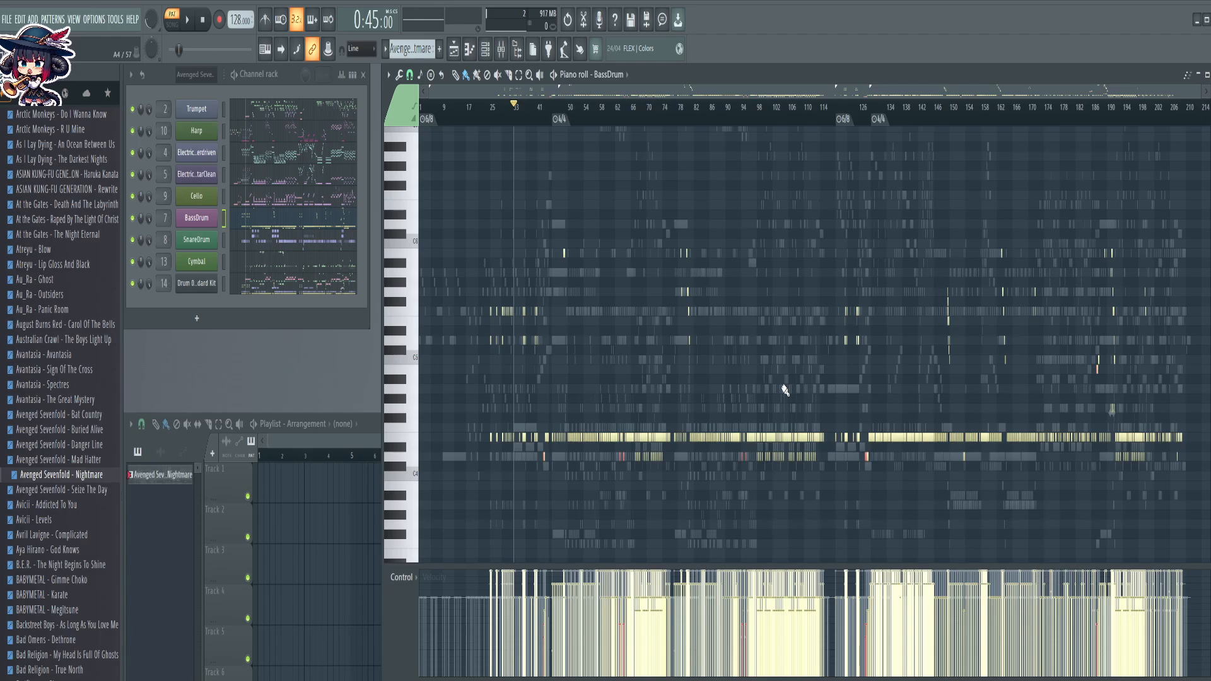
pyautogui.press('Down')
pyautogui.press('Down')
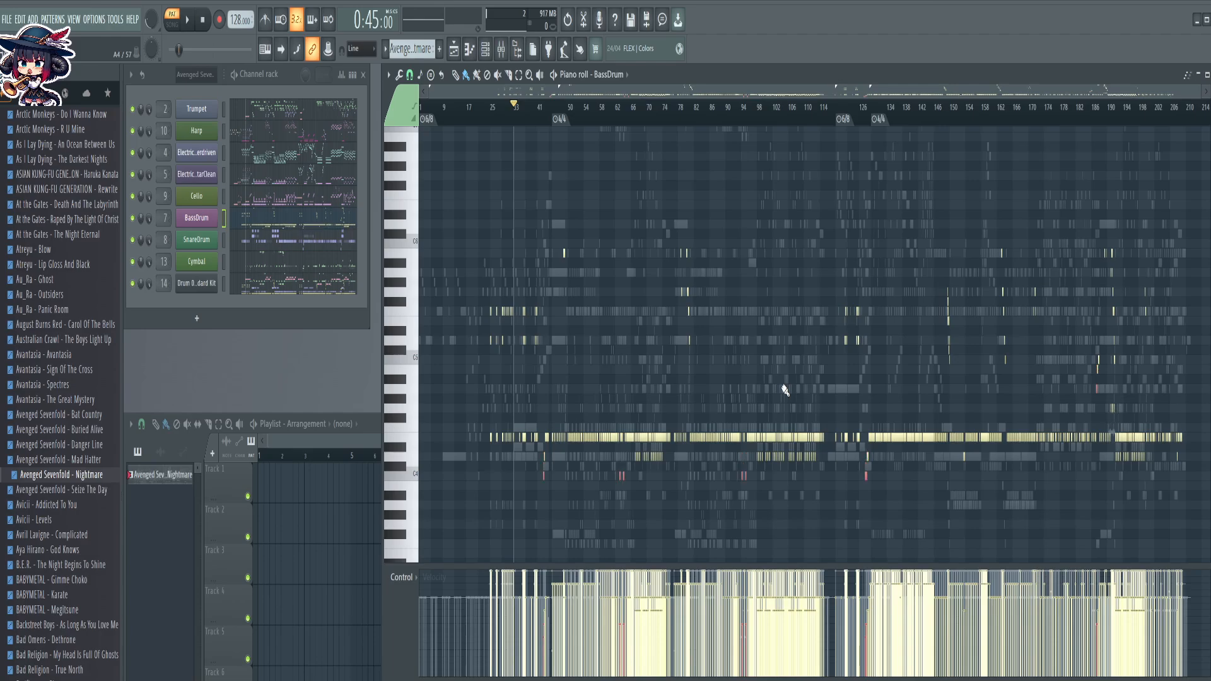
pyautogui.hotkey('ctrl', 'd')
# Start saving the project as a new version, with the LightAmp Drum Edits folder inside [8] MMSONG OCTETS as its location
pyautogui.scroll(1, 852, 417)
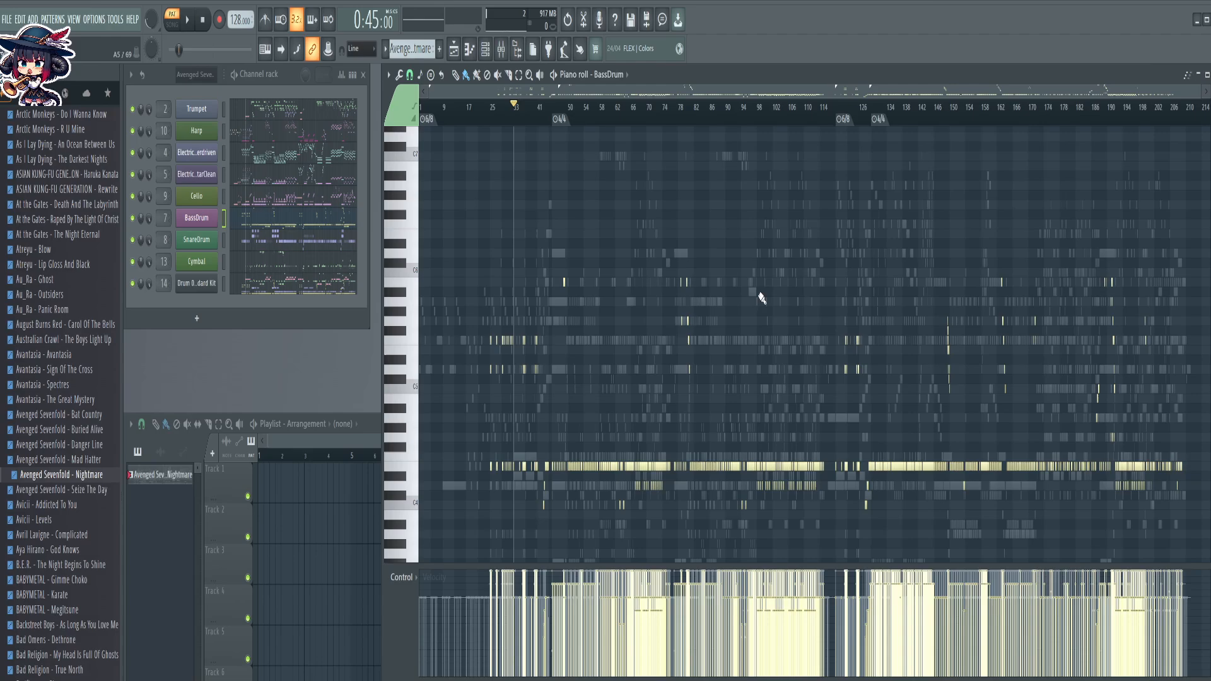
pyautogui.click(283, 114)
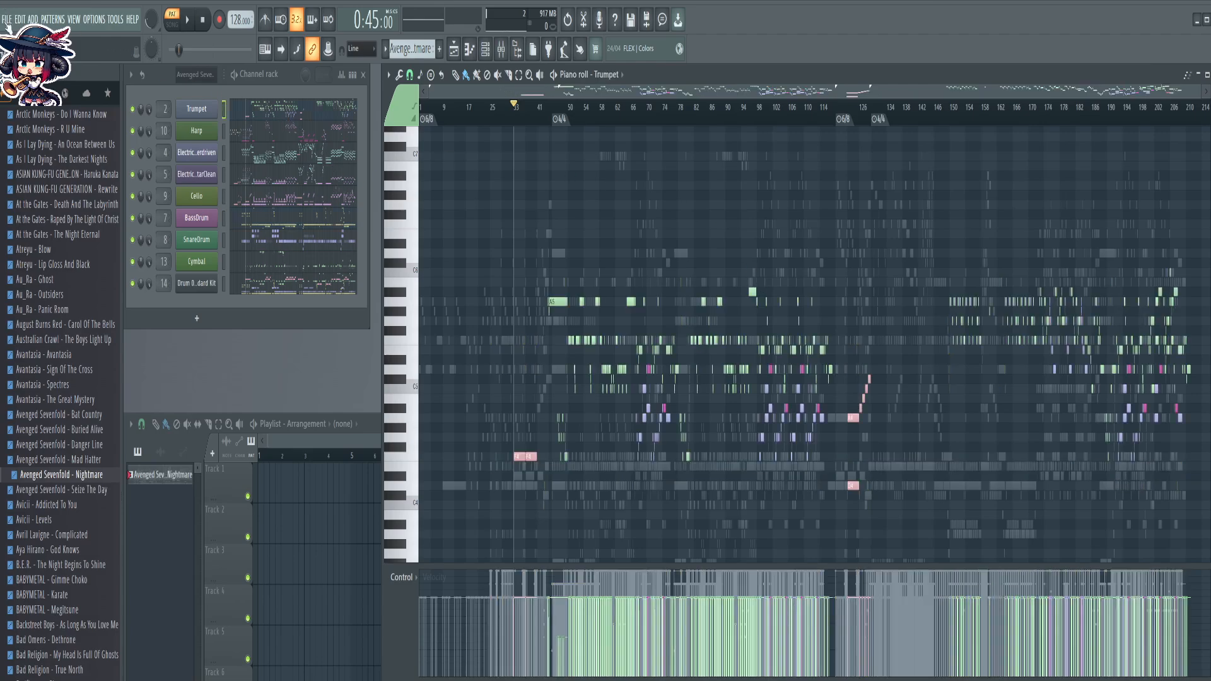
pyautogui.click(7, 21)
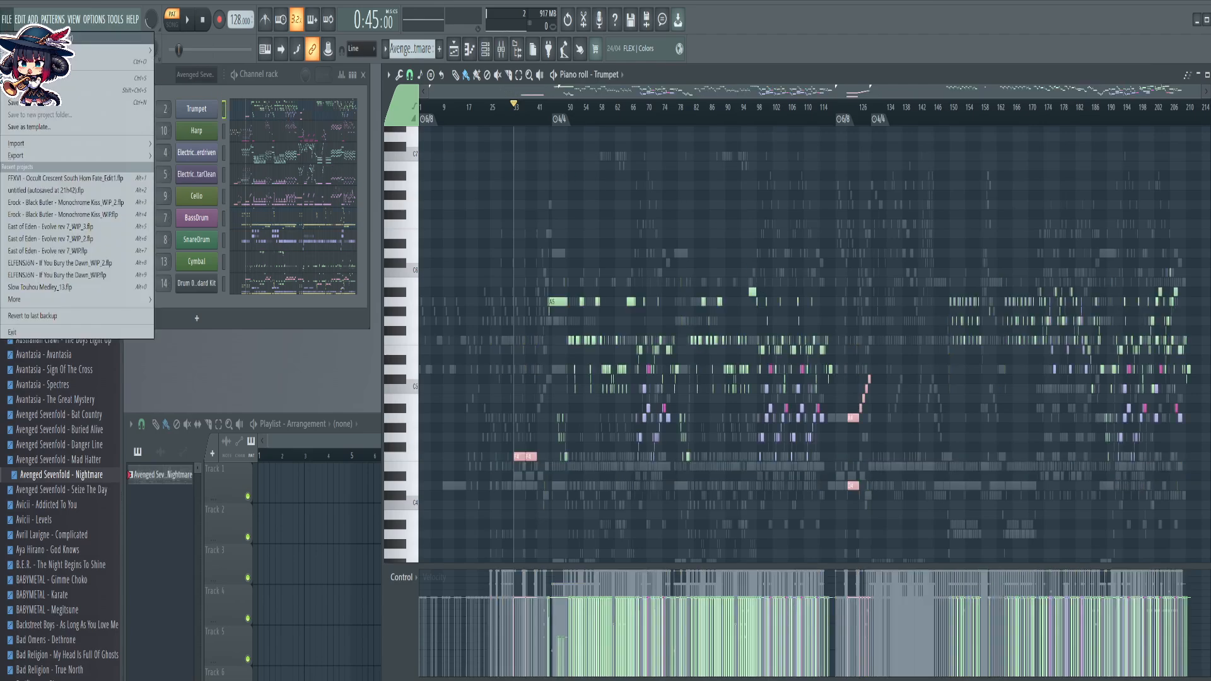
pyautogui.click(94, 90)
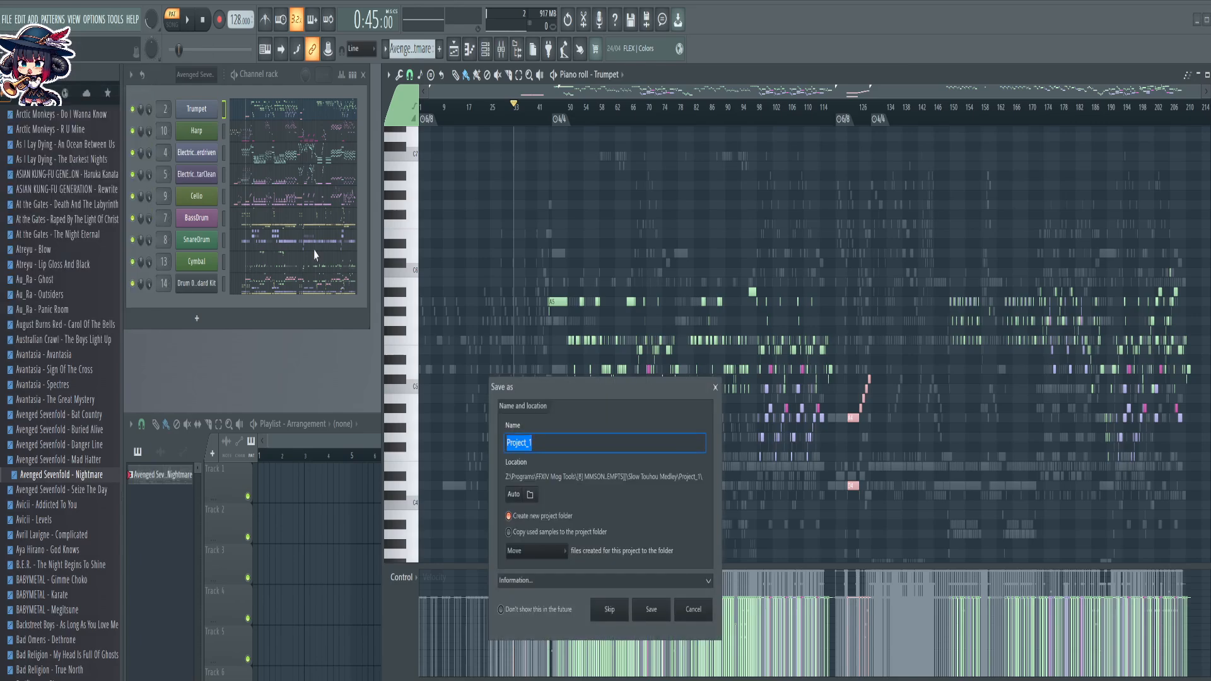
pyautogui.click(531, 495)
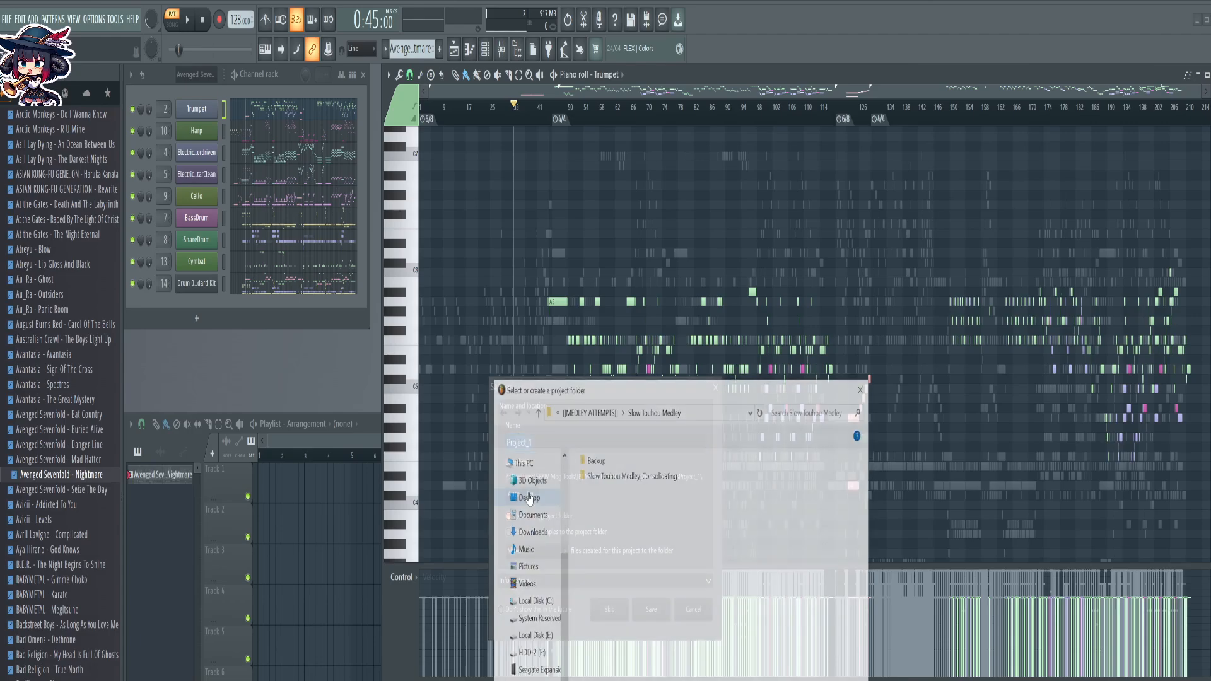
pyautogui.click(600, 413)
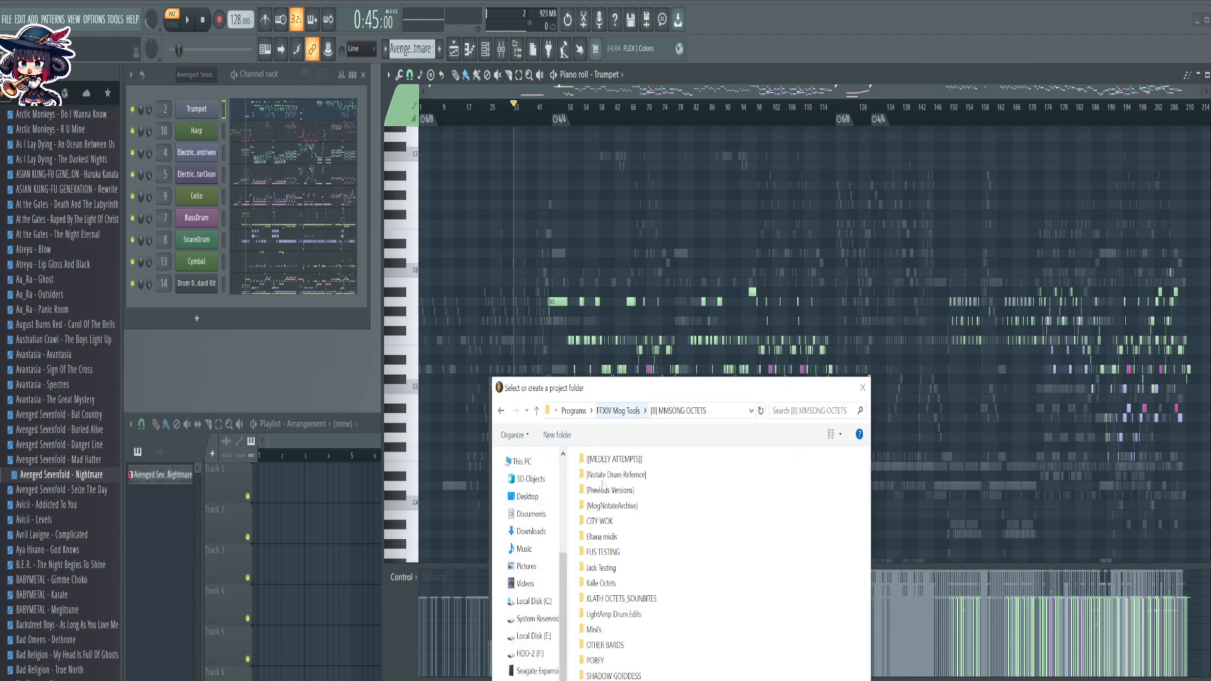
pyautogui.doubleClick(636, 615)
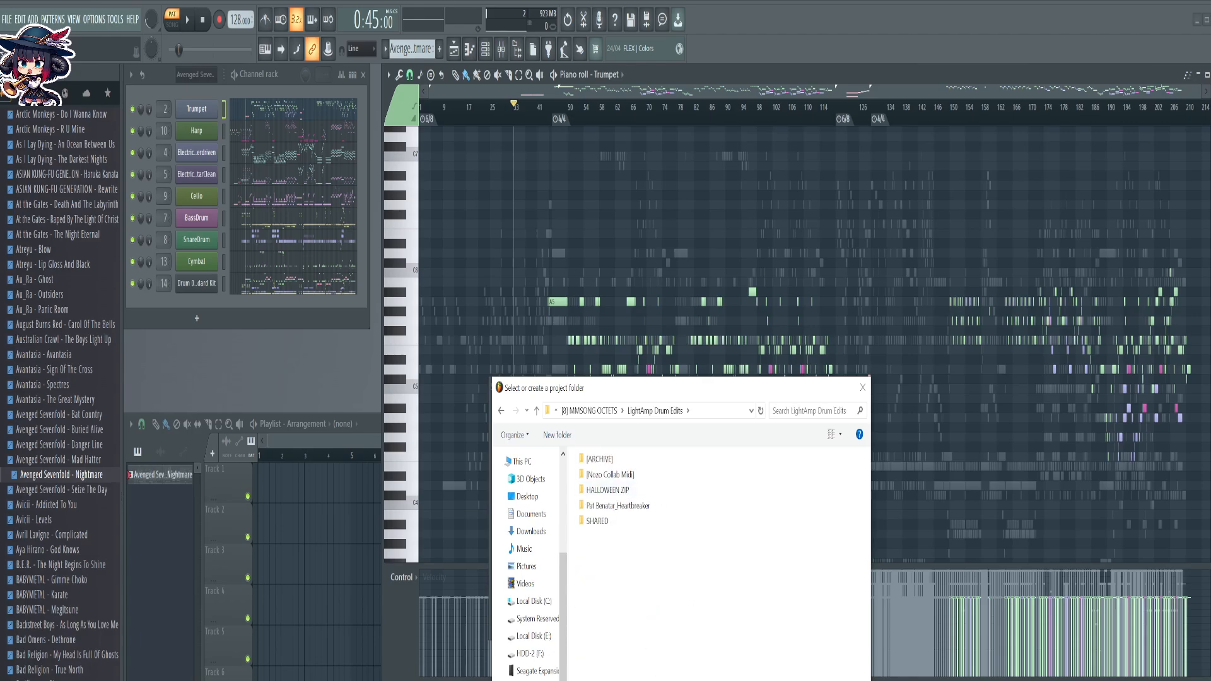
pyautogui.click(782, 680)
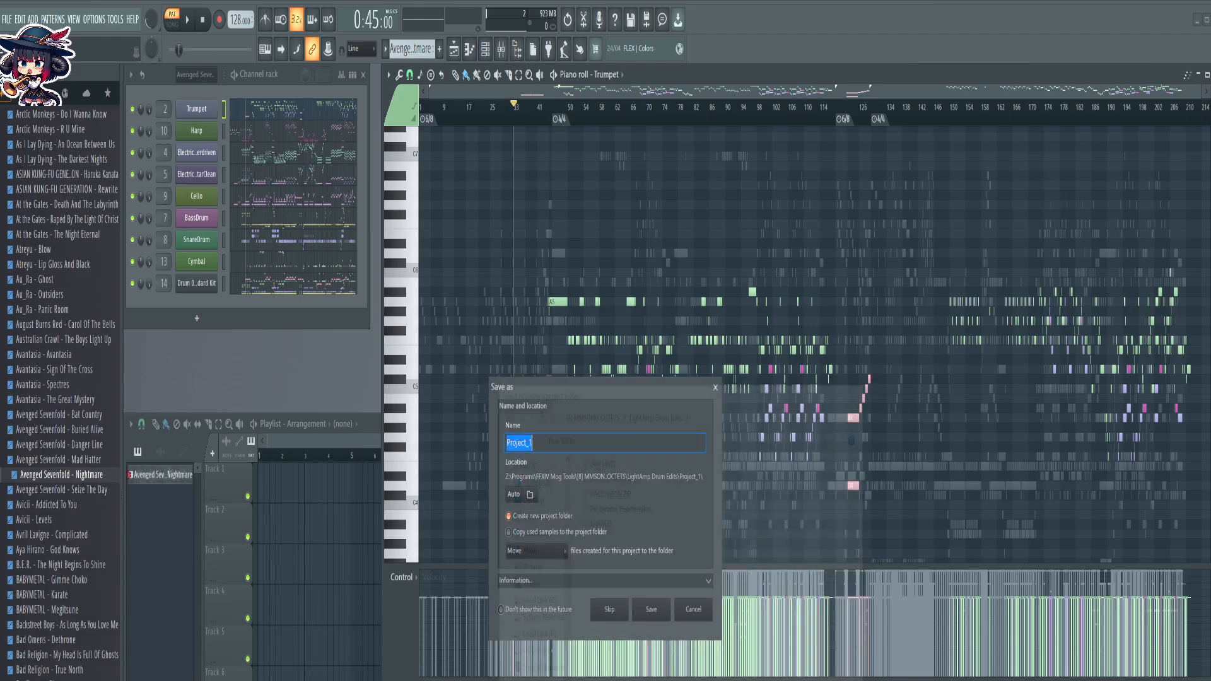
# Name the project "Avenged Sevenfold - Nightmare_WIP" and save it in its own new project folder
pyautogui.write('A')
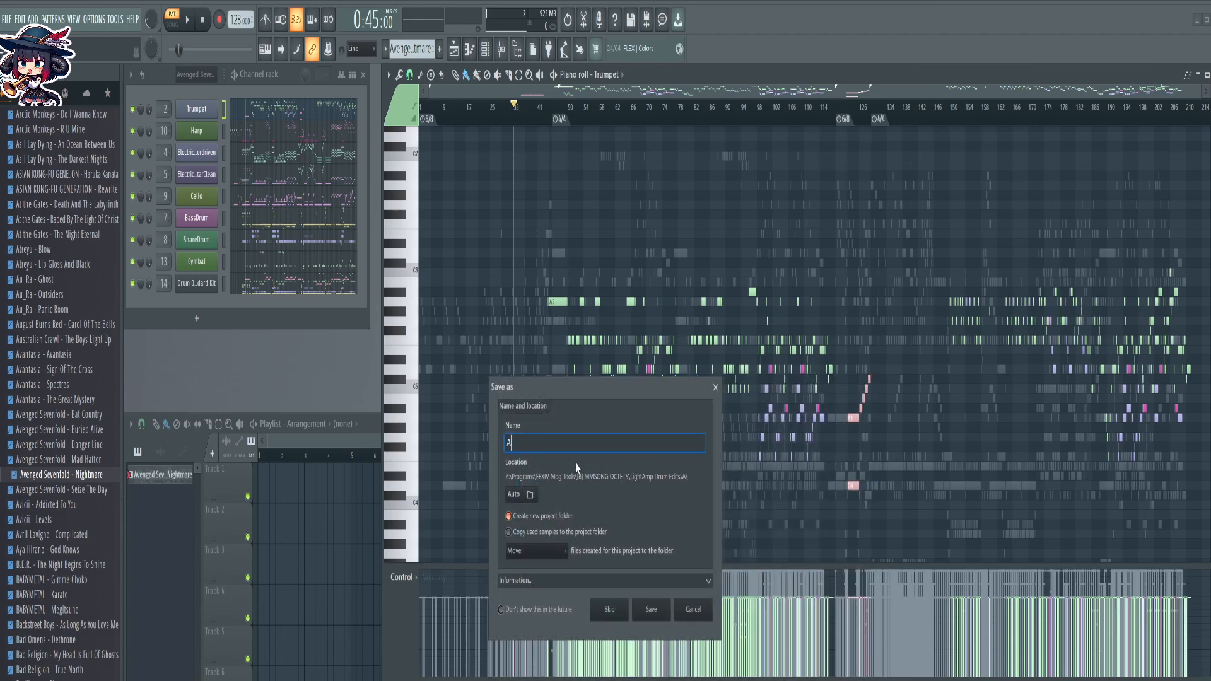
pyautogui.write('venged Sevenfold - Nightmare_WIP')
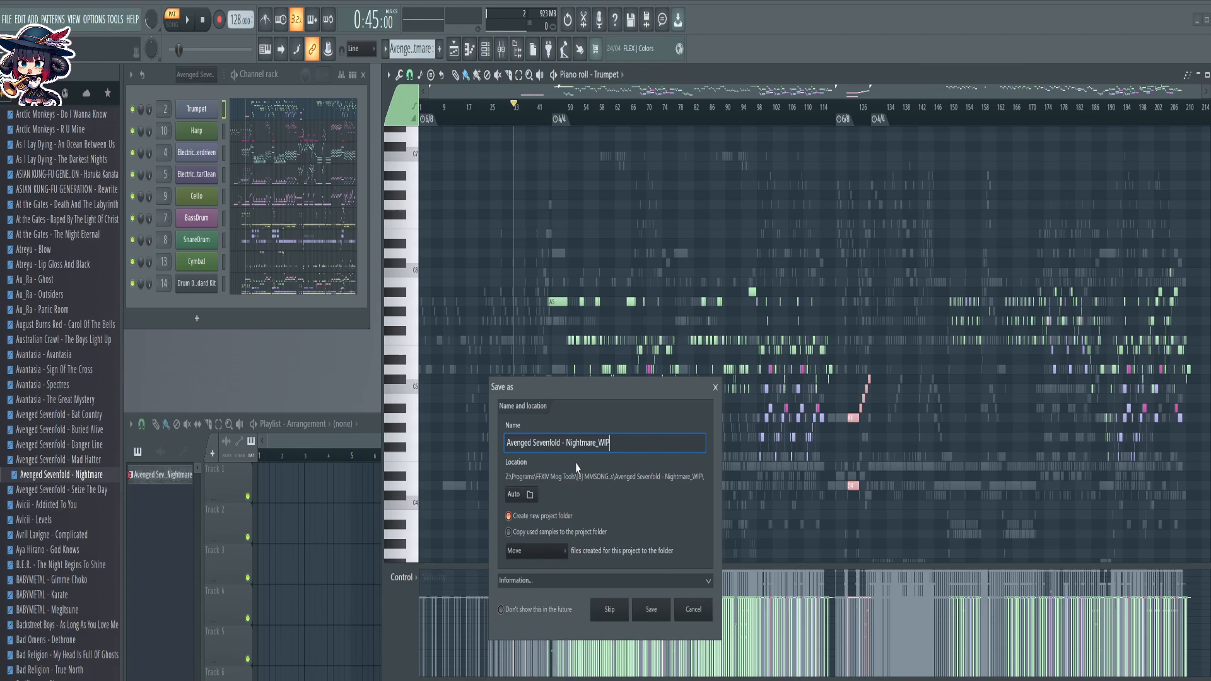
pyautogui.press('Return')
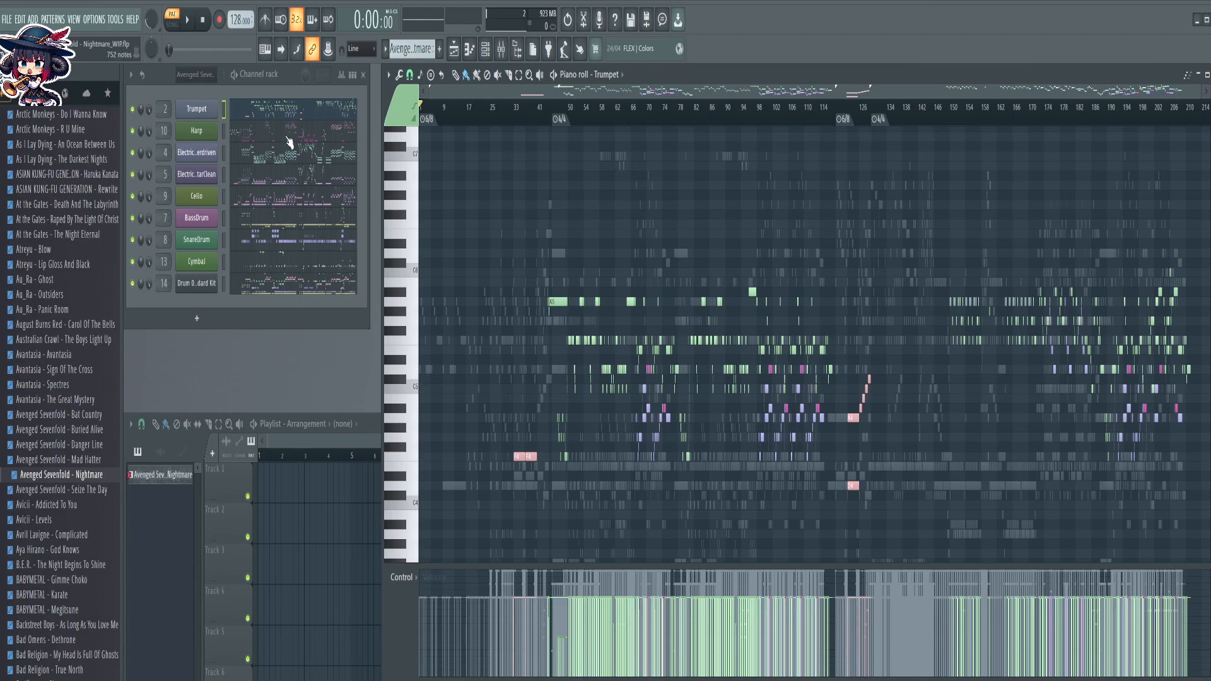
# Show the channel pitch events beneath the piano roll notes and open the ElectricGuitarClean part
pyautogui.click(277, 158)
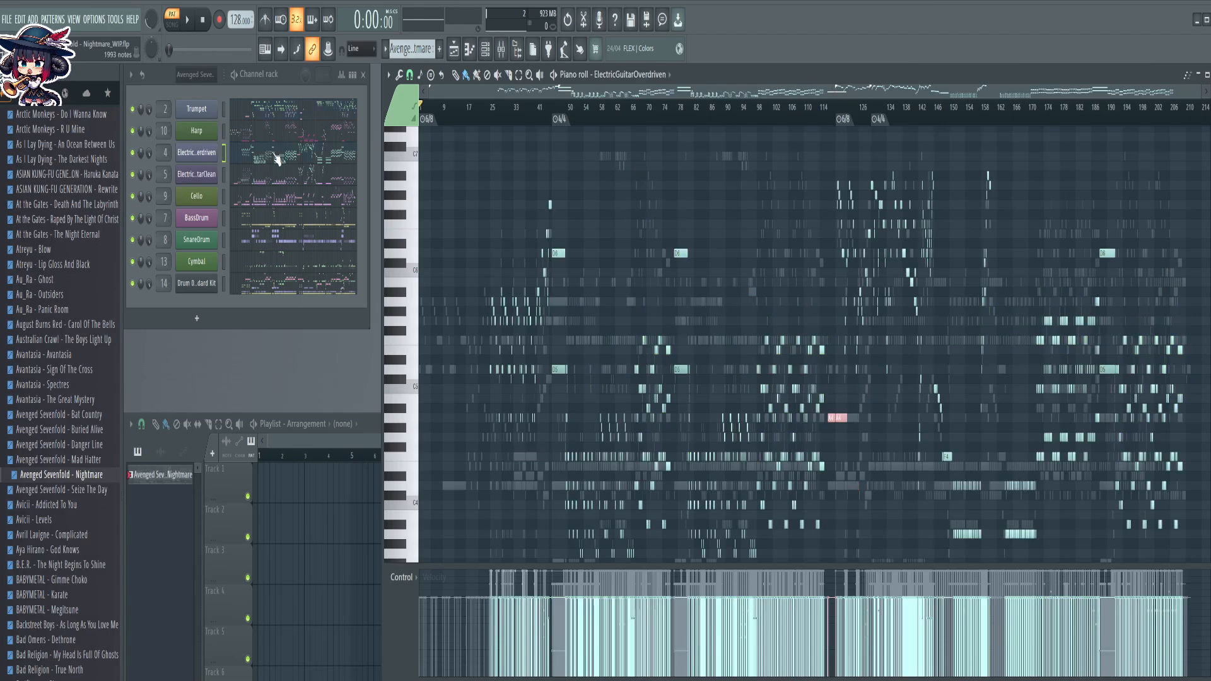
pyautogui.click(424, 585)
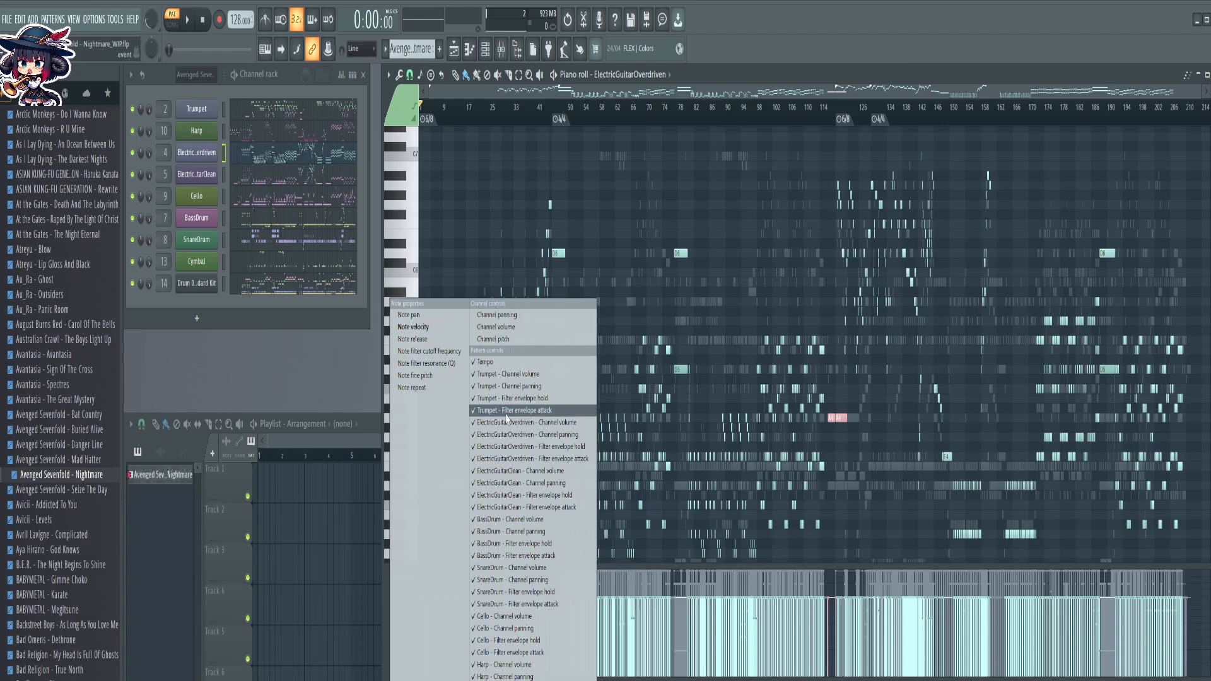
pyautogui.click(495, 340)
pyautogui.click(267, 185)
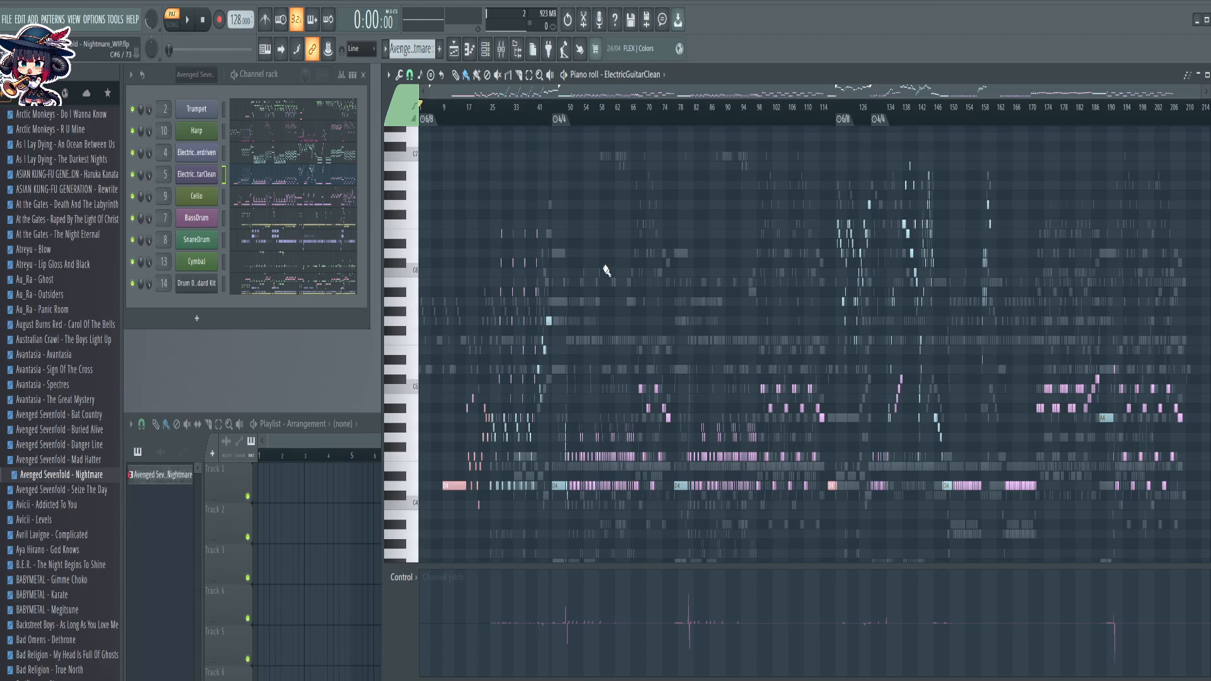
# Examine the ElectricGuitarClean notes and their channel pitch bends from about bar 46 to bar 94
pyautogui.scroll(-2, 606, 300)
pyautogui.scroll(5, 561, 120)
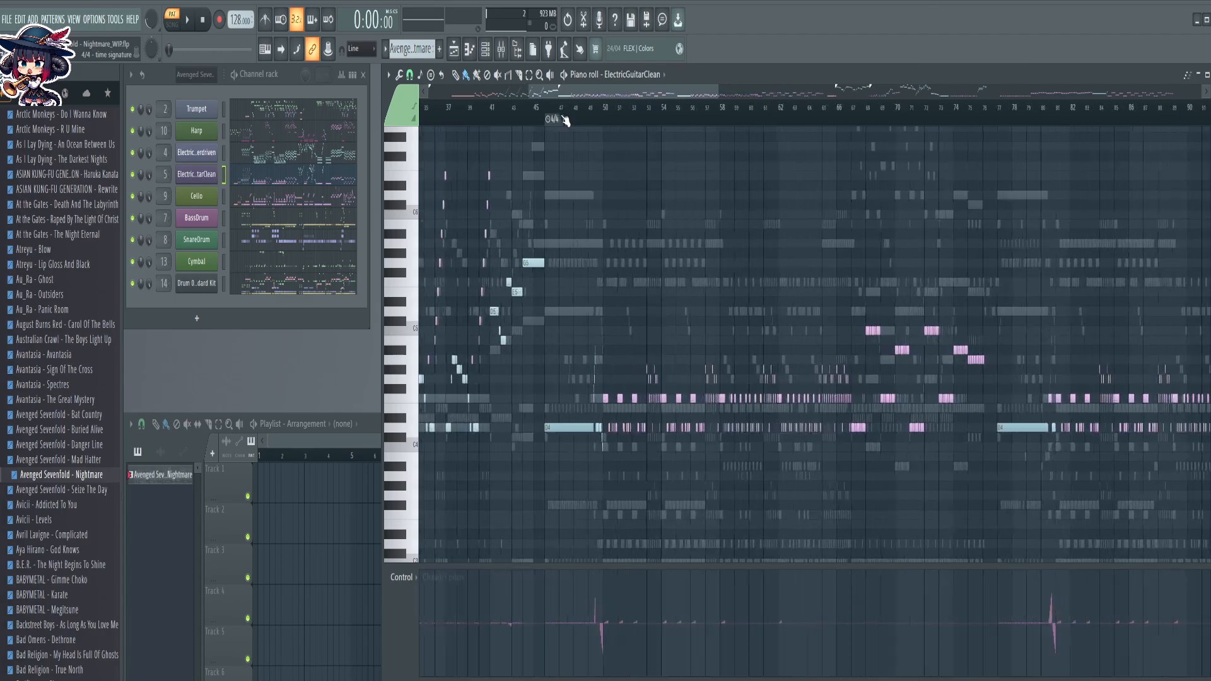
pyautogui.scroll(3, 565, 120)
pyautogui.scroll(2, 618, 115)
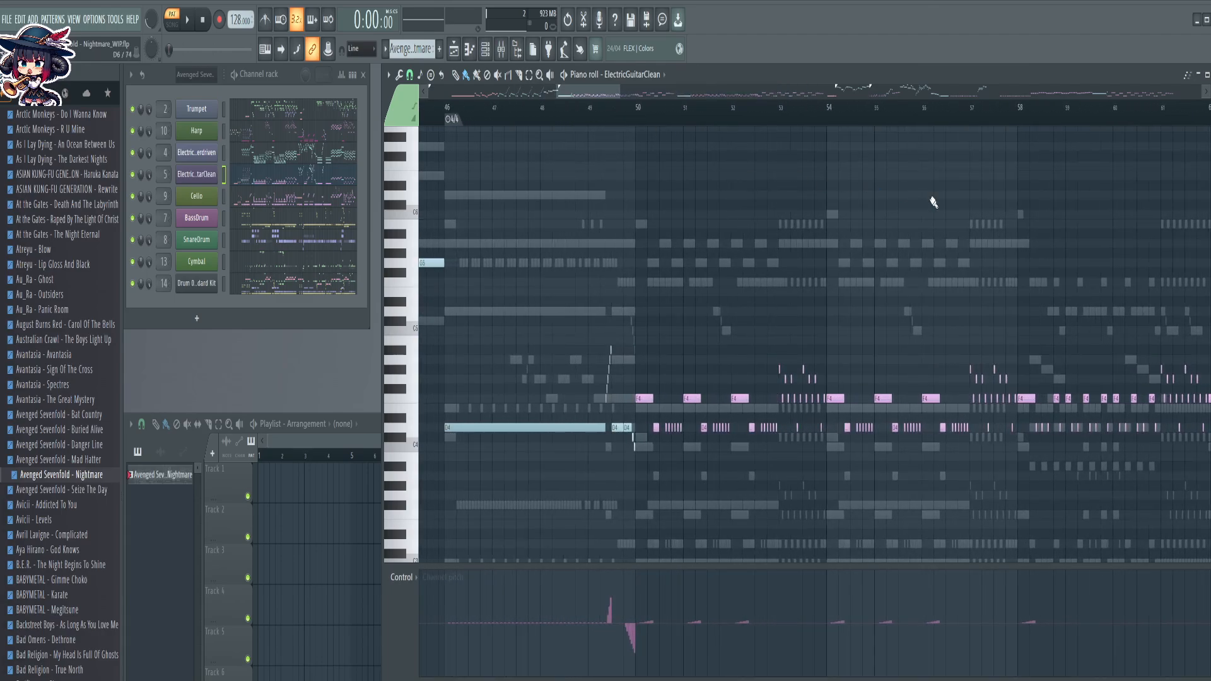
pyautogui.scroll(3, 649, 130)
pyautogui.scroll(-4, 708, 204)
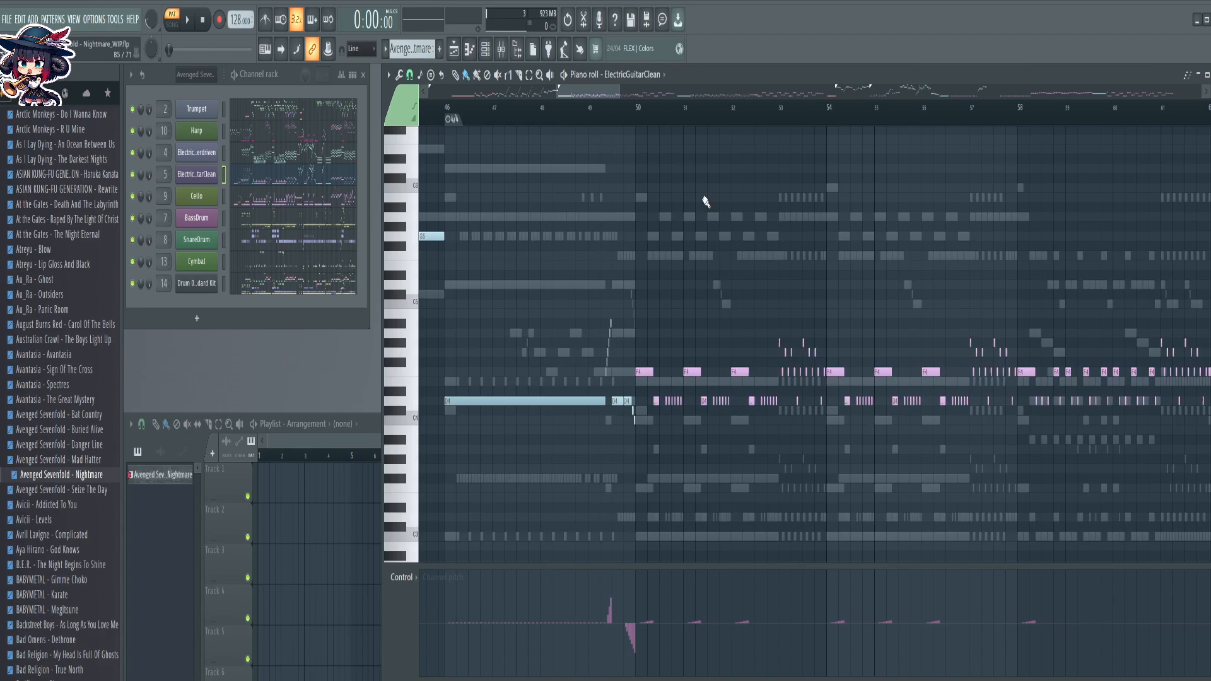
pyautogui.scroll(3, 709, 119)
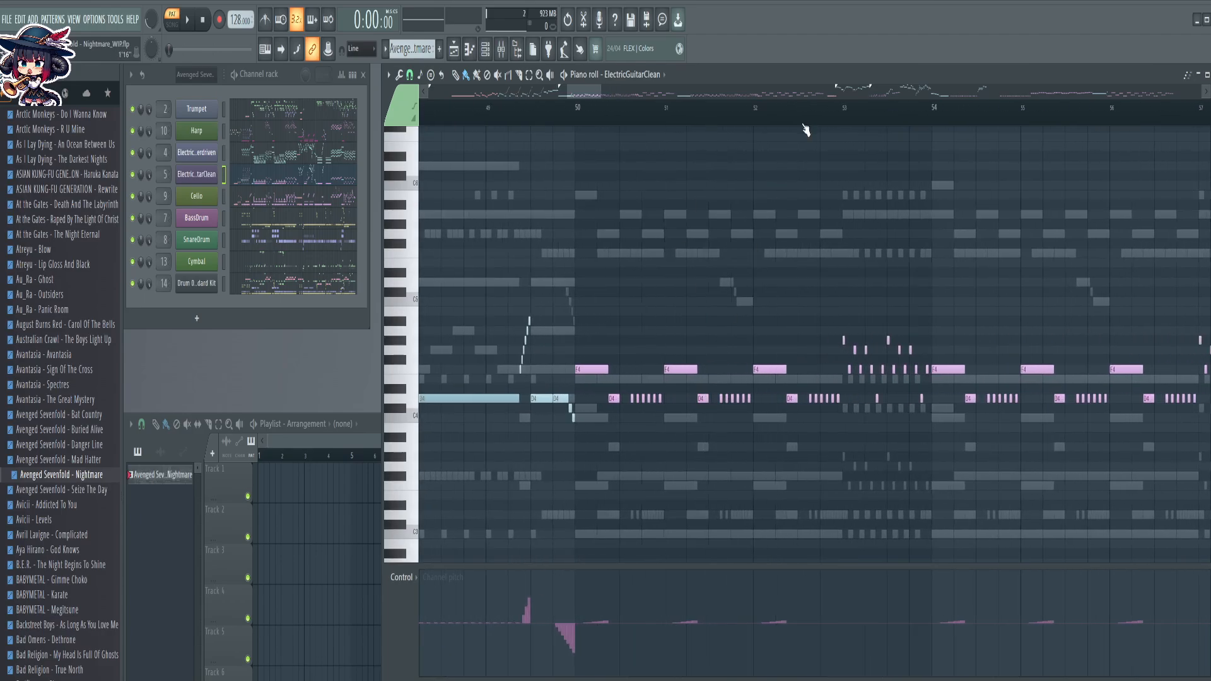
pyautogui.scroll(-3, 812, 118)
pyautogui.moveTo(1059, 227); pyautogui.dragTo(651, 183)
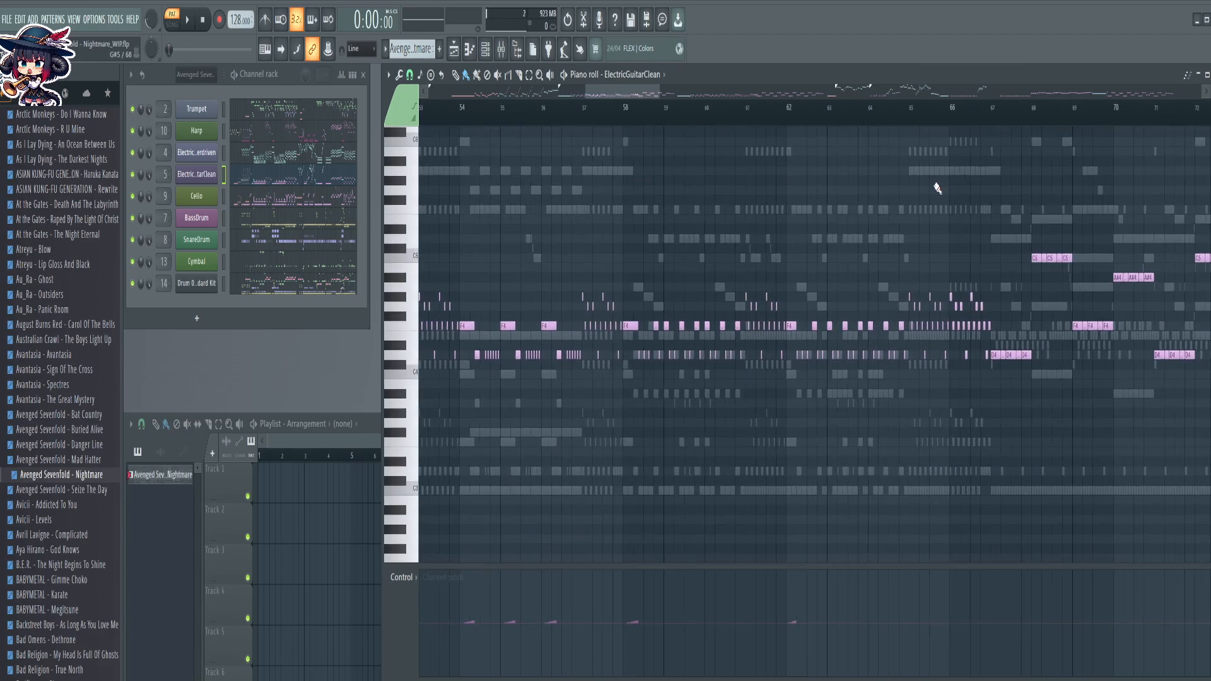
pyautogui.moveTo(936, 186); pyautogui.dragTo(587, 179)
pyautogui.moveTo(893, 472); pyautogui.dragTo(732, 477)
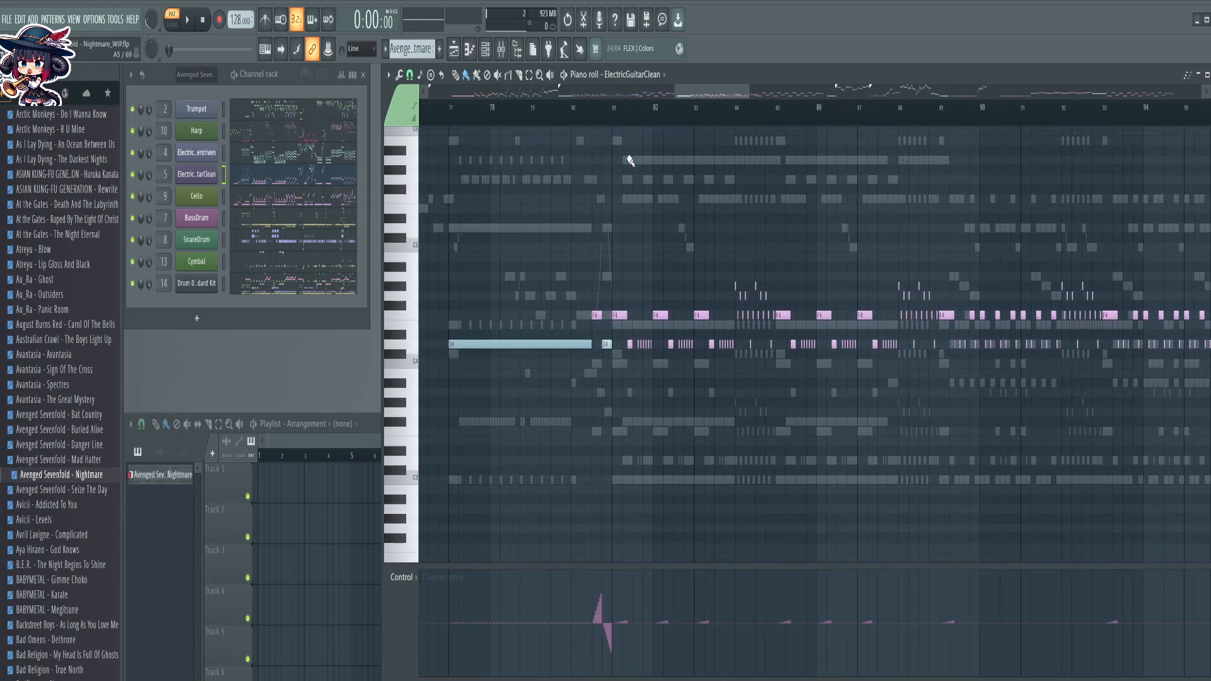
# Raise the ElectricGuitarClean D4 note just before bar 81 by one octave to D5
pyautogui.scroll(4, 590, 116)
pyautogui.scroll(4, 644, 117)
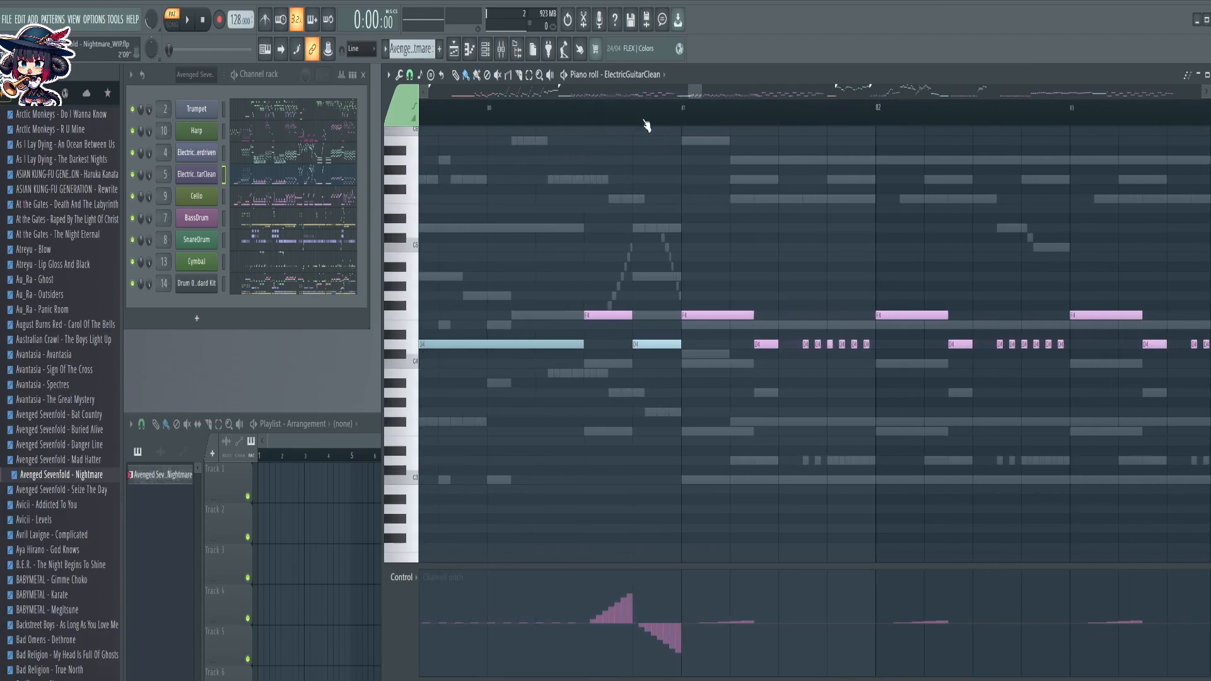
pyautogui.click(673, 344)
pyautogui.hotkey('ctrl', 'Up')
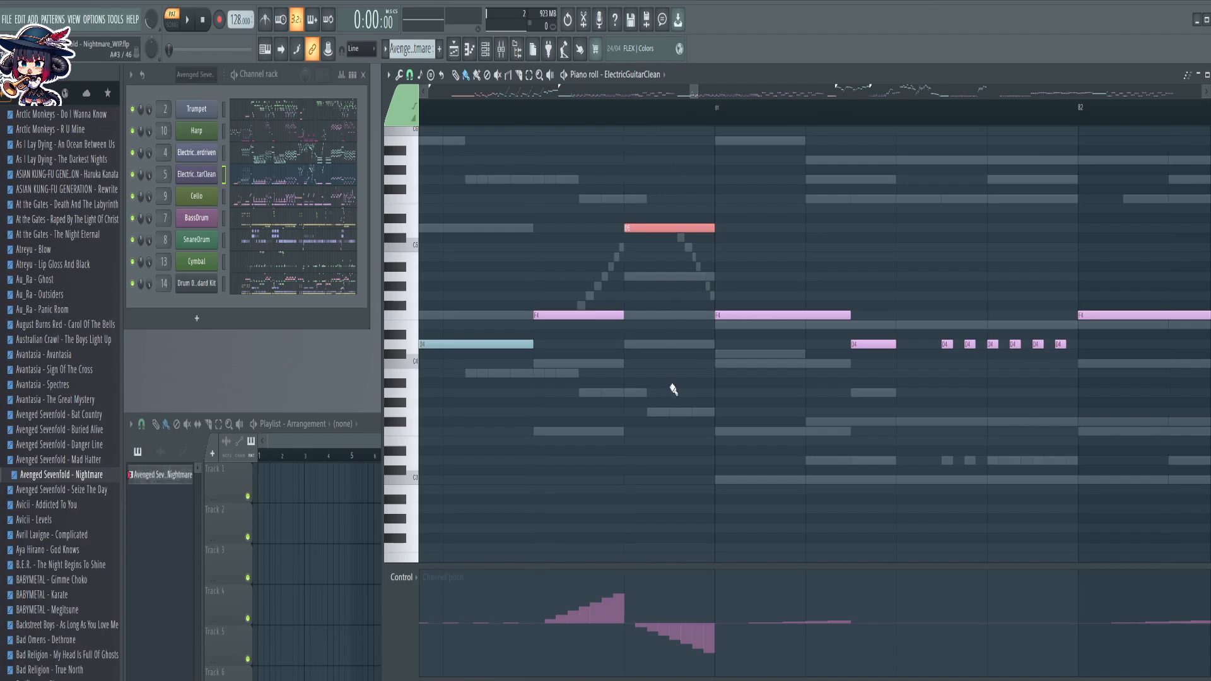
# Slice the end of the F4 note before bar 81 at seven points, following the steps of the ascending ghost run
pyautogui.scroll(4, 598, 115)
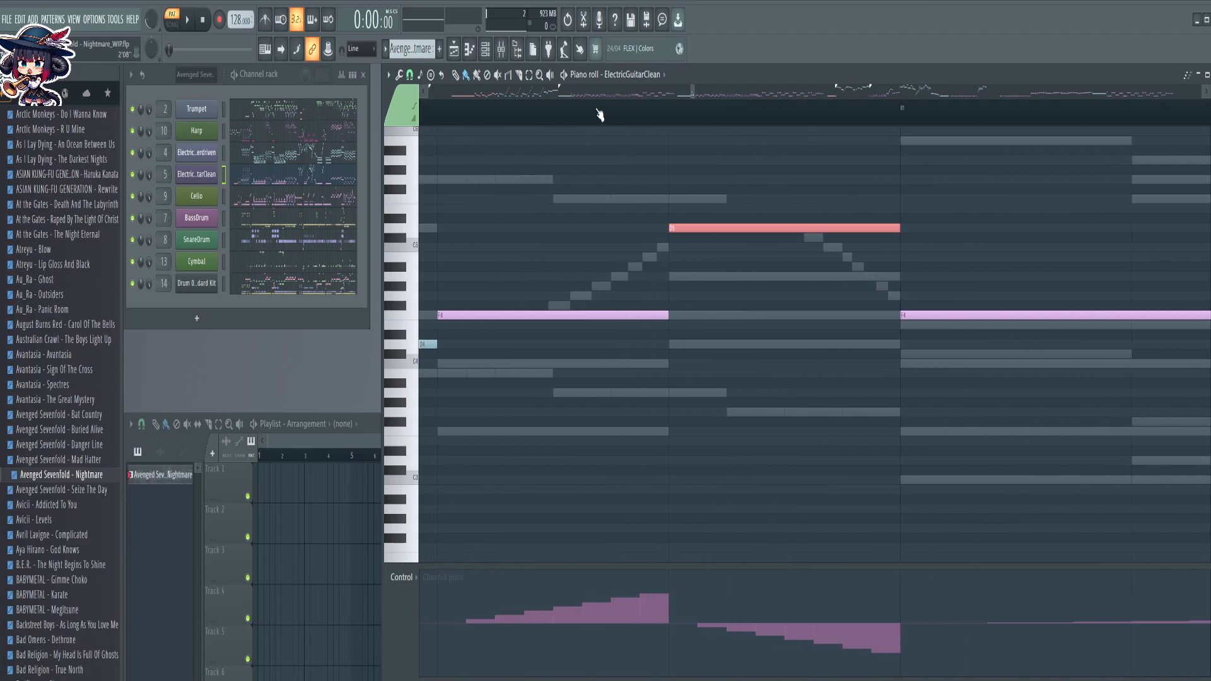
pyautogui.press('c')
pyautogui.moveTo(656, 373); pyautogui.dragTo(667, 184)
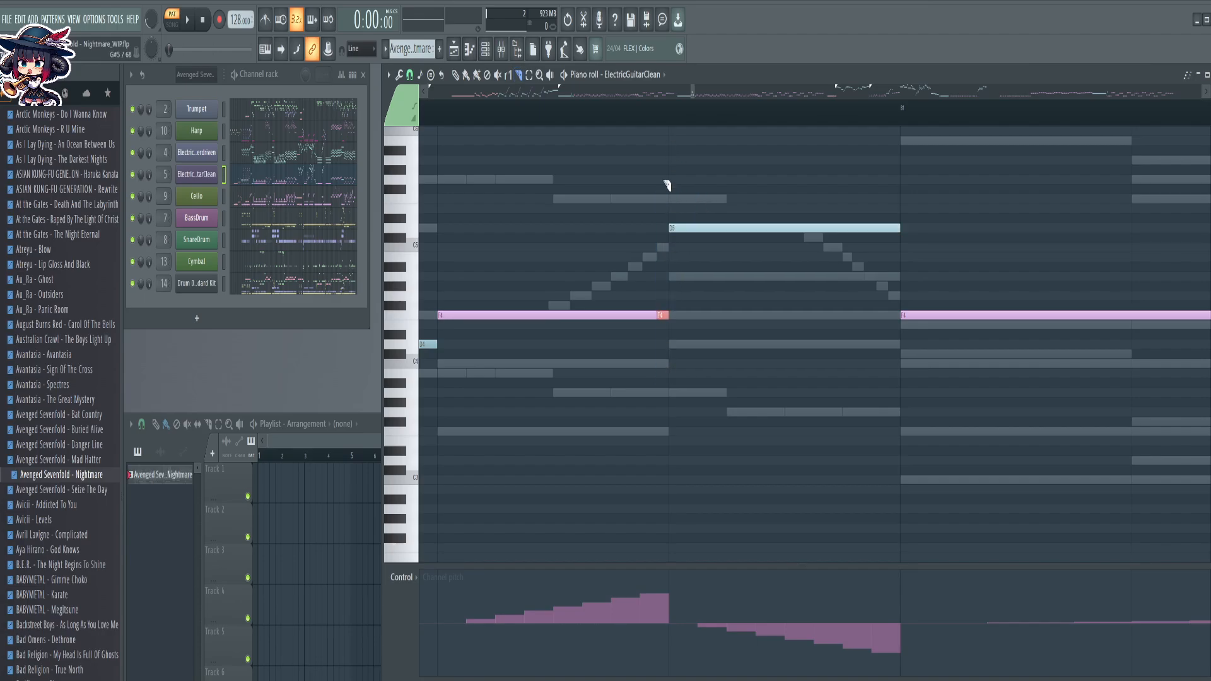
pyautogui.moveTo(644, 368); pyautogui.dragTo(643, 370)
pyautogui.moveTo(635, 198); pyautogui.dragTo(628, 373)
pyautogui.moveTo(606, 192); pyautogui.dragTo(611, 369)
pyautogui.moveTo(592, 208); pyautogui.dragTo(592, 367)
pyautogui.moveTo(572, 239); pyautogui.dragTo(573, 364)
pyautogui.moveTo(555, 209); pyautogui.dragTo(550, 386)
# Slice the end of the D5 note before bar 81 at seven points, following the steps of the descending ghost run
pyautogui.moveTo(794, 171); pyautogui.dragTo(805, 303)
pyautogui.moveTo(825, 130); pyautogui.dragTo(824, 277)
pyautogui.moveTo(840, 160); pyautogui.dragTo(844, 285)
pyautogui.moveTo(853, 198); pyautogui.dragTo(853, 308)
pyautogui.moveTo(871, 163); pyautogui.dragTo(866, 301)
pyautogui.moveTo(881, 189); pyautogui.dragTo(877, 329)
pyautogui.moveTo(882, 182); pyautogui.dragTo(891, 338)
# Lower the seven short D5 slices into a chromatic run descending from C#5 to G4
pyautogui.press('b')
pyautogui.moveTo(809, 214); pyautogui.dragTo(896, 232)
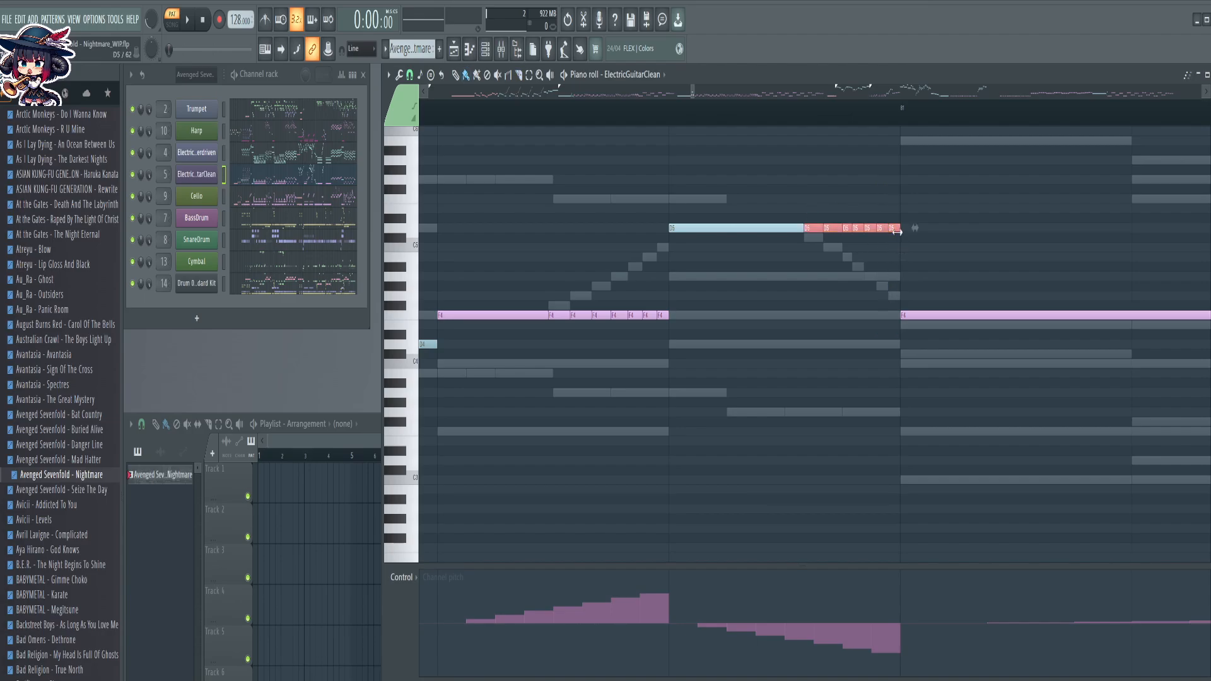
pyautogui.hotkey('shift', 'Down')
pyautogui.keyDown('ctrl'); pyautogui.keyDown('shift'); pyautogui.click(815, 236); pyautogui.keyUp('shift'); pyautogui.keyUp('ctrl')
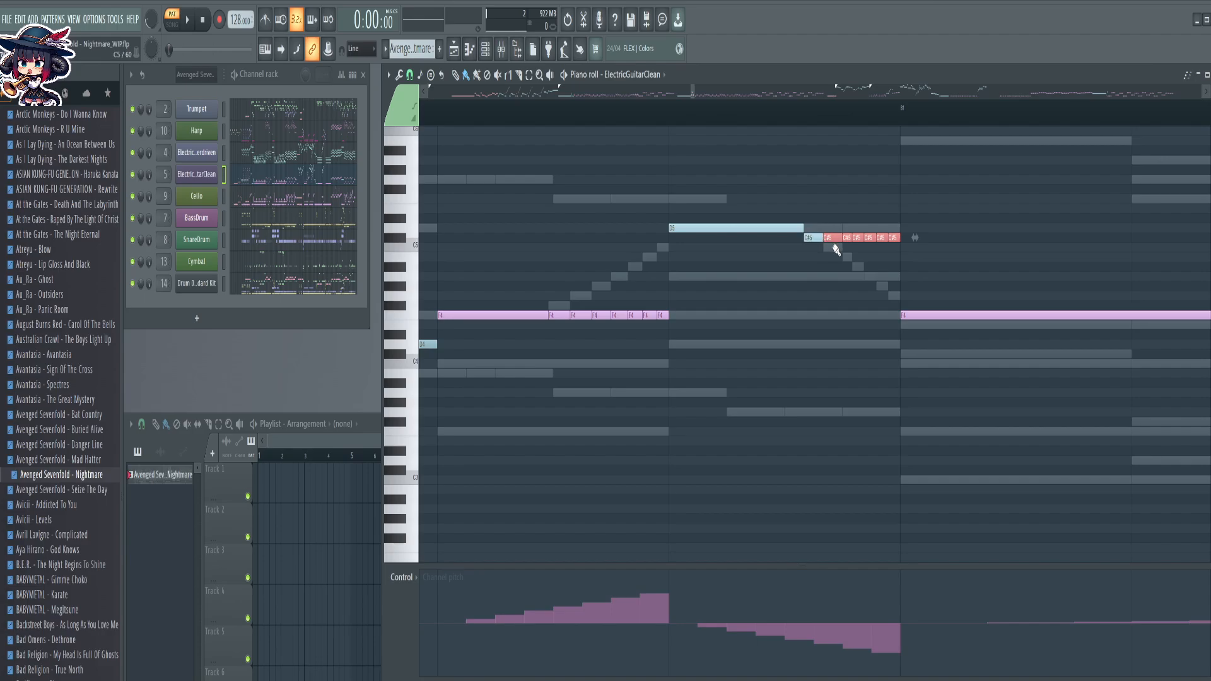
pyautogui.hotkey('shift', 'Down')
pyautogui.keyDown('ctrl'); pyautogui.keyDown('shift'); pyautogui.click(833, 248); pyautogui.keyUp('shift'); pyautogui.keyUp('ctrl')
pyautogui.hotkey('shift', 'Down')
pyautogui.keyDown('ctrl'); pyautogui.keyDown('shift'); pyautogui.click(846, 257); pyautogui.keyUp('shift'); pyautogui.keyUp('ctrl')
pyautogui.hotkey('shift', 'Down')
pyautogui.keyDown('ctrl'); pyautogui.keyDown('shift'); pyautogui.click(856, 266); pyautogui.keyUp('shift'); pyautogui.keyUp('ctrl')
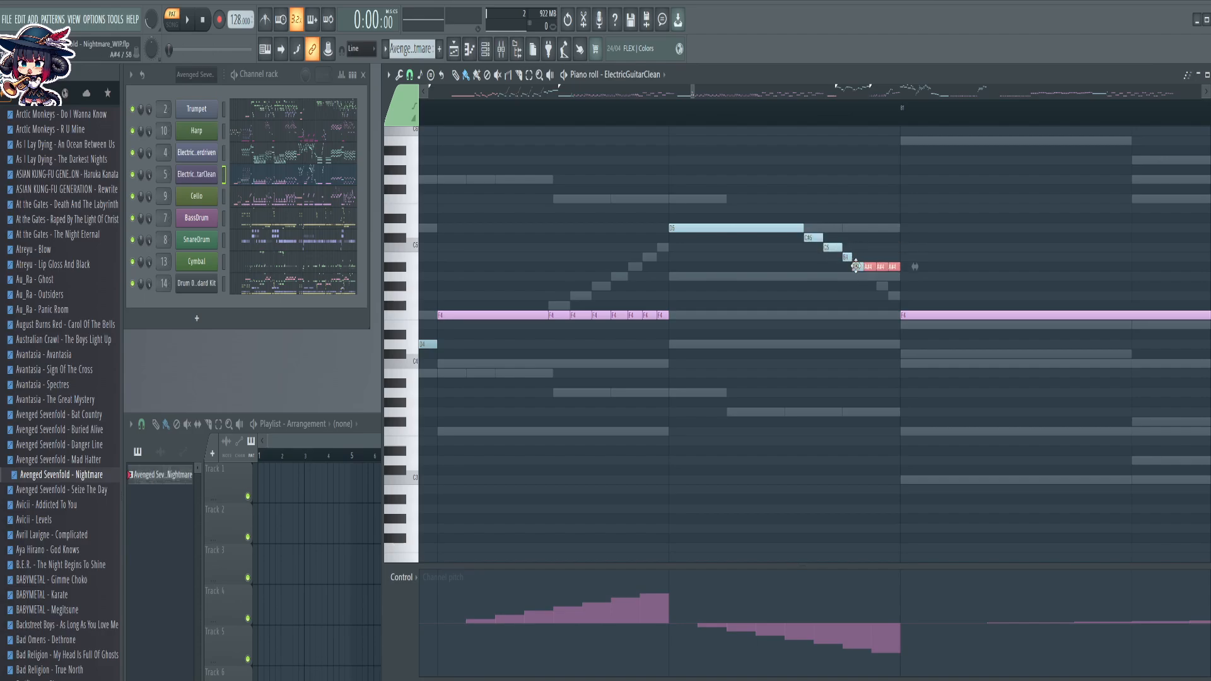
pyautogui.hotkey('shift', 'Down')
pyautogui.keyDown('ctrl'); pyautogui.keyDown('shift'); pyautogui.click(868, 276); pyautogui.keyUp('shift'); pyautogui.keyUp('ctrl')
pyautogui.hotkey('shift', 'Down')
pyautogui.keyDown('ctrl'); pyautogui.keyDown('shift'); pyautogui.click(879, 285); pyautogui.keyUp('shift'); pyautogui.keyUp('ctrl')
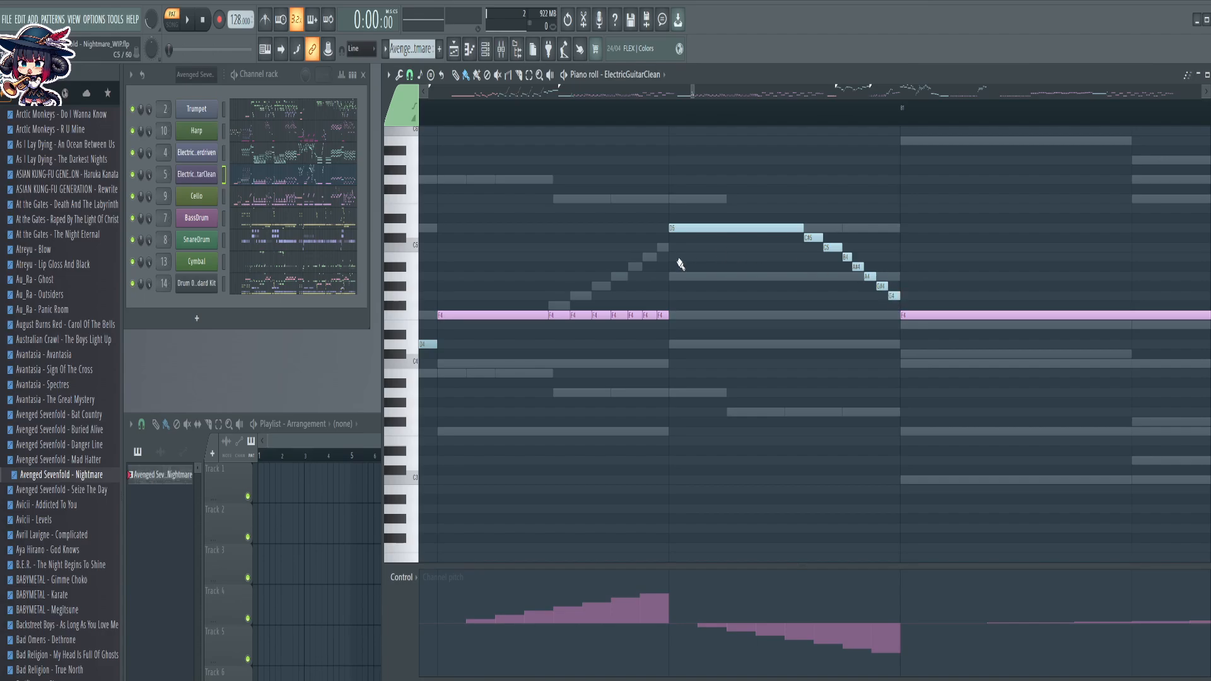
# Raise the seven short F4 slices into a chromatic run ascending from F#4 to C5
pyautogui.moveTo(558, 299); pyautogui.dragTo(706, 375)
pyautogui.hotkey('shift', 'Up')
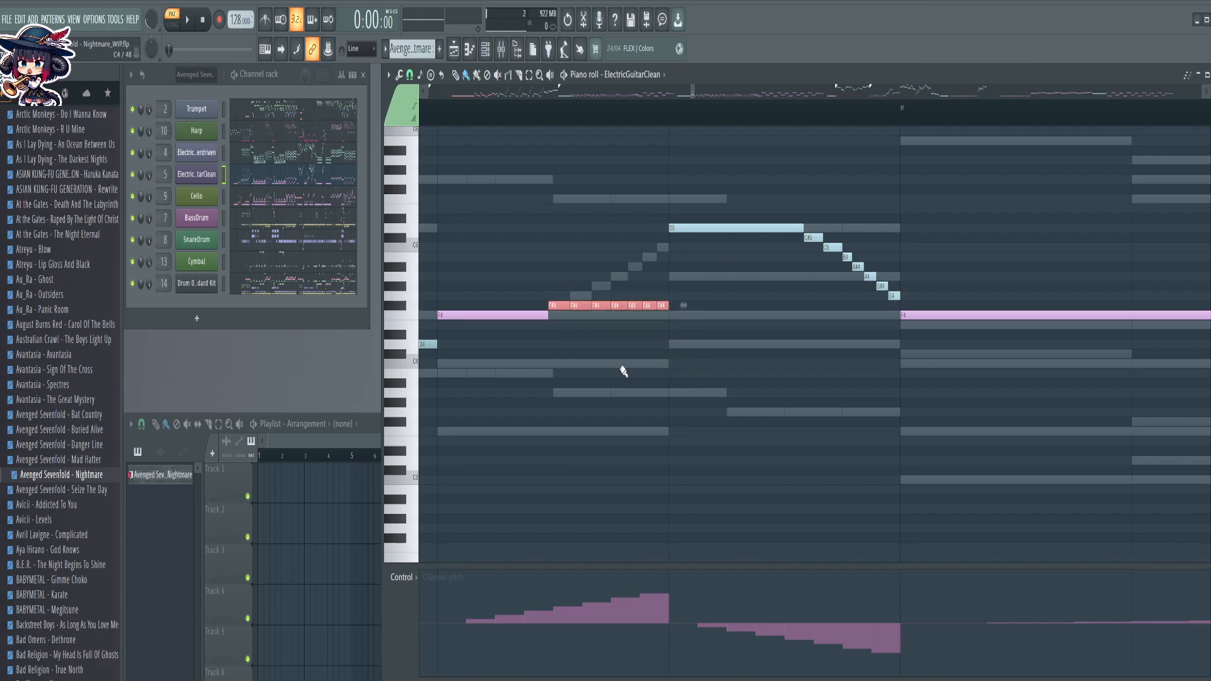
pyautogui.keyDown('ctrl'); pyautogui.keyDown('shift'); pyautogui.click(555, 305); pyautogui.keyUp('shift'); pyautogui.keyUp('ctrl')
pyautogui.hotkey('shift', 'Up')
pyautogui.keyDown('ctrl'); pyautogui.keyDown('shift'); pyautogui.click(578, 296); pyautogui.keyUp('shift'); pyautogui.keyUp('ctrl')
pyautogui.hotkey('shift', 'Up')
pyautogui.keyDown('ctrl'); pyautogui.keyDown('shift'); pyautogui.click(599, 287); pyautogui.keyUp('shift'); pyautogui.keyUp('ctrl')
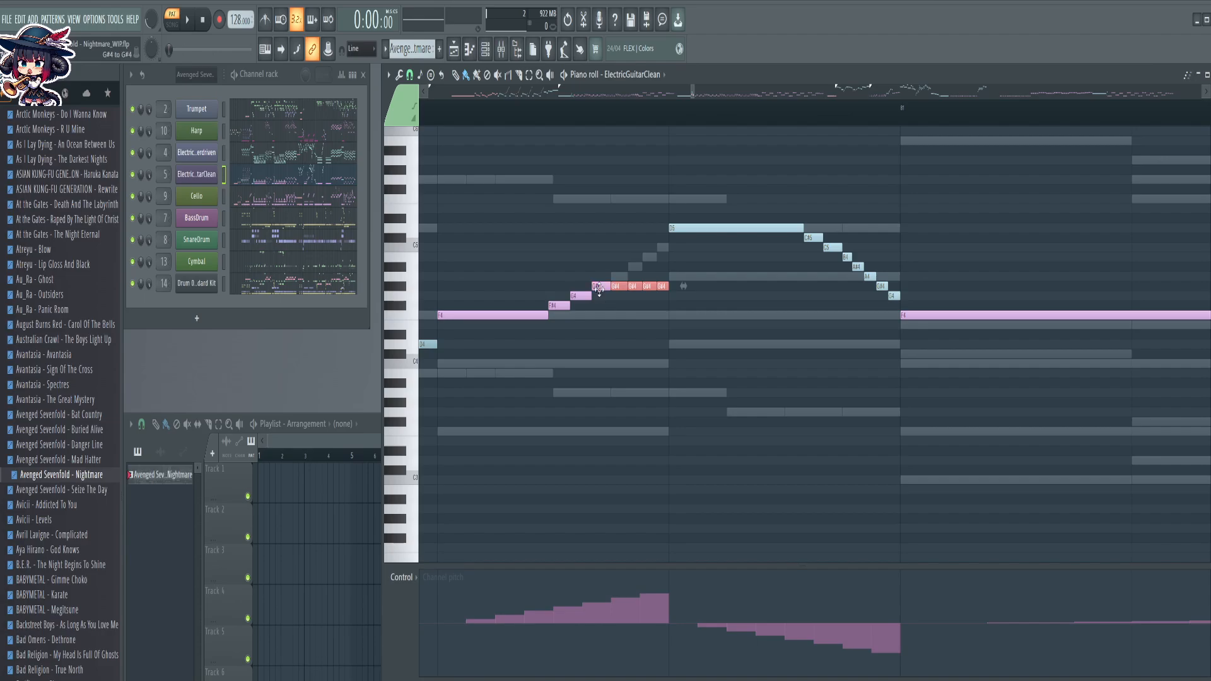
pyautogui.hotkey('shift', 'Up')
pyautogui.keyDown('ctrl'); pyautogui.keyDown('shift'); pyautogui.click(625, 277); pyautogui.keyUp('shift'); pyautogui.keyUp('ctrl')
pyautogui.hotkey('shift', 'Up')
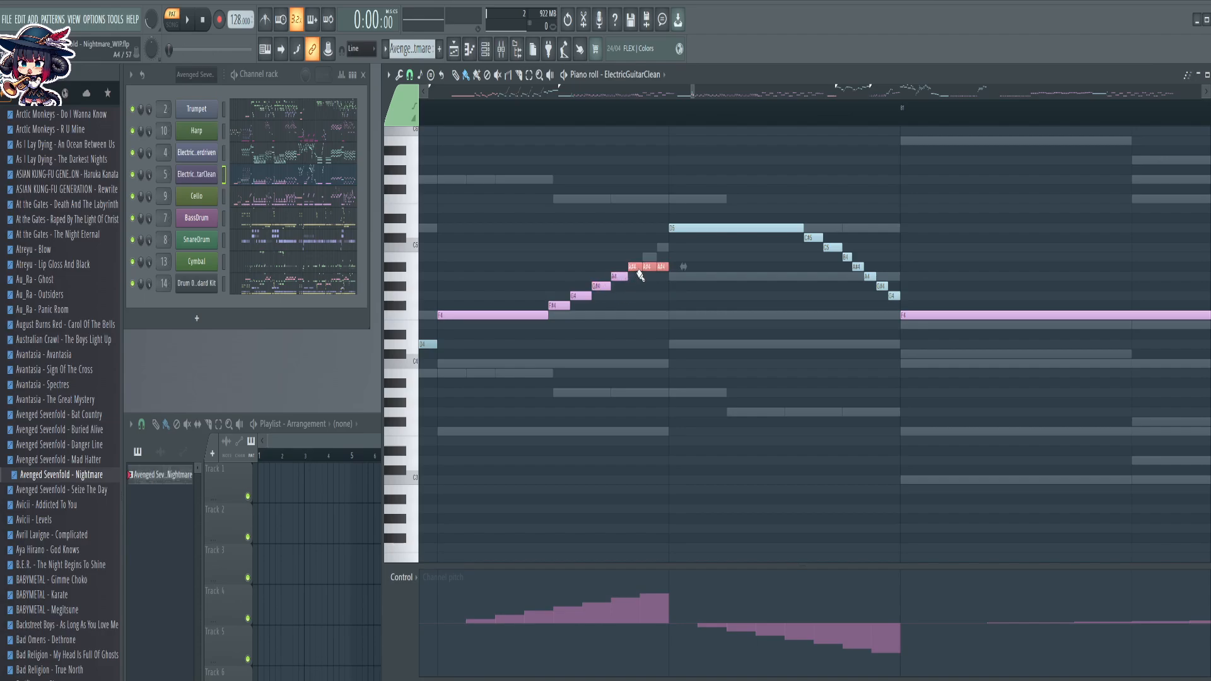
pyautogui.keyDown('ctrl'); pyautogui.keyDown('shift'); pyautogui.click(634, 267); pyautogui.keyUp('shift'); pyautogui.keyUp('ctrl')
pyautogui.hotkey('shift', 'Up')
pyautogui.keyDown('ctrl'); pyautogui.keyDown('shift'); pyautogui.click(648, 256); pyautogui.keyUp('shift'); pyautogui.keyUp('ctrl')
pyautogui.hotkey('shift', 'Up')
# Look through the clean guitar part and its channel pitch curve from bar 81 to about bar 134 for further bends
pyautogui.scroll(-3, 675, 119)
pyautogui.scroll(-5, 675, 120)
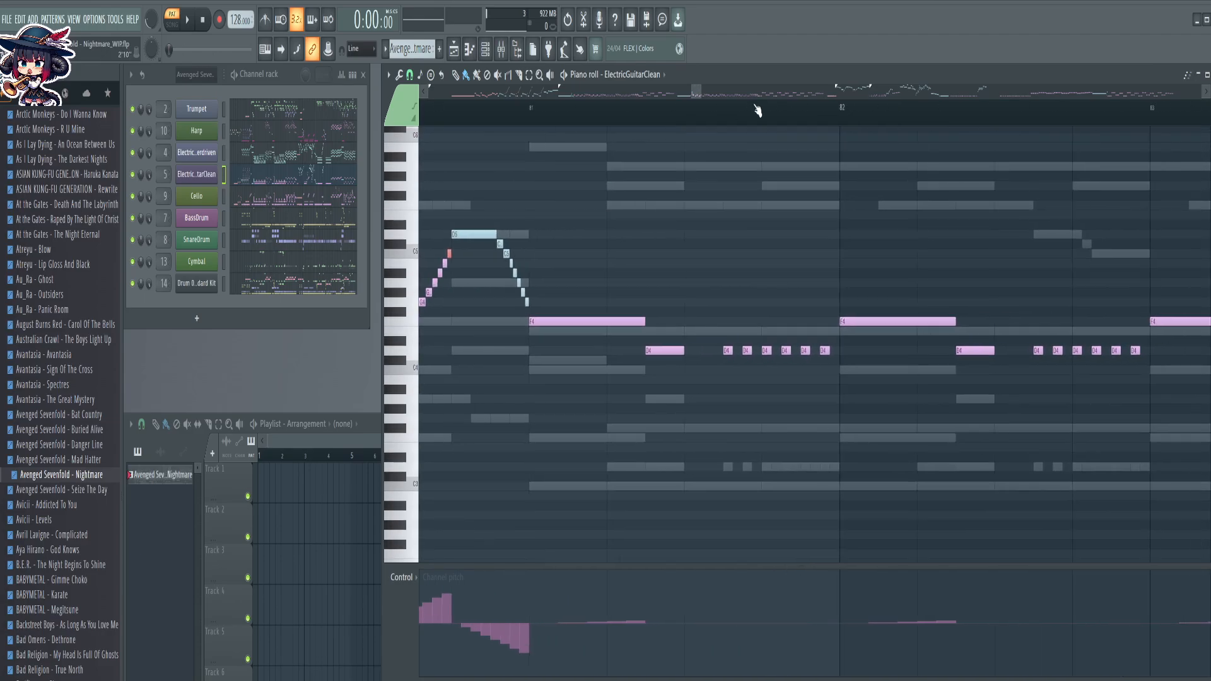
pyautogui.scroll(-4, 872, 122)
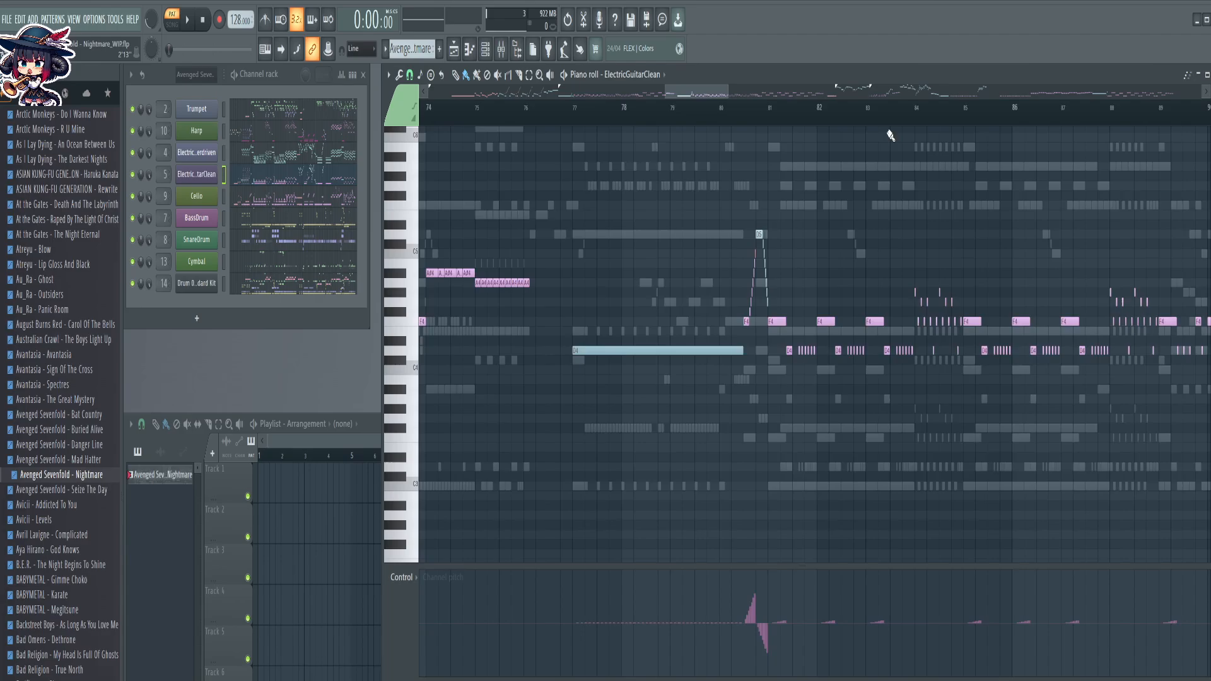
pyautogui.moveTo(768, 164); pyautogui.dragTo(756, 163)
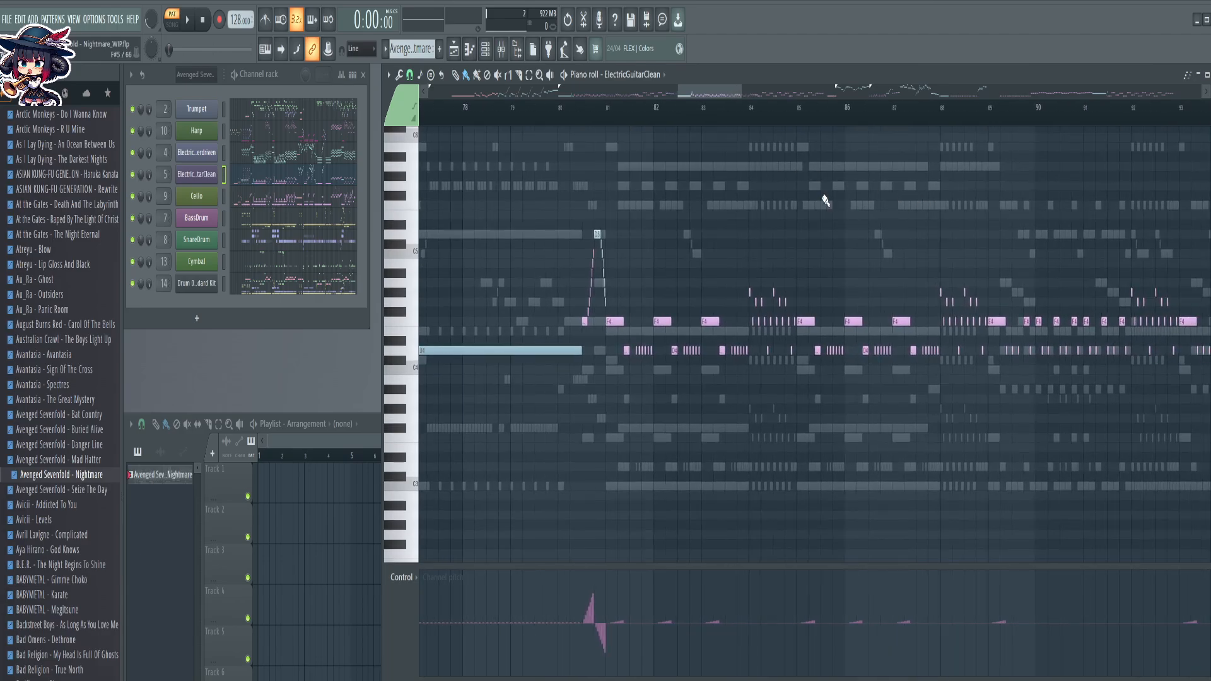
pyautogui.moveTo(905, 196); pyautogui.dragTo(505, 207)
pyautogui.moveTo(1062, 487); pyautogui.dragTo(683, 484)
pyautogui.moveTo(1131, 454); pyautogui.dragTo(601, 481)
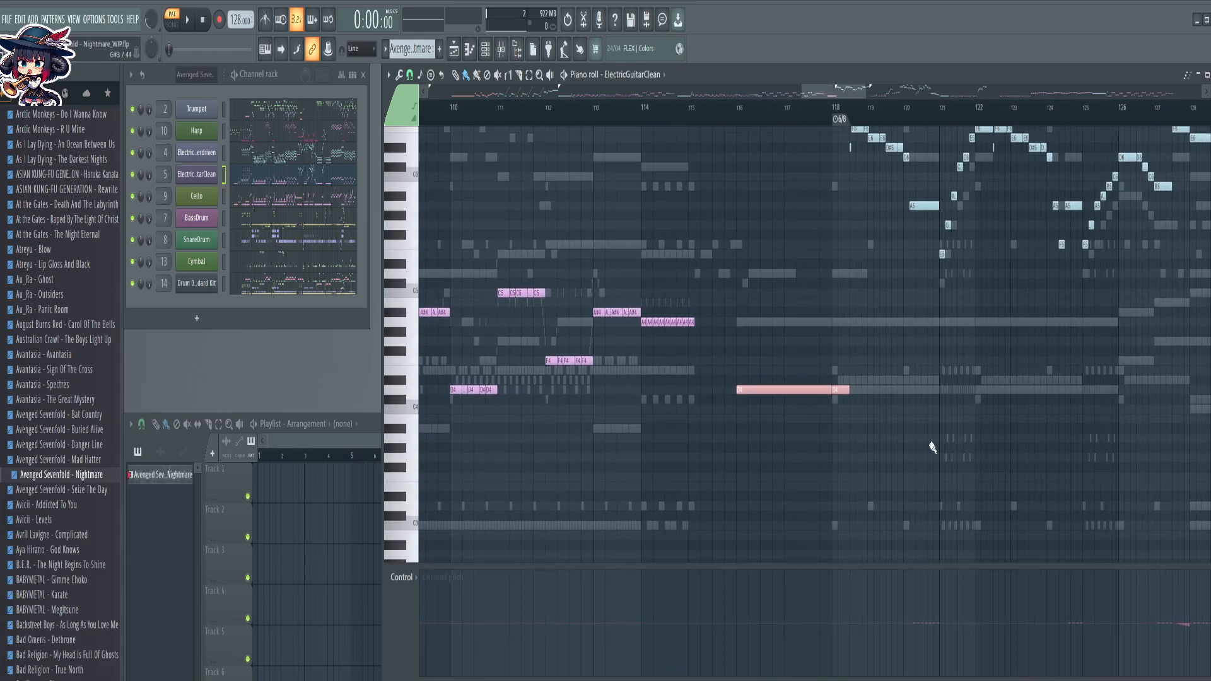
pyautogui.moveTo(992, 440); pyautogui.dragTo(799, 518)
pyautogui.moveTo(536, 252); pyautogui.dragTo(1009, 235)
pyautogui.moveTo(648, 224); pyautogui.dragTo(976, 228)
pyautogui.moveTo(567, 249); pyautogui.dragTo(929, 212)
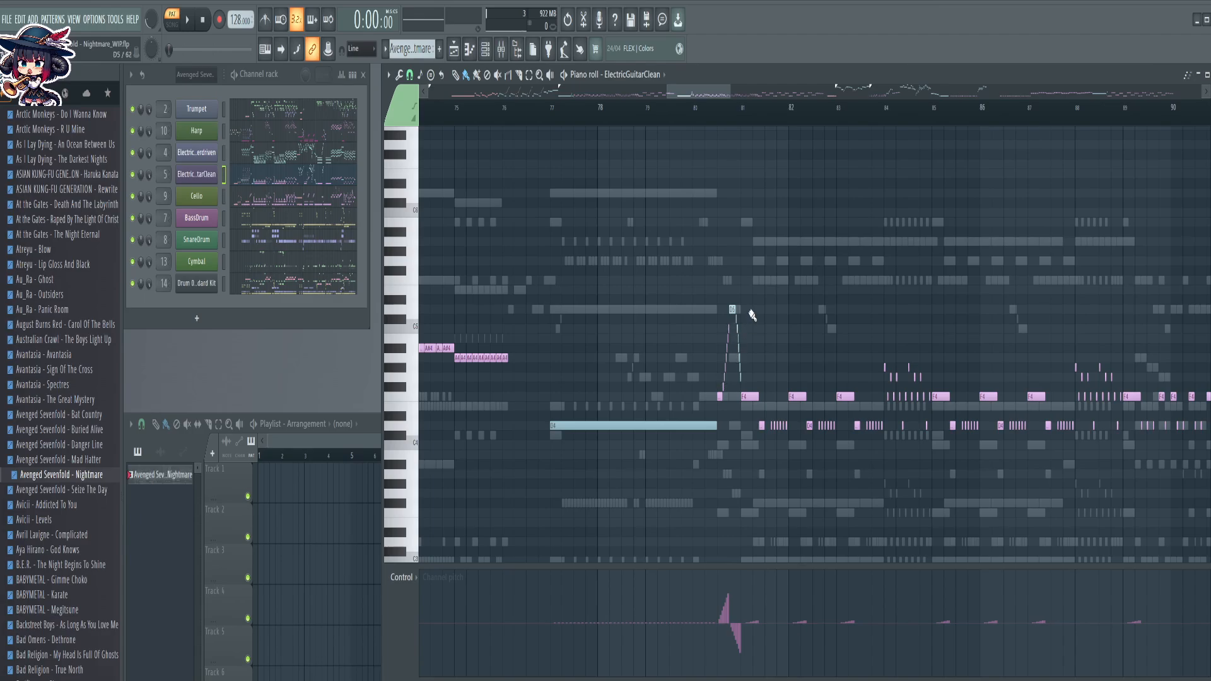
pyautogui.moveTo(1034, 268); pyautogui.dragTo(505, 177)
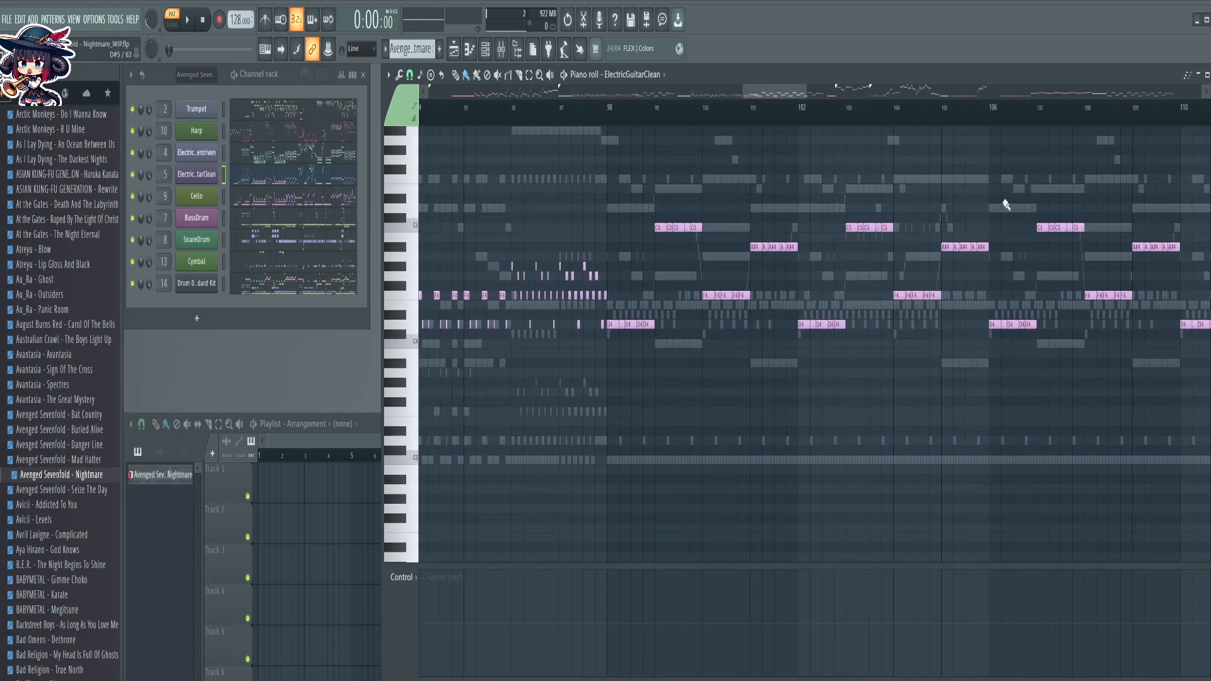
pyautogui.moveTo(1129, 378); pyautogui.dragTo(616, 454)
pyautogui.moveTo(1081, 495); pyautogui.dragTo(768, 591)
pyautogui.moveTo(489, 367); pyautogui.dragTo(722, 397)
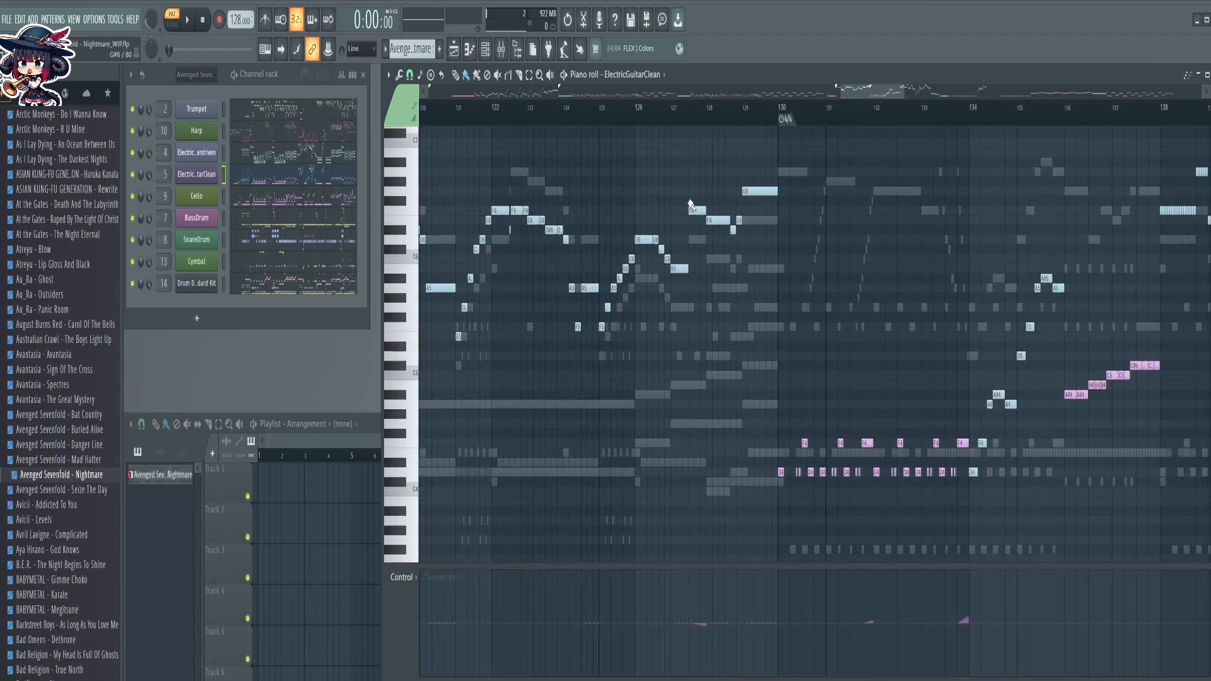
pyautogui.moveTo(922, 352); pyautogui.dragTo(629, 265)
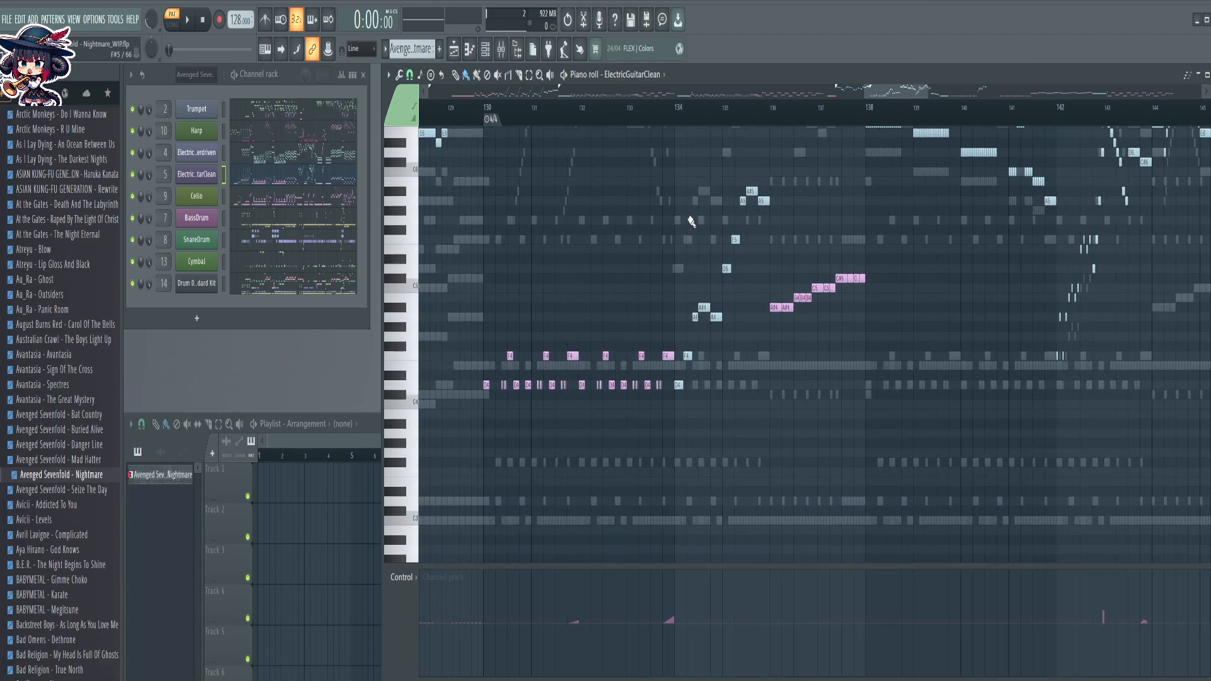
# Slice the end of the F4 note before bar 134 twice and raise the slices to F#4 and G4
pyautogui.scroll(4, 701, 120)
pyautogui.scroll(2, 702, 120)
pyautogui.moveTo(475, 240); pyautogui.dragTo(633, 266)
pyautogui.press('c')
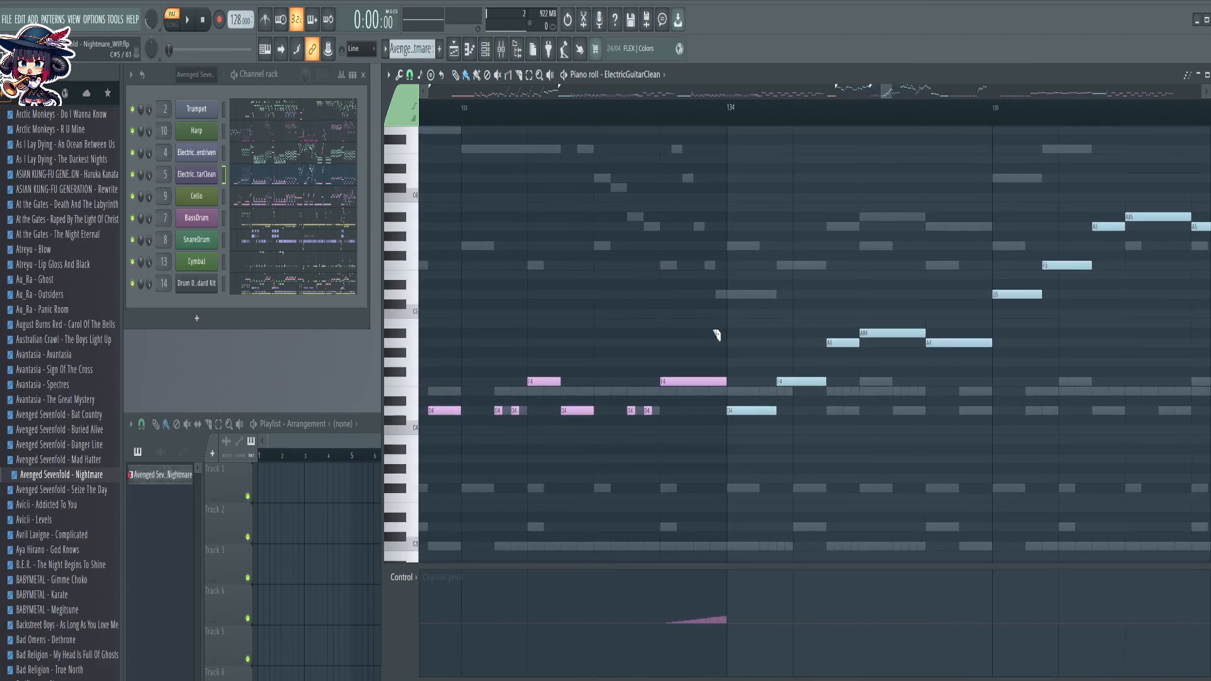
pyautogui.moveTo(717, 335); pyautogui.dragTo(720, 434)
pyautogui.moveTo(720, 434); pyautogui.dragTo(718, 432)
pyautogui.moveTo(707, 326)
pyautogui.mouseDown()
pyautogui.moveTo(711, 419)
pyautogui.moveTo(724, 371)
pyautogui.mouseUp()
pyautogui.press('b')
# Check the clean guitar part from bar 134 to bar 143 for the next pitch bend
pyautogui.scroll(-6, 738, 125)
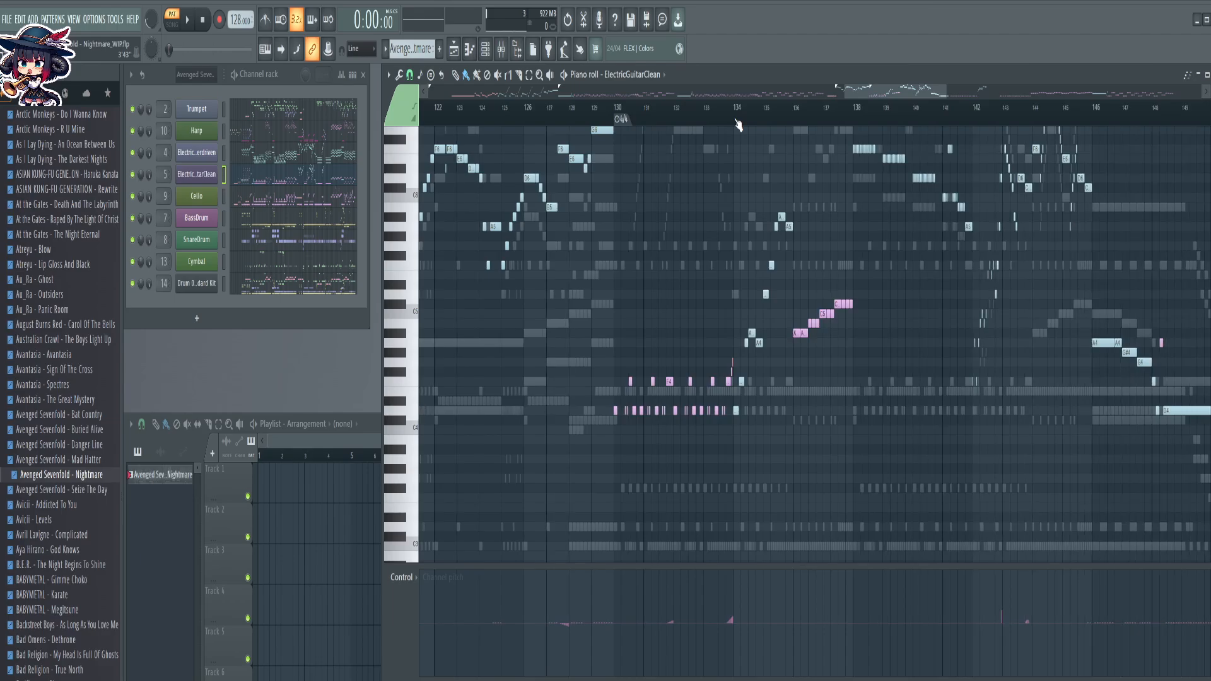
pyautogui.scroll(-4, 738, 125)
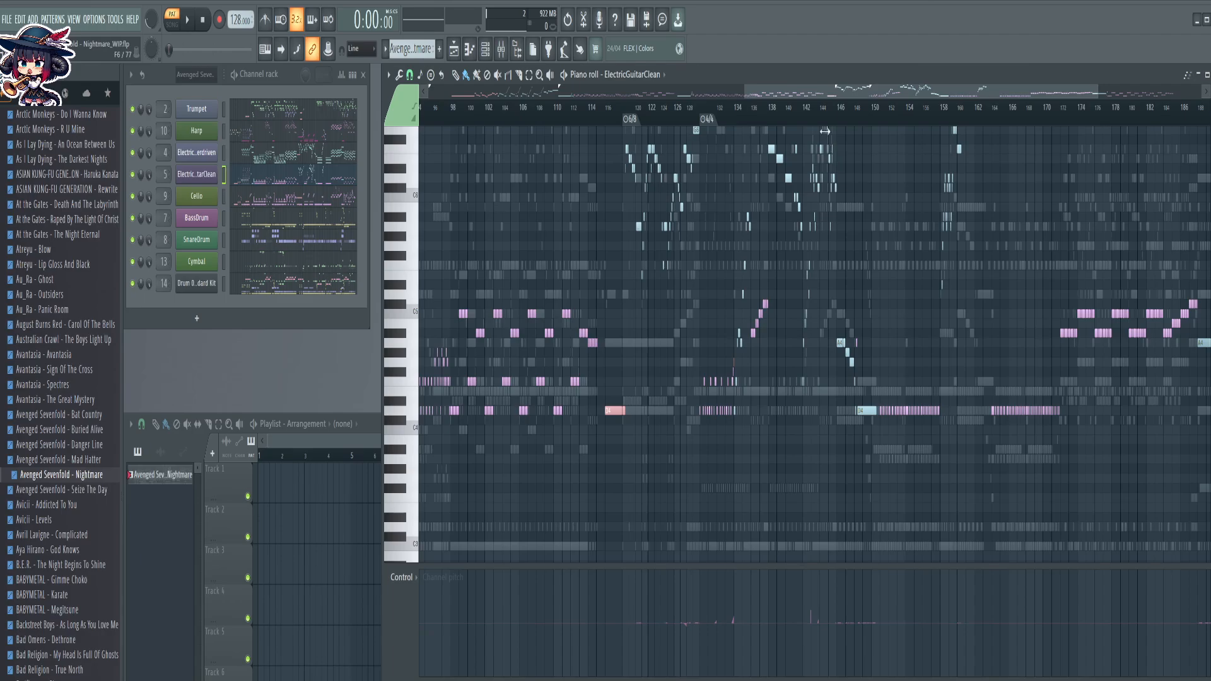
pyautogui.scroll(2, 828, 120)
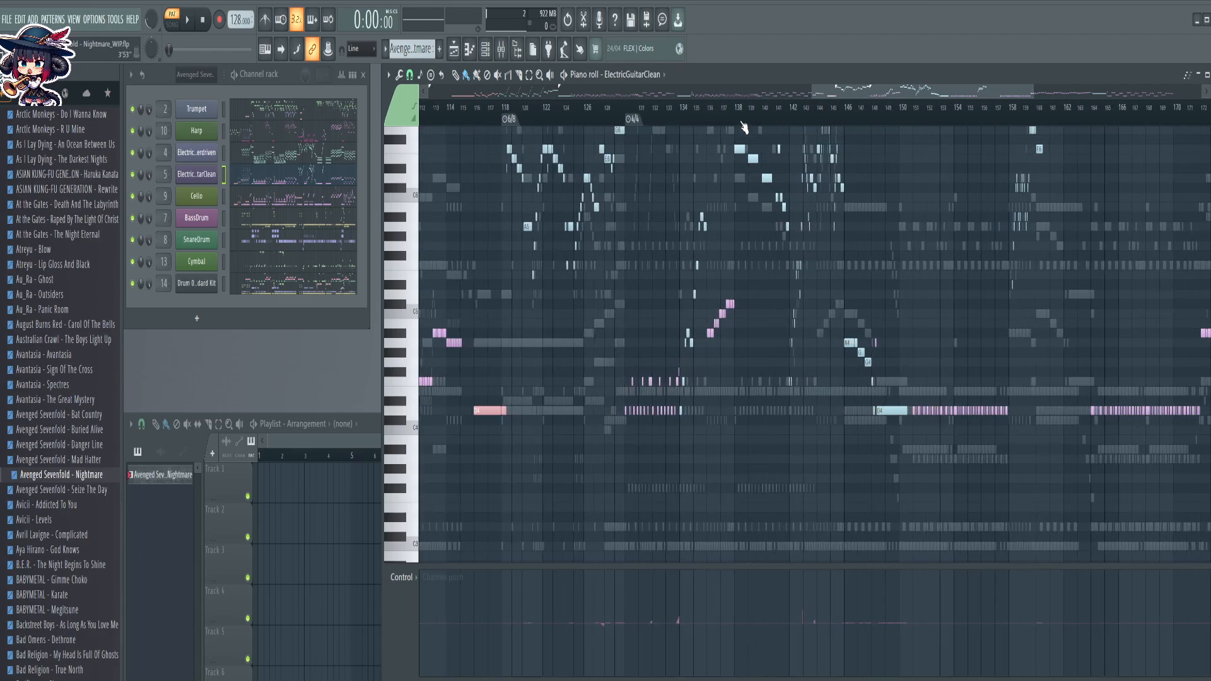
pyautogui.scroll(3, 671, 113)
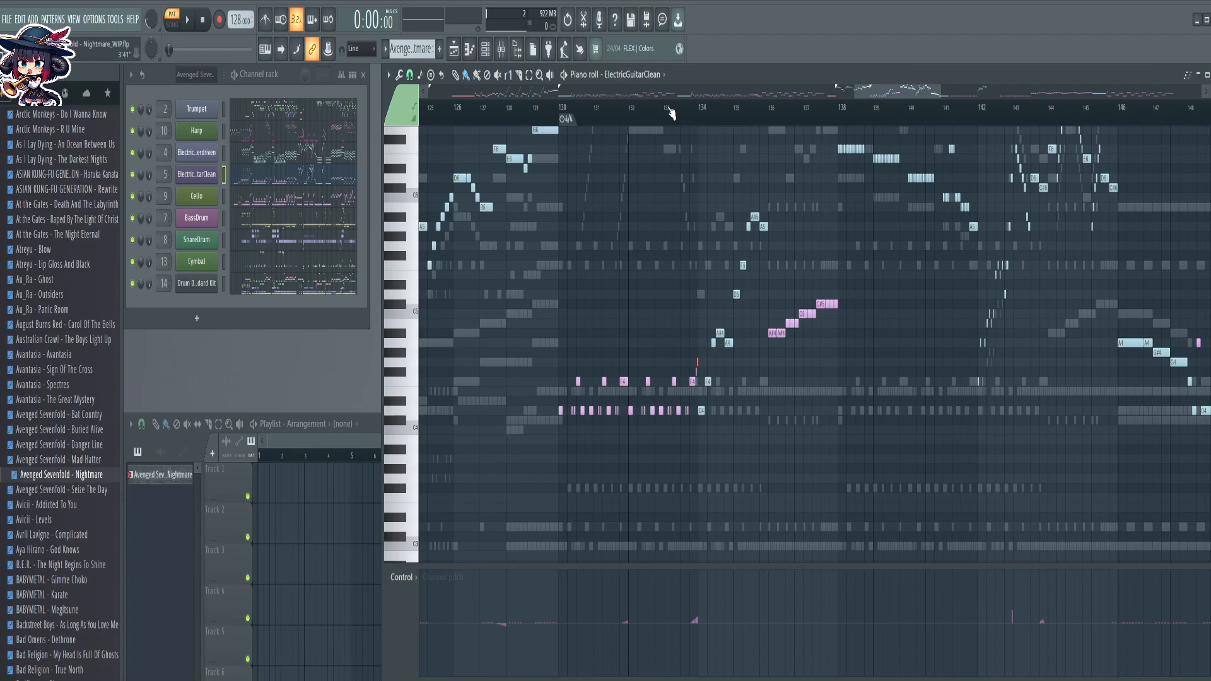
pyautogui.scroll(3, 671, 113)
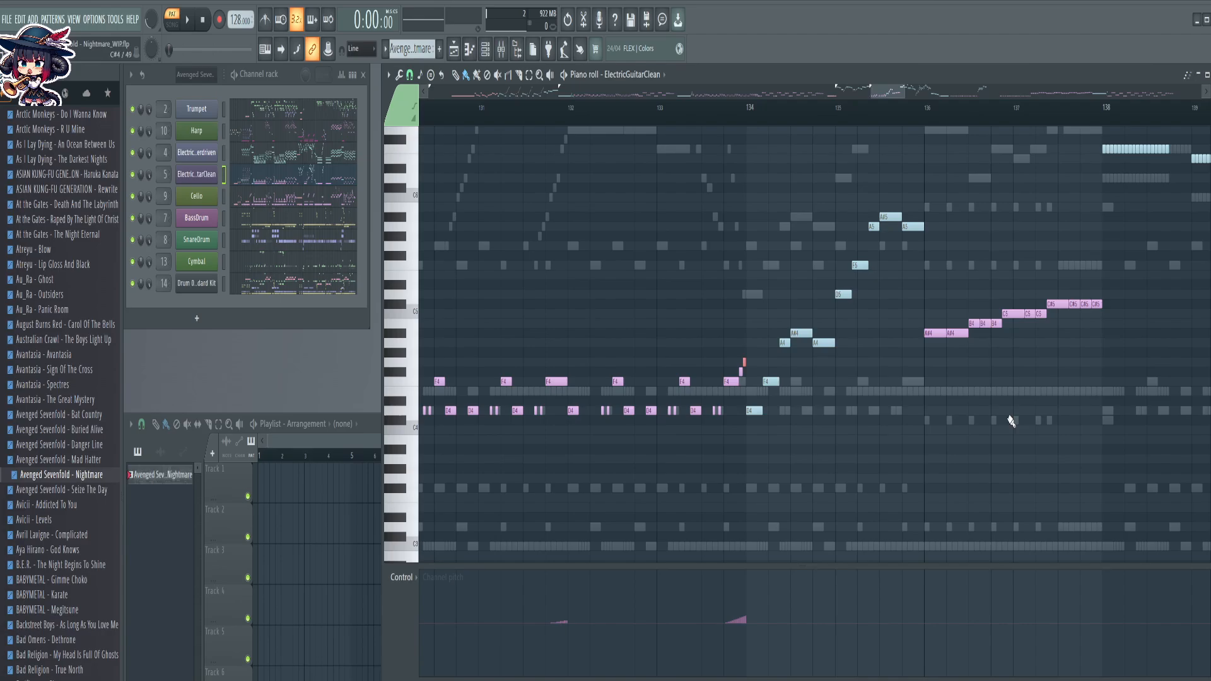
pyautogui.moveTo(976, 455); pyautogui.dragTo(690, 458)
pyautogui.moveTo(924, 416); pyautogui.dragTo(789, 527)
pyautogui.moveTo(824, 396); pyautogui.dragTo(496, 357)
pyautogui.moveTo(866, 417); pyautogui.dragTo(693, 437)
# Slice the D6 note before bar 143 at the start of its pitch bend and raise the second half to E6
pyautogui.scroll(5, 623, 126)
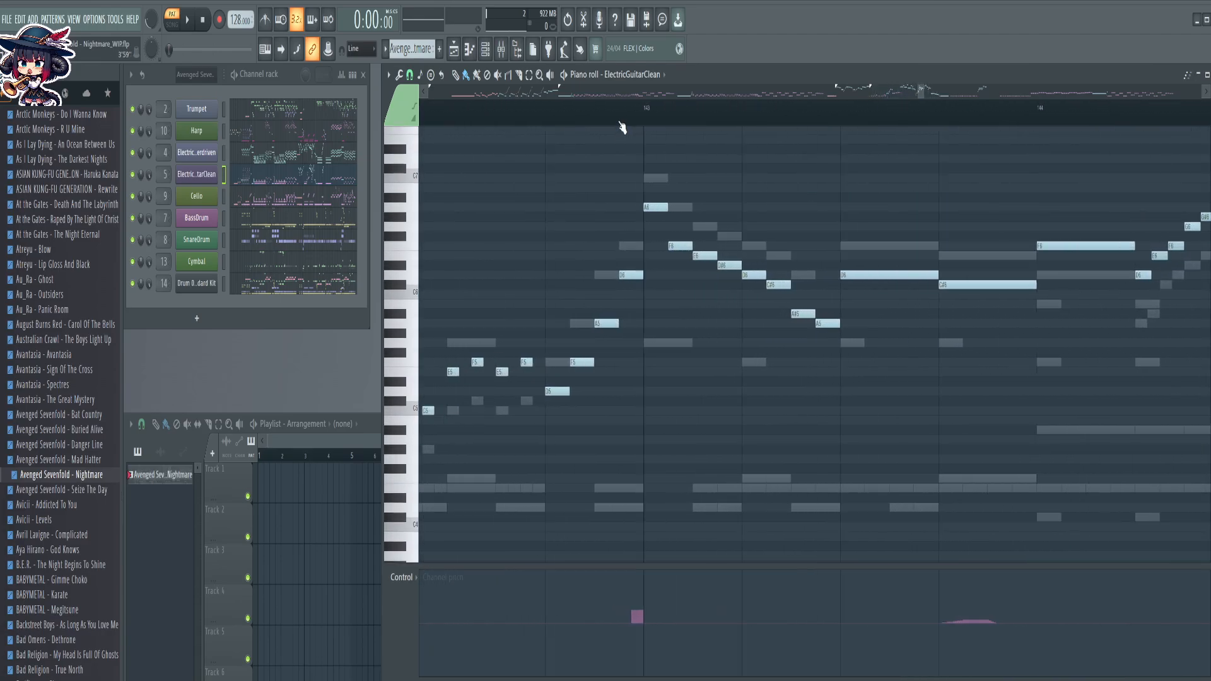
pyautogui.press('c')
pyautogui.moveTo(652, 187); pyautogui.dragTo(652, 361)
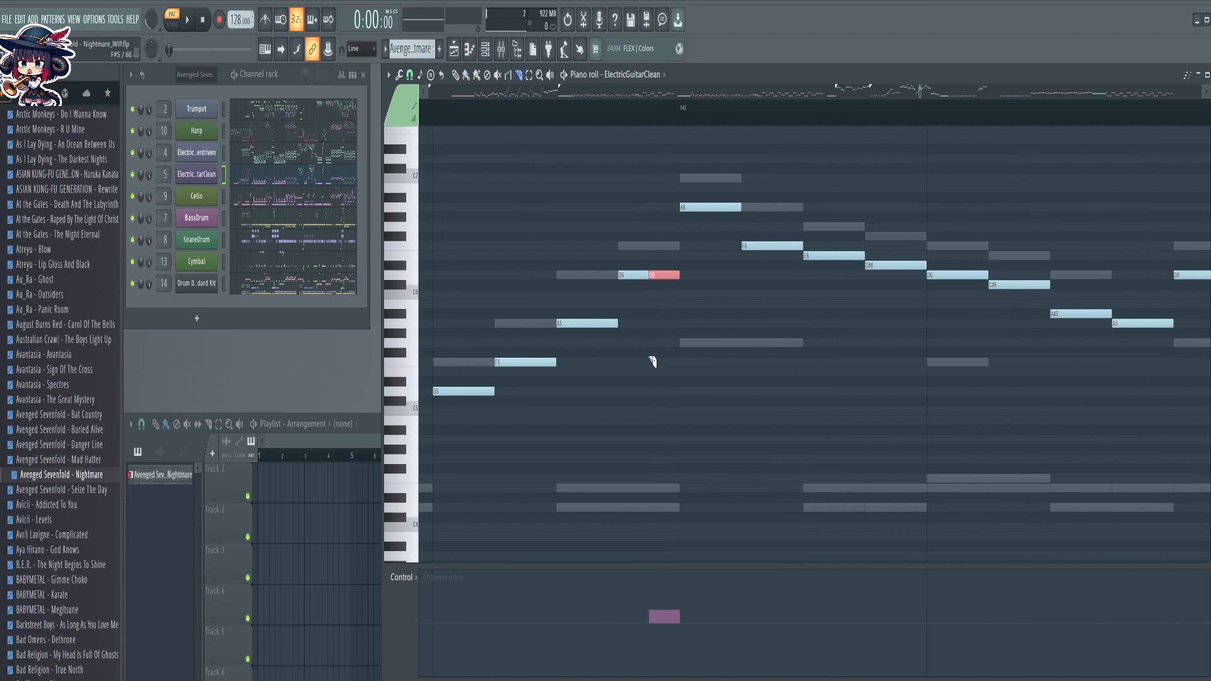
pyautogui.hotkey('shift', 'Up')
pyautogui.hotkey('shift', 'Up')
# Slice the C#6 note at the end of bar 143 around its pitch bend and raise the middle slice to D6
pyautogui.scroll(-4, 768, 123)
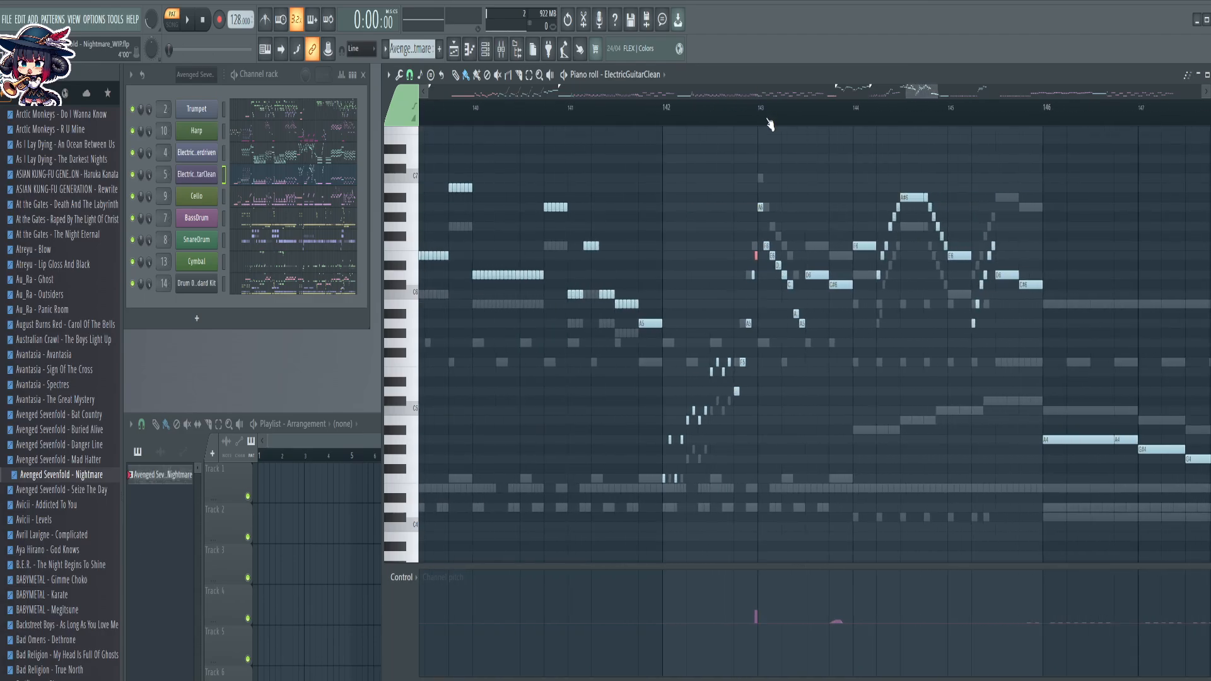
pyautogui.scroll(2, 763, 123)
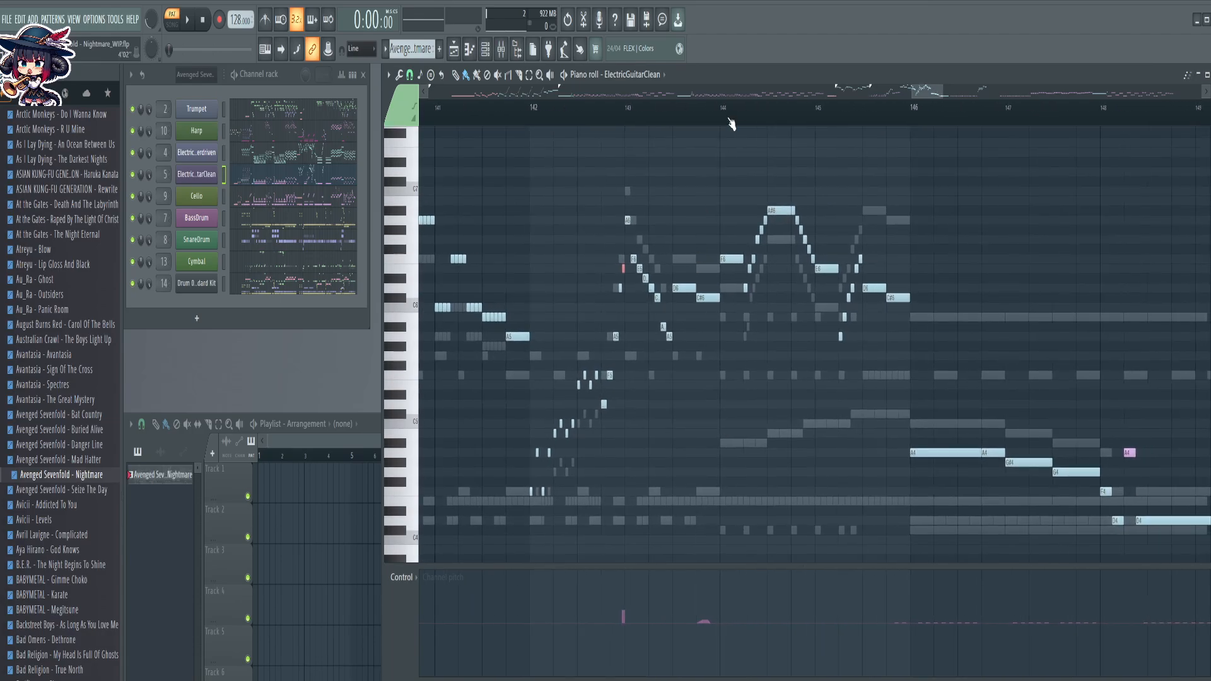
pyautogui.scroll(2, 731, 123)
pyautogui.scroll(2, 730, 123)
pyautogui.press('c')
pyautogui.moveTo(650, 193); pyautogui.dragTo(641, 399)
pyautogui.moveTo(670, 241); pyautogui.dragTo(659, 357)
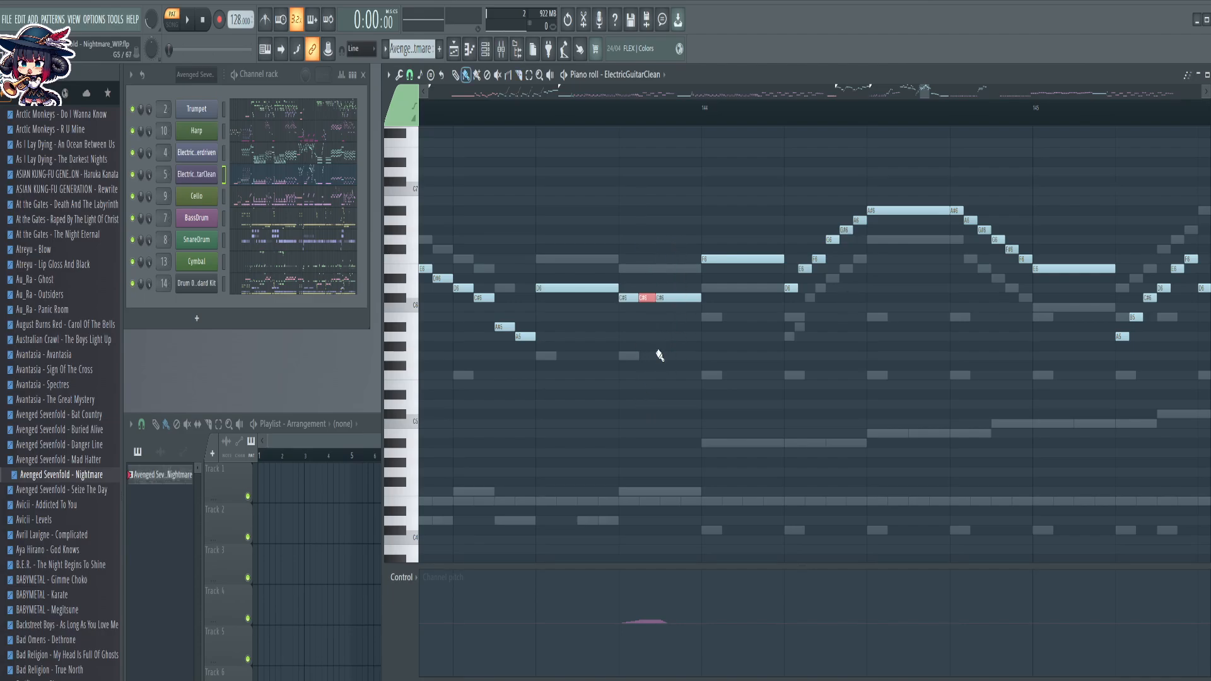
pyautogui.hotkey('shift', 'Up')
# Look through the rest of the clean guitar part from bar 144 to about bar 192 for remaining pitch bends
pyautogui.scroll(-5, 730, 115)
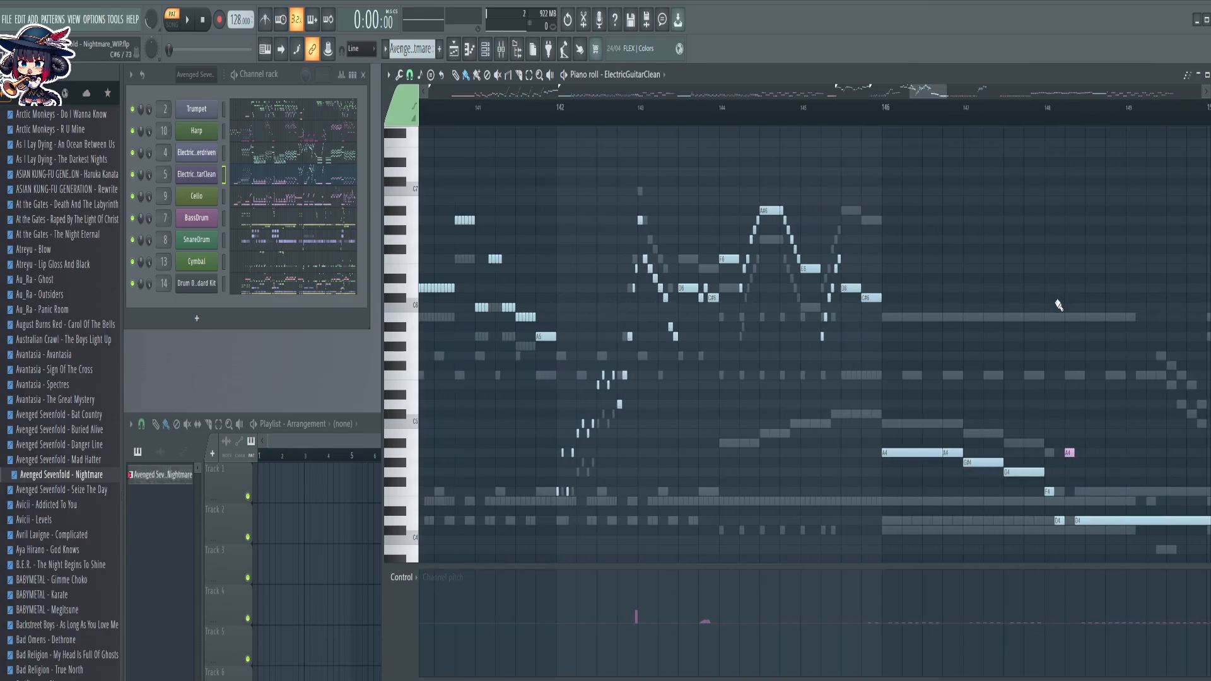
pyautogui.moveTo(1058, 304); pyautogui.dragTo(925, 229)
pyautogui.moveTo(1113, 255); pyautogui.dragTo(768, 224)
pyautogui.moveTo(881, 202)
pyautogui.mouseDown()
pyautogui.moveTo(690, 248)
pyautogui.moveTo(510, 262)
pyautogui.mouseUp()
pyautogui.moveTo(1031, 364); pyautogui.dragTo(514, 400)
pyautogui.moveTo(895, 282); pyautogui.dragTo(614, 168)
pyautogui.moveTo(1007, 238); pyautogui.dragTo(700, 239)
pyautogui.scroll(-3, 986, 119)
pyautogui.moveTo(1065, 370); pyautogui.dragTo(744, 366)
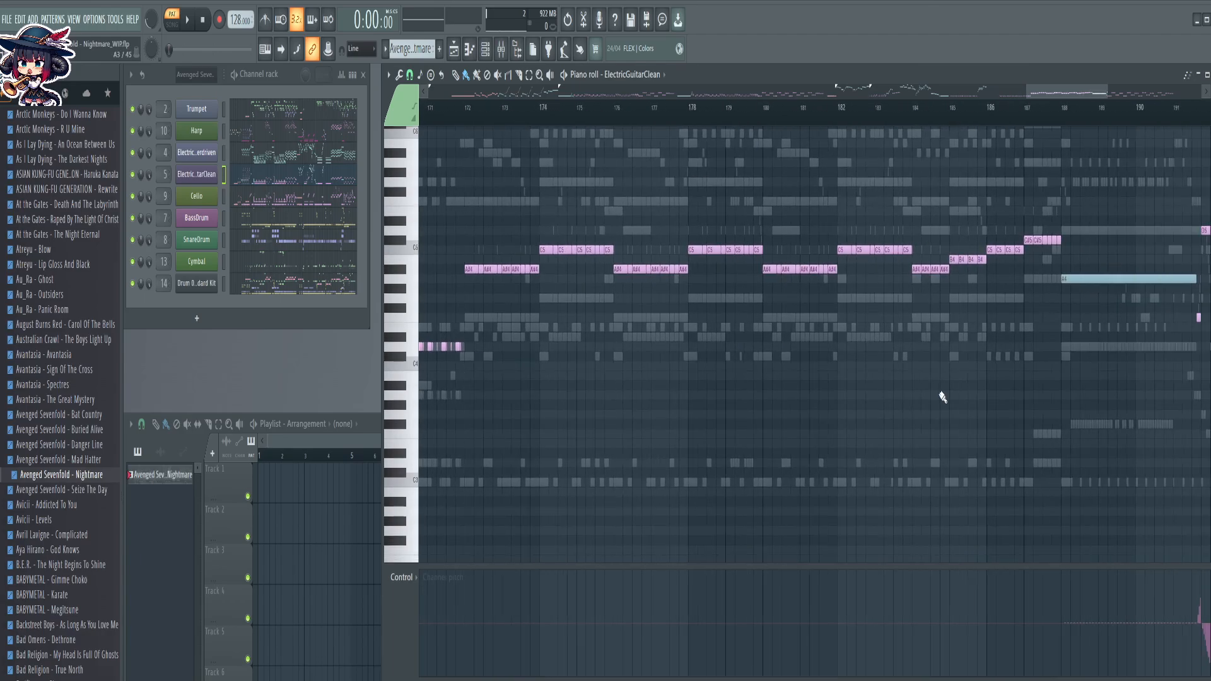
pyautogui.moveTo(1169, 396); pyautogui.dragTo(628, 410)
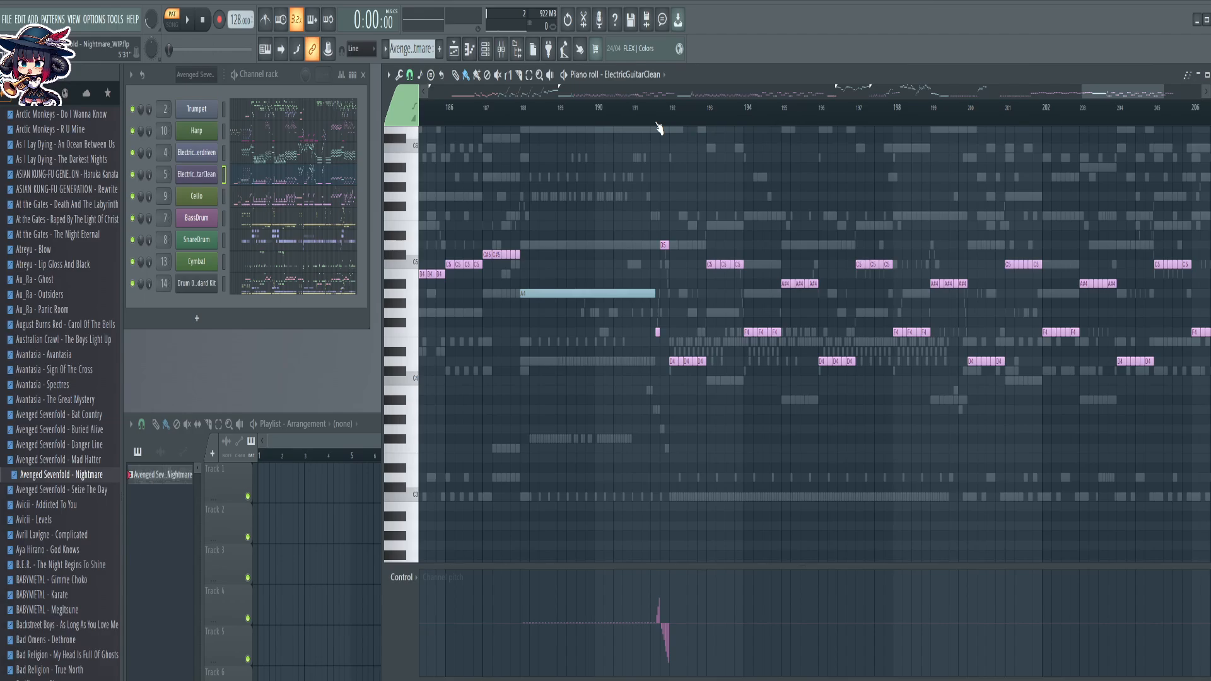
# Copy the whole F4 and D5 bend run ahead of bar 81 for the matching bend ahead of bar 192
pyautogui.scroll(-3, 1099, 118)
pyautogui.moveTo(1100, 94); pyautogui.dragTo(730, 108)
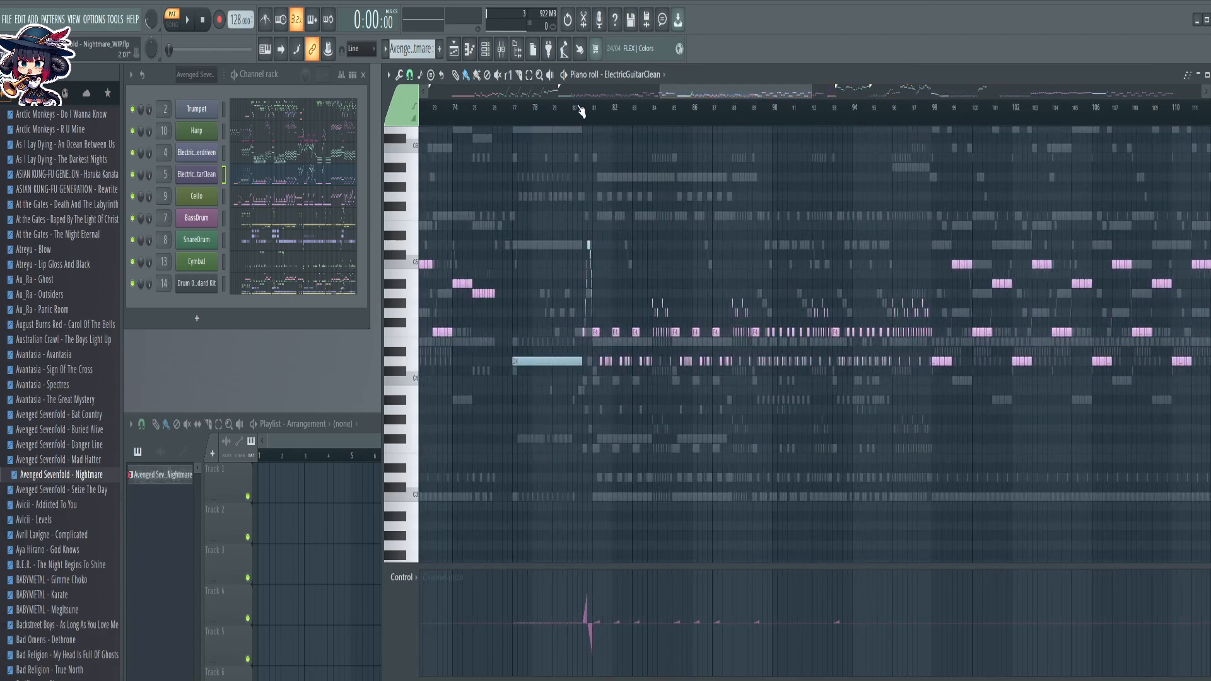
pyautogui.scroll(6, 581, 111)
pyautogui.moveTo(612, 164); pyautogui.dragTo(713, 333)
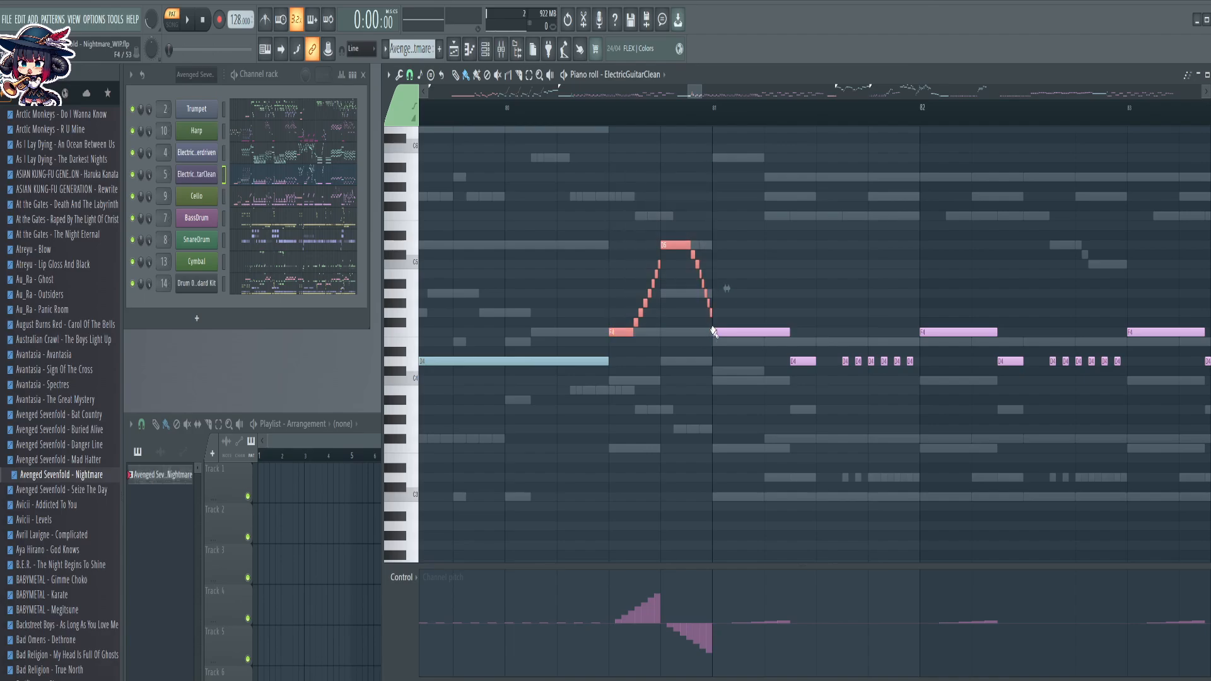
pyautogui.scroll(-4, 764, 126)
pyautogui.moveTo(705, 93); pyautogui.dragTo(1114, 113)
pyautogui.scroll(8, 686, 112)
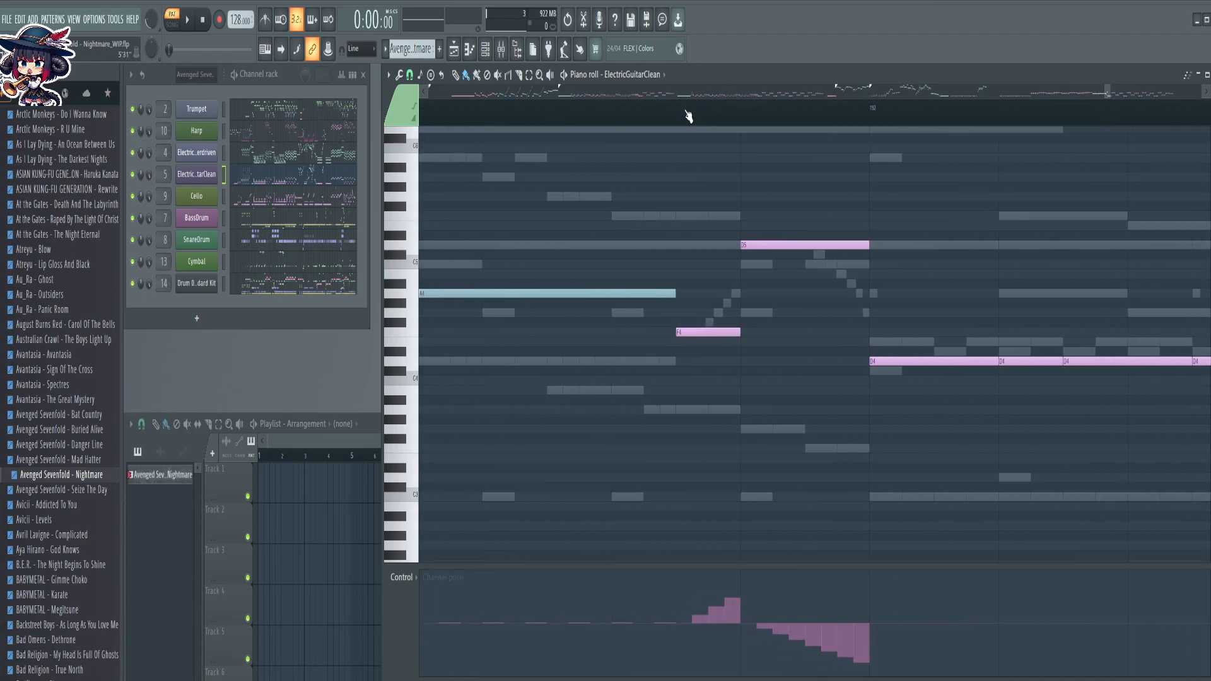
pyautogui.moveTo(688, 116); pyautogui.dragTo(670, 110)
pyautogui.hotkey('ctrl', 'v')
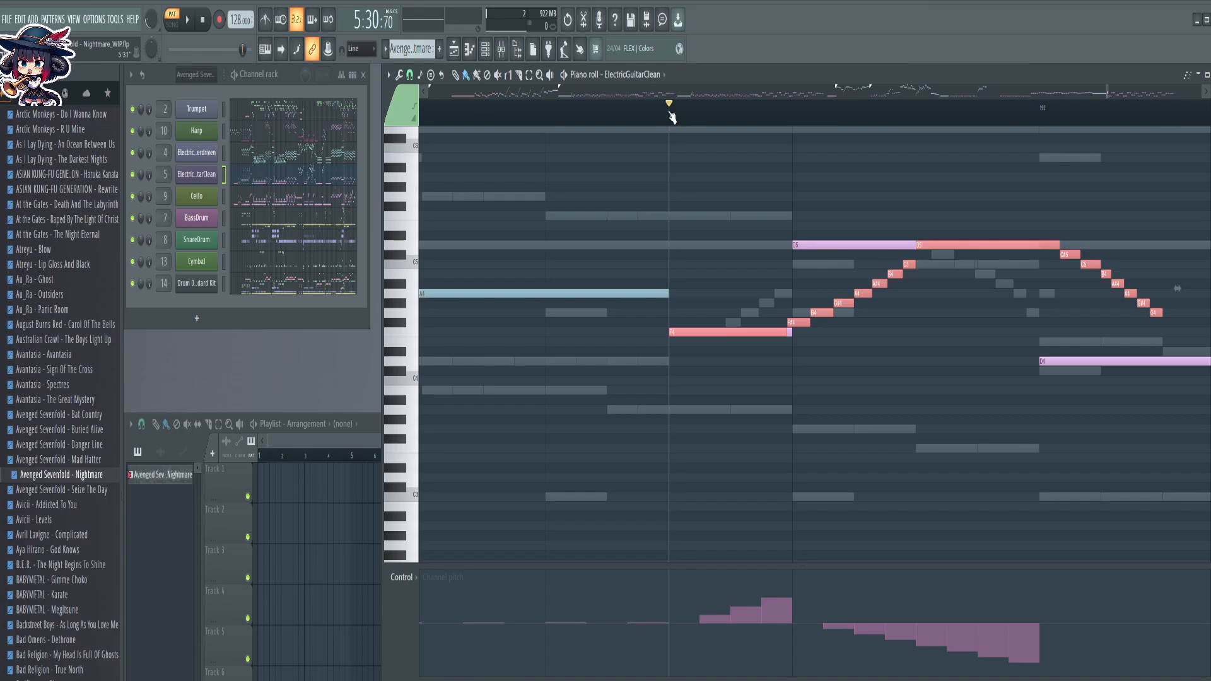
pyautogui.hotkey('ctrl', 'z')
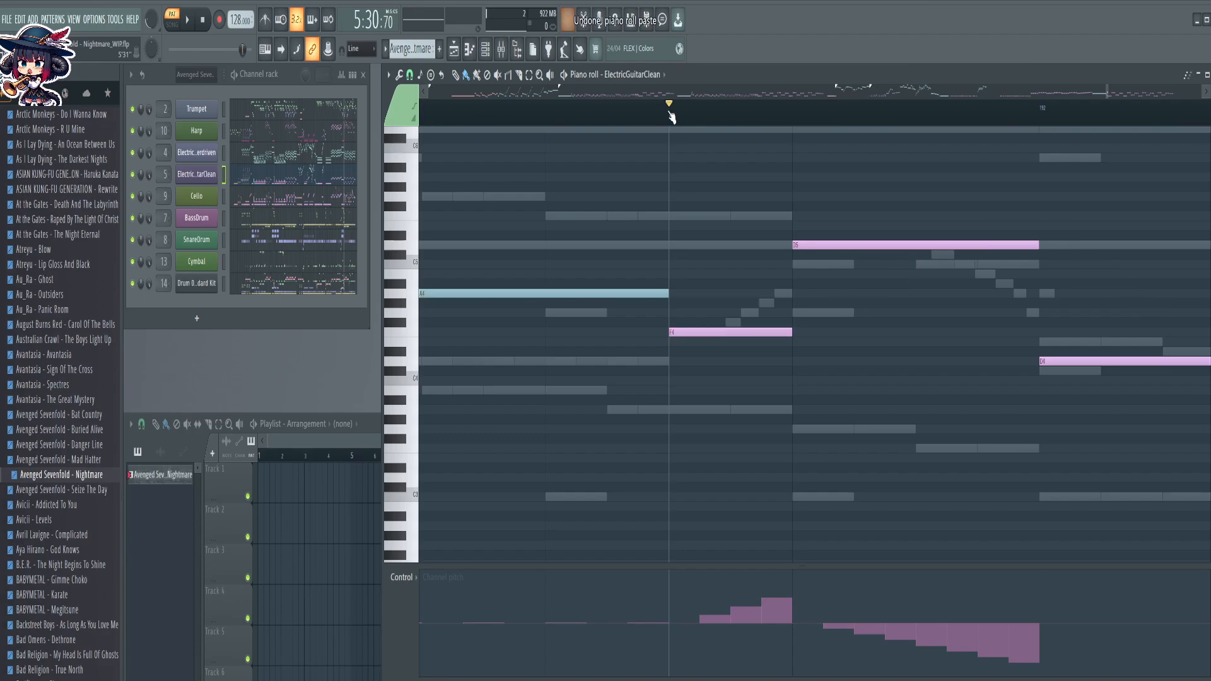
# Paste the run before bar 192 with its long D5 aligned to the existing D5 note's start, and delete the original D5
pyautogui.click(553, 112)
pyautogui.hotkey('ctrl', 'v')
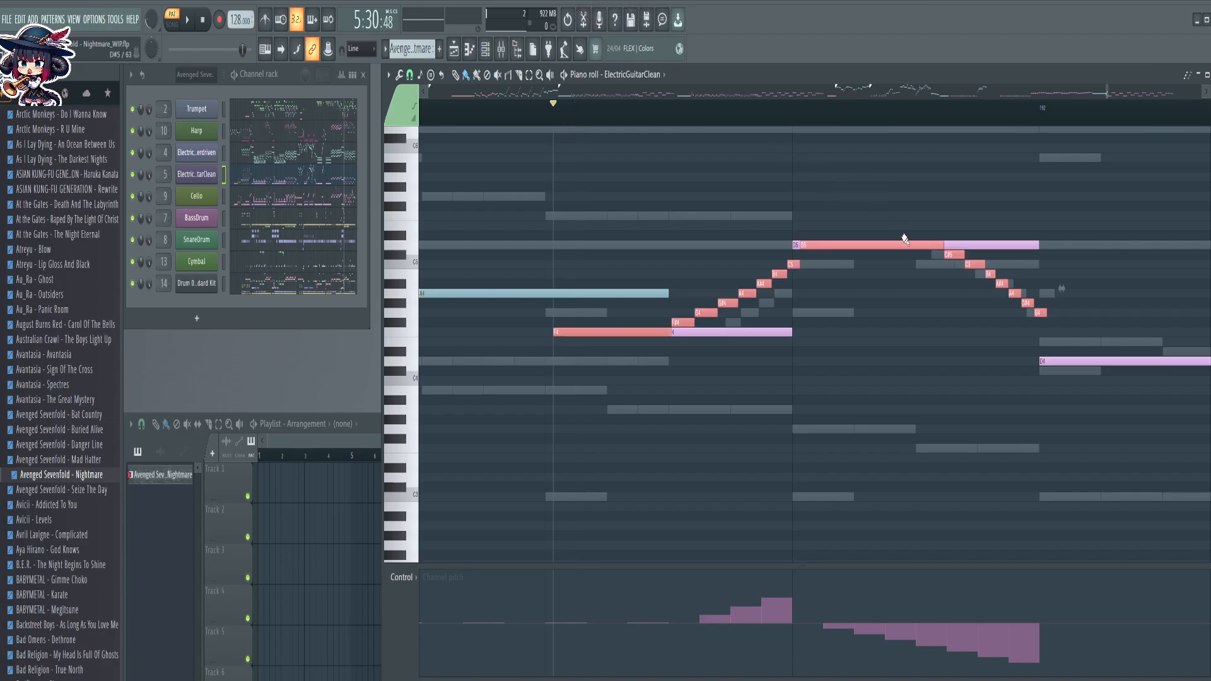
pyautogui.moveTo(905, 244); pyautogui.dragTo(898, 244)
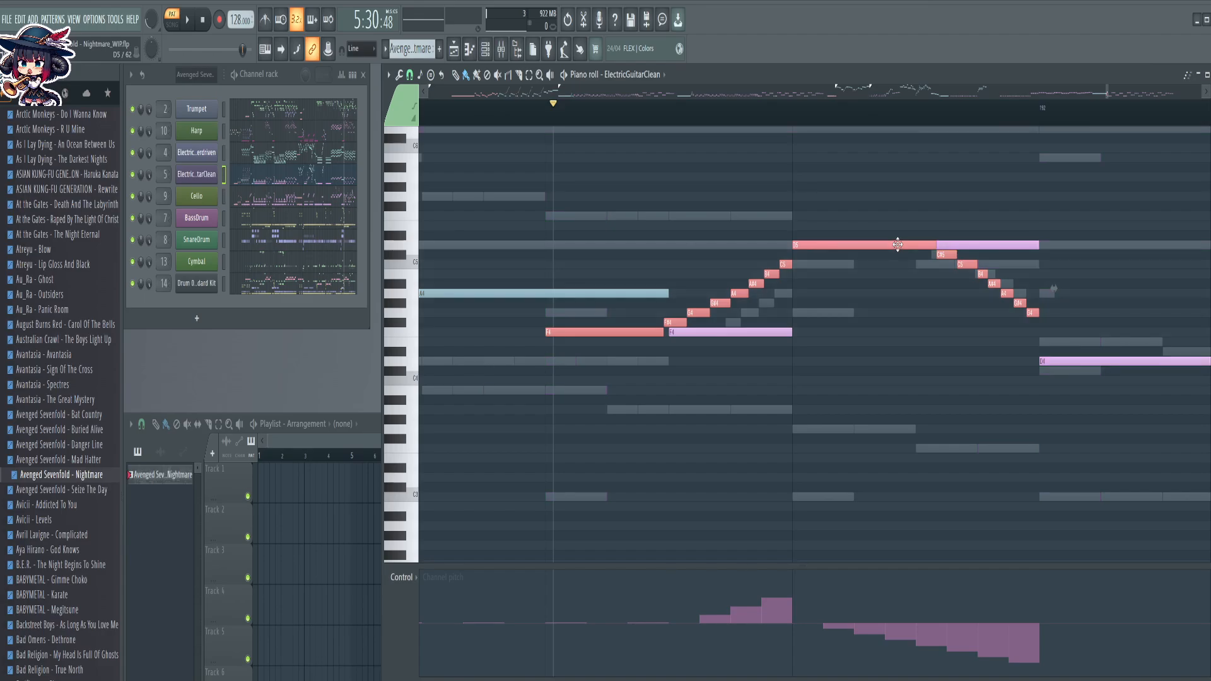
pyautogui.rightClick(1017, 245)
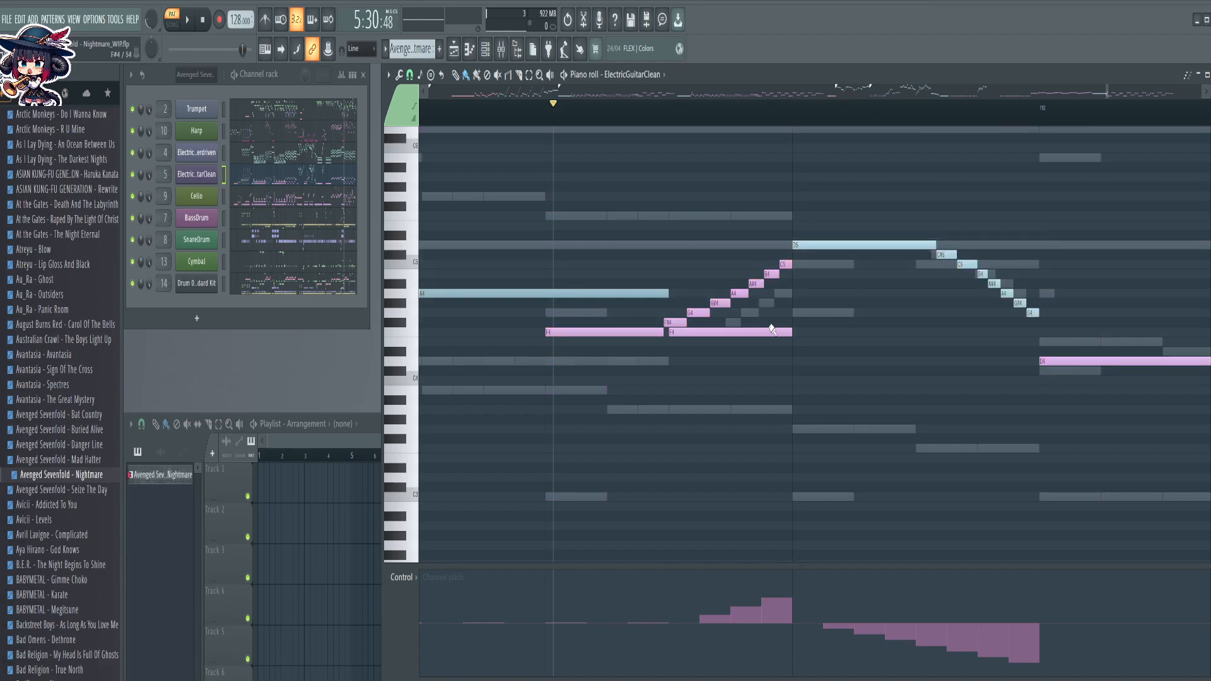
# Delete the pasted F4 note and its ascending slices from F#4 to C5, keeping the original F4 note
pyautogui.rightClick(650, 329)
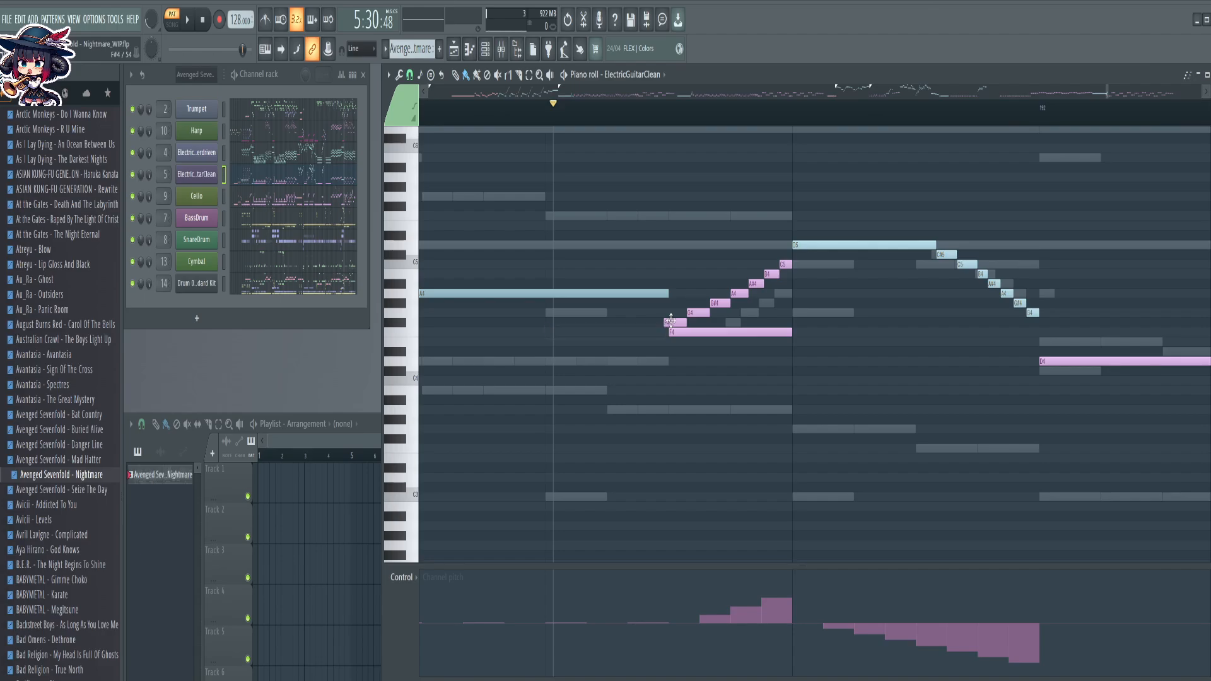
pyautogui.rightClick(674, 322)
pyautogui.rightClick(699, 313)
pyautogui.rightClick(719, 303)
pyautogui.rightClick(739, 294)
pyautogui.rightClick(757, 283)
pyautogui.rightClick(784, 265)
pyautogui.rightClick(770, 274)
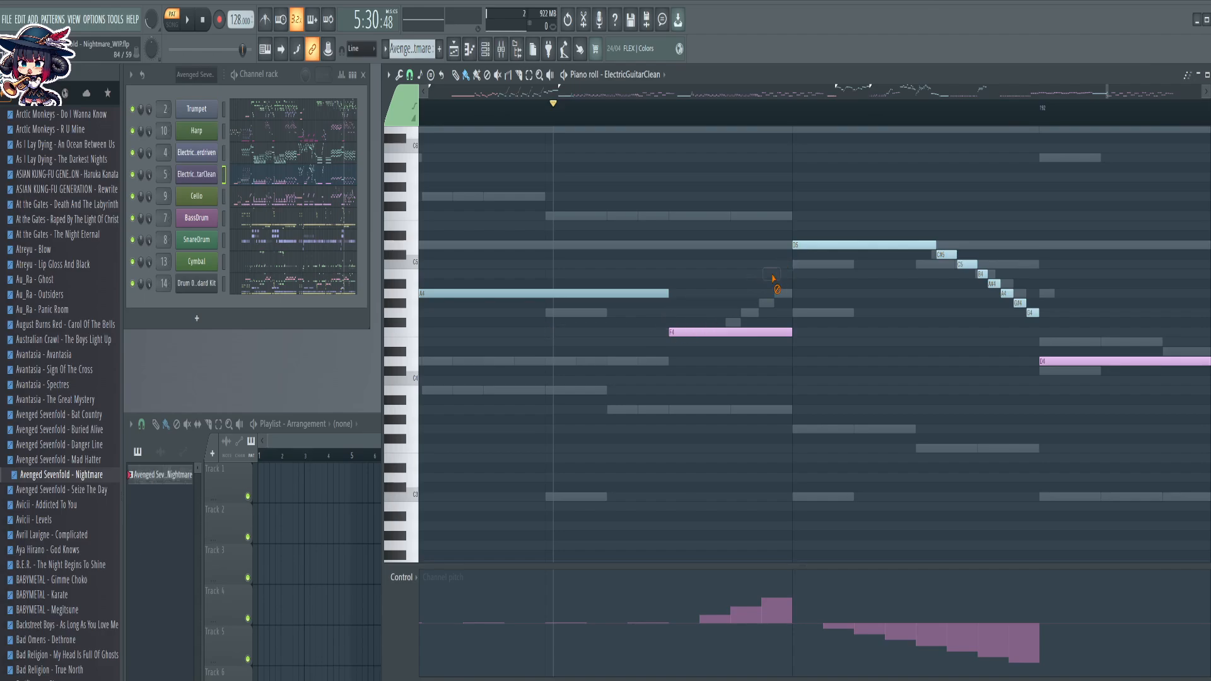
# Slice the original F4 note before bar 192 at four points, following the steps of the ascending ghost run
pyautogui.press('e')
pyautogui.moveTo(803, 188); pyautogui.dragTo(776, 386)
pyautogui.moveTo(769, 276); pyautogui.dragTo(761, 367)
pyautogui.moveTo(755, 237); pyautogui.dragTo(744, 373)
pyautogui.moveTo(725, 244); pyautogui.dragTo(807, 326)
# Raise the four short F4 slices before bar 192 into a chromatic run ascending from F#4 to A4
pyautogui.hotkey('shift', 'Up')
pyautogui.keyDown('ctrl'); pyautogui.keyDown('shift'); pyautogui.click(736, 324); pyautogui.keyUp('shift'); pyautogui.keyUp('ctrl')
pyautogui.hotkey('shift', 'Up')
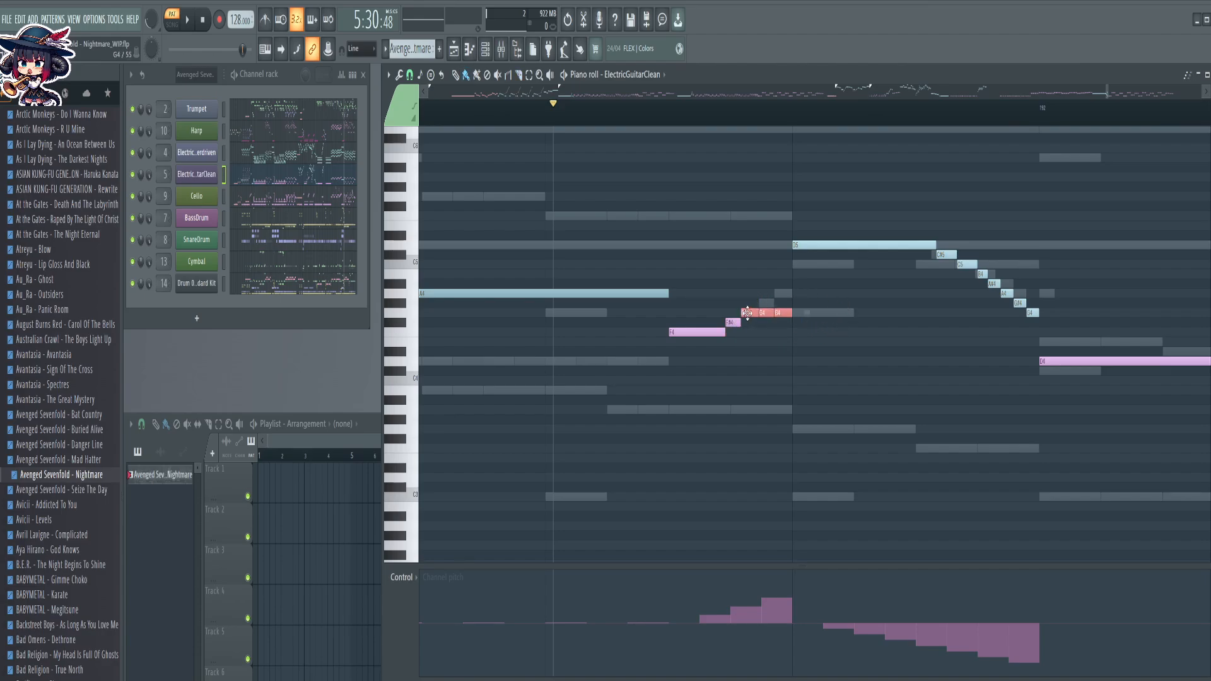
pyautogui.keyDown('ctrl'); pyautogui.keyDown('shift'); pyautogui.click(748, 314); pyautogui.keyUp('shift'); pyautogui.keyUp('ctrl')
pyautogui.hotkey('shift', 'Up')
pyautogui.scroll(-6, 846, 123)
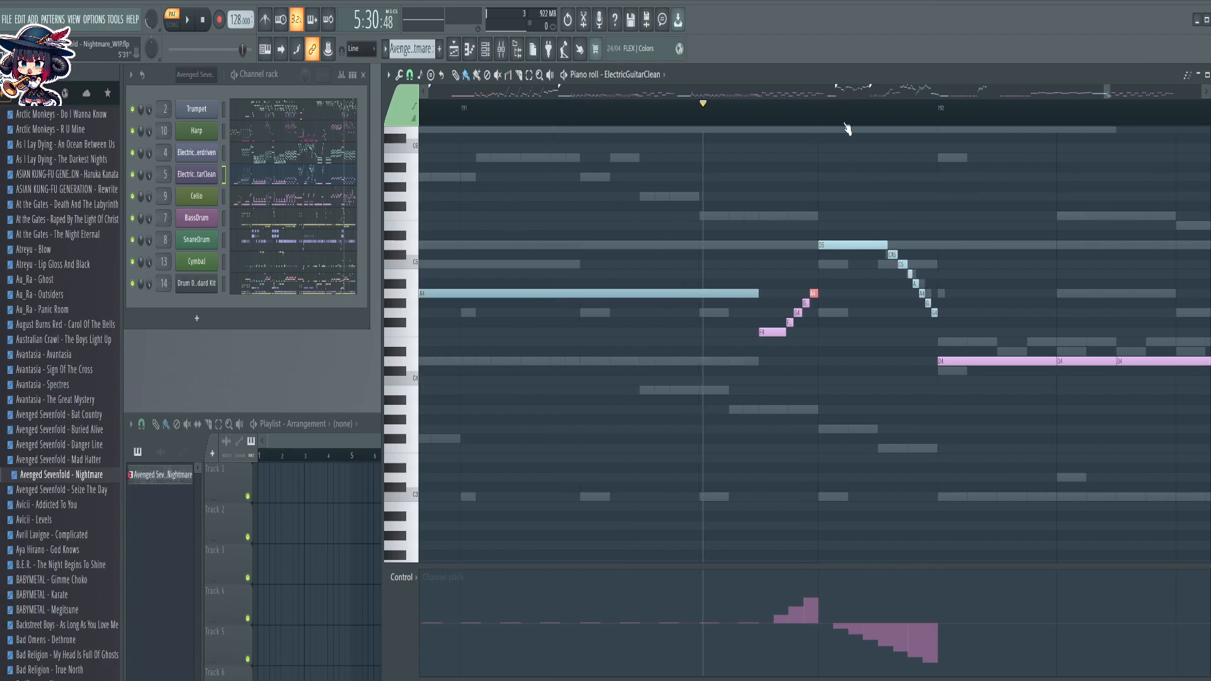
pyautogui.scroll(-8, 846, 124)
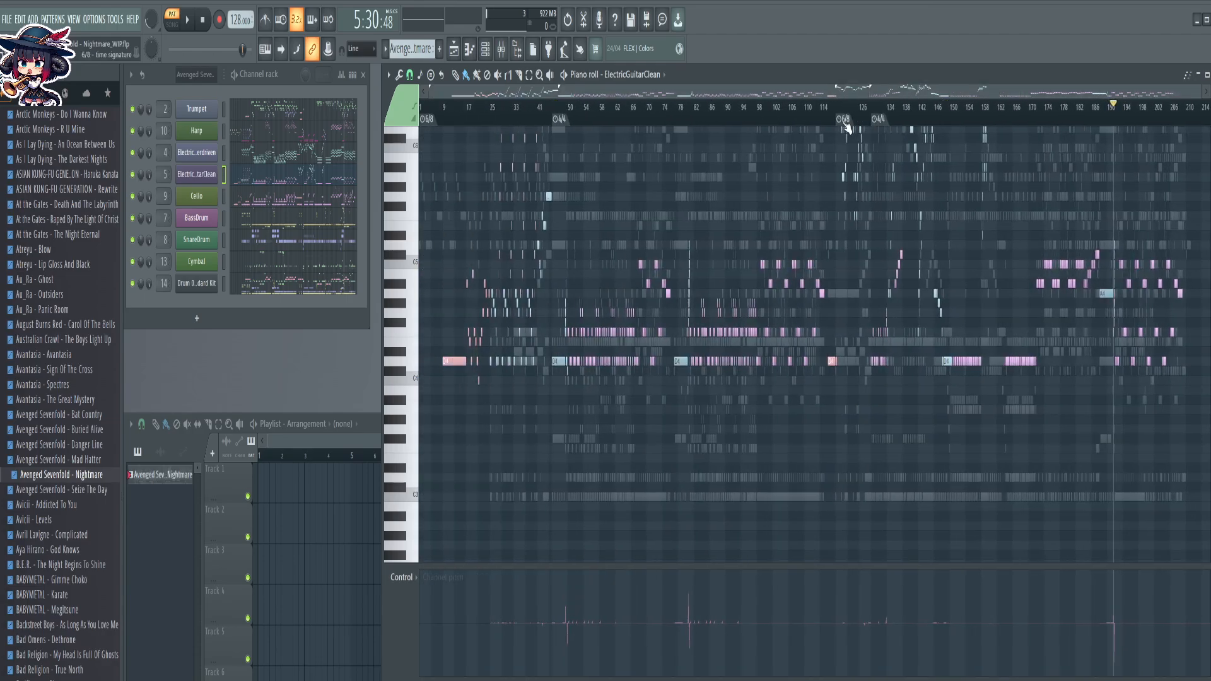
# Compare the notes and pitch bends of the ElectricGuitarClean and ElectricGuitarOverdriven parts across the song
pyautogui.scroll(4, 831, 292)
pyautogui.scroll(-1, 831, 292)
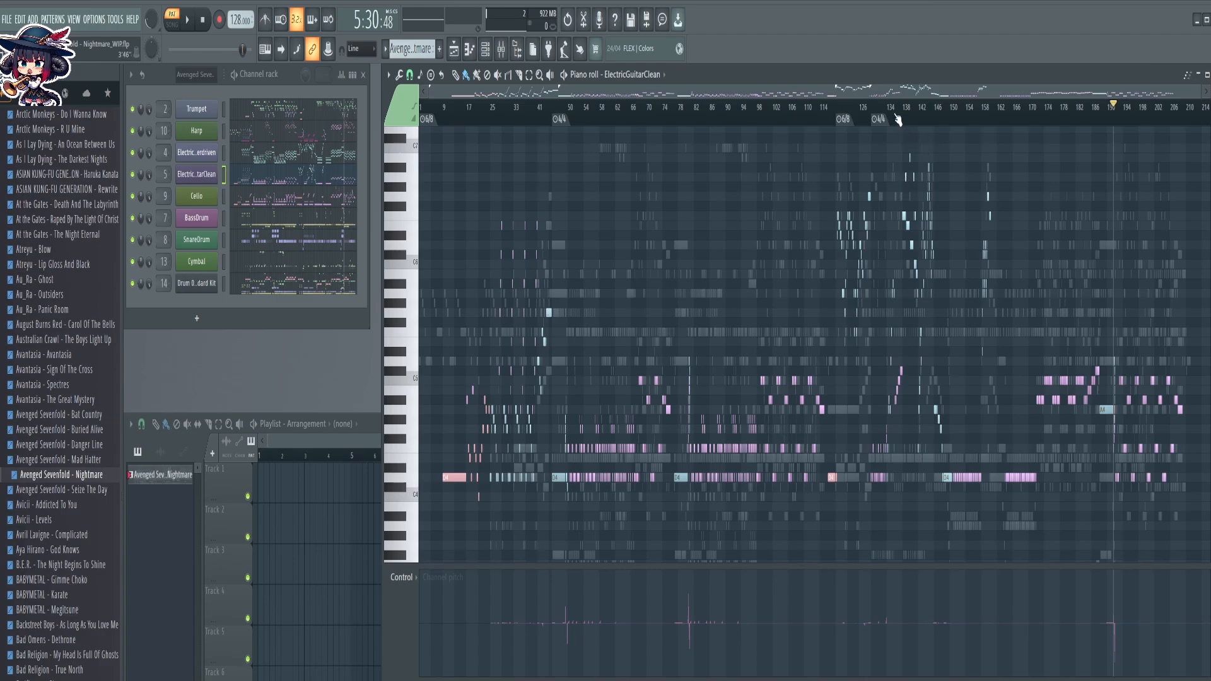
pyautogui.scroll(8, 896, 120)
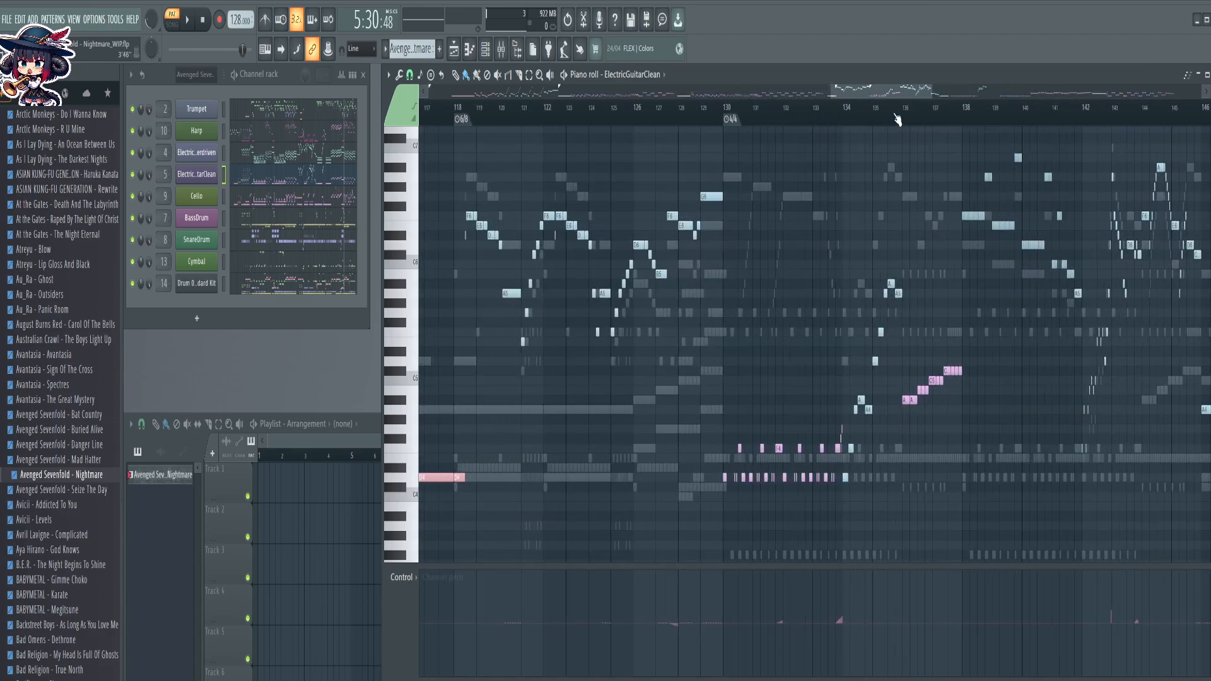
pyautogui.scroll(-8, 896, 120)
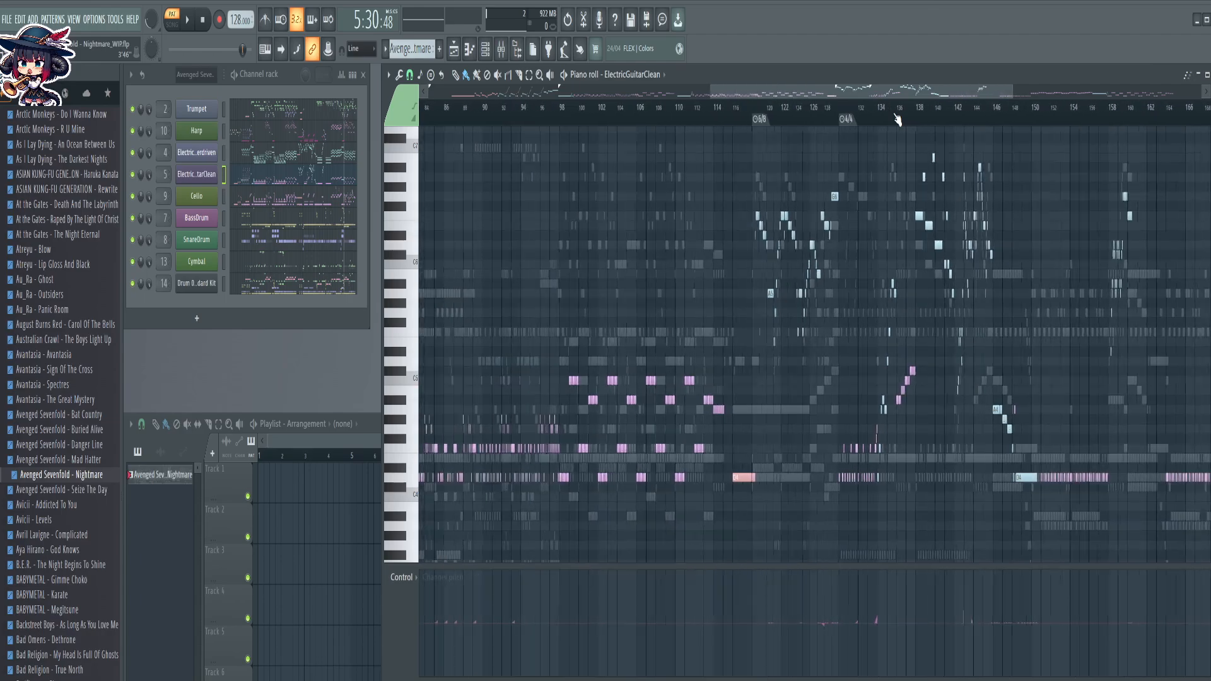
pyautogui.click(332, 155)
pyautogui.scroll(-2, 512, 210)
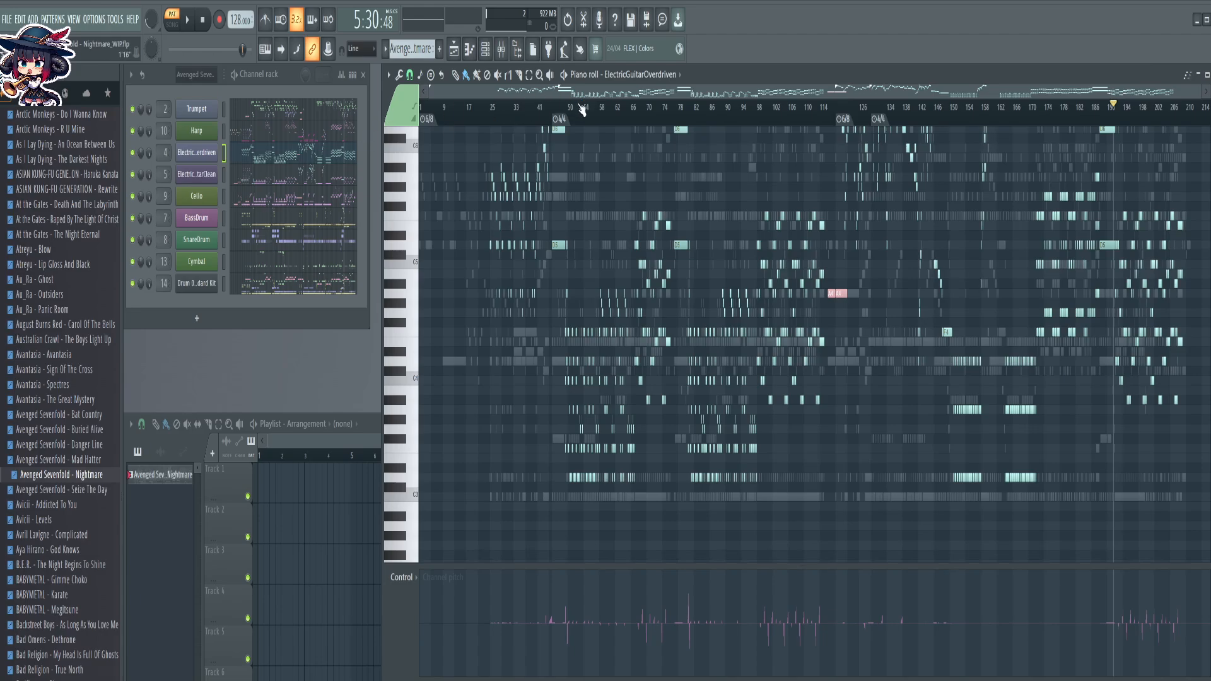
pyautogui.click(282, 181)
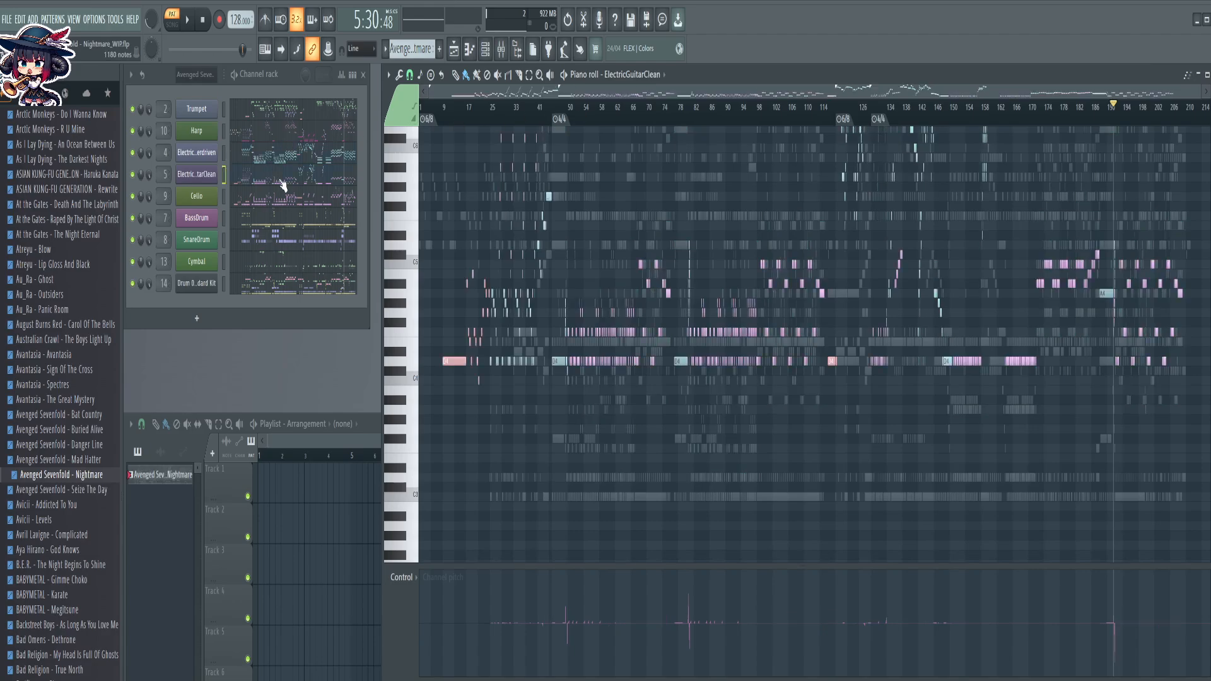
pyautogui.scroll(4, 586, 112)
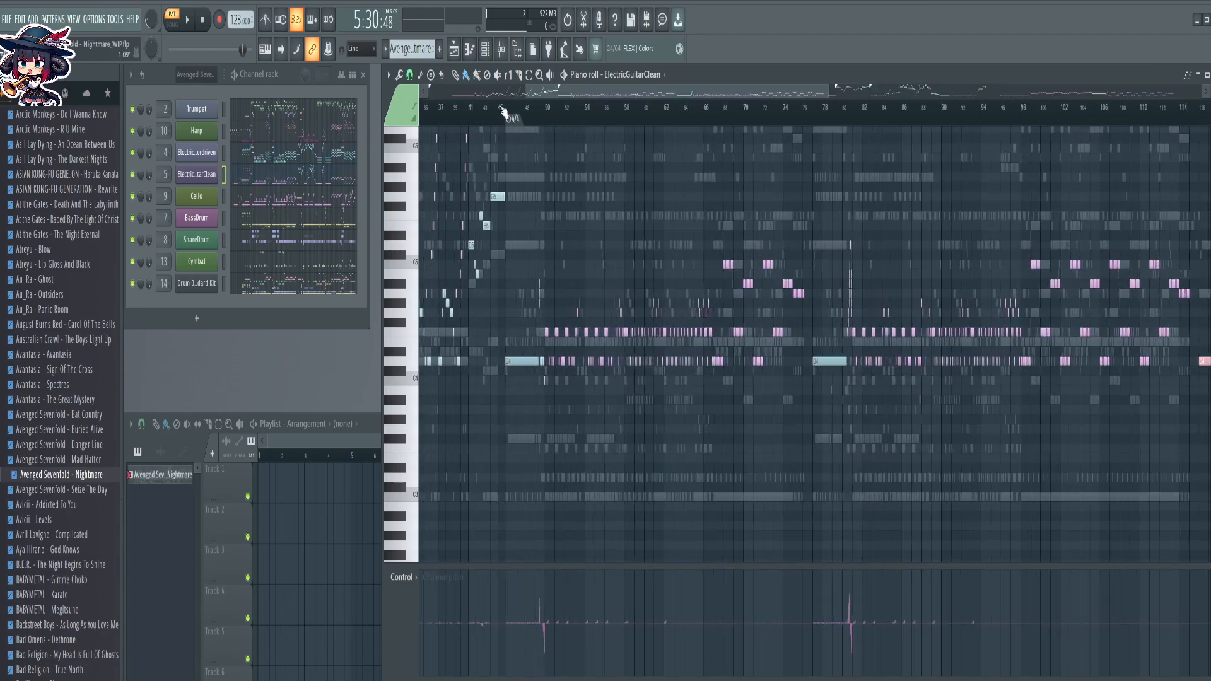
# Open the ElectricGuitarOverdriven piano roll and show channel pitch in its control lane
pyautogui.click(287, 166)
pyautogui.click(299, 156)
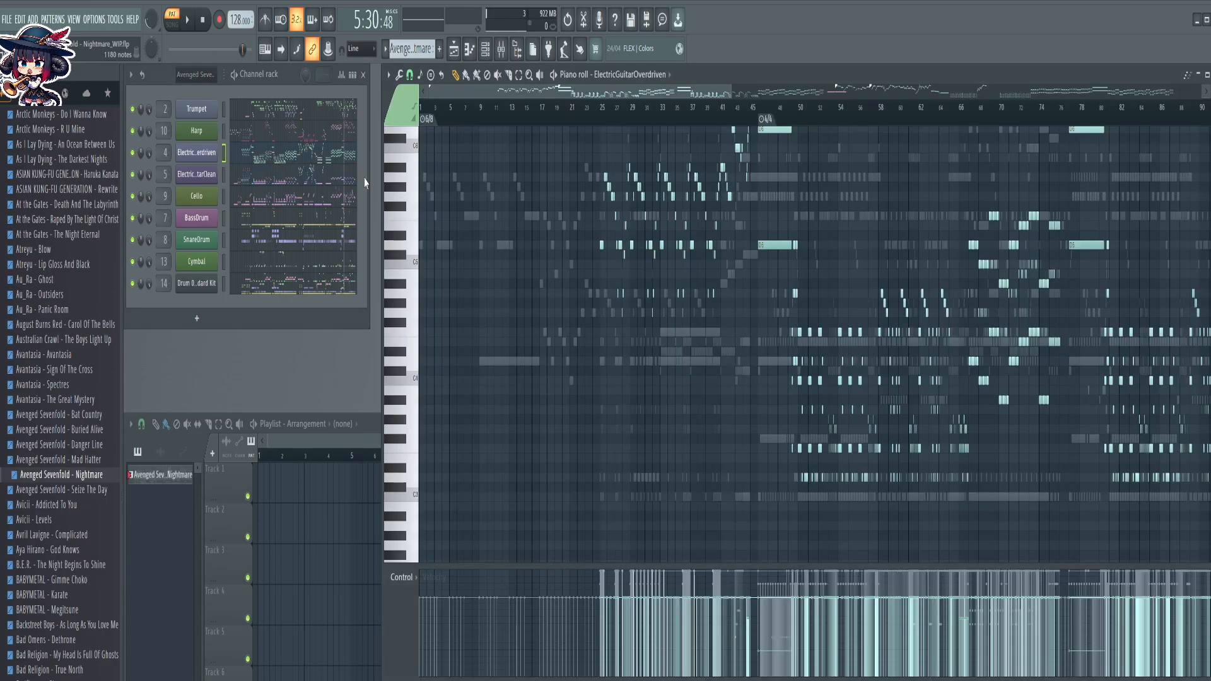
pyautogui.click(427, 587)
pyautogui.click(489, 339)
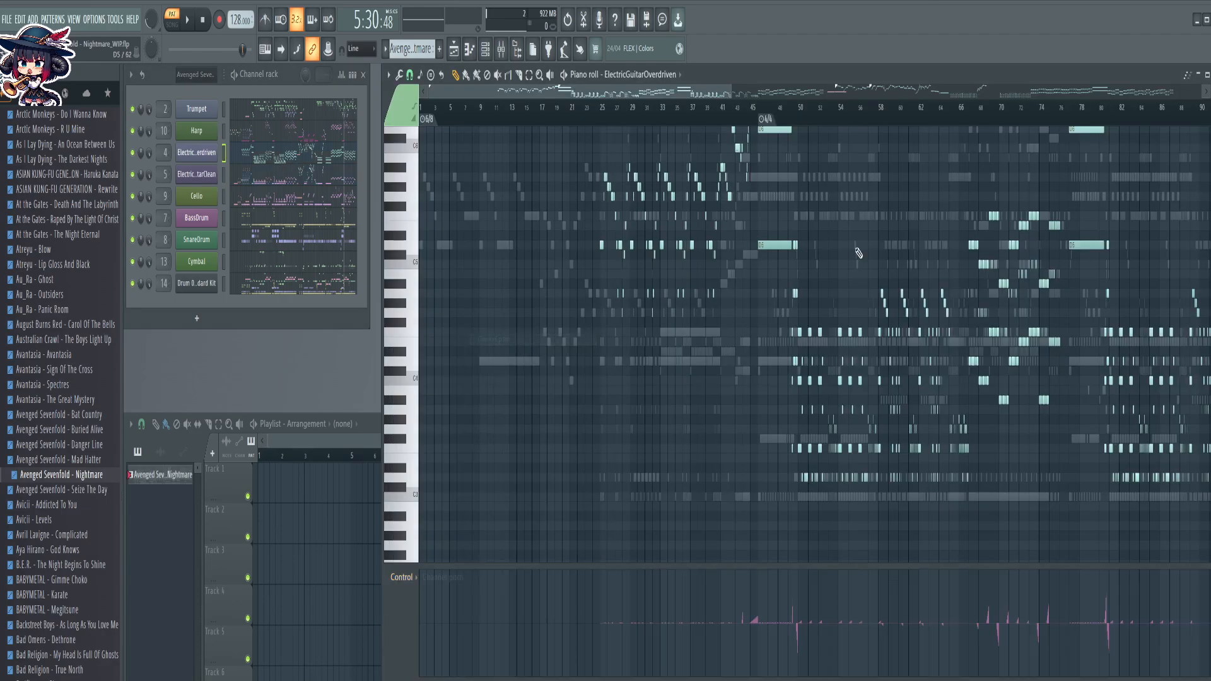
# Slice the end of the C6 note before bar 44 and raise the slices chromatically to C#6, D6 and D#6
pyautogui.moveTo(681, 395); pyautogui.dragTo(579, 511)
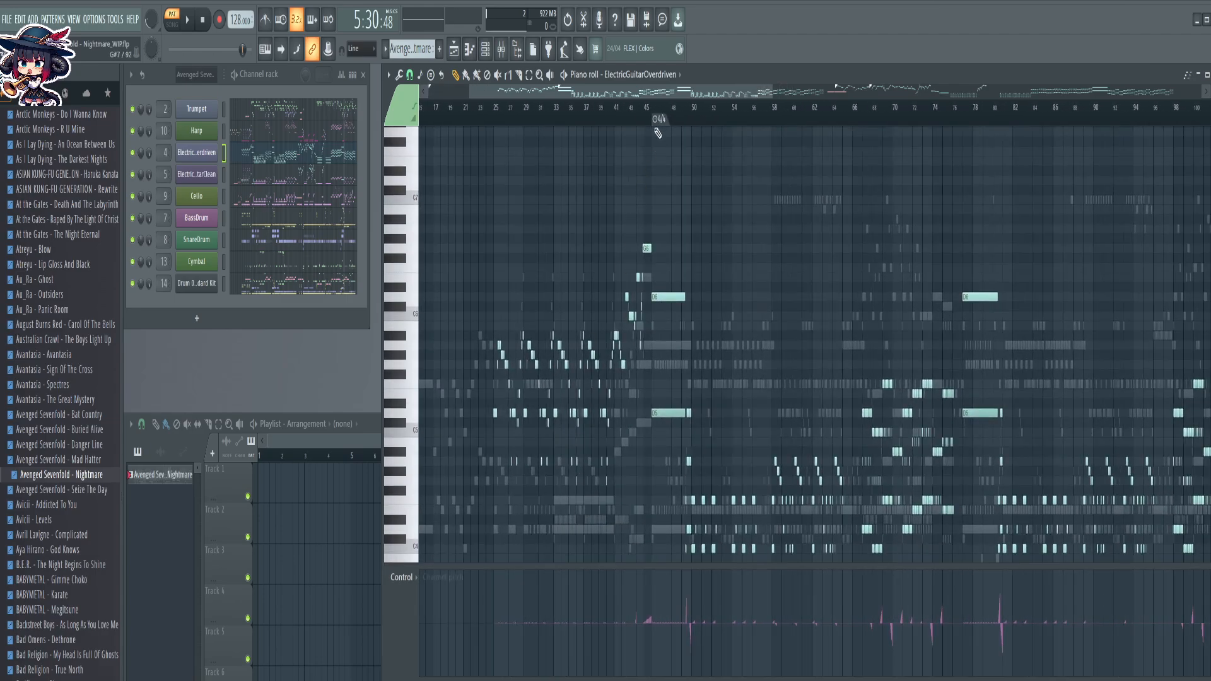
pyautogui.scroll(5, 657, 130)
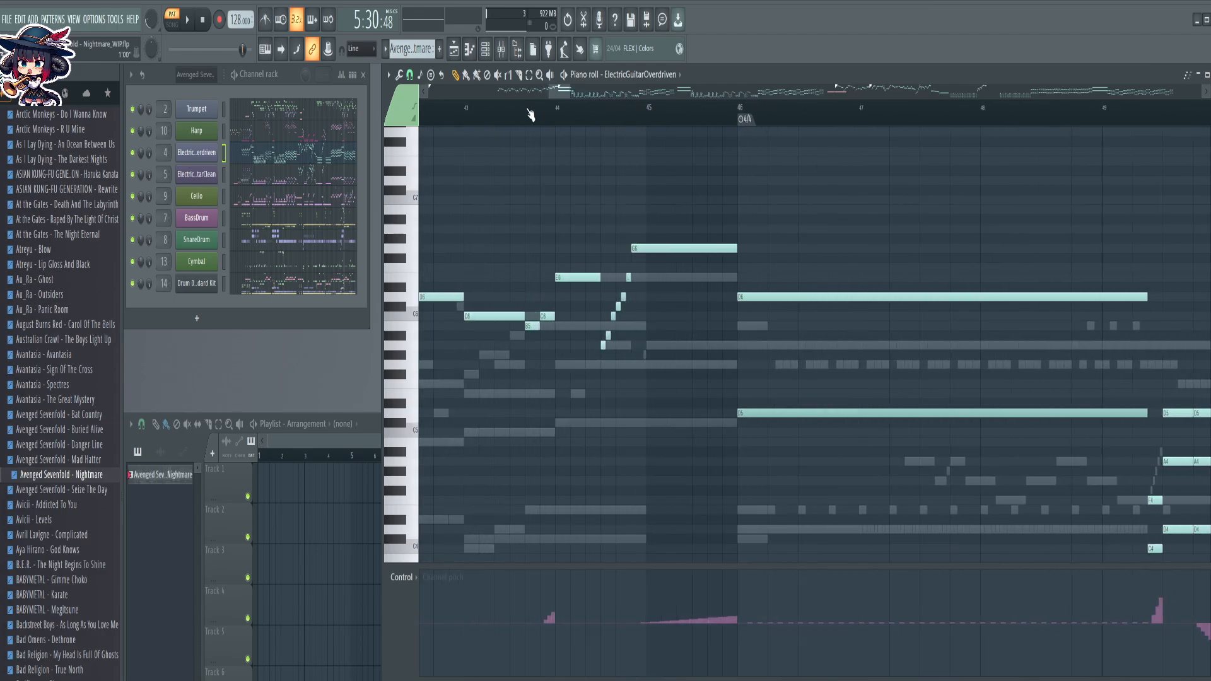
pyautogui.scroll(2, 529, 109)
pyautogui.press('c')
pyautogui.moveTo(543, 170); pyautogui.dragTo(570, 348)
pyautogui.moveTo(570, 239)
pyautogui.mouseDown()
pyautogui.moveTo(559, 344)
pyautogui.moveTo(577, 307)
pyautogui.mouseUp()
pyautogui.press('b')
pyautogui.press('Up')
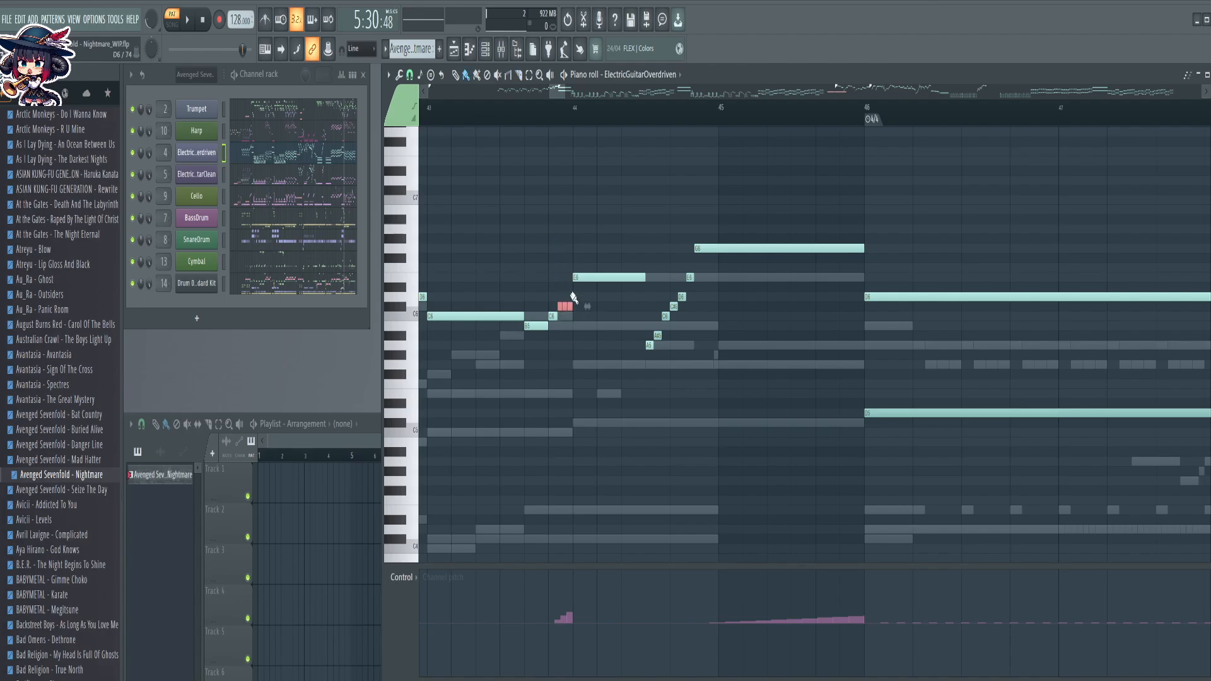
pyautogui.press('Up')
pyautogui.hscroll(3, 724, 432)
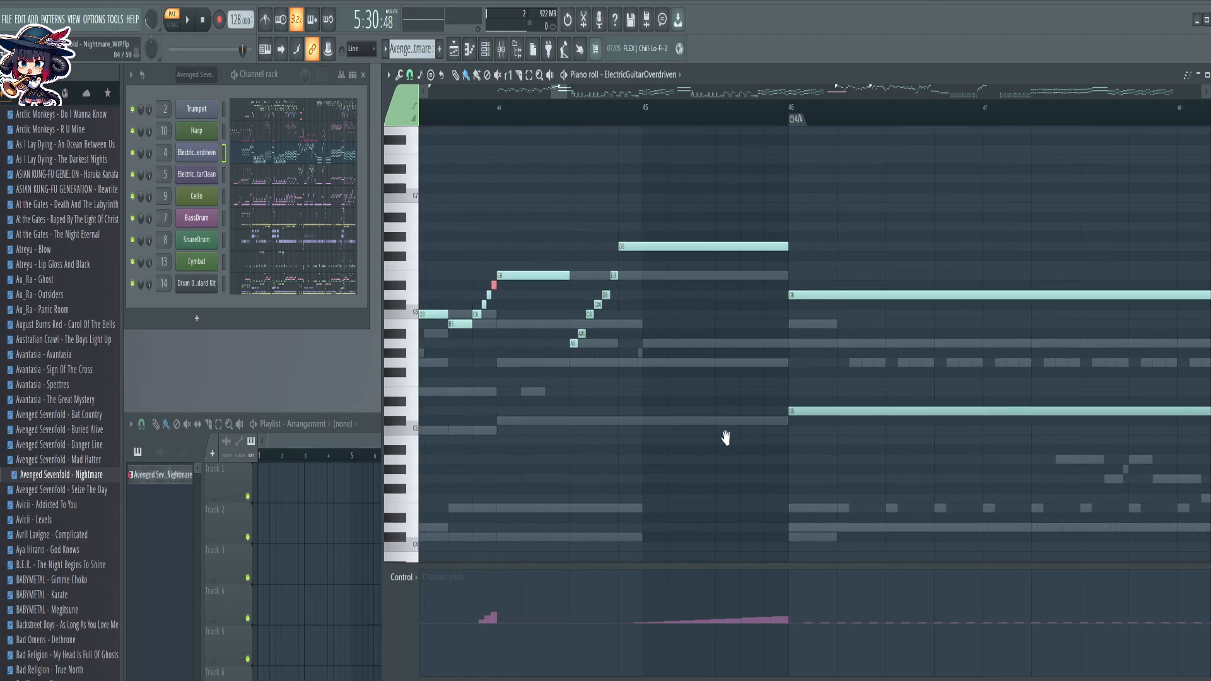
# Slice the long G6 note before bar 46 at two points and raise the second piece to G#6 and the last to A6
pyautogui.scroll(2, 600, 438)
pyautogui.press('c')
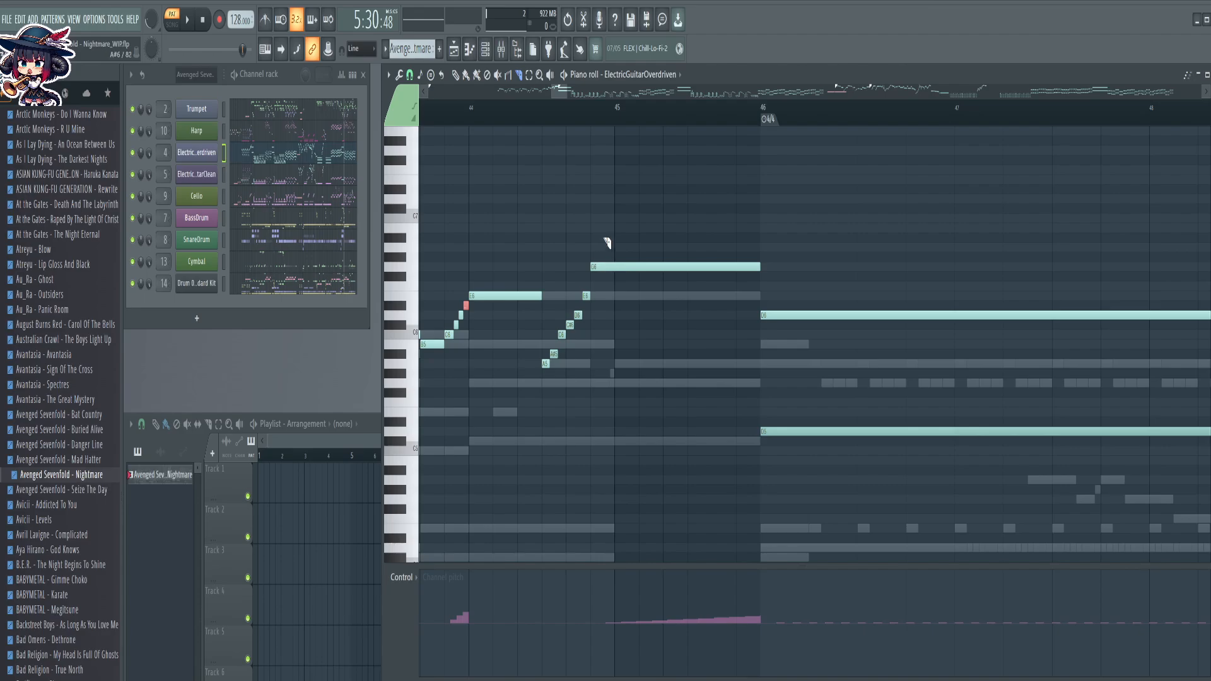
pyautogui.moveTo(599, 210); pyautogui.dragTo(602, 304)
pyautogui.moveTo(607, 231)
pyautogui.mouseDown()
pyautogui.moveTo(610, 288)
pyautogui.moveTo(684, 243)
pyautogui.mouseUp()
pyautogui.press('b')
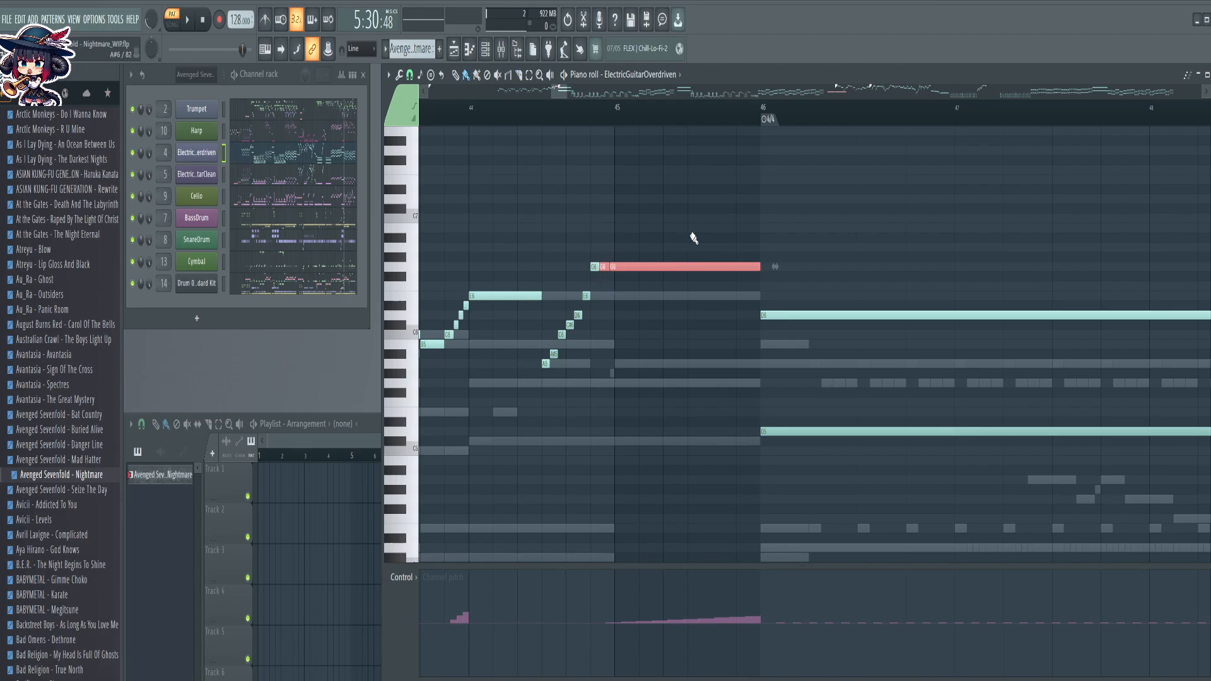
pyautogui.hotkey('shift', 'Up')
pyautogui.click(690, 235)
pyautogui.hotkey('shift', 'Up')
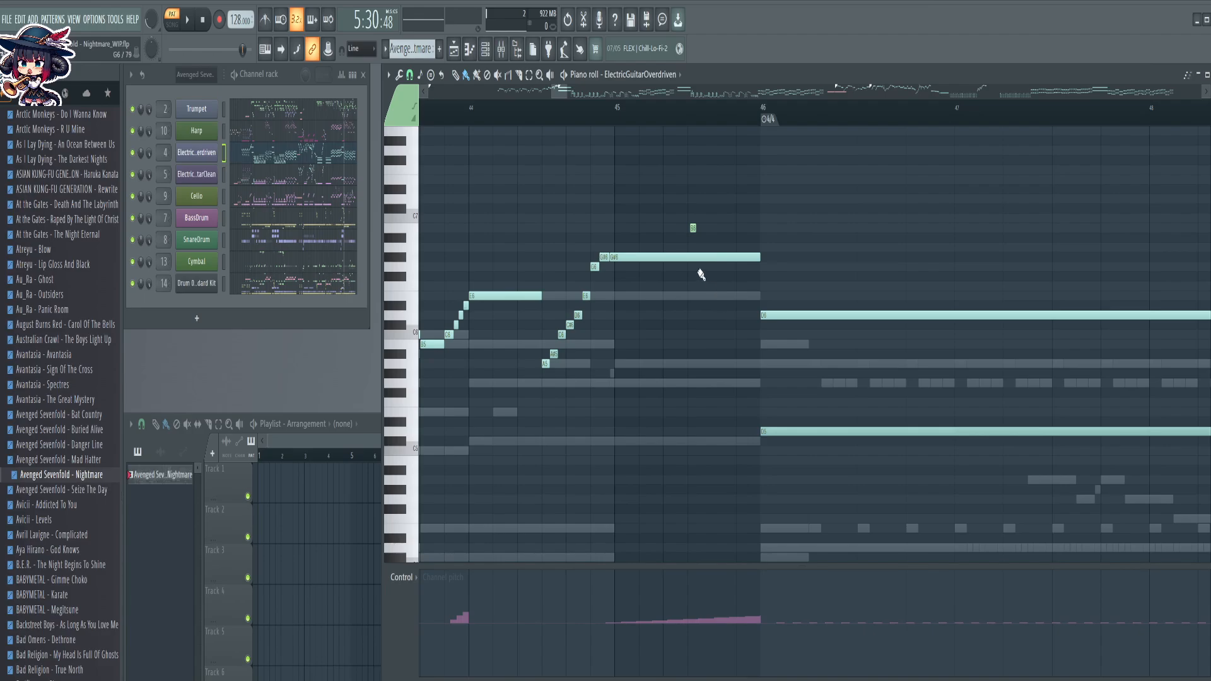
pyautogui.moveTo(720, 249); pyautogui.dragTo(721, 309)
pyautogui.hotkey('shift', 'Up')
pyautogui.rightClick(695, 230)
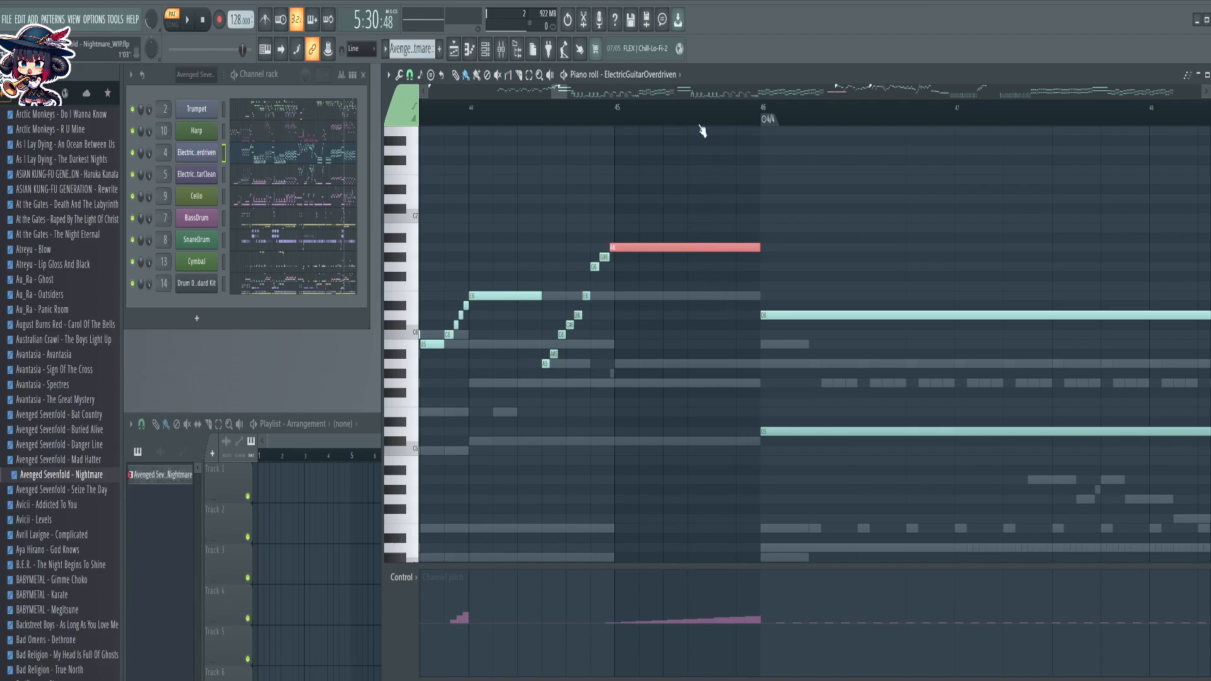
# Delete the long D5 notes under the D6 notes at bars 46 and 77, and return the control lane to channel pitch
pyautogui.scroll(-10, 711, 121)
pyautogui.scroll(-3, 702, 129)
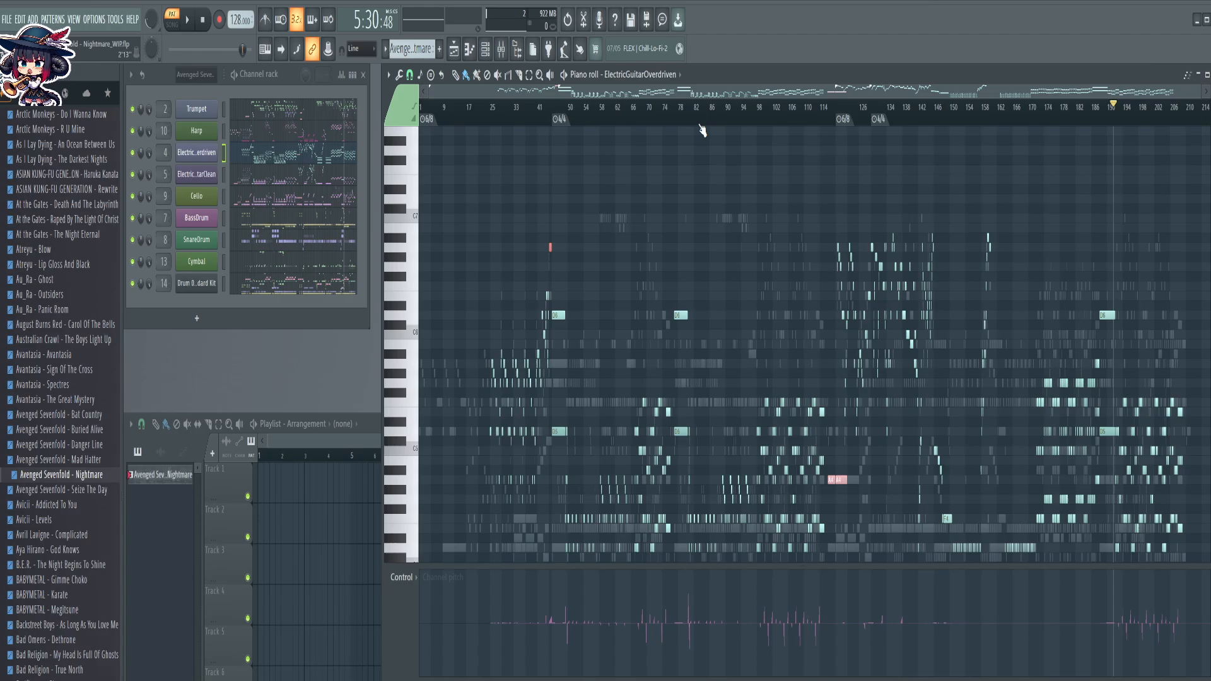
pyautogui.scroll(-4, 718, 201)
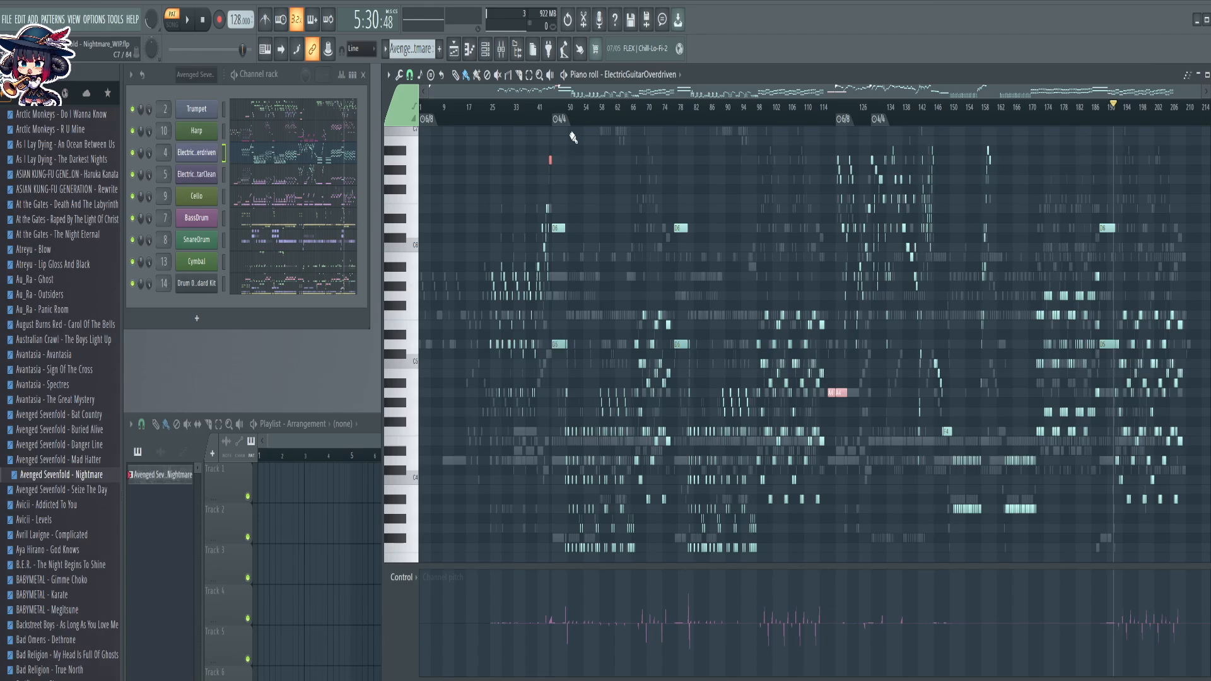
pyautogui.scroll(5, 584, 118)
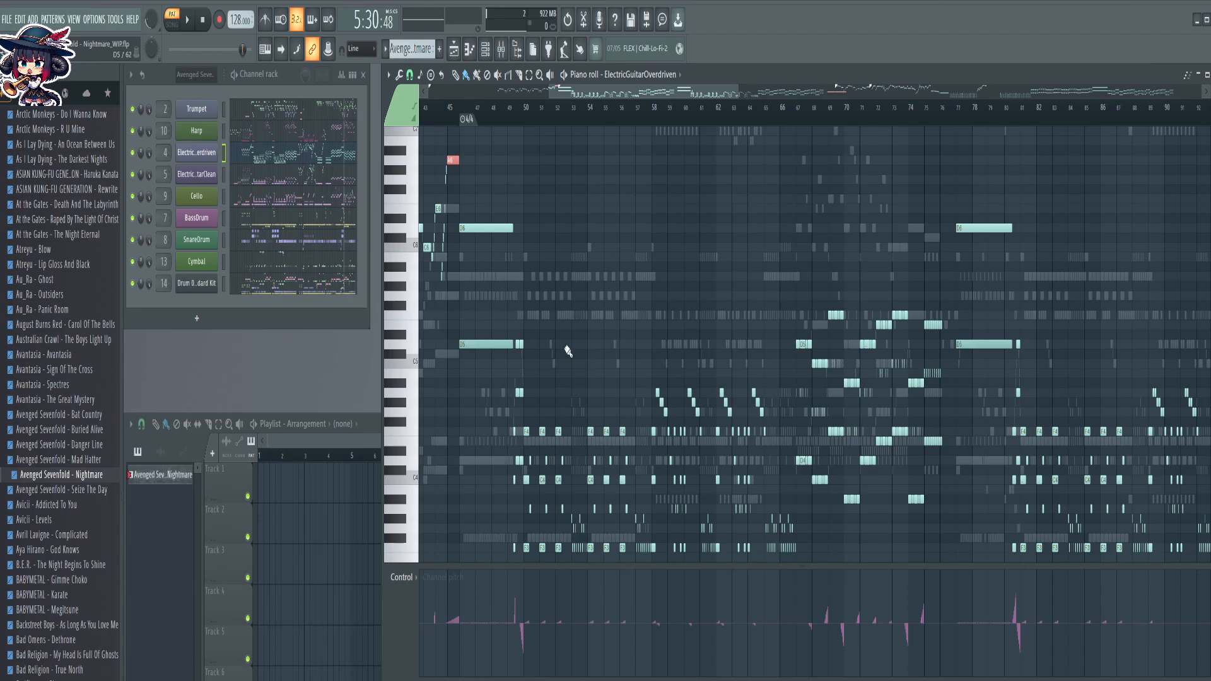
pyautogui.click(407, 577)
pyautogui.click(416, 327)
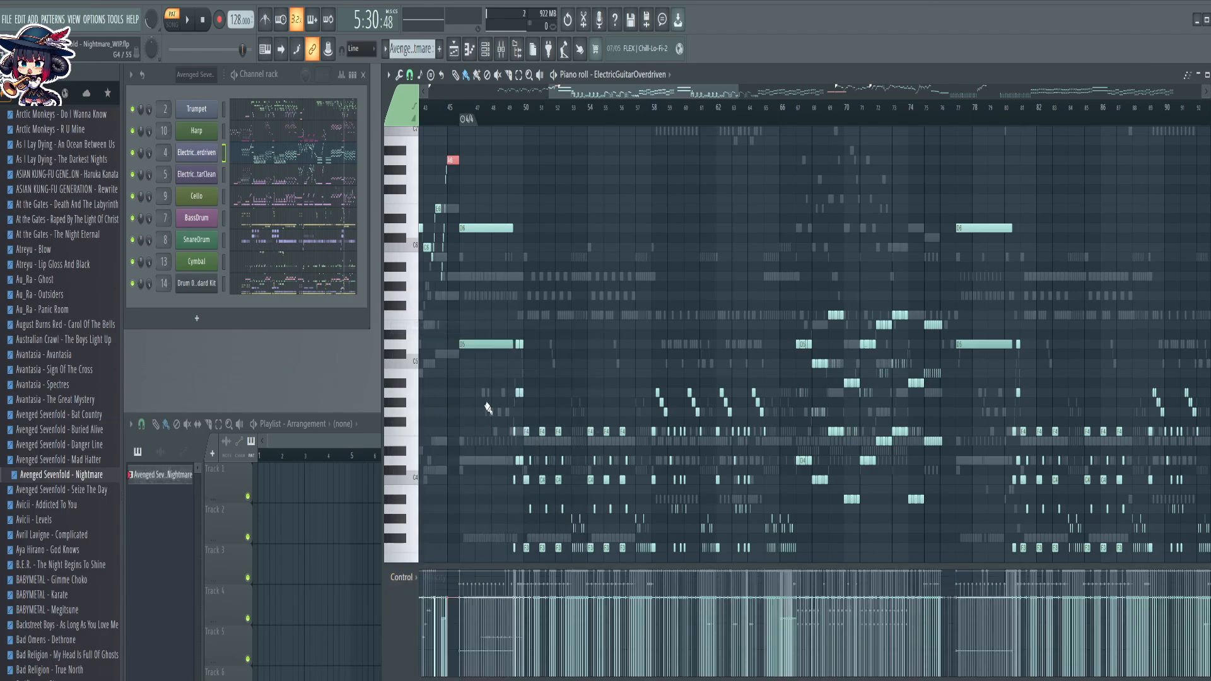
pyautogui.click(492, 343)
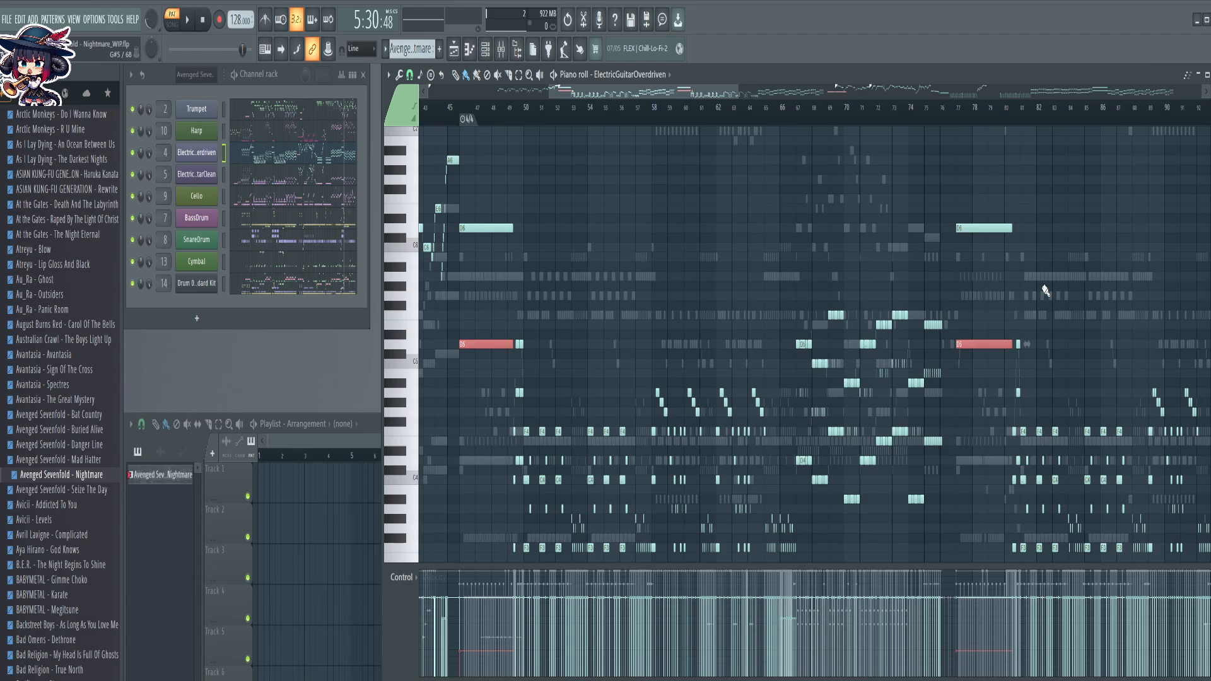
pyautogui.press('Delete')
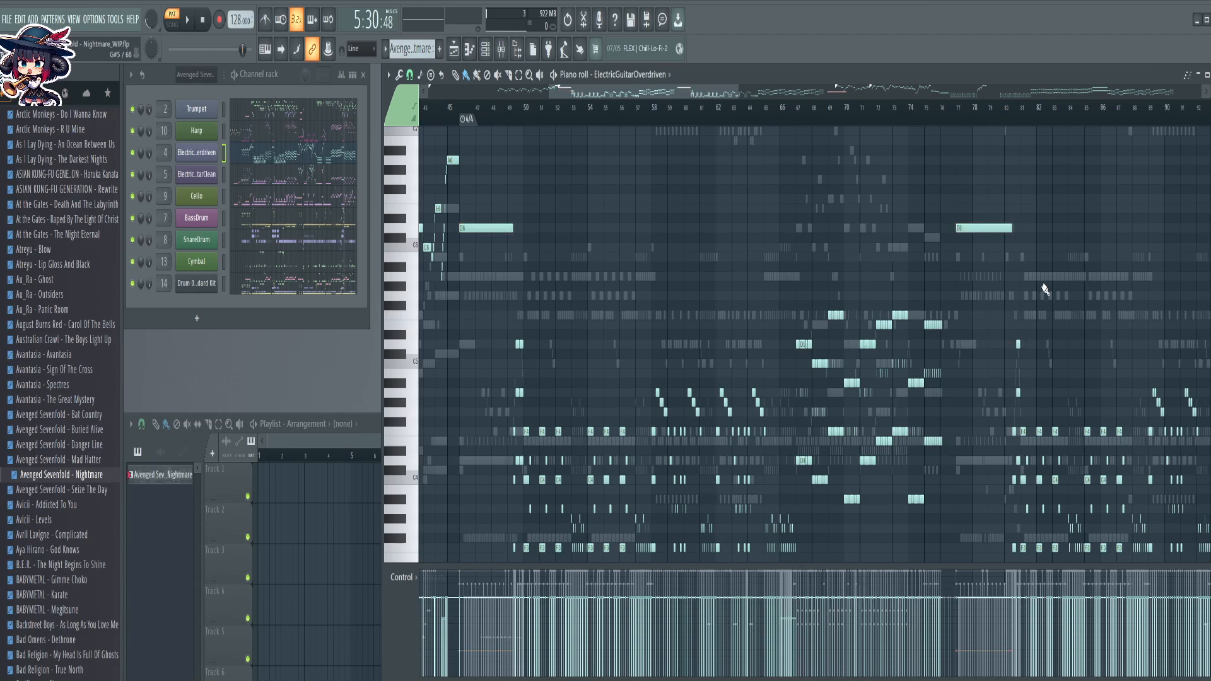
pyautogui.click(409, 581)
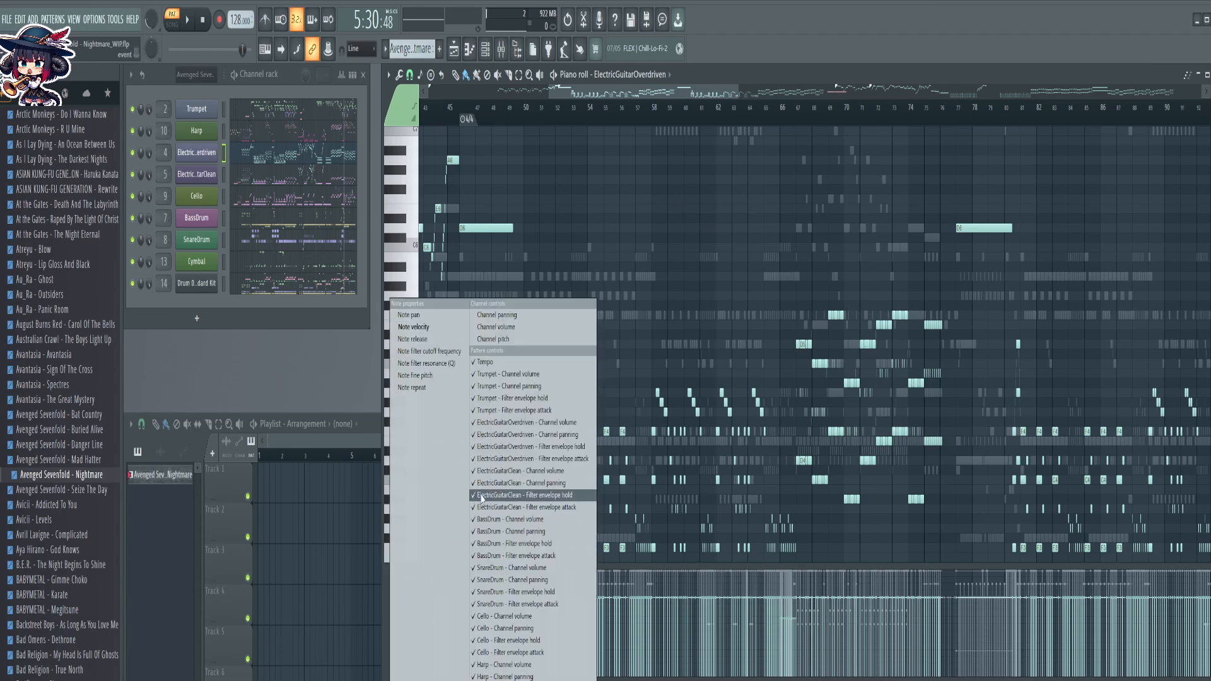
pyautogui.click(507, 343)
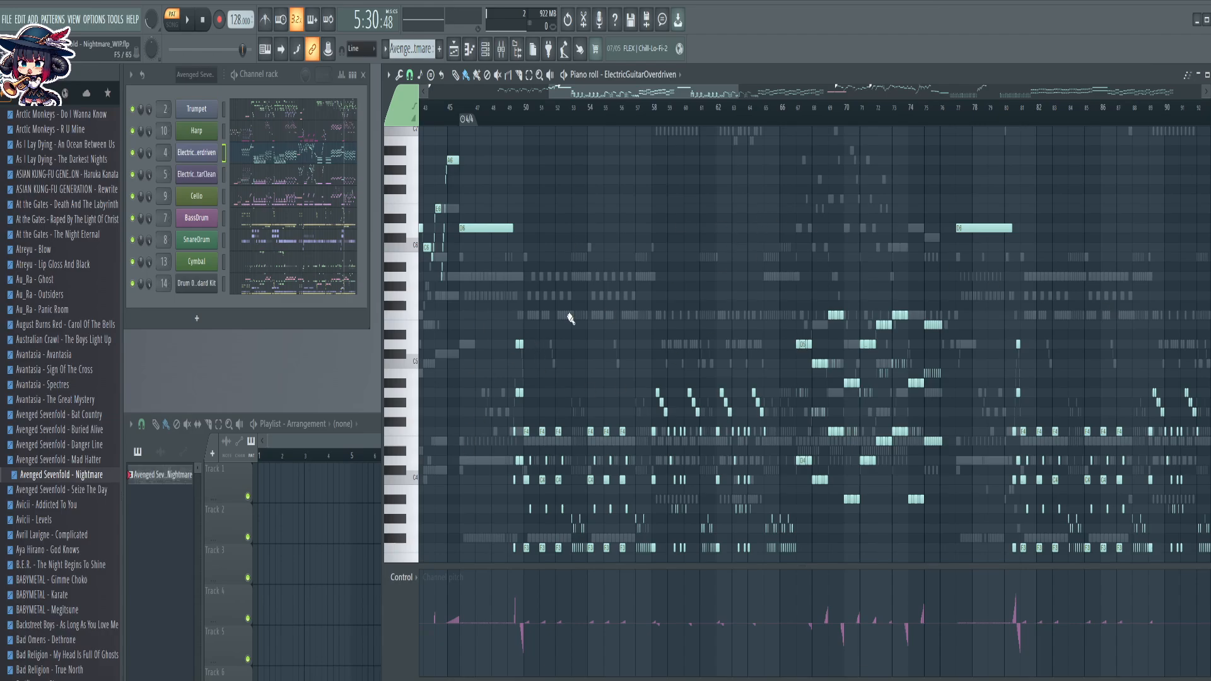
# Delete the D5, F4, D4, F3 and D3 chord notes from bar 49 to bar 57, keeping the A4, C4, A3 and short repeated D3 notes
pyautogui.scroll(-3, 682, 287)
pyautogui.scroll(8, 518, 120)
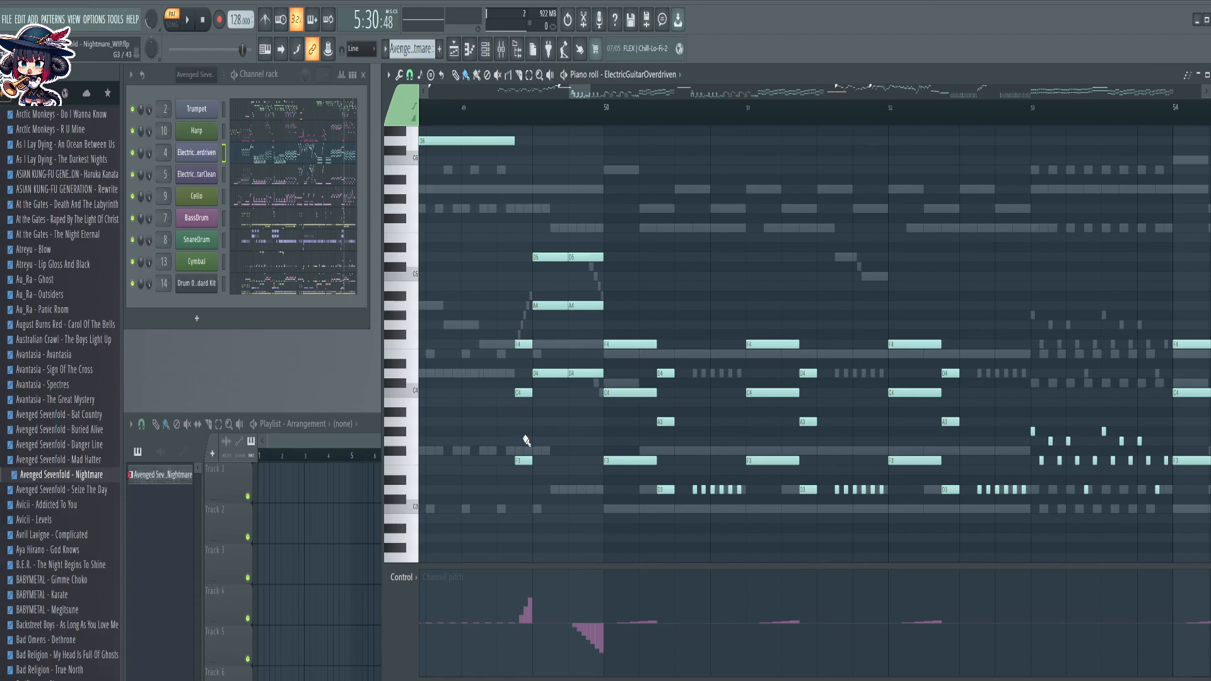
pyautogui.moveTo(517, 428); pyautogui.dragTo(658, 490)
pyautogui.keyDown('ctrl'); pyautogui.keyDown('shift'); pyautogui.click(562, 375); pyautogui.keyUp('shift'); pyautogui.keyUp('ctrl')
pyautogui.keyDown('ctrl'); pyautogui.keyDown('shift'); pyautogui.click(573, 377); pyautogui.keyUp('shift'); pyautogui.keyUp('ctrl')
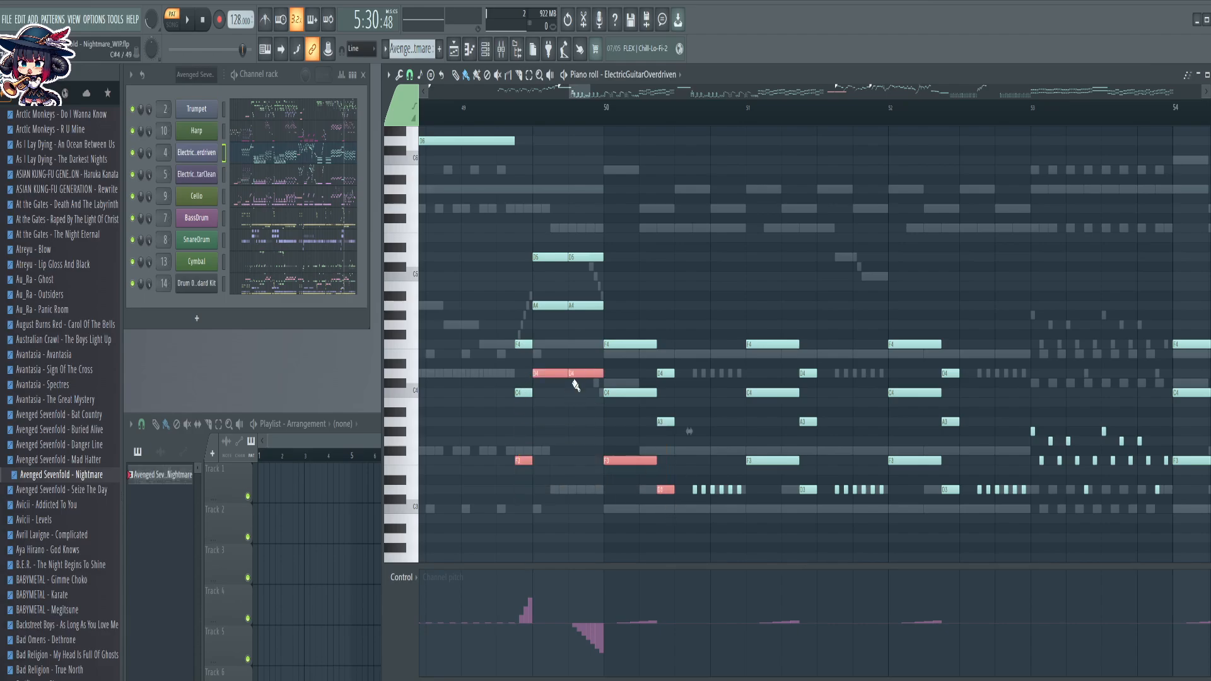
pyautogui.keyDown('ctrl'); pyautogui.keyDown('shift'); pyautogui.click(517, 341); pyautogui.keyUp('shift'); pyautogui.keyUp('ctrl')
pyautogui.moveTo(526, 263); pyautogui.dragTo(648, 245)
pyautogui.moveTo(626, 331); pyautogui.dragTo(697, 377)
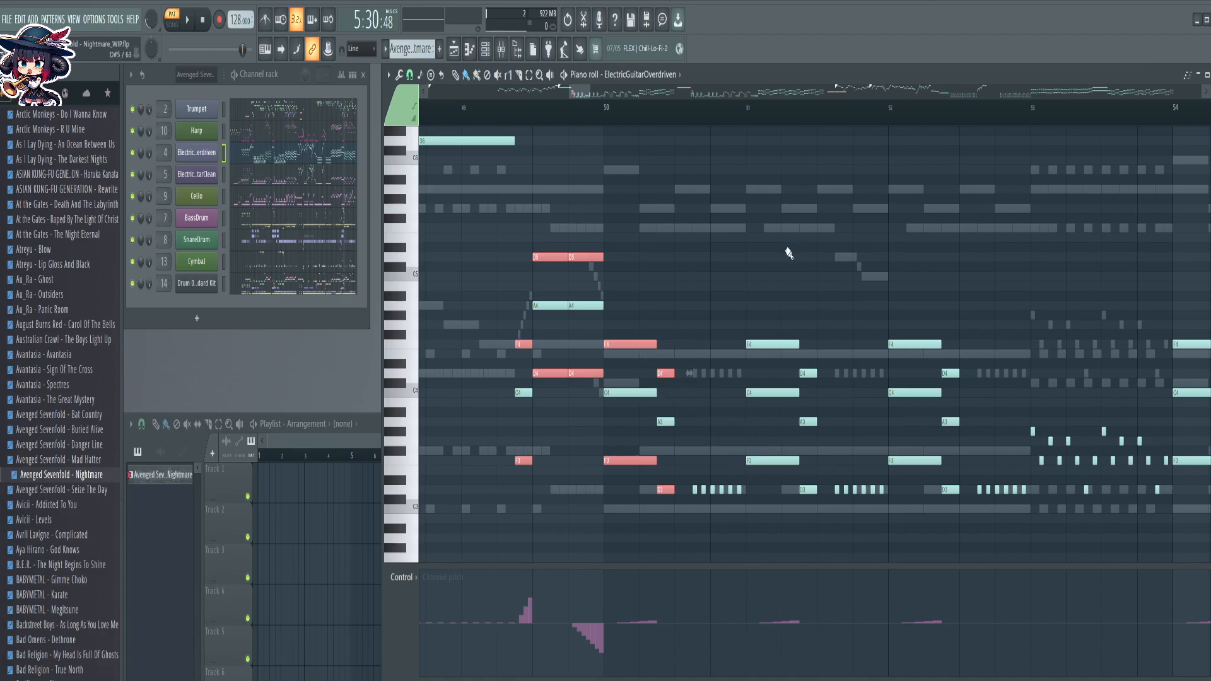
pyautogui.scroll(-4, 757, 122)
pyautogui.moveTo(644, 295); pyautogui.dragTo(764, 376)
pyautogui.moveTo(649, 441); pyautogui.dragTo(687, 510)
pyautogui.moveTo(719, 450); pyautogui.dragTo(760, 505)
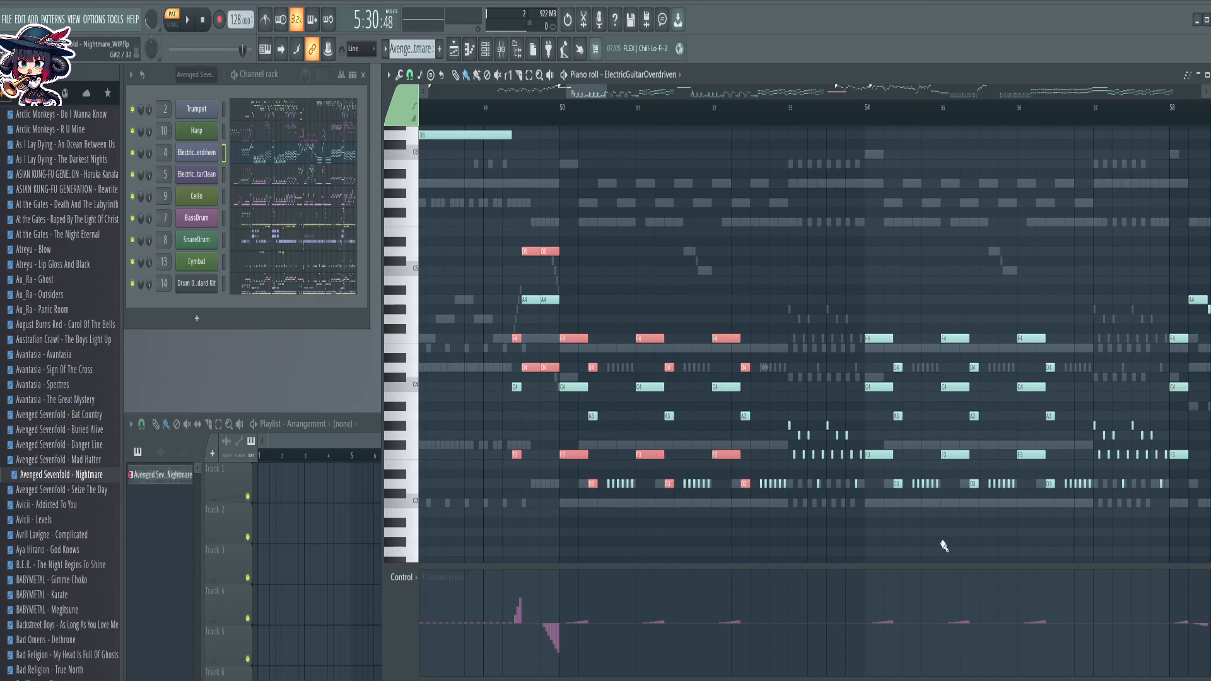
pyautogui.moveTo(840, 262); pyautogui.dragTo(689, 238)
pyautogui.moveTo(720, 311); pyautogui.dragTo(934, 350)
pyautogui.moveTo(741, 421); pyautogui.dragTo(950, 501)
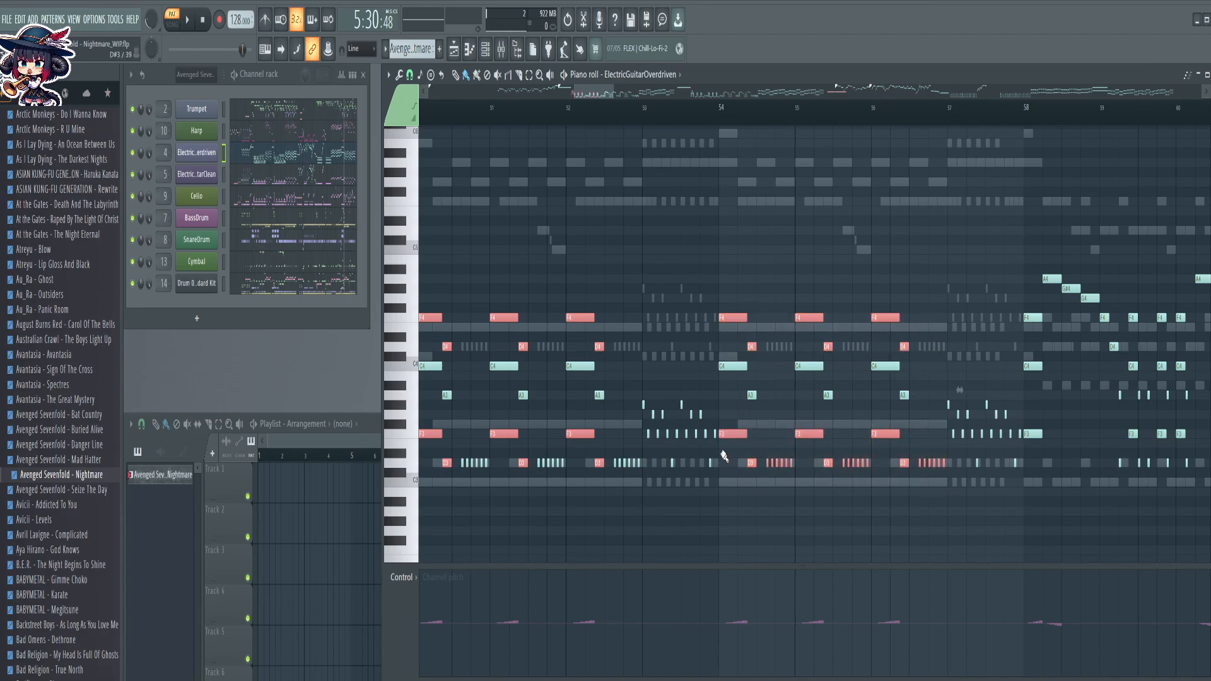
pyautogui.moveTo(621, 529); pyautogui.dragTo(808, 549)
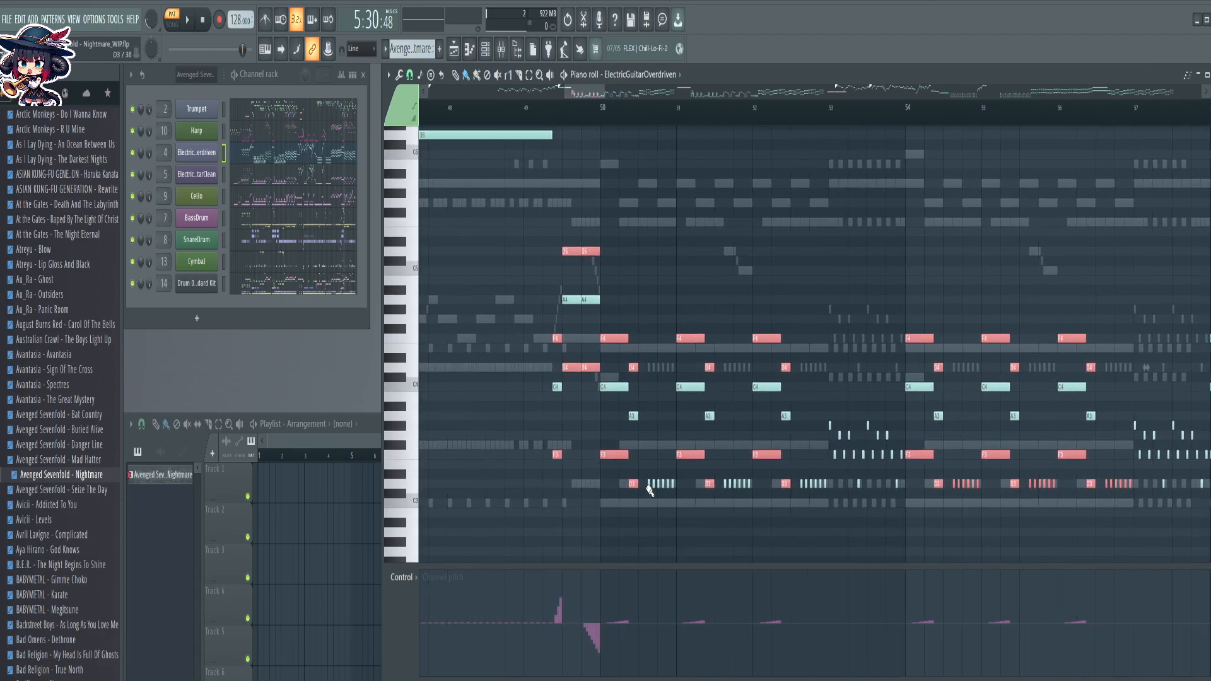
pyautogui.moveTo(649, 486); pyautogui.dragTo(839, 502)
pyautogui.moveTo(954, 484); pyautogui.dragTo(988, 502)
pyautogui.moveTo(1106, 483); pyautogui.dragTo(1147, 507)
pyautogui.hscroll(8, 891, 273)
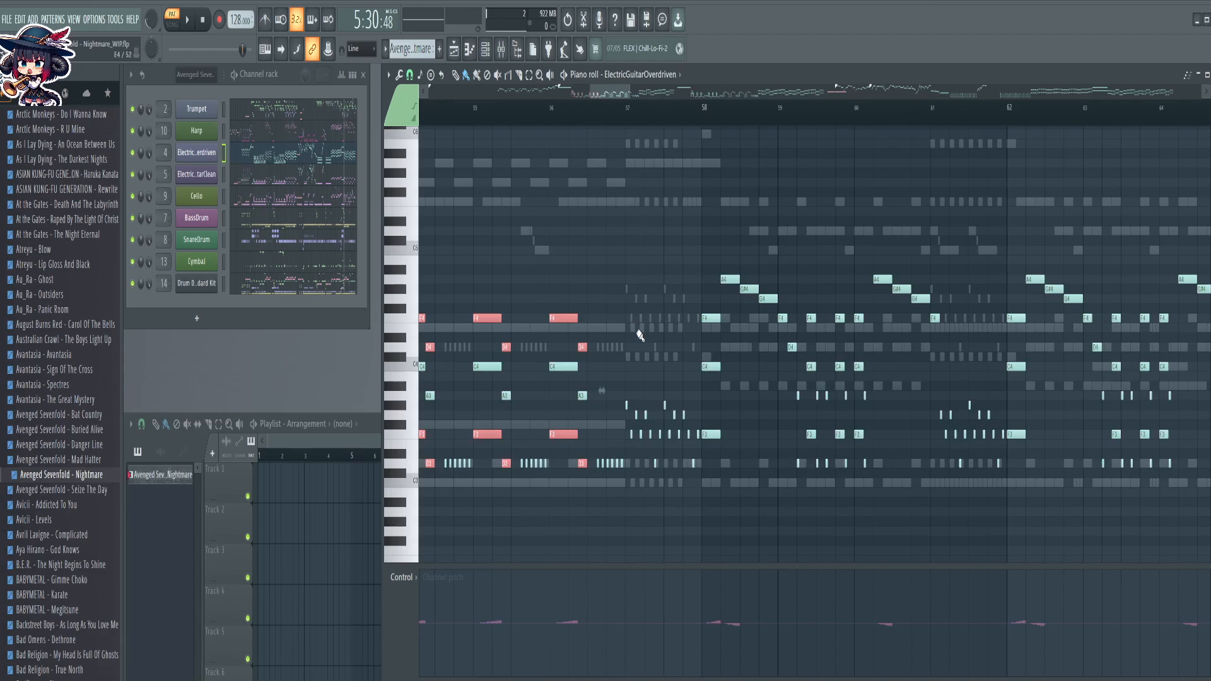
pyautogui.moveTo(728, 504); pyautogui.dragTo(673, 518)
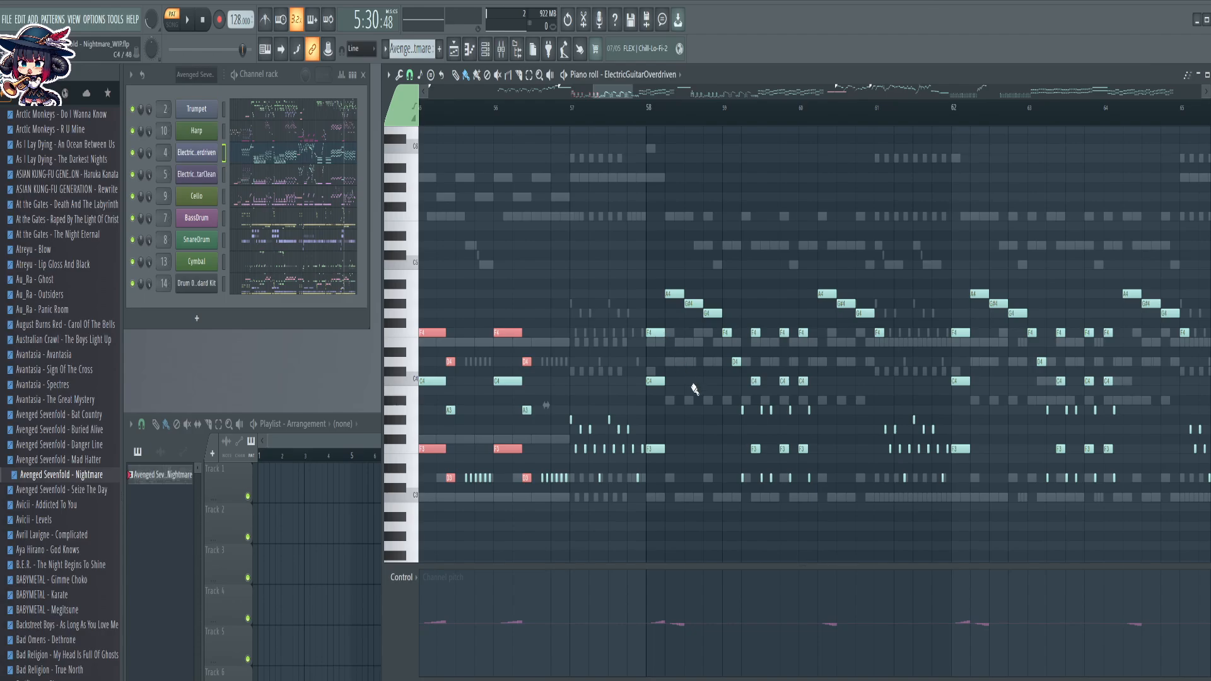
pyautogui.press('Delete')
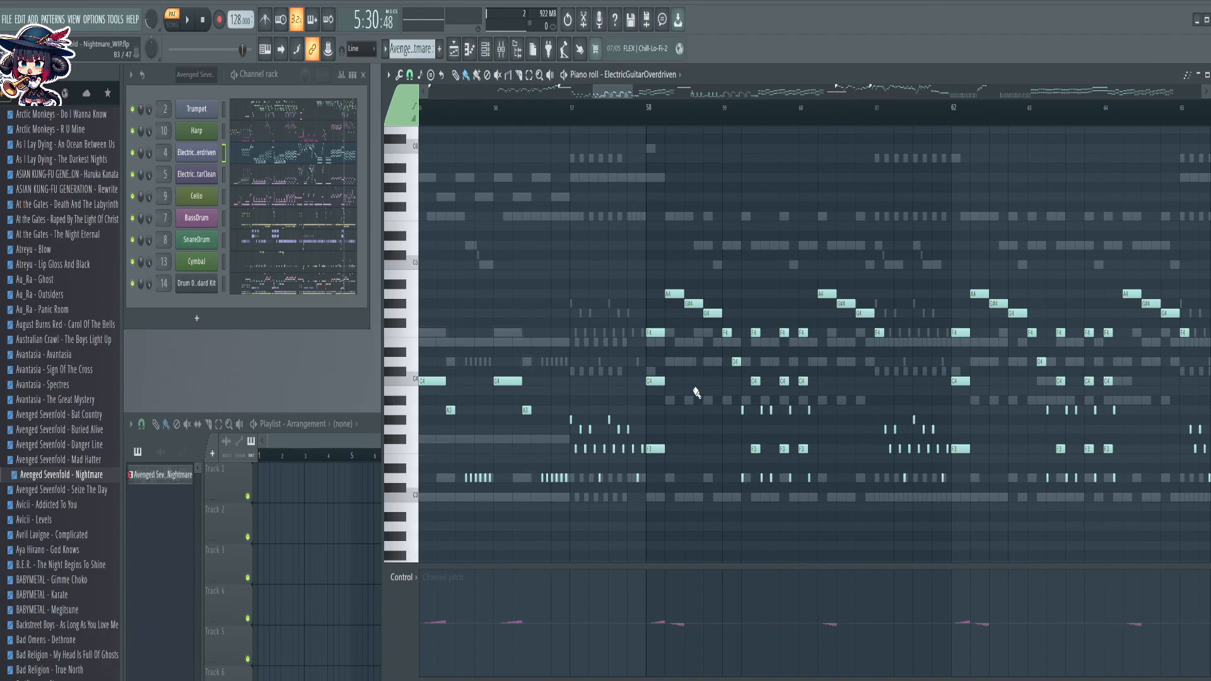
pyautogui.hotkey('shift', 'Up')
pyautogui.scroll(-3, 696, 393)
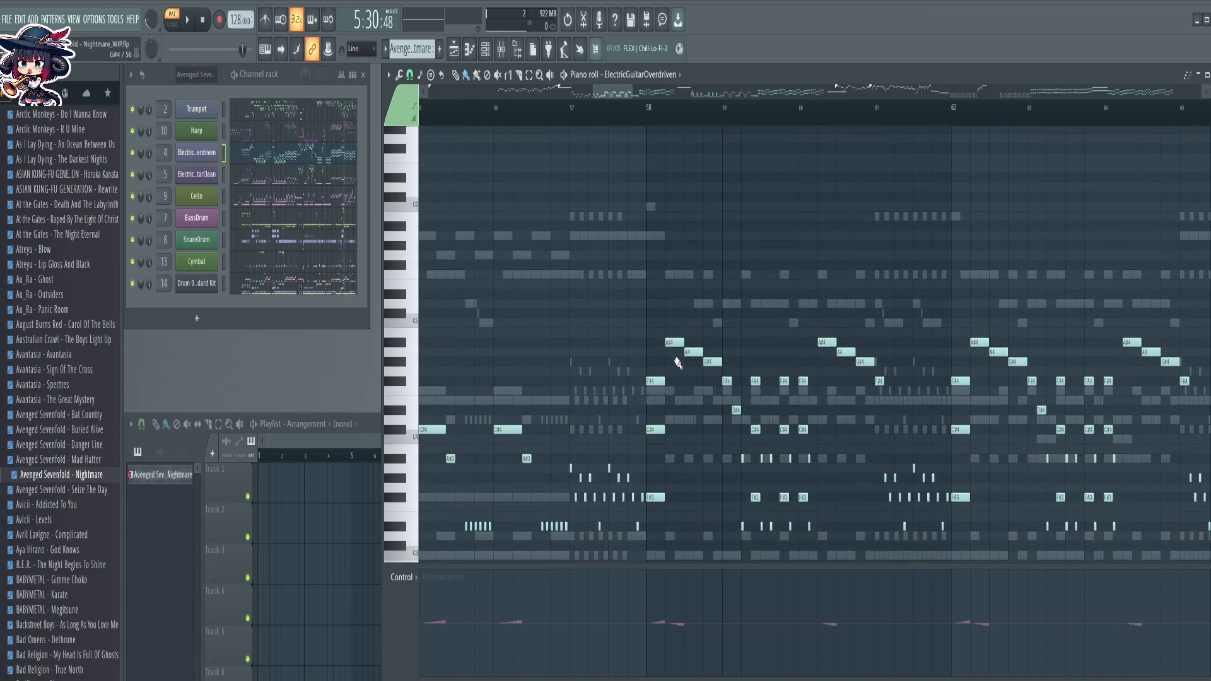
pyautogui.hotkey('shift', 'Down')
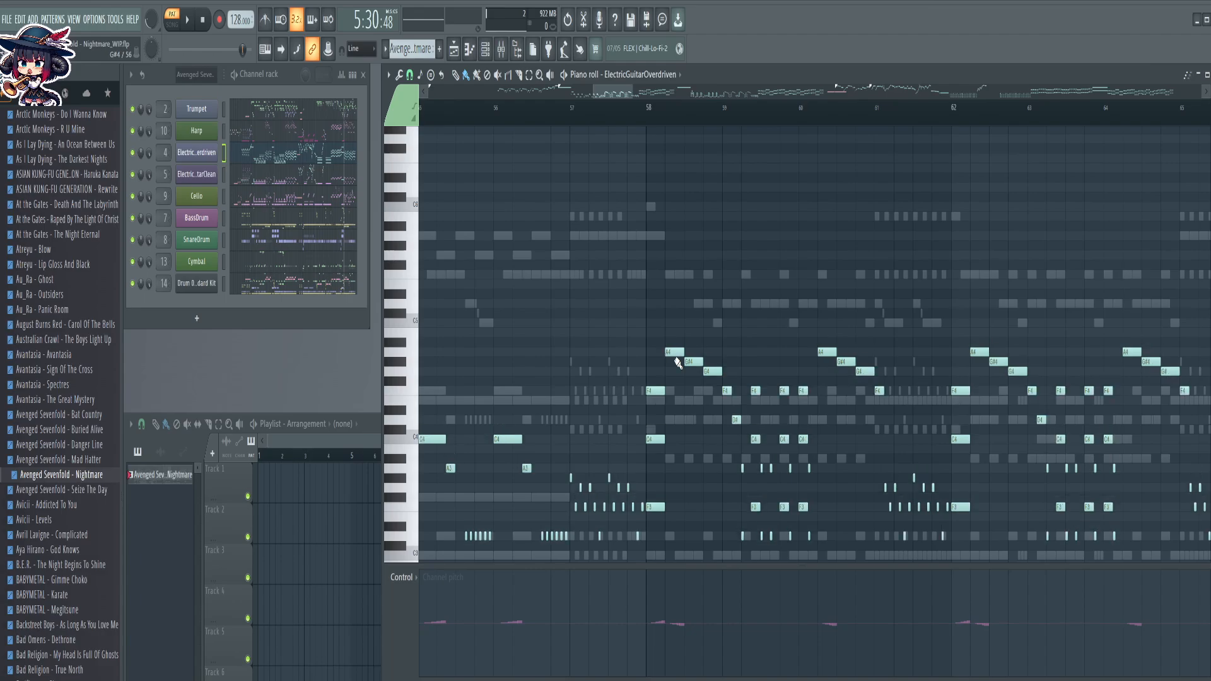
# Delete the F4 and F3 notes of the overdriven guitar chord at bar 58, keeping the C4
pyautogui.keyDown('ctrl'); pyautogui.click(654, 389); pyautogui.keyUp('ctrl')
pyautogui.keyDown('ctrl'); pyautogui.click(654, 507); pyautogui.keyUp('ctrl')
pyautogui.scroll(-2, 763, 459)
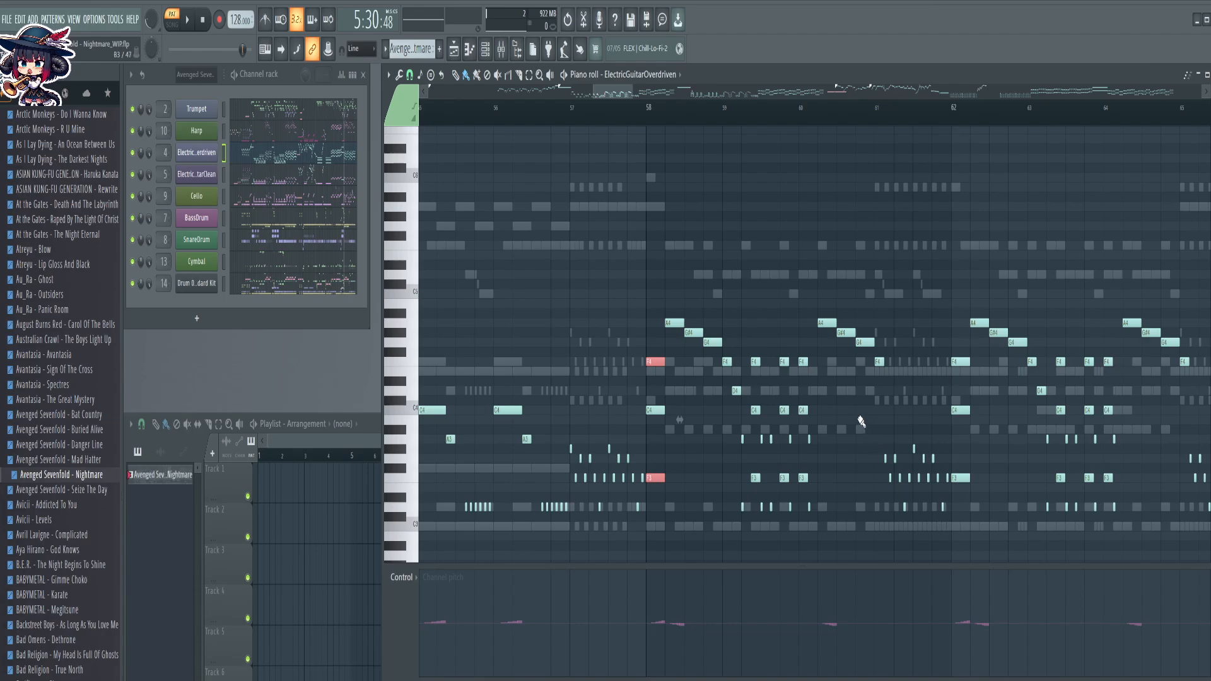
pyautogui.press('Delete')
# Try to raise the short overdriven guitar chord notes in bars 59 and 60 by an octave
pyautogui.moveTo(742, 332); pyautogui.dragTo(799, 531)
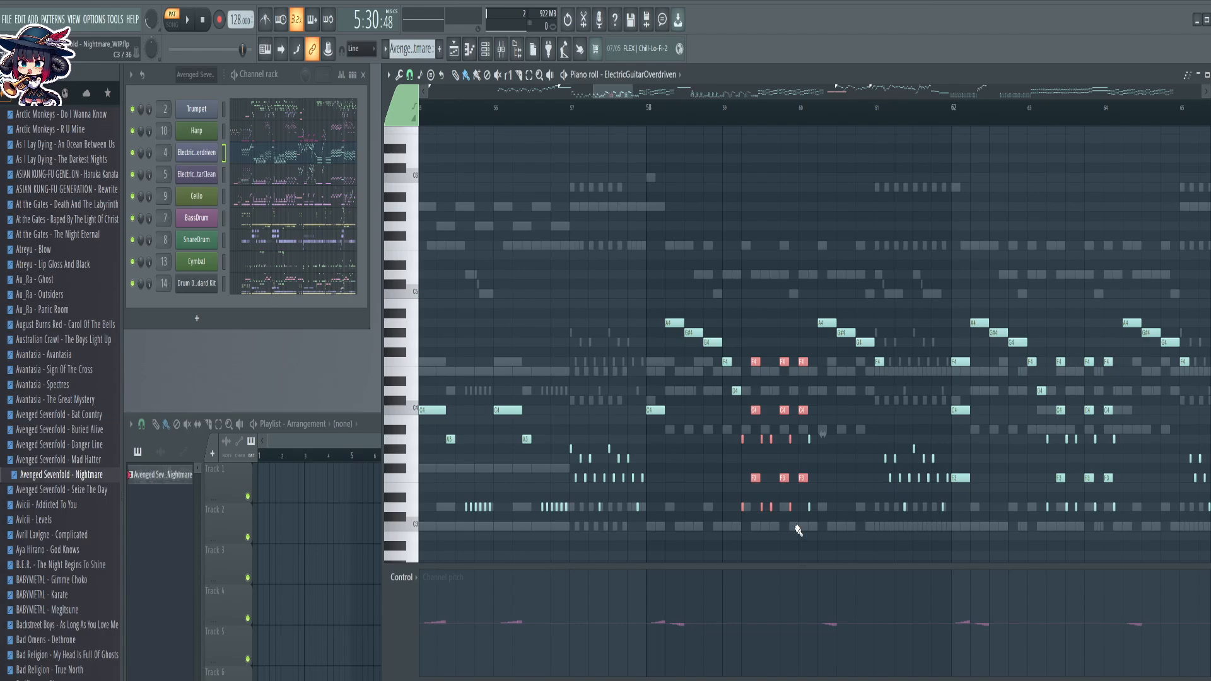
pyautogui.hotkey('shift', 'Up')
pyautogui.hotkey('ctrl', 'z')
pyautogui.hotkey('ctrl', 'Up')
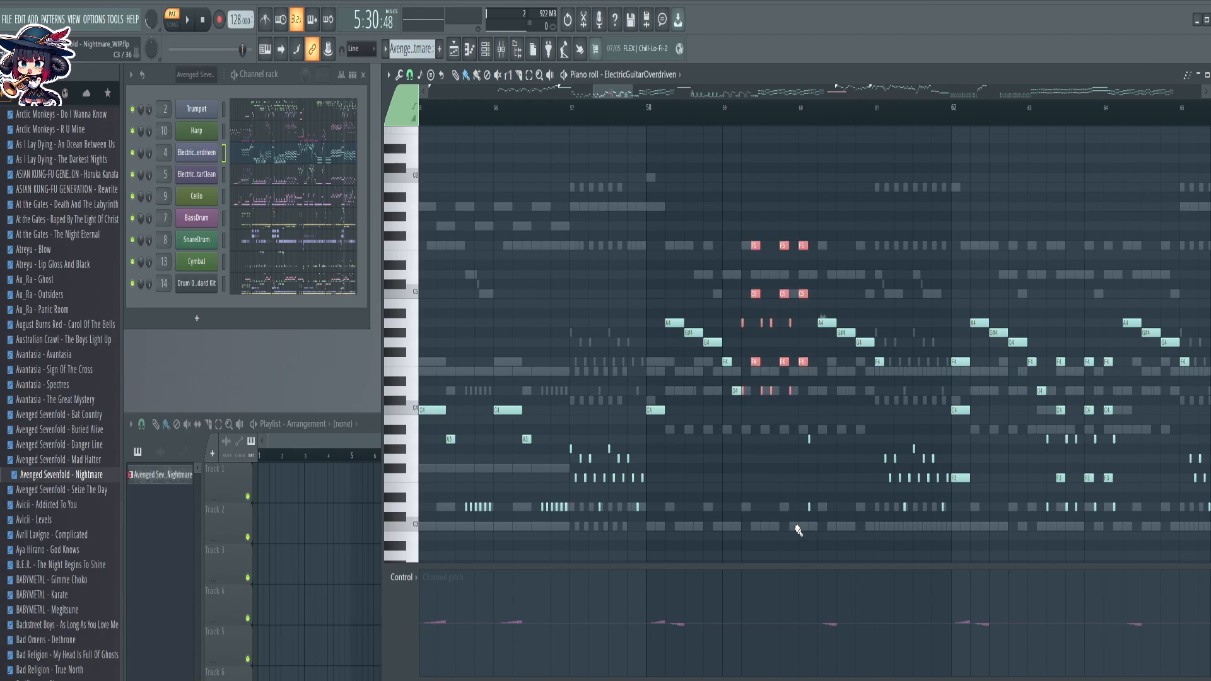
pyautogui.hotkey('ctrl', 'z')
pyautogui.click(797, 529)
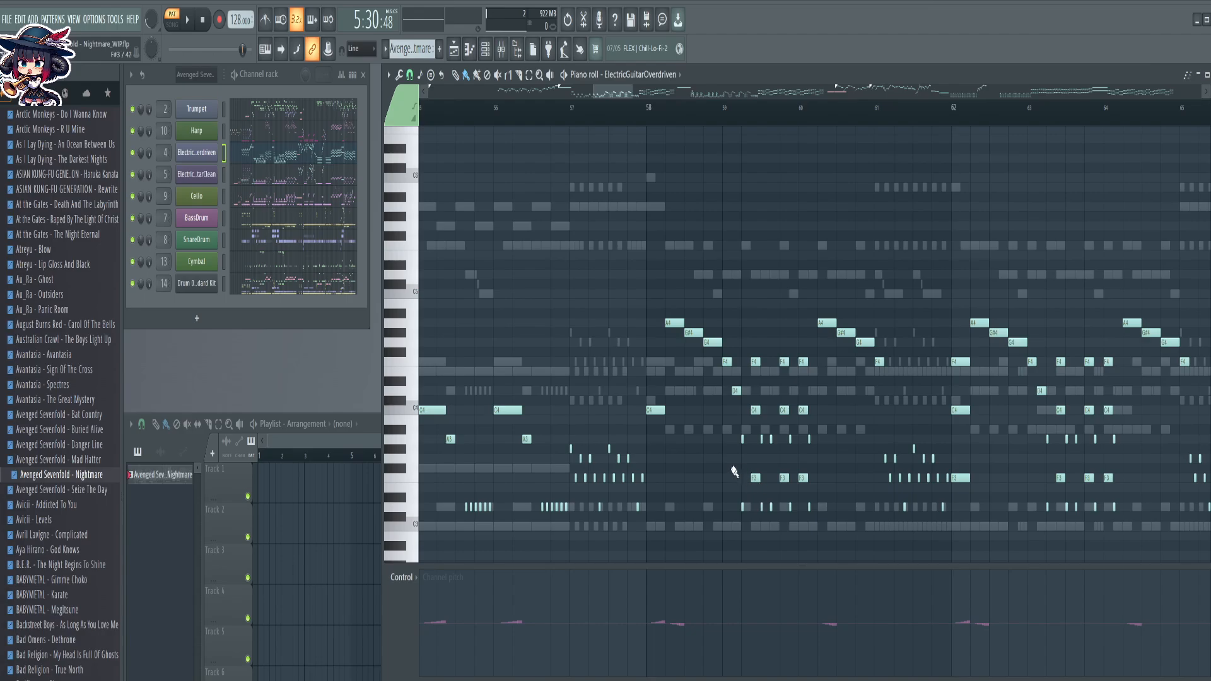
# Delete the F4, F3 and D3 notes from the overdriven guitar chords at bars 59–60, 62 and 63–64
pyautogui.moveTo(733, 471); pyautogui.dragTo(839, 519)
pyautogui.moveTo(751, 346); pyautogui.dragTo(820, 391)
pyautogui.moveTo(808, 223); pyautogui.dragTo(570, 181)
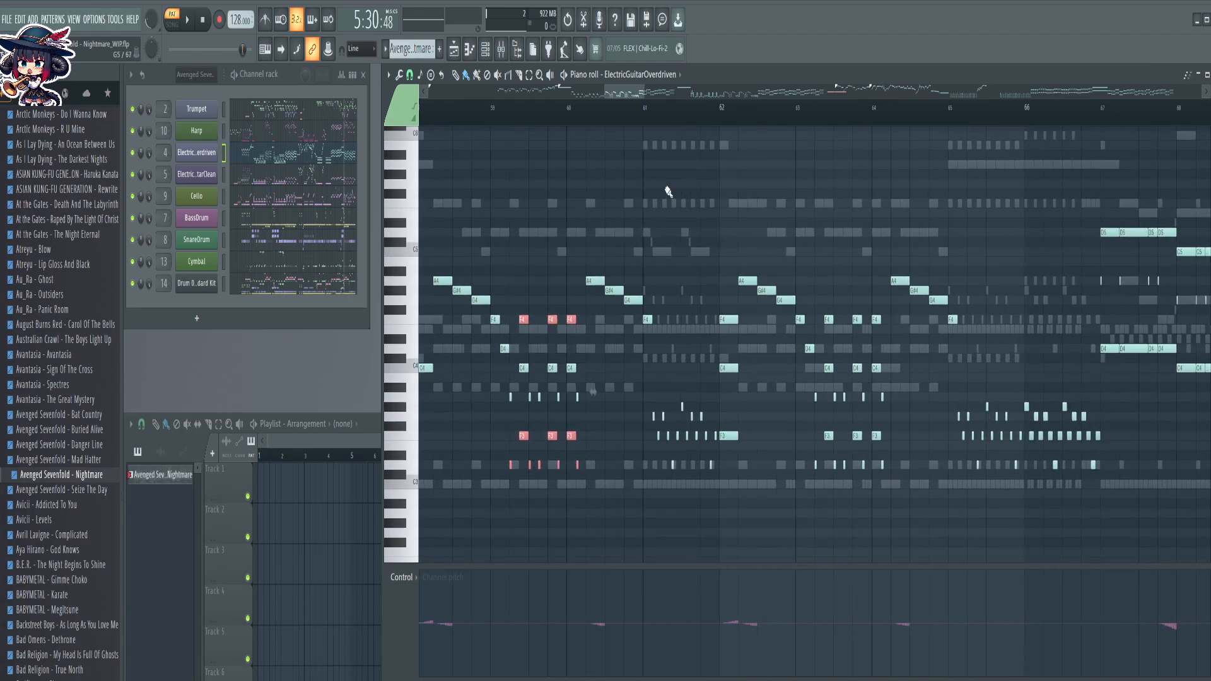
pyautogui.keyDown('shift'); pyautogui.click(729, 319); pyautogui.keyUp('shift')
pyautogui.keyDown('shift'); pyautogui.click(728, 436); pyautogui.keyUp('shift')
pyautogui.moveTo(794, 421); pyautogui.dragTo(898, 471)
pyautogui.moveTo(824, 314); pyautogui.dragTo(906, 339)
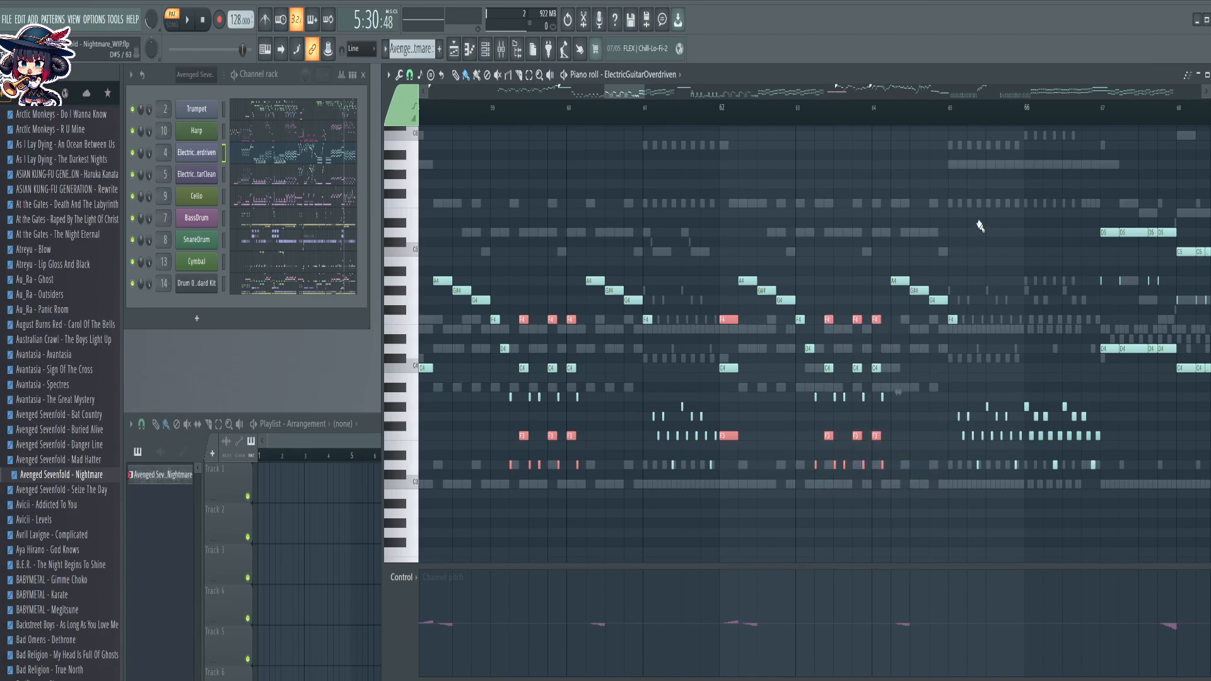
pyautogui.moveTo(807, 205); pyautogui.dragTo(883, 230)
pyautogui.scroll(-2, 657, 118)
pyautogui.scroll(-2, 663, 131)
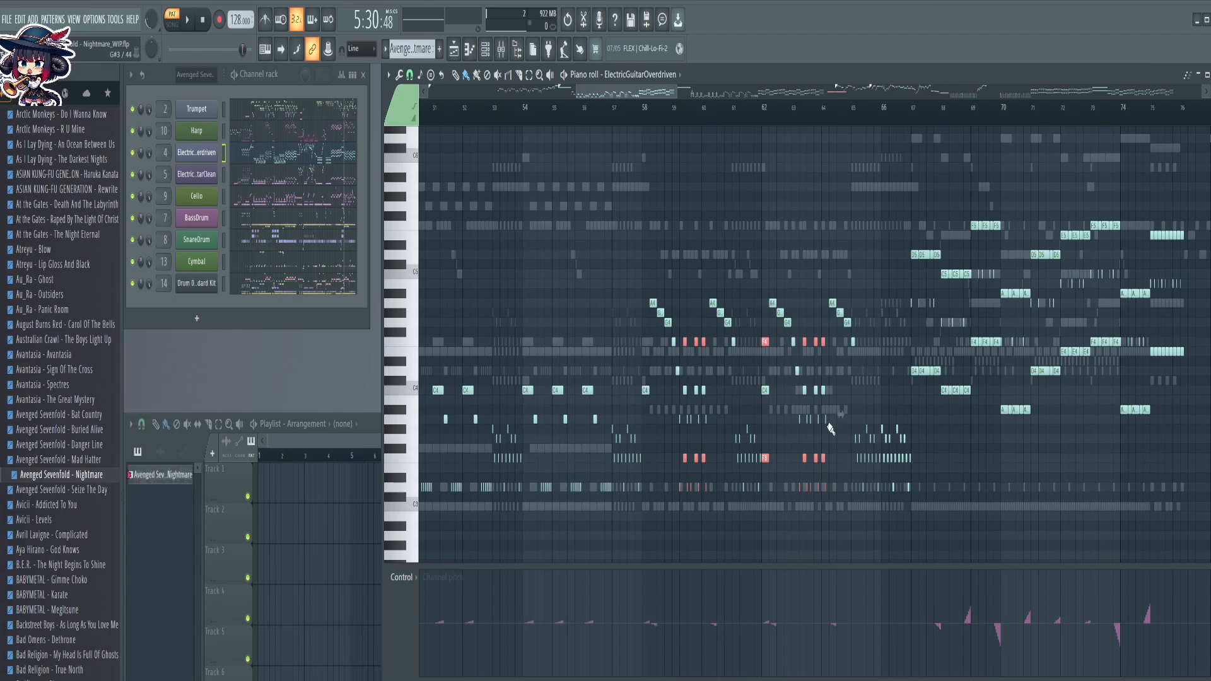
pyautogui.hotkey('ctrl', 'x')
# Recolour the short C4 and A3 notes in bars 59–60 and 63–64 of the overdriven guitar with the current green note colour
pyautogui.click(313, 181)
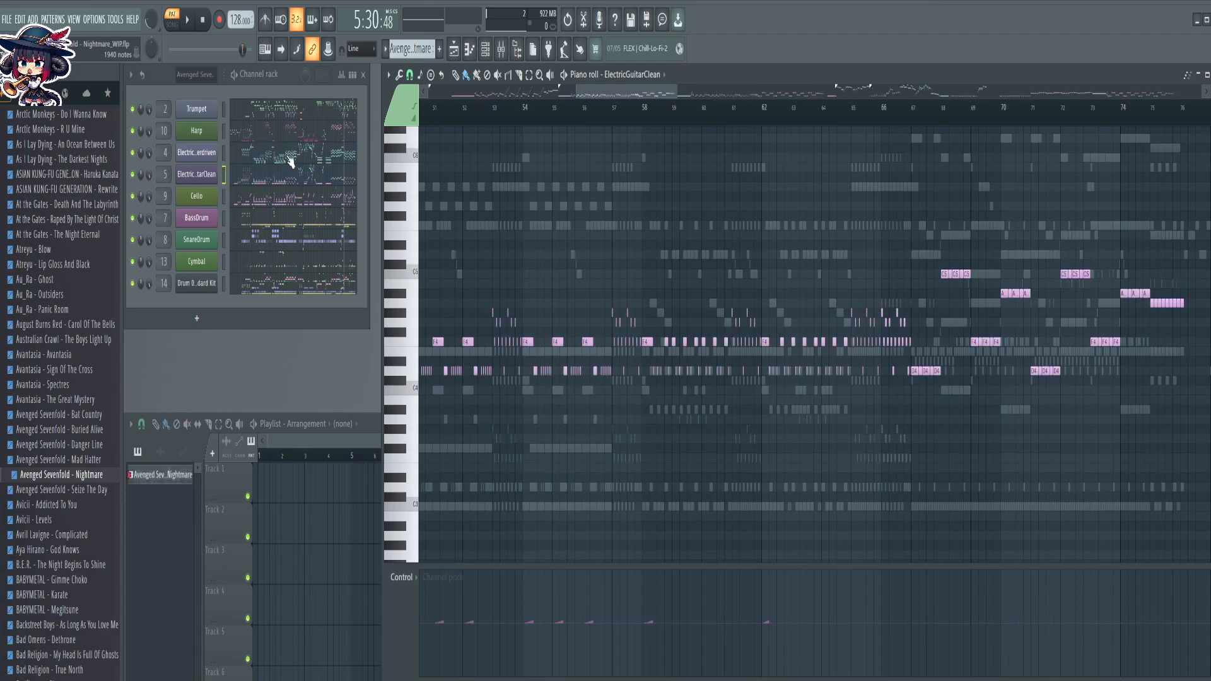
pyautogui.click(290, 161)
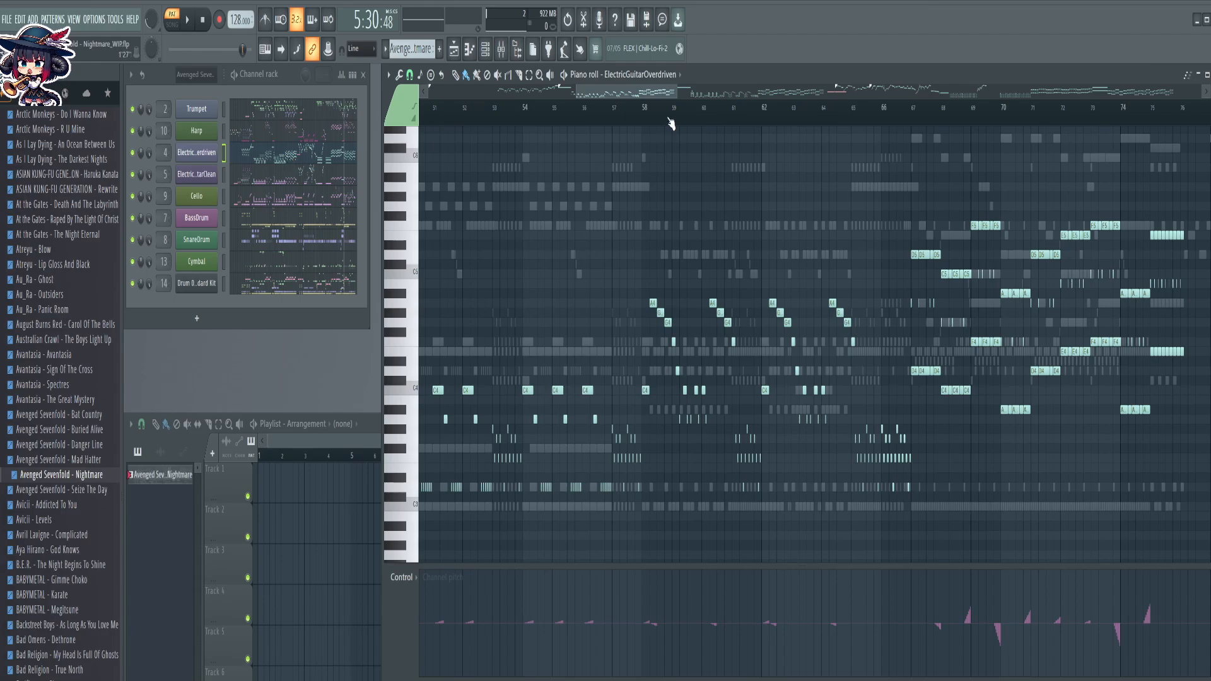
pyautogui.scroll(4, 669, 120)
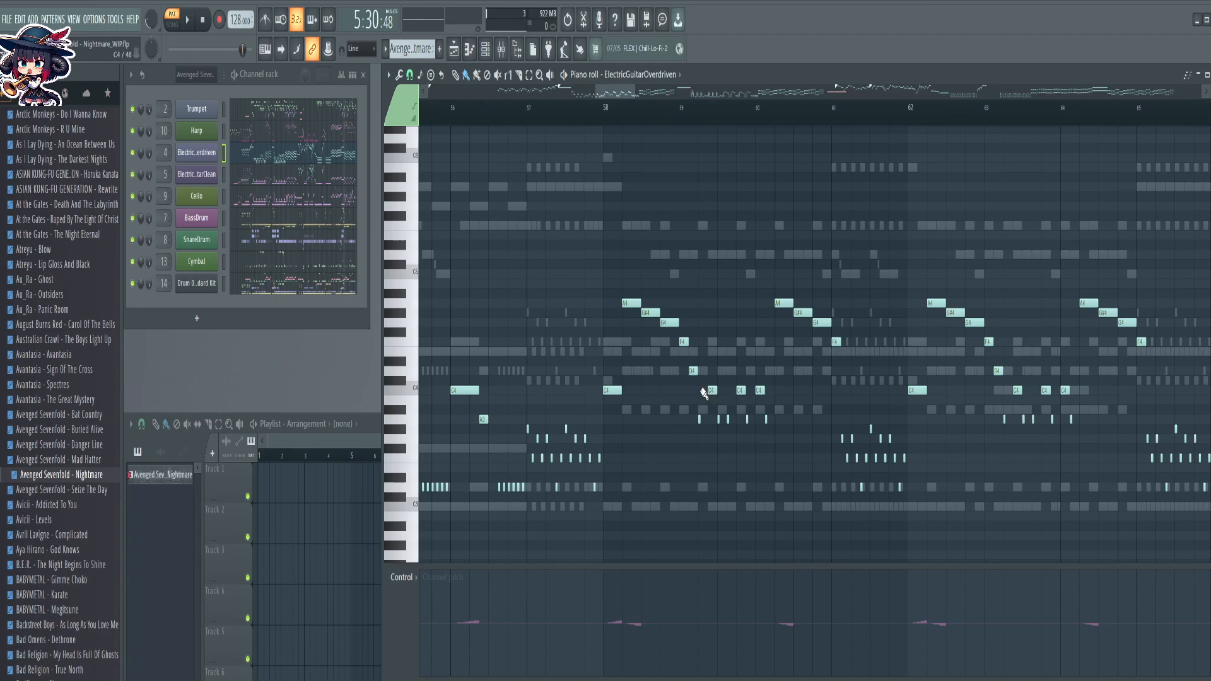
pyautogui.moveTo(694, 387); pyautogui.dragTo(804, 434)
pyautogui.moveTo(987, 386); pyautogui.dragTo(1093, 433)
pyautogui.scroll(-3, 731, 130)
pyautogui.moveTo(557, 204); pyautogui.dragTo(713, 204)
pyautogui.keyDown('ctrl'); pyautogui.click(710, 167); pyautogui.keyUp('ctrl')
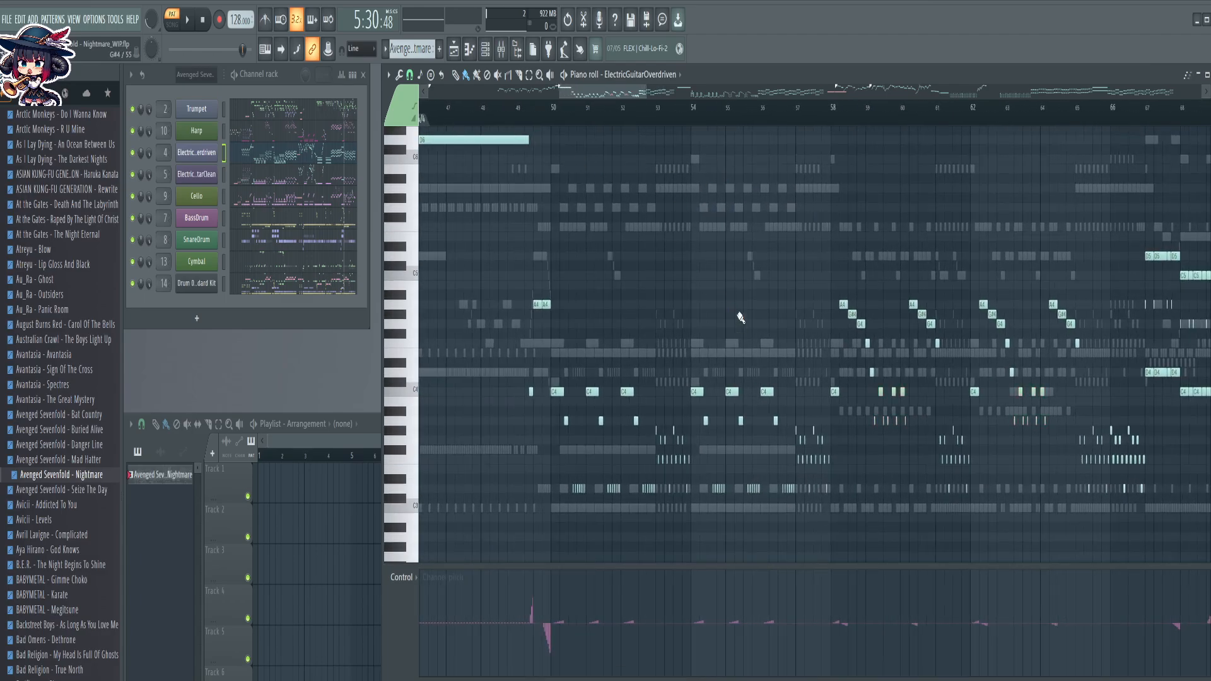
# Recolour the low short notes from D3 to G#3 between bars 50 and 66 with note colour 6
pyautogui.moveTo(736, 299); pyautogui.dragTo(695, 258)
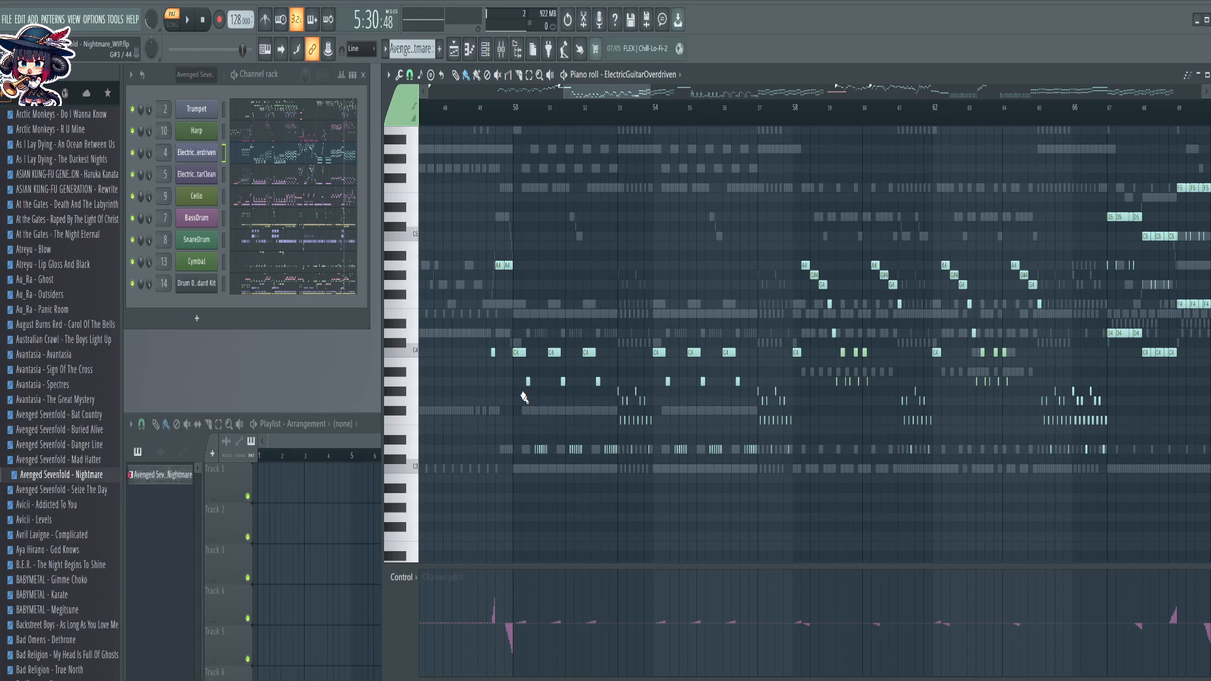
pyautogui.moveTo(521, 387); pyautogui.dragTo(783, 485)
pyautogui.moveTo(887, 387); pyautogui.dragTo(965, 473)
pyautogui.moveTo(1129, 475); pyautogui.dragTo(1014, 377)
pyautogui.moveTo(947, 475); pyautogui.dragTo(885, 377)
pyautogui.click(400, 113)
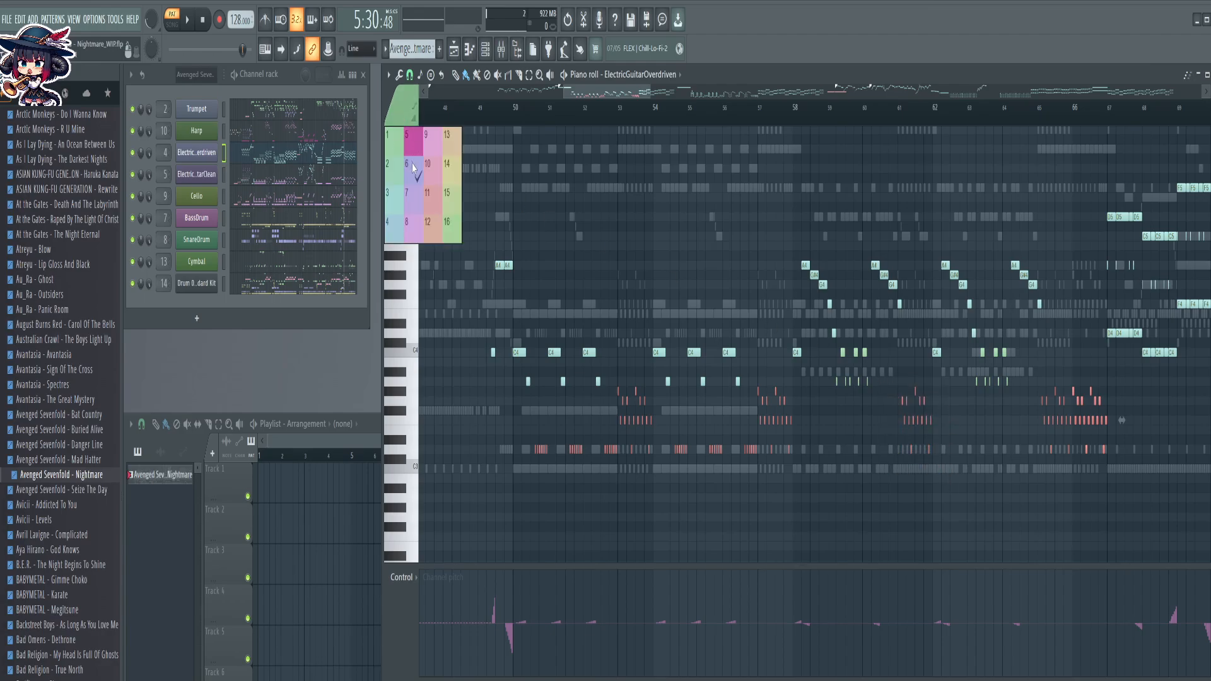
pyautogui.click(411, 162)
pyautogui.hotkey('alt', 'c')
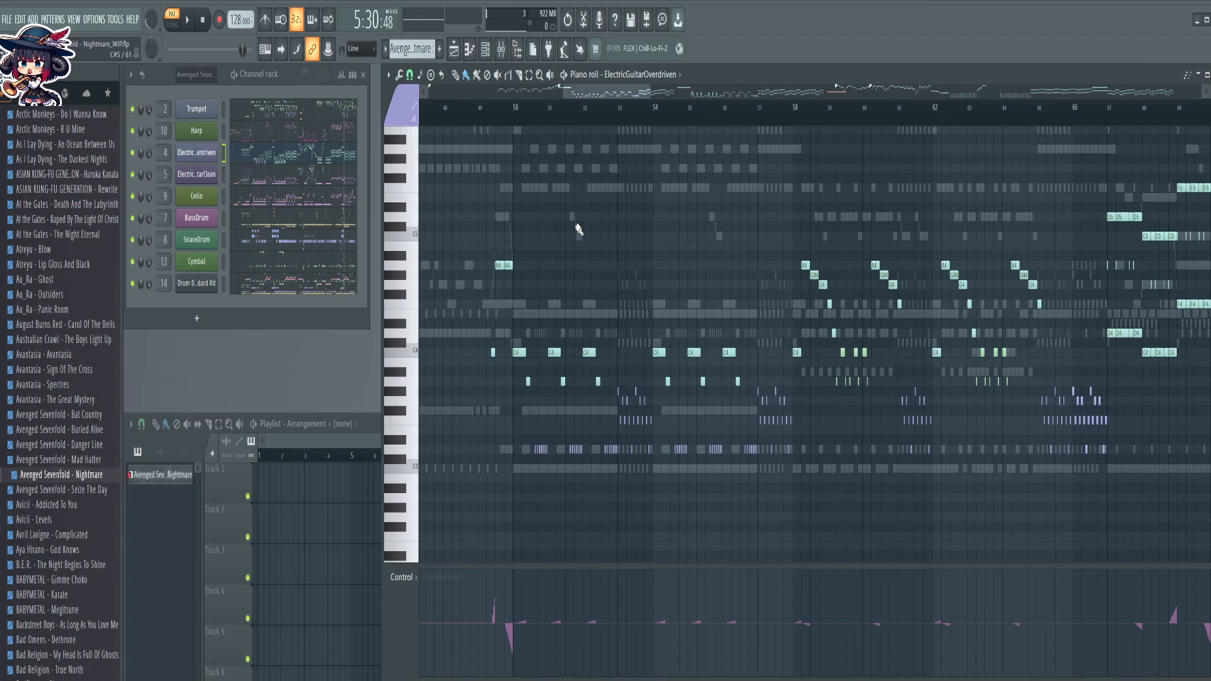
# Try to raise the overdriven guitar's low short notes around bar 53 by an octave and a semitone
pyautogui.click(278, 174)
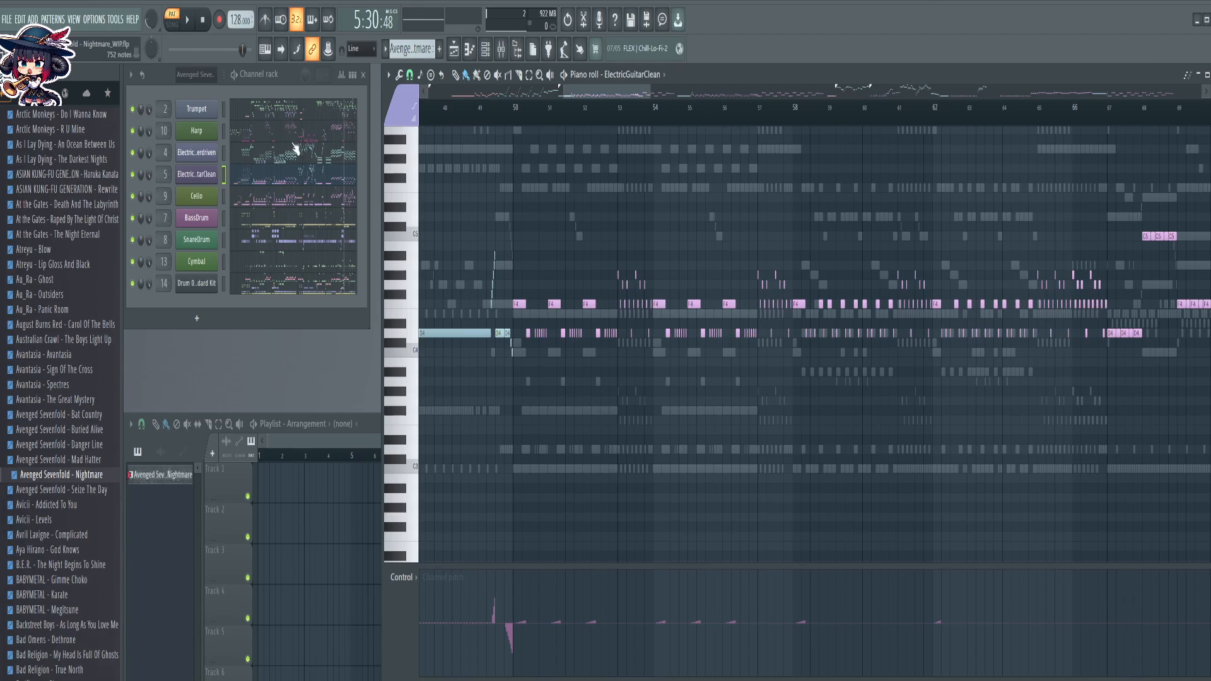
pyautogui.click(285, 154)
pyautogui.moveTo(610, 360); pyautogui.dragTo(662, 477)
pyautogui.hotkey('shift', 'Up')
pyautogui.press('Up')
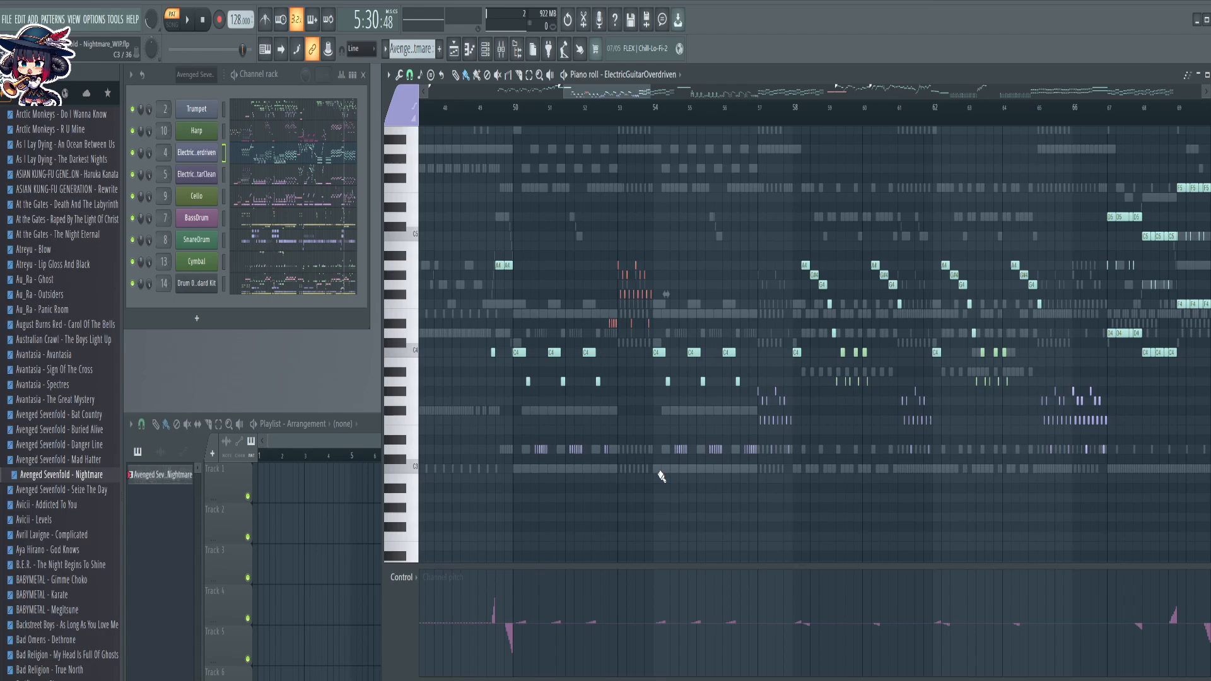
pyautogui.hotkey('shift', 'Down')
pyautogui.press('Down')
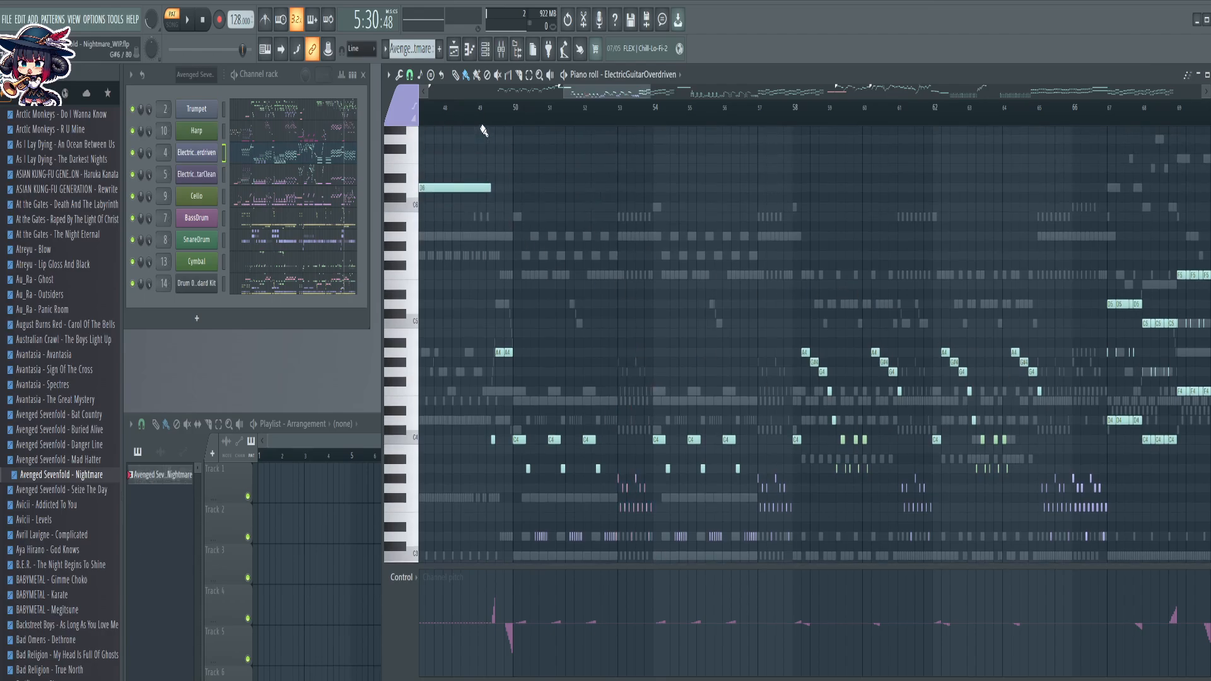
# In the clean guitar channel, select the rising F4 to A#4 run and the falling D4, C#4 and C4 notes before bar 50
pyautogui.keyDown('ctrl'); pyautogui.scroll(3, 489, 131); pyautogui.keyUp('ctrl')
pyautogui.keyDown('ctrl'); pyautogui.scroll(4, 492, 129); pyautogui.keyUp('ctrl')
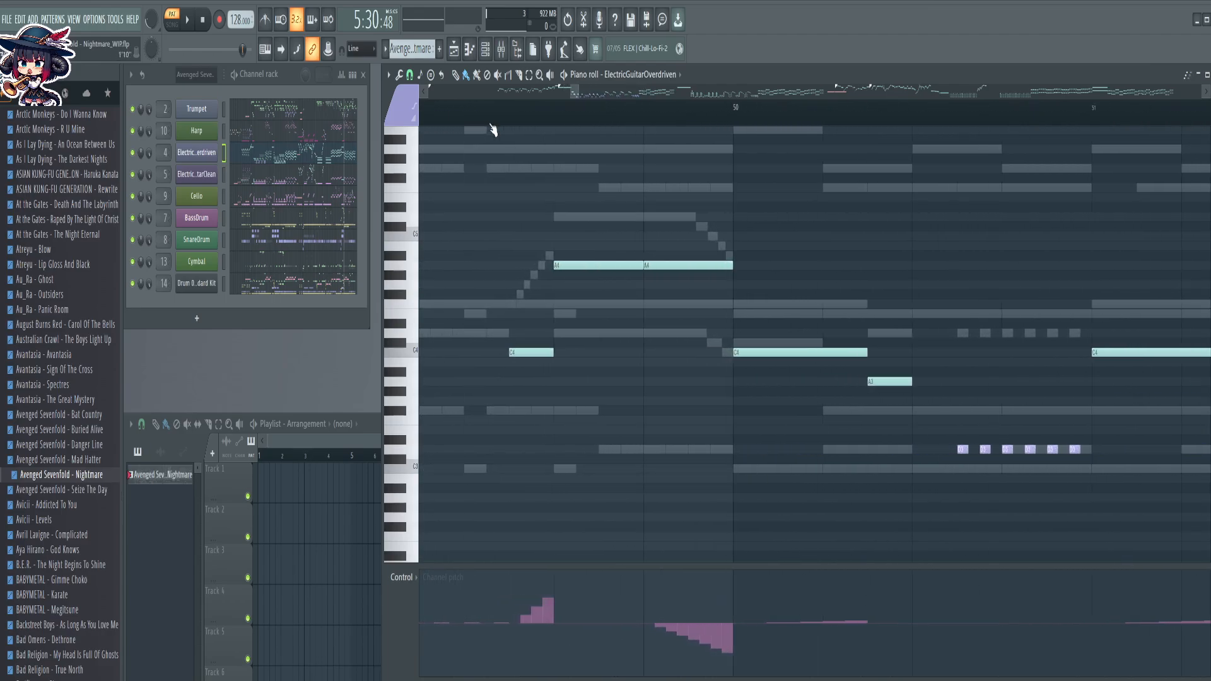
pyautogui.click(302, 176)
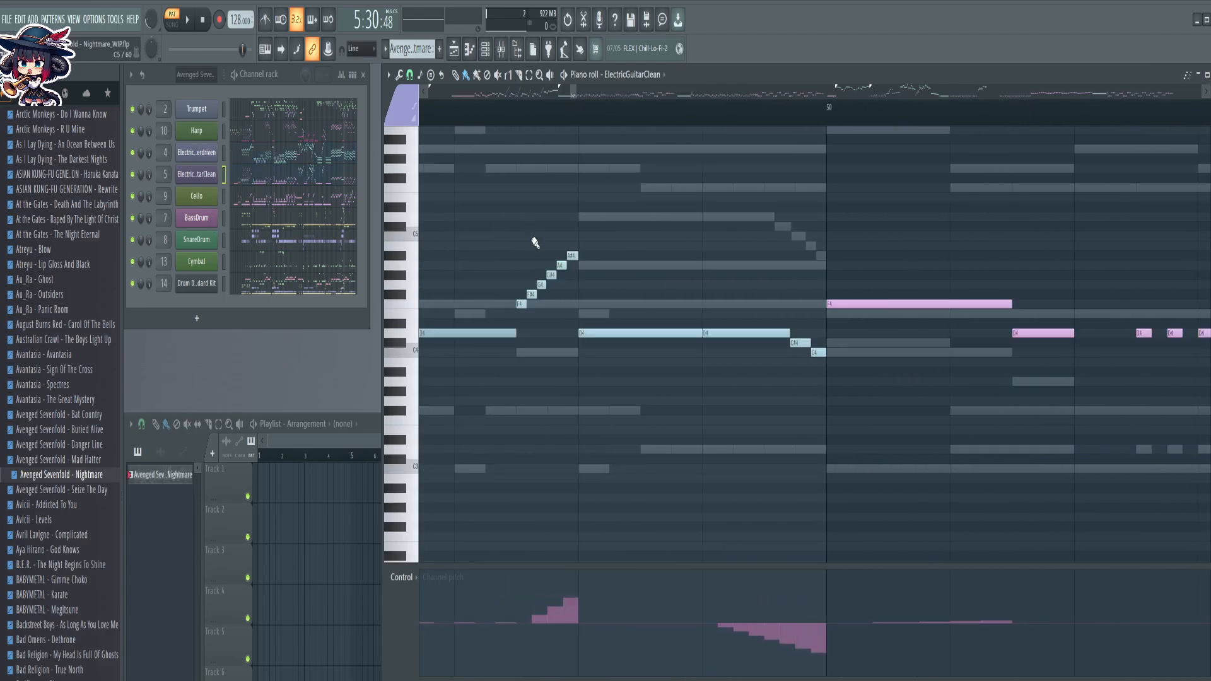
pyautogui.moveTo(522, 213)
pyautogui.keyDown('ctrl'); pyautogui.mouseDown()
pyautogui.moveTo(599, 381)
pyautogui.moveTo(821, 427)
pyautogui.moveTo(577, 411)
pyautogui.mouseUp(); pyautogui.keyUp('ctrl')
pyautogui.keyDown('ctrl'); pyautogui.keyDown('shift'); pyautogui.moveTo(765, 281); pyautogui.dragTo(821, 378); pyautogui.keyUp('shift'); pyautogui.keyUp('ctrl')
pyautogui.keyDown('ctrl'); pyautogui.keyDown('shift'); pyautogui.moveTo(820, 376); pyautogui.dragTo(768, 331); pyautogui.keyUp('shift'); pyautogui.keyUp('ctrl')
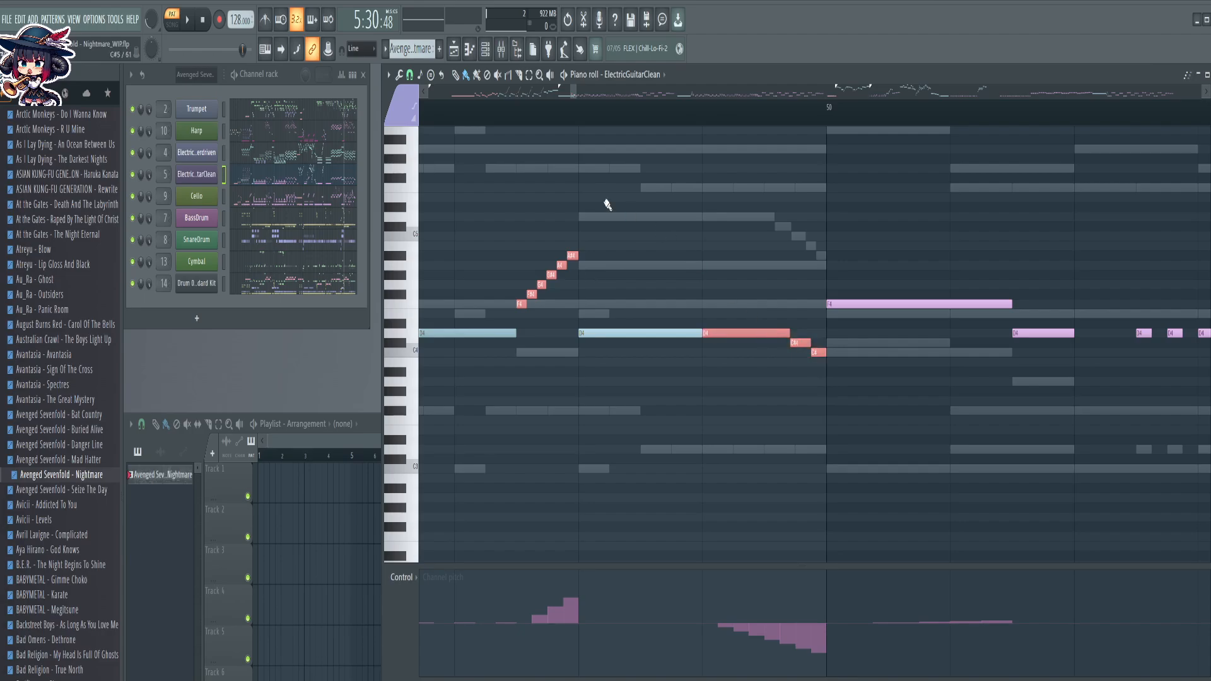
# Paste the copied clean guitar notes into the overdriven guitar channel, aligned with the start of the short C4 note before bar 50
pyautogui.click(299, 154)
pyautogui.hotkey('ctrl', 'v')
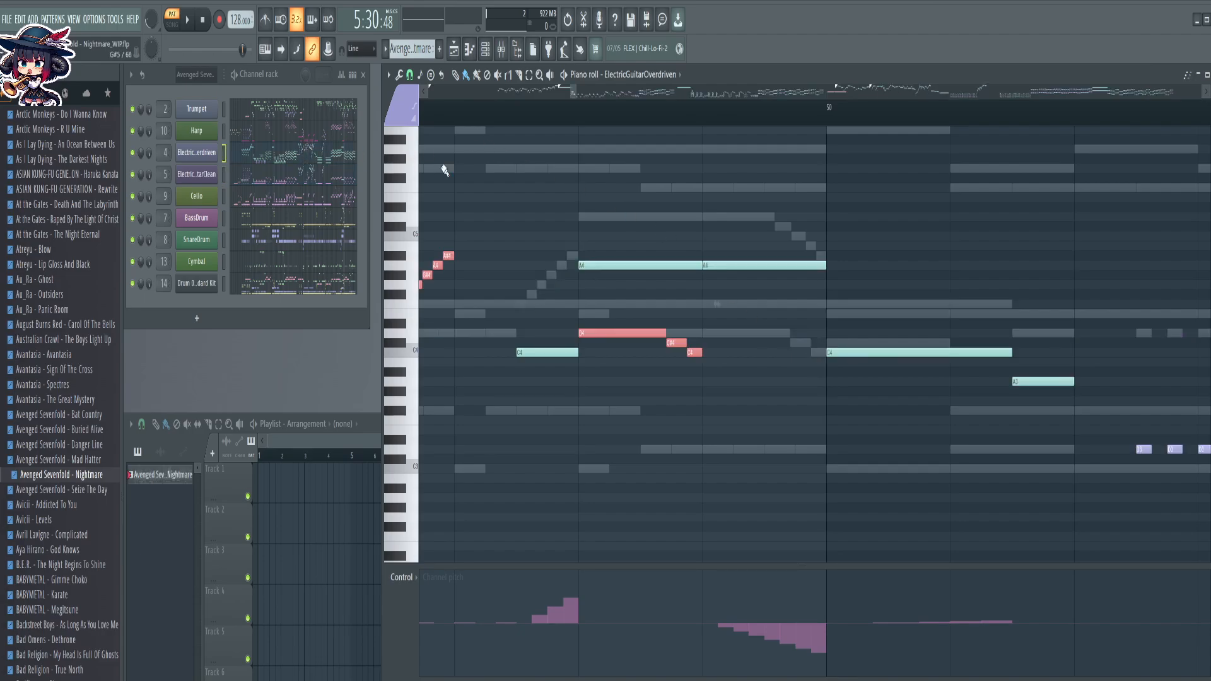
pyautogui.hotkey('ctrl', 'z')
pyautogui.moveTo(528, 119); pyautogui.dragTo(515, 112)
pyautogui.scroll(2, 519, 121)
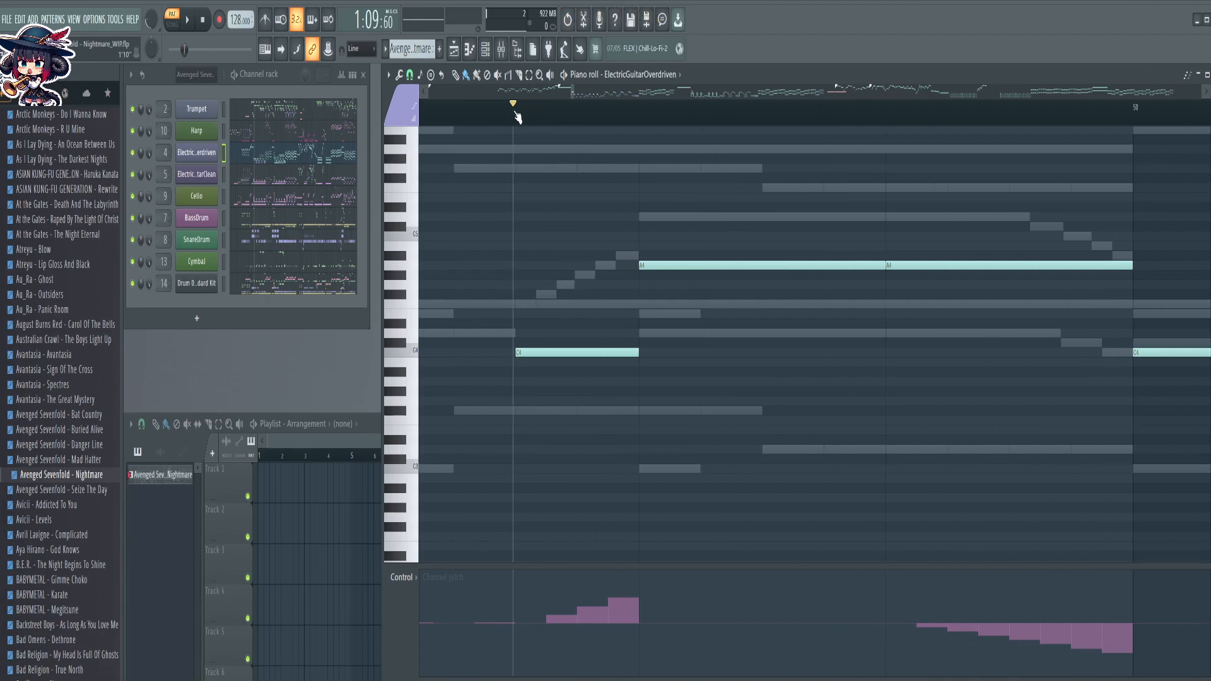
pyautogui.hotkey('ctrl', 'v')
pyautogui.scroll(-2, 517, 117)
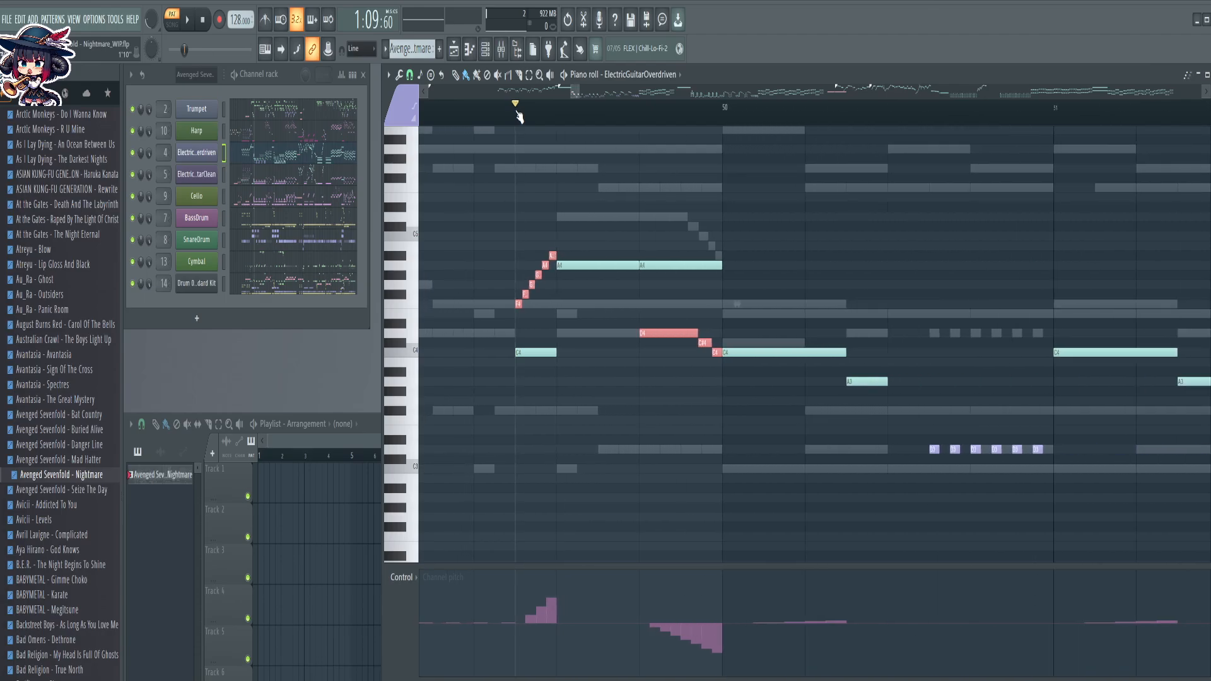
# Lower the pasted notes by five semitones and delete the original C4 note under the rising run
pyautogui.press('Down')
pyautogui.press('Down')
pyautogui.press('Down')
pyautogui.press('Down')
pyautogui.press('Down')
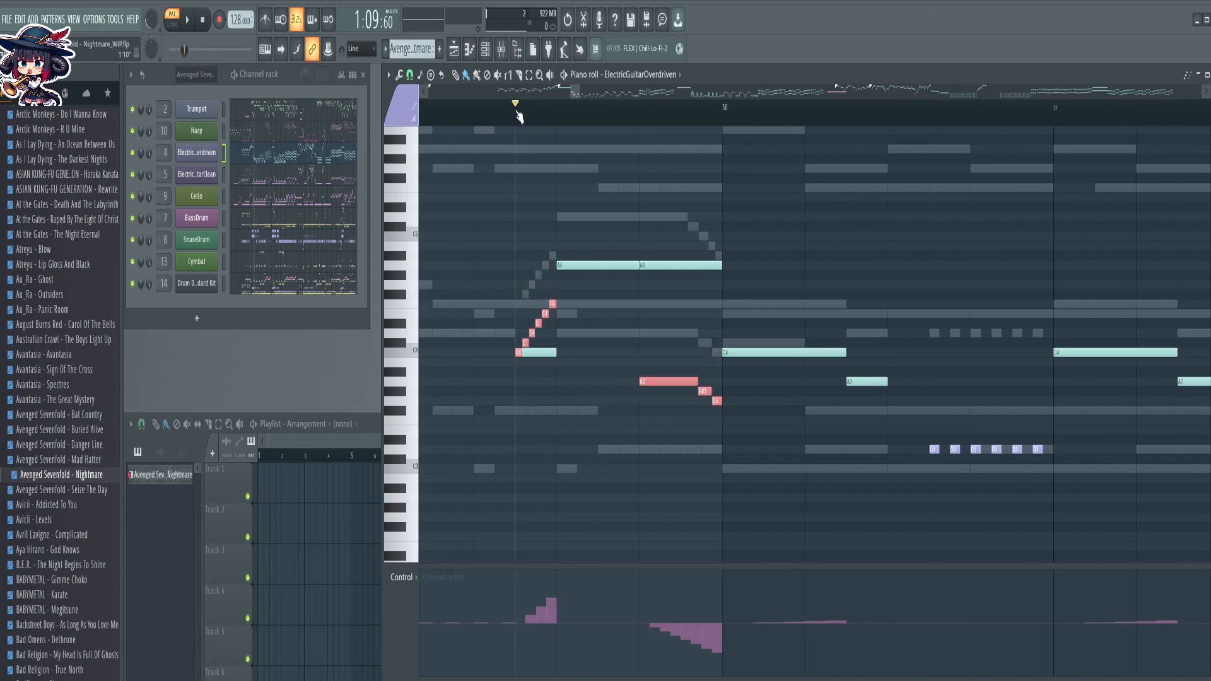
pyautogui.rightClick(553, 354)
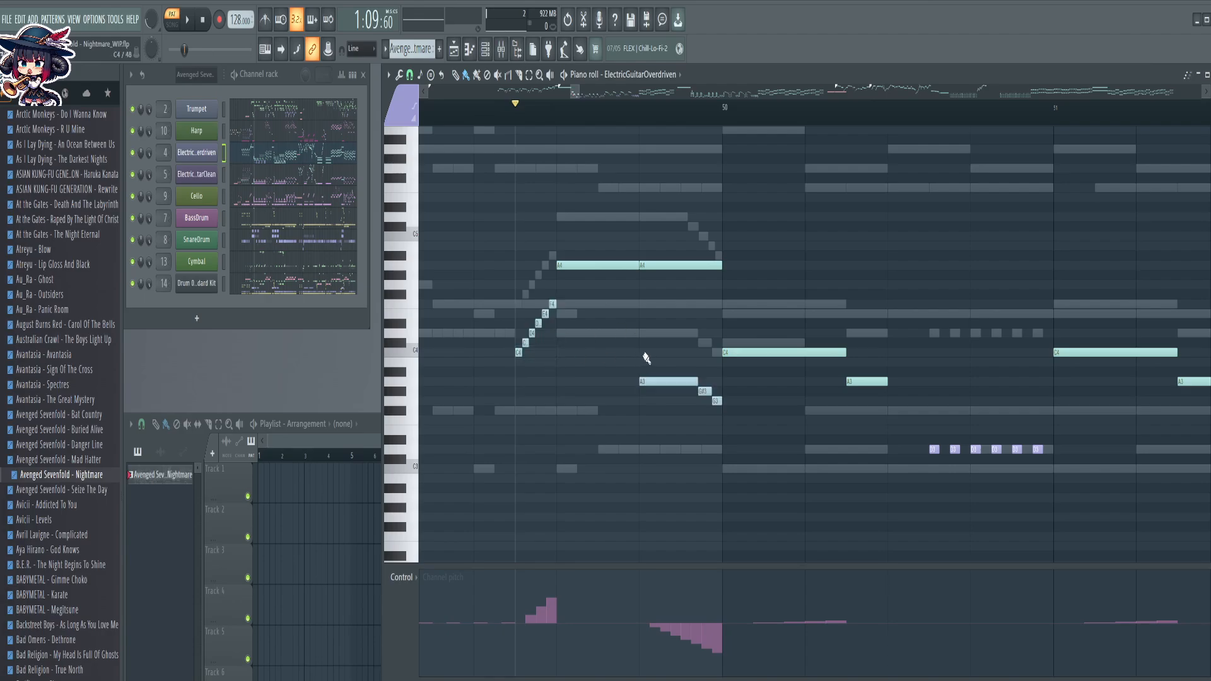
# Delete the pasted falling notes A3, G#3 and G3 just before bar 50
pyautogui.moveTo(649, 353); pyautogui.dragTo(671, 374)
pyautogui.hotkey('ctrl', 'z')
pyautogui.rightClick(666, 381)
pyautogui.rightClick(717, 401)
pyautogui.rightClick(704, 391)
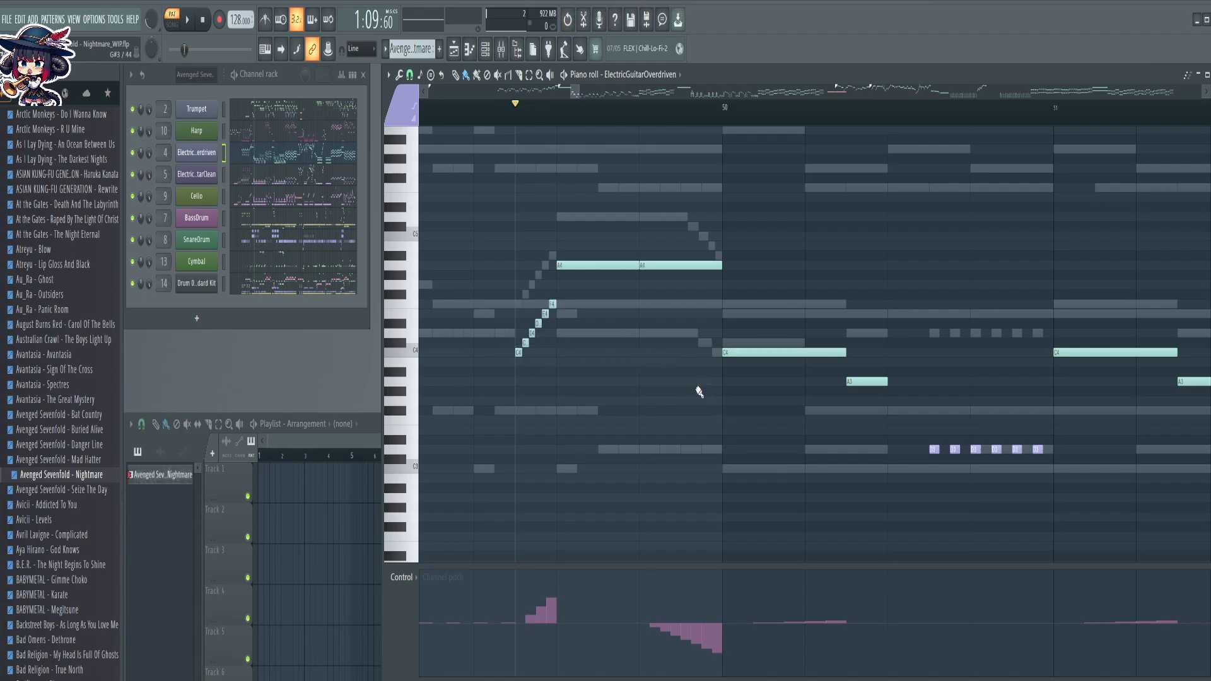
# Slice the end of the A4 note before bar 50 at four points matching the steps of the pitch descent
pyautogui.press('c')
pyautogui.scroll(3, 689, 107)
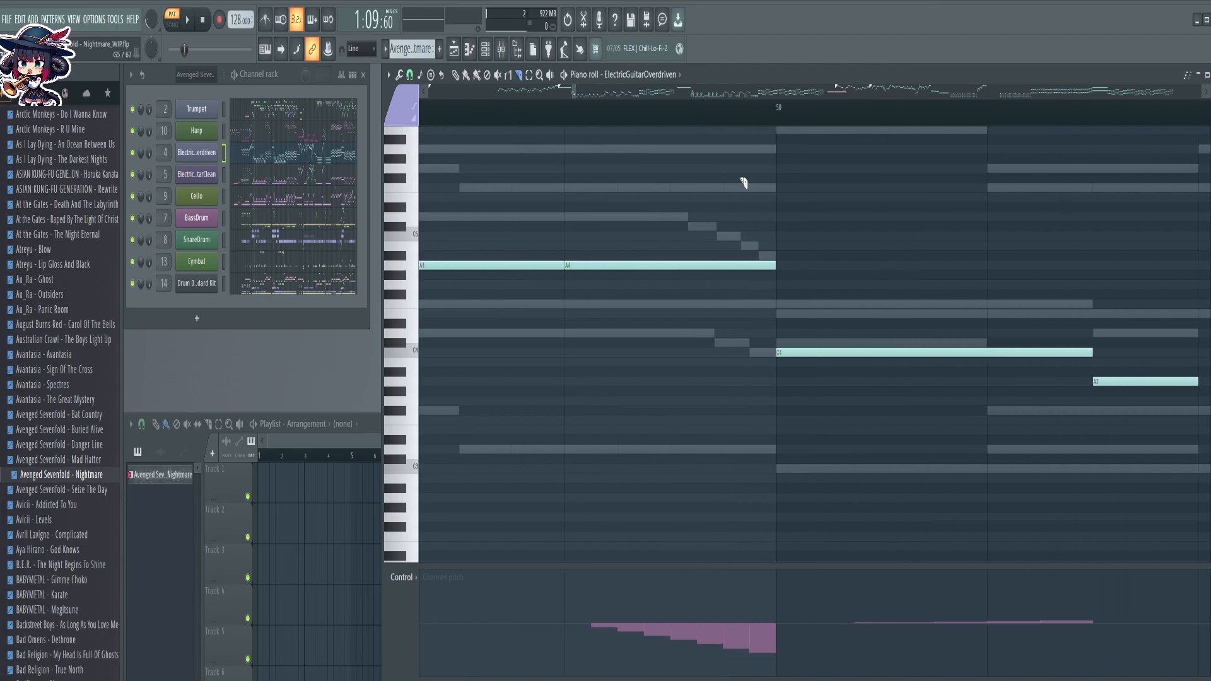
pyautogui.moveTo(759, 181); pyautogui.dragTo(762, 394)
pyautogui.moveTo(738, 190); pyautogui.dragTo(745, 362)
pyautogui.moveTo(717, 228); pyautogui.dragTo(718, 361)
pyautogui.moveTo(692, 189); pyautogui.dragTo(692, 338)
# Lower the four A4 slices before bar 50 chromatically to G#4, G4, F#4 and F4
pyautogui.moveTo(709, 303); pyautogui.dragTo(770, 252)
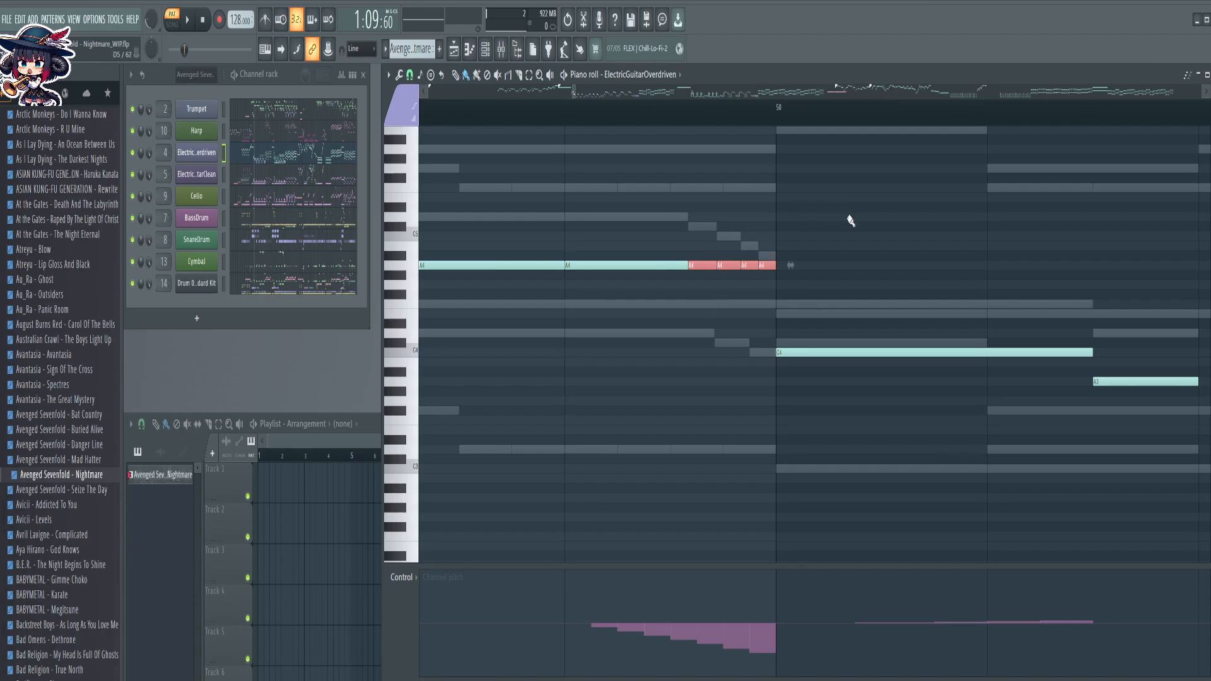
pyautogui.hotkey('shift', 'Down')
pyautogui.keyDown('ctrl'); pyautogui.keyDown('shift'); pyautogui.click(690, 278); pyautogui.keyUp('shift'); pyautogui.keyUp('ctrl')
pyautogui.hotkey('shift', 'Down')
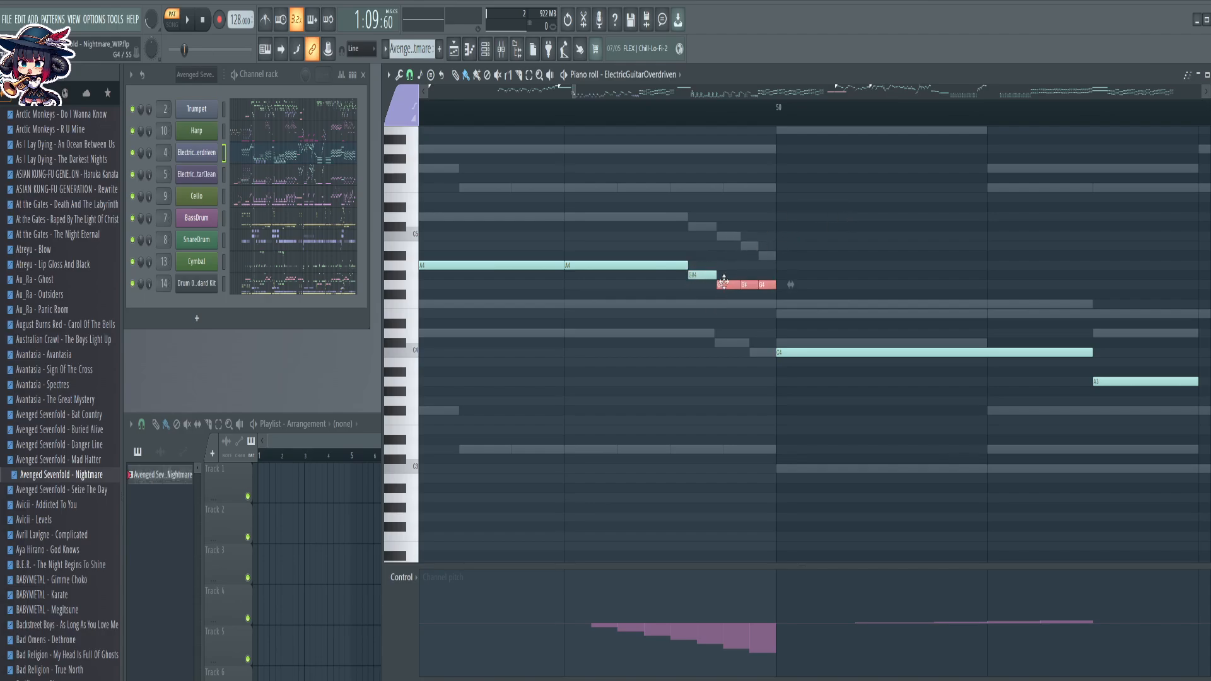
pyautogui.keyDown('ctrl'); pyautogui.keyDown('shift'); pyautogui.click(726, 285); pyautogui.keyUp('shift'); pyautogui.keyUp('ctrl')
pyautogui.hotkey('shift', 'Down')
pyautogui.scroll(-3, 739, 119)
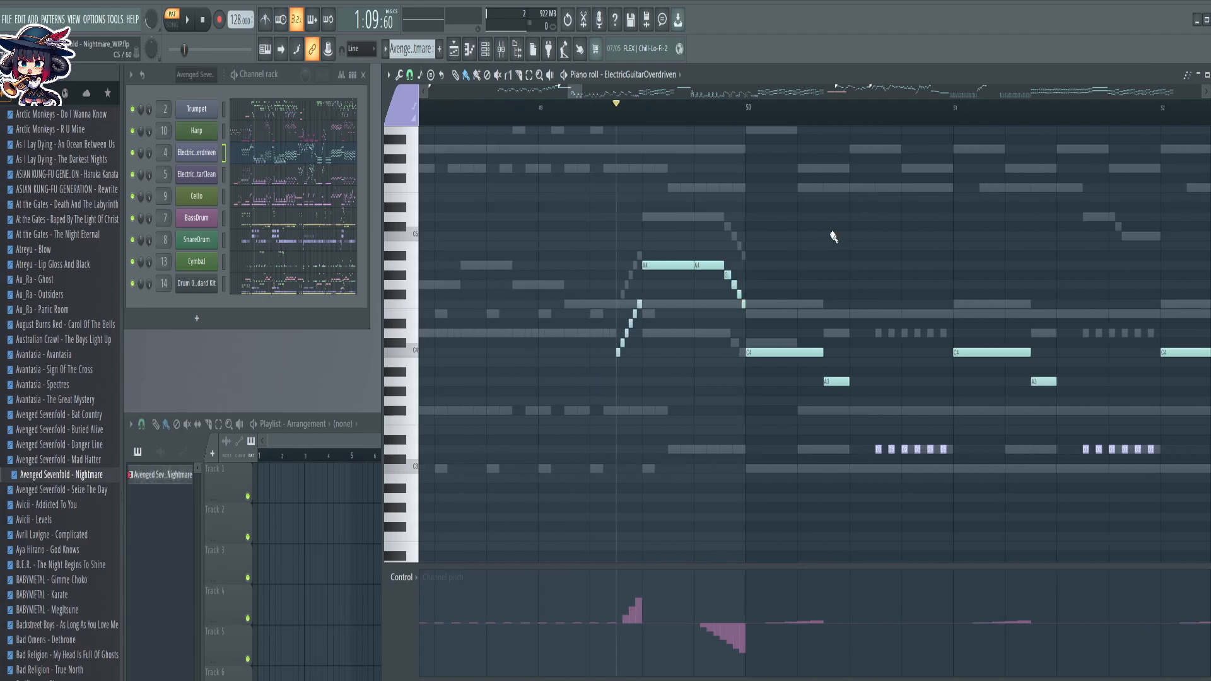
# Copy the clean guitar's chord notes from bar 67 to the end of the group in bar 76
pyautogui.moveTo(833, 237); pyautogui.dragTo(650, 222)
pyautogui.scroll(-5, 703, 117)
pyautogui.moveTo(983, 199); pyautogui.dragTo(635, 171)
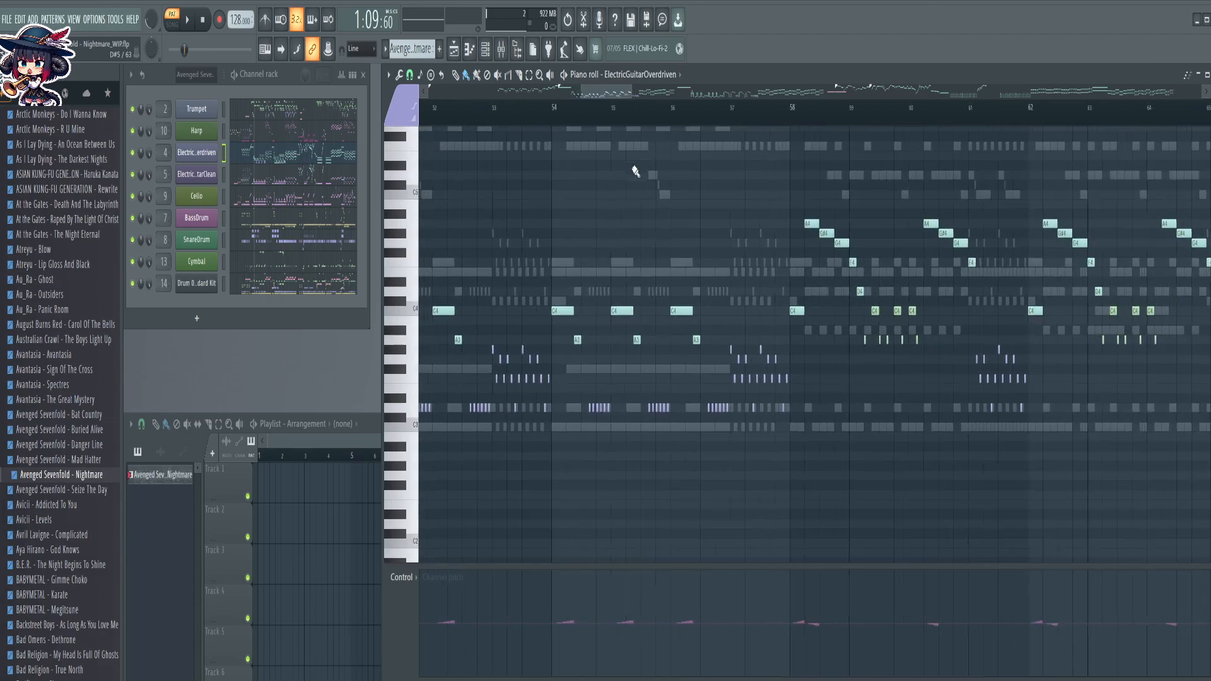
pyautogui.moveTo(1166, 475); pyautogui.dragTo(770, 498)
pyautogui.moveTo(1097, 457); pyautogui.dragTo(691, 522)
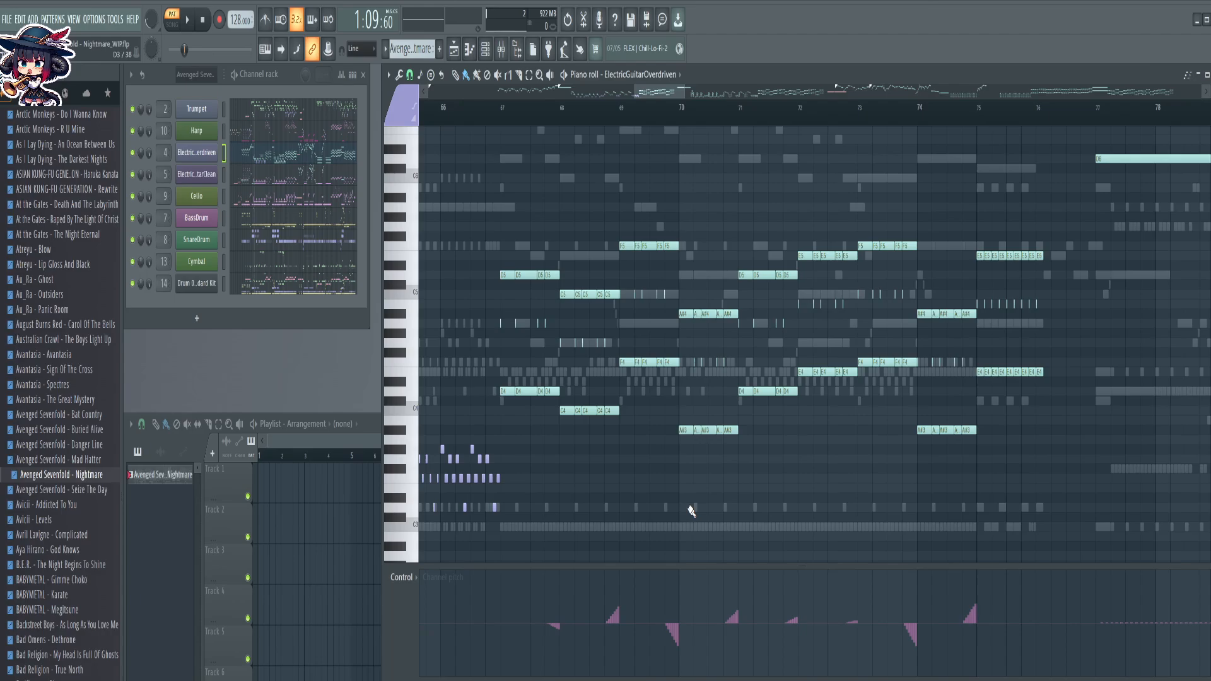
pyautogui.click(285, 182)
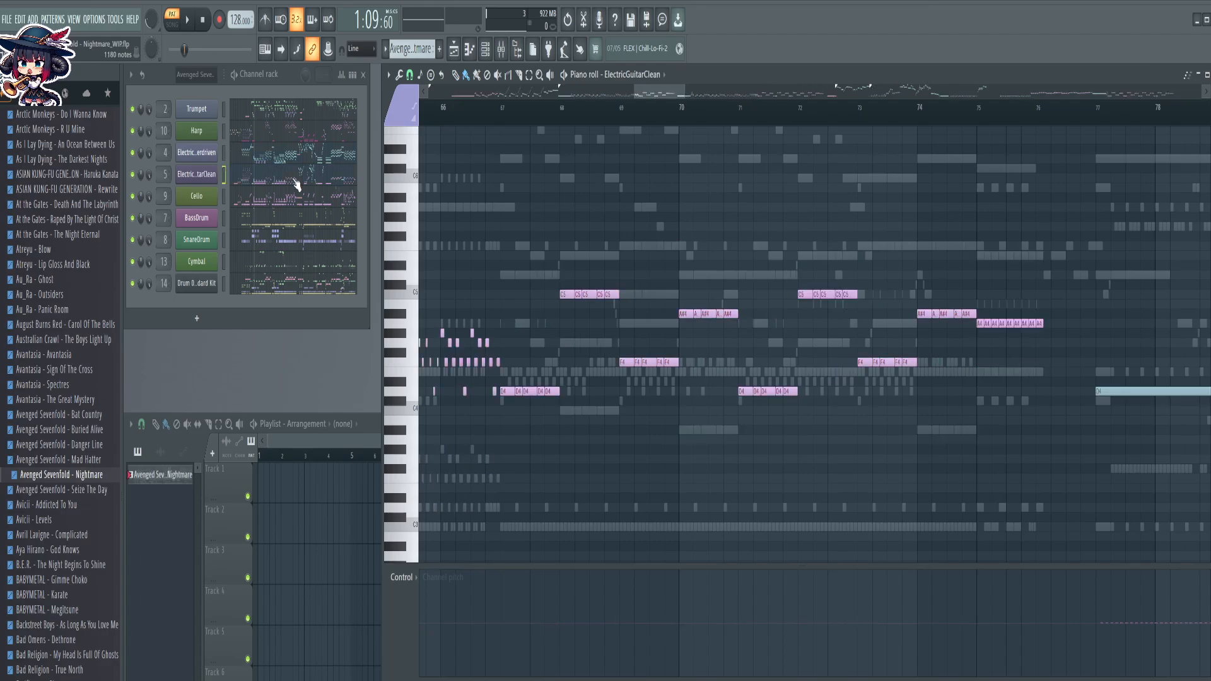
pyautogui.moveTo(1074, 193); pyautogui.dragTo(526, 475)
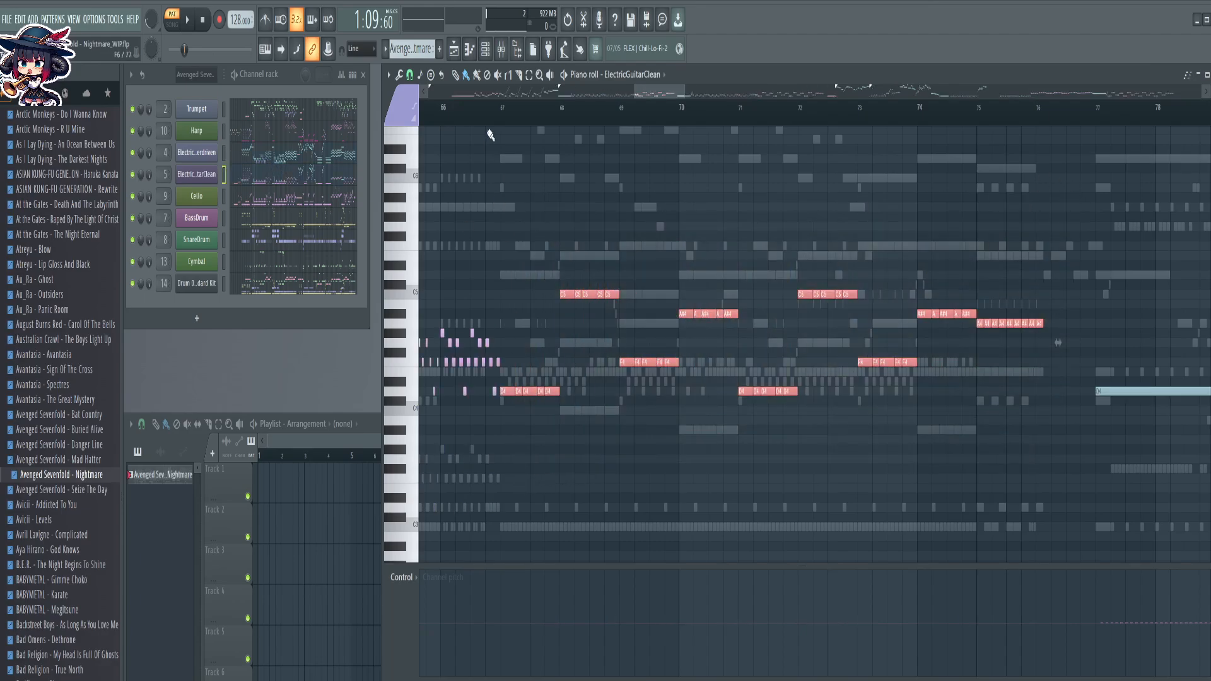
# Paste the copied clean guitar notes into the overdriven guitar at bar 67 and colour them magenta
pyautogui.scroll(4, 508, 112)
pyautogui.scroll(3, 495, 133)
pyautogui.scroll(-1, 491, 149)
pyautogui.scroll(3, 495, 115)
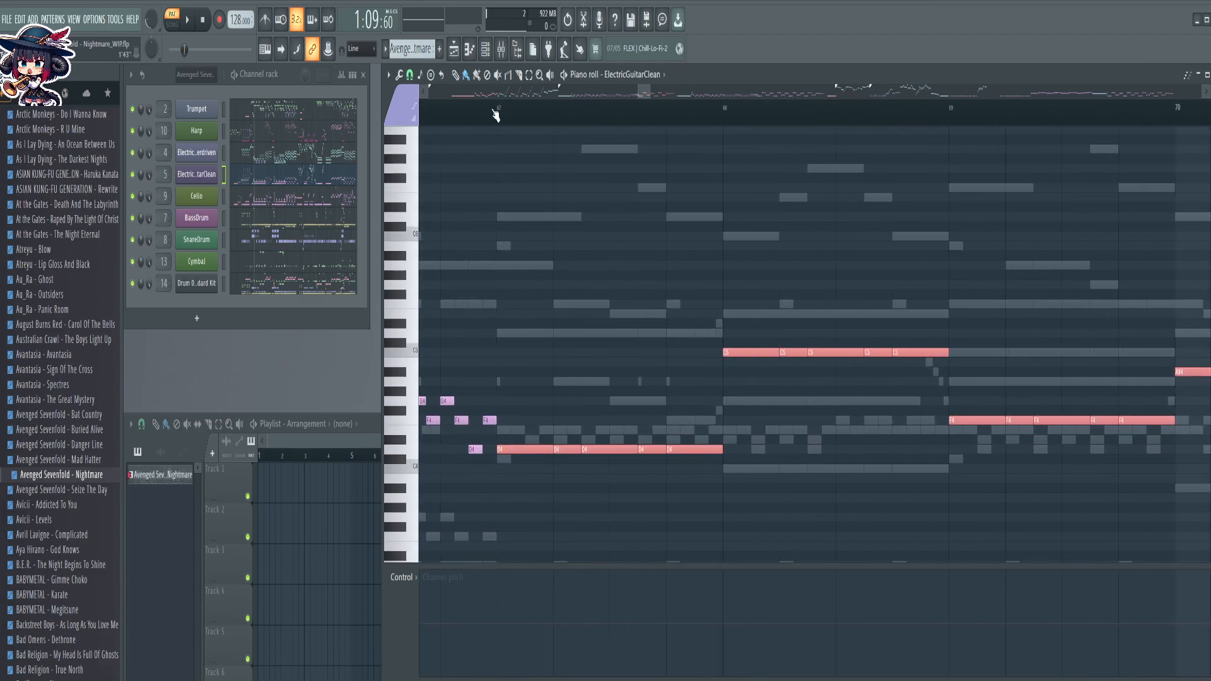
pyautogui.scroll(3, 495, 114)
pyautogui.click(515, 108)
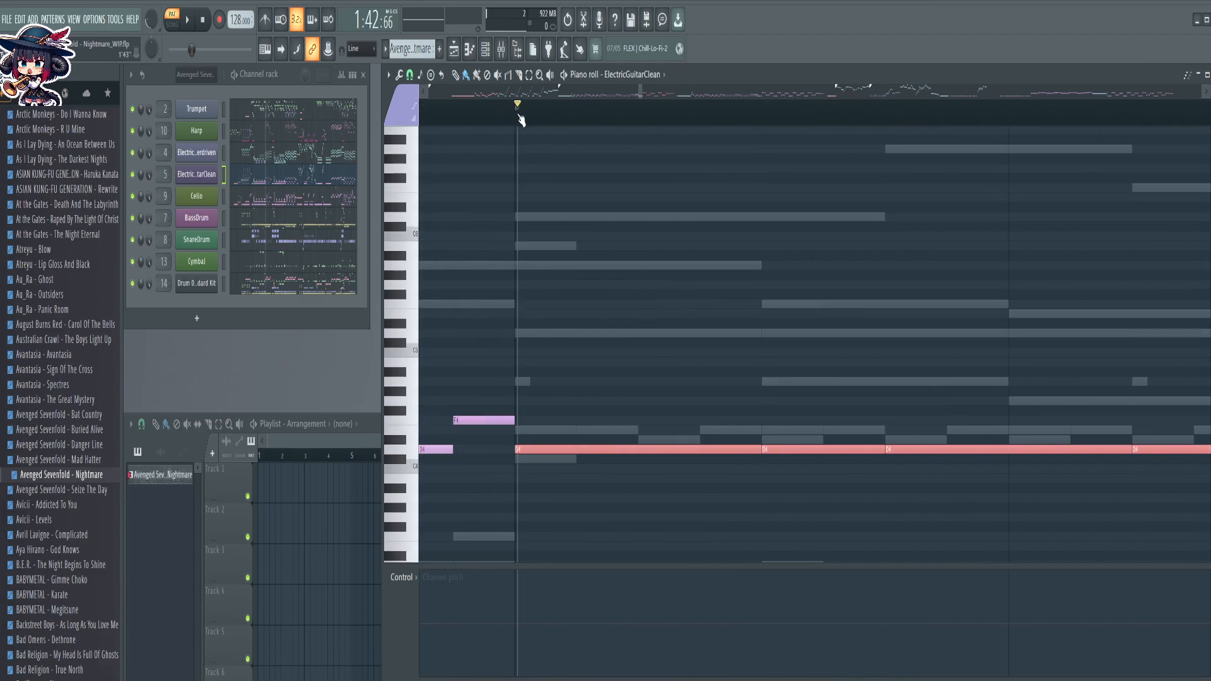
pyautogui.scroll(-3, 519, 119)
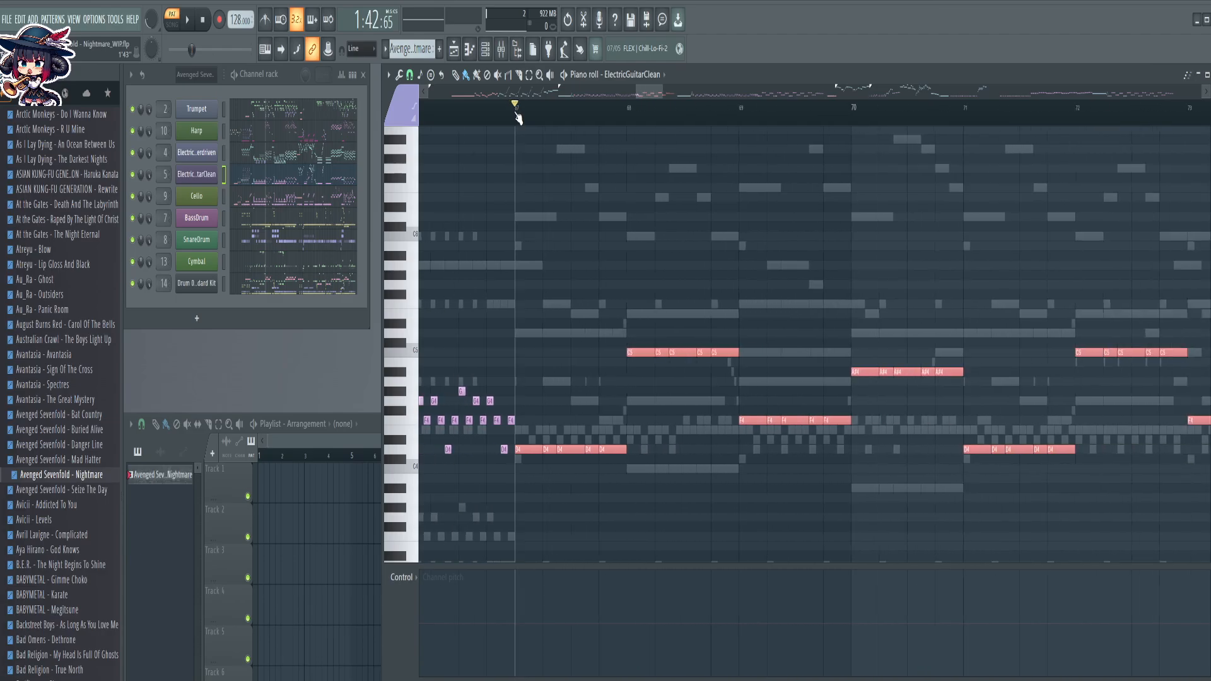
pyautogui.scroll(-3, 518, 119)
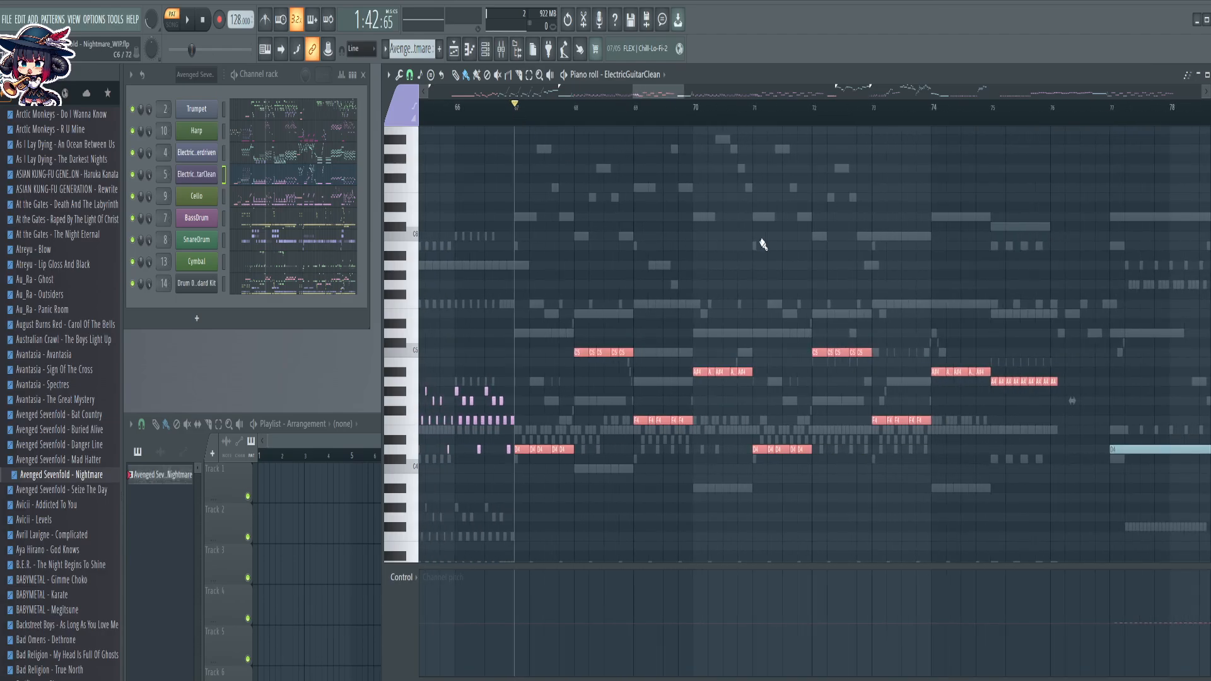
pyautogui.click(286, 159)
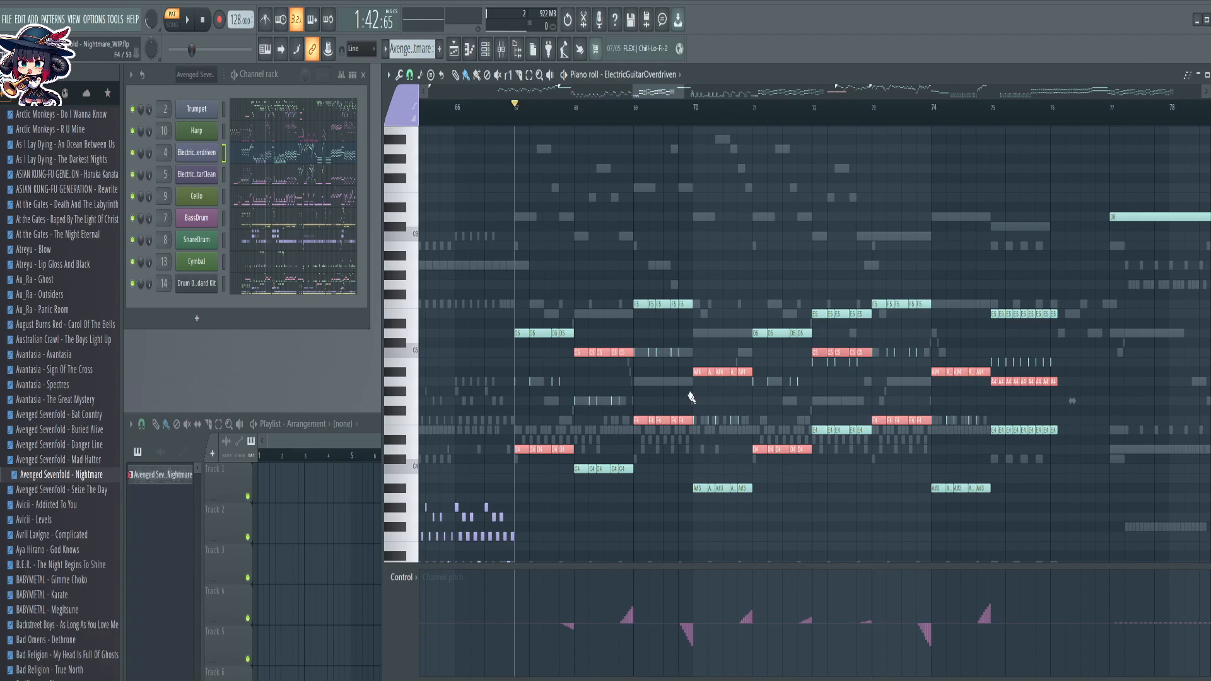
pyautogui.click(403, 105)
pyautogui.click(414, 140)
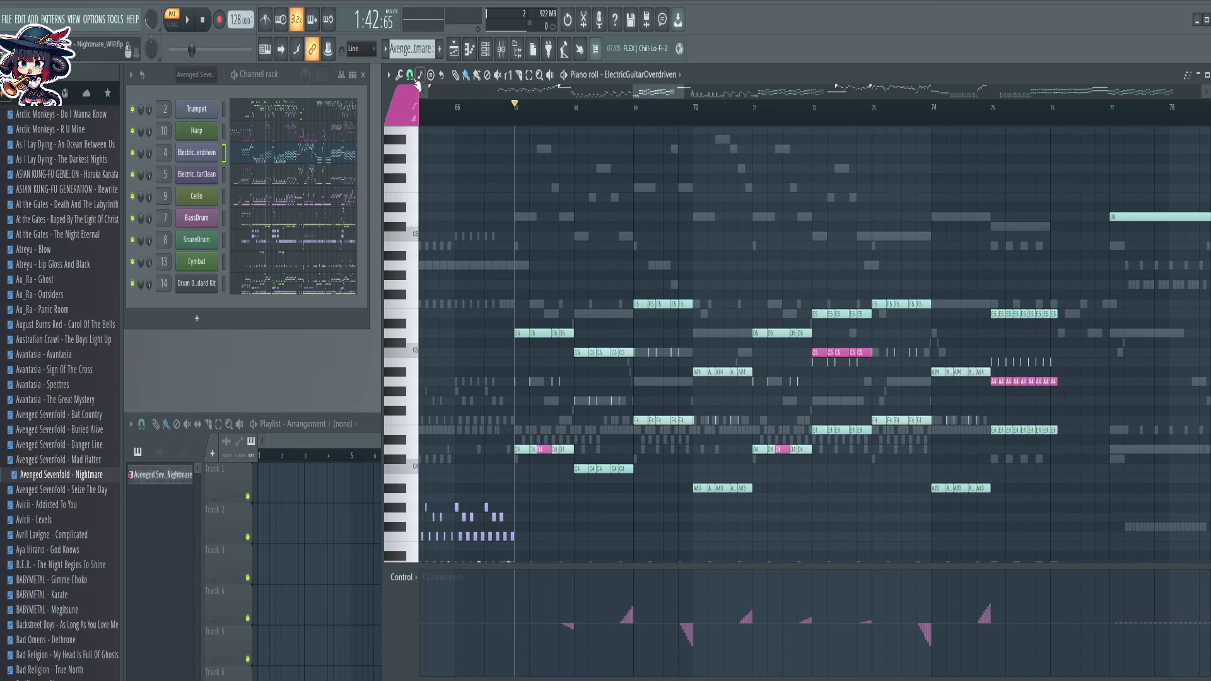
# Raise the overlapping overdriven guitar notes by a semitone and delete them, and delete all the magenta notes
pyautogui.click(388, 75)
pyautogui.moveTo(446, 168)
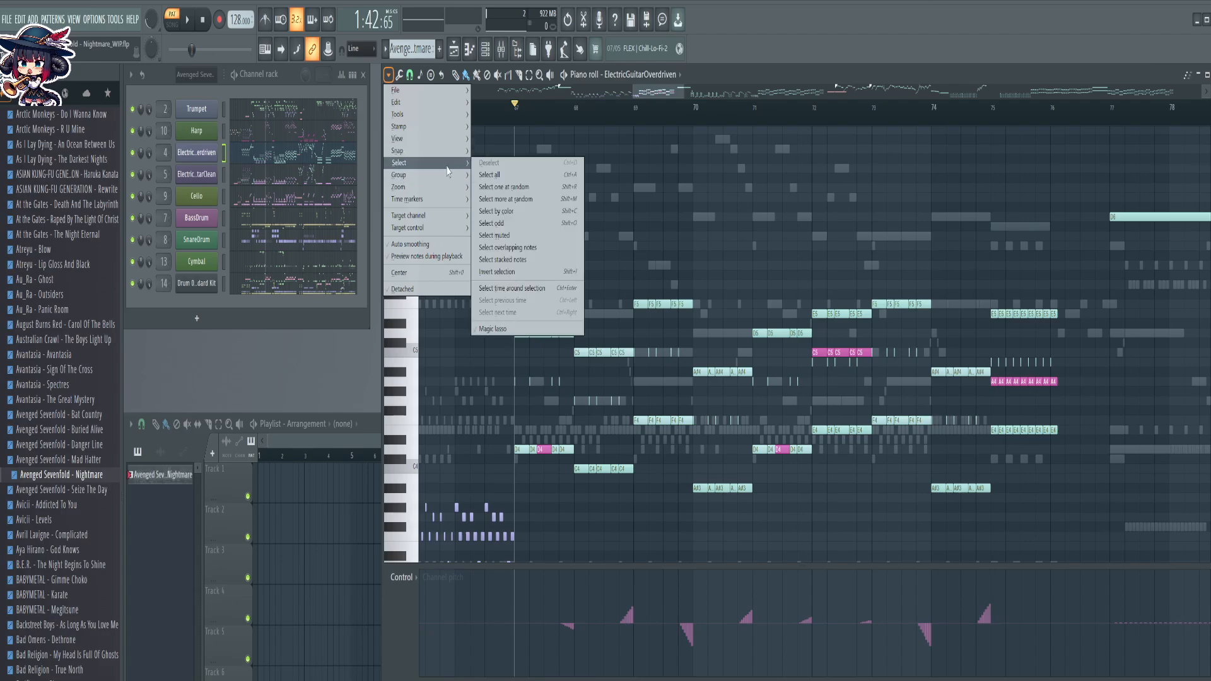
pyautogui.click(508, 248)
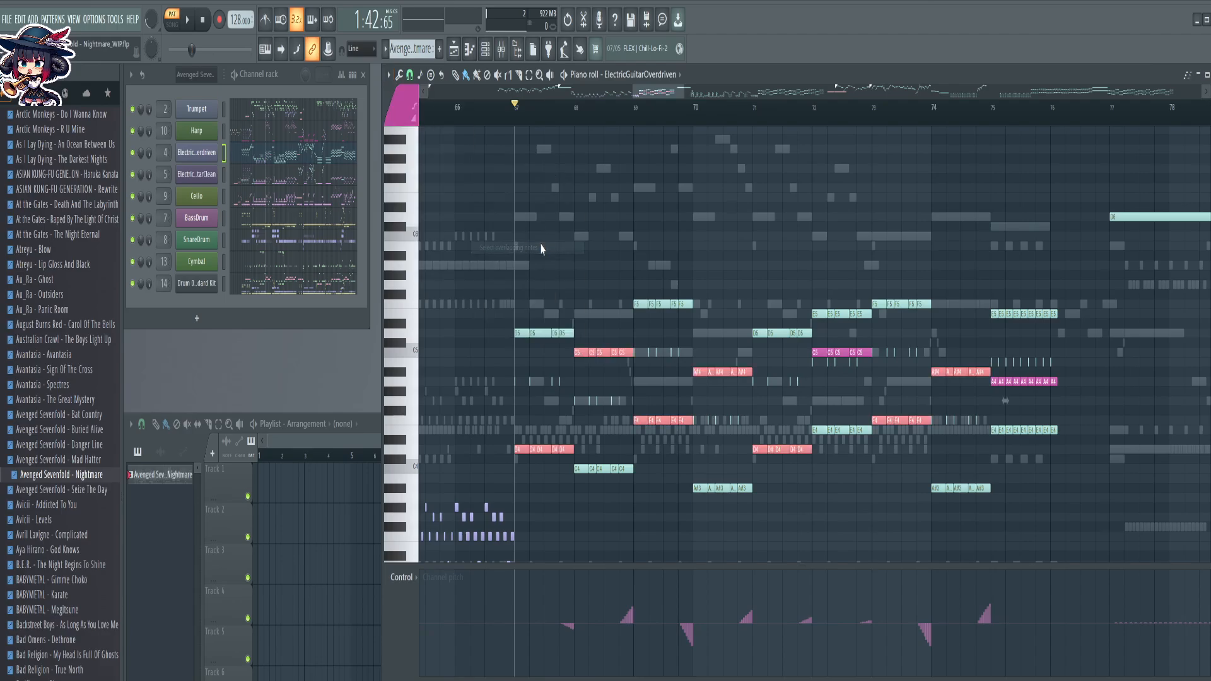
pyautogui.press('Up')
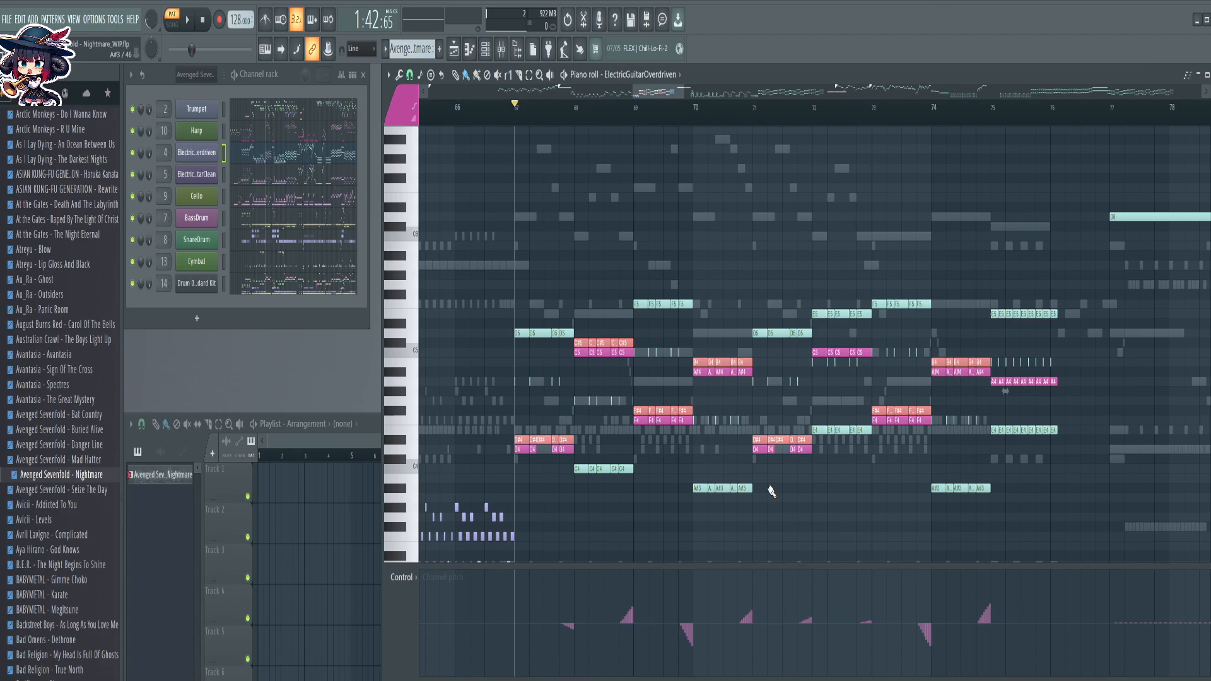
pyautogui.press('Delete')
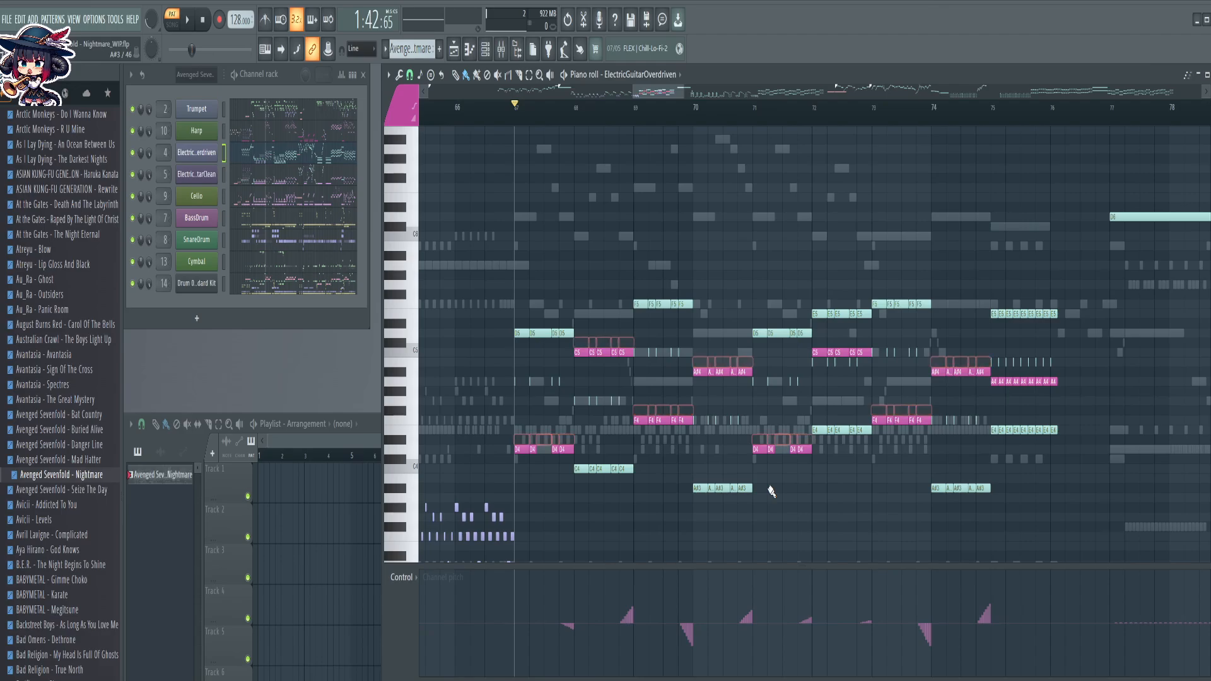
pyautogui.hotkey('shift', 'c')
pyautogui.press('Delete')
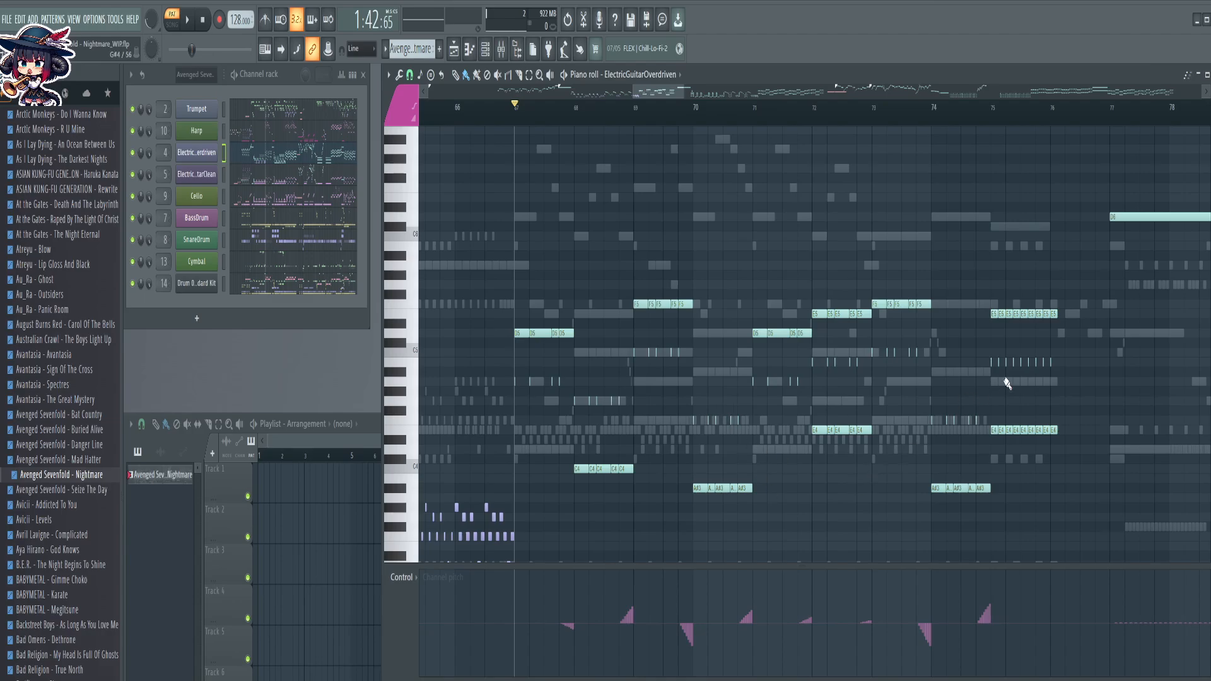
# Delete the very short overdriven guitar notes scattered between bars 67 and 76
pyautogui.moveTo(1049, 340); pyautogui.dragTo(806, 416)
pyautogui.moveTo(799, 368); pyautogui.dragTo(505, 435)
pyautogui.moveTo(623, 346); pyautogui.dragTo(765, 359)
pyautogui.scroll(5, 643, 126)
pyautogui.scroll(-6, 693, 140)
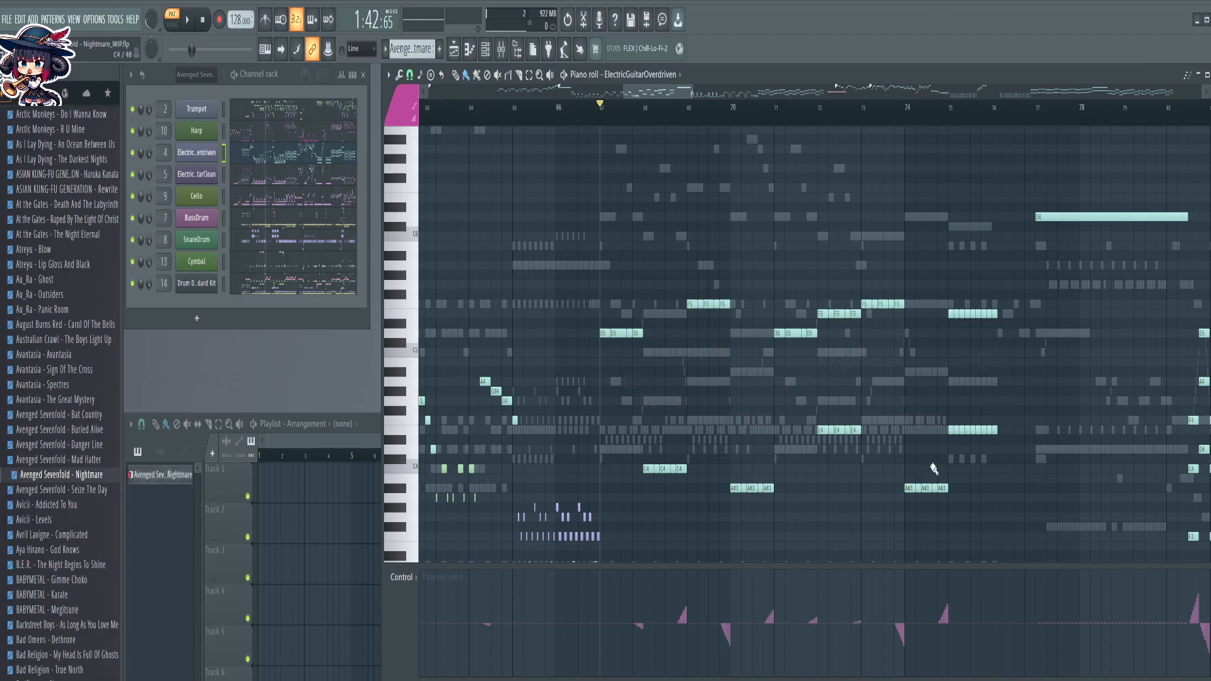
# Raise the overdriven guitar's E4 notes at bars 72 and 75 by an octave and delete them
pyautogui.moveTo(1013, 429); pyautogui.dragTo(809, 437)
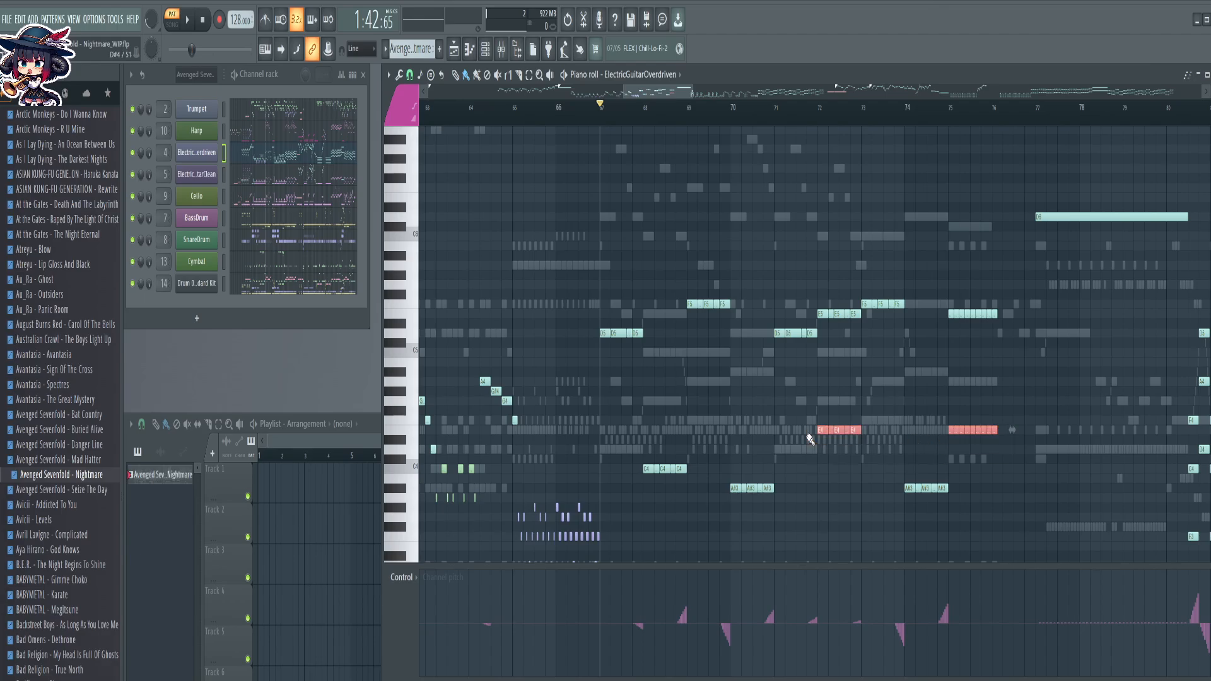
pyautogui.hotkey('ctrl', 'Up')
pyautogui.press('Delete')
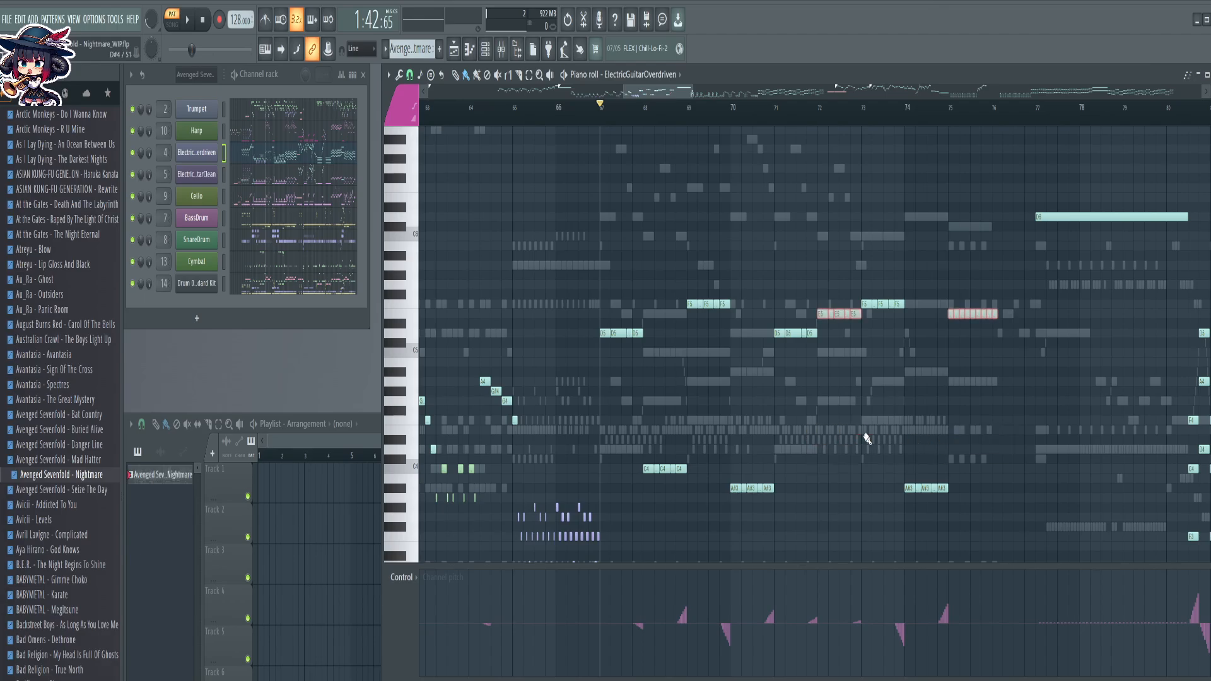
# Raise the C4 notes at bar 68 and the A#3 notes at bars 70 and 74 by an octave
pyautogui.moveTo(638, 434); pyautogui.dragTo(981, 493)
pyautogui.hotkey('ctrl', 'Up')
pyautogui.hotkey('ctrl', 'd')
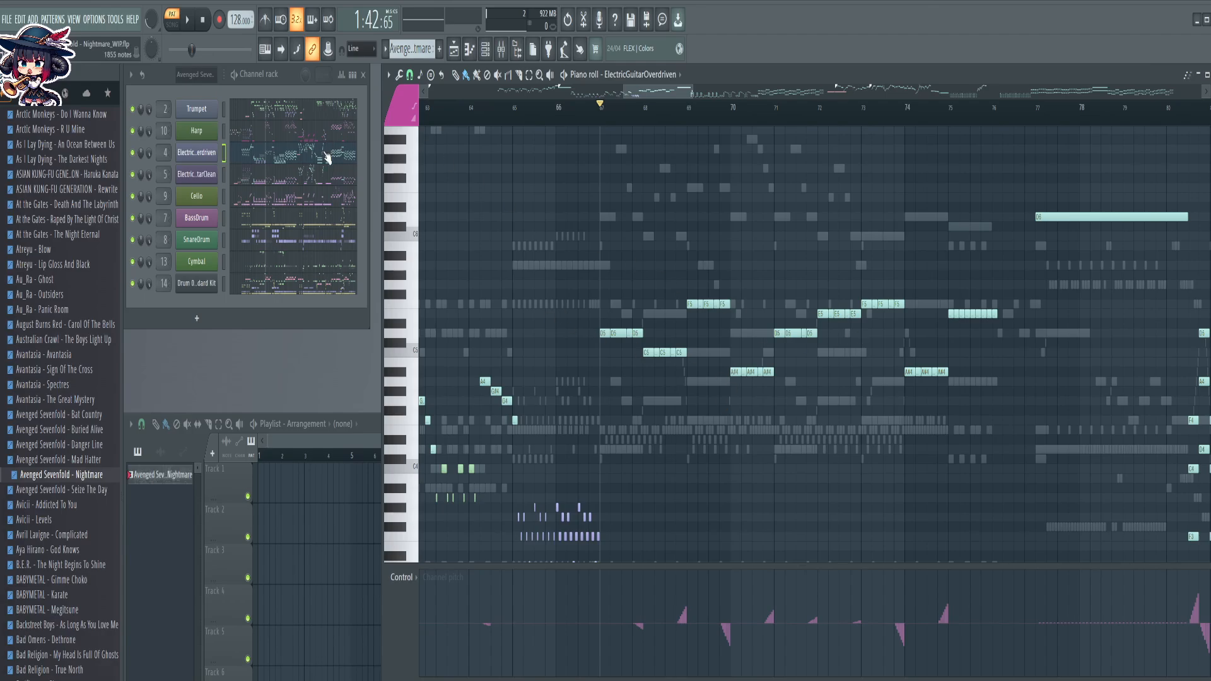
# Compare the overdriven guitar, clean guitar and cello parts across bars 67 to 76
pyautogui.click(292, 182)
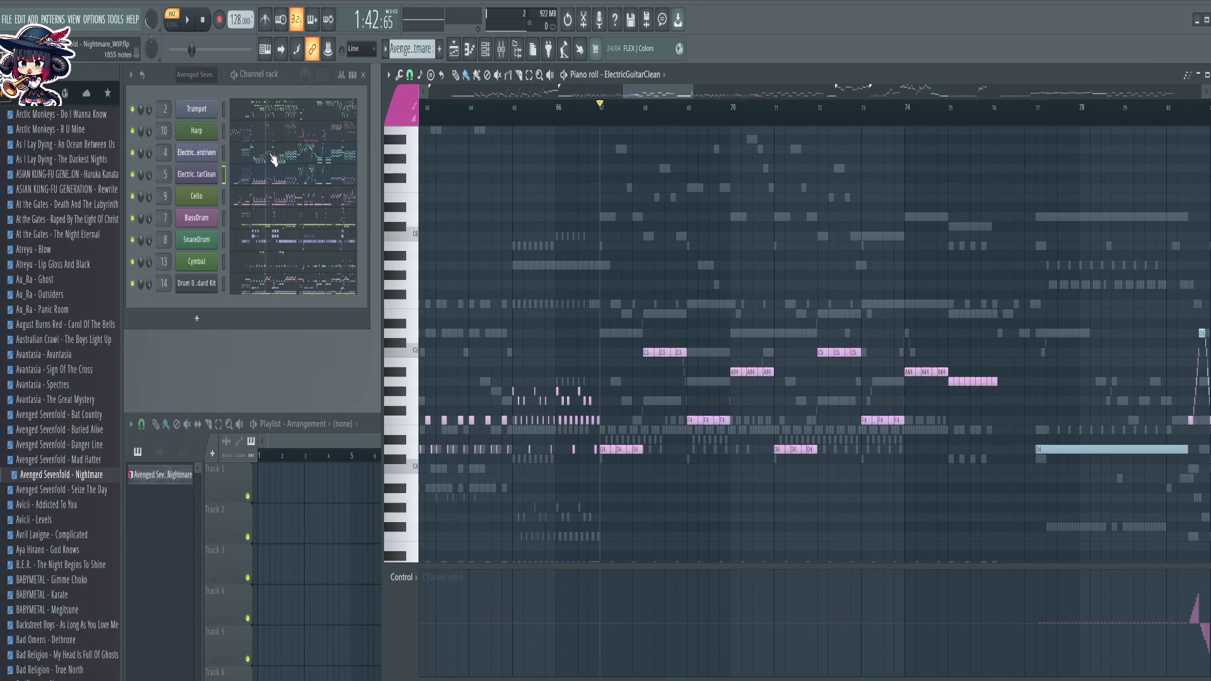
pyautogui.click(273, 158)
pyautogui.click(304, 181)
pyautogui.click(285, 162)
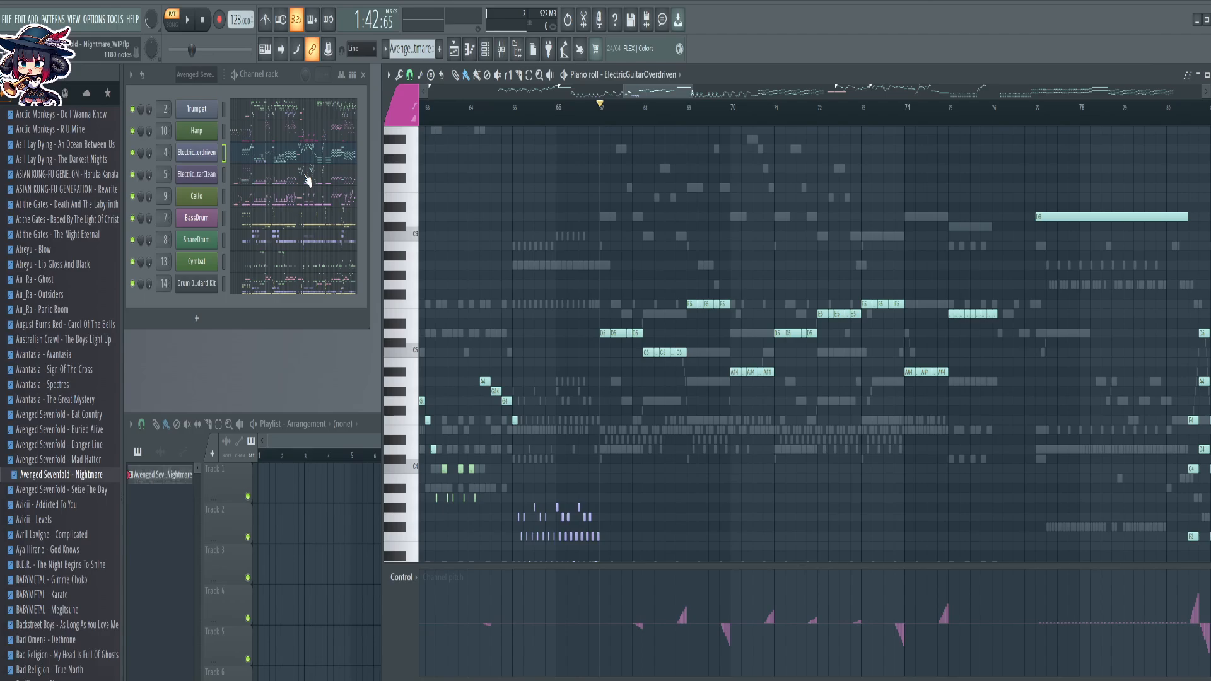
pyautogui.click(260, 194)
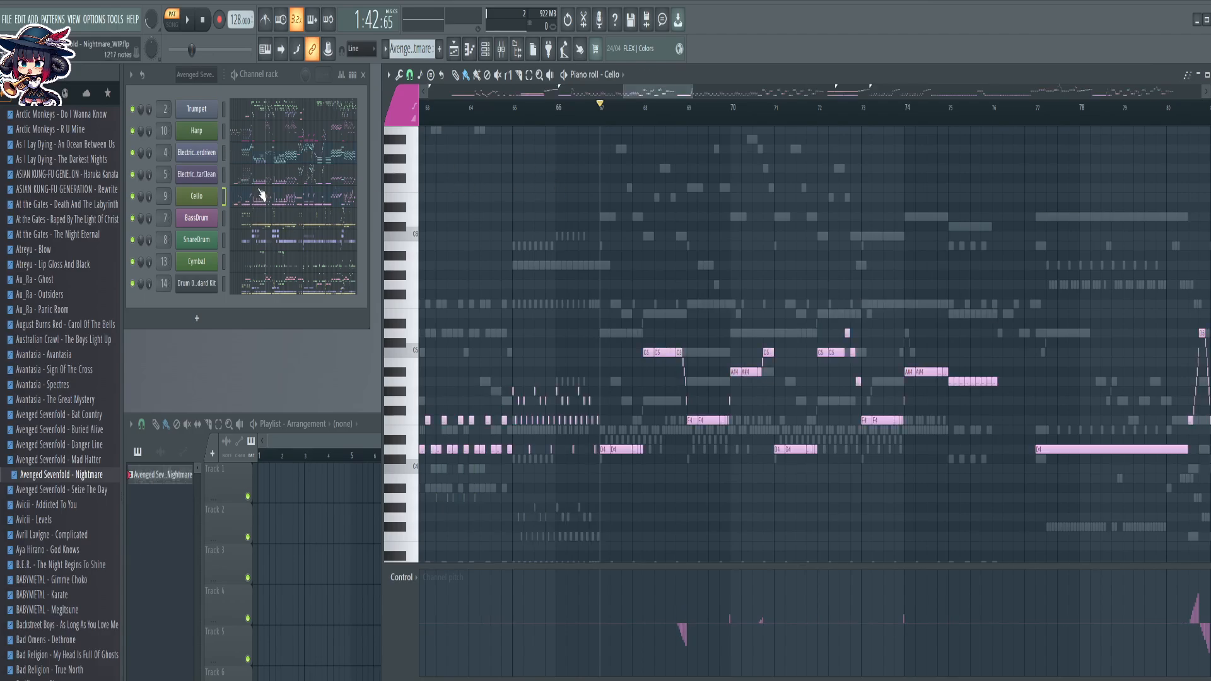
pyautogui.click(274, 175)
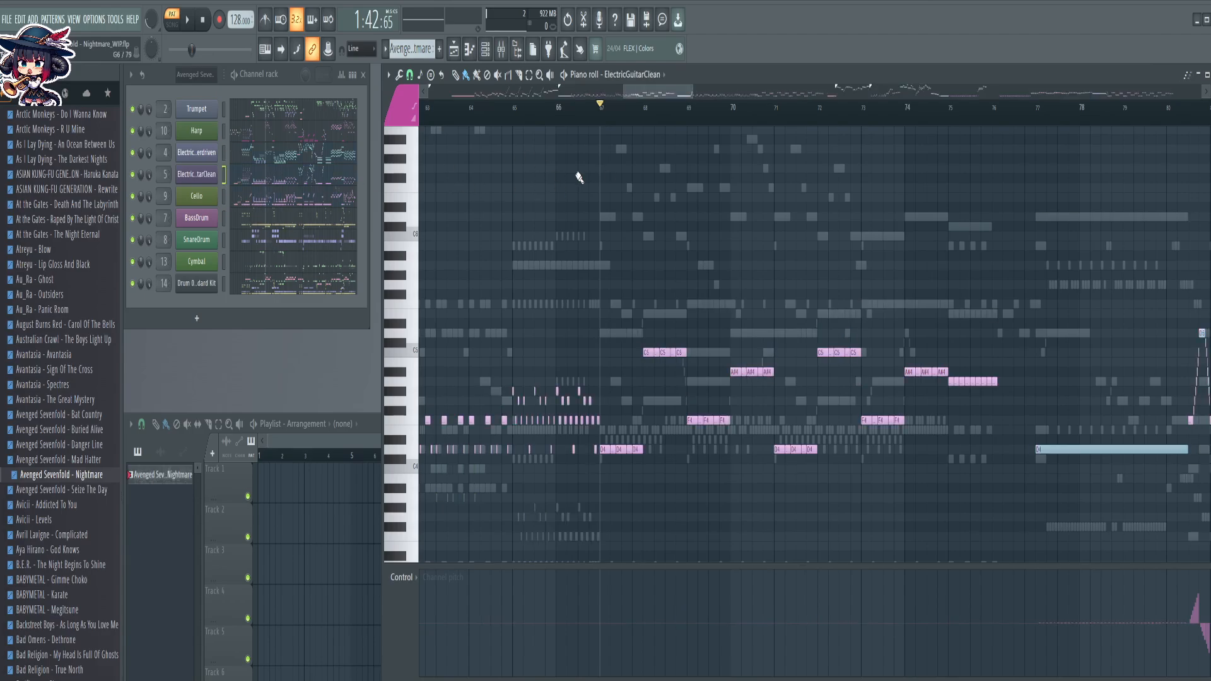
pyautogui.click(262, 162)
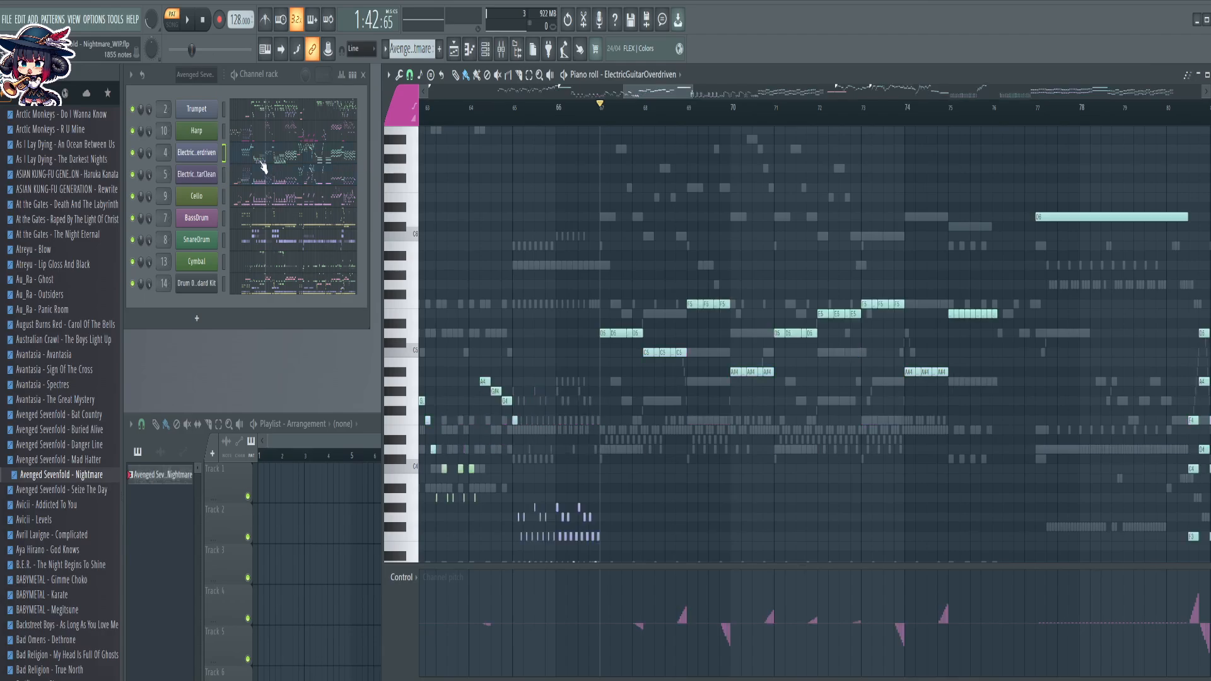
pyautogui.click(296, 207)
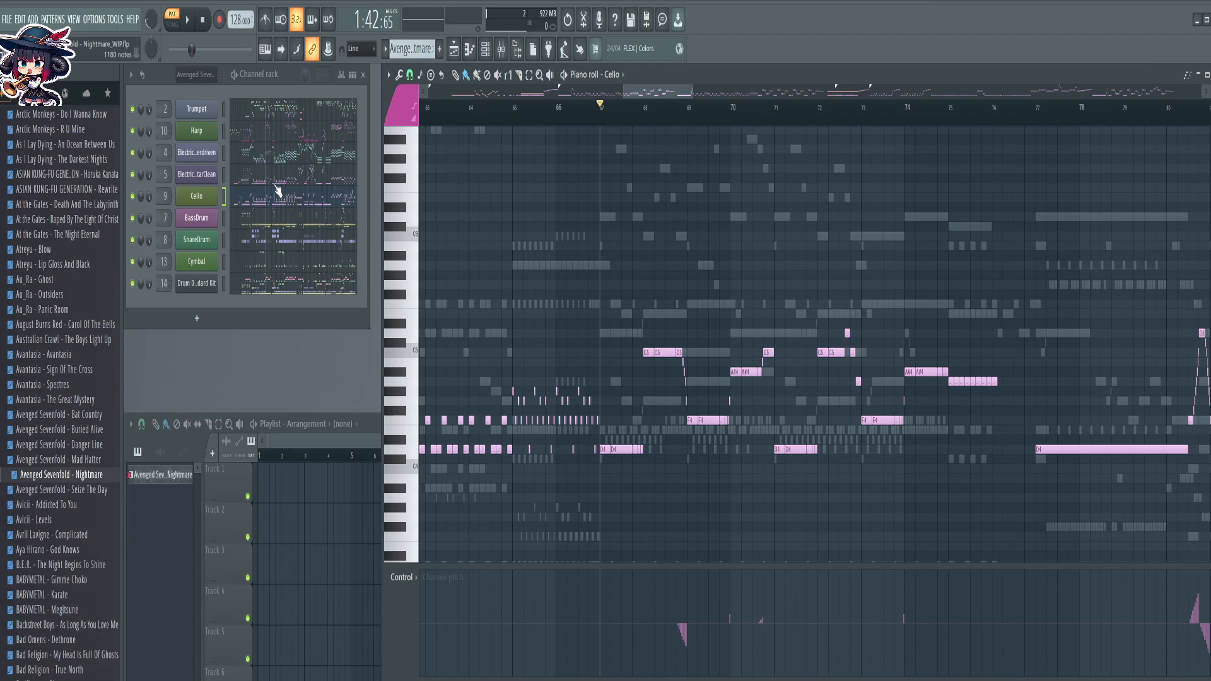
pyautogui.click(276, 186)
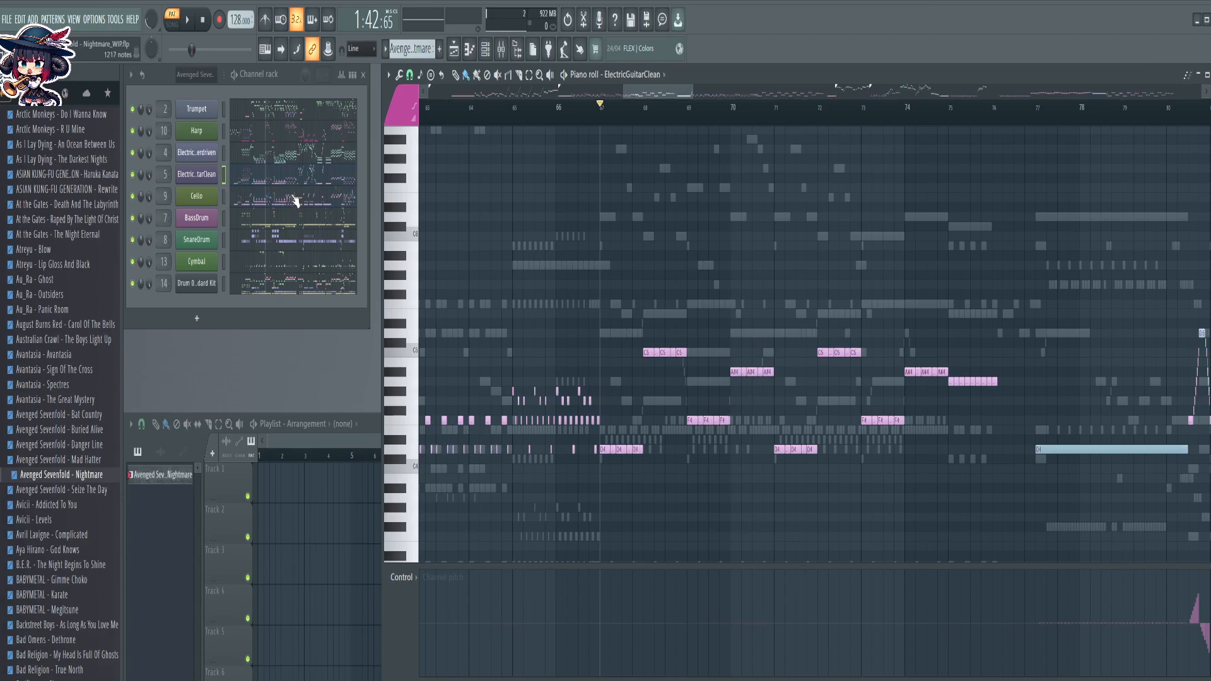
pyautogui.click(282, 160)
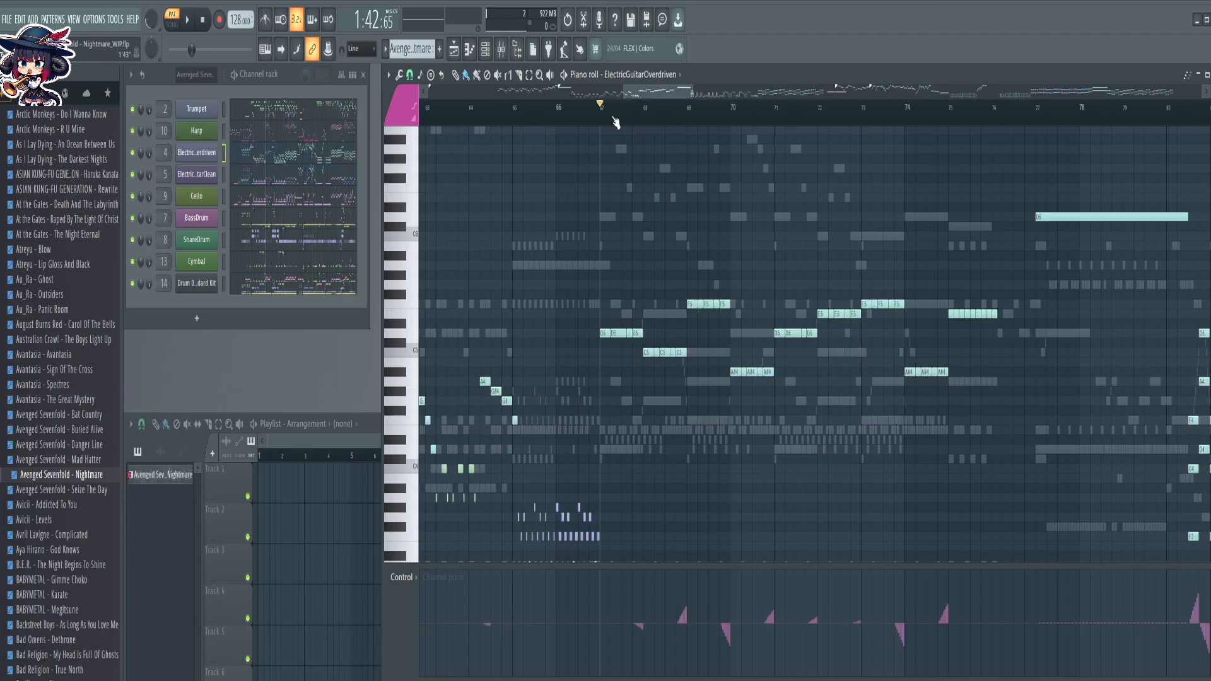
# Slice off the end of the overdriven guitar's D5 note before bar 68 and lower the slice to C#5
pyautogui.scroll(5, 644, 125)
pyautogui.moveTo(653, 219); pyautogui.dragTo(656, 417)
pyautogui.press('b')
pyautogui.hotkey('shift', 'Down')
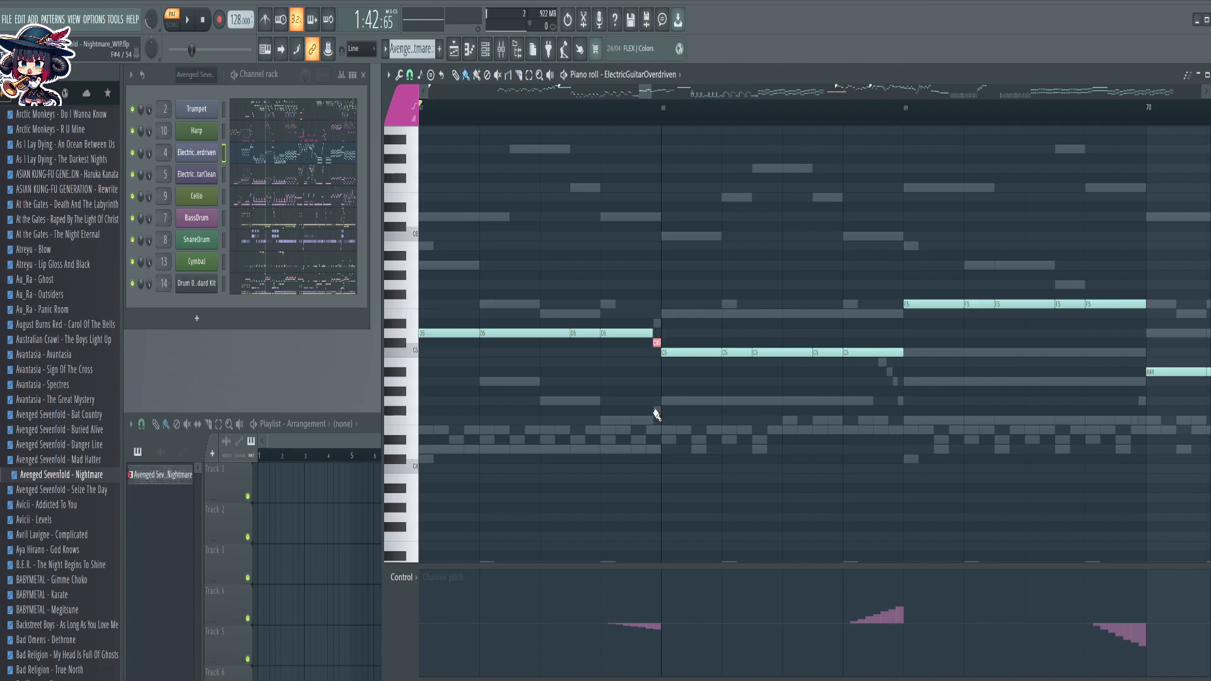
# Slice the end of the C5 note before bar 69 into four short pieces matching the steps of the pitch rise
pyautogui.moveTo(946, 437); pyautogui.dragTo(835, 461)
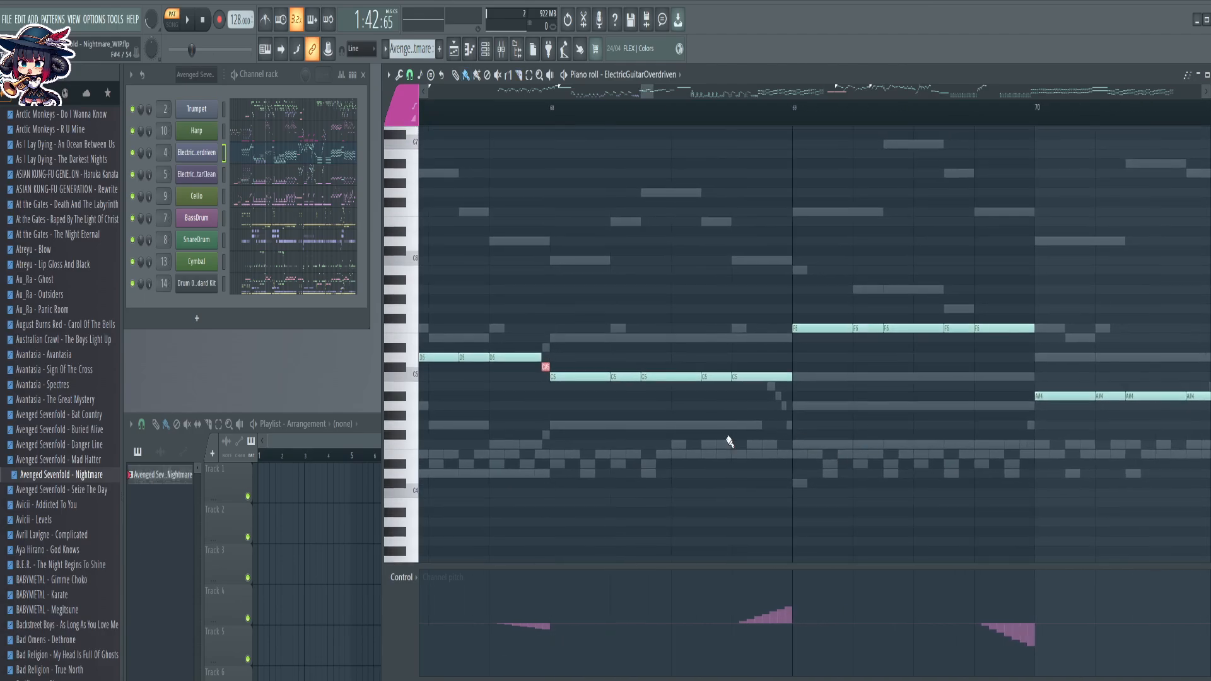
pyautogui.moveTo(939, 489); pyautogui.dragTo(873, 473)
pyautogui.press('c')
pyautogui.moveTo(705, 256); pyautogui.dragTo(705, 436)
pyautogui.moveTo(701, 240); pyautogui.dragTo(696, 432)
pyautogui.moveTo(697, 293)
pyautogui.mouseDown()
pyautogui.moveTo(691, 409)
pyautogui.moveTo(720, 330)
pyautogui.moveTo(698, 355)
pyautogui.mouseUp()
pyautogui.press('b')
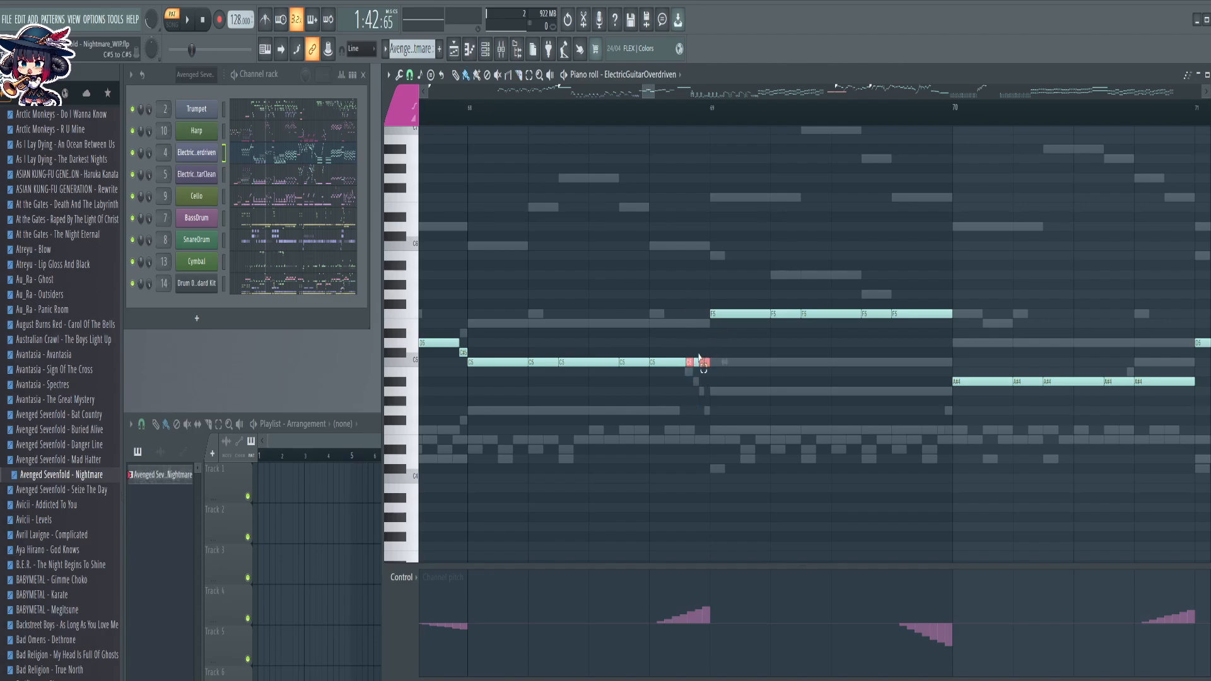
# Raise the four C5 slices before bar 69 chromatically to C#5, D5, D#5 and E5
pyautogui.hotkey('shift', 'Up')
pyautogui.keyDown('ctrl'); pyautogui.keyDown('shift'); pyautogui.click(689, 351); pyautogui.keyUp('shift'); pyautogui.keyUp('ctrl')
pyautogui.hotkey('shift', 'Up')
pyautogui.keyDown('ctrl'); pyautogui.keyDown('shift'); pyautogui.click(697, 345); pyautogui.keyUp('shift'); pyautogui.keyUp('ctrl')
pyautogui.hotkey('shift', 'Up')
pyautogui.keyDown('ctrl'); pyautogui.keyDown('shift'); pyautogui.click(702, 335); pyautogui.keyUp('shift'); pyautogui.keyUp('ctrl')
pyautogui.hotkey('shift', 'Up')
# Slice the end of the F5 note before bar 70 into short pieces matching the pitch descent
pyautogui.moveTo(866, 414); pyautogui.dragTo(674, 410)
pyautogui.press('c')
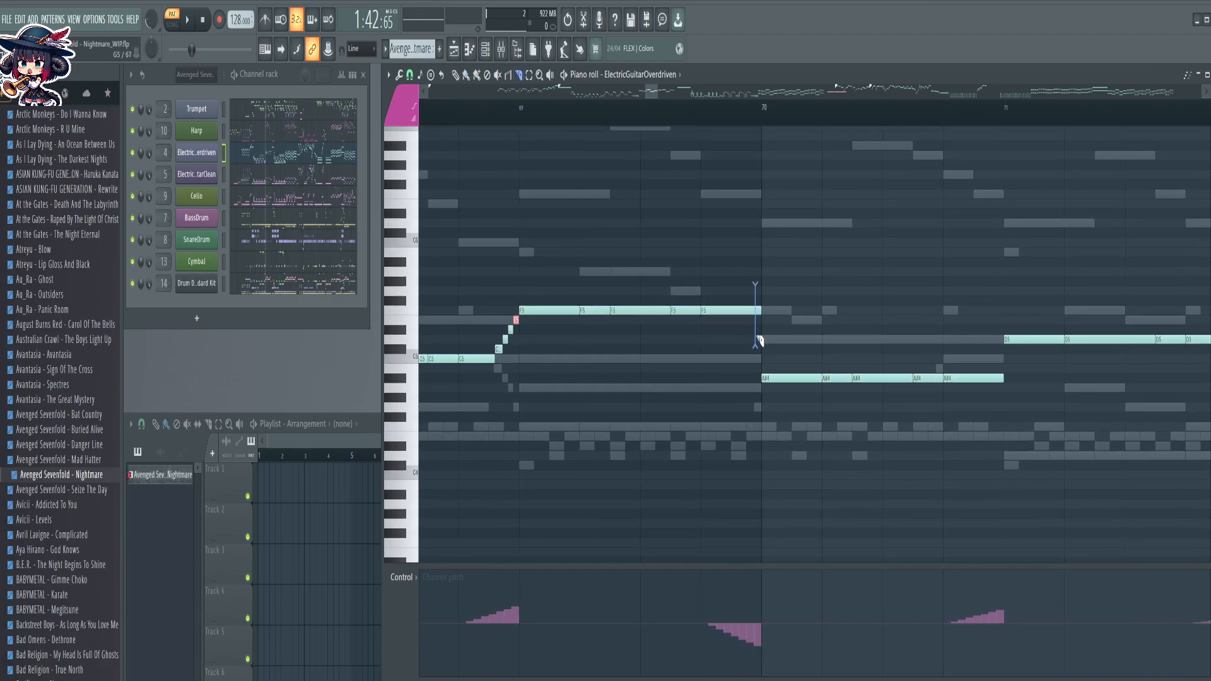
pyautogui.moveTo(759, 326); pyautogui.dragTo(749, 331)
pyautogui.moveTo(753, 258); pyautogui.dragTo(744, 322)
pyautogui.moveTo(743, 260)
pyautogui.mouseDown()
pyautogui.moveTo(743, 324)
pyautogui.moveTo(733, 321)
pyautogui.mouseUp()
pyautogui.press('b')
# Lower the F5 slices before bar 70 chromatically to E5, D#5, D5 and C#5
pyautogui.keyDown('ctrl'); pyautogui.keyDown('shift'); pyautogui.click(740, 320); pyautogui.keyUp('shift'); pyautogui.keyUp('ctrl')
pyautogui.hotkey('shift', 'Down')
pyautogui.keyDown('ctrl'); pyautogui.keyDown('shift'); pyautogui.click(747, 330); pyautogui.keyUp('shift'); pyautogui.keyUp('ctrl')
pyautogui.hotkey('shift', 'Down')
pyautogui.keyDown('ctrl'); pyautogui.keyDown('shift'); pyautogui.click(751, 339); pyautogui.keyUp('shift'); pyautogui.keyUp('ctrl')
pyautogui.hotkey('shift', 'Down')
# Cut one more slice from the F5 note before bar 70 and lower the falling run to span E5 to C5
pyautogui.scroll(-3, 774, 114)
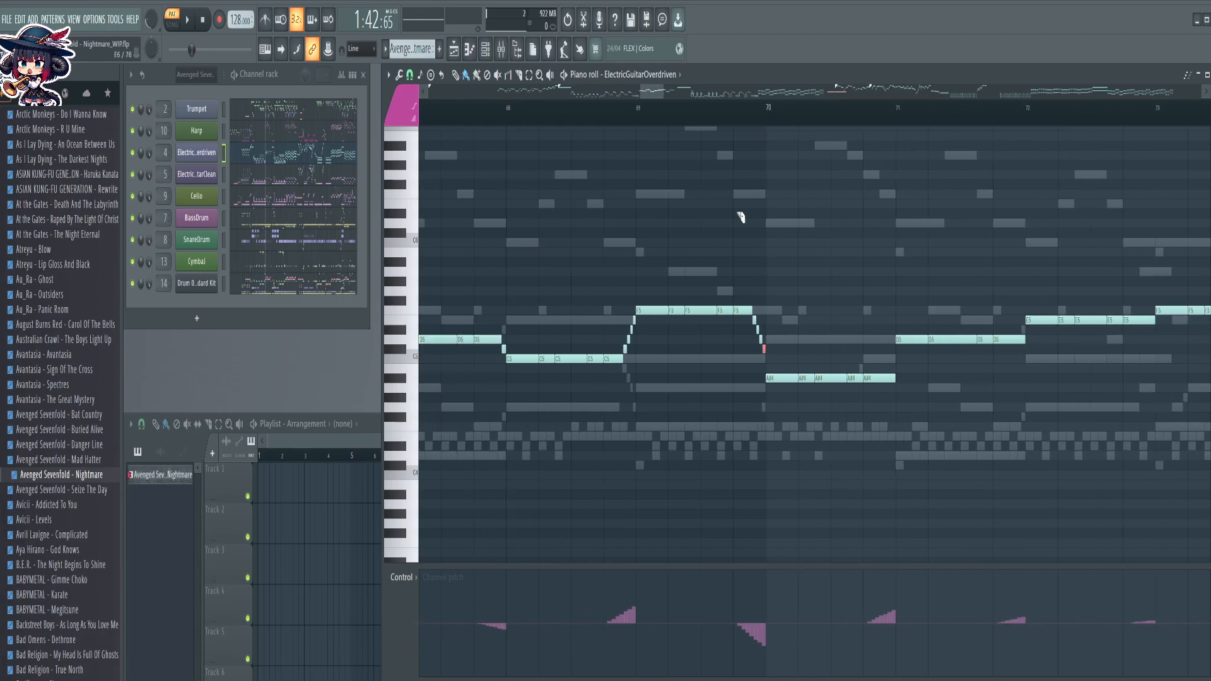
pyautogui.press('c')
pyautogui.moveTo(747, 253)
pyautogui.mouseDown()
pyautogui.moveTo(751, 335)
pyautogui.moveTo(784, 353)
pyautogui.mouseUp()
pyautogui.press('b')
pyautogui.press('Down')
# Slice the end of the A#4 note before bar 71 and raise the slices chromatically to B4, C5 and C#5
pyautogui.hscroll(3, 957, 485)
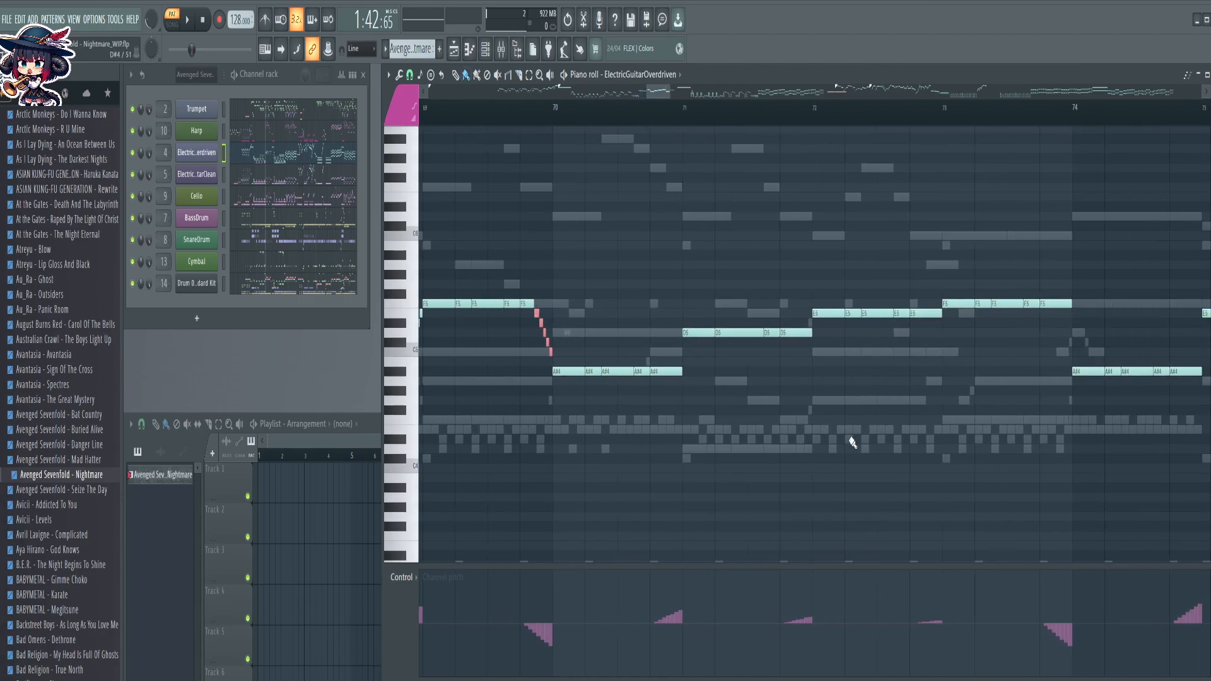
pyautogui.press('c')
pyautogui.moveTo(681, 275); pyautogui.dragTo(674, 398)
pyautogui.moveTo(678, 314); pyautogui.dragTo(695, 357)
pyautogui.press('b')
pyautogui.keyDown('ctrl'); pyautogui.keyDown('shift'); pyautogui.click(672, 364); pyautogui.keyUp('shift'); pyautogui.keyUp('ctrl')
pyautogui.hotkey('shift', 'Up')
pyautogui.keyDown('ctrl'); pyautogui.keyDown('shift'); pyautogui.click(676, 354); pyautogui.keyUp('shift'); pyautogui.keyUp('ctrl')
pyautogui.hotkey('shift', 'Up')
# Slice off the end of the D5 note before bar 72 and raise the slice to D#5
pyautogui.moveTo(840, 393); pyautogui.dragTo(705, 419)
pyautogui.press('c')
pyautogui.moveTo(699, 296); pyautogui.dragTo(722, 393)
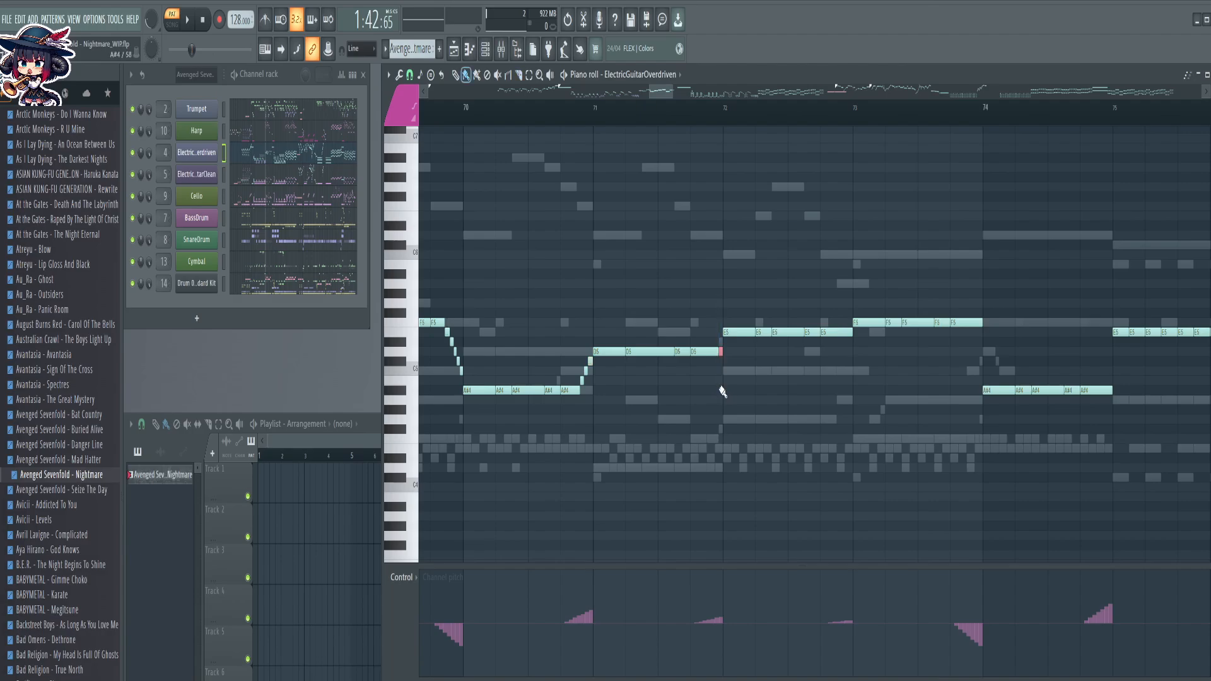
pyautogui.hotkey('shift', 'Up')
# Slice the end of the F5 note before bar 74 at five points matching the steps of the pitch descent
pyautogui.moveTo(889, 424); pyautogui.dragTo(631, 410)
pyautogui.scroll(6, 668, 113)
pyautogui.moveTo(719, 175); pyautogui.dragTo(724, 392)
pyautogui.moveTo(731, 244); pyautogui.dragTo(714, 346)
pyautogui.moveTo(694, 244); pyautogui.dragTo(701, 346)
pyautogui.moveTo(701, 244); pyautogui.dragTo(692, 328)
pyautogui.moveTo(681, 263); pyautogui.dragTo(680, 323)
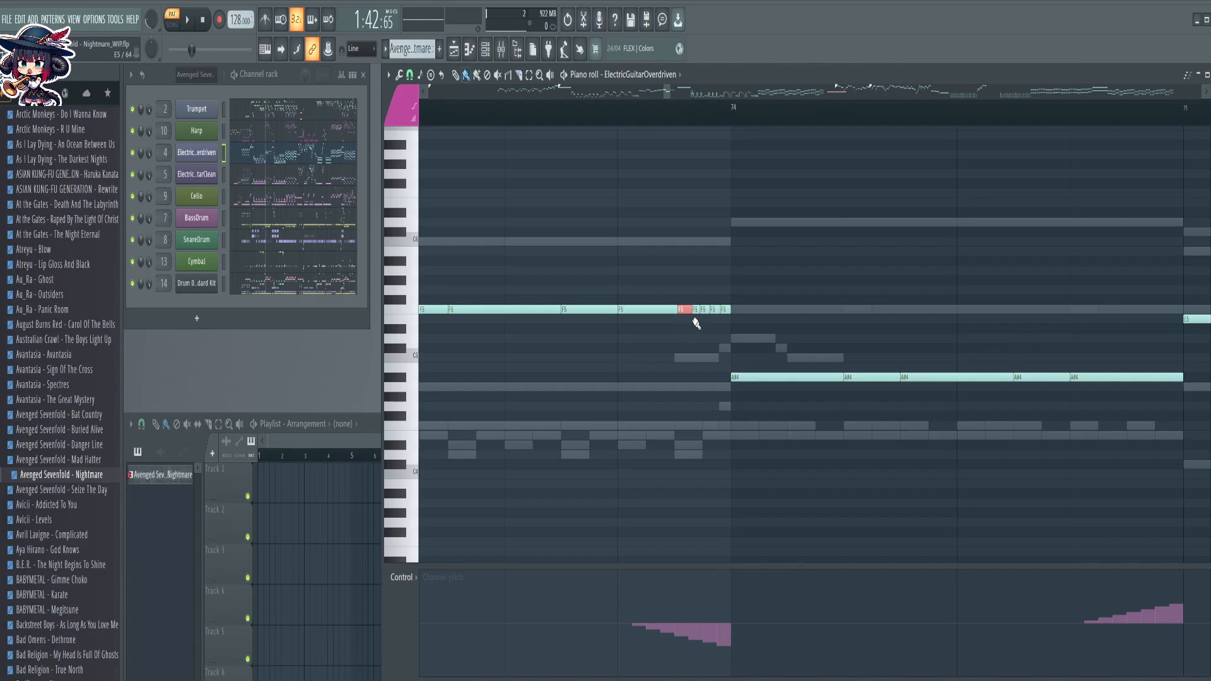
# Lower the slices at the end of the F5 note before bar 74 one semitone each, forming a chromatic run down from E5
pyautogui.hotkey('shift', 'Down')
pyautogui.keyDown('ctrl'); pyautogui.keyDown('shift'); pyautogui.click(682, 320); pyautogui.keyUp('shift'); pyautogui.keyUp('ctrl')
pyautogui.hotkey('shift', 'Down')
pyautogui.moveTo(704, 338); pyautogui.dragTo(721, 354)
# Slice the end of the A#4 note before bar 75 into six short notes matching the rising pitch bend, and select them
pyautogui.moveTo(1189, 448); pyautogui.dragTo(743, 426)
pyautogui.press('c')
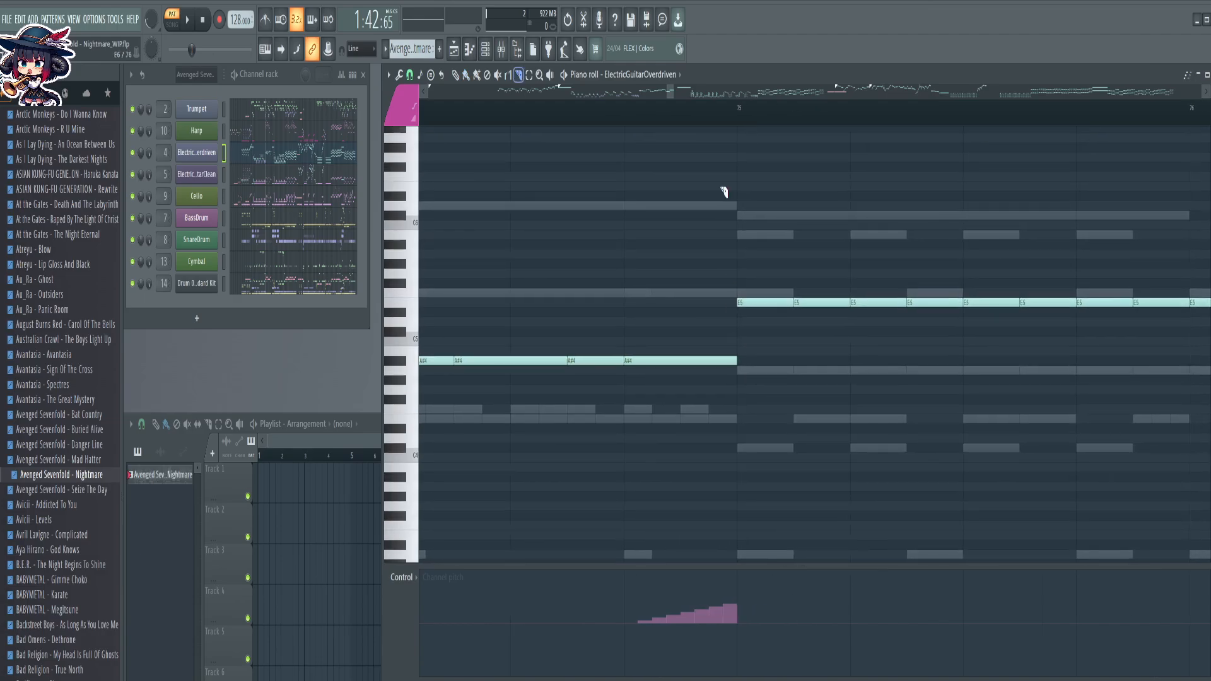
pyautogui.moveTo(719, 180); pyautogui.dragTo(727, 417)
pyautogui.moveTo(714, 246); pyautogui.dragTo(718, 386)
pyautogui.moveTo(710, 305); pyautogui.dragTo(709, 399)
pyautogui.moveTo(711, 276); pyautogui.dragTo(701, 376)
pyautogui.moveTo(695, 295); pyautogui.dragTo(695, 388)
pyautogui.moveTo(694, 313)
pyautogui.mouseDown()
pyautogui.moveTo(683, 380)
pyautogui.moveTo(788, 350)
pyautogui.mouseUp()
pyautogui.press('b')
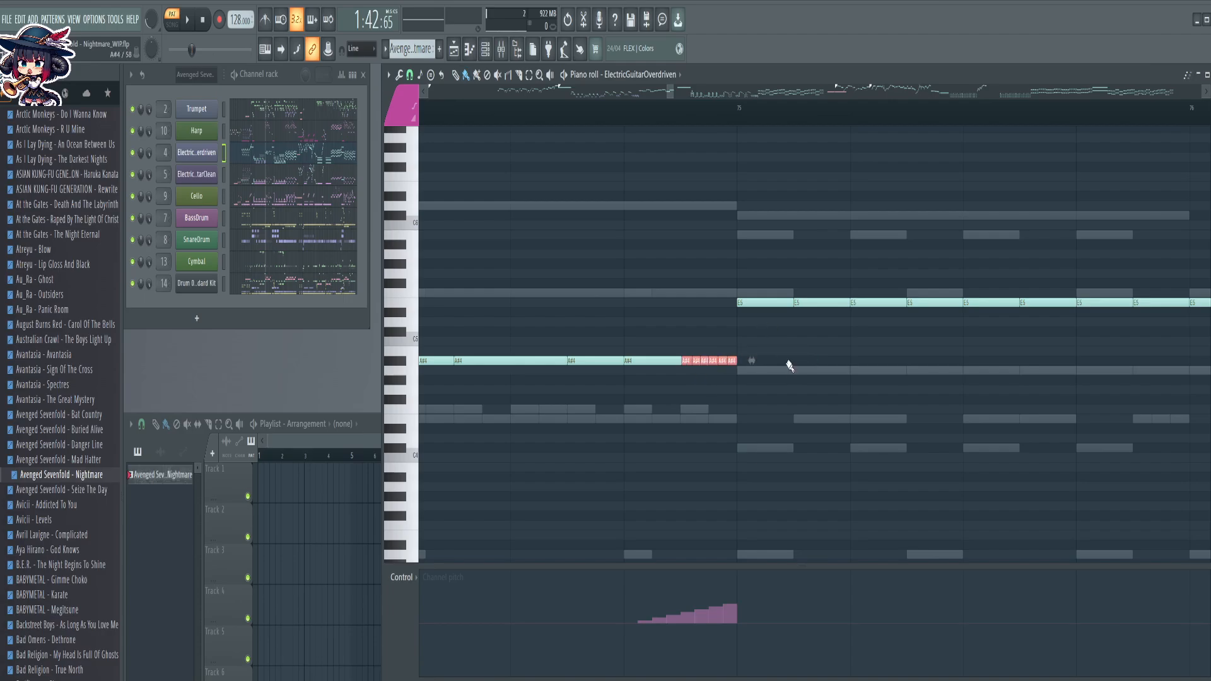
# Raise the slices before bar 75 chromatically from B4 through C5, C#5 and D5 to D#5
pyautogui.hotkey('shift', 'Up')
pyautogui.keyDown('ctrl'); pyautogui.keyDown('shift'); pyautogui.click(688, 349); pyautogui.keyUp('shift'); pyautogui.keyUp('ctrl')
pyautogui.hotkey('shift', 'Up')
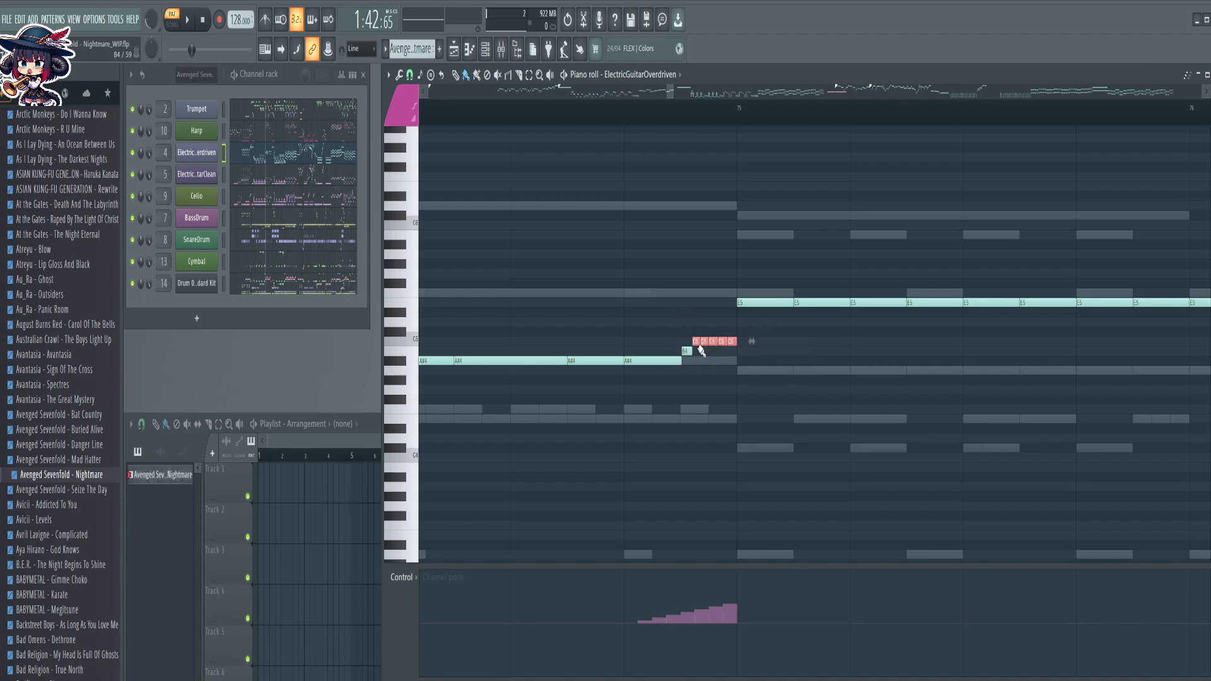
pyautogui.keyDown('ctrl'); pyautogui.keyDown('shift'); pyautogui.click(697, 341); pyautogui.keyUp('shift'); pyautogui.keyUp('ctrl')
pyautogui.hotkey('shift', 'Up')
pyautogui.keyDown('ctrl'); pyautogui.keyDown('shift'); pyautogui.click(704, 332); pyautogui.keyUp('shift'); pyautogui.keyUp('ctrl')
pyautogui.hotkey('shift', 'Up')
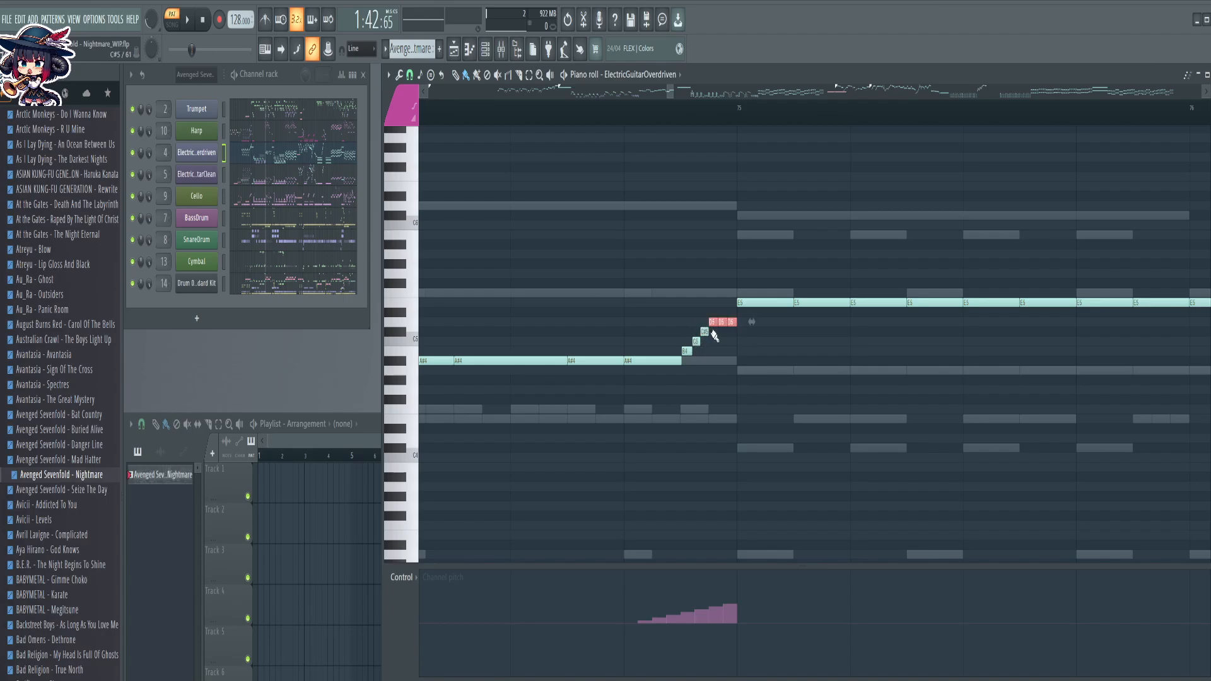
pyautogui.keyDown('ctrl'); pyautogui.keyDown('shift'); pyautogui.click(713, 322); pyautogui.keyUp('shift'); pyautogui.keyUp('ctrl')
pyautogui.hotkey('shift', 'Up')
# Lower the first slice of the rising run before bar 75 to A#4 and merge it with the preceding A#4 note
pyautogui.moveTo(692, 290); pyautogui.dragTo(720, 378)
pyautogui.hotkey('shift', 'Down')
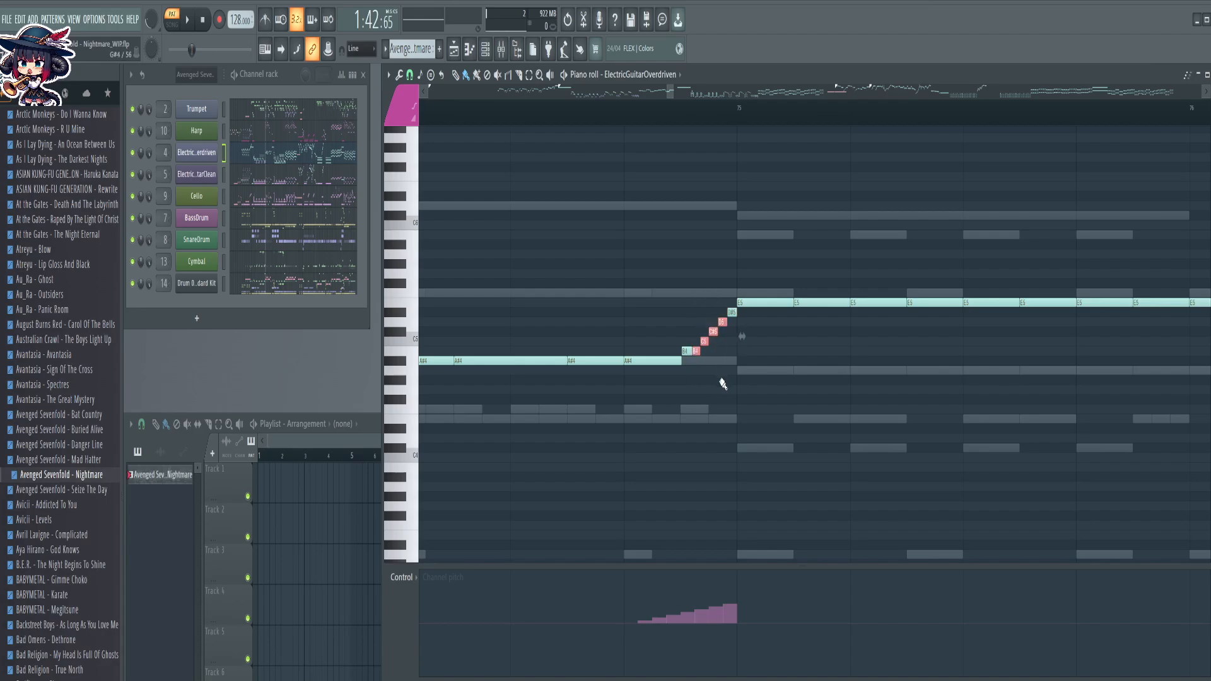
pyautogui.hotkey('shift', 'Up')
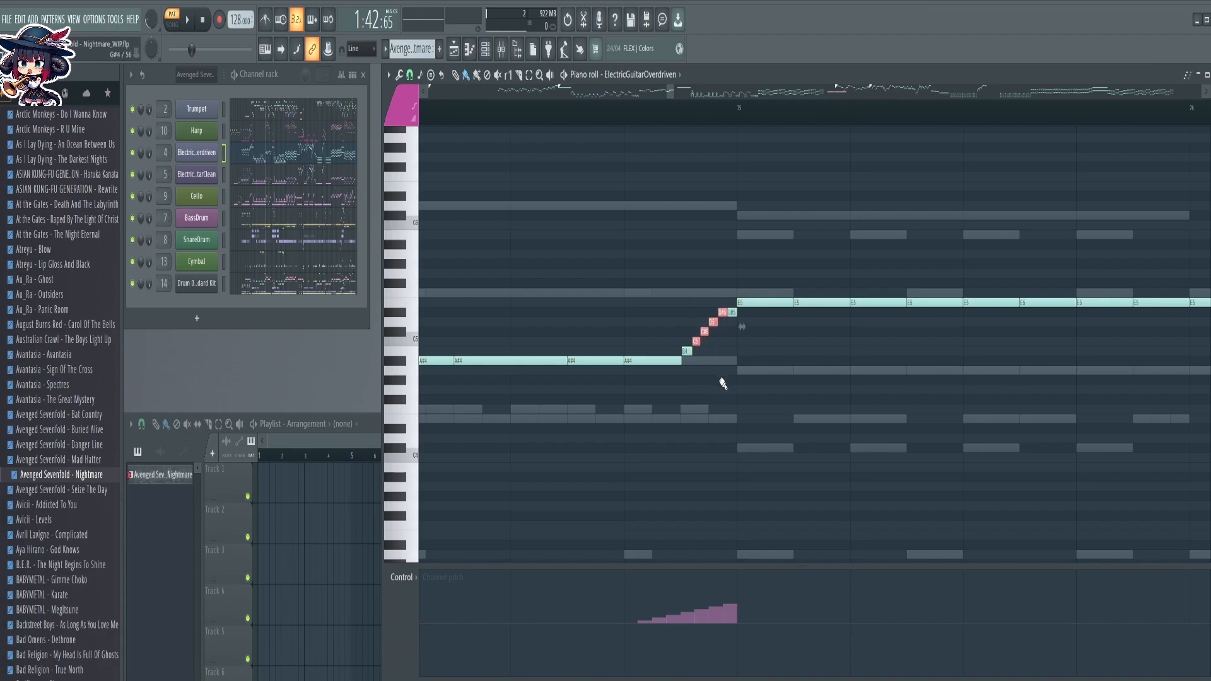
pyautogui.keyDown('ctrl'); pyautogui.keyDown('shift'); pyautogui.click(690, 352); pyautogui.keyUp('shift'); pyautogui.keyUp('ctrl')
pyautogui.hotkey('shift', 'Down')
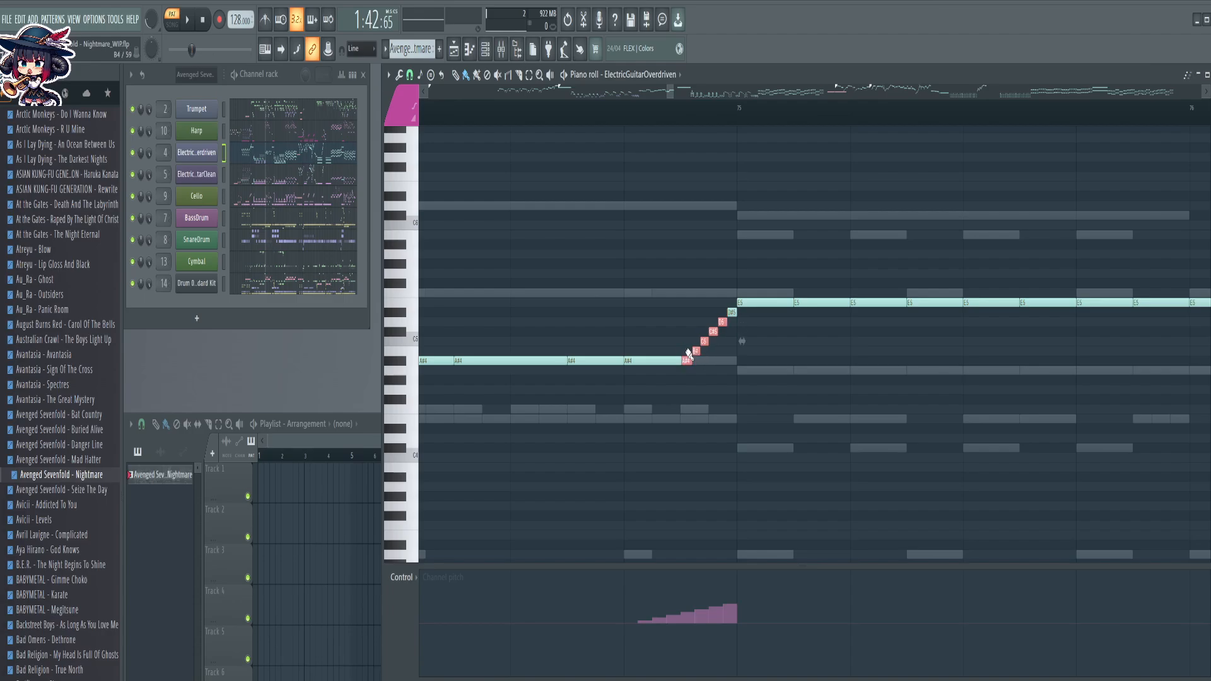
pyautogui.moveTo(670, 358); pyautogui.dragTo(689, 384)
pyautogui.hotkey('ctrl', 'g')
pyautogui.hotkey('ctrl', 'd')
pyautogui.scroll(-4, 831, 113)
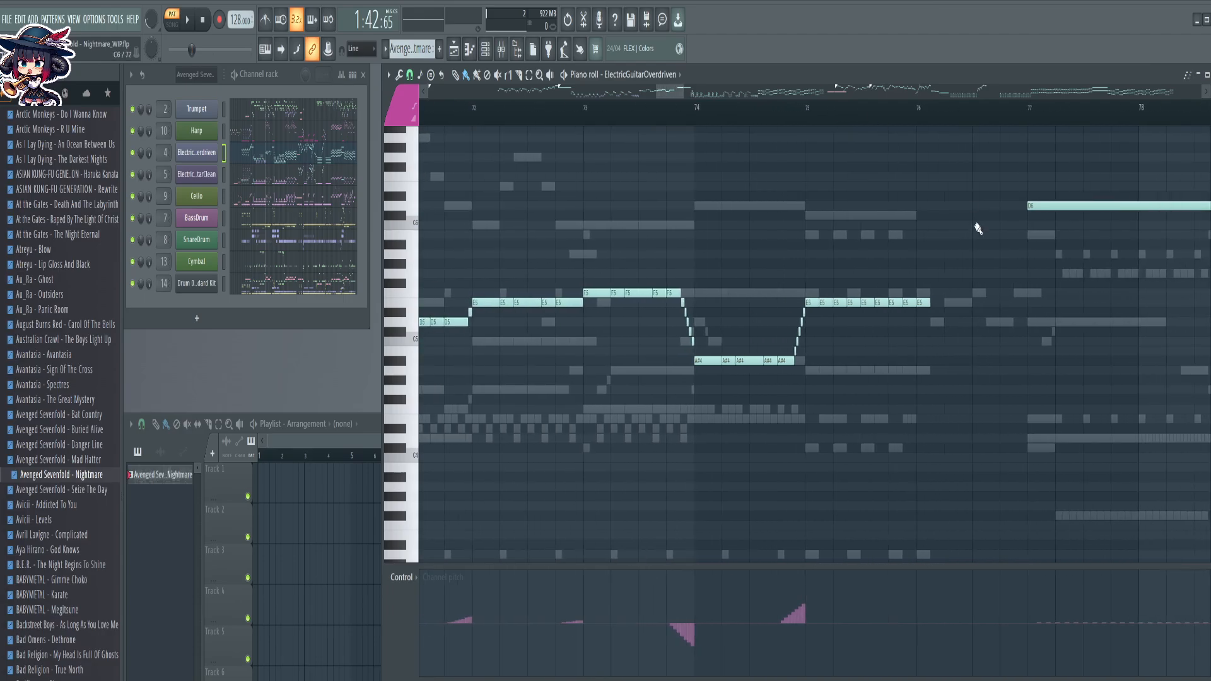
# Select the overdriven guitar's F4, F3, D4 and D3 notes plus the D5 note in bars 80 to 83
pyautogui.moveTo(984, 294); pyautogui.dragTo(679, 295)
pyautogui.moveTo(904, 320); pyautogui.dragTo(517, 303)
pyautogui.moveTo(849, 249); pyautogui.dragTo(636, 210)
pyautogui.moveTo(514, 421); pyautogui.dragTo(598, 505)
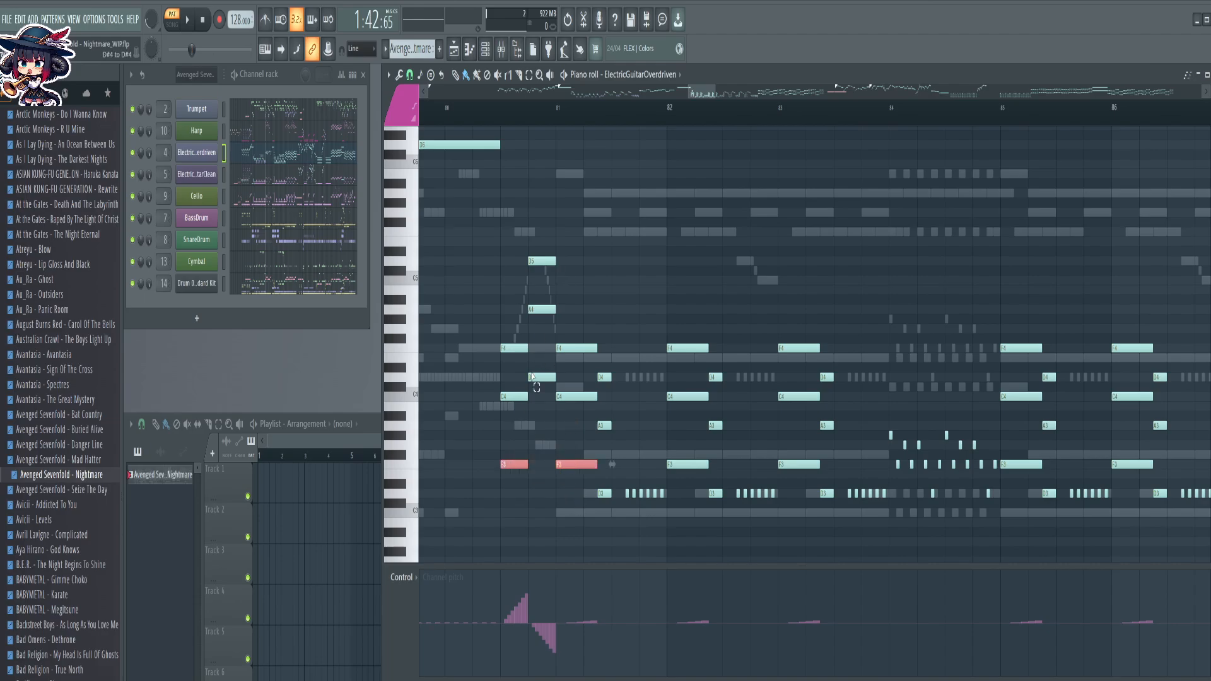
pyautogui.keyDown('ctrl'); pyautogui.keyDown('shift'); pyautogui.click(535, 377); pyautogui.keyUp('shift'); pyautogui.keyUp('ctrl')
pyautogui.keyDown('ctrl'); pyautogui.keyDown('shift'); pyautogui.click(544, 261); pyautogui.keyUp('shift'); pyautogui.keyUp('ctrl')
pyautogui.keyDown('ctrl'); pyautogui.keyDown('shift'); pyautogui.click(514, 349); pyautogui.keyUp('shift'); pyautogui.keyUp('ctrl')
pyautogui.keyDown('ctrl'); pyautogui.keyDown('shift'); pyautogui.click(575, 348); pyautogui.keyUp('shift'); pyautogui.keyUp('ctrl')
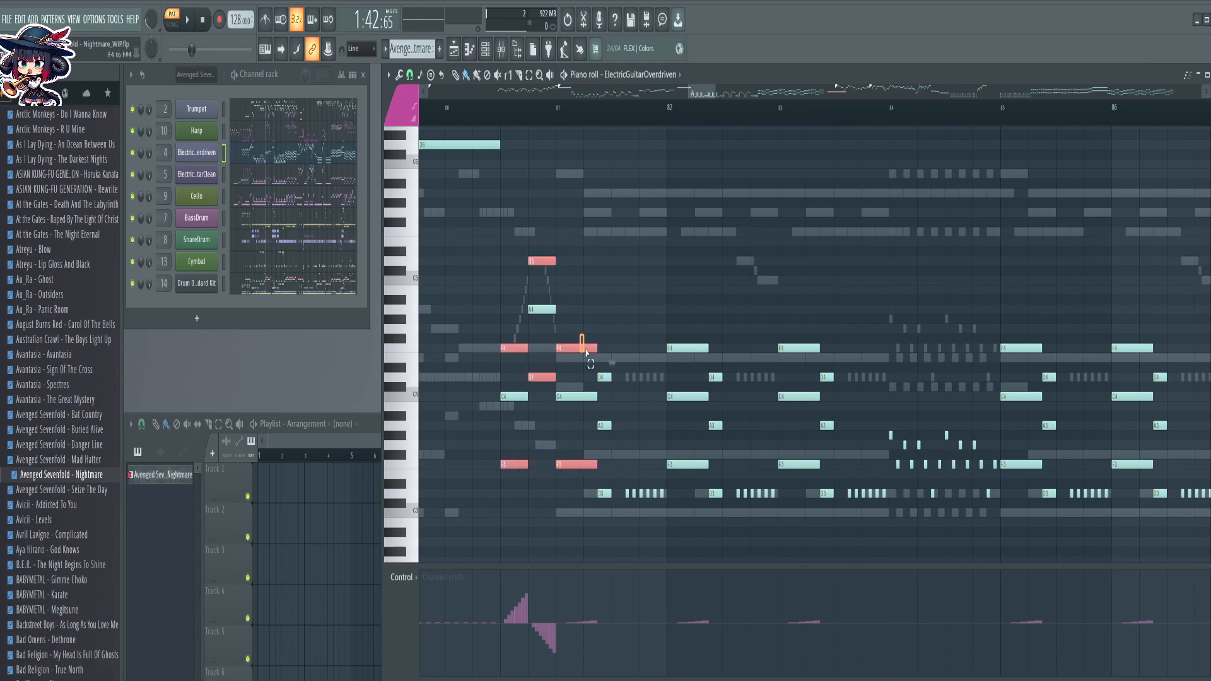
pyautogui.moveTo(602, 373); pyautogui.dragTo(622, 409)
pyautogui.moveTo(606, 480); pyautogui.dragTo(600, 509)
pyautogui.moveTo(687, 336); pyautogui.dragTo(848, 396)
pyautogui.moveTo(707, 446); pyautogui.dragTo(716, 506)
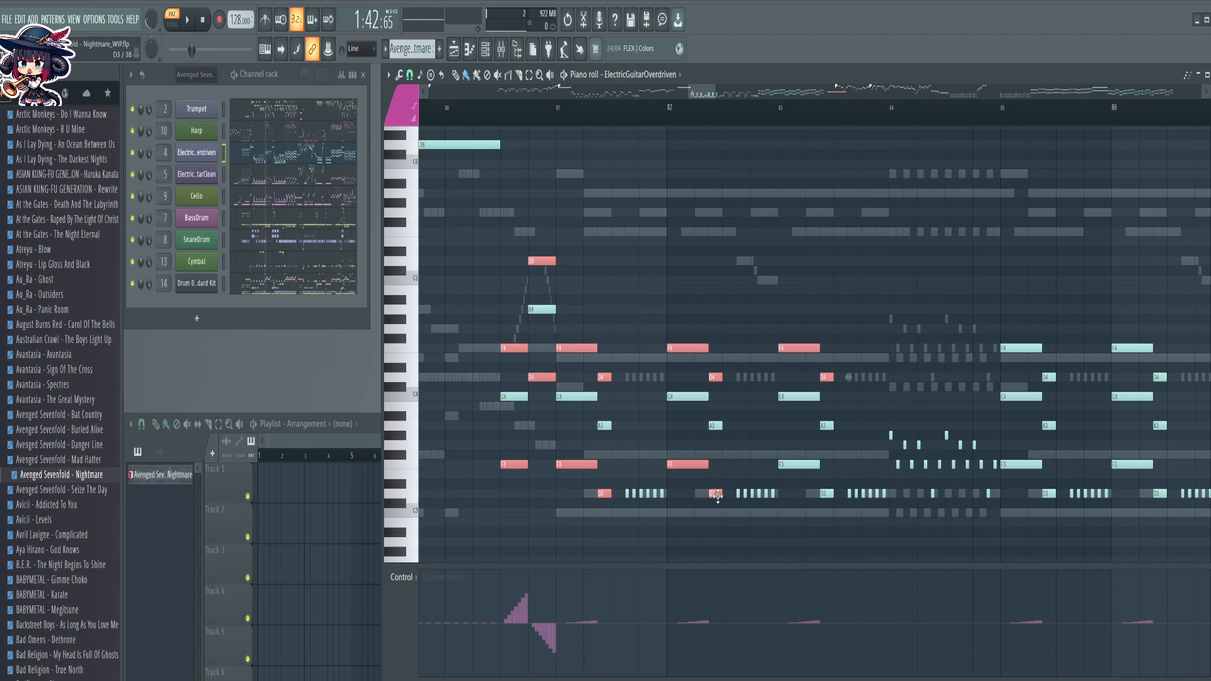
pyautogui.moveTo(777, 449); pyautogui.dragTo(836, 508)
# Add the F4, F3, D4 and D3 notes in bars 85 to 87 and the F4 and F3 notes at bar 89 to the selection
pyautogui.moveTo(1033, 329); pyautogui.dragTo(1166, 397)
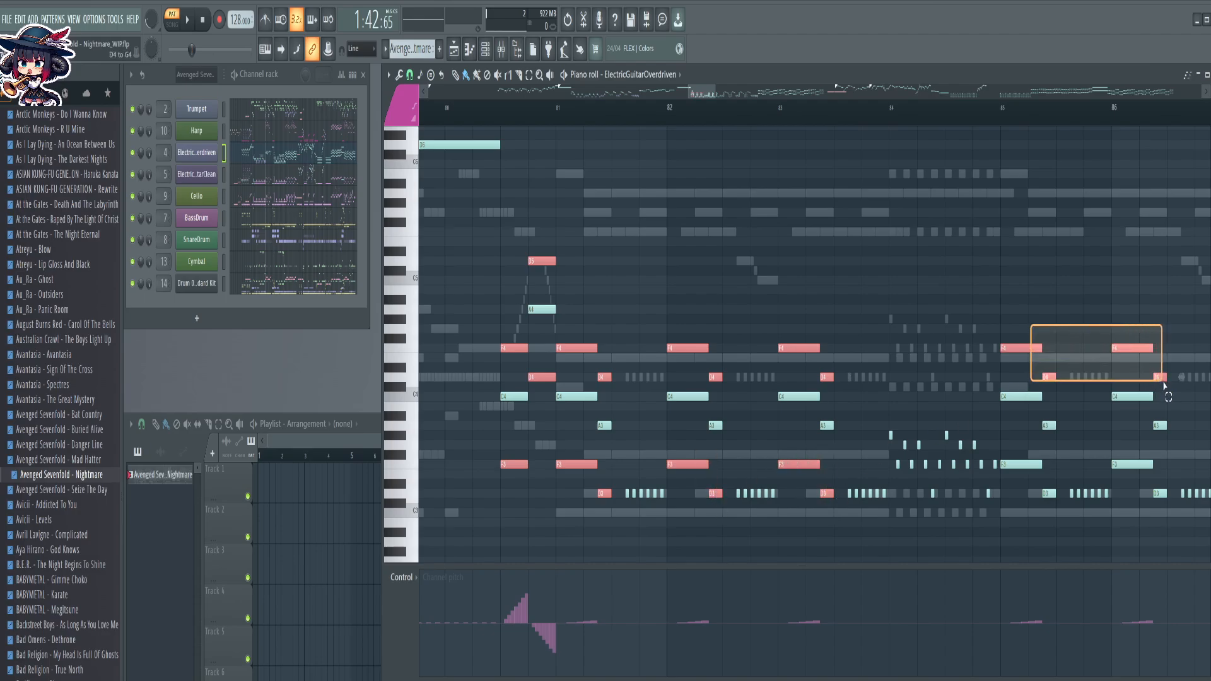
pyautogui.moveTo(1023, 451); pyautogui.dragTo(1054, 536)
pyautogui.moveTo(1120, 444); pyautogui.dragTo(1163, 494)
pyautogui.hscroll(5, 729, 221)
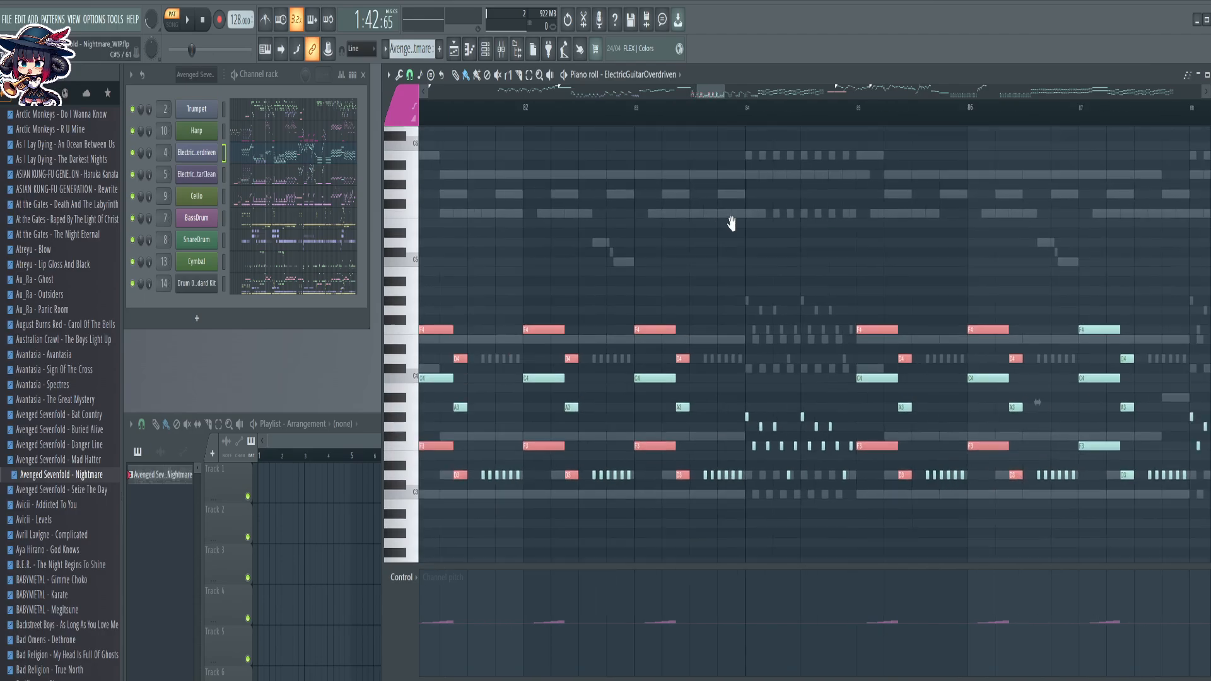
pyautogui.moveTo(759, 337); pyautogui.dragTo(826, 362)
pyautogui.moveTo(773, 317); pyautogui.dragTo(819, 370)
pyautogui.moveTo(768, 434); pyautogui.dragTo(804, 503)
pyautogui.moveTo(983, 334); pyautogui.dragTo(985, 346)
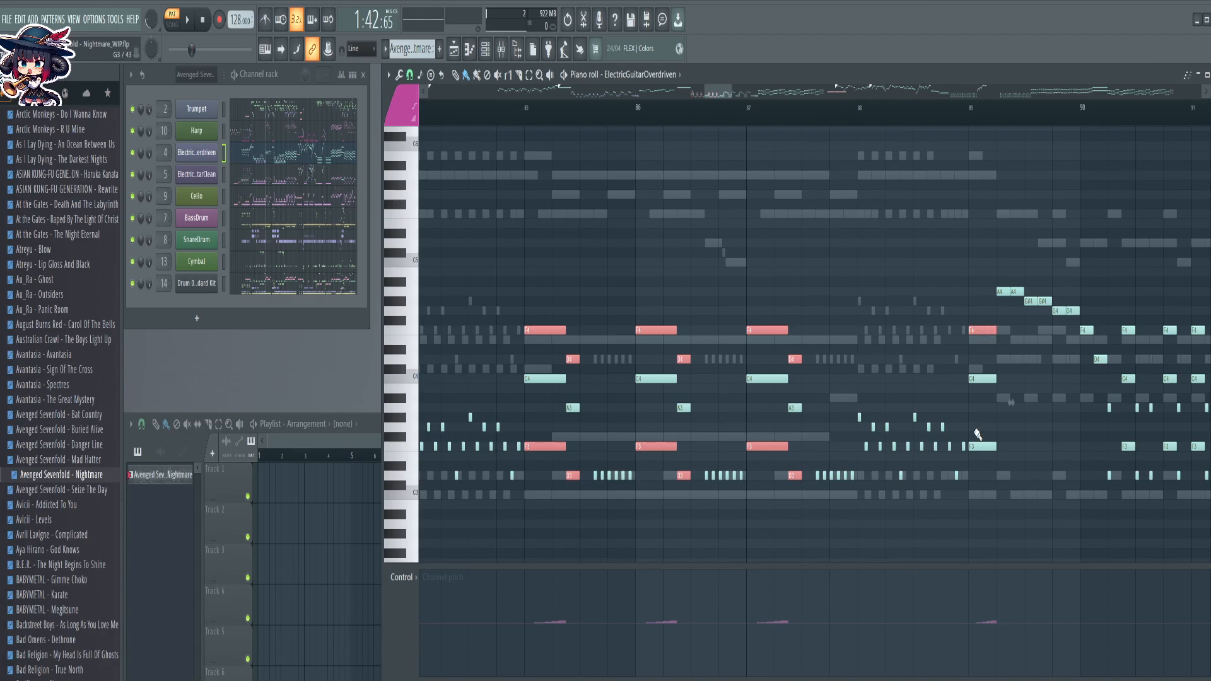
pyautogui.moveTo(976, 434); pyautogui.dragTo(977, 468)
# Add the duplicate F4, F3 and D3 notes in bars 90 to 95 to the selection and delete all selected notes
pyautogui.hscroll(5, 1097, 226)
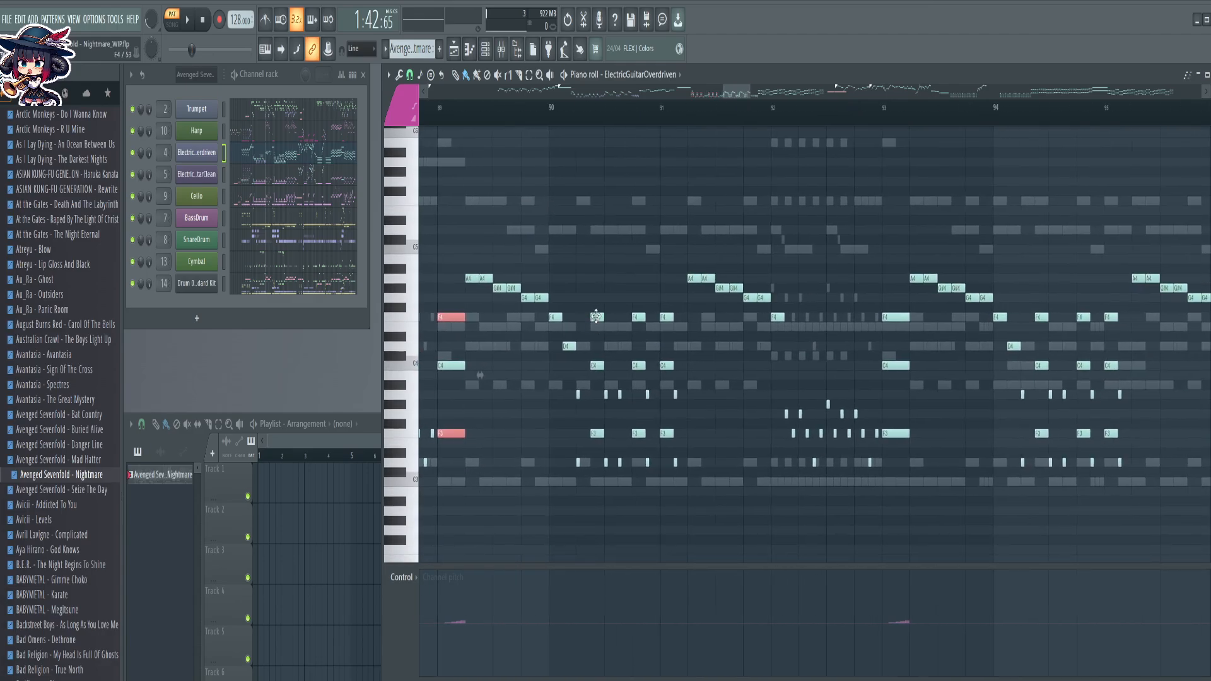
pyautogui.moveTo(591, 311); pyautogui.dragTo(738, 342)
pyautogui.moveTo(570, 421); pyautogui.dragTo(700, 483)
pyautogui.moveTo(1002, 413); pyautogui.dragTo(1134, 483)
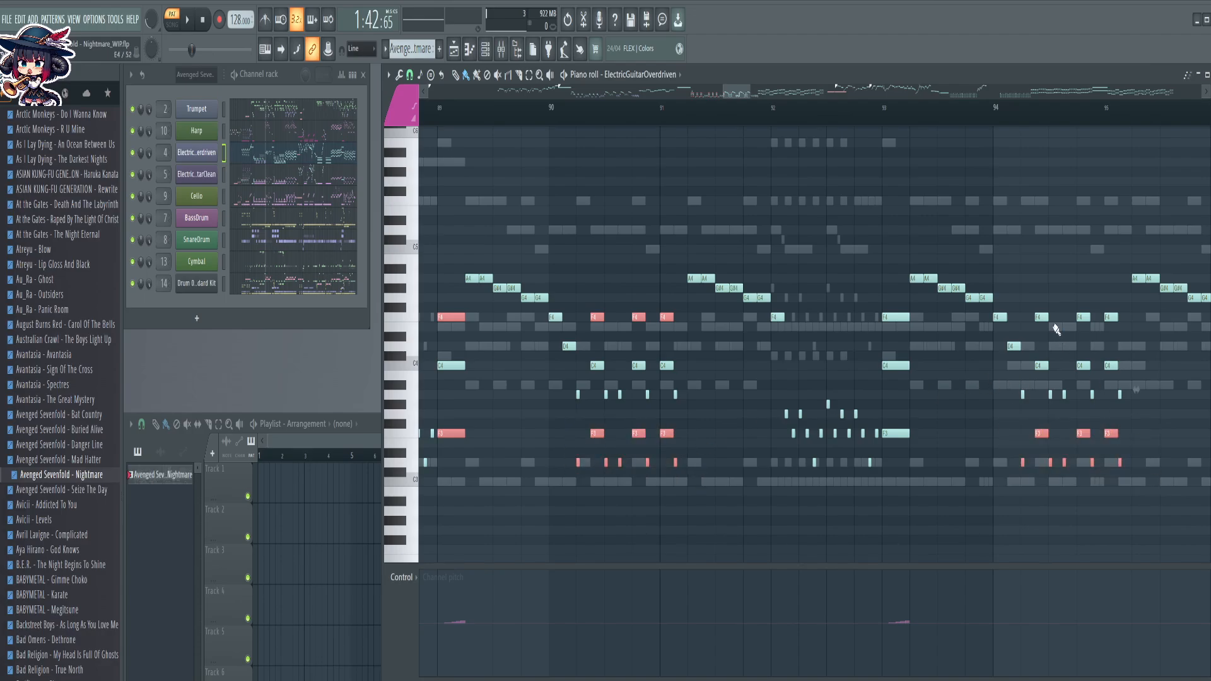
pyautogui.moveTo(1034, 304); pyautogui.dragTo(1153, 357)
pyautogui.keyDown('ctrl'); pyautogui.click(901, 433); pyautogui.keyUp('ctrl')
pyautogui.keyDown('ctrl'); pyautogui.click(891, 319); pyautogui.keyUp('ctrl')
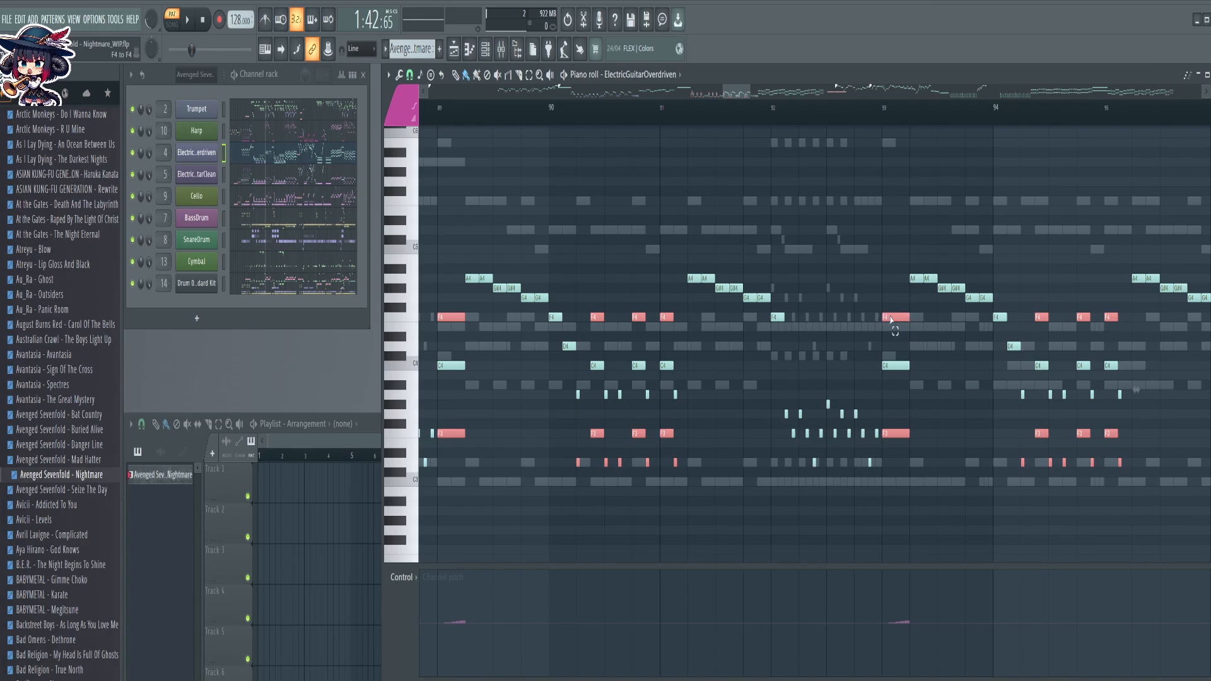
pyautogui.press('Delete')
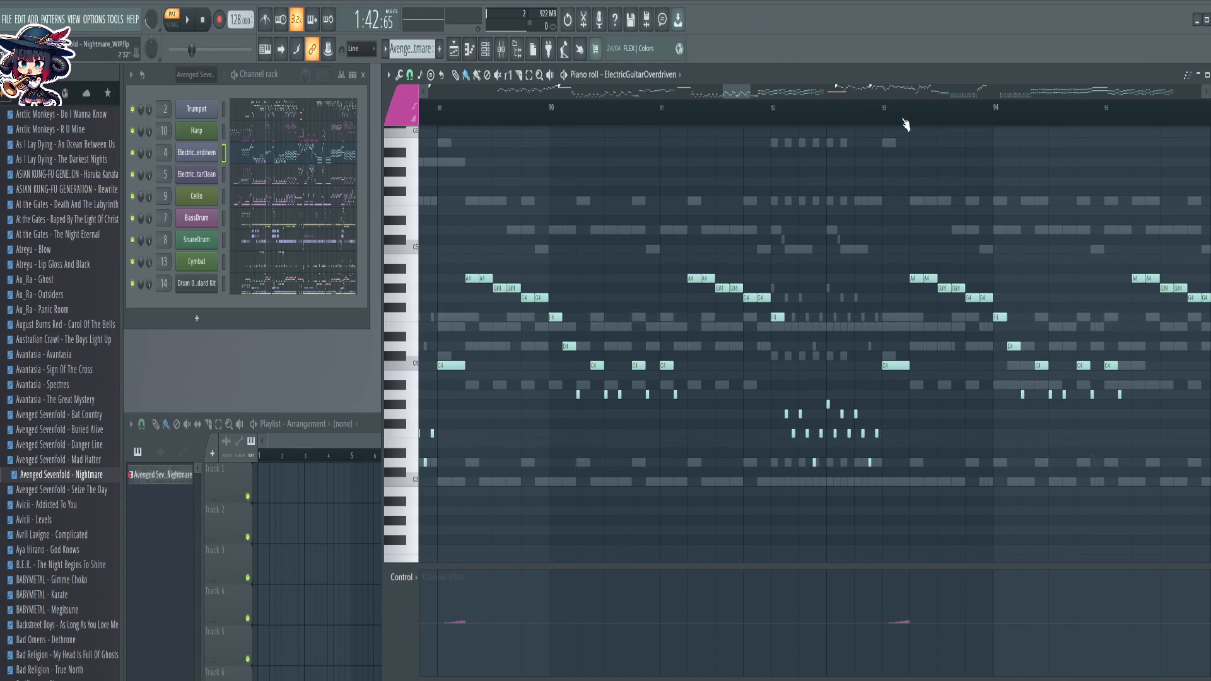
# Delete the overdriven guitar's lower-octave notes and the short notes between the main phrases in bars 98 to 115
pyautogui.scroll(-4, 955, 468)
pyautogui.moveTo(674, 462); pyautogui.dragTo(633, 461)
pyautogui.moveTo(948, 495); pyautogui.dragTo(586, 530)
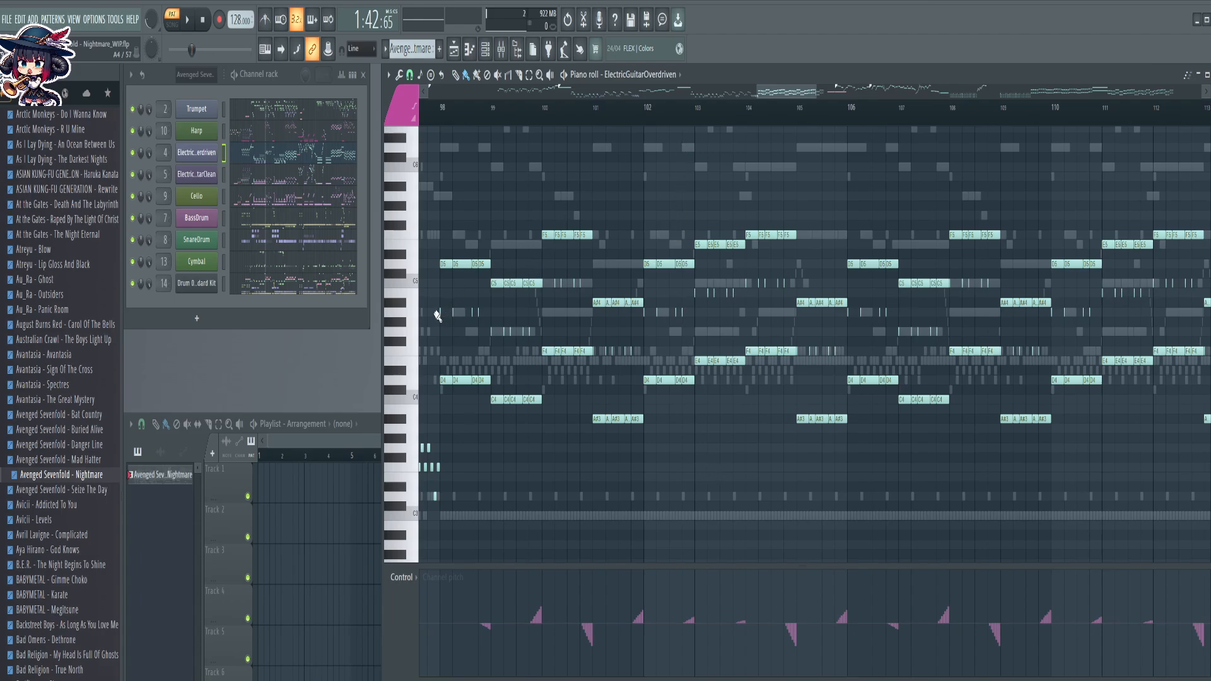
pyautogui.moveTo(440, 311); pyautogui.dragTo(529, 340)
pyautogui.scroll(-3, 951, 205)
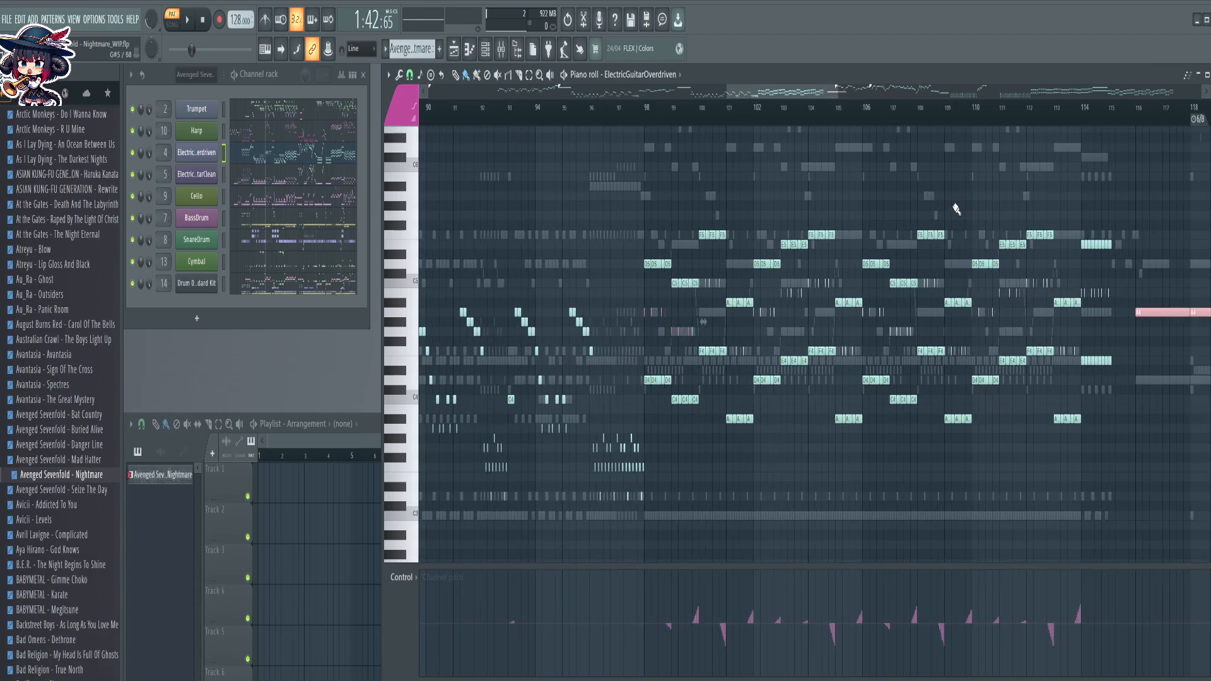
pyautogui.moveTo(978, 192); pyautogui.dragTo(794, 221)
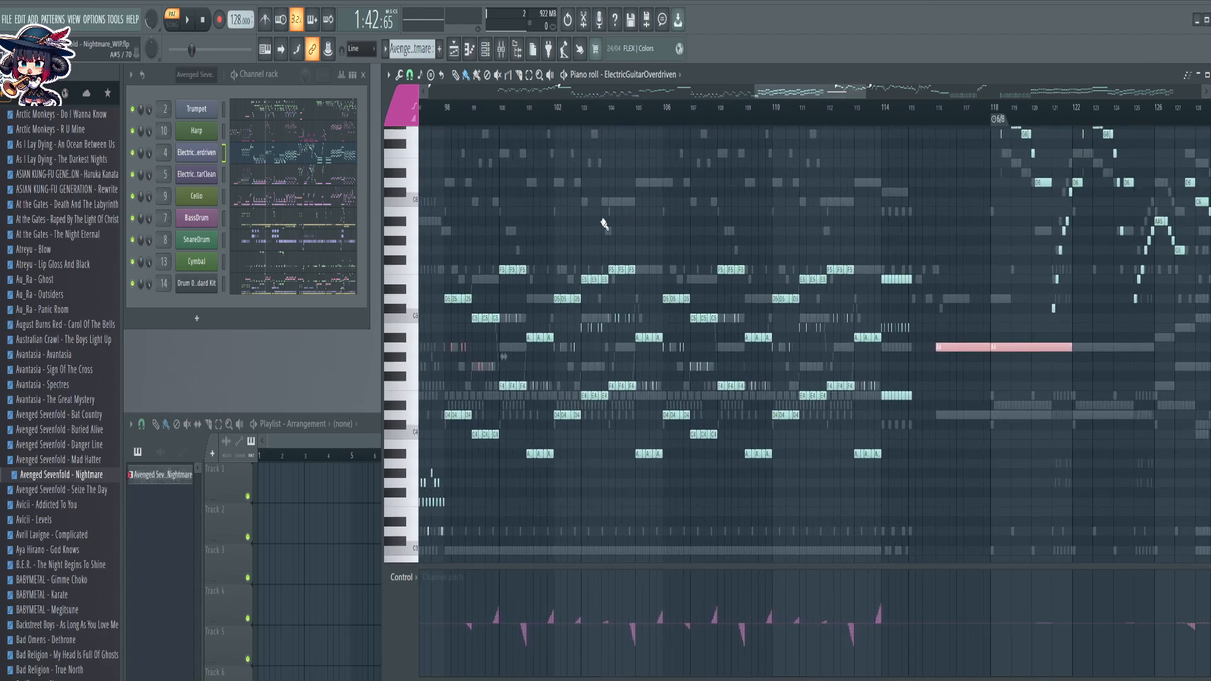
pyautogui.moveTo(605, 225); pyautogui.dragTo(642, 238)
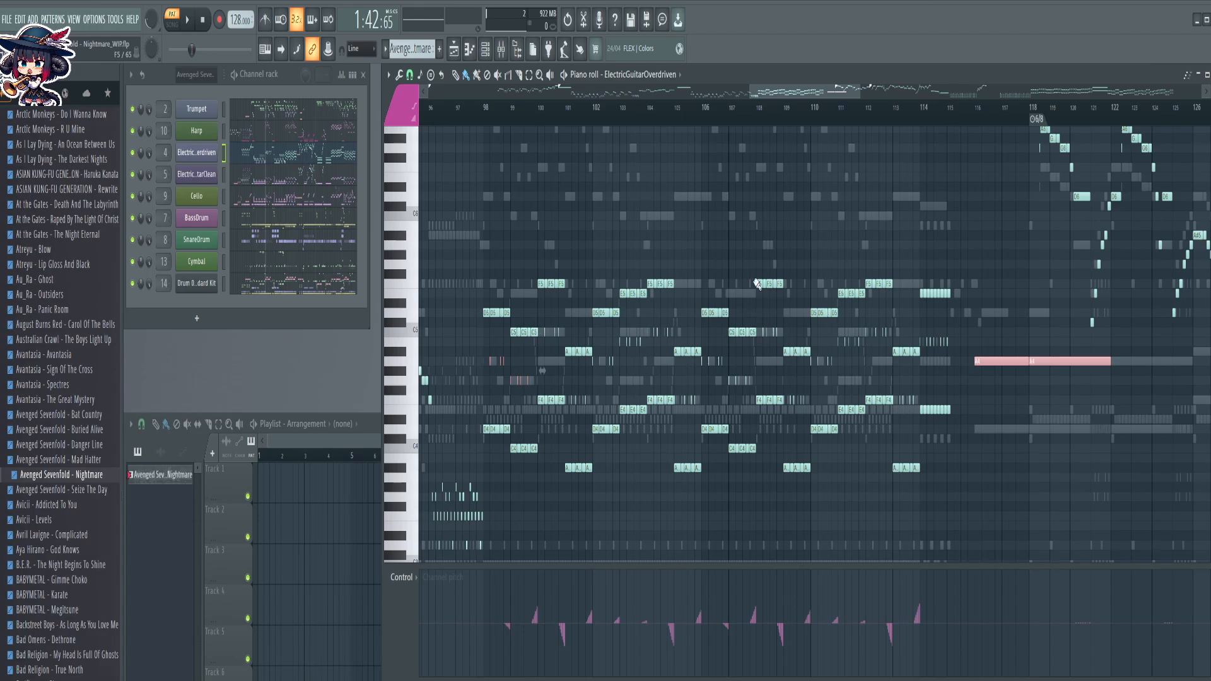
pyautogui.moveTo(479, 358); pyautogui.dragTo(944, 473)
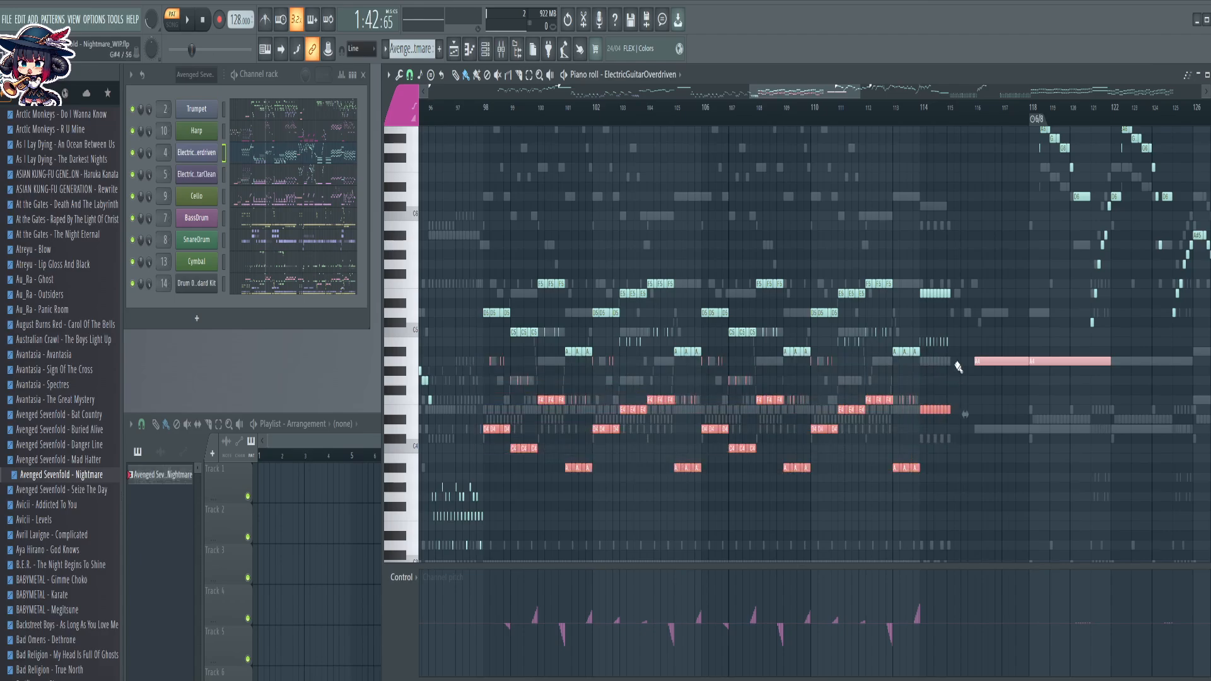
pyautogui.moveTo(951, 329); pyautogui.dragTo(823, 344)
pyautogui.moveTo(679, 325); pyautogui.dragTo(530, 341)
pyautogui.scroll(-5, 730, 107)
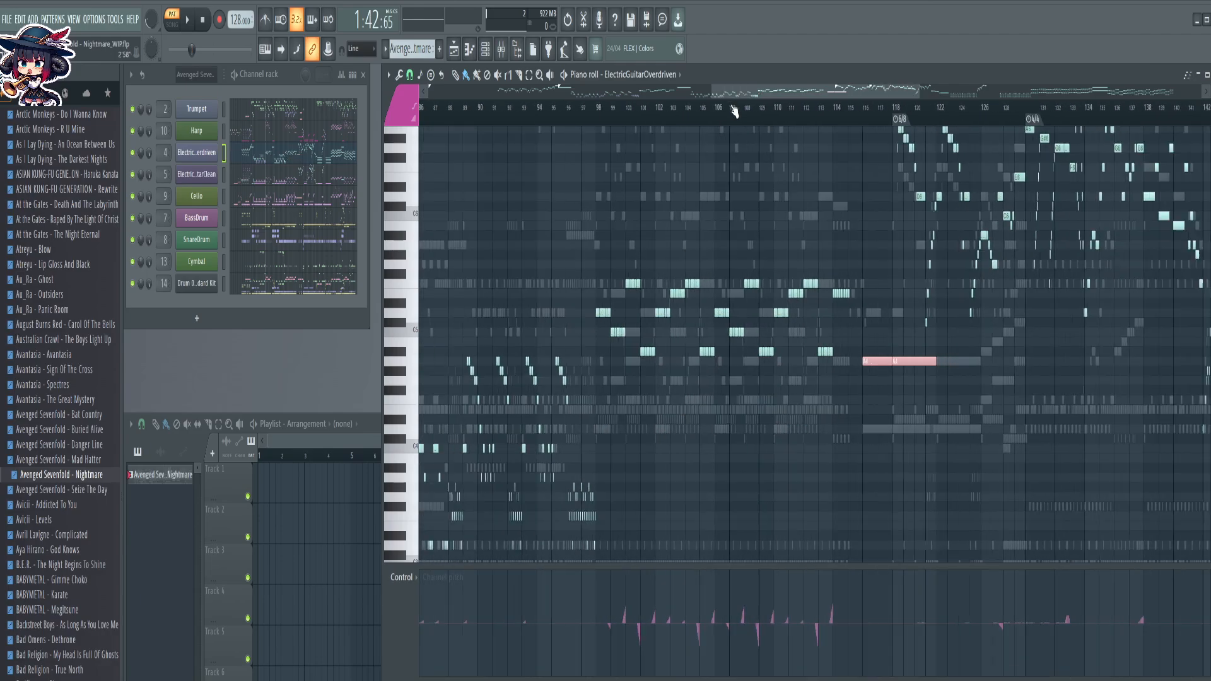
# Raise the overdriven guitar's A#4 notes in bars 101, 105, 109 and 113 by one octave
pyautogui.scroll(5, 733, 113)
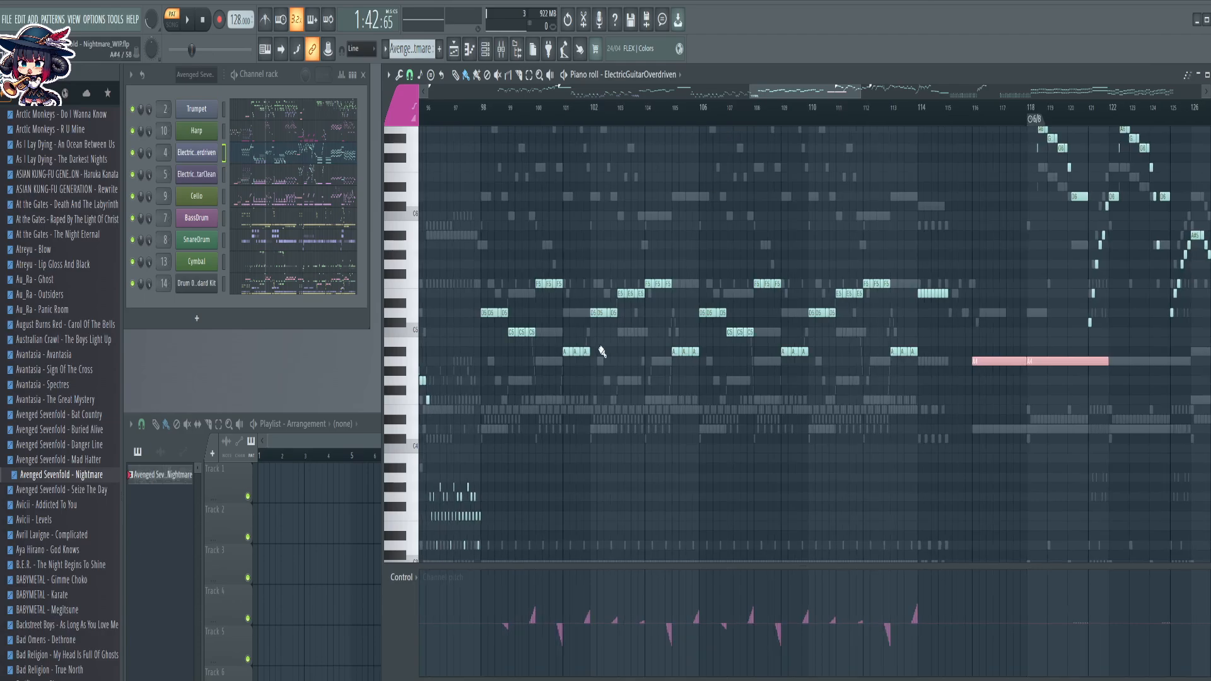
pyautogui.moveTo(558, 360); pyautogui.dragTo(934, 347)
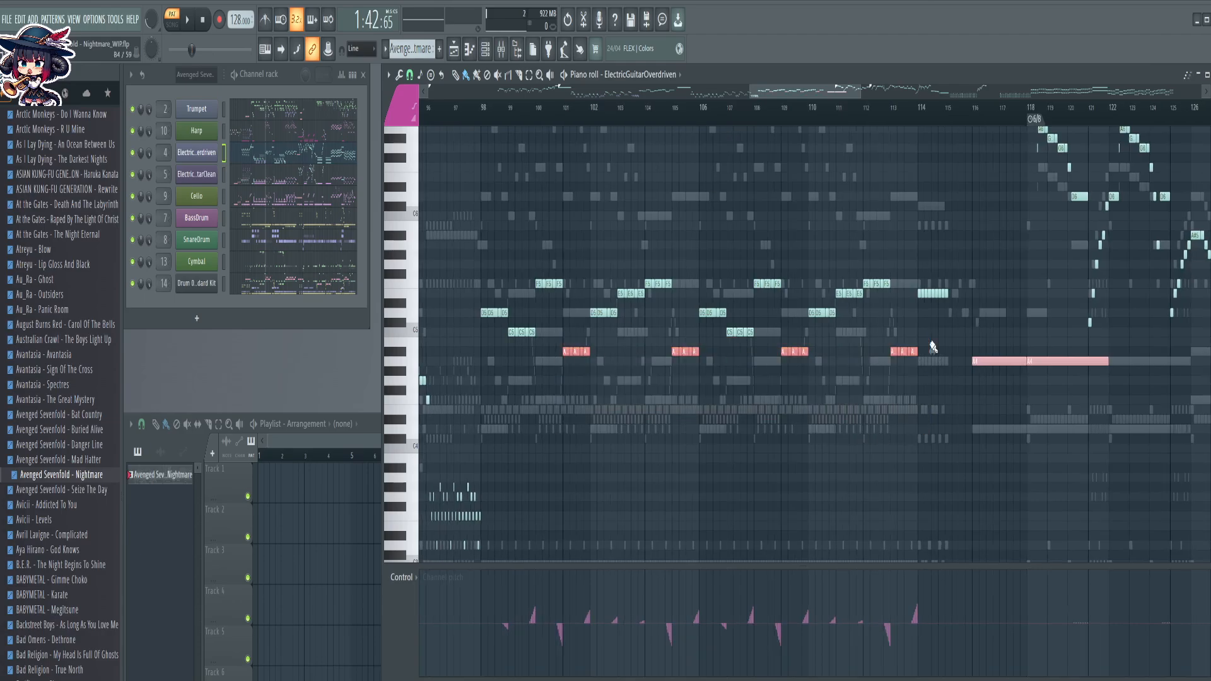
pyautogui.hotkey('ctrl', 'Up')
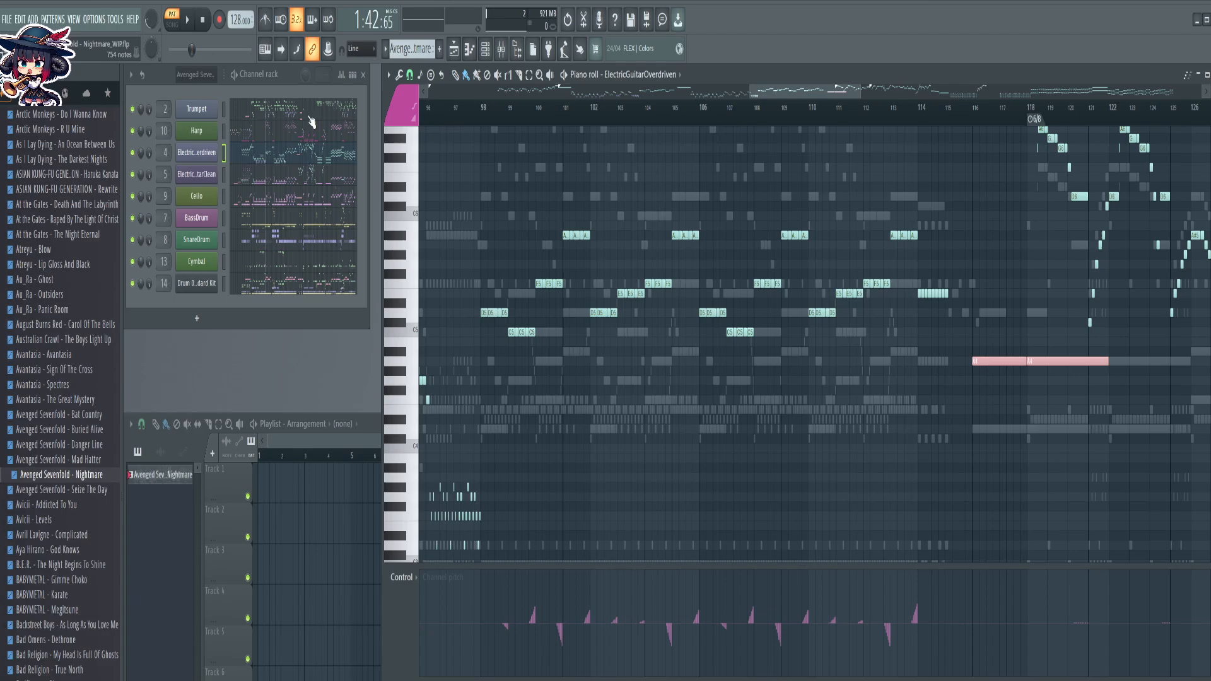
# Compare with the ElectricGuitarClean part, try raising the overdriven guitar's C5 notes in bars 99 and 107 by an octave, and undo it
pyautogui.click(311, 182)
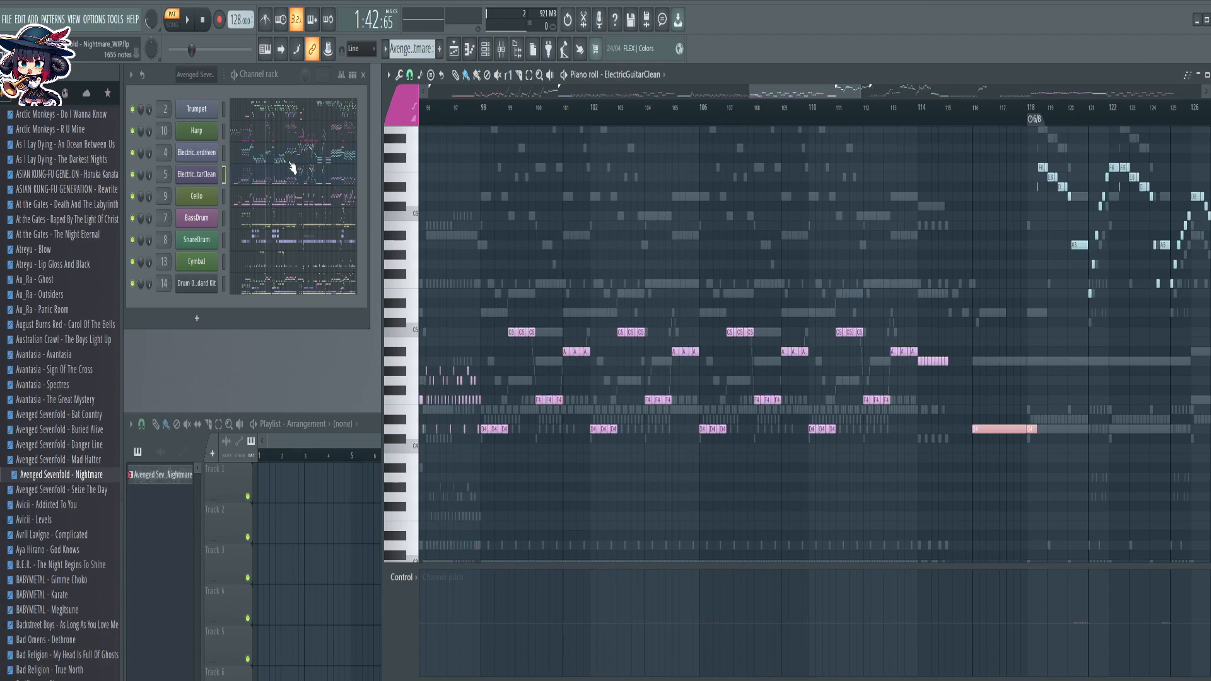
pyautogui.click(290, 162)
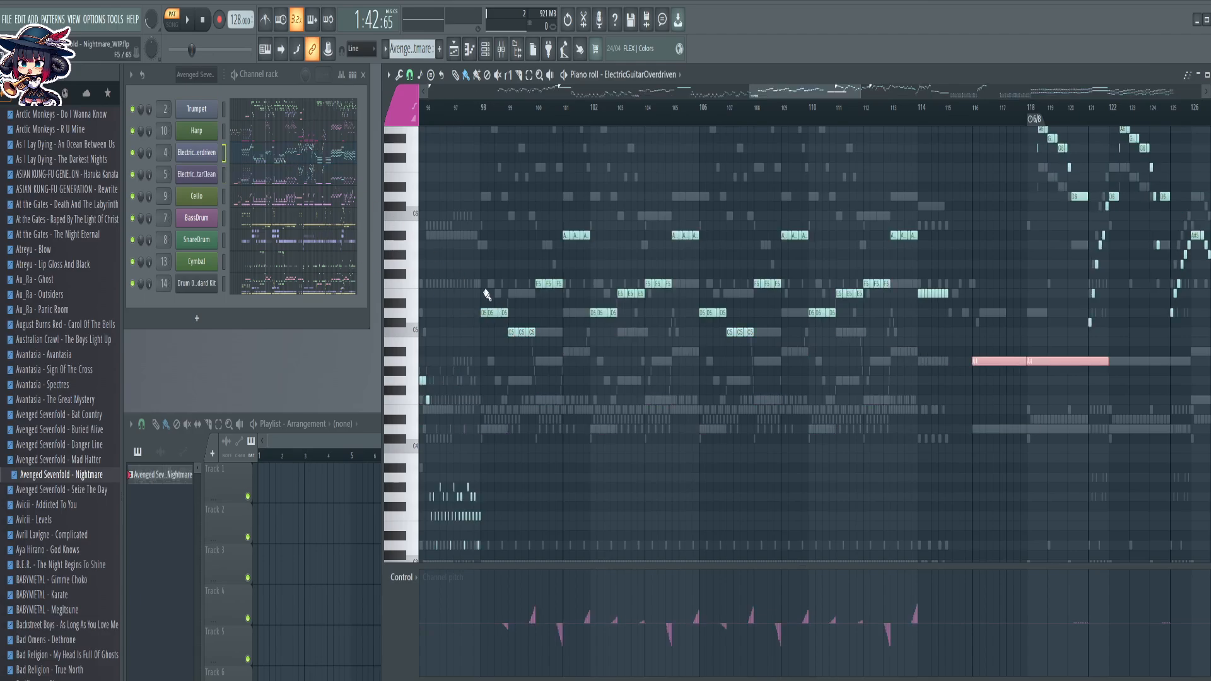
pyautogui.moveTo(504, 321); pyautogui.dragTo(776, 411)
pyautogui.hotkey('ctrl', 'Up')
pyautogui.hotkey('ctrl', 'd')
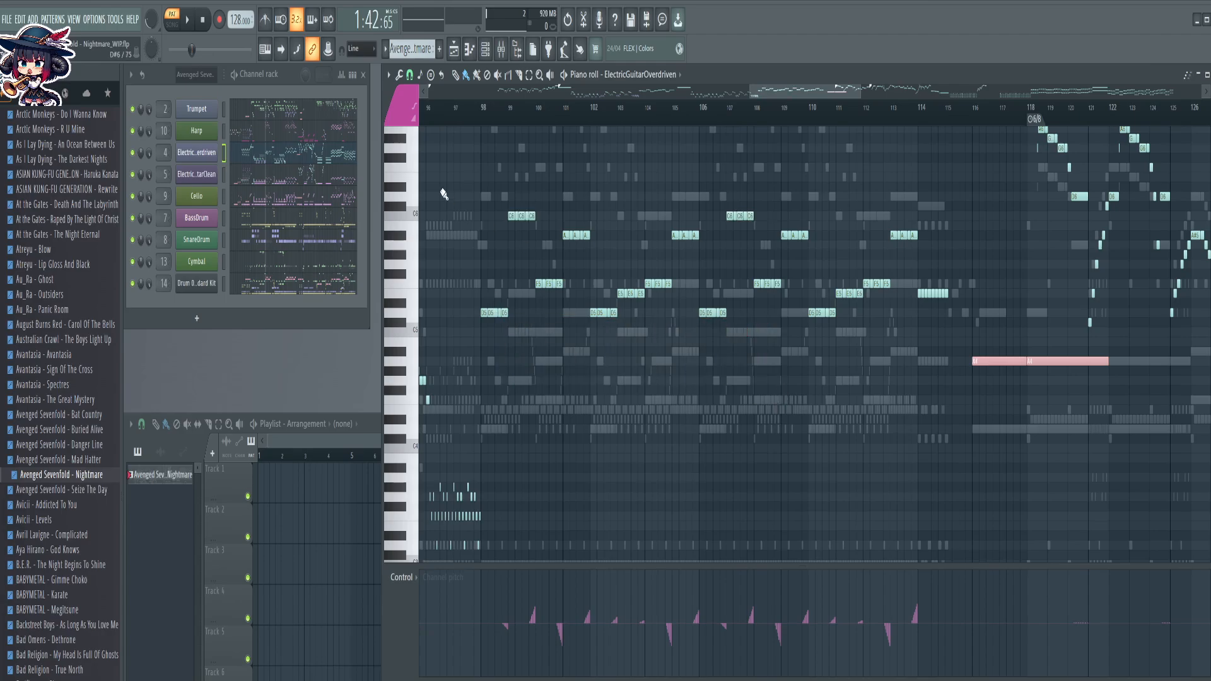
pyautogui.hotkey('ctrl', 'z')
pyautogui.hotkey('ctrl', 'z')
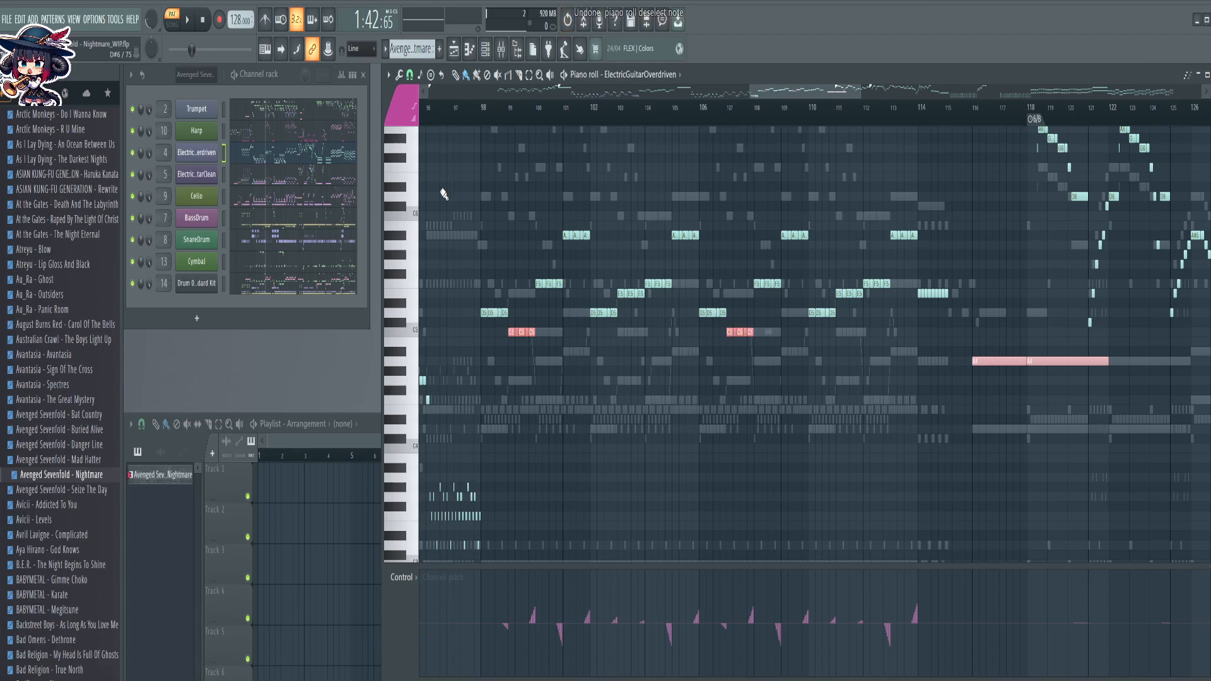
pyautogui.hotkey('ctrl', 'd')
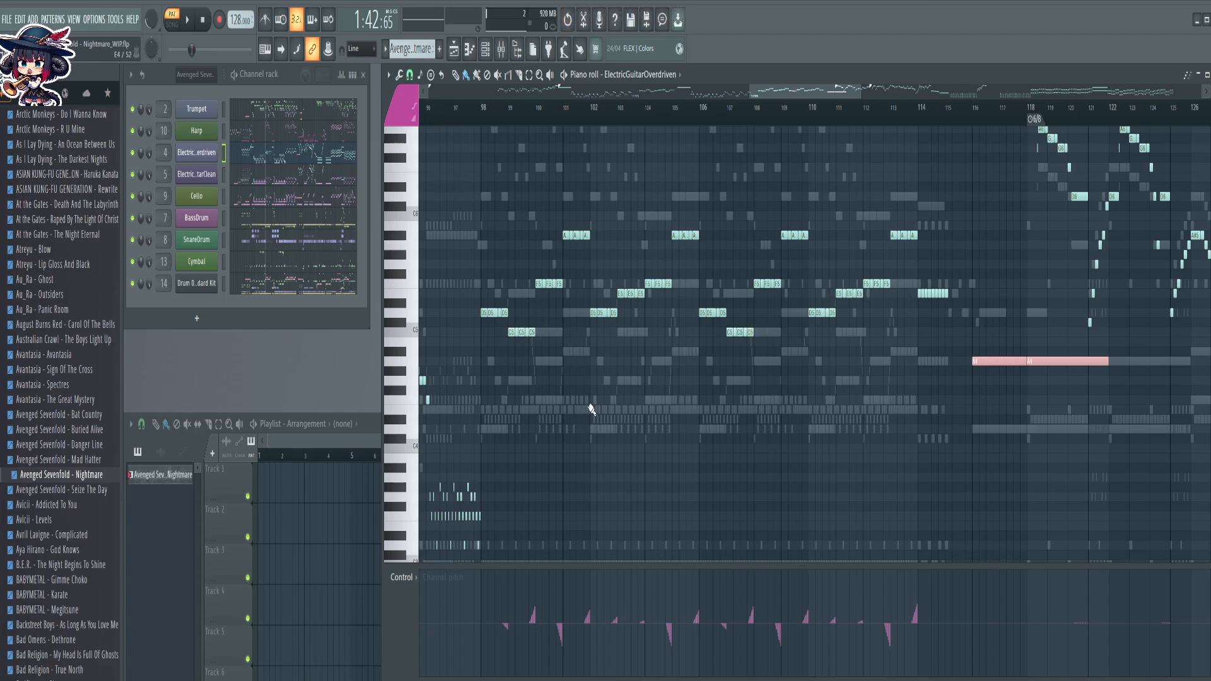
# Lower the C5 notes of the ElectricGuitarClean part in bars 99, 103, 107 and 111 by one octave
pyautogui.click(299, 180)
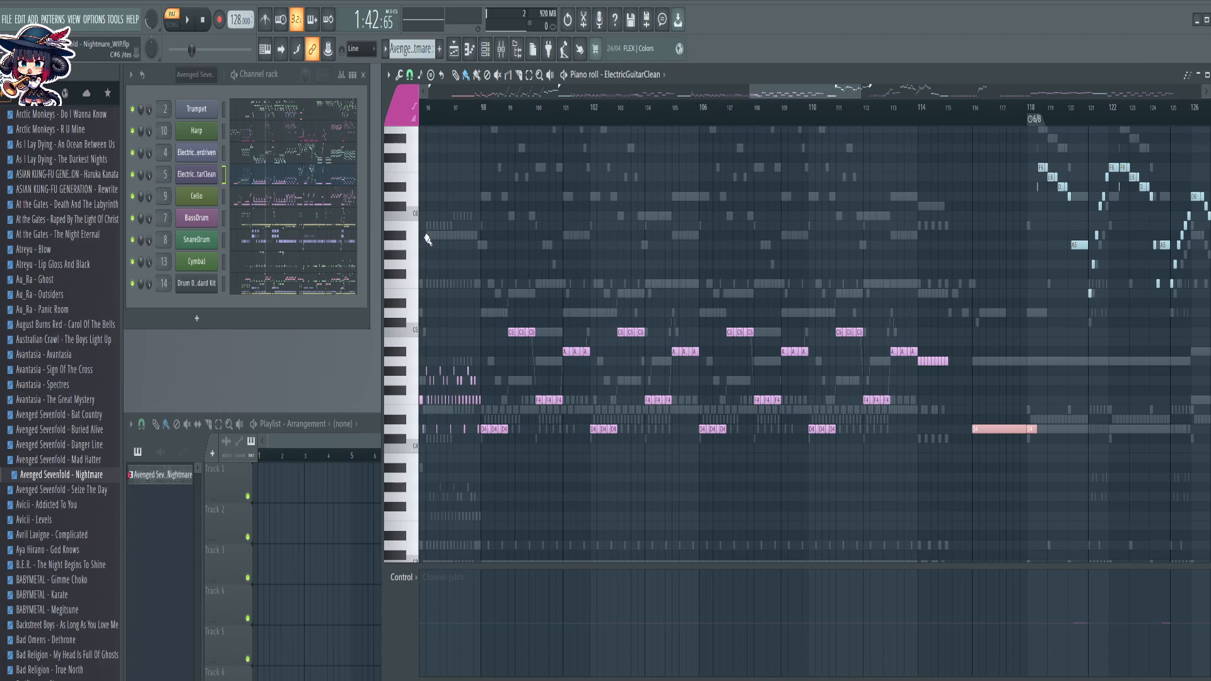
pyautogui.moveTo(510, 339); pyautogui.dragTo(895, 297)
pyautogui.hotkey('ctrl', 'Down')
pyautogui.hotkey('ctrl', 'd')
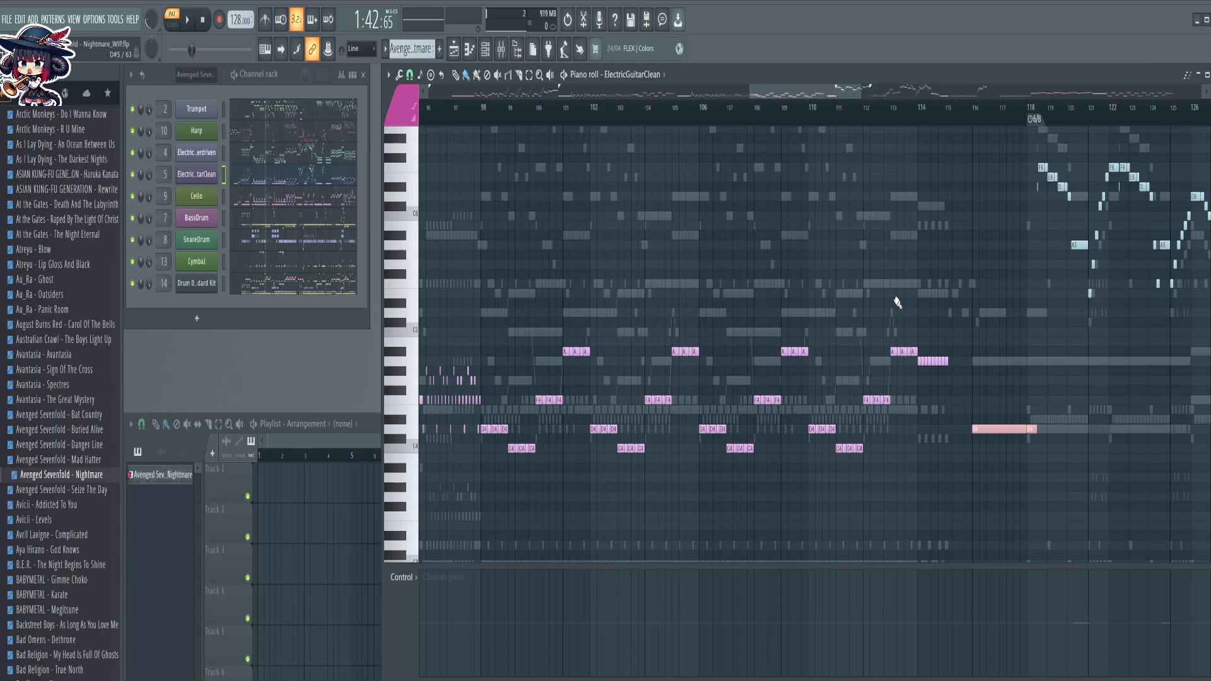
# Lower the C5 notes of the ElectricGuitarClean part in bars 68 and 72 by one octave
pyautogui.scroll(-3, 835, 99)
pyautogui.moveTo(831, 91); pyautogui.dragTo(715, 99)
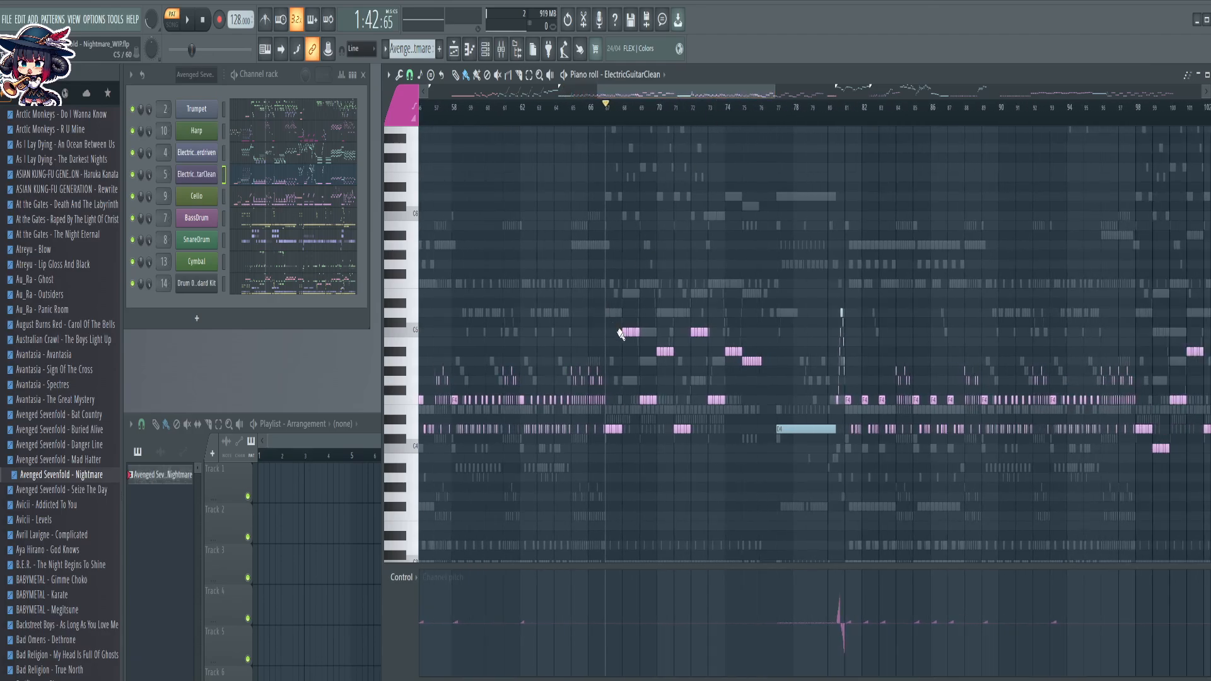
pyautogui.moveTo(618, 340); pyautogui.dragTo(798, 309)
pyautogui.hotkey('ctrl', 'Down')
pyautogui.hotkey('ctrl', 'd')
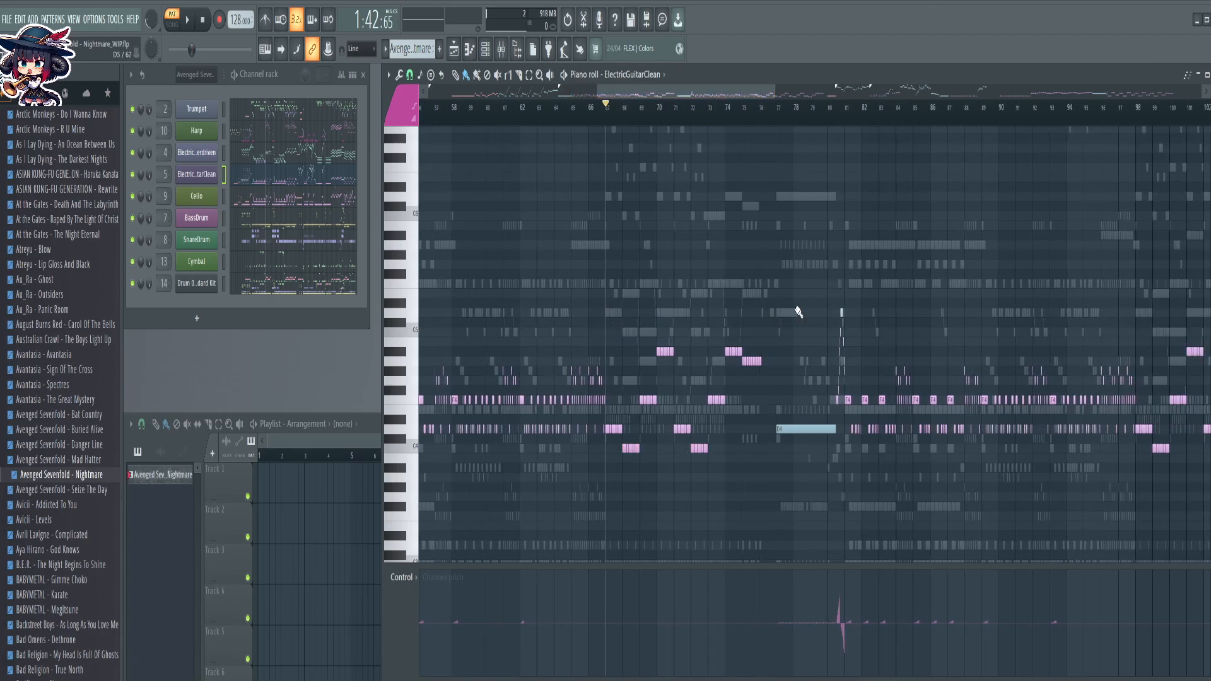
# Compare the overdriven and clean guitar parts, try raising the overdriven A#4 notes in bars 70 and 74 by one octave, and move them back
pyautogui.click(323, 158)
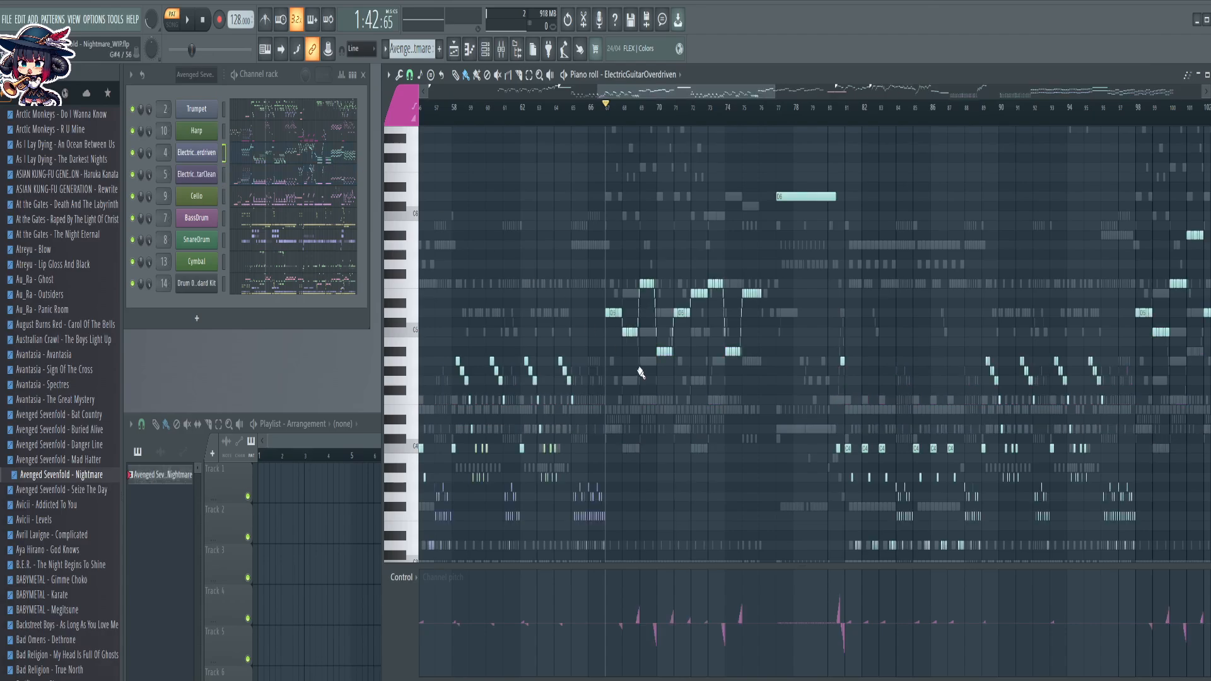
pyautogui.scroll(5, 708, 120)
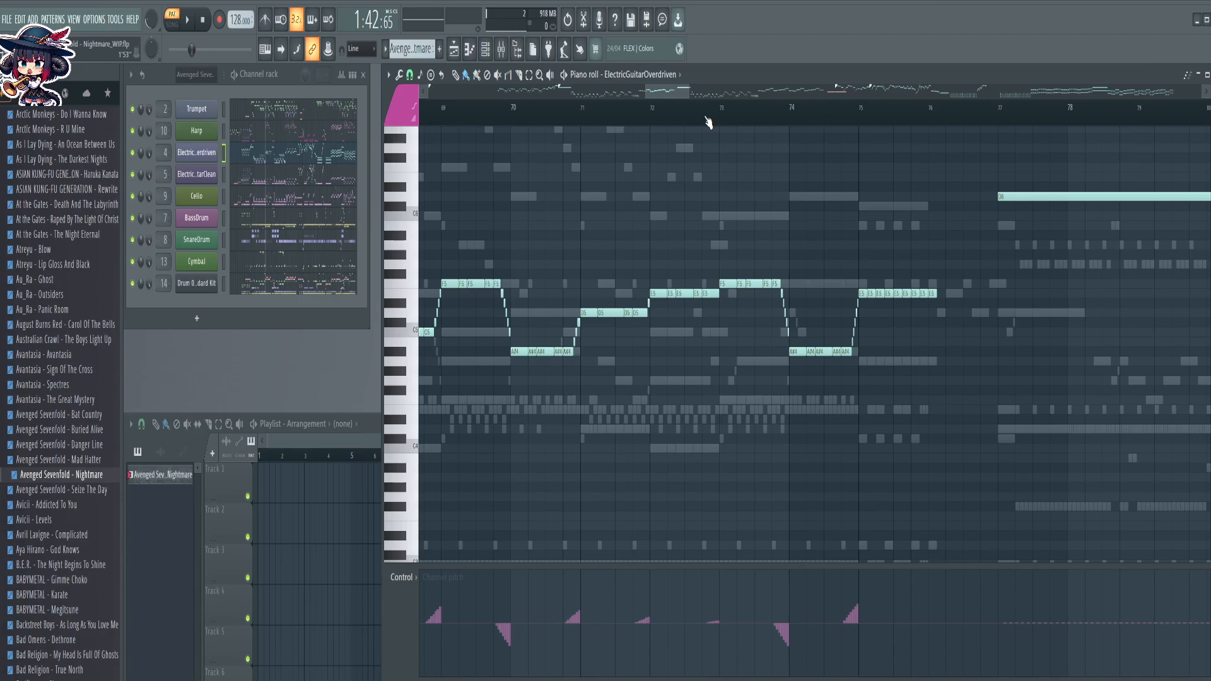
pyautogui.scroll(-2, 708, 121)
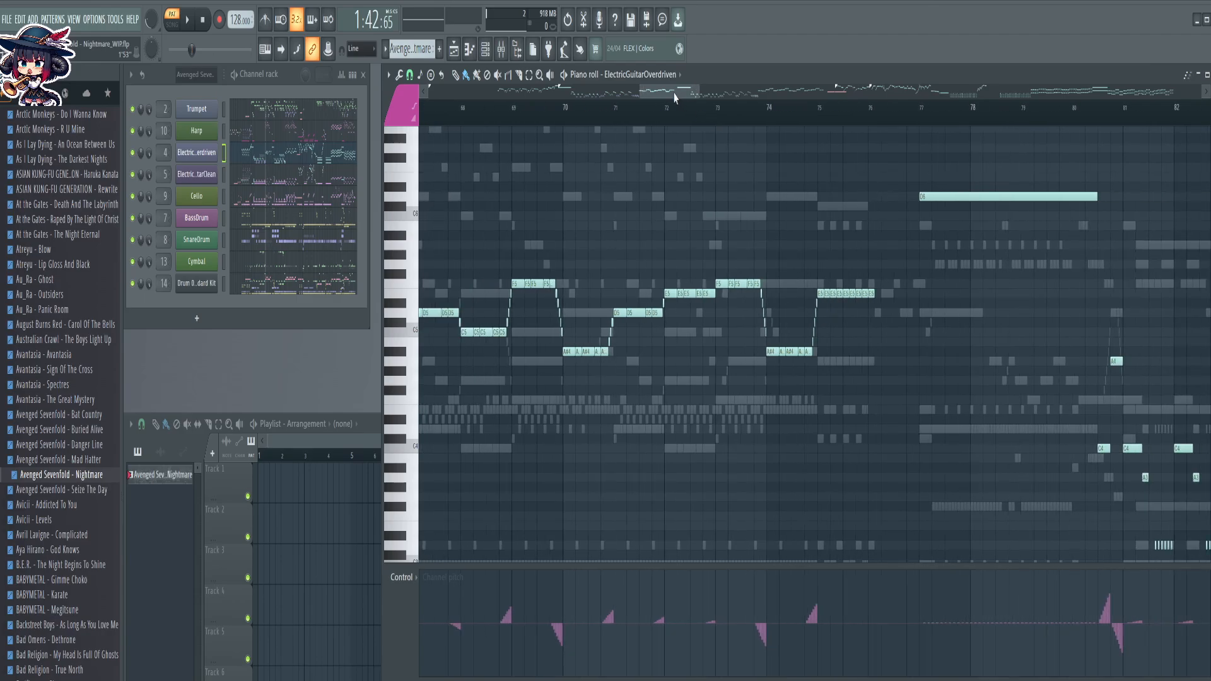
pyautogui.click(311, 179)
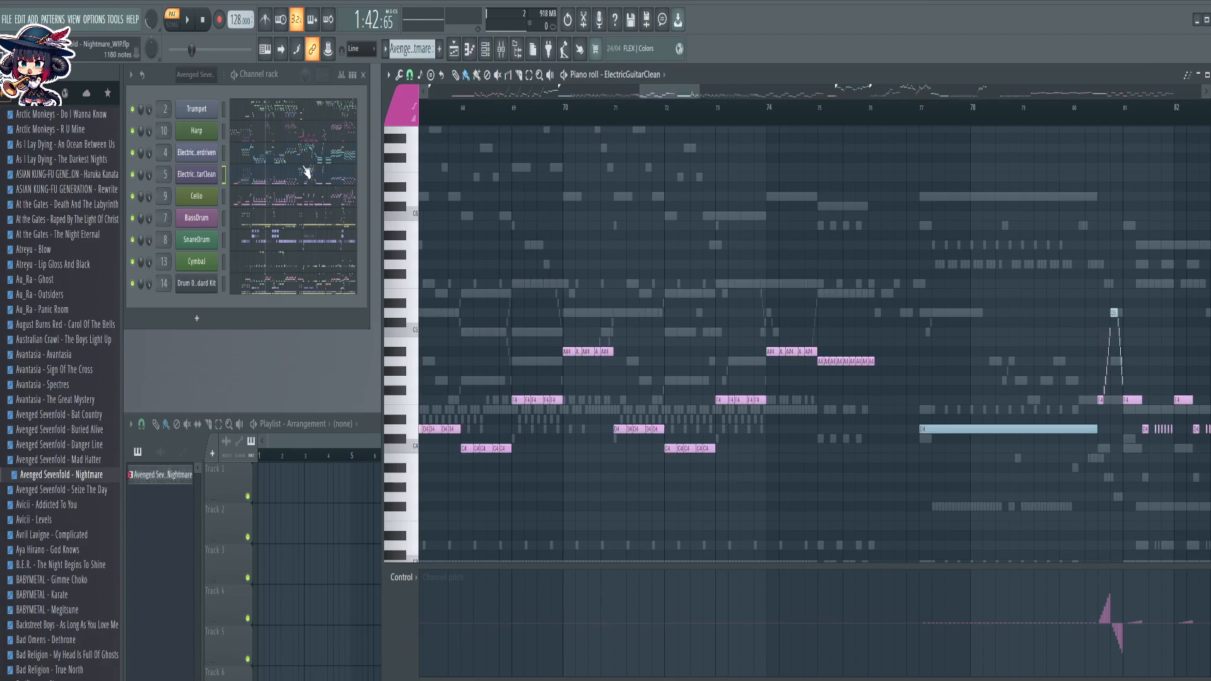
pyautogui.click(295, 157)
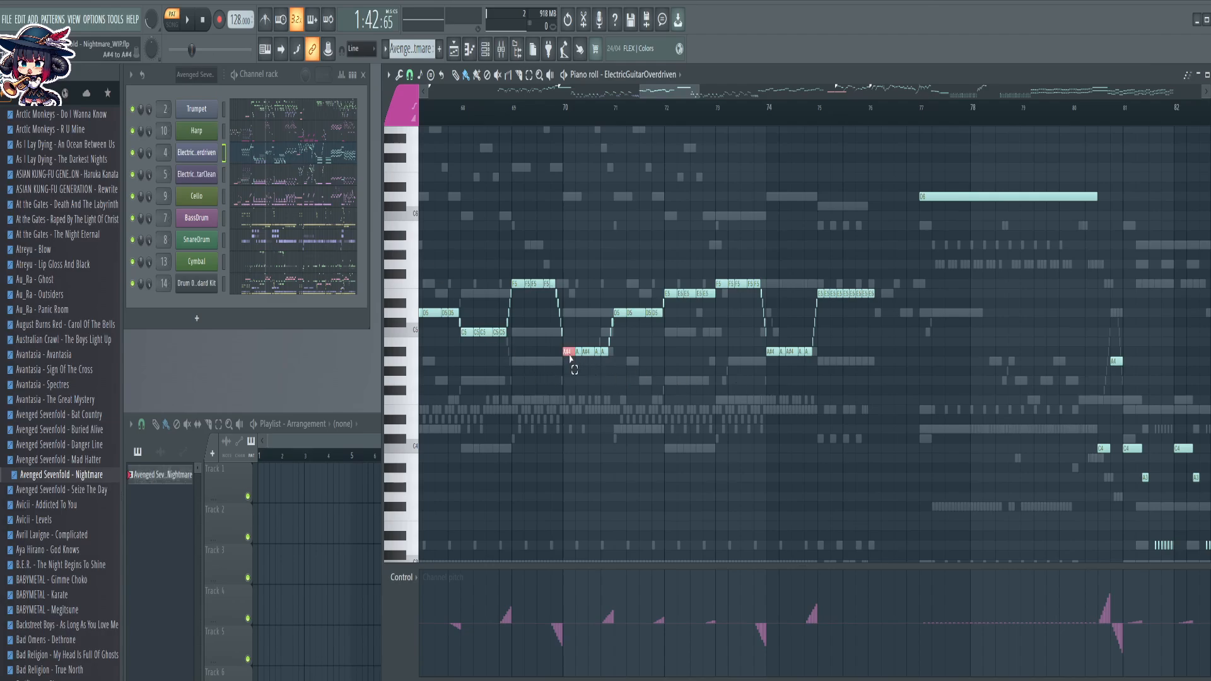
pyautogui.moveTo(567, 345); pyautogui.dragTo(611, 357)
pyautogui.moveTo(776, 349); pyautogui.dragTo(823, 380)
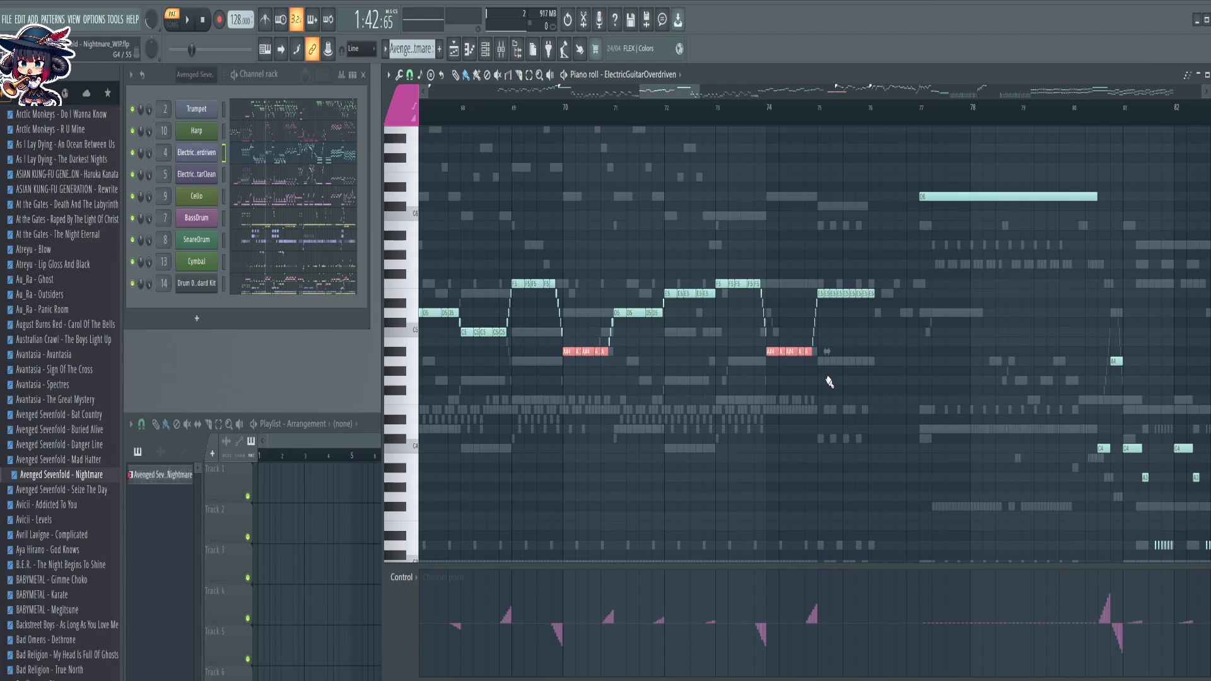
pyautogui.hotkey('ctrl', 'Up')
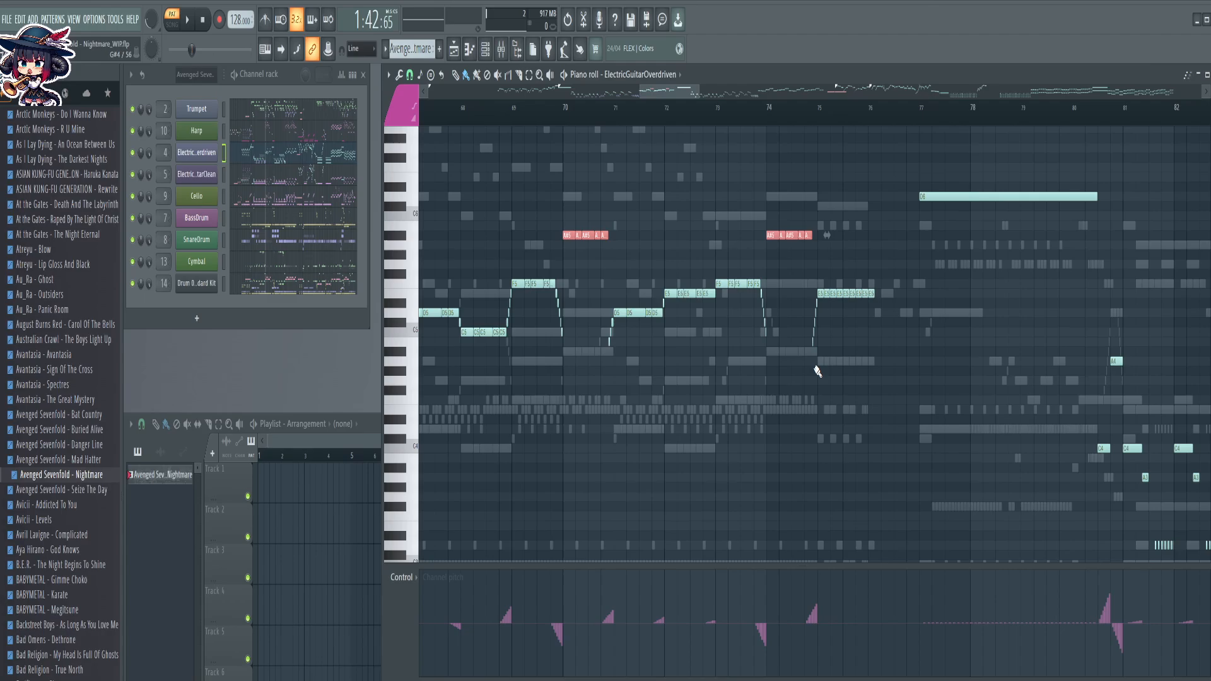
pyautogui.hotkey('ctrl', 'Down')
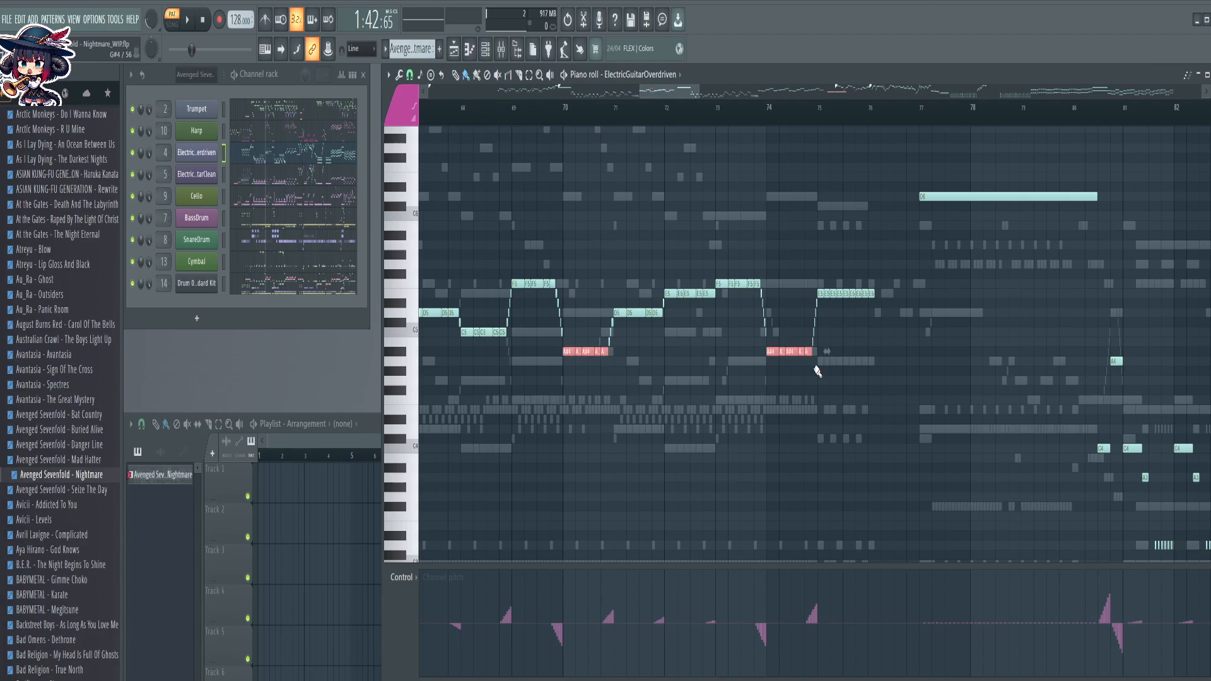
pyautogui.keyDown('ctrl'); pyautogui.click(815, 367); pyautogui.keyUp('ctrl')
pyautogui.scroll(-4, 784, 125)
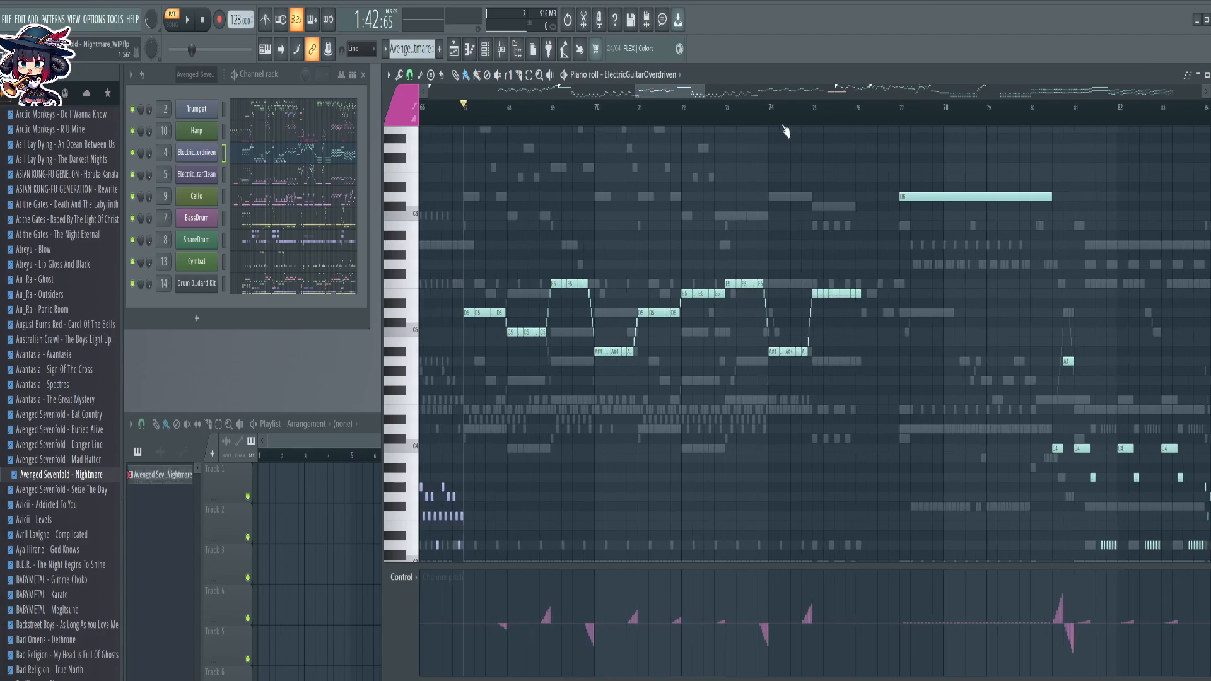
# Lower the overdriven guitar's A#5 notes in bars 101, 105, 109 and 113 by one octave and compare them with the clean guitar part
pyautogui.moveTo(688, 91); pyautogui.dragTo(820, 97)
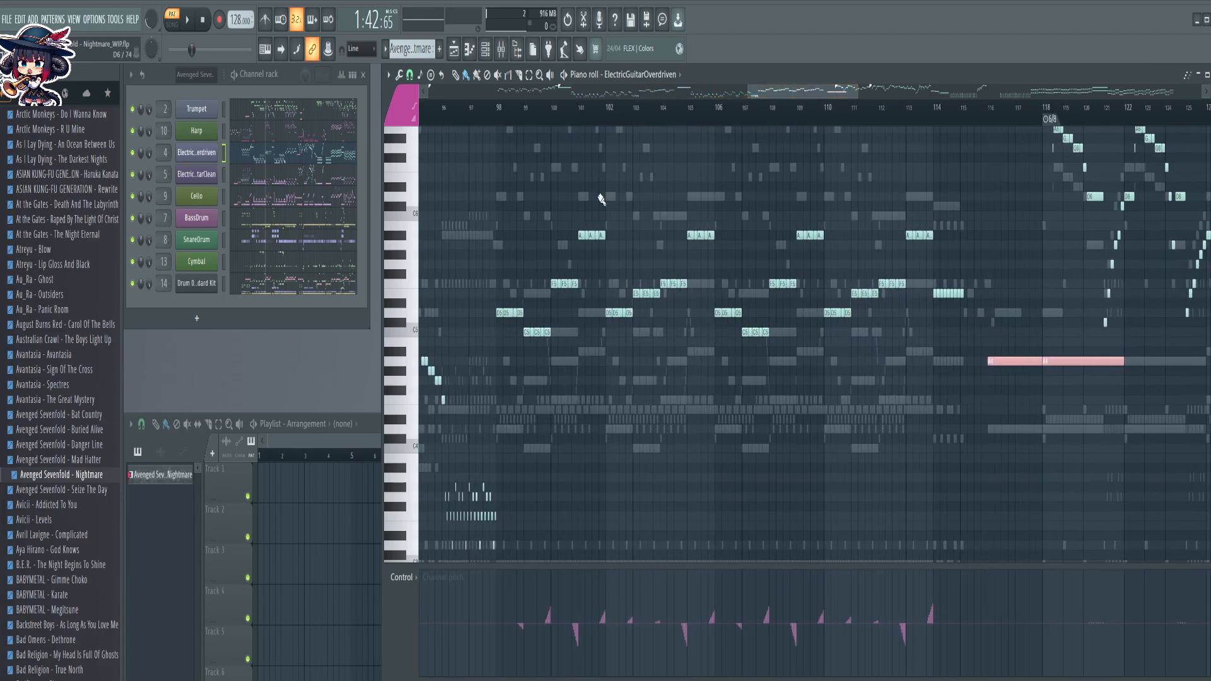
pyautogui.moveTo(576, 201); pyautogui.dragTo(961, 248)
pyautogui.hotkey('ctrl', 'Down')
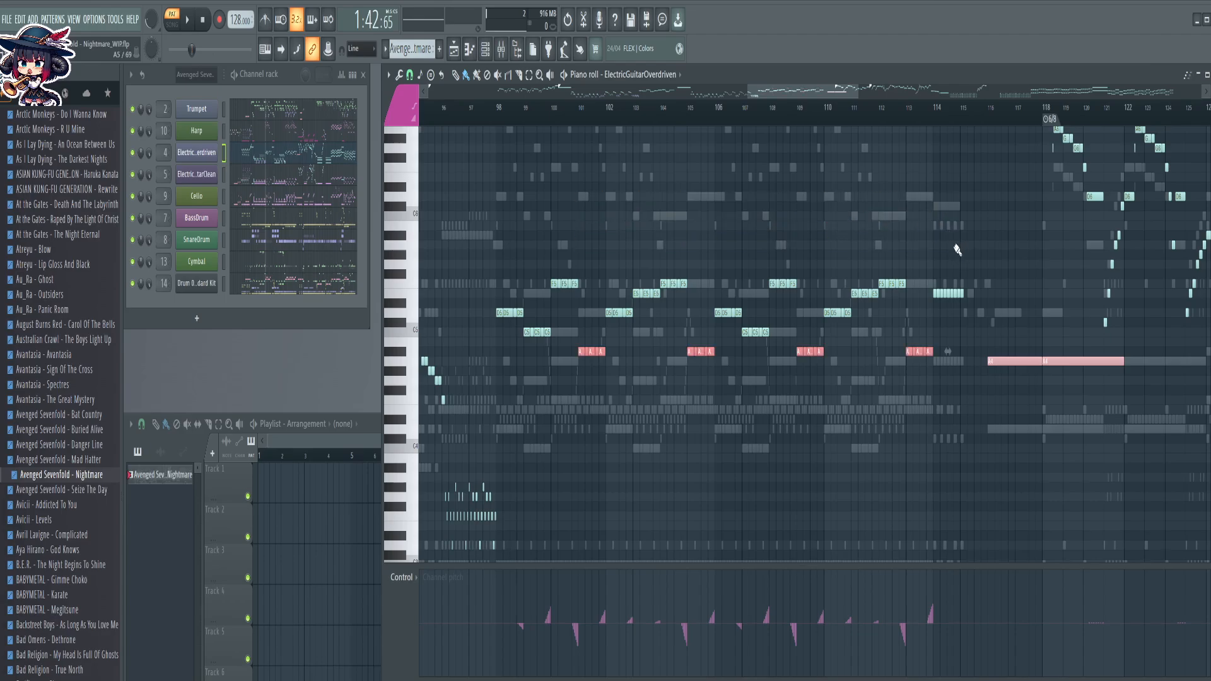
pyautogui.hotkey('ctrl', 'd')
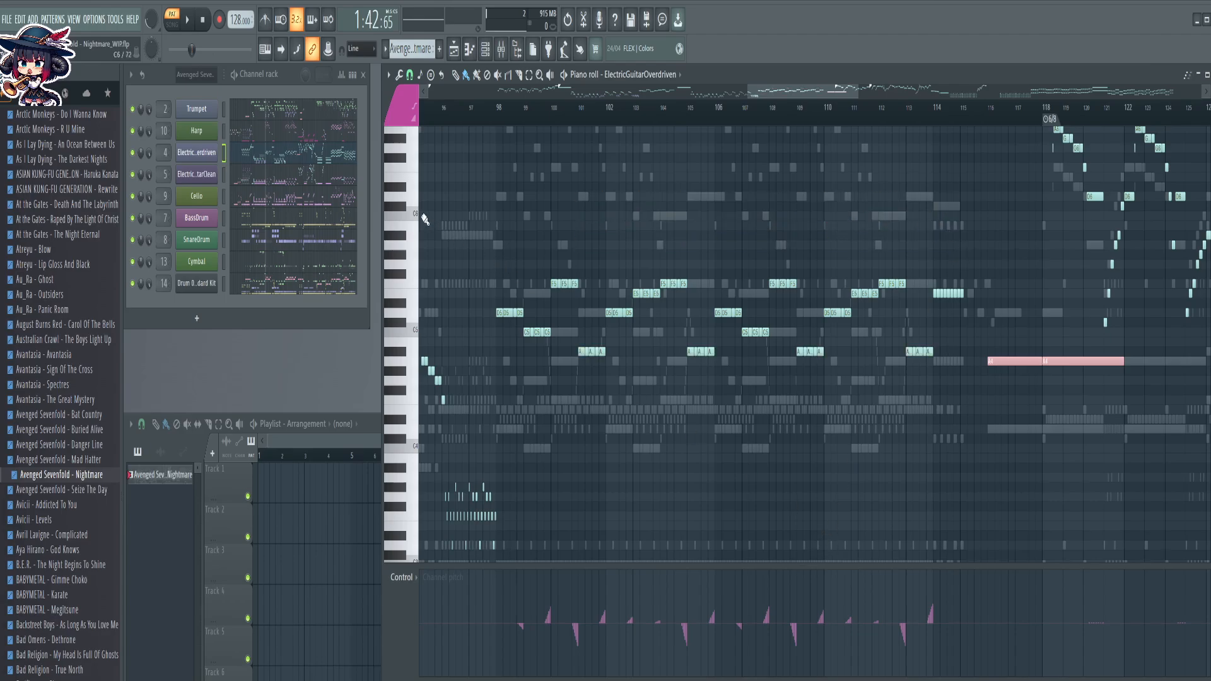
pyautogui.click(308, 179)
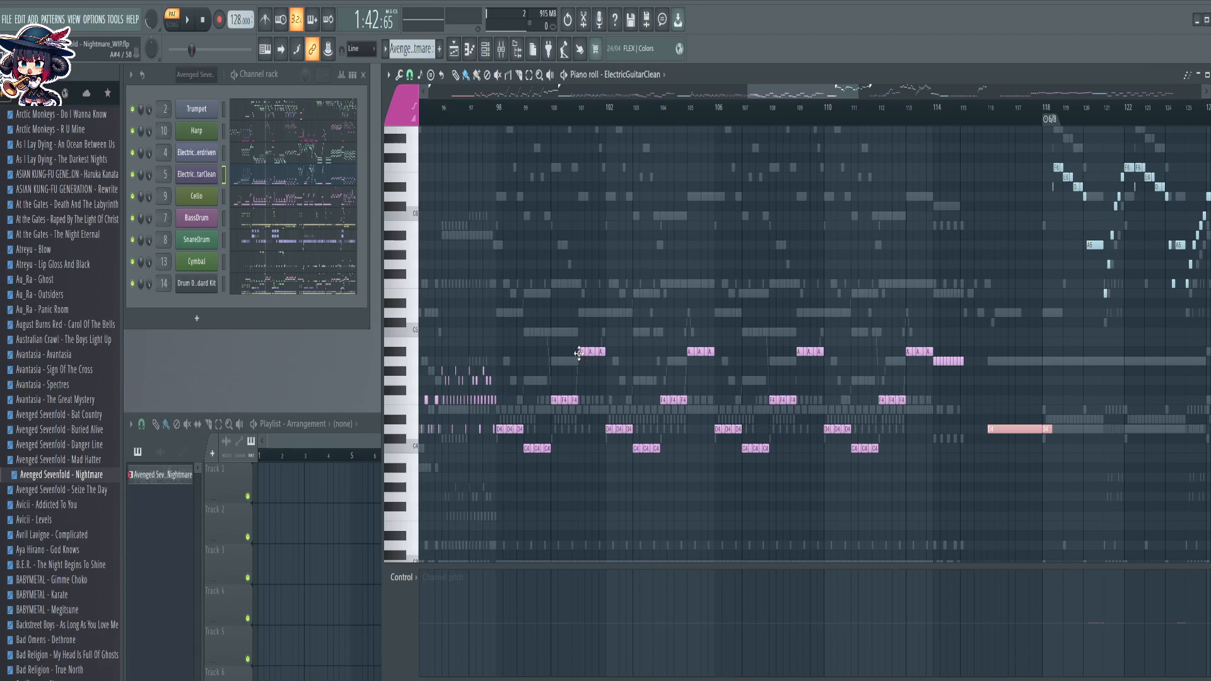
pyautogui.click(316, 158)
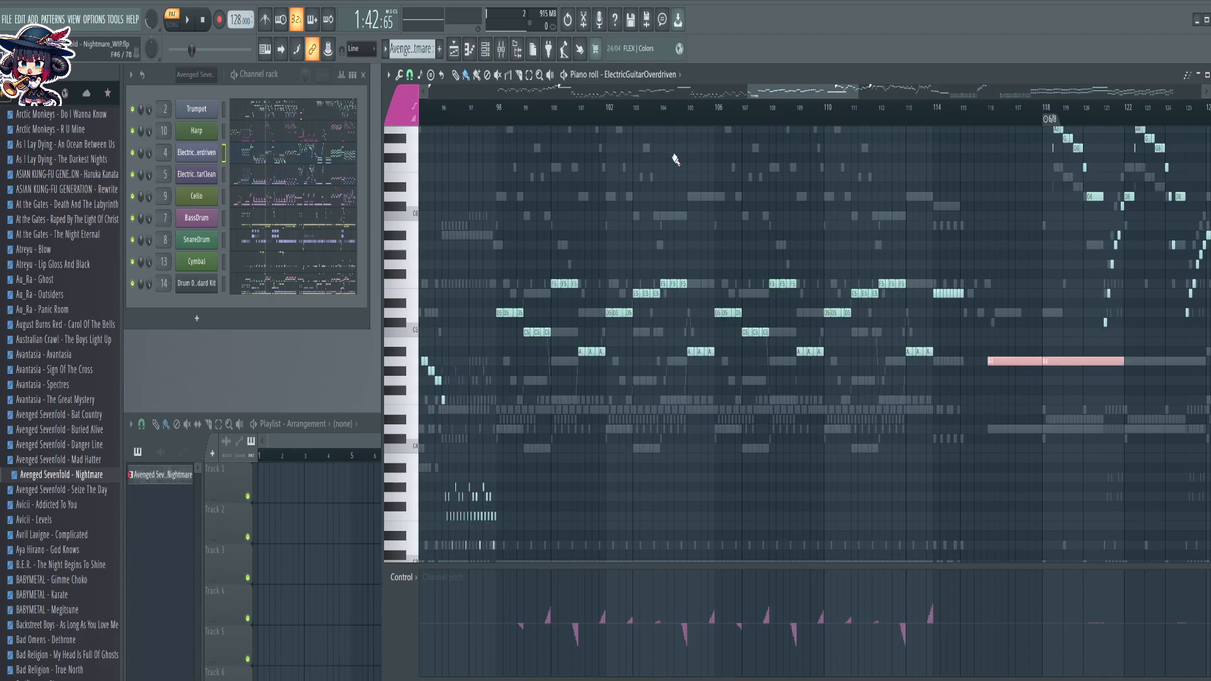
# Compare both guitar parts around bars 150 to 158, and select the overdriven guitar's repeated D3 and D4 notes in bars 151 to 171
pyautogui.moveTo(823, 93); pyautogui.dragTo(990, 106)
pyautogui.scroll(-3, 854, 265)
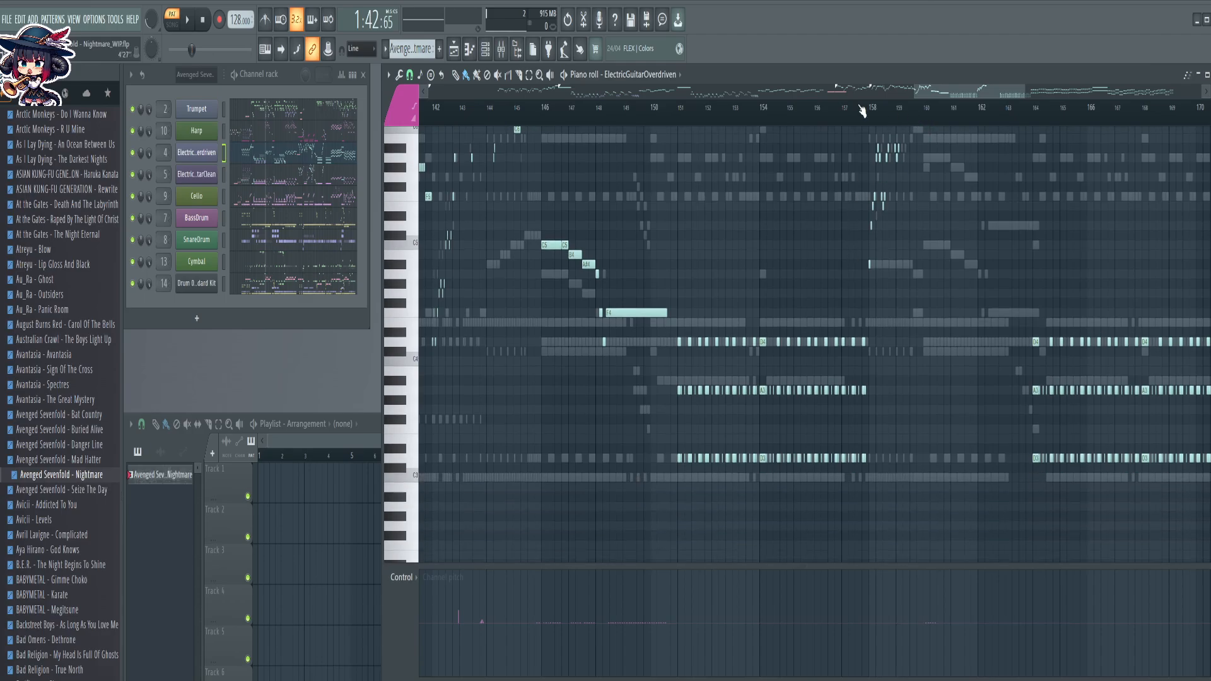
pyautogui.scroll(3, 862, 112)
pyautogui.click(302, 173)
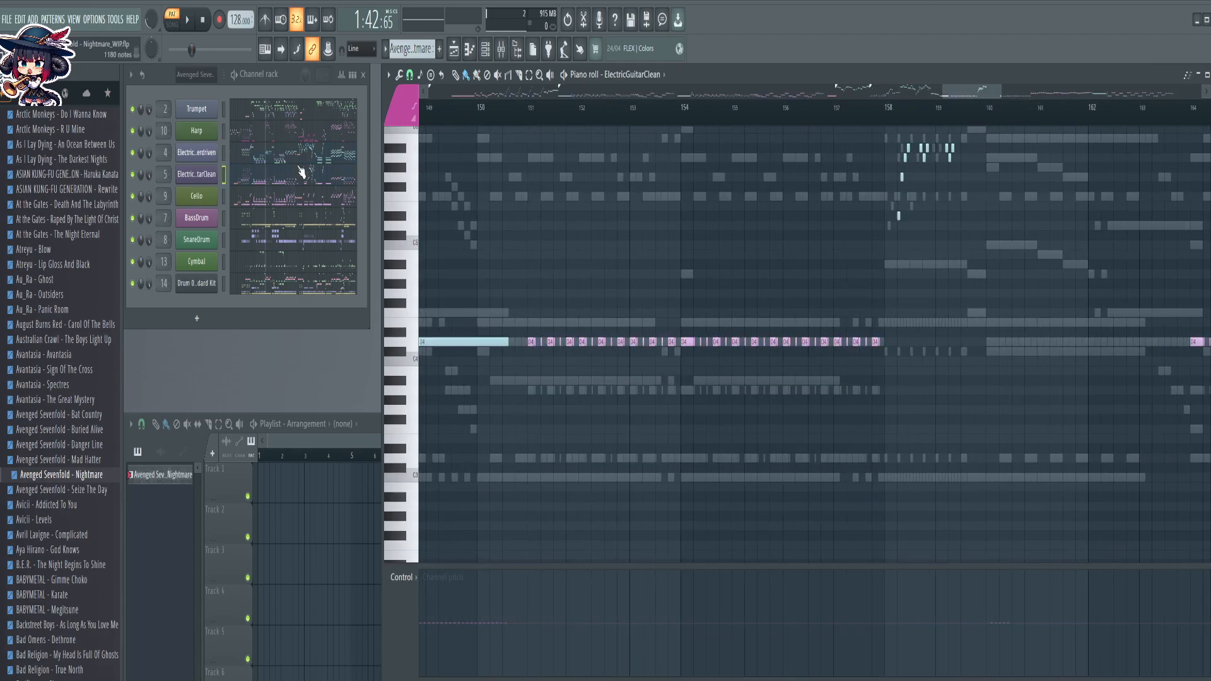
pyautogui.click(308, 159)
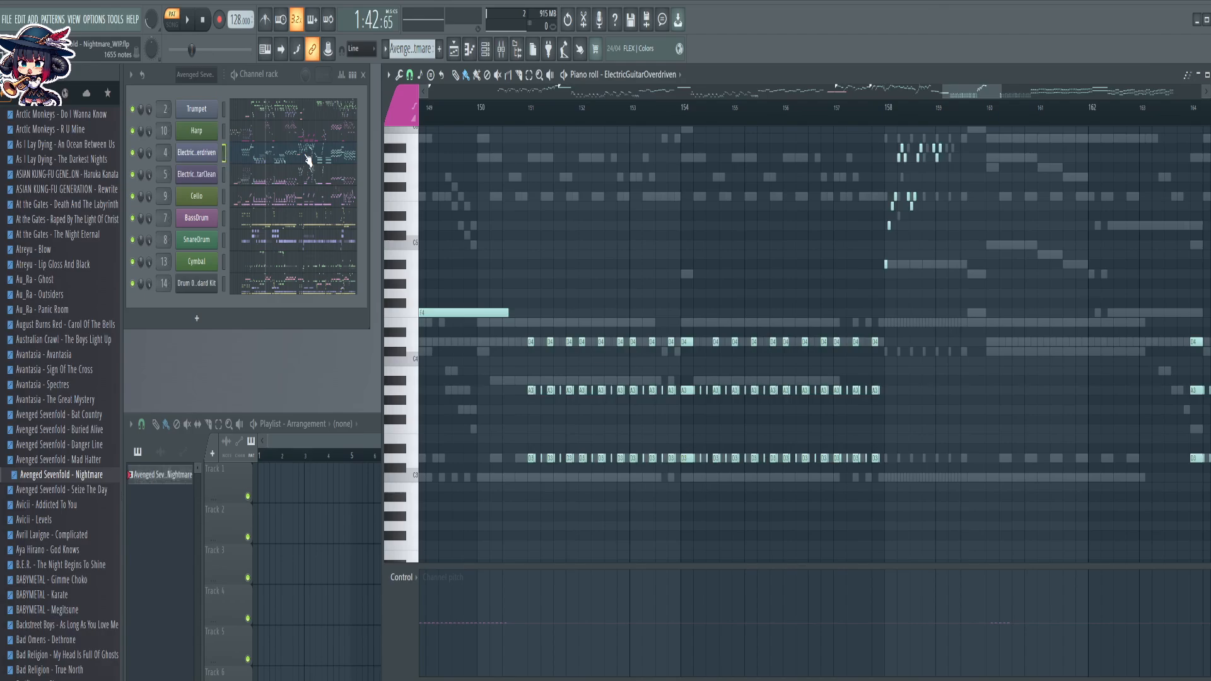
pyautogui.scroll(-4, 775, 116)
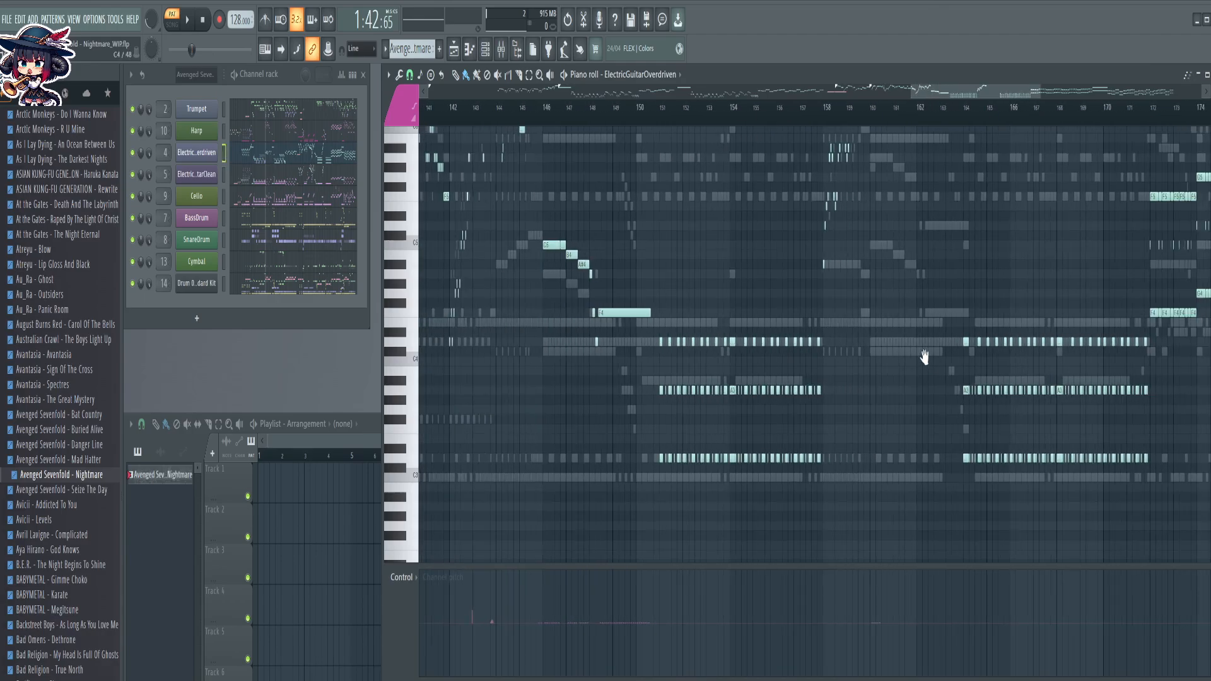
pyautogui.moveTo(726, 414); pyautogui.dragTo(617, 437)
pyautogui.moveTo(539, 485); pyautogui.dragTo(1100, 468)
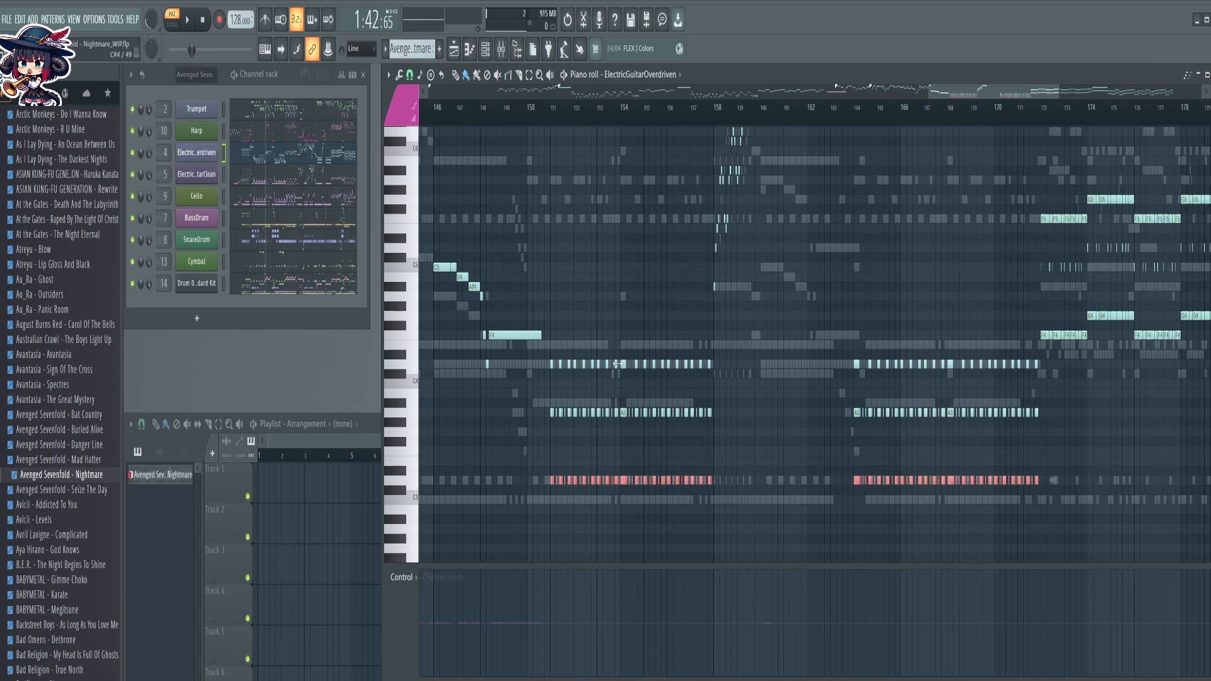
pyautogui.moveTo(541, 358); pyautogui.dragTo(1046, 367)
pyautogui.moveTo(967, 305); pyautogui.dragTo(554, 340)
pyautogui.moveTo(843, 440); pyautogui.dragTo(839, 442)
pyautogui.moveTo(631, 435); pyautogui.dragTo(805, 450)
# Add the overdriven guitar's lower-octave notes and the short in-between notes of bars 172 to 208 to the selection, and delete everything selected
pyautogui.click(943, 291)
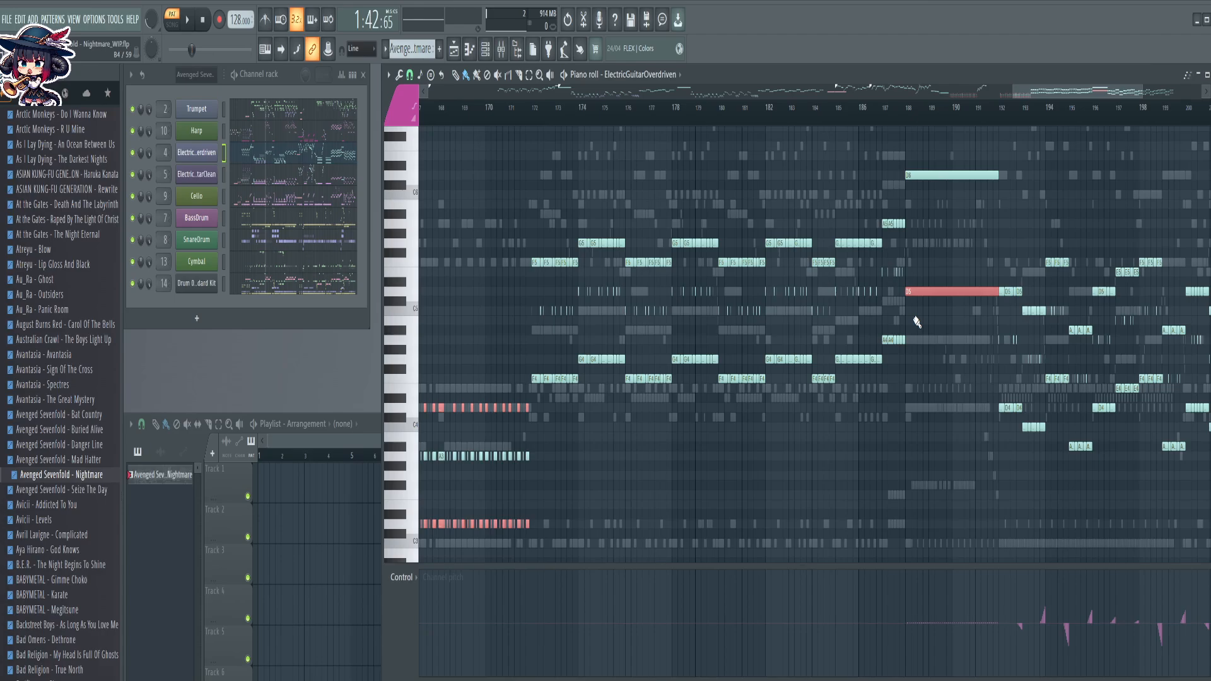
pyautogui.moveTo(927, 345); pyautogui.dragTo(524, 394)
pyautogui.moveTo(522, 285); pyautogui.dragTo(927, 315)
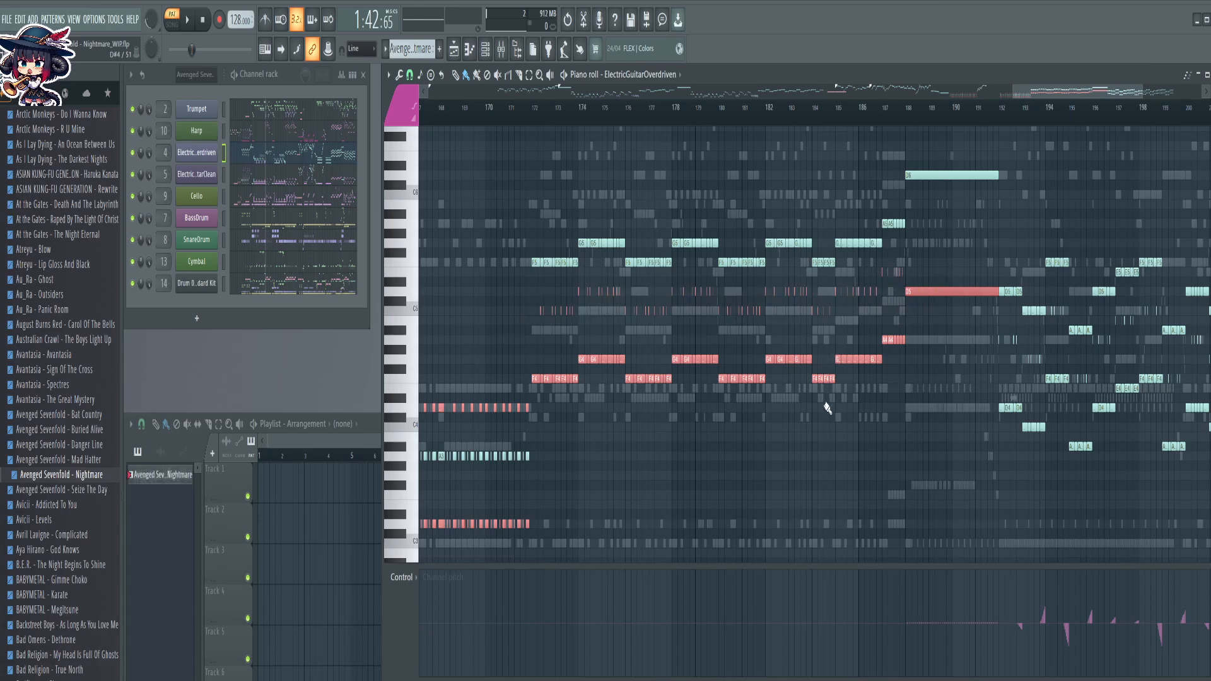
pyautogui.hscroll(6, 827, 408)
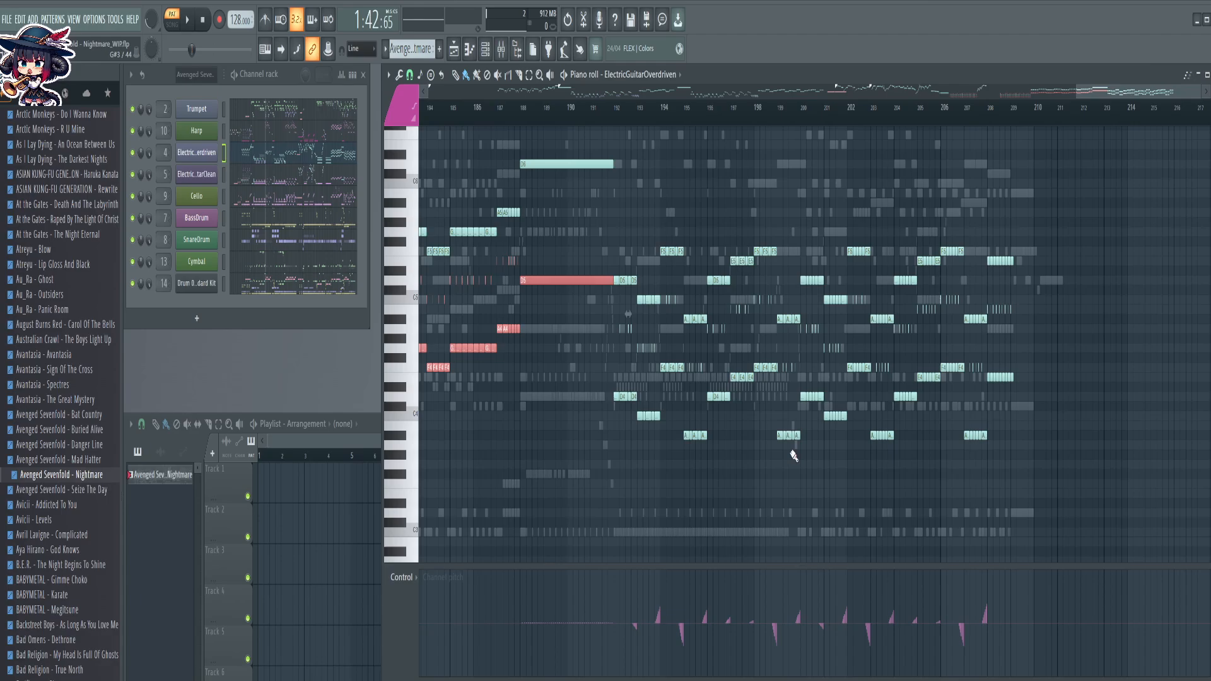
pyautogui.moveTo(602, 339); pyautogui.dragTo(1115, 441)
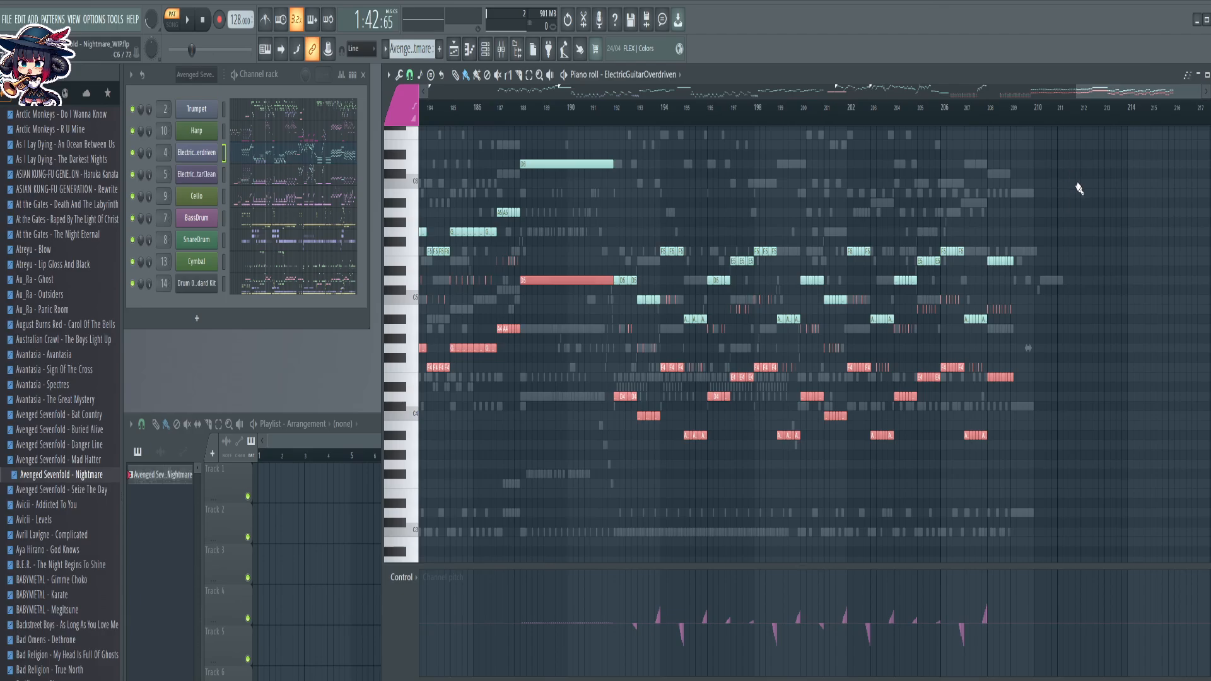
pyautogui.press('Delete')
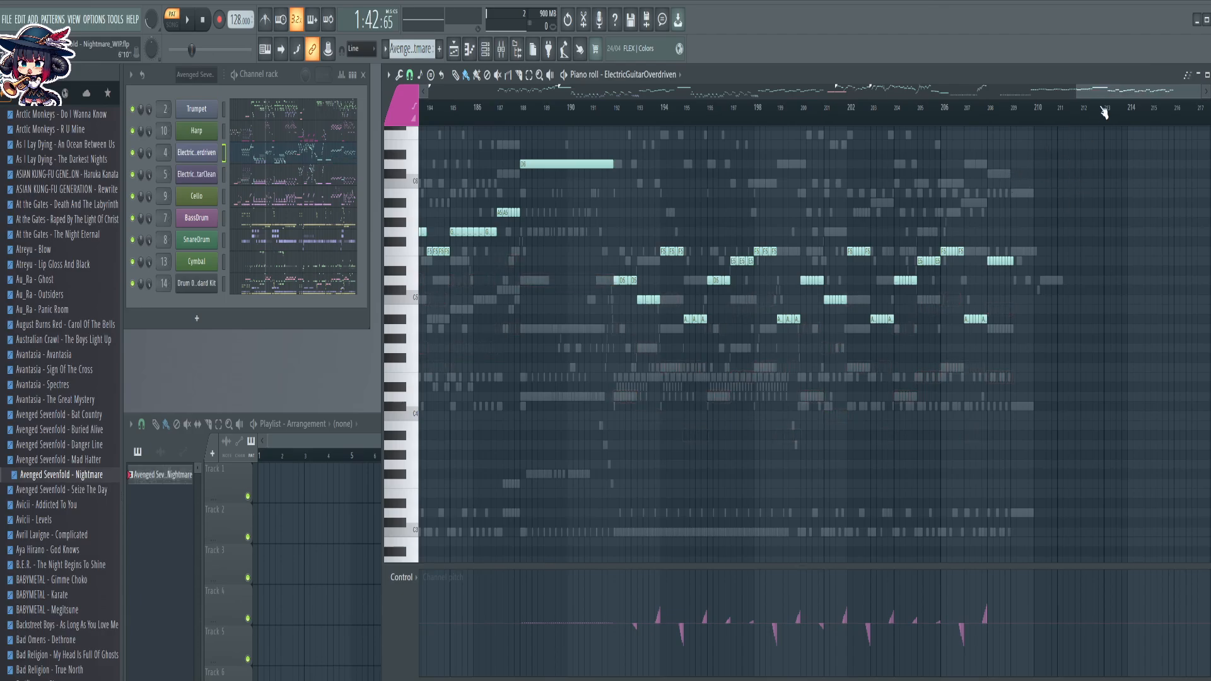
# Copy the Cello part's chromatic run in bar 80 that rises from F4 to D5 and descends again
pyautogui.moveTo(1098, 99); pyautogui.dragTo(694, 82)
pyautogui.scroll(5, 622, 109)
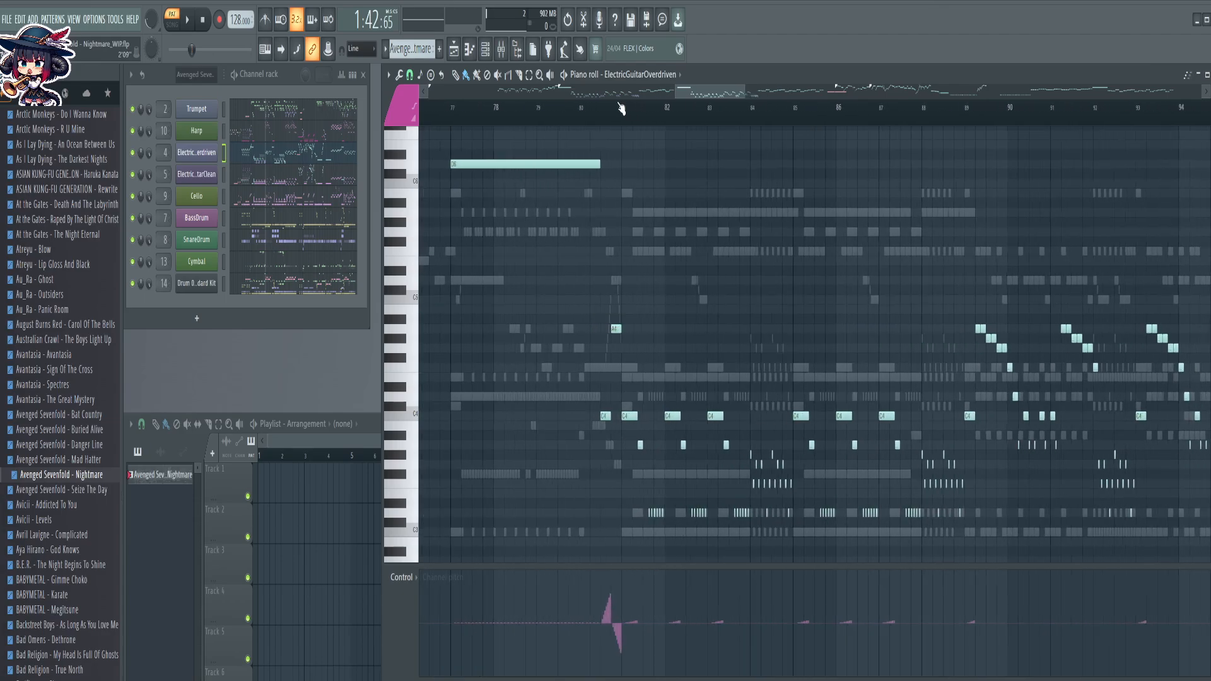
pyautogui.scroll(5, 570, 109)
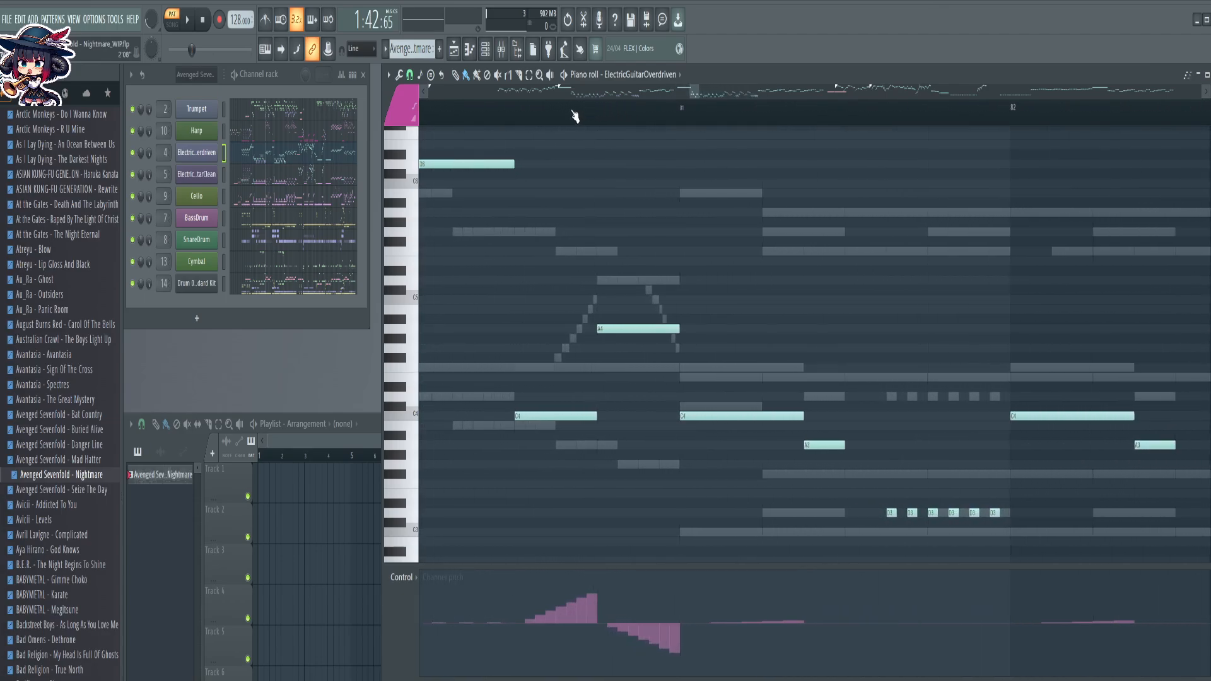
pyautogui.press('c')
pyautogui.moveTo(617, 261); pyautogui.dragTo(620, 467)
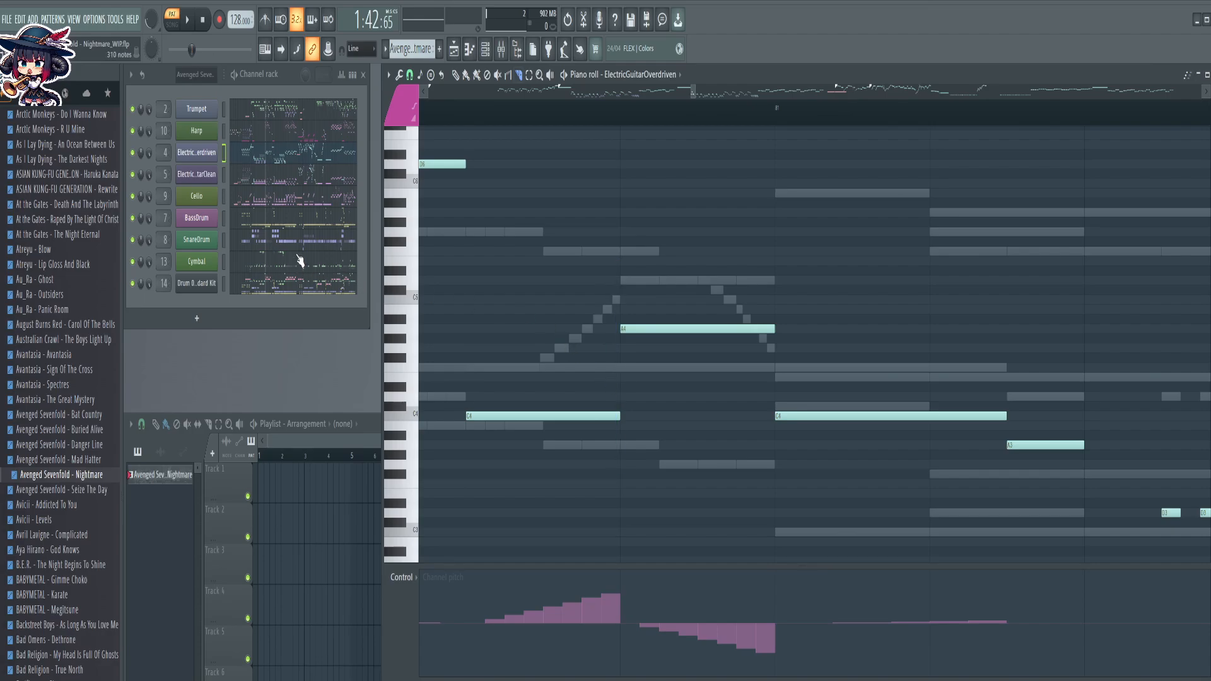
pyautogui.click(296, 202)
pyautogui.moveTo(533, 238); pyautogui.dragTo(770, 456)
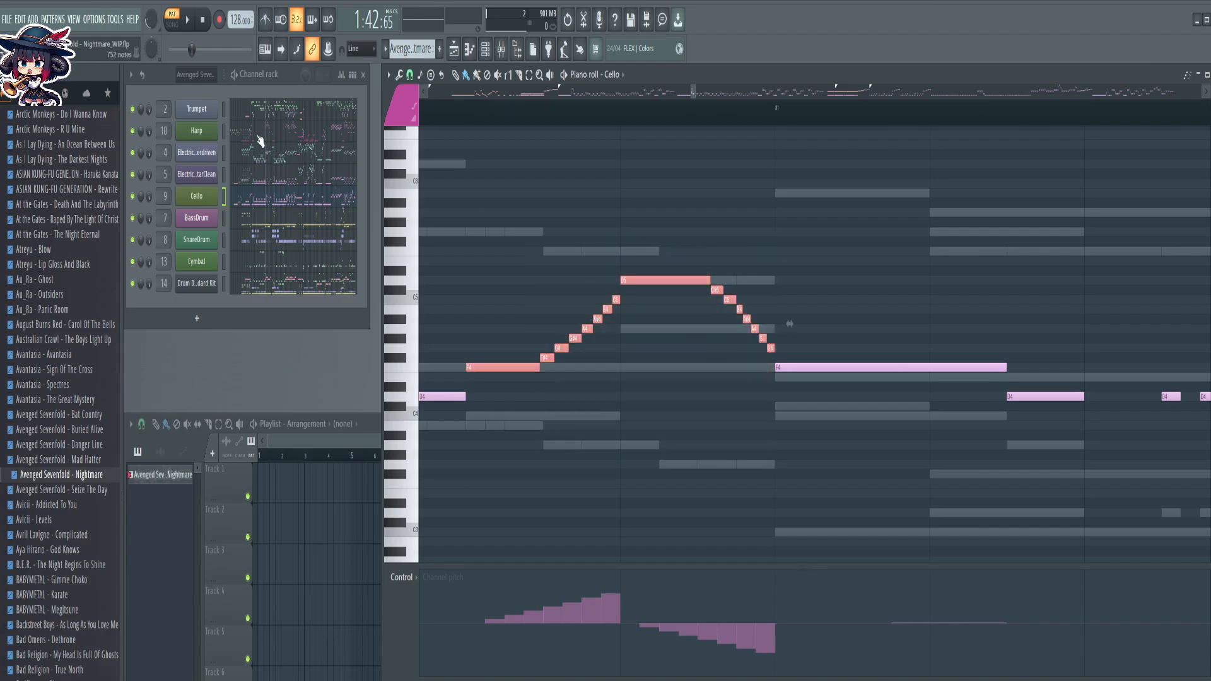
# Paste the chromatic run into the overdriven guitar part in bar 80, shifted to start on C4 and peak on A4, replacing its two sustained notes
pyautogui.click(266, 158)
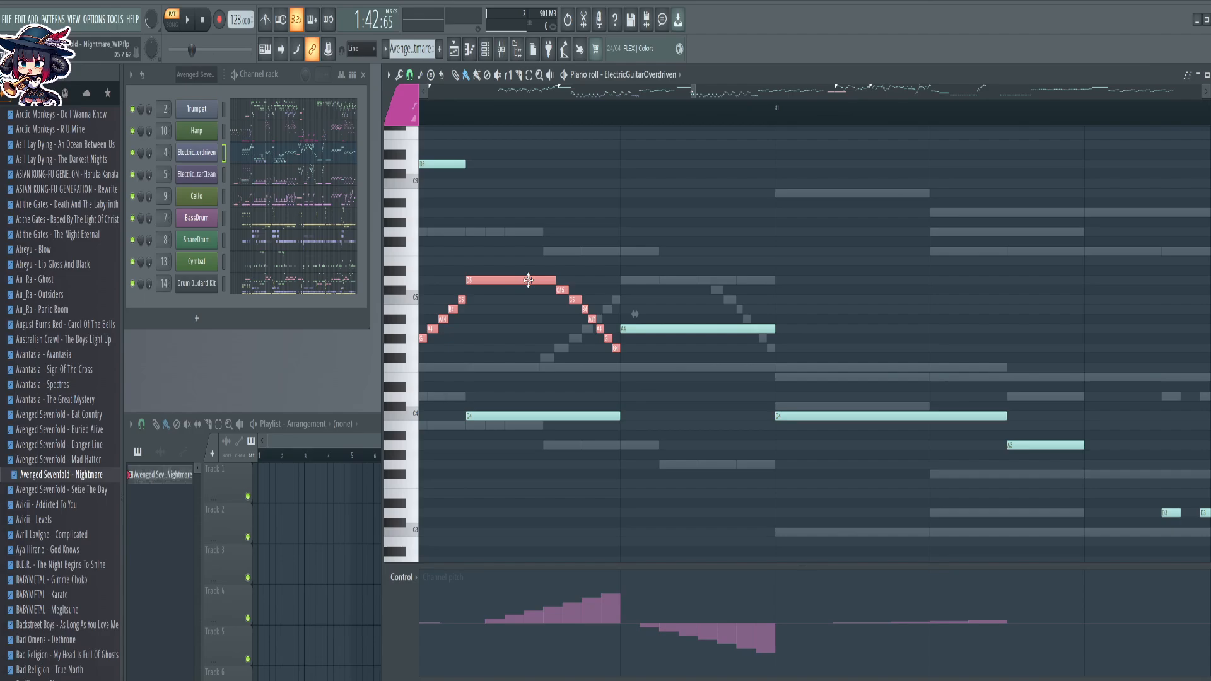
pyautogui.moveTo(528, 280); pyautogui.dragTo(683, 329)
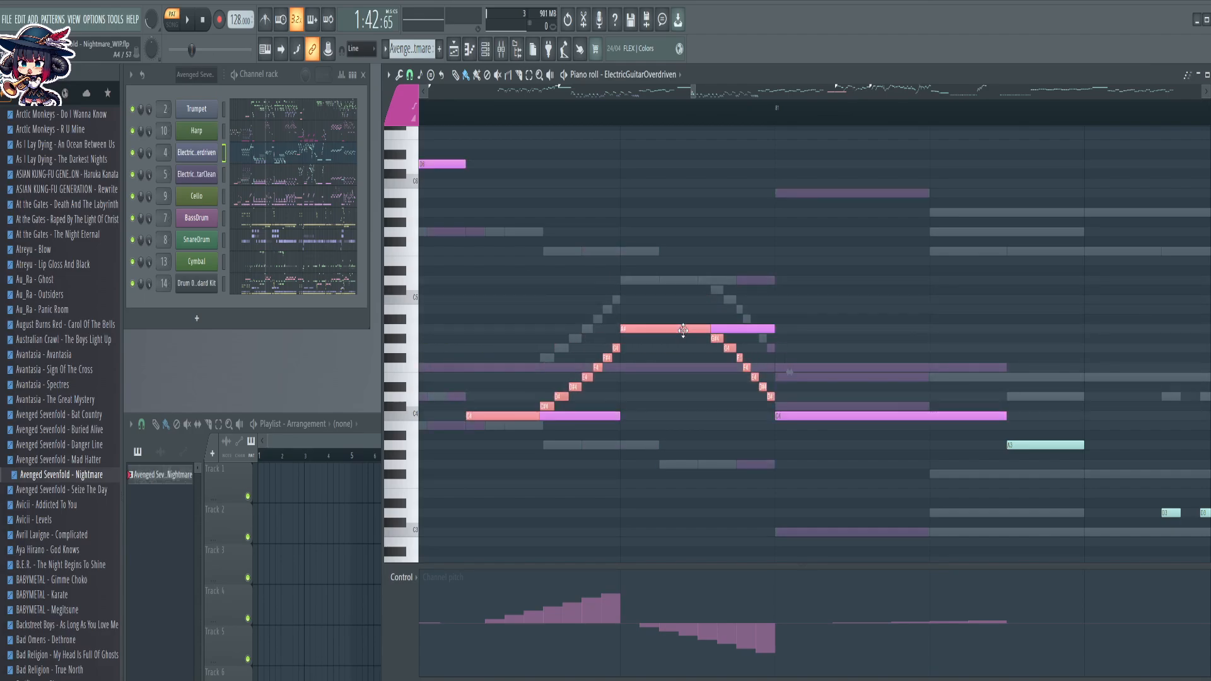
pyautogui.rightClick(616, 416)
pyautogui.rightClick(746, 328)
pyautogui.hotkey('ctrl', 'd')
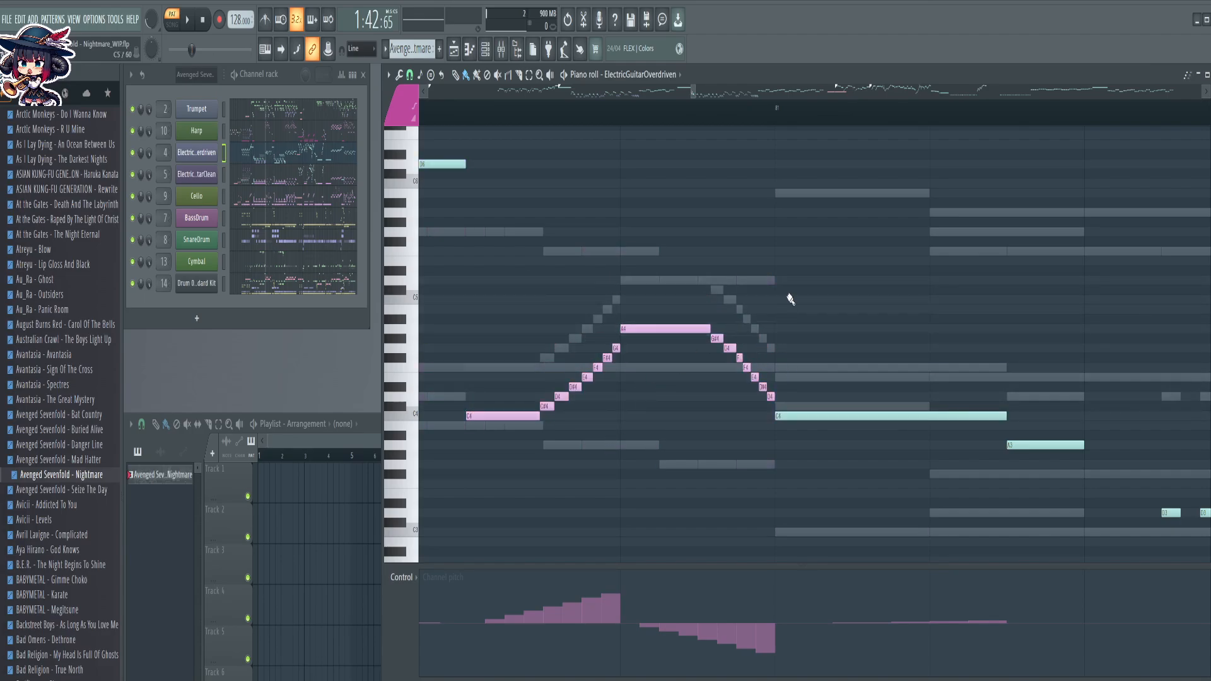
# Examine the overdriven guitar's notes and pitch bends from bar 80 to bar 107
pyautogui.scroll(-4, 712, 125)
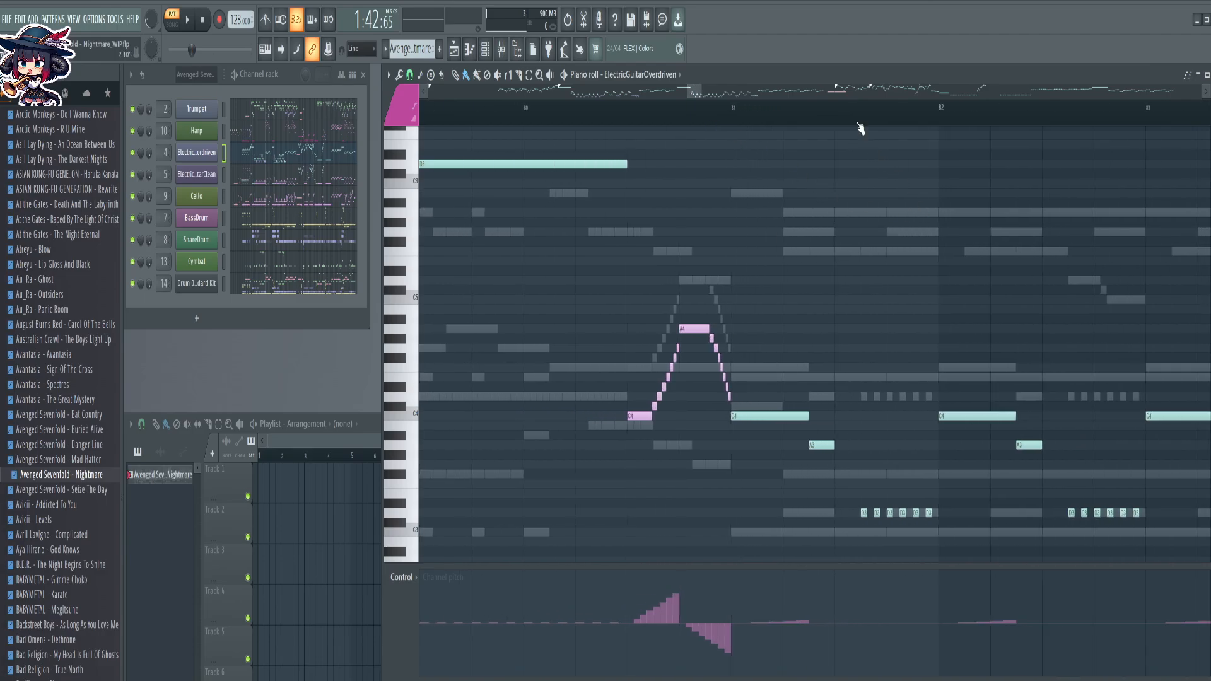
pyautogui.scroll(-2, 860, 125)
pyautogui.moveTo(982, 228); pyautogui.dragTo(625, 203)
pyautogui.moveTo(993, 232); pyautogui.dragTo(640, 226)
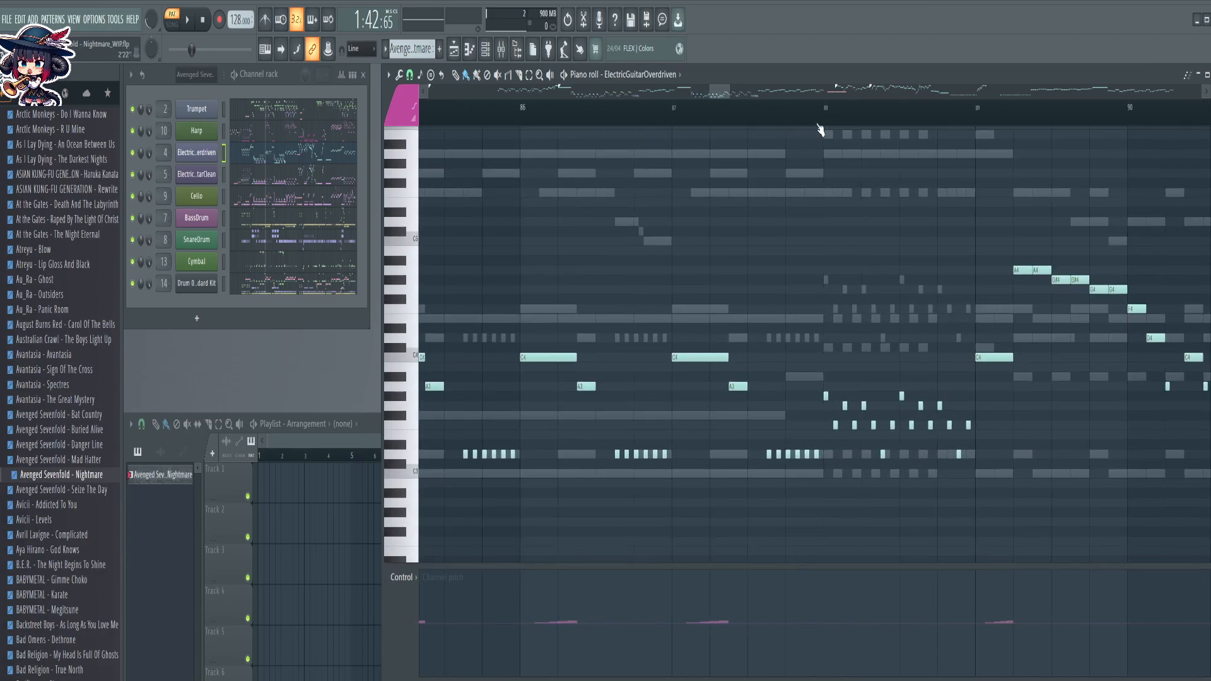
pyautogui.scroll(-2, 841, 111)
pyautogui.moveTo(868, 198); pyautogui.dragTo(613, 203)
pyautogui.moveTo(964, 197); pyautogui.dragTo(631, 225)
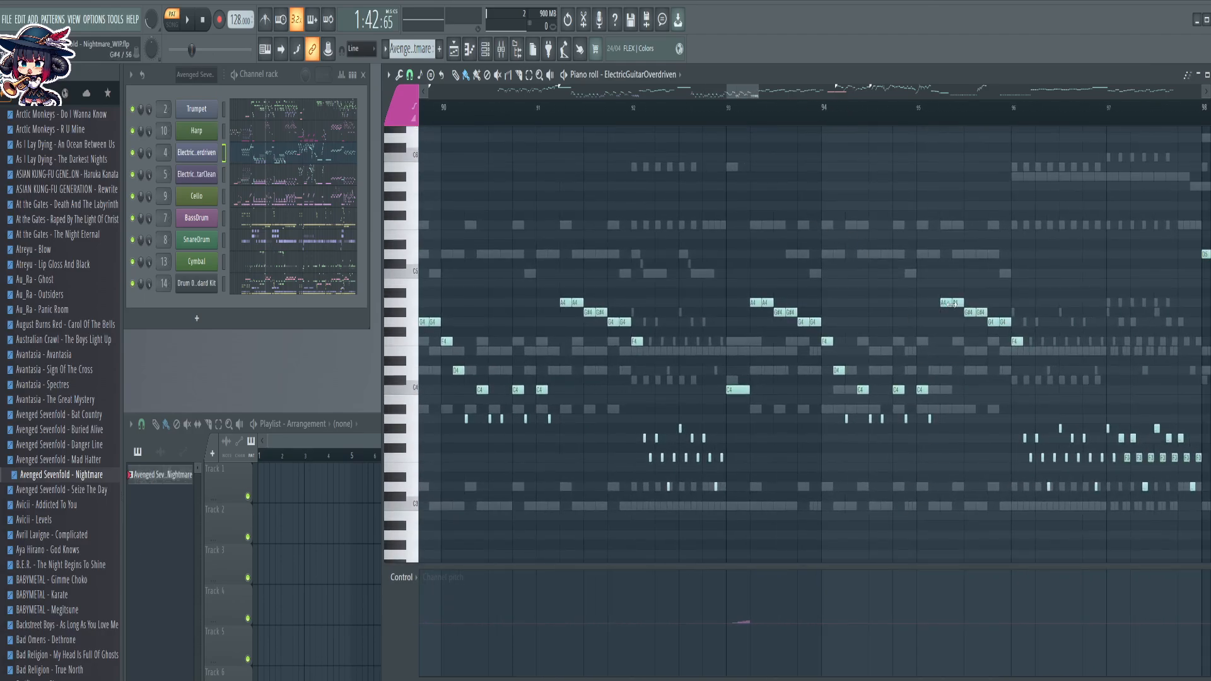
pyautogui.moveTo(943, 184); pyautogui.dragTo(565, 166)
pyautogui.scroll(-5, 642, 121)
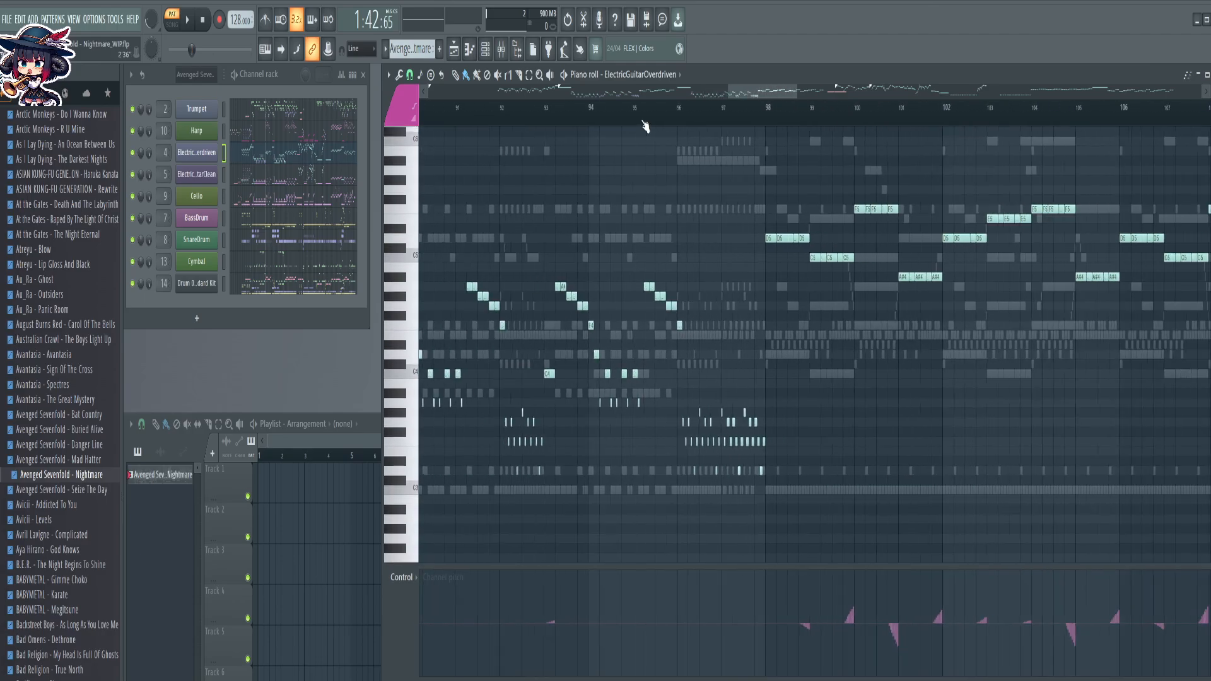
# Recolour the overdriven guitar's low notes, G#3 and below, in bars 81 to 97 violet
pyautogui.moveTo(664, 345); pyautogui.dragTo(1009, 326)
pyautogui.moveTo(1003, 376); pyautogui.dragTo(1097, 481)
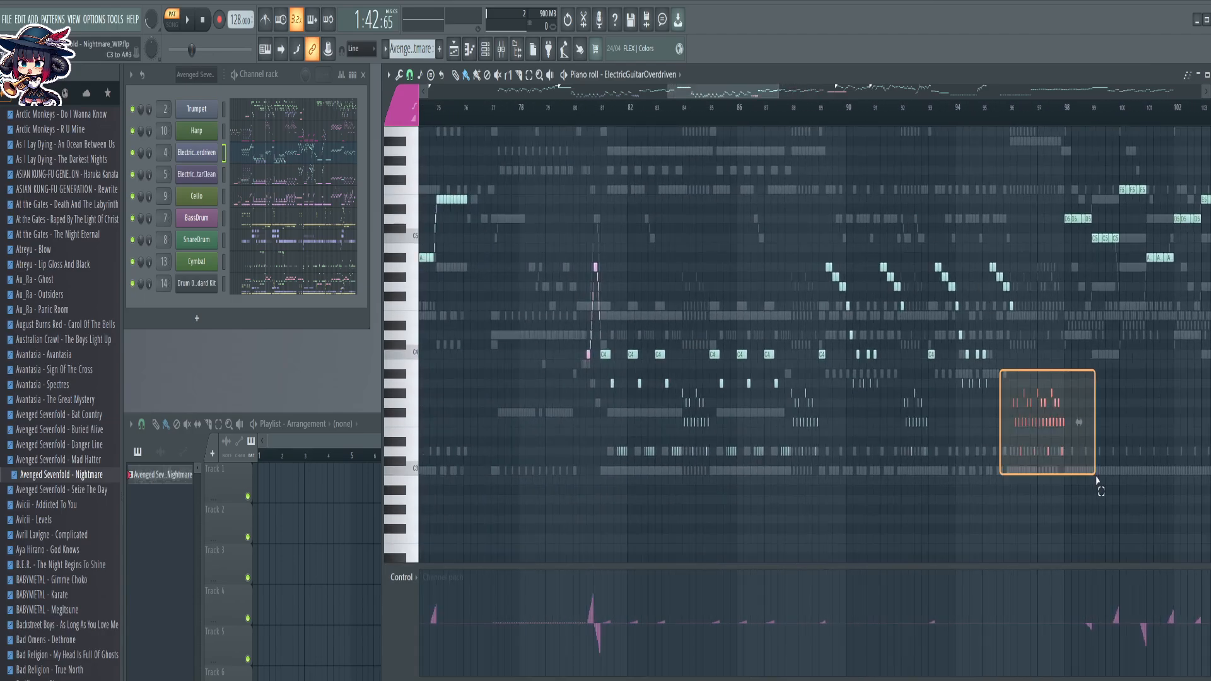
pyautogui.moveTo(895, 381); pyautogui.dragTo(951, 509)
pyautogui.moveTo(791, 389); pyautogui.dragTo(839, 483)
pyautogui.moveTo(683, 399); pyautogui.dragTo(722, 482)
pyautogui.moveTo(607, 448); pyautogui.dragTo(849, 501)
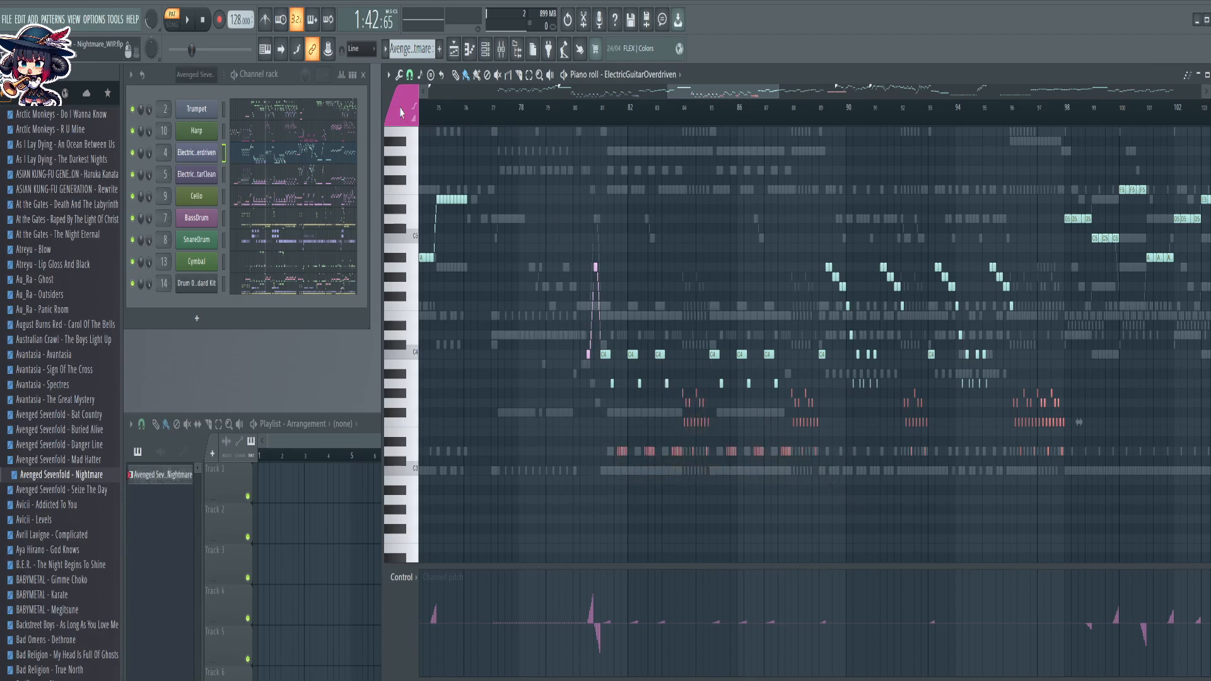
pyautogui.click(404, 112)
pyautogui.click(420, 189)
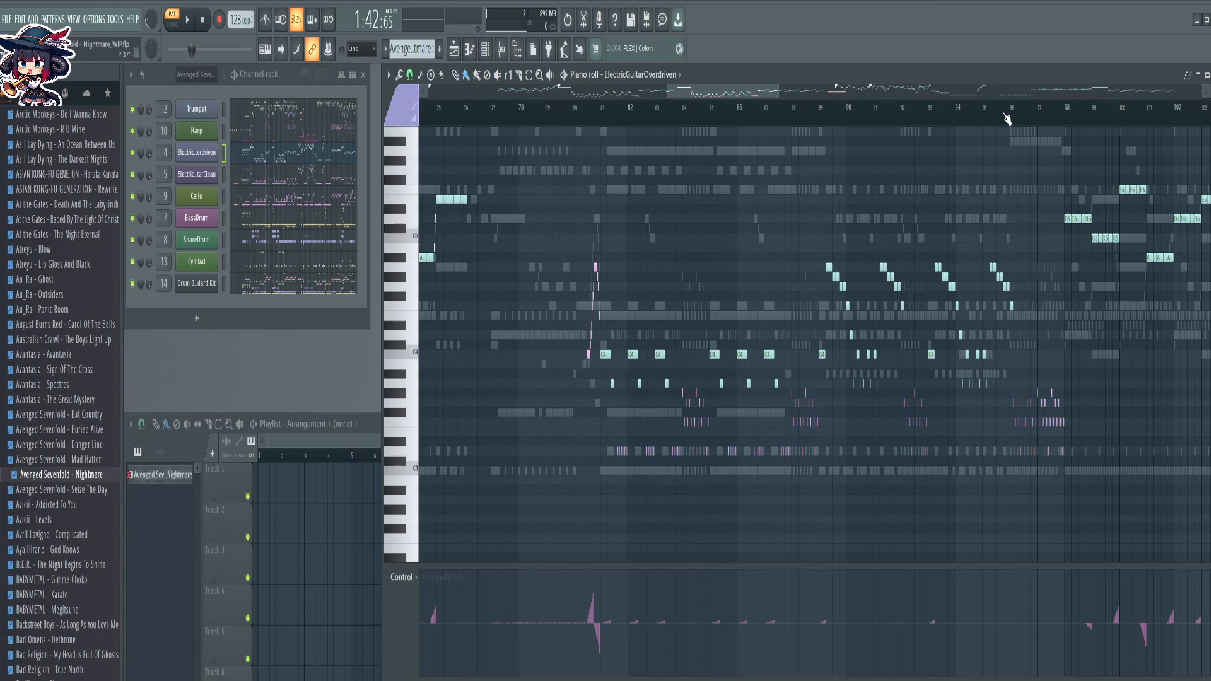
# Recolour the overdriven guitar's repeated C4 and A3 notes in bars 90 to 91 and 94 to 95 green
pyautogui.scroll(3, 1007, 119)
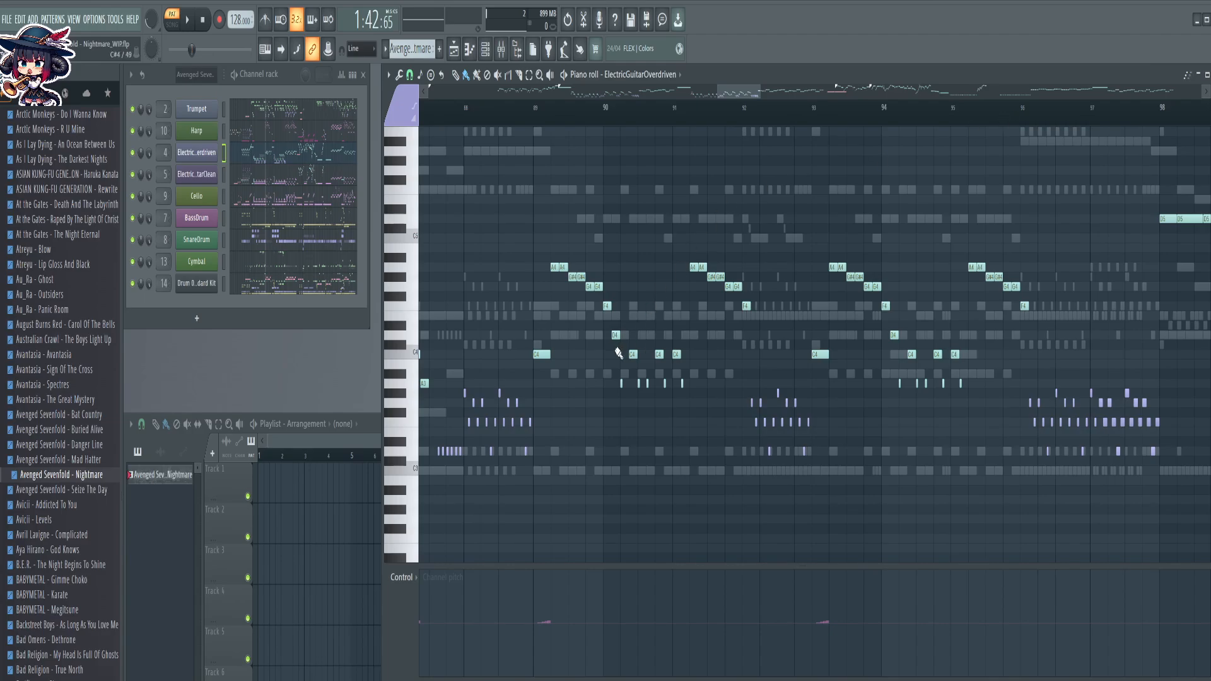
pyautogui.moveTo(616, 342); pyautogui.dragTo(721, 441)
pyautogui.moveTo(879, 350); pyautogui.dragTo(997, 420)
pyautogui.scroll(-4, 717, 111)
pyautogui.moveTo(740, 97); pyautogui.dragTo(647, 96)
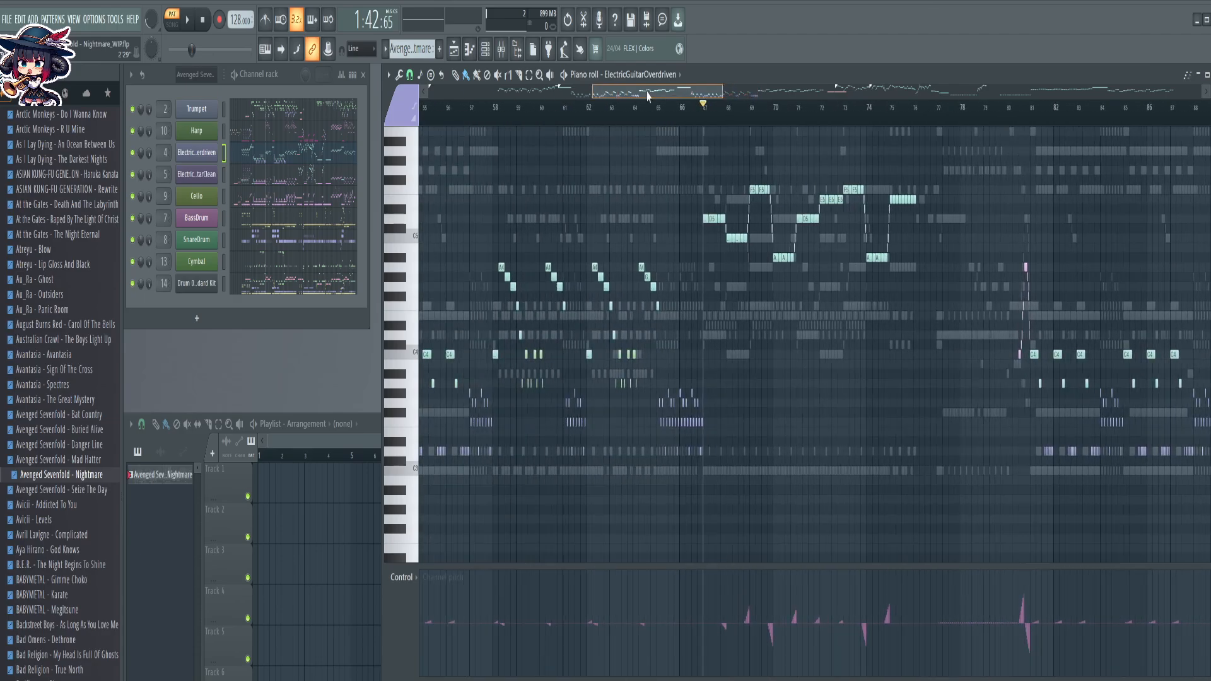
pyautogui.click(403, 112)
pyautogui.click(397, 145)
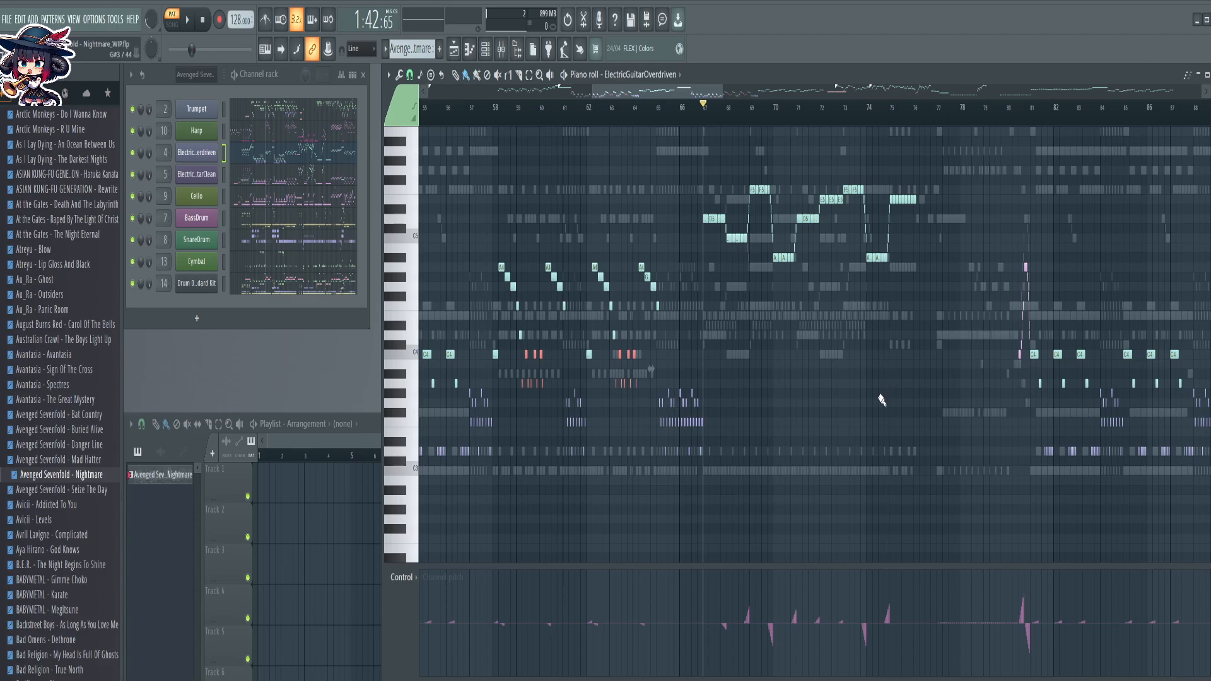
# Copy the overdriven guitar's phrase with chromatic runs in bars 67 to 76
pyautogui.moveTo(915, 401); pyautogui.dragTo(615, 406)
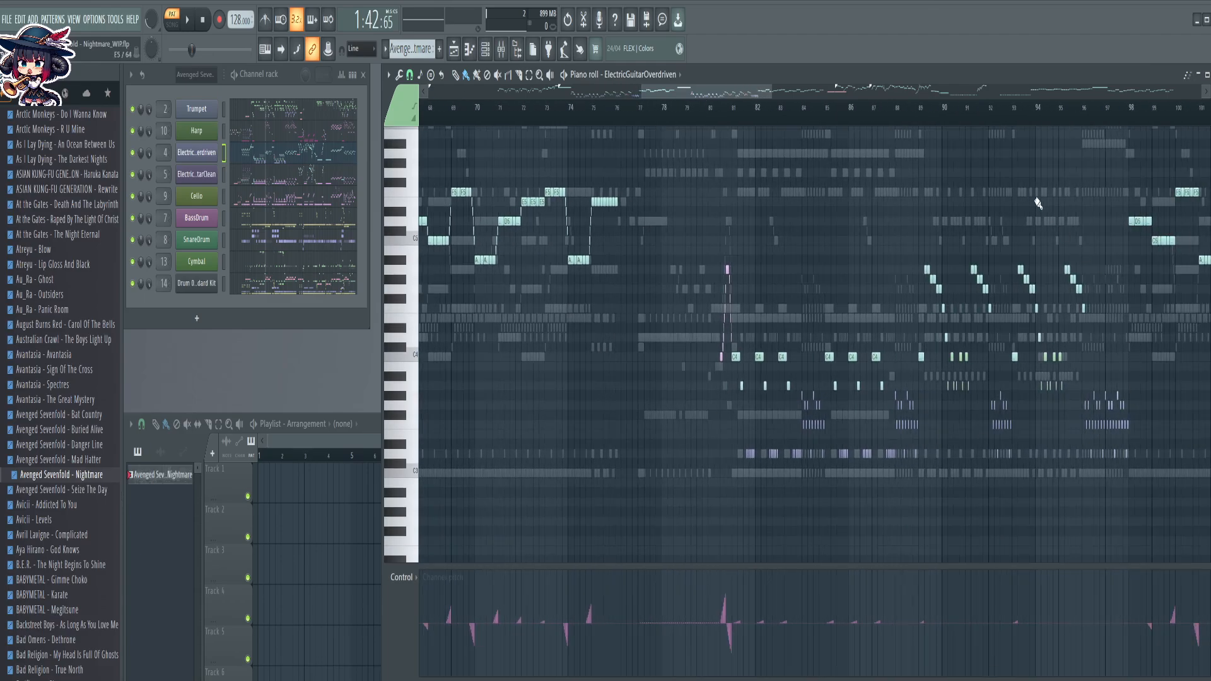
pyautogui.moveTo(1035, 199)
pyautogui.mouseDown()
pyautogui.moveTo(833, 229)
pyautogui.moveTo(585, 232)
pyautogui.mouseUp()
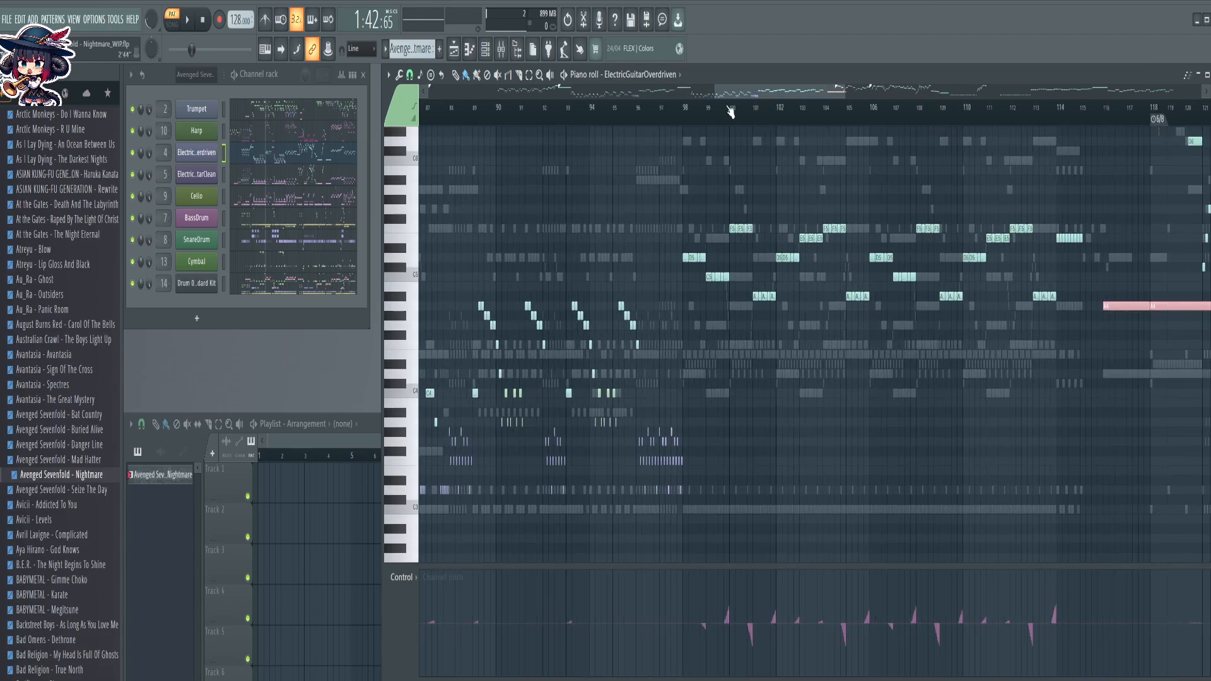
pyautogui.scroll(-3, 706, 133)
pyautogui.scroll(-3, 706, 133)
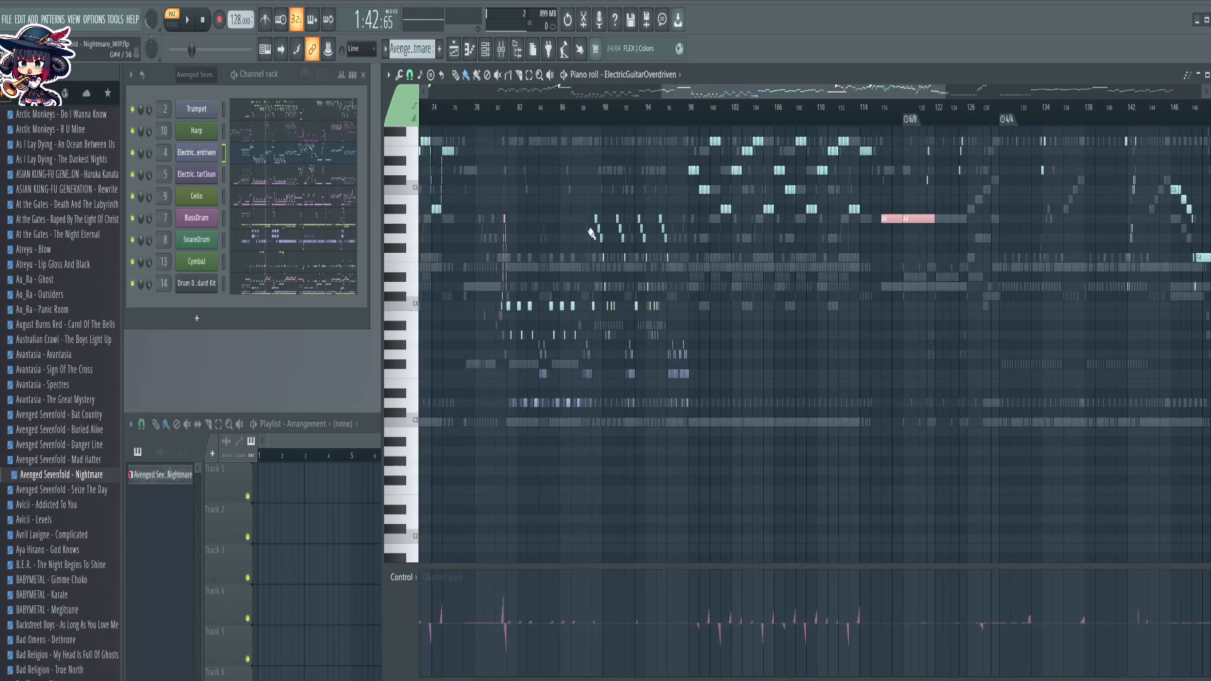
pyautogui.scroll(4, 599, 208)
pyautogui.moveTo(591, 186)
pyautogui.mouseDown()
pyautogui.moveTo(811, 182)
pyautogui.moveTo(862, 198)
pyautogui.moveTo(707, 191)
pyautogui.mouseUp()
pyautogui.moveTo(601, 246); pyautogui.dragTo(483, 361)
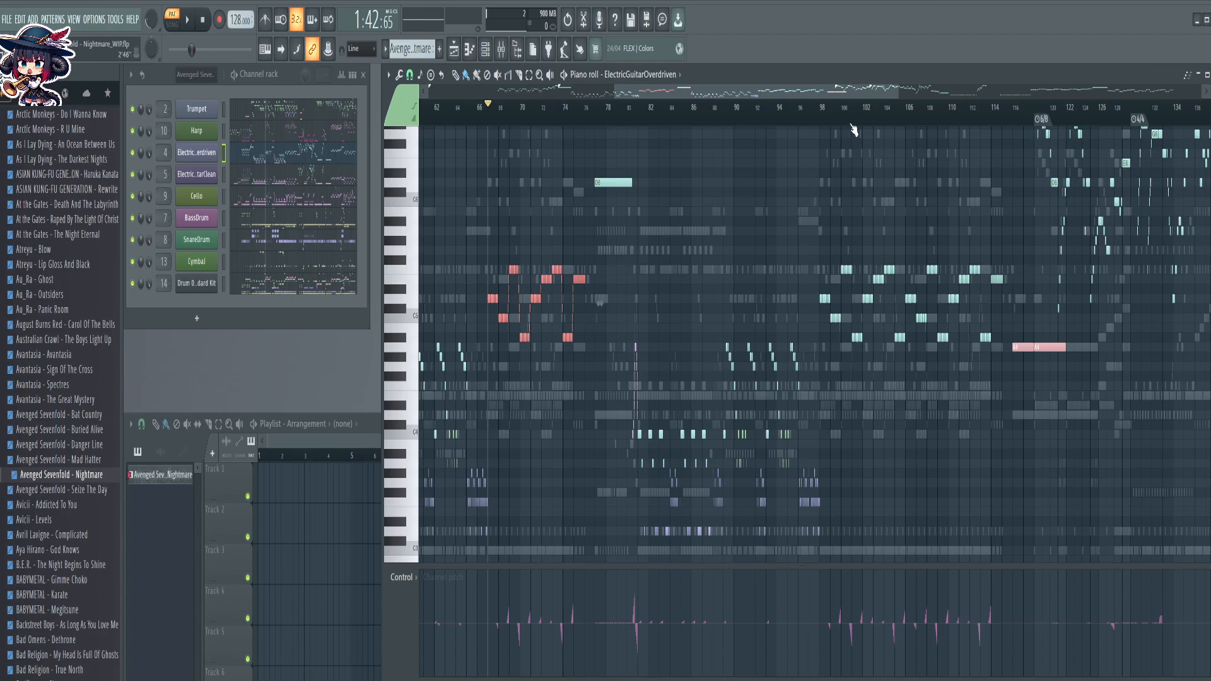
# Set the playhead to bar 98 and paste the copied phrase there
pyautogui.scroll(8, 859, 127)
pyautogui.scroll(5, 642, 117)
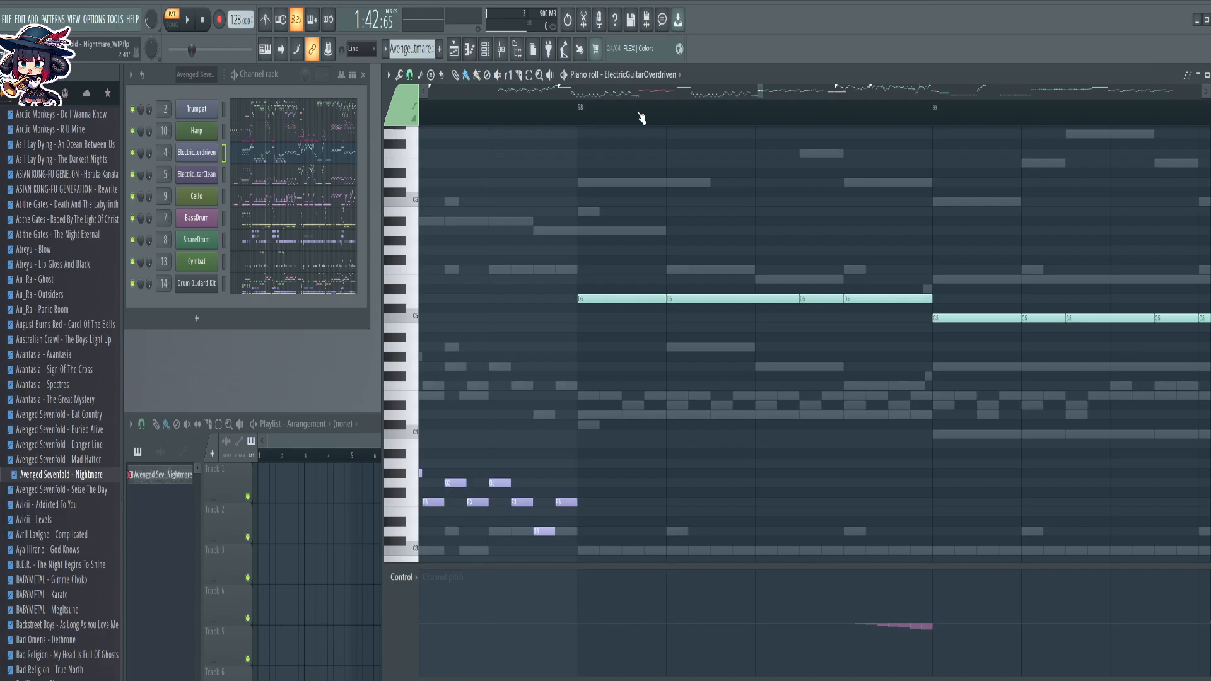
pyautogui.click(498, 107)
pyautogui.scroll(-1, 498, 109)
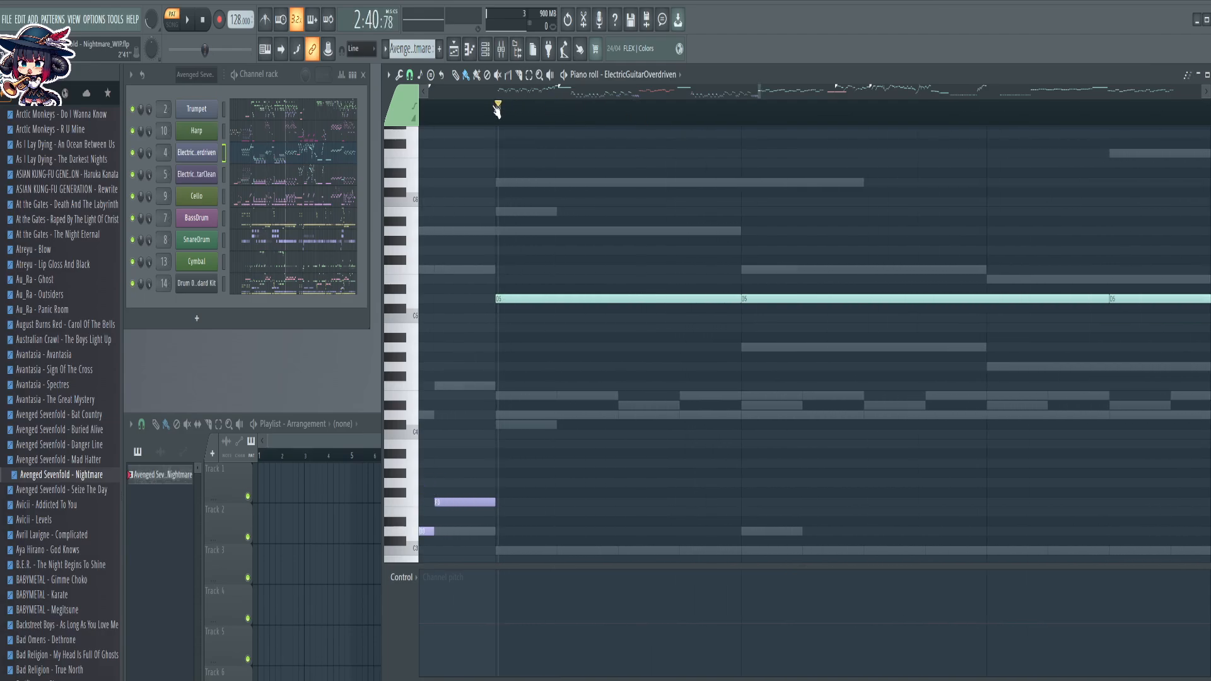
pyautogui.scroll(-1, 497, 110)
pyautogui.scroll(-3, 497, 110)
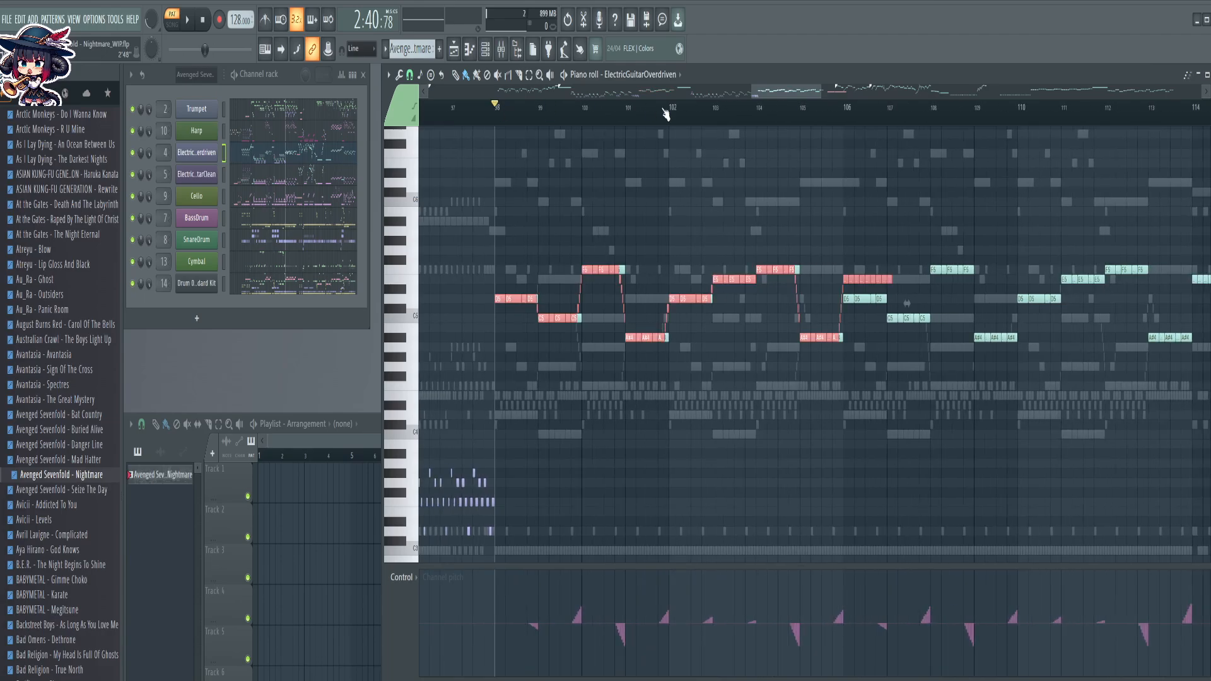
# Replace the original notes of bars 98 to 105 with the pasted phrase at the same octave, leaving out its final repeated E notes from bar 106
pyautogui.press('Up')
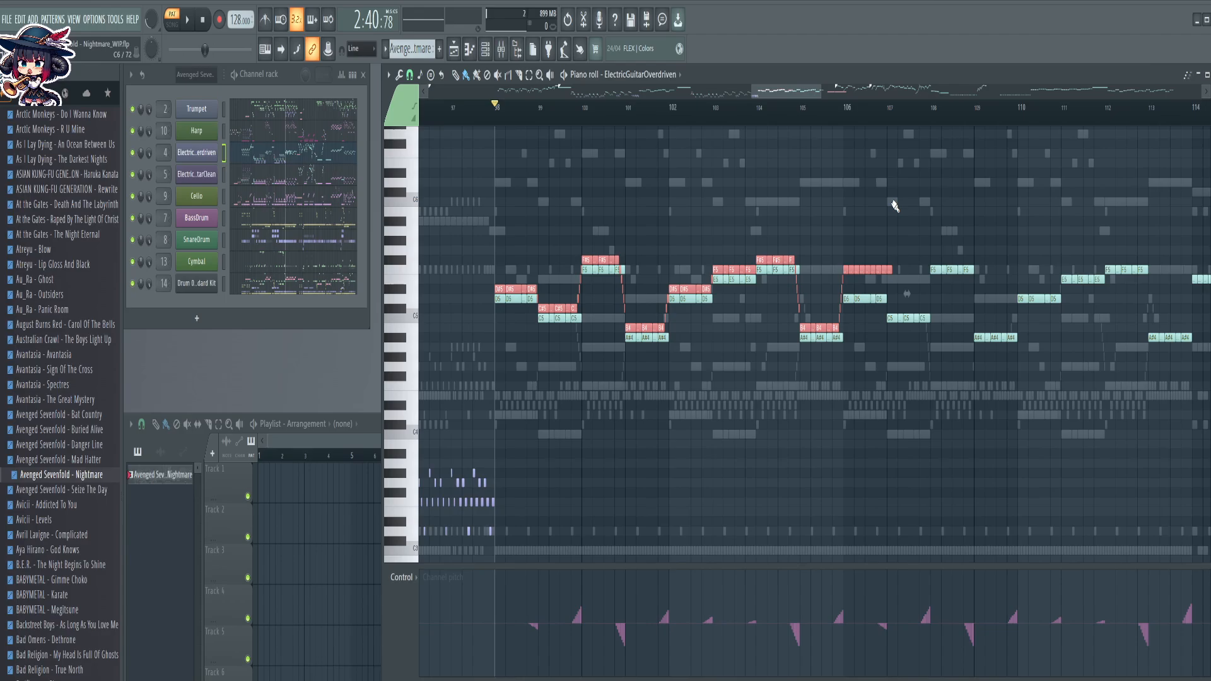
pyautogui.press('Down')
pyautogui.hotkey('ctrl', 'Up')
pyautogui.scroll(3, 894, 206)
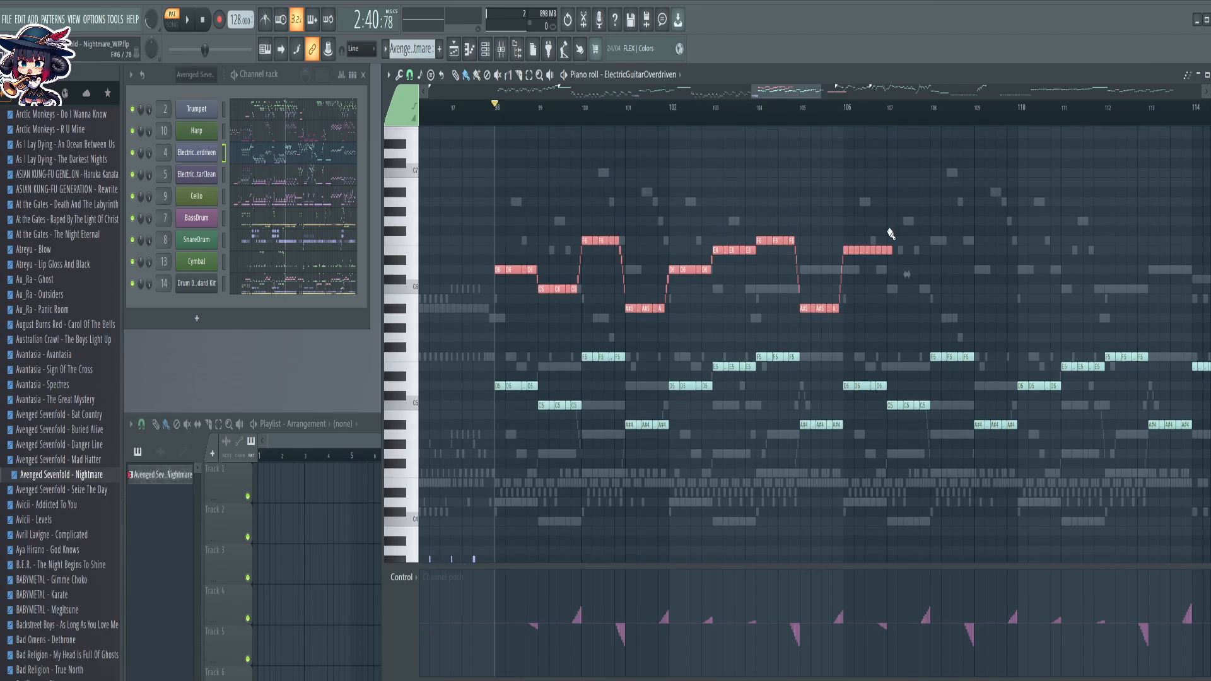
pyautogui.moveTo(844, 254); pyautogui.dragTo(967, 249)
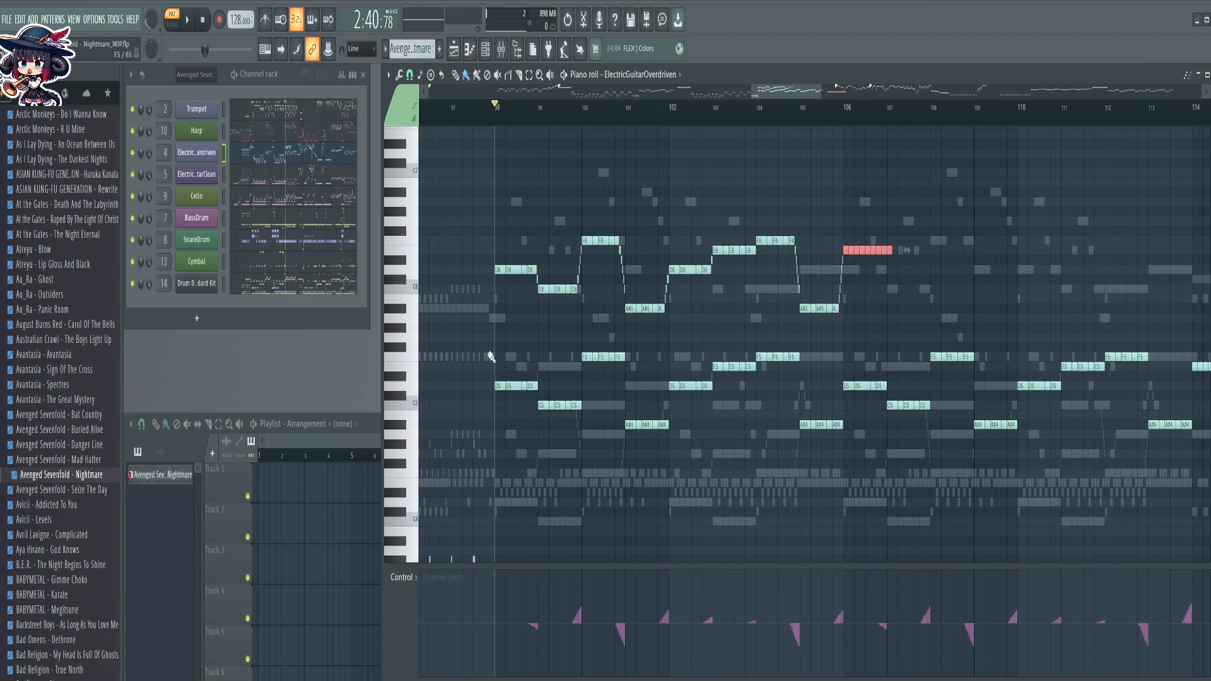
pyautogui.moveTo(490, 357); pyautogui.dragTo(839, 444)
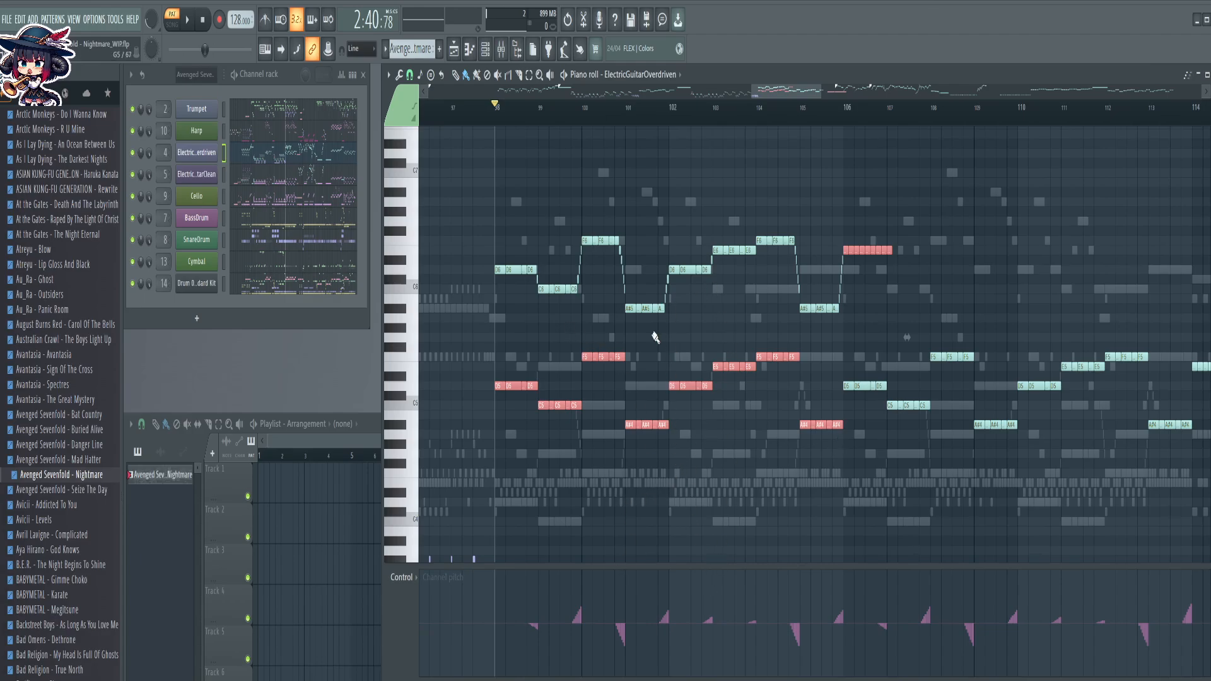
pyautogui.press('Delete')
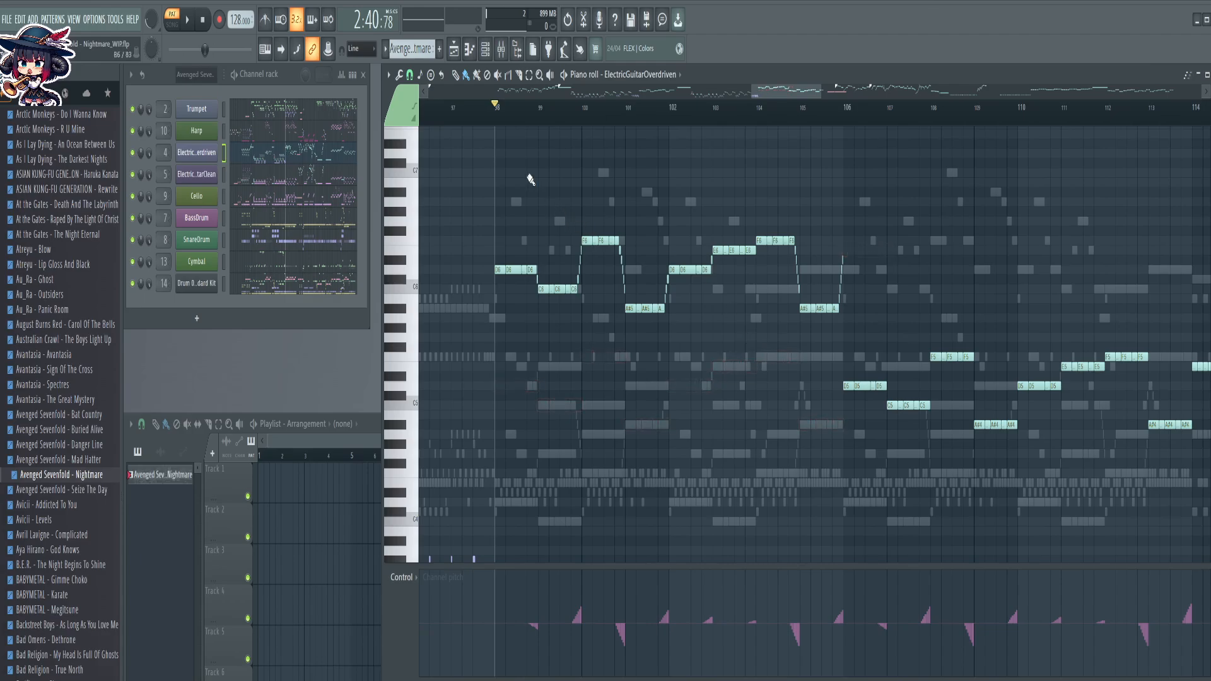
pyautogui.moveTo(475, 157); pyautogui.dragTo(883, 322)
pyautogui.hotkey('ctrl', 'Down')
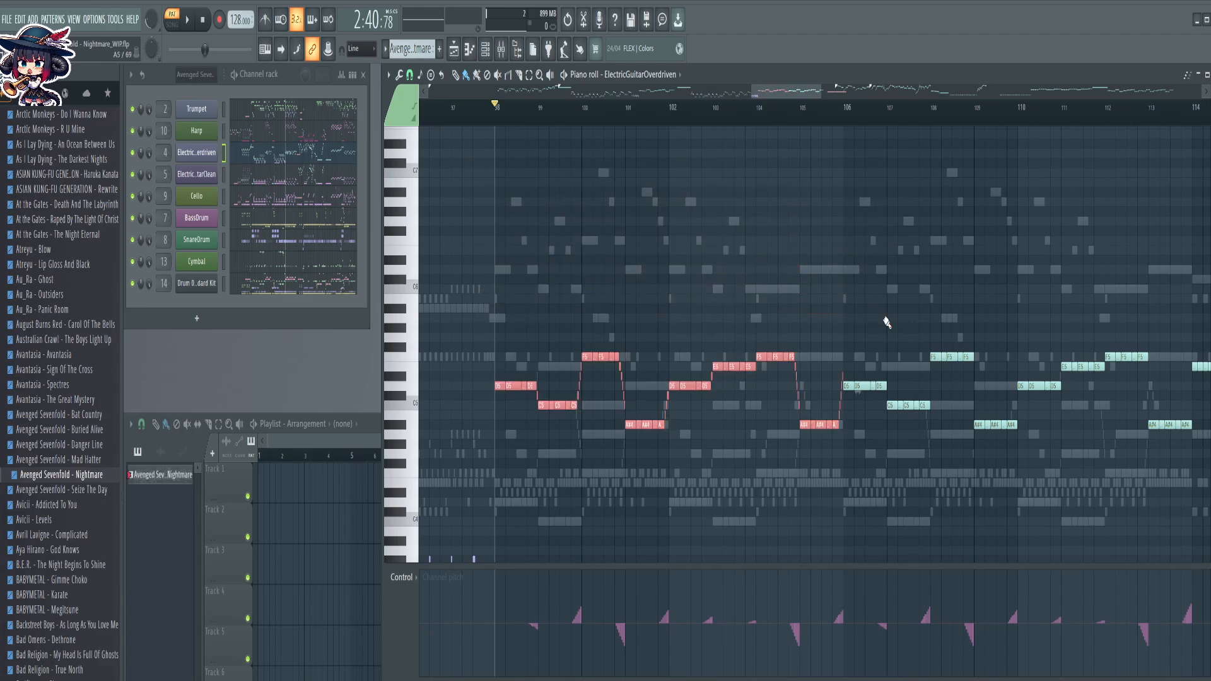
# Lower the chromatic run leading into bar 106 by one semitone to end on D5, and merge its first note into the preceding A#4
pyautogui.scroll(6, 851, 114)
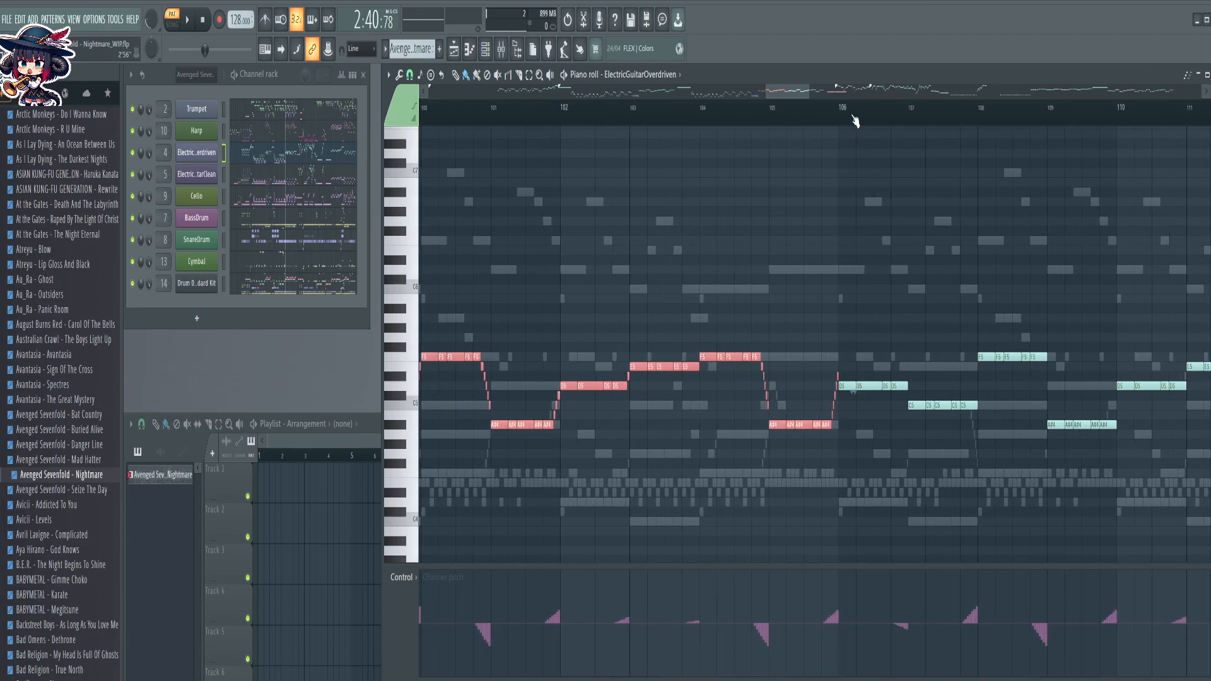
pyautogui.scroll(1, 854, 121)
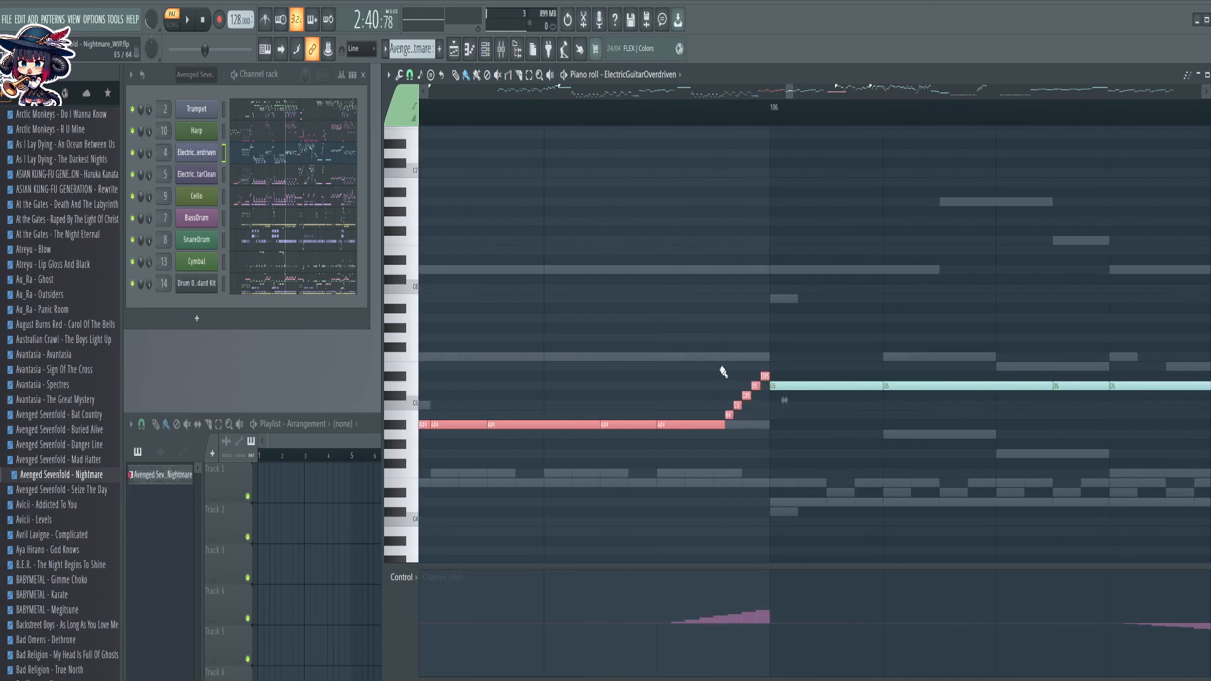
pyautogui.moveTo(724, 351); pyautogui.dragTo(745, 447)
pyautogui.hotkey('shift', 'Down')
pyautogui.hotkey('ctrl', 'g')
pyautogui.hotkey('ctrl', 'd')
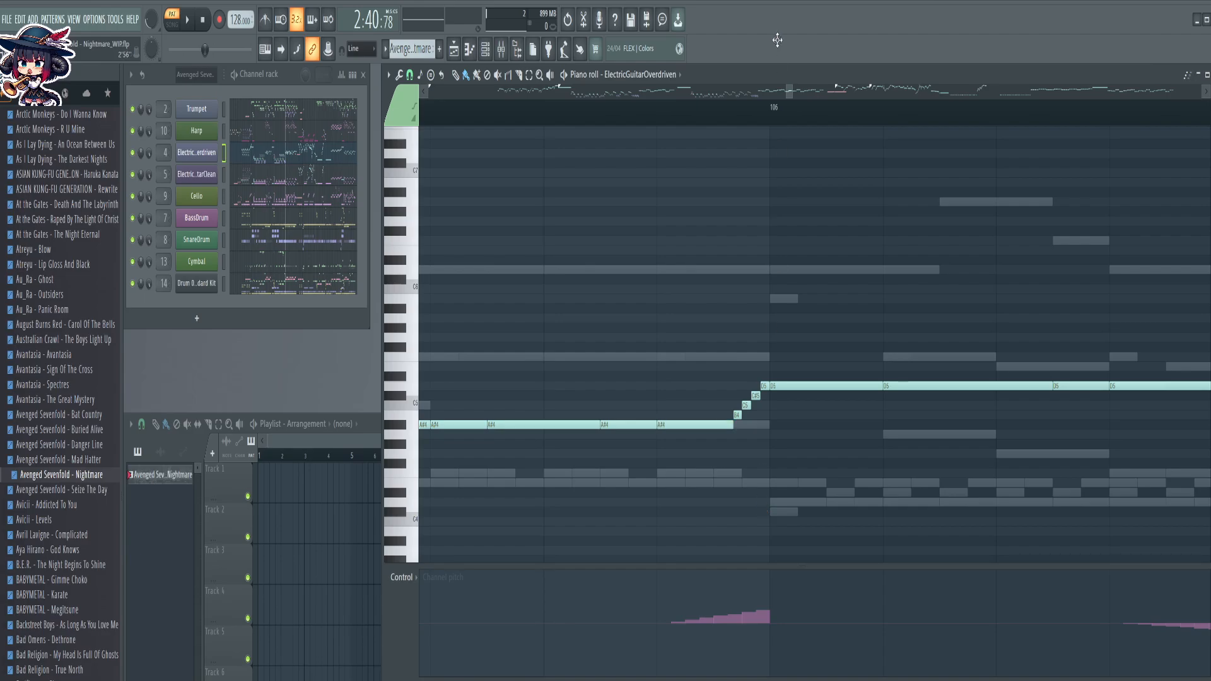
# Set the playhead to bar 106 and paste the chromatic-run phrase again from there
pyautogui.scroll(-1, 743, 112)
pyautogui.scroll(-7, 744, 112)
pyautogui.scroll(6, 746, 112)
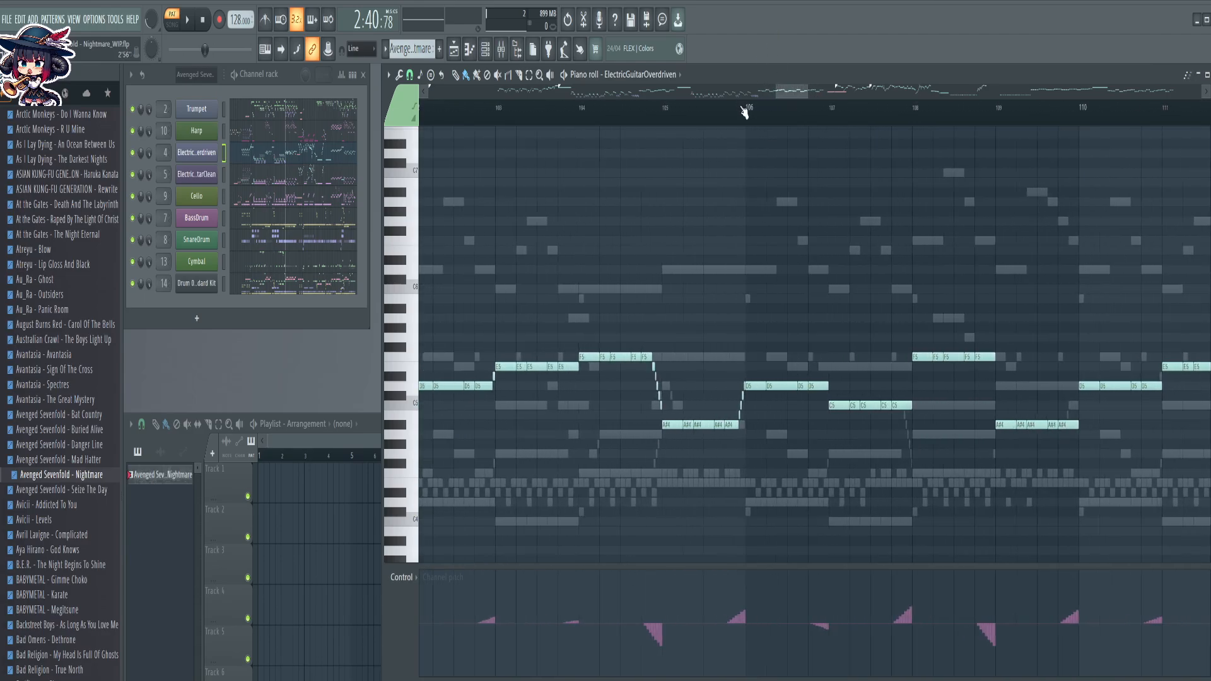
pyautogui.scroll(3, 757, 110)
pyautogui.moveTo(765, 108); pyautogui.dragTo(755, 122)
pyautogui.scroll(-5, 755, 122)
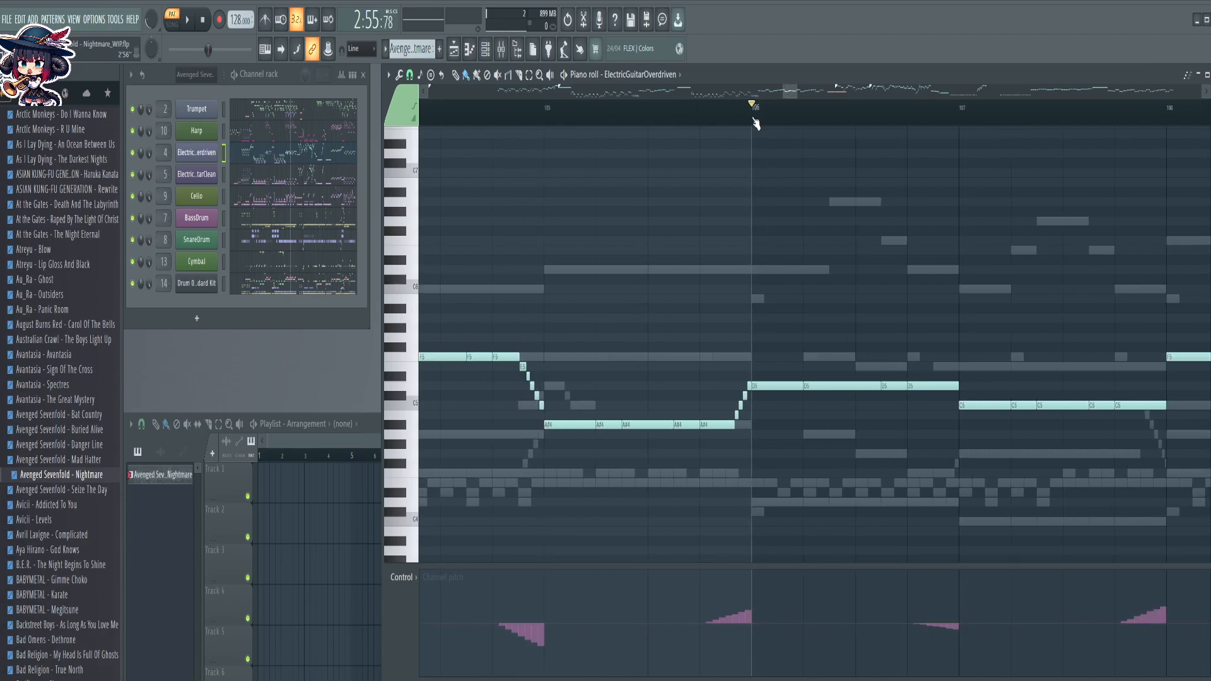
pyautogui.scroll(-3, 756, 122)
pyautogui.scroll(4, 841, 111)
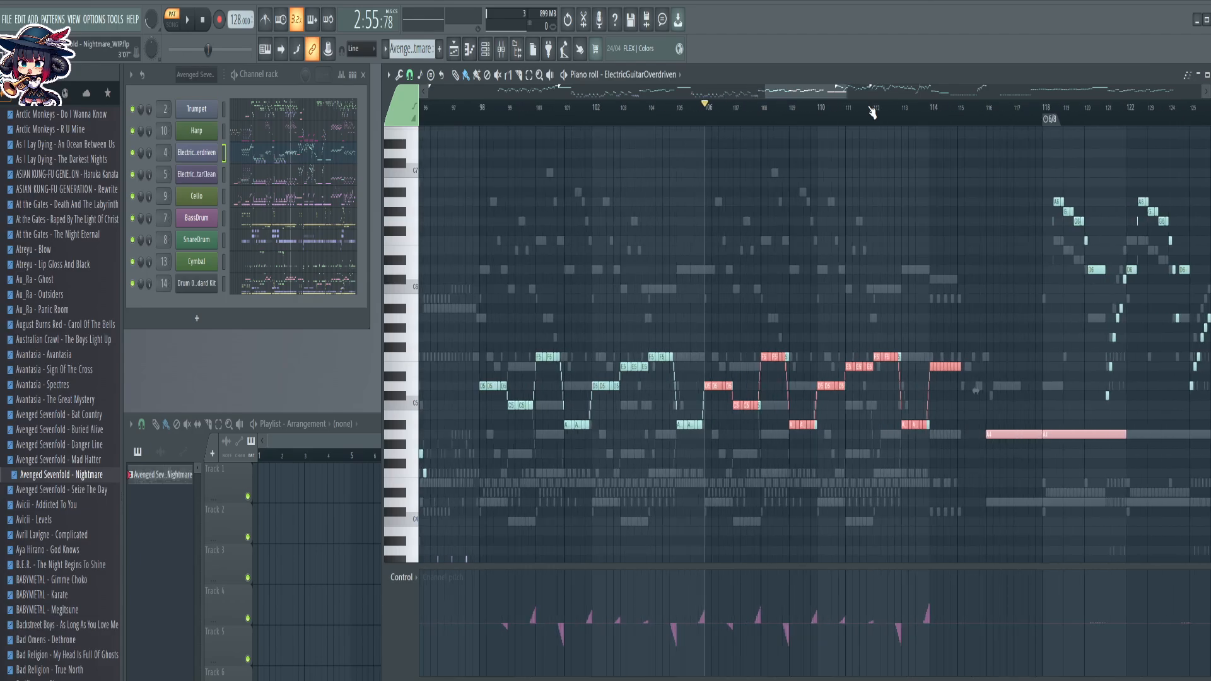
# Replace the original notes from bar 106 to bar 115 with the second pasted phrase, keeping it at the same octave
pyautogui.hotkey('shift', 'Up')
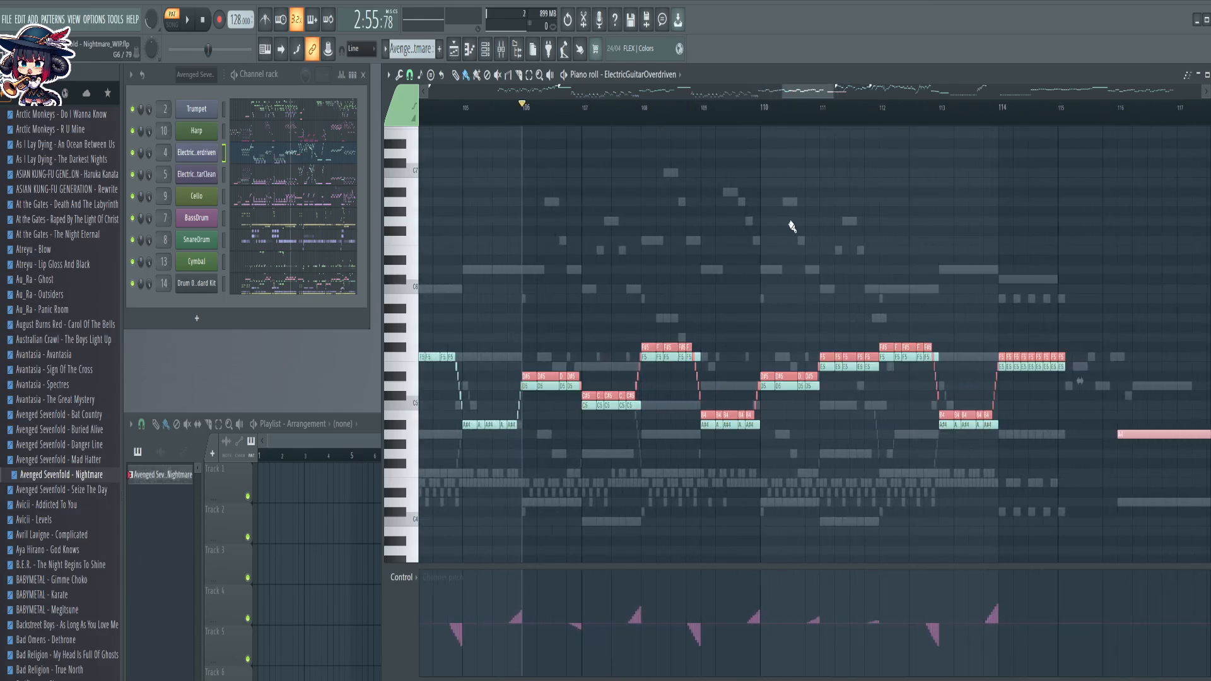
pyautogui.hotkey('ctrl', 'z')
pyautogui.hotkey('ctrl', 'Up')
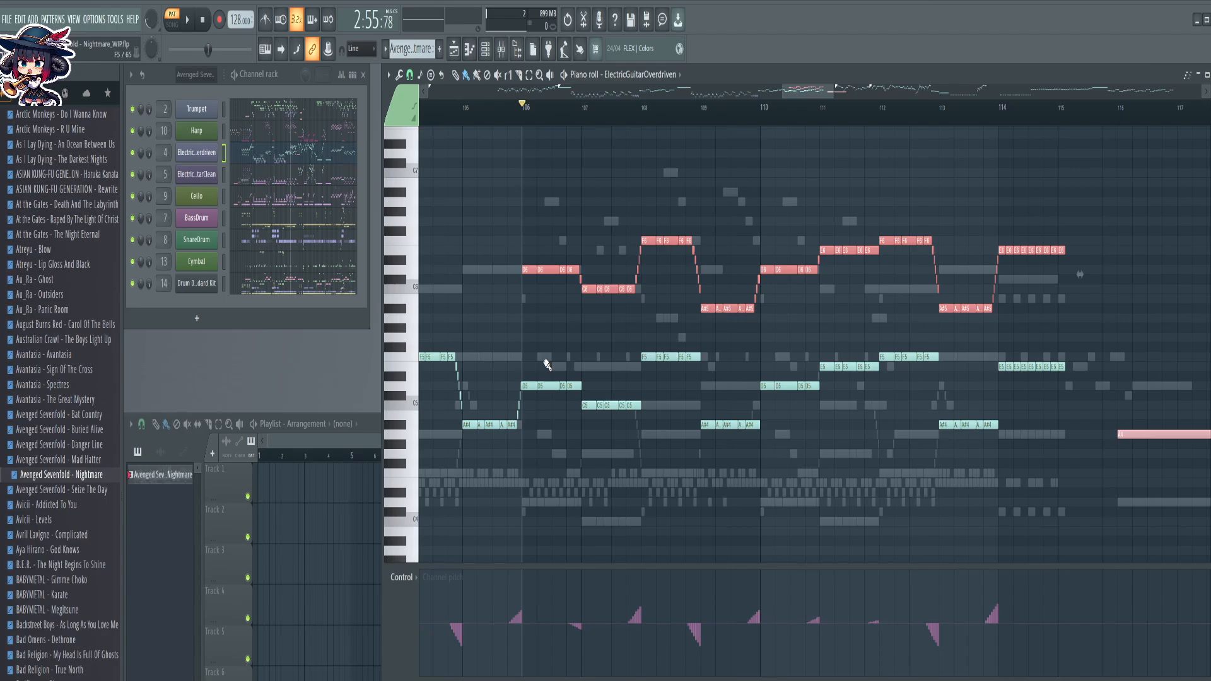
pyautogui.moveTo(536, 344); pyautogui.dragTo(1063, 527)
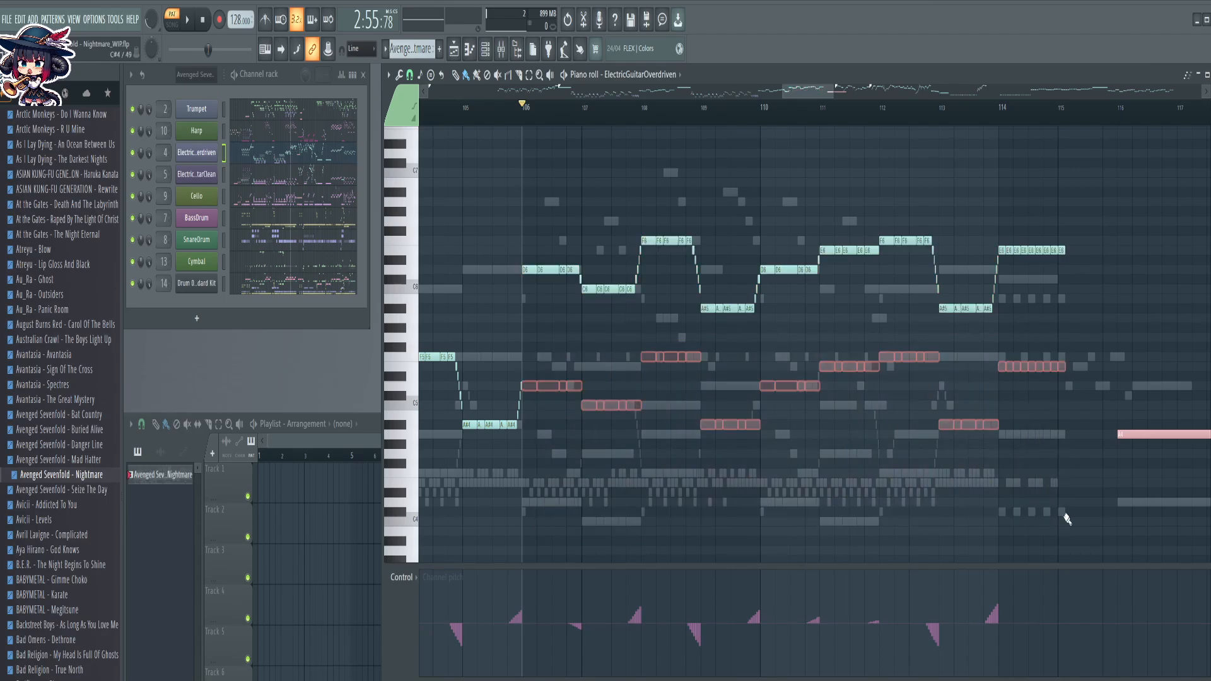
pyautogui.press('Delete')
pyautogui.moveTo(1072, 172); pyautogui.dragTo(527, 314)
pyautogui.hotkey('ctrl', 'Down')
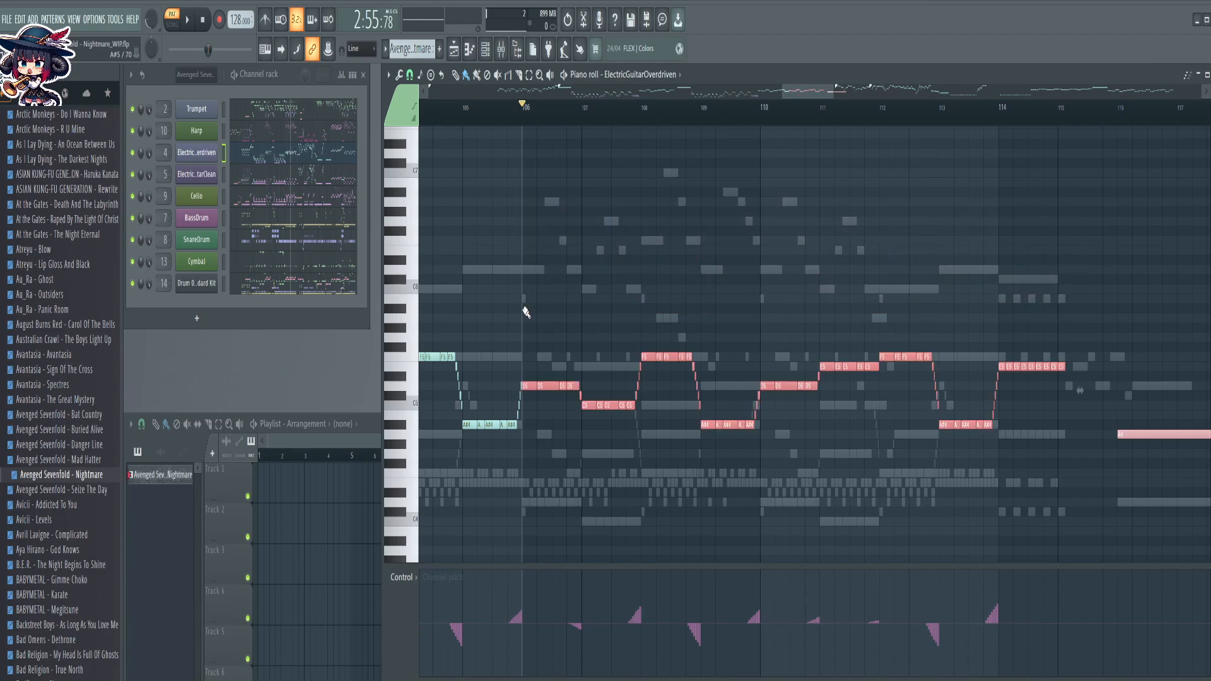
pyautogui.click(525, 312)
# Shorten the held A4 note starting at bar 118 so it ends halfway through that bar, where the lead melody enters
pyautogui.scroll(-4, 787, 225)
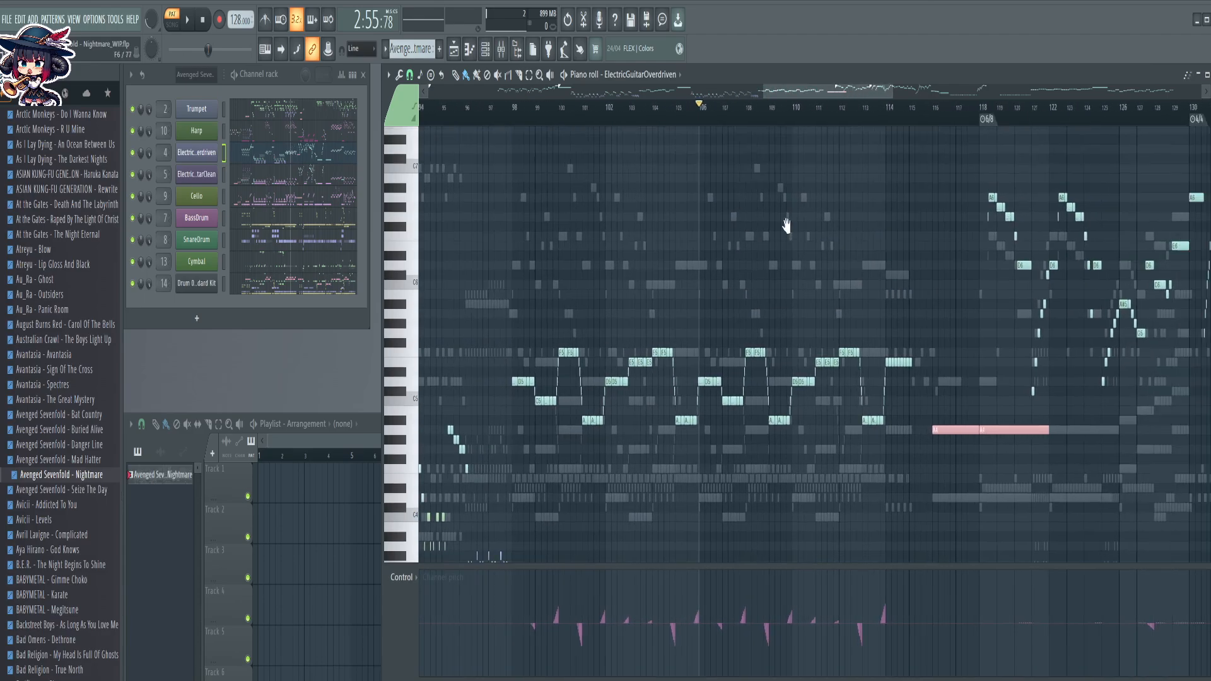
pyautogui.scroll(-1, 786, 225)
pyautogui.scroll(5, 1047, 407)
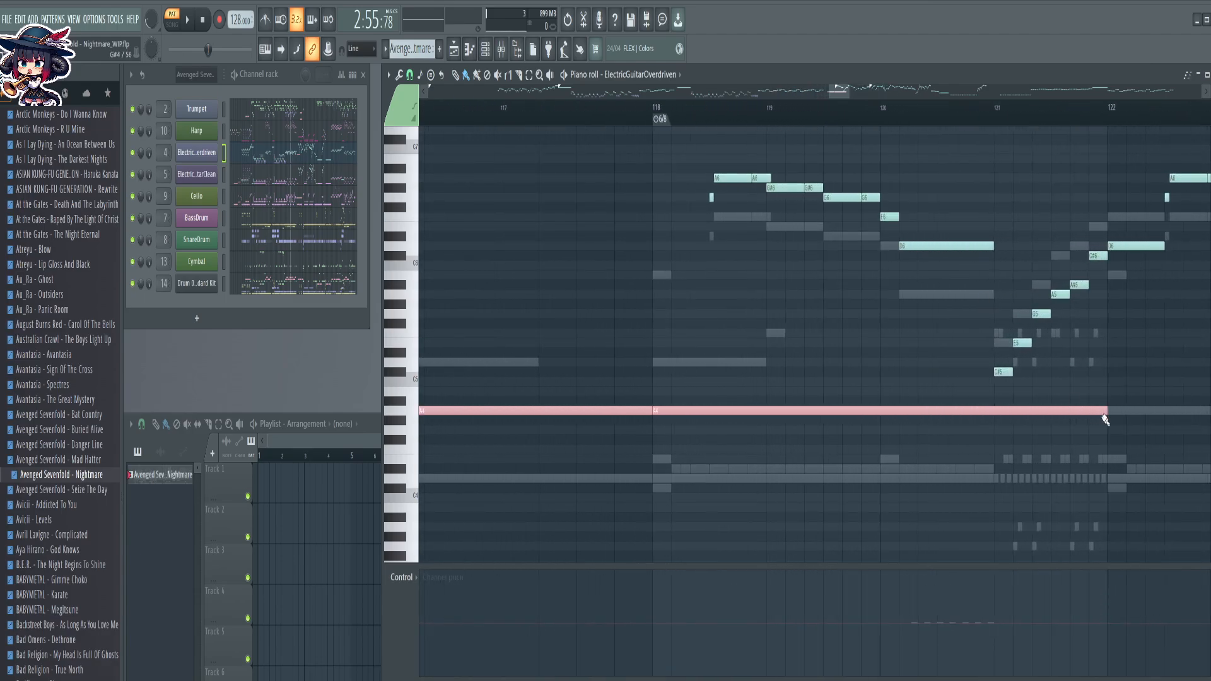
pyautogui.moveTo(1106, 411); pyautogui.dragTo(709, 415)
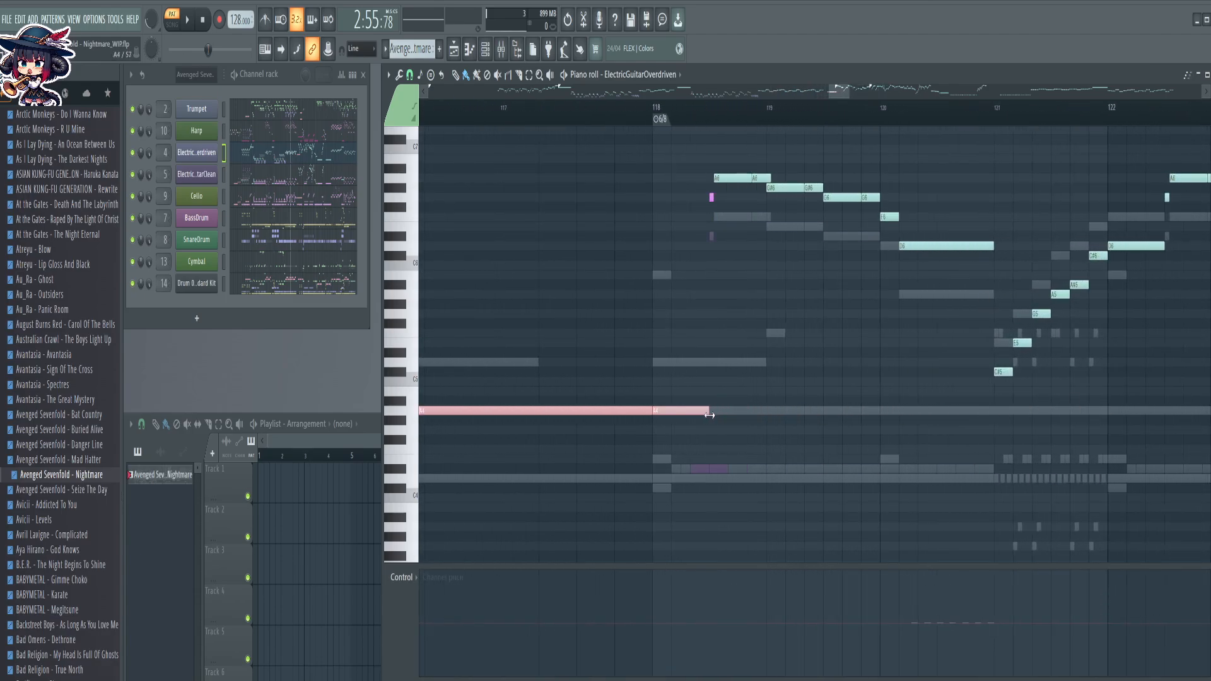
# Set the playhead to bar 192, at the start of the final repeated-note guitar riff after the long held note
pyautogui.scroll(-6, 712, 111)
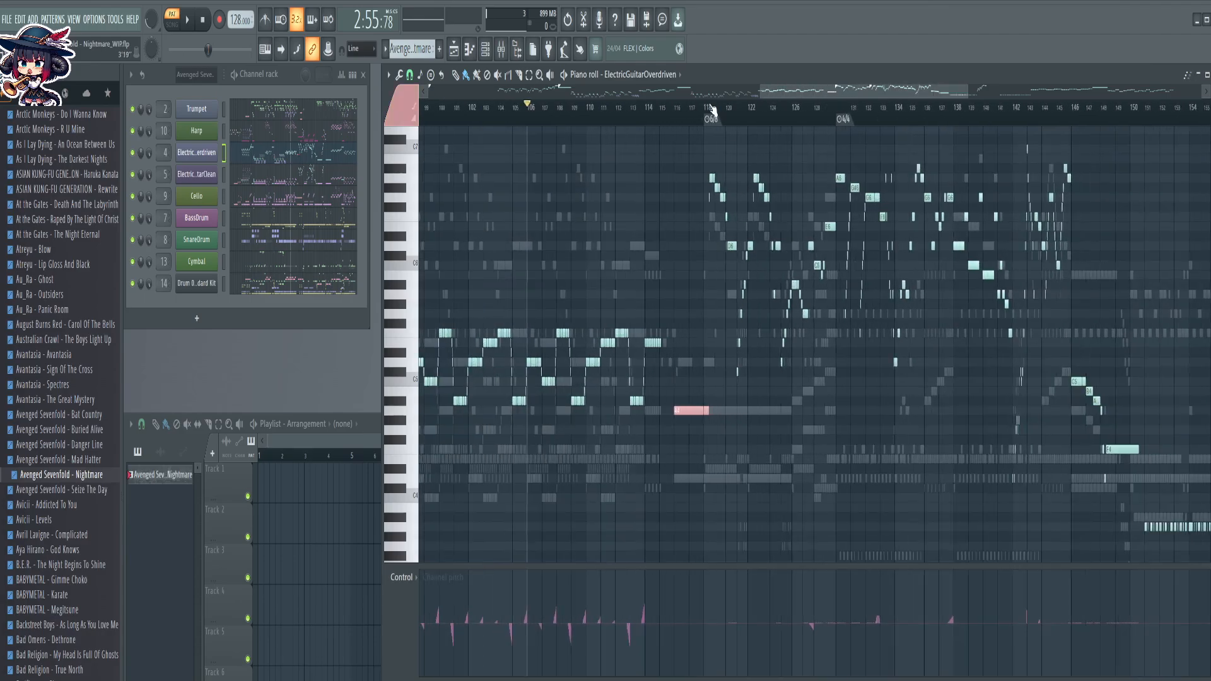
pyautogui.scroll(-5, 713, 110)
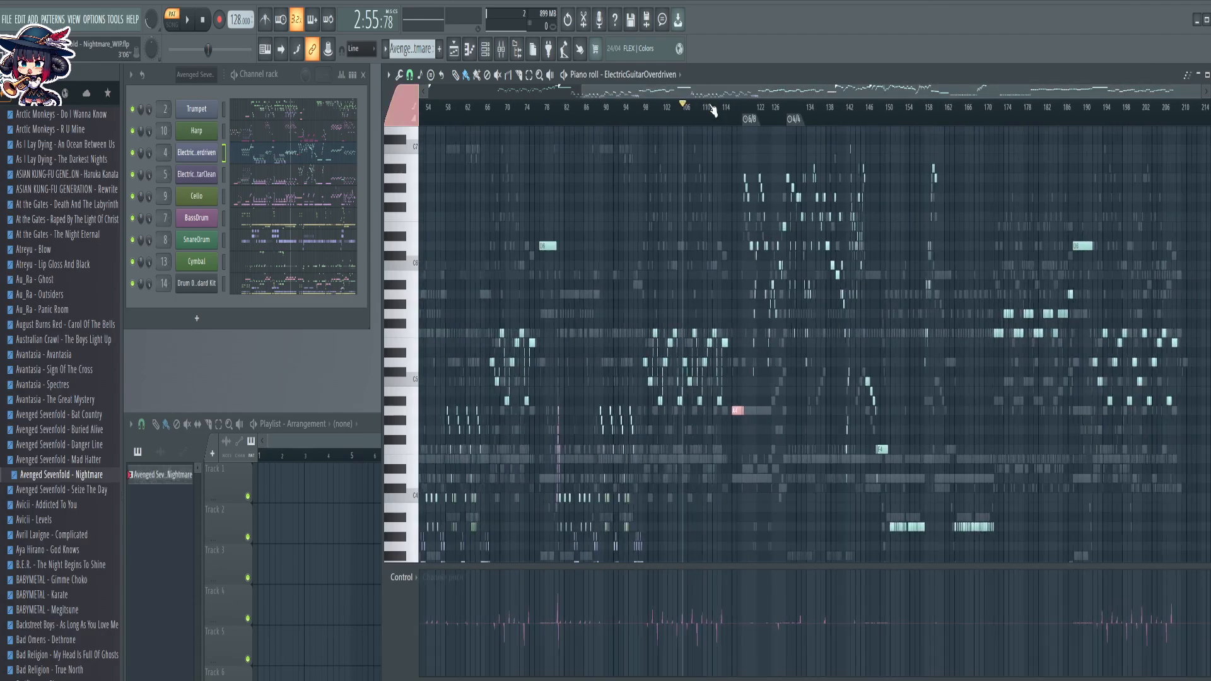
pyautogui.scroll(3, 713, 110)
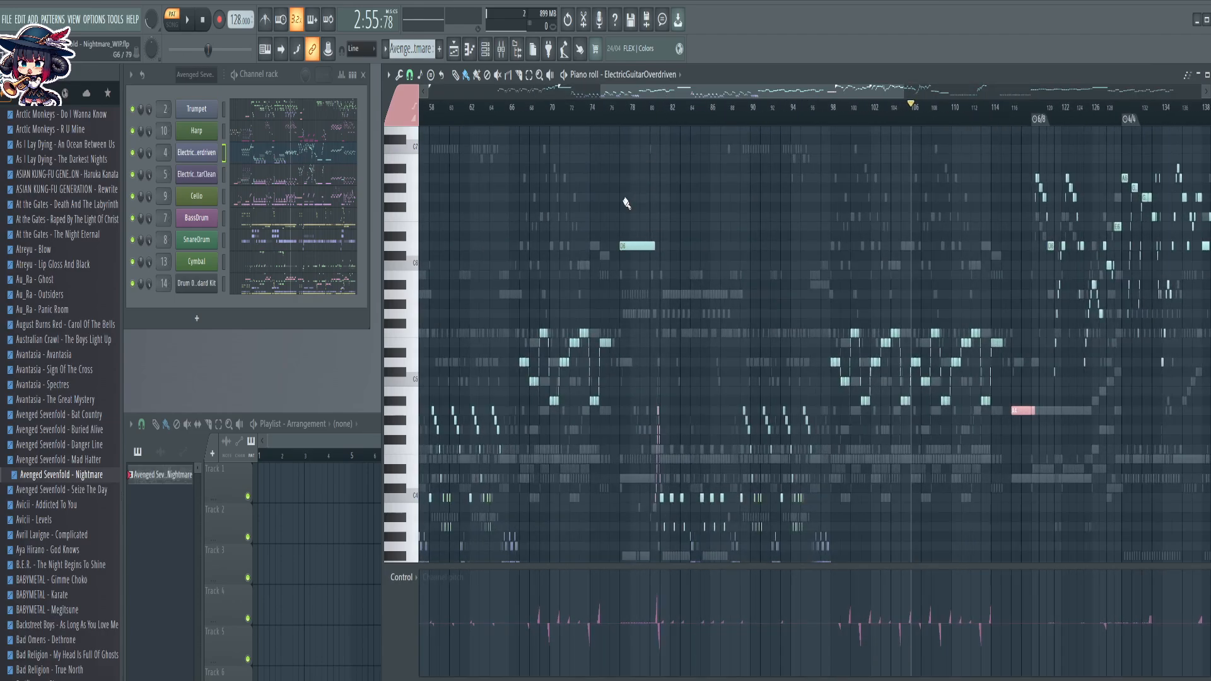
pyautogui.moveTo(626, 198)
pyautogui.mouseDown()
pyautogui.moveTo(824, 192)
pyautogui.moveTo(507, 170)
pyautogui.mouseUp()
pyautogui.moveTo(1023, 431)
pyautogui.mouseDown()
pyautogui.moveTo(769, 493)
pyautogui.moveTo(681, 445)
pyautogui.moveTo(529, 447)
pyautogui.mouseUp()
pyautogui.hscroll(5, 985, 401)
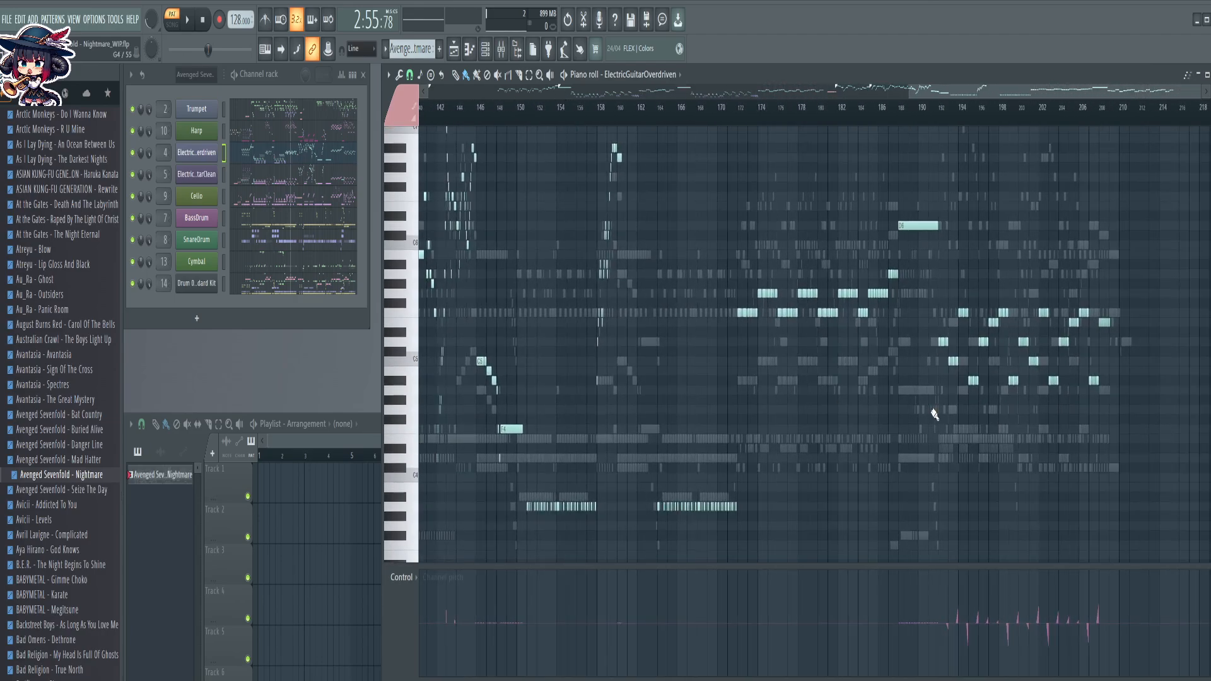
pyautogui.hscroll(5, 957, 416)
pyautogui.scroll(4, 759, 132)
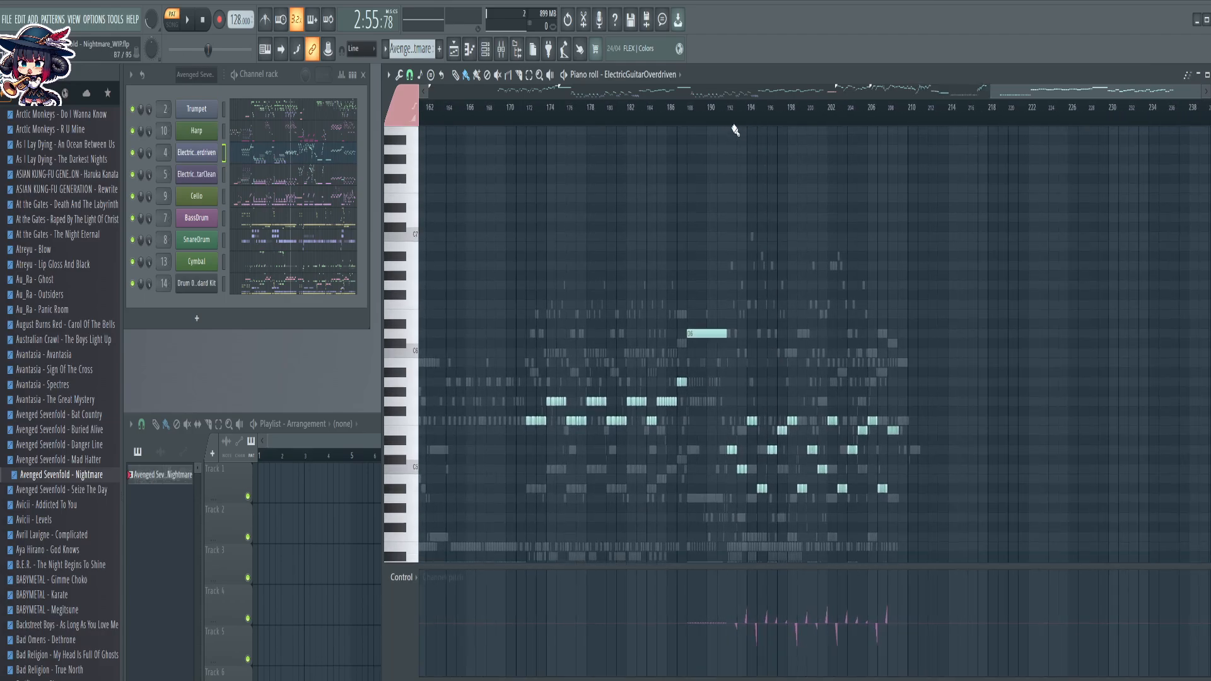
pyautogui.hscroll(-5, 733, 127)
pyautogui.scroll(1, 786, 181)
pyautogui.scroll(-5, 786, 181)
pyautogui.scroll(5, 978, 134)
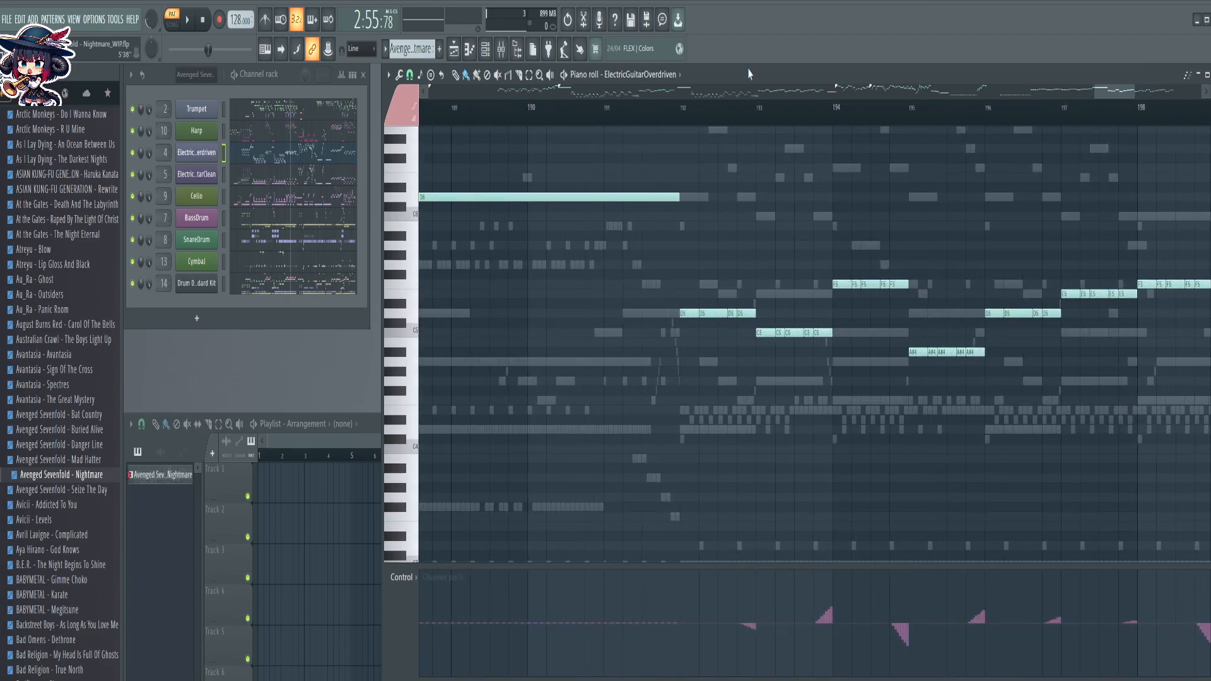
pyautogui.scroll(6, 686, 108)
pyautogui.moveTo(681, 108); pyautogui.dragTo(628, 104)
pyautogui.hscroll(2, 625, 97)
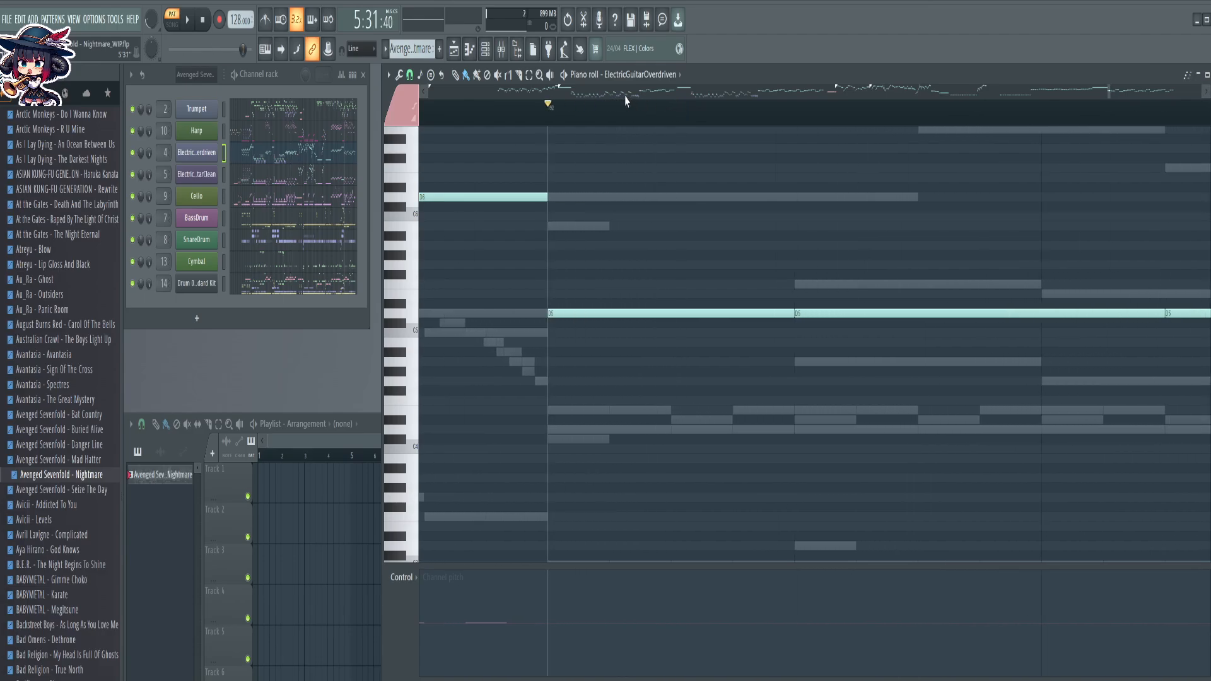
pyautogui.scroll(-10, 640, 114)
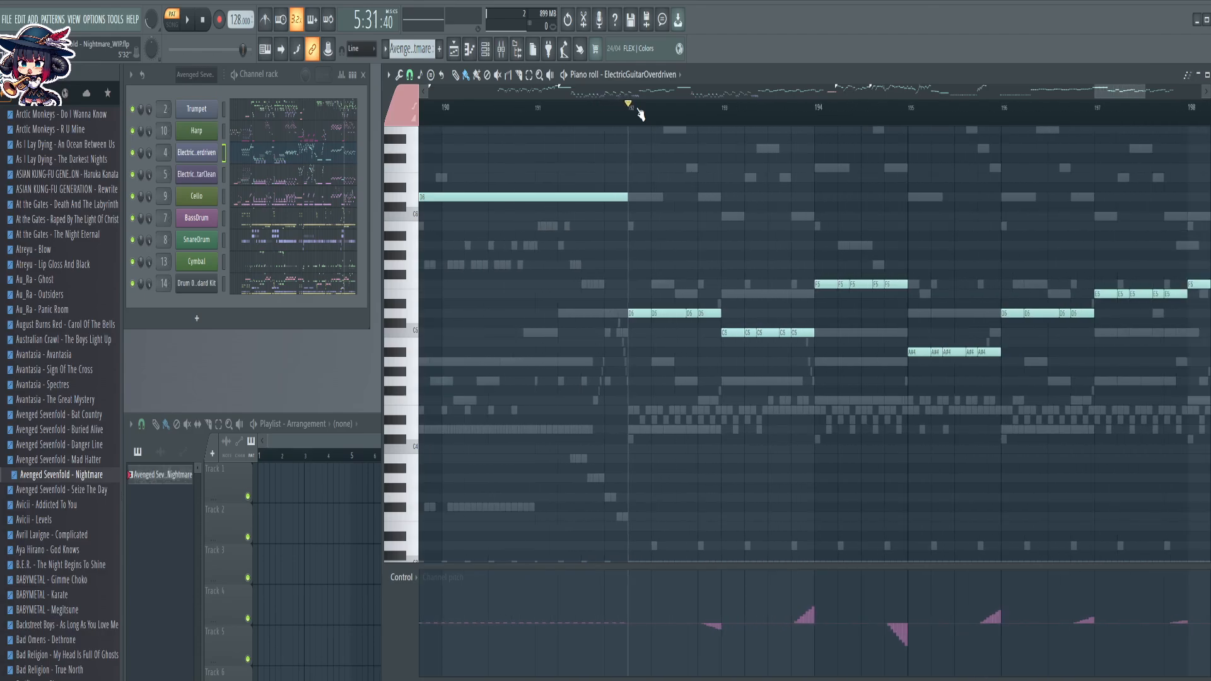
# Copy the earlier overdriven guitar phrase that contains slide runs and paste it over the matching plain phrase starting at bar 192
pyautogui.moveTo(641, 267); pyautogui.dragTo(1003, 302)
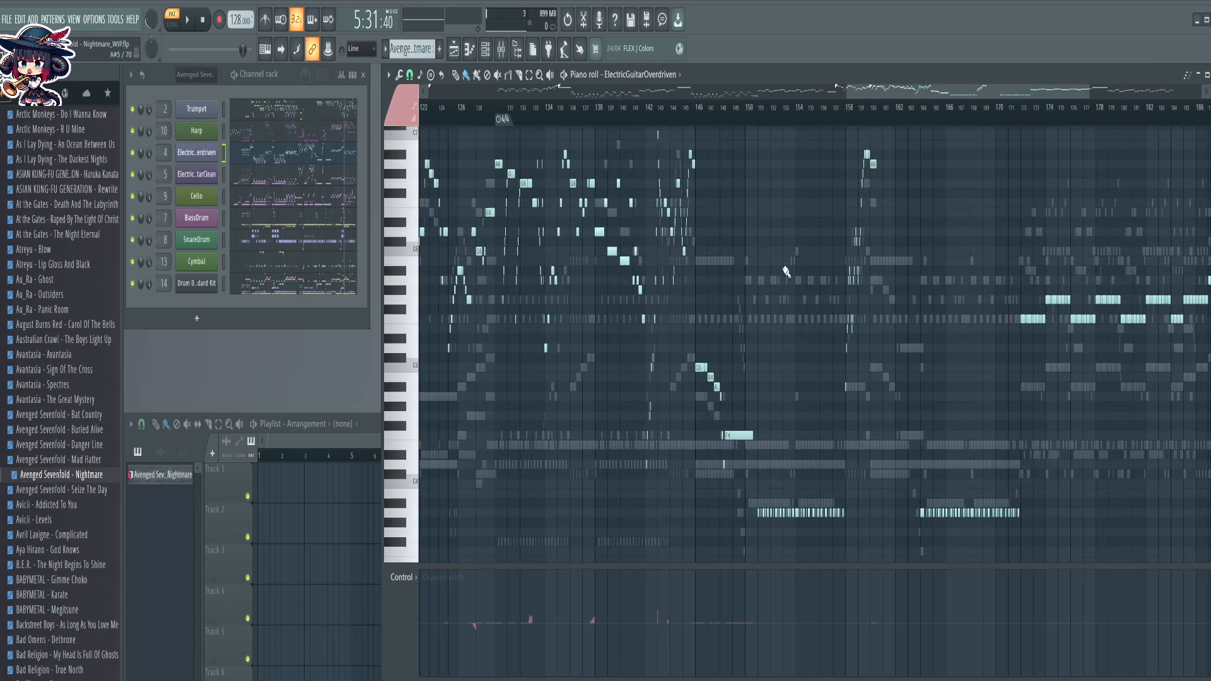
pyautogui.scroll(-3, 987, 128)
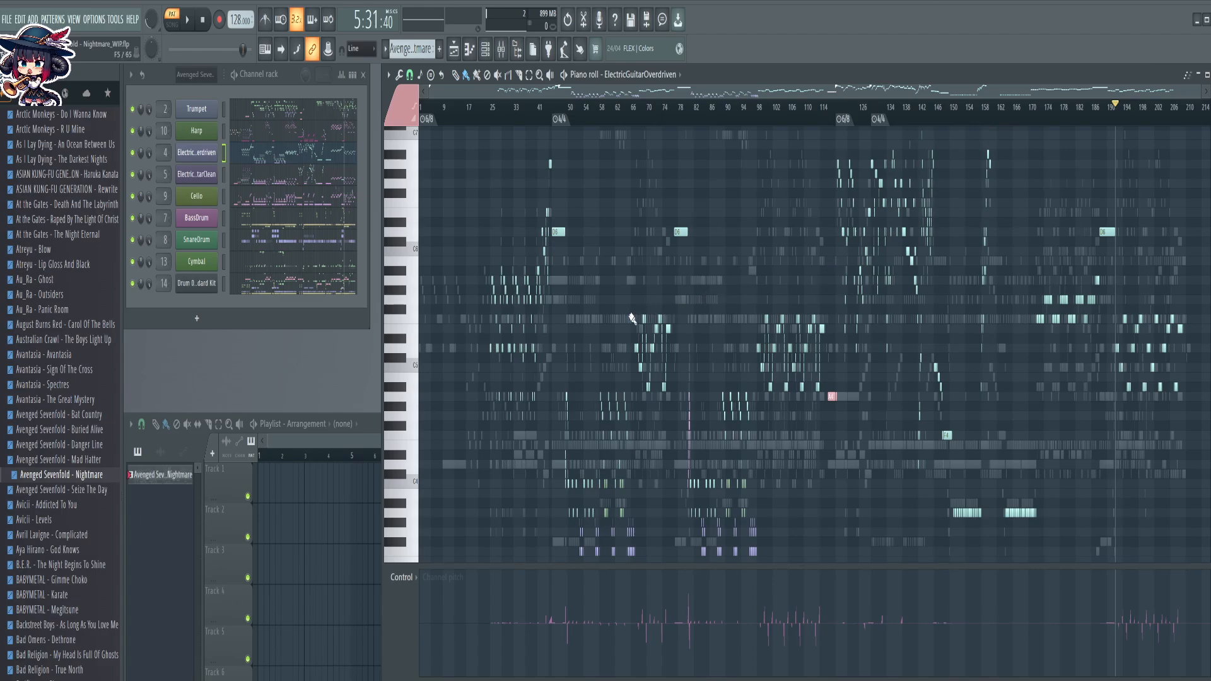
pyautogui.moveTo(629, 304); pyautogui.dragTo(639, 365)
pyautogui.scroll(5, 1185, 114)
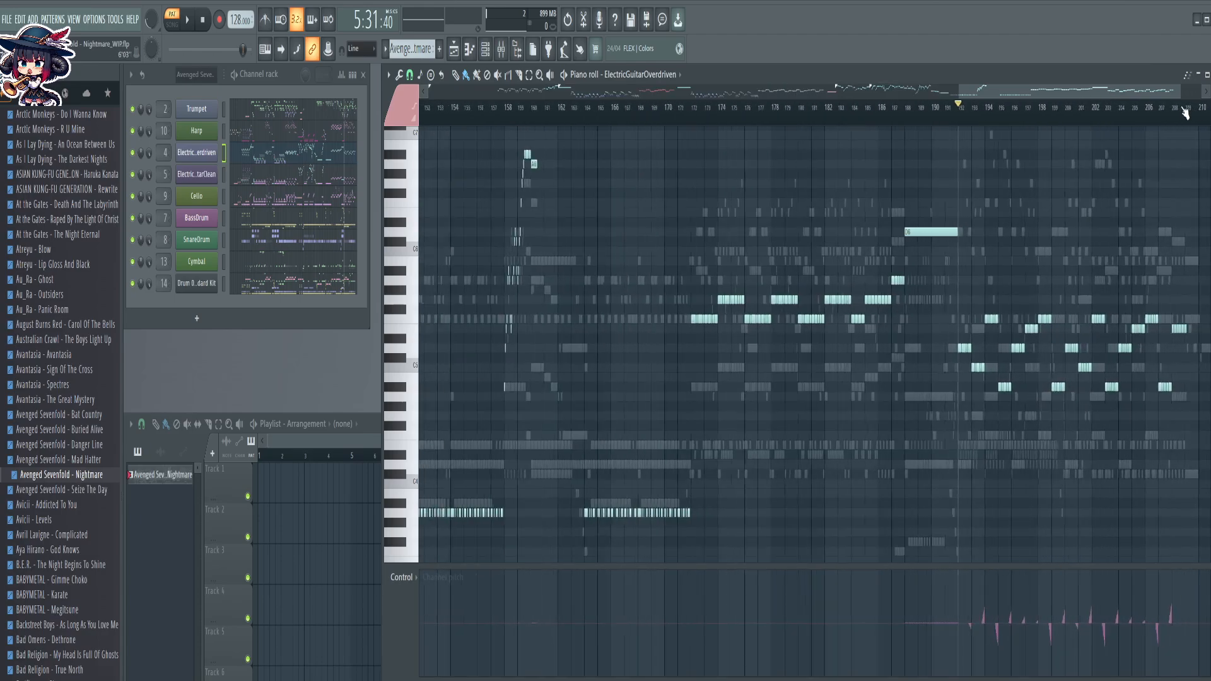
pyautogui.hotkey('ctrl', 'v')
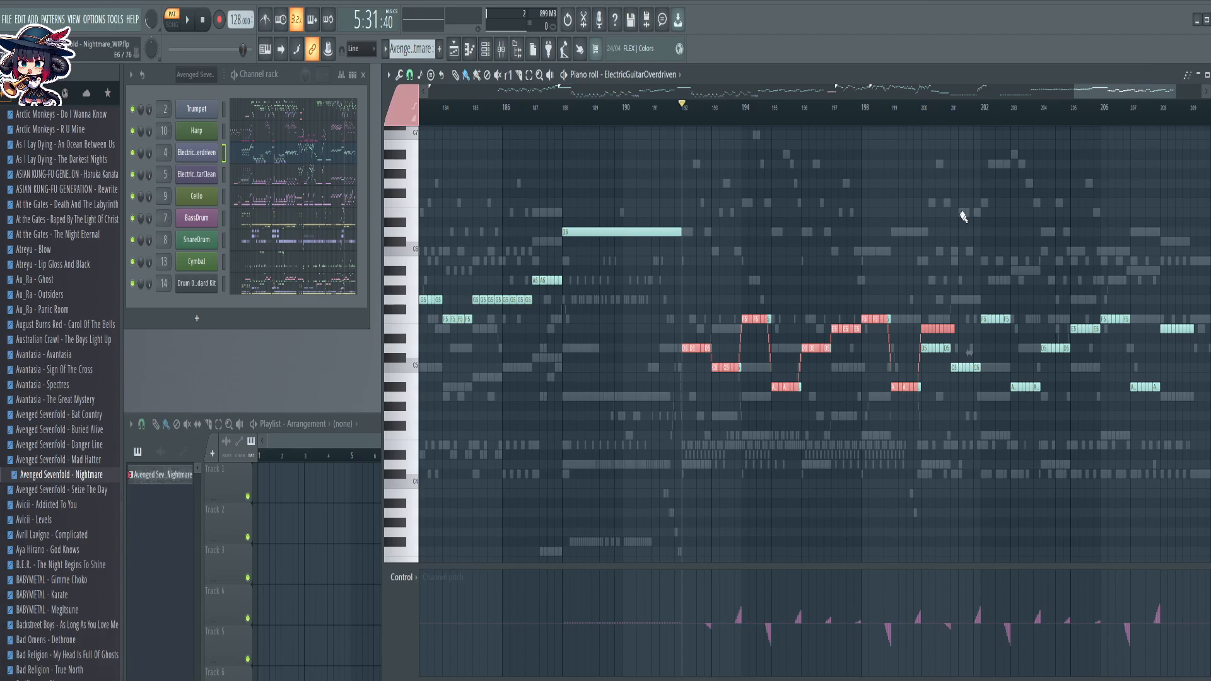
# Raise the pasted phrase one octave, and delete the original notes beneath it from bars 192 to 200 plus the surplus pasted notes at bar 200
pyautogui.hotkey('ctrl', 'Up')
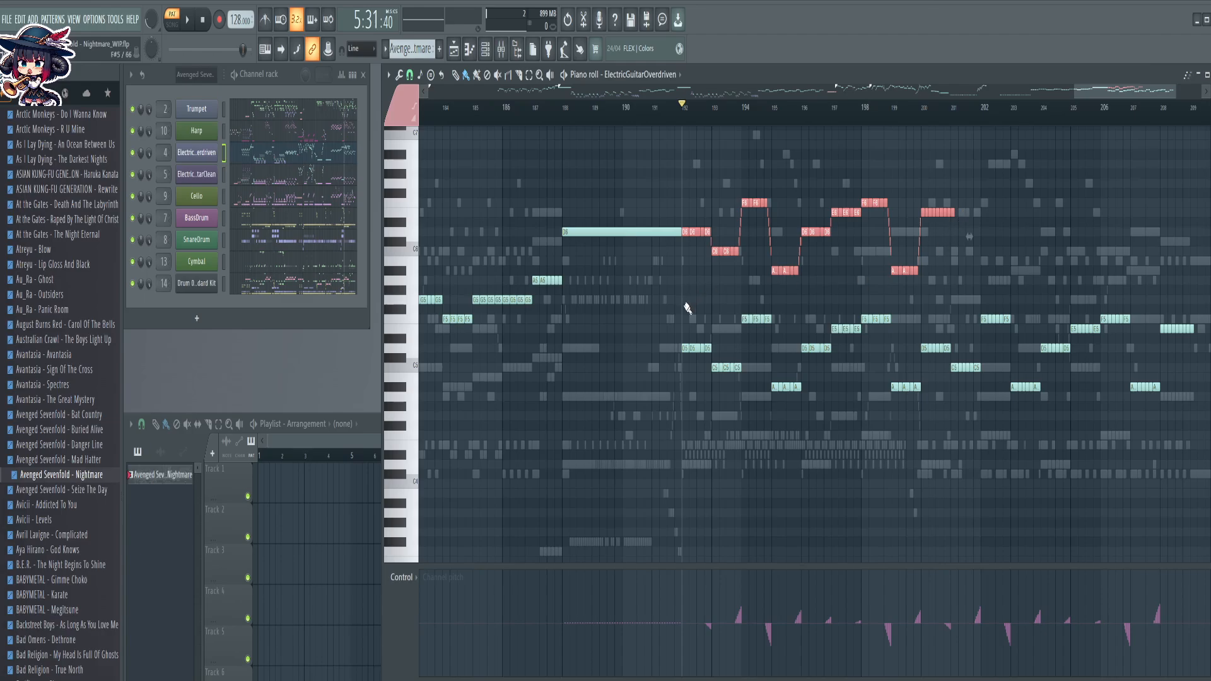
pyautogui.moveTo(685, 306); pyautogui.dragTo(913, 436)
pyautogui.keyDown('ctrl'); pyautogui.keyDown('shift'); pyautogui.click(925, 213); pyautogui.keyUp('shift'); pyautogui.keyUp('ctrl')
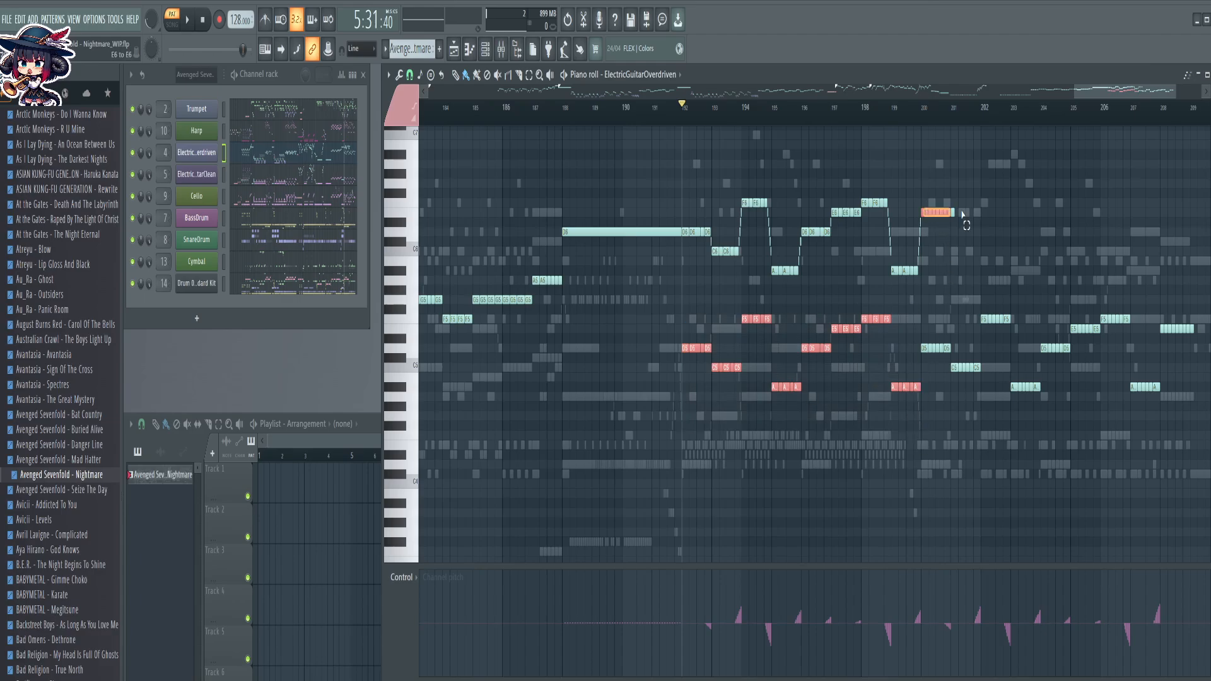
pyautogui.press('Delete')
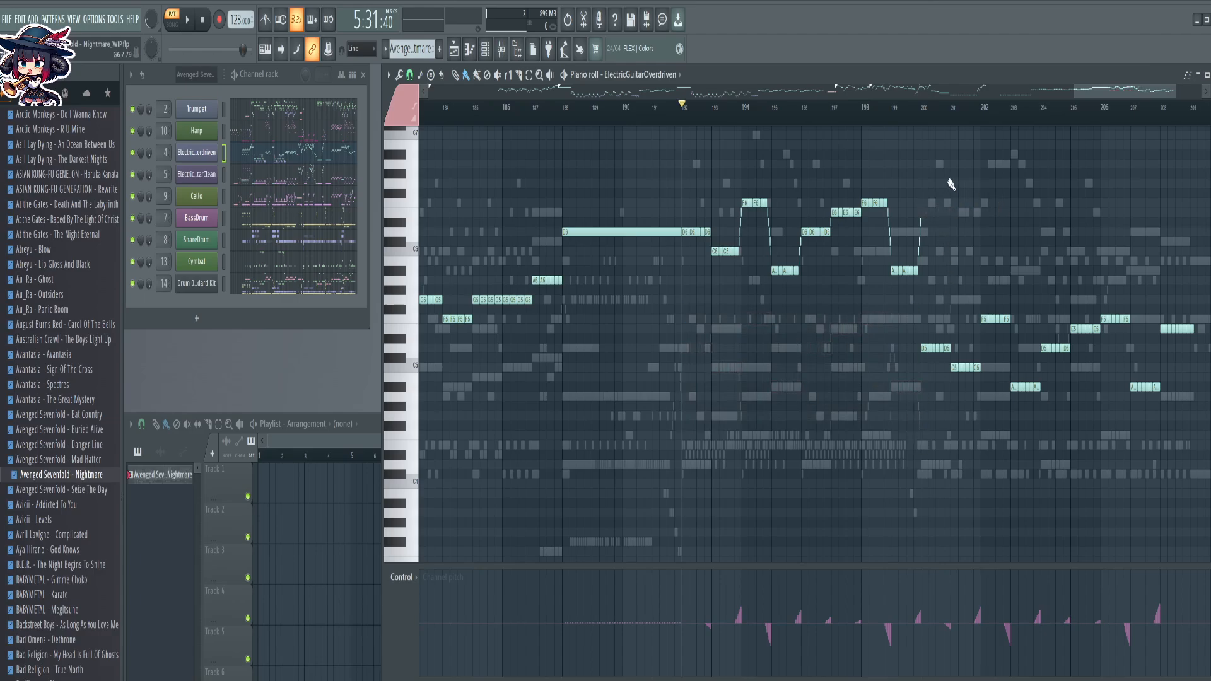
# Lower the pasted phrase at bars 192 to 200 by one octave, leaving out the long note before it
pyautogui.moveTo(937, 174); pyautogui.dragTo(660, 264)
pyautogui.keyDown('ctrl'); pyautogui.keyDown('shift'); pyautogui.click(630, 231); pyautogui.keyUp('shift'); pyautogui.keyUp('ctrl')
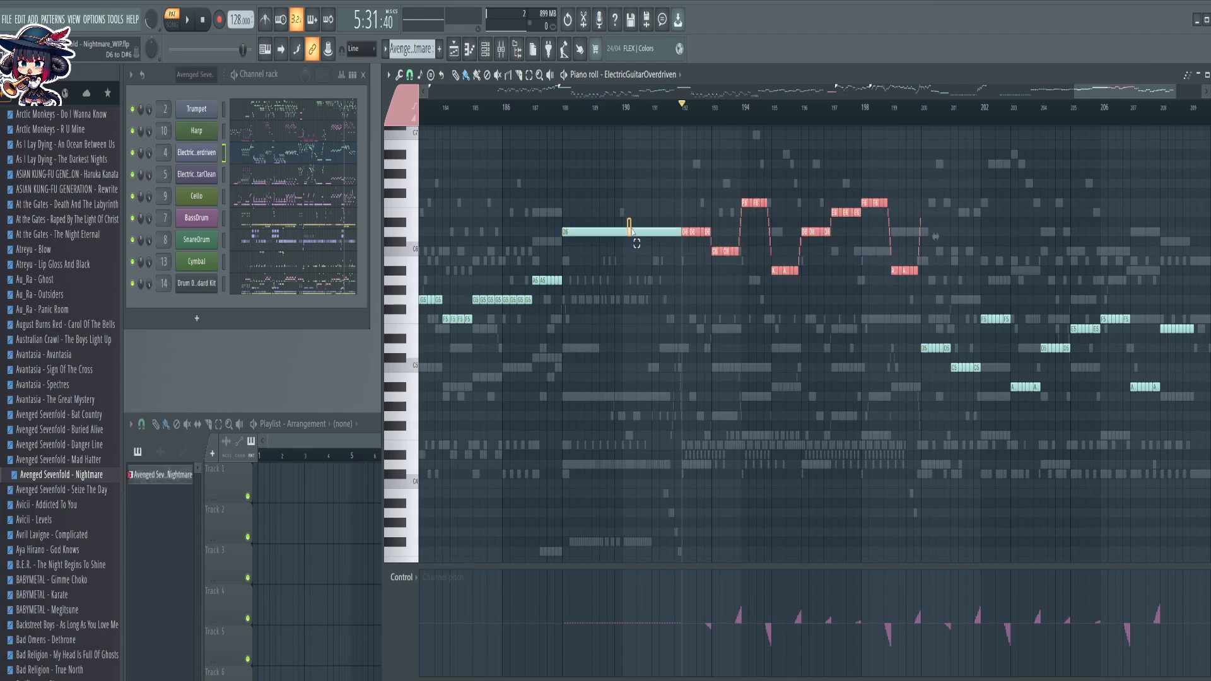
pyautogui.hotkey('ctrl', 'Down')
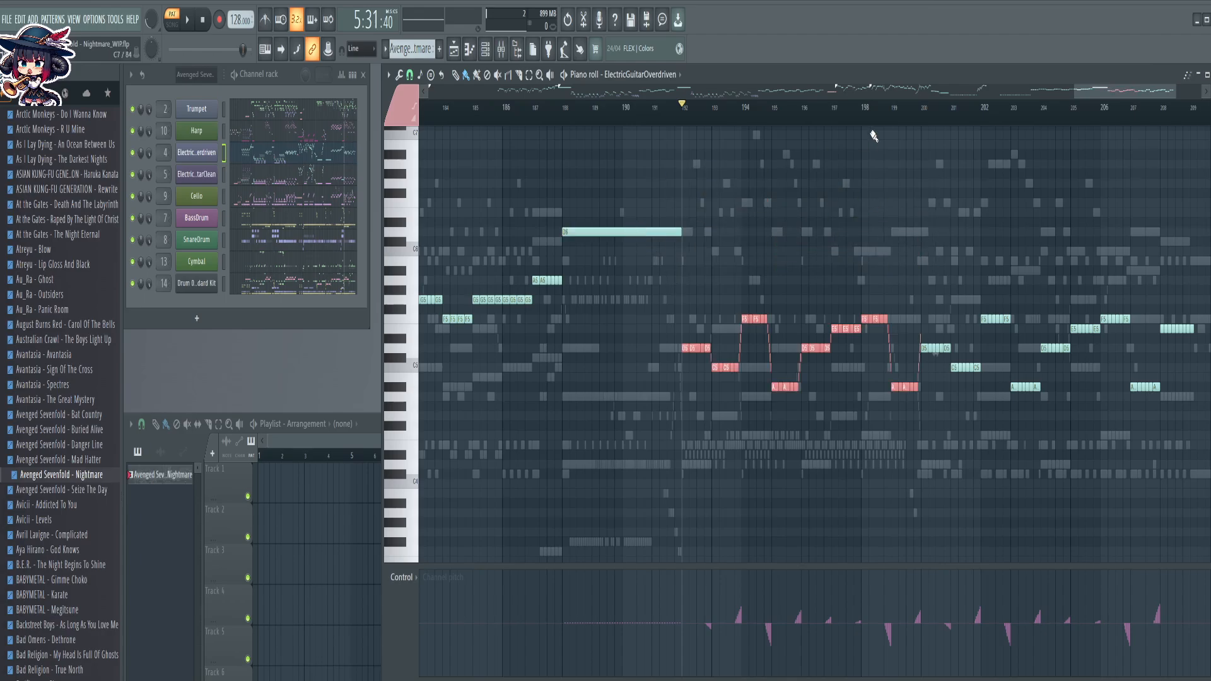
# Lower the short slide run leading into bar 200 by one semitone and join its lowest note to the preceding A#4
pyautogui.scroll(5, 910, 116)
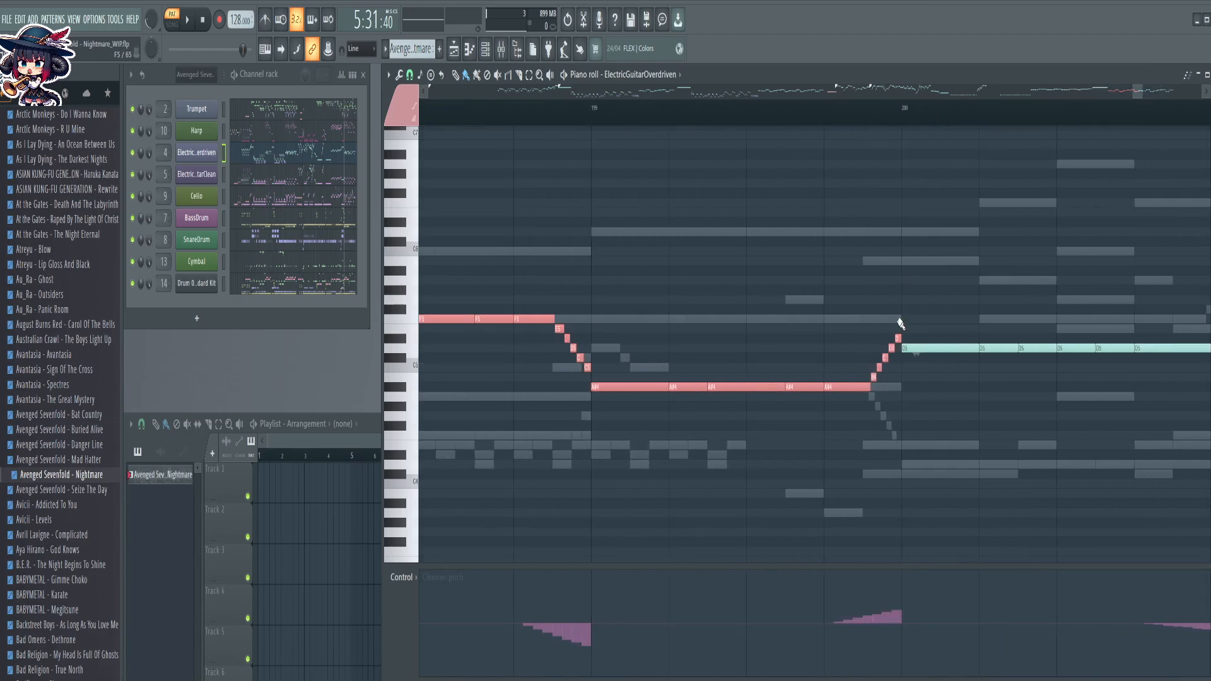
pyautogui.moveTo(900, 317); pyautogui.dragTo(876, 430)
pyautogui.press('Down')
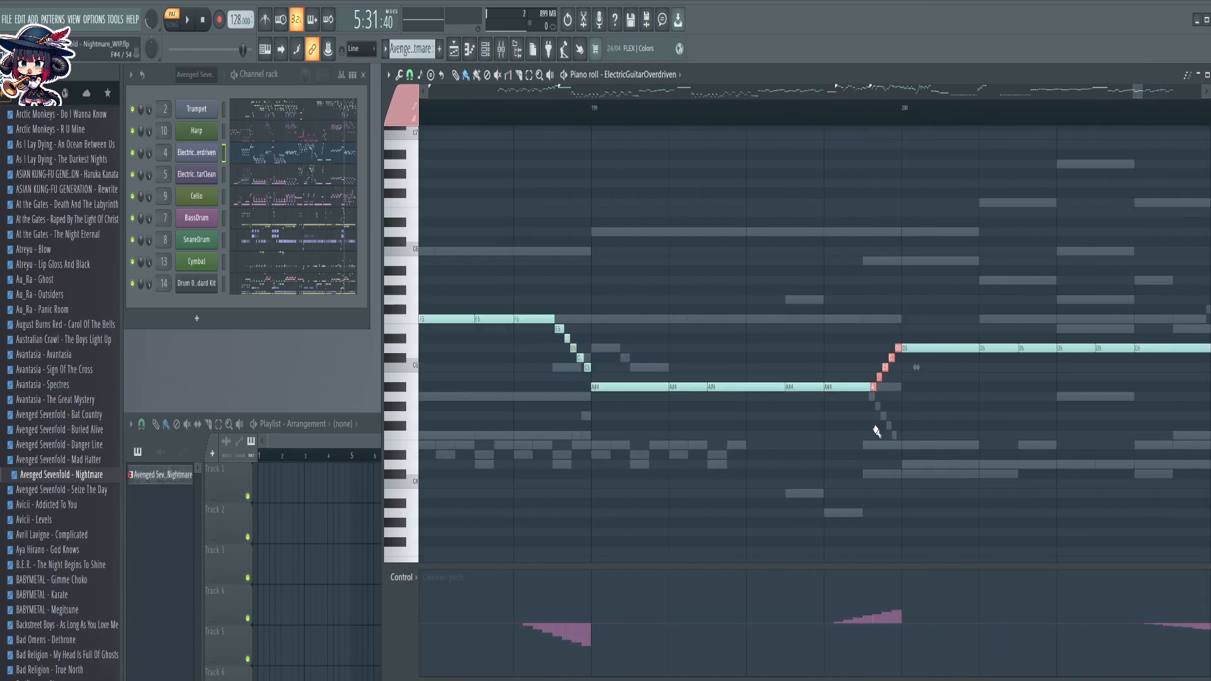
pyautogui.moveTo(854, 384); pyautogui.dragTo(884, 413)
pyautogui.keyDown('ctrl'); pyautogui.click(906, 429); pyautogui.keyUp('ctrl')
# Move the playback position to bar 200 and paste the guitar phrase with slide runs there
pyautogui.click(907, 124)
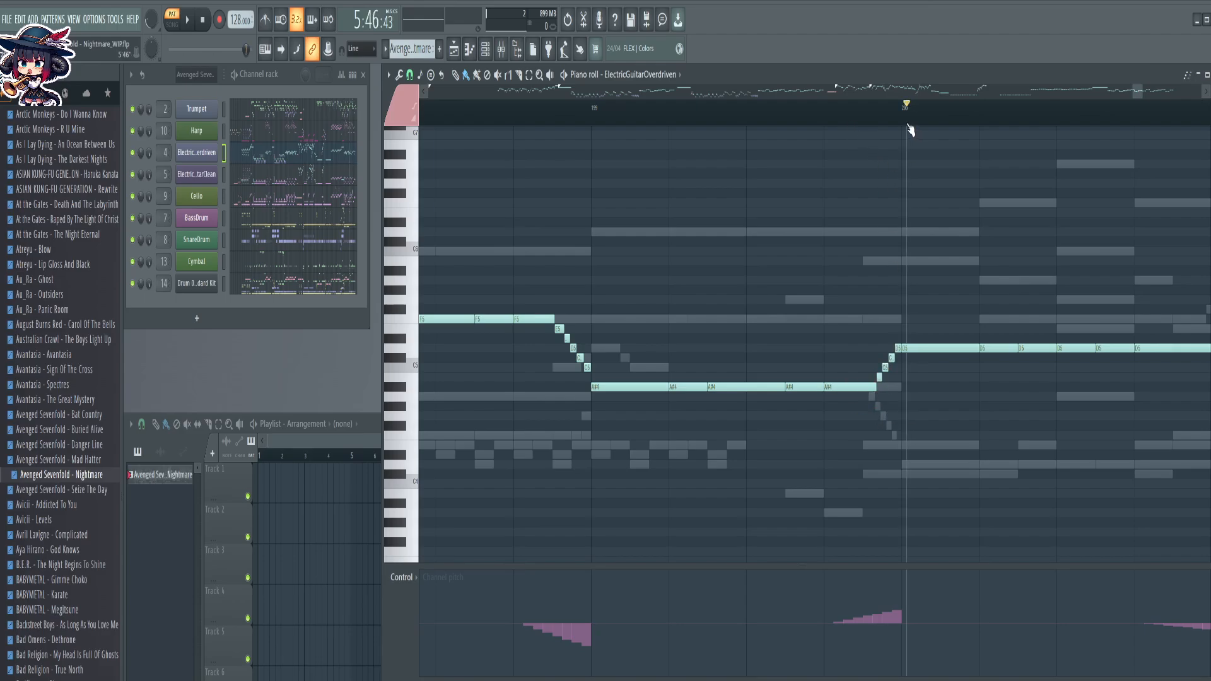
pyautogui.scroll(3, 907, 126)
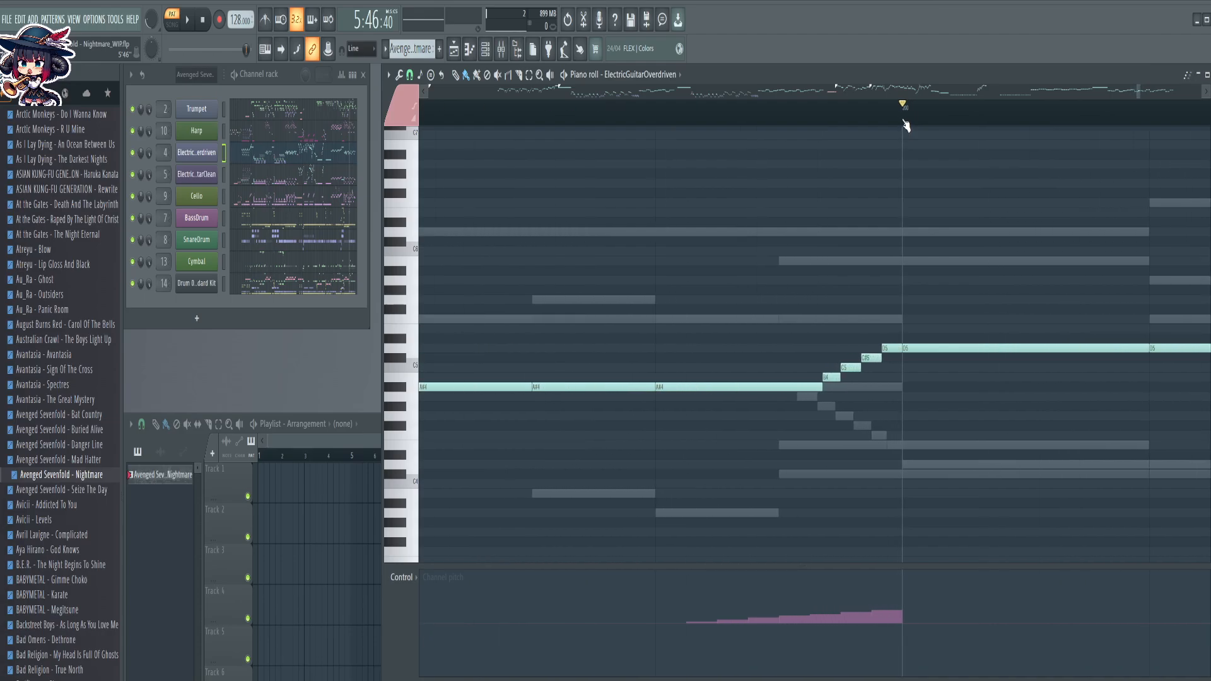
pyautogui.scroll(-5, 906, 107)
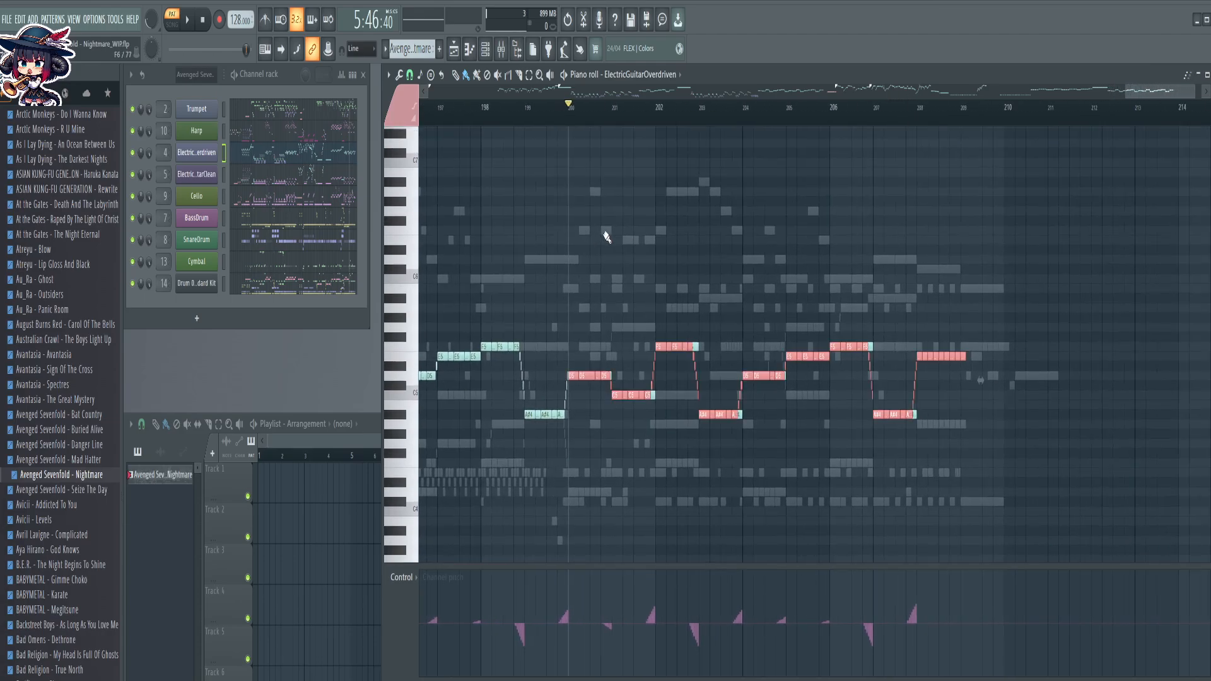
# Raise the phrase pasted at bar 200 by one octave and delete the original plain notes beneath it
pyautogui.hotkey('ctrl', 'Up')
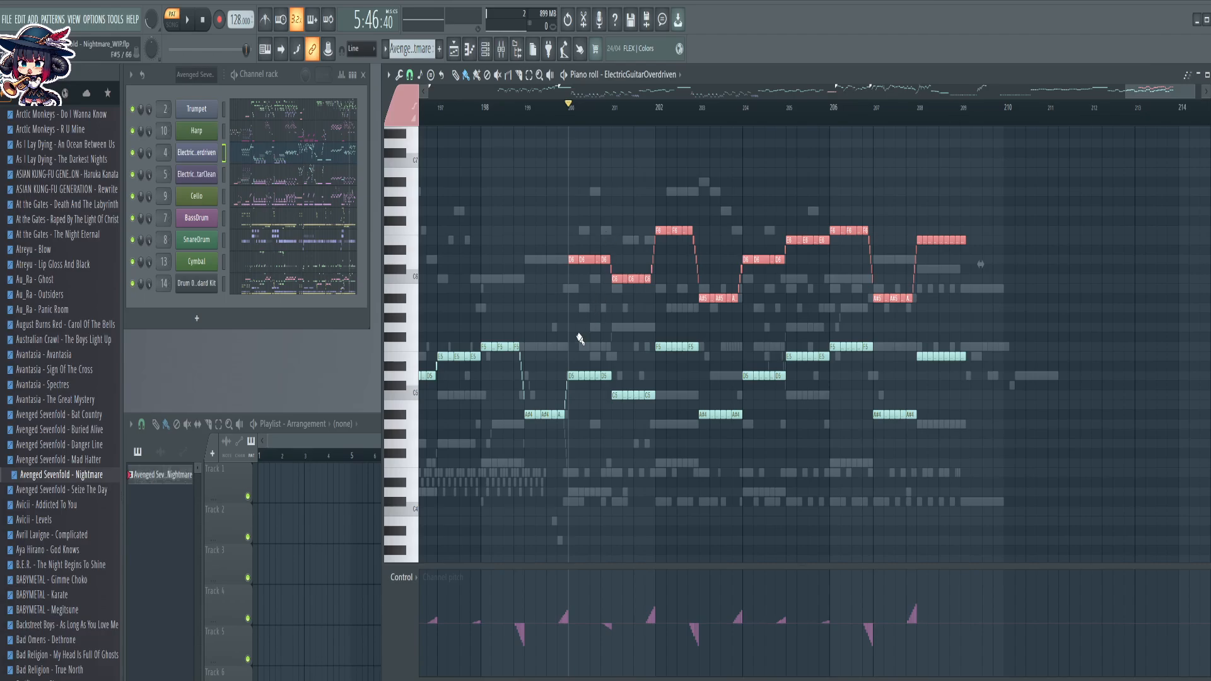
pyautogui.keyDown('ctrl'); pyautogui.moveTo(573, 331); pyautogui.dragTo(1031, 601); pyautogui.keyUp('ctrl')
pyautogui.press('Delete')
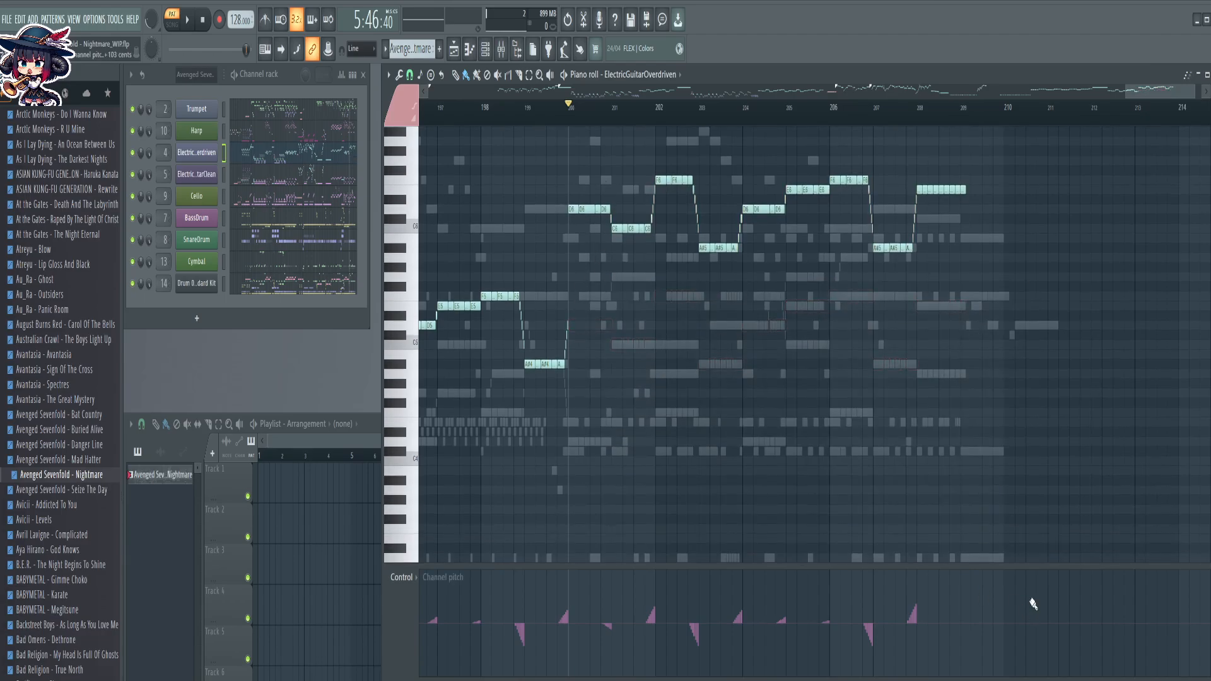
# Lower the phrase starting at bar 200 by one octave and clear the selection
pyautogui.scroll(3, 1027, 260)
pyautogui.keyDown('ctrl'); pyautogui.moveTo(978, 214); pyautogui.dragTo(560, 347); pyautogui.keyUp('ctrl')
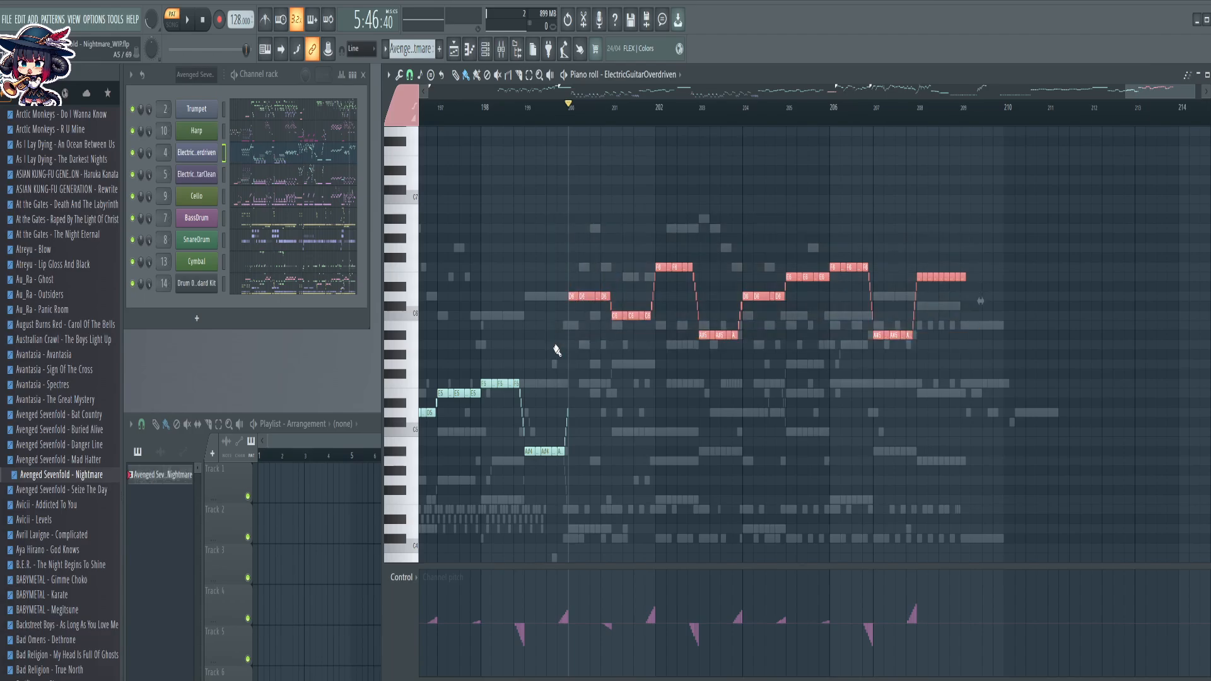
pyautogui.hotkey('ctrl', 'Down')
pyautogui.hotkey('ctrl', 'd')
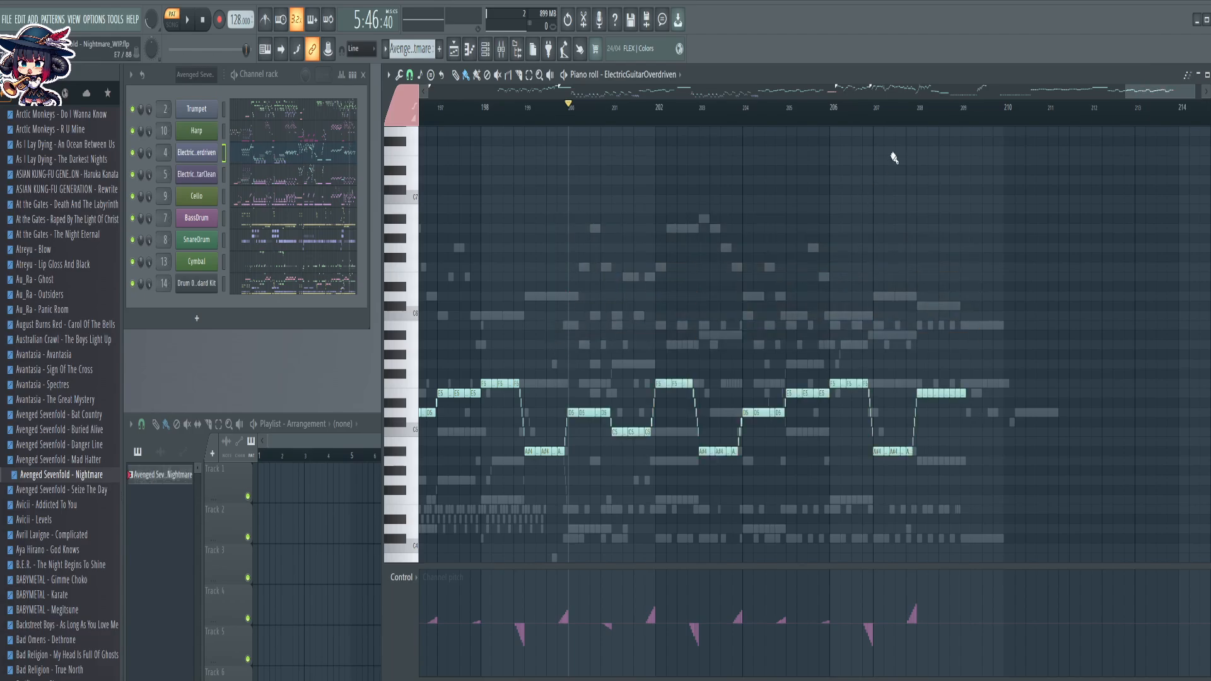
# Raise the two groups of low repeated guitar notes between bars 150 and 172 by one octave, and deselect them
pyautogui.scroll(-8, 895, 145)
pyautogui.scroll(3, 883, 136)
pyautogui.scroll(-3, 797, 112)
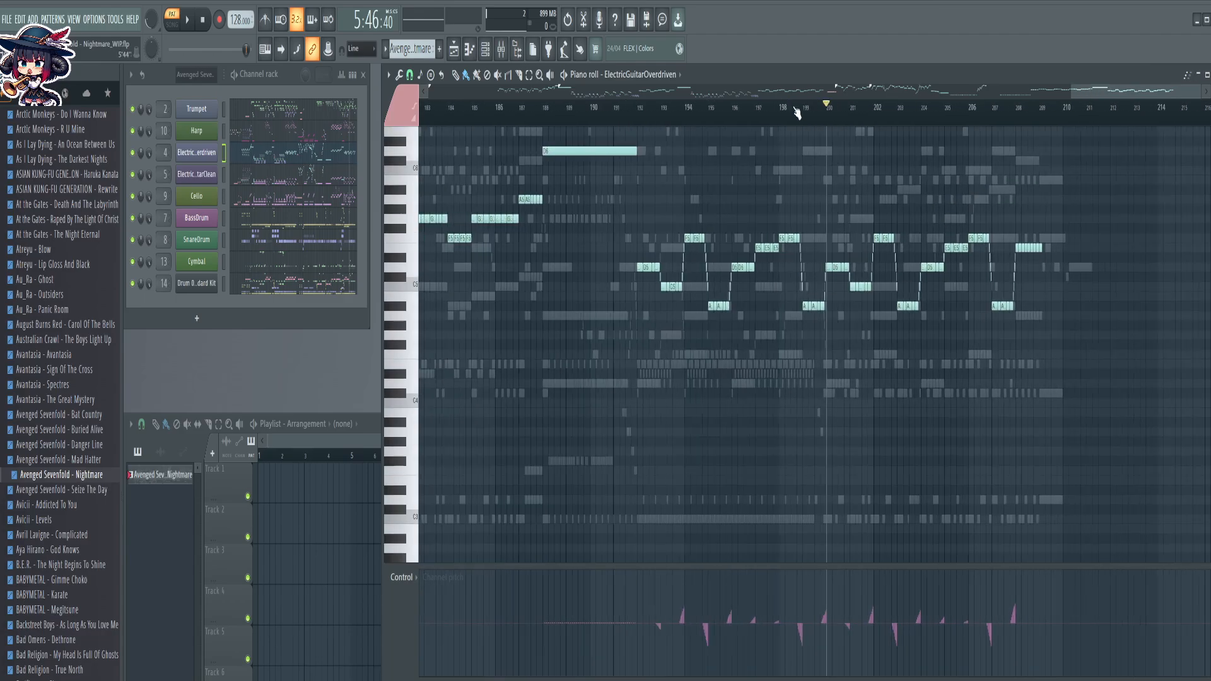
pyautogui.scroll(-3, 796, 112)
pyautogui.moveTo(658, 321); pyautogui.dragTo(857, 360)
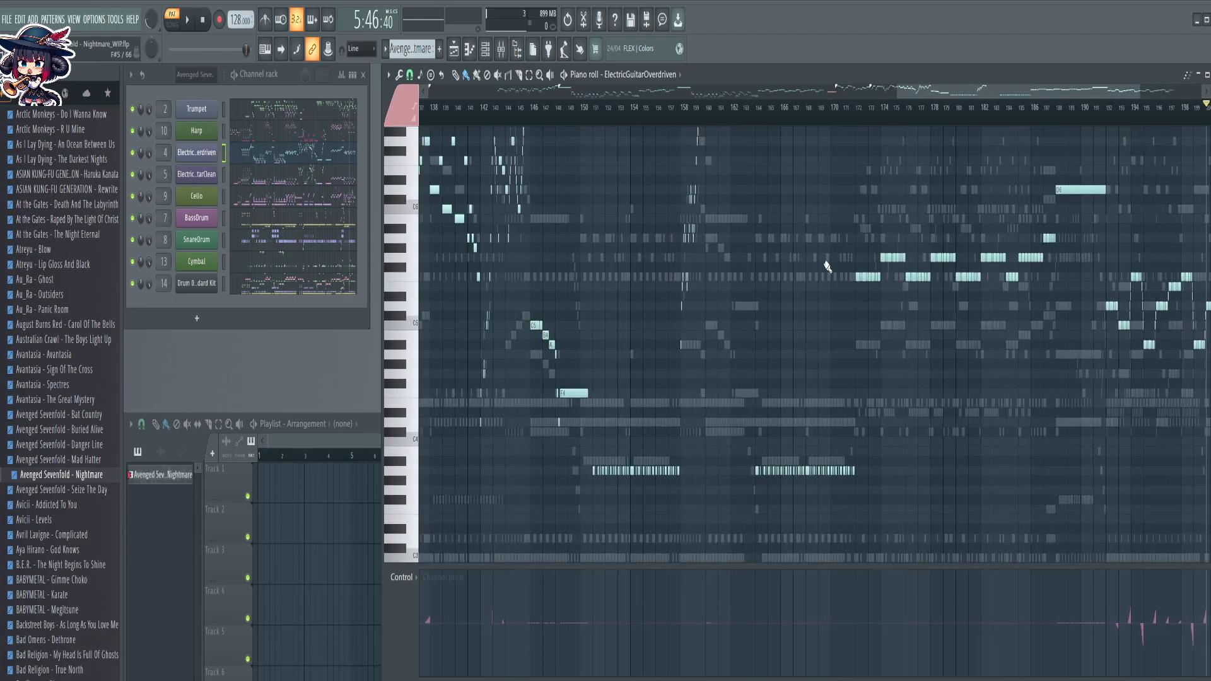
pyautogui.scroll(-5, 826, 266)
pyautogui.scroll(-4, 946, 273)
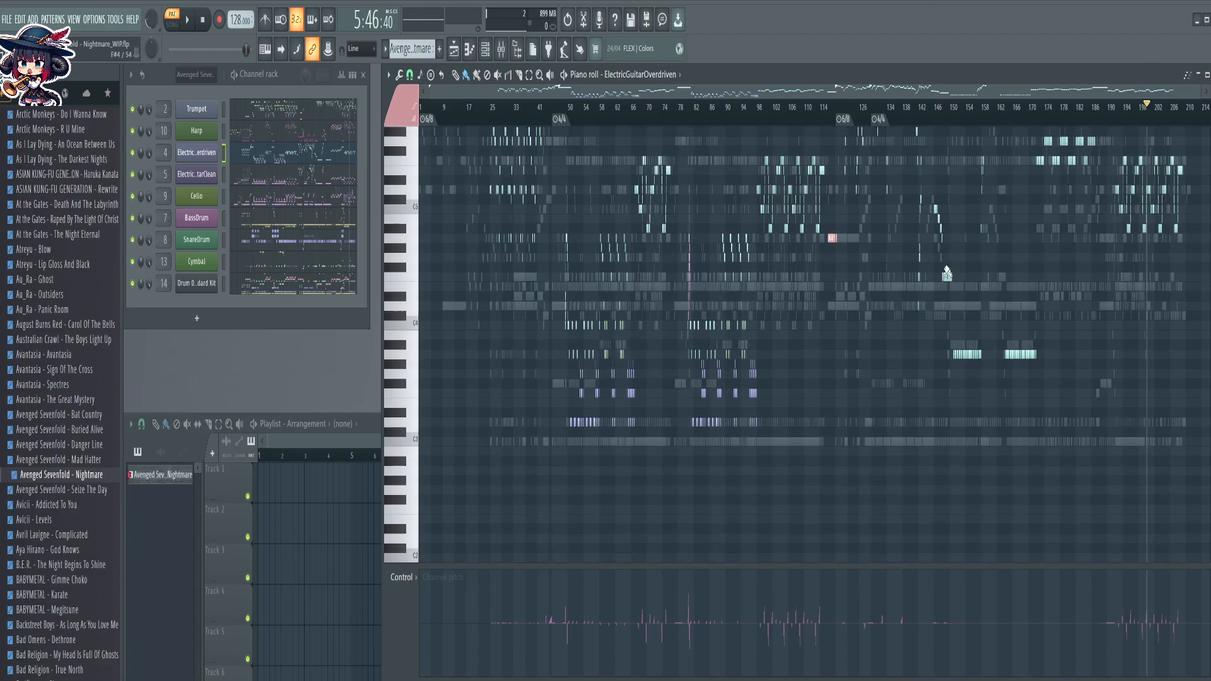
pyautogui.scroll(2, 946, 273)
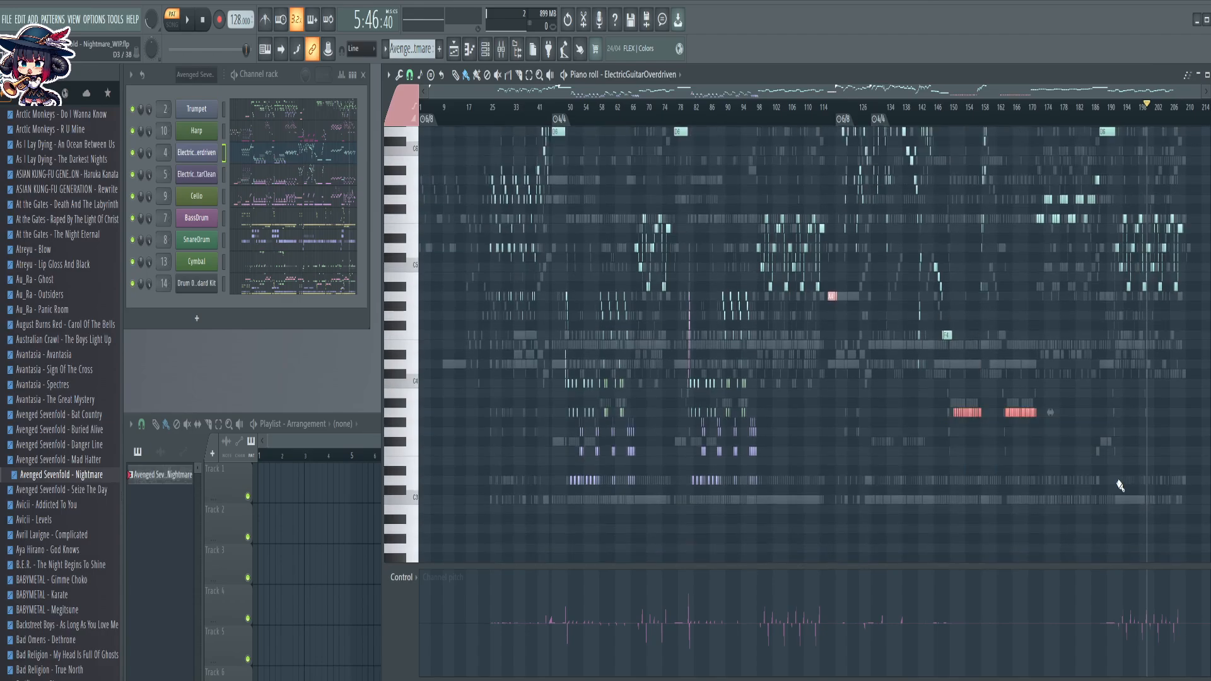
pyautogui.hotkey('ctrl', 'Up')
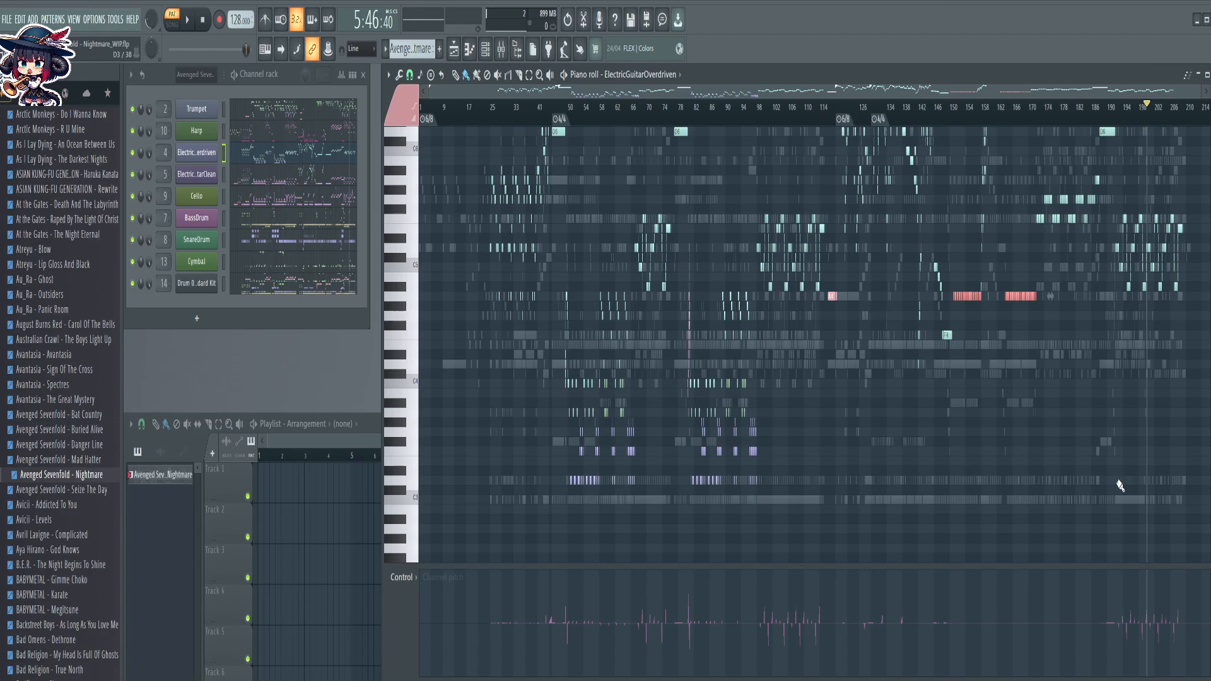
pyautogui.hotkey('shift', 'Up')
pyautogui.hotkey('shift', 'Down')
pyautogui.keyDown('ctrl'); pyautogui.click(1117, 482); pyautogui.keyUp('ctrl')
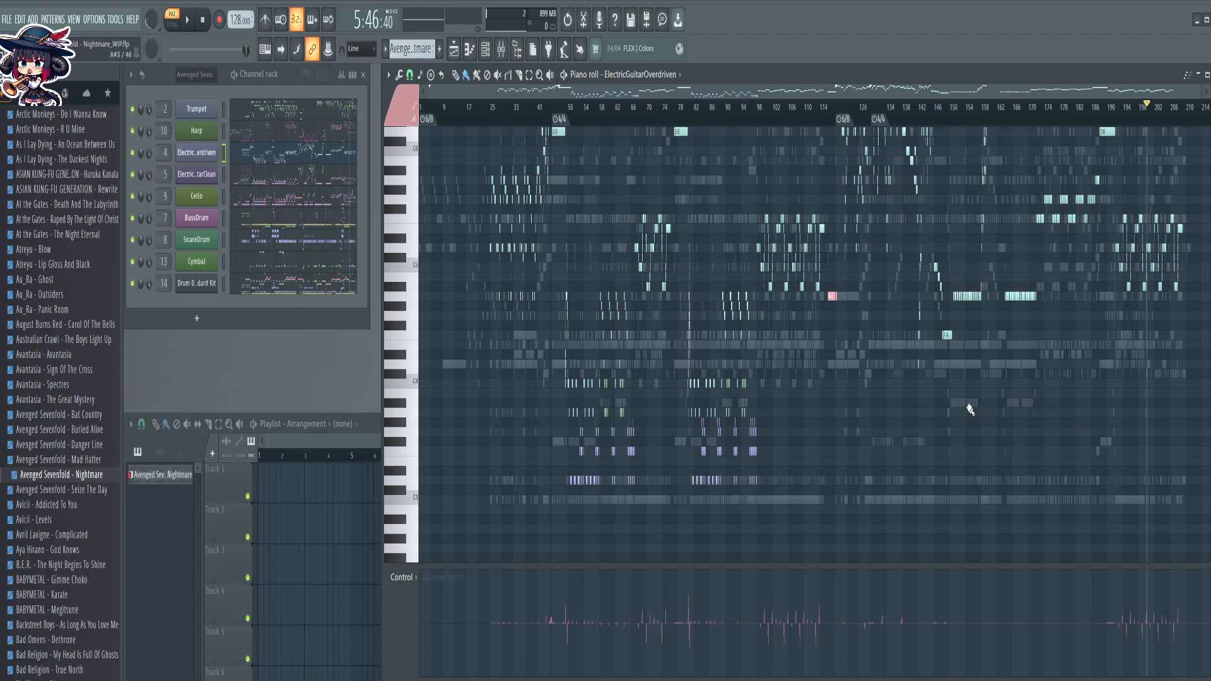
# Examine the notes of the clean guitar, cello, harp, trumpet and drum kit channels, and return to the overdriven guitar
pyautogui.click(319, 183)
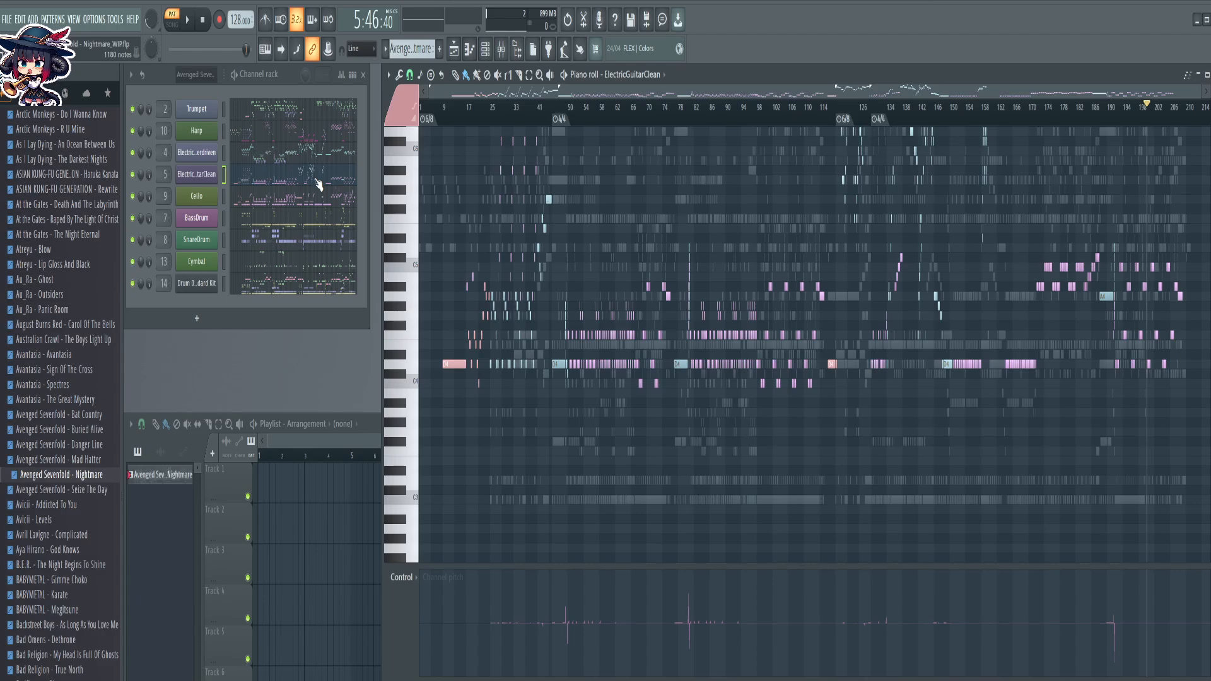
pyautogui.click(286, 205)
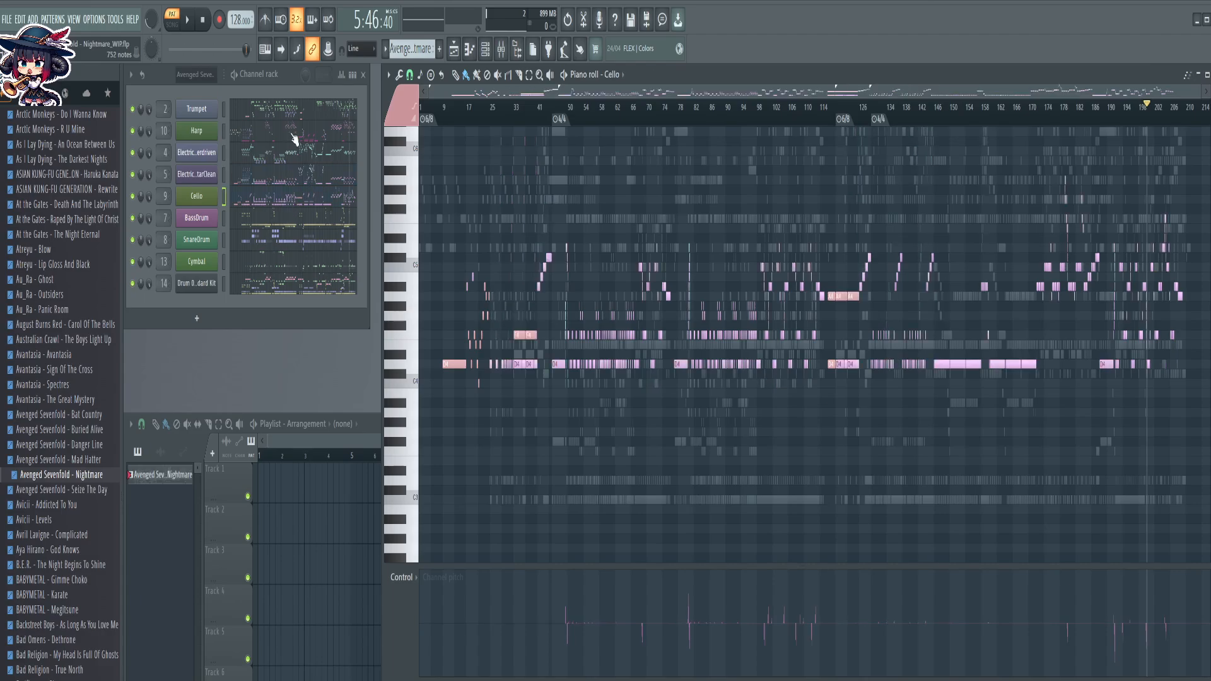
pyautogui.click(294, 139)
pyautogui.click(305, 120)
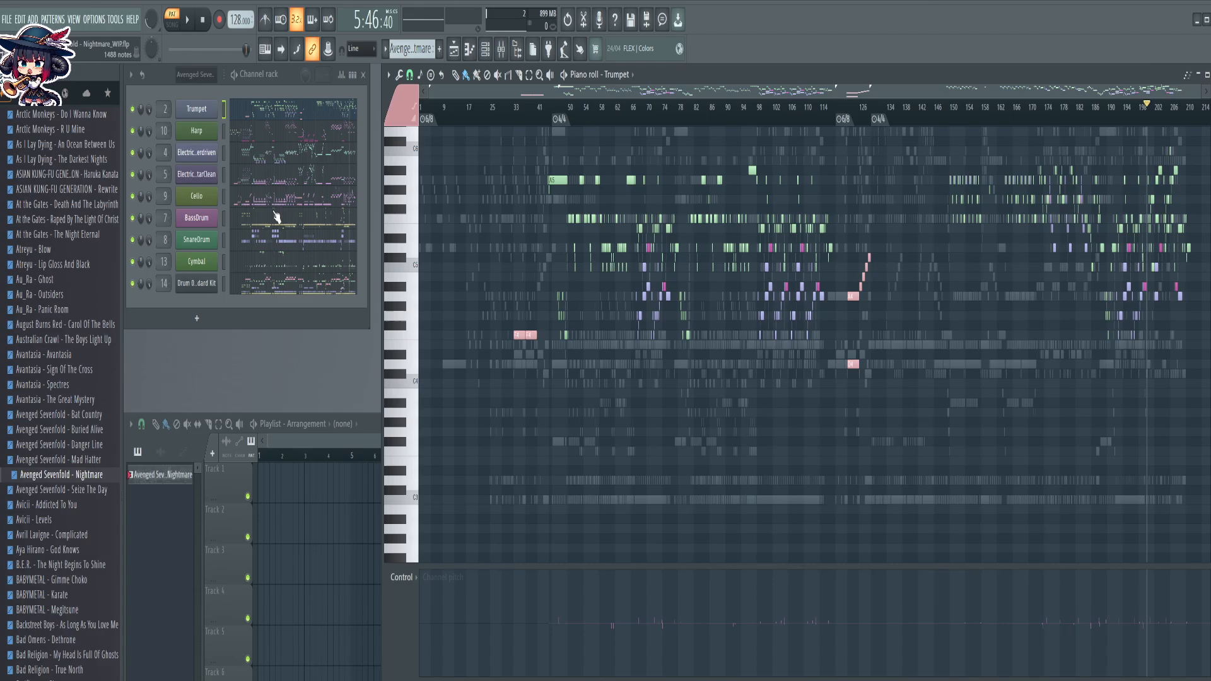
pyautogui.click(307, 287)
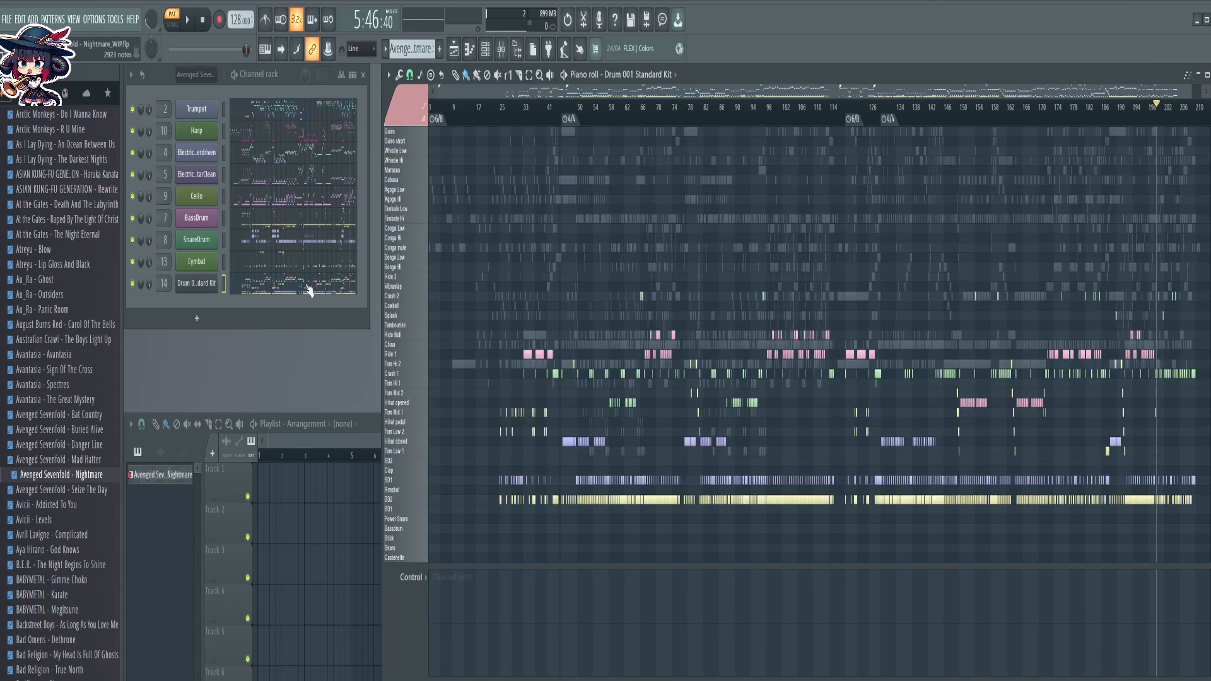
pyautogui.click(295, 158)
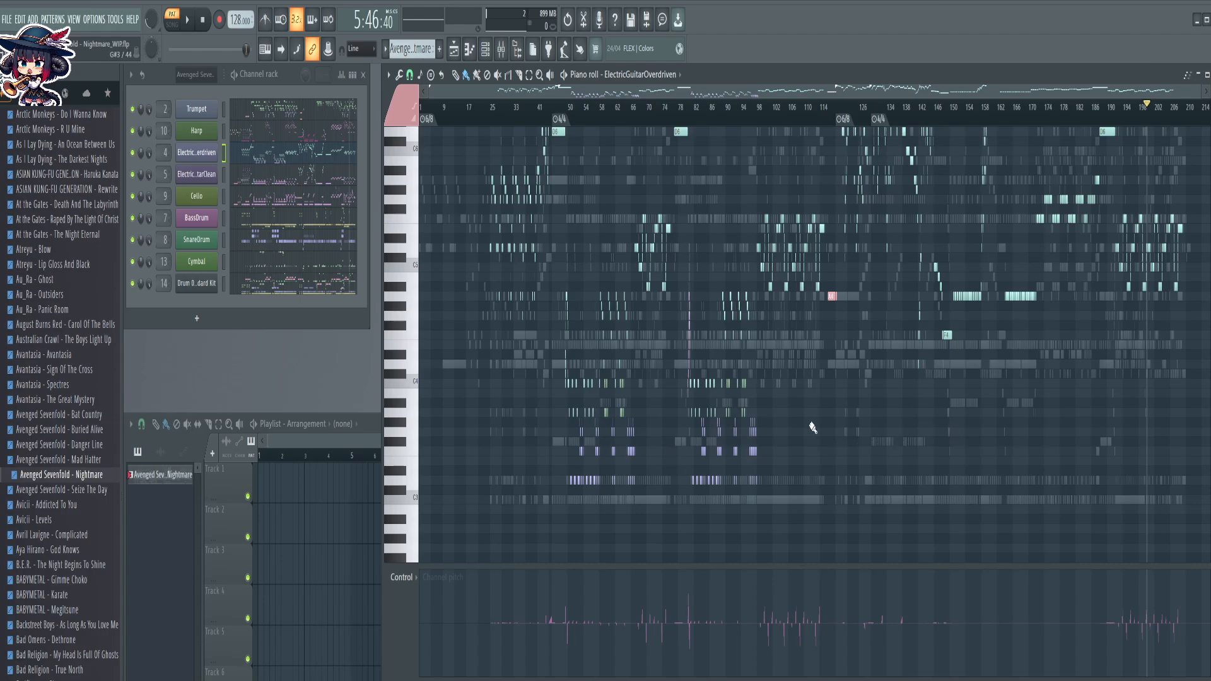
# Slice off the end of the D6 note just before bar 128 and lower the cut piece one semitone to C#6
pyautogui.scroll(4, 804, 421)
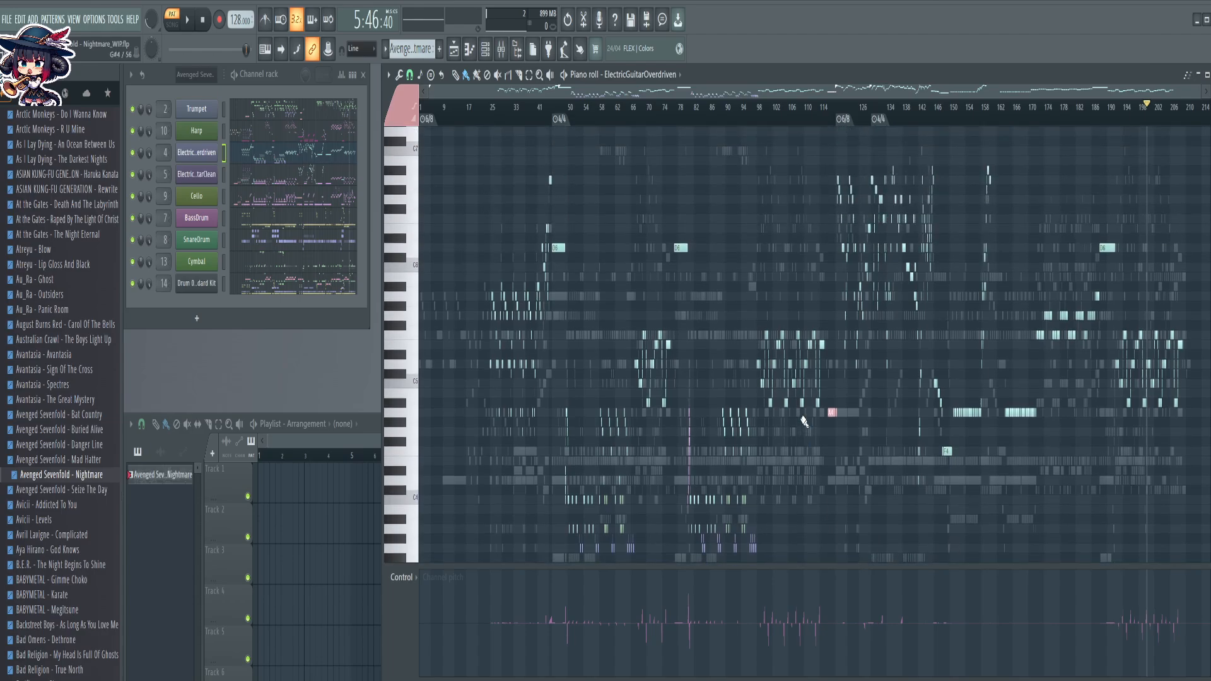
pyautogui.scroll(5, 925, 114)
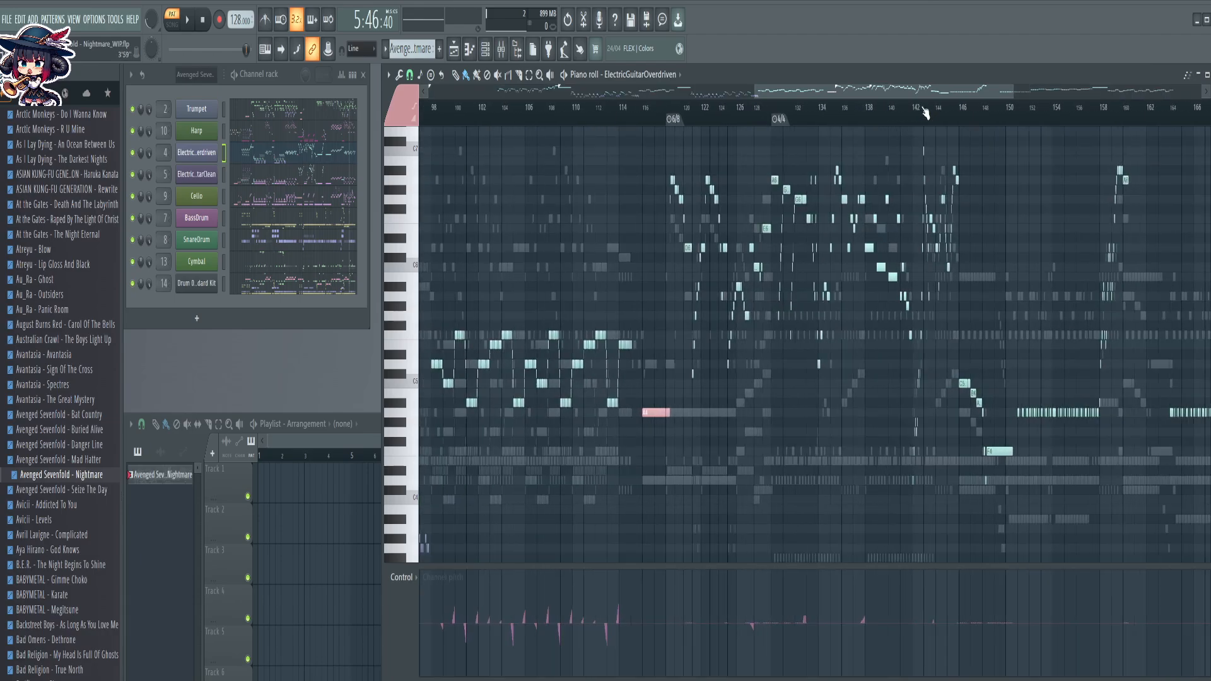
pyautogui.scroll(4, 728, 122)
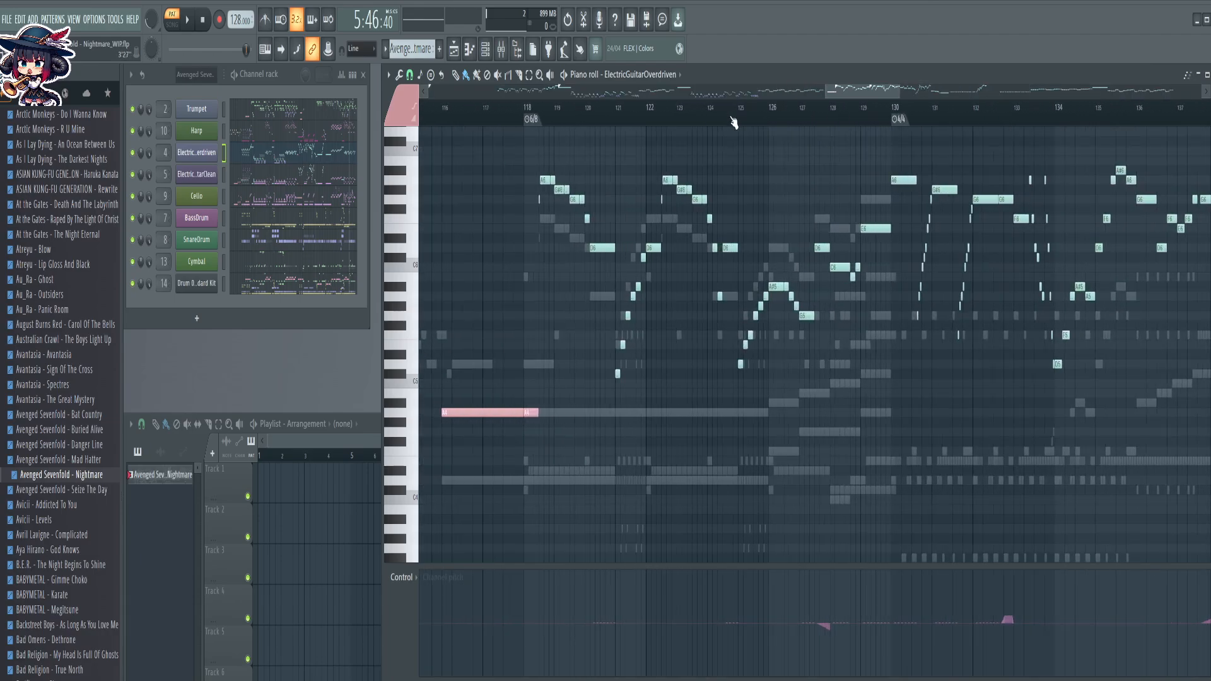
pyautogui.scroll(3, 847, 123)
pyautogui.scroll(2, 847, 124)
pyautogui.press('c')
pyautogui.moveTo(782, 182); pyautogui.dragTo(782, 292)
pyautogui.press('b')
pyautogui.hotkey('shift', 'Down')
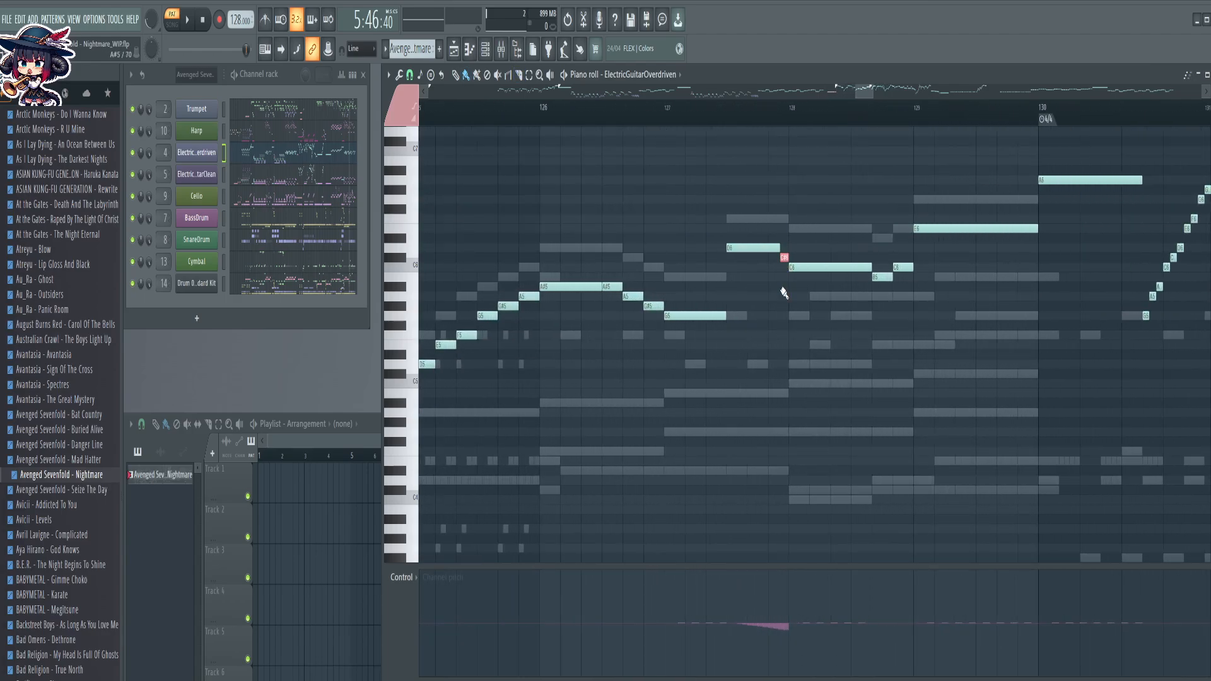
# Slice the tail of the long G6 note ending at bar 133 into short pieces matching the pitch bend
pyautogui.scroll(-2, 866, 120)
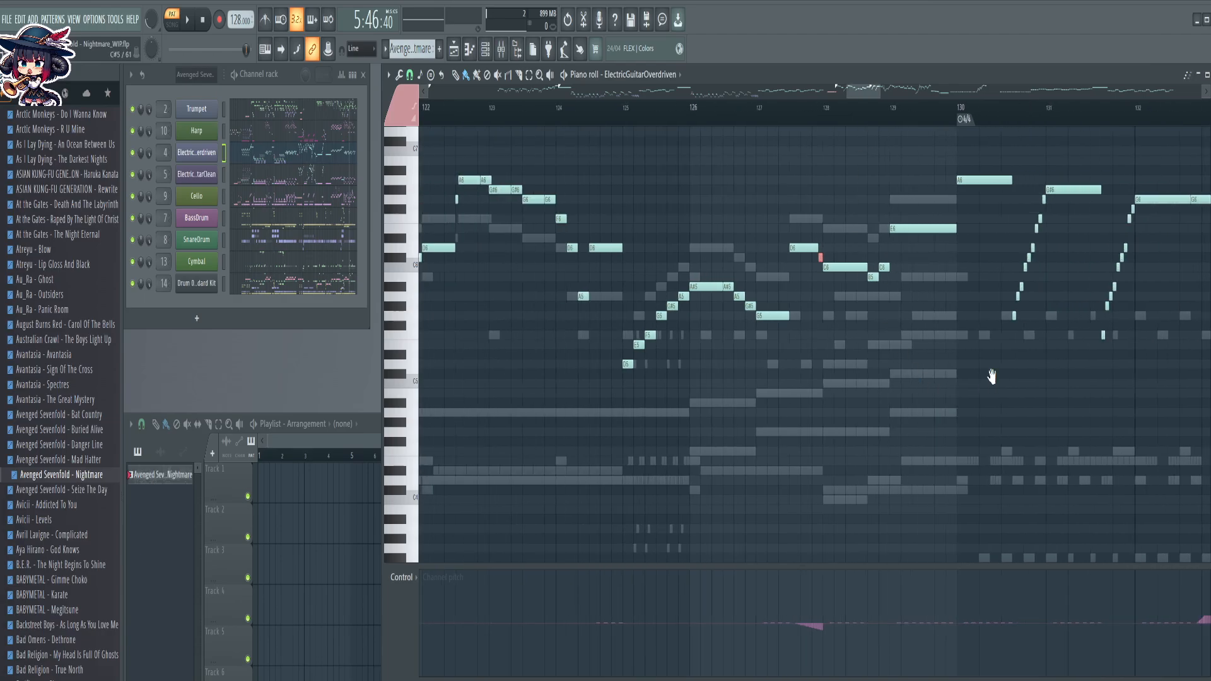
pyautogui.moveTo(992, 377); pyautogui.dragTo(618, 443)
pyautogui.scroll(4, 646, 116)
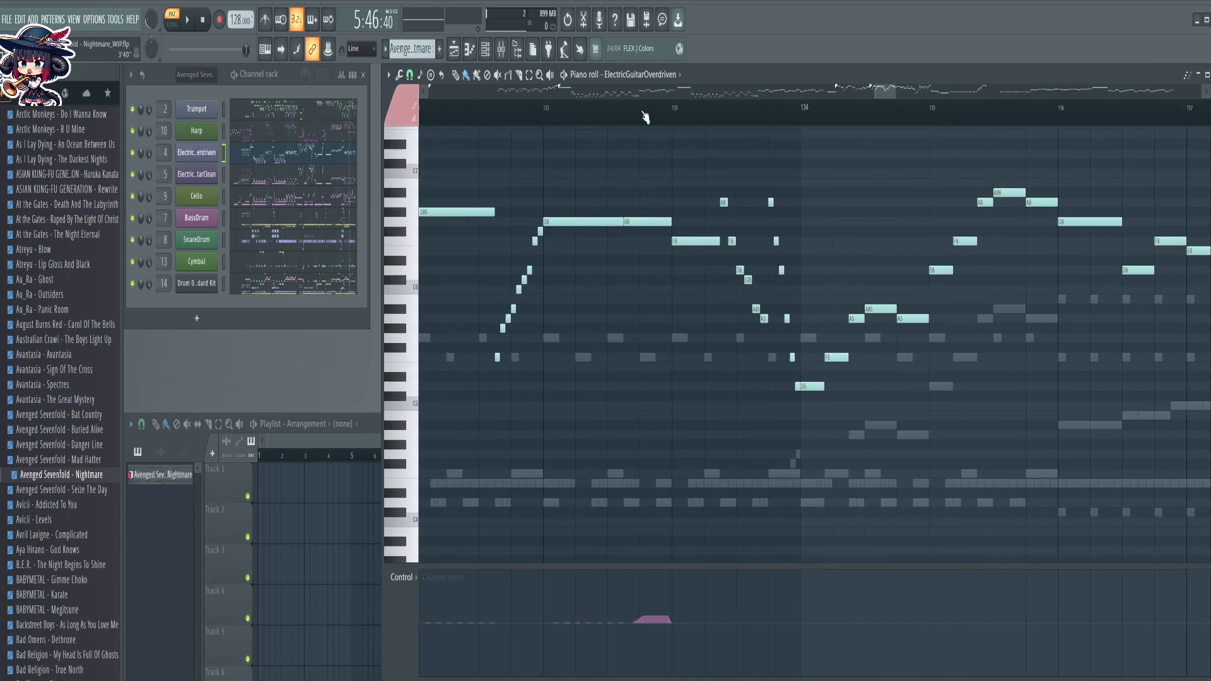
pyautogui.press('c')
pyautogui.moveTo(634, 175); pyautogui.dragTo(639, 298)
pyautogui.moveTo(645, 194); pyautogui.dragTo(647, 246)
pyautogui.moveTo(688, 174); pyautogui.dragTo(702, 255)
pyautogui.press('b')
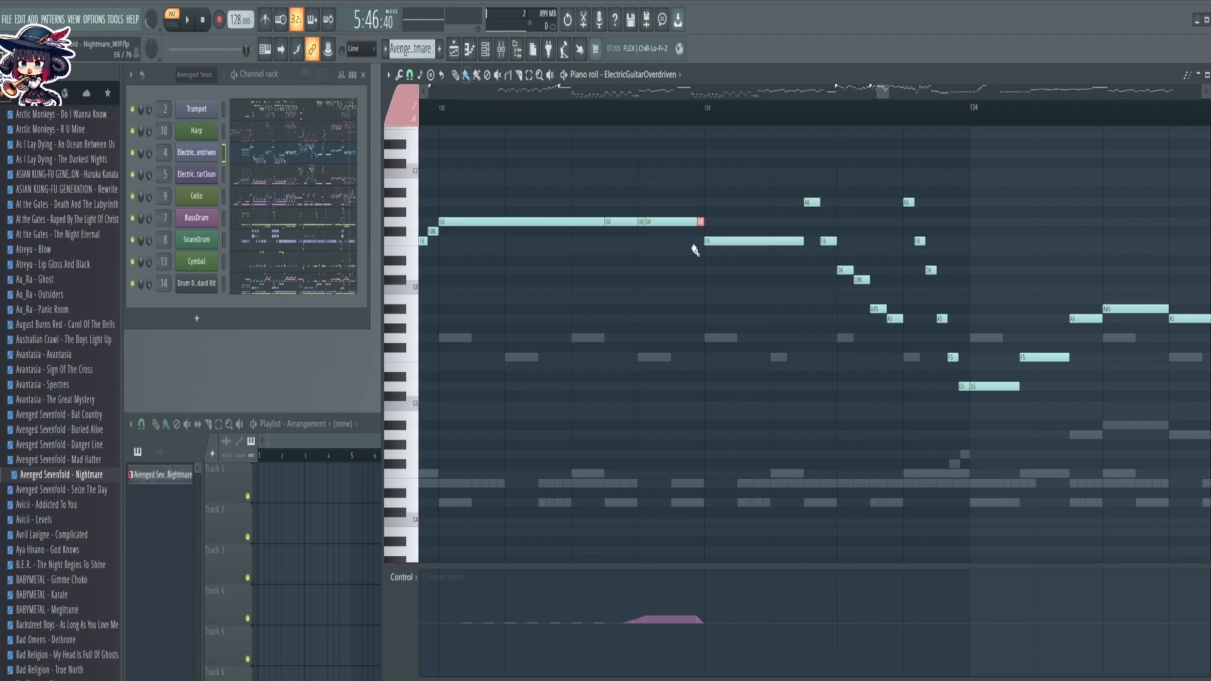
# Raise the bent pieces of that note to G#6, slice off their end, and raise the central piece to A6
pyautogui.keyDown('shift'); pyautogui.click(644, 218); pyautogui.keyUp('shift')
pyautogui.hotkey('shift', 'Up')
pyautogui.press('c')
pyautogui.moveTo(691, 198); pyautogui.dragTo(696, 244)
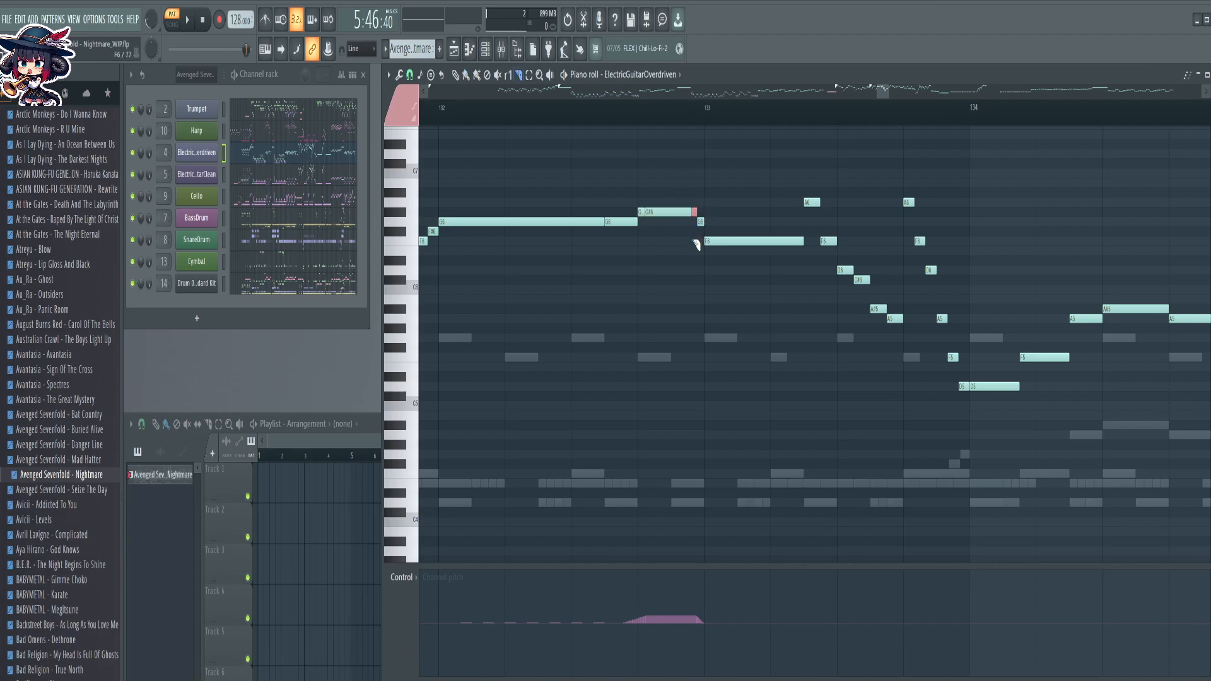
pyautogui.click(665, 212)
pyautogui.hotkey('shift', 'Up')
pyautogui.hotkey('ctrl', 'd')
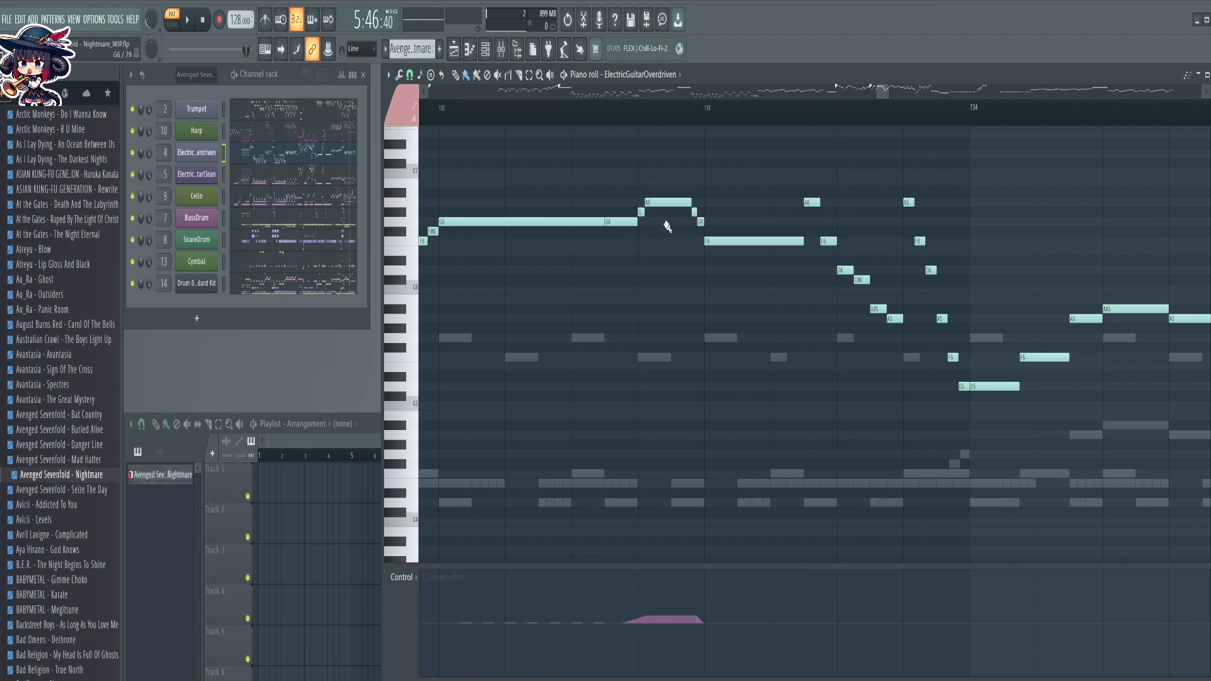
# Slice the G6 note ending at bar 138 at two points near the start of its pitch bend
pyautogui.scroll(-3, 711, 108)
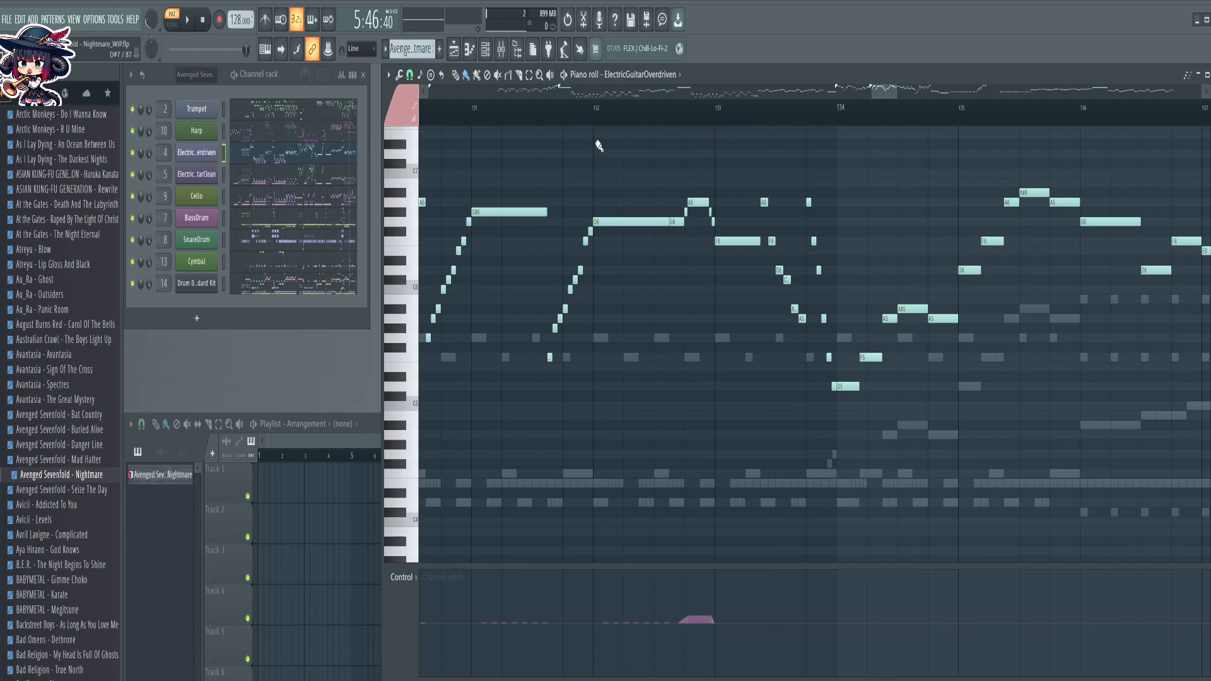
pyautogui.scroll(-2, 609, 112)
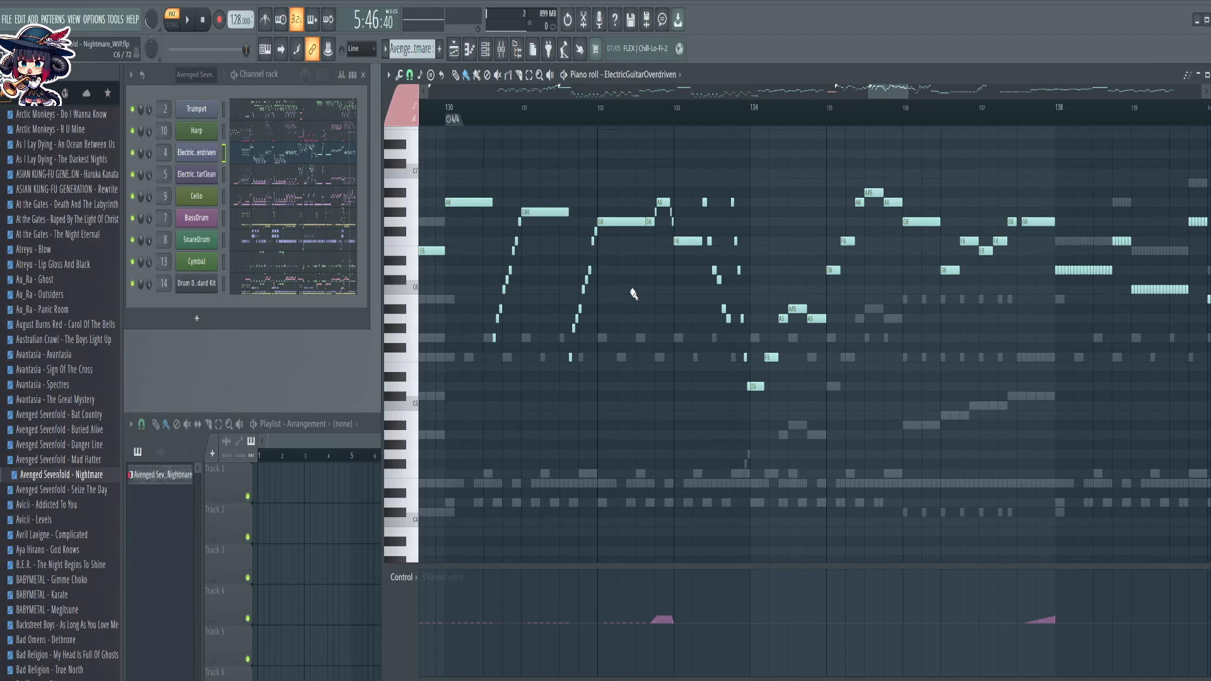
pyautogui.moveTo(1074, 324); pyautogui.dragTo(803, 417)
pyautogui.scroll(3, 777, 134)
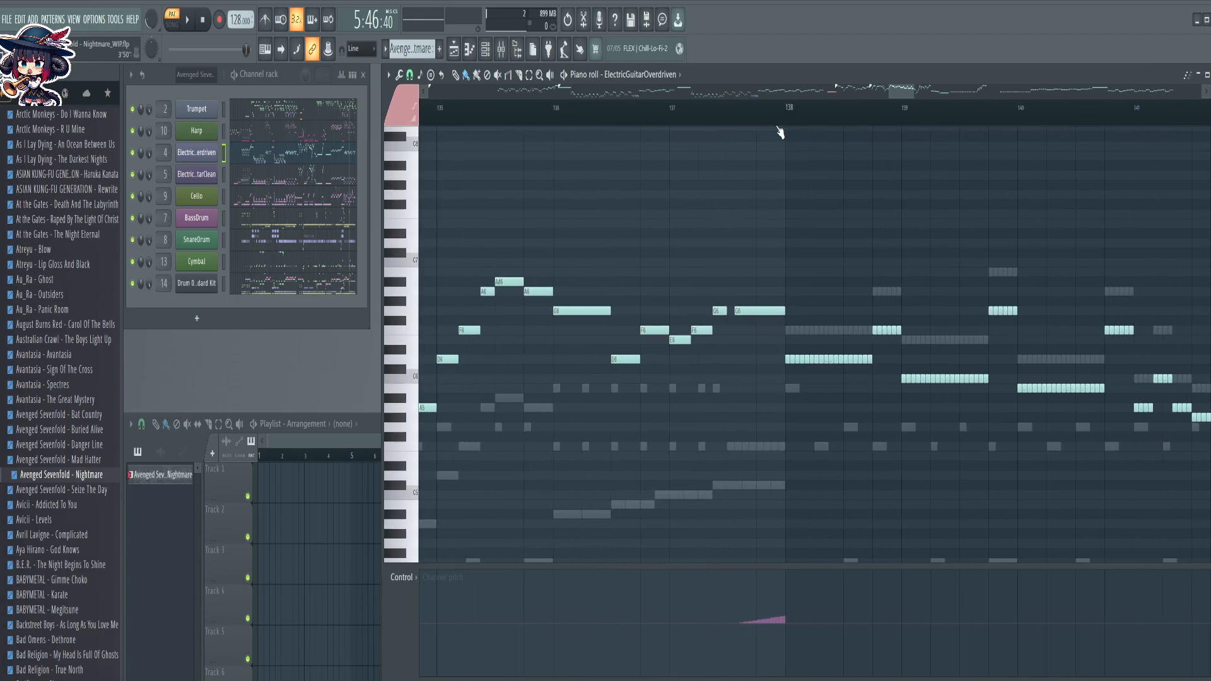
pyautogui.press('c')
pyautogui.moveTo(711, 197); pyautogui.dragTo(714, 364)
pyautogui.moveTo(723, 276); pyautogui.dragTo(724, 323)
pyautogui.press('b')
# Raise the long end piece before bar 138 to A6 and the short piece before it to G#6, and deselect them
pyautogui.click(750, 310)
pyautogui.hotkey('shift', 'Up')
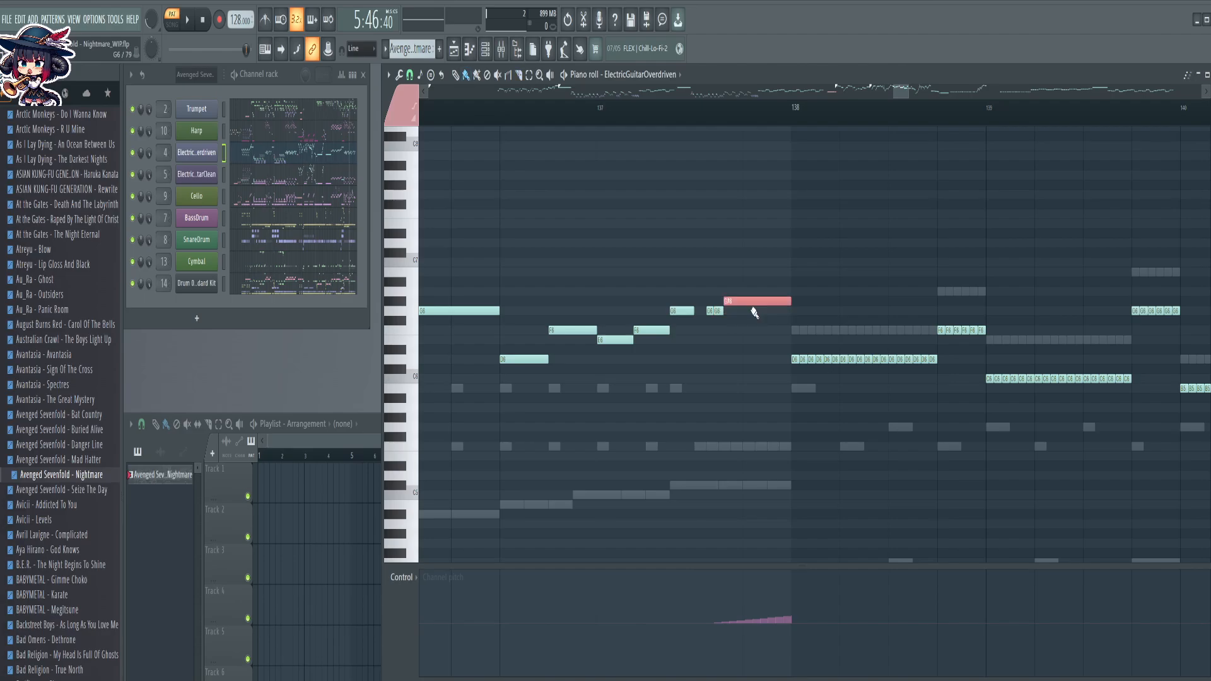
pyautogui.keyDown('ctrl'); pyautogui.keyDown('shift'); pyautogui.click(717, 312); pyautogui.keyUp('shift'); pyautogui.keyUp('ctrl')
pyautogui.hotkey('shift', 'Up')
pyautogui.keyDown('ctrl'); pyautogui.click(724, 311); pyautogui.keyUp('ctrl')
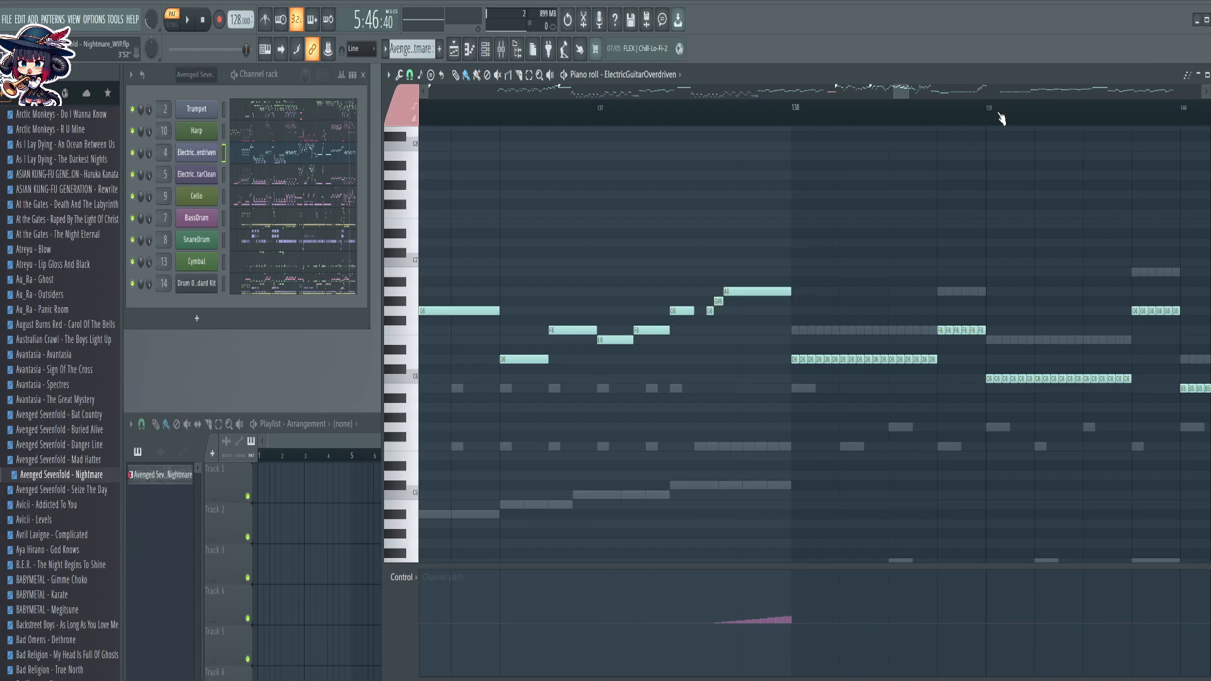
# Slice the F6 note just before bar 143 in half and raise its second half two semitones to G6
pyautogui.scroll(-4, 1002, 116)
pyautogui.moveTo(906, 217); pyautogui.dragTo(514, 155)
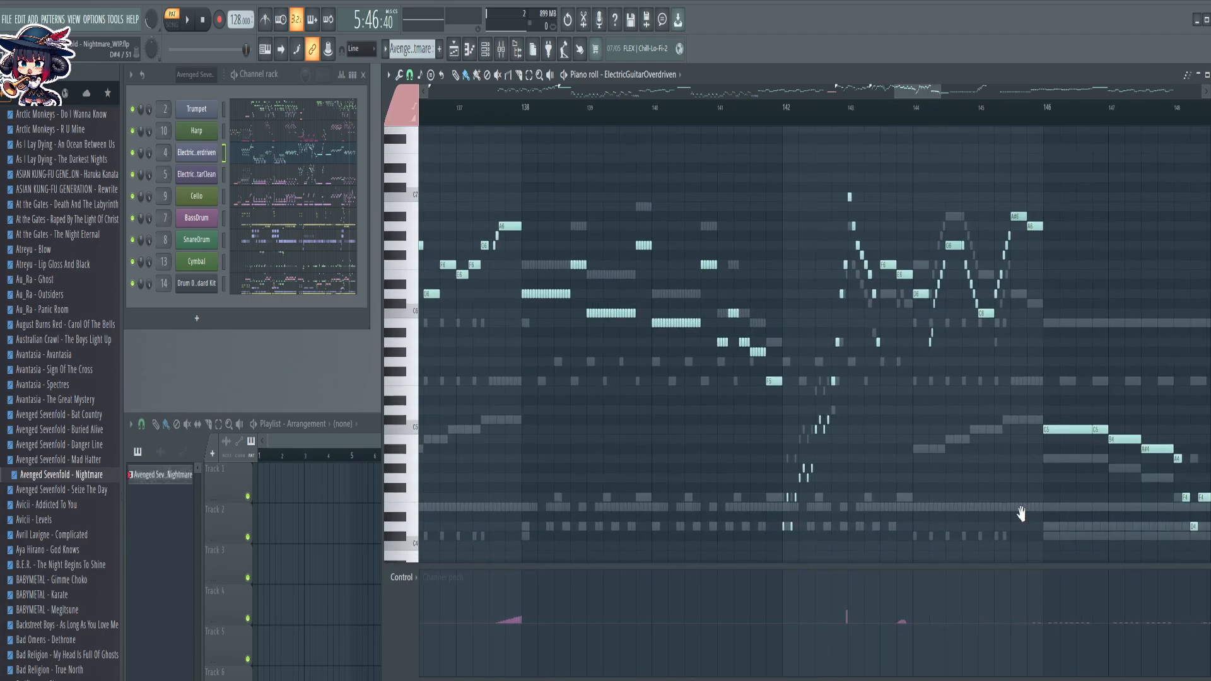
pyautogui.moveTo(1021, 512); pyautogui.dragTo(841, 523)
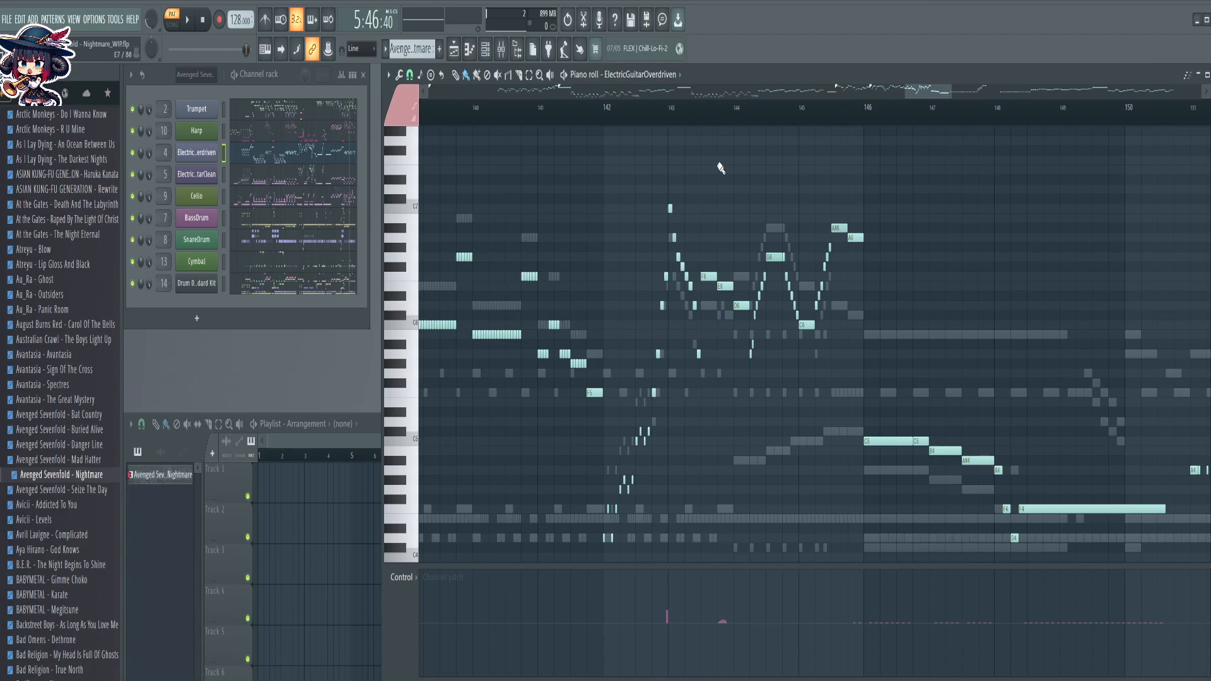
pyautogui.scroll(5, 675, 126)
pyautogui.scroll(1, 624, 119)
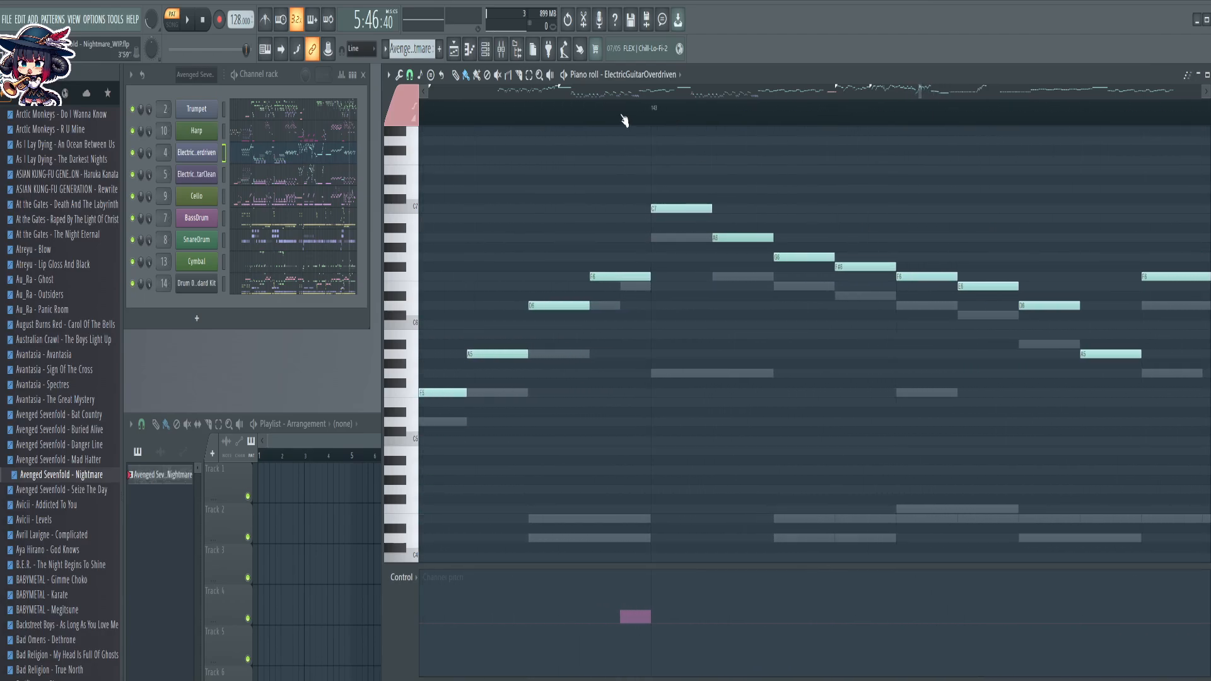
pyautogui.press('c')
pyautogui.moveTo(615, 219); pyautogui.dragTo(622, 331)
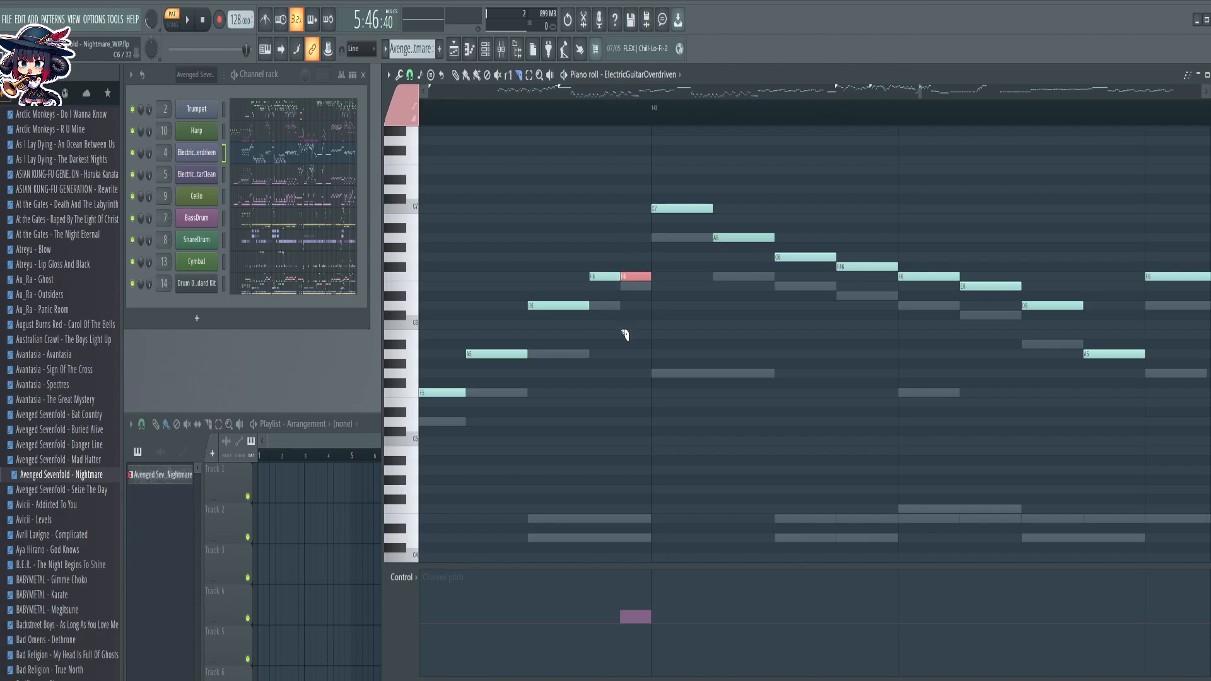
pyautogui.hotkey('shift', 'Up')
pyautogui.hotkey('shift', 'Up')
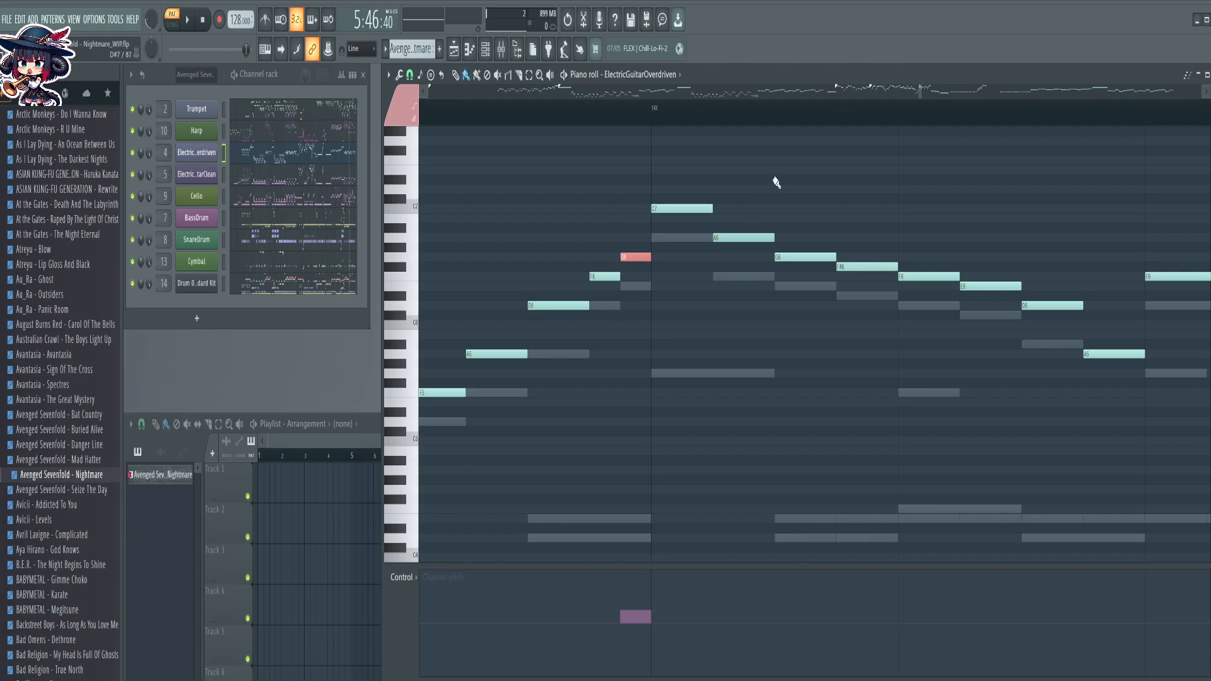
# Slice the E6 note just before bar 144 at two points and raise the middle piece one semitone to F6
pyautogui.scroll(-5, 823, 122)
pyautogui.moveTo(757, 450); pyautogui.dragTo(328, 434)
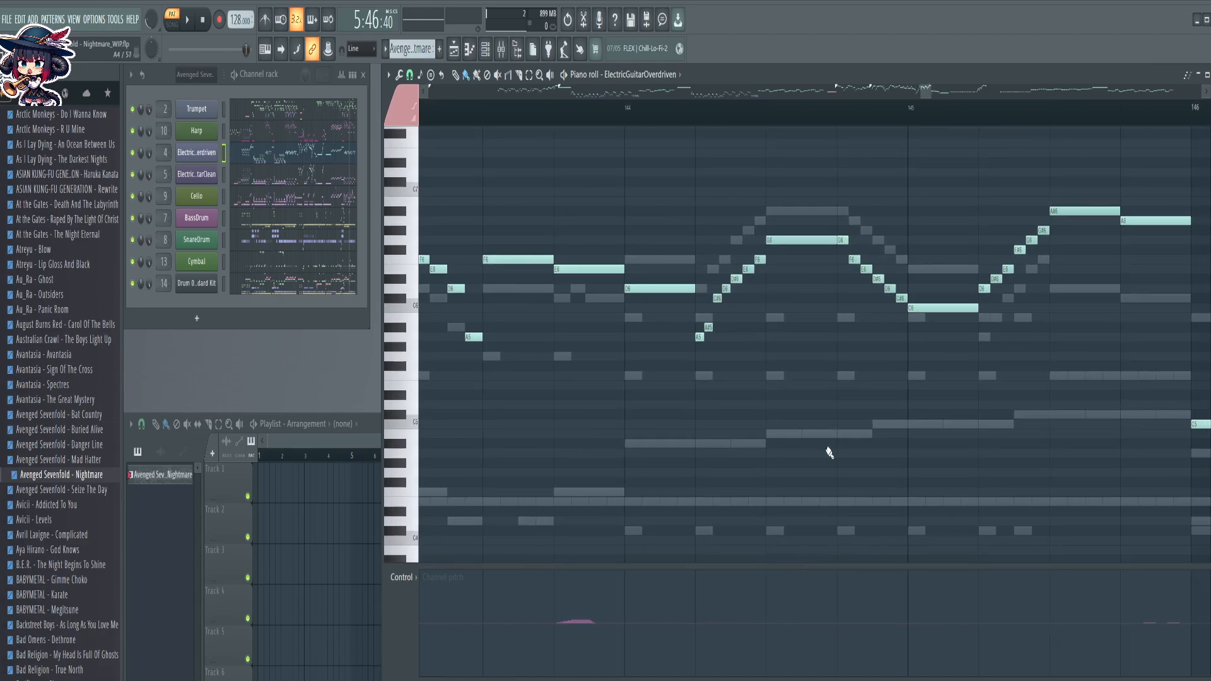
pyautogui.scroll(3, 574, 110)
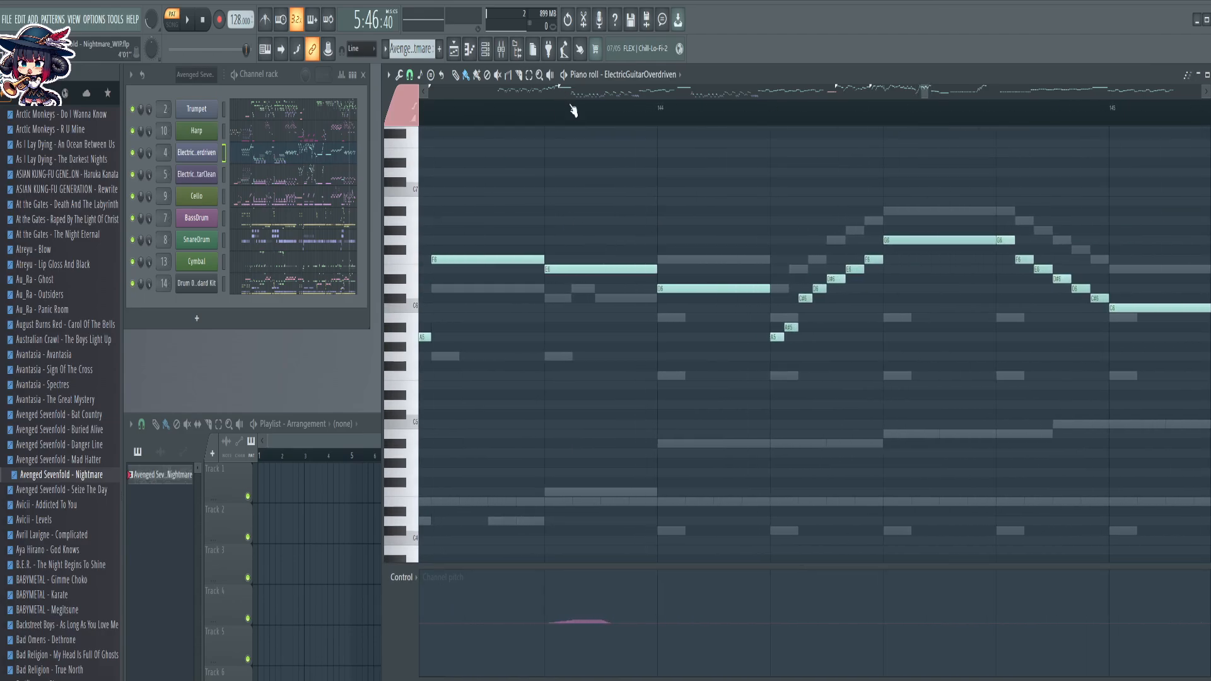
pyautogui.moveTo(571, 154); pyautogui.dragTo(576, 373)
pyautogui.moveTo(605, 231); pyautogui.dragTo(623, 340)
pyautogui.hotkey('shift', 'Up')
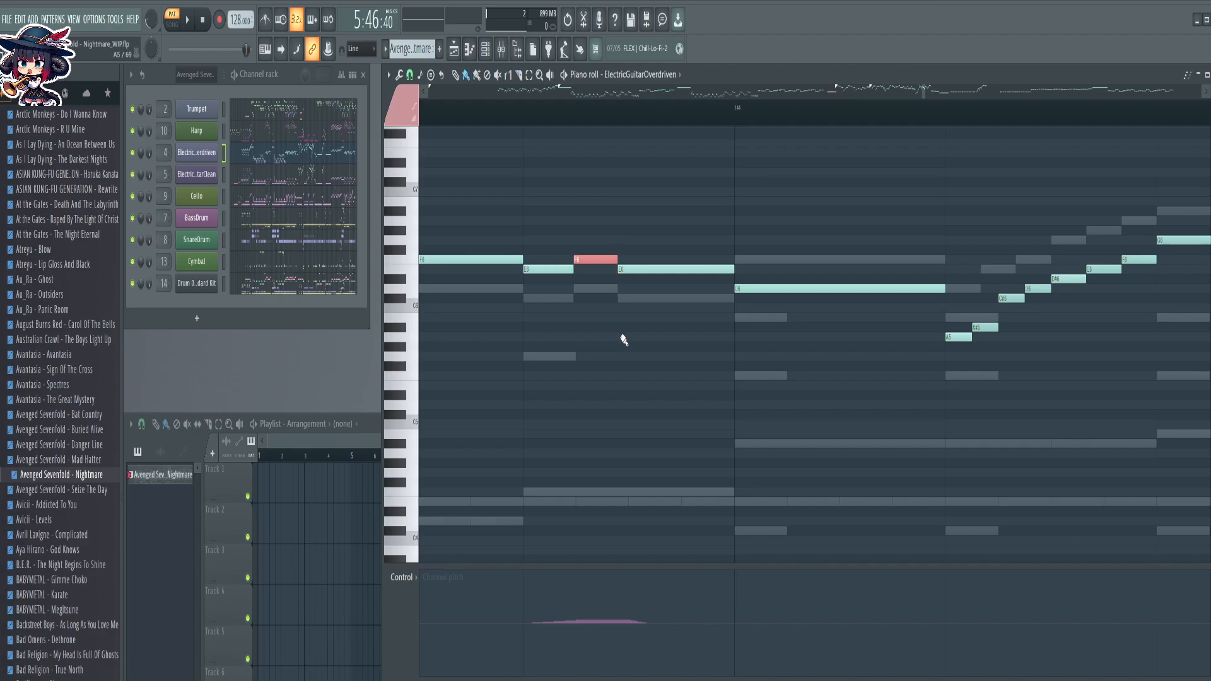
# Raise the low overdriven guitar riffs in bars 50 to 67 and 81 to 98 by one octave, leaving the higher melody notes out
pyautogui.scroll(-5, 927, 125)
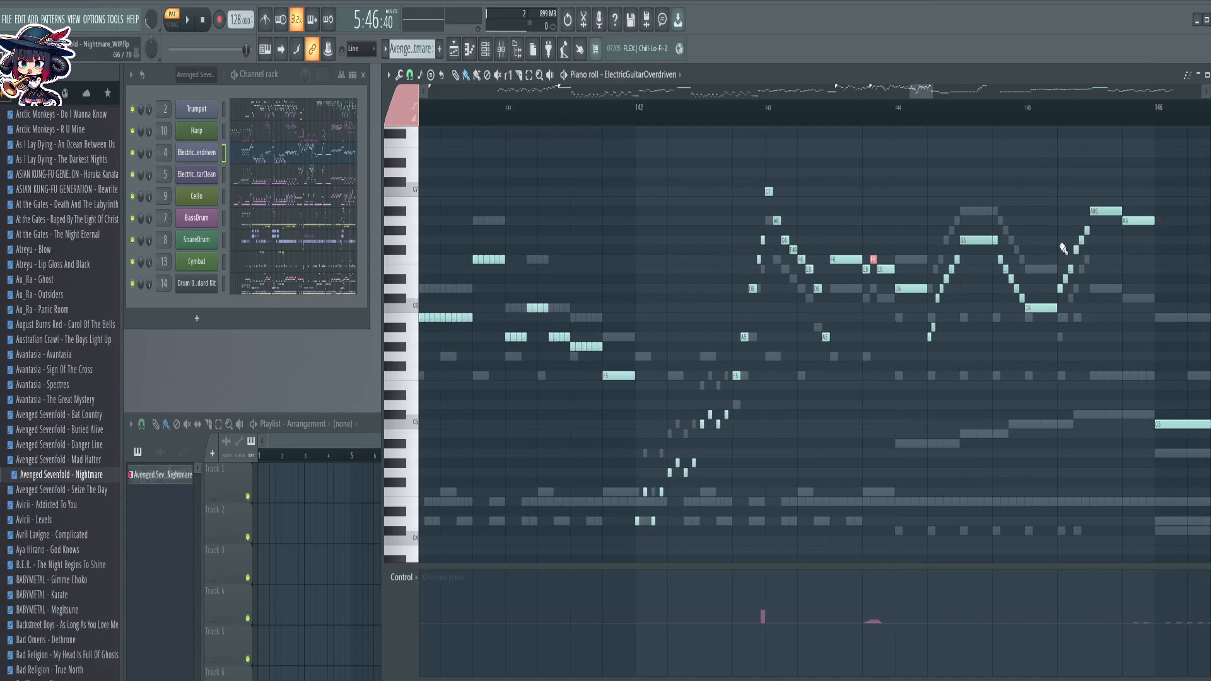
pyautogui.scroll(-6, 859, 122)
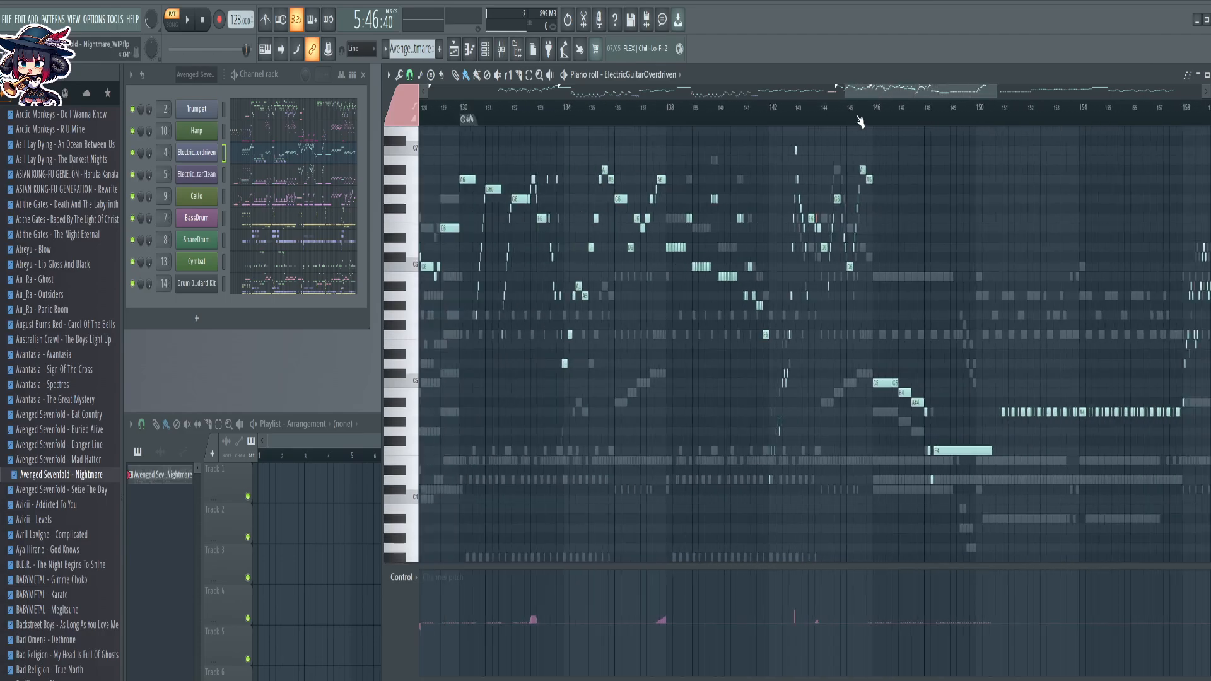
pyautogui.scroll(-8, 860, 121)
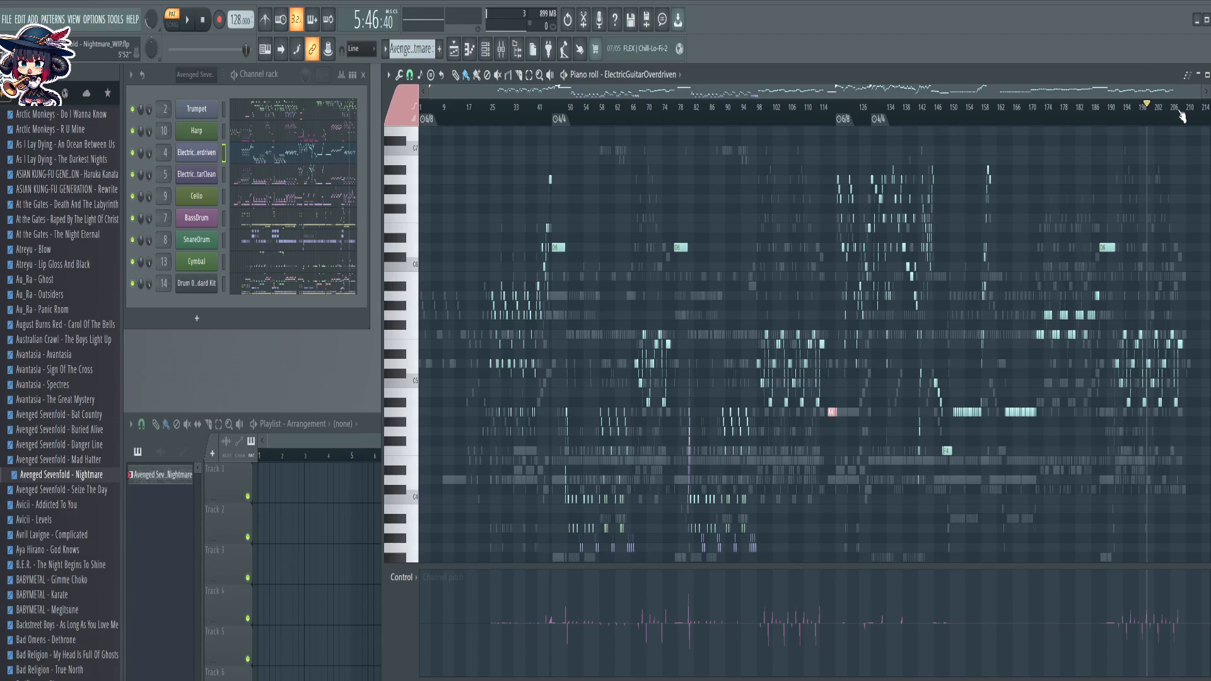
pyautogui.scroll(-3, 974, 167)
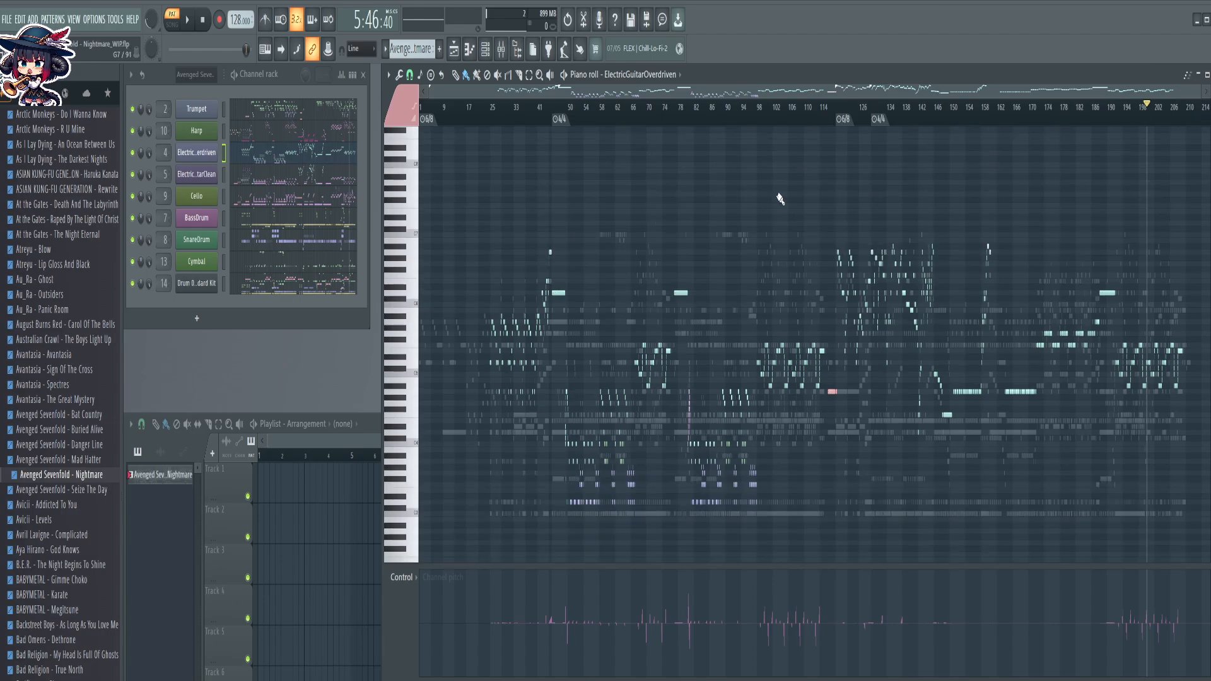
pyautogui.scroll(-2, 777, 200)
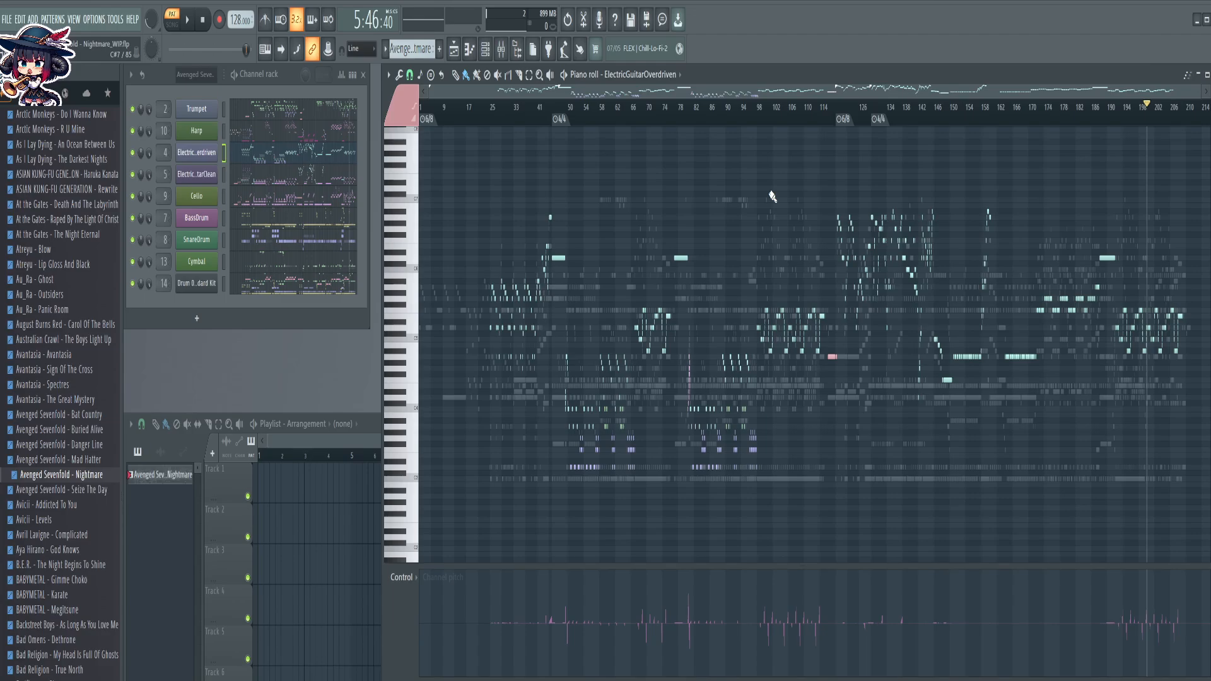
pyautogui.scroll(4, 621, 111)
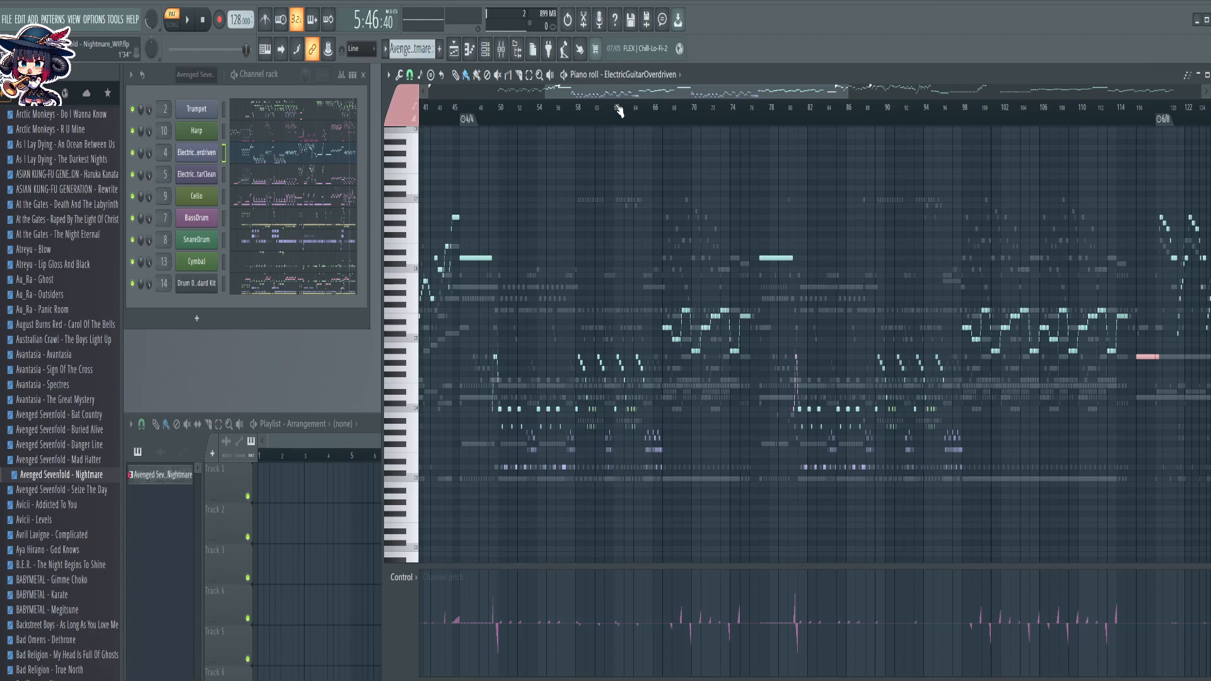
pyautogui.scroll(2, 499, 114)
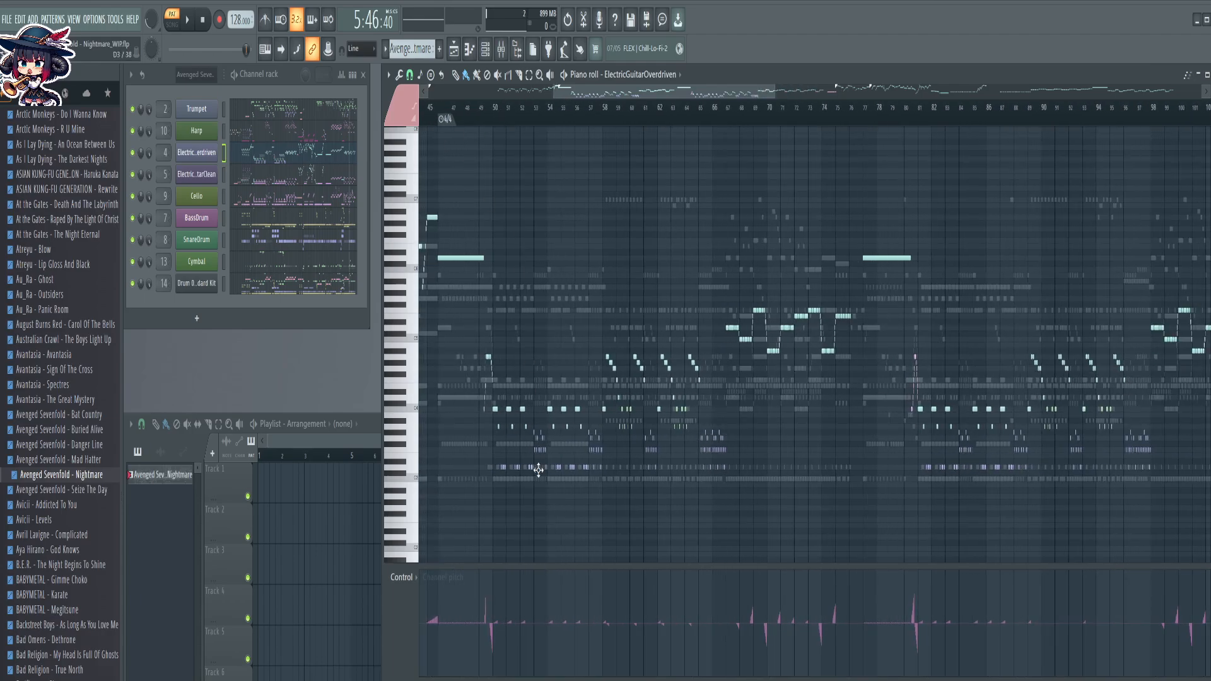
pyautogui.moveTo(419, 423); pyautogui.dragTo(415, 526)
pyautogui.moveTo(620, 405); pyautogui.dragTo(694, 410)
pyautogui.moveTo(1050, 421); pyautogui.dragTo(1130, 412)
pyautogui.scroll(5, 503, 129)
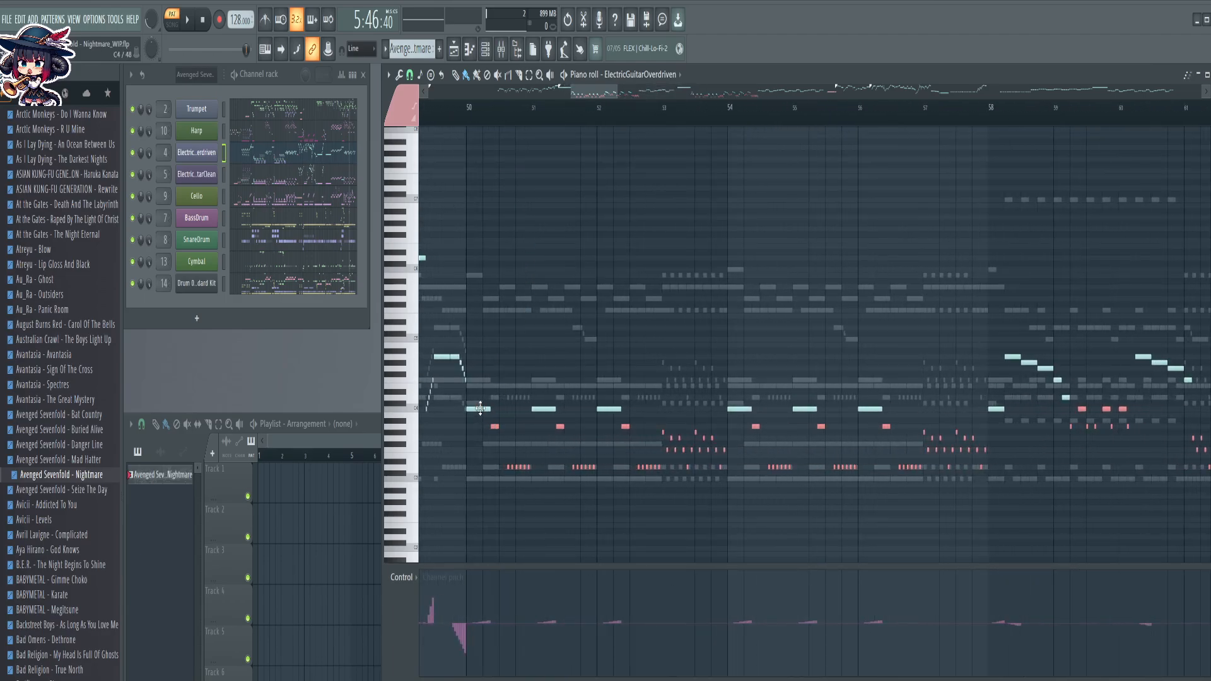
pyautogui.moveTo(480, 408); pyautogui.dragTo(922, 434)
pyautogui.scroll(-3, 757, 133)
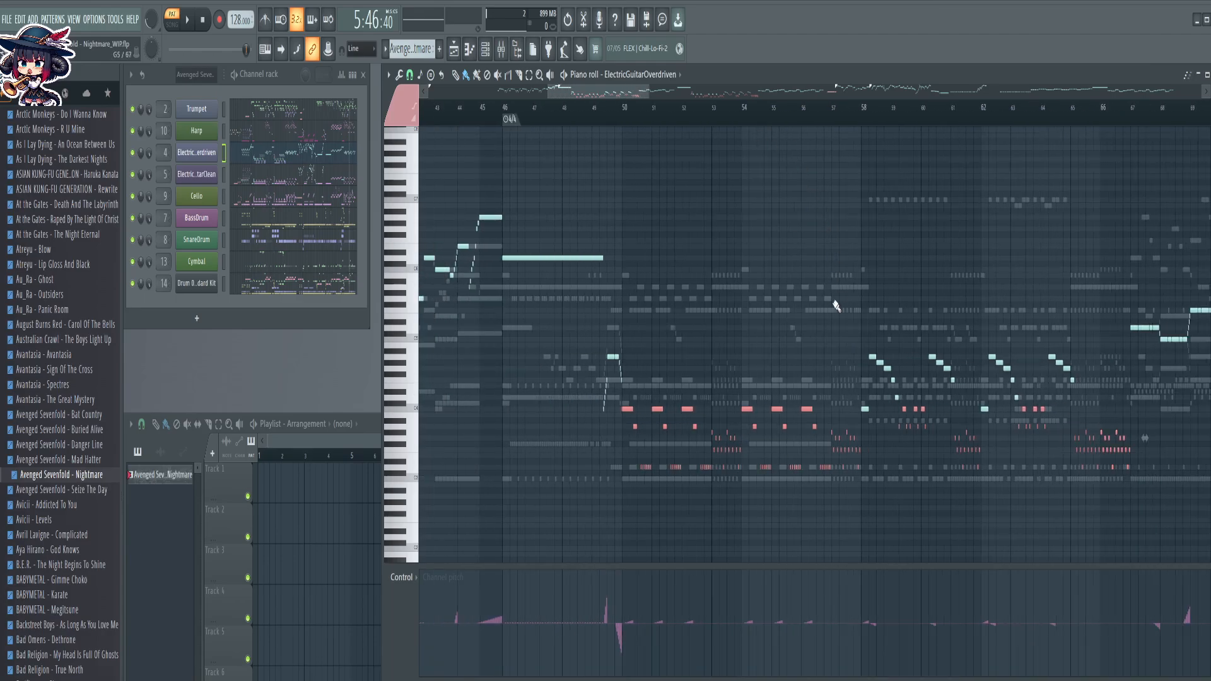
pyautogui.hscroll(4, 835, 306)
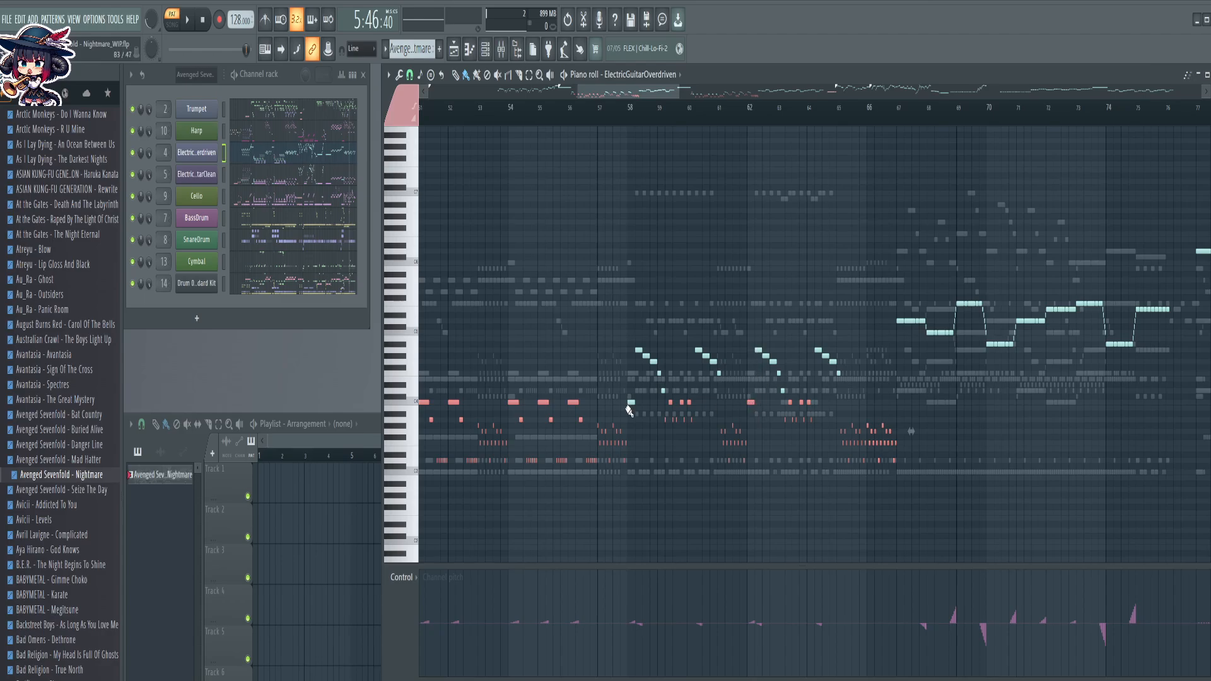
pyautogui.scroll(-5, 793, 131)
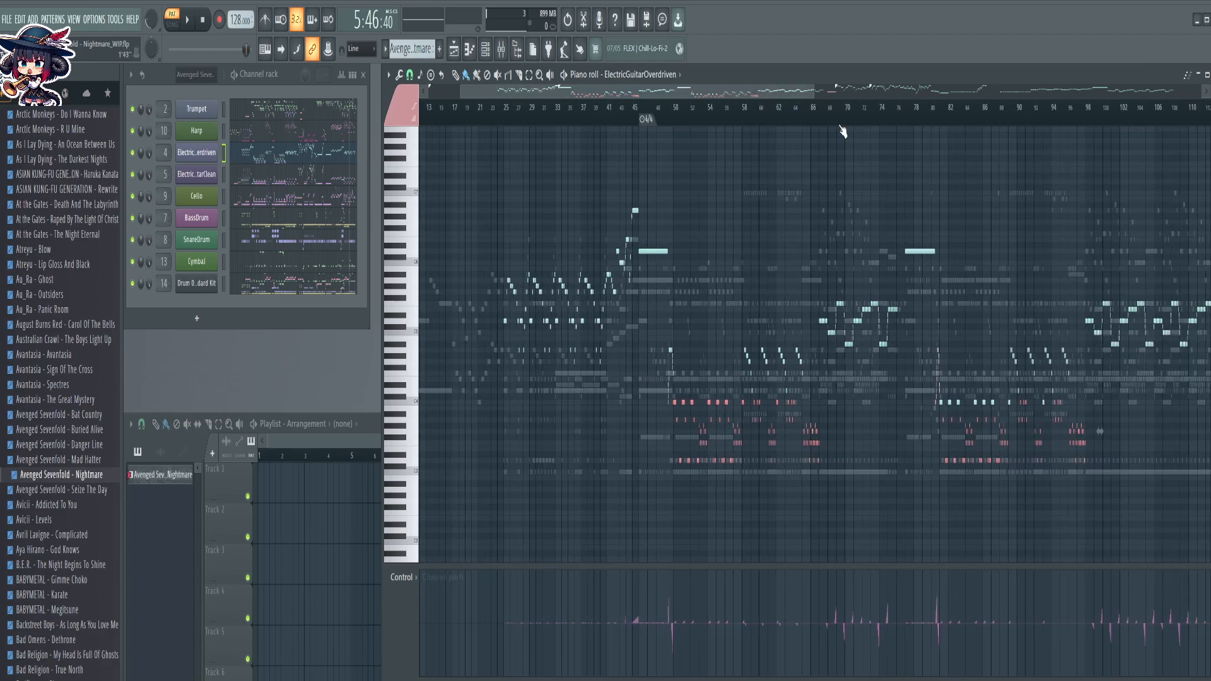
pyautogui.scroll(3, 1043, 124)
pyautogui.scroll(2, 1044, 124)
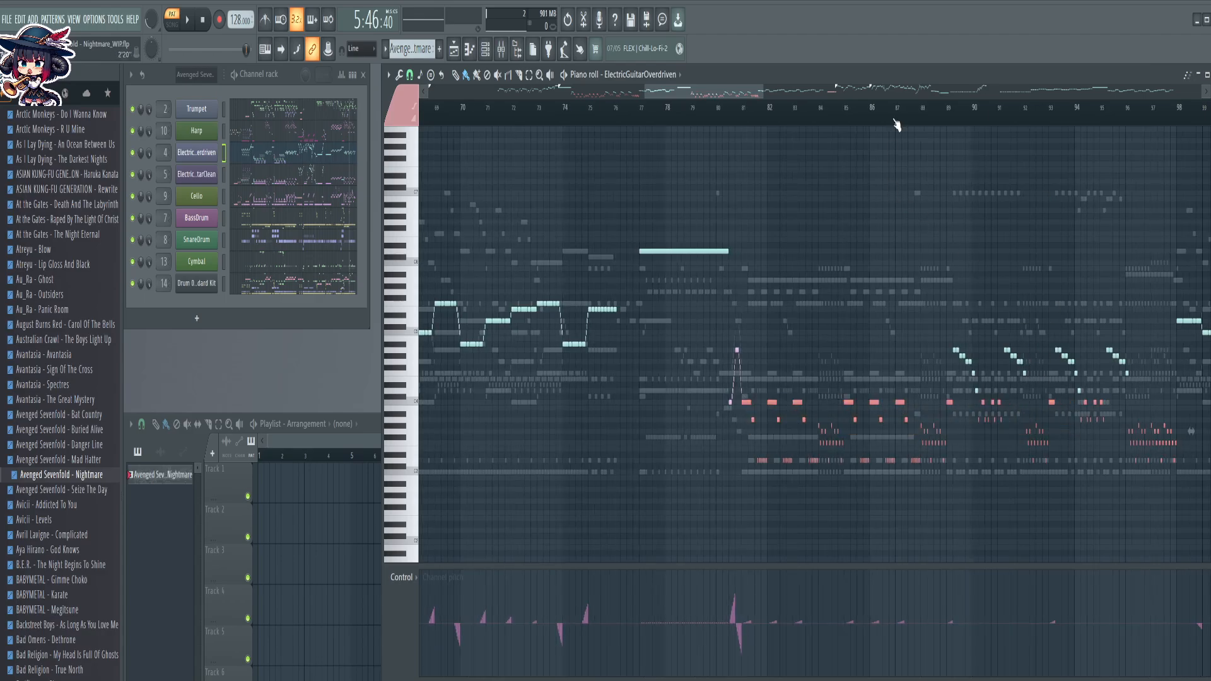
pyautogui.scroll(-4, 899, 123)
pyautogui.scroll(-2, 897, 123)
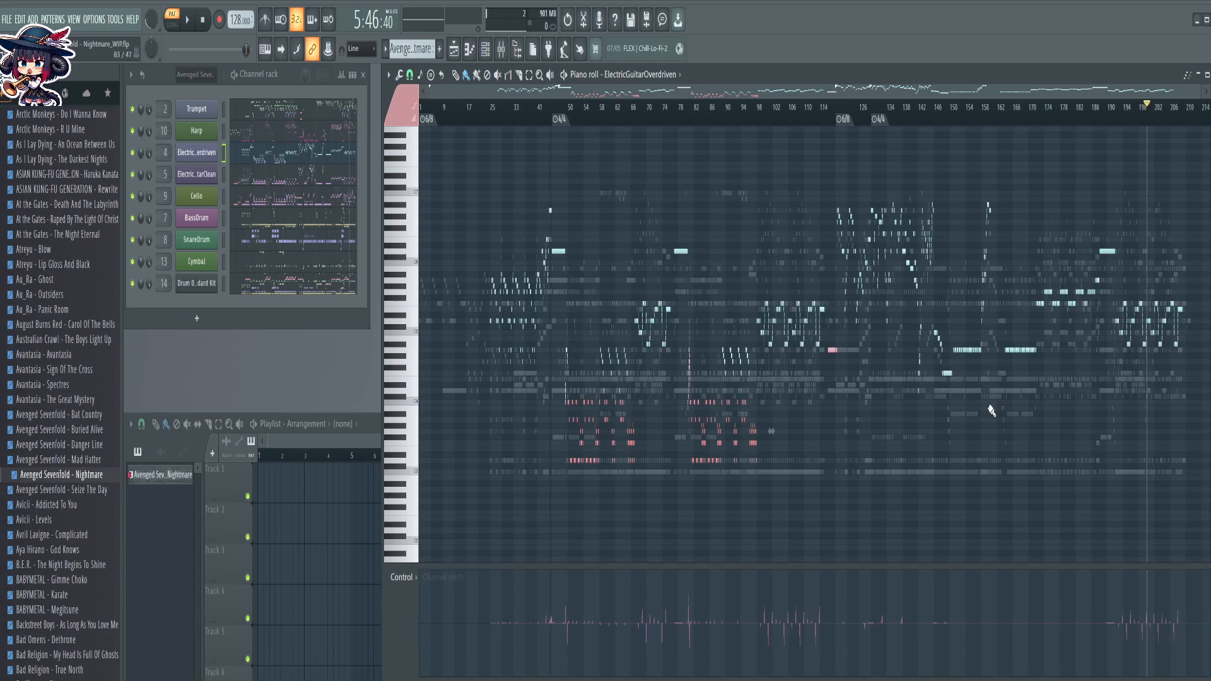
pyautogui.hotkey('ctrl', 'Up')
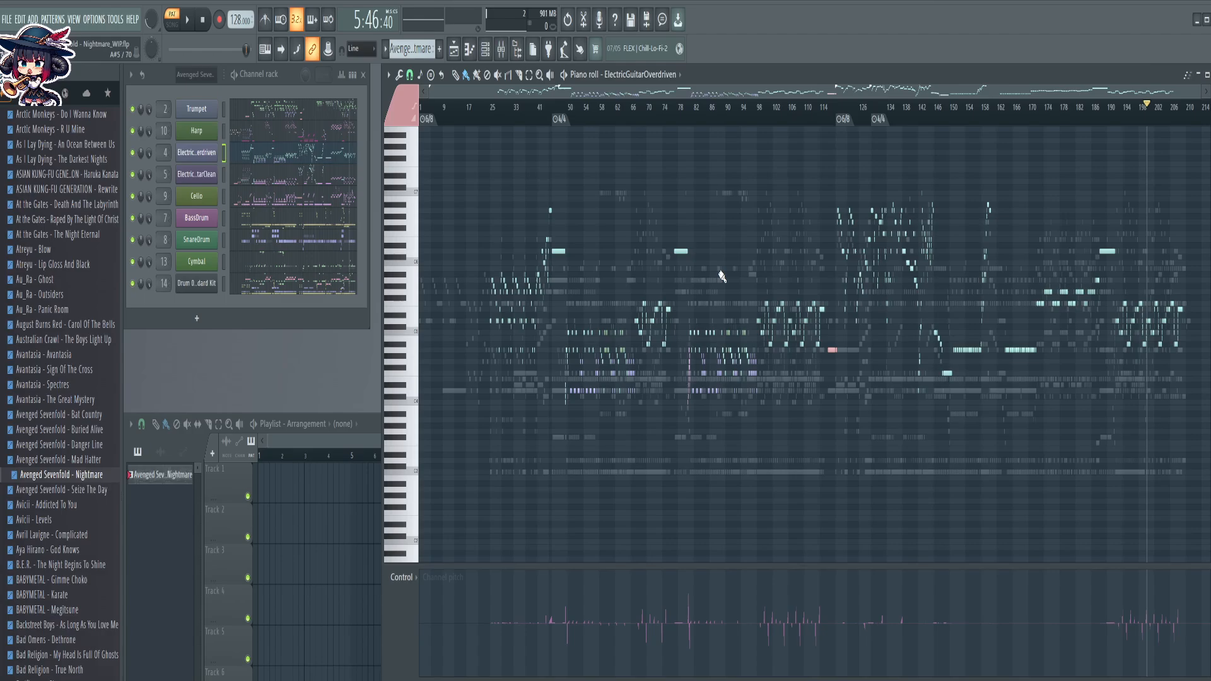
# Compare with the clean guitar part, save the project as the new version Nightmare_WIP_2, and open the harp's notes
pyautogui.click(303, 180)
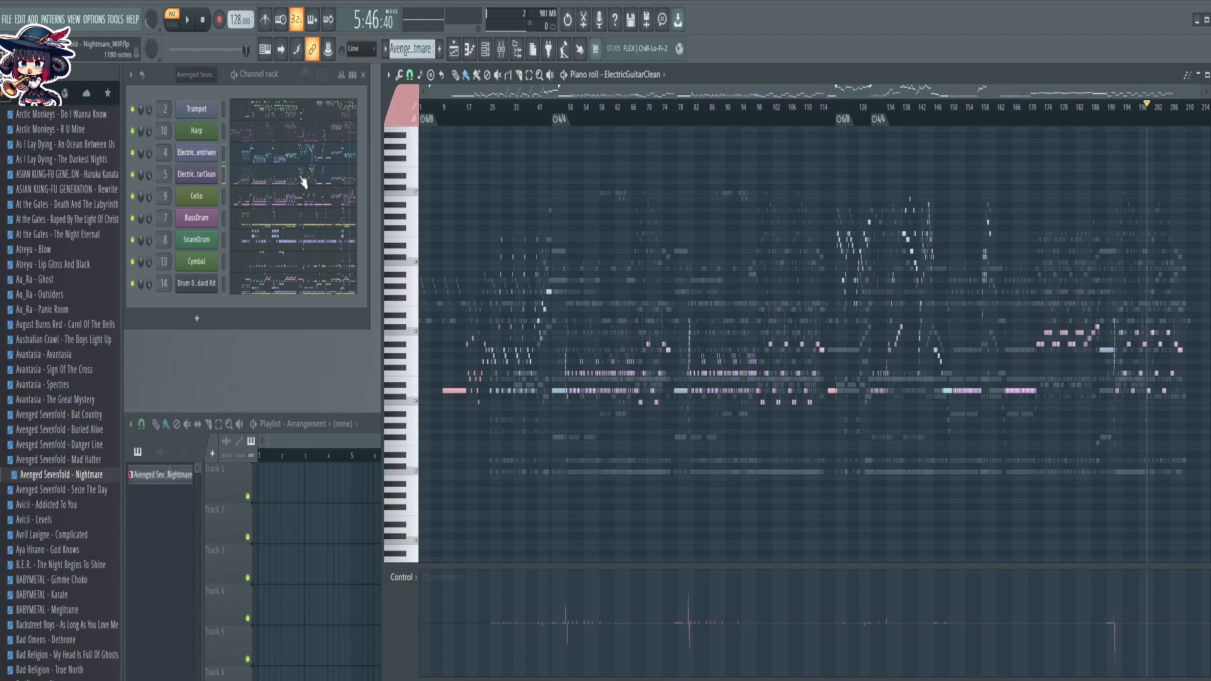
pyautogui.click(281, 167)
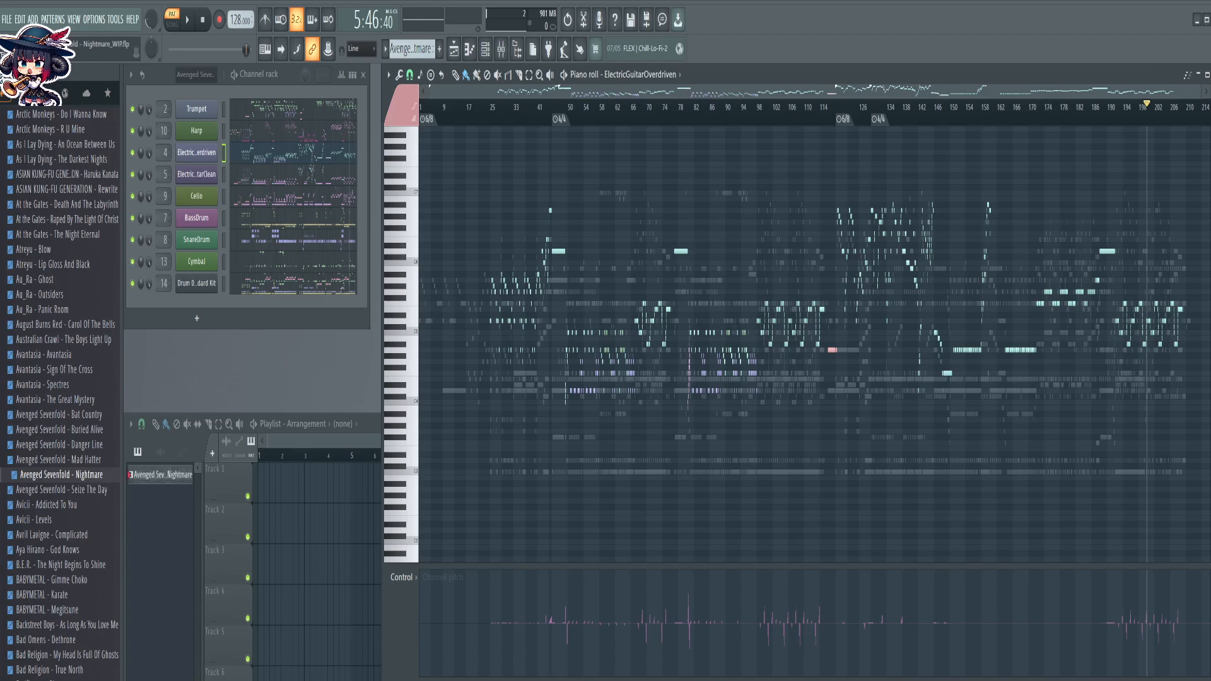
pyautogui.hotkey('ctrl', 'n')
pyautogui.click(301, 134)
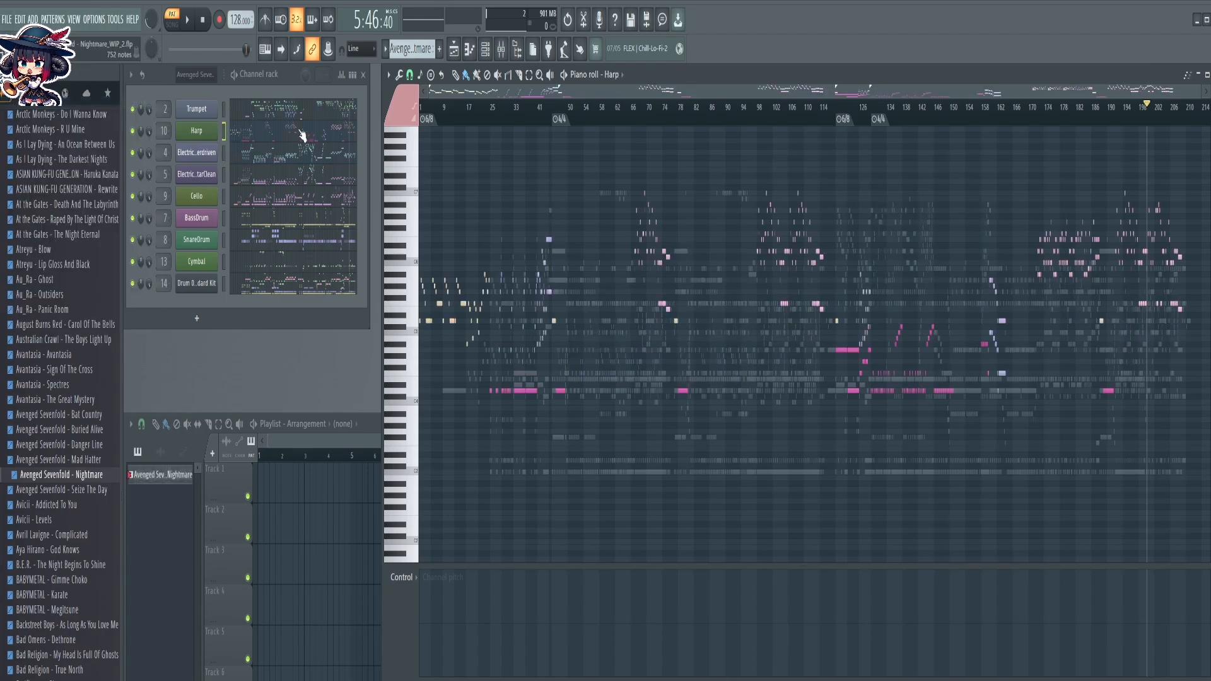
# Delete the standard drum kit channel beneath the Cymbal channel and confirm its removal
pyautogui.rightClick(214, 280)
pyautogui.click(261, 429)
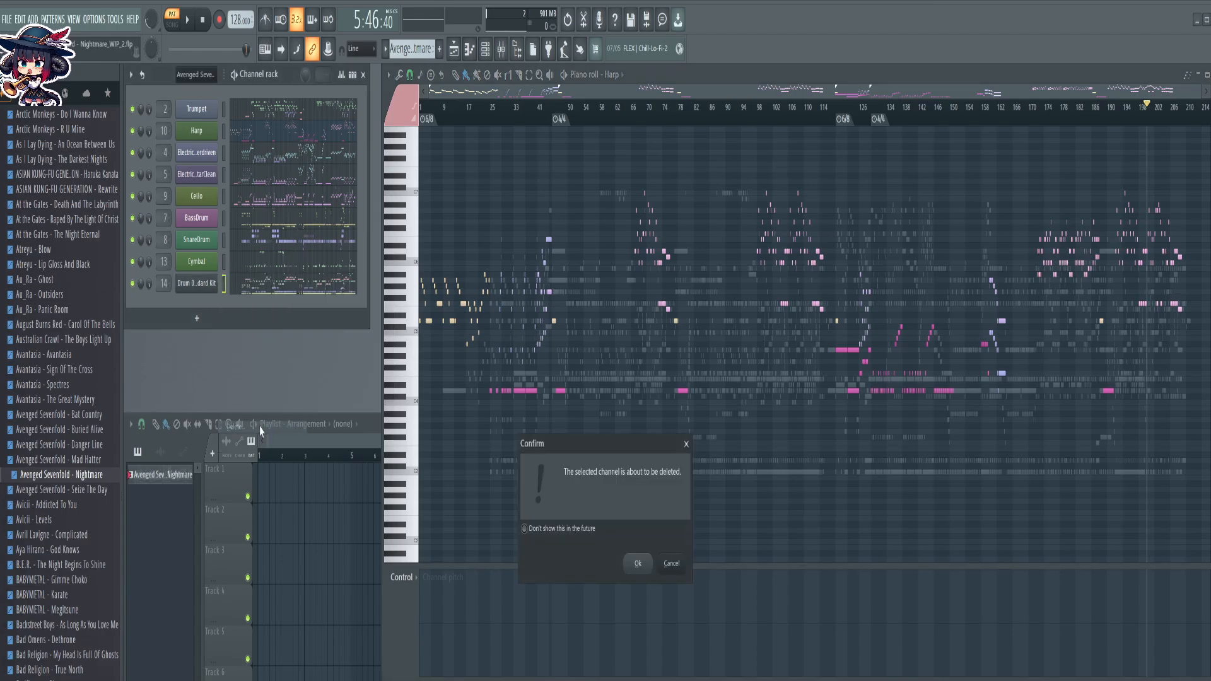
pyautogui.click(636, 569)
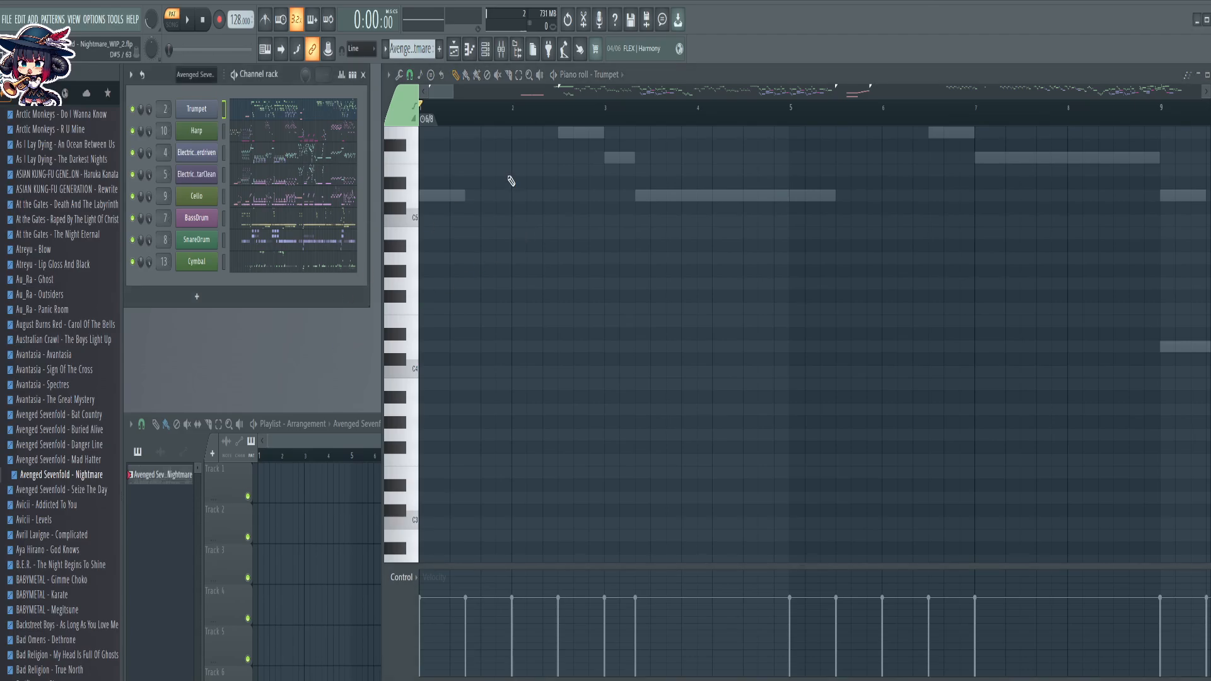
# Review the trumpet, cymbal, cello and harp notes across the whole song
pyautogui.scroll(-2, 646, 118)
pyautogui.scroll(-7, 647, 118)
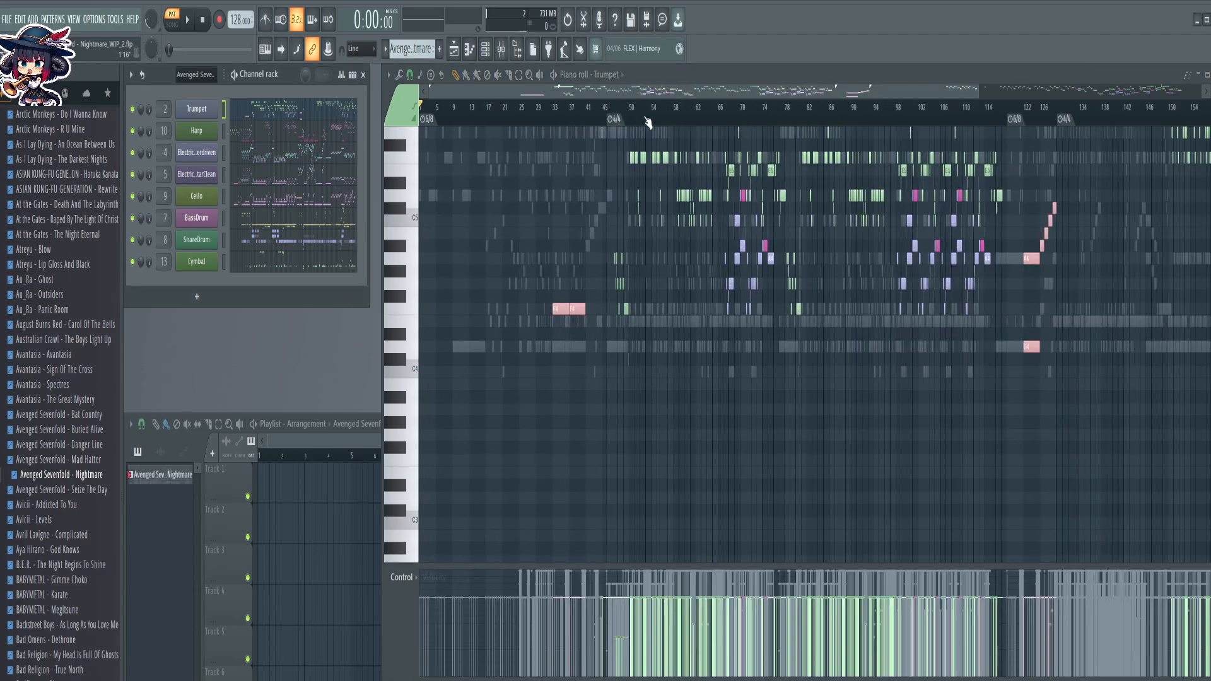
pyautogui.scroll(6, 1046, 232)
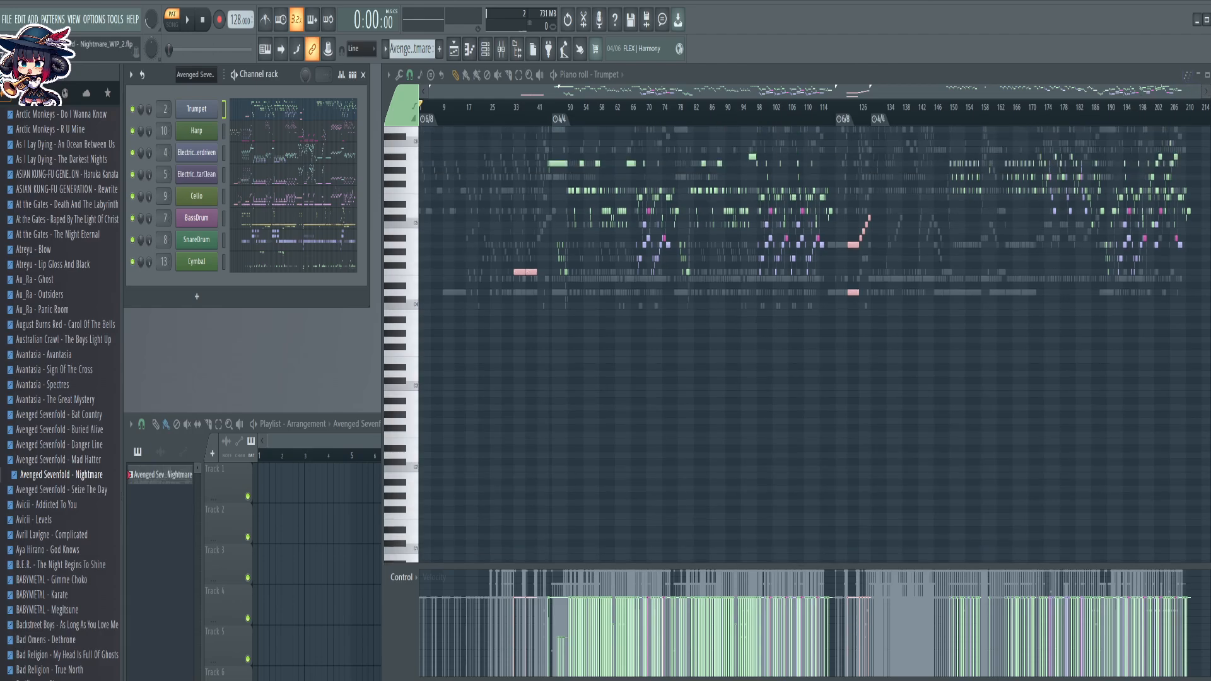
pyautogui.scroll(3, 1046, 232)
pyautogui.scroll(-3, 1046, 232)
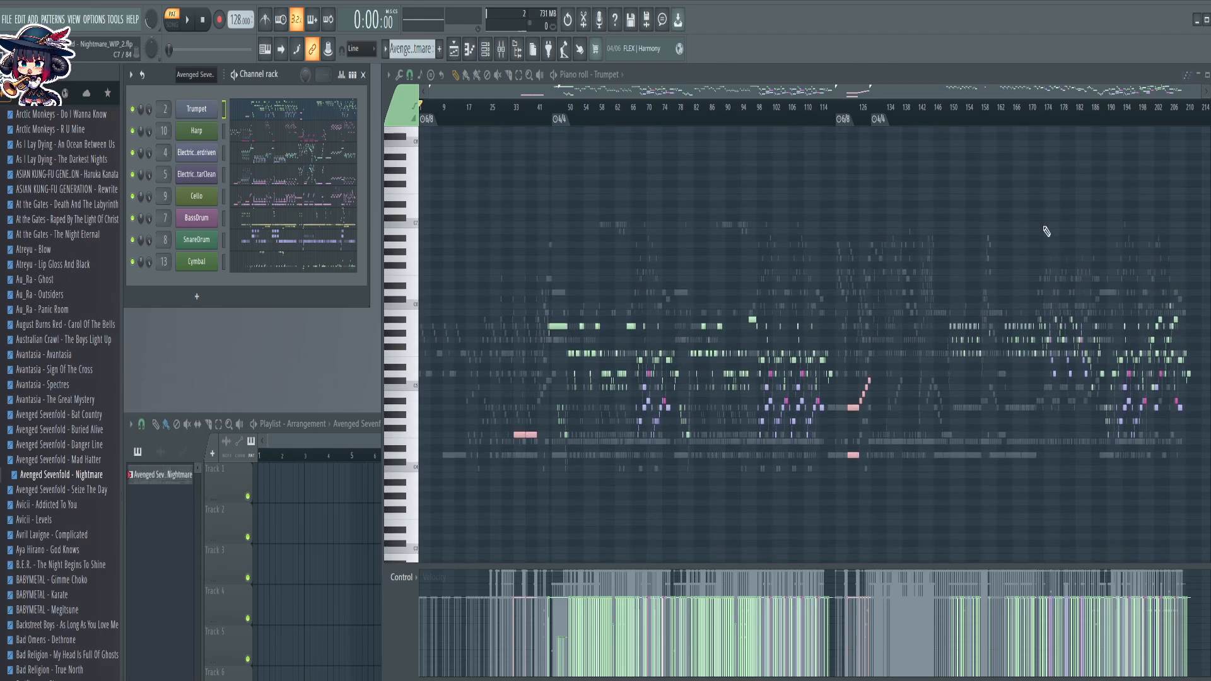
pyautogui.scroll(1, 1046, 232)
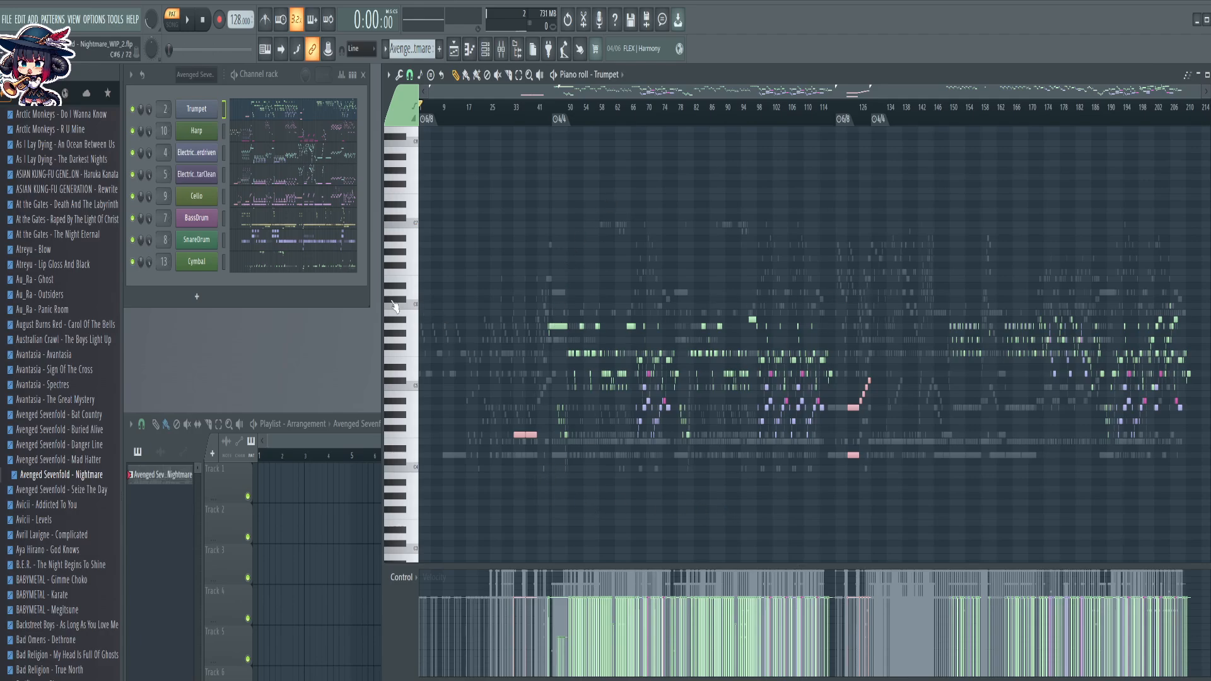
pyautogui.click(315, 270)
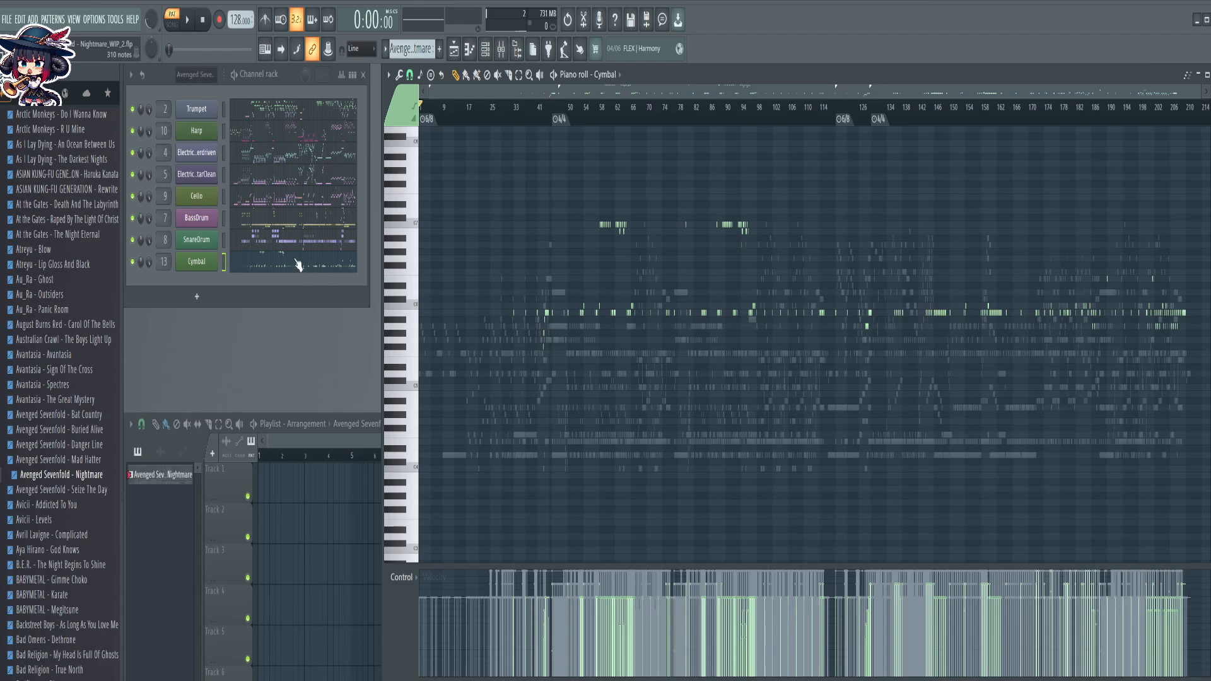
pyautogui.click(260, 207)
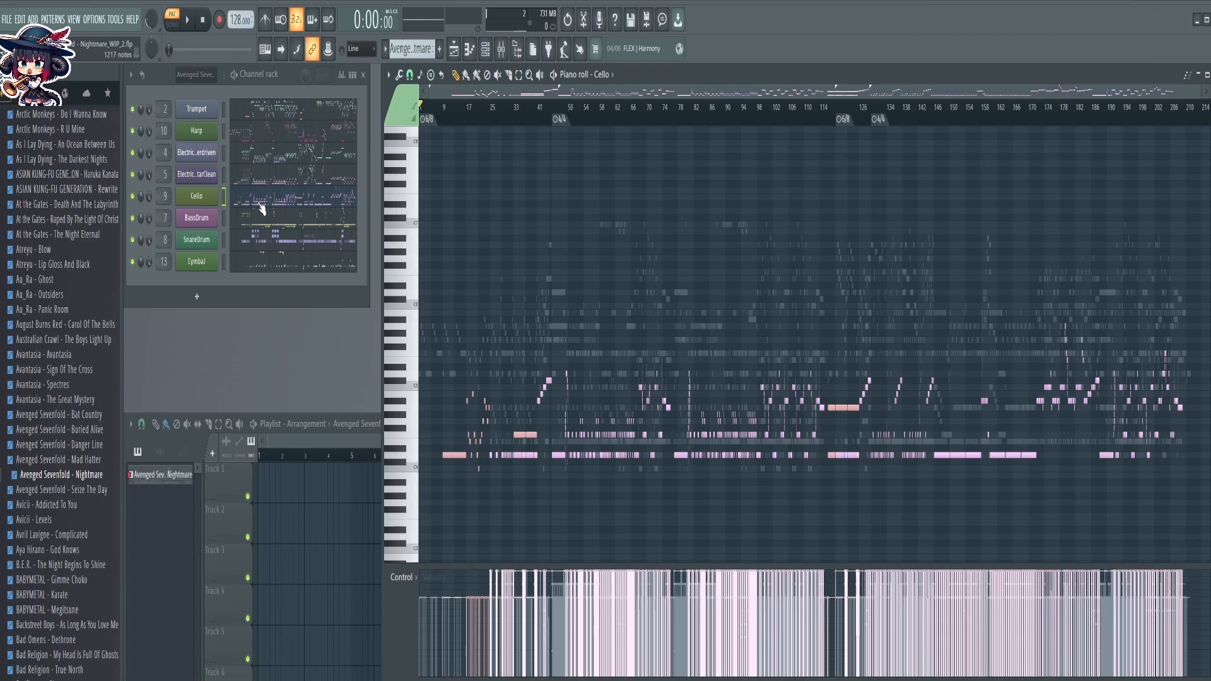
pyautogui.click(249, 121)
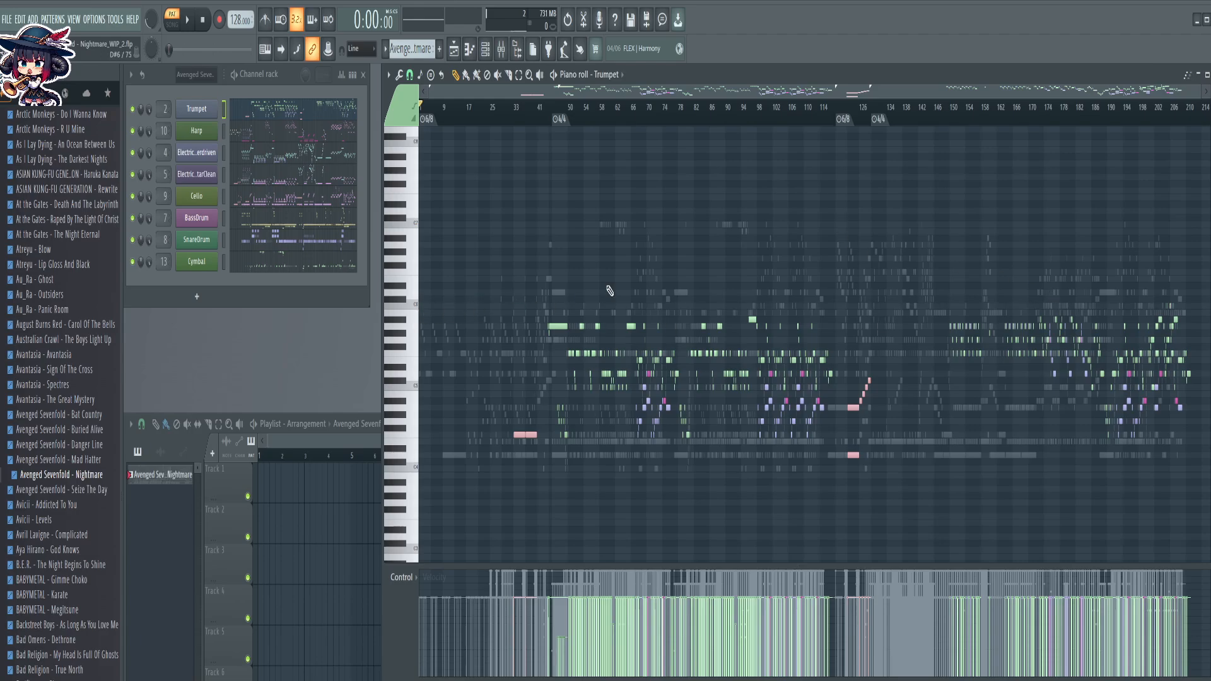
pyautogui.click(267, 139)
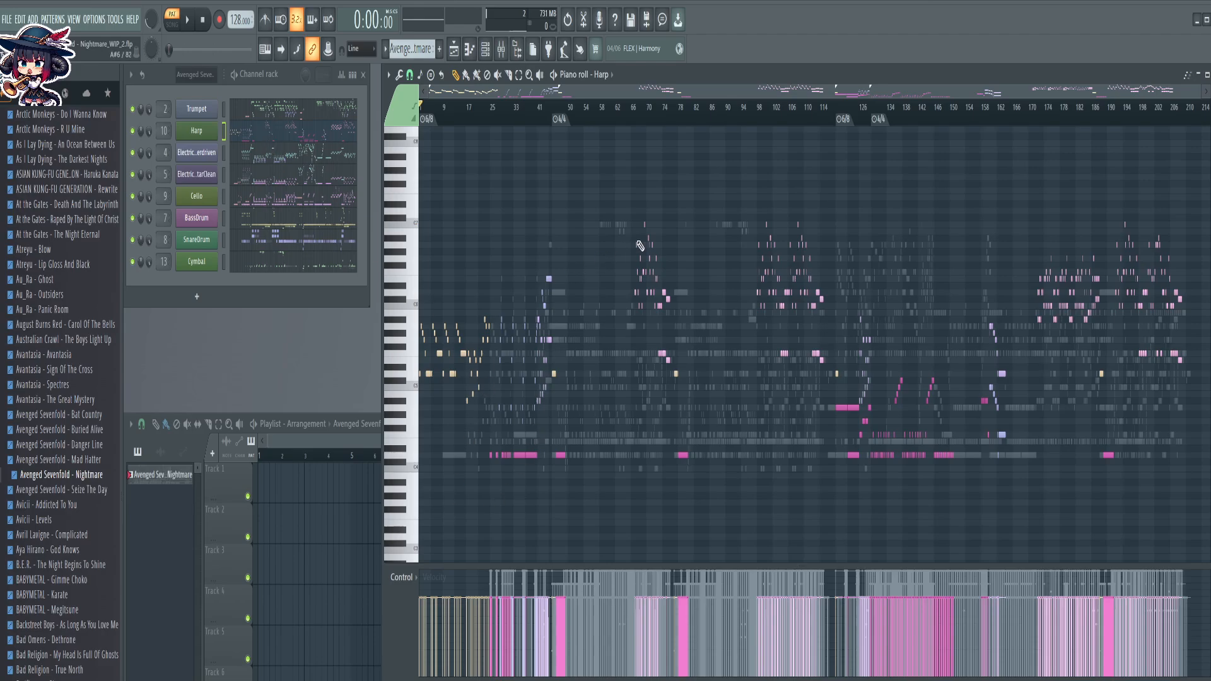
# Run the Prepare for MIDI export macro to turn all channels into MIDI Out channels
pyautogui.click(118, 19)
pyautogui.moveTo(144, 66)
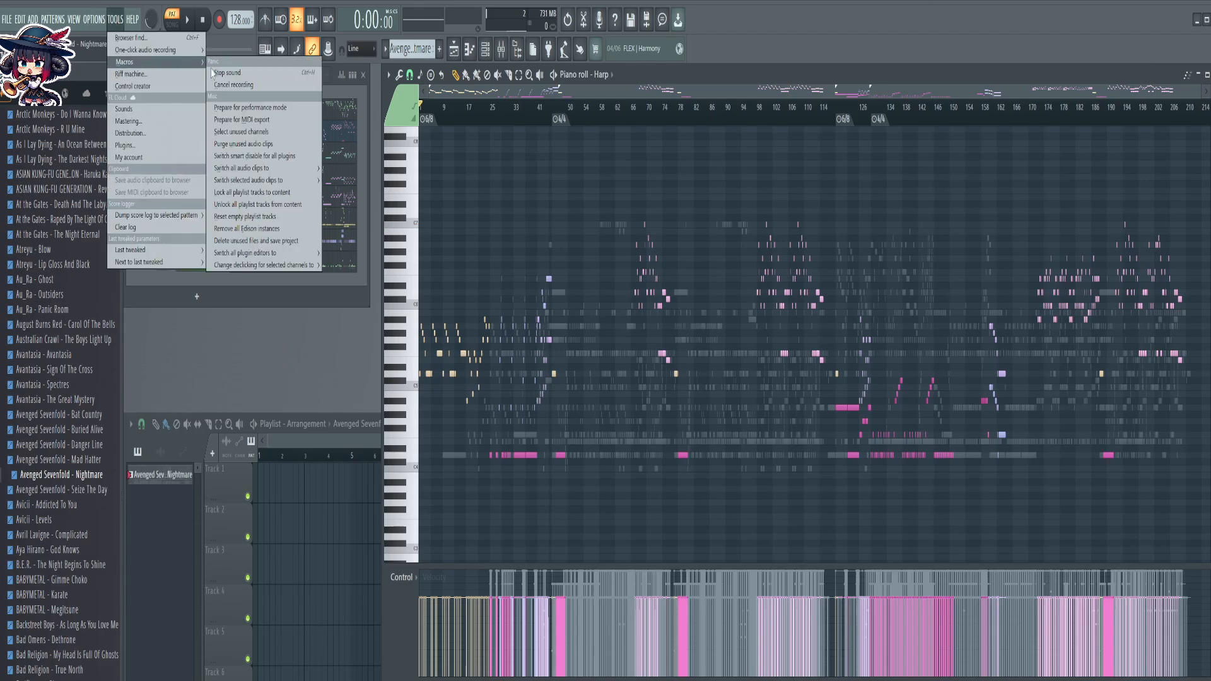
pyautogui.click(272, 125)
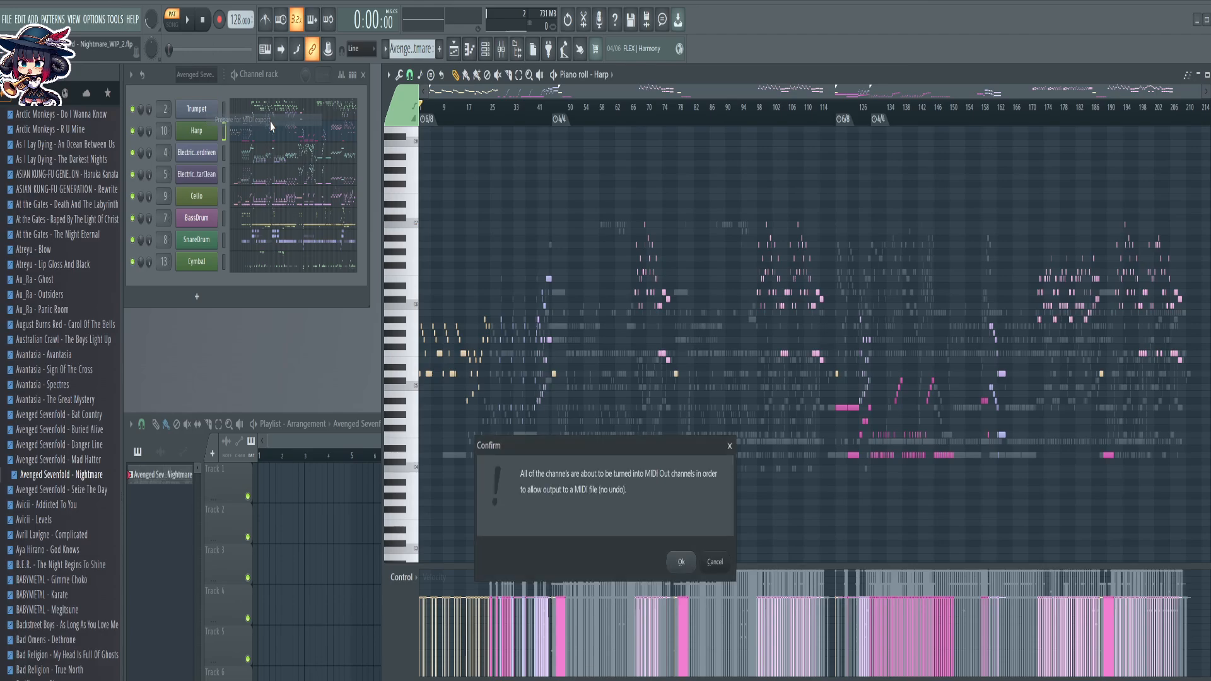
pyautogui.click(676, 561)
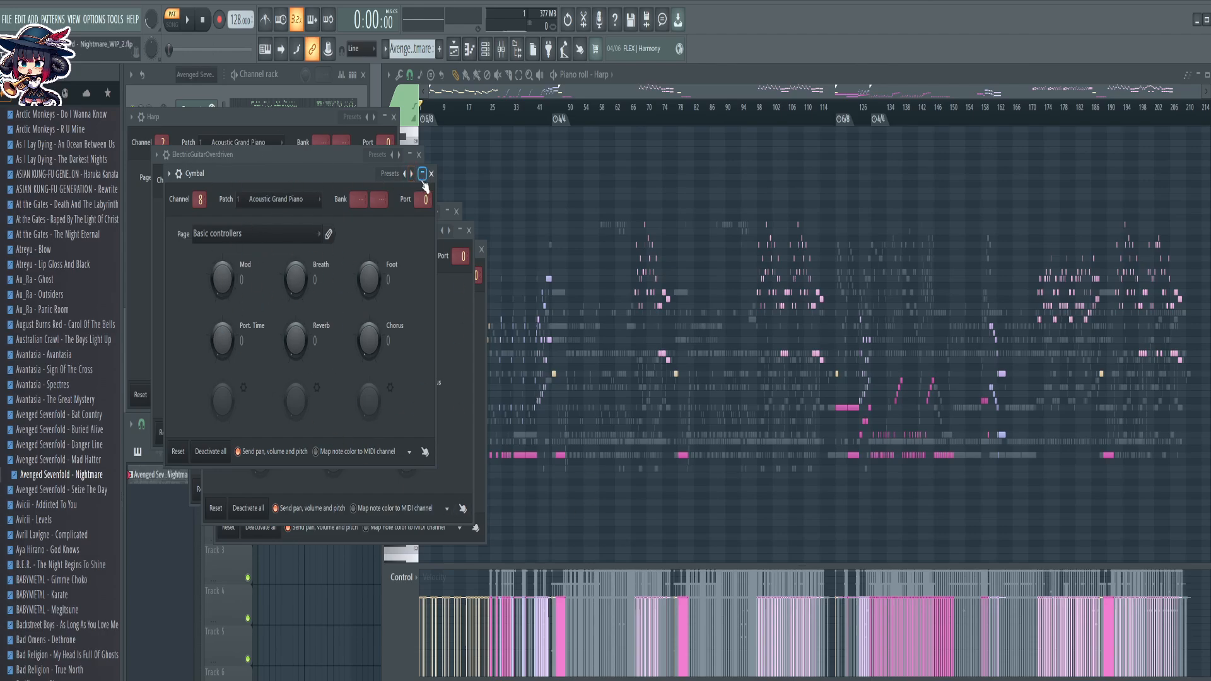
pyautogui.click(301, 199)
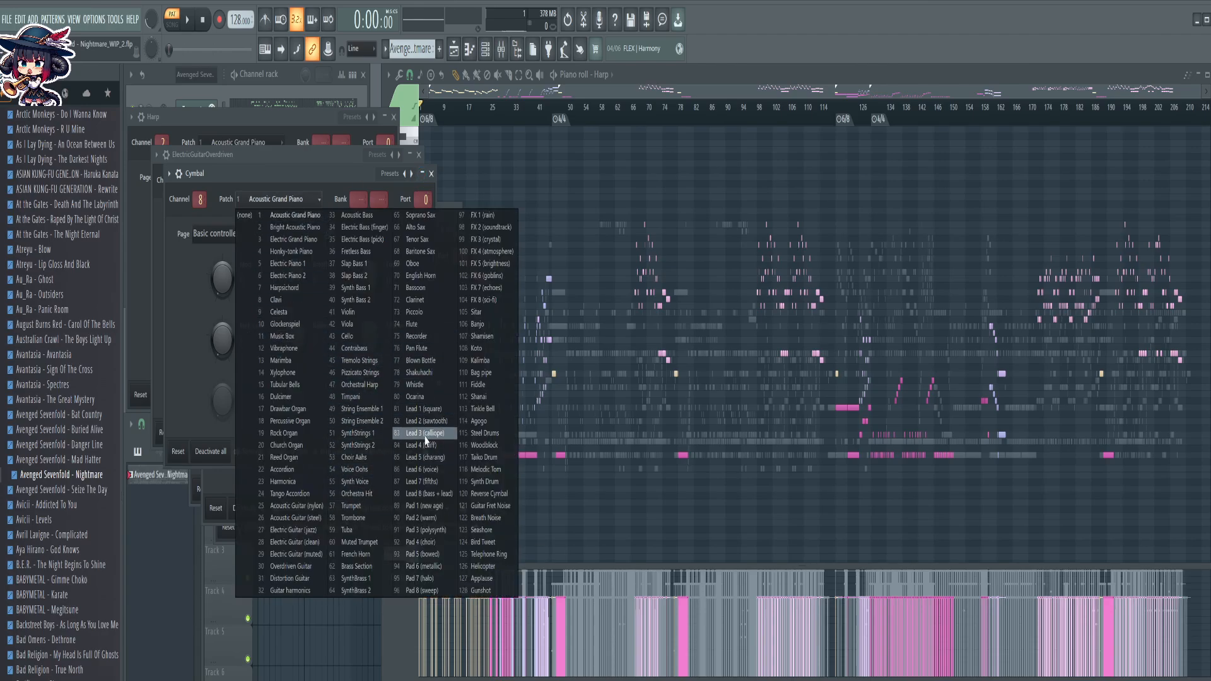
pyautogui.click(294, 200)
pyautogui.rightClick(294, 203)
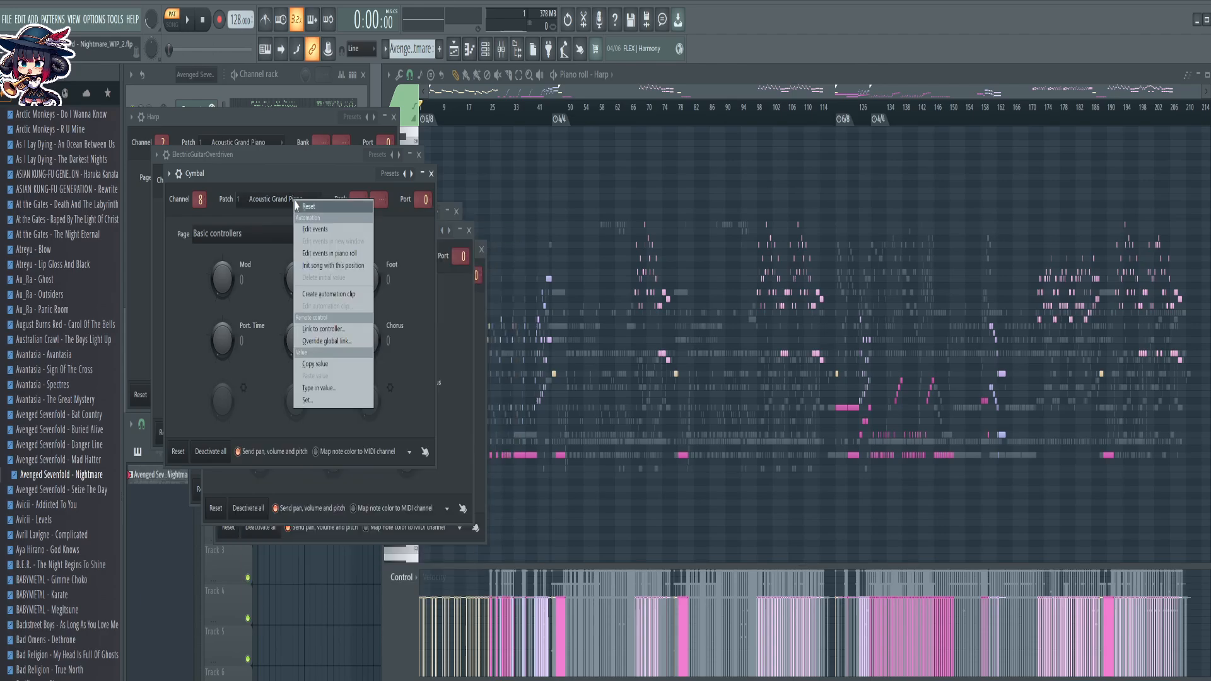
pyautogui.click(303, 178)
# Collapse the MIDI Out windows of the Cymbal, SnareDrum, BassDrum and Cello channels
pyautogui.click(422, 172)
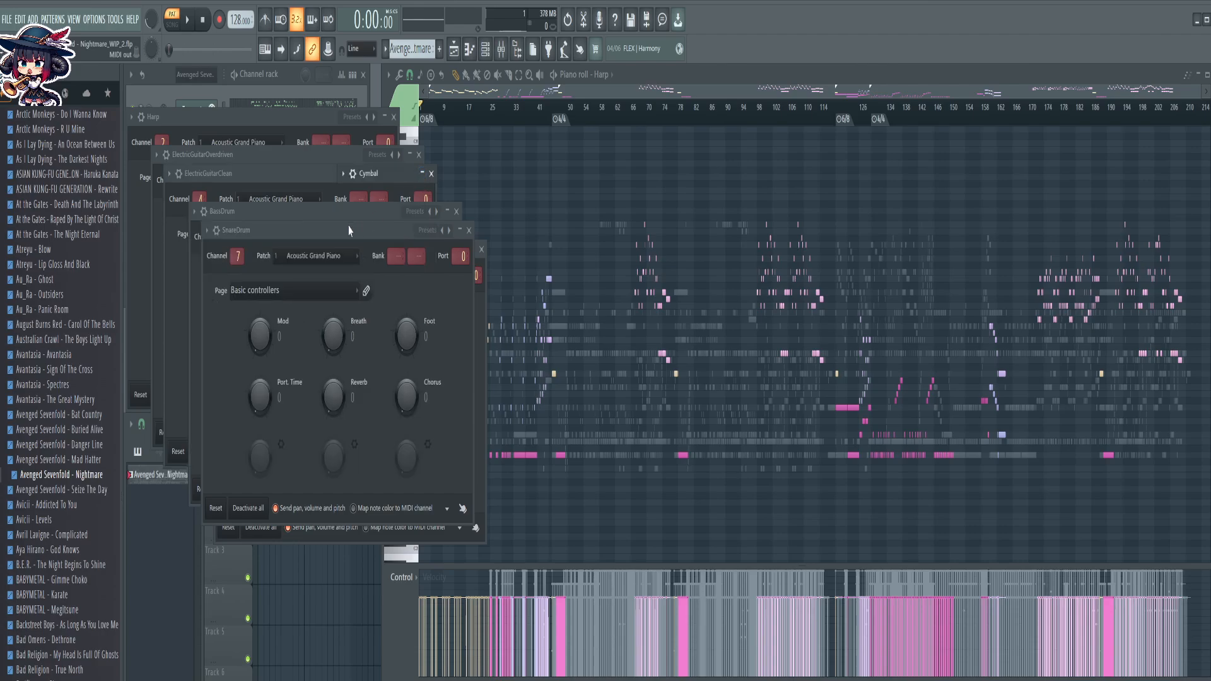
pyautogui.click(448, 230)
pyautogui.click(447, 211)
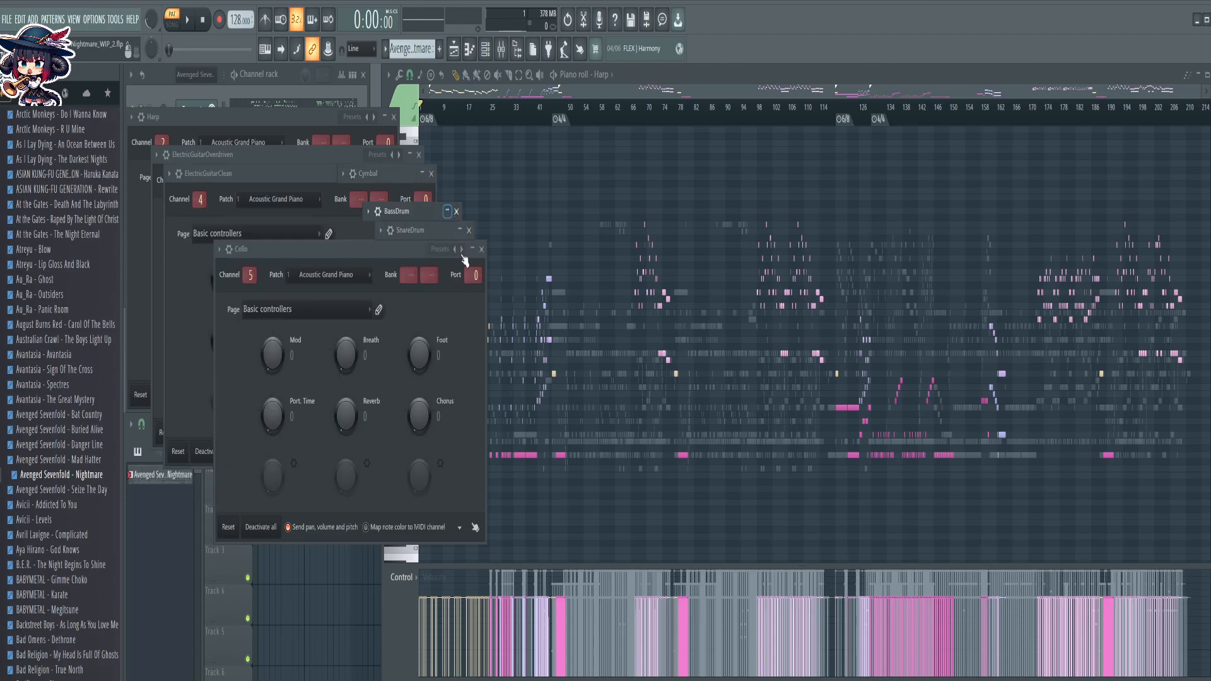
pyautogui.click(472, 250)
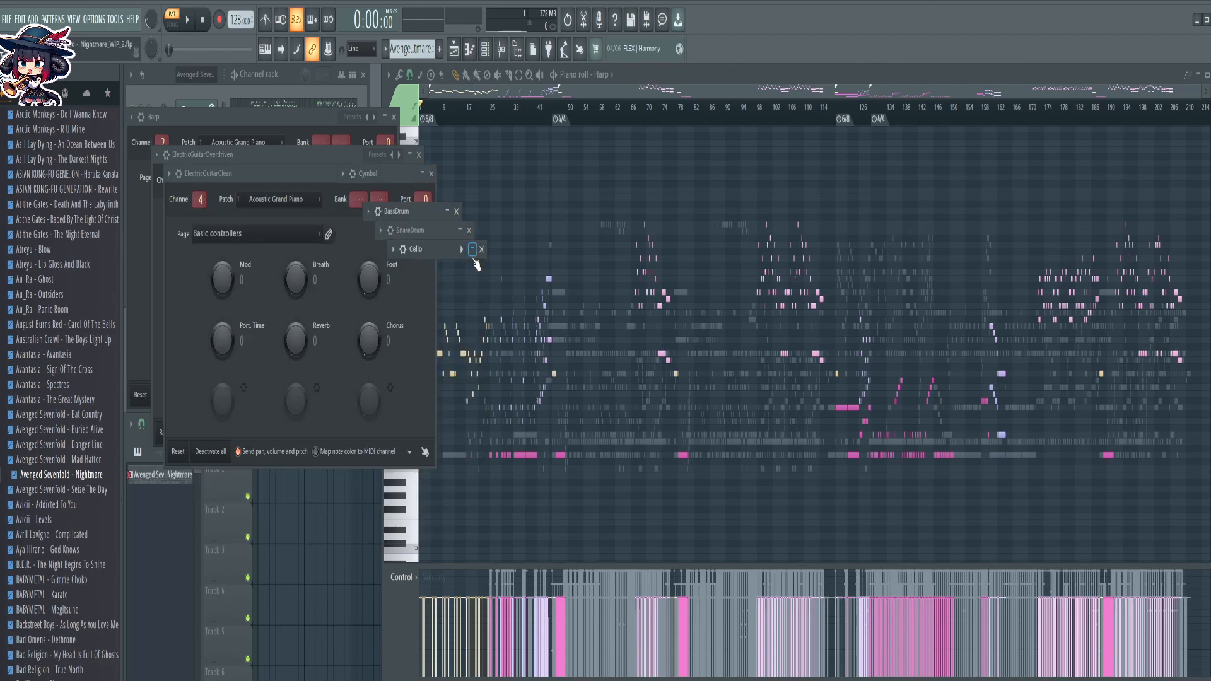
# Open the ElectricGuitarClean channel's General MIDI patch events for editing in the piano roll, together with that channel's notes
pyautogui.click(258, 178)
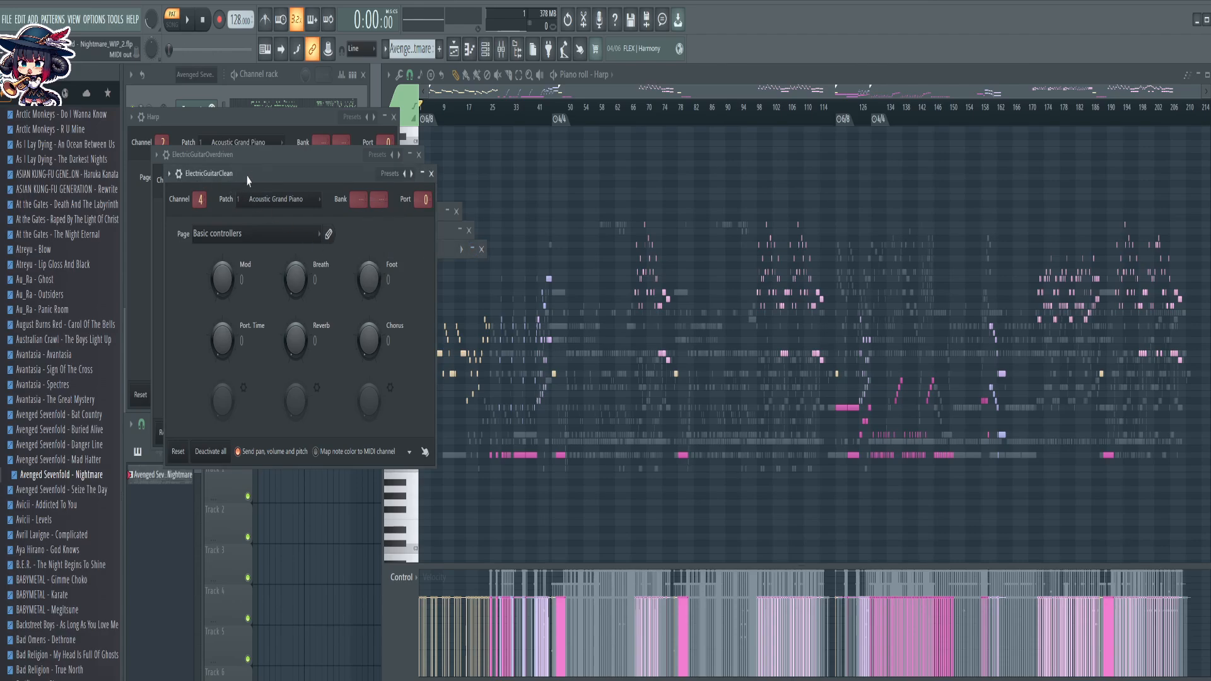
pyautogui.rightClick(271, 206)
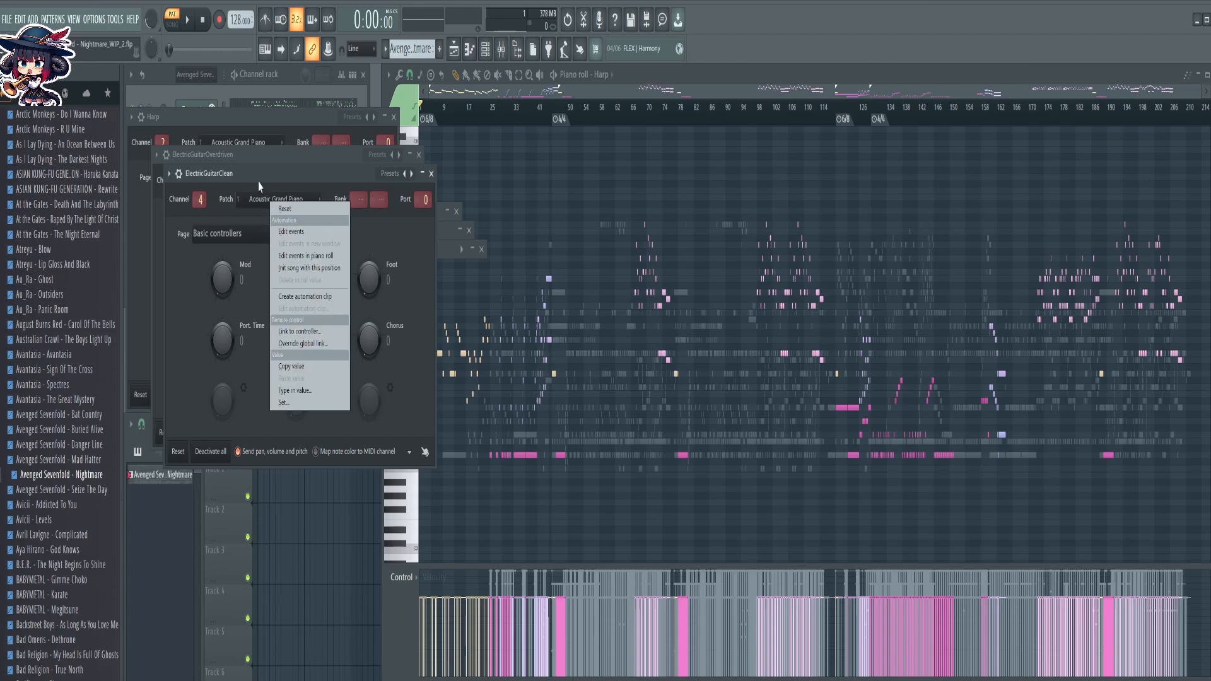
pyautogui.click(306, 256)
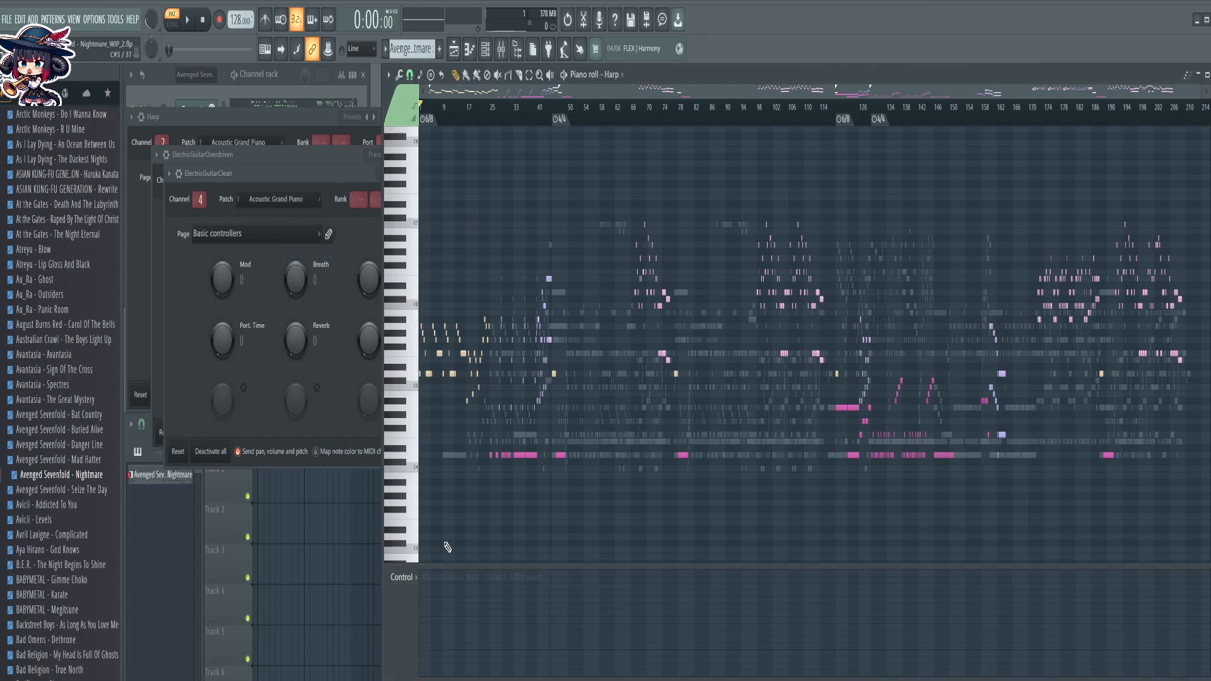
pyautogui.click(288, 81)
pyautogui.click(283, 159)
pyautogui.click(268, 180)
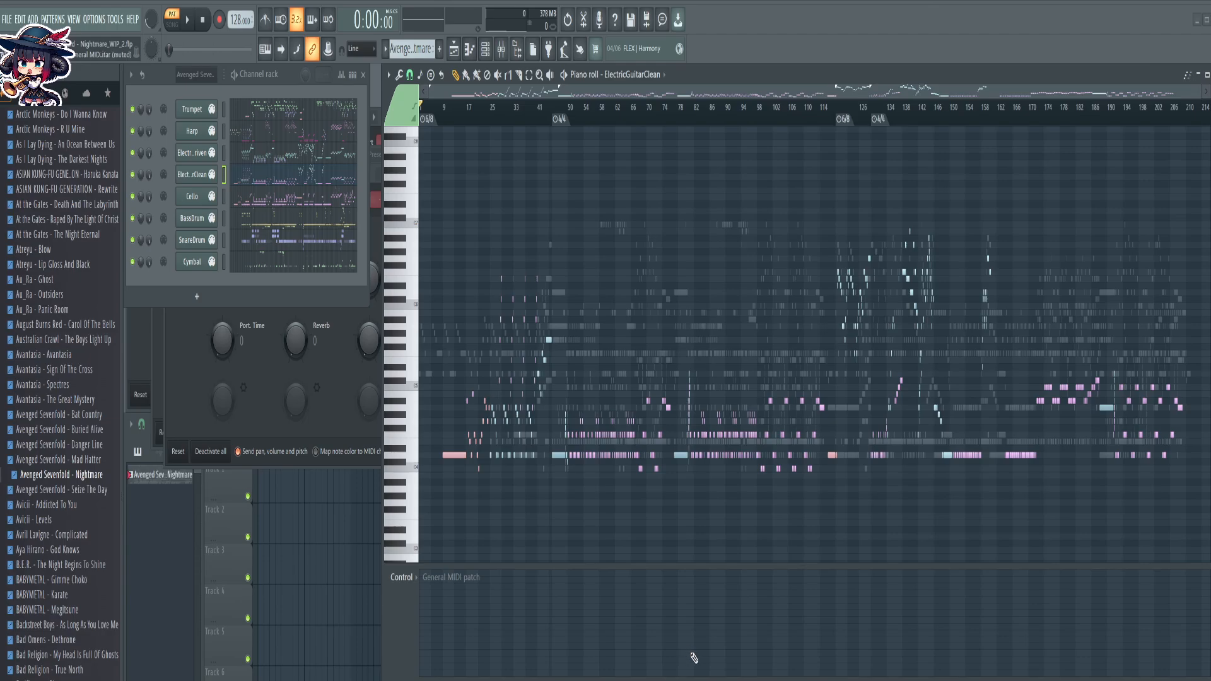
# Enlarge the patch event lane's vertical scale and set the clean guitar's patch to Electric Guitar (clean) from the song's start
pyautogui.click(689, 653)
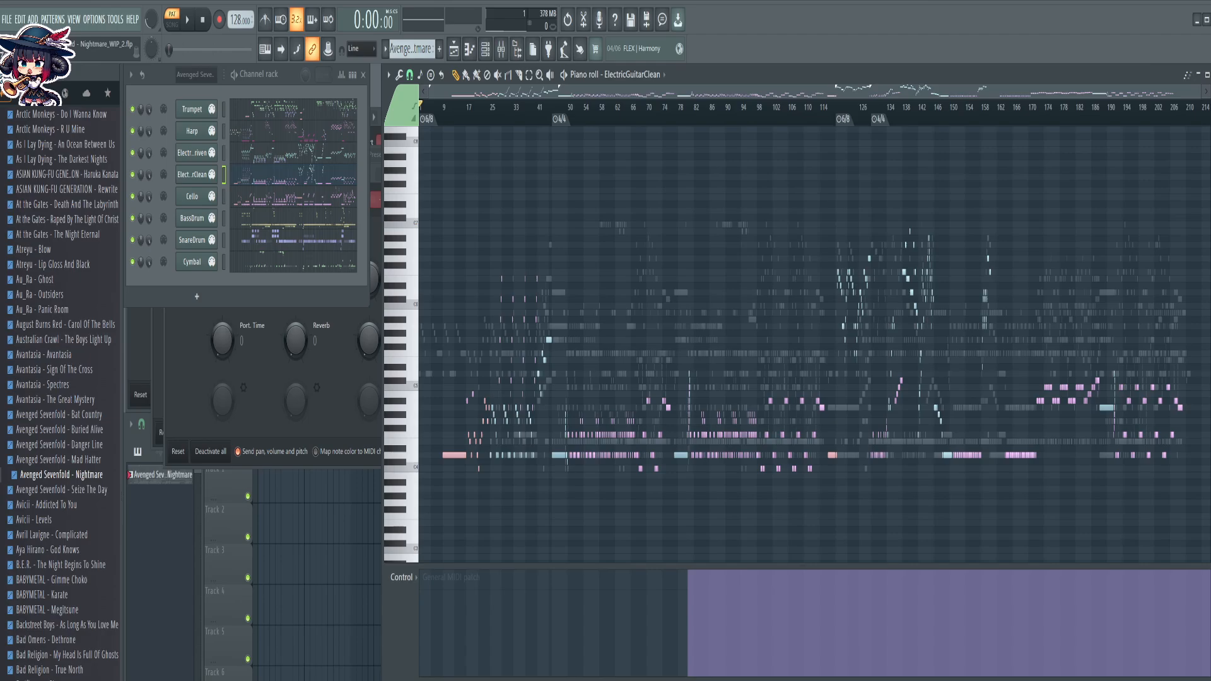
pyautogui.moveTo(1038, 80); pyautogui.dragTo(1026, 81)
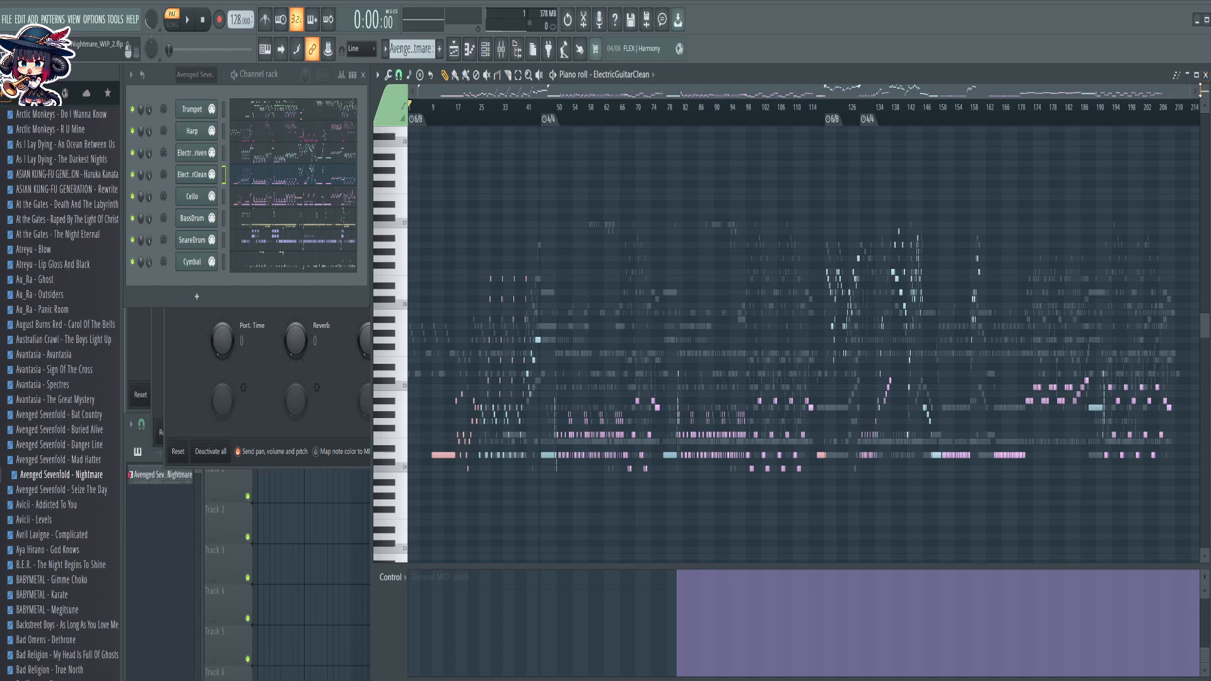
pyautogui.moveTo(1200, 90); pyautogui.dragTo(1200, 94)
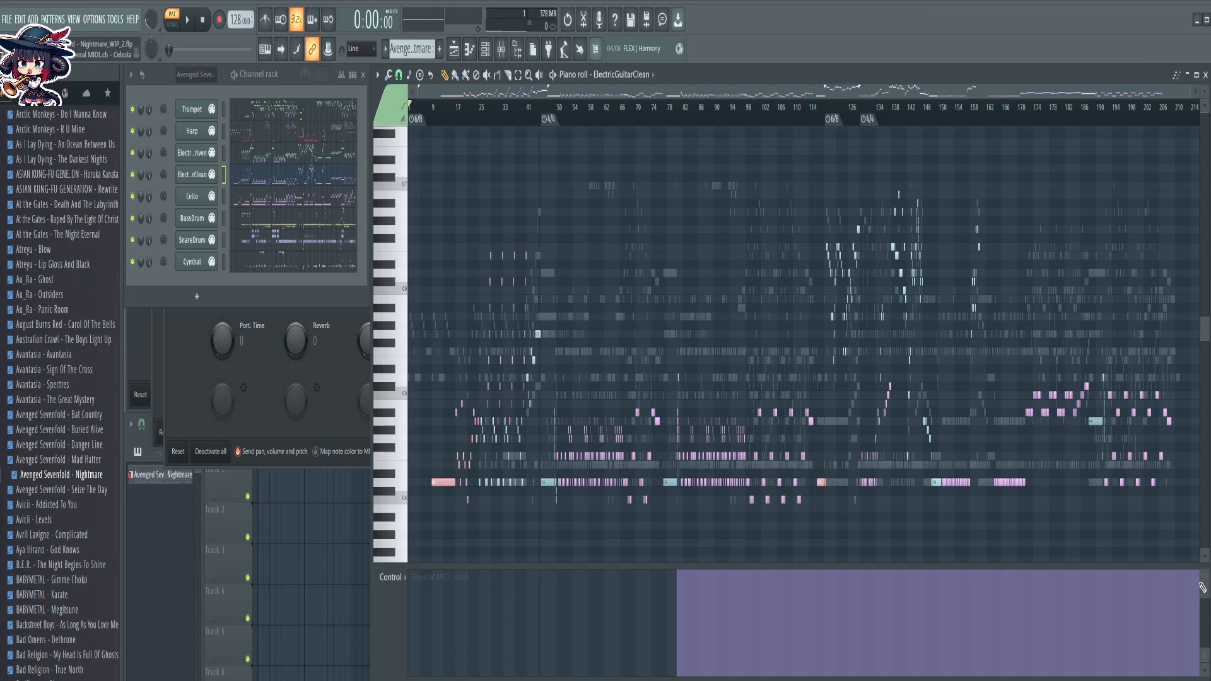
pyautogui.moveTo(1203, 606)
pyautogui.mouseDown()
pyautogui.moveTo(1204, 642)
pyautogui.moveTo(841, 637)
pyautogui.mouseUp()
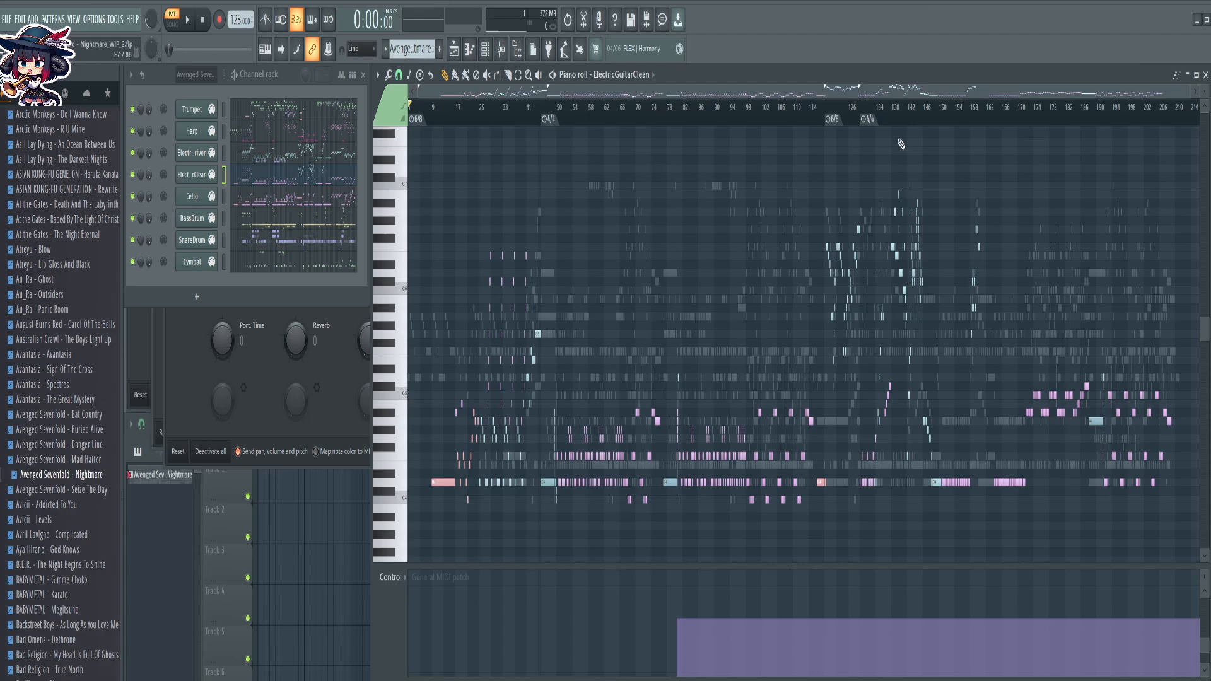
pyautogui.moveTo(995, 77); pyautogui.dragTo(1006, 77)
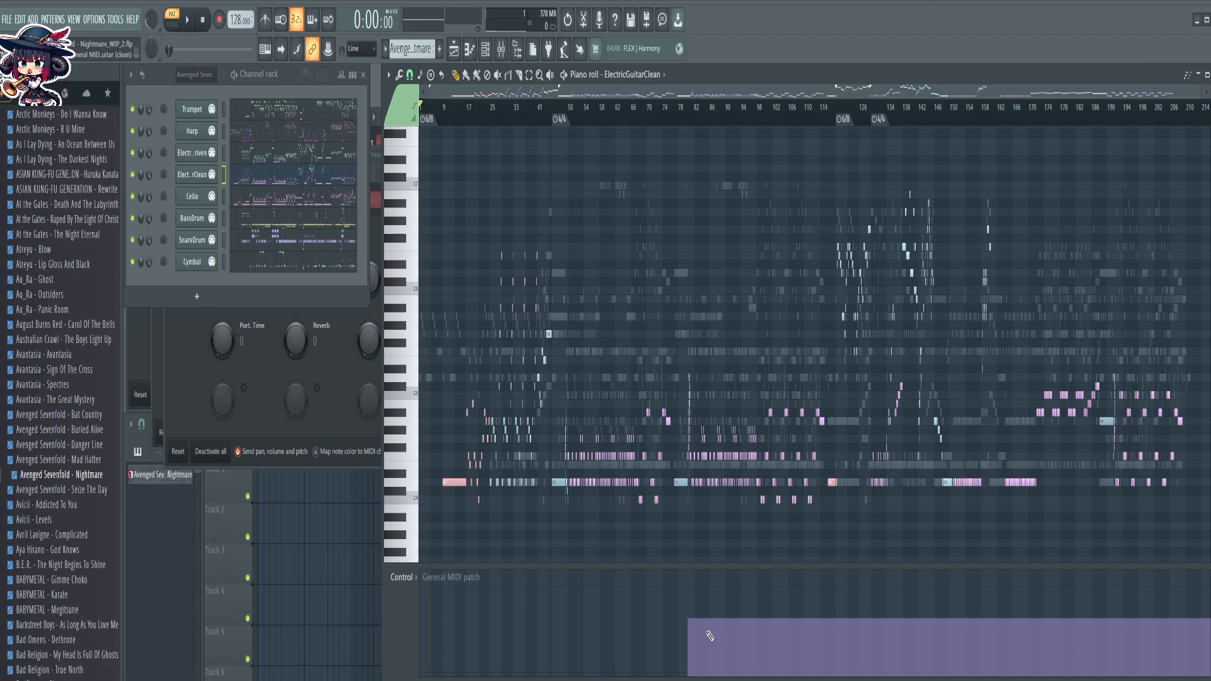
pyautogui.click(707, 630)
pyautogui.moveTo(709, 636)
pyautogui.mouseDown()
pyautogui.moveTo(618, 625)
pyautogui.moveTo(563, 577)
pyautogui.mouseUp()
pyautogui.moveTo(591, 507)
pyautogui.mouseDown()
pyautogui.moveTo(574, 655)
pyautogui.moveTo(410, 644)
pyautogui.moveTo(425, 659)
pyautogui.mouseUp()
# Place the playhead at bar 25 and change the clean guitar's patch to Electric Guitar (muted) from there
pyautogui.scroll(4, 486, 112)
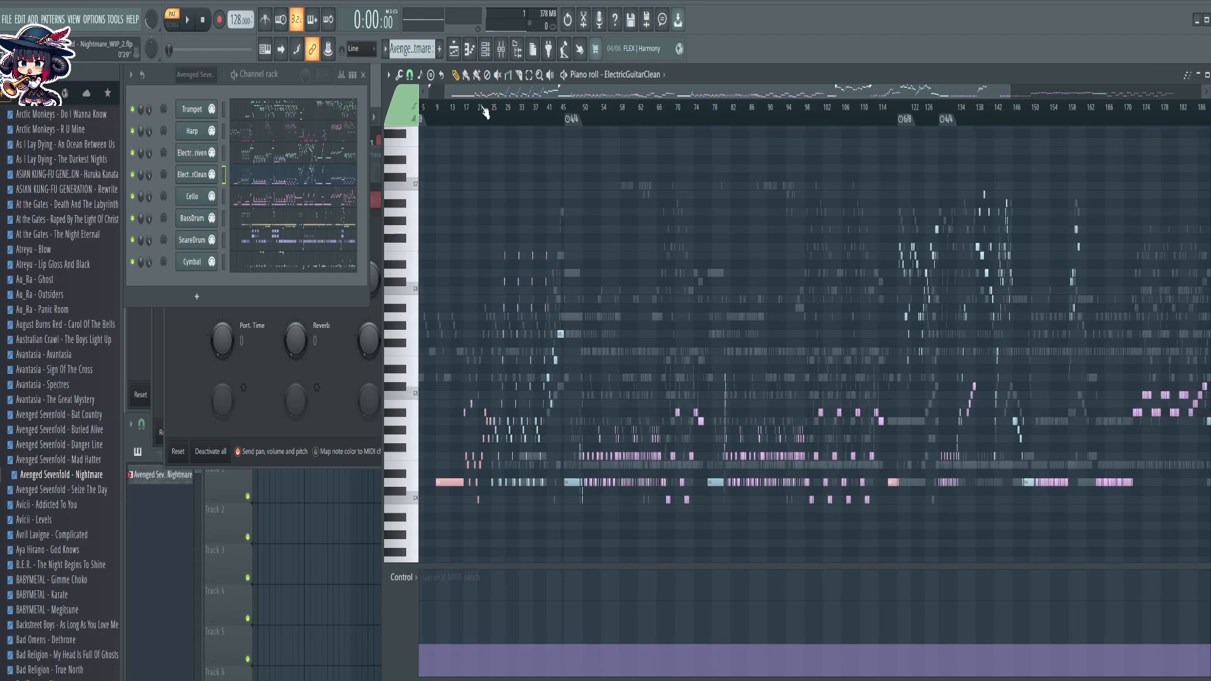
pyautogui.scroll(4, 486, 112)
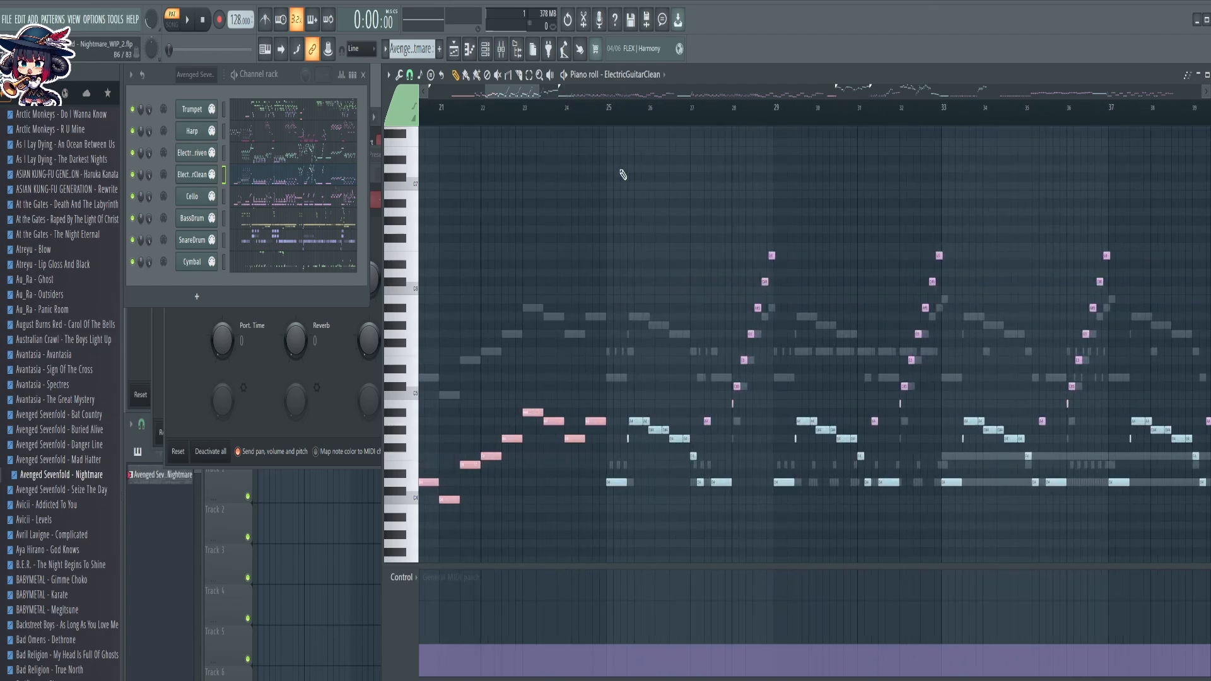
pyautogui.scroll(5, 611, 119)
pyautogui.click(606, 115)
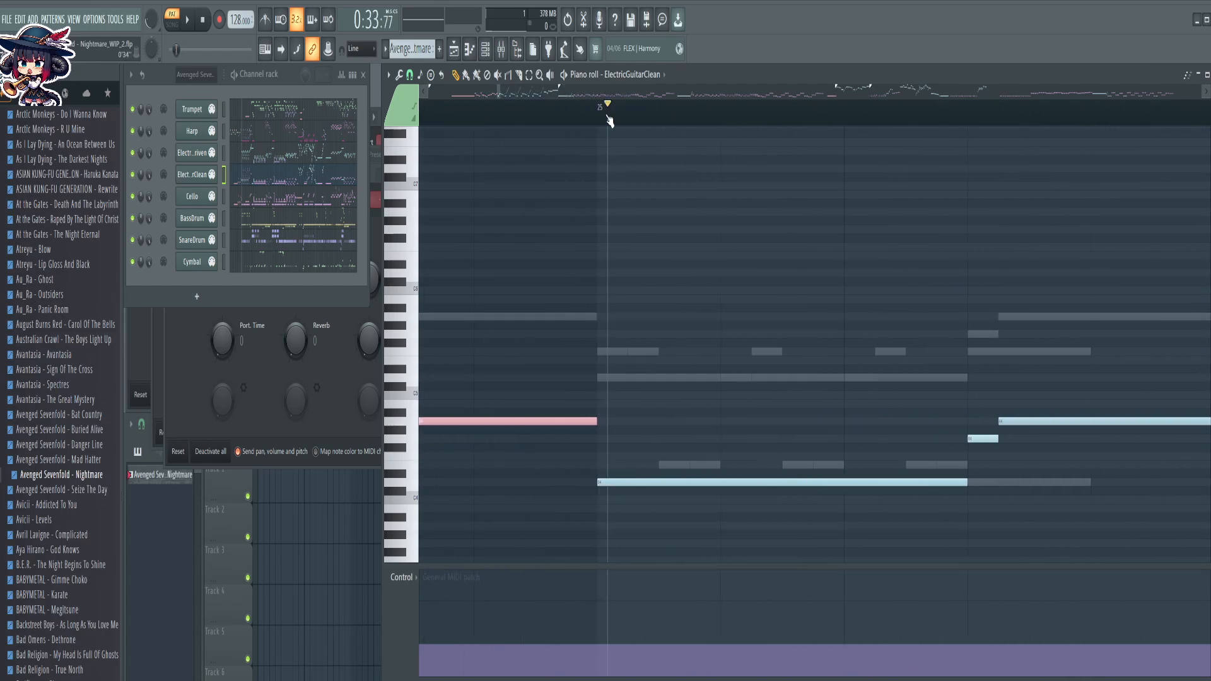
pyautogui.click(597, 122)
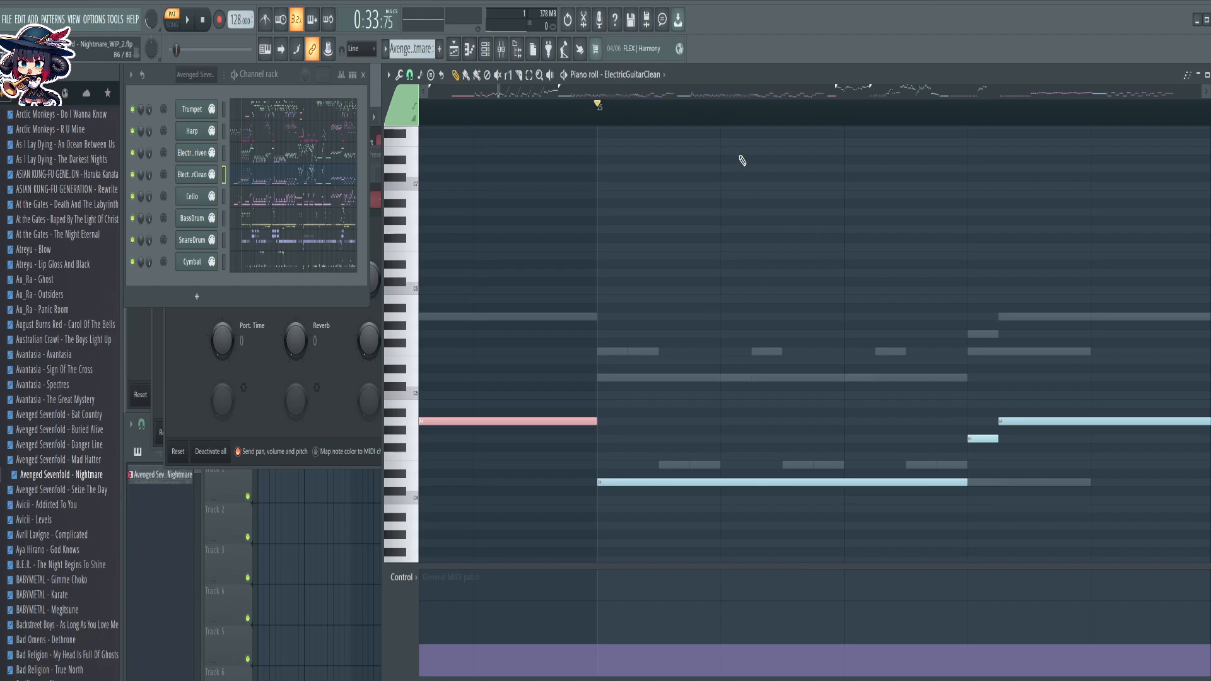
pyautogui.click(614, 620)
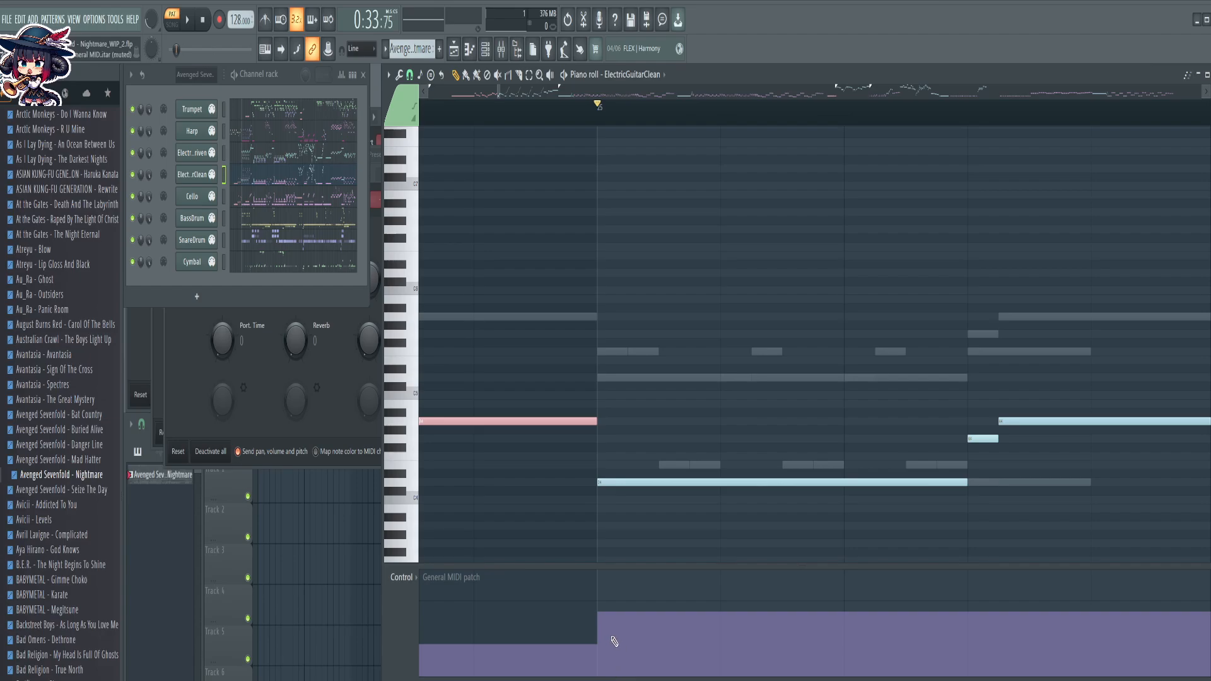
# Place the playhead at bar 28, where the rising run begins, and change the clean guitar's patch to Electric Guitar (clean) from there
pyautogui.scroll(-3, 602, 109)
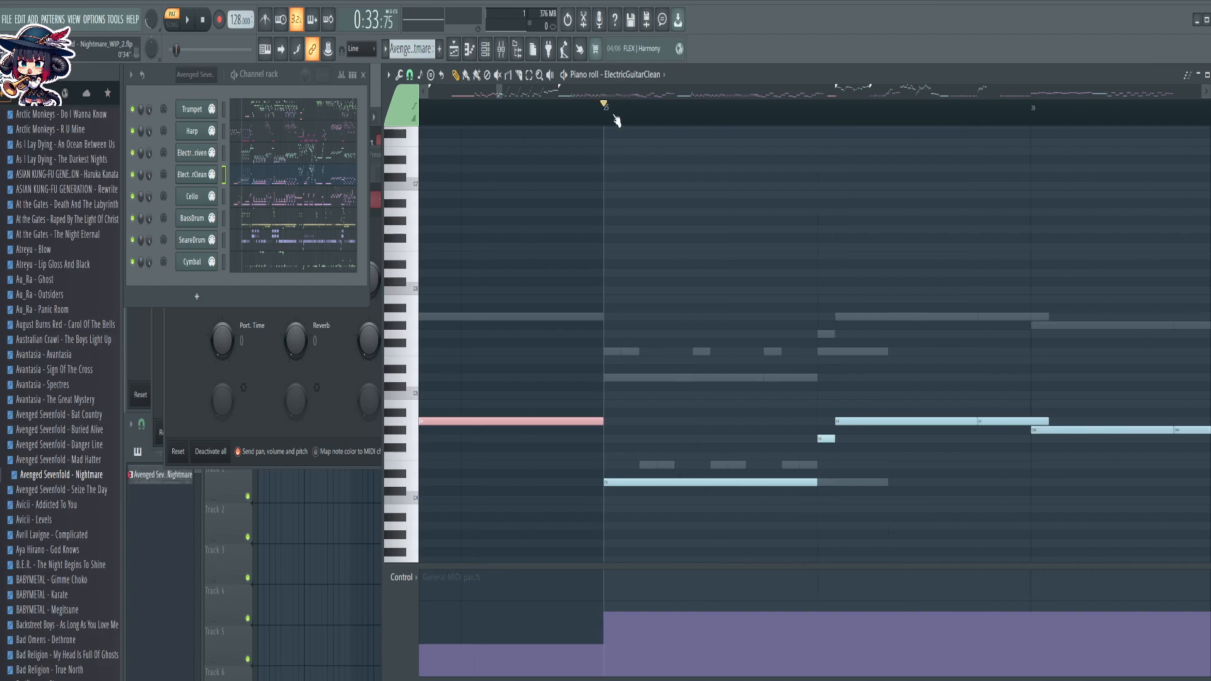
pyautogui.scroll(-2, 616, 120)
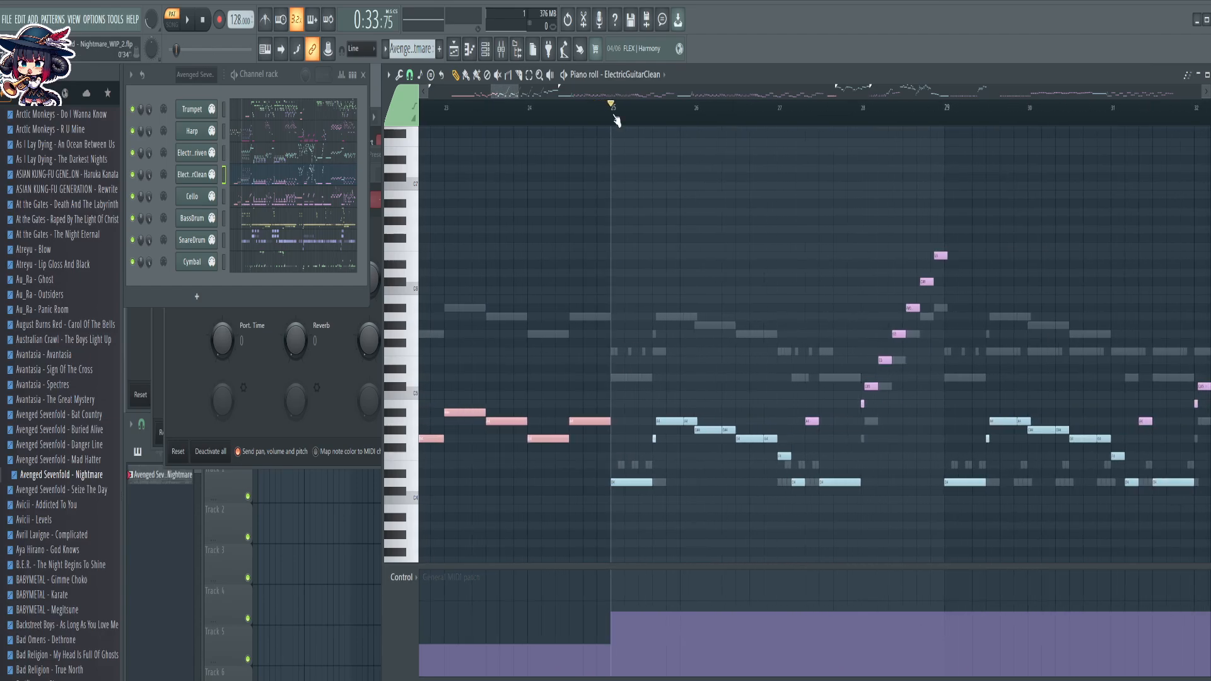
pyautogui.moveTo(862, 330); pyautogui.dragTo(768, 304)
pyautogui.moveTo(760, 234); pyautogui.dragTo(696, 223)
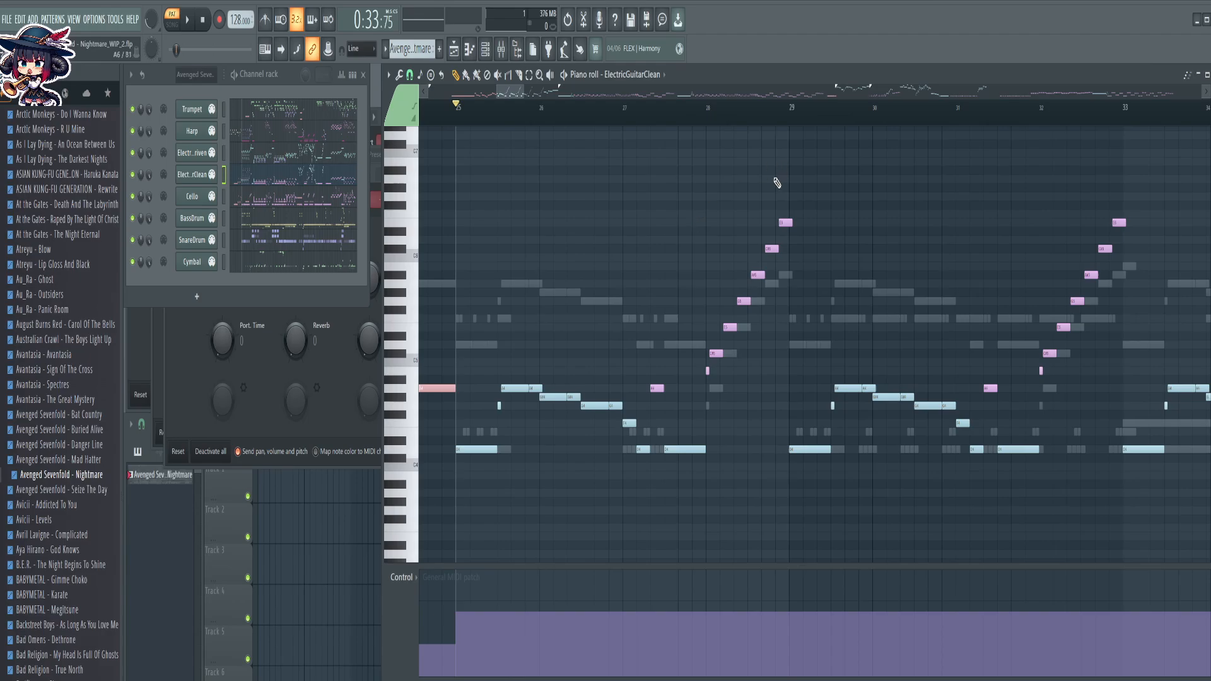
pyautogui.moveTo(705, 213); pyautogui.dragTo(609, 224)
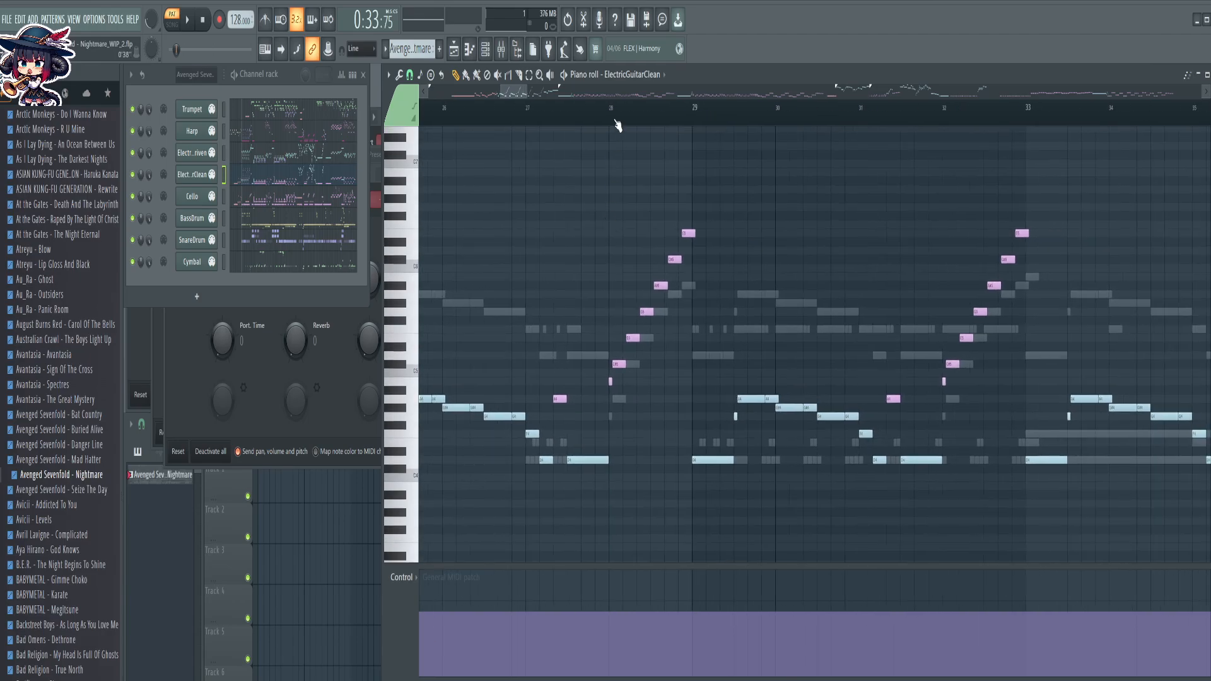
pyautogui.scroll(8, 617, 124)
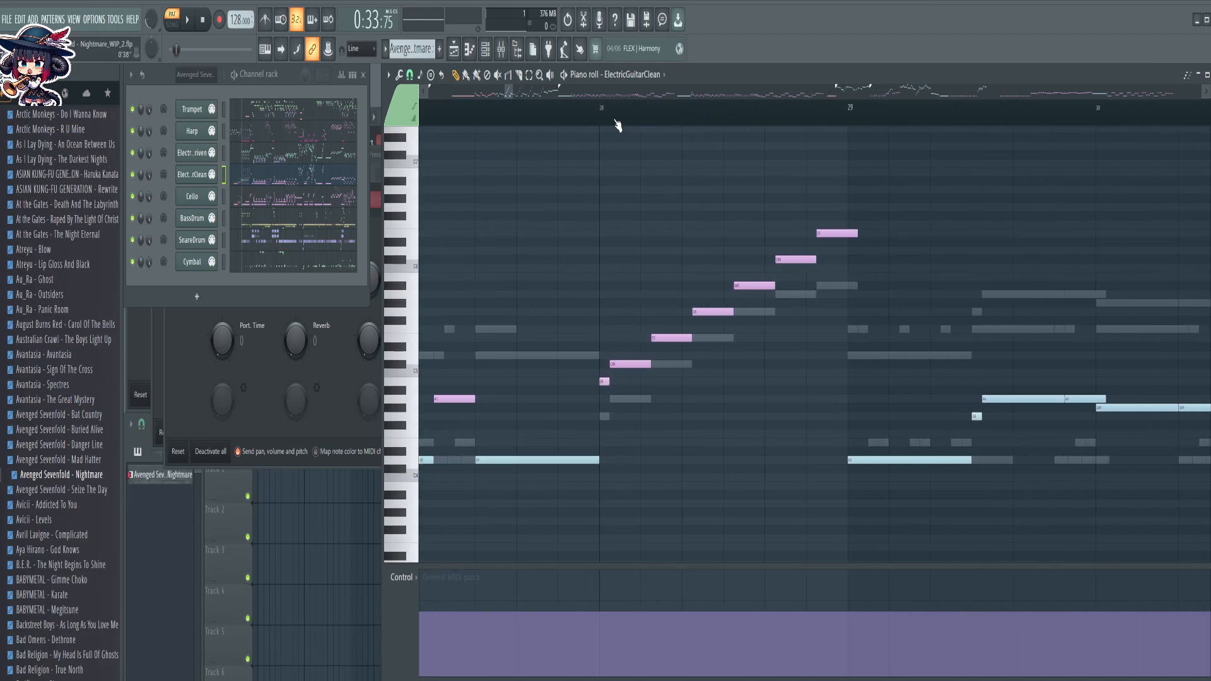
pyautogui.click(572, 105)
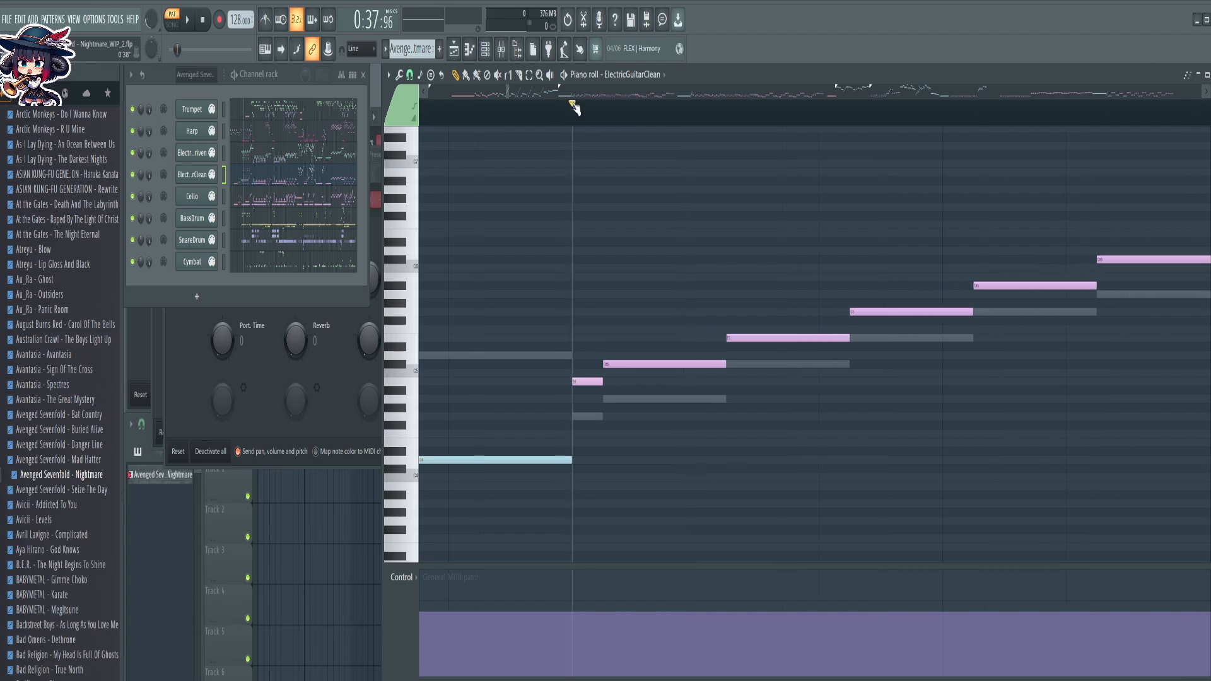
pyautogui.click(575, 631)
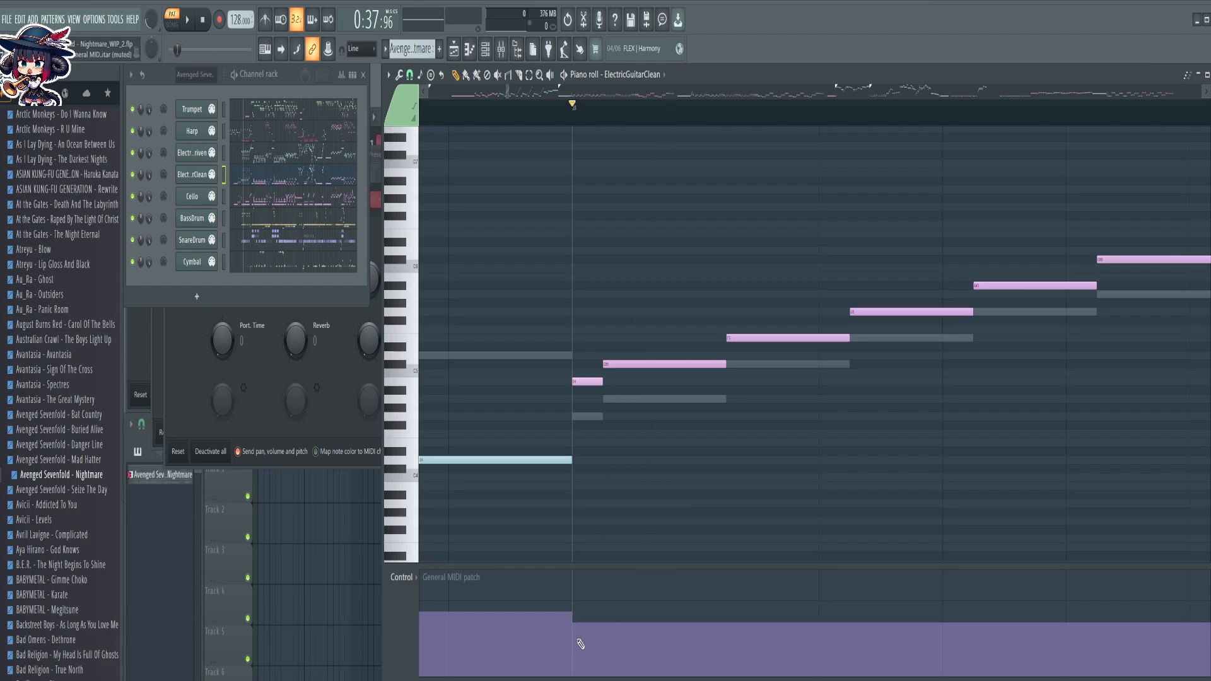
pyautogui.click(574, 644)
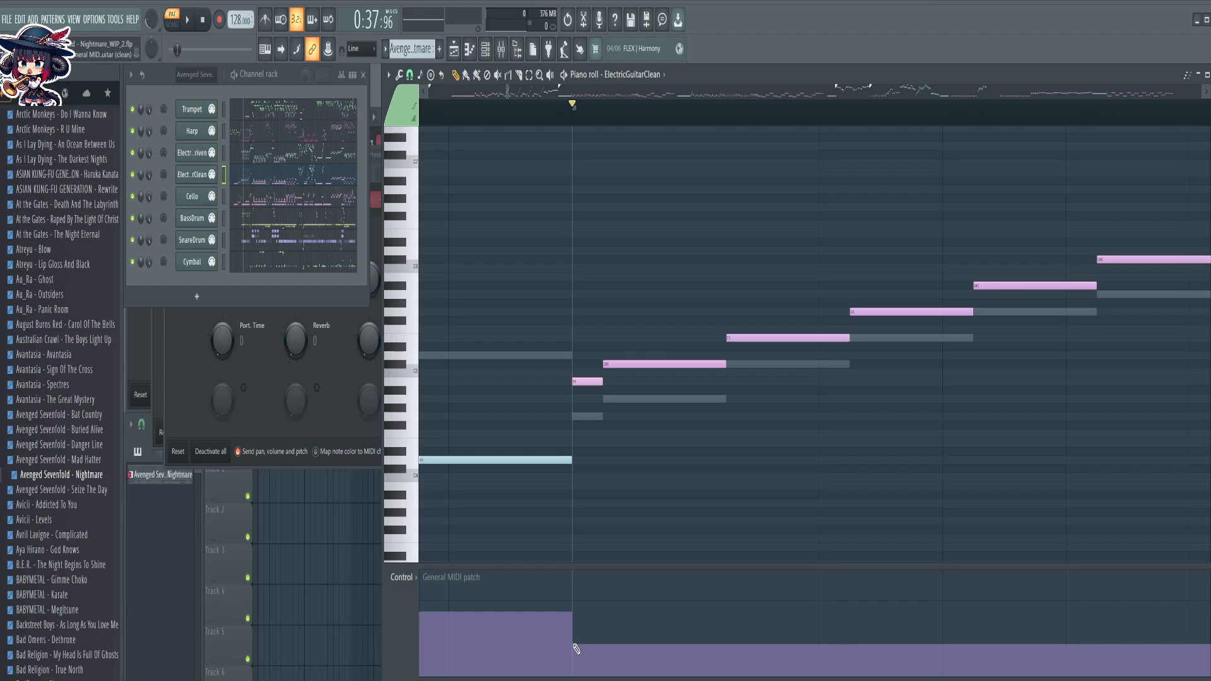
# Shorten the rising run's last note to end at bar 29 and change the clean guitar's patch to Distortion Guitar from that bar
pyautogui.scroll(-3, 660, 115)
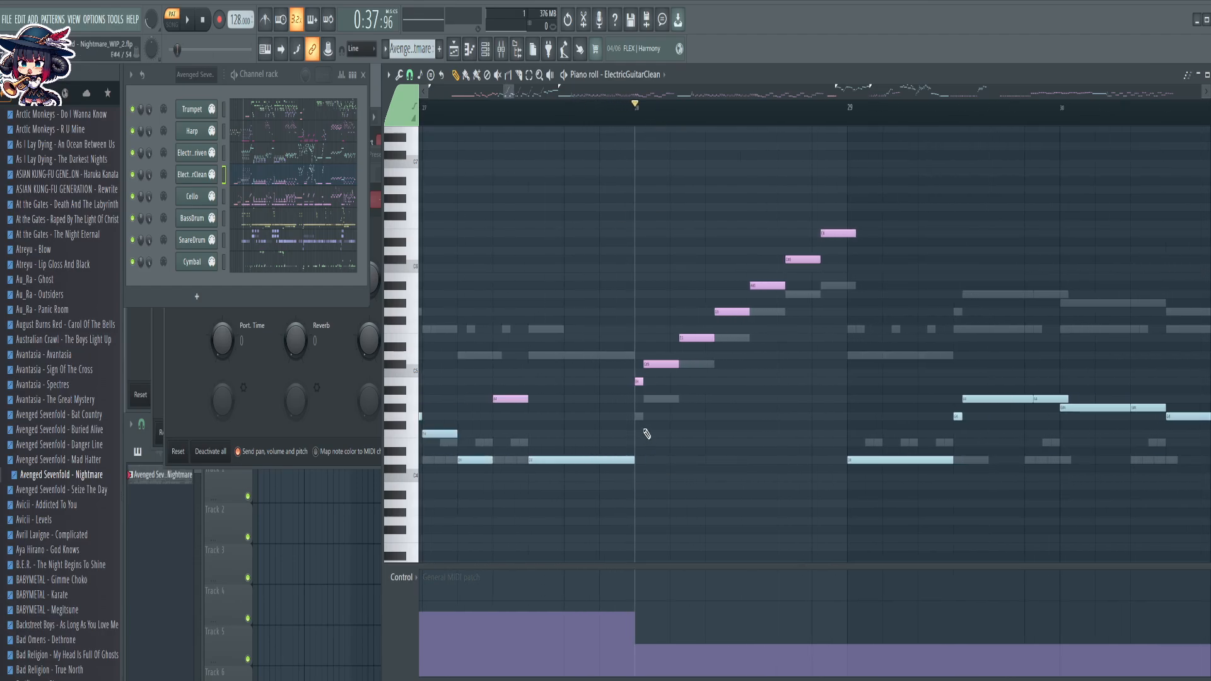
pyautogui.moveTo(665, 464); pyautogui.dragTo(484, 437)
pyautogui.scroll(4, 668, 115)
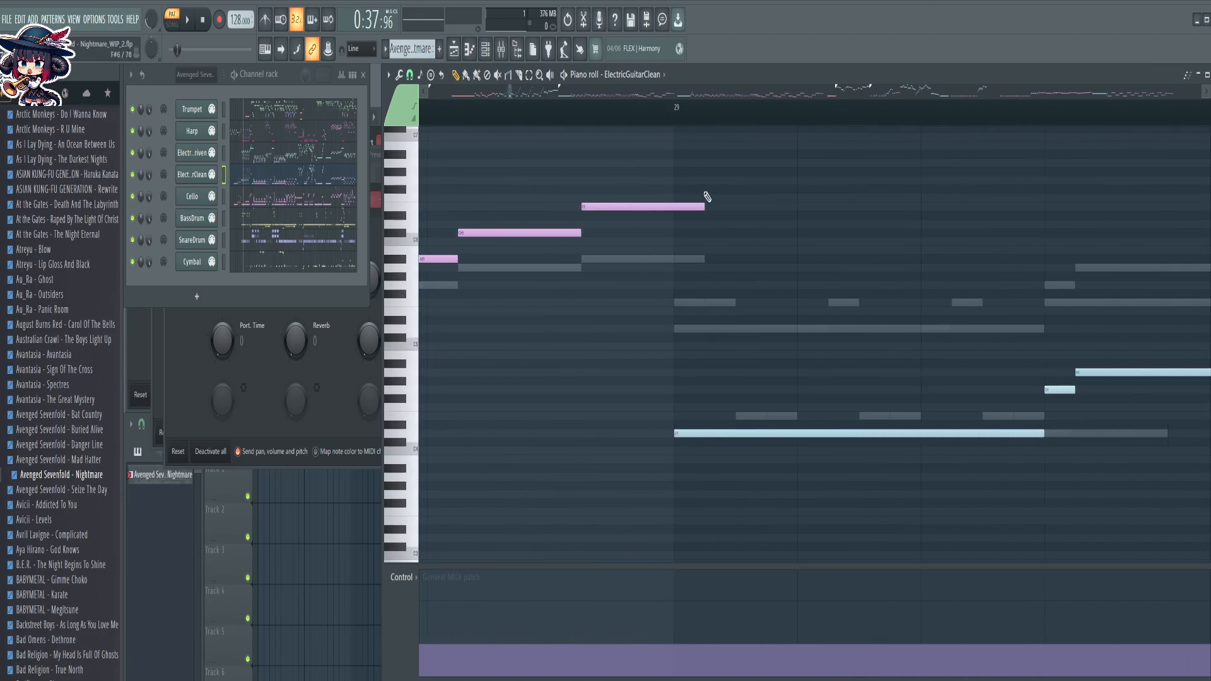
pyautogui.moveTo(705, 207); pyautogui.dragTo(670, 217)
pyautogui.click(675, 106)
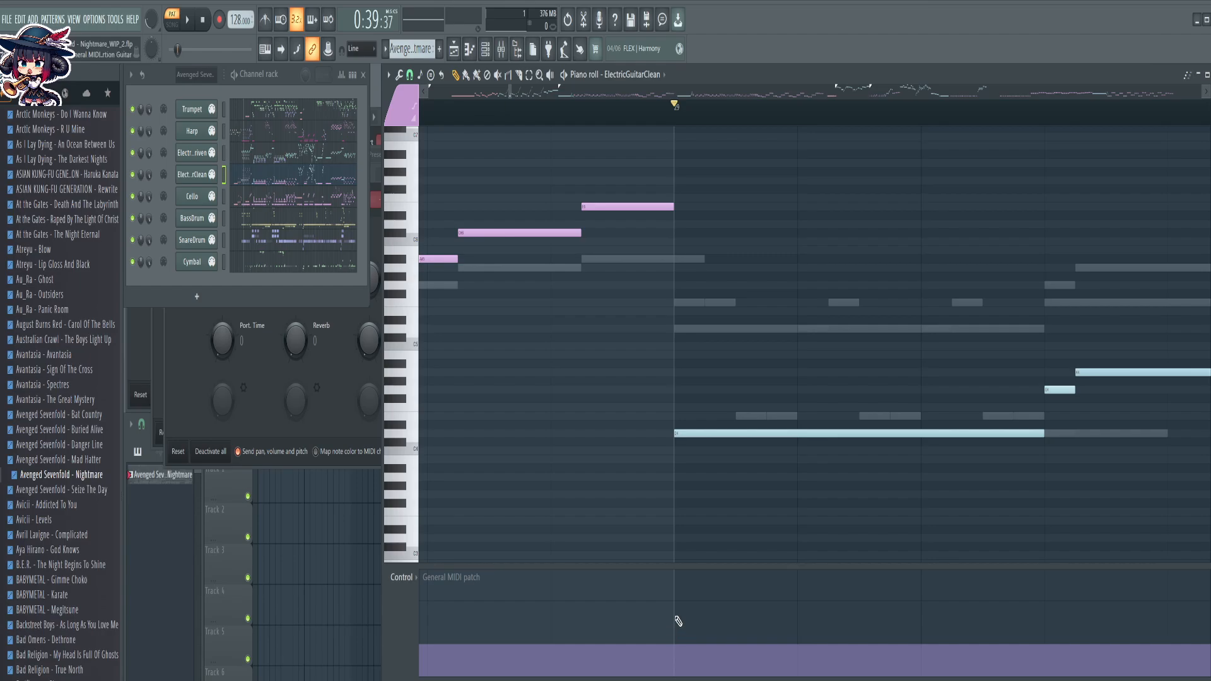
# Move the playhead to bar 32 and set the patch back to Electric Guitar (clean) from the start of that bar's rising run
pyautogui.scroll(-2, 724, 118)
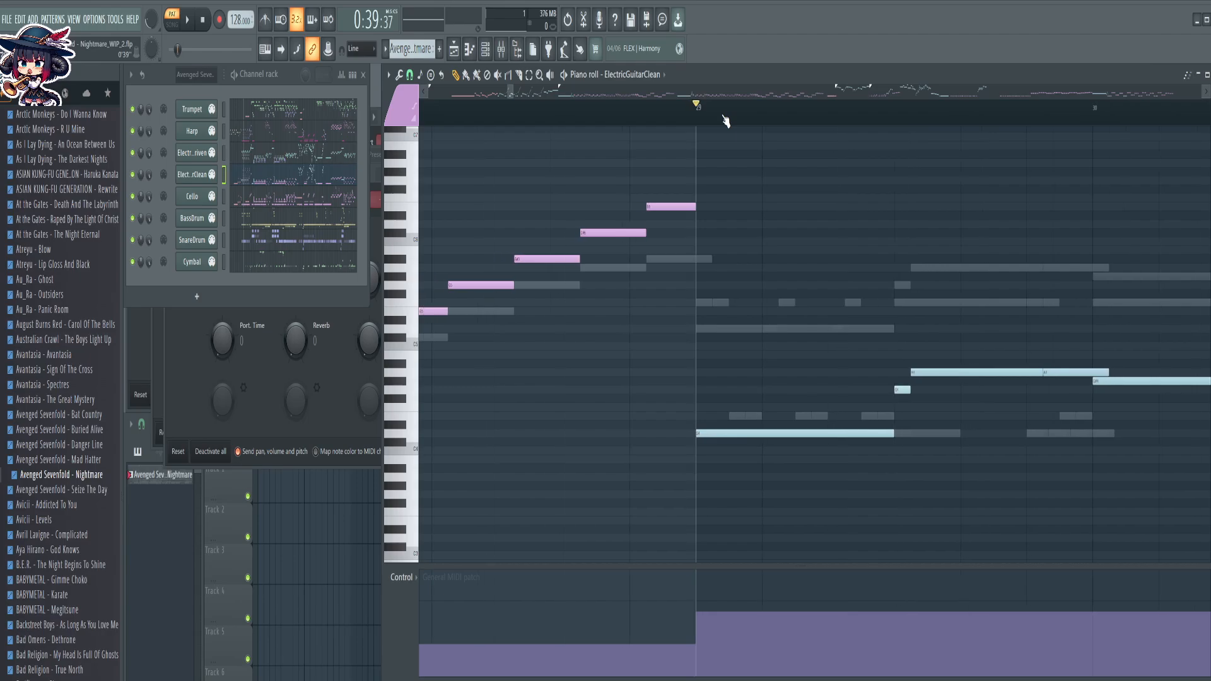
pyautogui.scroll(-2, 732, 127)
pyautogui.scroll(-1, 820, 208)
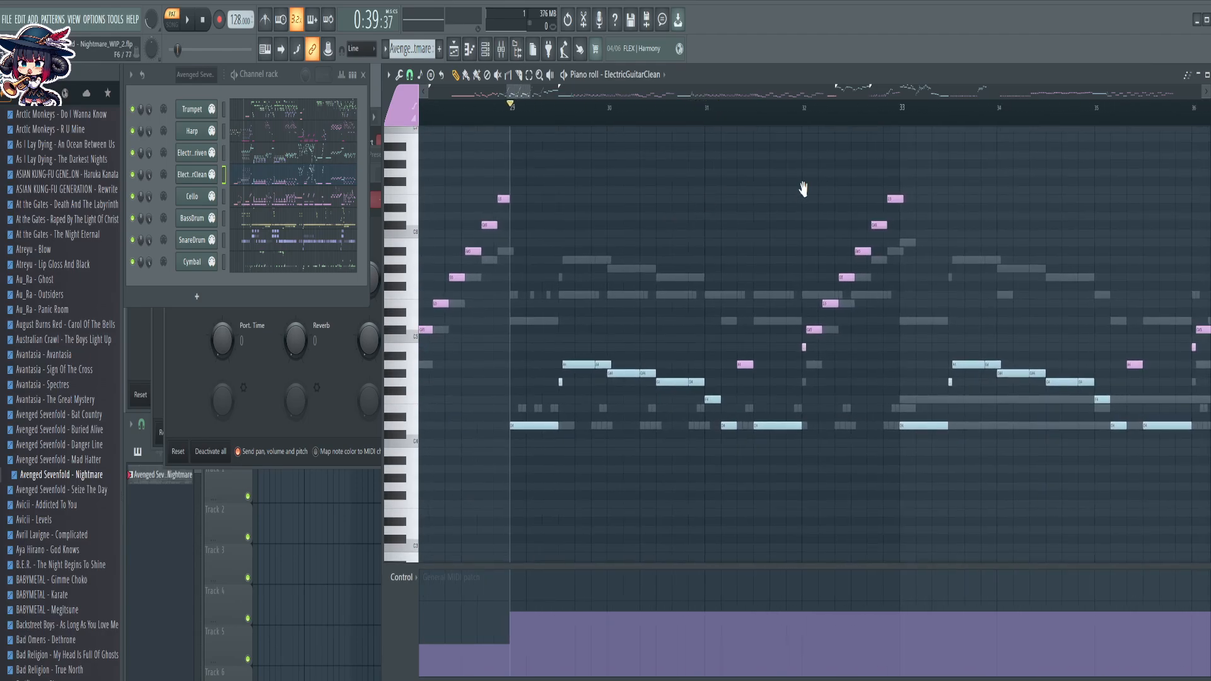
pyautogui.scroll(4, 684, 123)
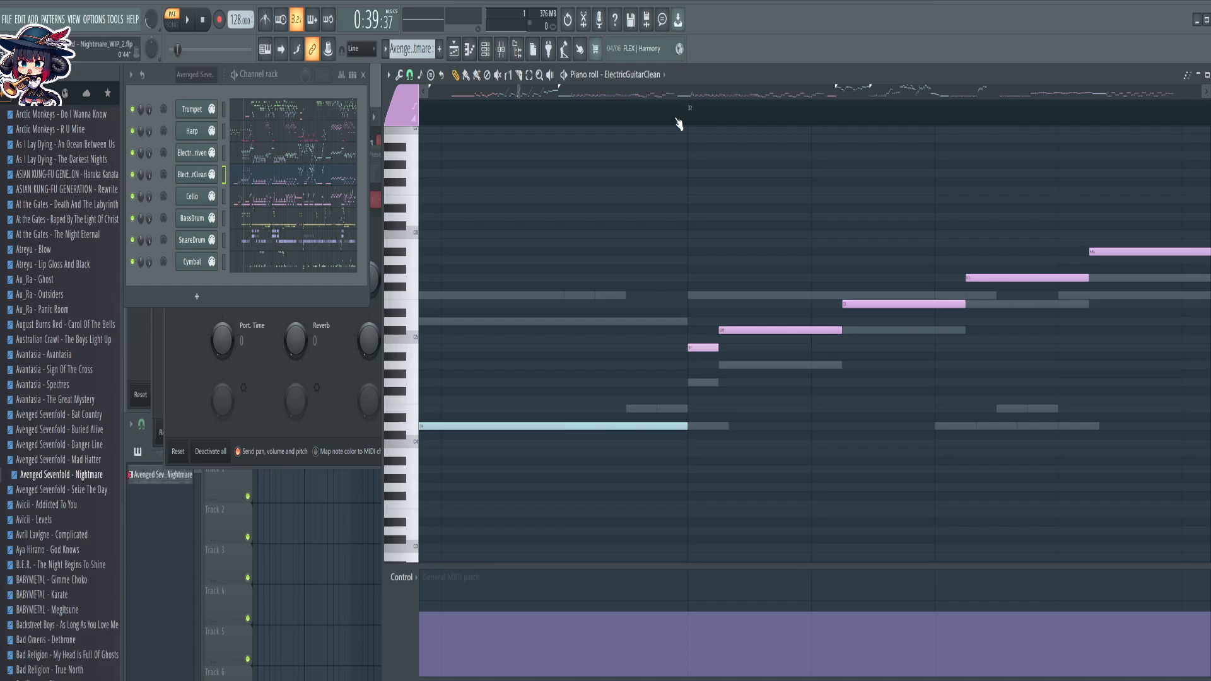
pyautogui.click(686, 120)
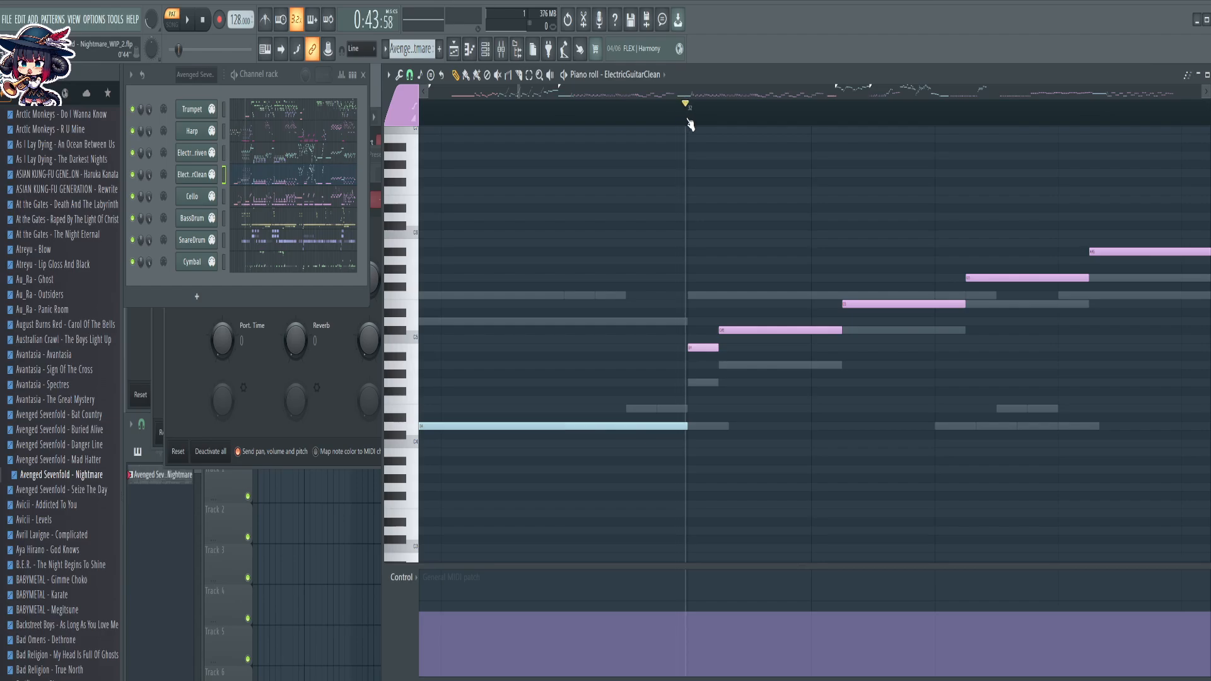
pyautogui.click(692, 653)
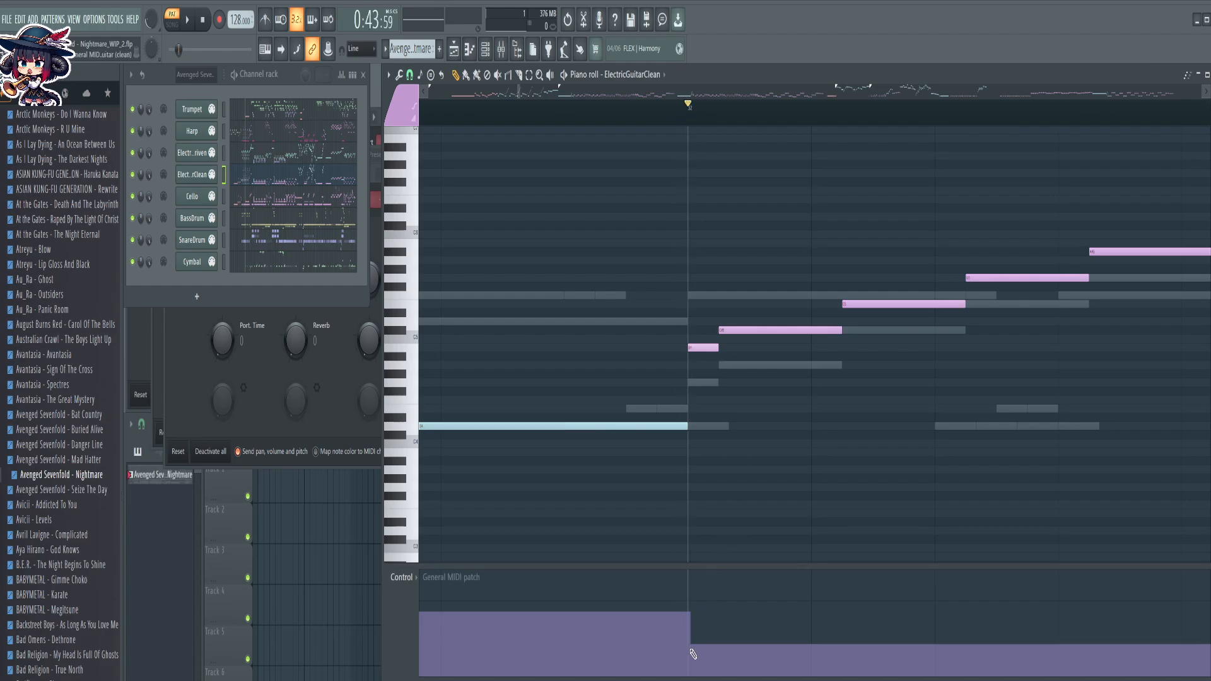
pyautogui.moveTo(692, 655); pyautogui.dragTo(690, 652)
# Trim the top note of the second rising run to end at bar 33 and set the patch to Distortion Guitar from there
pyautogui.scroll(-4, 750, 119)
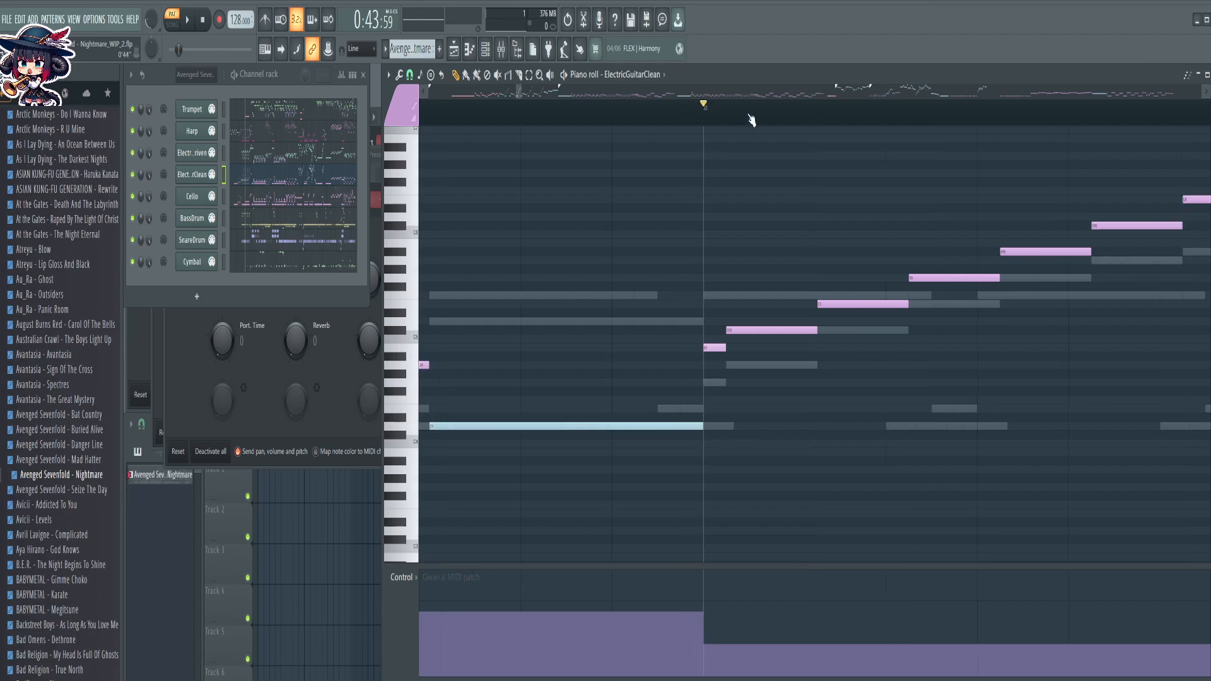
pyautogui.moveTo(957, 189); pyautogui.dragTo(566, 223)
pyautogui.scroll(4, 533, 108)
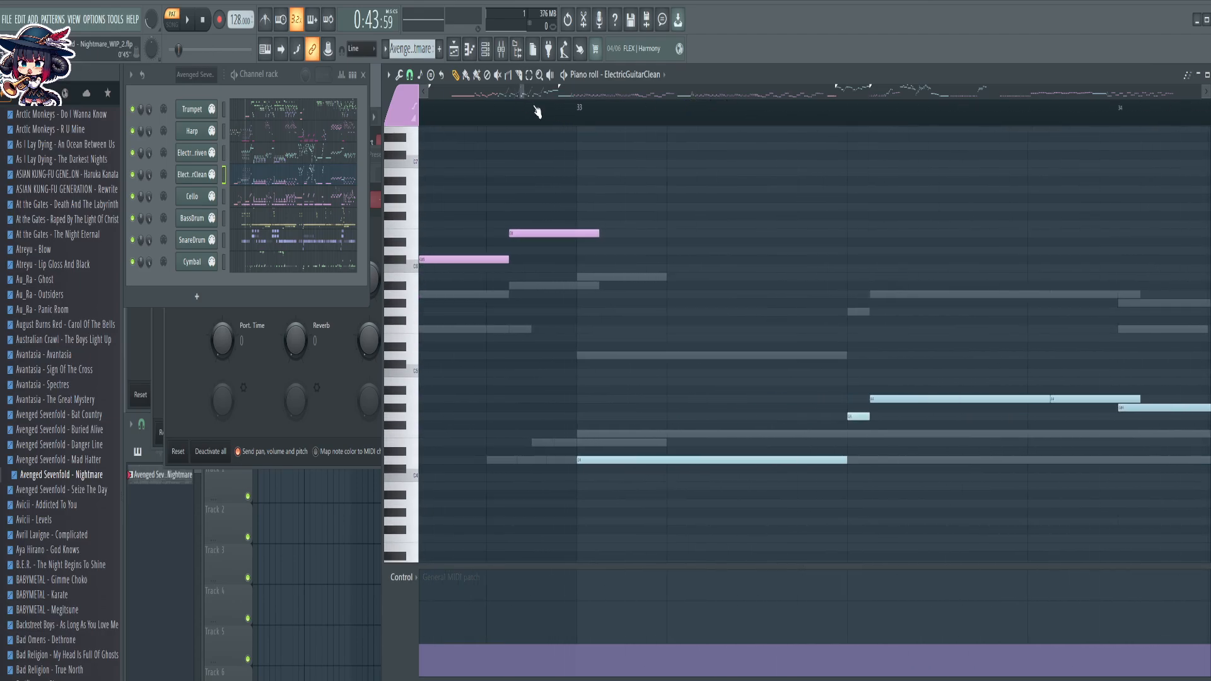
pyautogui.moveTo(622, 234); pyautogui.dragTo(588, 257)
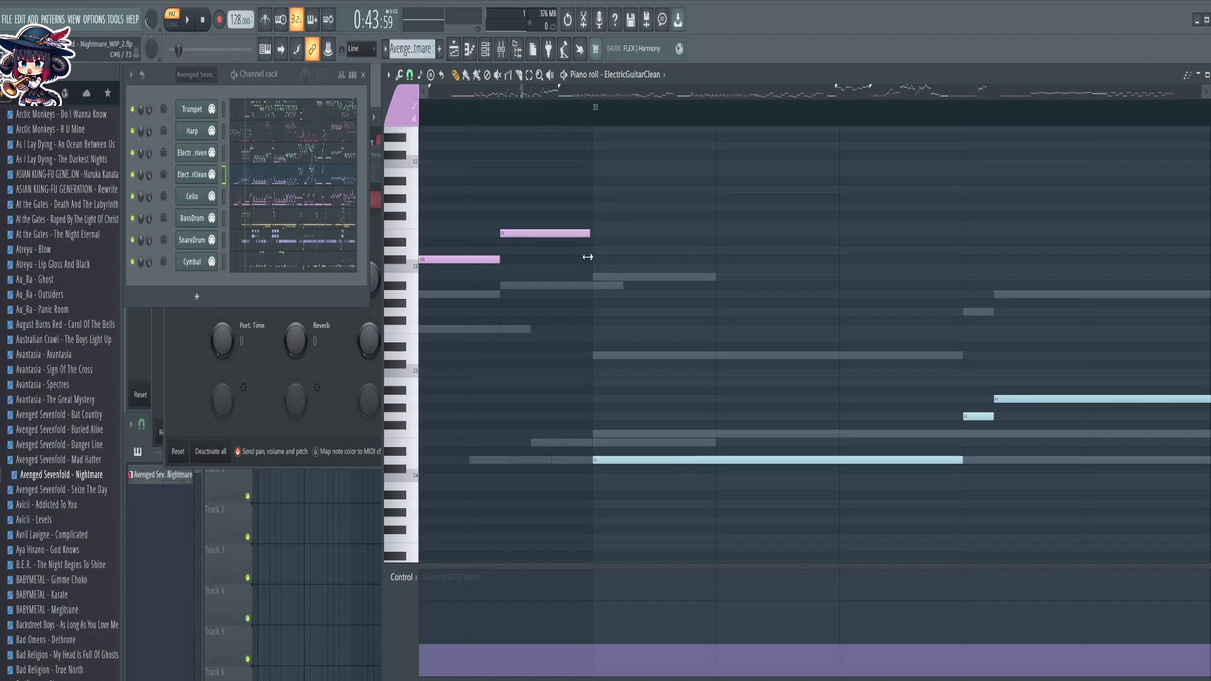
pyautogui.click(593, 120)
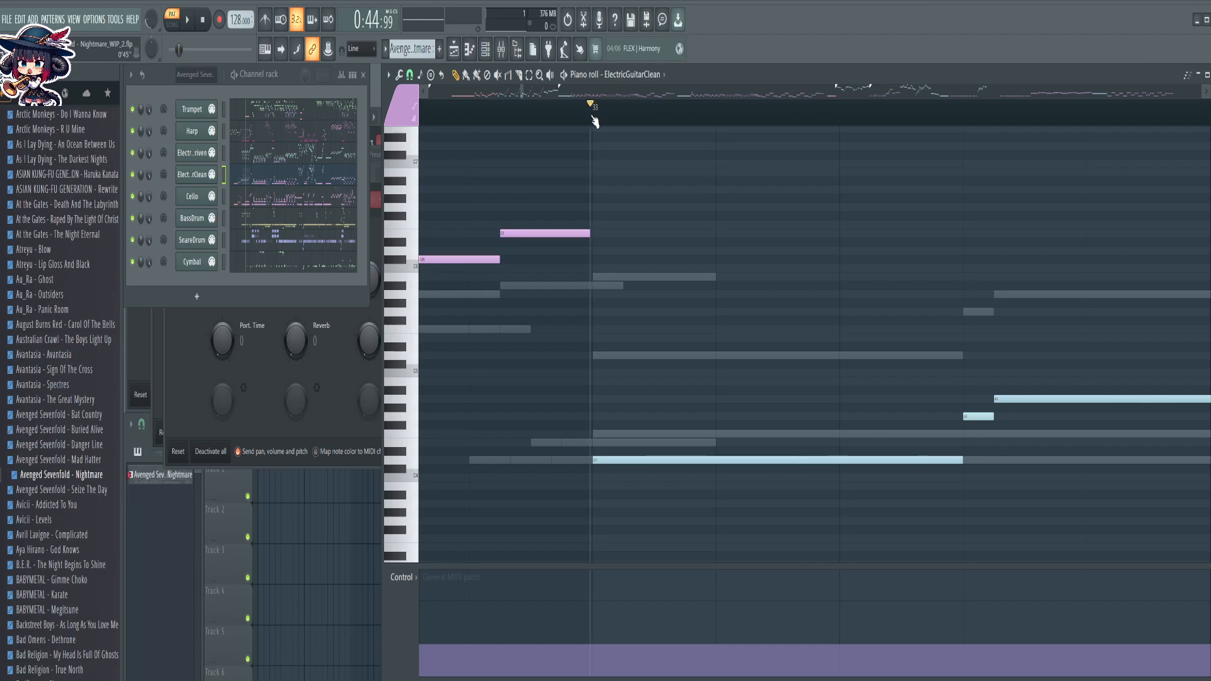
pyautogui.click(594, 618)
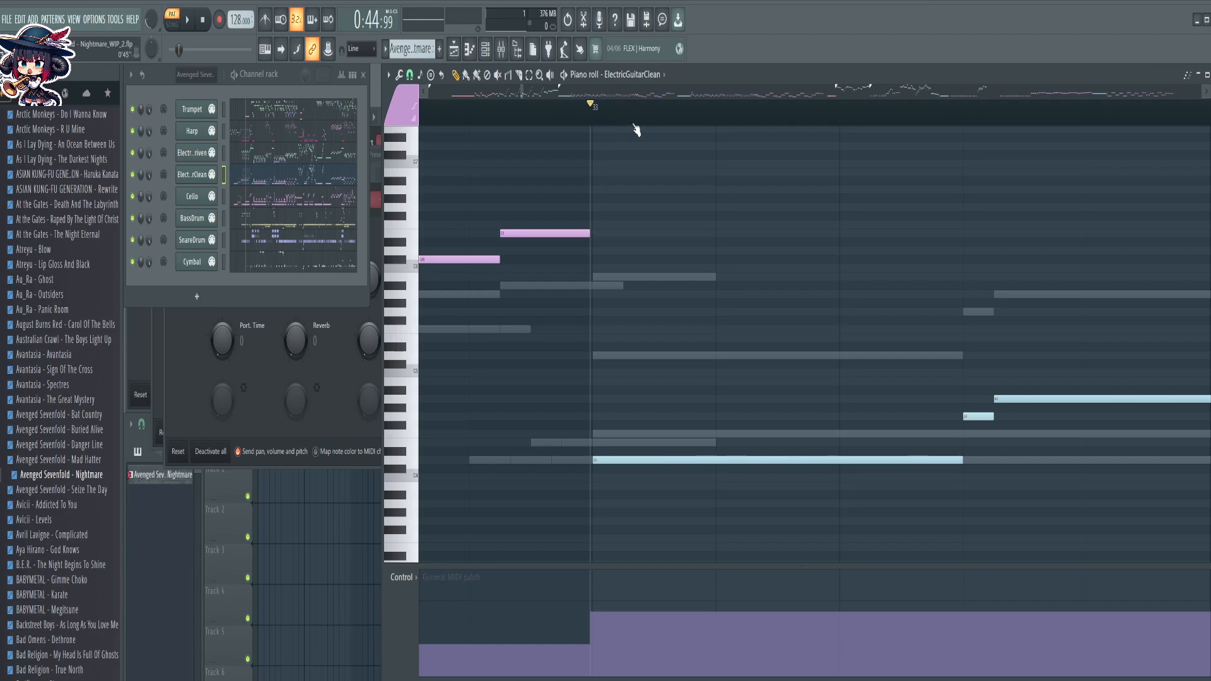
# Set the playhead at bar 36 and switch the patch to Electric Guitar (clean) at the start of the next rising run
pyautogui.scroll(-4, 633, 126)
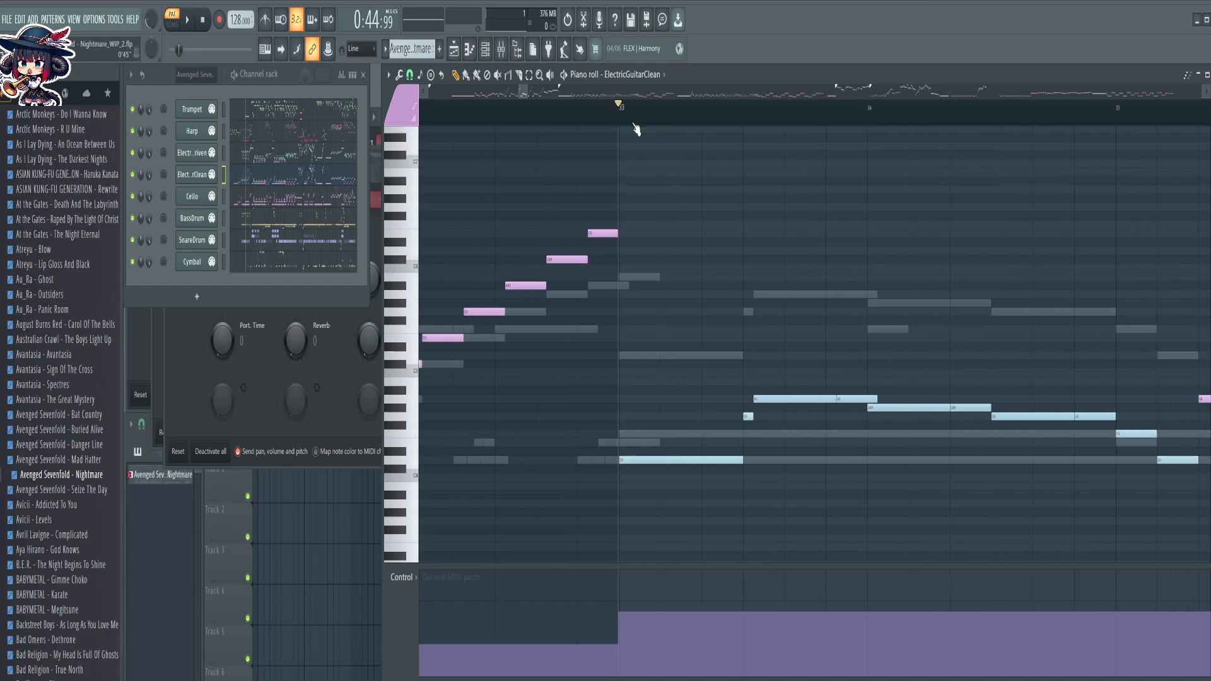
pyautogui.scroll(-2, 633, 126)
pyautogui.moveTo(1011, 274); pyautogui.dragTo(566, 199)
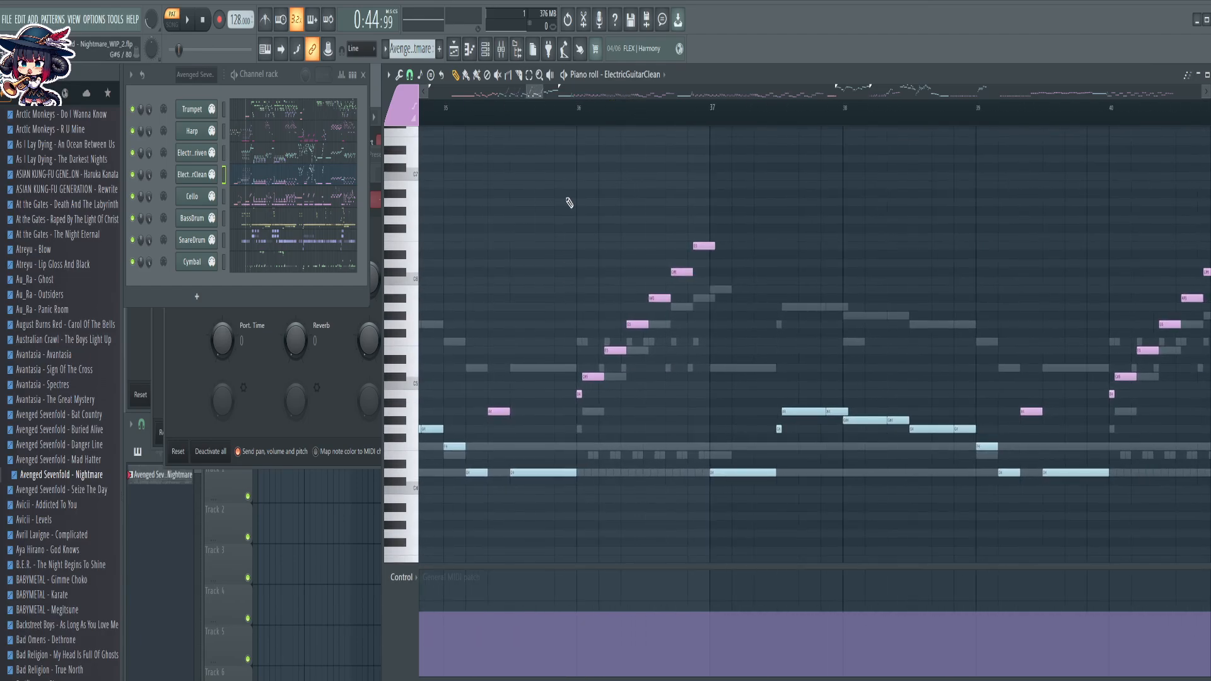
pyautogui.scroll(5, 576, 113)
pyautogui.click(571, 113)
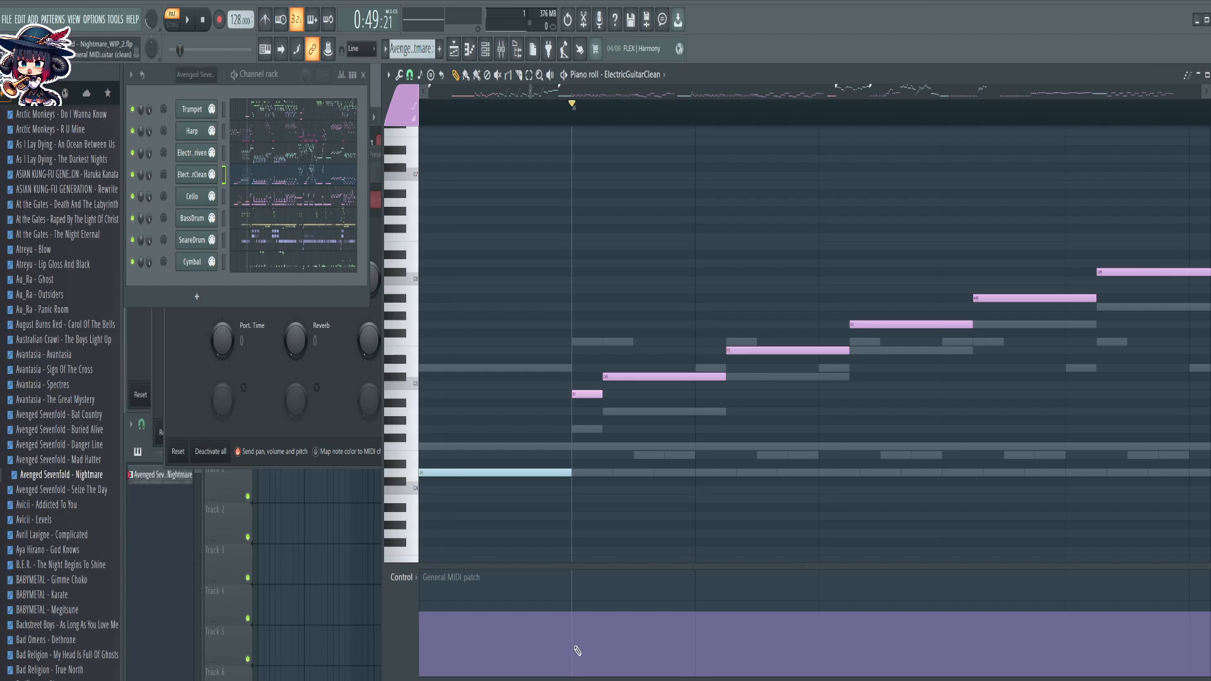
pyautogui.click(573, 645)
# Cut the rising run's overhanging last note at bar 37 and switch the patch to Distortion Guitar from that bar
pyautogui.scroll(-3, 705, 110)
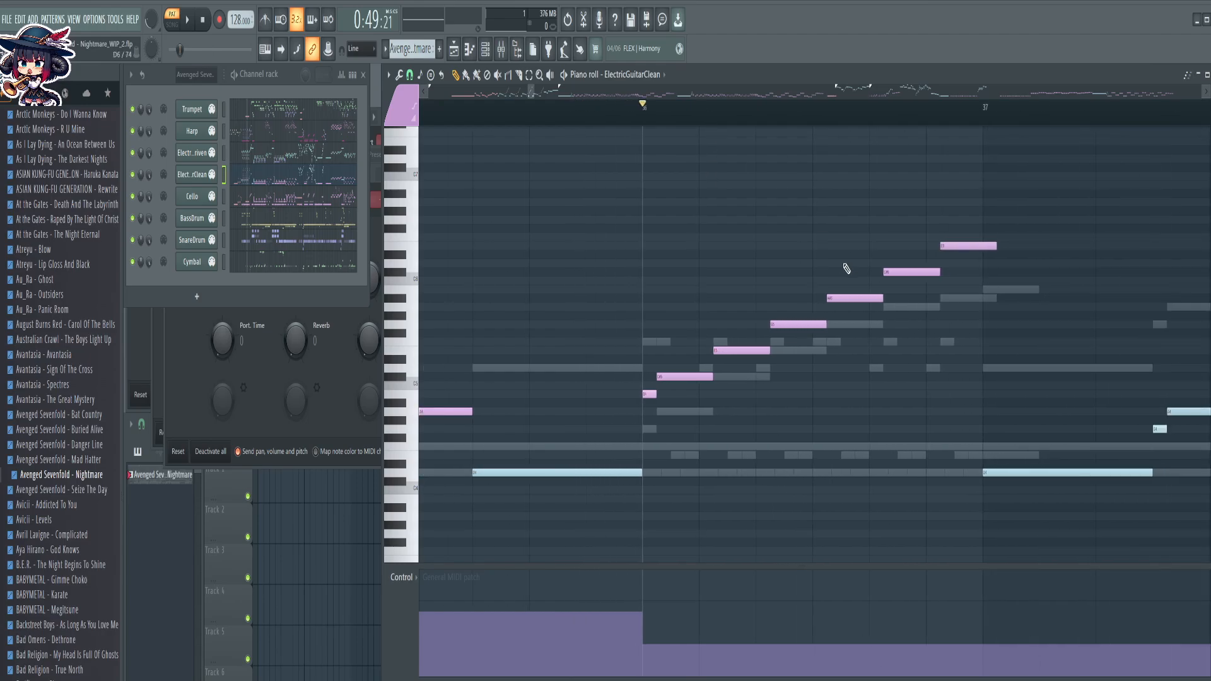
pyautogui.moveTo(806, 220); pyautogui.dragTo(631, 232)
pyautogui.scroll(3, 723, 114)
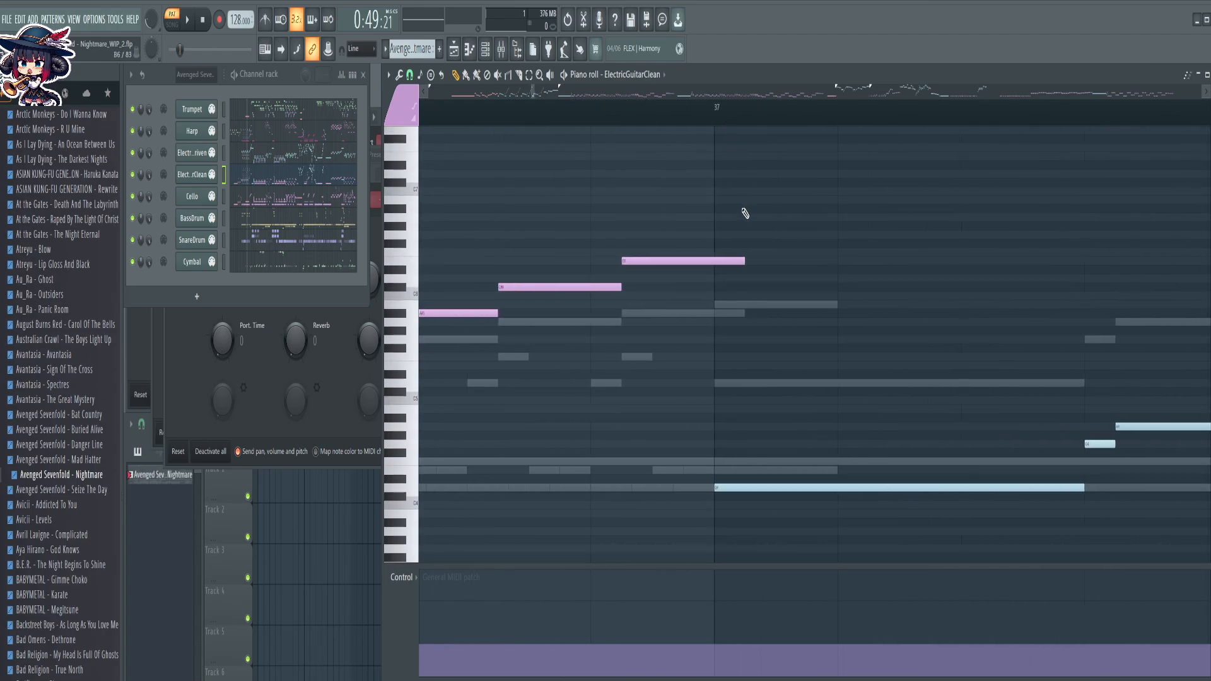
pyautogui.moveTo(741, 264); pyautogui.dragTo(714, 264)
pyautogui.click(716, 105)
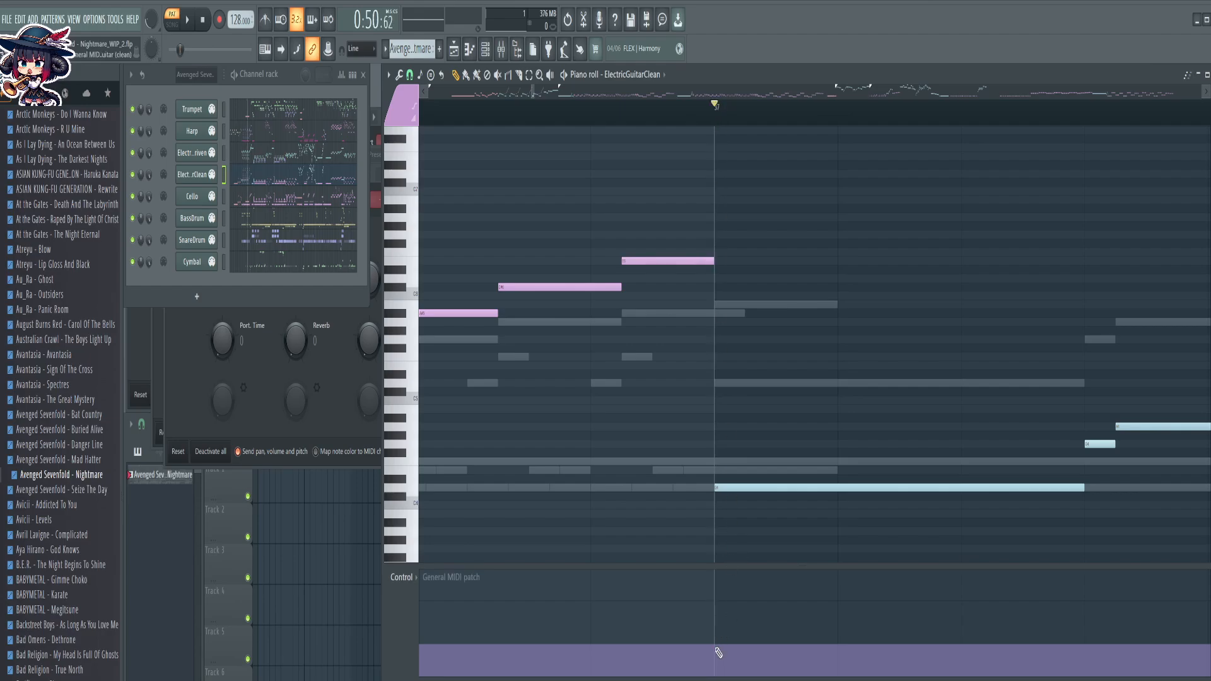
pyautogui.click(720, 620)
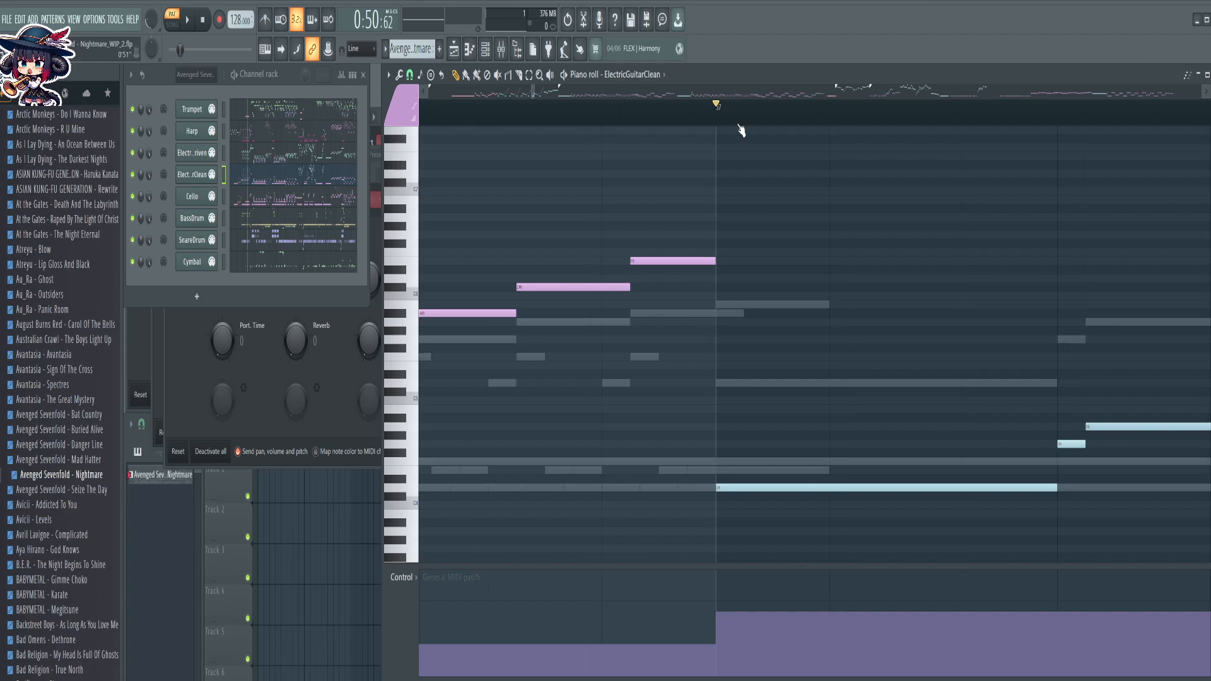
# Place the playhead at bar 40 and change the clean guitar's patch to Electric Guitar (clean) for the rising run there
pyautogui.scroll(-8, 739, 125)
pyautogui.moveTo(902, 205); pyautogui.dragTo(573, 147)
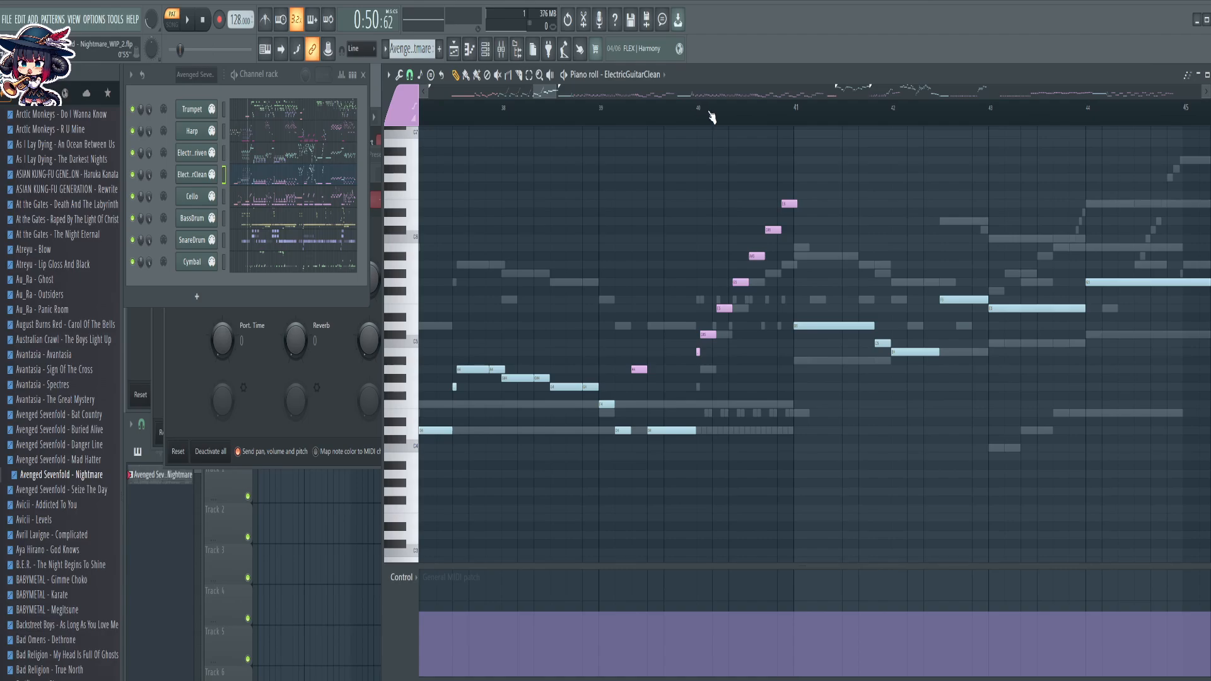
pyautogui.scroll(6, 713, 116)
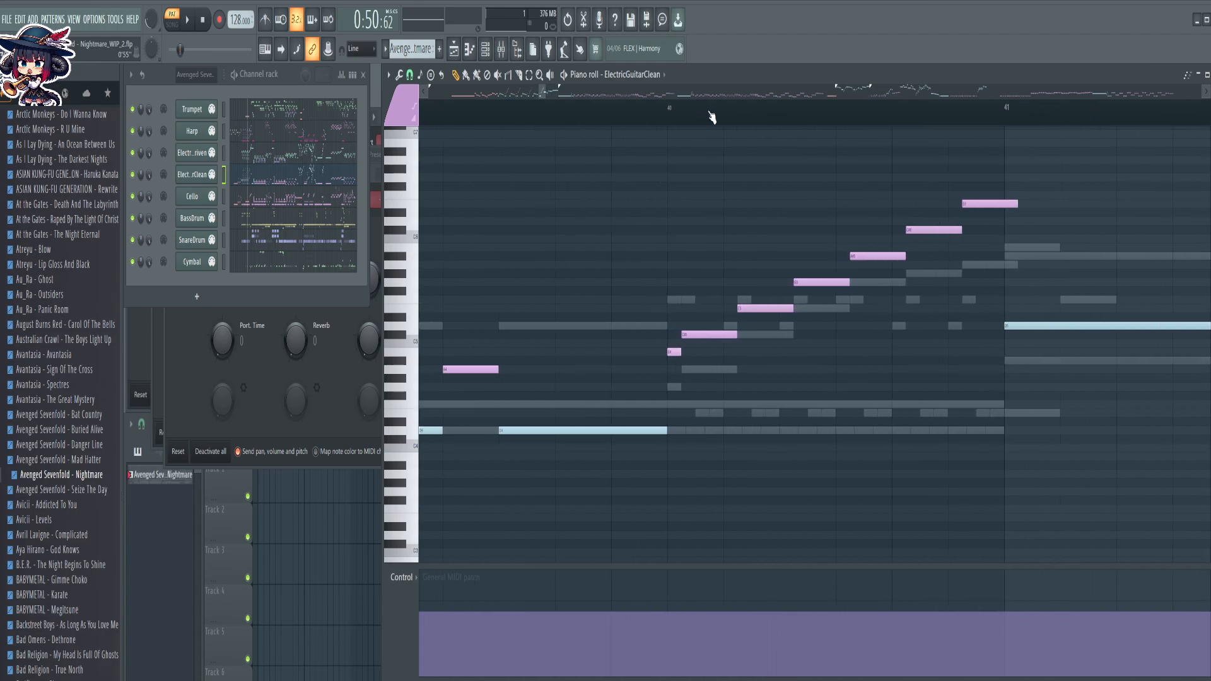
pyautogui.click(625, 108)
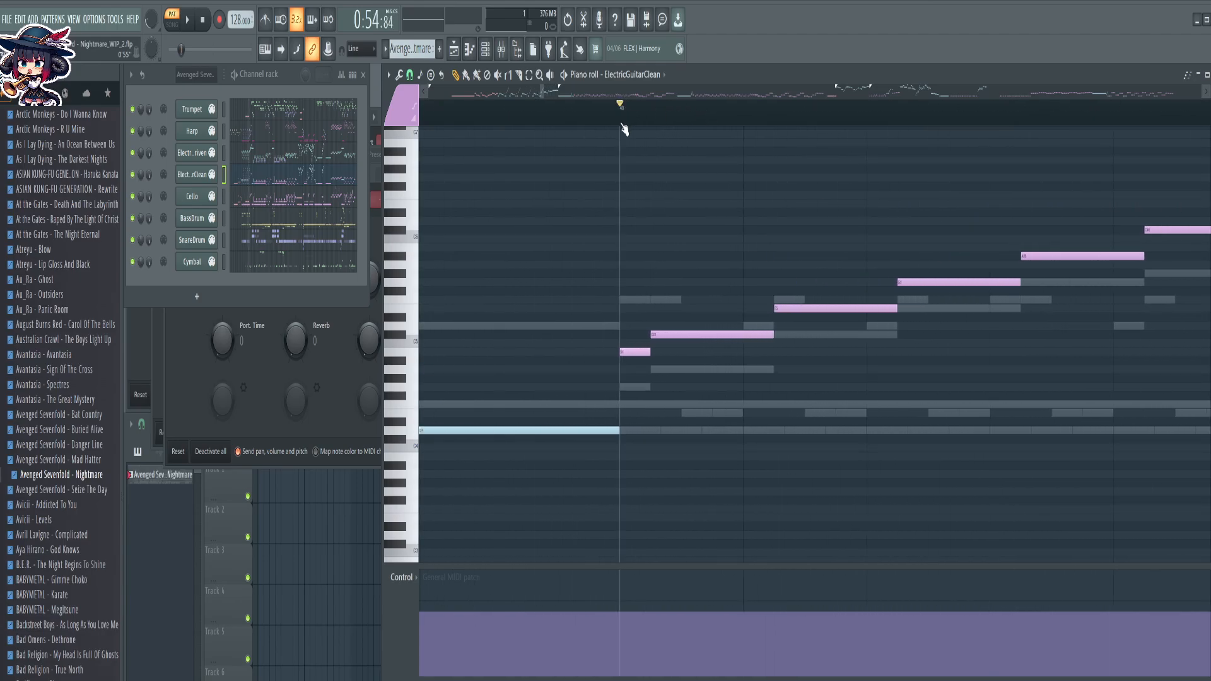
pyautogui.click(623, 648)
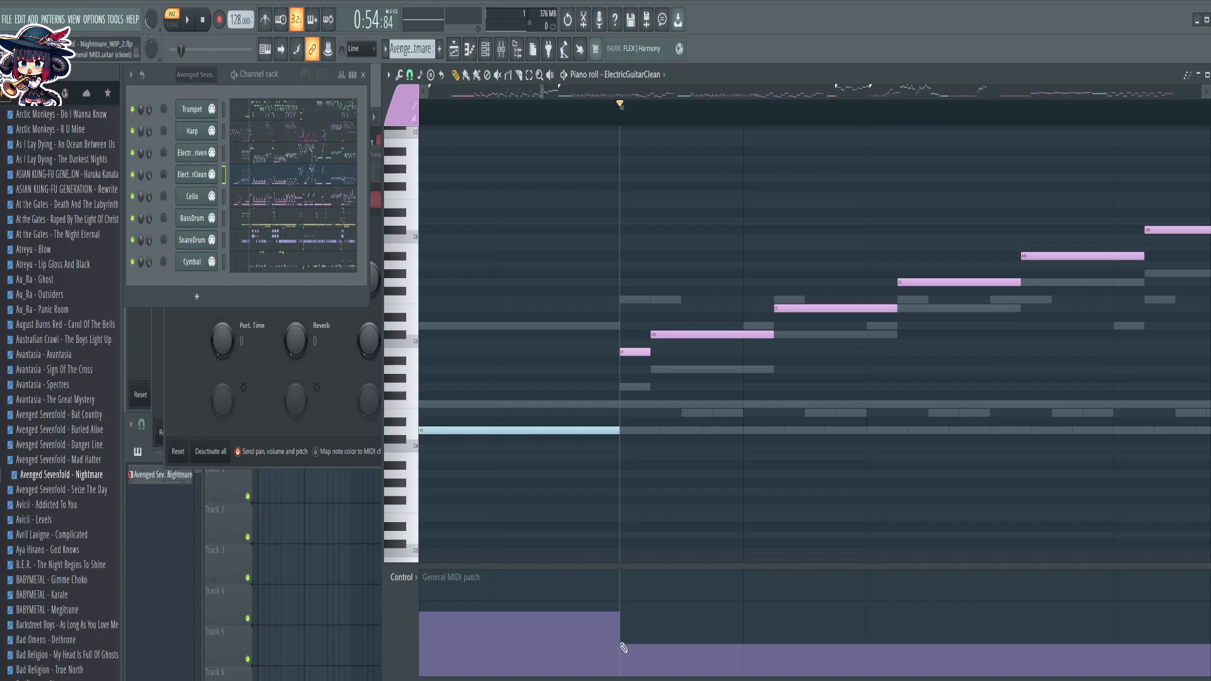
# Select all of the channel's higher notes, from the pitch of the long note at bar 44 upward
pyautogui.scroll(-5, 656, 120)
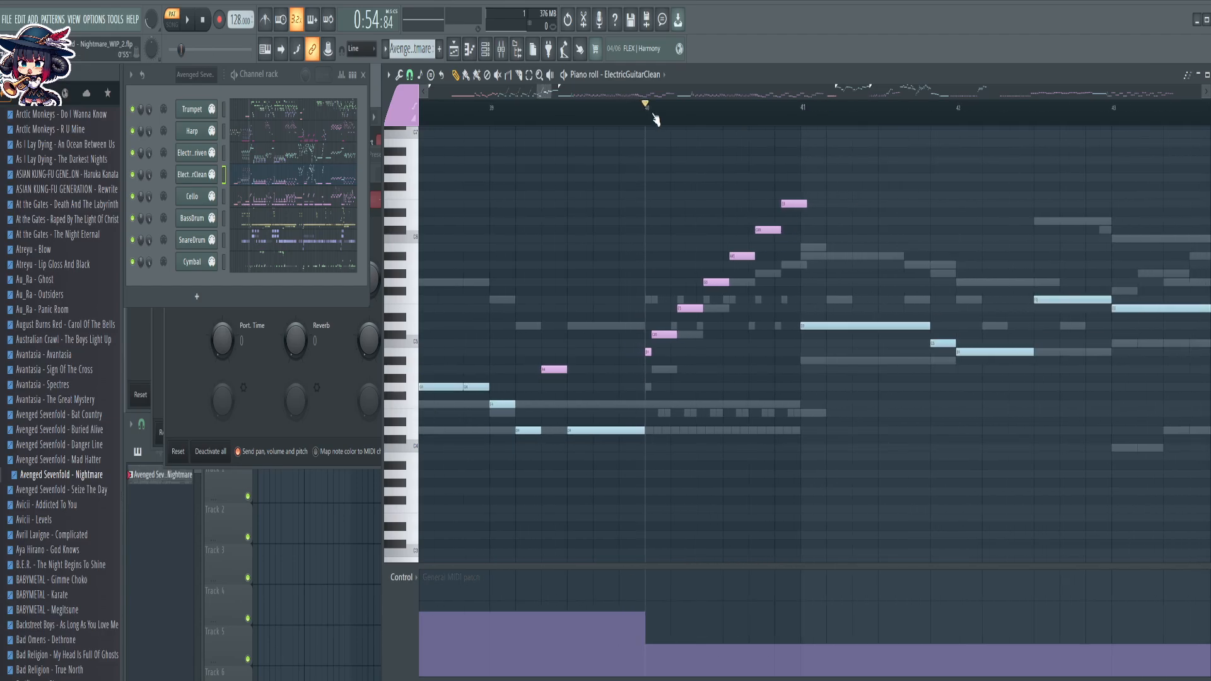
pyautogui.scroll(-3, 655, 118)
pyautogui.moveTo(785, 377); pyautogui.dragTo(671, 424)
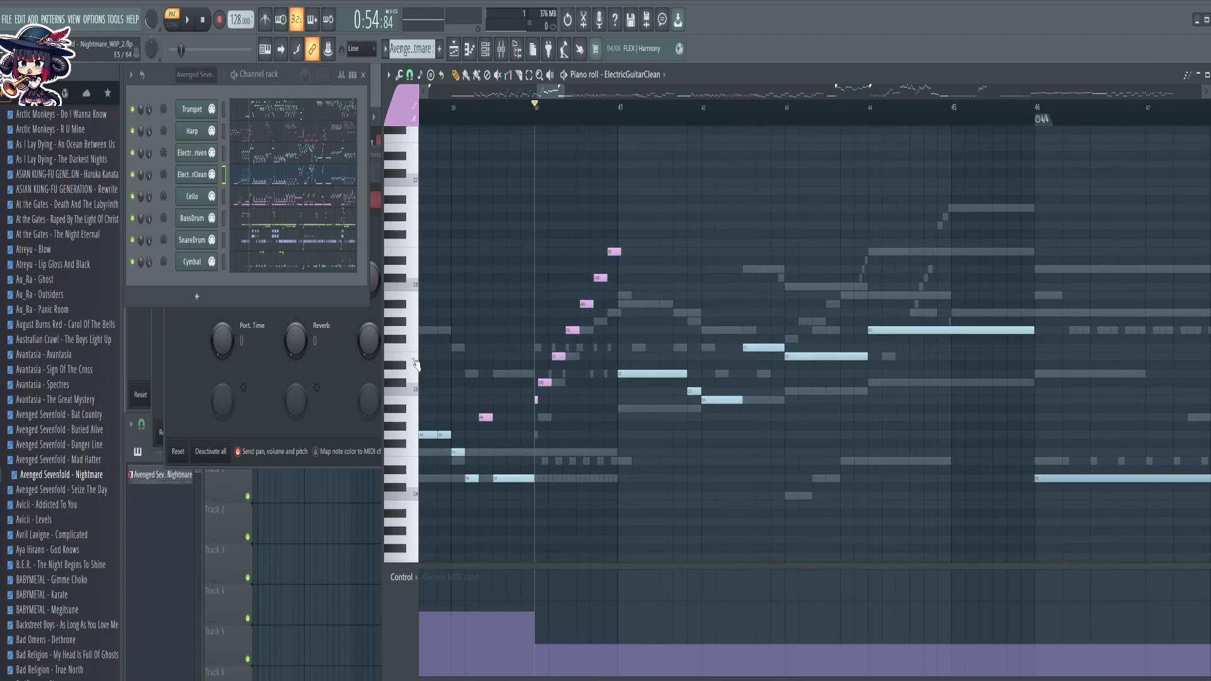
pyautogui.moveTo(411, 182)
pyautogui.mouseDown()
pyautogui.moveTo(400, 394)
pyautogui.moveTo(403, 334)
pyautogui.moveTo(408, 350)
pyautogui.mouseUp()
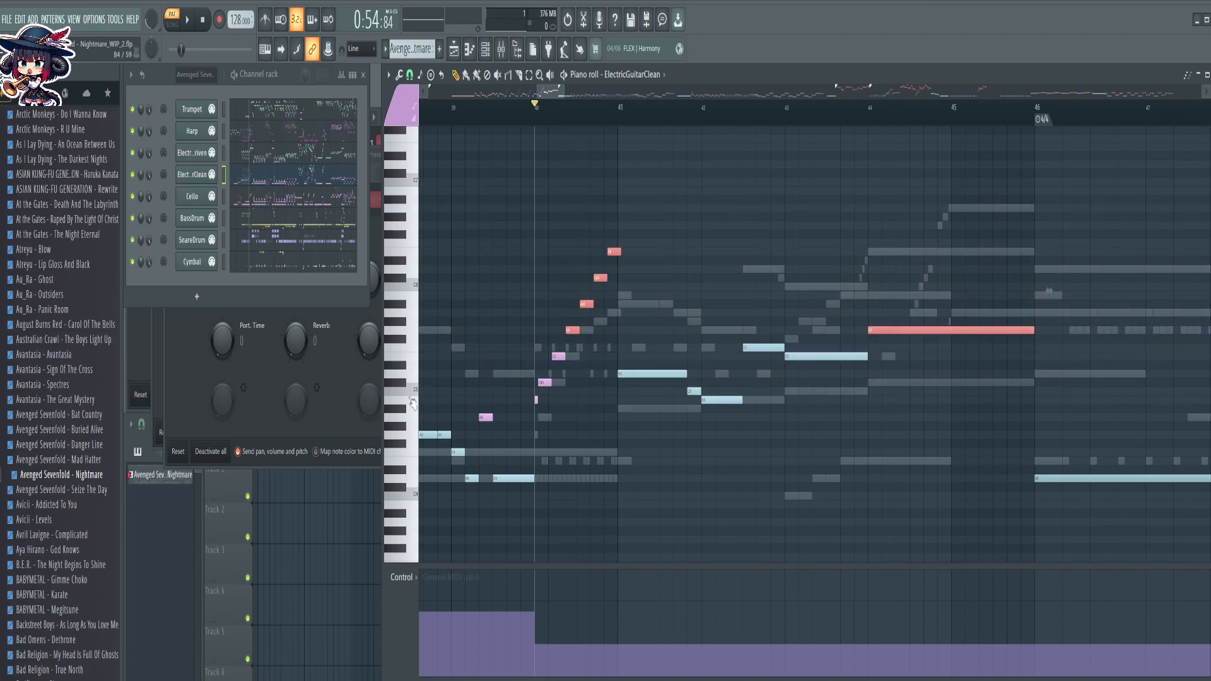
# Cut the rising run's overhanging last note at bar 41 and switch the patch to Distortion Guitar from that bar
pyautogui.moveTo(412, 398); pyautogui.dragTo(399, 501)
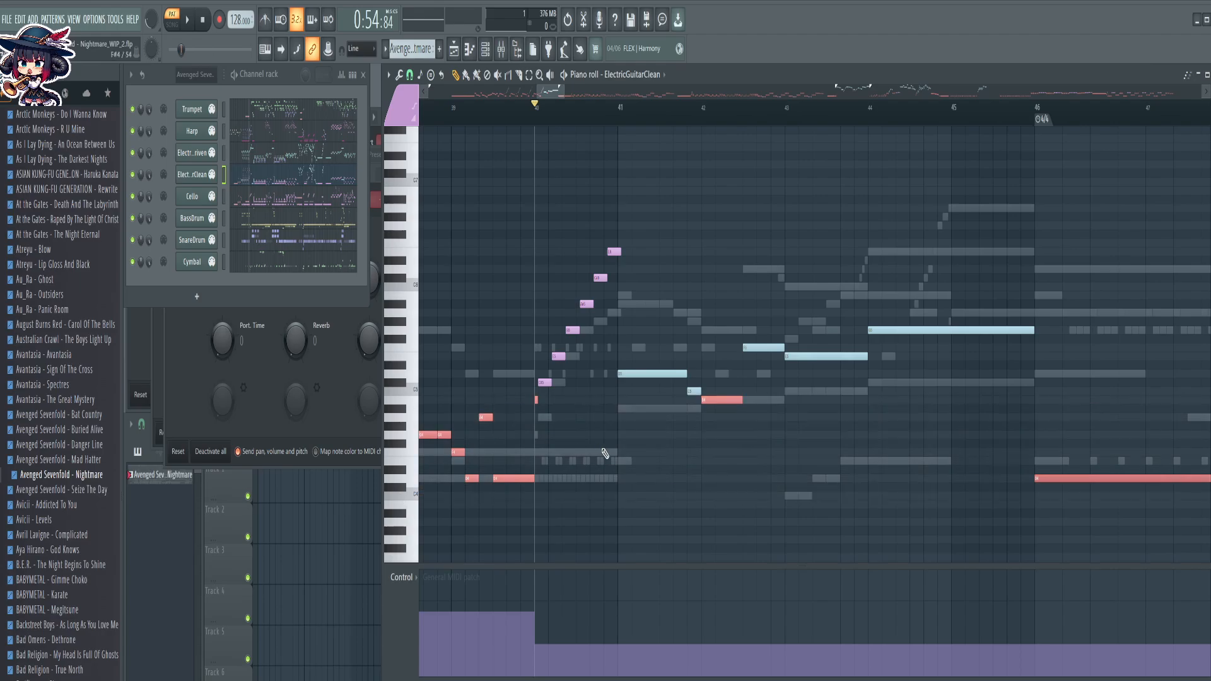
pyautogui.click(604, 452)
pyautogui.scroll(5, 621, 112)
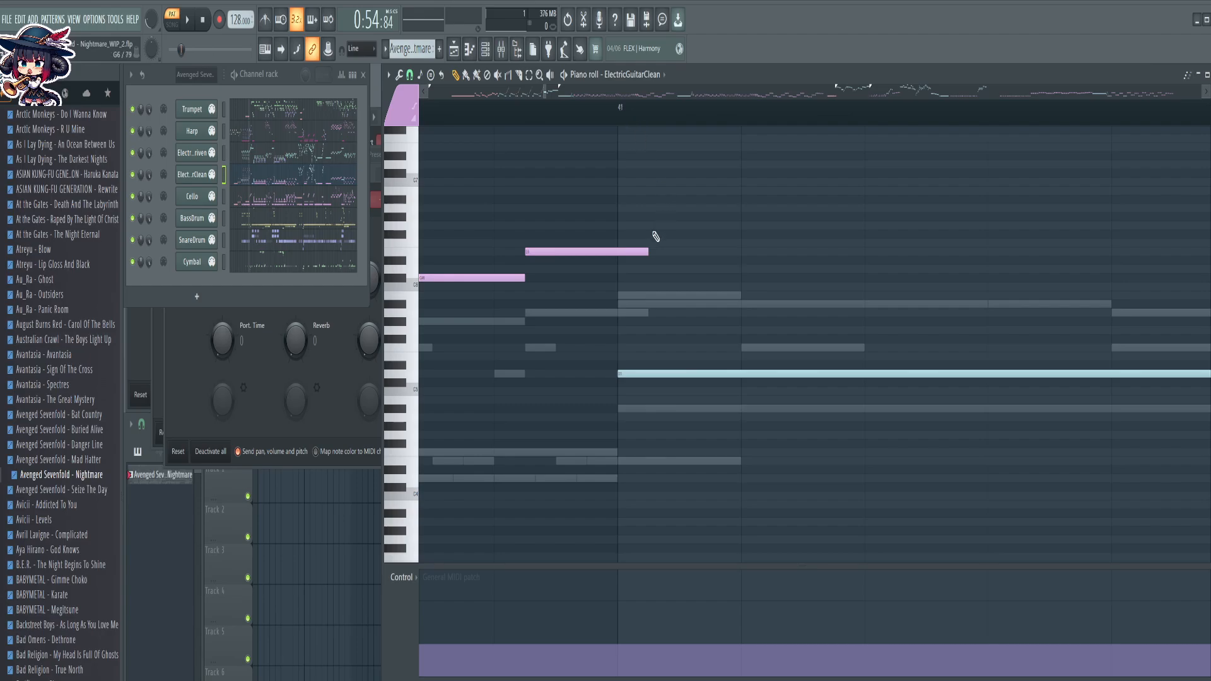
pyautogui.moveTo(647, 251); pyautogui.dragTo(618, 263)
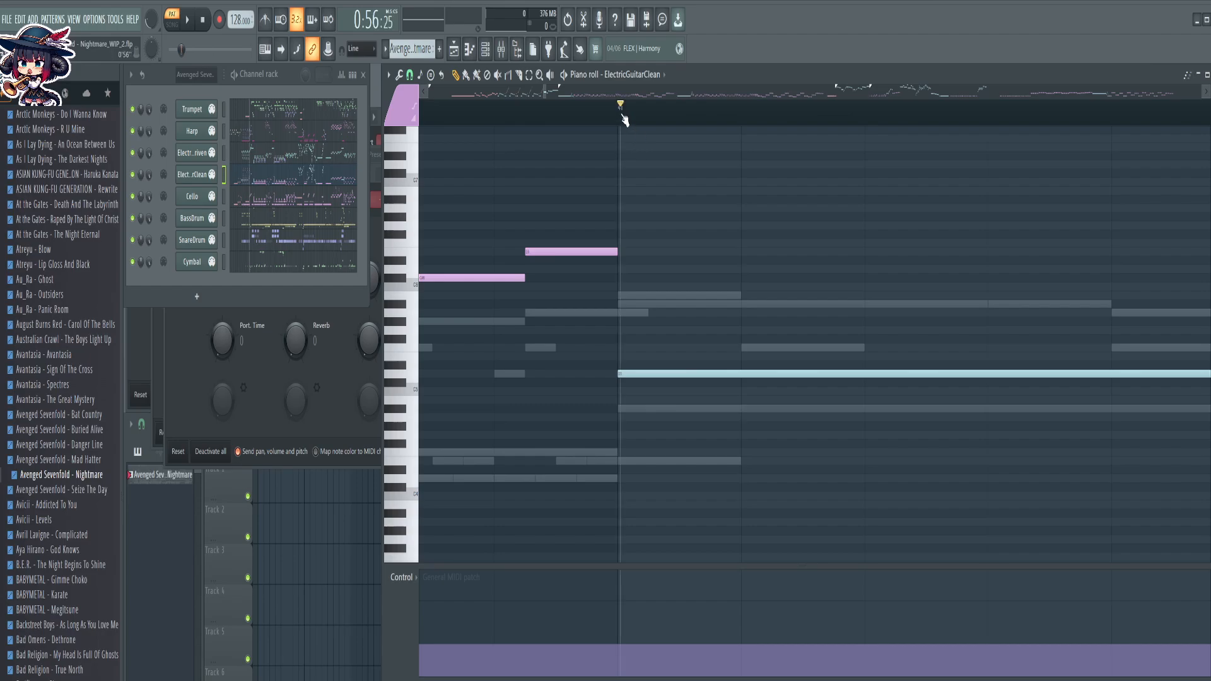
pyautogui.click(620, 109)
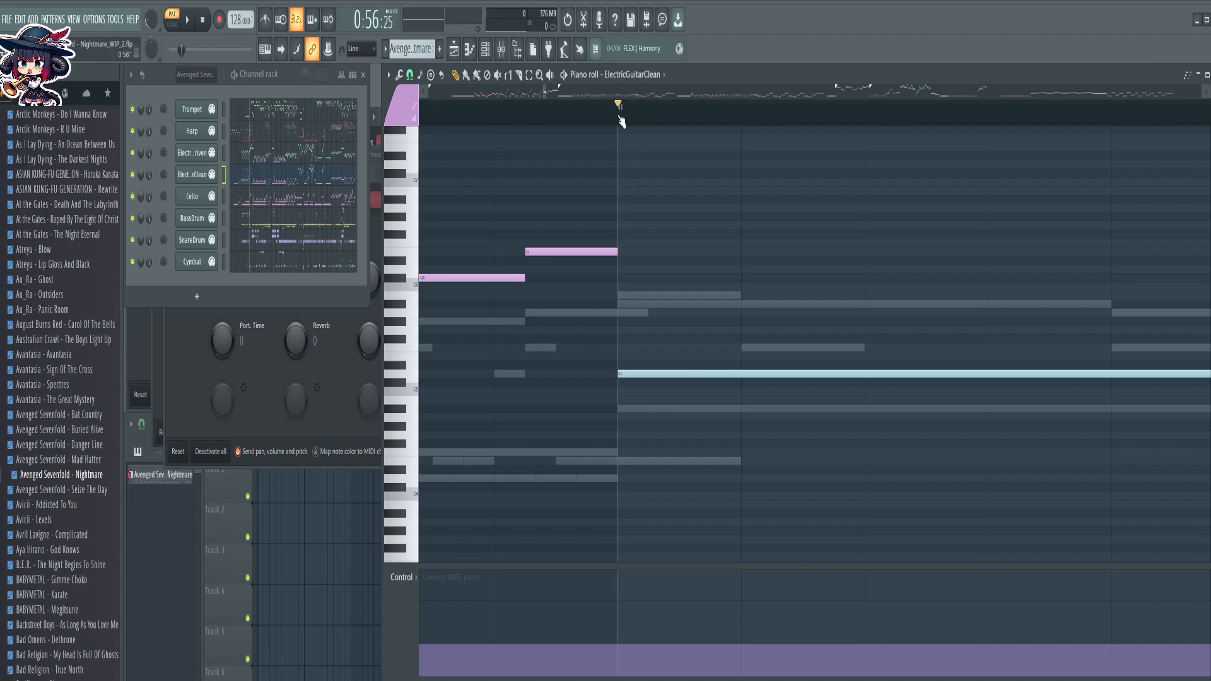
pyautogui.click(620, 615)
pyautogui.scroll(-2, 689, 98)
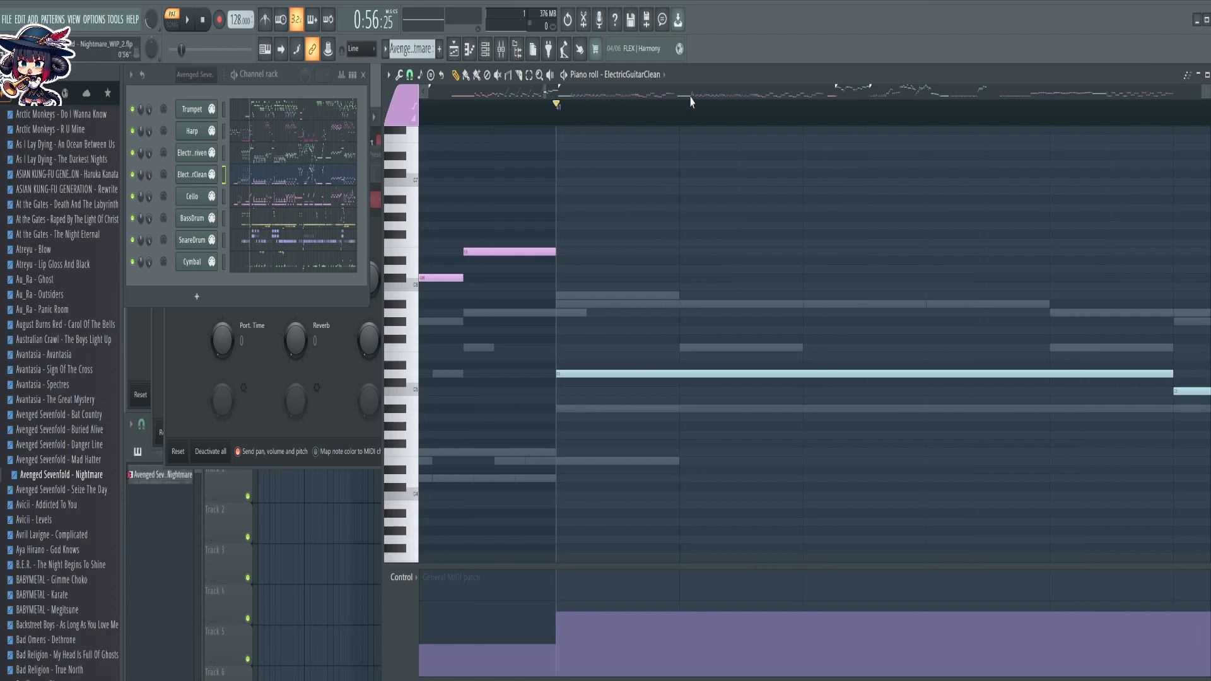
# Change the channel's General MIDI patch to Overdriven Guitar exactly from the long note at bar 41
pyautogui.scroll(-6, 708, 116)
pyautogui.scroll(-4, 709, 118)
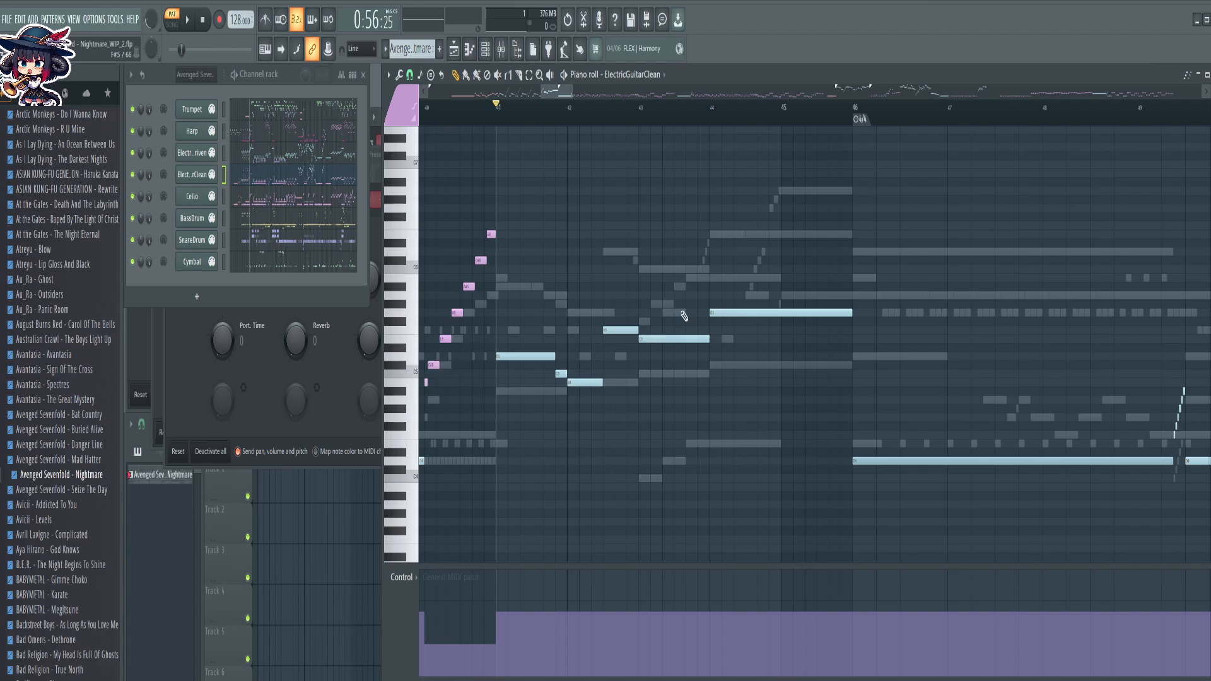
pyautogui.click(502, 630)
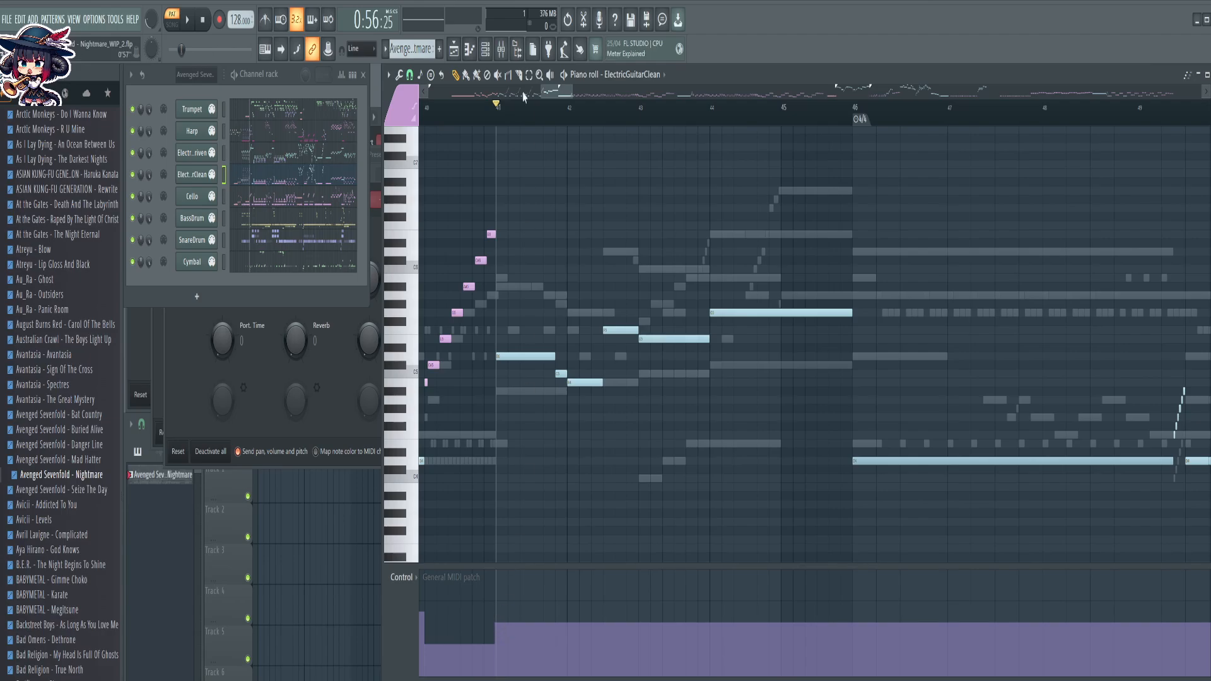
pyautogui.scroll(2, 494, 123)
pyautogui.scroll(3, 495, 121)
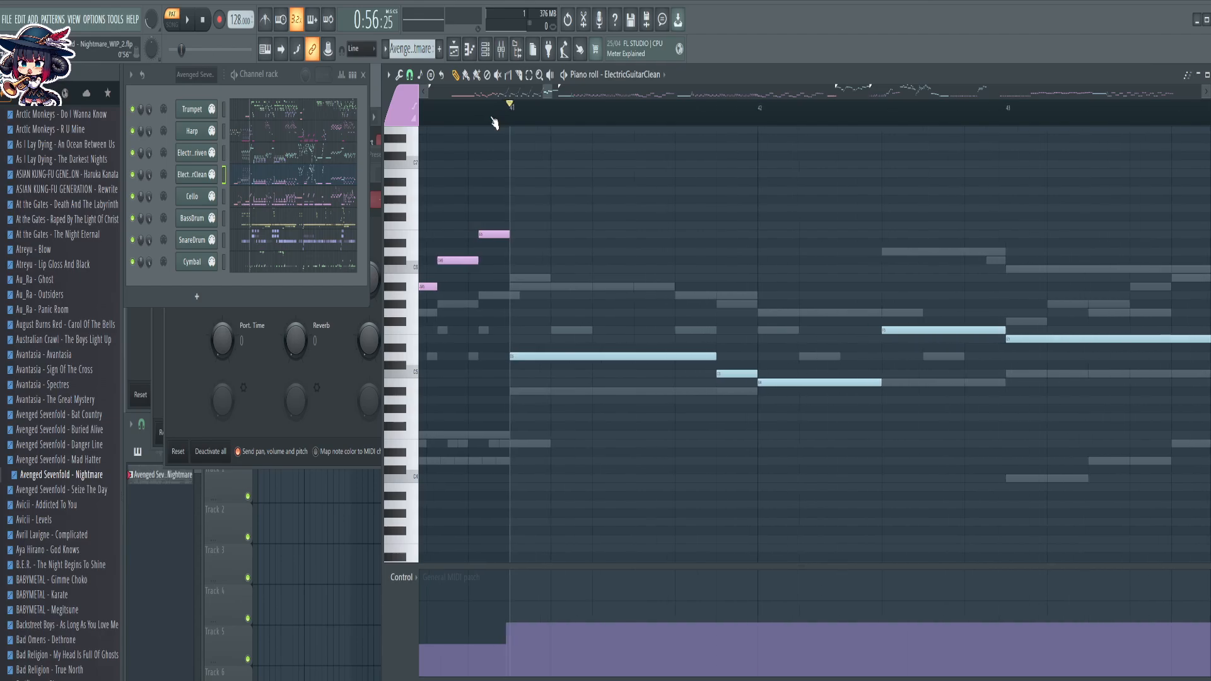
pyautogui.hotkey('ctrl', 'z')
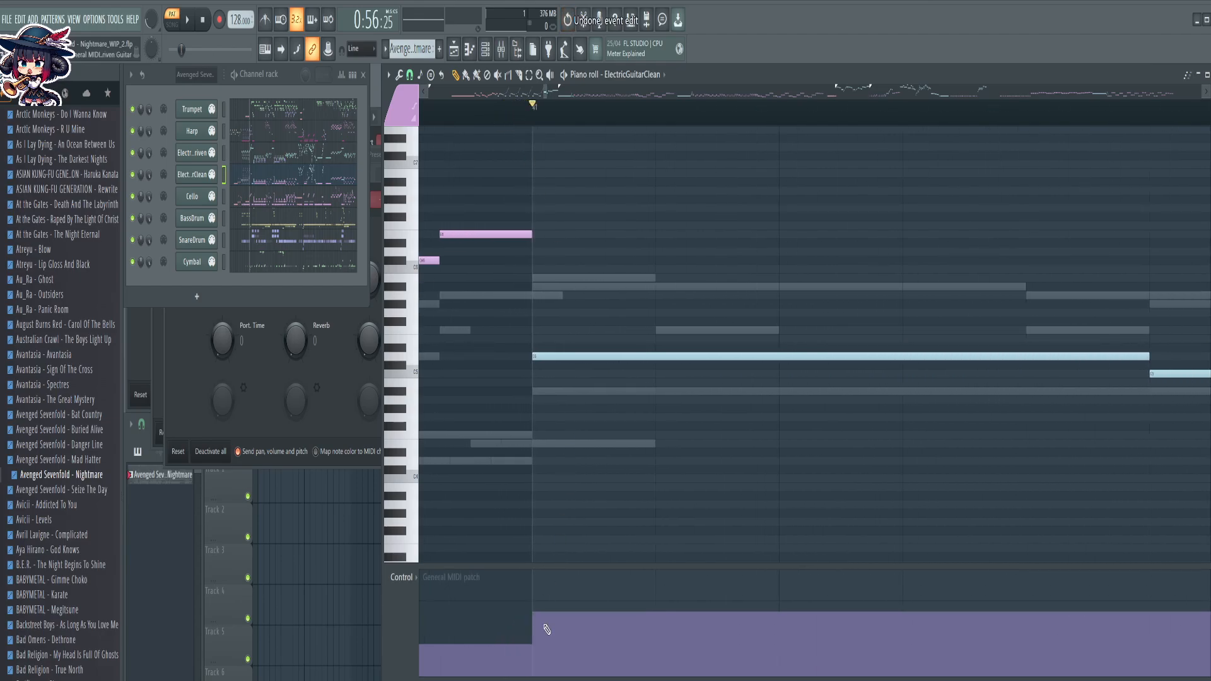
pyautogui.click(535, 624)
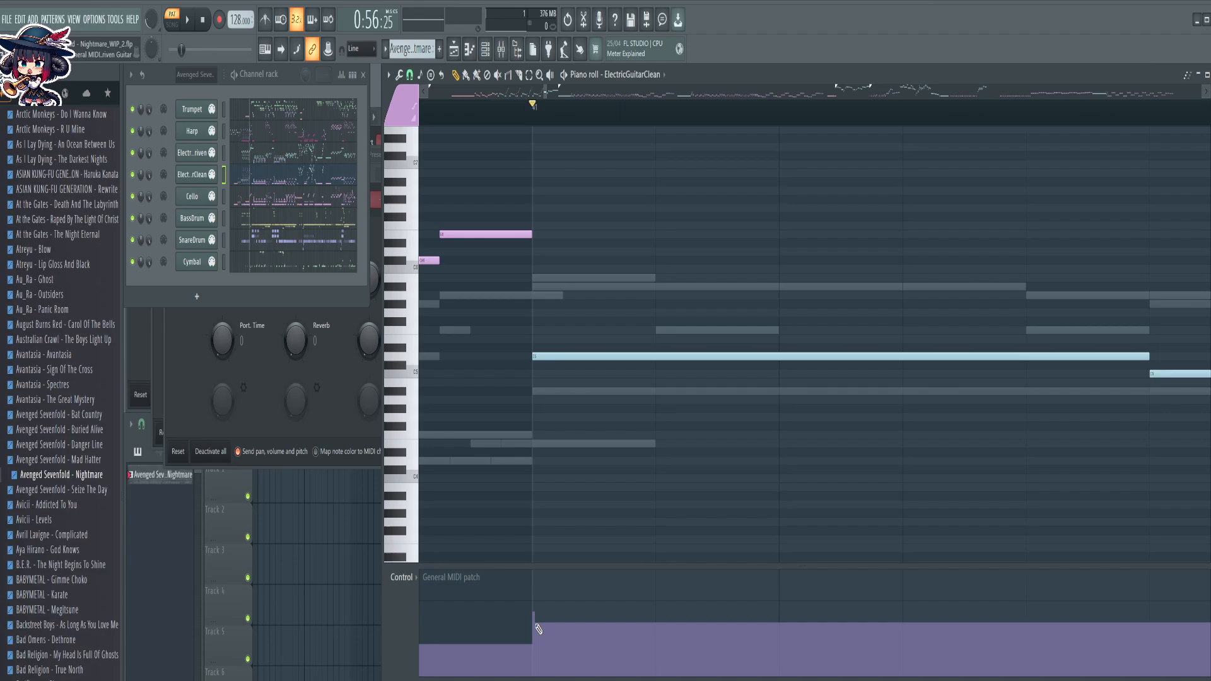
# Place the playhead at the 4/4 marker on bar 46 and switch the patch to Distortion Guitar from there
pyautogui.scroll(-5, 616, 122)
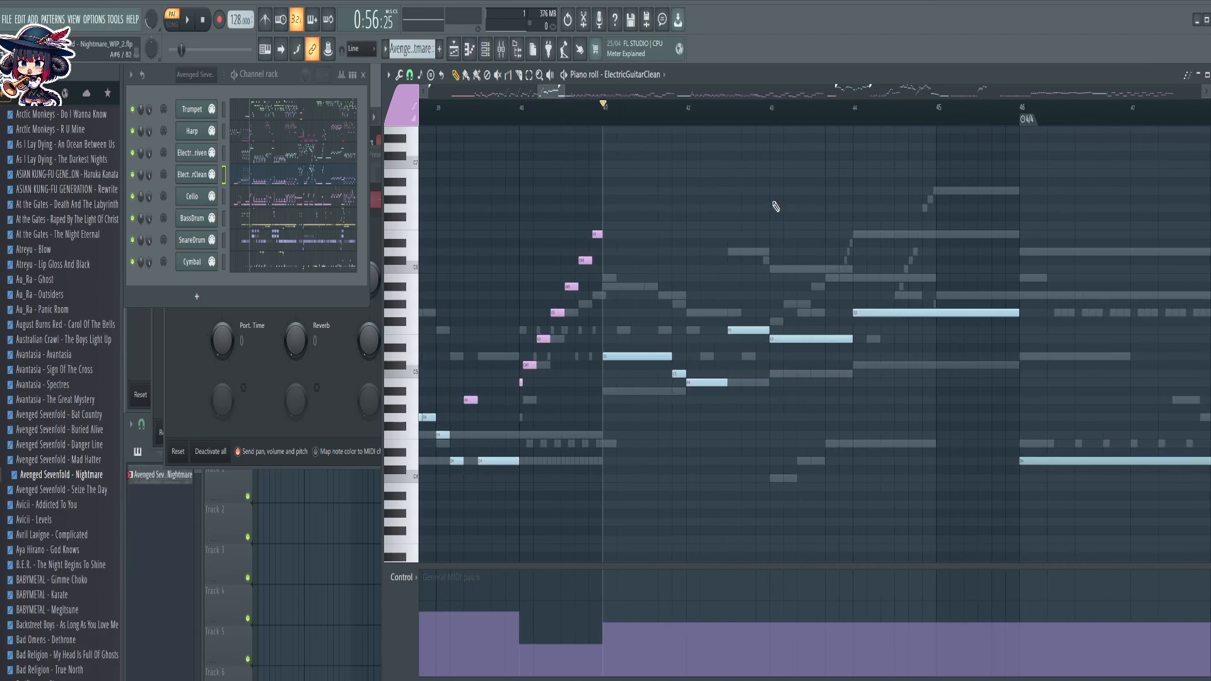
pyautogui.moveTo(811, 375); pyautogui.dragTo(500, 346)
pyautogui.scroll(5, 698, 121)
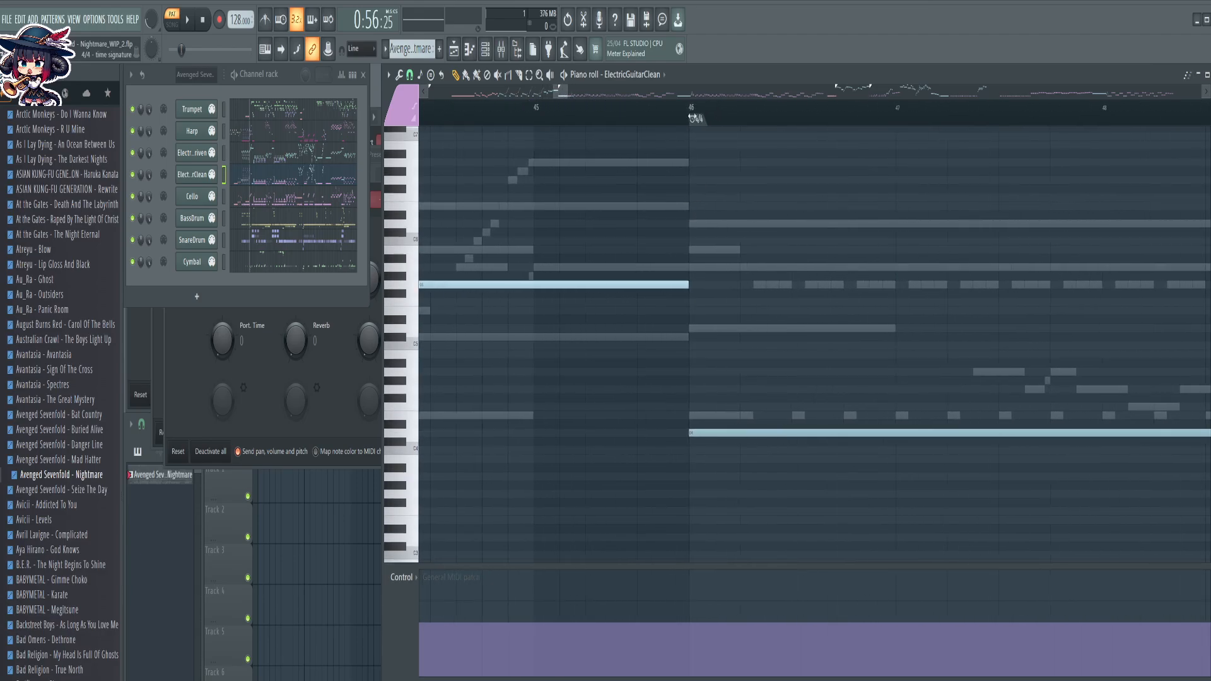
pyautogui.moveTo(667, 112); pyautogui.dragTo(679, 112)
pyautogui.click(677, 113)
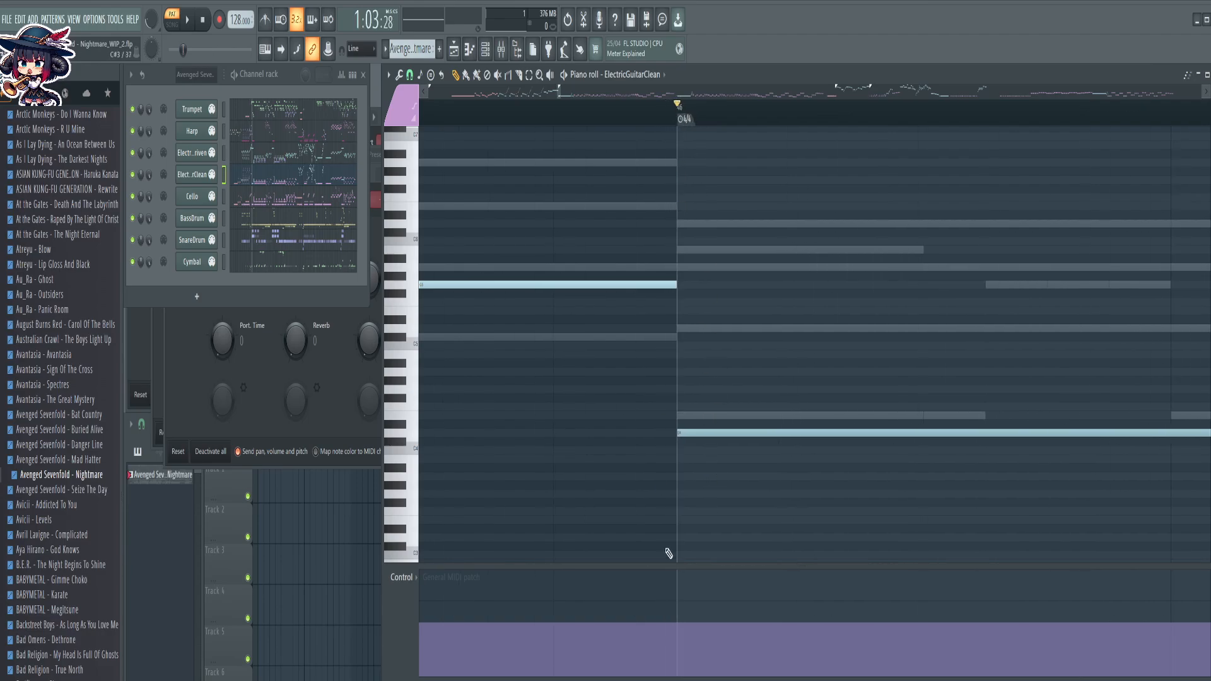
pyautogui.scroll(-5, 778, 122)
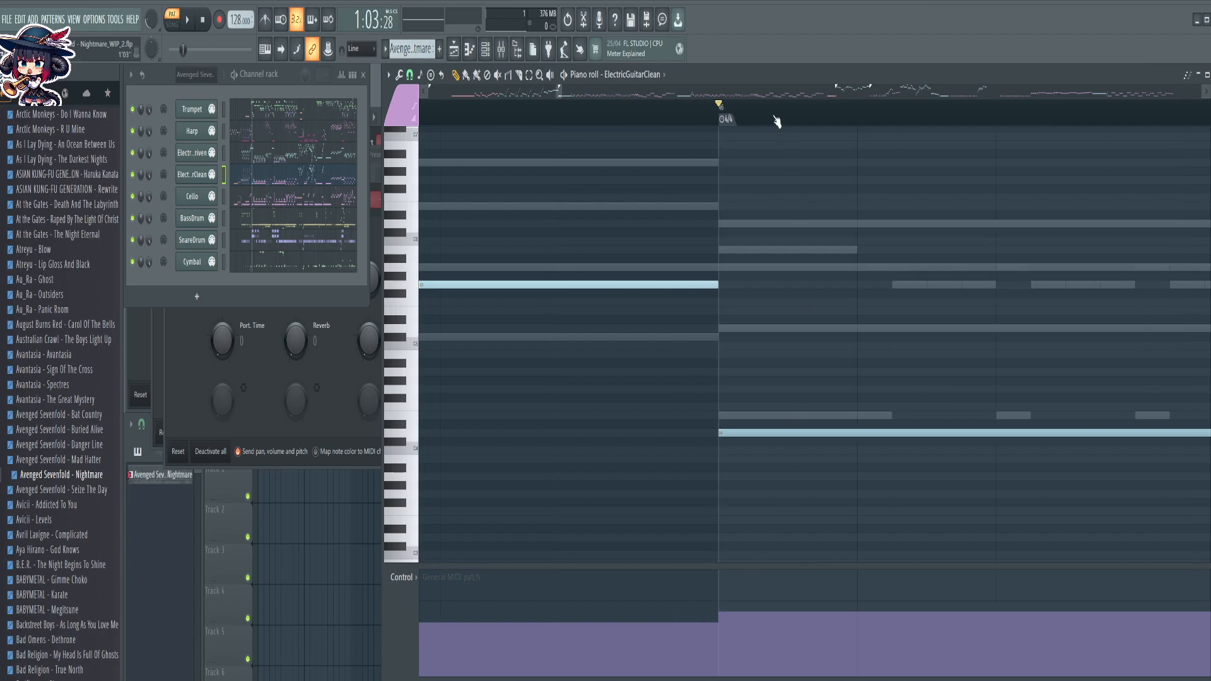
# Examine the channel's notes from bar 46 to bar 81 for the next passage that needs a patch change
pyautogui.moveTo(907, 221); pyautogui.dragTo(613, 192)
pyautogui.moveTo(786, 227); pyautogui.dragTo(622, 208)
pyautogui.scroll(4, 587, 347)
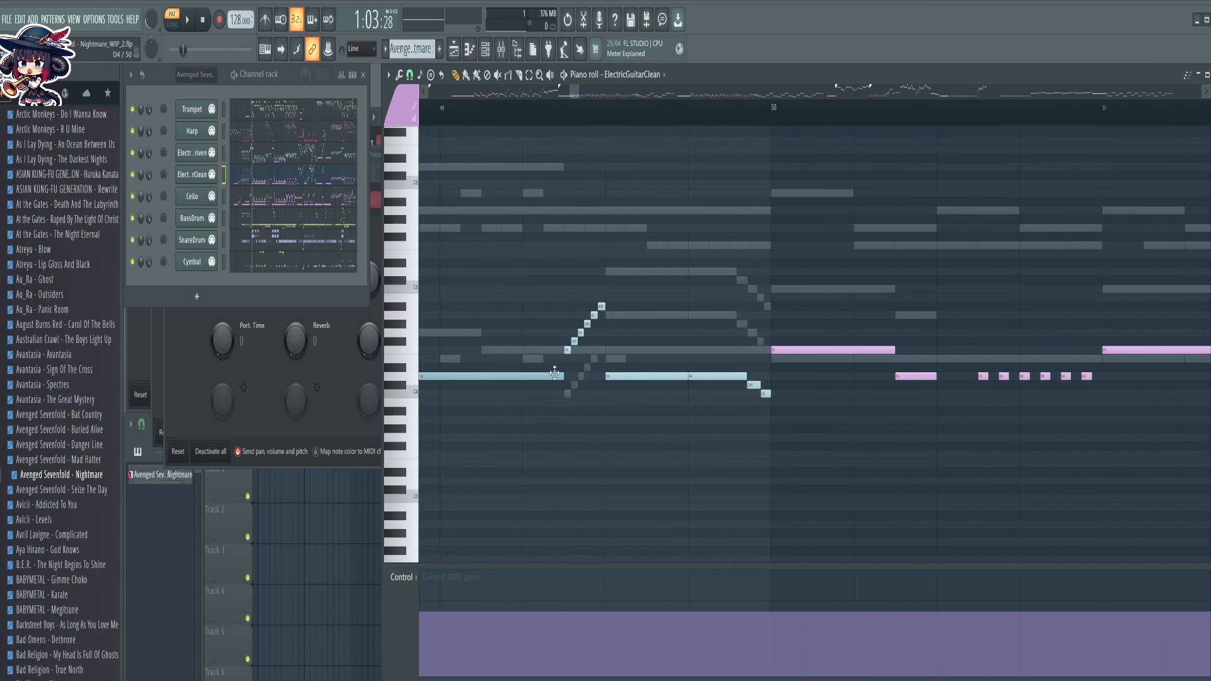
pyautogui.scroll(-5, 664, 117)
pyautogui.scroll(-2, 663, 116)
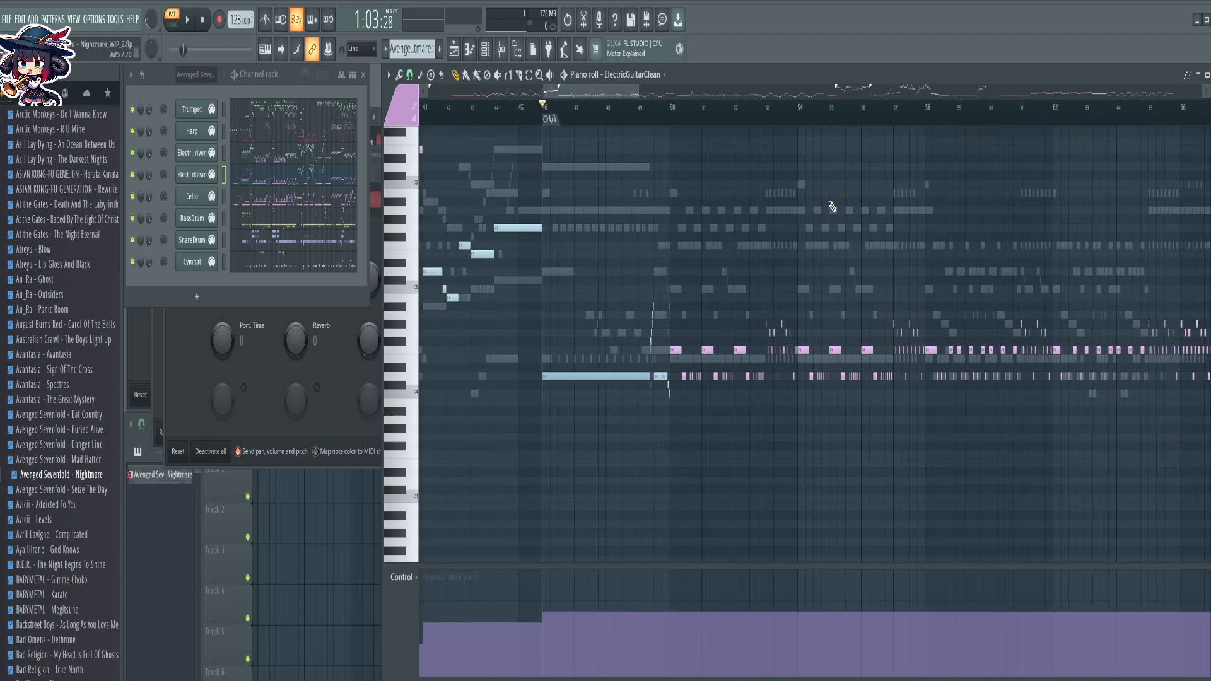
pyautogui.moveTo(828, 203); pyautogui.dragTo(611, 211)
pyautogui.moveTo(944, 203); pyautogui.dragTo(563, 196)
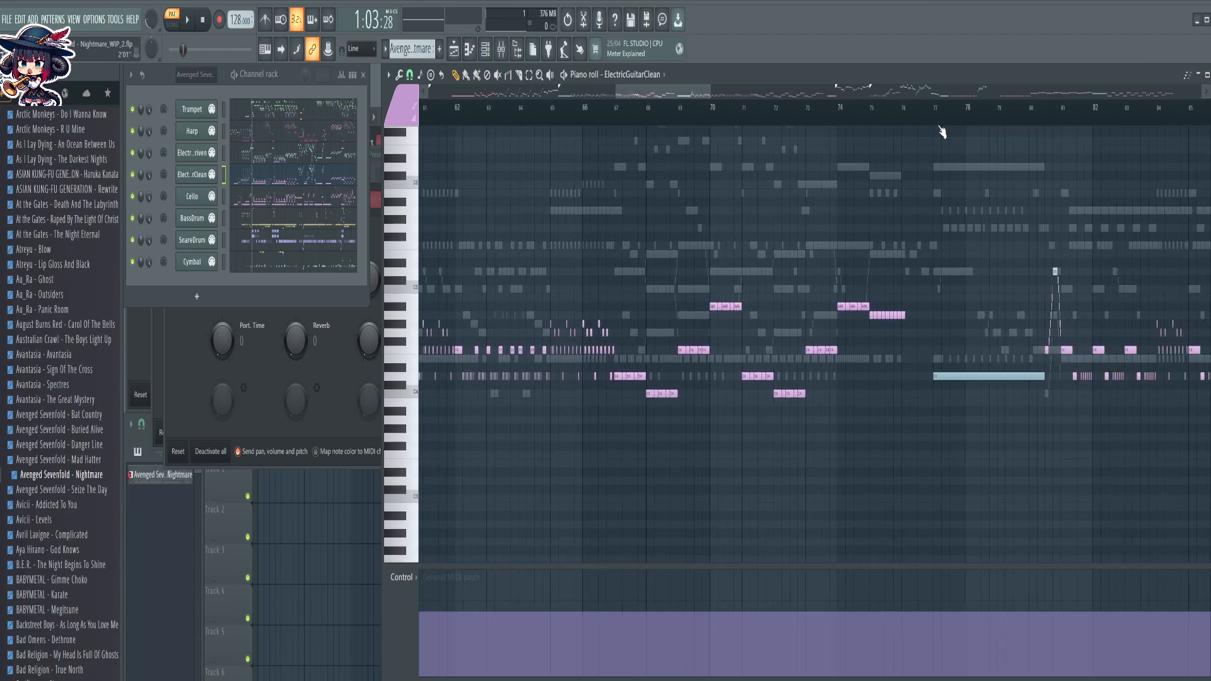
pyautogui.moveTo(908, 211); pyautogui.dragTo(524, 205)
# Set the playhead in the middle of bar 80 and switch the patch to Overdriven Guitar for the rising and falling run
pyautogui.scroll(6, 671, 120)
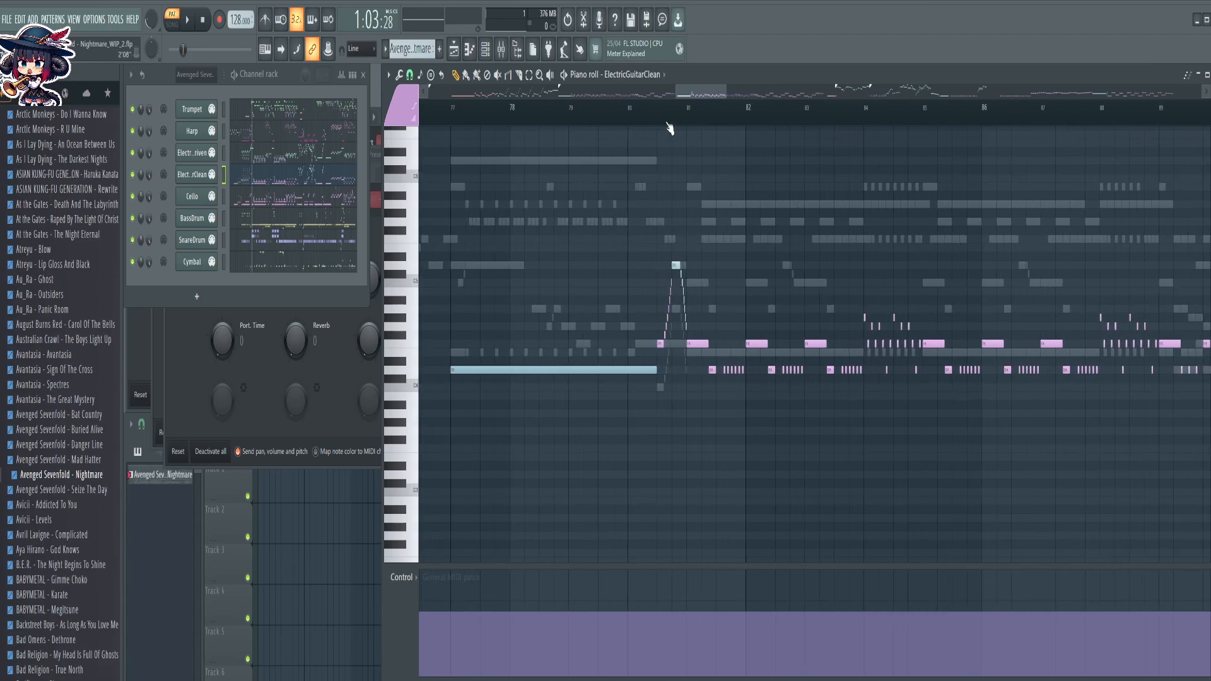
pyautogui.scroll(4, 703, 122)
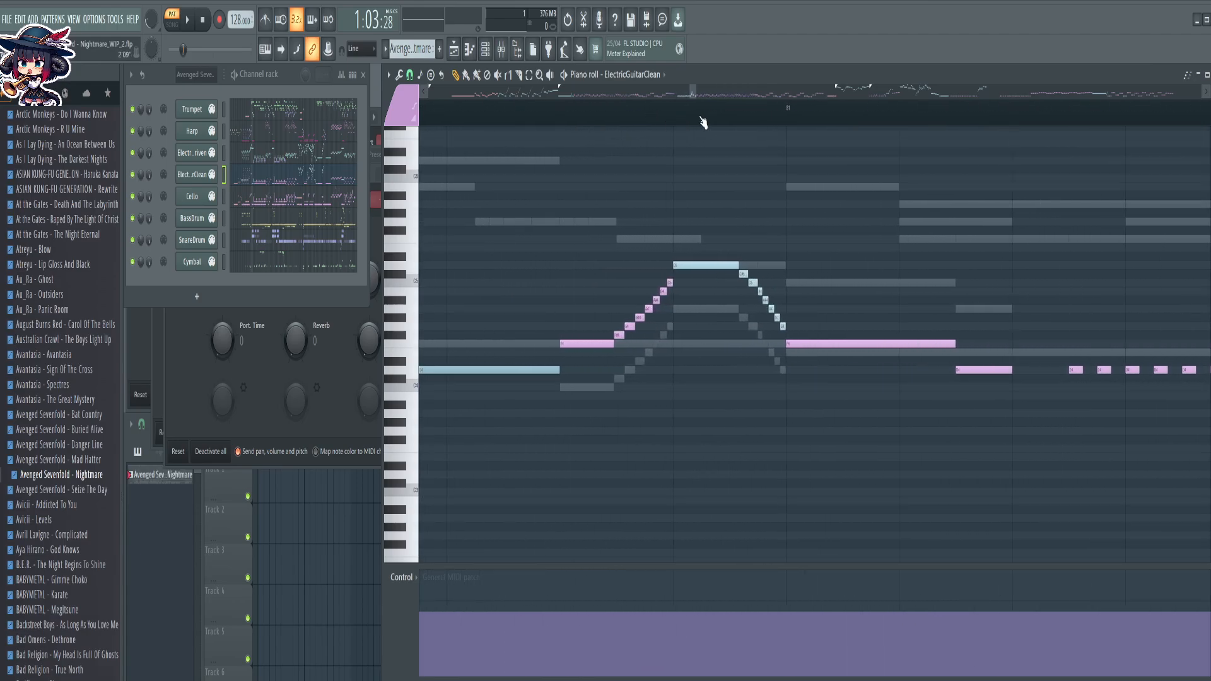
pyautogui.scroll(4, 566, 119)
pyautogui.click(558, 123)
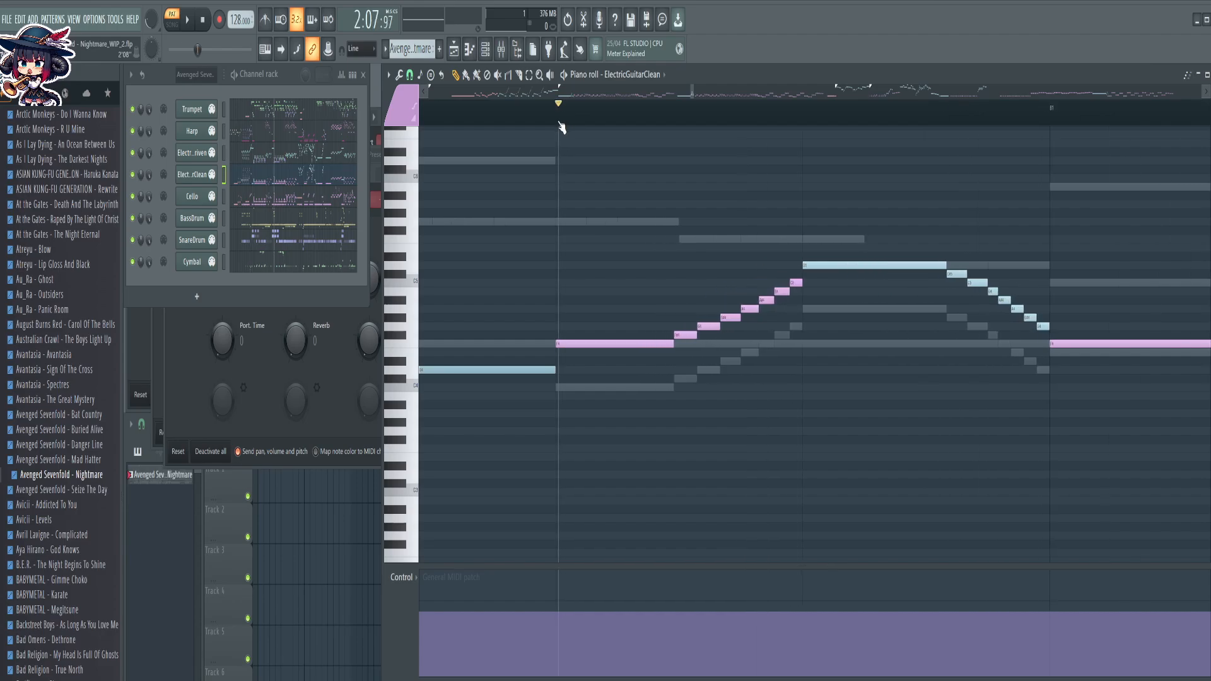
pyautogui.click(556, 623)
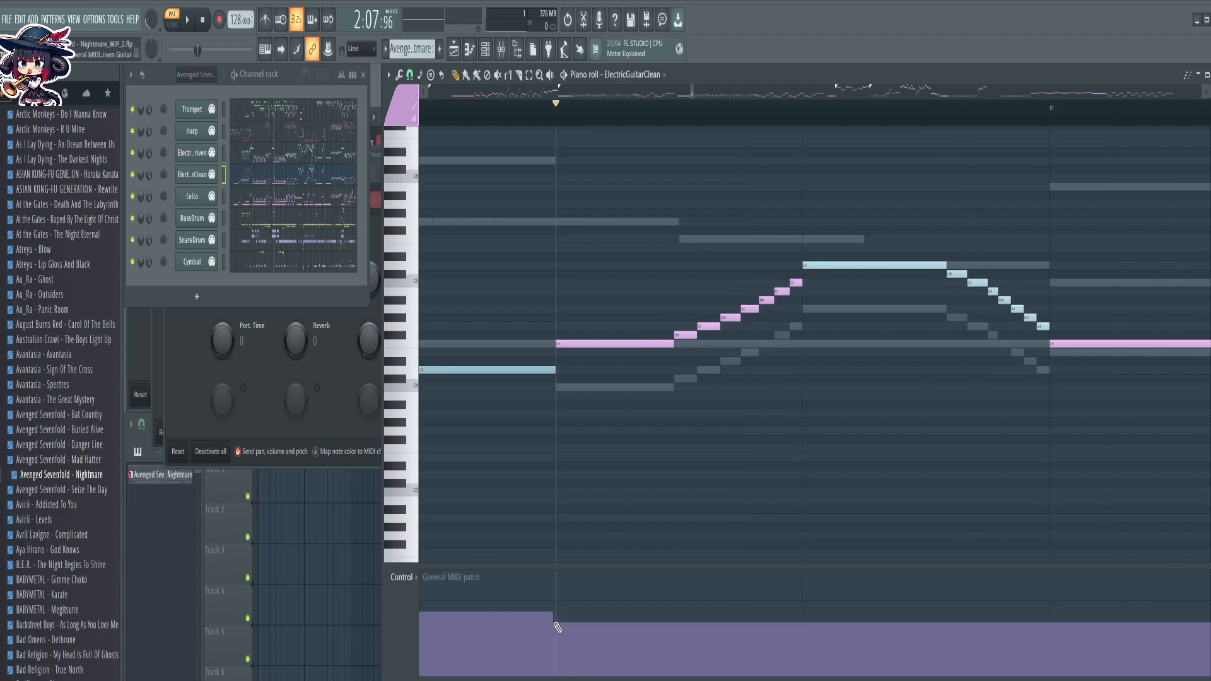
pyautogui.hotkey('ctrl', 'z')
pyautogui.click(557, 623)
# Place the playhead at bar 81, where the falling run ends, and switch the patch to Distortion Guitar
pyautogui.moveTo(980, 278); pyautogui.dragTo(614, 272)
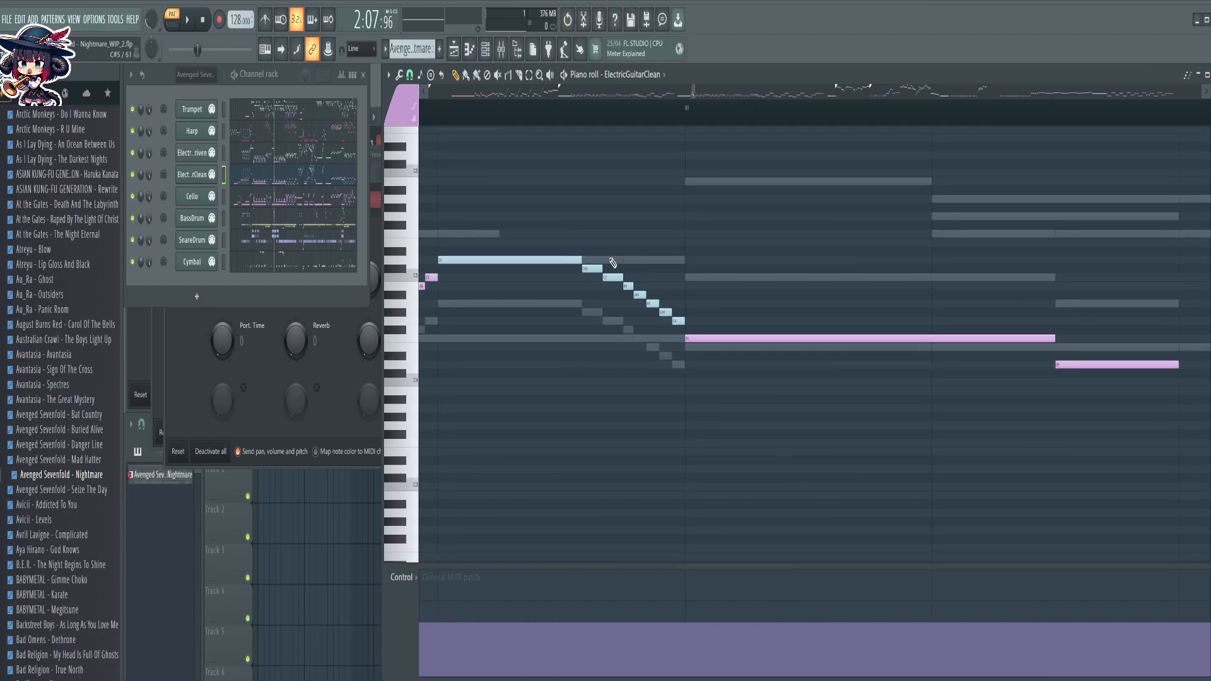
pyautogui.click(678, 120)
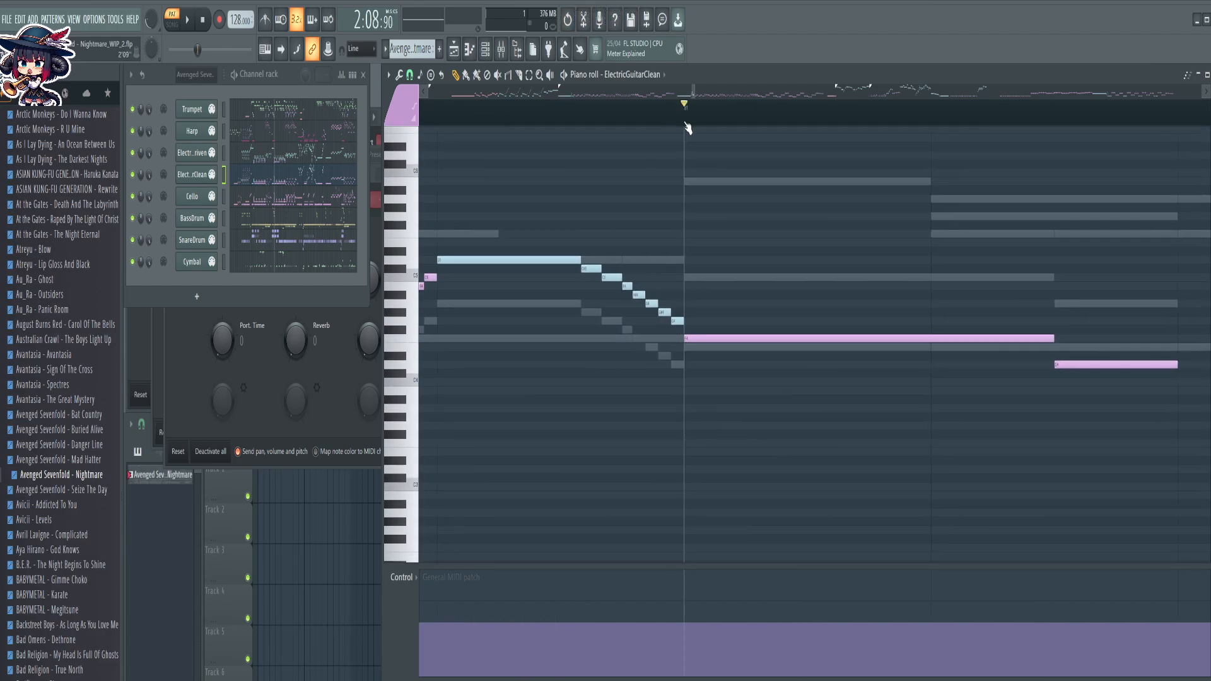
pyautogui.click(686, 611)
pyautogui.scroll(-10, 725, 116)
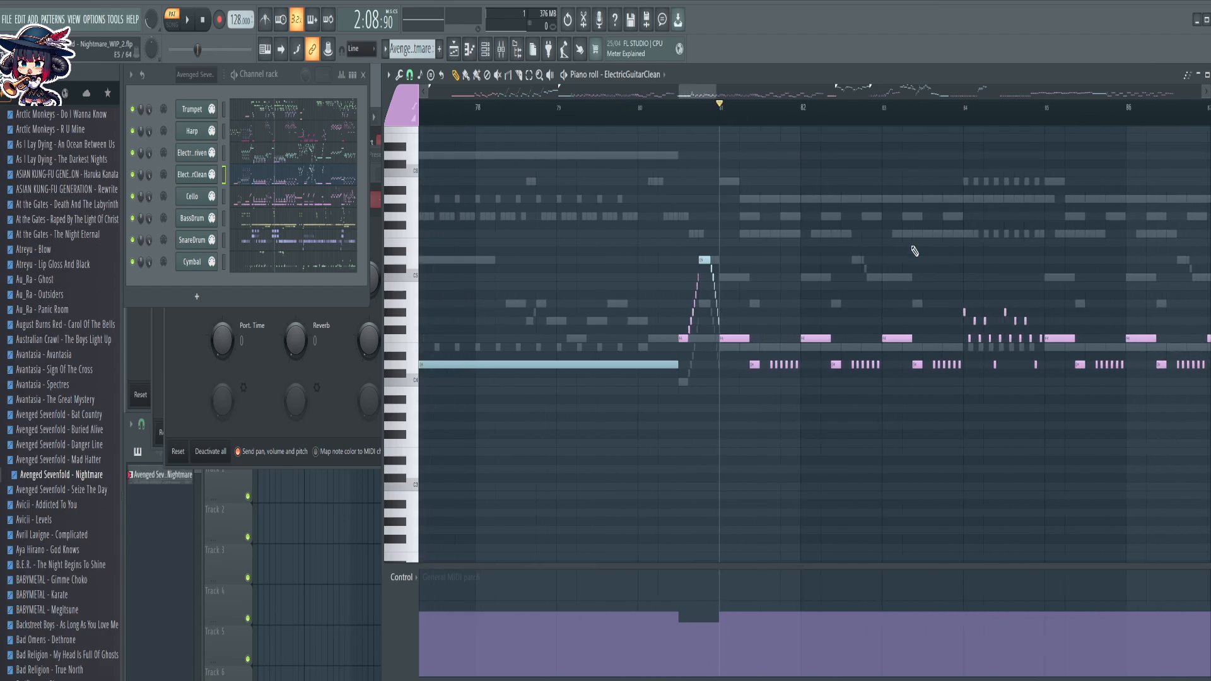
# Set the playhead at the start of the high melody in the middle of bar 118 and switch the patch to Overdriven Guitar
pyautogui.moveTo(917, 253); pyautogui.dragTo(515, 223)
pyautogui.scroll(-5, 767, 113)
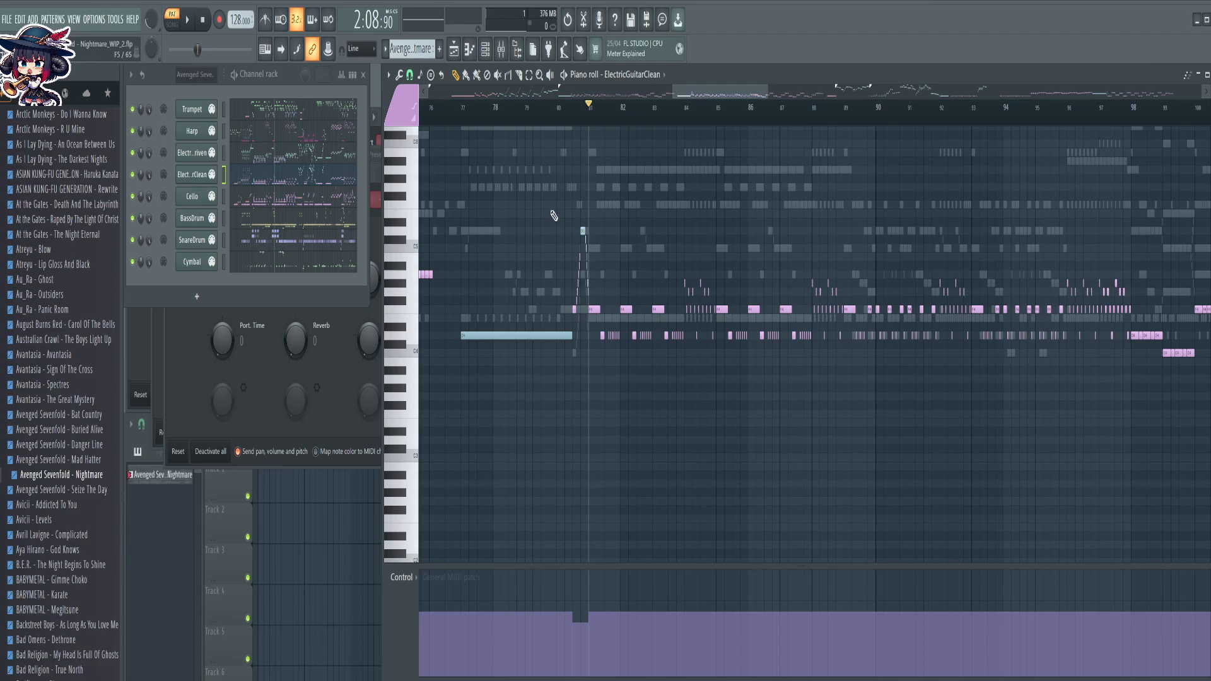
pyautogui.moveTo(725, 196); pyautogui.dragTo(567, 198)
pyautogui.moveTo(961, 437); pyautogui.dragTo(620, 444)
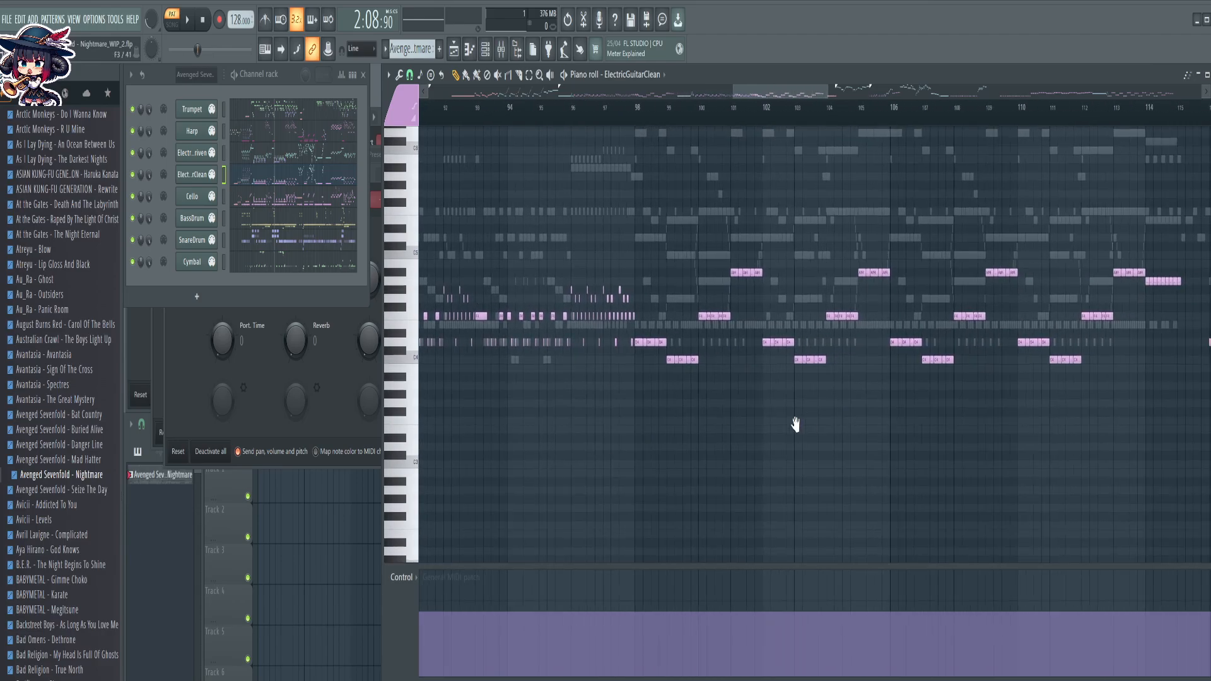
pyautogui.moveTo(794, 425); pyautogui.dragTo(645, 449)
pyautogui.moveTo(990, 437); pyautogui.dragTo(639, 440)
pyautogui.moveTo(789, 425); pyautogui.dragTo(588, 553)
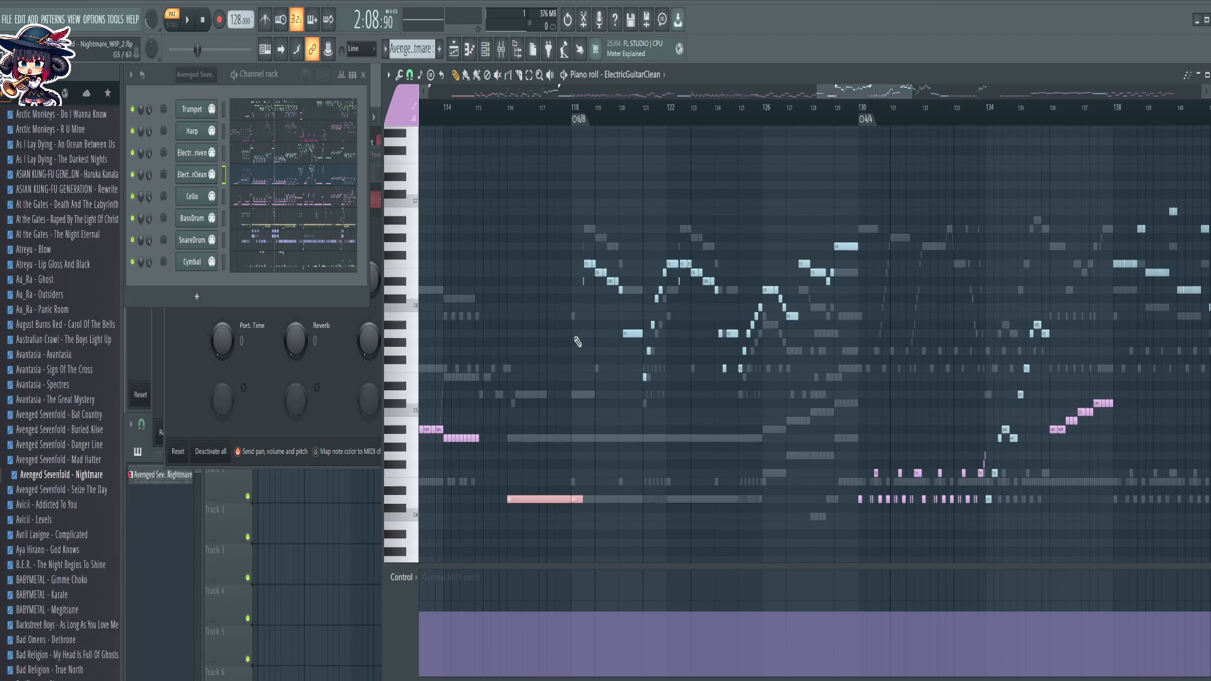
pyautogui.scroll(6, 576, 122)
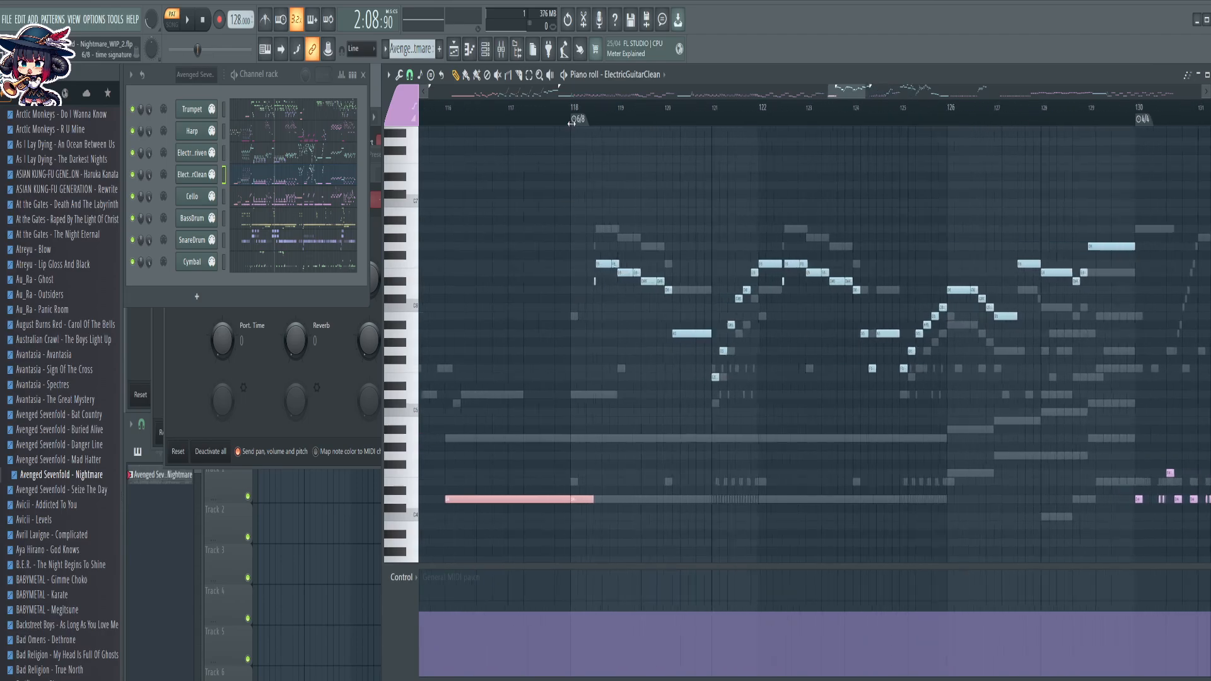
pyautogui.scroll(4, 618, 118)
pyautogui.click(618, 112)
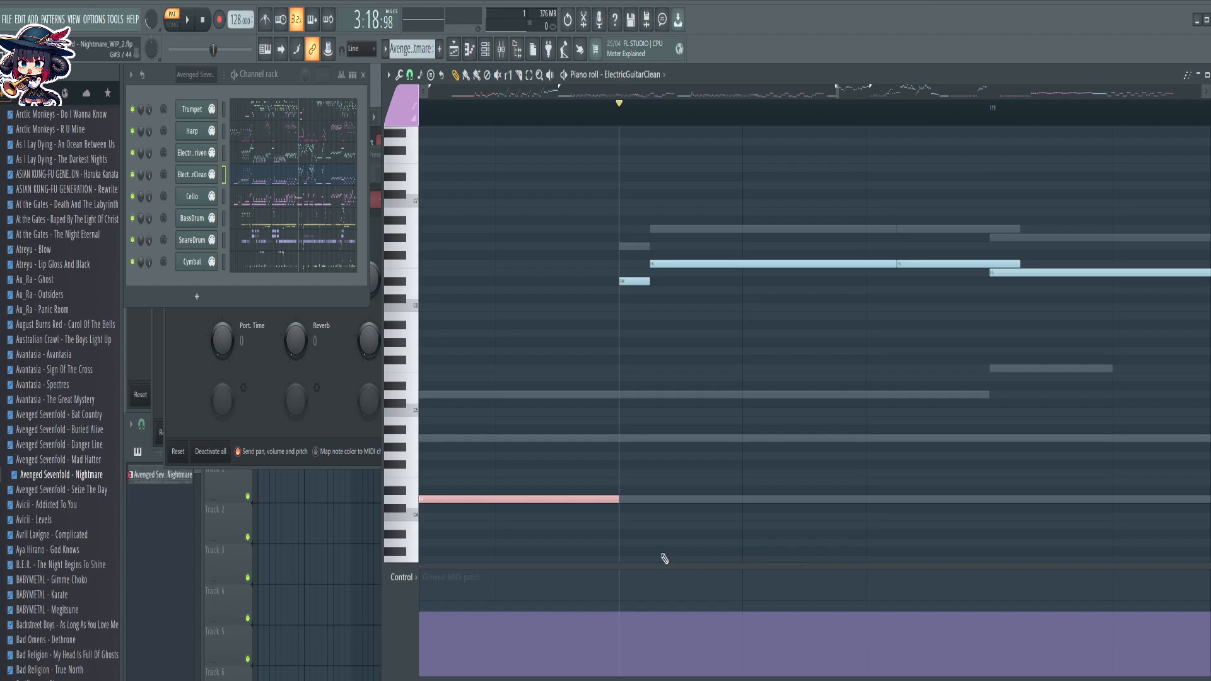
pyautogui.click(621, 623)
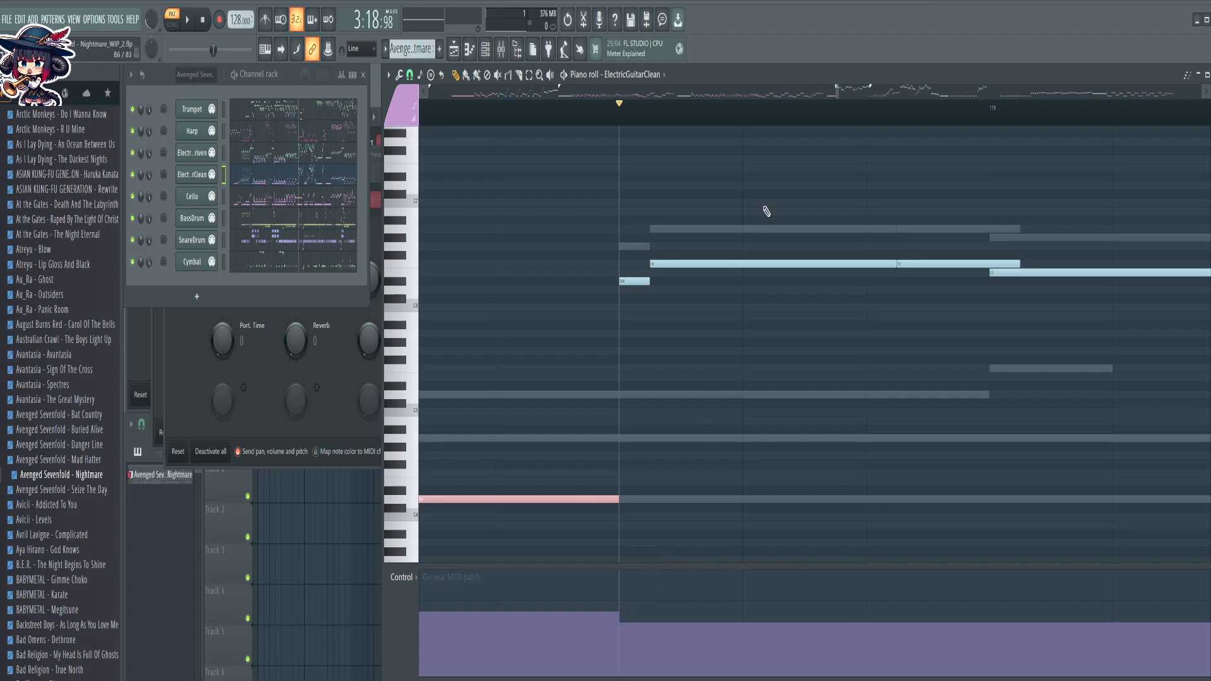
# Place the playhead at the 4/4 marker on bar 130 and switch the patch to Distortion Guitar from that bar
pyautogui.scroll(-5, 787, 136)
pyautogui.scroll(-6, 785, 120)
pyautogui.scroll(5, 983, 345)
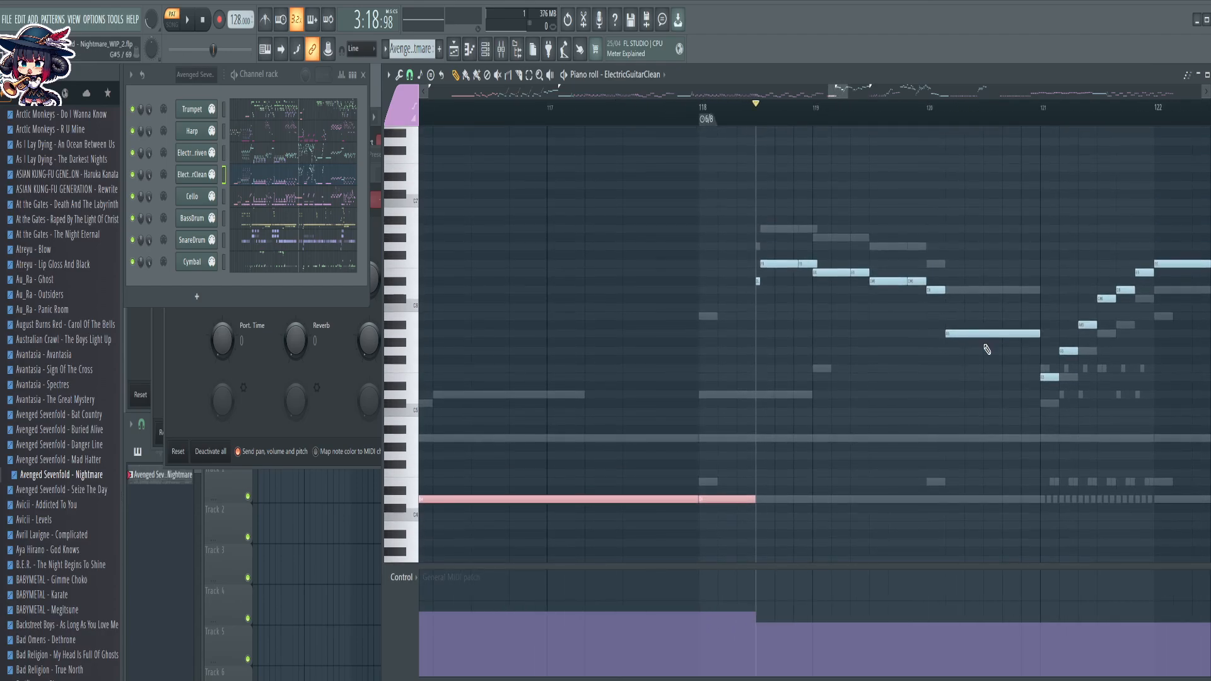
pyautogui.moveTo(1027, 467); pyautogui.dragTo(454, 422)
pyautogui.moveTo(1043, 466); pyautogui.dragTo(618, 453)
pyautogui.moveTo(902, 464); pyautogui.dragTo(500, 465)
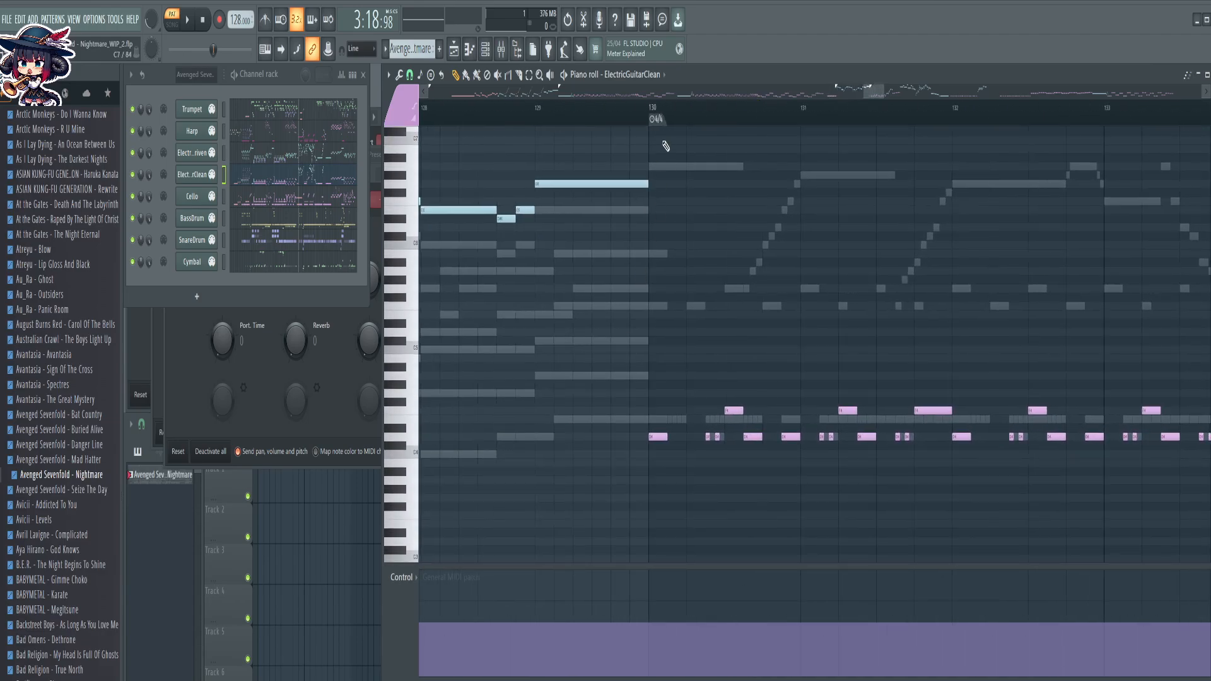
pyautogui.scroll(4, 649, 119)
pyautogui.click(658, 109)
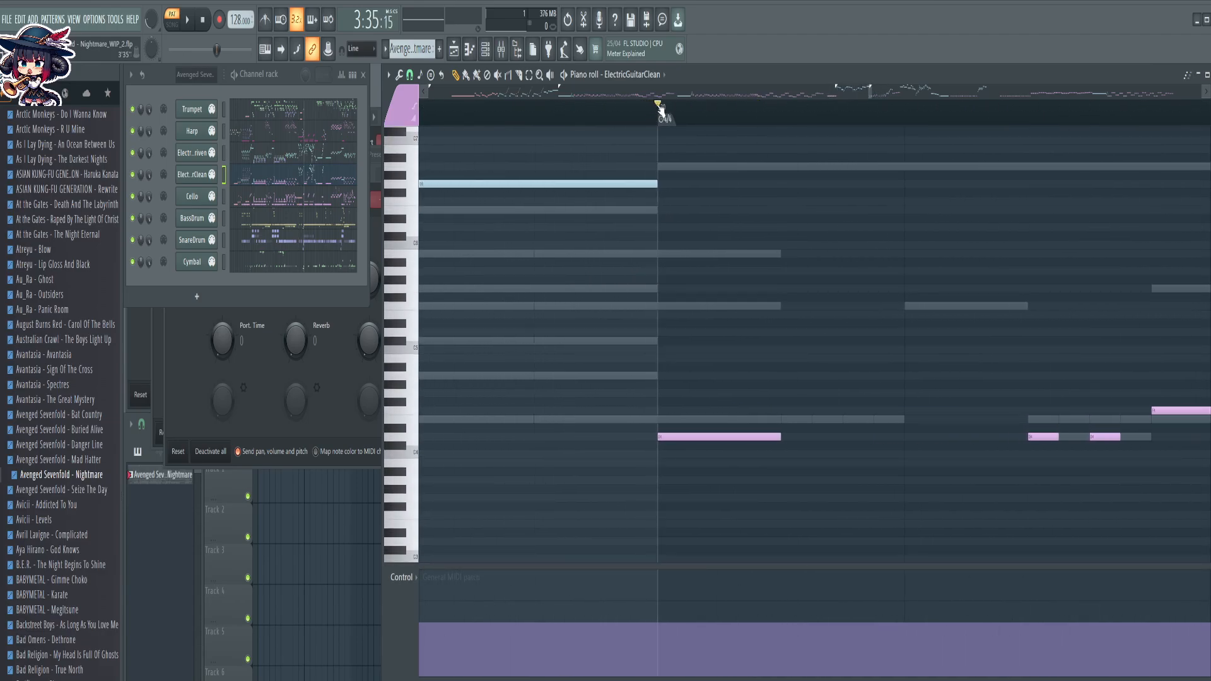
pyautogui.scroll(-1, 756, 123)
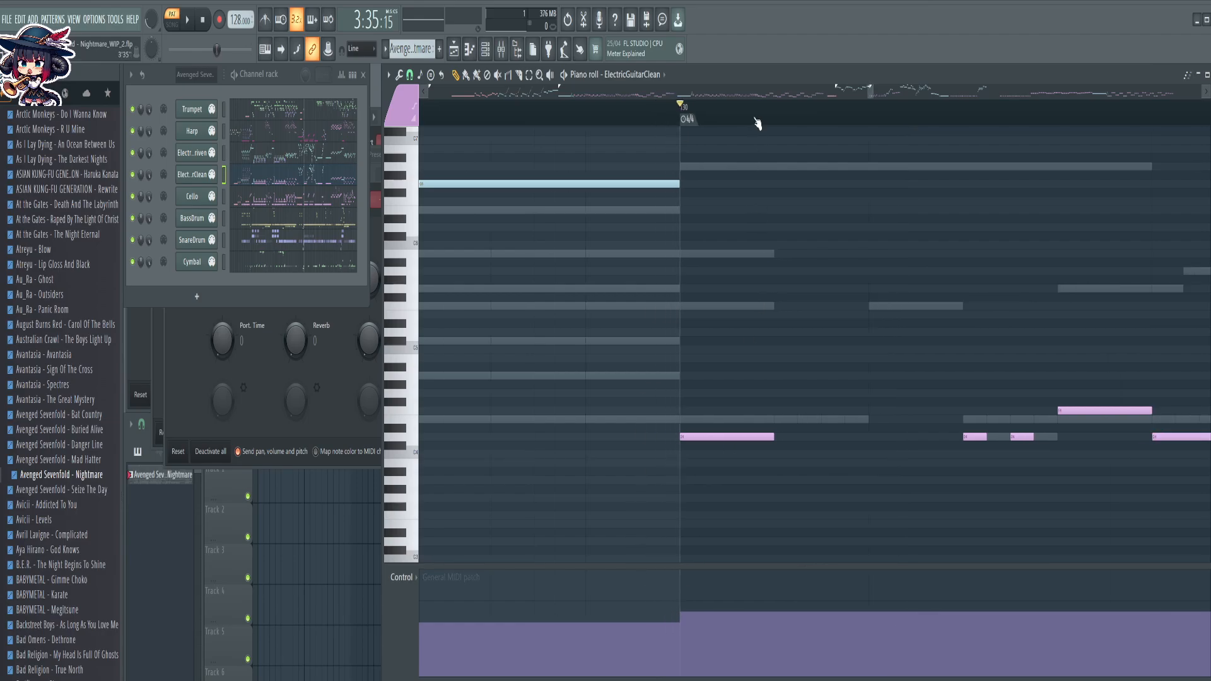
# Place the playhead at bar 134, where the ascending melody starts, and switch the patch to Overdriven Guitar
pyautogui.scroll(-6, 758, 123)
pyautogui.moveTo(946, 221); pyautogui.dragTo(553, 201)
pyautogui.scroll(1, 666, 116)
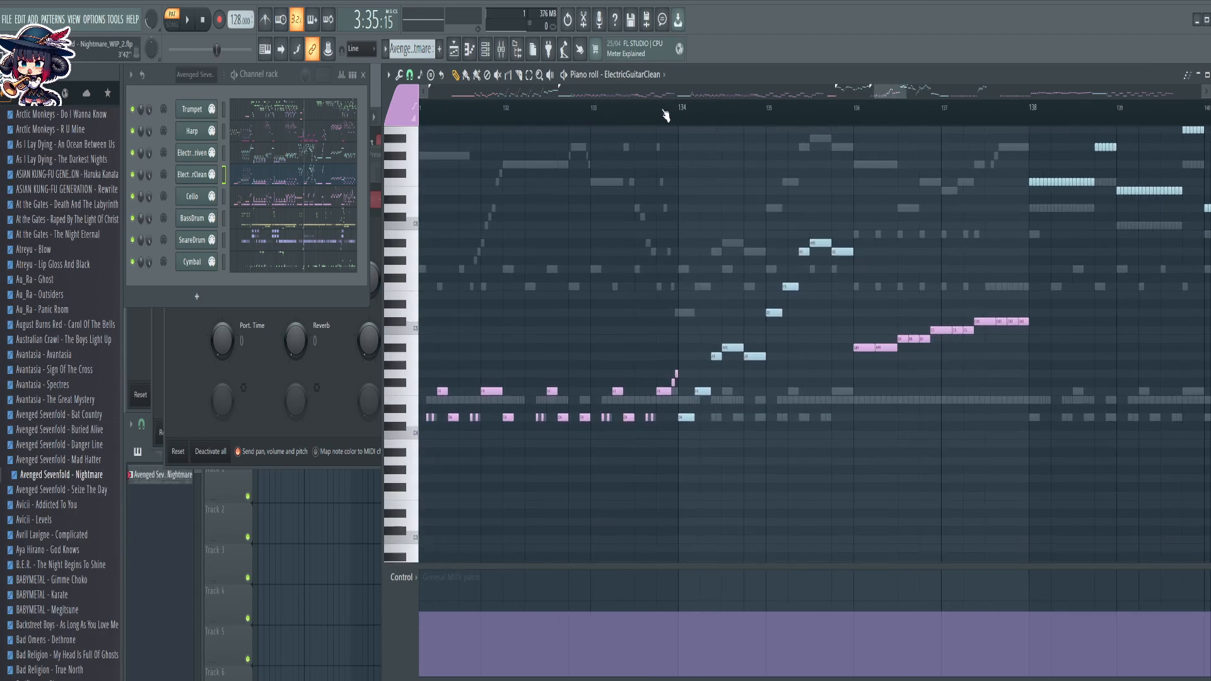
pyautogui.scroll(4, 694, 117)
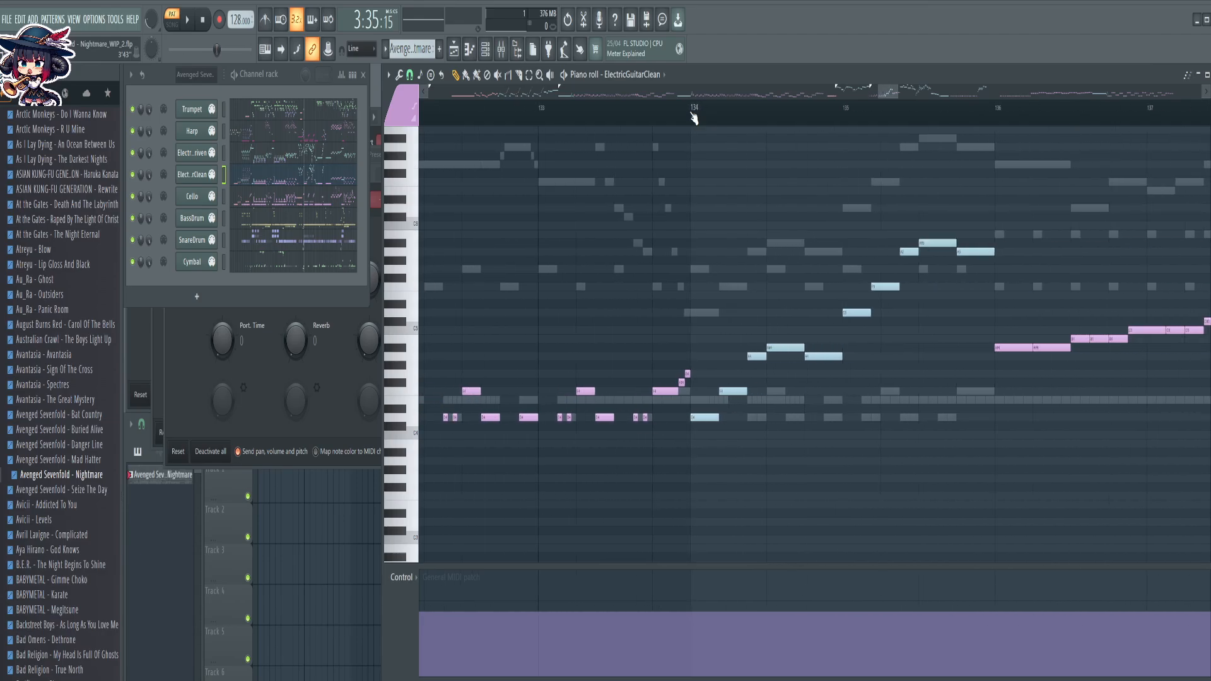
pyautogui.scroll(4, 693, 117)
pyautogui.click(695, 116)
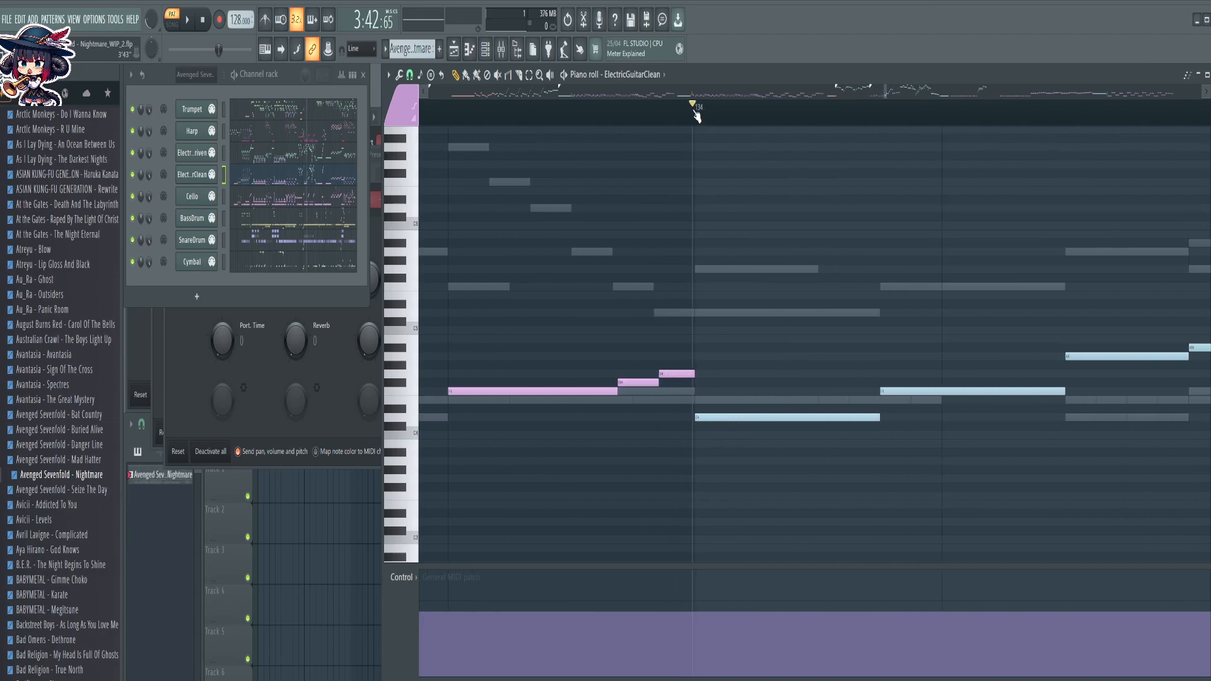
pyautogui.scroll(-4, 697, 116)
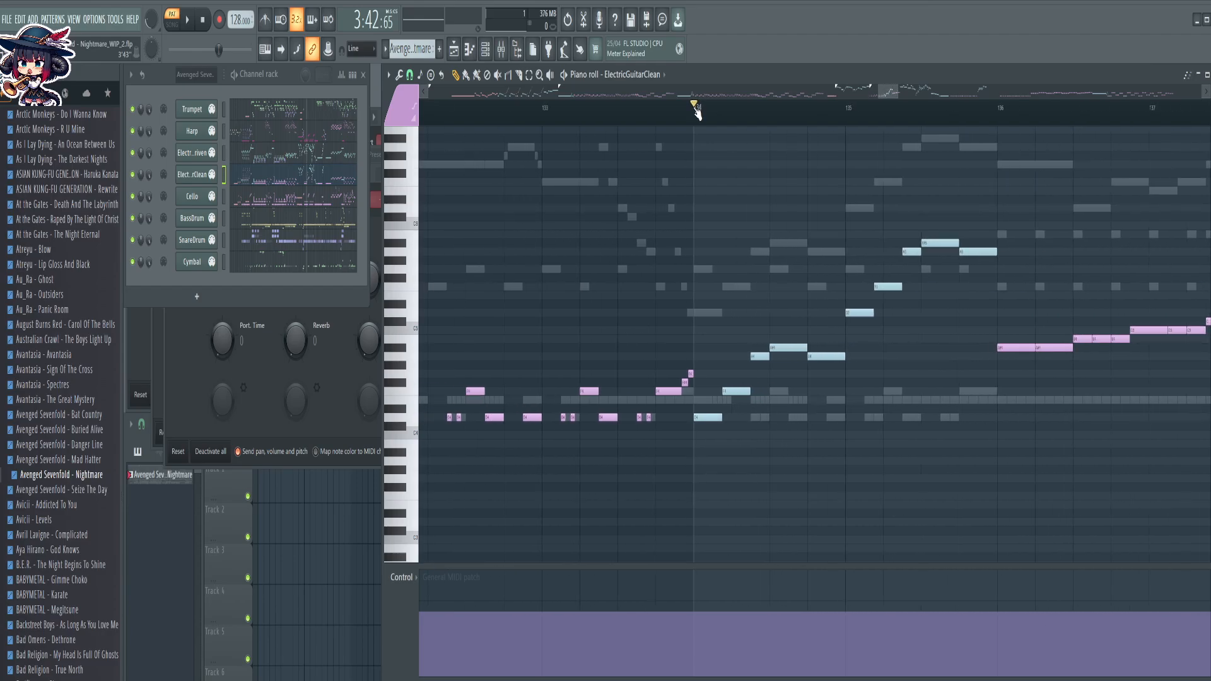
pyautogui.scroll(4, 697, 112)
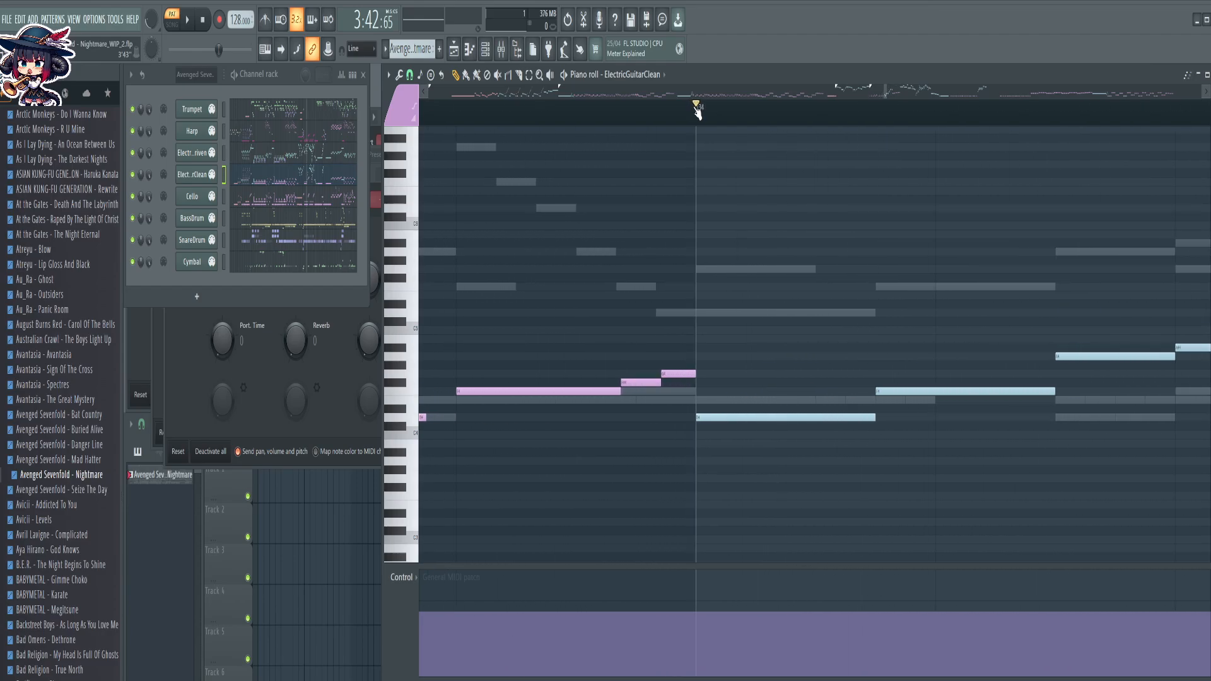
pyautogui.click(700, 624)
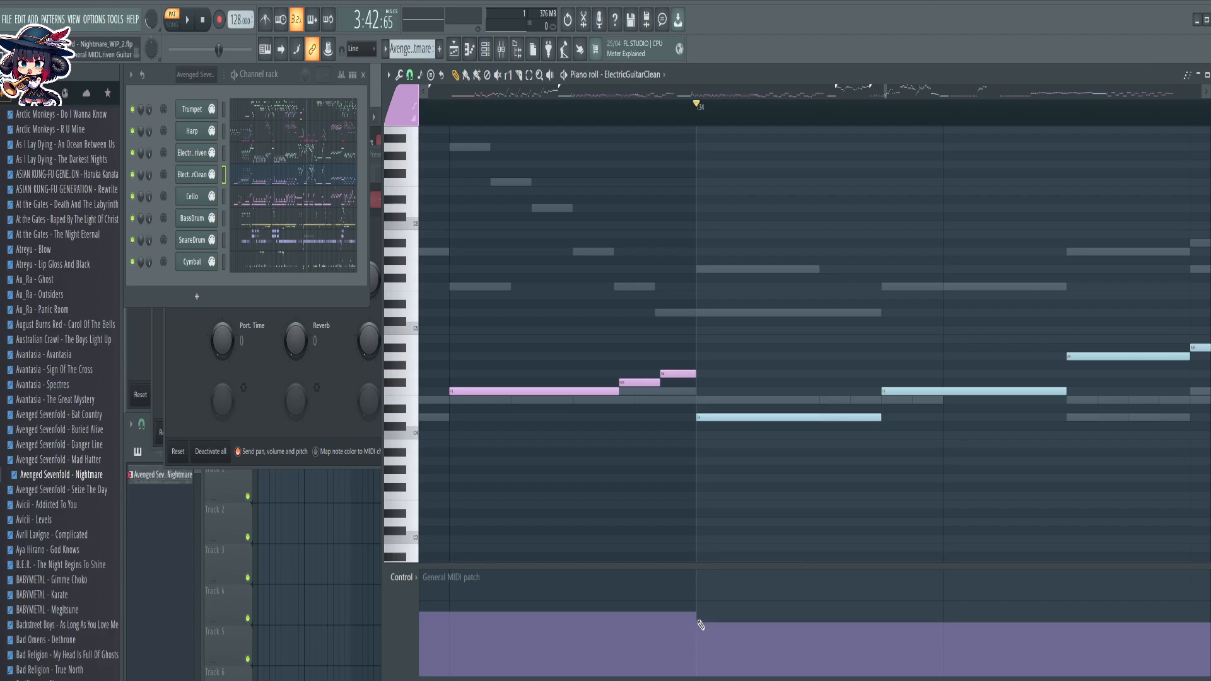
# Place the playhead at bar 136, where the low rising chug notes begin, and switch the patch to Distortion Guitar
pyautogui.scroll(-5, 739, 116)
pyautogui.moveTo(959, 229); pyautogui.dragTo(581, 227)
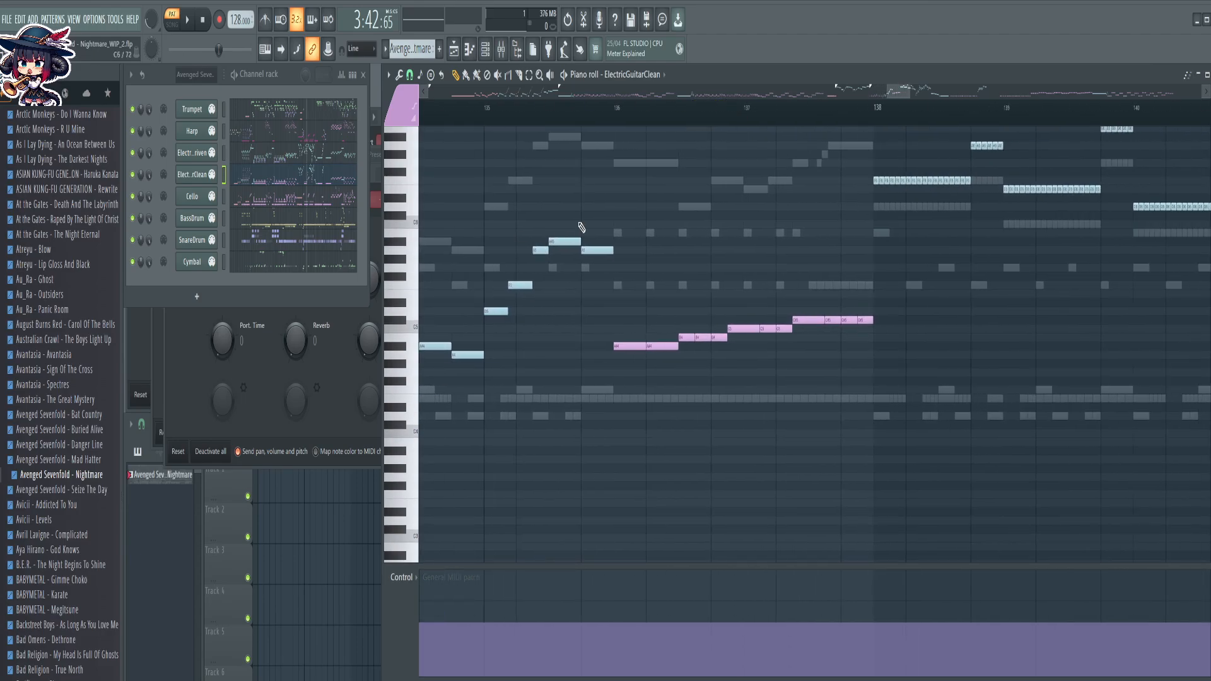
pyautogui.moveTo(674, 199); pyautogui.dragTo(627, 252)
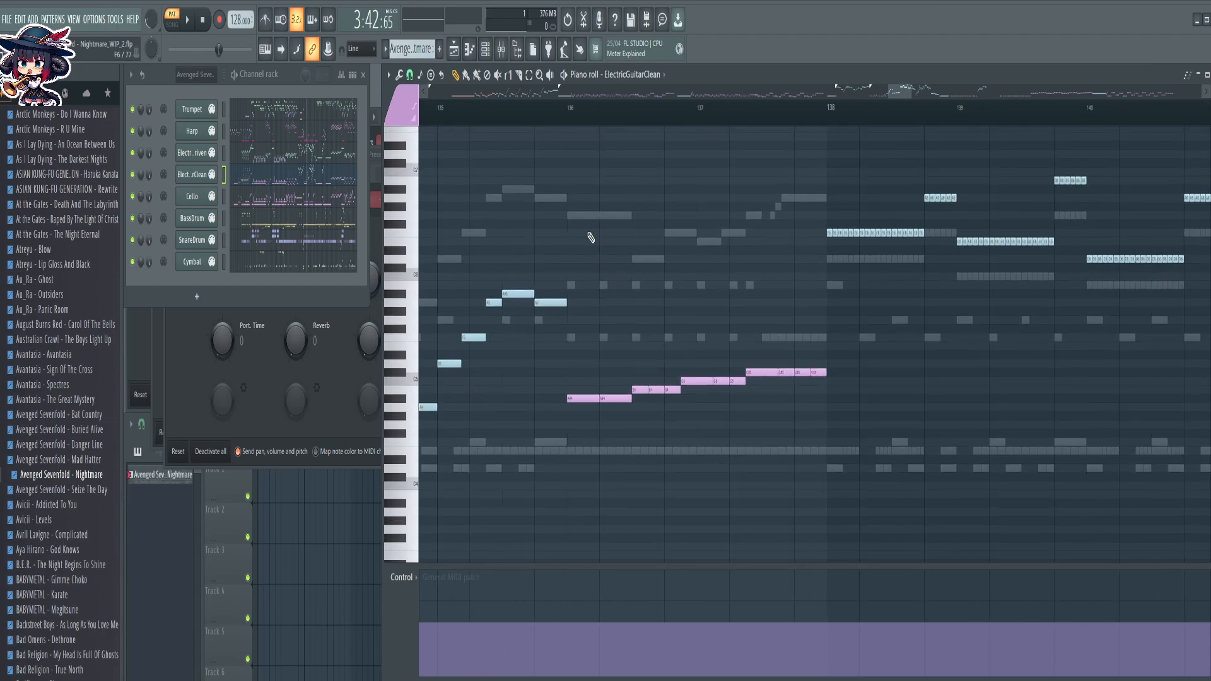
pyautogui.scroll(5, 568, 119)
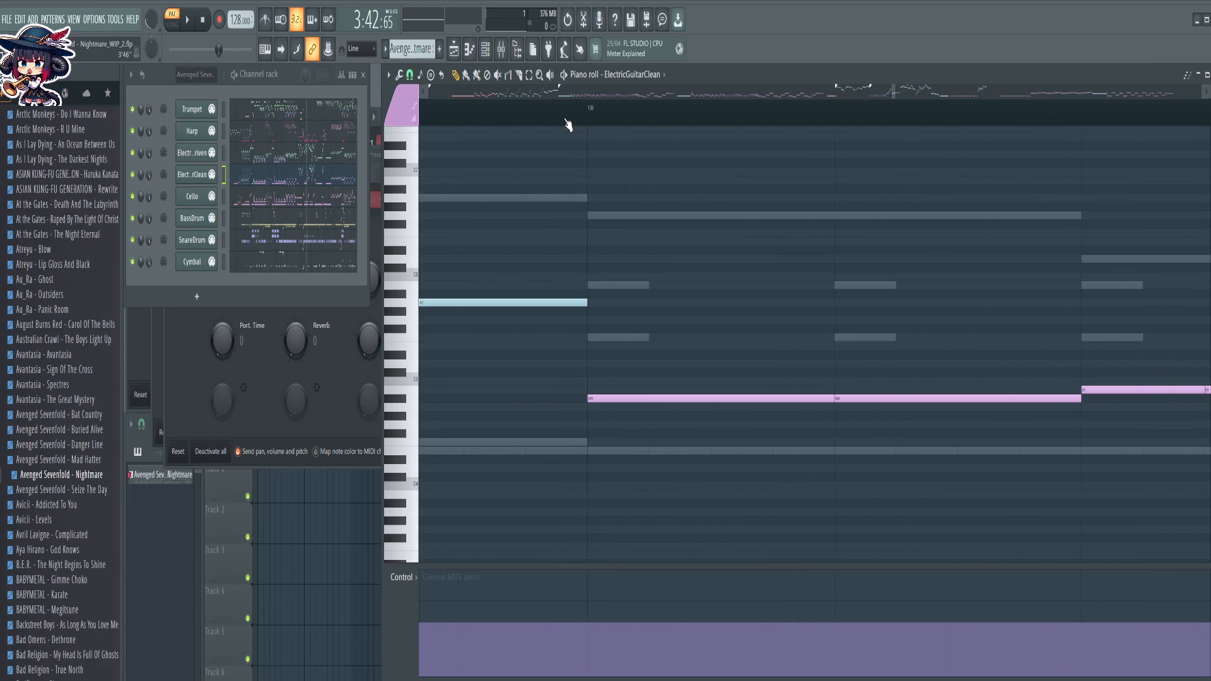
pyautogui.scroll(1, 589, 96)
pyautogui.click(620, 117)
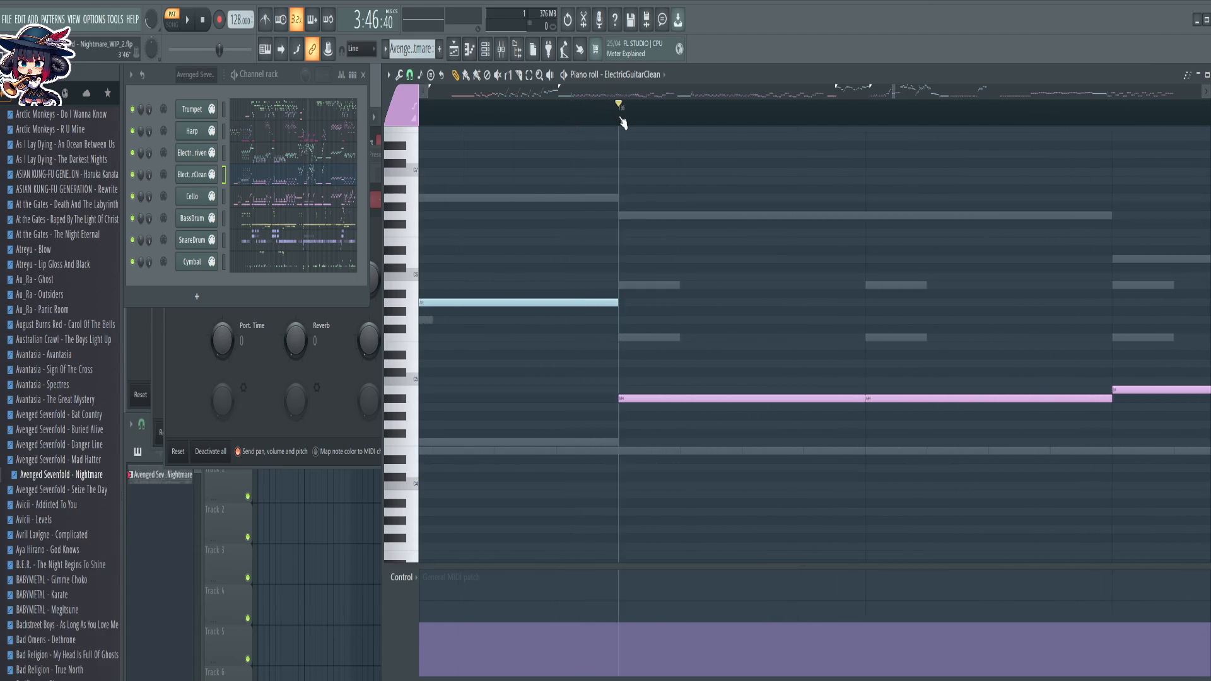
pyautogui.click(619, 613)
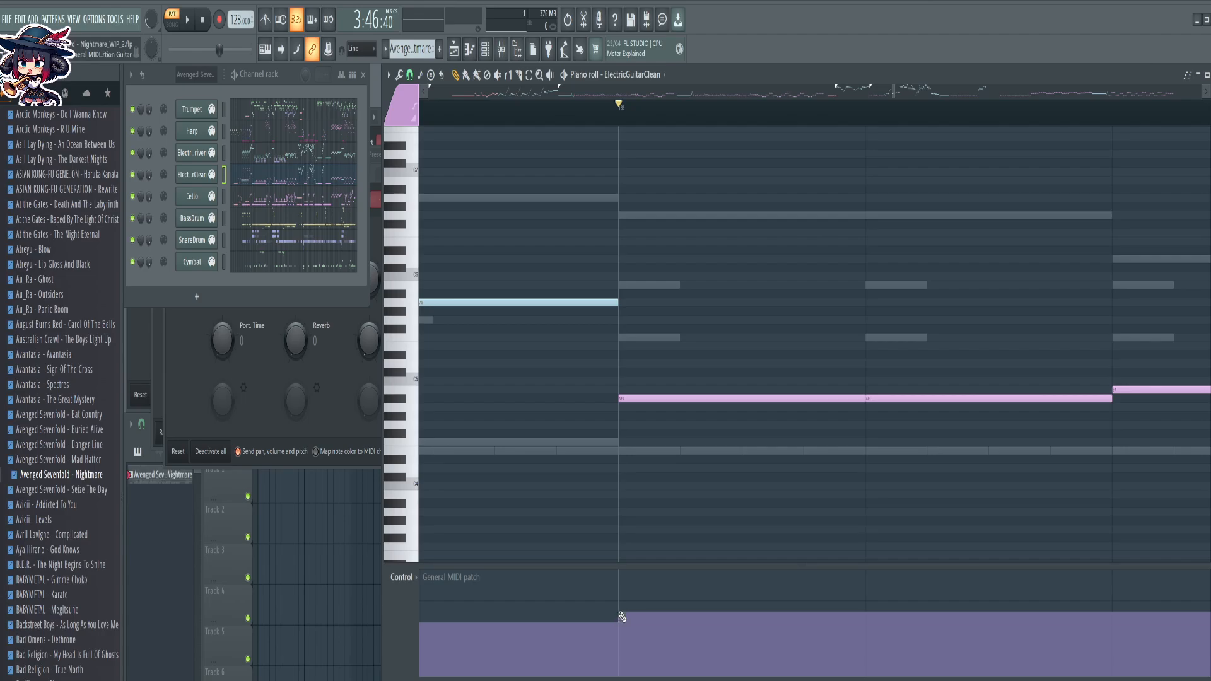
# Set the playhead at bar 138, where the fast repeated high notes start, and switch the patch to Overdriven Guitar
pyautogui.scroll(-5, 743, 123)
pyautogui.moveTo(843, 295); pyautogui.dragTo(470, 271)
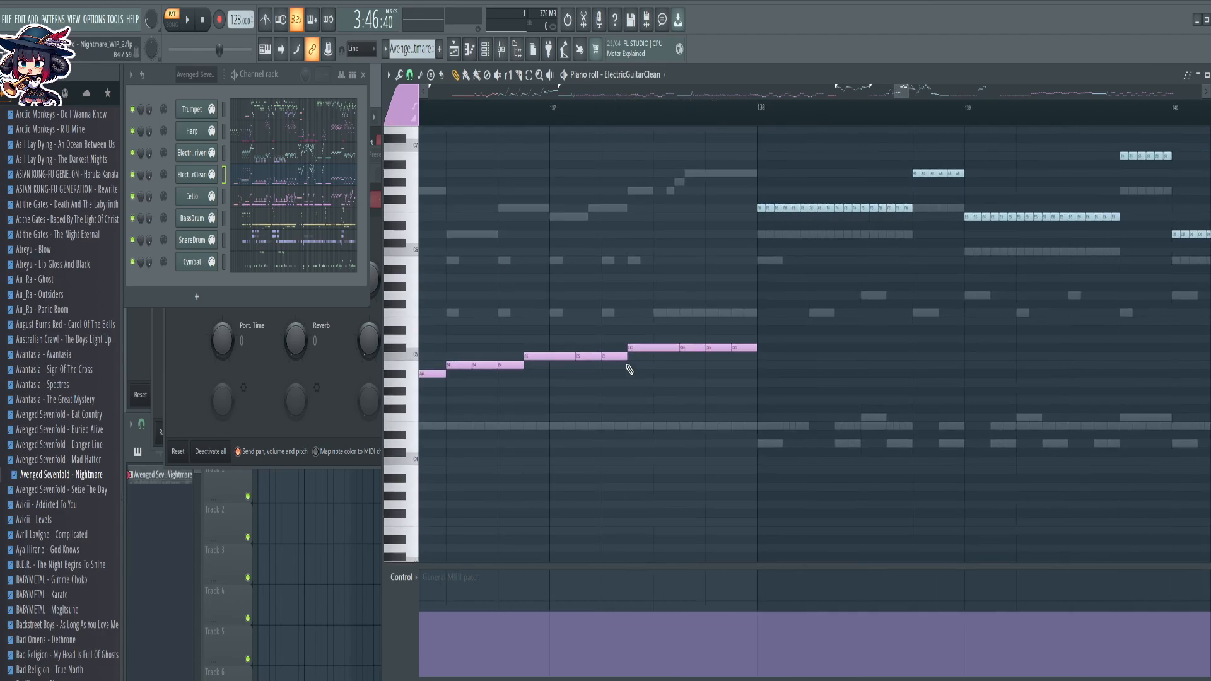
pyautogui.moveTo(764, 403); pyautogui.dragTo(652, 419)
pyautogui.scroll(3, 645, 111)
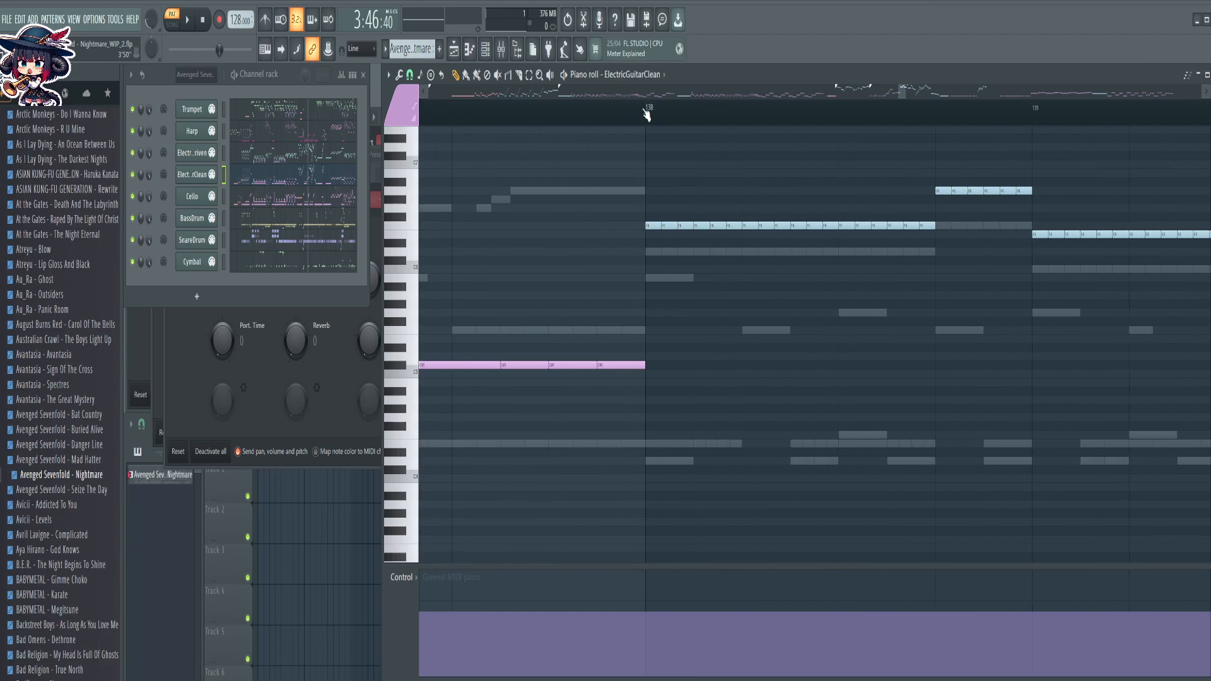
pyautogui.scroll(3, 646, 112)
pyautogui.click(649, 108)
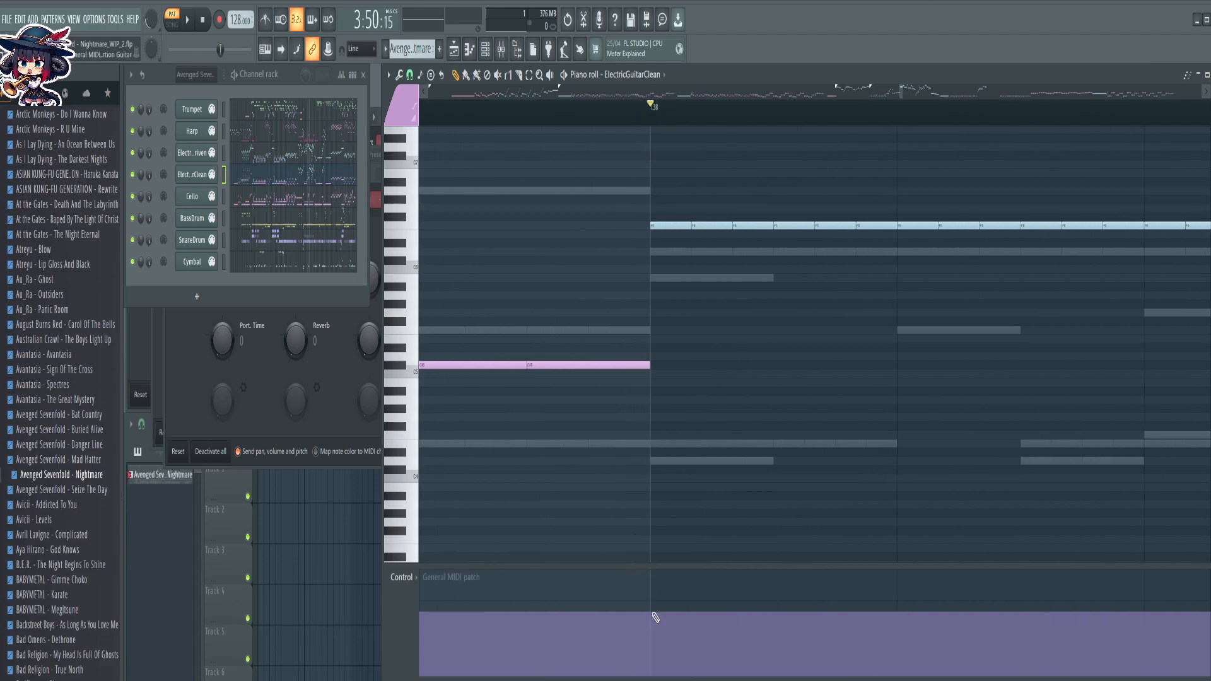
# Set the playhead at bar 146, after the high solo ends, and switch the patch to Distortion Guitar
pyautogui.scroll(-5, 782, 114)
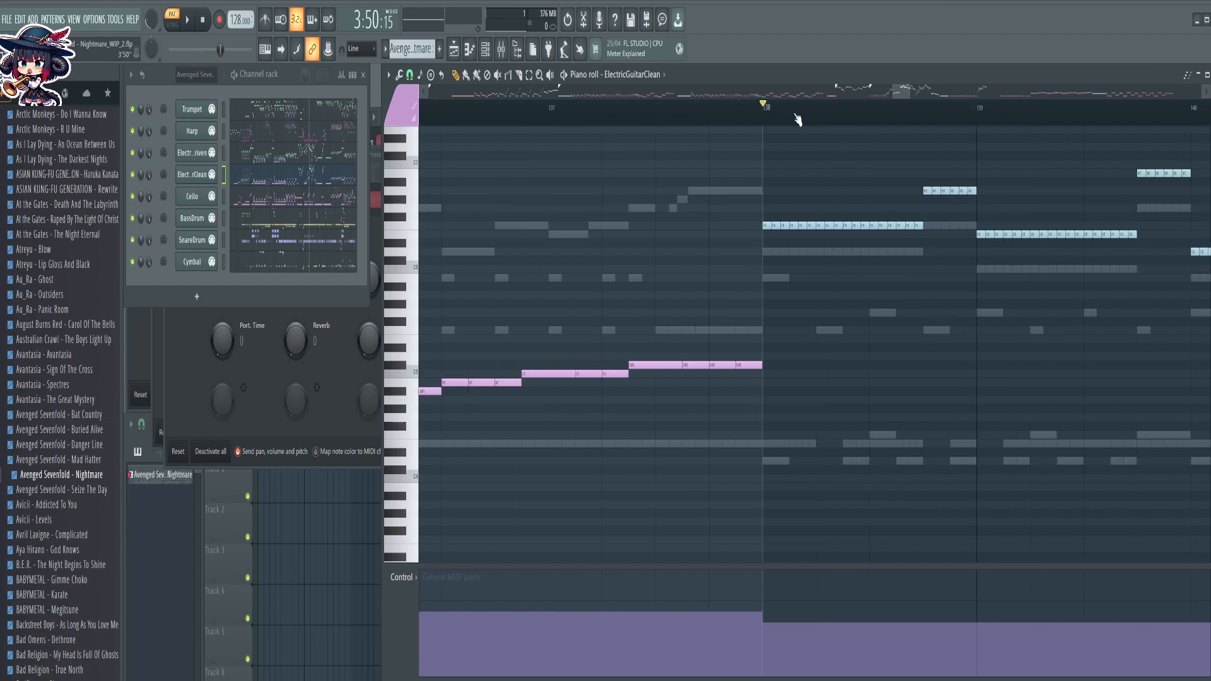
pyautogui.moveTo(789, 362); pyautogui.dragTo(354, 340)
pyautogui.moveTo(818, 406); pyautogui.dragTo(562, 473)
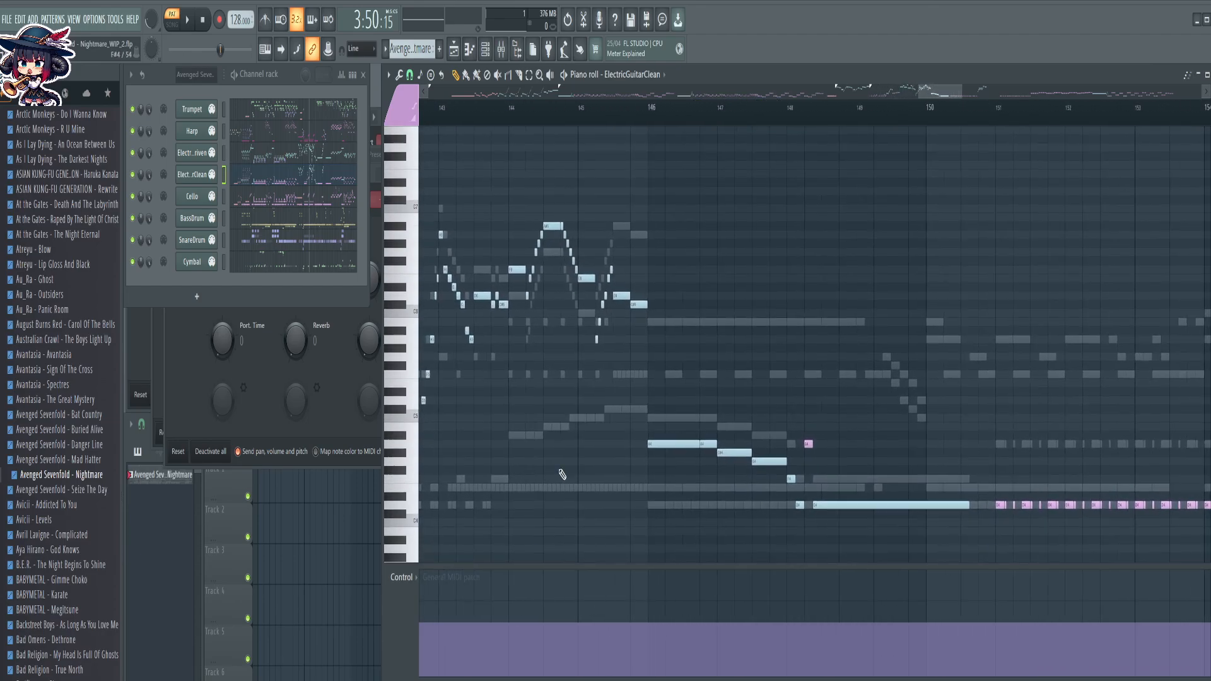
pyautogui.scroll(6, 650, 111)
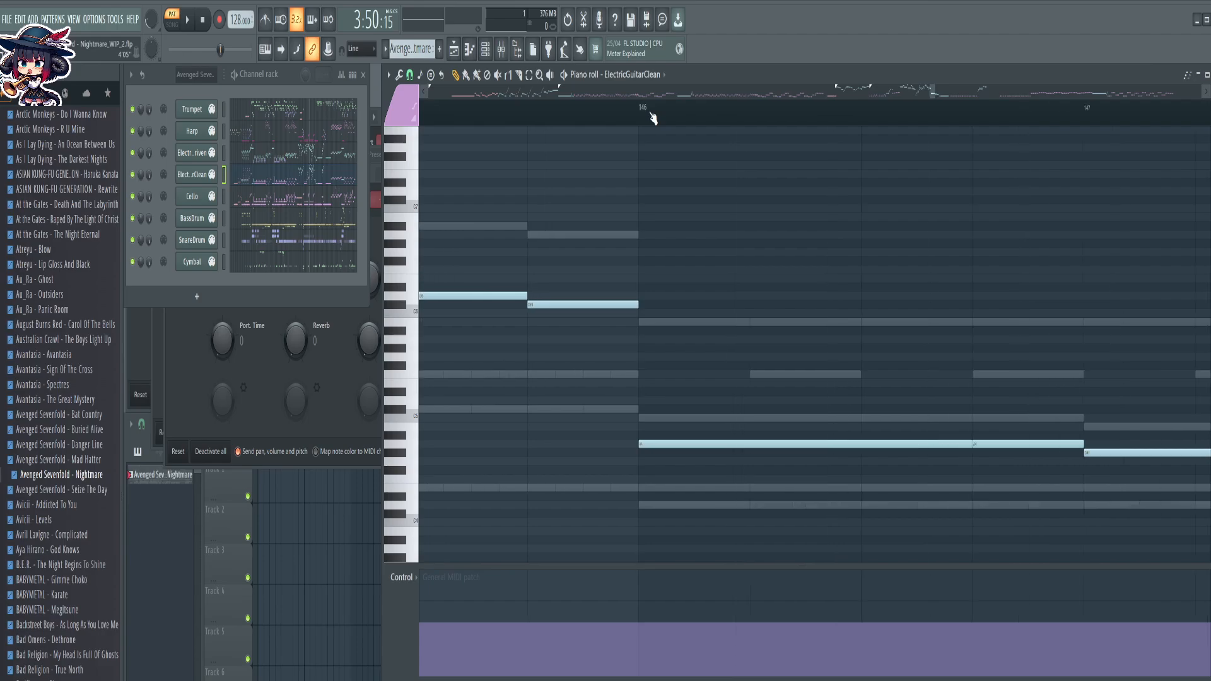
pyautogui.click(627, 108)
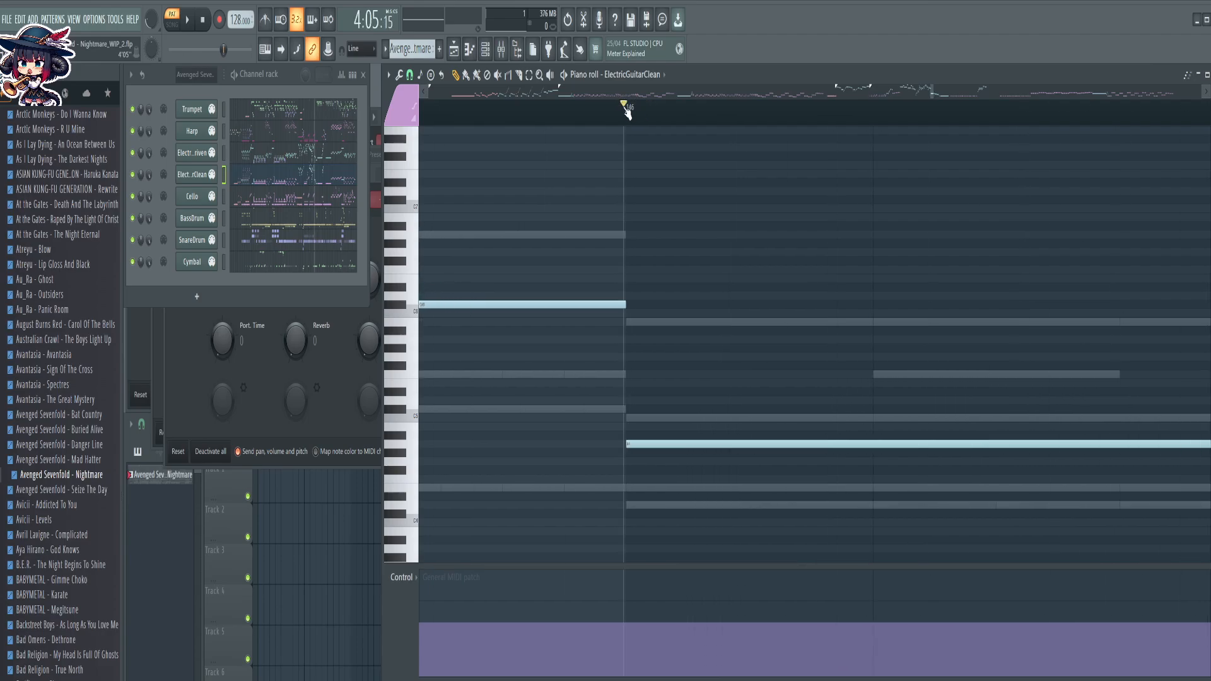
pyautogui.click(628, 607)
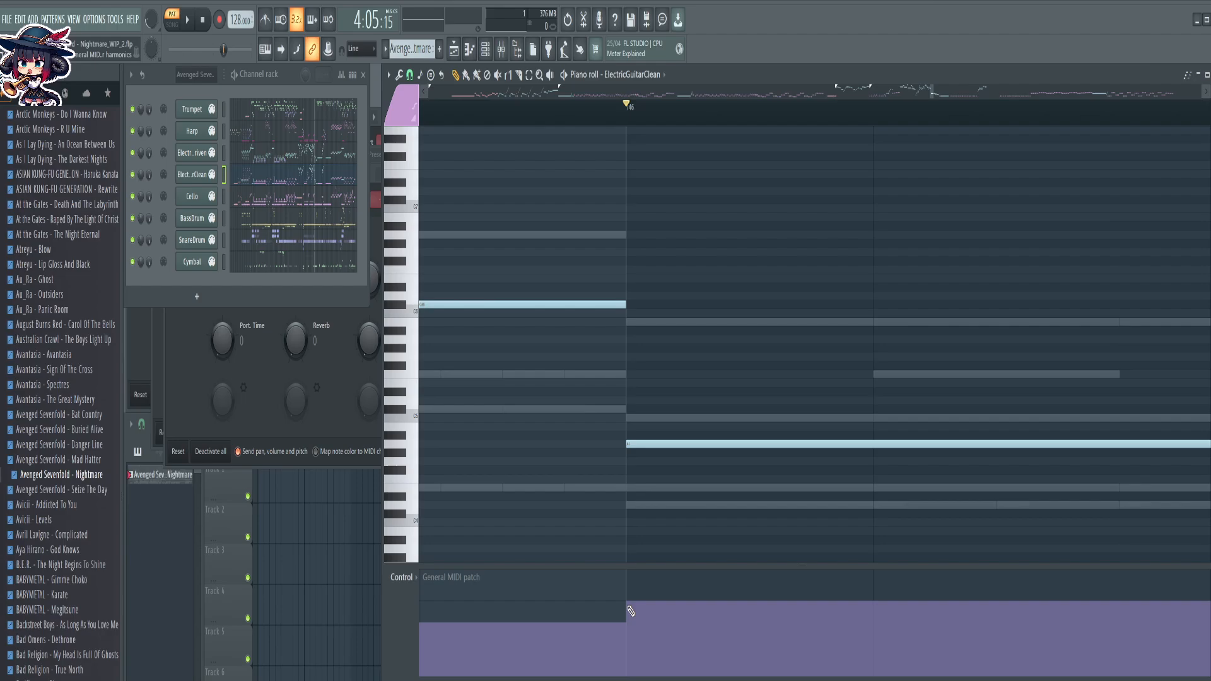
pyautogui.hotkey('ctrl', 'z')
pyautogui.click(629, 612)
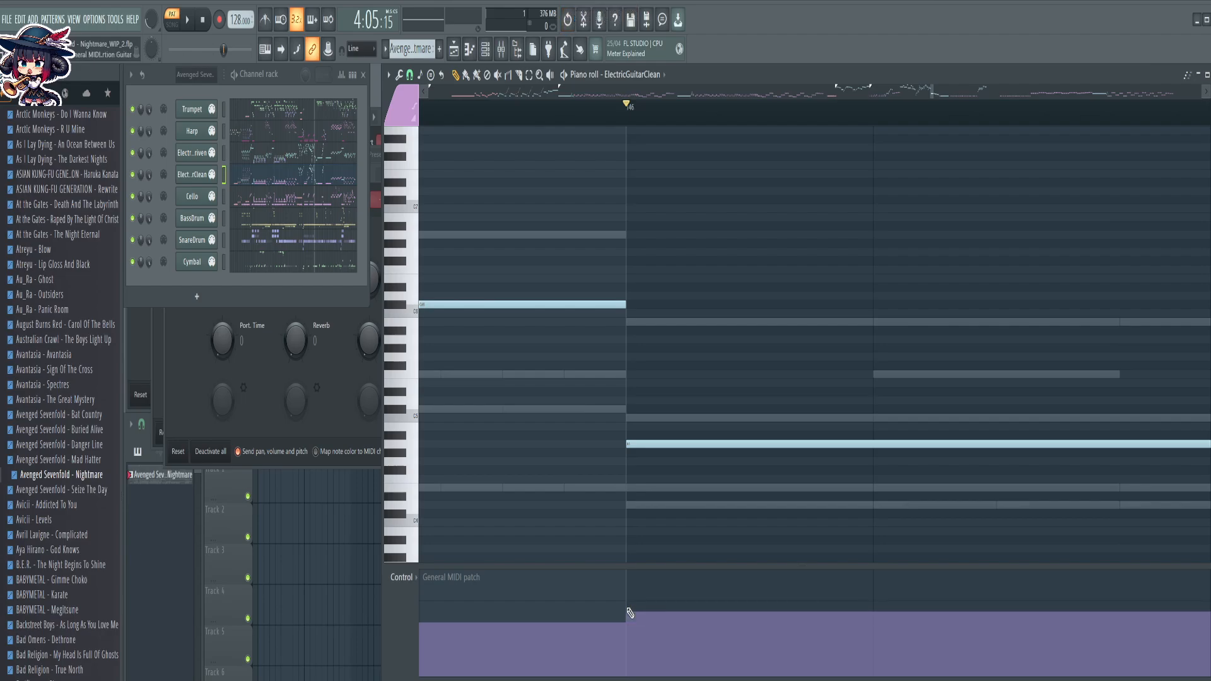
# Switch the patch to Overdriven Guitar just after the start of bar 158, ahead of the fast high run
pyautogui.scroll(-6, 757, 119)
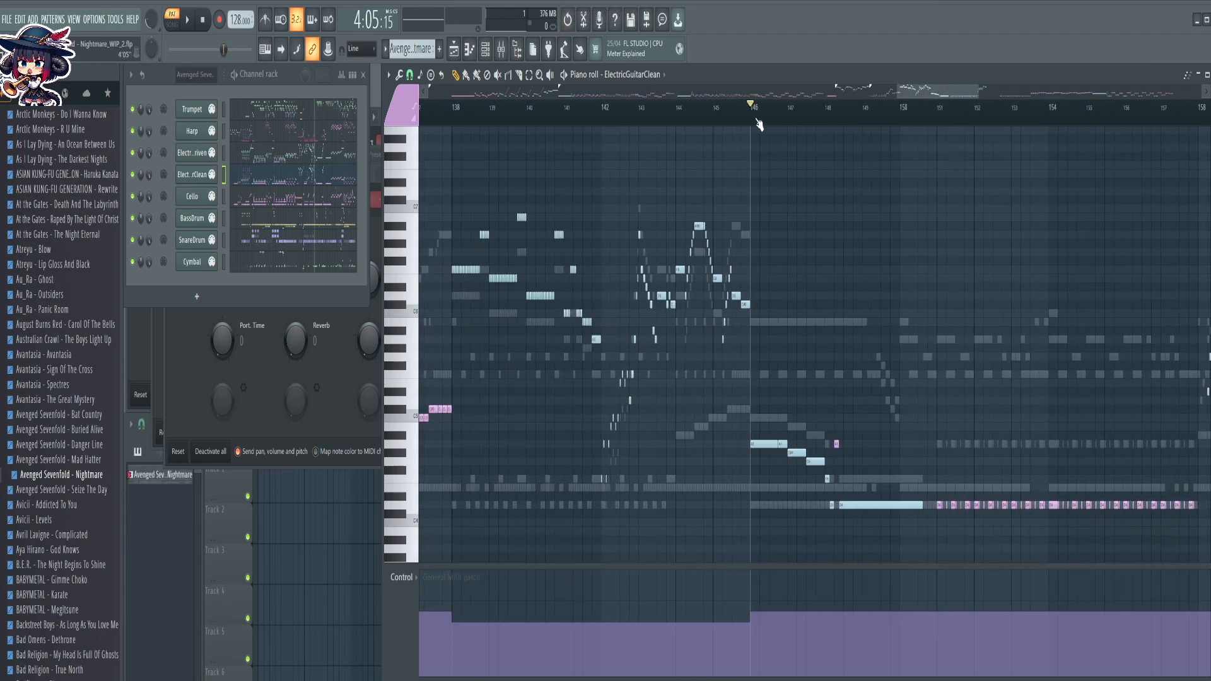
pyautogui.moveTo(888, 271); pyautogui.dragTo(667, 225)
pyautogui.moveTo(869, 199); pyautogui.dragTo(656, 207)
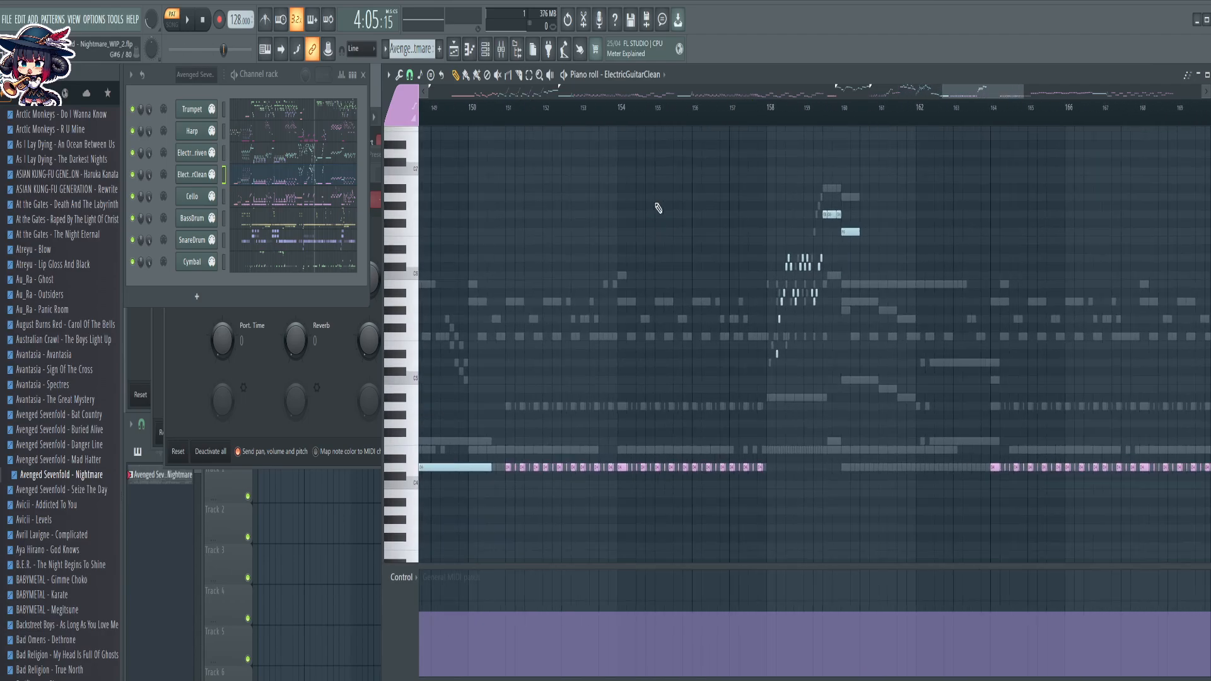
pyautogui.scroll(2, 760, 121)
pyautogui.scroll(5, 760, 122)
pyautogui.scroll(-2, 786, 243)
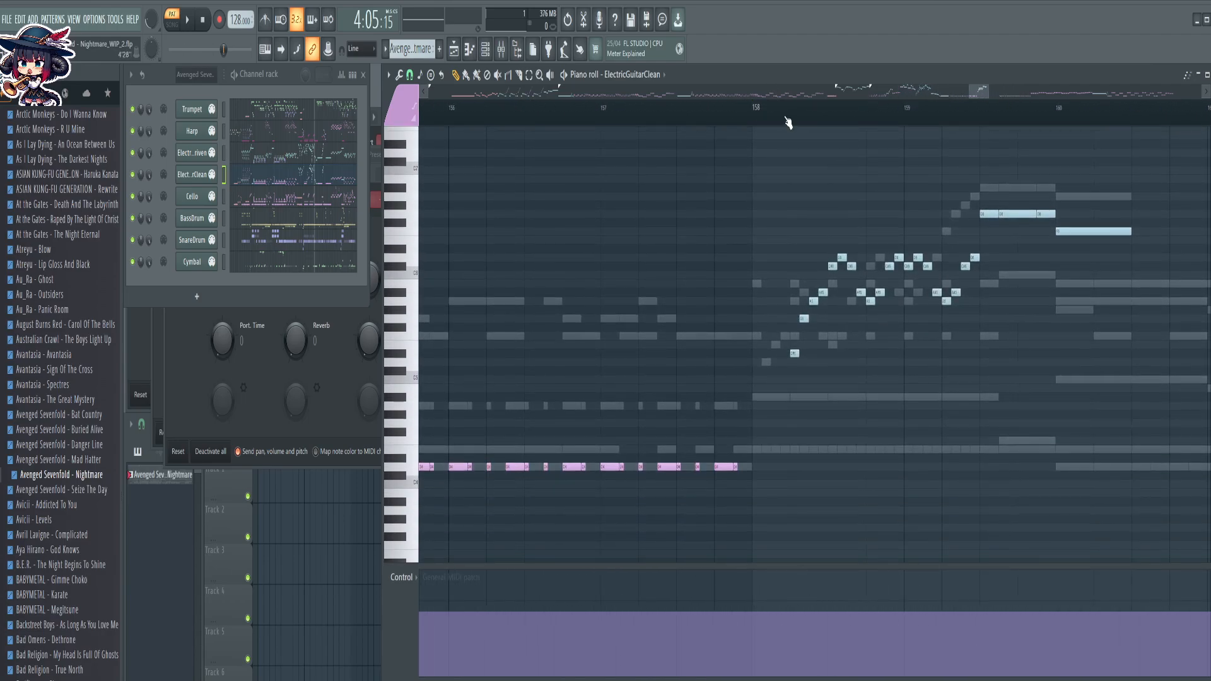
pyautogui.scroll(4, 786, 120)
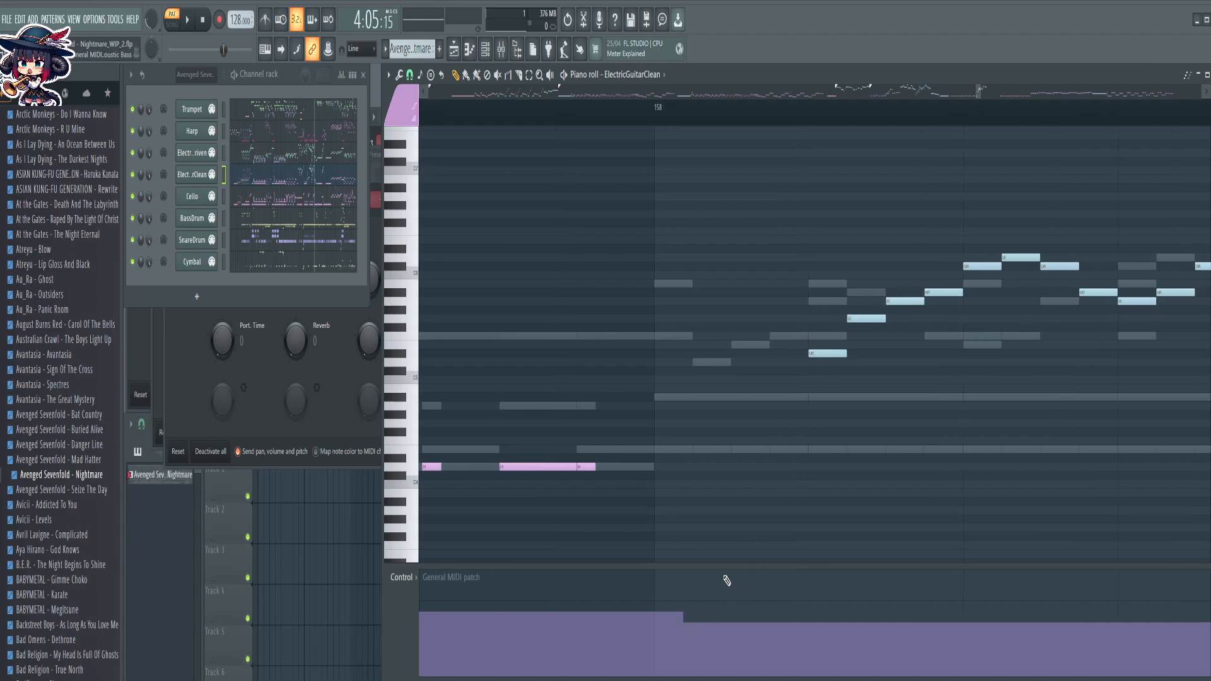
# Switch the patch back to Distortion Guitar around the middle of bar 161, after the high run's last held note
pyautogui.scroll(-3, 959, 110)
pyautogui.moveTo(1069, 407); pyautogui.dragTo(624, 379)
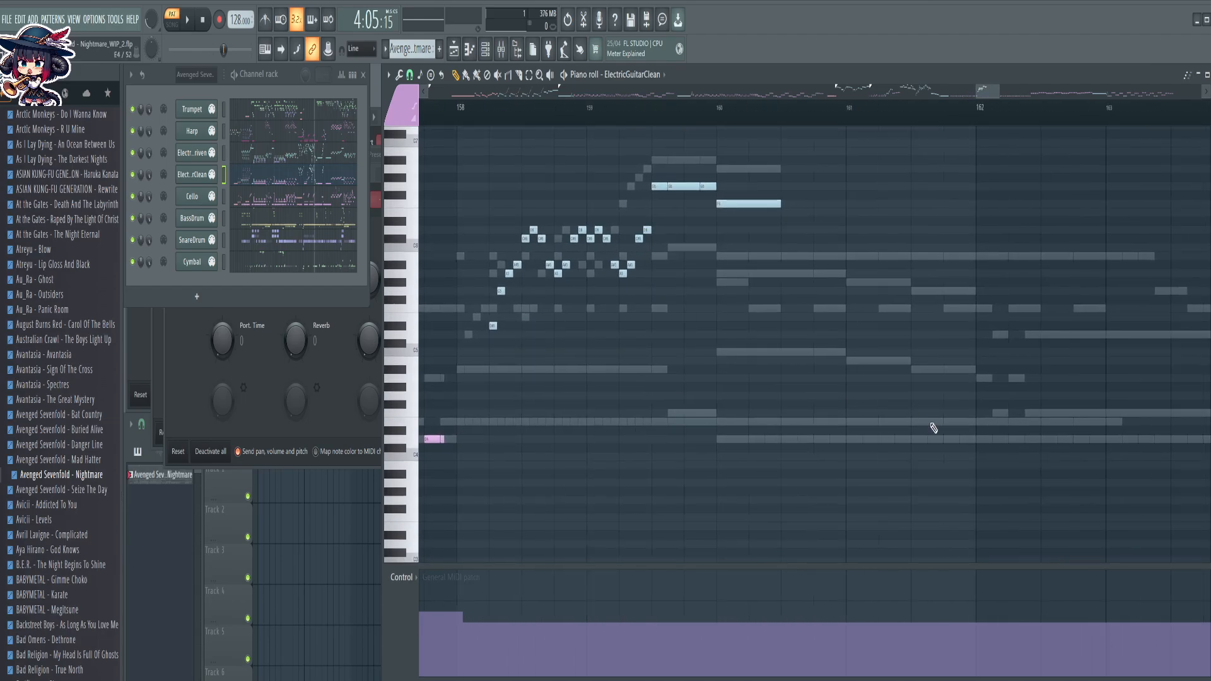
pyautogui.click(923, 611)
# Set the playhead at the start of the short rising run in bar 191 and switch the patch to Overdriven Guitar
pyautogui.scroll(-10, 962, 117)
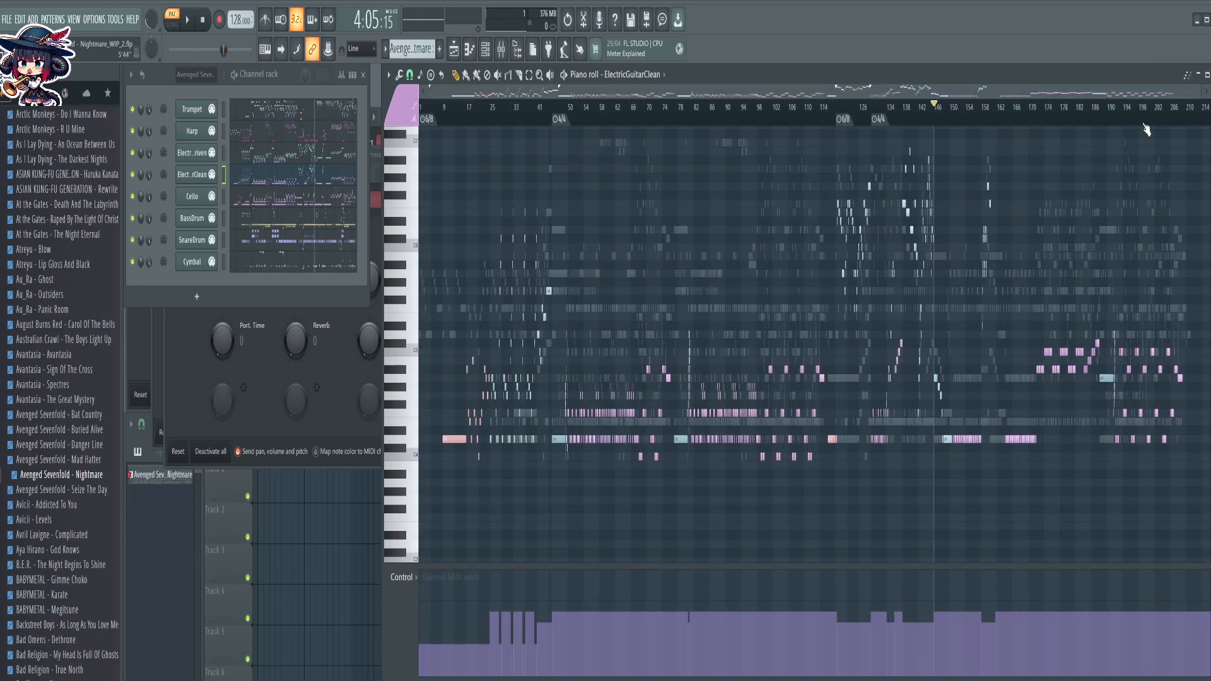
pyautogui.scroll(10, 1003, 116)
pyautogui.scroll(4, 946, 120)
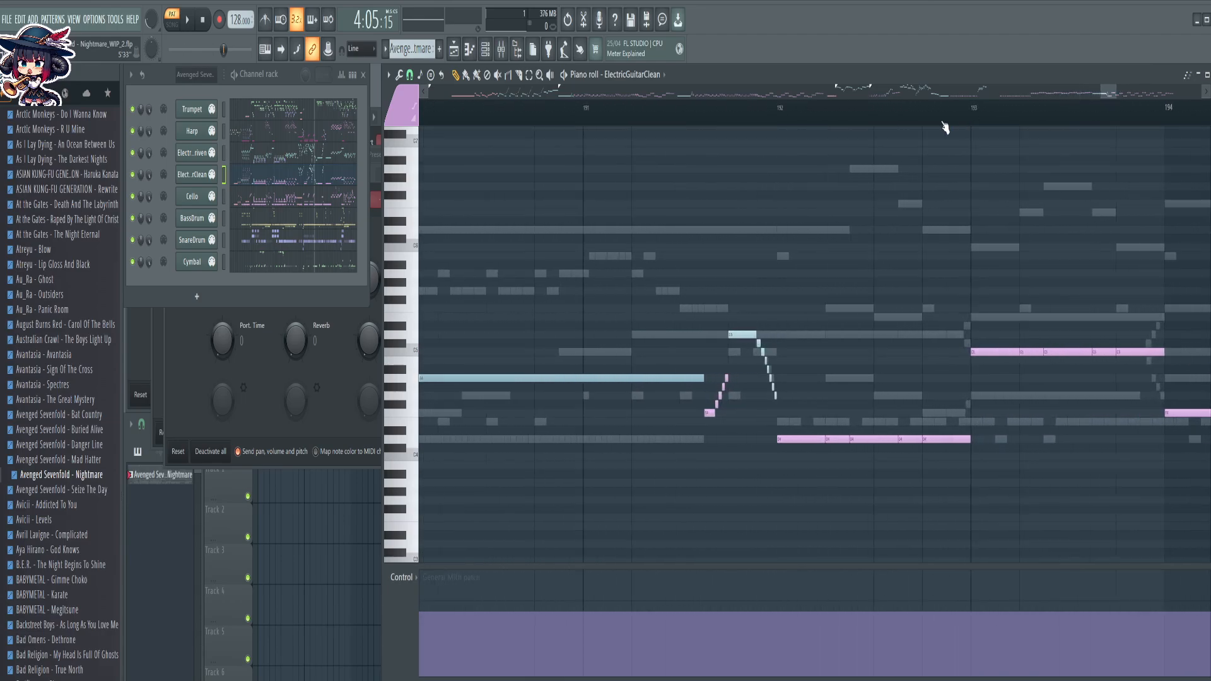
pyautogui.scroll(2, 716, 117)
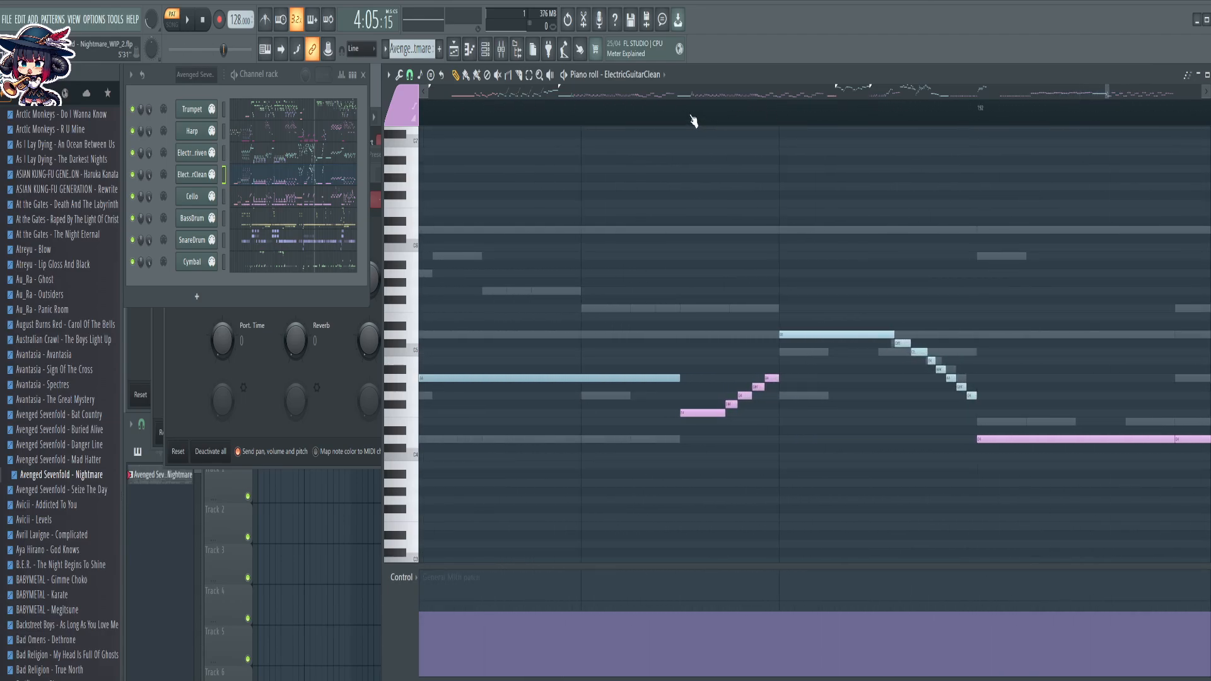
pyautogui.scroll(1, 691, 116)
pyautogui.moveTo(689, 116); pyautogui.dragTo(679, 128)
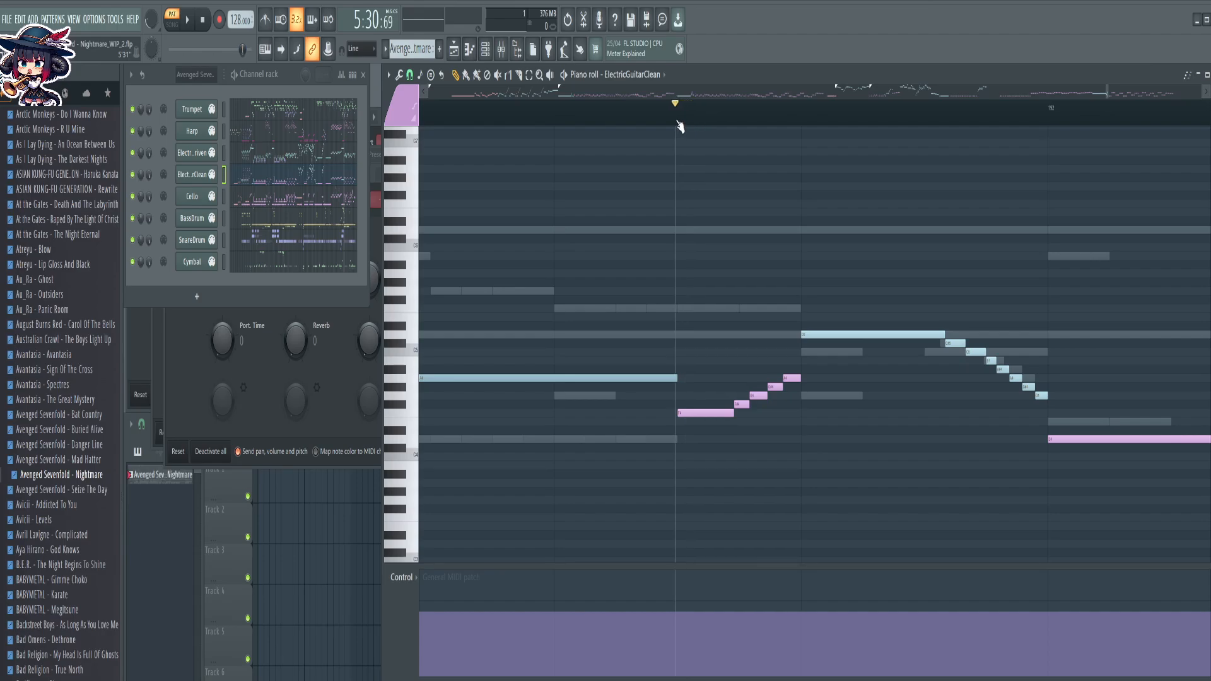
pyautogui.click(682, 624)
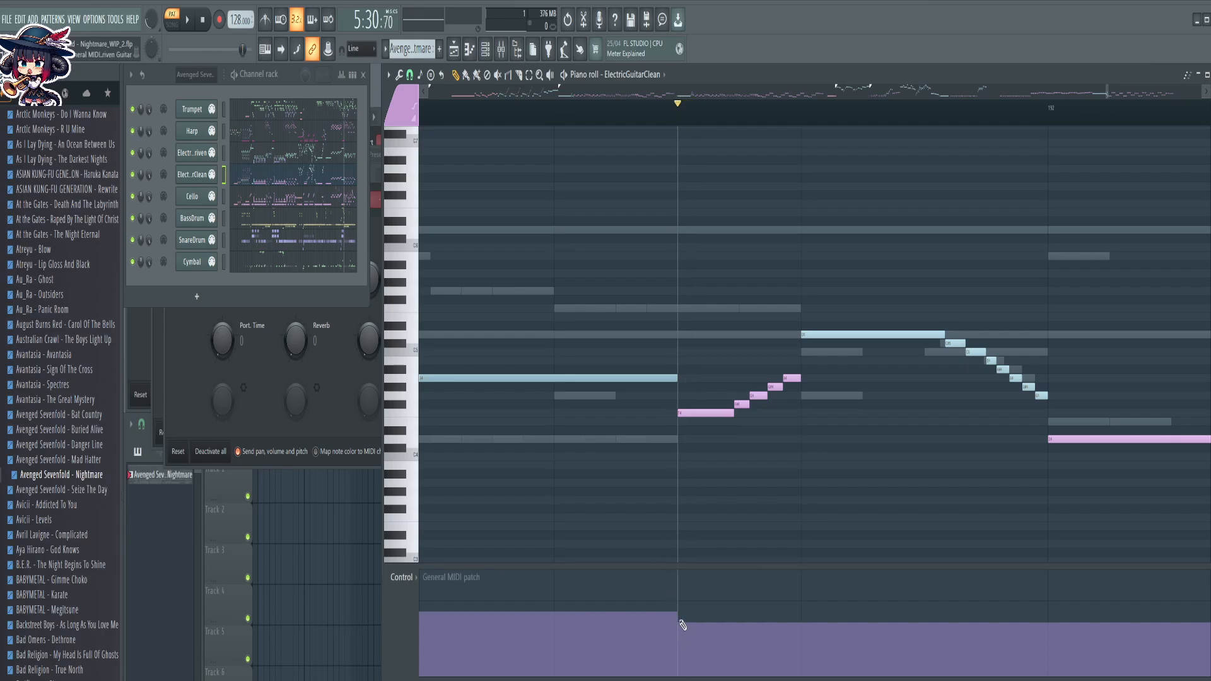
# Place the playhead at bar 192, where the falling run ends, and switch the patch to Distortion Guitar
pyautogui.click(1052, 108)
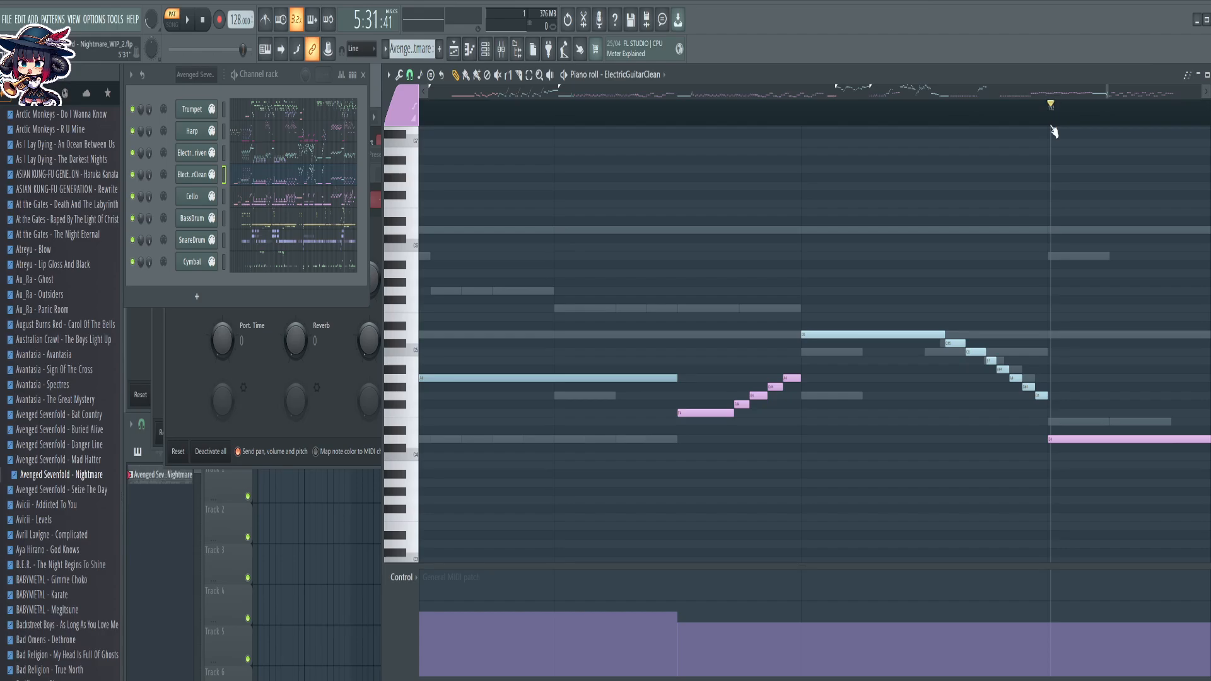
pyautogui.click(1058, 612)
pyautogui.scroll(-2, 956, 129)
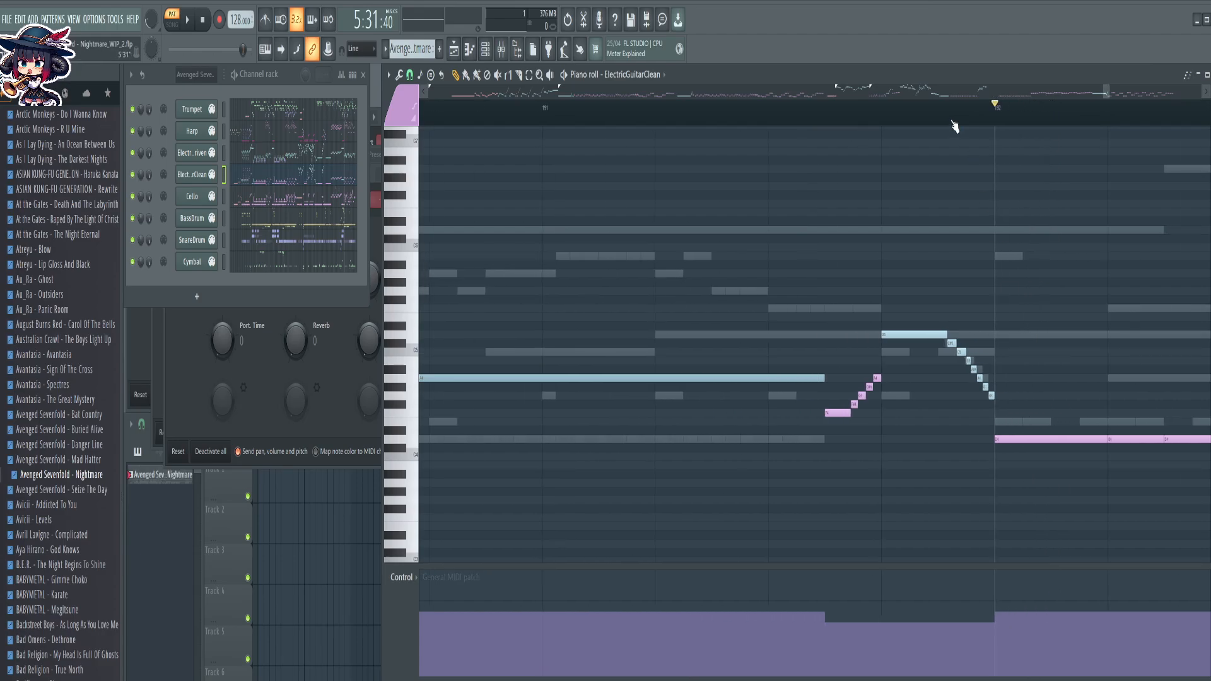
# Review the General MIDI patch changes across the whole pattern, then those between bars 25 and 45
pyautogui.scroll(-10, 953, 126)
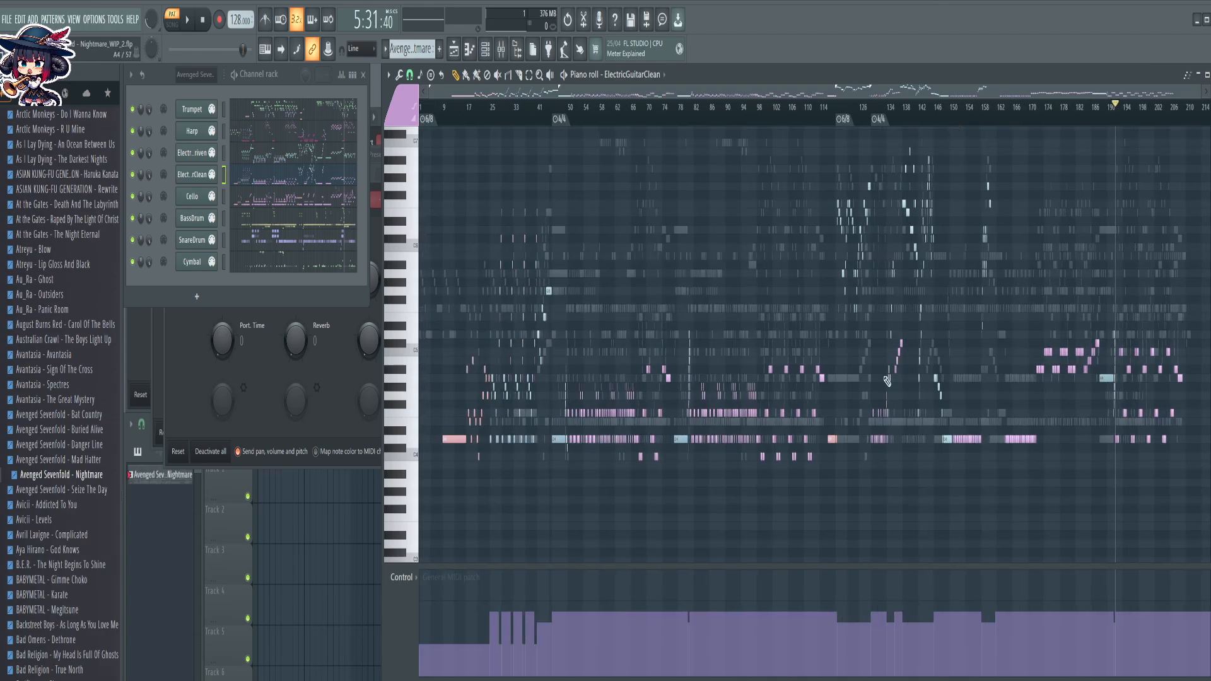
pyautogui.scroll(3, 887, 380)
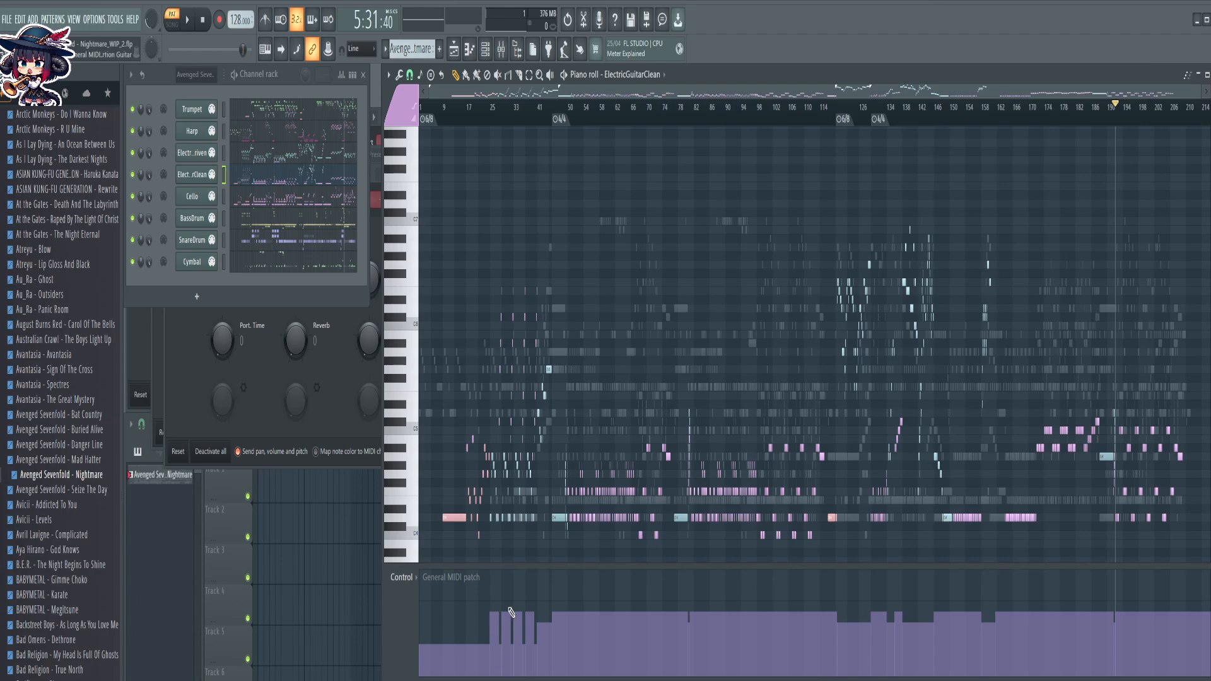
pyautogui.scroll(4, 510, 123)
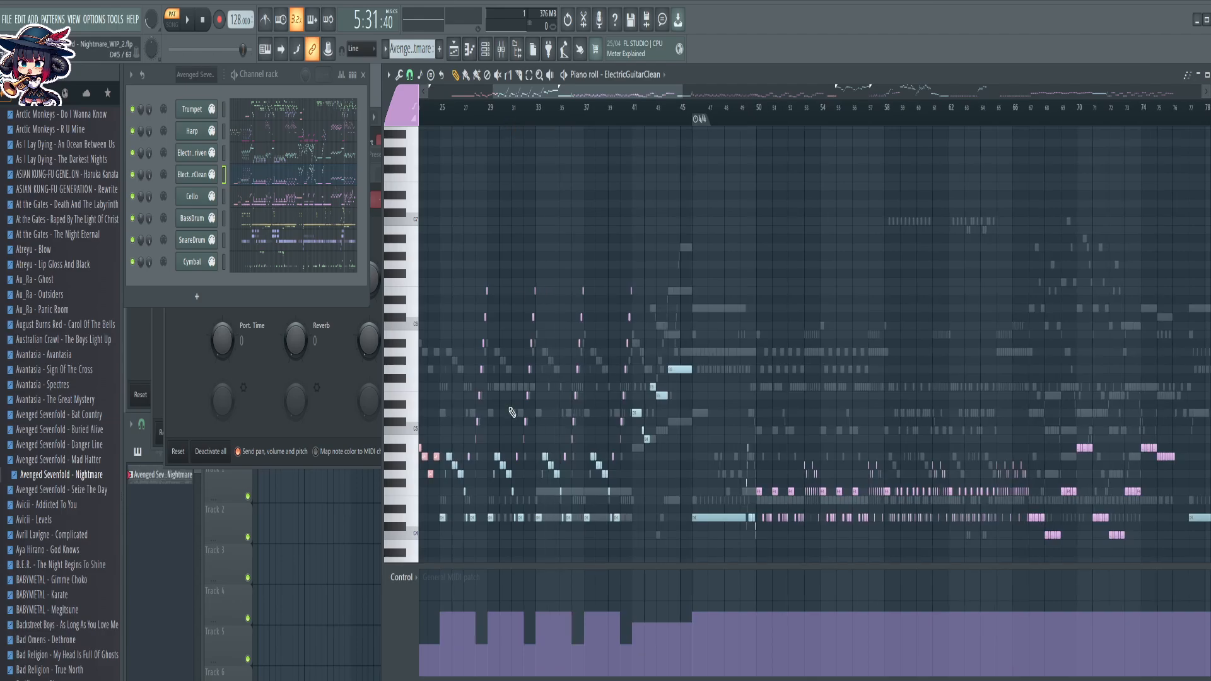
# Fill the whole ElectricGuitarOverdriven pattern with one constant General MIDI patch level, just below the maximum
pyautogui.scroll(-4, 618, 126)
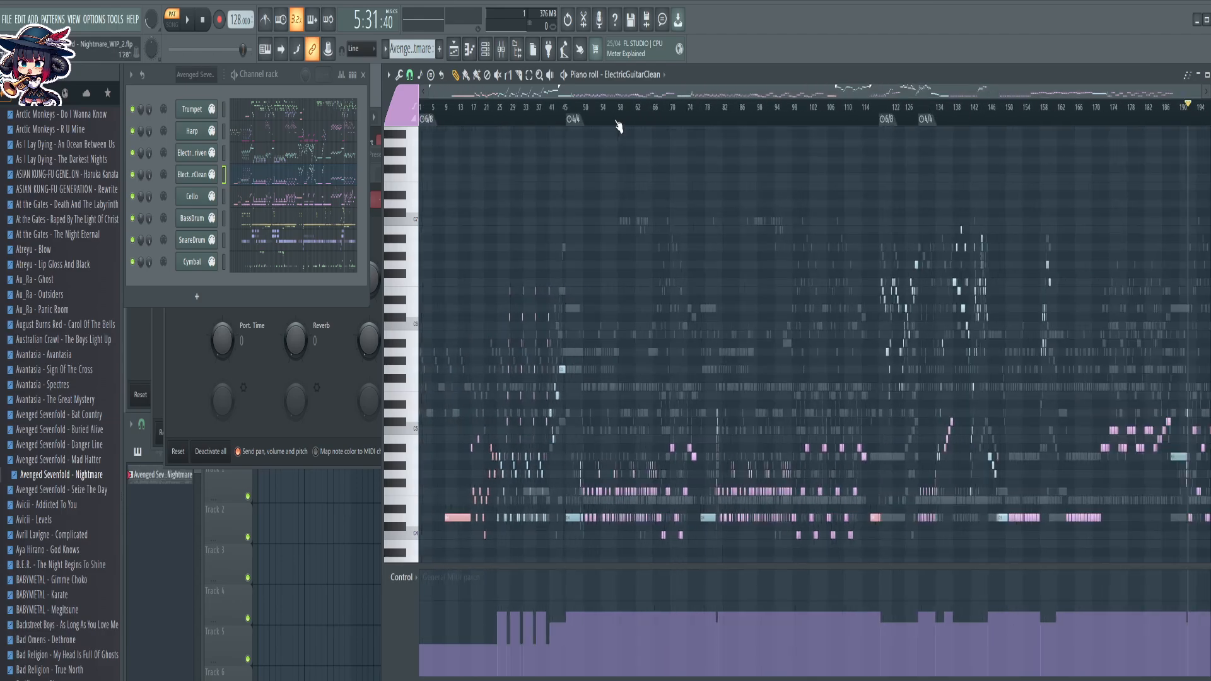
pyautogui.click(276, 158)
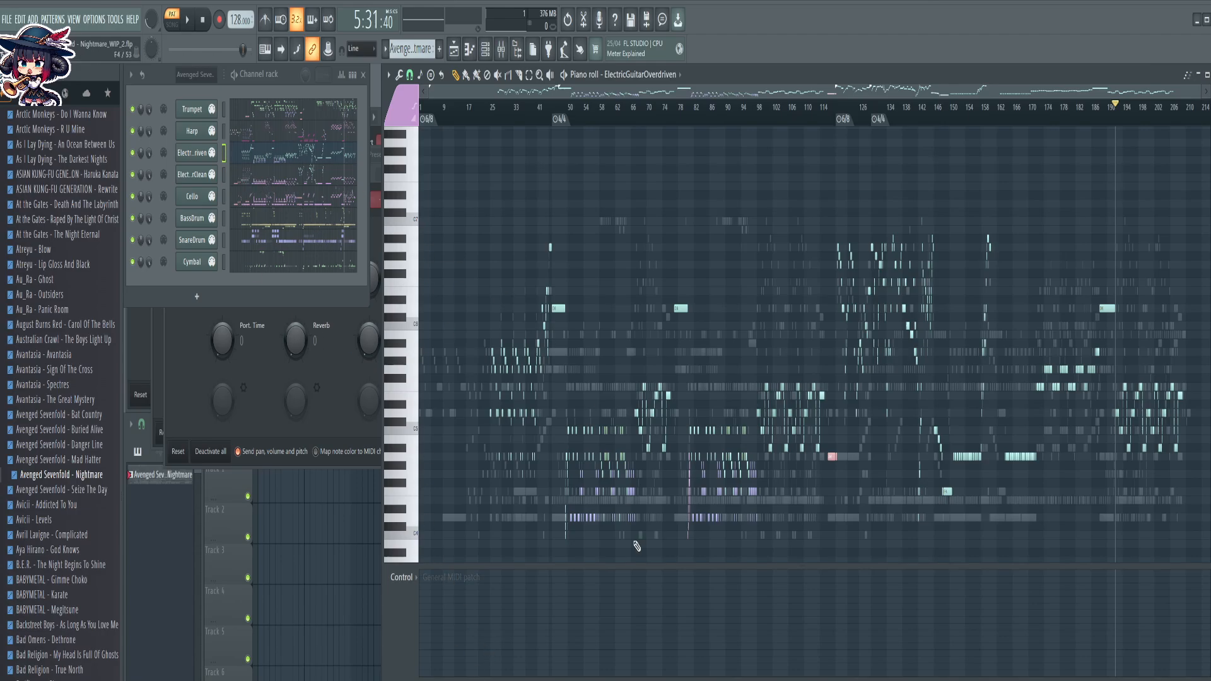
pyautogui.click(282, 129)
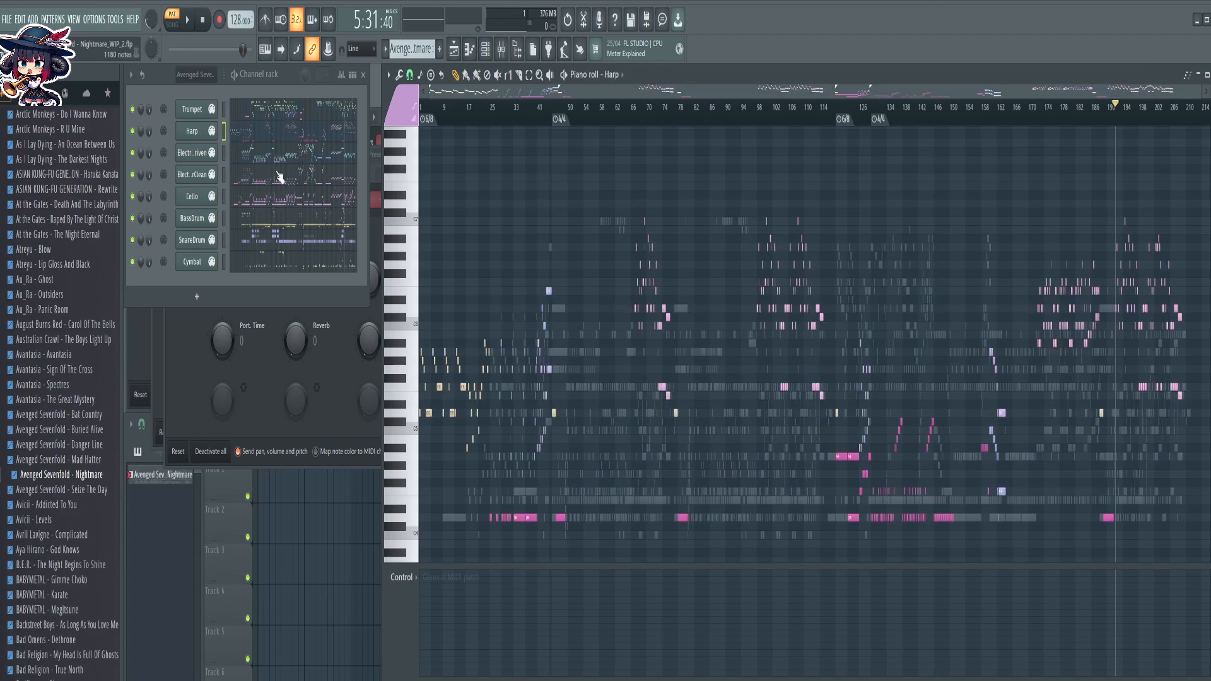
pyautogui.click(285, 154)
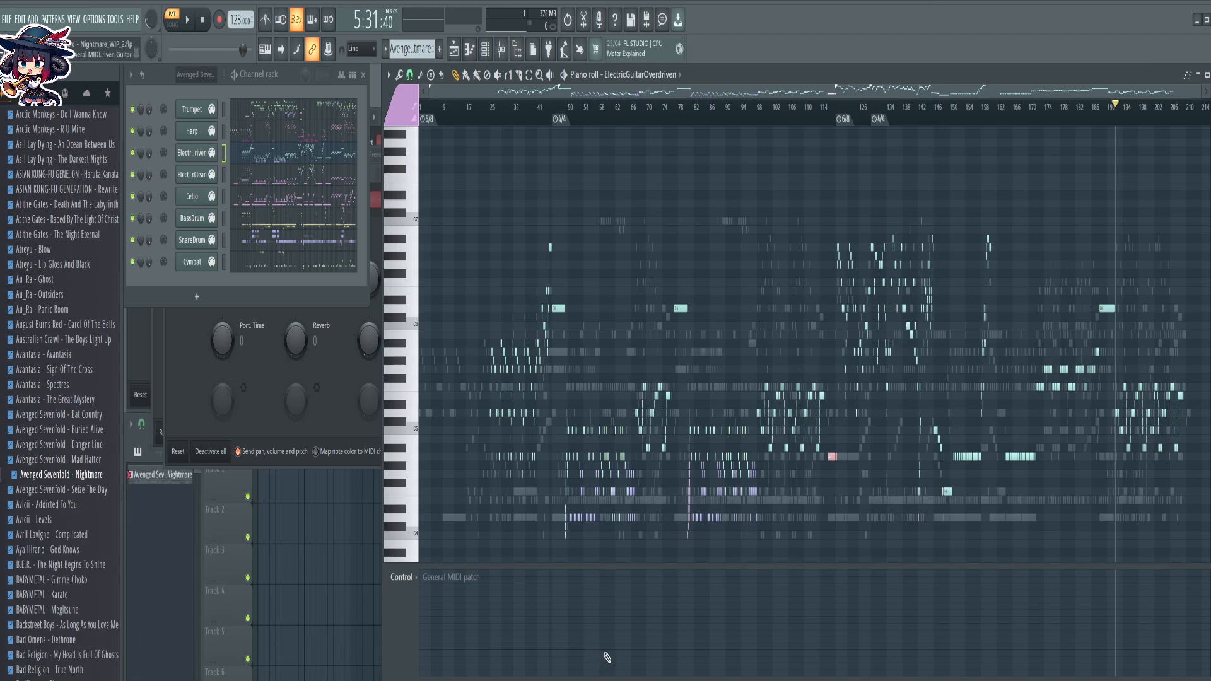
pyautogui.moveTo(607, 657); pyautogui.dragTo(393, 661)
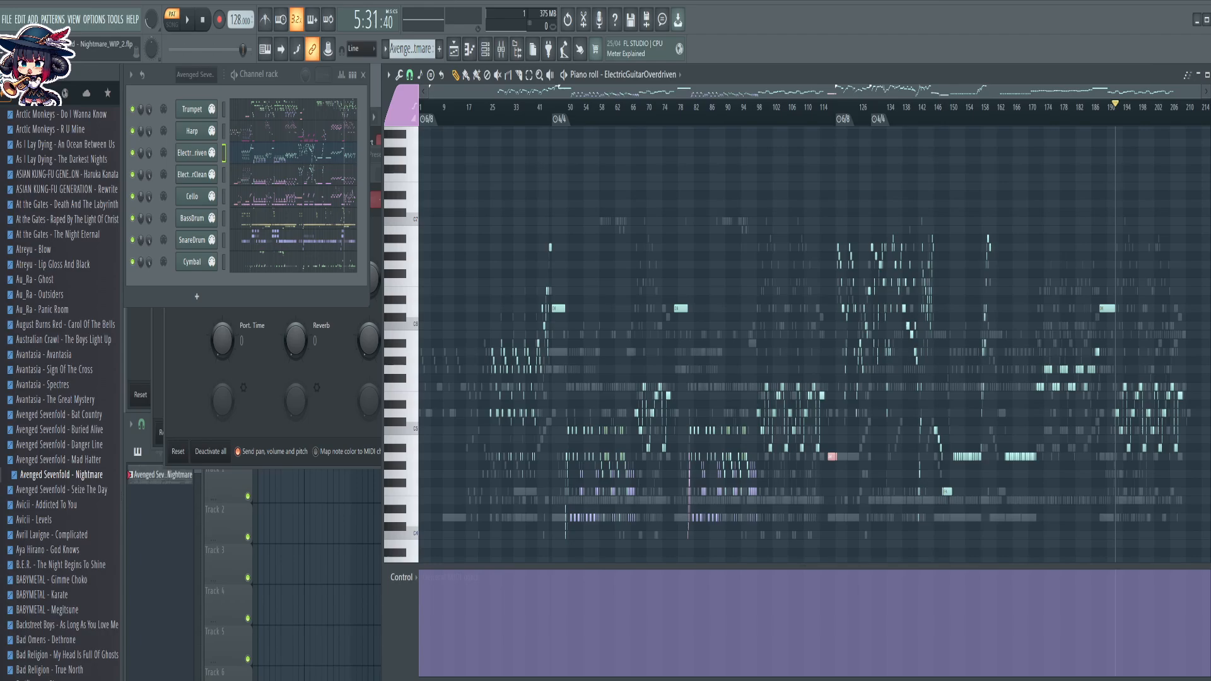
pyautogui.moveTo(1210, 624); pyautogui.dragTo(1209, 612)
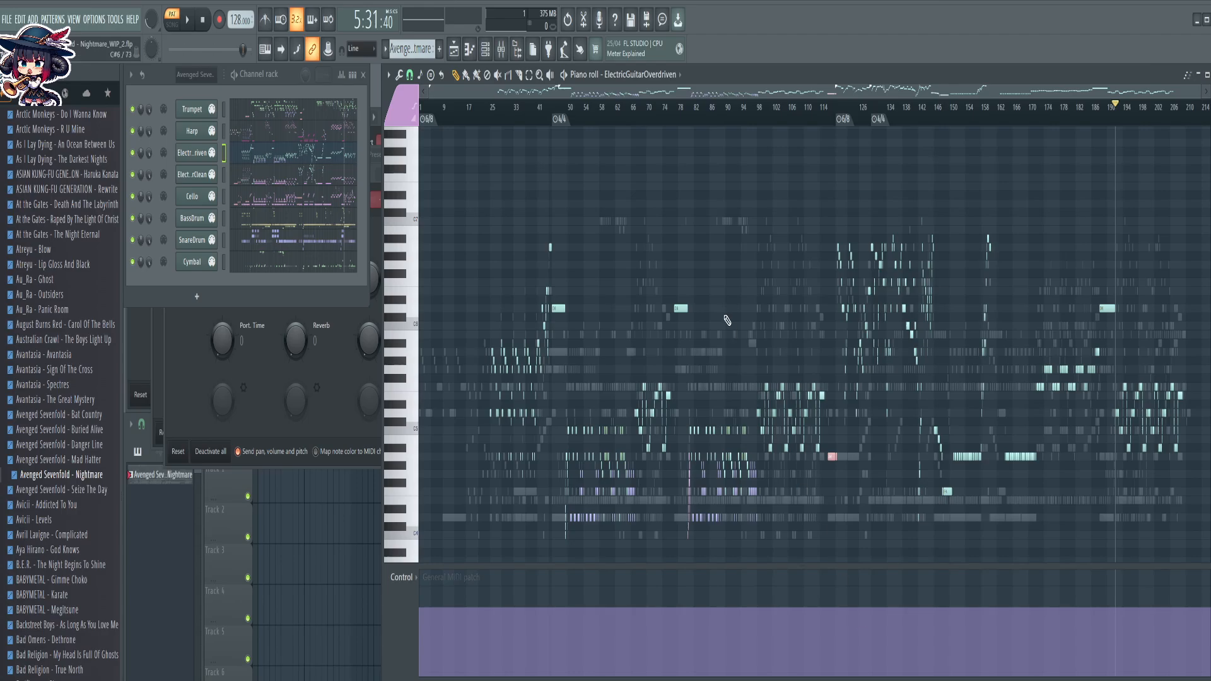
# Start a MIDI file export of the project and choose the LightAmp Drum Edits folder as its destination
pyautogui.scroll(-1, 768, 260)
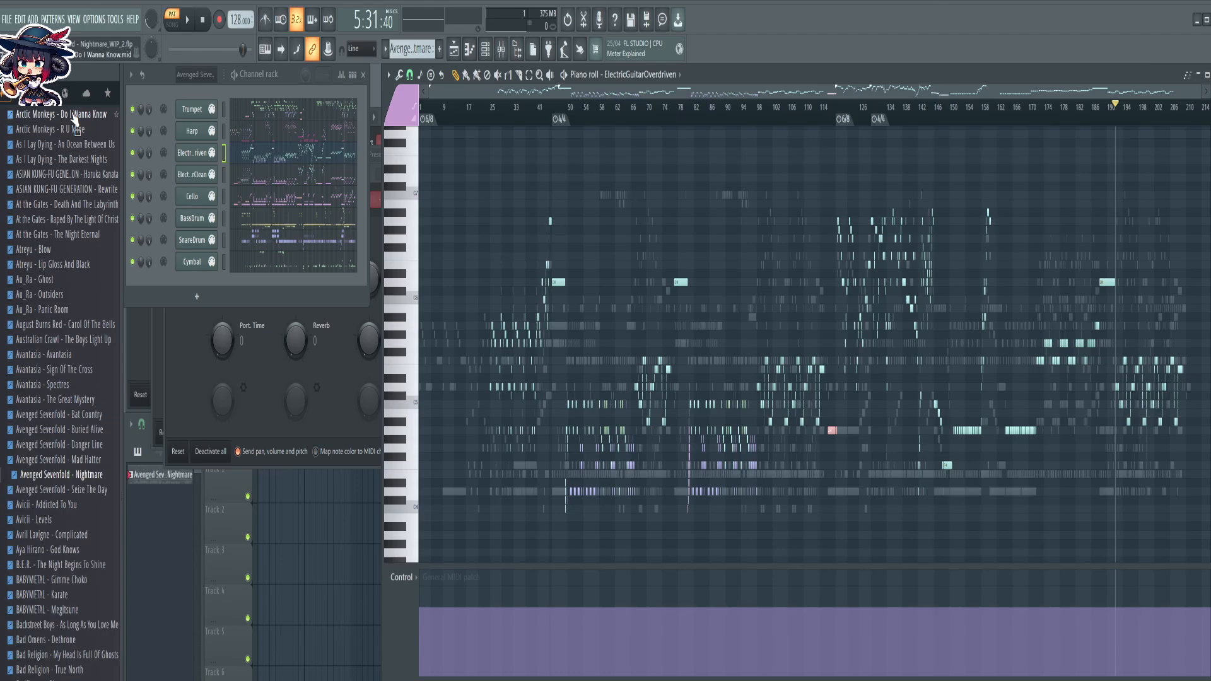
pyautogui.click(10, 20)
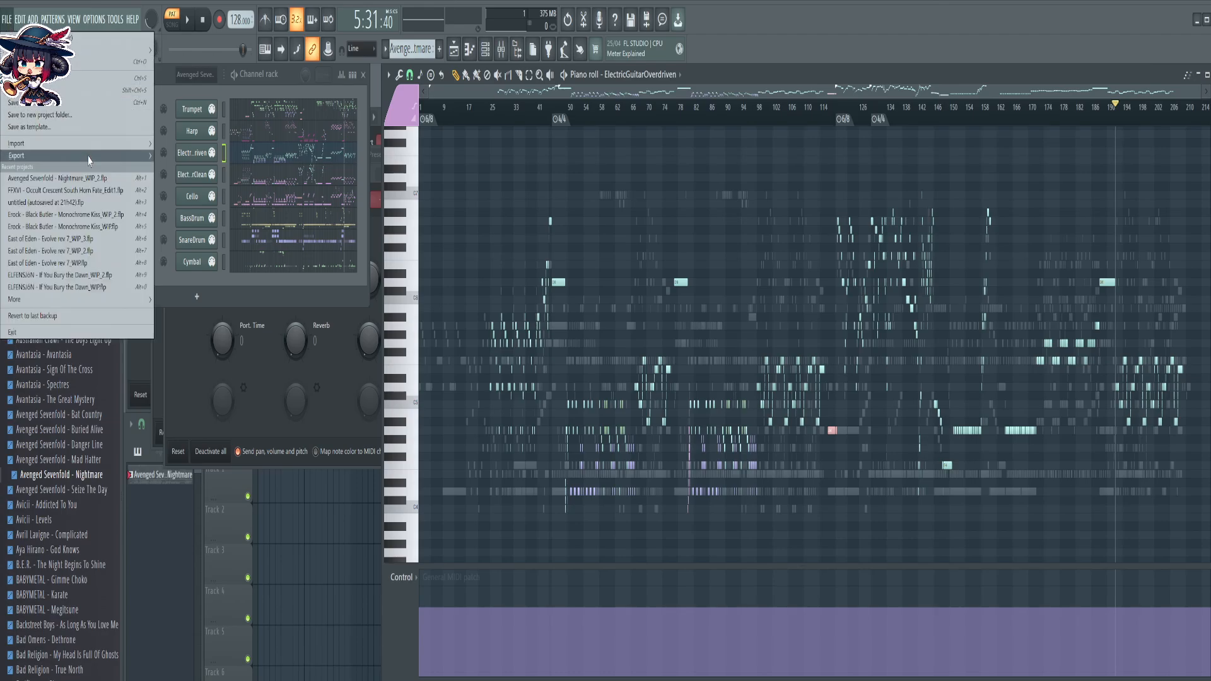
pyautogui.moveTo(89, 160)
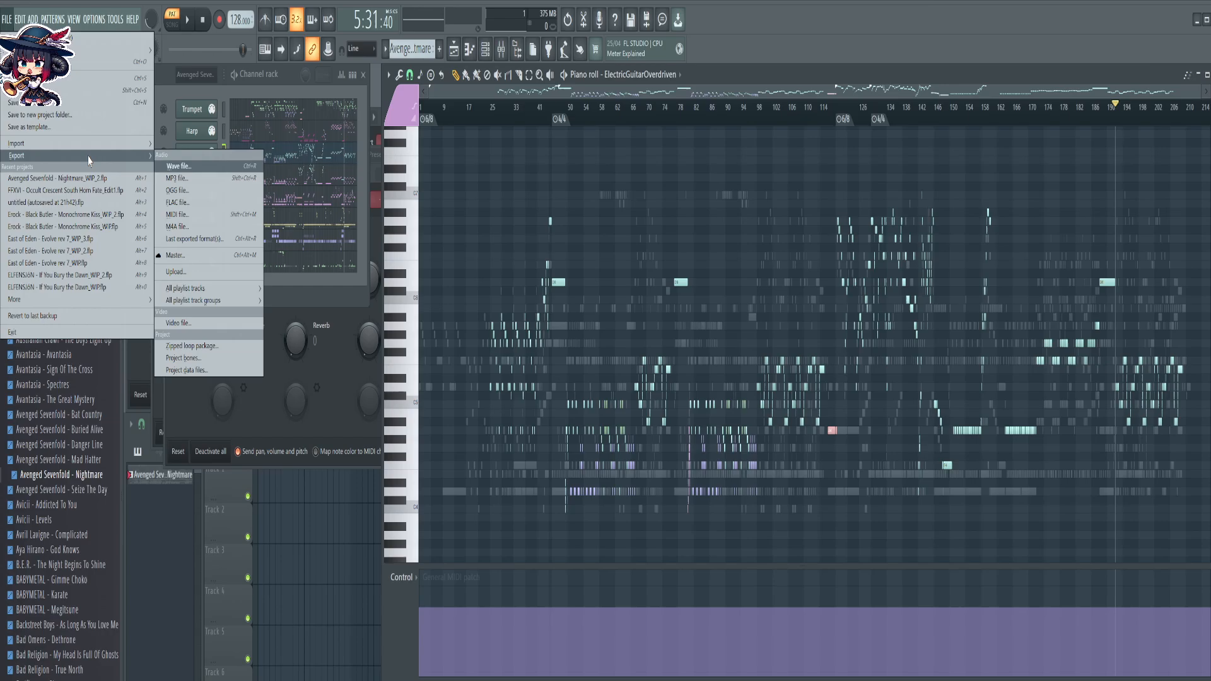
pyautogui.click(188, 215)
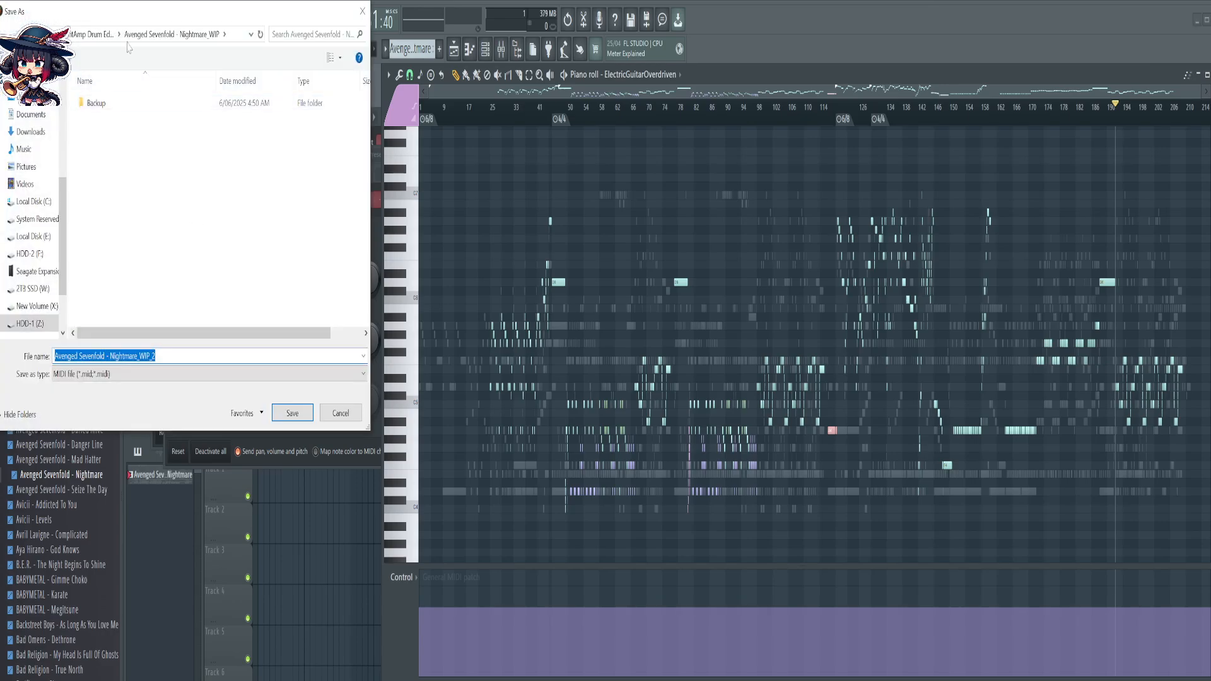
pyautogui.click(92, 34)
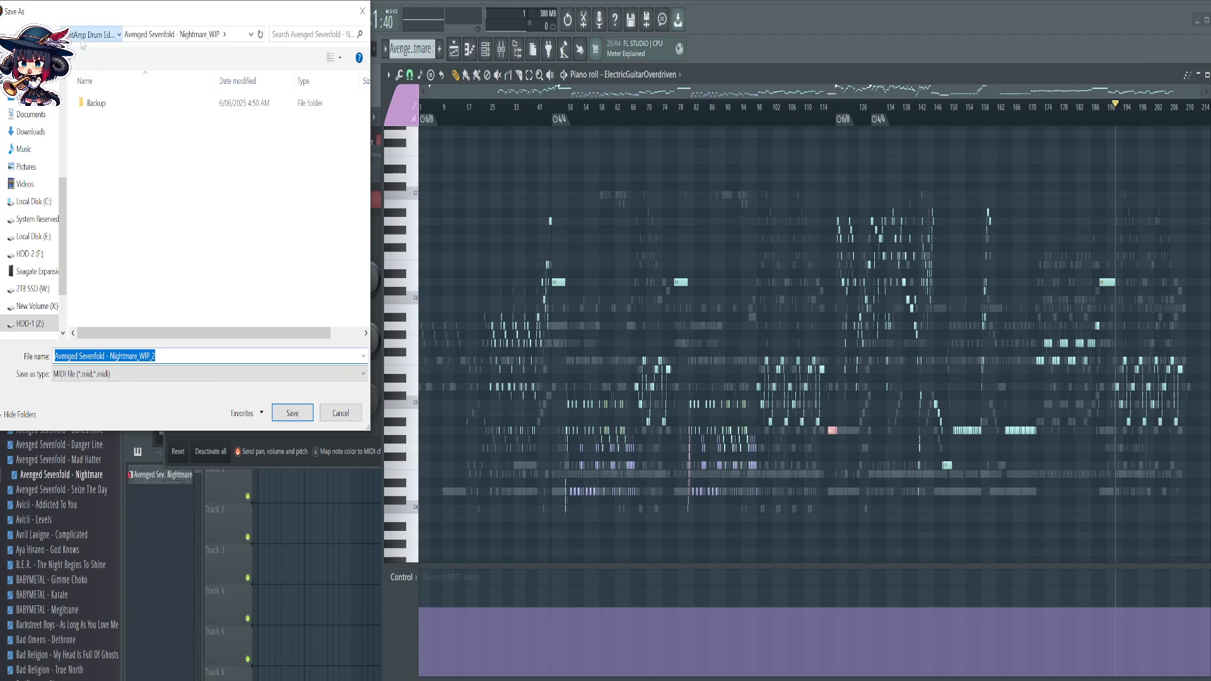
# Name the MIDI file Avenged Sevenfold - Nightmare_Edit1 and render it
pyautogui.click(168, 357)
pyautogui.press('BackSpace')
pyautogui.press('BackSpace')
pyautogui.press('BackSpace')
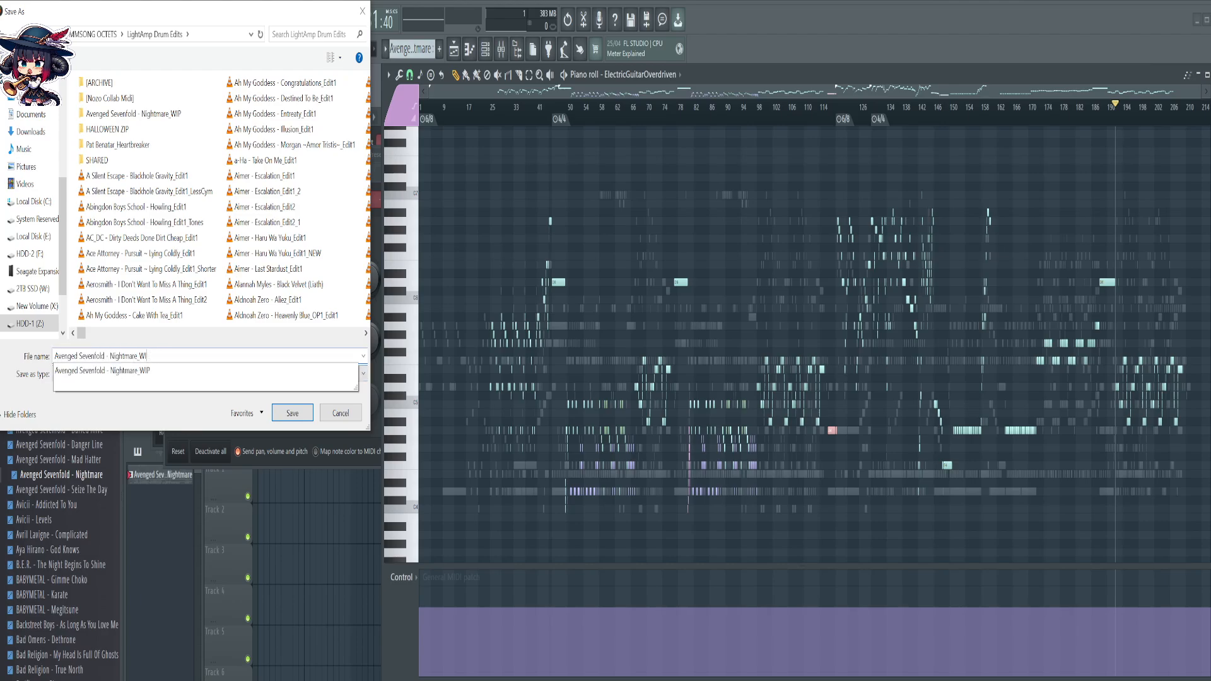
pyautogui.write('Edit1')
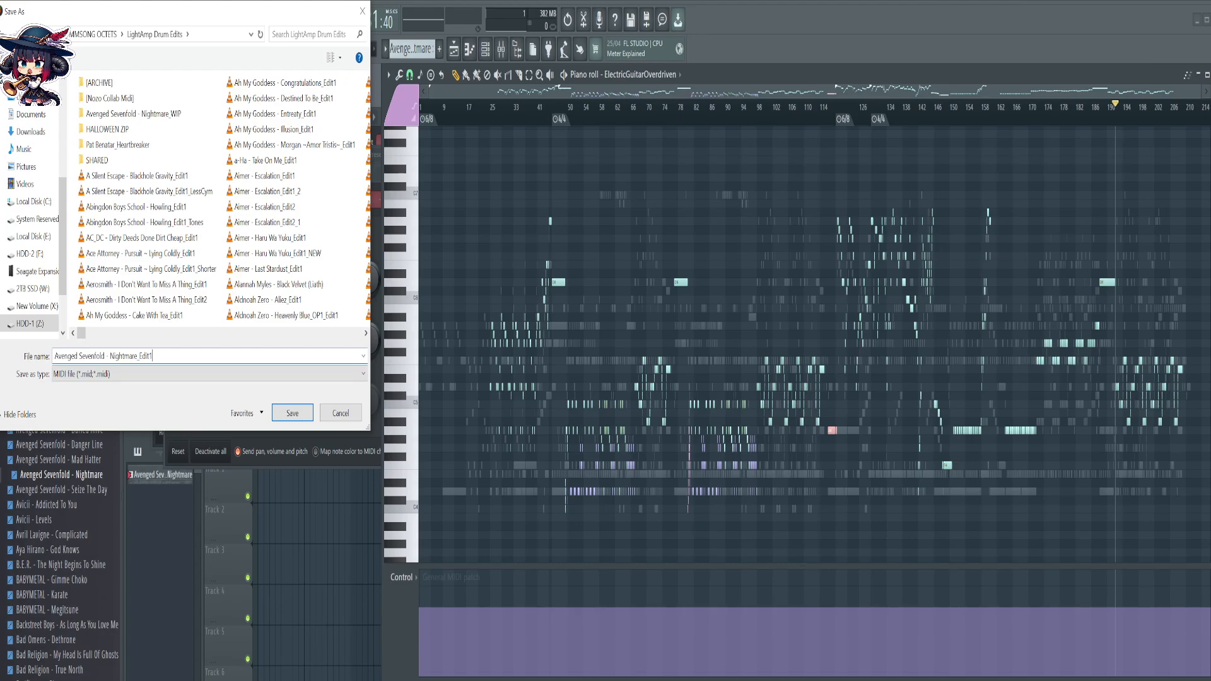
pyautogui.press('Return')
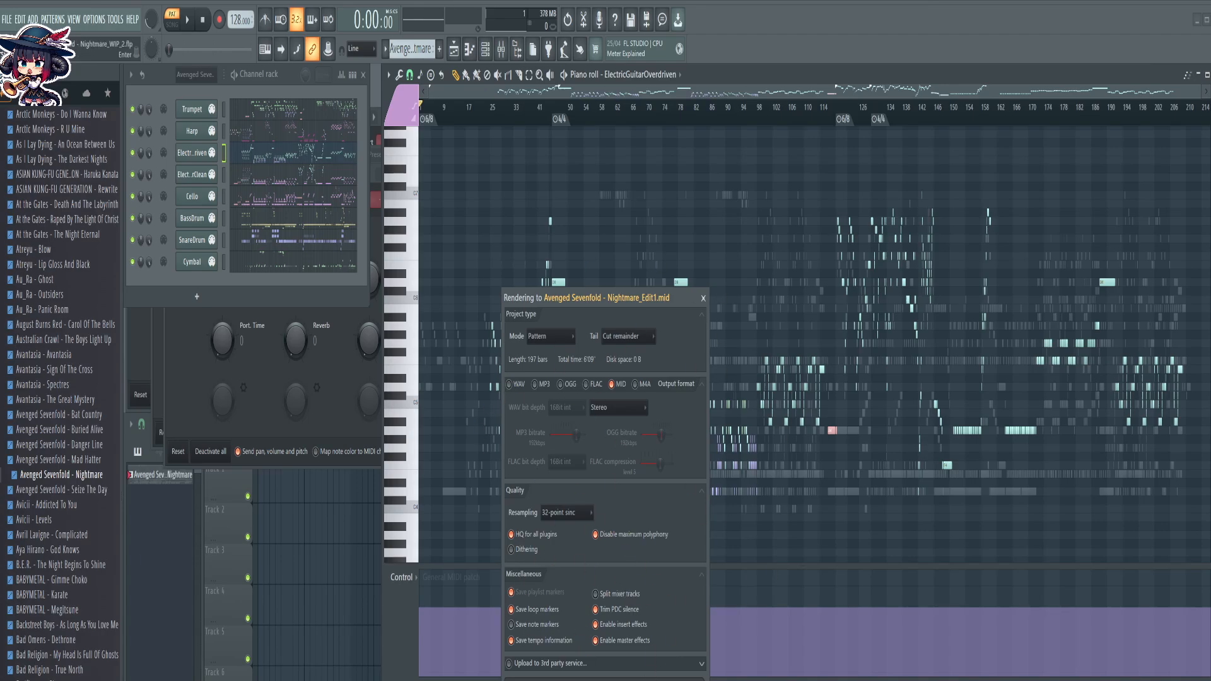
pyautogui.press('Escape')
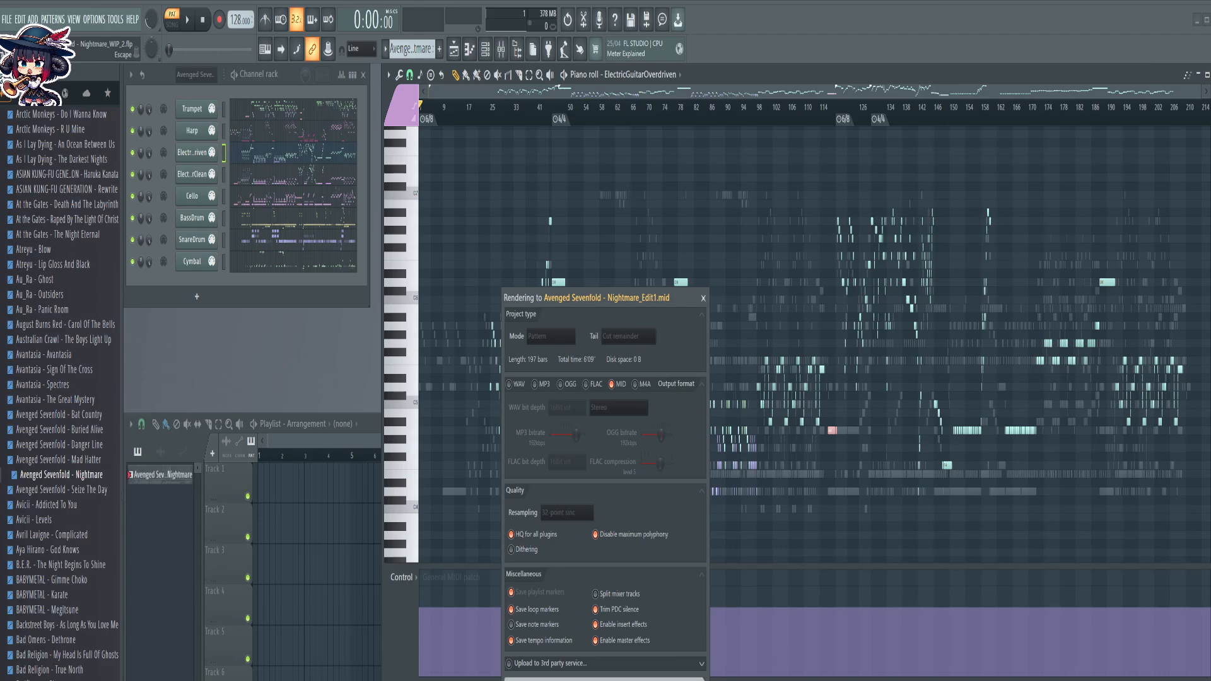
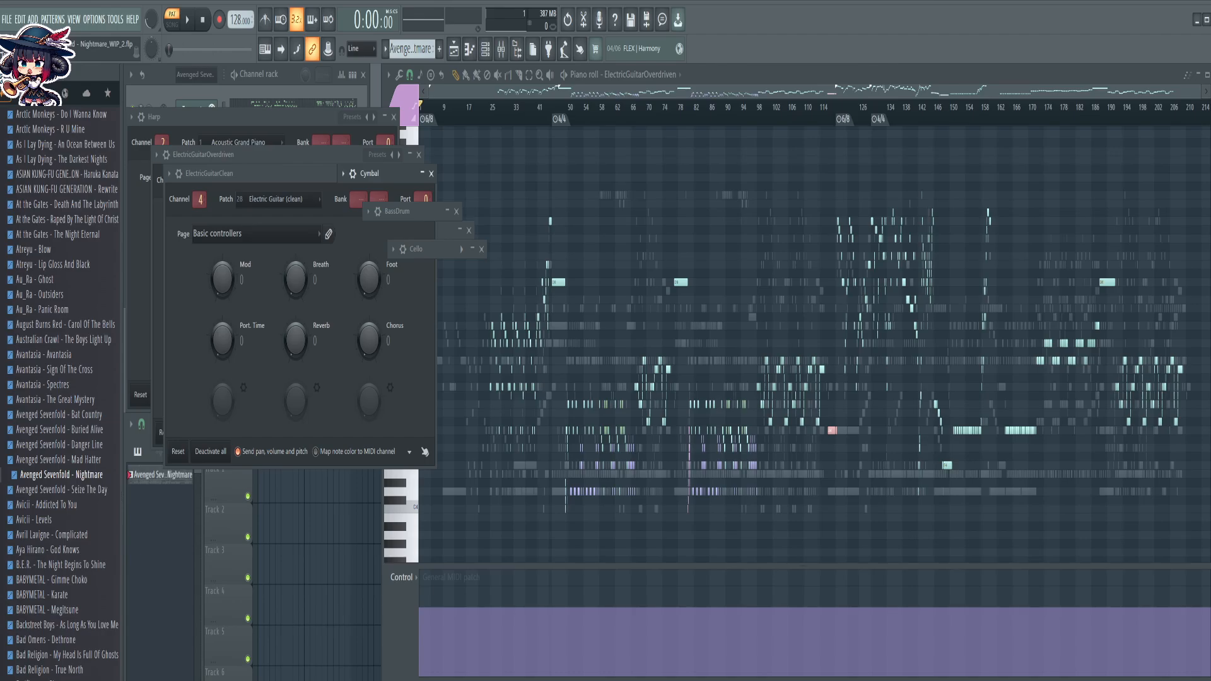
# Switch to File Explorer, find the exported Nightmare_Edit1 MIDI in LightAmp Drum Edits and load it into FL Studio
pyautogui.hotkey('alt', 'Tab')
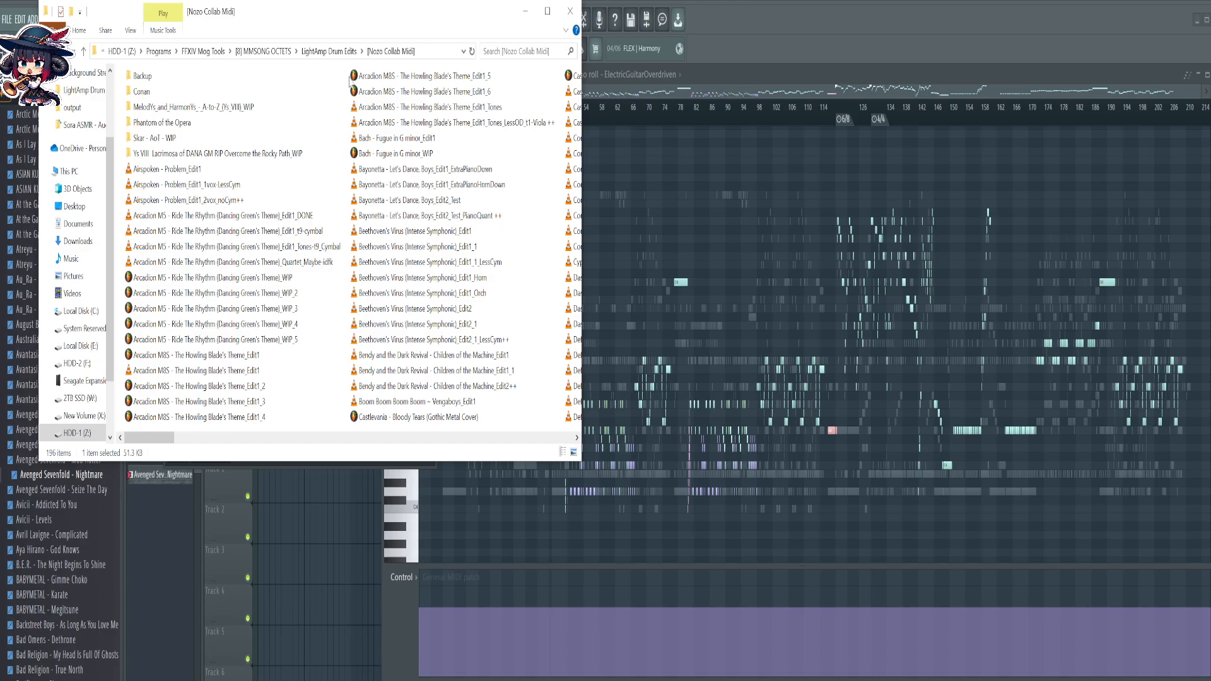
pyautogui.moveTo(373, 22); pyautogui.dragTo(1023, 575)
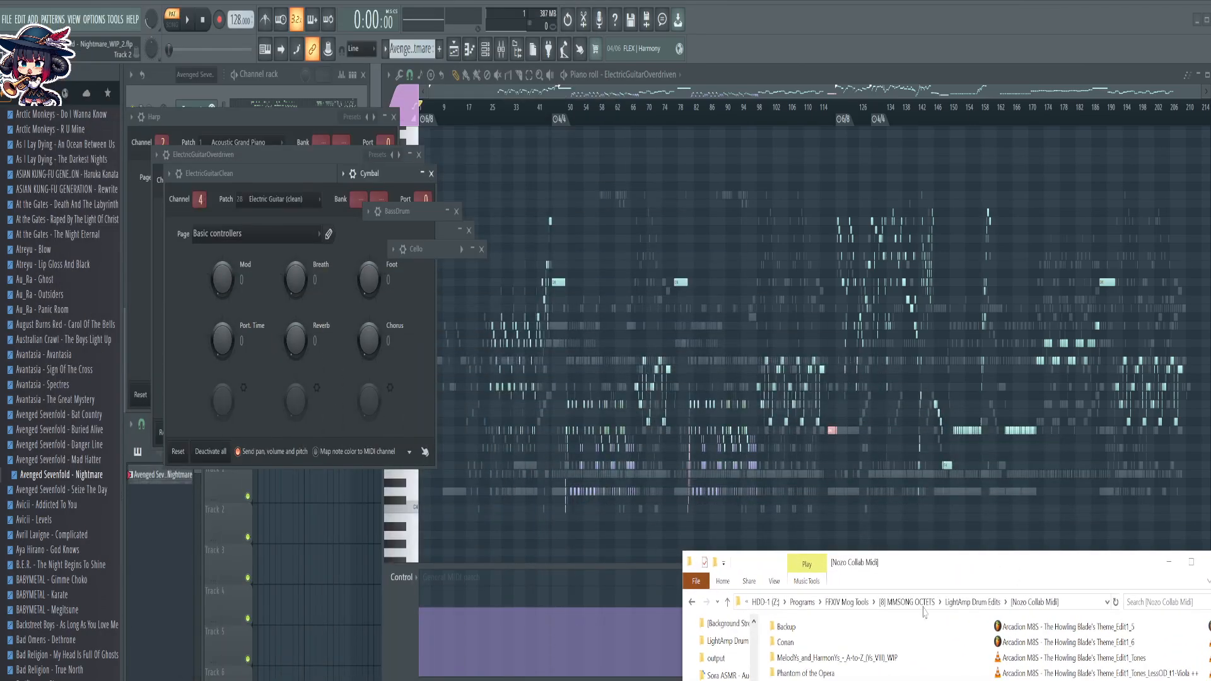
pyautogui.click(973, 601)
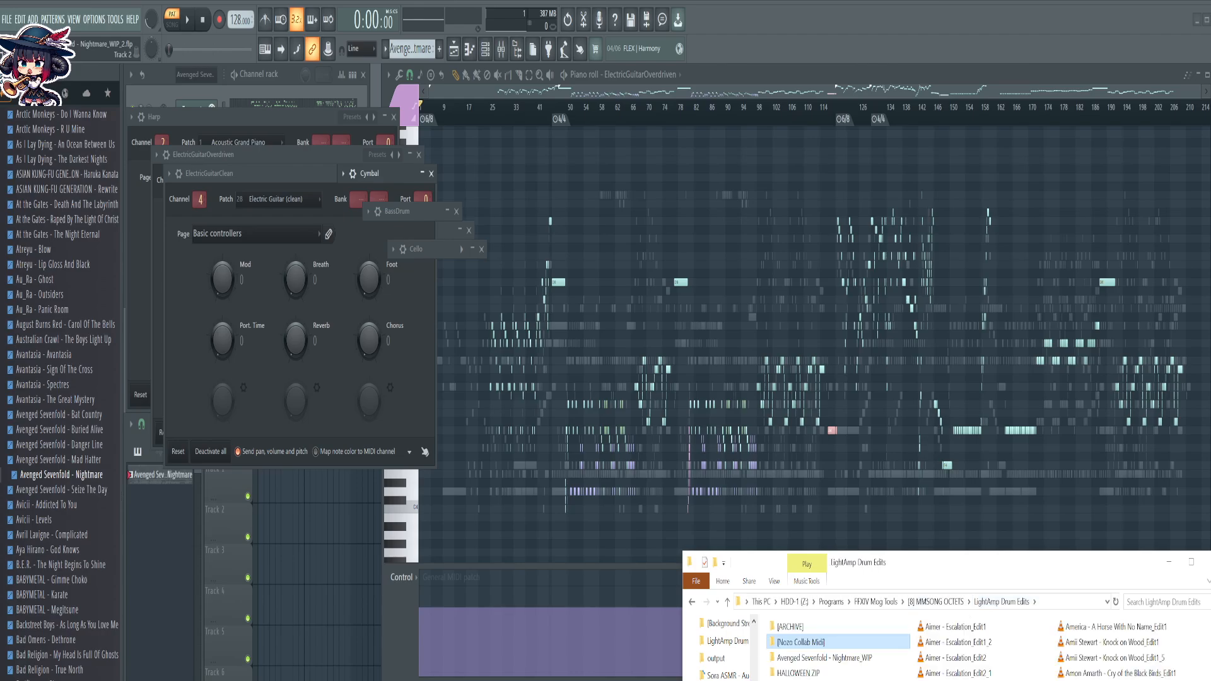
pyautogui.scroll(-3, 946, 649)
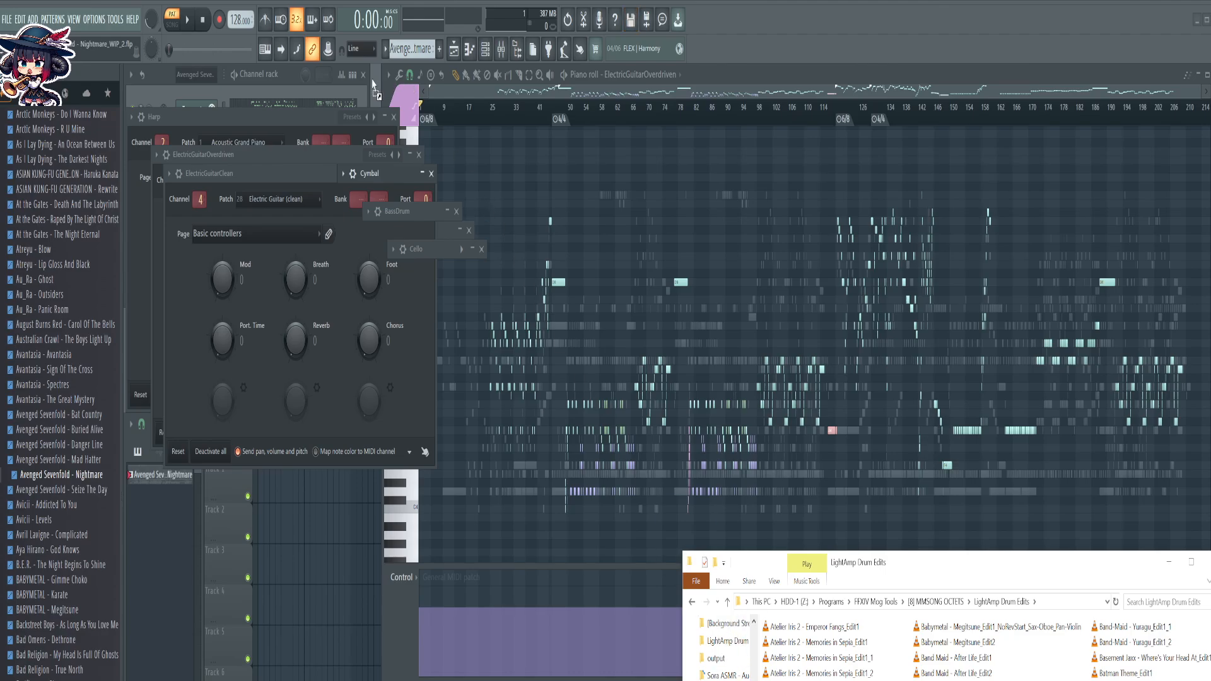
pyautogui.moveTo(372, 80); pyautogui.dragTo(378, 90)
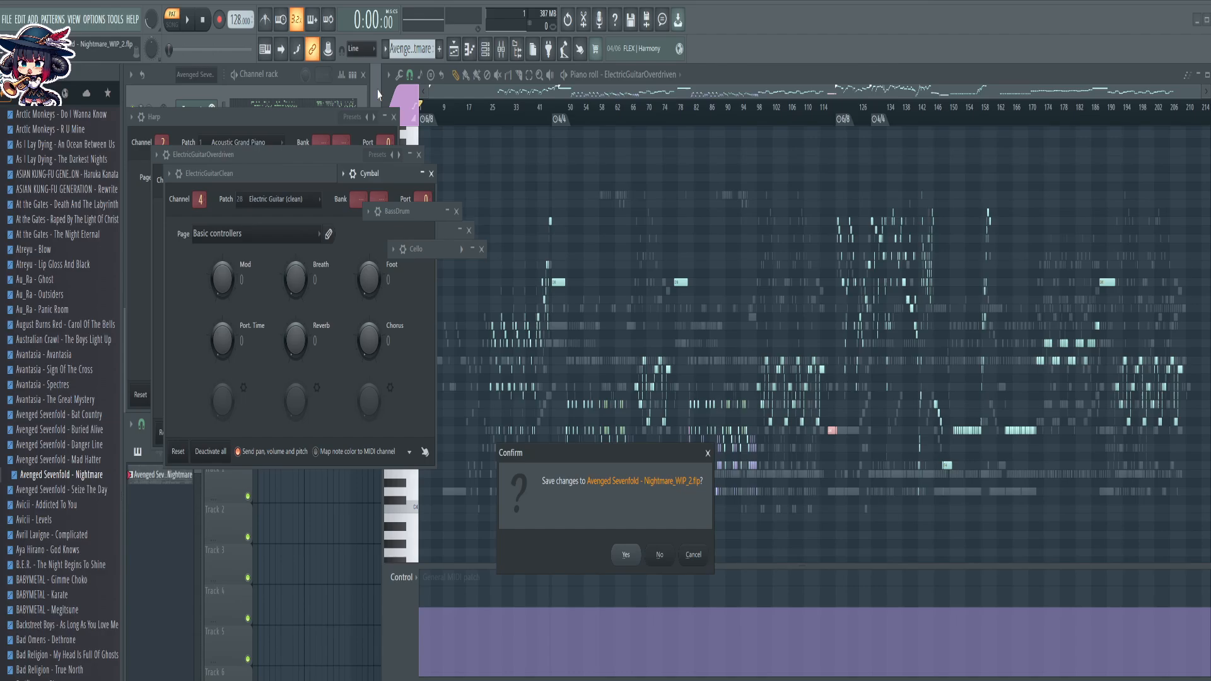
# Discard the open project's changes and import all MIDI tracks into a new project with channel type MIDI Out with Fruity LSD
pyautogui.click(660, 555)
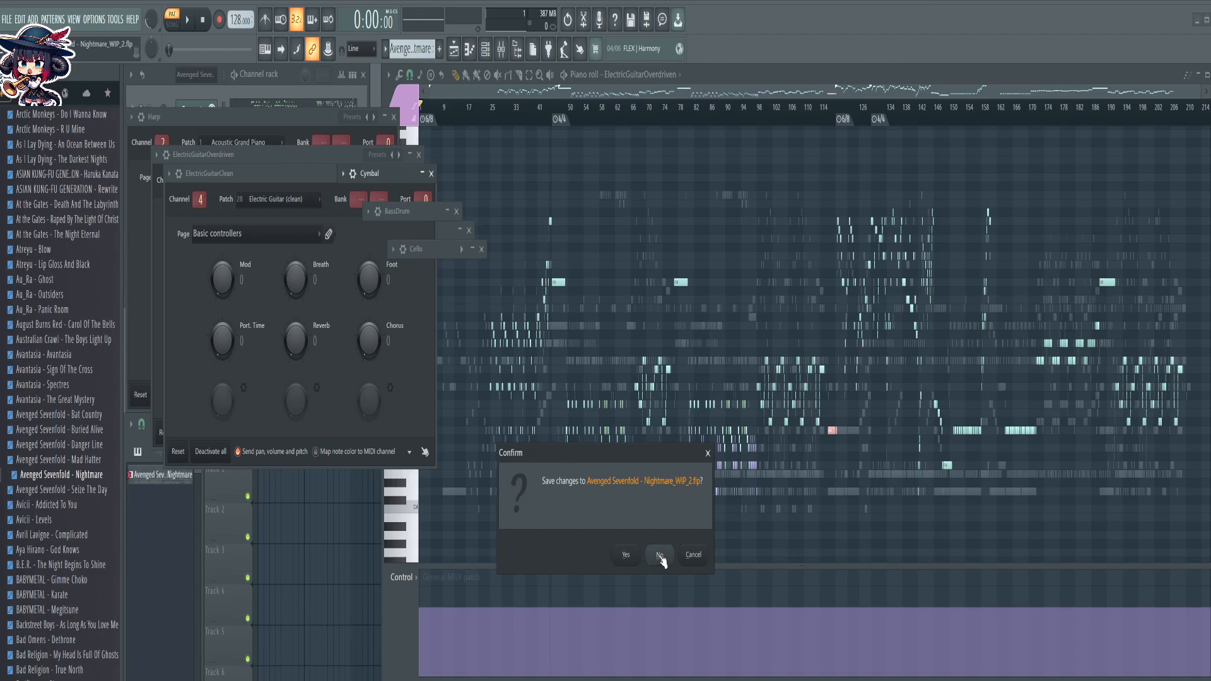
pyautogui.click(640, 507)
pyautogui.click(652, 548)
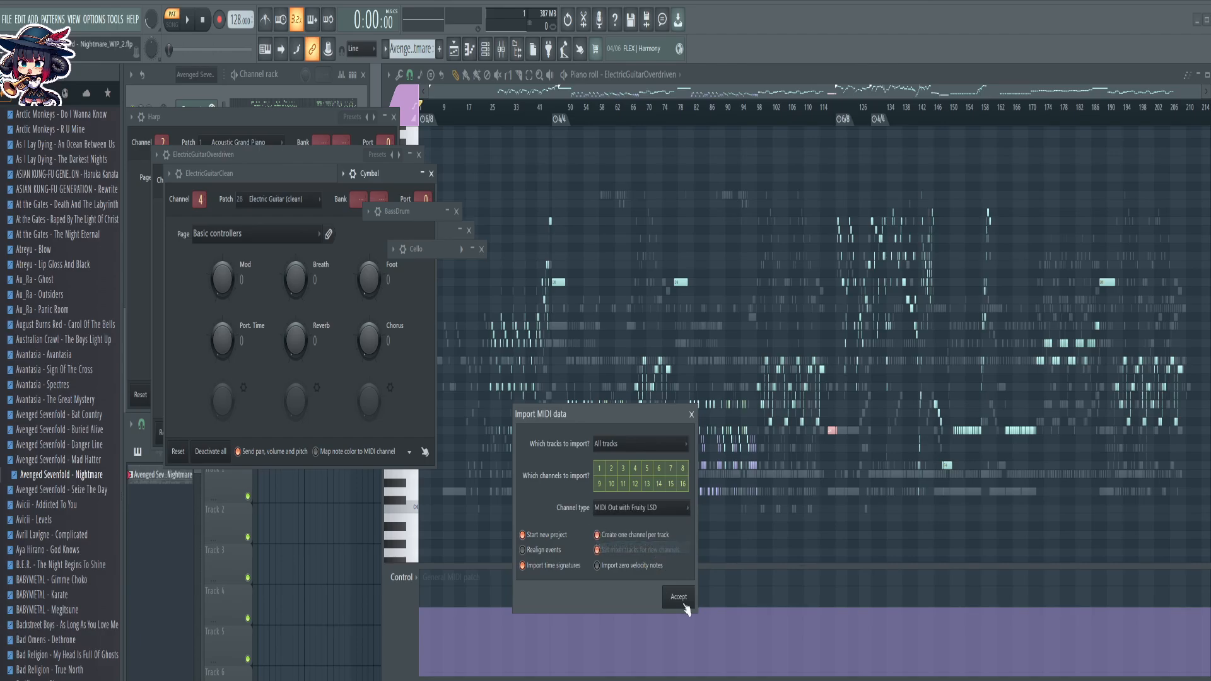
pyautogui.click(680, 598)
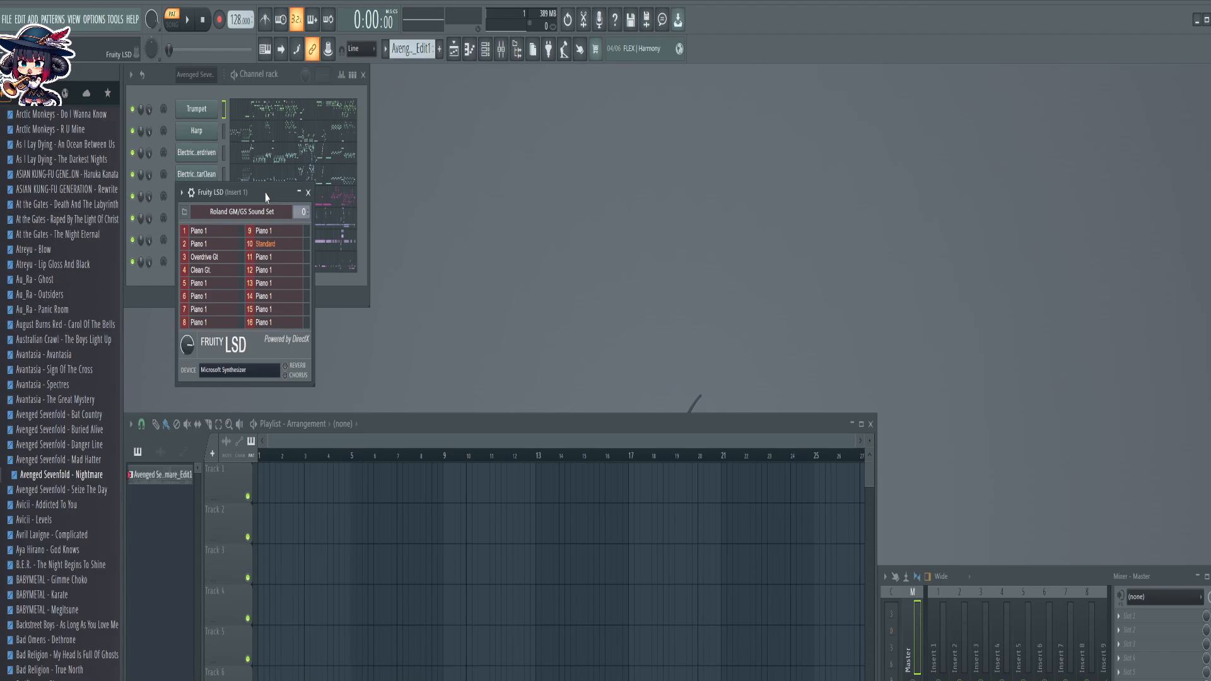
# Move the Fruity LSD window below the channel rack and open the Trumpet channel's notes in the piano roll
pyautogui.moveTo(266, 202); pyautogui.dragTo(305, 313)
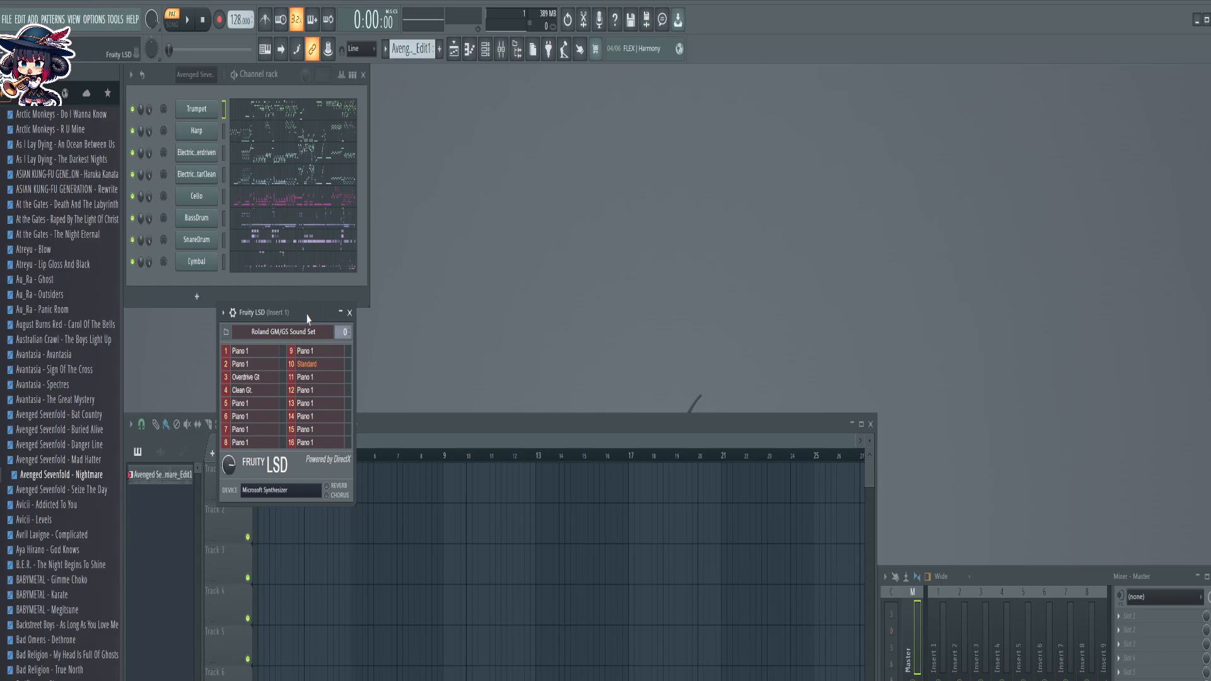
pyautogui.moveTo(307, 319); pyautogui.dragTo(218, 523)
pyautogui.click(266, 114)
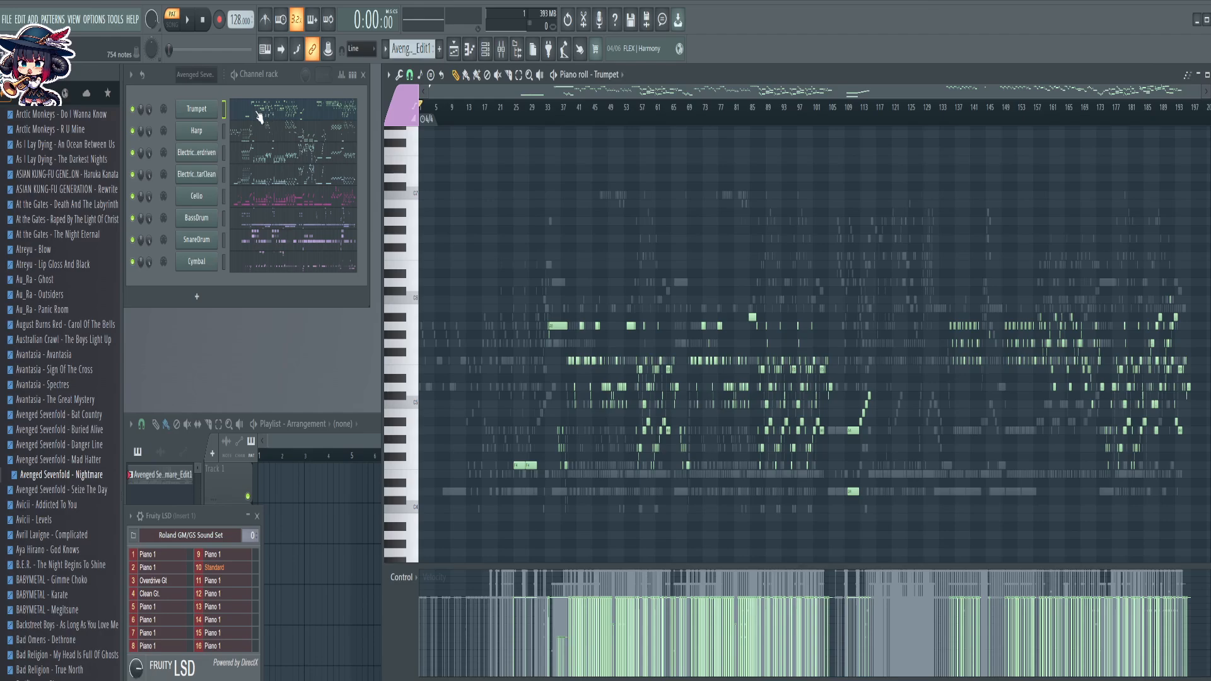
# Replace the Trumpet channel's instrument with SoundFont Player and load FFXIV_SoundFont.sf2 into it
pyautogui.rightClick(195, 111)
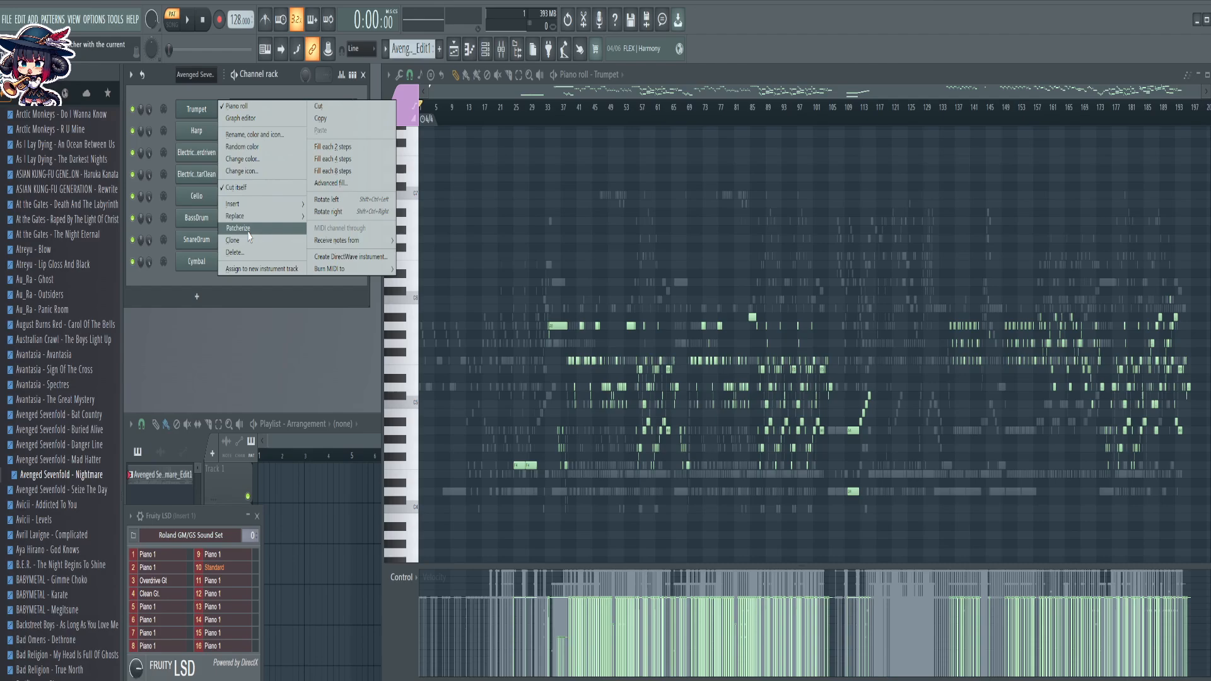
pyautogui.moveTo(249, 221)
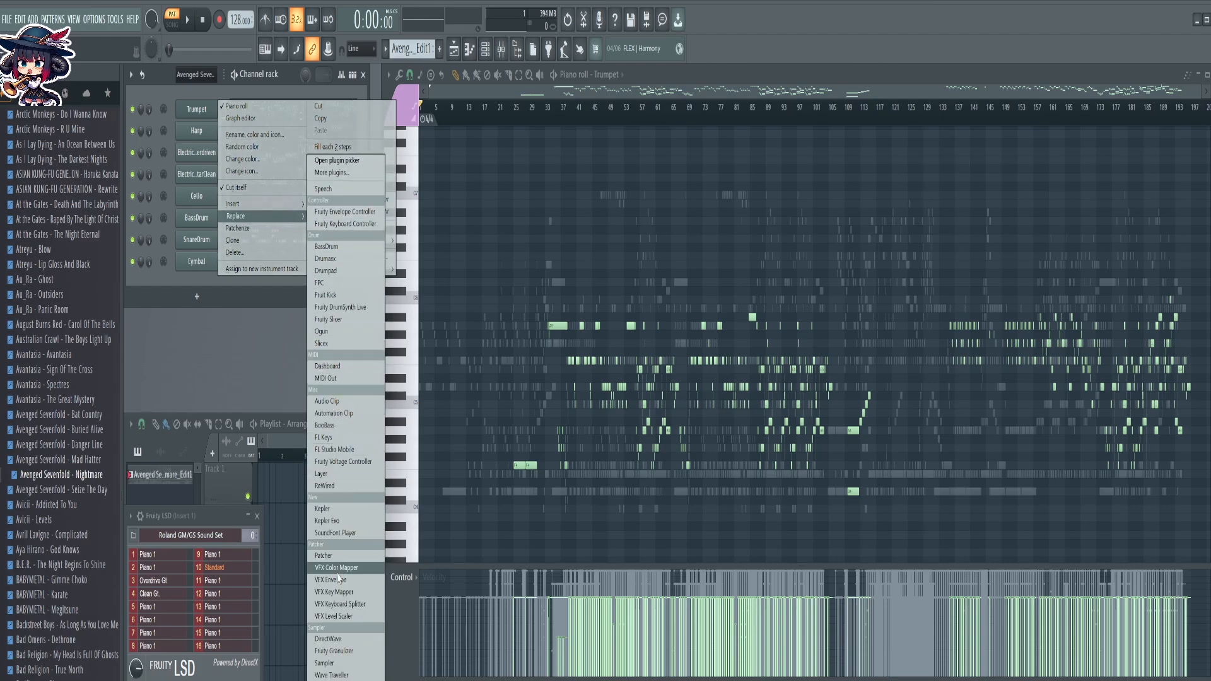
pyautogui.click(336, 532)
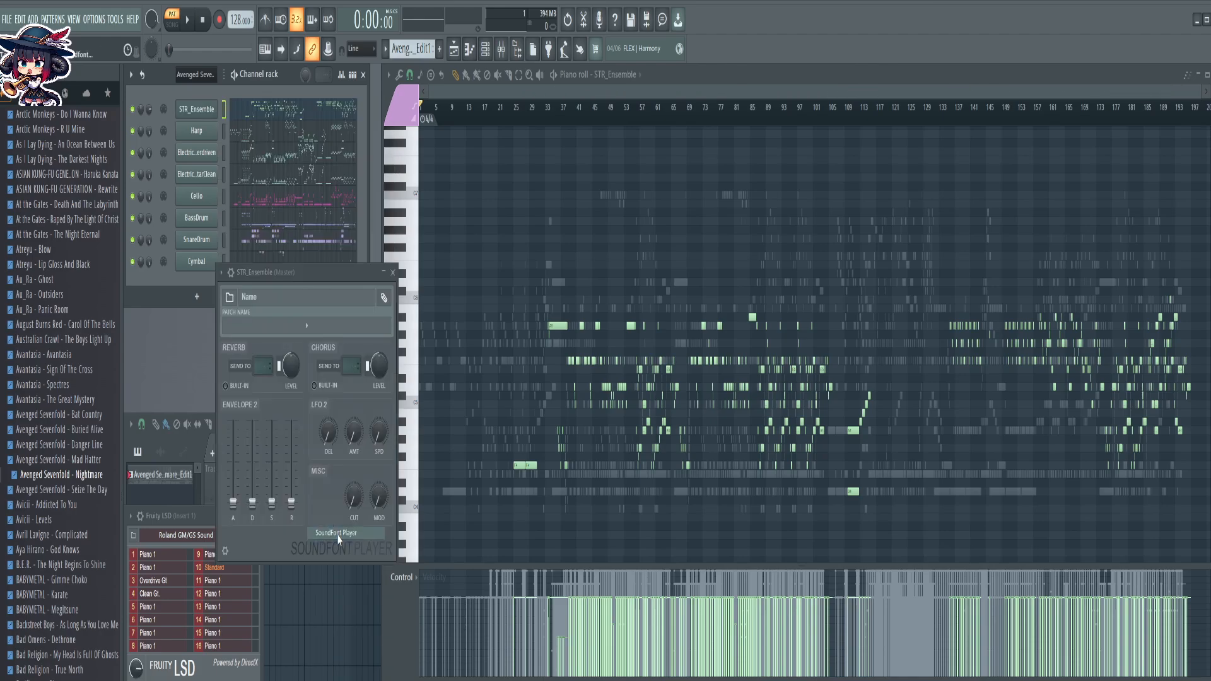
pyautogui.click(231, 299)
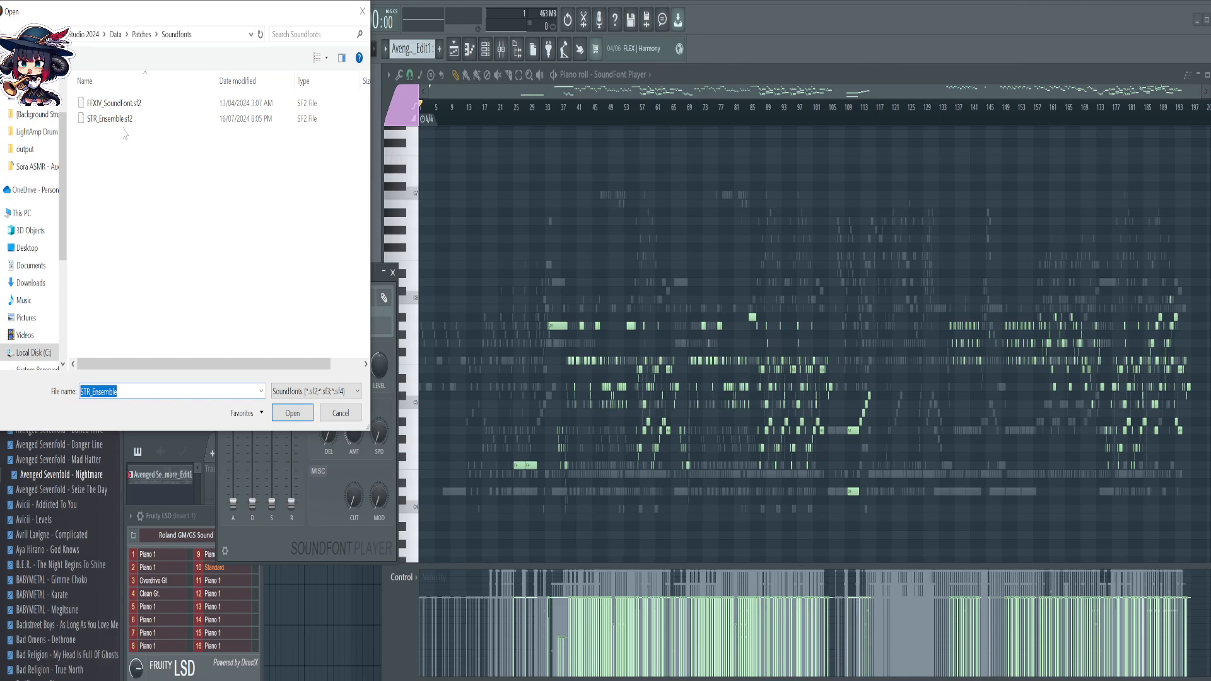
pyautogui.click(116, 105)
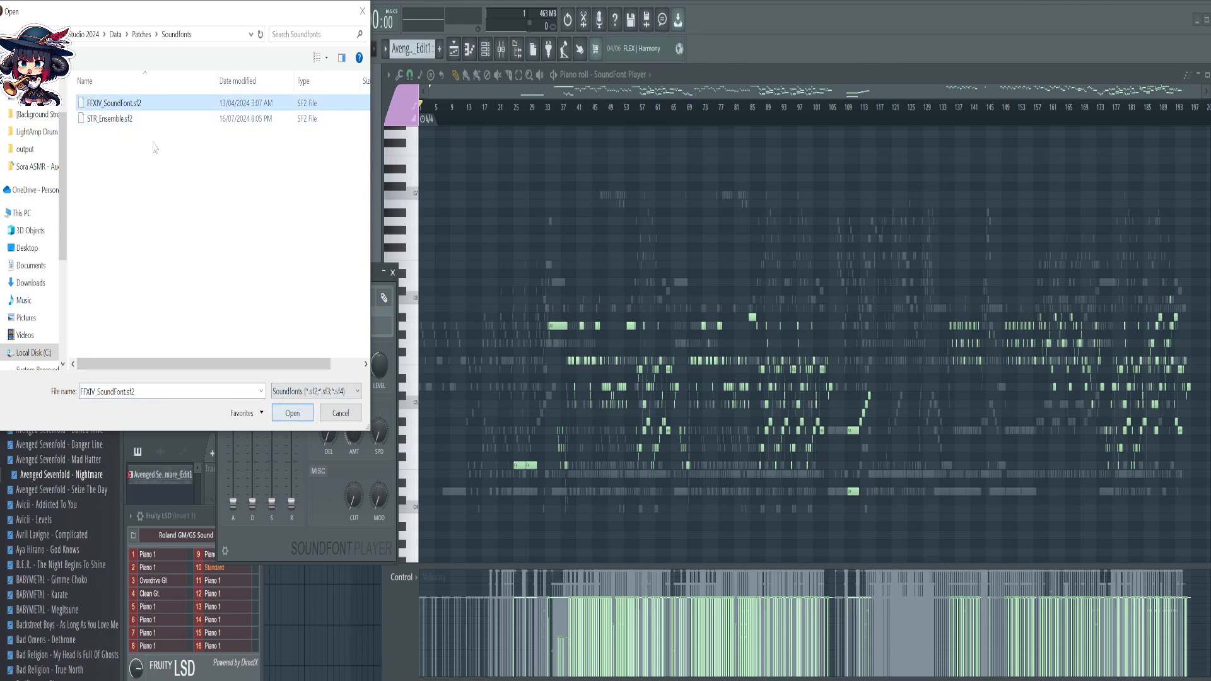
pyautogui.click(289, 416)
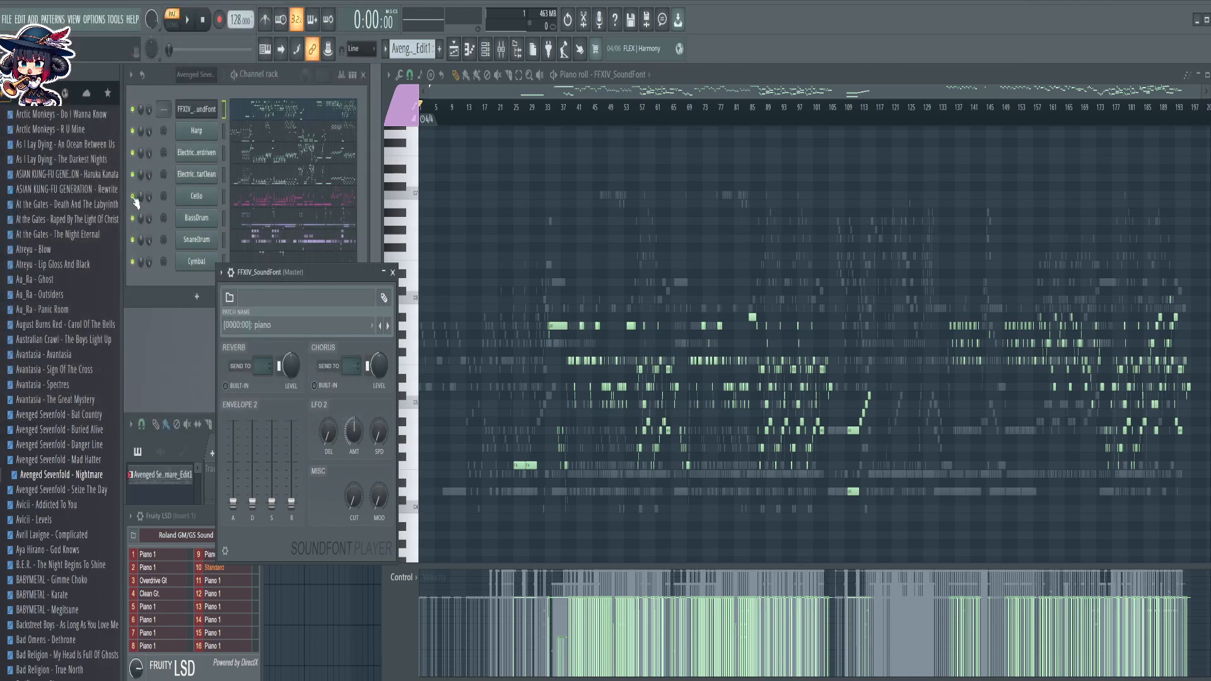
# Choose the trumpet patch in the soundfont, move its window clear of the channel rack and audition a few high notes
pyautogui.click(370, 328)
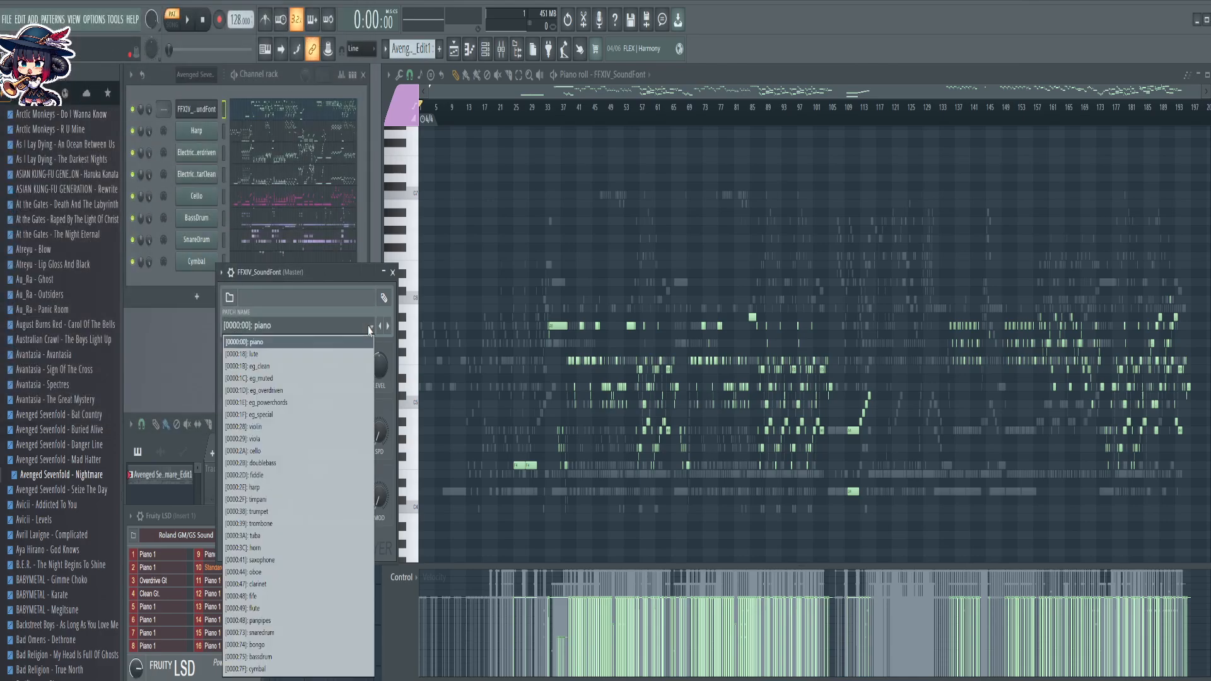
pyautogui.click(258, 512)
pyautogui.moveTo(284, 272); pyautogui.dragTo(216, 331)
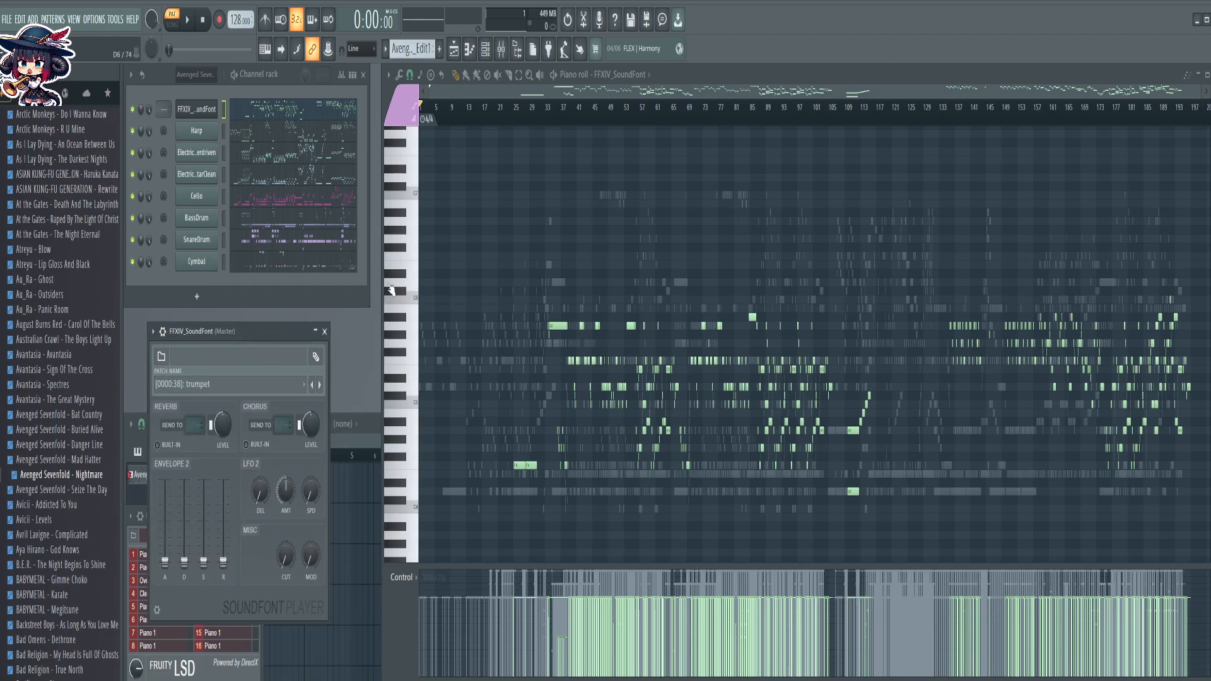
pyautogui.click(398, 255)
pyautogui.click(412, 198)
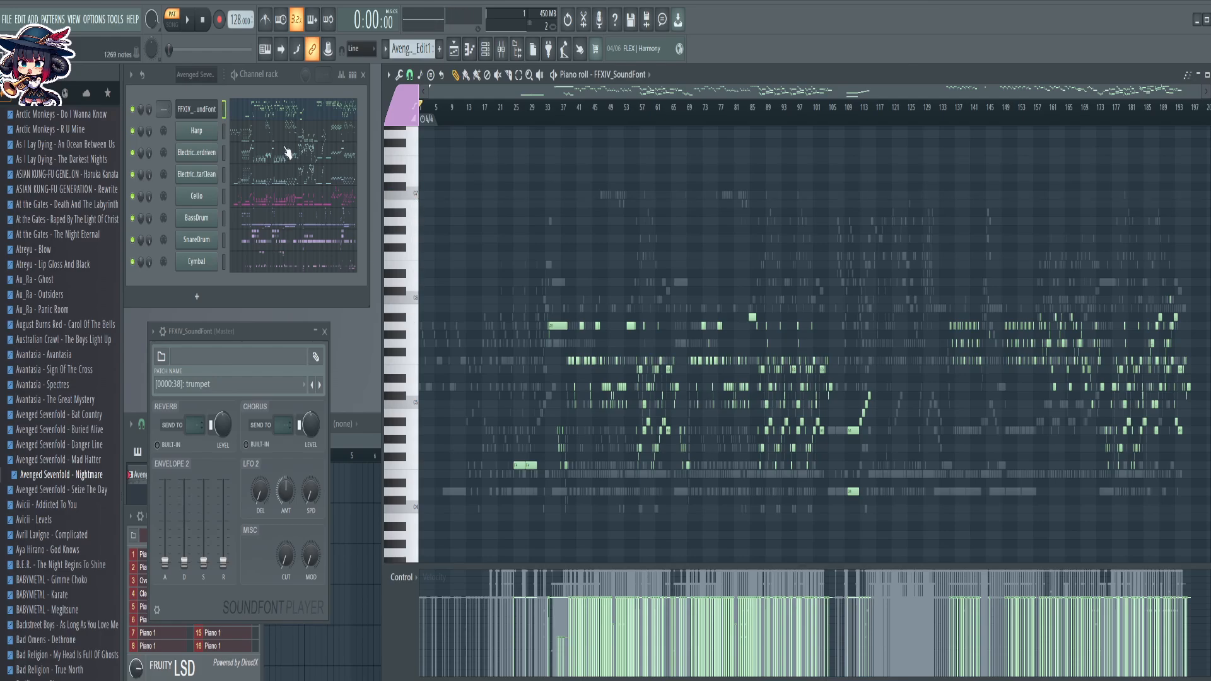
# Audition notes across the middle and upper range of the trumpet patch on the piano roll keyboard
pyautogui.click(403, 296)
pyautogui.click(406, 266)
pyautogui.click(409, 240)
pyautogui.click(413, 298)
pyautogui.click(404, 348)
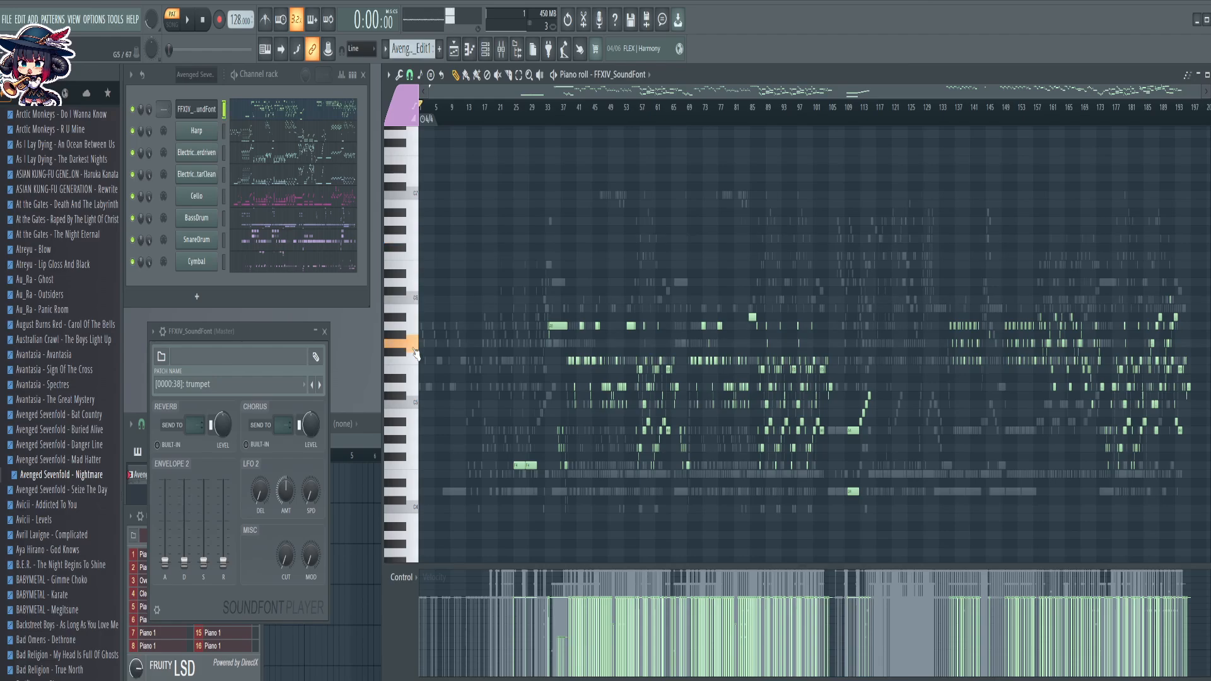
pyautogui.click(404, 303)
pyautogui.click(410, 226)
pyautogui.click(409, 205)
pyautogui.click(410, 244)
pyautogui.click(411, 282)
pyautogui.click(413, 300)
# Rename the first soundfont channel as Trumpet
pyautogui.middleClick(200, 112)
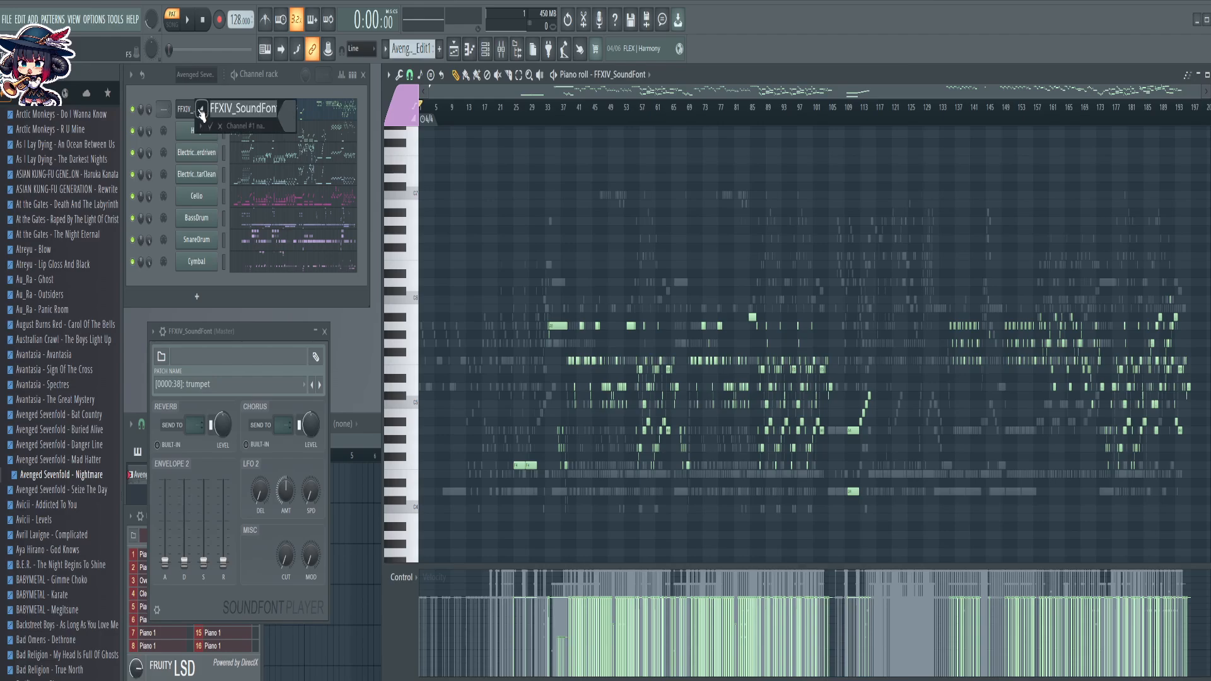
pyautogui.write('Trumpet')
pyautogui.press('Return')
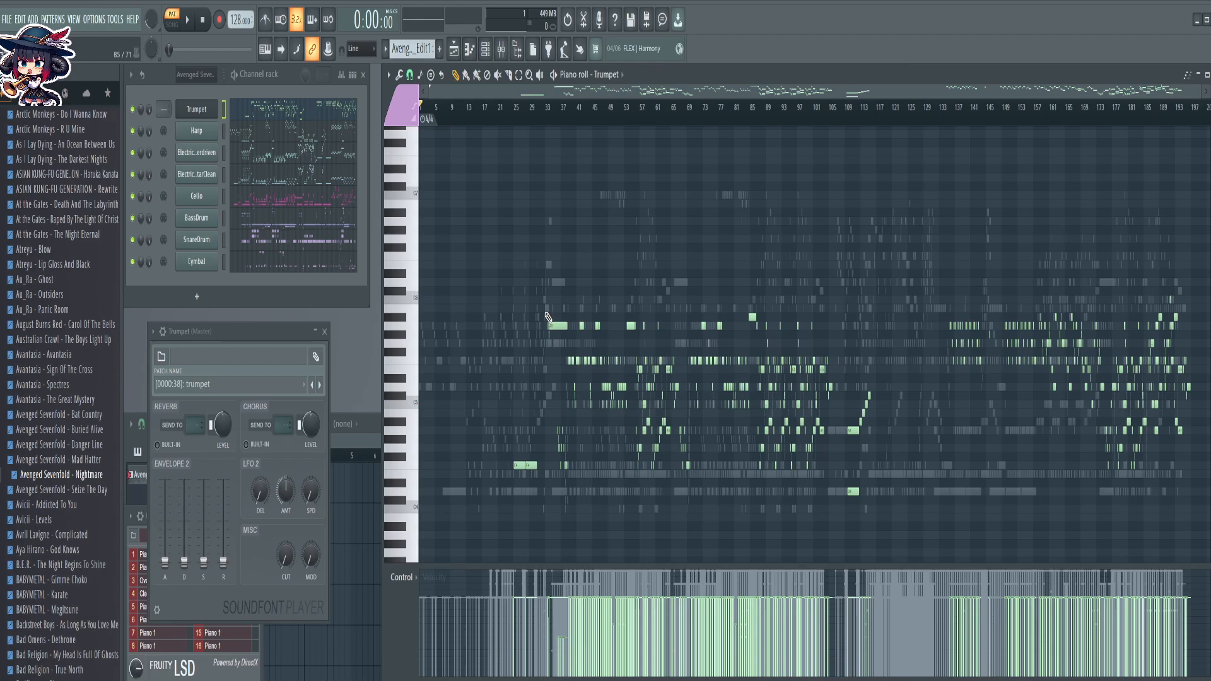
# Preview a Trumpet note in the piano roll and even out the Trumpet note velocities from about bar 33 to the end
pyautogui.scroll(6, 569, 111)
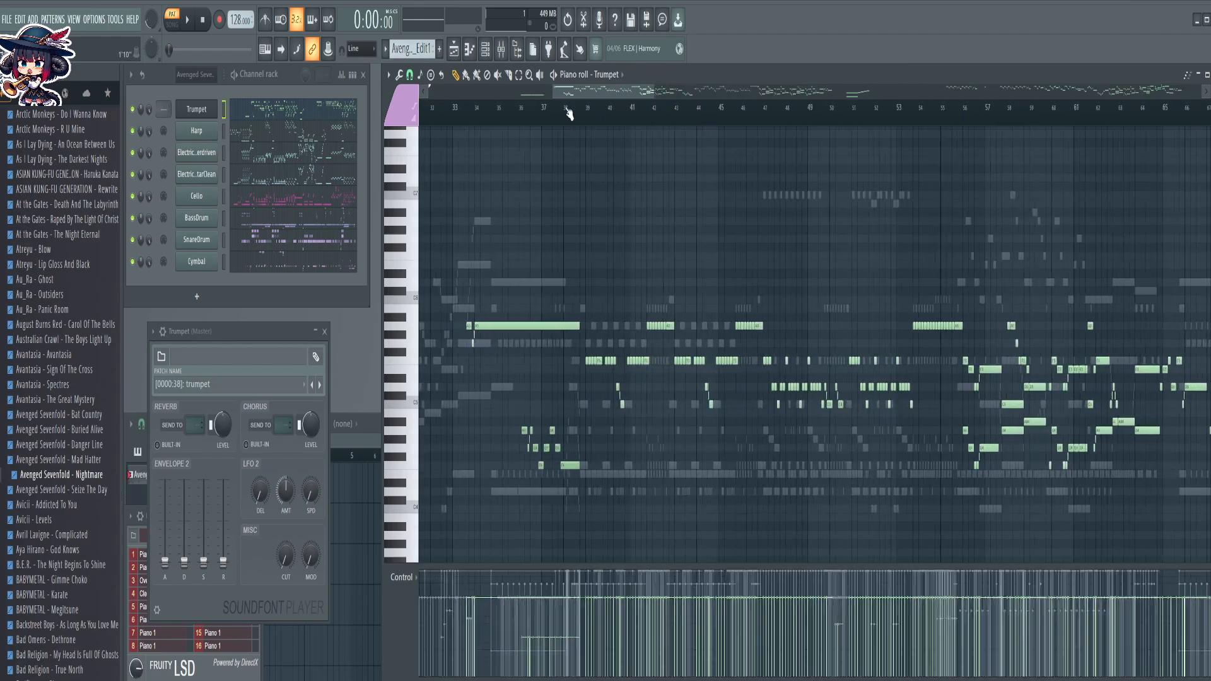
pyautogui.click(530, 430)
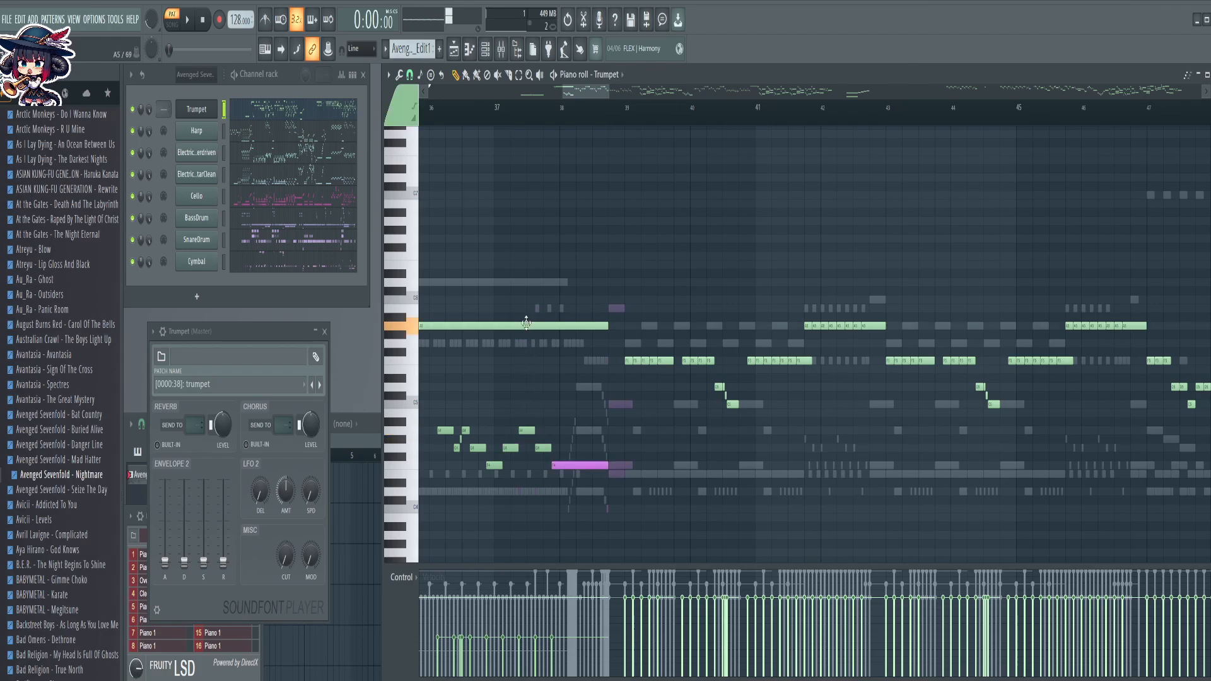
pyautogui.scroll(-6, 487, 120)
pyautogui.scroll(-2, 488, 123)
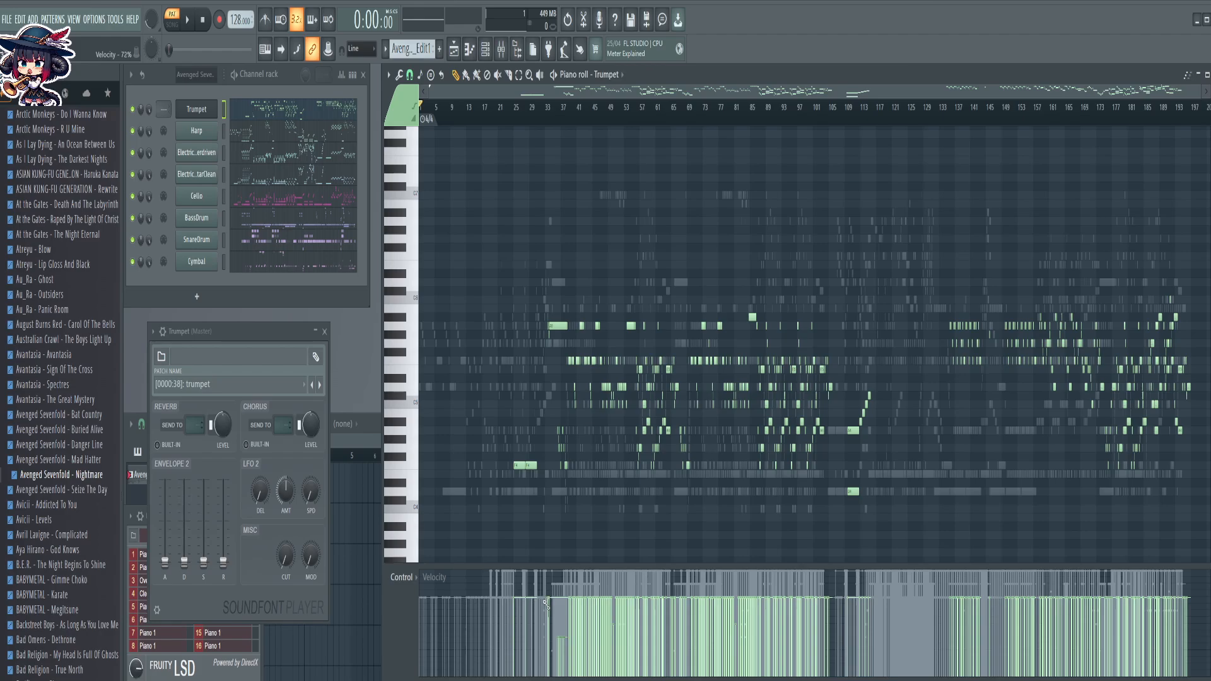
pyautogui.moveTo(557, 605)
pyautogui.mouseDown()
pyautogui.moveTo(824, 585)
pyautogui.moveTo(1205, 591)
pyautogui.mouseUp()
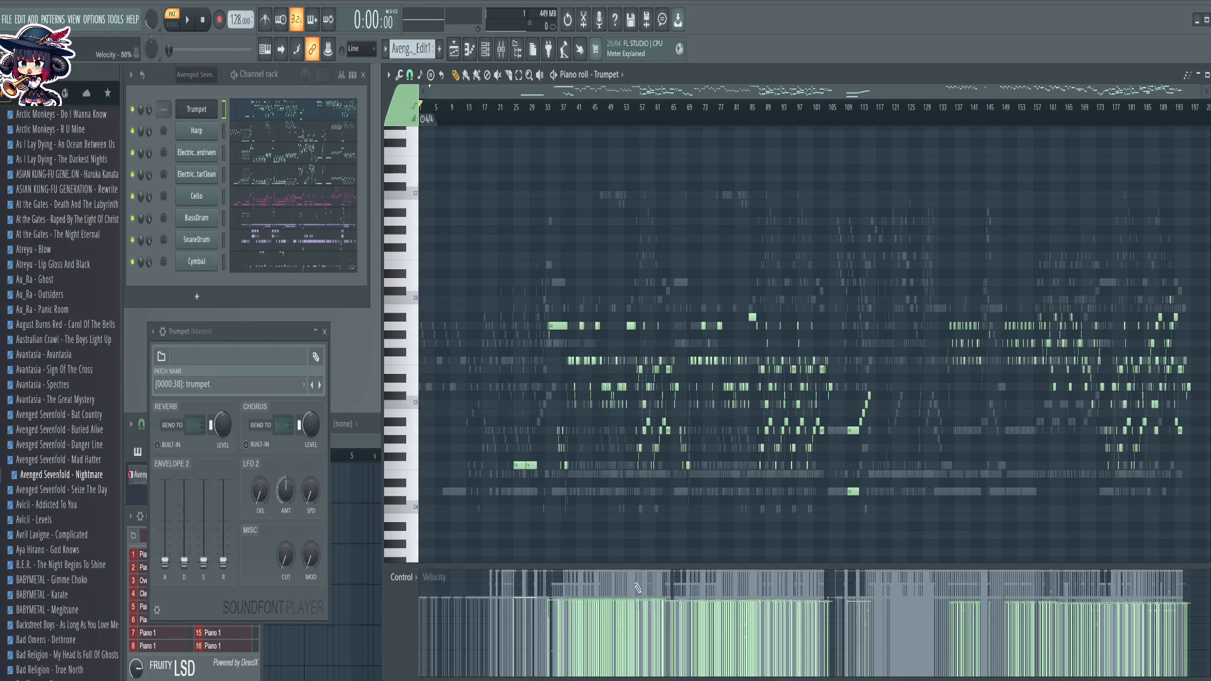
# Replace the Harp channel's instrument with SoundFont Player, move its window below the channel rack and load FFXIV_SoundFont.sf2
pyautogui.rightClick(190, 138)
pyautogui.moveTo(236, 238)
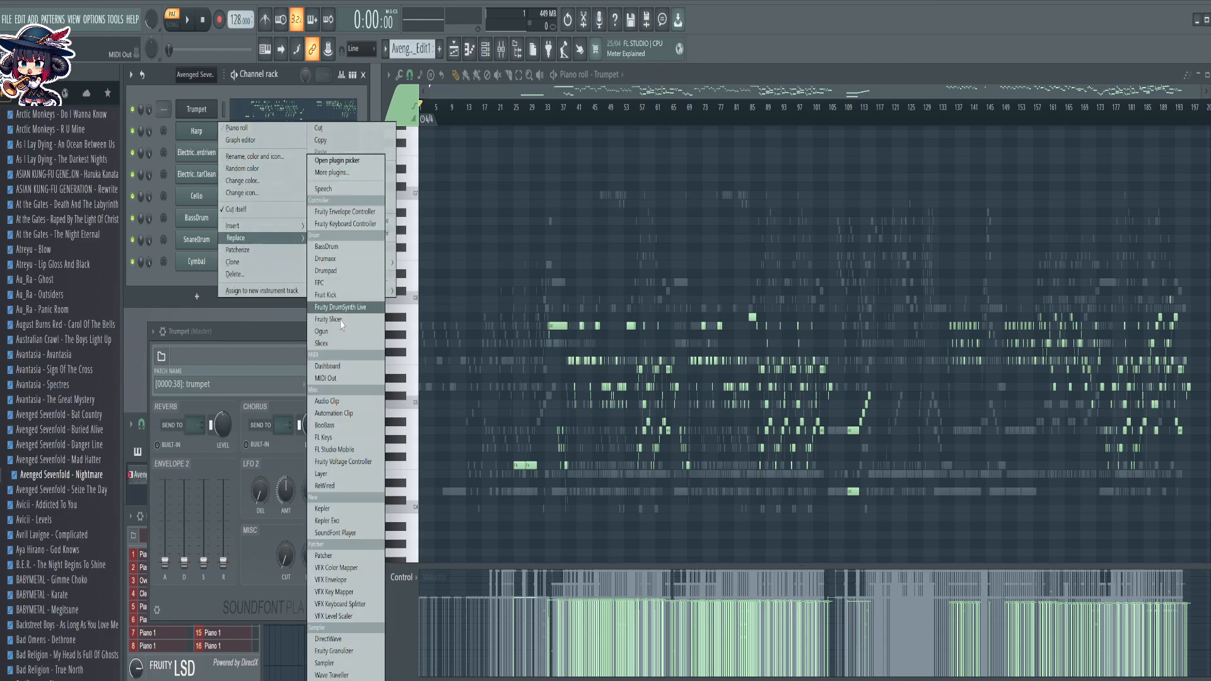
pyautogui.click(347, 533)
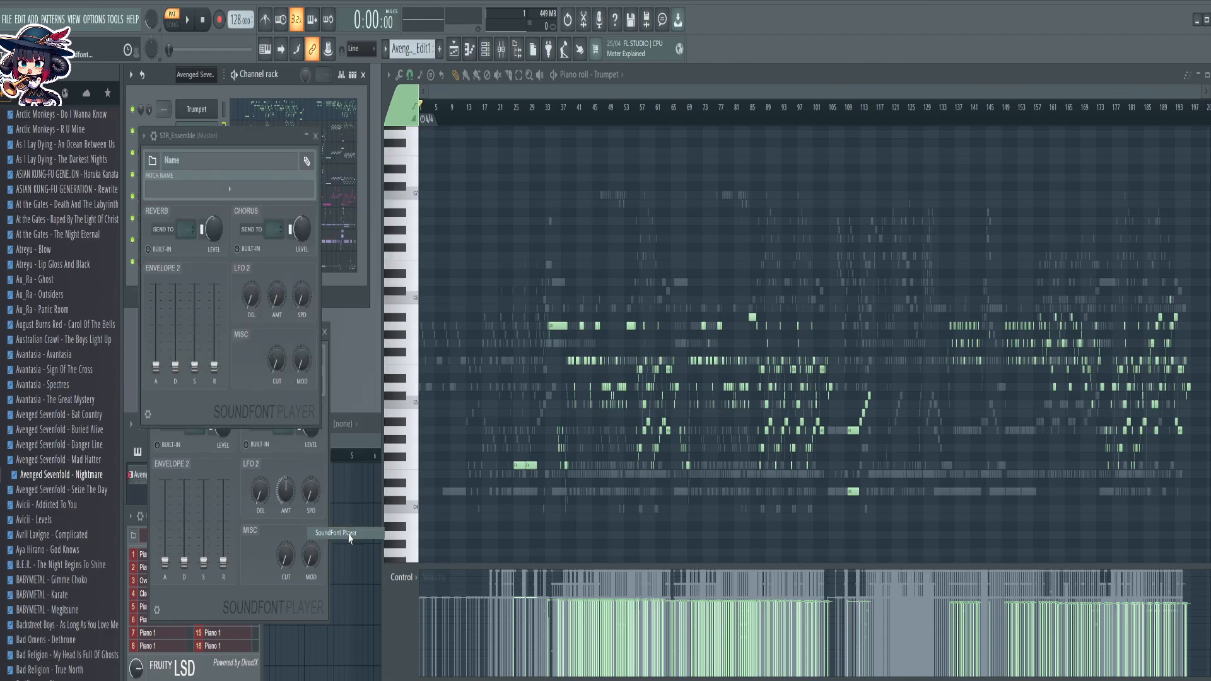
pyautogui.moveTo(251, 138); pyautogui.dragTo(275, 385)
pyautogui.click(178, 404)
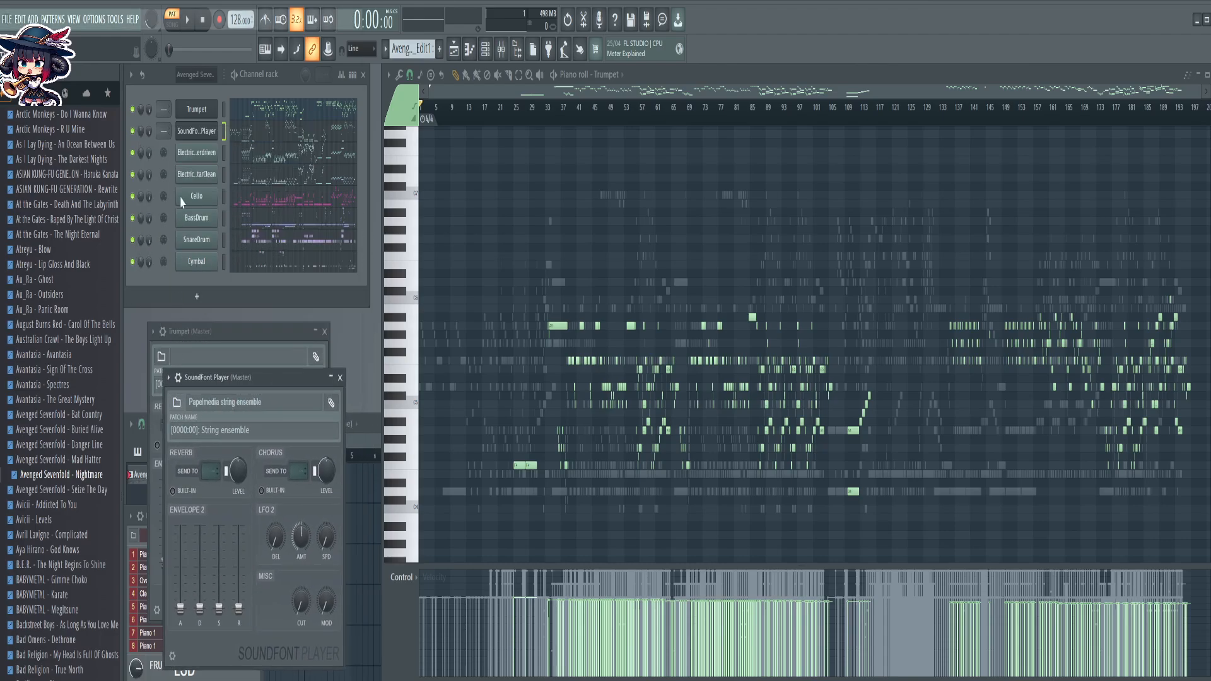
pyautogui.doubleClick(146, 103)
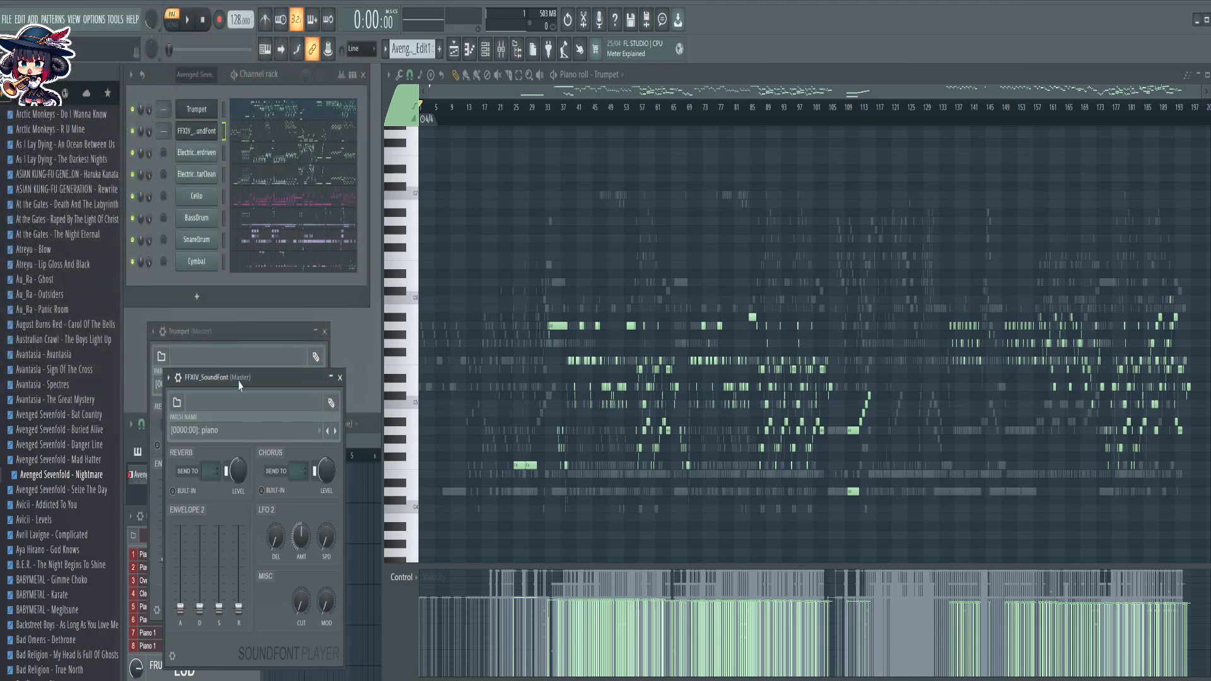
# Choose the harp patch in the newly loaded soundfont and rename its channel as Harp
pyautogui.click(246, 430)
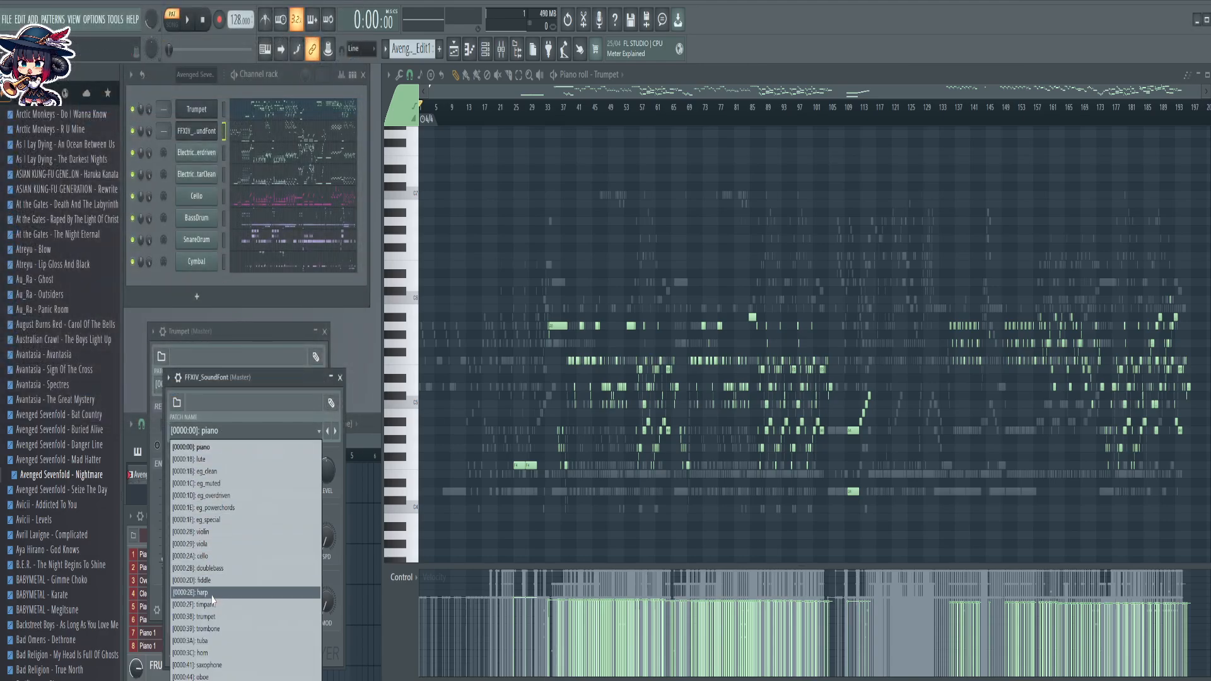
pyautogui.click(212, 596)
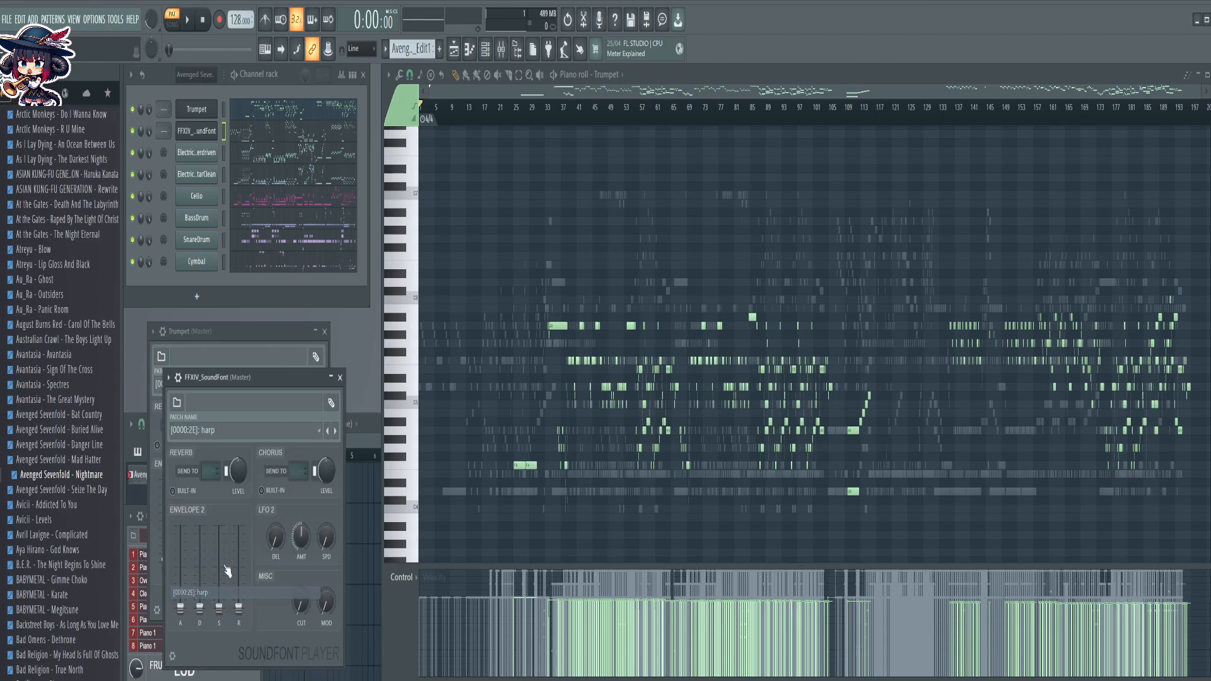
pyautogui.middleClick(196, 130)
pyautogui.write('Harp')
pyautogui.press('Return')
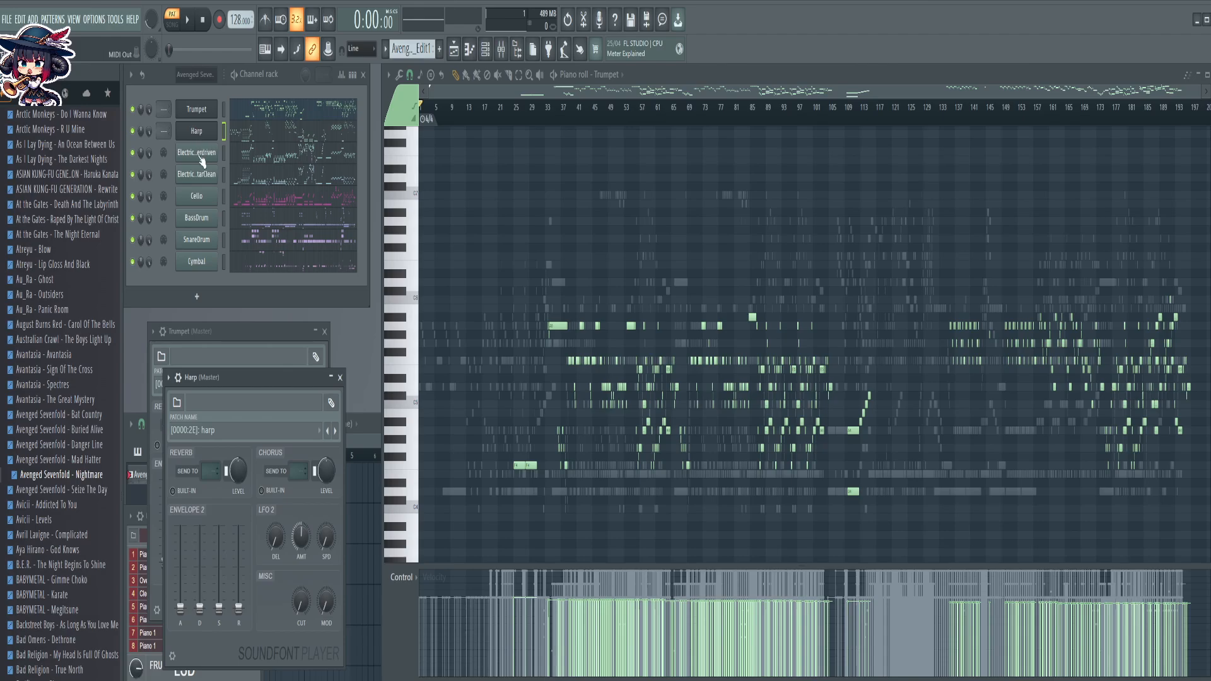
# Replace the overdriven electric guitar channel with SoundFont Player, using FFXIV_SoundFont.sf2 and its eg_overdriven patch, and move the window clear of the channel rack
pyautogui.rightClick(202, 162)
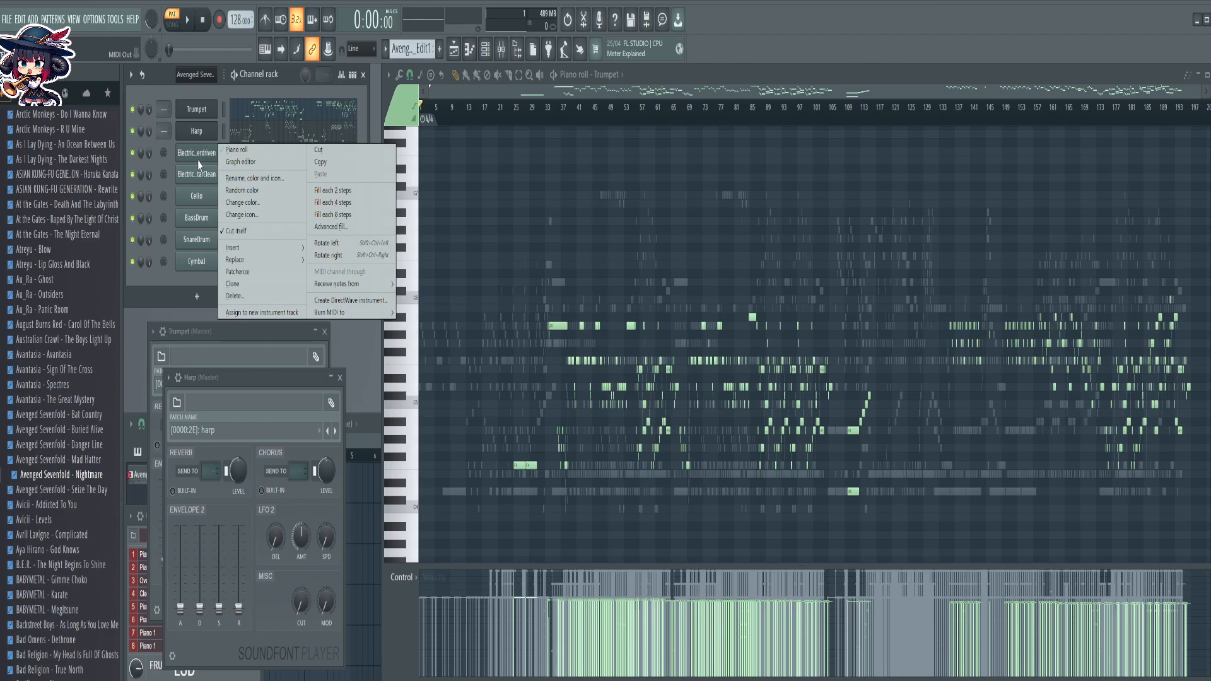
pyautogui.moveTo(262, 260)
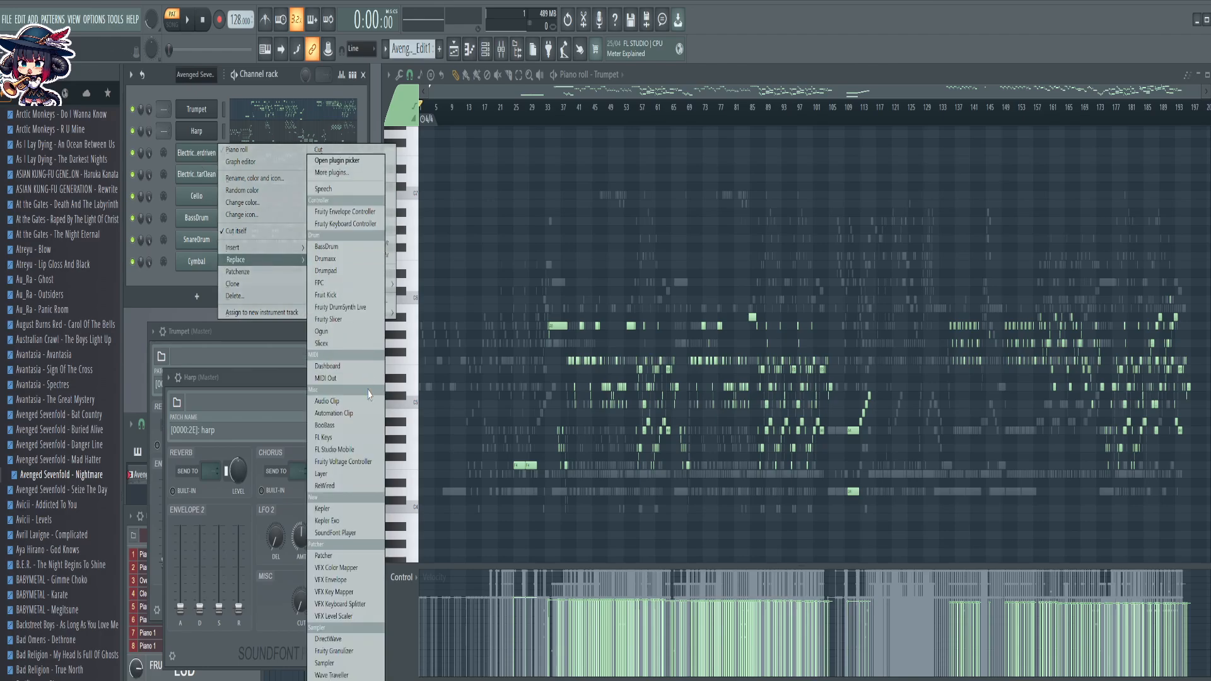
pyautogui.click(345, 535)
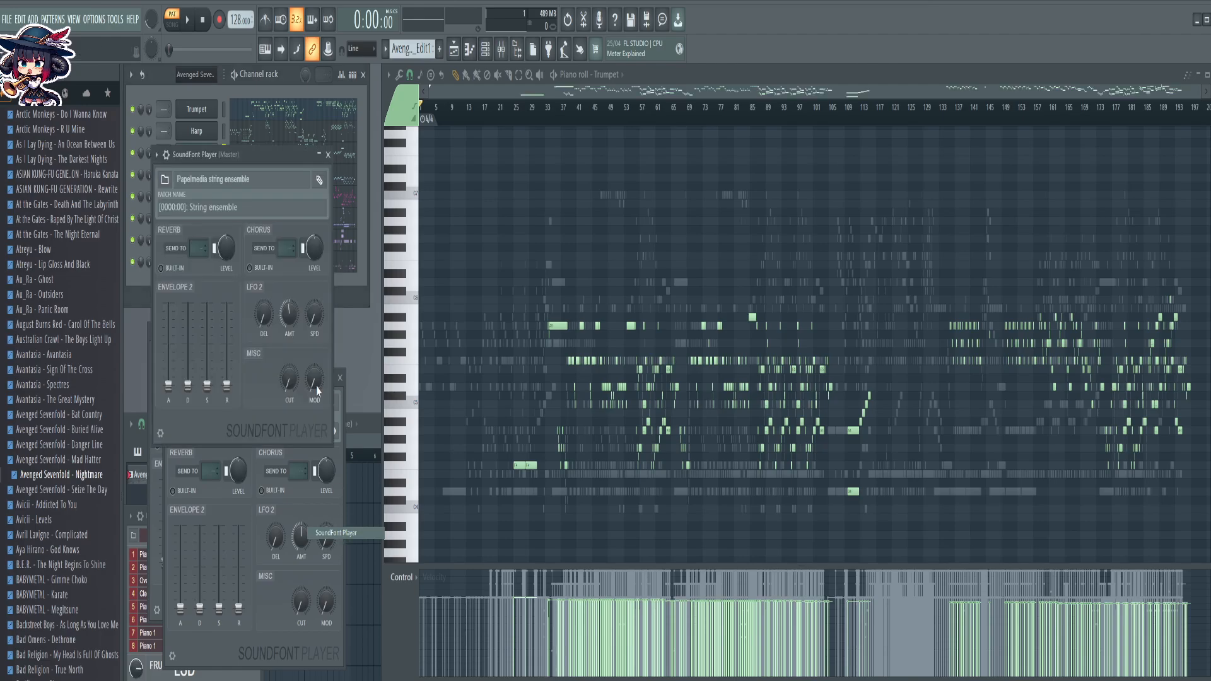
pyautogui.click(165, 180)
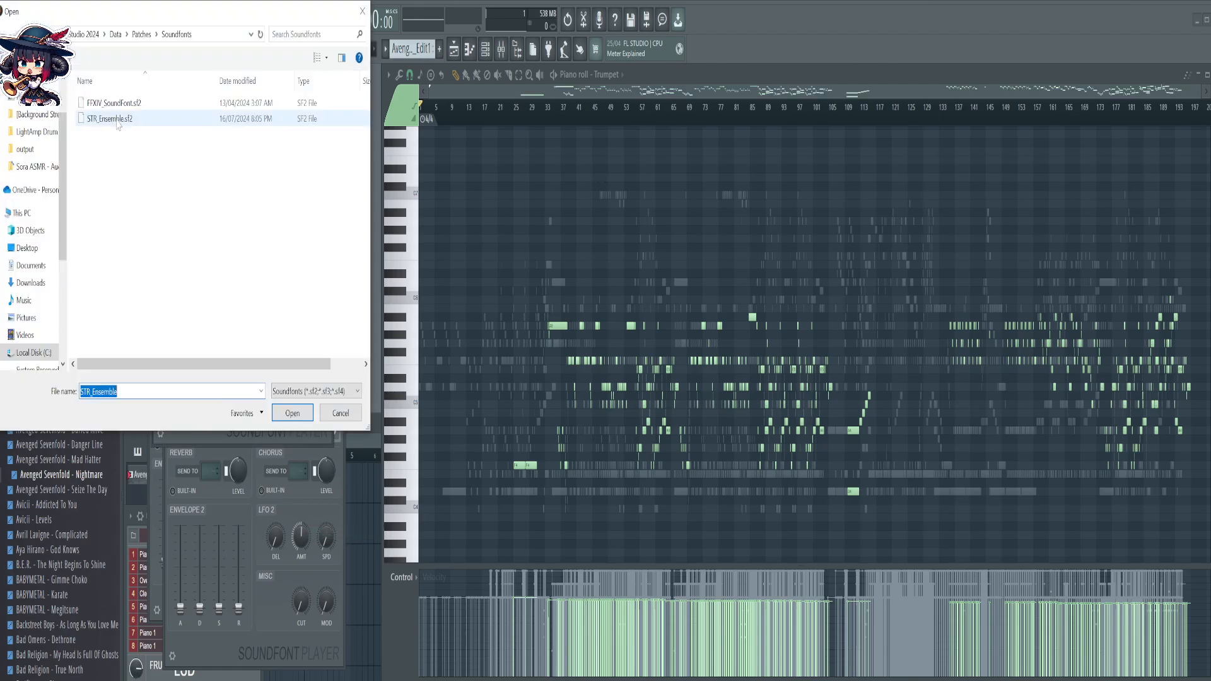
pyautogui.doubleClick(126, 104)
pyautogui.click(253, 208)
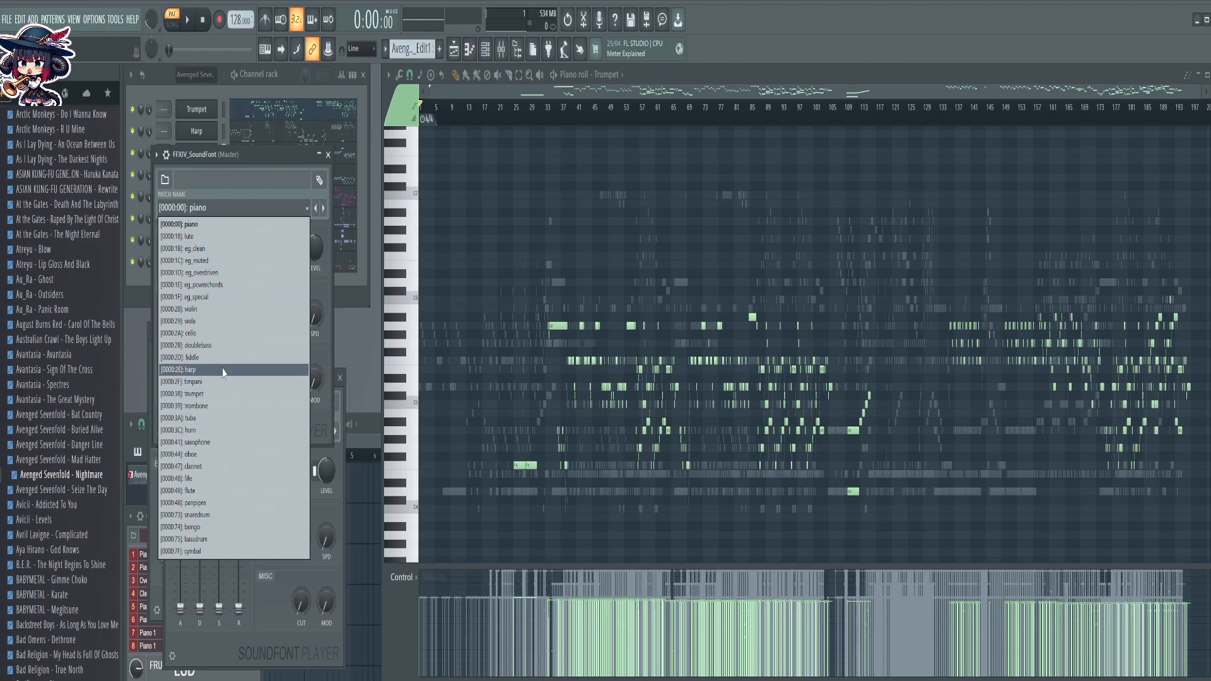
pyautogui.click(203, 272)
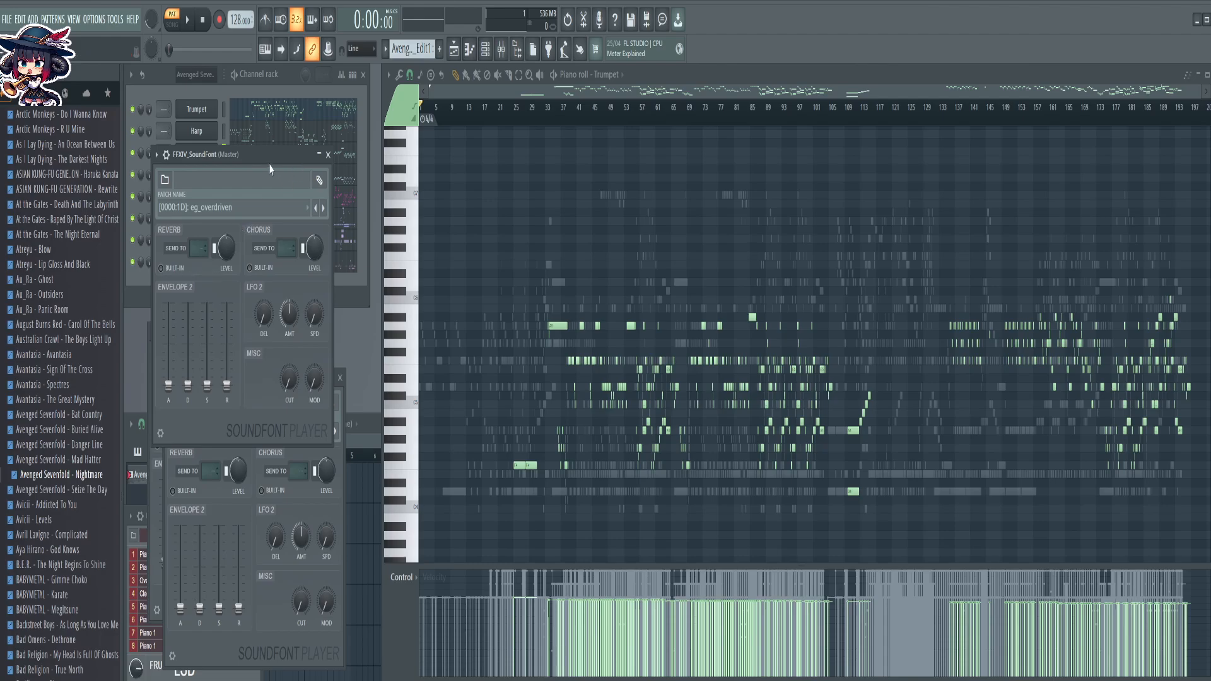
pyautogui.moveTo(270, 157); pyautogui.dragTo(266, 440)
# Replace the clean electric guitar channel with SoundFont Player, using FFXIV_SoundFont.sf2 with the eg_powerchords patch, and move its window clear of the rack
pyautogui.rightClick(191, 177)
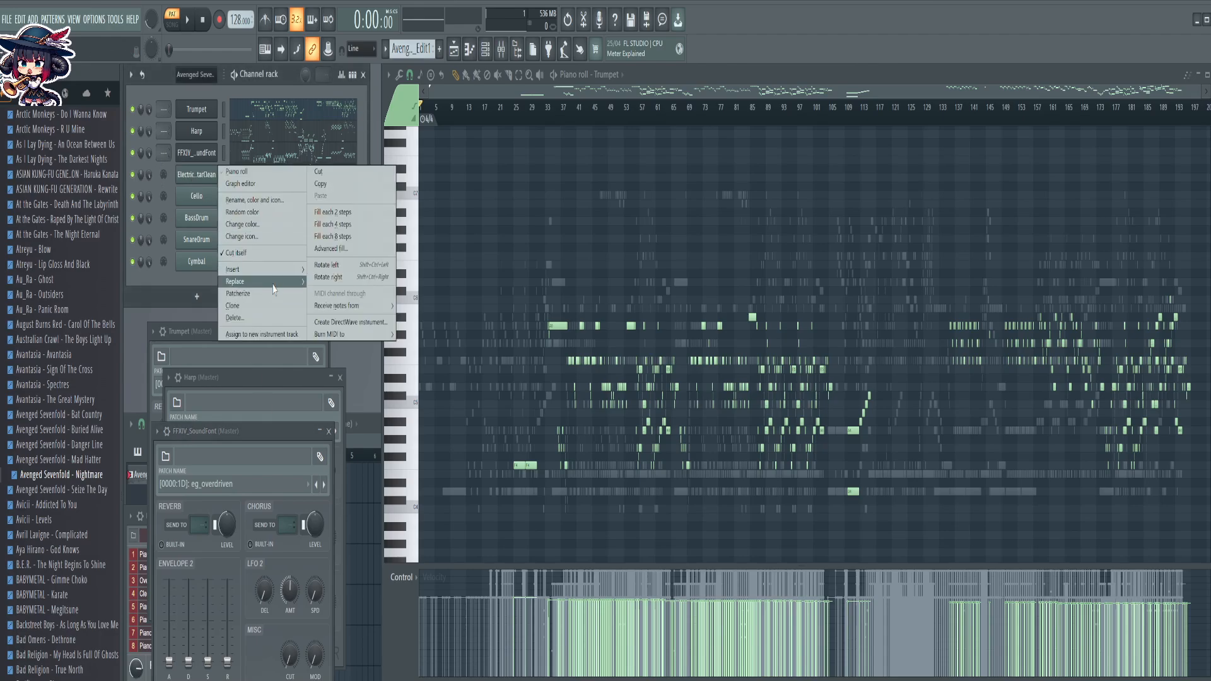
pyautogui.moveTo(275, 289)
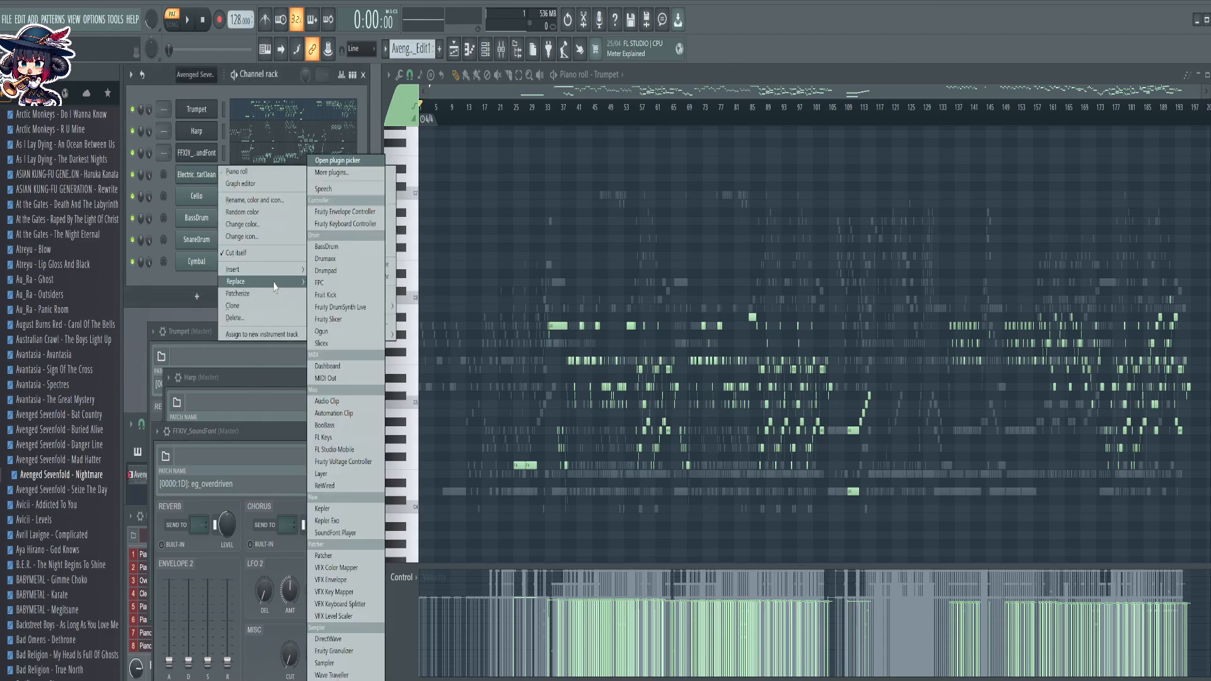
pyautogui.click(335, 533)
pyautogui.click(178, 198)
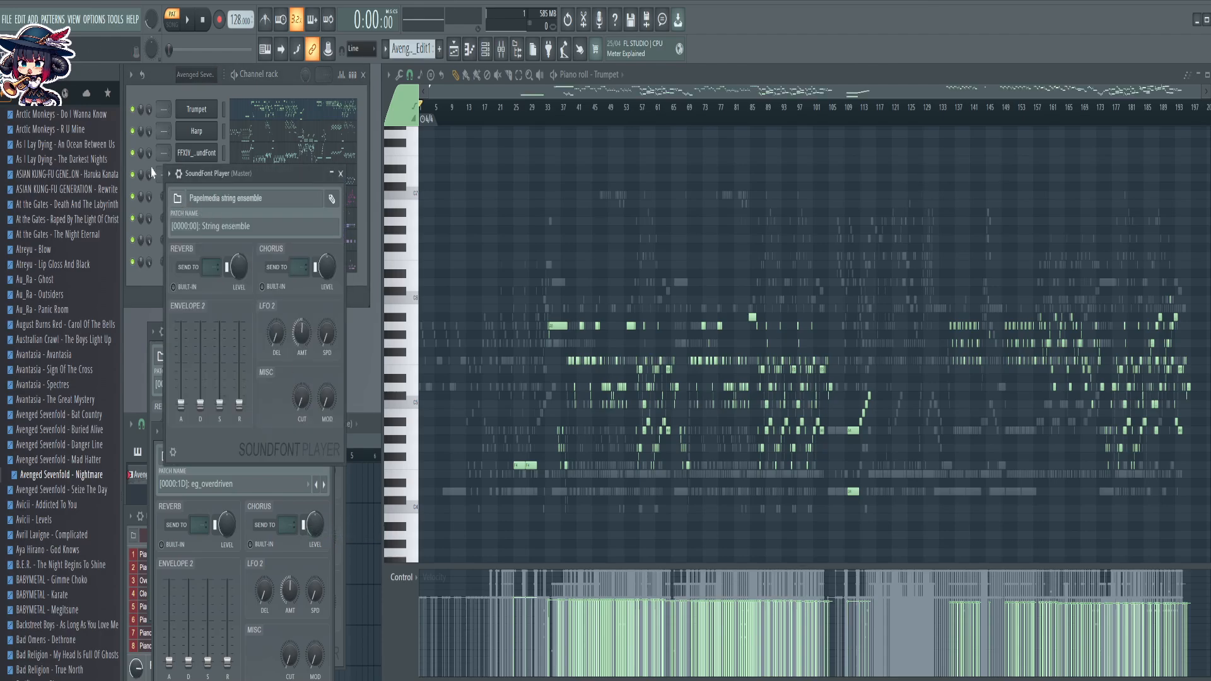
pyautogui.doubleClick(126, 100)
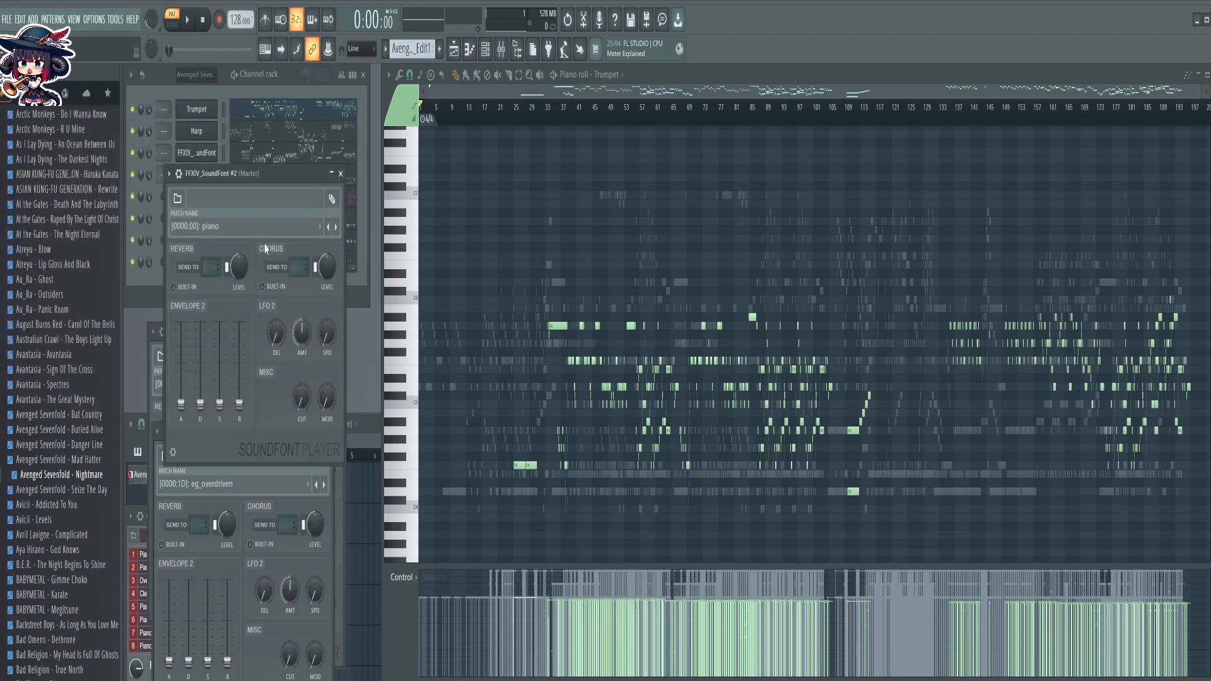
pyautogui.click(285, 227)
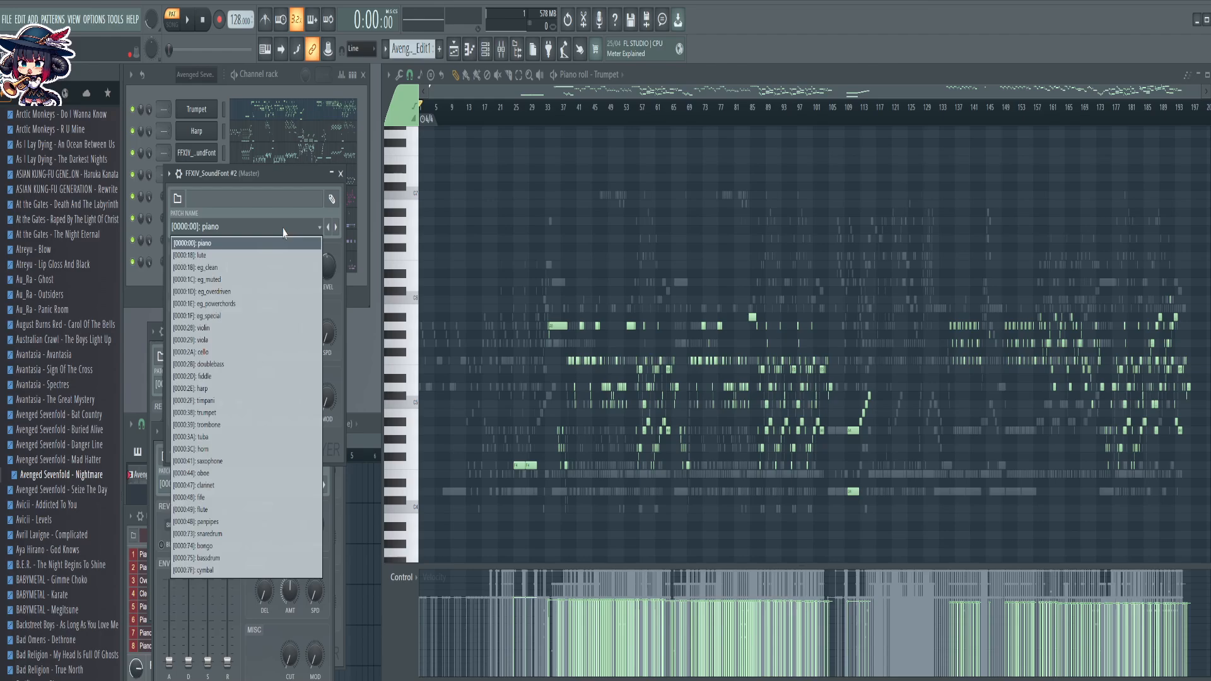
pyautogui.click(240, 303)
pyautogui.moveTo(275, 178); pyautogui.dragTo(303, 524)
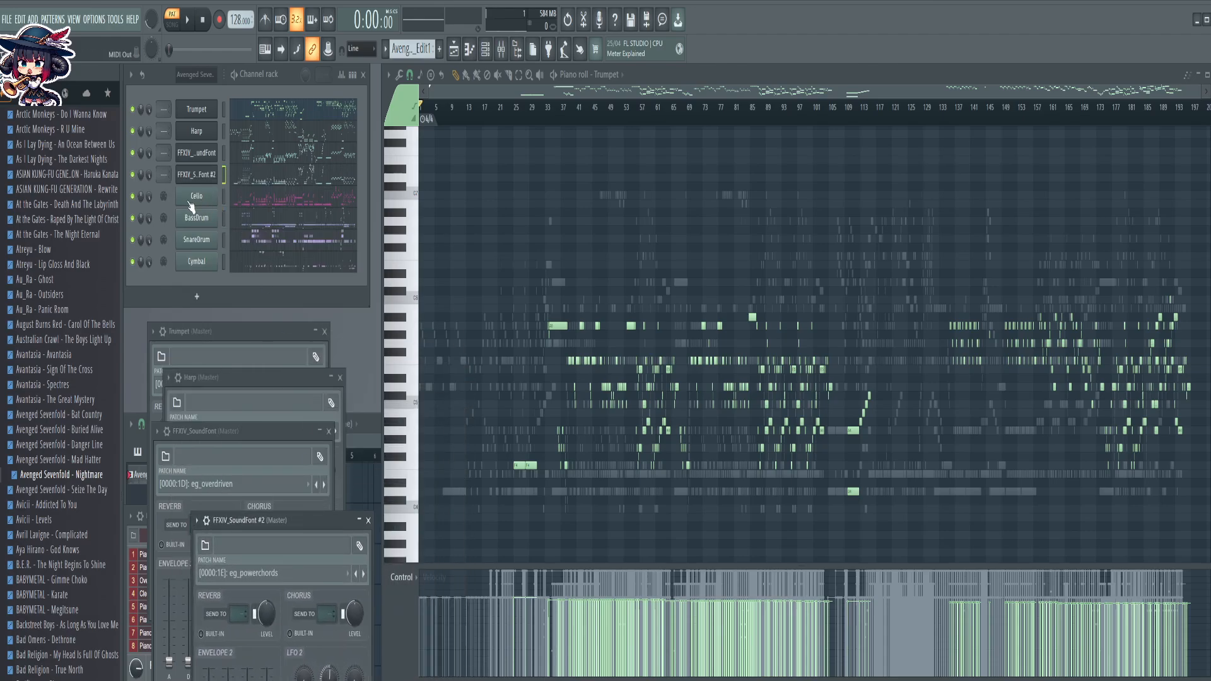
# Replace the Cello channel with SoundFont Player, using FFXIV_SoundFont.sf2 and its cello patch, and move the window below the channel rack
pyautogui.rightClick(192, 207)
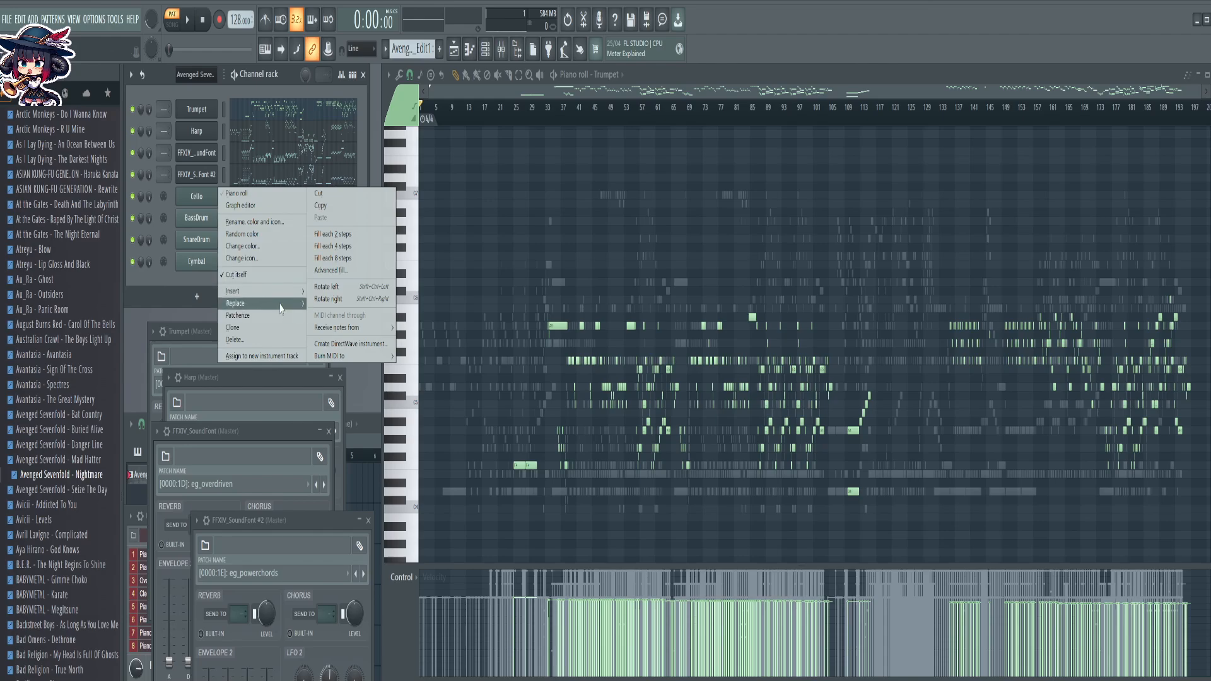
pyautogui.moveTo(281, 309)
pyautogui.click(343, 533)
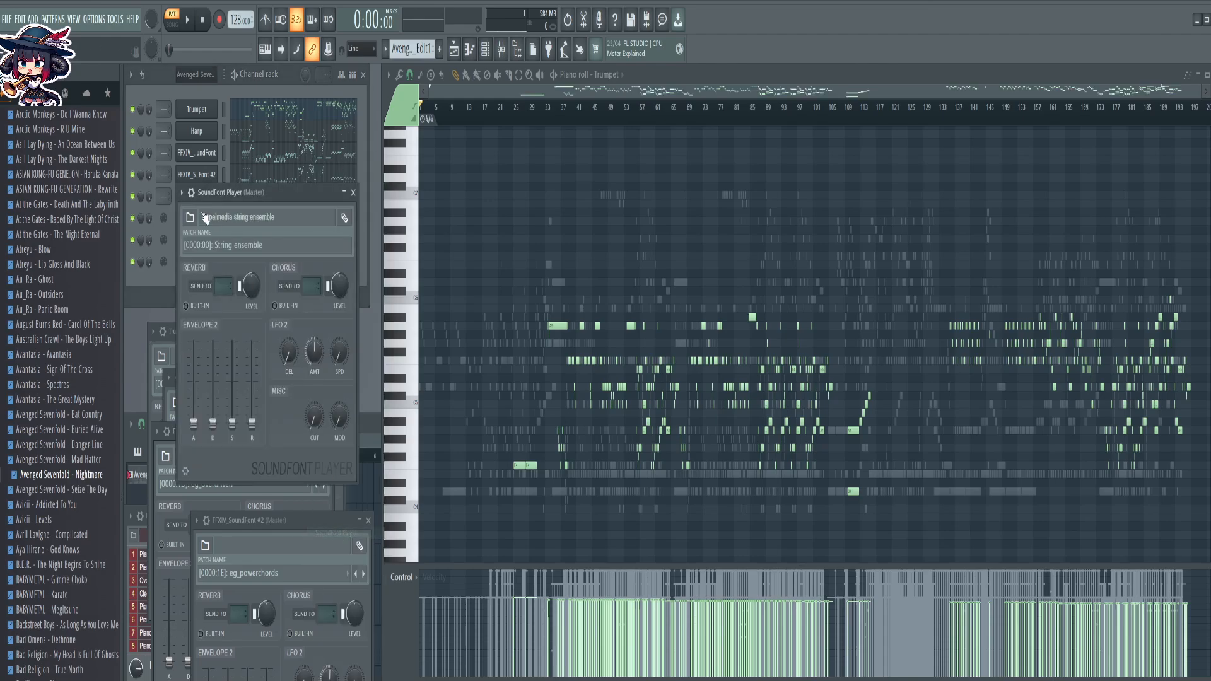
pyautogui.click(190, 217)
pyautogui.doubleClick(114, 104)
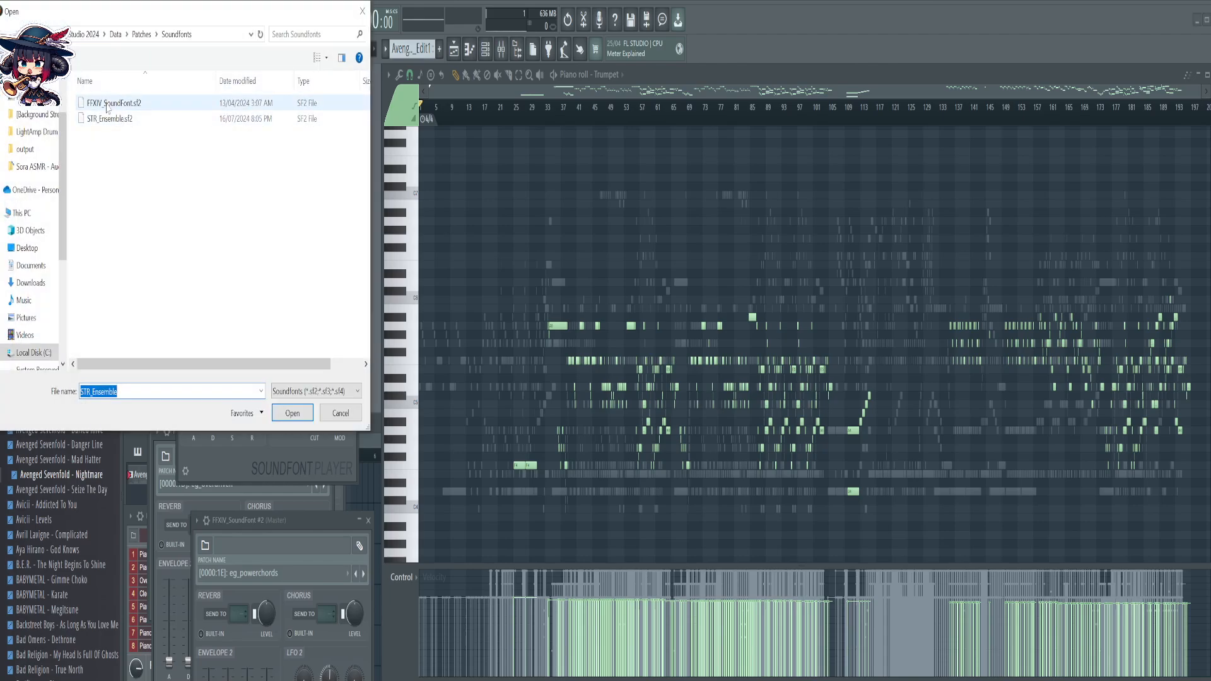
pyautogui.click(252, 246)
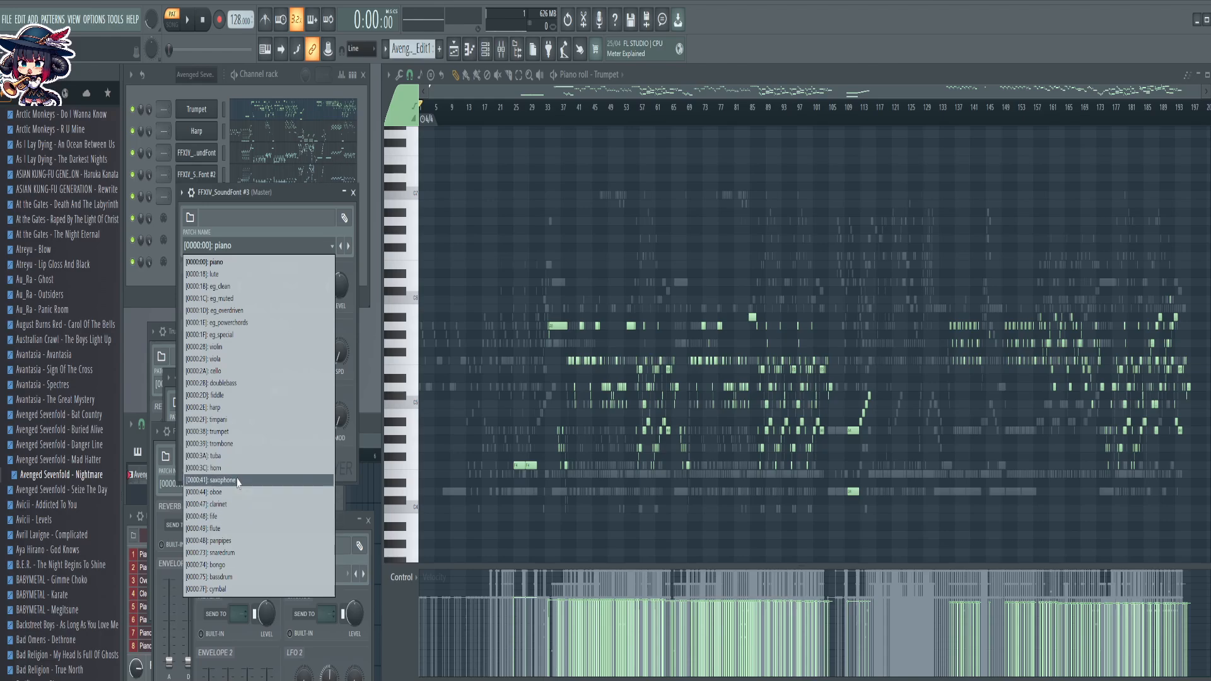
pyautogui.click(215, 370)
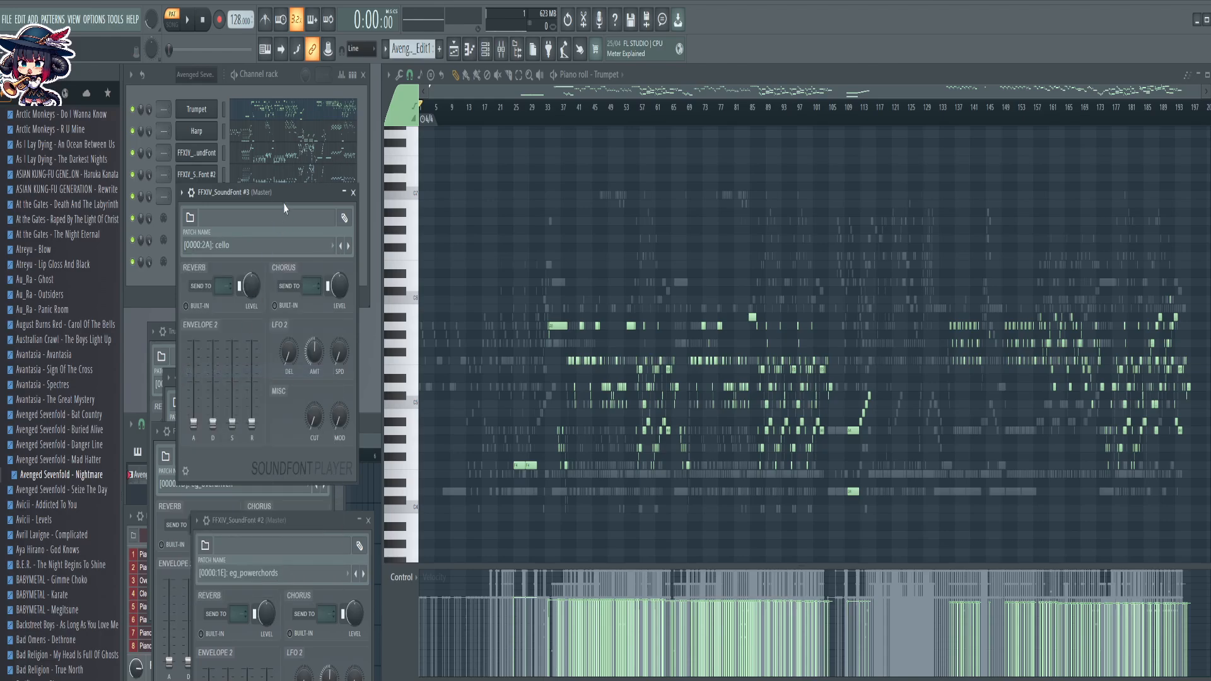
pyautogui.moveTo(290, 202); pyautogui.dragTo(325, 463)
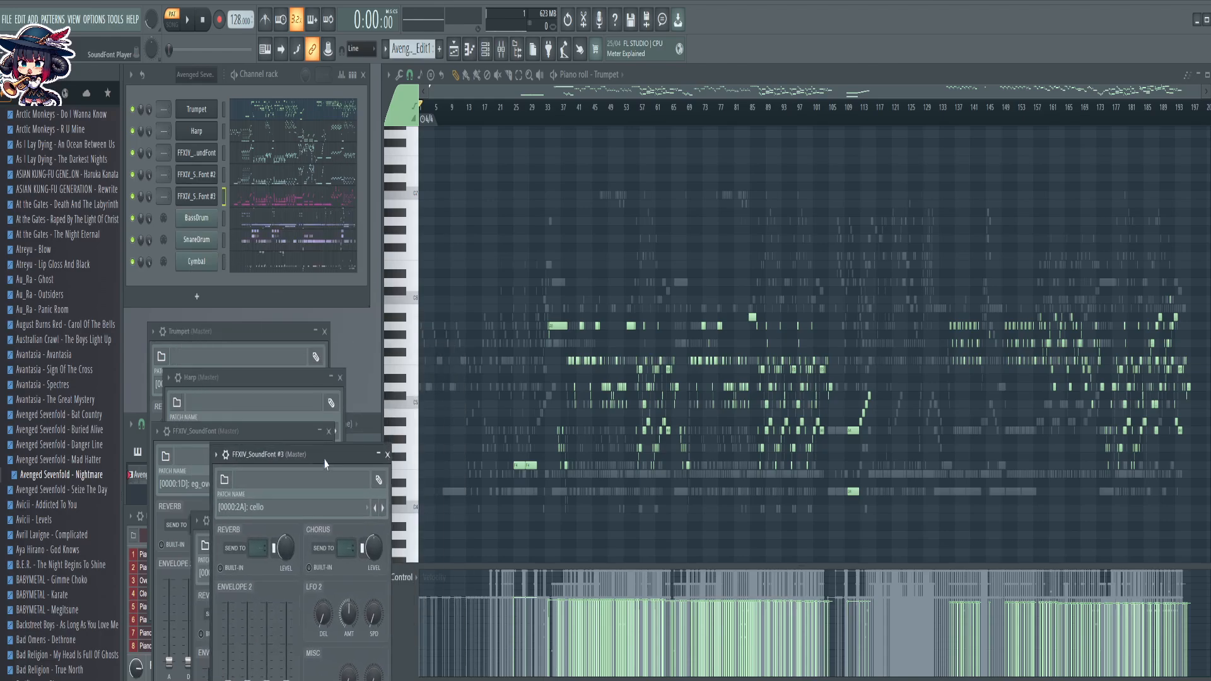
# Replace the BassDrum channel with SoundFont Player, using FFXIV_SoundFont.sf2 and its bassdrum patch, and move the window below the channel rack
pyautogui.rightClick(198, 219)
pyautogui.moveTo(265, 325)
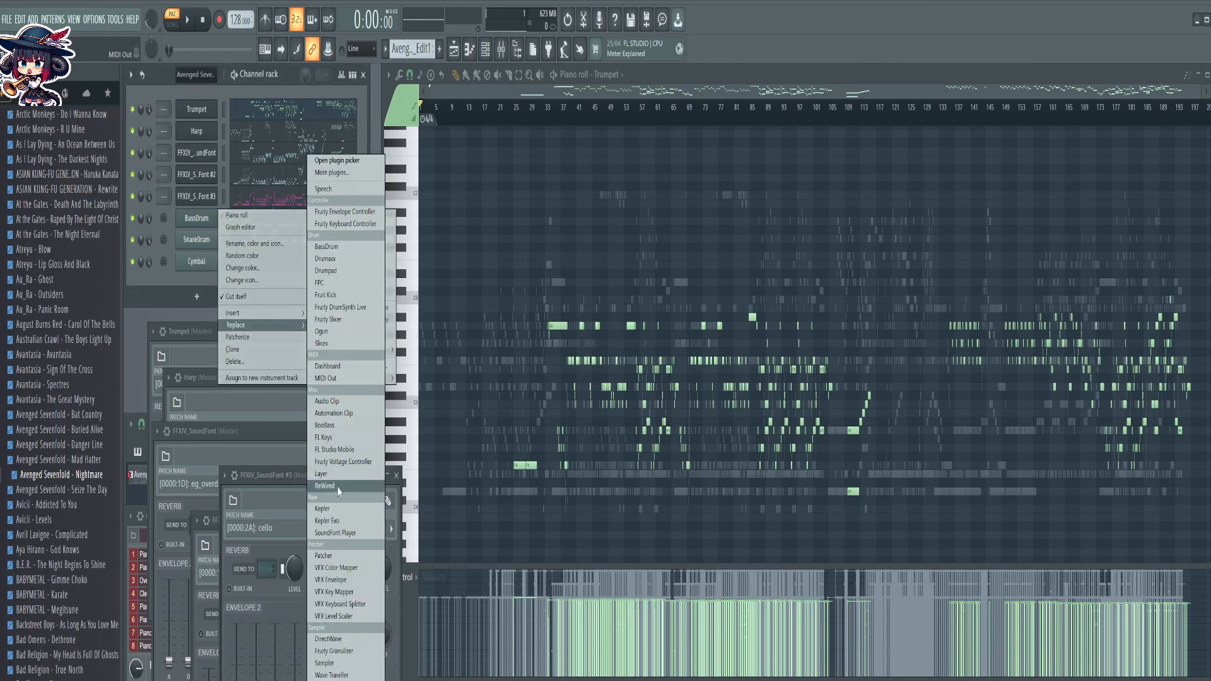
pyautogui.click(335, 533)
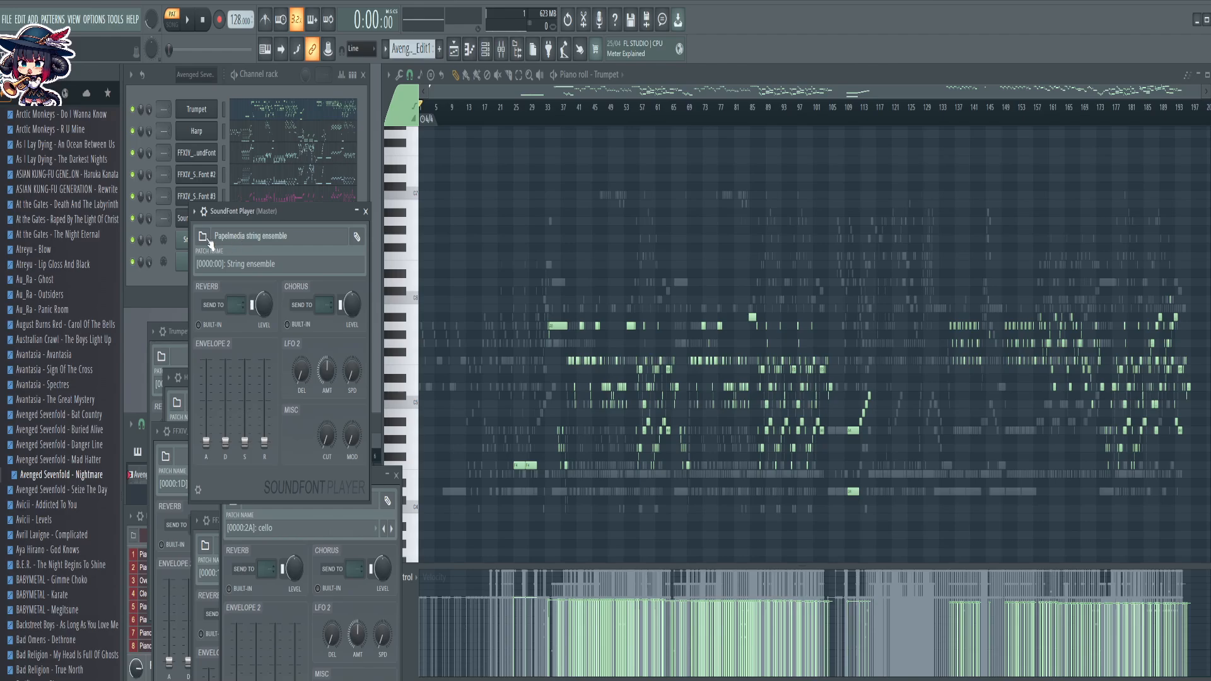
pyautogui.click(203, 237)
pyautogui.doubleClick(106, 105)
pyautogui.click(257, 265)
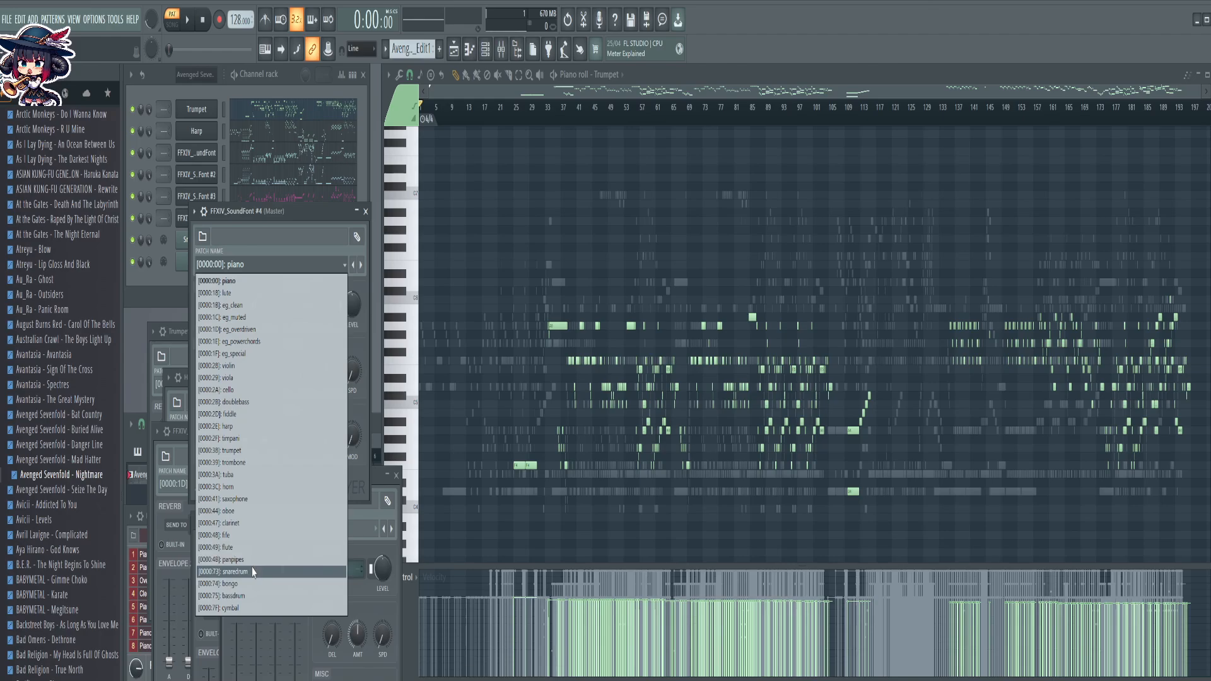
pyautogui.click(251, 595)
pyautogui.moveTo(304, 228); pyautogui.dragTo(240, 396)
# Replace the SnareDrum channel with SoundFont Player, using FFXIV_SoundFont.sf2 and its snaredrum patch, and move the window clear of the rack
pyautogui.rightClick(204, 243)
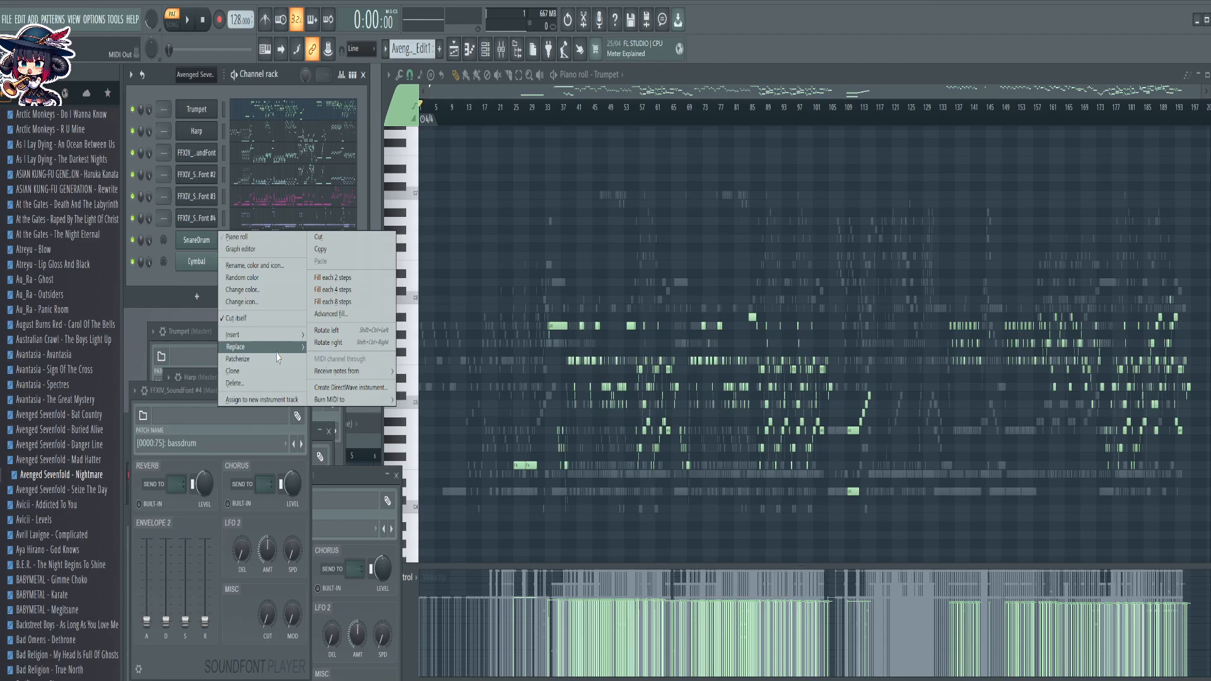
pyautogui.moveTo(258, 347)
pyautogui.click(348, 535)
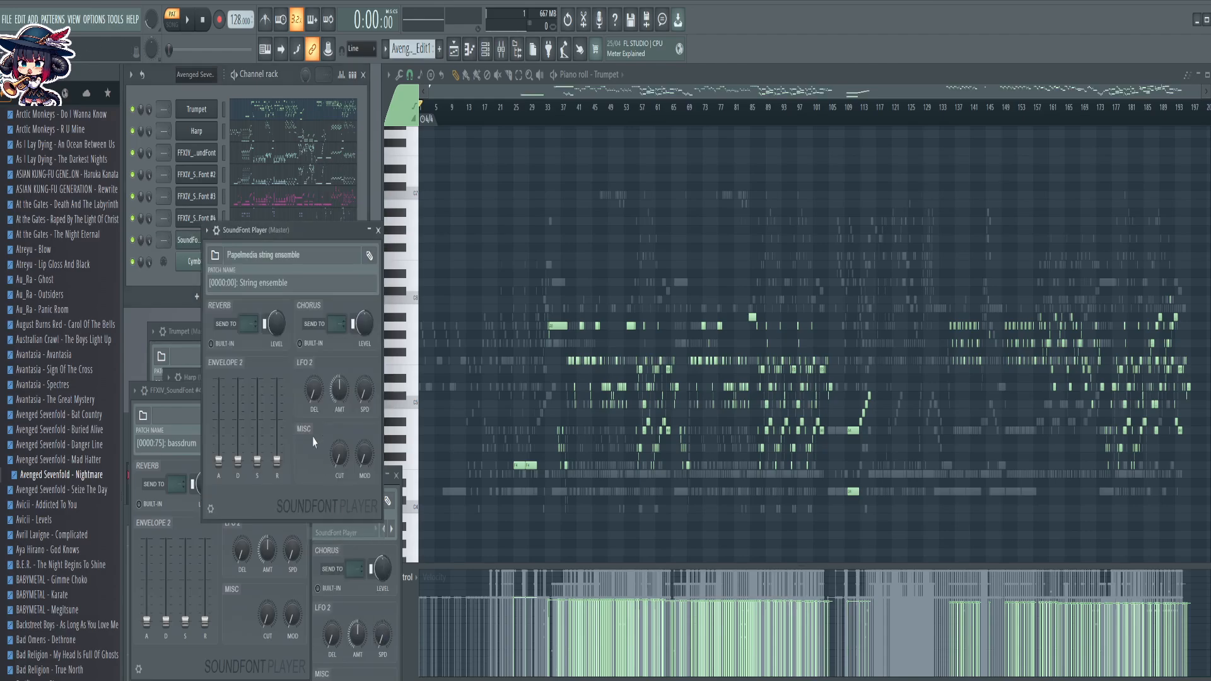
pyautogui.click(214, 255)
pyautogui.doubleClick(96, 107)
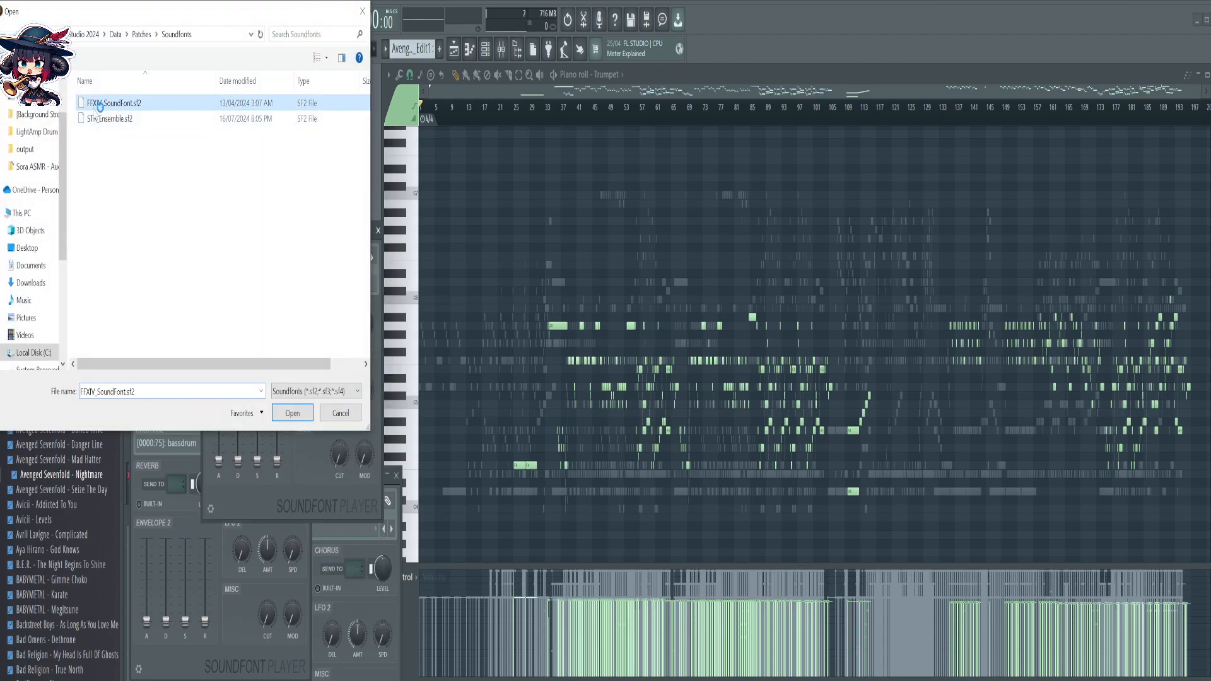
pyautogui.click(285, 286)
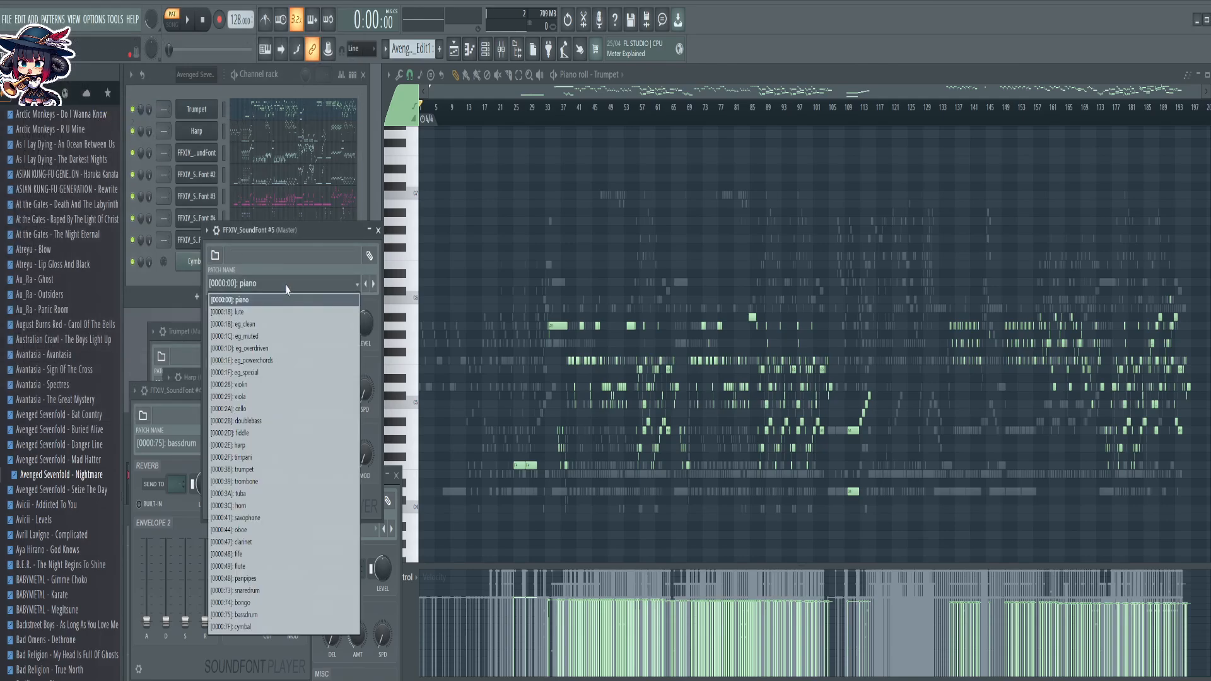
pyautogui.click(261, 591)
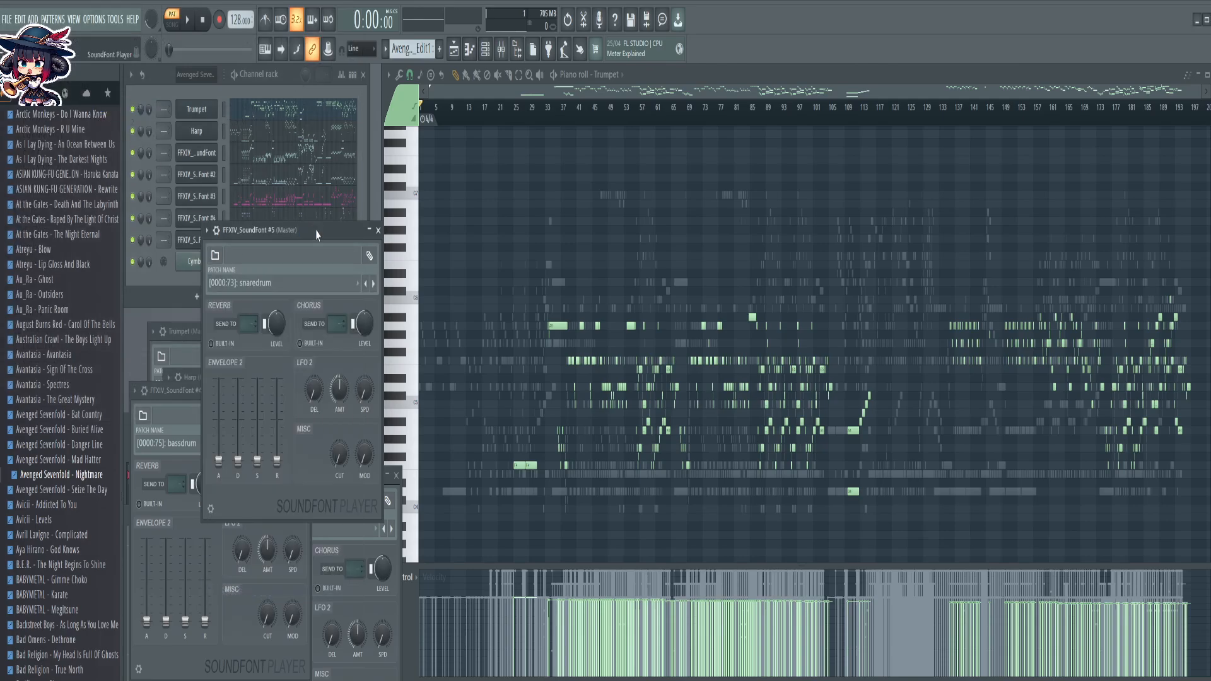
pyautogui.moveTo(316, 234); pyautogui.dragTo(312, 393)
# Replace the Cymbal channel with SoundFont Player, using FFXIV_SoundFont.sf2 and its cymbal patch, and move the window clear of the rack
pyautogui.rightClick(215, 259)
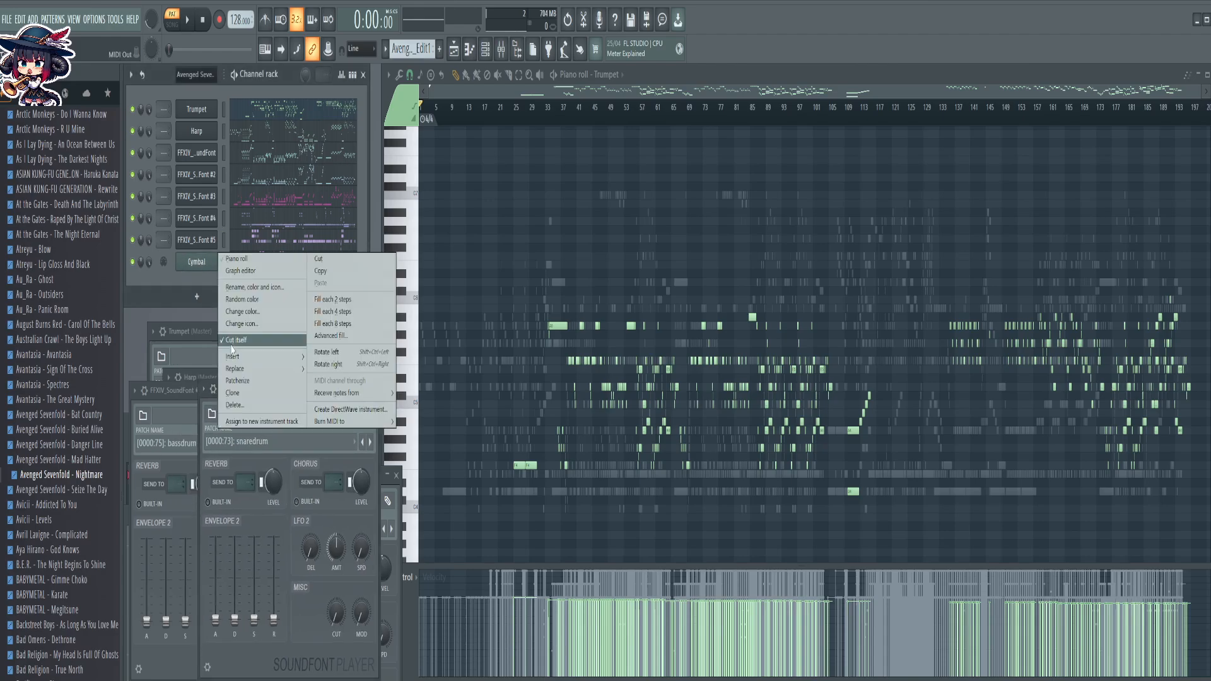
pyautogui.moveTo(268, 373)
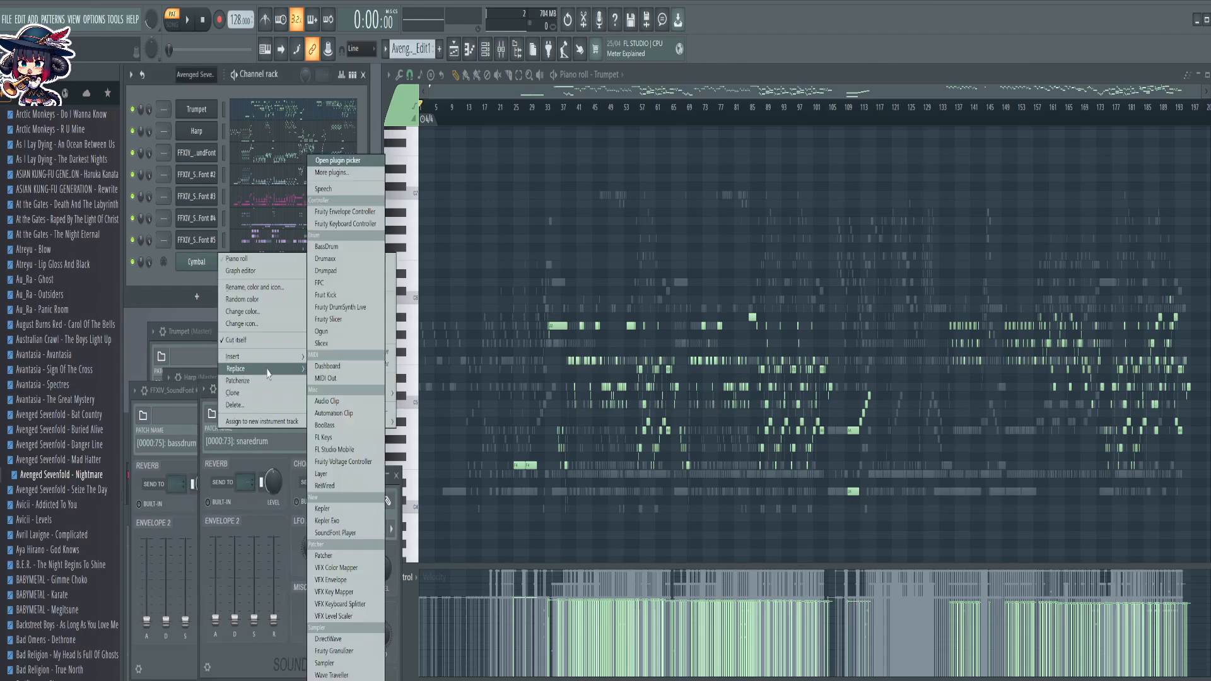
pyautogui.click(359, 534)
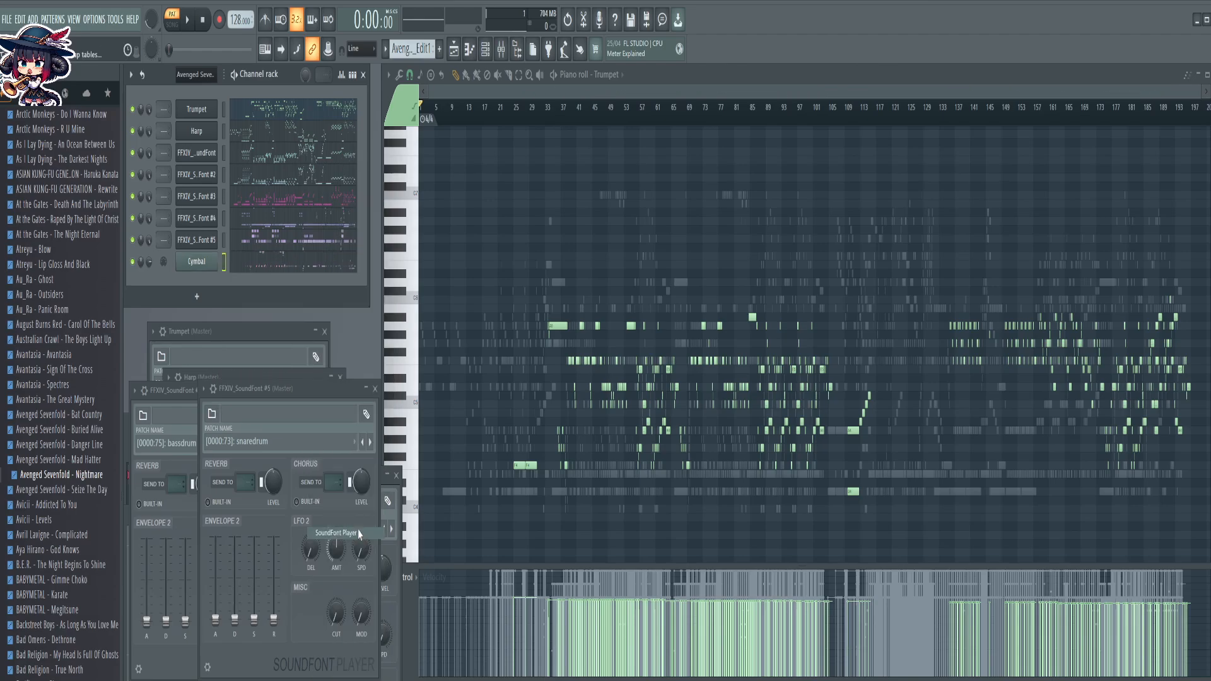
pyautogui.click(230, 278)
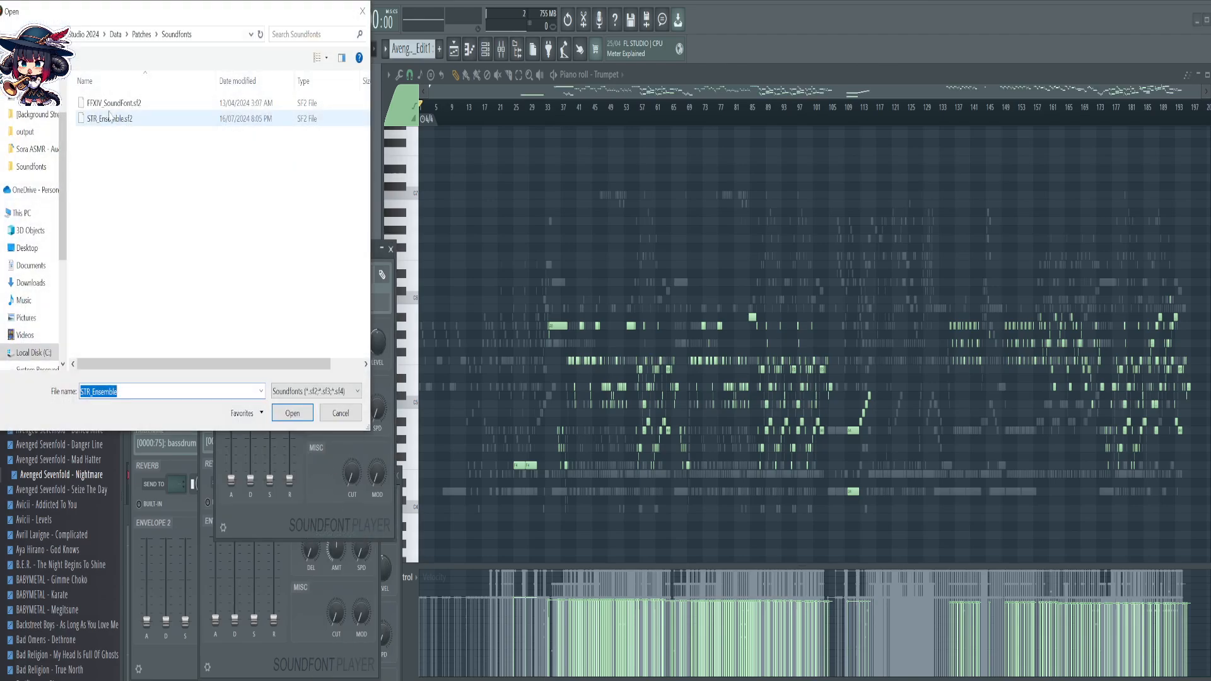
pyautogui.doubleClick(122, 102)
pyautogui.click(253, 301)
pyautogui.scroll(-10, 271, 624)
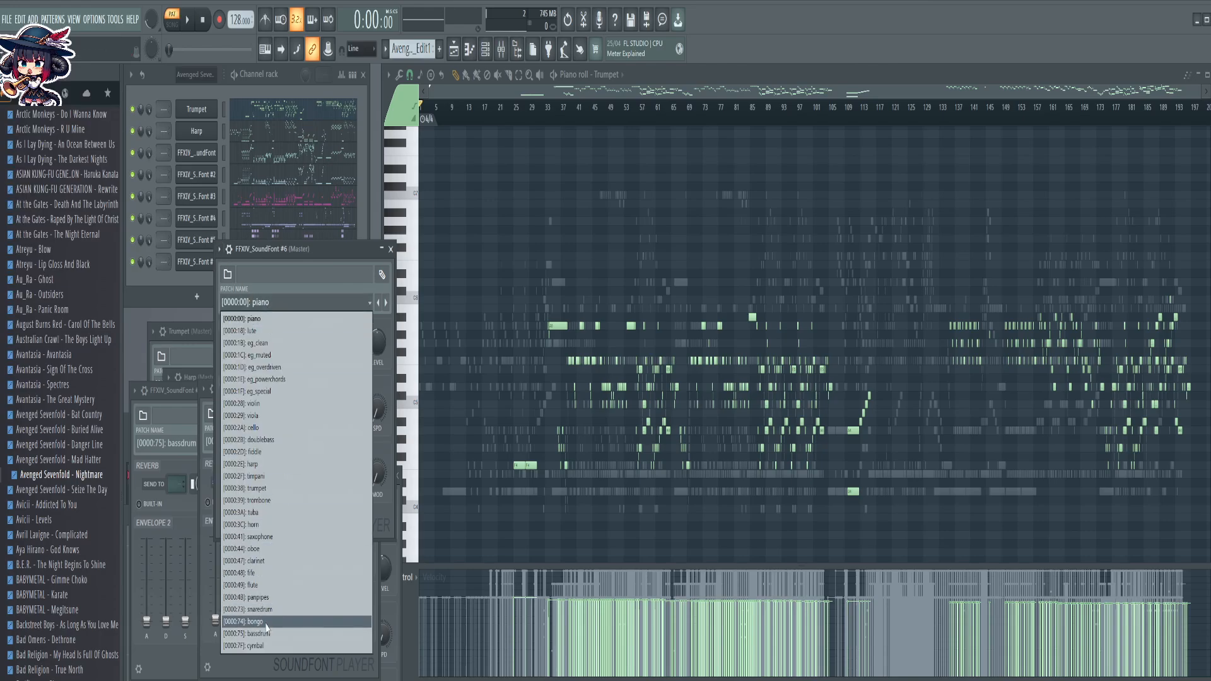
pyautogui.click(272, 644)
pyautogui.moveTo(319, 261); pyautogui.dragTo(264, 319)
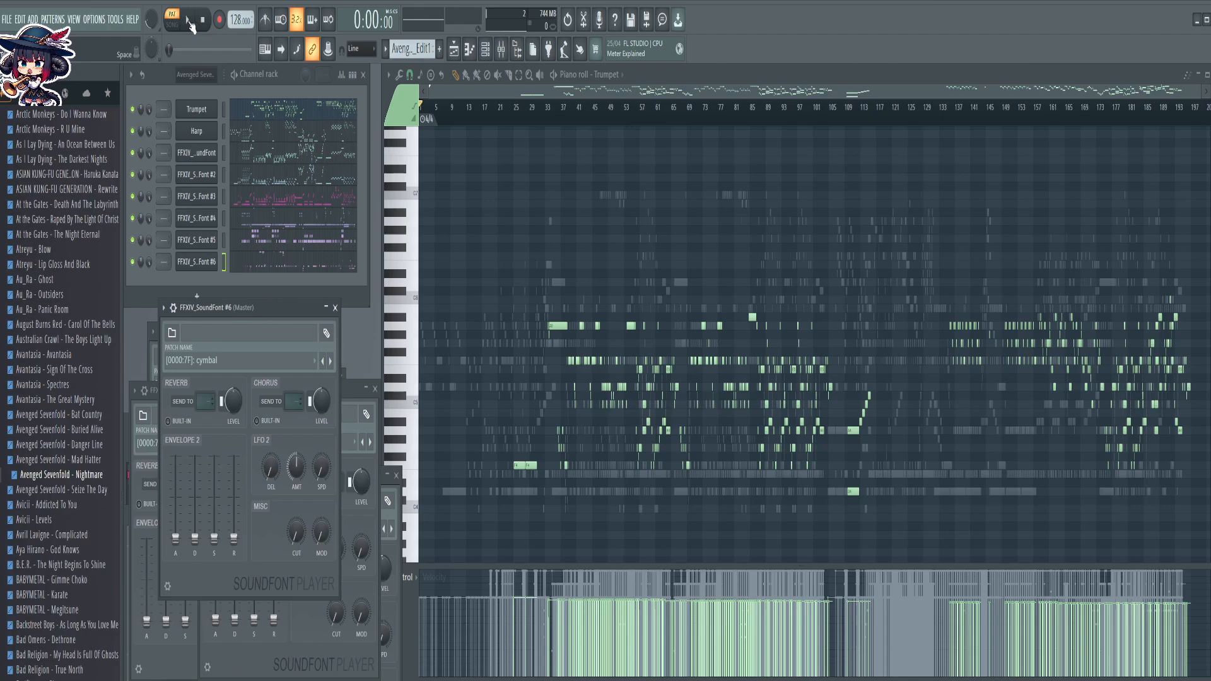
# Start playback of the arrangement and rename the eg_overdriven channel below Harp as ElectricGuitarOverdriven
pyautogui.scroll(-3, 543, 126)
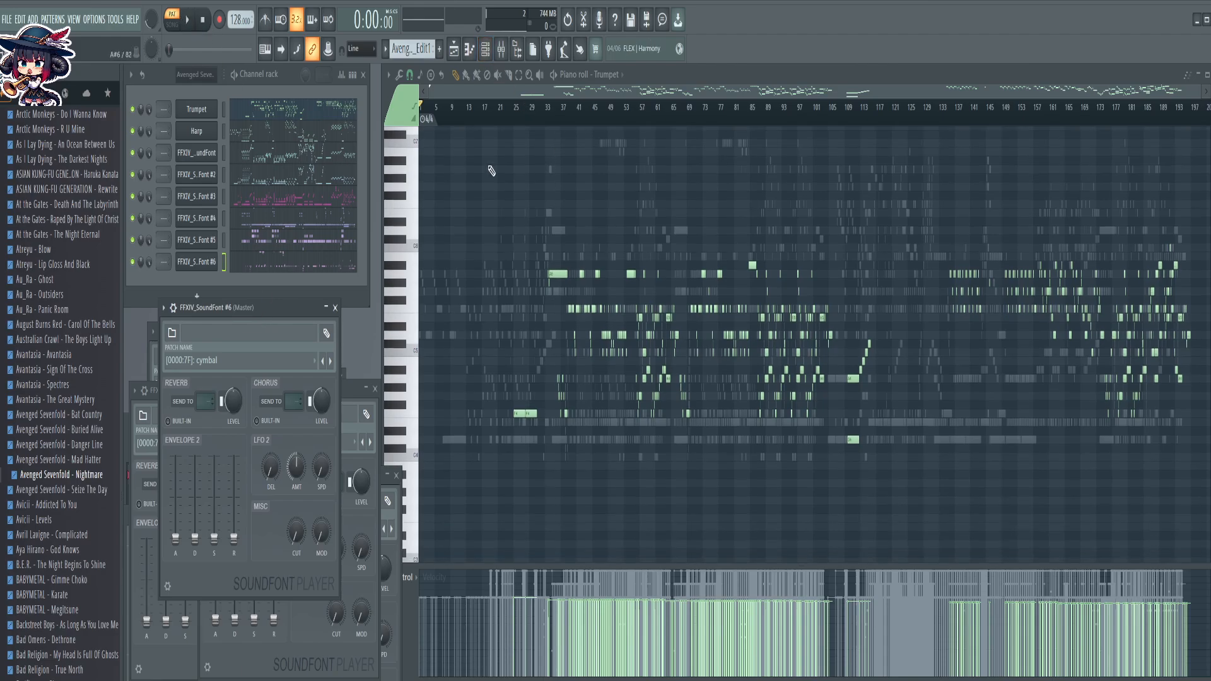
pyautogui.click(188, 26)
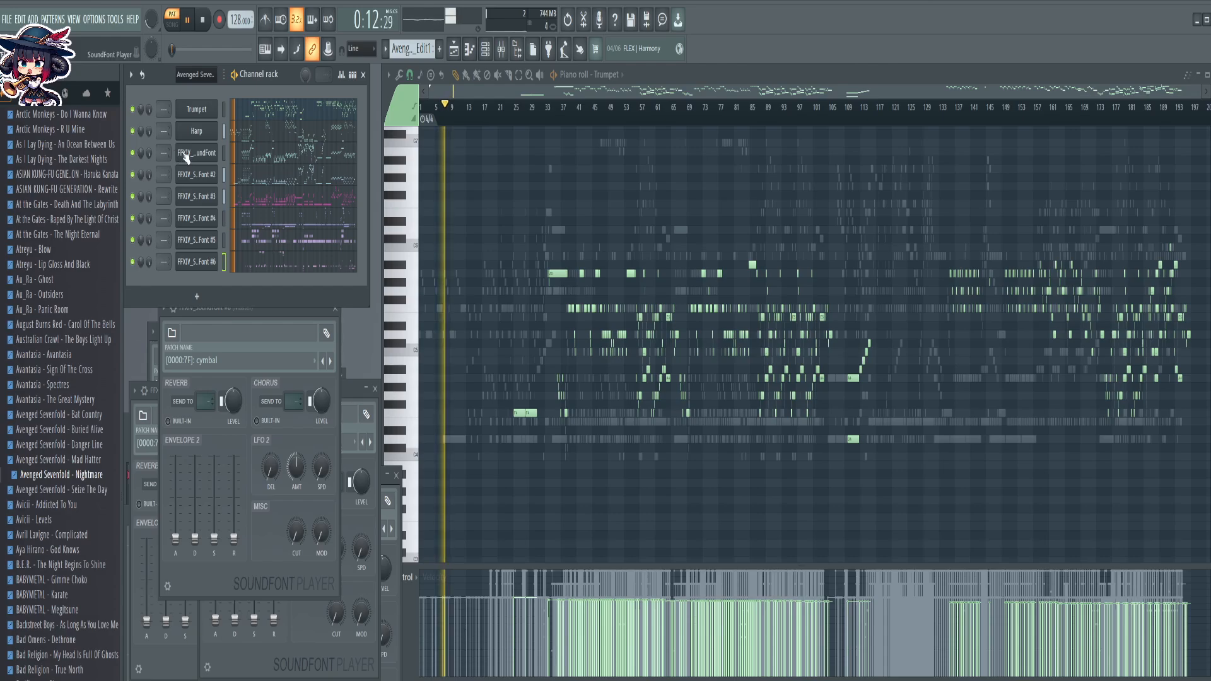
pyautogui.press('F2')
pyautogui.write('El')
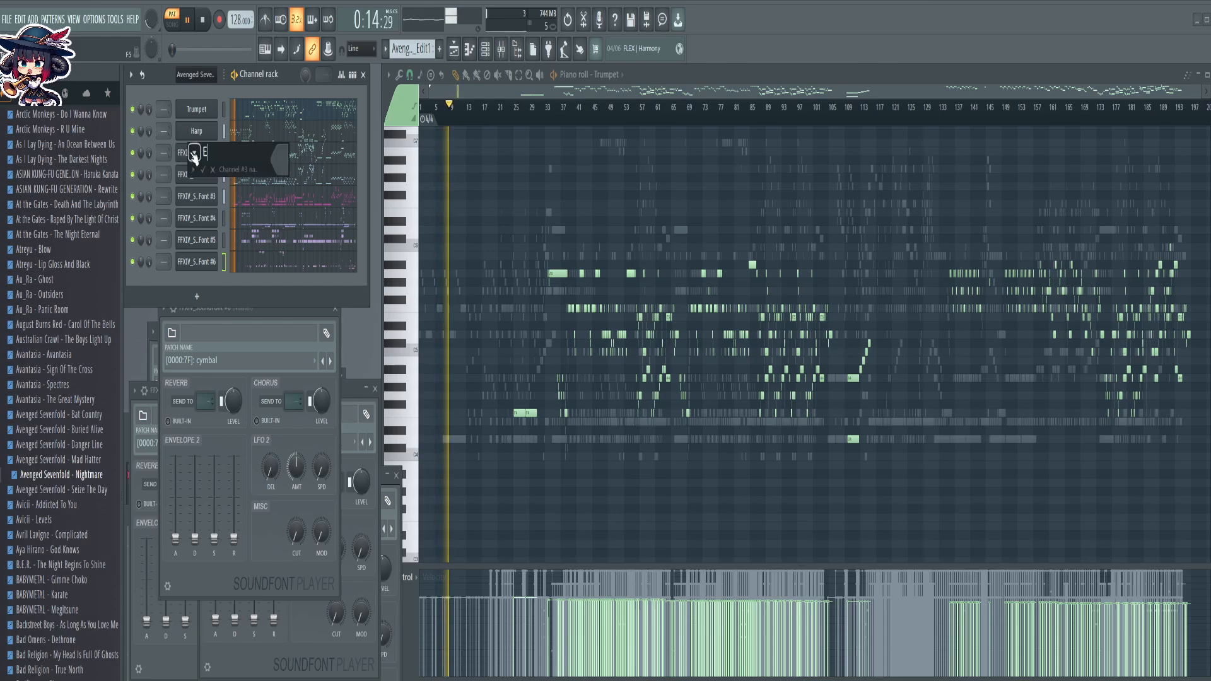
pyautogui.write('ectricGuiatr')
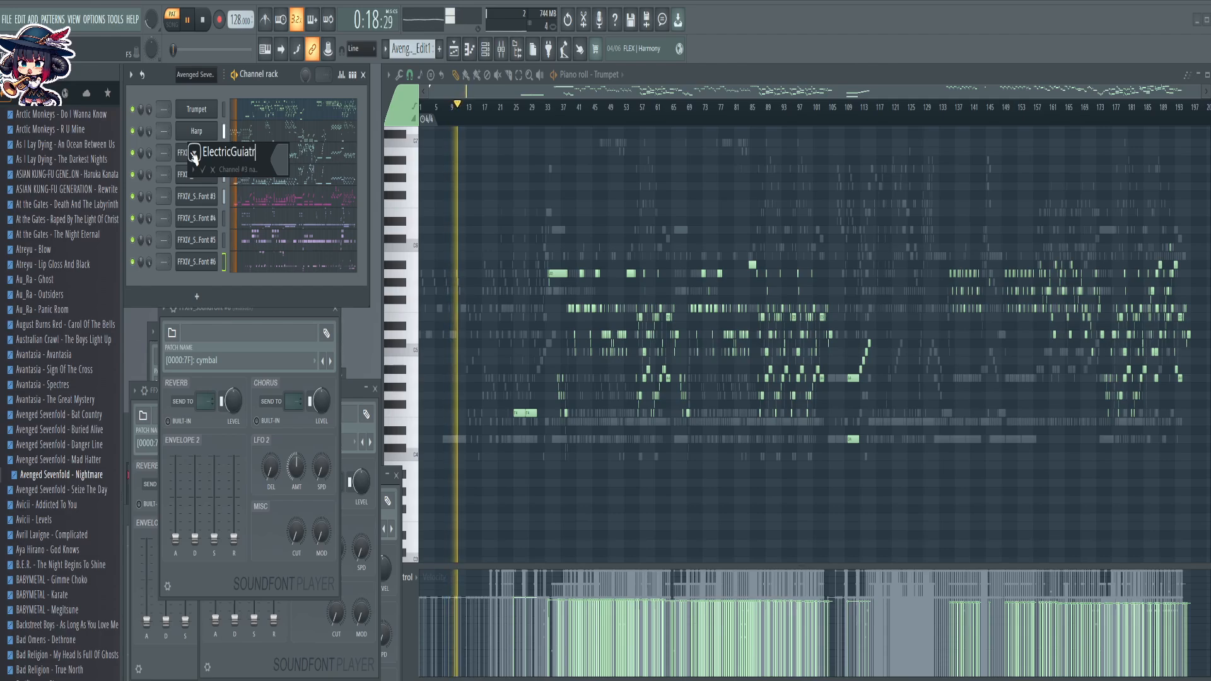
pyautogui.press('BackSpace')
pyautogui.press('BackSpace')
pyautogui.press('BackSpace')
pyautogui.write('ra')
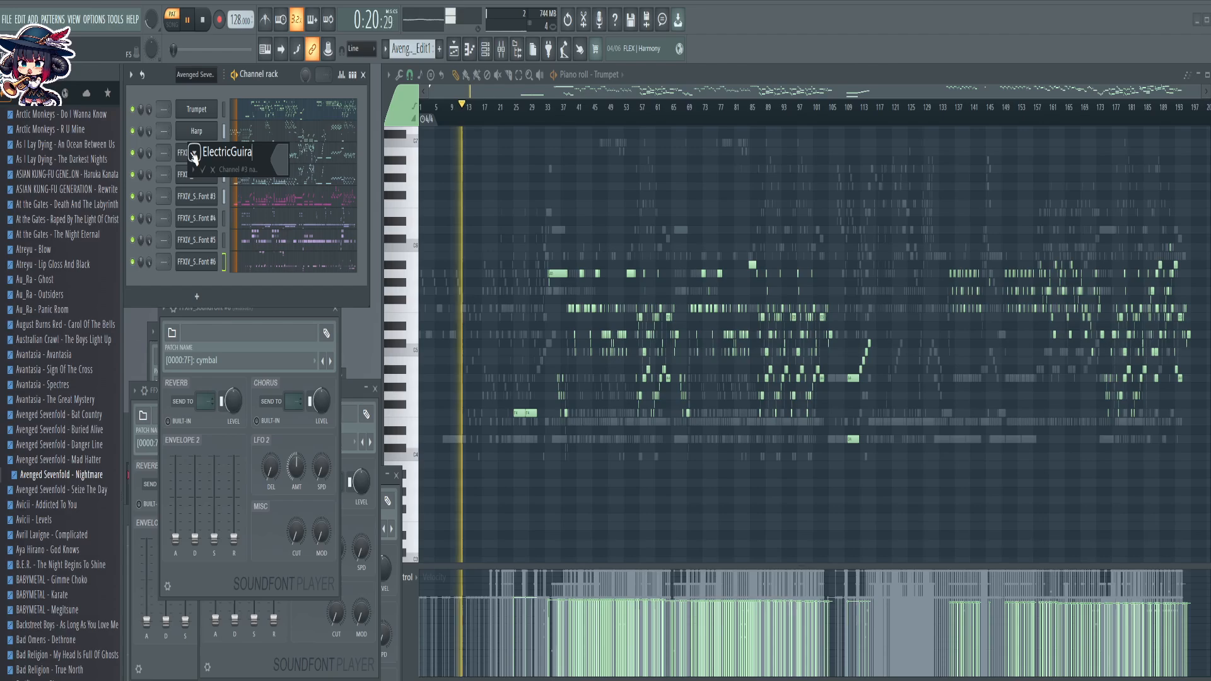
pyautogui.write('rOverdriven')
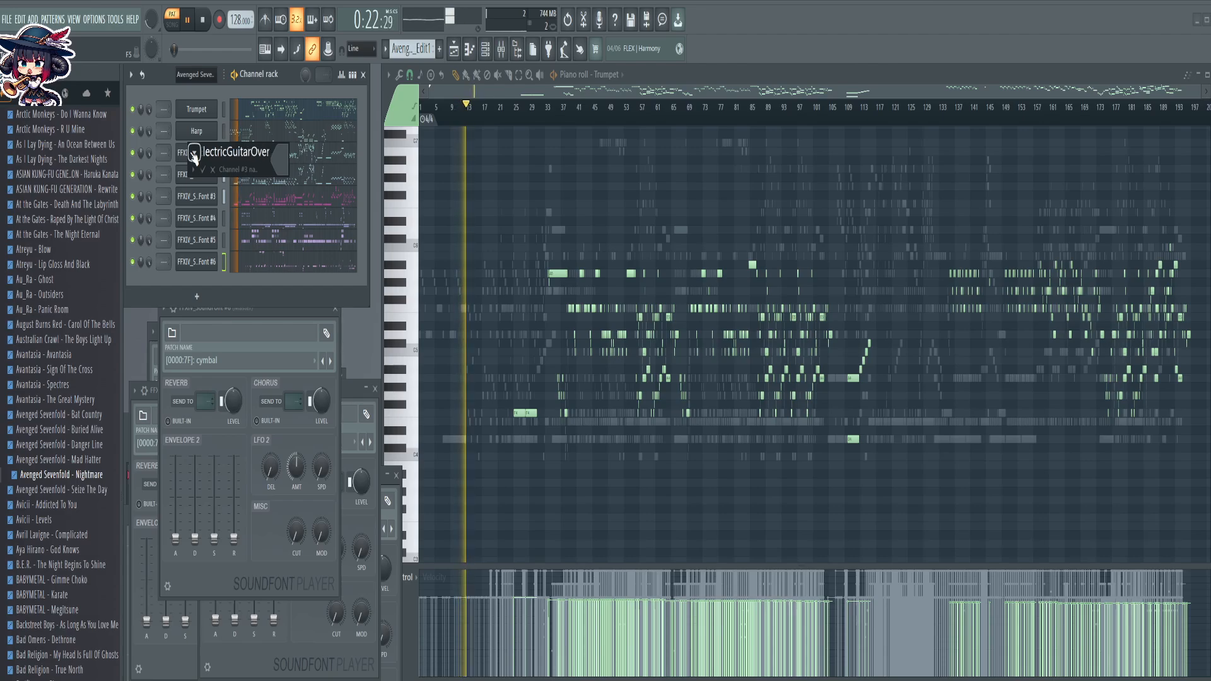
pyautogui.press('Return')
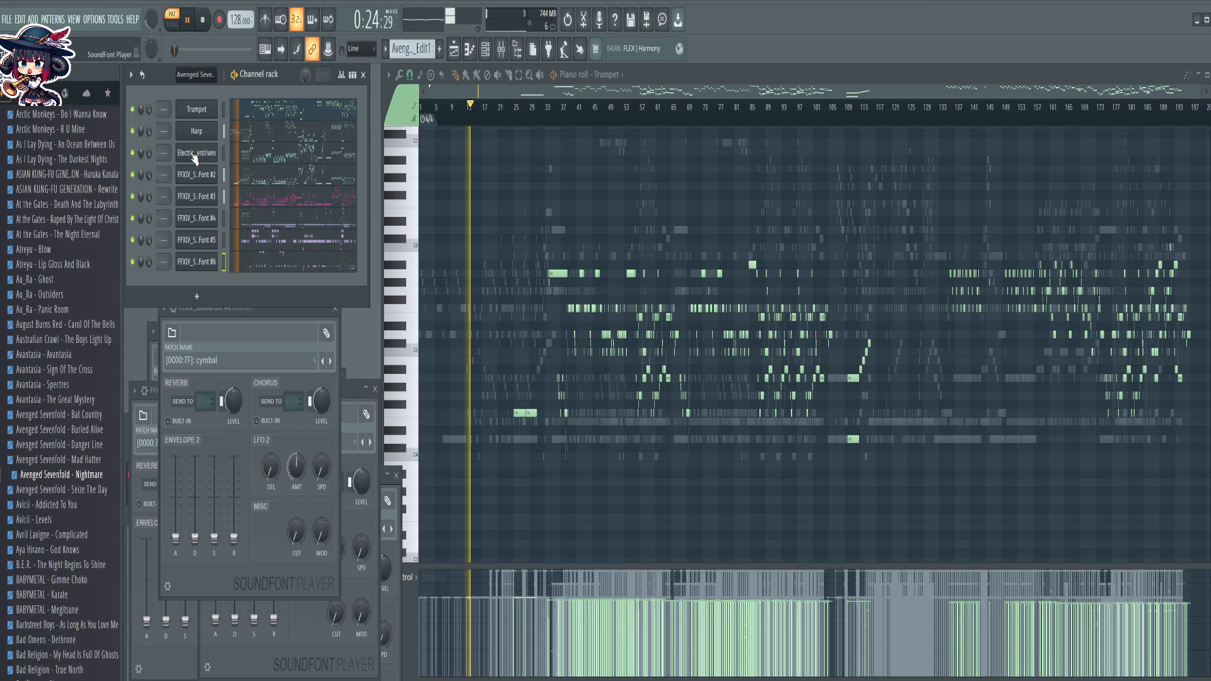
# Rename the eg_powerchords channel as Power and the cello soundfont channel below it as Cello
pyautogui.keyDown('shift'); pyautogui.click(193, 174); pyautogui.keyUp('shift')
pyautogui.write('Power')
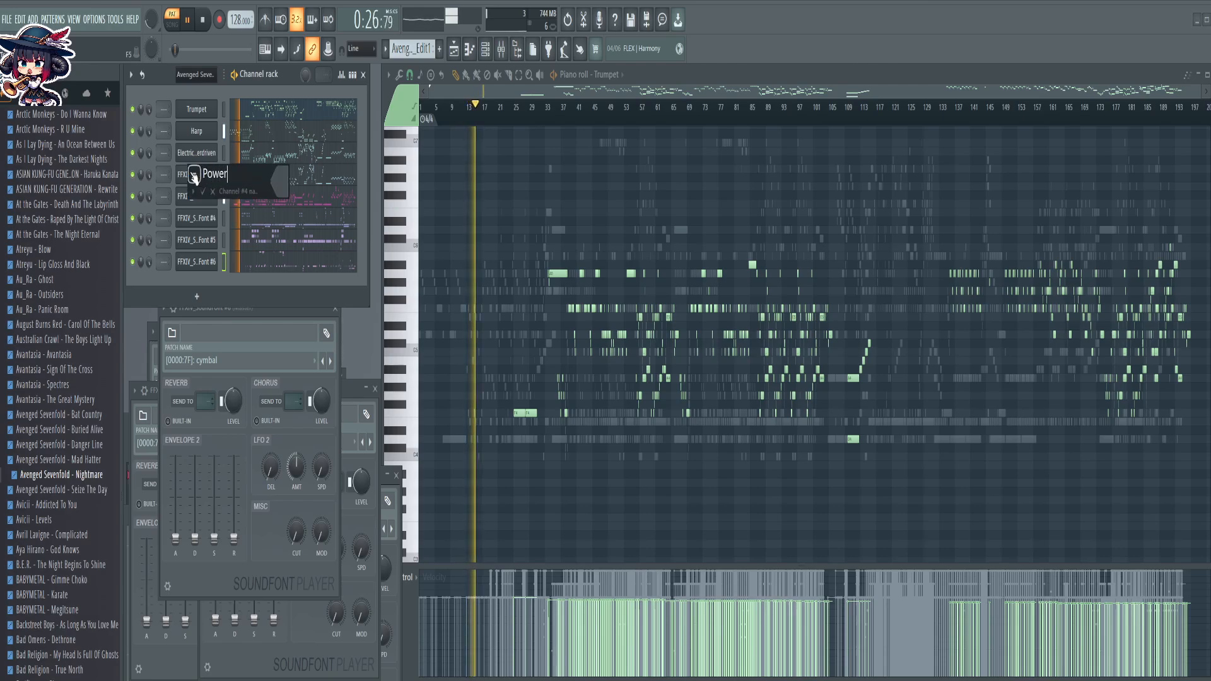
pyautogui.press('Return')
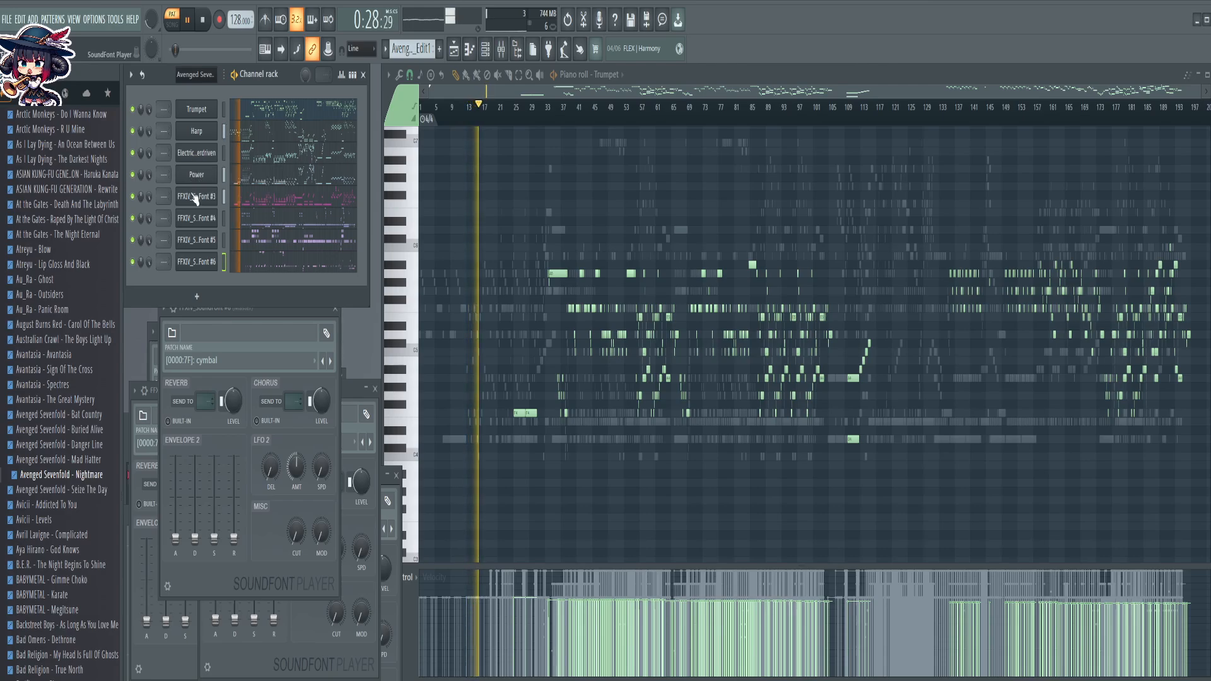
pyautogui.keyDown('shift'); pyautogui.click(195, 197); pyautogui.keyUp('shift')
pyautogui.write('Cello')
pyautogui.press('Return')
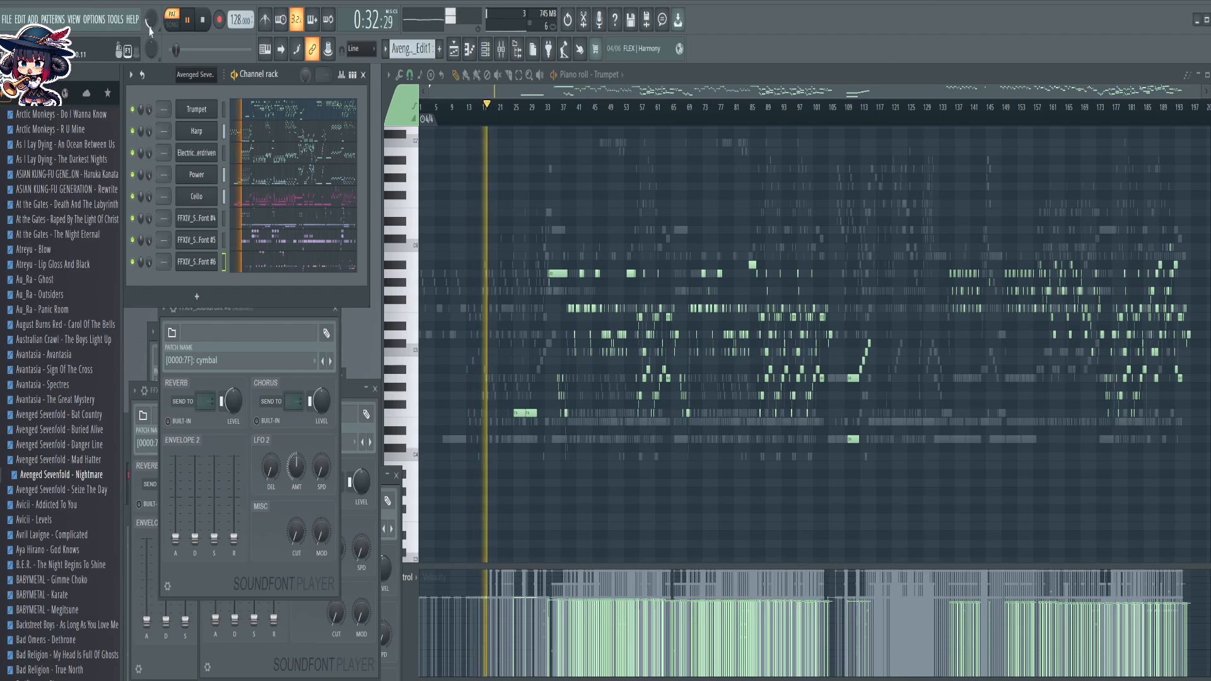
# Examine the notes and velocities of the Harp, ElectricGuitarOverdriven, Power and Cello channels in the piano roll during playback
pyautogui.click(283, 140)
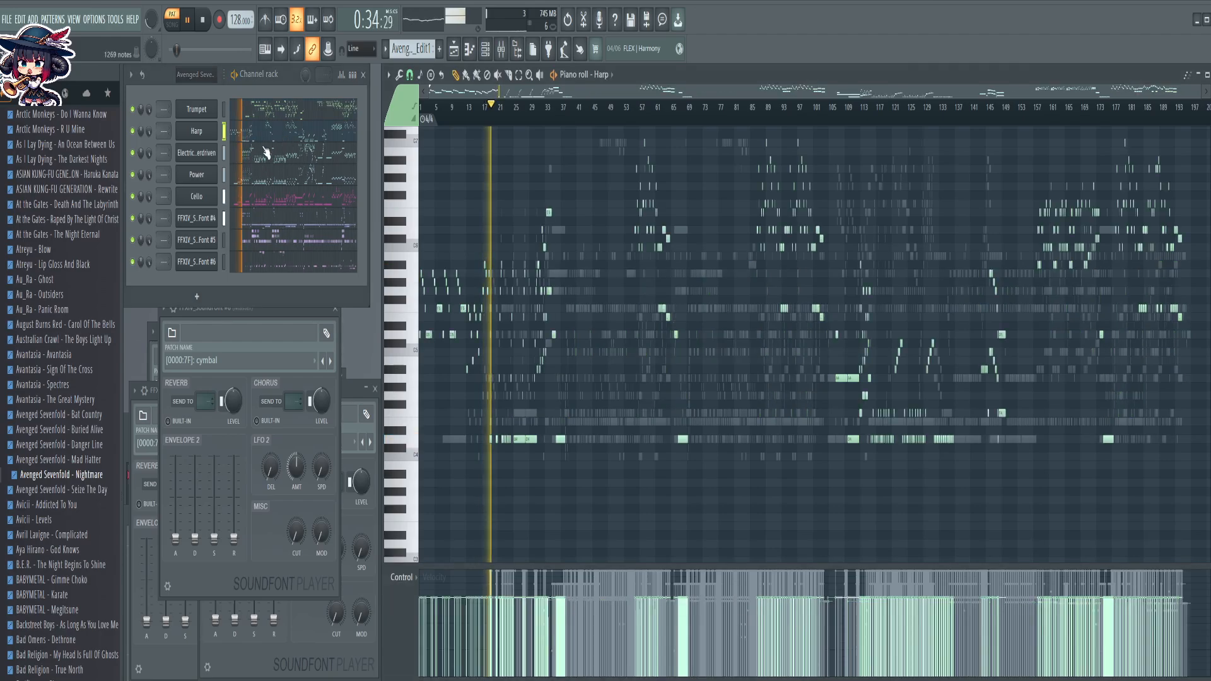
pyautogui.click(275, 159)
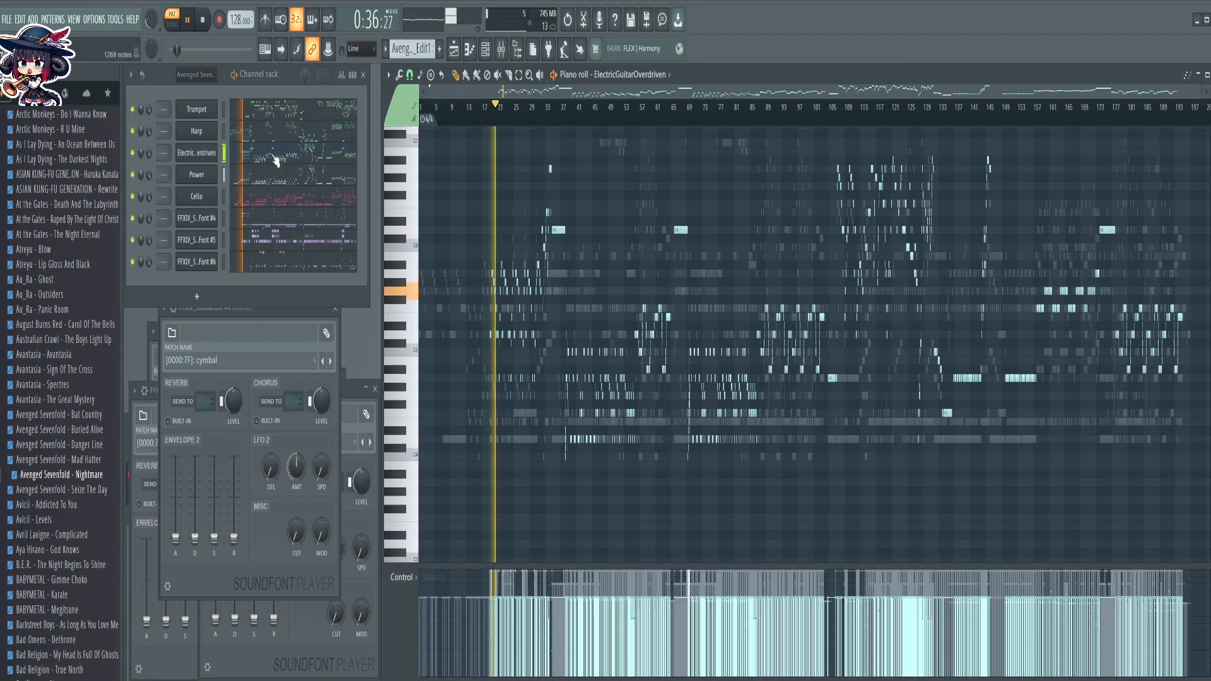
pyautogui.click(285, 181)
pyautogui.click(287, 199)
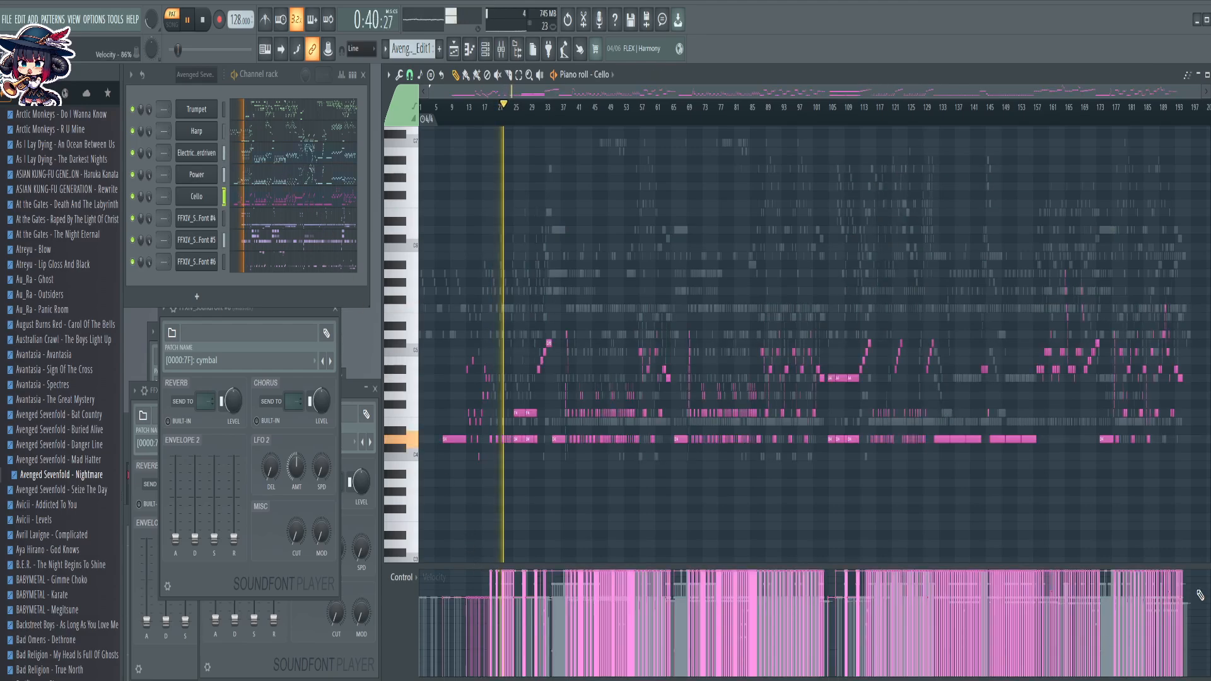
# Level the note velocities of the bass drum, snare drum and cymbal channels at about 75% across the whole song
pyautogui.click(290, 224)
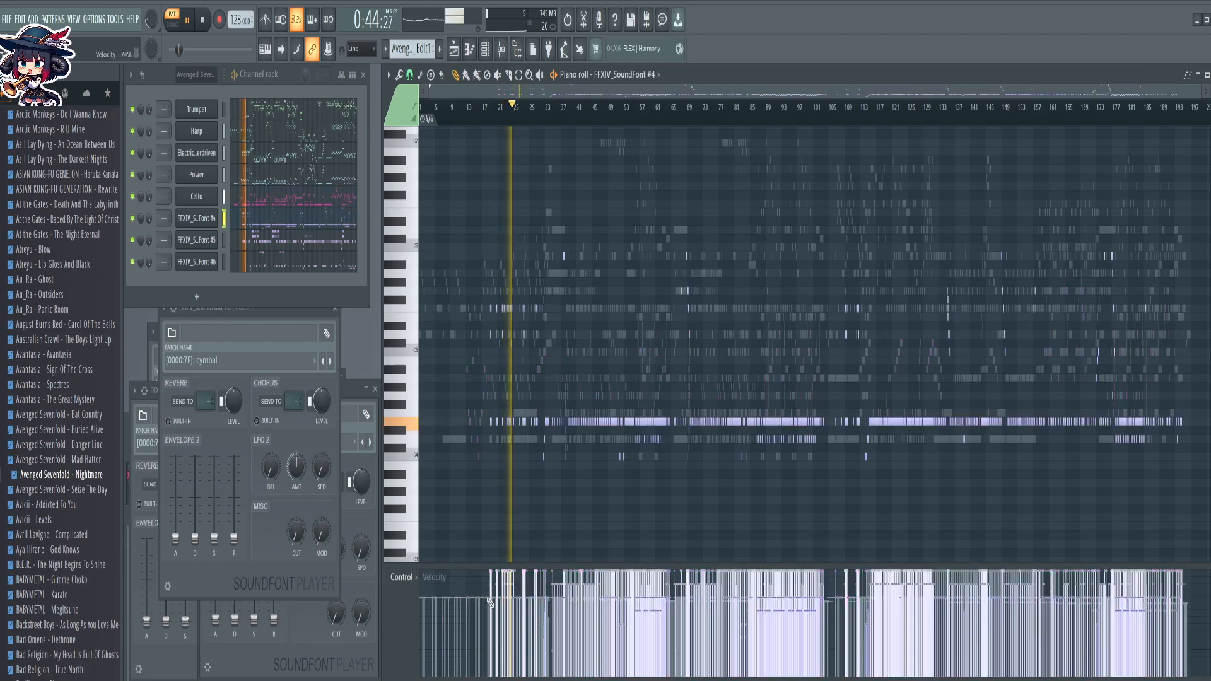
pyautogui.moveTo(502, 603); pyautogui.dragTo(1193, 604)
pyautogui.click(272, 240)
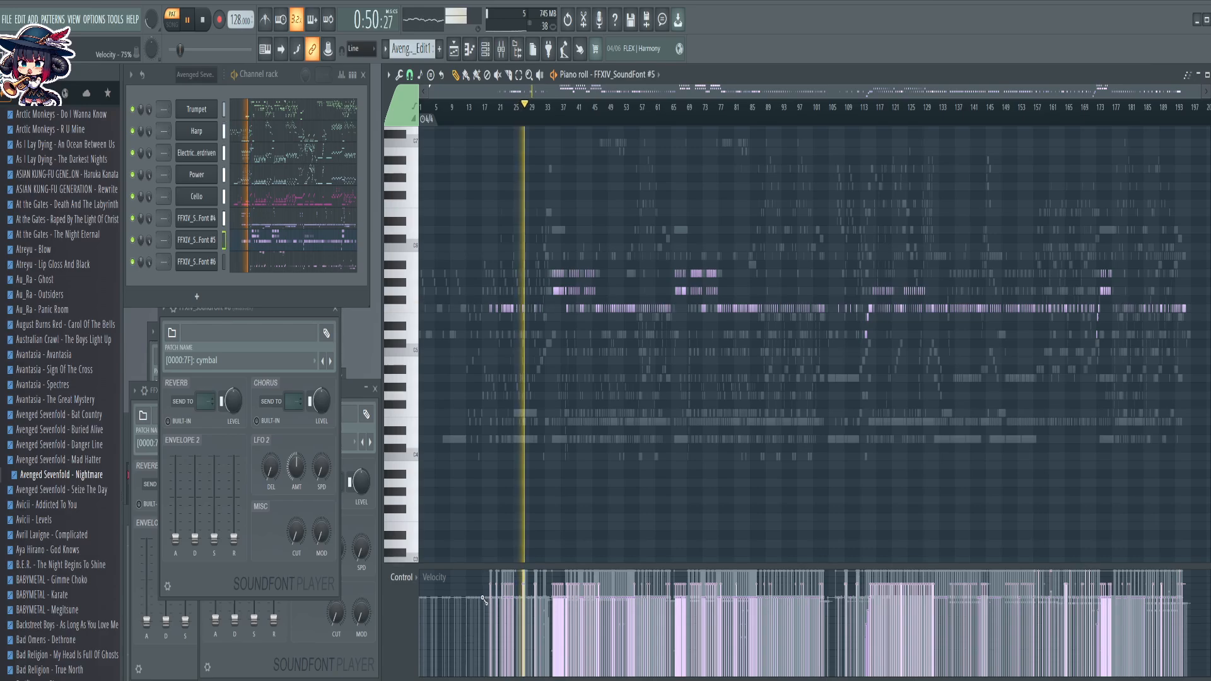
pyautogui.moveTo(483, 602); pyautogui.dragTo(1196, 607)
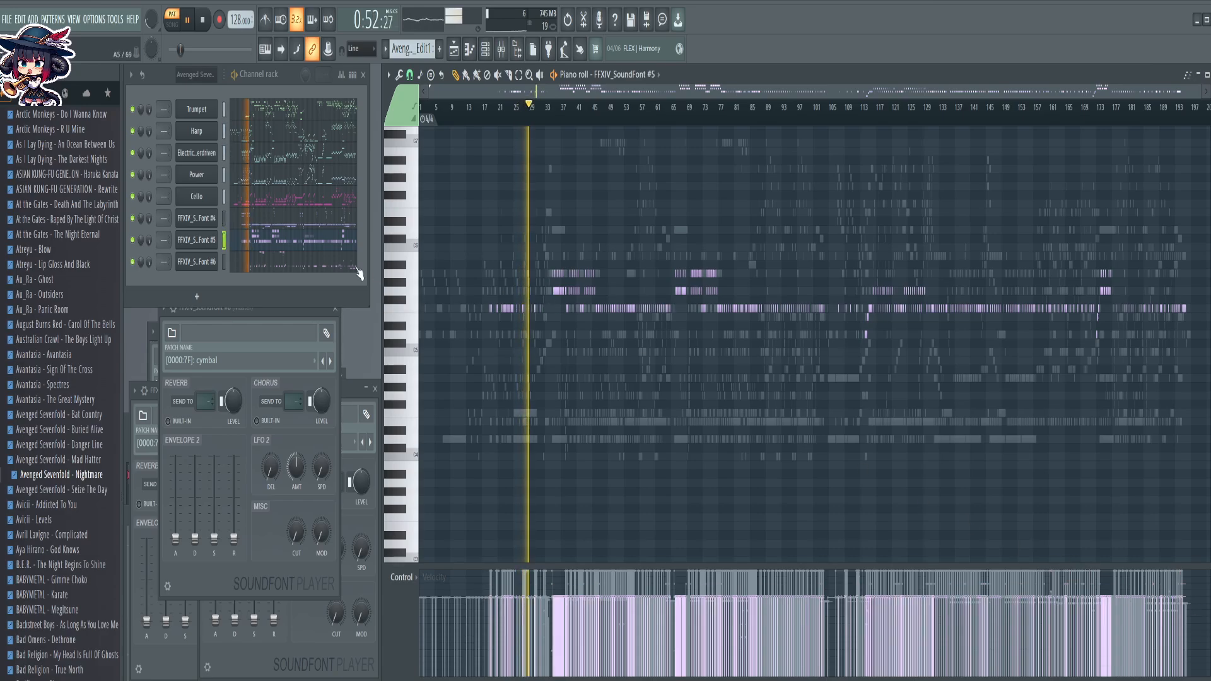
pyautogui.click(282, 265)
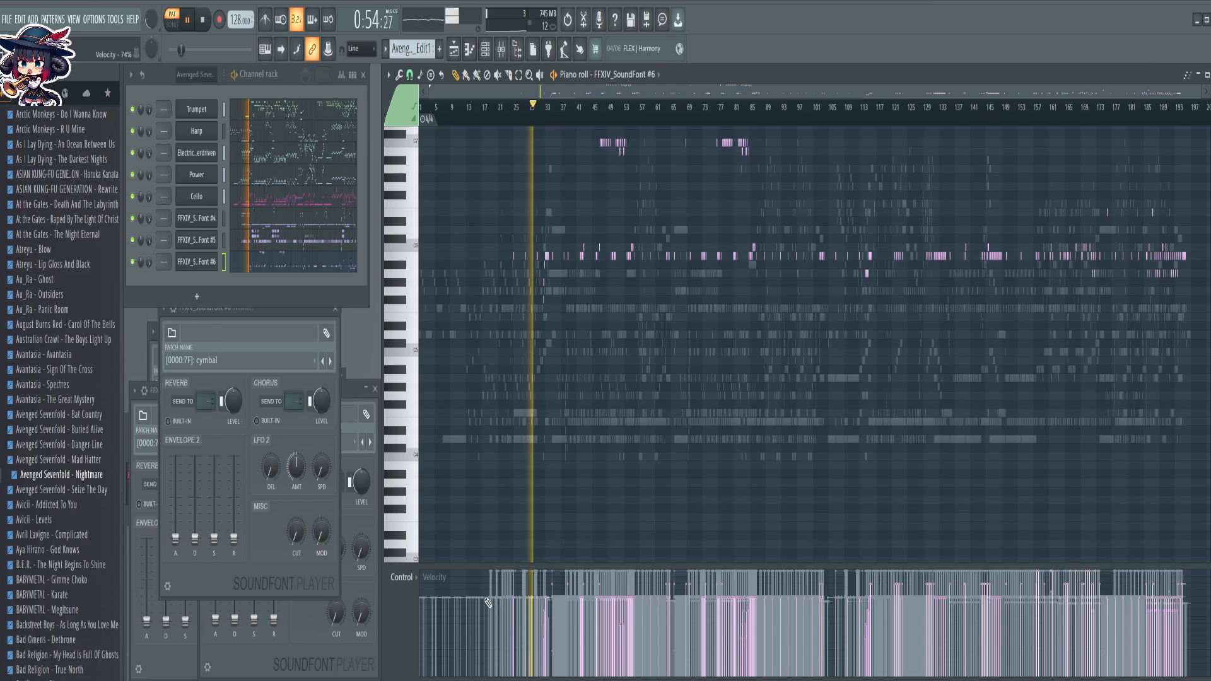
pyautogui.moveTo(488, 598); pyautogui.dragTo(1194, 589)
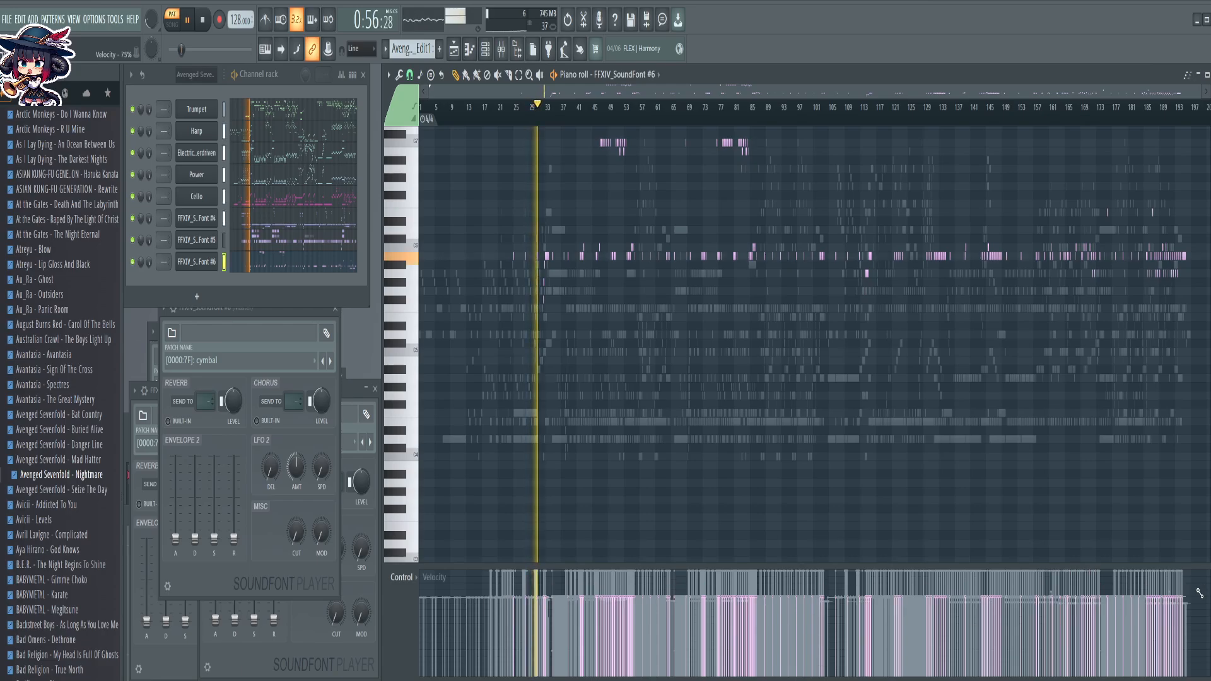
# Level the Cello channel's note velocities at about 75% and open the Power channel's notes in the piano roll
pyautogui.click(268, 200)
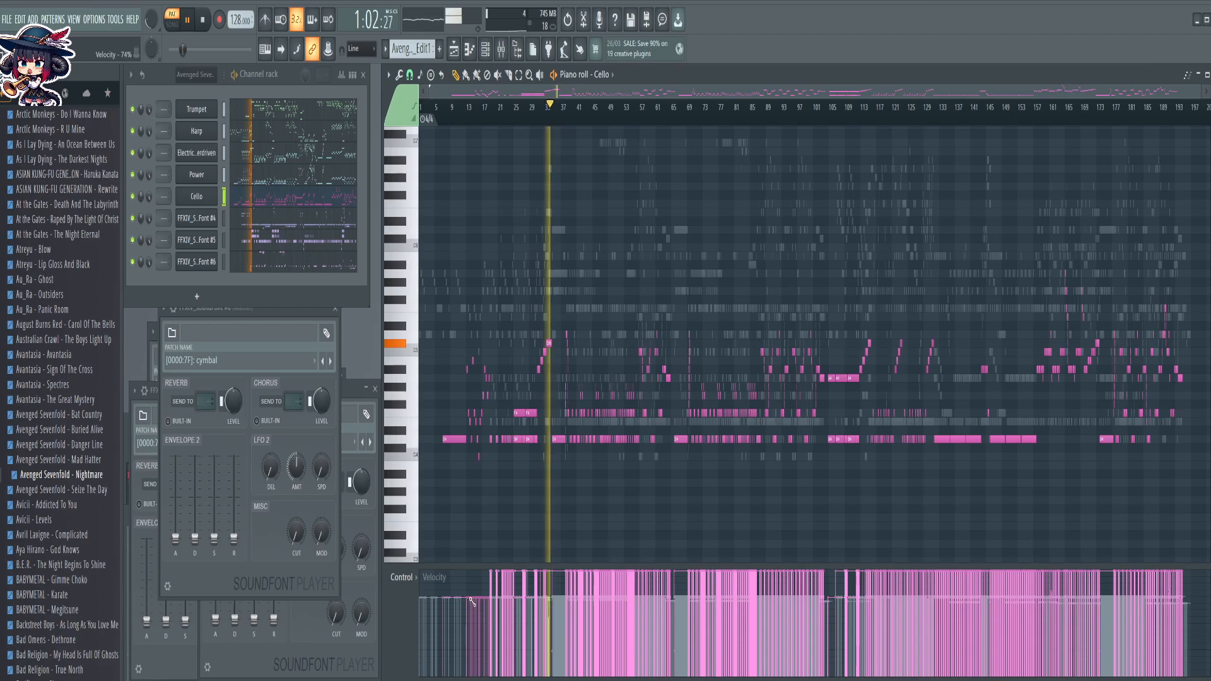
pyautogui.moveTo(494, 599); pyautogui.dragTo(1184, 613)
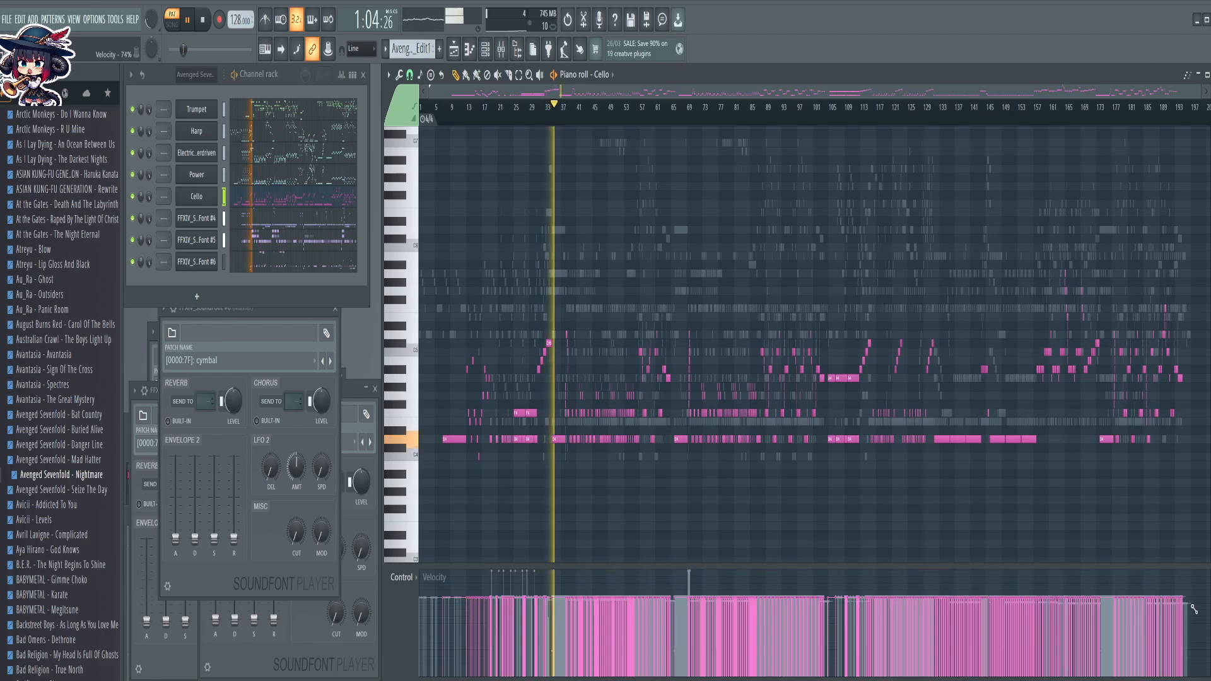
pyautogui.click(279, 179)
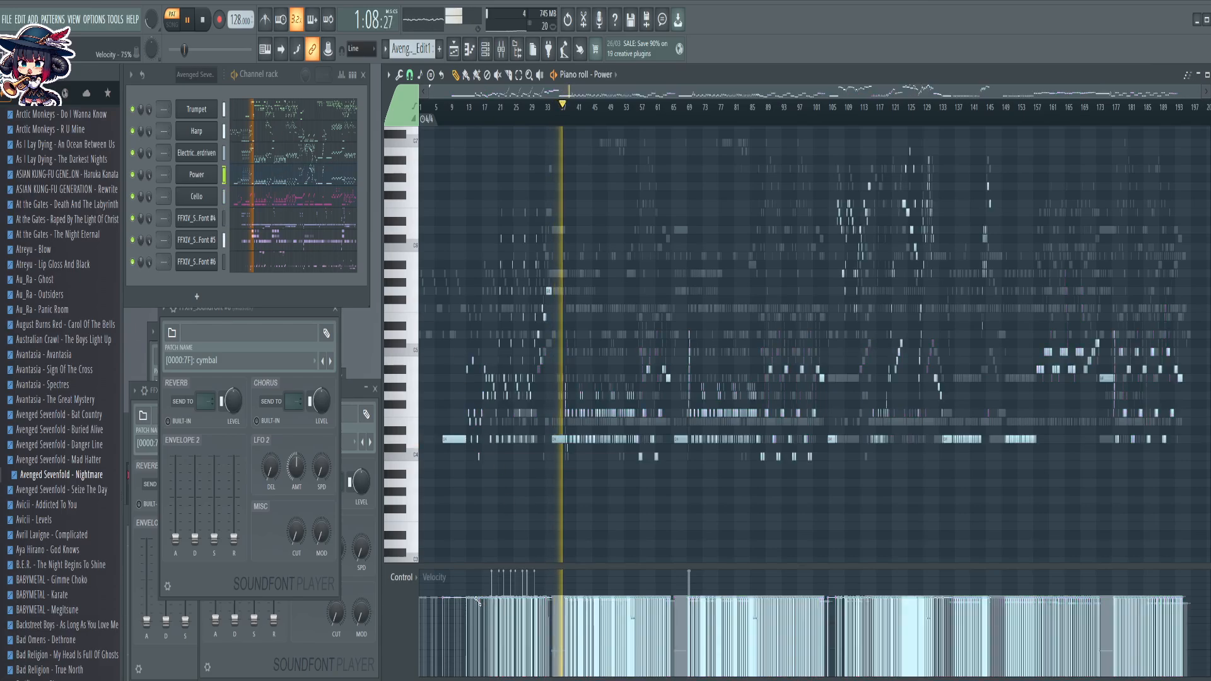
# Level the note velocities of the Power and ElectricGuitarOverdriven channels at about 75% across the song
pyautogui.moveTo(515, 605); pyautogui.dragTo(995, 607)
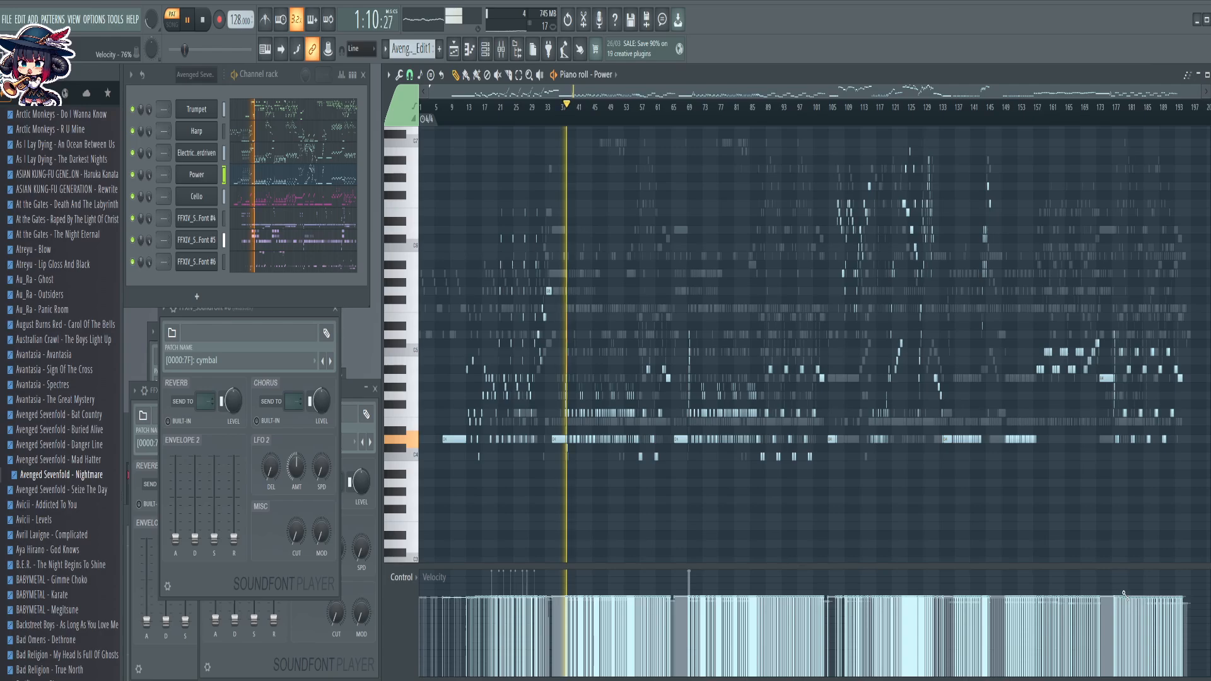
pyautogui.click(288, 160)
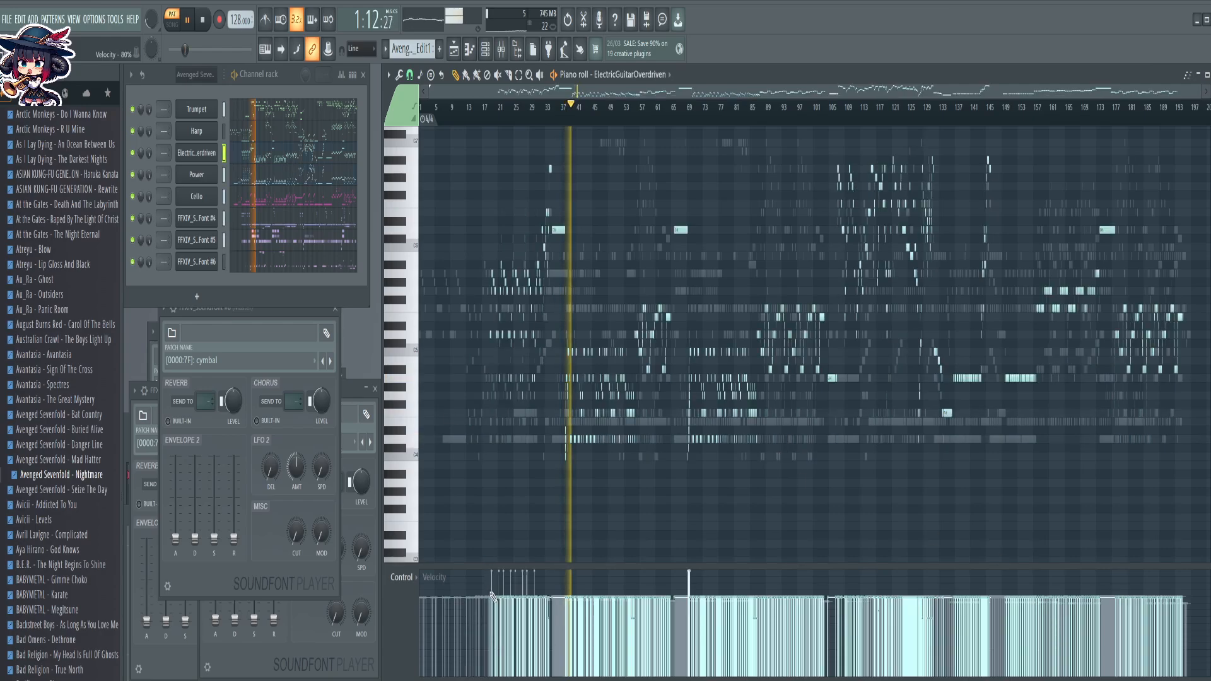
pyautogui.moveTo(487, 601); pyautogui.dragTo(789, 602)
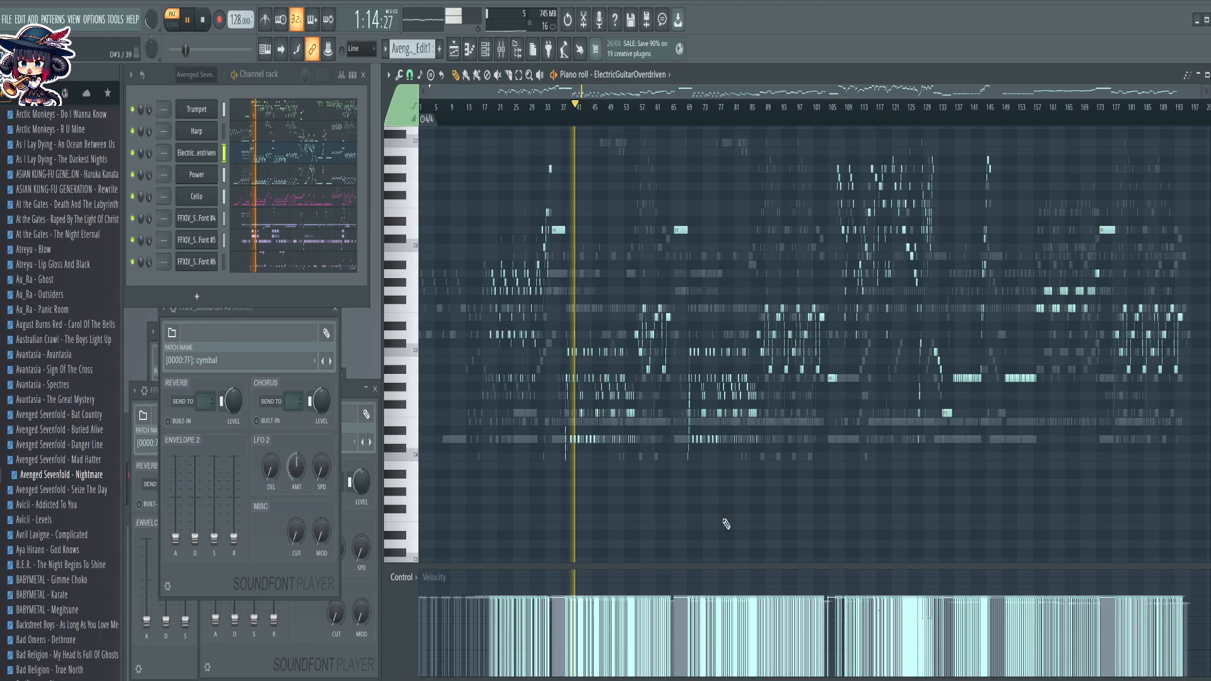
# Compare the notes and velocities of the Trumpet, ElectricGuitarOverdriven, Power and Cello channels over the whole song during playback
pyautogui.click(268, 121)
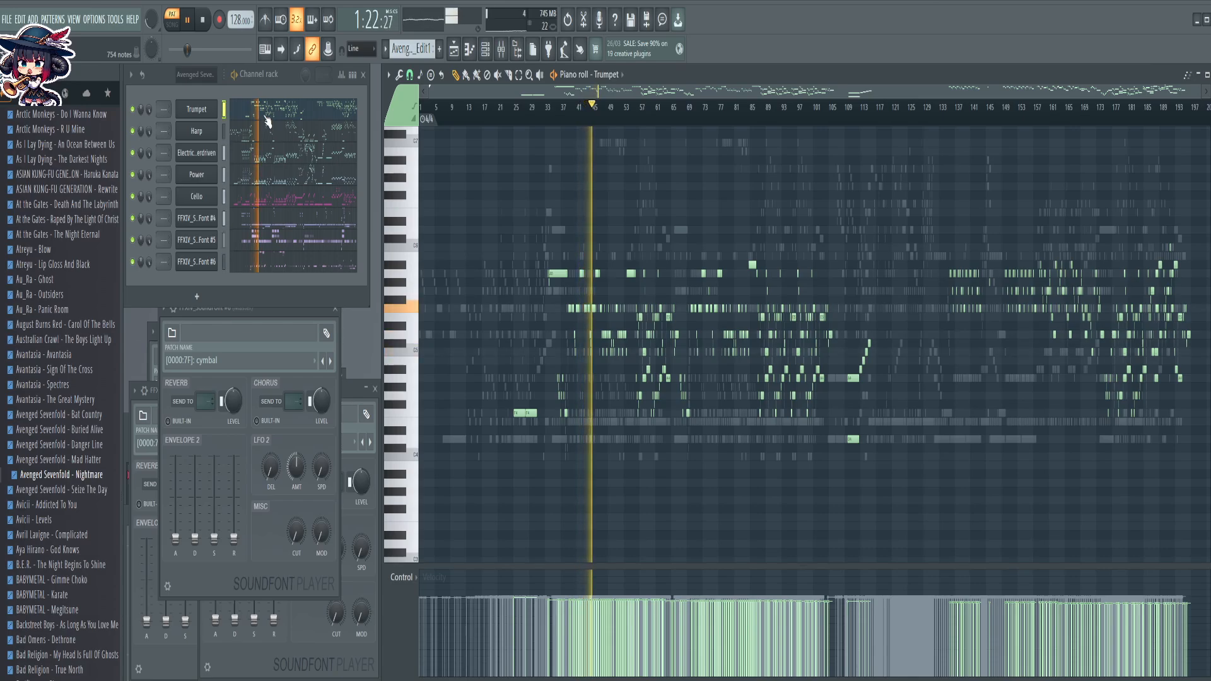
pyautogui.scroll(3, 835, 356)
pyautogui.scroll(1, 835, 356)
pyautogui.scroll(-1, 836, 355)
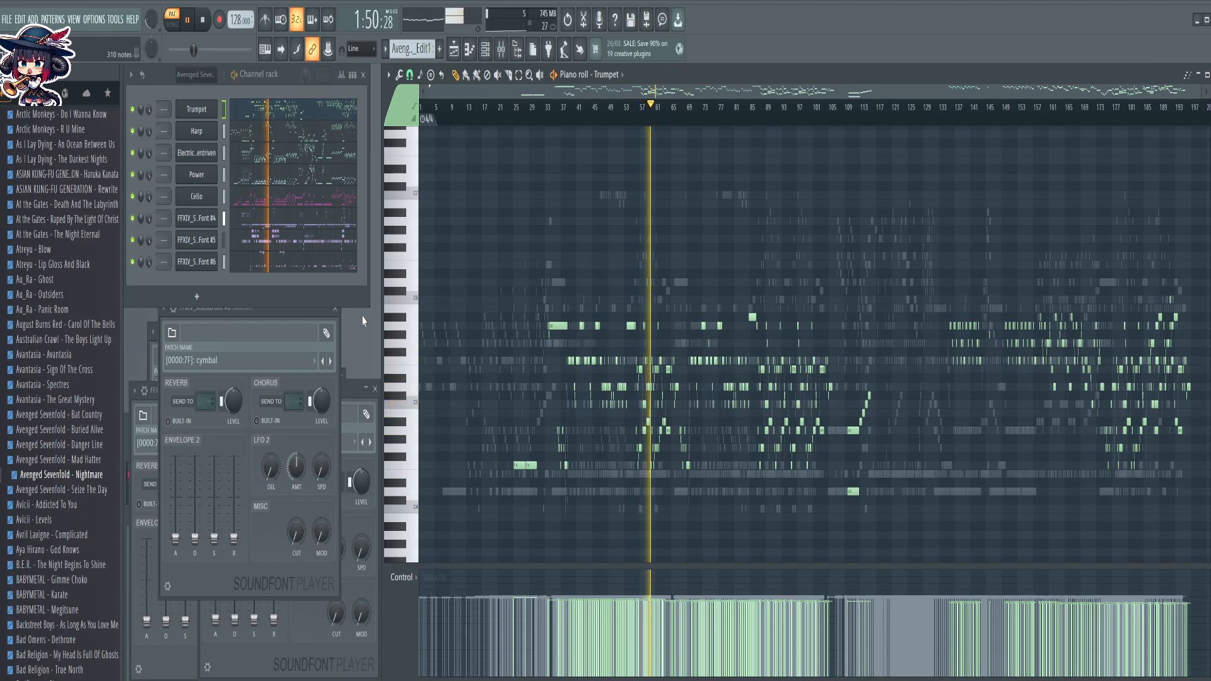
pyautogui.click(314, 159)
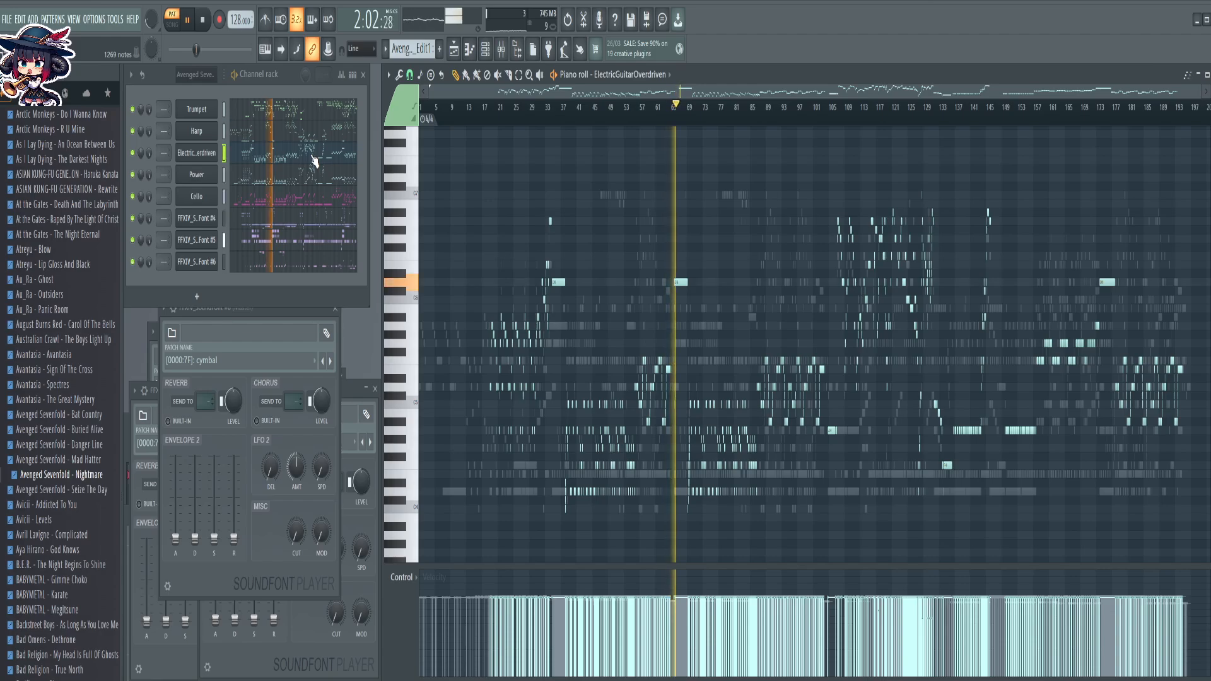
pyautogui.click(323, 171)
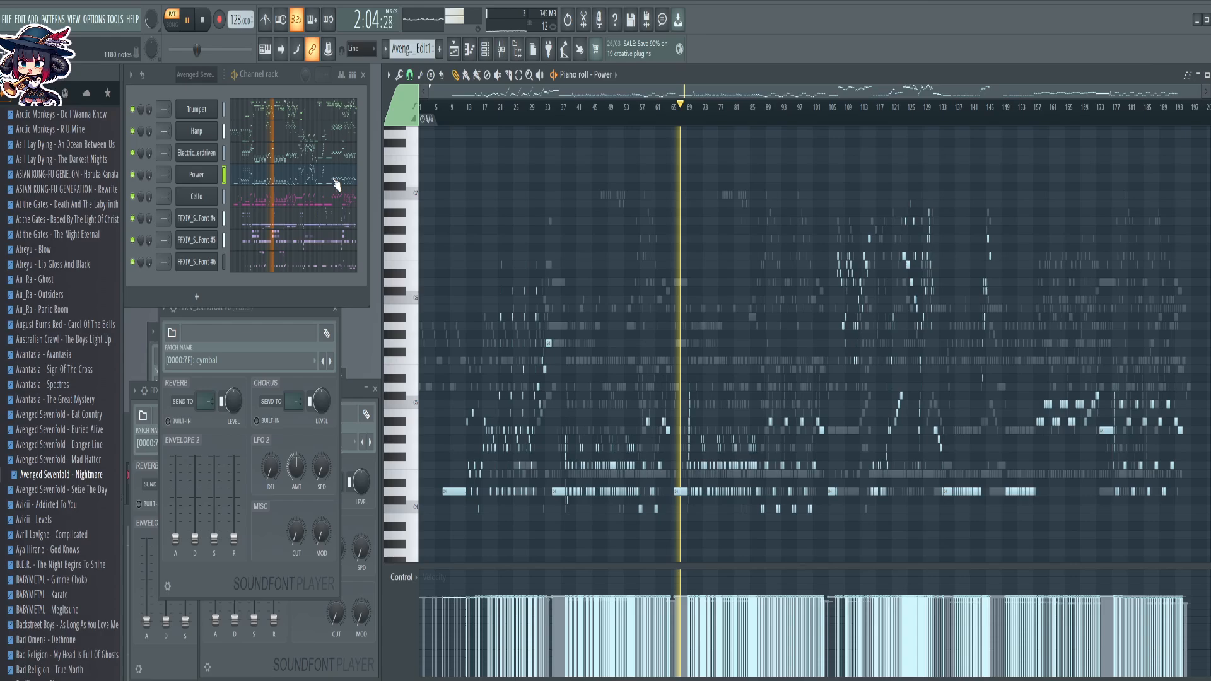
pyautogui.click(283, 117)
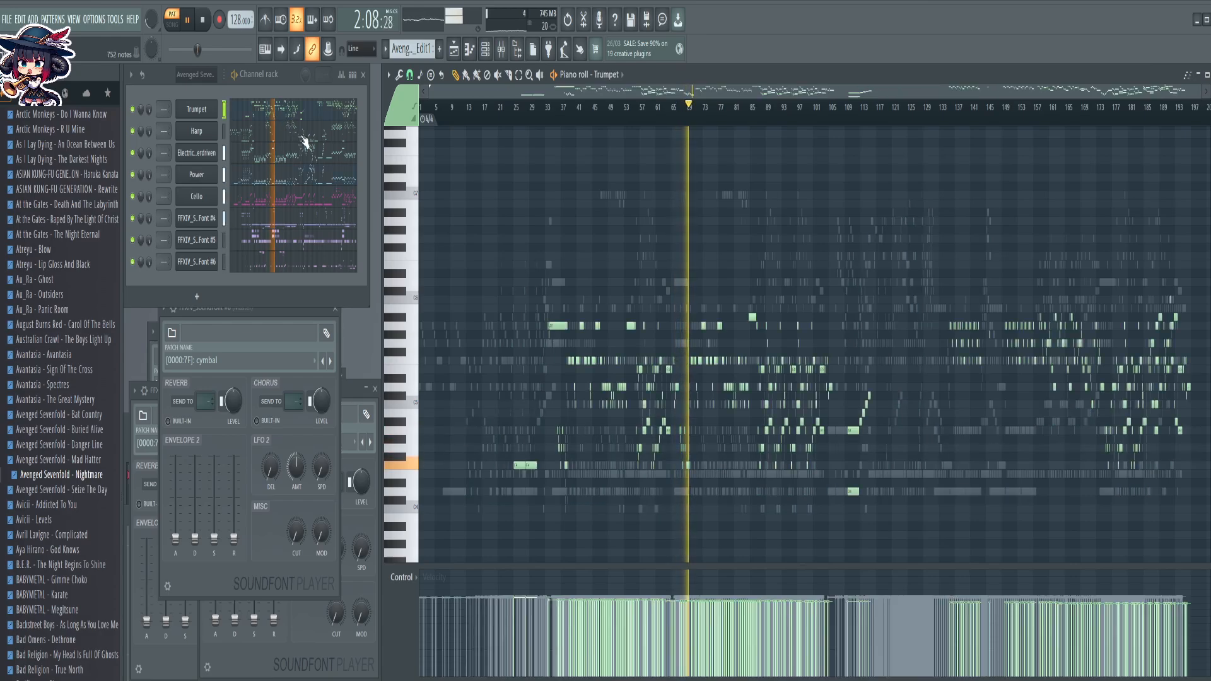
pyautogui.click(315, 155)
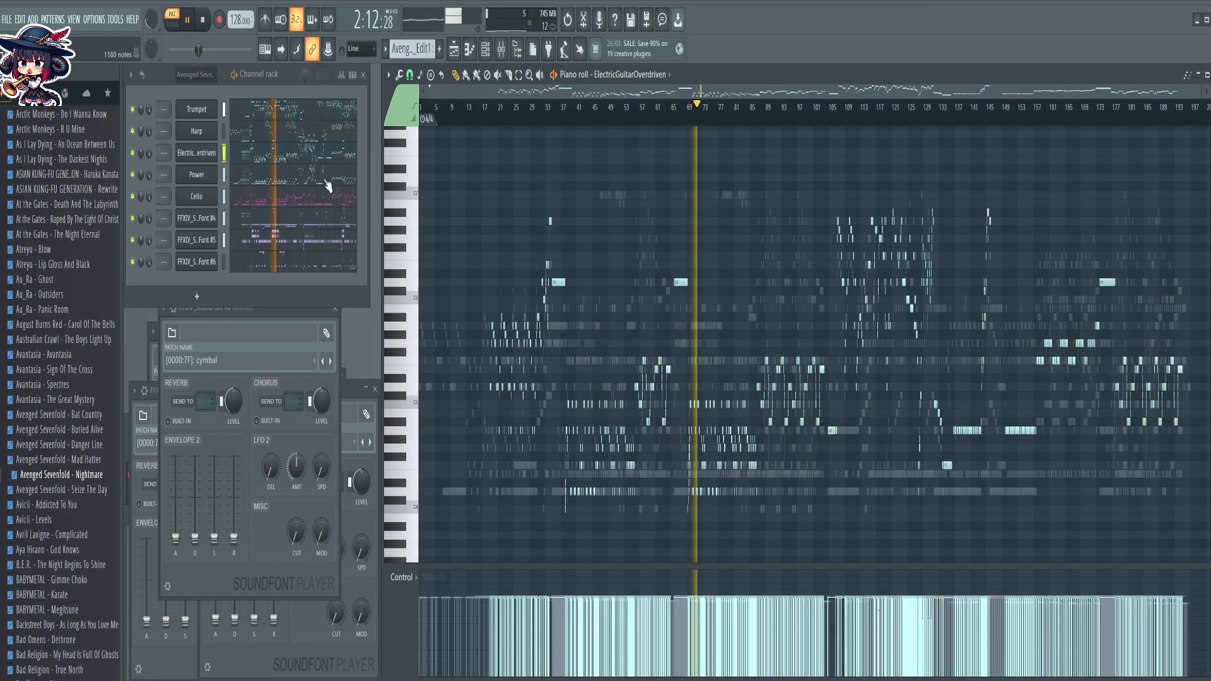
pyautogui.click(327, 180)
pyautogui.click(312, 201)
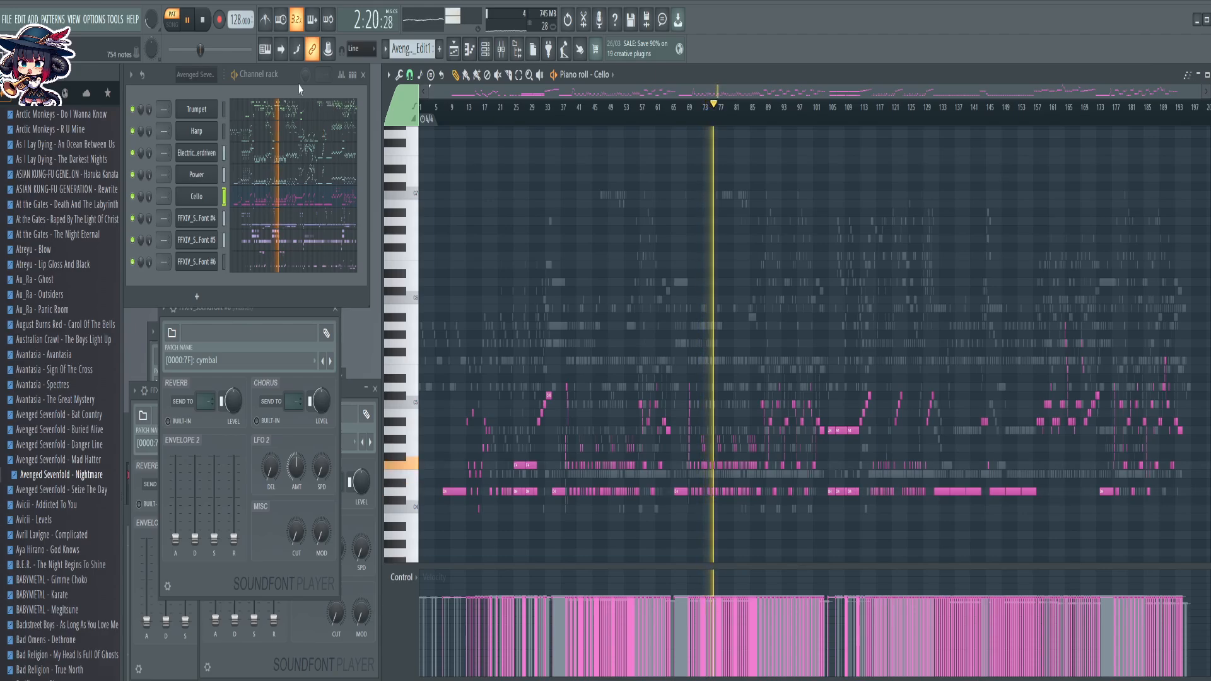
# Examine the Trumpet channel's overlapping notes closely in the piano roll, from about bar 85 to bar 116, during playback
pyautogui.click(282, 115)
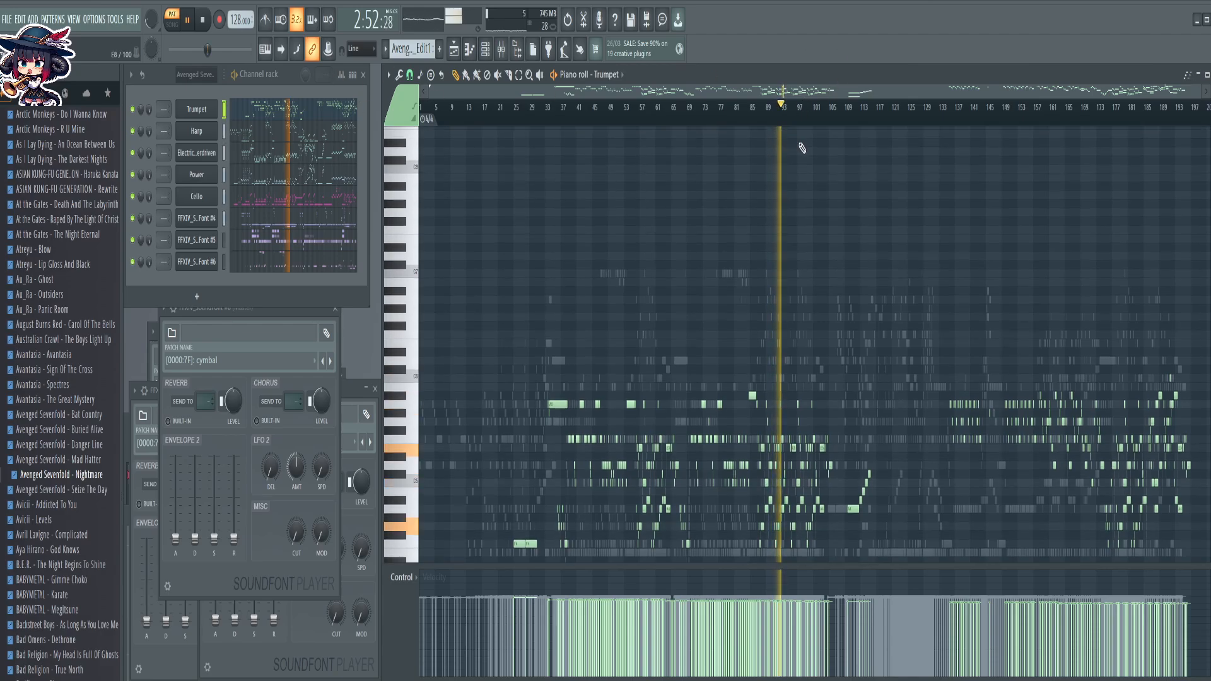
pyautogui.scroll(4, 812, 119)
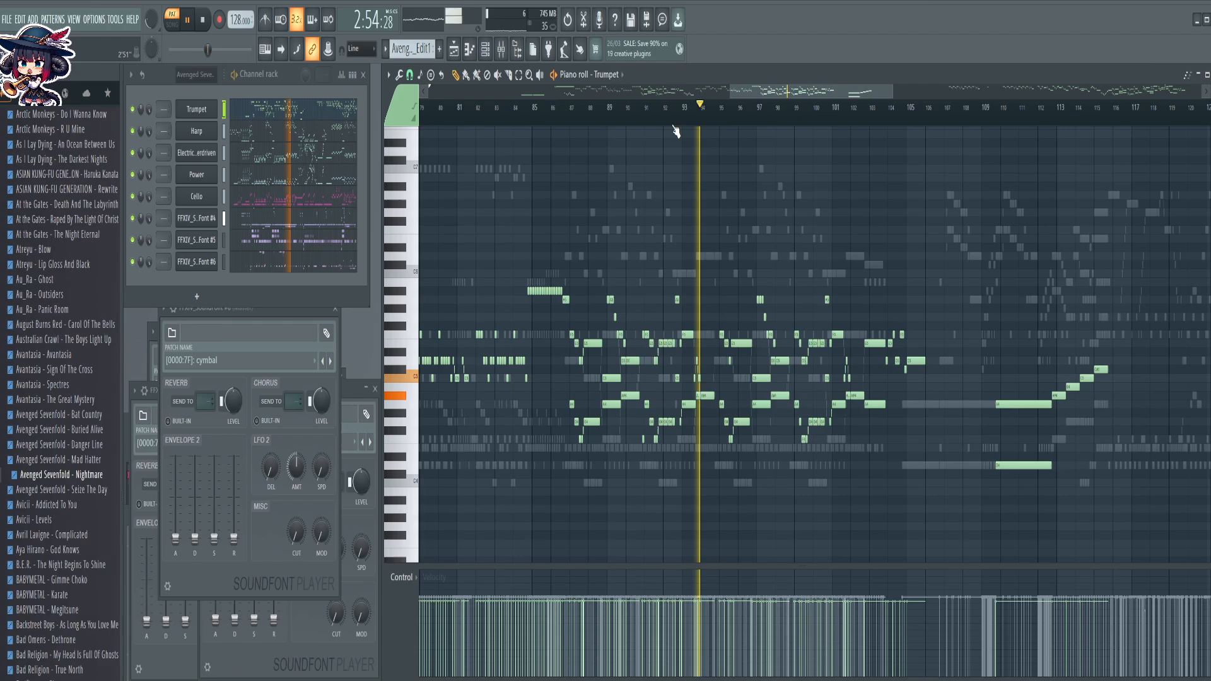
pyautogui.scroll(3, 662, 120)
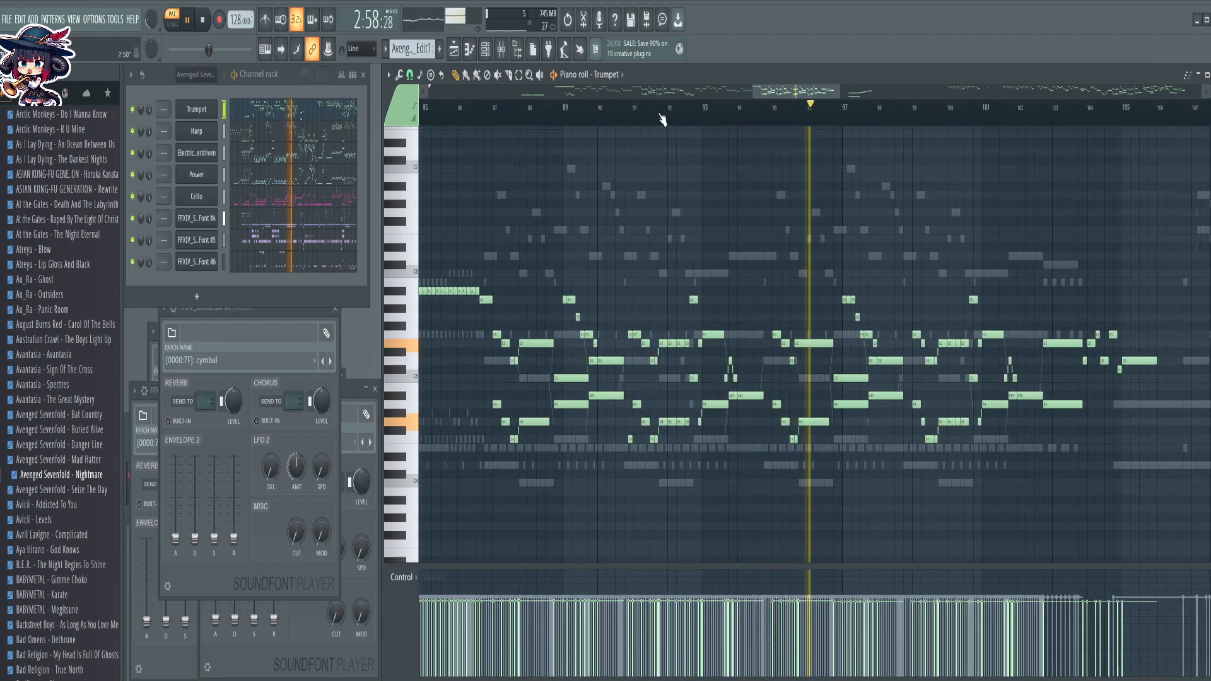
pyautogui.scroll(7, 820, 104)
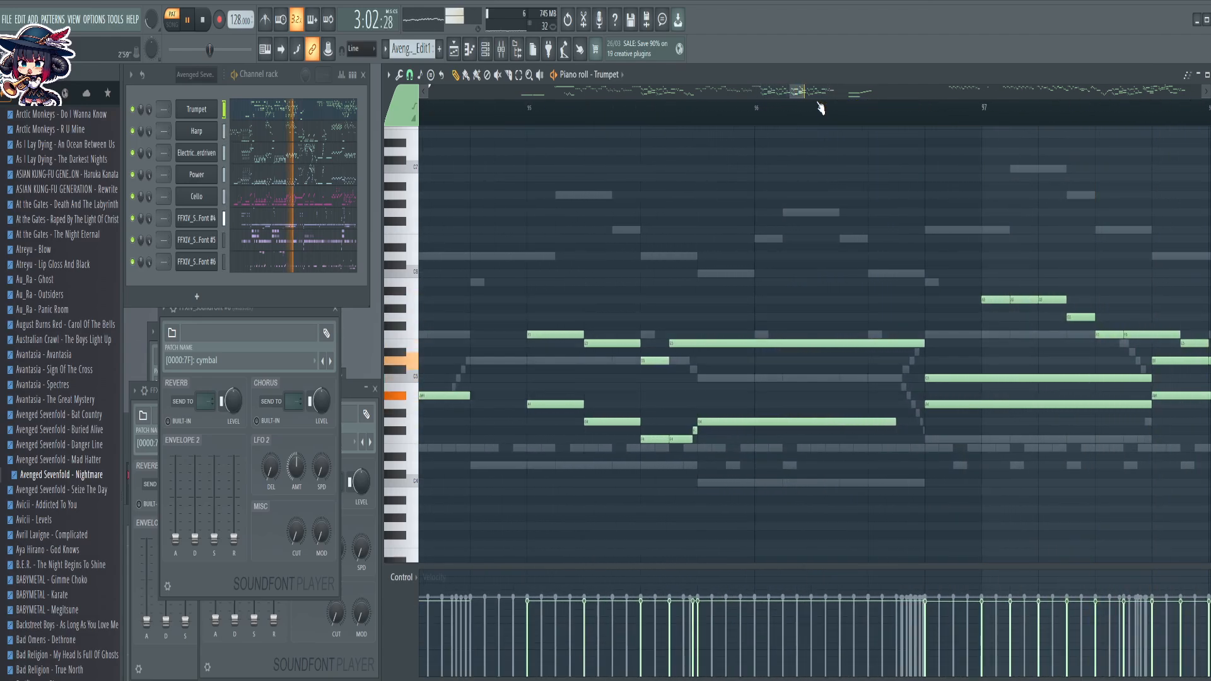
pyautogui.scroll(-4, 820, 107)
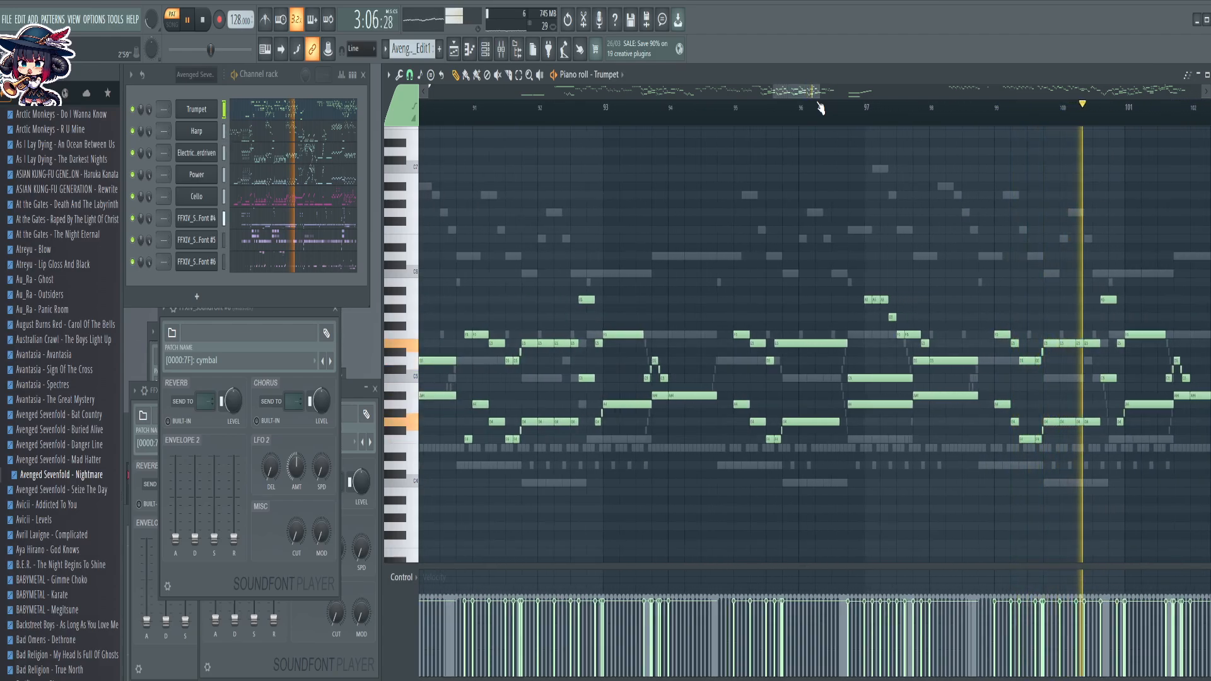
pyautogui.scroll(3, 1049, 113)
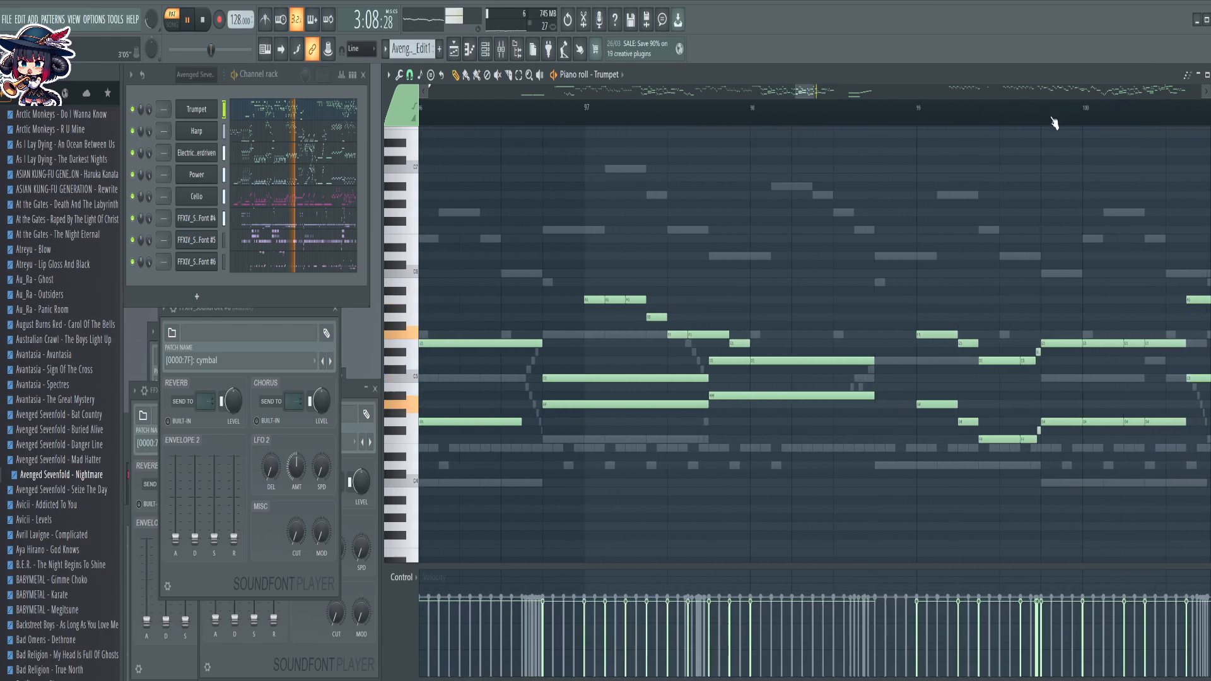
pyautogui.scroll(3, 1053, 123)
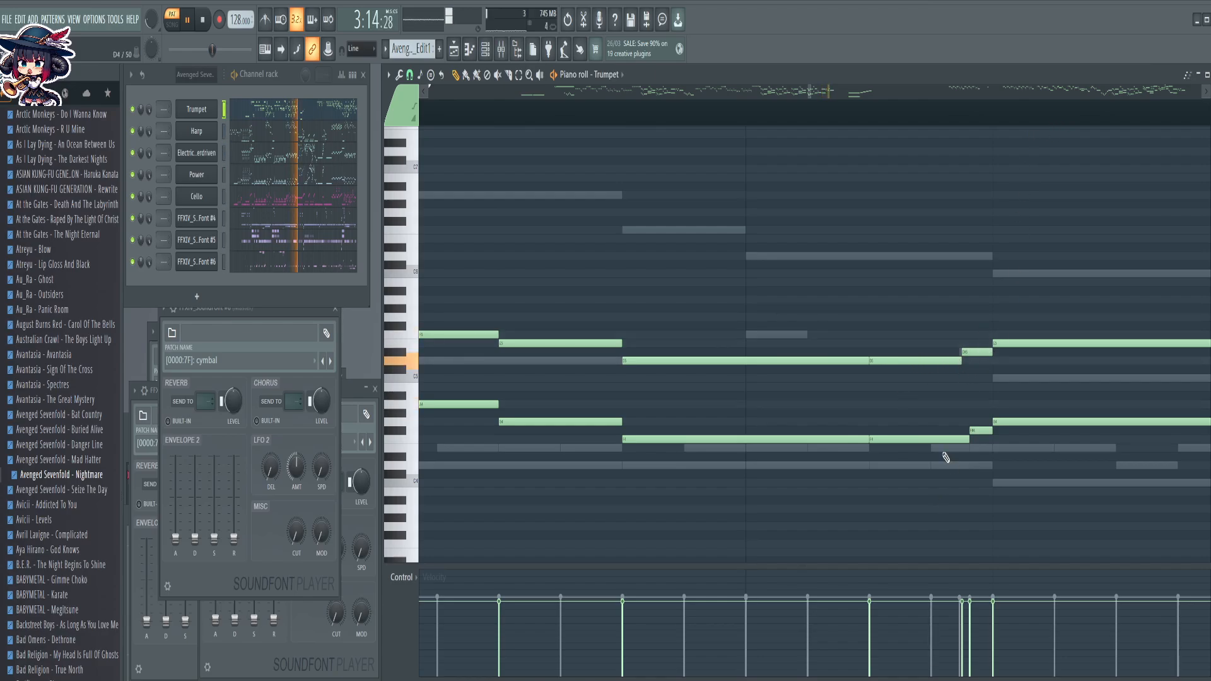
pyautogui.scroll(-5, 1021, 118)
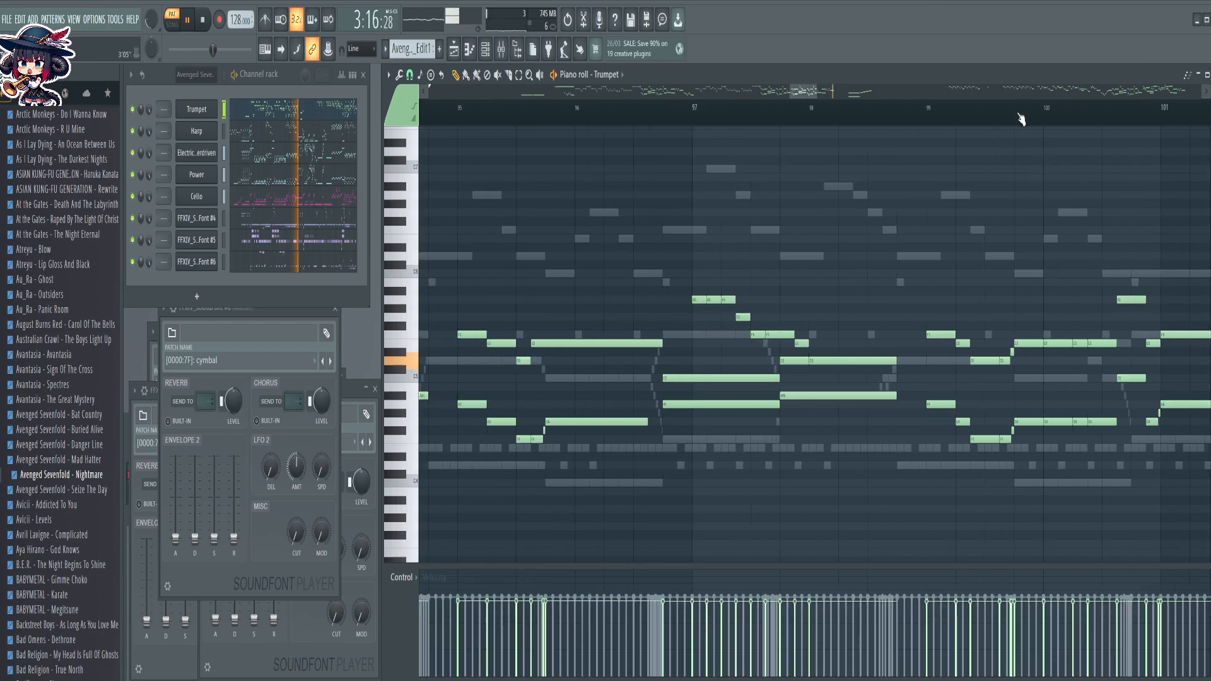
pyautogui.scroll(-4, 864, 132)
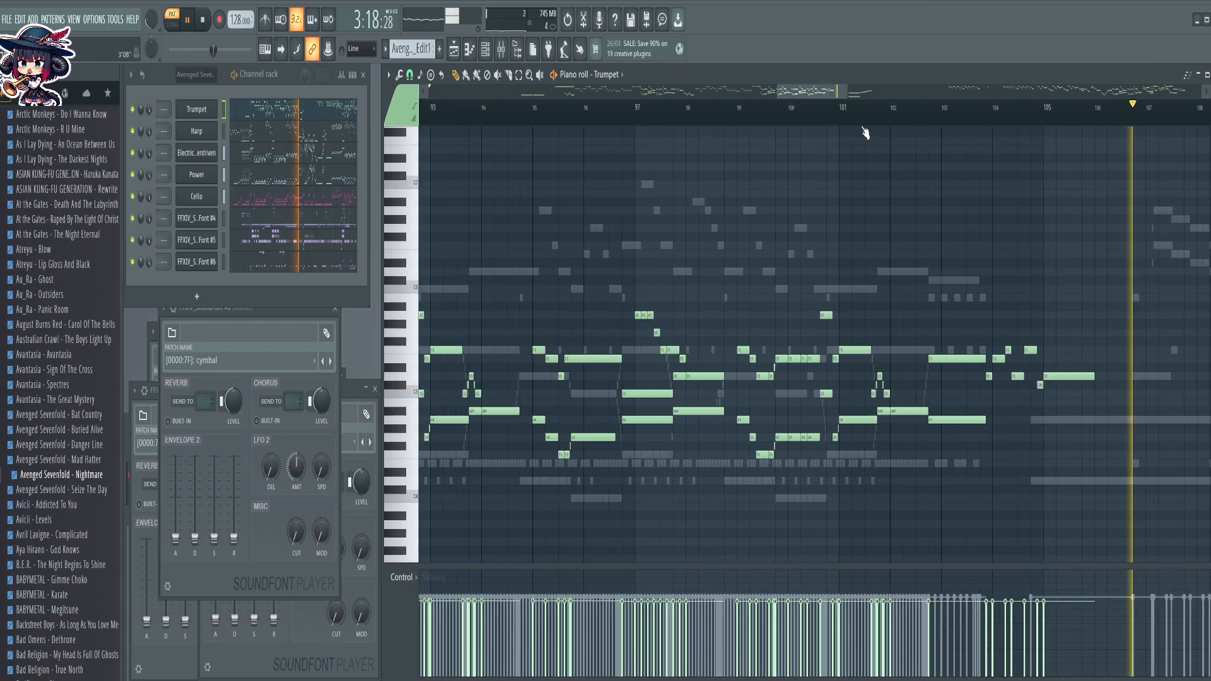
pyautogui.moveTo(931, 226); pyautogui.dragTo(623, 215)
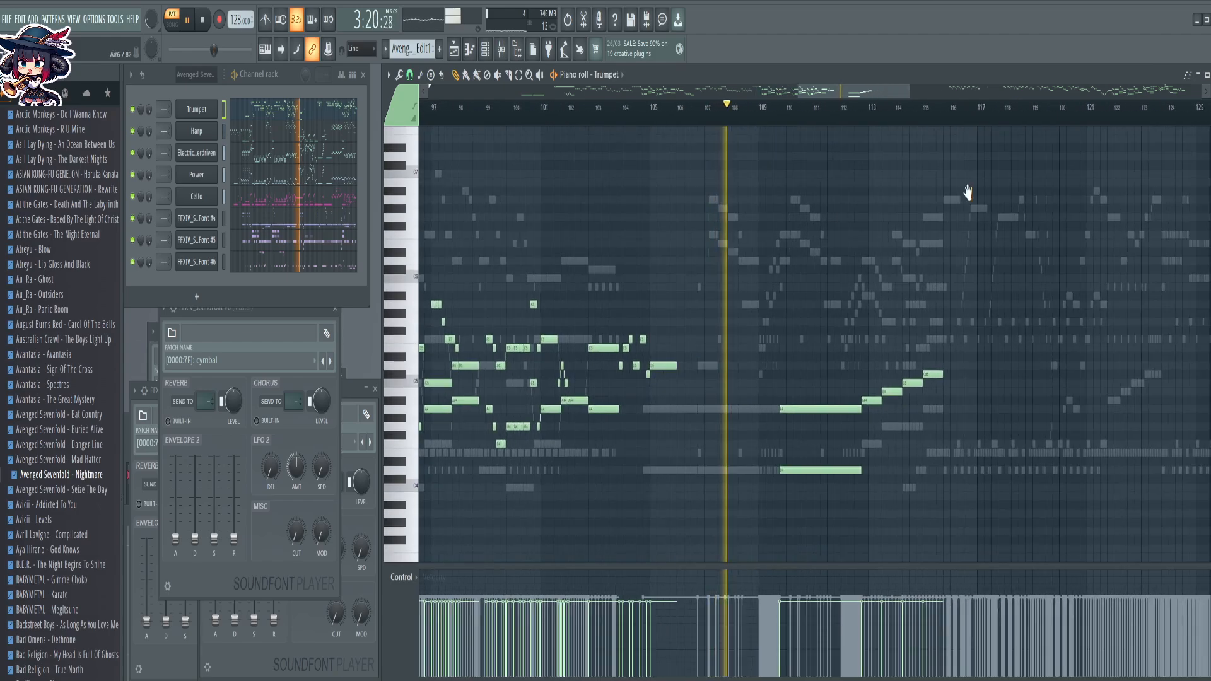
pyautogui.moveTo(967, 192); pyautogui.dragTo(778, 211)
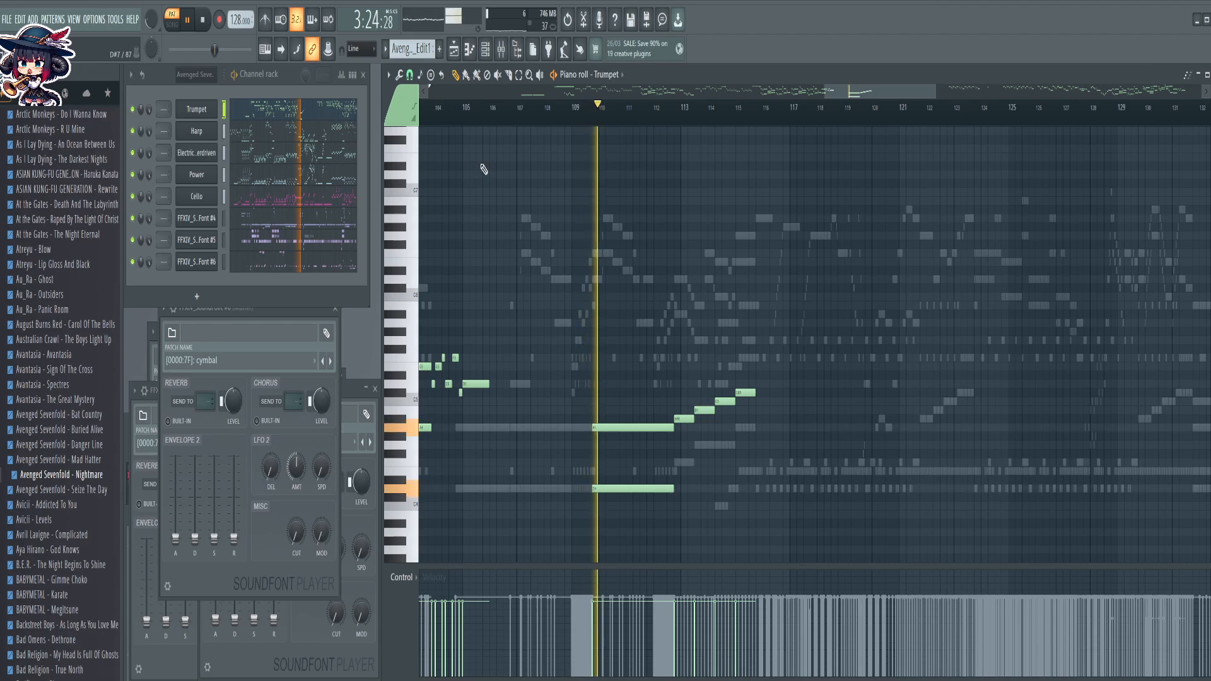
# Compare the Power and ElectricGuitarOverdriven notes in the piano roll between about bars 117 and 149 during playback
pyautogui.click(264, 177)
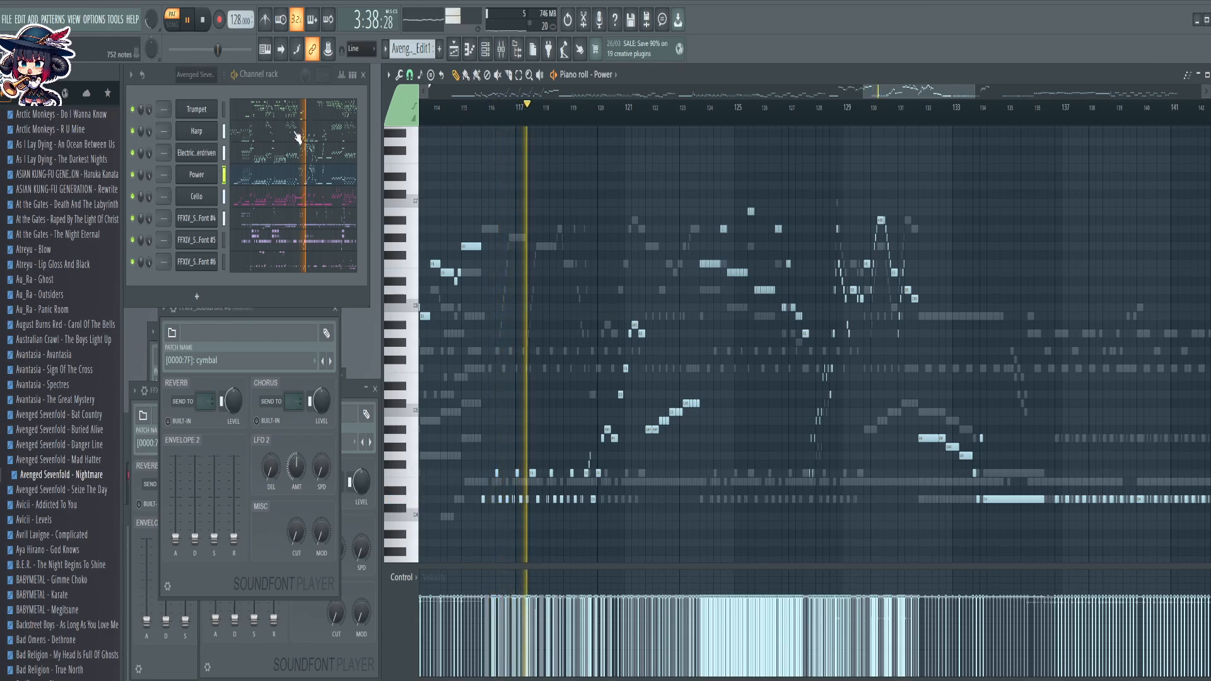
pyautogui.click(279, 155)
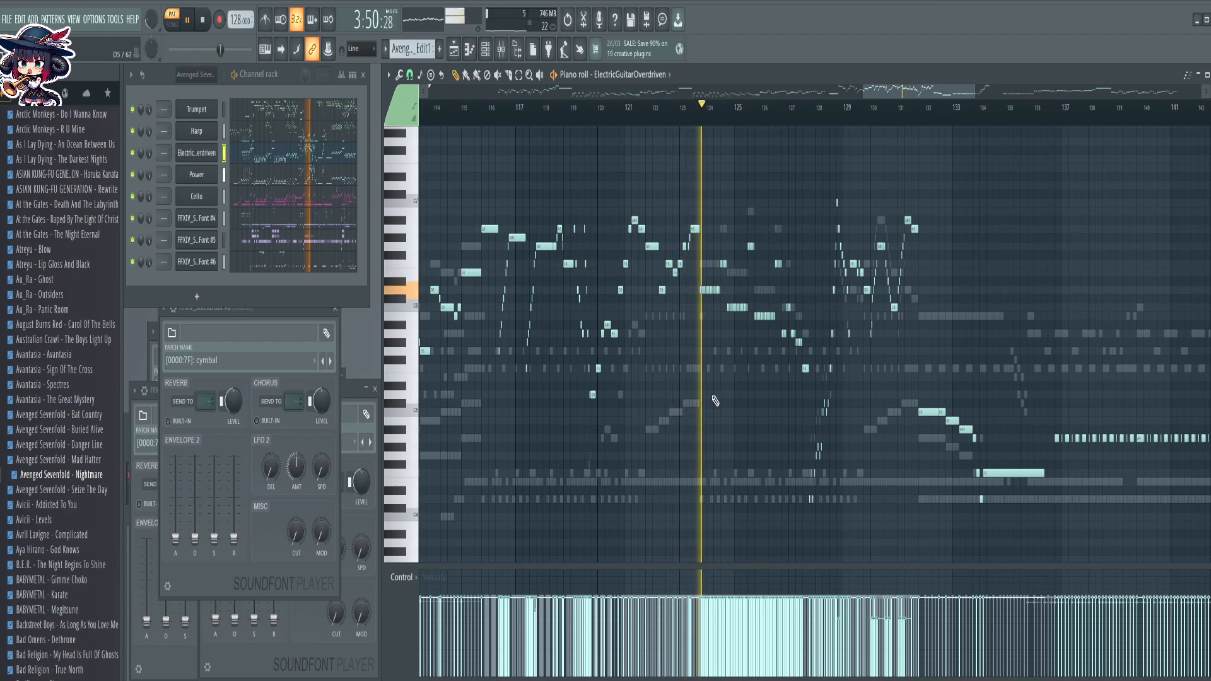
pyautogui.moveTo(687, 397); pyautogui.dragTo(534, 437)
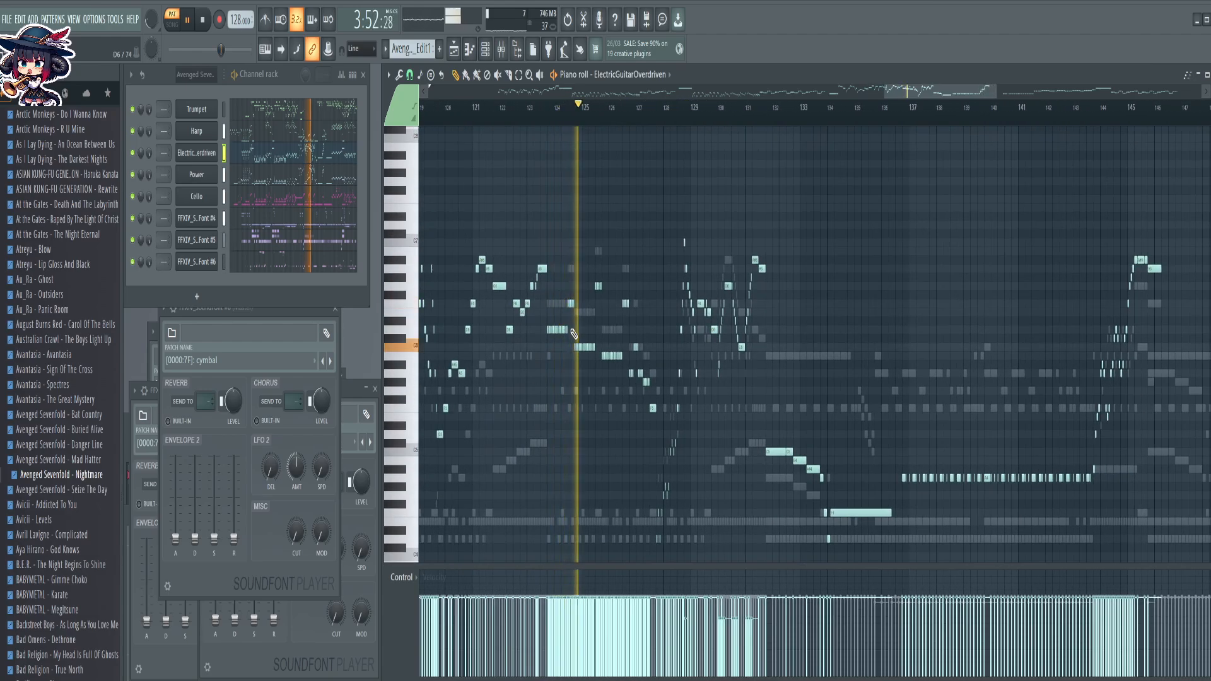
pyautogui.moveTo(523, 489); pyautogui.dragTo(495, 408)
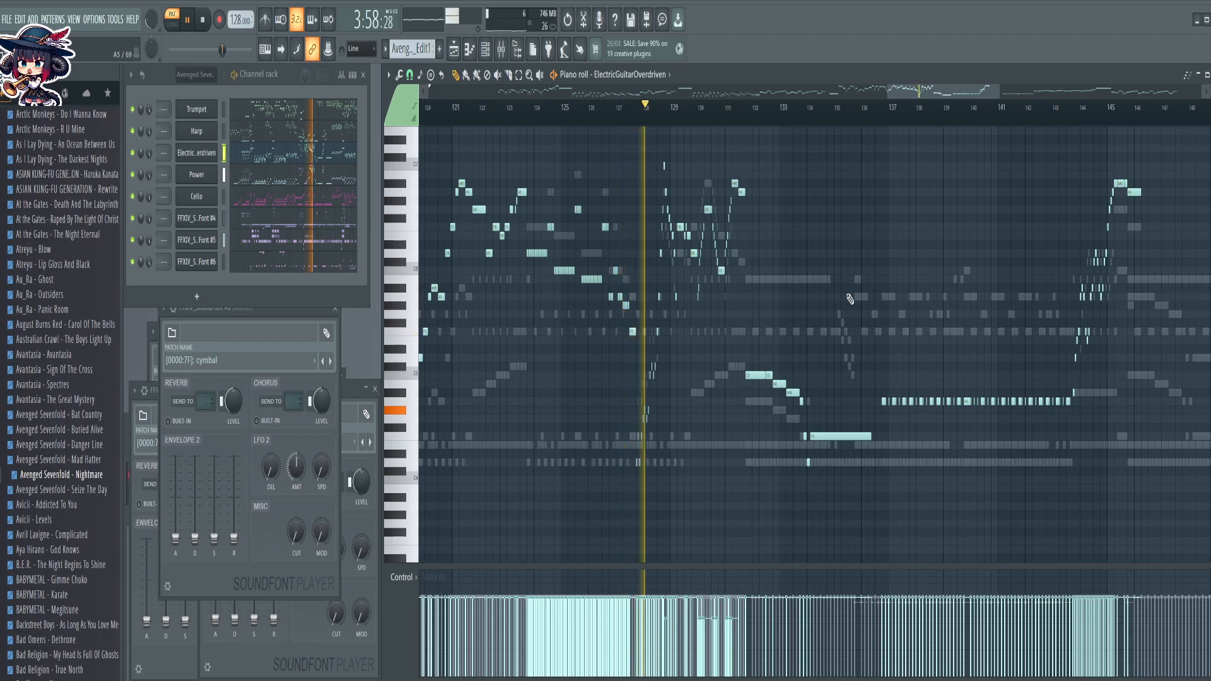
pyautogui.moveTo(891, 244); pyautogui.dragTo(768, 297)
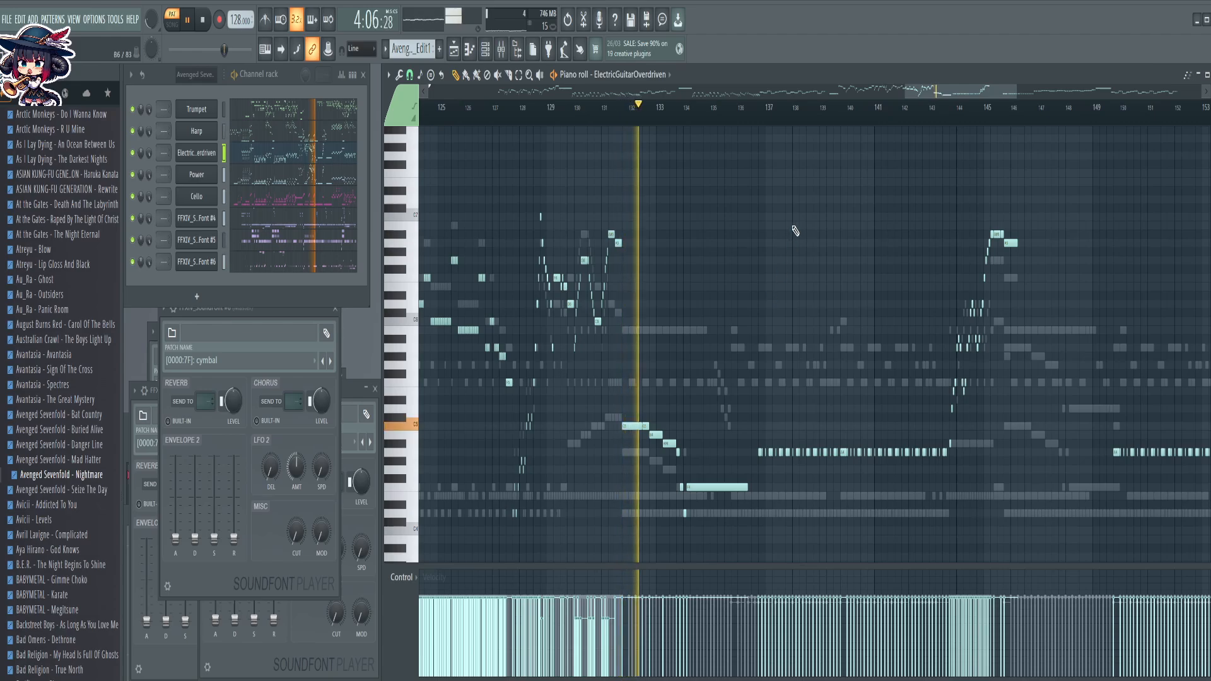
pyautogui.moveTo(782, 237); pyautogui.dragTo(748, 216)
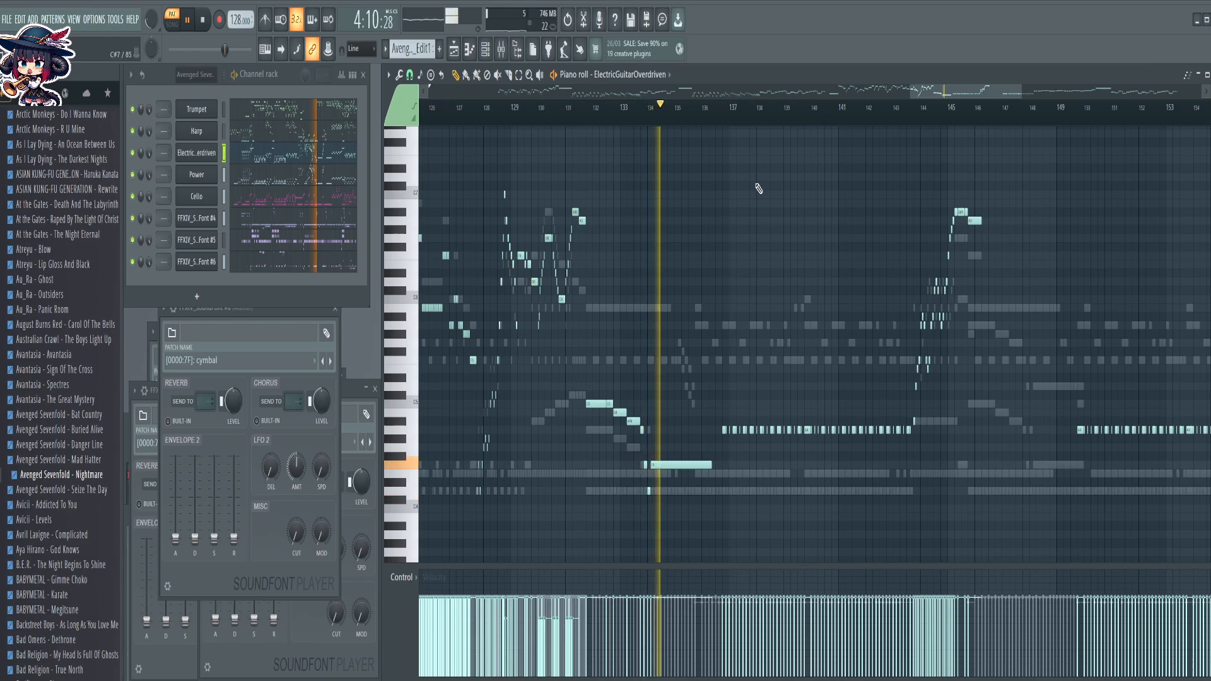
pyautogui.click(261, 178)
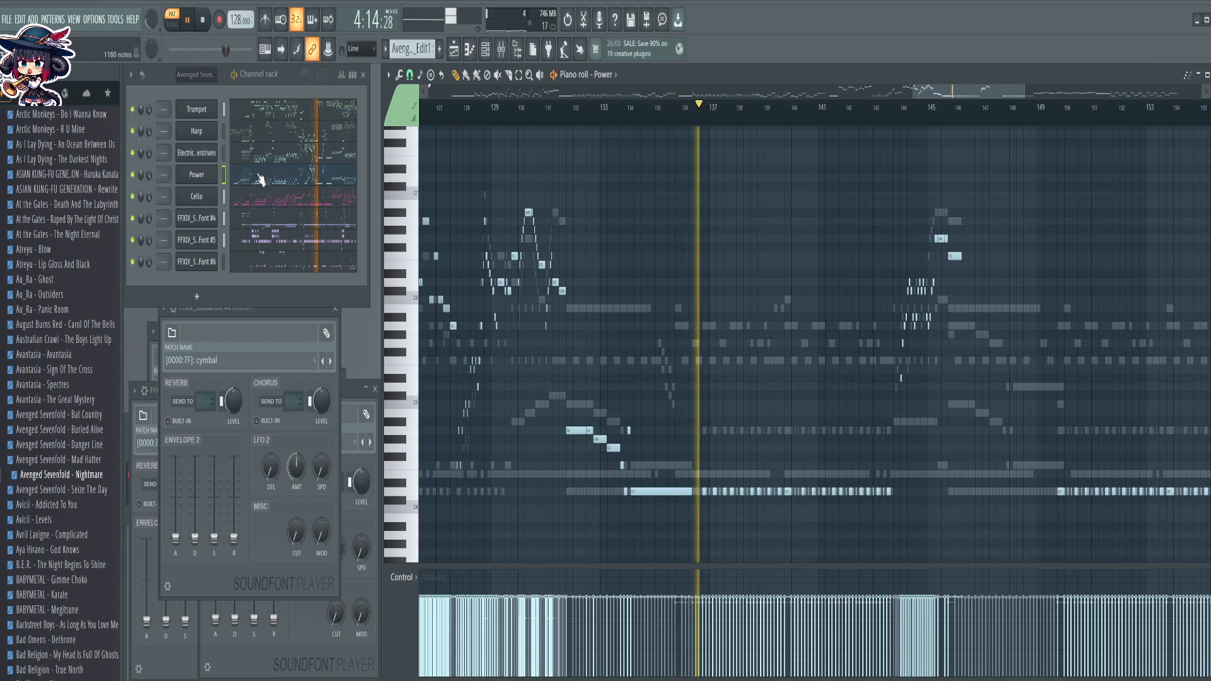
pyautogui.click(290, 159)
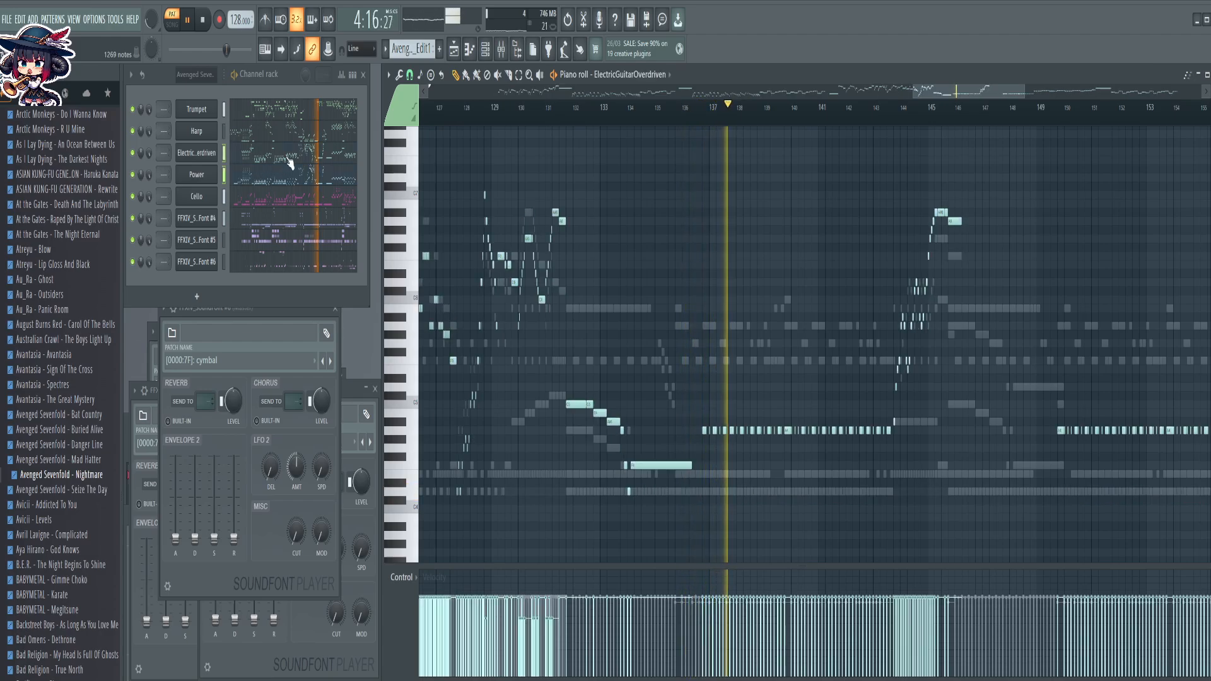
# Examine the Harp channel's notes in the piano roll from about bar 121 to the end of the song during playback
pyautogui.click(277, 131)
pyautogui.moveTo(498, 269); pyautogui.dragTo(672, 239)
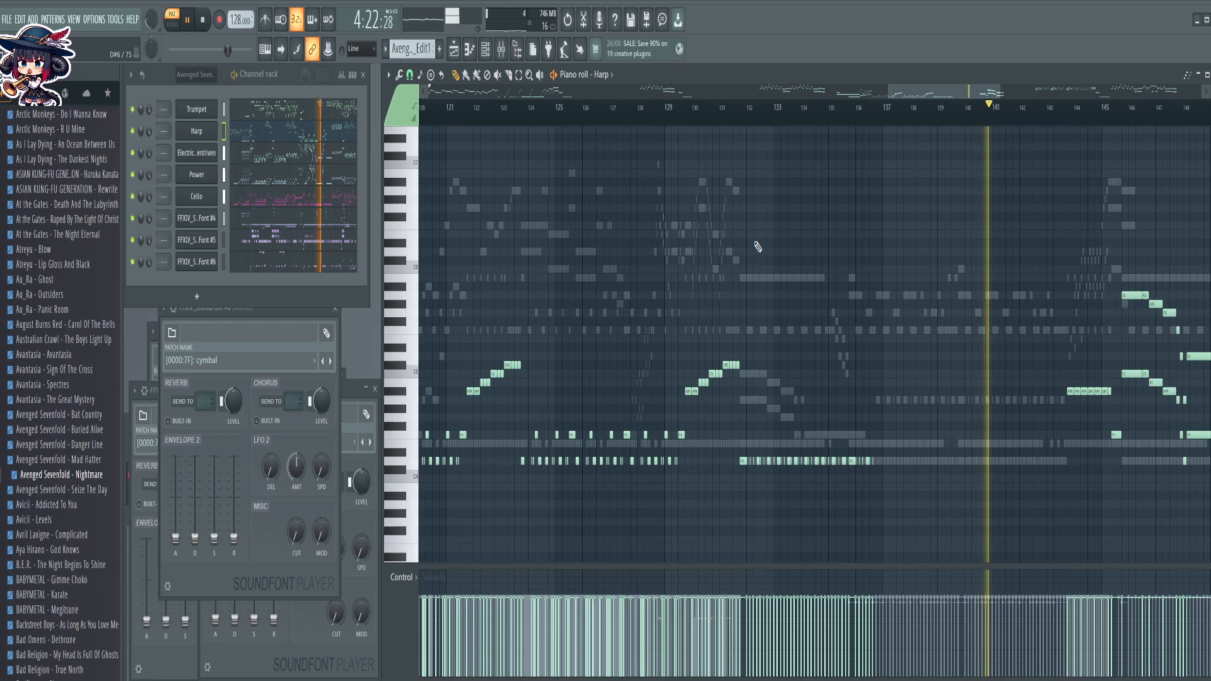
pyautogui.moveTo(844, 233); pyautogui.dragTo(570, 244)
pyautogui.scroll(4, 848, 121)
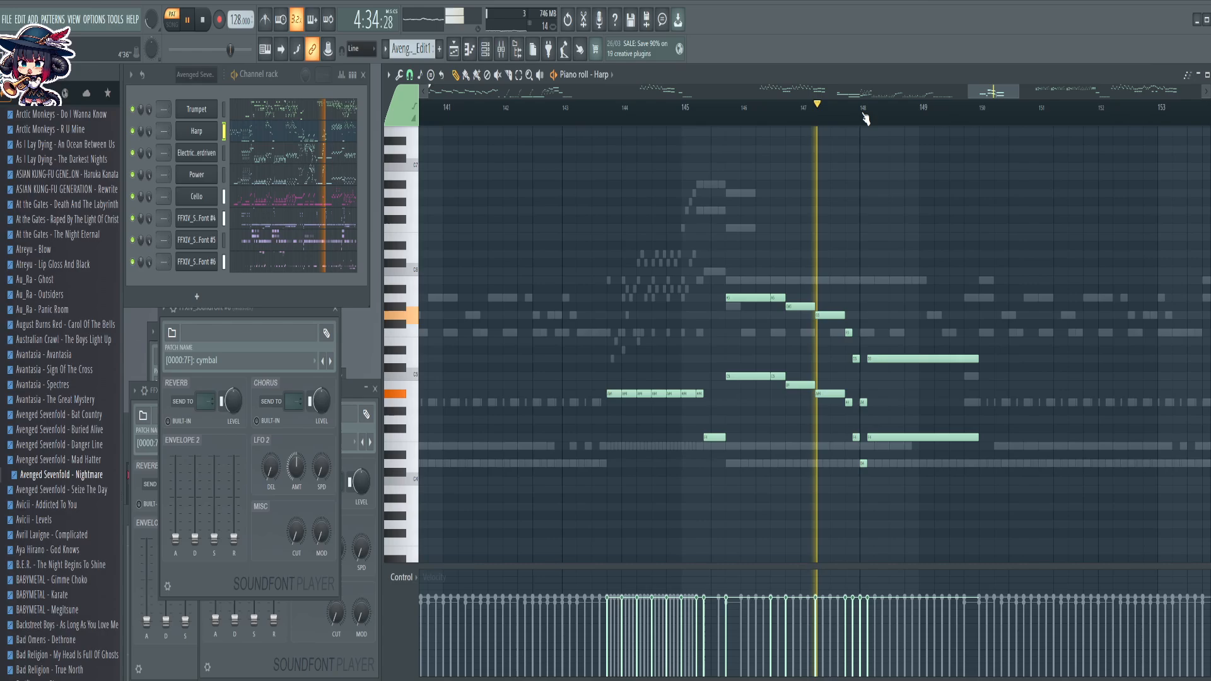
pyautogui.scroll(-3, 864, 118)
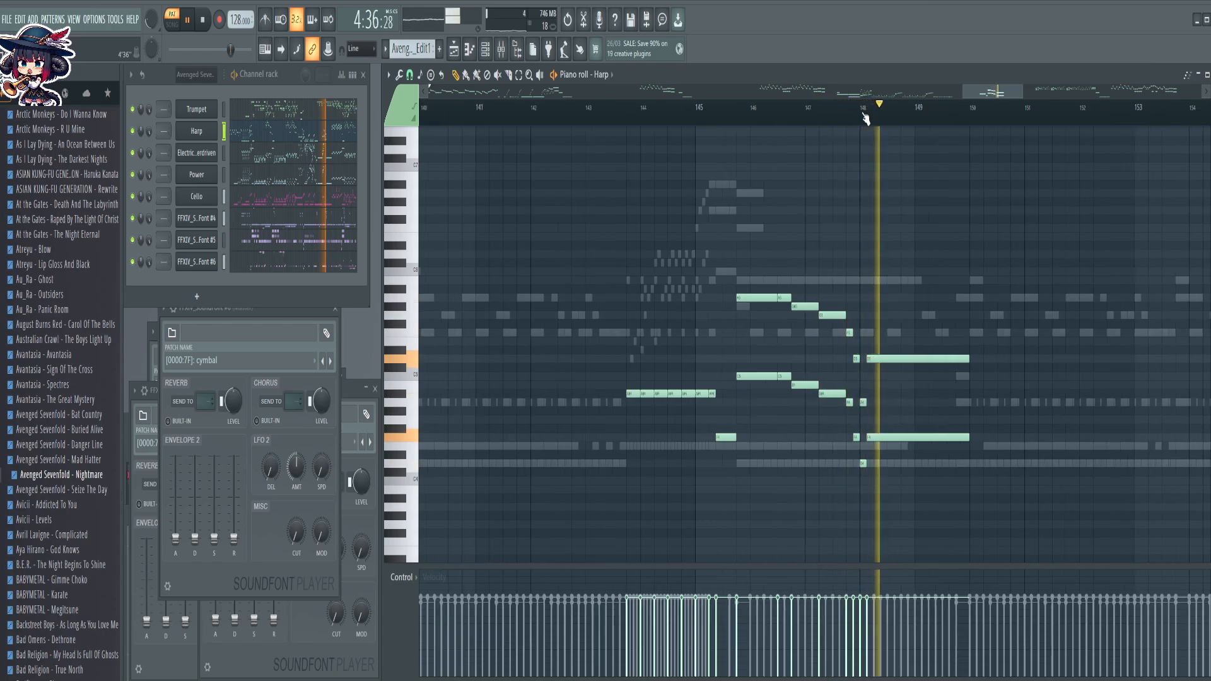
pyautogui.scroll(-4, 857, 117)
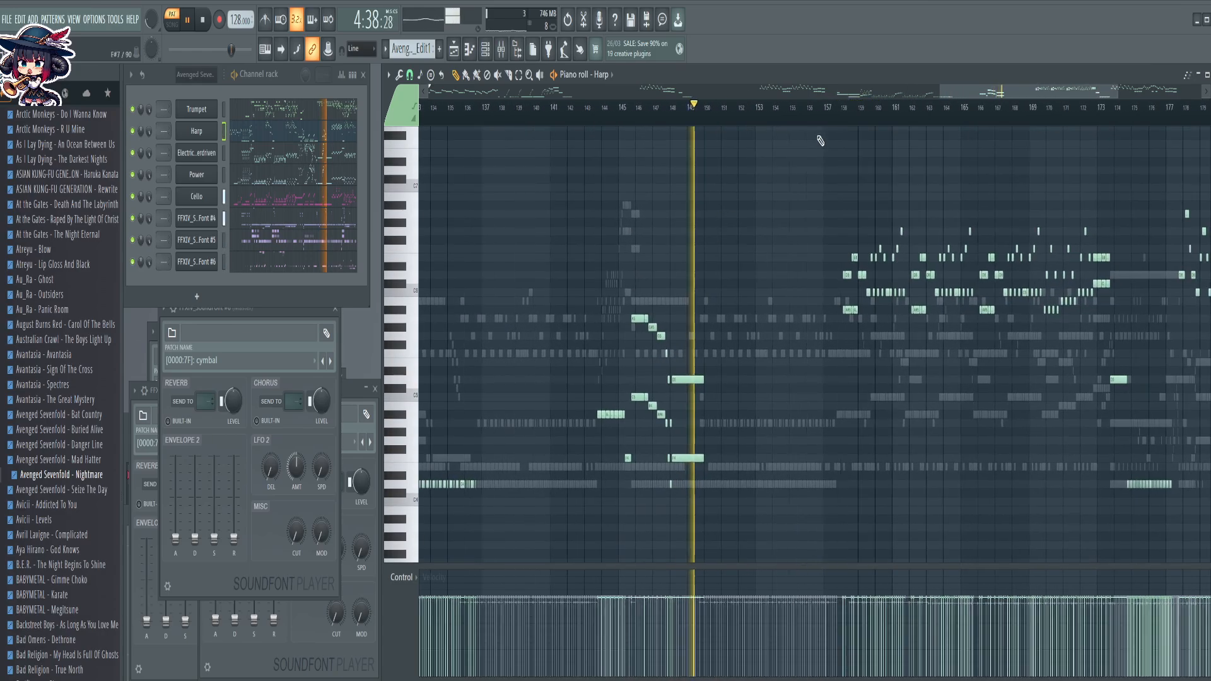
pyautogui.scroll(-1, 851, 116)
pyautogui.moveTo(763, 219); pyautogui.dragTo(613, 253)
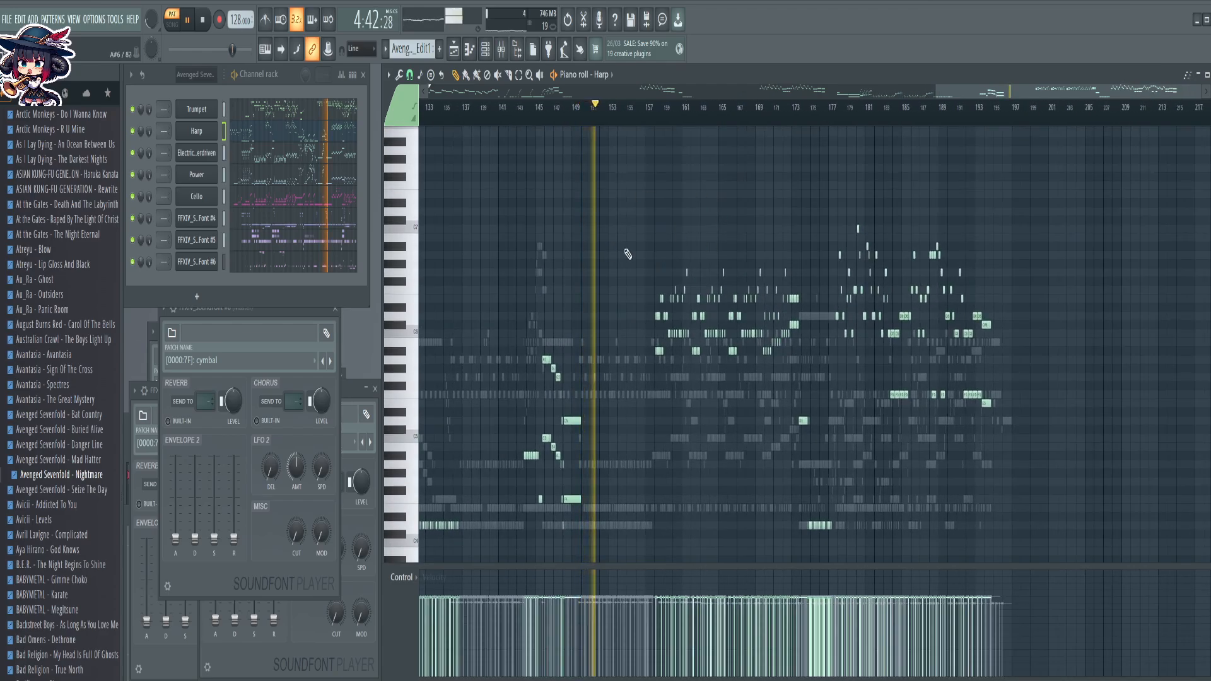
pyautogui.moveTo(627, 254); pyautogui.dragTo(663, 217)
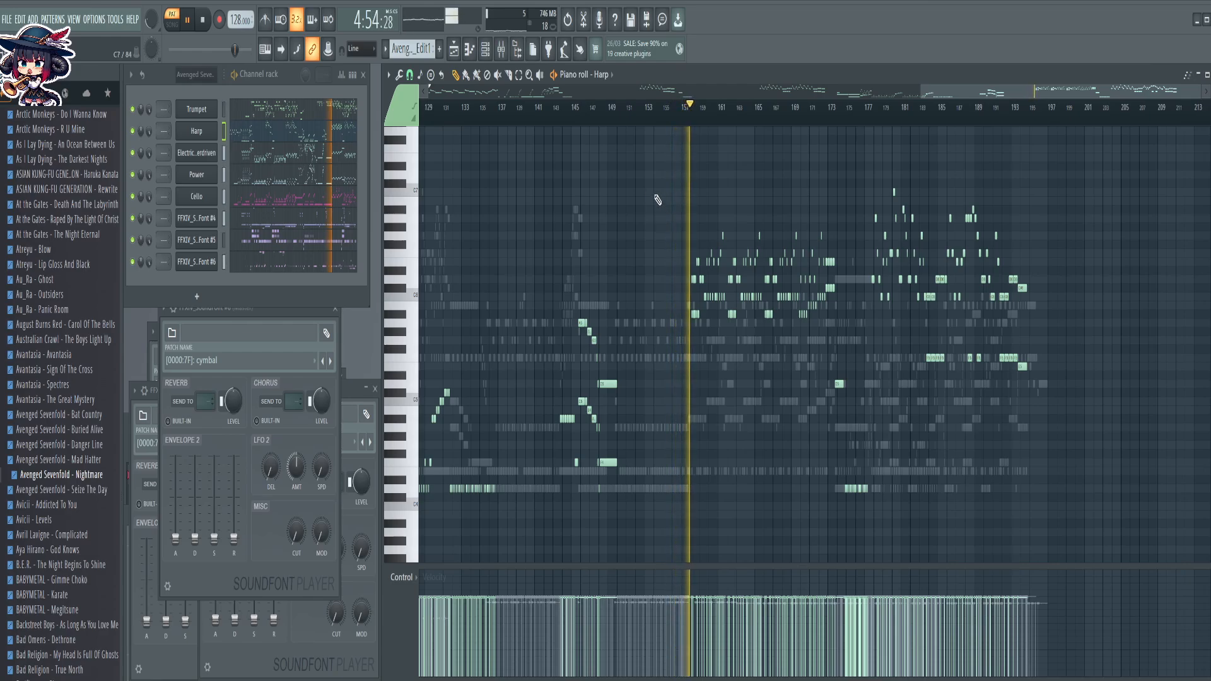
# Examine the Harp channel's notes closely in the piano roll between about bars 157 and 173 during playback
pyautogui.scroll(3, 727, 119)
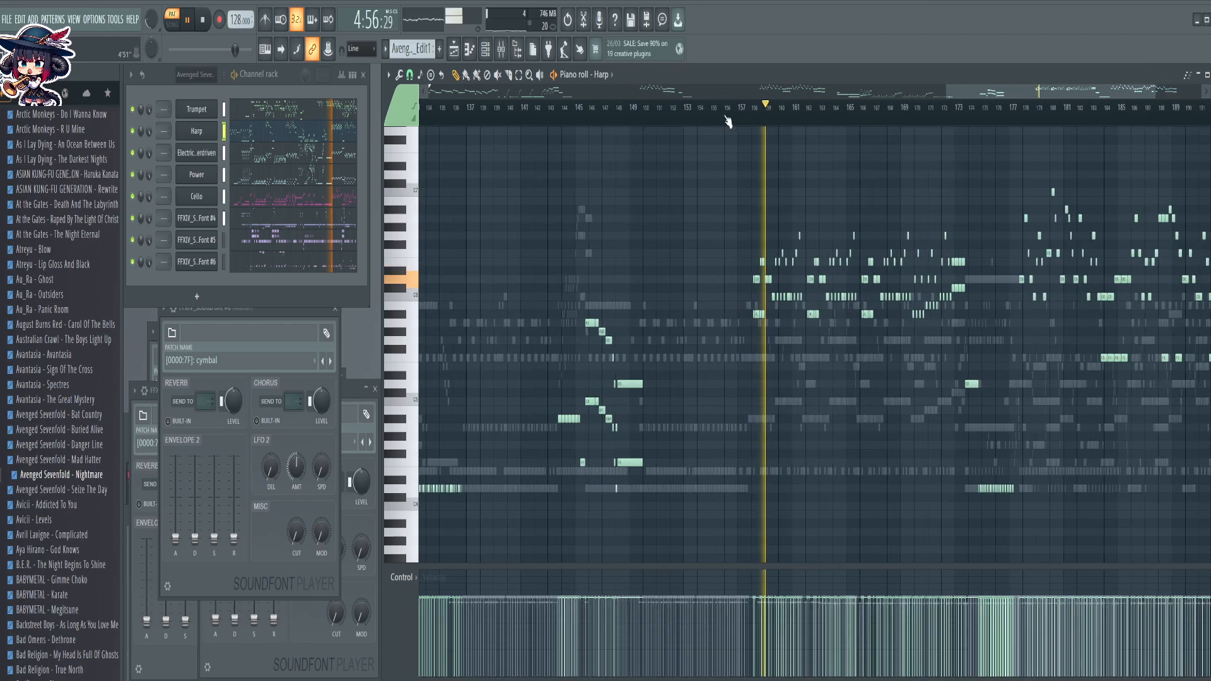
pyautogui.scroll(4, 847, 119)
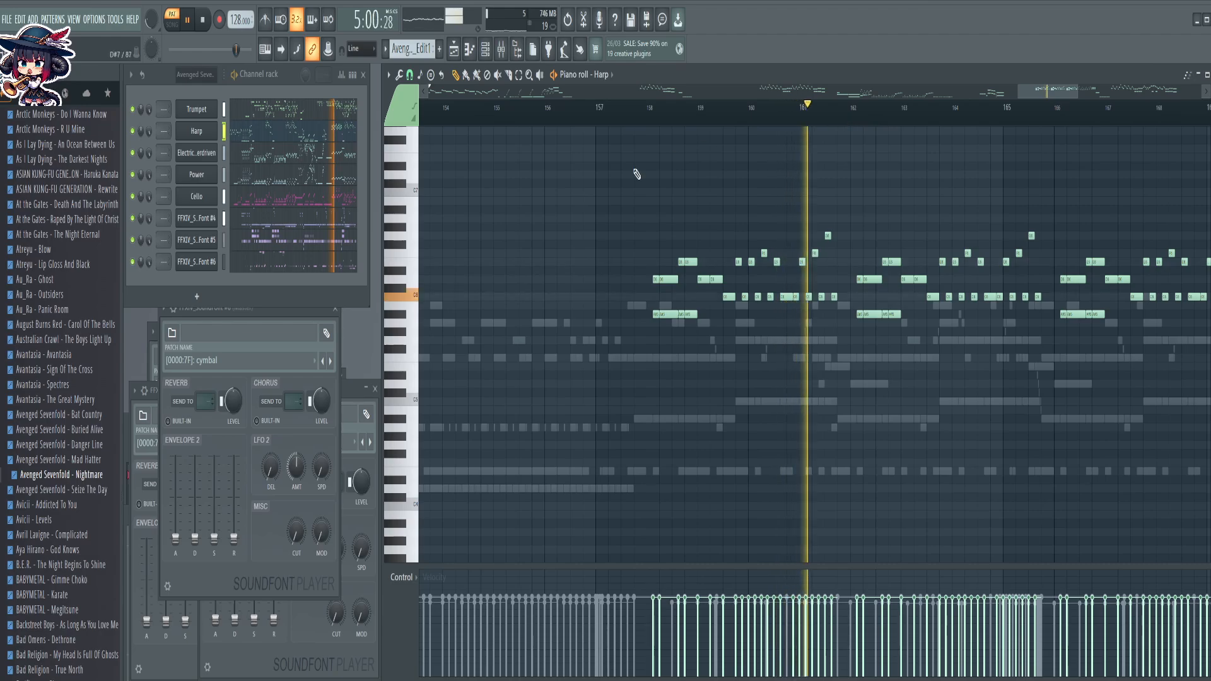
pyautogui.moveTo(621, 188); pyautogui.dragTo(435, 207)
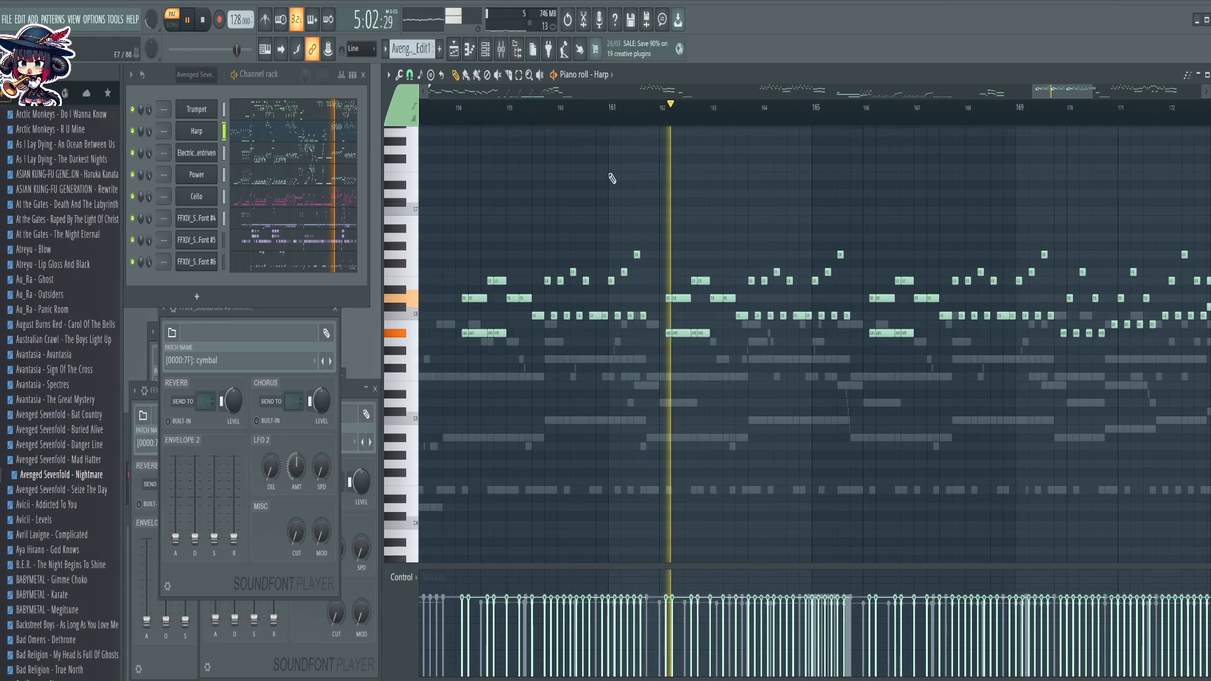
pyautogui.moveTo(611, 179); pyautogui.dragTo(527, 170)
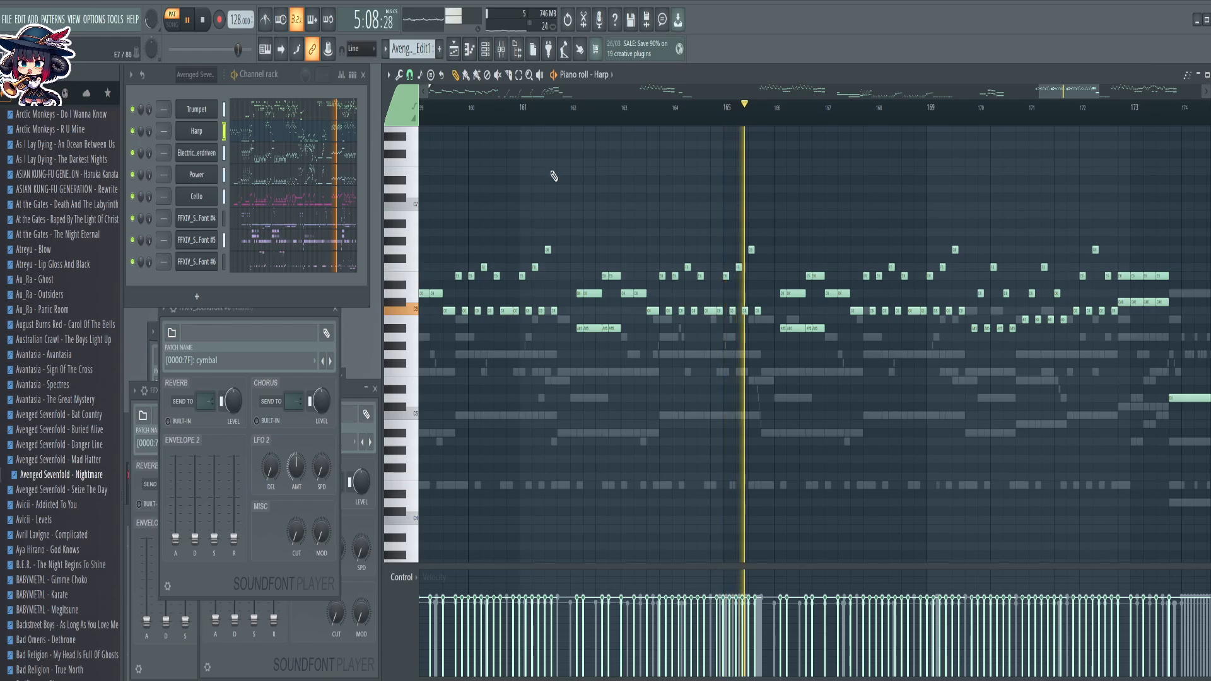
pyautogui.moveTo(593, 188); pyautogui.dragTo(474, 172)
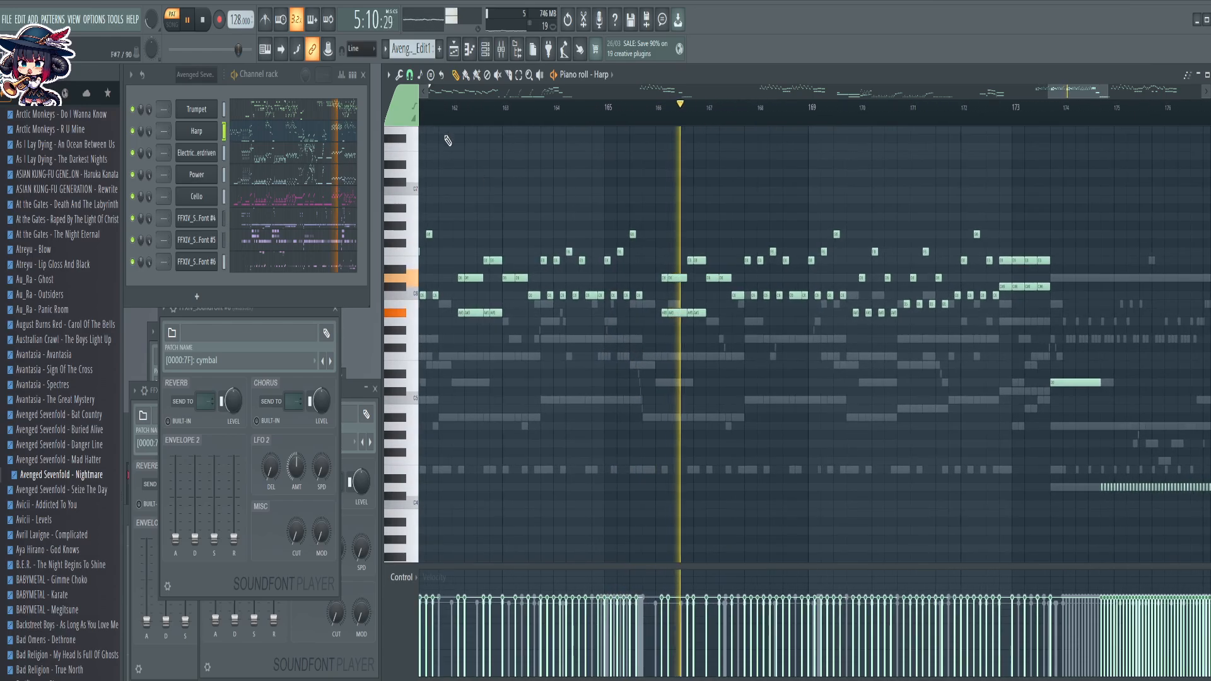
# Compare the ElectricGuitarOverdriven, Power, Cello, Trumpet and Harp notes from about bar 161 to bar 193 during playback
pyautogui.click(312, 155)
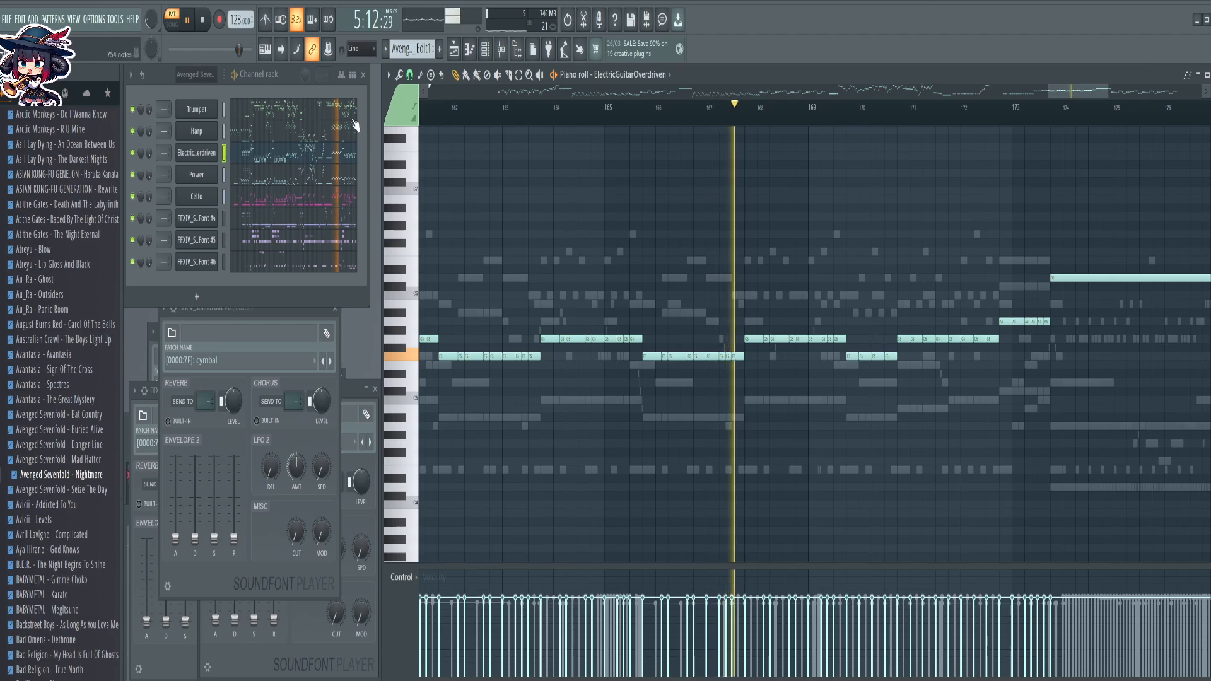
pyautogui.click(323, 179)
pyautogui.click(311, 202)
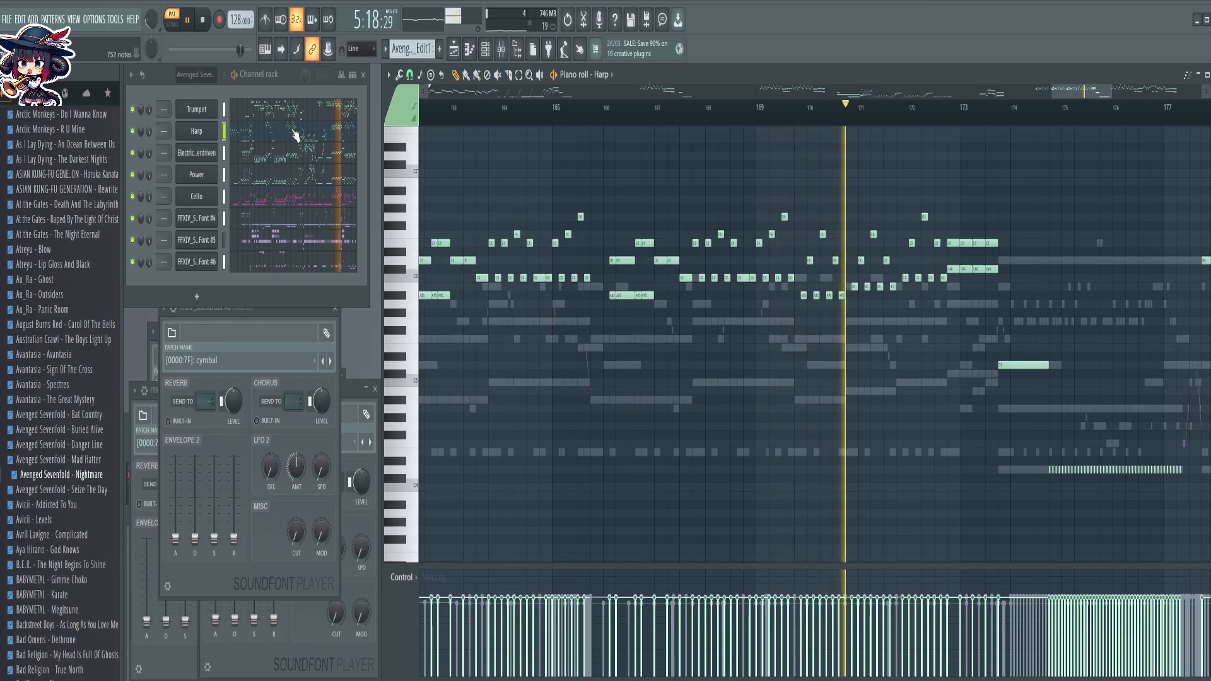
pyautogui.click(313, 115)
pyautogui.scroll(-3, 605, 111)
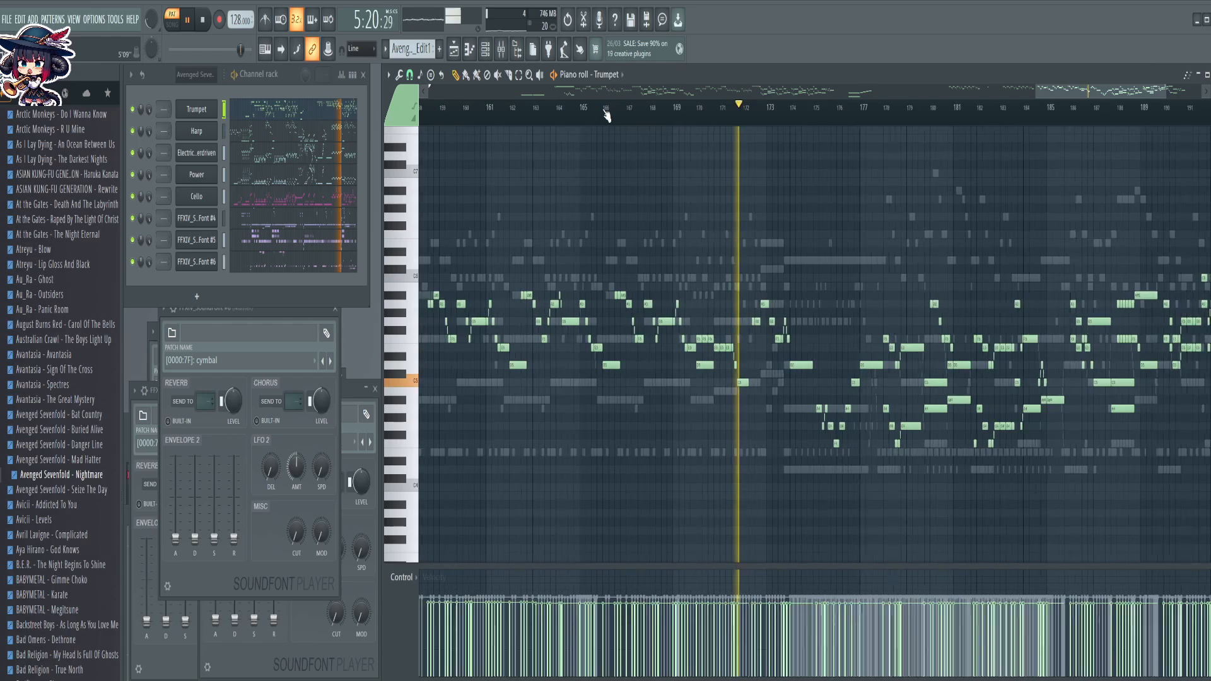
pyautogui.moveTo(752, 192); pyautogui.dragTo(609, 223)
pyautogui.click(317, 139)
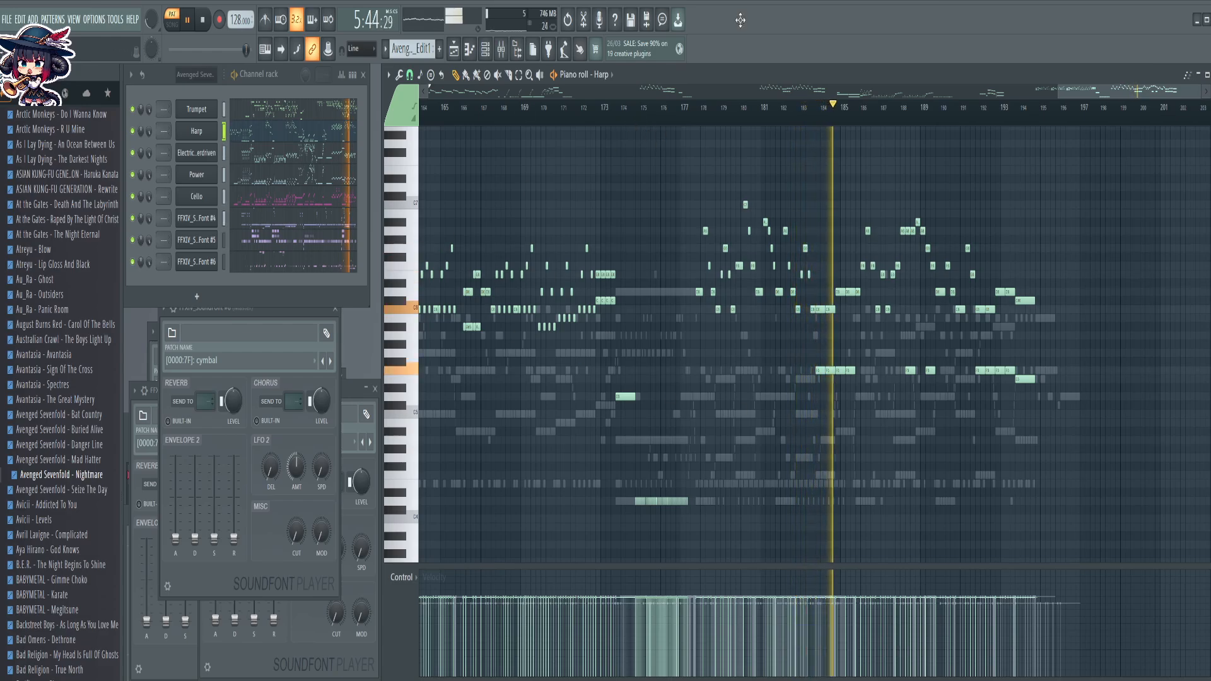
# Check the Harp and FFXIV_SoundFont #6 notes over the whole song until it ends, and stop playback
pyautogui.scroll(-6, 668, 111)
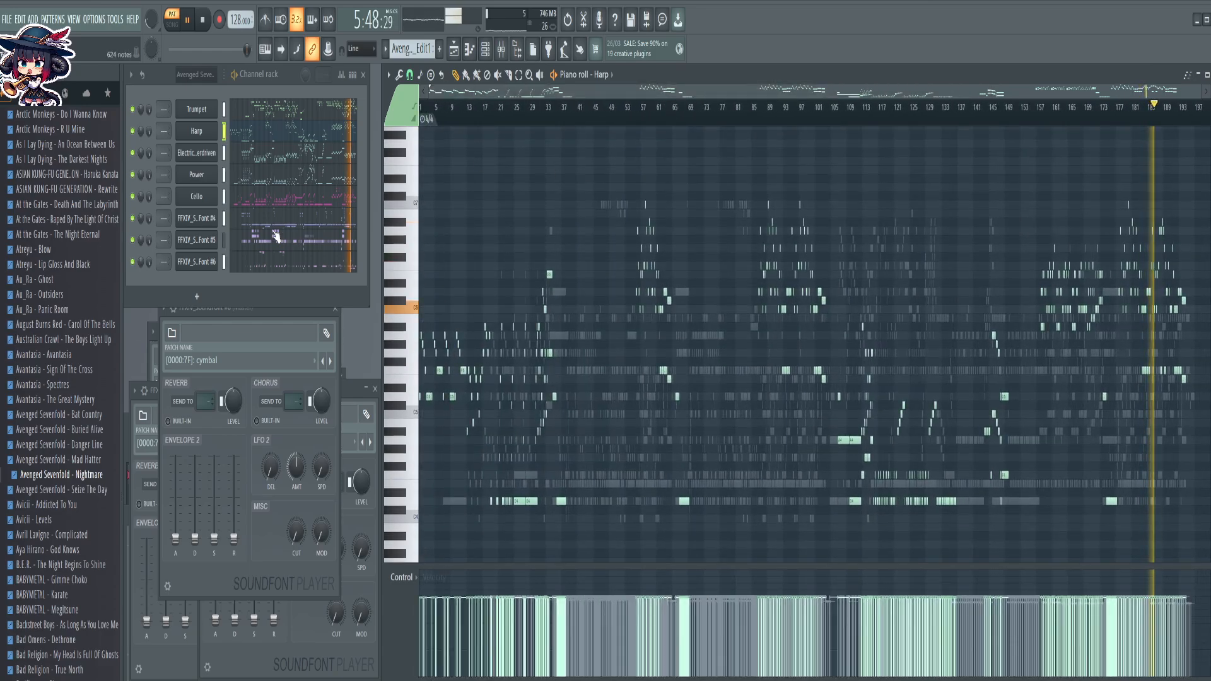
pyautogui.click(307, 268)
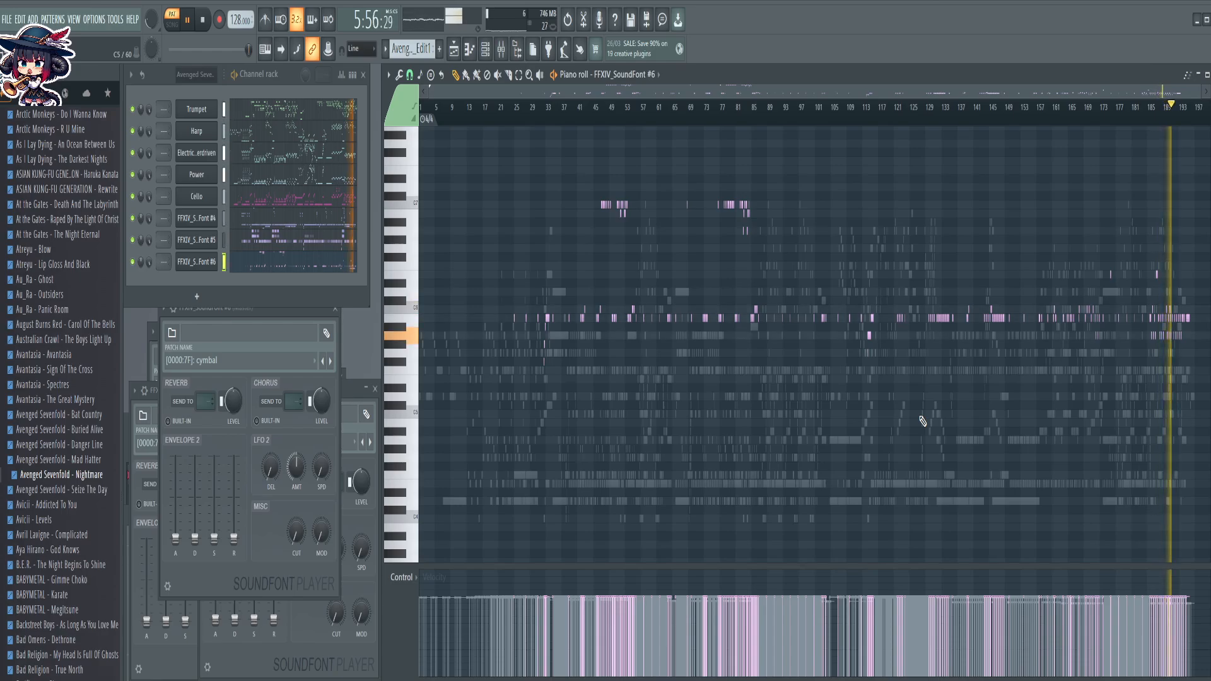
pyautogui.scroll(5, 1191, 132)
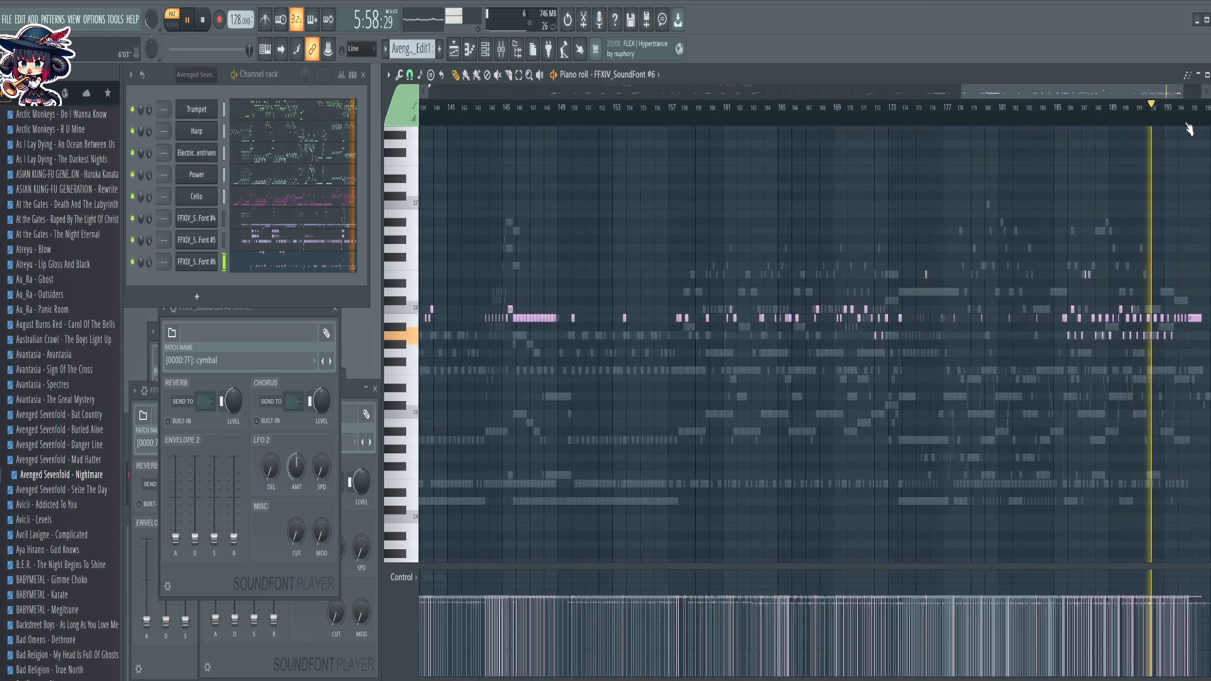
pyautogui.scroll(-5, 1189, 130)
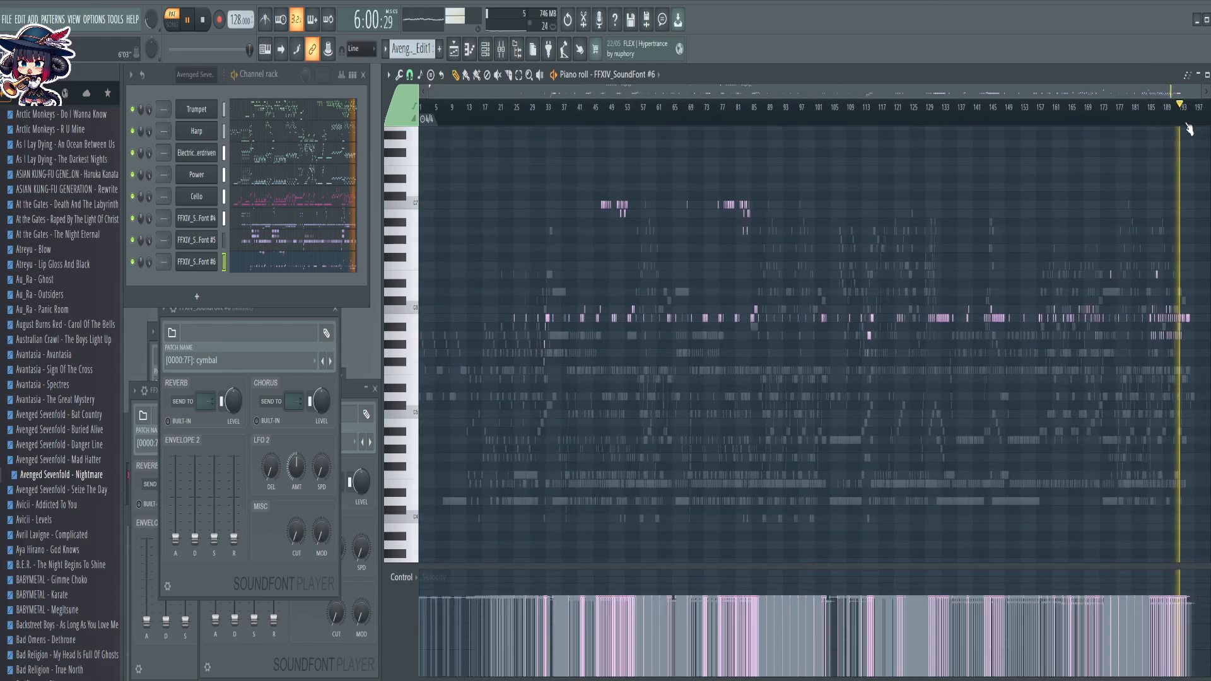
pyautogui.click(203, 25)
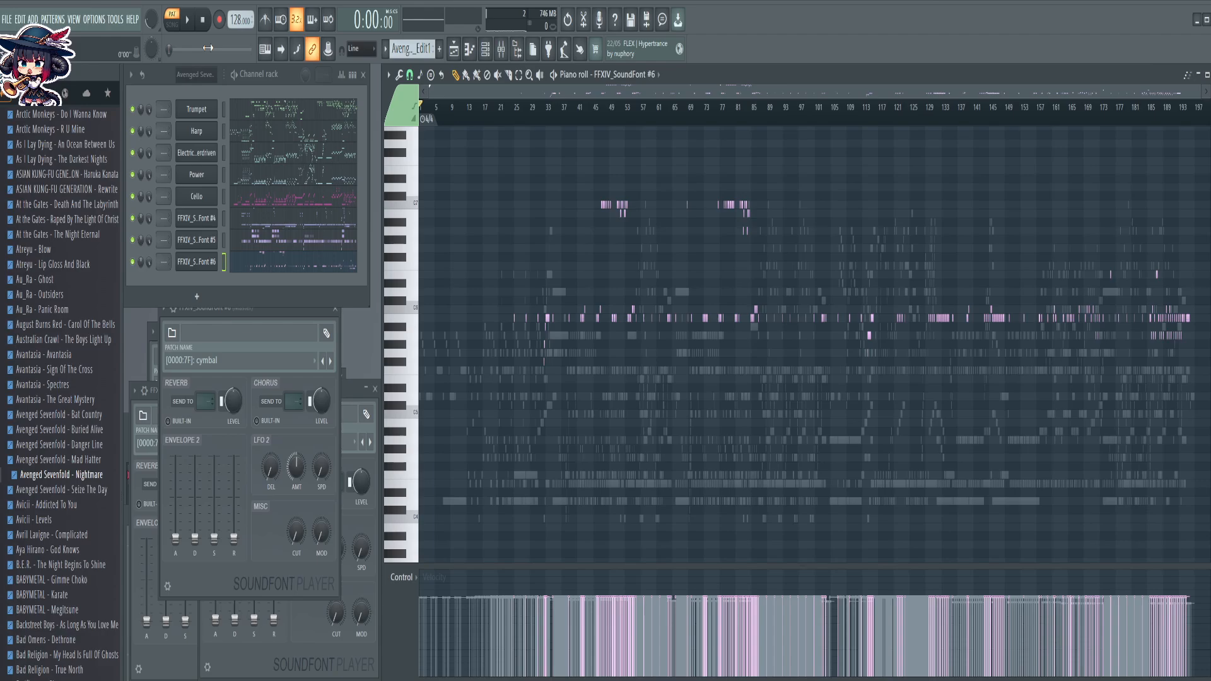
# Show the ElectricGuitarOverdriven notes in the piano roll and collapse the FFXIV_SoundFont #6, #5 and #4 player windows
pyautogui.click(286, 164)
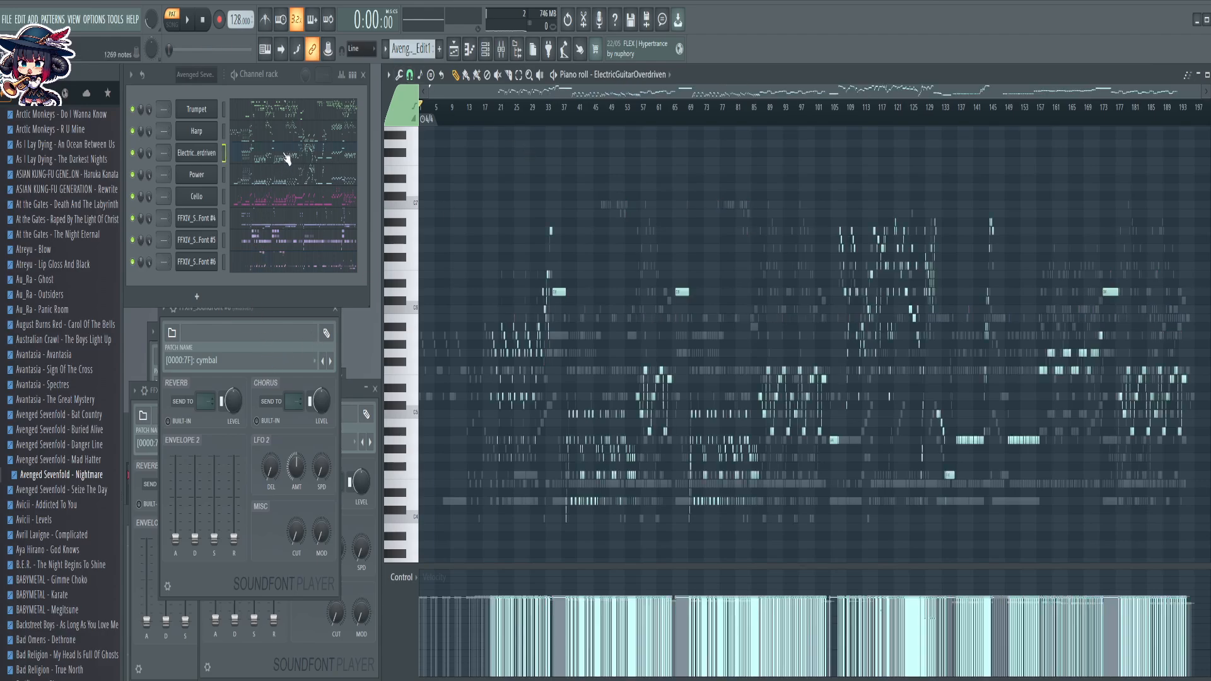
pyautogui.click(283, 323)
pyautogui.moveTo(292, 312); pyautogui.dragTo(307, 373)
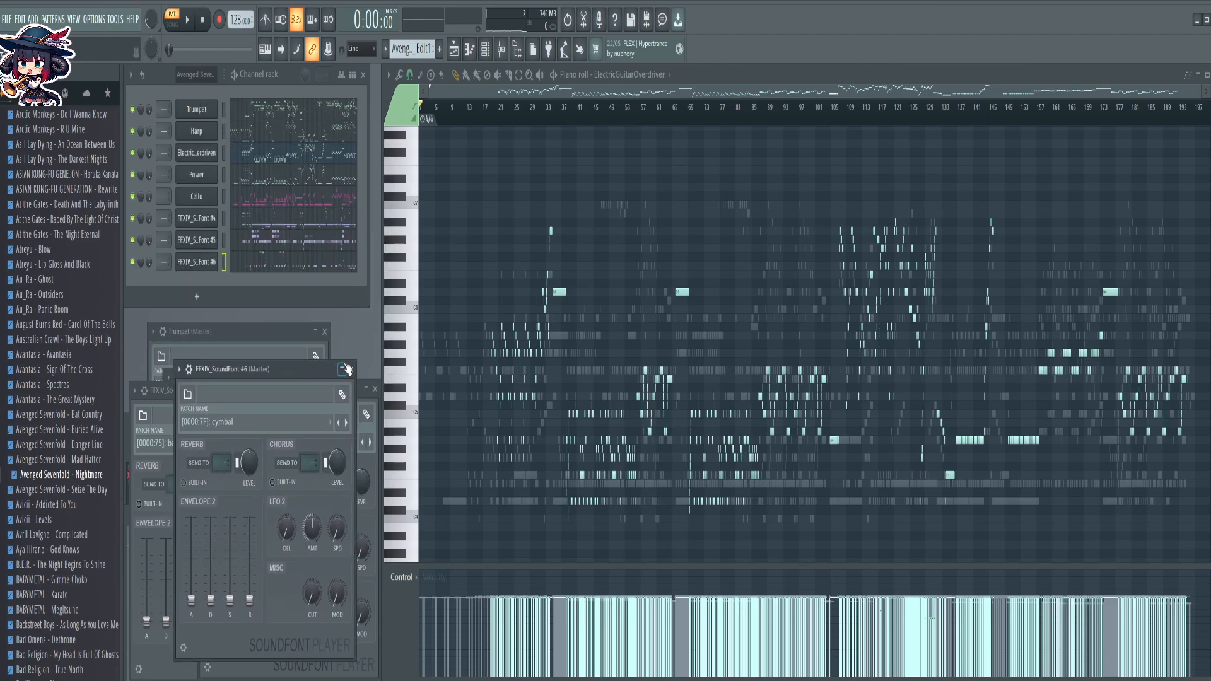
pyautogui.click(342, 369)
pyautogui.click(366, 388)
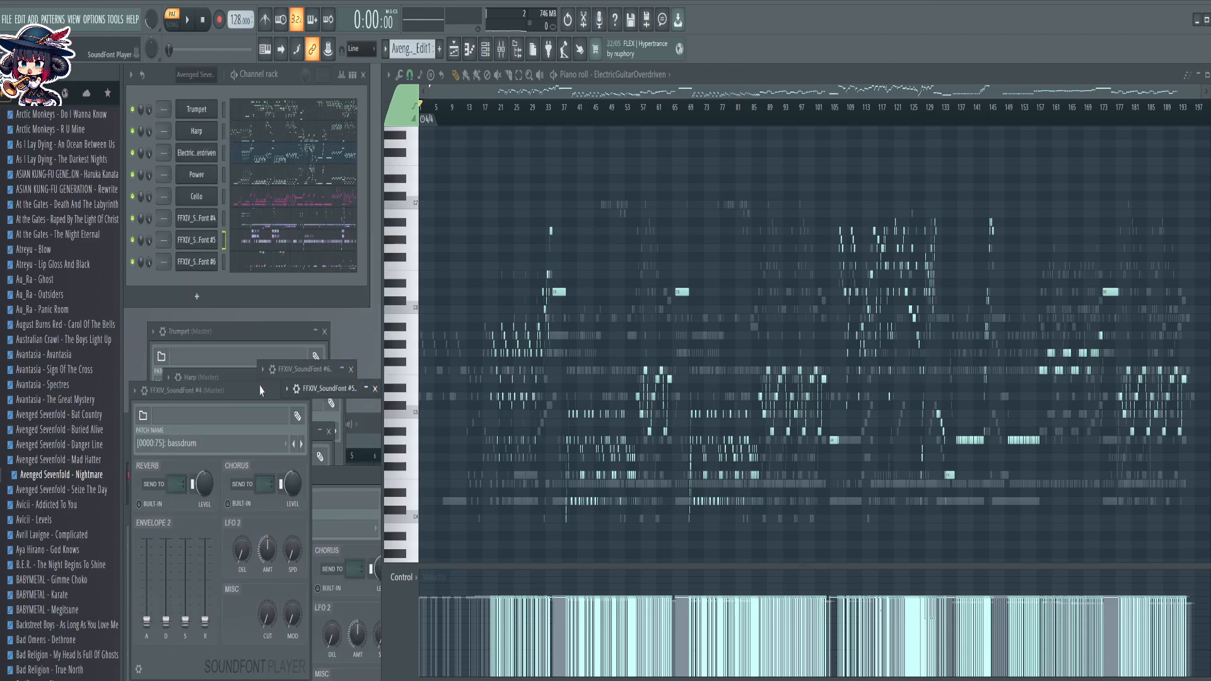
pyautogui.click(241, 399)
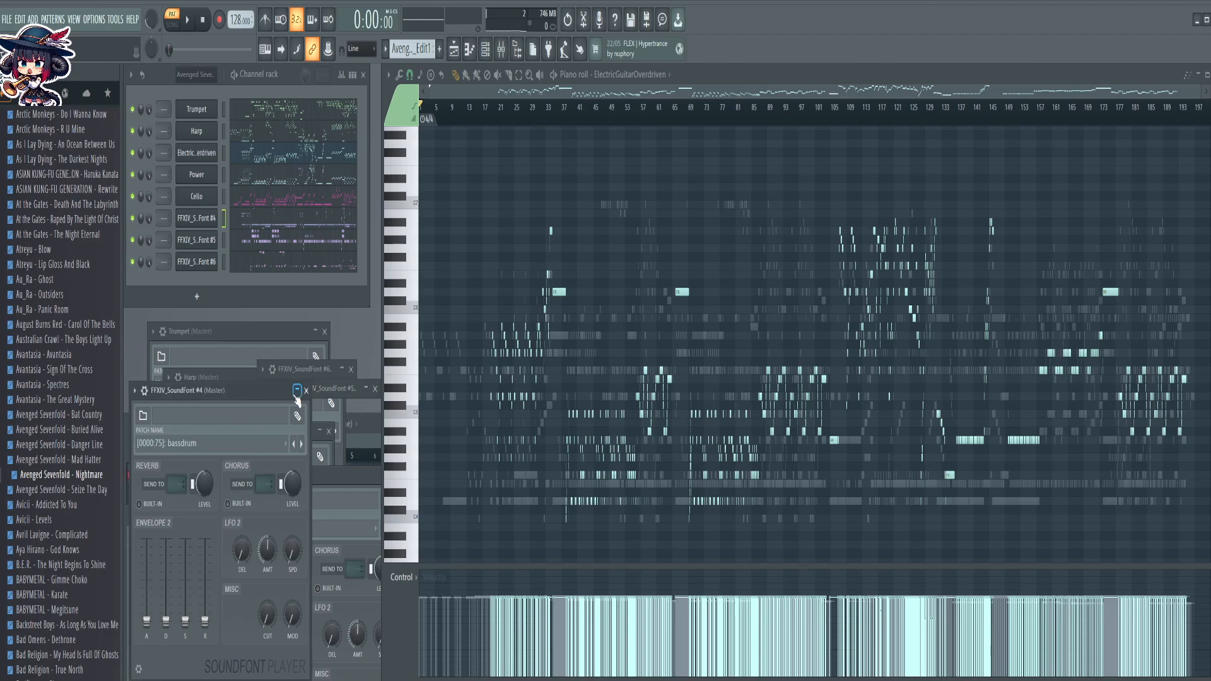
pyautogui.click(296, 390)
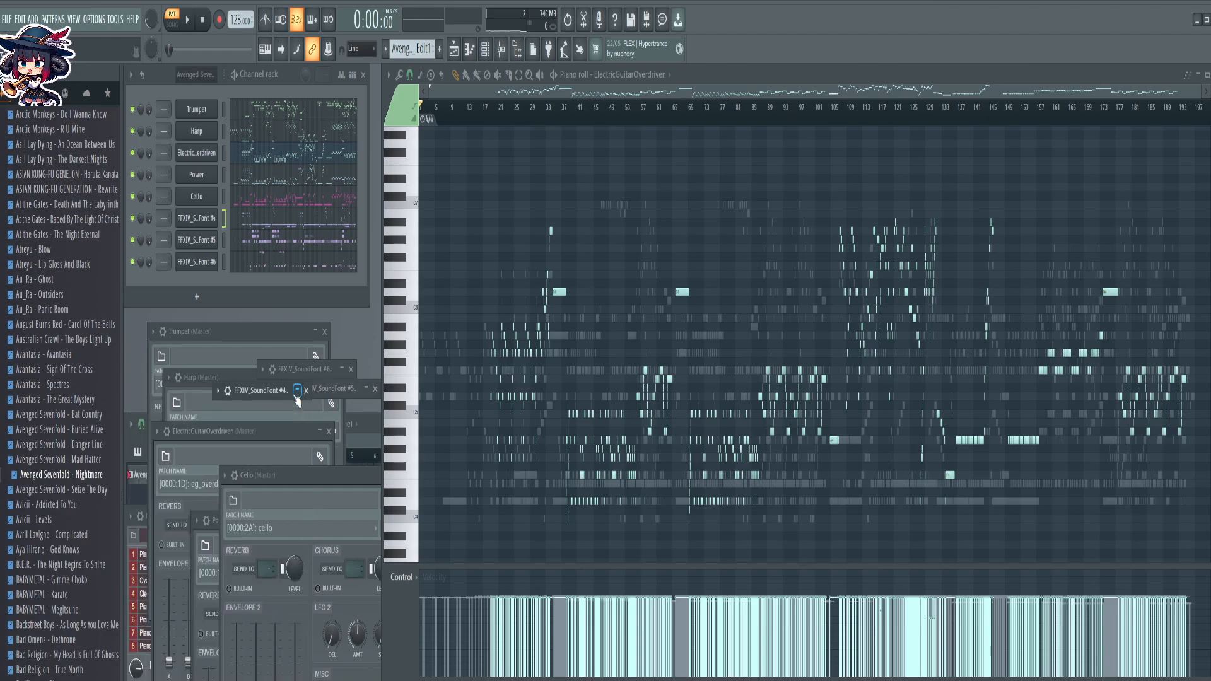
# Set the ElectricGuitarOverdriven channel's patch to [0000:1F] eg_special and audition it on low, middle and high notes
pyautogui.click(210, 491)
pyautogui.click(183, 573)
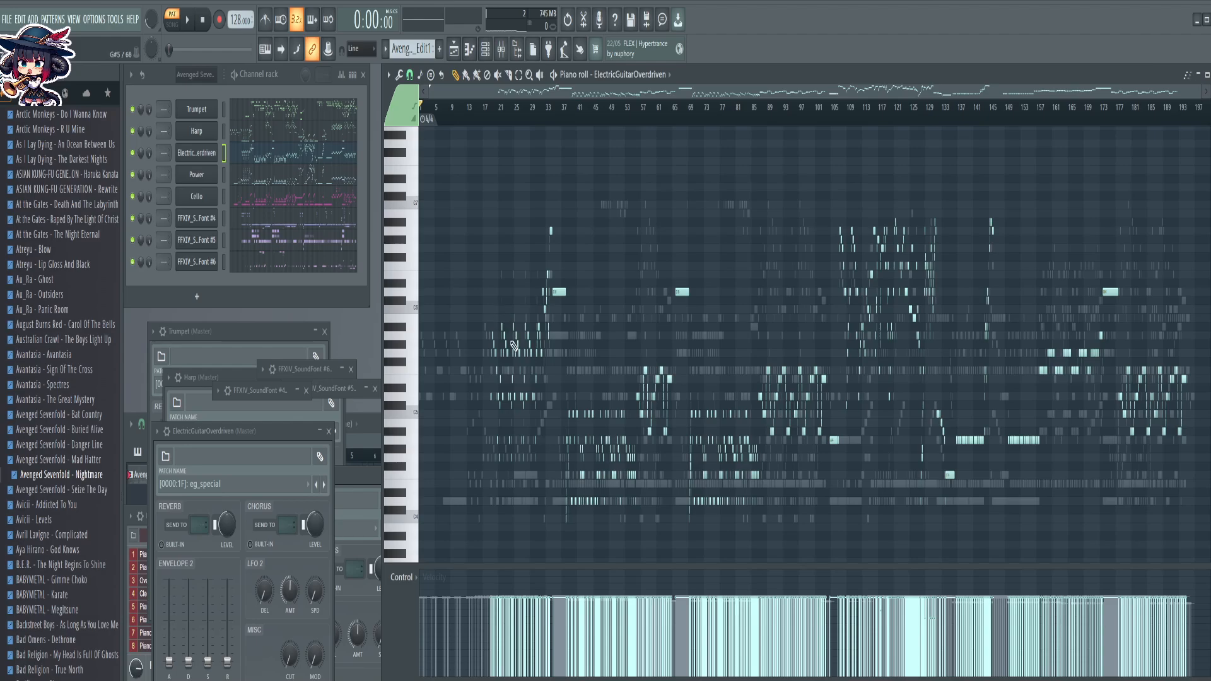
pyautogui.click(414, 358)
pyautogui.click(410, 478)
pyautogui.click(416, 276)
pyautogui.click(419, 254)
pyautogui.click(412, 217)
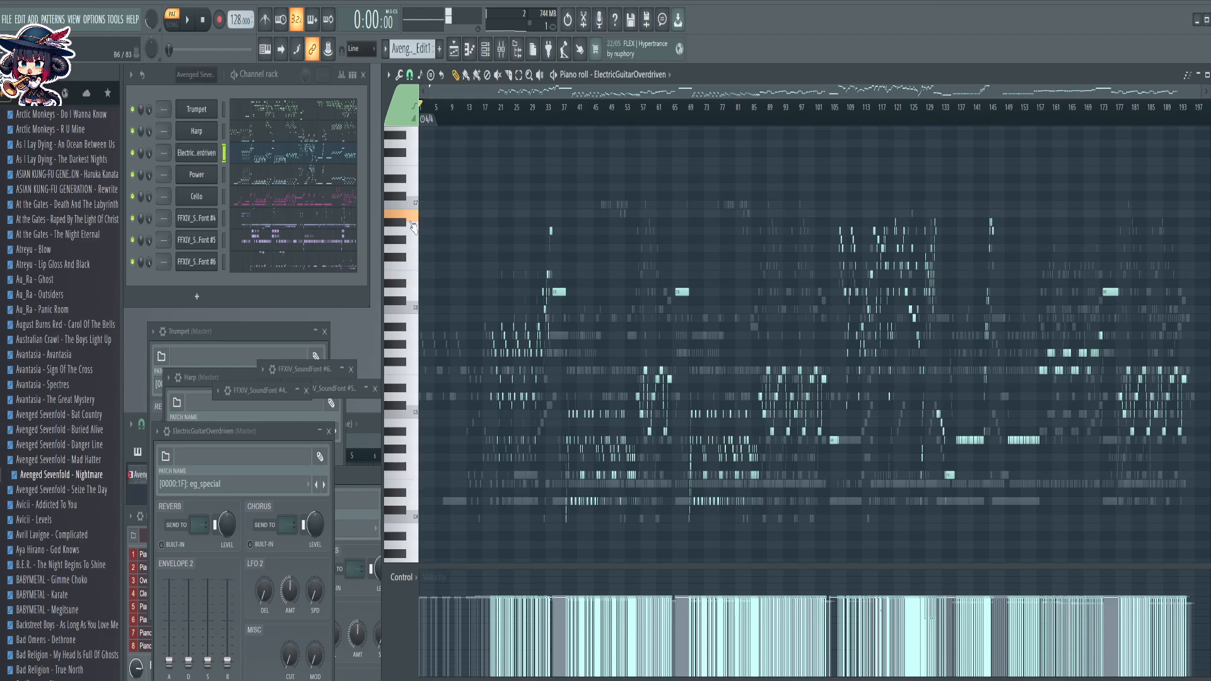
pyautogui.click(413, 340)
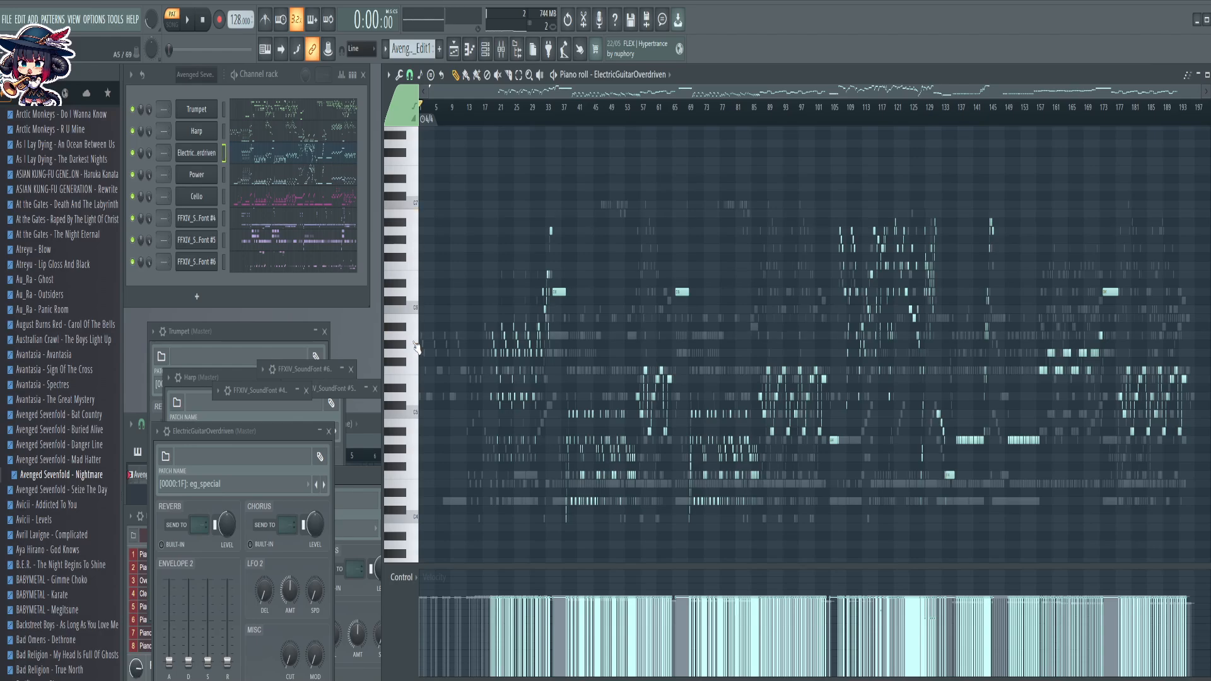